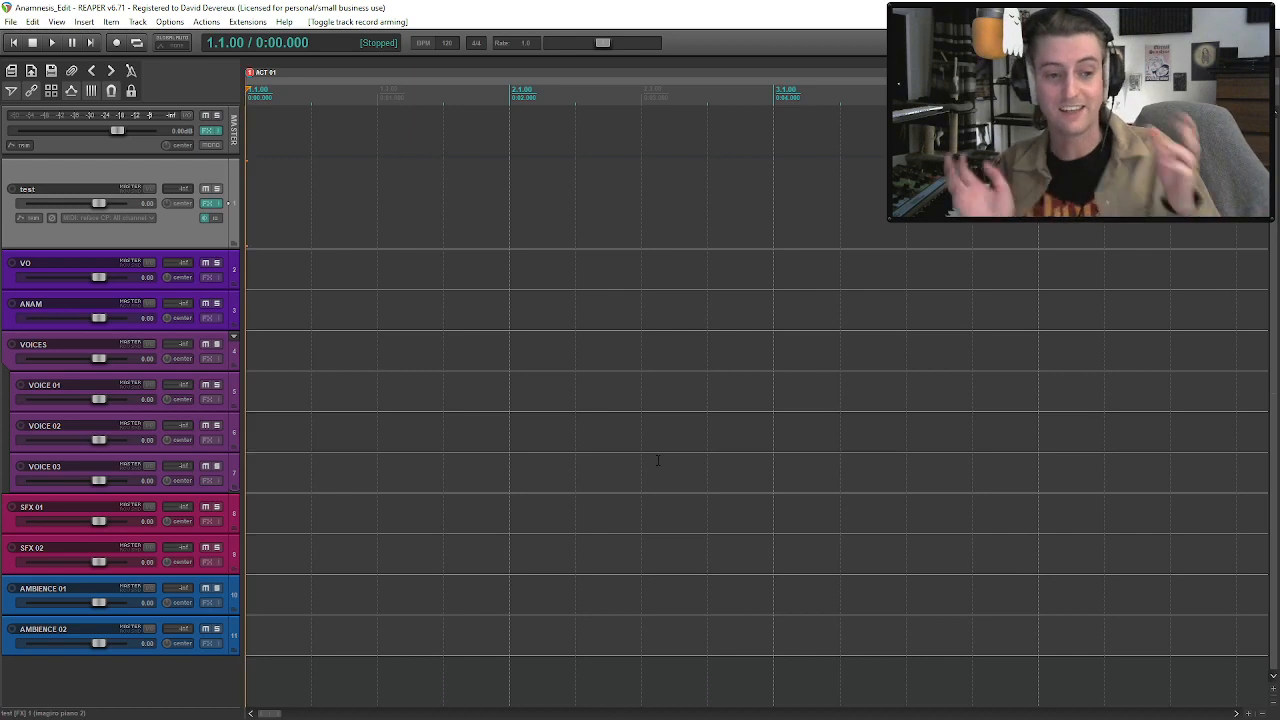
Arm the test track for recording, raise its volume and check its imagiro piano 2 instrument.
left_click(12, 189)
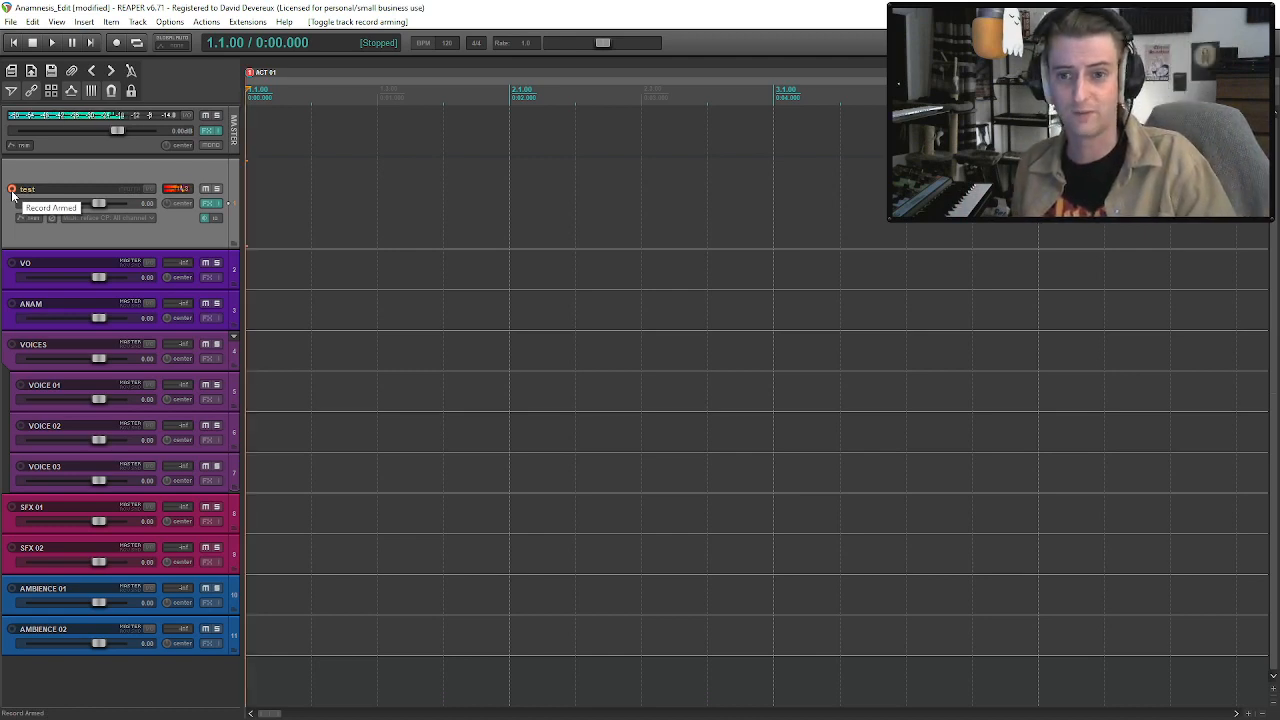
left_click_drag(103, 204, 120, 206)
scroll(119, 204, "up", 3)
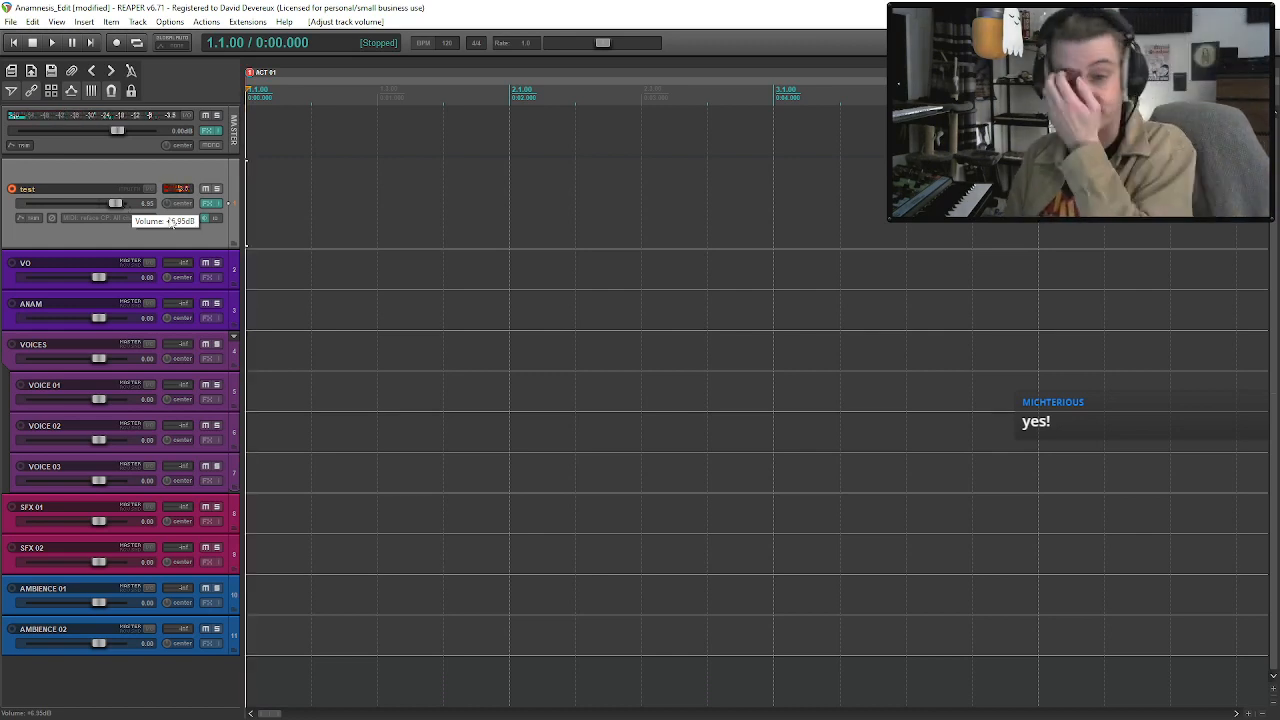
left_click(210, 203)
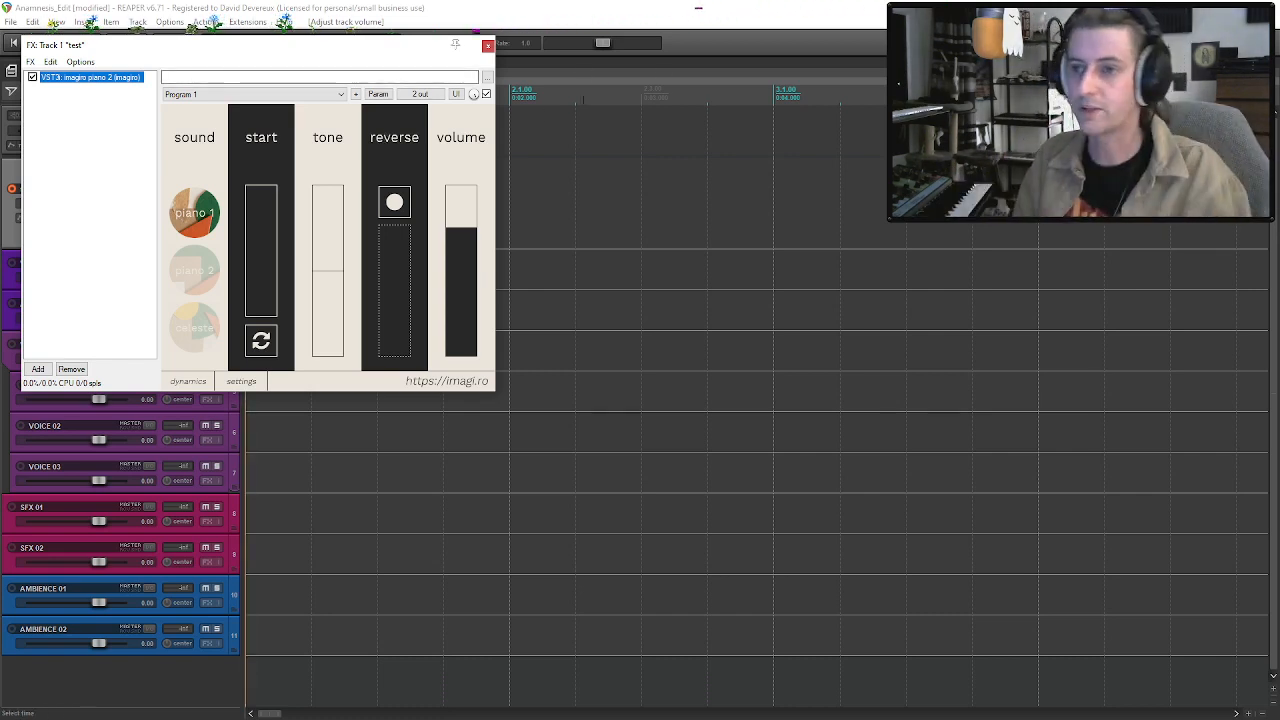
left_click(487, 45)
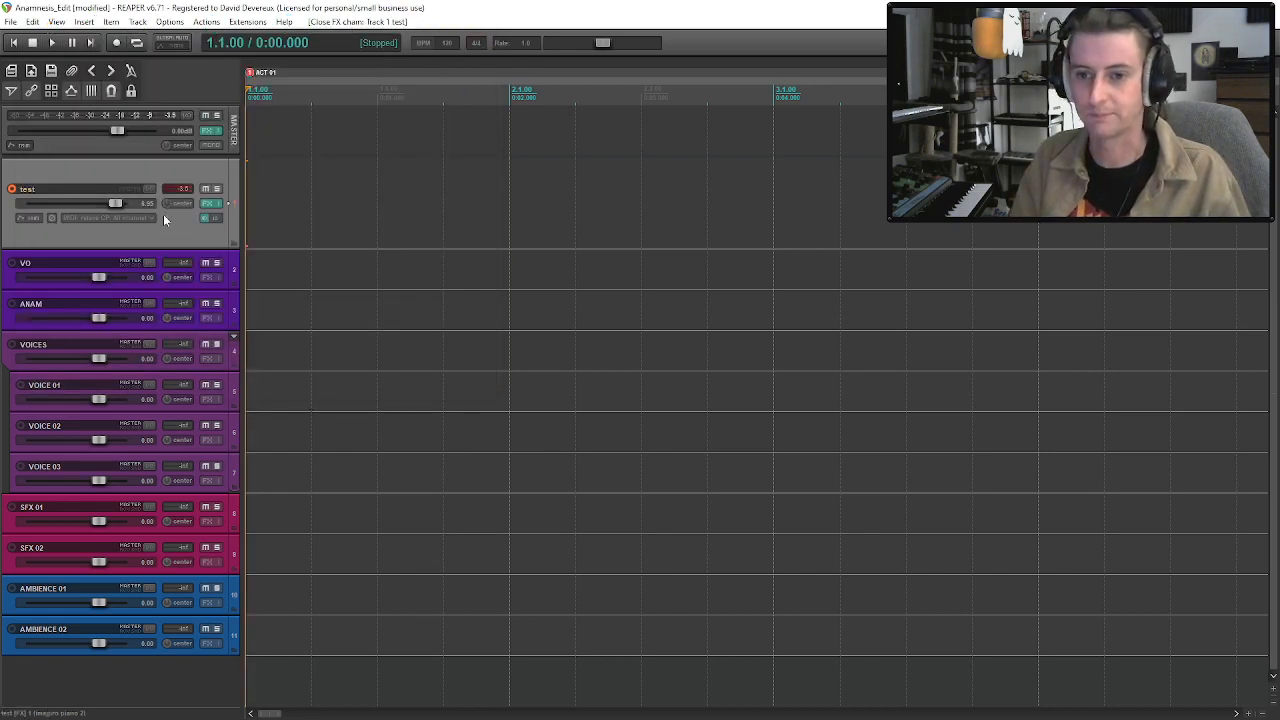
Disarm the test track and delete it from the project.
left_click(11, 188)
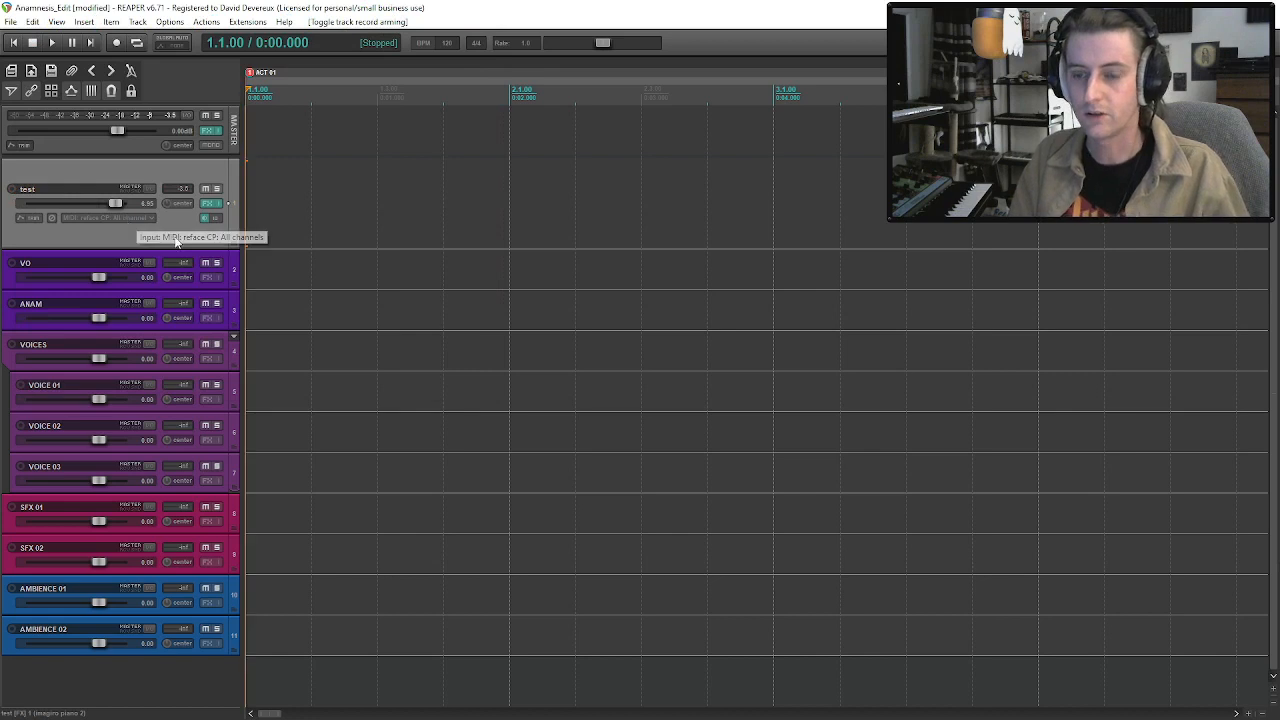
key("Delete")
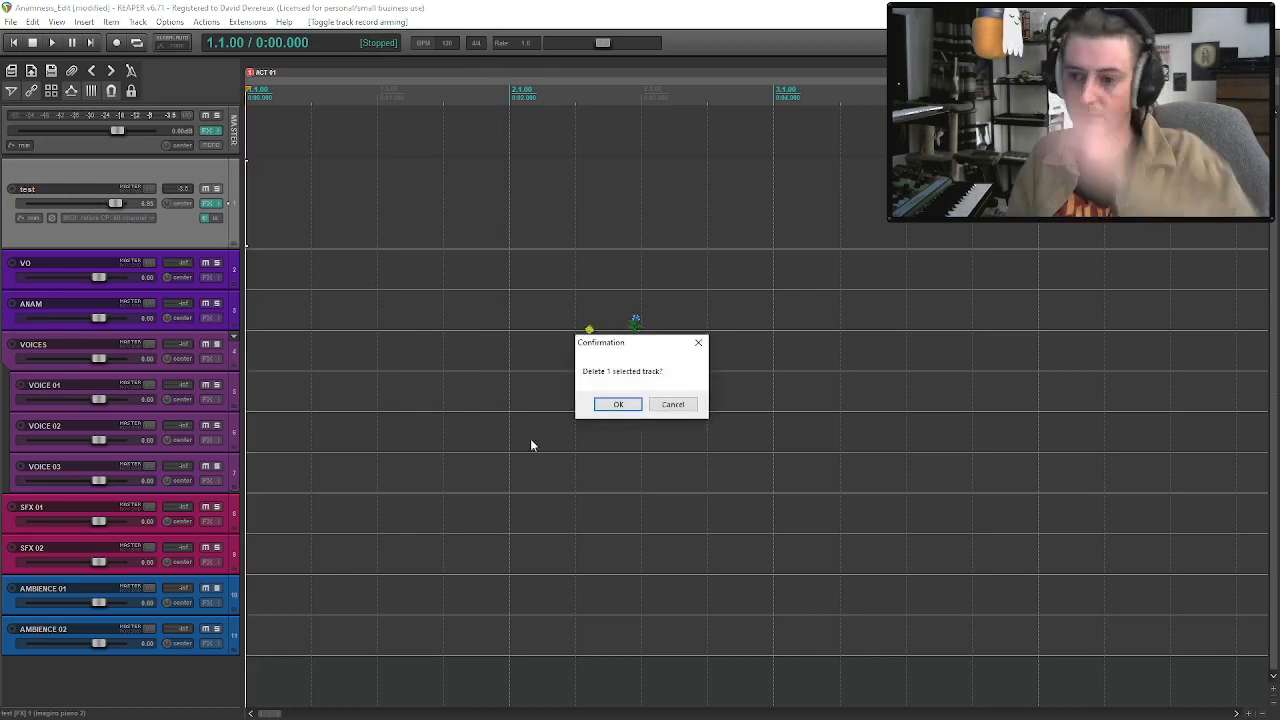
left_click(620, 405)
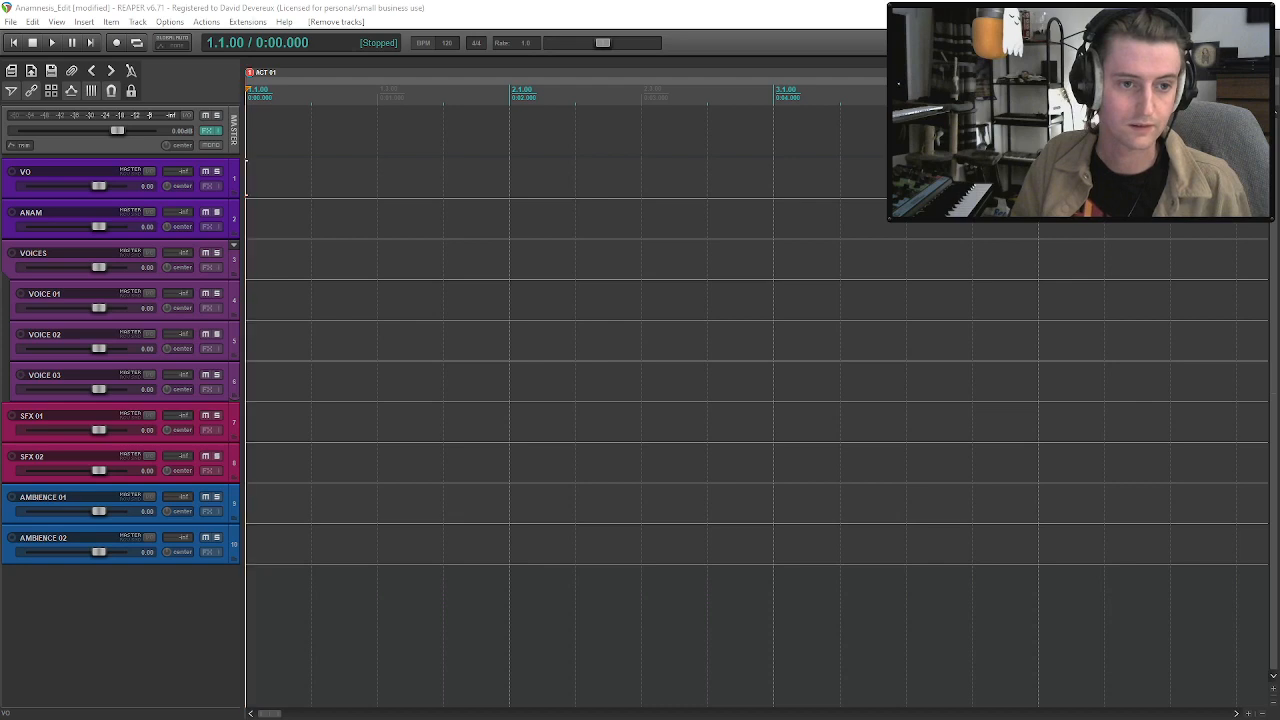
Insert Take 2.wav and Take 3.wav sequentially on the VO track, with a small gap so Take 3 starts at measure 65.
left_click_drag(448, 228, 514, 193)
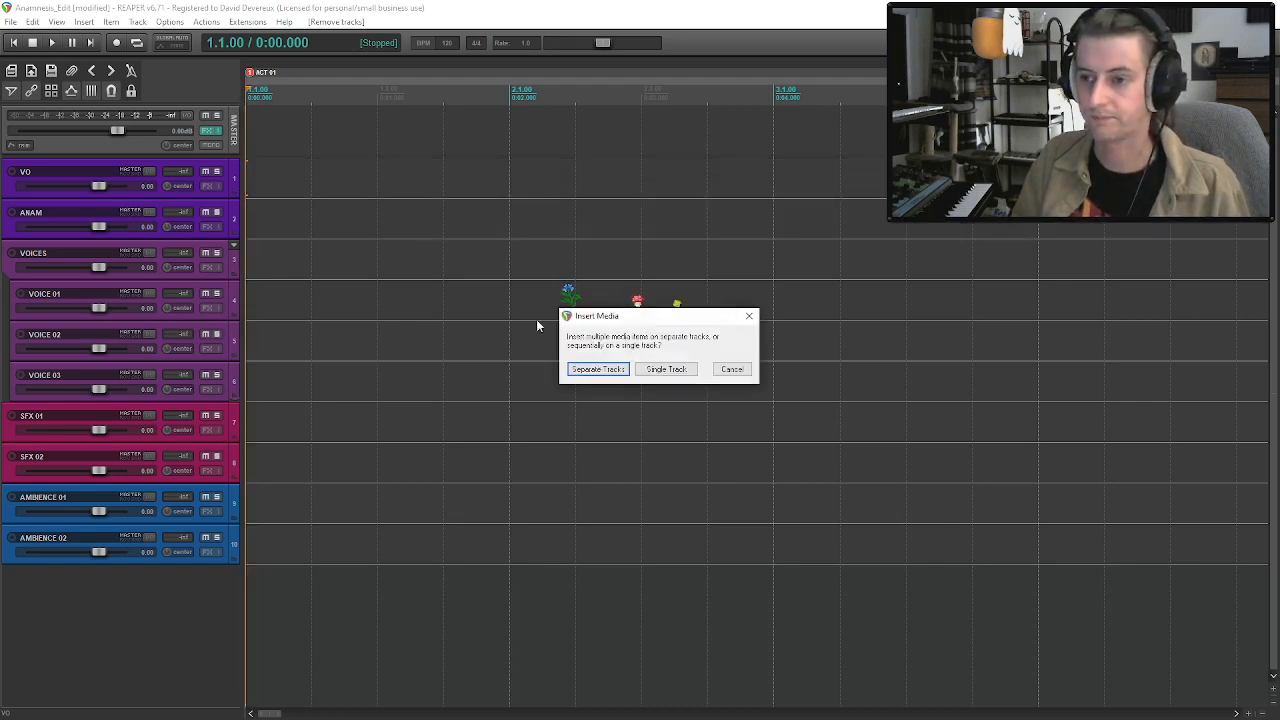
left_click(665, 369)
scroll(578, 283, "down", 5)
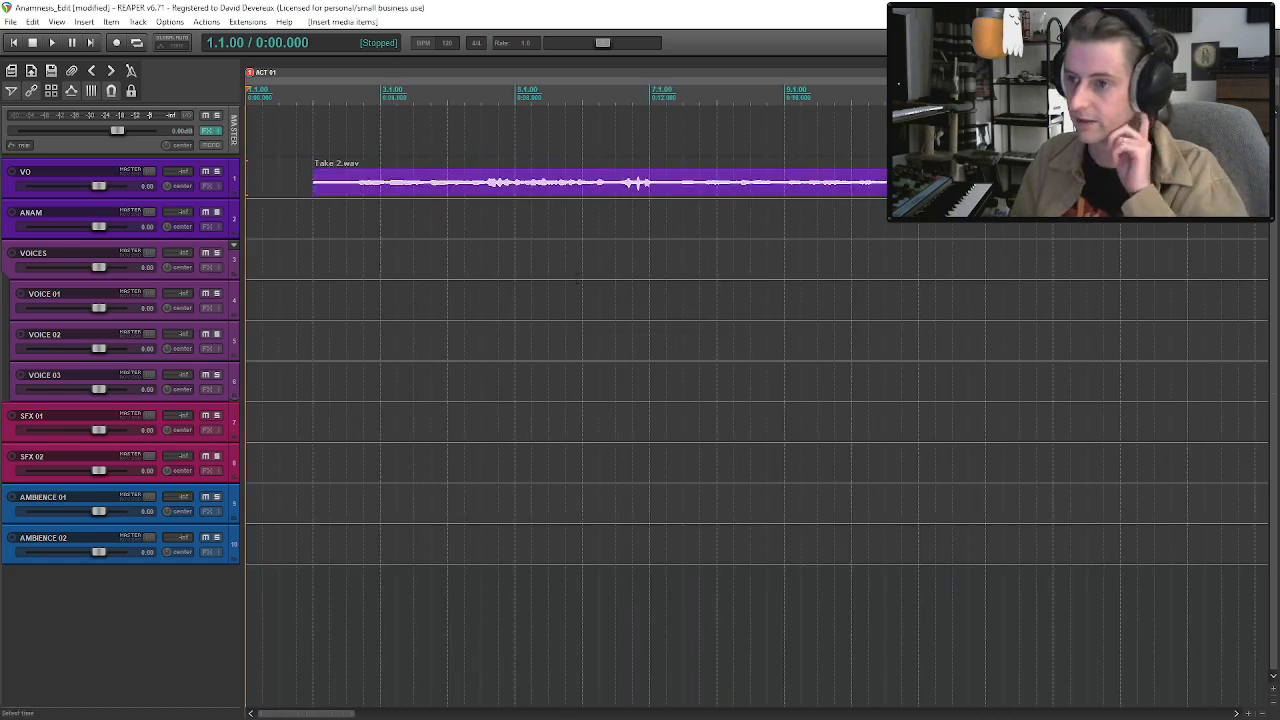
scroll(578, 283, "down", 3)
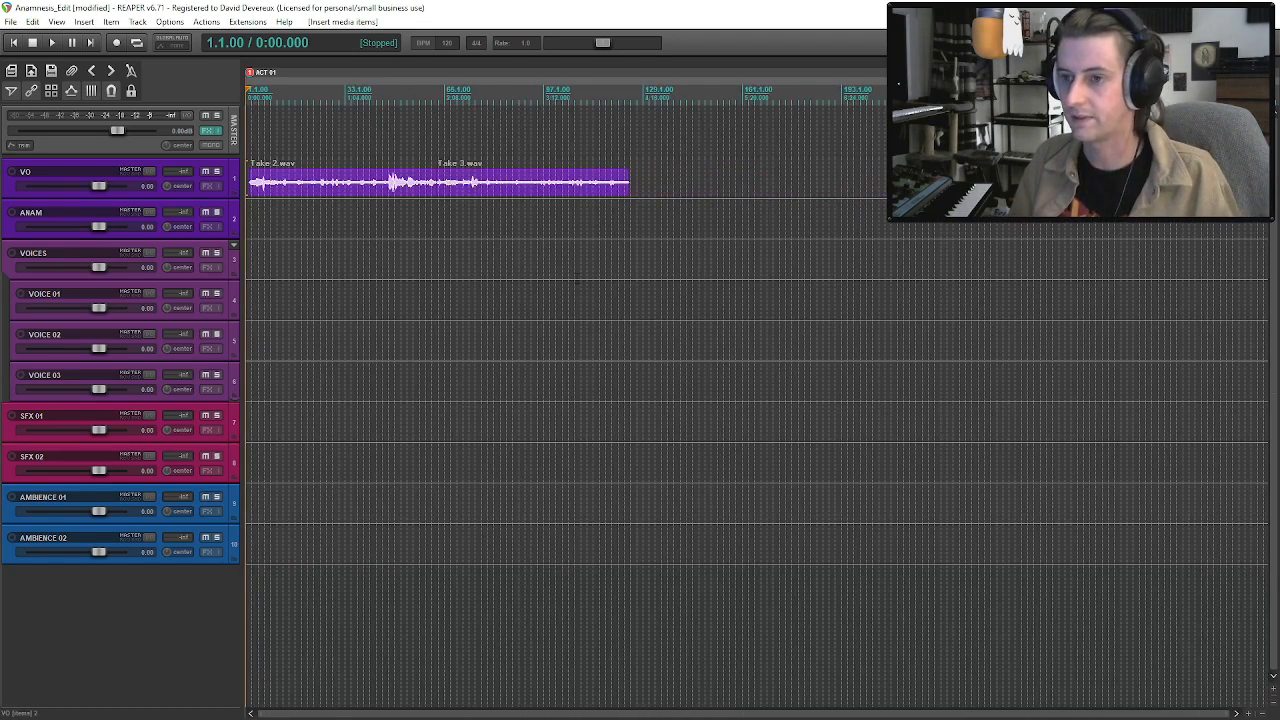
left_click(641, 190)
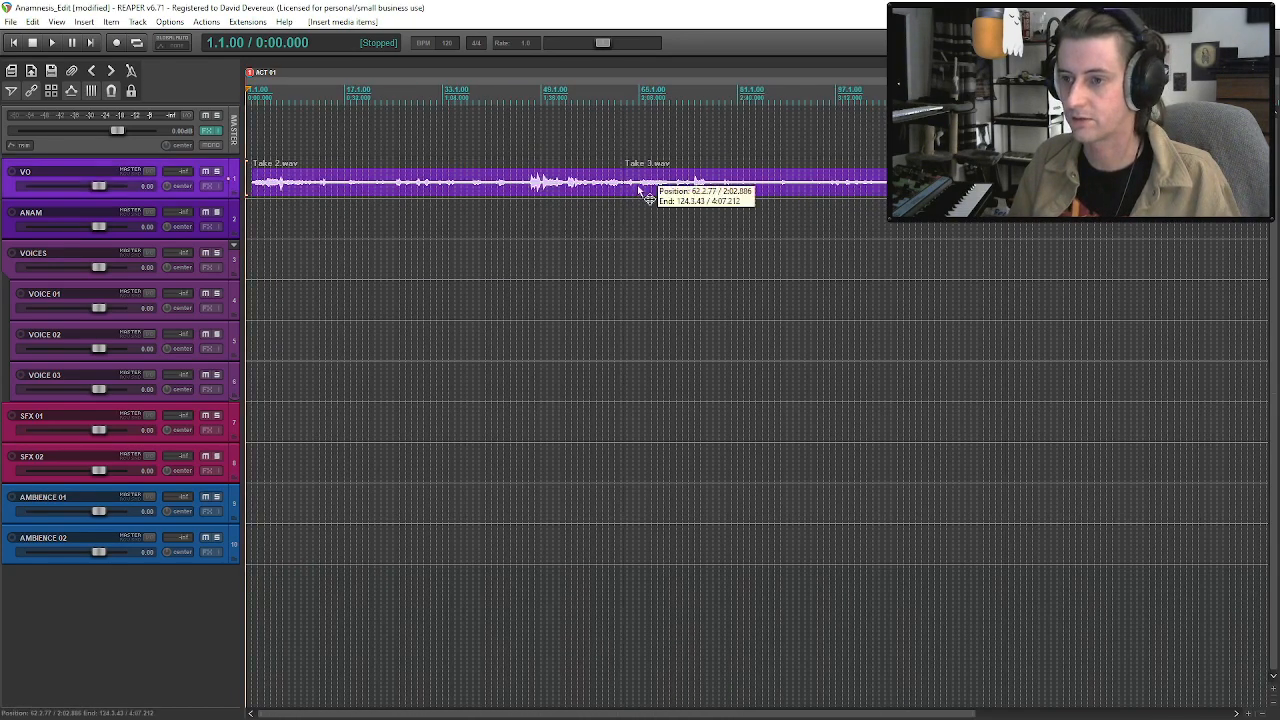
left_click_drag(641, 190, 656, 190)
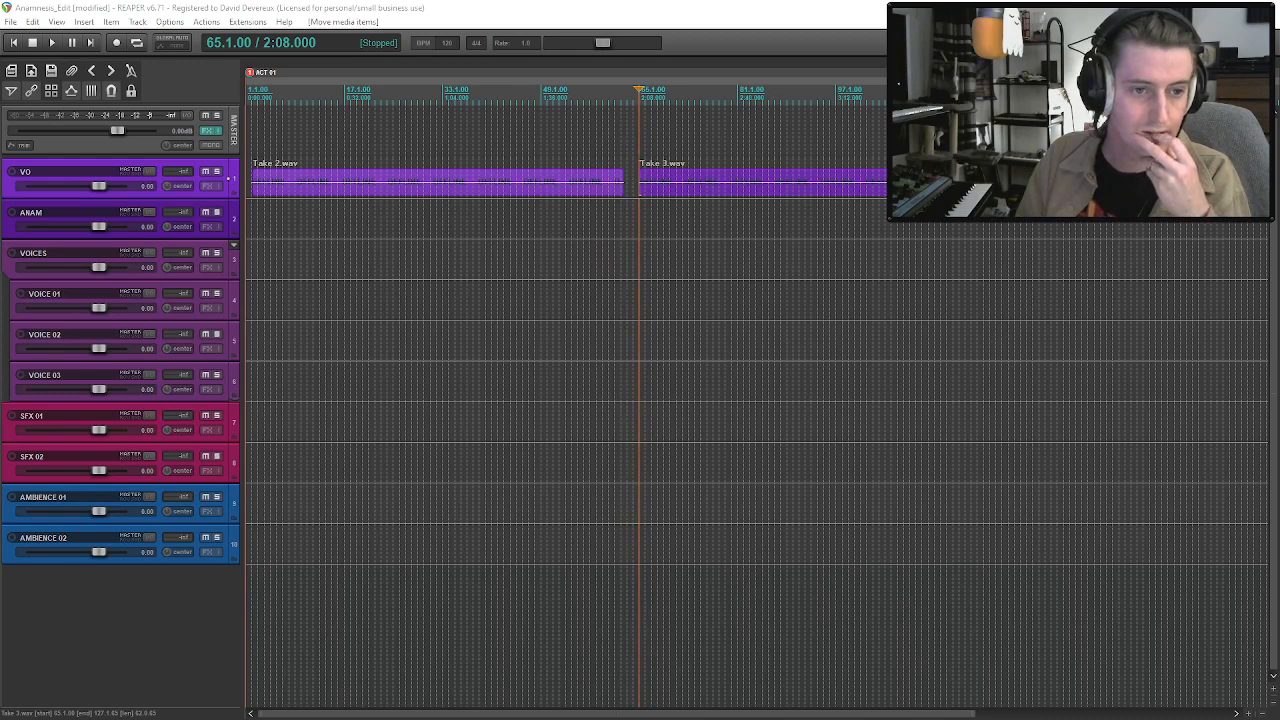
Move Take 2.wav and Take 3.wav together from the VO track to the ANAM track and mute ANAM.
left_click(681, 181)
left_click(560, 181)
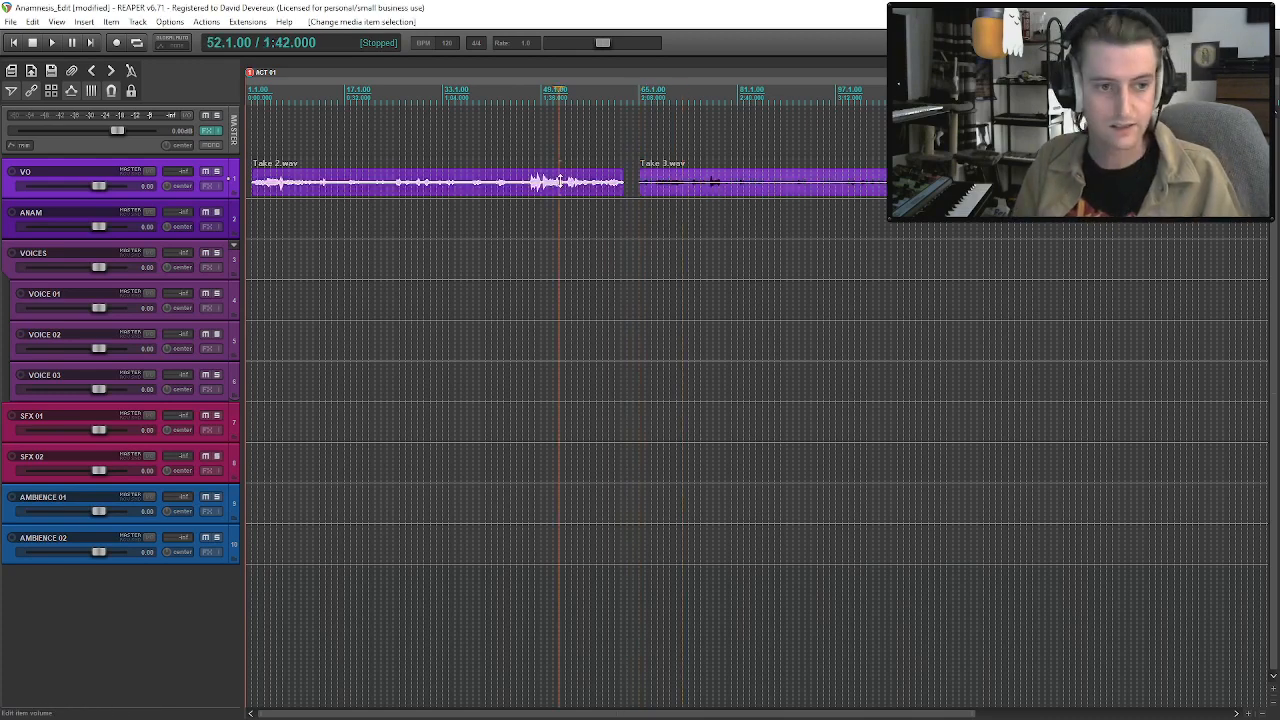
left_click(733, 193)
left_click(548, 184)
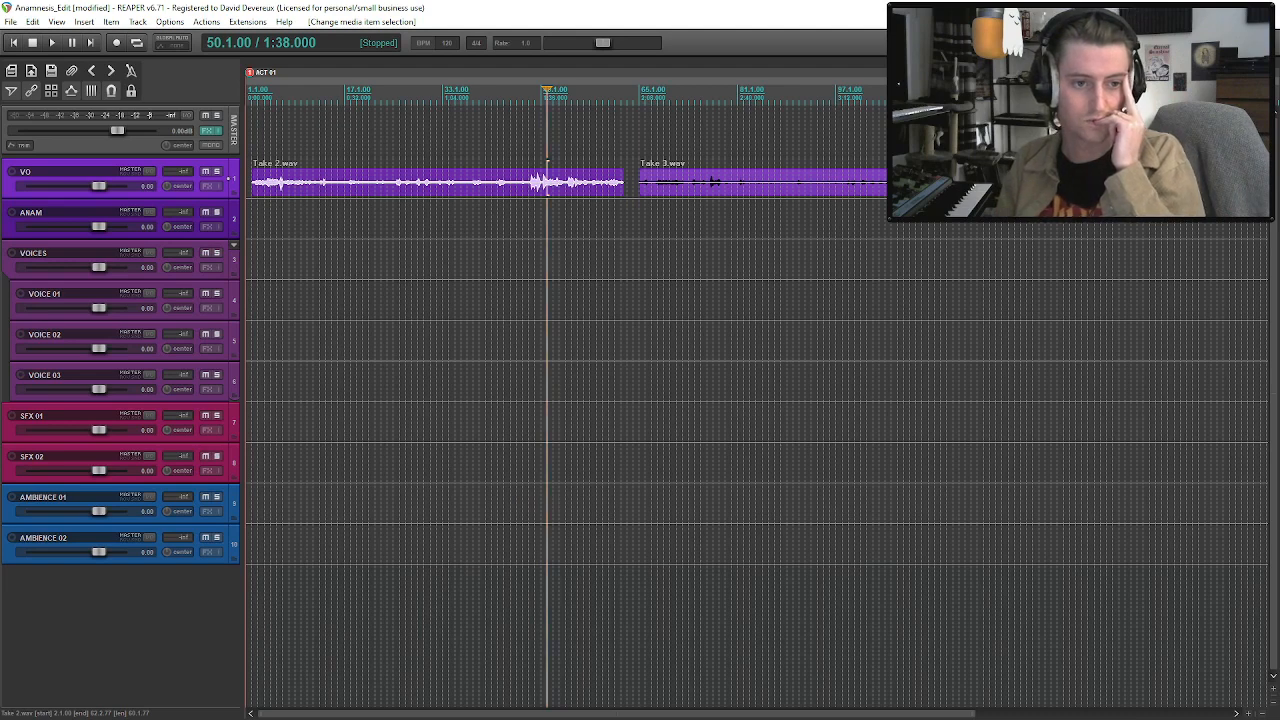
scroll(776, 177, "down", 3)
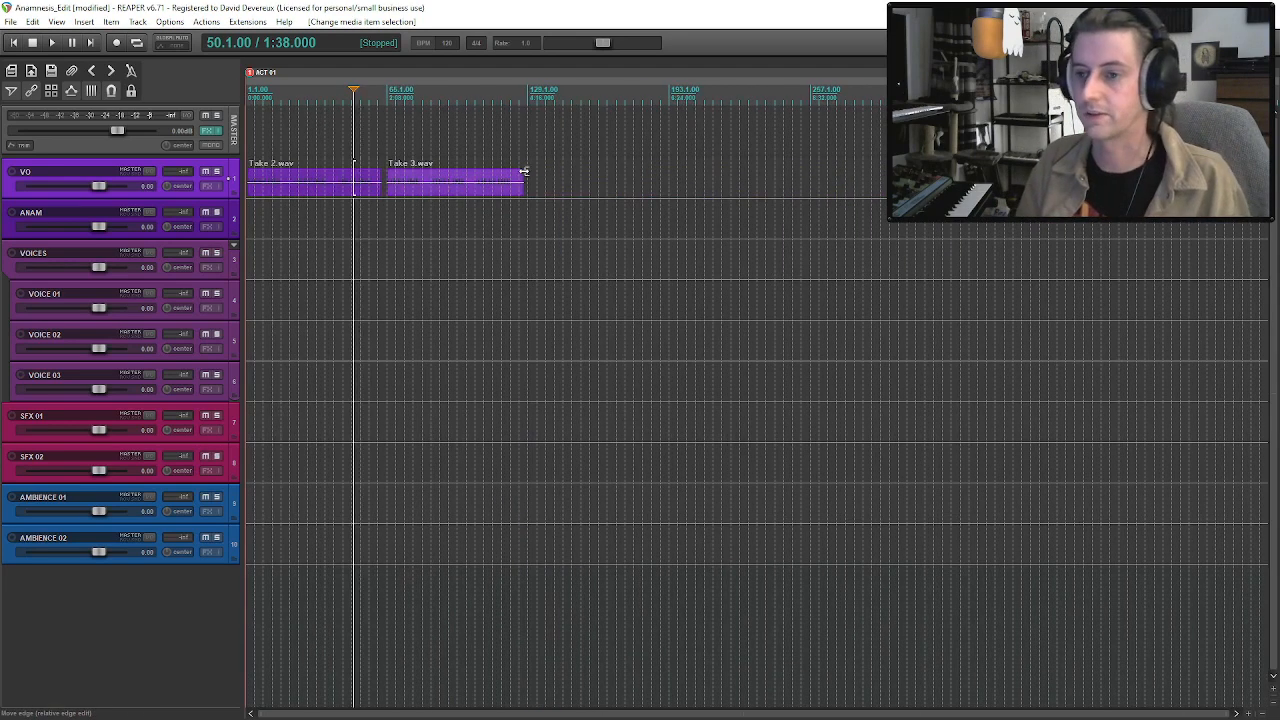
left_click(334, 190)
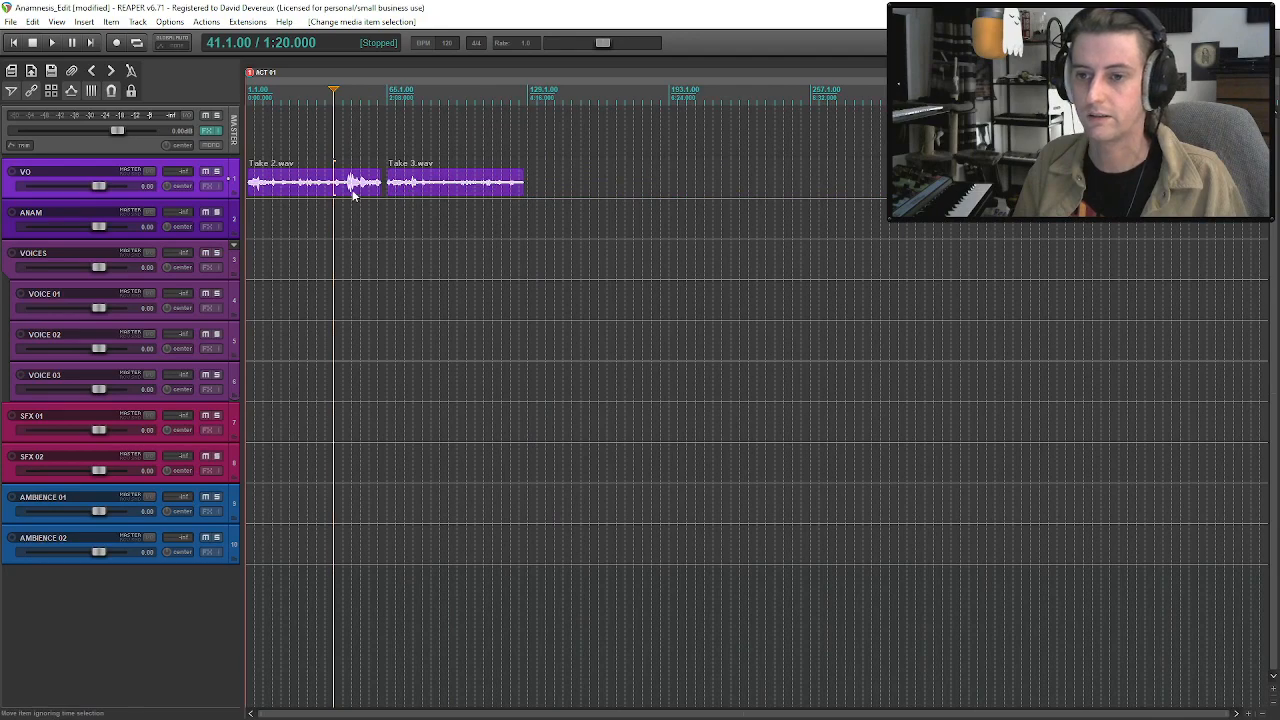
left_click_drag(351, 189, 351, 229)
left_click(205, 212)
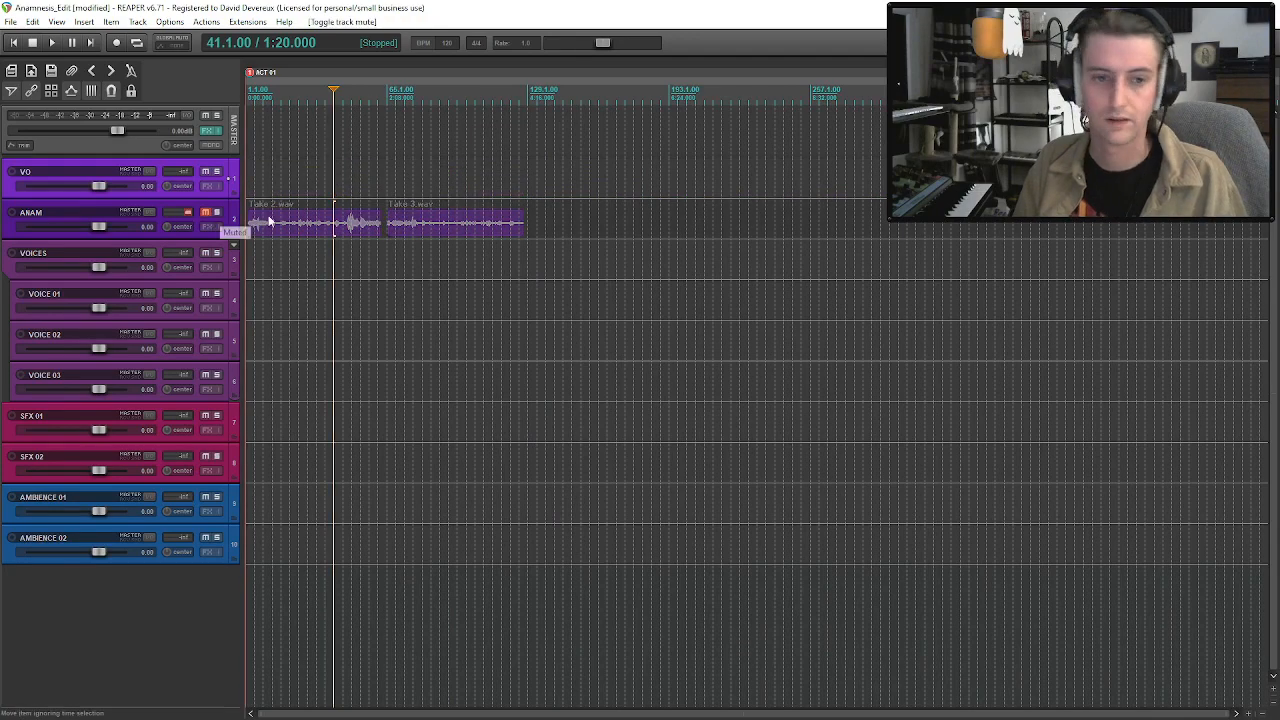
Insert Take 4.wav and Take 5.wav sequentially on the VO track, starting at about measure 8.
scroll(280, 225, "down", 1)
scroll(280, 225, "up", 6)
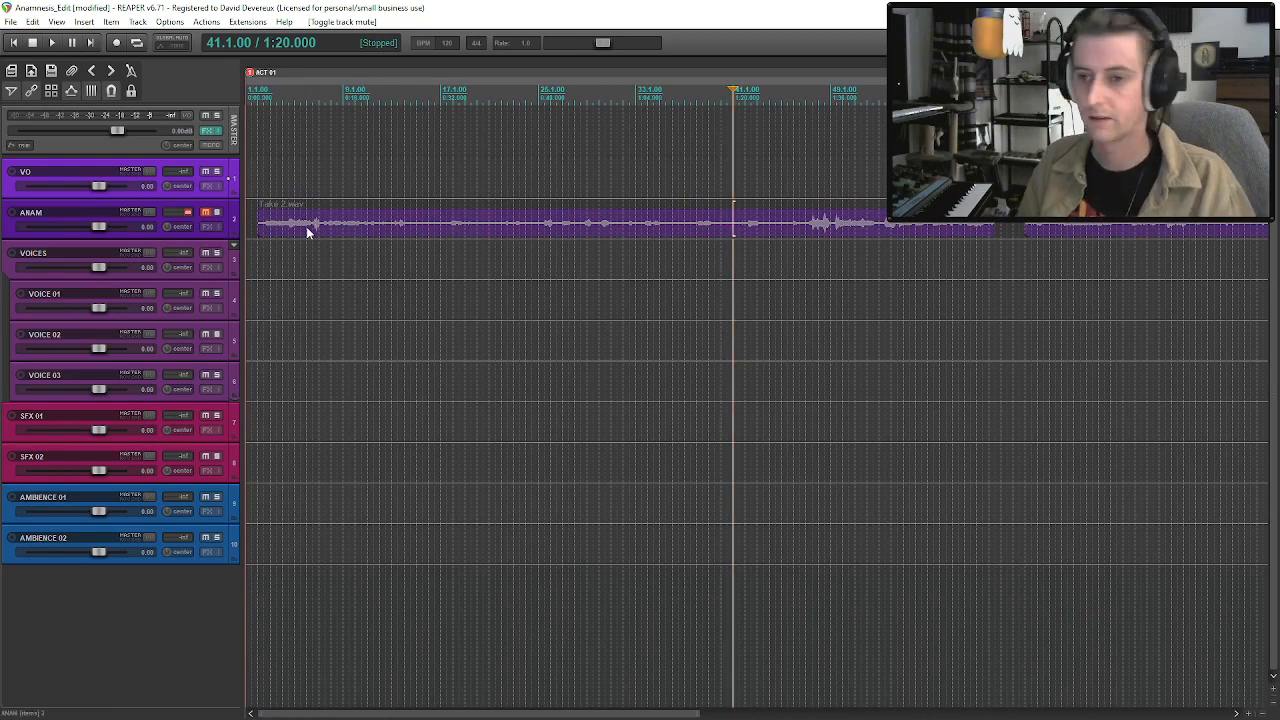
left_click(362, 226)
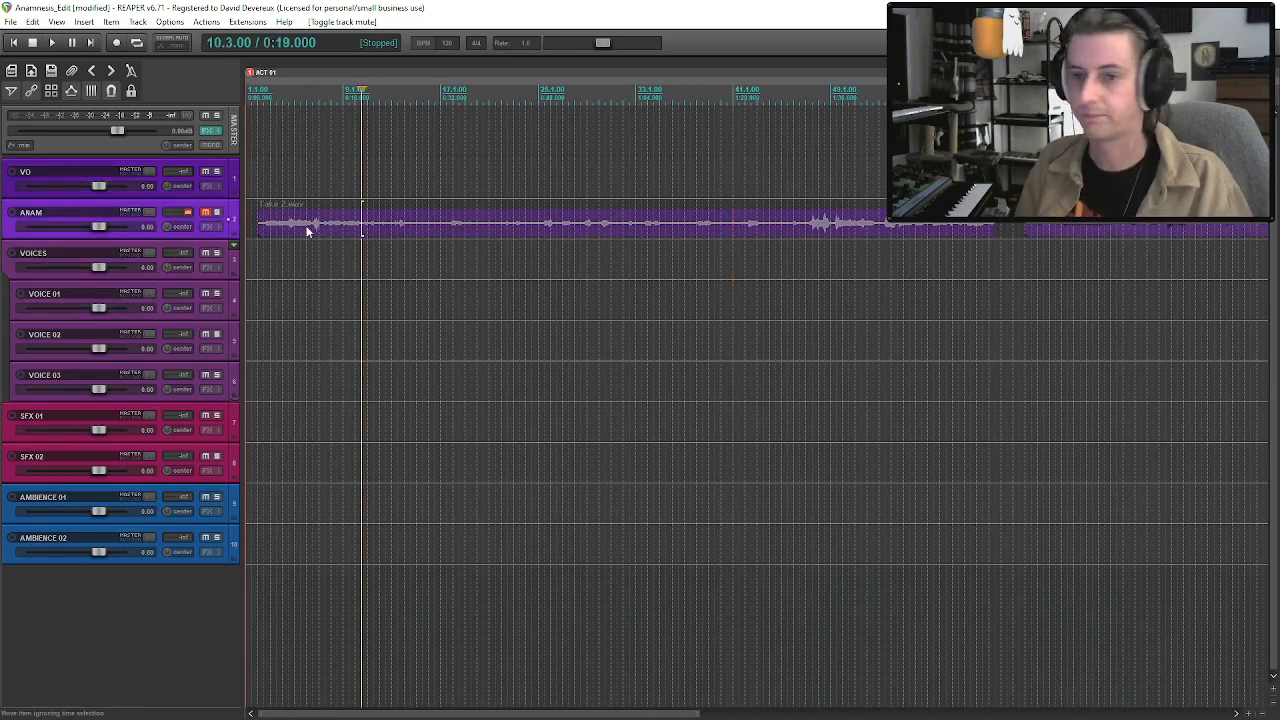
scroll(362, 226, "down", 2)
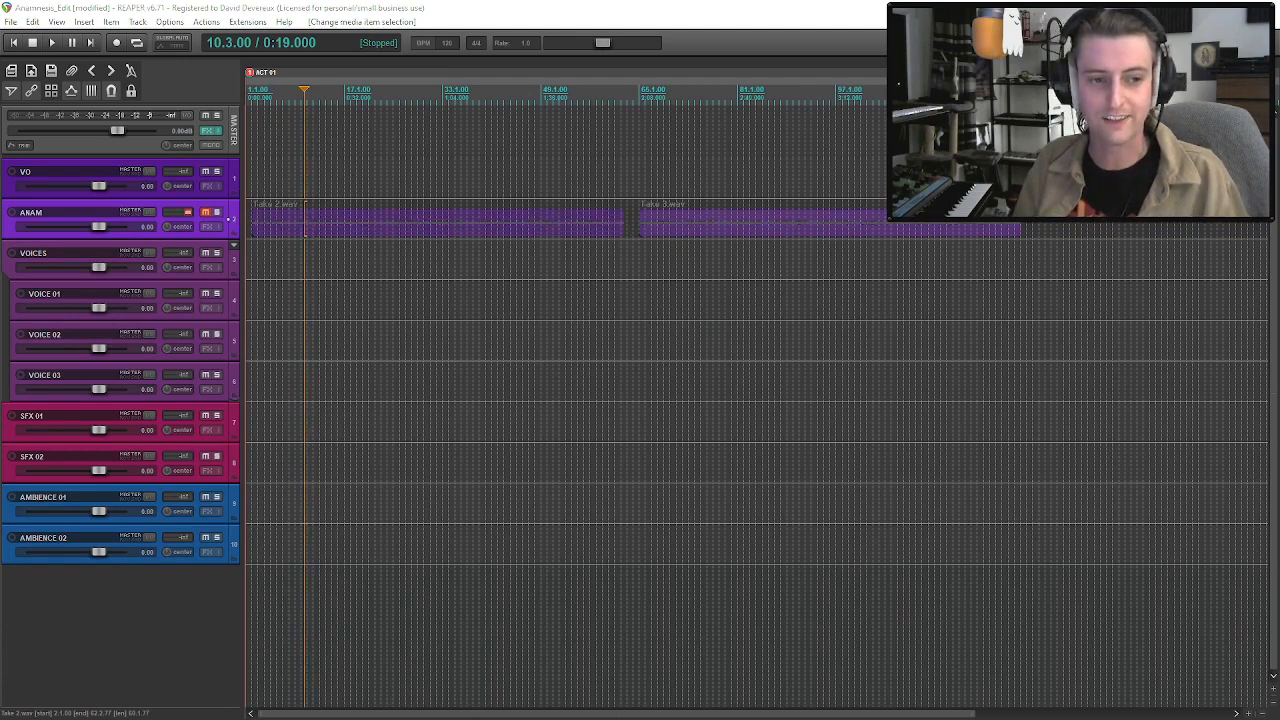
left_click_drag(293, 133, 302, 173)
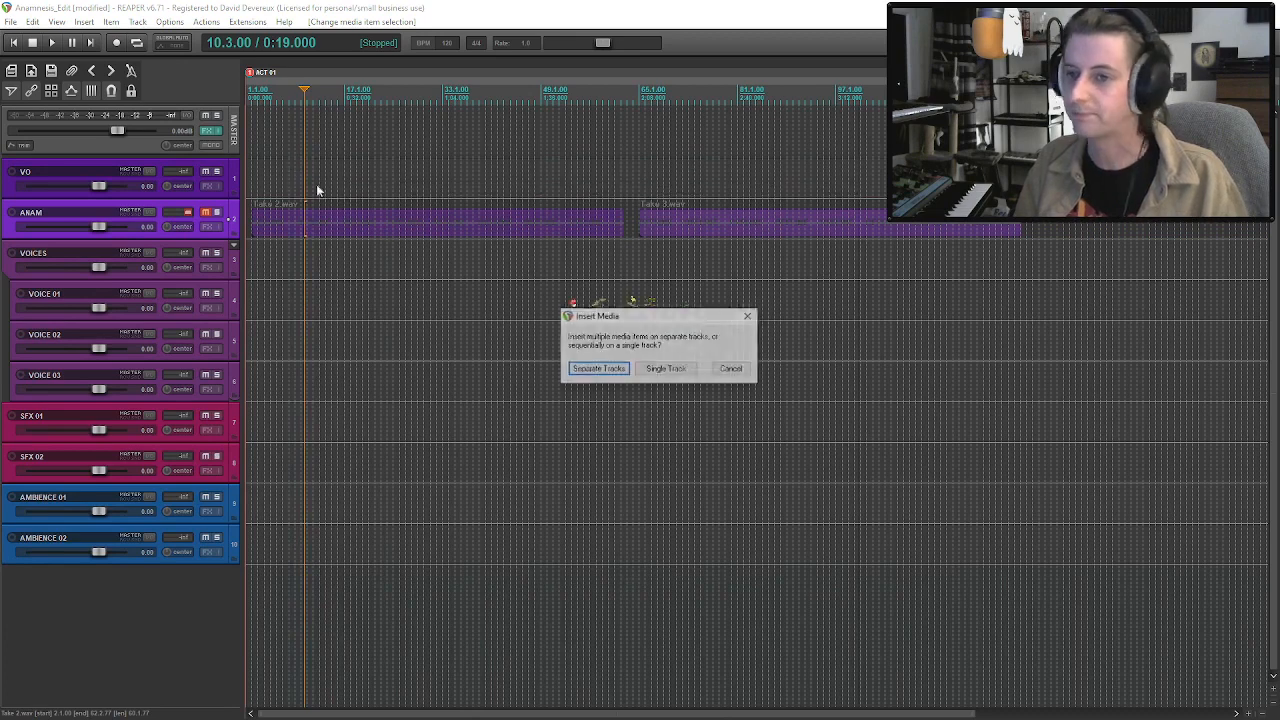
left_click(664, 369)
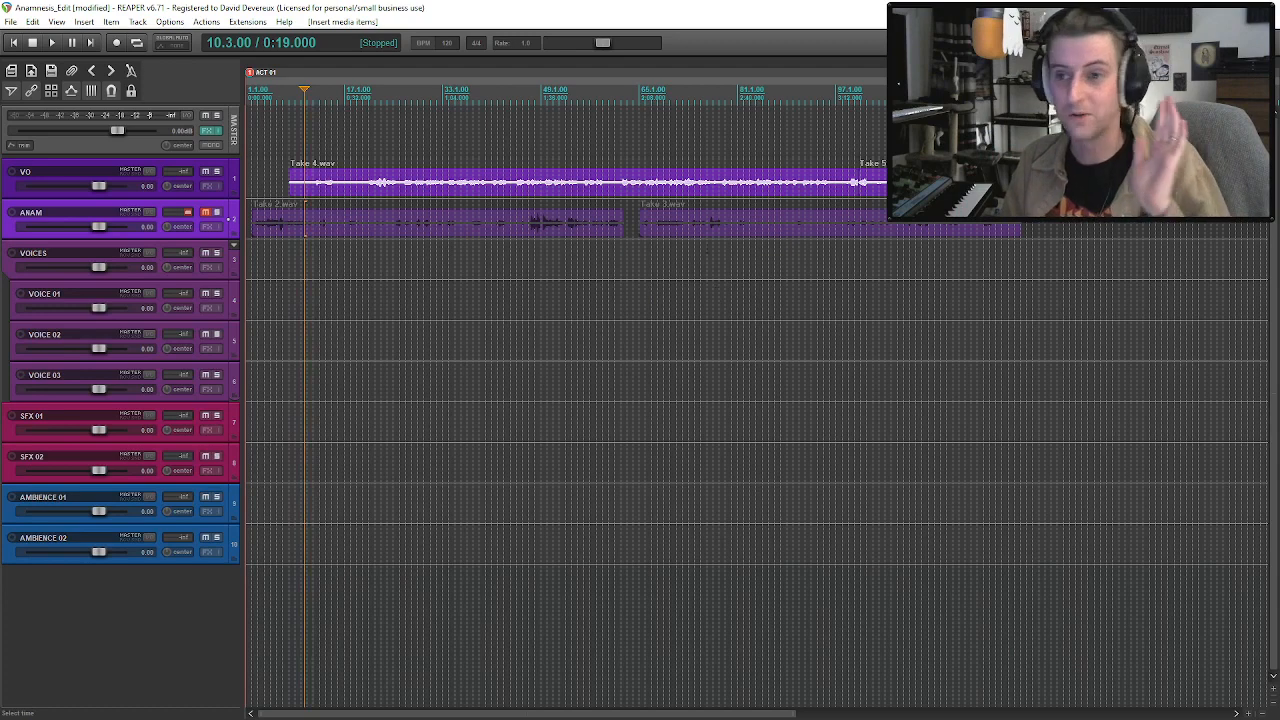
Move Take 4.wav and Take 5.wav together along the VO track so Take 4 starts at measure 169.
scroll(716, 292, "down", 2)
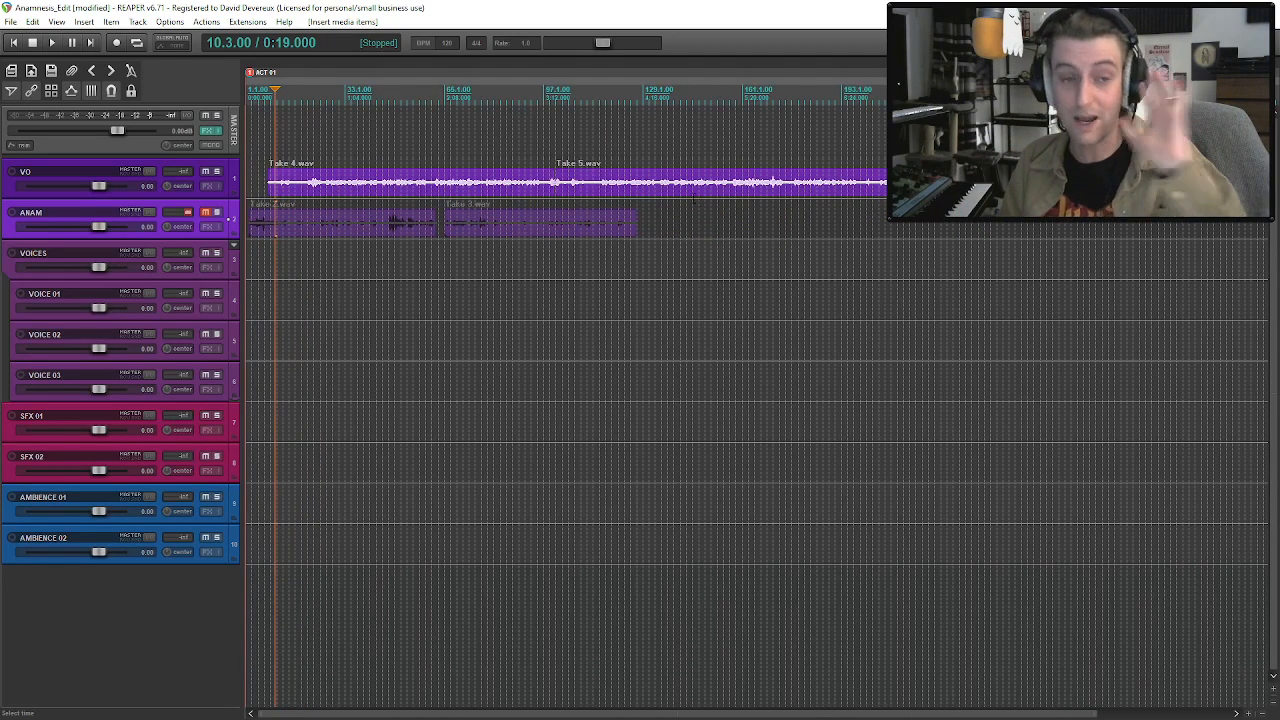
left_click(499, 190)
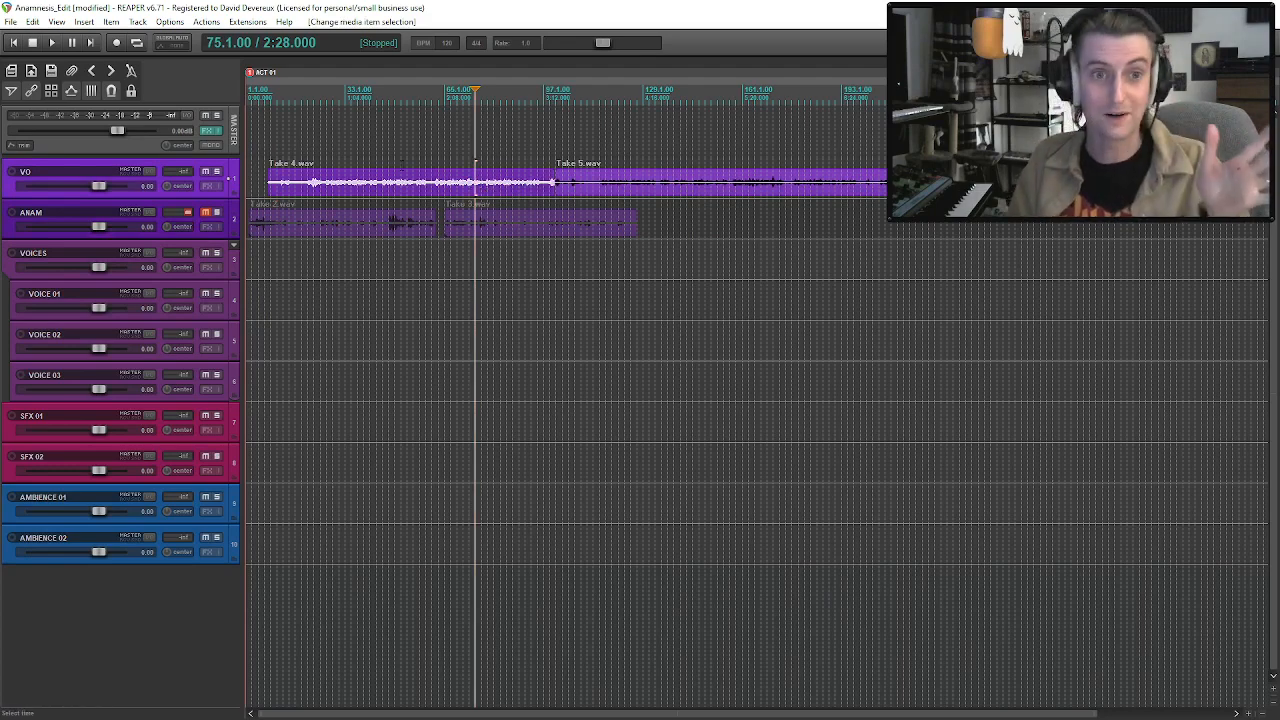
scroll(492, 226, "up", 3)
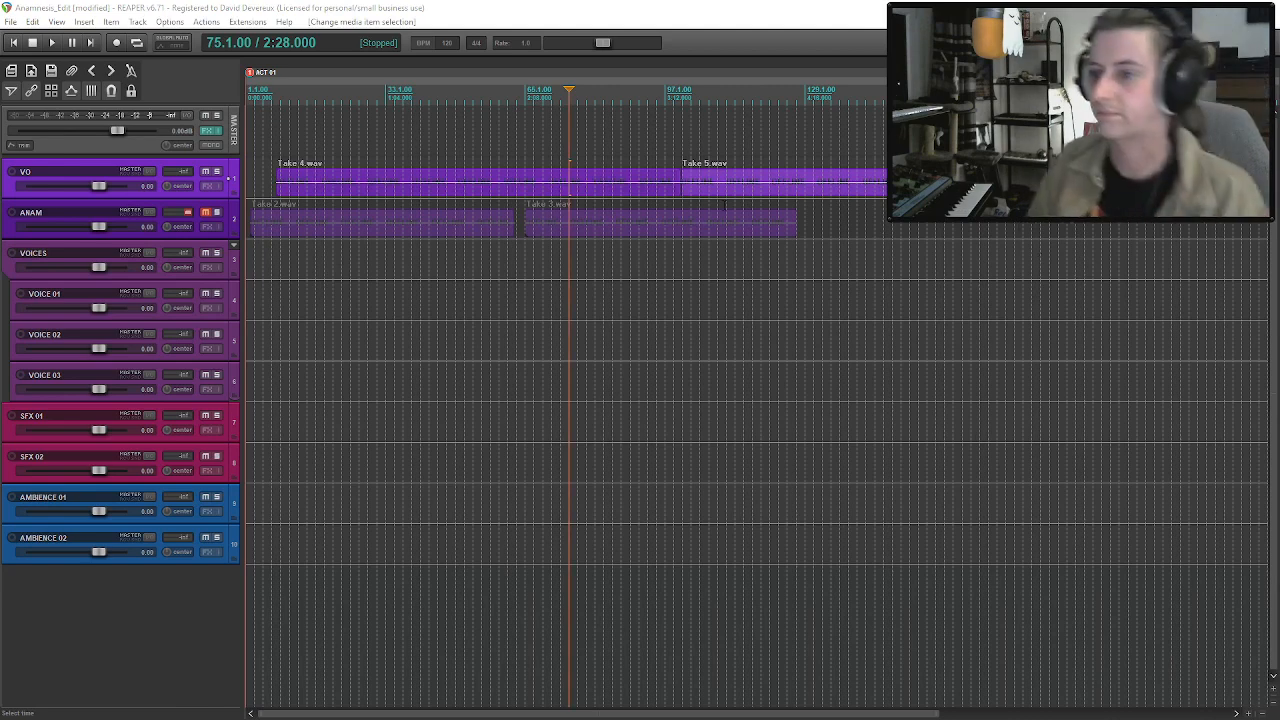
left_click(596, 226)
scroll(503, 183, "down", 3)
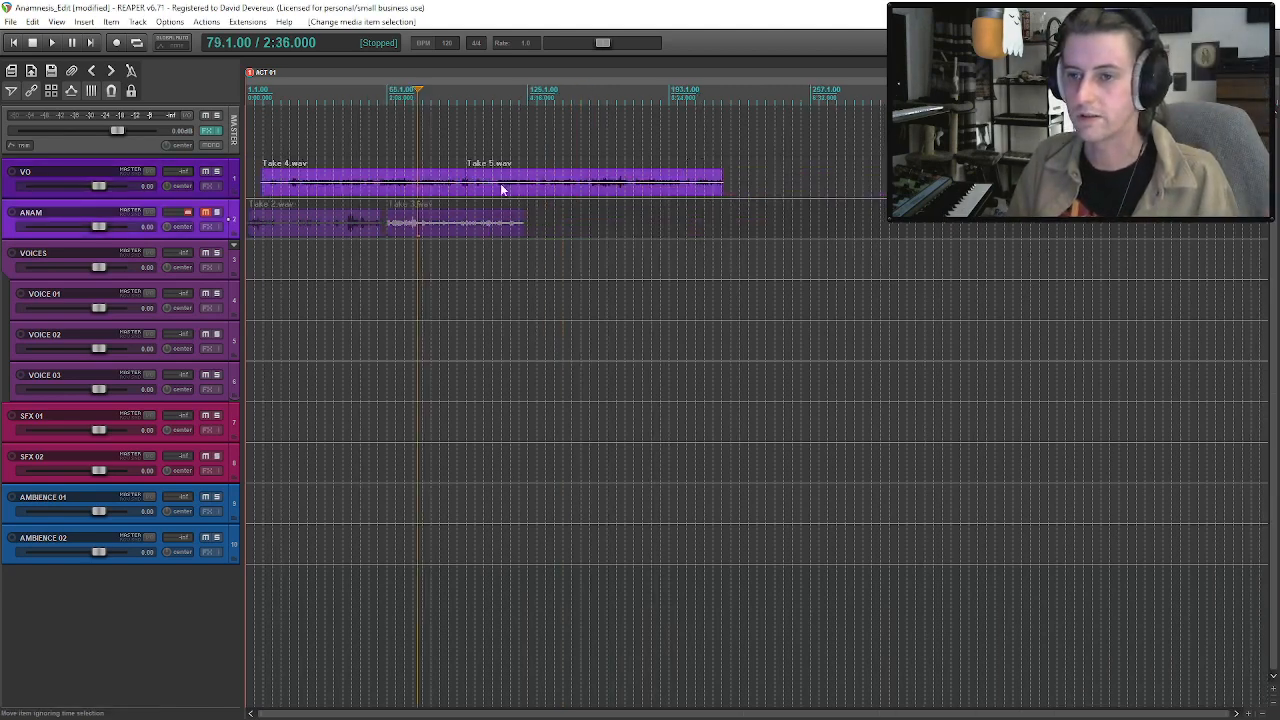
left_click(399, 193)
left_click_drag(471, 187, 825, 188)
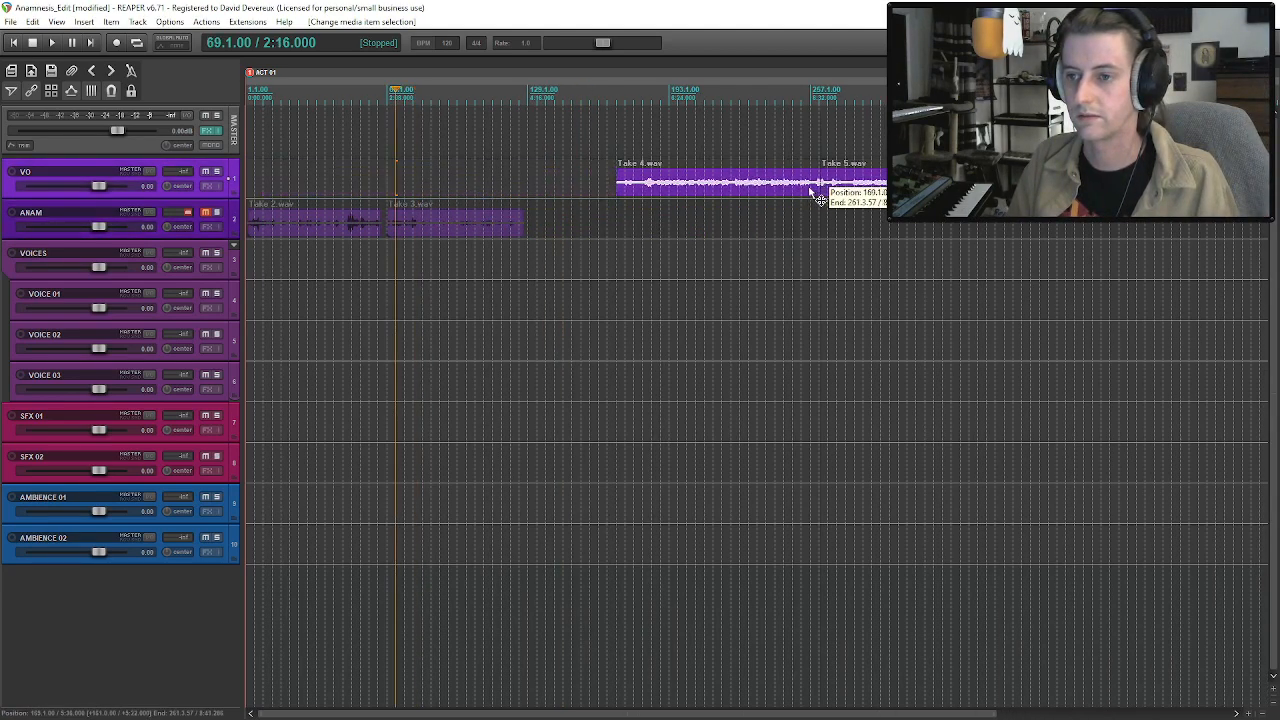
Move Take 2.wav on the ANAM track past the end of Take 3.wav and shift Take 3 earlier to measure 61.
left_click(344, 229)
left_click_drag(344, 230, 704, 230)
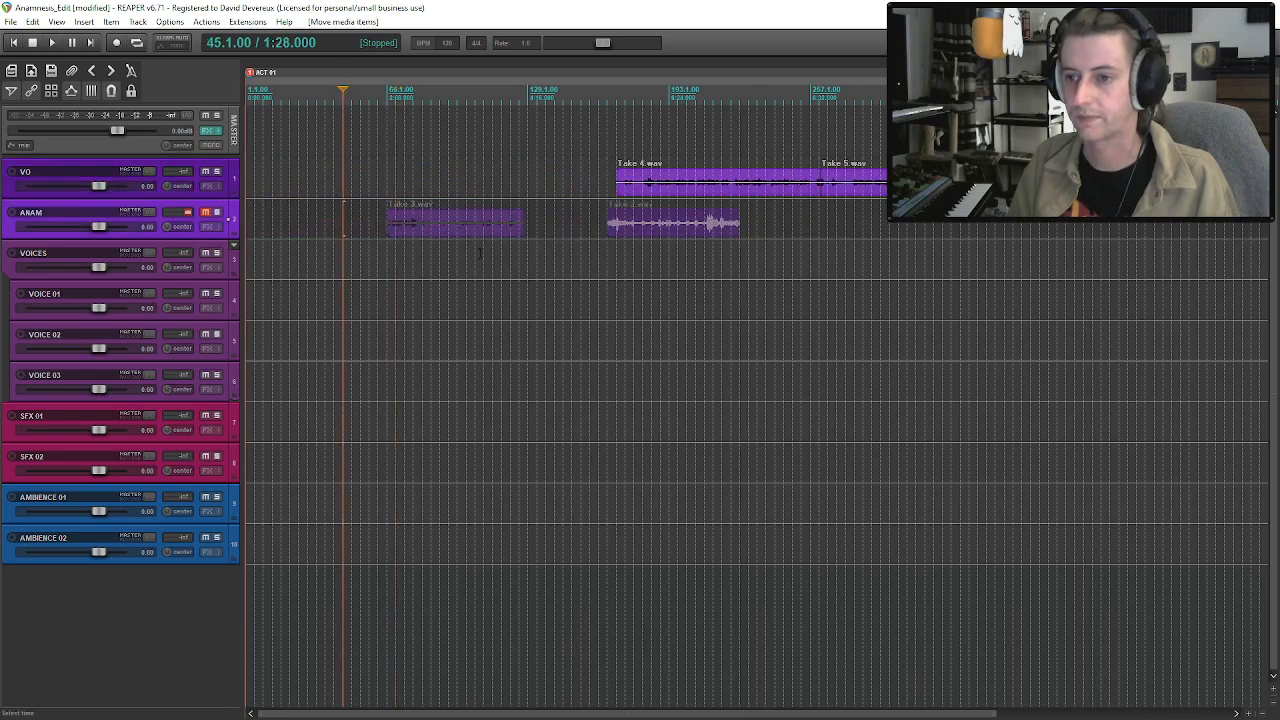
left_click_drag(452, 230, 444, 231)
Unmute the ANAM track and audition Take 3.wav from its start, skipping ahead through the recording.
left_click(212, 211)
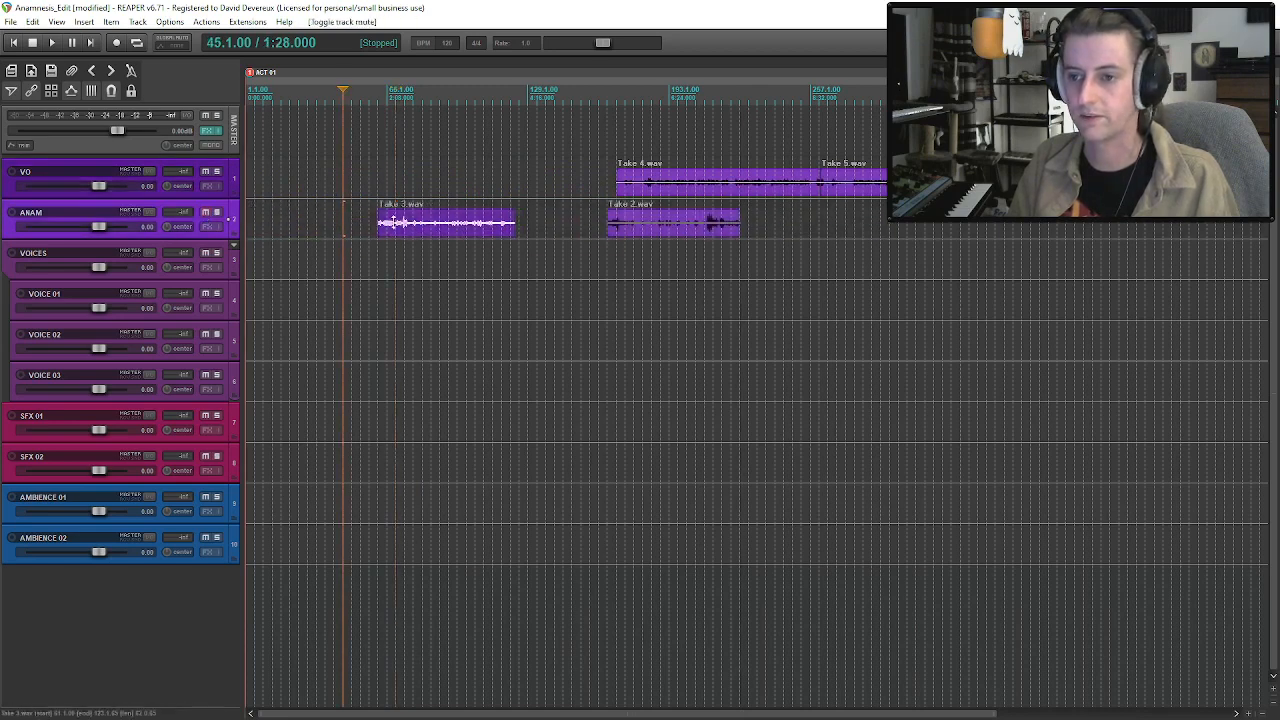
left_click(378, 222)
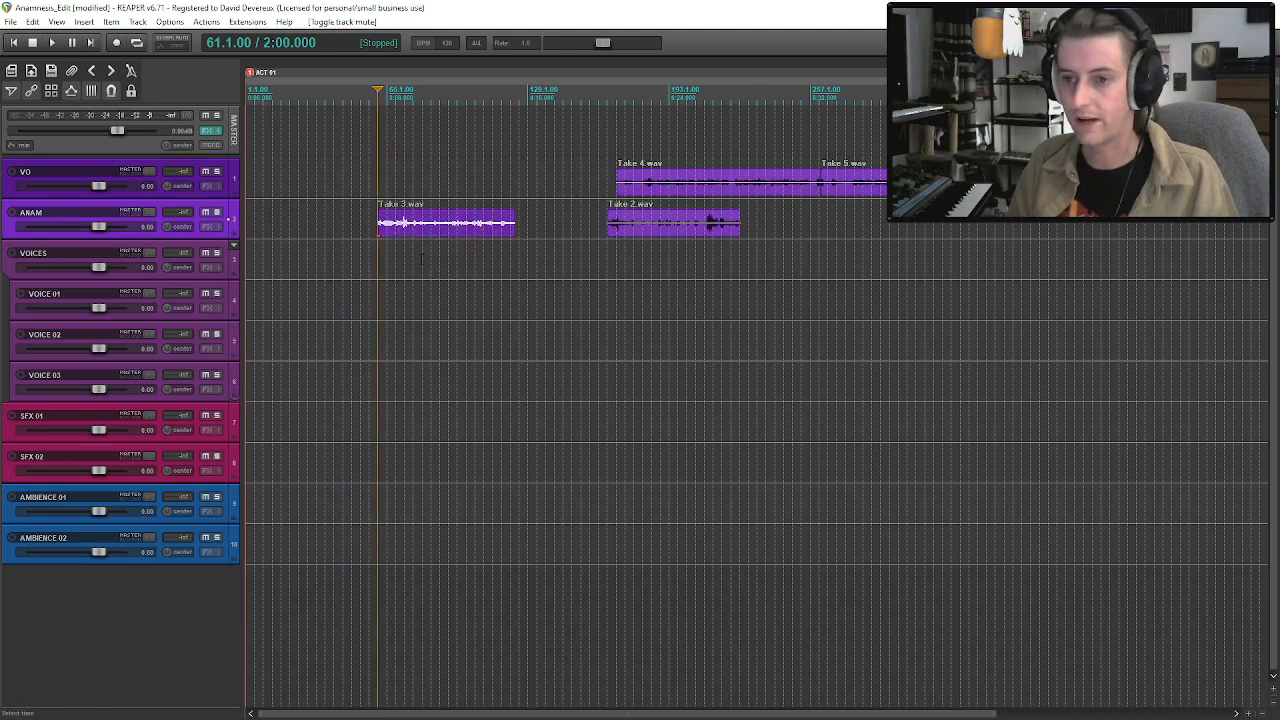
key("space")
scroll(743, 232, "up", 6)
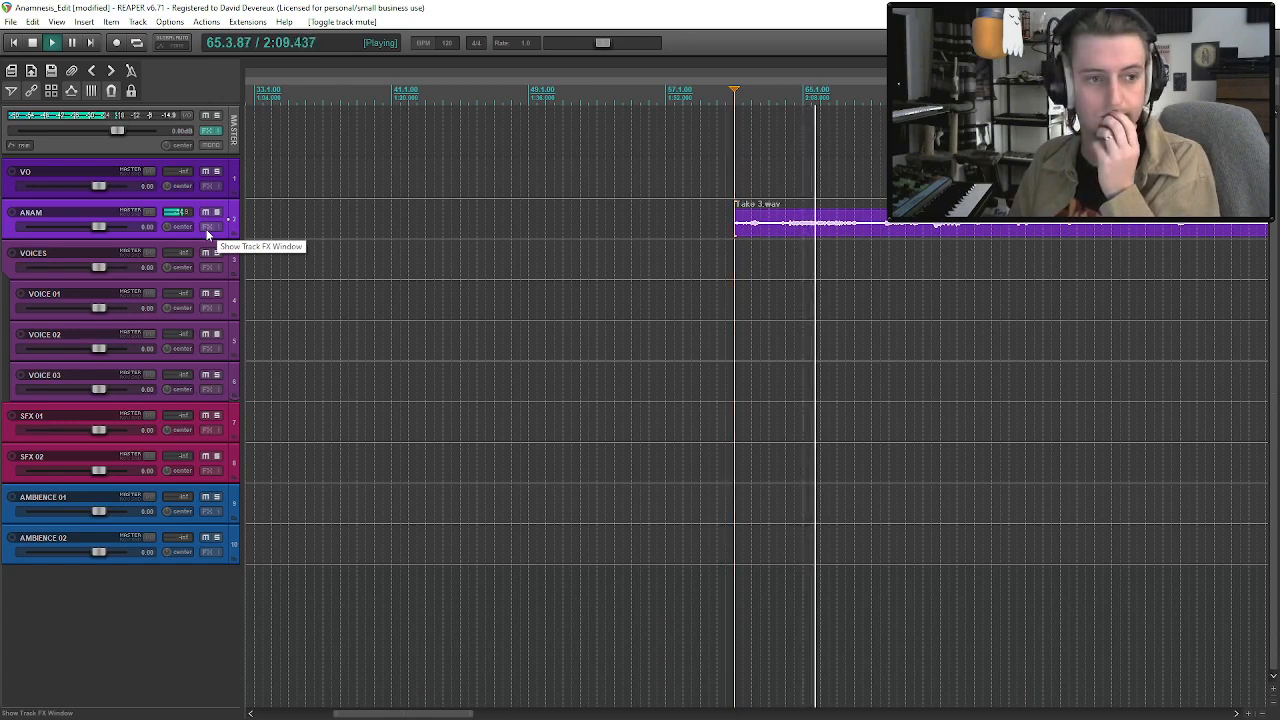
left_click(838, 220)
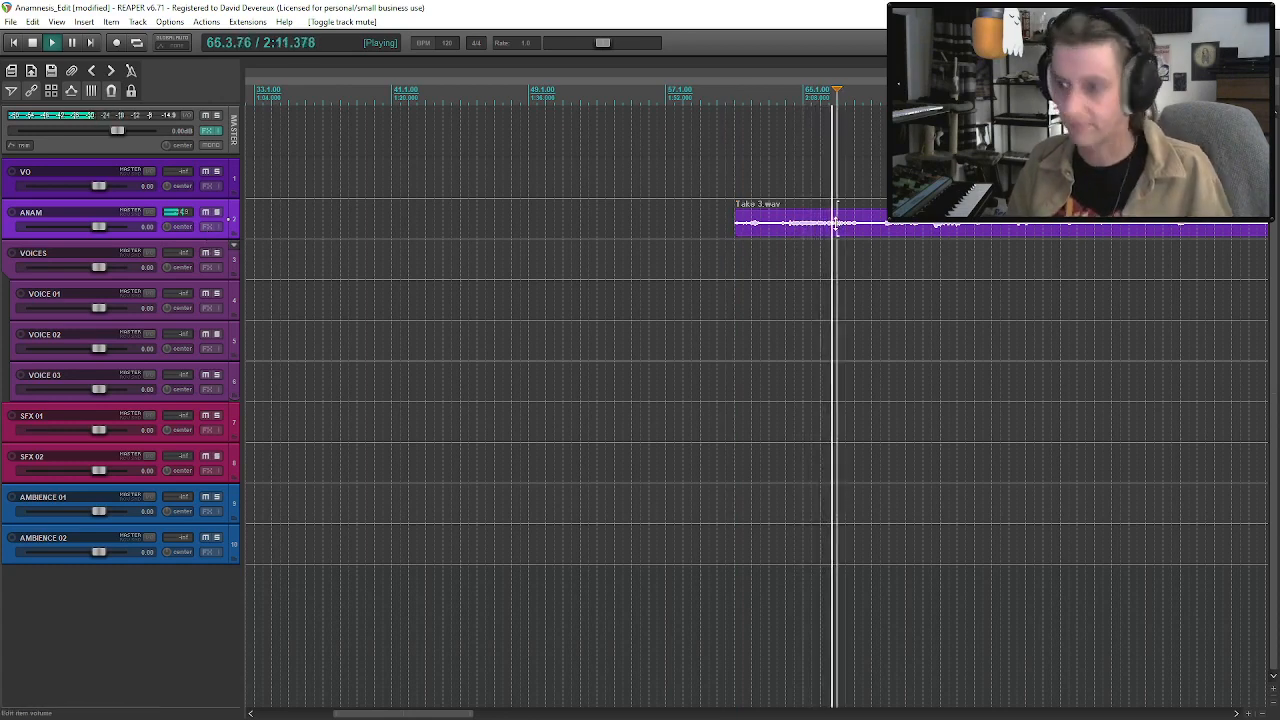
left_click(880, 233)
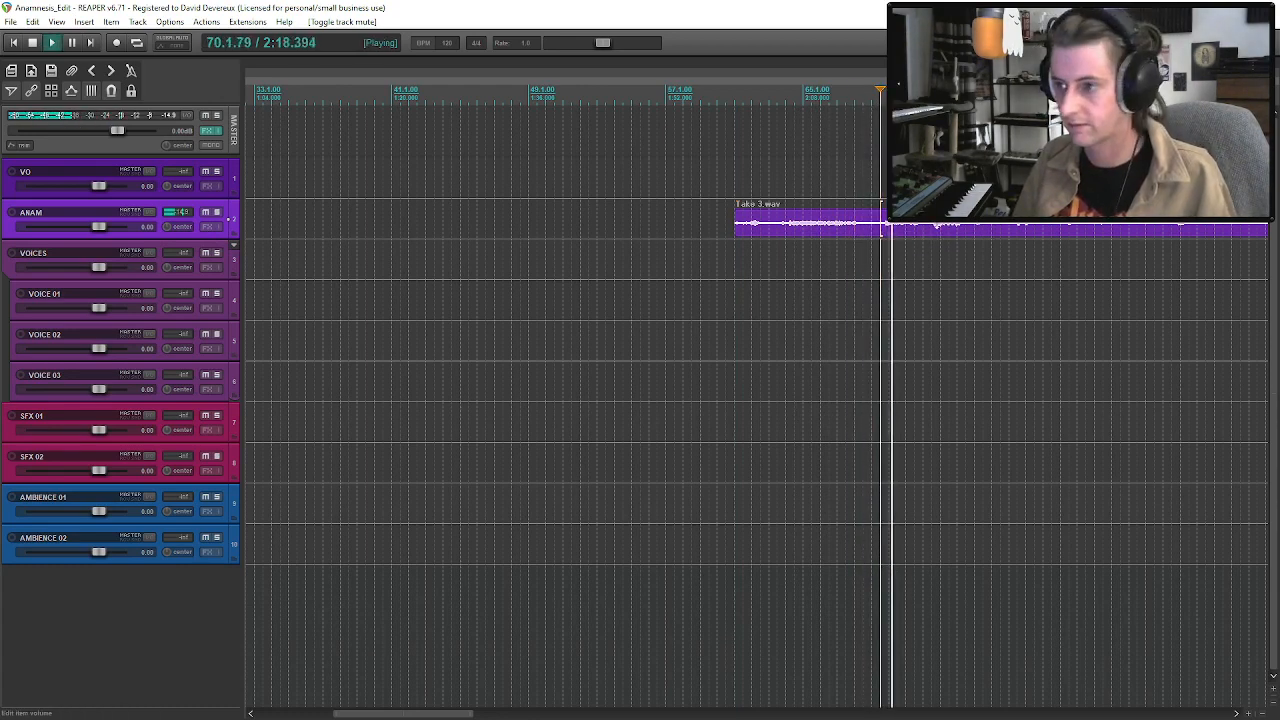
left_click(934, 229)
left_click(1014, 229)
scroll(1014, 232, "down", 2)
Trim the beginning of Take 3.wav so the clip starts at about measure 86.
left_click(866, 229)
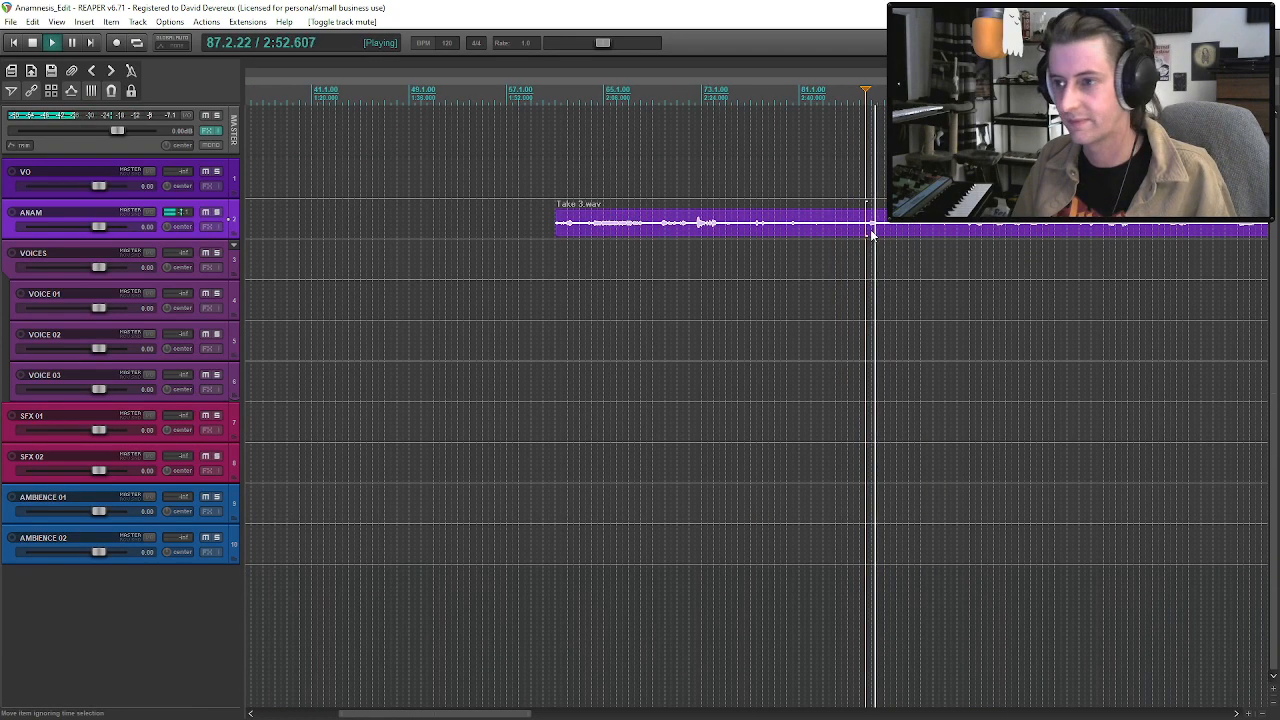
left_click(862, 233)
left_click_drag(557, 222, 863, 265)
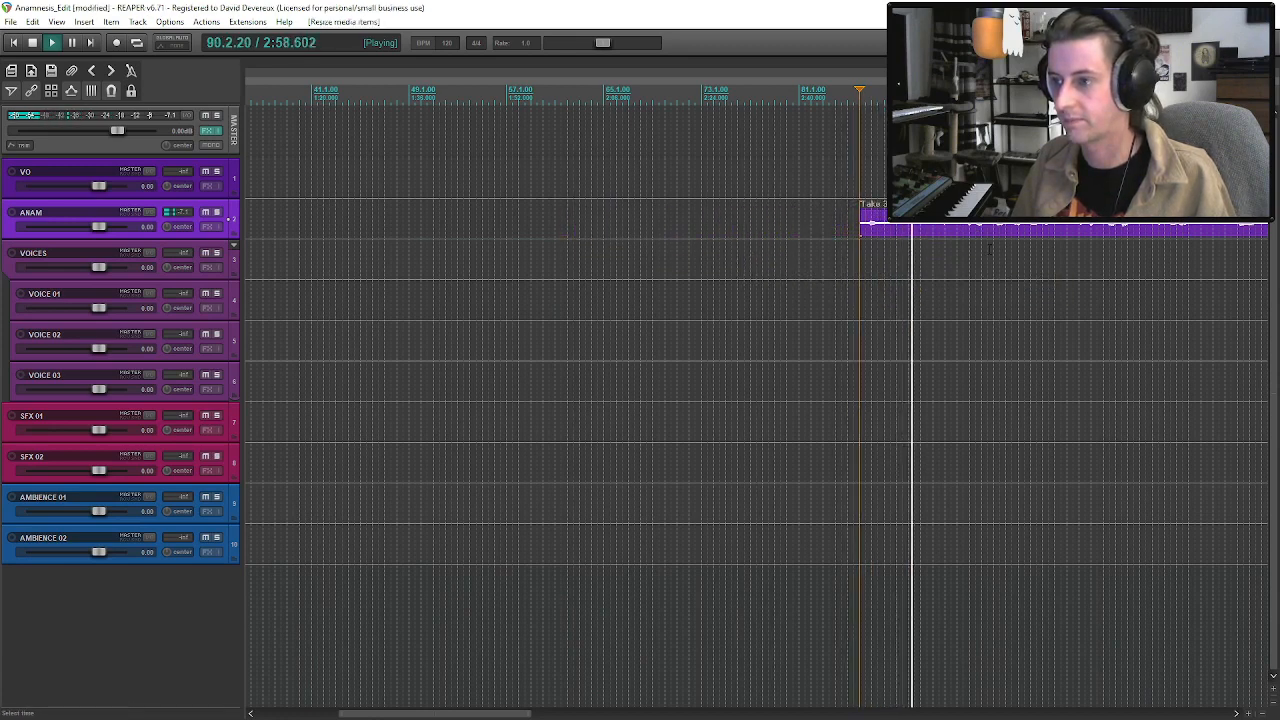
Try to split Take 3.wav on the ANAM track at about measure 95.
scroll(920, 235, "down", 2)
left_click(805, 235)
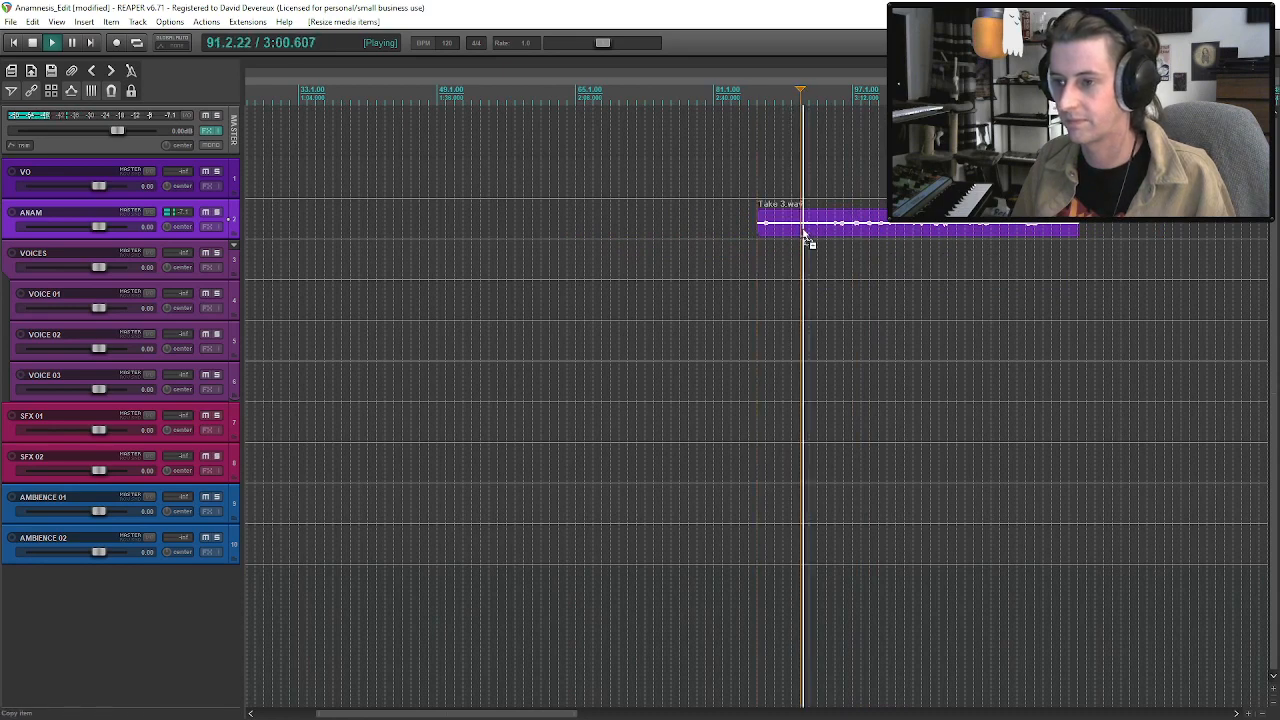
left_click(830, 232)
key("s")
scroll(855, 245, "up", 4)
scroll(857, 252, "down", 4)
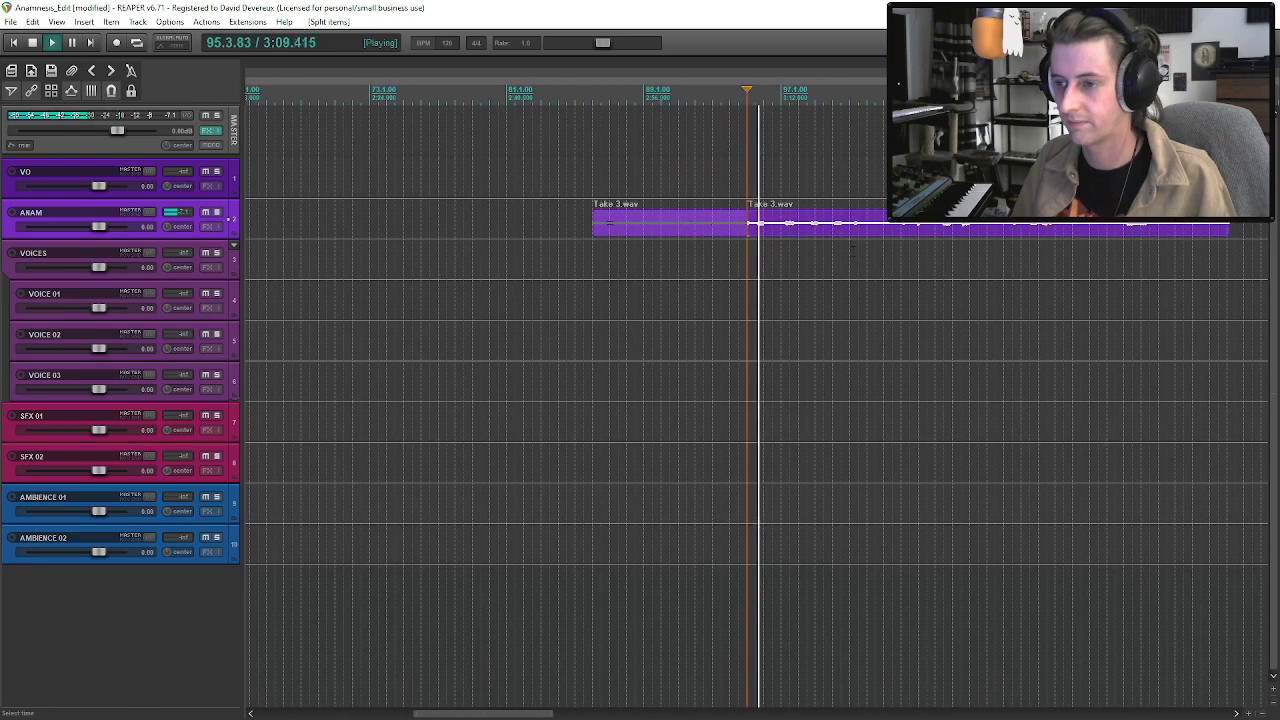
key("ctrl+z")
Split Take 3.wav on the ANAM track at 94.3.00 and move its second part to about measure 97.
key("space")
left_click(740, 228)
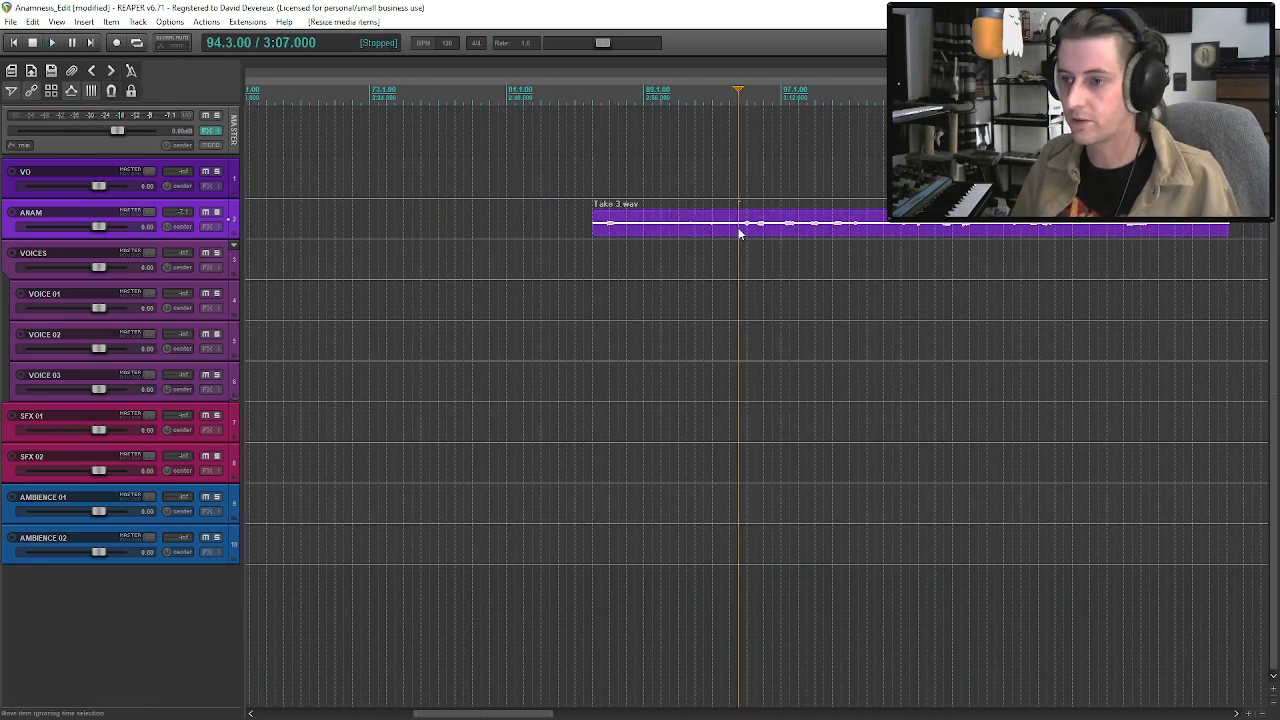
key("s")
left_click_drag(760, 231, 816, 231)
left_click(677, 232)
Enlarge the heights of the ANAM and VO tracks to show larger waveforms.
scroll(676, 228, "down", 3)
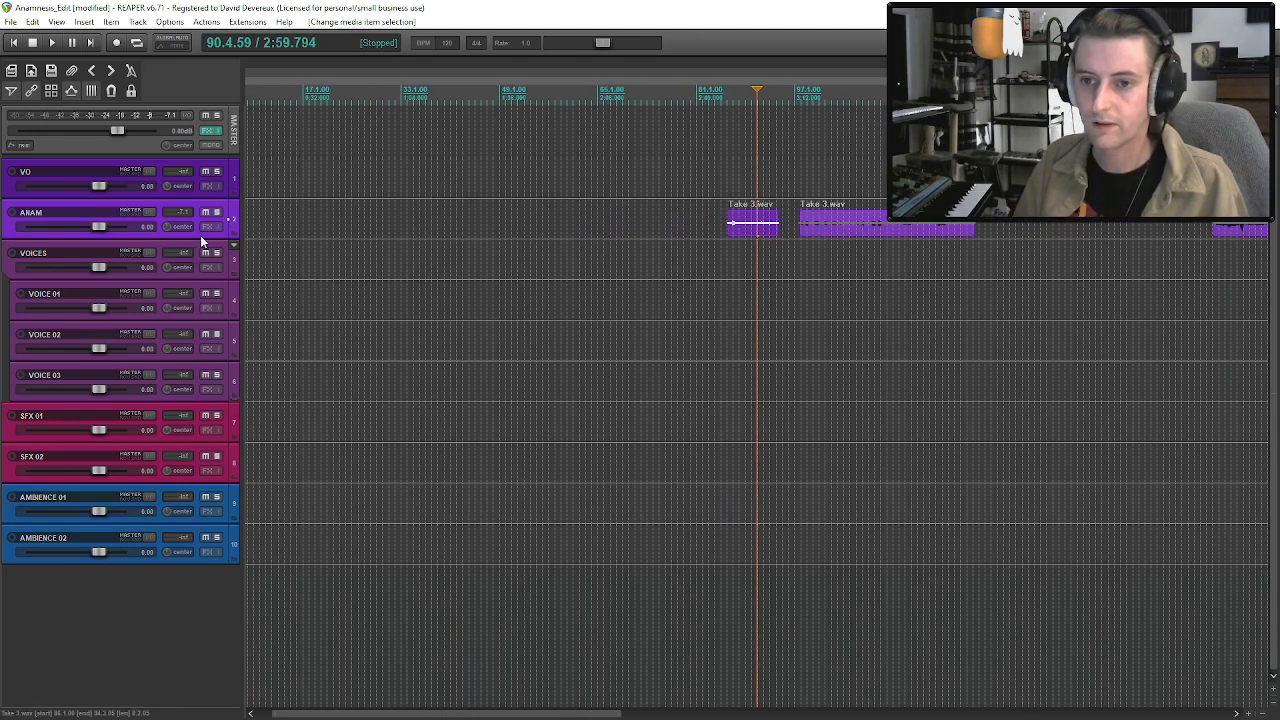
left_click_drag(200, 239, 200, 305)
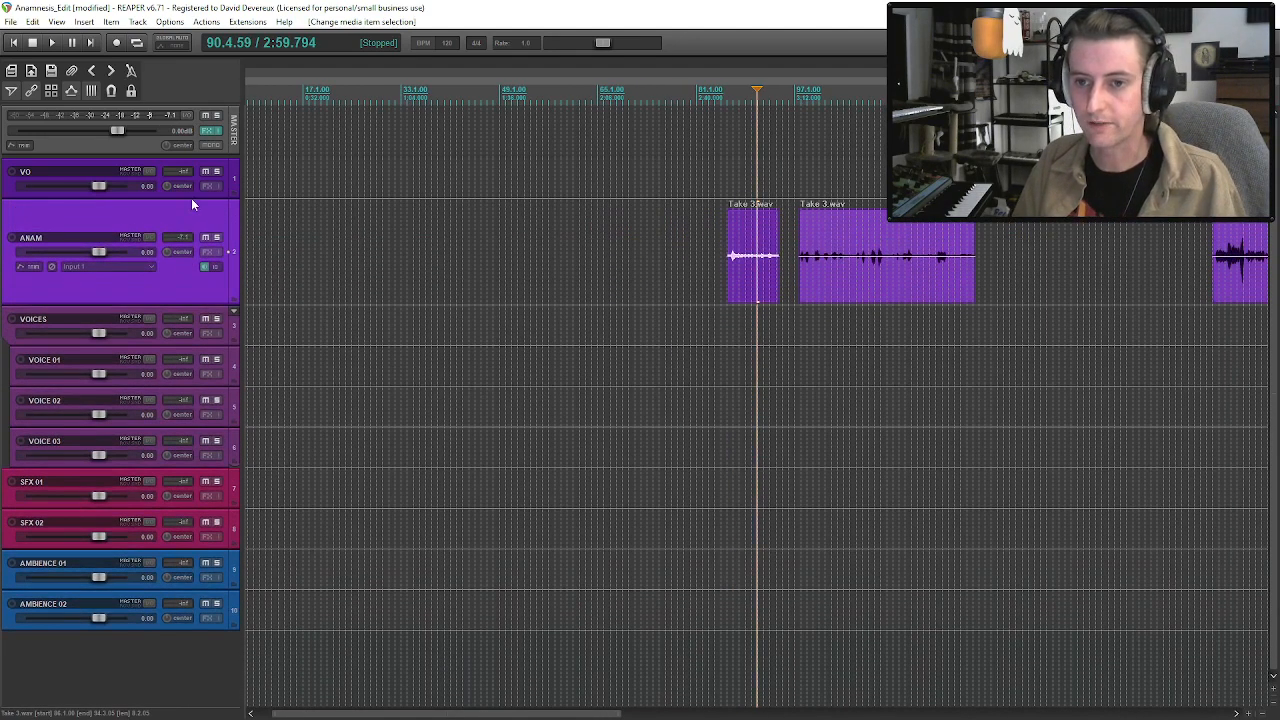
left_click_drag(192, 199, 192, 270)
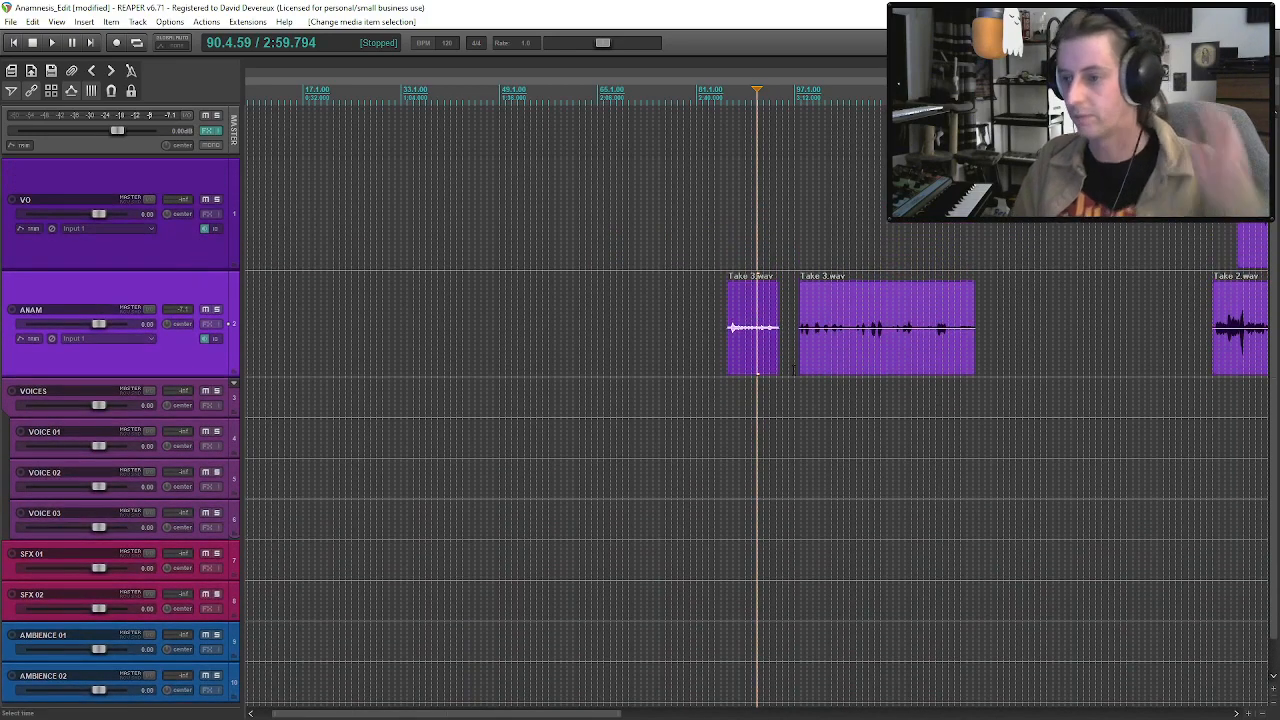
Trim the start of the first Take 3.wav clip to 86.2.42 and audition it from there.
left_click(730, 340)
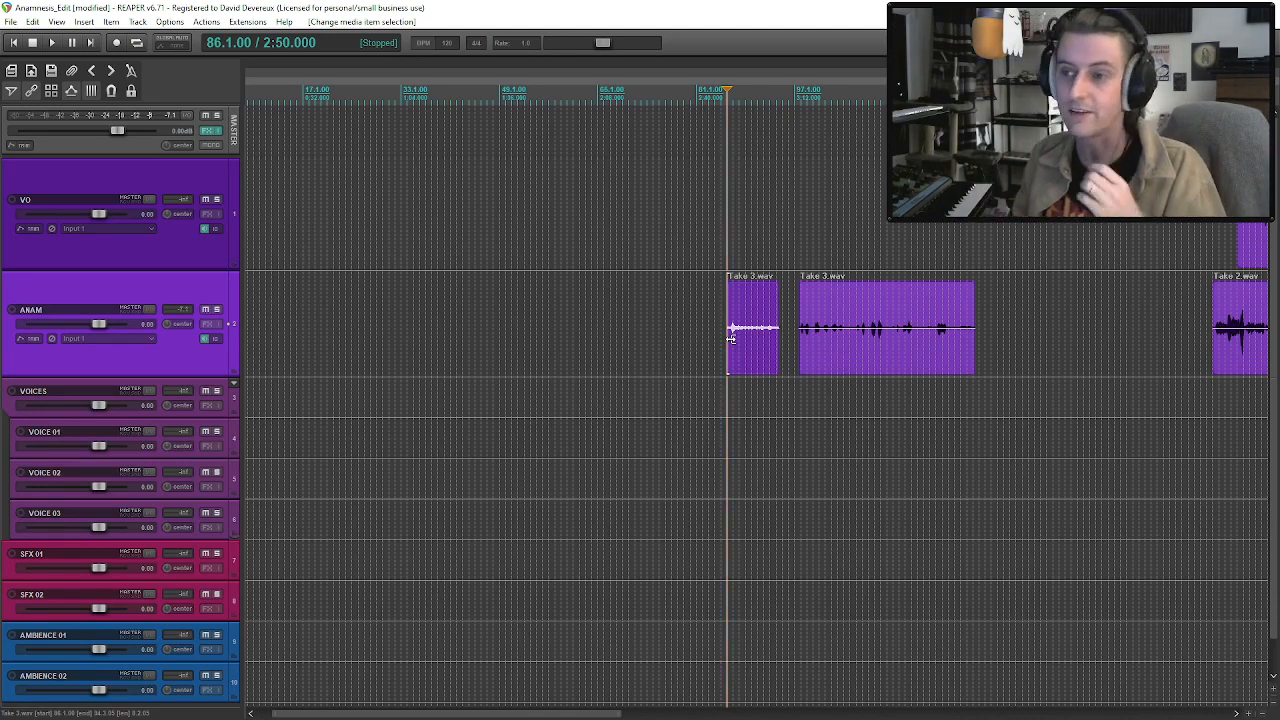
left_click(806, 363)
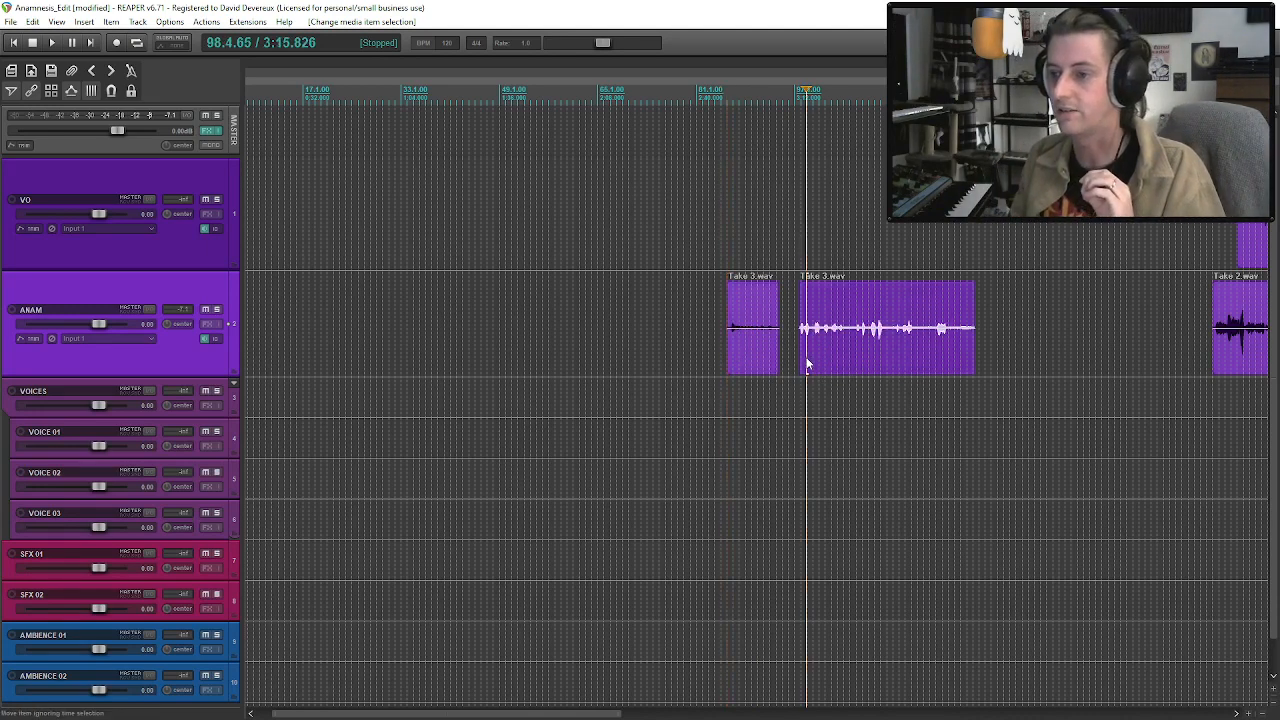
scroll(806, 363, "down", 2)
scroll(806, 363, "up", 4)
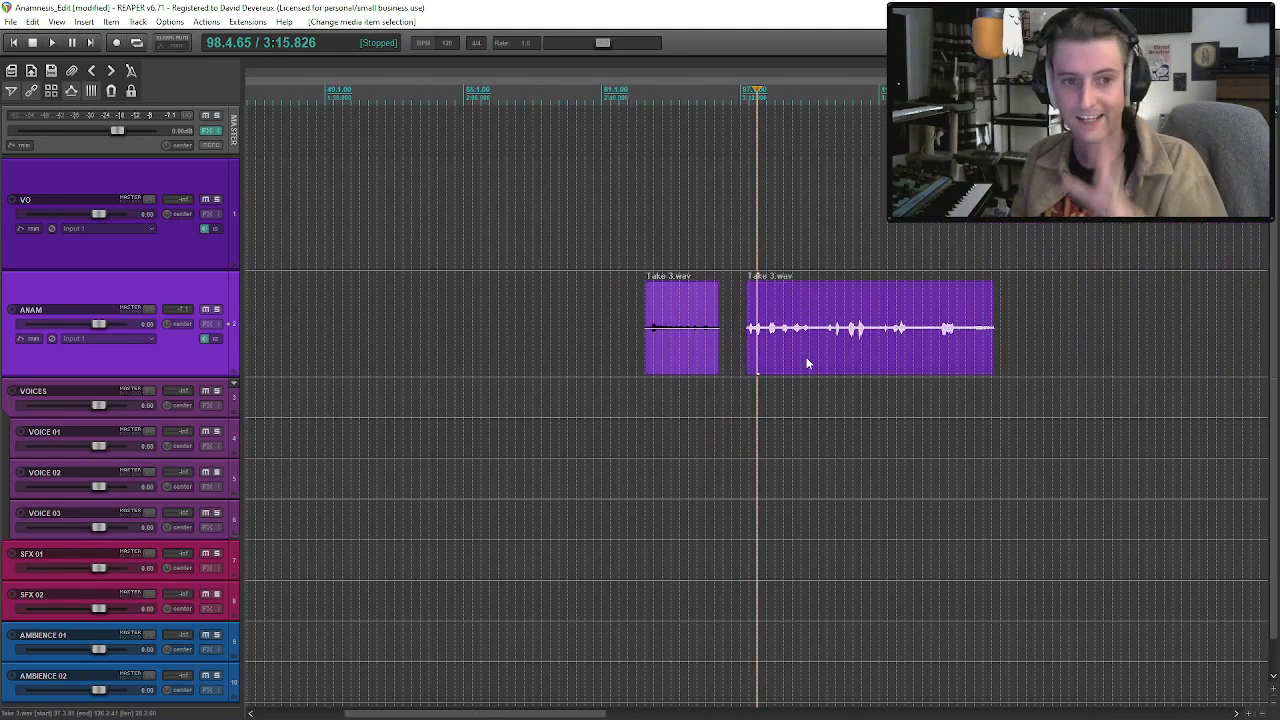
left_click(746, 329)
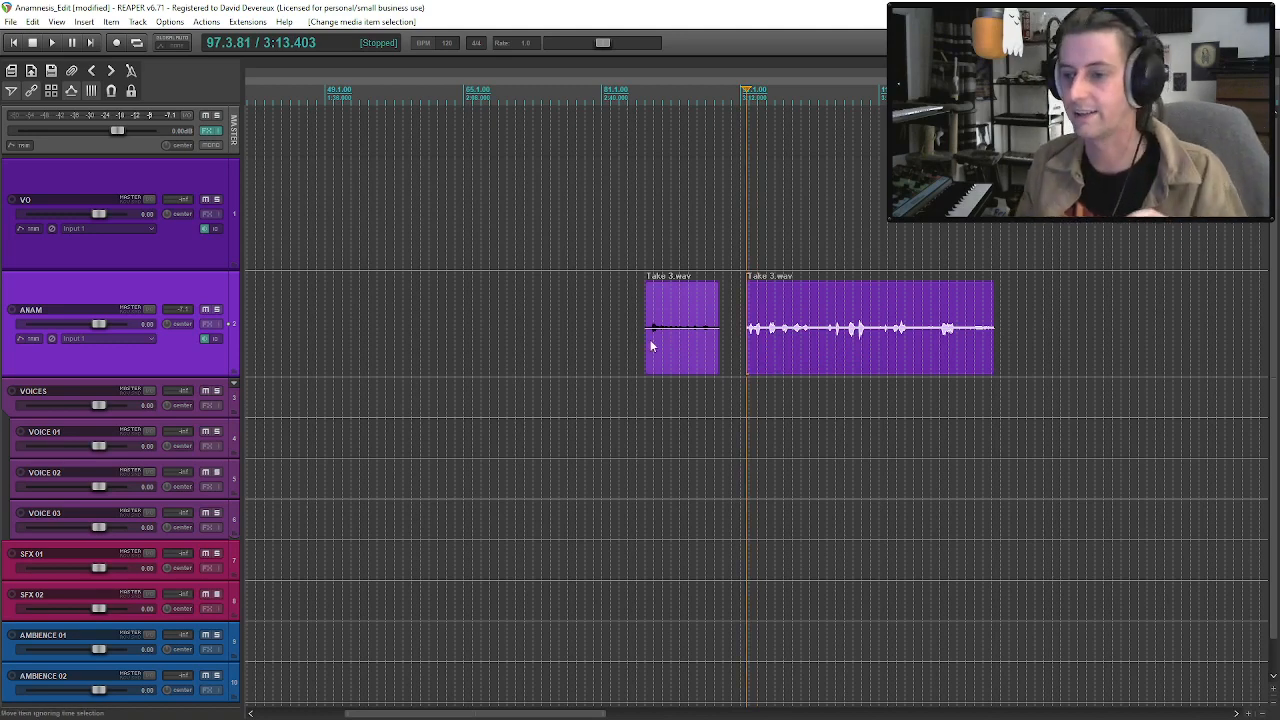
left_click_drag(646, 337, 651, 339)
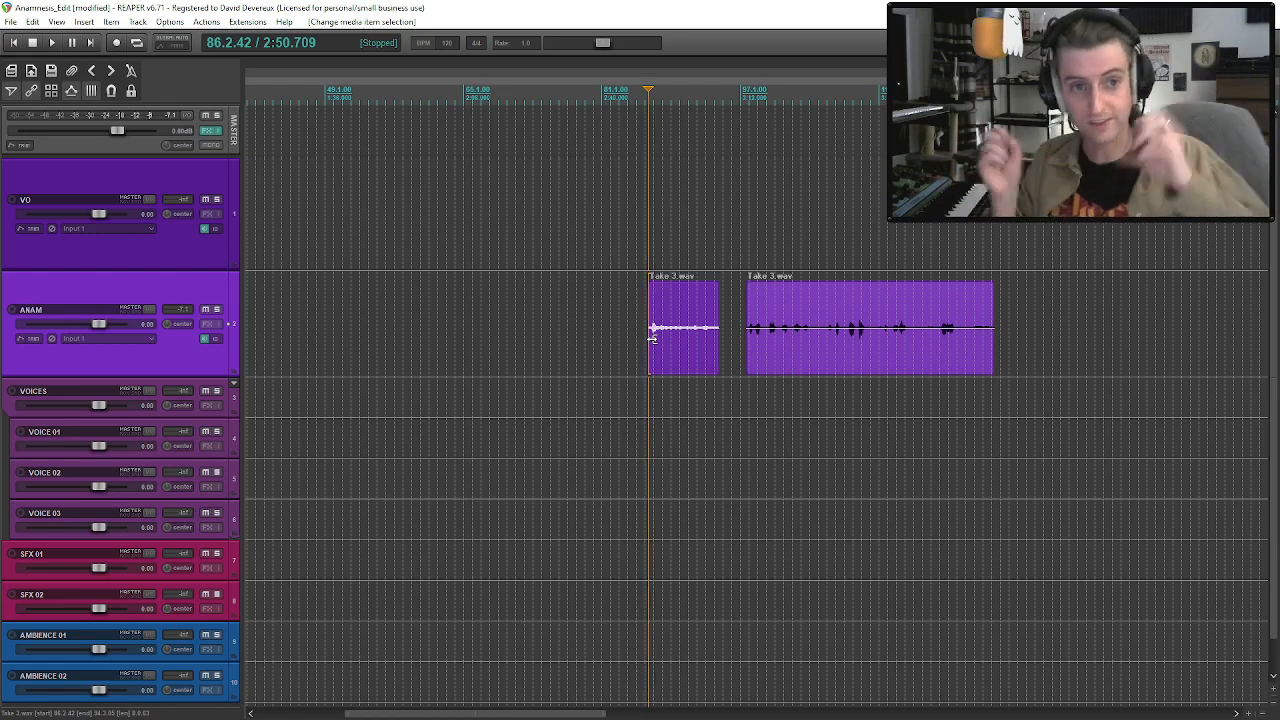
key("space")
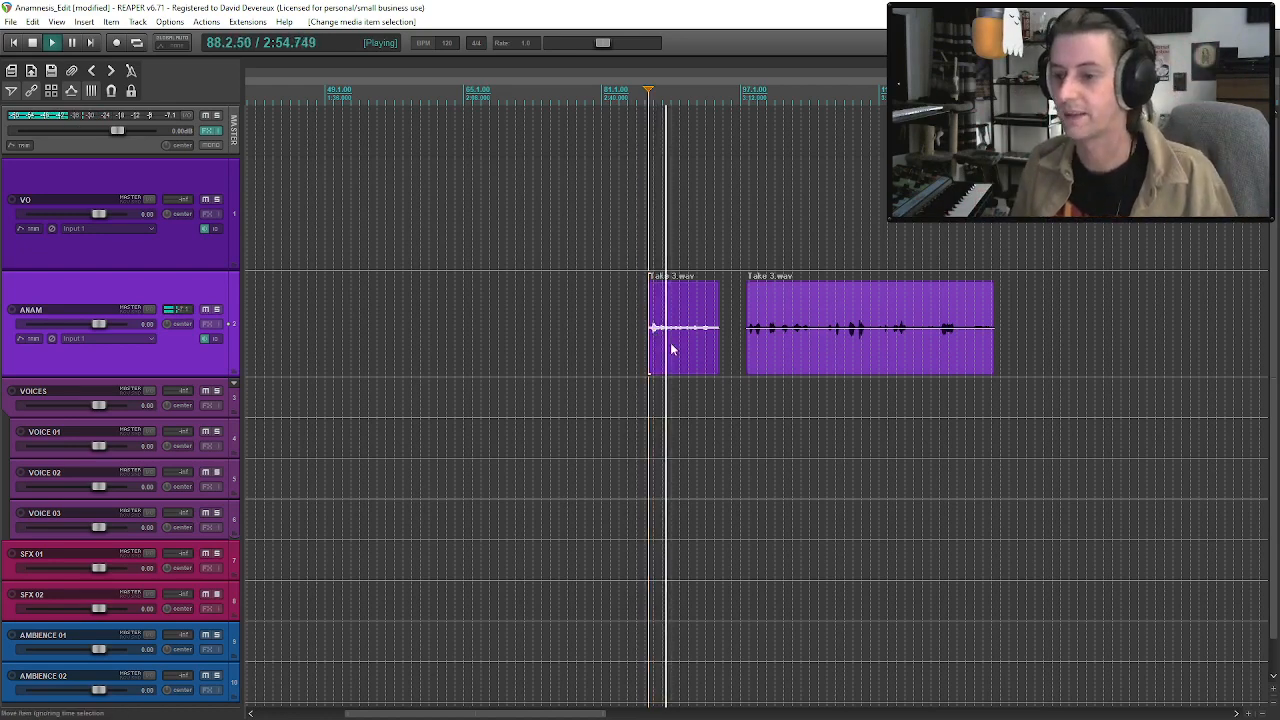
key("space")
Import Take 1.wav onto the ANAM track at about measure 398, past the end of Take 5.wav.
scroll(672, 345, "down", 5)
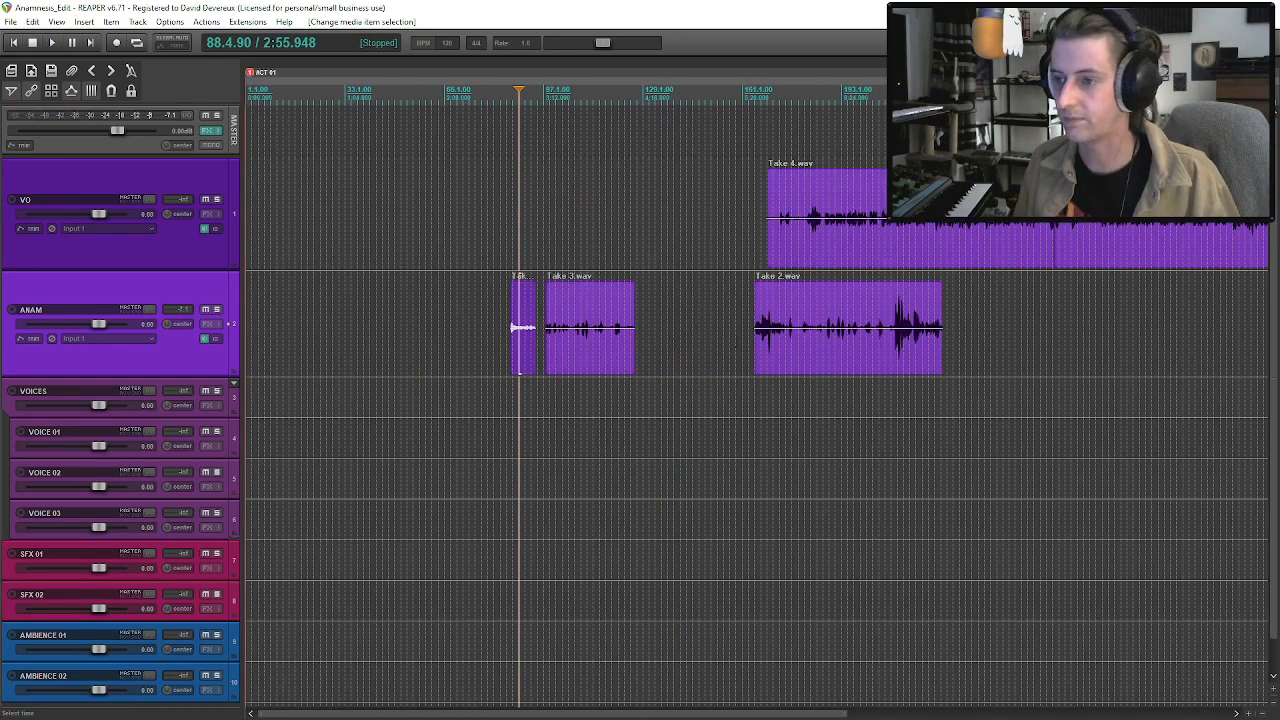
scroll(521, 327, "down", 2)
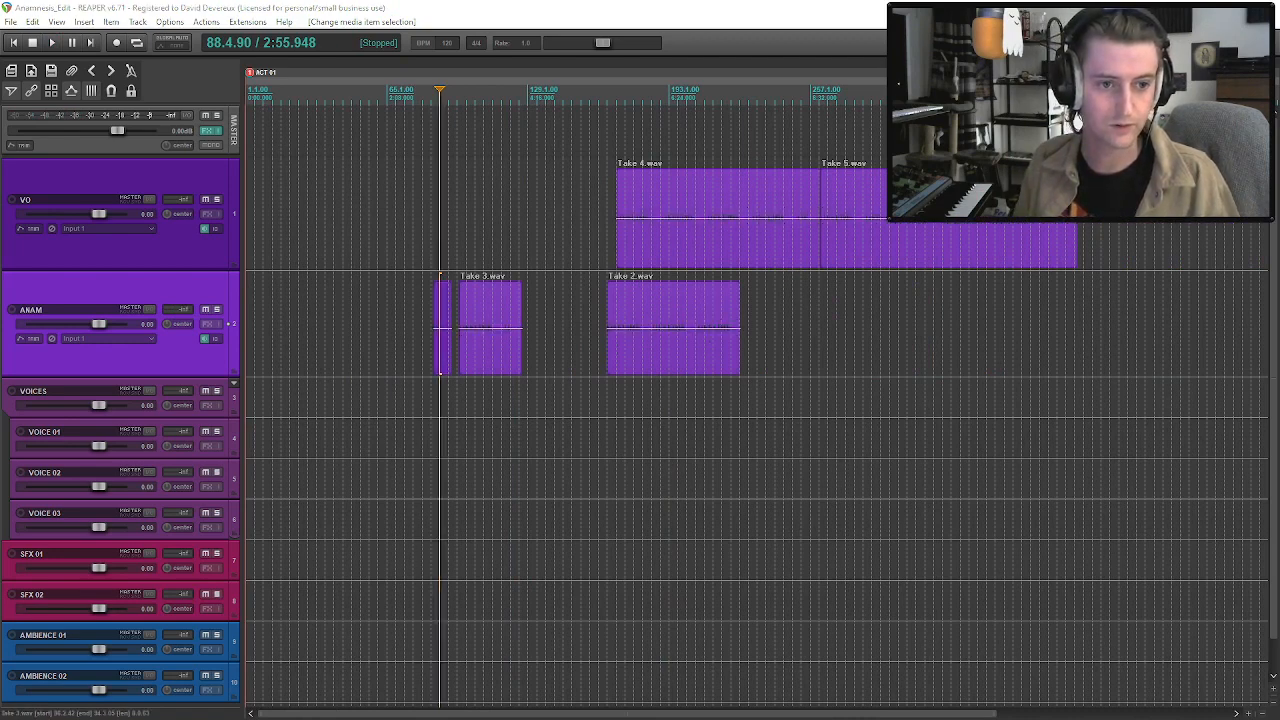
left_click_drag(1279, 308, 1081, 308)
left_click_drag(1122, 316, 1124, 318)
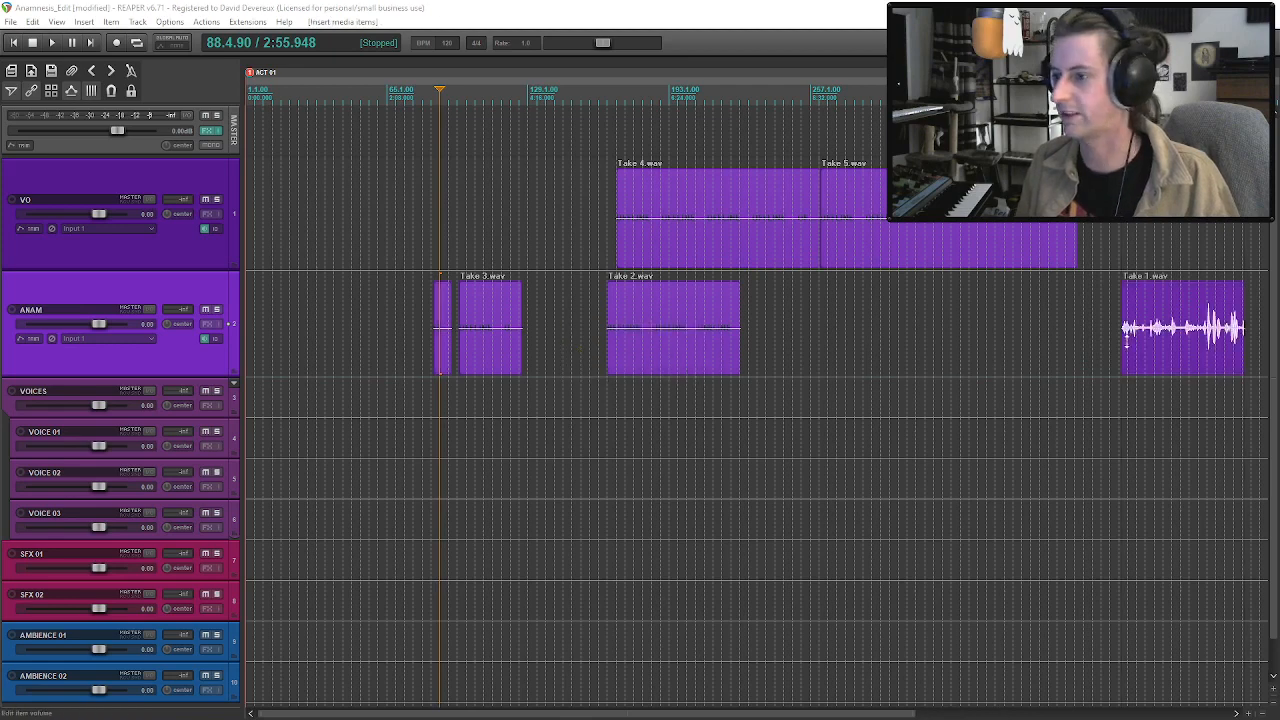
Audition Take 1.wav from its start and from the loud section at about measure 434.
left_click(1122, 344)
key("space")
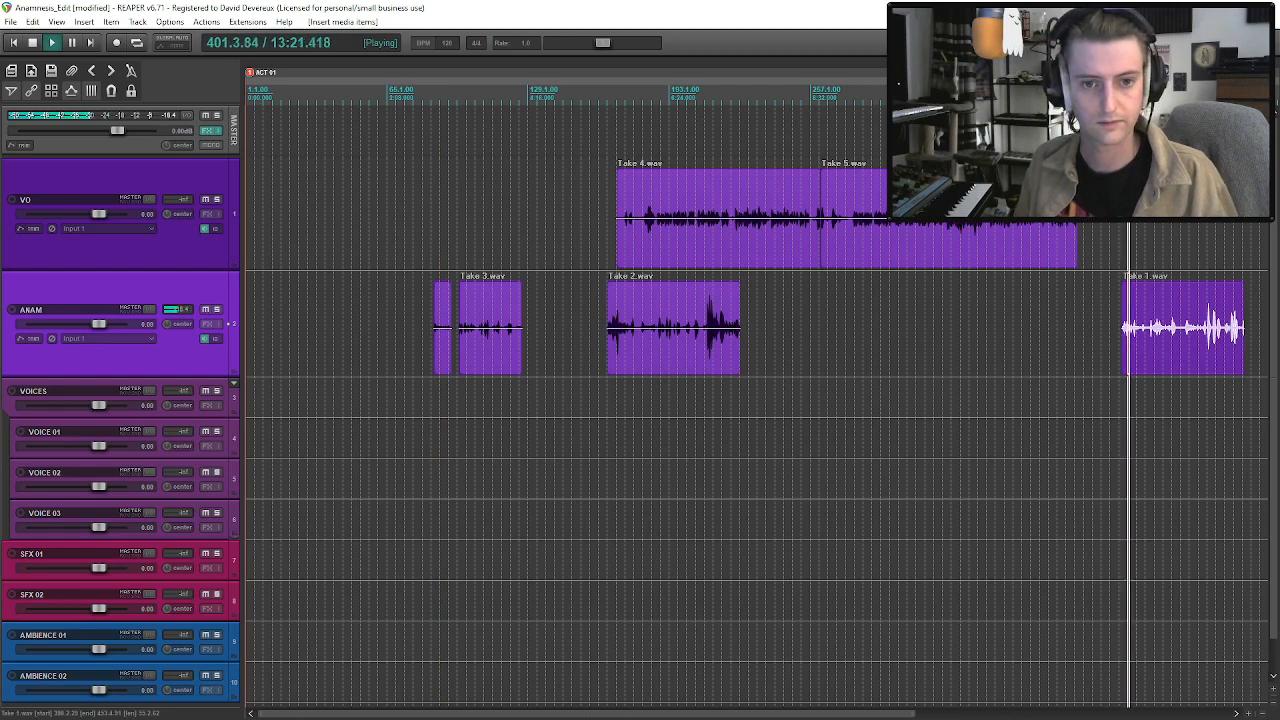
key("space")
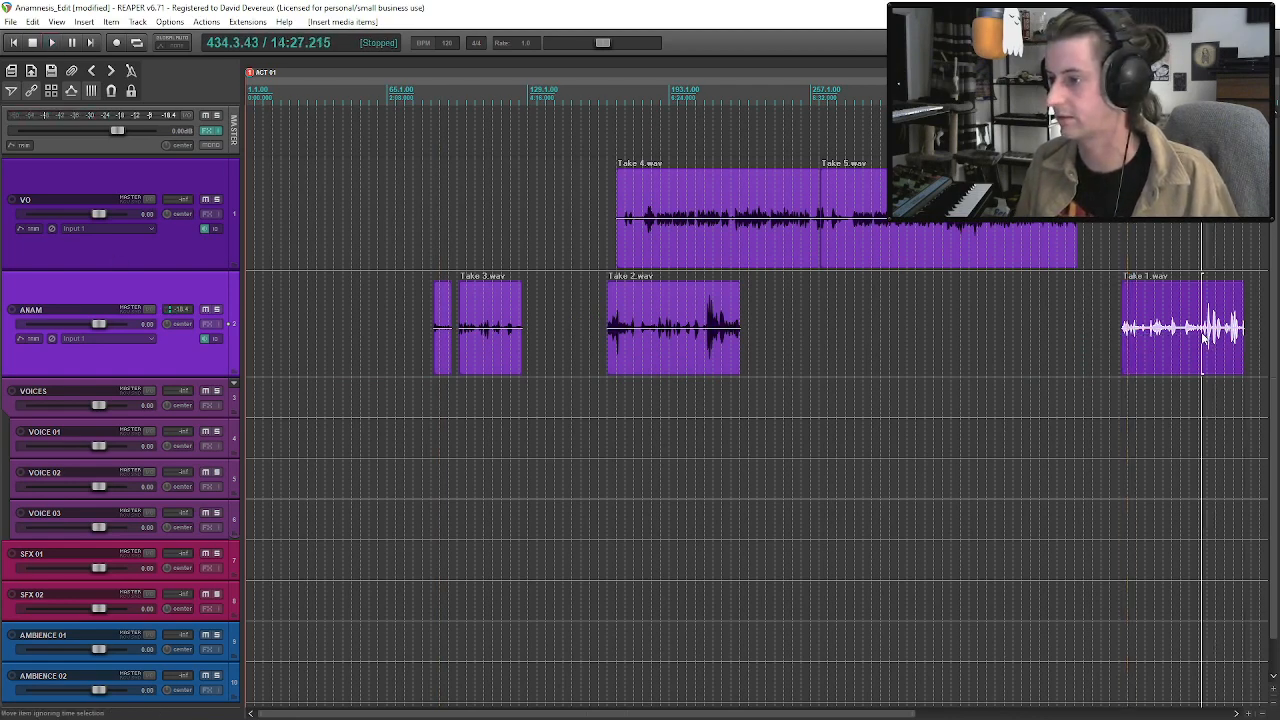
key("space")
scroll(1204, 338, "up", 3)
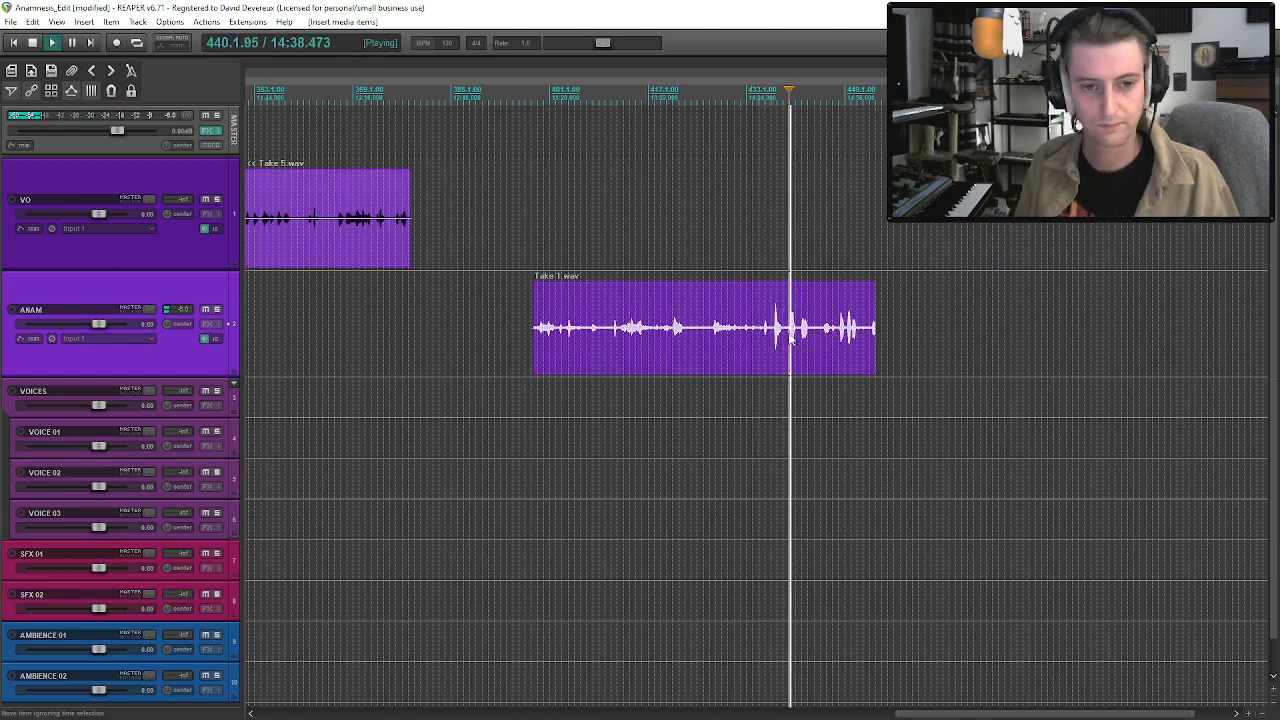
key("space")
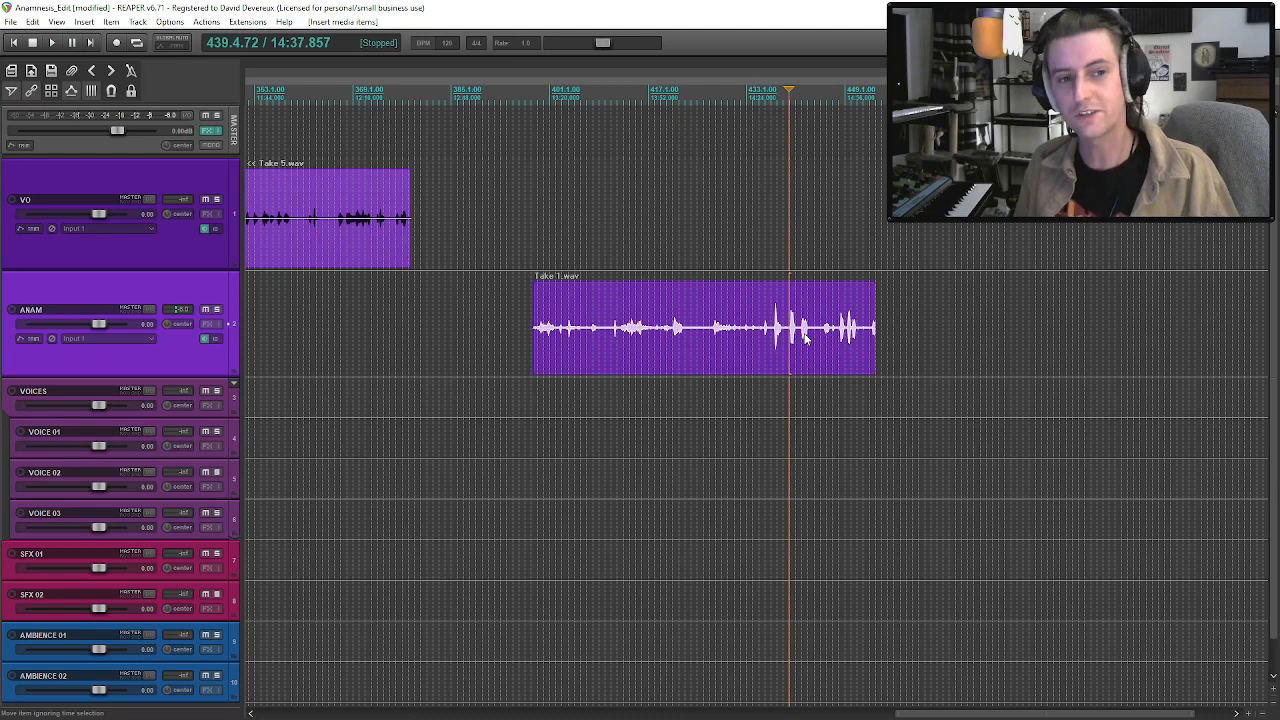
Audition individual phrases near the end of Take 1.wav, and the passage starting at about measure 427.
key("space")
scroll(821, 362, "up", 3)
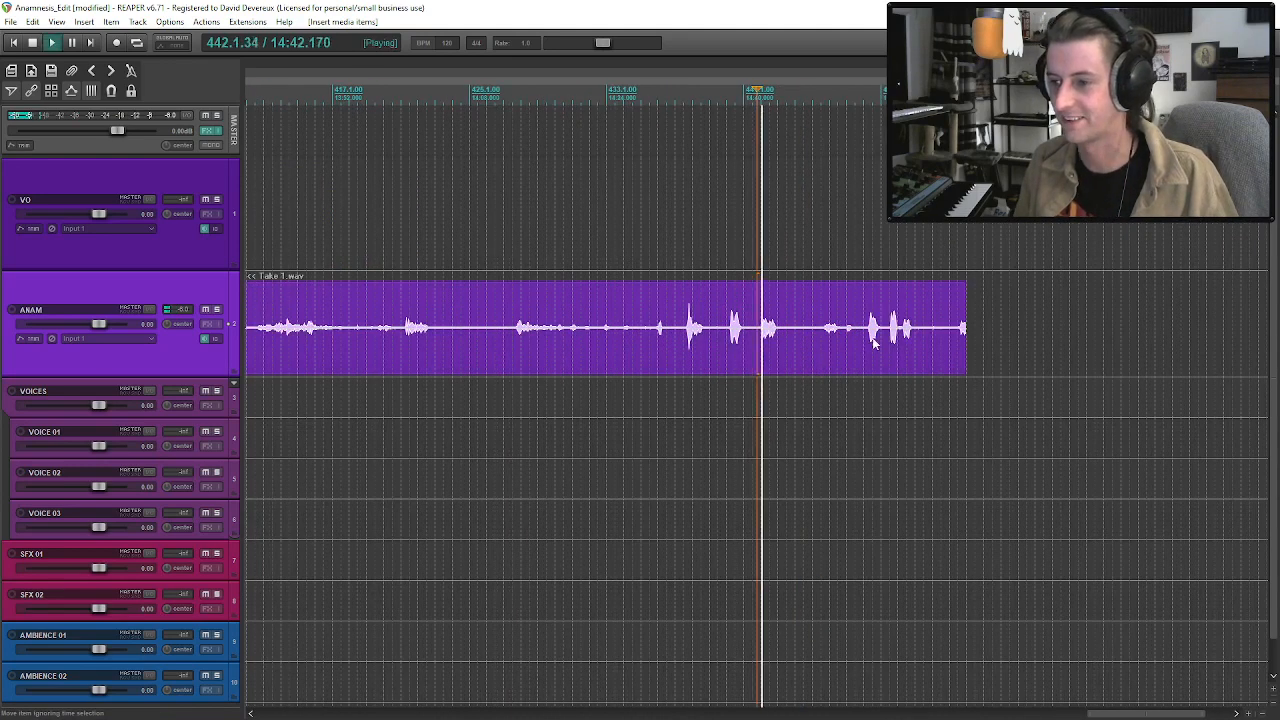
key("space")
left_click(890, 338)
key("space")
key("space")
left_click(869, 337)
key("space")
key("space")
left_click(828, 335)
key("space")
key("space")
left_click(515, 336)
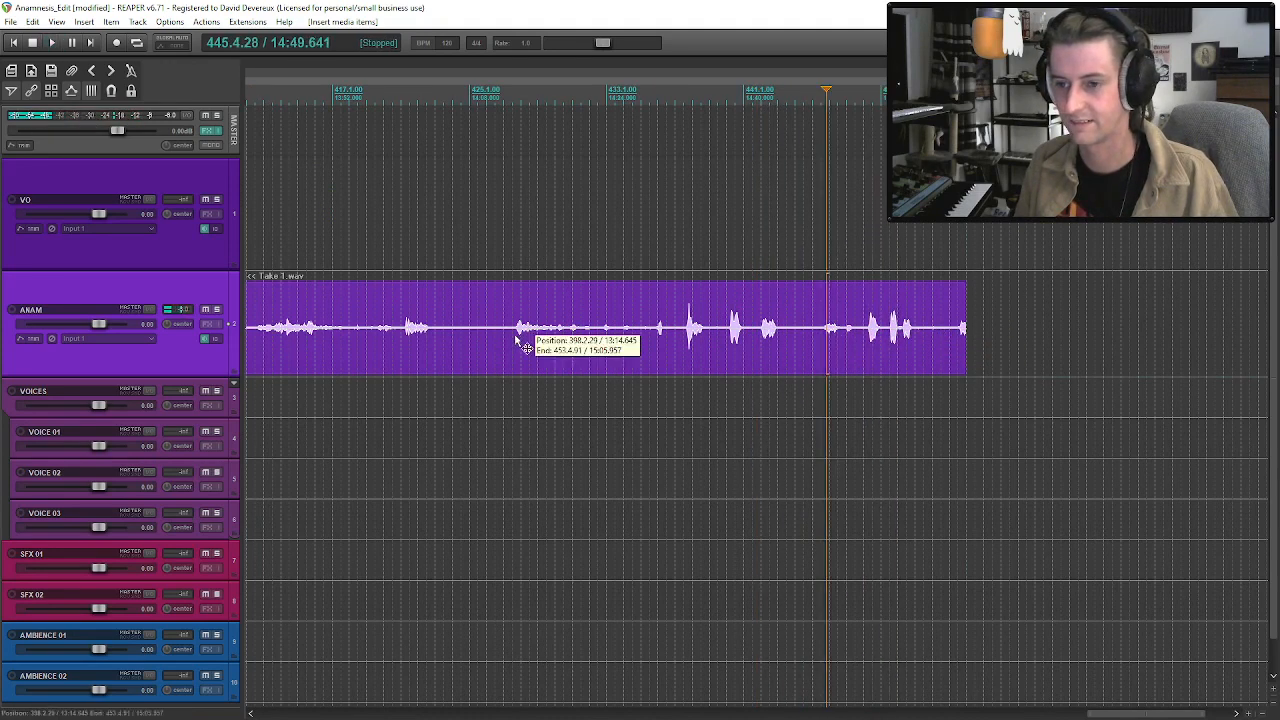
key("space")
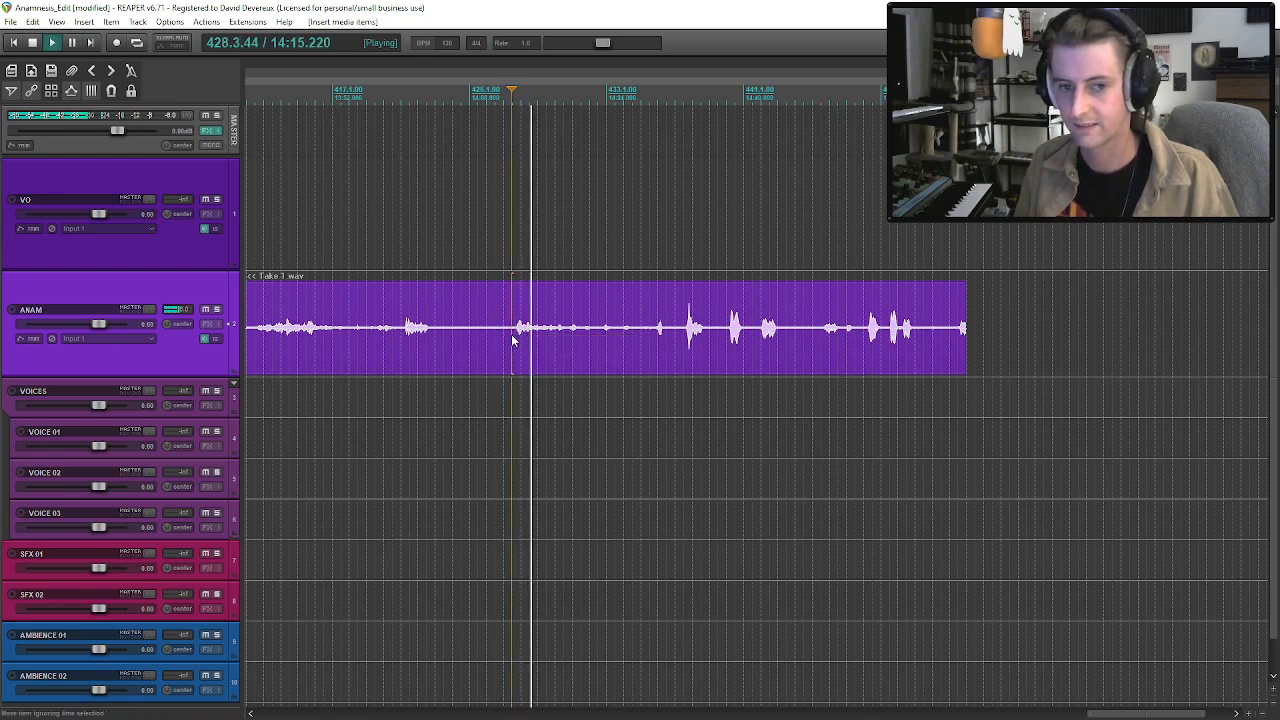
Play the first Take 3.wav clip from its beginning for comparison and stop playback.
scroll(511, 334, "down", 5)
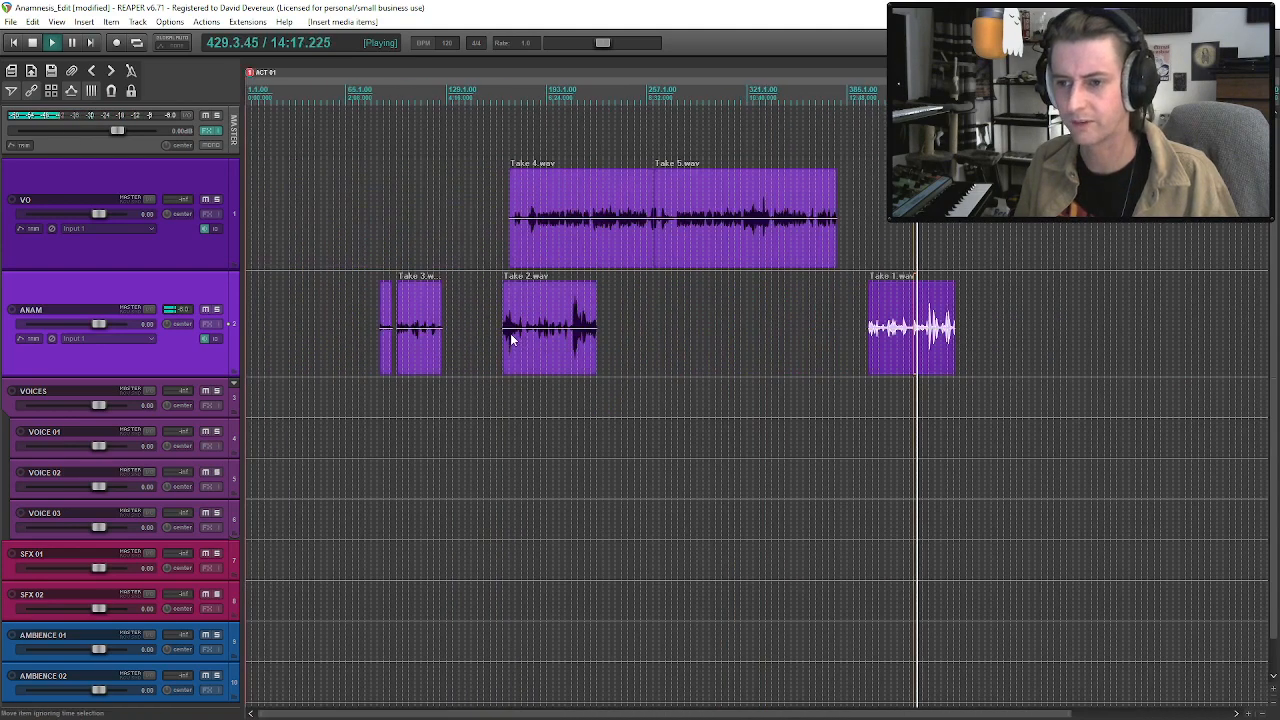
left_click(402, 334)
scroll(402, 334, "up", 5)
key("space")
left_click(614, 348)
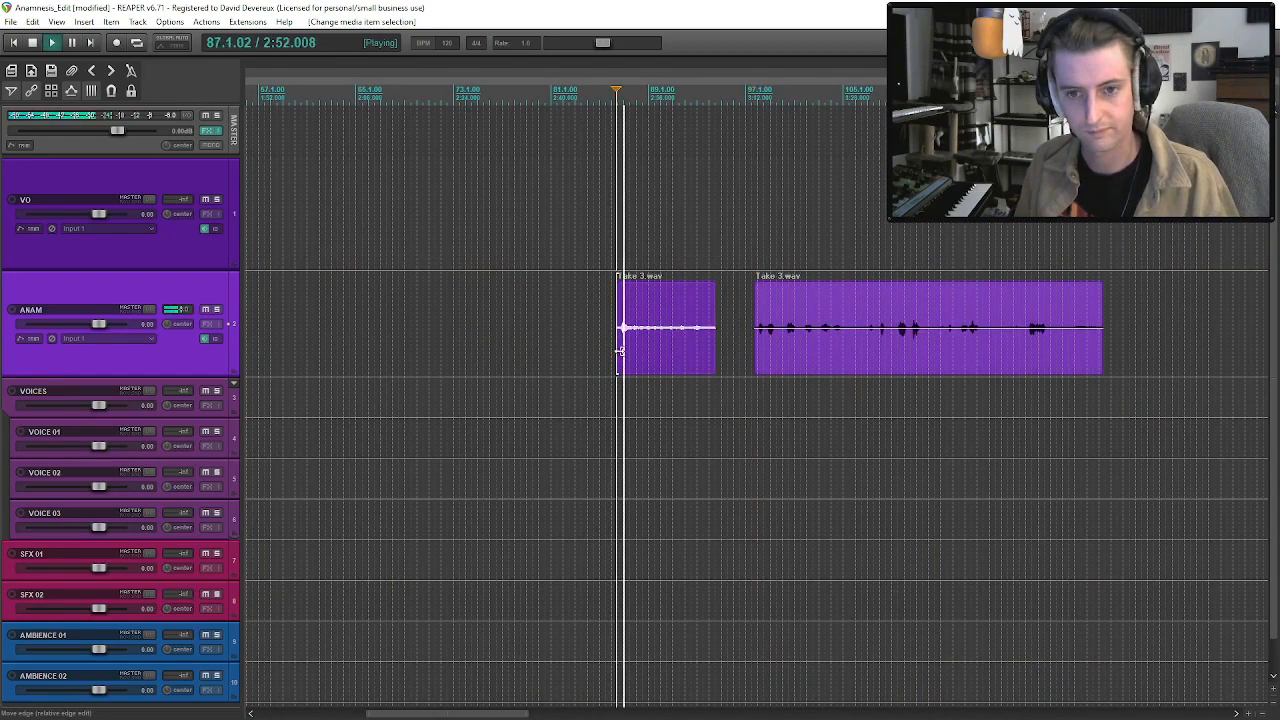
scroll(710, 357, "down", 4)
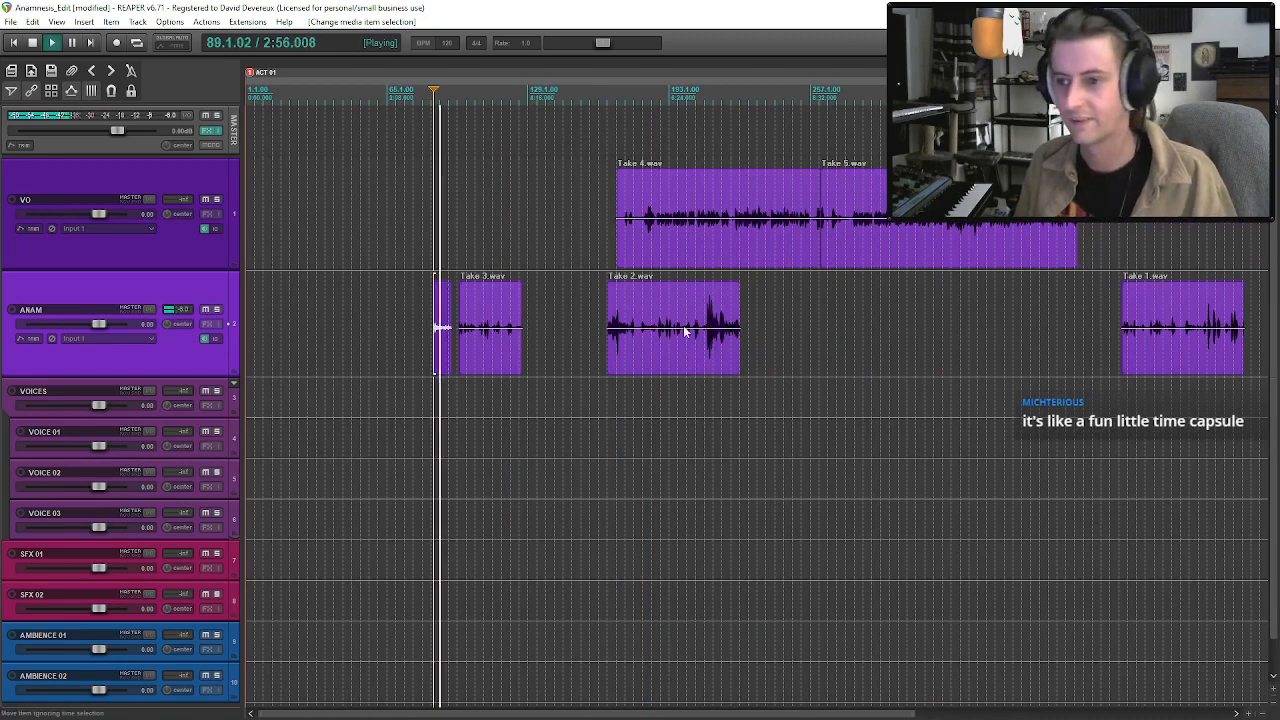
left_click(685, 331)
key("space")
Delete Take 1.wav from the ANAM track.
scroll(981, 478, "down", 3)
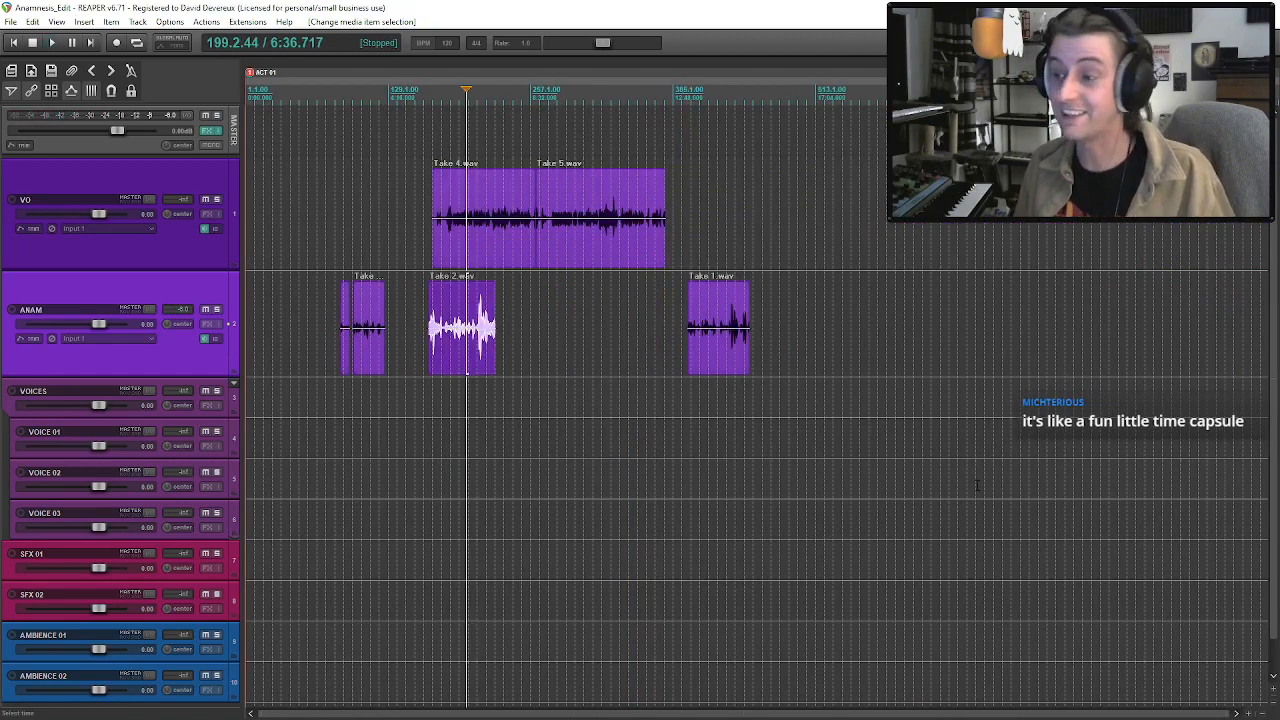
scroll(968, 470, "up", 3)
left_click(1148, 367)
key("Delete")
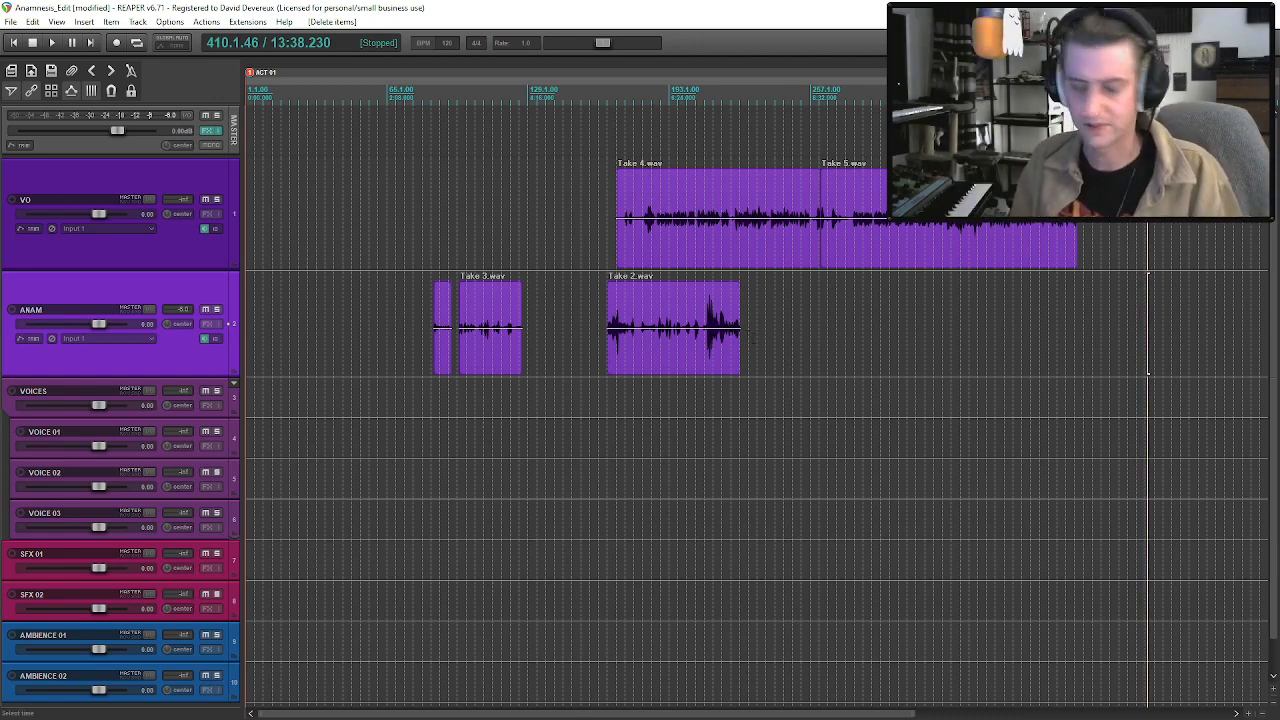
Audition the opening of Take 2.wav and move the clip earlier on the ANAM track to about measure 141.
left_click(612, 345)
key("equal")
key("space")
key("minus")
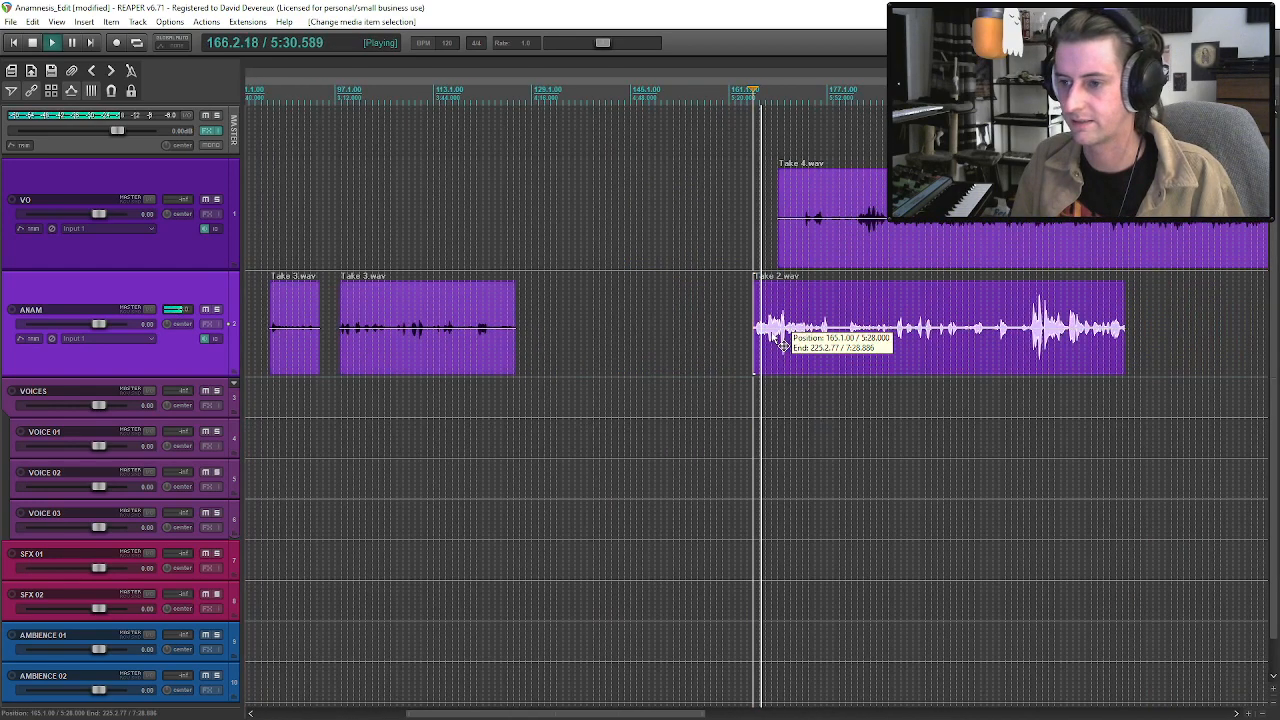
key("space")
left_click_drag(779, 355, 647, 345)
Audition several passages in the first half of Take 2.wav to judge which parts are usable.
left_click(676, 337)
key("space")
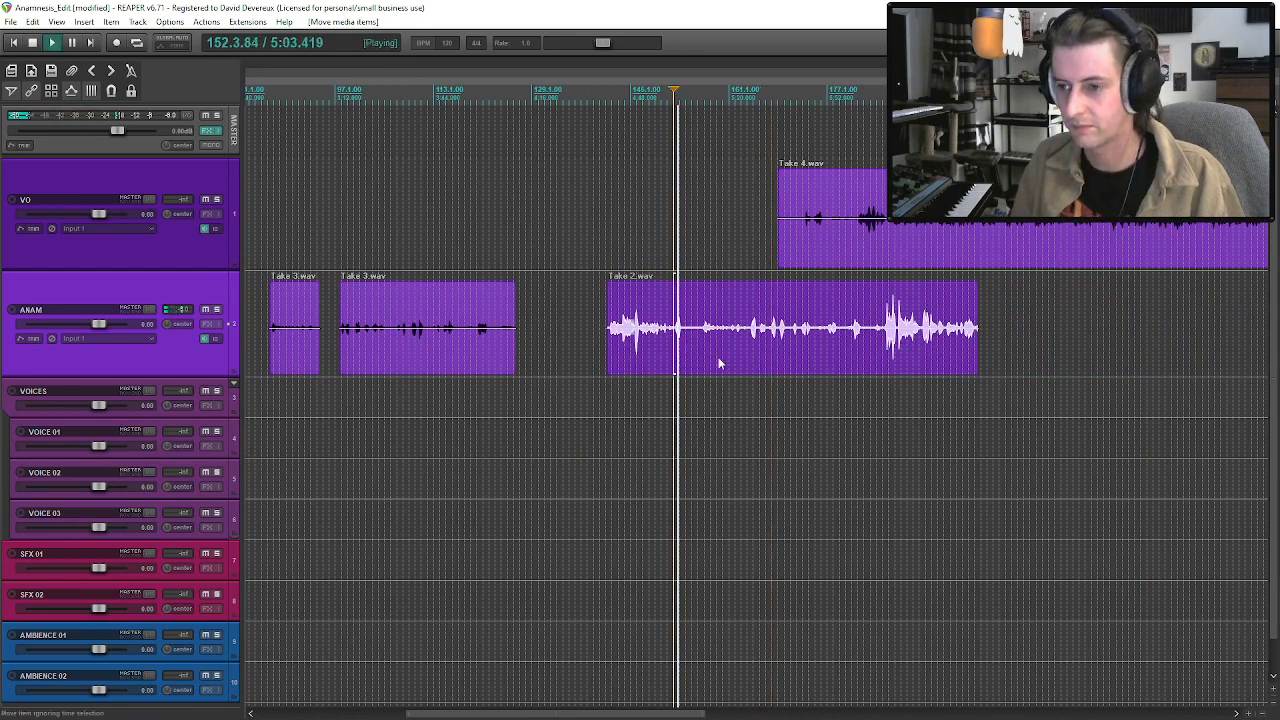
left_click(701, 332)
key("space")
key("space")
left_click(753, 340)
key("space")
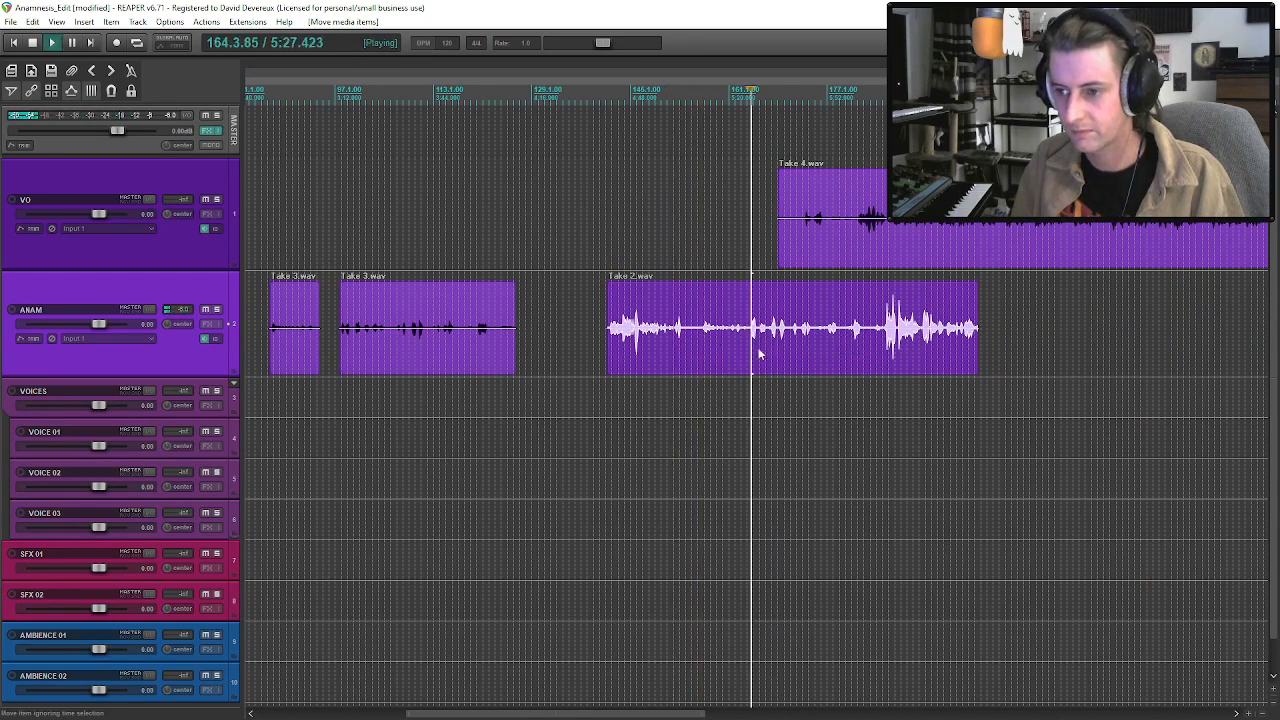
scroll(761, 360, "up", 2)
key("space")
left_click(656, 339)
key("space")
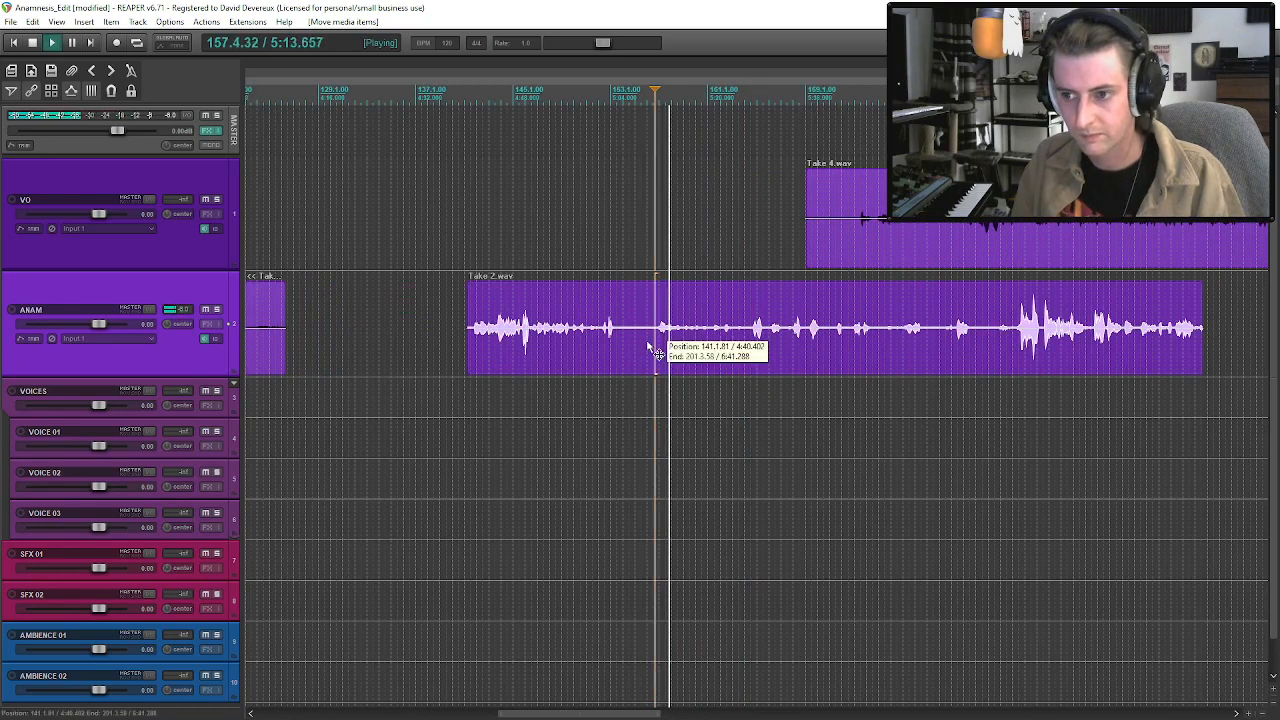
Trim the beginning of Take 2.wav so the clip starts at about measure 185, keeping its loud final section.
scroll(664, 349, "down", 2)
key("space")
left_click(701, 350)
left_click_drag(668, 350, 937, 350)
Audition the short first Take 3.wav clip again from its start at 86.2.42.
left_click(329, 333)
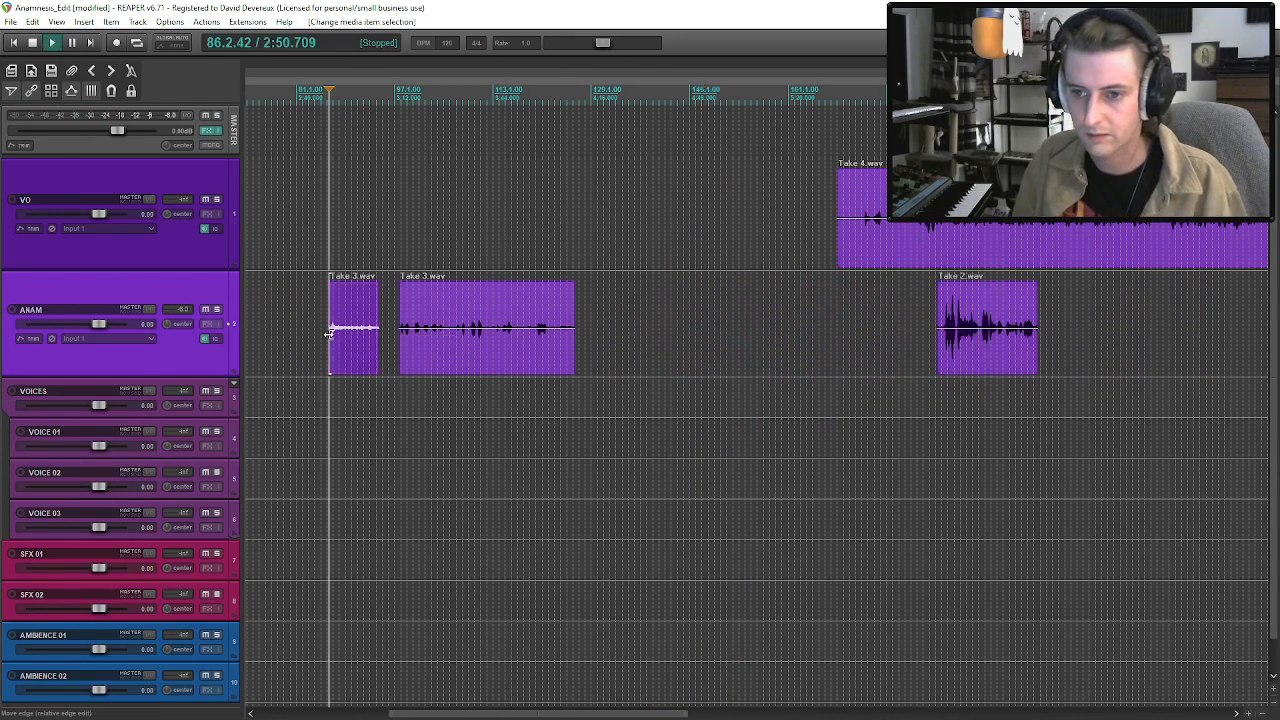
key("space")
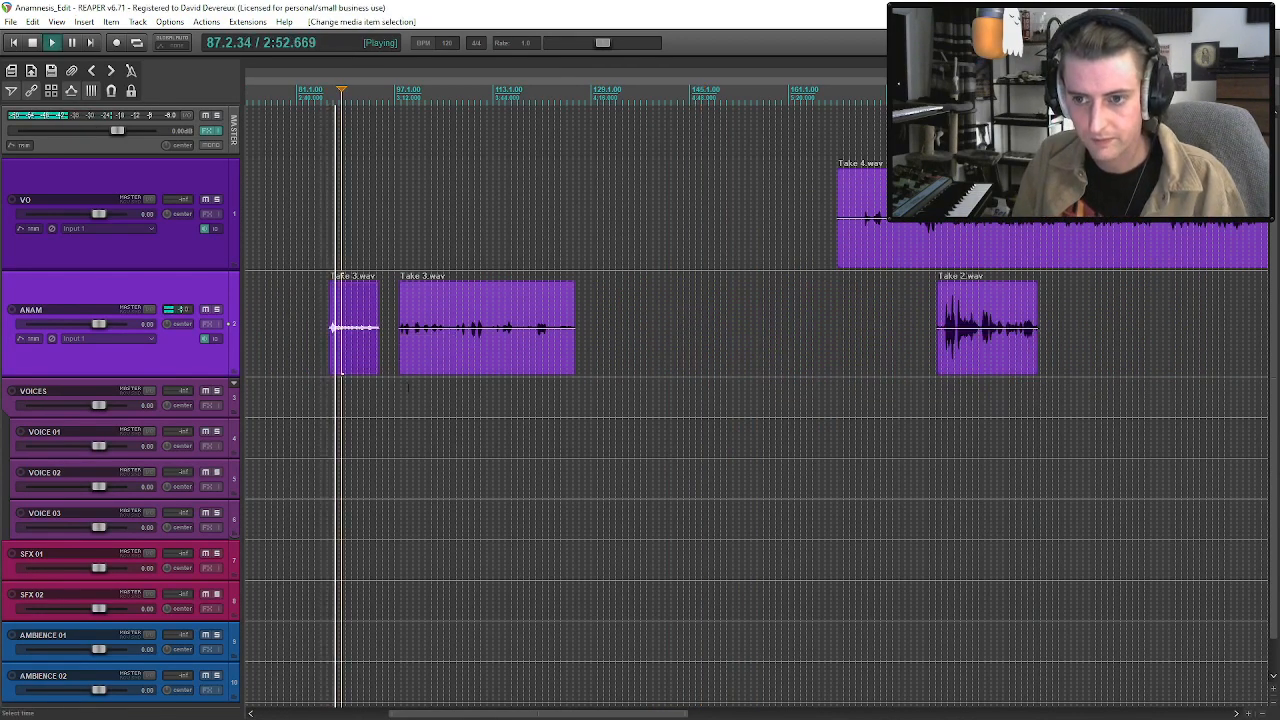
scroll(749, 347, "up", 3)
scroll(749, 347, "down", 3)
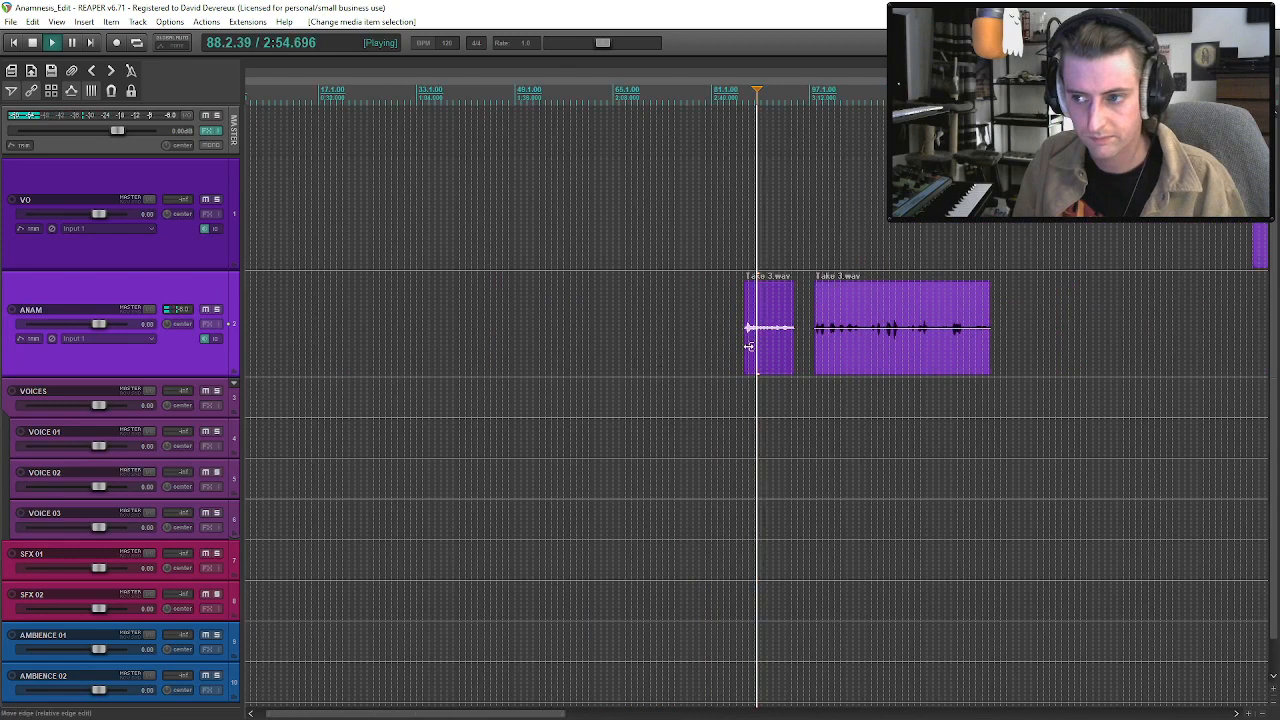
key("space")
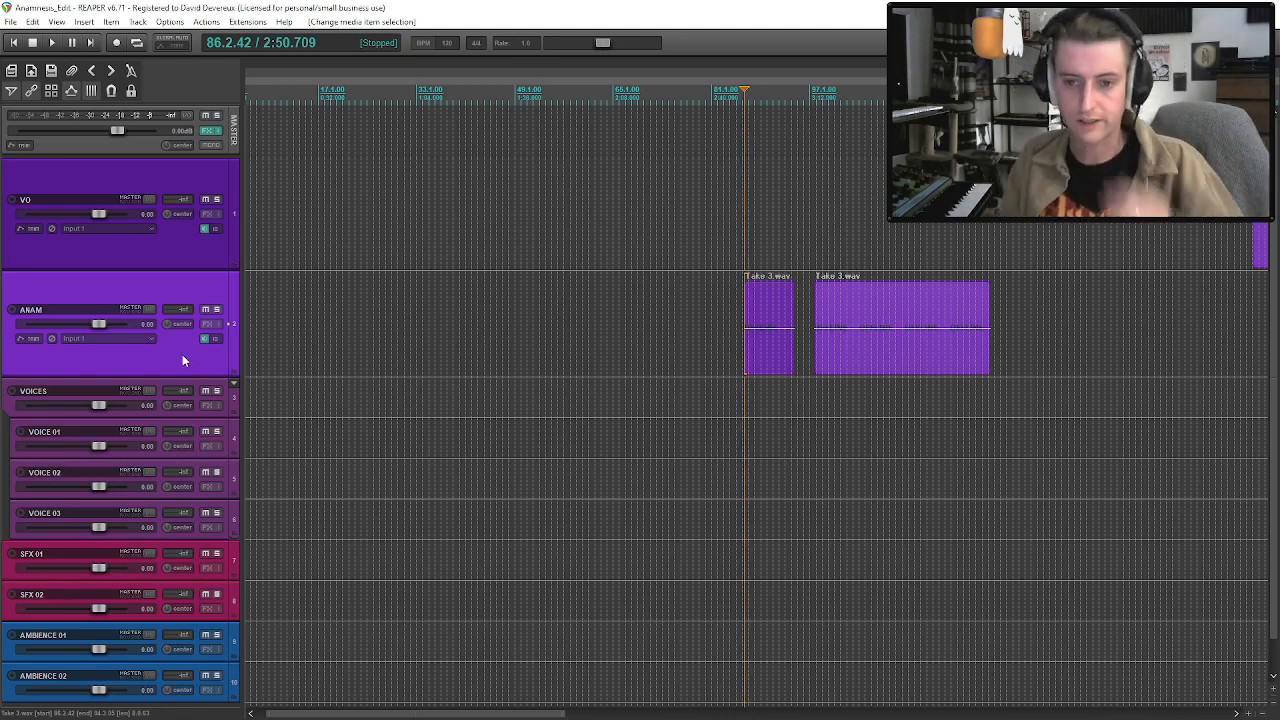
Add a track below ANAM holding Anamnesis Audiobook v.1.1.mp3 and enlarge the track's height.
key("ctrl+t")
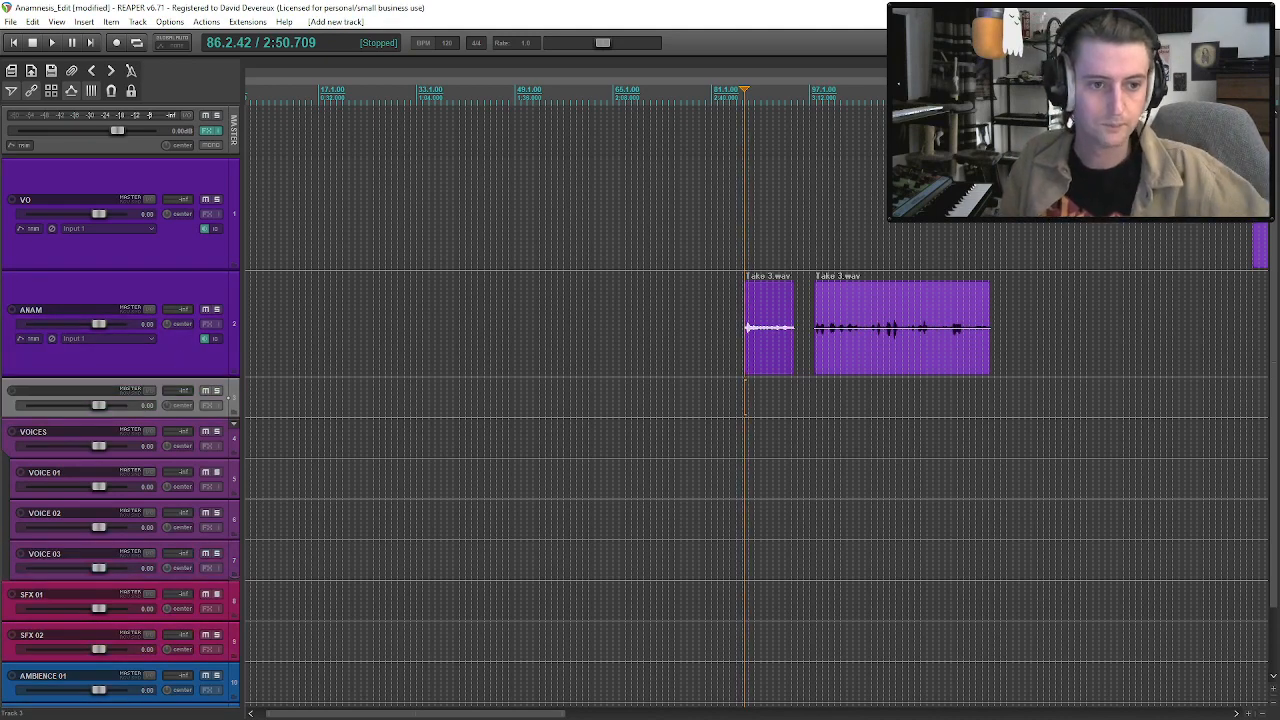
left_click_drag(357, 392, 378, 401)
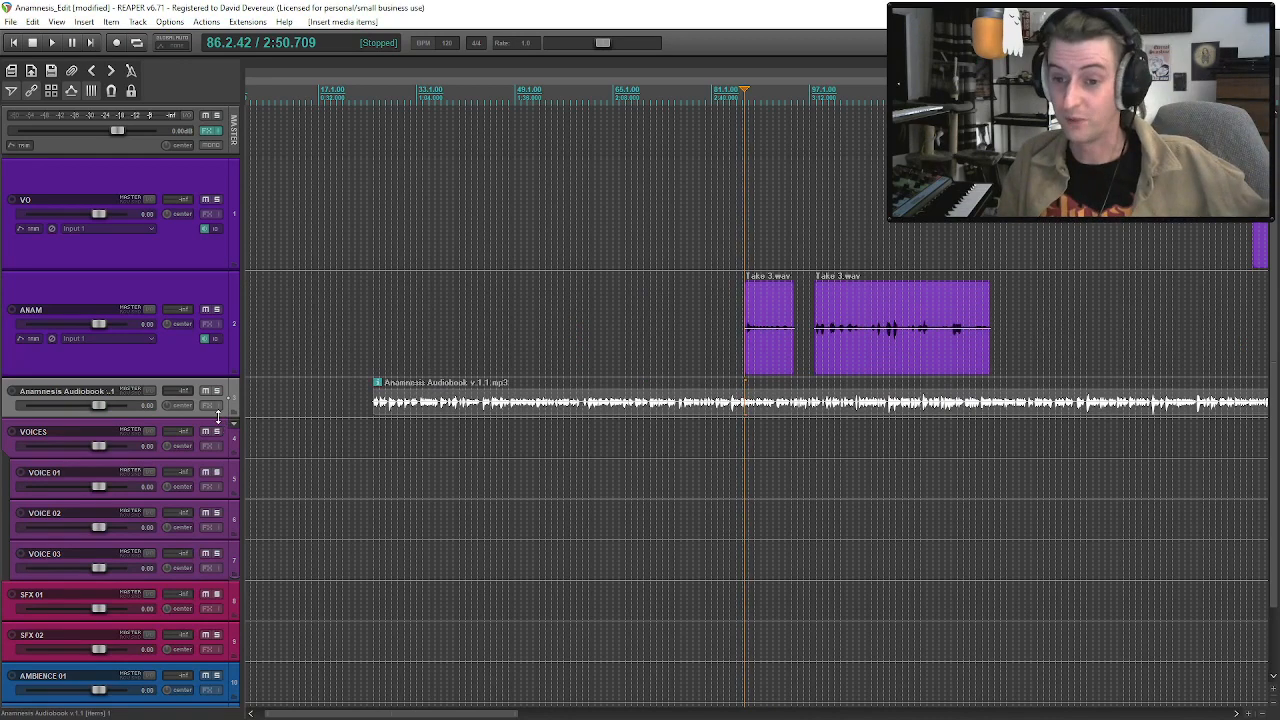
left_click_drag(218, 416, 228, 565)
scroll(977, 550, "down", 8)
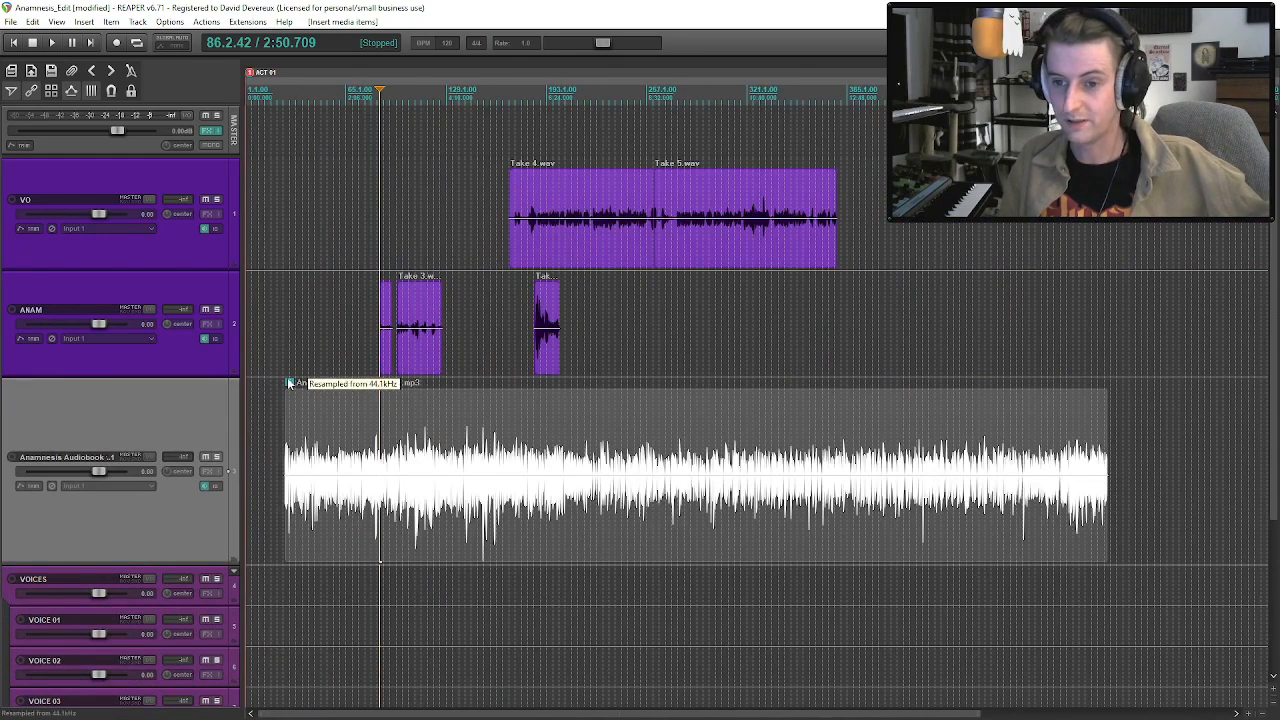
Solo the audiobook track and play the clip from its start at 25.4.32.
left_click(217, 457)
scroll(443, 514, "up", 5)
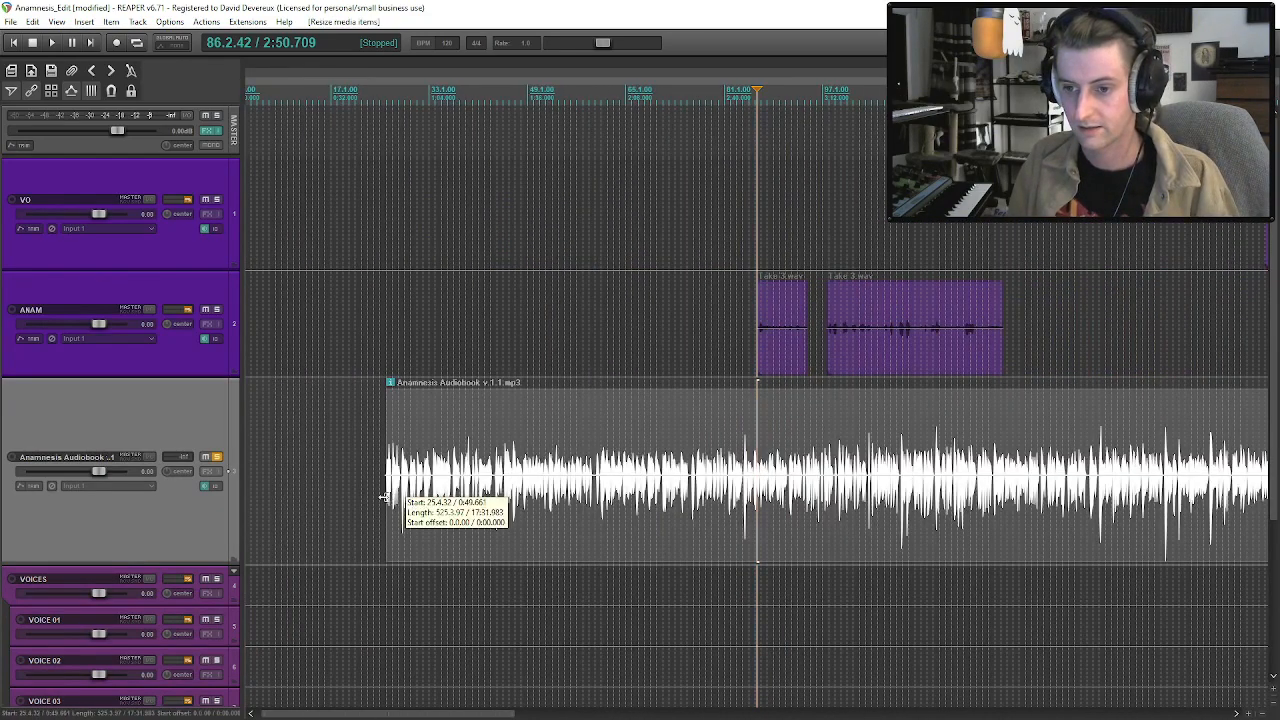
left_click(384, 498)
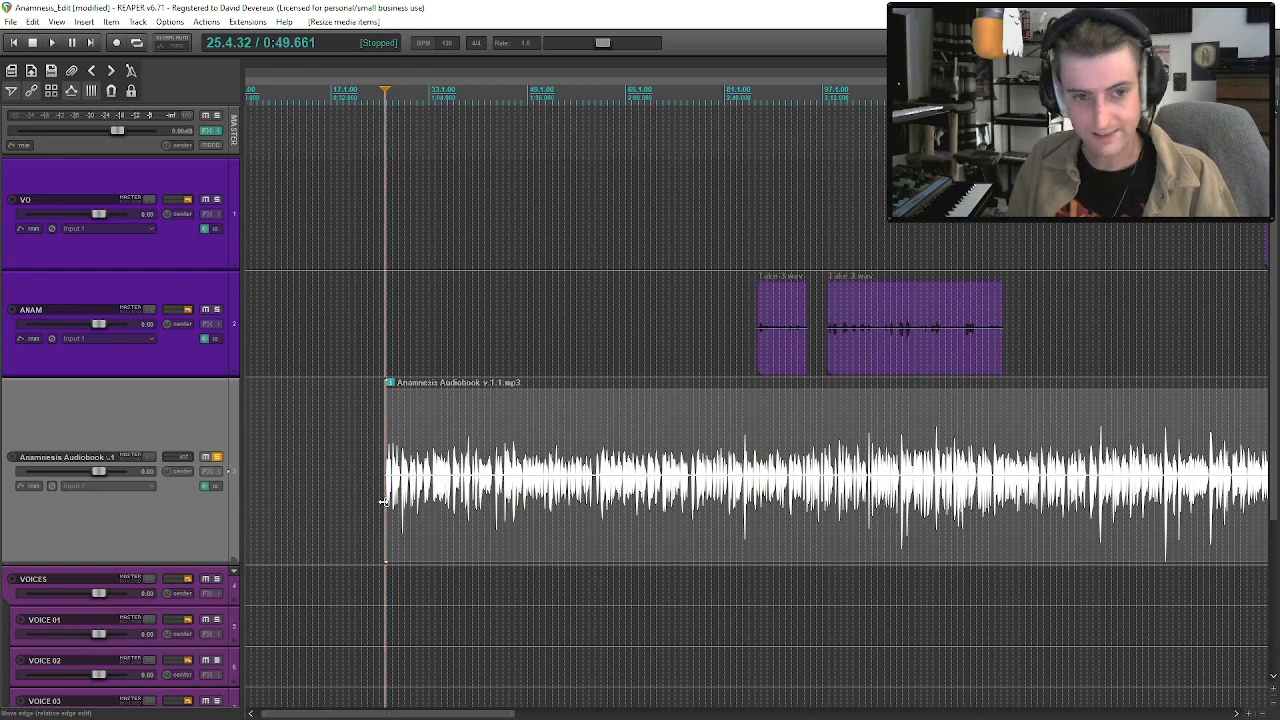
key("space")
scroll(474, 505, "up", 4)
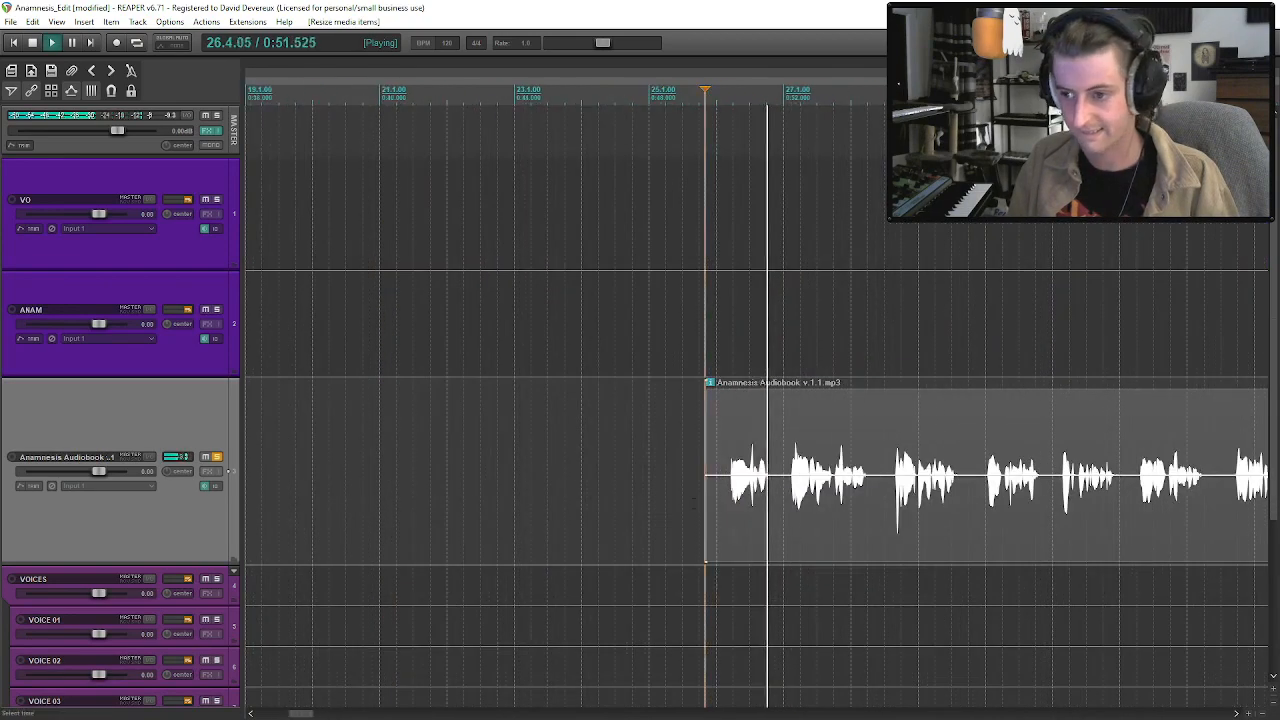
Split the audiobook clip at 26.4.74 and move the short opening piece earlier to about measure 12.
left_click_drag(706, 499, 298, 491)
left_click(779, 489)
key("s")
key("space")
scroll(700, 530, "down", 4)
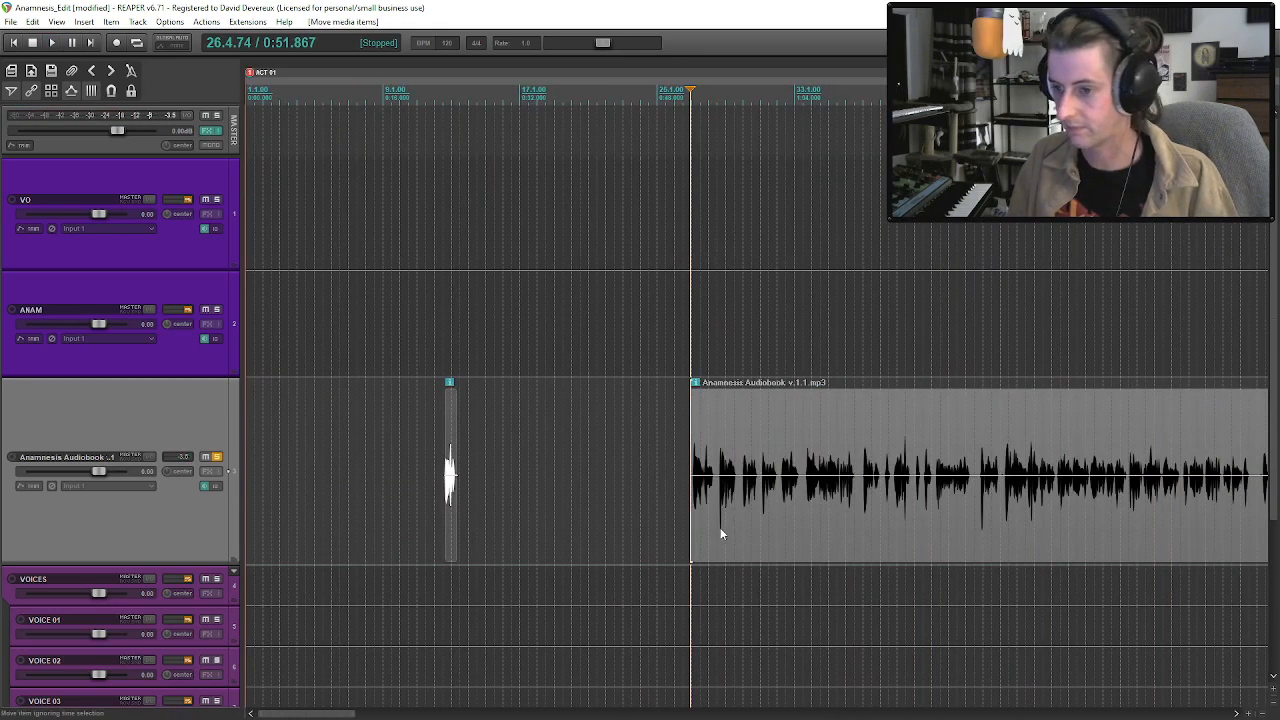
Audition the opening passages of the remaining audiobook clip between about measures 27 and 33.
left_click(701, 519)
key("space")
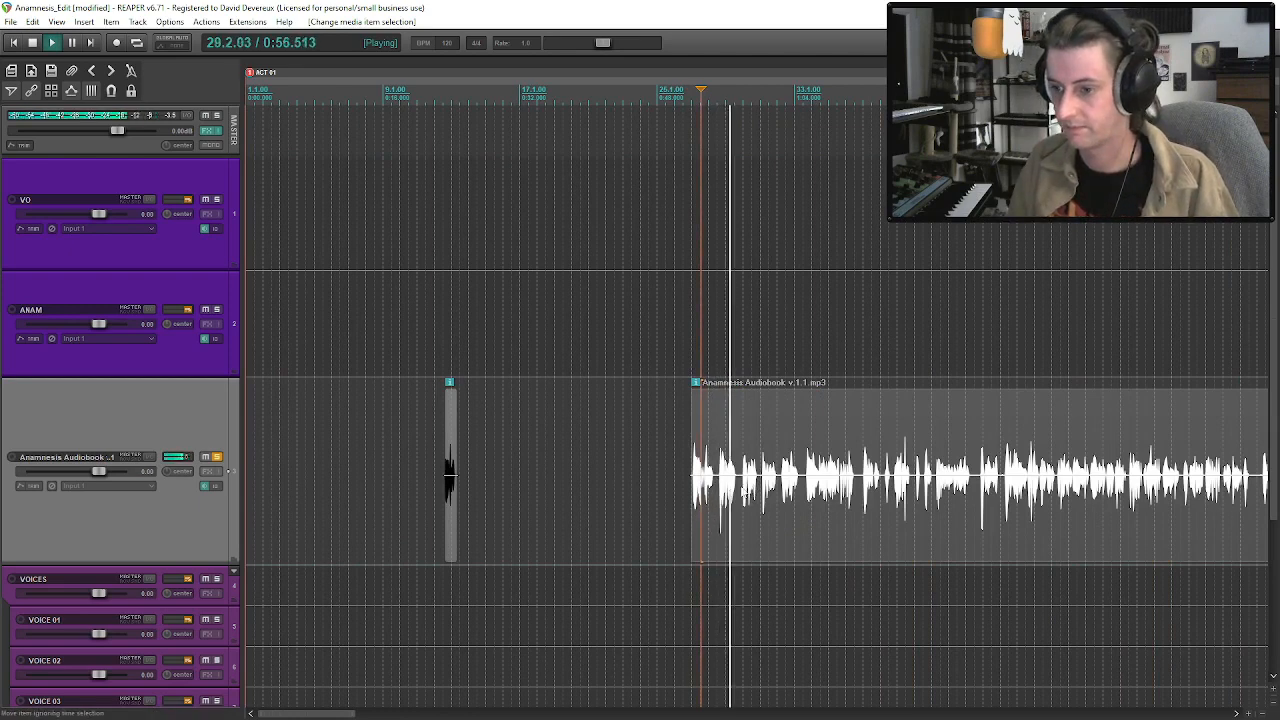
key("space")
key("space")
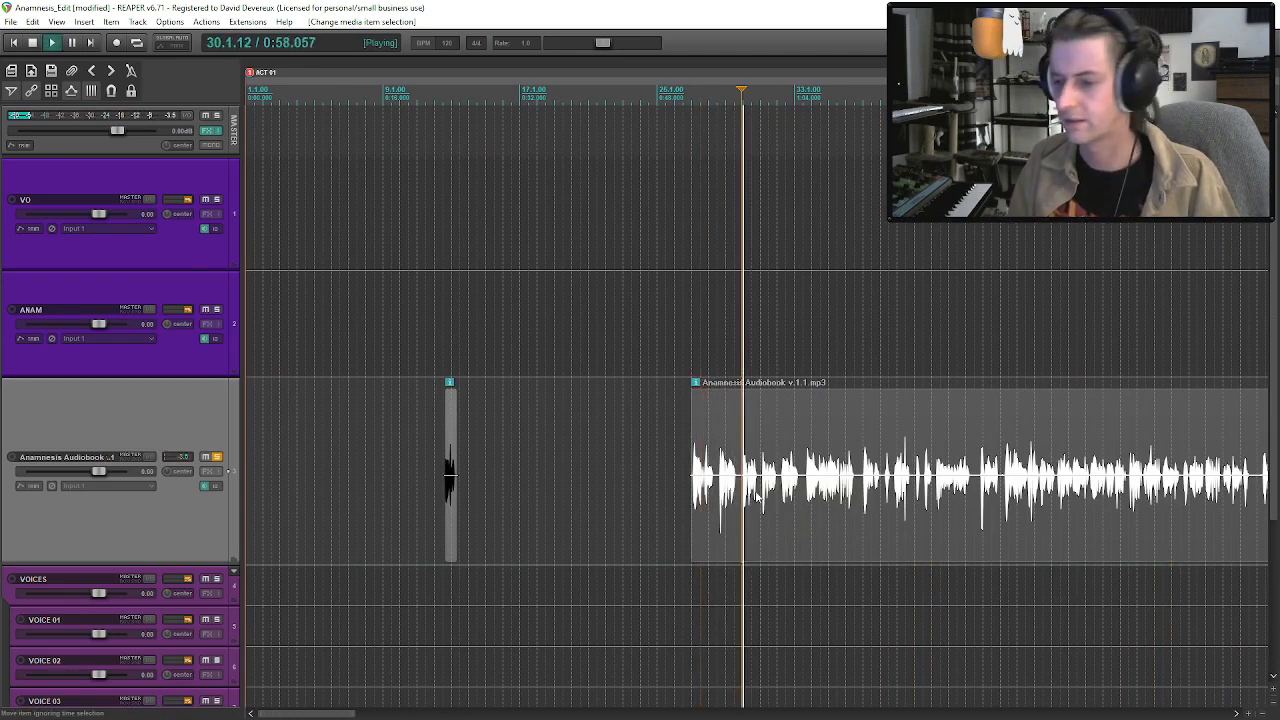
key("space")
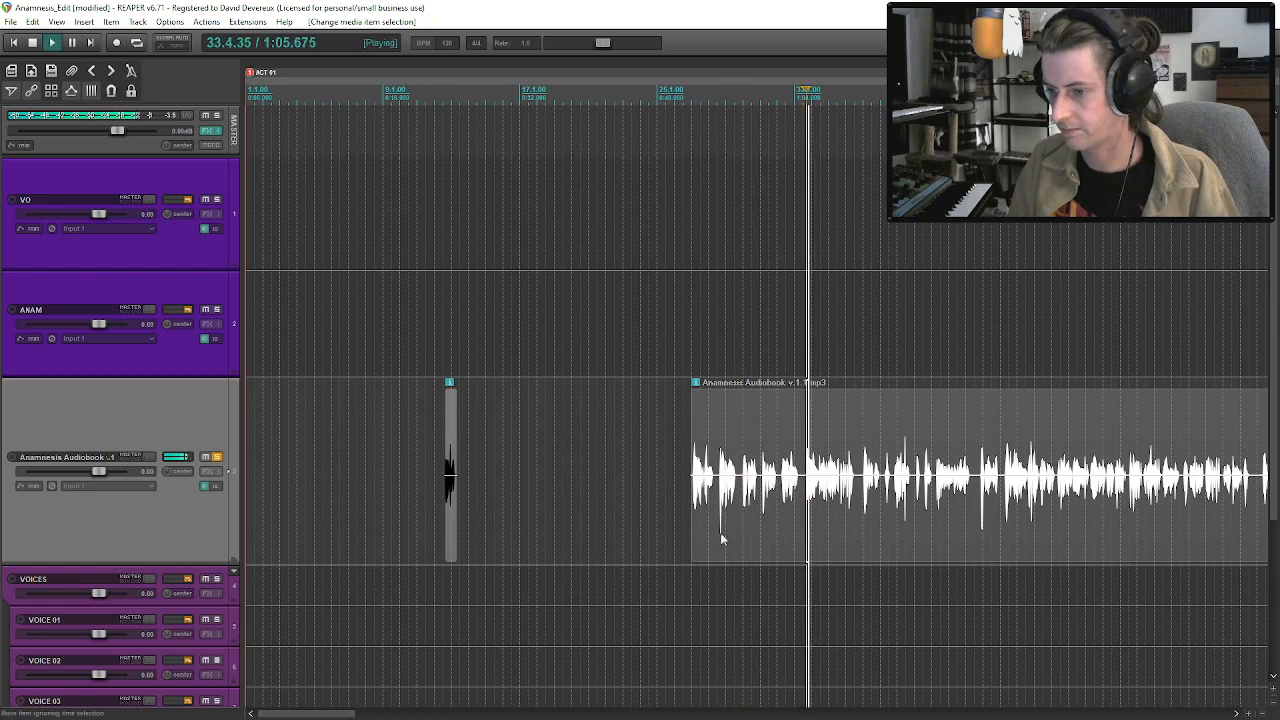
Trim the beginning of the long audiobook clip so it starts at about measure 37.
left_click_drag(691, 517, 827, 520)
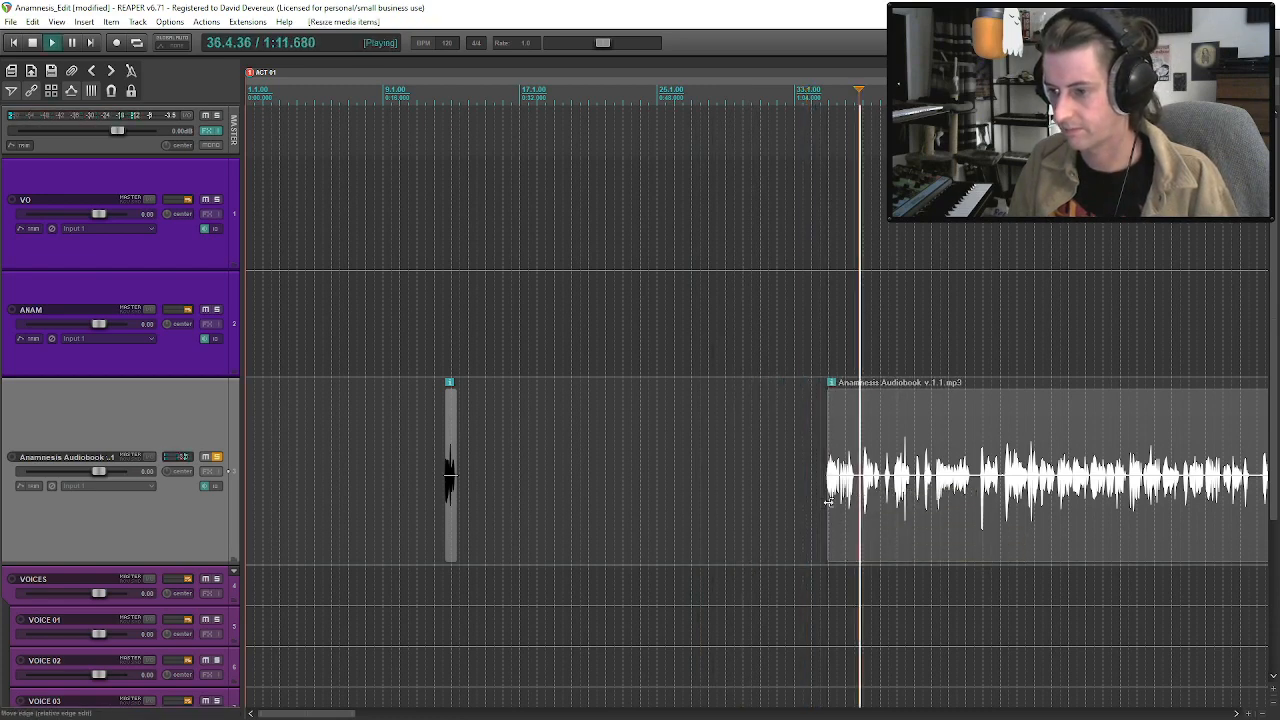
left_click_drag(829, 507, 860, 508)
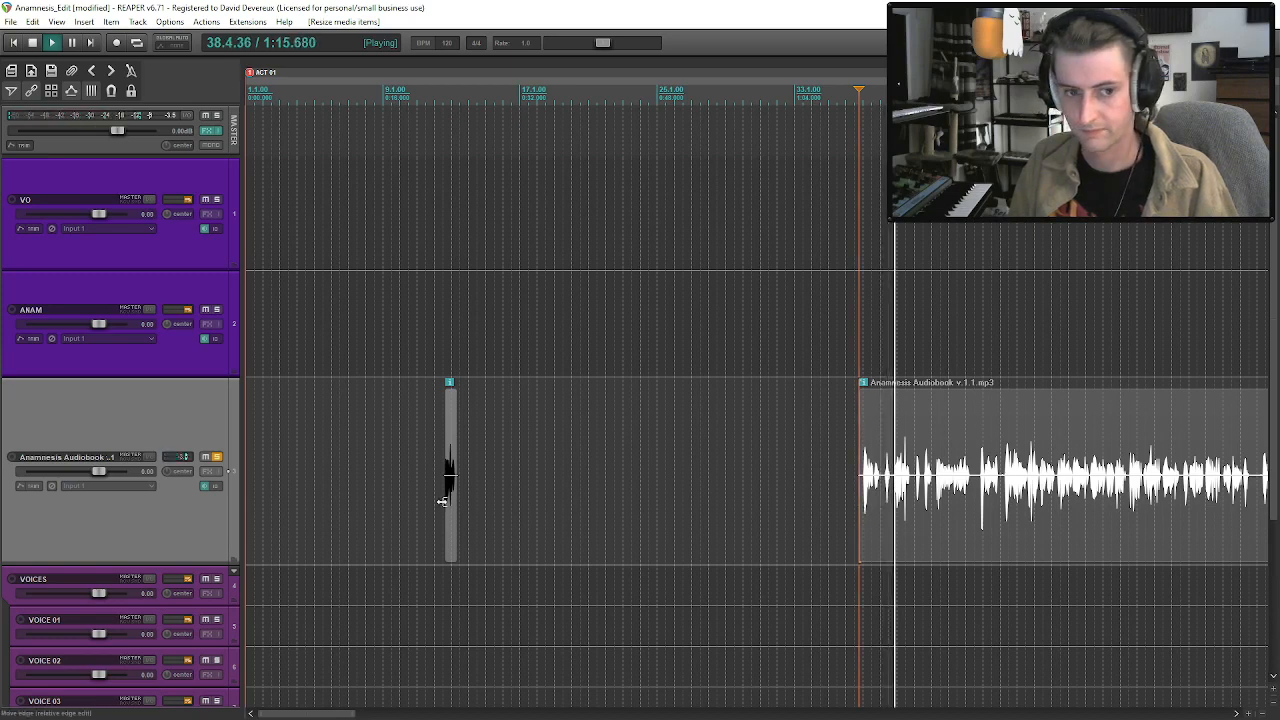
left_click_drag(860, 482, 860, 482)
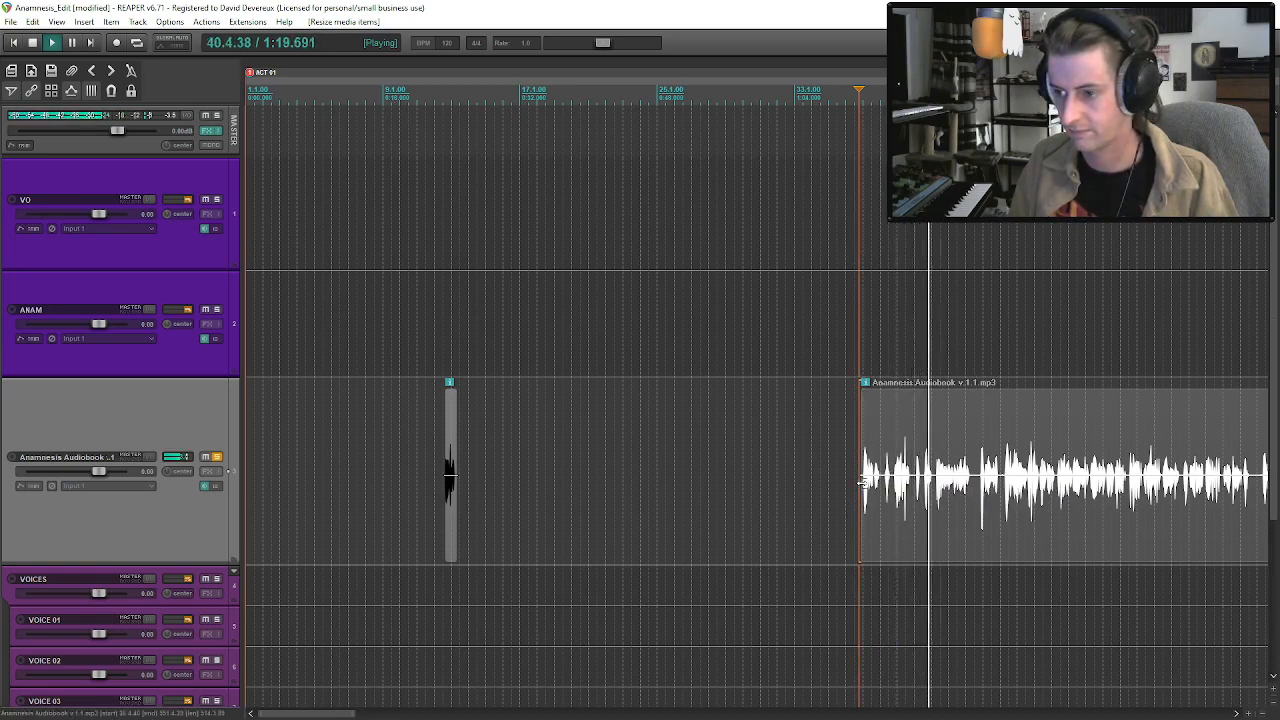
Audition the audiobook clip around measure 42 and remove the short opening piece at about measure 12.
left_click(951, 488)
scroll(928, 510, "up", 3)
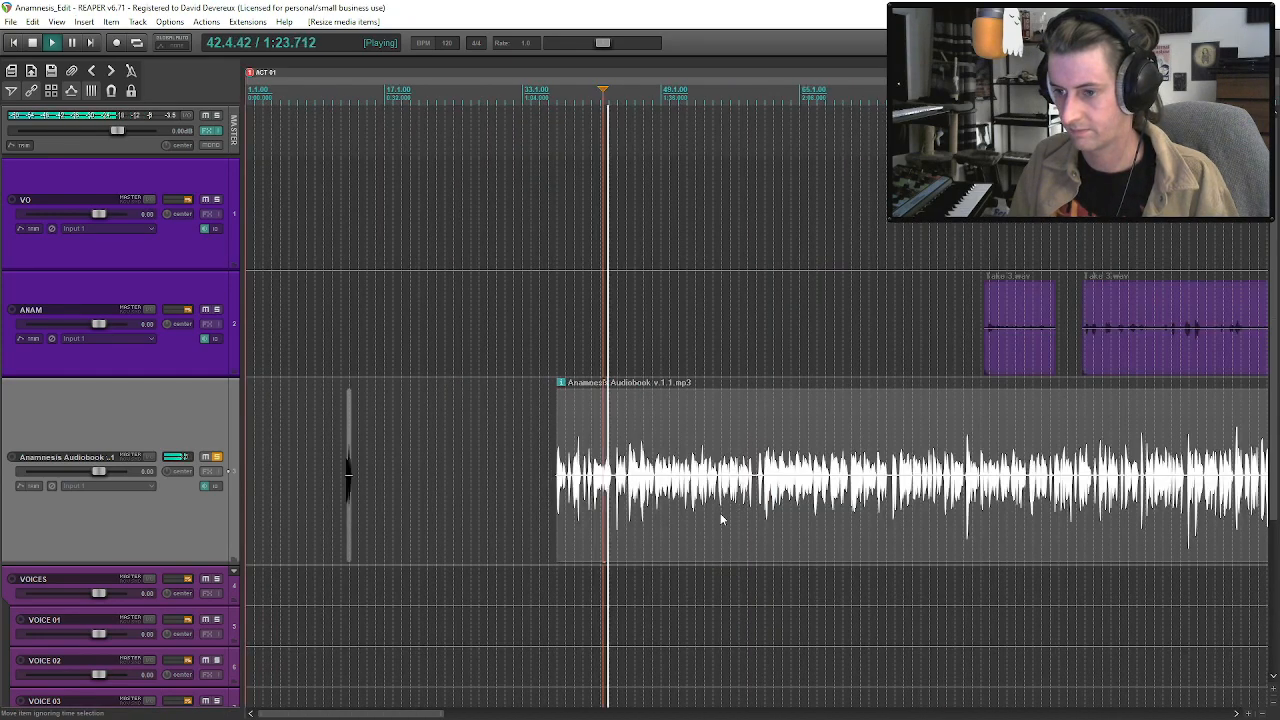
scroll(391, 471, "down", 3)
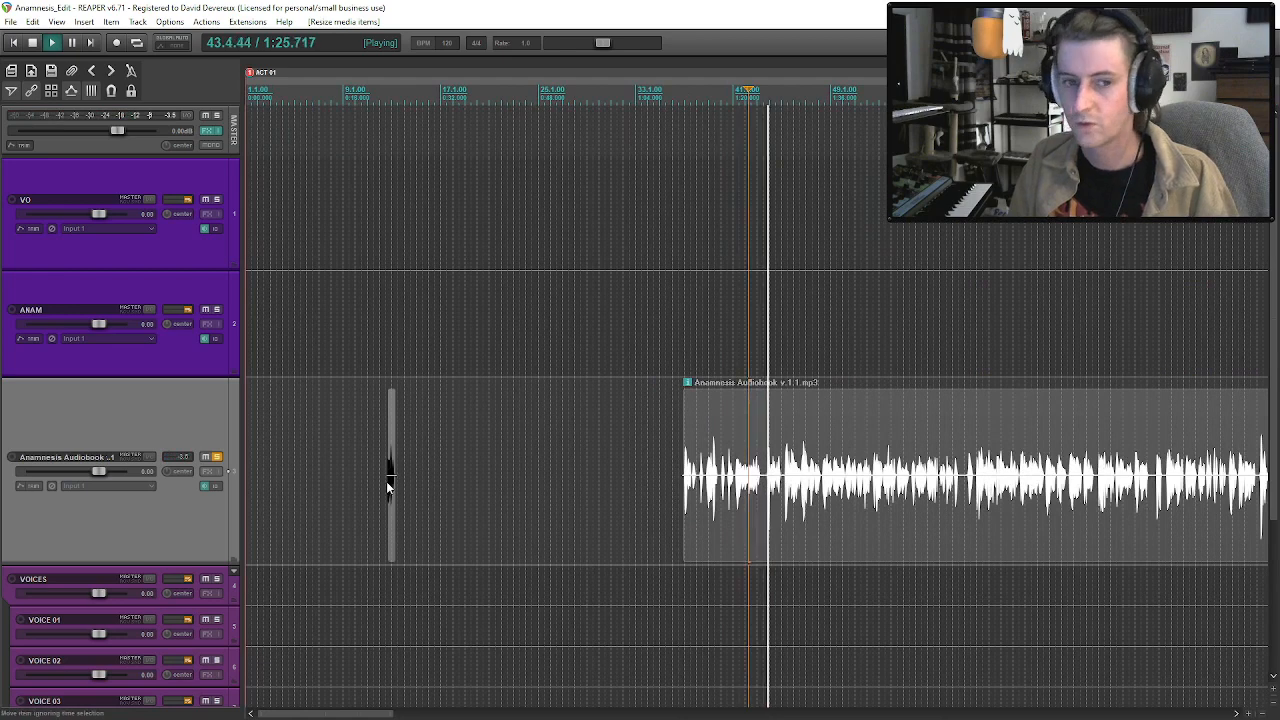
left_click(390, 480)
key("space")
left_click(394, 523)
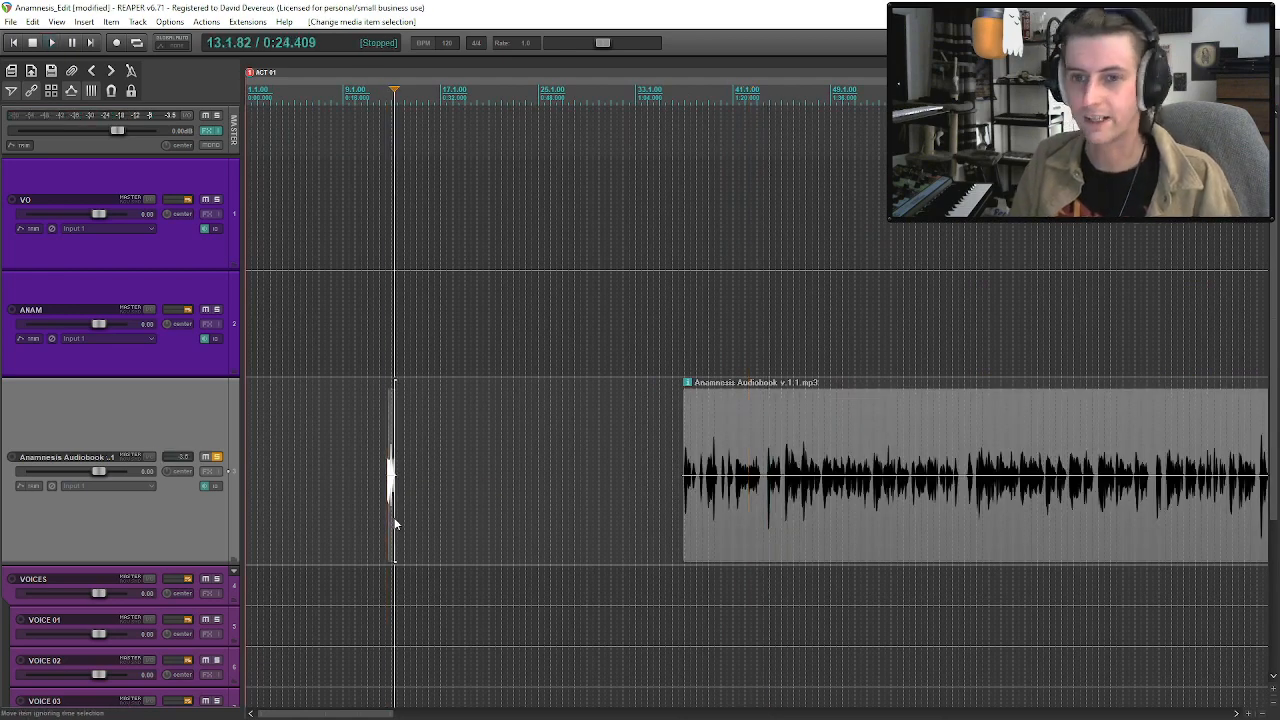
Split the audiobook clip at about measure 43 and move its first piece to the project start at 1.1.00.
left_click(743, 490)
scroll(818, 488, "up", 3)
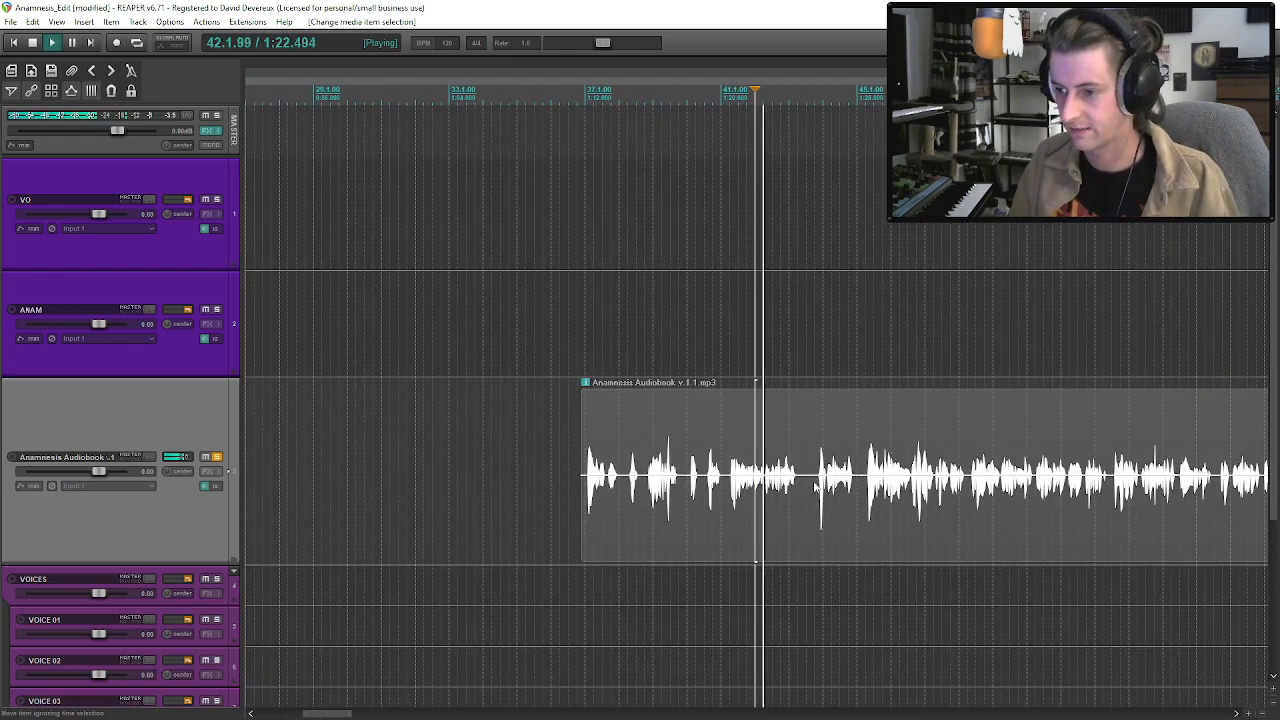
left_click(814, 488)
key("space")
key("s")
scroll(620, 515, "down", 4)
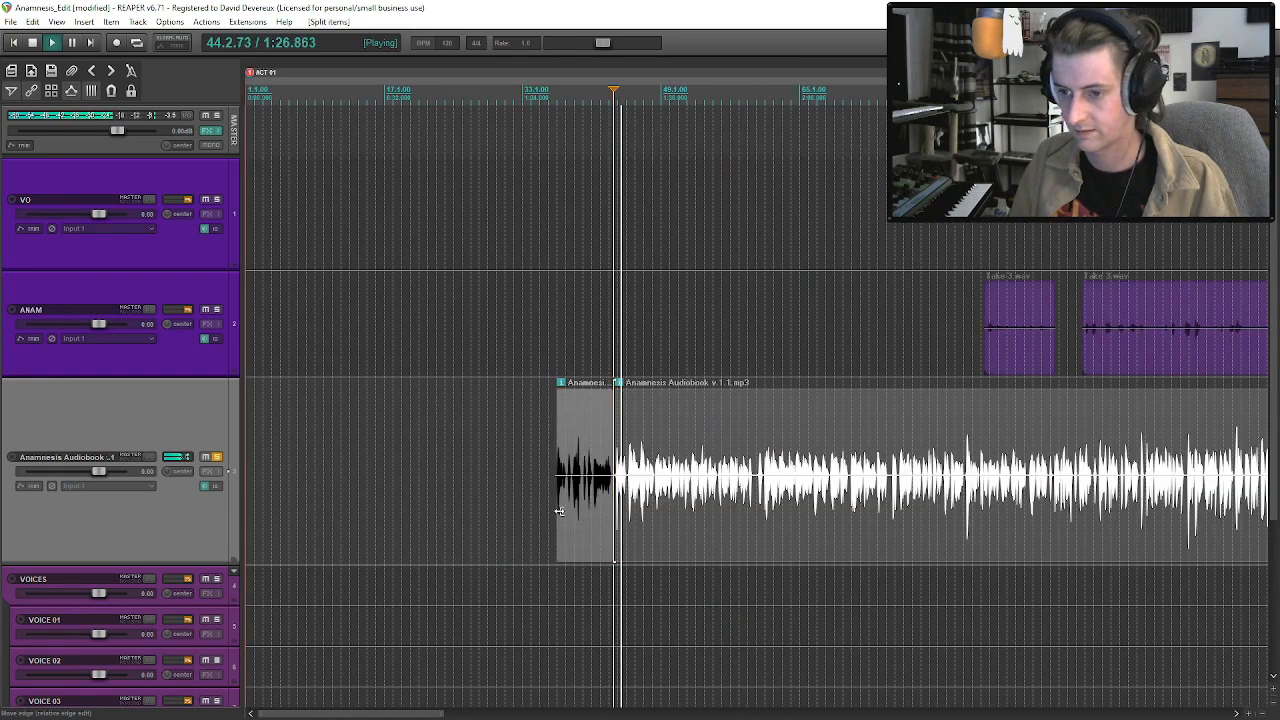
left_click_drag(562, 516, 254, 516)
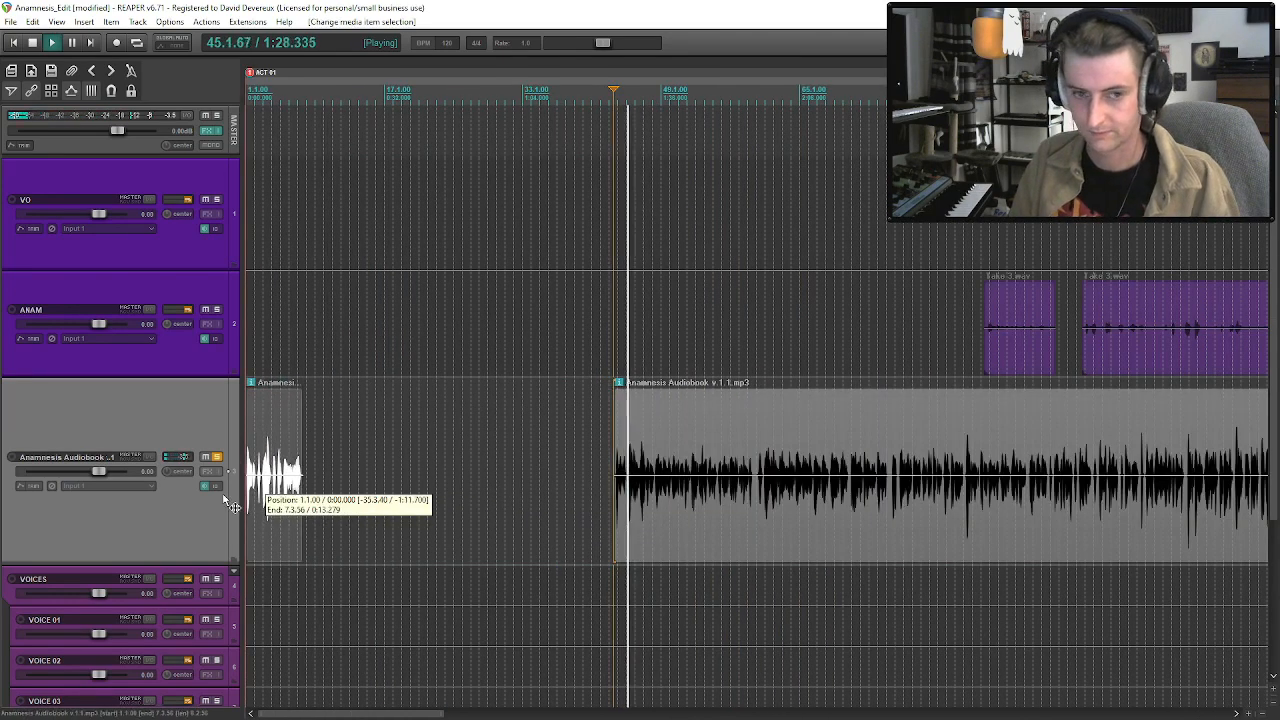
Audition several passages of the remaining audiobook clip between about measures 46 and 75.
left_click(653, 503)
key("space")
scroll(706, 517, "up", 4)
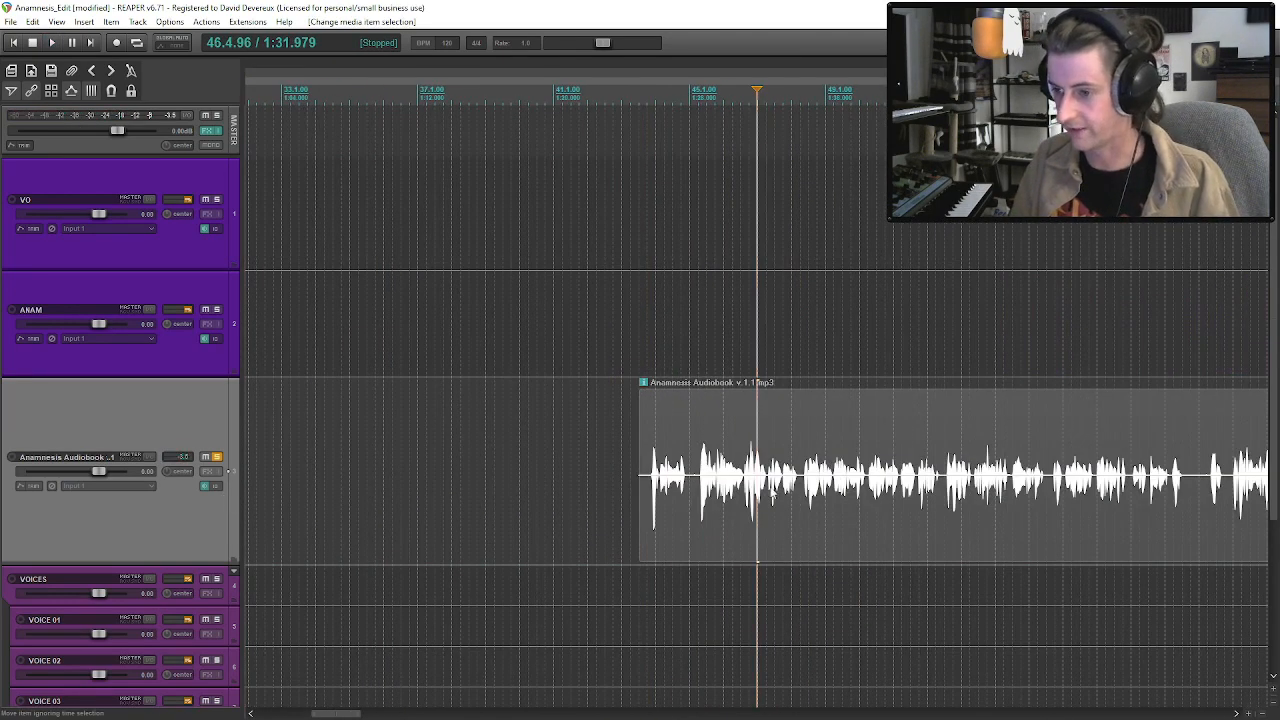
left_click(798, 490)
key("space")
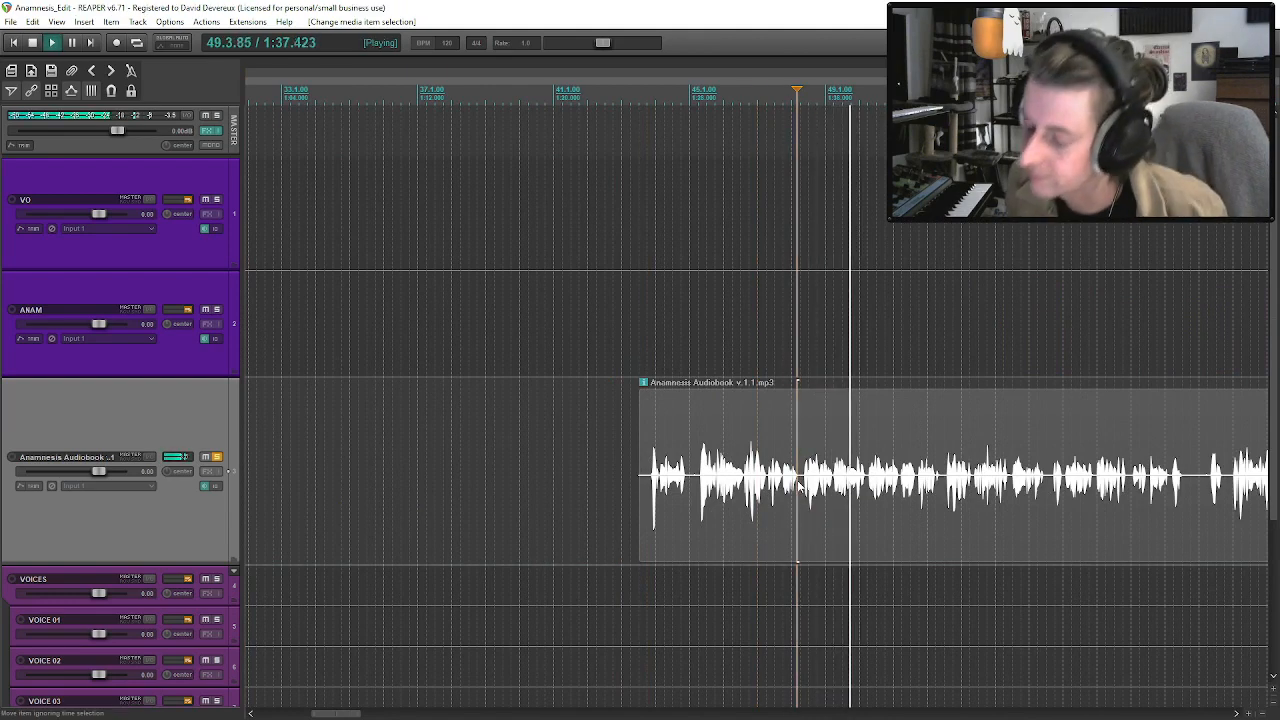
scroll(641, 480, "down", 2)
left_click(936, 500)
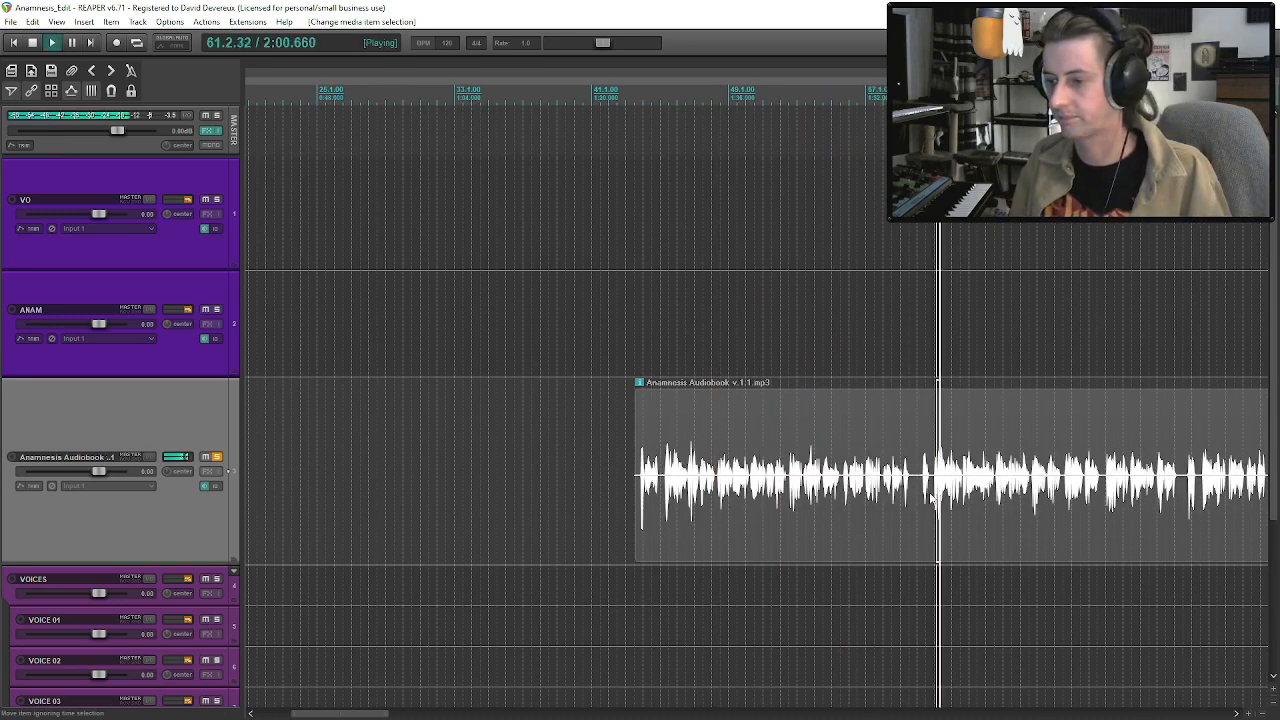
scroll(880, 510, "down", 2)
left_click(880, 485)
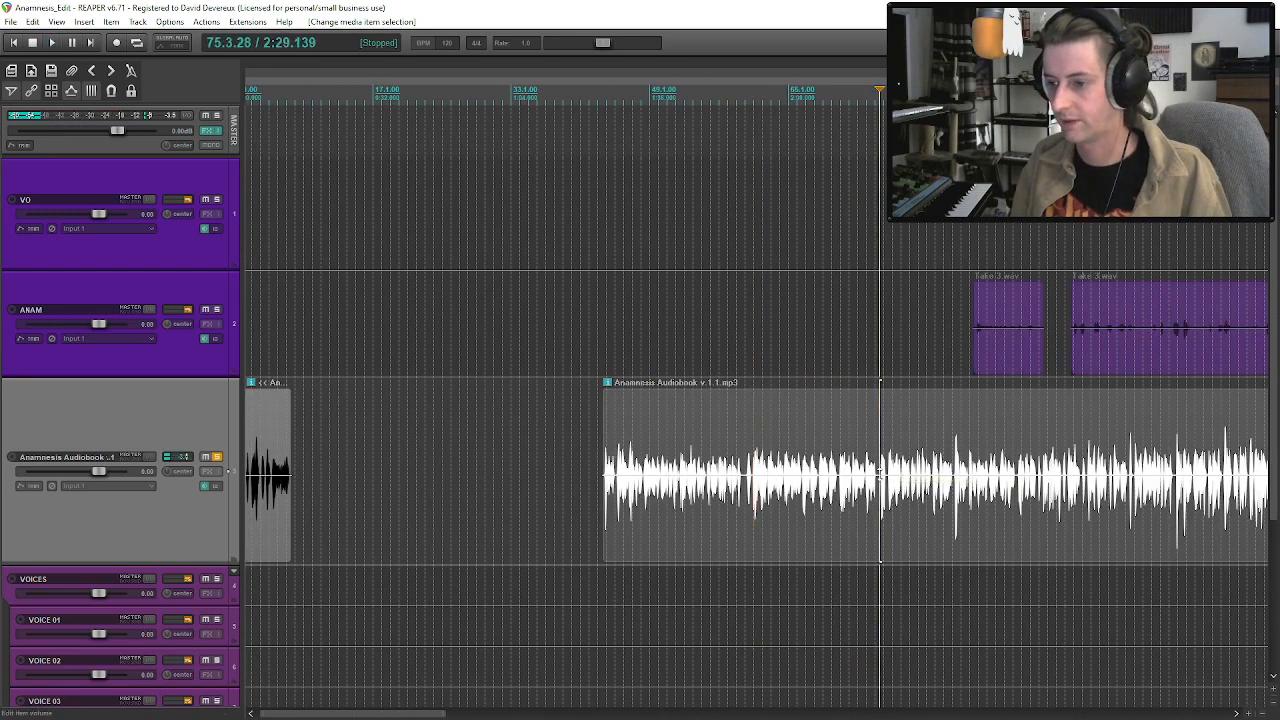
Trim the beginning of the remaining audiobook clip so it starts at about measure 81.
scroll(865, 480, "down", 2)
scroll(850, 480, "up", 2)
key("space")
left_click_drag(722, 488, 608, 495)
scroll(608, 496, "down", 3)
left_click_drag(336, 495, 494, 498)
Audition the audiobook clip from about measure 97 and set the playback position to 111.3.80.
left_click(543, 488)
key("space")
scroll(590, 515, "up", 5)
scroll(662, 568, "up", 1)
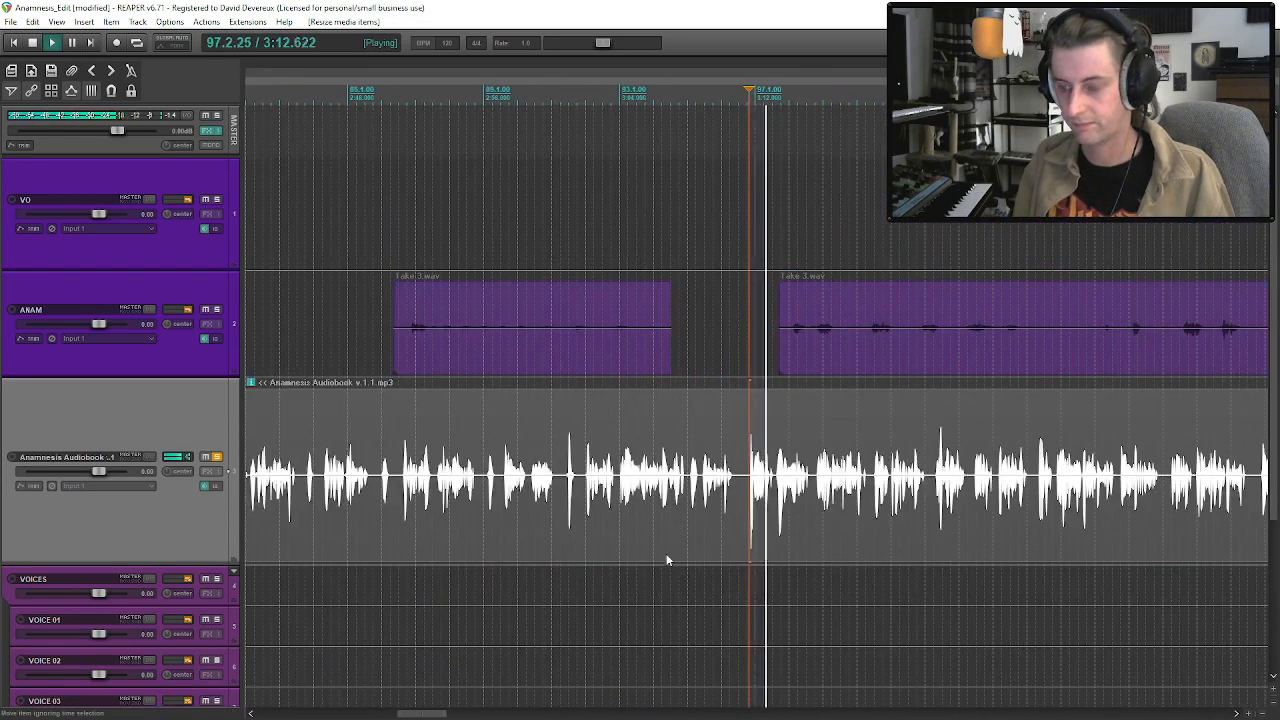
scroll(698, 551, "down", 2)
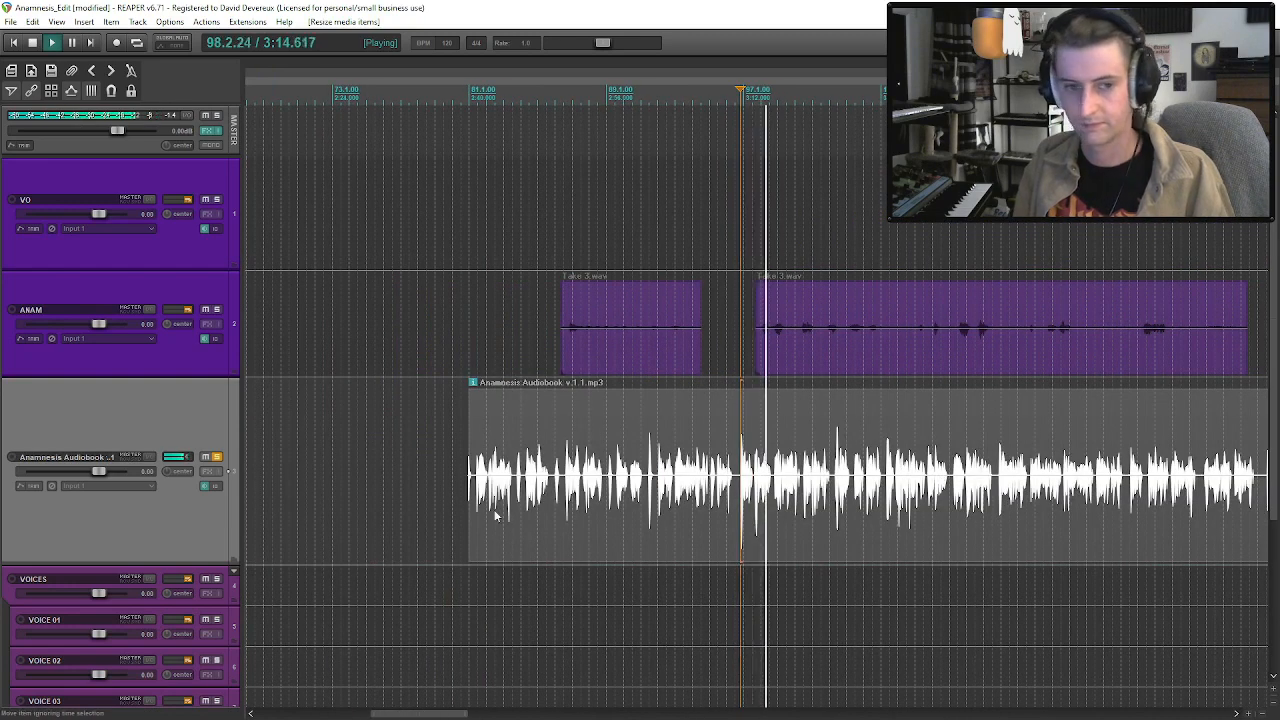
key("space")
left_click(997, 488)
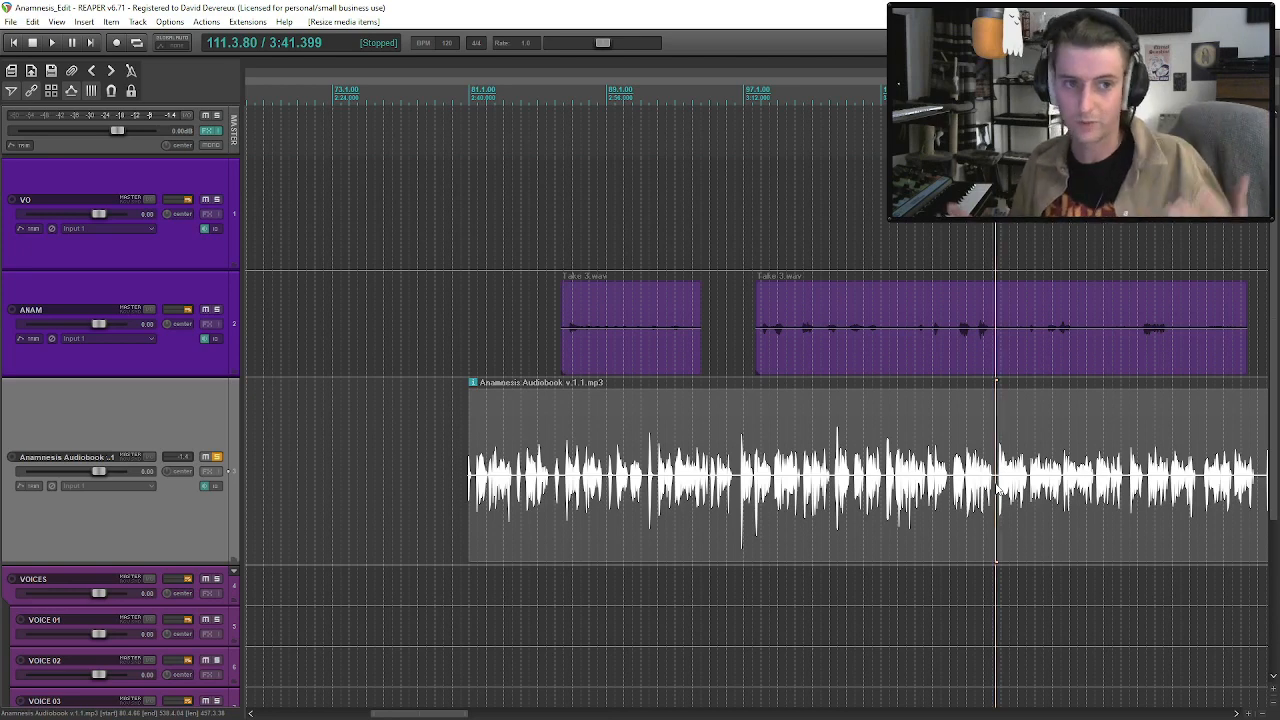
Audition further audiobook passages between about measures 127 and 139.
scroll(998, 488, "down", 2)
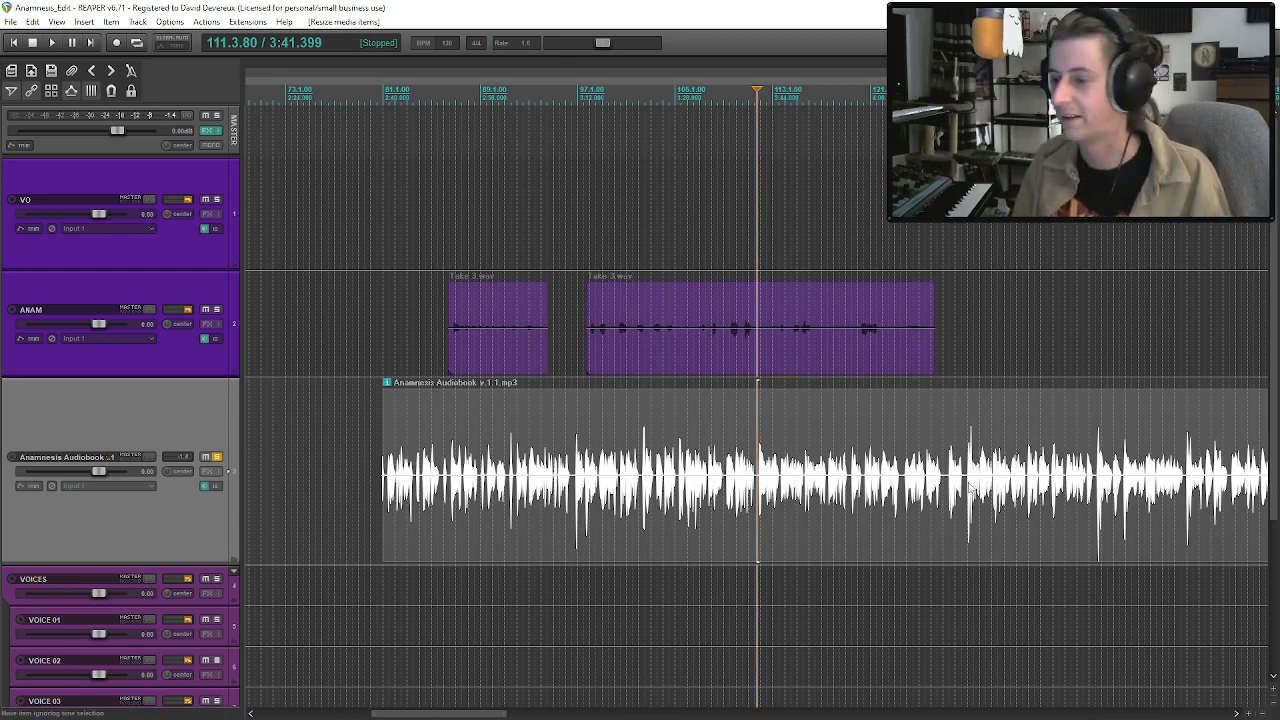
left_click(946, 490)
key("space")
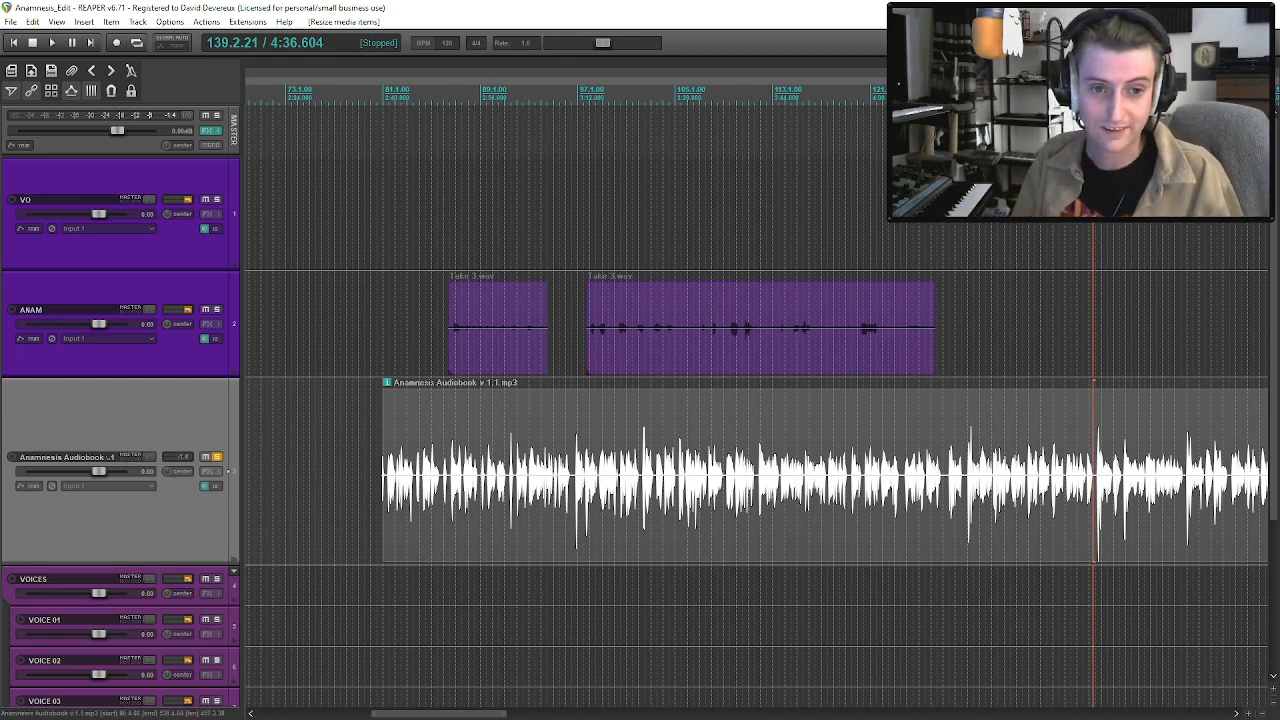
key("alt+Tab")
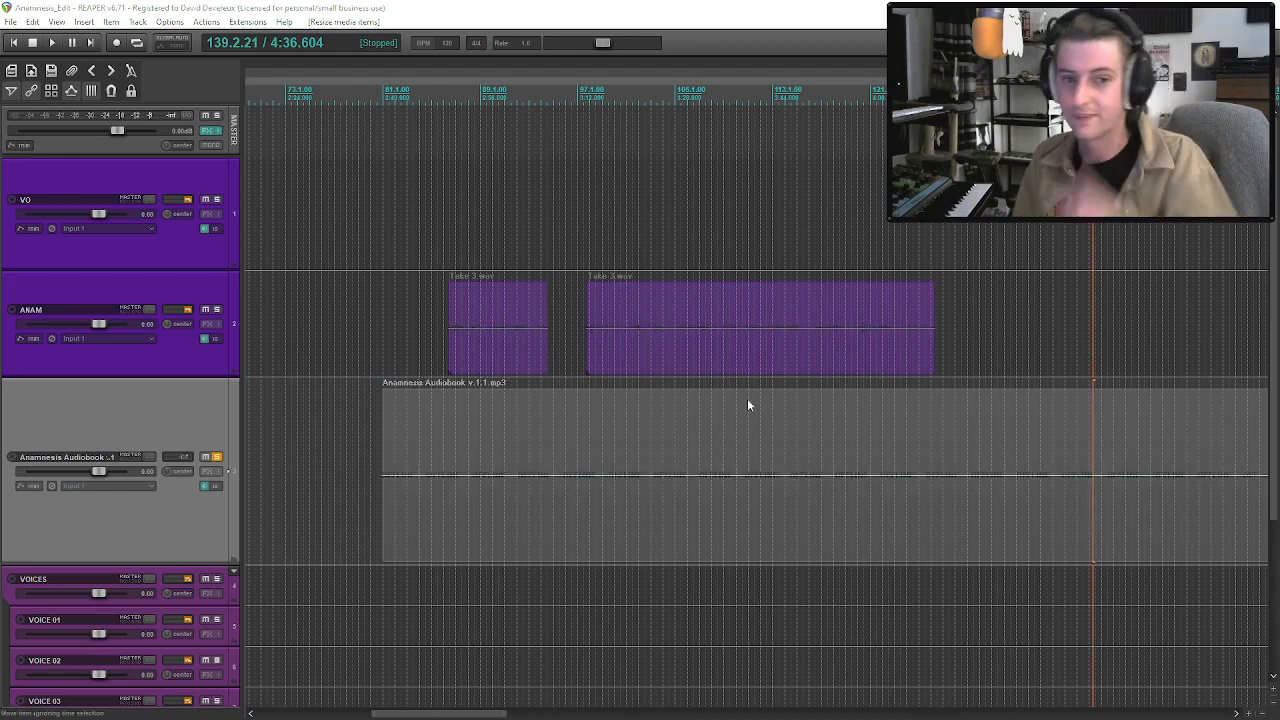
left_click(1088, 498)
key("space")
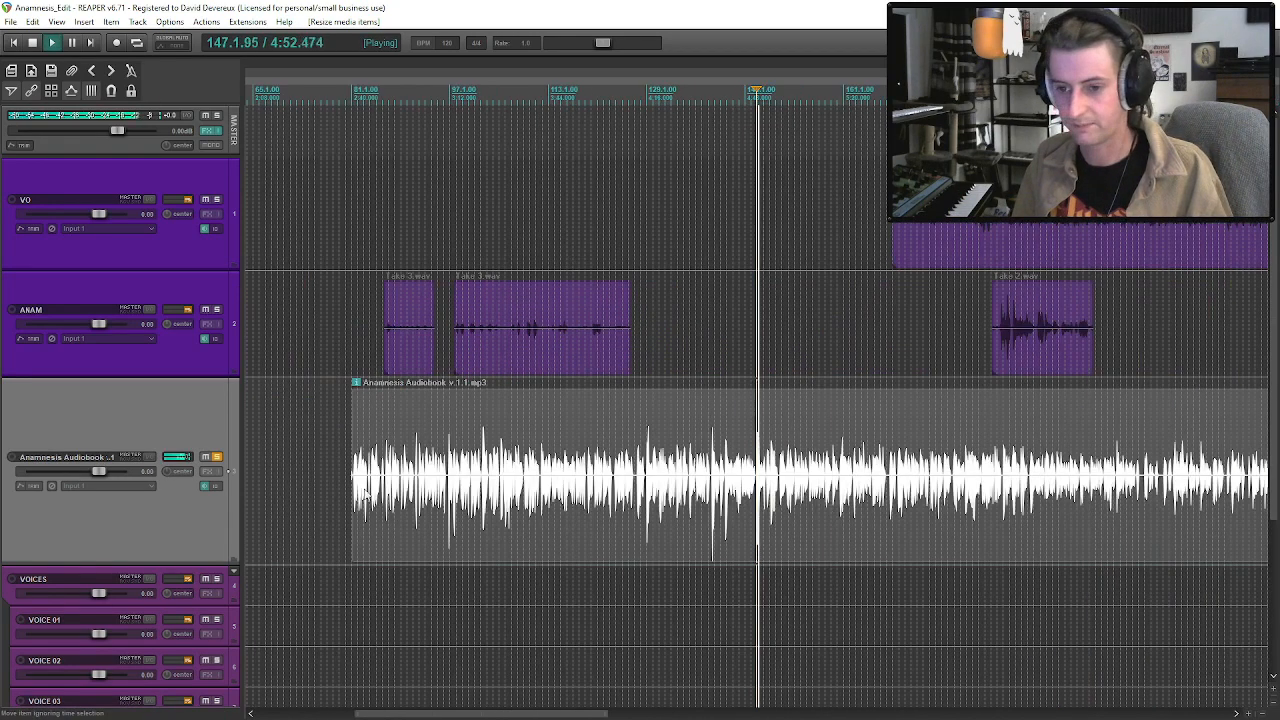
Trim the beginning of the audiobook clip to about measure 150 and resume playback within it.
left_click_drag(365, 492, 778, 500)
key("ctrl+z")
key("space")
left_click(780, 481)
key("space")
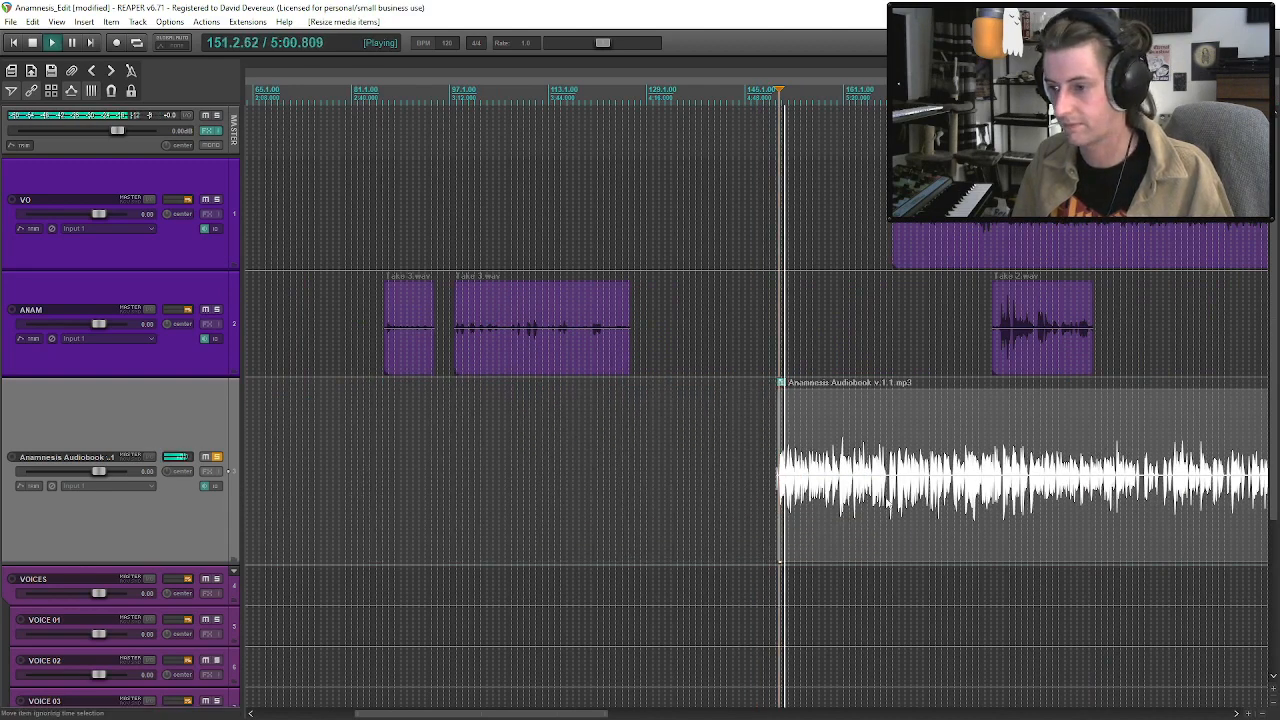
Audition audiobook passages from about measure 169 to 209 to find the next usable section.
key("space")
left_click(1026, 492)
scroll(1031, 510, "up", 1)
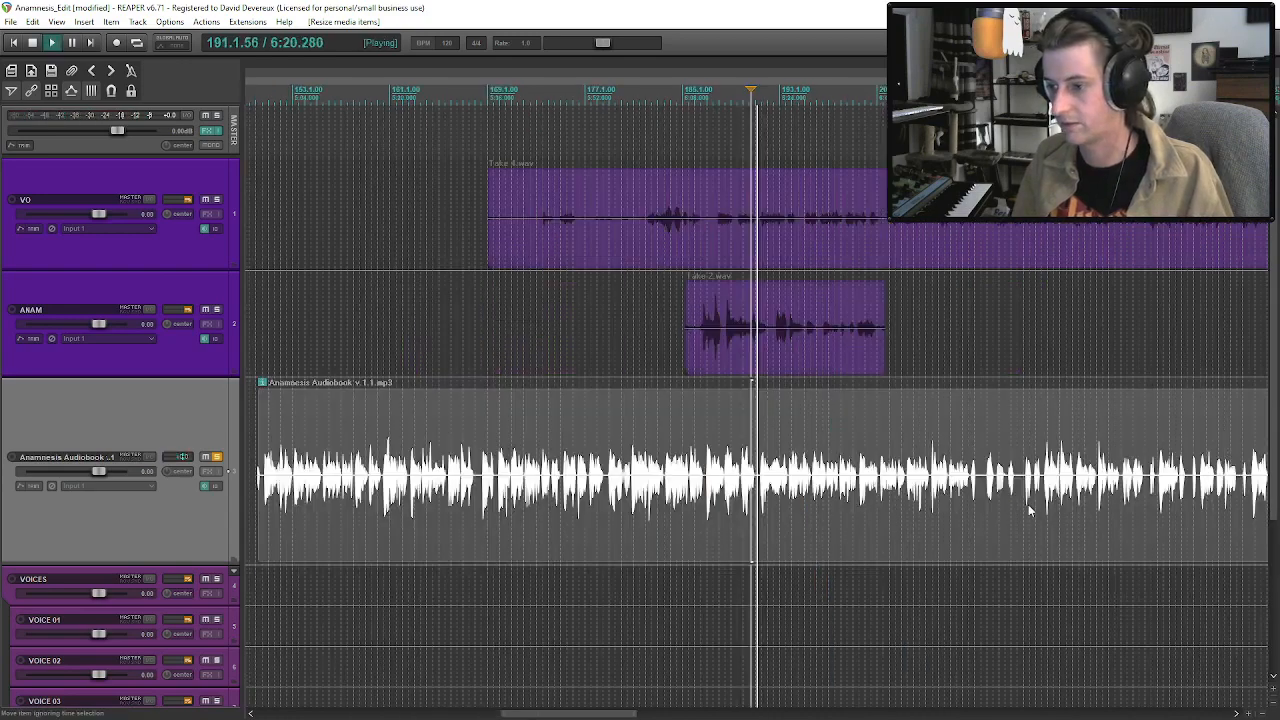
scroll(834, 513, "down", 1)
left_click_drag(509, 508, 508, 562)
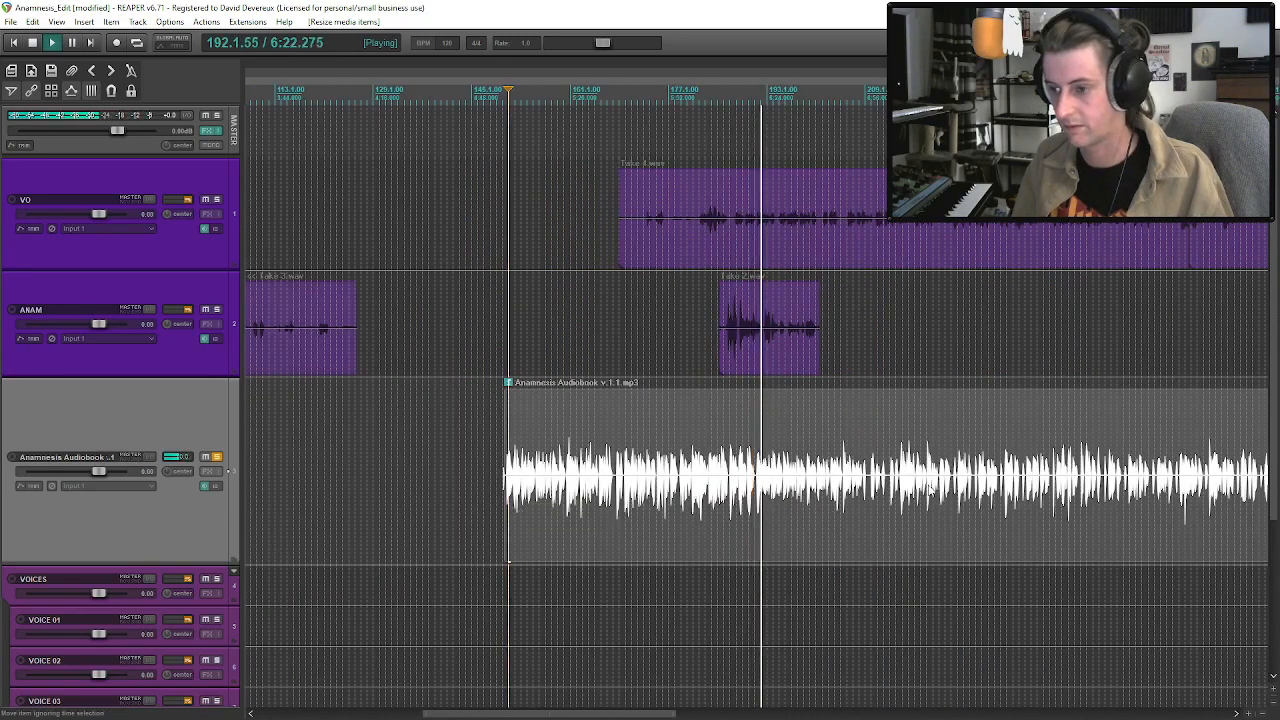
left_click(868, 478)
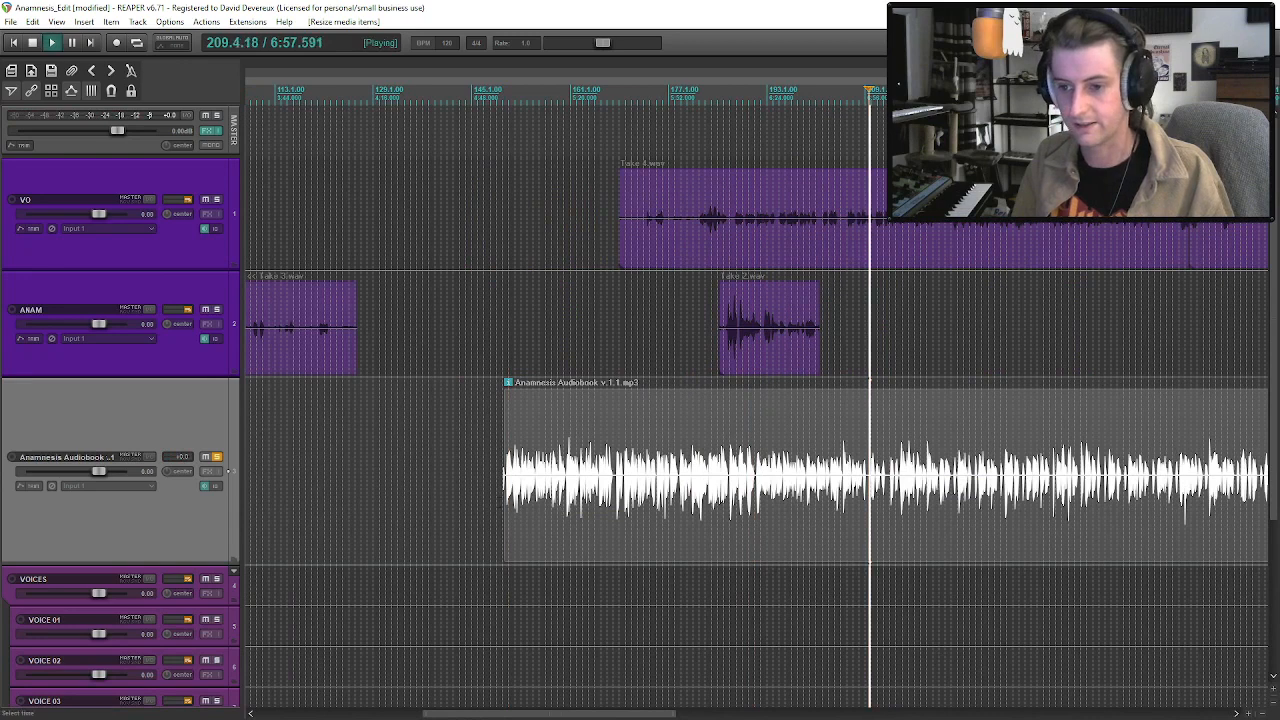
left_click(944, 488)
left_click(870, 486)
key("space")
Trim the beginning of the audiobook clip to about measure 209 and play it from about measure 211.
left_click_drag(507, 496, 870, 548)
left_click(882, 479)
scroll(895, 503, "up", 5)
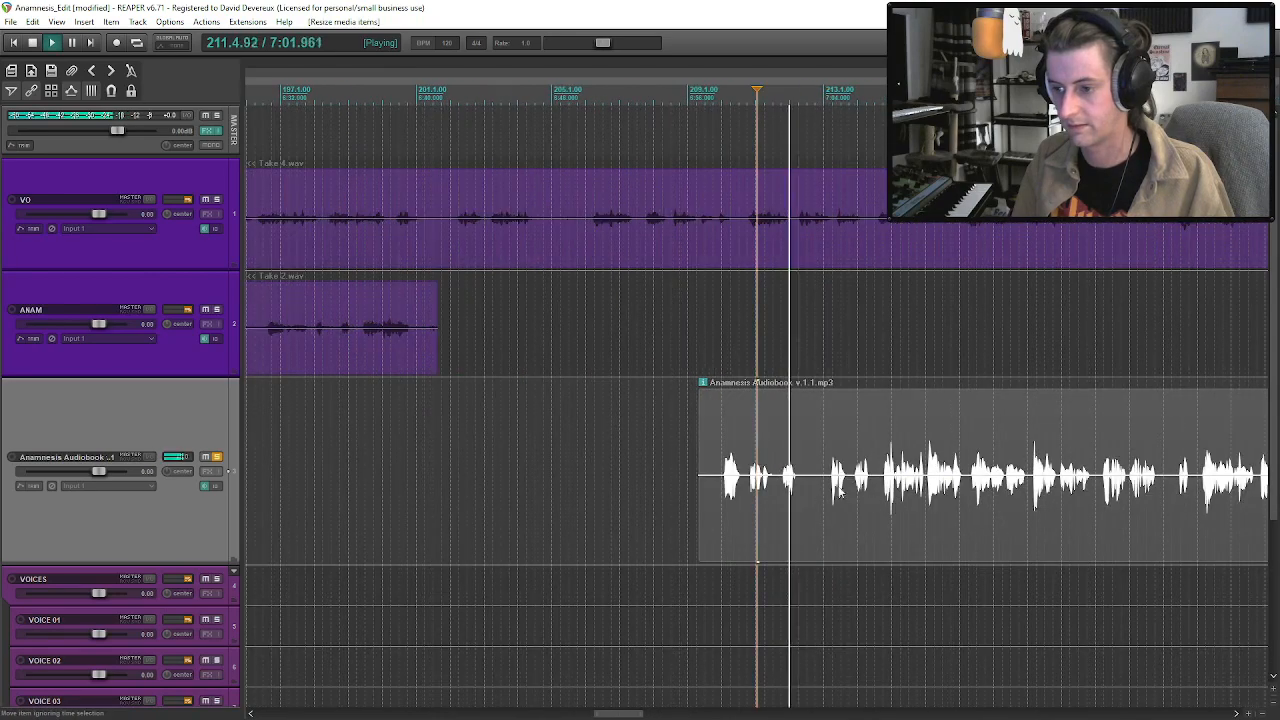
Split the audiobook clip just before measure 213 and play the section that follows the cut.
left_click(822, 485)
key("space")
key("s")
left_click(845, 496)
scroll(846, 498, "down", 4)
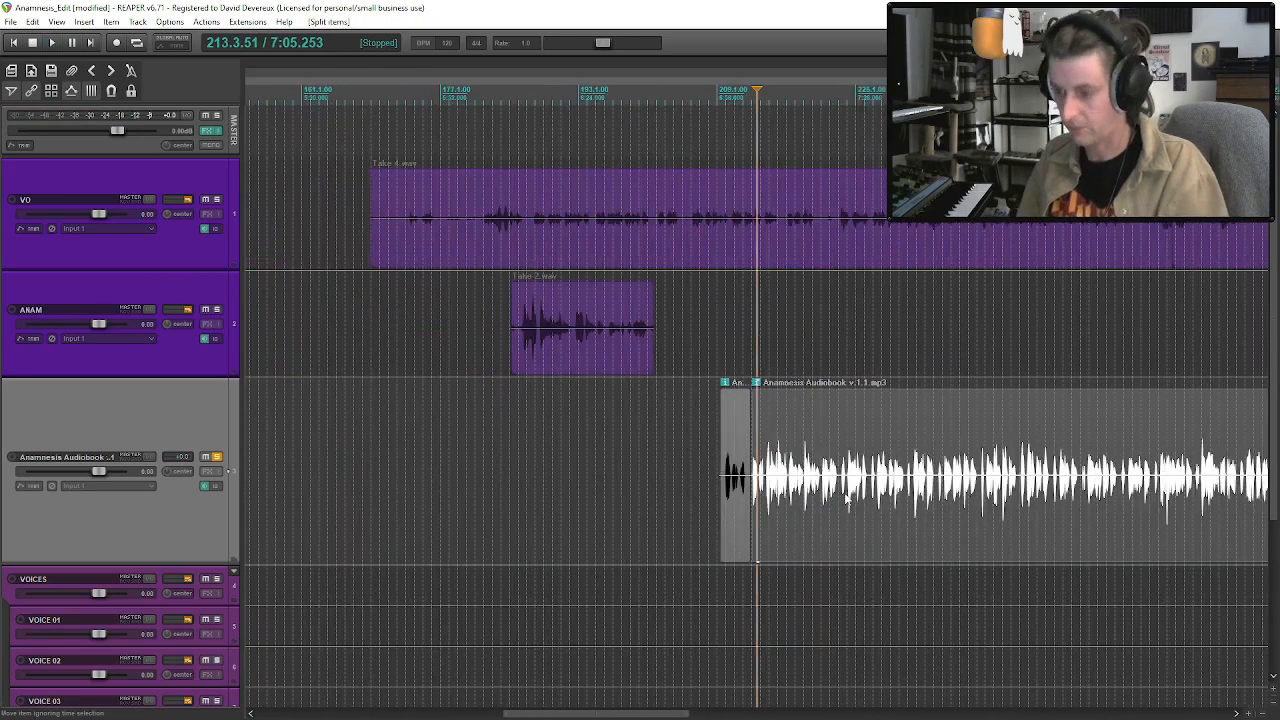
scroll(846, 498, "up", 6)
key("space")
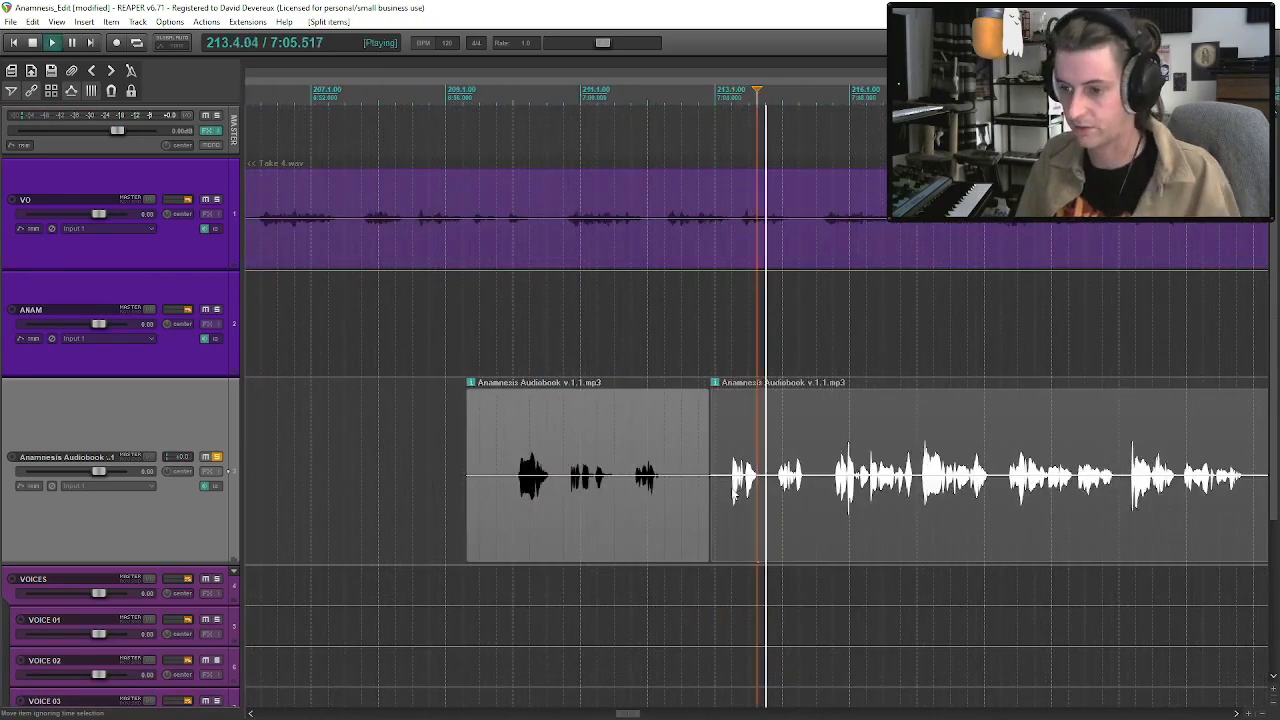
Audition the audiobook passage from about measure 213 onward and save the project.
left_click(725, 493)
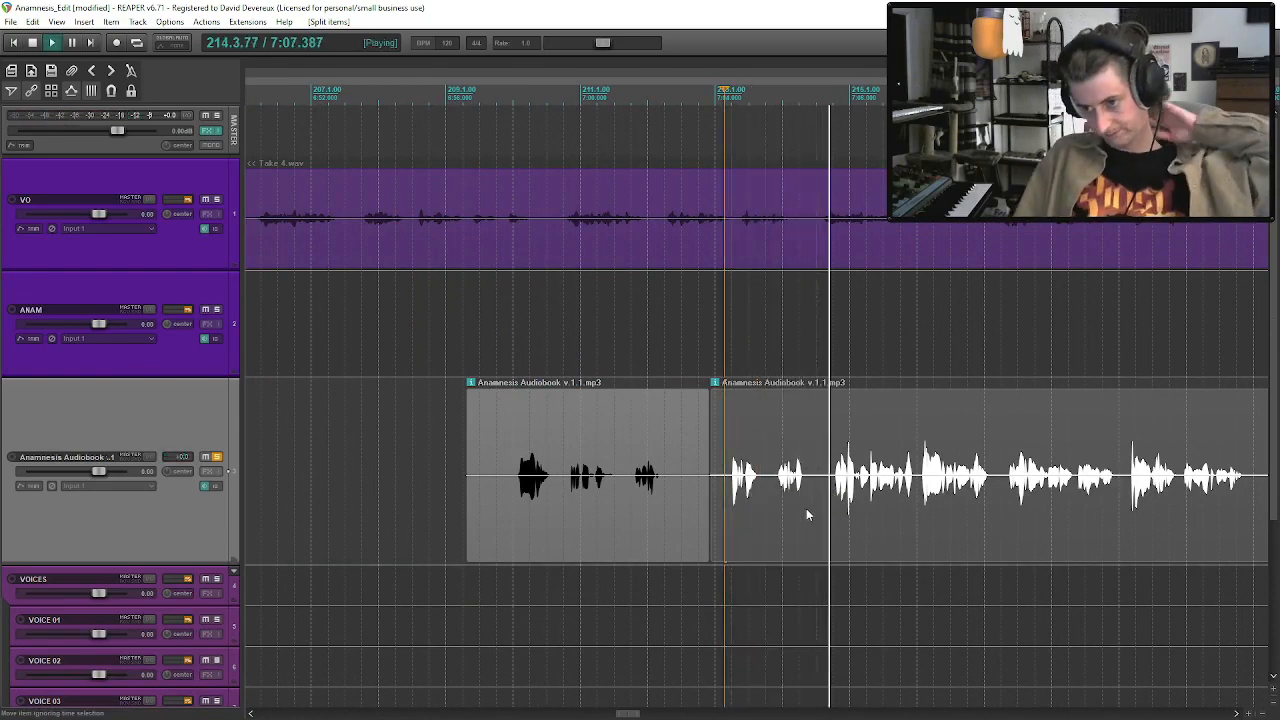
scroll(804, 500, "down", 2)
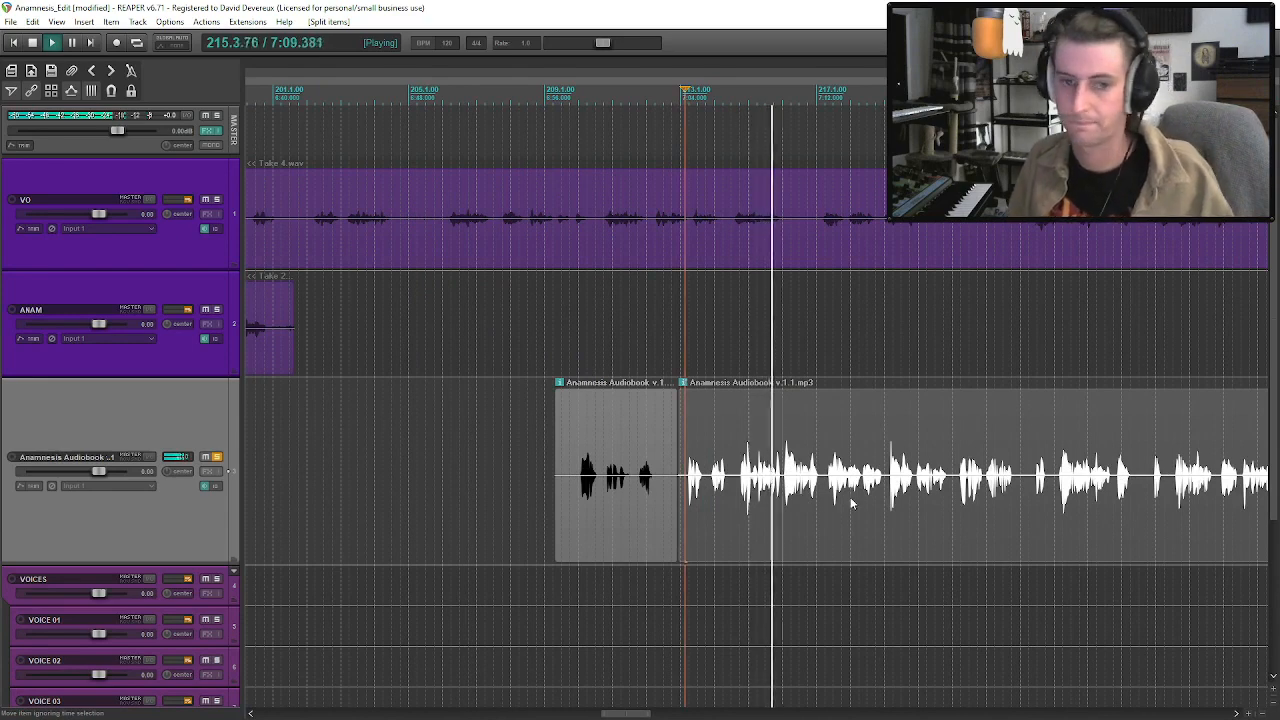
left_click(791, 515)
key("ctrl+s")
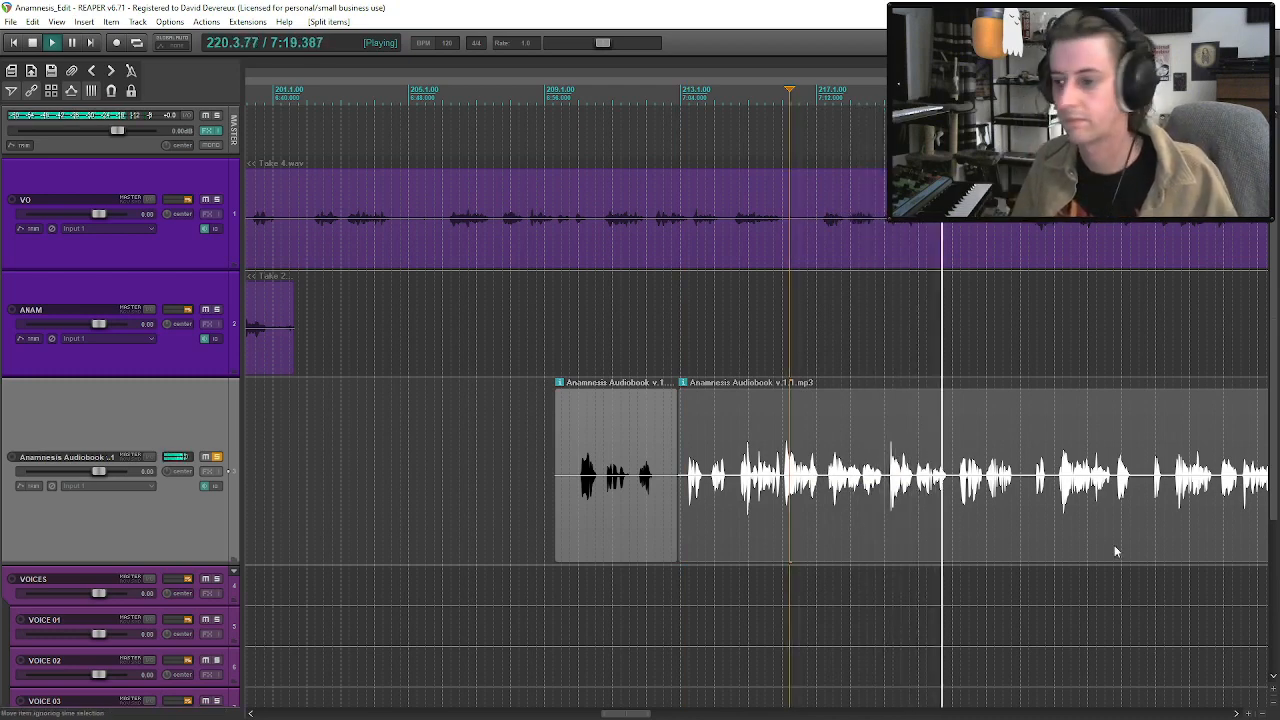
Split the audiobook clip at about measure 221 and delete everything after the cut.
left_click(953, 488)
key("s")
scroll(953, 488, "down", 5)
left_click(834, 487)
key("space")
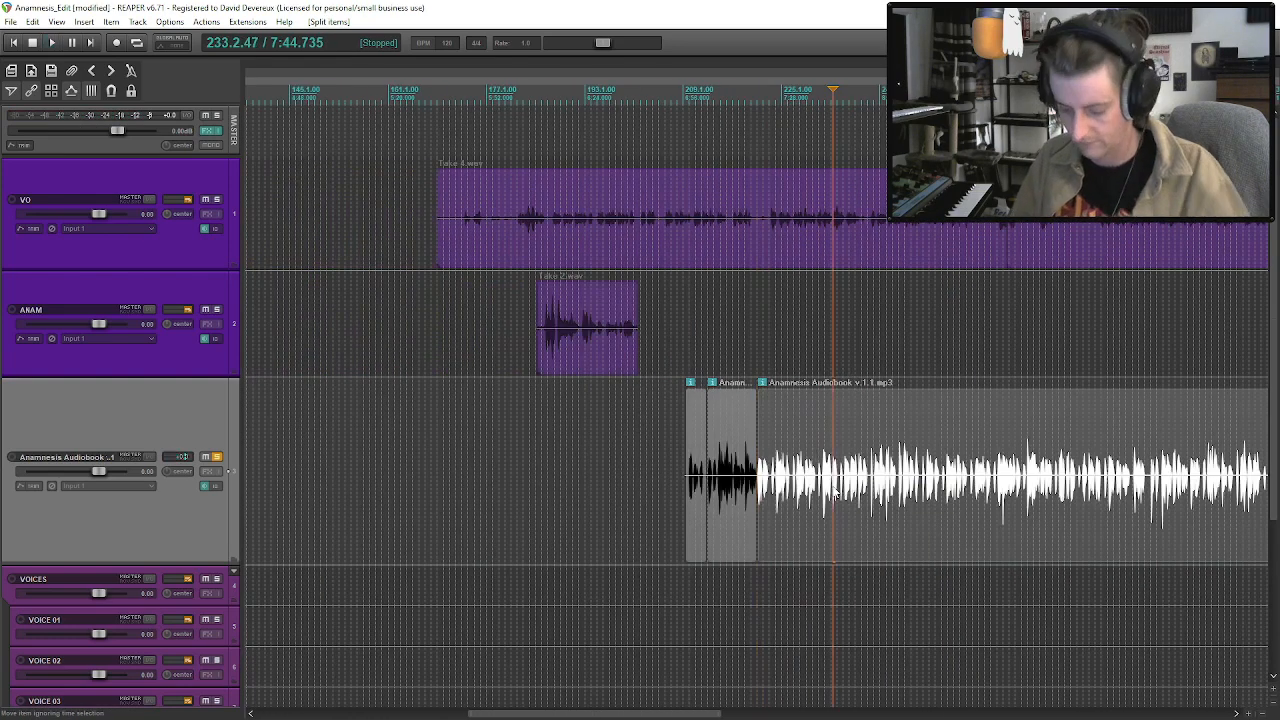
key("Delete")
Move the two extracted audiobook clips near the project start, at about measures 13 and 36, and play from the measure 13 clip.
left_click(718, 498)
left_click_drag(700, 513, 491, 510)
left_click(307, 492)
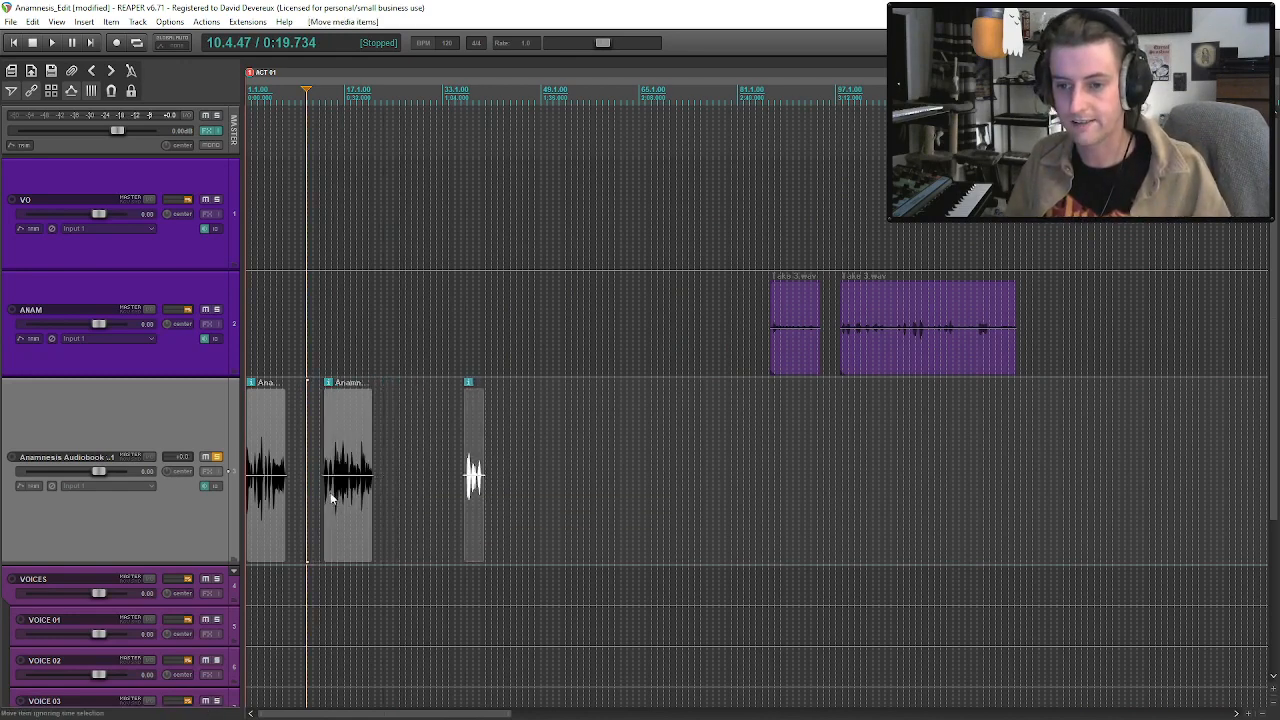
left_click(325, 490)
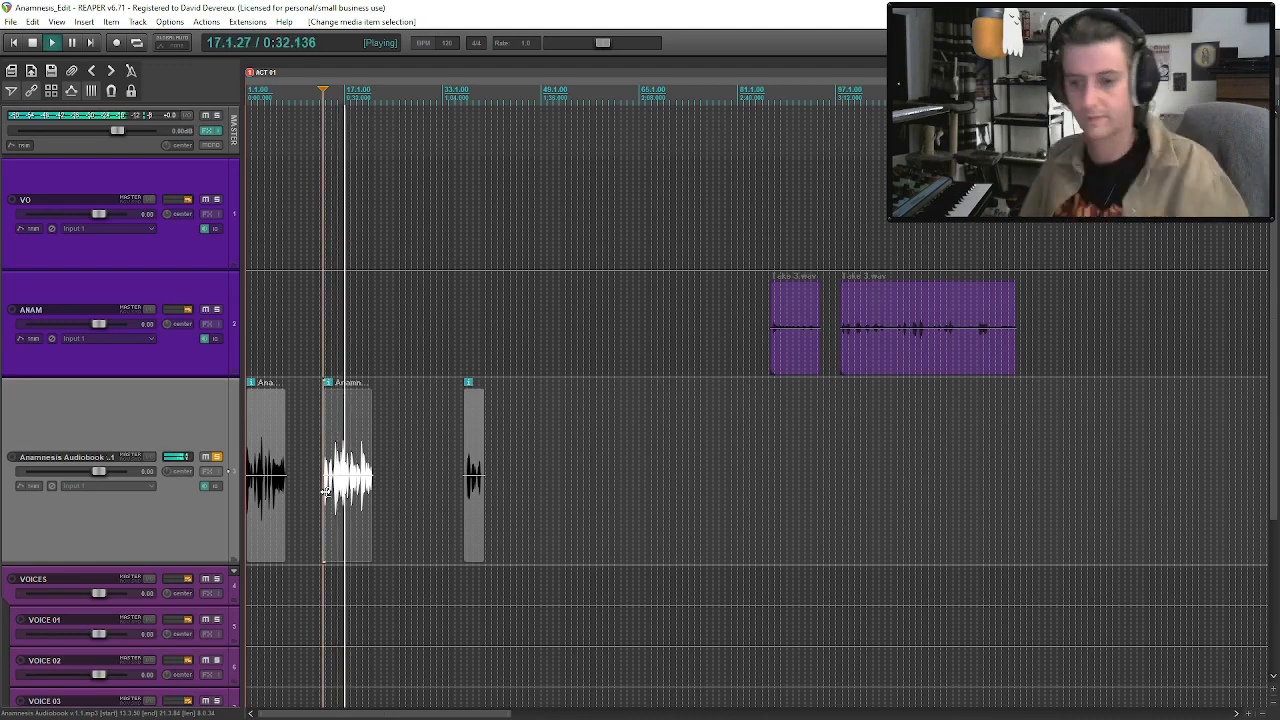
Split the audiobook clip at measure 1 after its opening phrase and move the remainder to about measure 6.
left_click(249, 497)
scroll(254, 506, "up", 6)
left_click(259, 480)
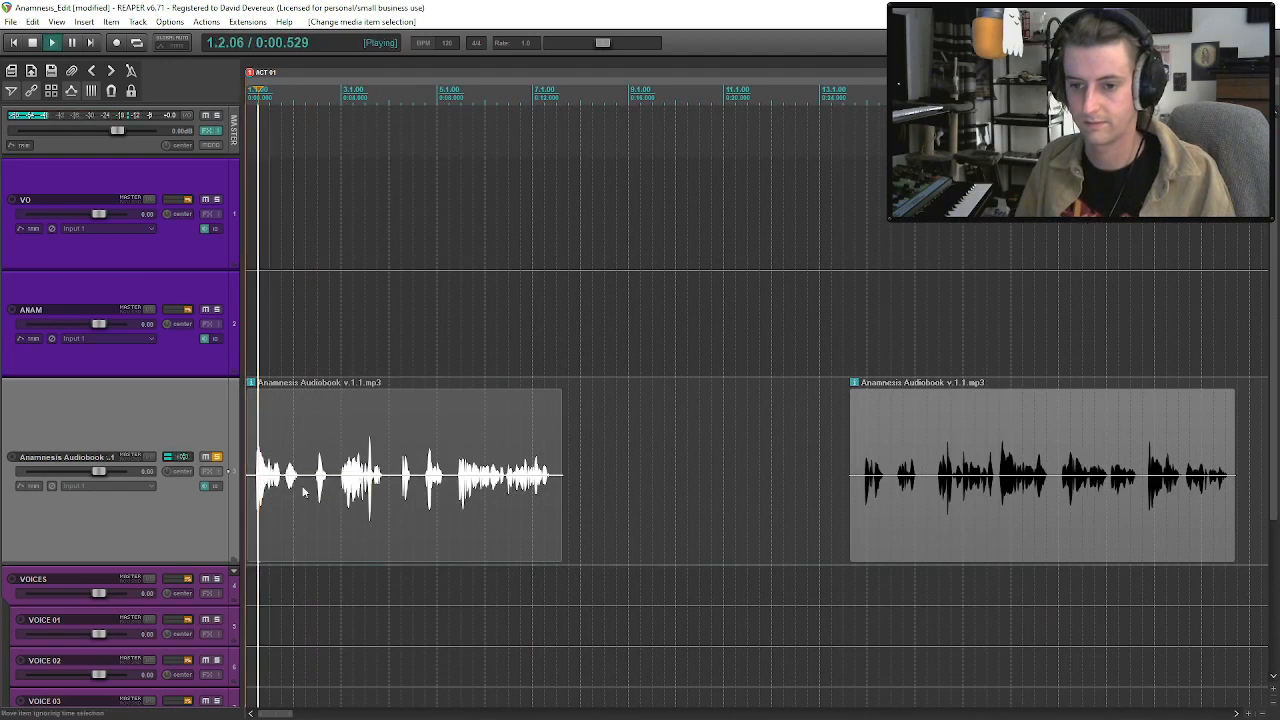
key("s")
key("space")
left_click_drag(290, 493, 514, 493)
Trim the lead-in silence of the opening audiobook fragment, align it to measure 1, and delete the leftover clip at about measure 6.
left_click(252, 498)
left_click_drag(247, 498, 254, 499)
key("space")
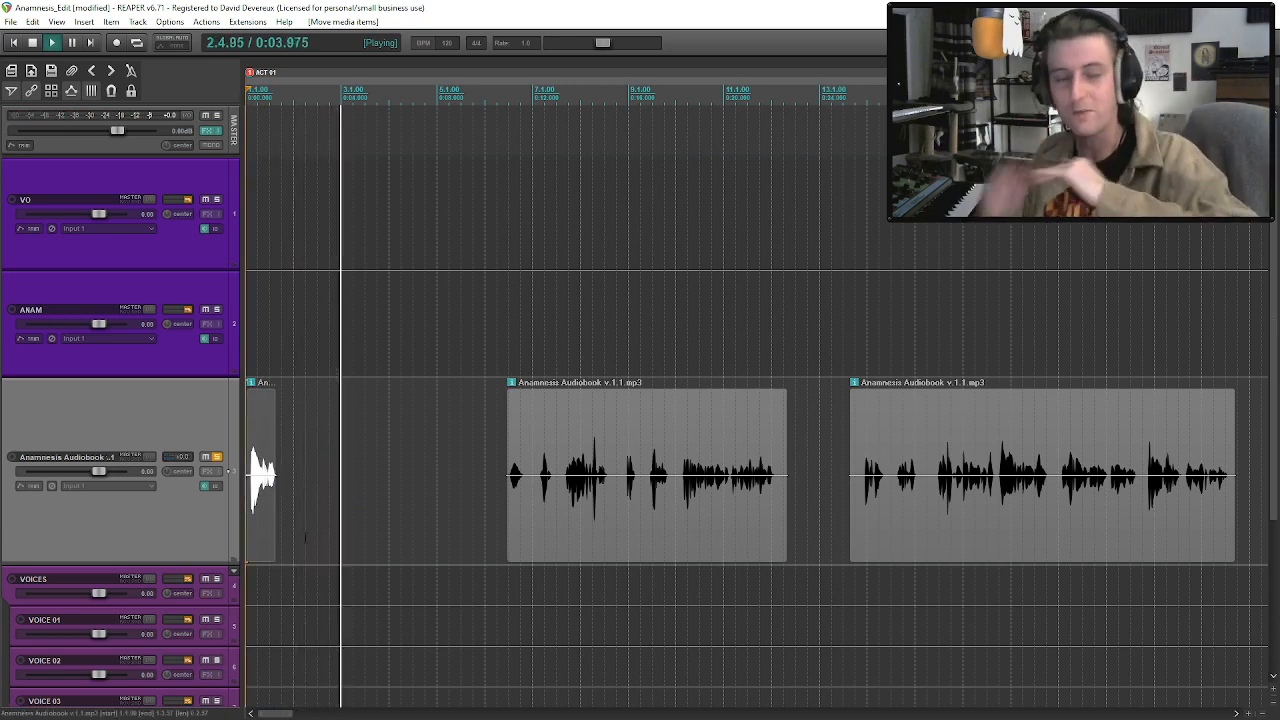
left_click(612, 527)
key("space")
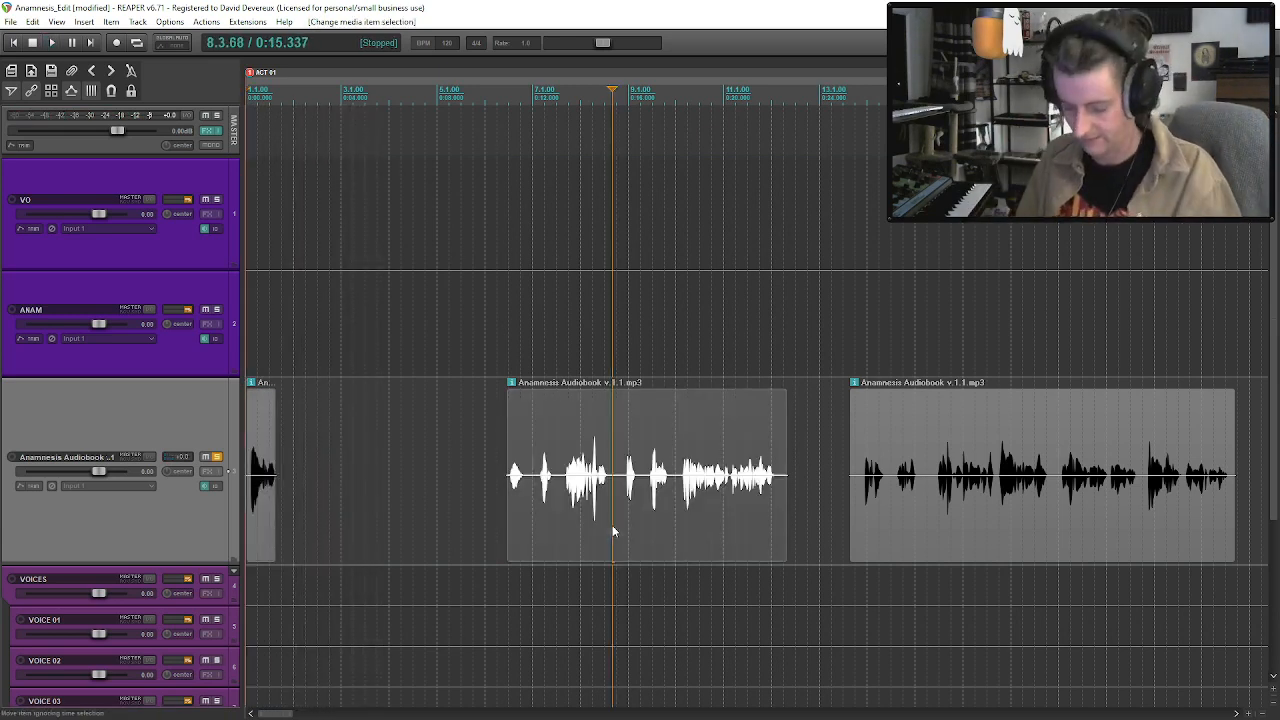
key("Delete")
Move the long audiobook clip to just after the opening fragment and the short third clip to about measure 10.
scroll(700, 520, "down", 3)
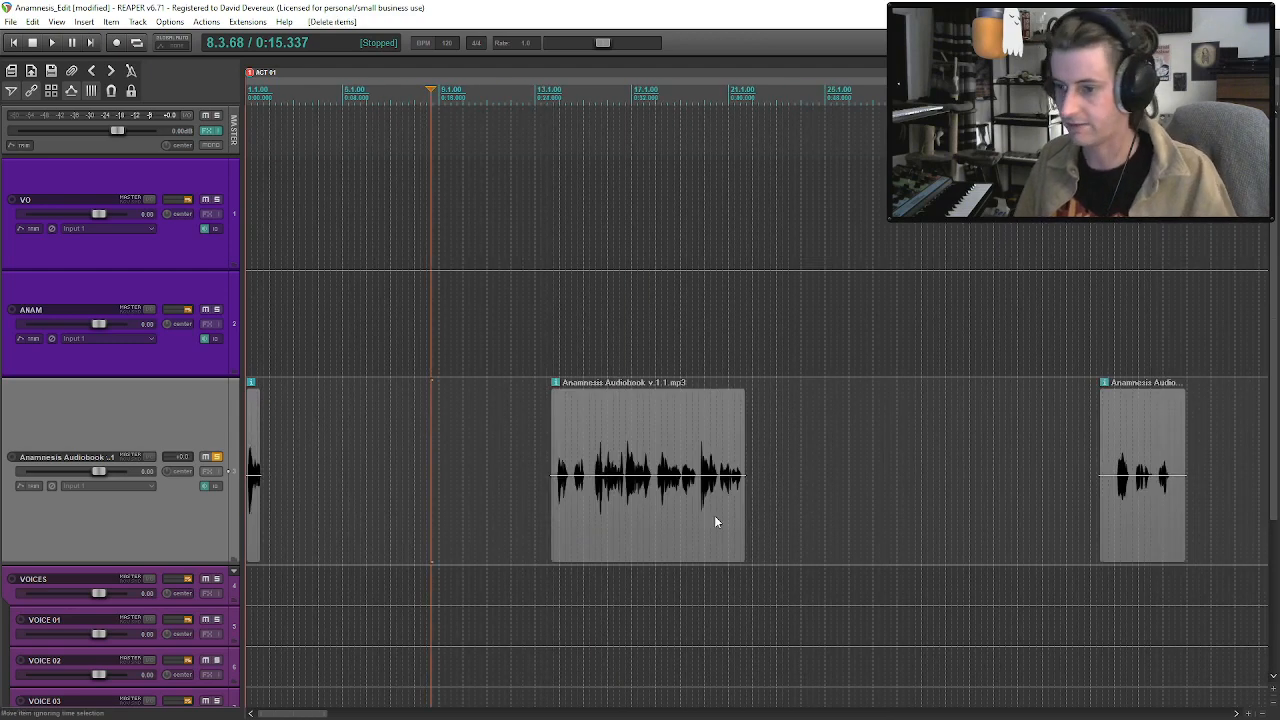
left_click(1118, 495)
left_click_drag(612, 511, 351, 503)
key("space")
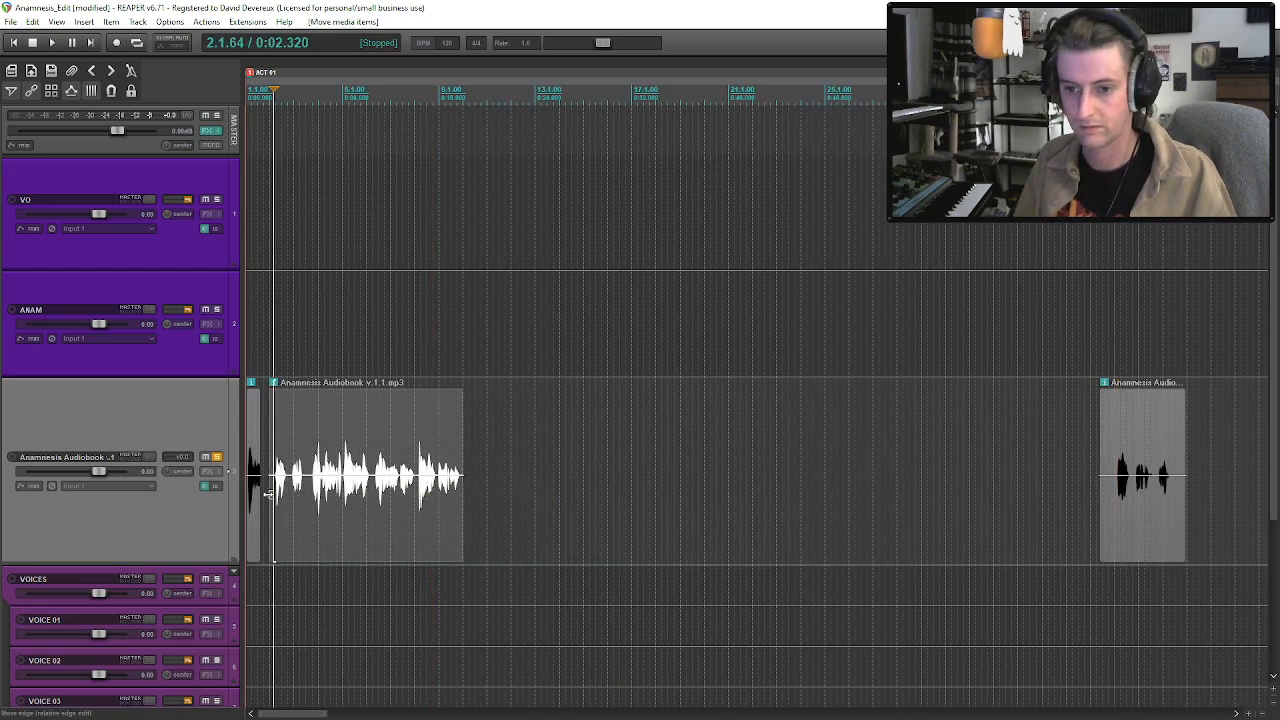
left_click_drag(1156, 521, 488, 512)
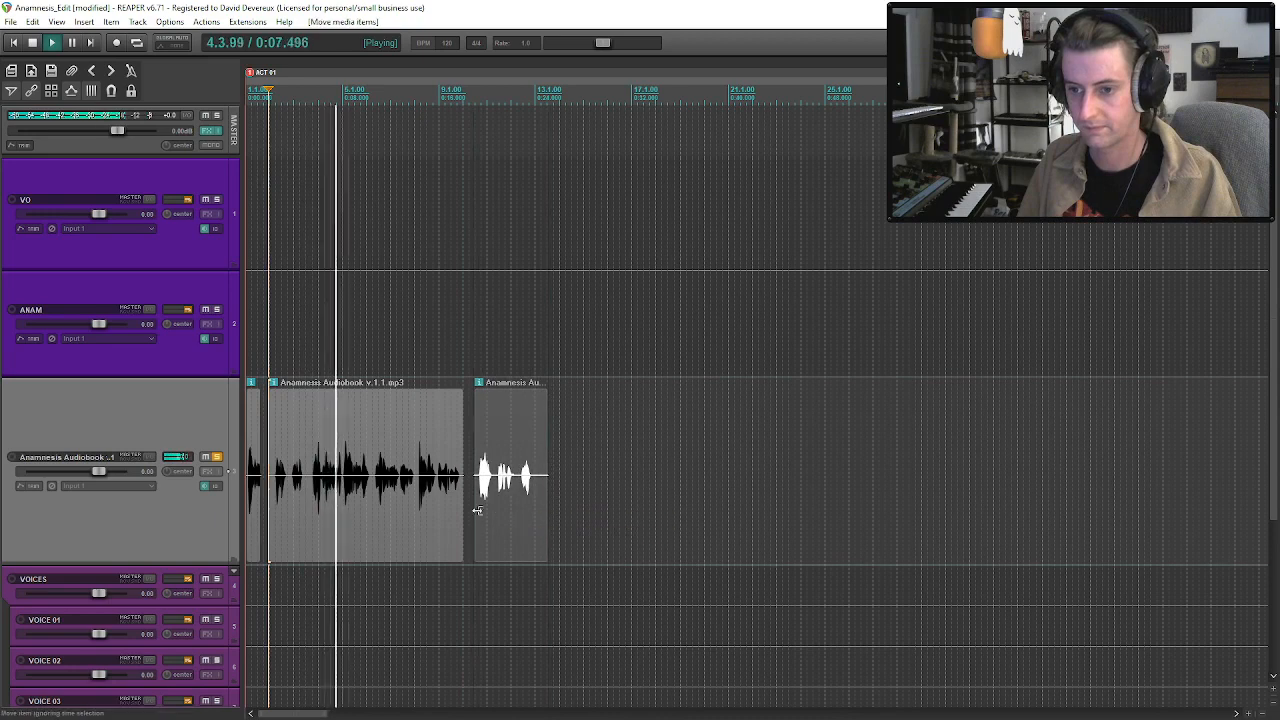
Play through the long audiobook clip and shift the short third clip to about measure 11.
left_click(382, 494)
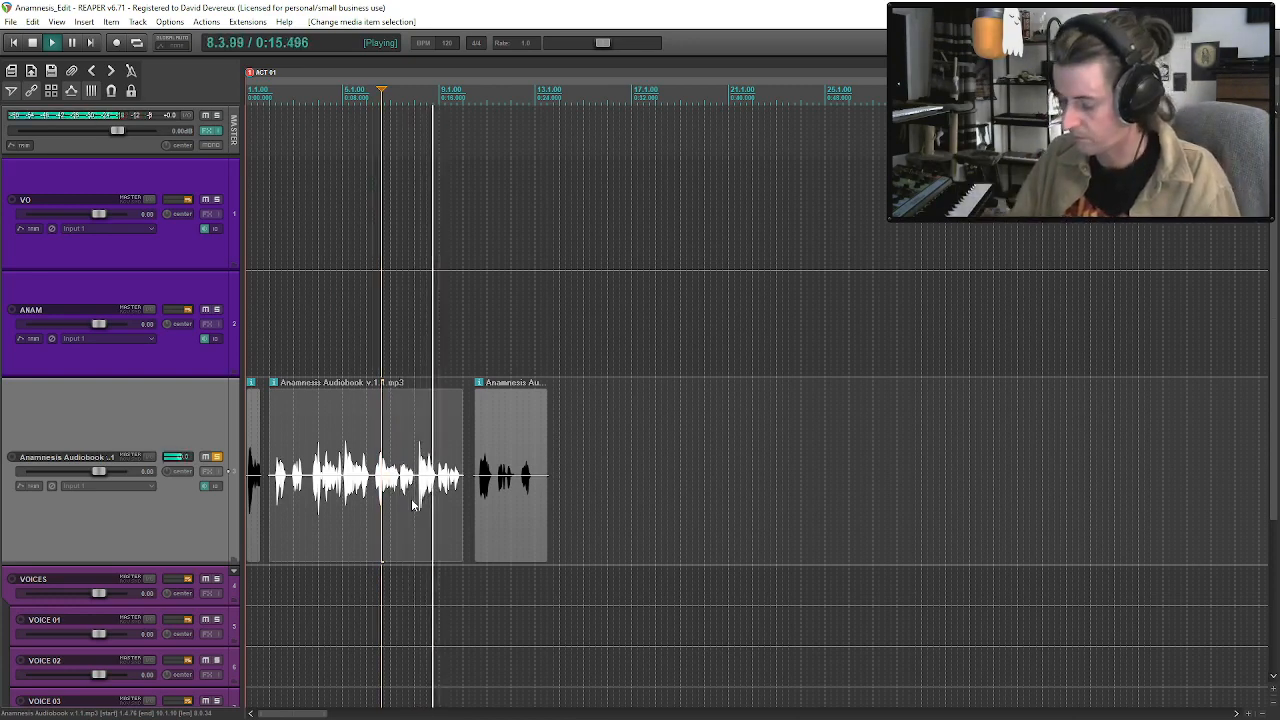
left_click_drag(526, 513, 558, 515)
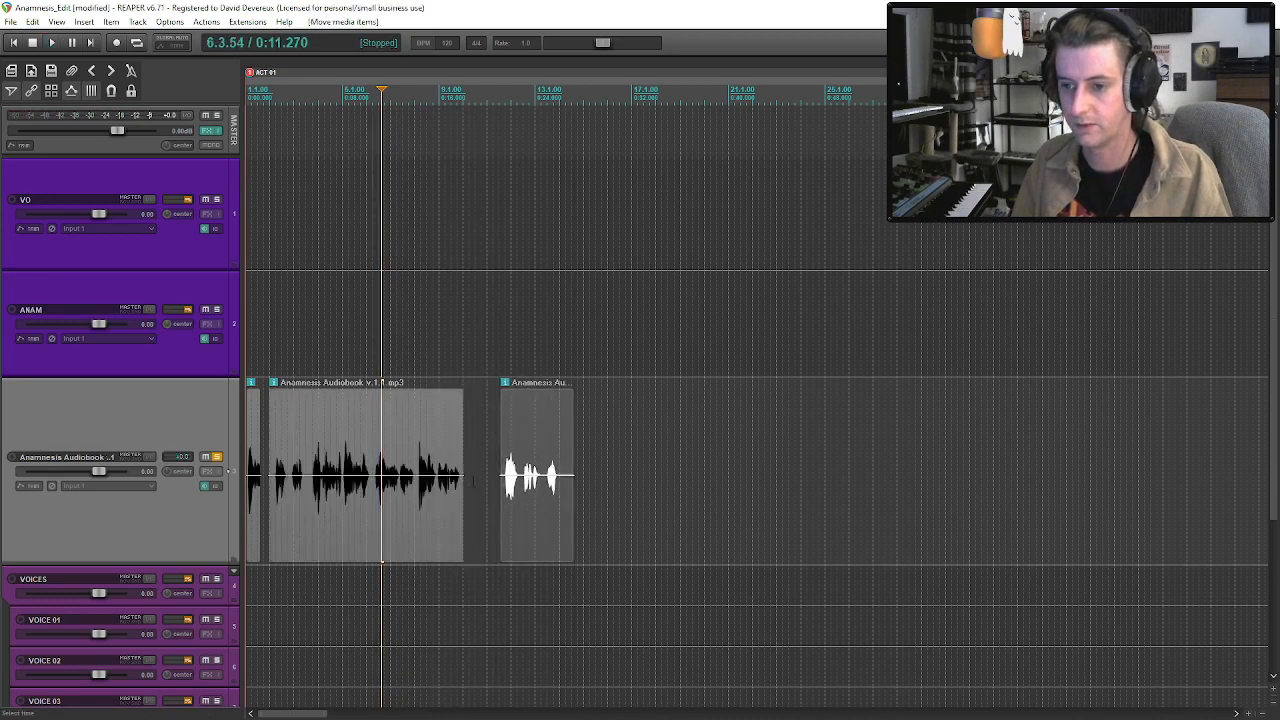
left_click(473, 482)
key("space")
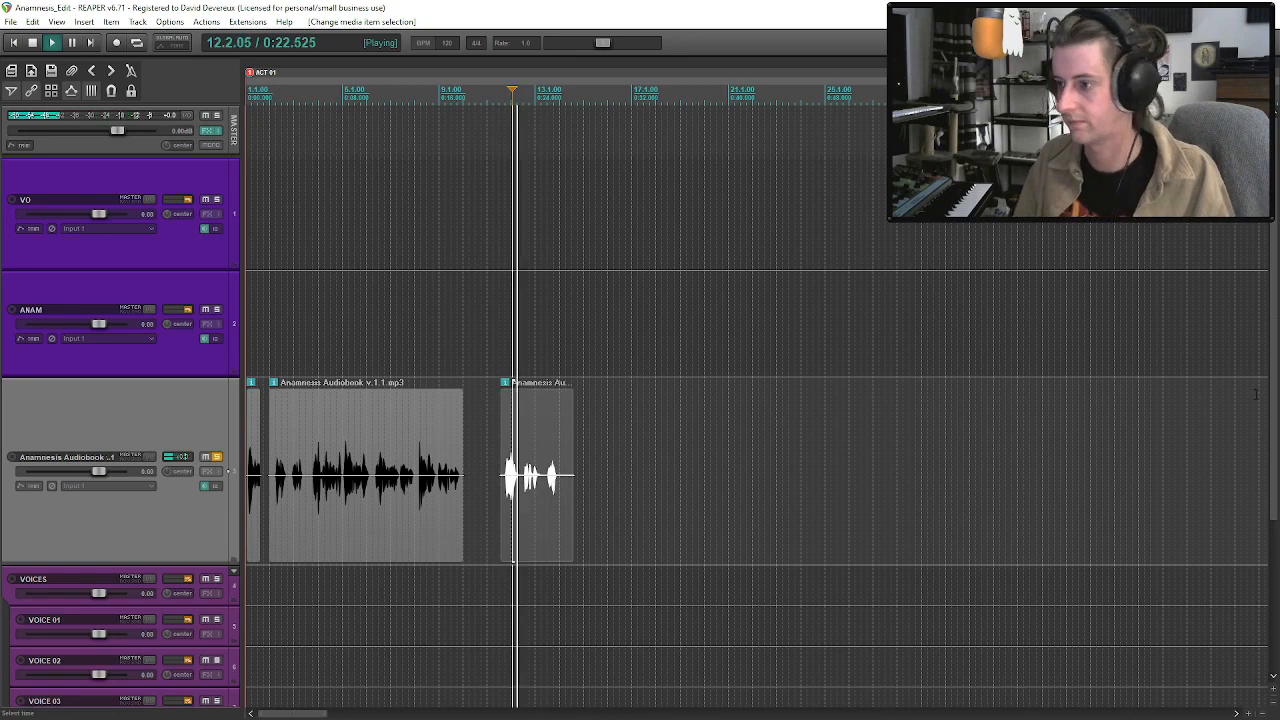
Unsolo the audiobook track and move the first Take 3.wav clip on the ANAM track to about measure 13.
scroll(1256, 394, "down", 3)
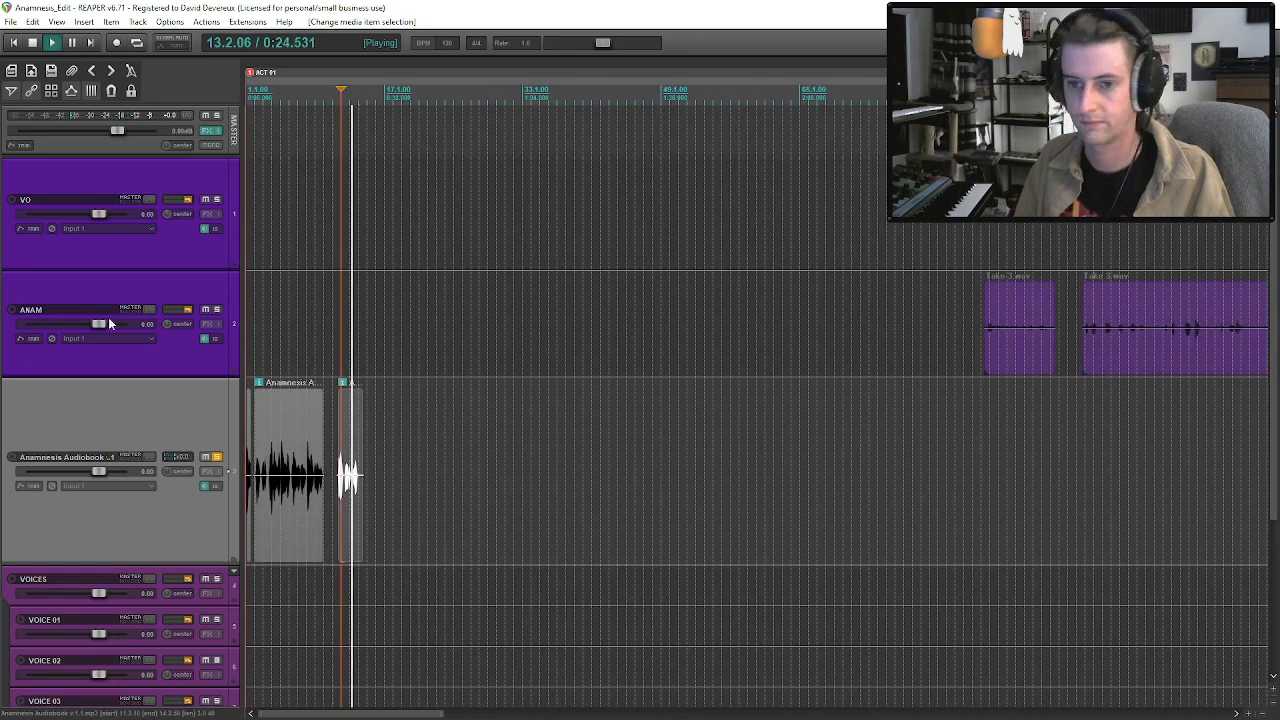
left_click(216, 456)
key("space")
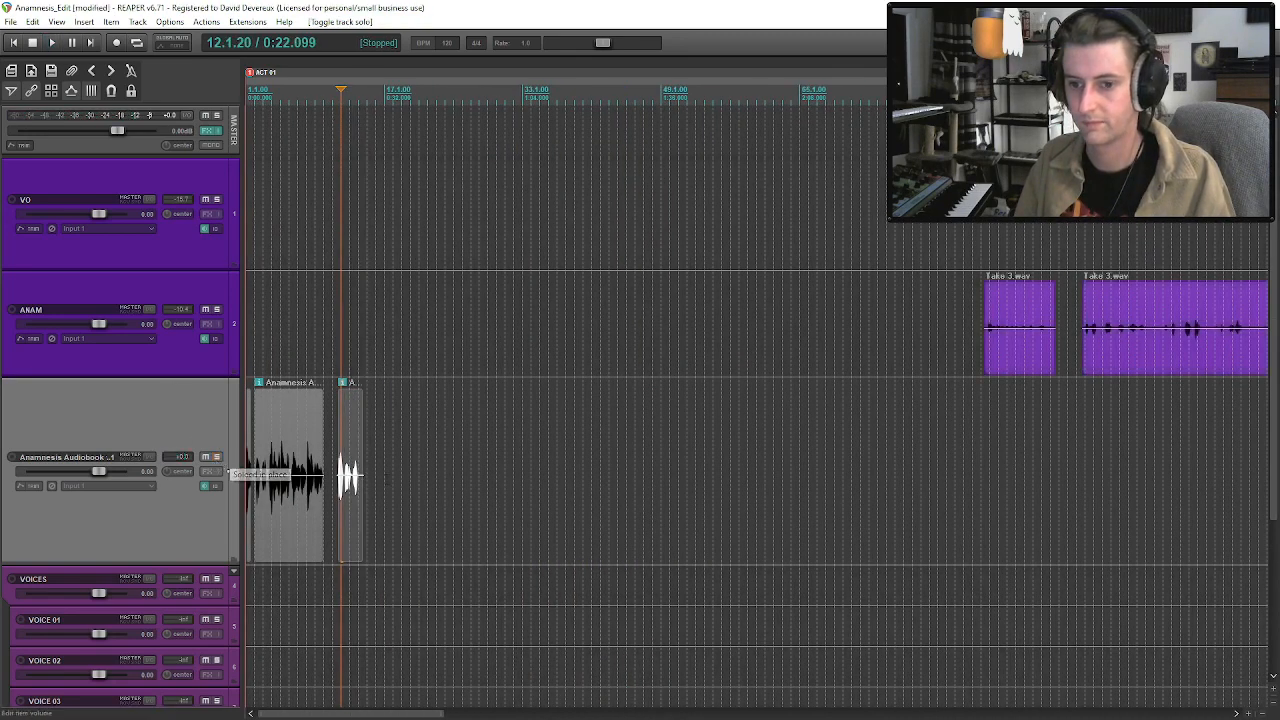
left_click_drag(1018, 377, 389, 349)
key("space")
scroll(423, 354, "up", 4)
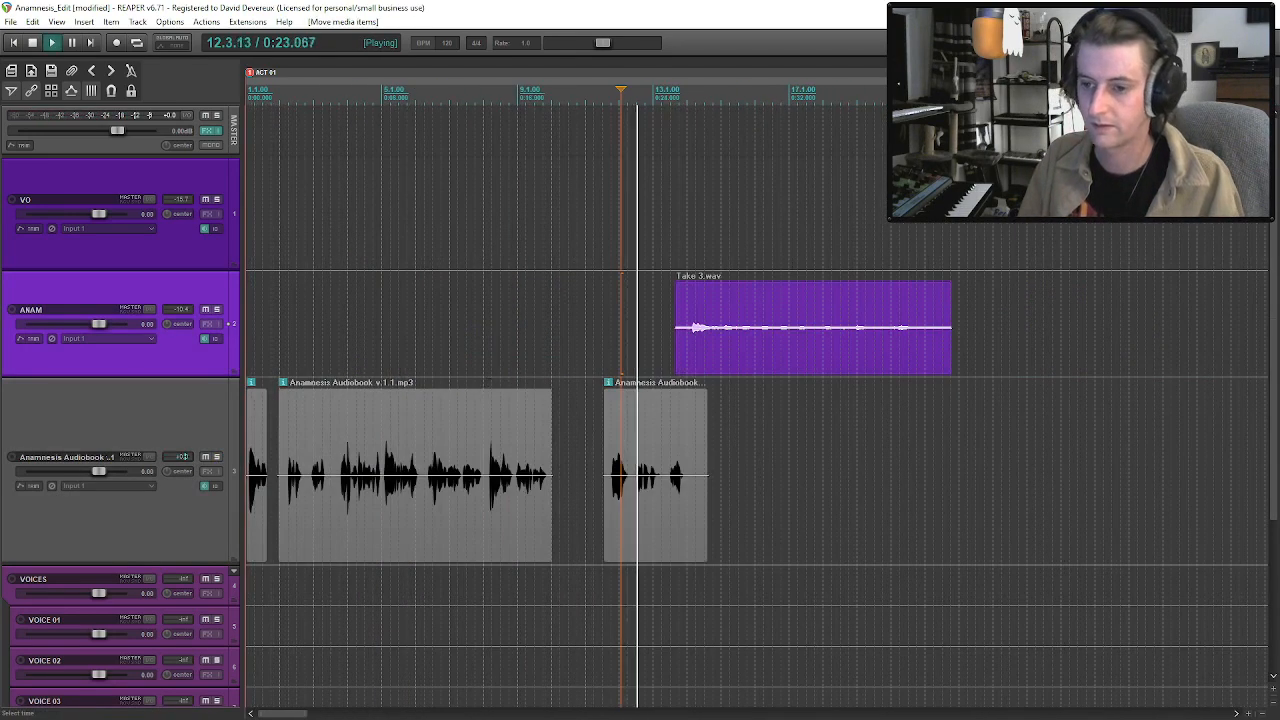
Fine-position the Take 3.wav clip near the end of the third audiobook clip, trim its beginning to 13.4, and audition the transition.
left_click_drag(748, 343, 699, 351)
key("space")
key("space")
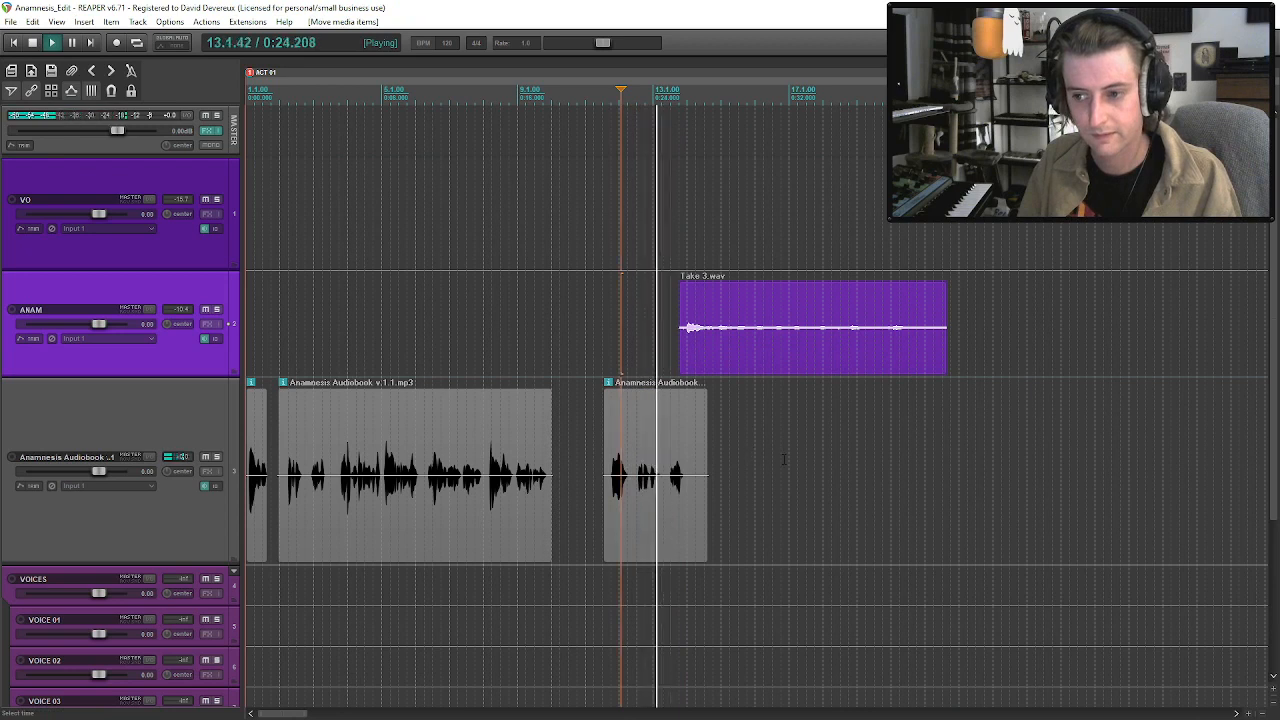
left_click_drag(680, 350, 684, 353)
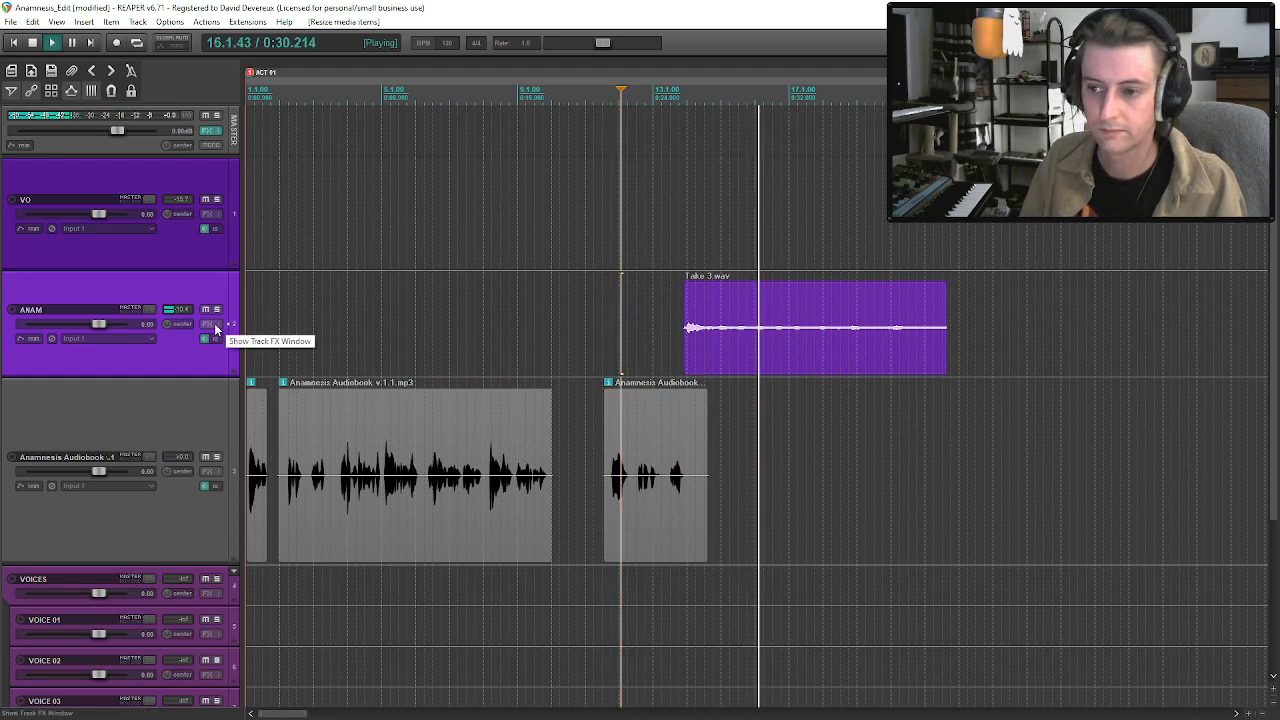
key("space")
Add the RX 9 Voice De-noise effect to the ANAM track.
left_click(410, 540)
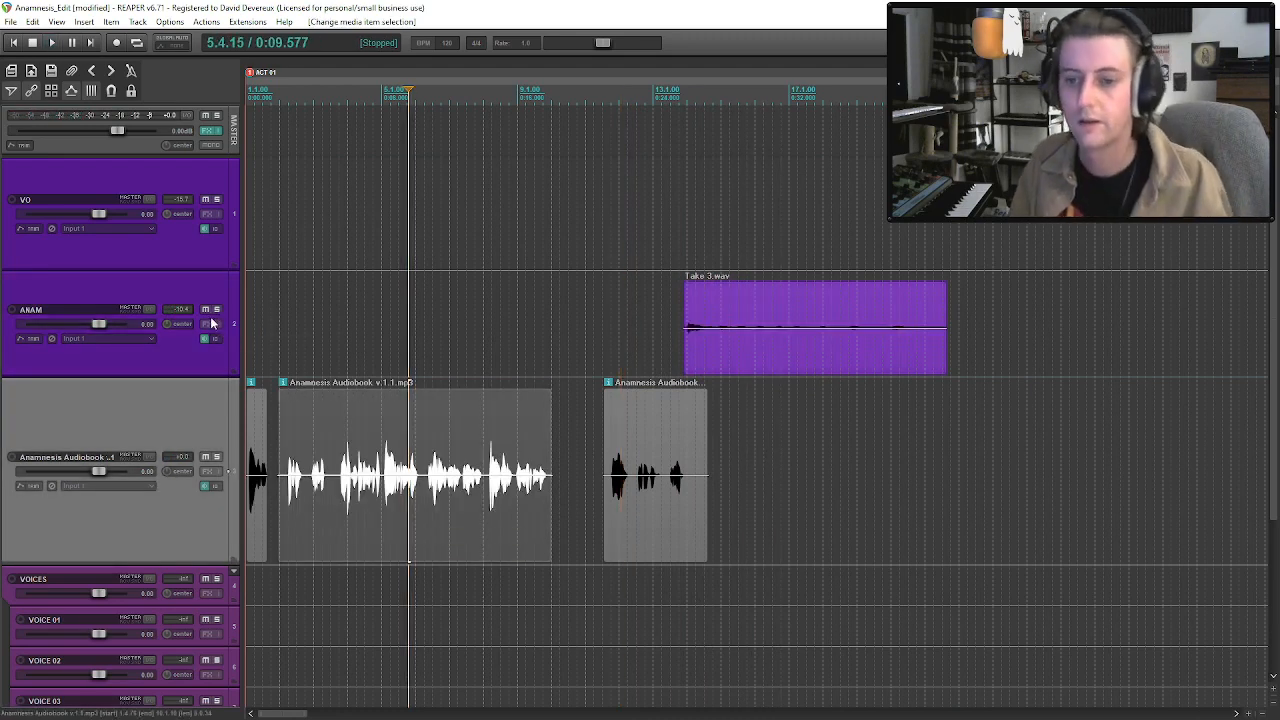
left_click(212, 323)
left_click(38, 279)
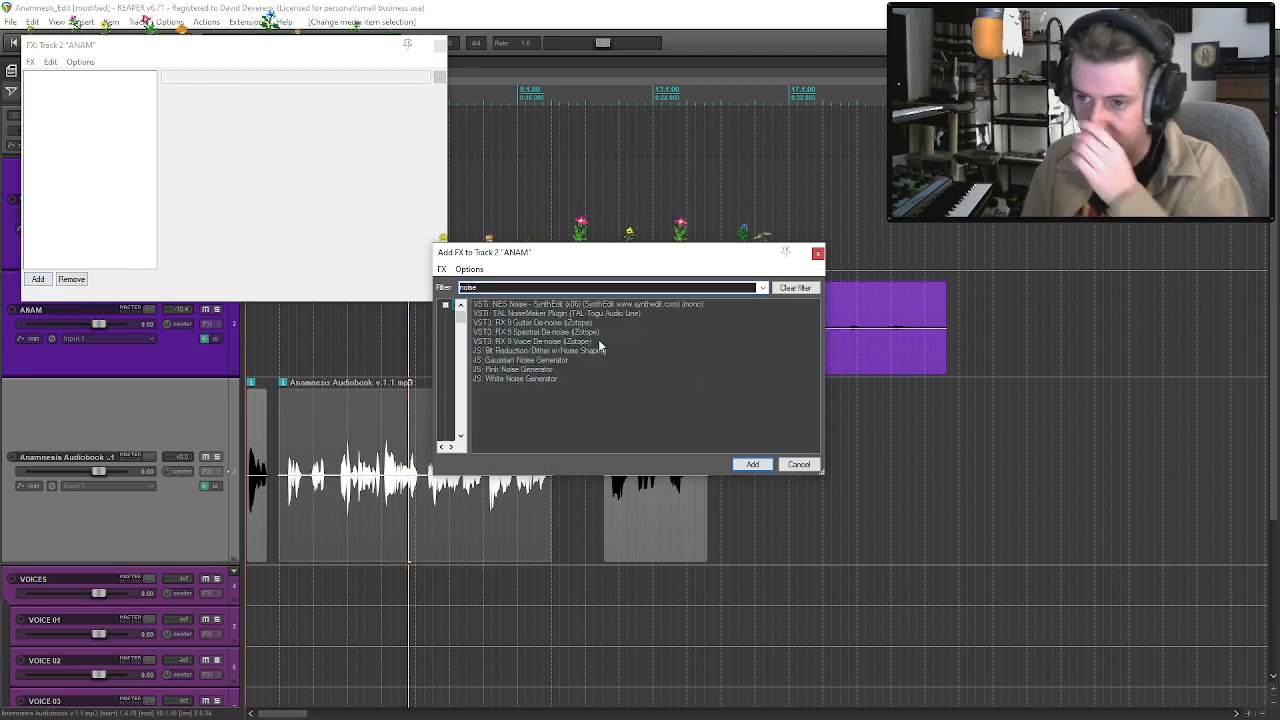
double_click(558, 342)
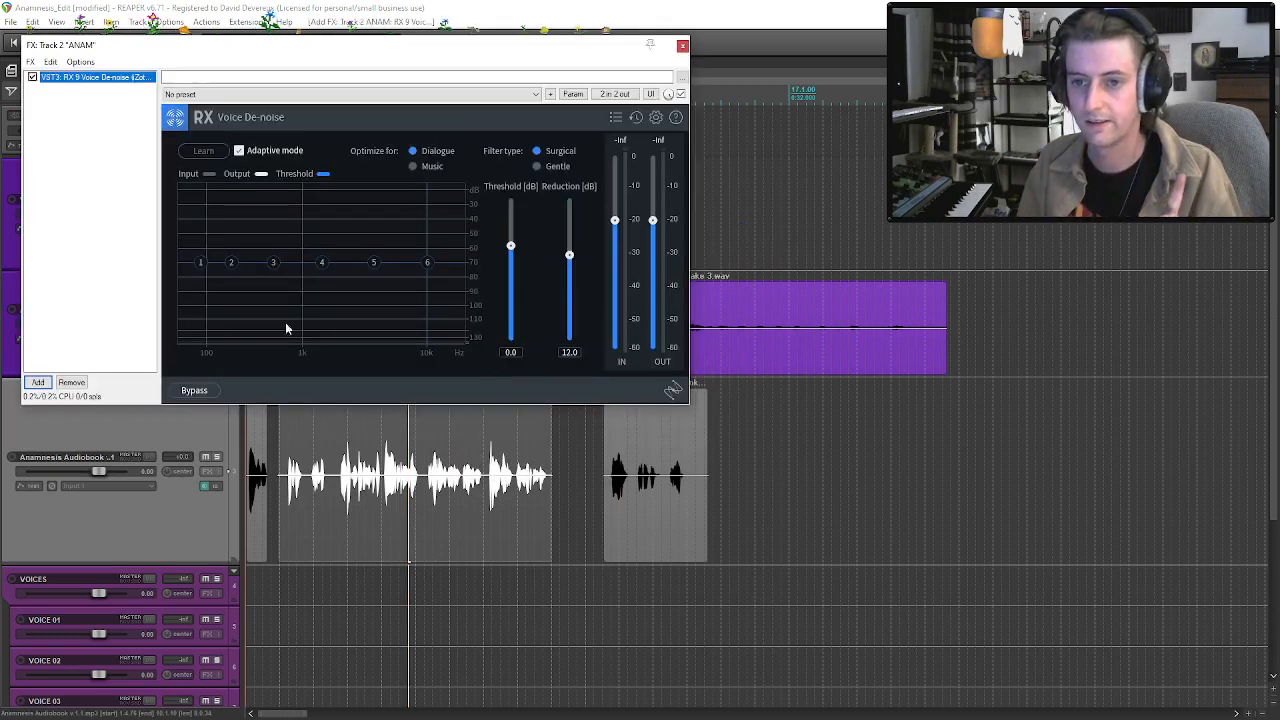
Add RX 9 De-plosive to the ANAM track and place it above Voice De-noise in the effects chain.
left_click(38, 383)
type("plosiv")
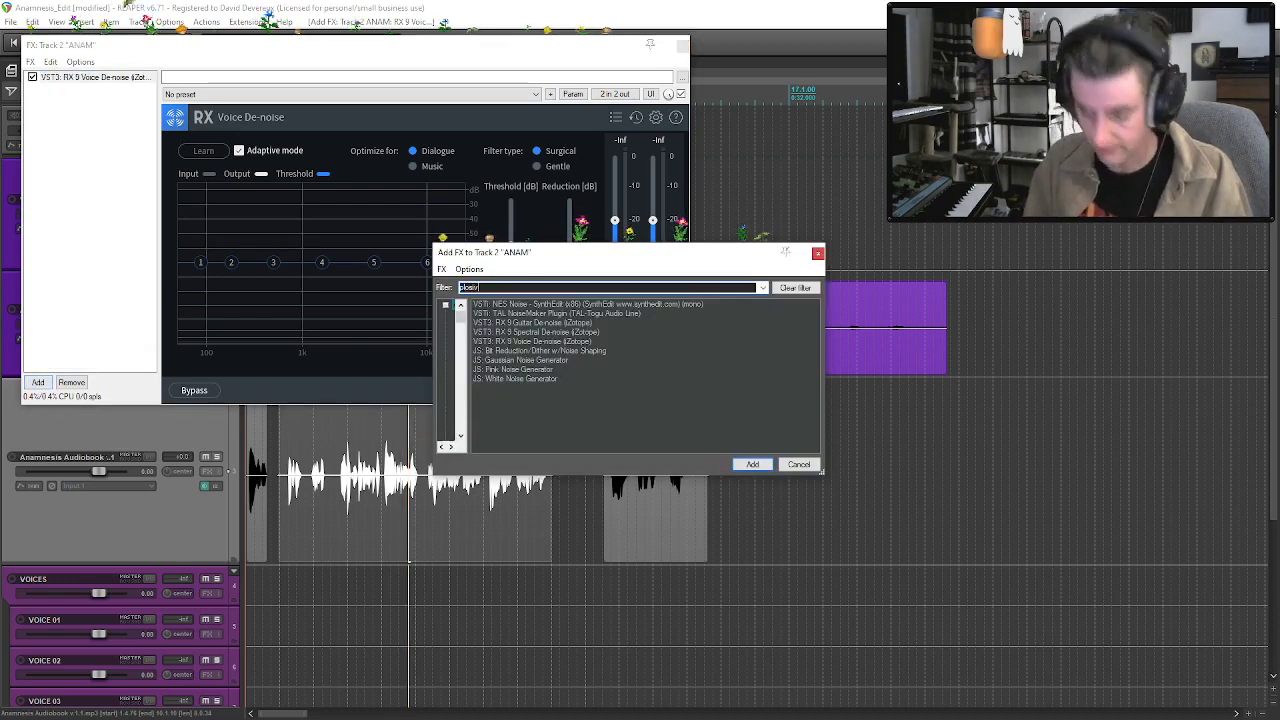
type("e")
double_click(528, 305)
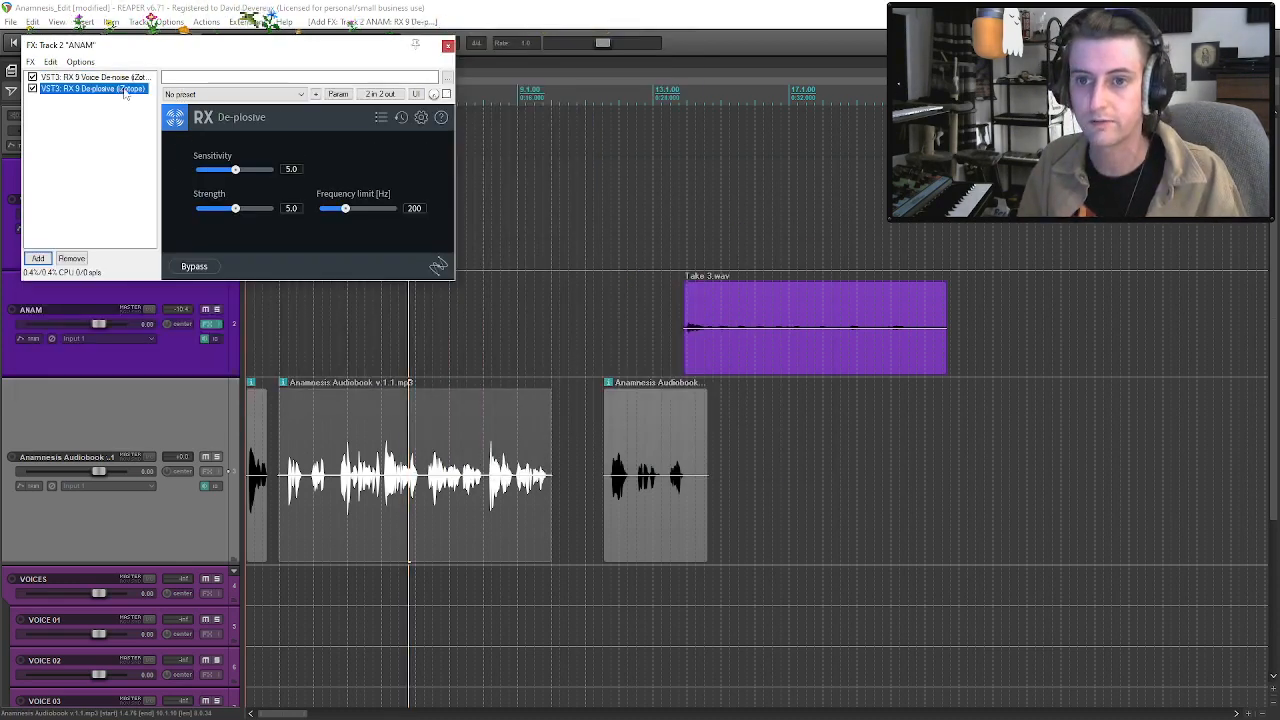
left_click(124, 79)
left_click(110, 88)
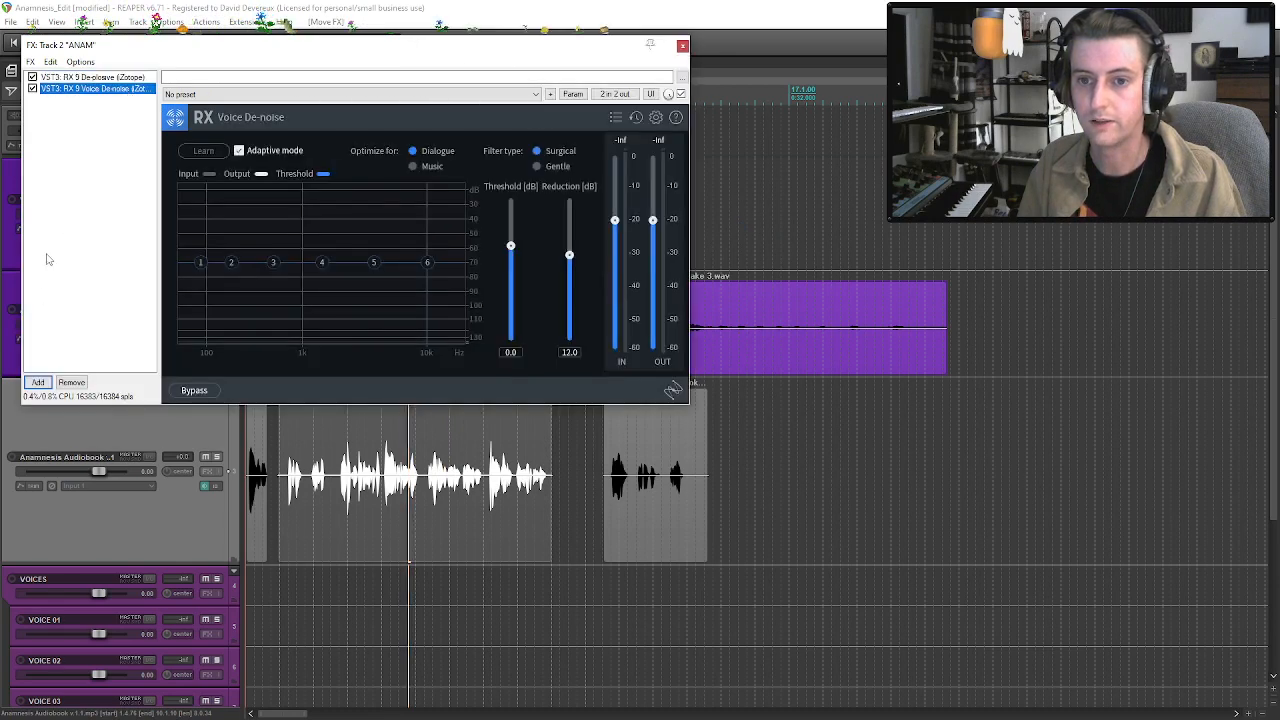
Add the Waves C4 Mono effect to the ANAM track and load its Voiceover preset.
left_click(38, 382)
type("c4")
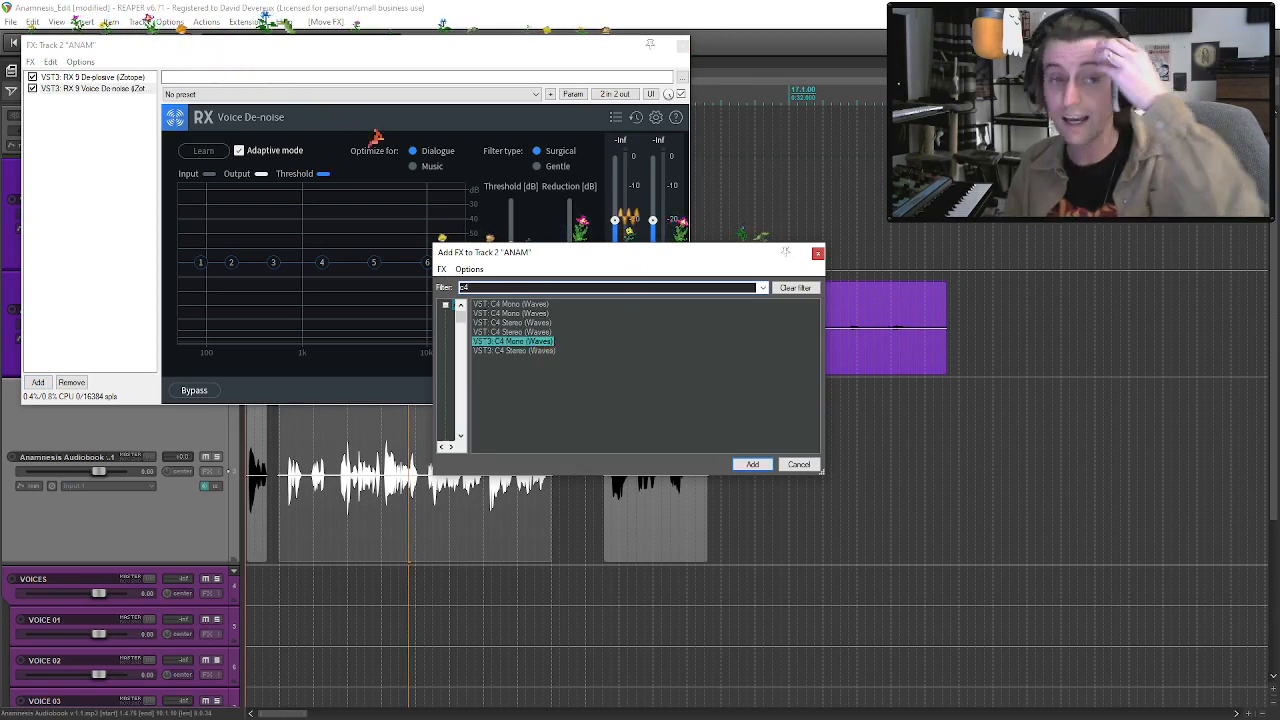
key("Return")
left_click(487, 111)
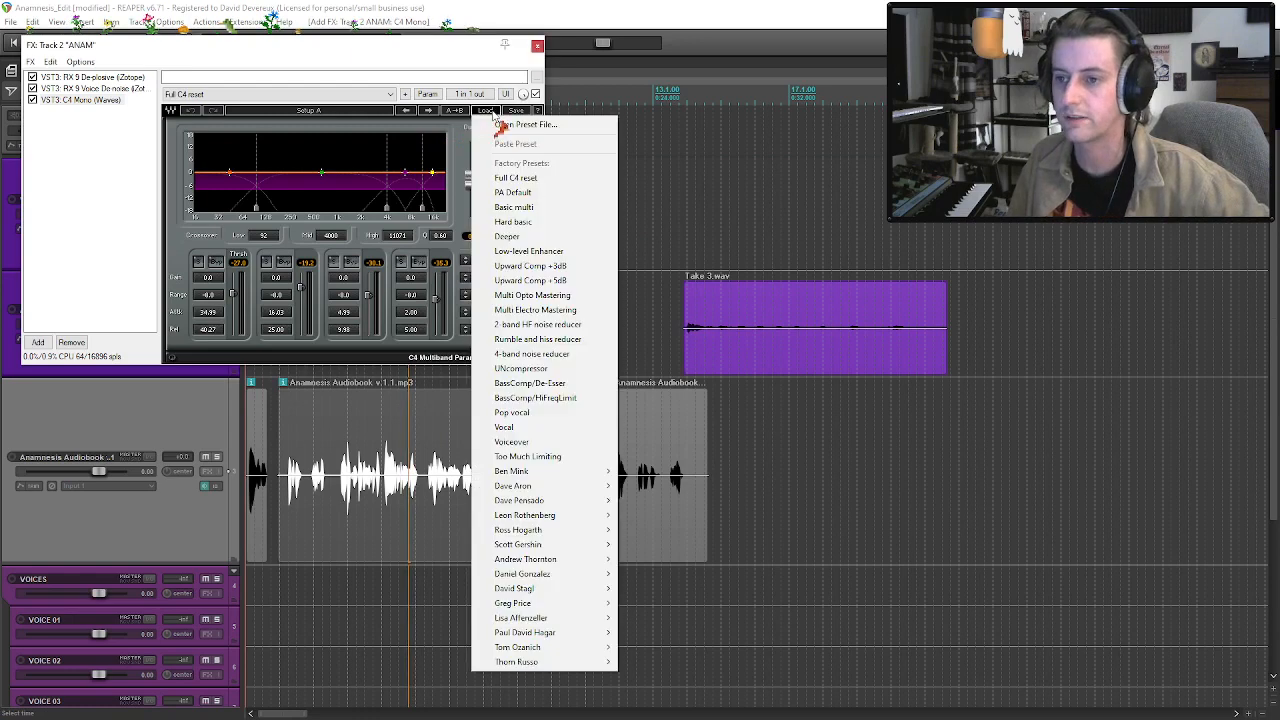
left_click(533, 443)
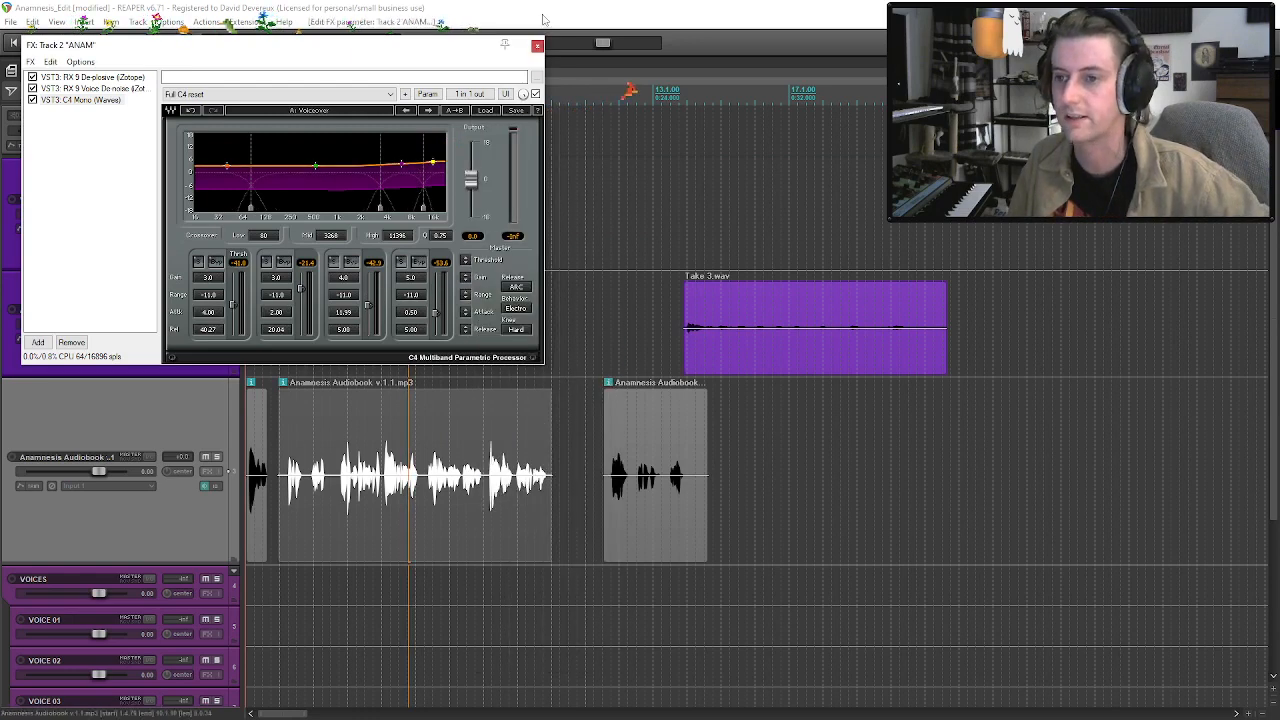
left_click(537, 46)
left_click(669, 347)
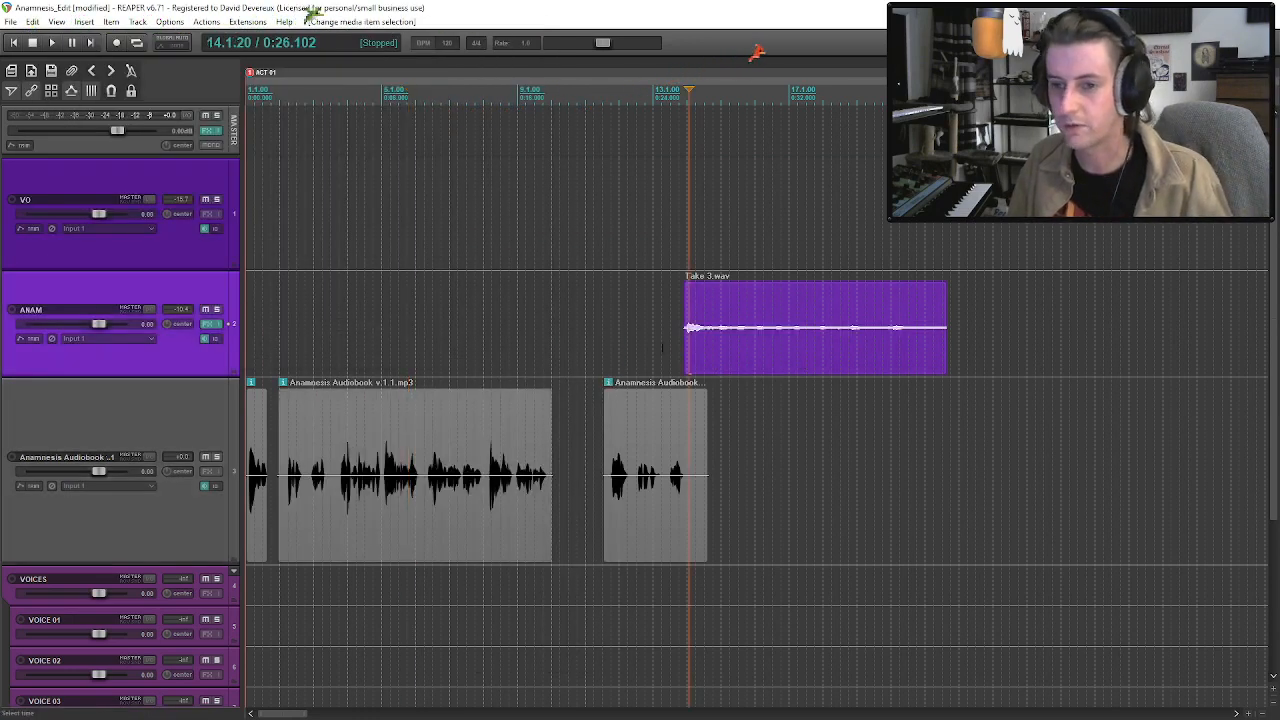
Add the Waves L1 limiter Mono effect to the ANAM track and load its Voice preset.
left_click(207, 326)
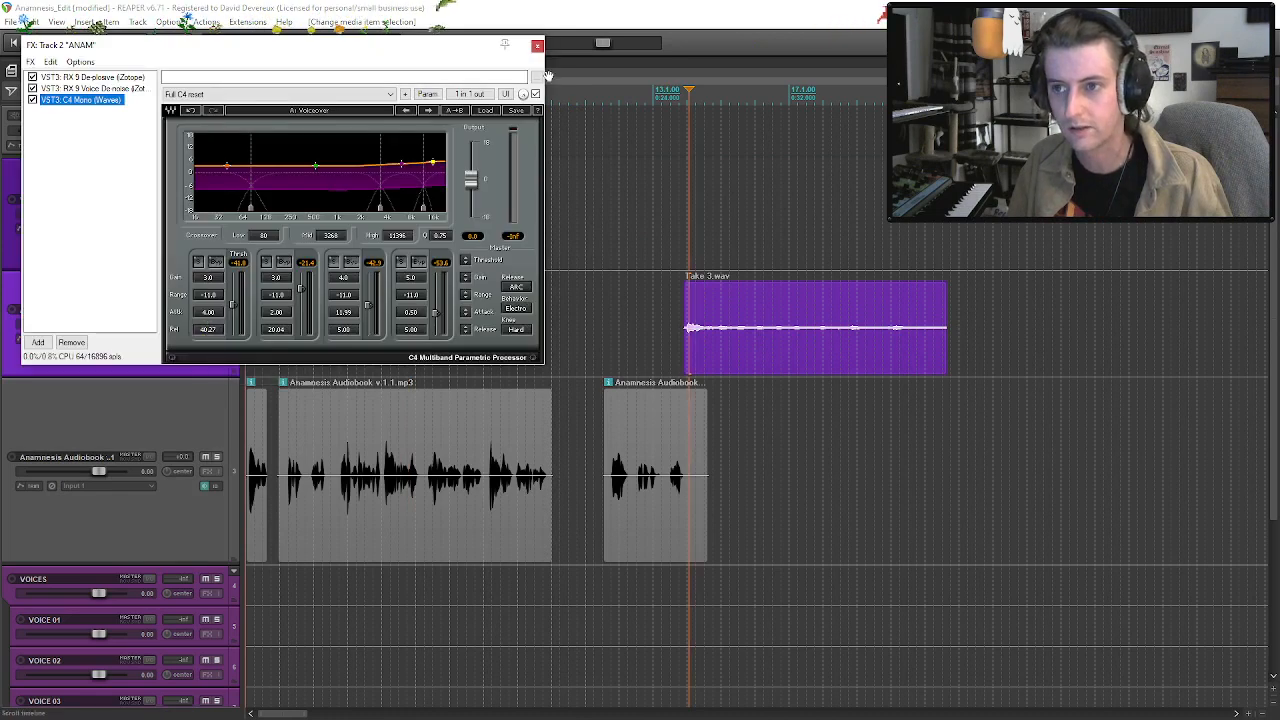
left_click(38, 343)
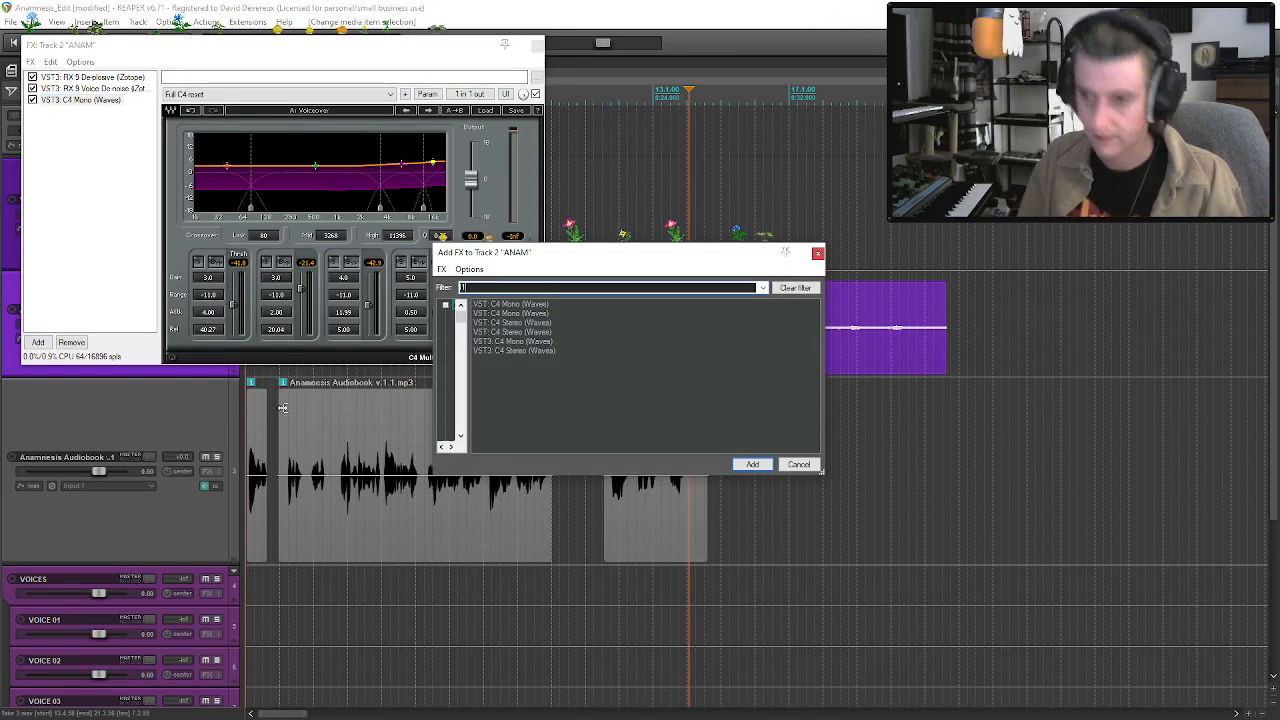
type("l1")
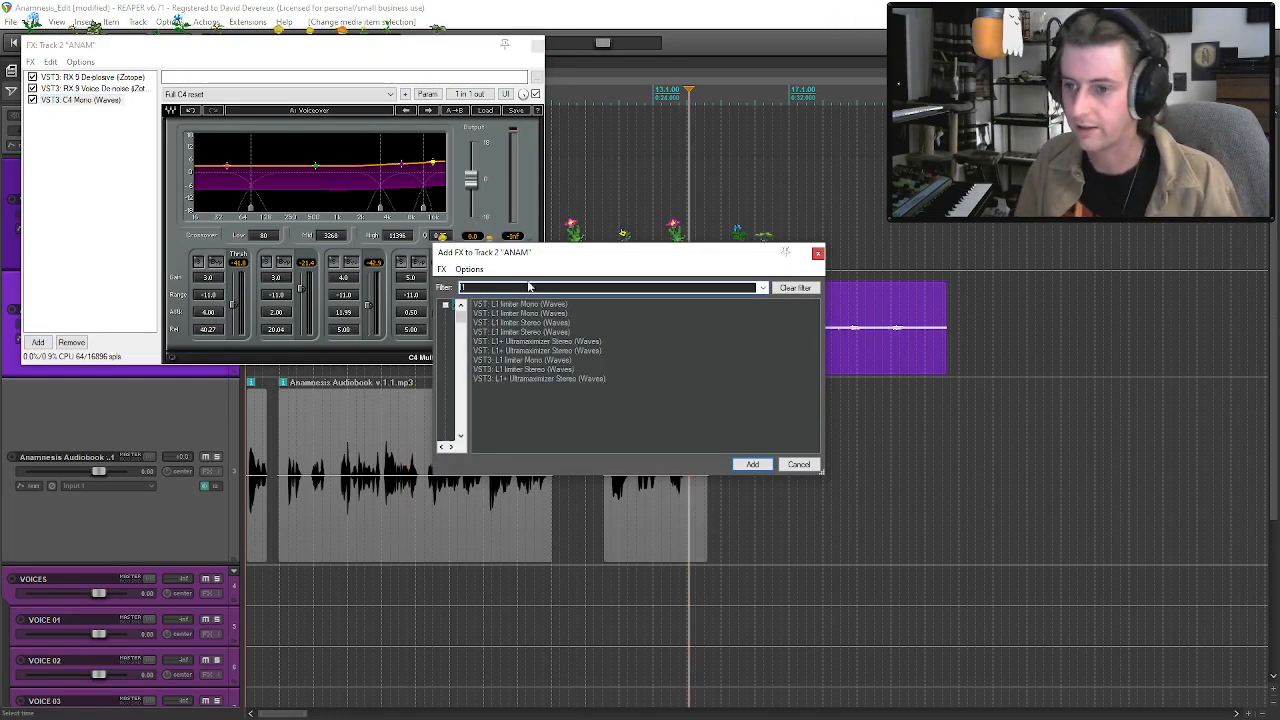
double_click(525, 361)
left_click(436, 110)
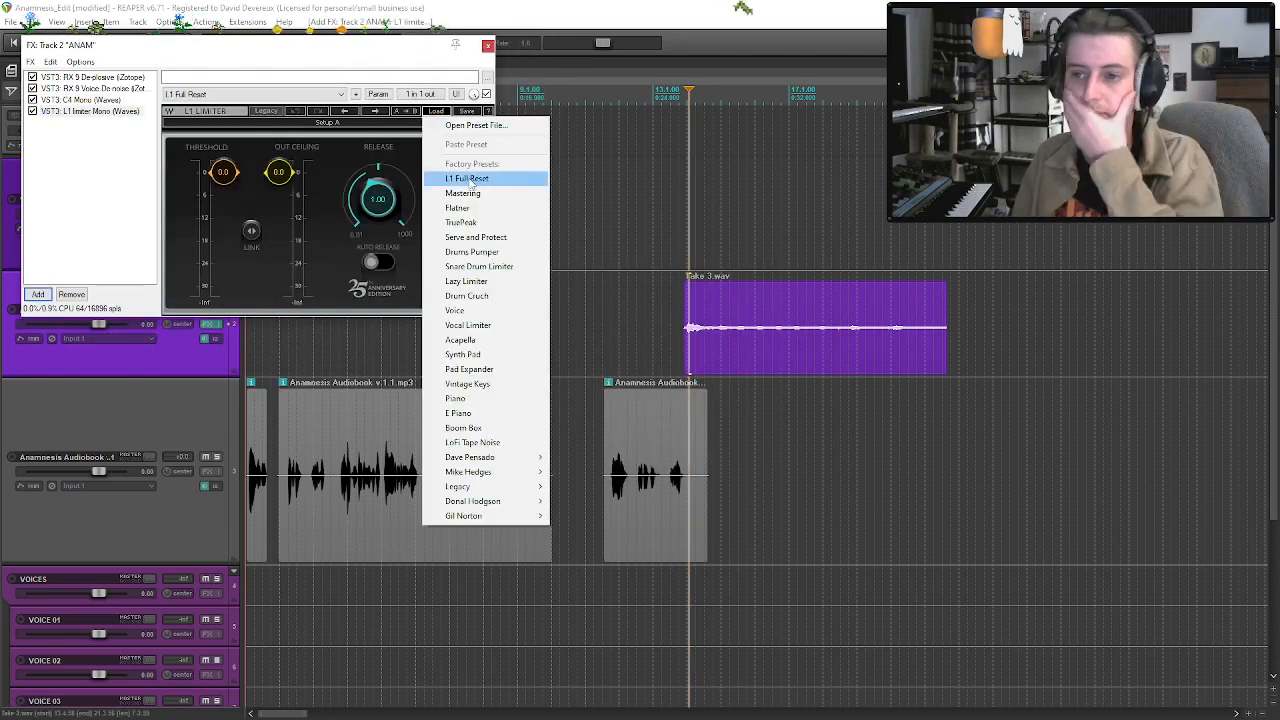
left_click(489, 310)
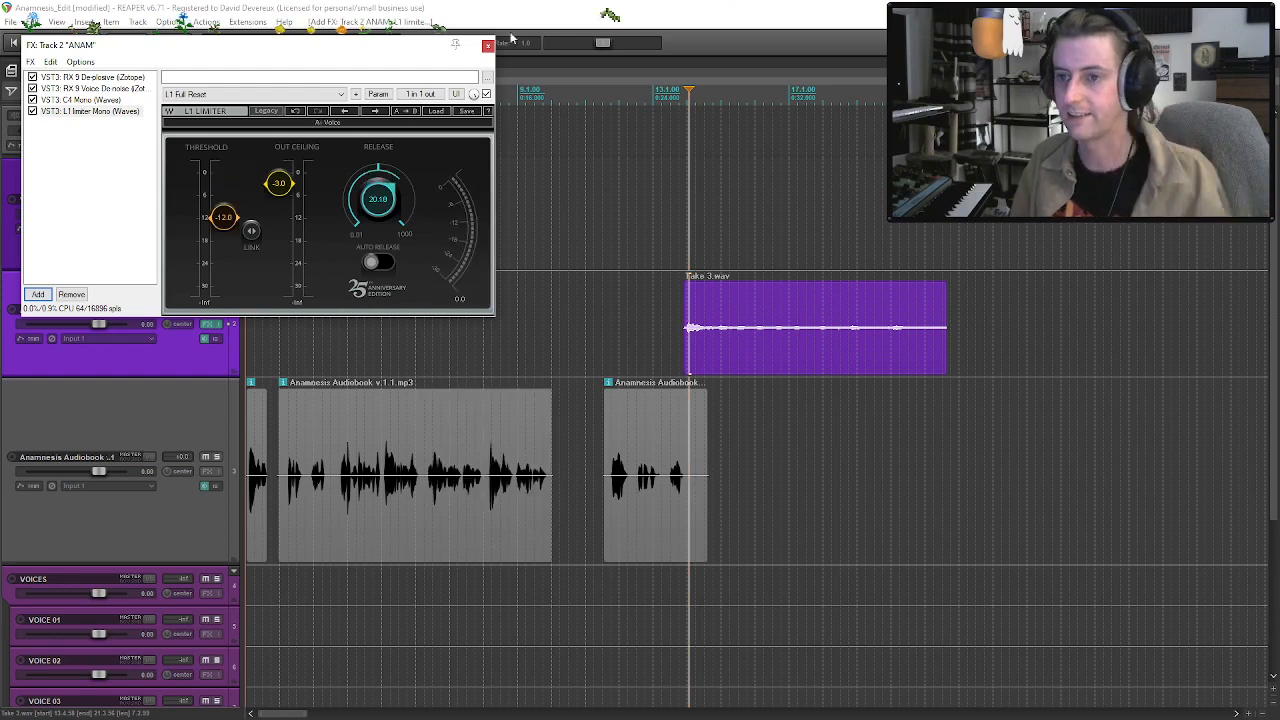
left_click(487, 45)
Audition Take 3.wav with the ANAM track's effects bypassed and enabled, with the track soloed.
left_click(677, 337)
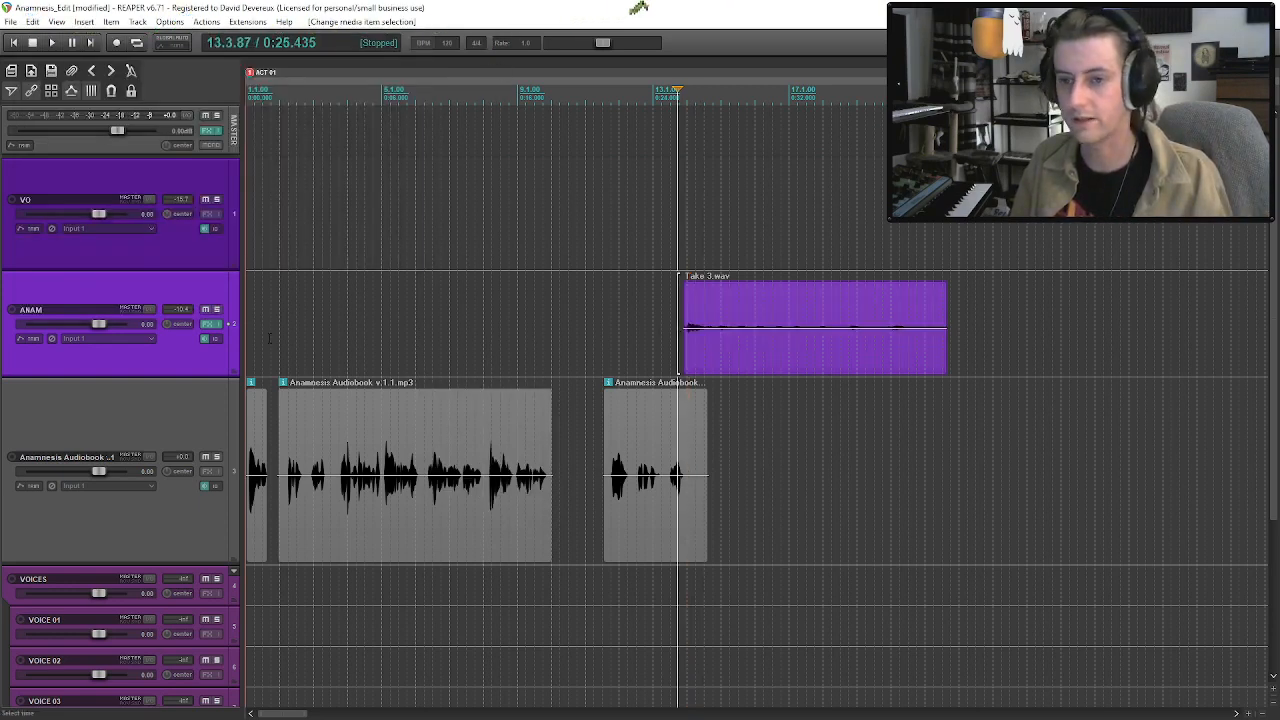
key("space")
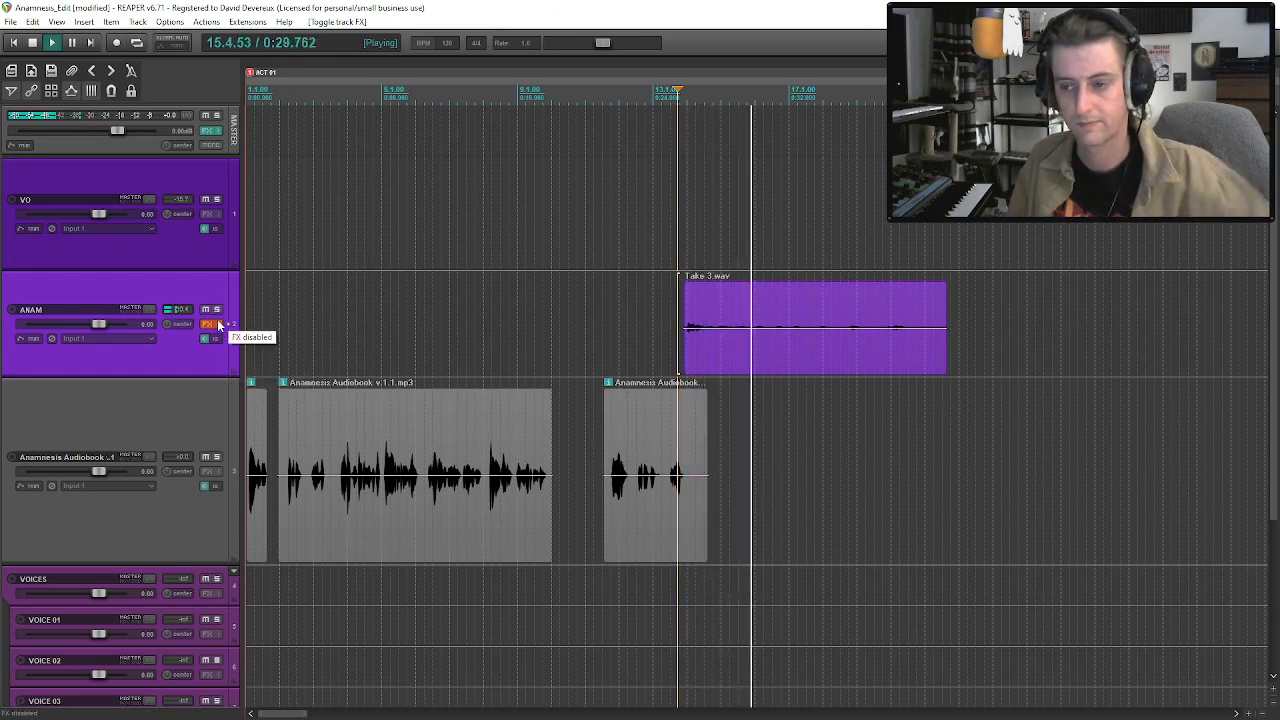
key("space")
left_click(219, 325)
key("space")
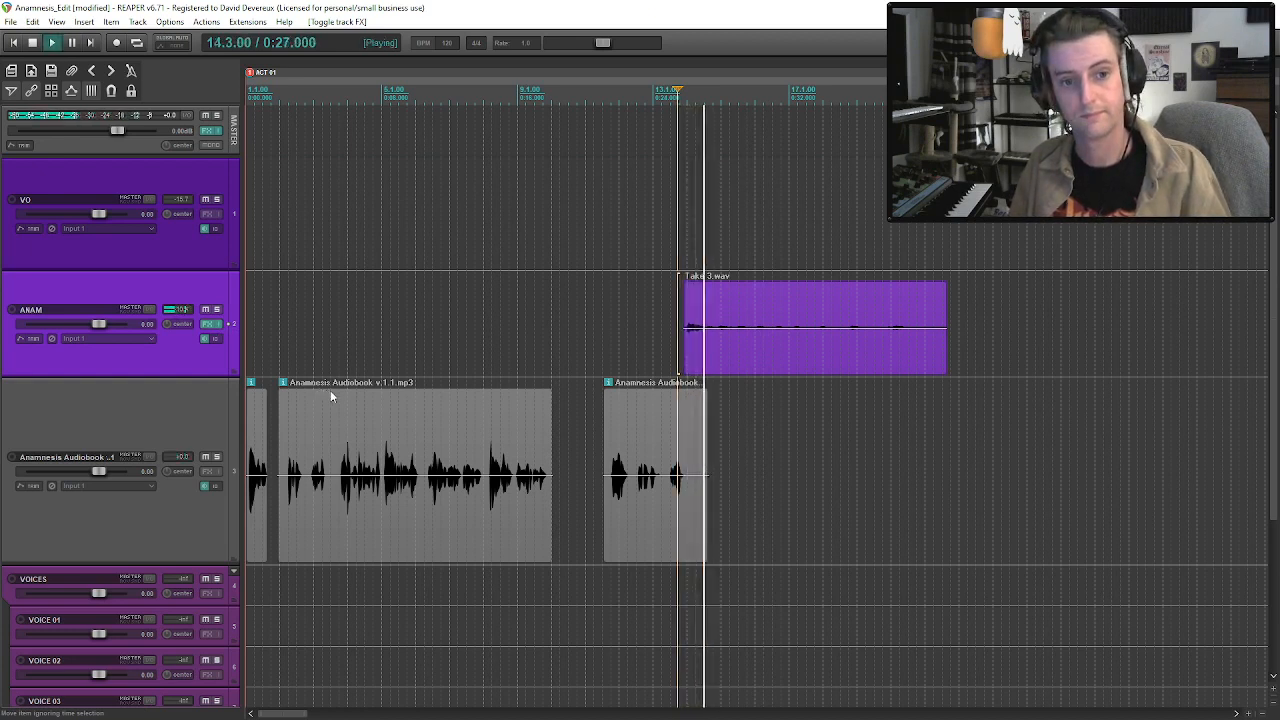
Set the ANAM track's Voice De-noise threshold to 4.0 dB and reduction to 16.0 dB during playback.
left_click(211, 325)
left_click(90, 77)
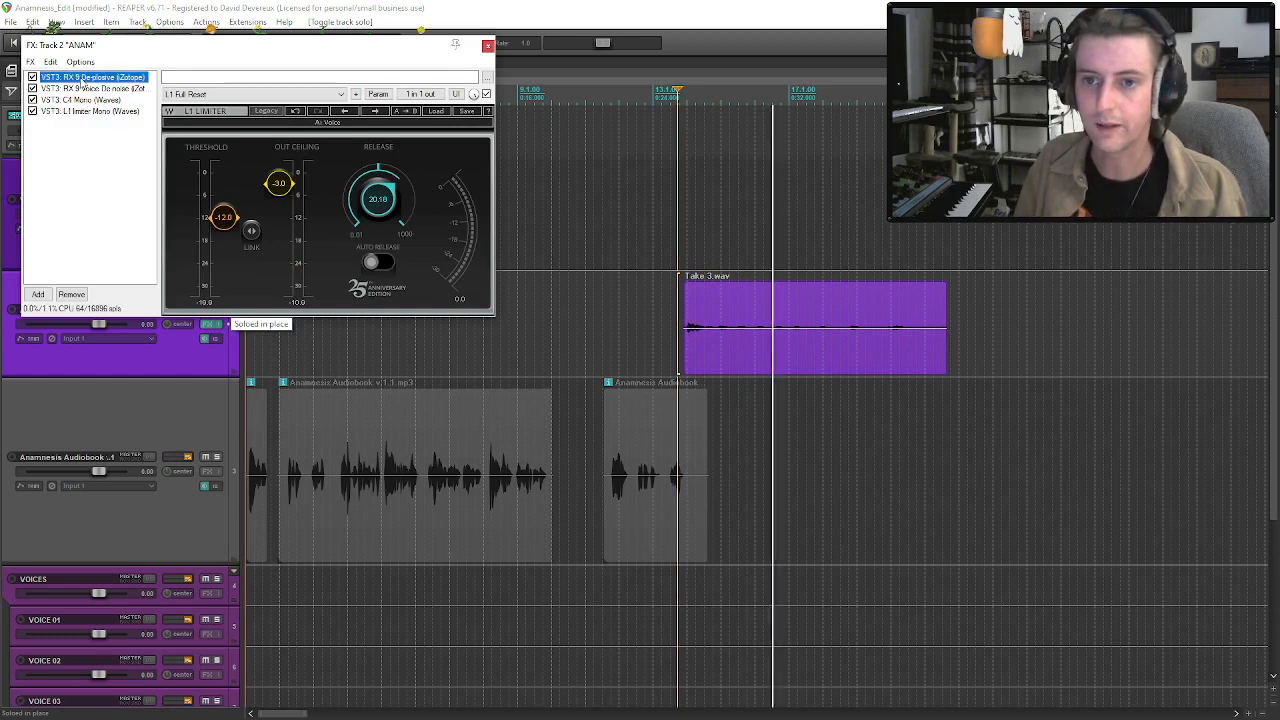
left_click(90, 88)
left_click_drag(511, 246, 569, 227)
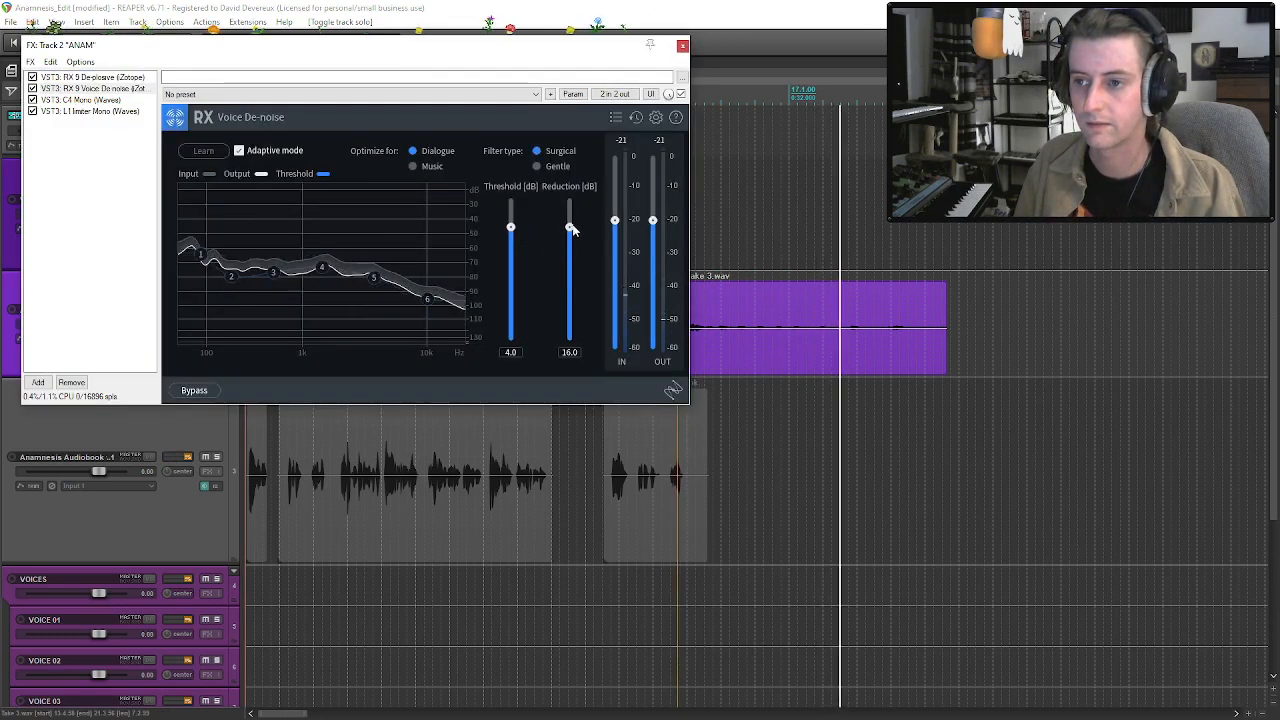
left_click(682, 46)
Listen to the rest of Take 3.wav, unsolo the ANAM track, and play the mix from within the third audiobook clip.
left_click(800, 352)
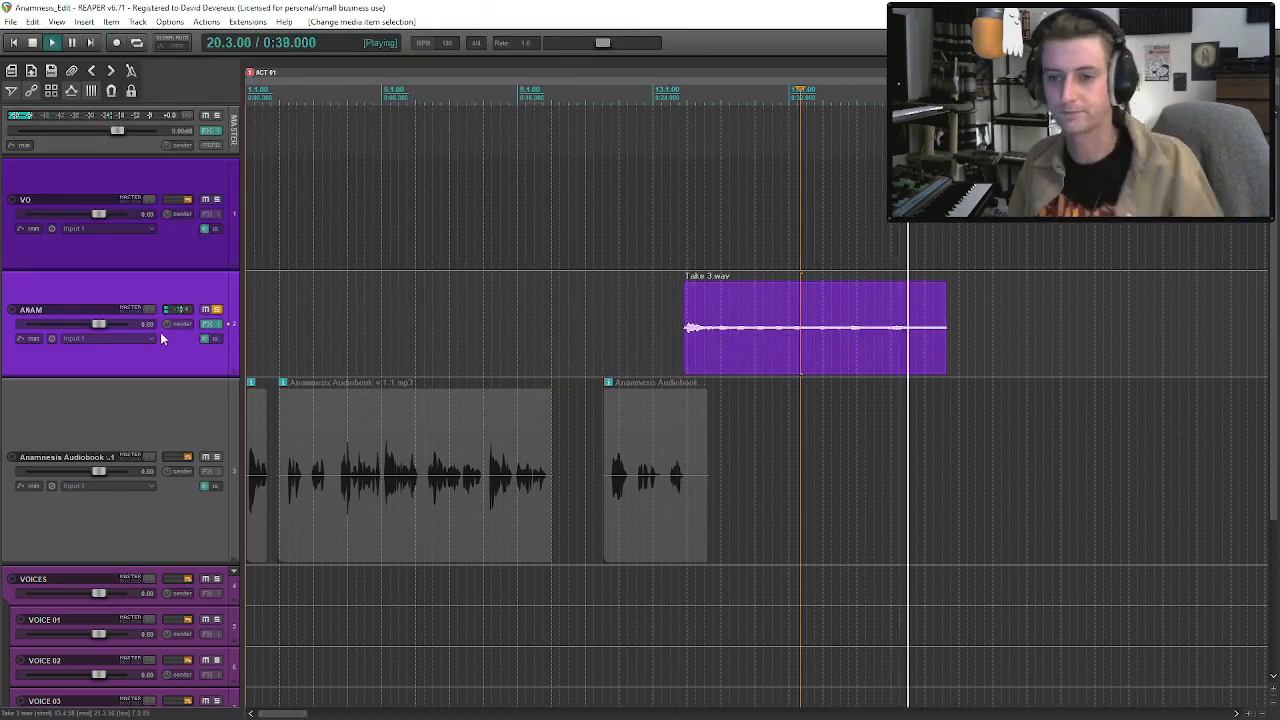
left_click(217, 310)
left_click(644, 535)
key("space")
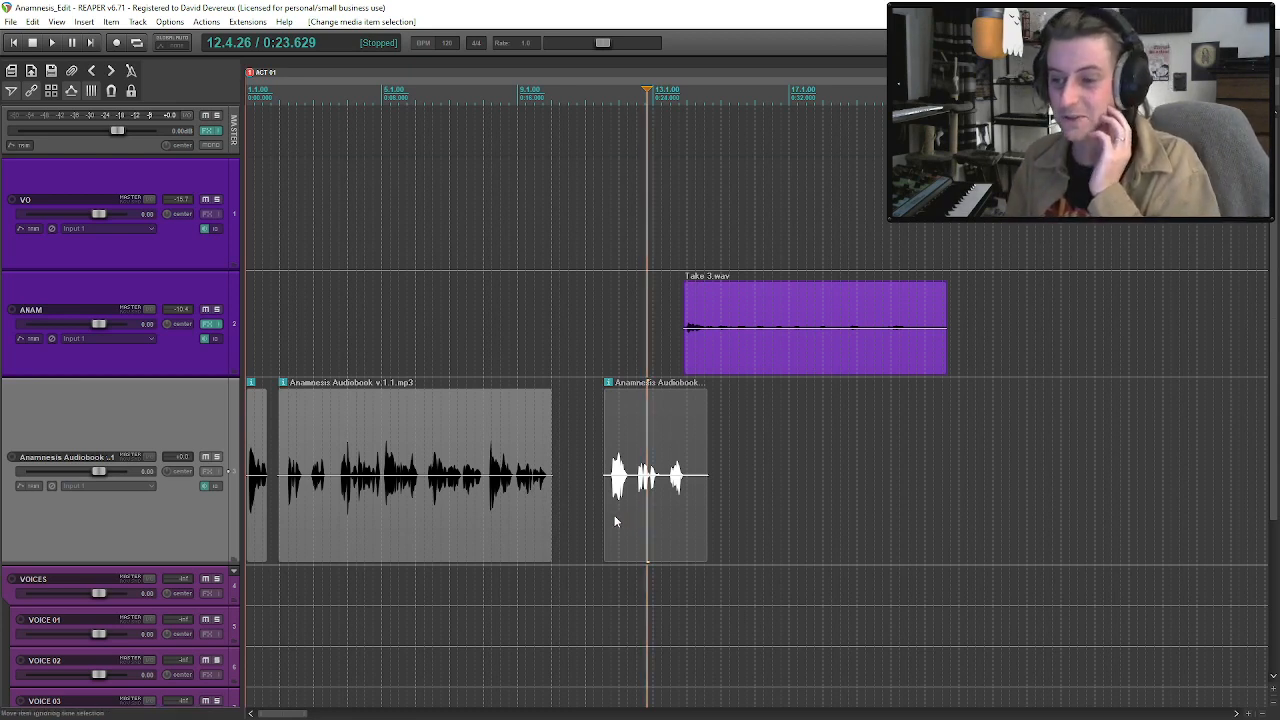
Audition the third audiobook clip from its start at 11.3.10 through into Take 3.wav.
left_click(615, 515)
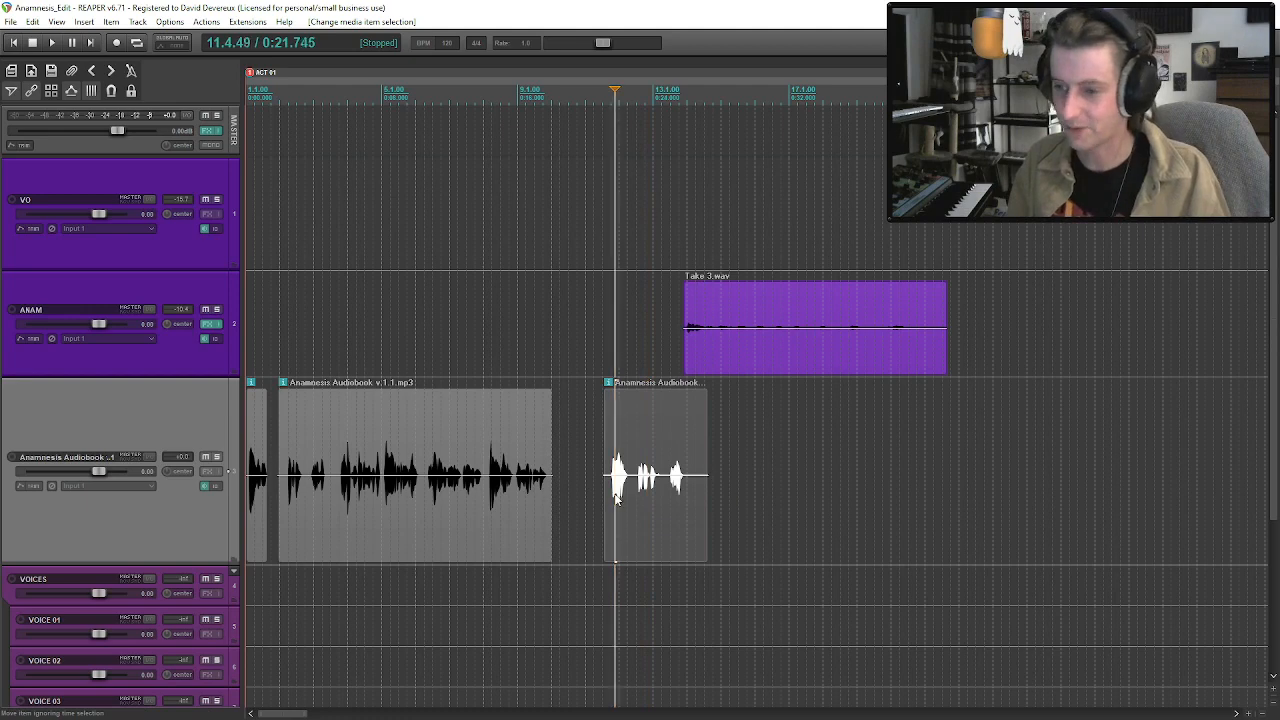
scroll(615, 497, "down", 3)
scroll(614, 497, "up", 5)
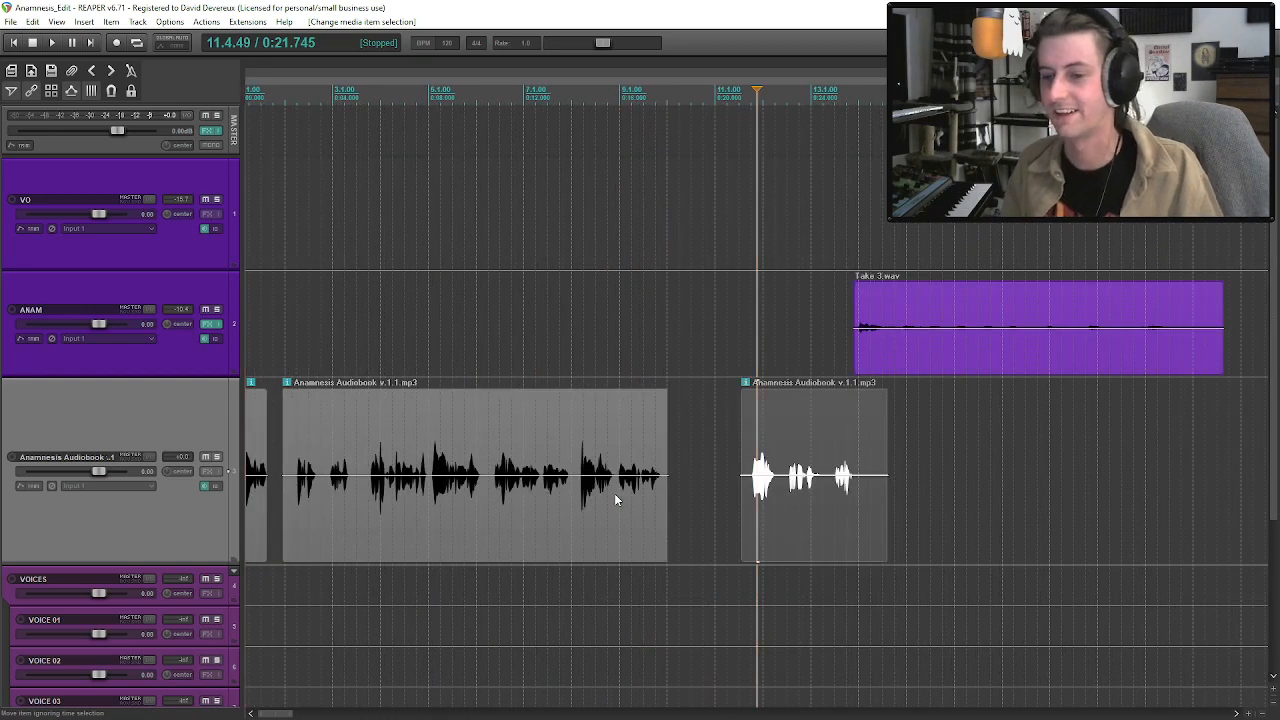
scroll(614, 497, "down", 3)
left_click(505, 490)
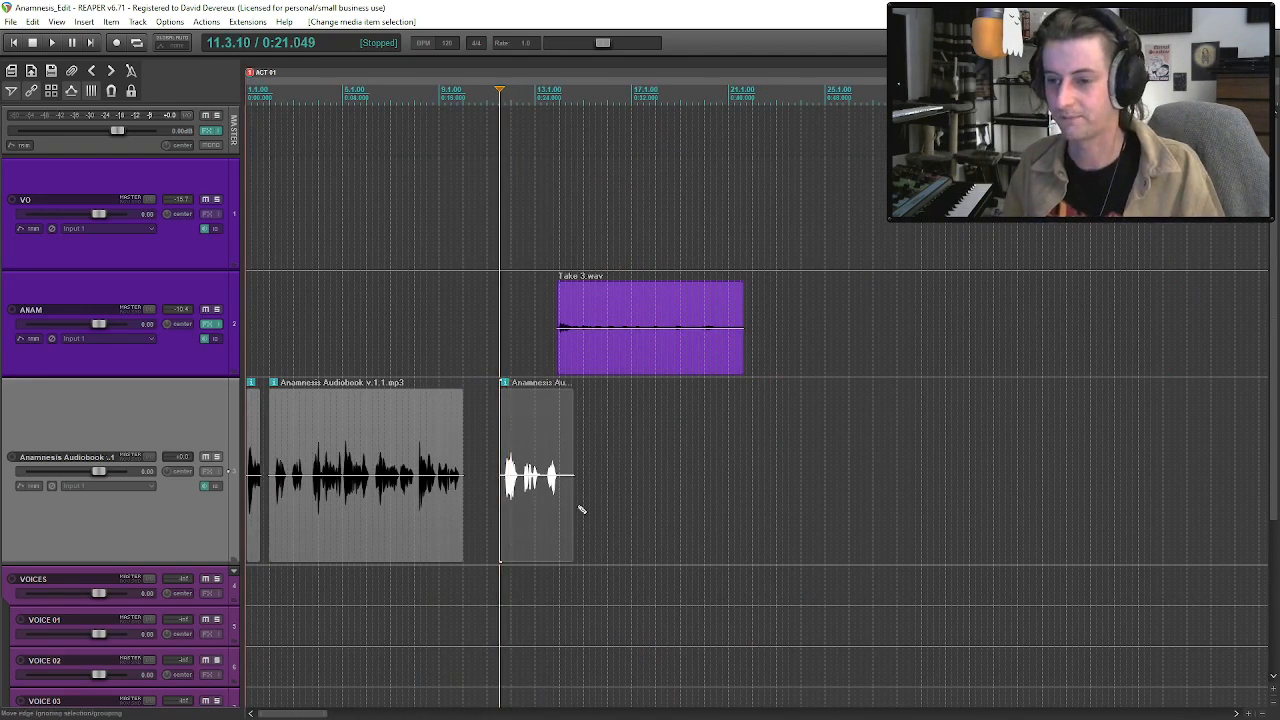
key("space")
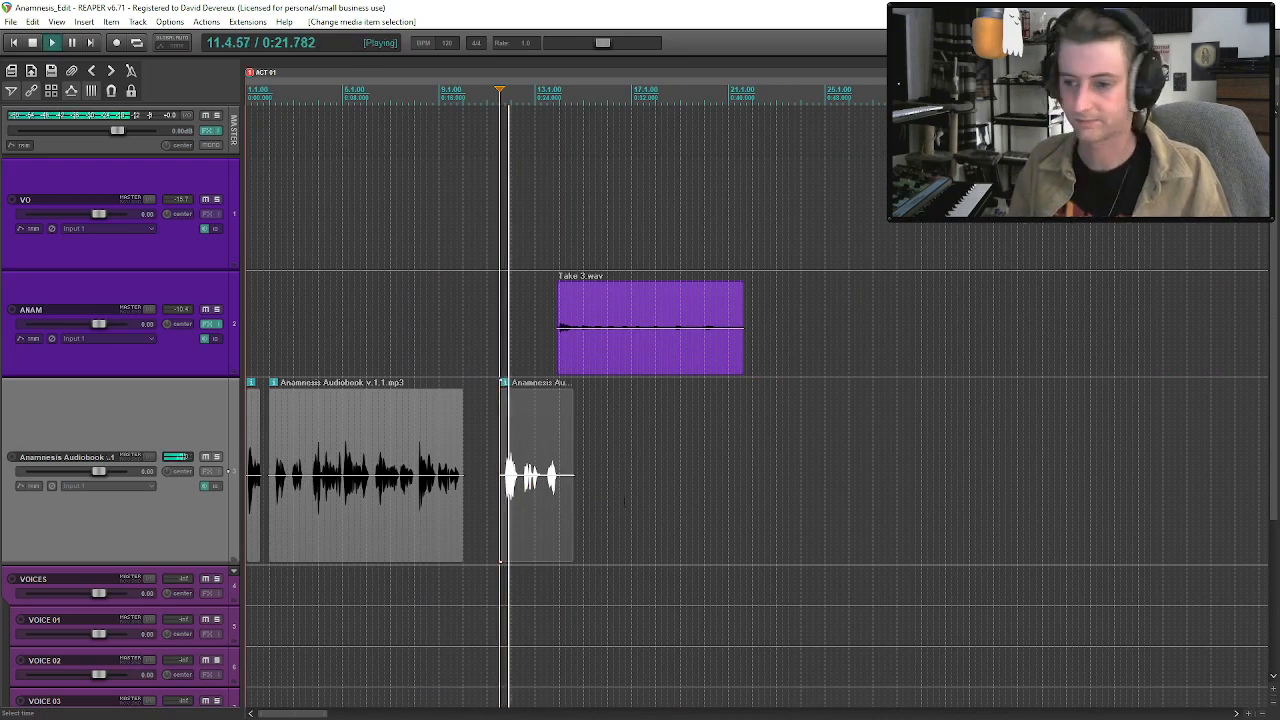
scroll(588, 502, "down", 3)
scroll(588, 502, "up", 6)
key("space")
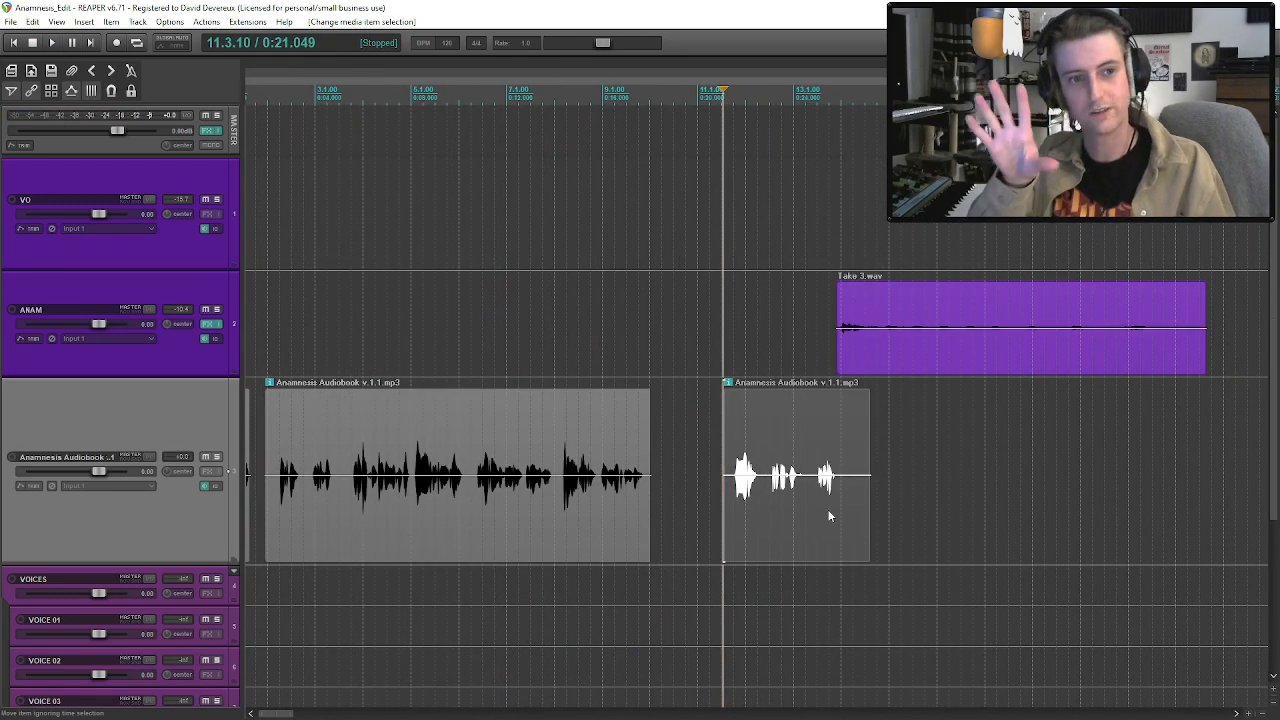
key("space")
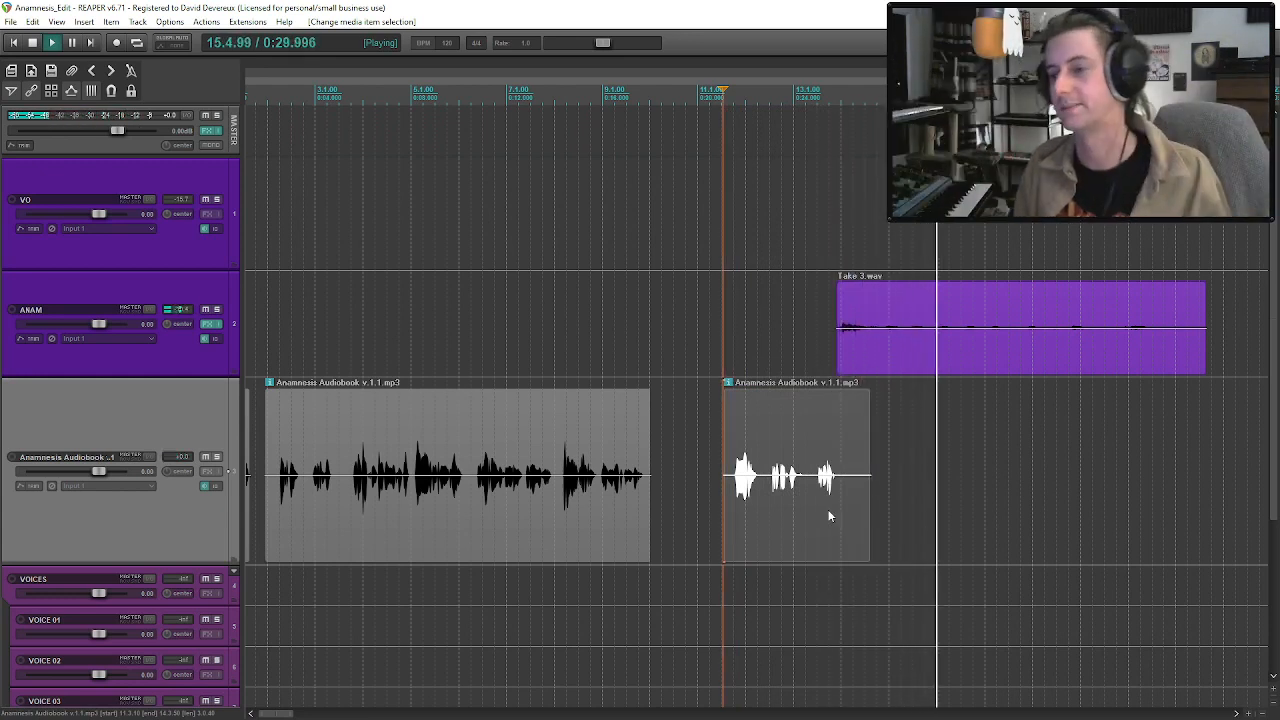
key("space")
Insert the Anamnesis01 voice recording MP3 on the VOICE 01 track, just after the start of Take 3.wav.
left_click(830, 449)
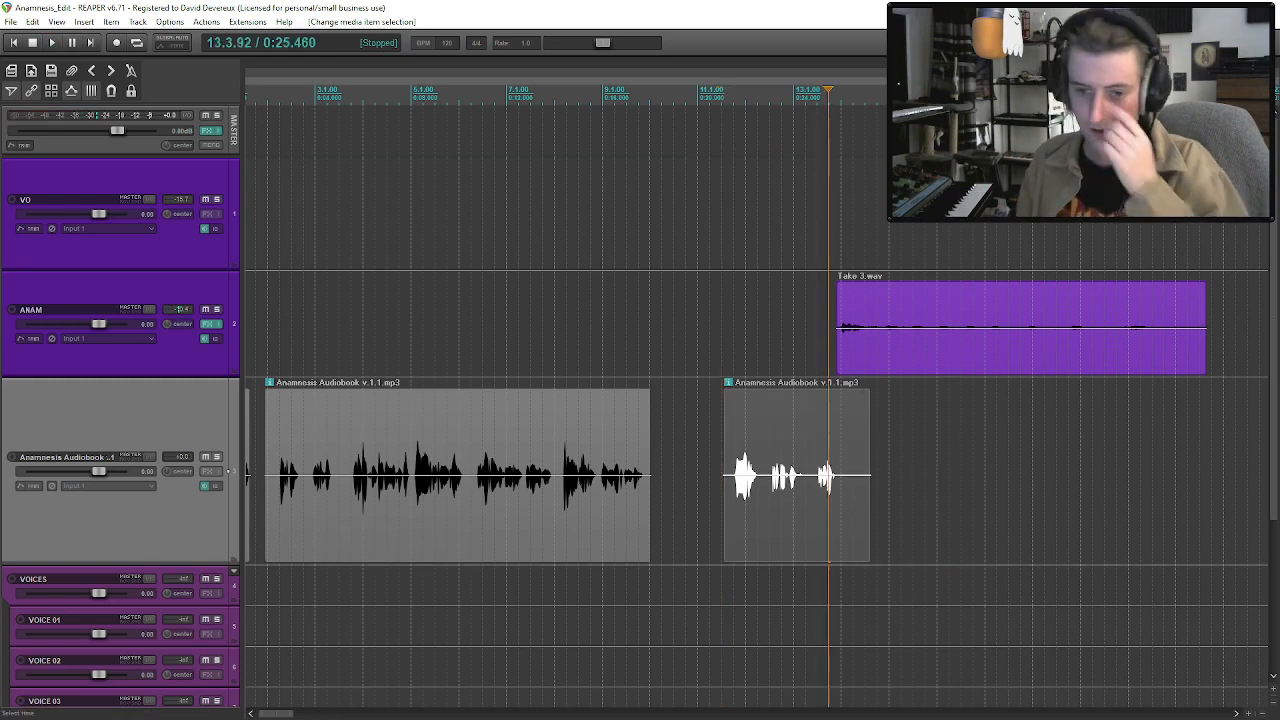
scroll(830, 449, "down", 1)
scroll(830, 449, "down", 3)
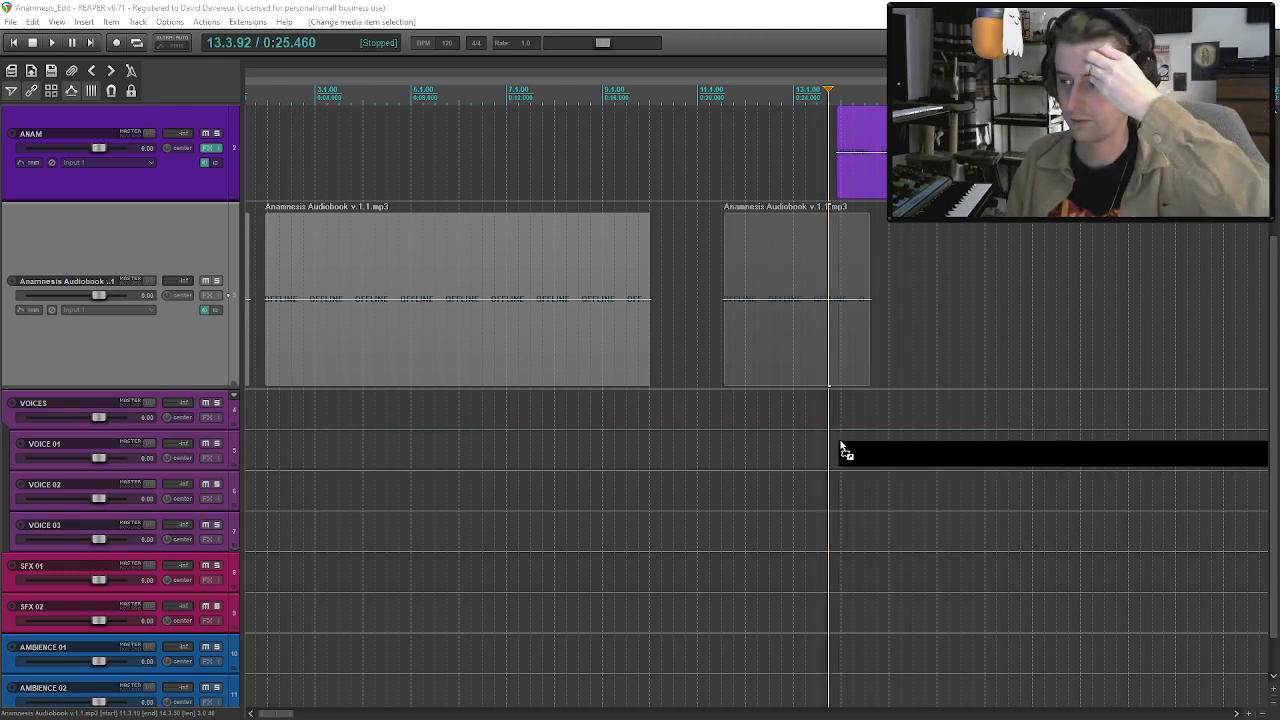
left_click_drag(851, 440, 852, 441)
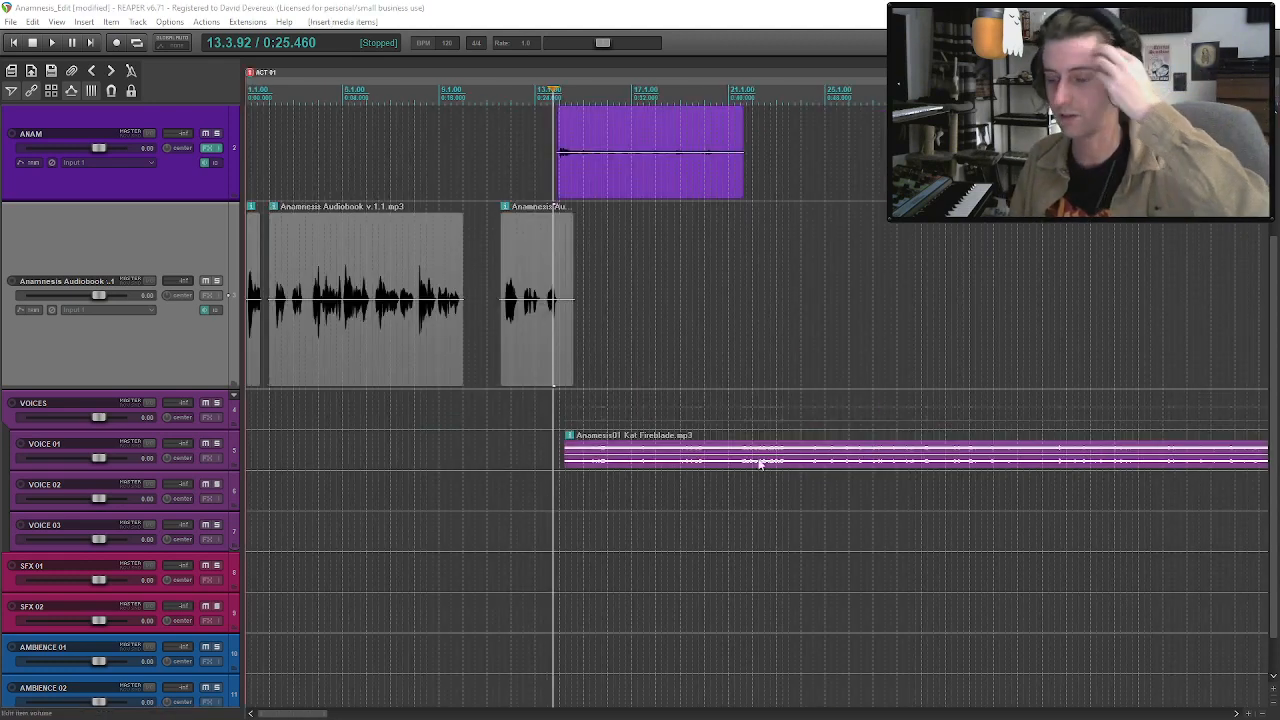
Solo VOICE 01, audition the inserted voice recording, and trim its beginning to 17.1.
scroll(826, 451, "down", 1)
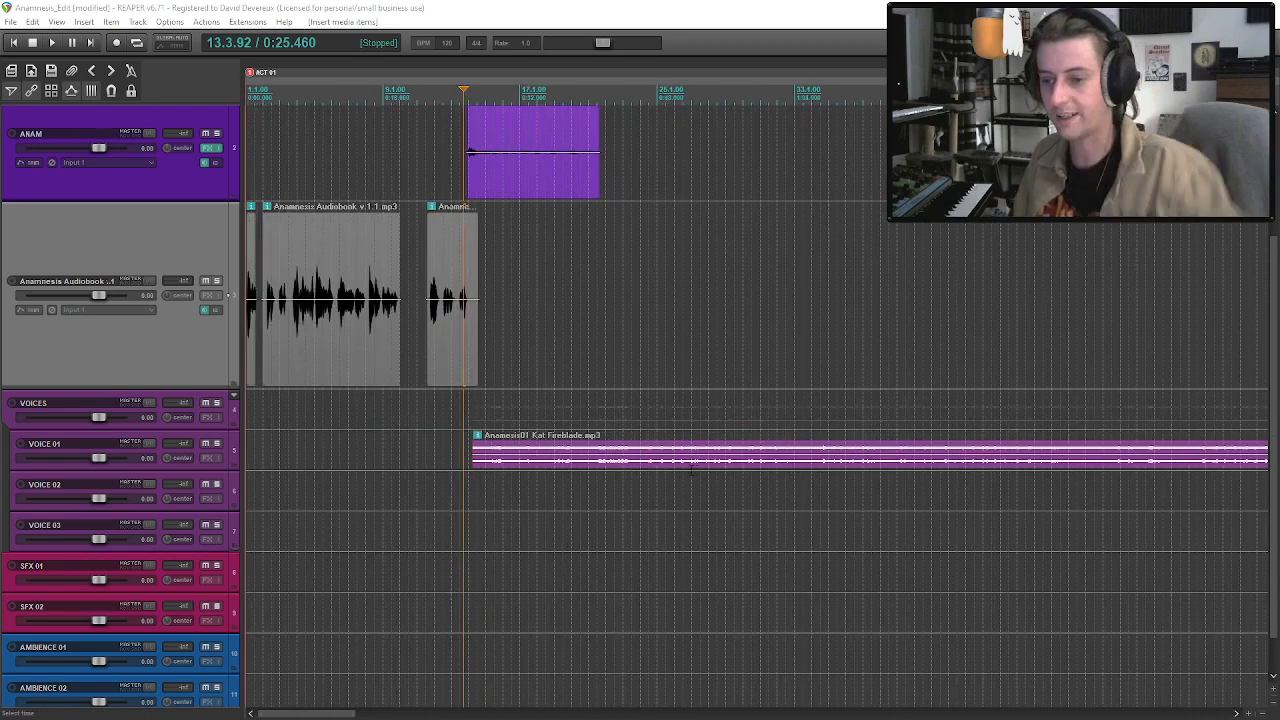
left_click(215, 444)
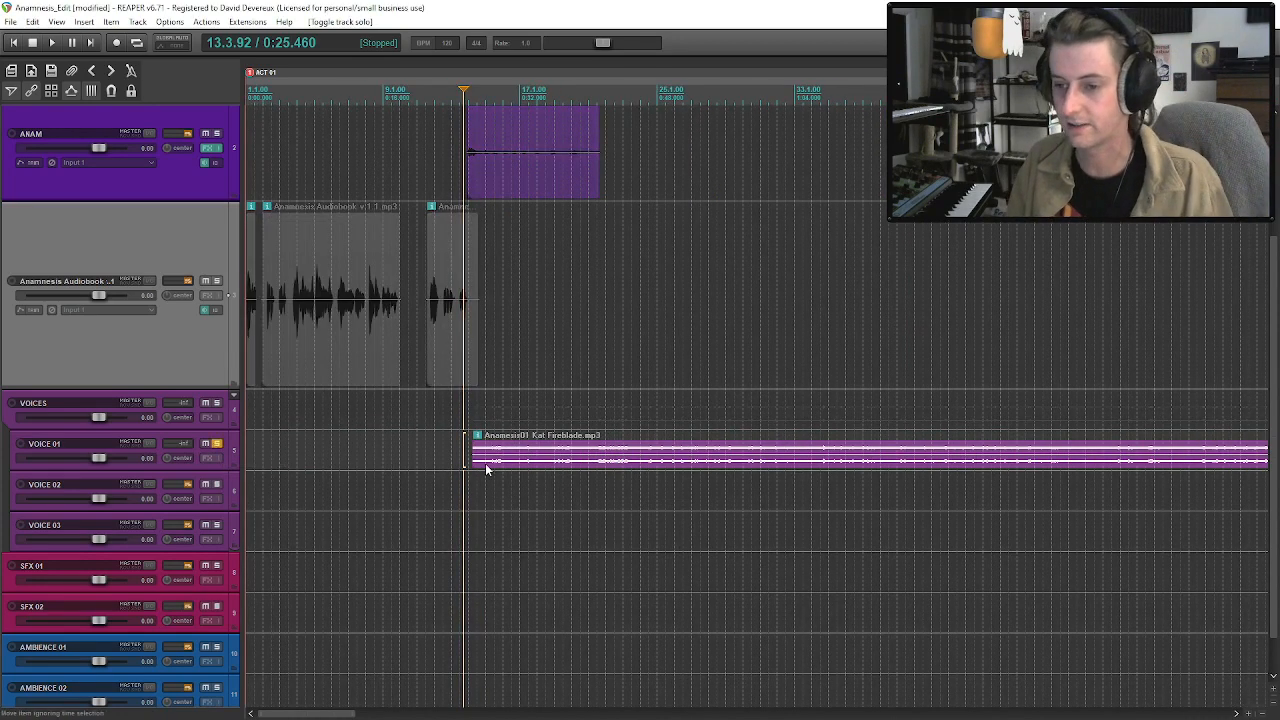
left_click(487, 466)
key("space")
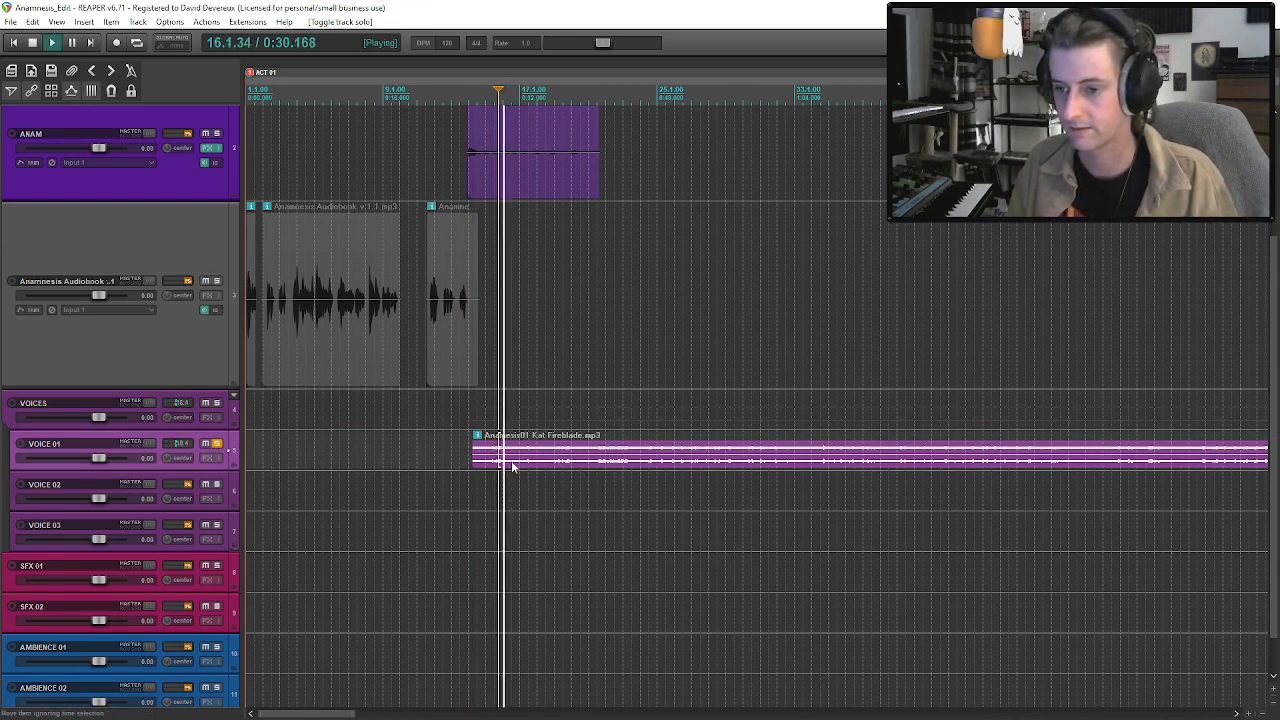
left_click_drag(474, 461, 525, 461)
key("space")
Set the VOICE 01 clip's take channel mode to Mono (downmix).
right_click(537, 463)
left_click(650, 198)
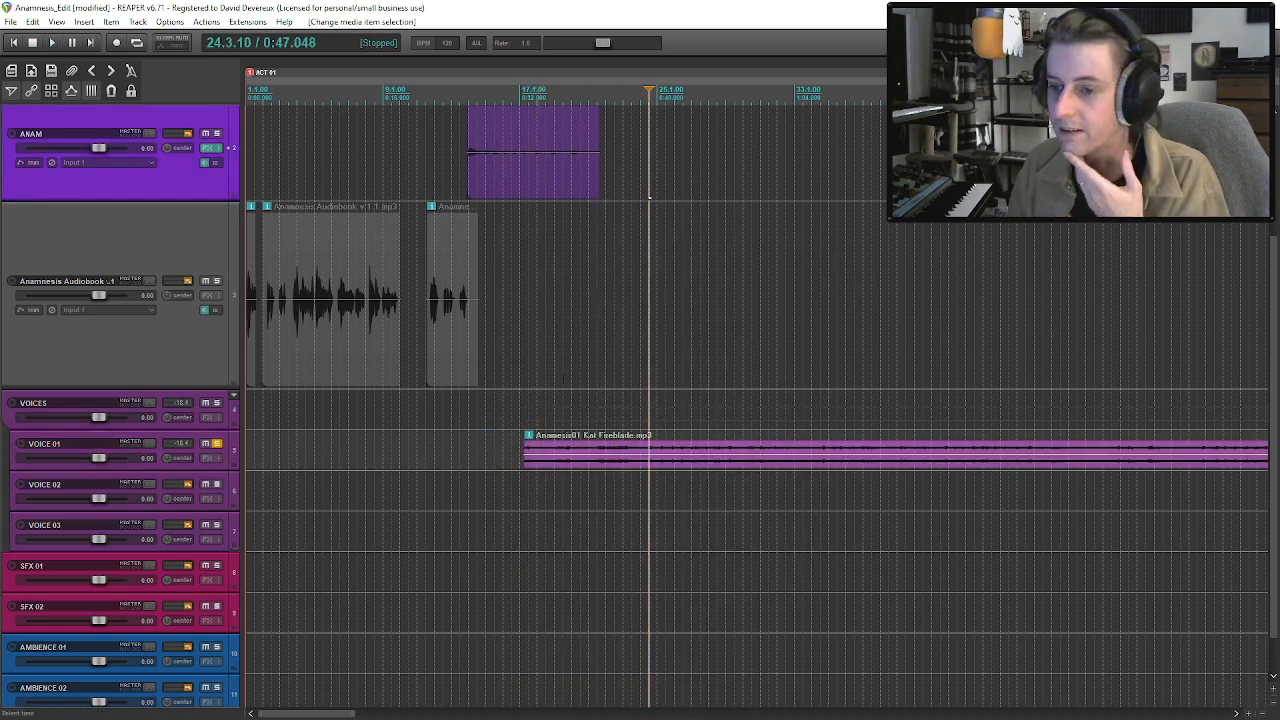
left_click(555, 452)
right_click(555, 452)
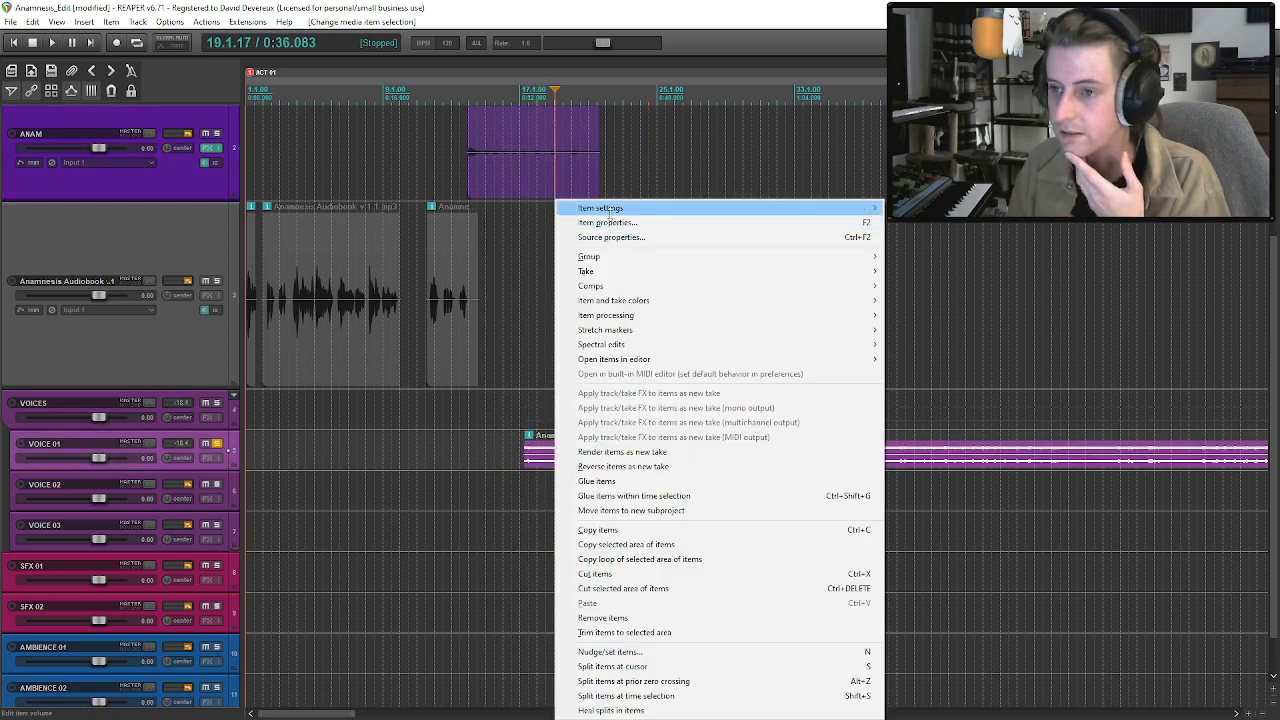
mouse_move(870, 208)
left_click(965, 393)
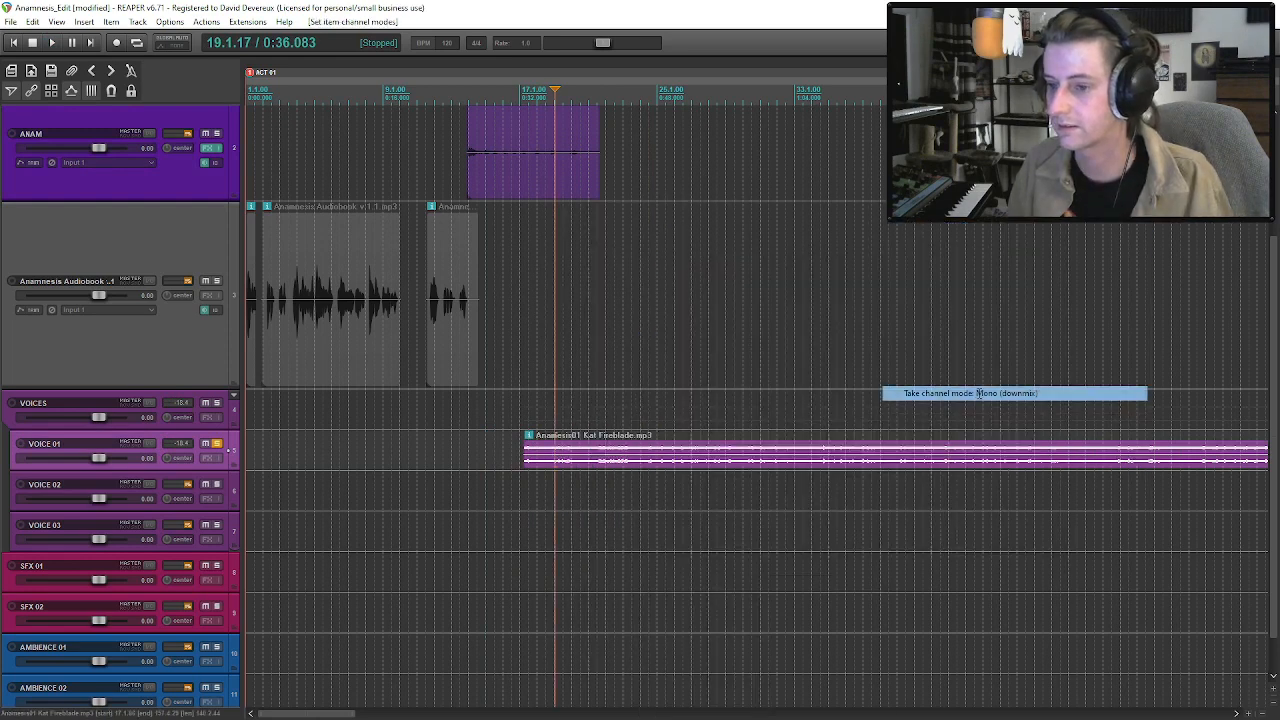
Split the VOICE 01 clip shortly after its first phrase, delete the remainder, and unsolo the track.
left_click(547, 463)
key("s")
left_click(568, 466)
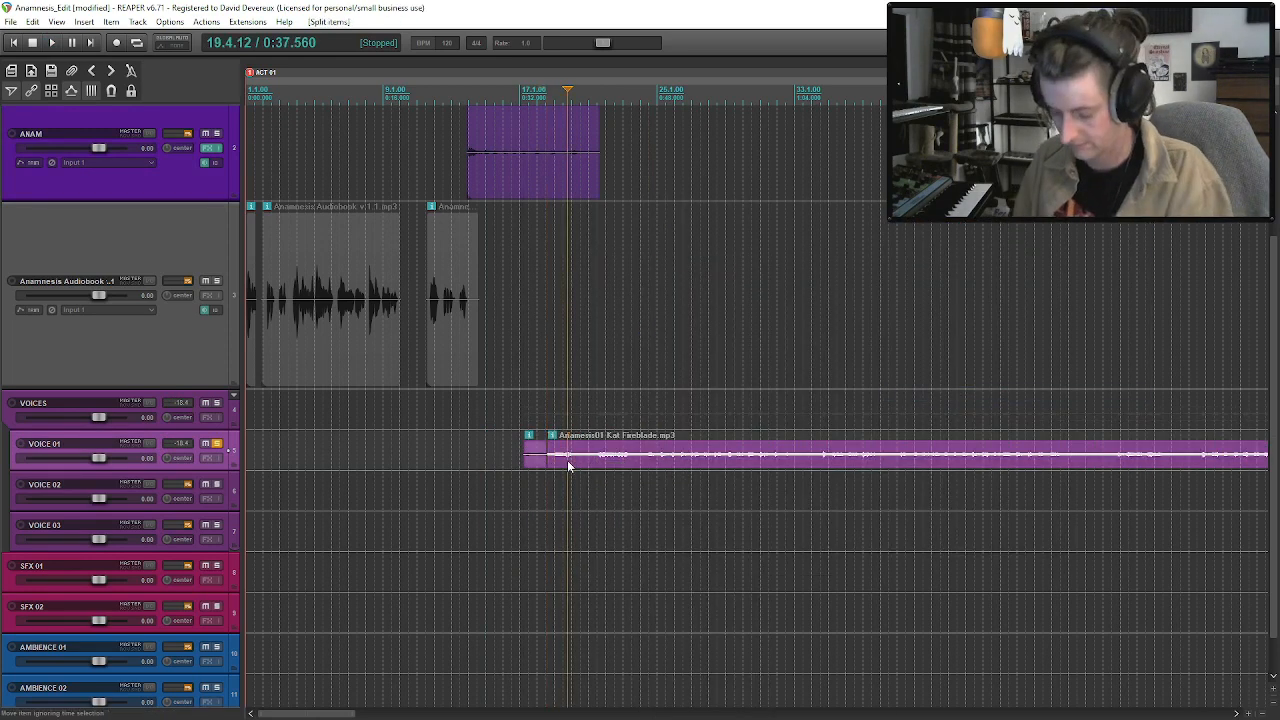
key("Delete")
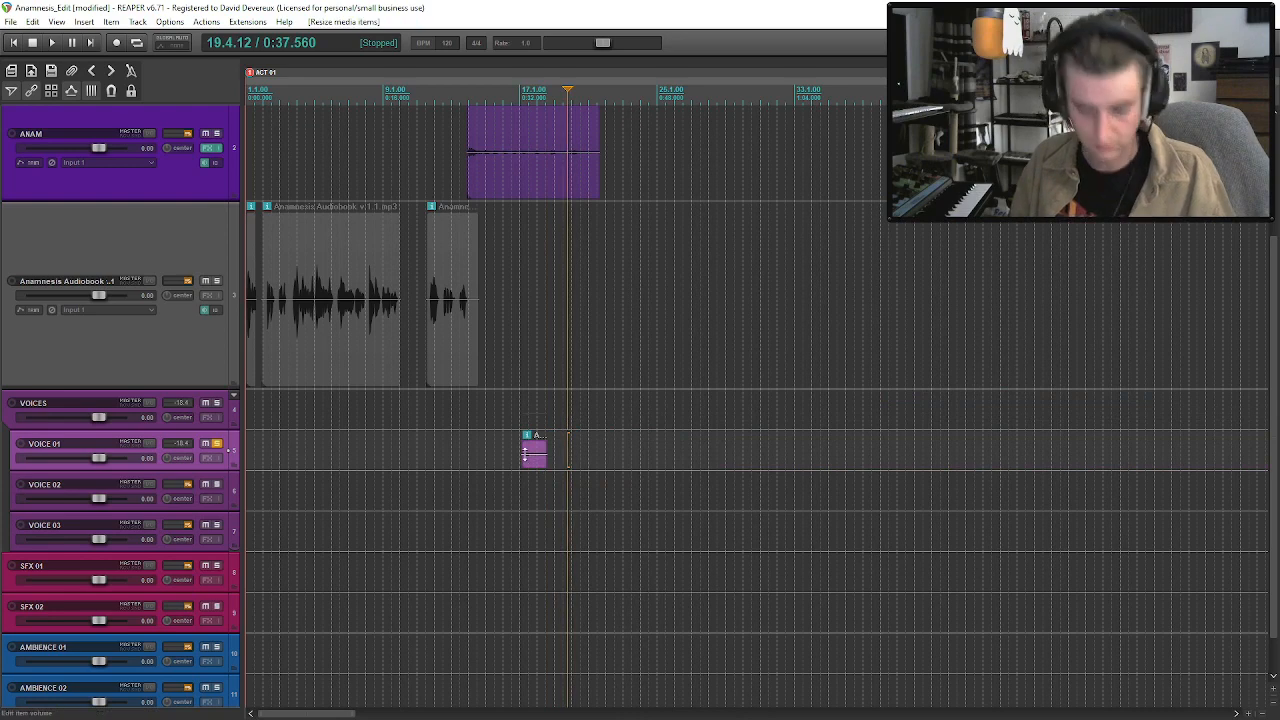
left_click(216, 443)
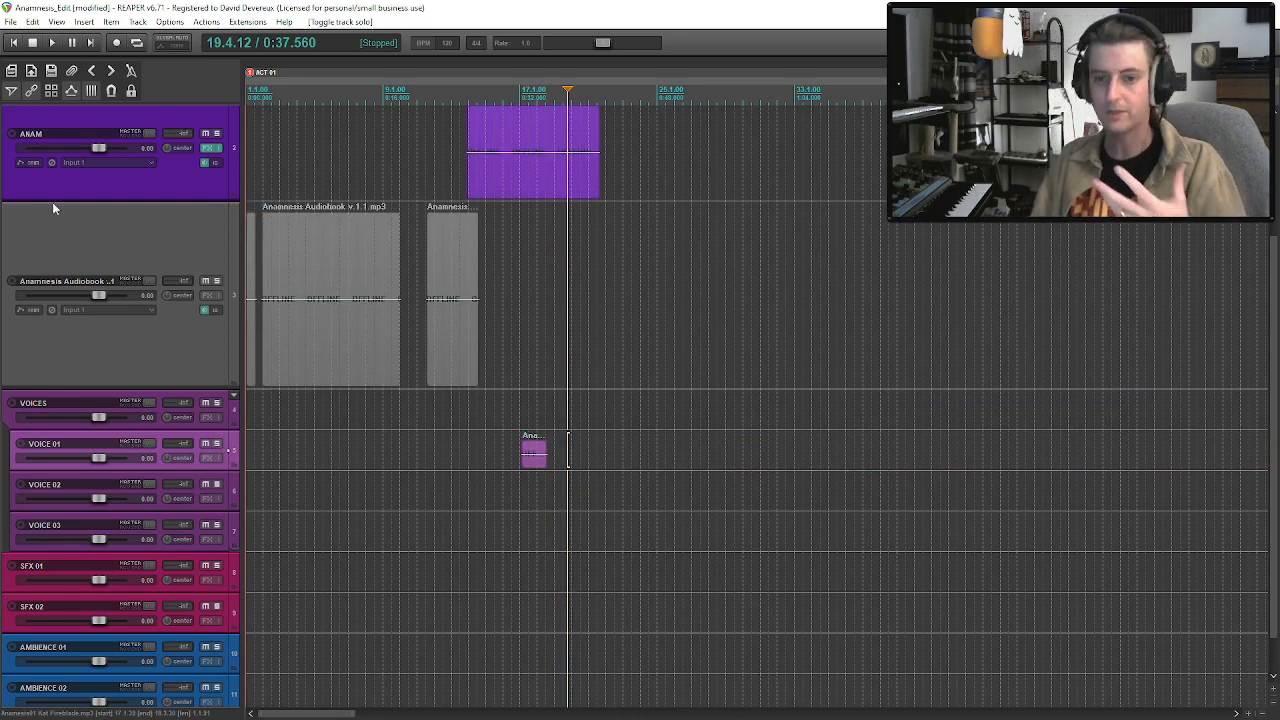
Play the Act 01 arrangement from the project start to review the audiobook clips.
scroll(251, 335, "up", 5)
scroll(300, 365, "down", 3)
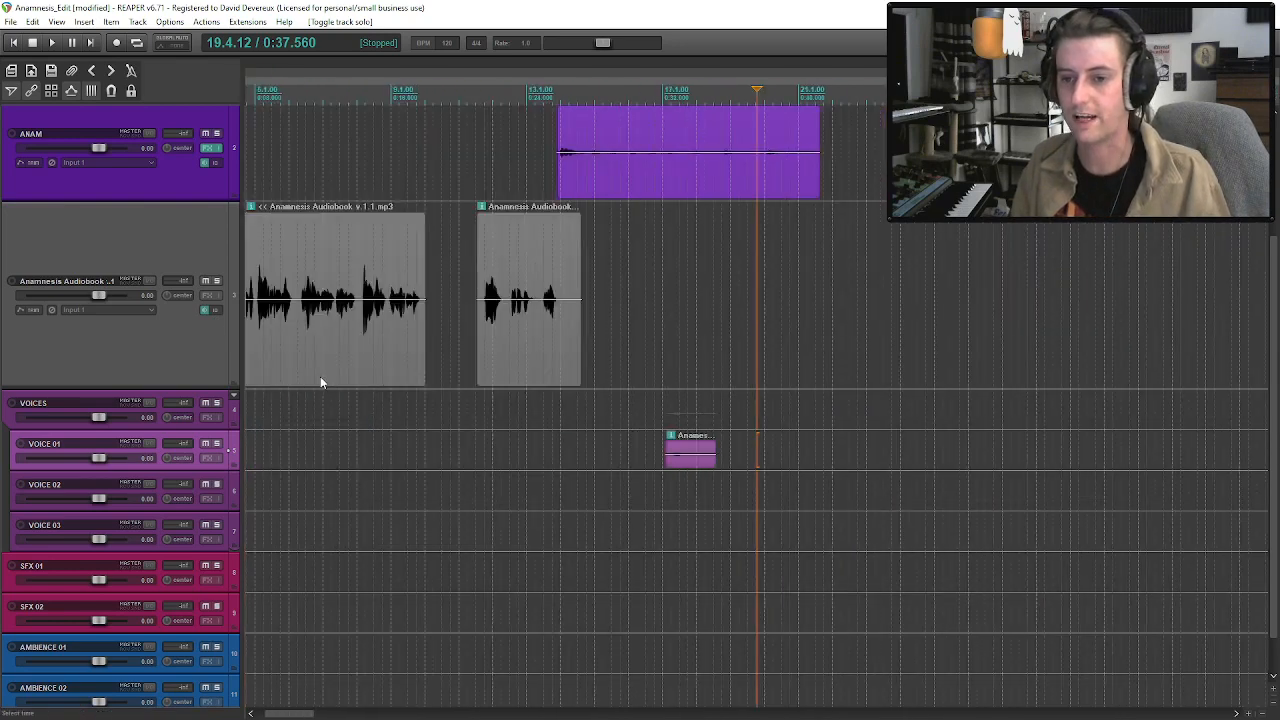
scroll(225, 325, "down", 1)
key("Home")
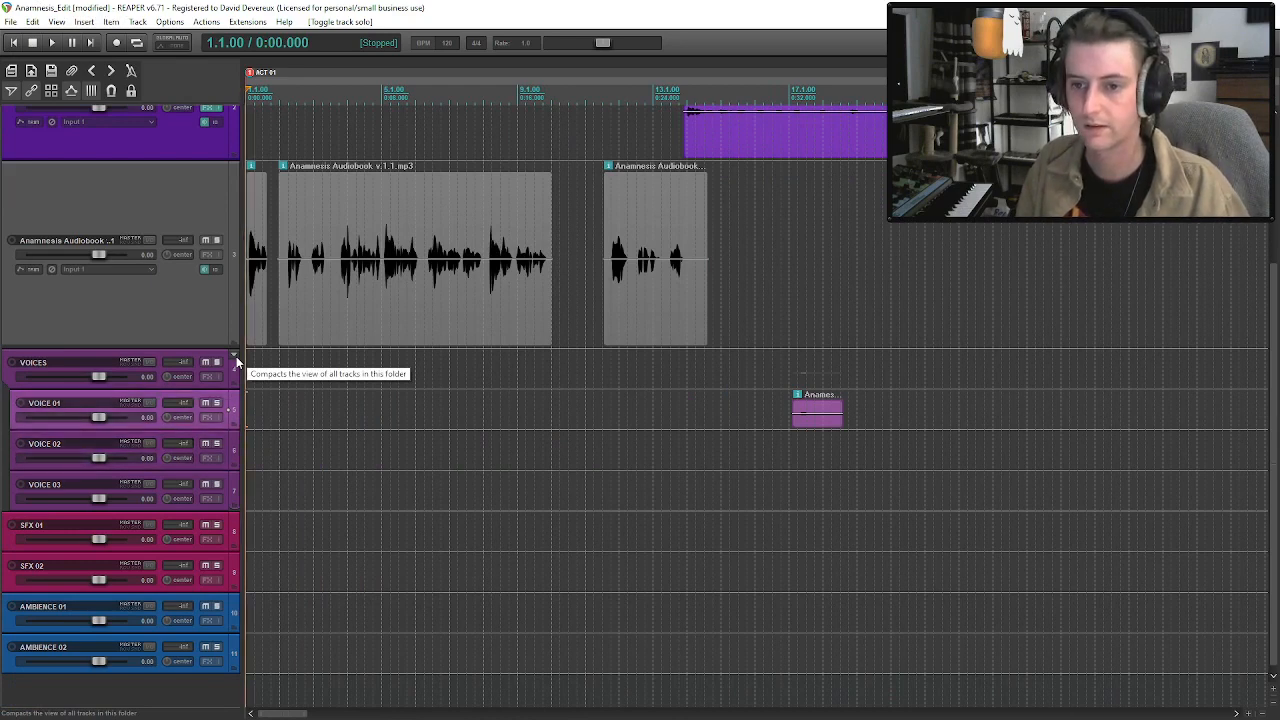
left_click(217, 304)
key("space")
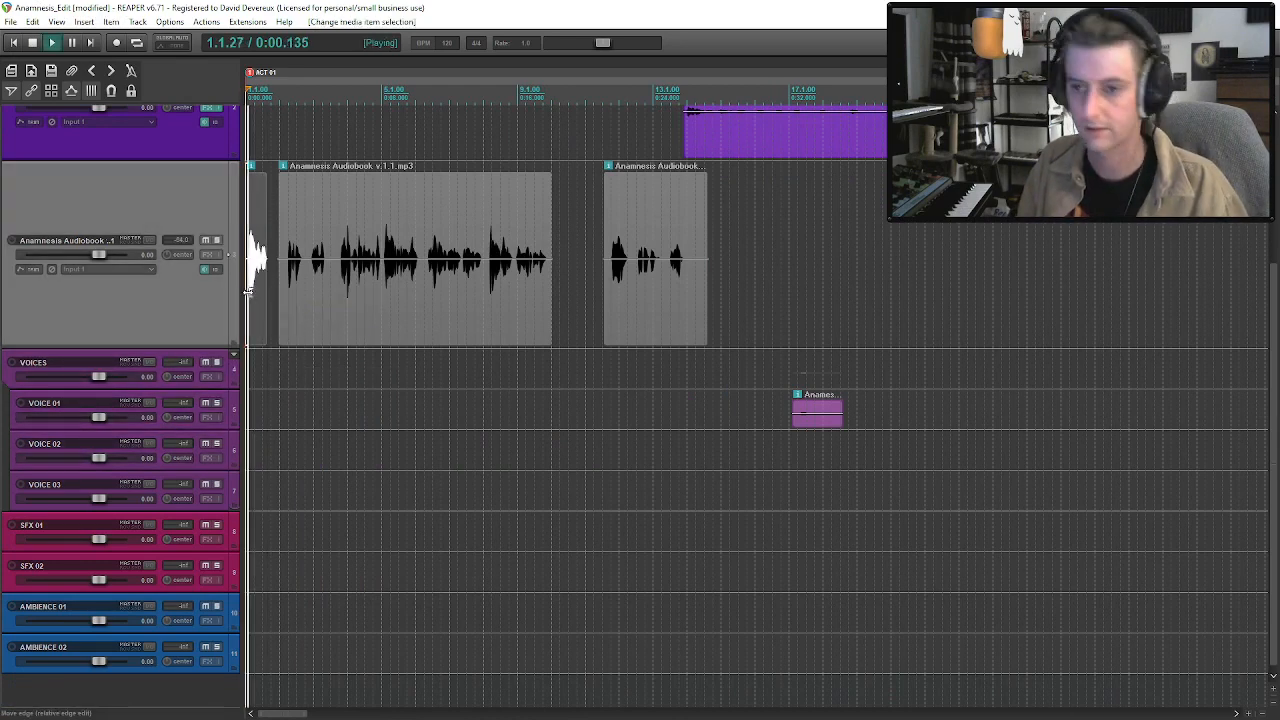
key("space")
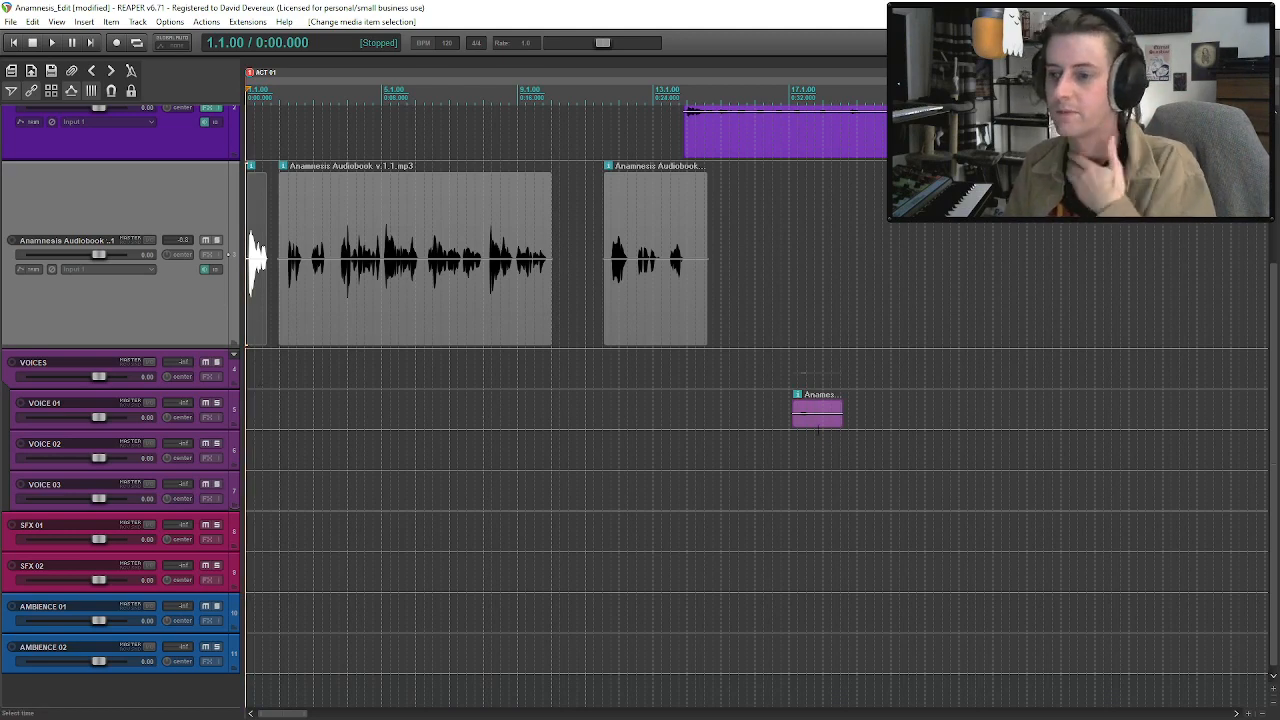
Move the short VOICE 01 clip to about 13.1.67, beneath the third audiobook clip, and audition it.
left_click_drag(809, 414, 678, 432)
key("space")
key("space")
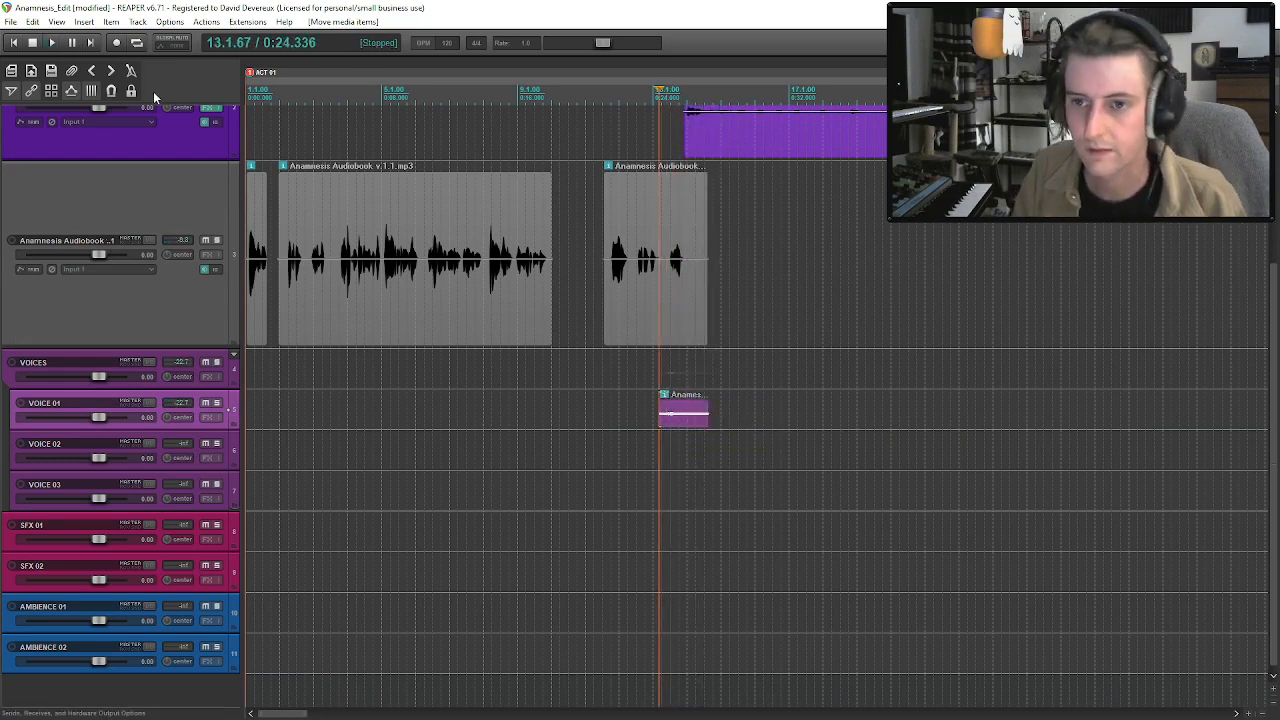
Copy all four effects from the ANAM track's FX chain into the VOICE 01 track's FX chain.
left_click(206, 108)
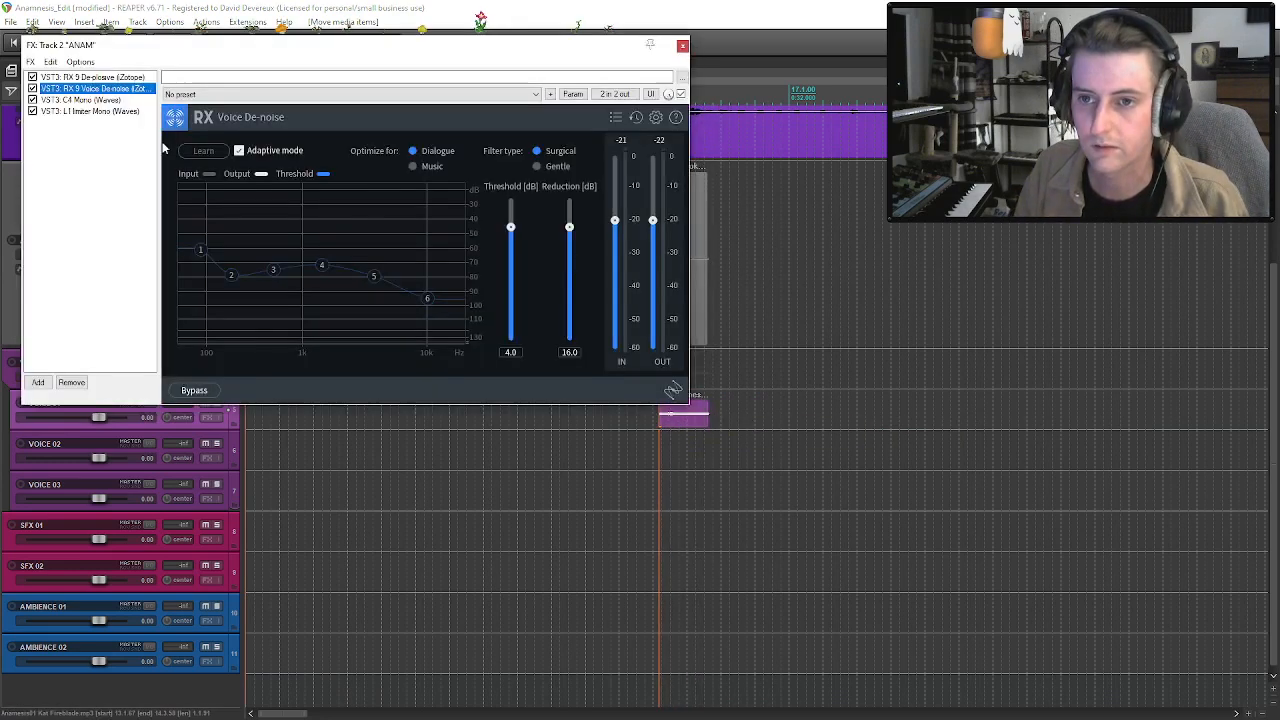
left_click(92, 77)
left_click(118, 111, "shift")
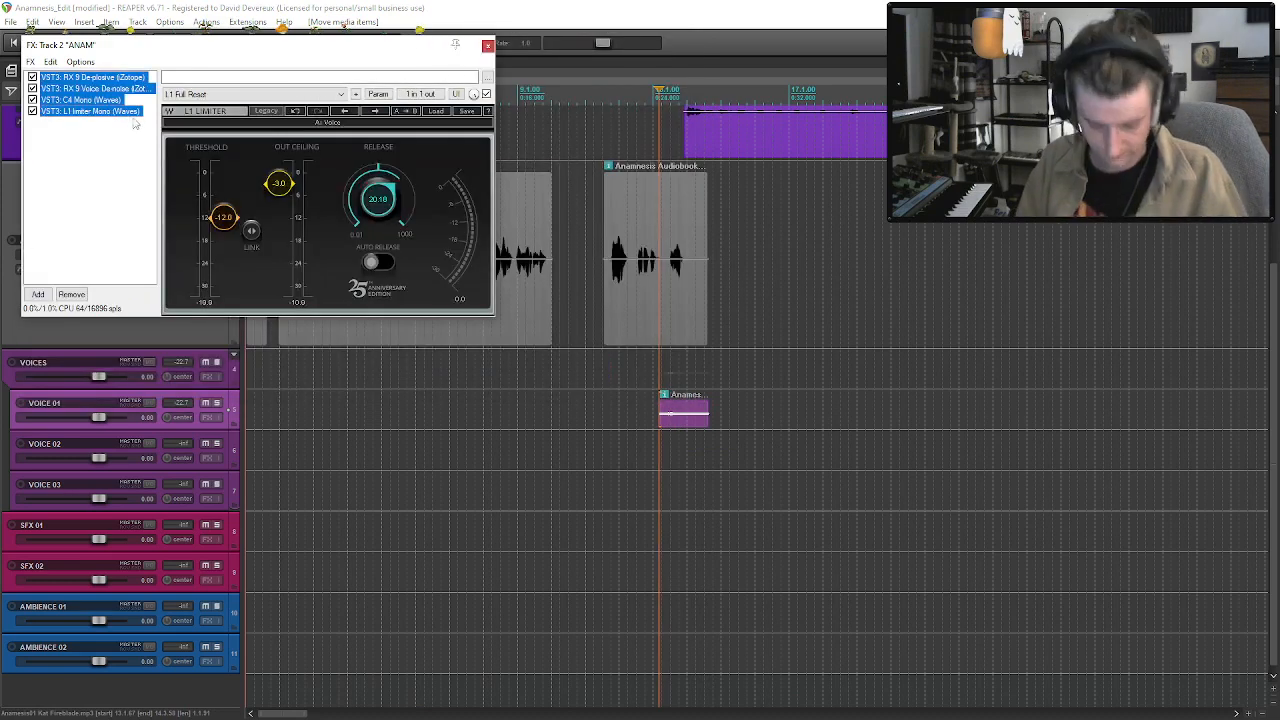
left_click(487, 46)
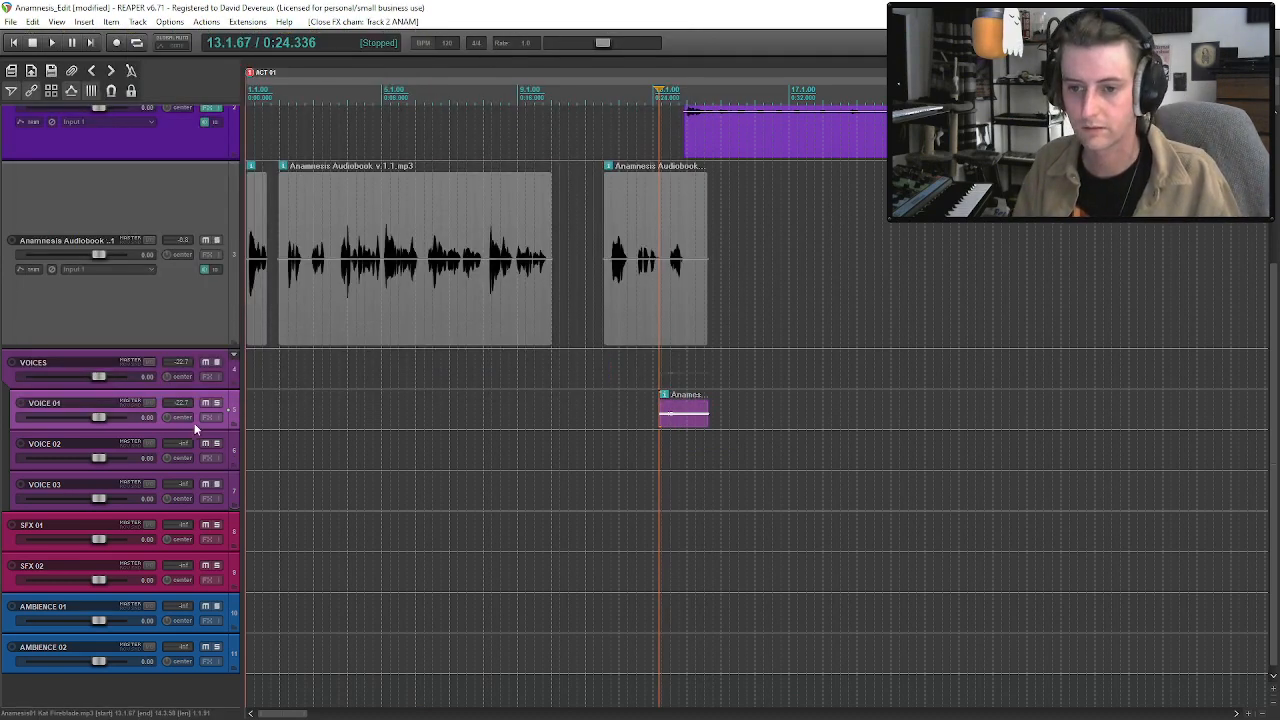
left_click(207, 417)
key("ctrl+v")
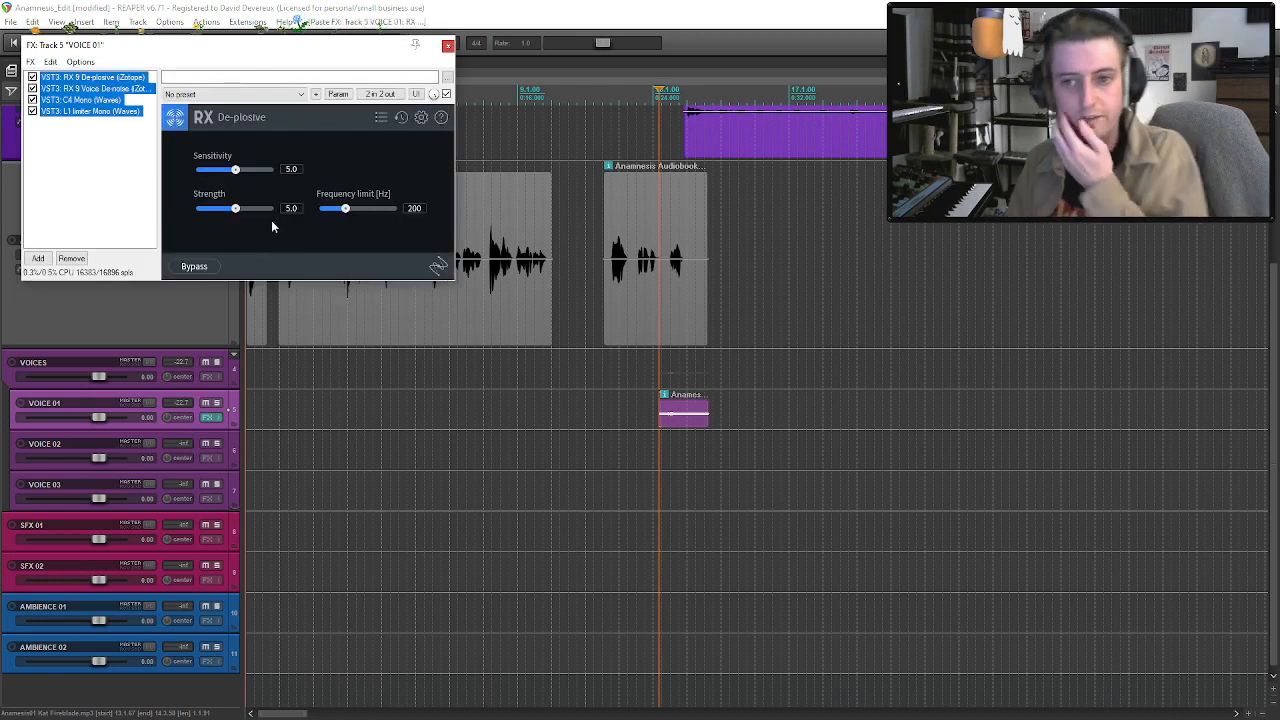
left_click(447, 45)
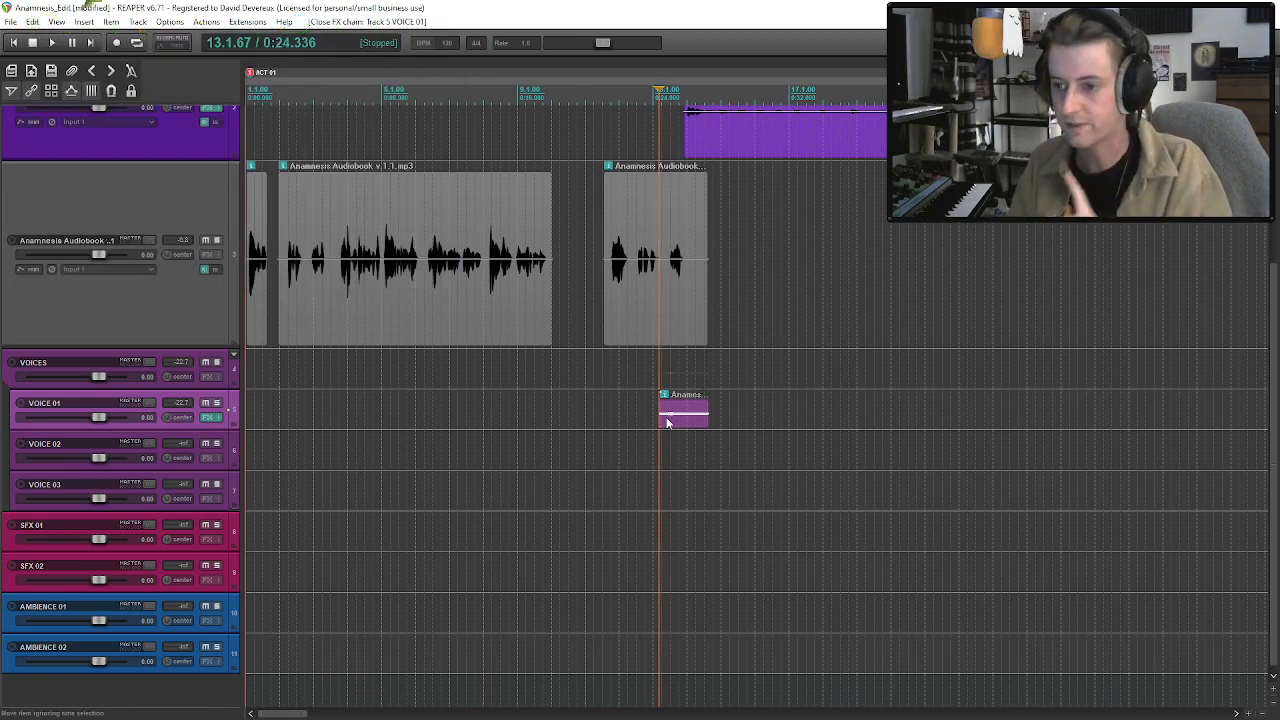
Audition the processed VOICE 01 clip, nudge it slightly later on the timeline, and save the project.
key("space")
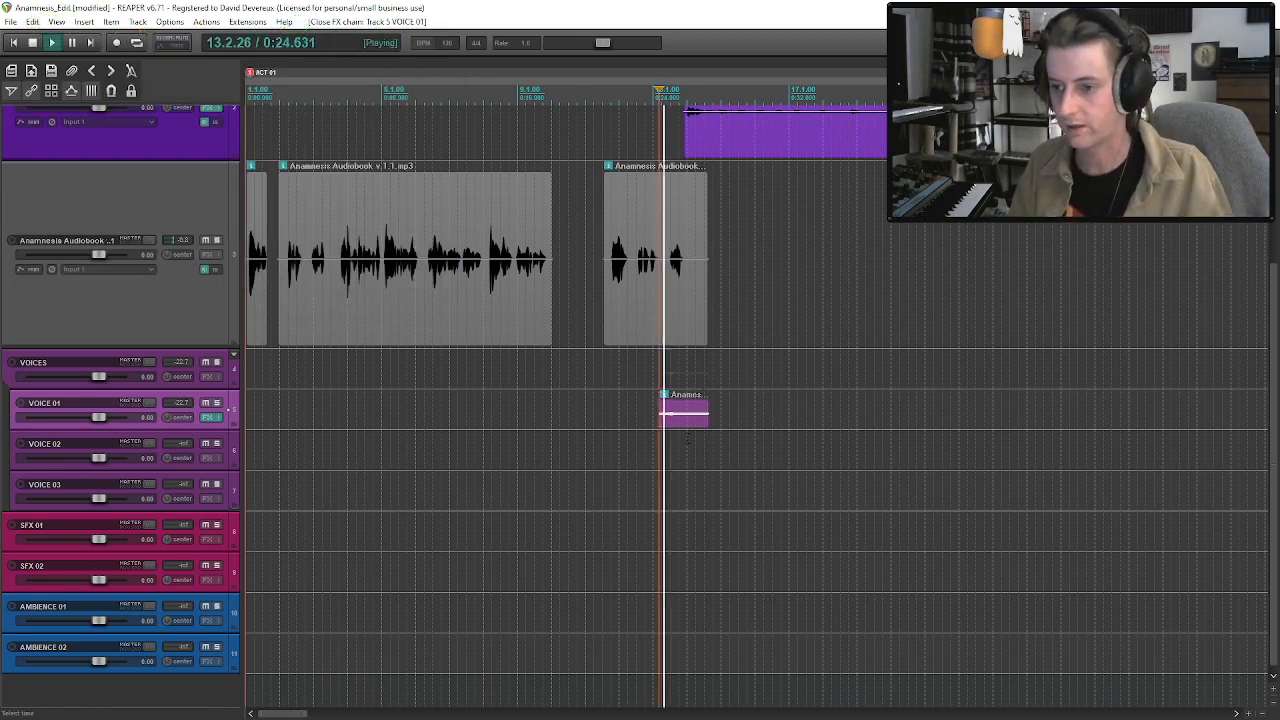
left_click_drag(682, 421, 686, 421)
key("space")
left_click(673, 421)
key("ctrl+s")
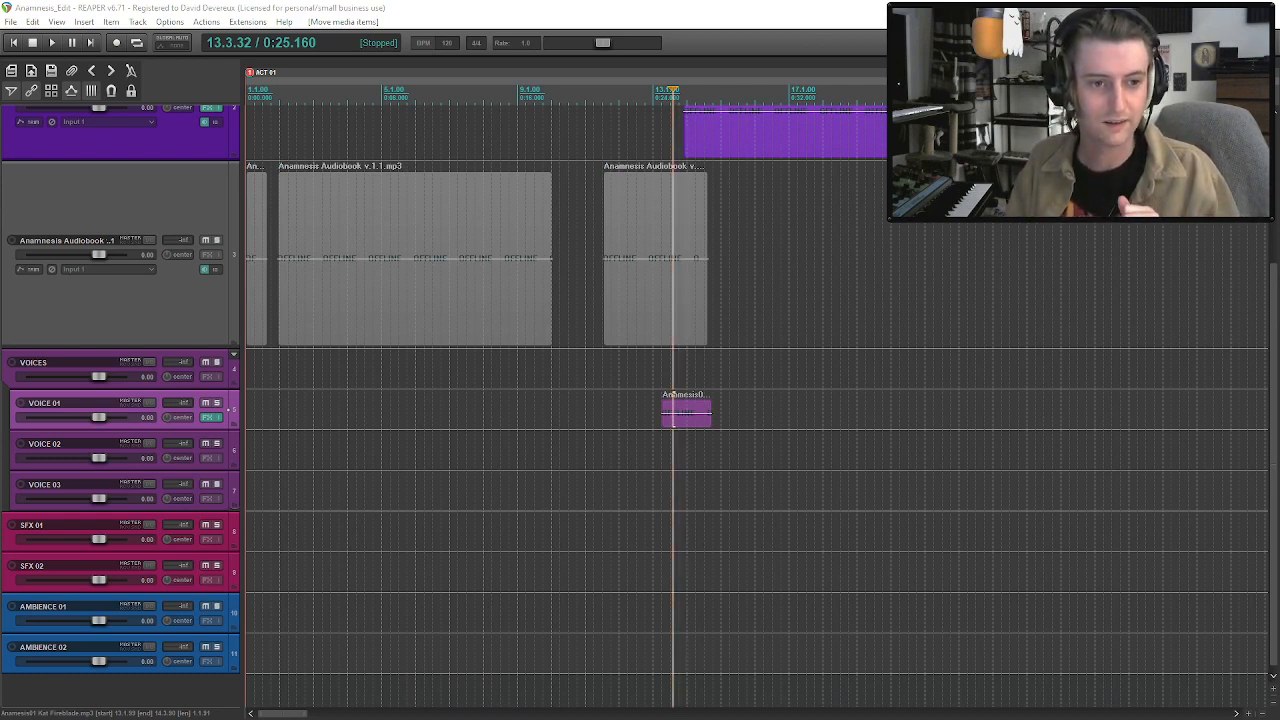
Place the contributor recording on VOICE 02 at about bar 14 and set its take channel mode to Mono (downmix).
left_click_drag(697, 380, 688, 472)
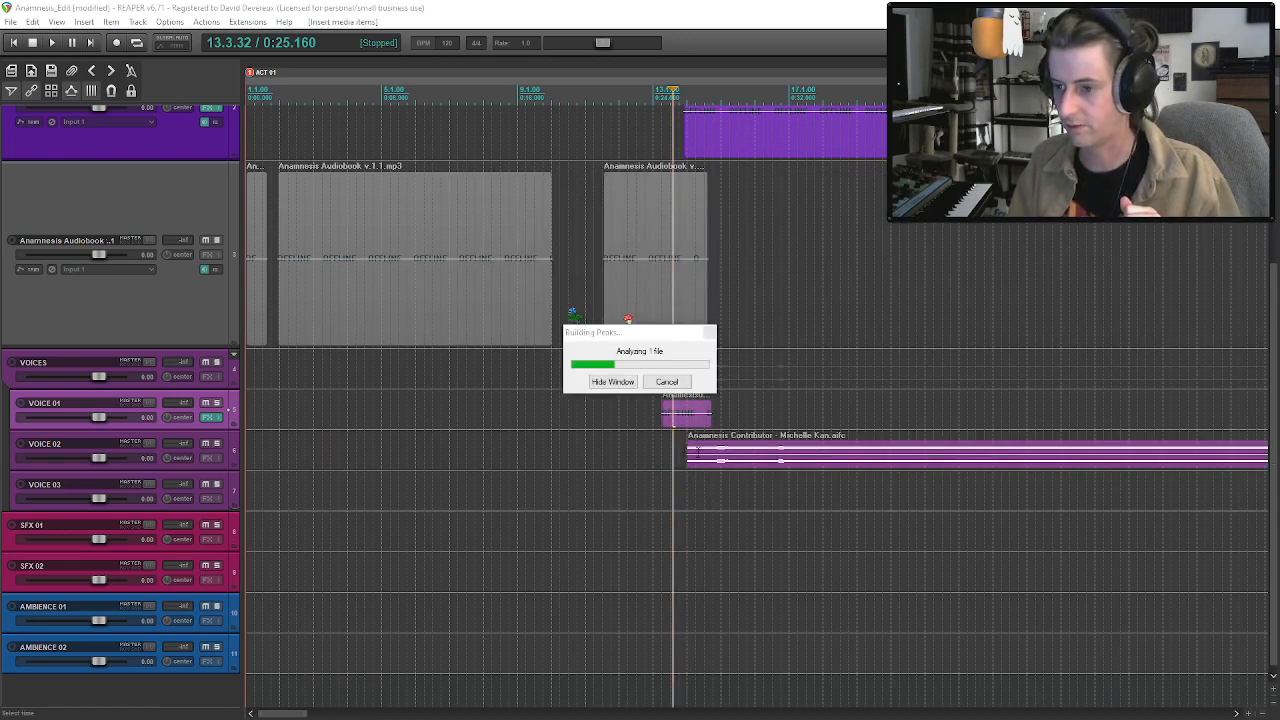
right_click(712, 461)
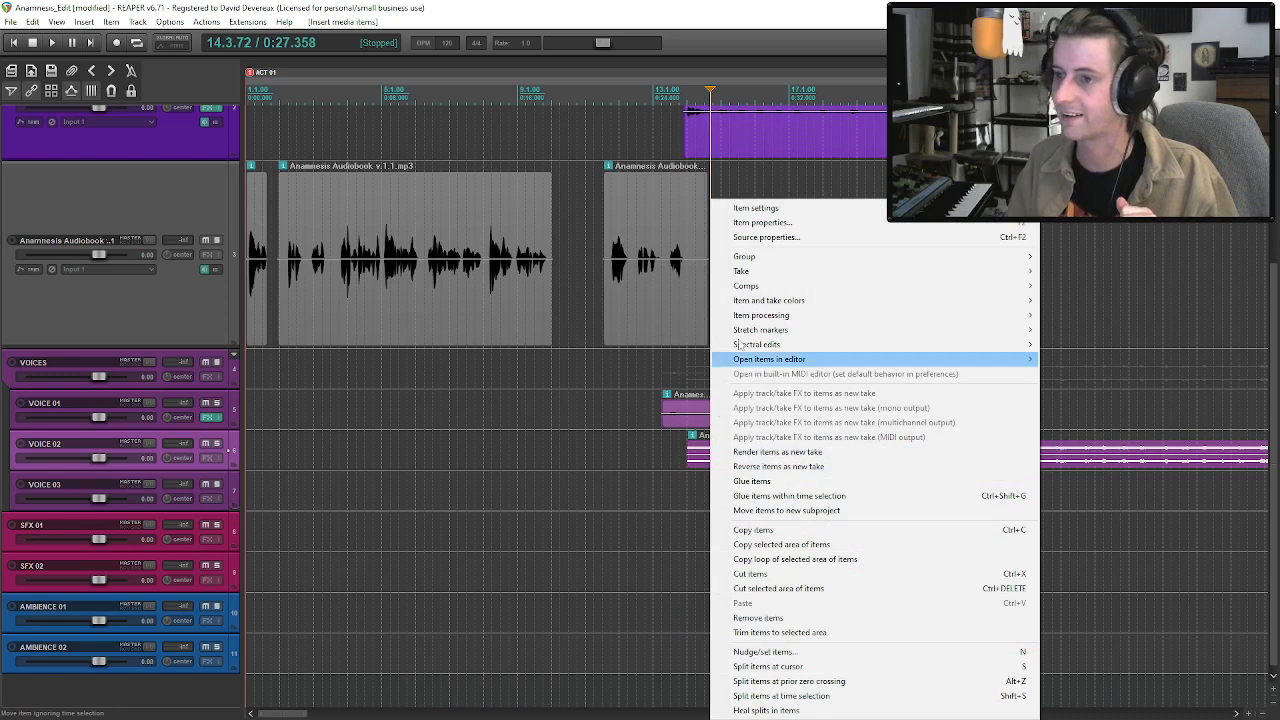
mouse_move(749, 211)
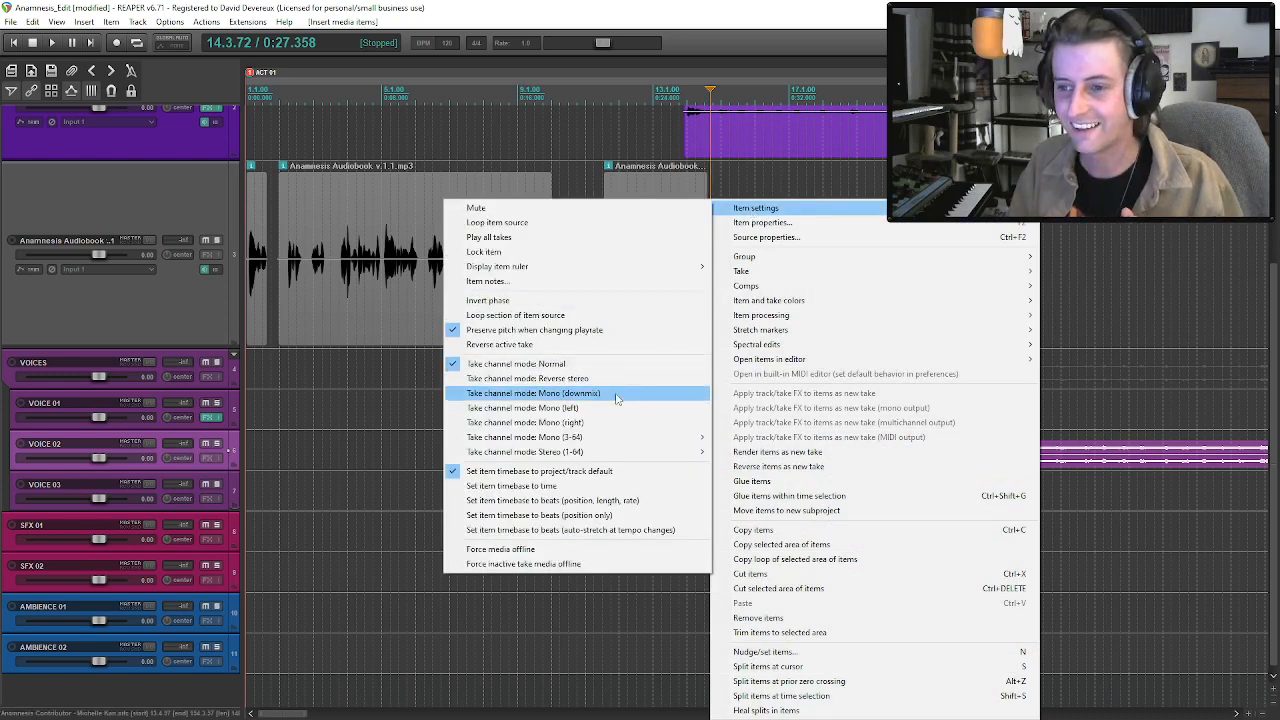
left_click(530, 393)
Audition the VOICE 02 recording, isolate one short phrase, delete the rest, and place the phrase at about 13.1.75 beneath the VOICE 01 clip.
left_click(773, 461)
key("space")
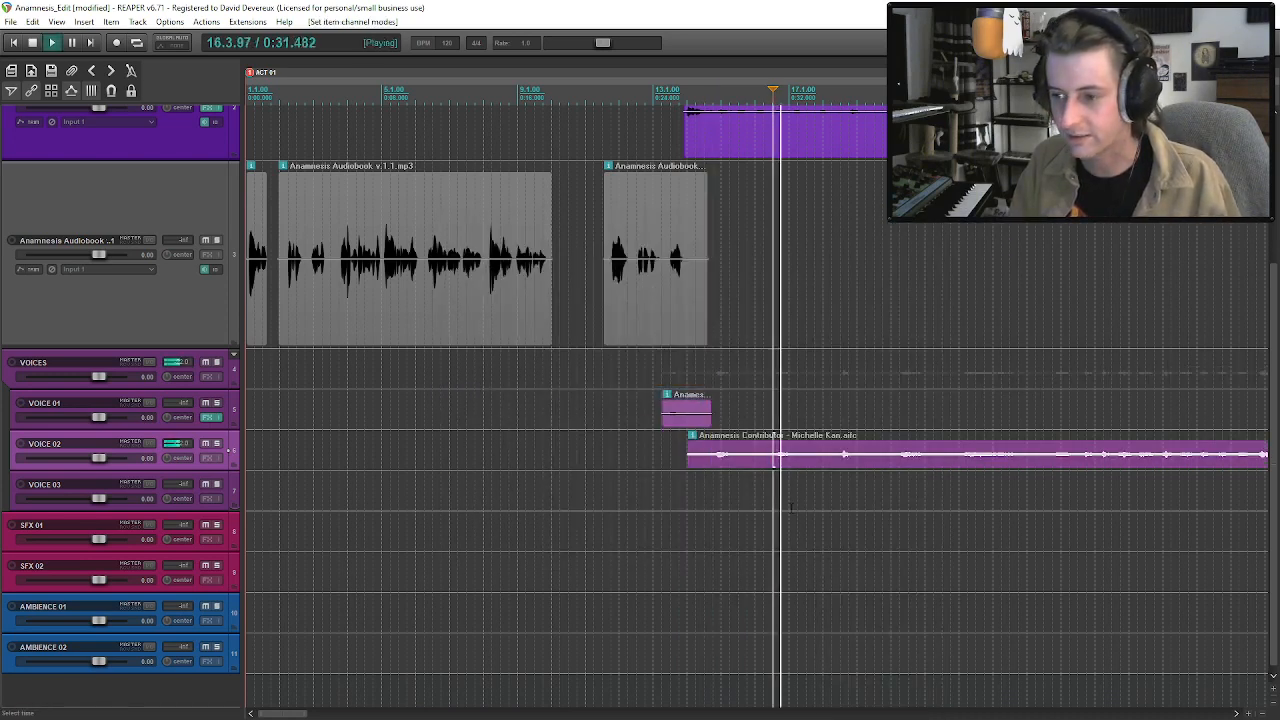
key("space")
left_click(839, 461)
key("space")
key("space")
mouse_move(688, 461)
left_mouse_down()
mouse_move(918, 461)
mouse_move(678, 455)
left_mouse_up()
left_click(853, 461)
key("s")
left_click(982, 463)
key("Delete")
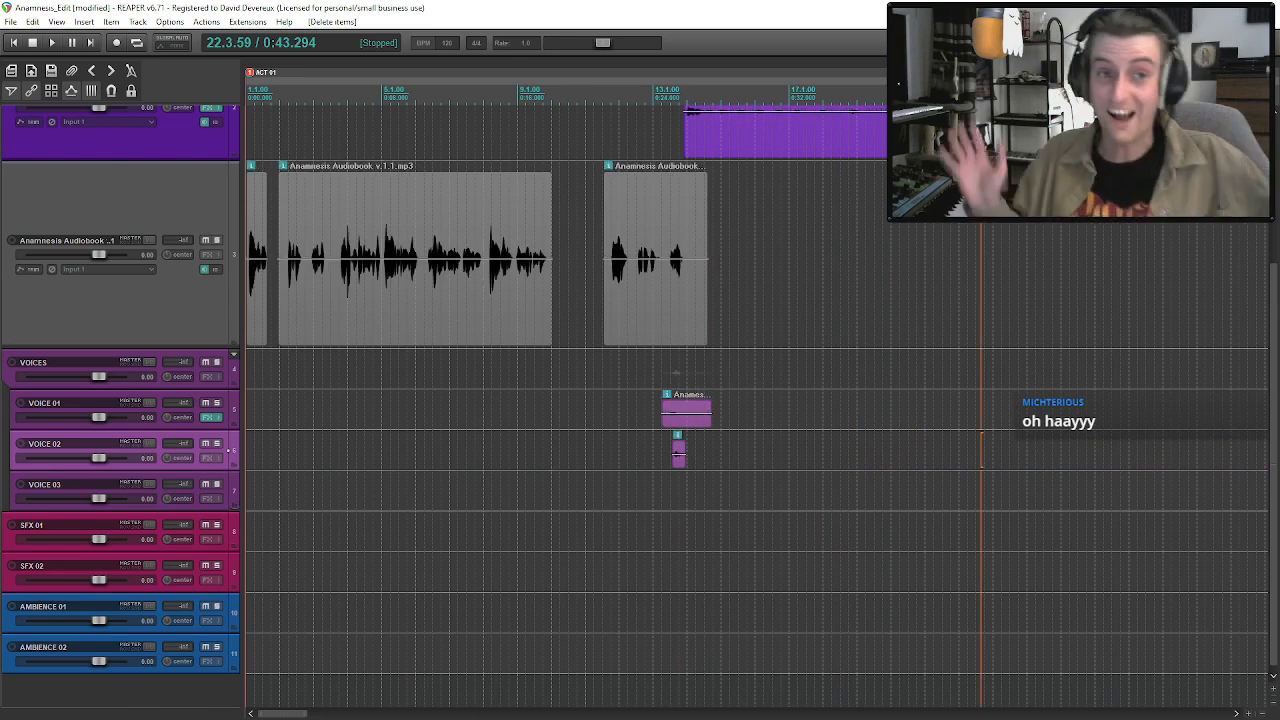
left_click_drag(679, 462, 666, 460)
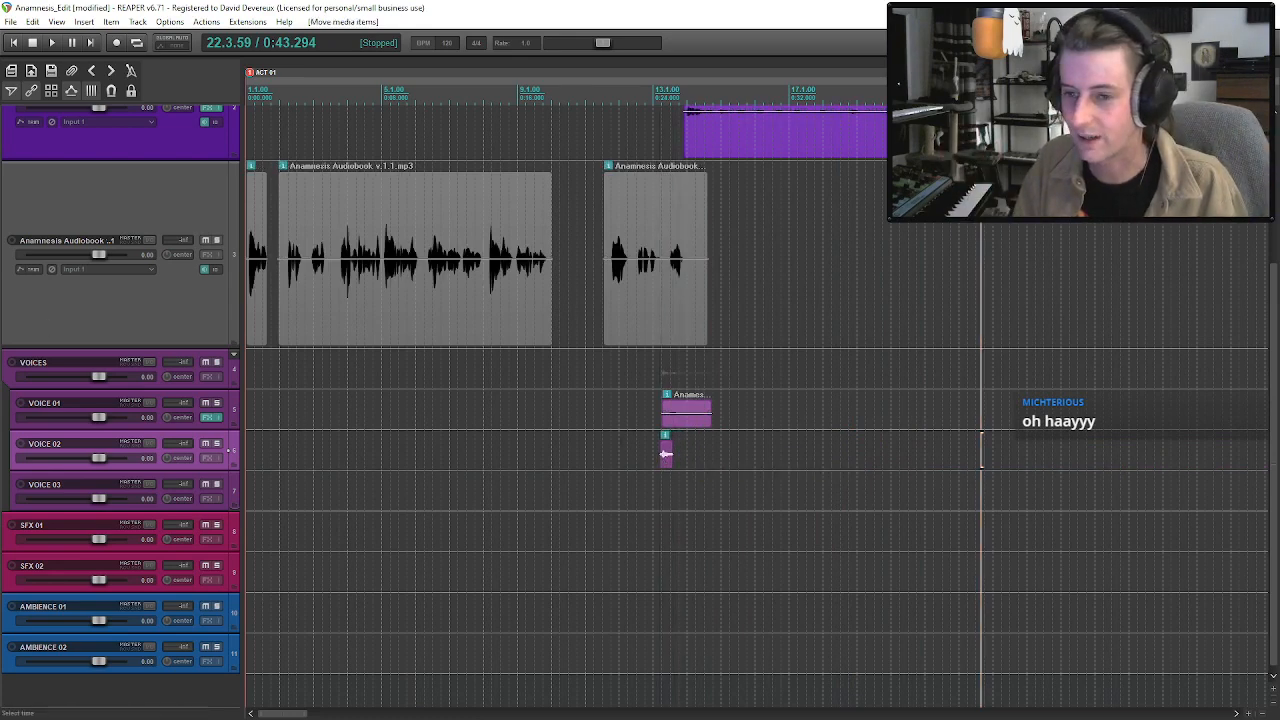
Copy the four effects from the VOICE 01 FX chain into the VOICE 02 track's FX chain.
left_click(204, 417)
left_click(115, 112, "shift")
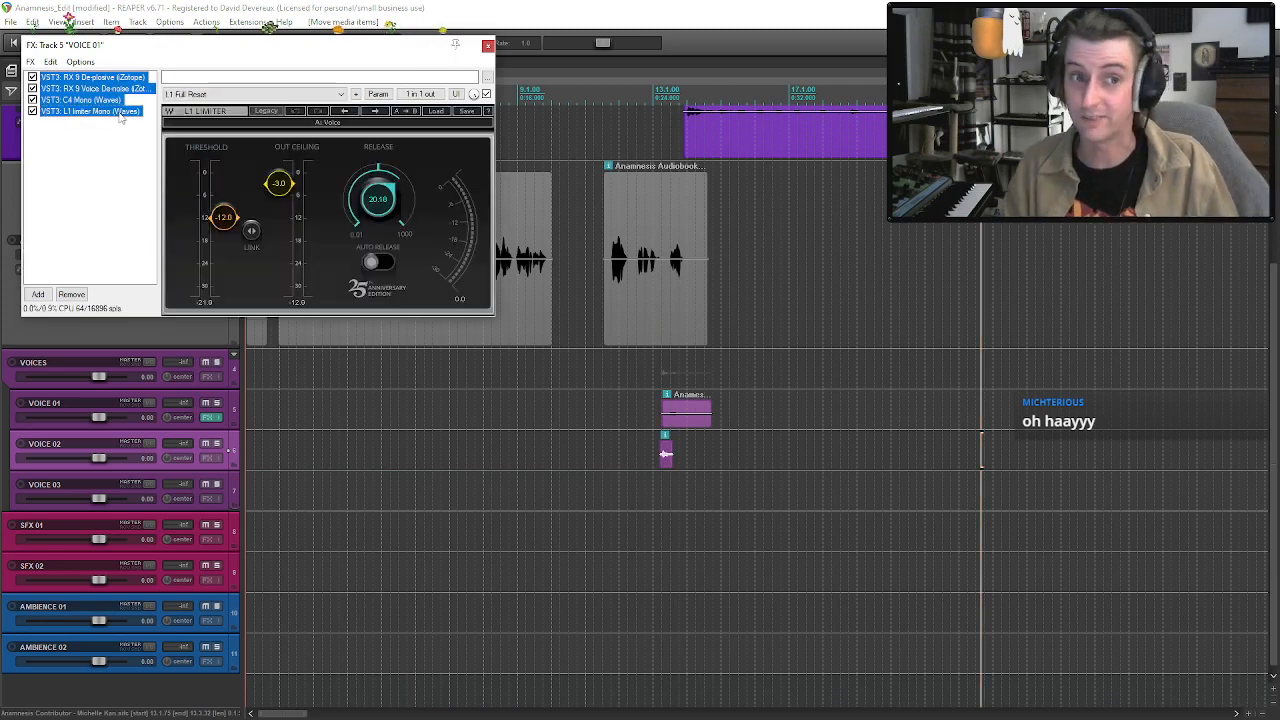
left_click(487, 45)
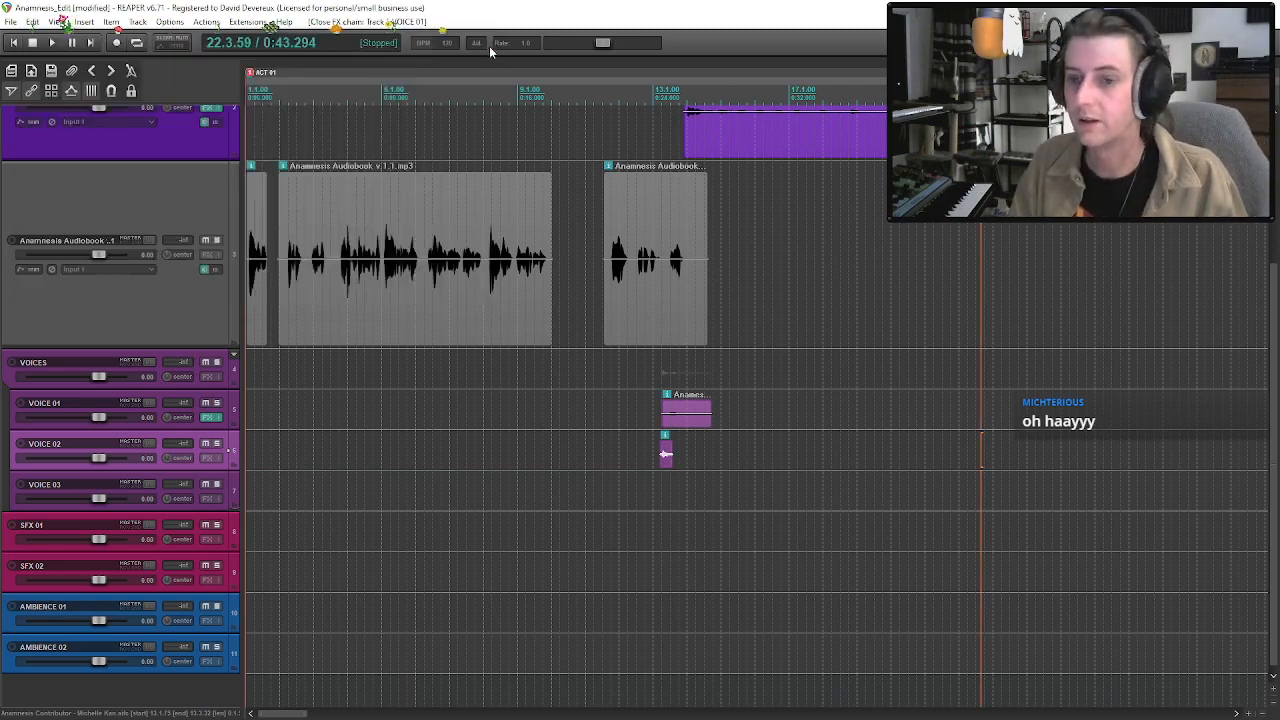
left_click(204, 458)
key("ctrl+v")
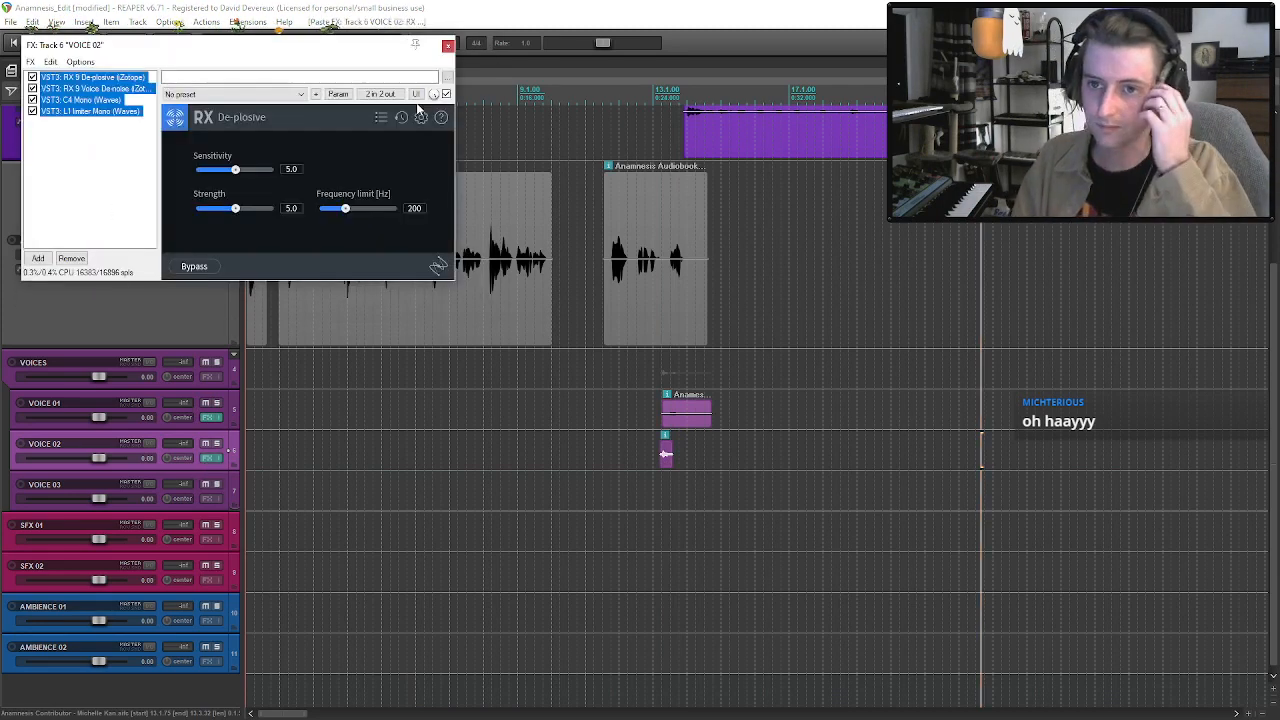
left_click(440, 45)
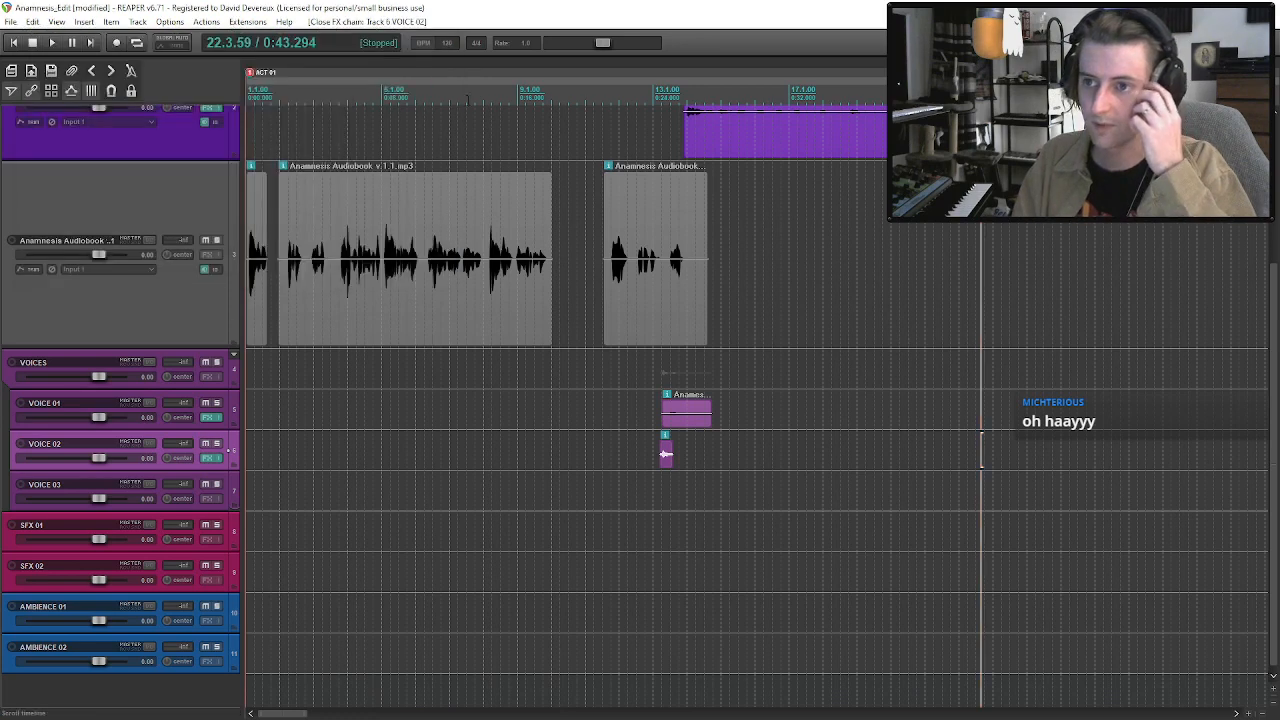
Add JS: Delay w/Tempo Ping-Pong to the VOICES folder track and set its ping-pong width to 50%.
left_click(209, 377)
left_click(38, 280)
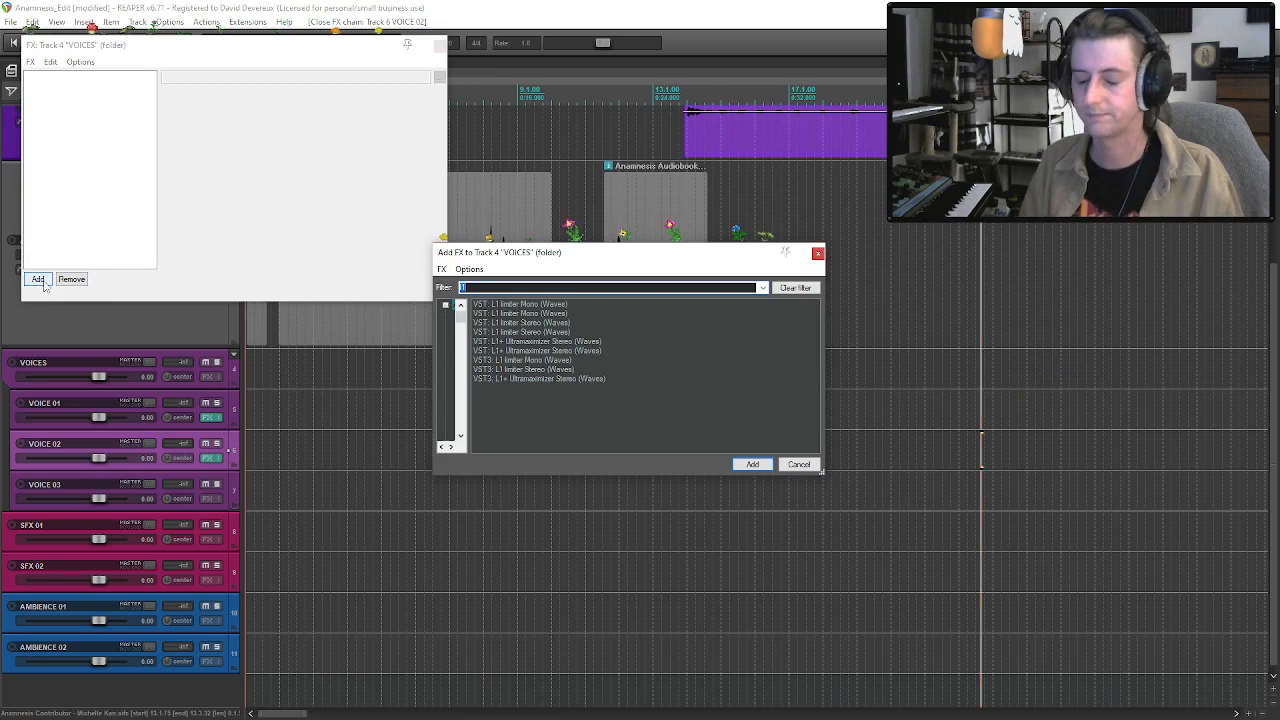
type("dela")
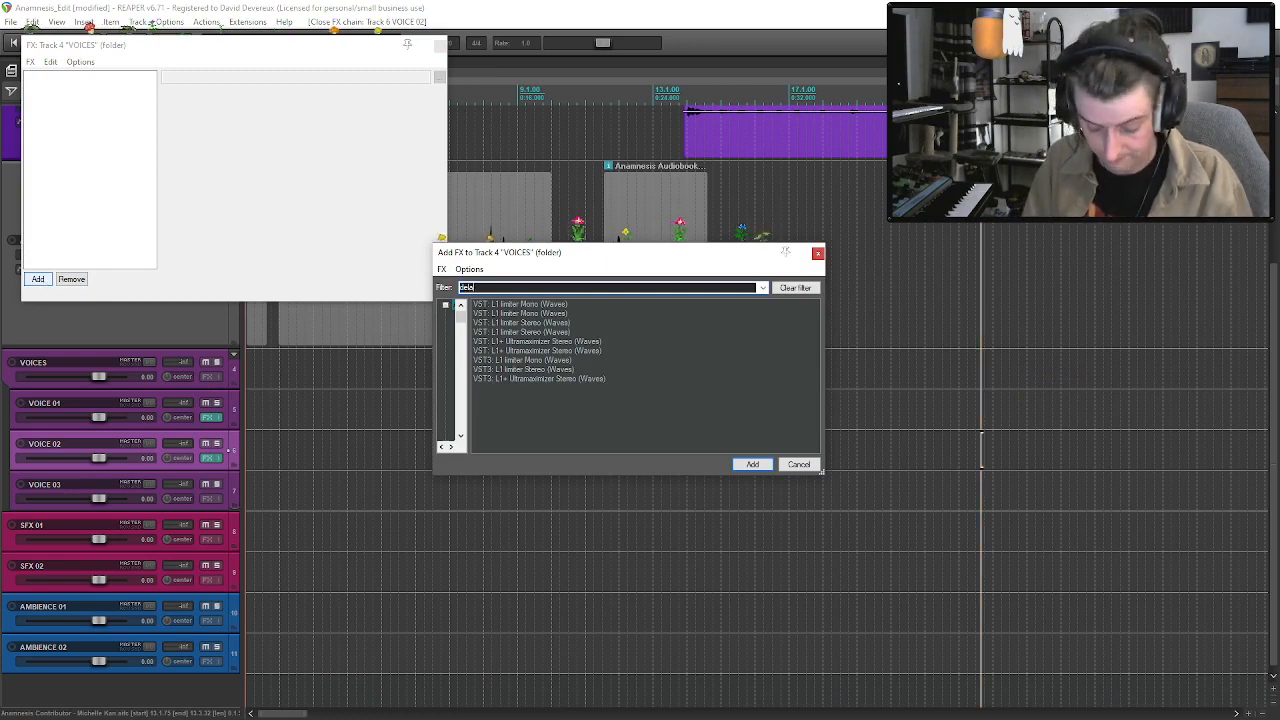
type("y")
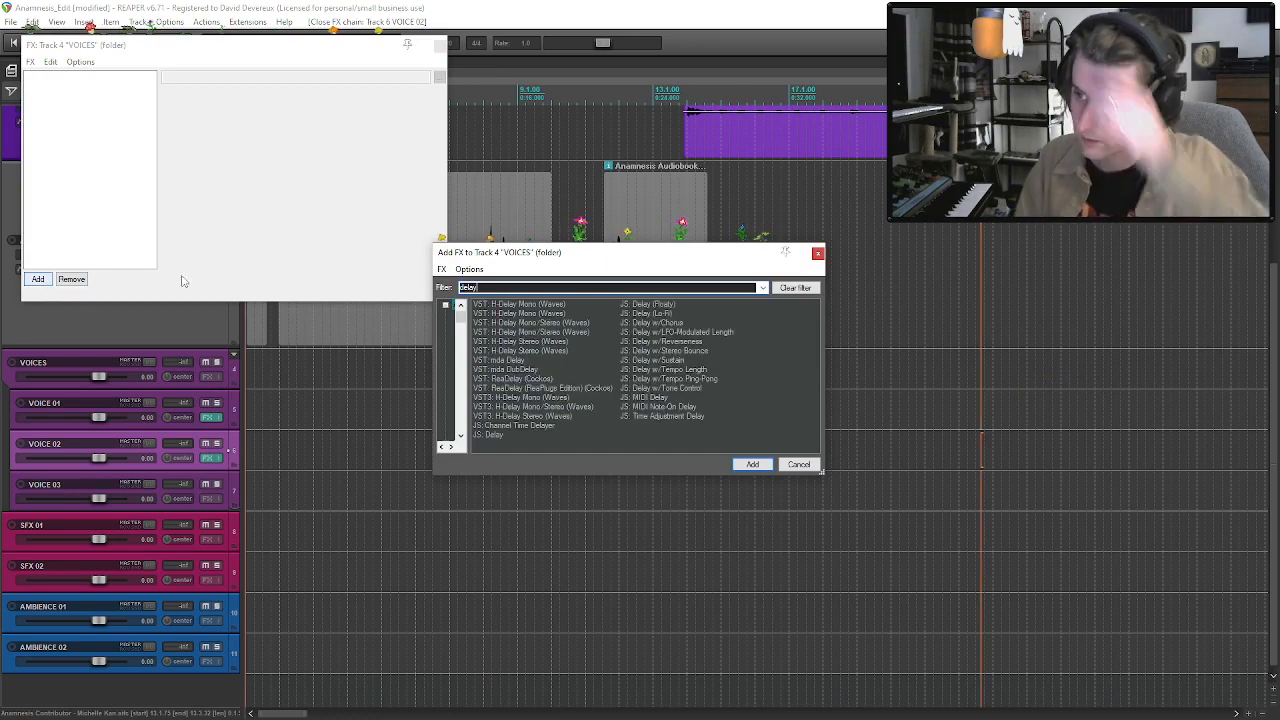
double_click(680, 379)
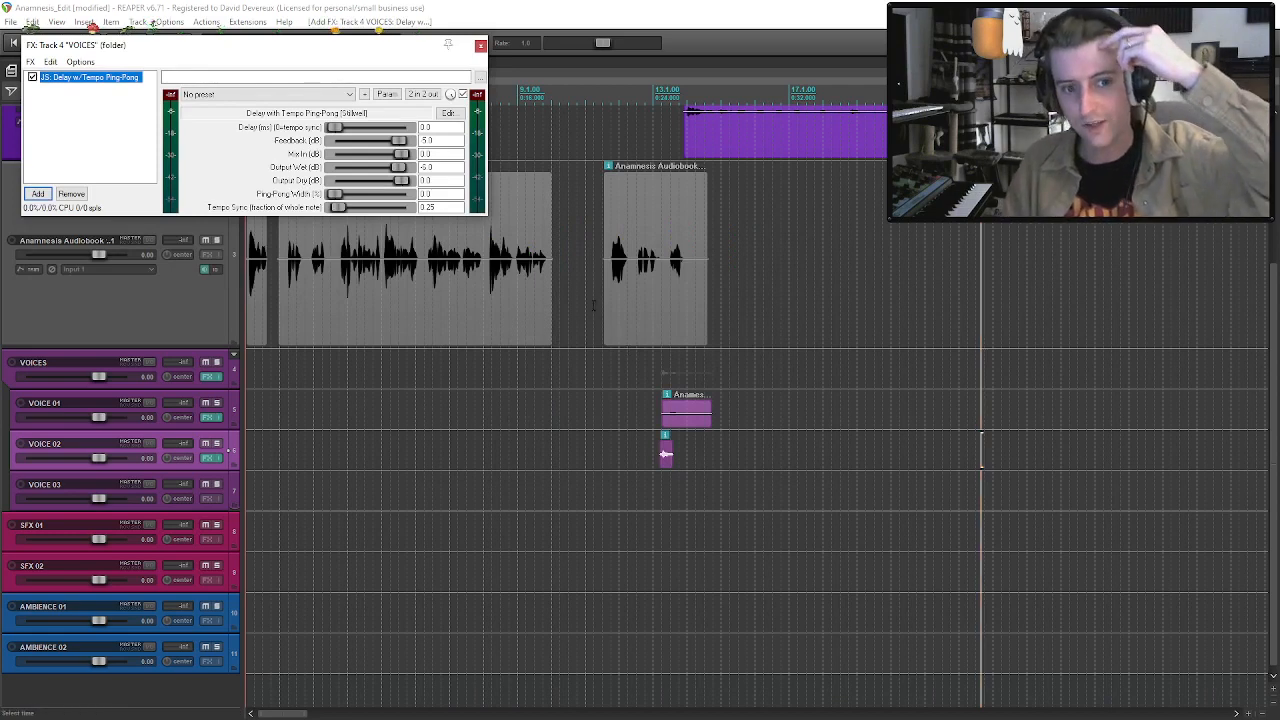
left_click_drag(342, 196, 371, 195)
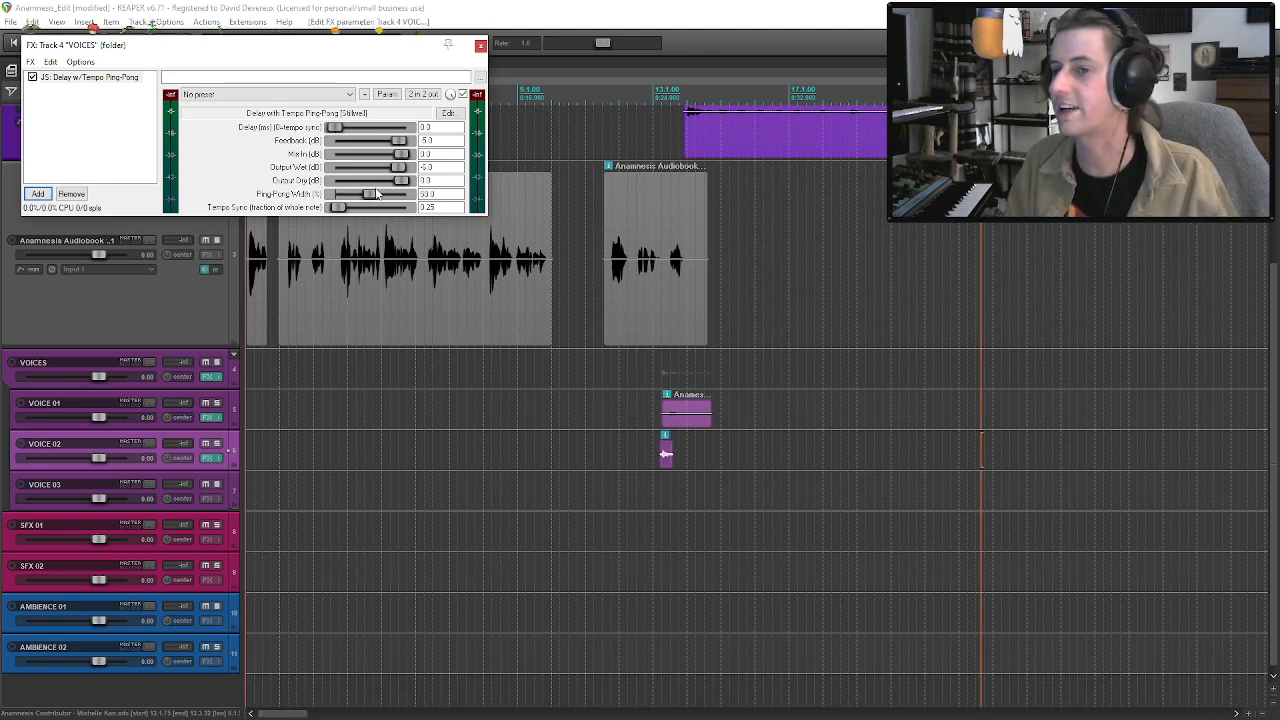
left_click(480, 45)
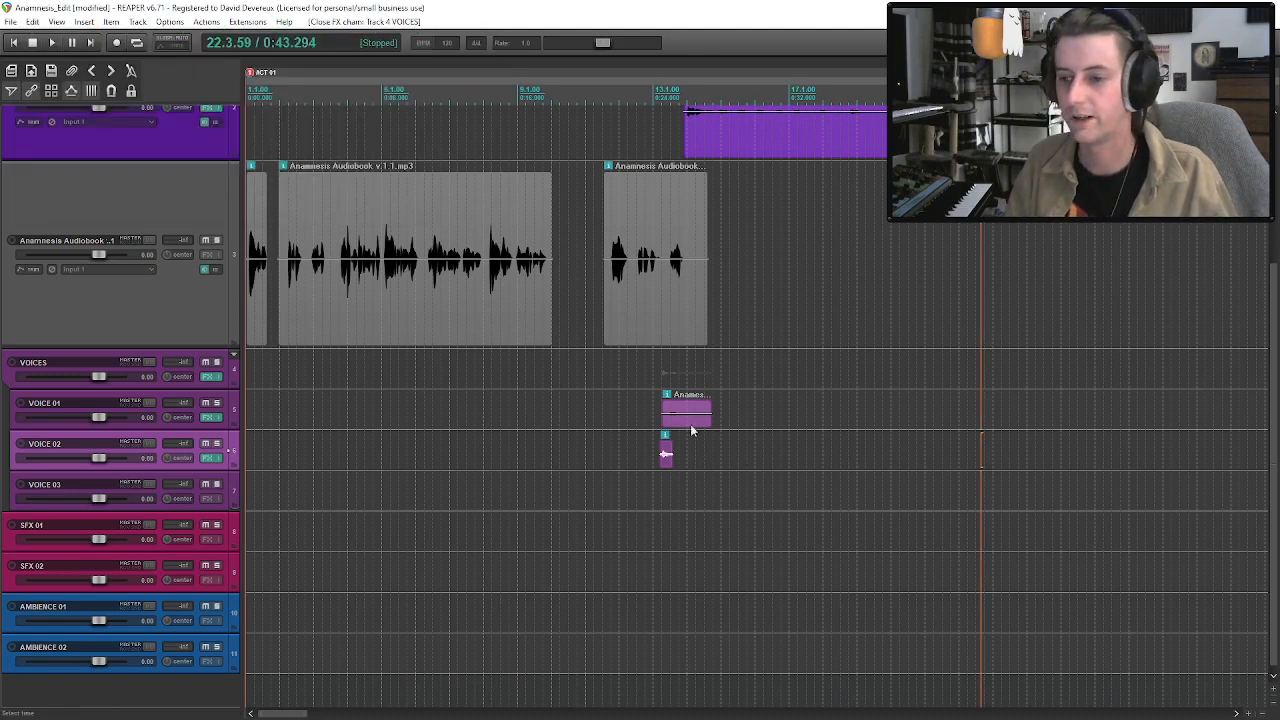
Solo the VOICES folder track and play the voice clips from about 12.4.97 to hear the delay.
left_click(665, 454)
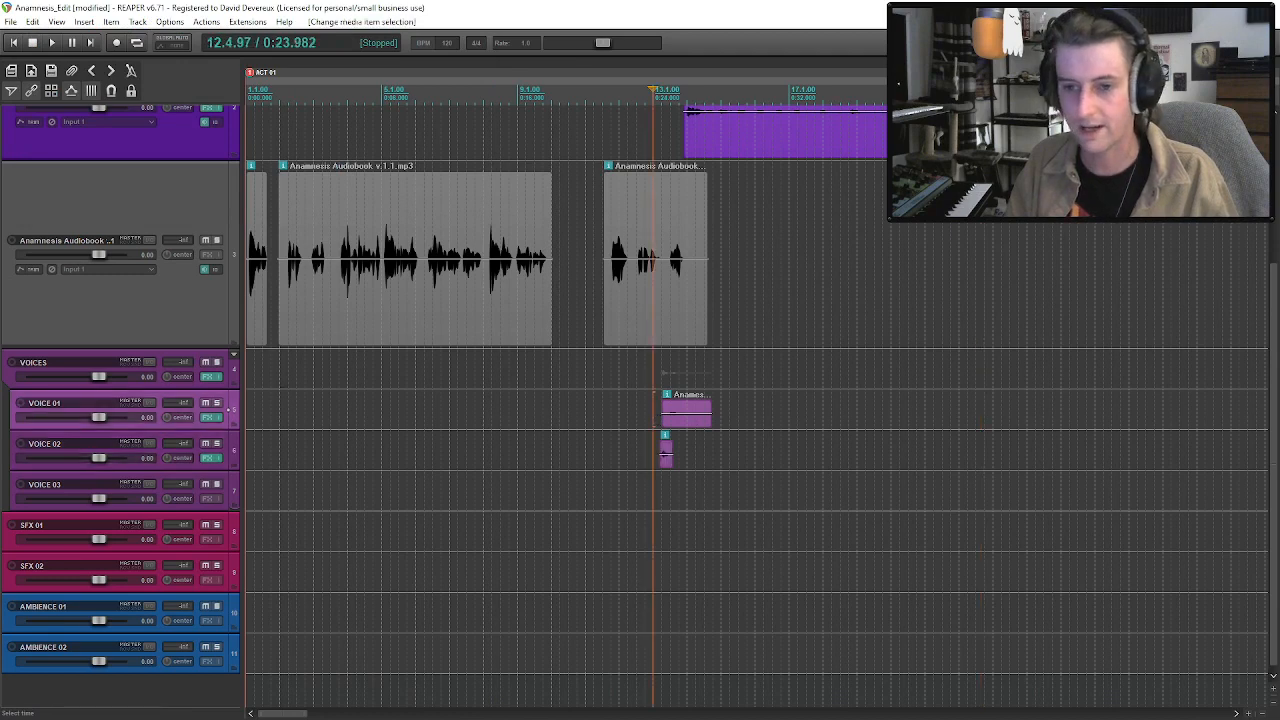
left_click(217, 362)
key("space")
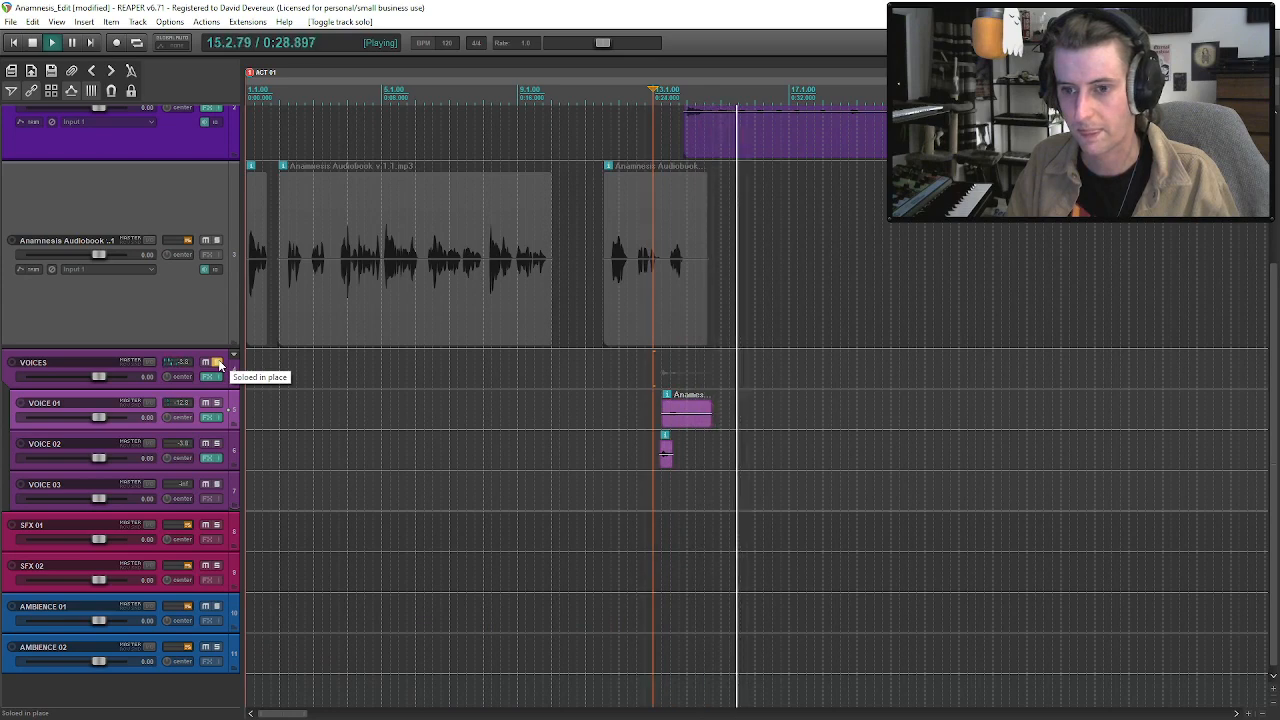
key("space")
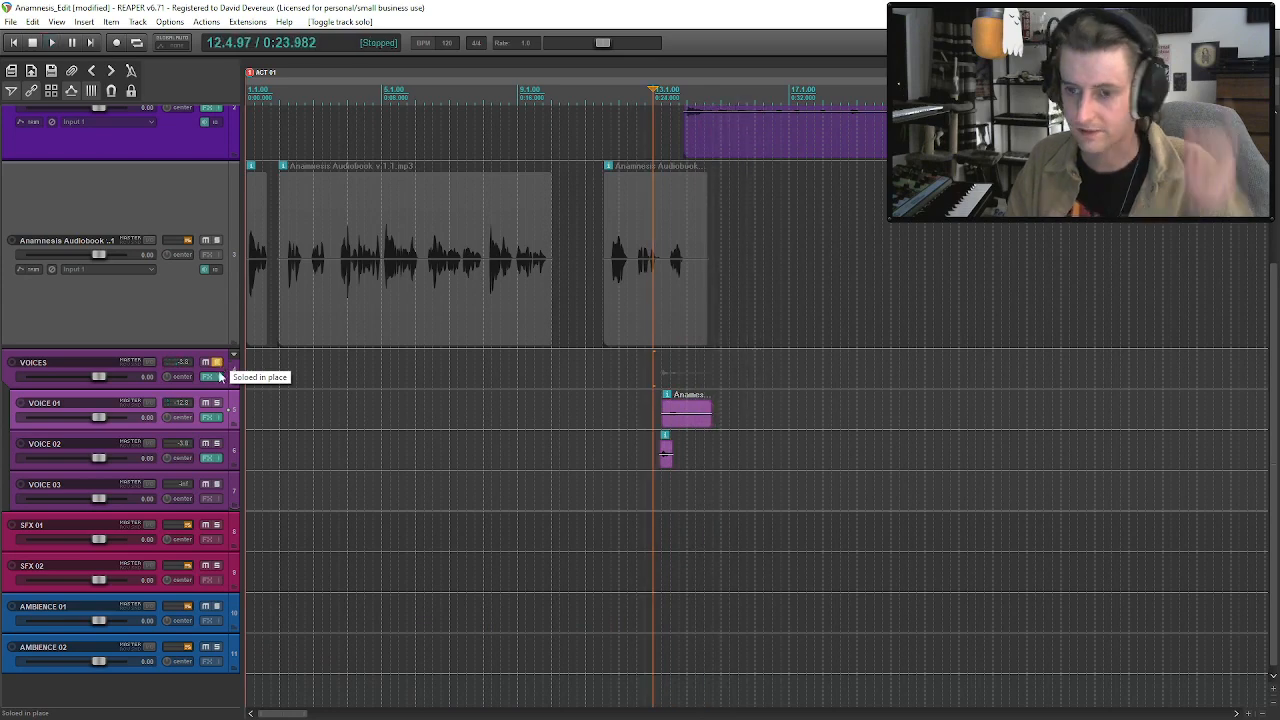
Adjust the VOICES ping-pong delay time to 240 ms while auditioning the soloed voice clips.
left_click(209, 377)
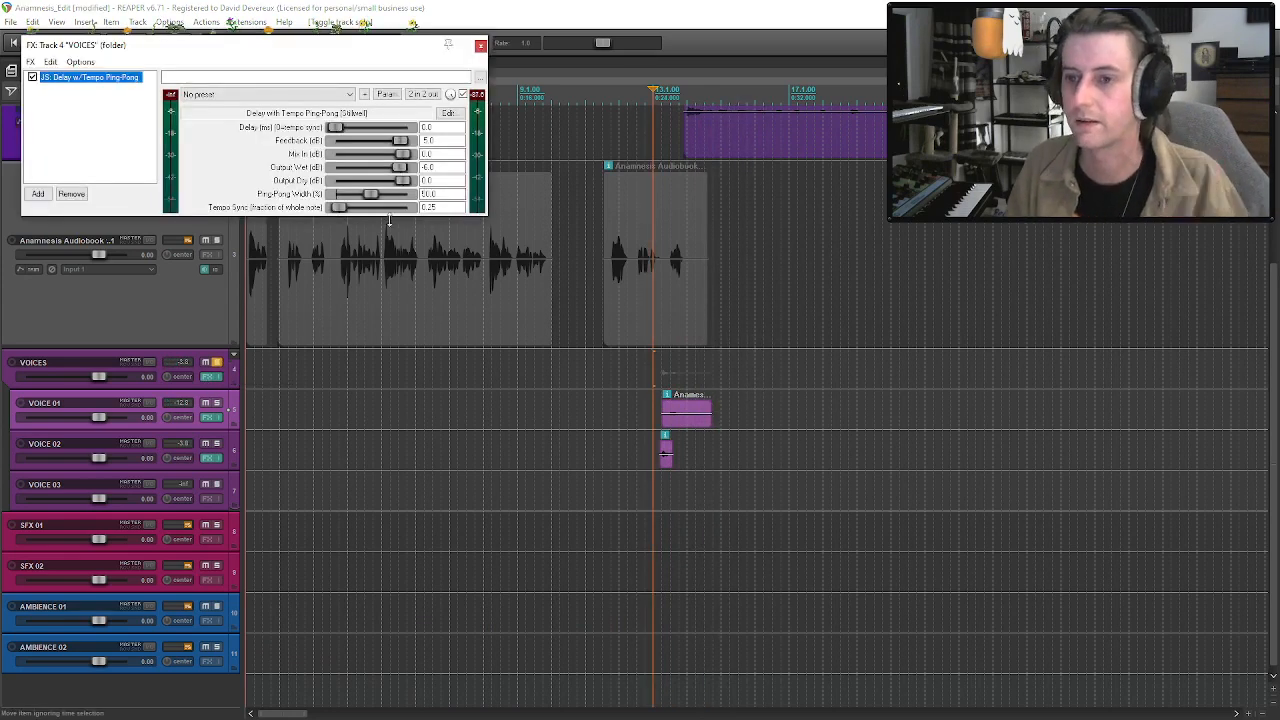
left_click_drag(358, 130, 343, 130)
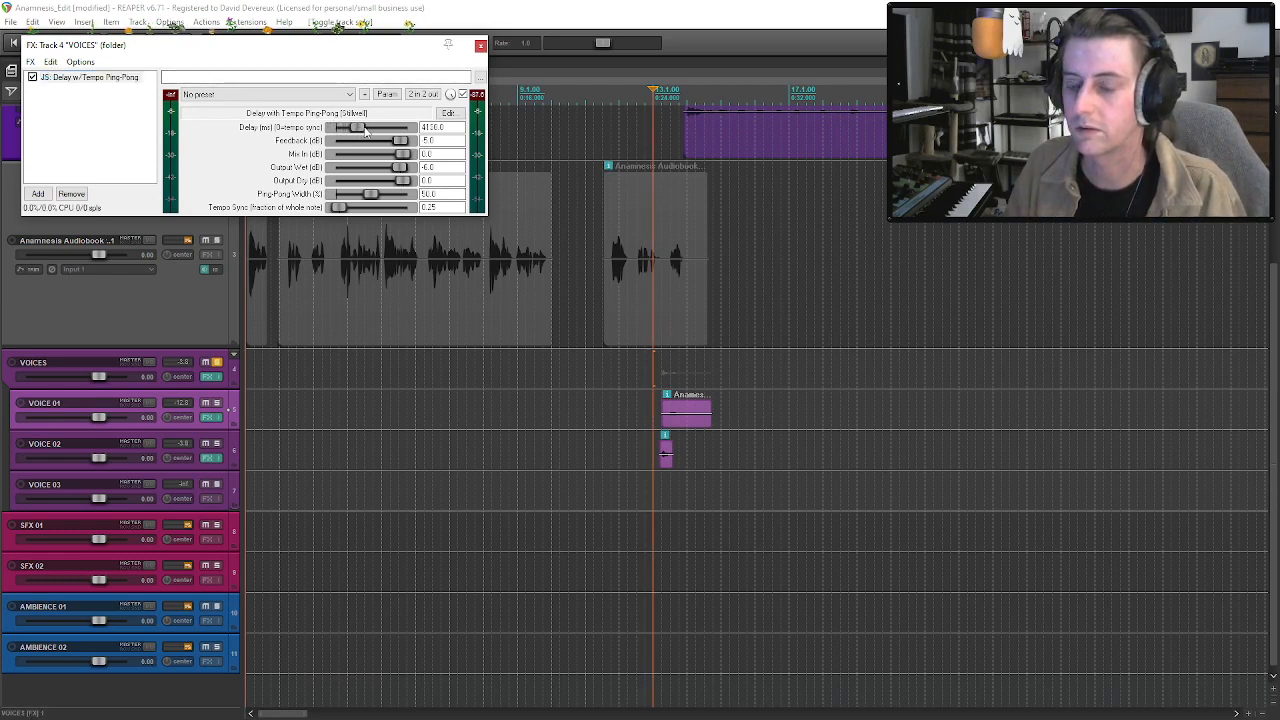
key("space")
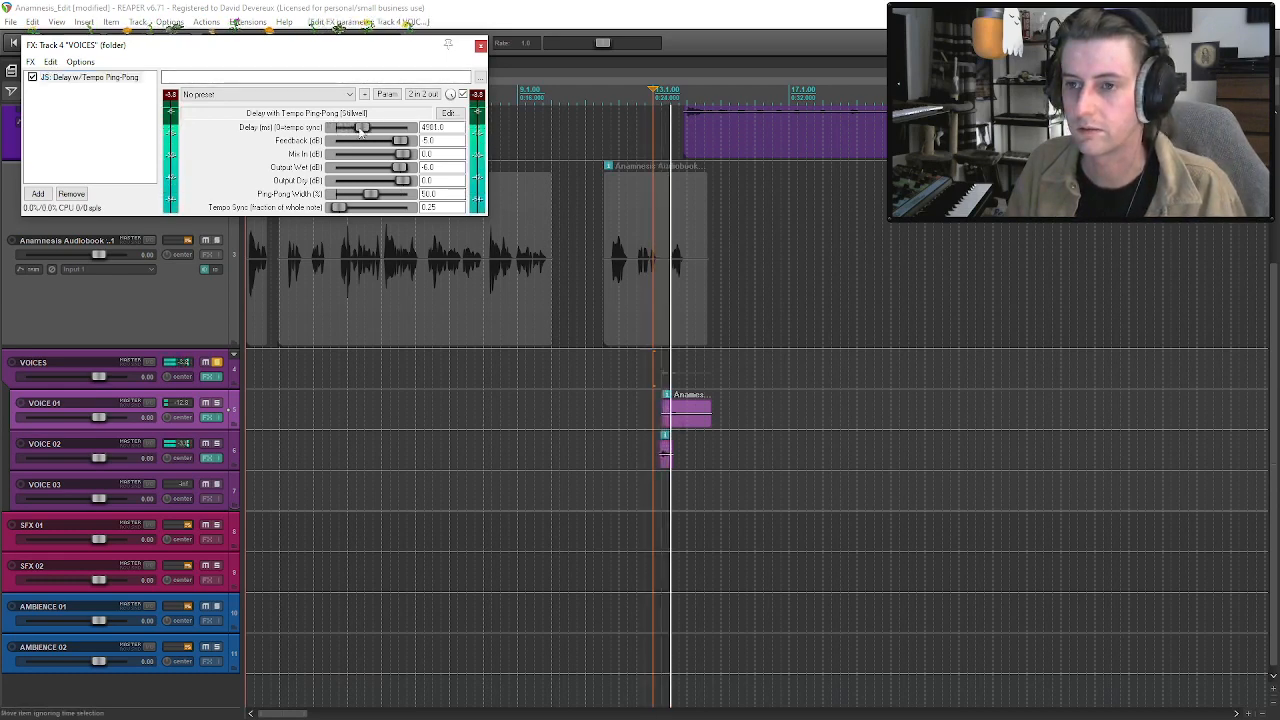
mouse_move(364, 131)
left_mouse_down()
mouse_move(379, 131)
mouse_move(340, 137)
left_mouse_up()
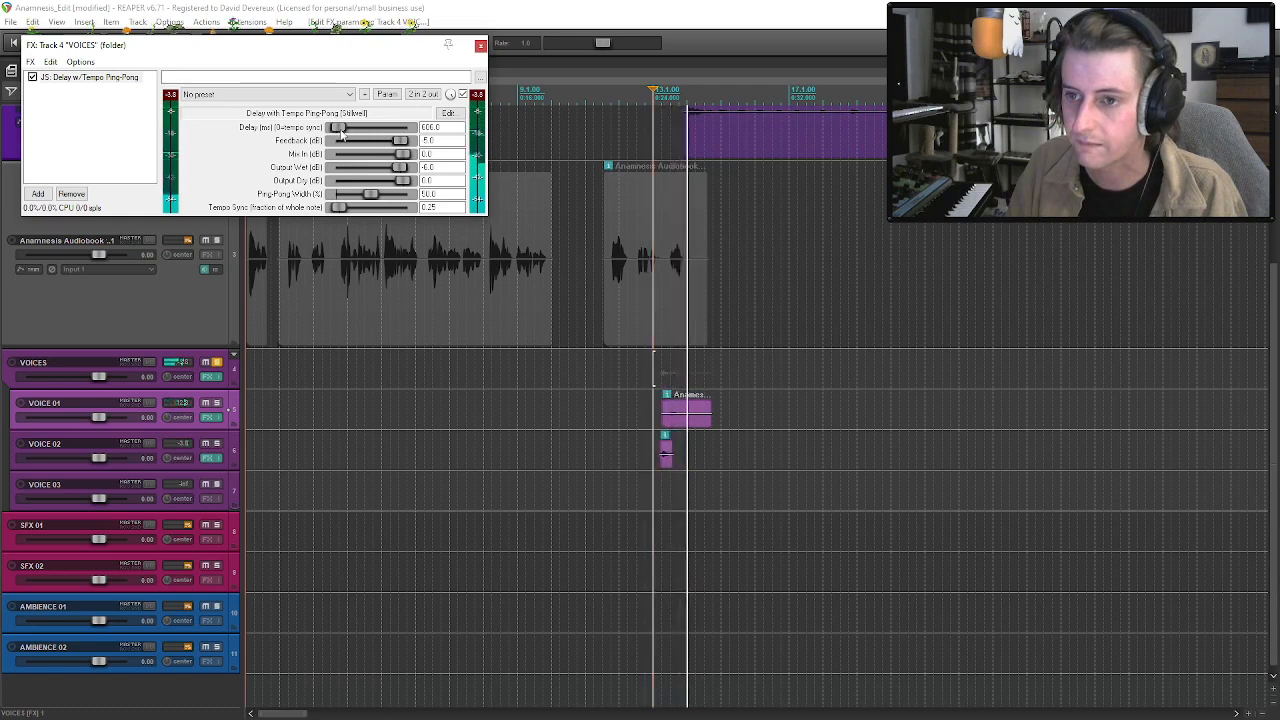
left_click_drag(341, 133, 342, 133)
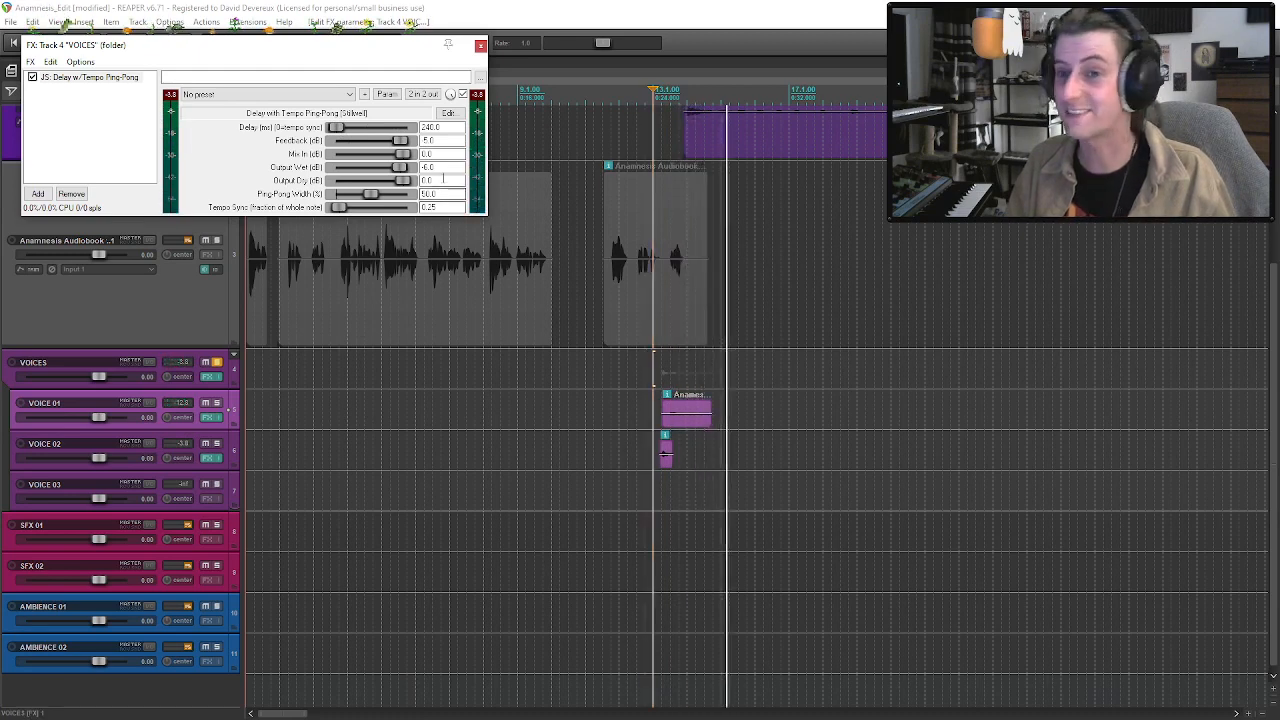
left_click(648, 314)
key("space")
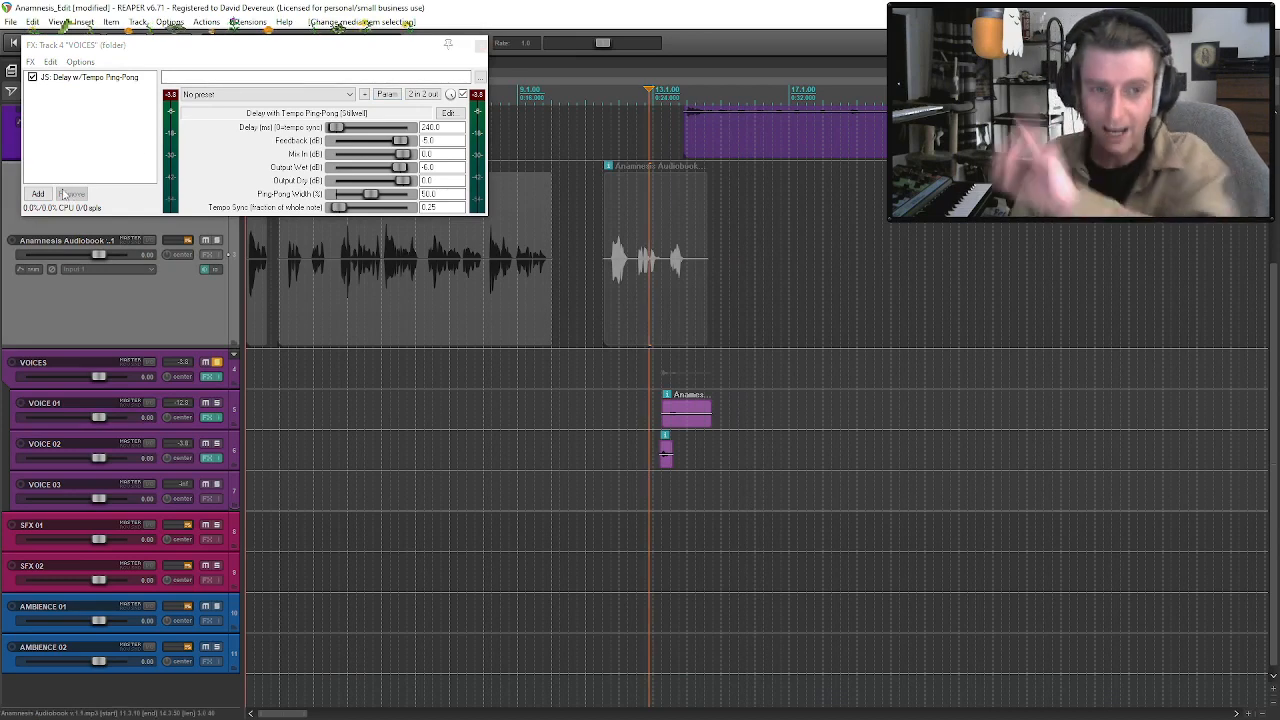
Add the VST3 Portal (Output) effect to the VOICES folder track's FX chain.
left_click(38, 193)
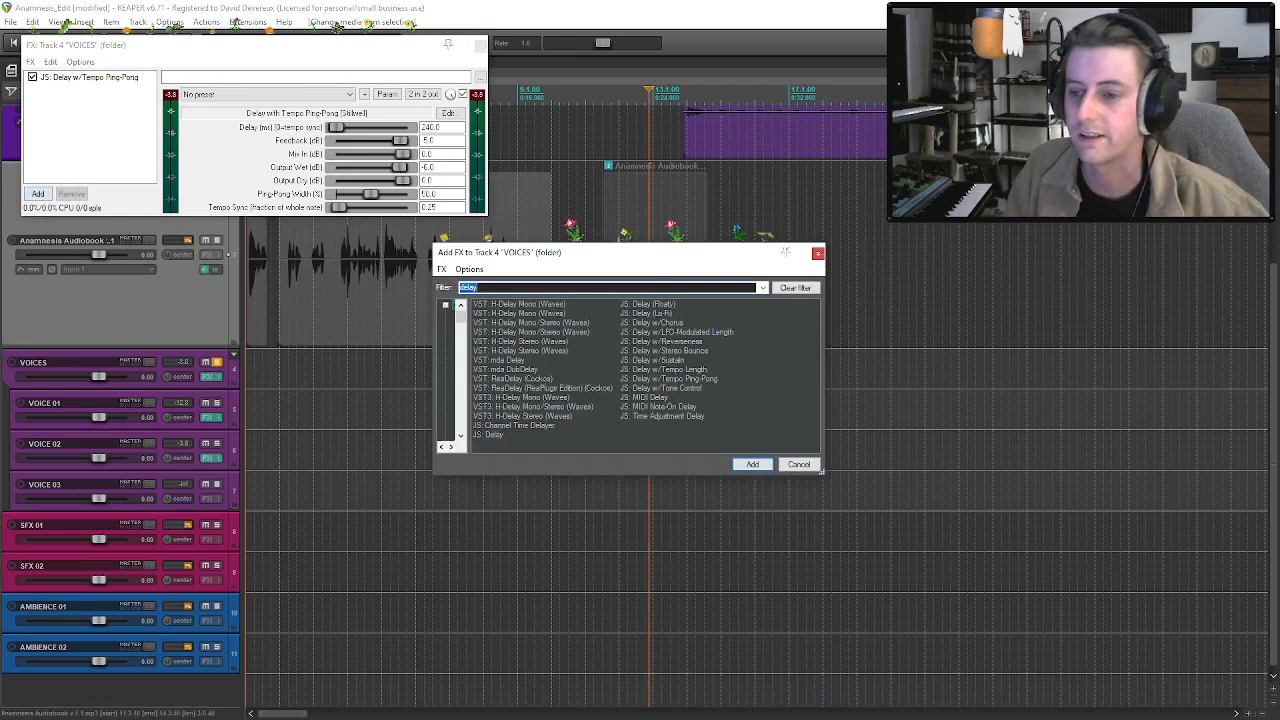
type("portal")
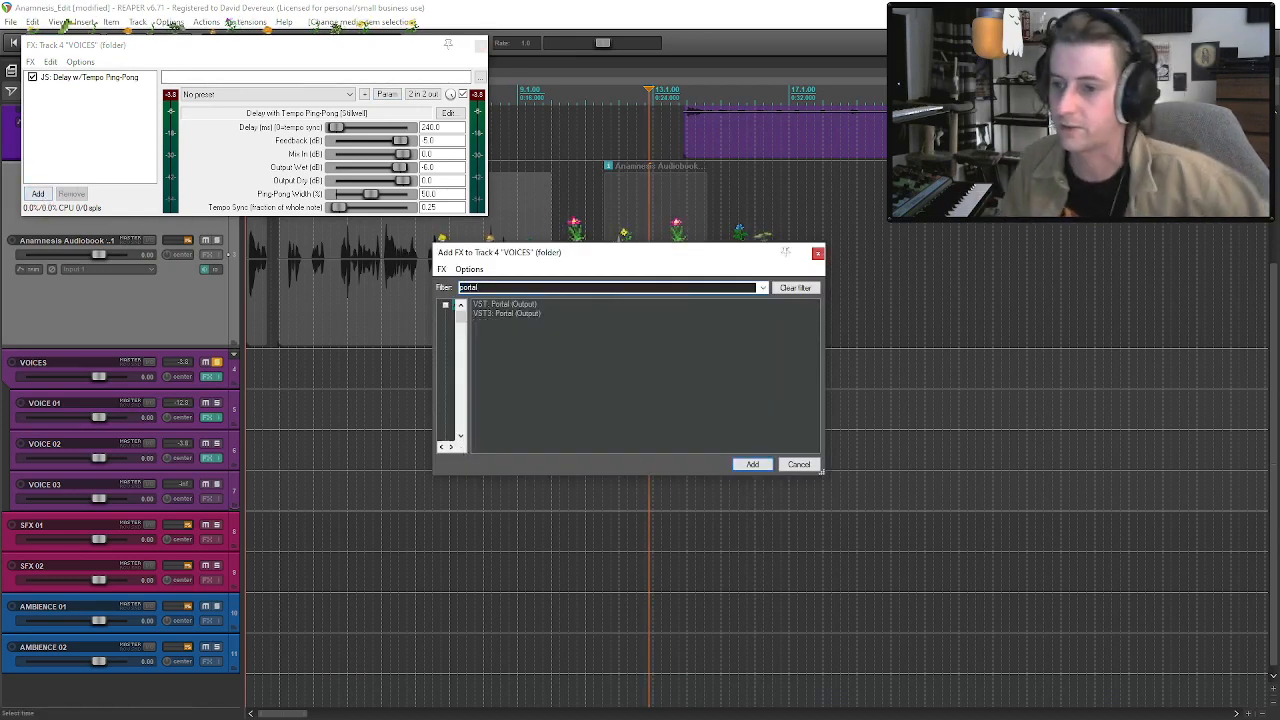
left_click(522, 313)
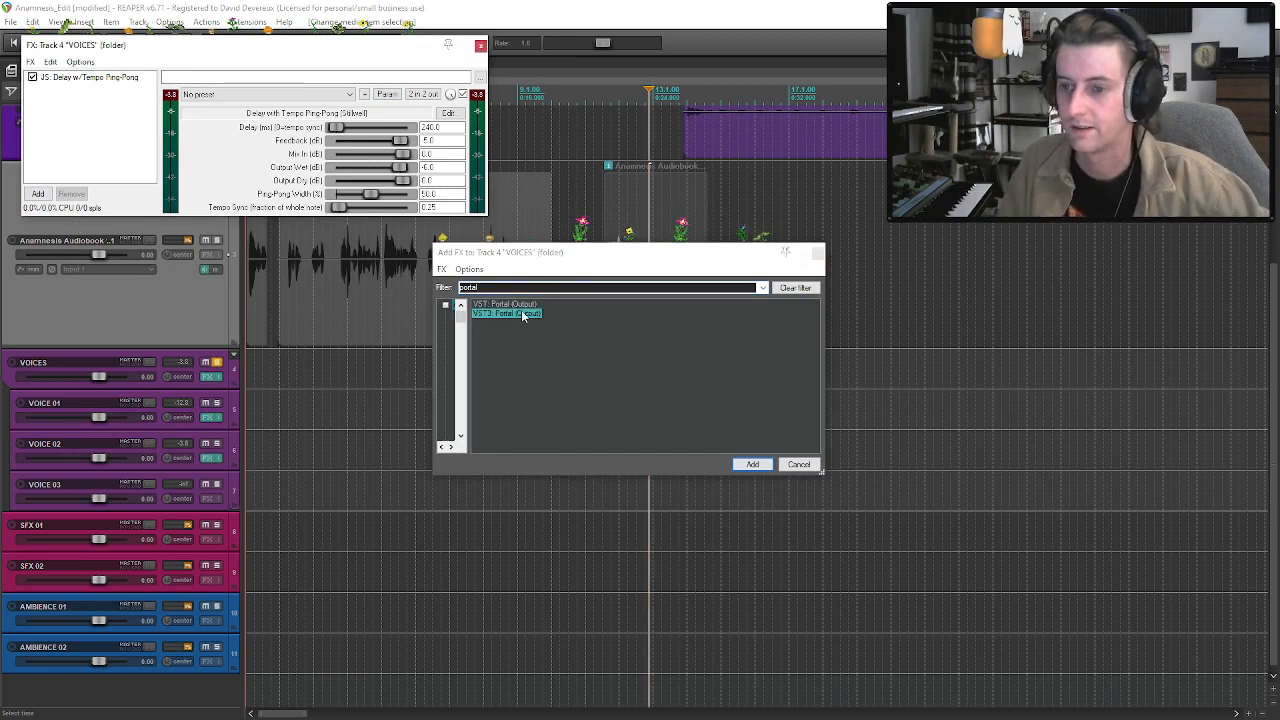
double_click(521, 313)
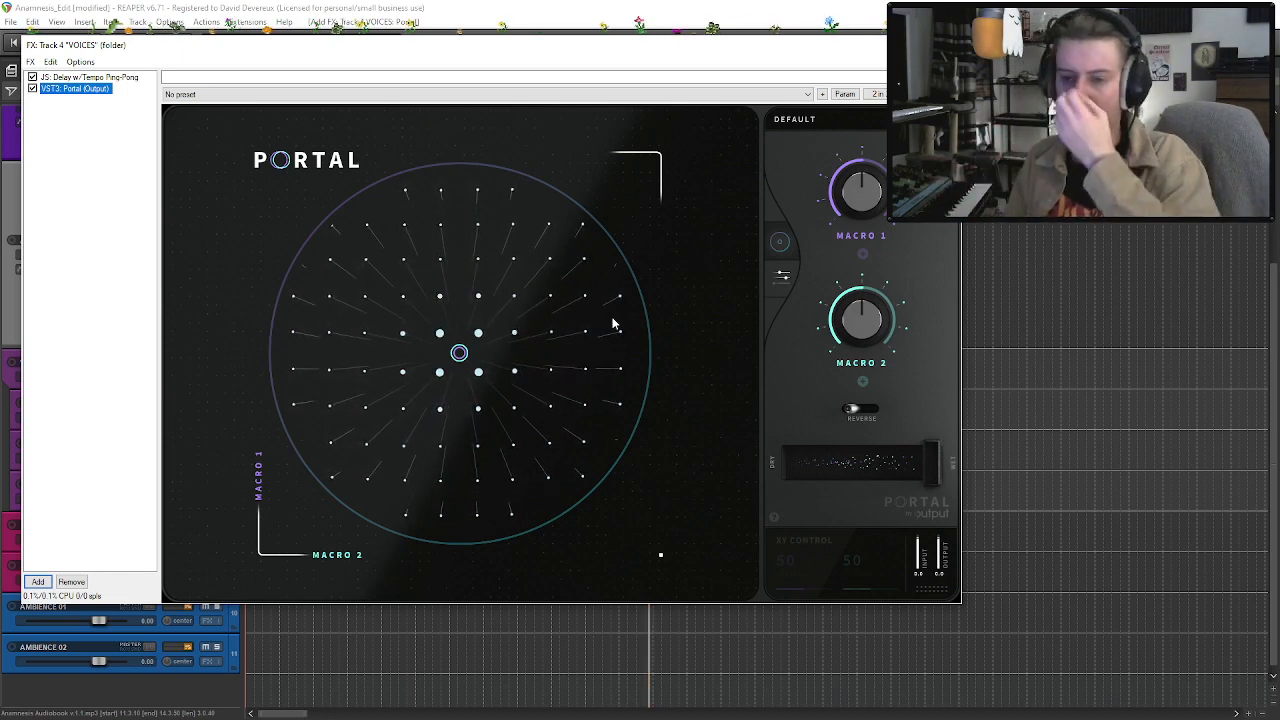
Load the Clustervox preset from Portal's Vocals category on the VOICES track and close the FX chain.
left_click(806, 124)
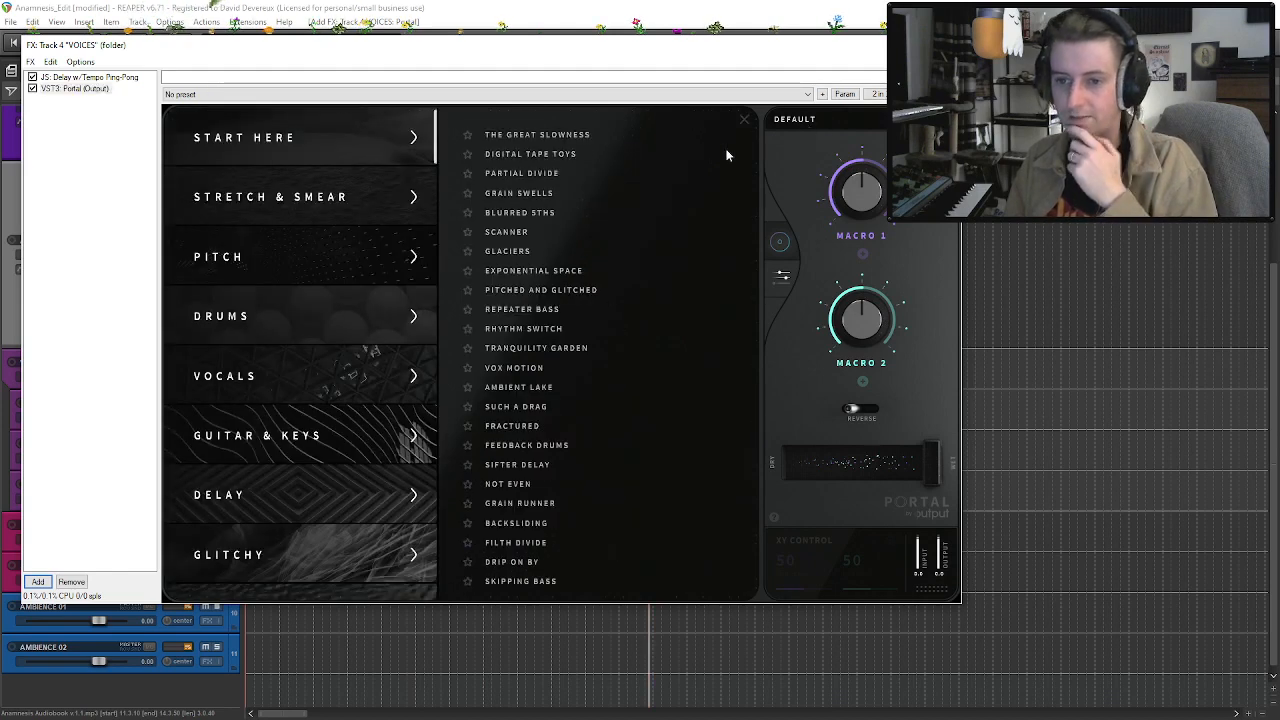
left_click(324, 384)
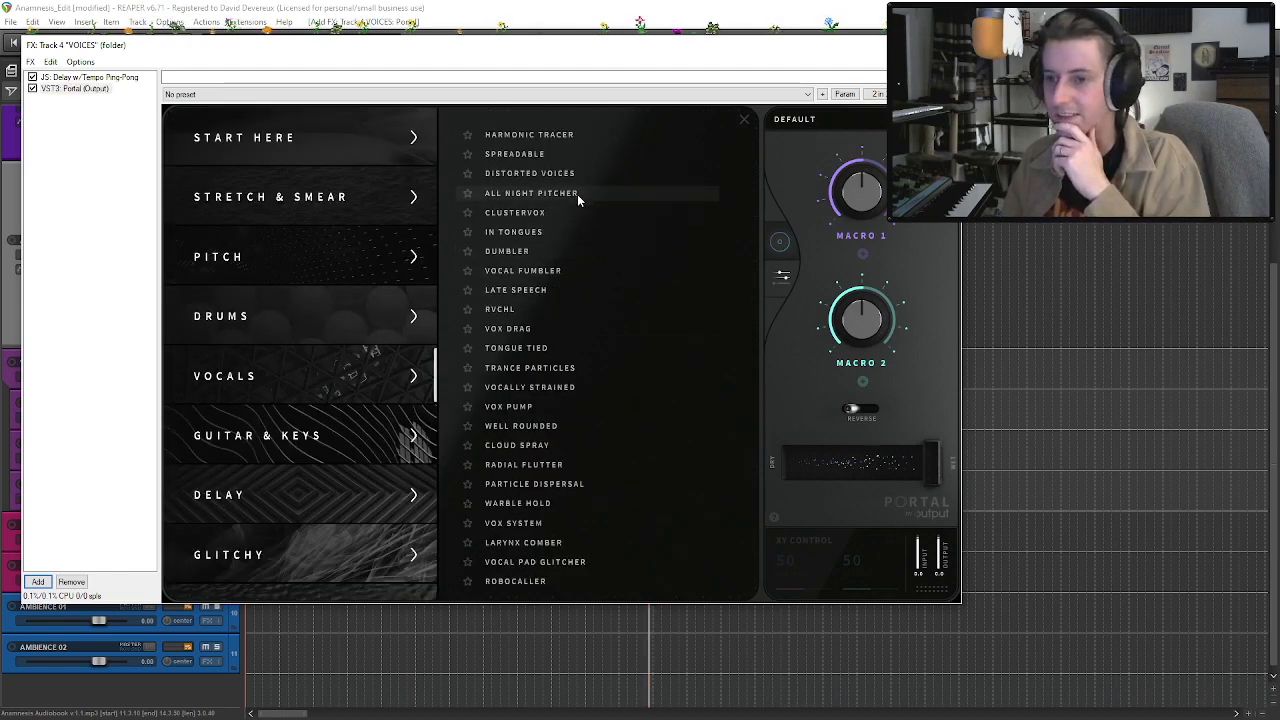
left_click(546, 212)
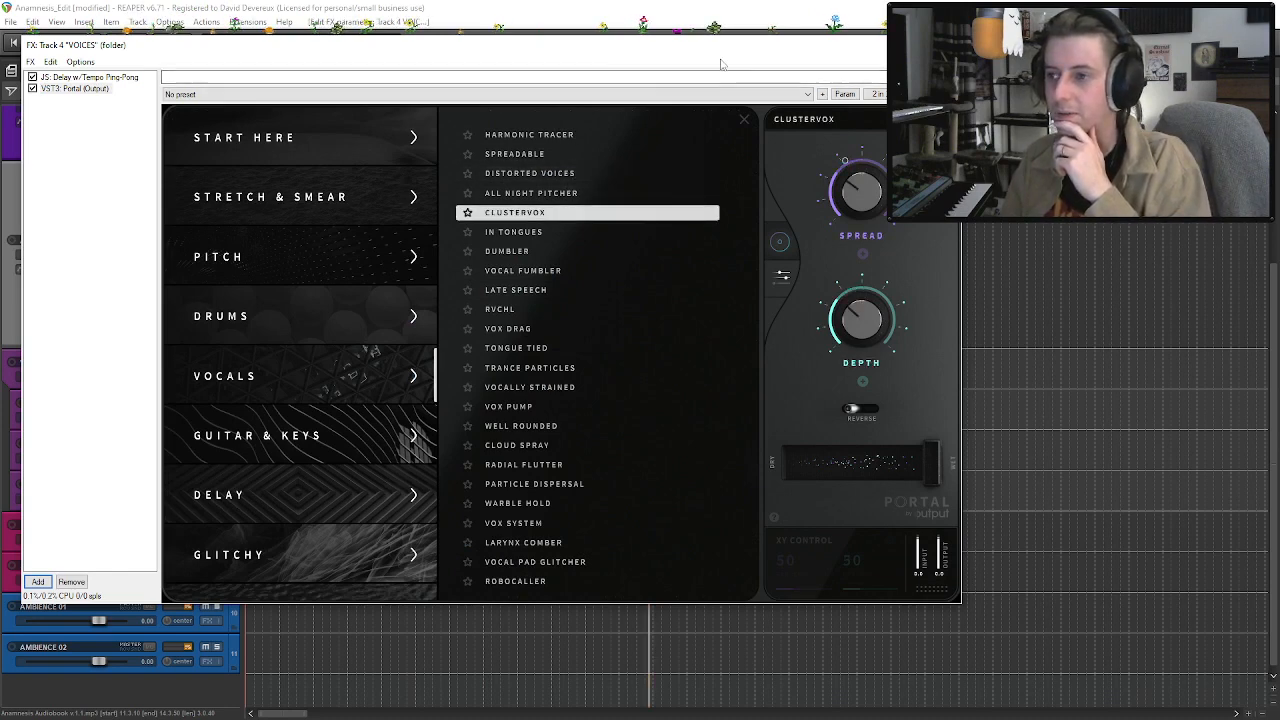
left_click(948, 45)
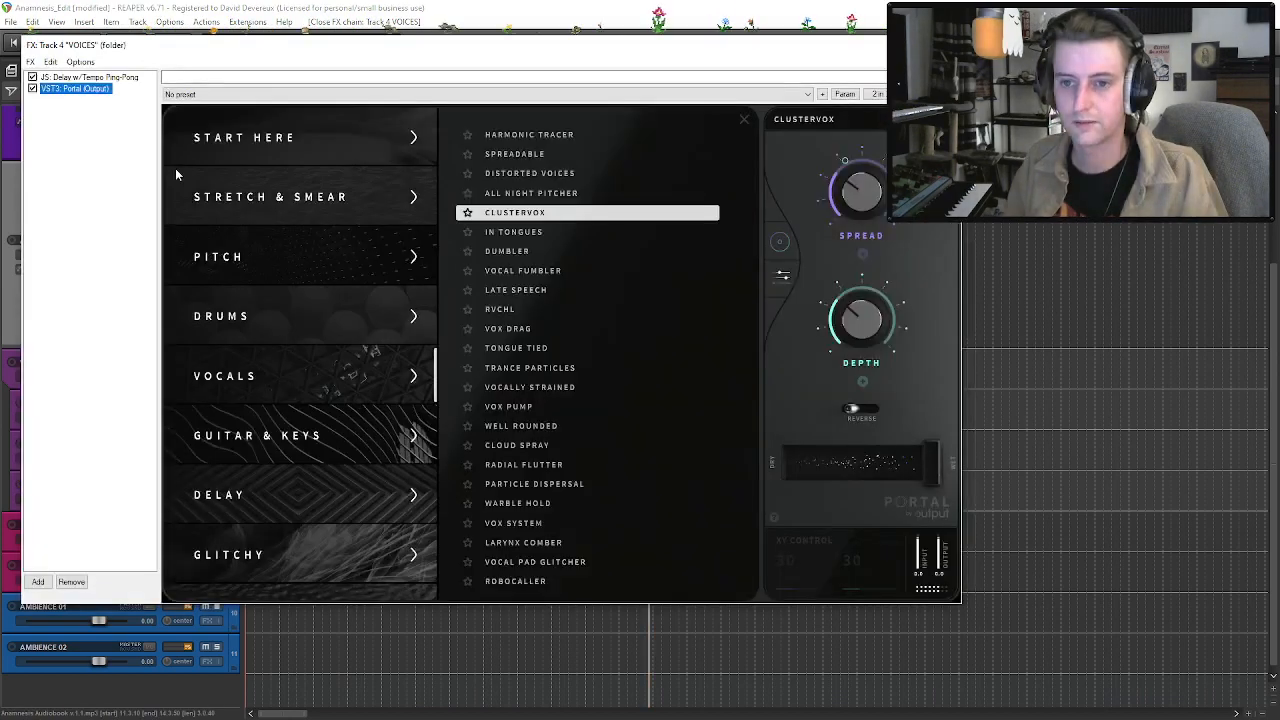
Move Portal ahead of the ping-pong delay in the VOICES FX chain.
left_click_drag(74, 88, 74, 75)
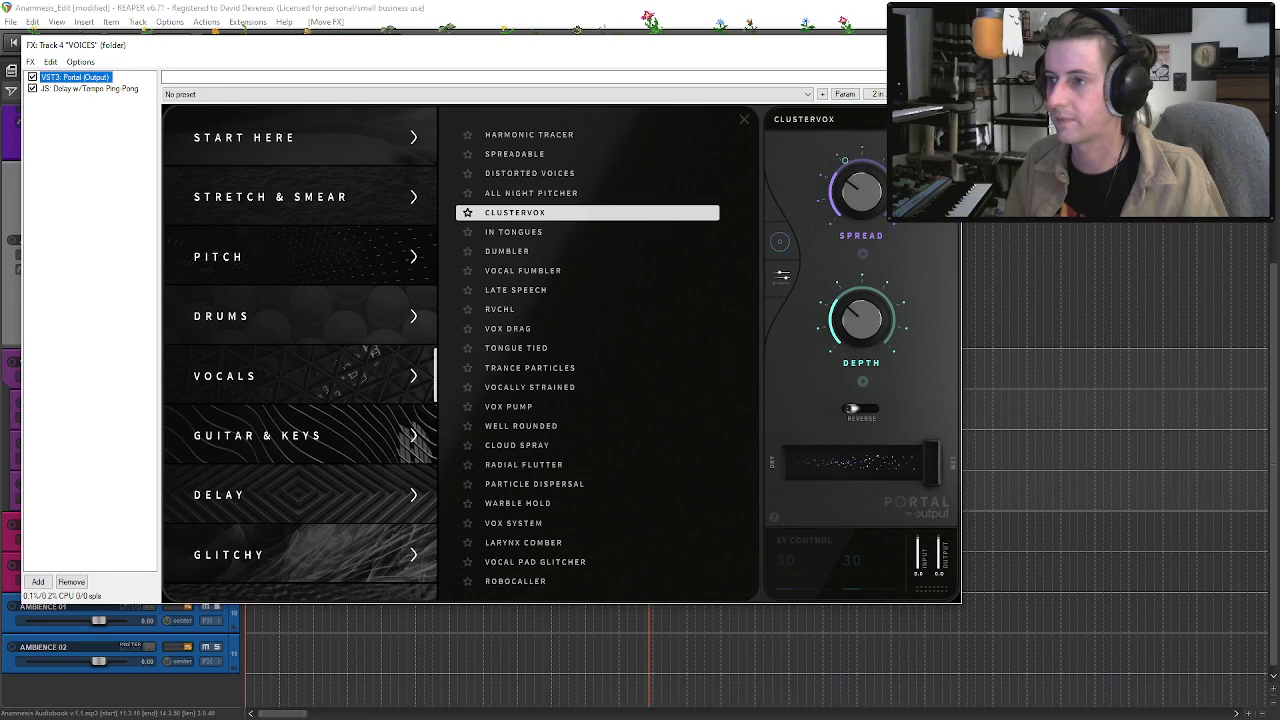
left_click(948, 45)
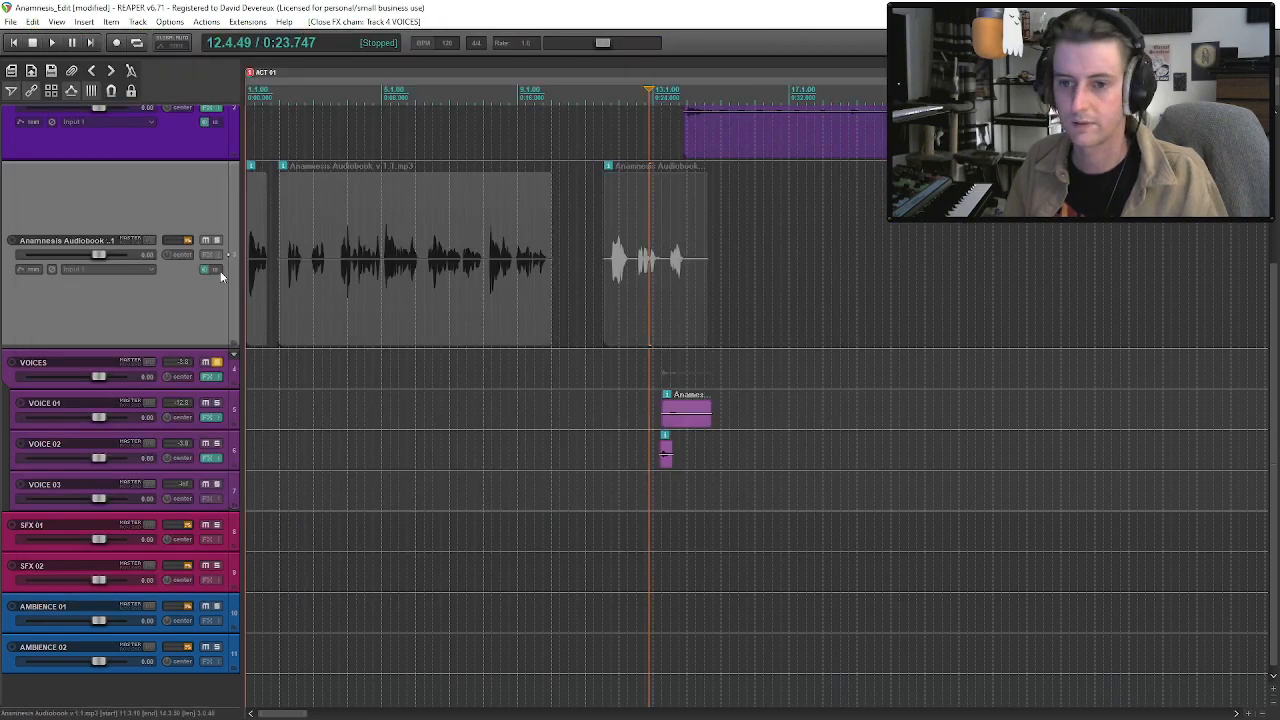
Unsolo the VOICES folder track and play its voice clips together with the audiobook.
left_click(216, 362)
key("space")
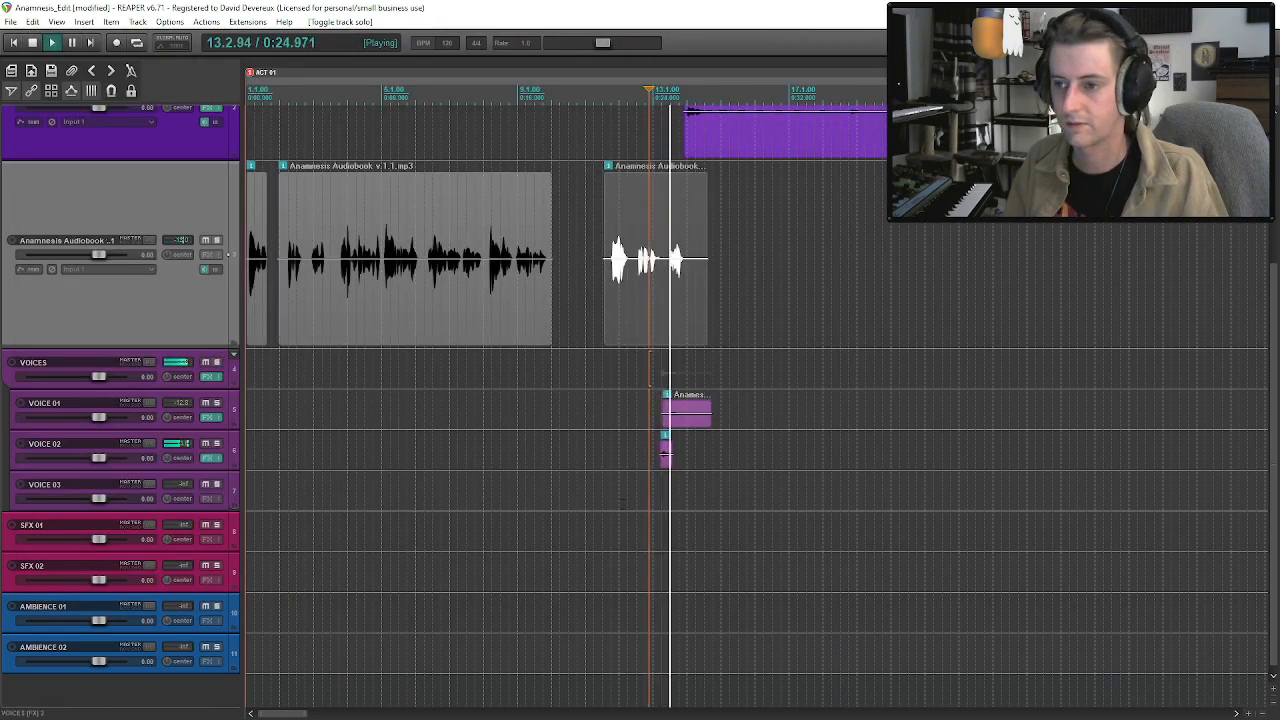
left_click(682, 422)
key("space")
Load Portal's Particle Dispersal preset on the VOICES track and play the clips from about bar 13.
left_click(209, 377)
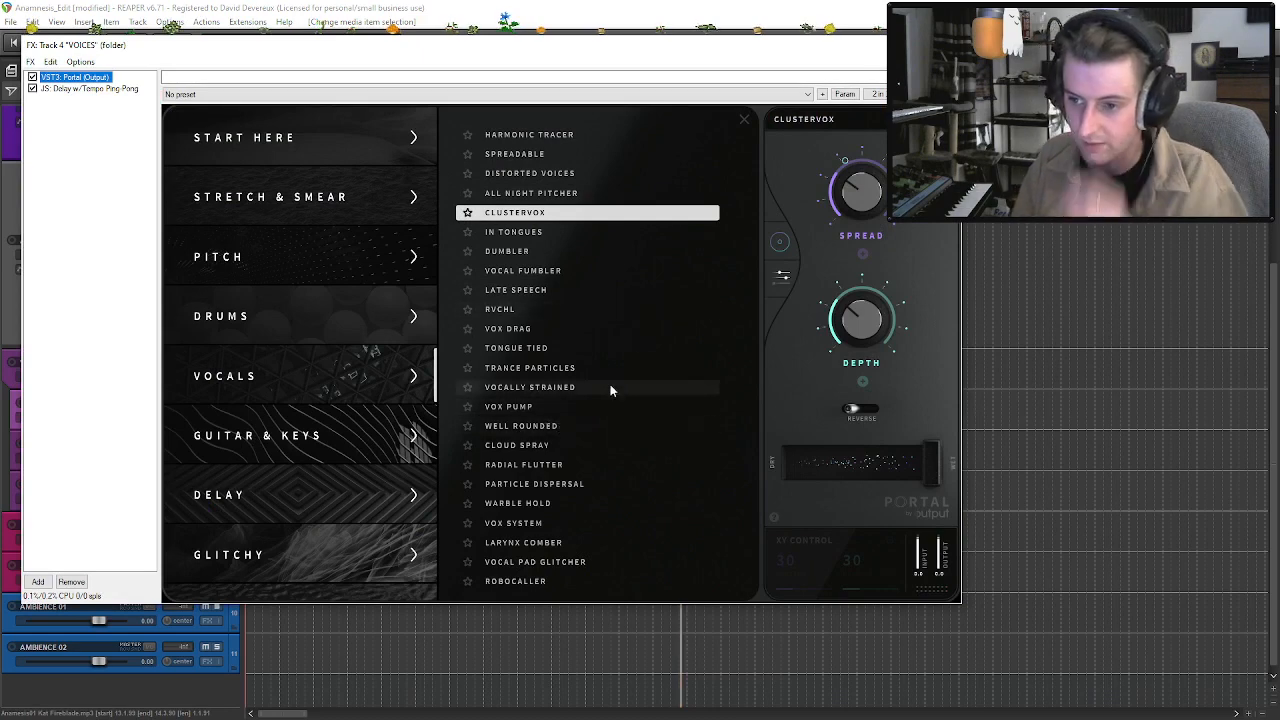
left_click(577, 484)
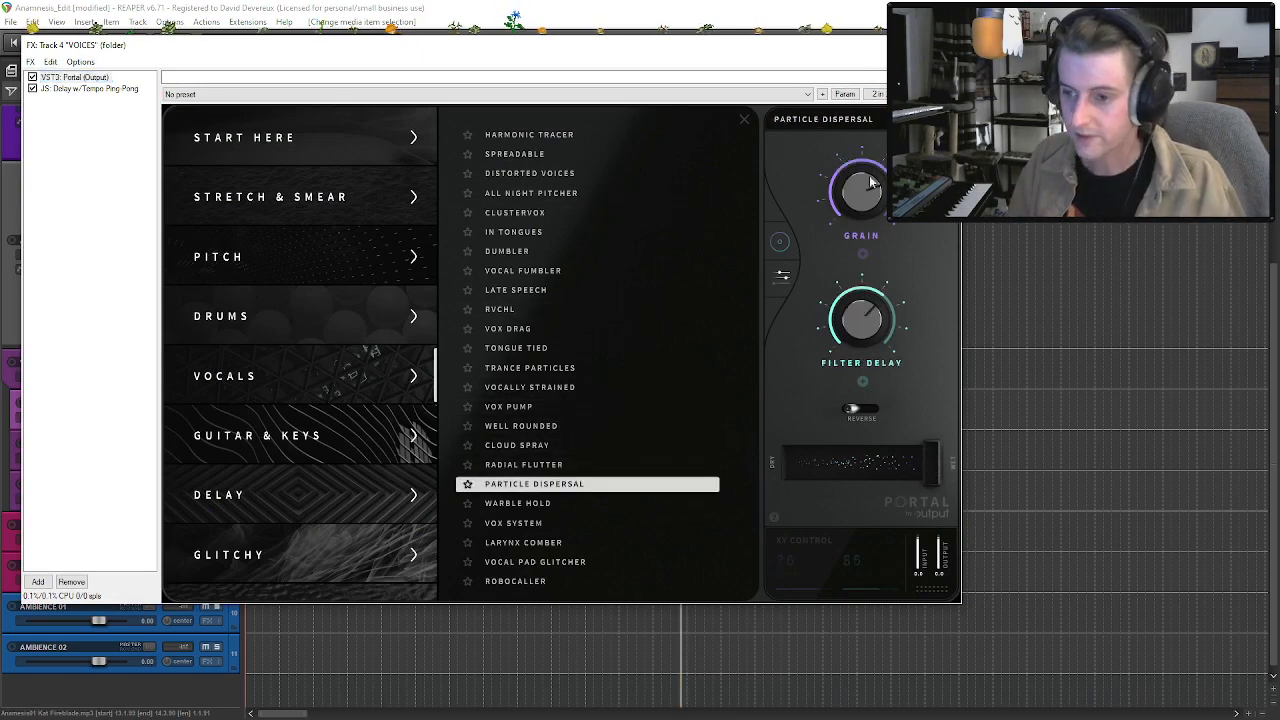
key("Escape")
left_click(669, 437)
key("space")
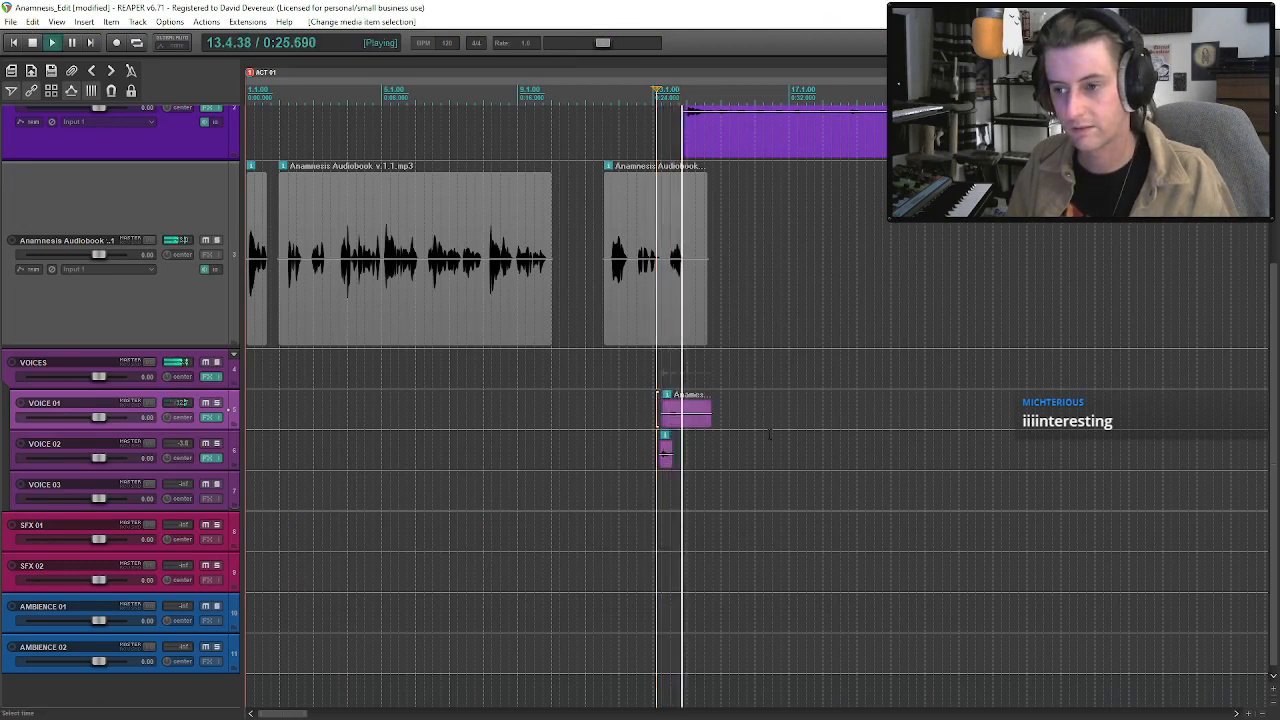
left_click(677, 303)
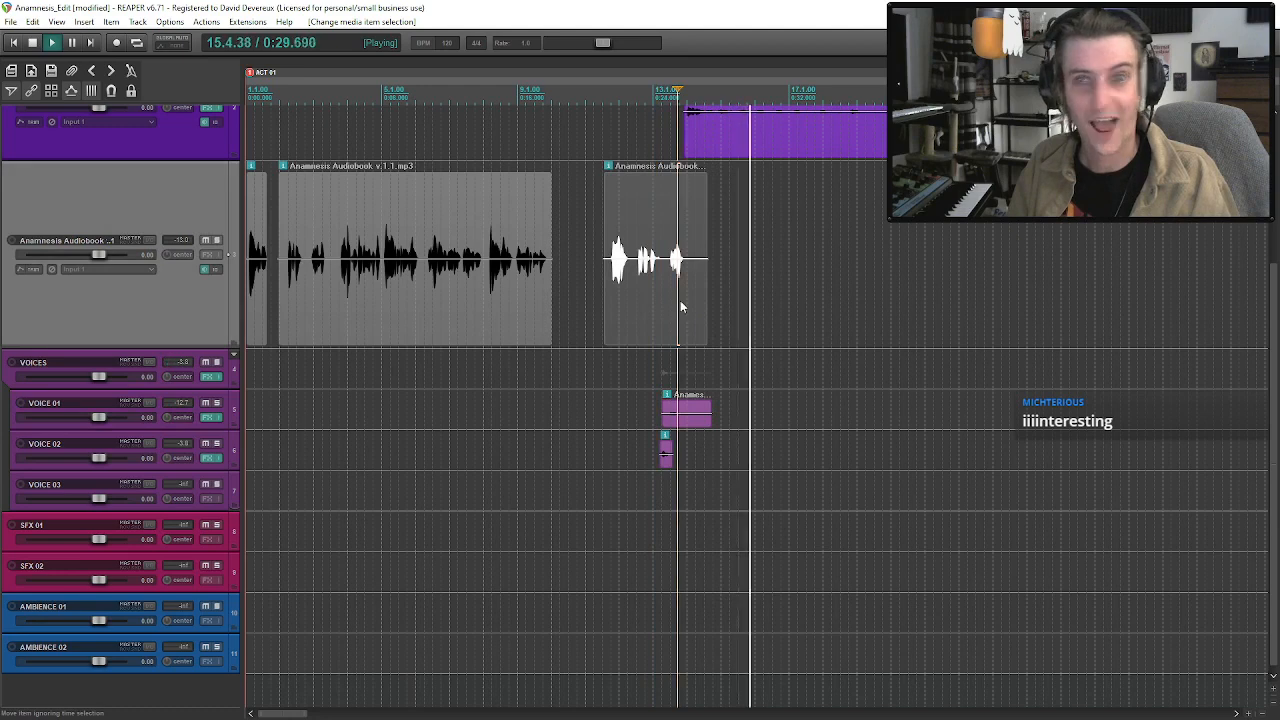
key("space")
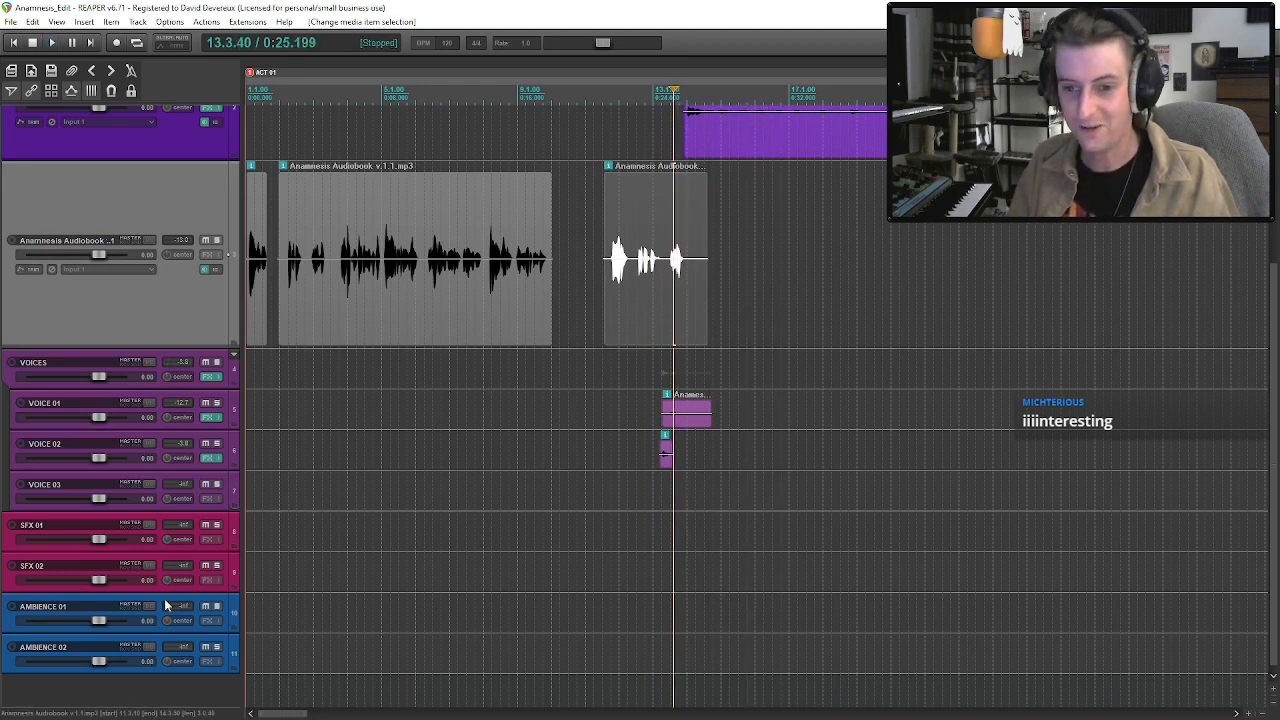
Add the VST3 Little Radiator (Soundtoys) preamp to the VOICES FX chain and audition the voice clips from about bar 13.
left_click(209, 377)
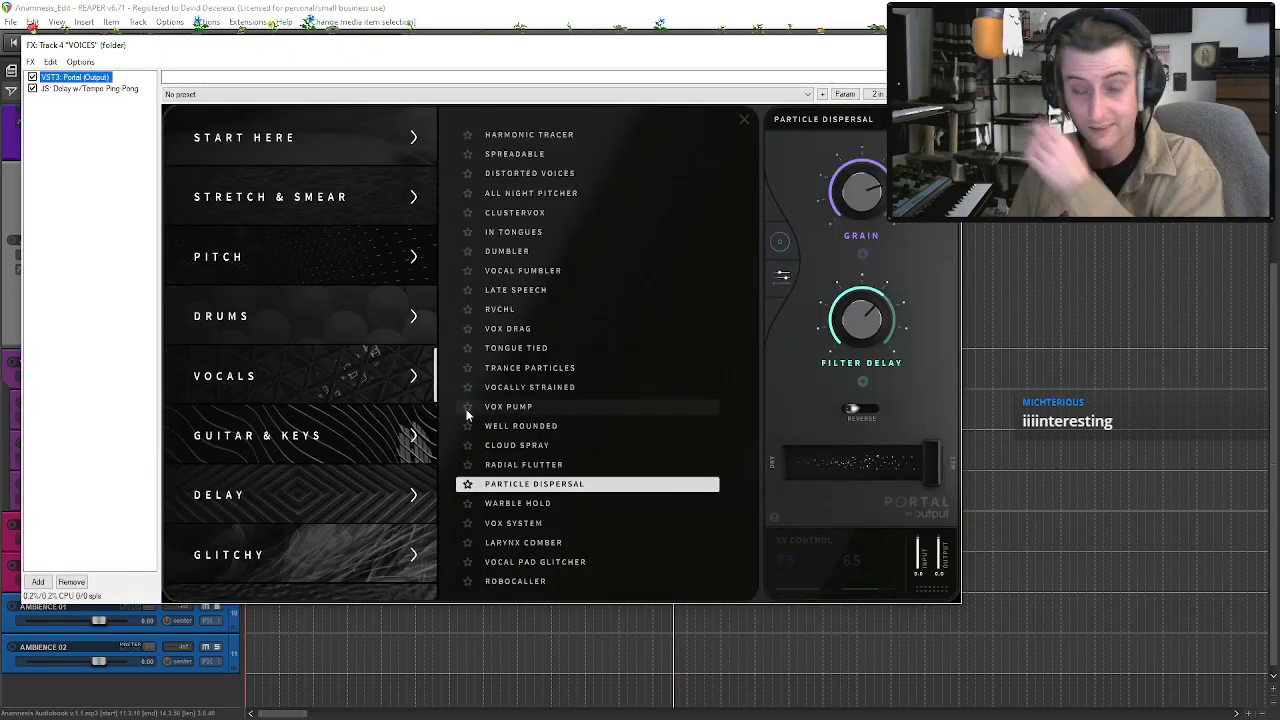
left_click(45, 581)
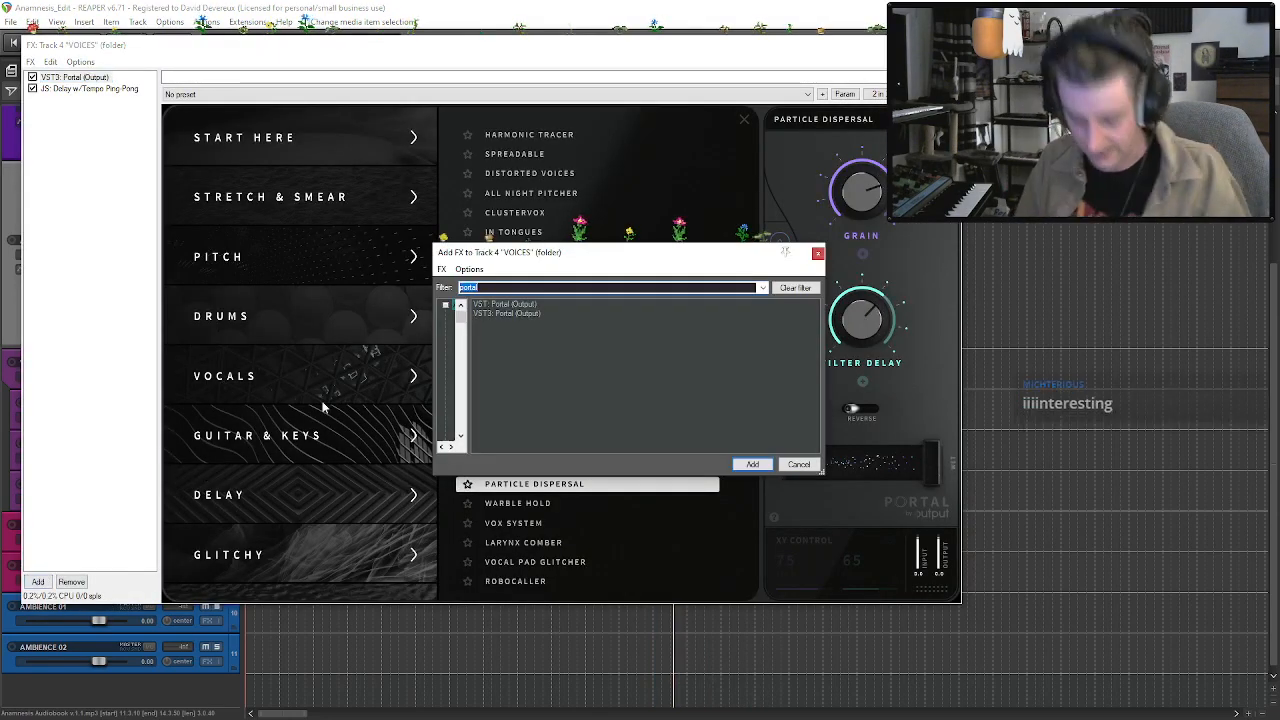
type("little")
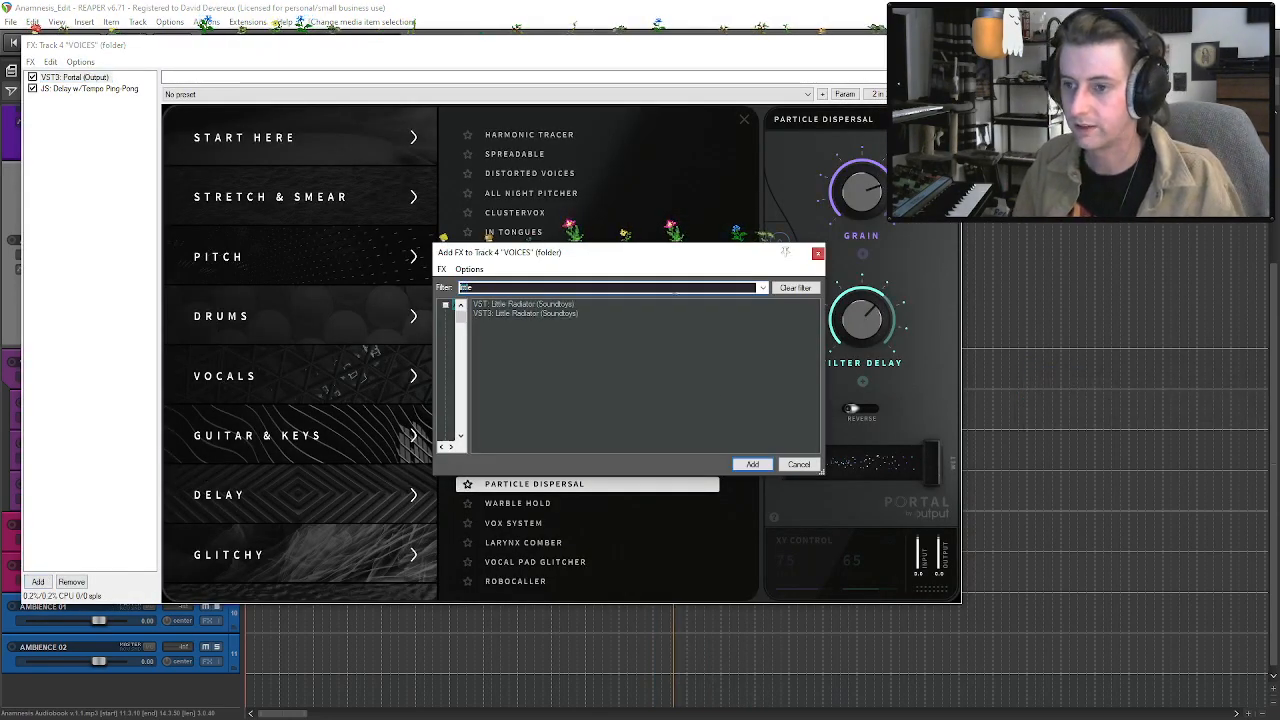
left_click(570, 313)
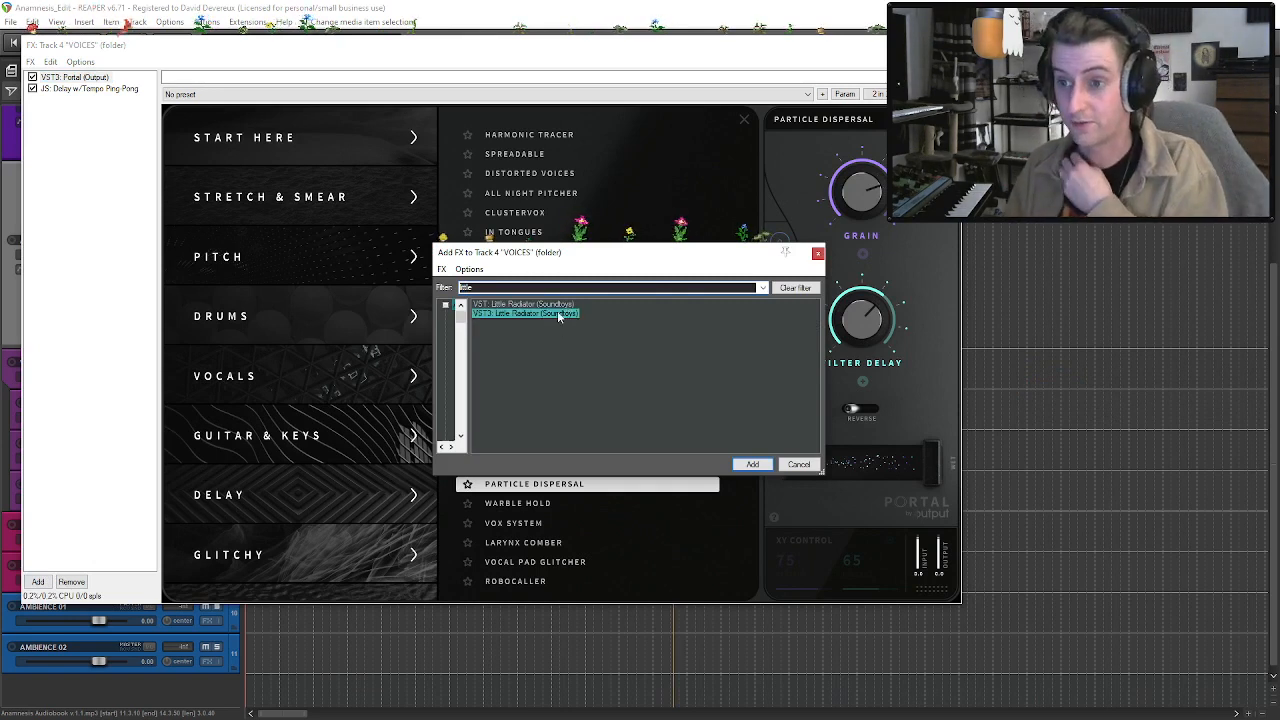
key("Return")
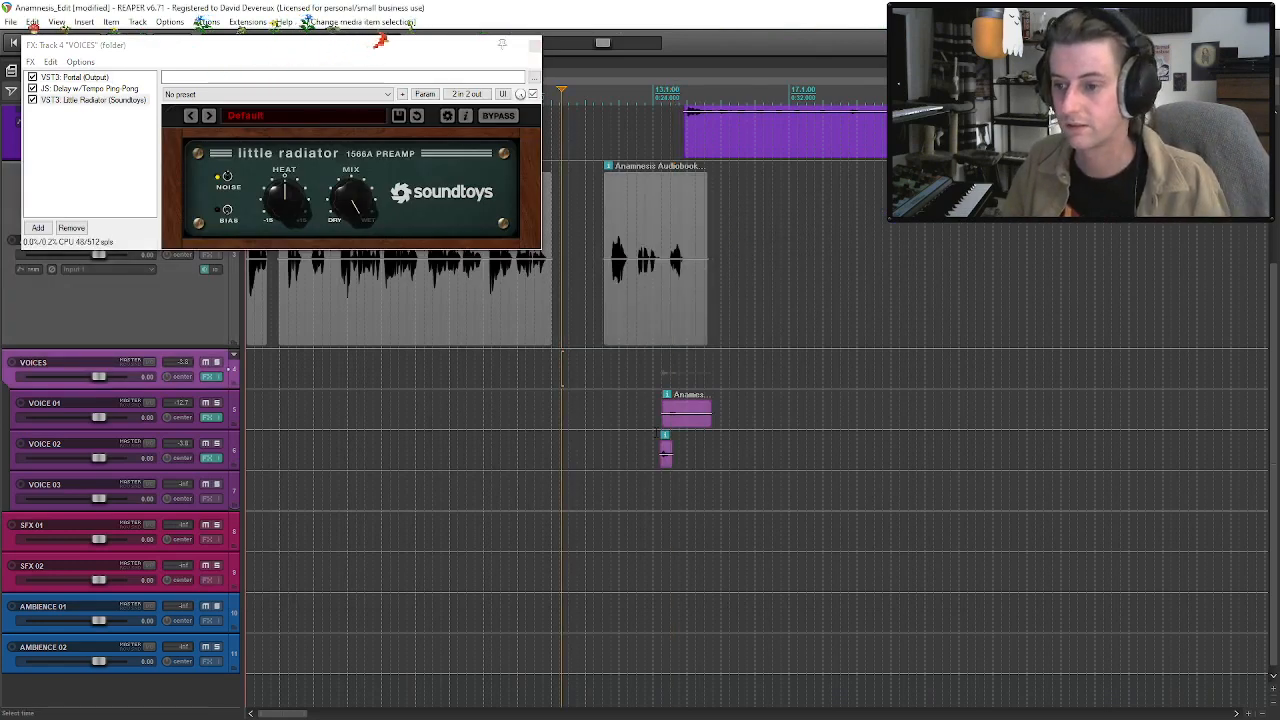
left_click(656, 437)
key("space")
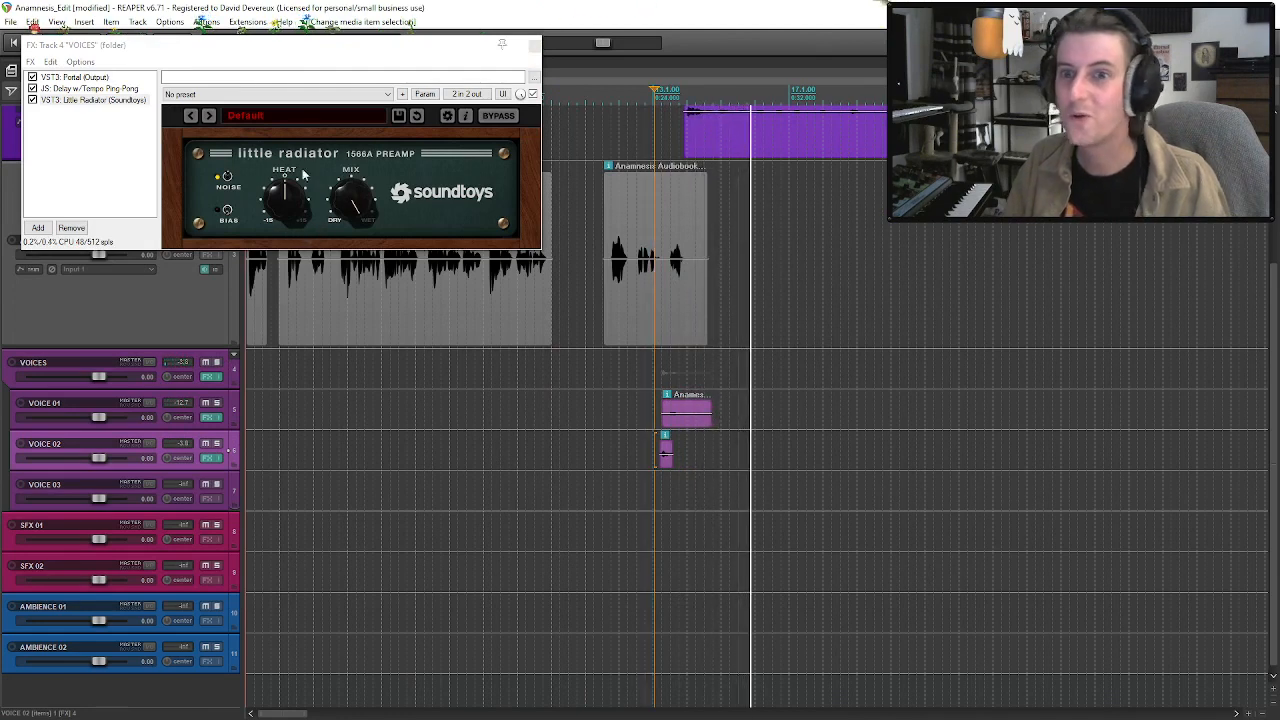
Turn on Reverse in Portal on the VOICES track and audition the voice clips again.
left_click(84, 78)
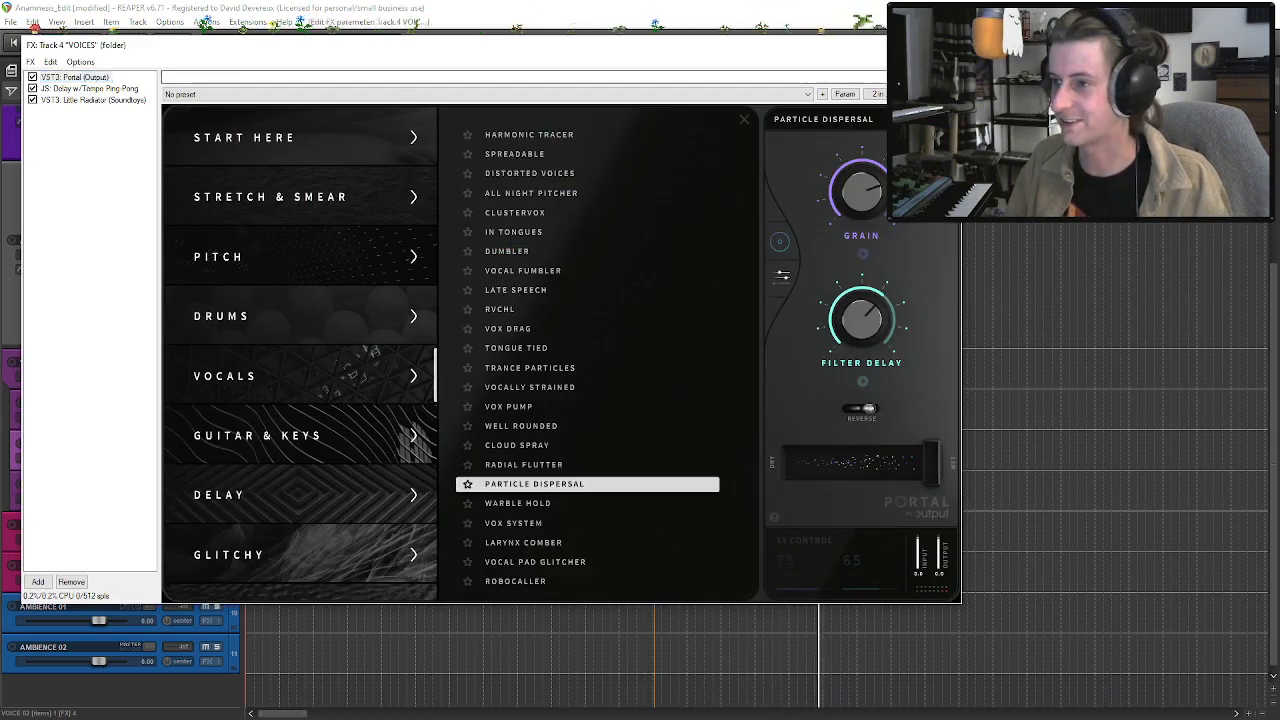
left_click(945, 45)
key("space")
key("space")
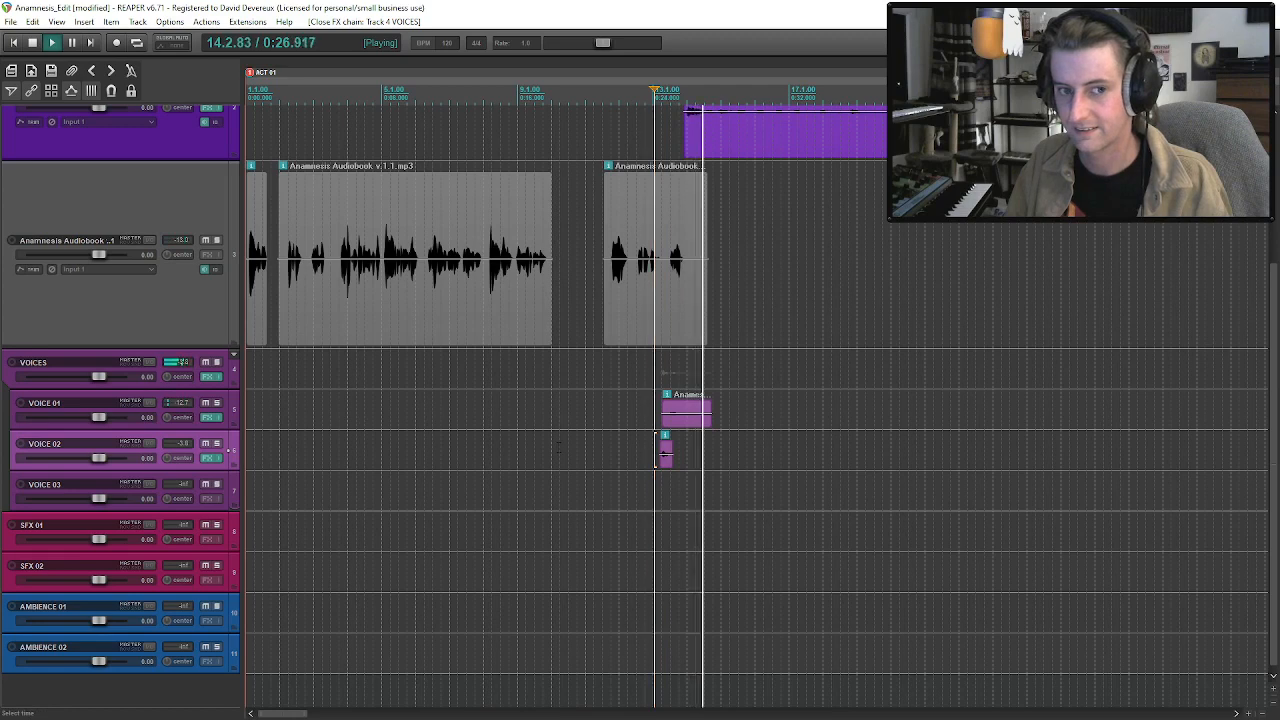
key("space")
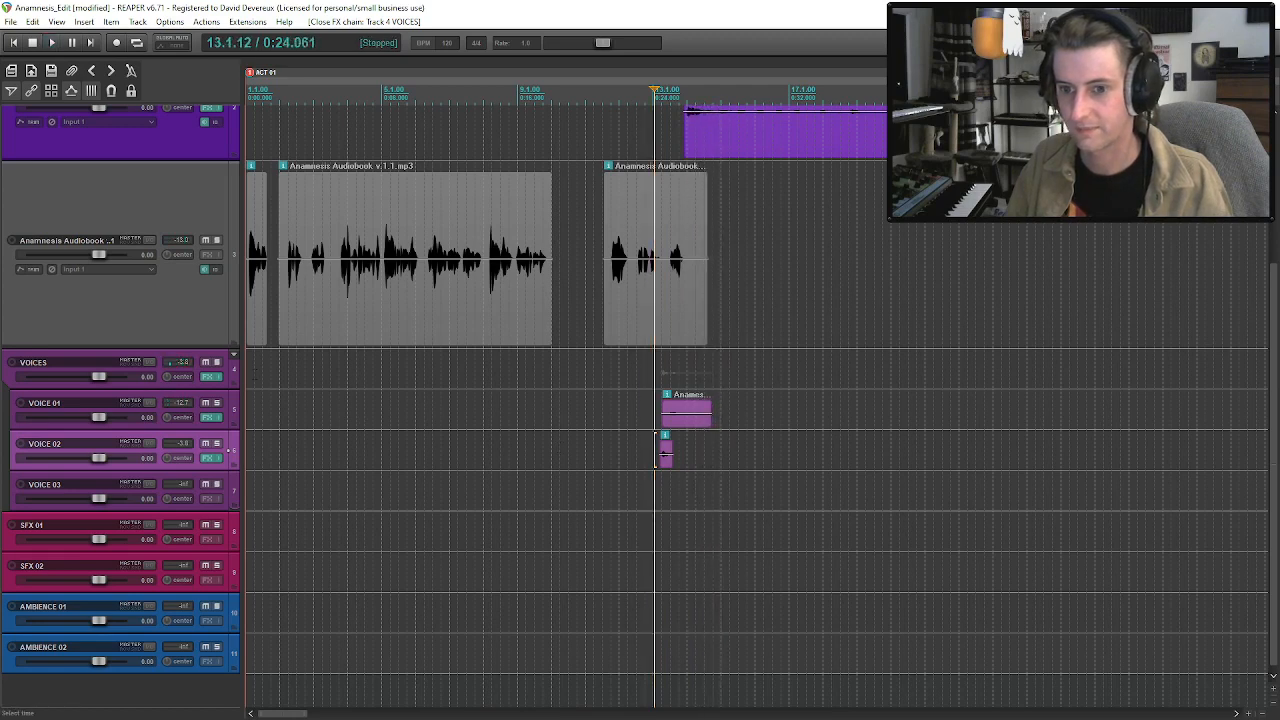
Set Portal's dry/wet mix on the VOICES track to 53 percent and play the voice clips.
left_click(209, 377)
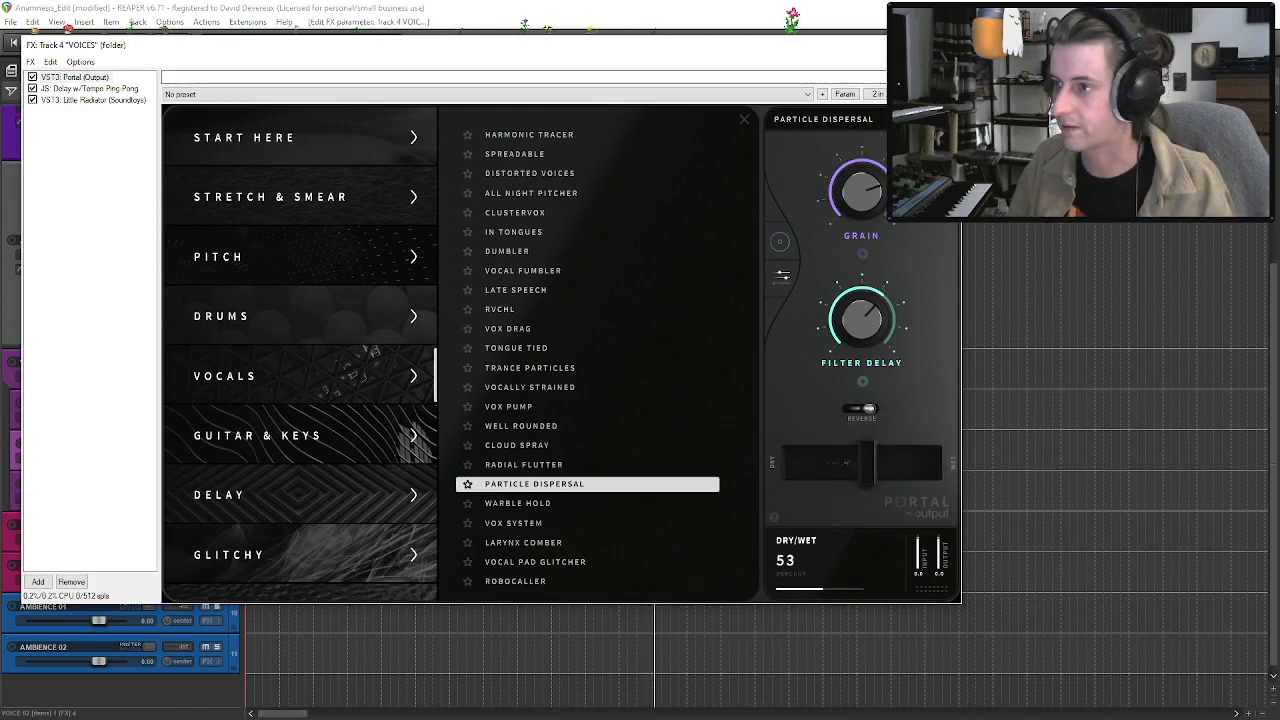
key("Escape")
key("space")
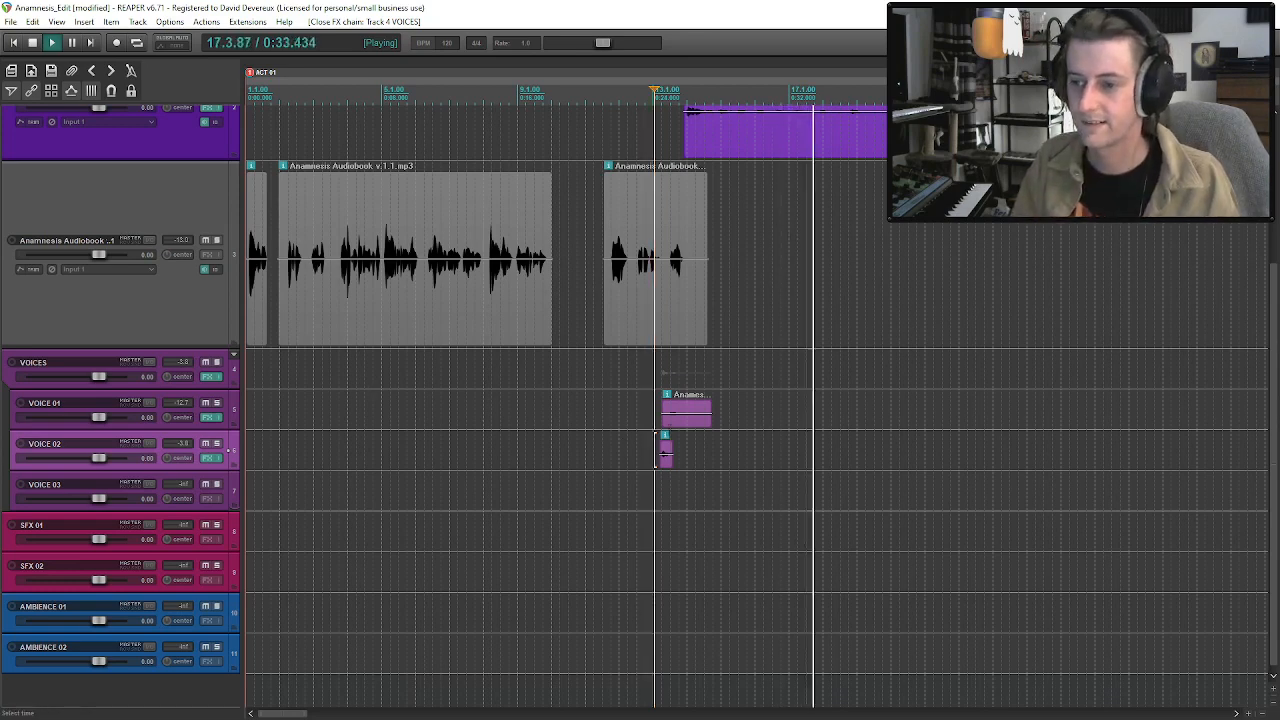
left_click(672, 422)
key("space")
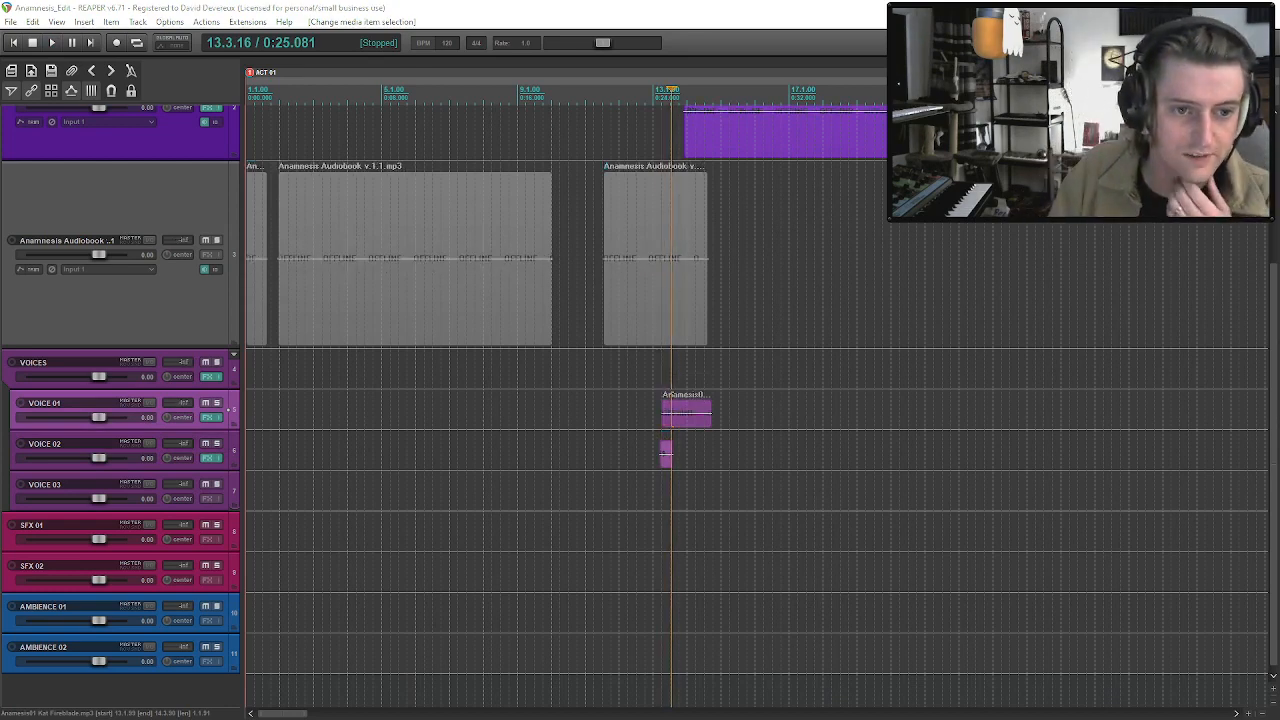
Insert the next voice actor's Anamnesis Recordings WAV on VOICE 03 at about bar 15 and set its channel mode to Mono (downmix).
left_click_drag(724, 493, 725, 494)
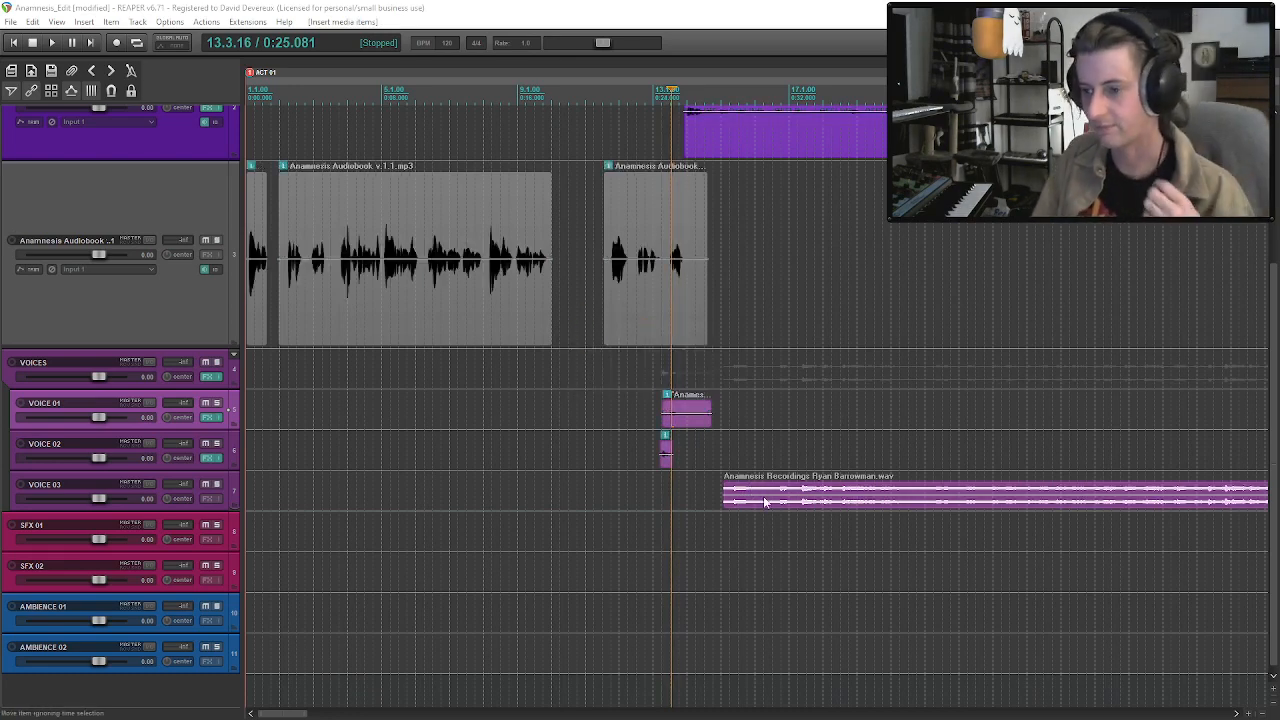
left_click(764, 501)
right_click(764, 501)
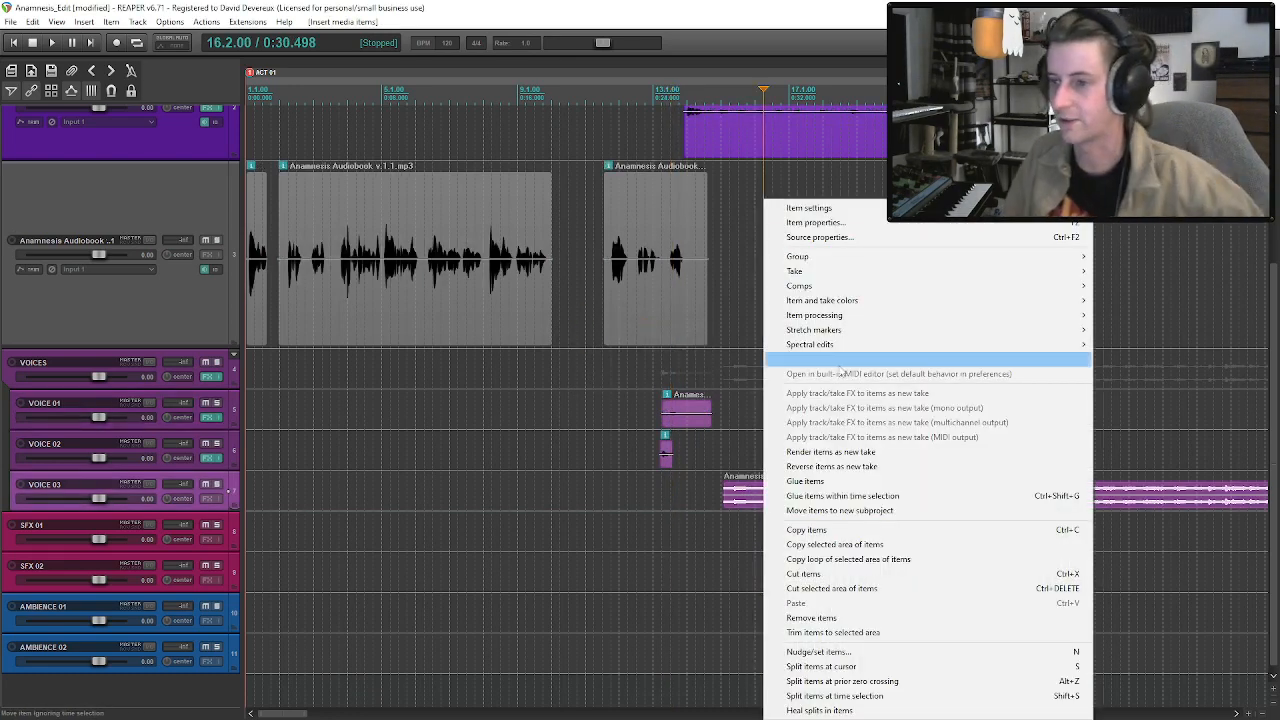
mouse_move(774, 214)
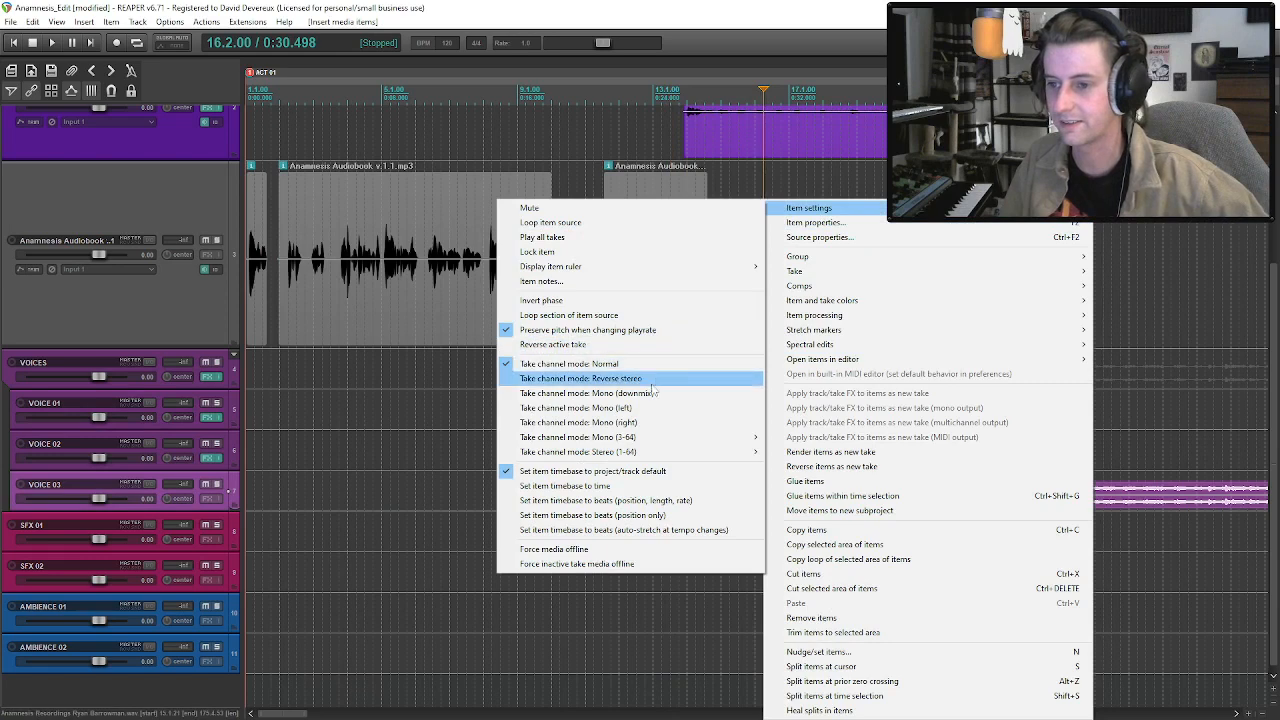
left_click(614, 394)
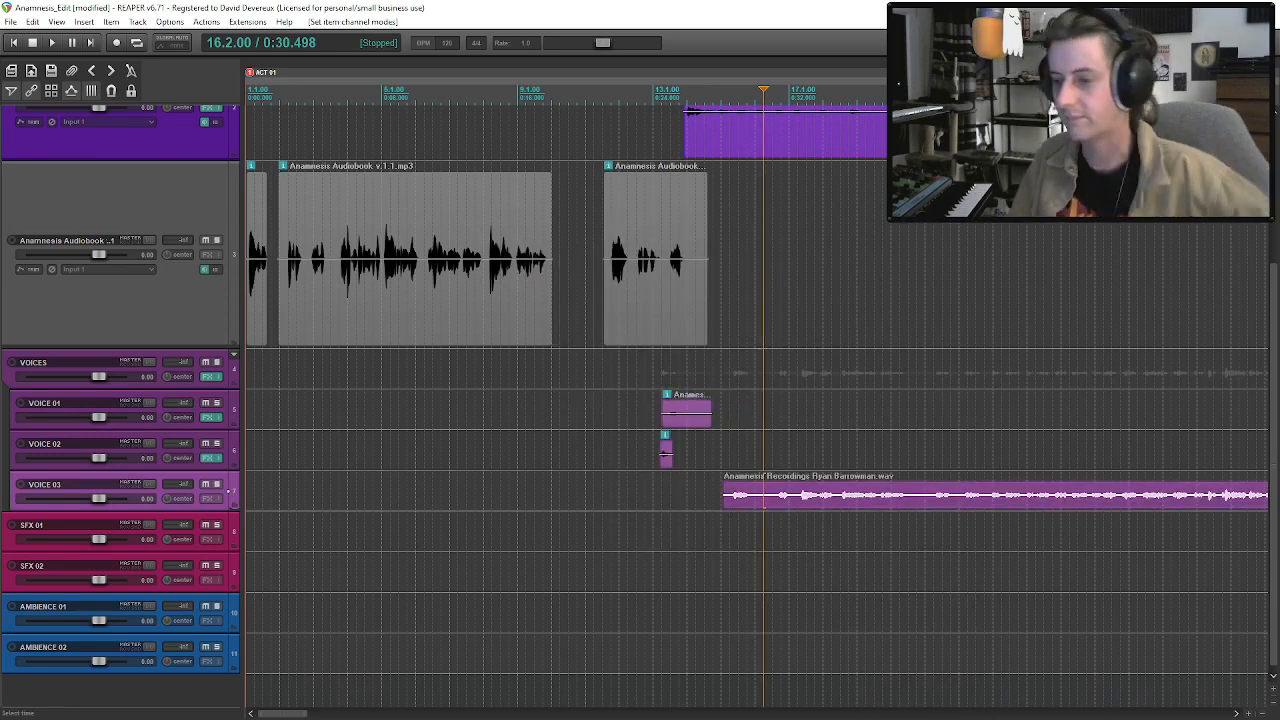
Trim the start of the VOICE 03 recording, split it at about bar 17 and delete the remainder after the short opening clip.
left_click_drag(724, 499, 771, 500)
left_click(794, 499)
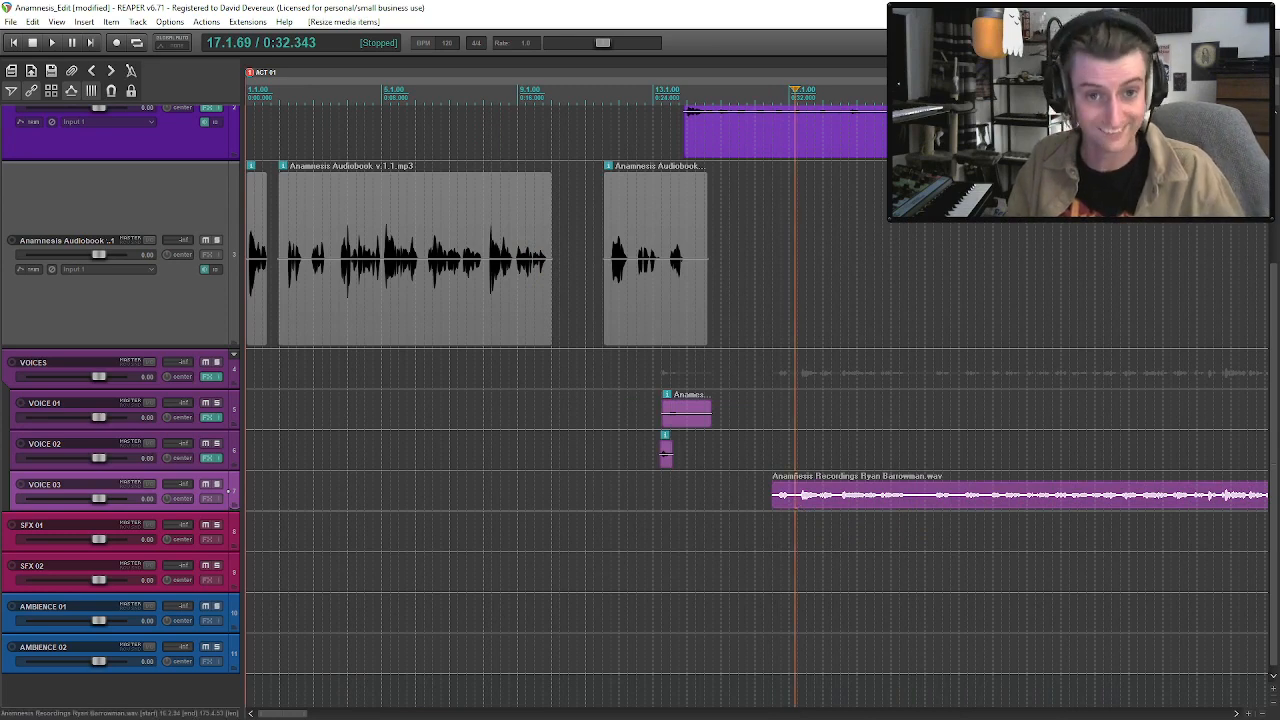
key("alt+Tab")
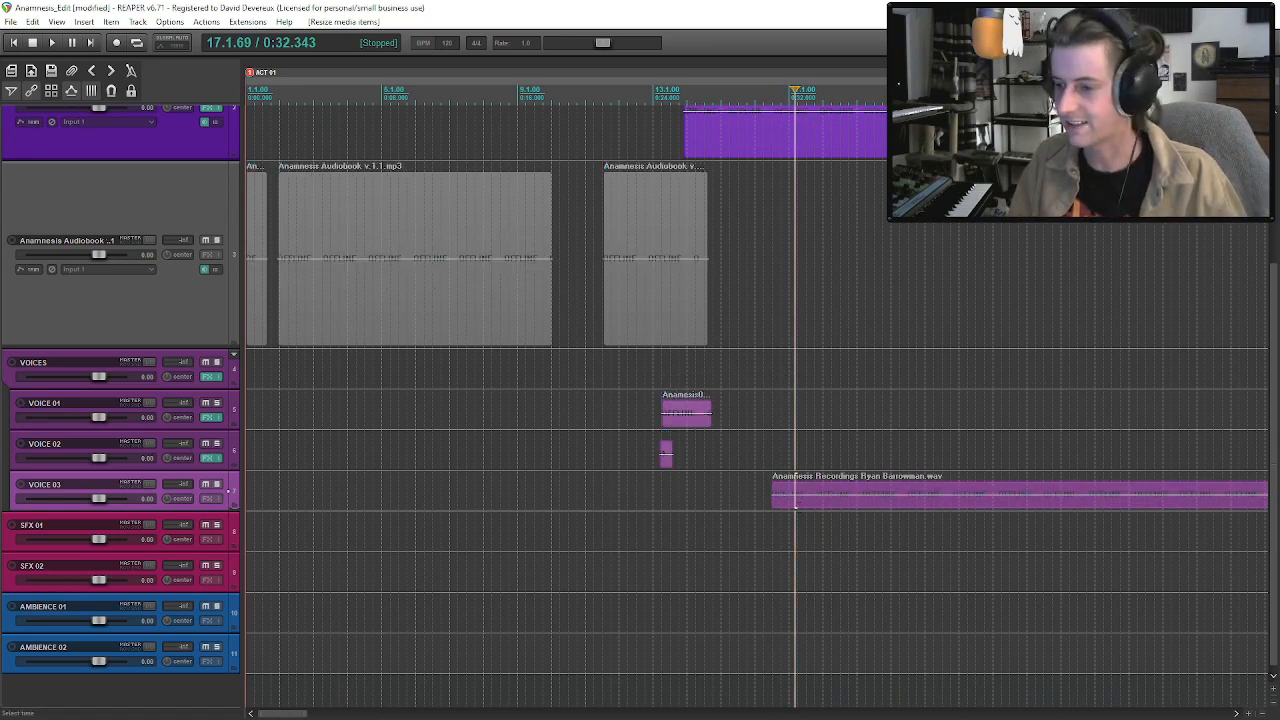
left_click(791, 501)
left_click(795, 500)
key("s")
left_click(822, 500)
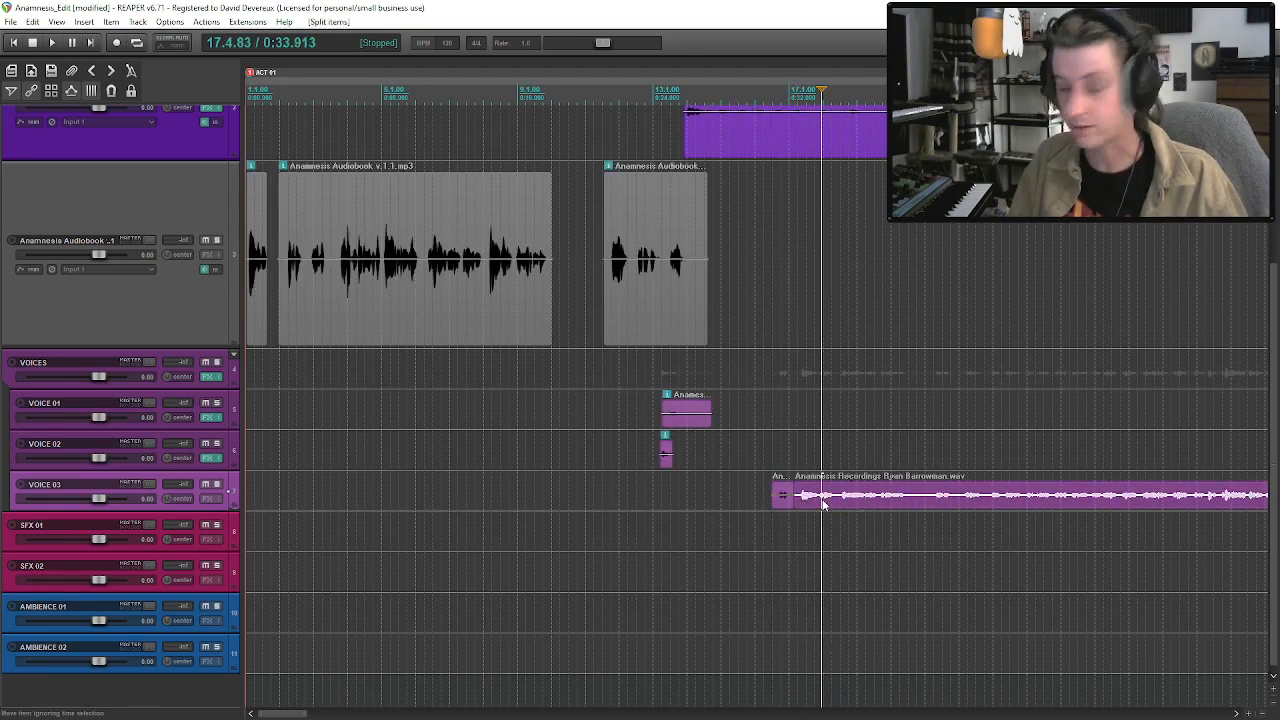
left_click(832, 500)
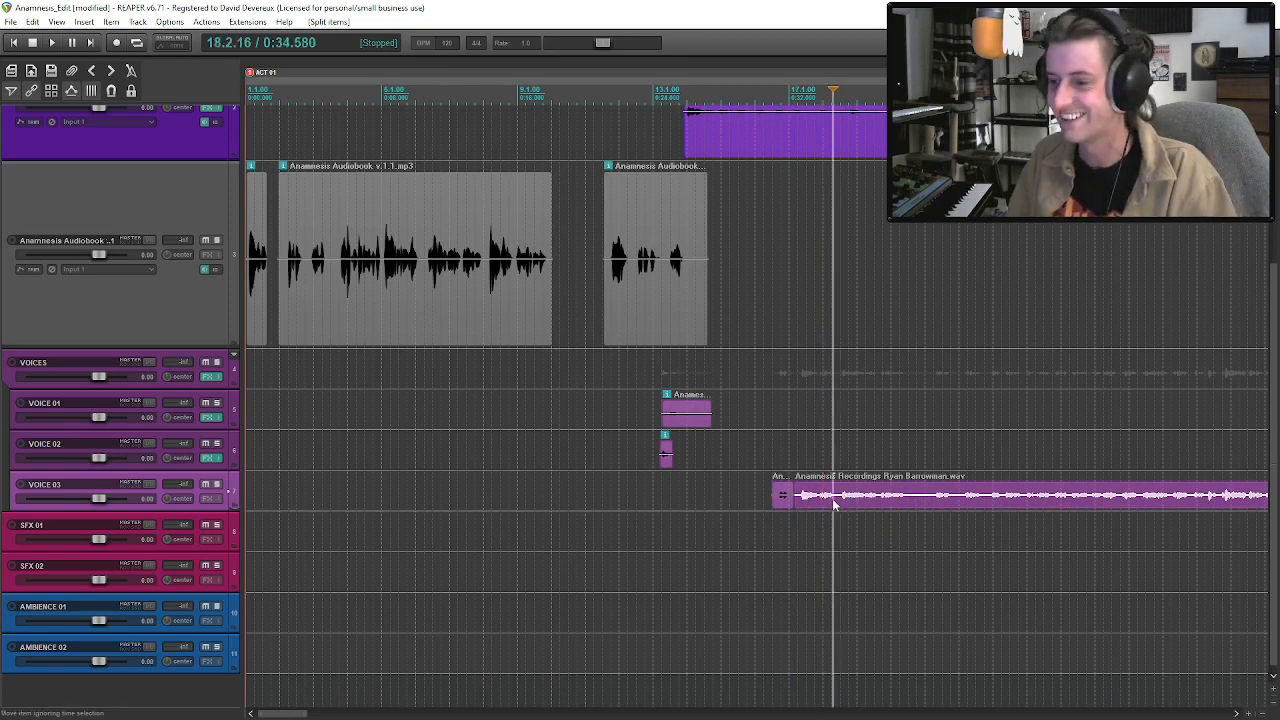
key("Delete")
Move the short VOICE 03 clip beneath the other voice clips at about 13.2 and audition its placement.
left_click_drag(791, 500, 667, 503)
key("space")
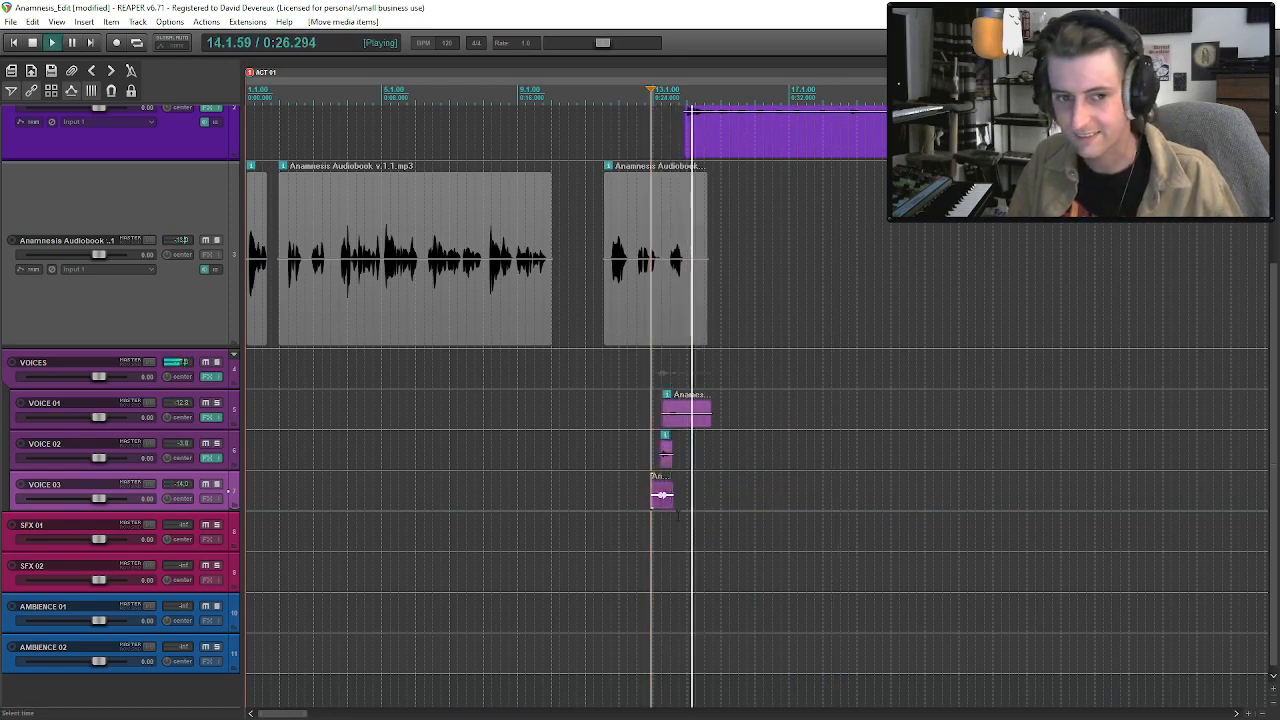
key("space")
left_click_drag(665, 503, 679, 511)
key("space")
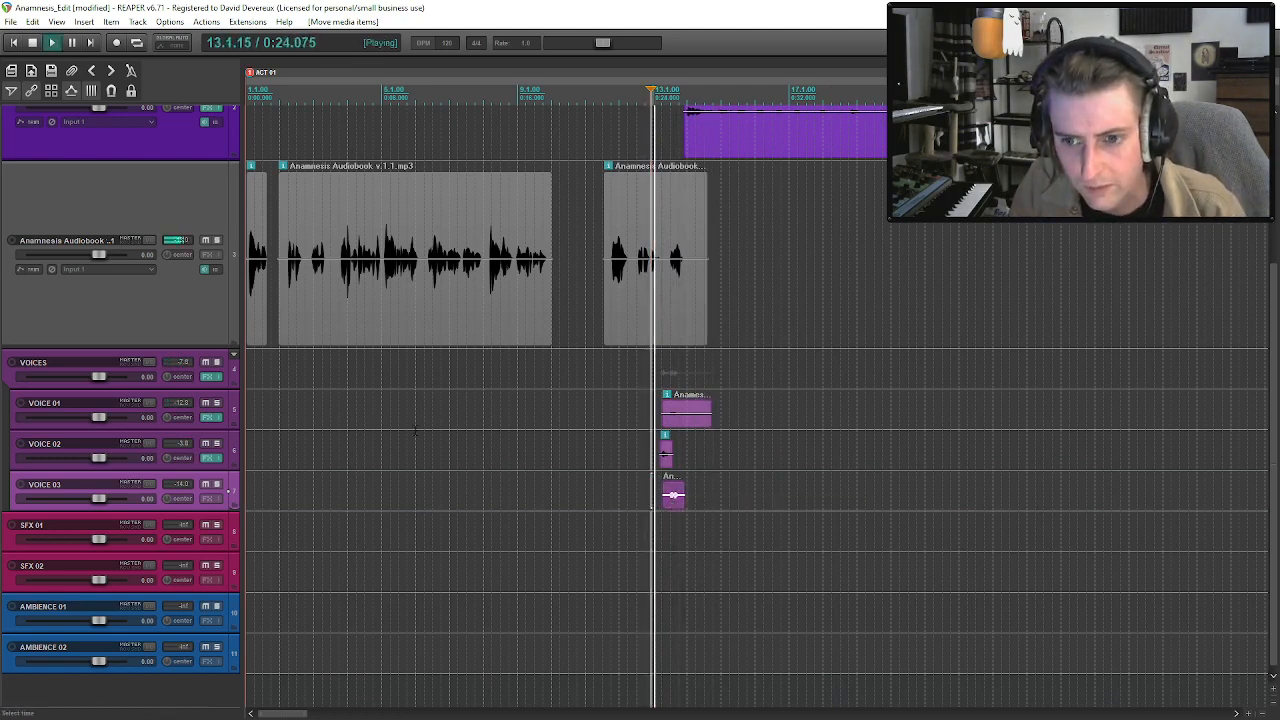
Copy the De-plosive, Voice De-noise, C4 and L1 limiter effects from VOICE 02 to the VOICE 03 FX chain.
left_click(212, 458)
left_click(95, 111, "shift")
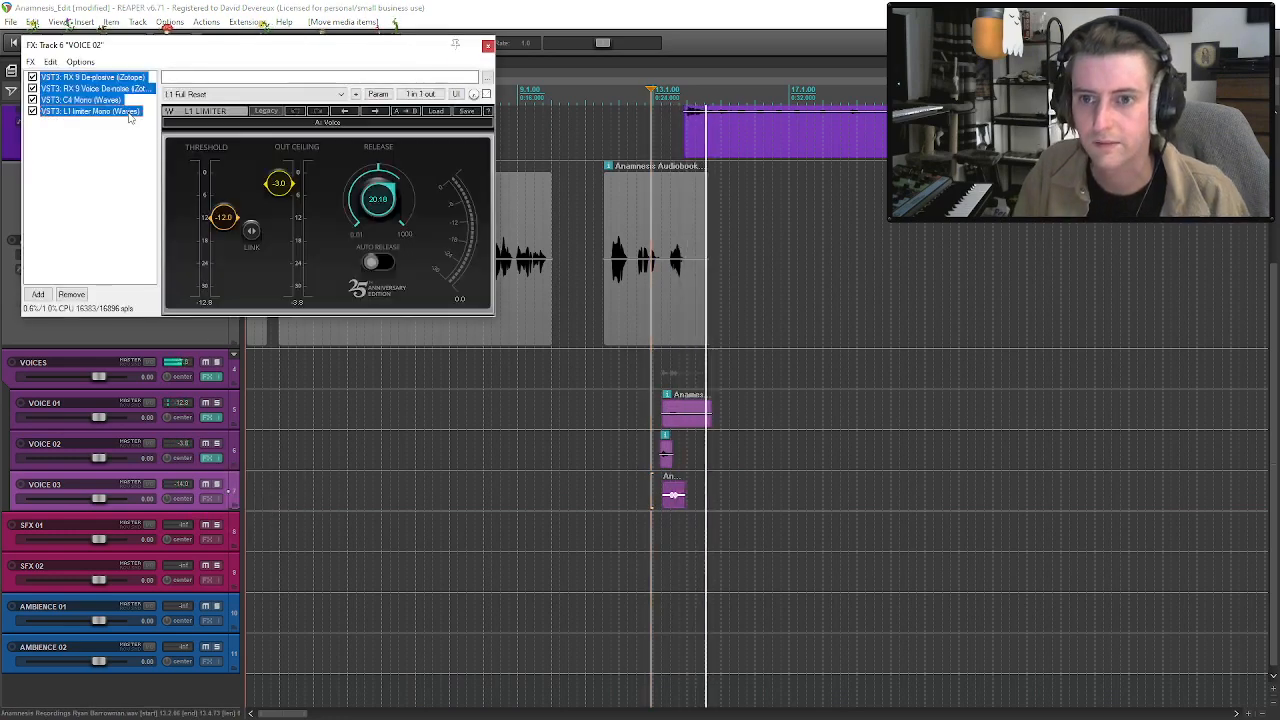
left_click(488, 46)
key("space")
left_click(205, 499)
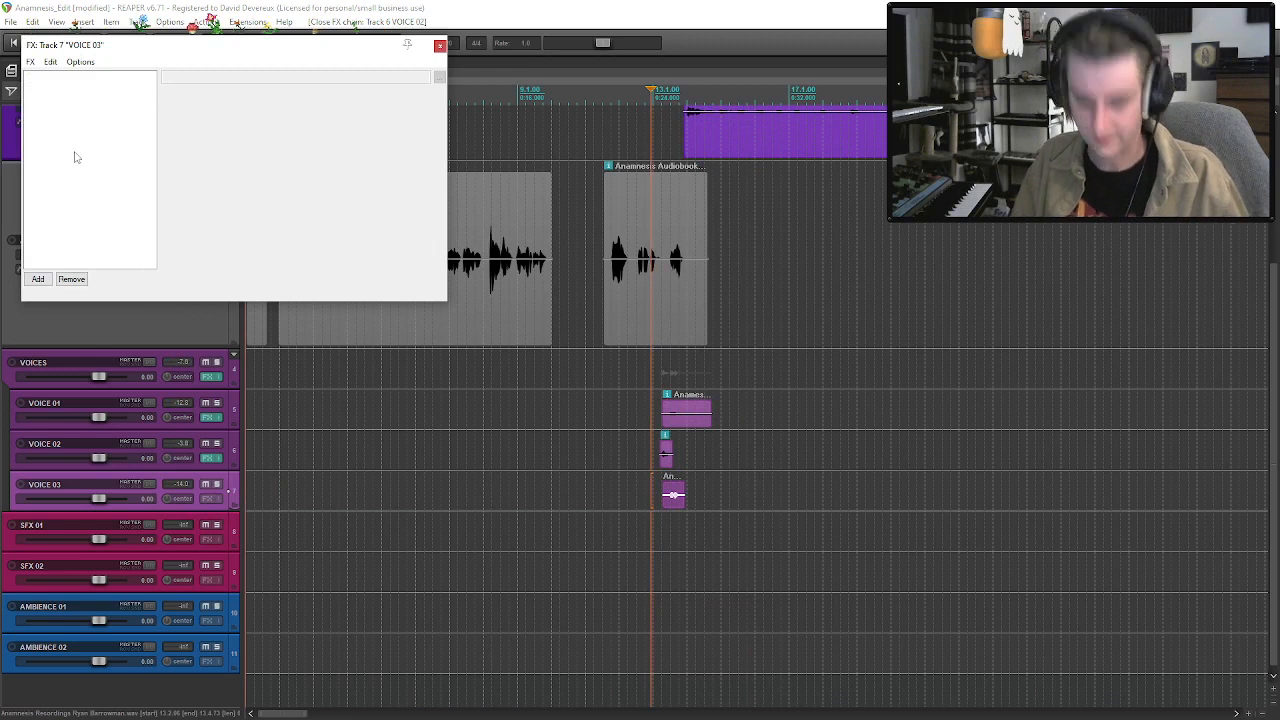
key("ctrl+v")
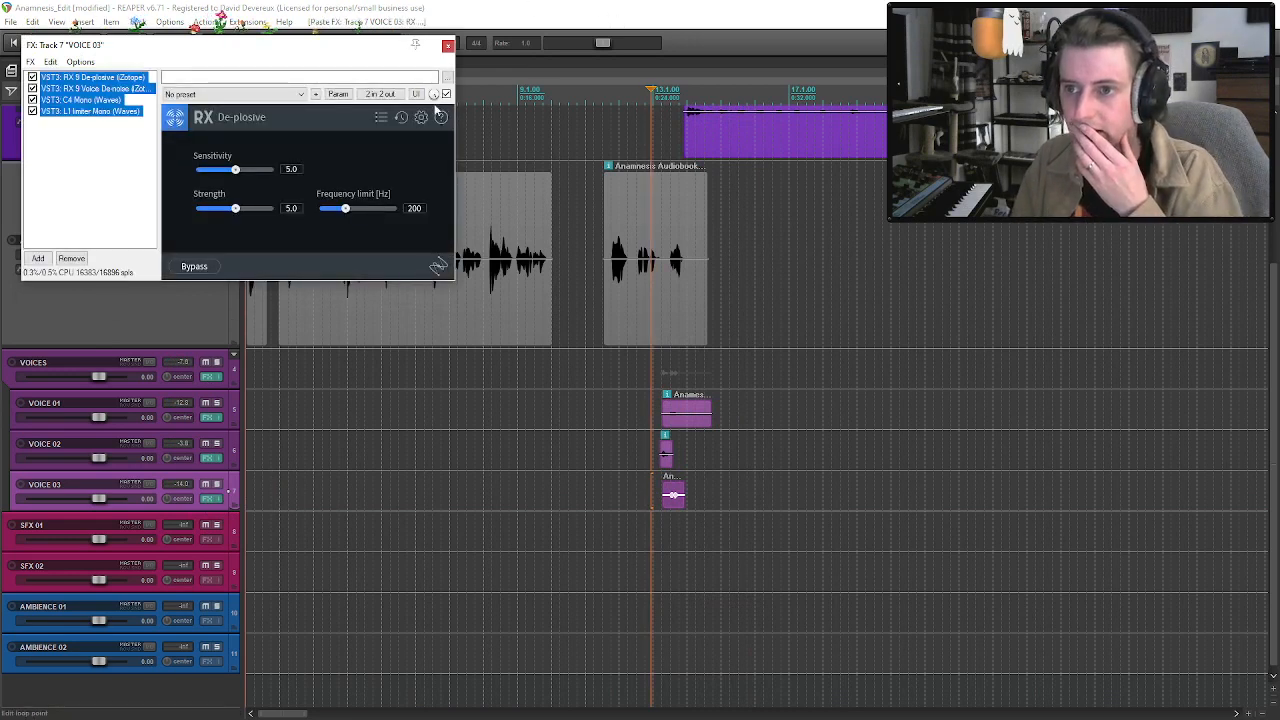
left_click(448, 46)
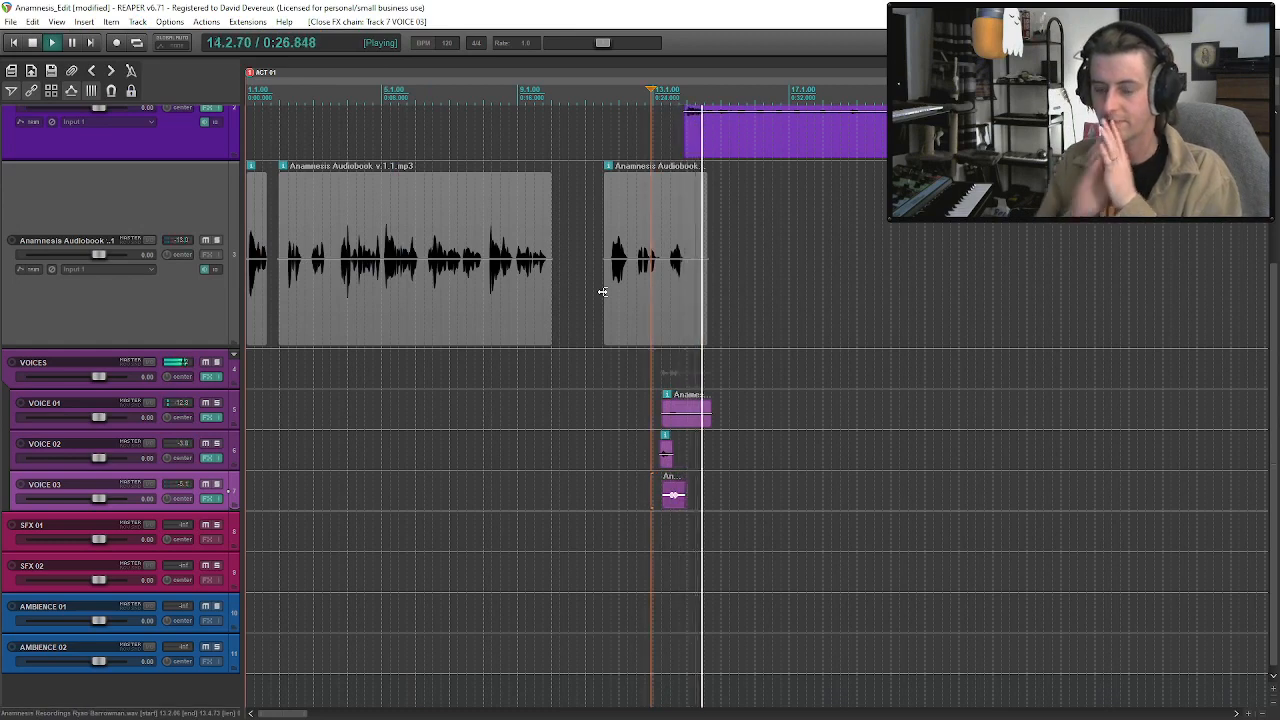
Audition the third audiobook passage together with the voice clips from about bar 13 and save the project.
left_click_drag(1276, 387, 1276, 302)
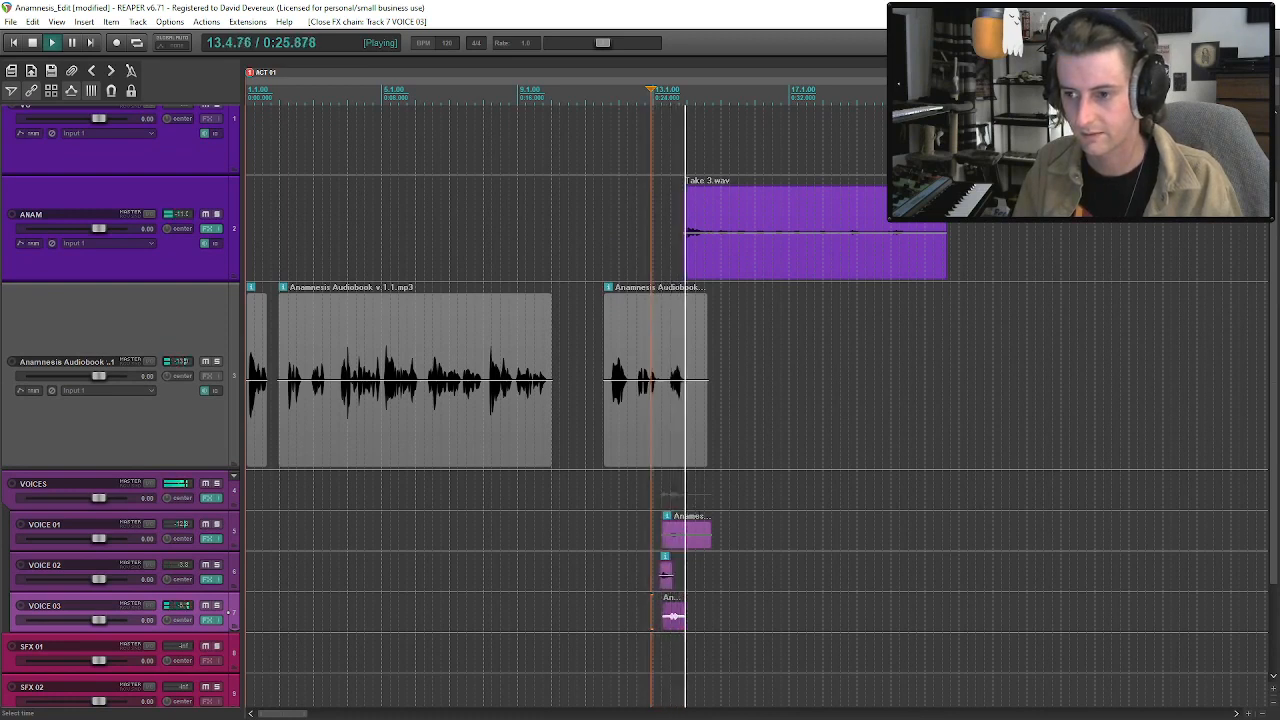
left_click(670, 403)
key("space")
key("space")
key("space")
key("space")
left_click(216, 362)
key("space")
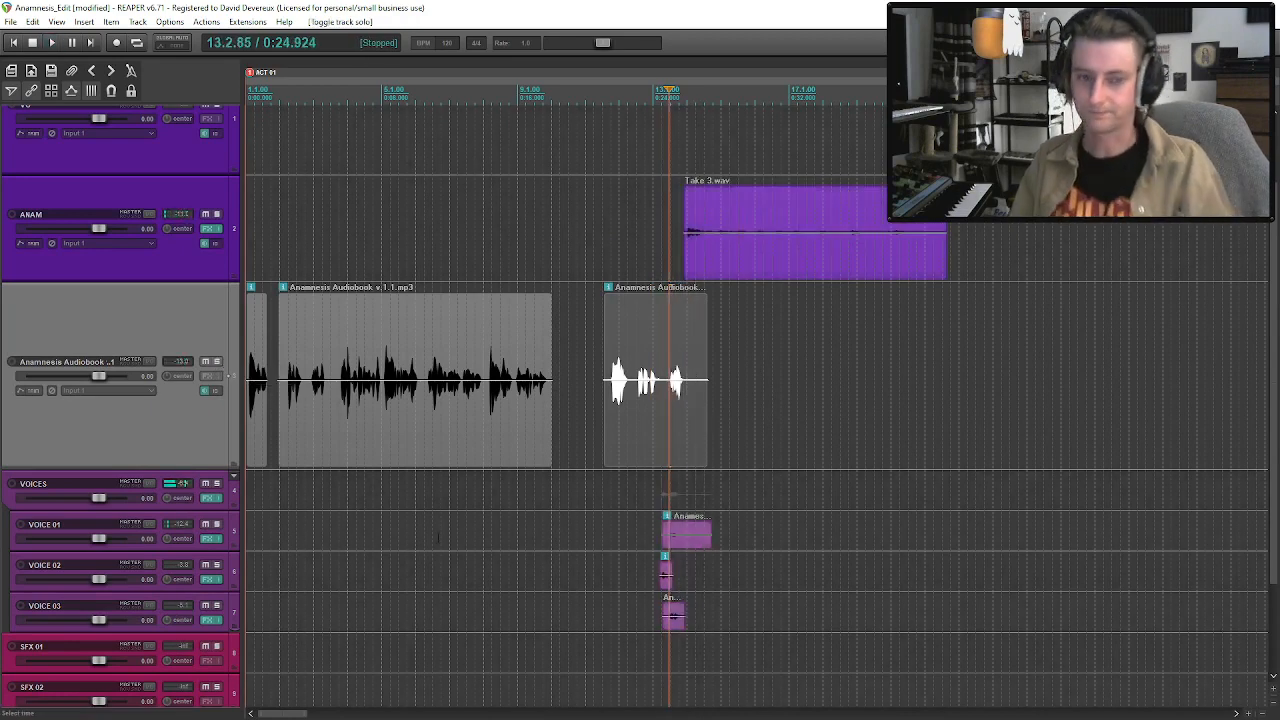
left_click(677, 396)
key("ctrl+s")
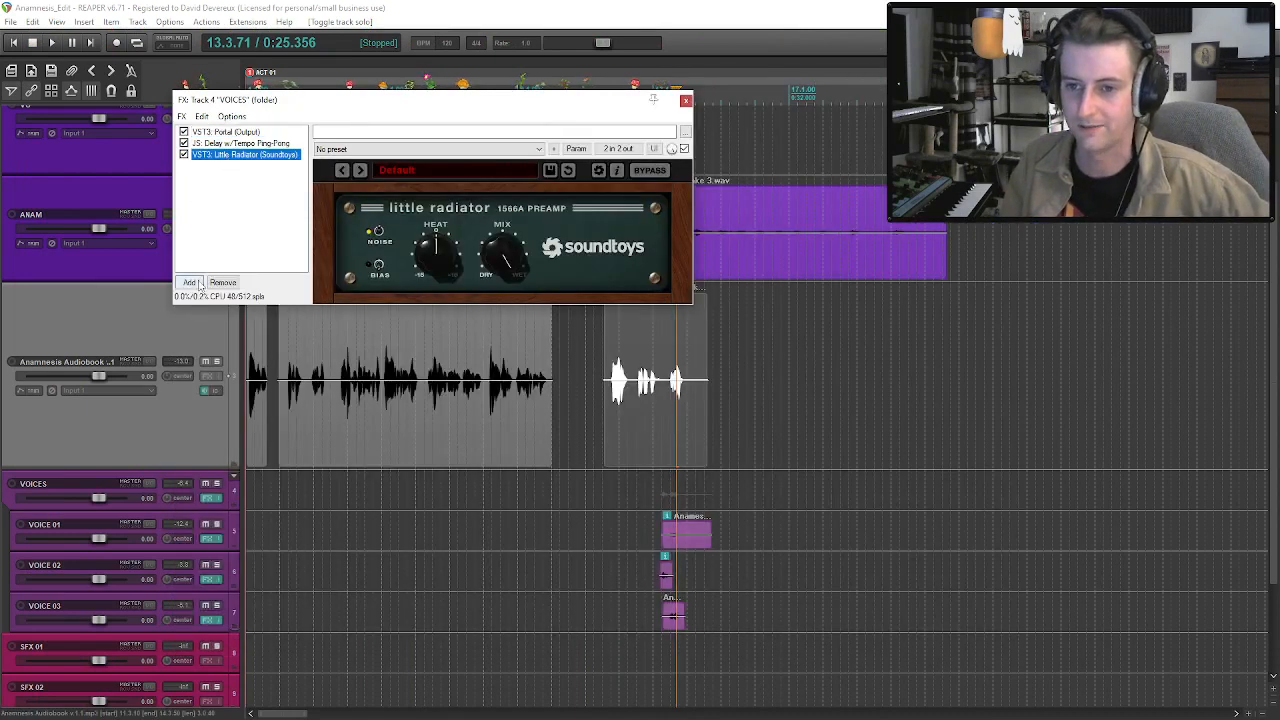
Add the Neoverb (iZotope) reverb to the VOICES FX chain and load its Experimental preset Dark Expanse.
left_click(190, 283)
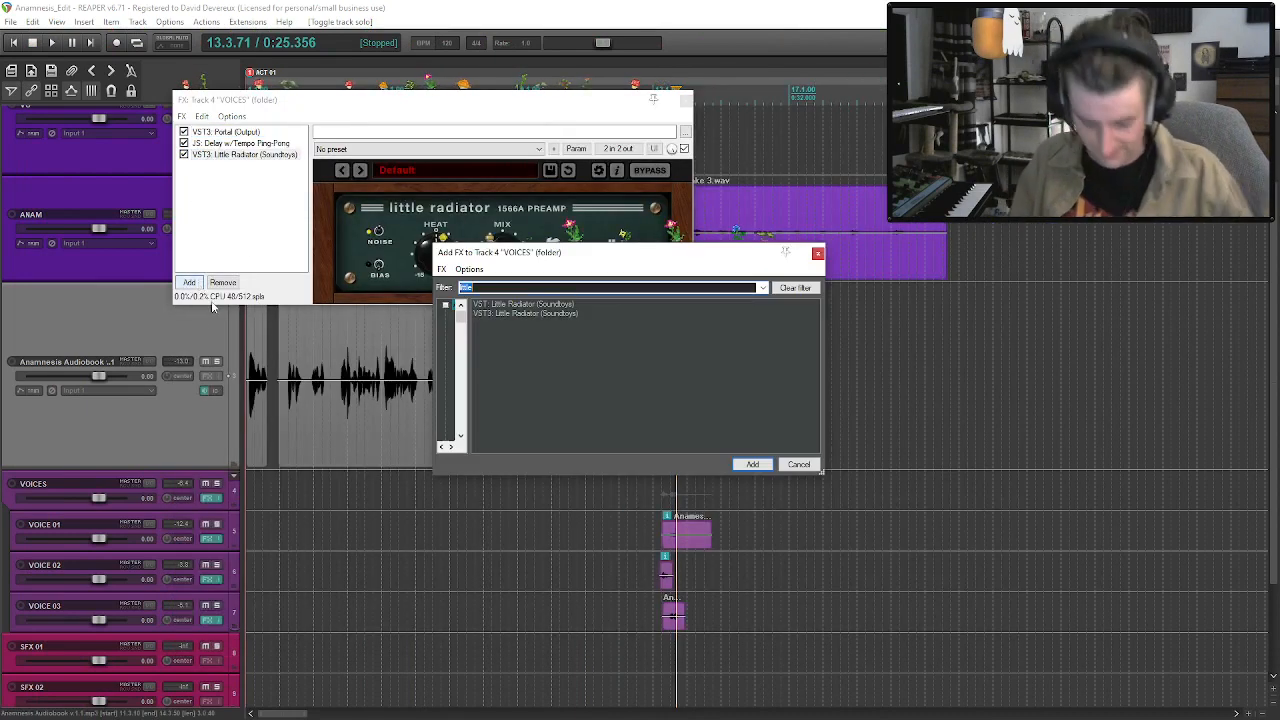
type("verb")
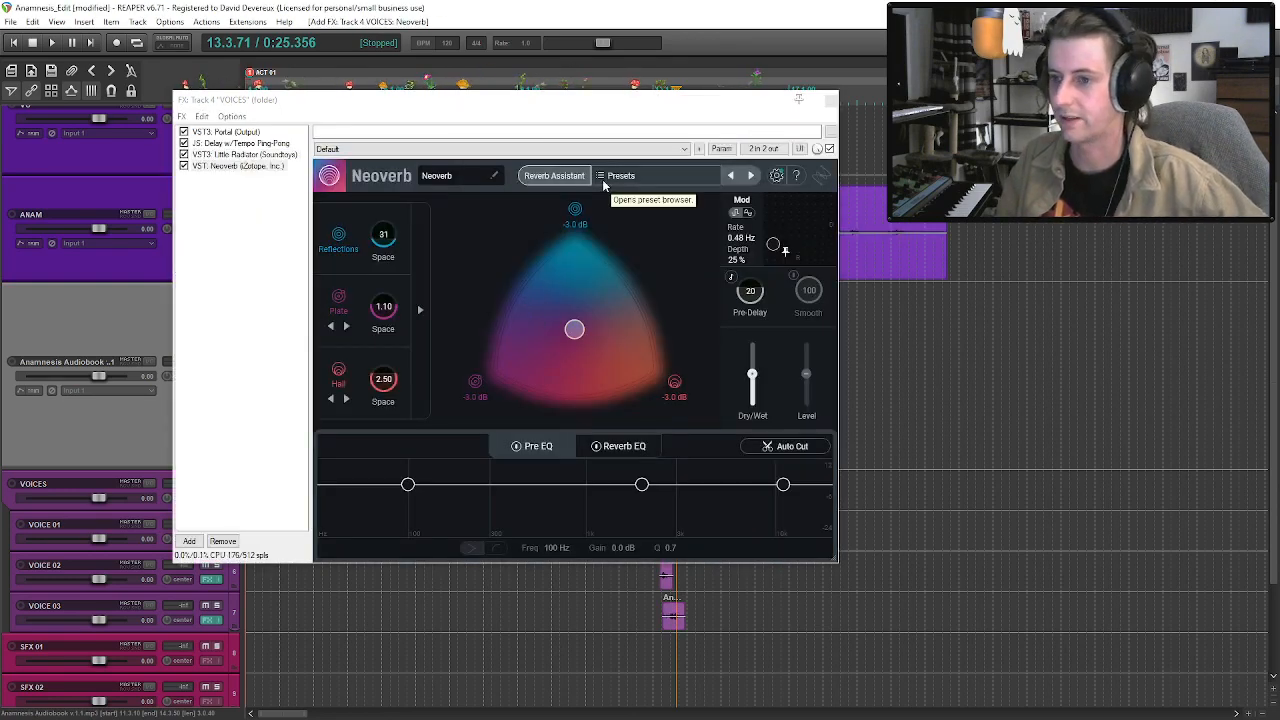
left_click(604, 180)
left_click(638, 243)
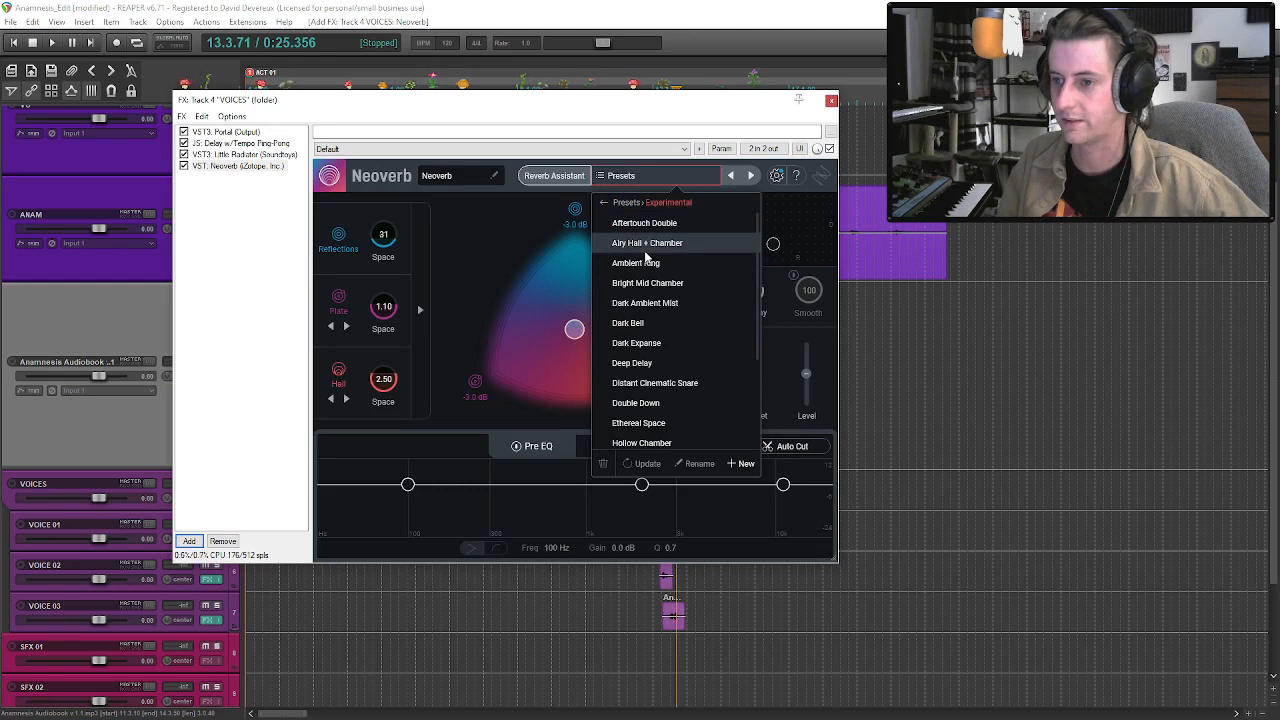
left_click(685, 343)
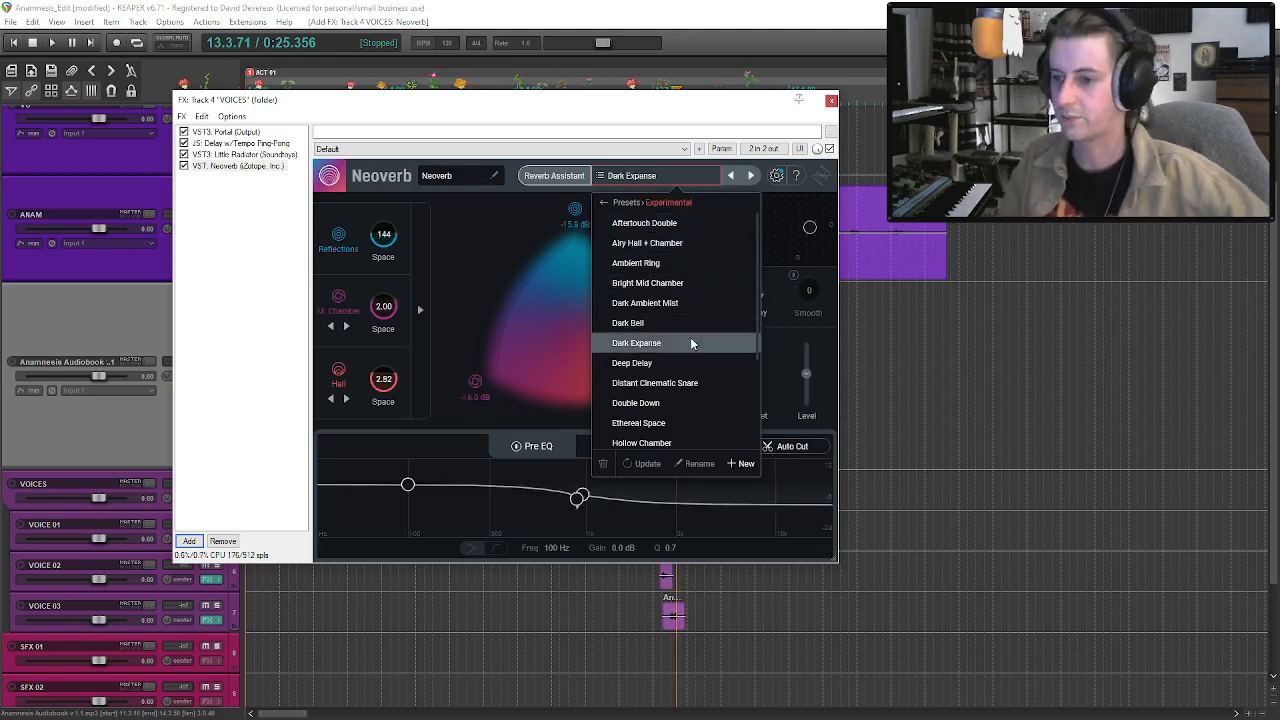
left_click(831, 101)
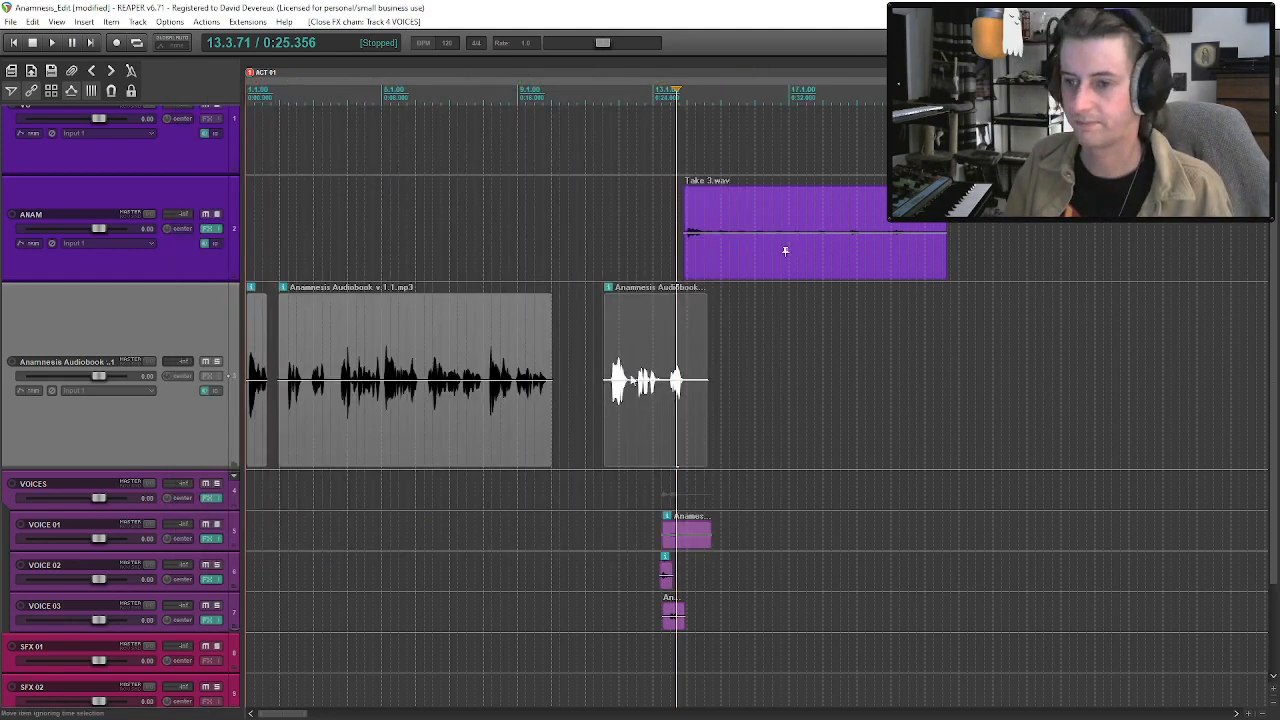
Solo the VOICES track, audition it from about bar 12, and shift the VOICE 03 clip slightly later to about 13.3.
left_click(637, 461)
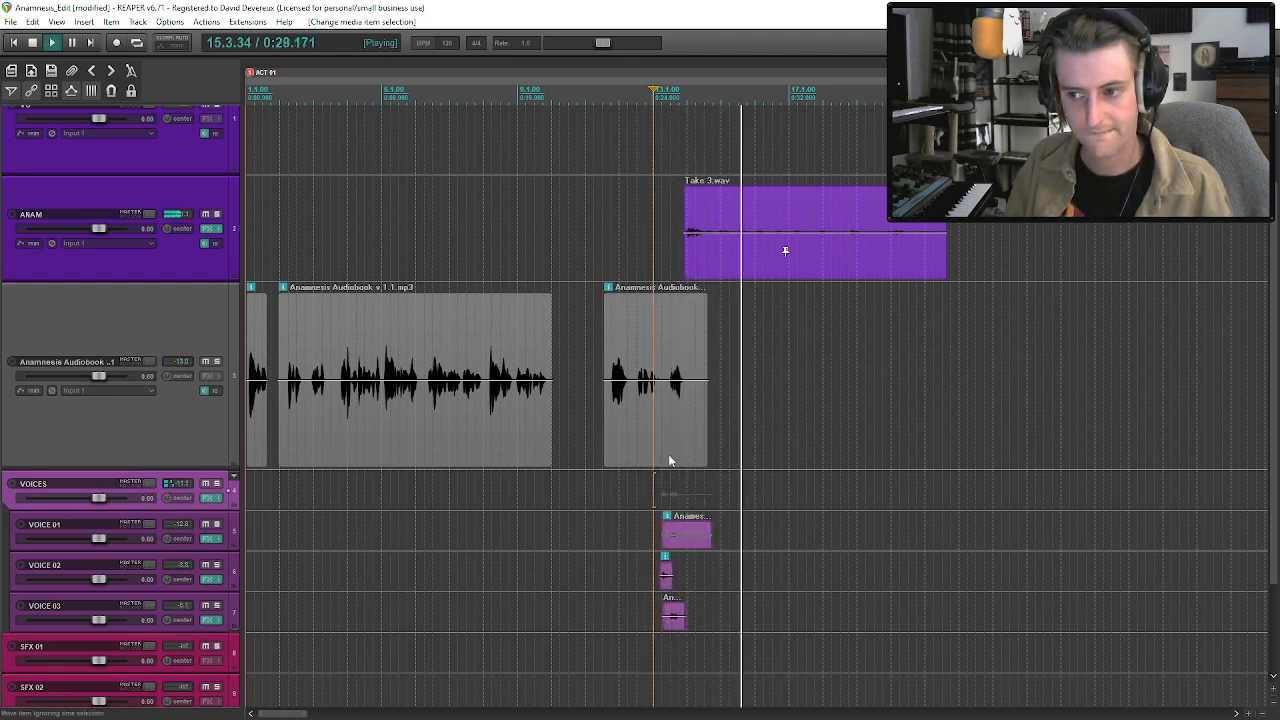
left_click(642, 402)
key("space")
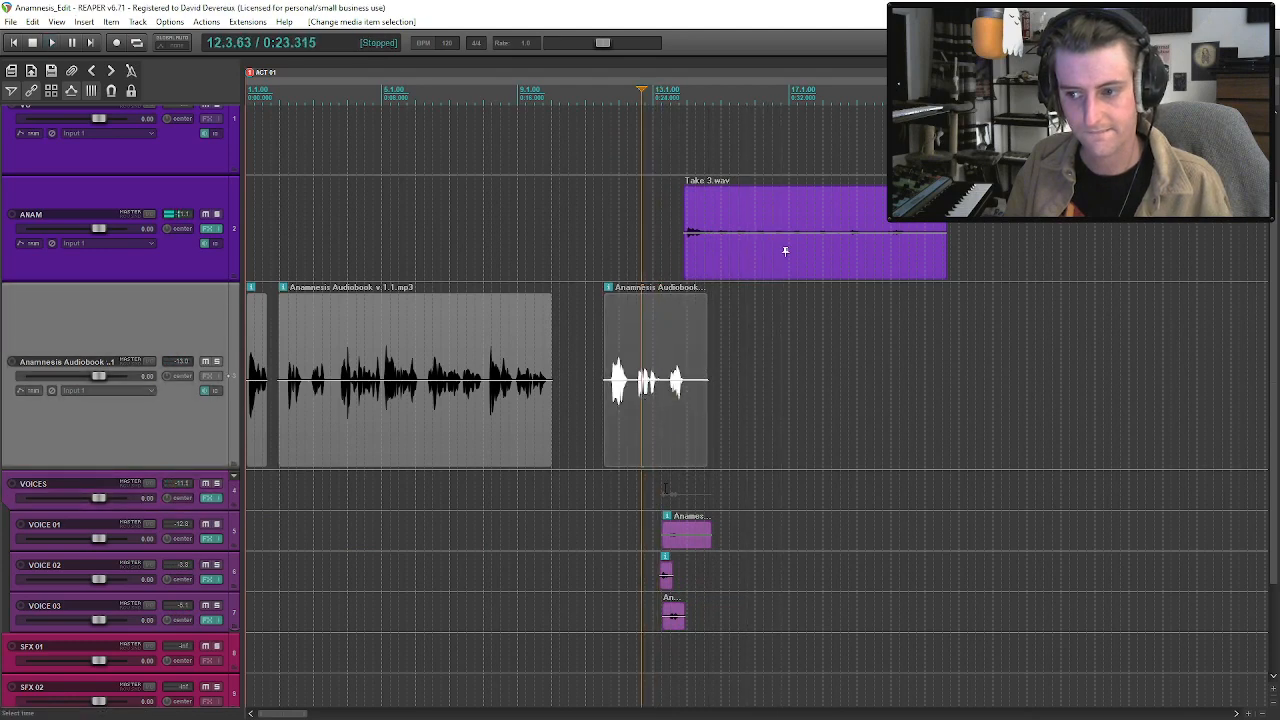
left_click(217, 484)
key("space")
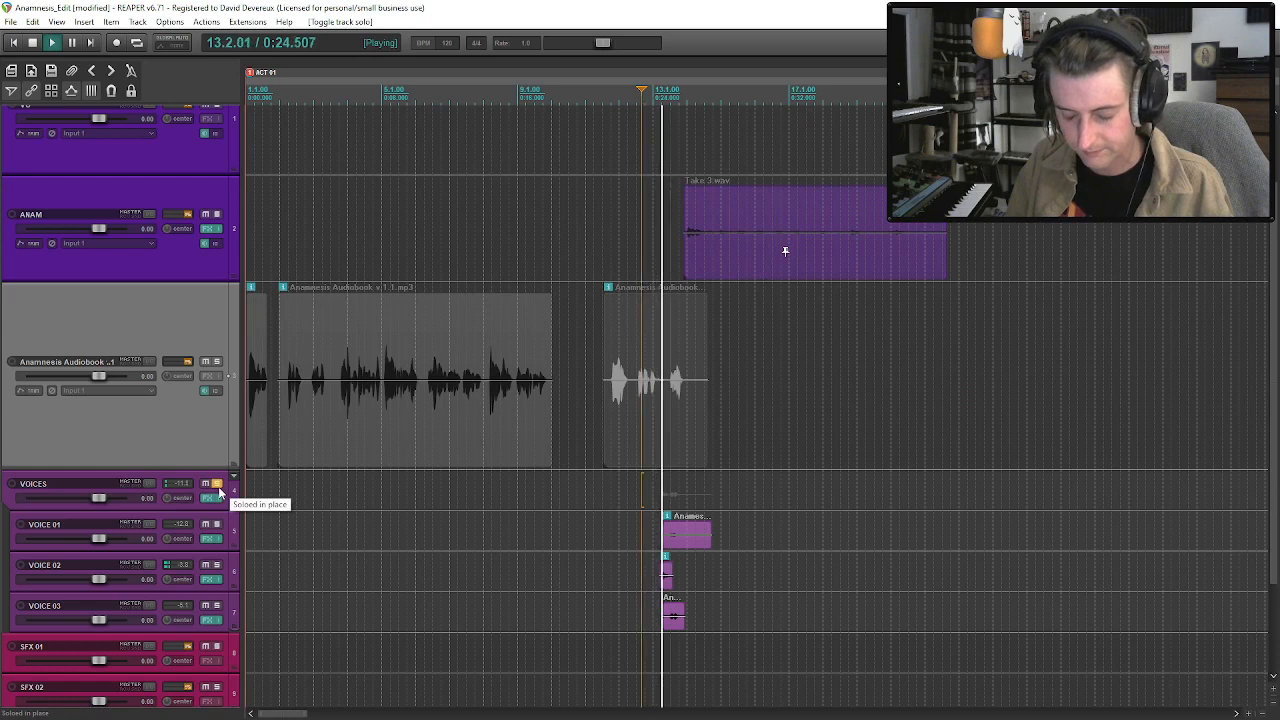
key("space")
left_click_drag(678, 625, 685, 628)
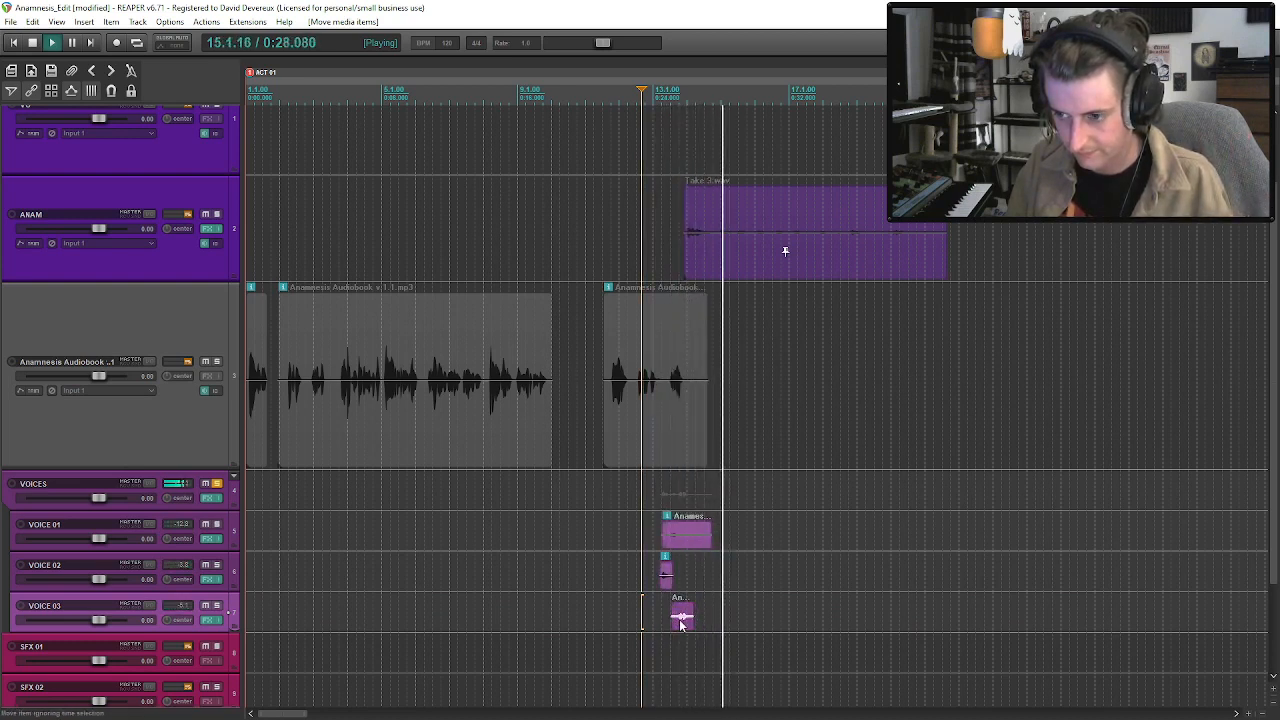
Try moving the VOICE 02 clip slightly later and undo the move.
left_click_drag(666, 576, 655, 628)
key("space")
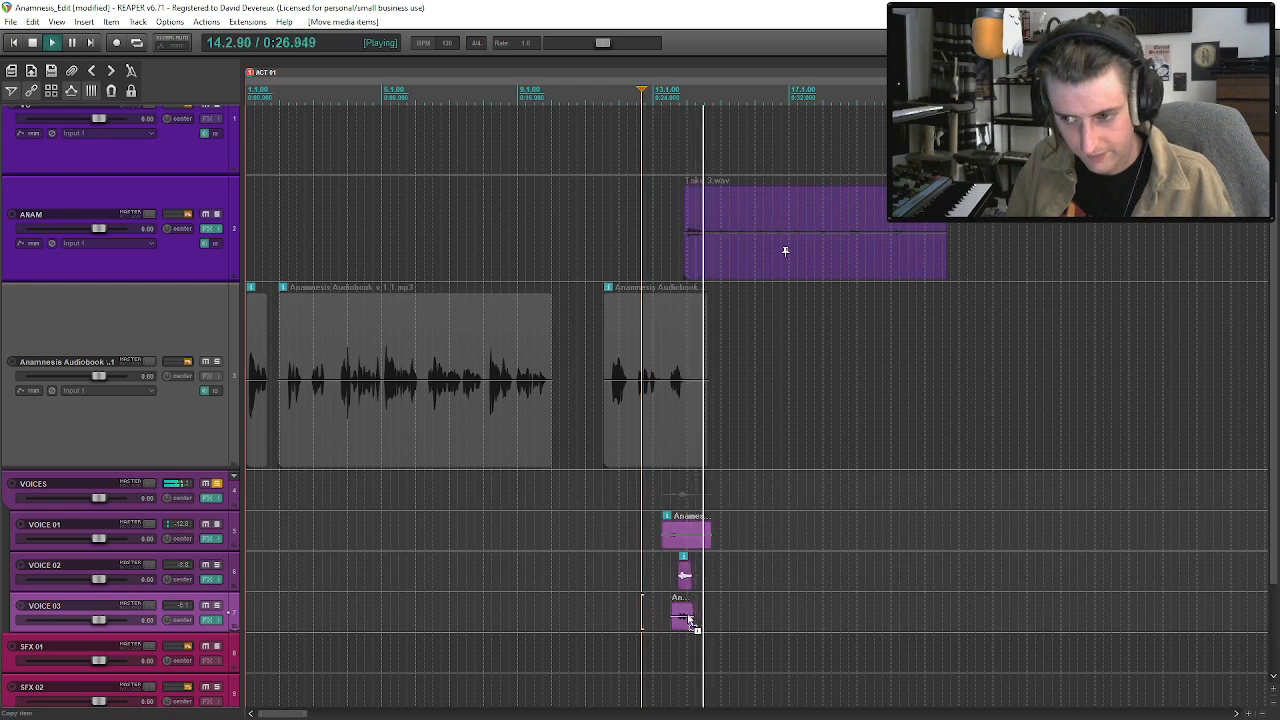
key("ctrl+z")
Play the soloed voice clips again to check how the three voices overlap.
key("space")
key("space")
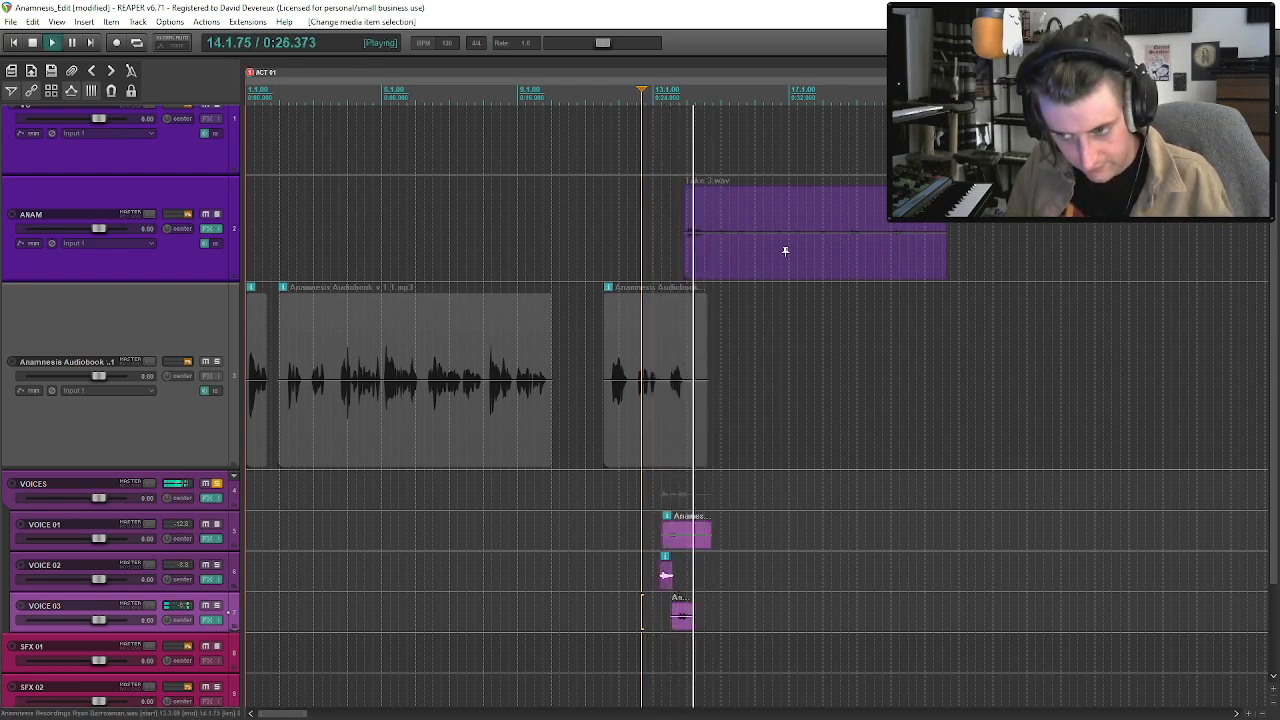
left_click(666, 575)
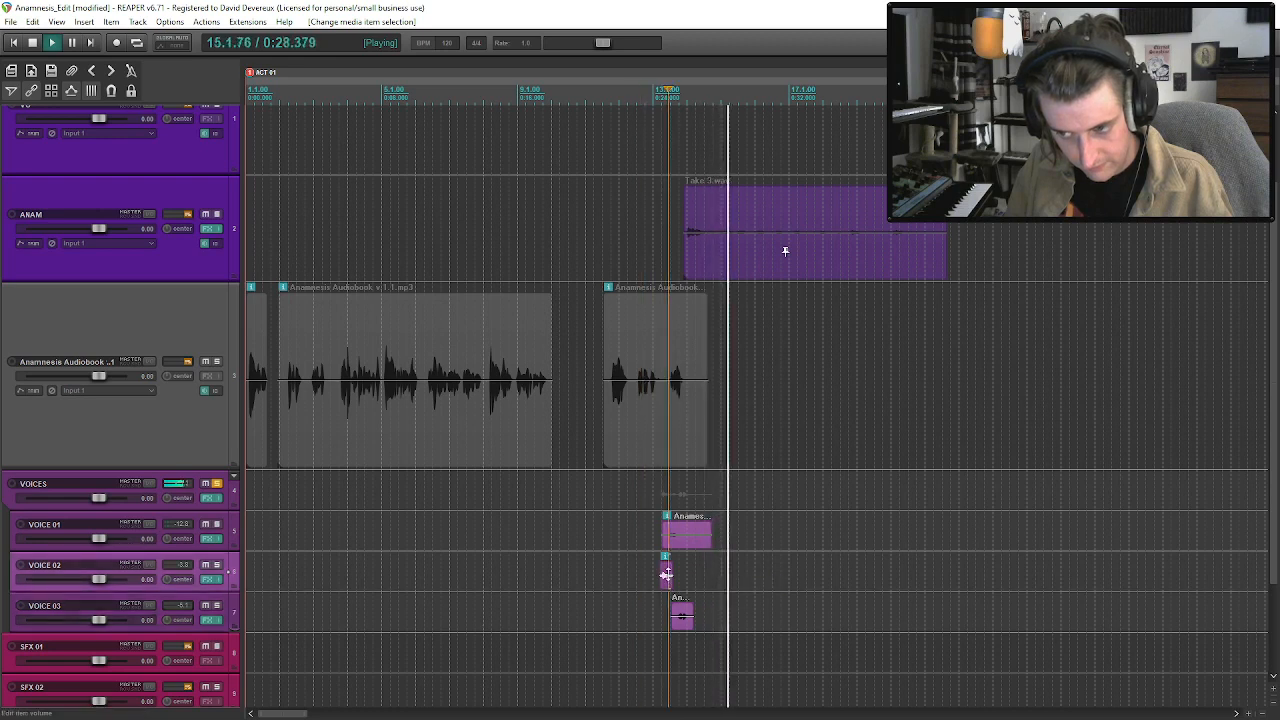
left_click(685, 545)
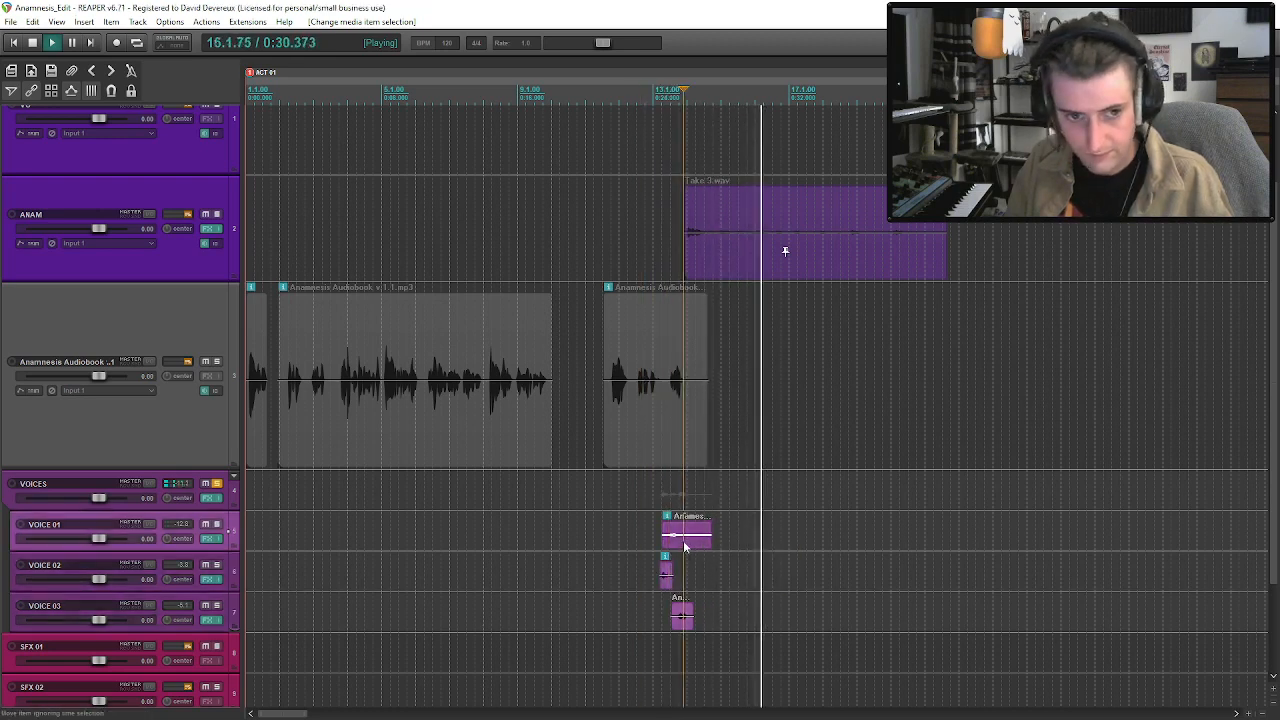
key("space")
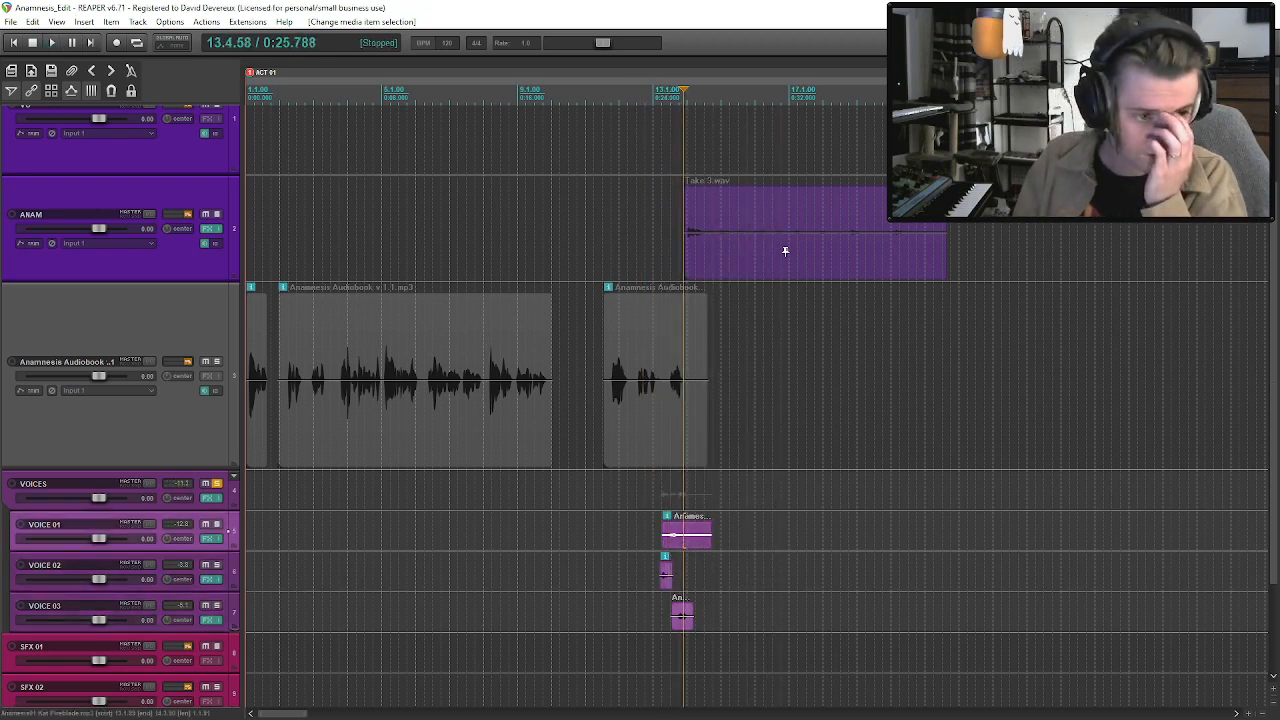
Insert the next voice actor's Anamnesis WAV on VOICE 02 at about bar 17 and set its channel mode to Mono (downmix).
key("alt+Tab")
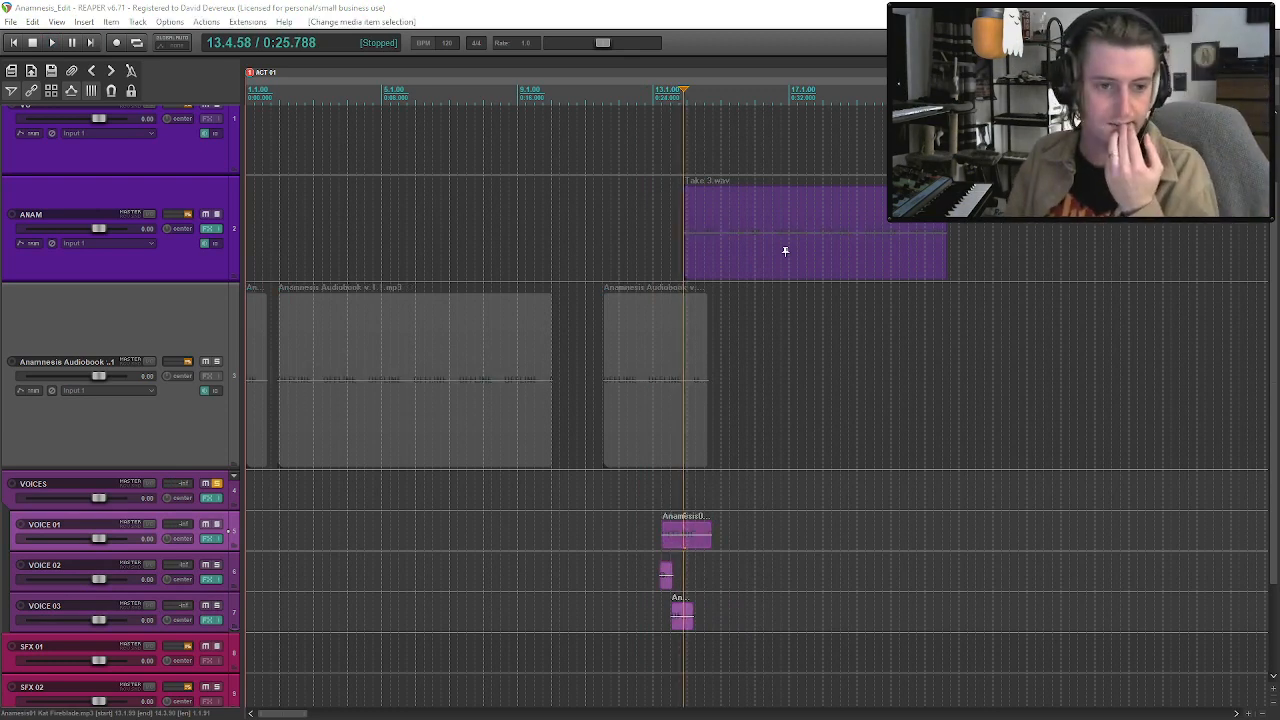
left_click_drag(0, 232, 788, 565)
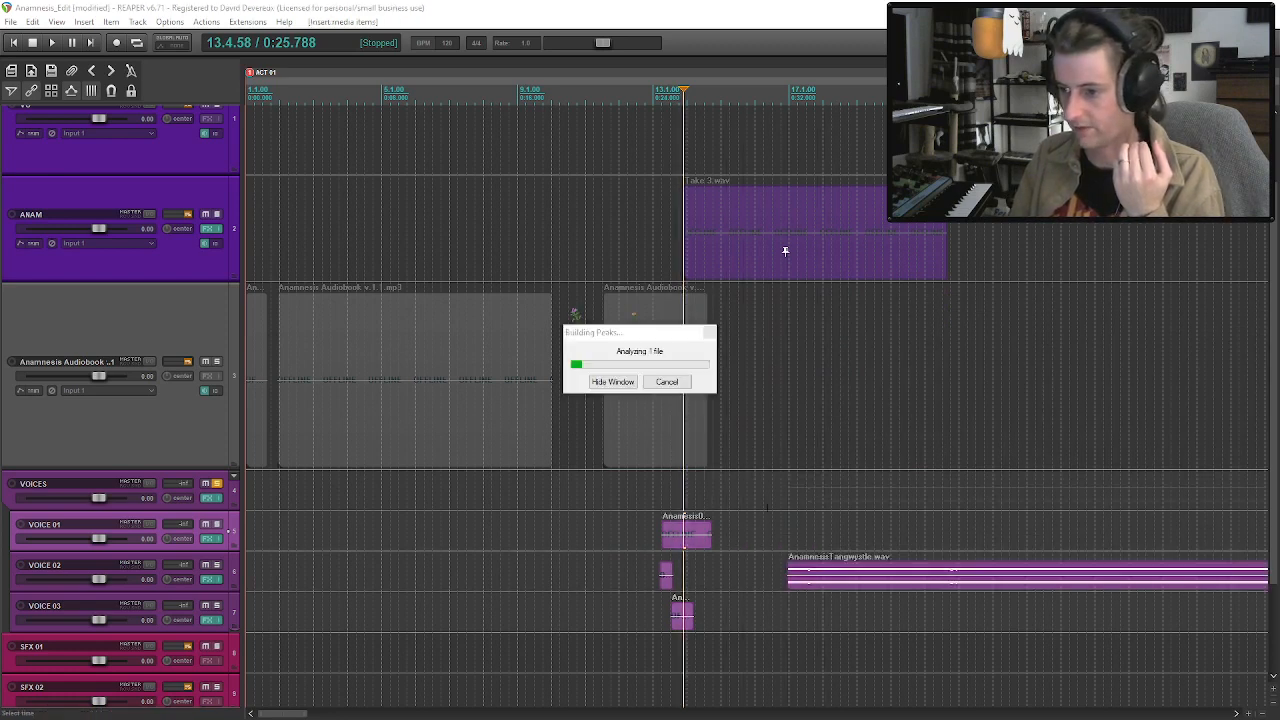
left_click(857, 589)
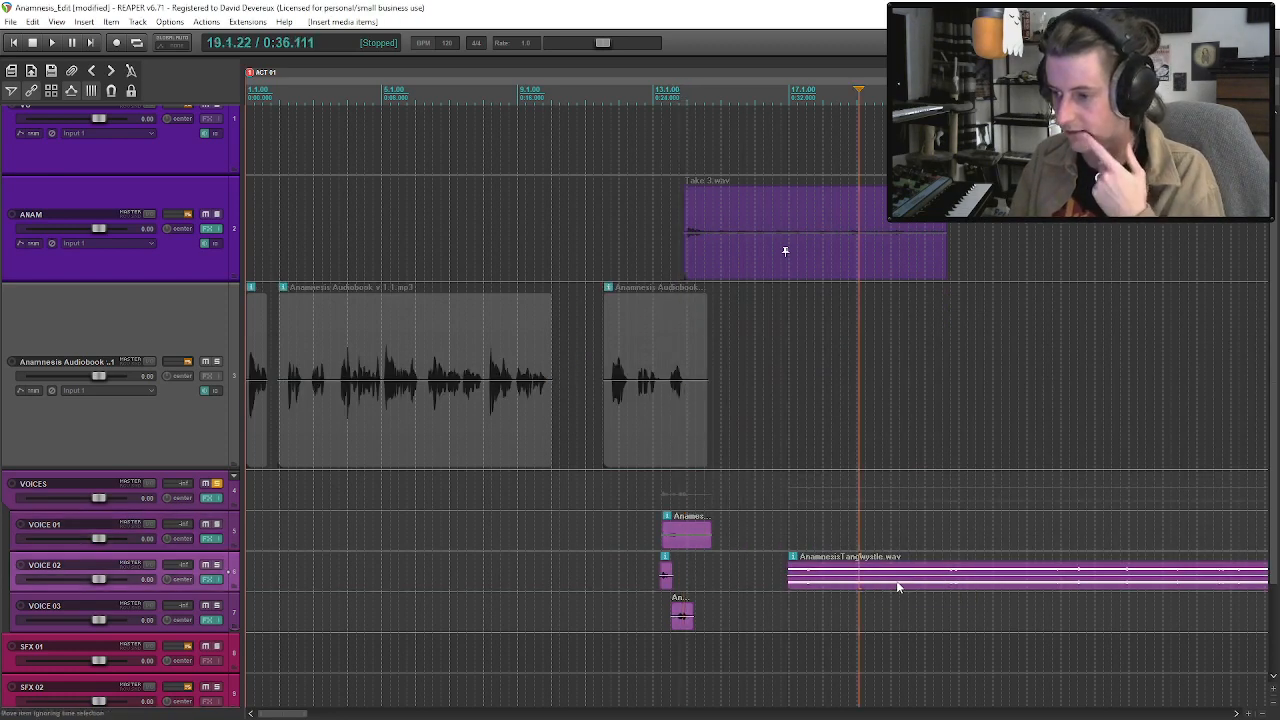
right_click(897, 586)
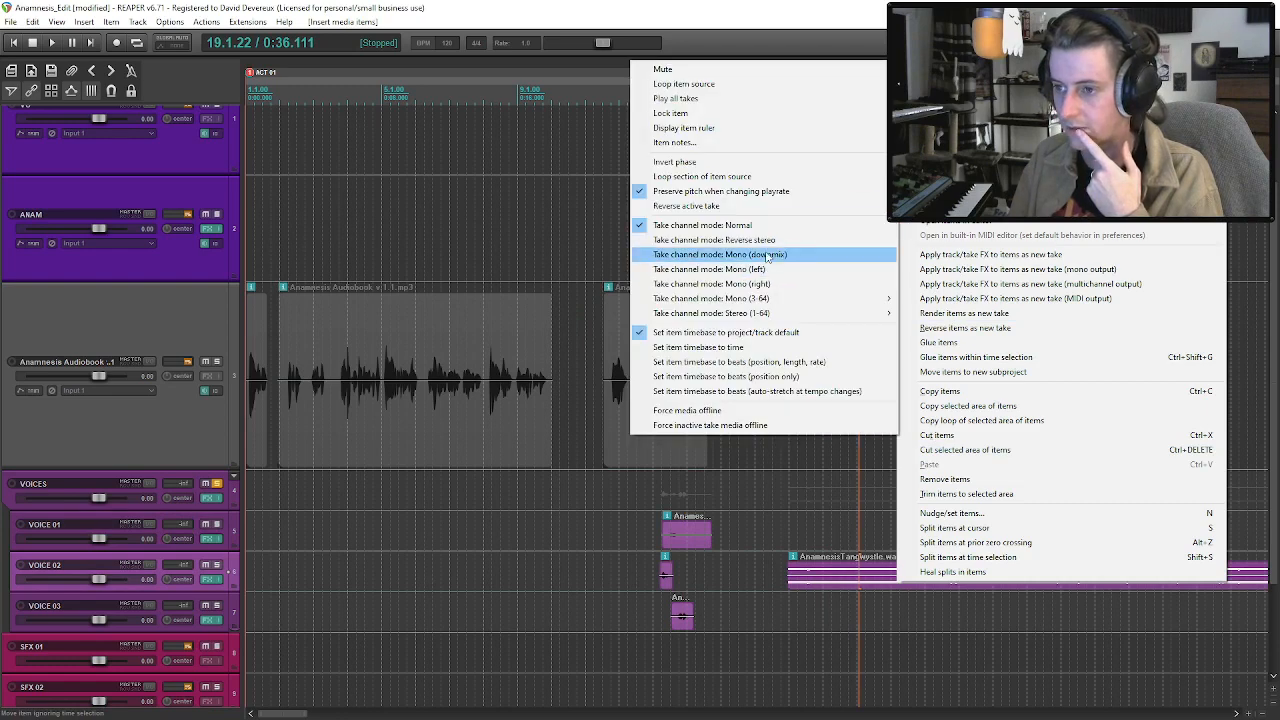
left_click(785, 251)
Audition the new VOICE 02 recording from several points between about bars 18 and 26 to find a usable line.
left_click(885, 587)
key("space")
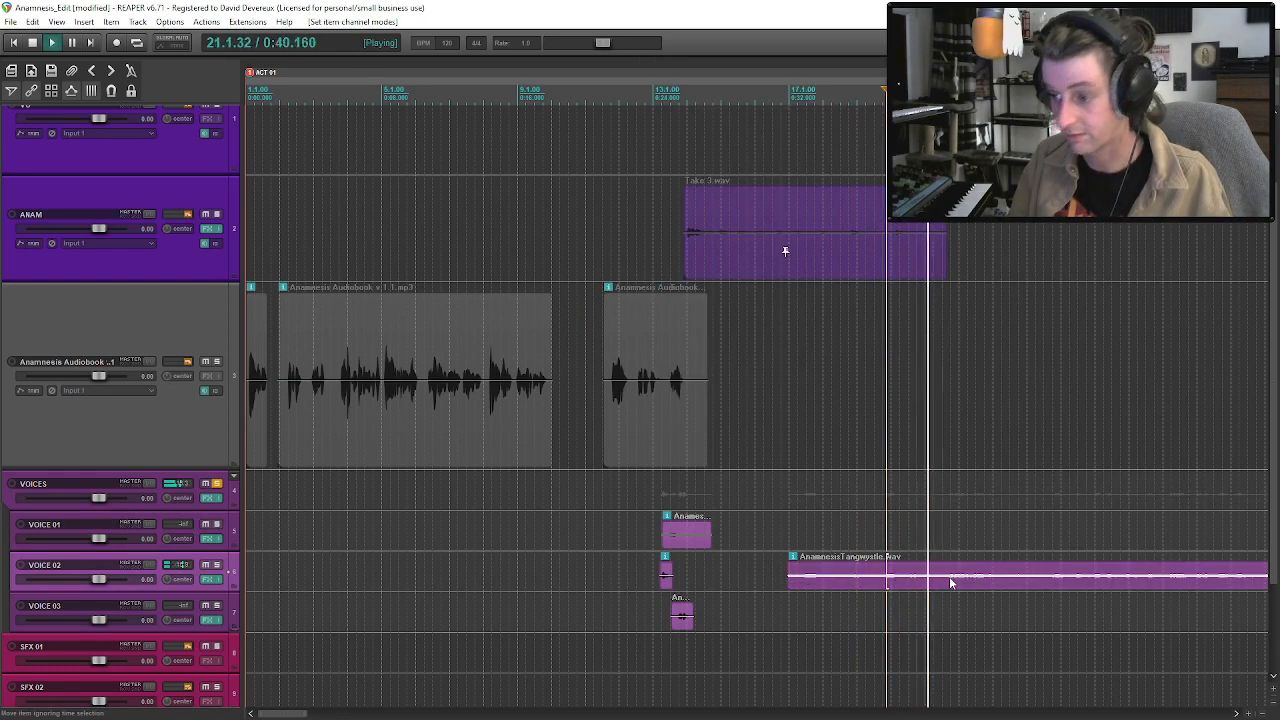
key("space")
left_click(1050, 586)
key("space")
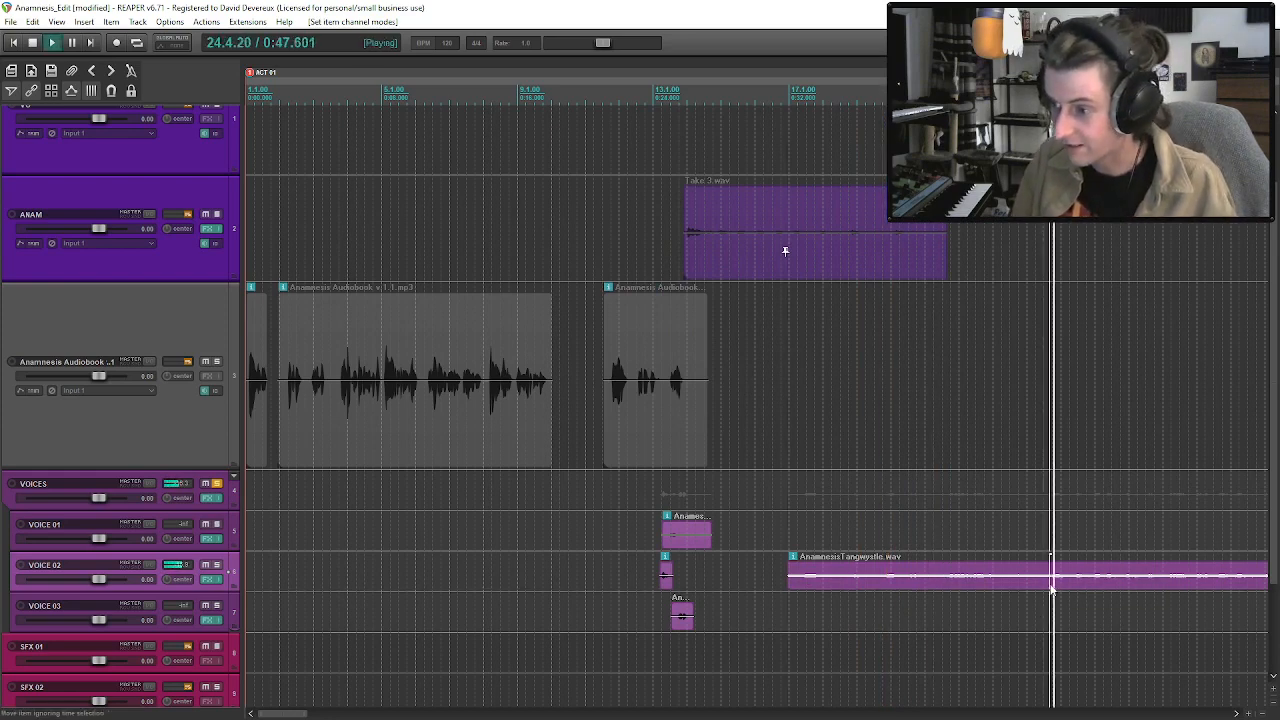
left_click(851, 585)
key("space")
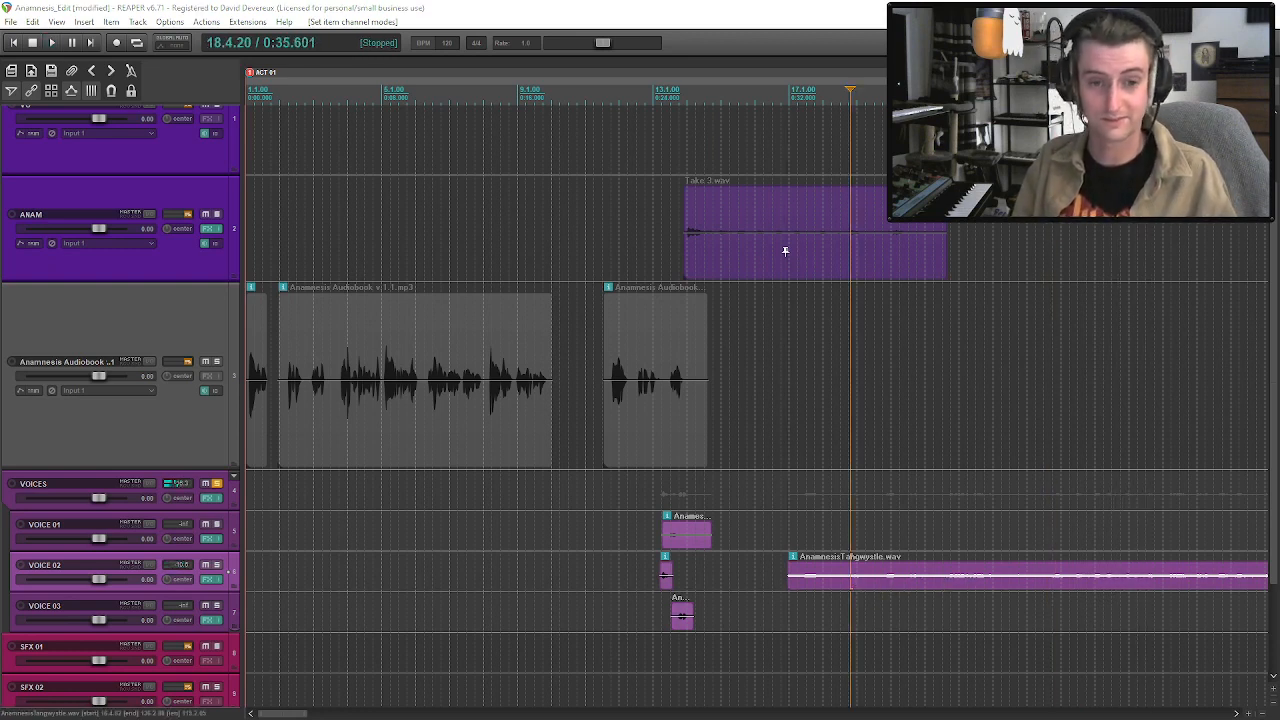
key("alt+Tab")
key("alt+Tab")
key("space")
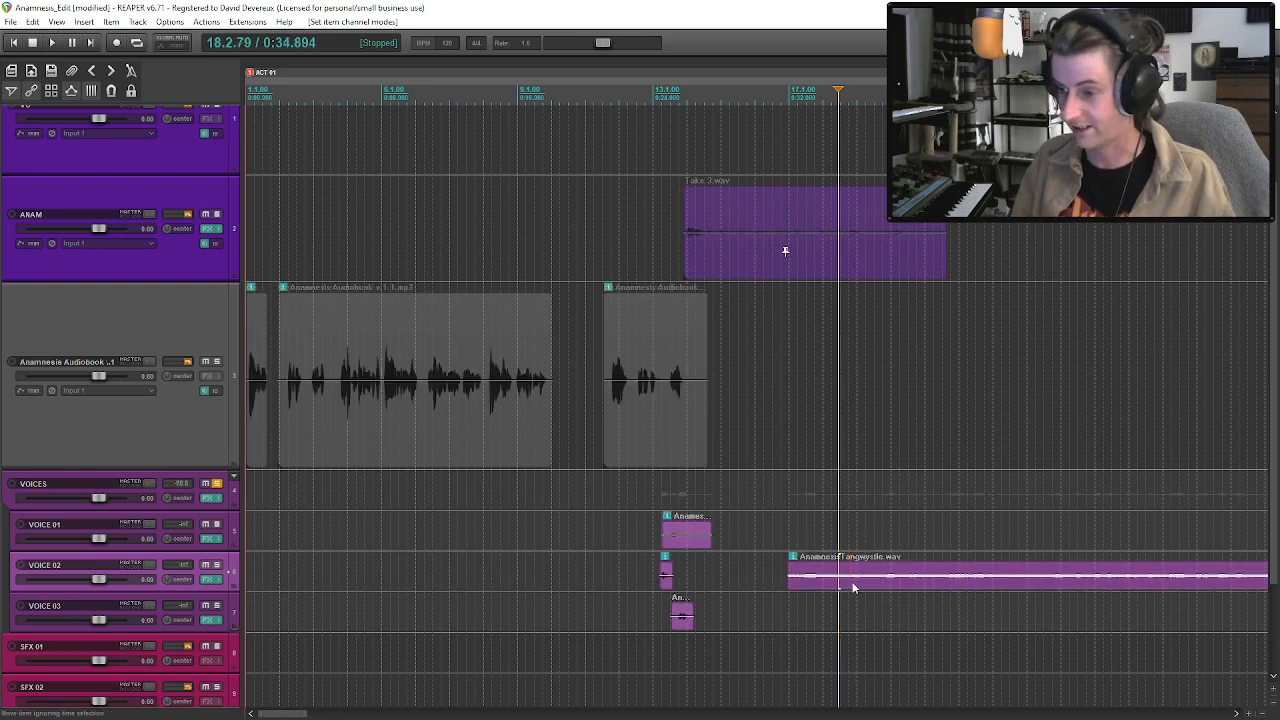
Trim the new VOICE 02 recording's start to about bar 18, split it after the chosen line and delete the remainder.
left_click_drag(792, 585, 849, 590)
key("space")
left_click(877, 586)
key("s")
left_click(902, 588)
key("Delete")
Place the trimmed line on VOICE 02 just before bar 13, ahead of the existing short clip, and play the overlap.
left_click_drag(864, 584, 703, 585)
left_click(660, 562)
key("space")
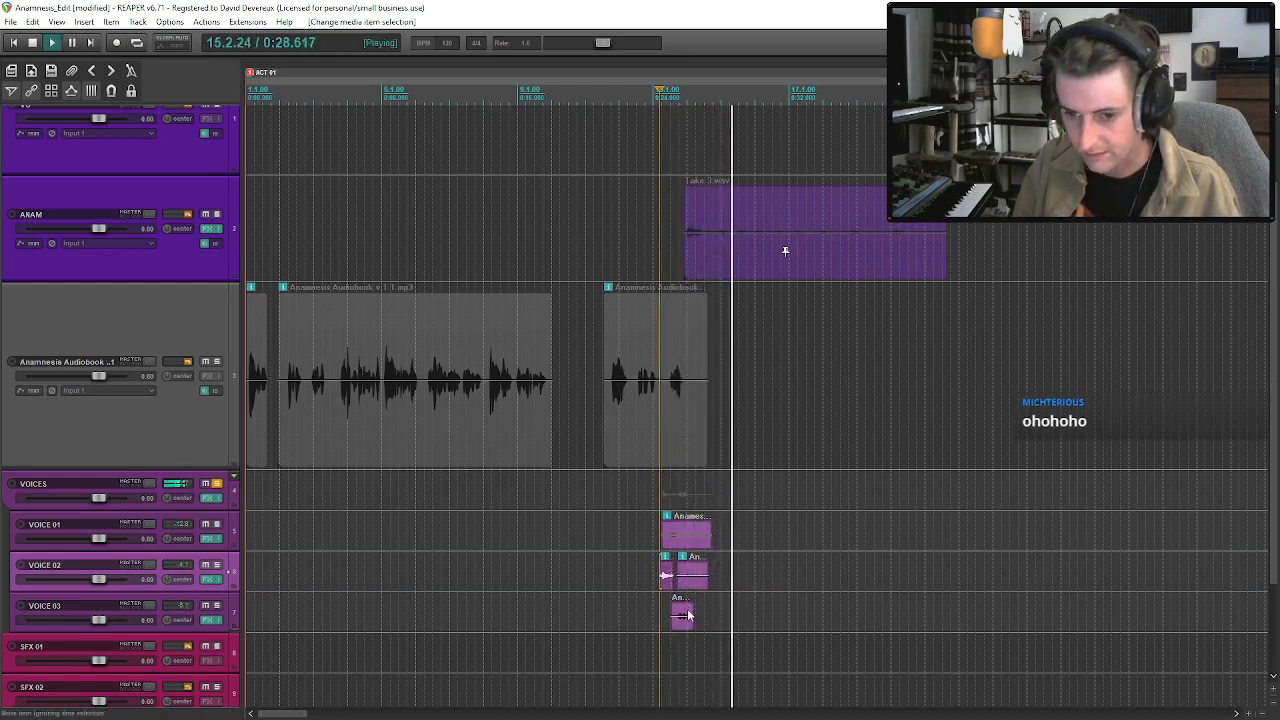
key("space")
mouse_move(691, 586)
left_mouse_down()
mouse_move(726, 585)
mouse_move(700, 592)
left_mouse_up()
left_click(724, 588)
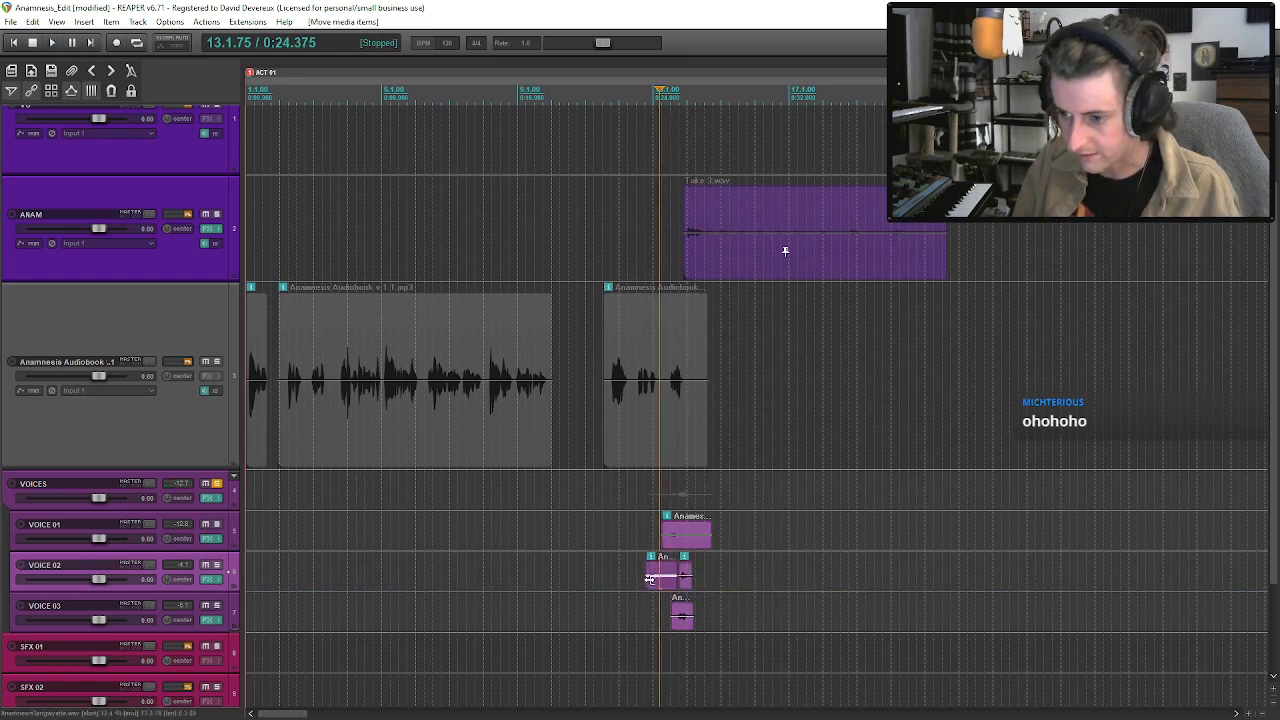
Lower the VOICE 03 clip's volume to -9.54 dB, move the clip slightly later, and save the project.
left_click(688, 620)
left_click_drag(682, 615, 683, 625)
left_click(661, 624)
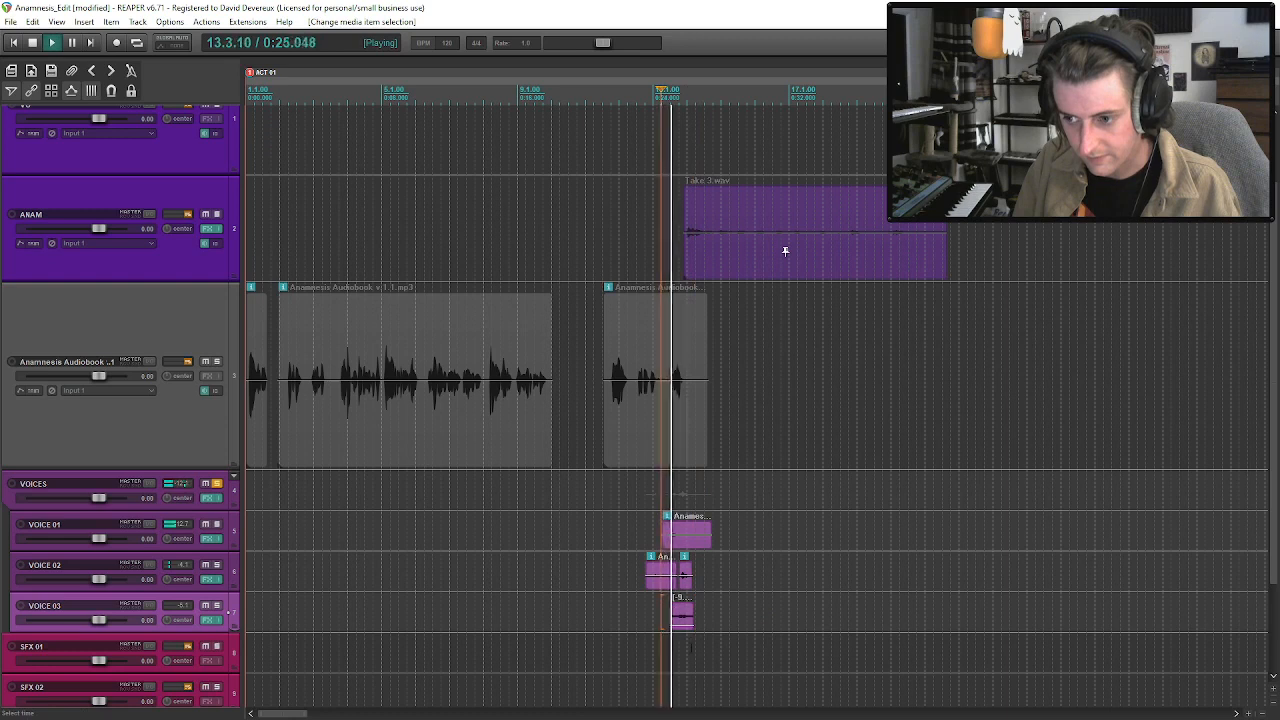
mouse_move(688, 620)
left_mouse_down()
mouse_move(711, 630)
mouse_move(702, 620)
left_mouse_up()
left_click(654, 600)
key("ctrl+s")
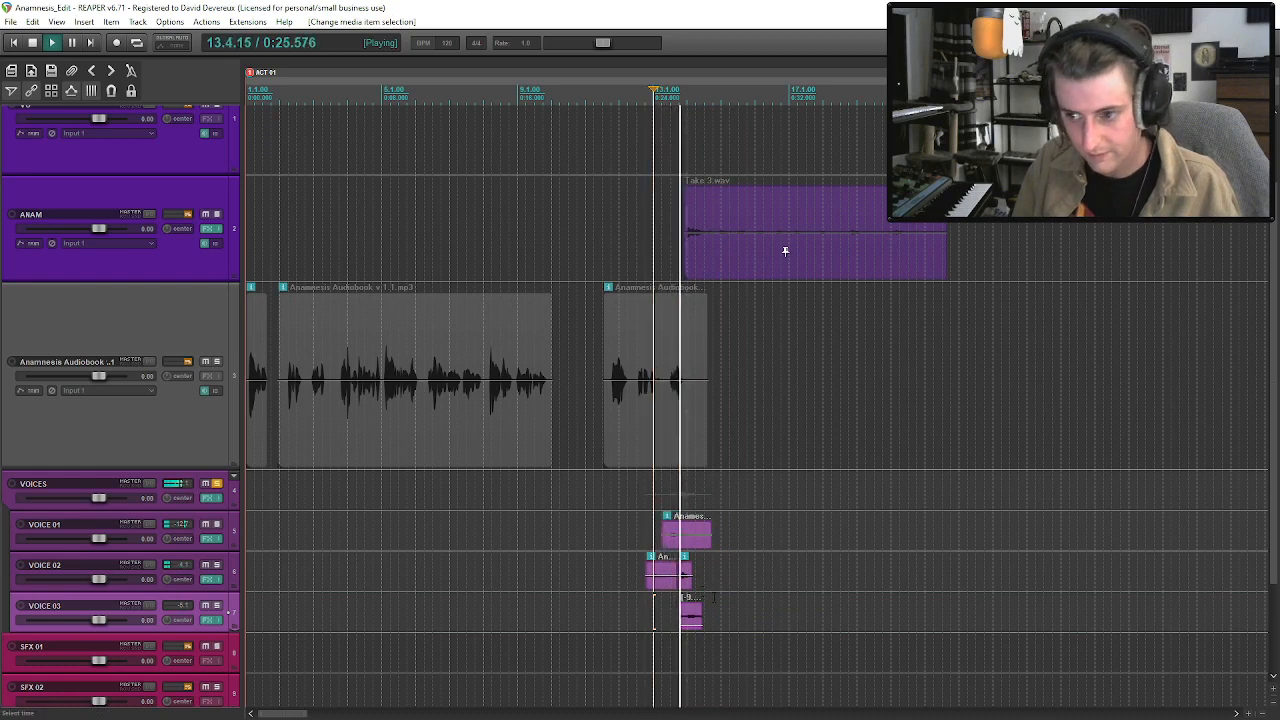
Shift all the voice clips about half a bar later and move Take 3 on ANAM to about bar 14.4.
scroll(654, 612, "up", 1)
left_click_drag(786, 583, 768, 585)
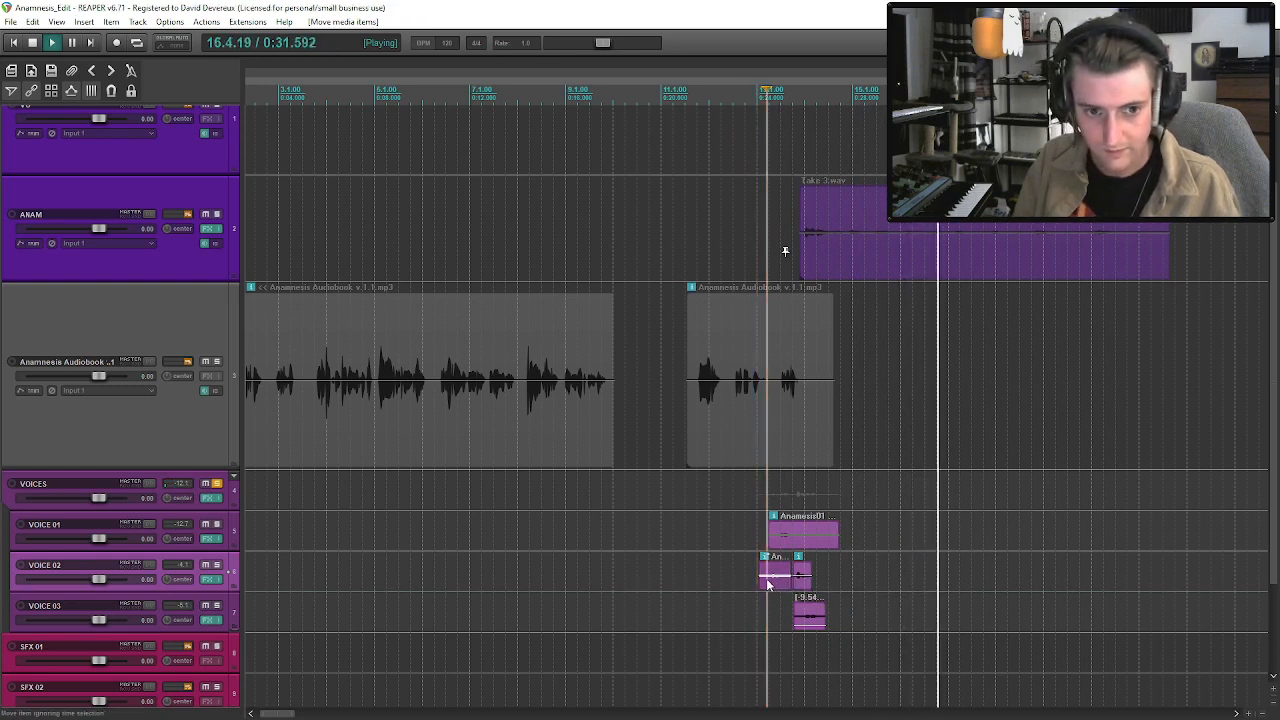
left_click(803, 611, "shift")
left_click(791, 544, "shift")
key("space")
left_click_drag(792, 545, 814, 548)
left_click_drag(845, 265, 887, 265)
key("space")
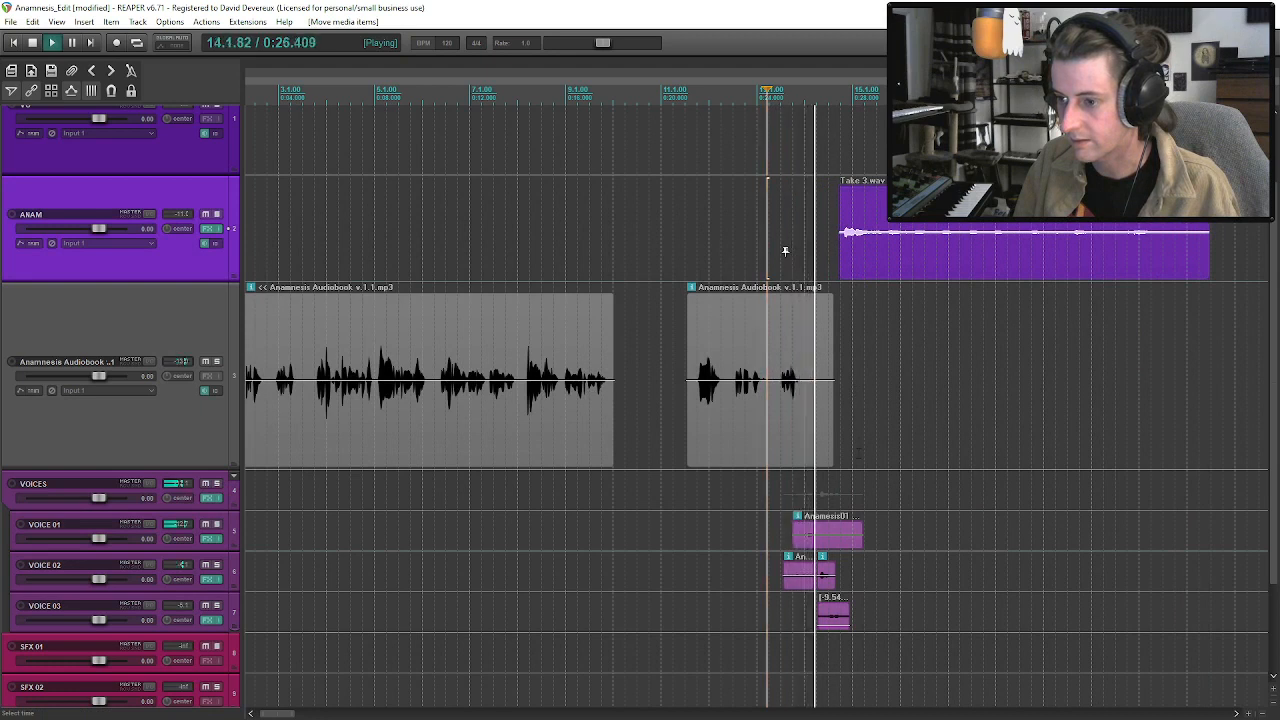
Try Take 3 about three beats earlier against the voices, and return it to about bar 14.4.
left_click(857, 251)
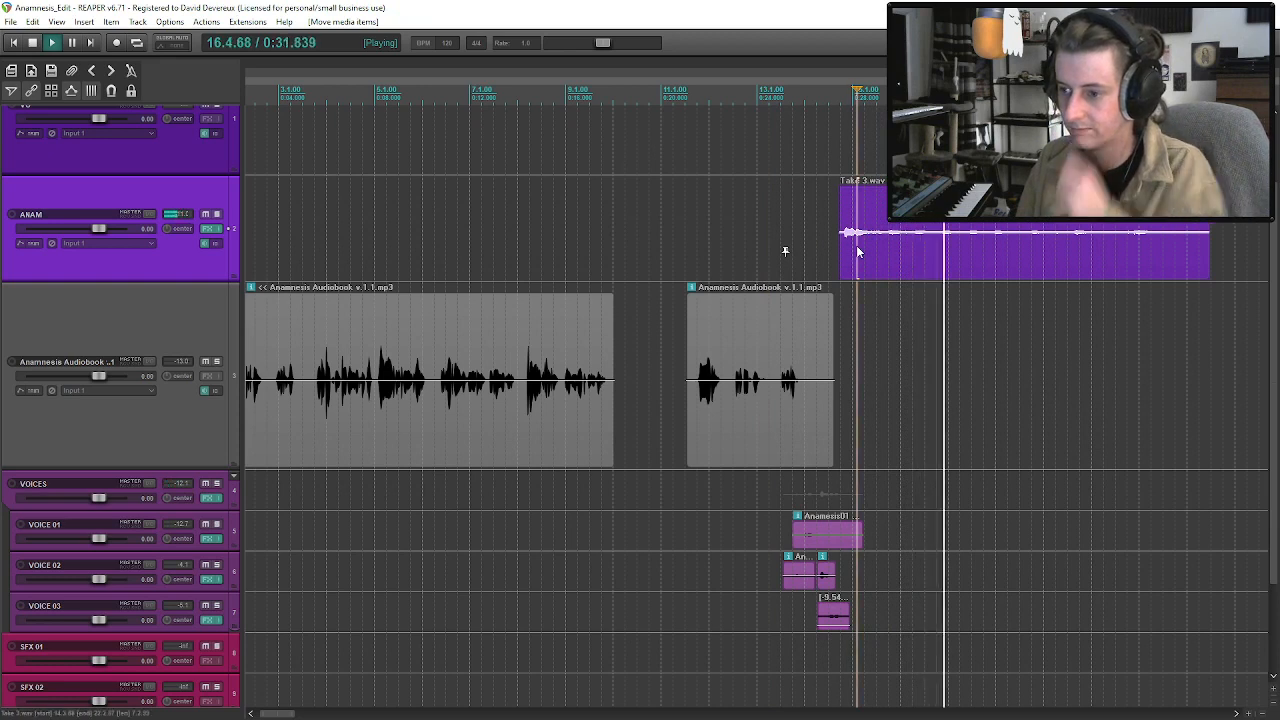
left_click(829, 537)
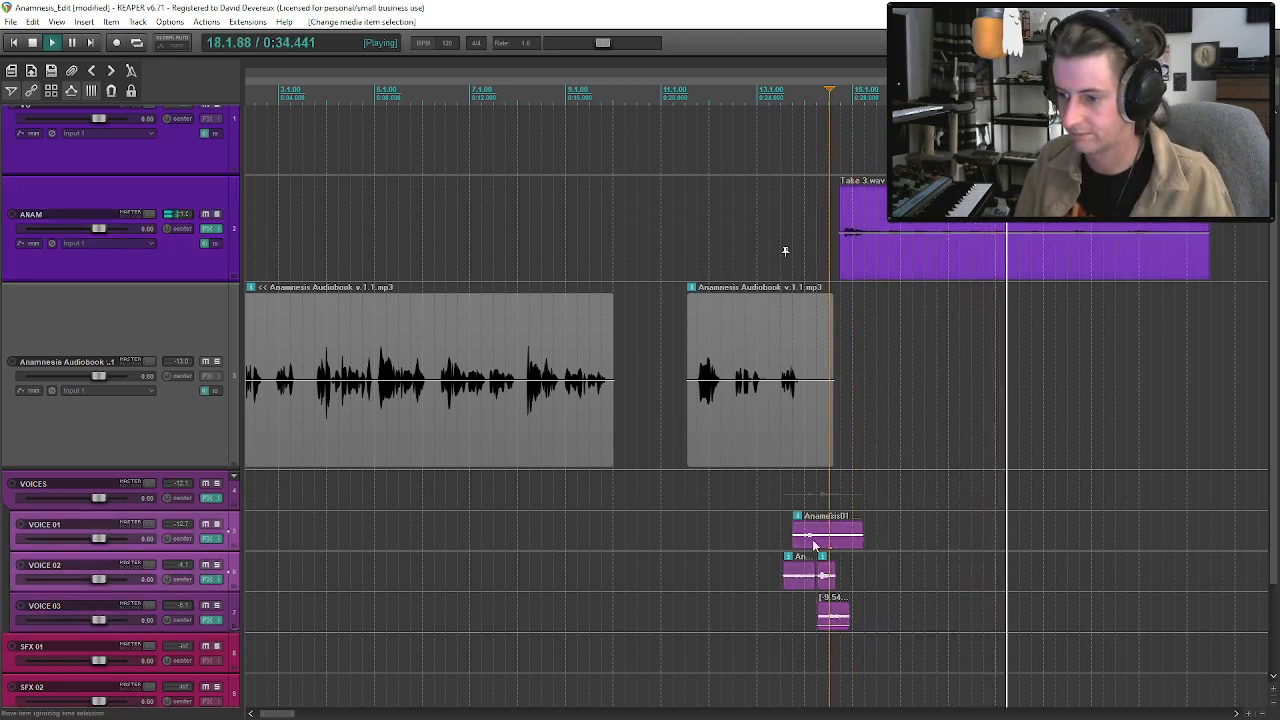
key("space")
left_click_drag(870, 255, 785, 252)
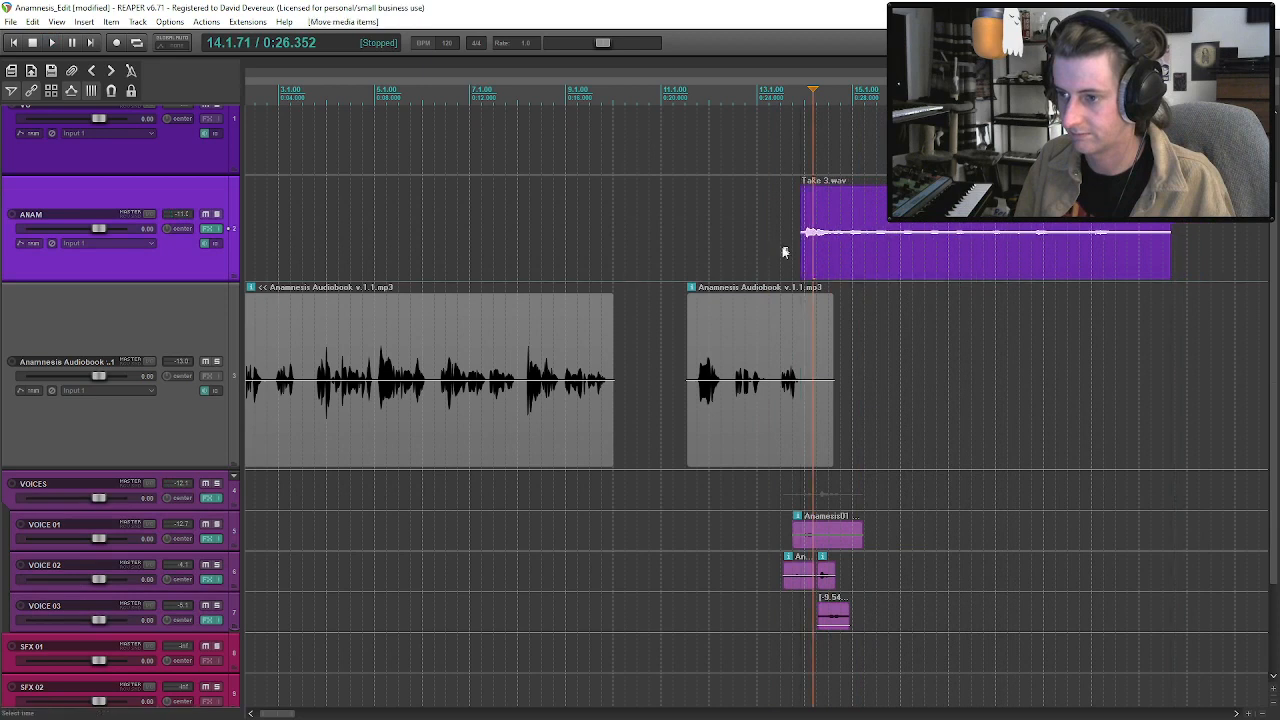
left_click(783, 252)
key("space")
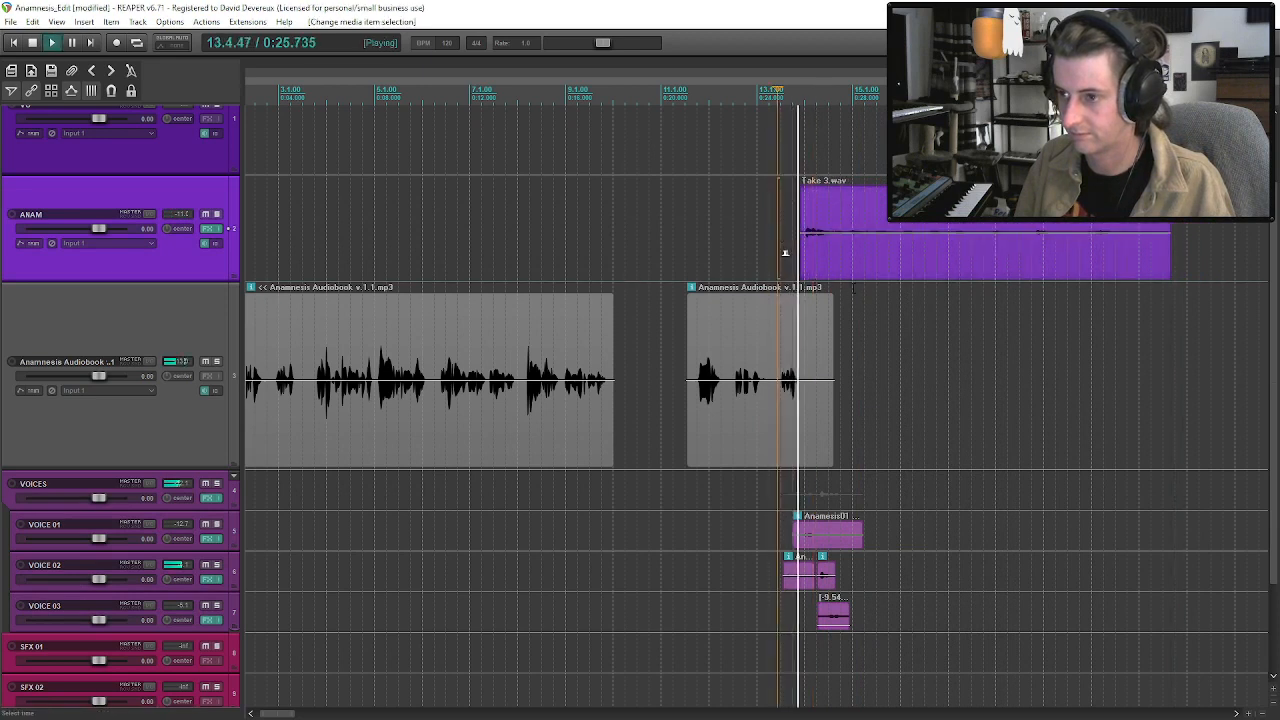
left_click_drag(849, 257, 884, 259)
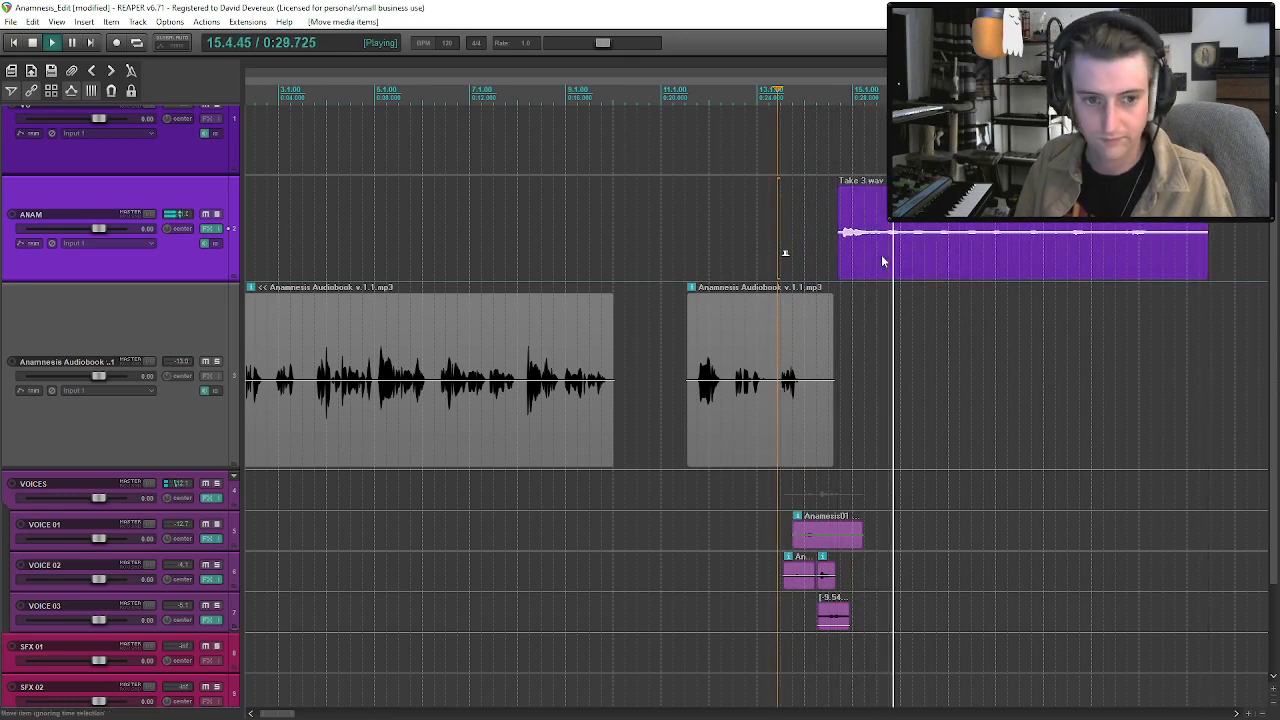
left_click(865, 257)
key("space")
Set the feedback of the ping-pong delay on the VOICES folder to -3.0 dB and play the passage.
left_click(207, 499)
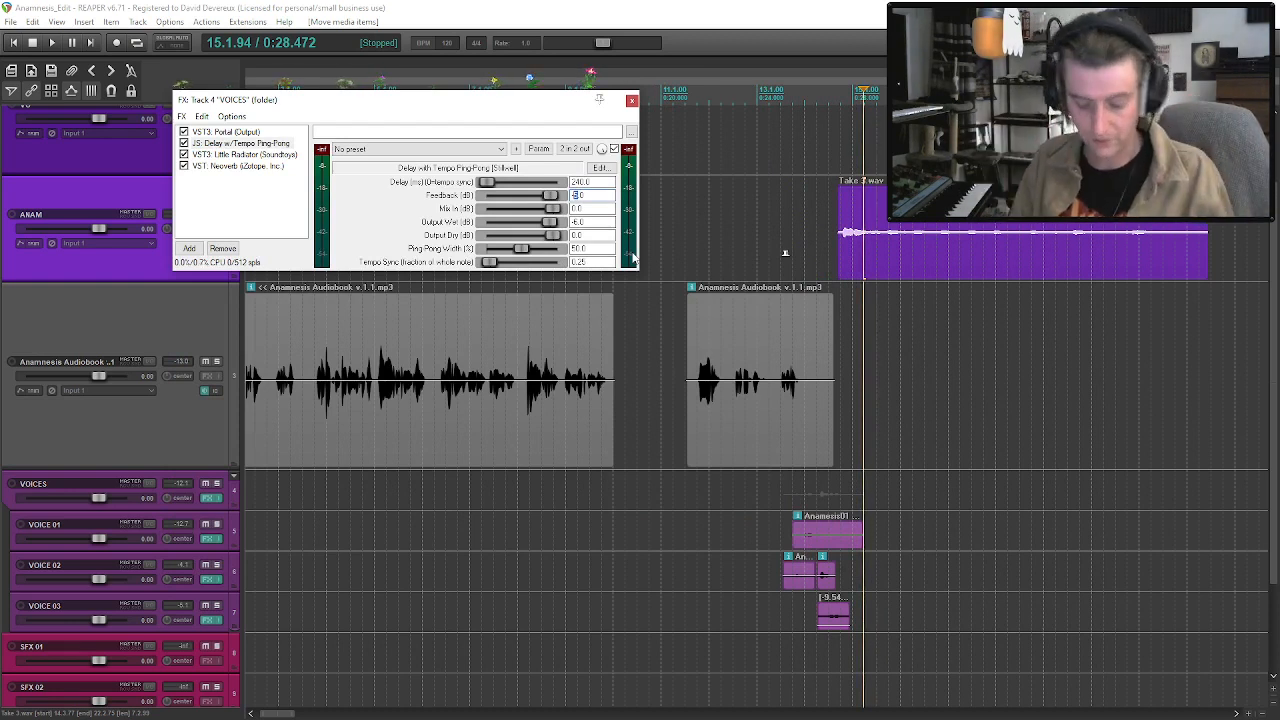
left_click(785, 253)
key("space")
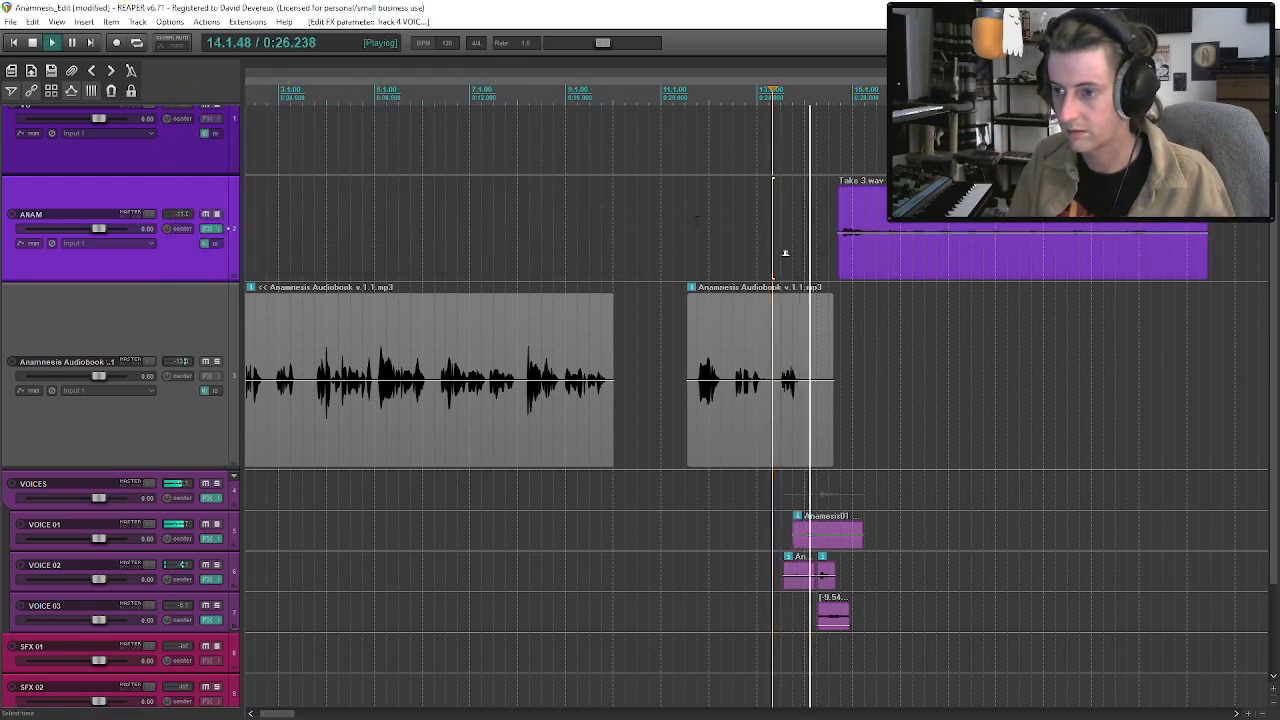
left_click(843, 262)
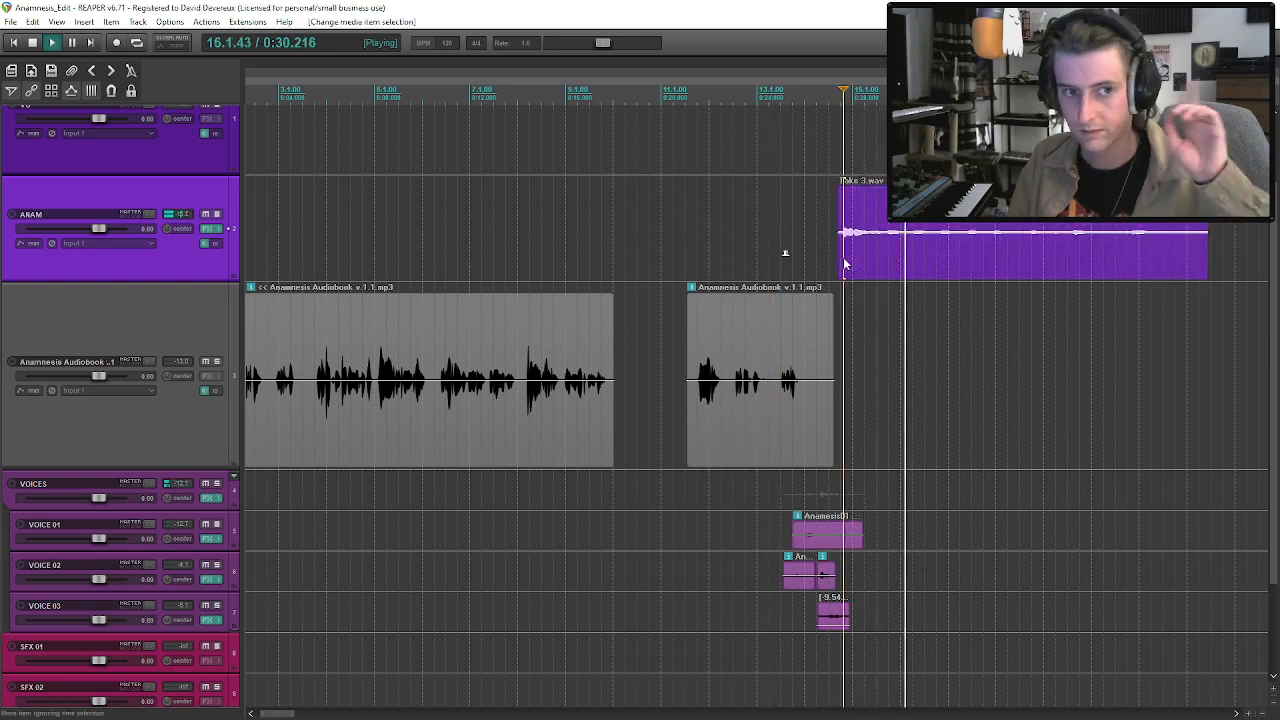
key("space")
Set the VOICES delay's ping-pong width to 75% and audition the overlapping voices.
left_click(210, 497)
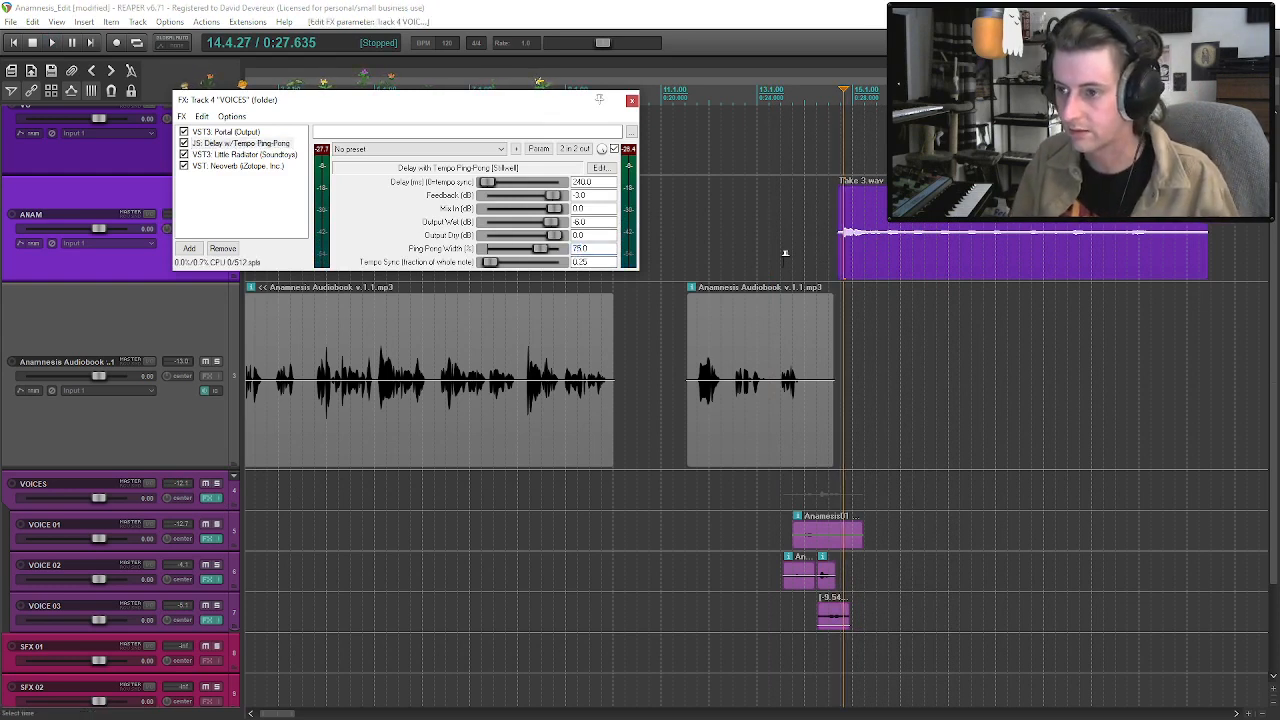
left_click(785, 253)
key("space")
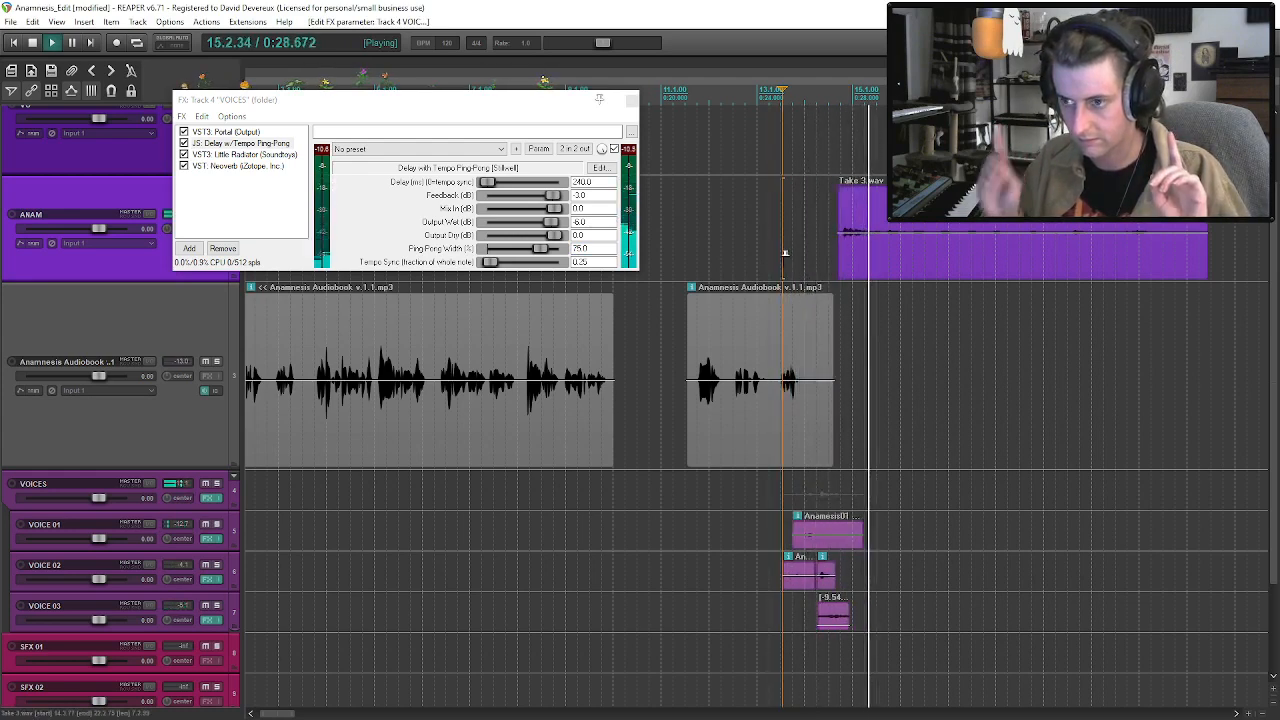
left_click(631, 100)
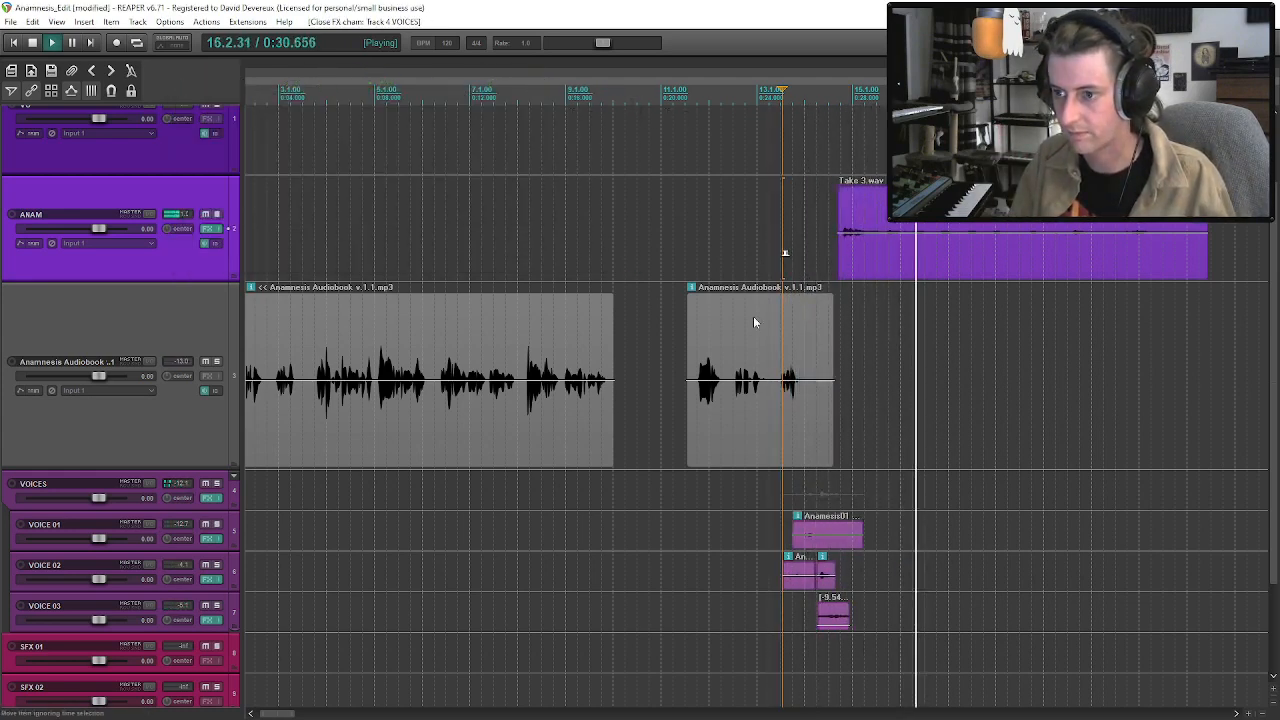
left_click(789, 410)
key("space")
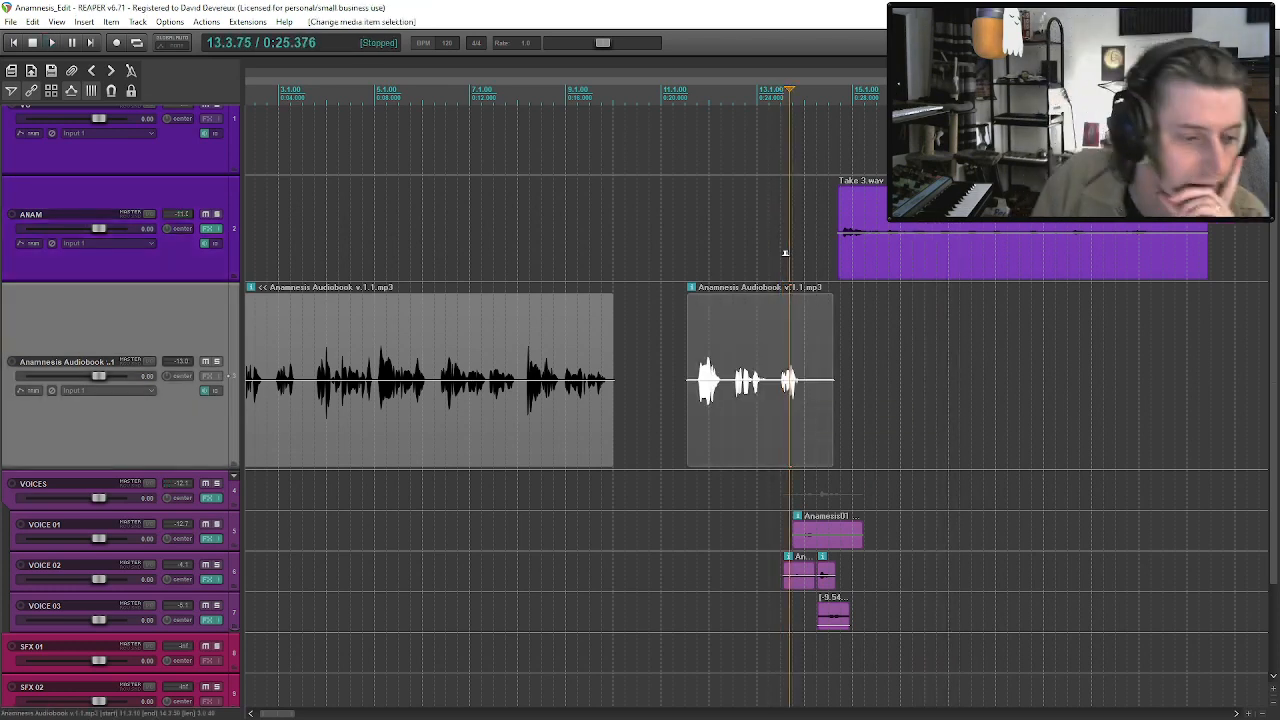
Insert the next voice actor's Anamnesis M4A recording on VOICE 02 at about bar 16 and audition it.
key("alt+Tab")
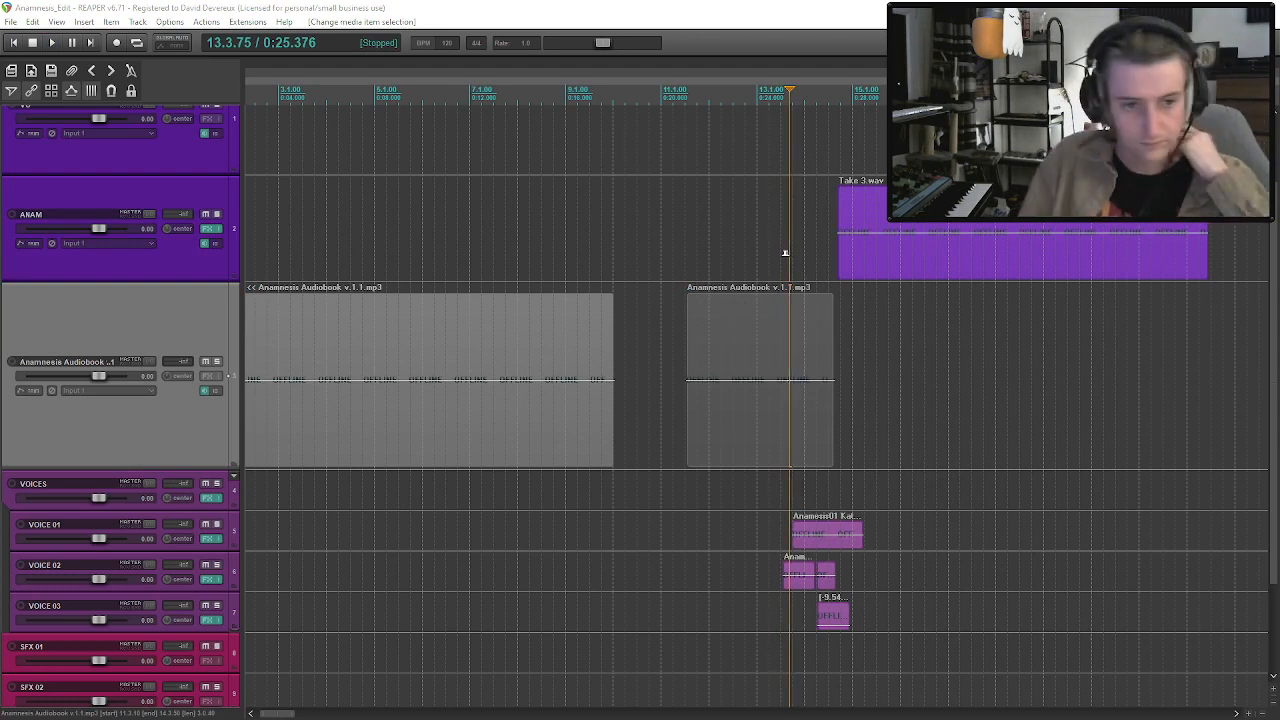
left_click_drag(875, 448, 896, 572)
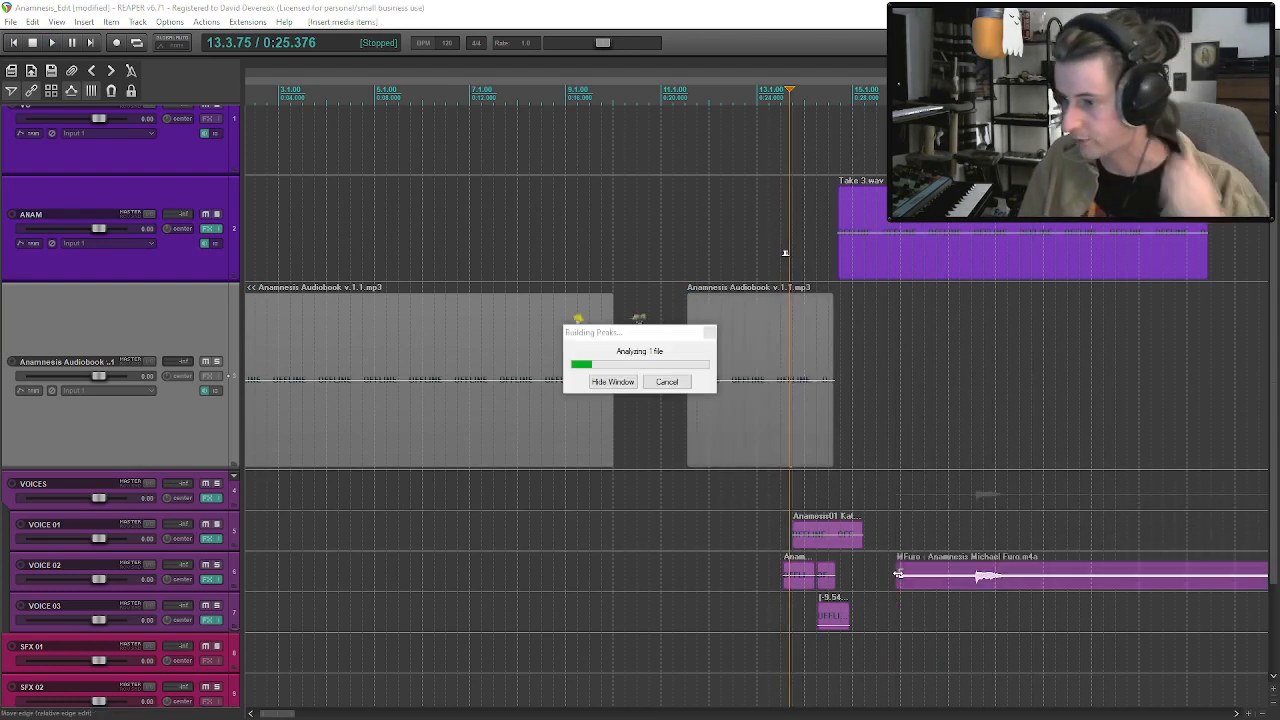
left_click(1044, 585)
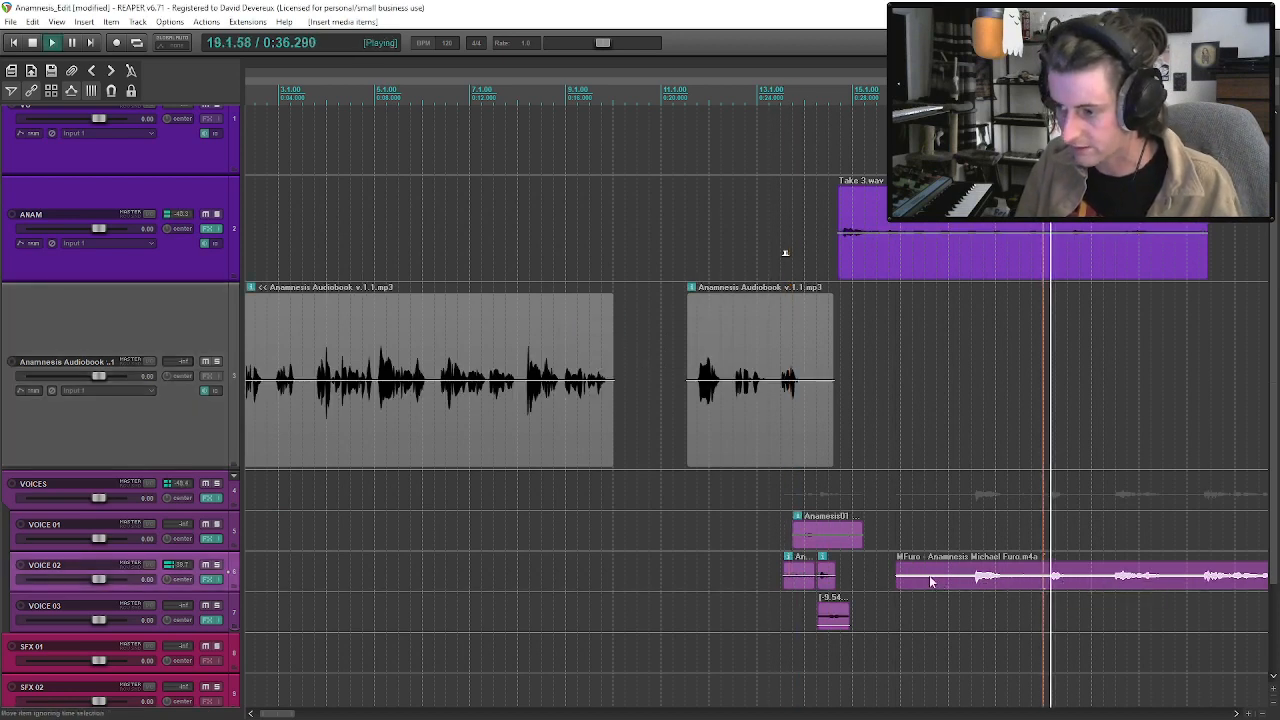
Trim the inserted recording's start to about bar 19, split it after the first line and delete the rest.
left_click_drag(898, 580, 1044, 585)
key("space")
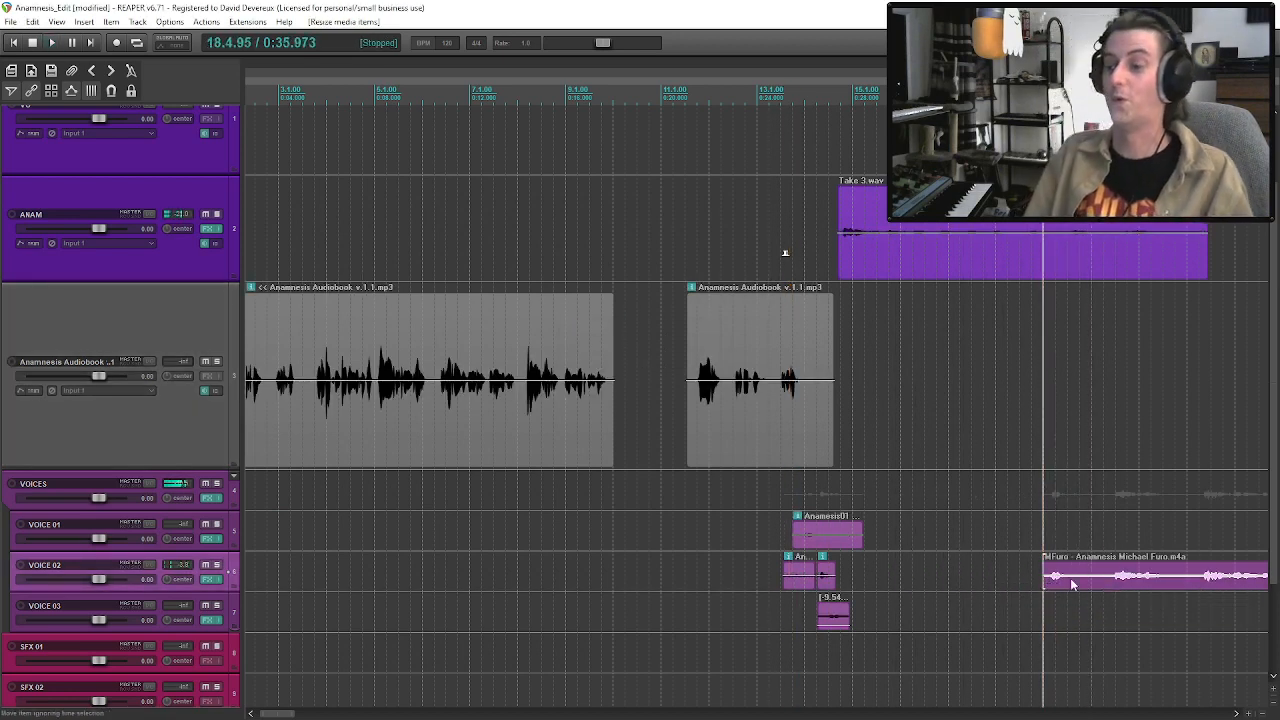
left_click(1098, 589)
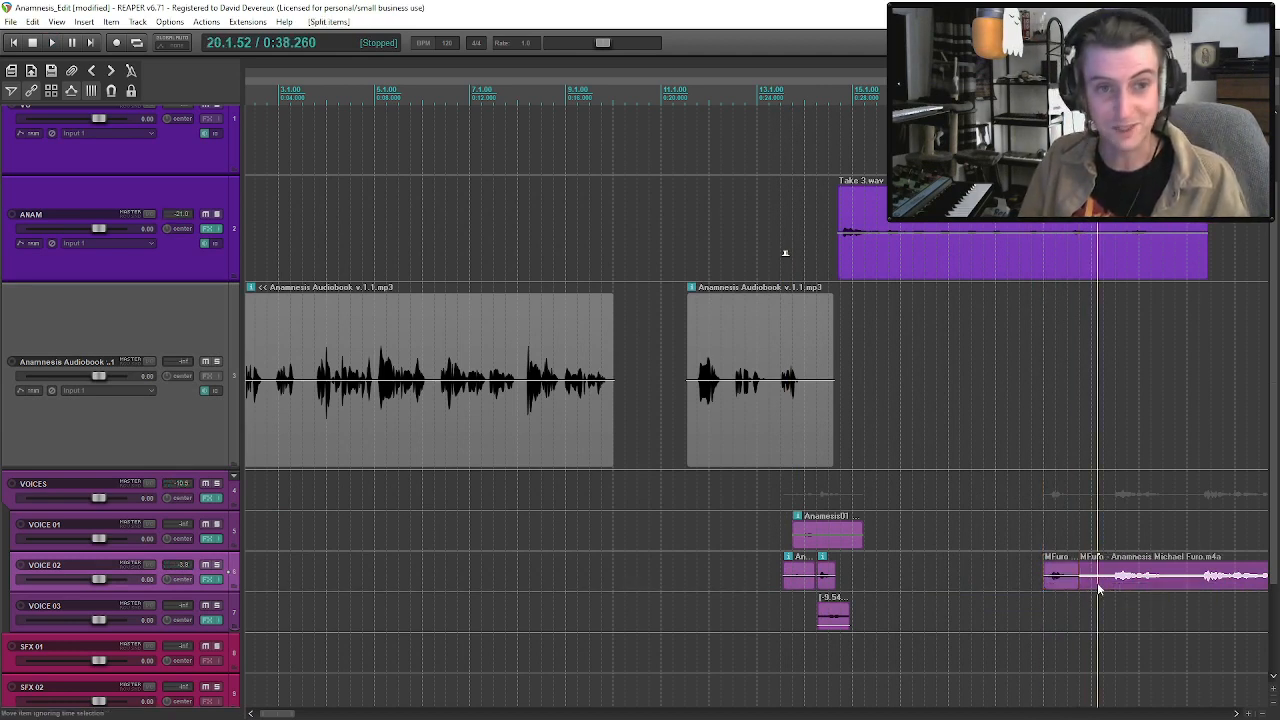
key("Delete")
Place the new line on VOICE 01 at about bar 14.3, directly after the shortened existing clip, while playing the overlap.
left_click_drag(1050, 582, 847, 581)
left_click(795, 570)
key("space")
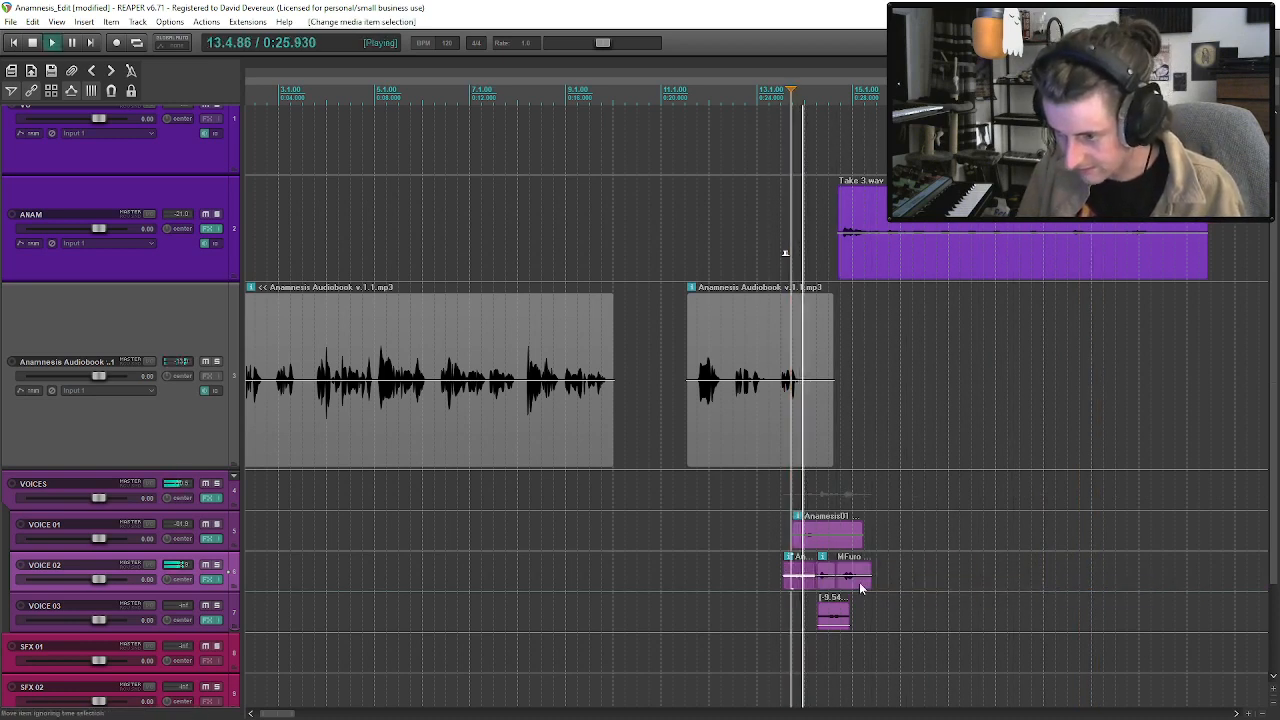
mouse_move(861, 538)
left_mouse_down()
mouse_move(828, 543)
mouse_move(845, 536)
left_mouse_up()
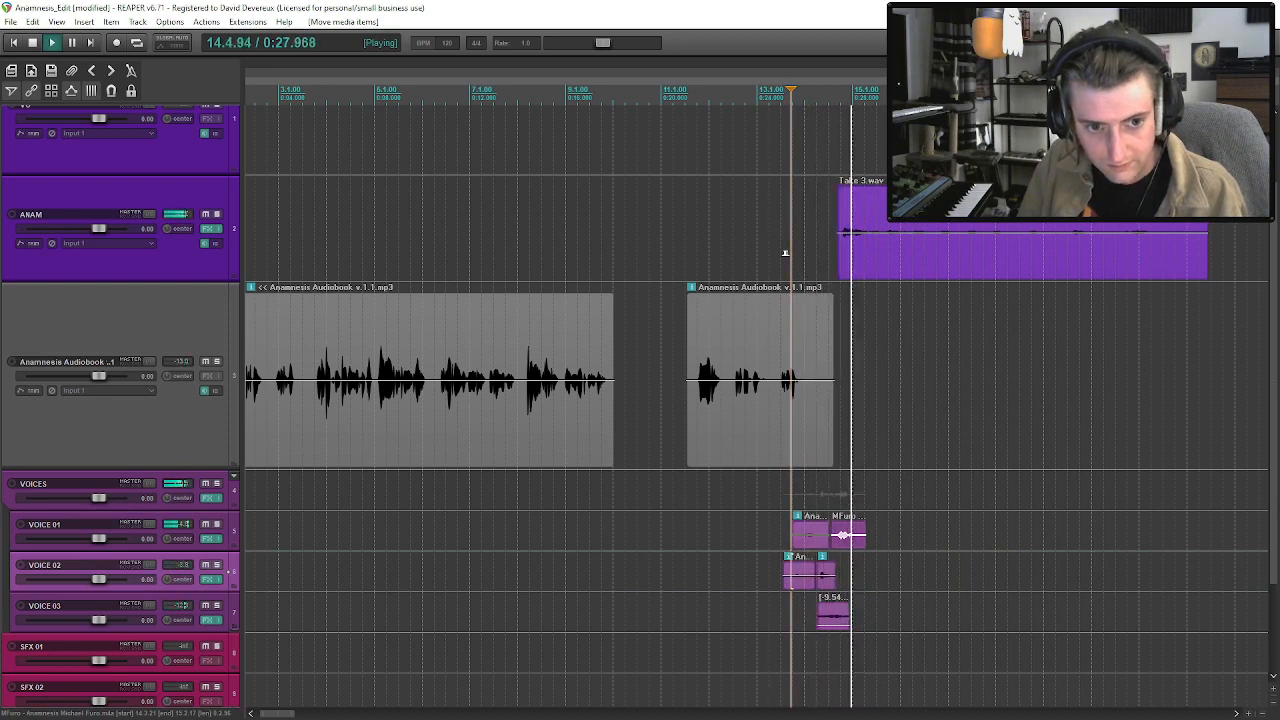
Move Take 3 on ANAM to about bar 15 and play the passage to check how it follows the voices.
left_click(898, 261)
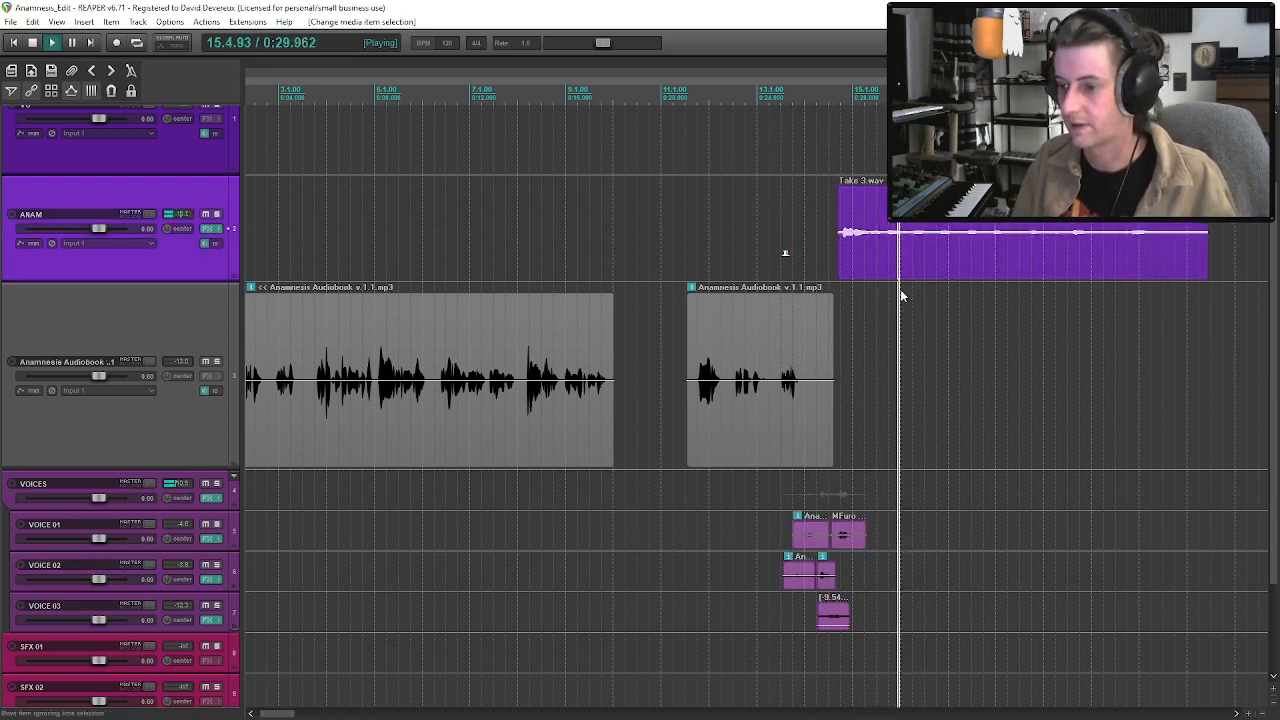
left_click_drag(867, 270, 882, 270)
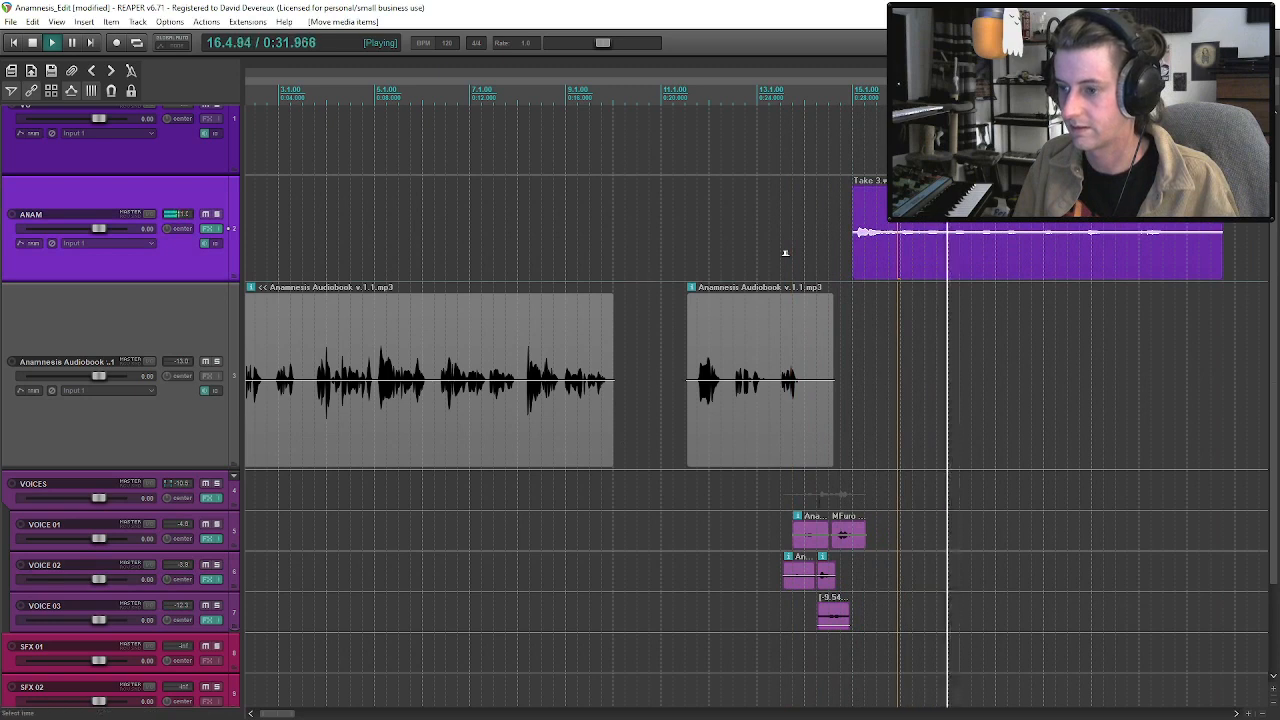
left_click(815, 545)
key("space")
left_click(785, 253)
key("space")
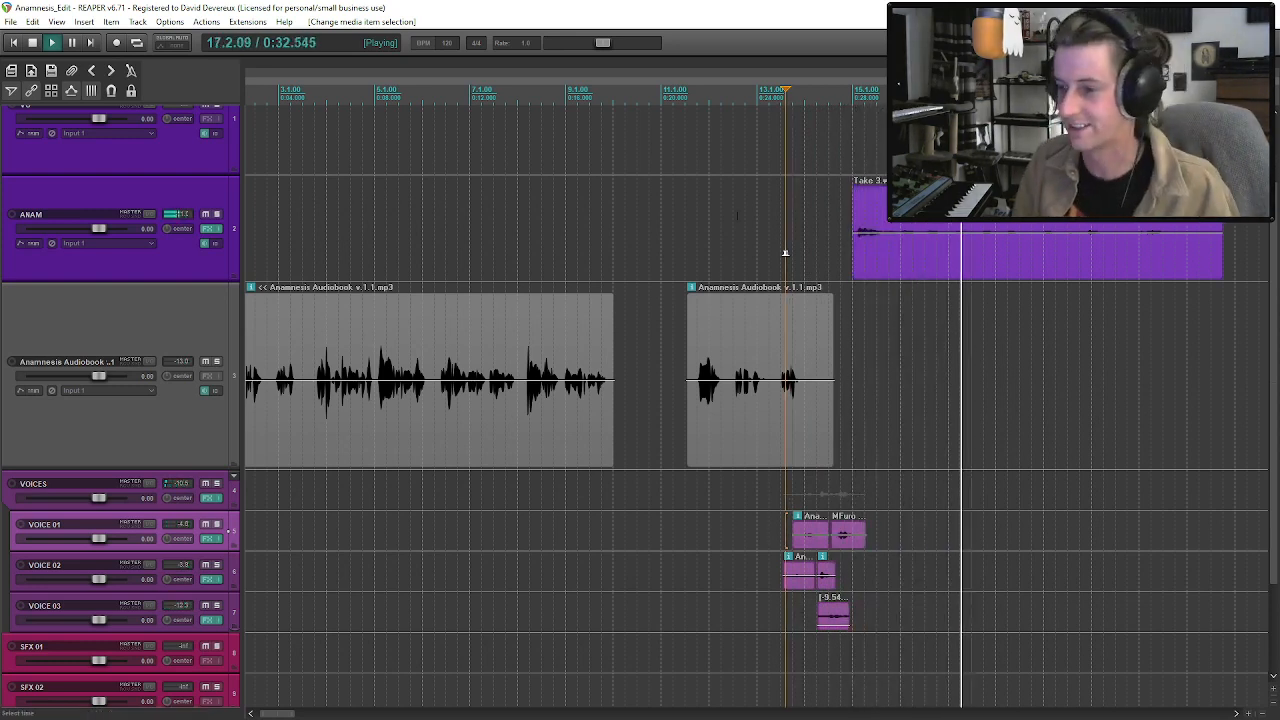
left_click(788, 372)
key("space")
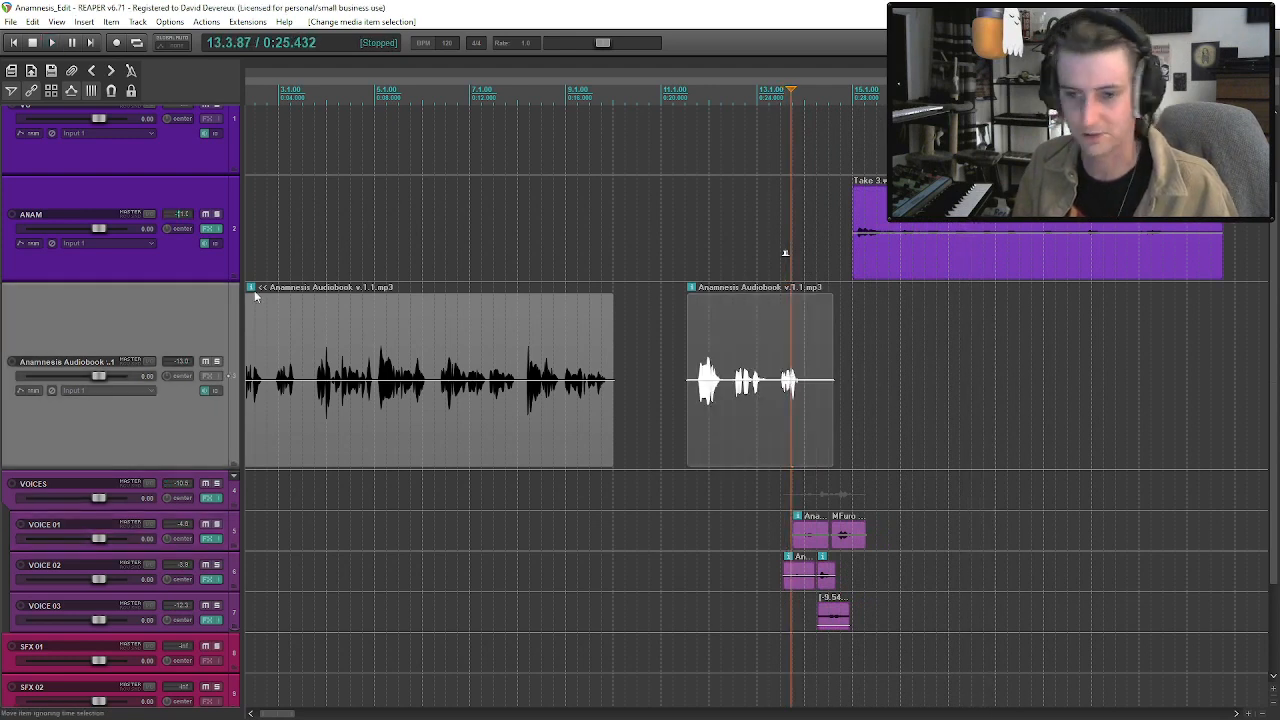
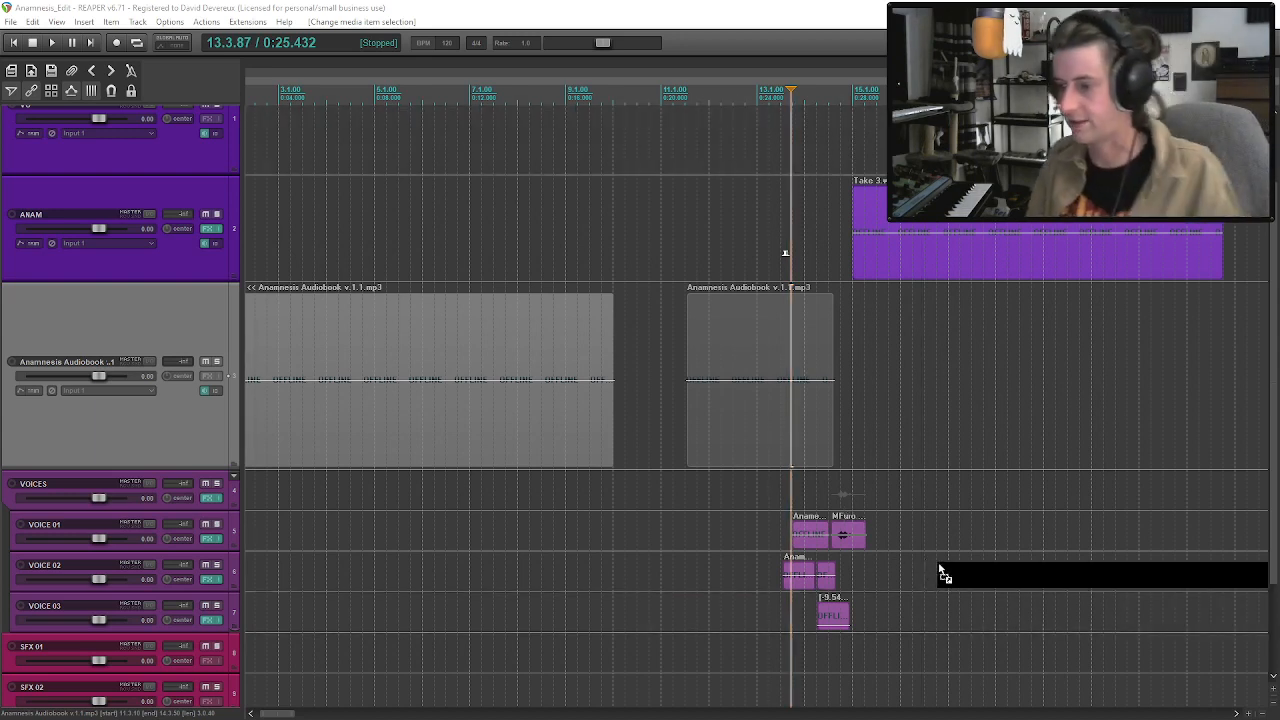
Insert the next voice actor's Anamnesis MP3 recording on VOICE 01 at about bar 17 and audition its first line.
left_click_drag(950, 583, 950, 557)
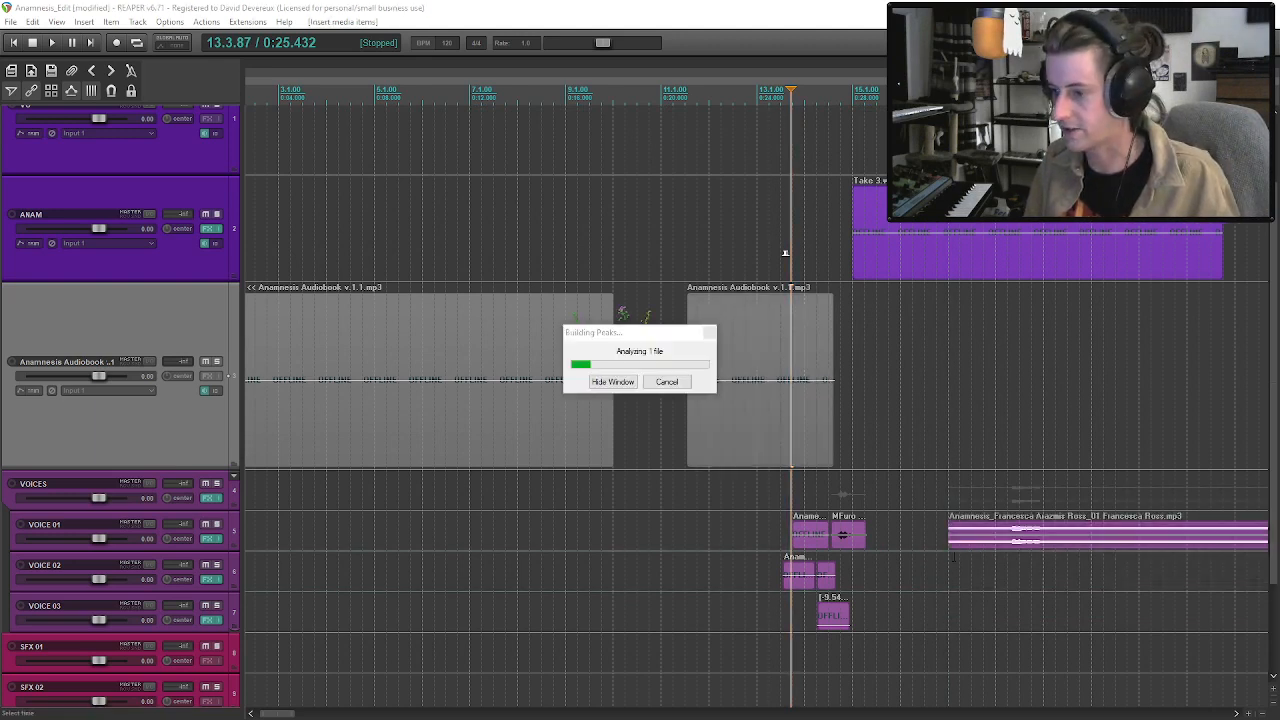
scroll(1022, 542, "down", 2)
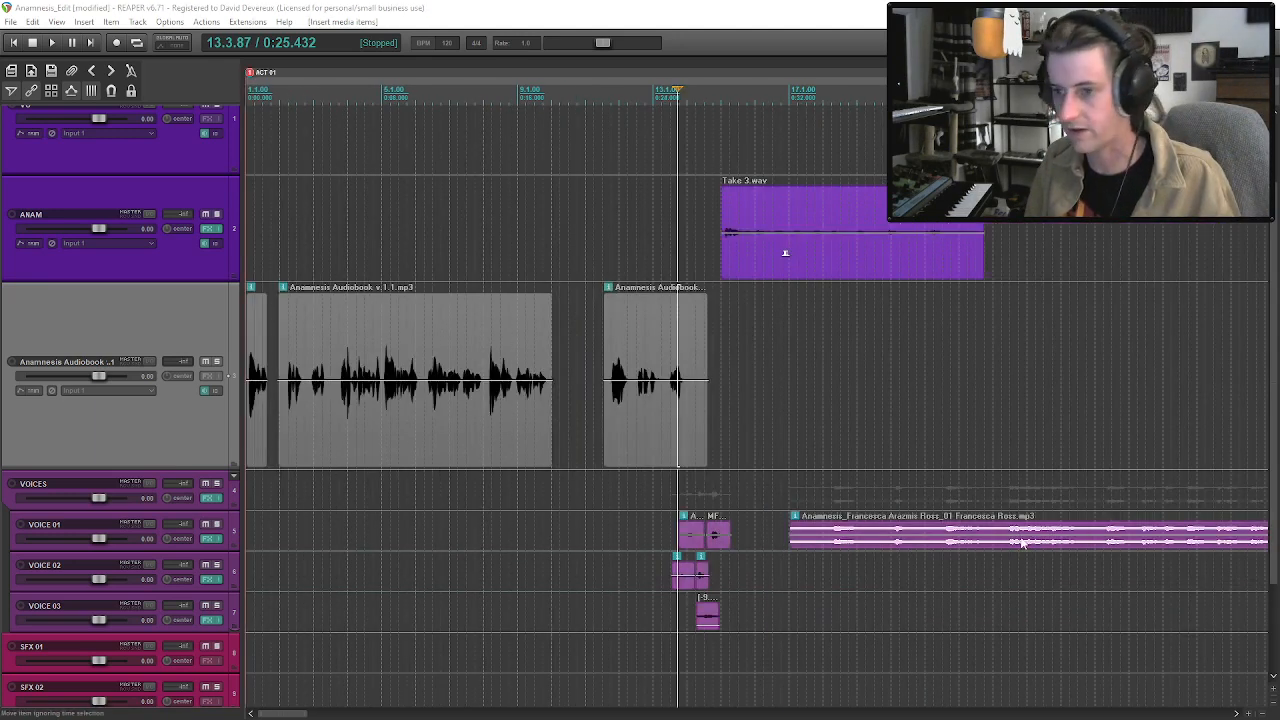
left_click(888, 543)
key("space")
Trim the inserted recording's start to just before the first line, split it after that line and delete the rest.
left_click_drag(791, 540, 890, 555)
key("space")
left_click(912, 546)
key("s")
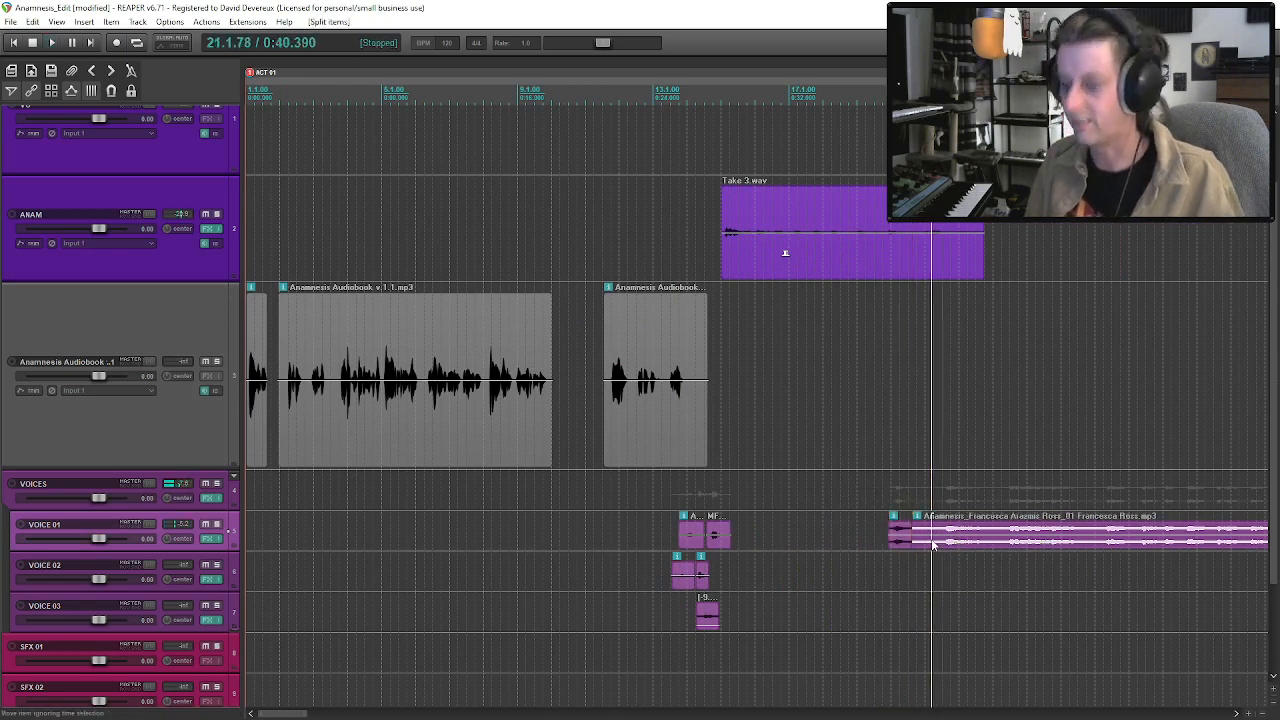
key("Delete")
Set the trimmed line's take channel mode to Mono (downmix) and move it to VOICE 02 at about bar 14.4, after the existing clips.
left_click(903, 545)
right_click(902, 544)
mouse_move(960, 32)
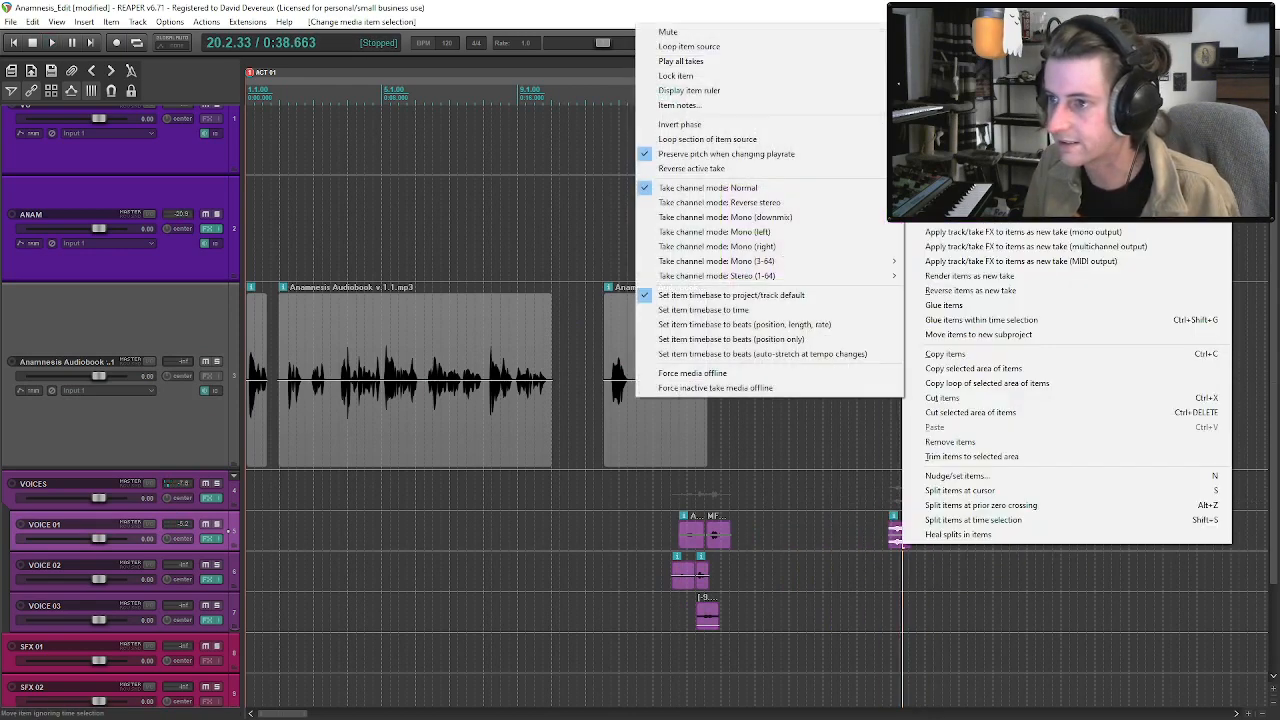
left_click(725, 217)
left_click_drag(906, 538, 727, 584)
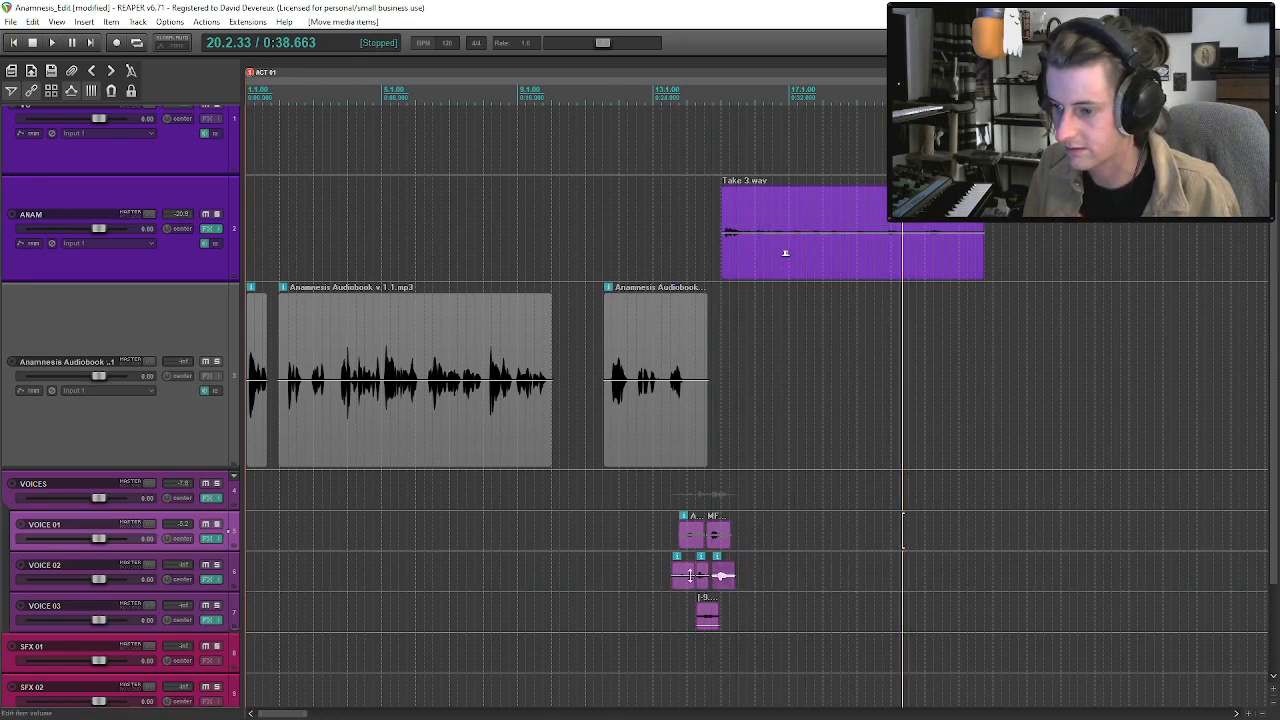
Play the voices passage from about bar 13 into Take 3 to check the added line.
left_click(681, 591)
key("space")
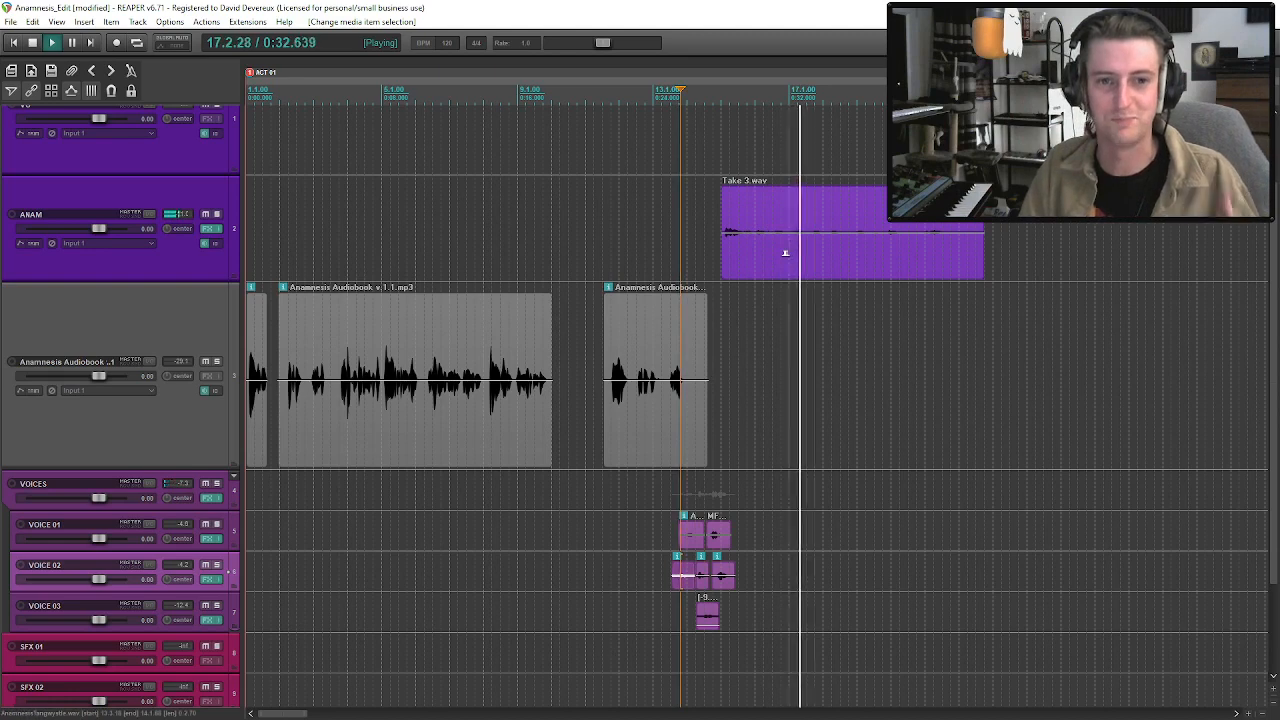
left_click(724, 254)
left_click(653, 341)
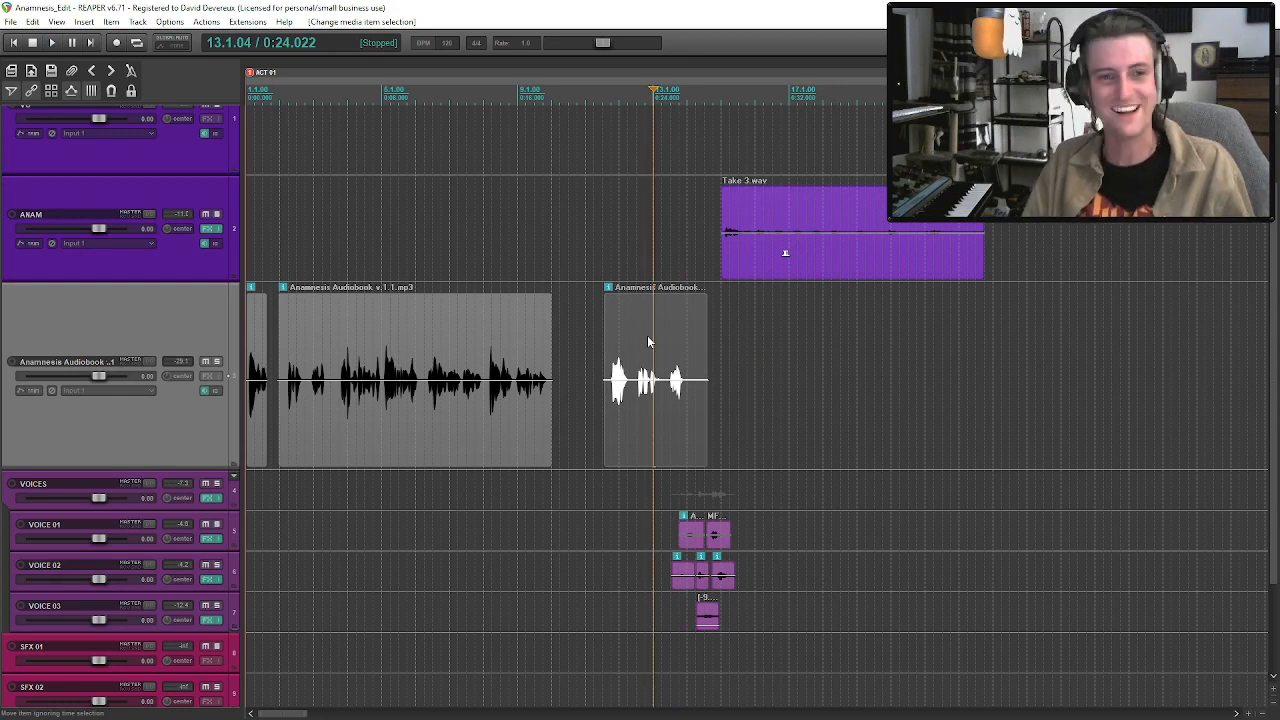
key("space")
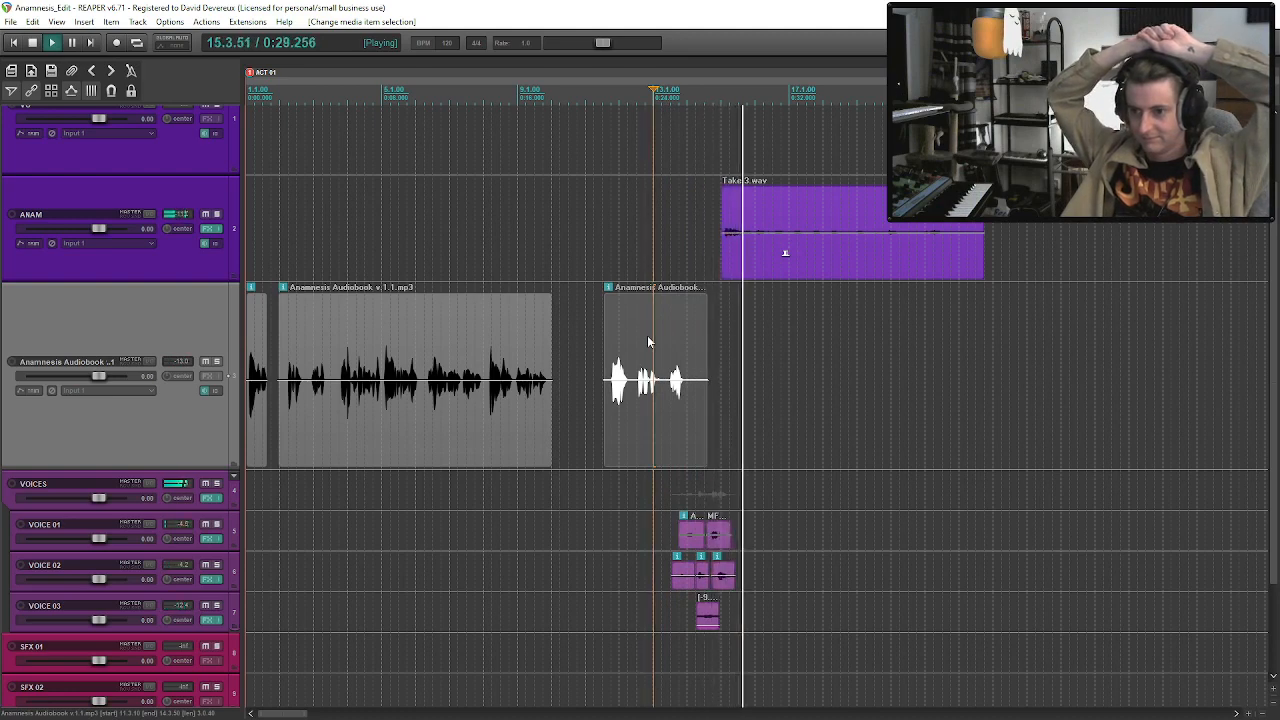
Show the volume envelope of the VOICES folder, add points around the voice clips and pull the last one down to fade them out.
left_click(194, 495)
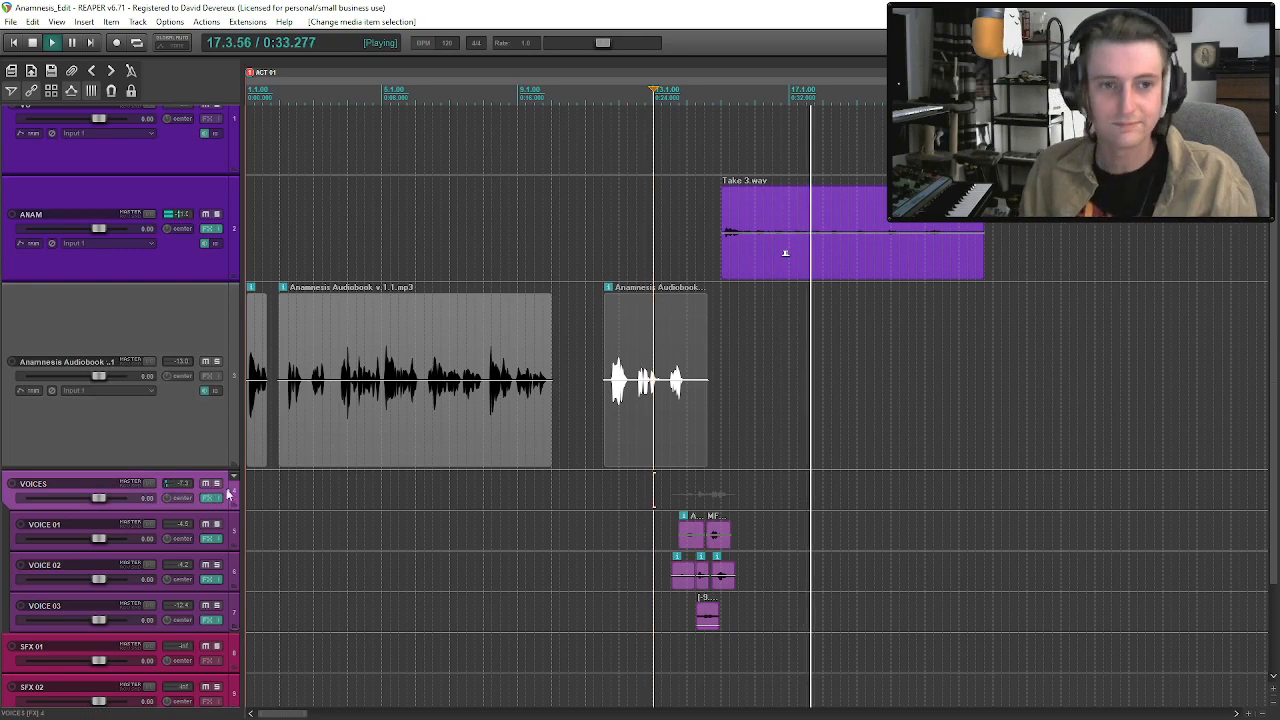
key("space")
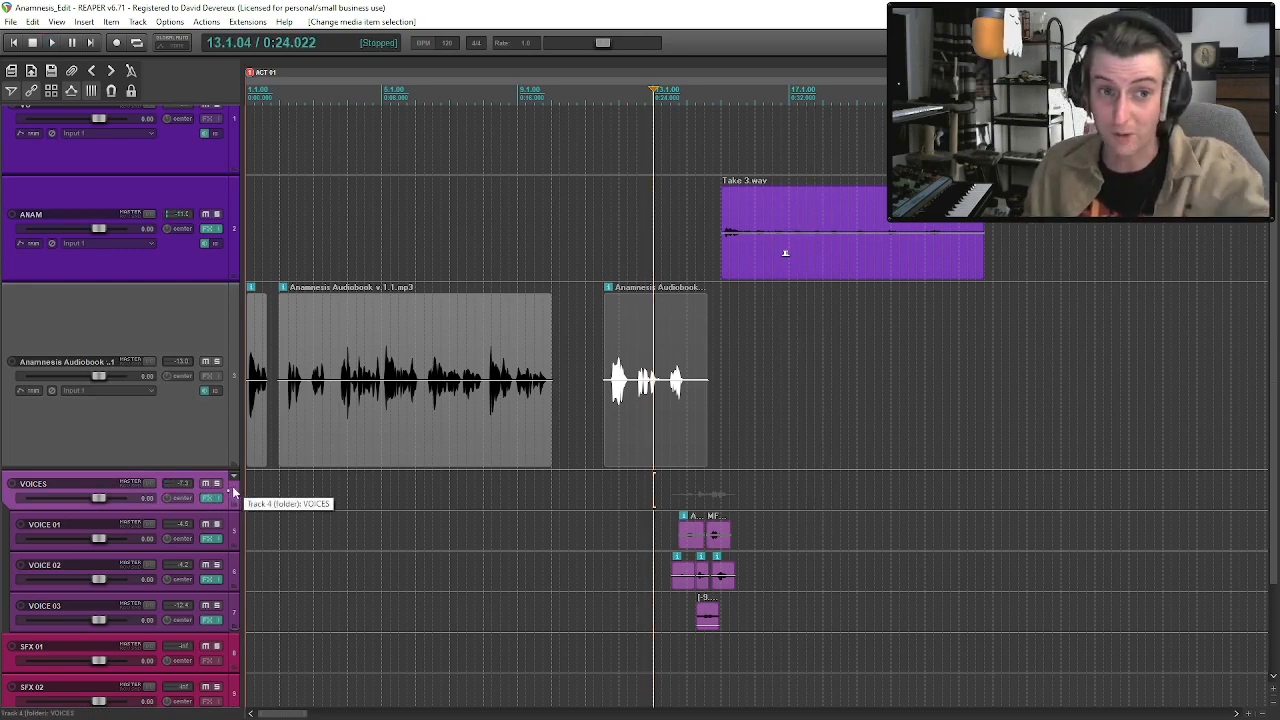
key("v")
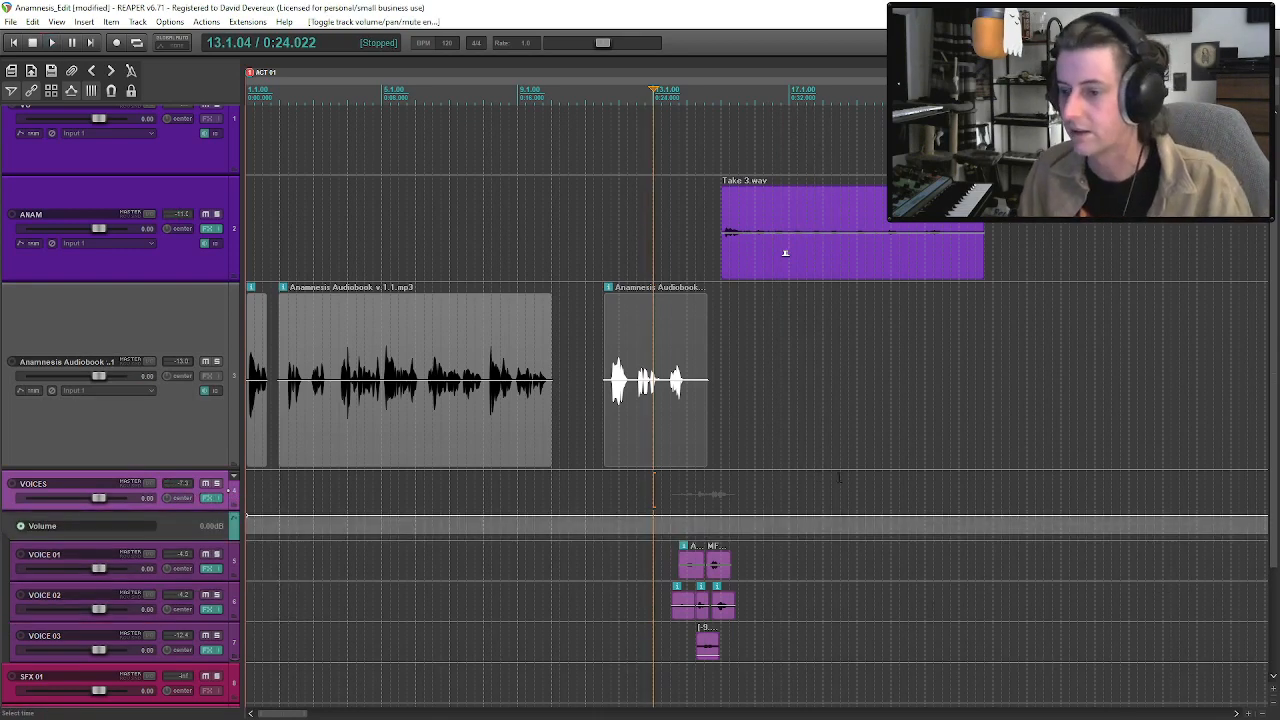
left_click(677, 524)
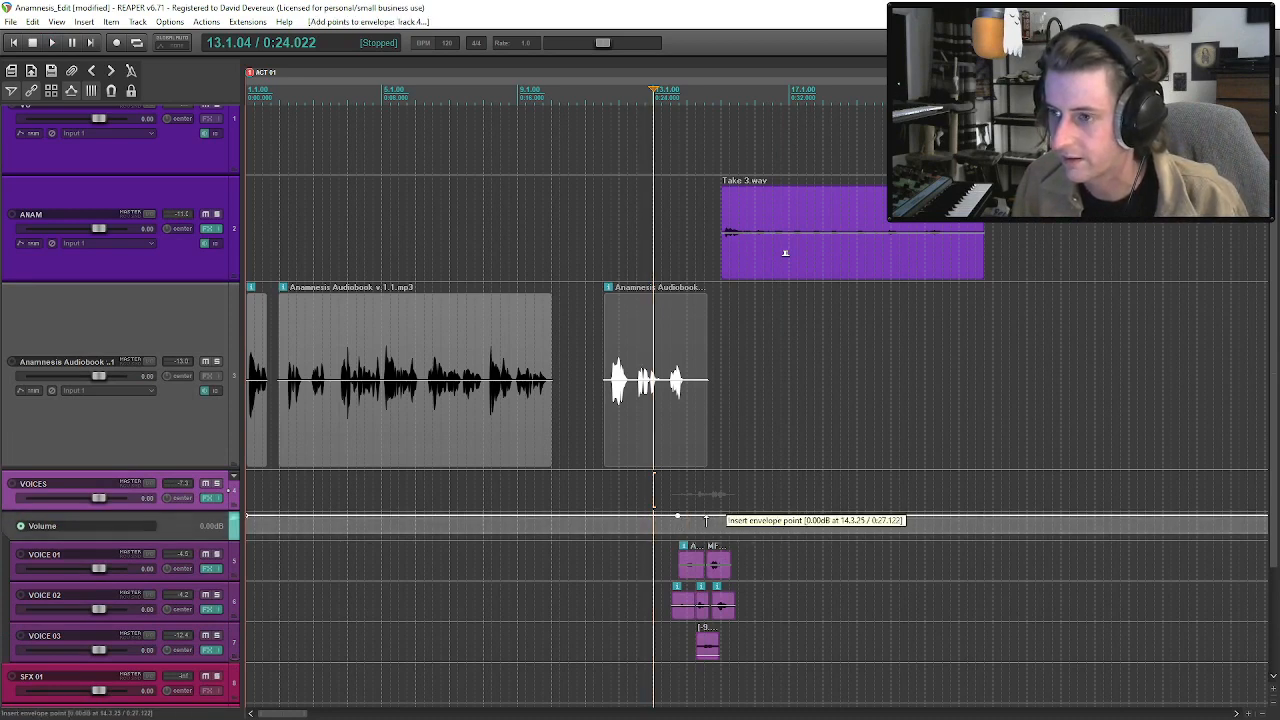
left_click(718, 516)
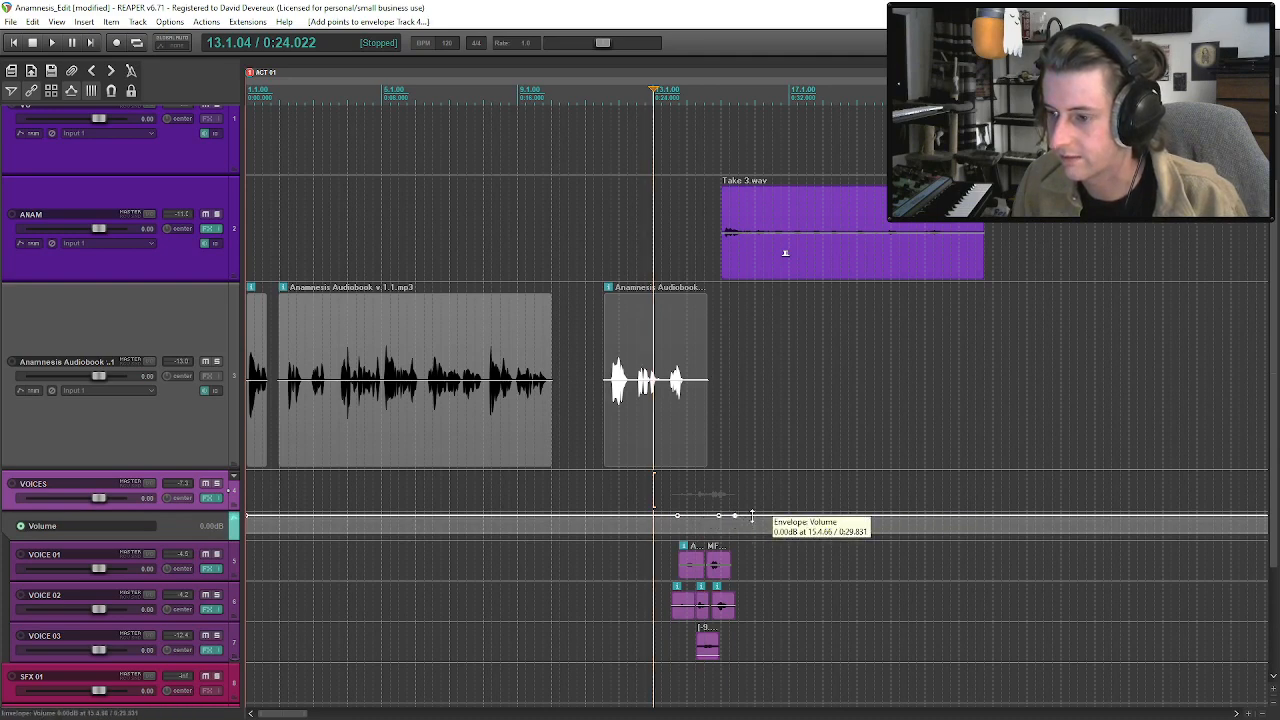
left_click_drag(752, 516, 764, 714)
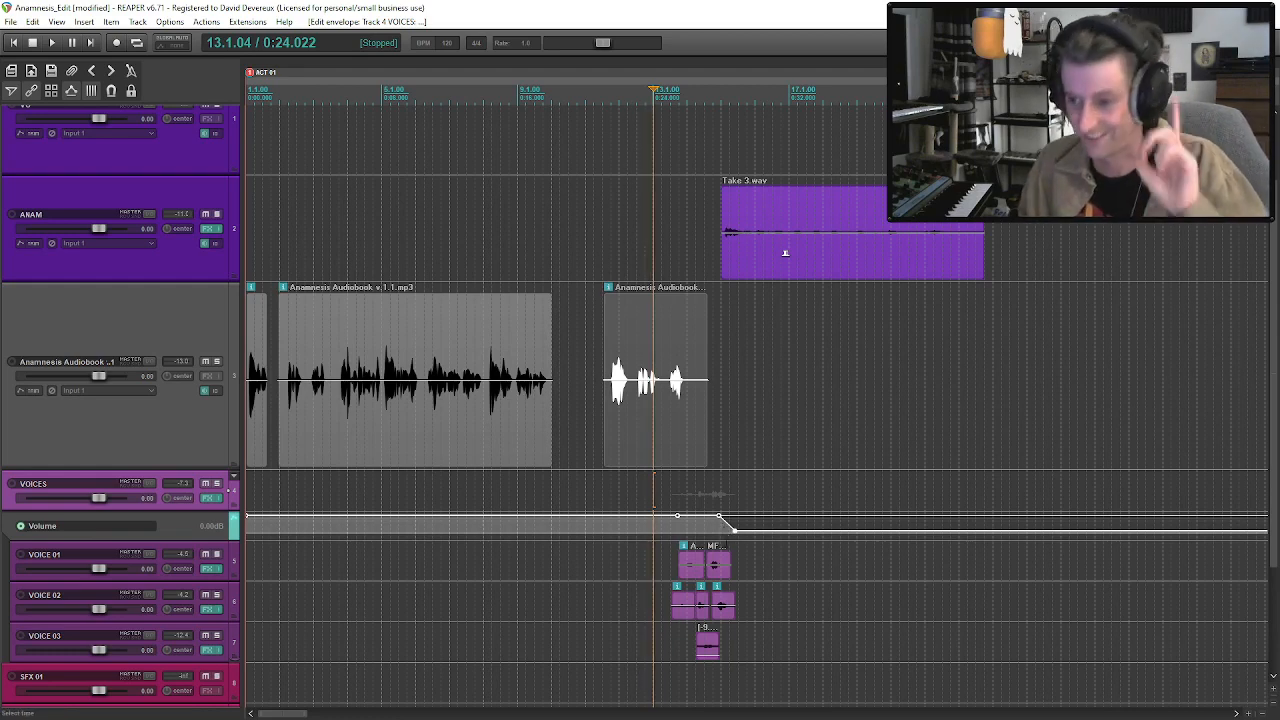
Raise the VOICES envelope's middle point to about +5.44 dB, set the final point to about -17.6 dB and play the swell.
mouse_move(720, 522)
left_mouse_down()
mouse_move(722, 483)
mouse_move(720, 512)
left_mouse_up()
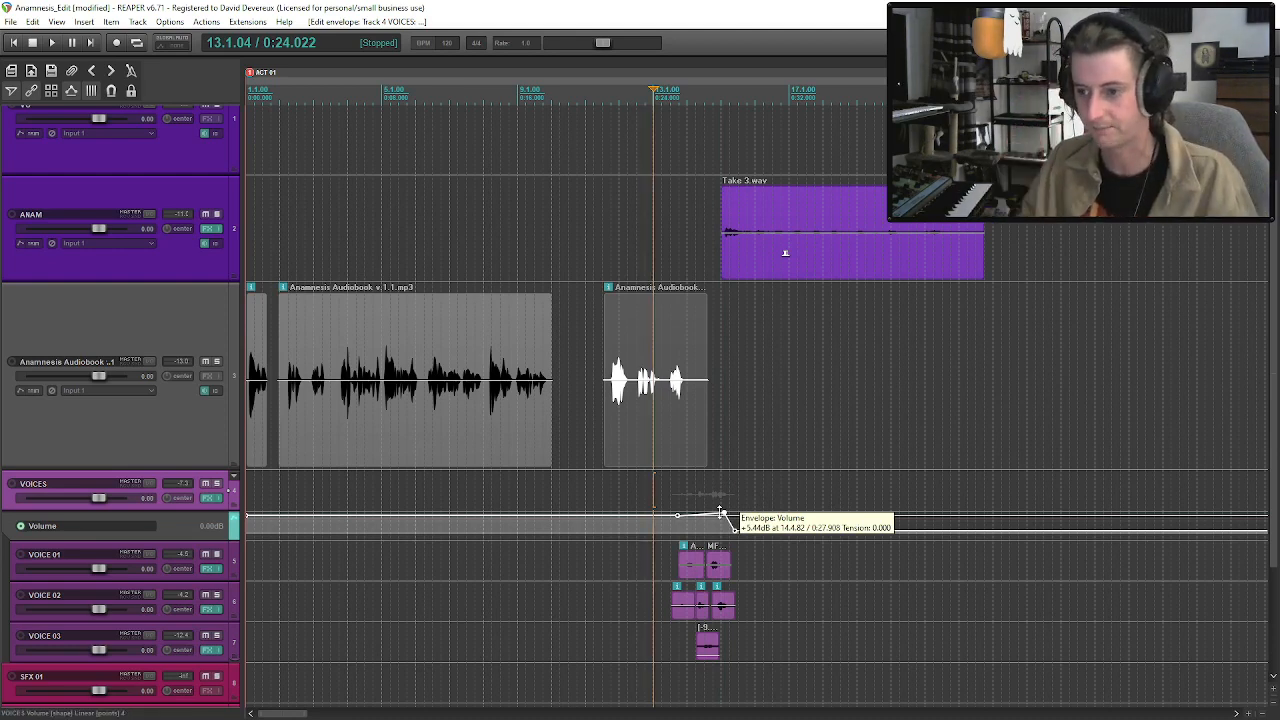
left_click_drag(733, 527, 733, 376)
key("space")
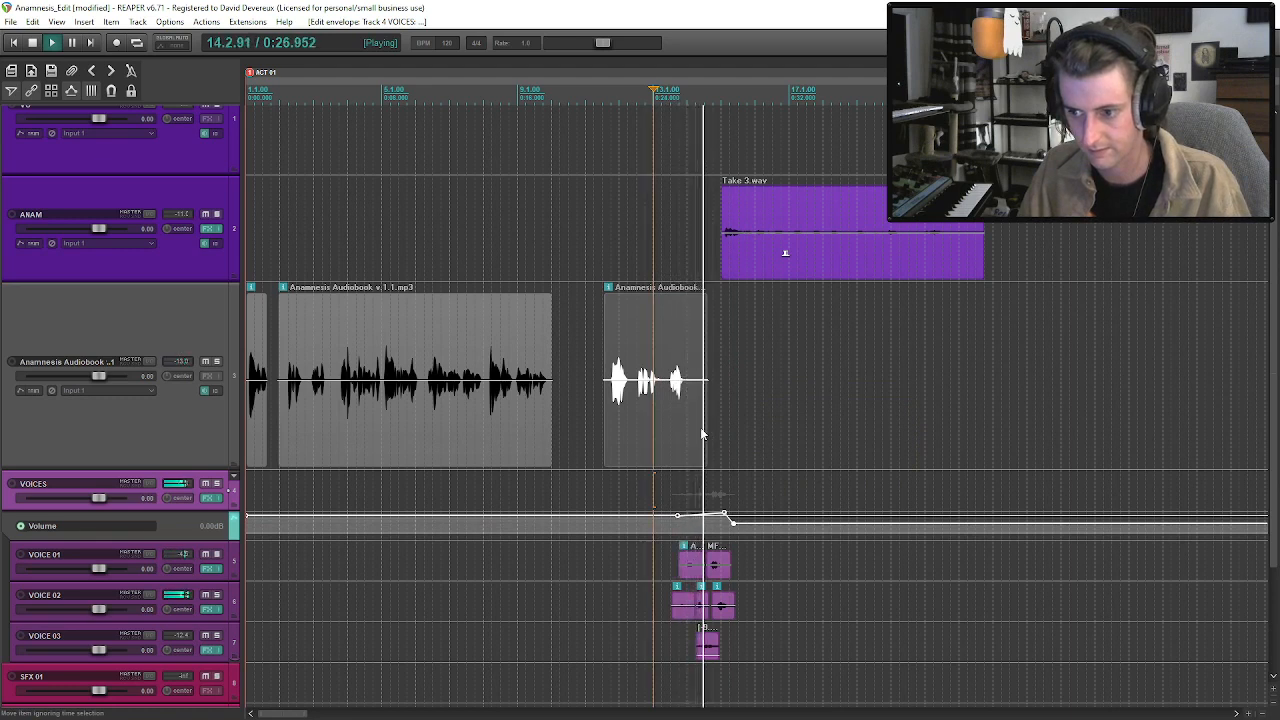
left_click(735, 266)
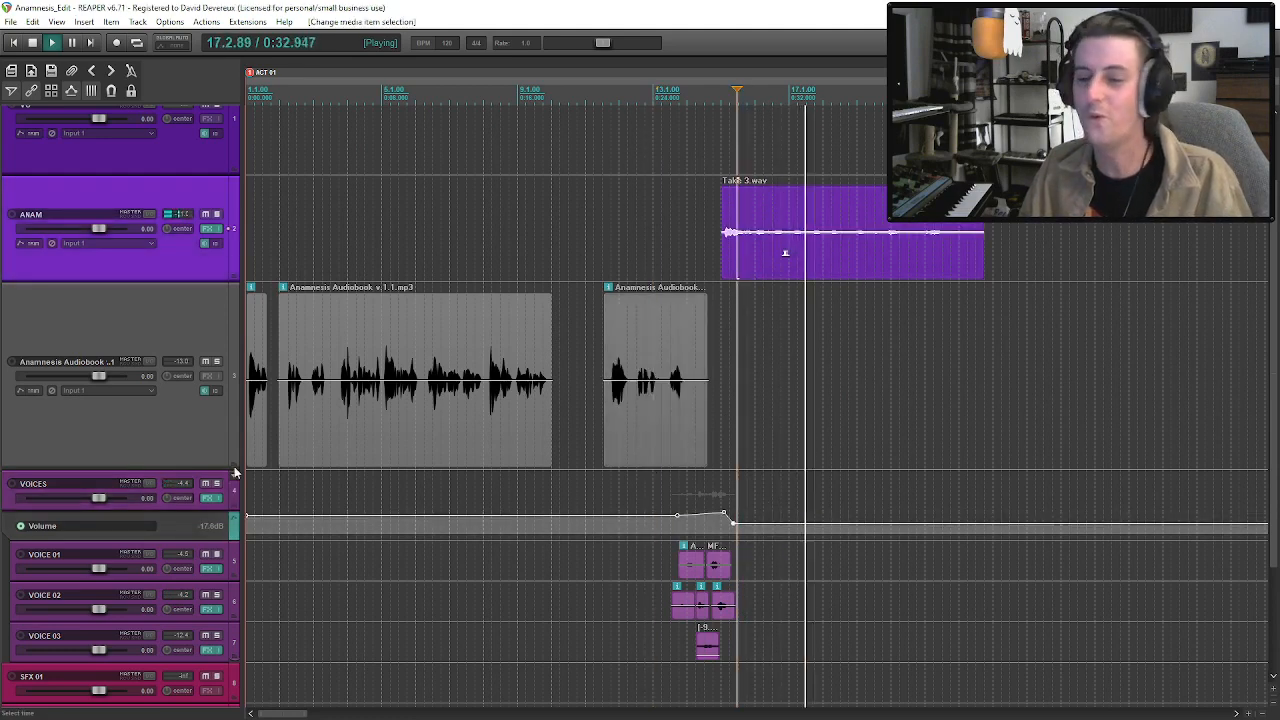
Hide the volume envelope of the VOICES folder track.
left_click(197, 499)
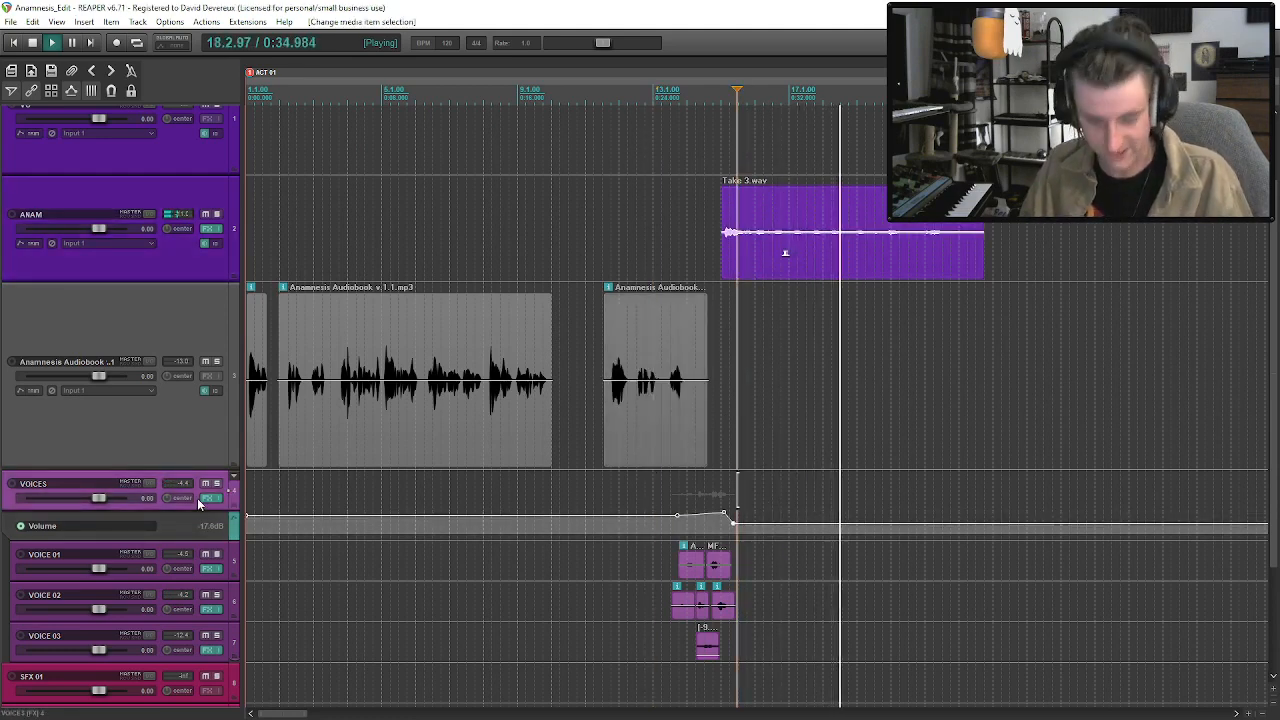
key("v")
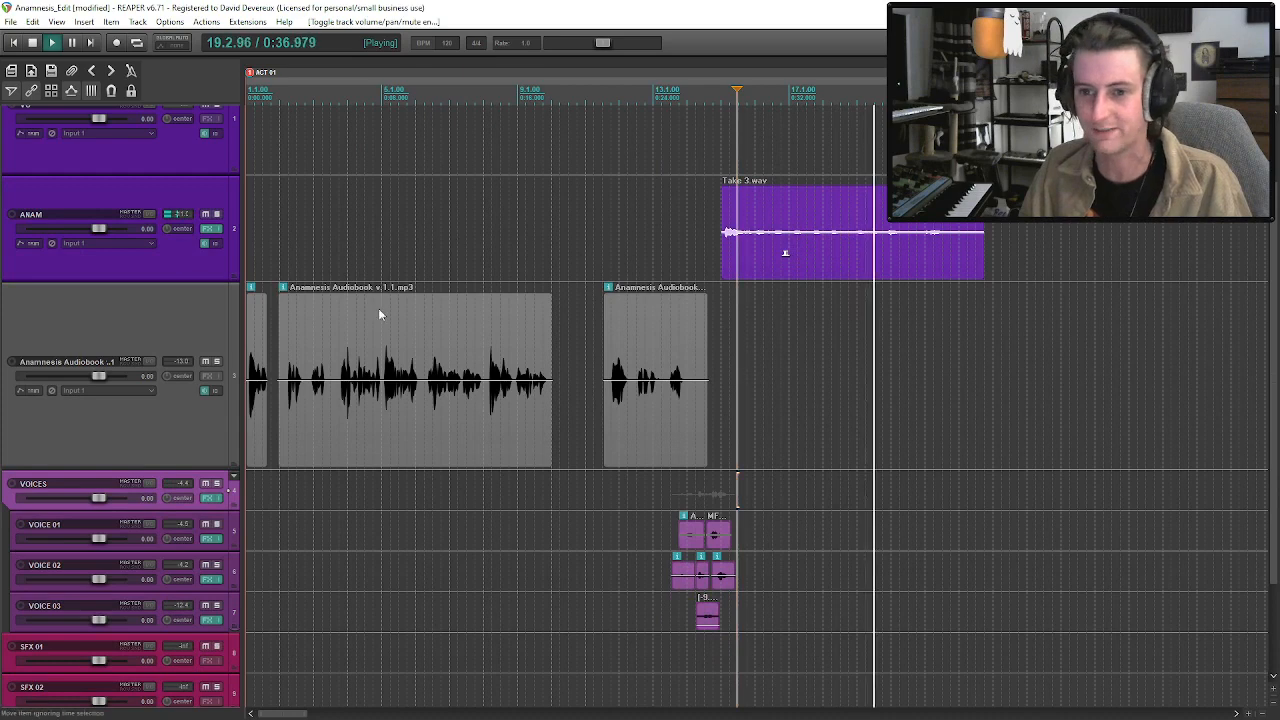
scroll(785, 253, "up", 2)
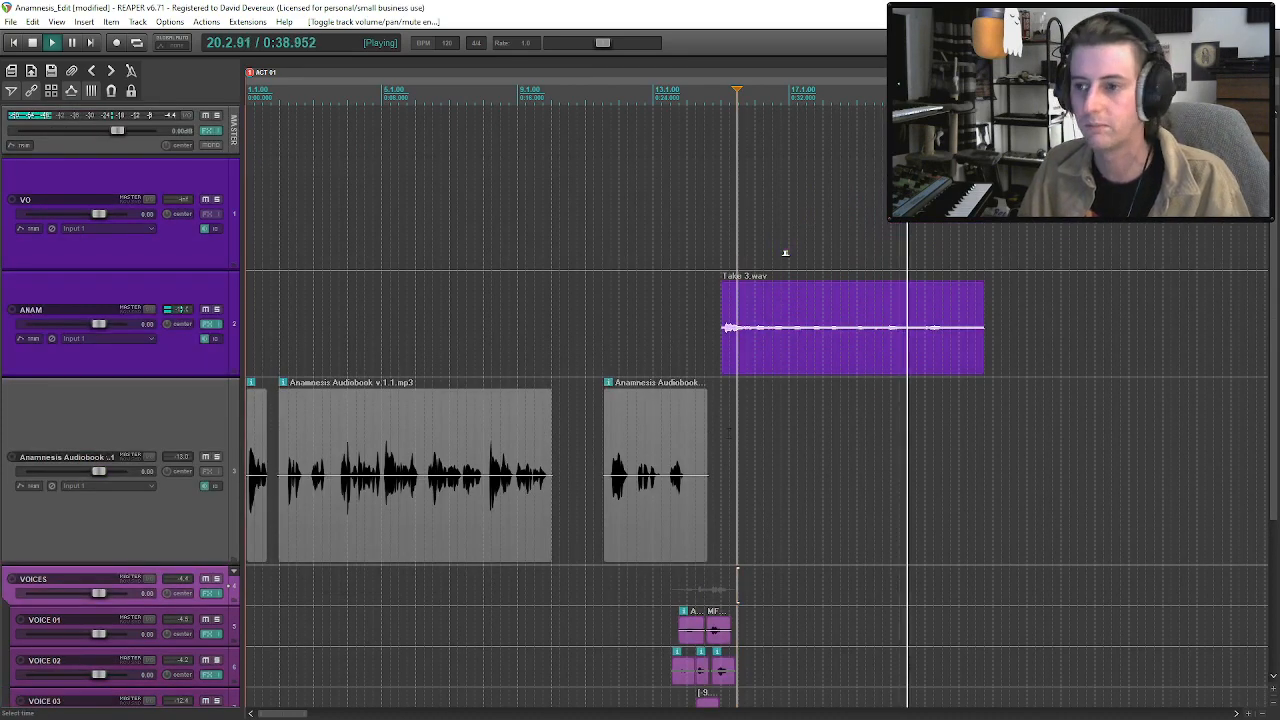
Play from the audiobook's last line at about bar 13.3 through the voices and Take 3 to judge the volume swell.
left_click(671, 430)
key("space")
key("space")
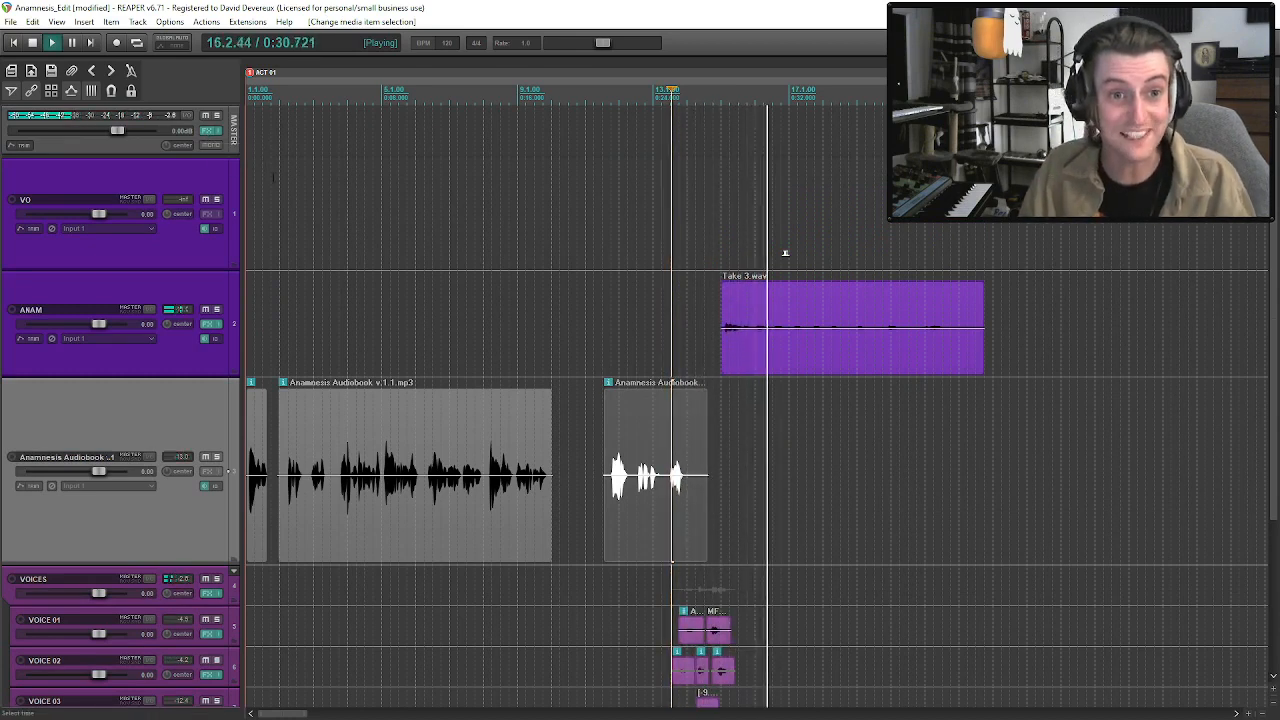
left_click(771, 348)
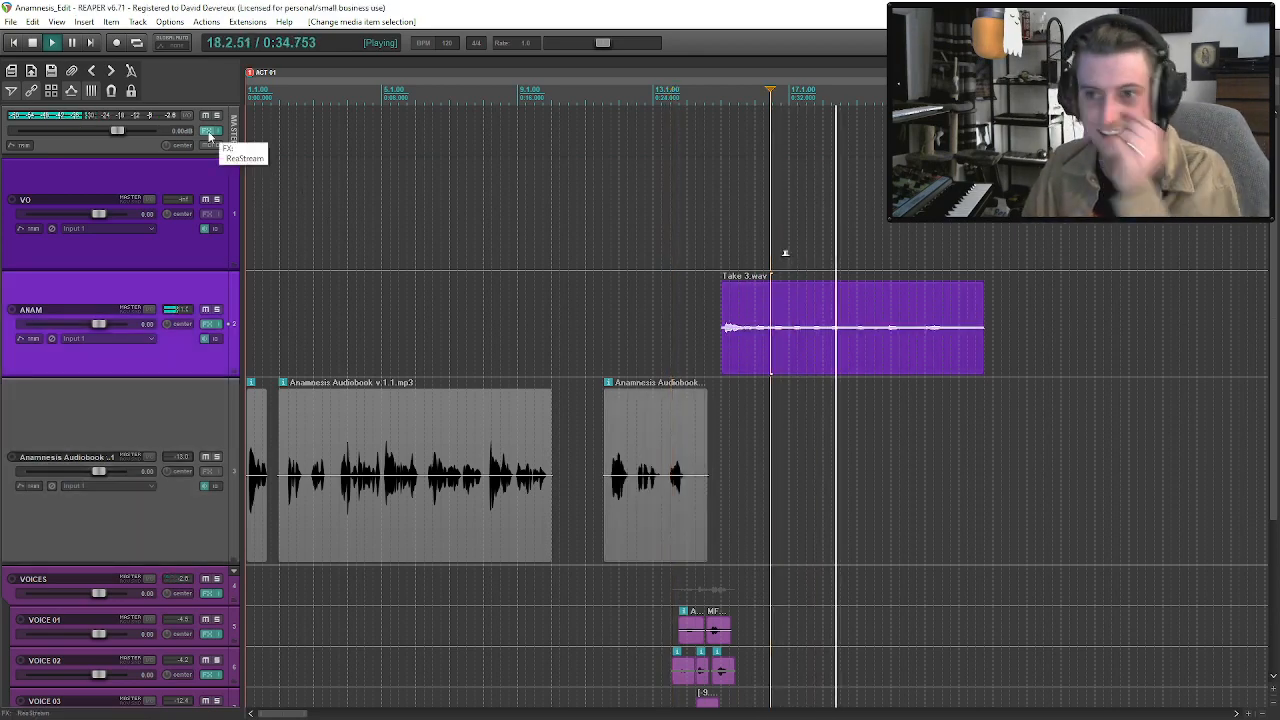
left_click(849, 345)
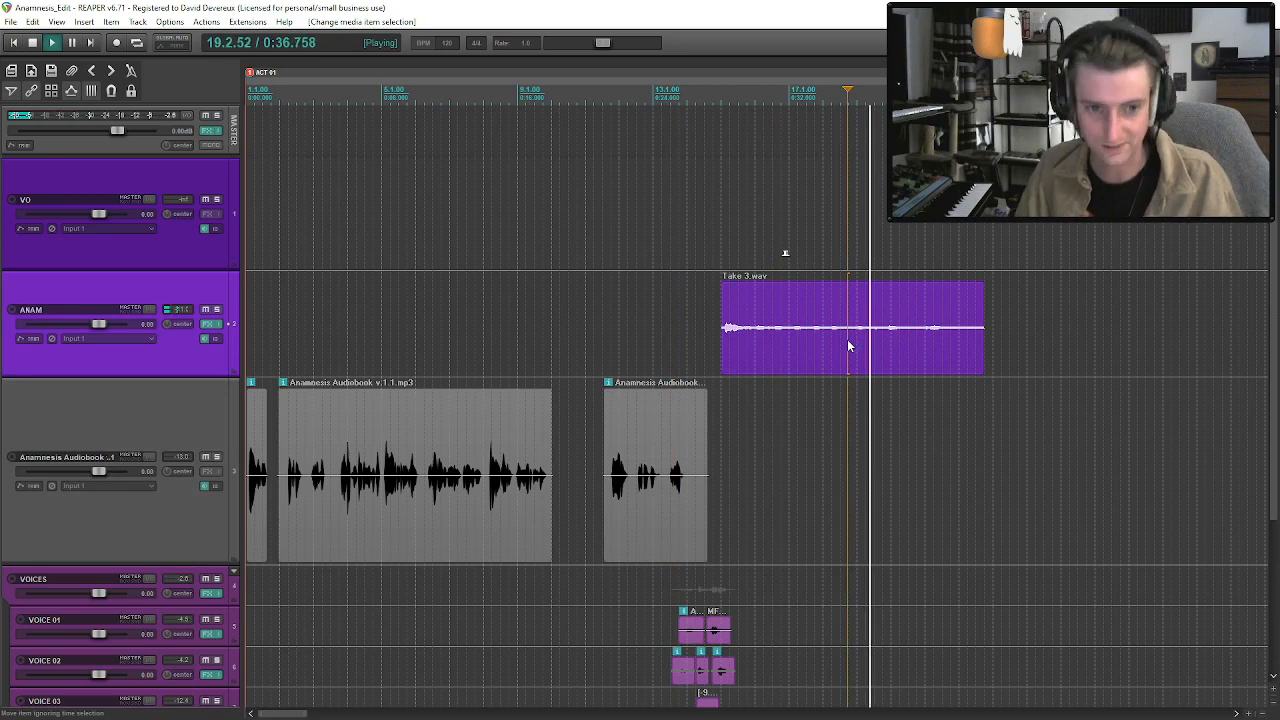
left_click(728, 345)
scroll(728, 345, "down", 2)
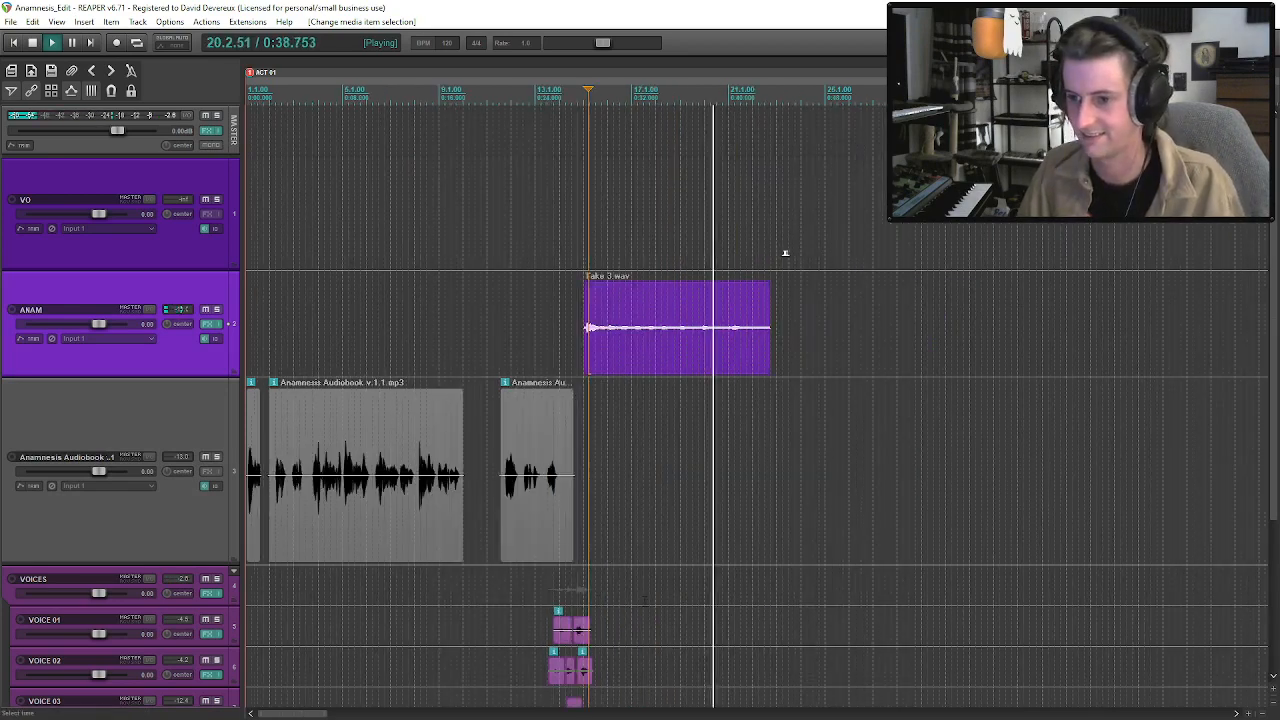
left_click(520, 503)
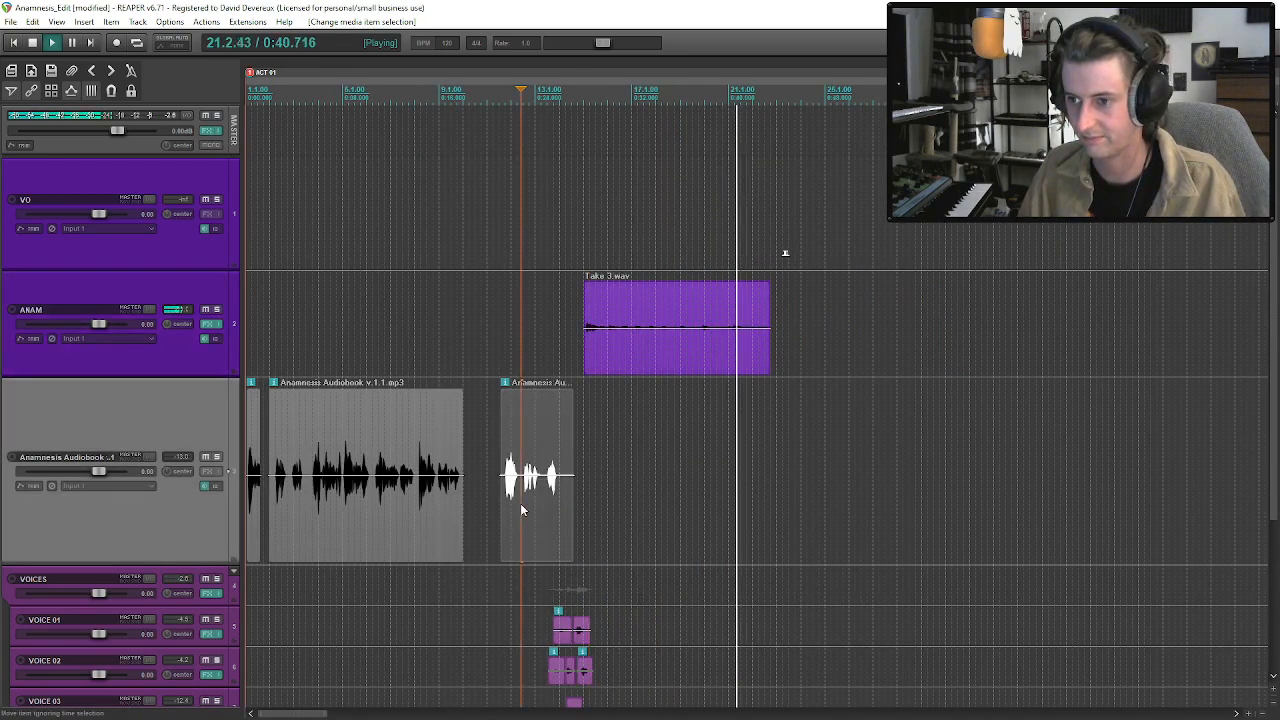
left_click(692, 366)
key("space")
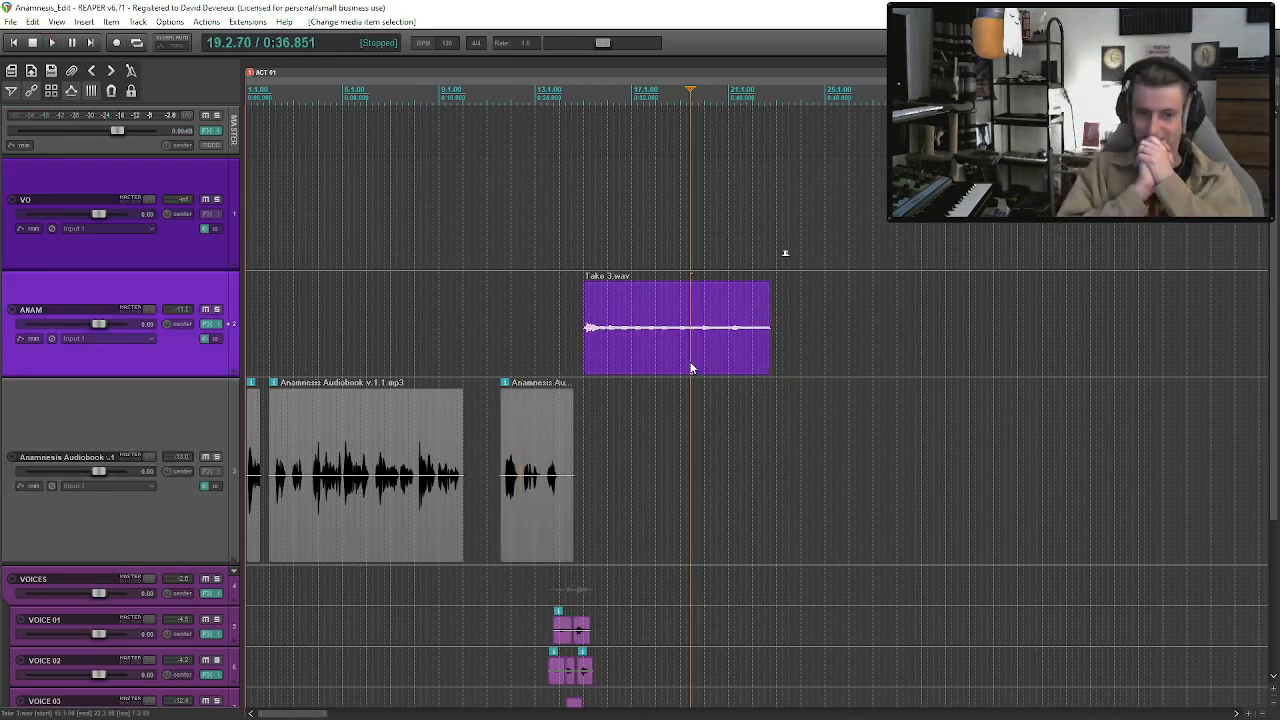
Replay the overlapping voices' entrance from about bar 13.2 and listen into Take 3.
left_click(506, 514)
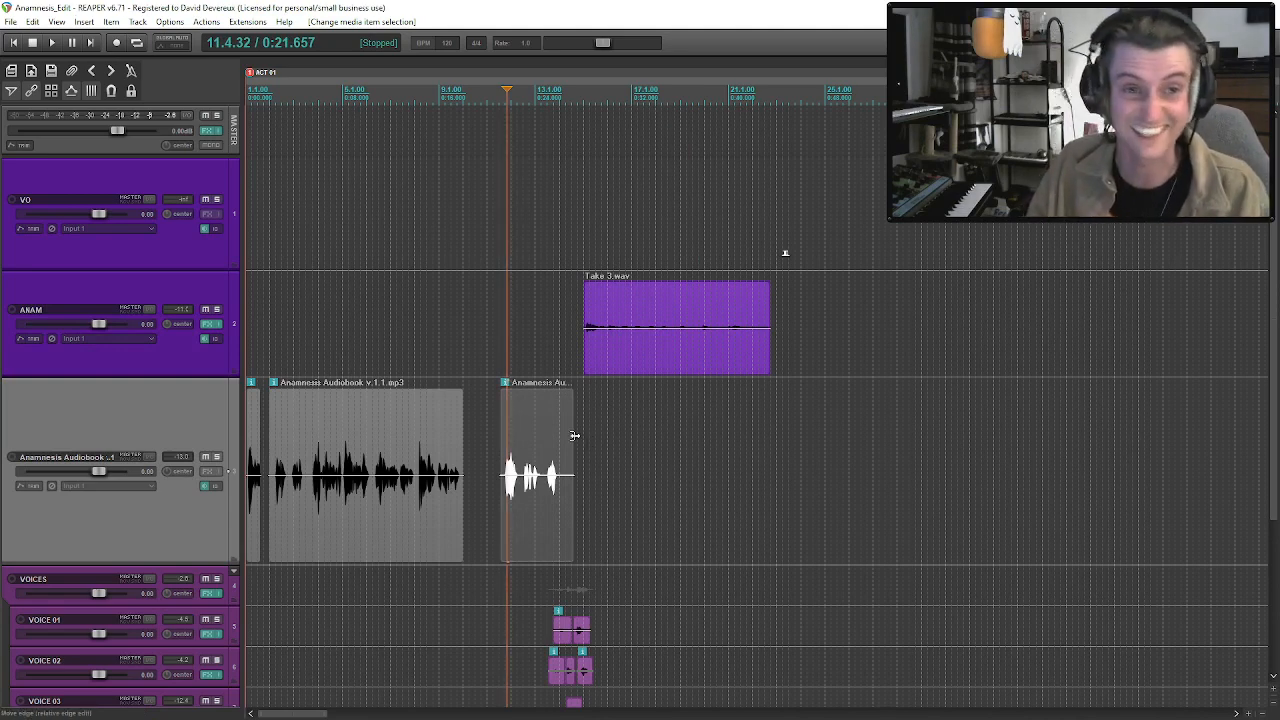
scroll(785, 253, "down", 3)
left_click(546, 364)
scroll(545, 366, "up", 3)
key("space")
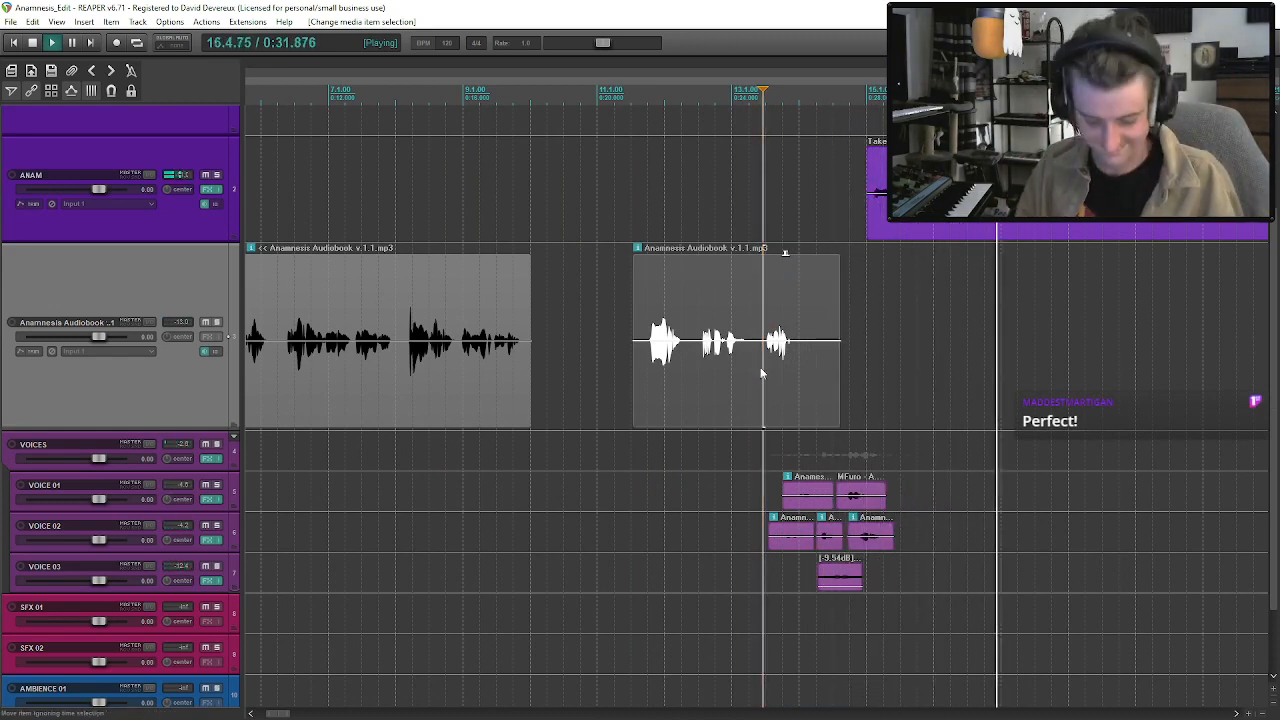
key("space")
scroll(760, 373, "down", 3)
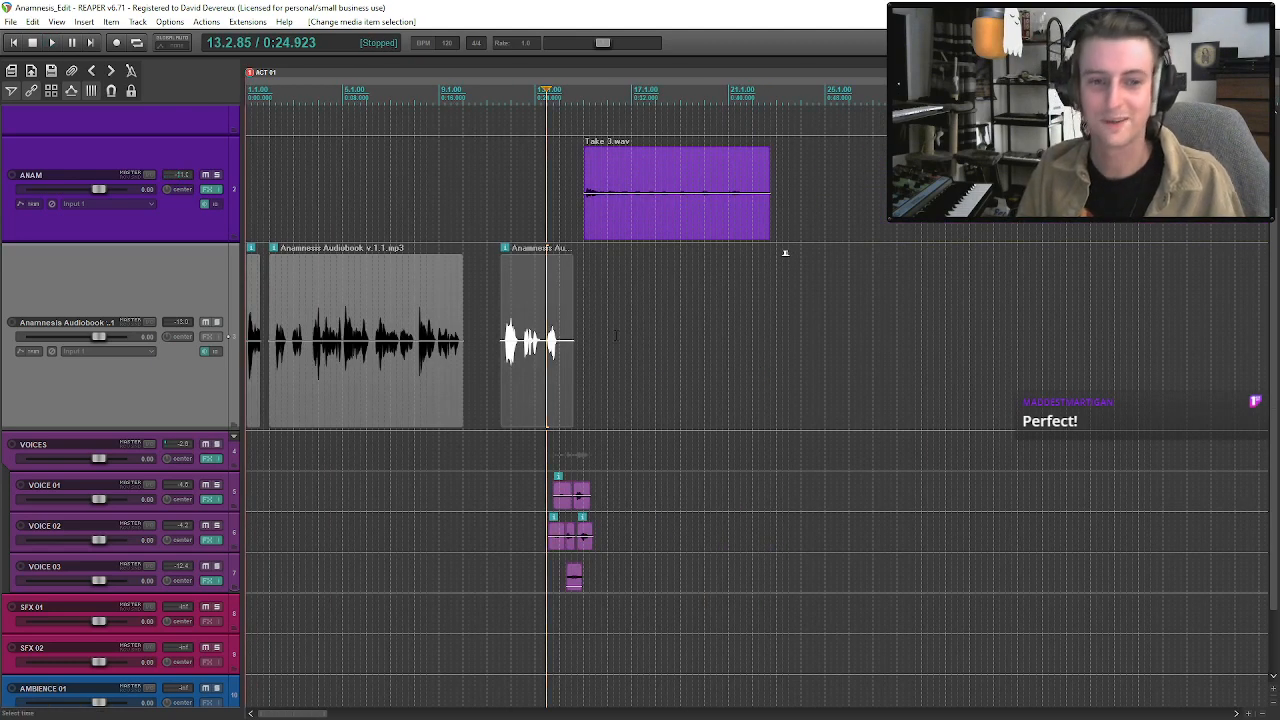
Play the scene from about bar 4 of the audiobook through the overlapping voices into Take 3.
scroll(486, 302, "down", 4)
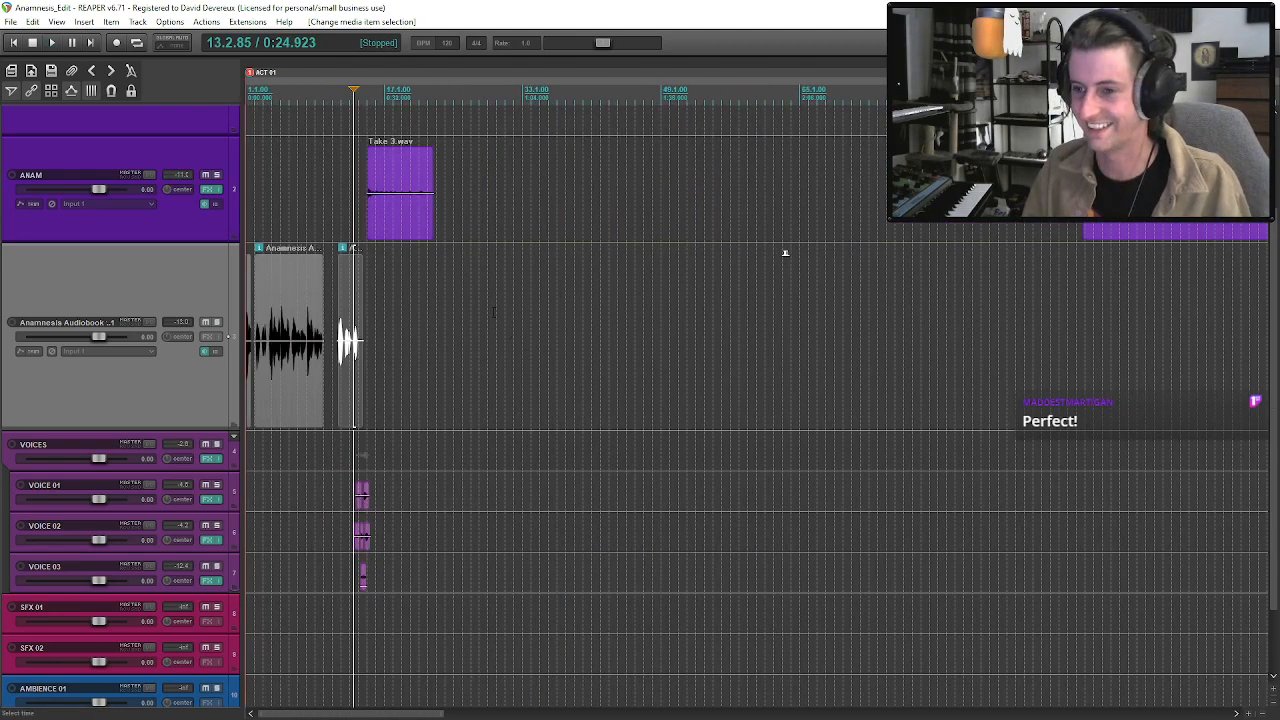
left_click(285, 367)
key("space")
scroll(295, 372, "up", 2)
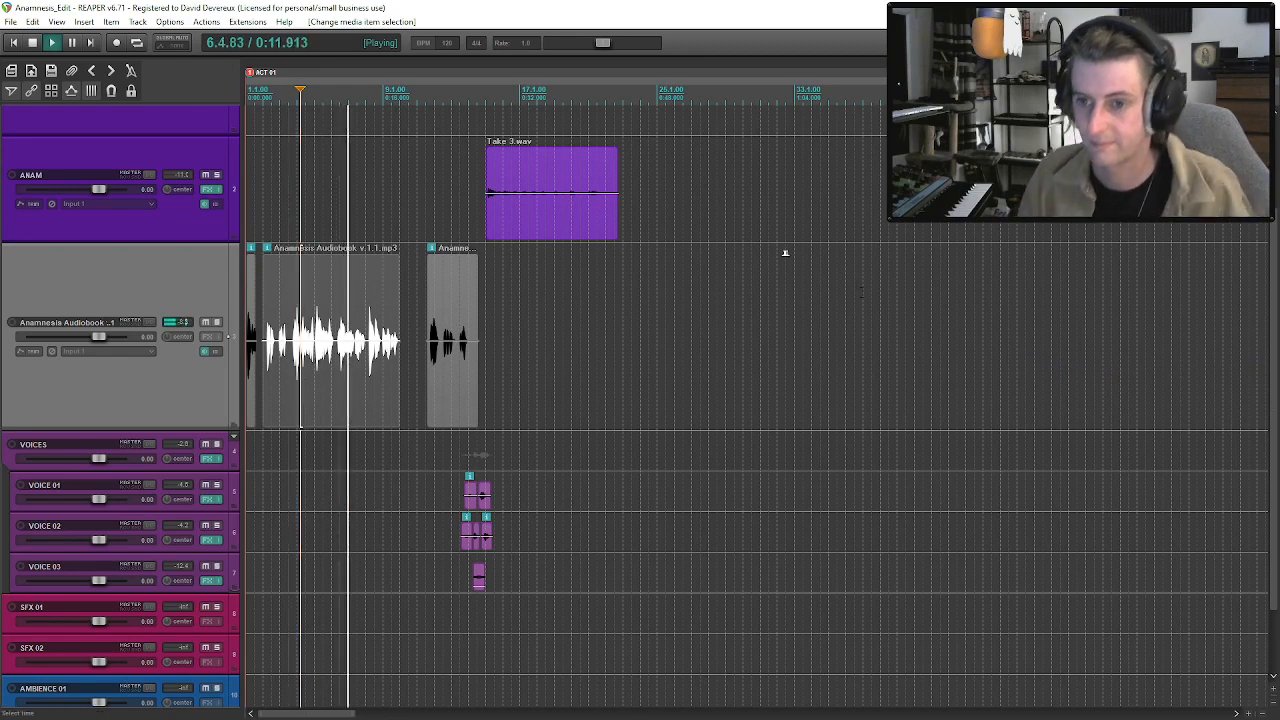
scroll(785, 253, "up", 3)
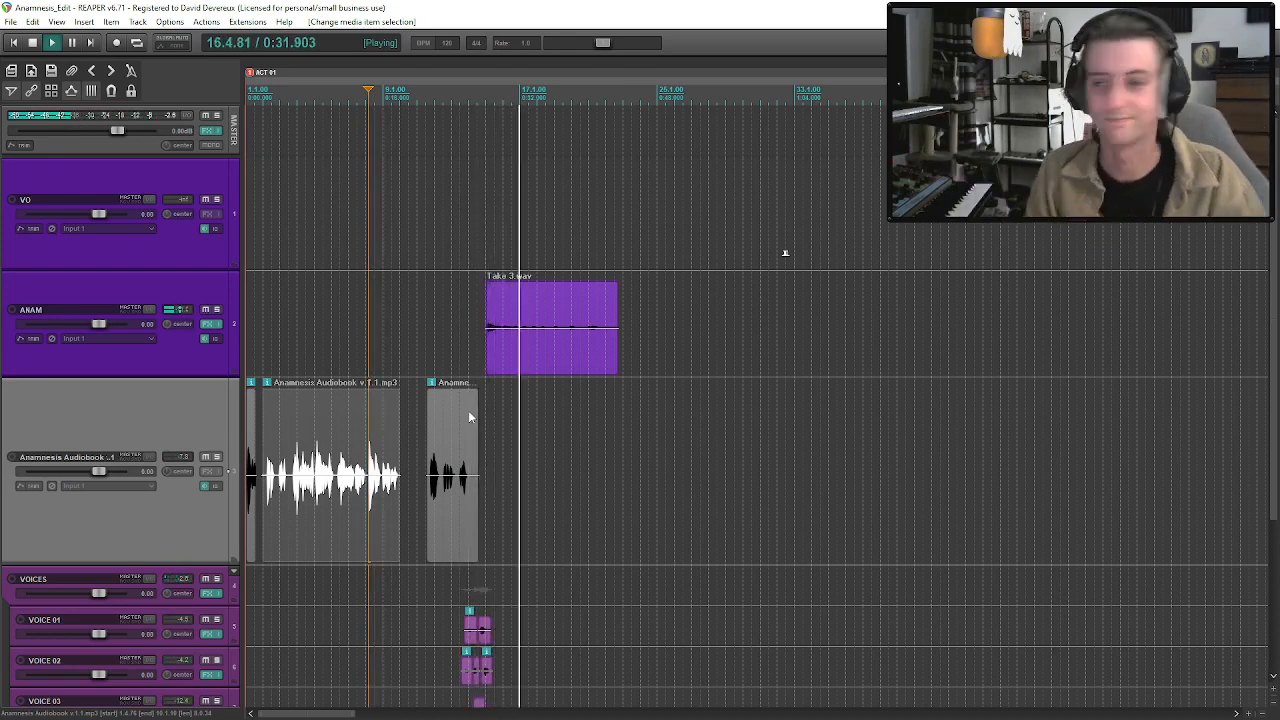
left_click(531, 349)
key("space")
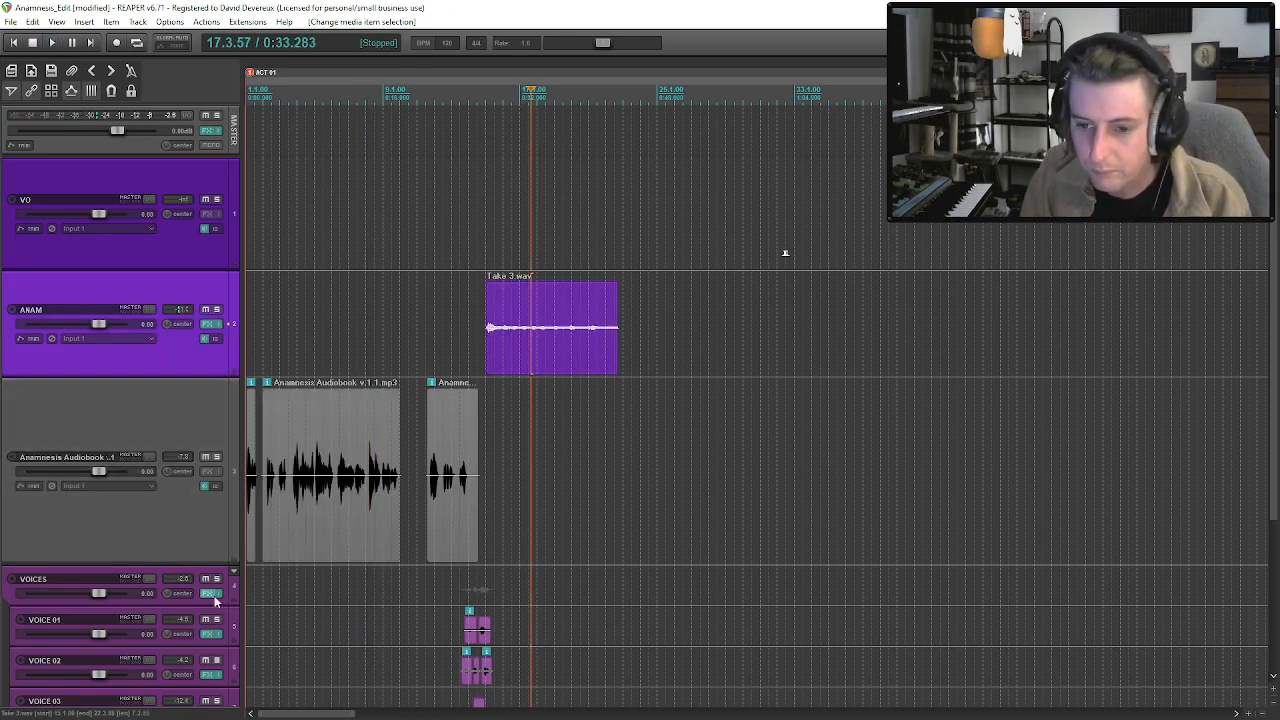
Open the Little Radiator preamp on the VOICES folder track and play the overlapping voices from about bar 13.2.
left_click(213, 596)
left_click(290, 155)
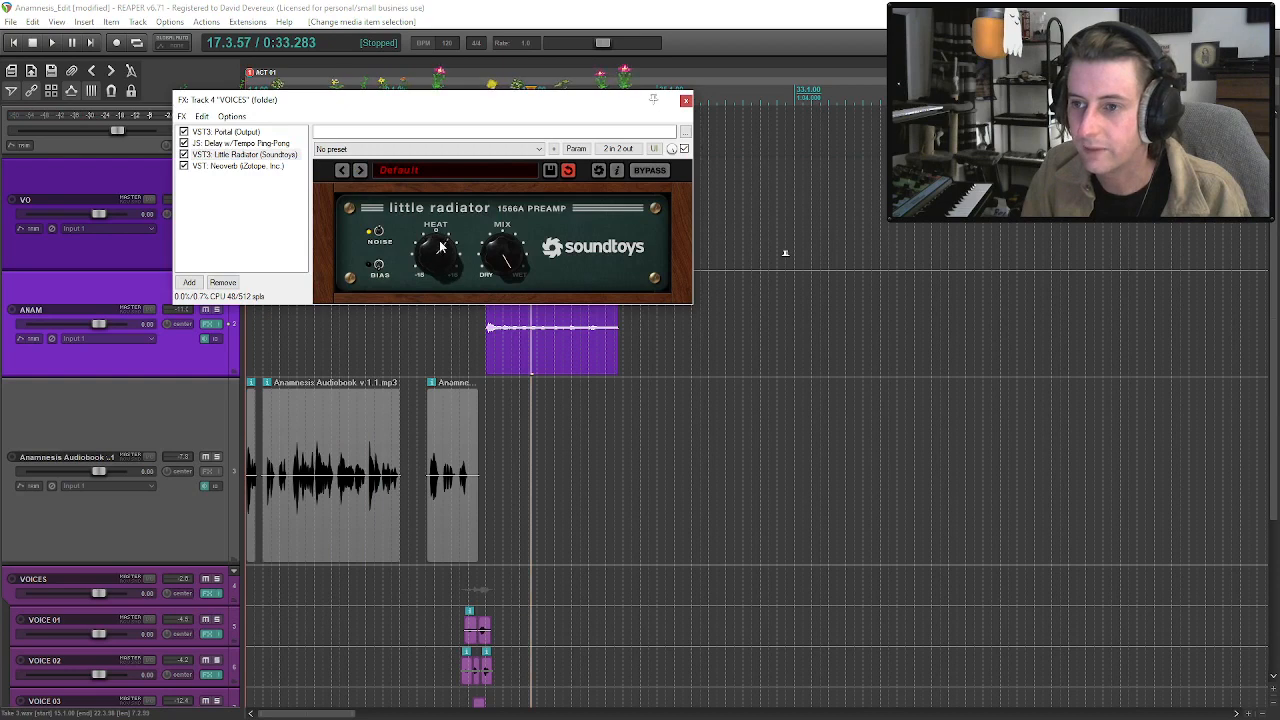
left_click(459, 585)
key("space")
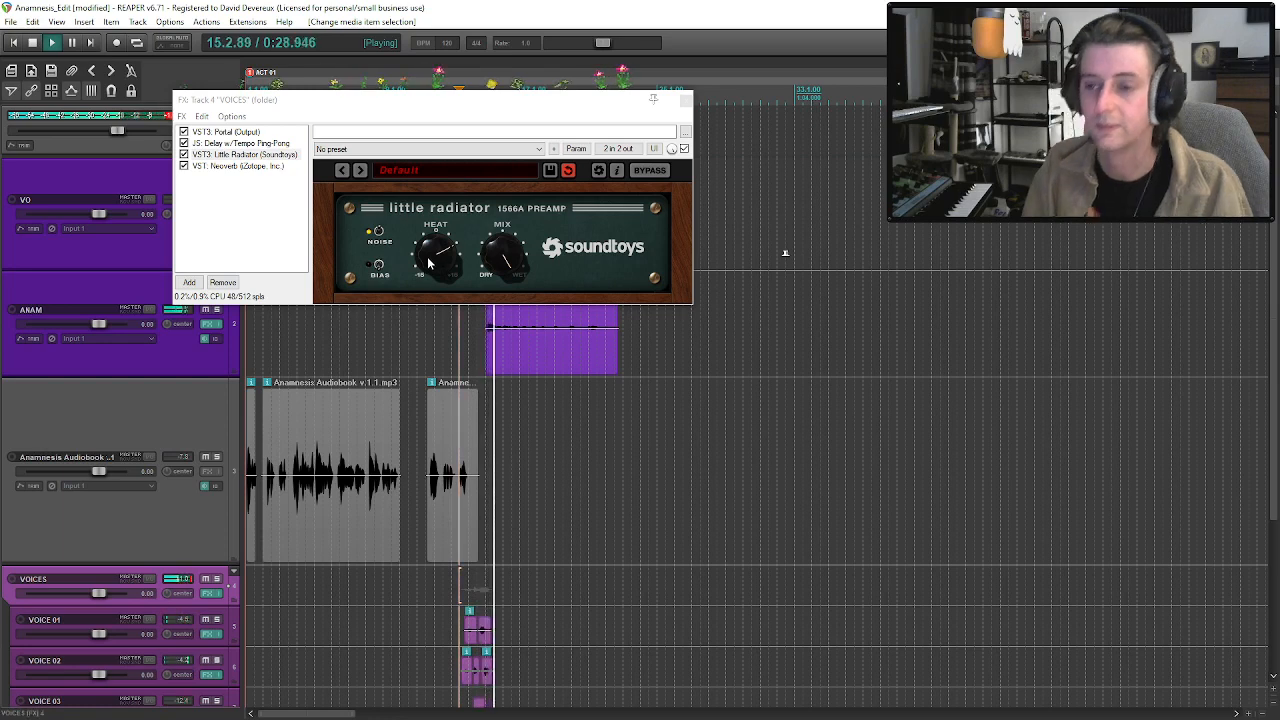
left_click_drag(463, 112, 500, 200)
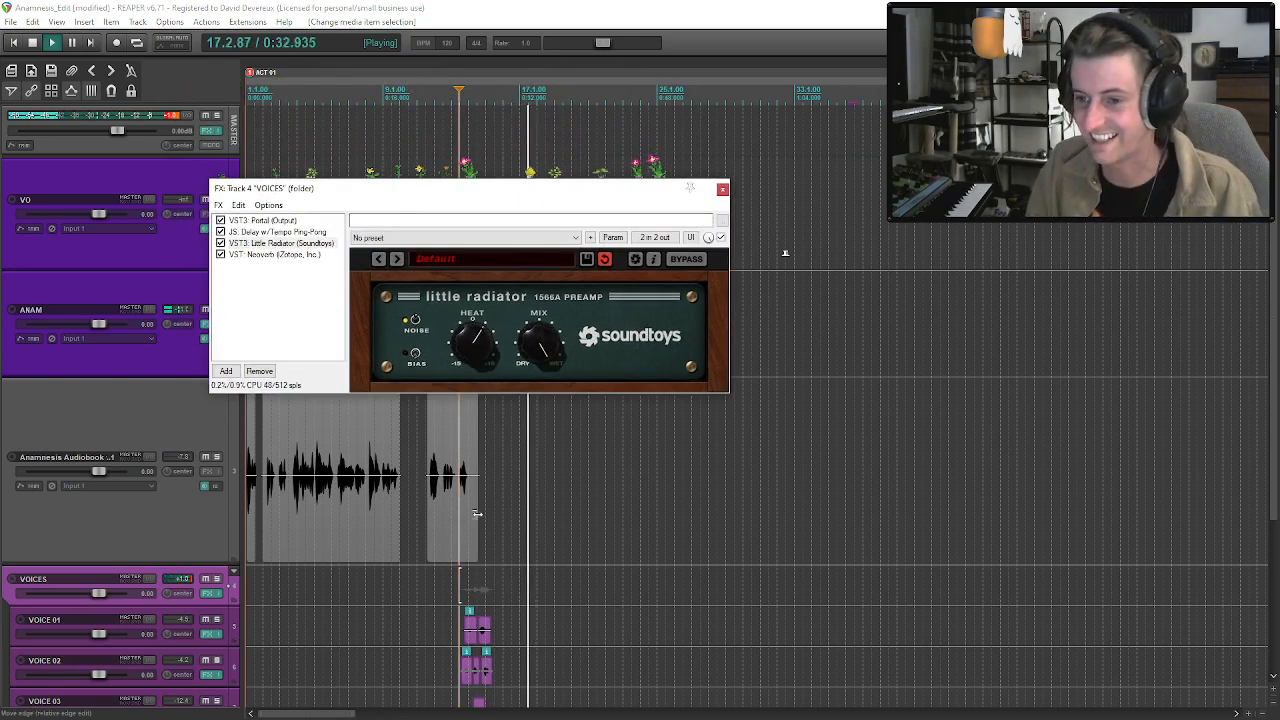
Adjust the Little Radiator's bias and heat on the VOICES track while replaying the voices from about bar 13.2.
left_click(458, 518)
key("space")
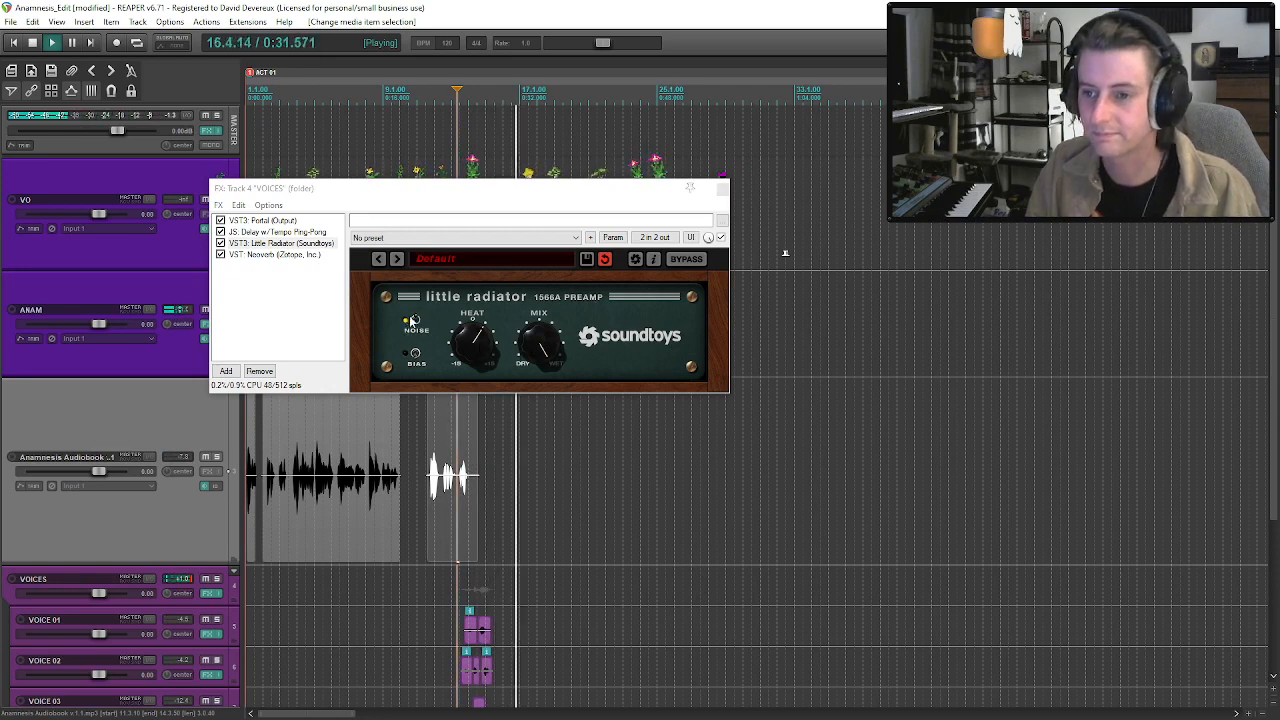
left_click(416, 356)
key("space")
key("space")
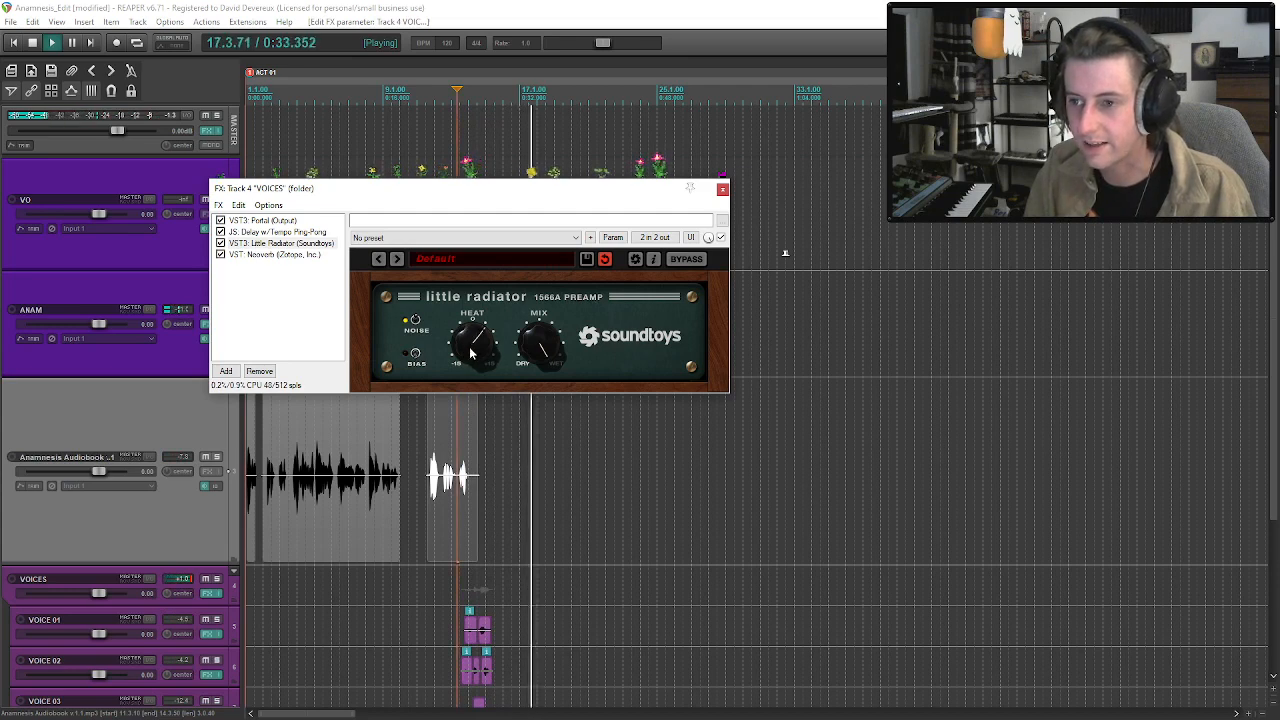
Add the TAL BitCrusher effect to the VOICES folder track and play from about bar 12.4 to hear it.
left_click(460, 508)
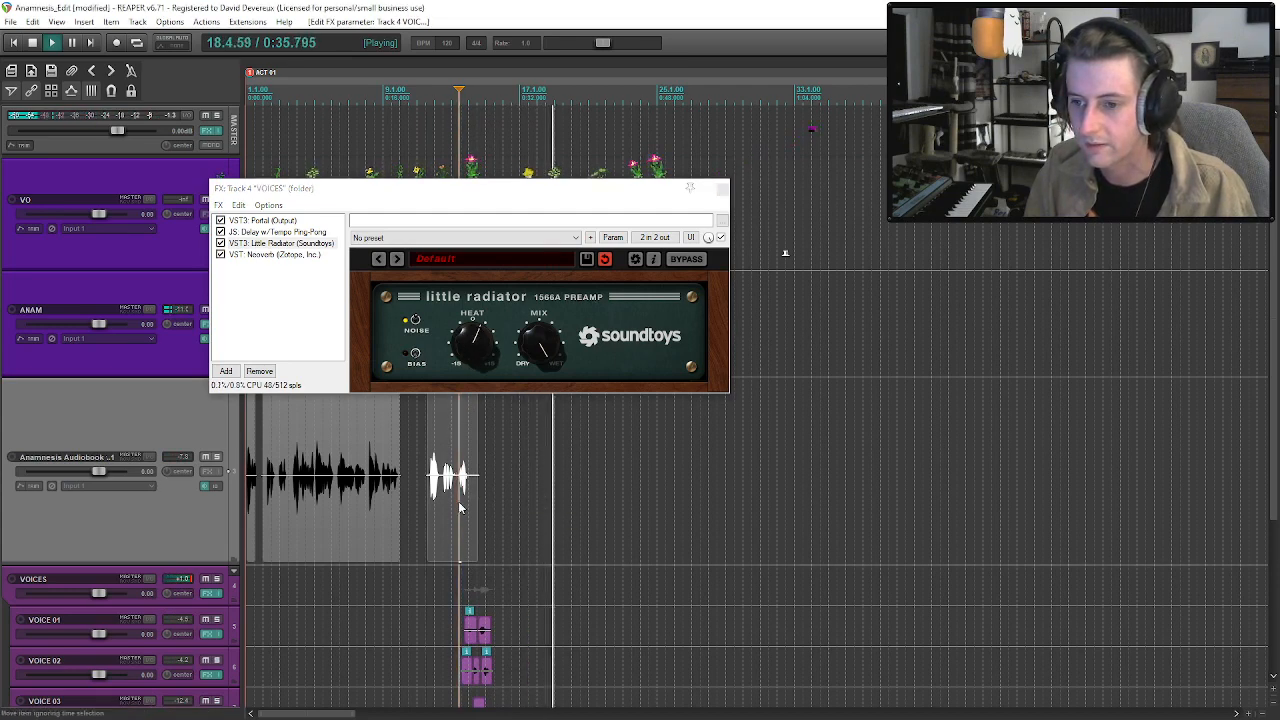
left_click(226, 371)
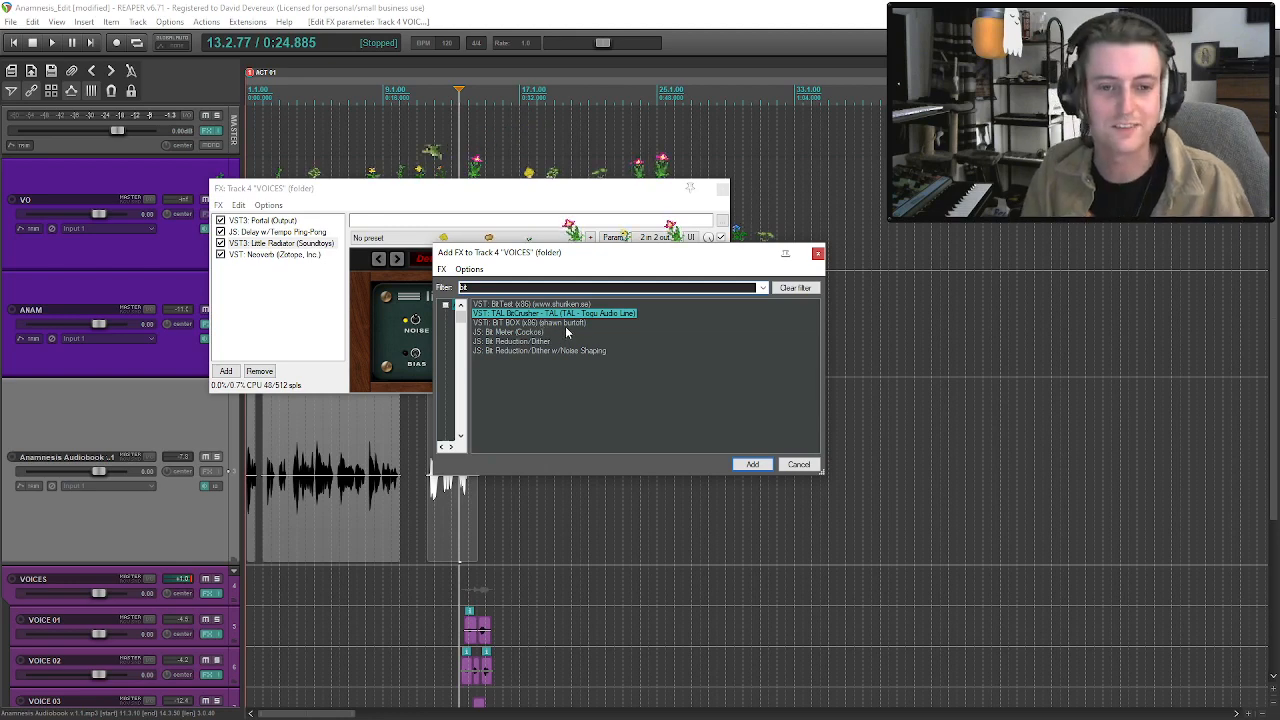
key("Return")
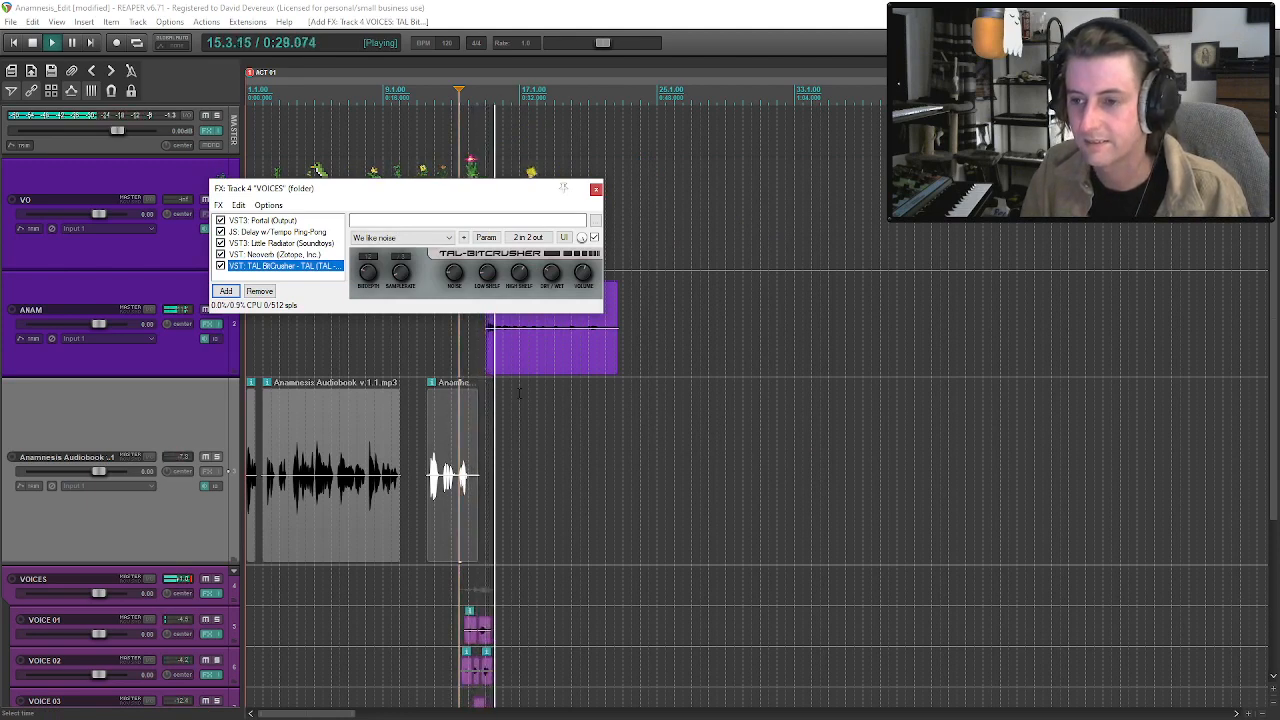
left_click(450, 462)
key("space")
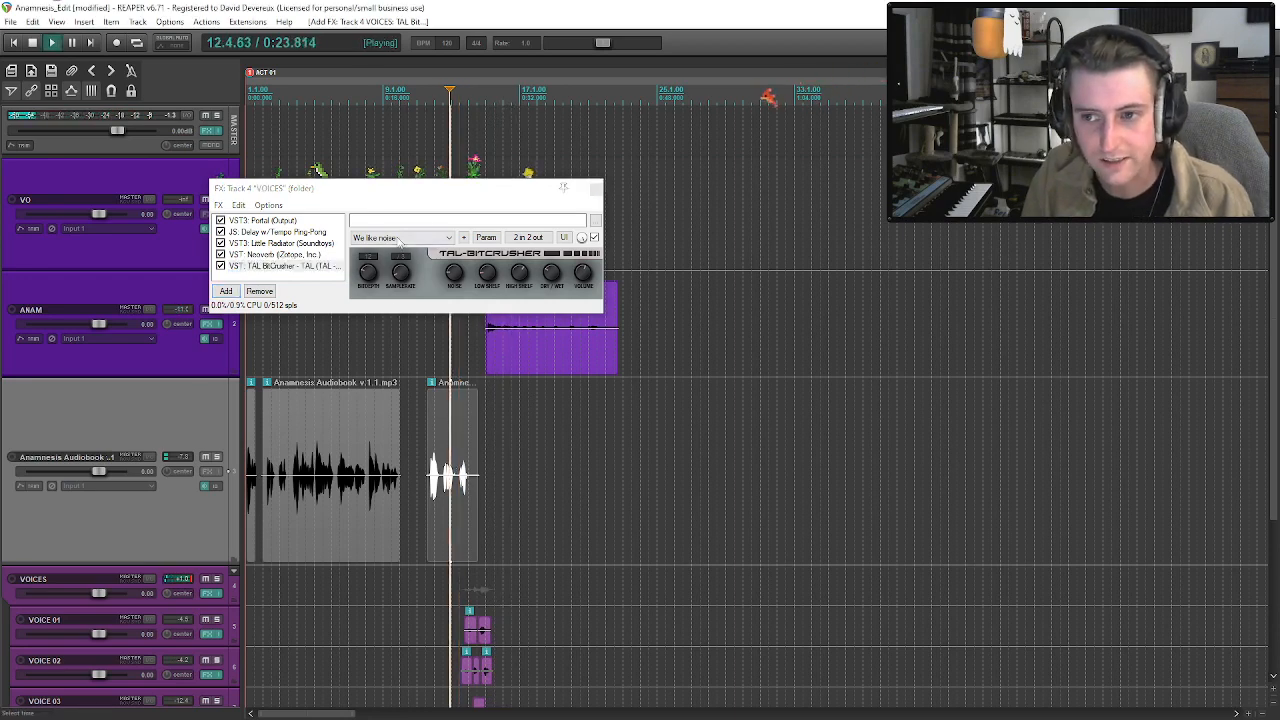
Listen to the bitcrushed VOICES track soloed, then unsolo it and replay the whole mix with the effects window closed.
left_click(216, 580)
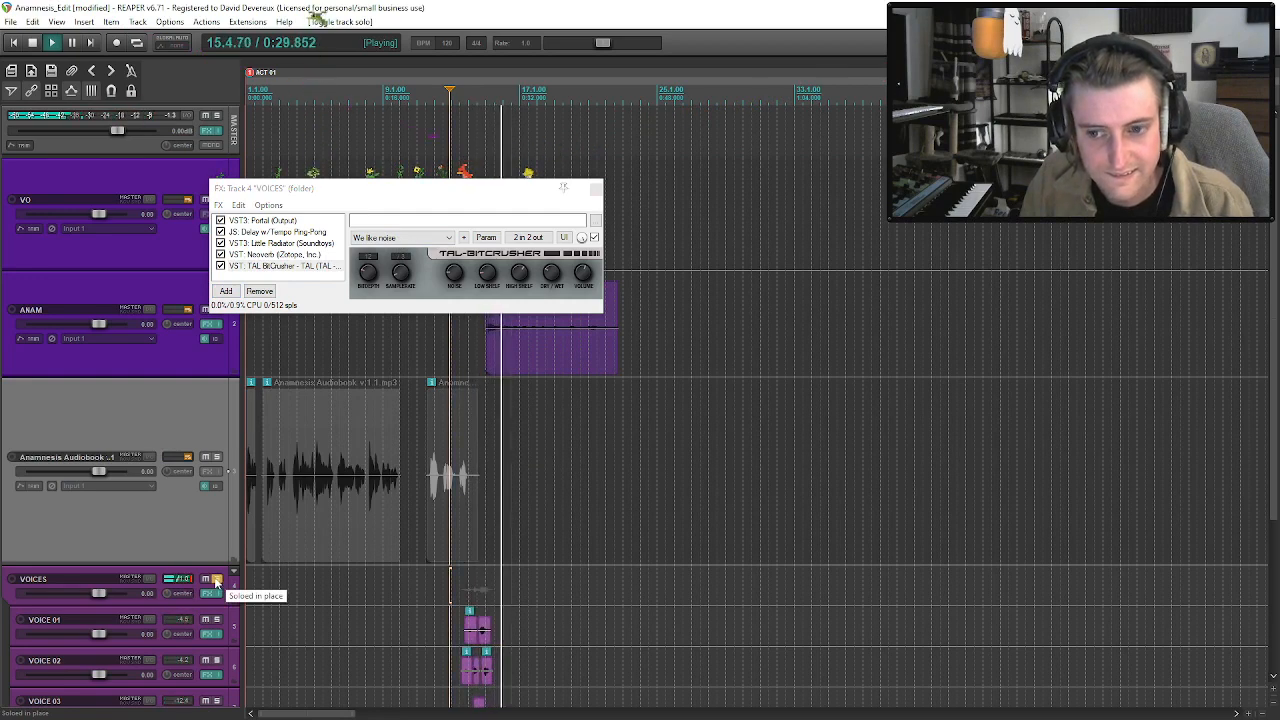
left_click(216, 580)
left_click(595, 188)
key("space")
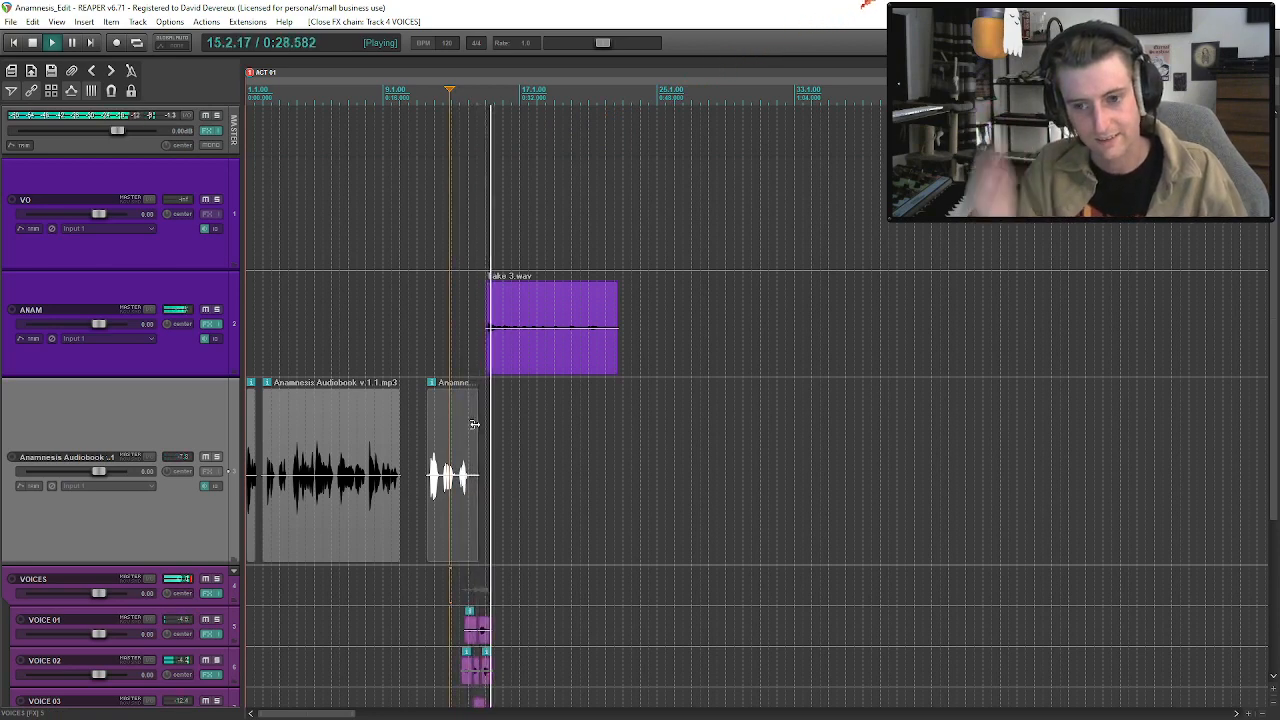
Remove TAL BitCrusher from the VOICES folder track's effects and stop playback.
left_click(211, 593)
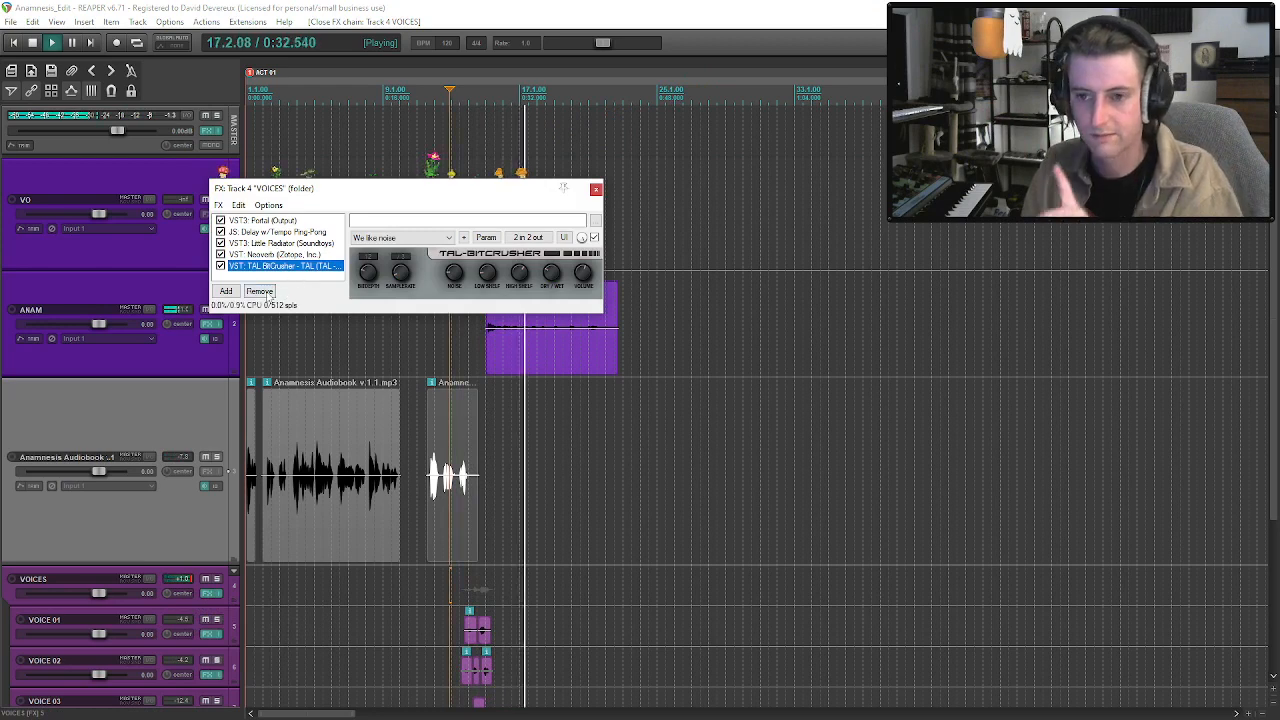
left_click(259, 291)
key("Escape")
key("space")
left_click(497, 344)
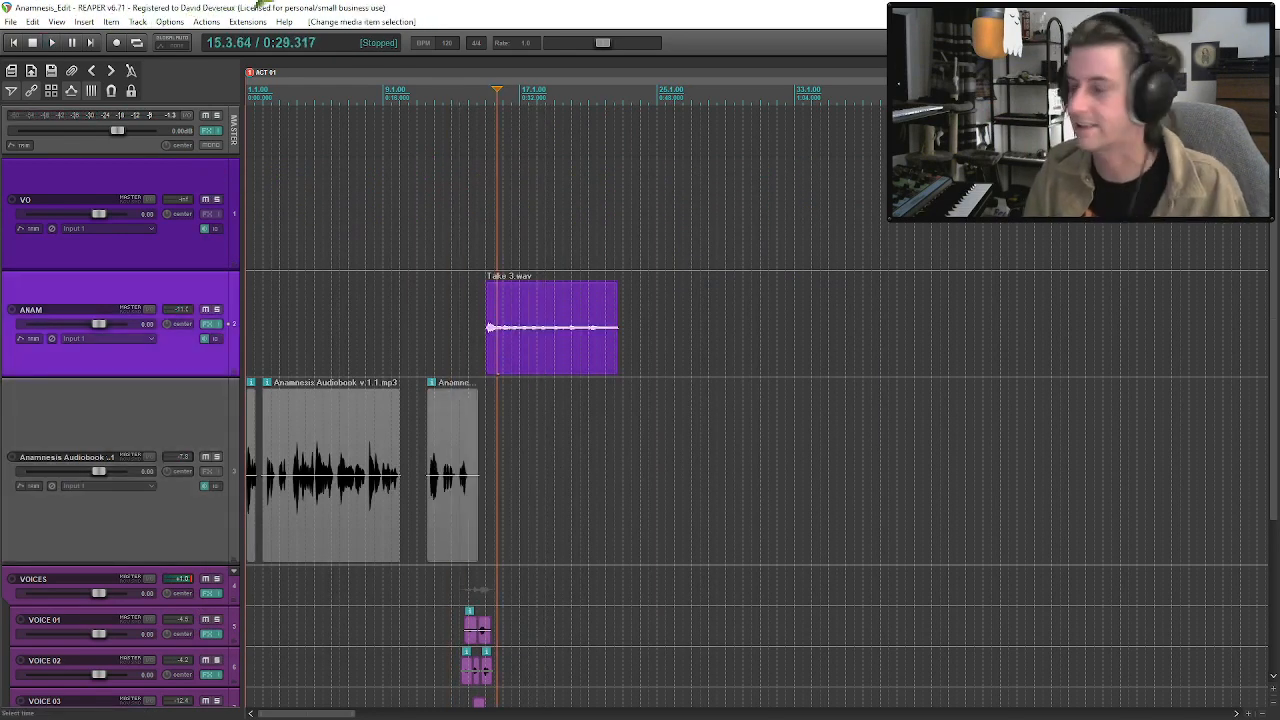
Rename the Anamnesis Audiobook track as SAM.
scroll(238, 521, "down", 4)
scroll(238, 521, "up", 3)
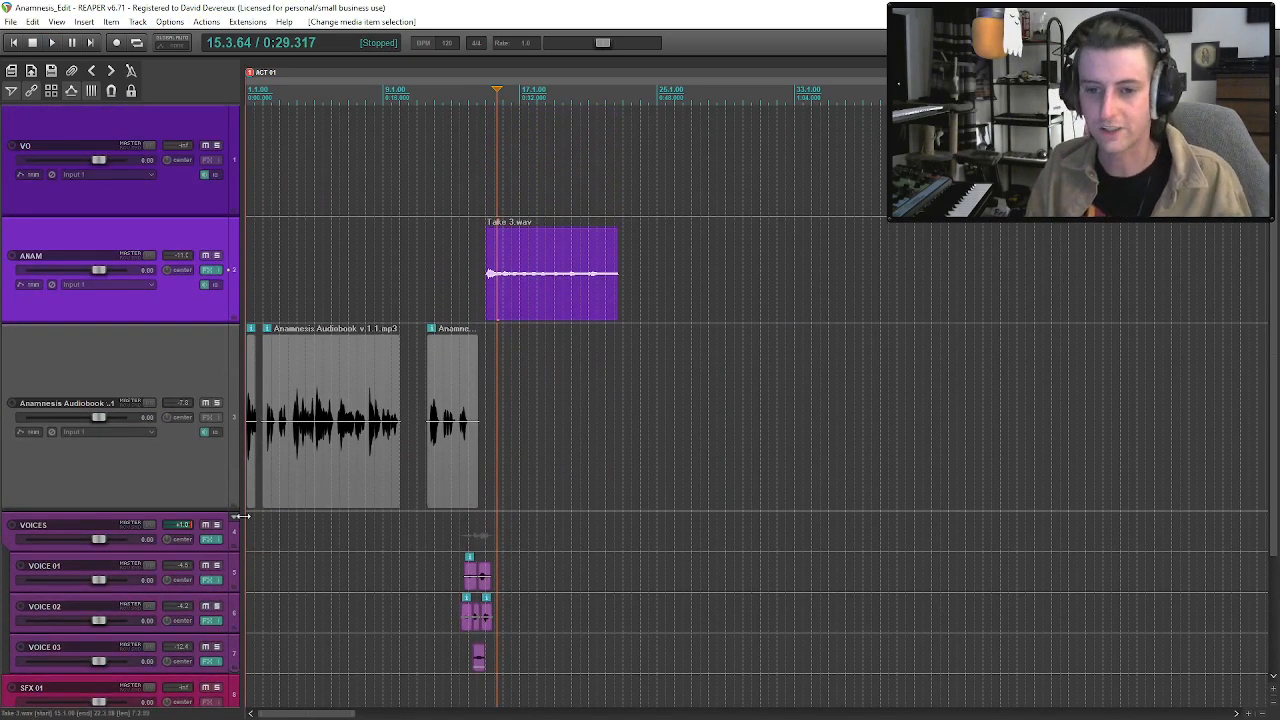
double_click(82, 404)
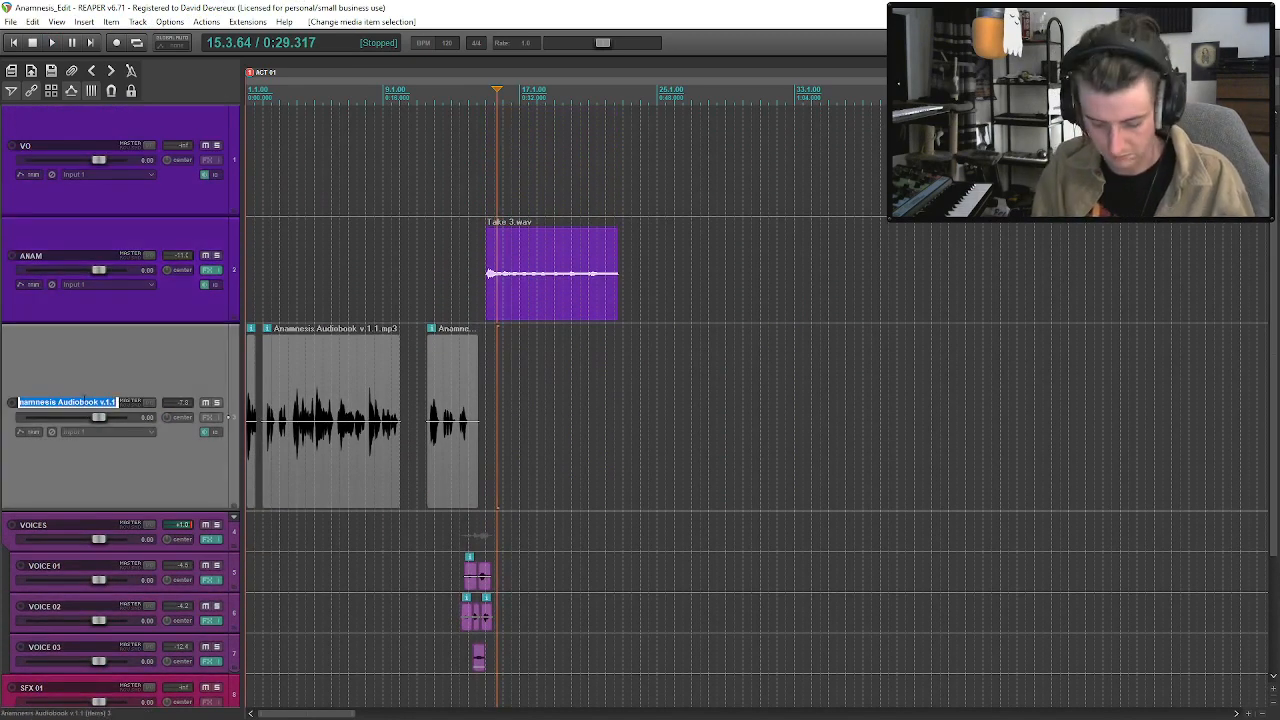
key("Return")
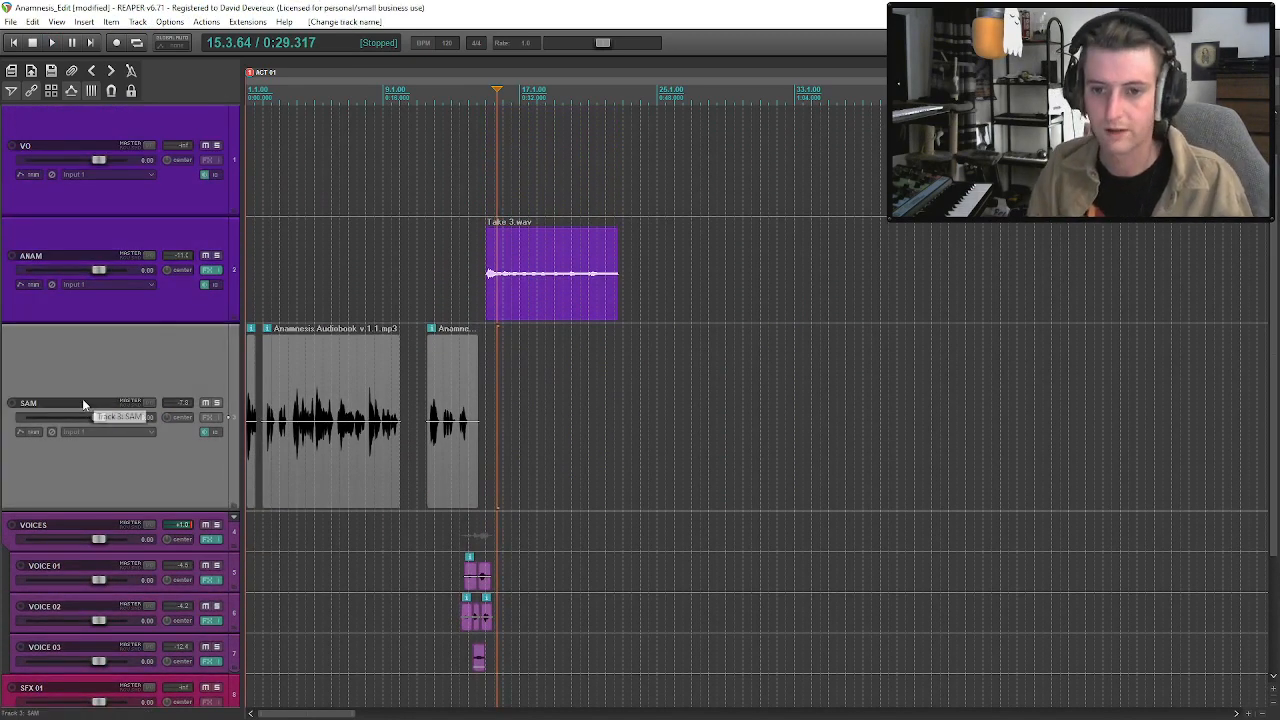
Colour the SAM track with the saved custom purple (red 128, green 0, blue 255).
right_click(130, 475)
mouse_move(300, 314)
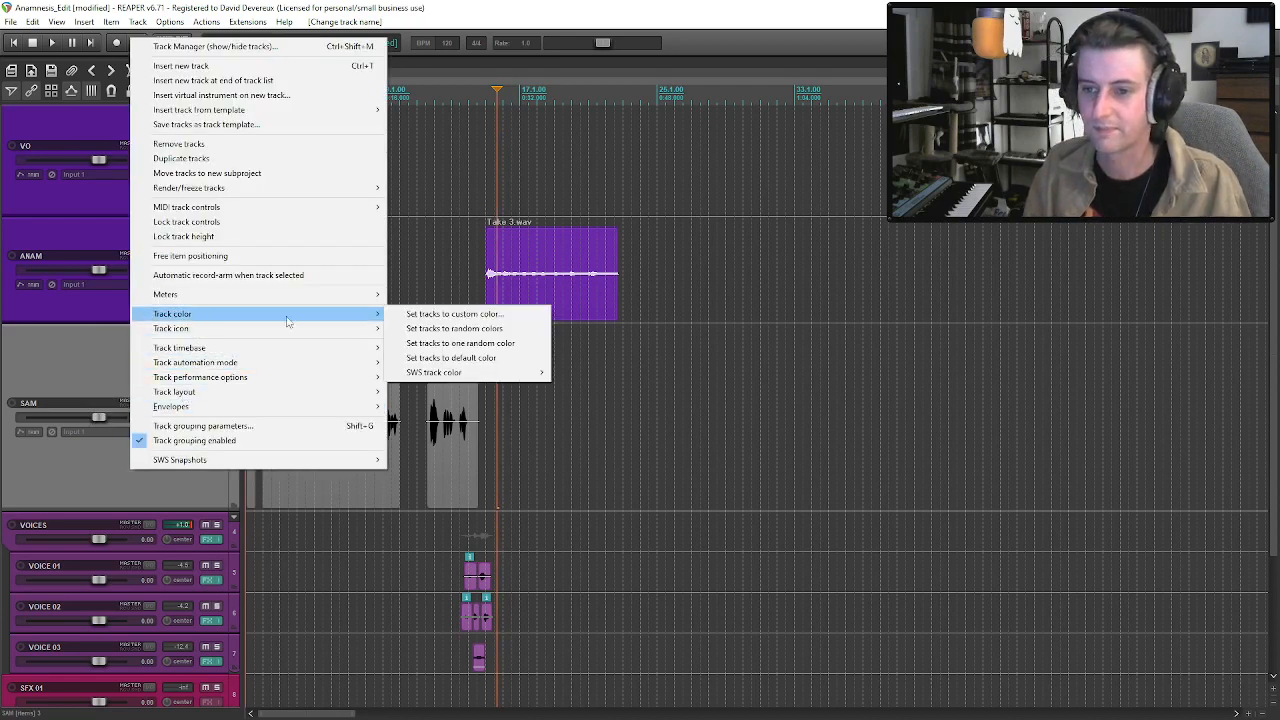
left_click(440, 314)
left_click(137, 193)
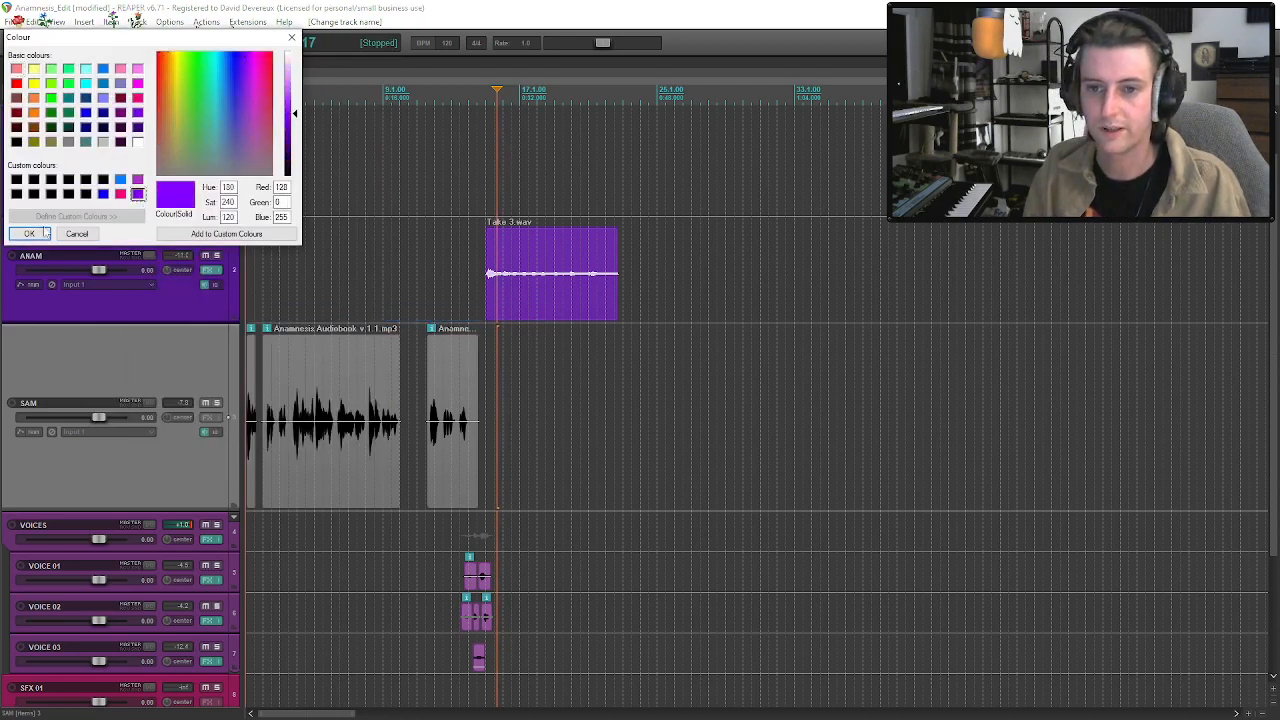
left_click(29, 233)
left_click(451, 464)
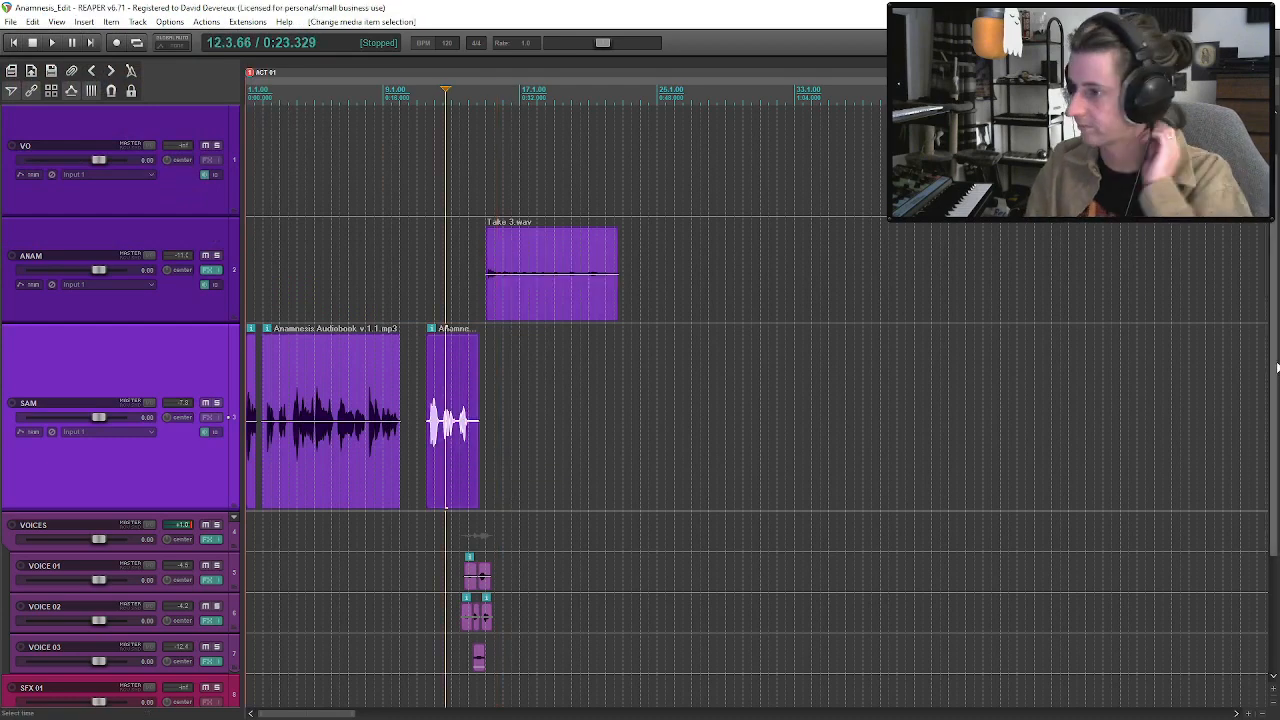
Audition the gentle rain loop, Rain 01.WAV and Rain on Window.WAV from the Ambiences - Rain folder in the Media Explorer.
scroll(1240, 560, "down", 3)
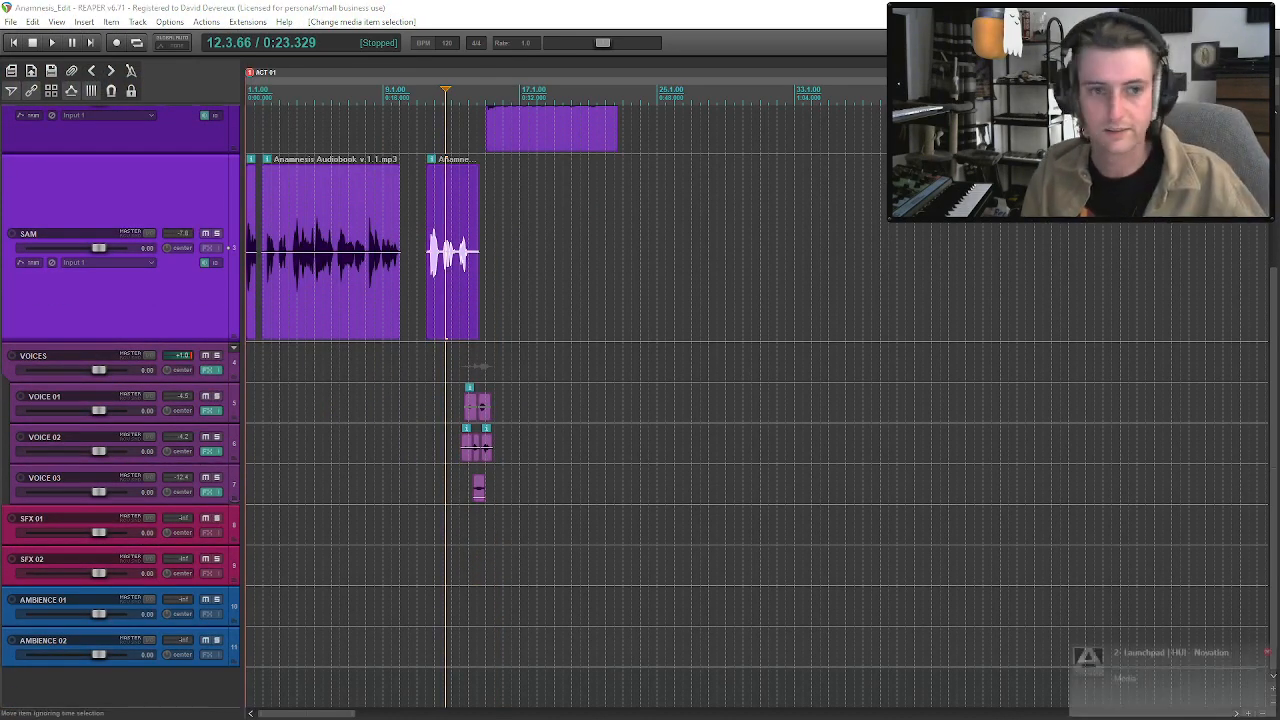
key("ctrl+alt+x")
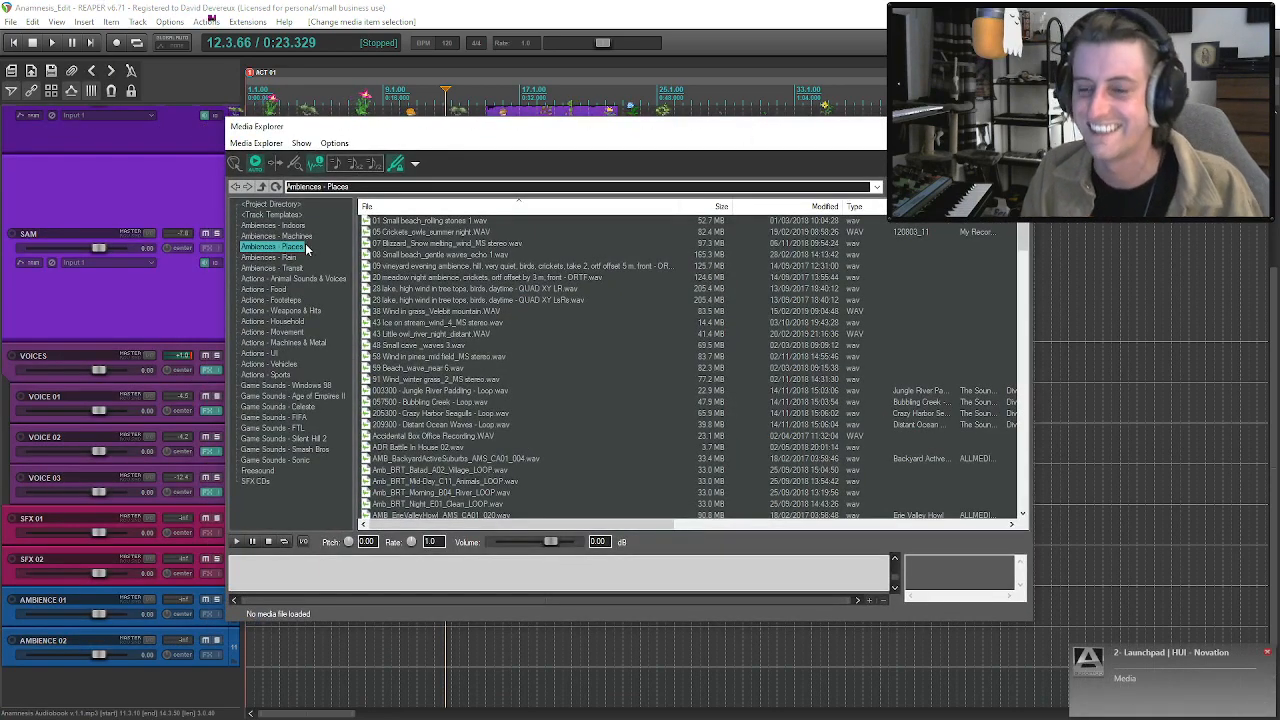
left_click(270, 257)
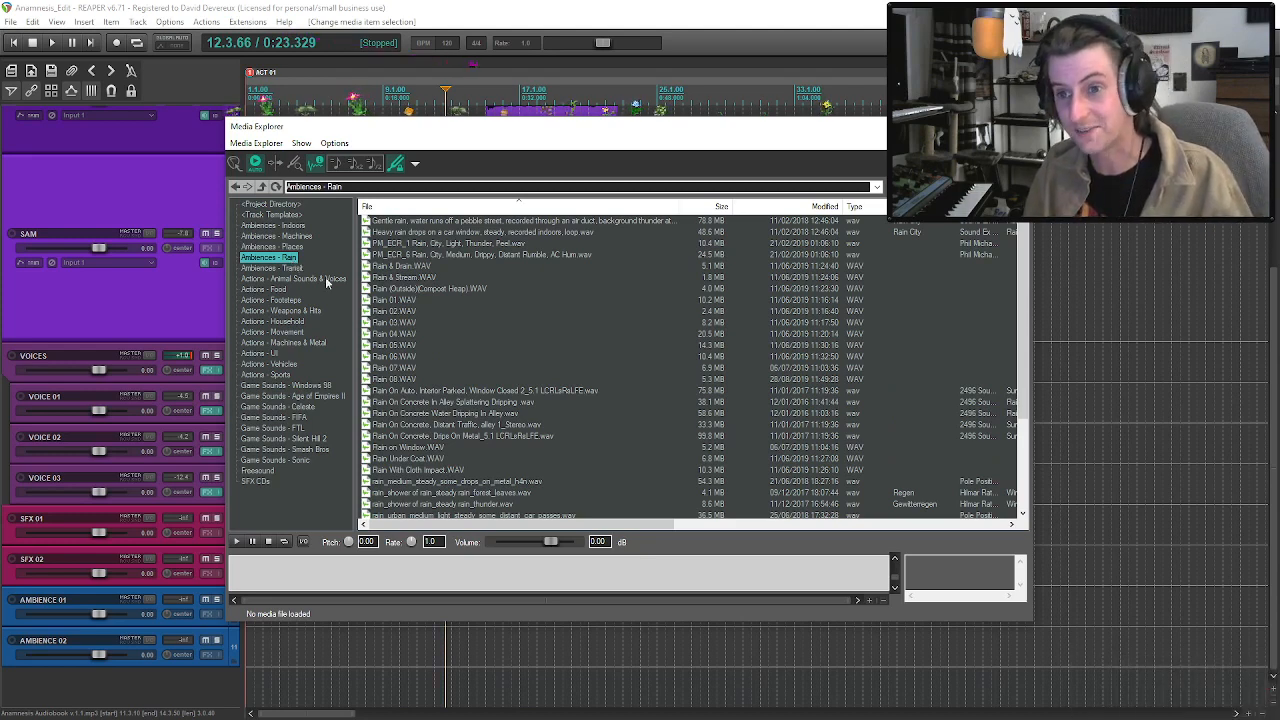
left_click(444, 222)
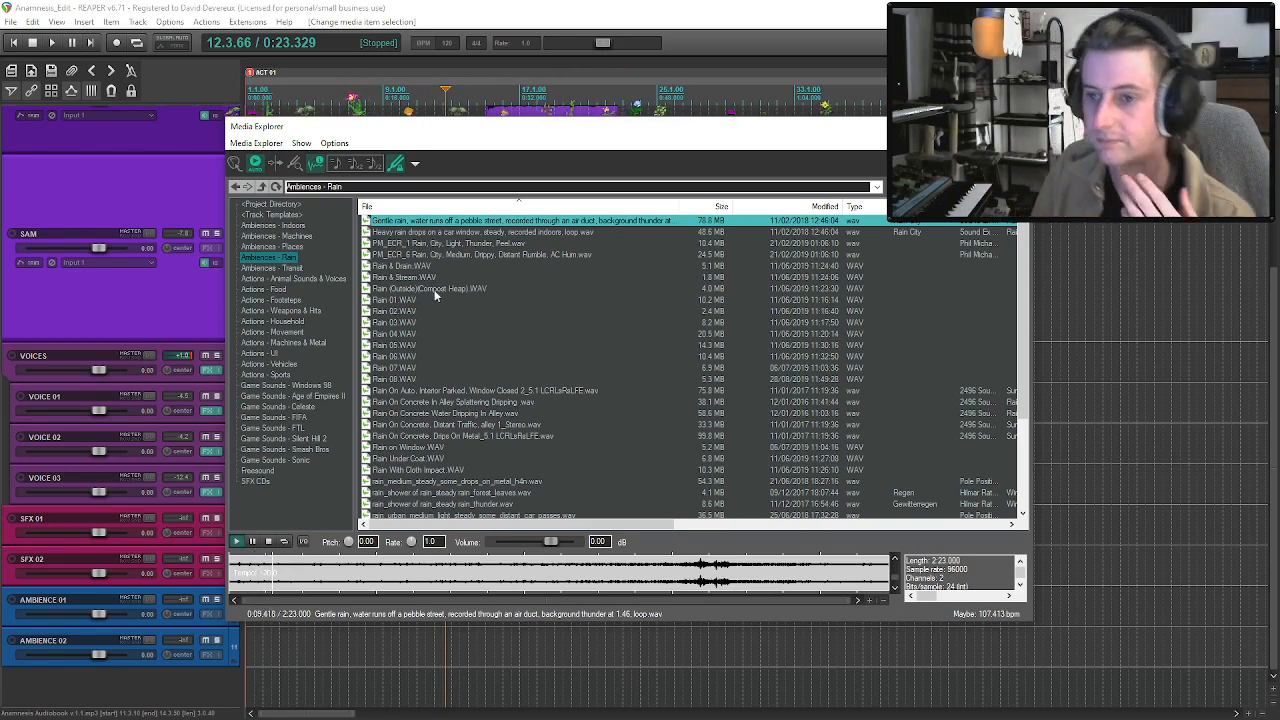
left_click(412, 302)
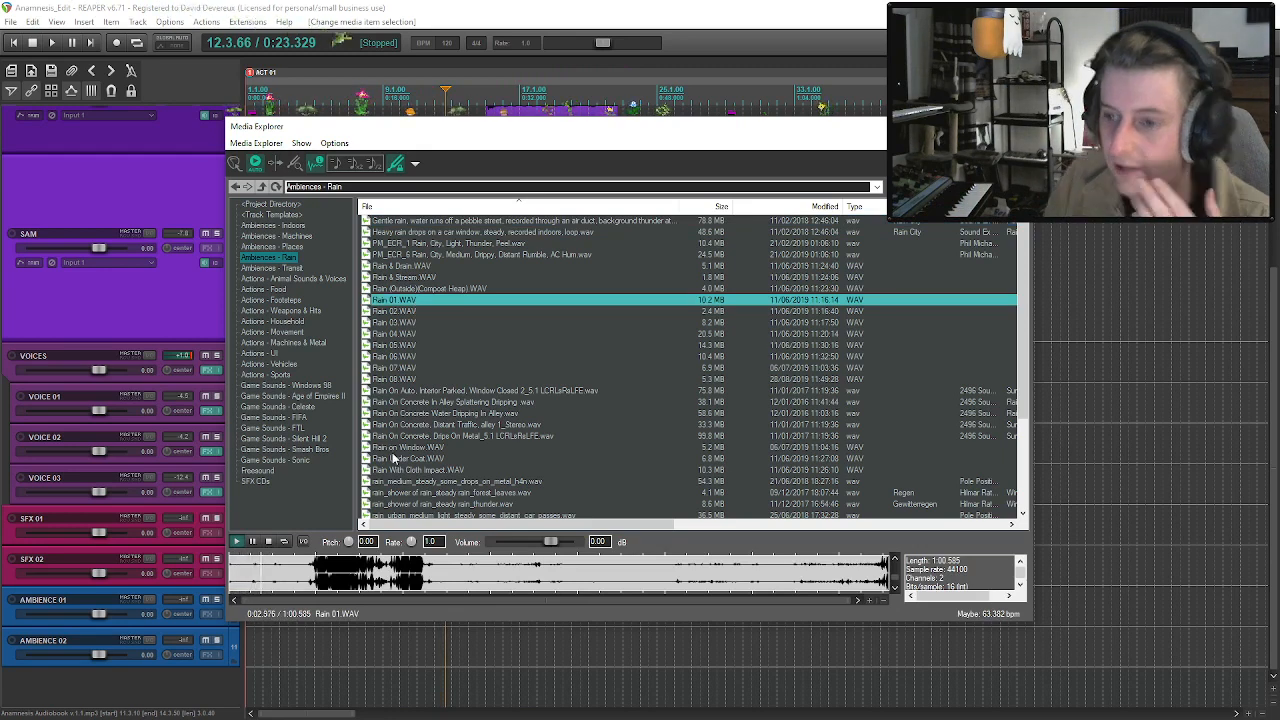
left_click(398, 448)
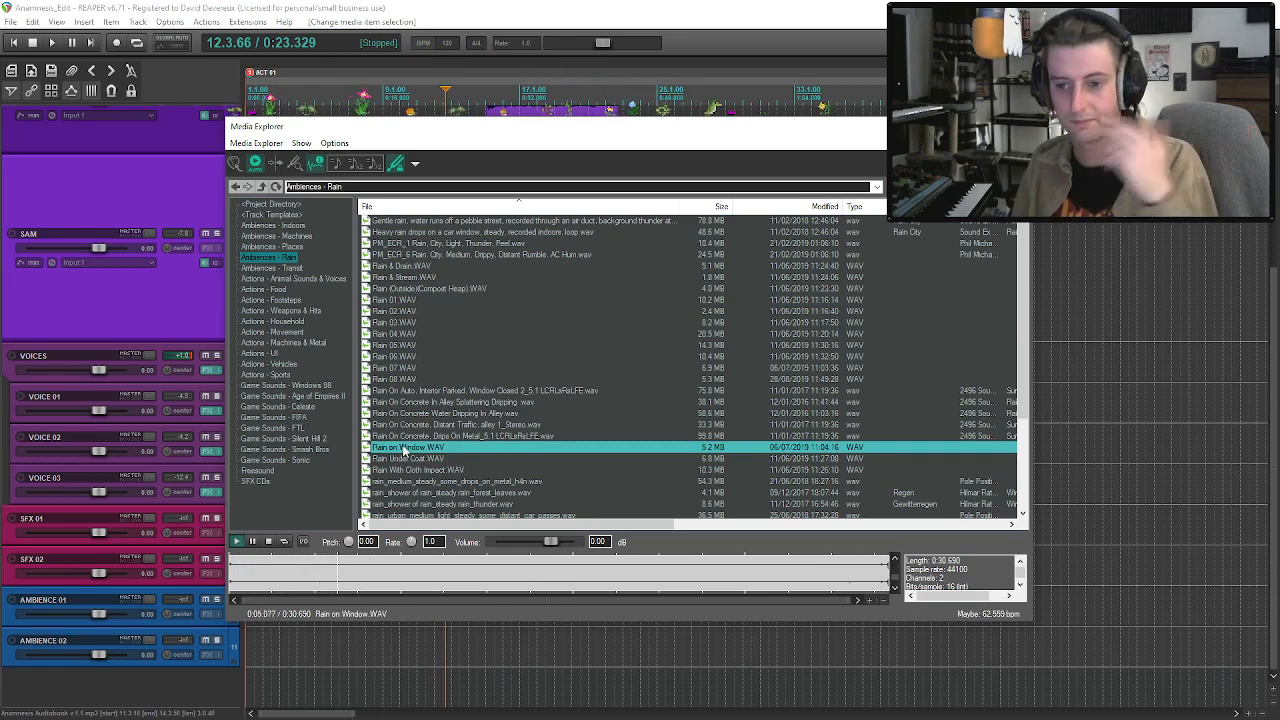
Compare the soft rain on roof and cement loop with Rain on Window.WAV in the Ambiences - Rain folder.
scroll(410, 451, "down", 2)
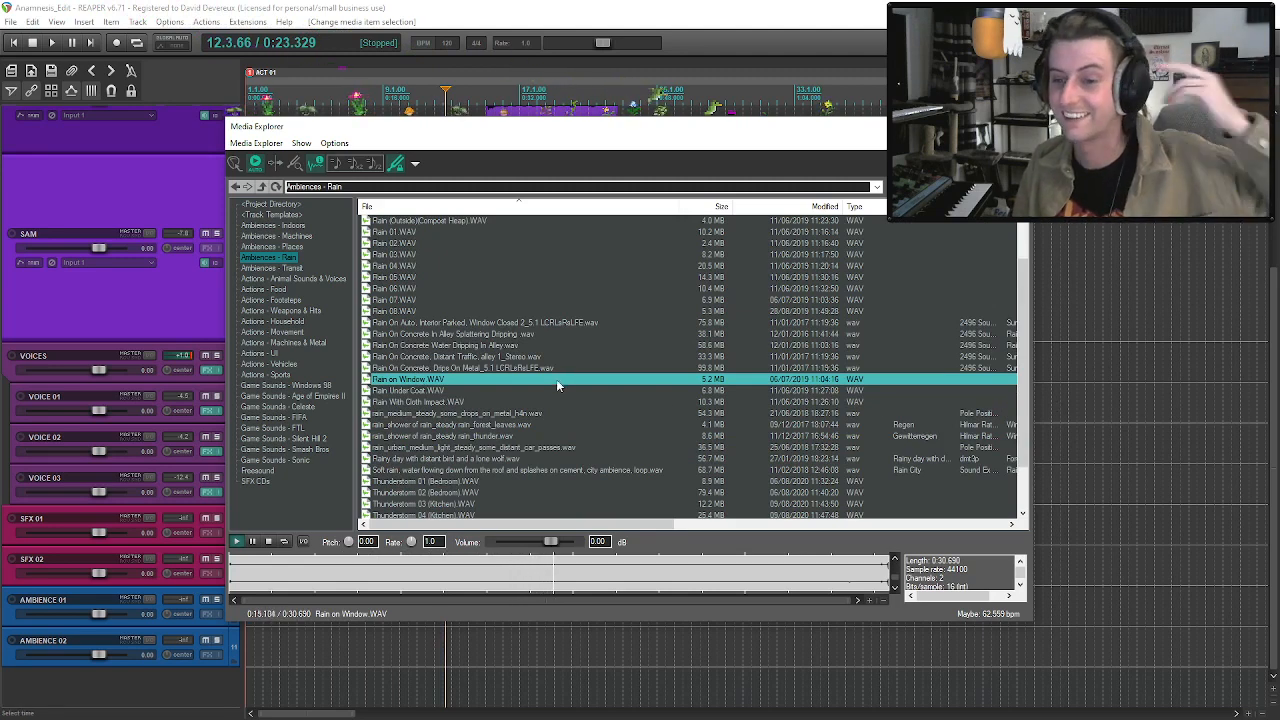
left_click(522, 474)
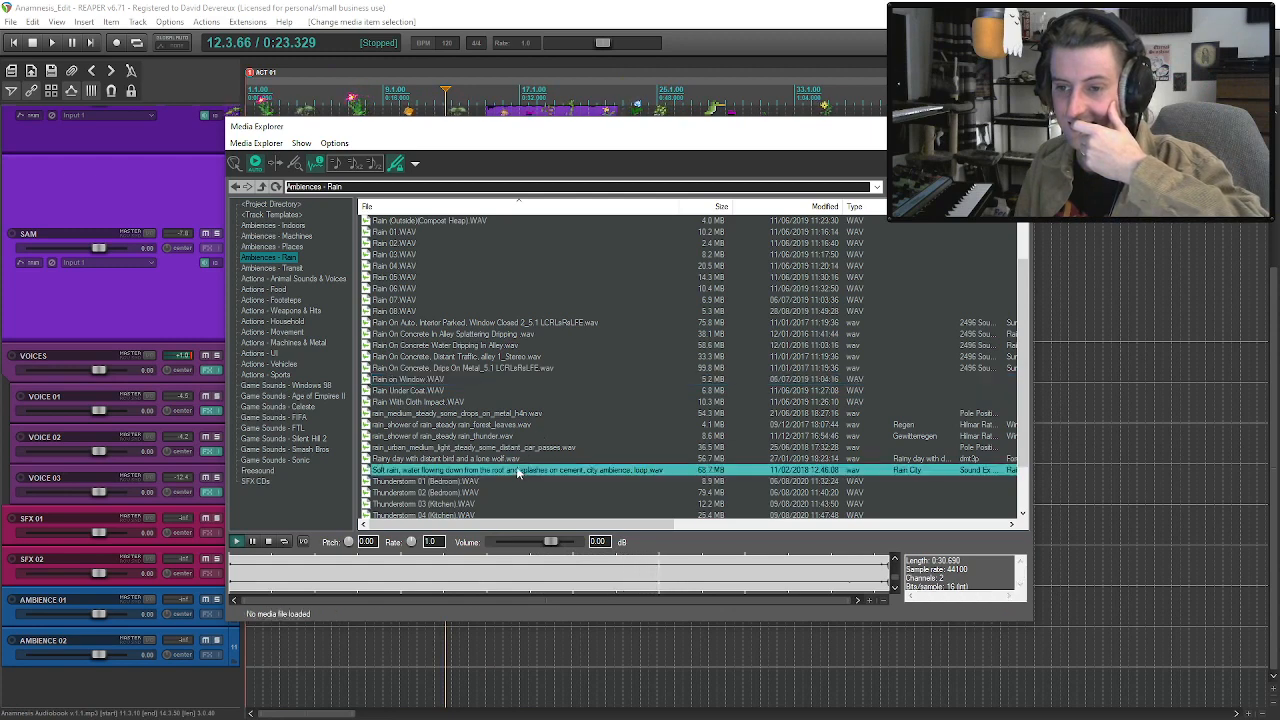
left_click(430, 381)
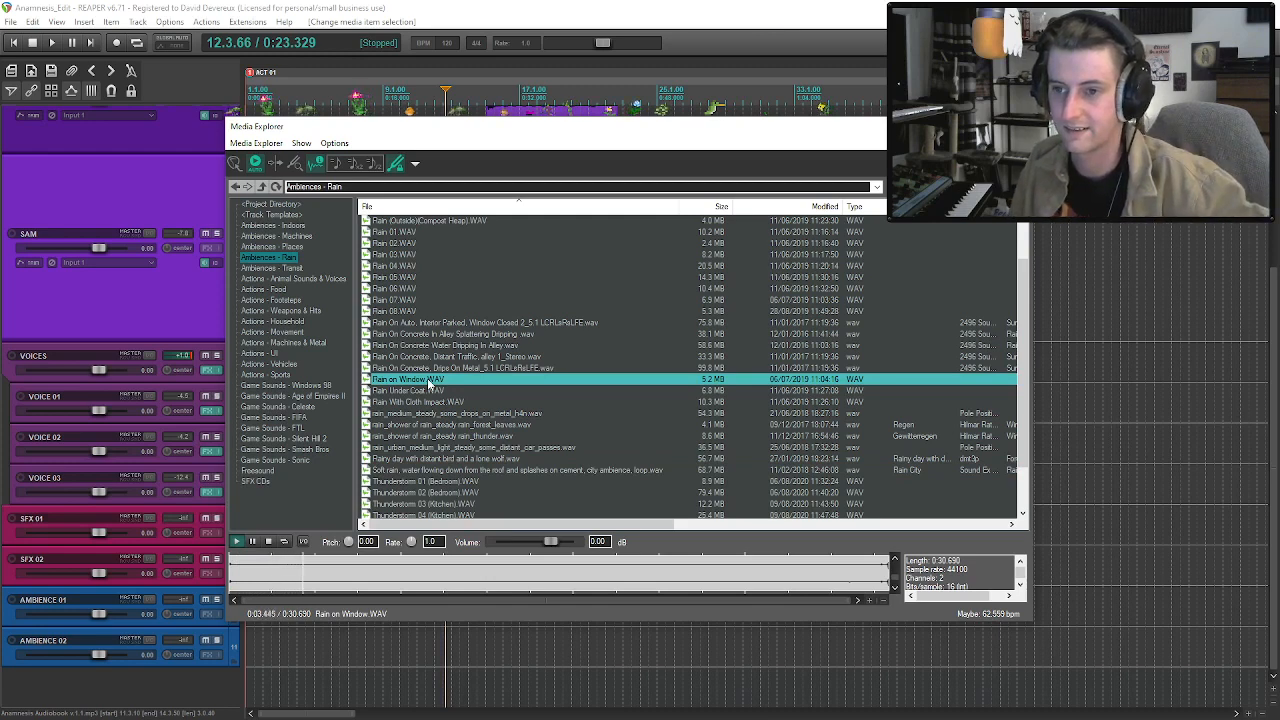
Place Rain on Window.WAV on the AMBIENCE 02 track, starting at about bar 2 under the second audiobook passage.
left_click_drag(430, 381, 414, 655)
key("ctrl+alt+x")
left_click_drag(508, 662, 366, 662)
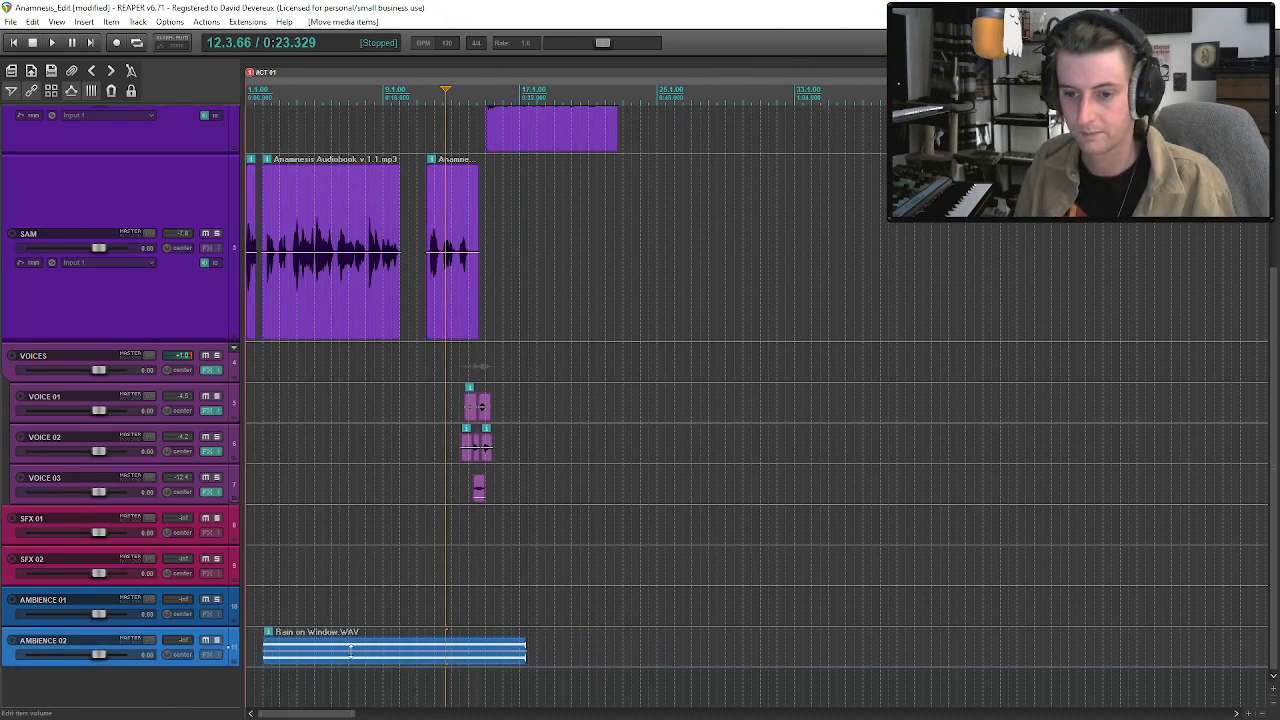
Raise the Rain on Window clip's item volume to +4.68 dB while auditioning AMBIENCE 02 soloed, then unsolo the track.
left_click(262, 649)
key("space")
left_click(218, 640)
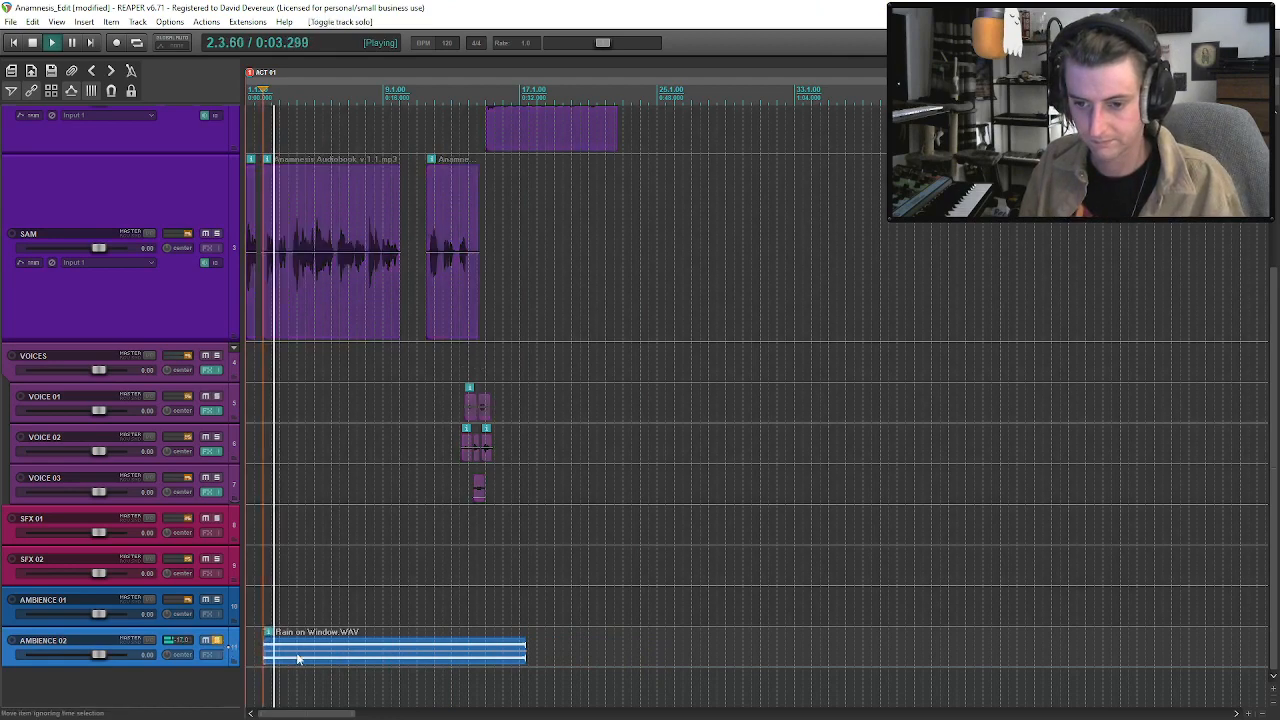
left_click_drag(303, 652, 308, 641)
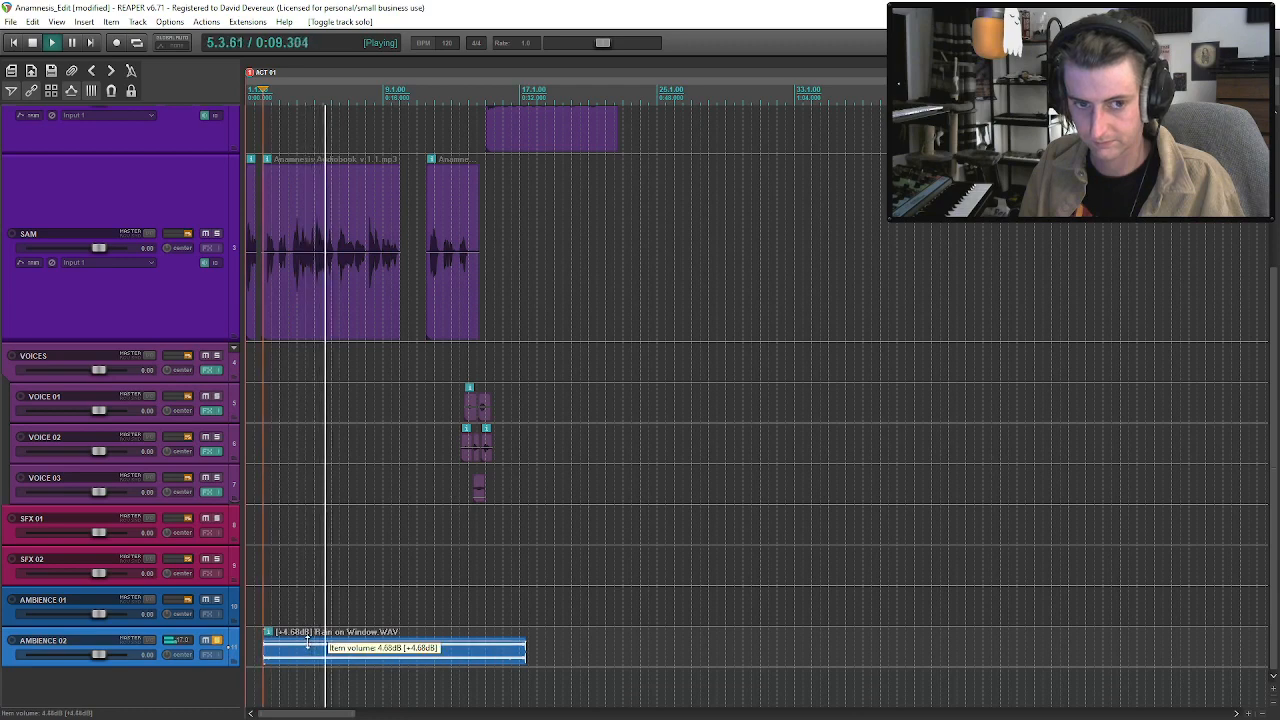
left_click(218, 644)
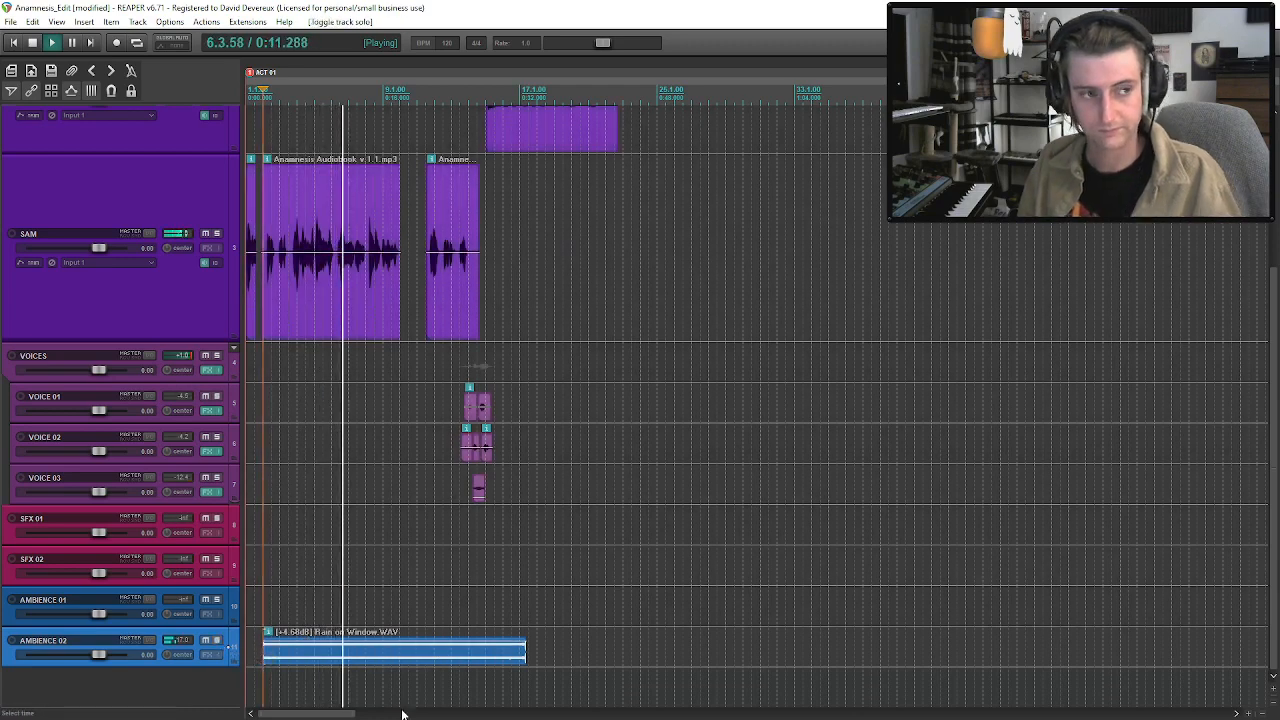
Trim the Rain on Window clip's end to about bar 16 and give its start a short fade-in.
left_click(365, 660)
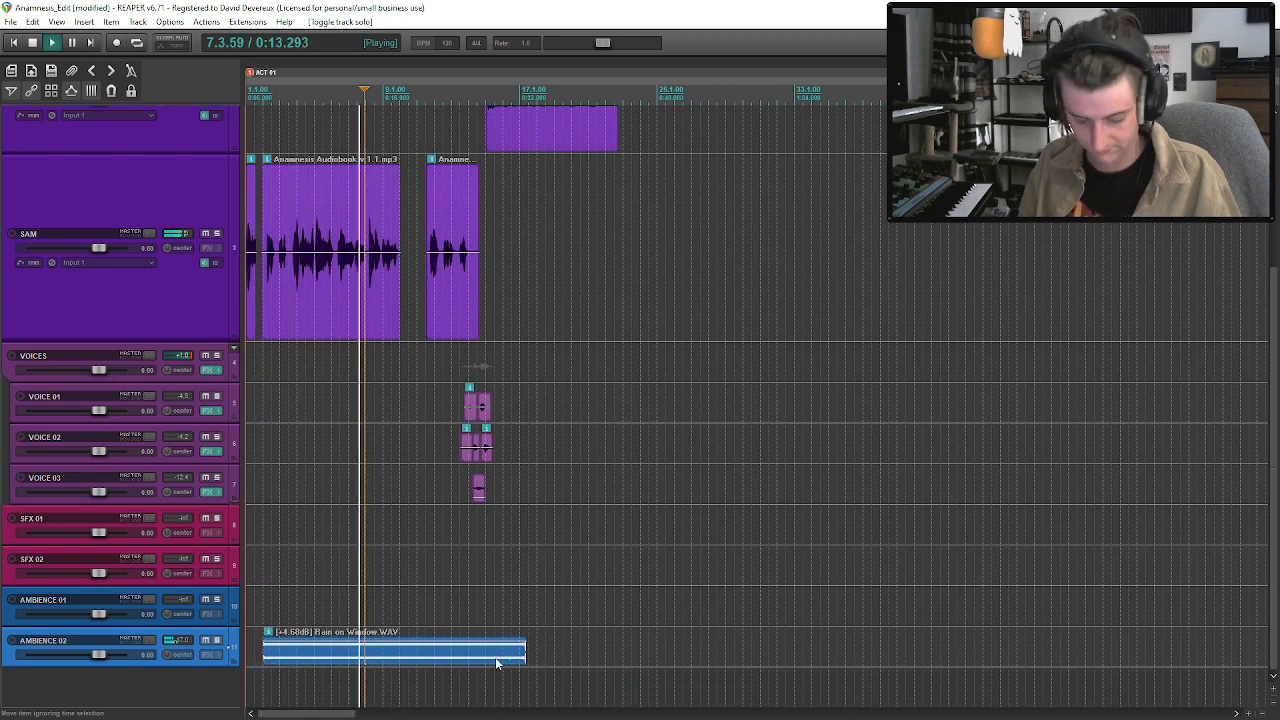
left_click_drag(524, 654, 517, 654)
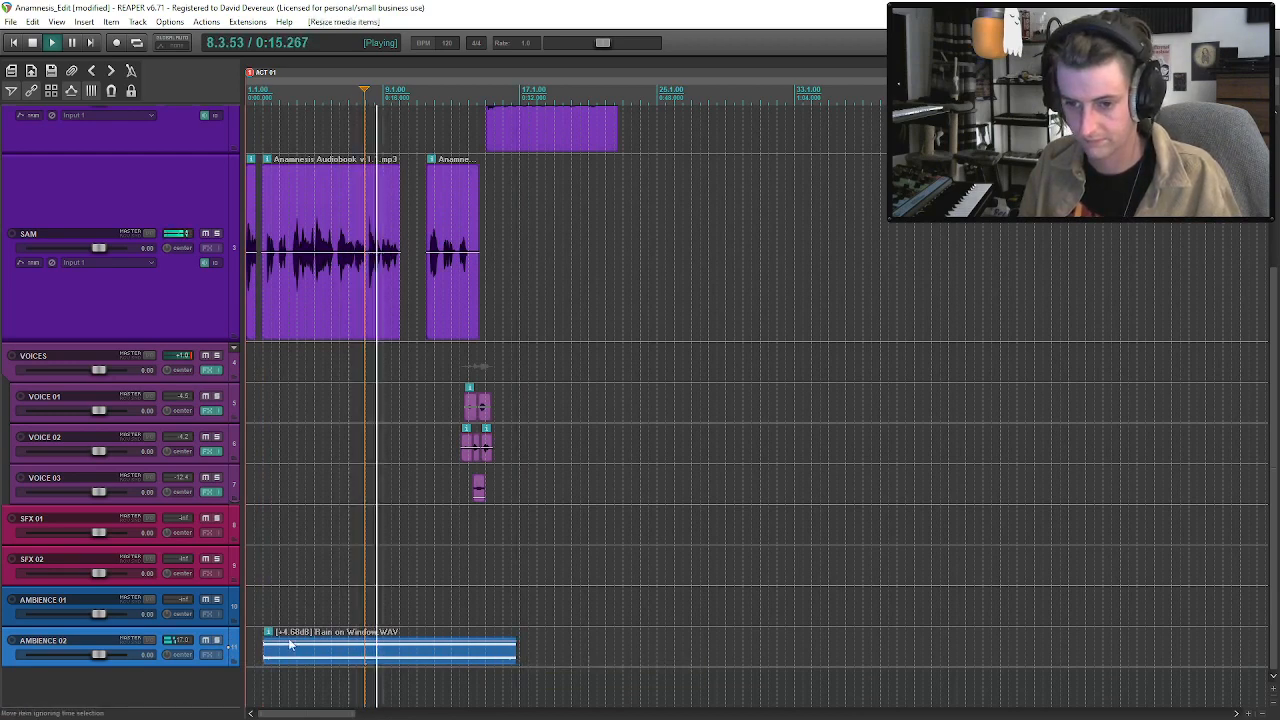
left_click_drag(265, 637, 267, 637)
left_click_drag(516, 654, 505, 654)
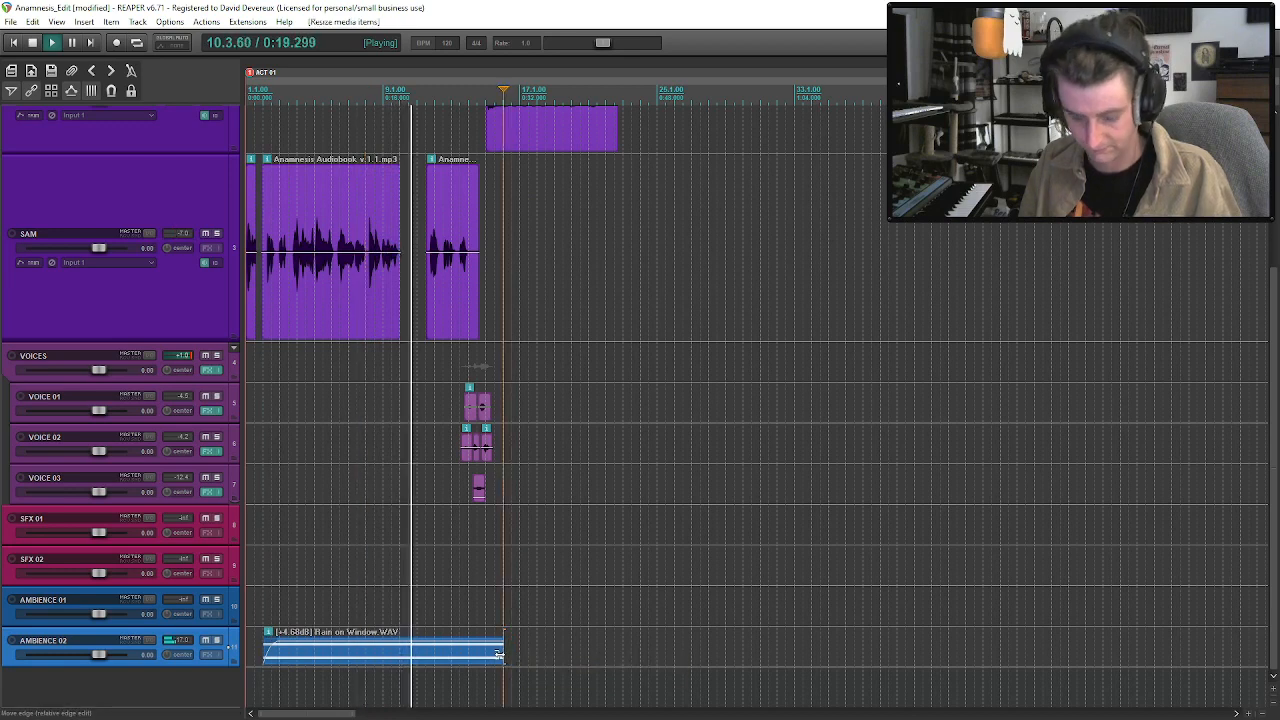
Duplicate the Rain on Window clip on AMBIENCE 02 and overlap the copy with the original's end at about bar 15 as a crossfade.
left_click(494, 658)
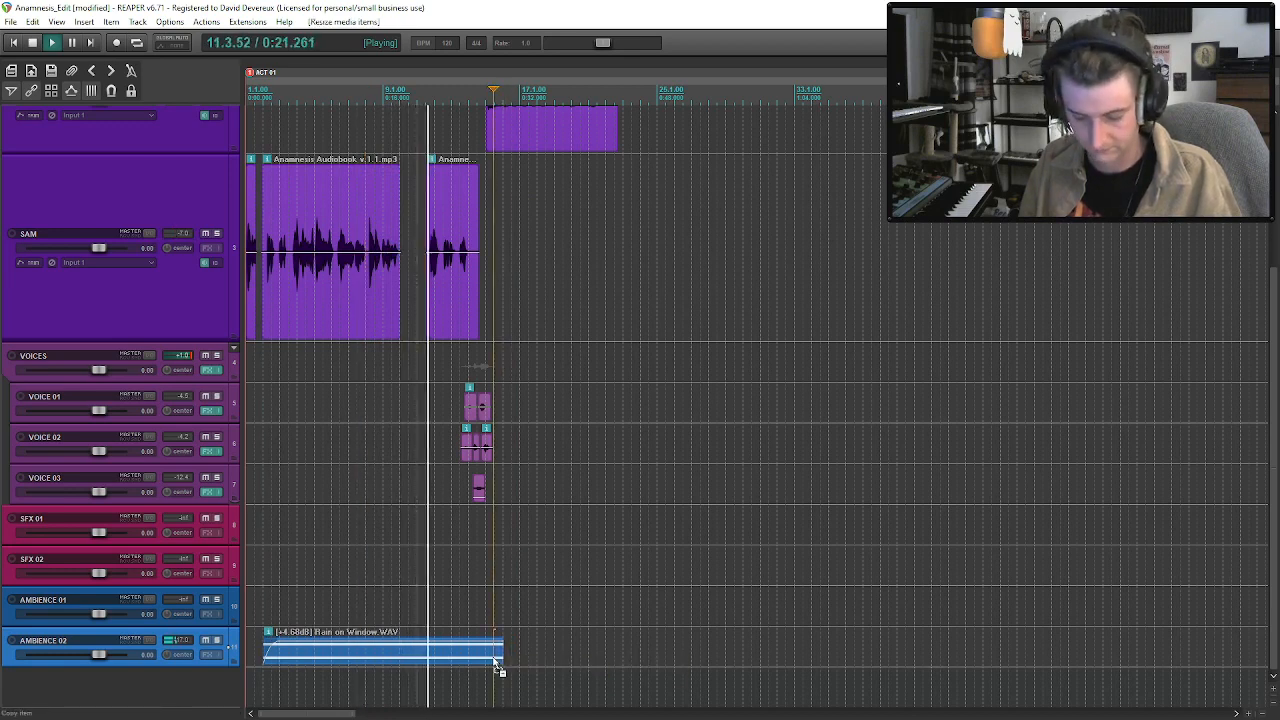
key("ctrl+d")
left_click_drag(514, 655, 501, 656)
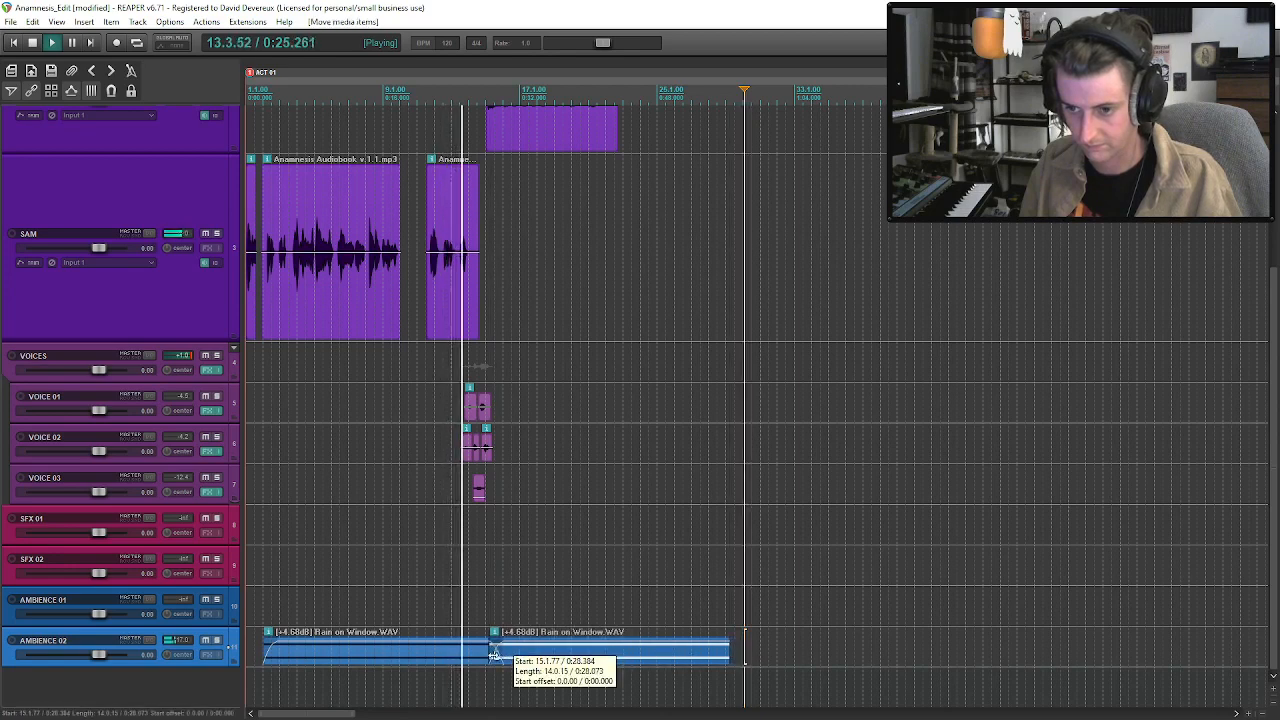
left_click(479, 660)
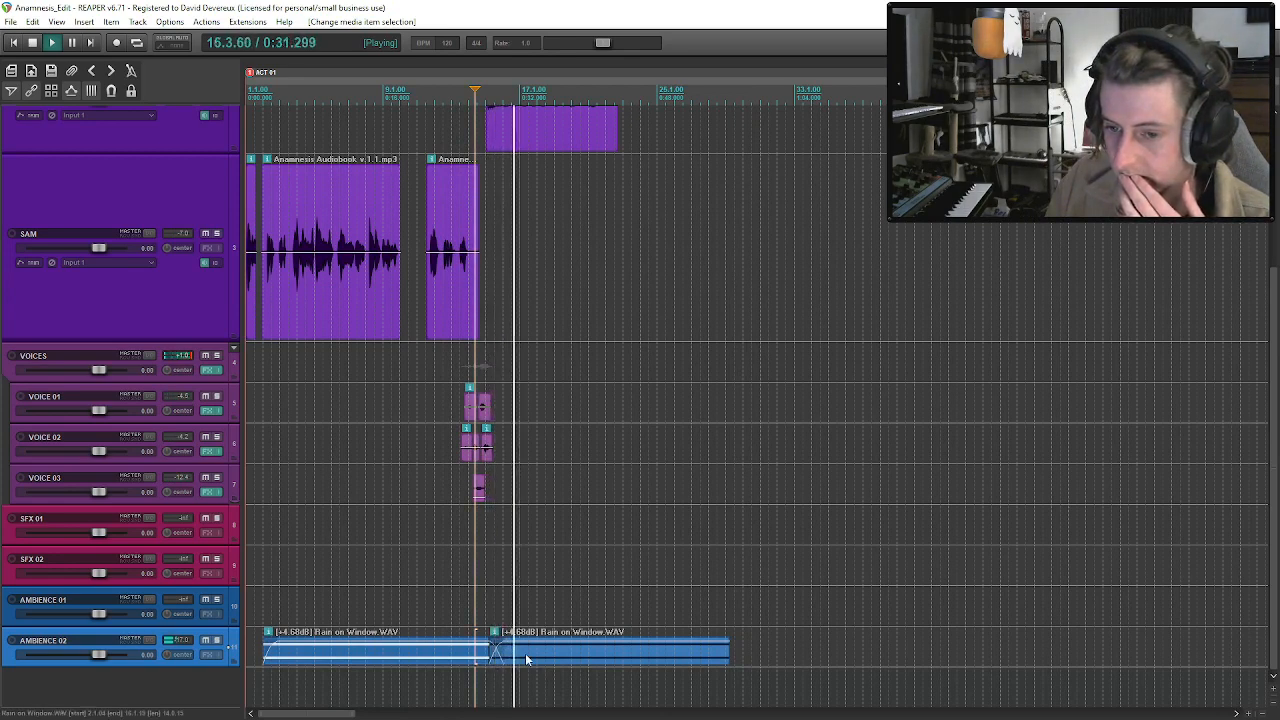
left_click(525, 653)
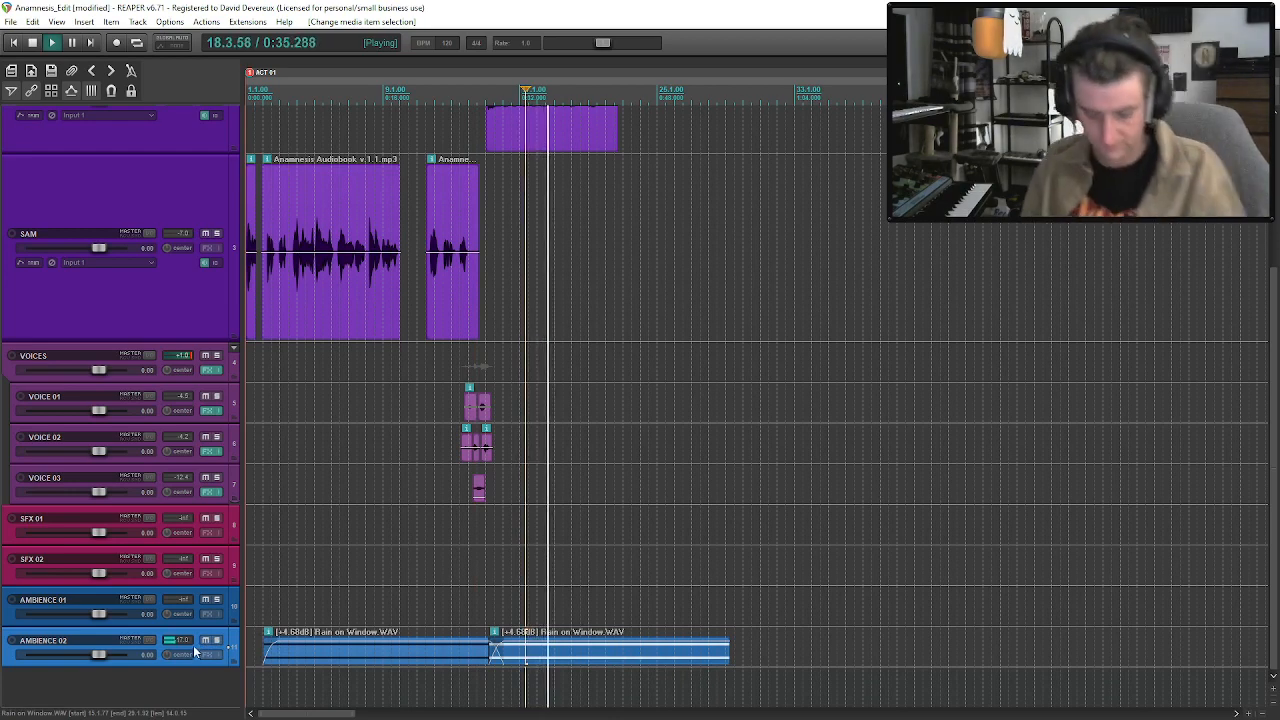
Add a new track below AMBIENCE 02 and insert the Waves RVerb Mono/Stereo reverb on it.
key("space")
key("ctrl+t")
left_click(208, 694)
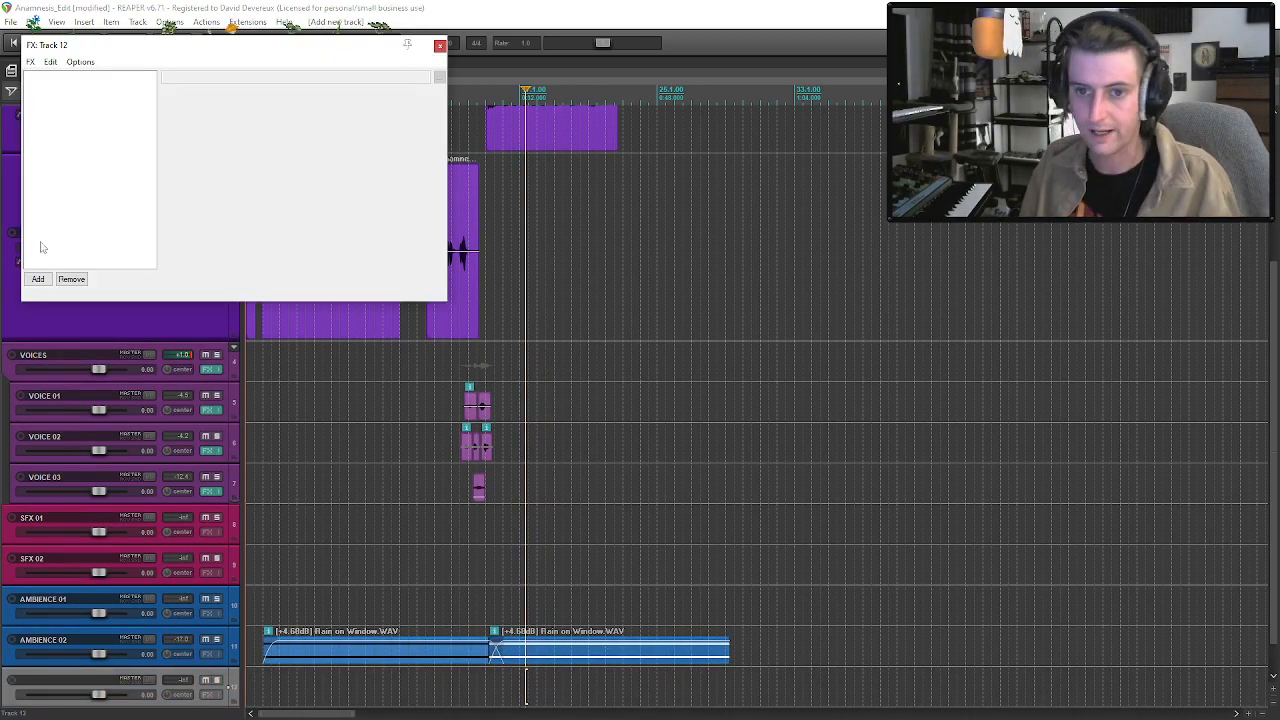
left_click(38, 279)
type("verb")
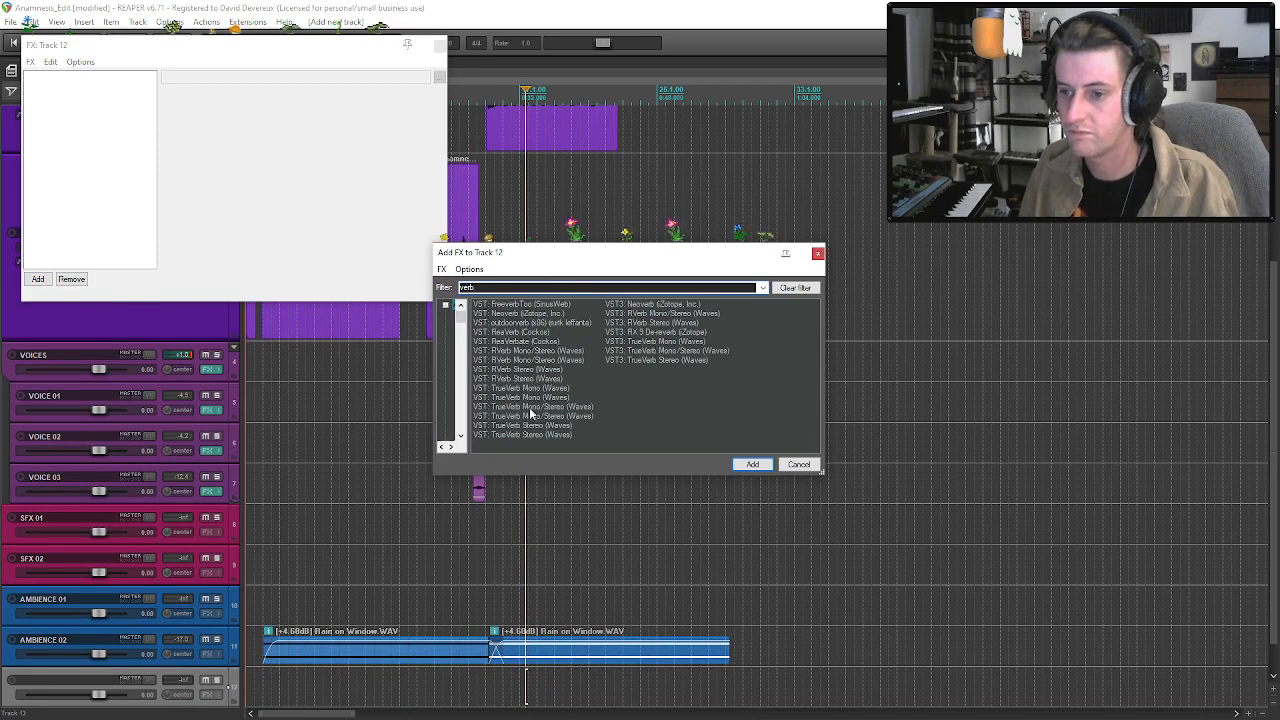
left_click(529, 361)
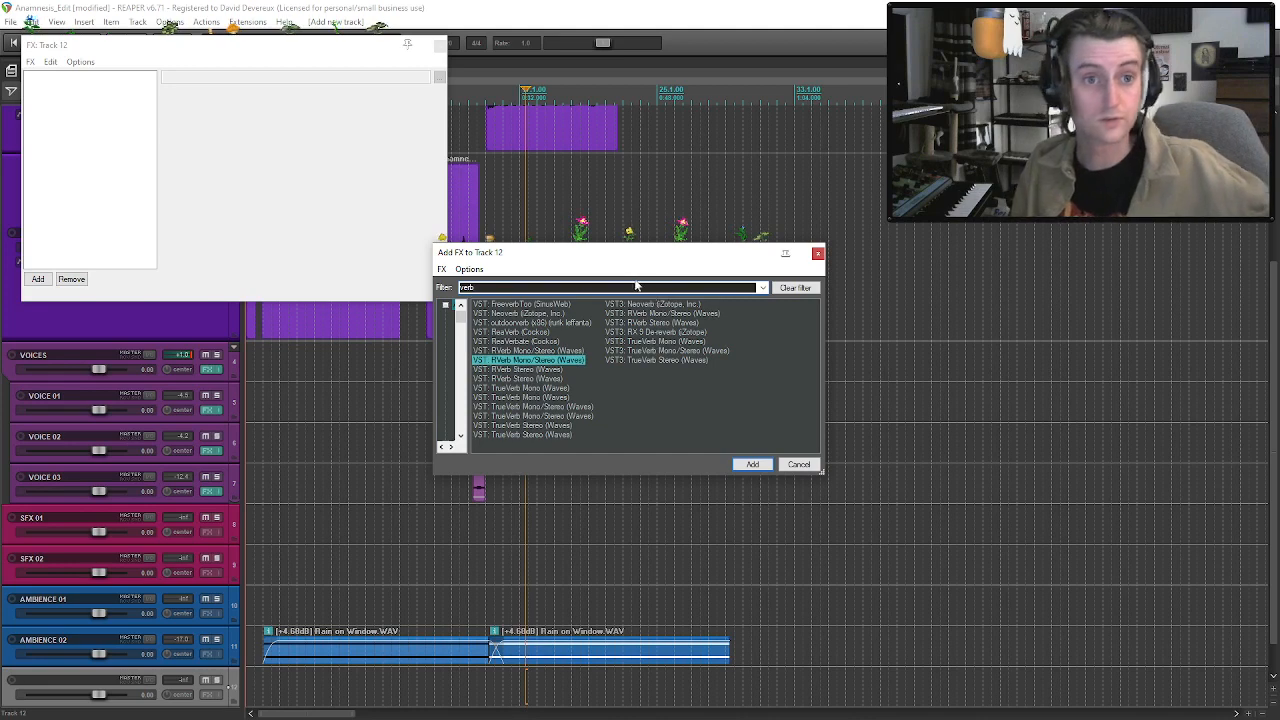
double_click(515, 358)
Load RVerb's factory Rooms preset Bedroom and close the effects window.
left_click(523, 110)
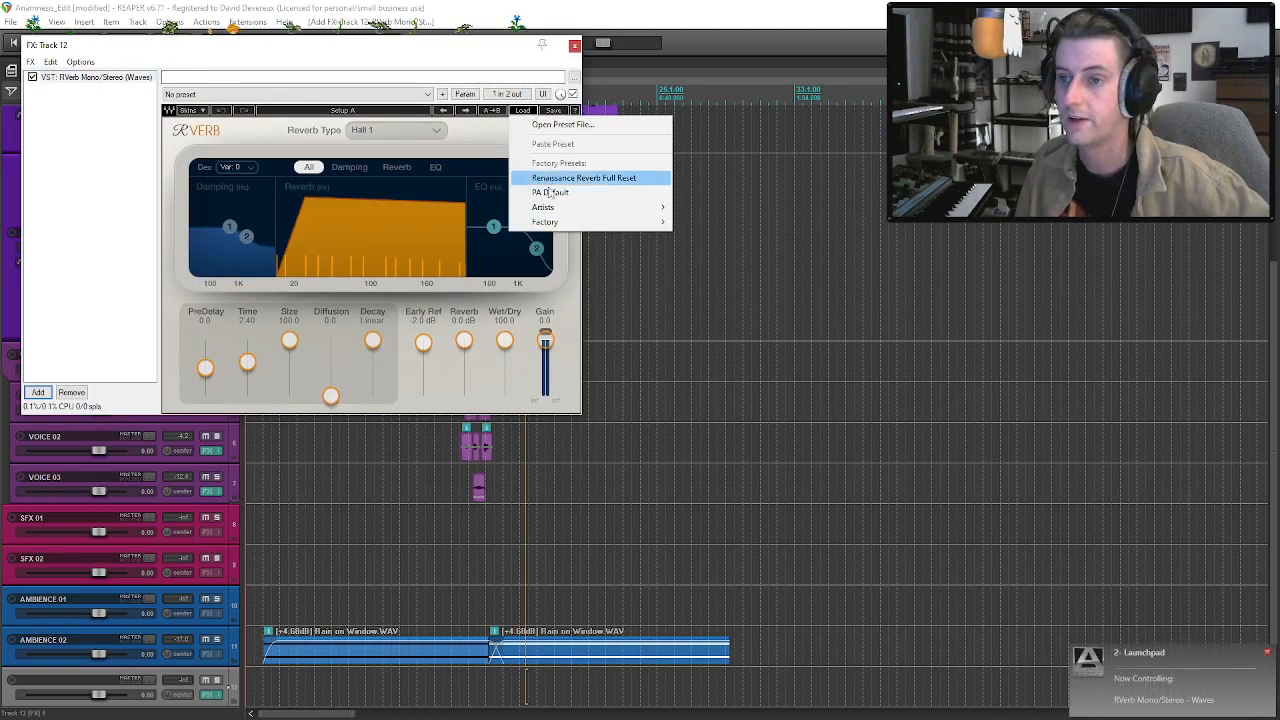
mouse_move(560, 221)
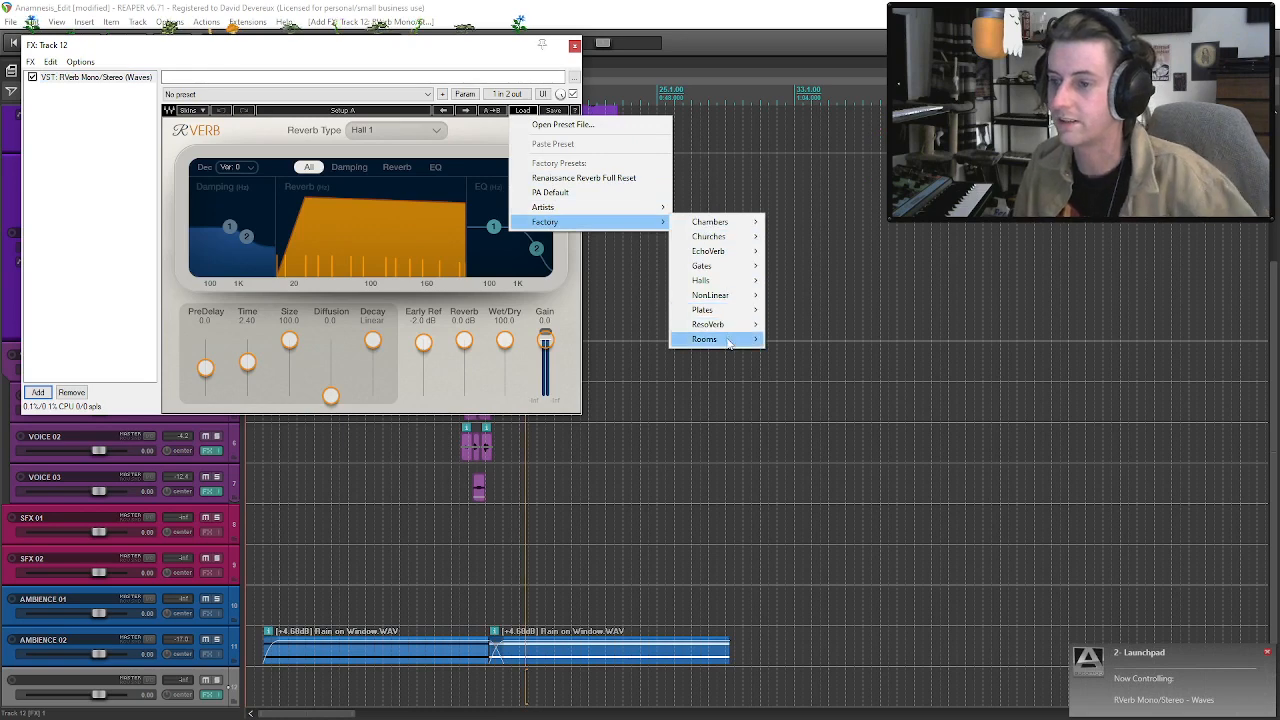
mouse_move(728, 342)
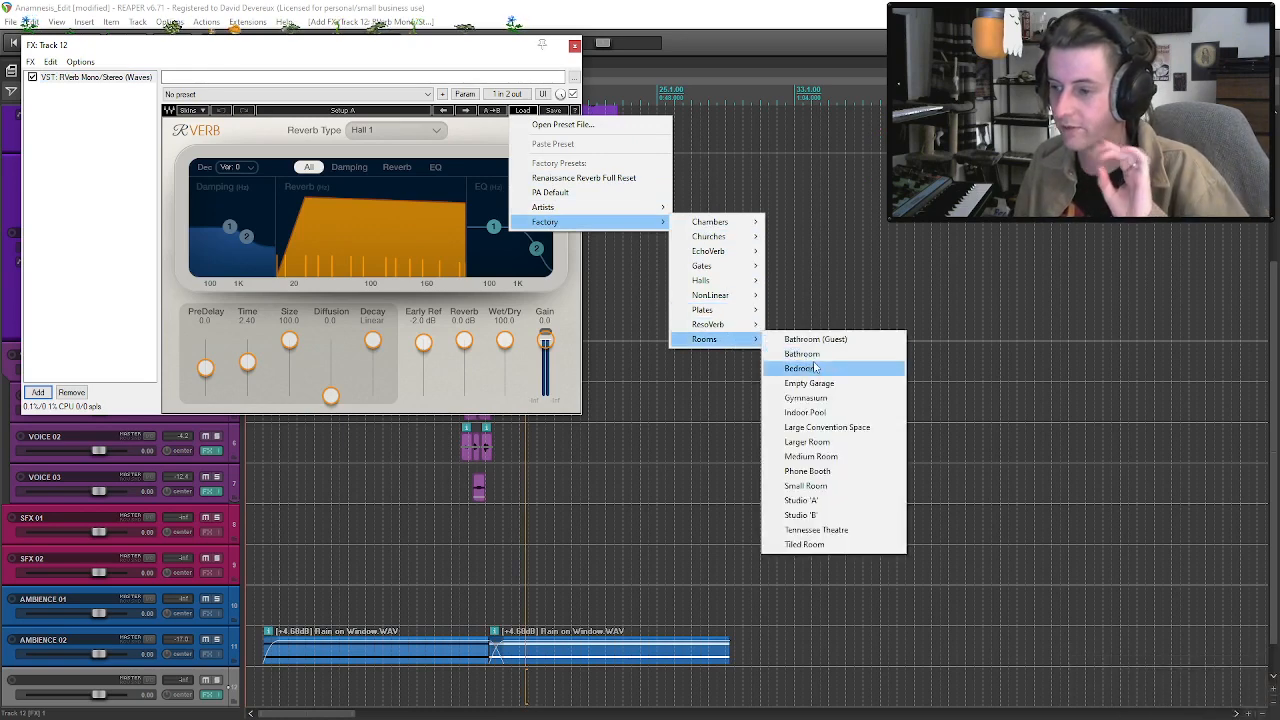
left_click(815, 368)
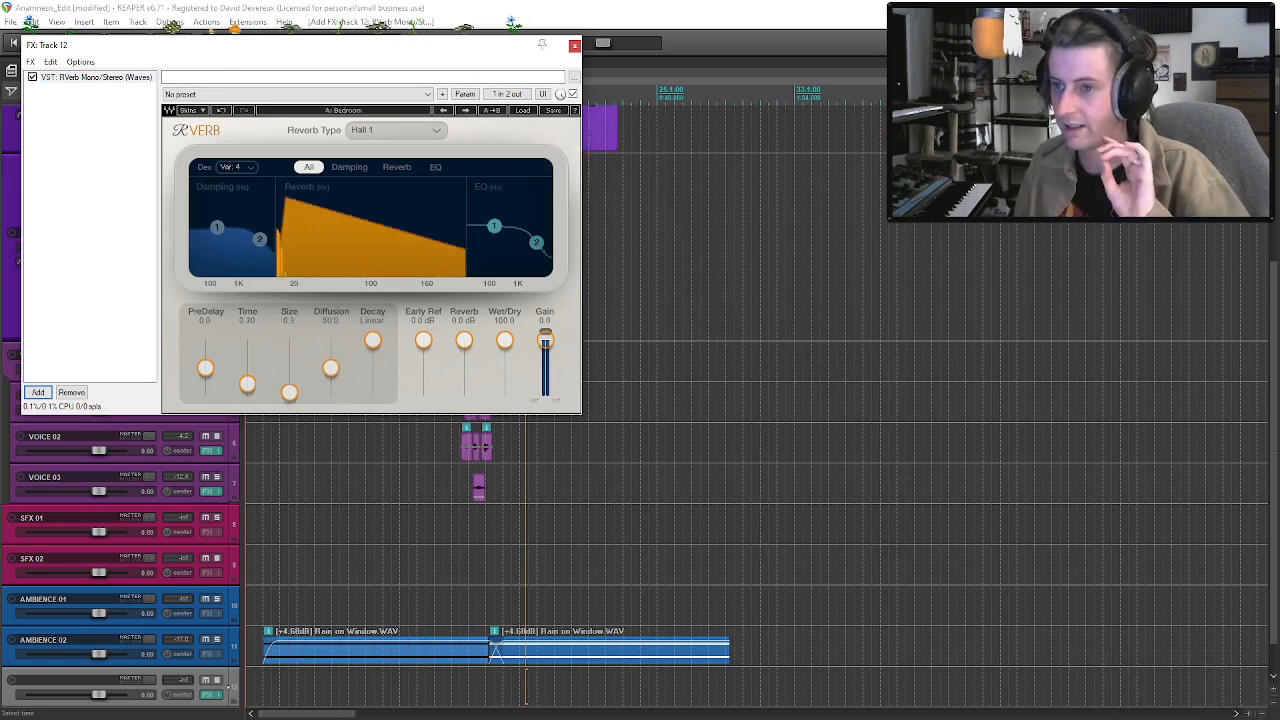
left_click(574, 45)
Add receives on the new reverb track from ANAM, AMBIENCE 01, AMBIENCE 02, SFX 01 and SFX 02.
left_click(130, 680)
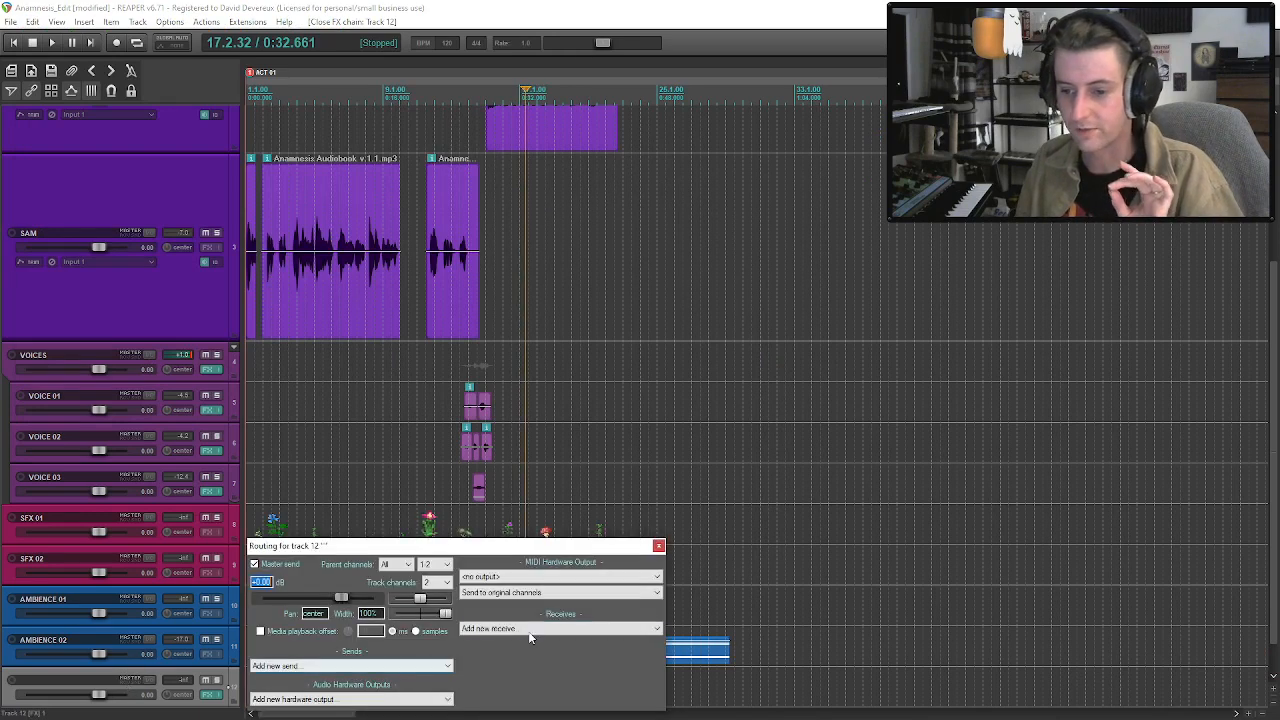
left_click(520, 629)
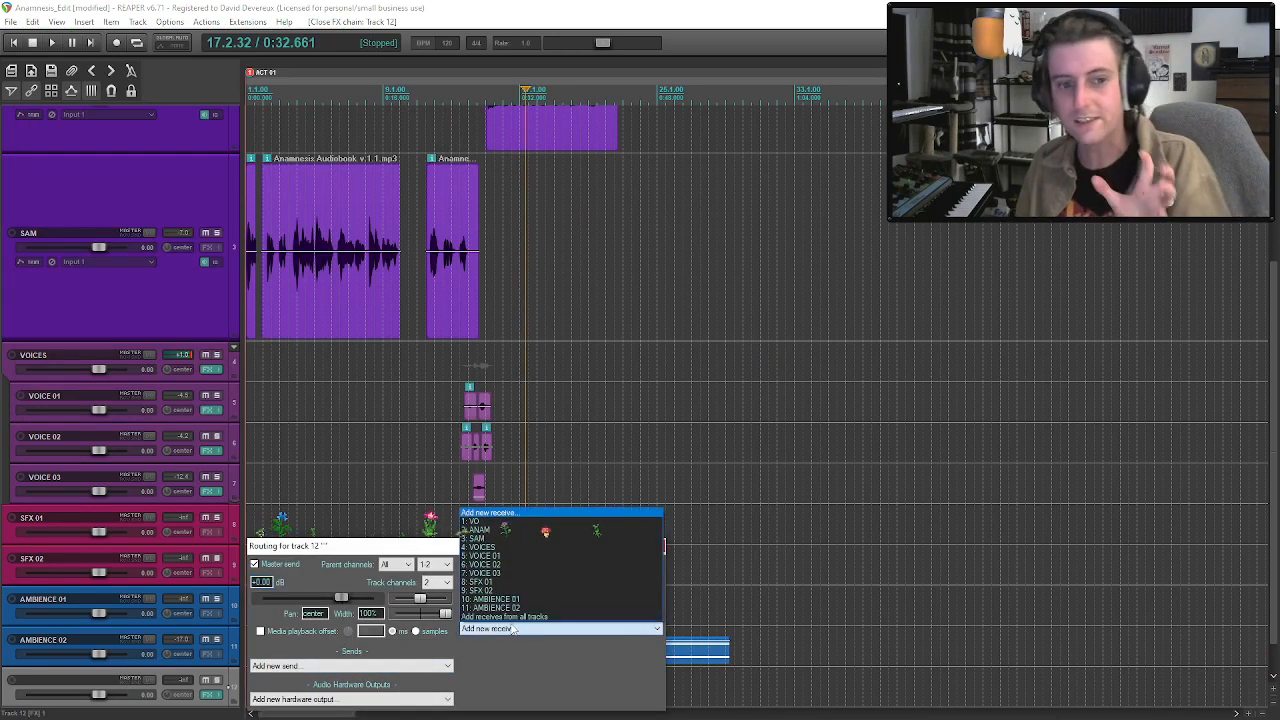
left_click(490, 530)
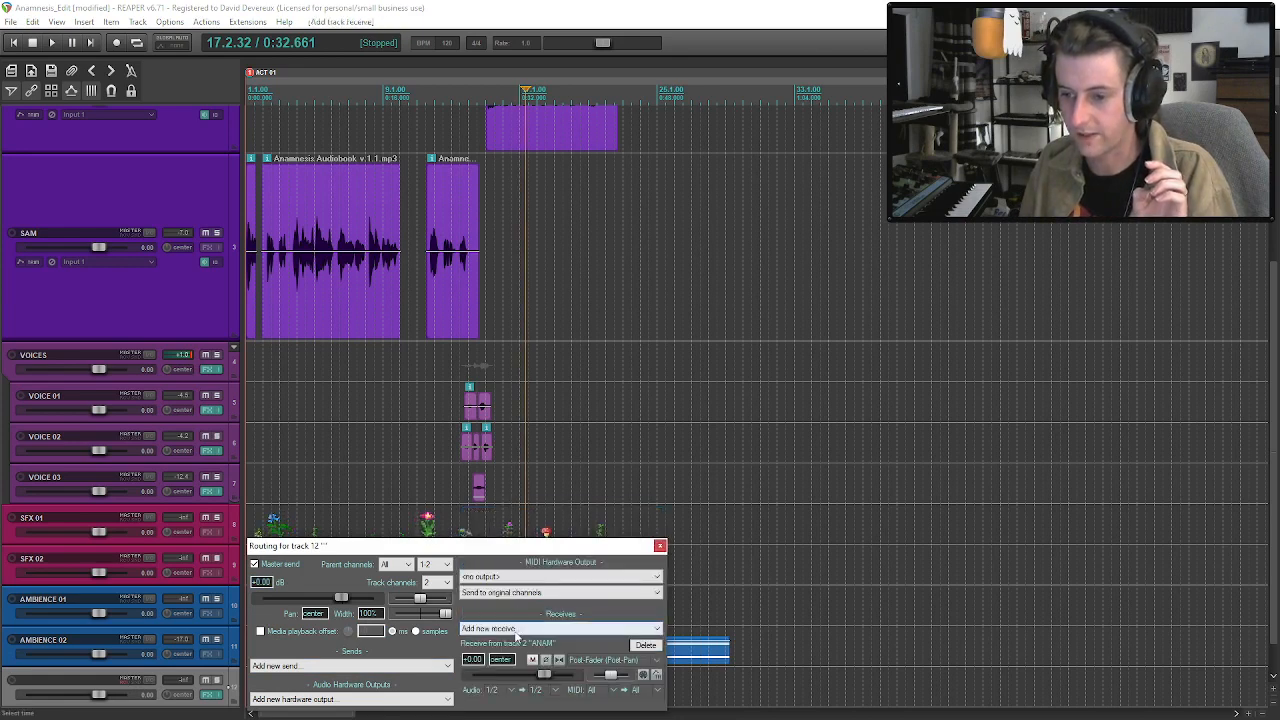
left_click(520, 629)
left_click(501, 600)
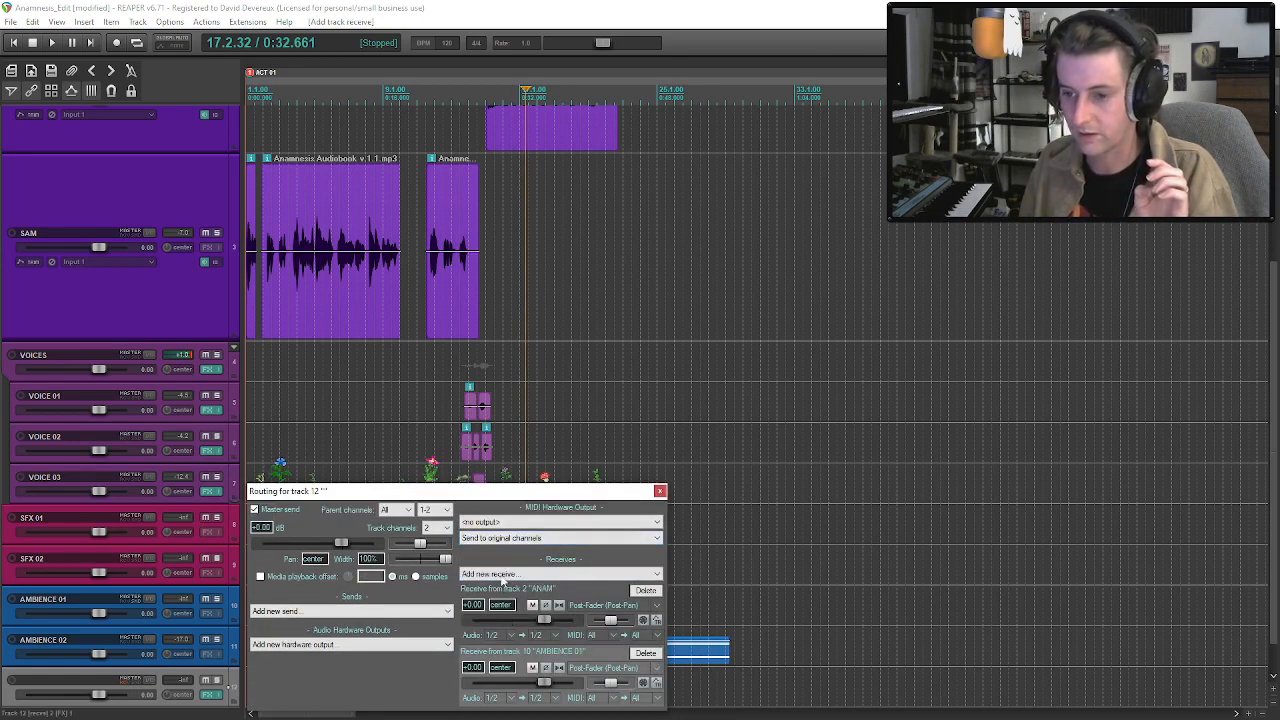
left_click(520, 574)
left_click(513, 681)
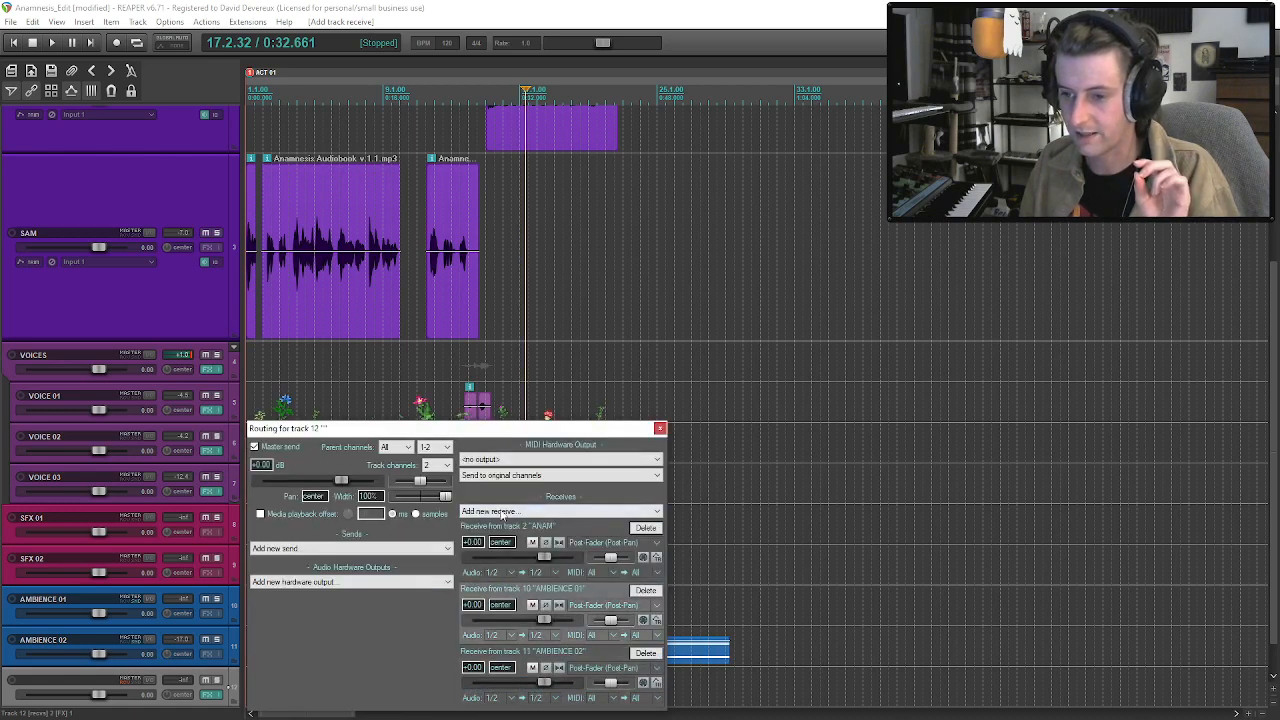
left_click(520, 511)
left_click(493, 594)
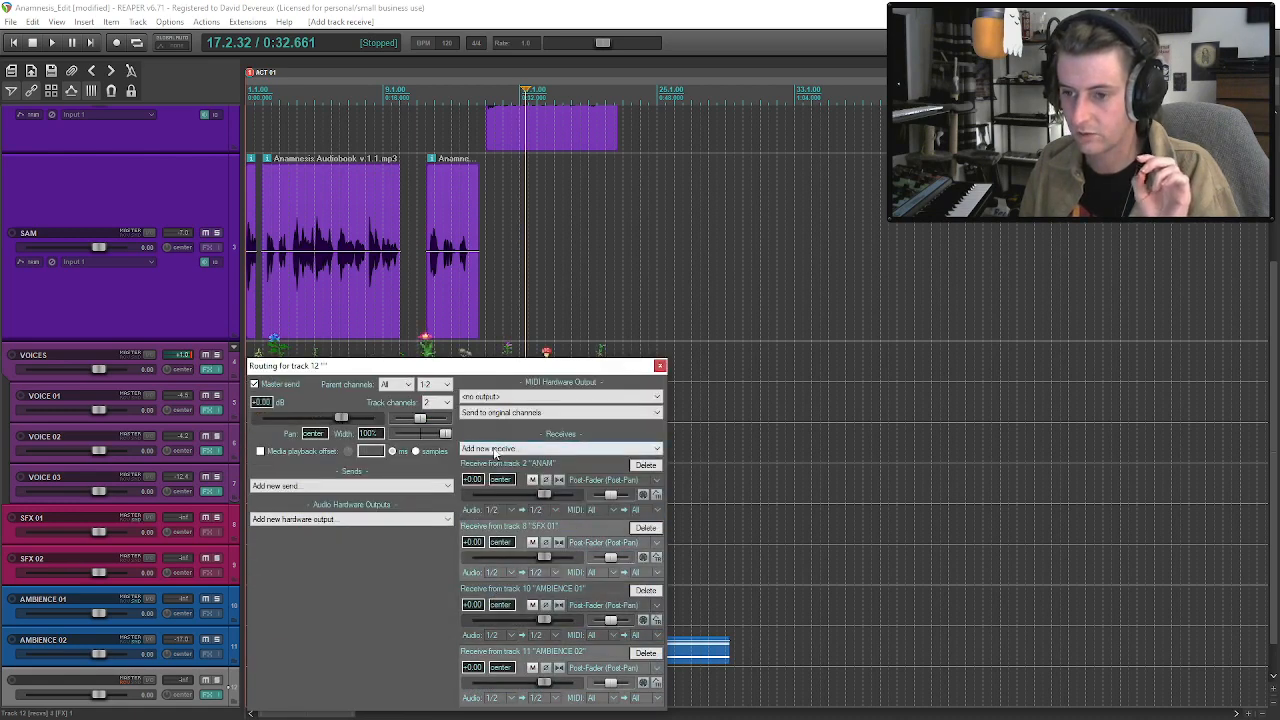
left_click(493, 449)
left_click(500, 538)
left_click(660, 302)
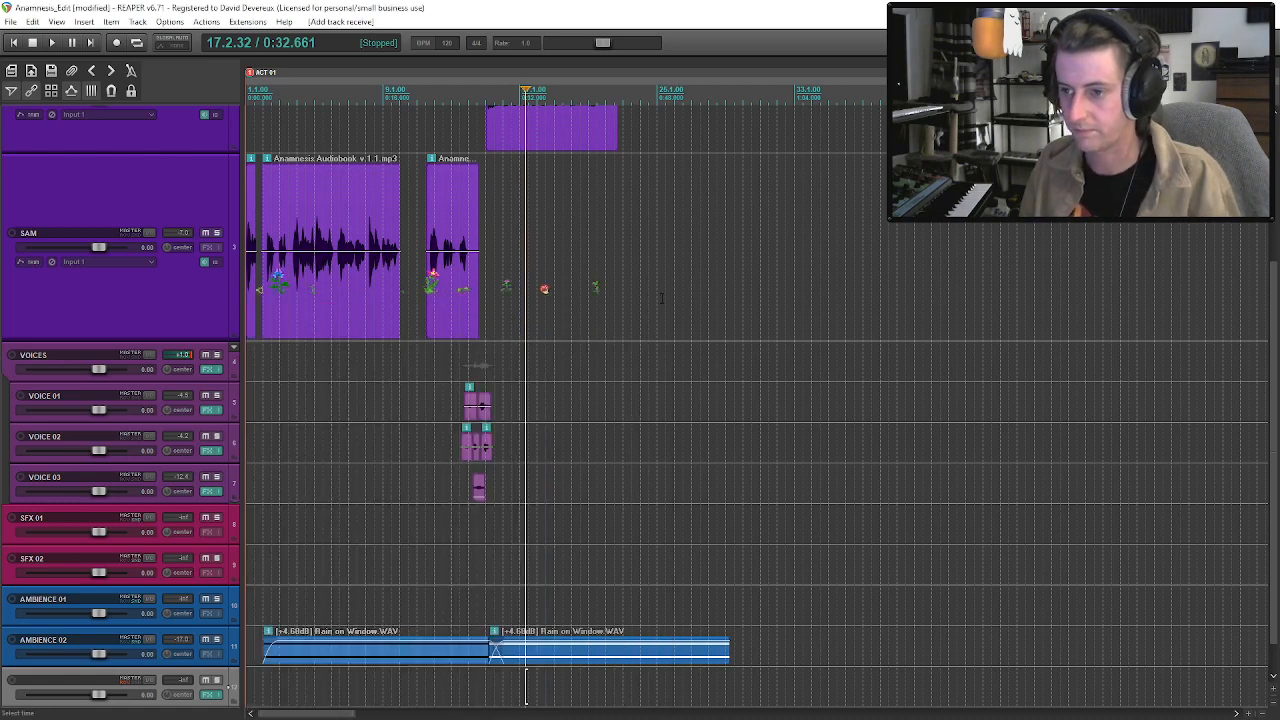
Audition the passage from about bar 13 with the reverb track's effects active and bypassed, leaving them enabled.
left_click(463, 605)
key("space")
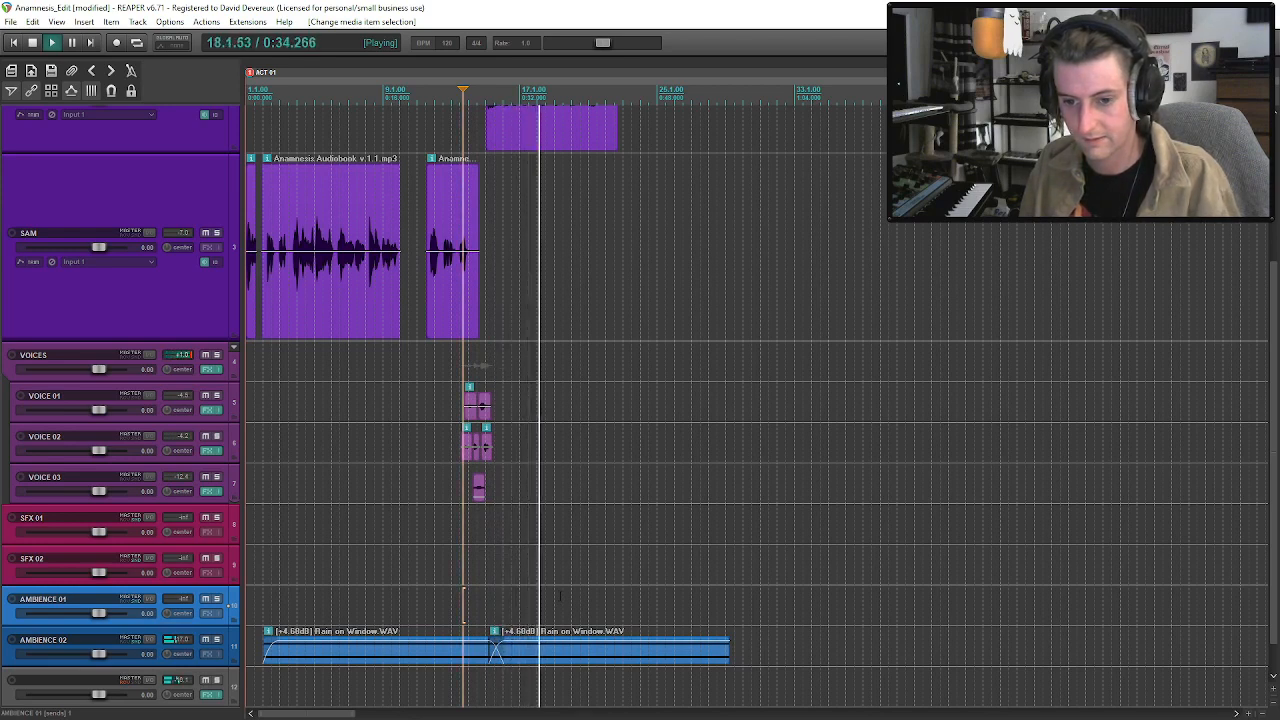
key("space")
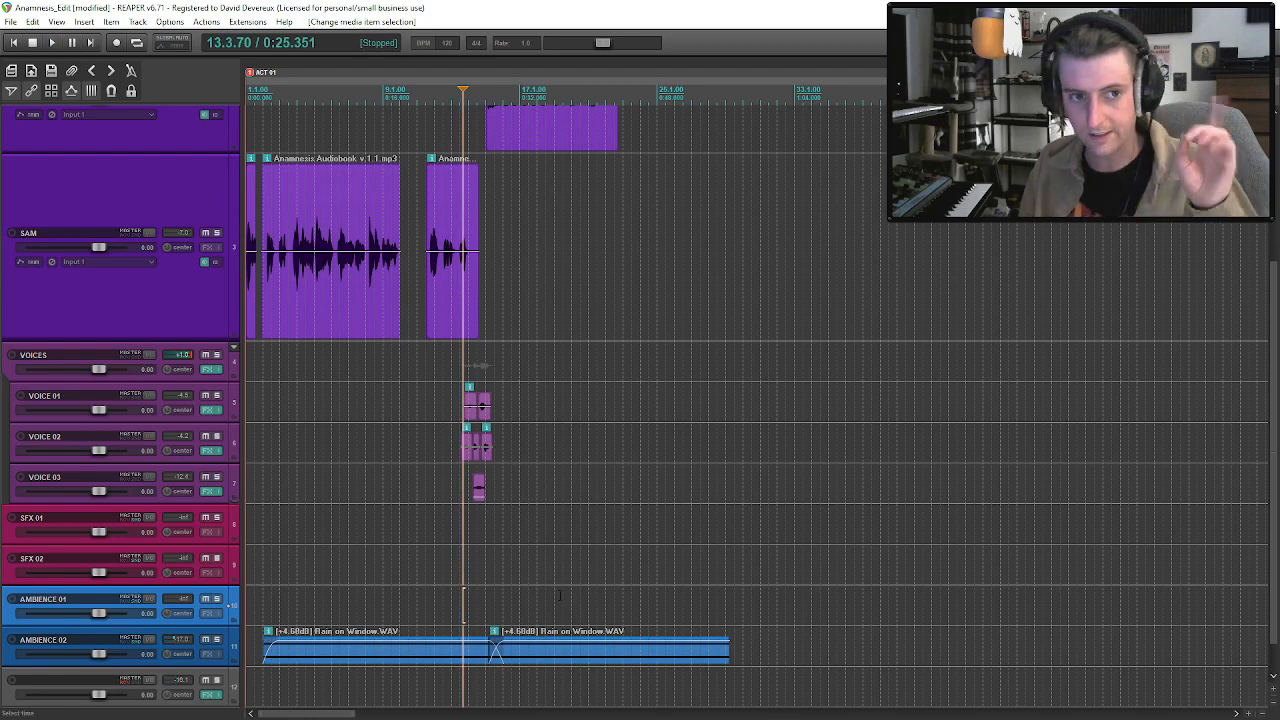
left_click(460, 200)
left_click(479, 200)
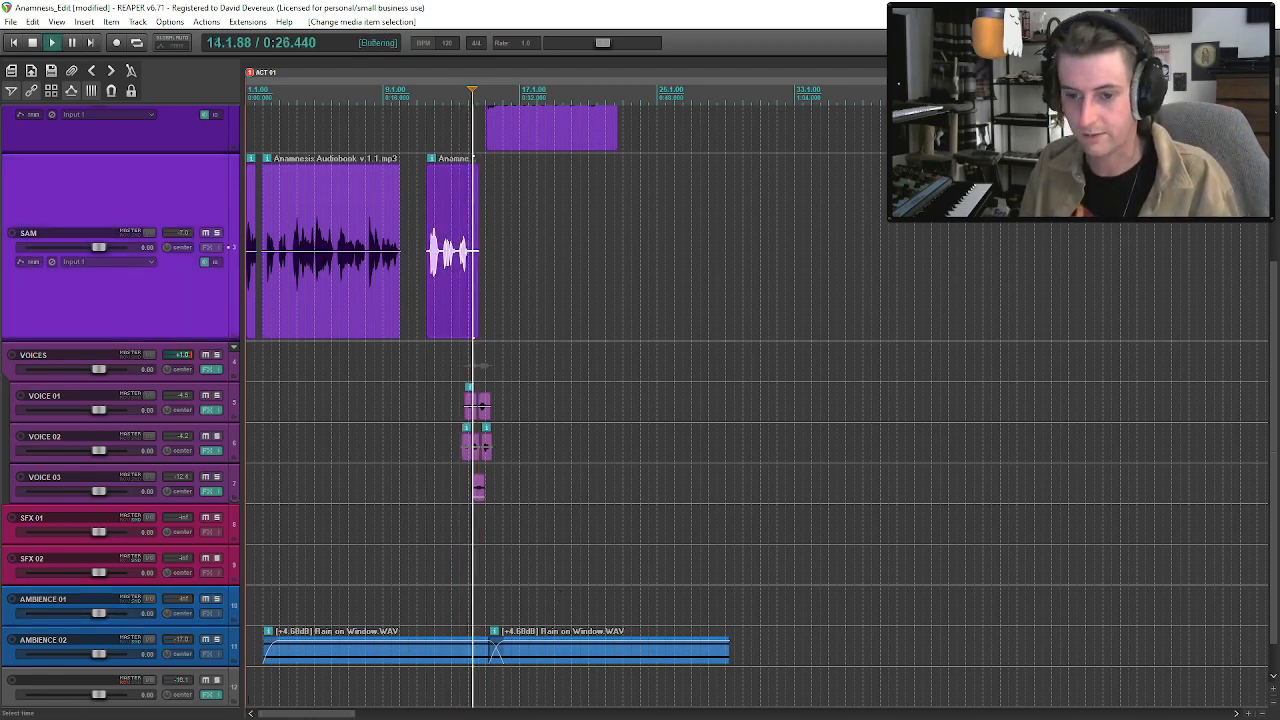
left_click(212, 695)
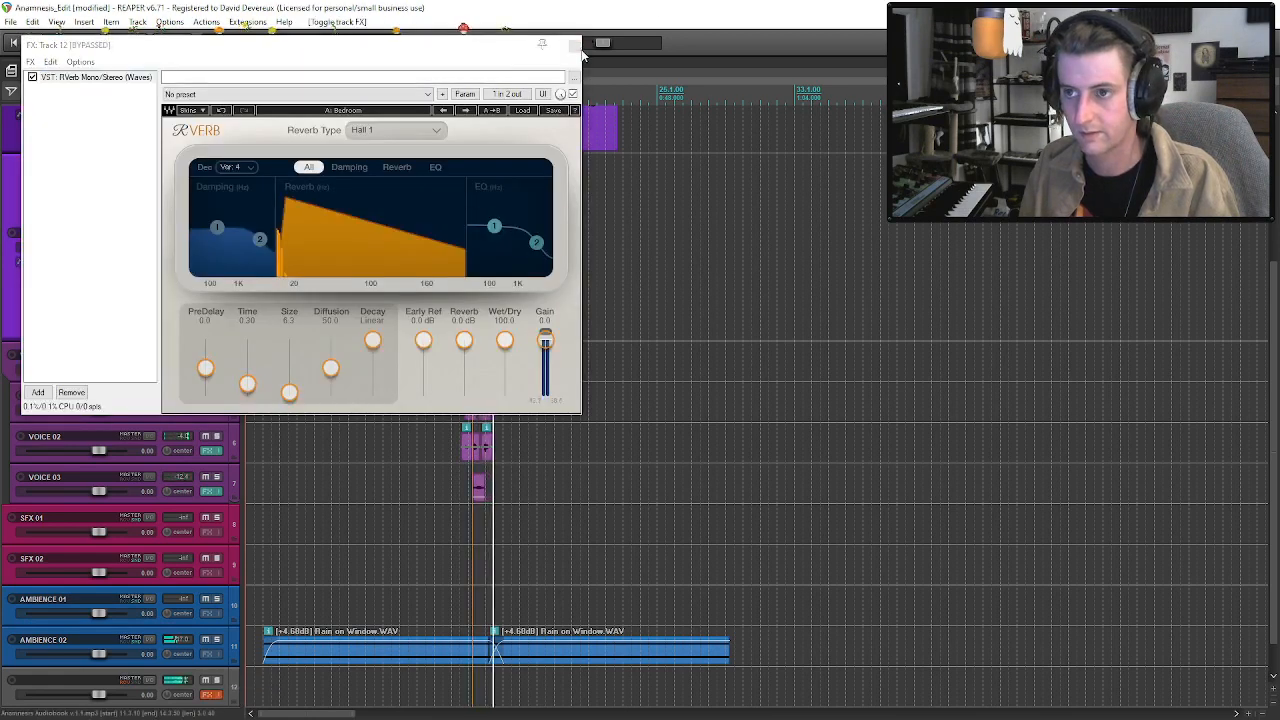
left_click(573, 45)
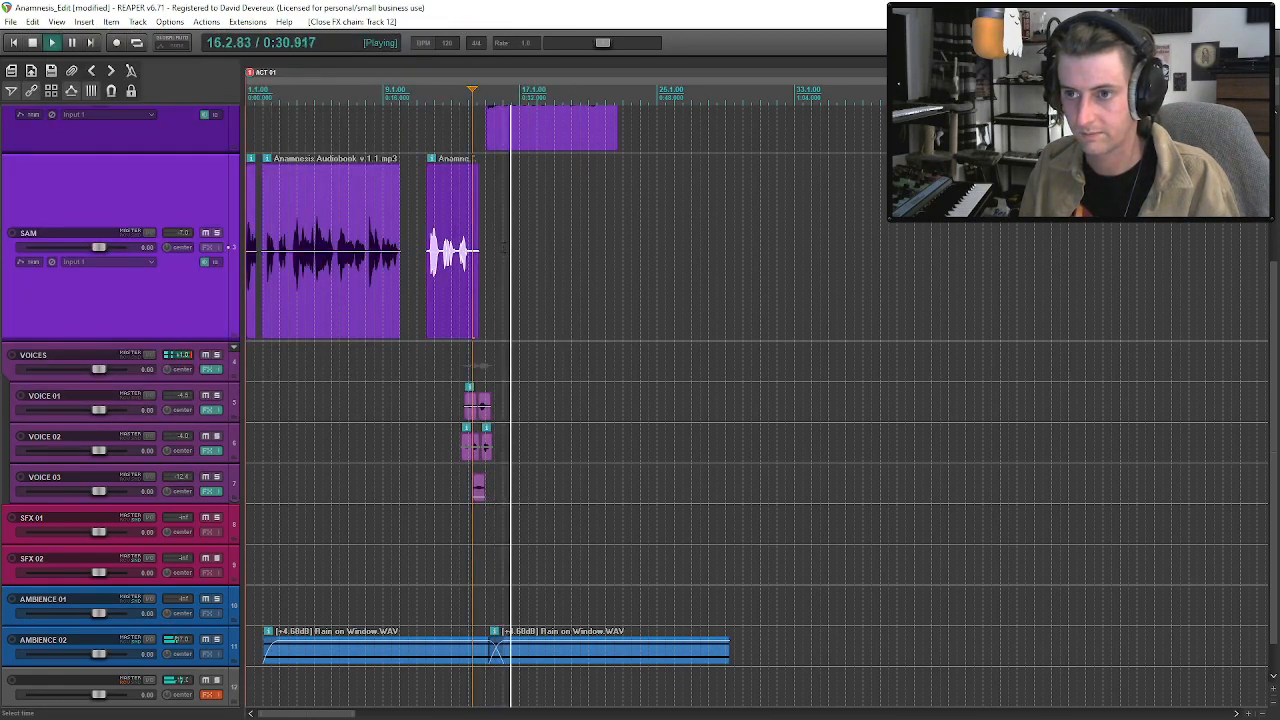
left_click(487, 144)
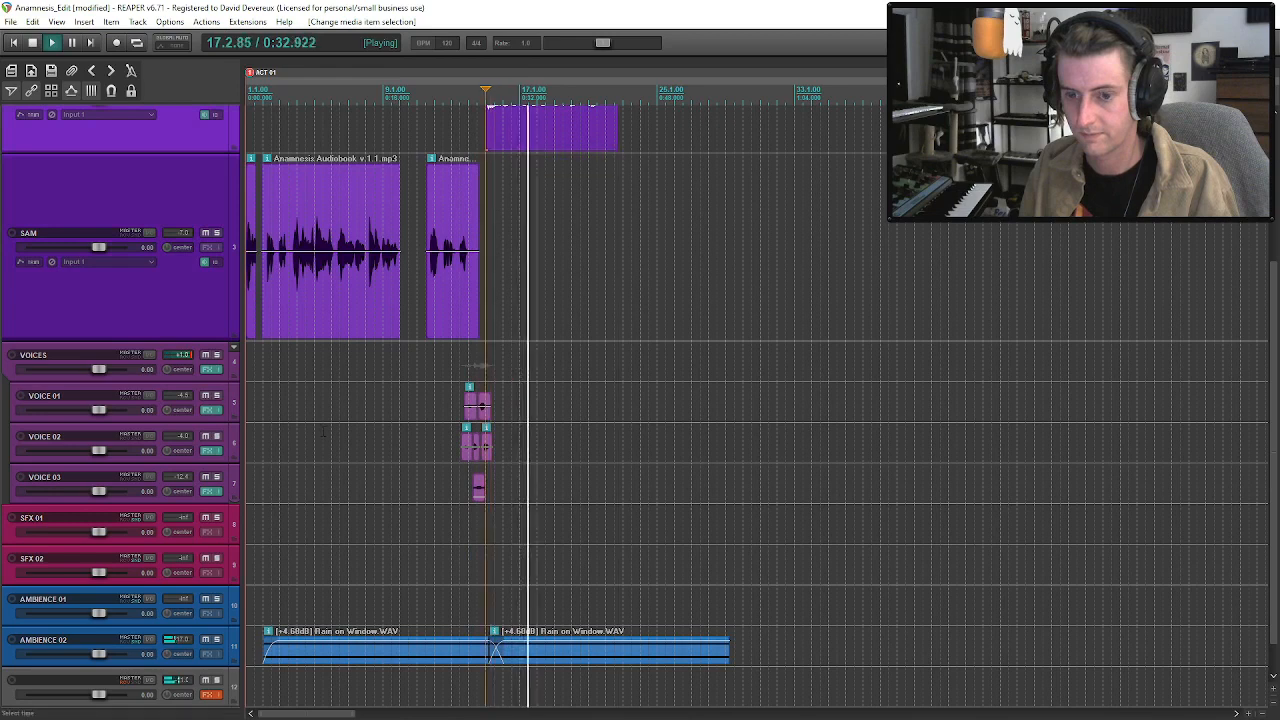
key("space")
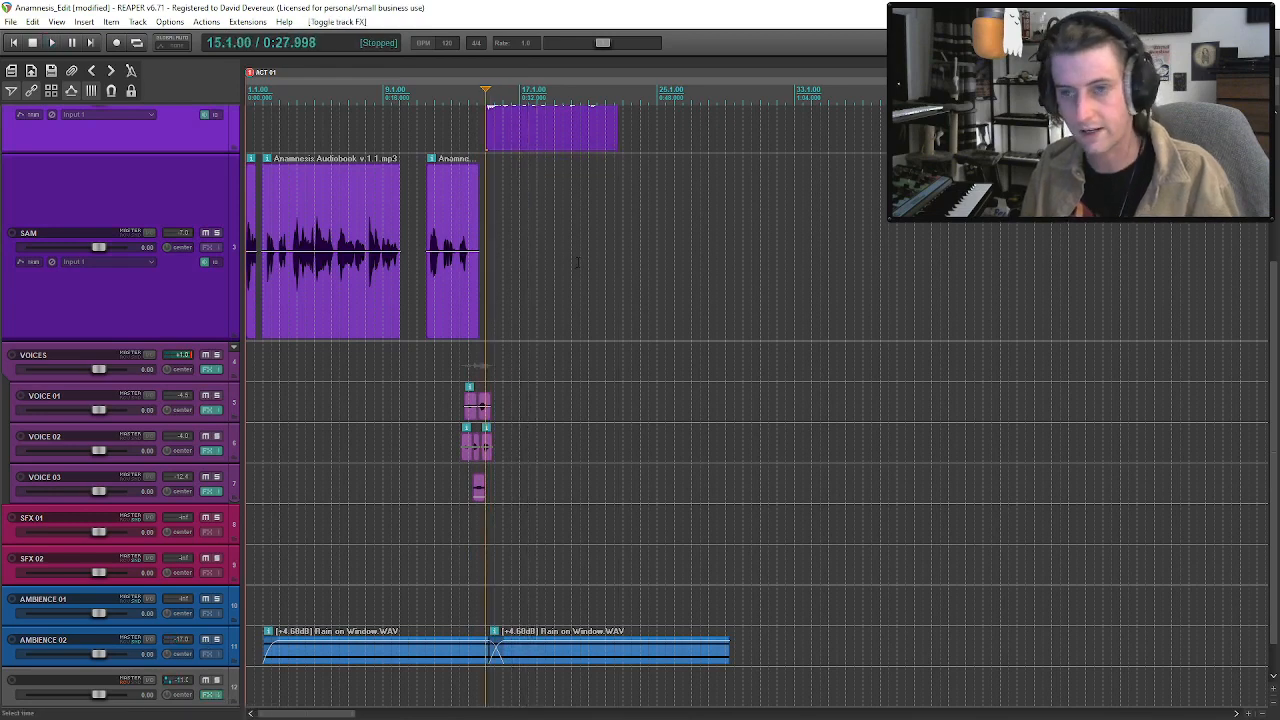
Audition the first Take 3.wav clip on the ANAM track together with the rain and the reverb.
left_click(478, 140)
key("space")
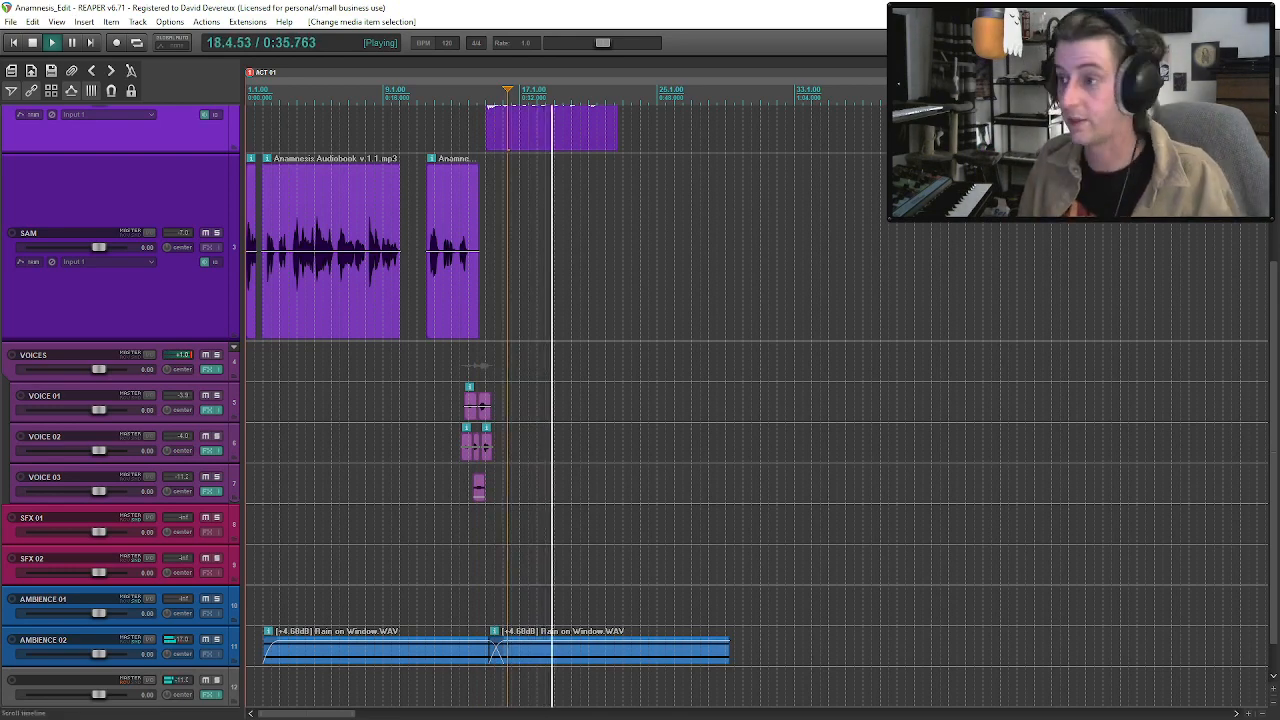
scroll(507, 148, "up", 4)
left_click(590, 312)
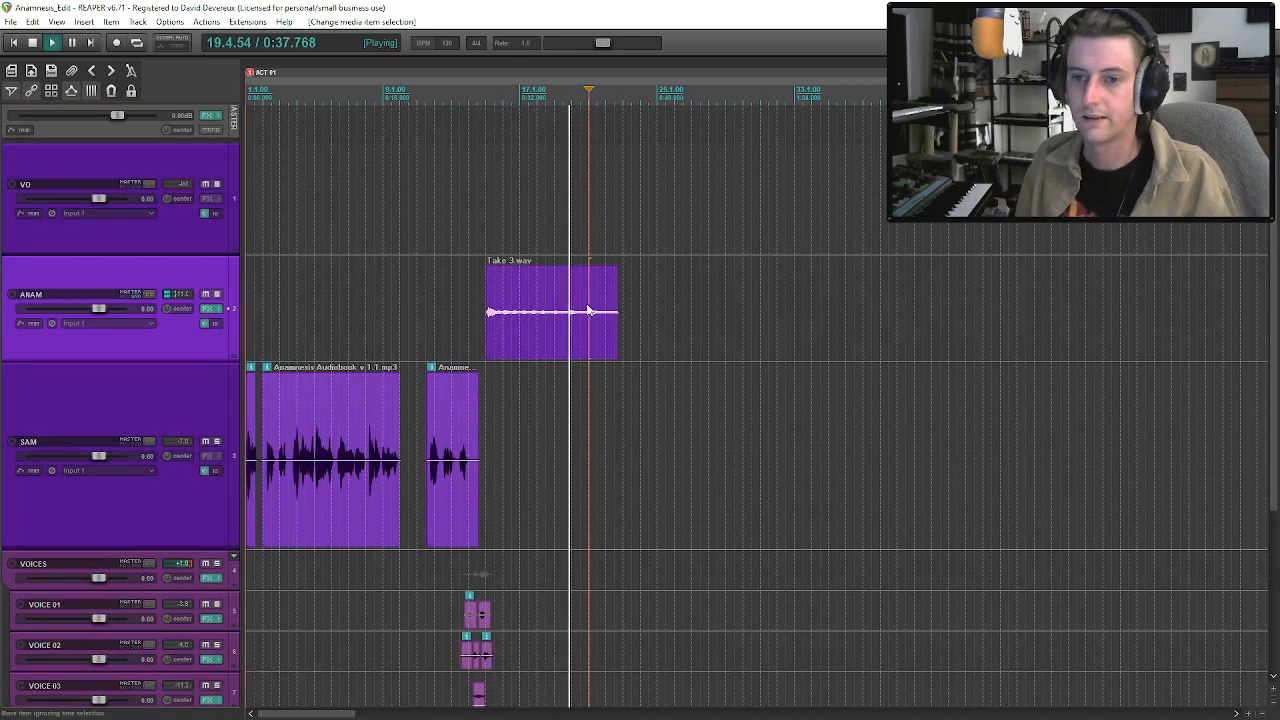
key("space")
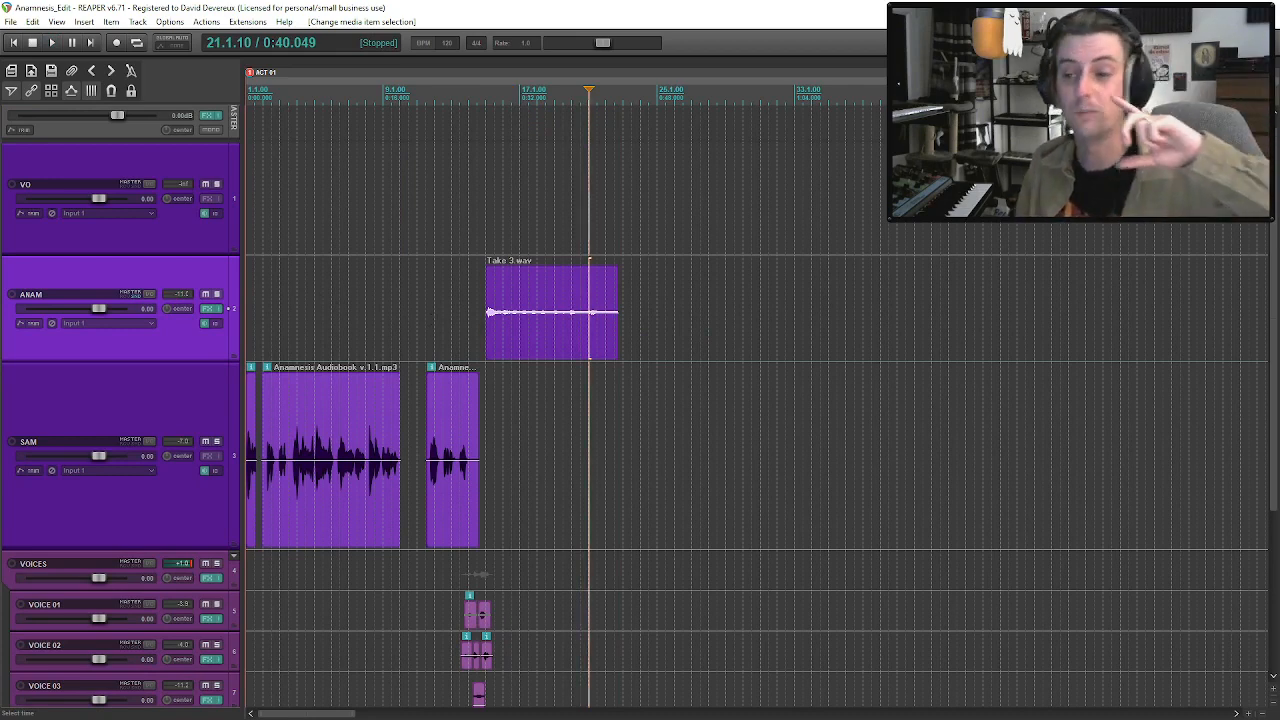
left_click(487, 326)
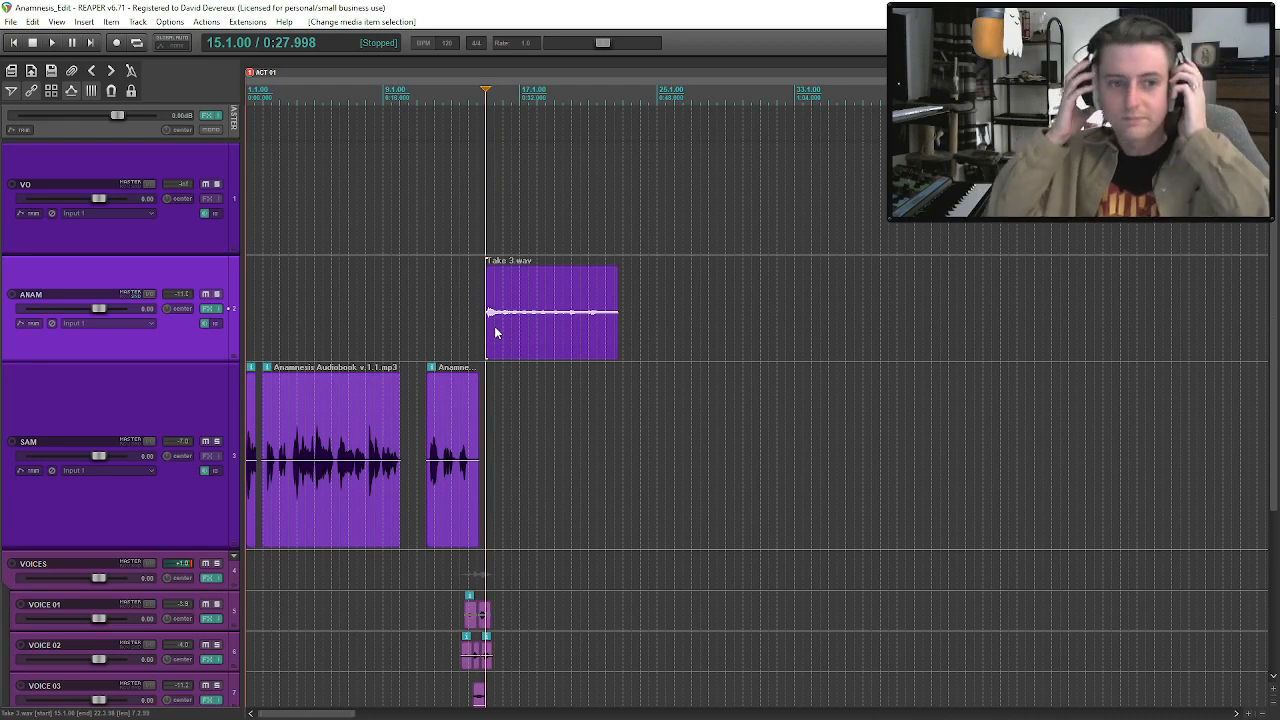
left_click(528, 342)
Copy ANAM's effects chain of RX 9 De-plosive, RX 9 Voice De-noise, C4 Mono and L1 limiter Mono to the VO track.
scroll(528, 342, "down", 2)
scroll(1114, 320, "down", 2)
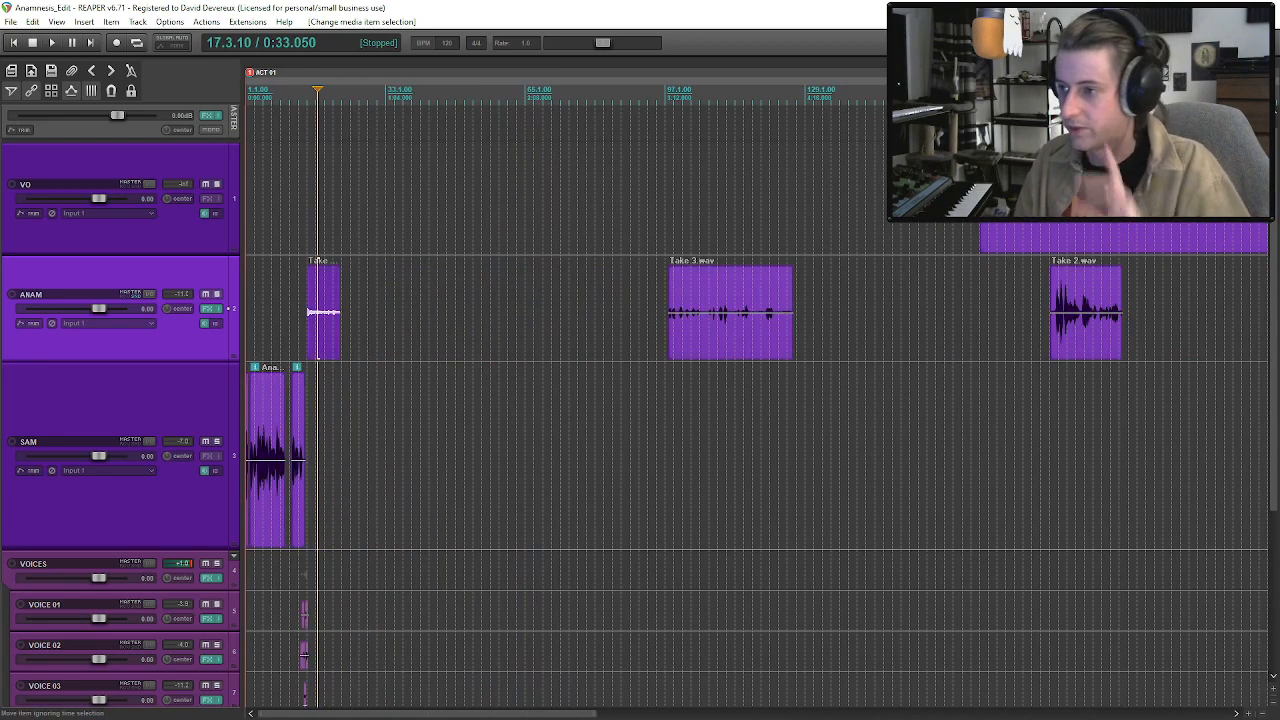
left_click(210, 308)
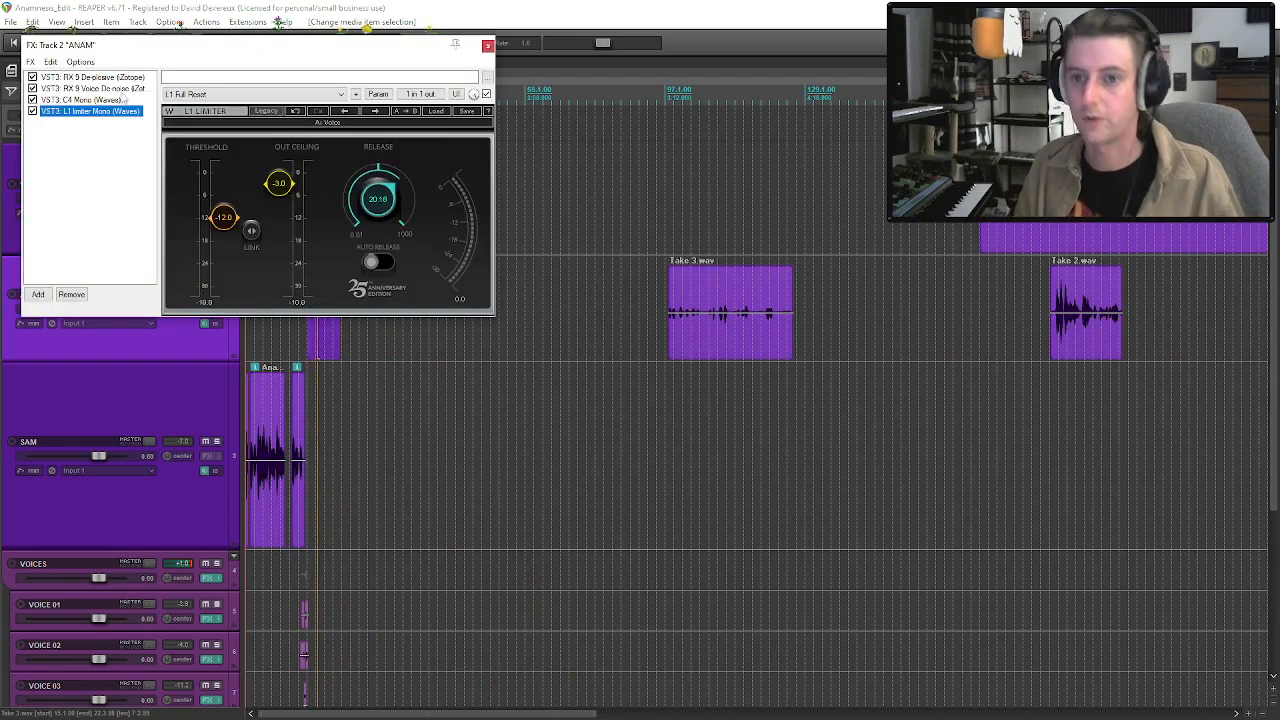
left_click(113, 78, "shift")
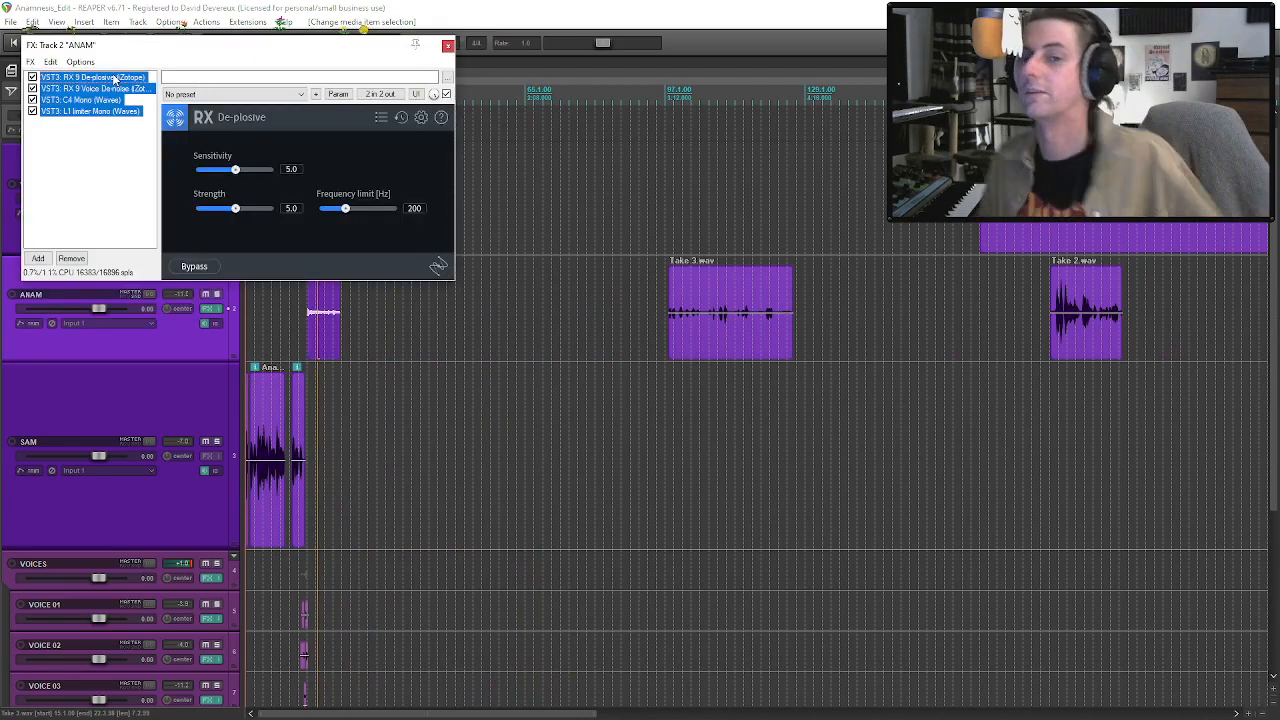
left_click(447, 46)
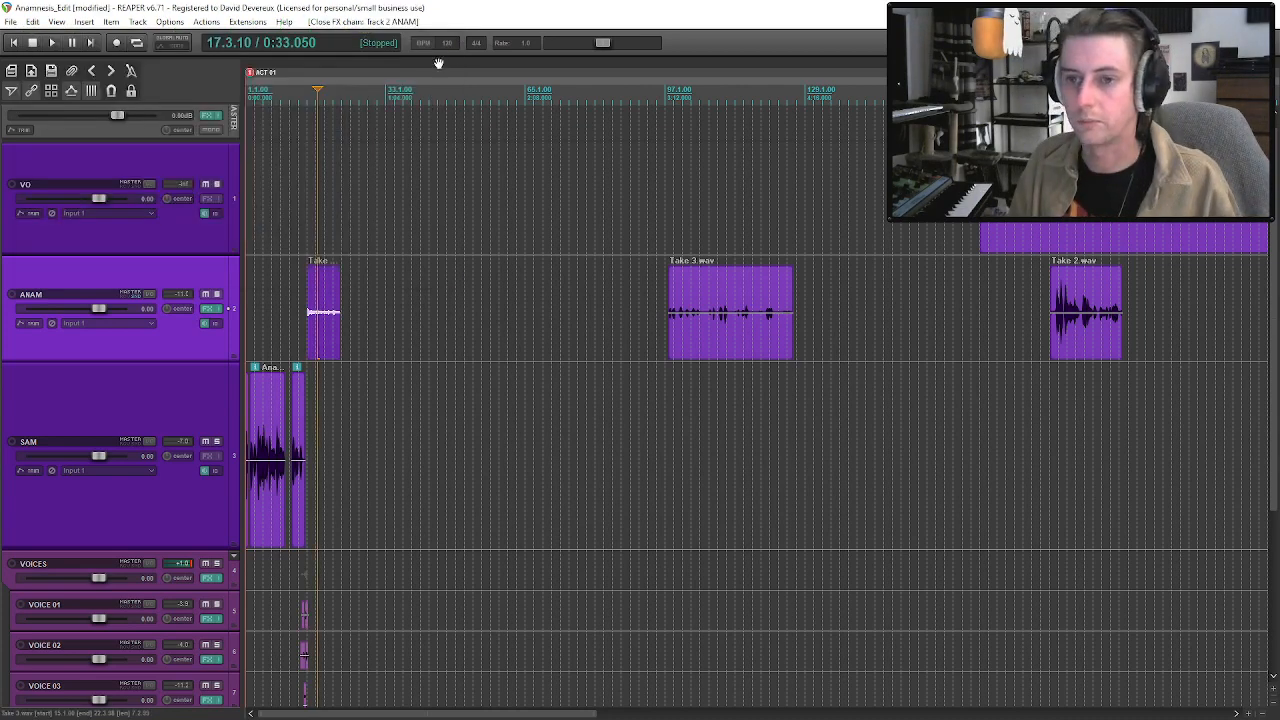
left_click(208, 204)
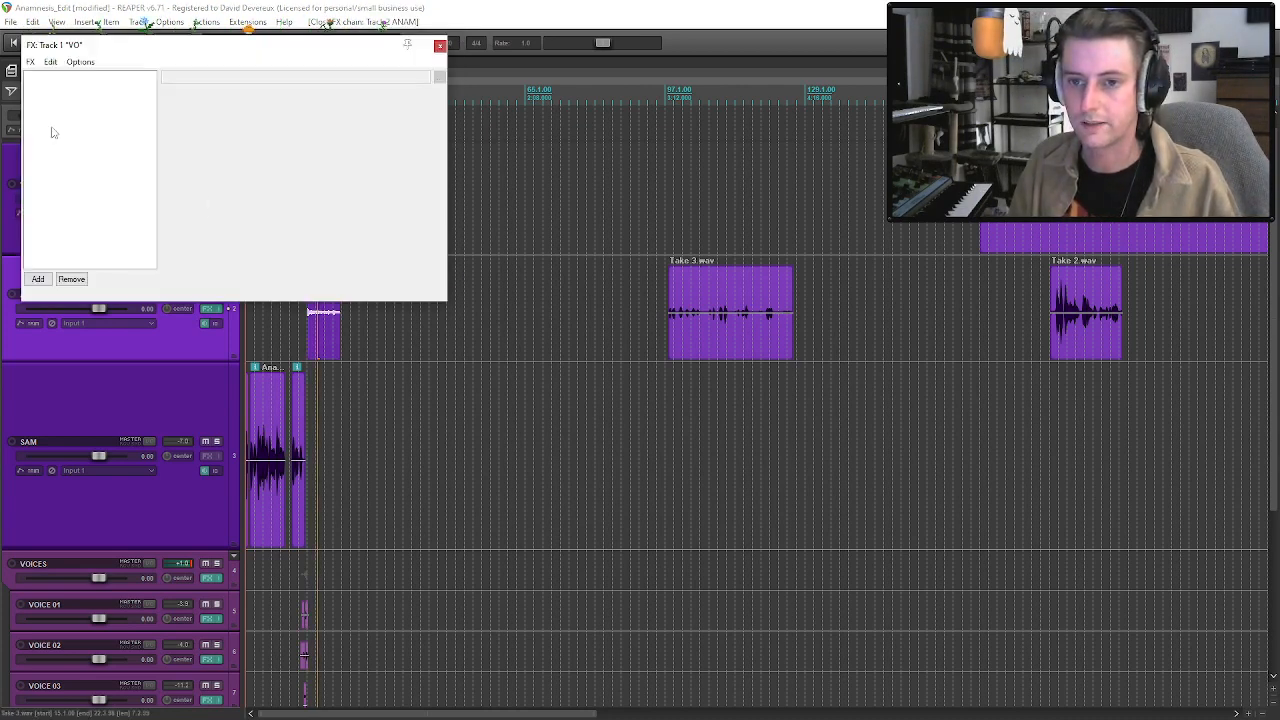
key("ctrl+v")
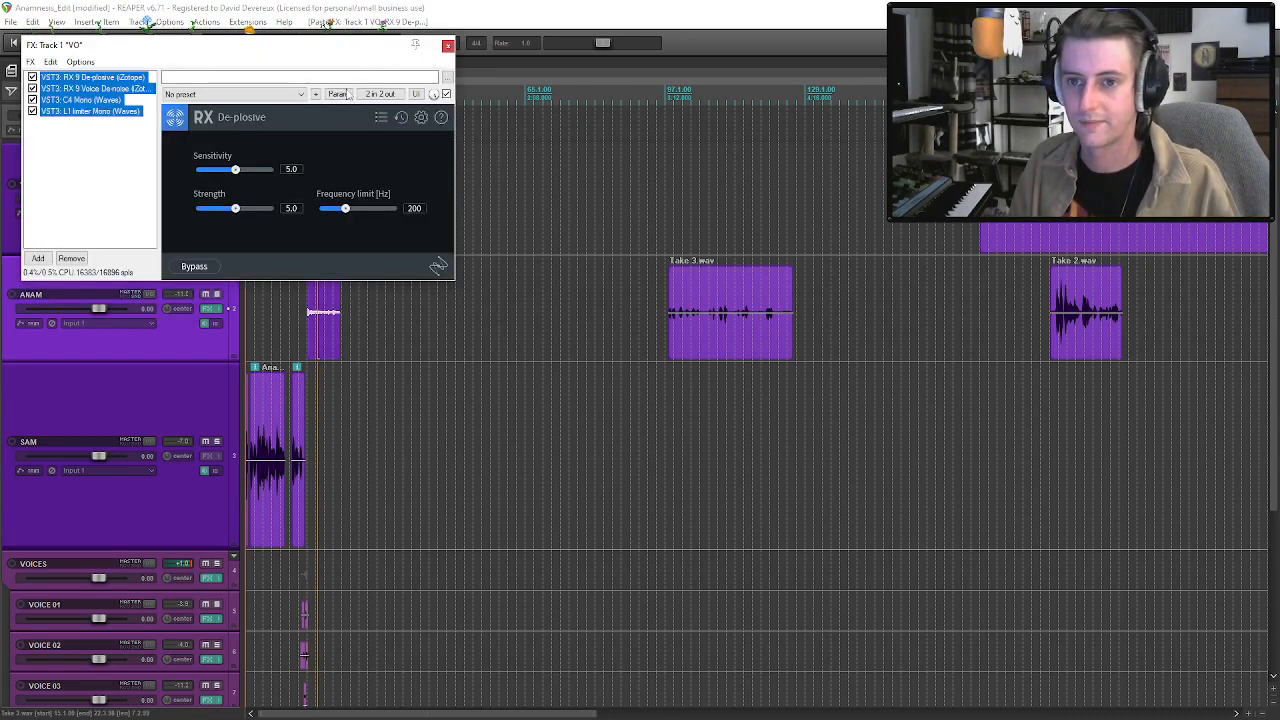
Move the Take 4.wav clip on the VO track slightly earlier to separate it from Take 5.wav.
left_click(447, 46)
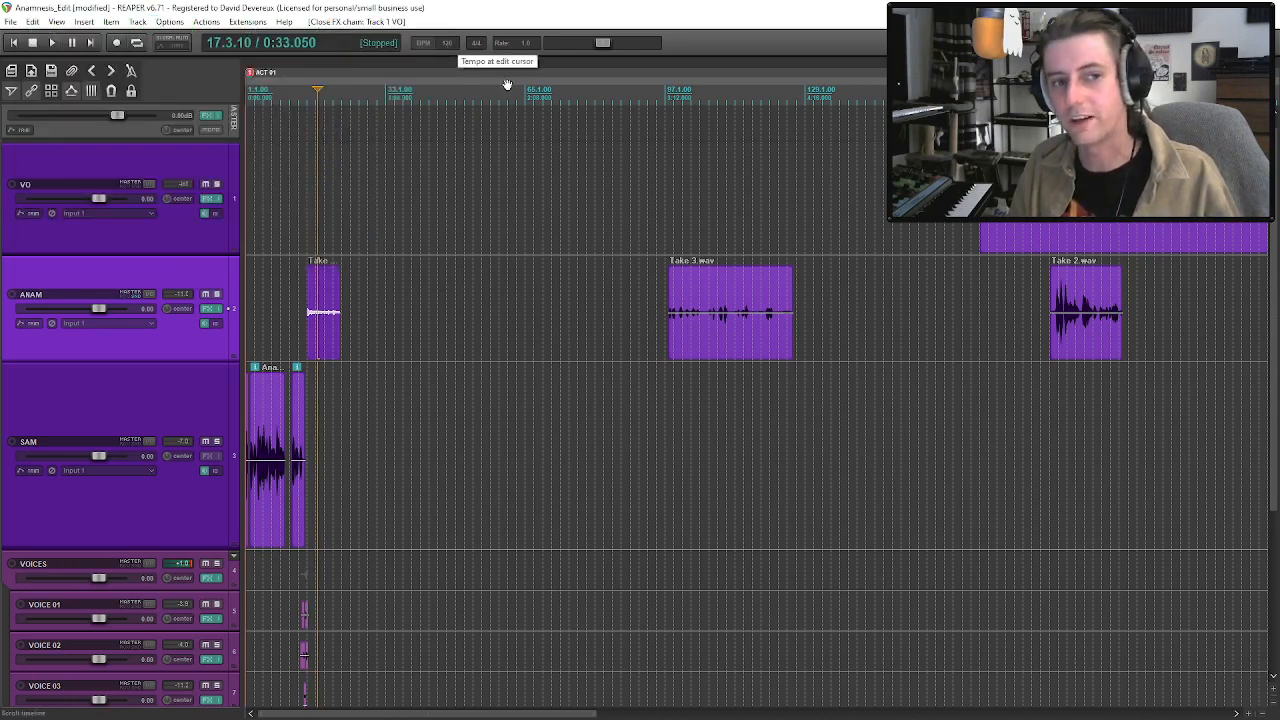
scroll(753, 229, "down", 2)
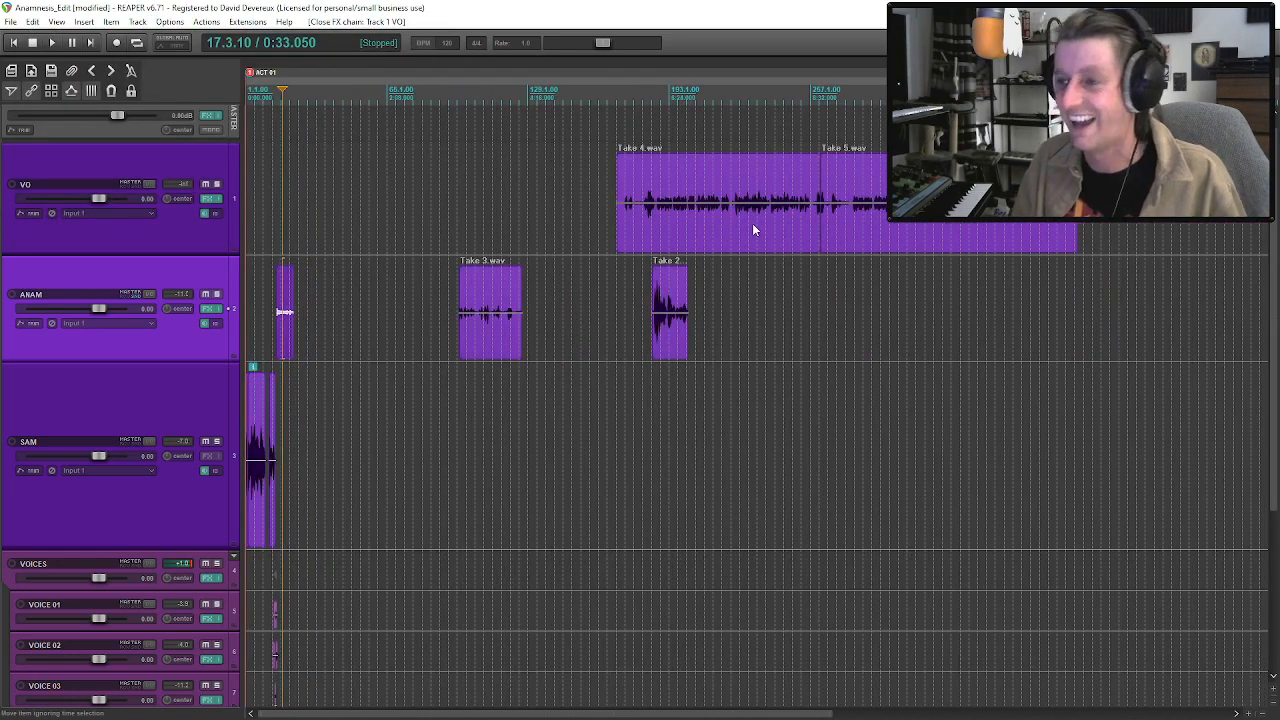
left_click_drag(728, 228, 712, 228)
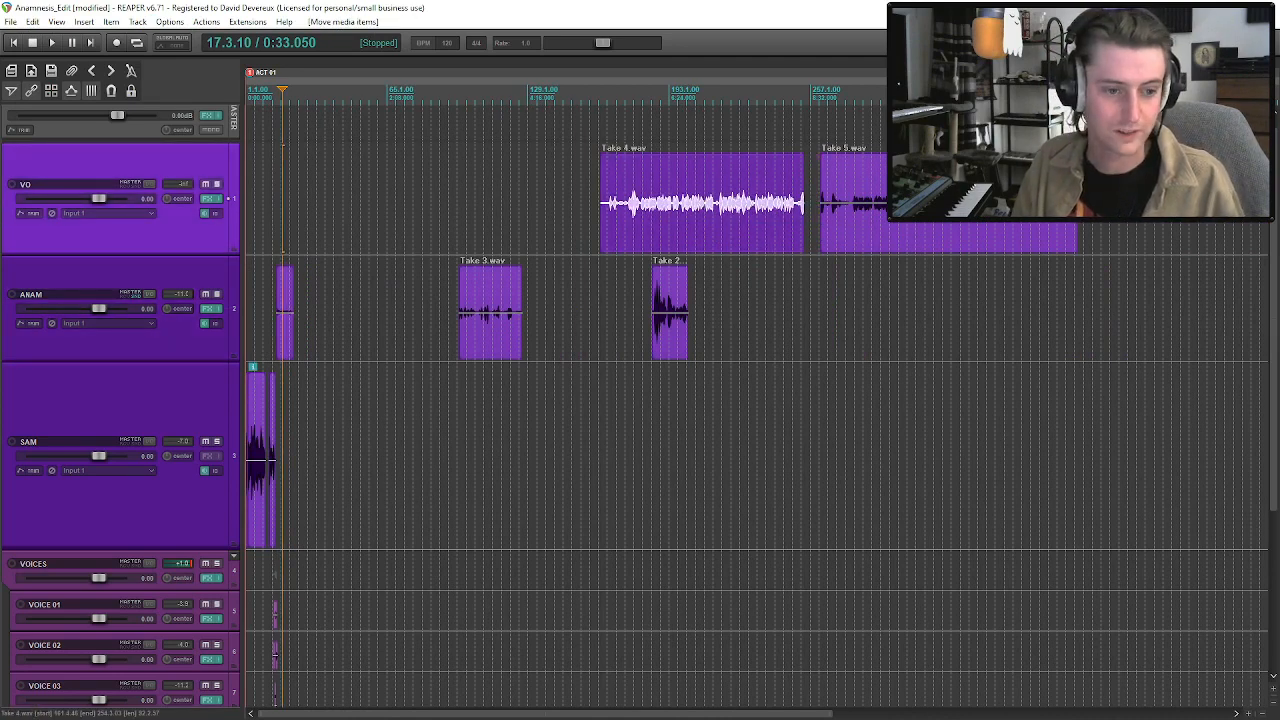
key("alt+Tab")
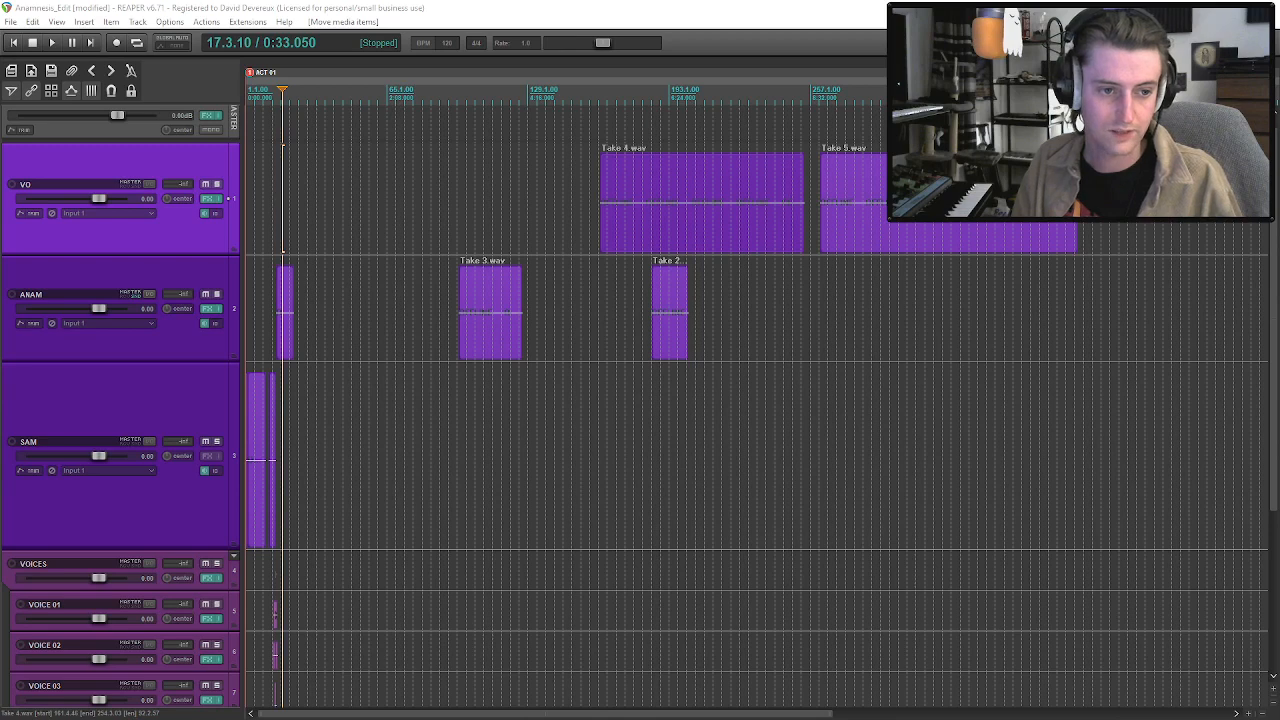
left_click(941, 222)
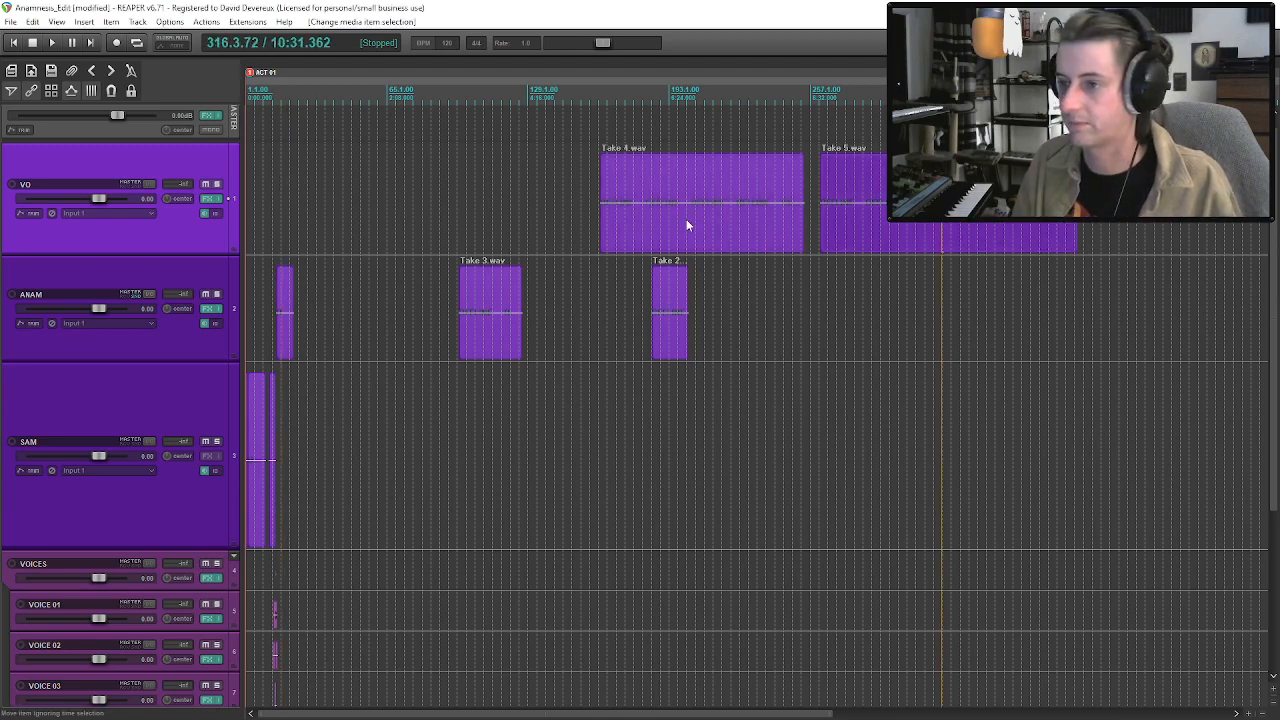
left_click_drag(708, 221, 714, 221)
Bring the Take 5.wav clip earlier on the VO track and trim its start to about bar 41.
left_click_drag(885, 232, 367, 230)
left_click(290, 237)
scroll(290, 237, "up", 3)
left_click(597, 215)
left_click_drag(464, 232, 595, 232)
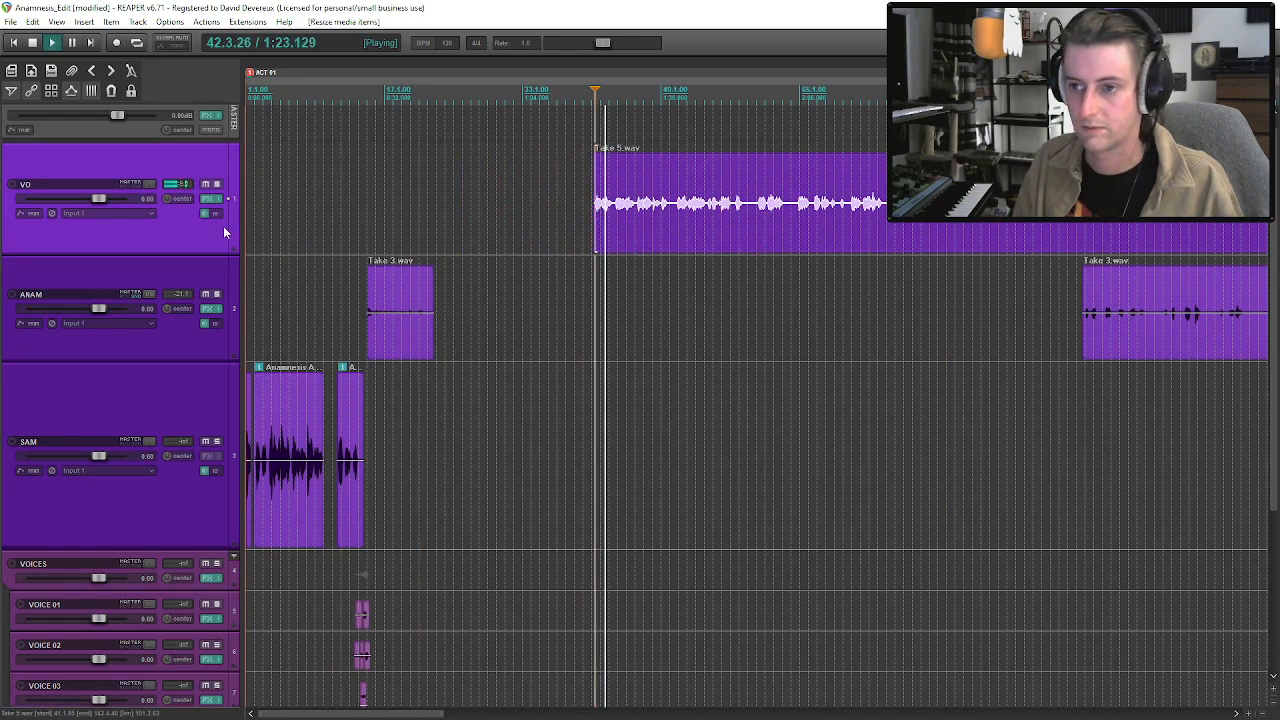
Move the trimmed Take 5.wav clip to start at about bar 19, over ANAM's first Take 3.wav clip, and audition the overlap.
scroll(1131, 297, "down", 3)
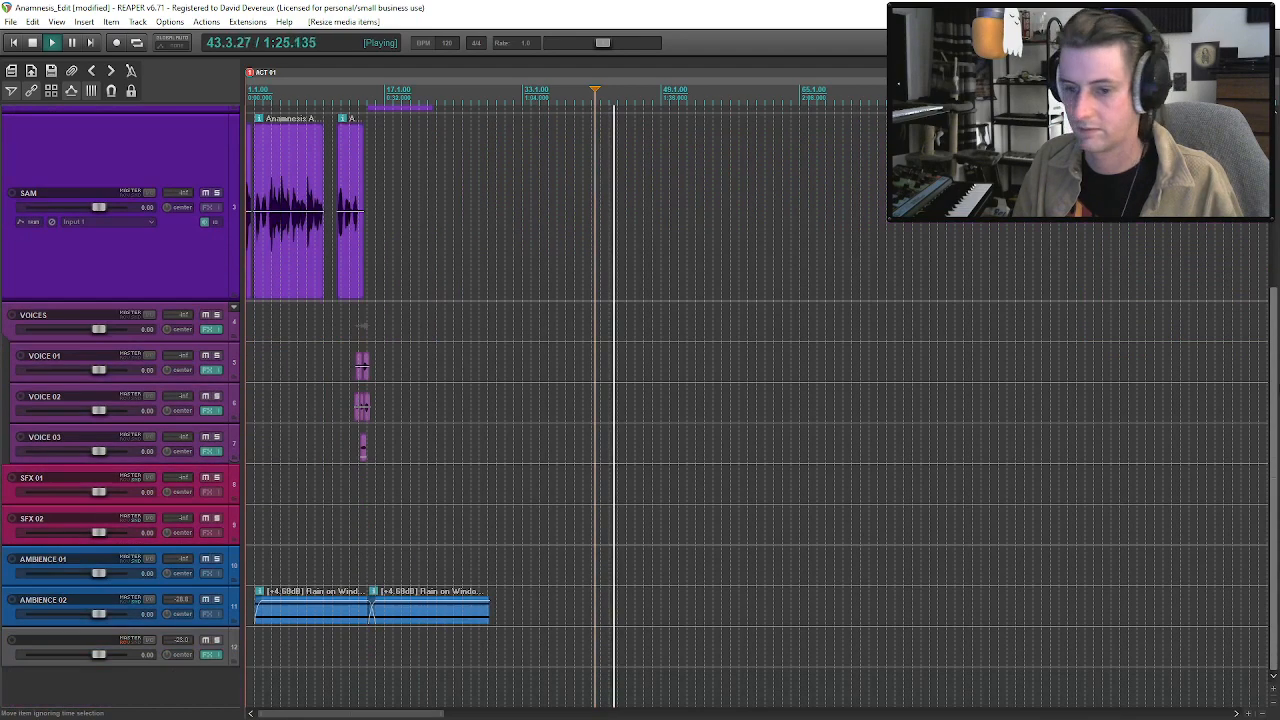
scroll(850, 258, "up", 3)
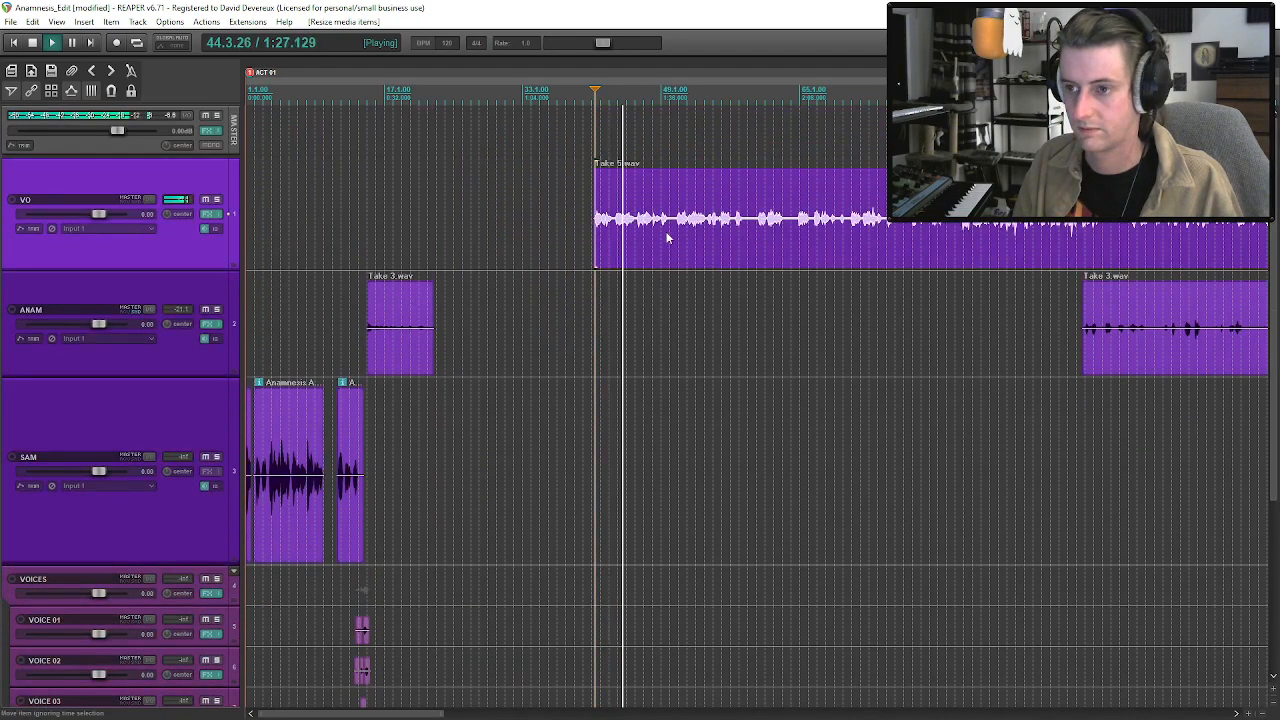
key("space")
left_click_drag(658, 238, 431, 257)
left_click(368, 238)
key("space")
left_click(404, 292)
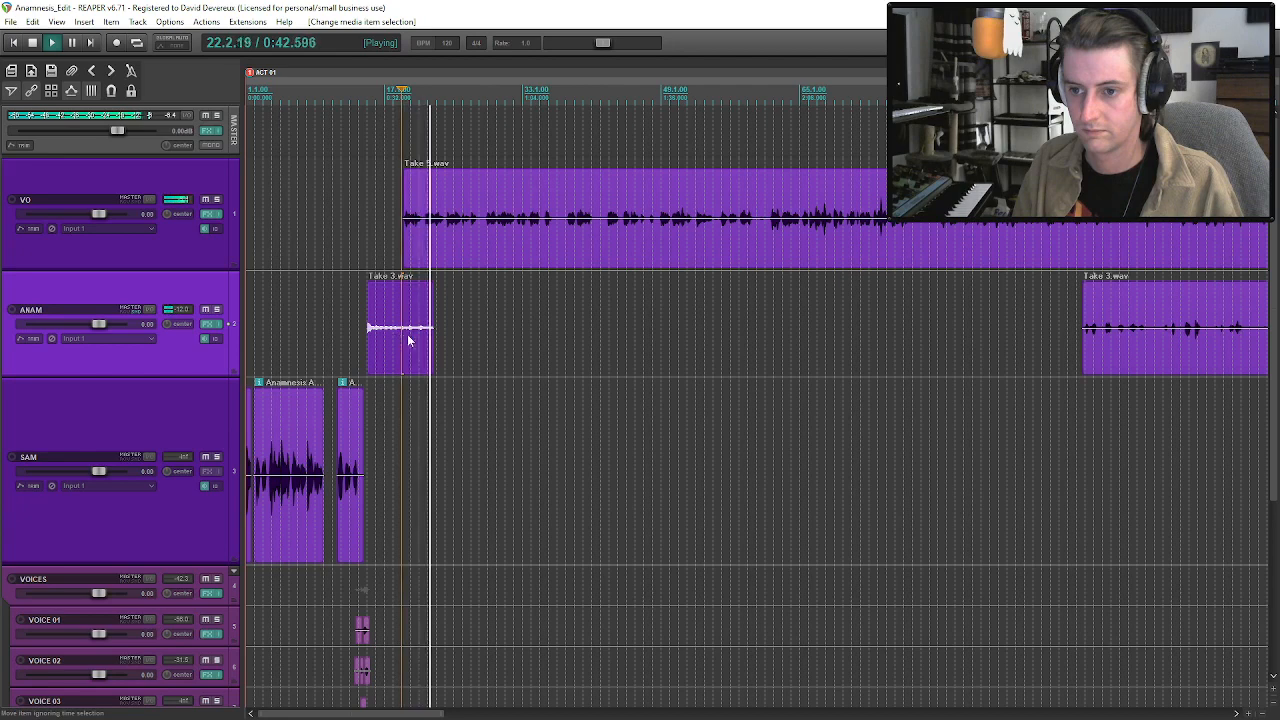
Extend the end of the first Take 3.wav clip on the ANAM track to 22.4.82 and play it back.
mouse_move(427, 337)
left_mouse_down()
mouse_move(486, 340)
mouse_move(435, 338)
left_mouse_up()
key("space")
scroll(403, 345, "up", 4)
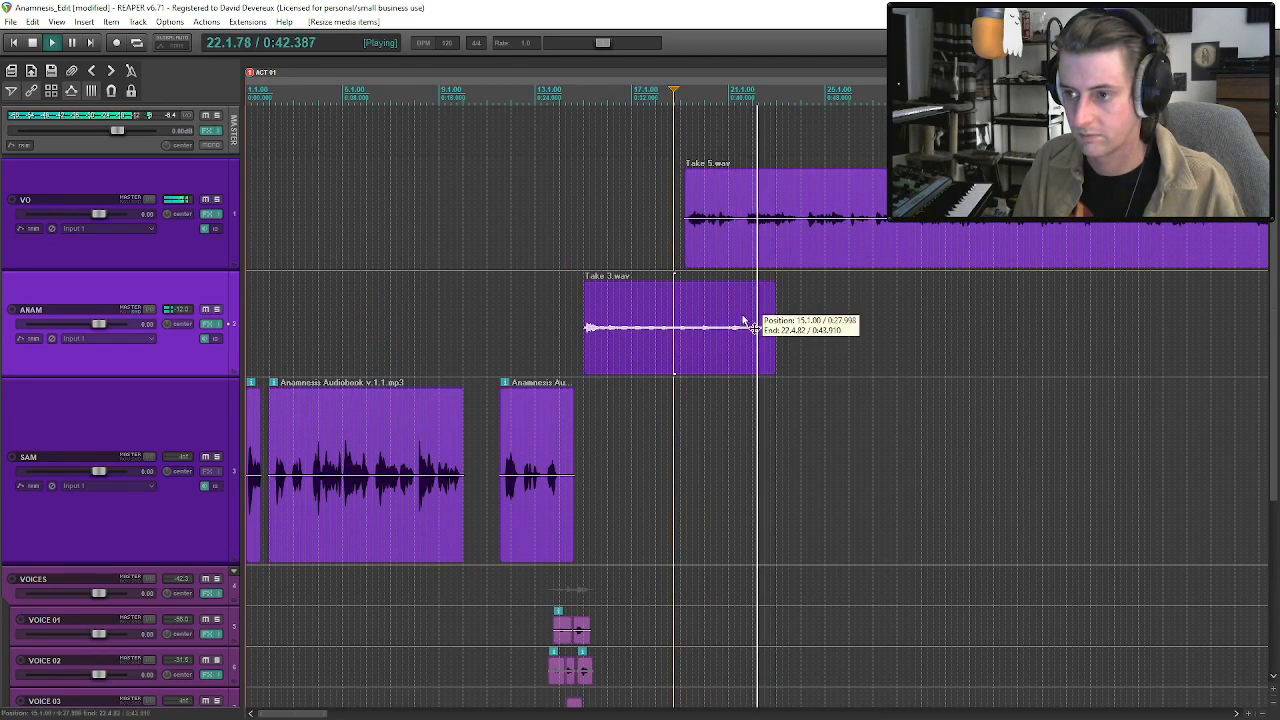
Split Take 5.wav on the VO track at about bar 24, shift the remainder about half a bar later, and save the project.
left_click(749, 238)
scroll(758, 252, "down", 2)
scroll(775, 257, "up", 1)
scroll(765, 260, "down", 3)
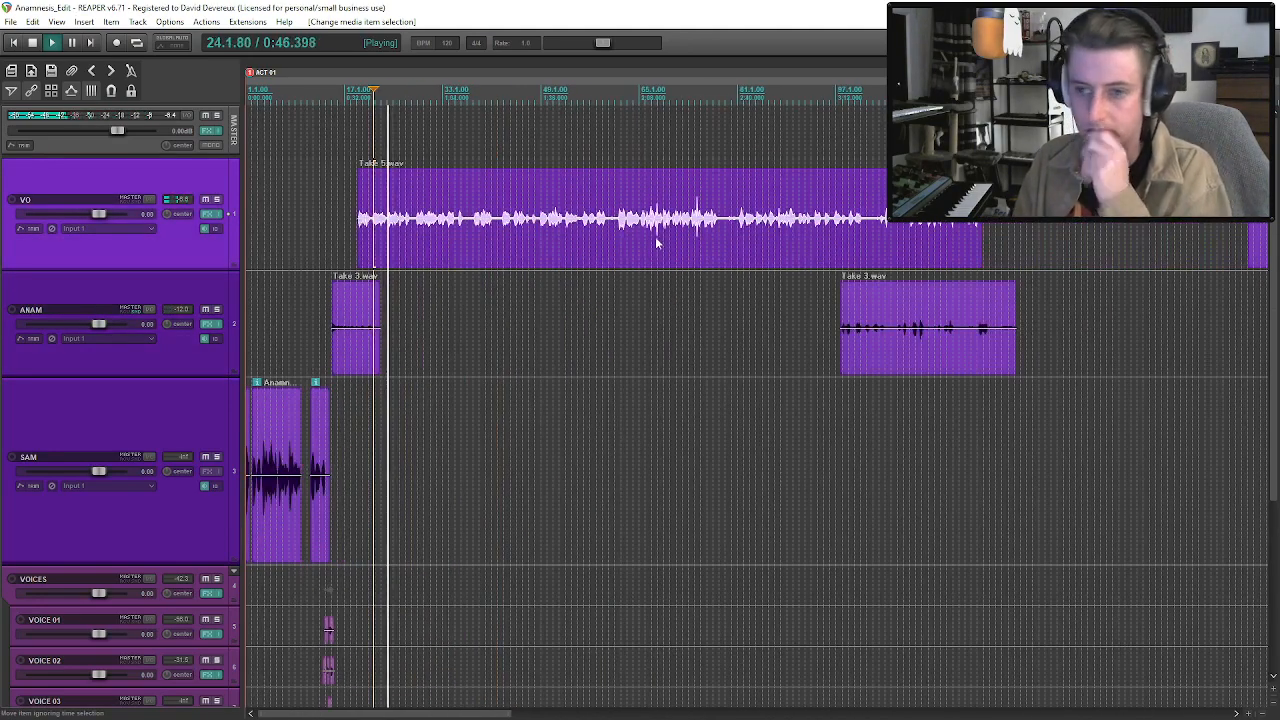
scroll(1277, 247, "down", 1)
scroll(1277, 247, "down", 3)
scroll(1277, 247, "up", 4)
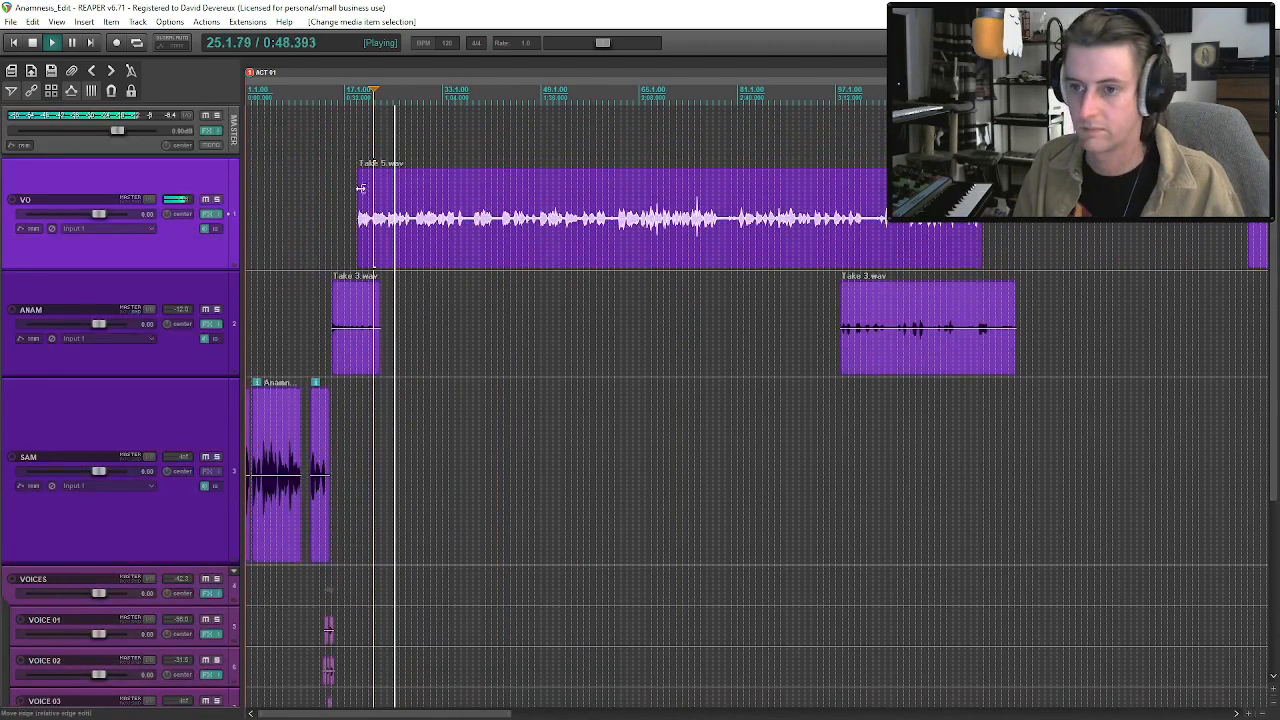
scroll(602, 247, "up", 2)
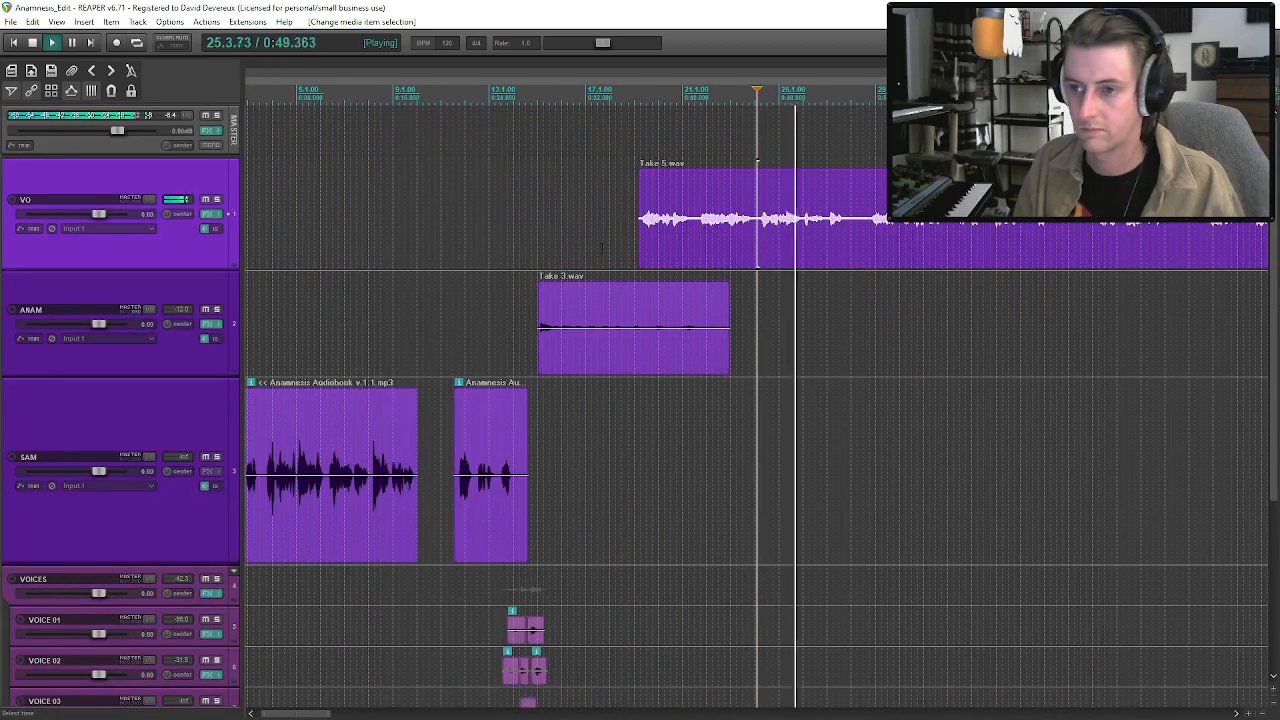
key("s")
left_click_drag(786, 237, 789, 237)
key("space")
left_click(767, 231)
key("ctrl+s")
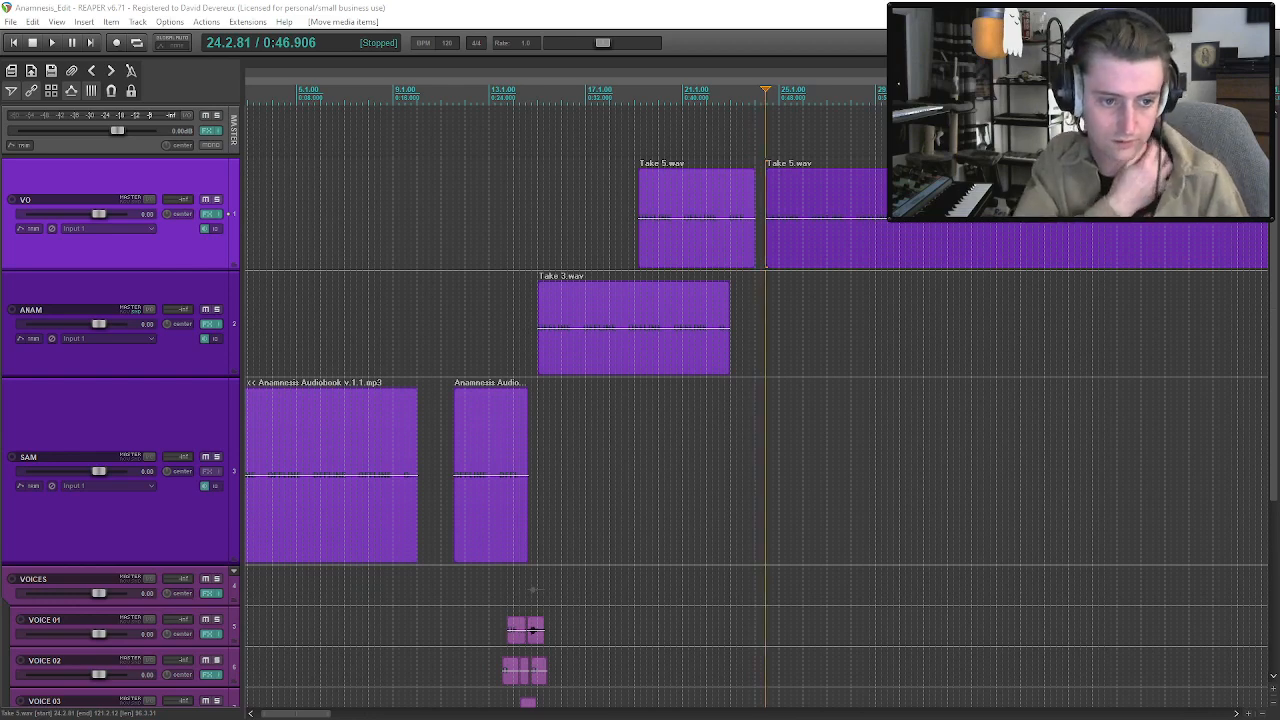
Audition the rain bed briefly and move both Rain on Window.WAV clips from AMBIENCE 02 to AMBIENCE 01.
left_click(670, 327)
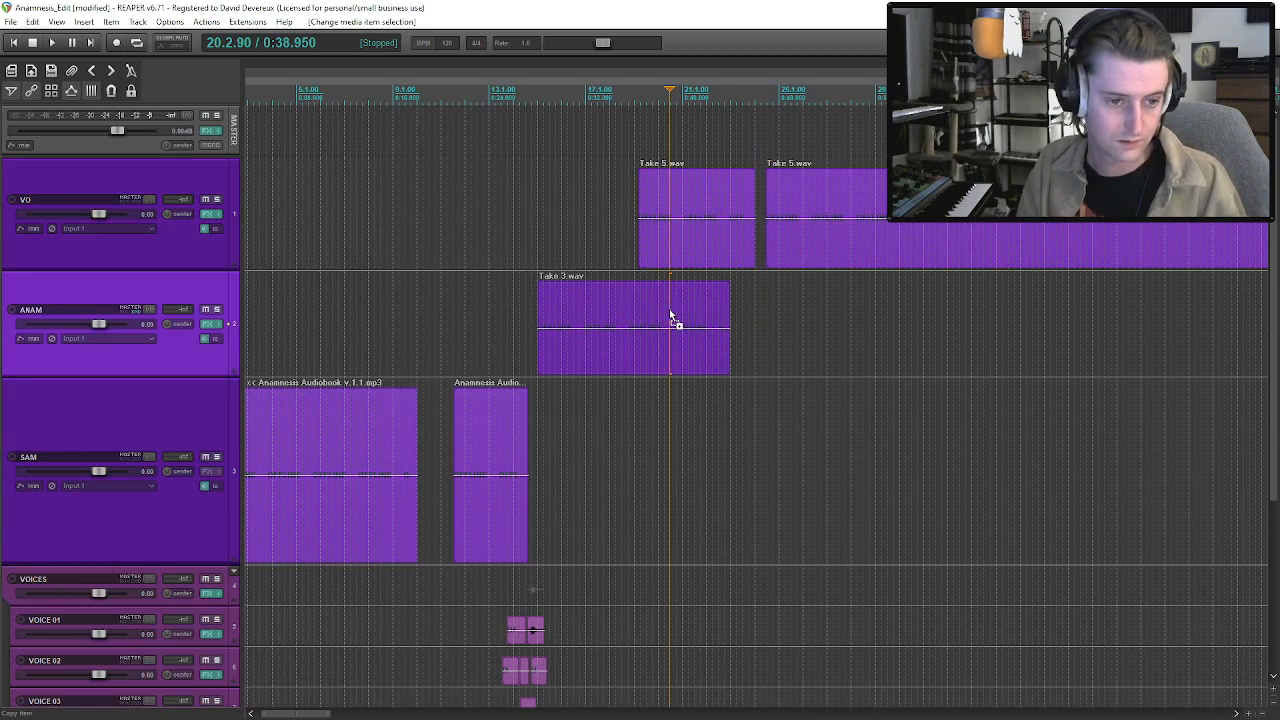
key("space")
scroll(670, 318, "down", 2)
scroll(670, 400, "down", 2)
key("space")
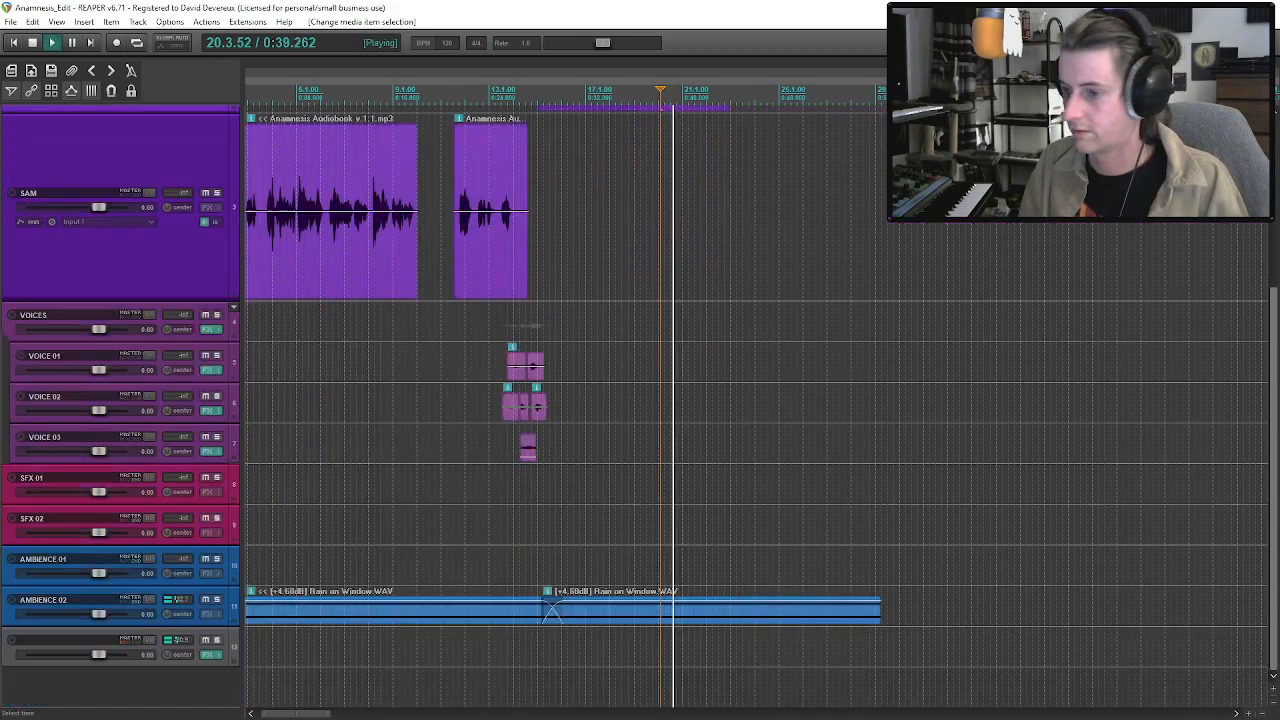
left_click(413, 626)
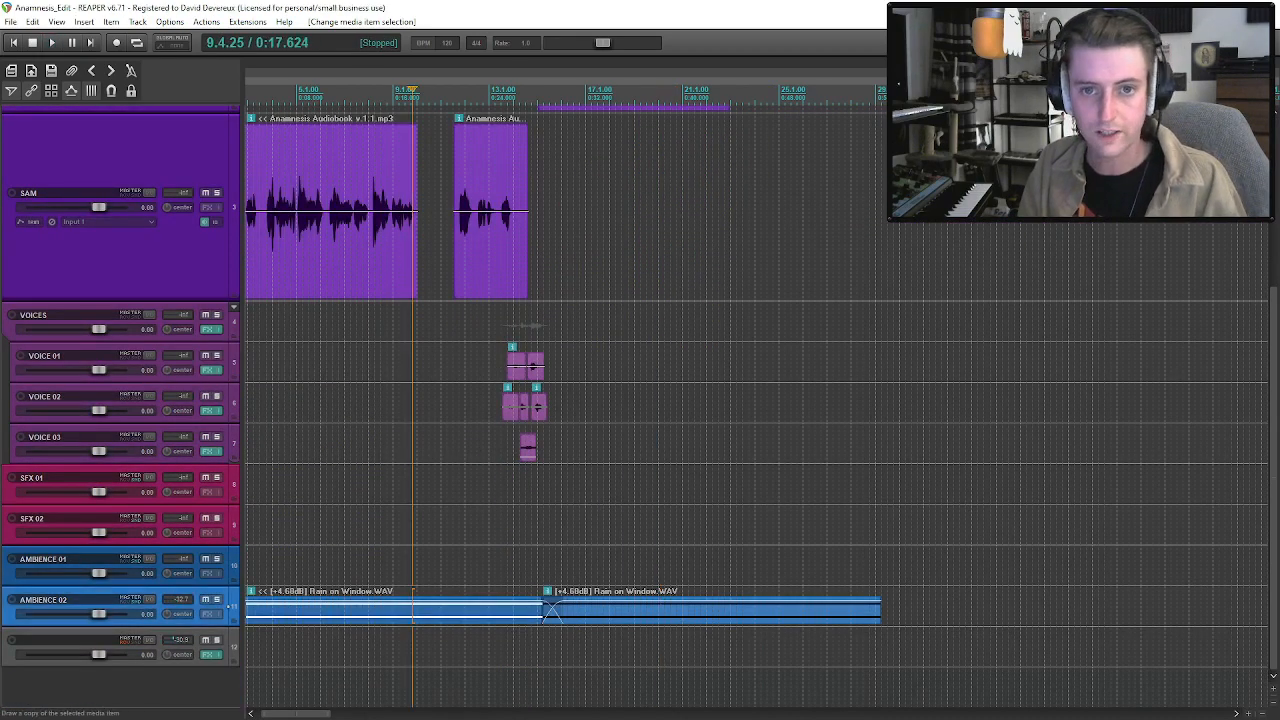
left_click(393, 612)
left_click_drag(462, 624, 455, 576)
left_click(455, 576)
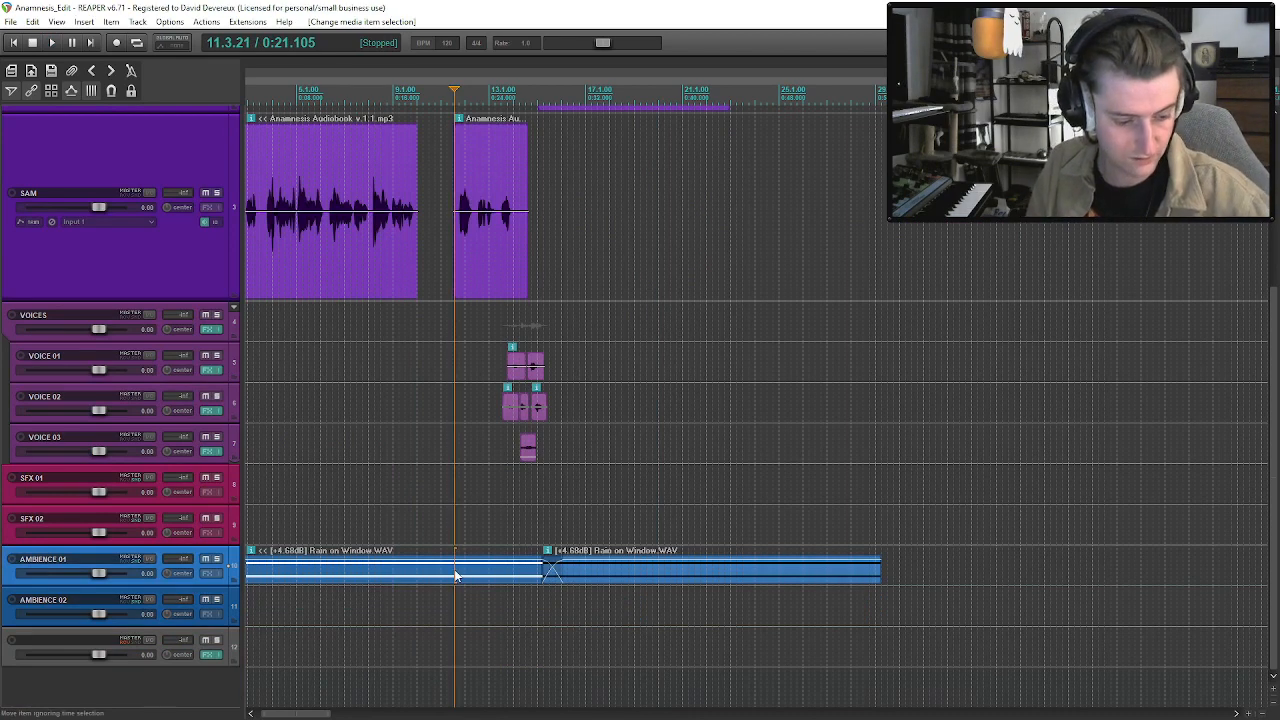
Preview Rain On Concrete Water Dripping In Alley.wav and rain_shower of rain_steady rain_thunder.wav from the Ambiences - Rain folder.
left_click(560, 578)
key("ctrl+alt+x")
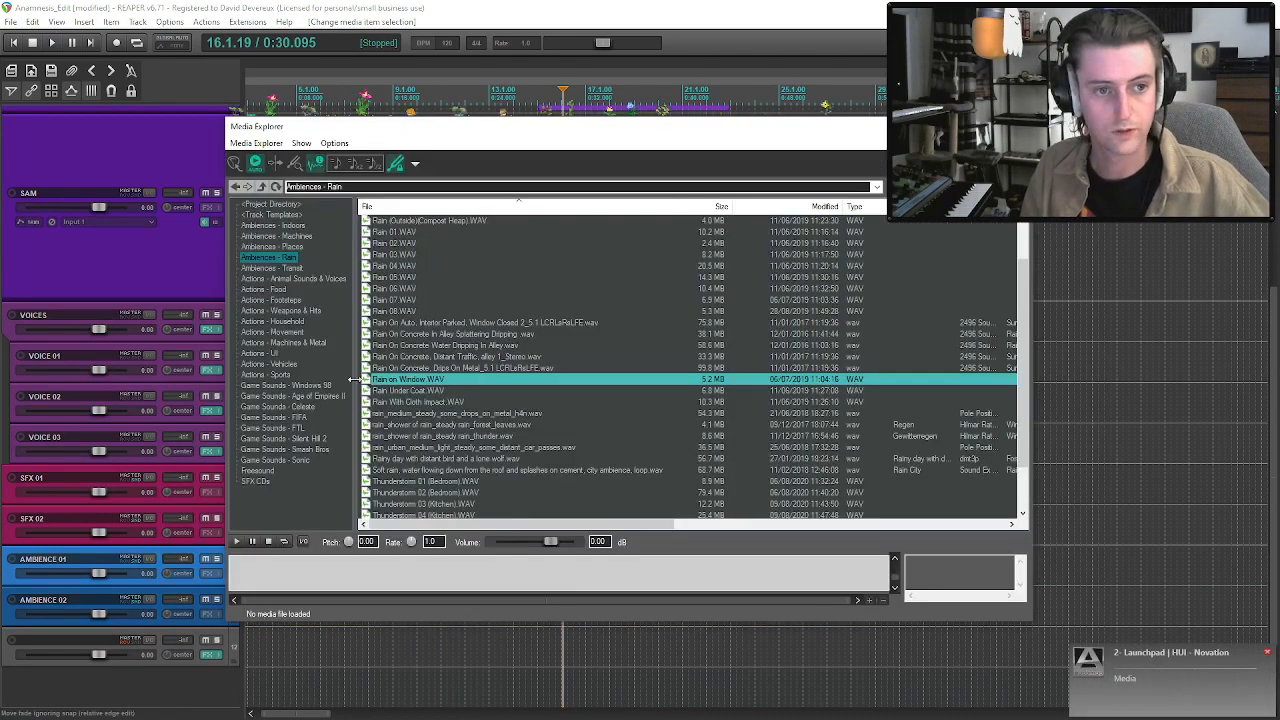
left_click(477, 345)
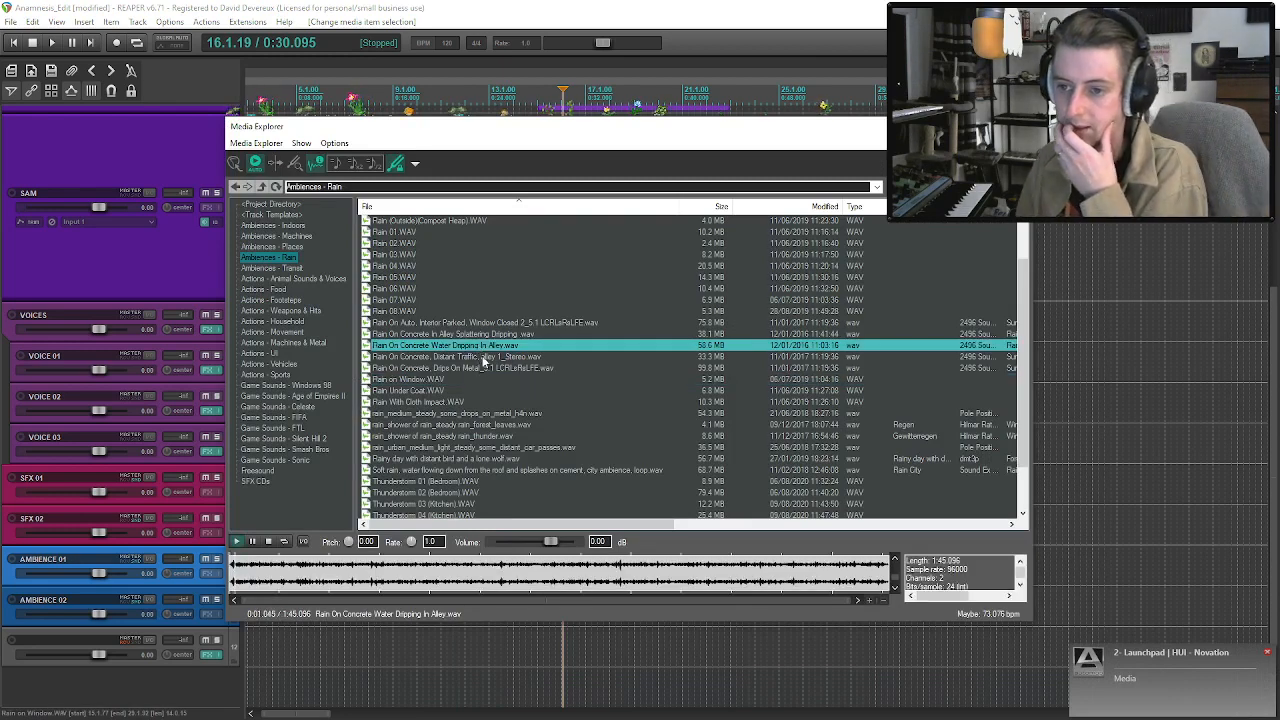
left_click(450, 447)
key("Up")
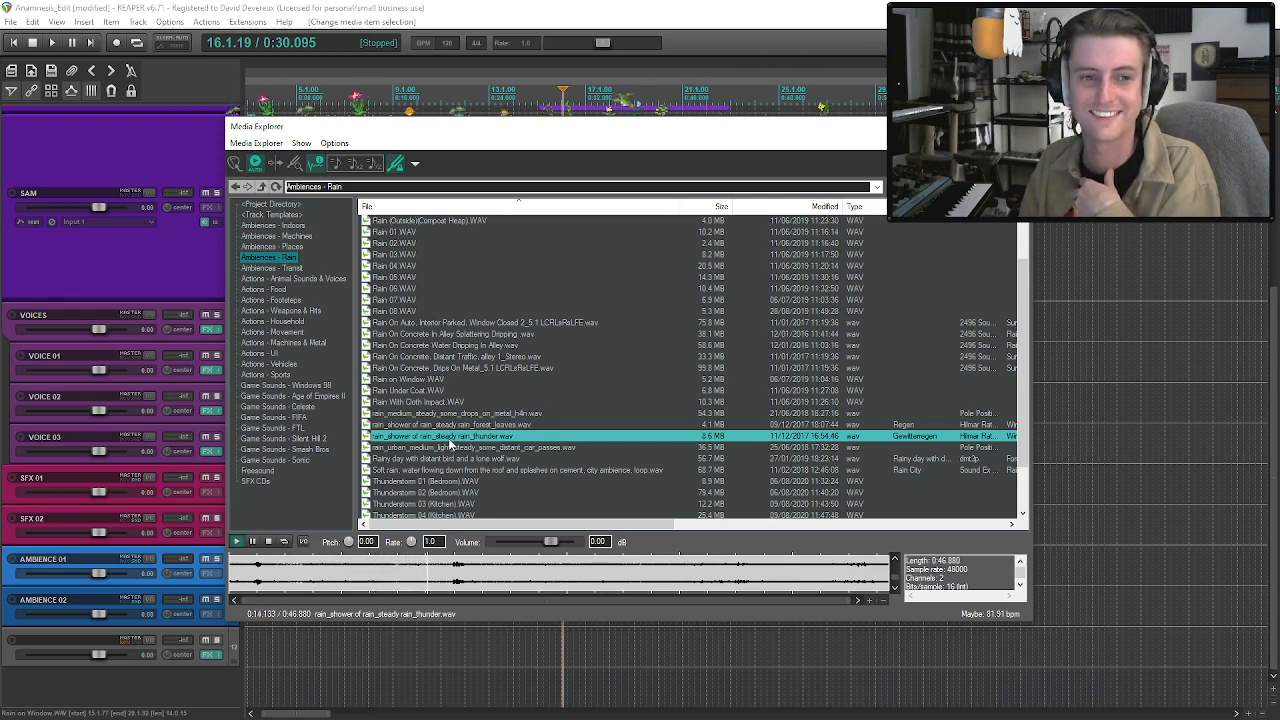
Insert rain_shower of rain_steady rain_thunder.wav on AMBIENCE 02, aligned with the start of the window rain, lower its clip volume and audition it.
left_click_drag(450, 447, 420, 646)
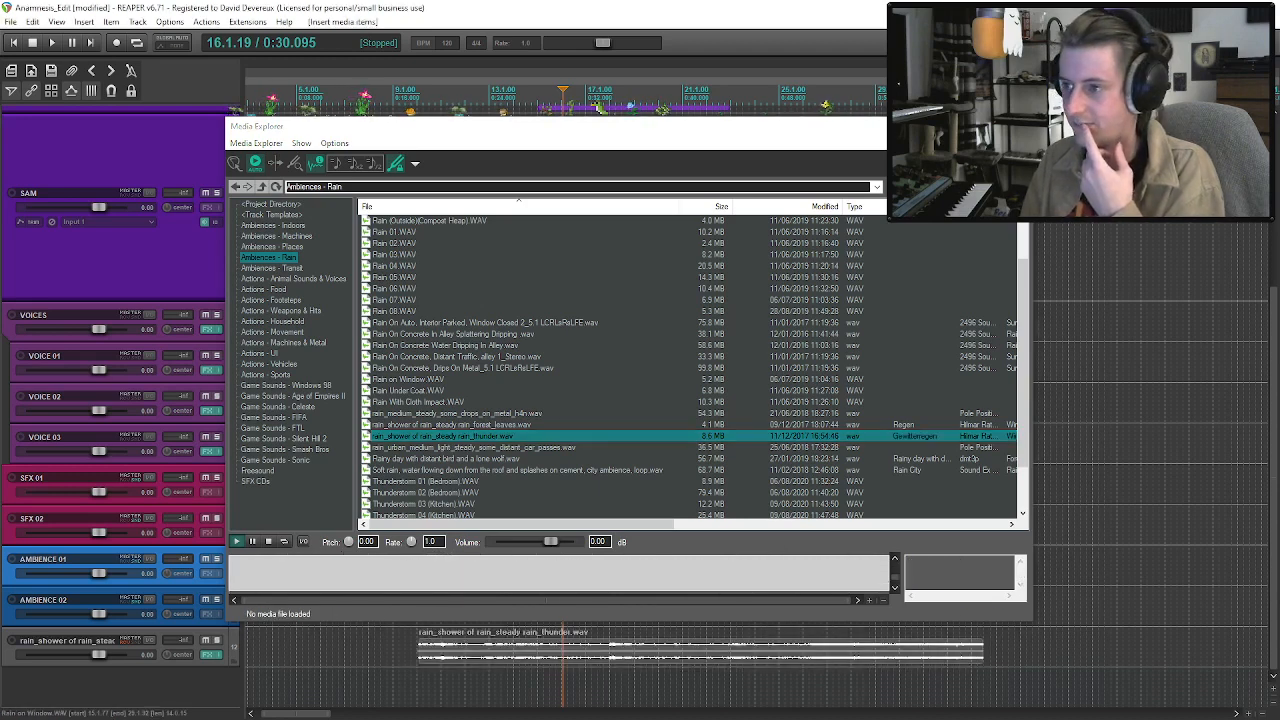
left_click(1012, 127)
left_click_drag(537, 661, 372, 624)
key("space")
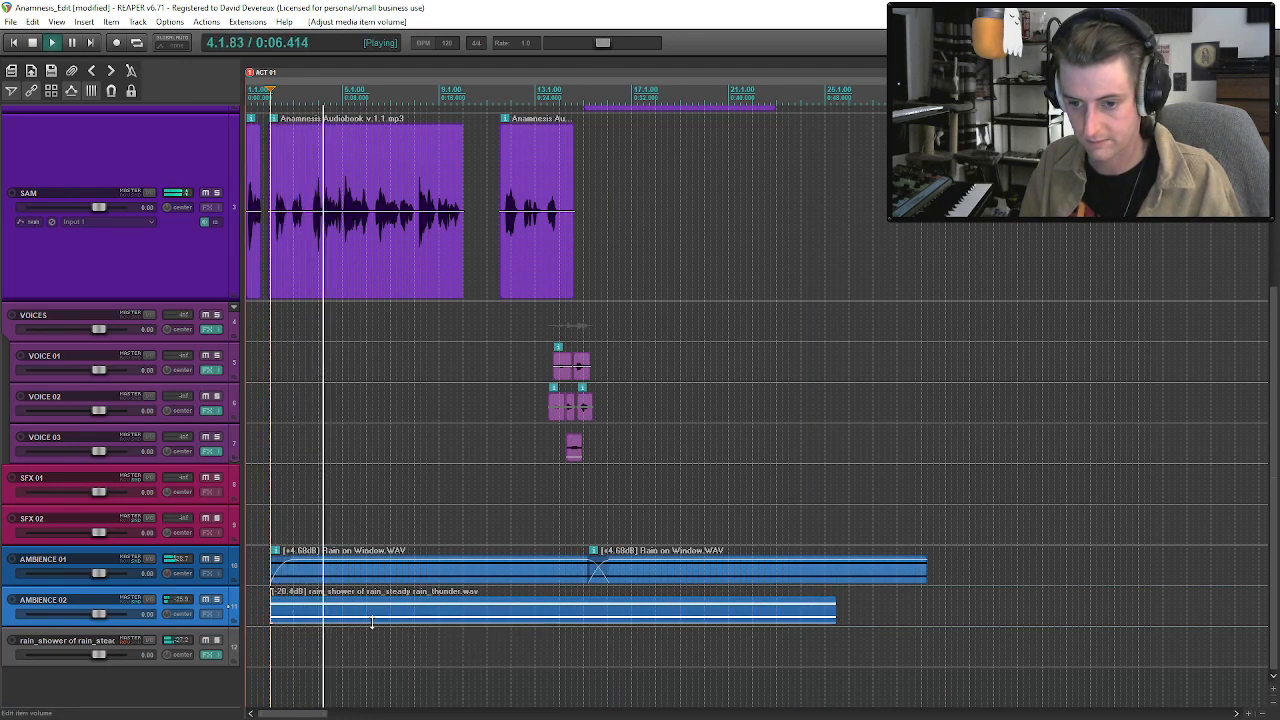
Lengthen the fade-ins of the rain shower clip and the first Rain on Window.WAV clip to about bar 14.
left_click(502, 613)
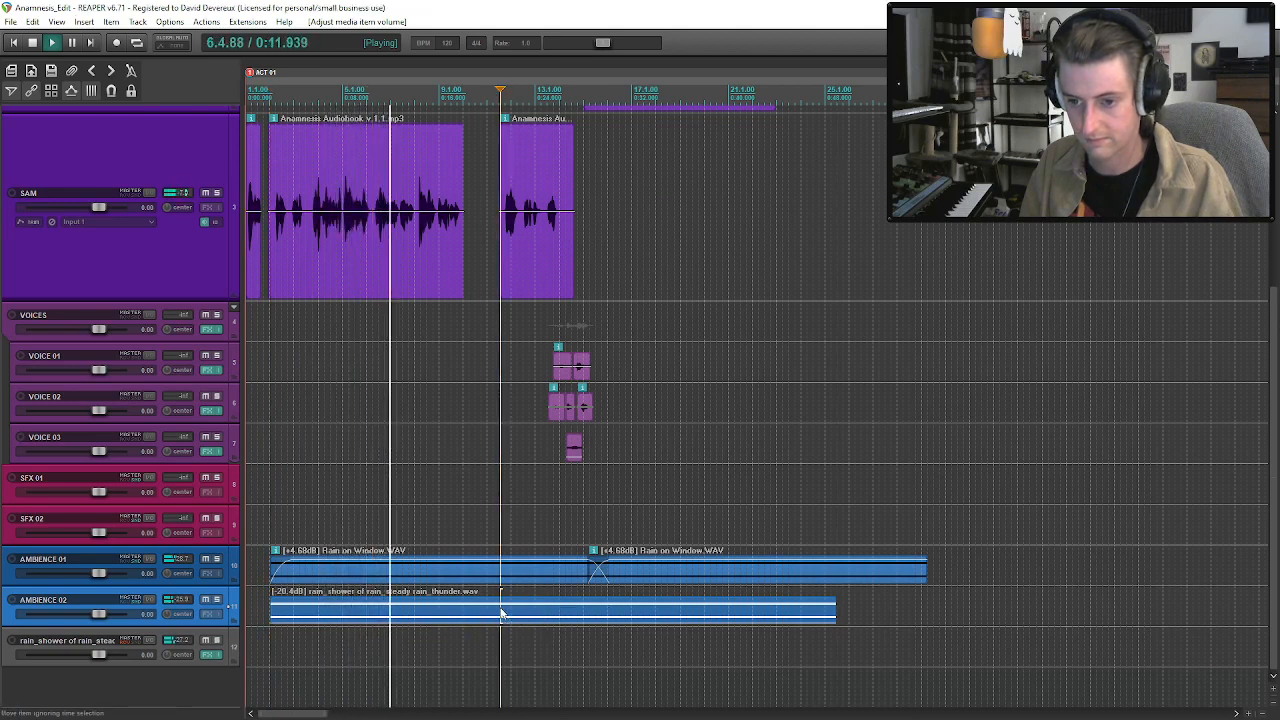
left_click(272, 601)
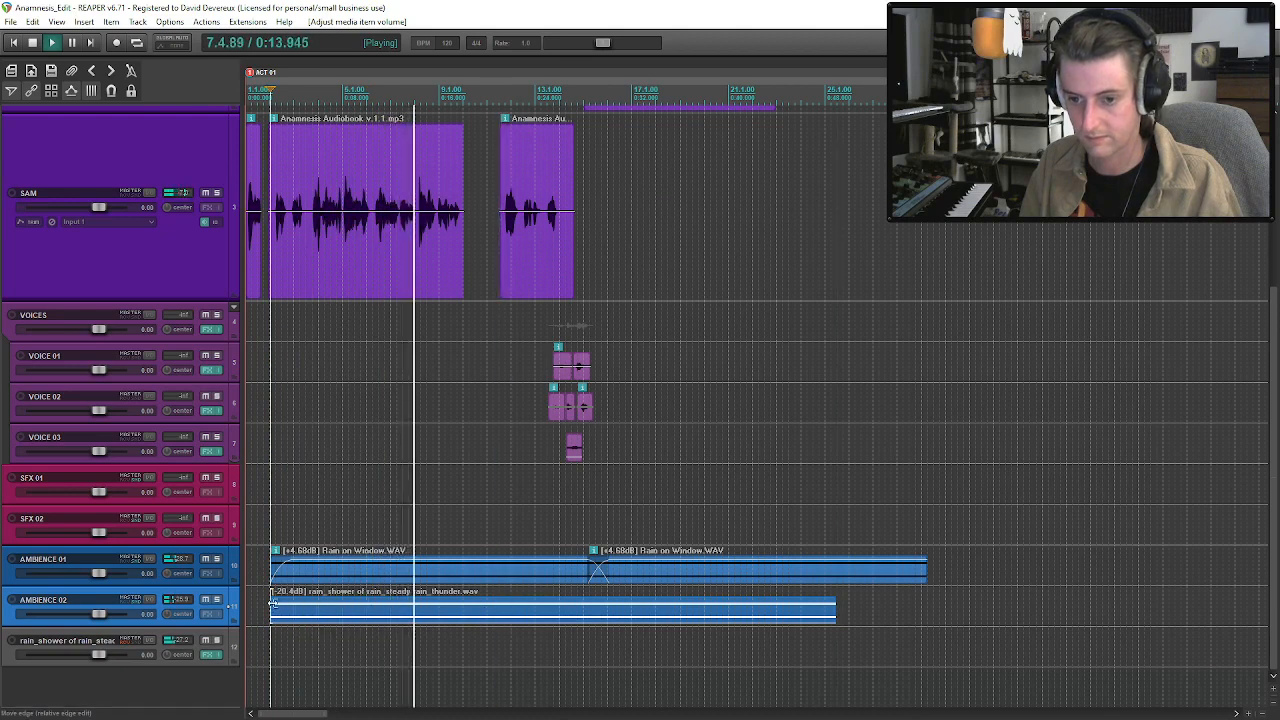
left_click_drag(272, 601, 566, 612)
left_click_drag(284, 577, 575, 571)
left_click(558, 571)
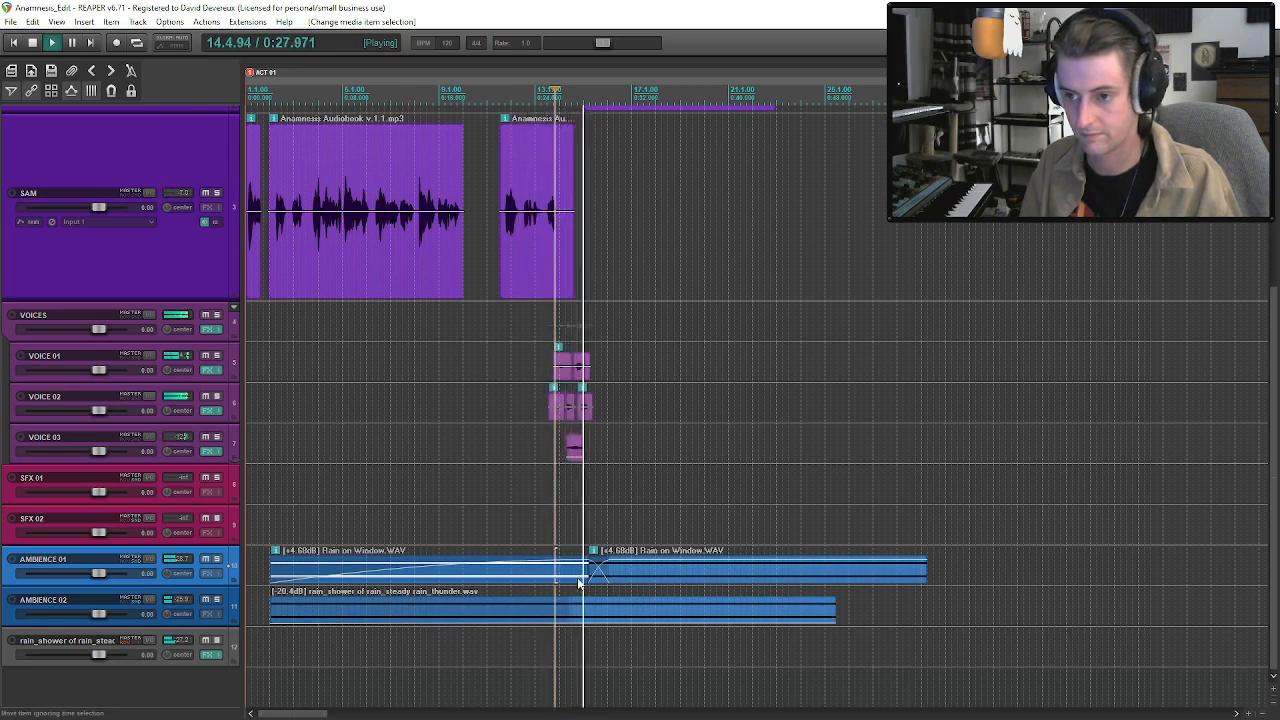
Paste a copy of the rain shower clip after the first on AMBIENCE 02 and move it slightly earlier to overlap.
scroll(1278, 363, "up", 1)
scroll(1278, 363, "up", 5)
scroll(1237, 491, "down", 6)
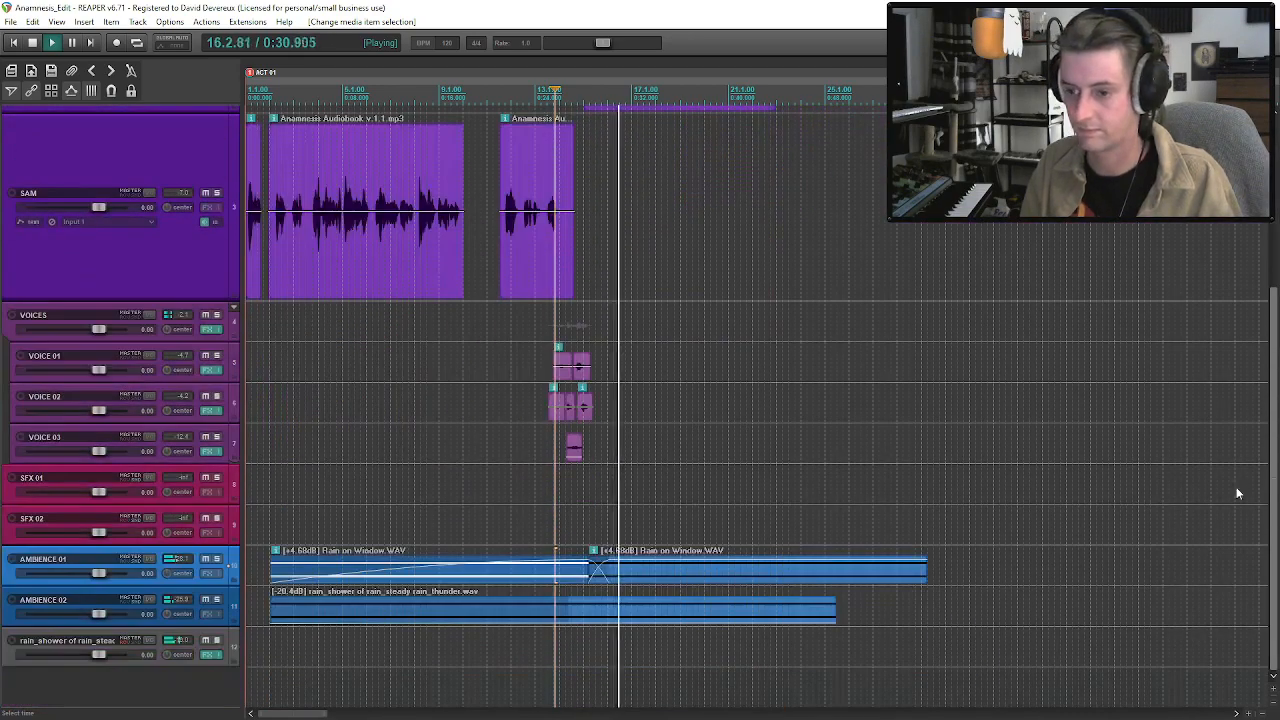
left_click(609, 612)
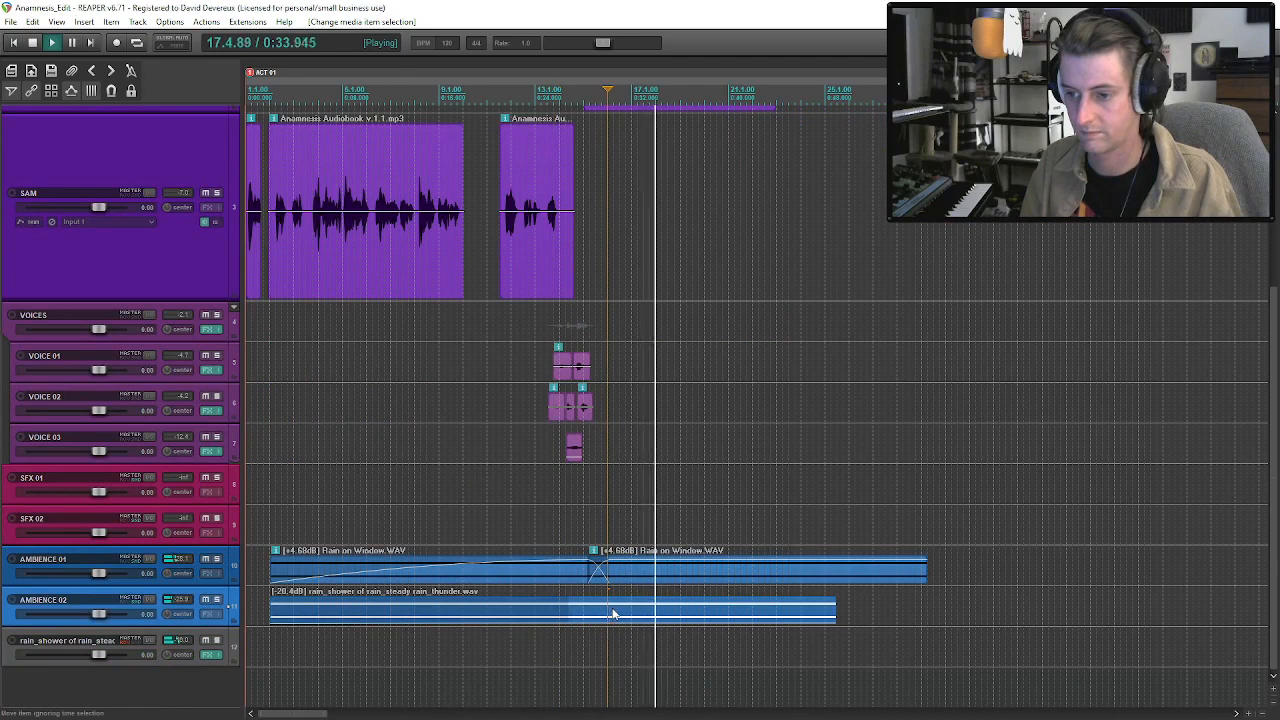
left_click(667, 614)
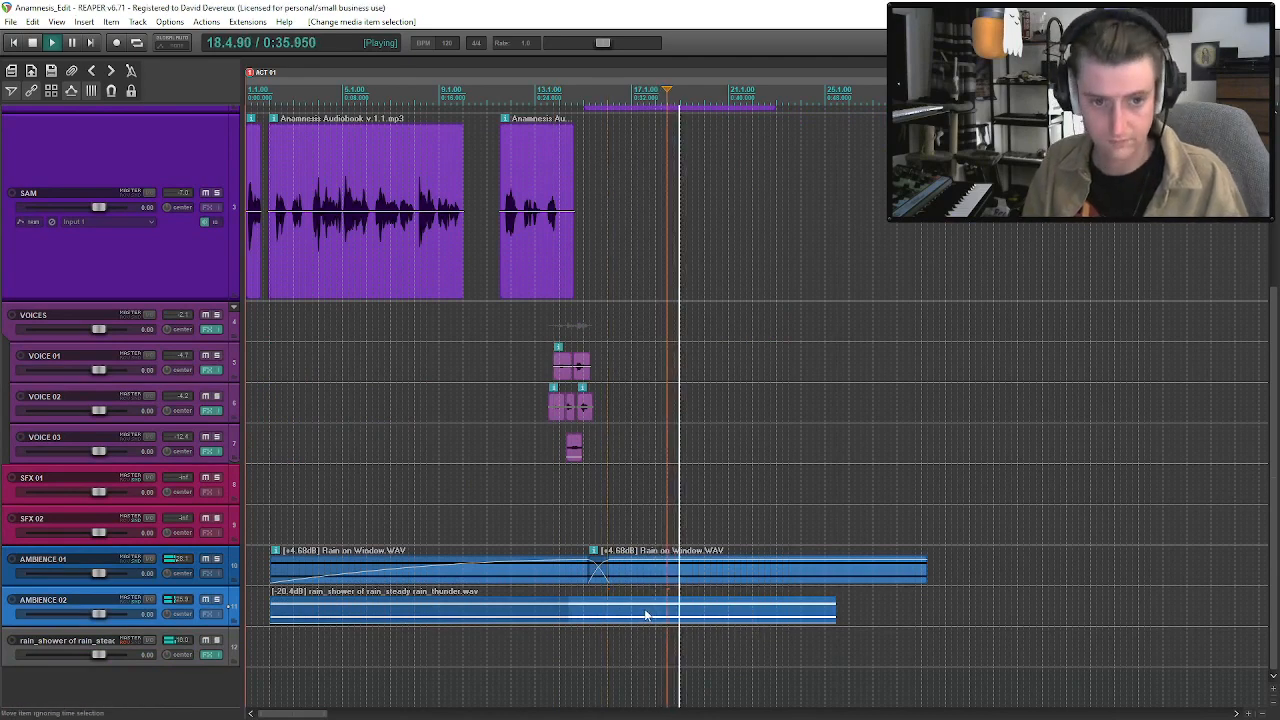
key("ctrl+v")
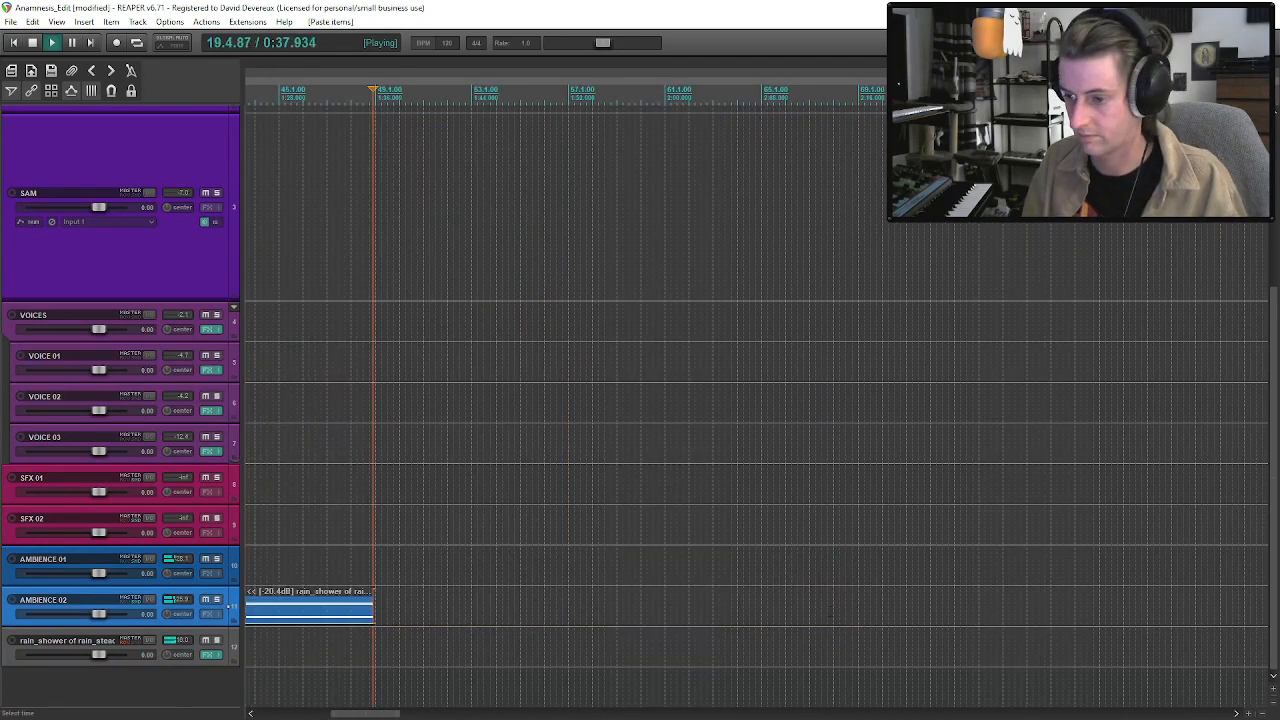
scroll(640, 614, "down", 3)
left_click_drag(573, 614, 552, 614)
Audition the passage from just before bar 19, where Take 5.wav on VO enters over ANAM's first Take 3.wav clip.
left_click_drag(1275, 339, 1275, 168)
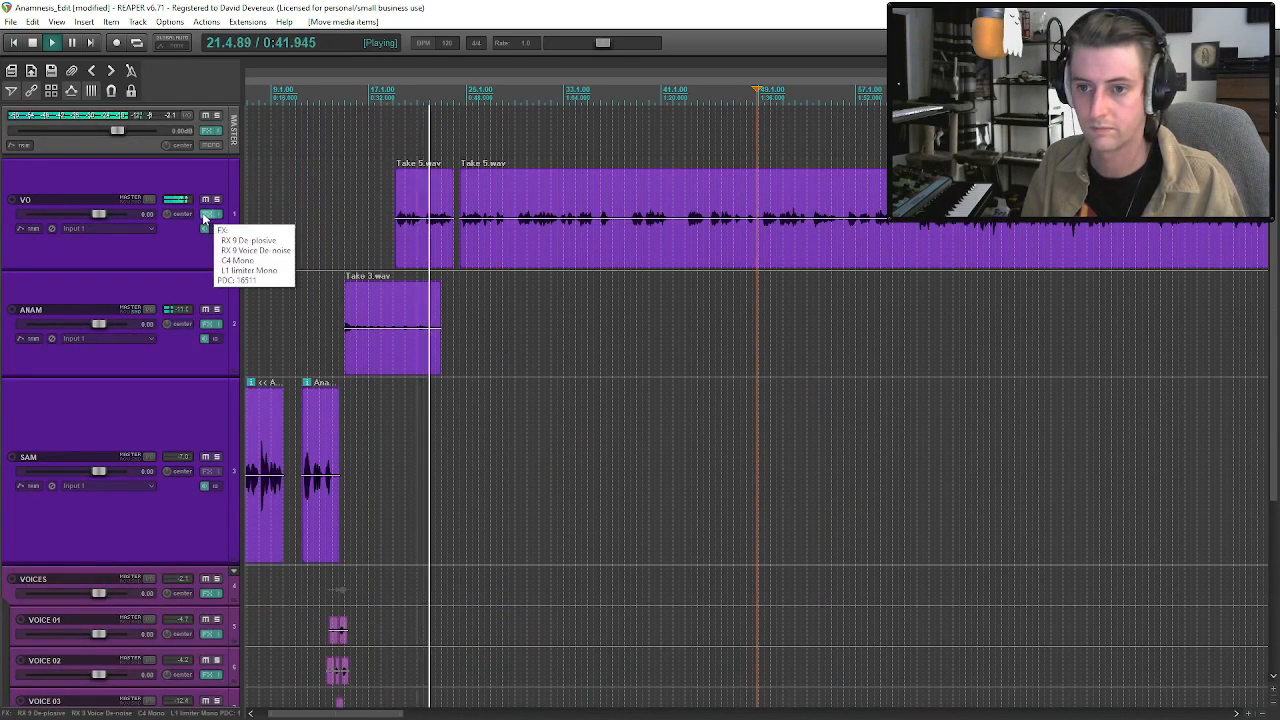
left_click(430, 220)
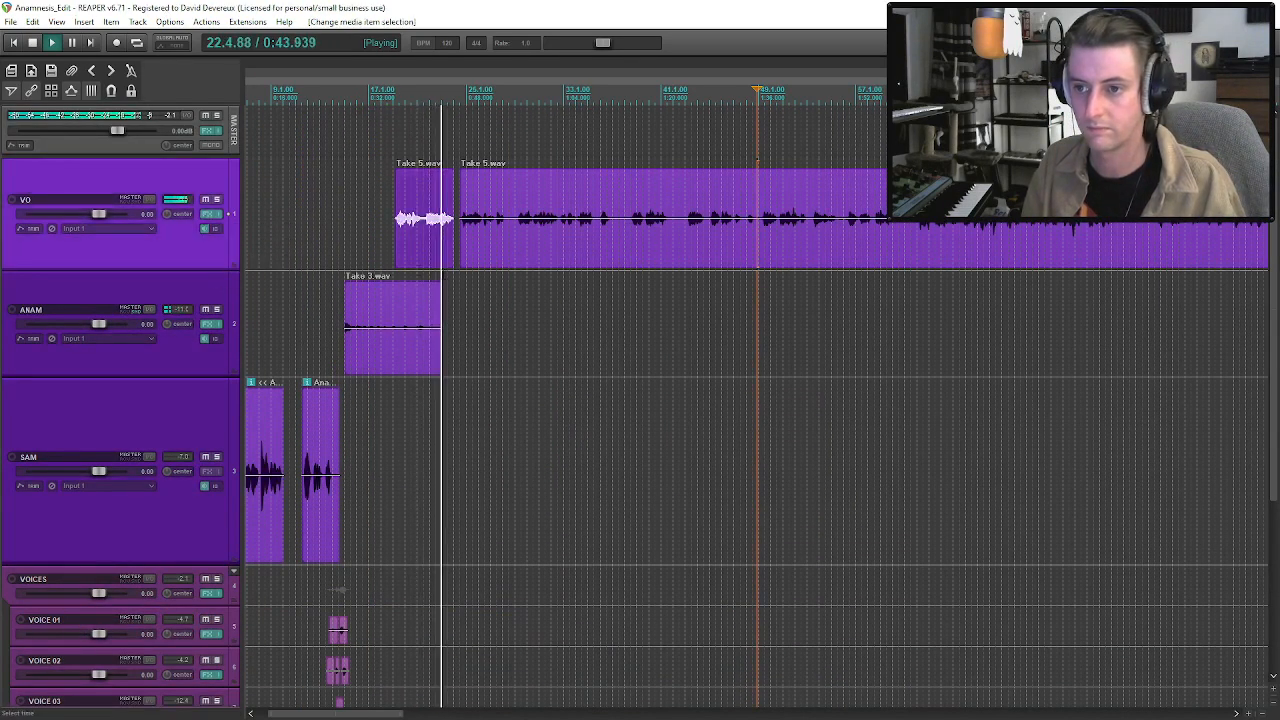
left_click(402, 336)
key("space")
scroll(420, 350, "up", 3)
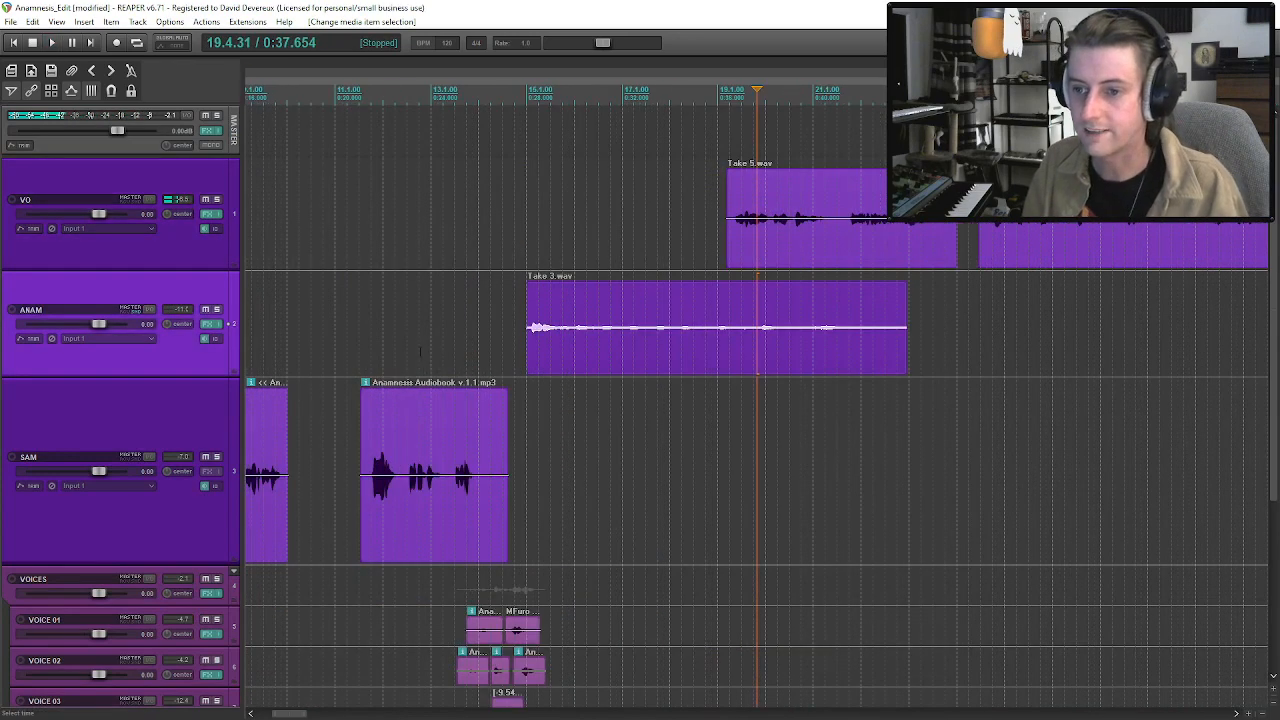
left_click(710, 336)
key("space")
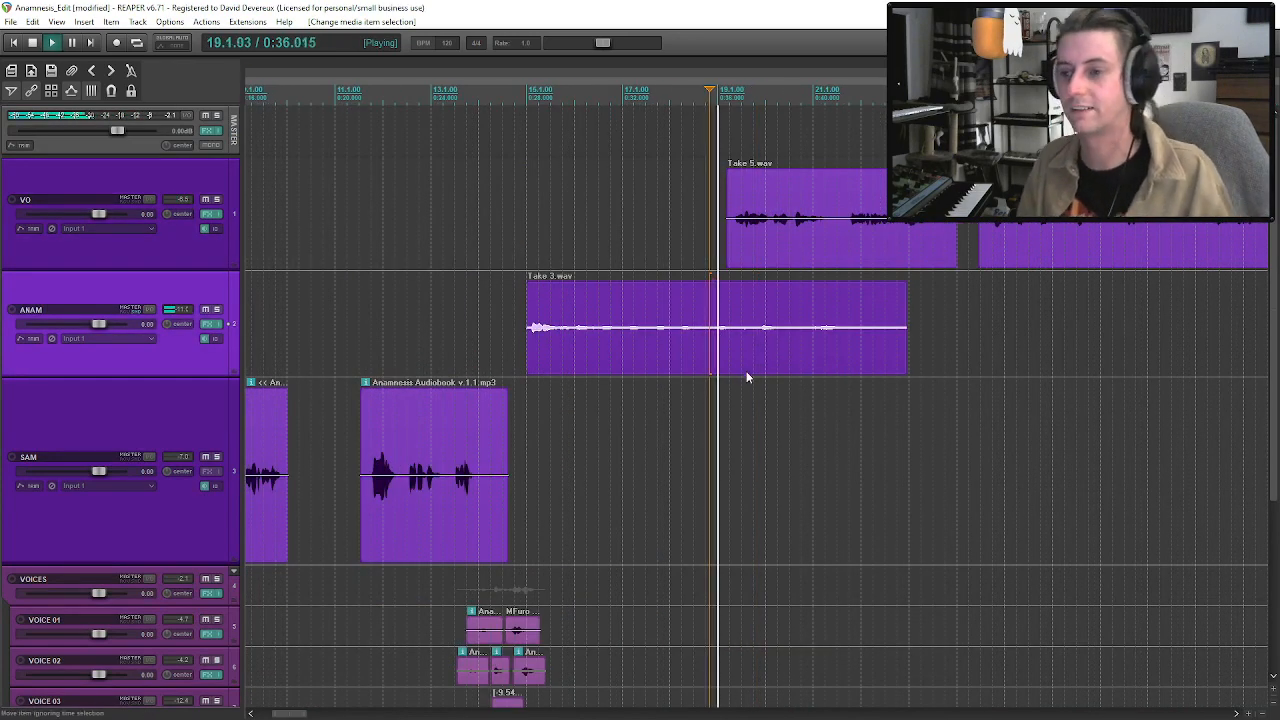
left_click(705, 343)
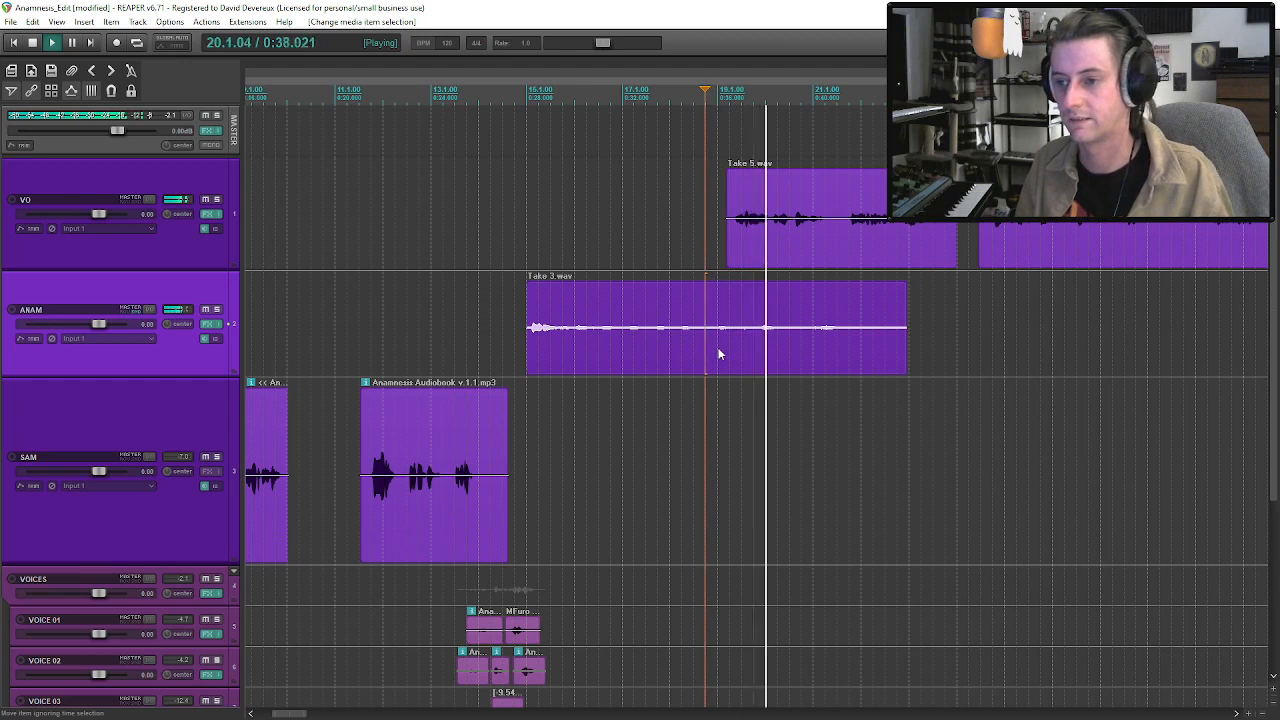
Split ANAM's Take 3.wav clip just before bar 19 and again at about bar 20.3.
key("s")
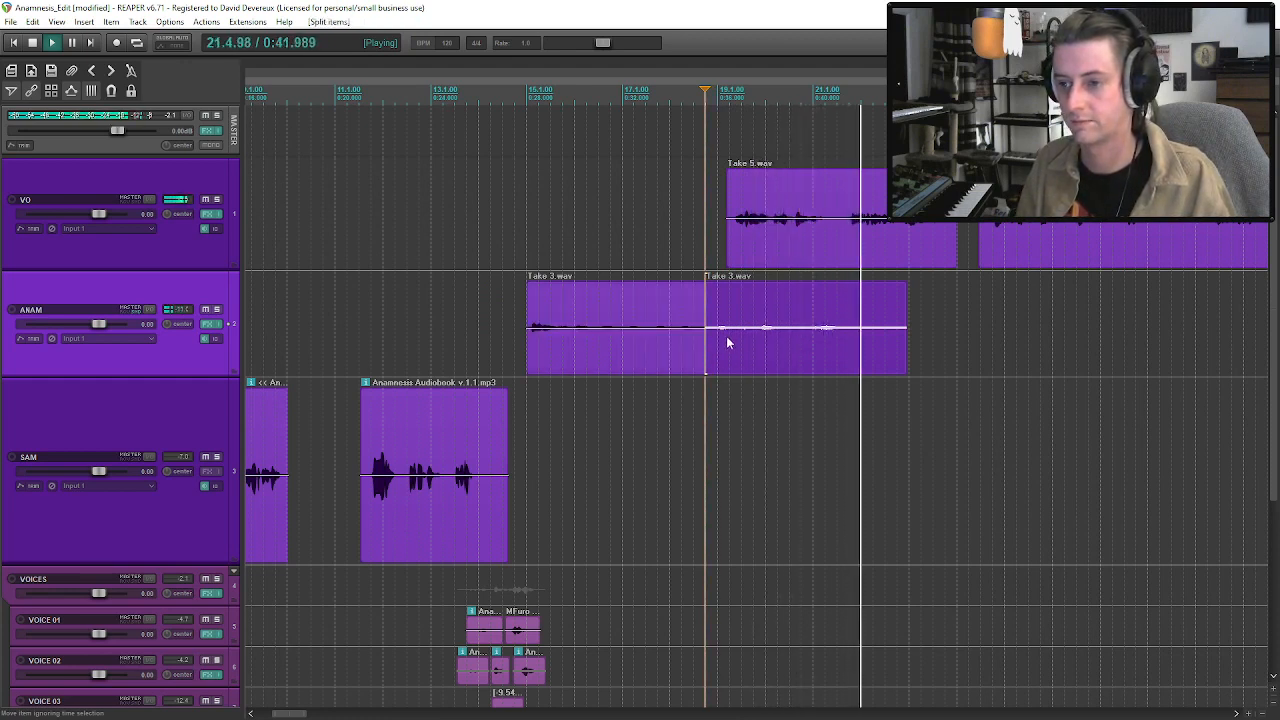
key("space")
left_click(791, 336)
key("s")
Shorten the last Take 3.wav piece on ANAM to end at about bar 22 and append a copy of the middle piece after it.
left_click(737, 320)
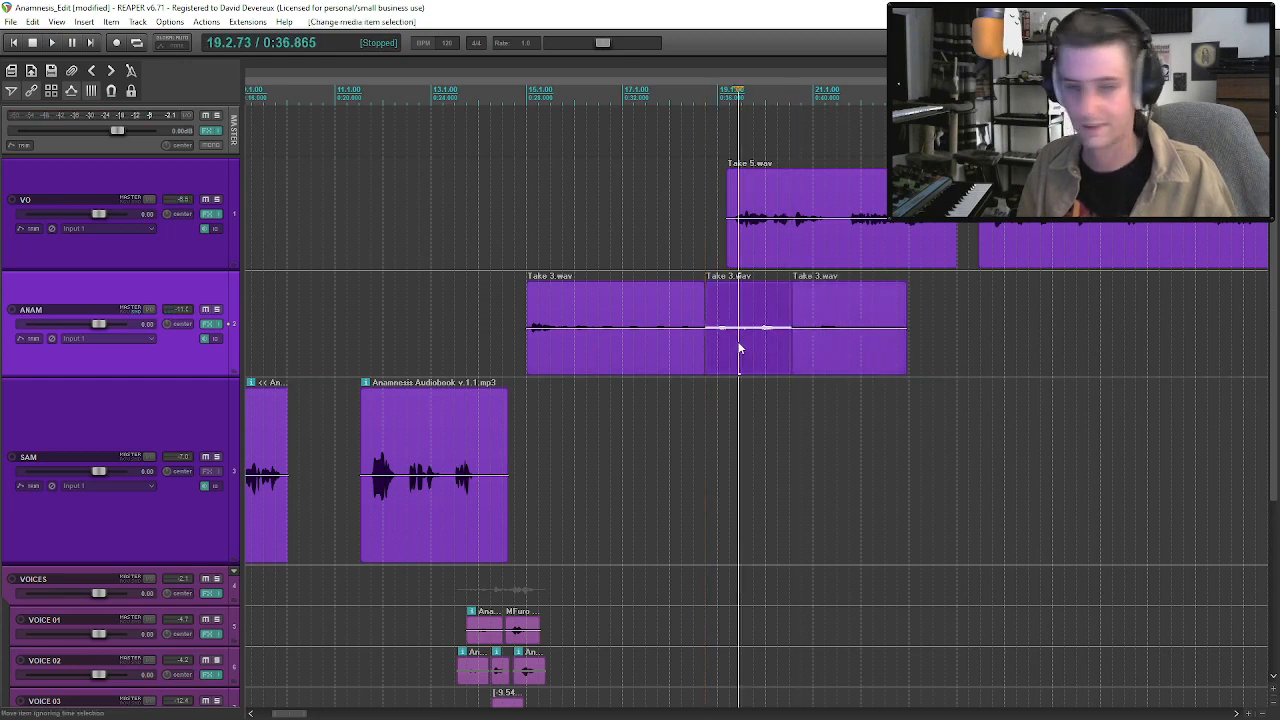
left_click_drag(904, 345, 871, 354)
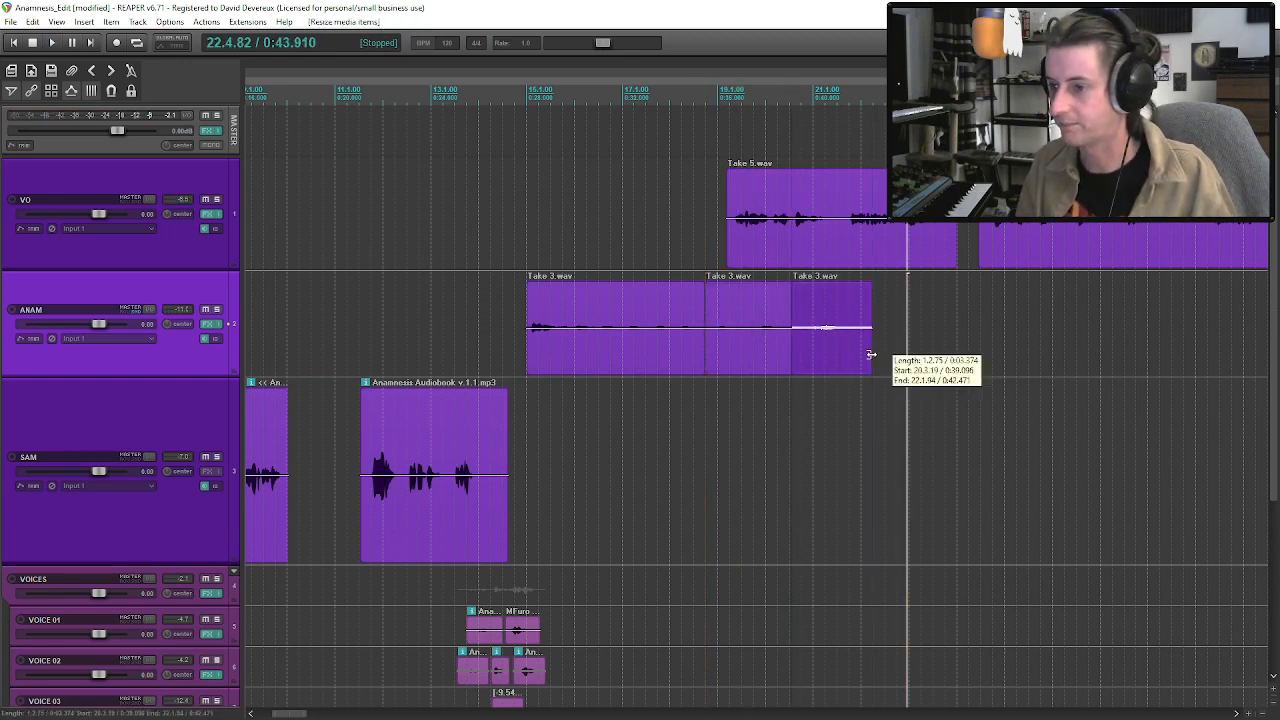
key("ctrl+v")
Audition the extended ANAM clips from just before bar 21 and save the project.
left_click(808, 353)
key("space")
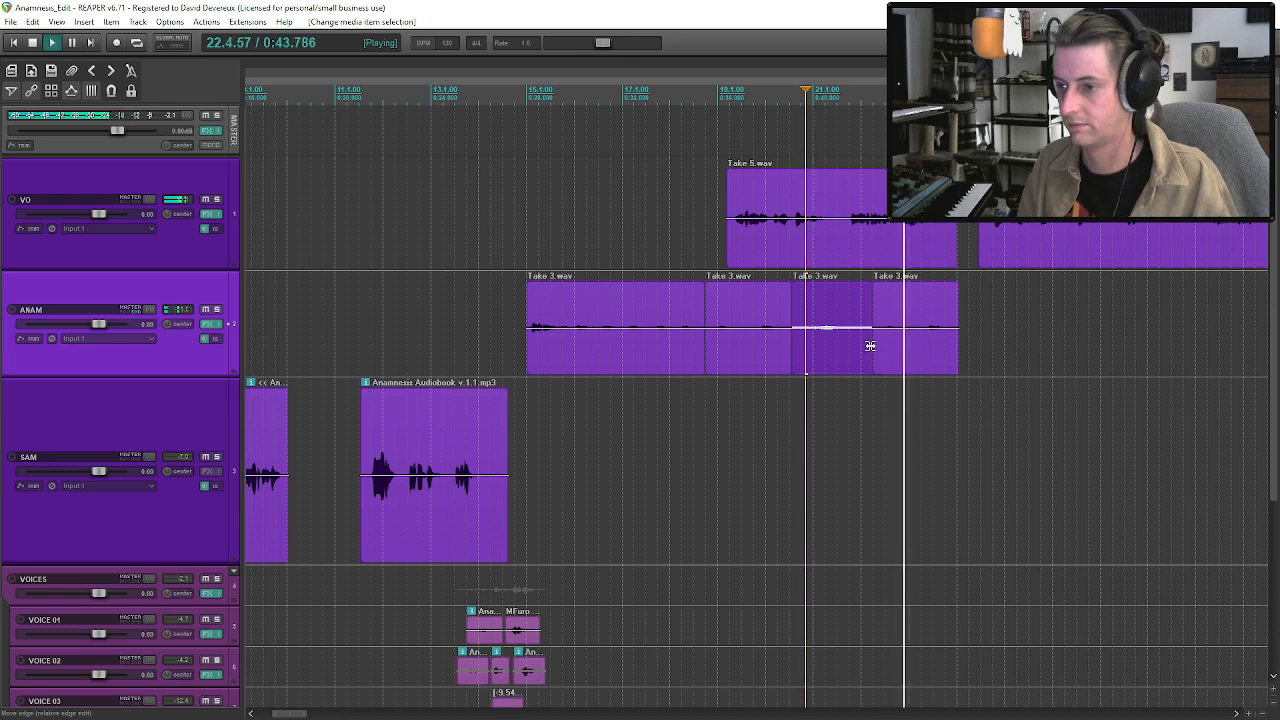
left_click(959, 357)
key("ctrl+s")
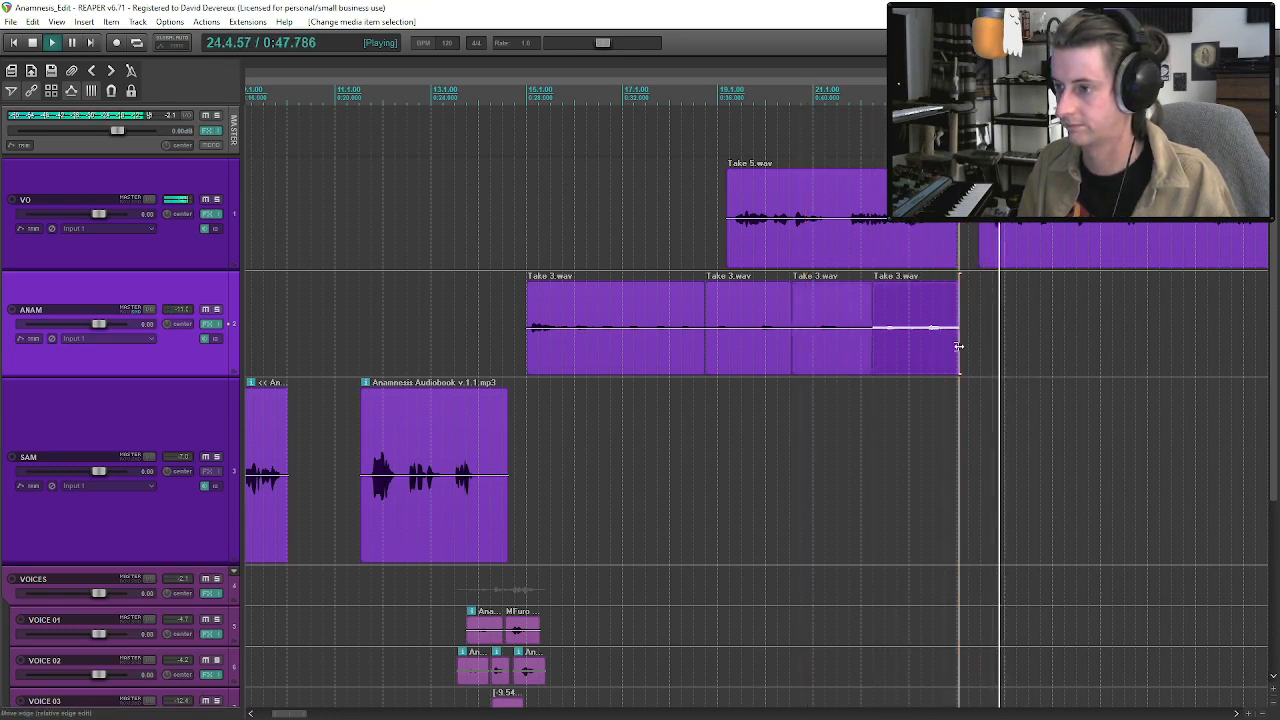
Audition the gap between the two Take 5.wav clips on VO and trim the start of the second one slightly.
scroll(958, 348, "down", 3)
left_click(752, 238)
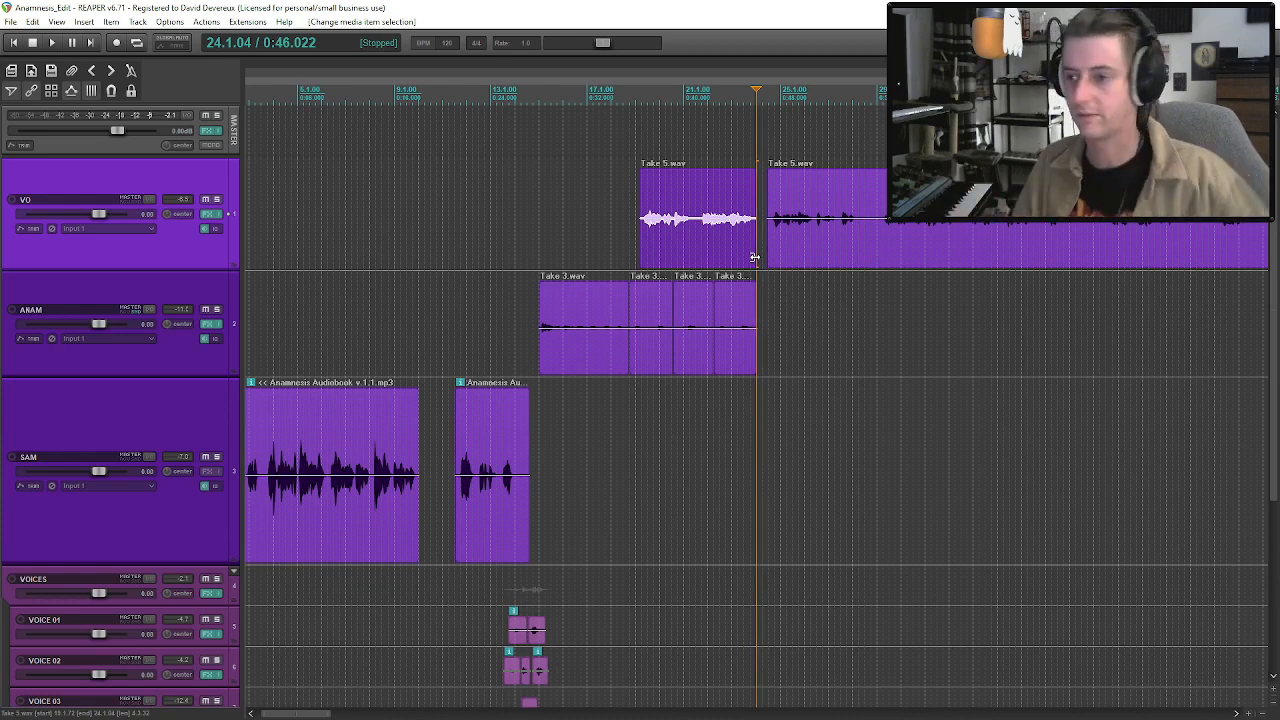
key("space")
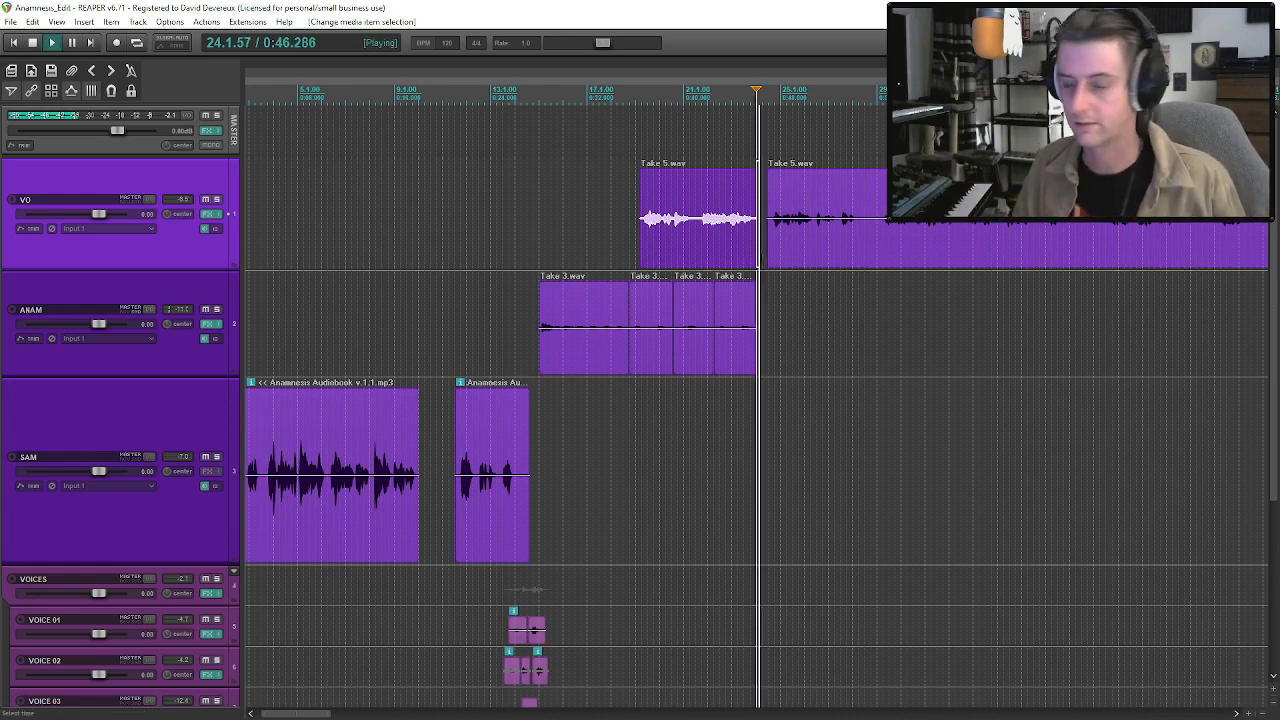
left_click(781, 250)
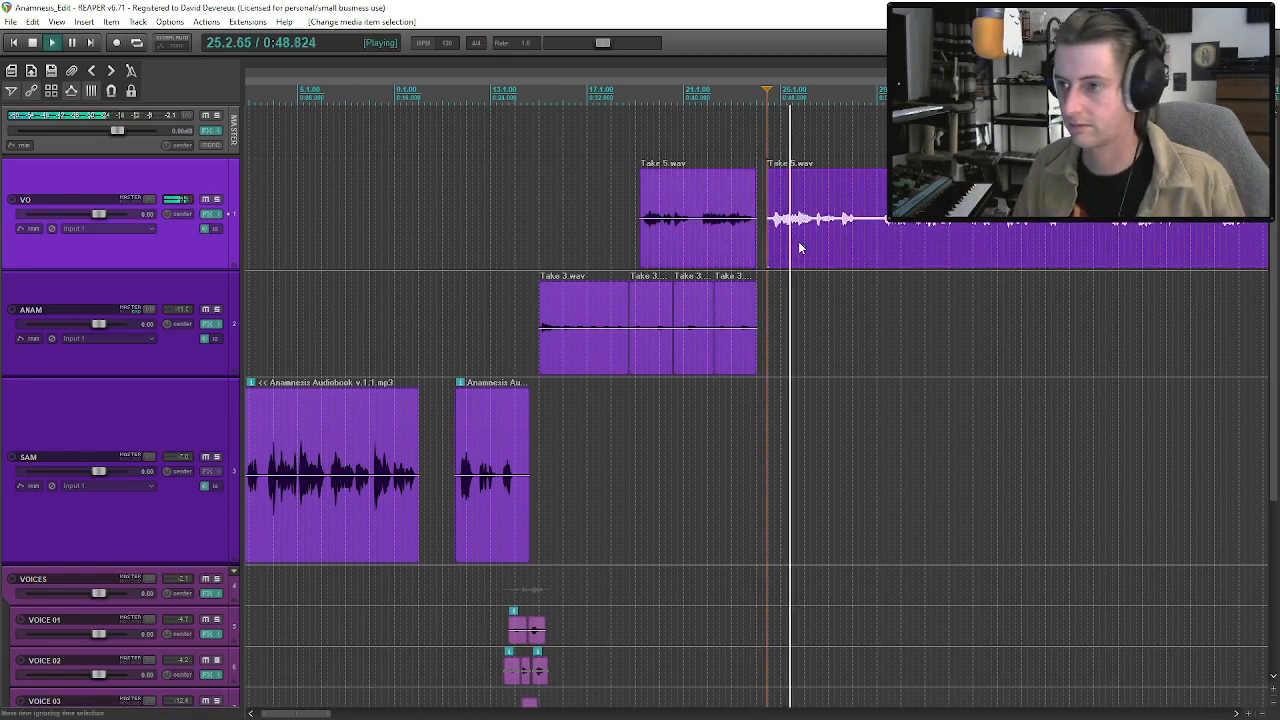
left_click_drag(758, 222, 760, 222)
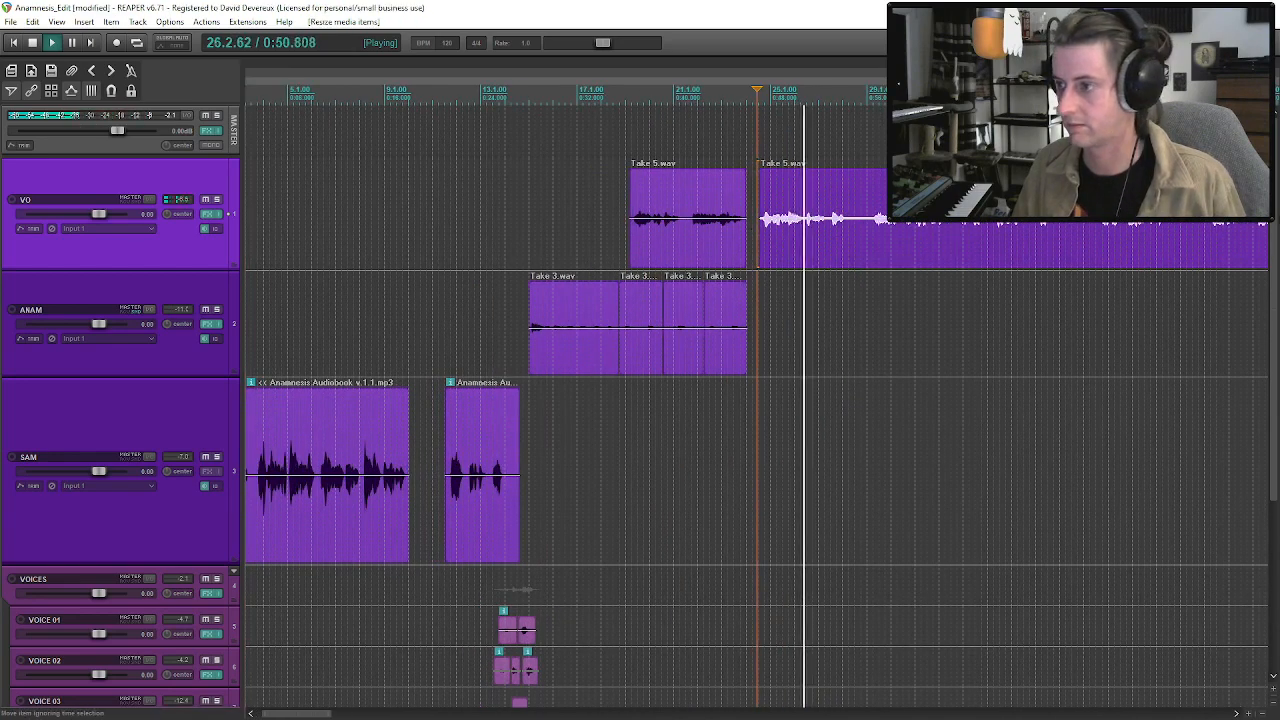
Extend the rain on AMBIENCE 01 with further Rain on Window.WAV copies, each moved slightly earlier to overlap the preceding clip.
scroll(800, 400, "down", 5)
left_click(806, 575)
key("ctrl+c")
left_click(872, 578)
key("ctrl+v")
left_click_drag(893, 578, 883, 578)
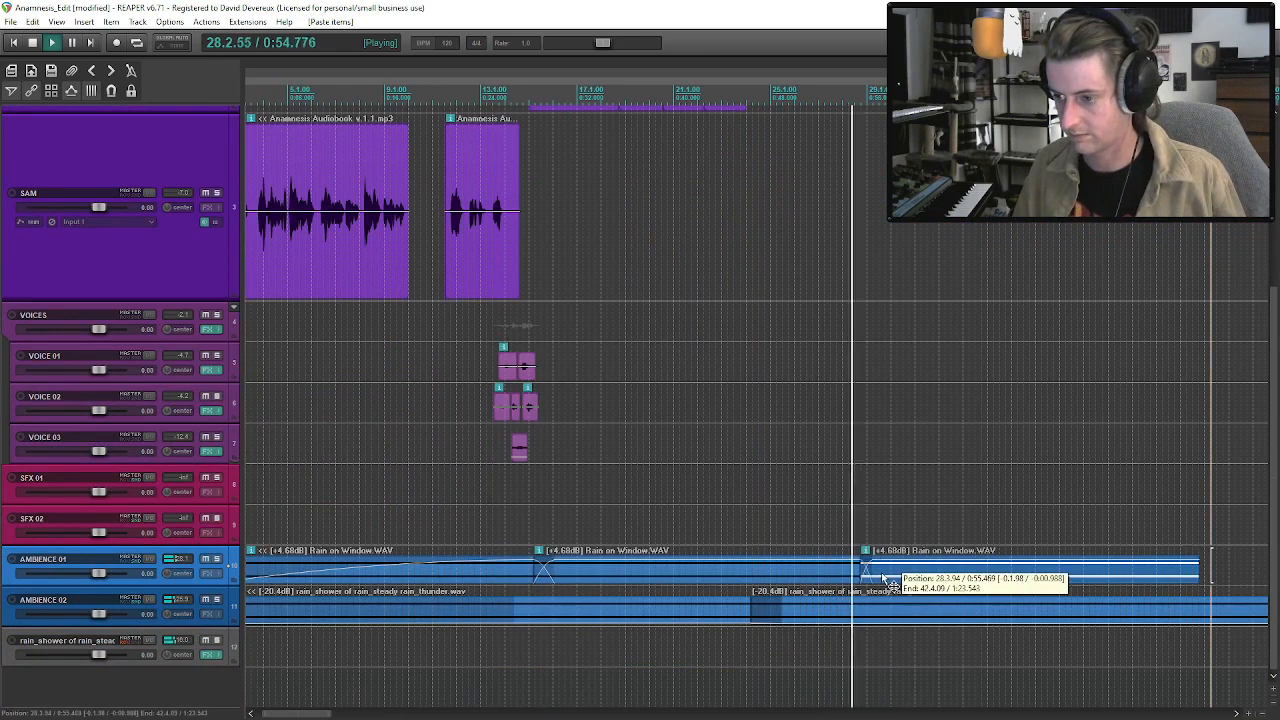
scroll(886, 578, "down", 1)
left_click_drag(747, 574, 742, 568)
key("ctrl+v")
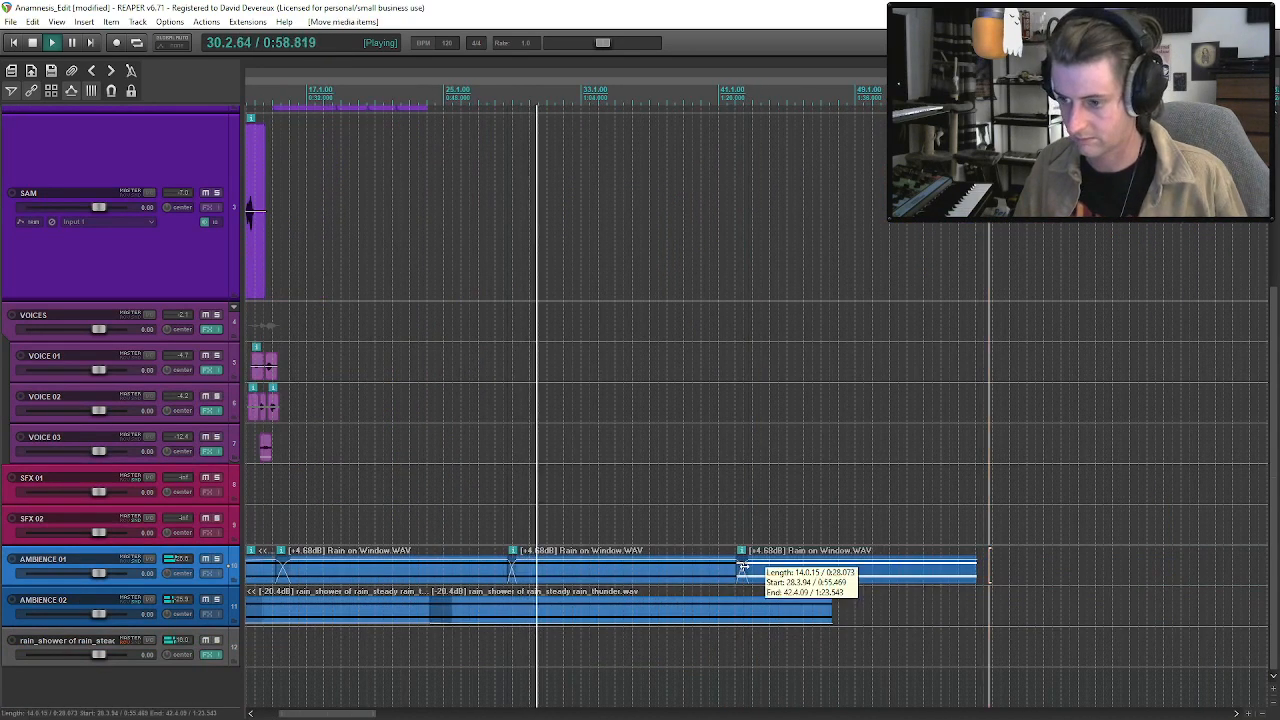
left_click(748, 569)
Stop playback and place the edit cursor within the second Take 5.wav clip on VO, just before bar 33.
left_click_drag(1273, 350, 1262, 165)
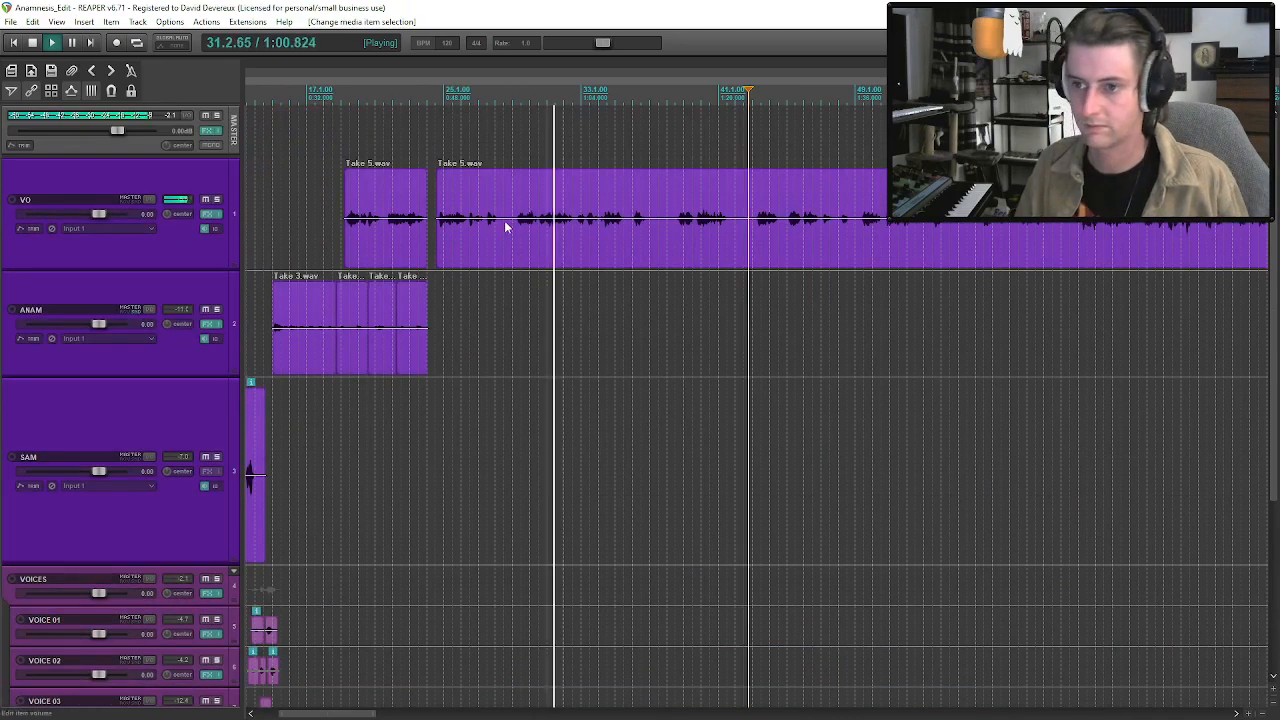
left_click(526, 226)
scroll(527, 228, "down", 1)
left_click(533, 227)
key("space")
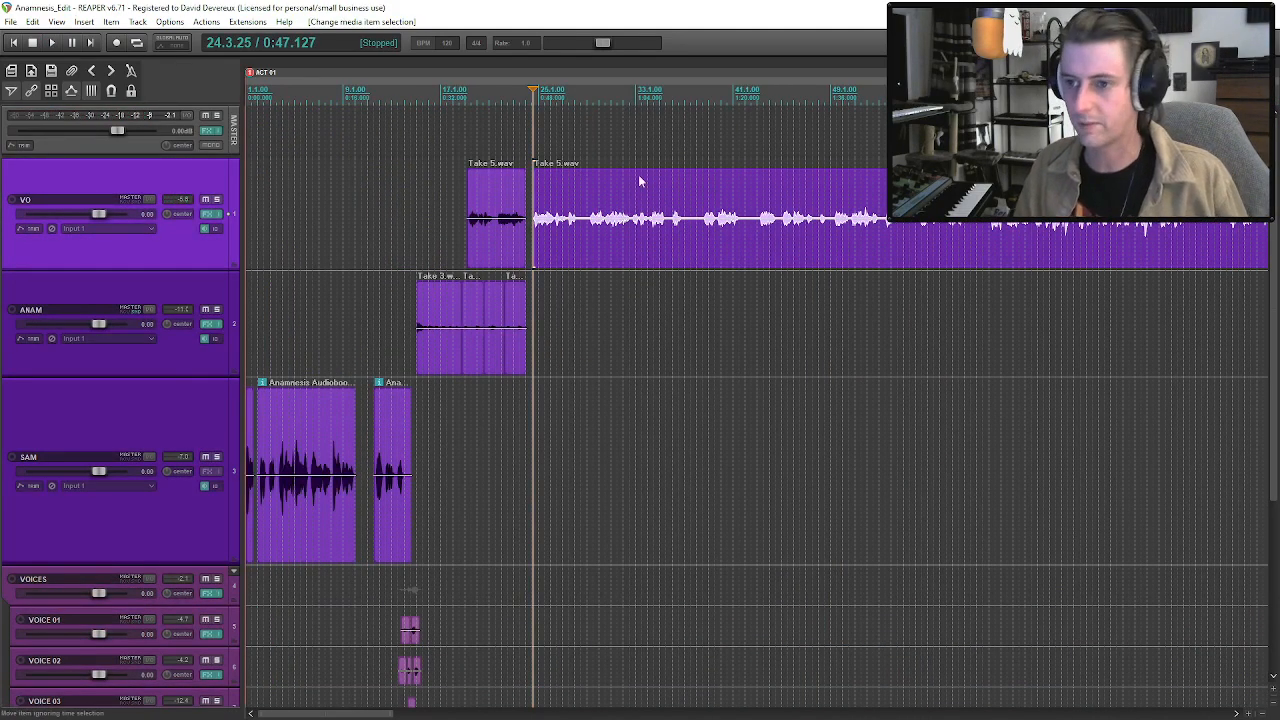
left_click(635, 218)
Preview the Hardwood_Boots_FullStep files 01 to 05 in the Actions - Footsteps sound folder.
key("ctrl+alt+x")
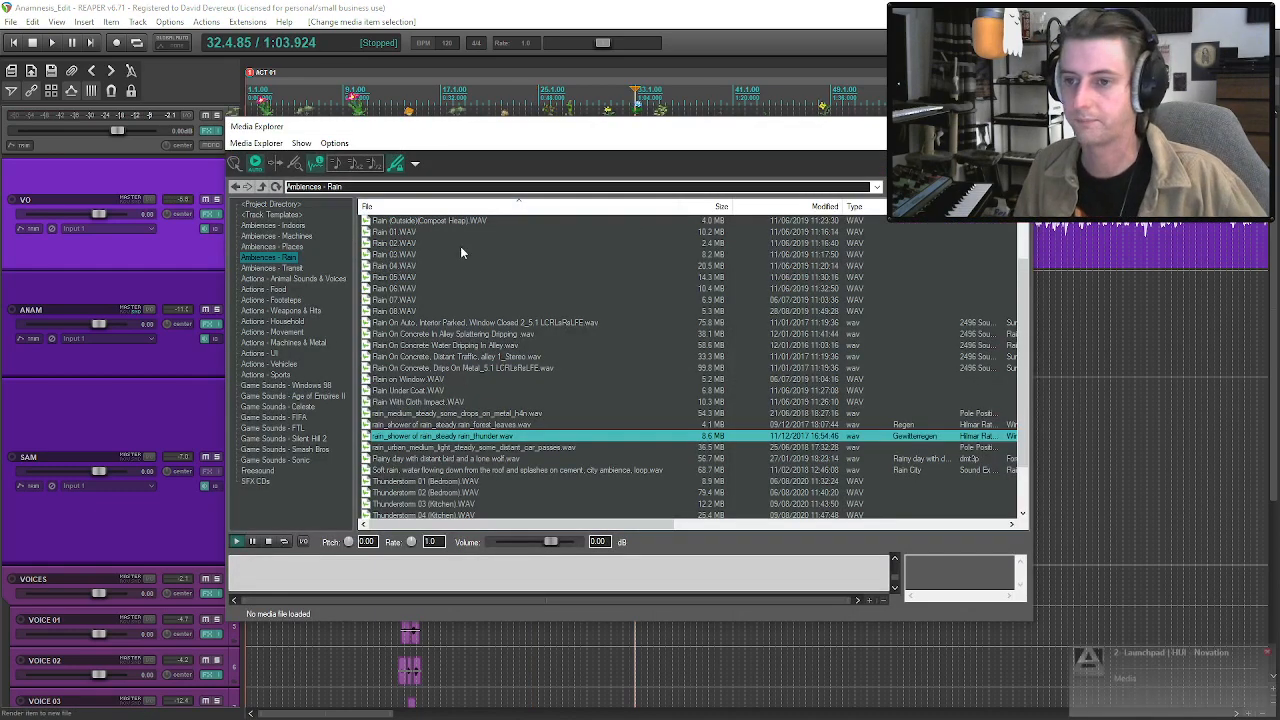
left_click(272, 300)
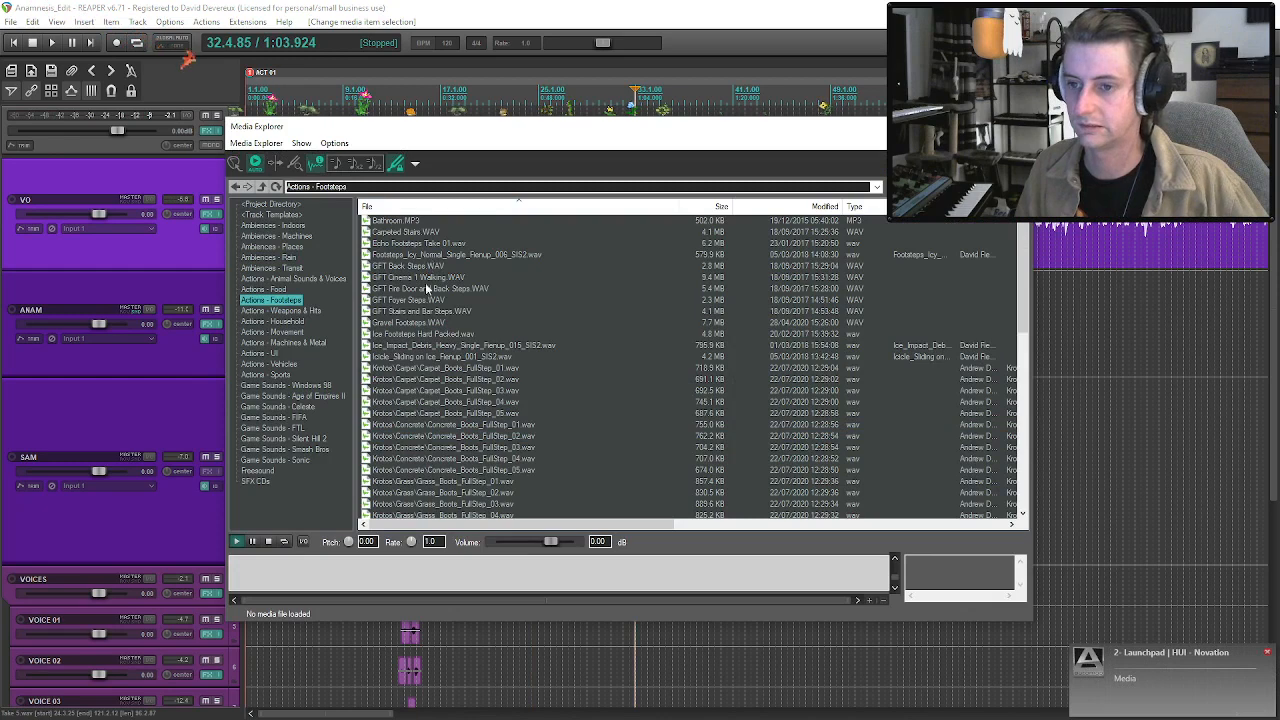
scroll(470, 413, "down", 4)
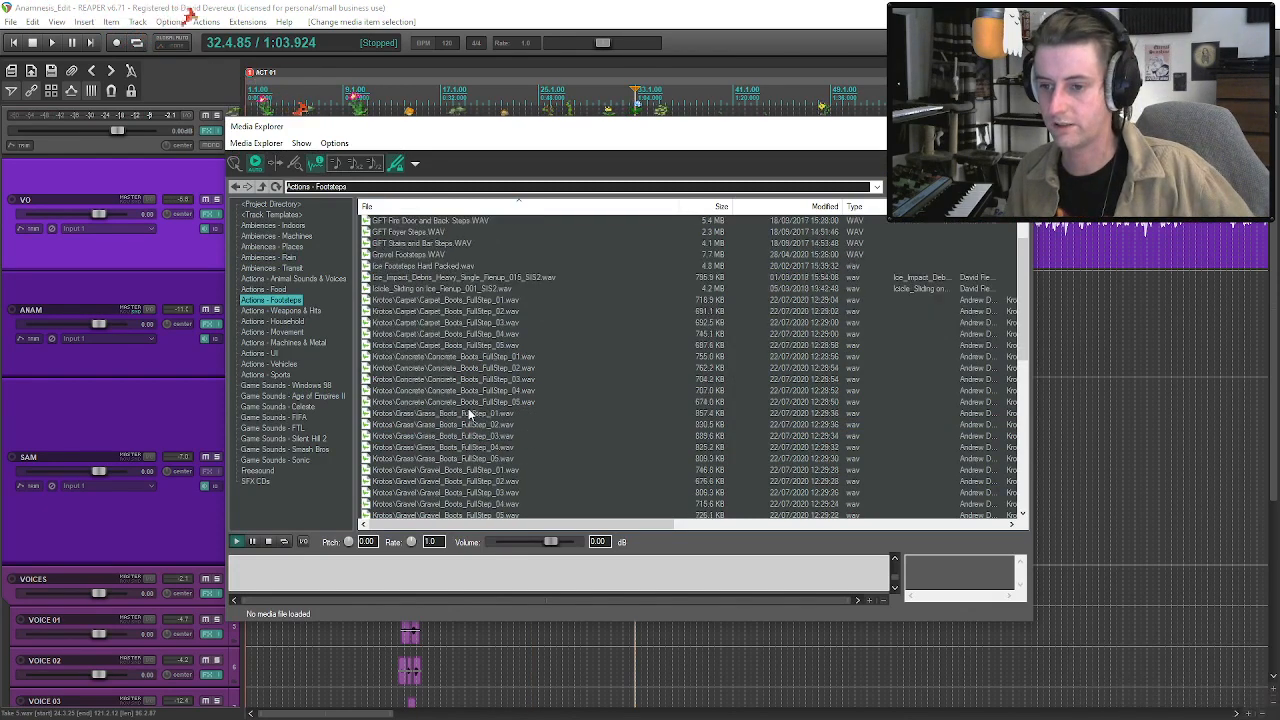
scroll(470, 413, "down", 1)
left_click(474, 425)
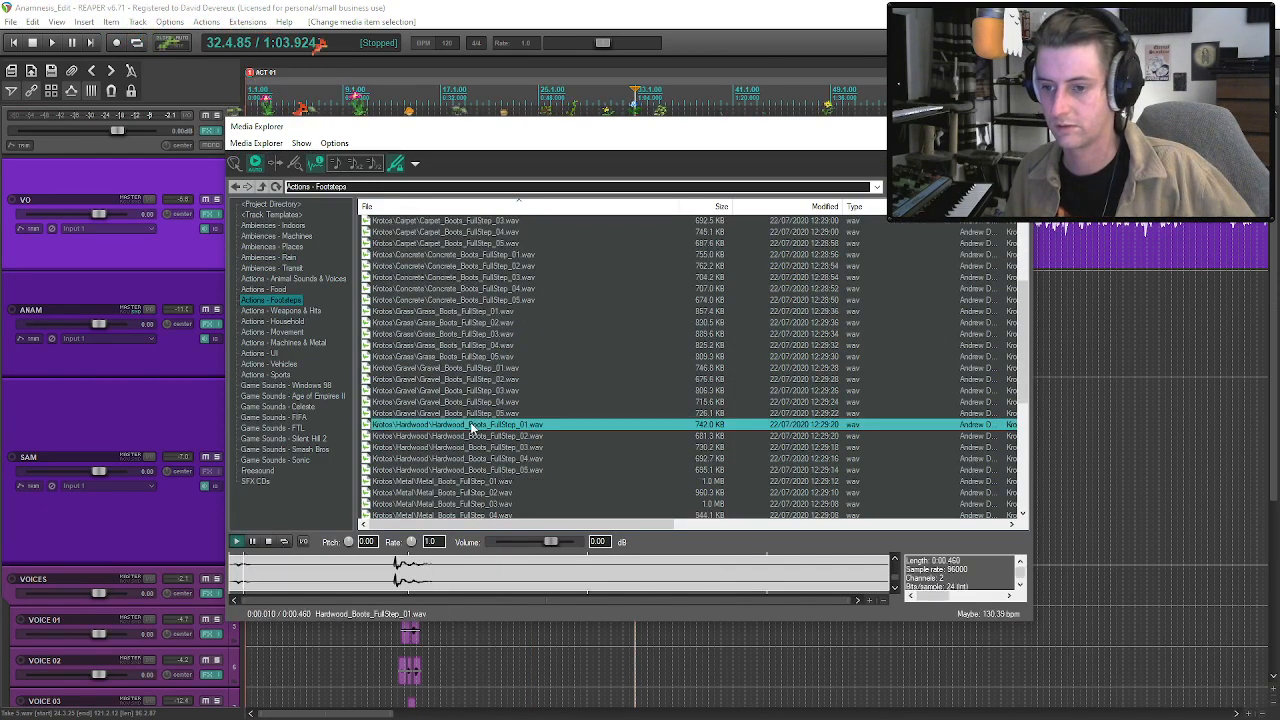
key("Down")
key("Down")
key("Down")
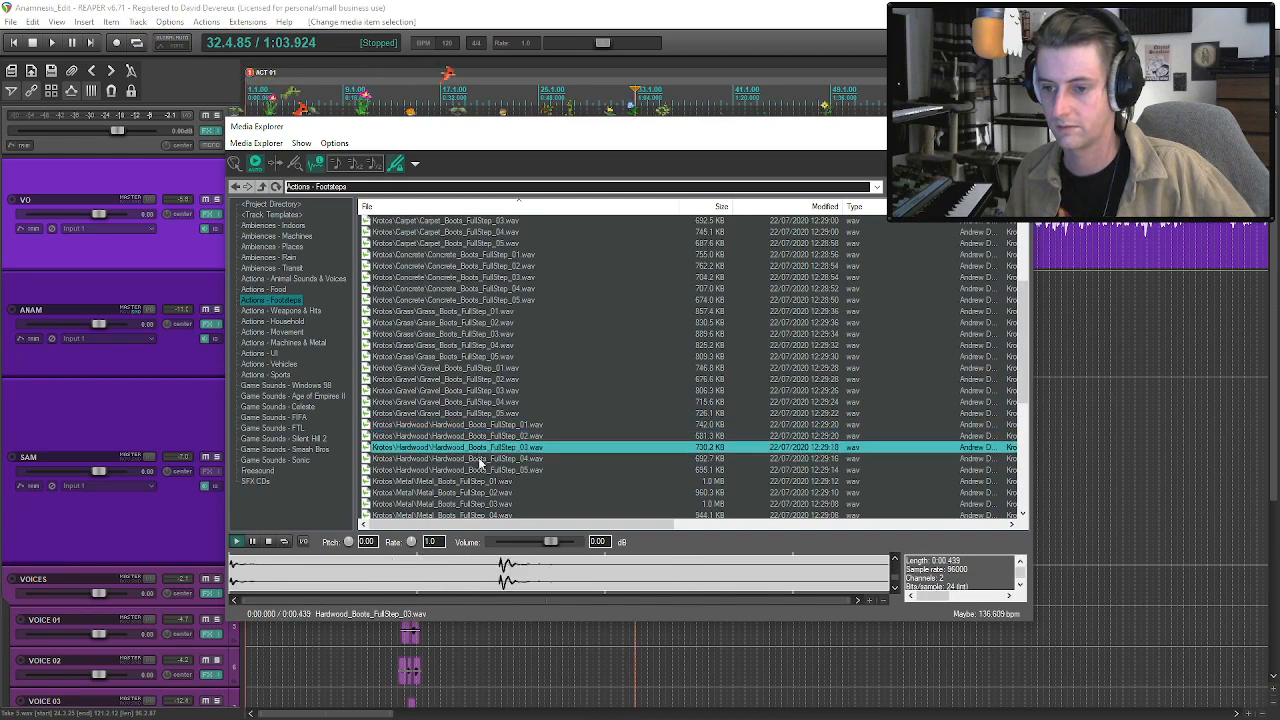
key("Down")
Find and preview Wooden Floor 01.WAV in the footsteps folder.
scroll(483, 458, "down", 3)
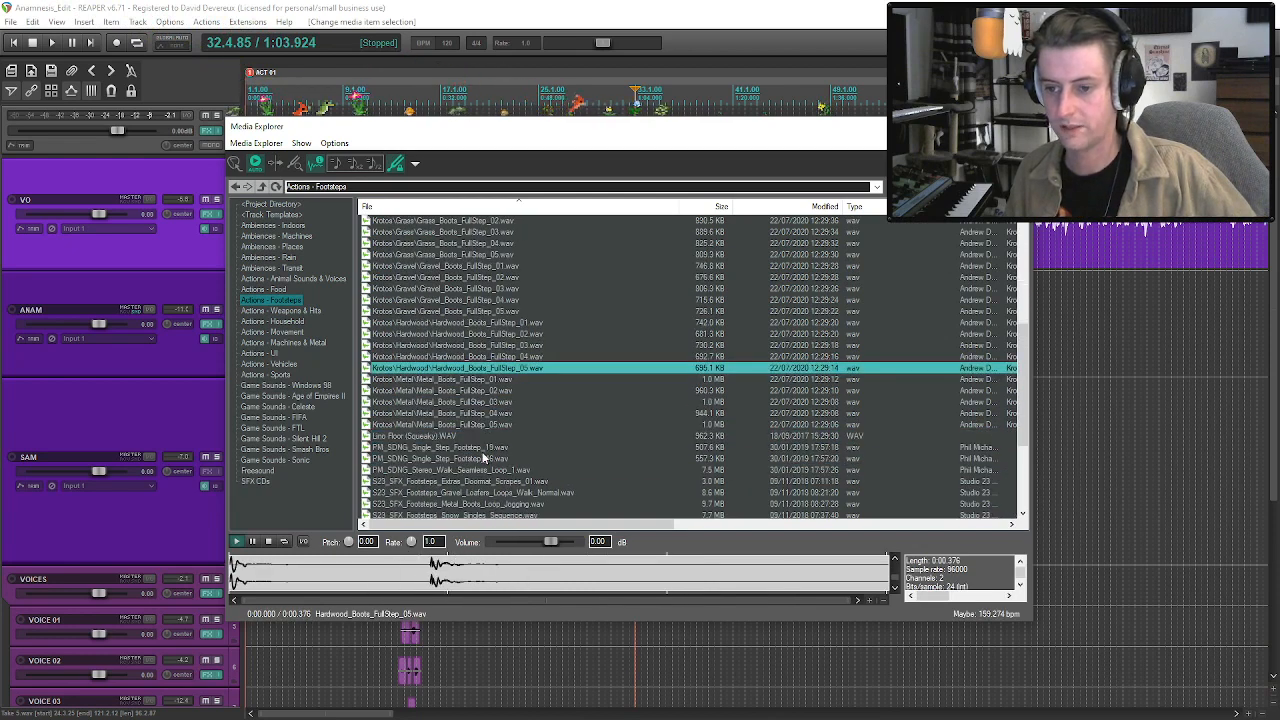
scroll(484, 450, "down", 2)
scroll(510, 436, "down", 3)
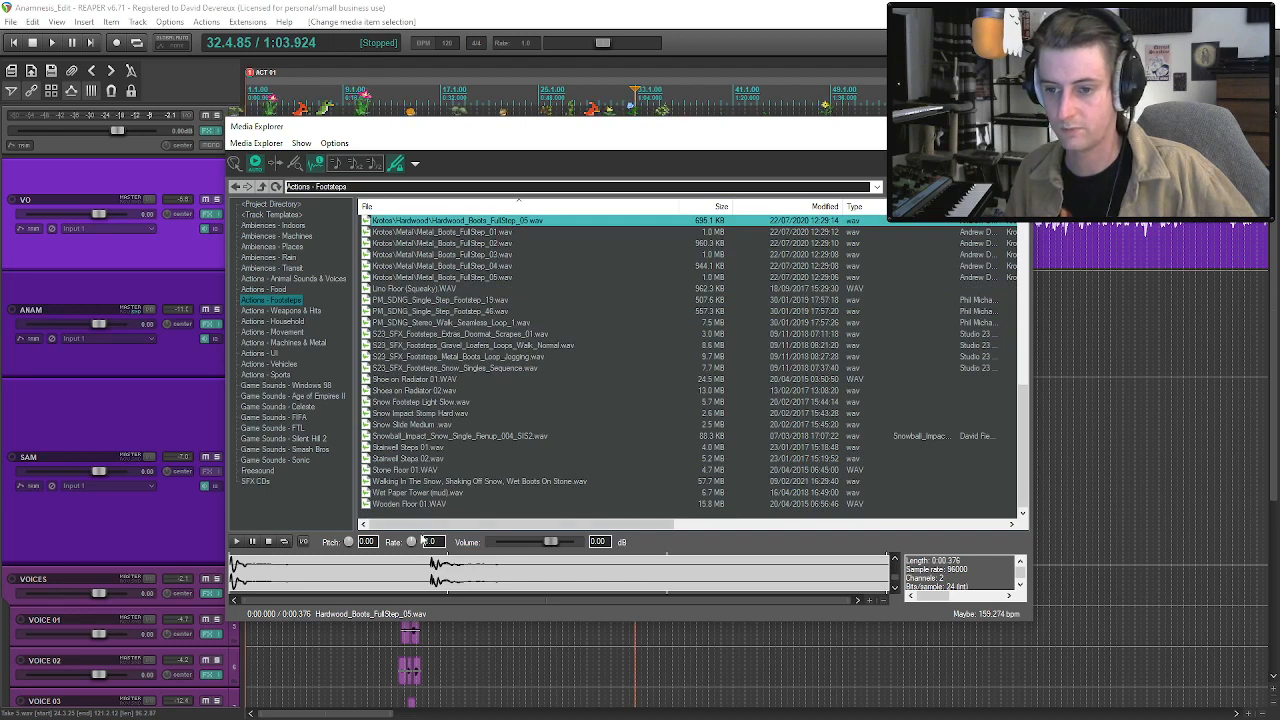
left_click(416, 504)
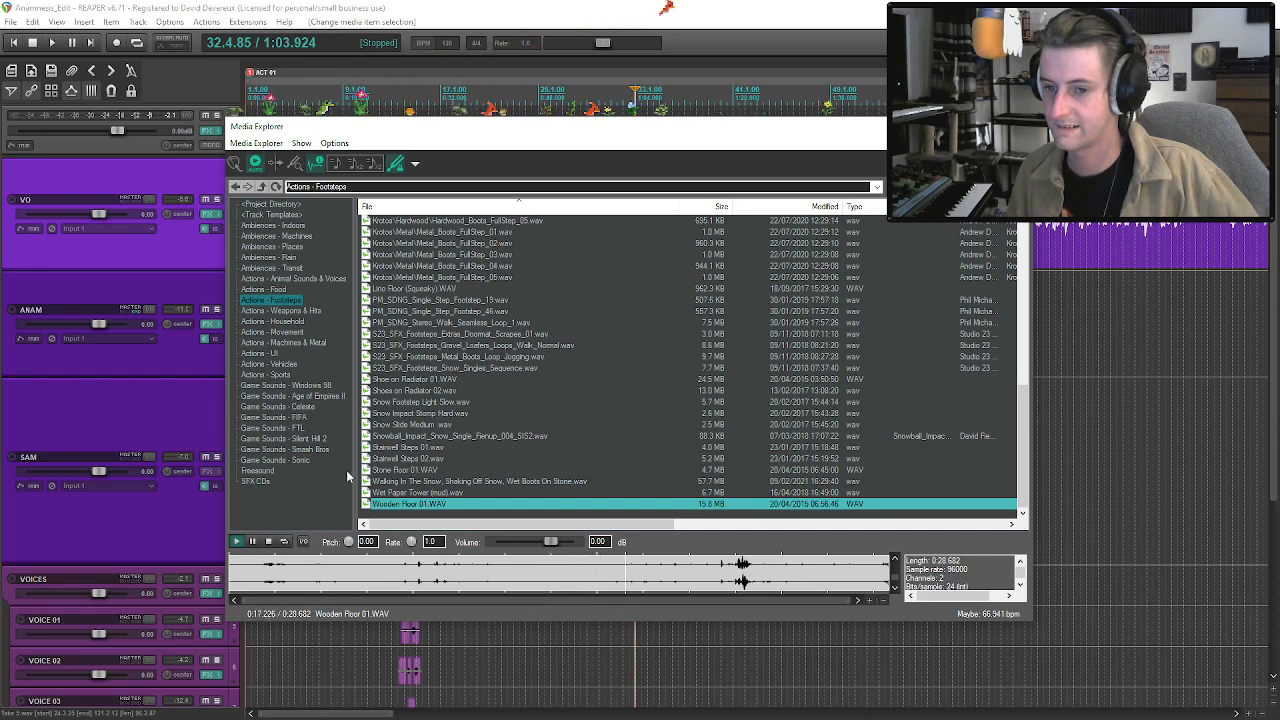
Filter the Freesound folder by "wood" and preview the wooden-door-creak-slow.aiff recording.
left_click(257, 470)
left_click(945, 187)
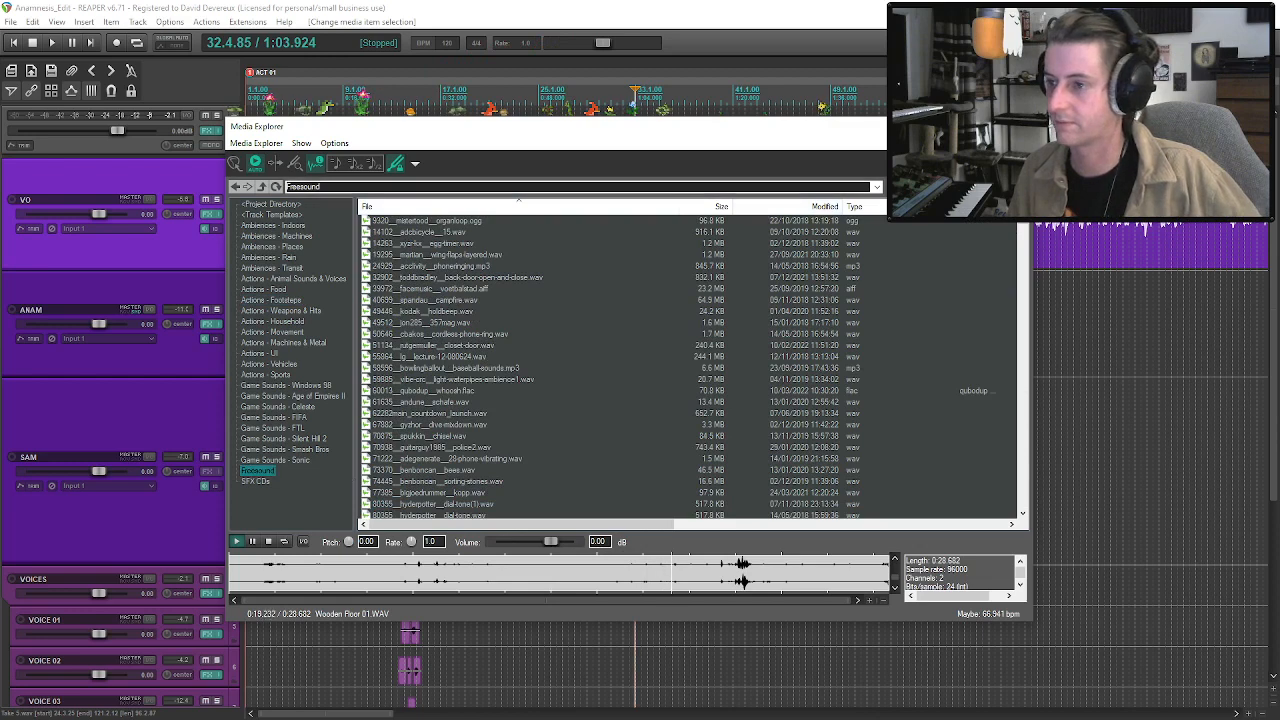
type("wood")
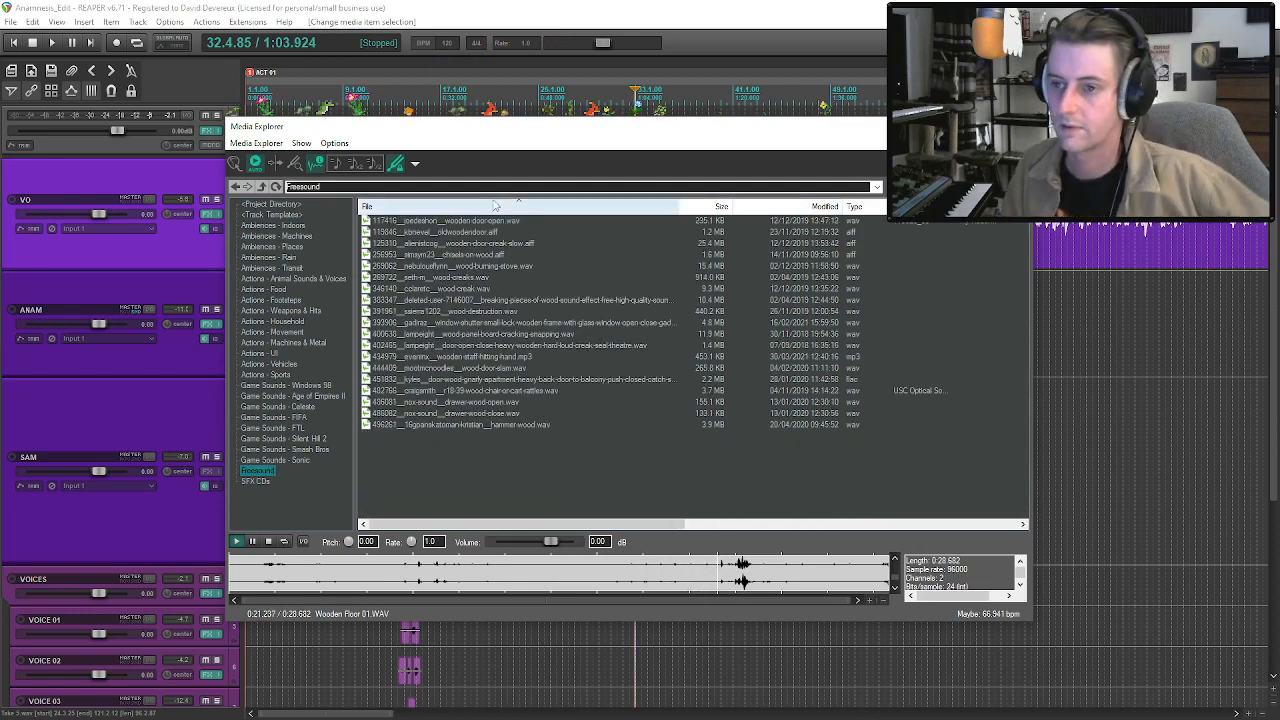
left_click(497, 244)
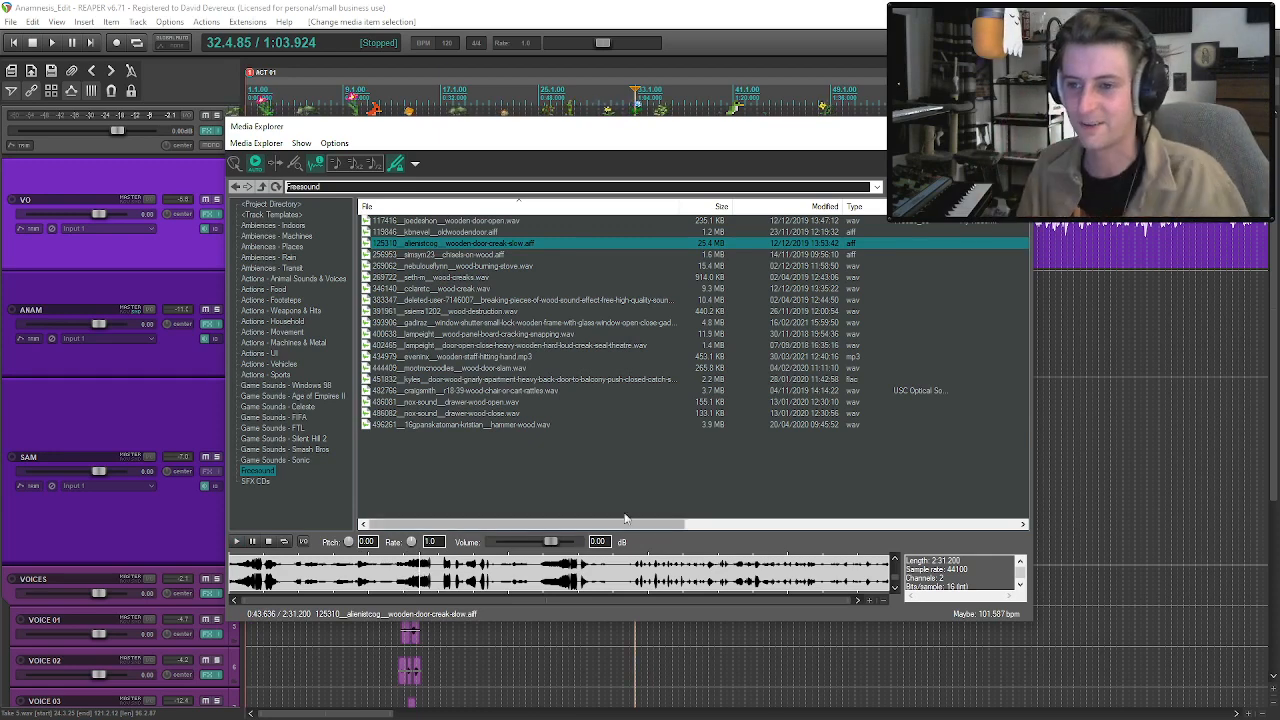
Compare previews of the wood-creaks, wood-creak and breaking-pieces-of-wood recordings in the filtered Freesound folder.
left_click(475, 281)
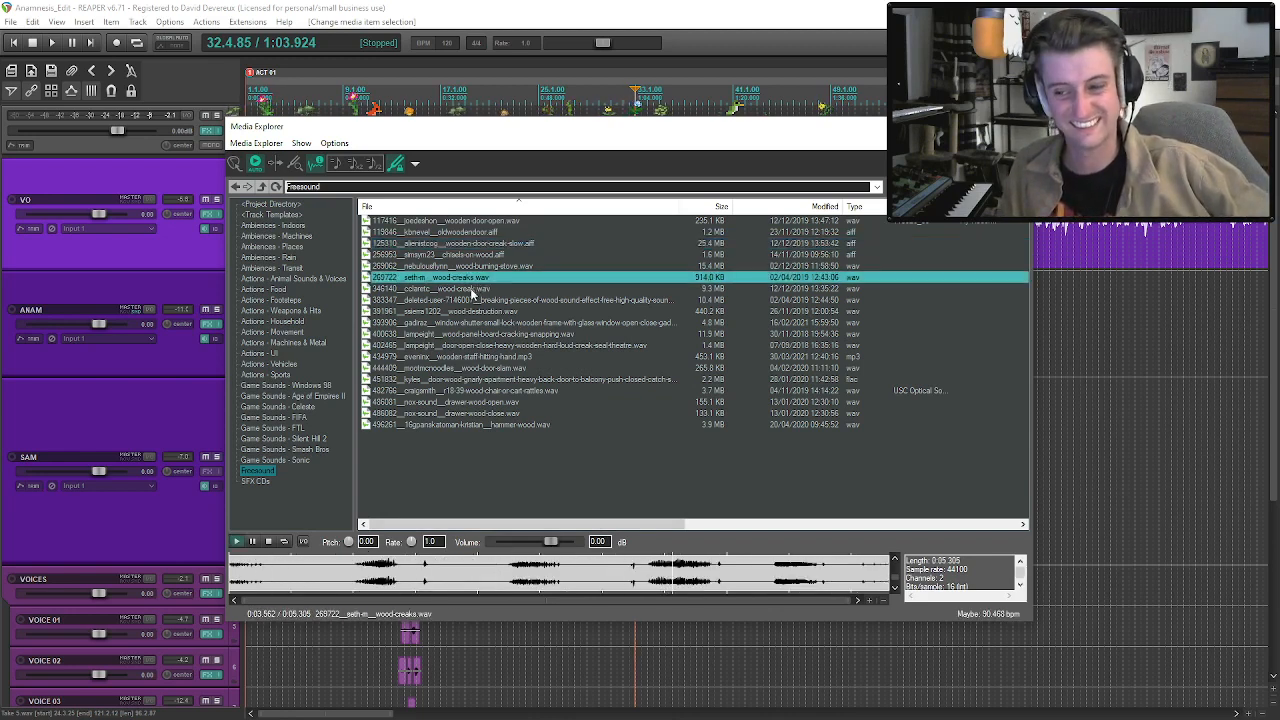
left_click(471, 289)
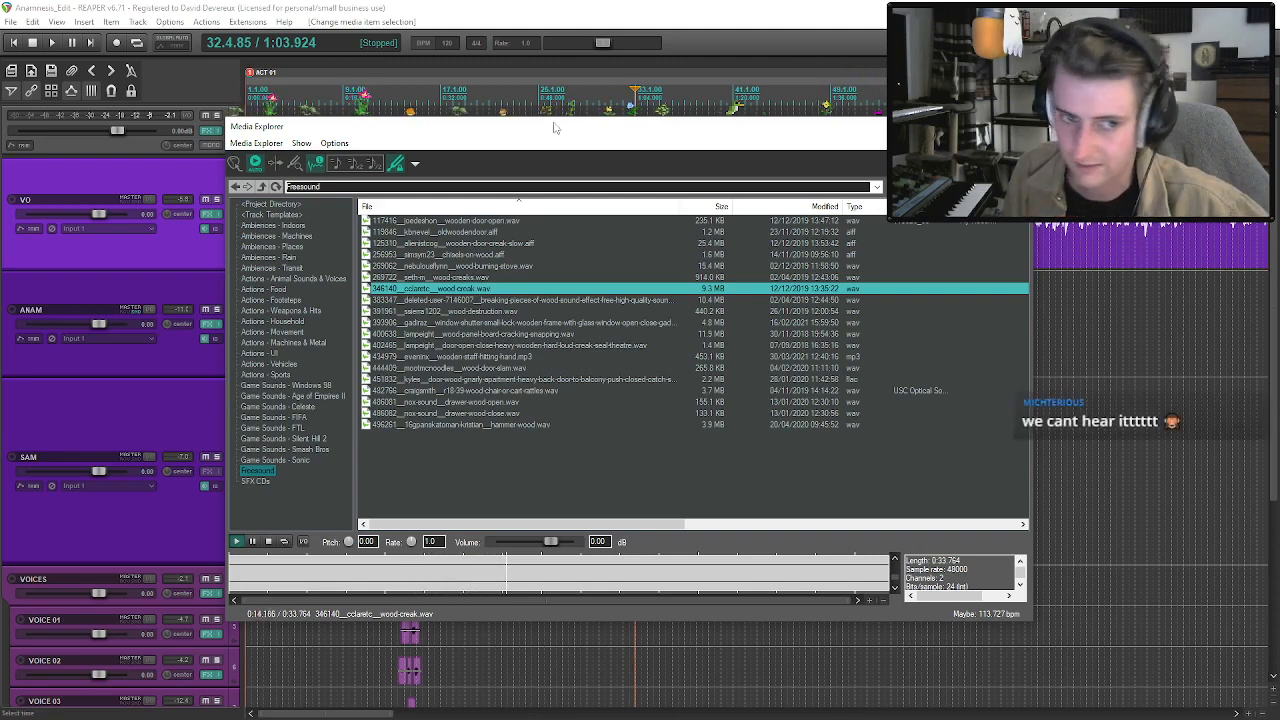
left_click(455, 300)
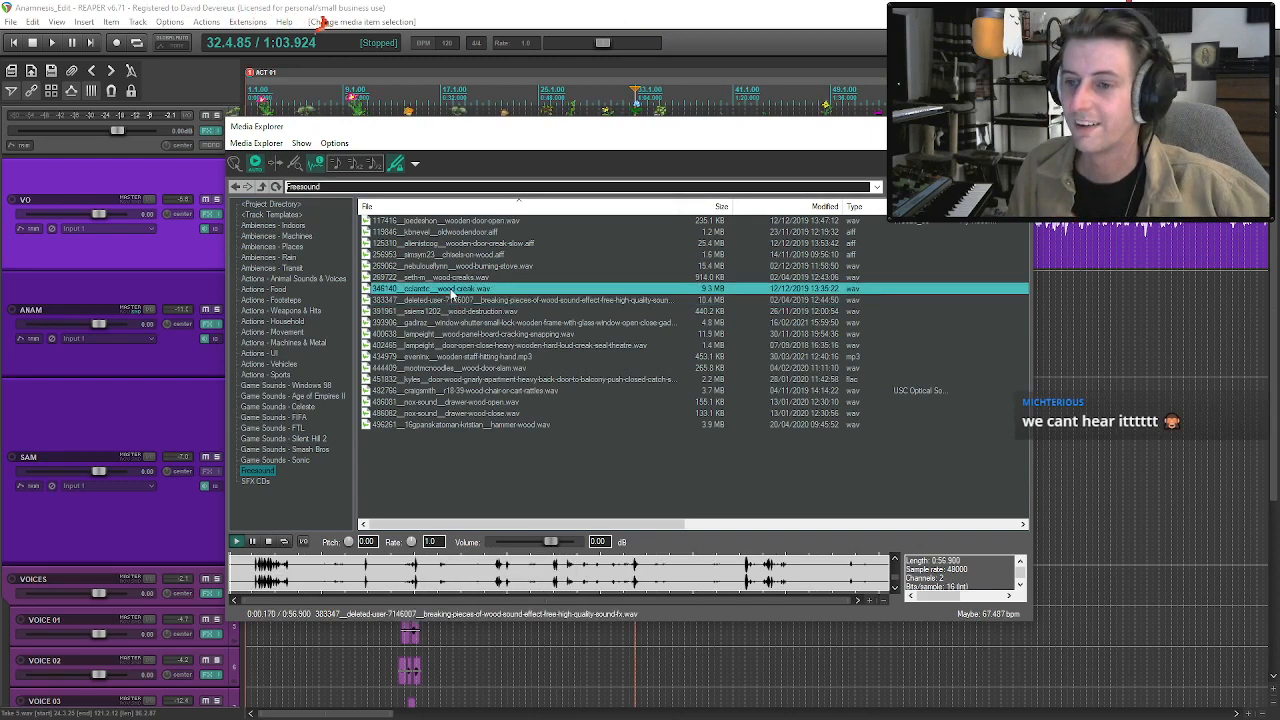
left_click(453, 290)
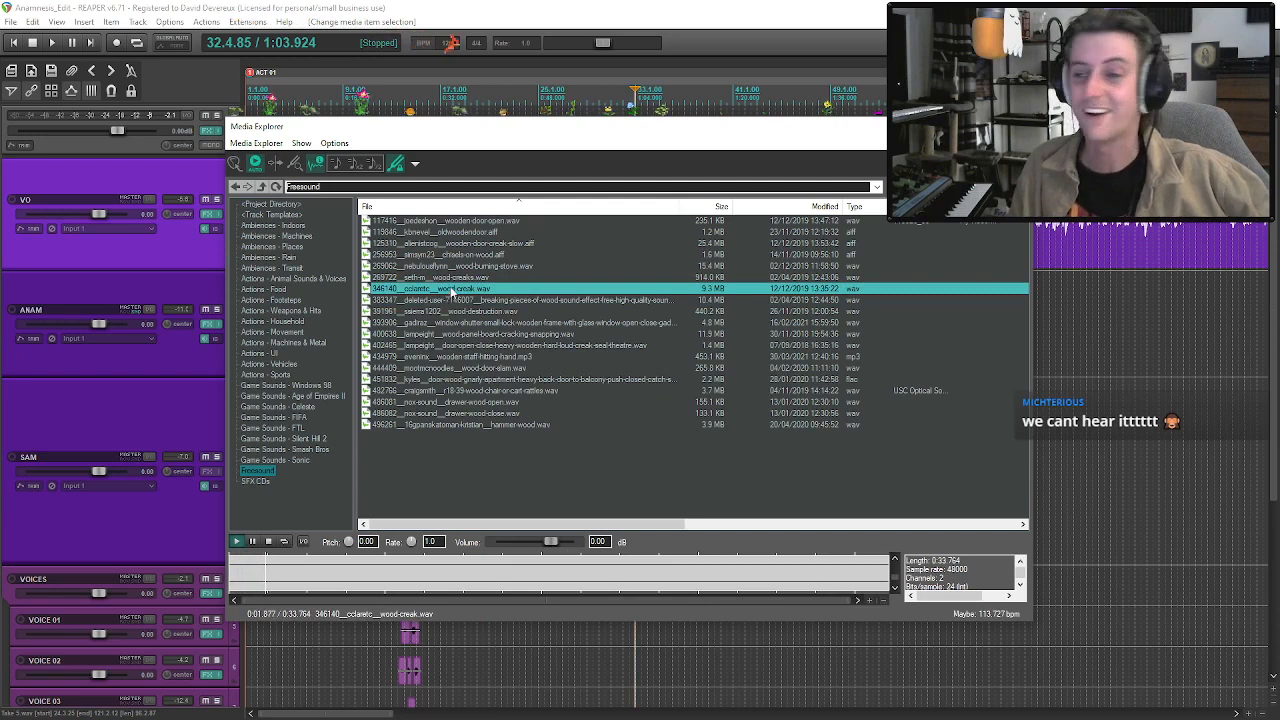
left_click(456, 299)
left_click(455, 290)
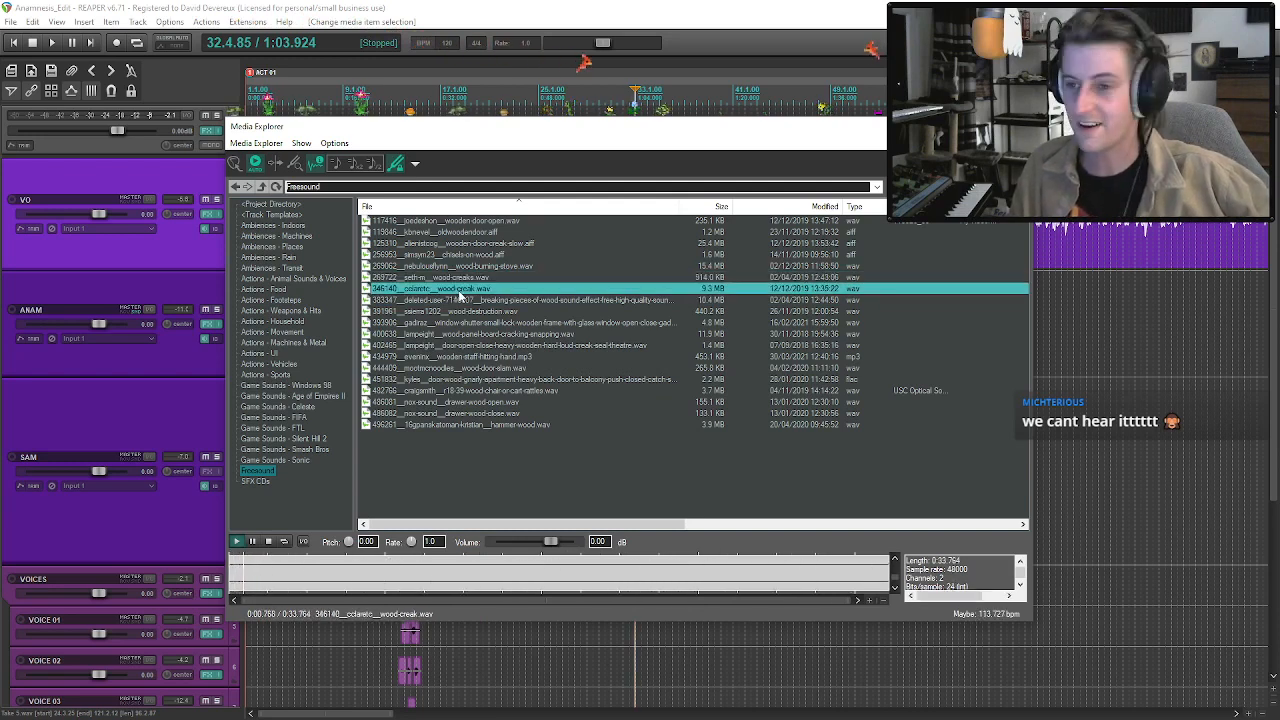
Try the wood-creak.wav recording on VOICE 02 from about bar 25 and audition it with the voice-over.
left_click_drag(458, 294, 546, 672)
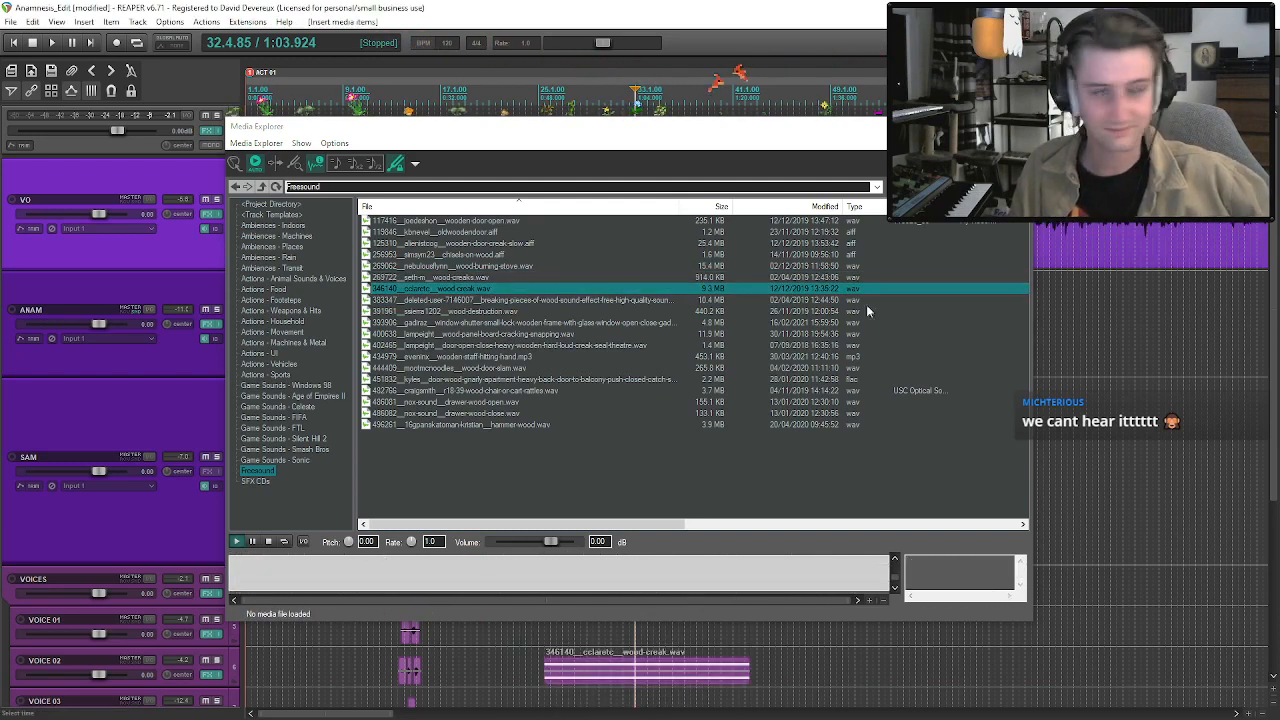
left_click(1016, 126)
left_click(555, 681)
key("space")
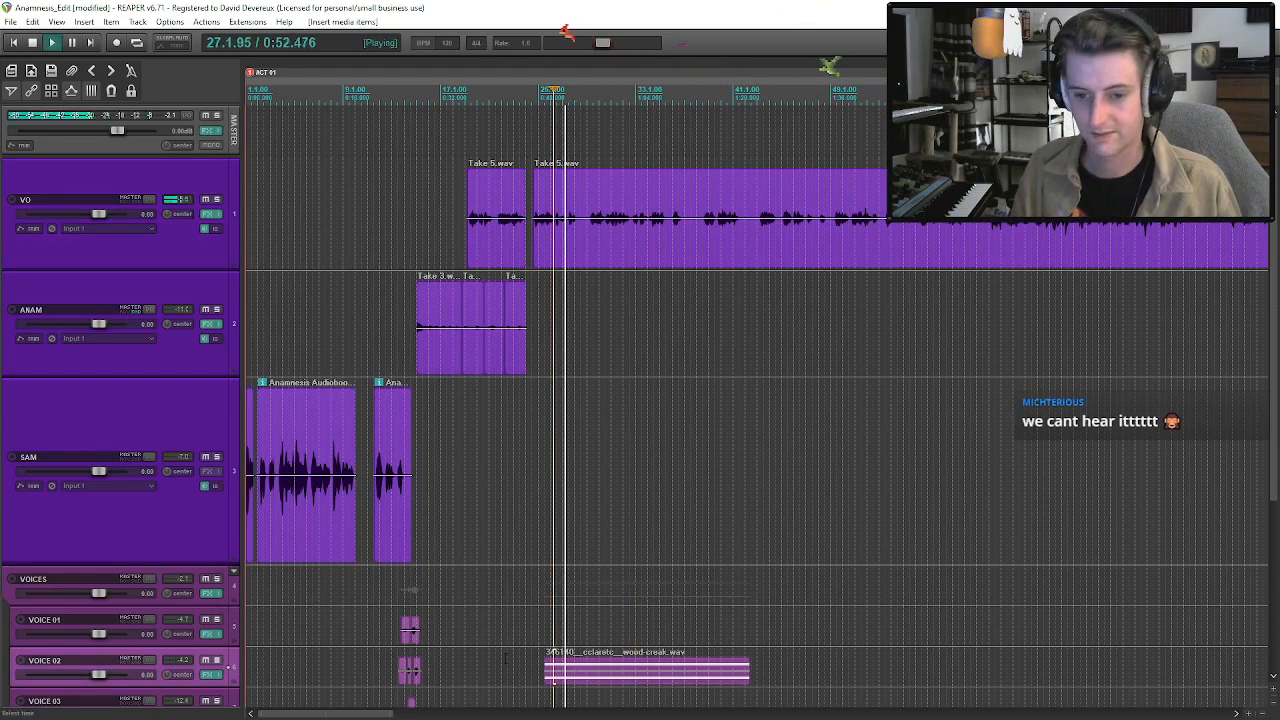
key("space")
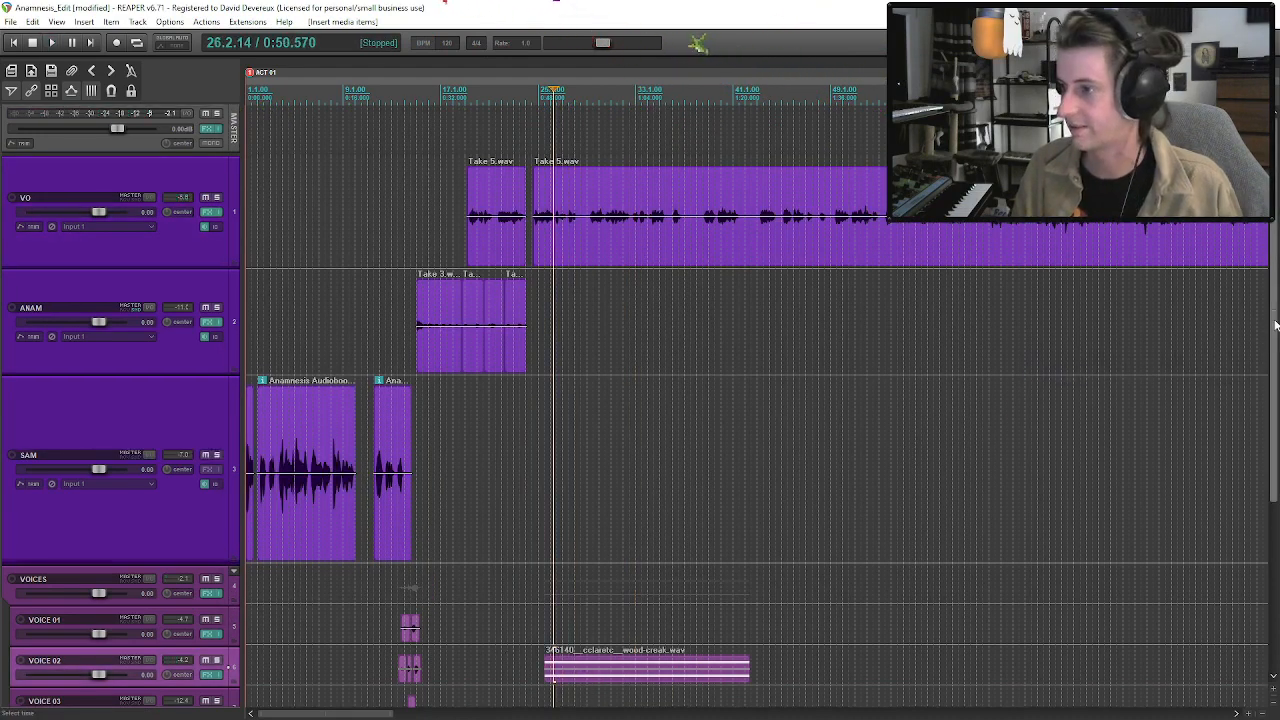
Delete the wood-creak.wav clip from VOICE 02.
scroll(1274, 318, "down", 4)
left_click(636, 405)
key("Delete")
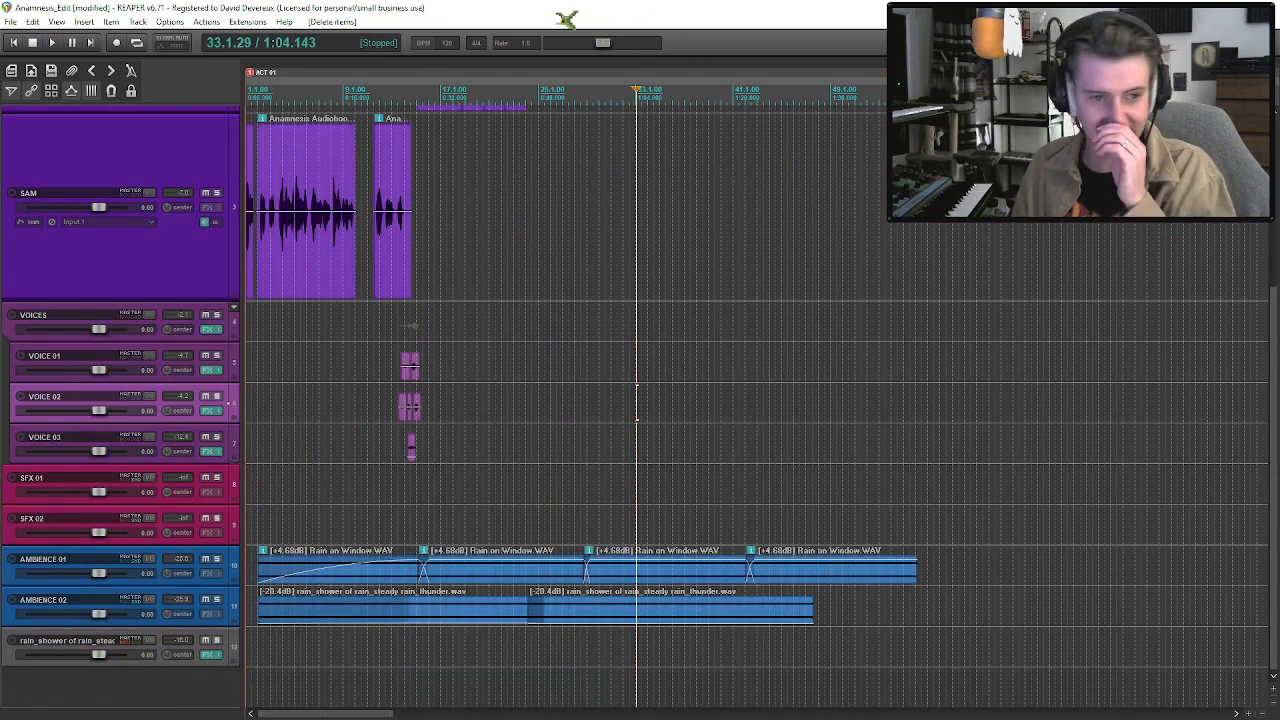
Preview wooden-door-open.wav from the Freesound folder and place wooden-door-creak-slow.aiff on SFX 01 after the rain ambiences.
left_click(705, 580)
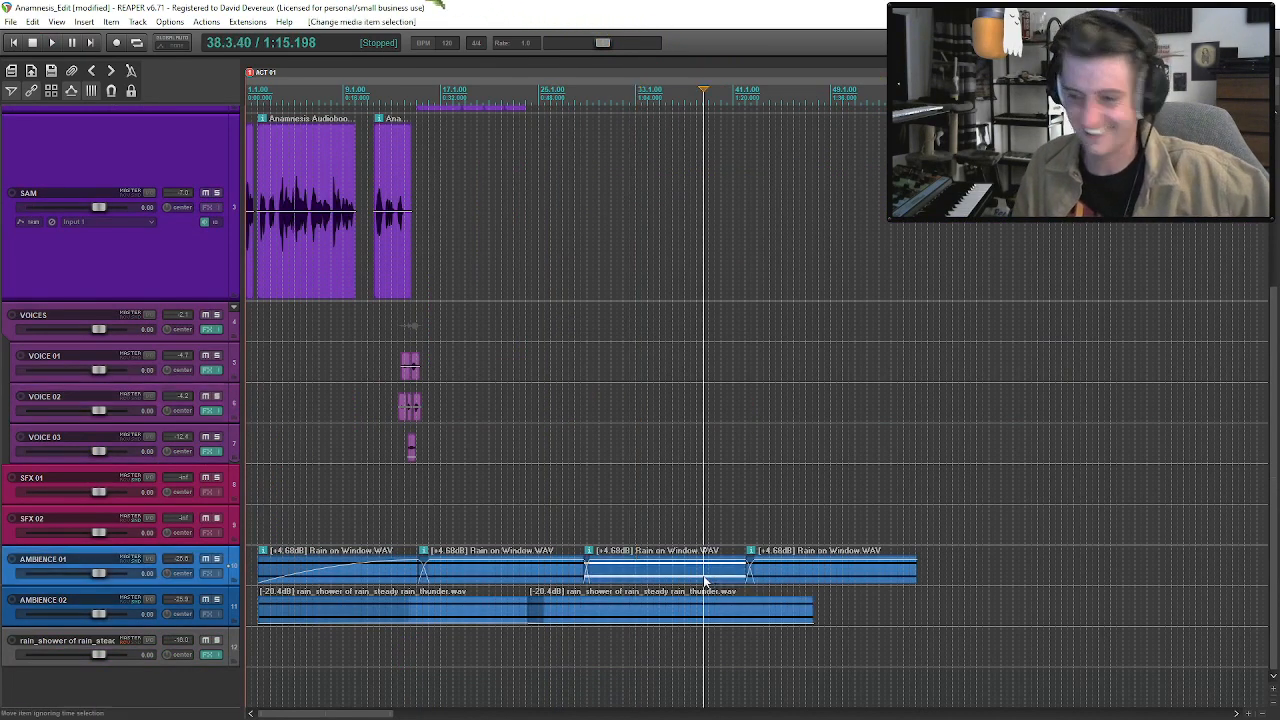
key("ctrl+alt+x")
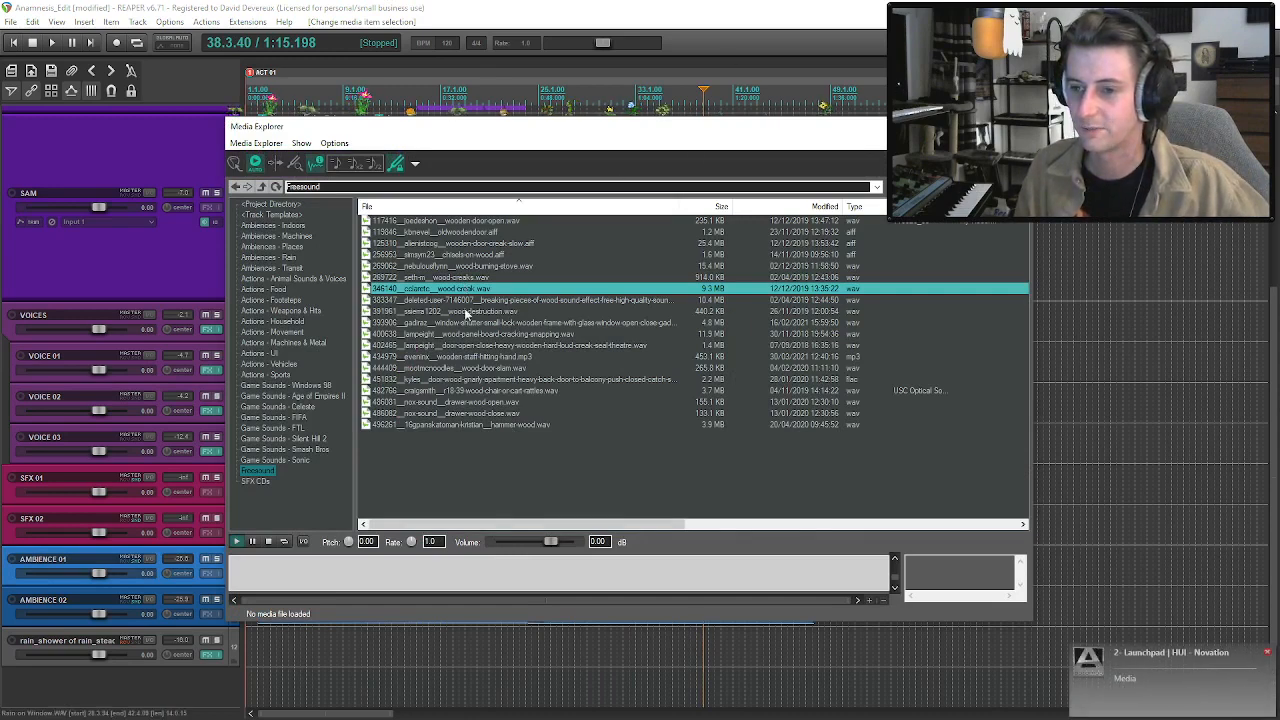
left_click(480, 221)
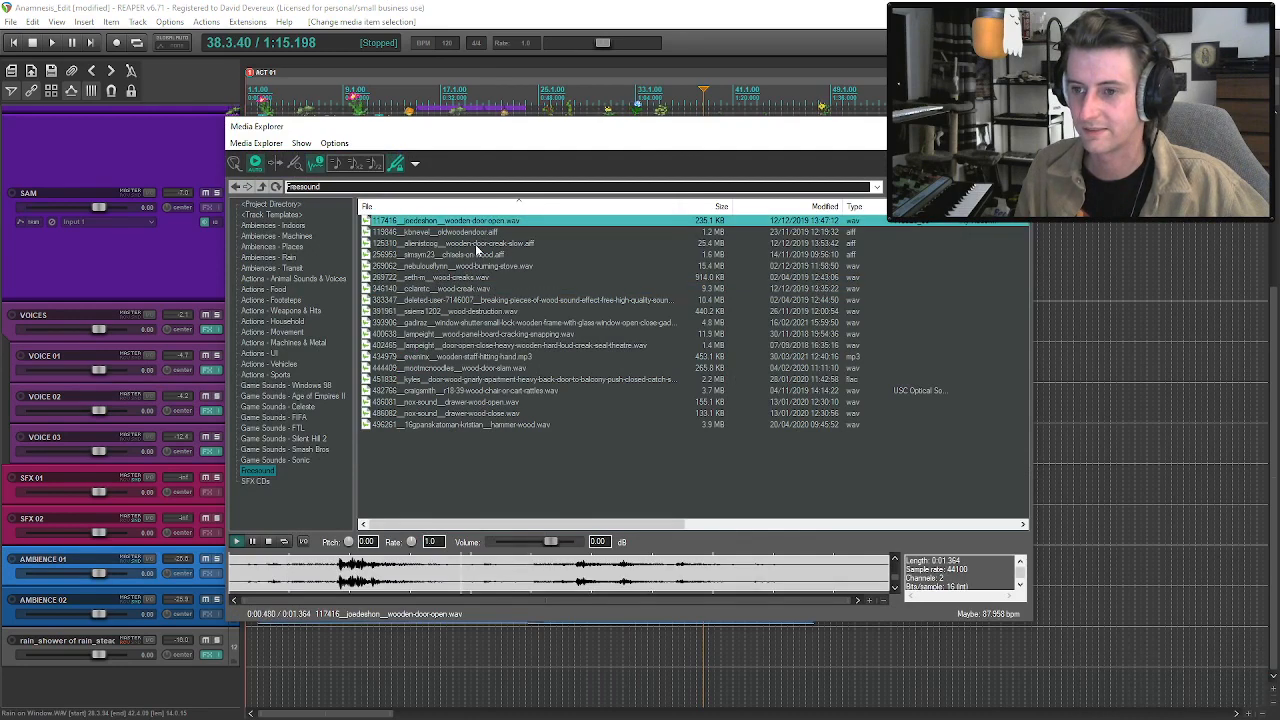
left_click(477, 246)
left_click_drag(477, 246, 1148, 485)
left_click(1017, 126)
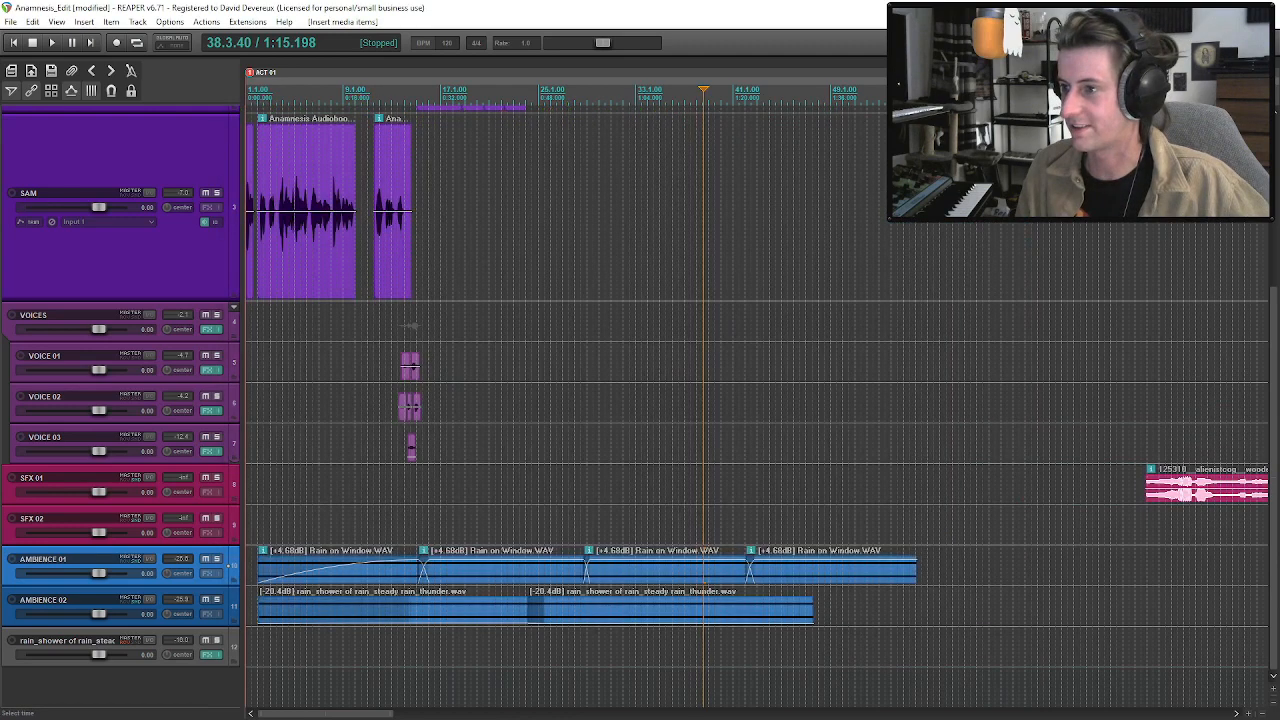
Solo SFX 01, audition the slow door creak from its start, and make a time selection spanning the clip.
scroll(1017, 126, "down", 3)
left_click(701, 485)
key("space")
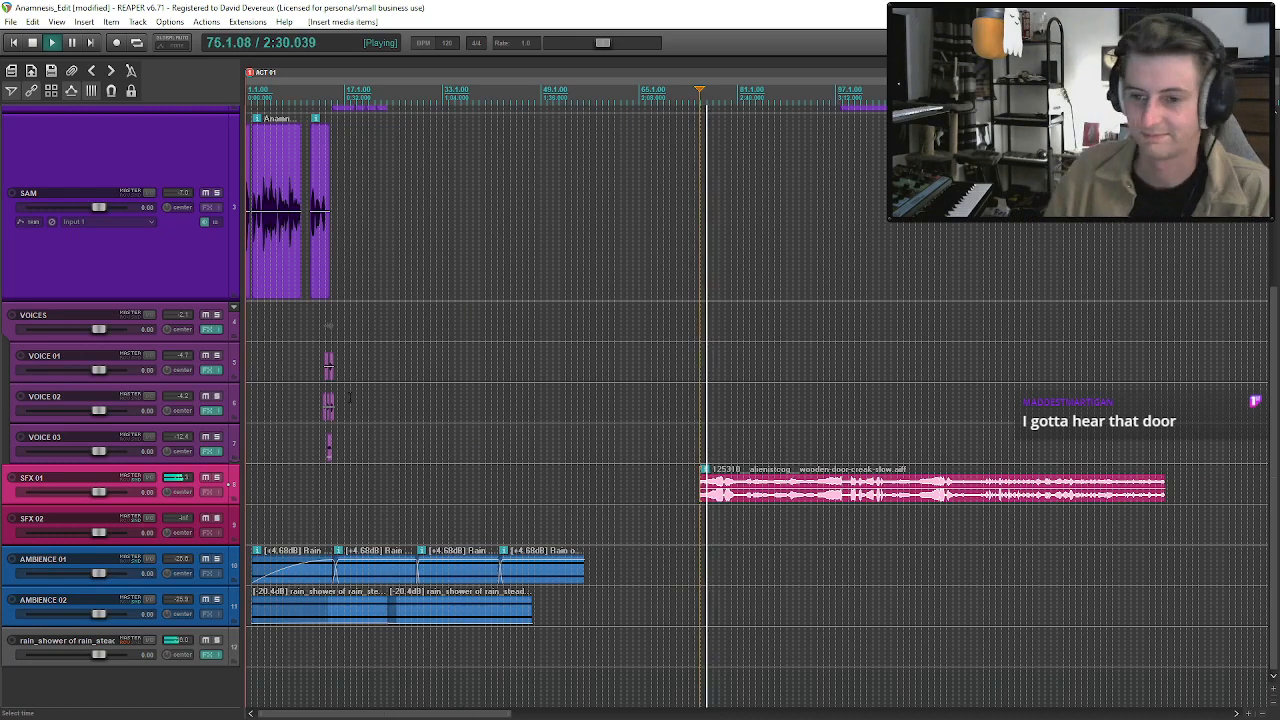
left_click(216, 478)
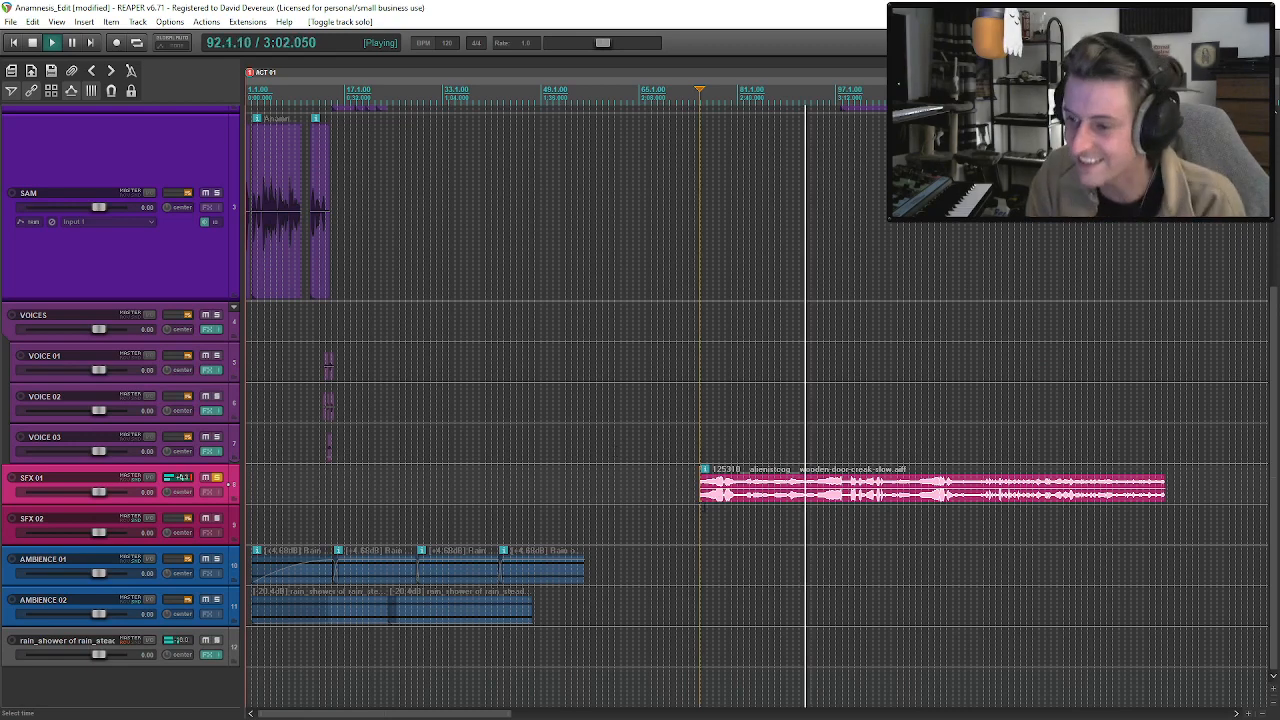
left_click_drag(702, 515, 1165, 516)
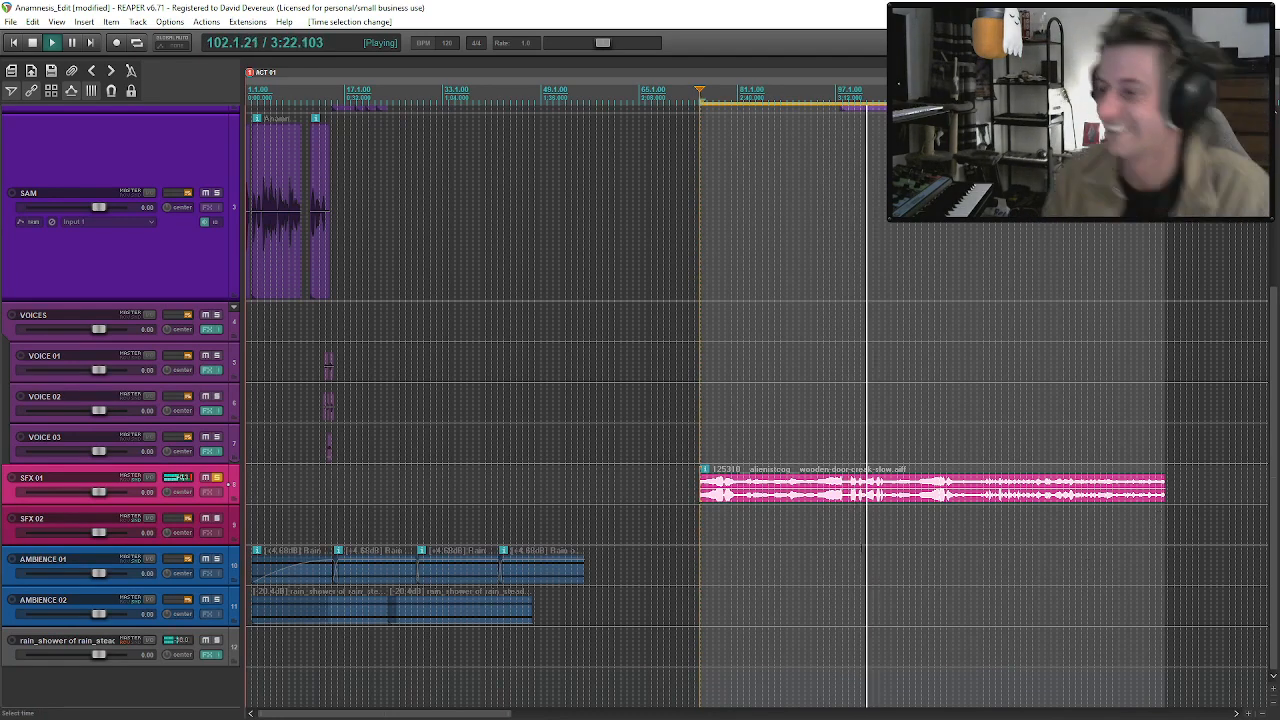
key("space")
Delete the wooden-door-creak-slow.aiff clip from SFX 01 and turn off the track's solo.
left_click(902, 499)
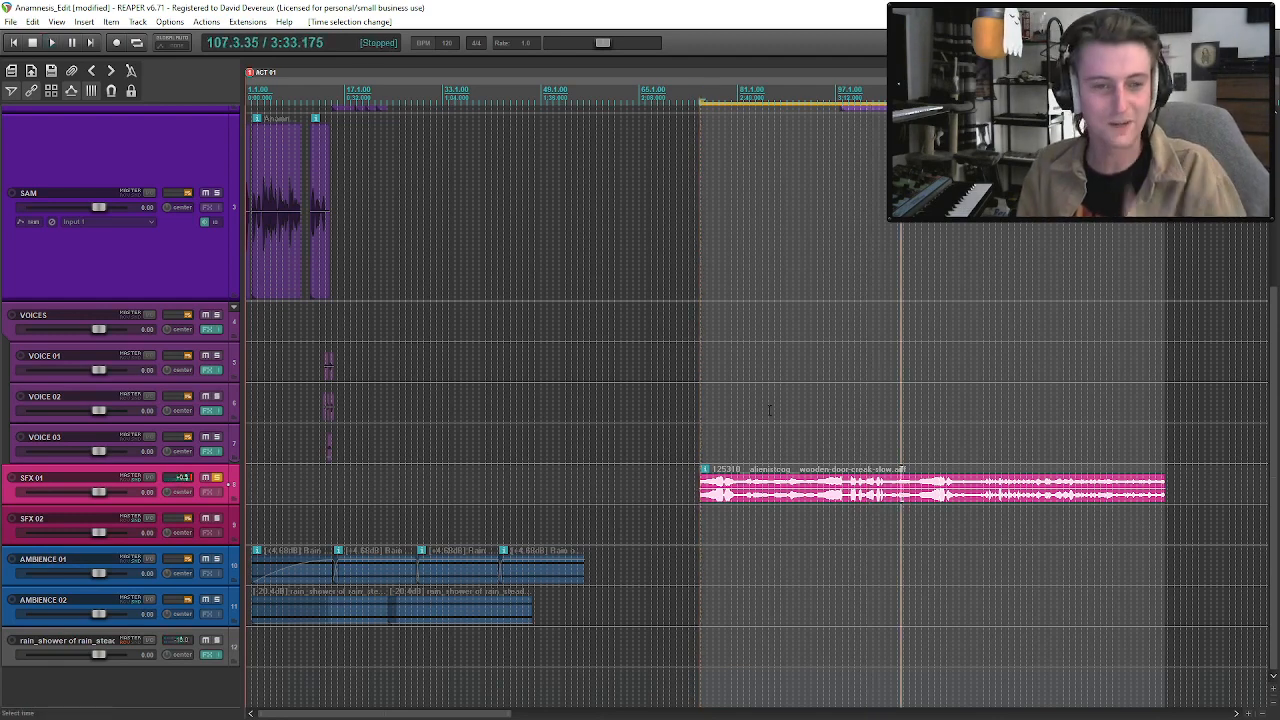
key("Delete")
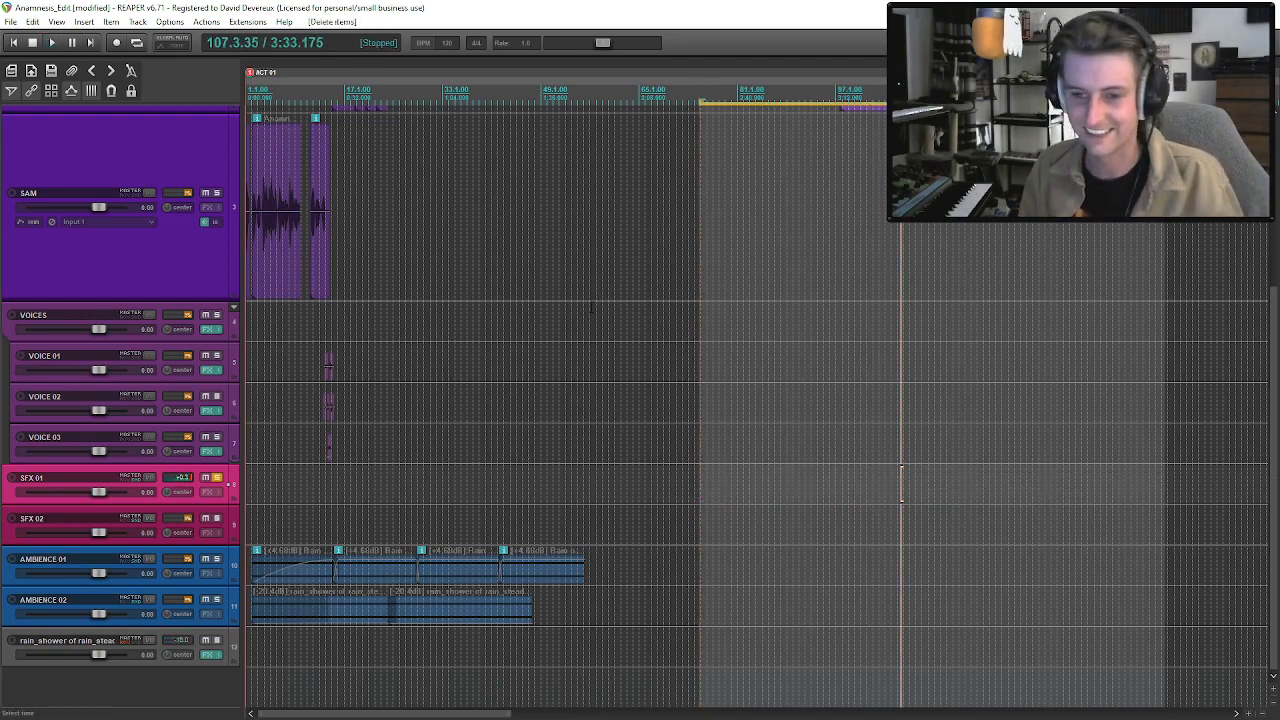
left_click(902, 485)
scroll(902, 485, "down", 5)
left_click(347, 562)
scroll(347, 562, "up", 8)
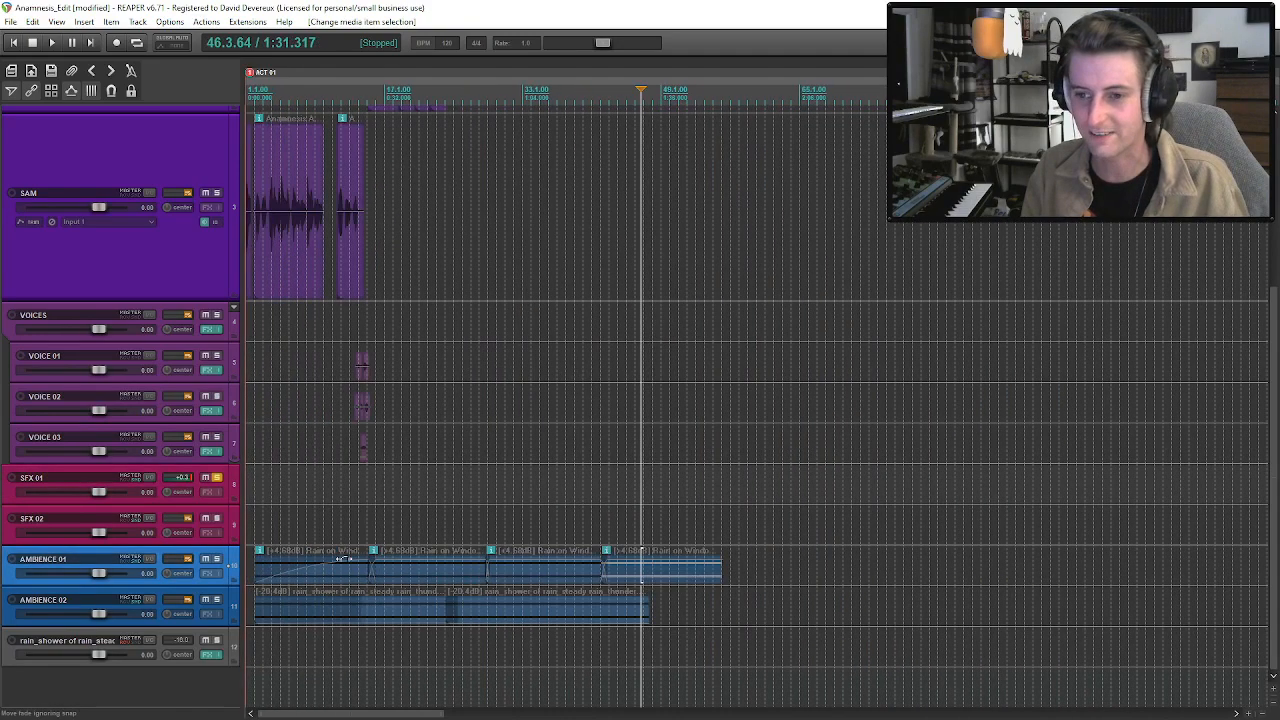
left_click(217, 477)
mouse_move(1273, 317)
left_mouse_down()
mouse_move(1273, 146)
mouse_move(1273, 320)
left_mouse_up()
scroll(1062, 466, "down", 6)
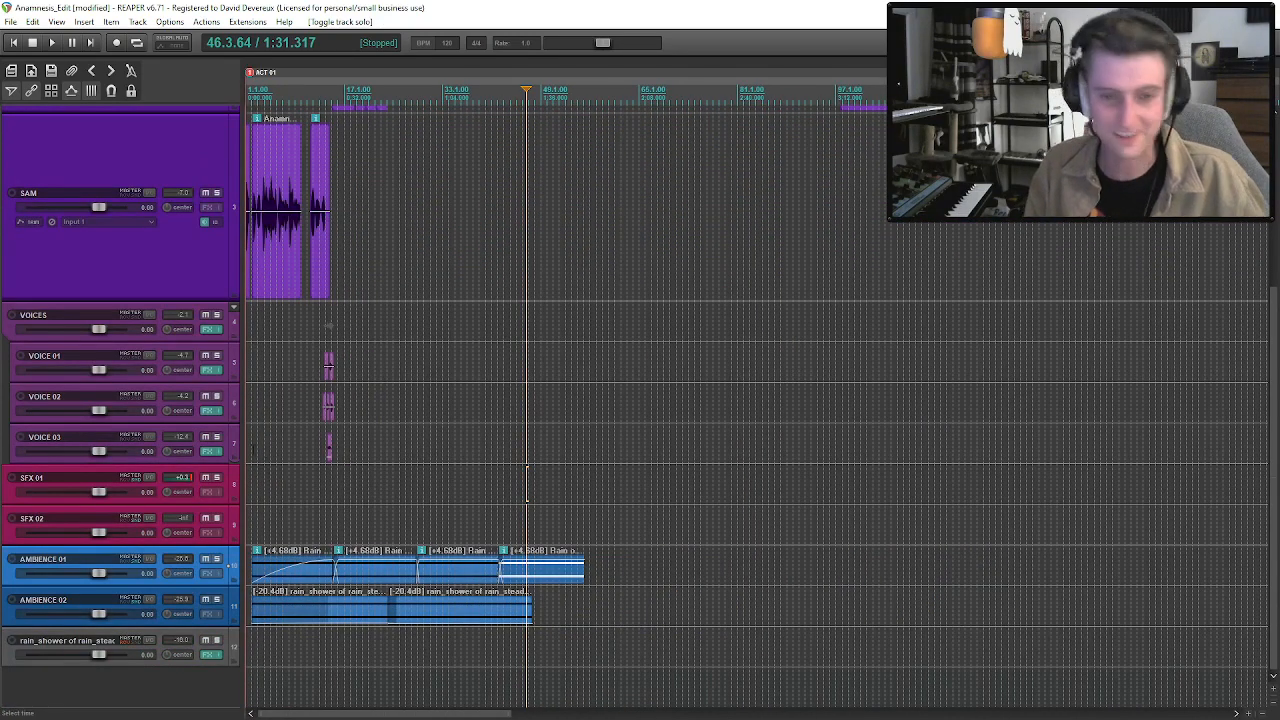
Insert wood-creak.wav from the Freesound folder on VOICE 01 from about bar 18.
left_click(492, 568)
key("ctrl+alt+x")
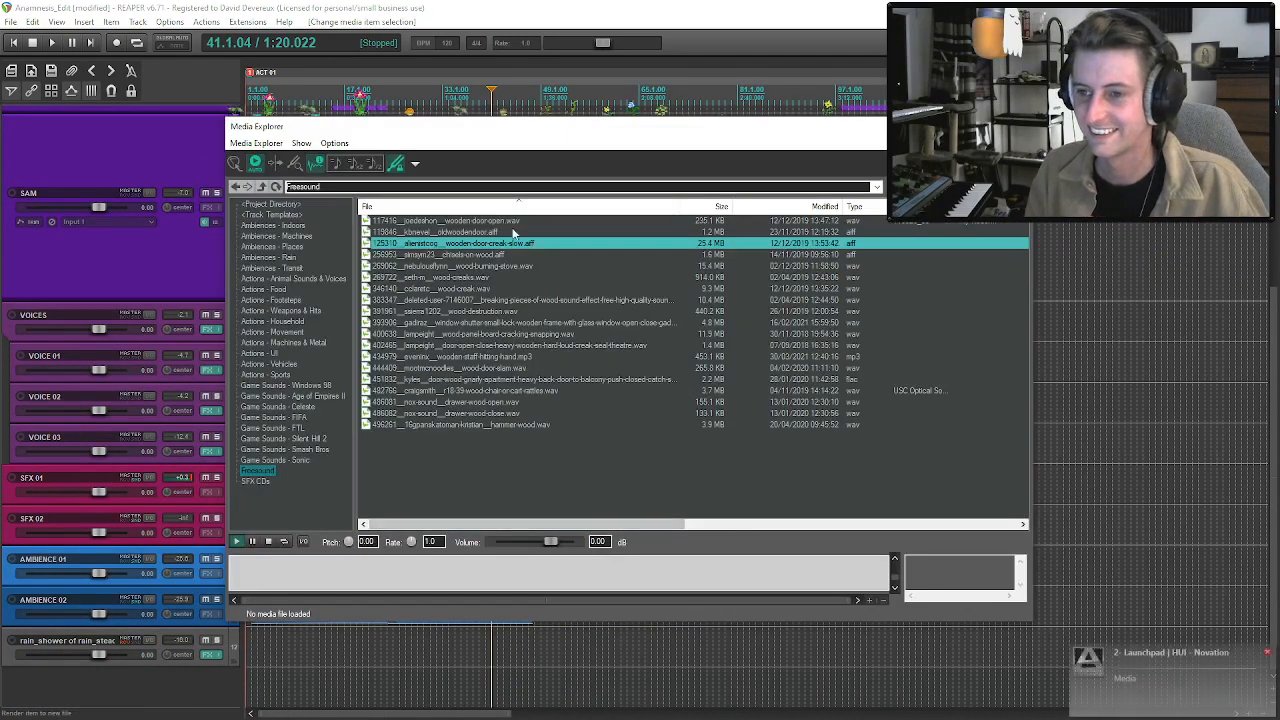
left_click(474, 289)
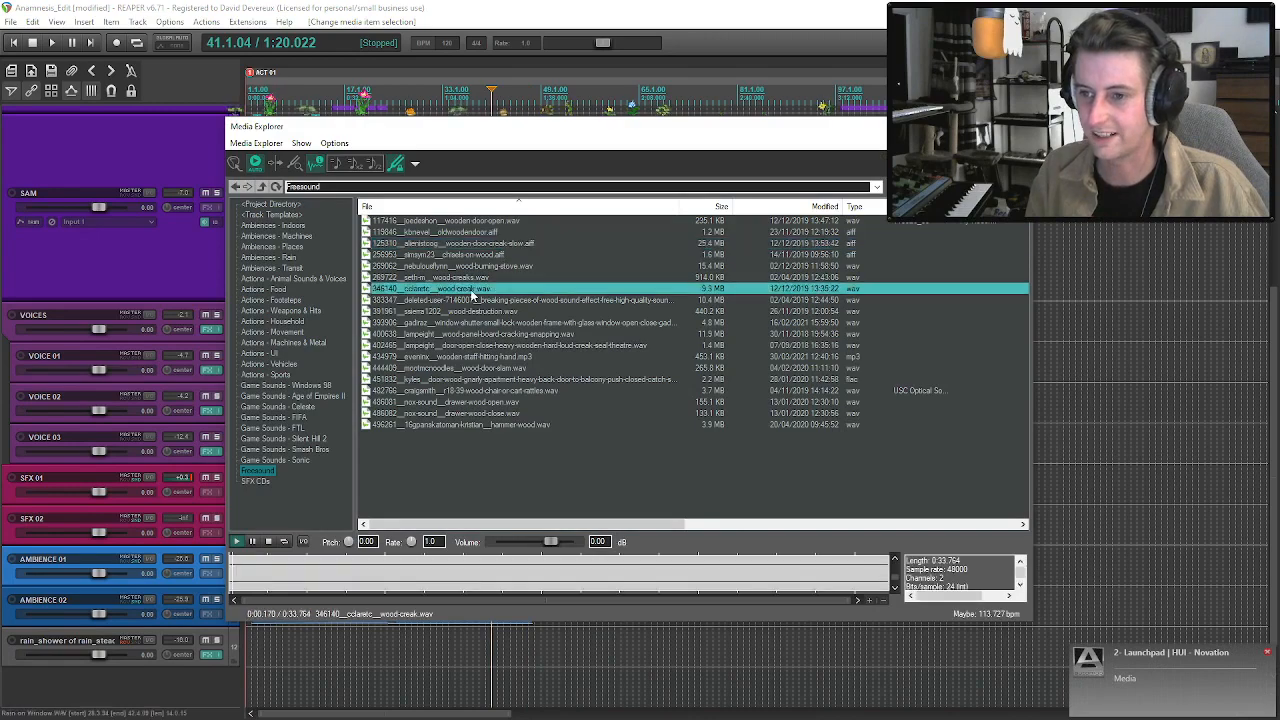
key("ctrl+alt+x")
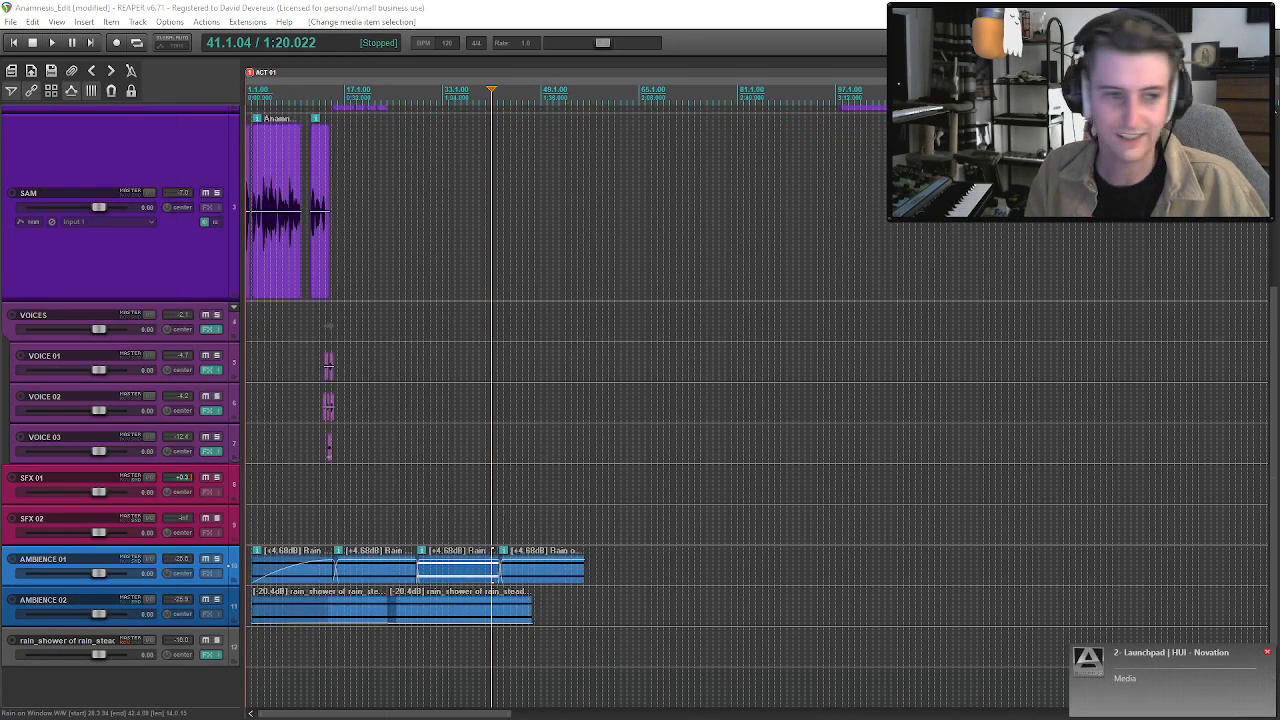
left_click_drag(219, 361, 352, 382)
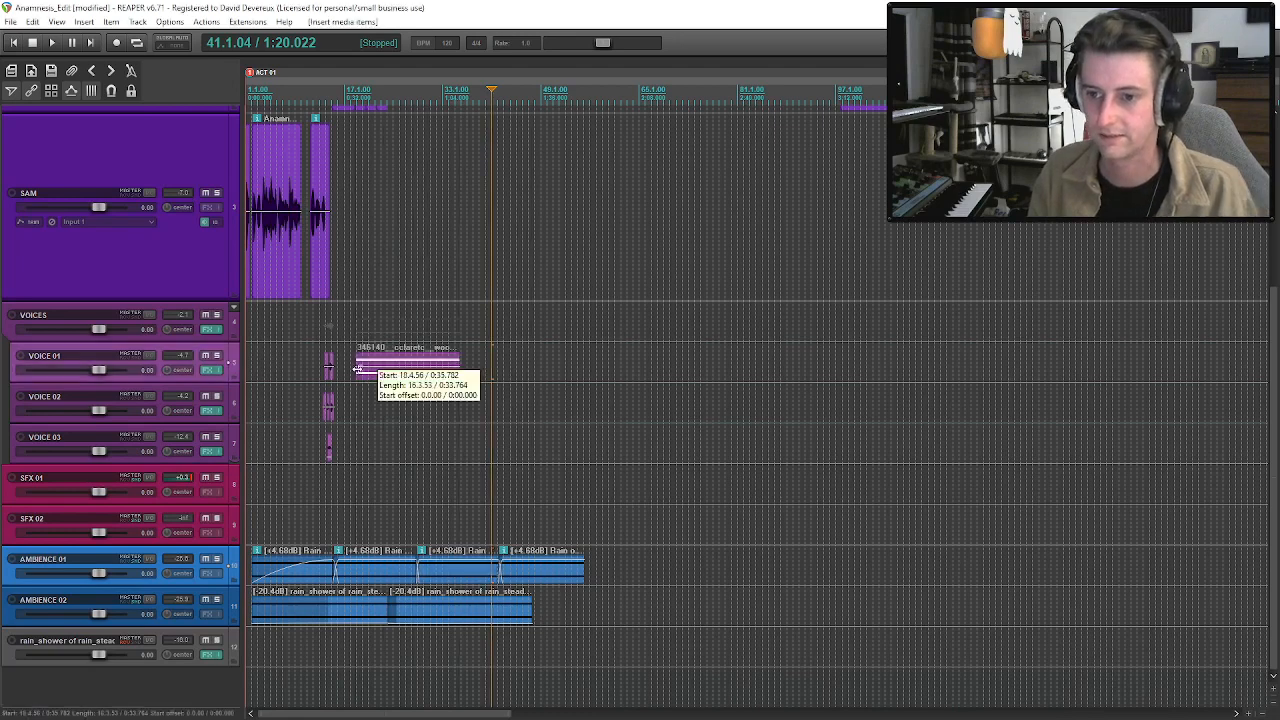
scroll(376, 383, "up", 3)
Solo VOICE 01, switch the wood-creak clip to a mono channel mode and raise its volume to +4.92 dB.
left_click(216, 355)
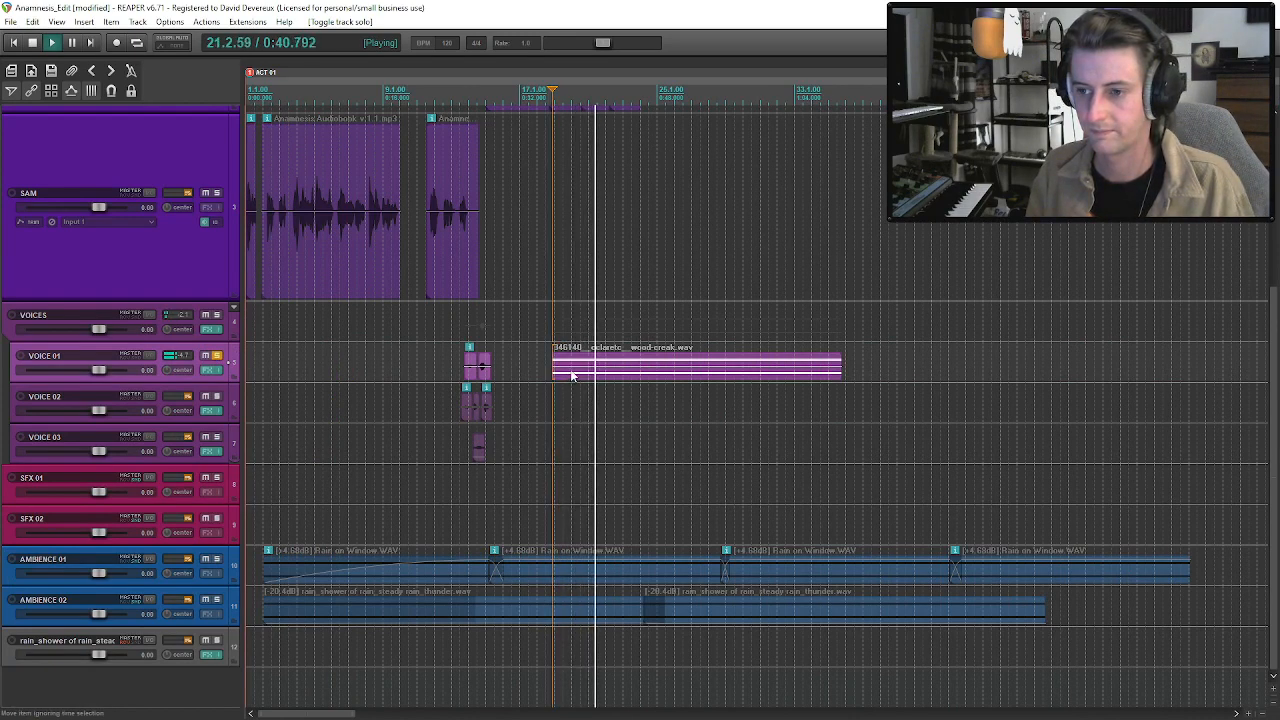
key("space")
left_click(575, 375)
right_click(575, 375)
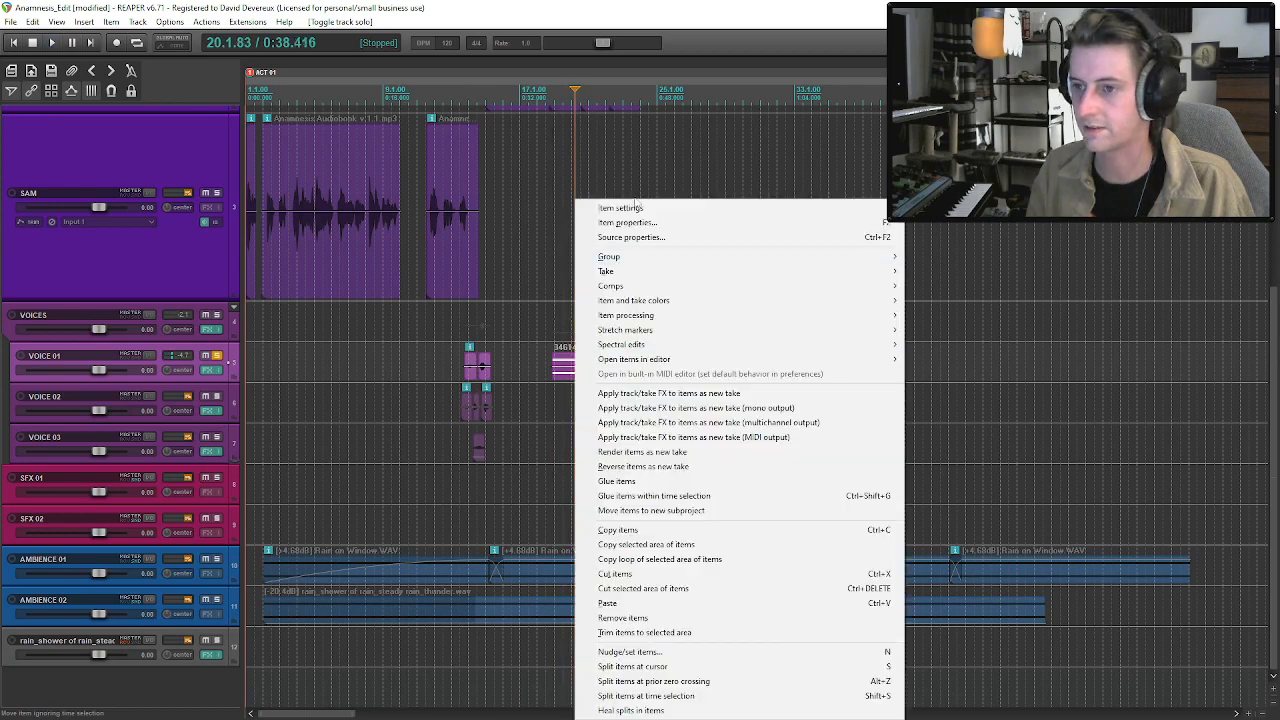
mouse_move(700, 208)
left_click(1000, 393)
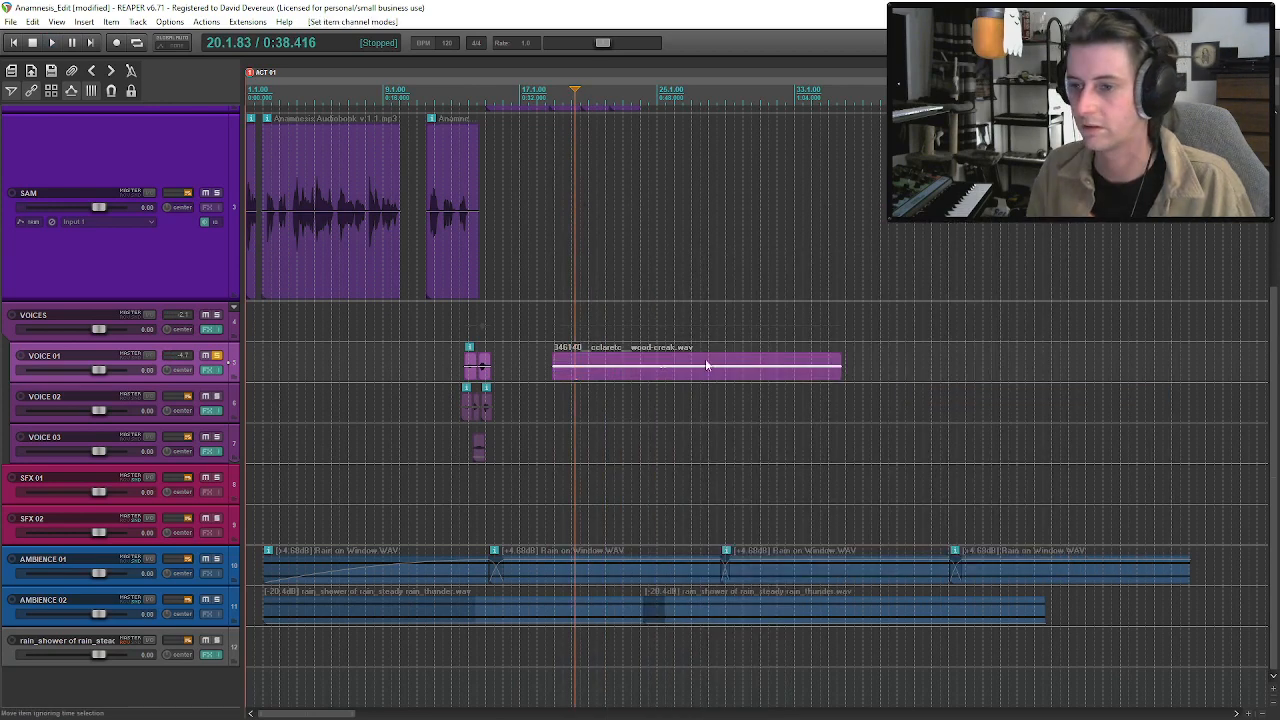
left_click_drag(687, 366, 693, 352)
Audition the soloed wood-creak clip on VOICE 01 from about bar 24.
left_click(656, 369)
key("space")
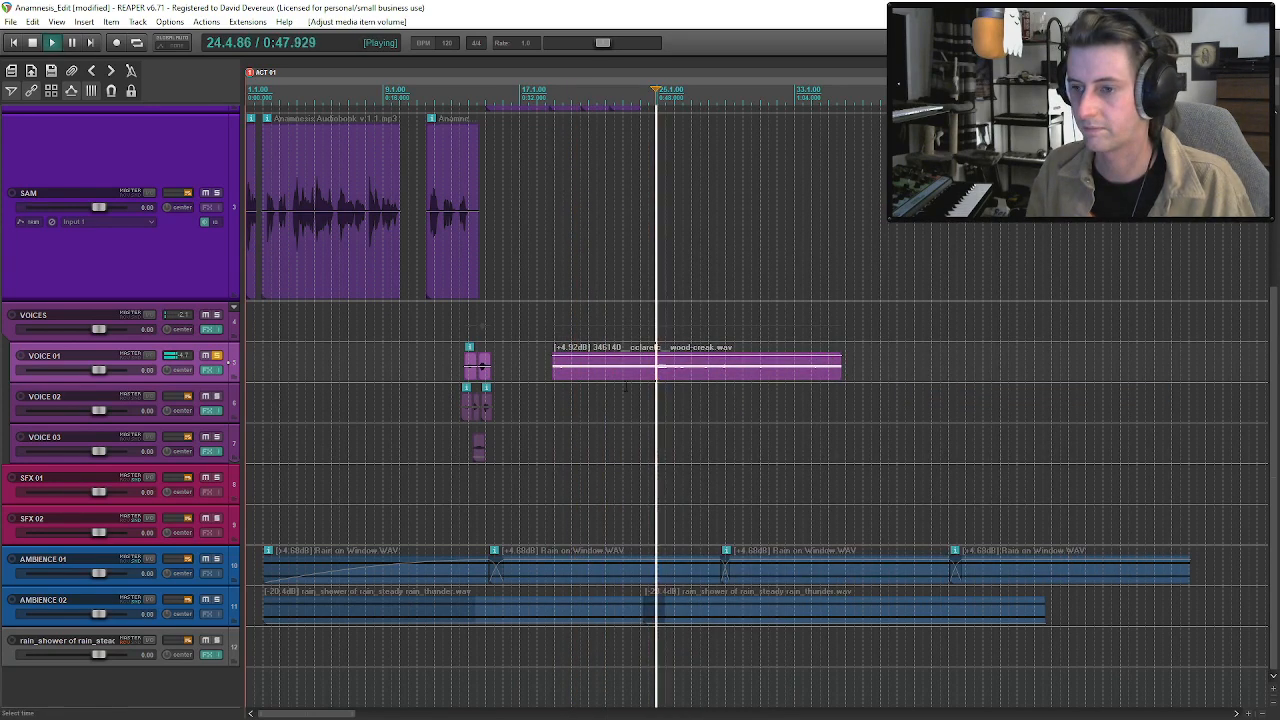
mouse_move(554, 371)
left_mouse_down()
mouse_move(648, 380)
mouse_move(540, 375)
mouse_move(554, 372)
left_mouse_up()
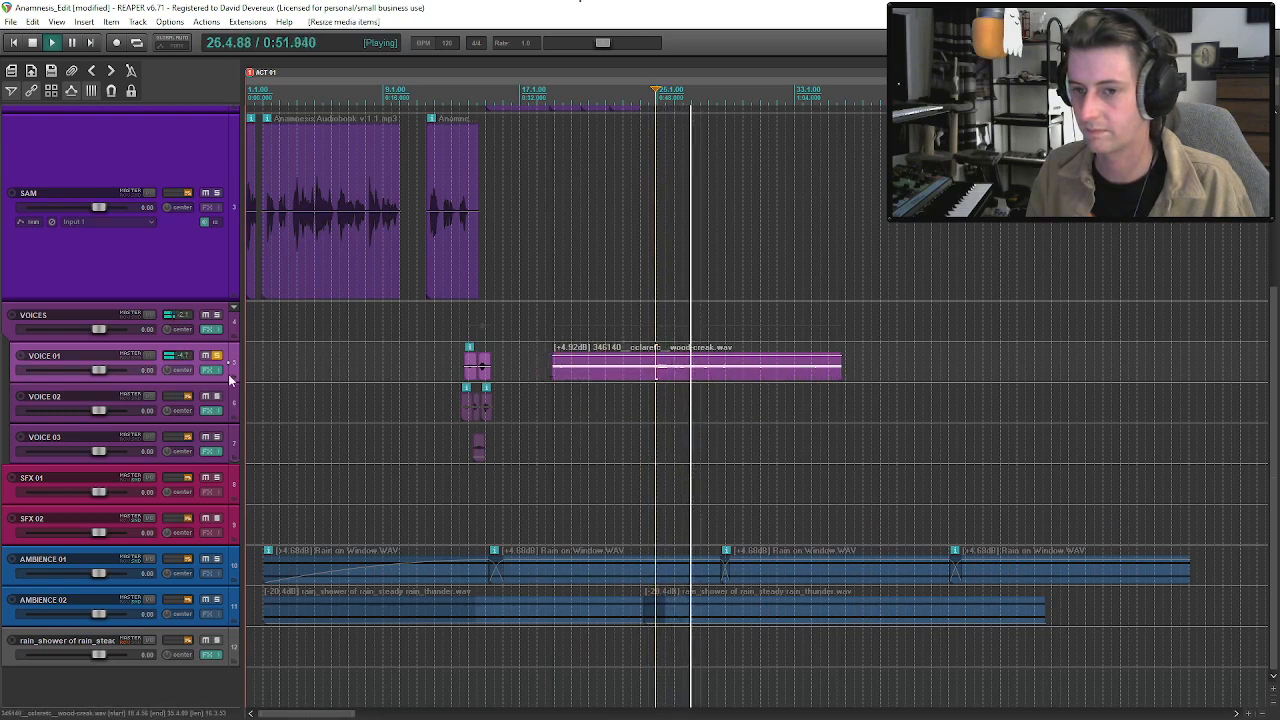
key("space")
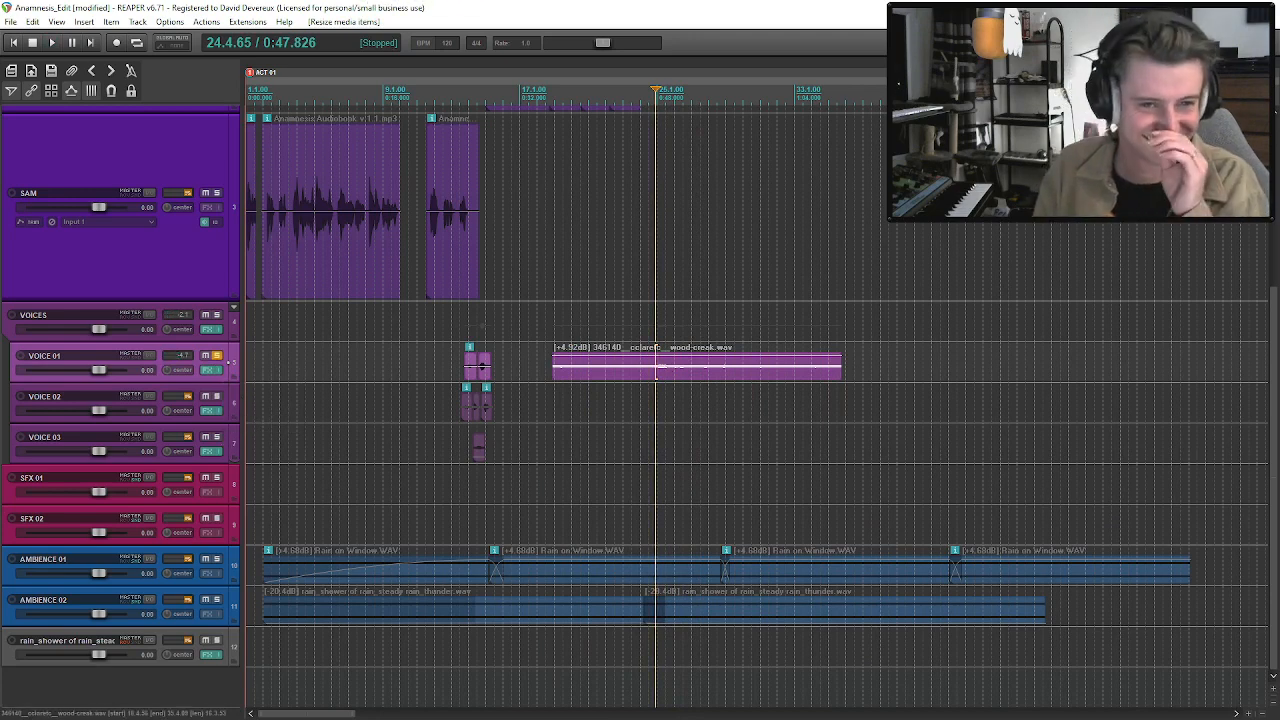
key("alt+Tab")
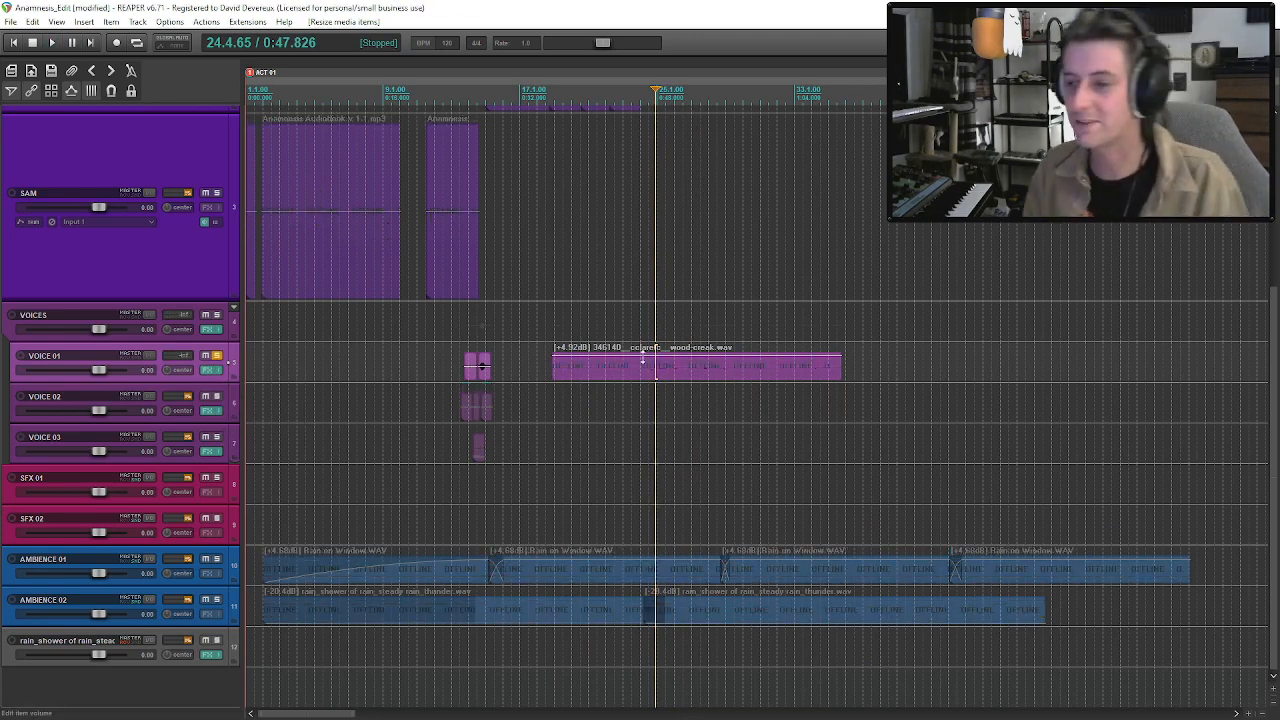
left_click(667, 400)
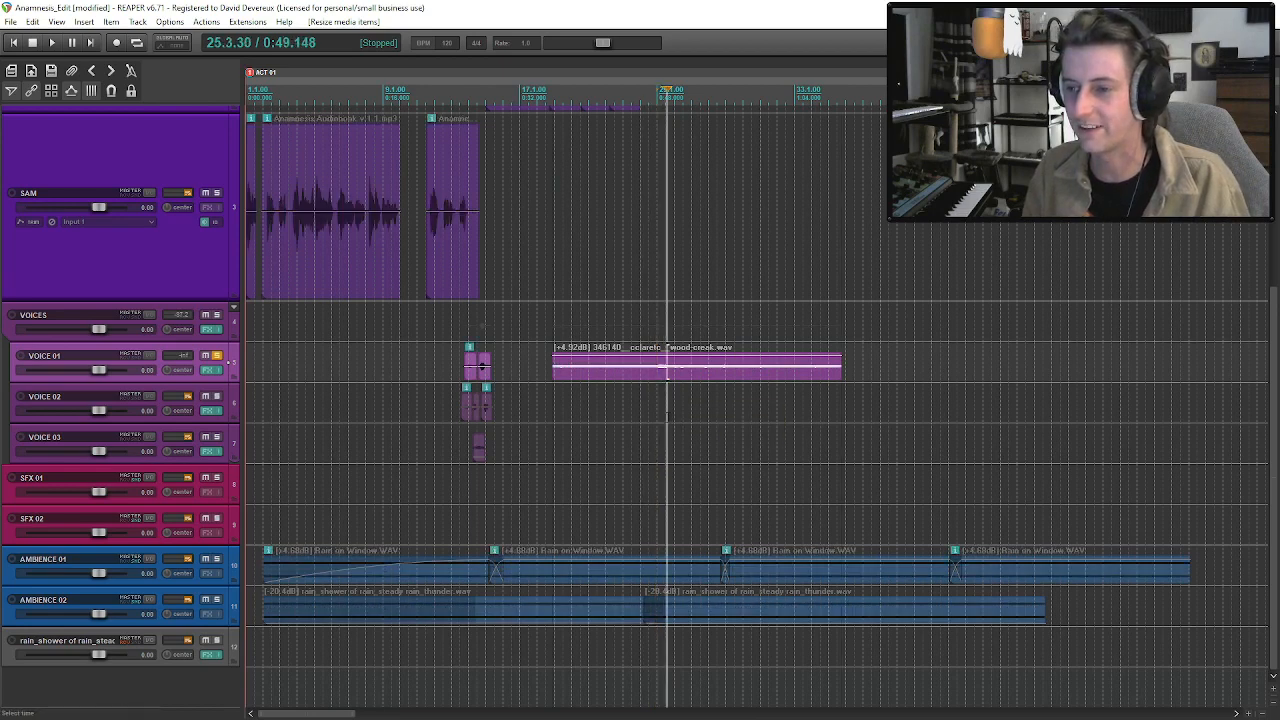
Move the wood-creak clip to SFX 01, turn off the VOICE 01 solo and play the clip with the ambiences.
left_click_drag(655, 374, 657, 490)
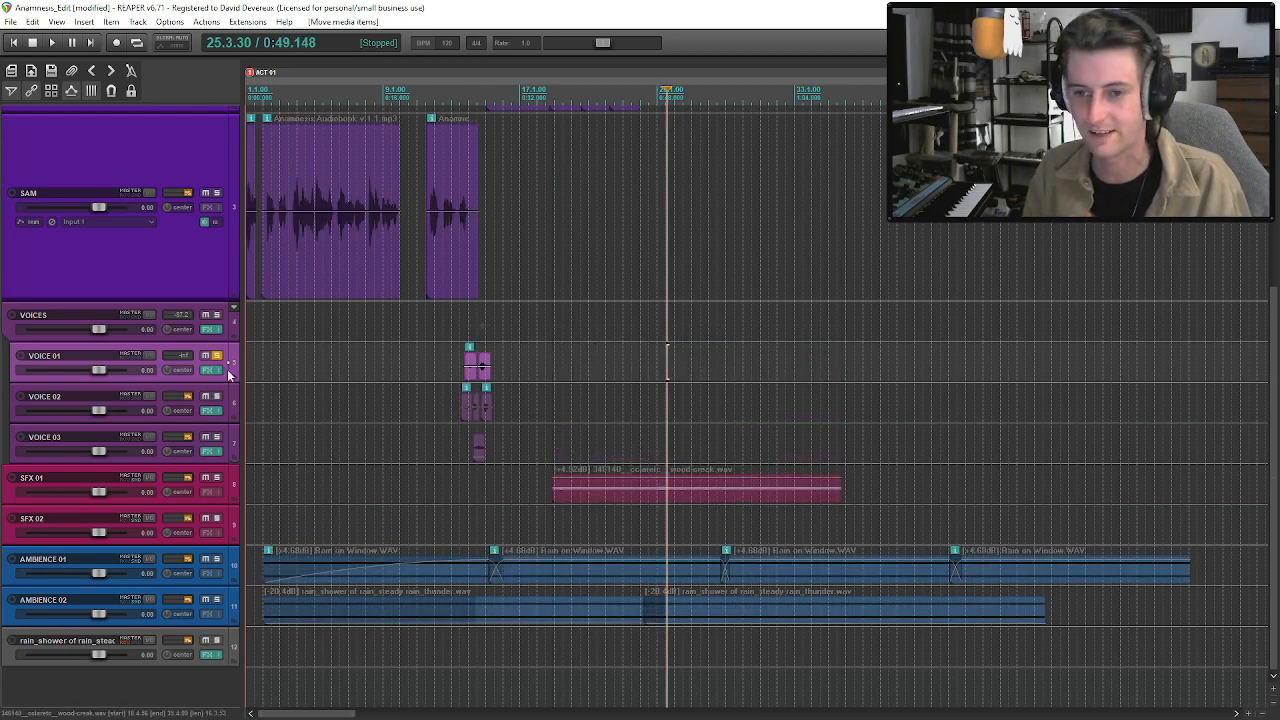
left_click(218, 356)
left_click(679, 494)
key("space")
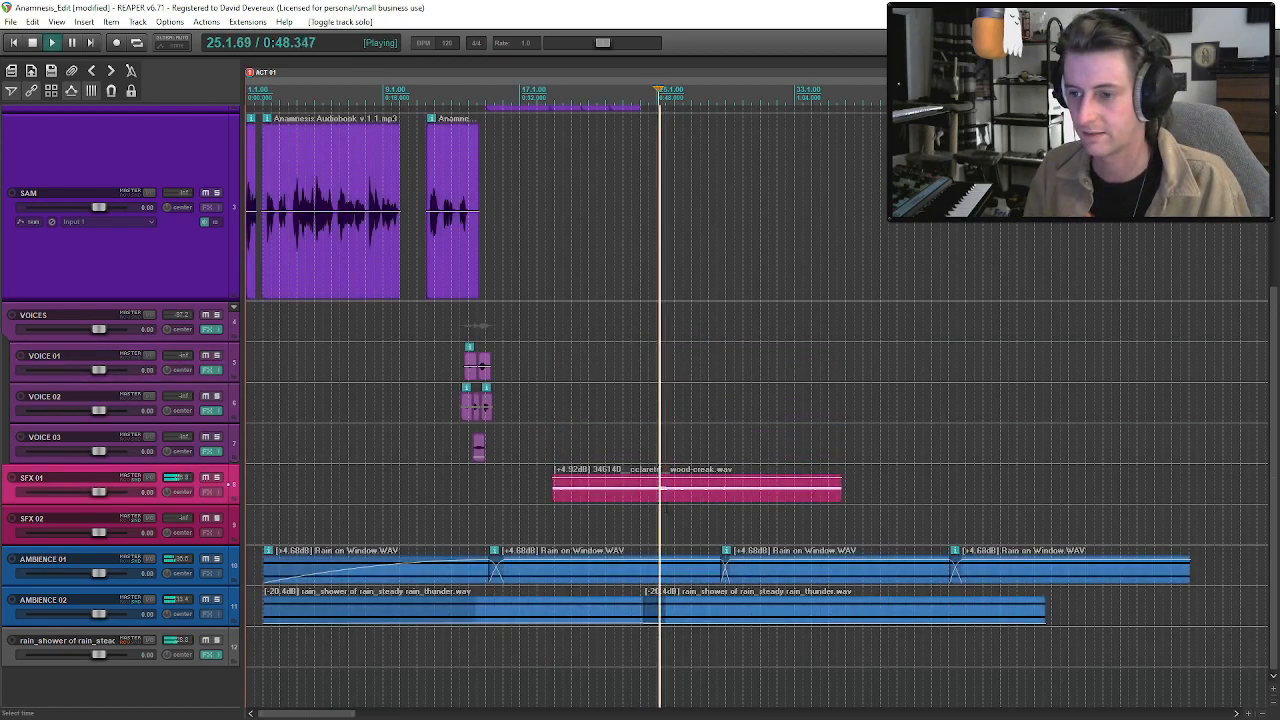
Solo SFX 01 and audition the wood-creak clip from its start at about bar 18.
left_click(550, 492)
key("space")
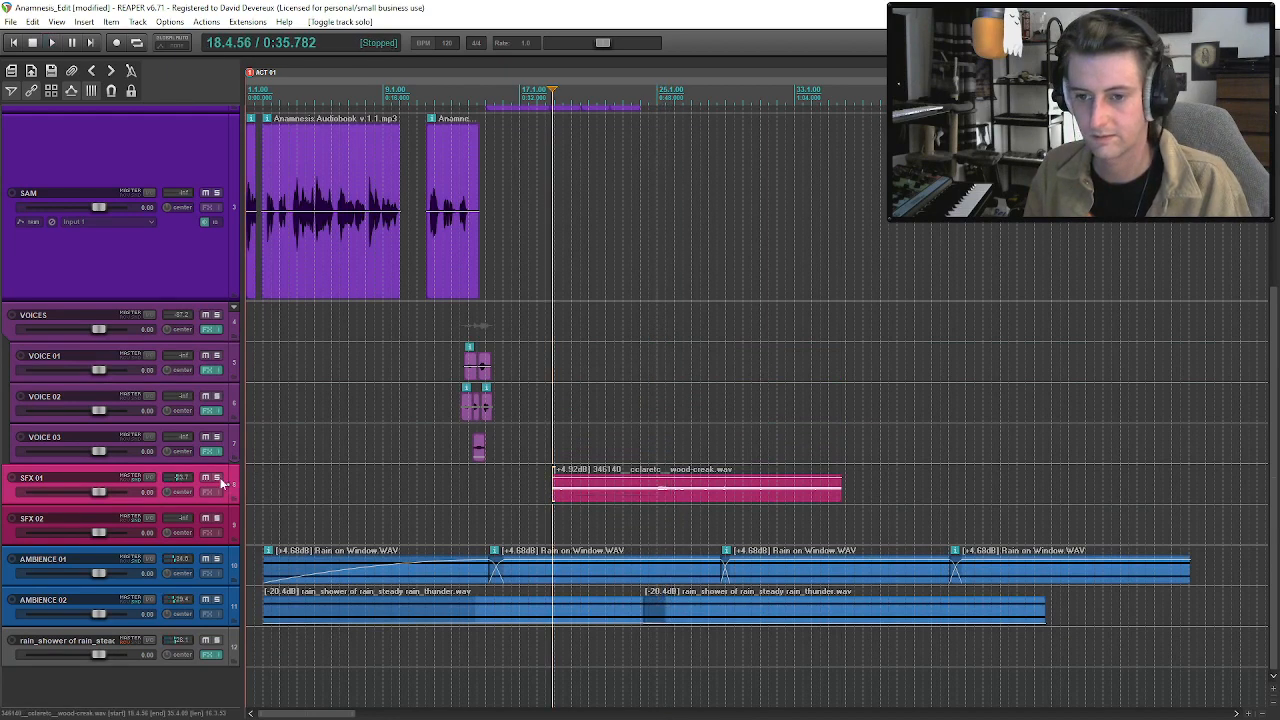
left_click(222, 481)
key("space")
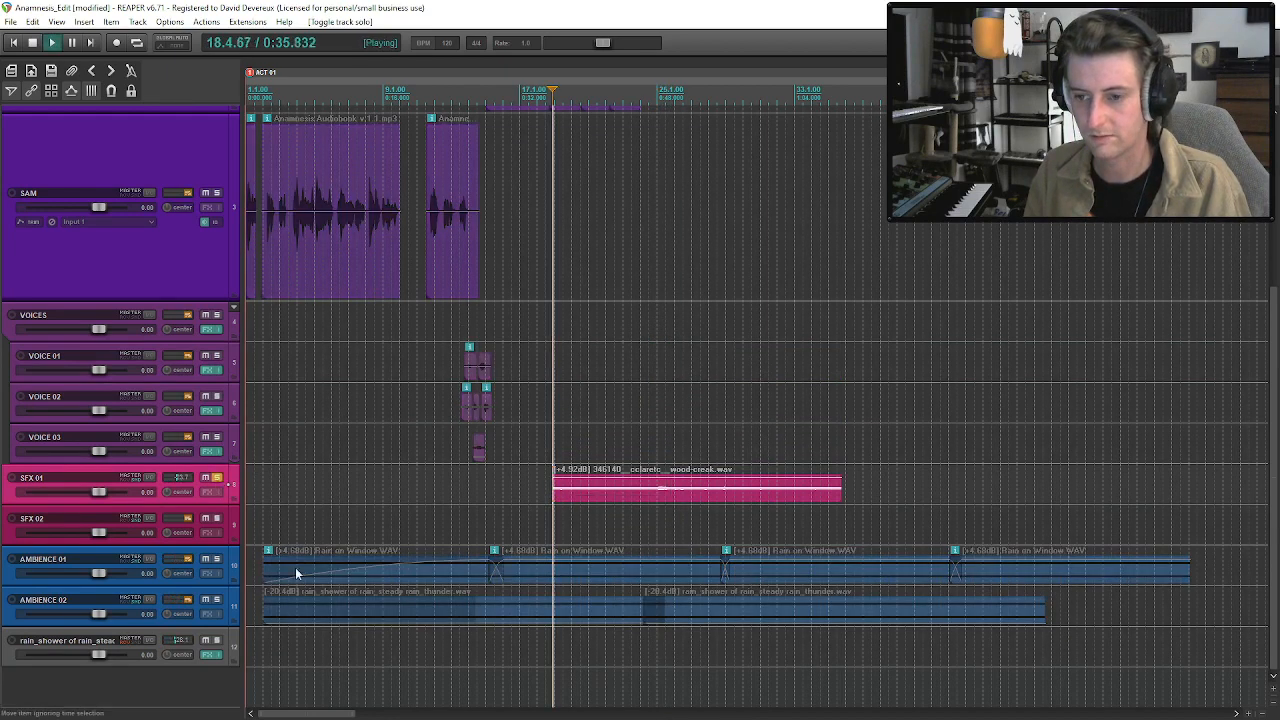
left_click(570, 504)
key("space")
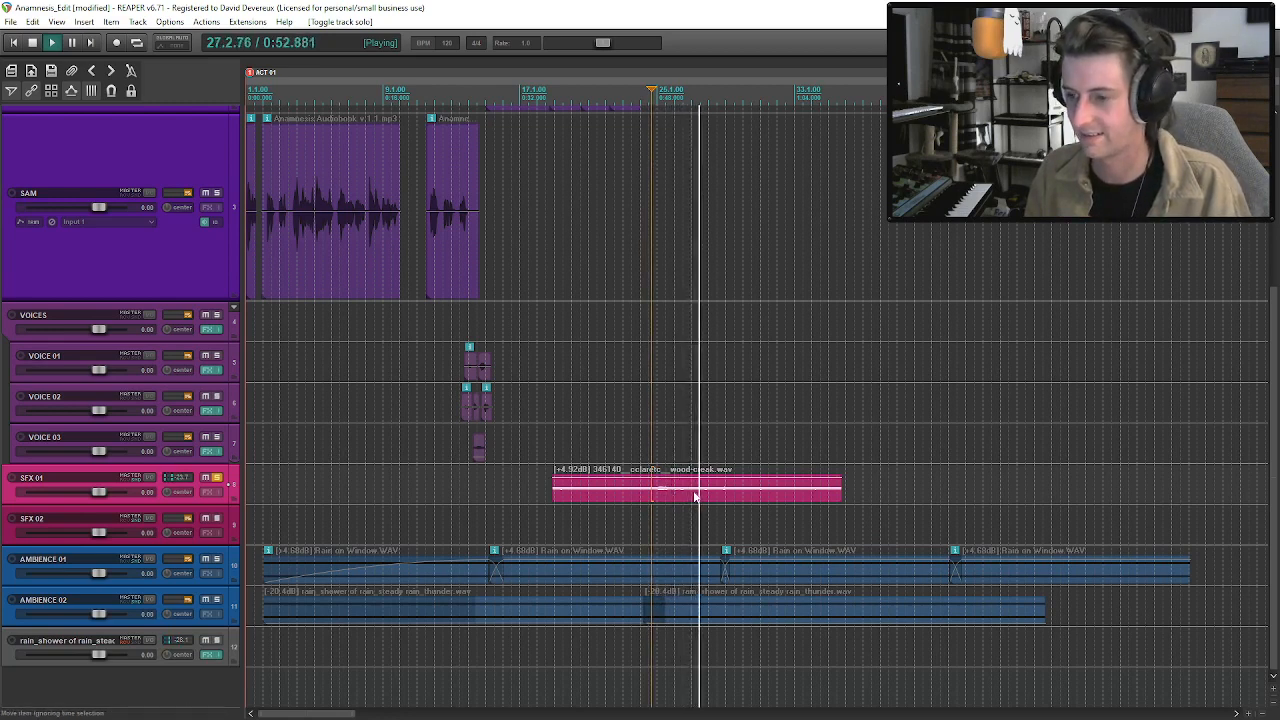
Split the wood-creak clip on SFX 01 at about bar 28 and delete the part before the split.
left_click(718, 490)
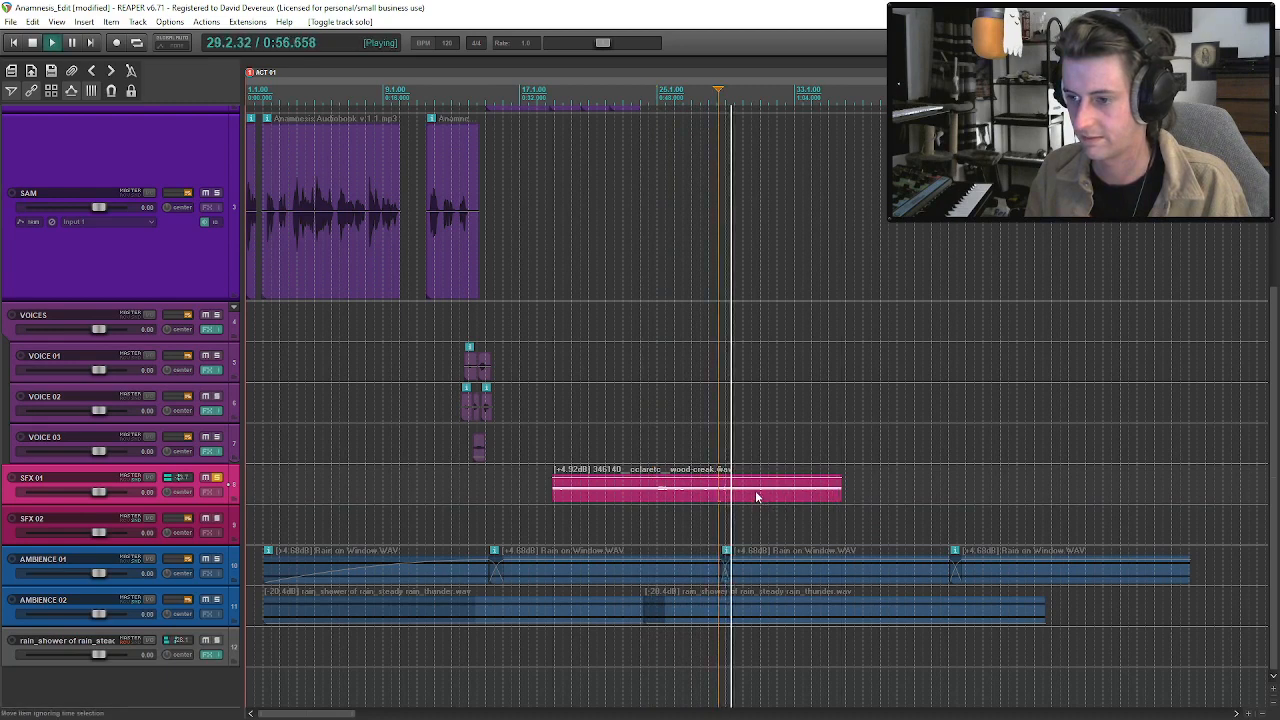
key("s")
key("space")
left_click(643, 500)
key("Delete")
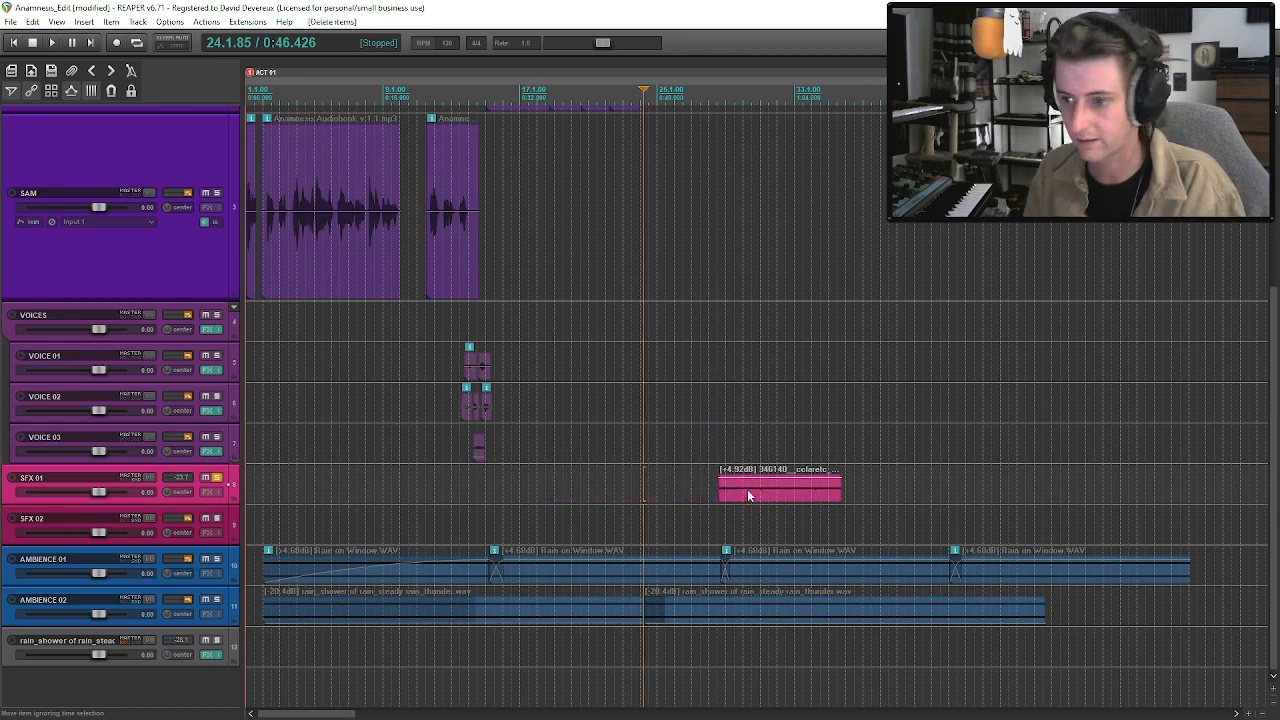
Audition the remaining wood-creak clip and trim its start to about bar 33.
left_click(736, 491)
key("space")
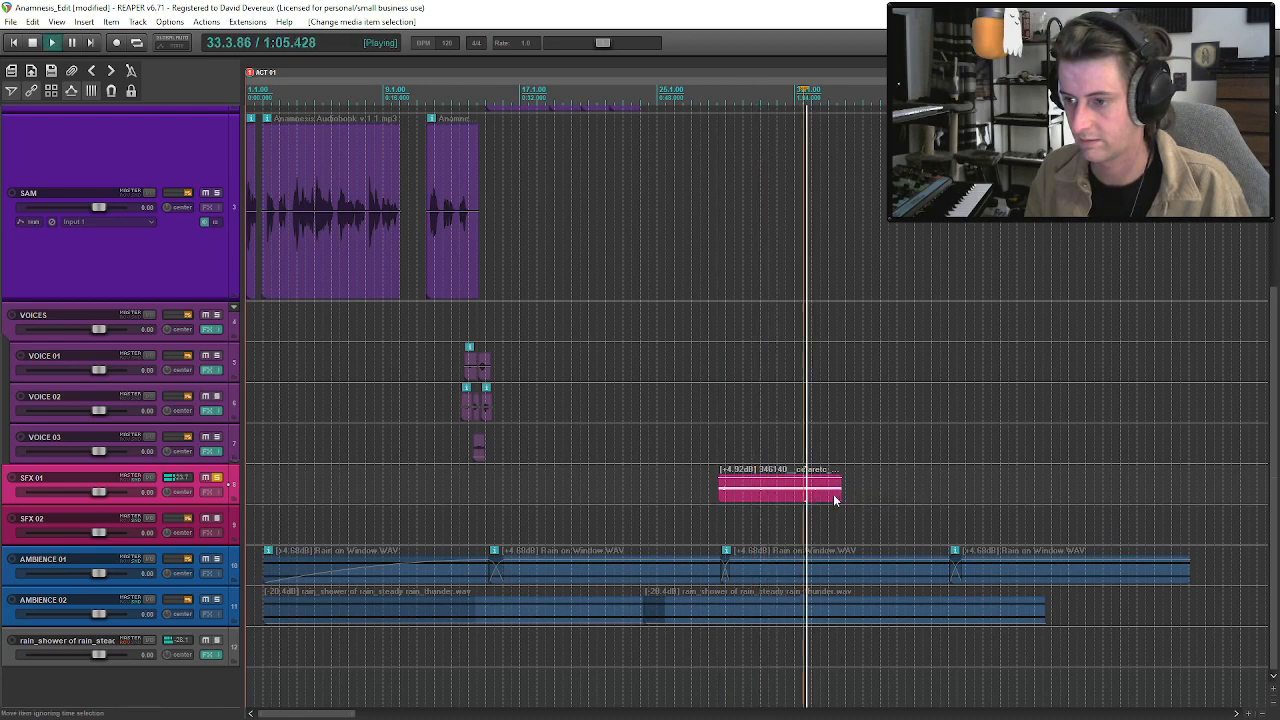
left_click_drag(720, 497, 803, 498)
key("space")
key("space")
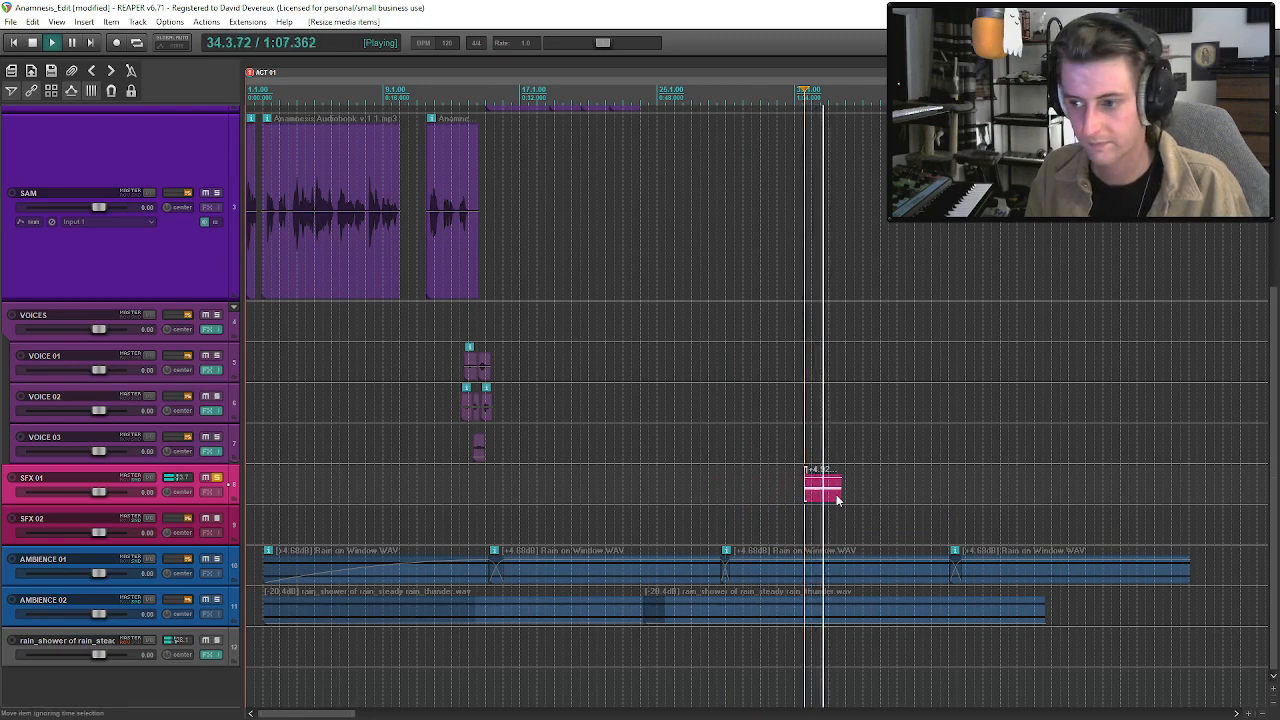
Trim the end of the wood-creak clip to about bar 34, leaving one short creak, and play it back.
left_click_drag(838, 491, 820, 494)
key("space")
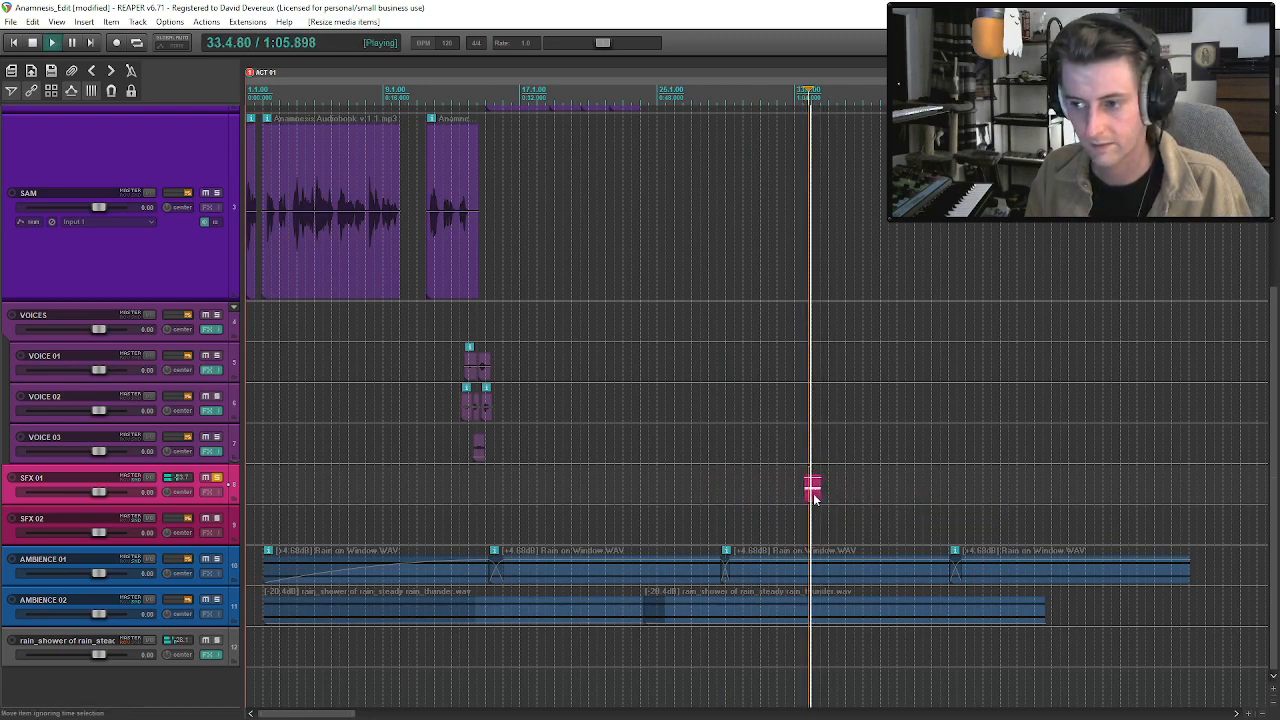
left_click(818, 498)
left_click(820, 498)
left_click_drag(821, 494, 811, 493)
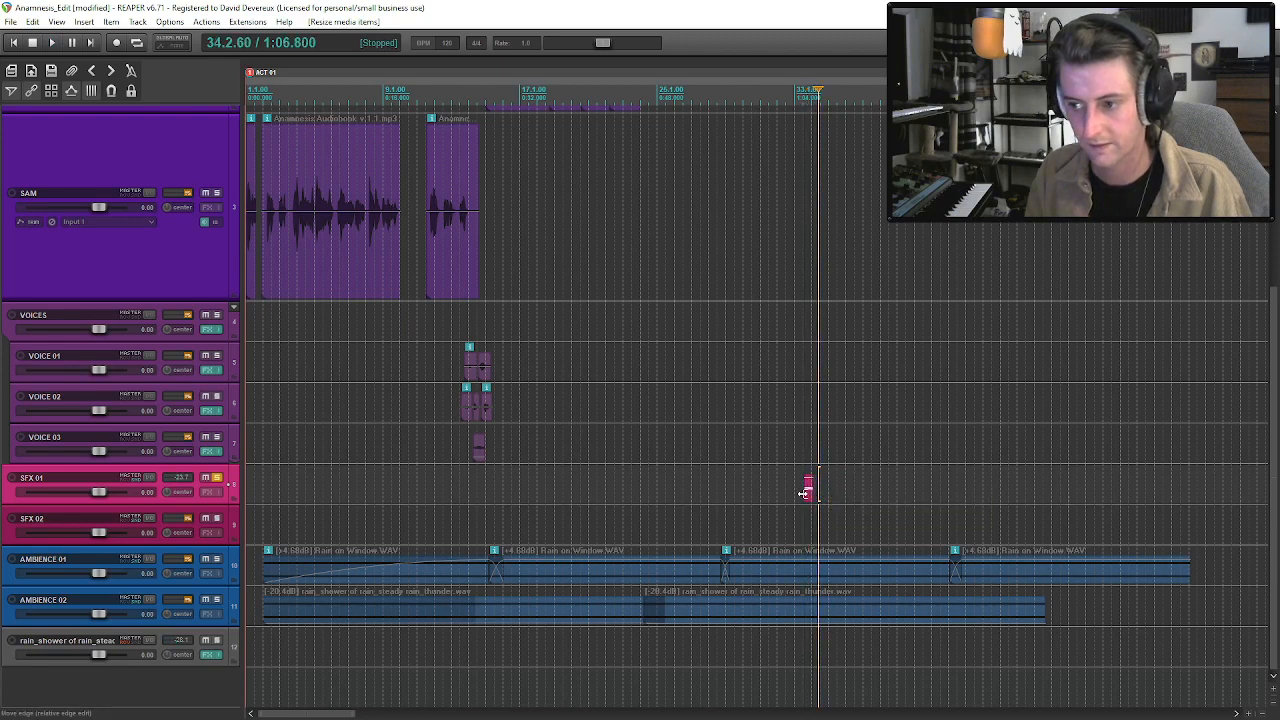
key("space")
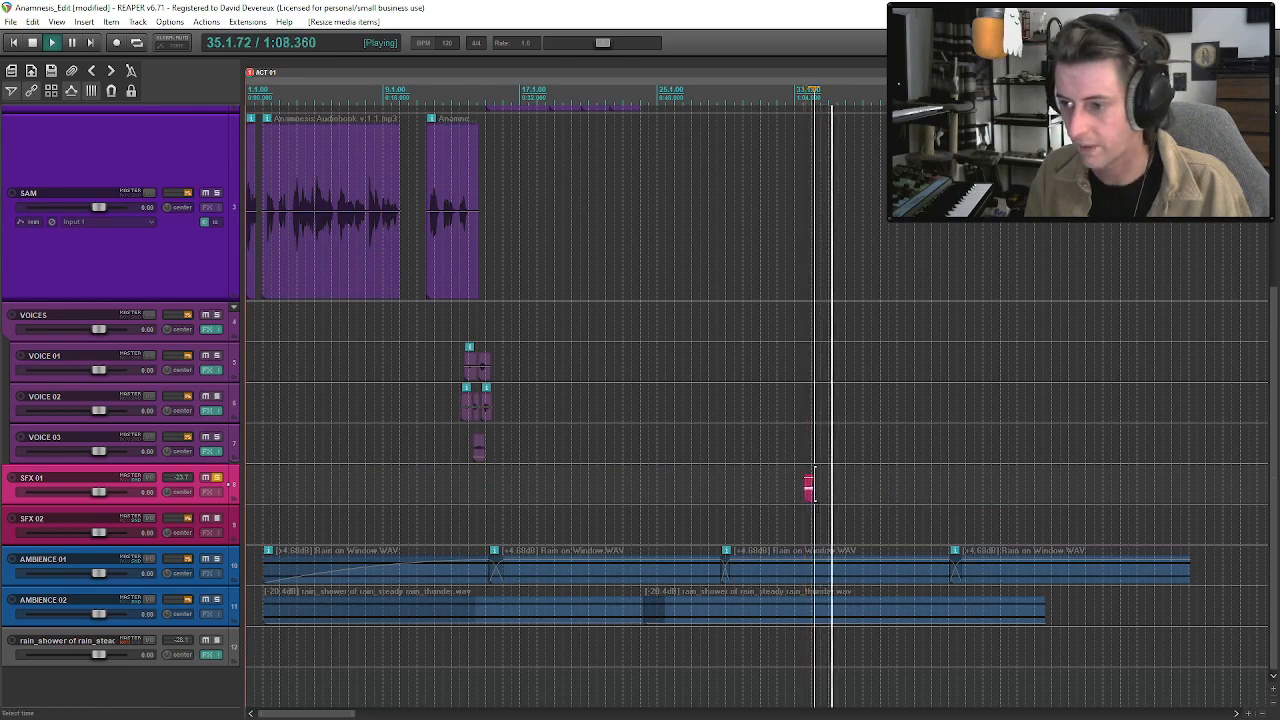
Extend the end of the short creak clip on SFX 01 slightly past bar 34 and audition it.
scroll(808, 490, "up", 5)
left_click_drag(744, 496, 756, 497)
key("space")
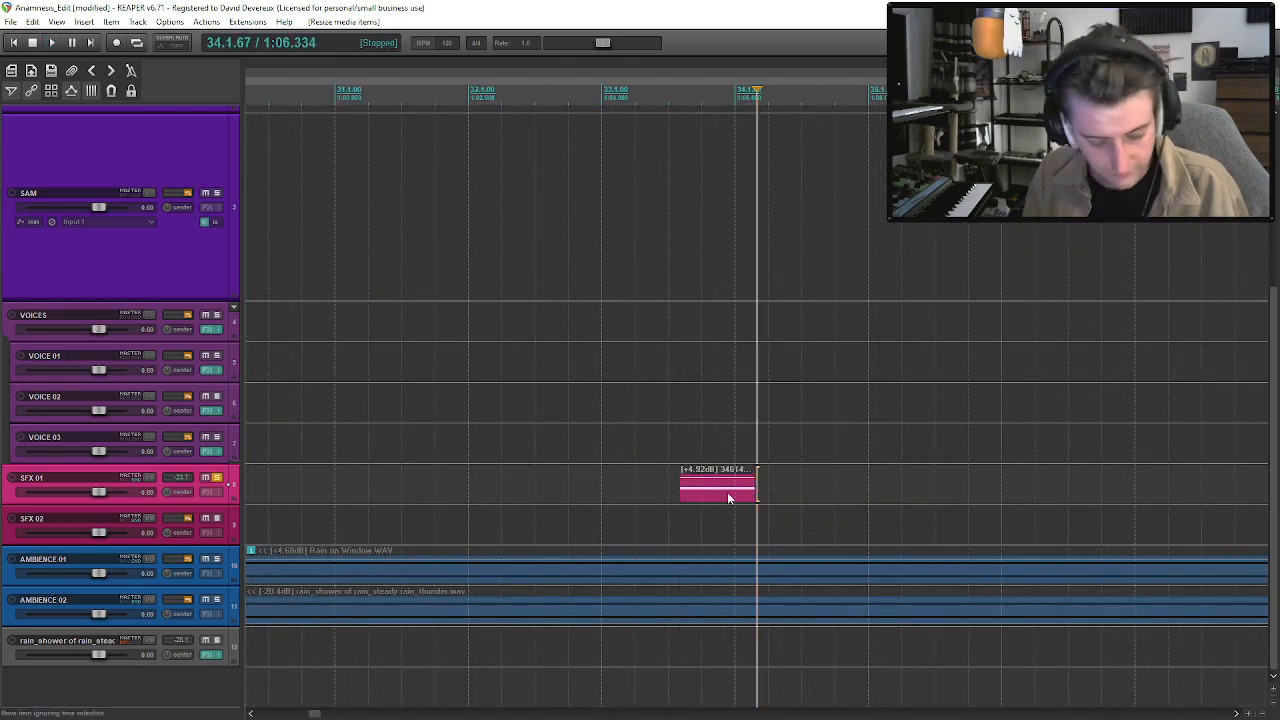
left_click(696, 490)
key("space")
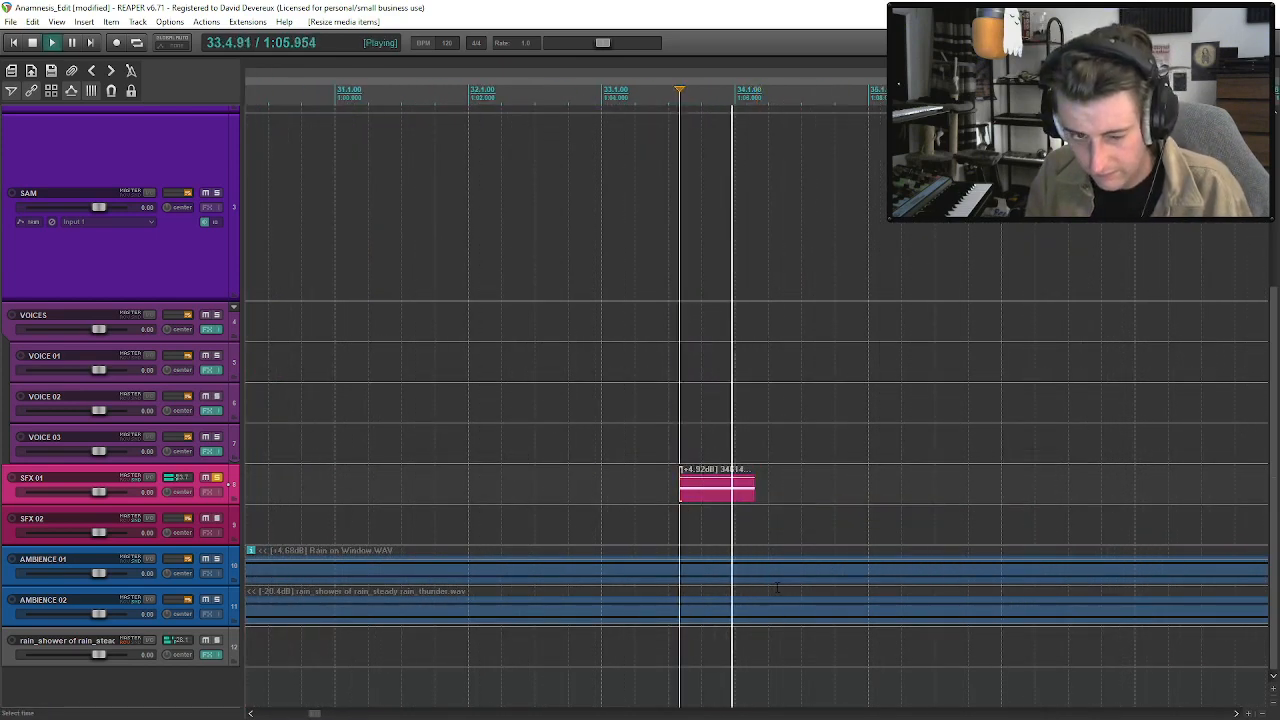
Unsolo SFX 01, move the creak clip back to about bar 18, and play the mix from about bar 15.
scroll(768, 570, "down", 5)
key("space")
left_click_drag(736, 488, 372, 483)
left_click(281, 408)
key("space")
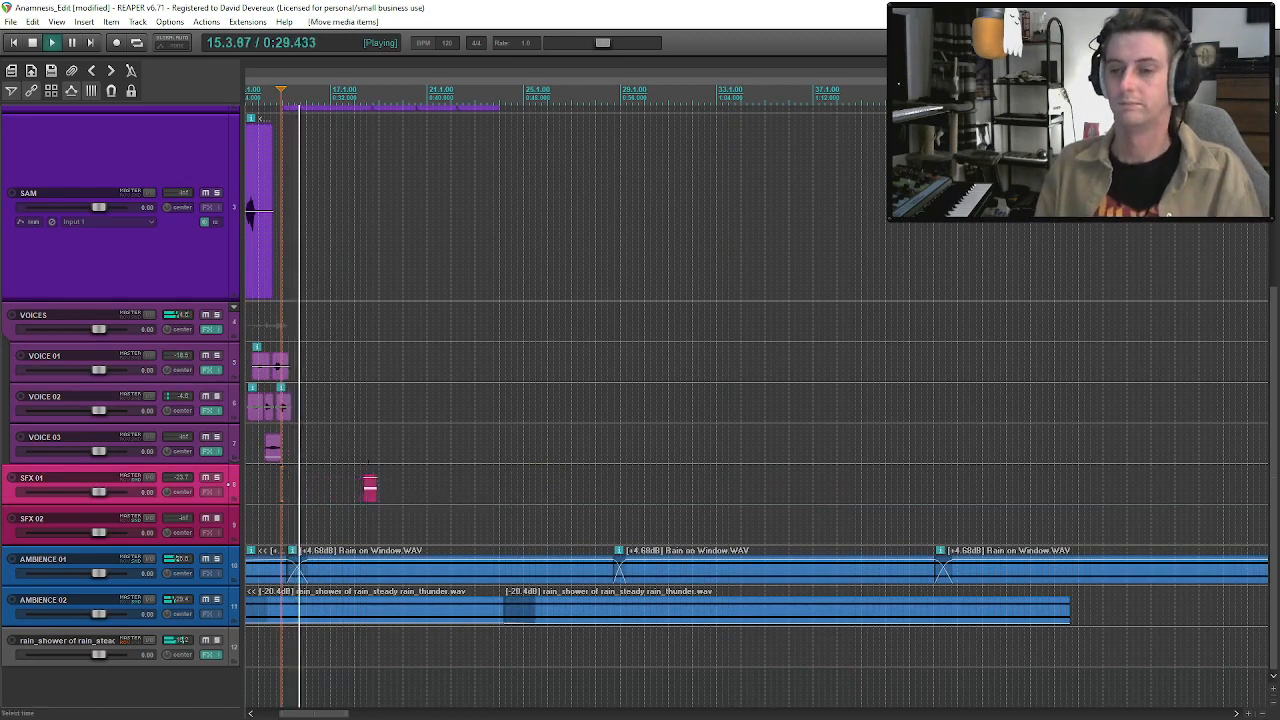
scroll(371, 483, "down", 3)
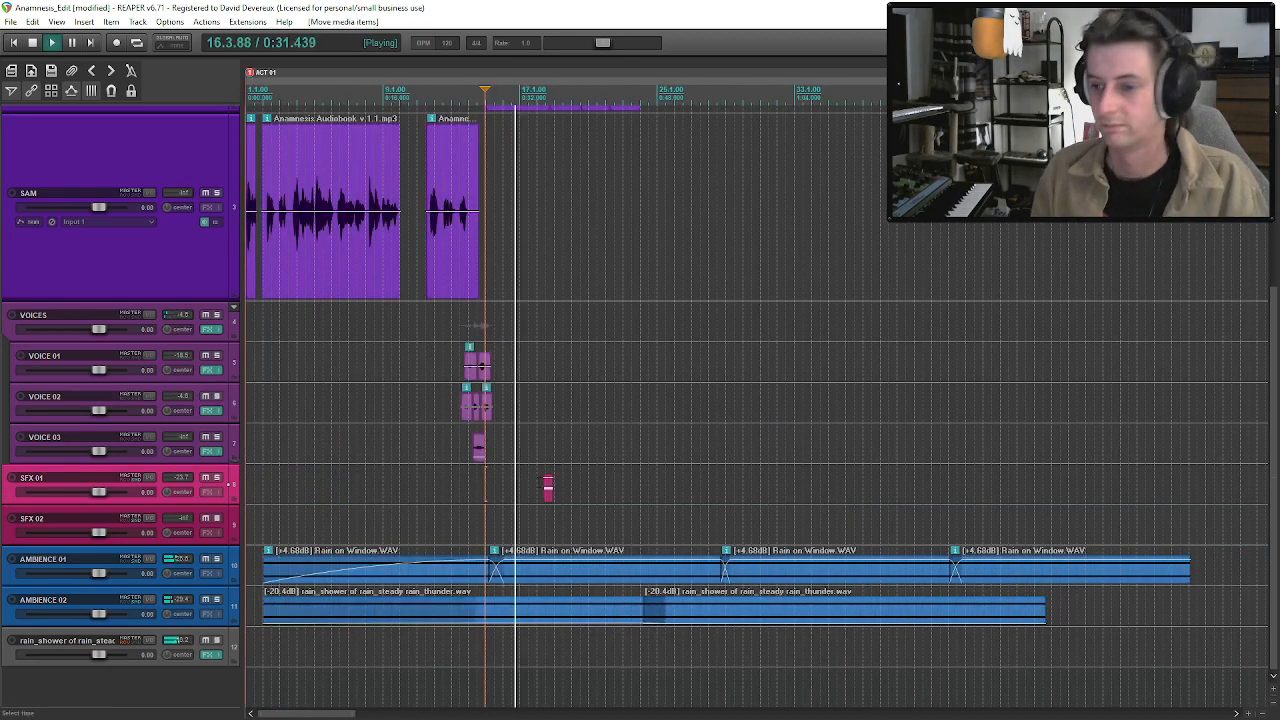
Move the creak clip to about bar 24, where the ANAM takes end, audition it in the mix, and save the project.
left_click_drag(548, 487, 641, 484)
key("space")
left_click(630, 485)
key("space")
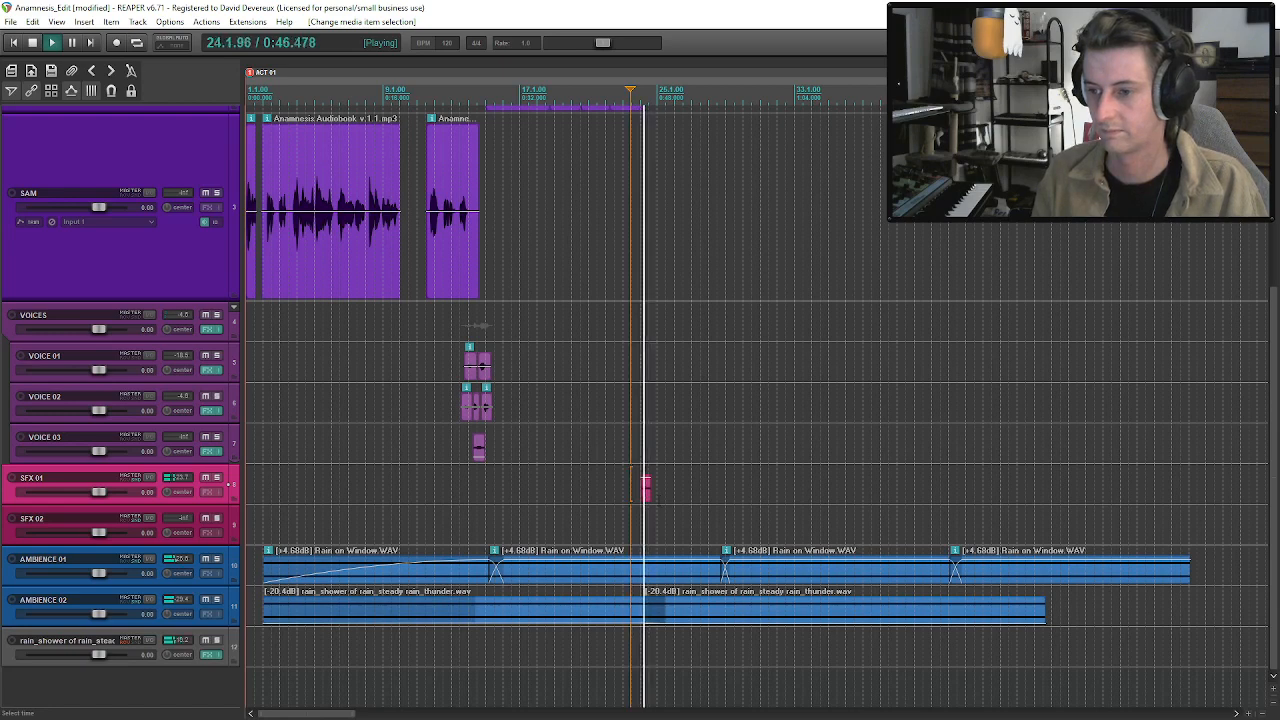
left_click(643, 487)
key("ctrl+s")
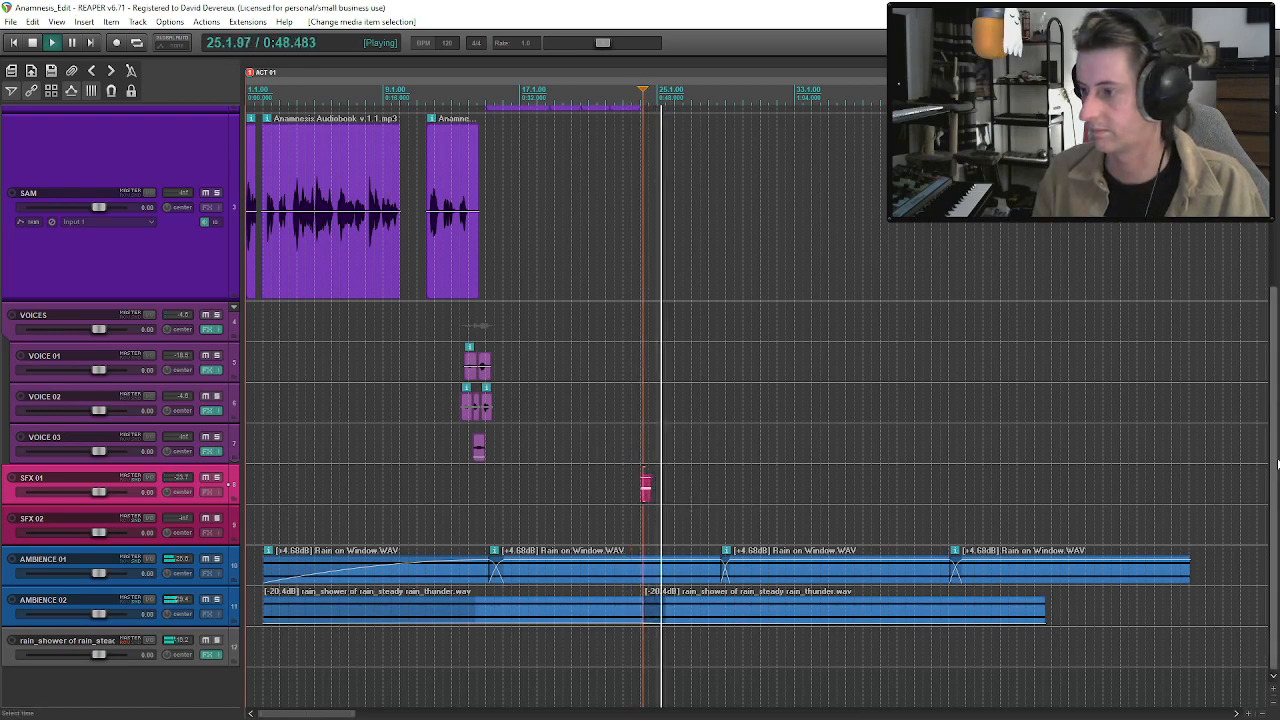
Audition the VO narration around the gap between the two Take 5 clips at about bar 24.
scroll(1277, 462, "up", 5)
left_click(667, 244)
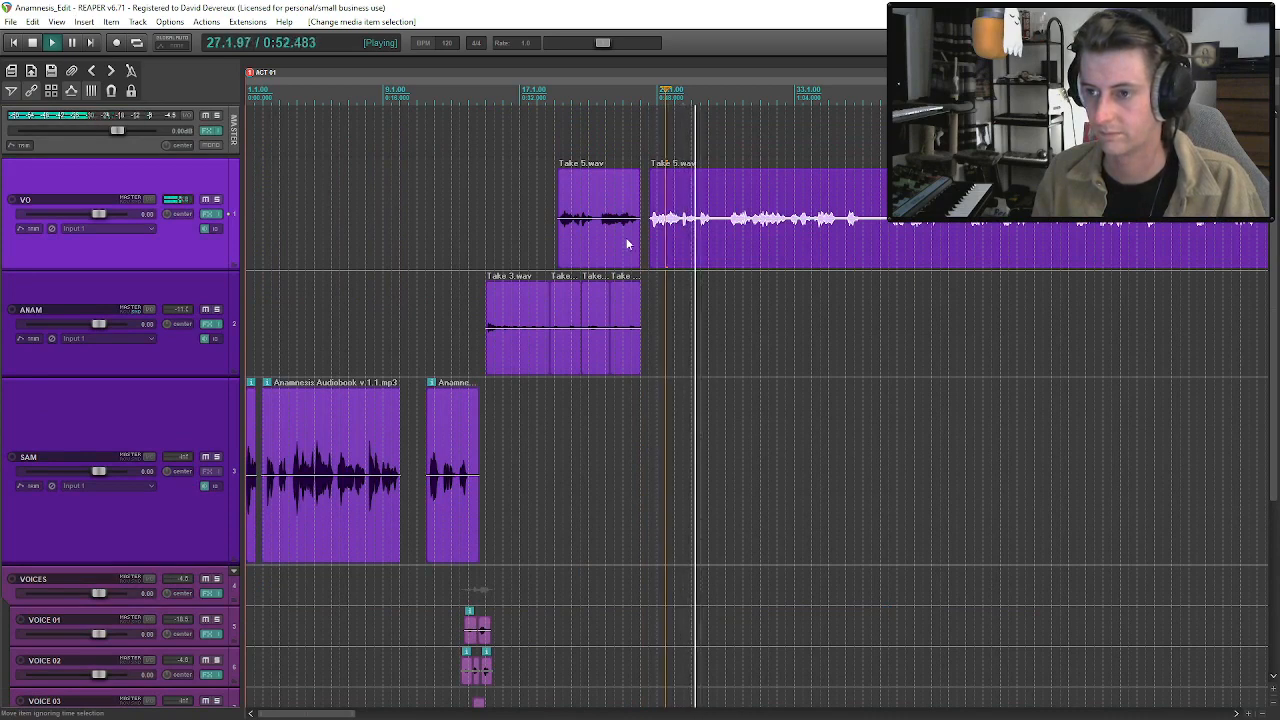
left_click(629, 243)
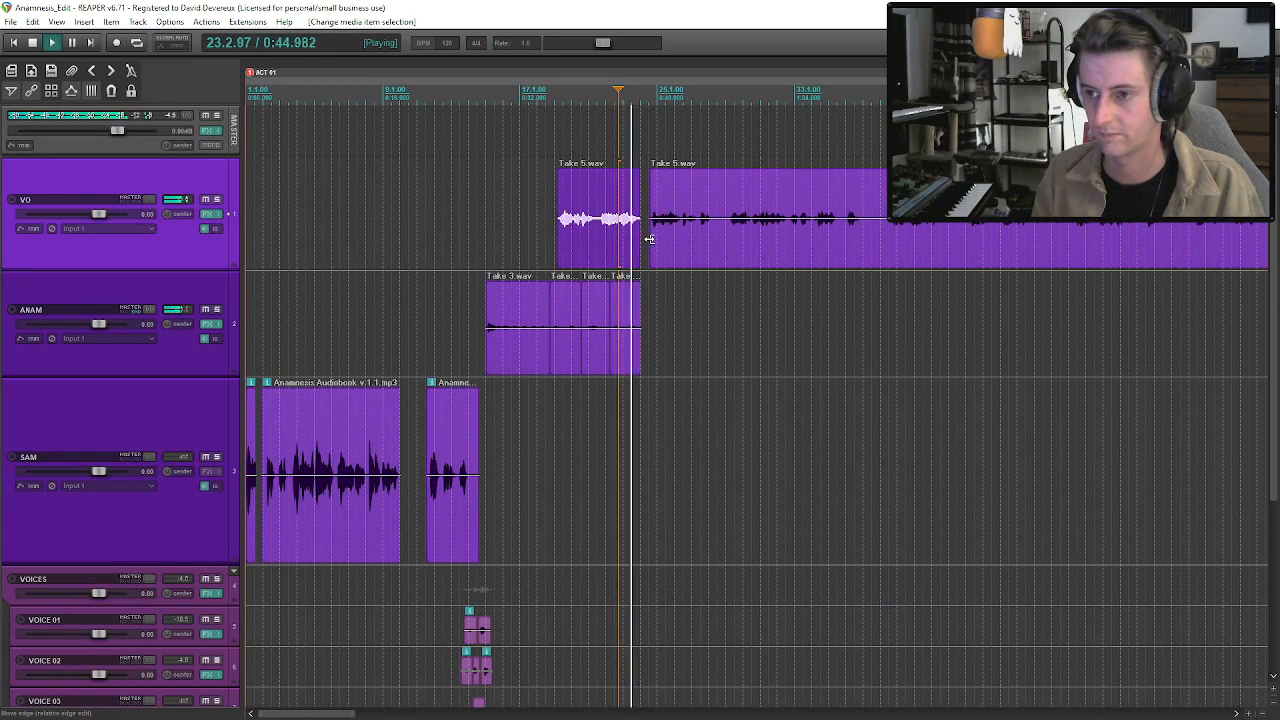
key("space")
left_click(687, 259)
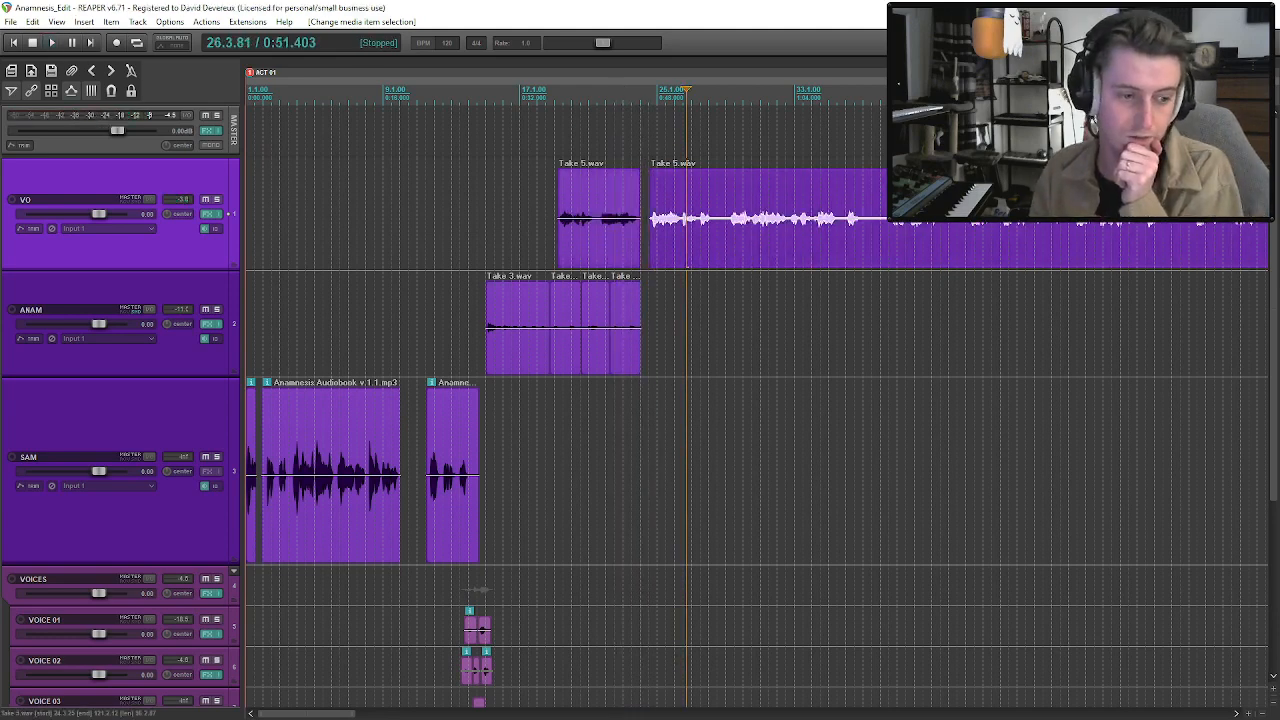
left_click(670, 262)
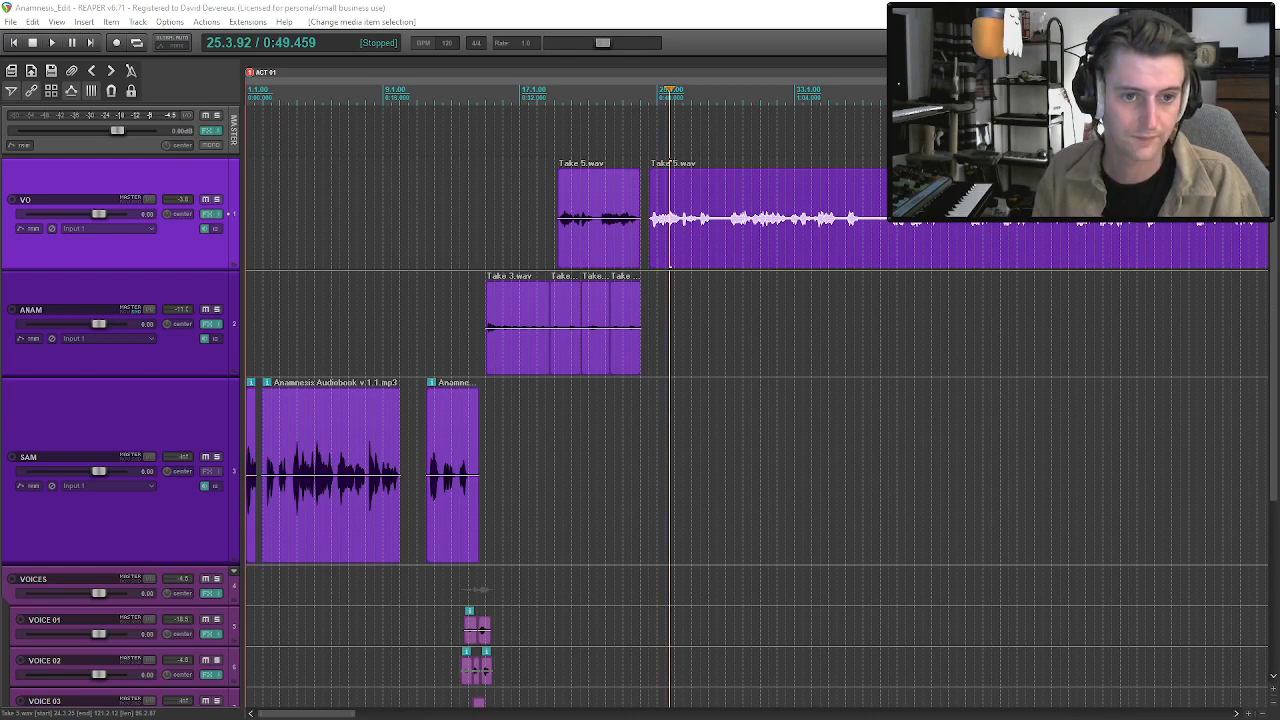
Browse the Actions - Movement sound folder in the Media Explorer and preview Action - Wall Lean and Slide.WAV.
key("ctrl+alt+x")
left_click_drag(434, 121, 790, 138)
scroll(530, 322, "up", 3)
scroll(530, 322, "up", 10)
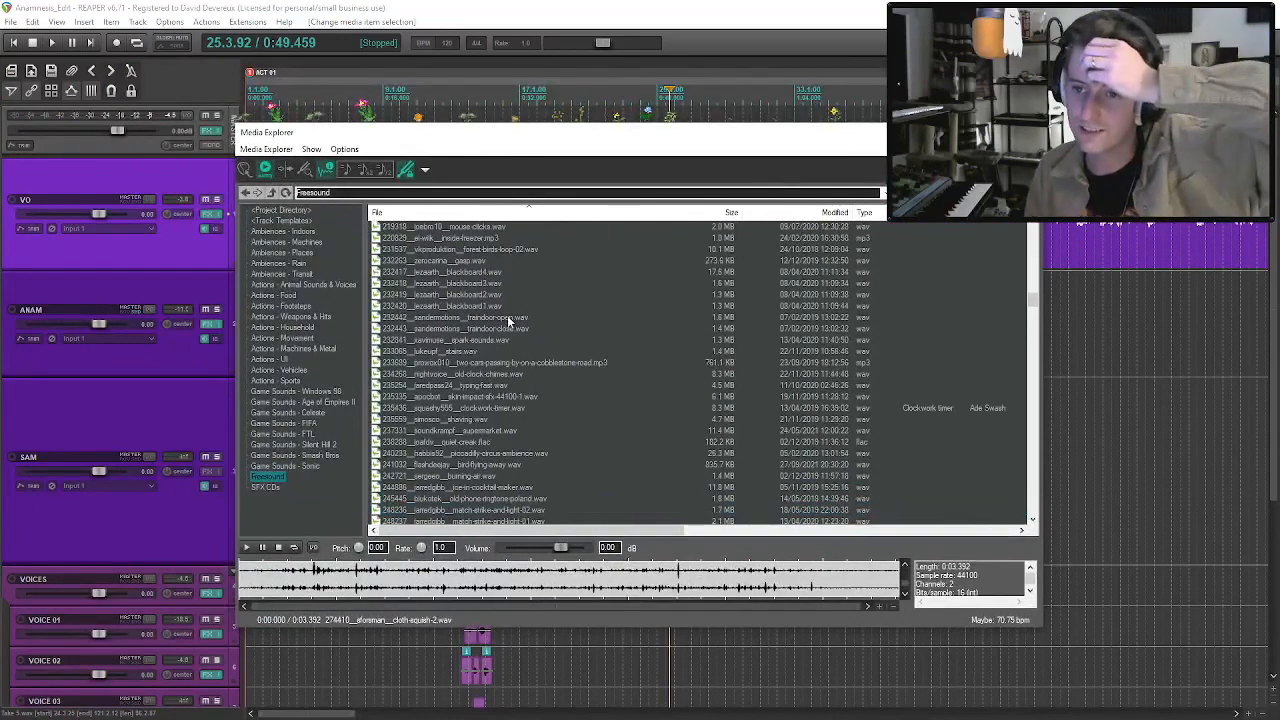
left_click(308, 338)
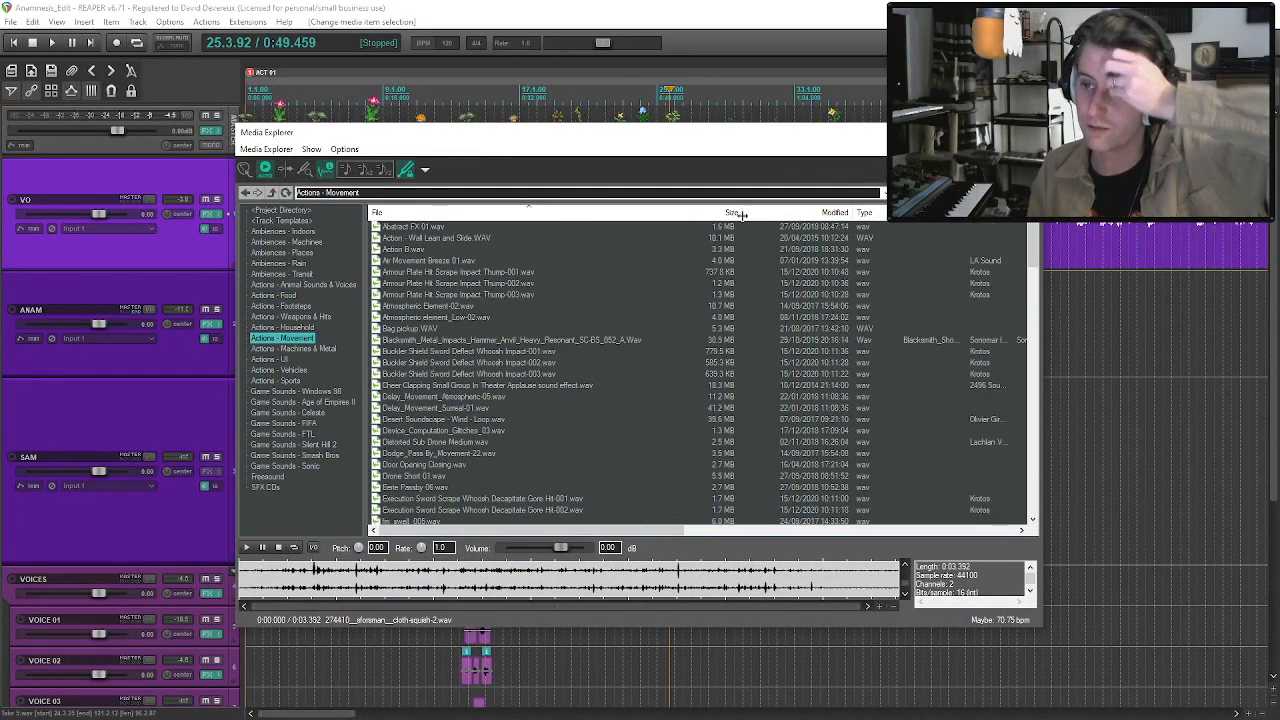
left_click(476, 237)
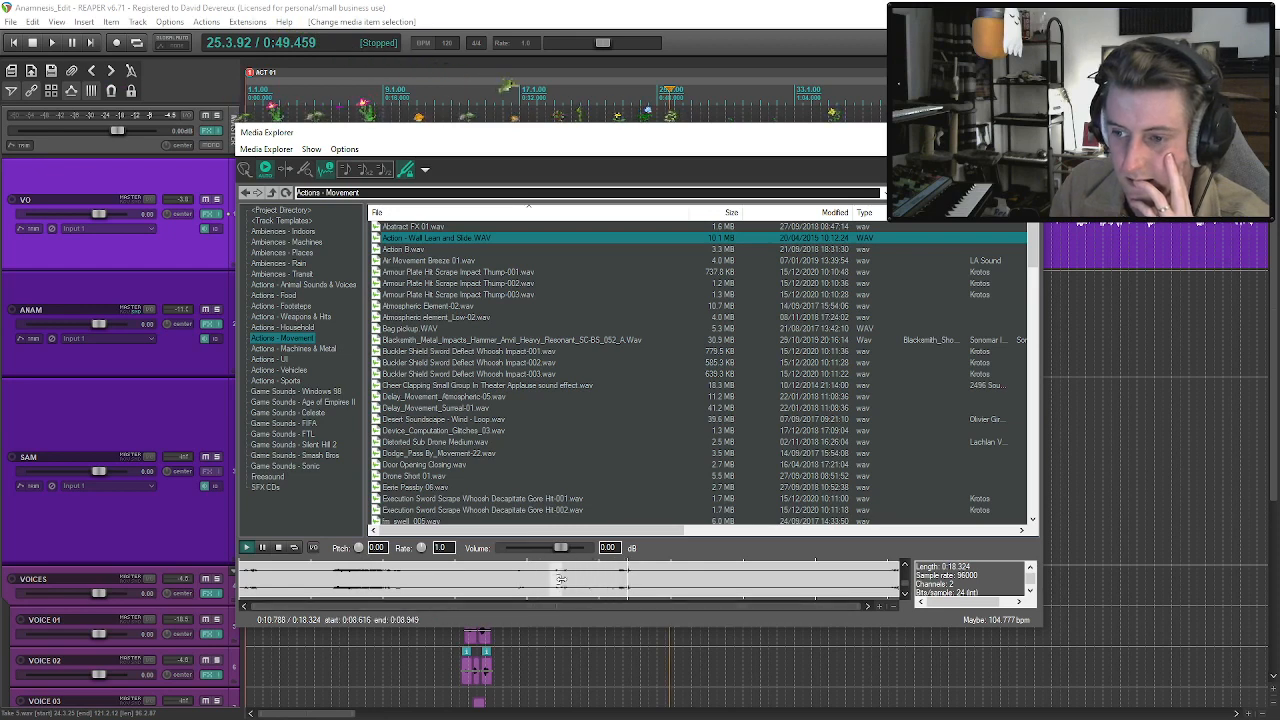
Insert the 8.616 to 9.985 s section of the wall-slide sound on VOICE 03 at about bar 24 and play it back.
left_click_drag(300, 132, 343, 10)
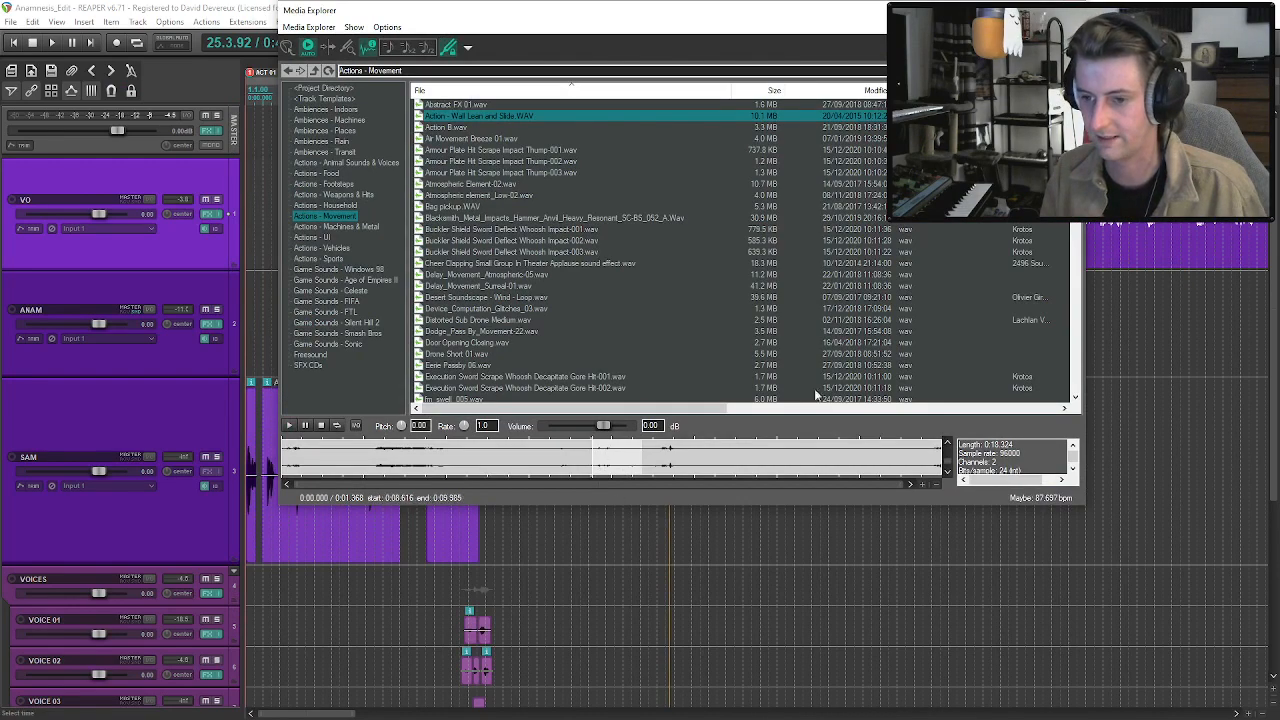
left_click_drag(982, 13, 971, 58)
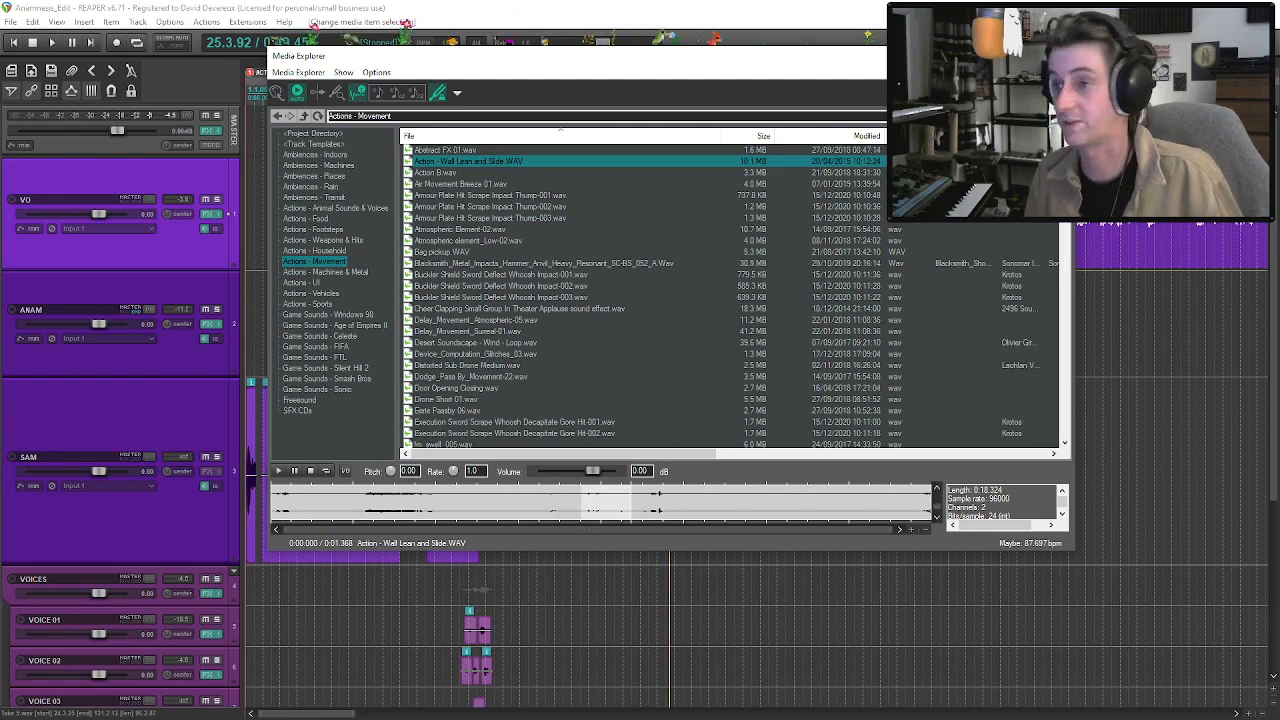
left_click(1059, 56)
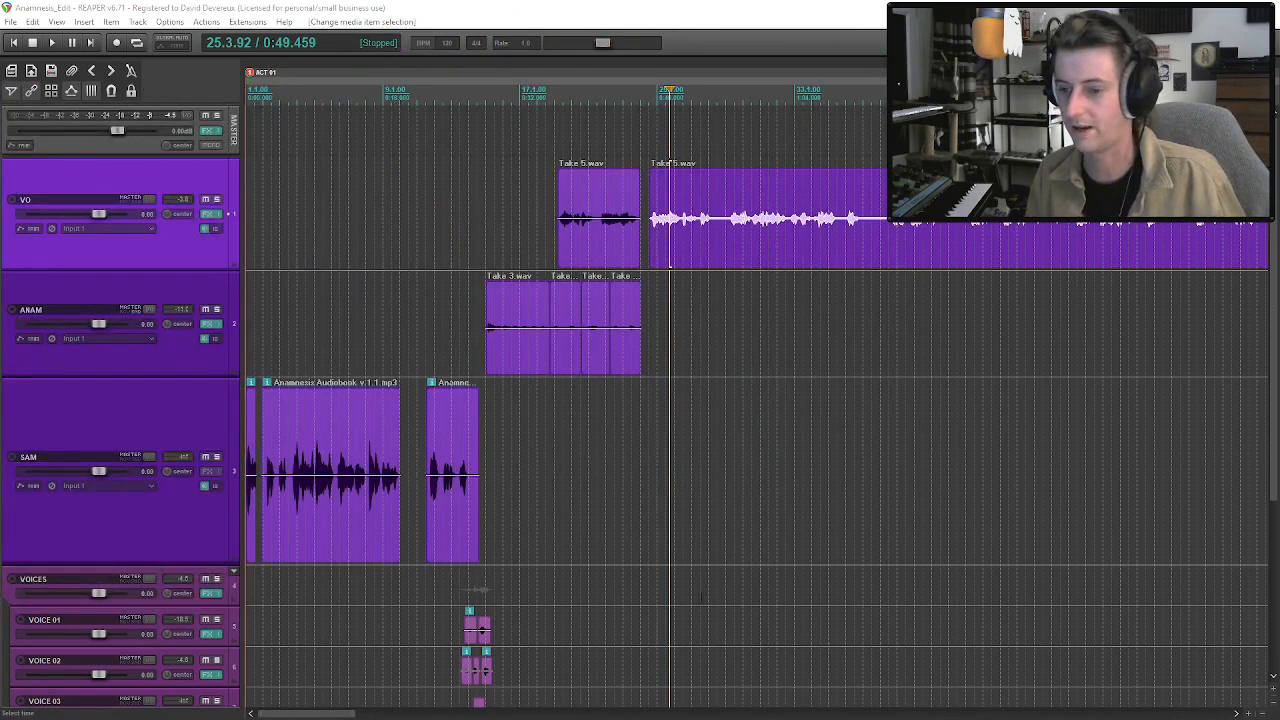
left_click(640, 625)
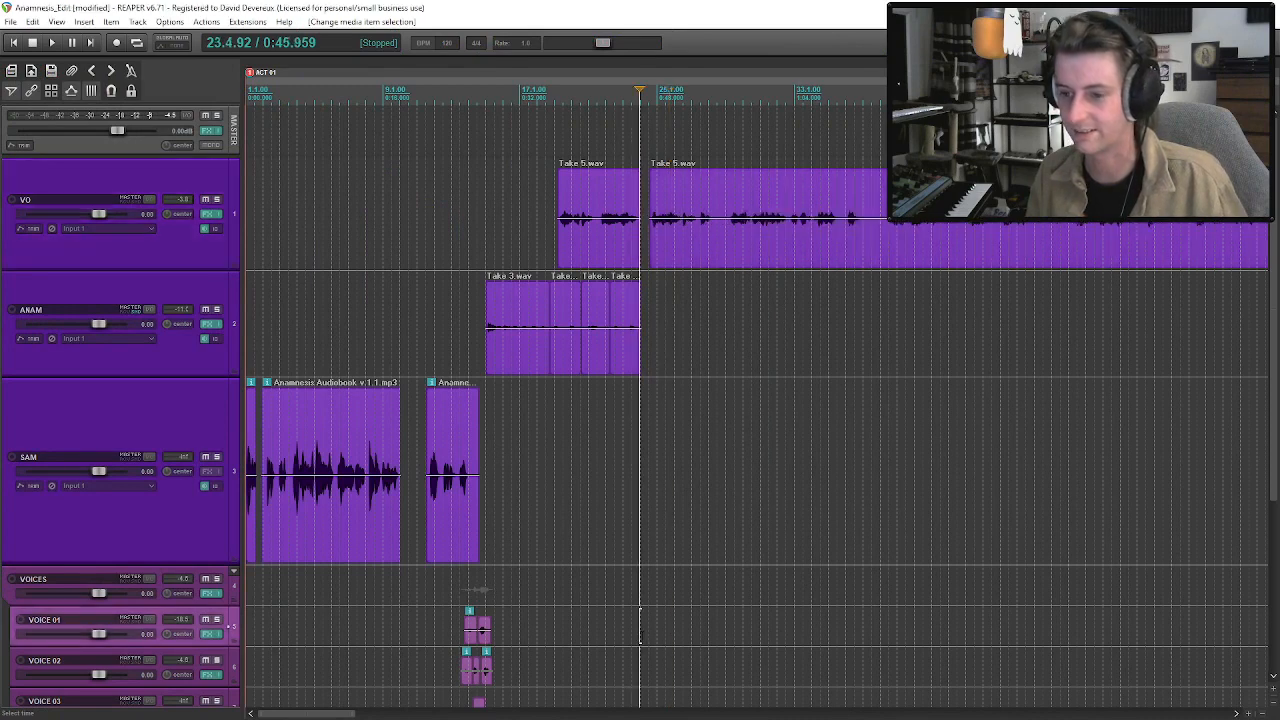
scroll(640, 625, "down", 5)
left_click_drag(640, 625, 644, 446)
scroll(643, 452, "up", 5)
key("space")
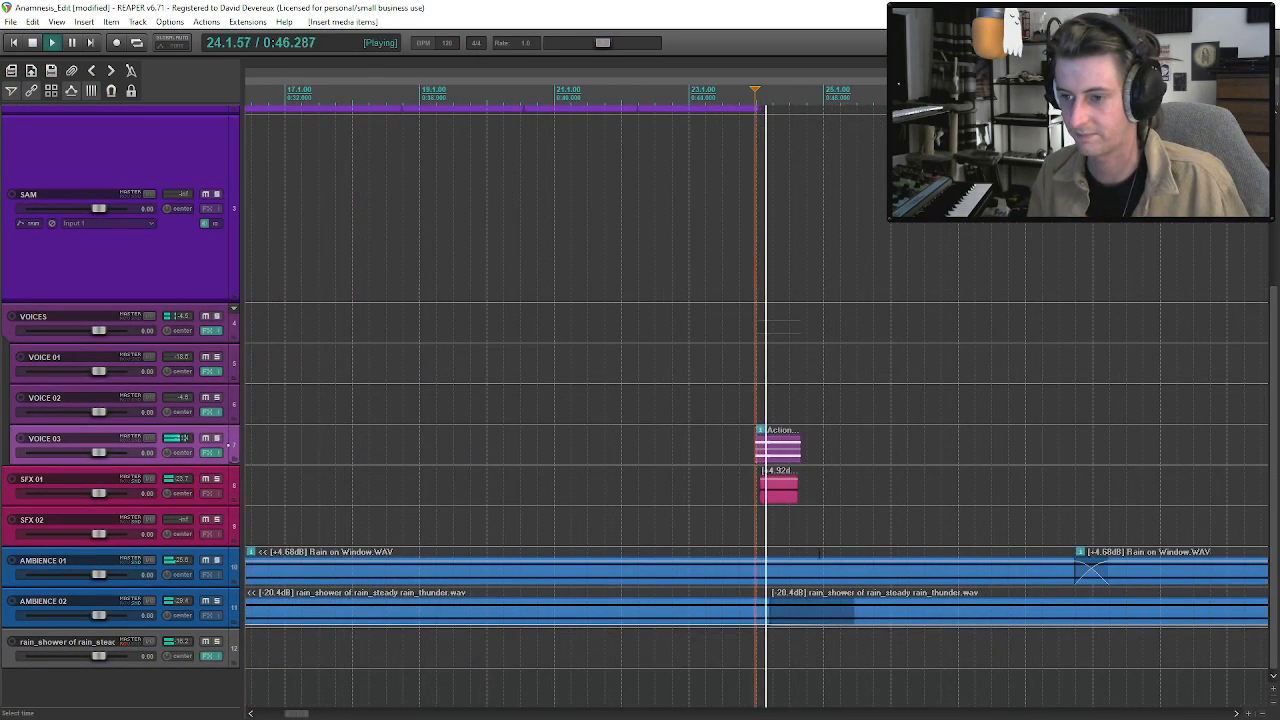
Normalize the wall-slide clip and move it to SFX 02, directly beneath the creak clip.
left_click_drag(775, 457, 778, 458)
key("space")
right_click(778, 458)
mouse_move(884, 207)
left_click(686, 396)
left_click_drag(770, 449, 805, 535)
Audition the creak and wall-slide clips together in the mix from about bar 24.
left_click(757, 454)
key("space")
key("space")
key("space")
key("space")
key("space")
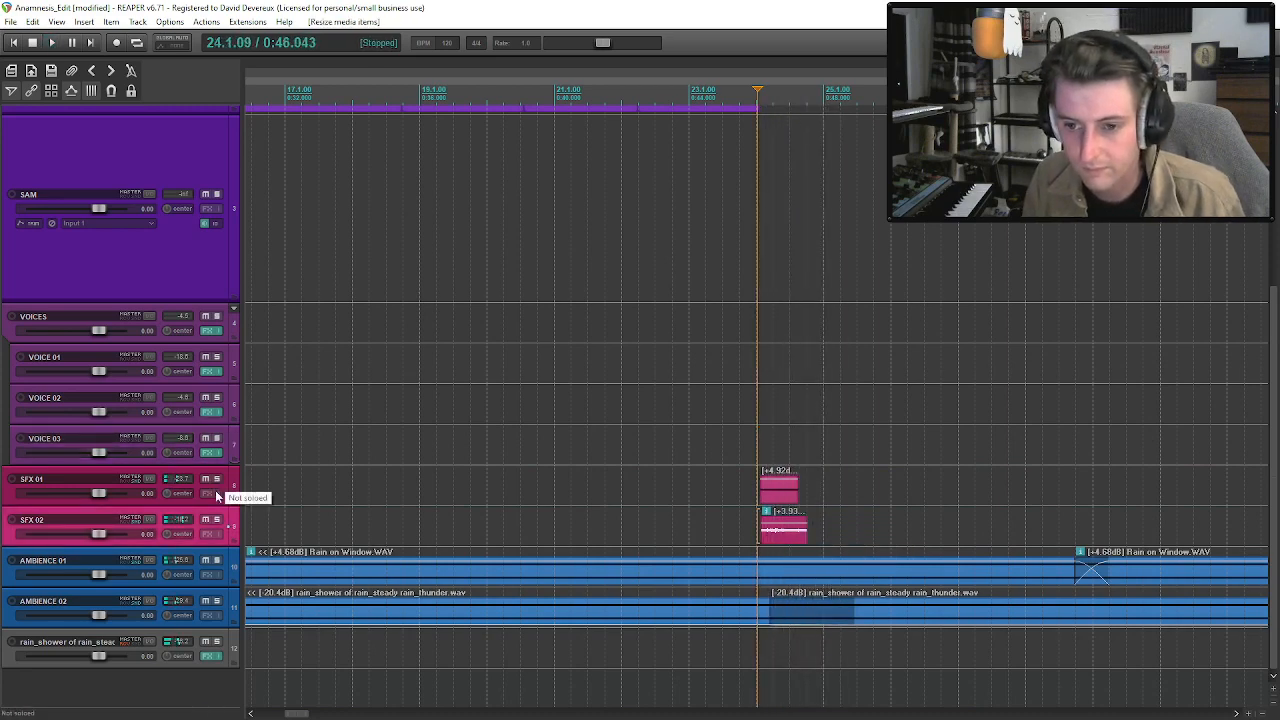
Solo SFX 01 and SFX 02 to hear them together, and unsolo SFX 01 to hear the wall slide alone.
left_click(216, 481)
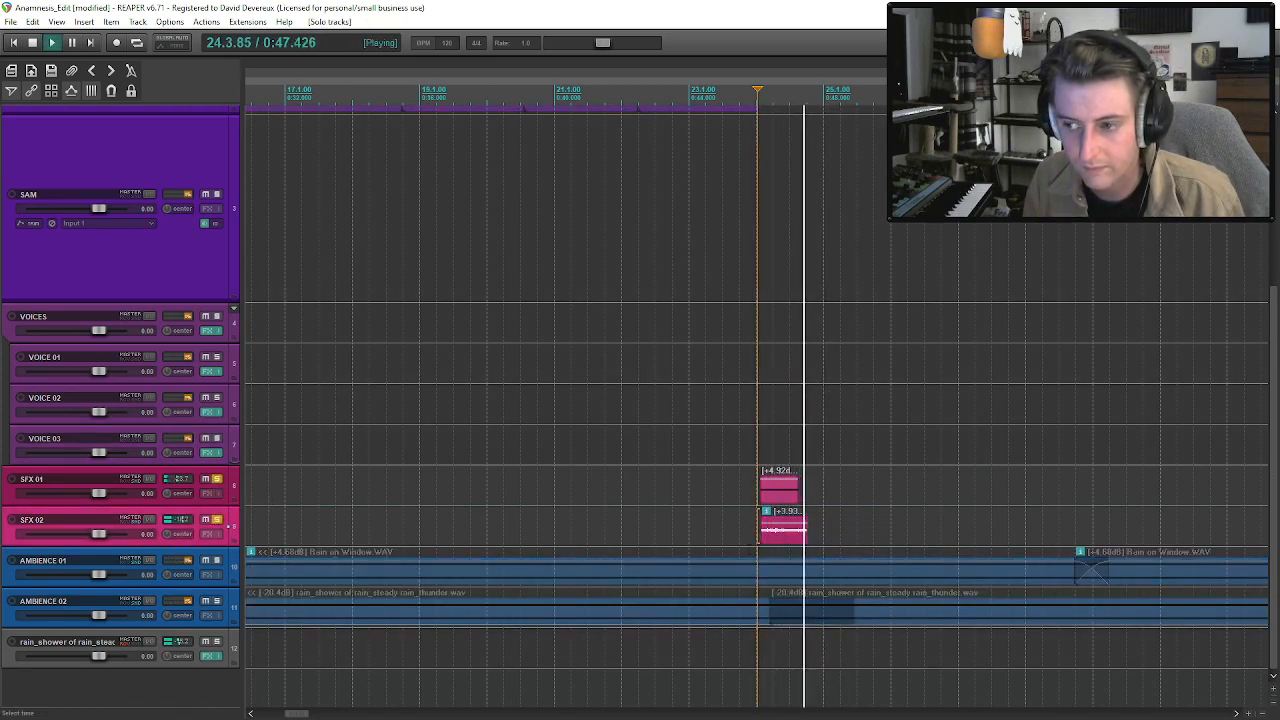
key("space")
left_click(776, 537)
left_click(772, 537)
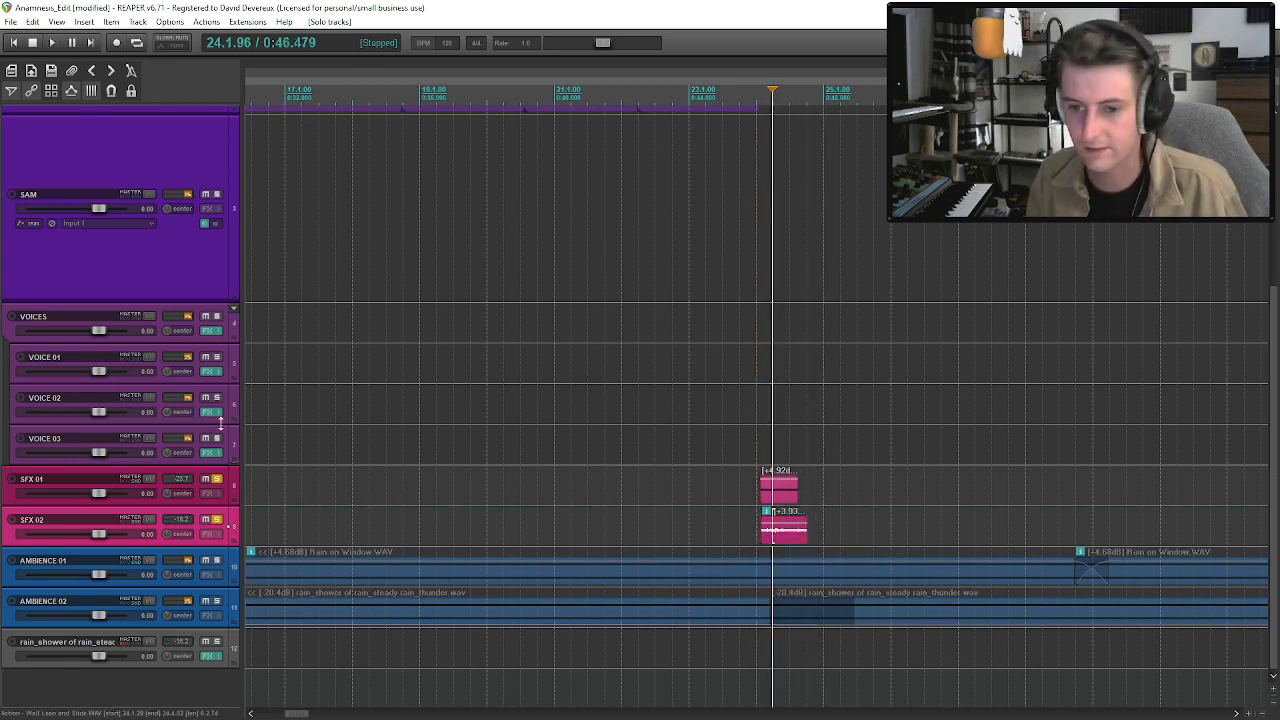
key("space")
left_click(219, 480)
key("space")
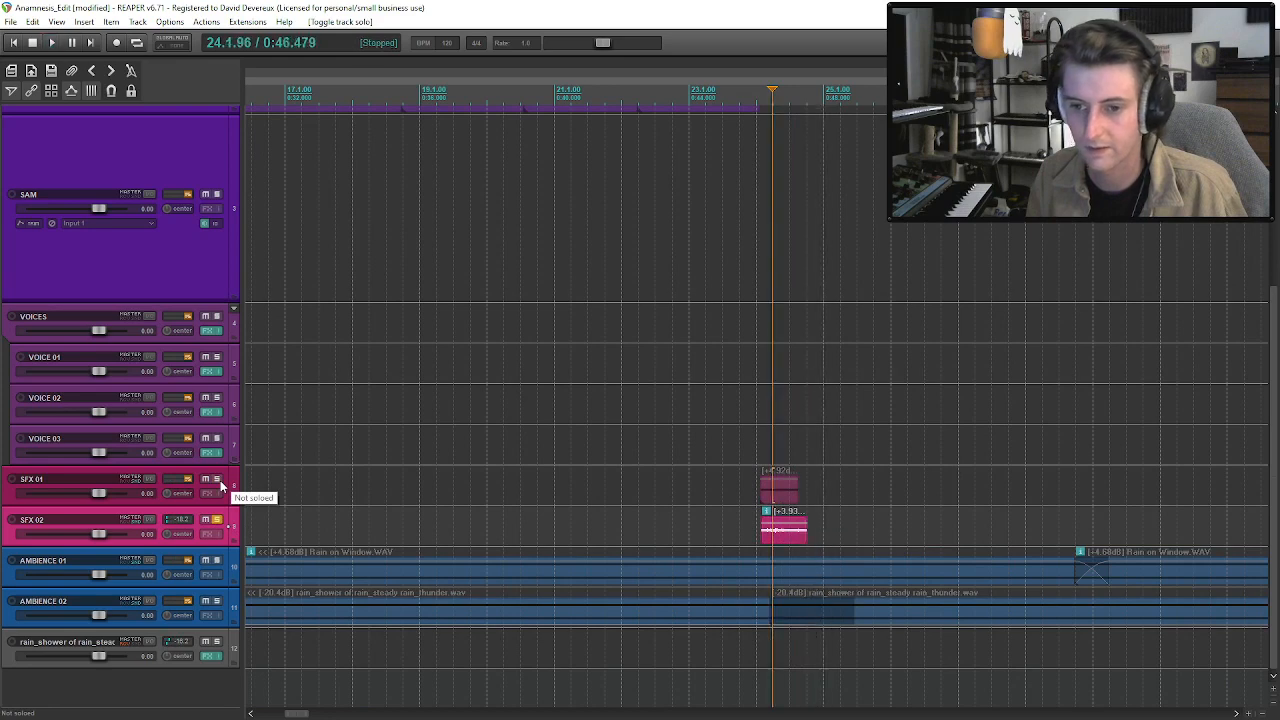
Unsolo SFX 02 and play both effects in the full mix from the start of the wall-slide clip.
left_click(216, 520)
left_click(760, 534)
key("space")
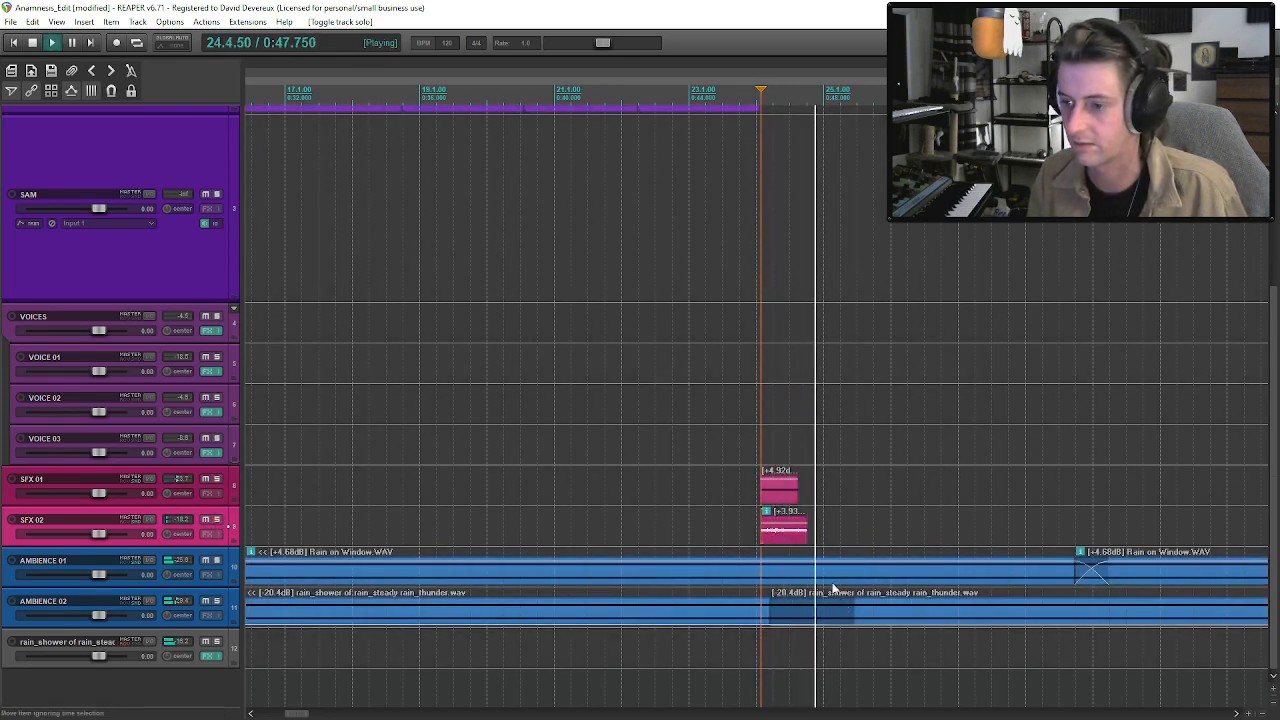
left_click_drag(1276, 504, 1276, 500)
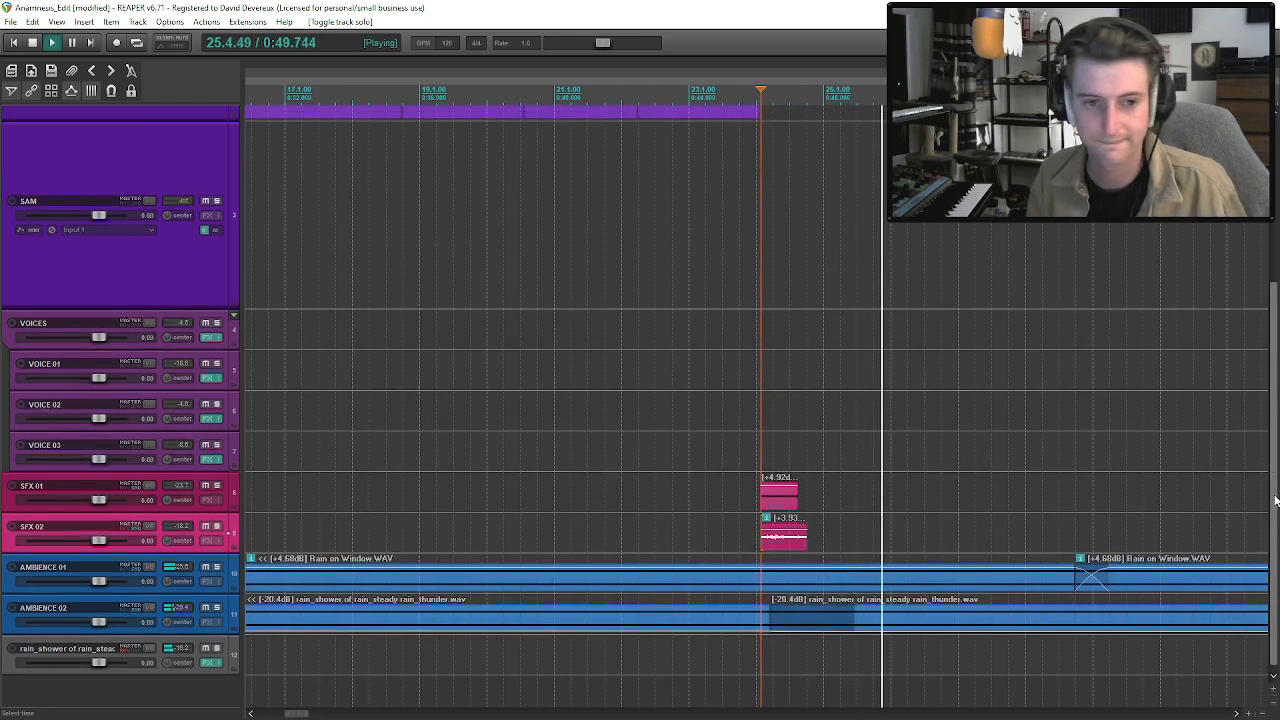
Add the RX 9 Voice De-noise effect to the SFX 02 track with its default settings and close the FX chain.
left_click(778, 543)
left_click(209, 541)
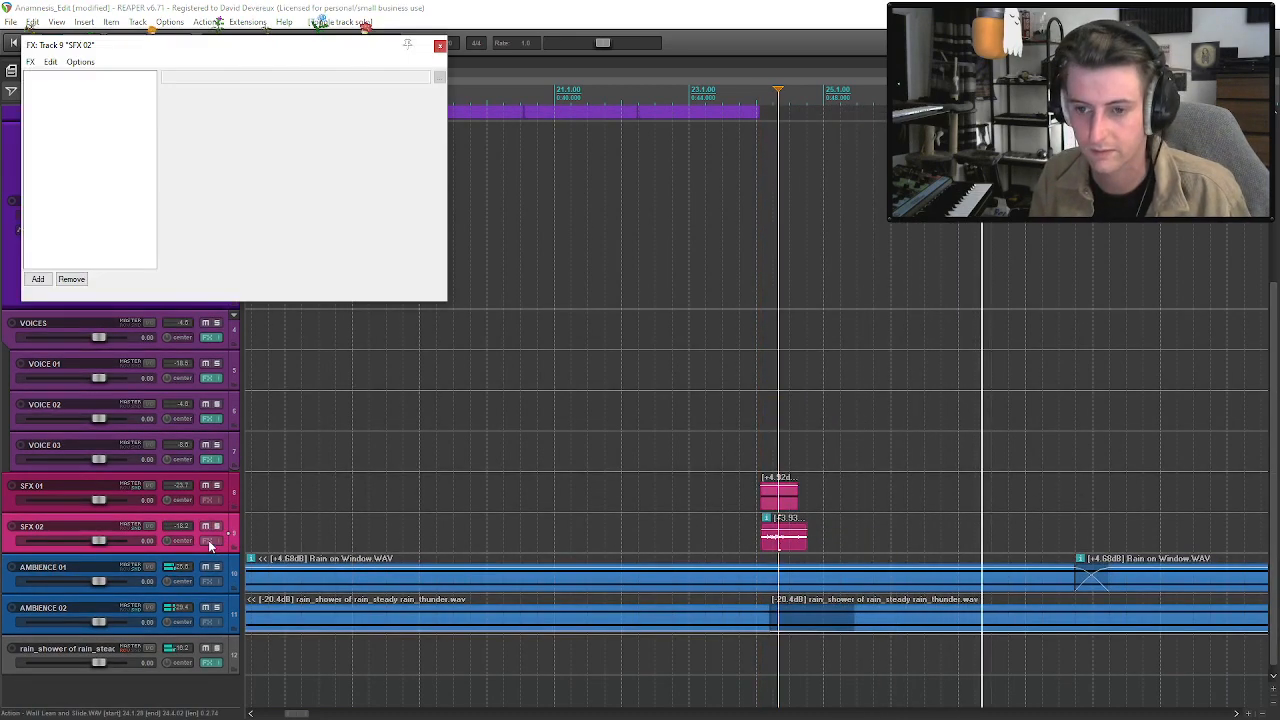
left_click(43, 280)
type("noise")
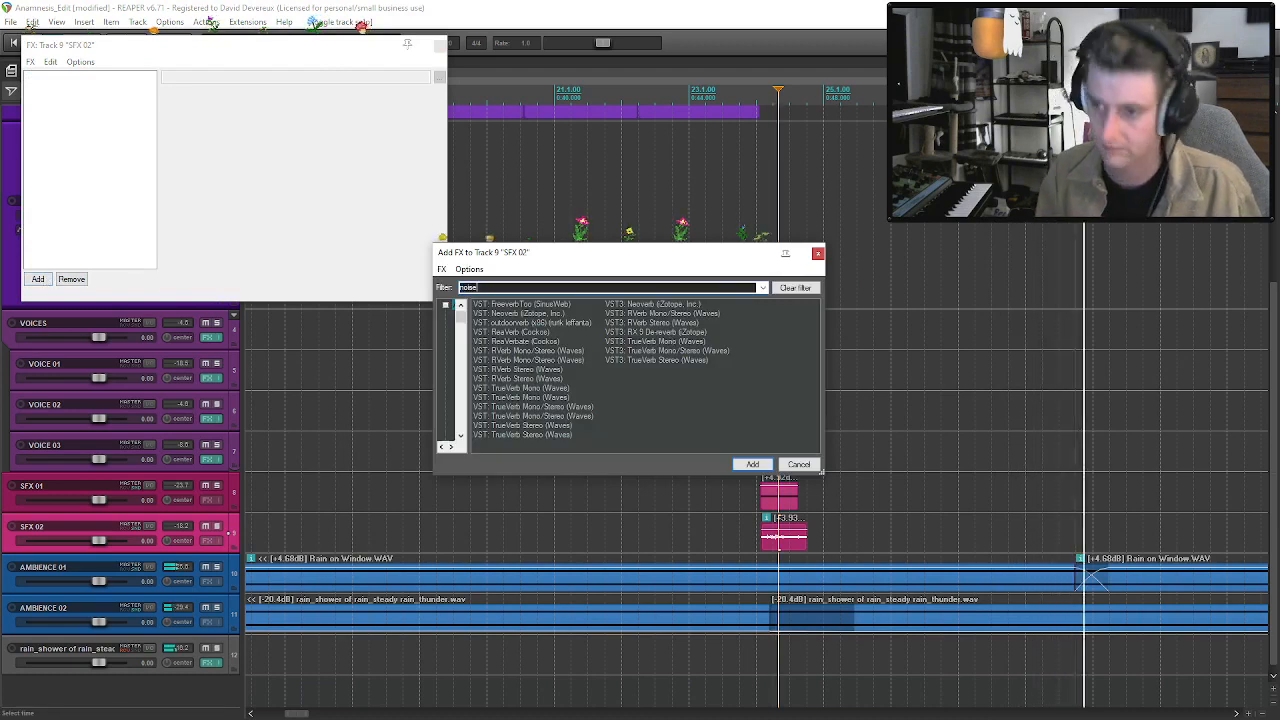
left_click(545, 342)
double_click(546, 347)
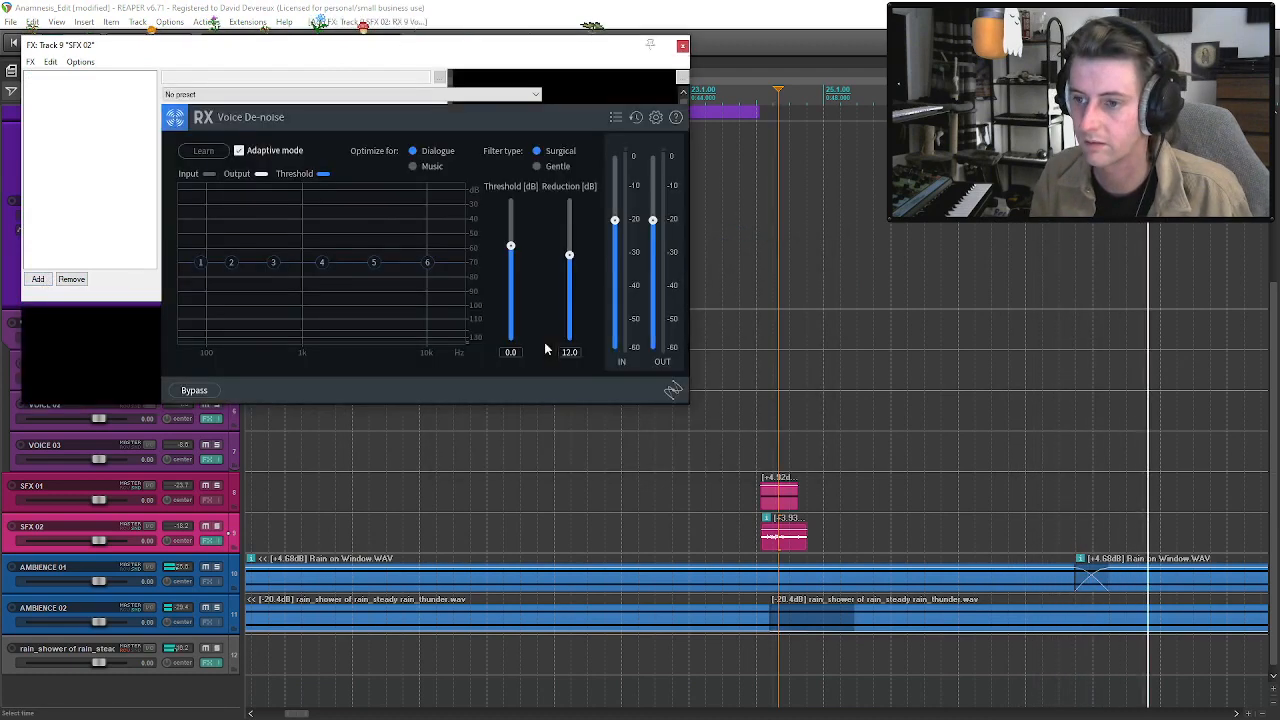
left_click(680, 45)
Play the mix from about bar 24 to check the de-noised wall slide, and save the project.
key("space")
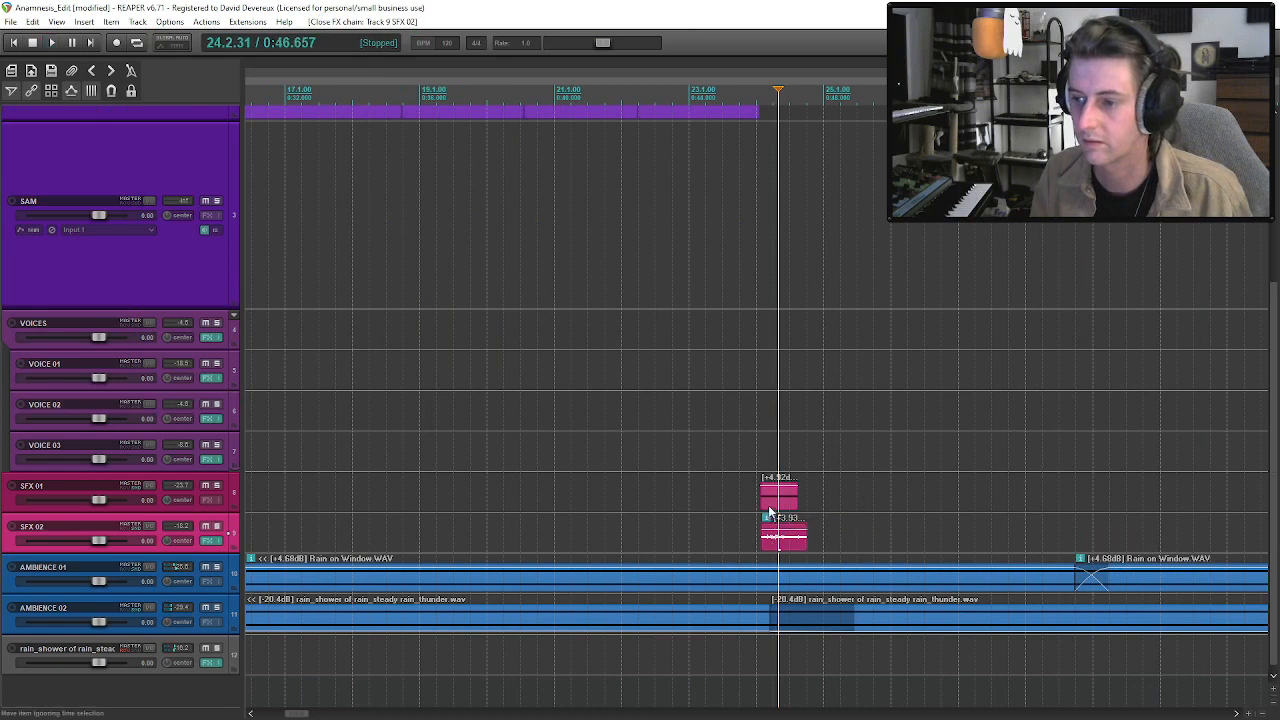
left_click(757, 503)
key("space")
left_click(783, 509)
key("ctrl+s")
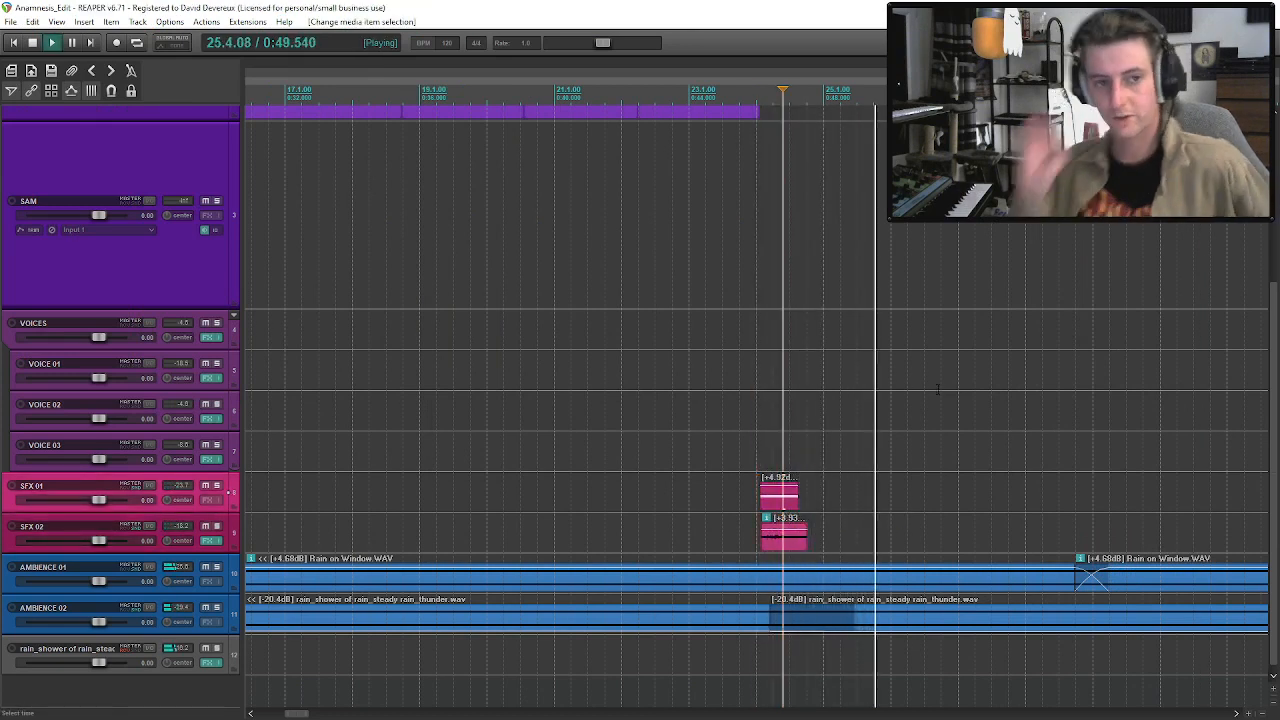
Split the second Take 5 narration clip on VO at about bar 30 and move the later part slightly later.
scroll(940, 389, "down", 3)
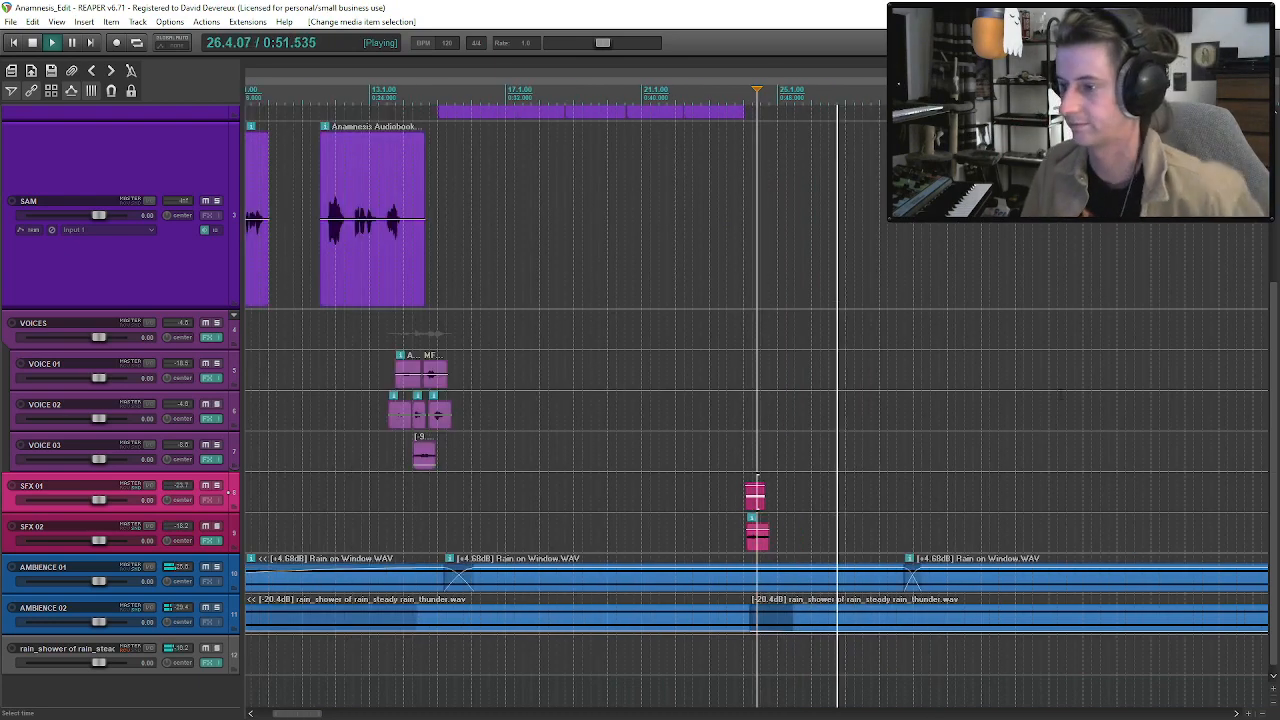
scroll(940, 389, "up", 5)
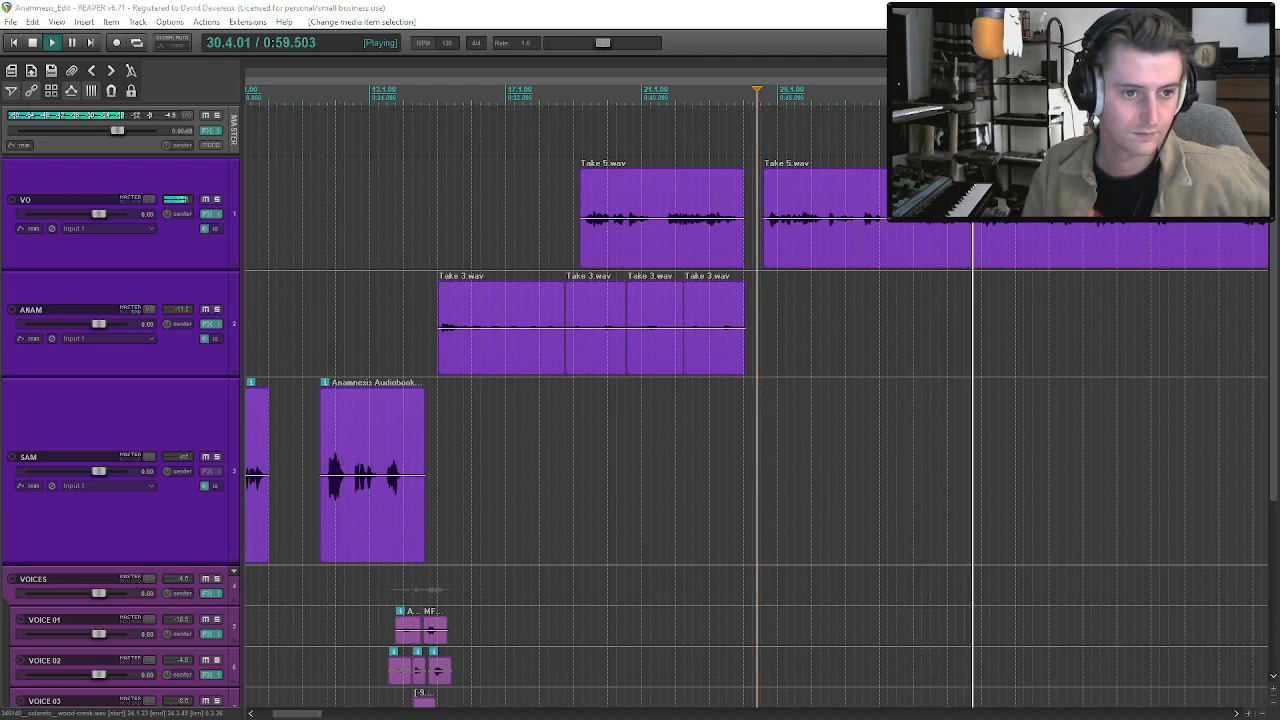
left_click(965, 229)
key("s")
left_click_drag(976, 232, 987, 235)
key("space")
Audition the new pause in the narration from about bar 29 and nudge the later clip further to widen it.
left_click(938, 232)
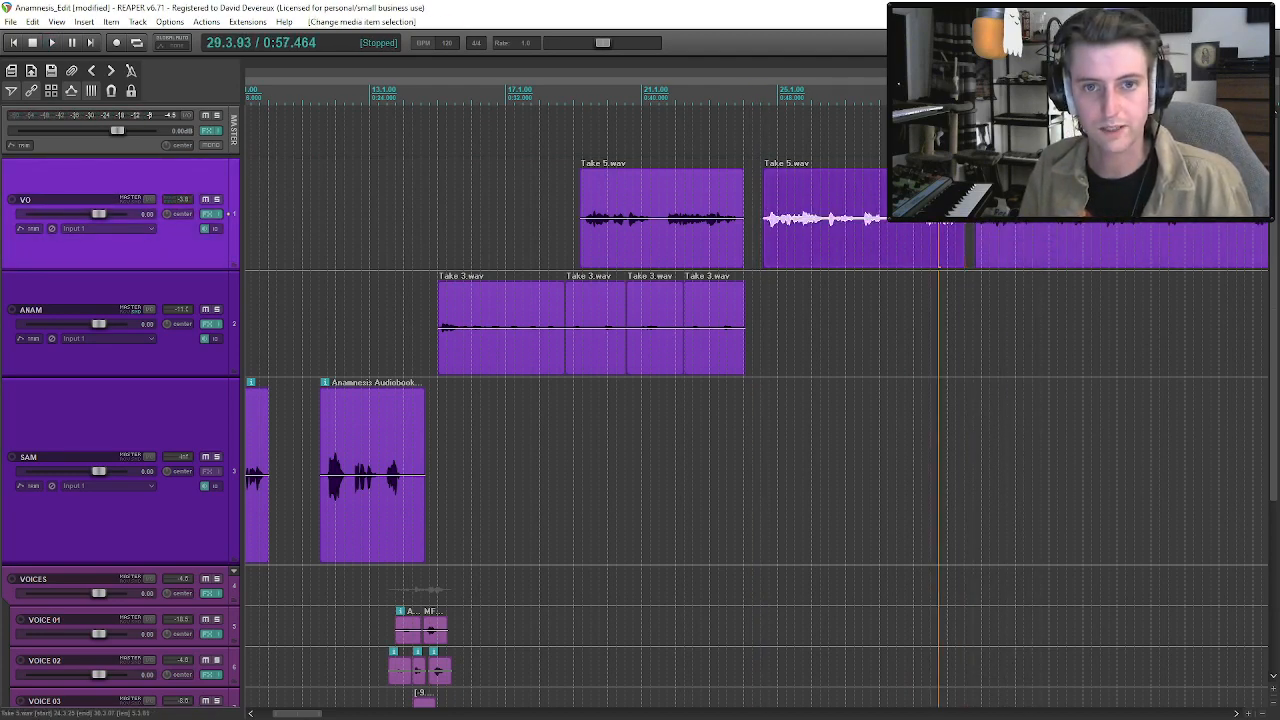
left_click(930, 242)
key("space")
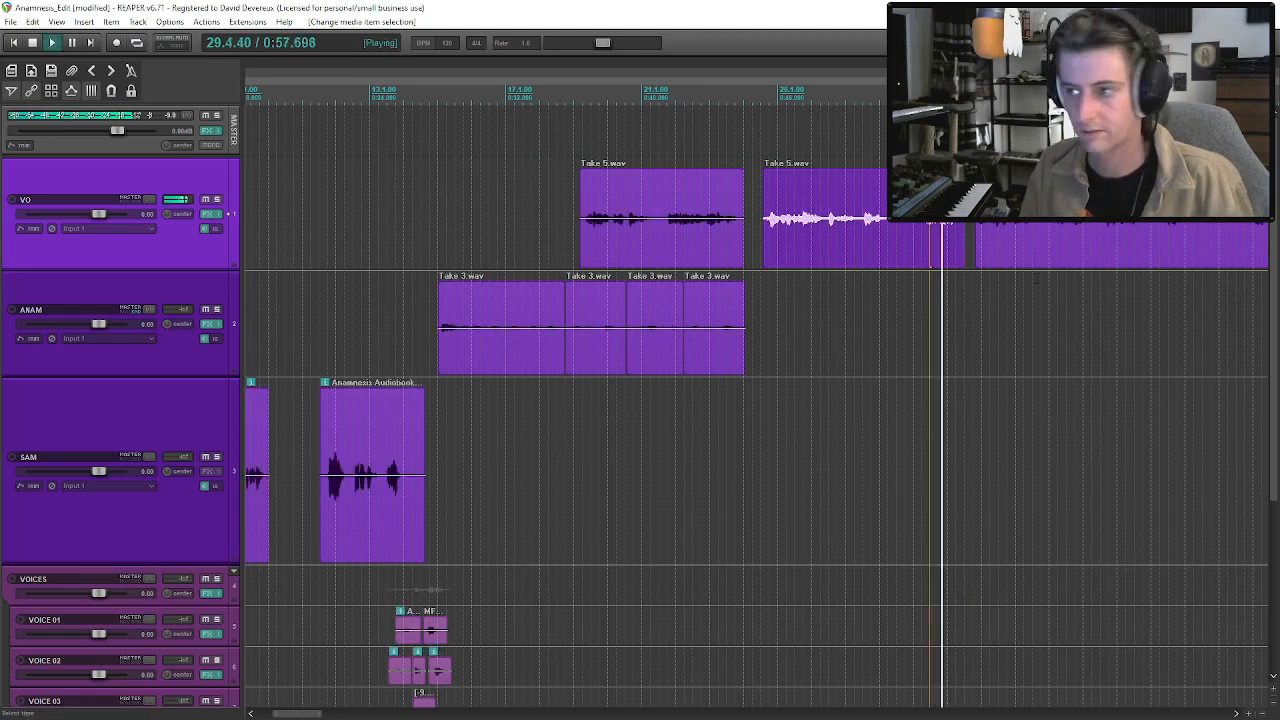
left_click(944, 243)
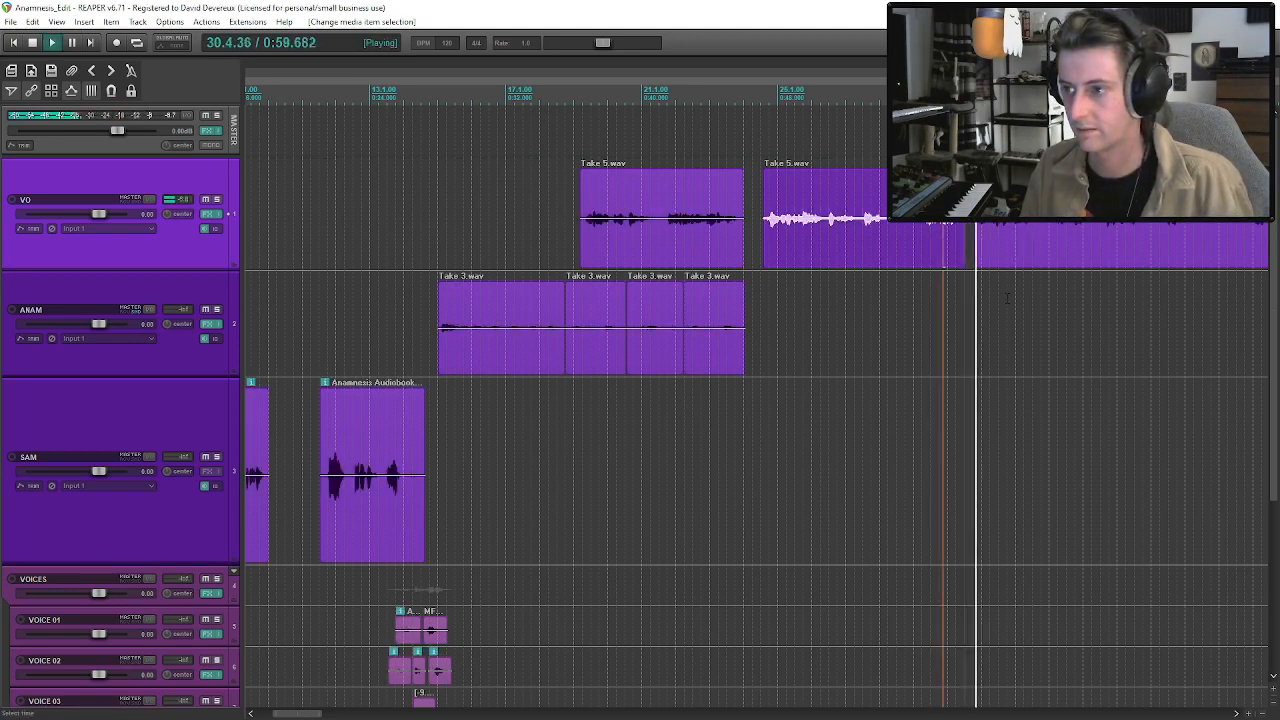
left_click_drag(985, 251, 994, 251)
key("space")
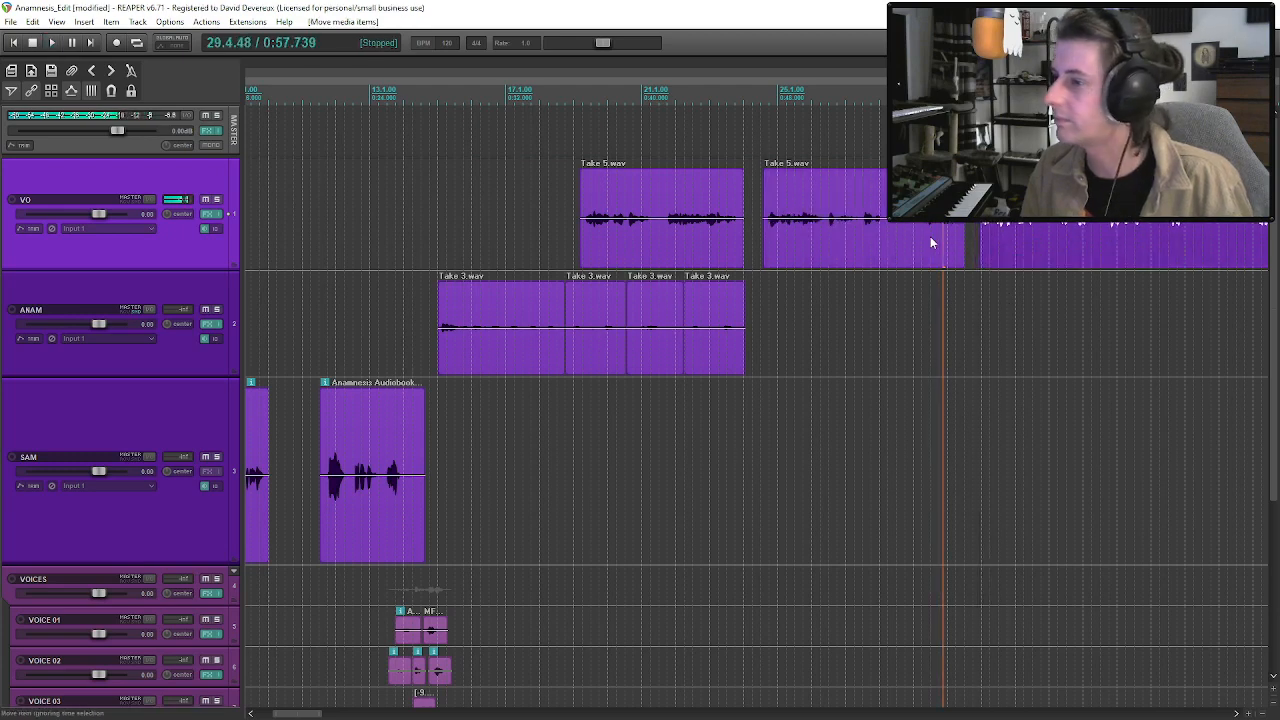
Play the narration from about bar 29 to check the widened pause between the later Take 5 clips on VO.
left_click(930, 242)
key("space")
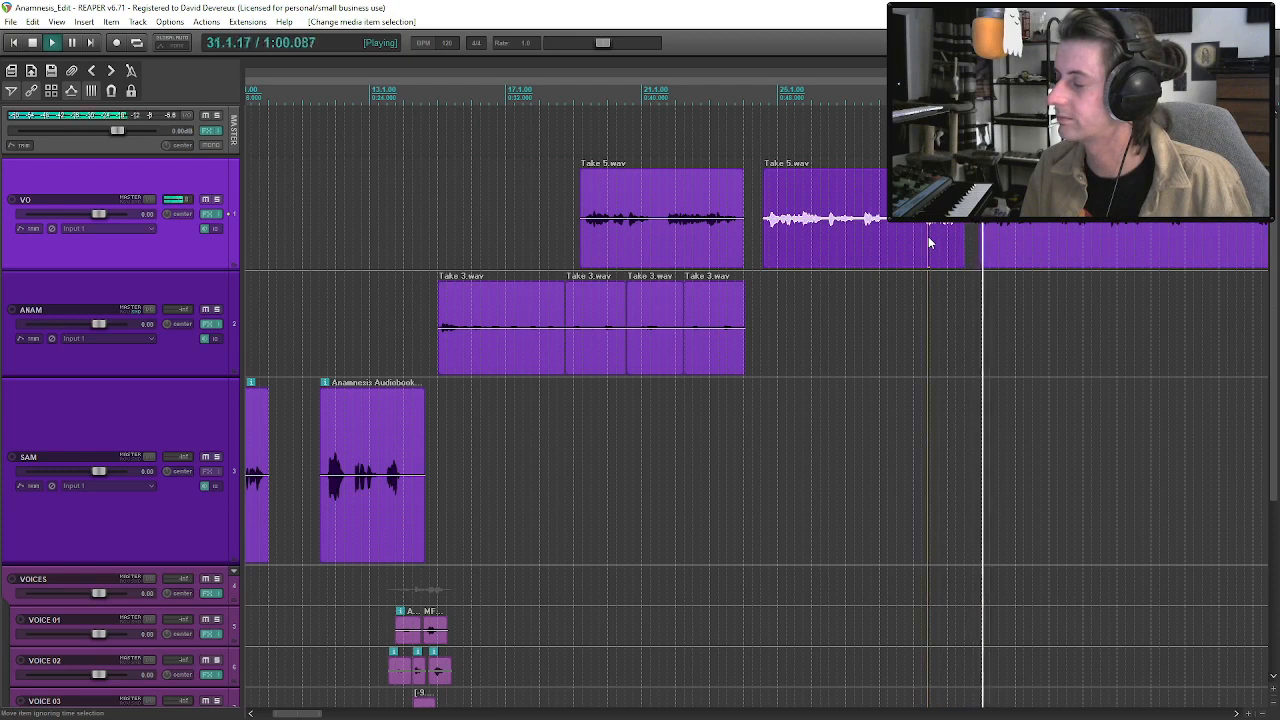
left_click(993, 228)
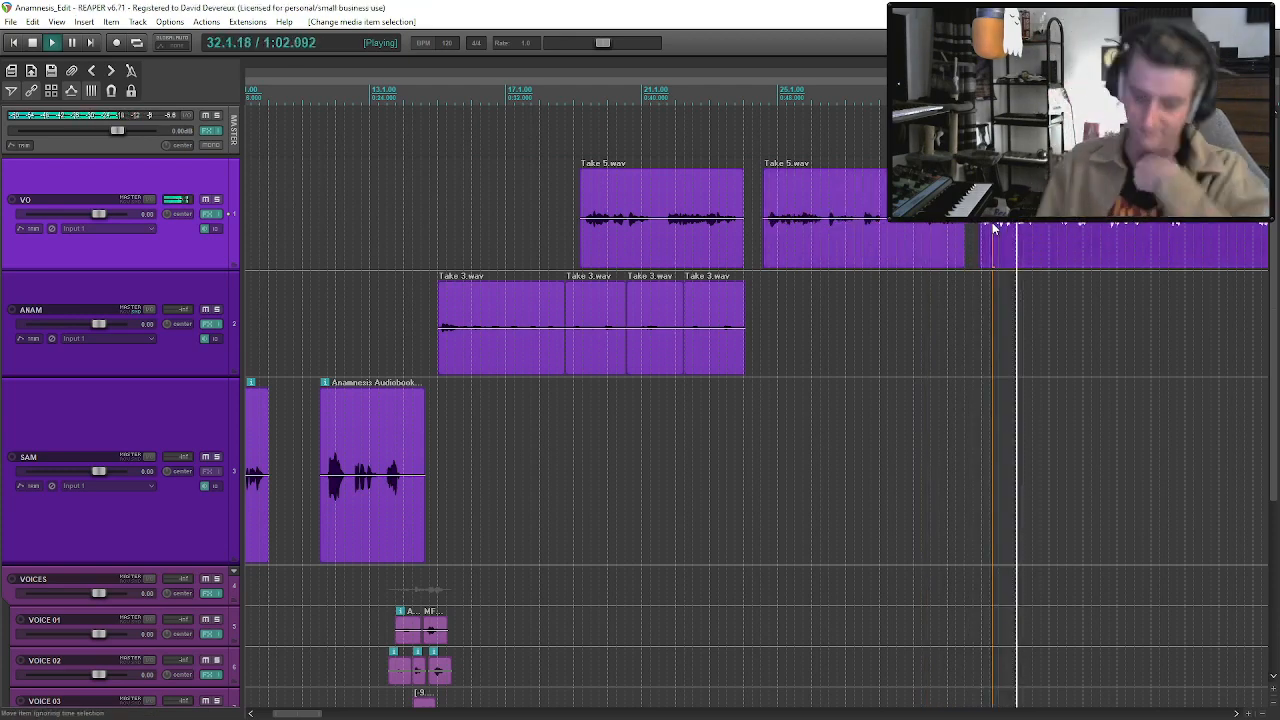
key("space")
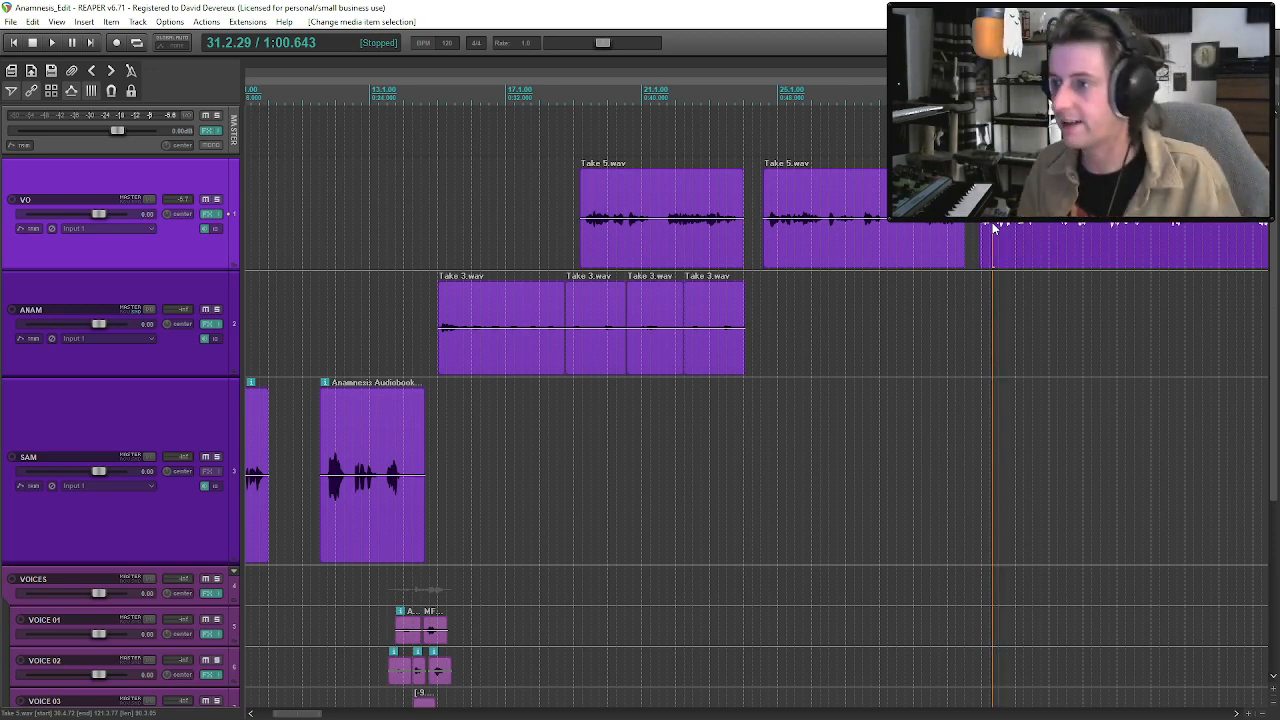
left_click_drag(1273, 276, 1273, 486)
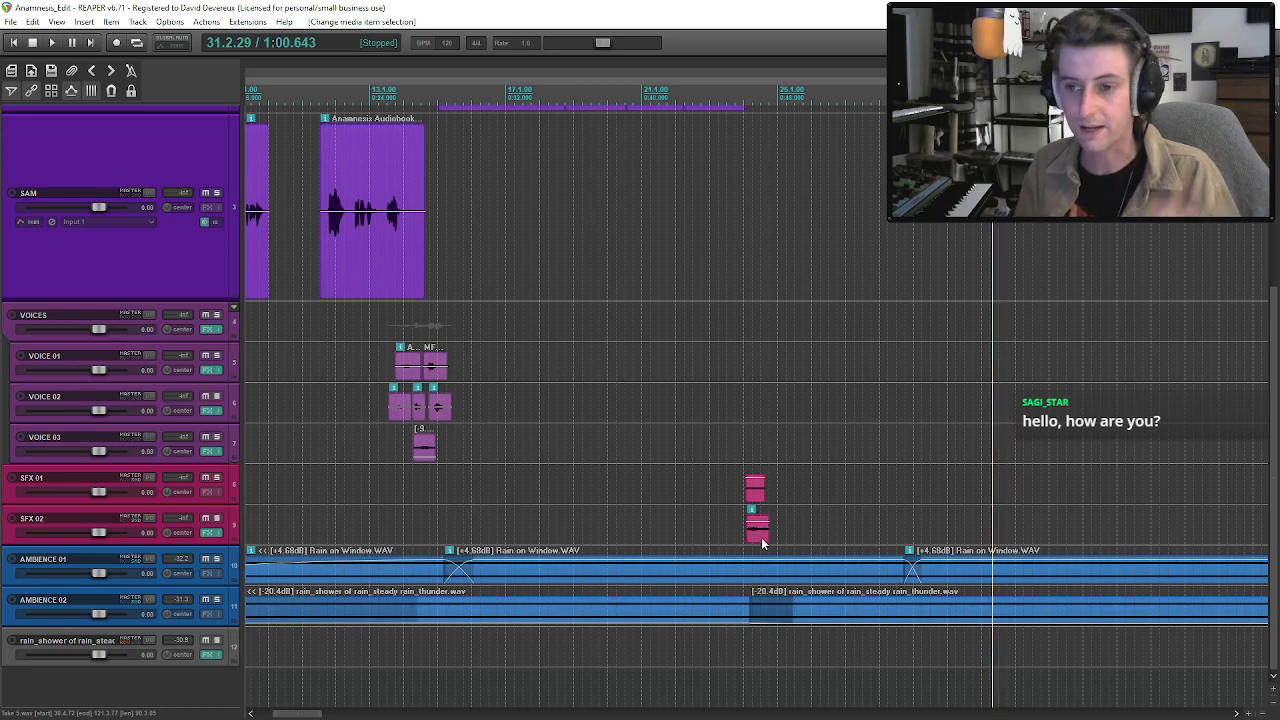
left_click(389, 405)
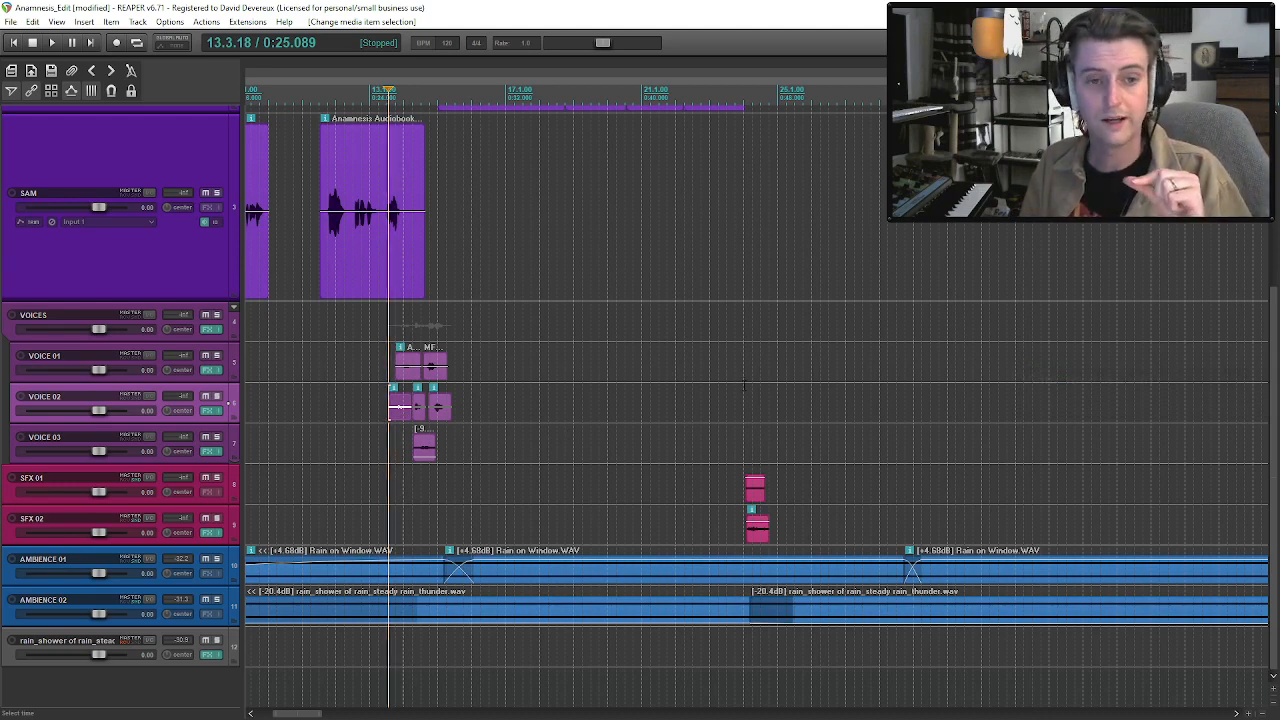
left_click(519, 578)
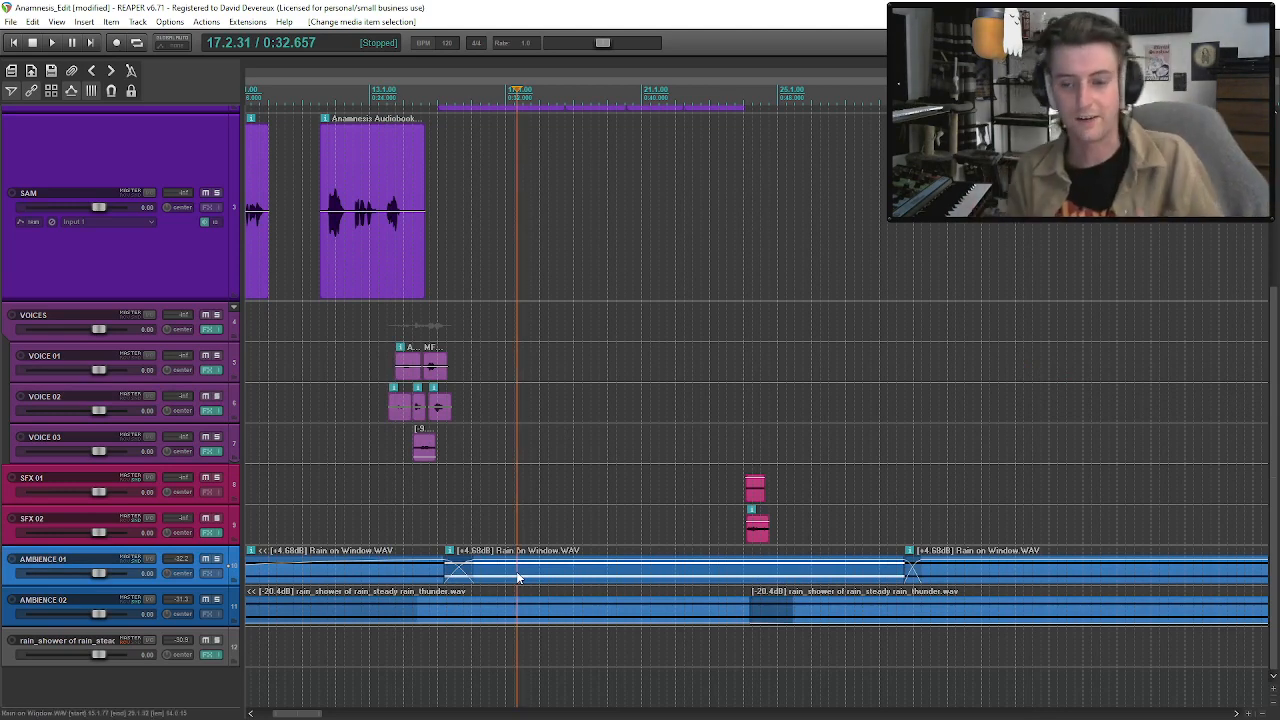
left_click(390, 378)
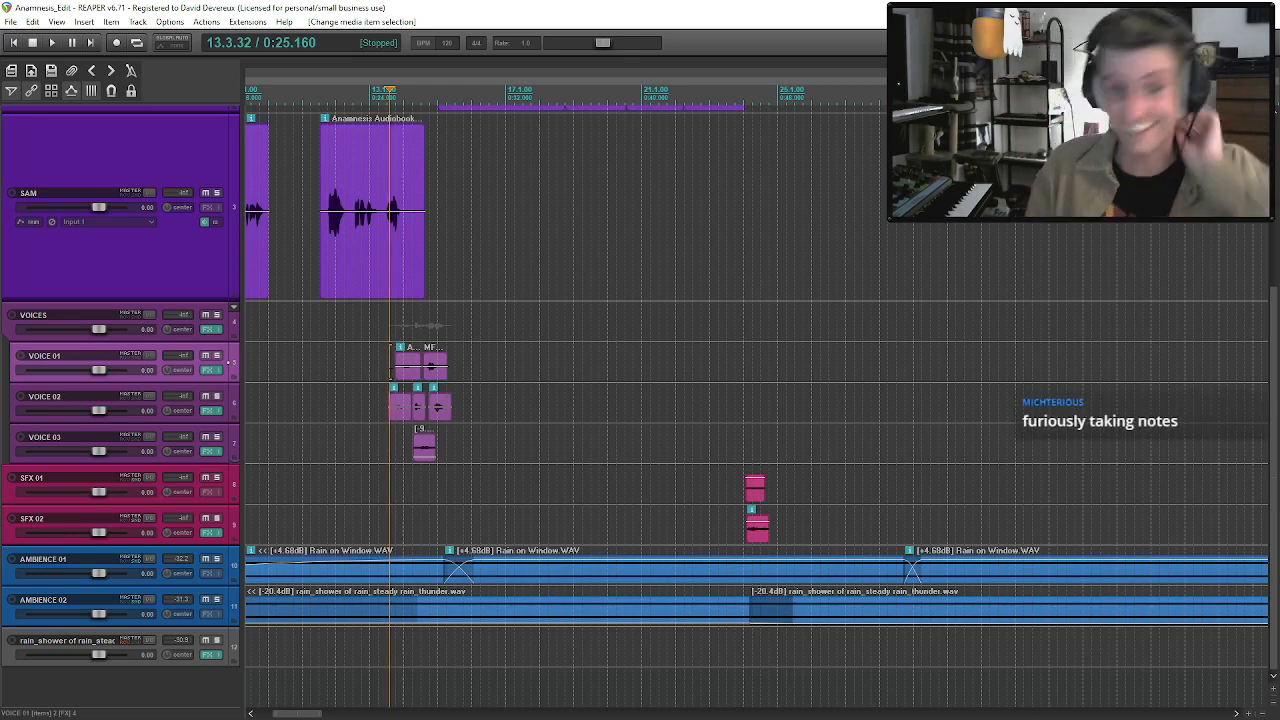
scroll(577, 312, "down", 2)
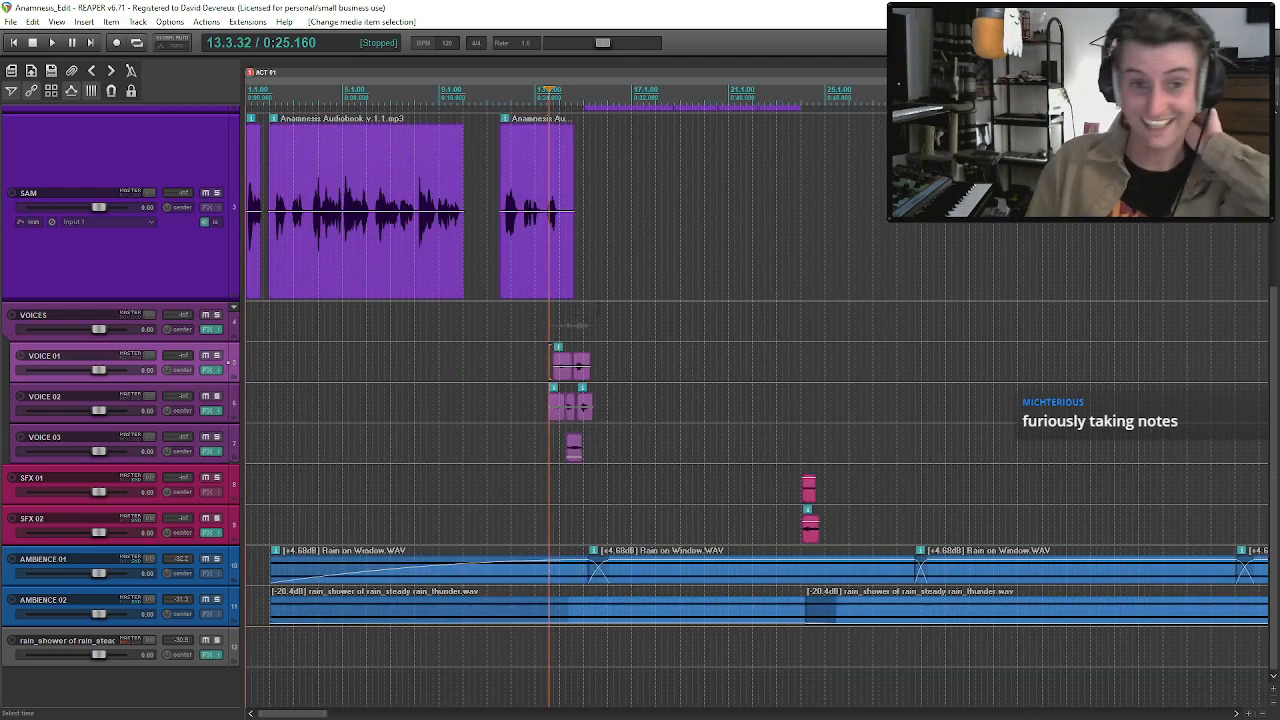
mouse_move(1274, 347)
left_mouse_down()
mouse_move(1274, 171)
mouse_move(1274, 345)
left_mouse_up()
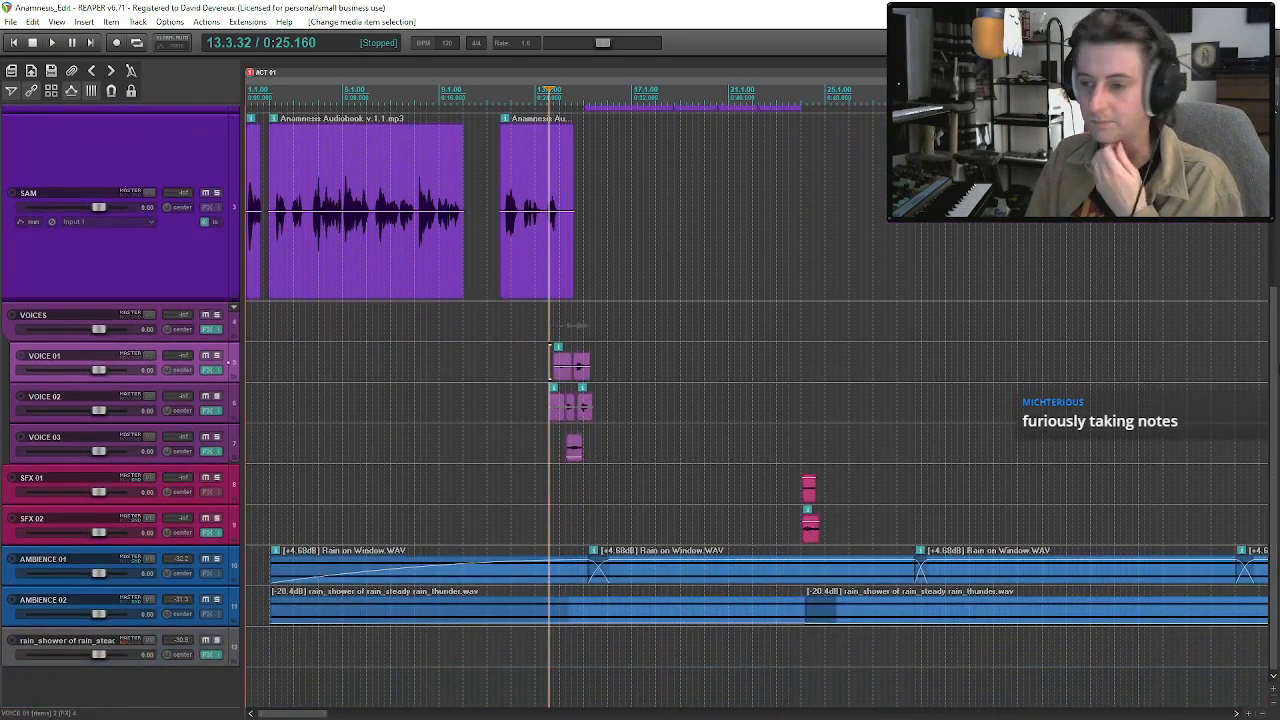
left_click(580, 376)
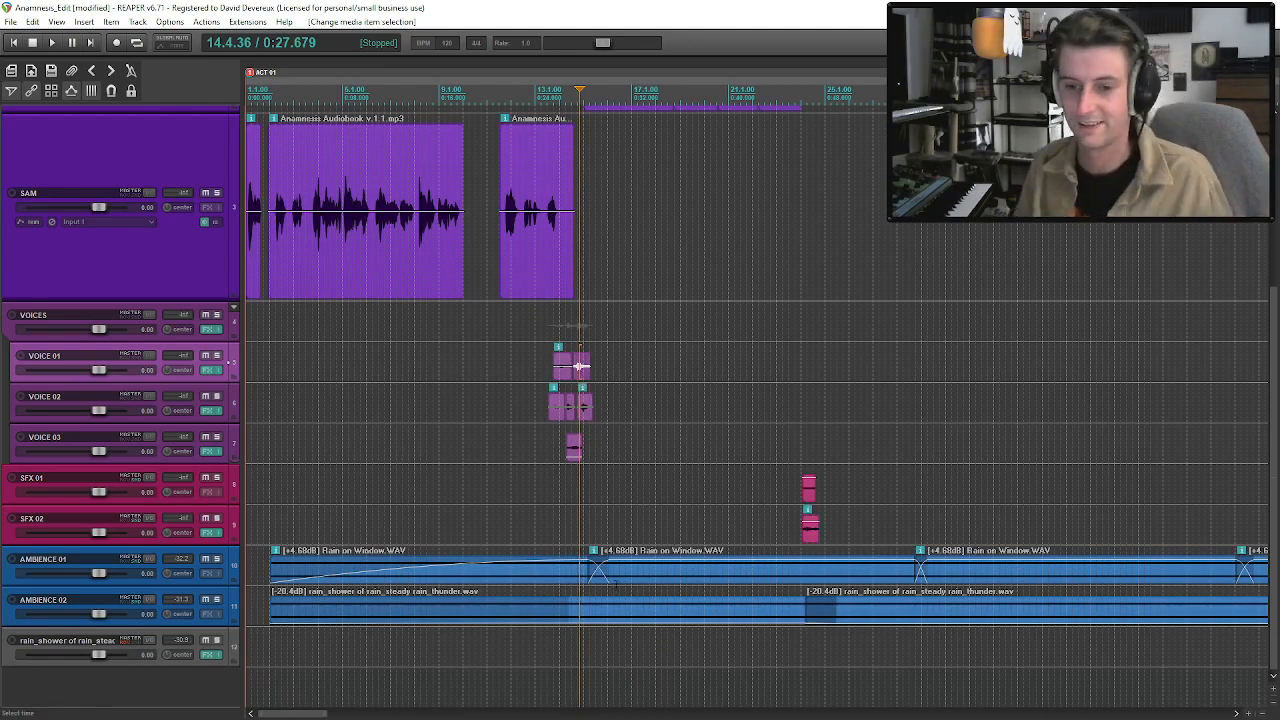
left_click(196, 663)
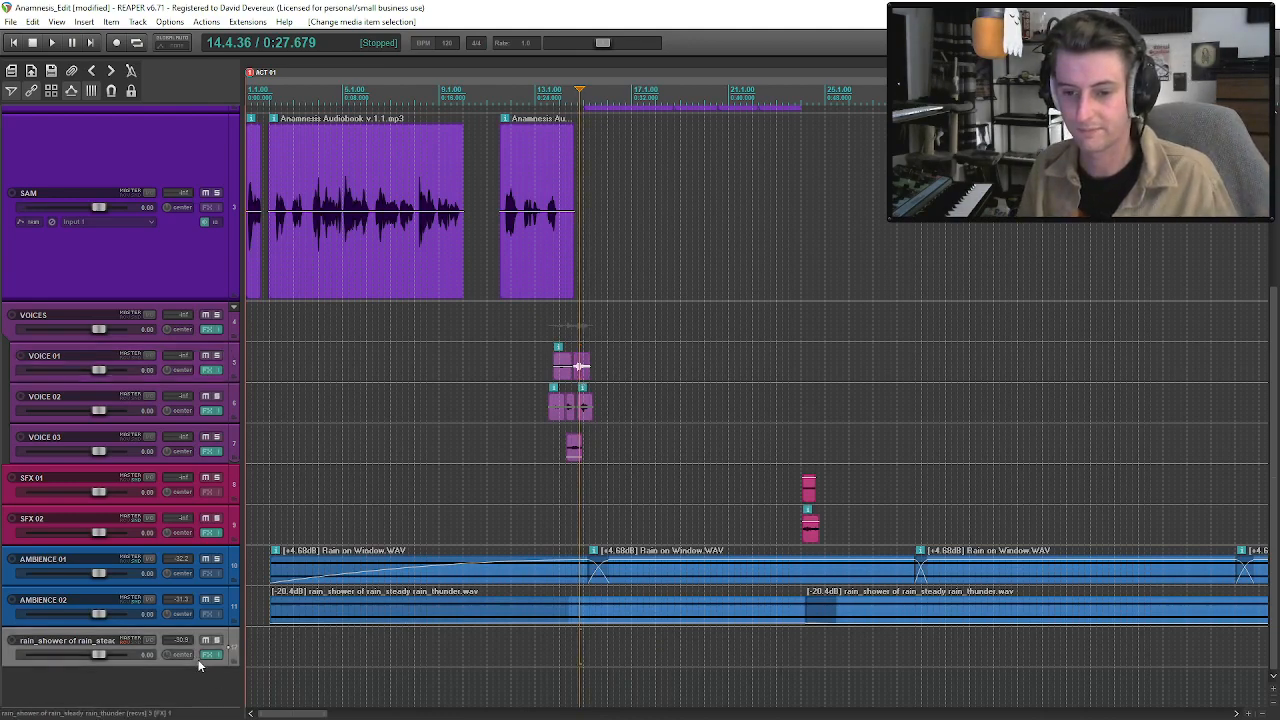
scroll(203, 686, "down", 3)
scroll(204, 688, "up", 4)
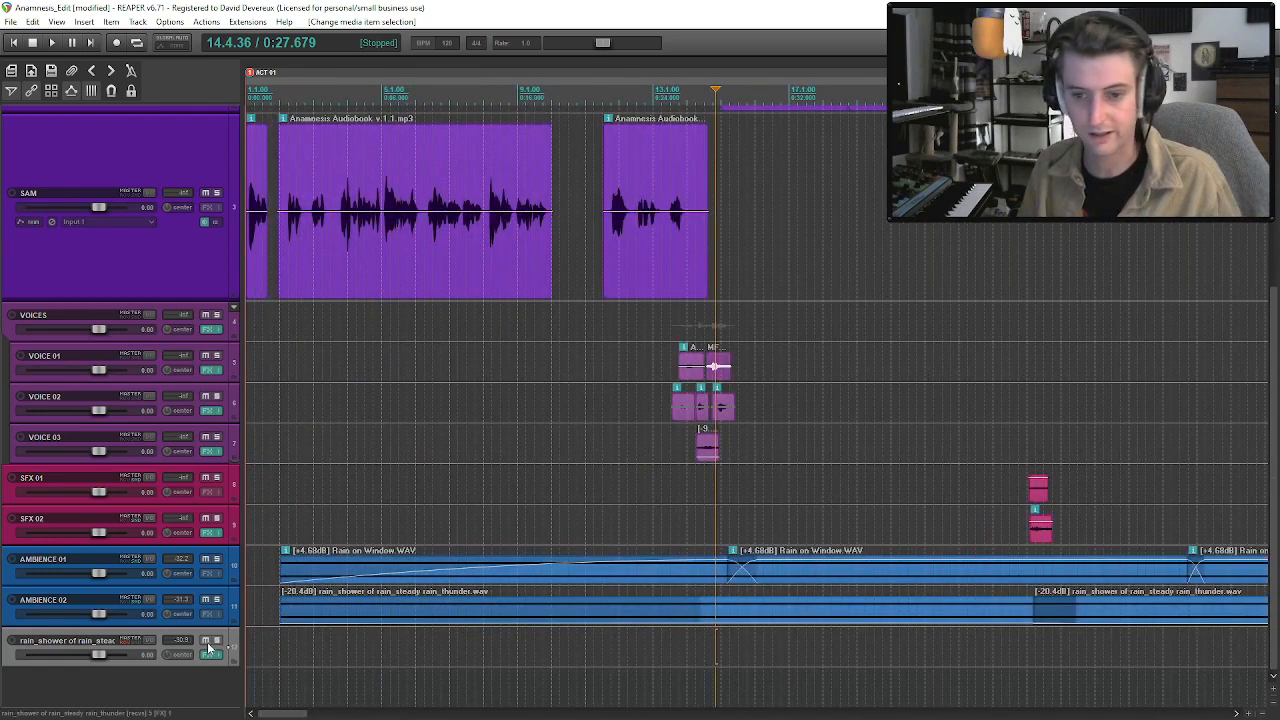
key("Delete")
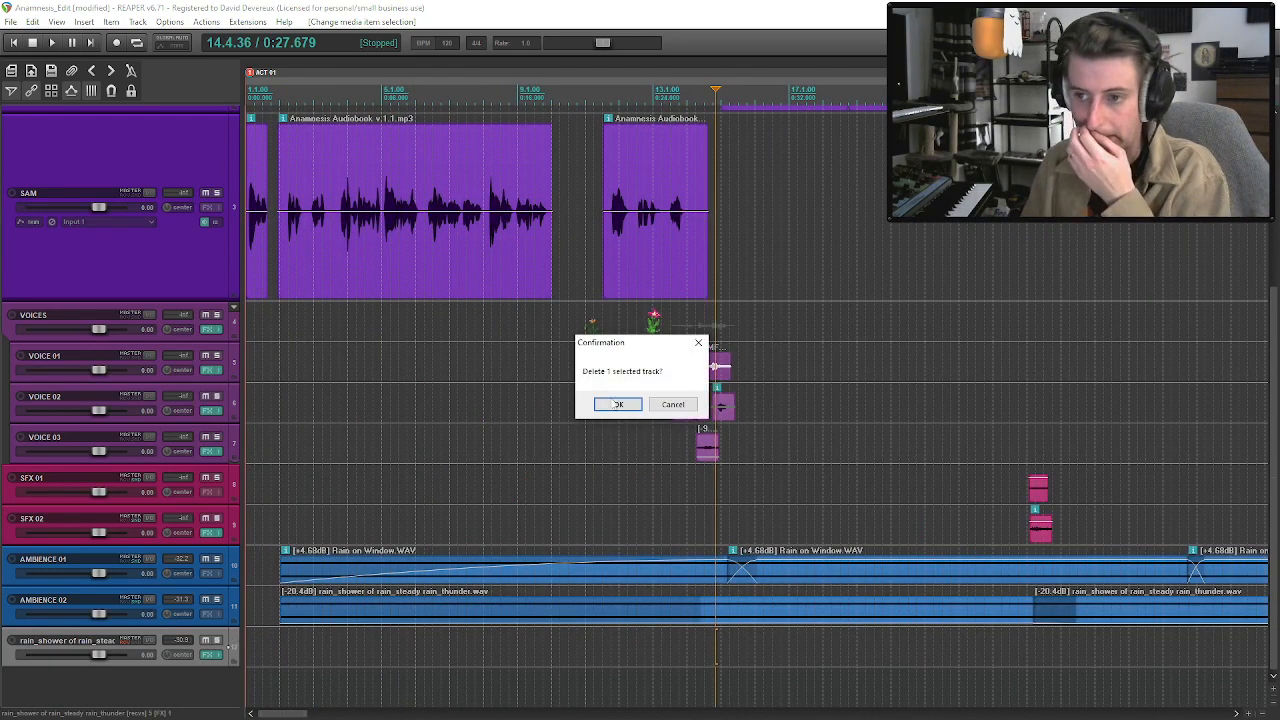
left_click(612, 405)
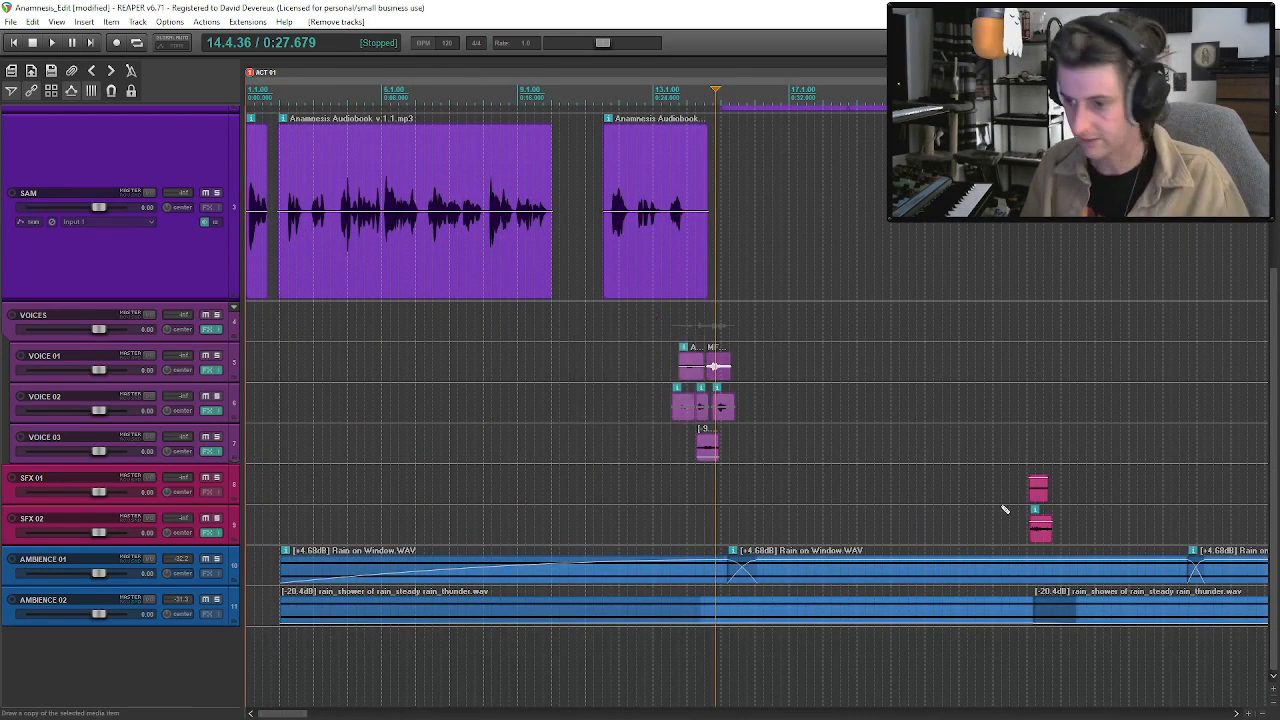
key("ctrl+z")
Rename the unused rain_shower track to "verb" and check the RVerb settings in its effects chain.
scroll(980, 570, "down", 8)
scroll(827, 645, "up", 6)
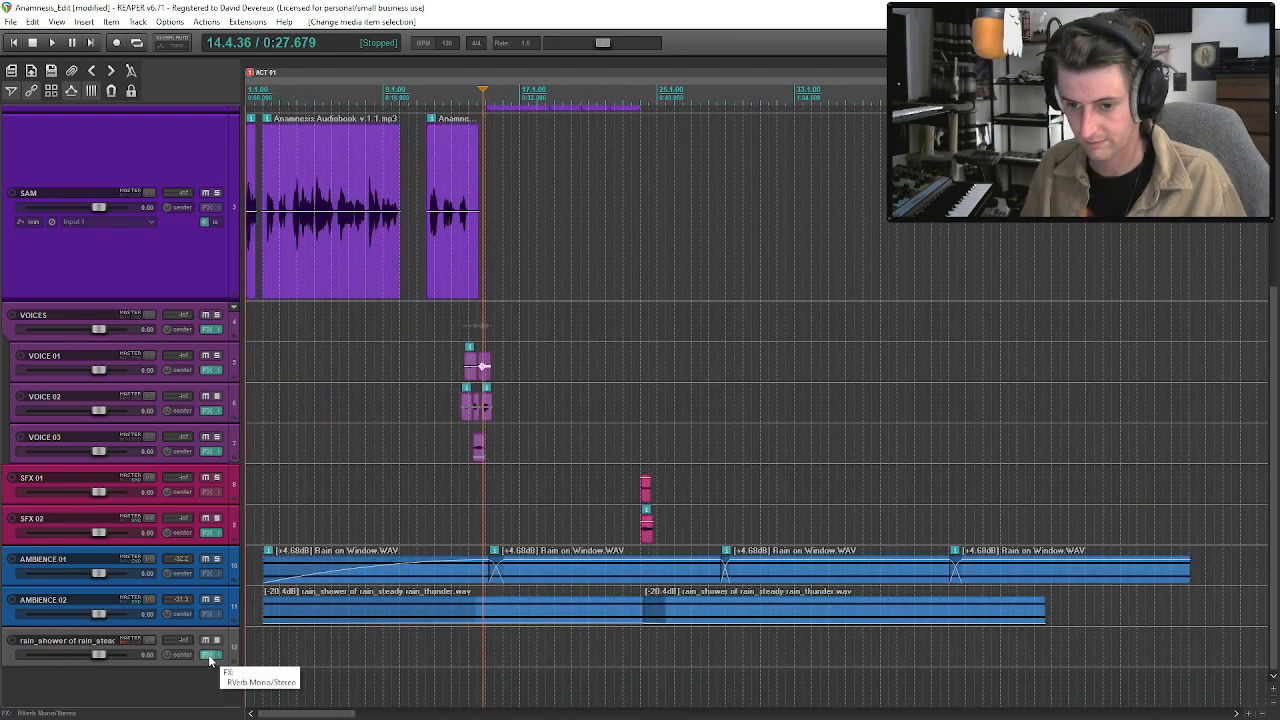
left_click(92, 647)
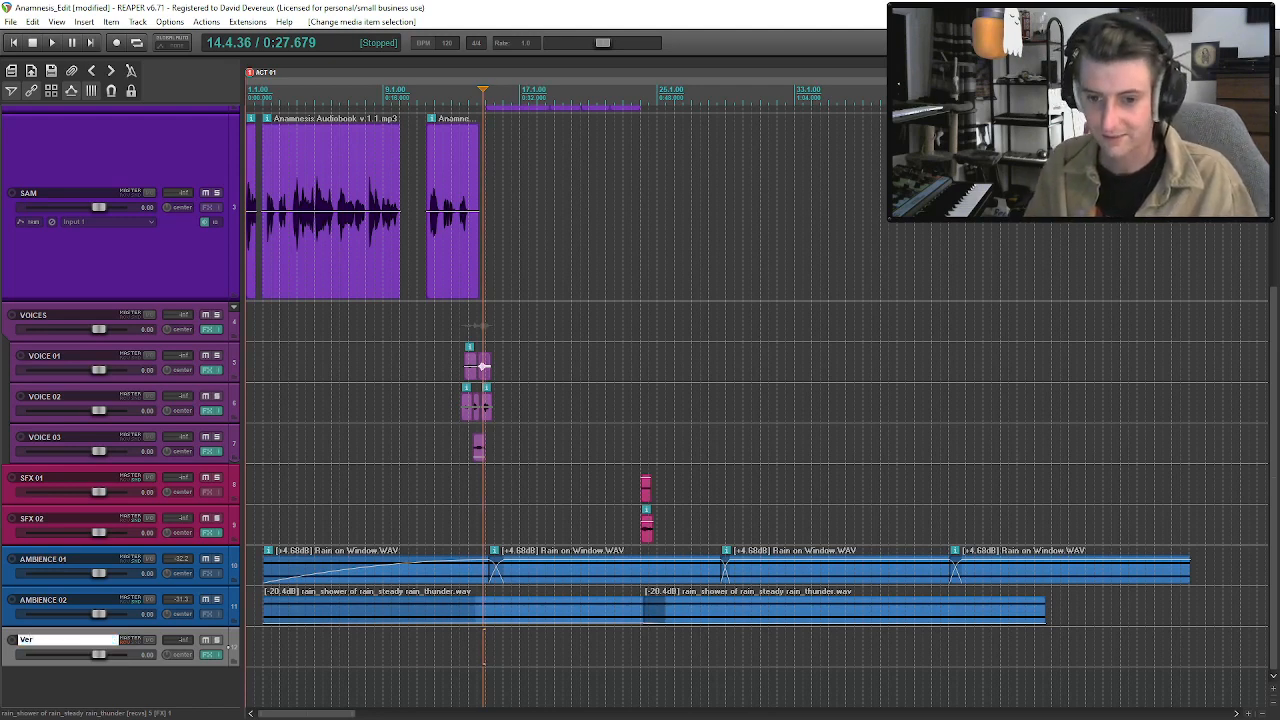
key("Return")
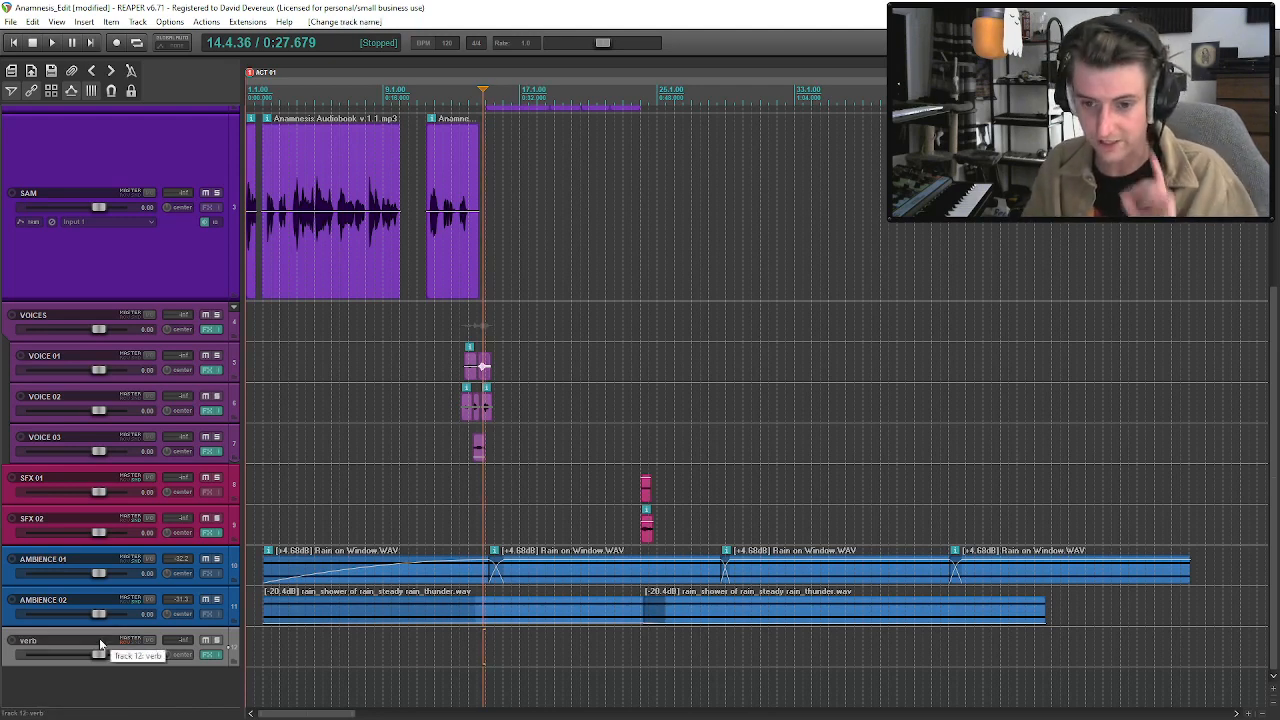
left_click(205, 654)
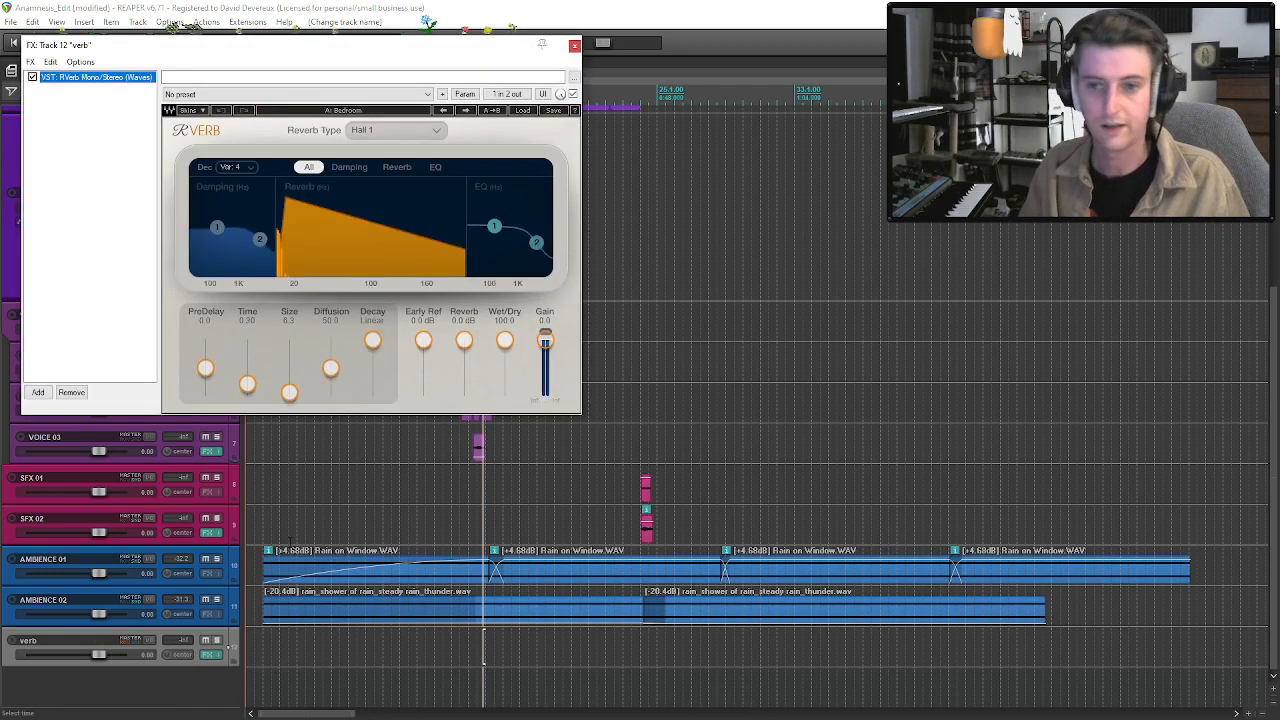
left_click(575, 46)
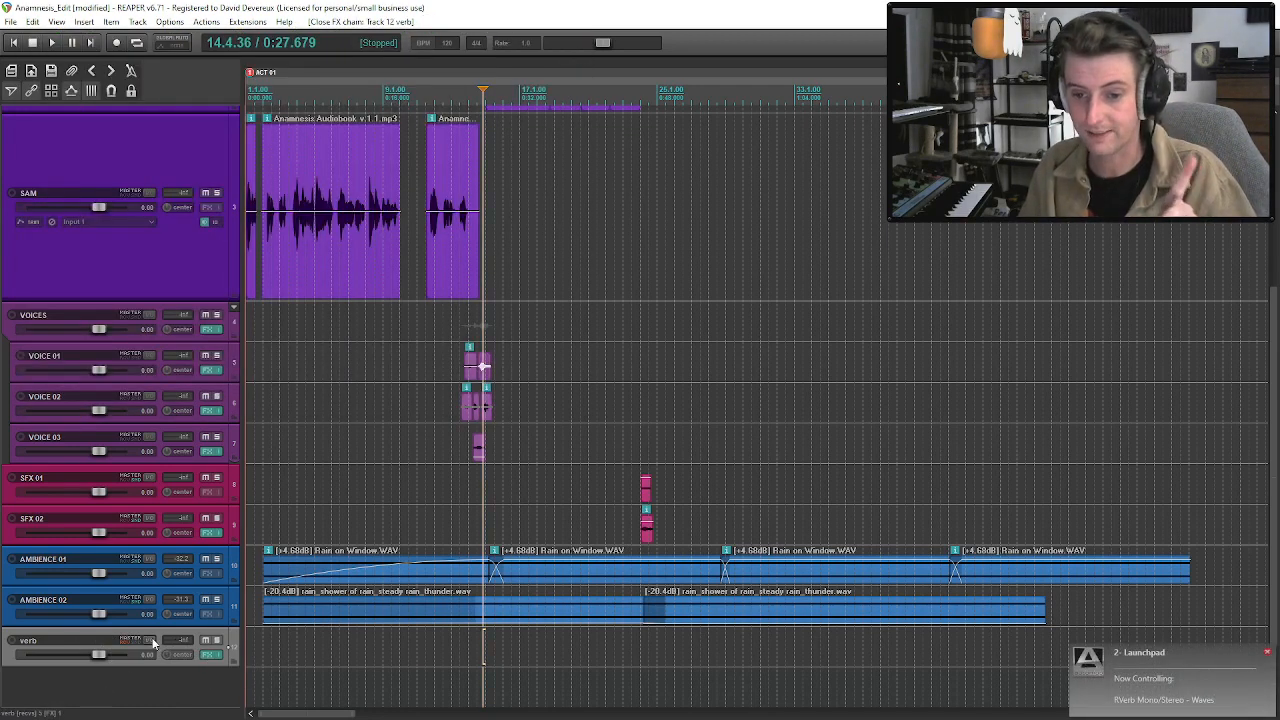
Give the verb track a custom pure blue colour (red 0, green 0, blue 255) and increase its height.
right_click(156, 631)
mouse_move(200, 475)
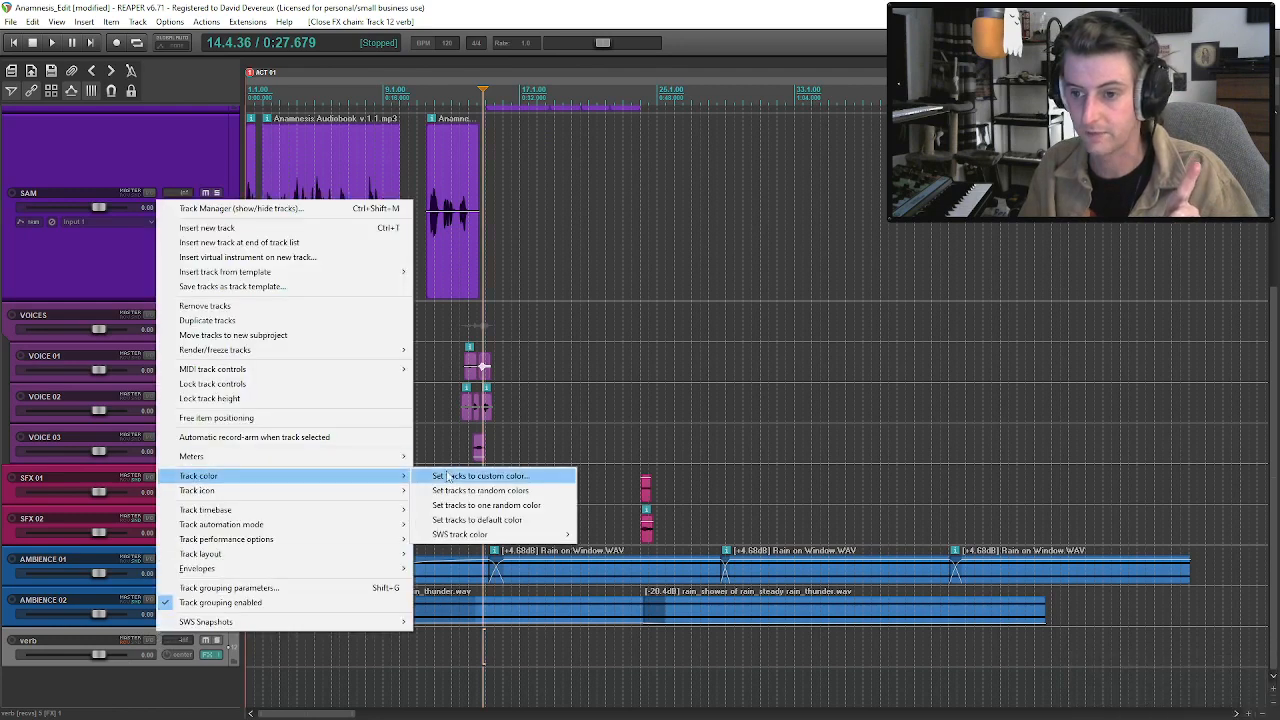
left_click(470, 476)
left_click(86, 112)
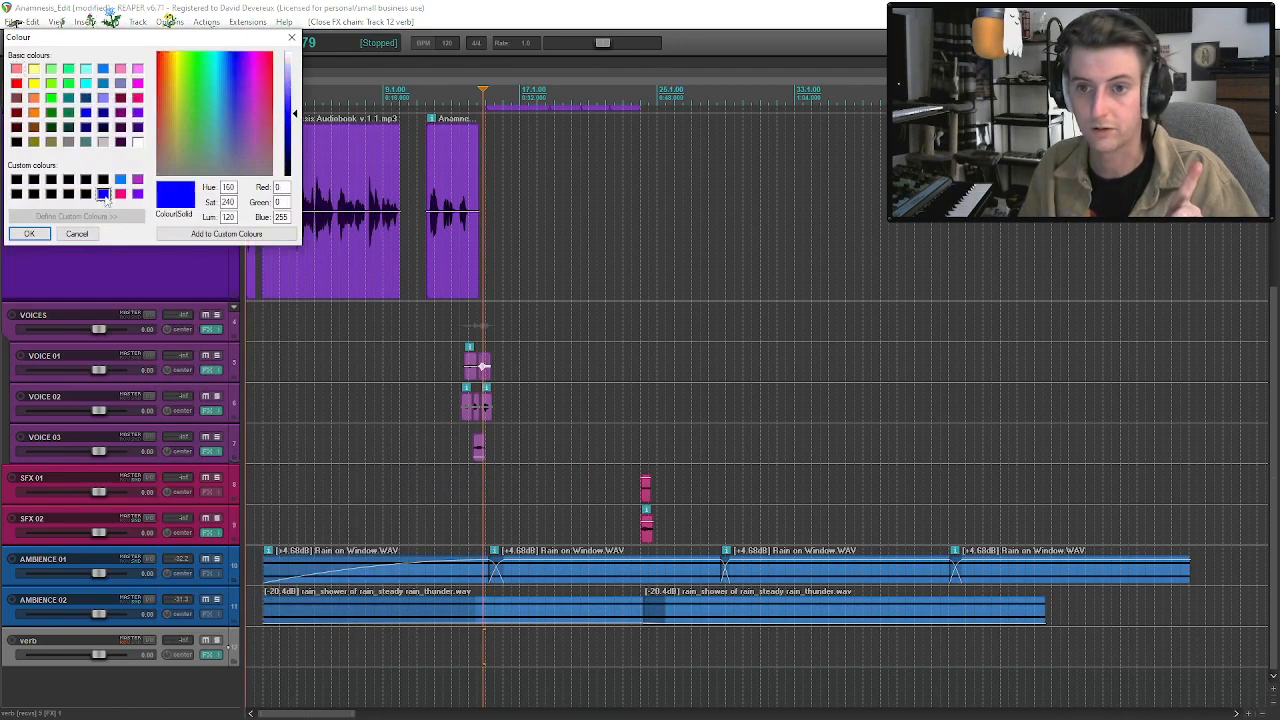
left_click(30, 232)
left_click_drag(181, 666, 188, 703)
Review the verb track's routing to see which tracks it receives from.
left_click(130, 652)
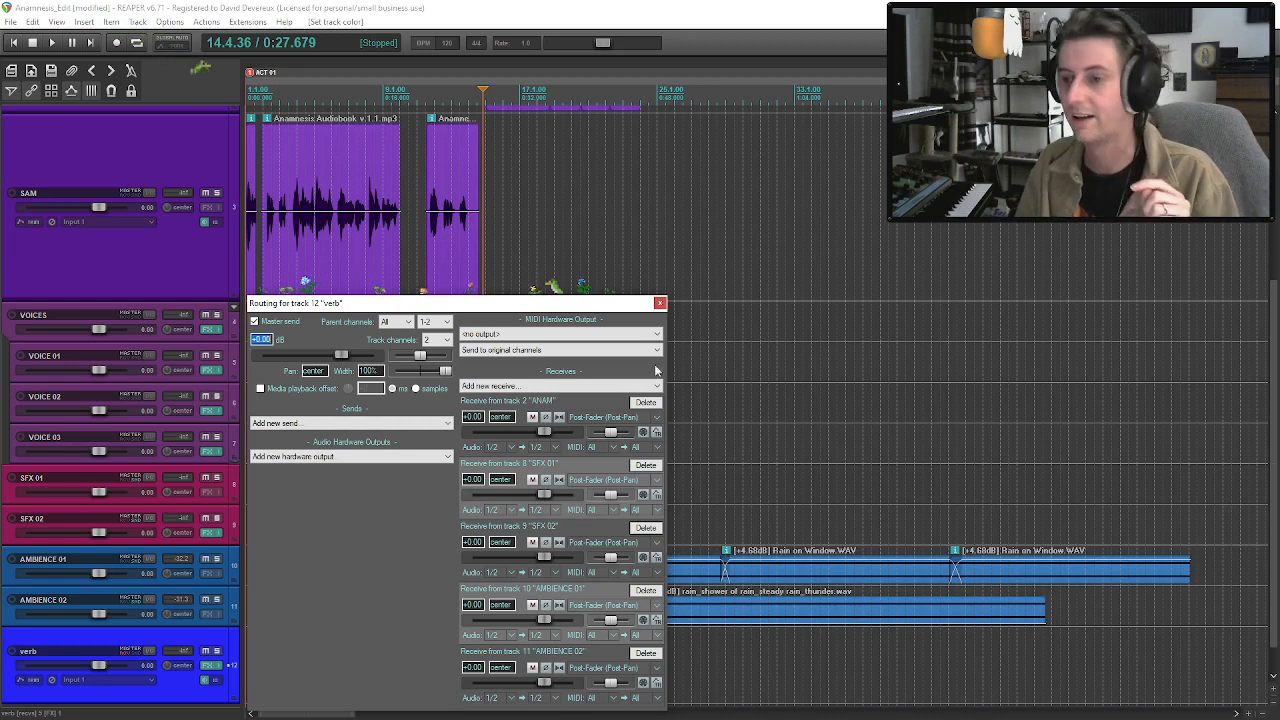
left_click(660, 303)
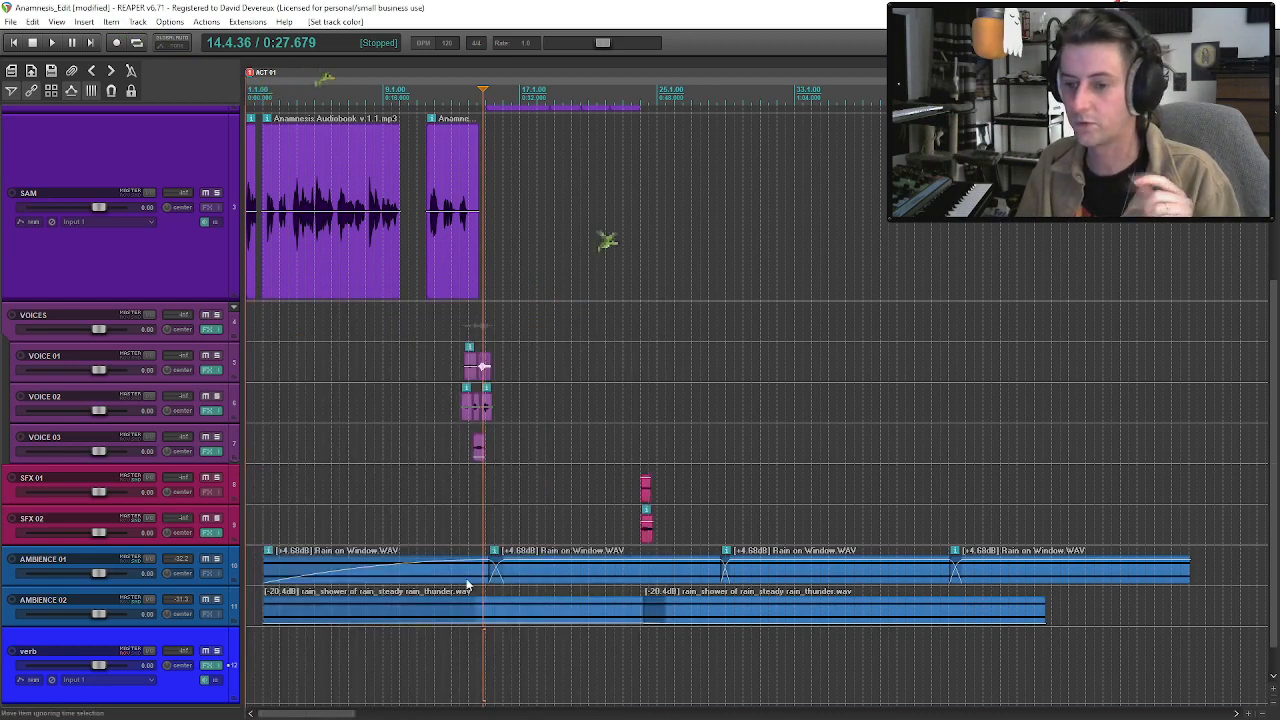
left_click(467, 575)
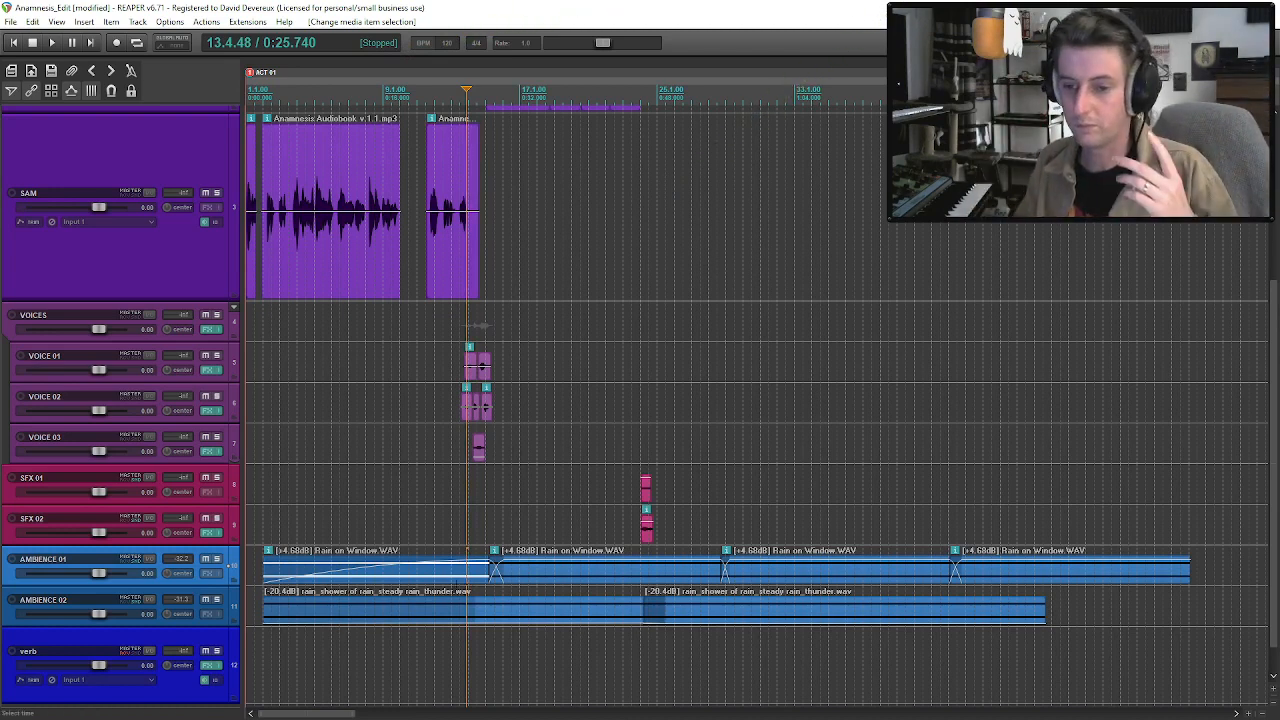
left_click(453, 603)
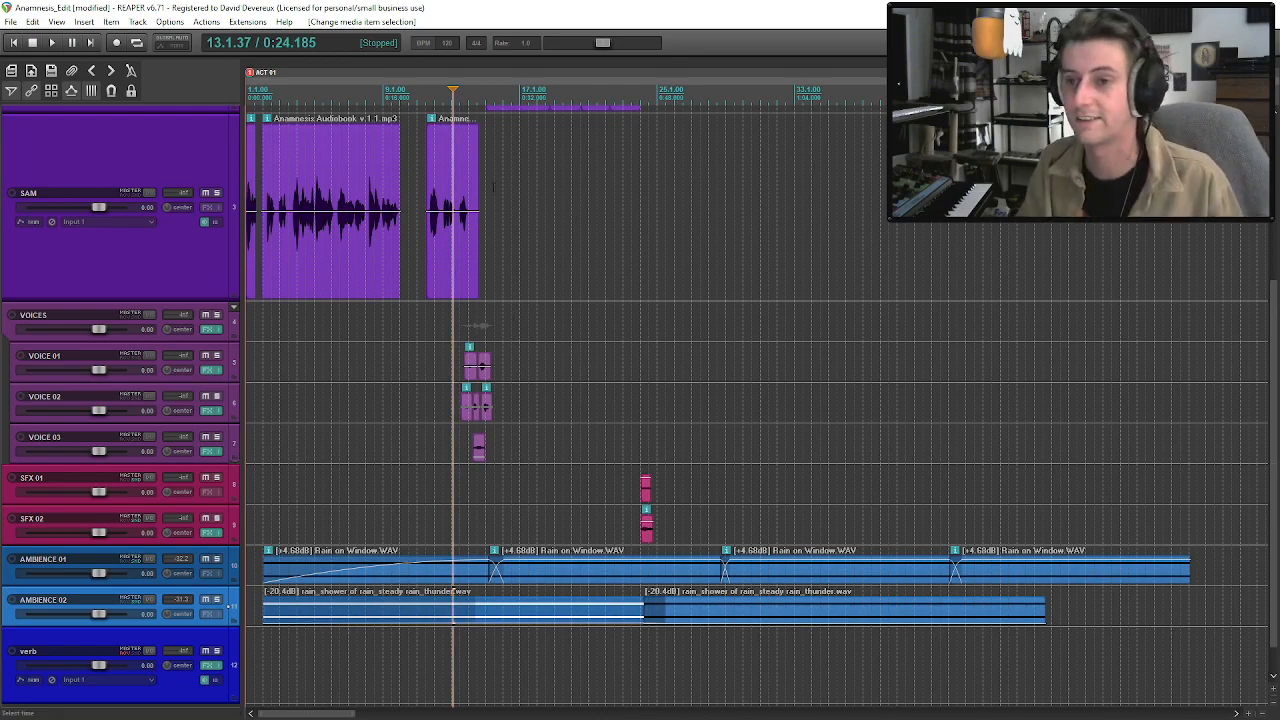
Play the scene from about bar 13 to hear the overlapping voices coming in after the last SAM clip.
left_click(460, 231)
scroll(460, 231, "up", 5)
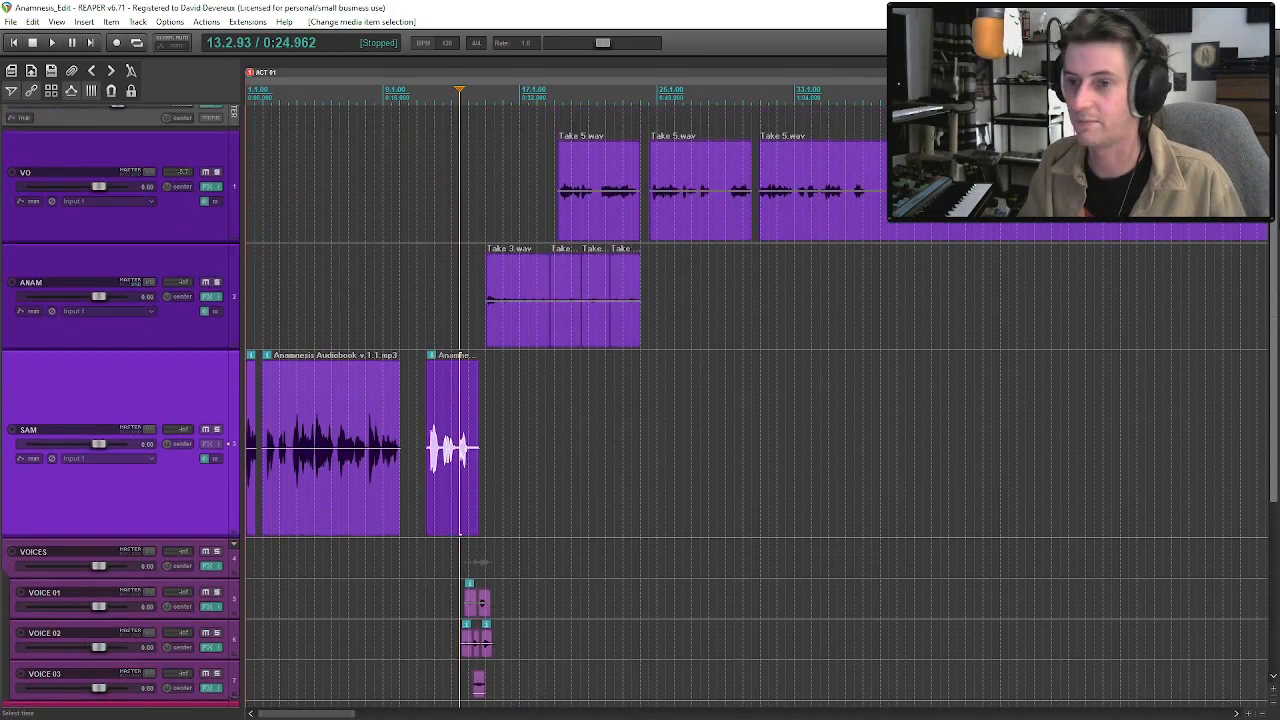
left_click(455, 488)
key("space")
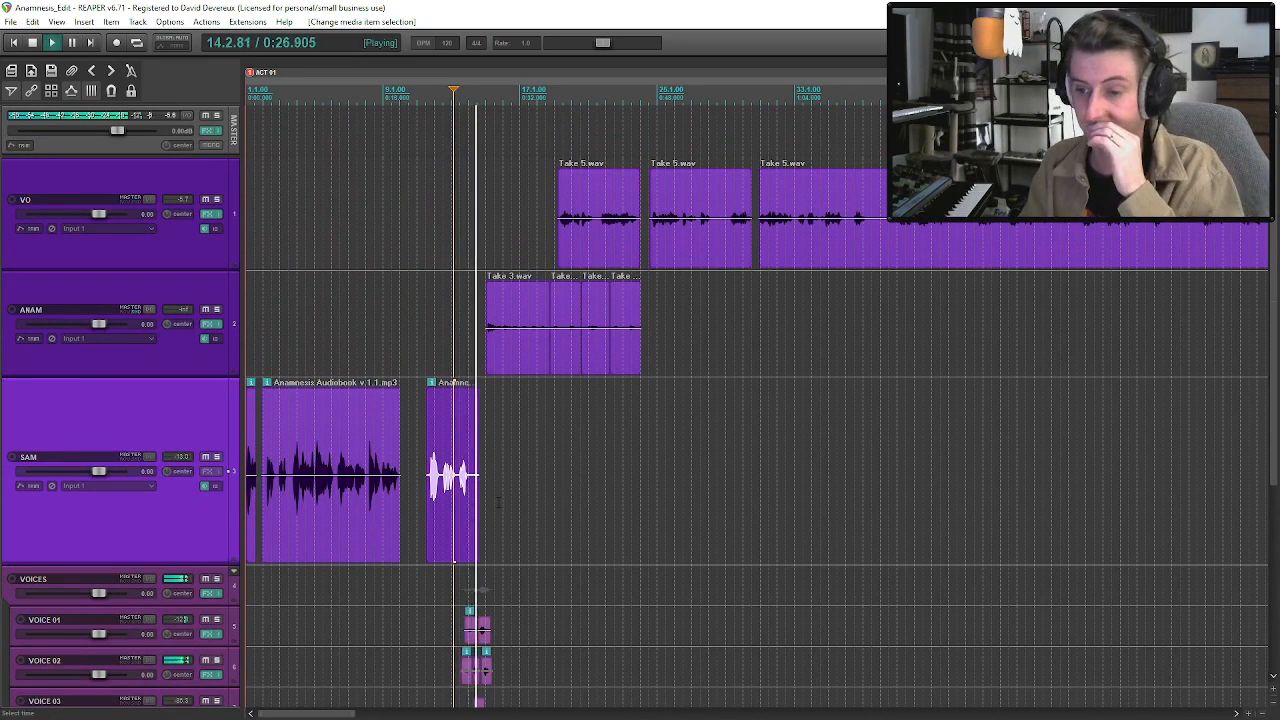
scroll(1275, 406, "down", 3)
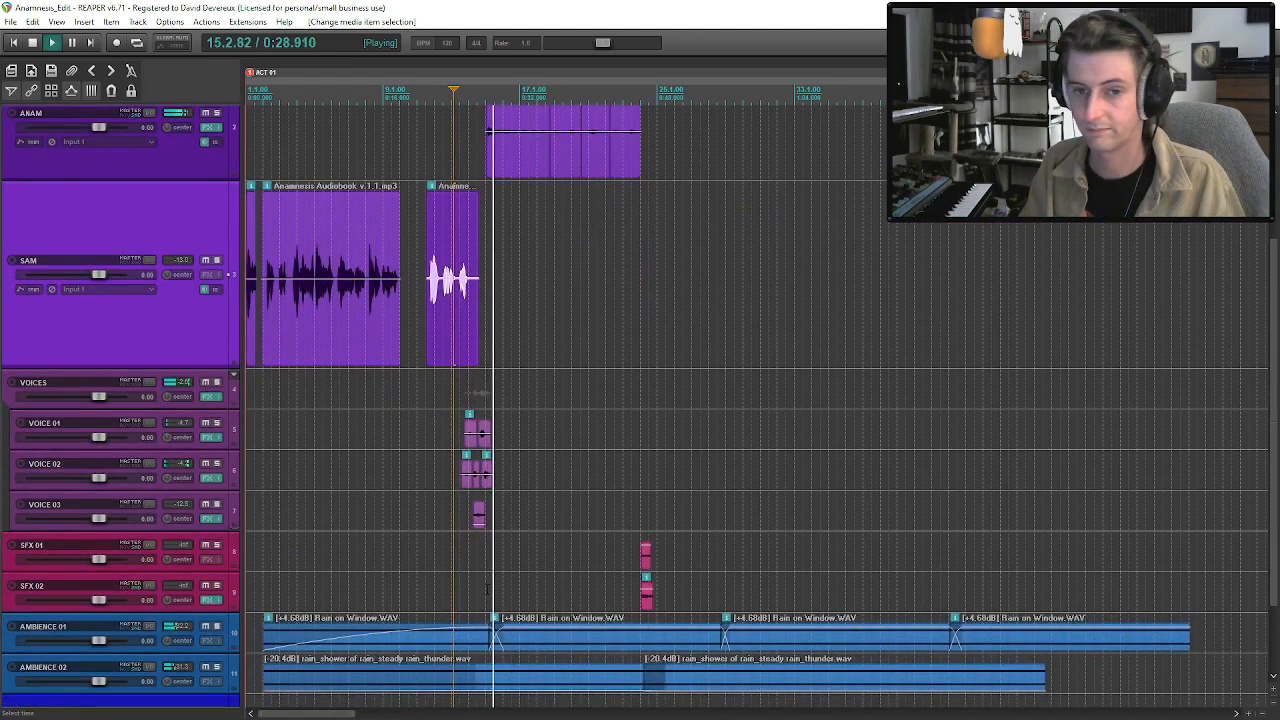
key("space")
Enlarge the VOICE 01, VOICE 02 and VOICE 03 tracks and show a Pan envelope for each of them.
left_click_drag(188, 449, 202, 690)
left_click(181, 456)
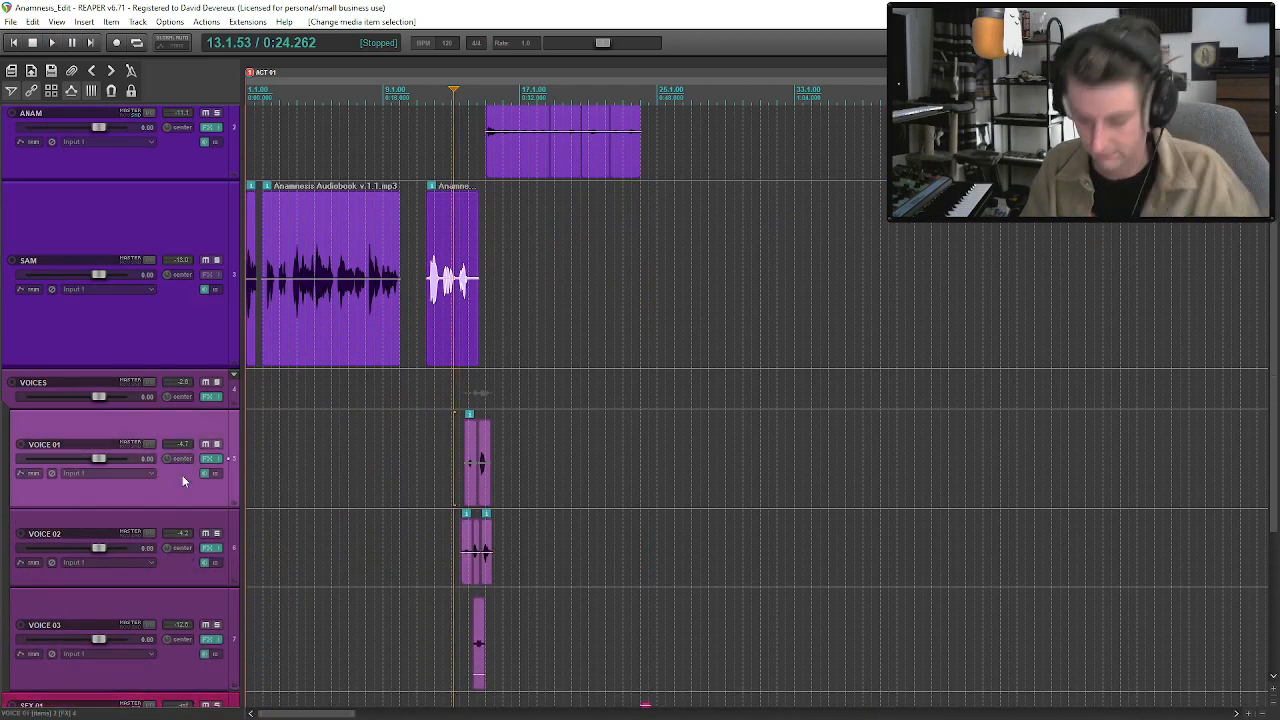
key("p")
left_click(186, 653)
key("p")
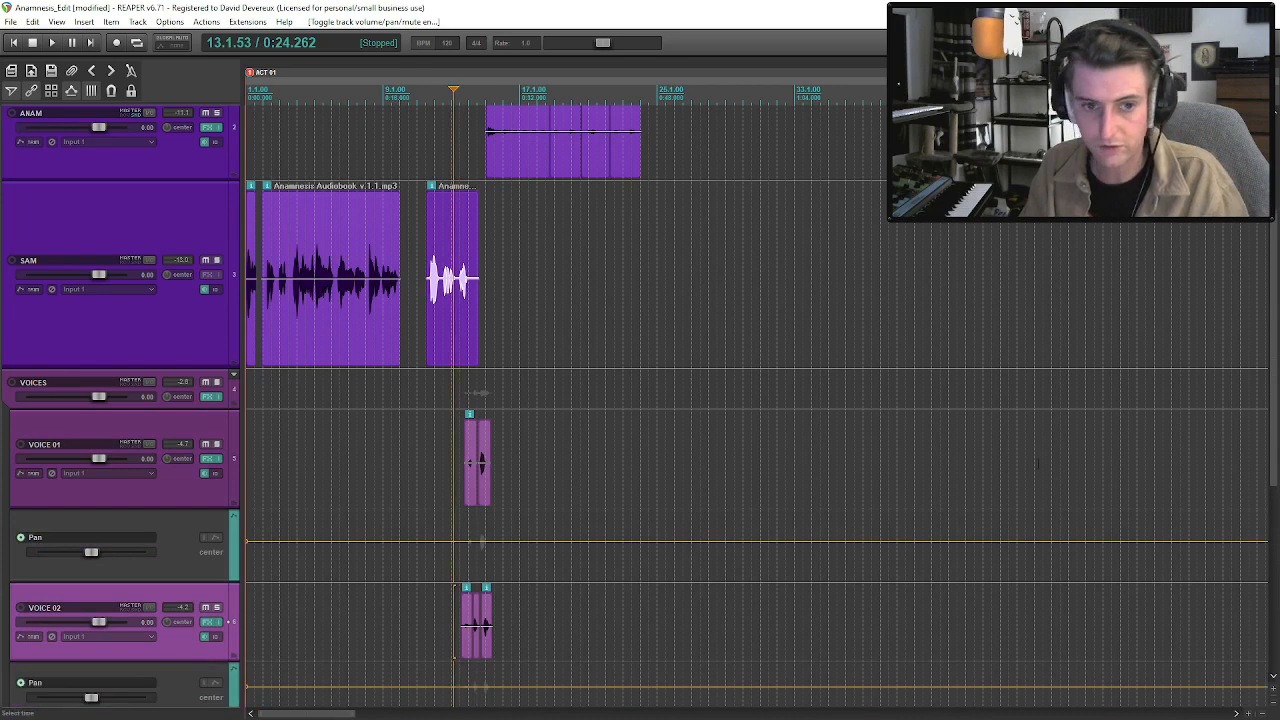
left_click_drag(1272, 360, 1270, 445)
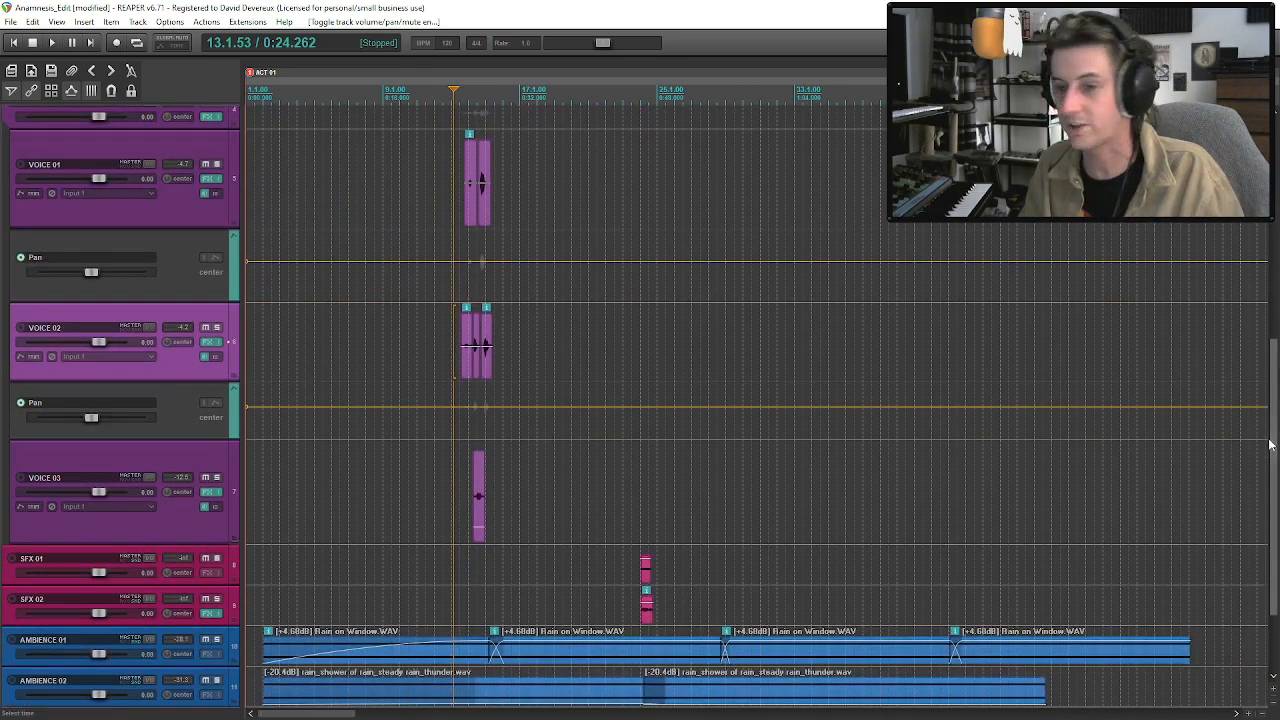
left_click(168, 522)
key("p")
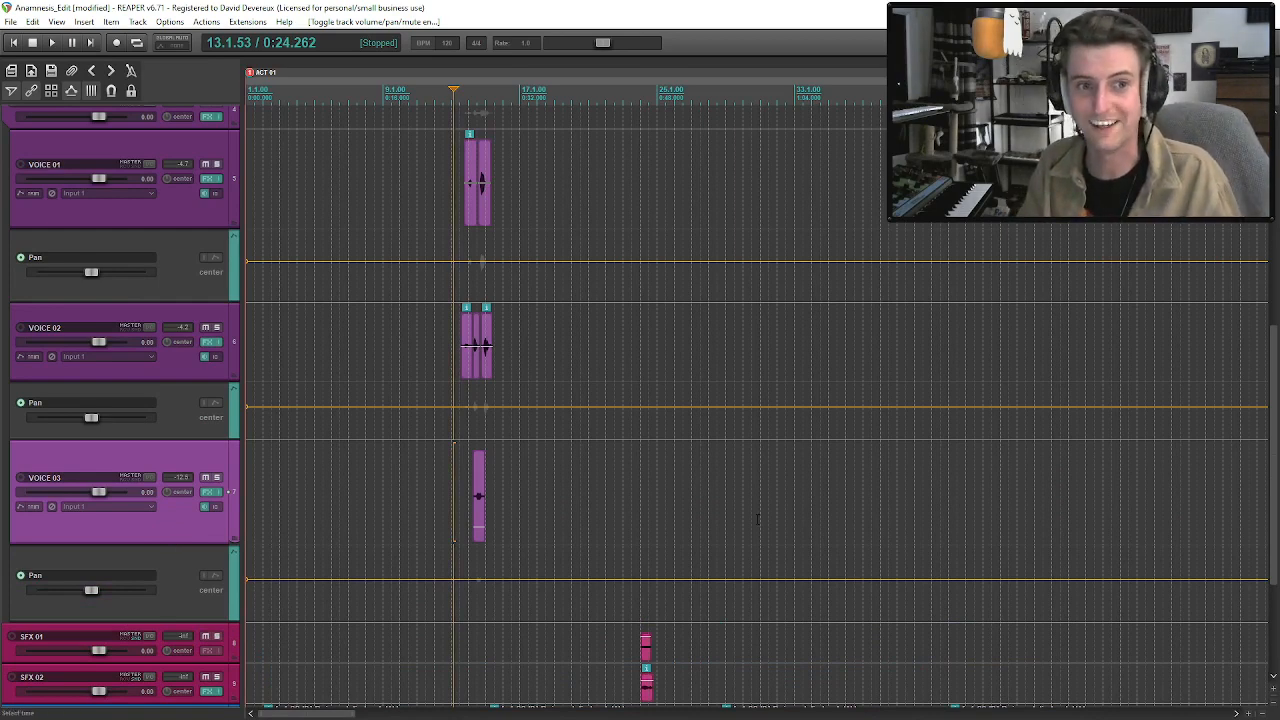
Shape a four-point plateau in the VOICE 01 Pan envelope beneath its first clip, panning the line about 31% left.
scroll(757, 518, "up", 5)
left_click(802, 366)
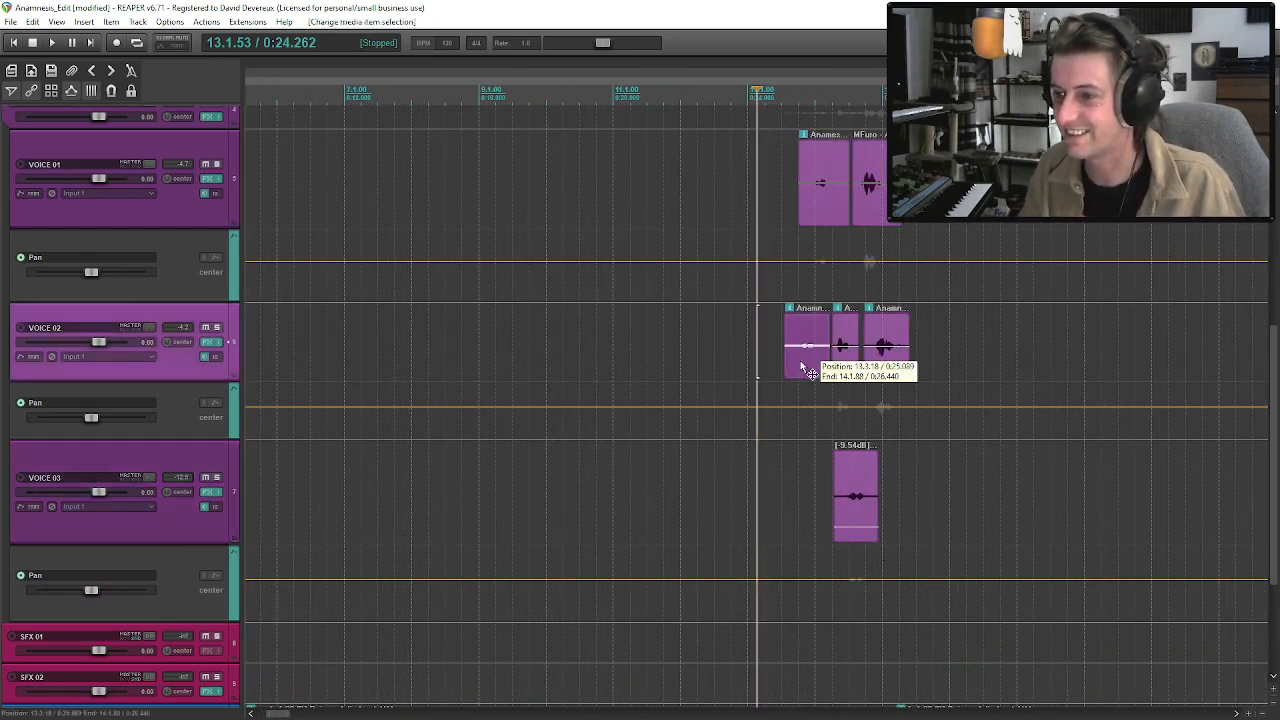
key("space")
key("space")
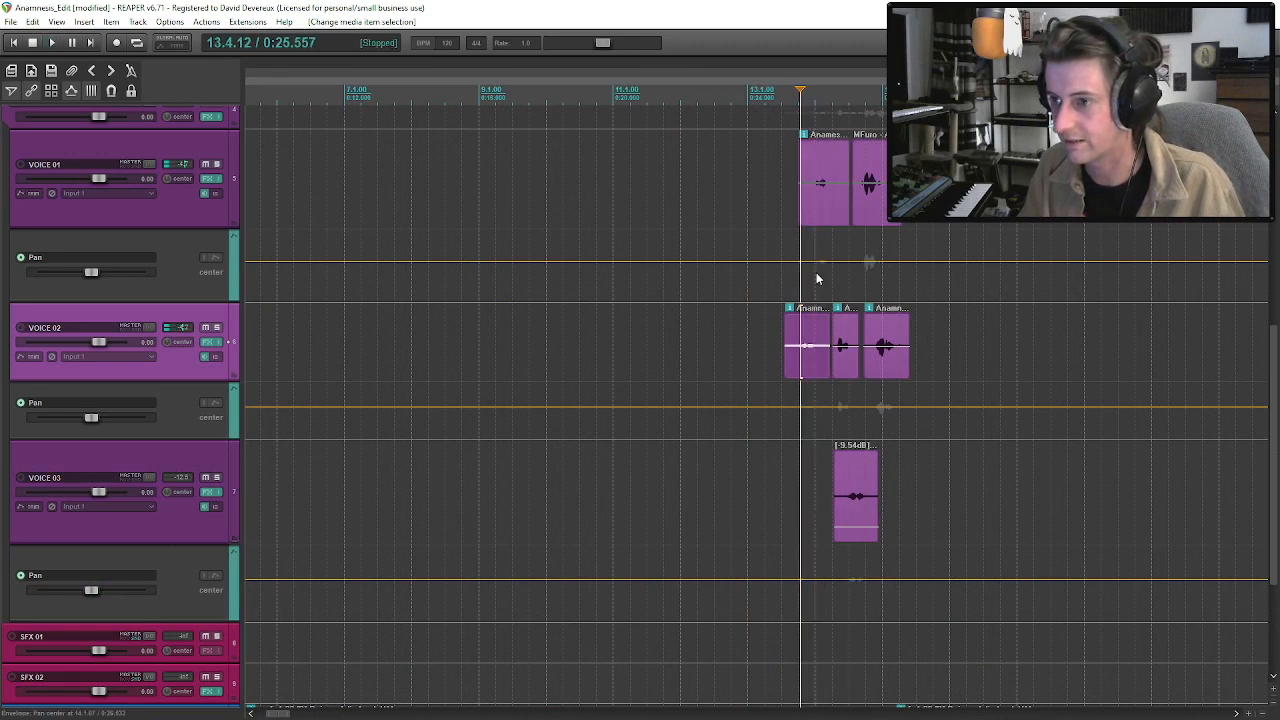
left_click(810, 261)
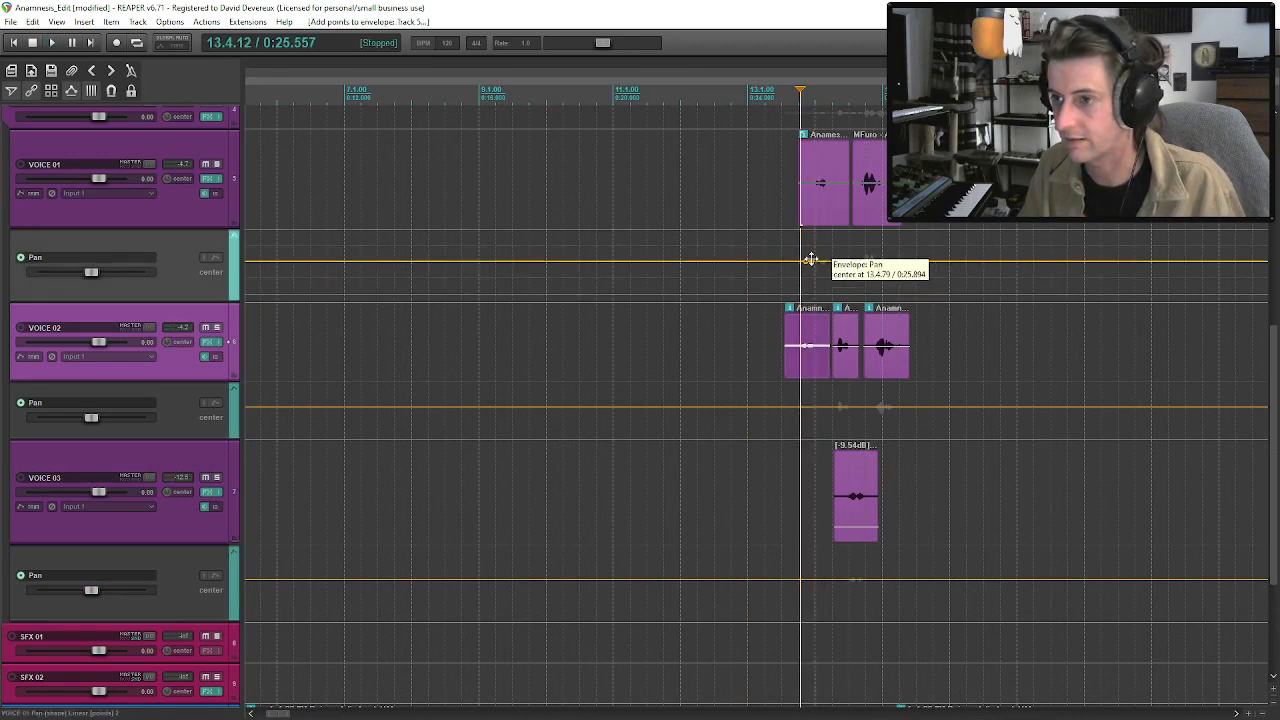
left_click(831, 262, "shift")
left_click(838, 262, "shift")
left_click_drag(825, 262, 822, 244)
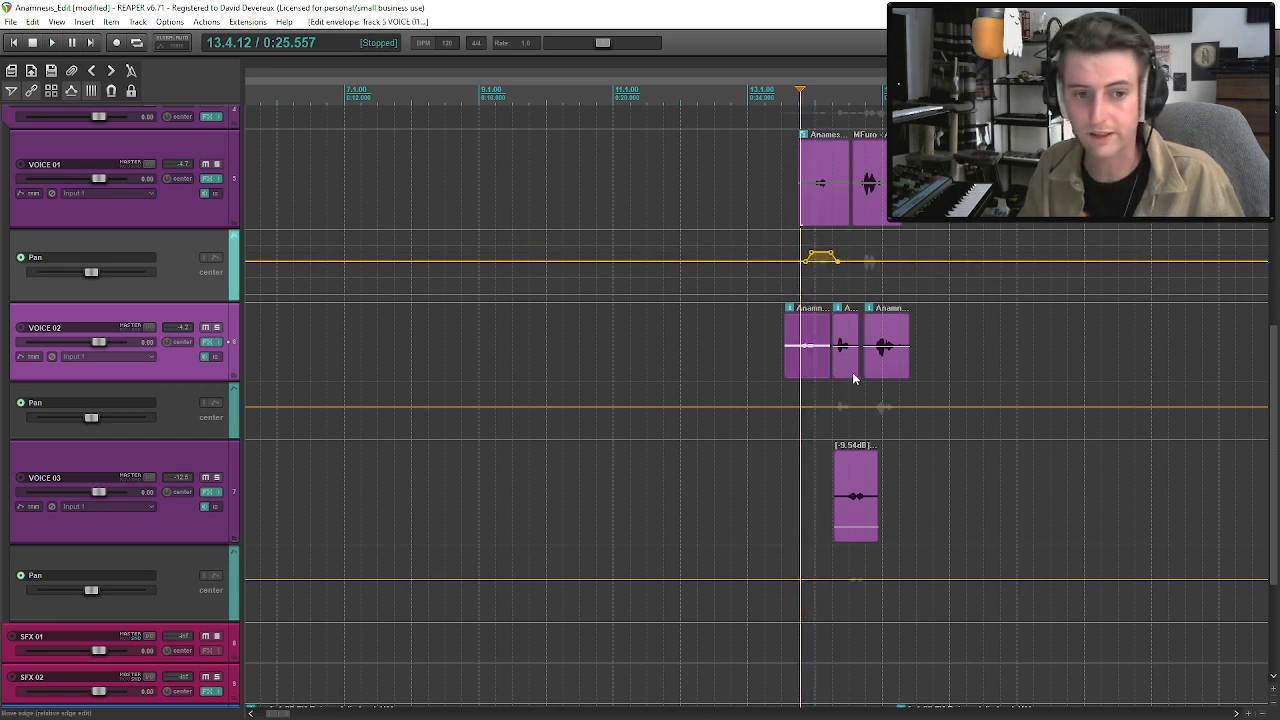
Play the voices from the first VOICE 02 clip and adjust the VOICE 01 pan plateau to 32% left.
left_click(789, 360)
key("space")
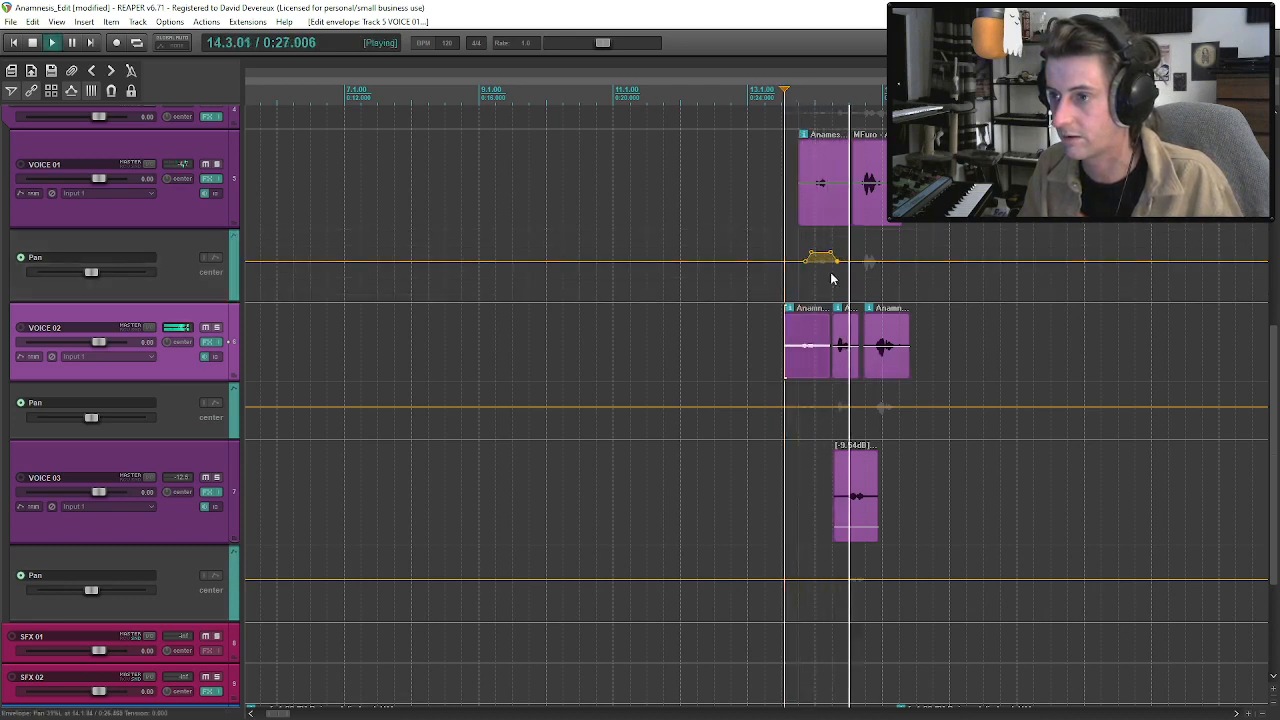
key("space")
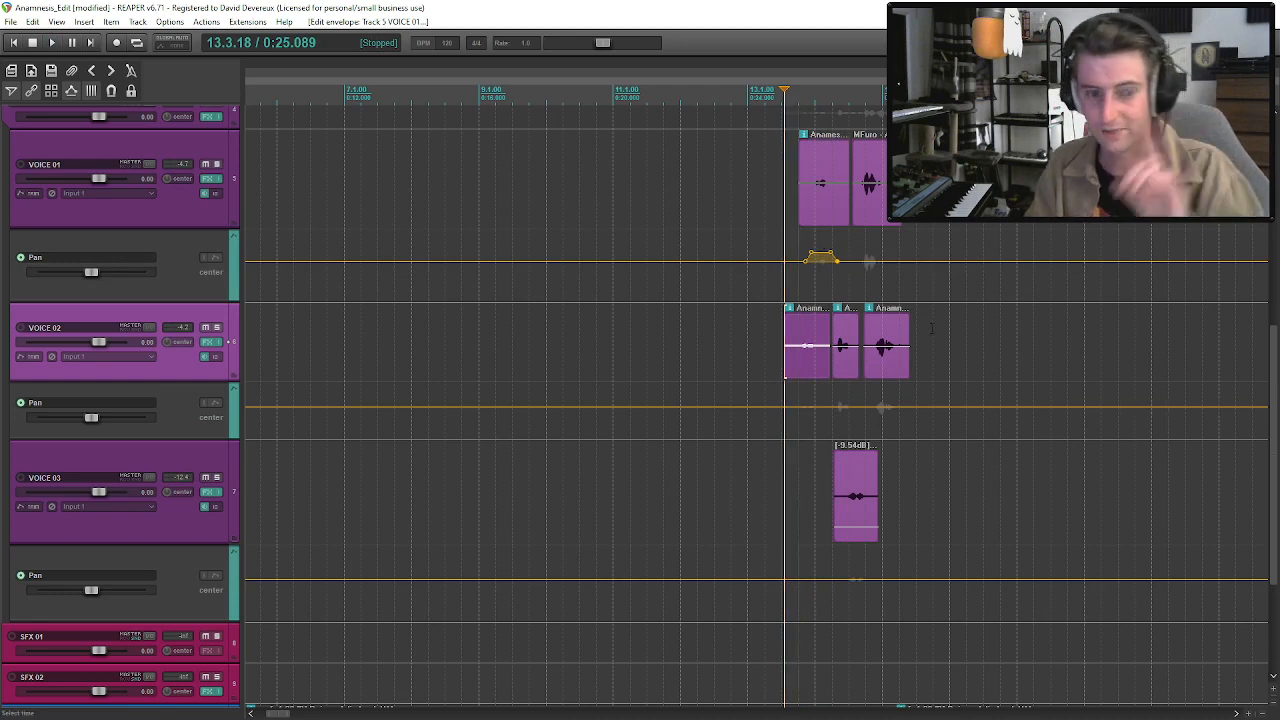
left_click(821, 254)
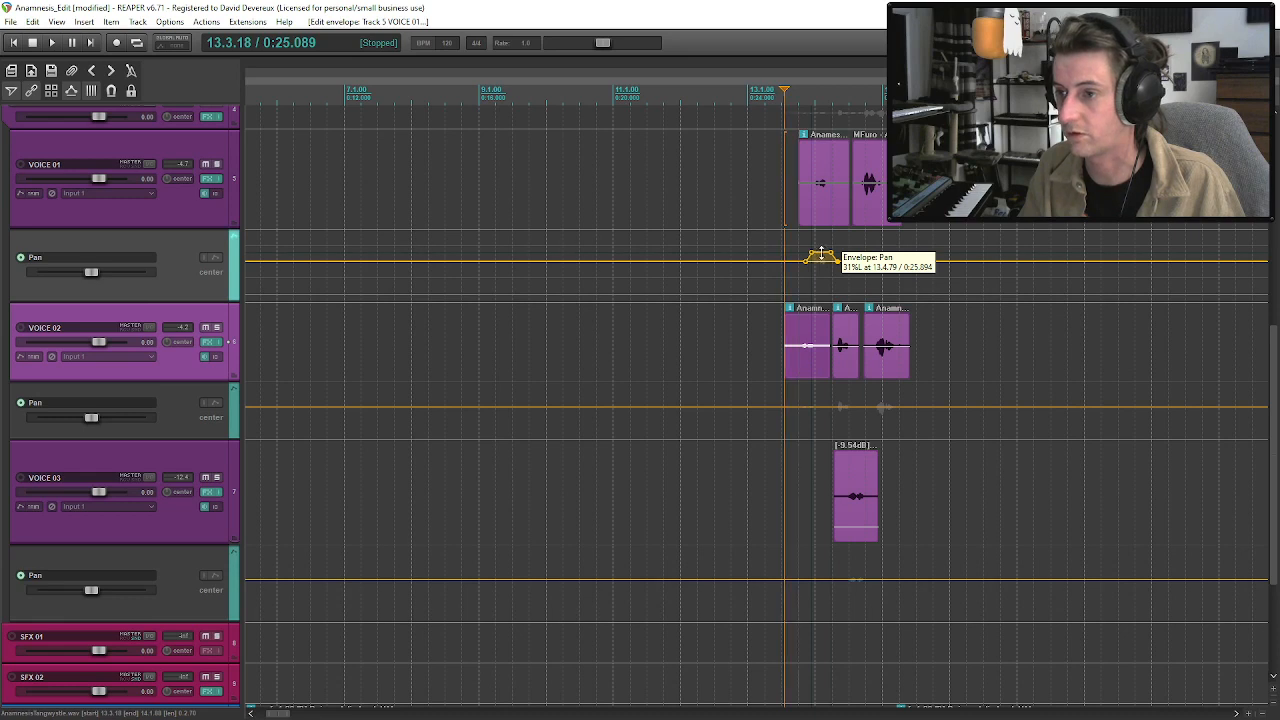
left_click_drag(821, 252, 822, 251)
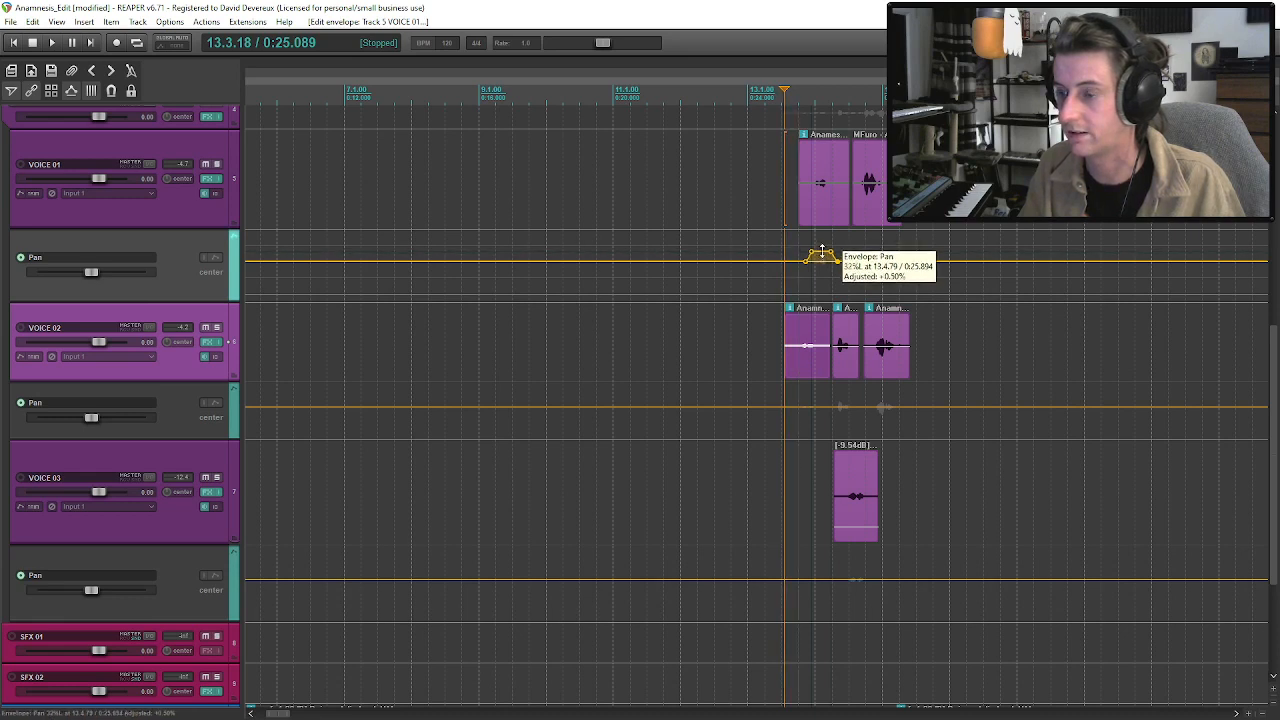
Shape a four-point dip in the VOICE 02 Pan envelope beneath its second clip, panning that line about 30% right.
left_click(838, 408, "shift")
left_click(853, 408, "shift")
left_click(862, 408, "shift")
left_click_drag(847, 407, 852, 430)
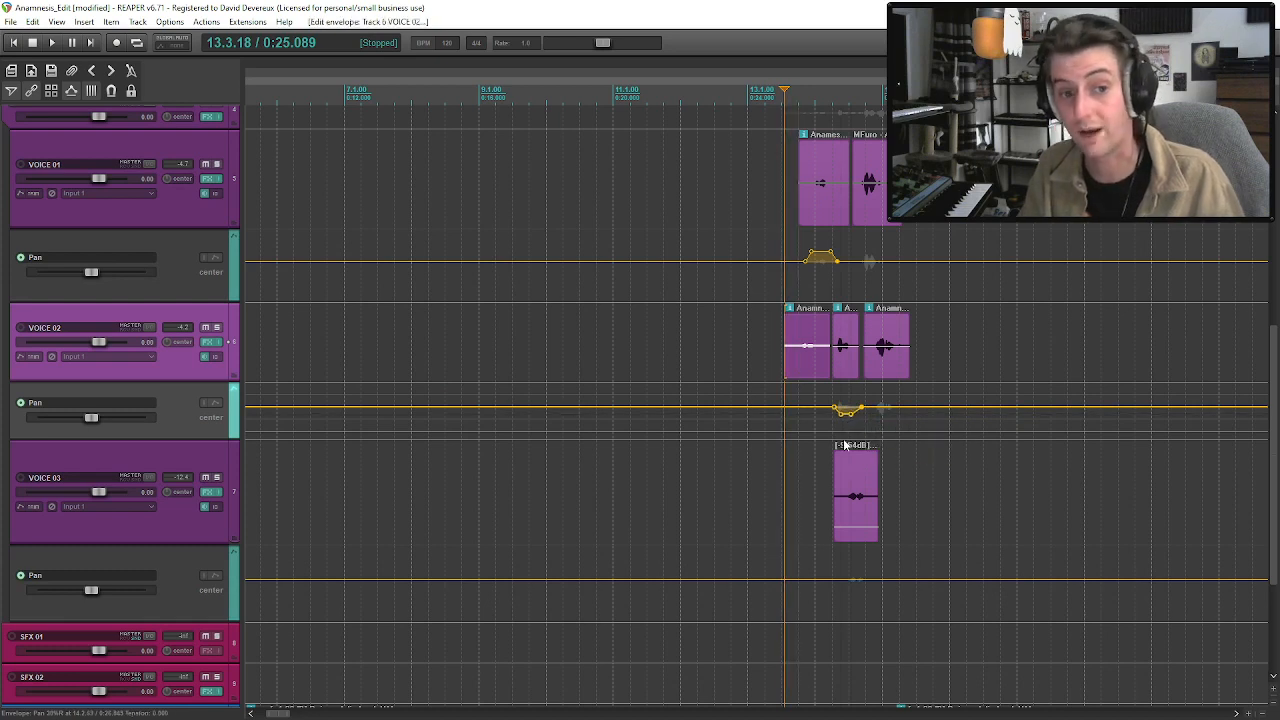
Replay the first two VOICE 02 clips to check the panning and deepen the second clip's pan dip to about 34% right.
key("space")
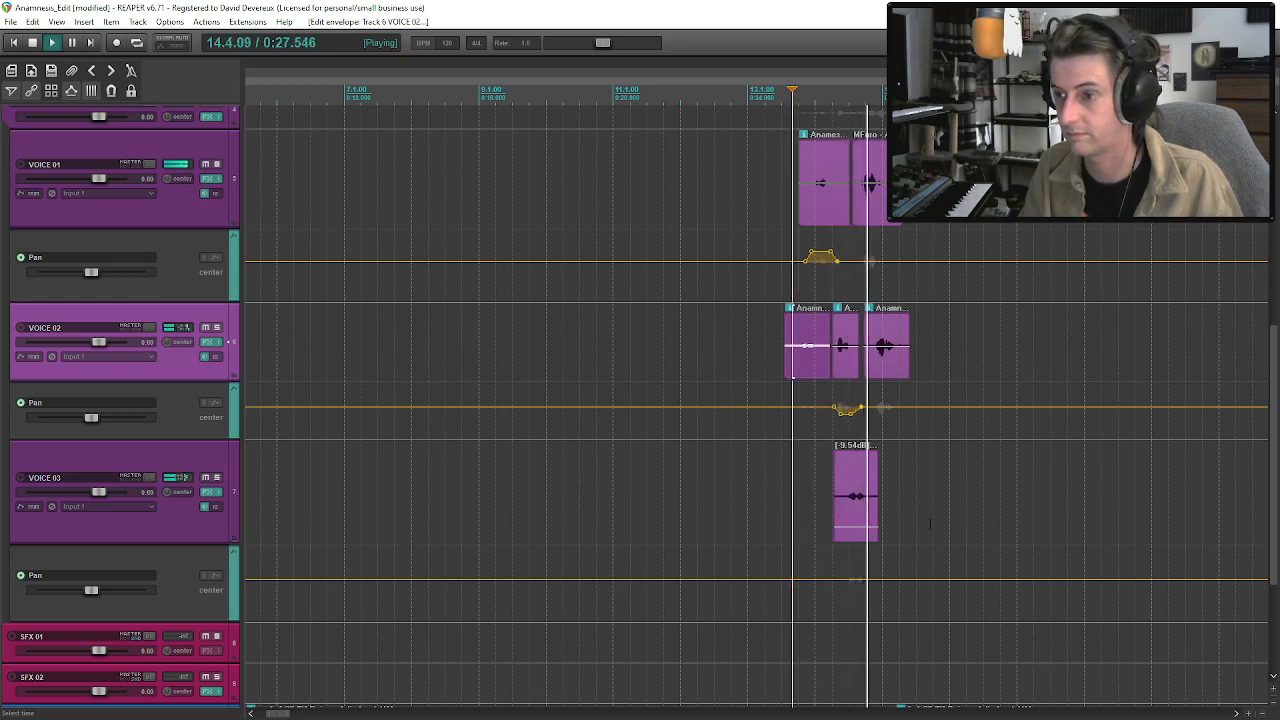
left_click(834, 357)
left_click(804, 357)
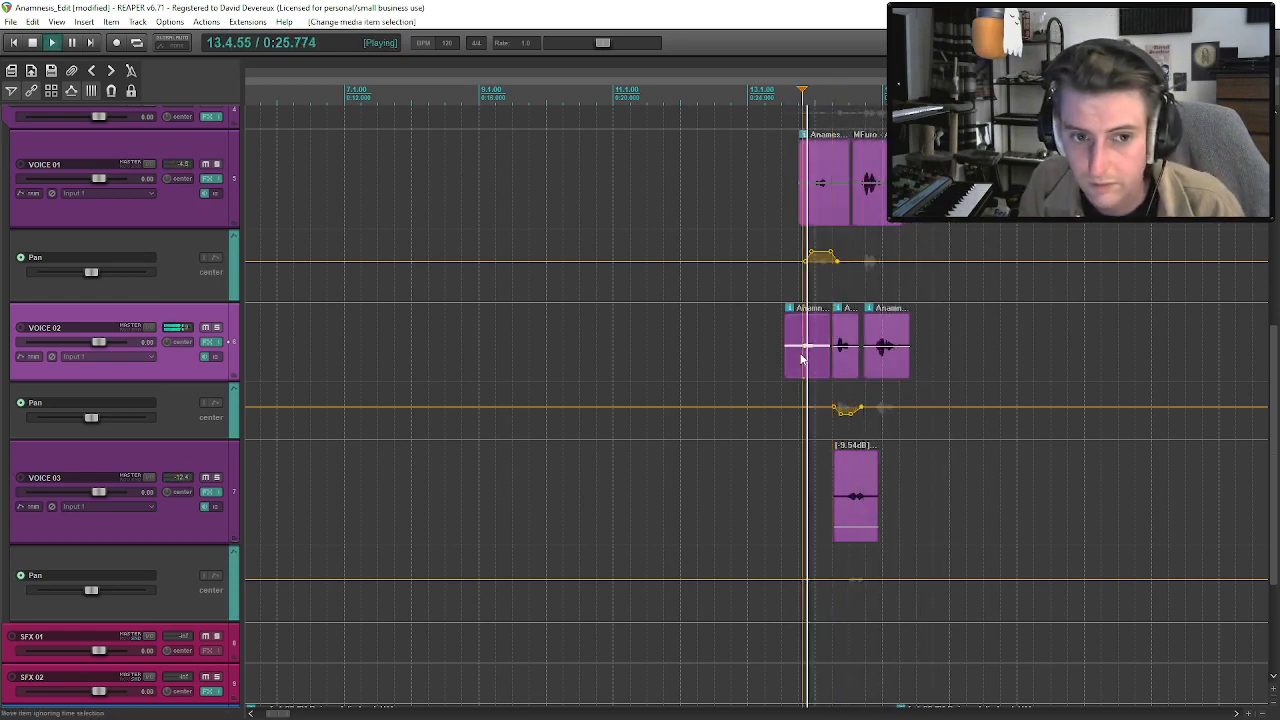
key("space")
left_click(842, 355)
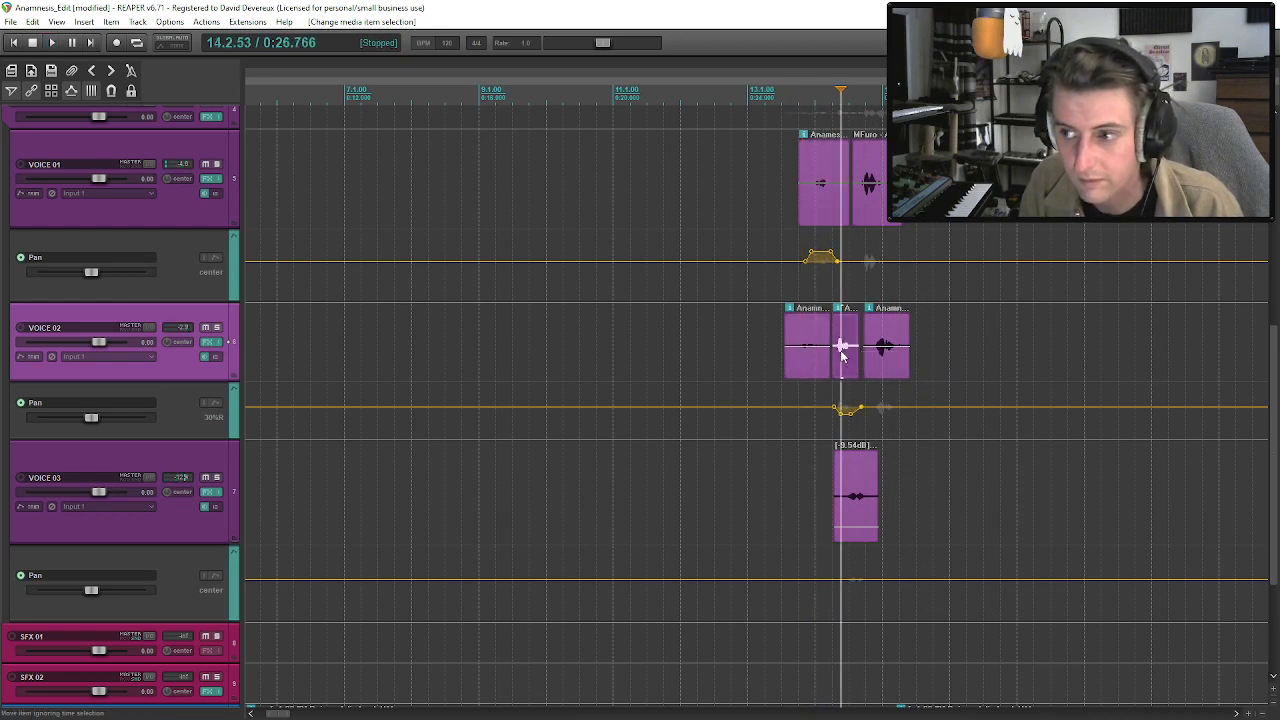
key("space")
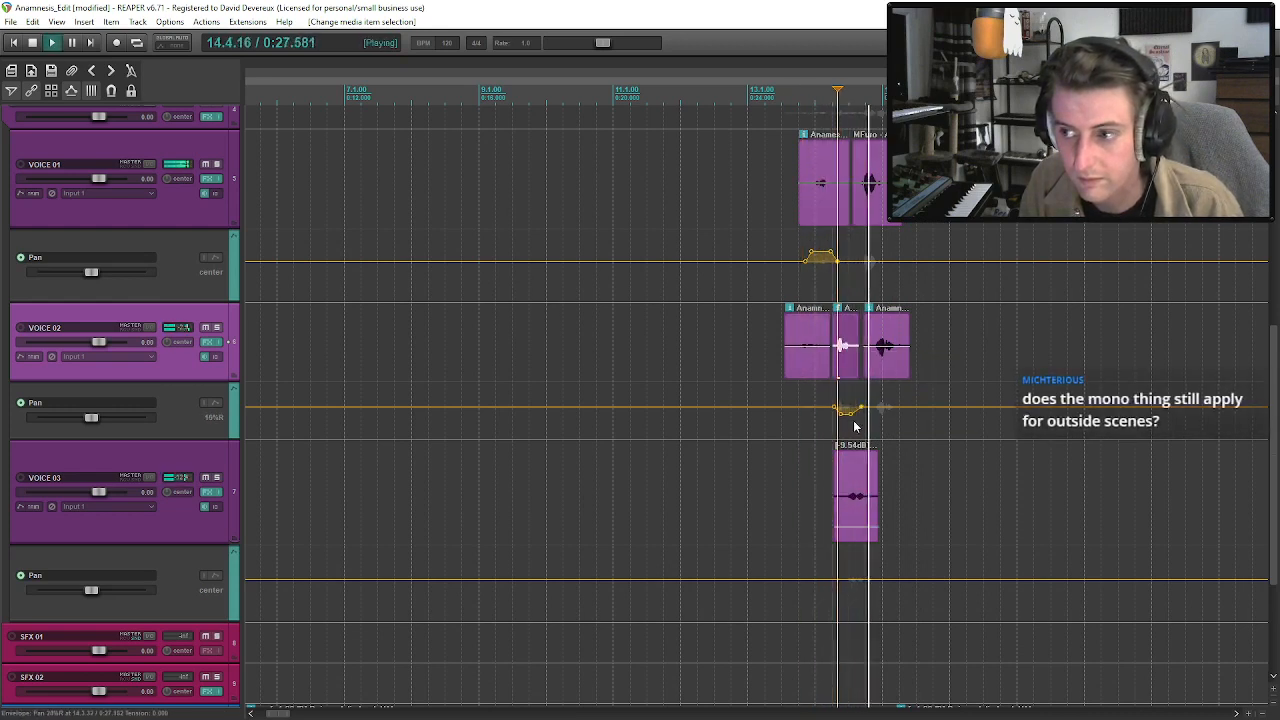
key("space")
left_click_drag(847, 406, 851, 418)
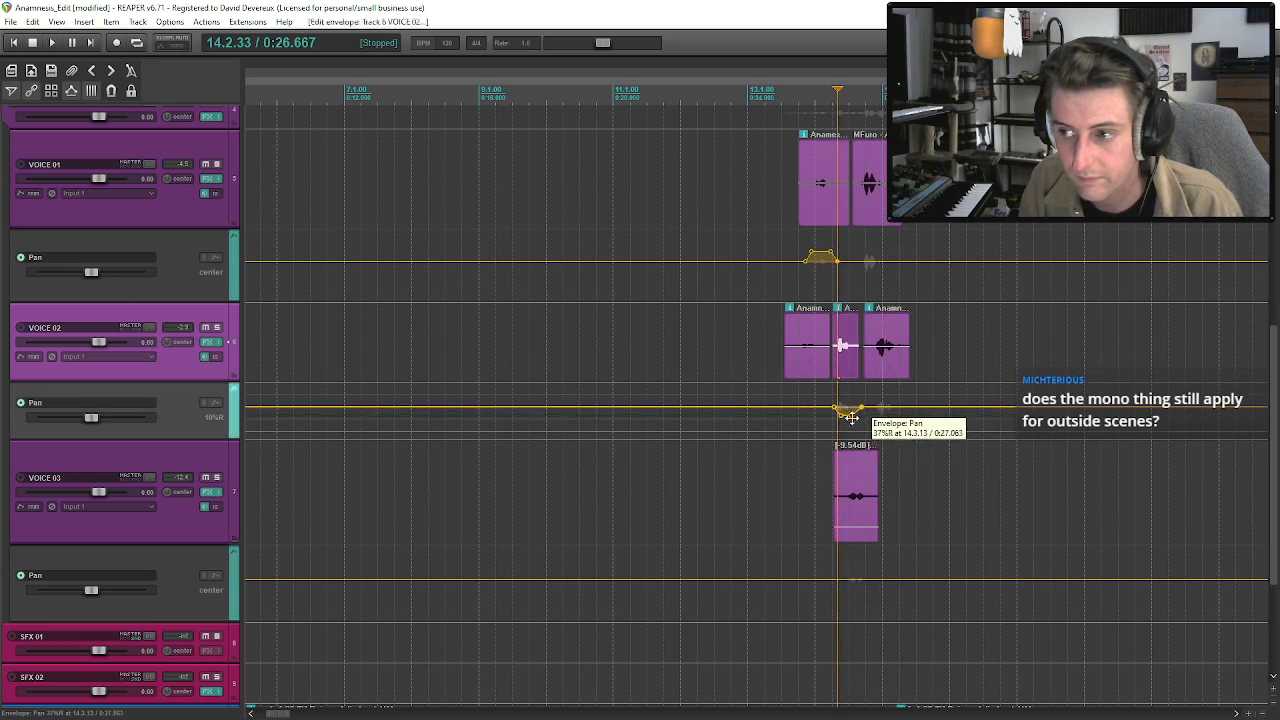
Shape a four-point plateau in the VOICE 03 Pan envelope beneath its clip, panning the line about 50% left.
left_click(853, 521)
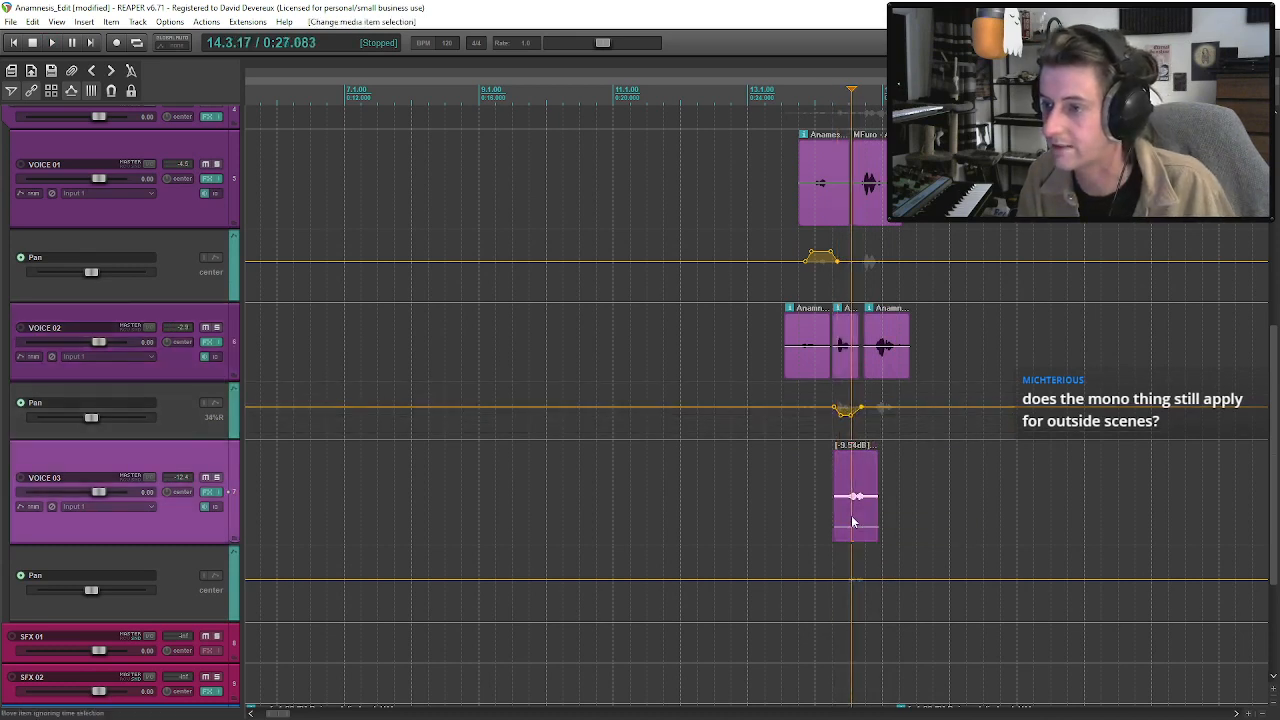
left_click(849, 580)
left_click(851, 580, "shift")
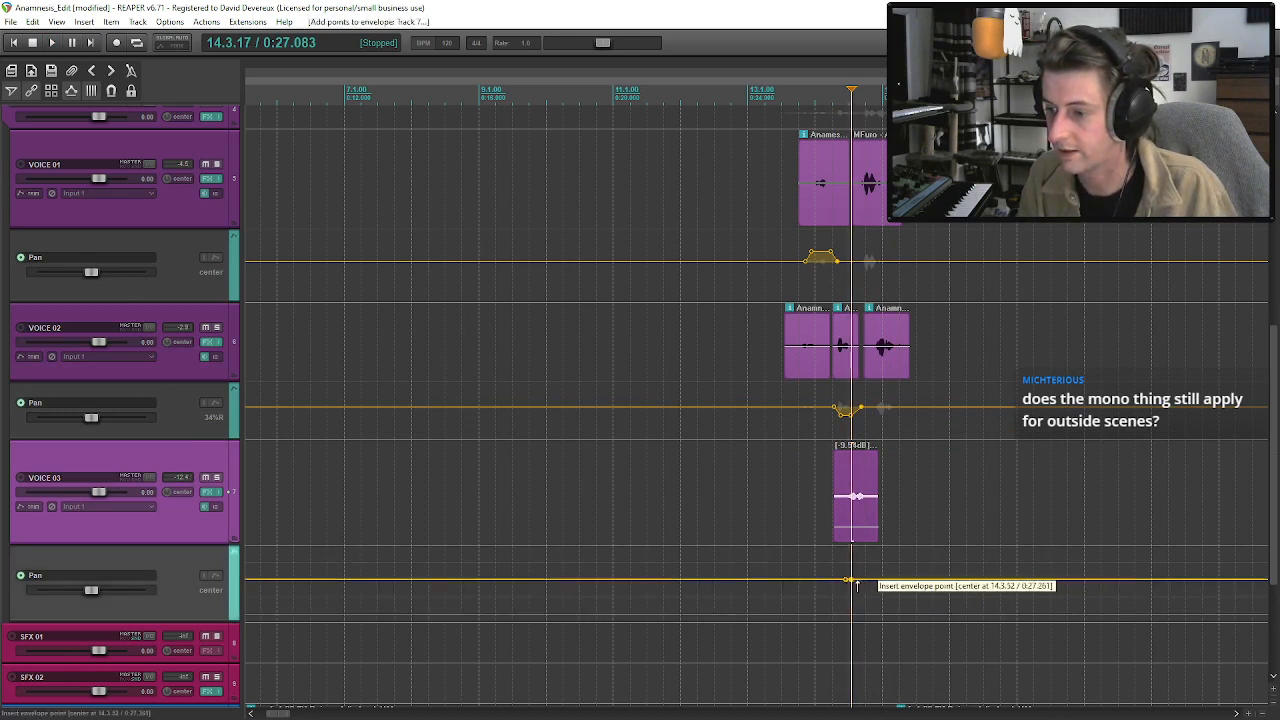
left_click(864, 581, "shift")
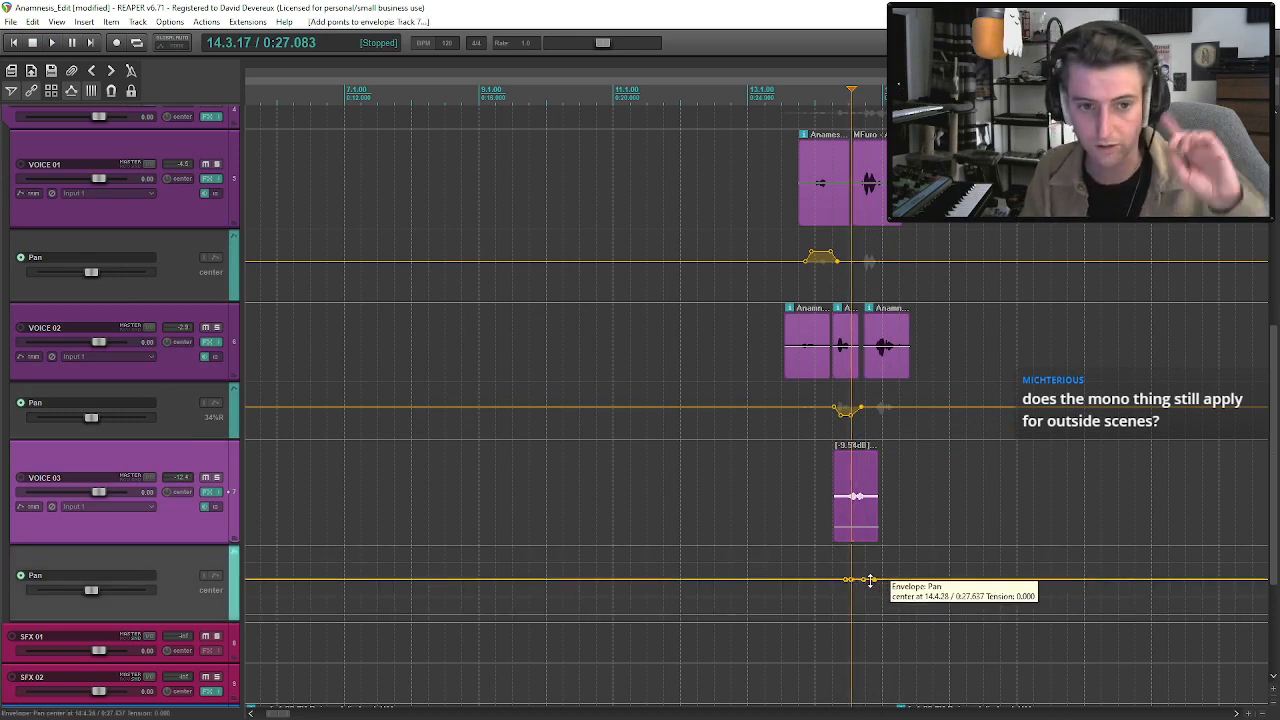
left_click_drag(860, 580, 863, 543)
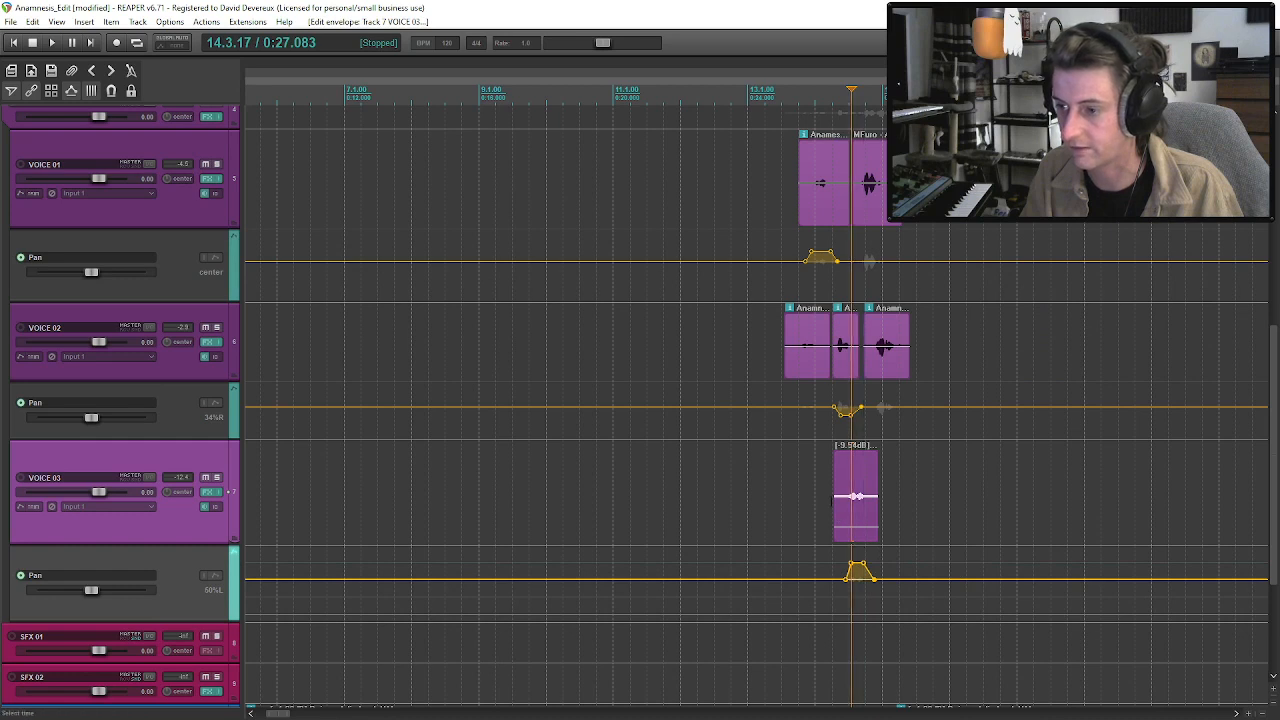
left_click(843, 355)
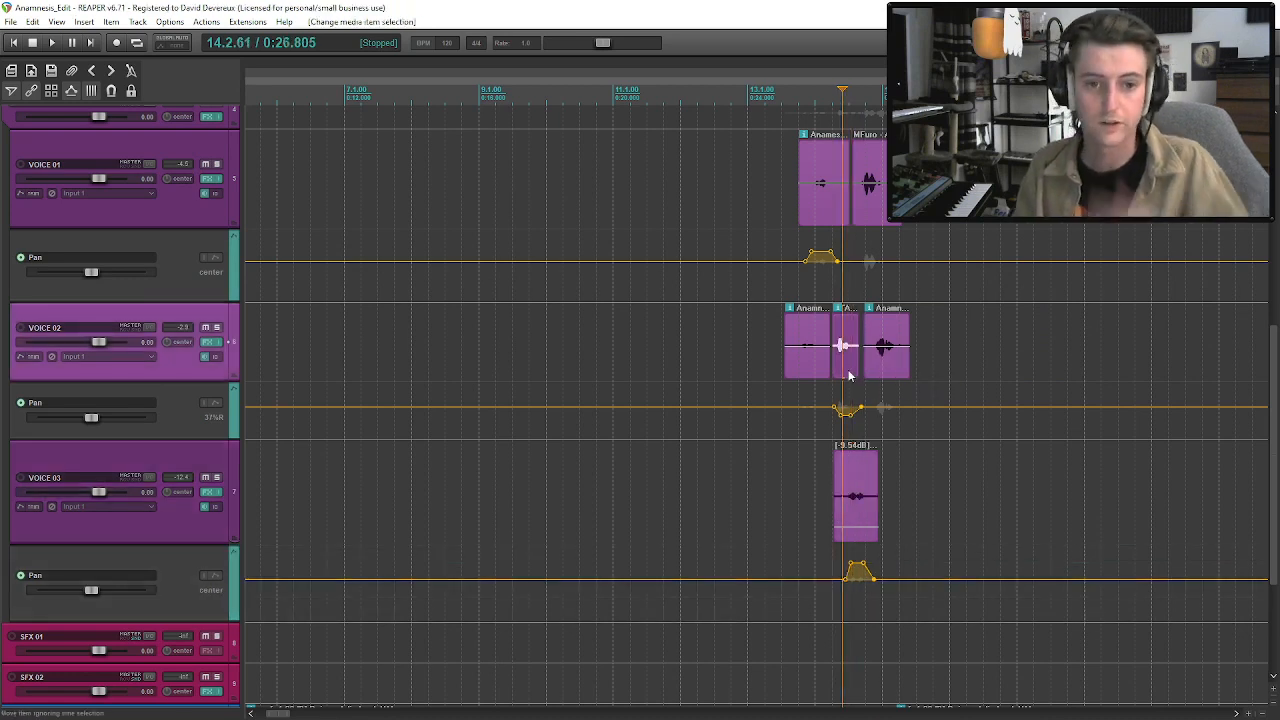
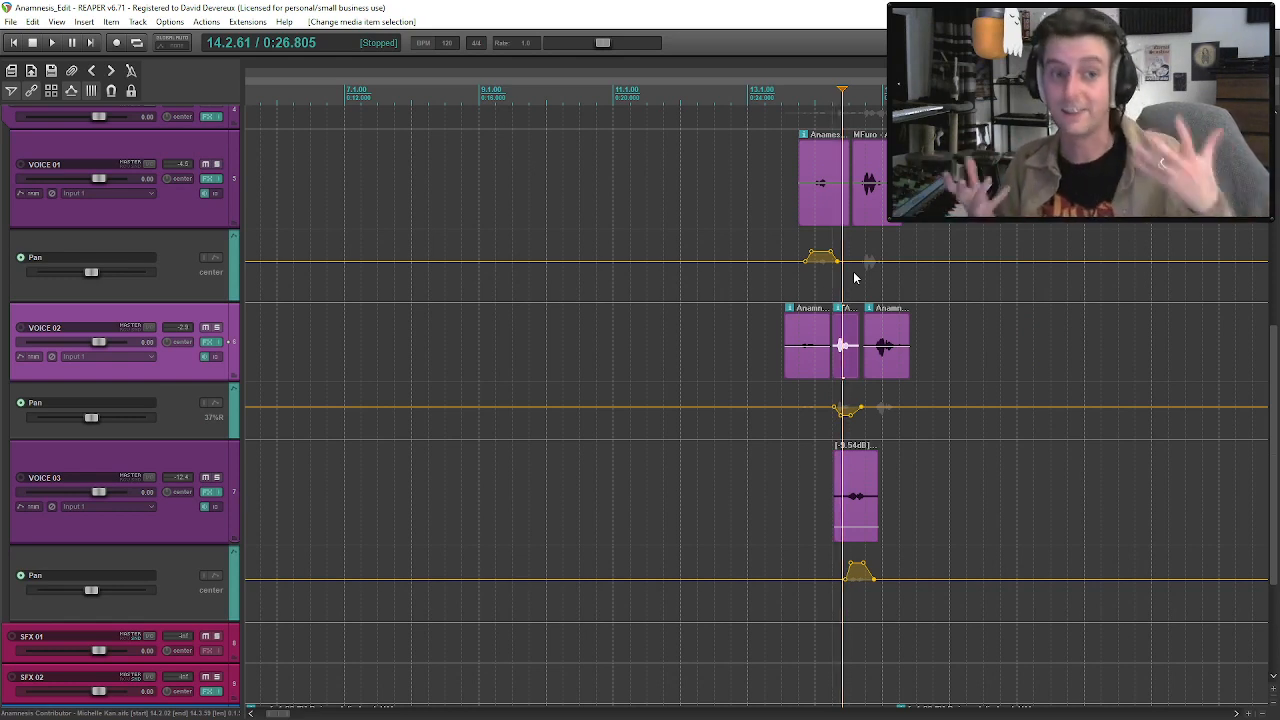
Shape a four-point dip in the VOICE 01 Pan envelope beneath its second clip, panning that line about 59% right.
left_click_drag(835, 358, 833, 358)
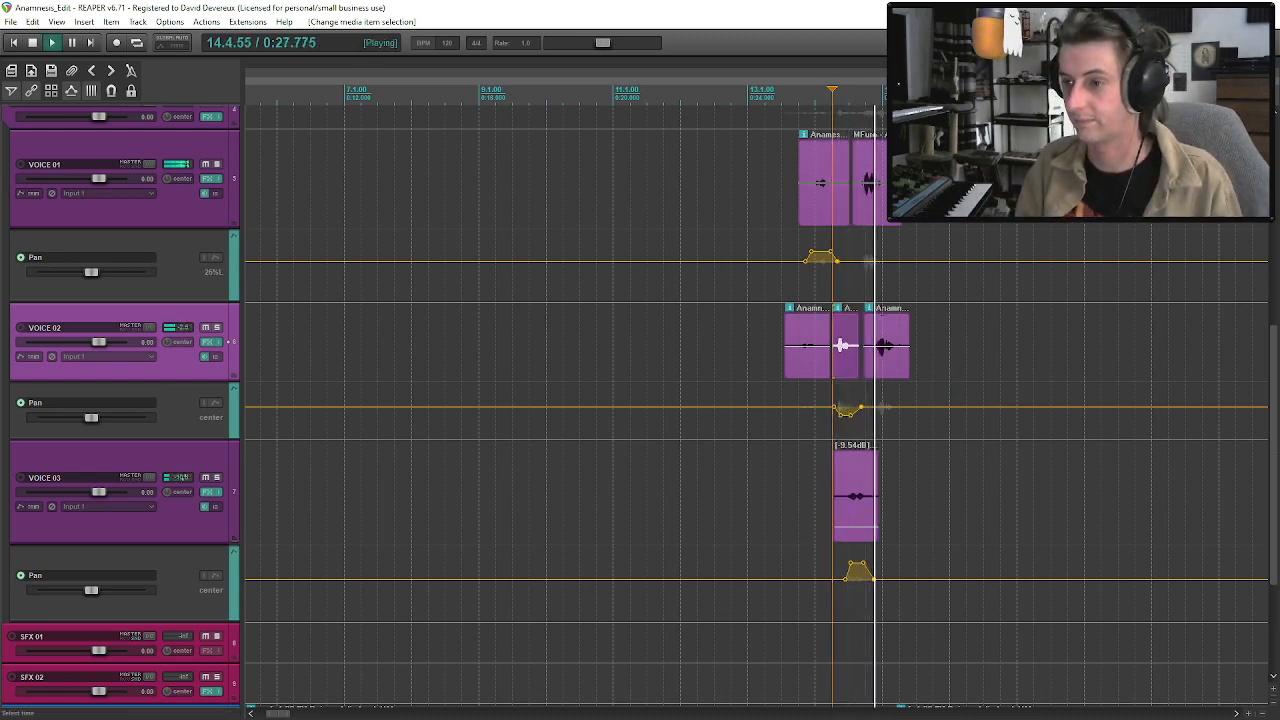
key("space")
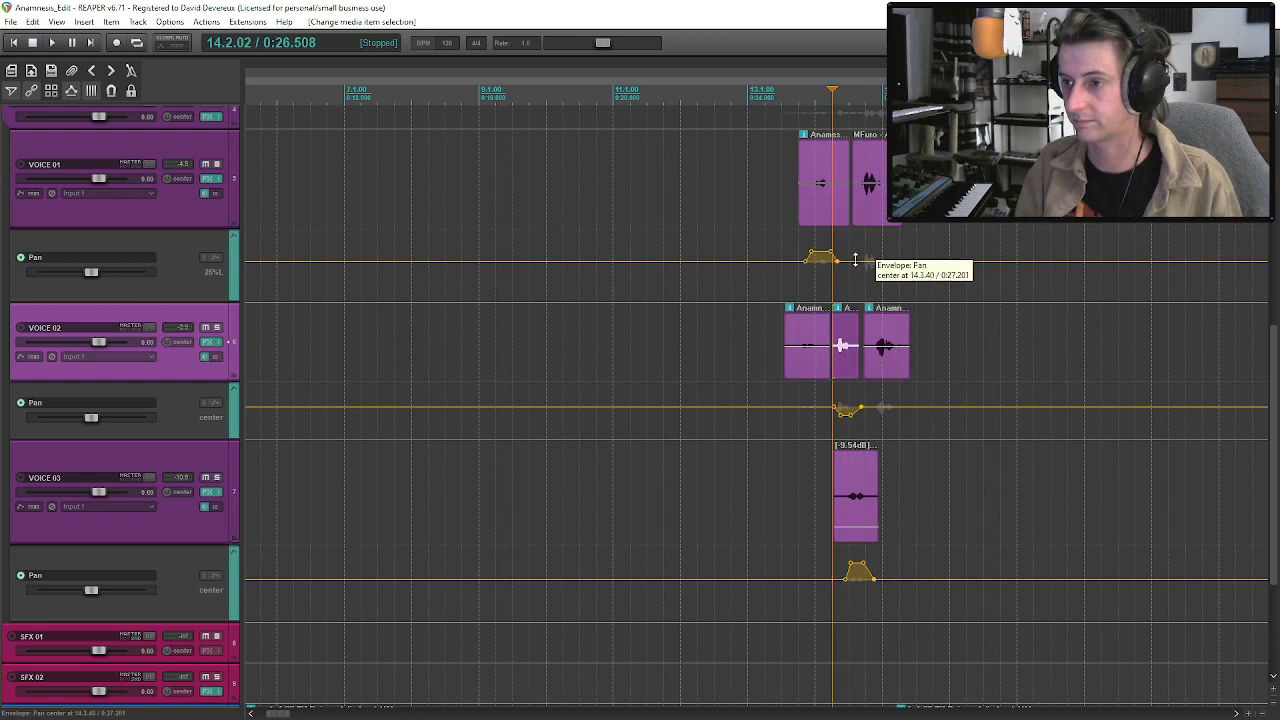
left_click(860, 261, "shift")
left_click(884, 262, "shift")
left_click(890, 262, "shift")
left_click_drag(875, 262, 883, 323)
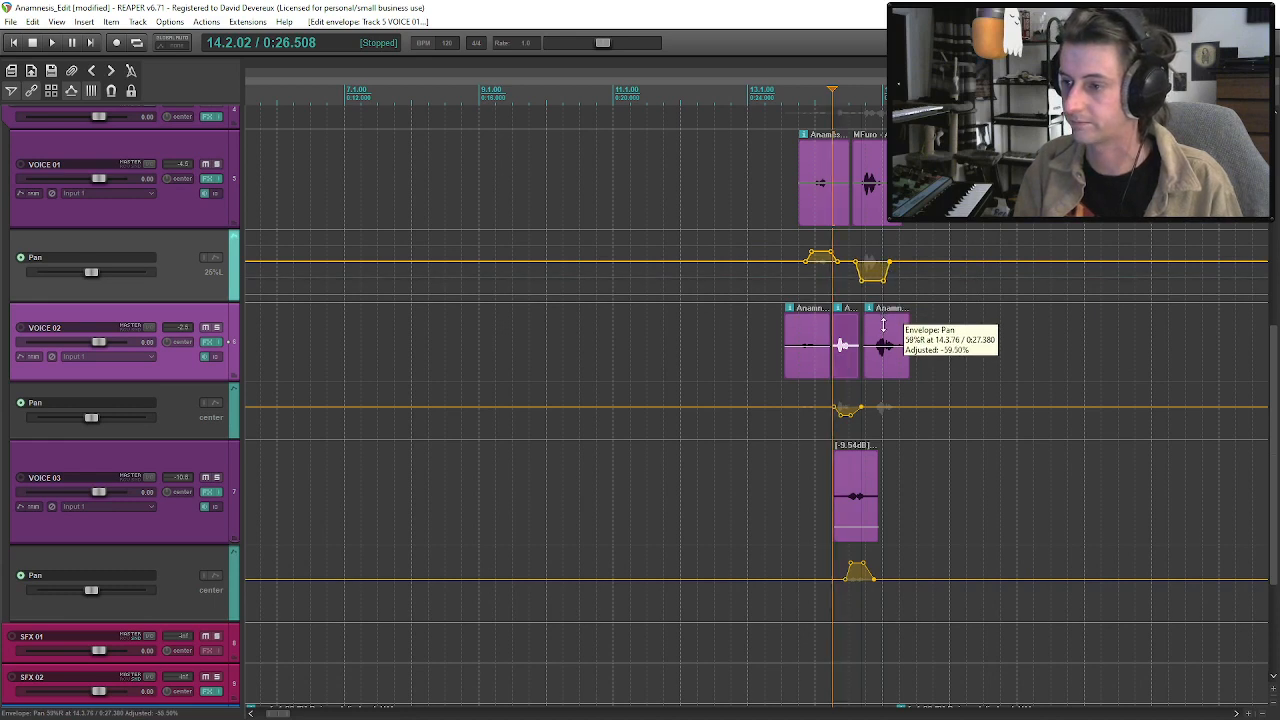
Pan the VOICE 03 plateau slightly further left and save the project.
left_click(858, 563)
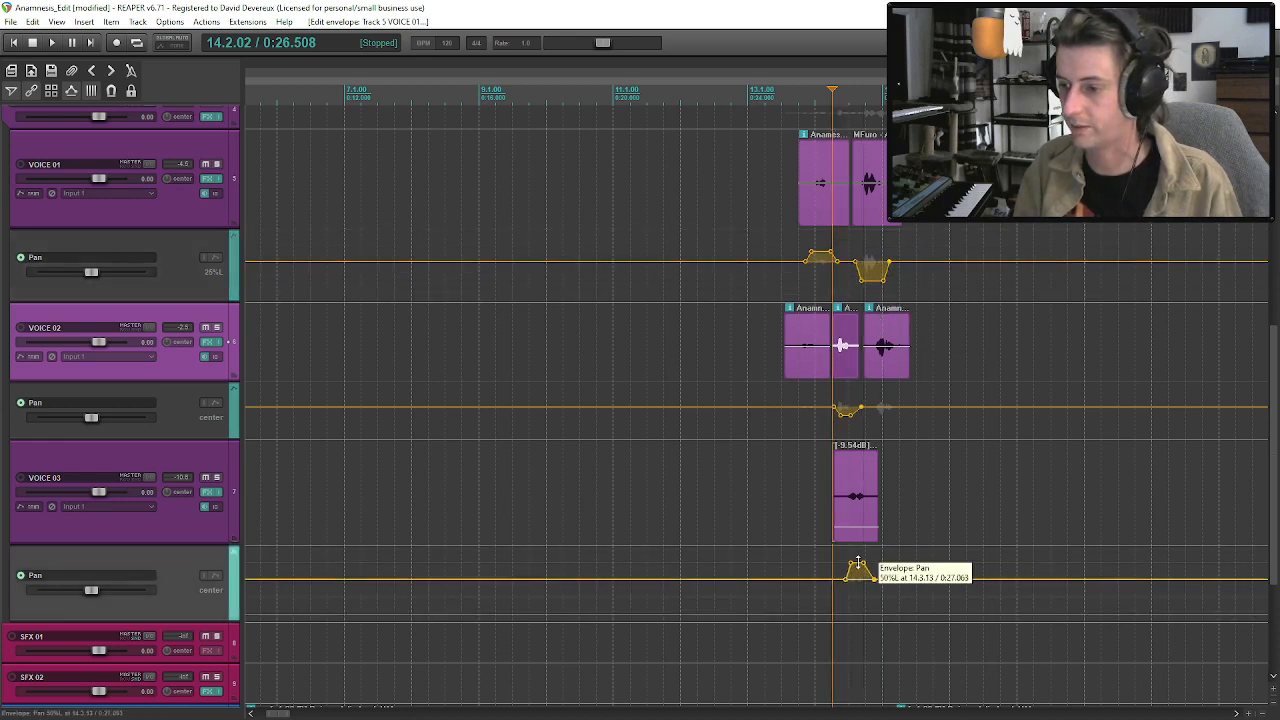
left_click_drag(858, 563, 858, 553)
left_click(805, 365)
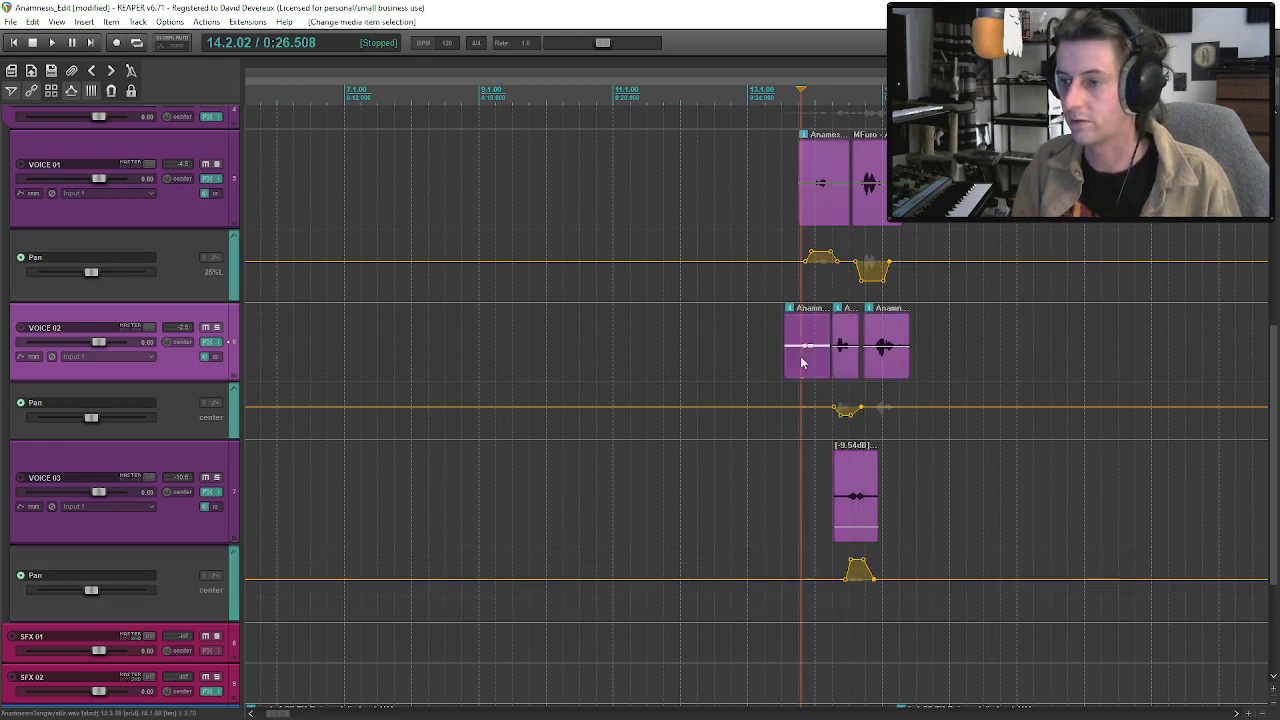
key("ctrl+s")
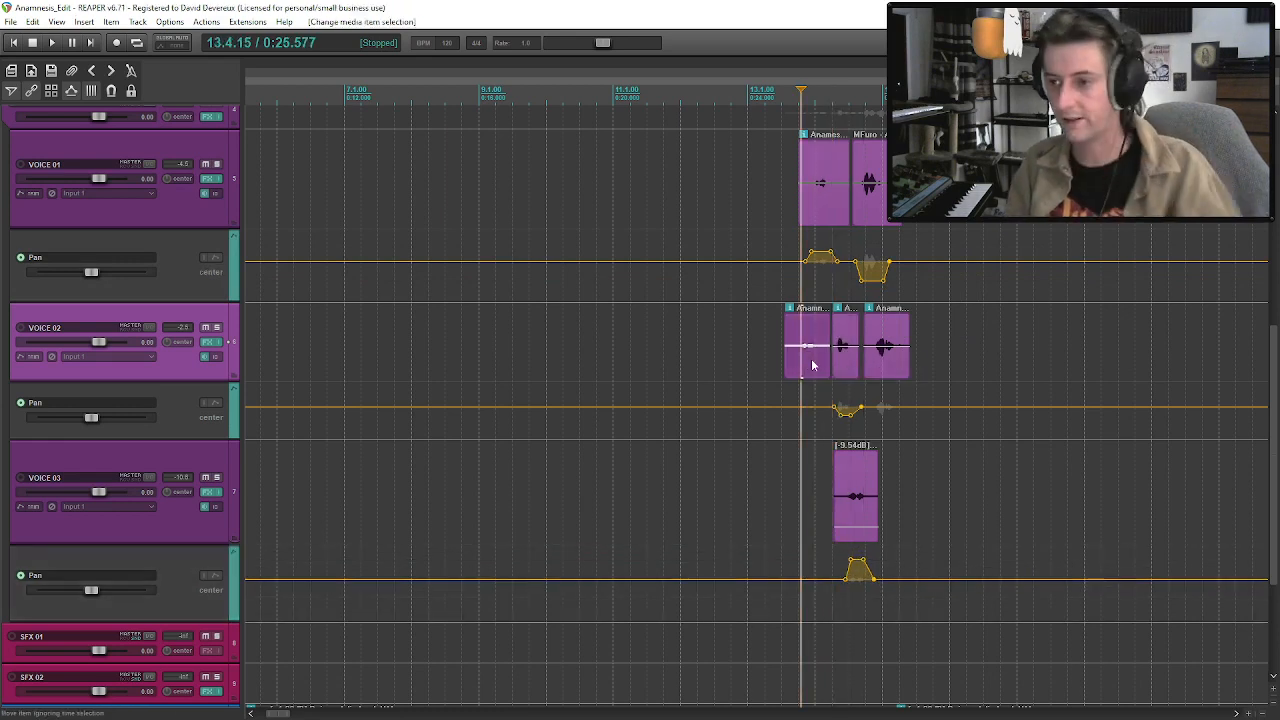
Play the overlapping voices from the start of the first VOICE 02 clip to check the left/right panning.
left_click(803, 356)
left_click(799, 356)
key("space")
key("space")
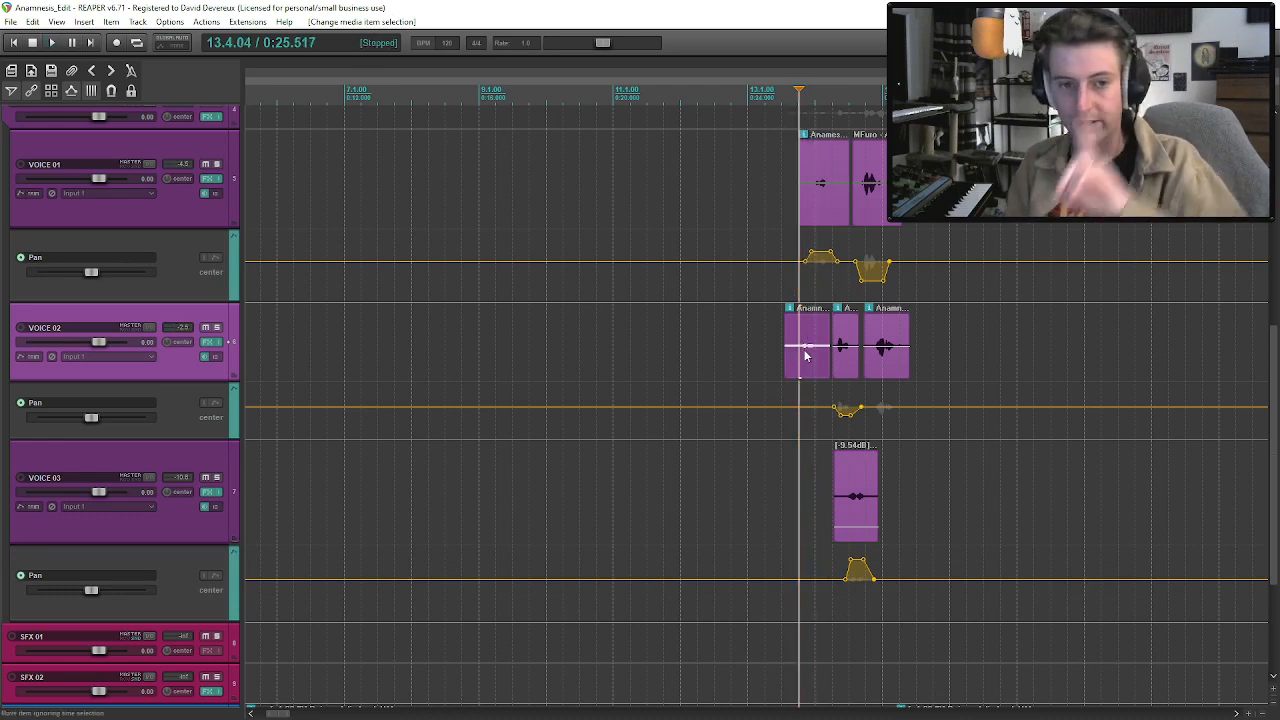
left_click(815, 202)
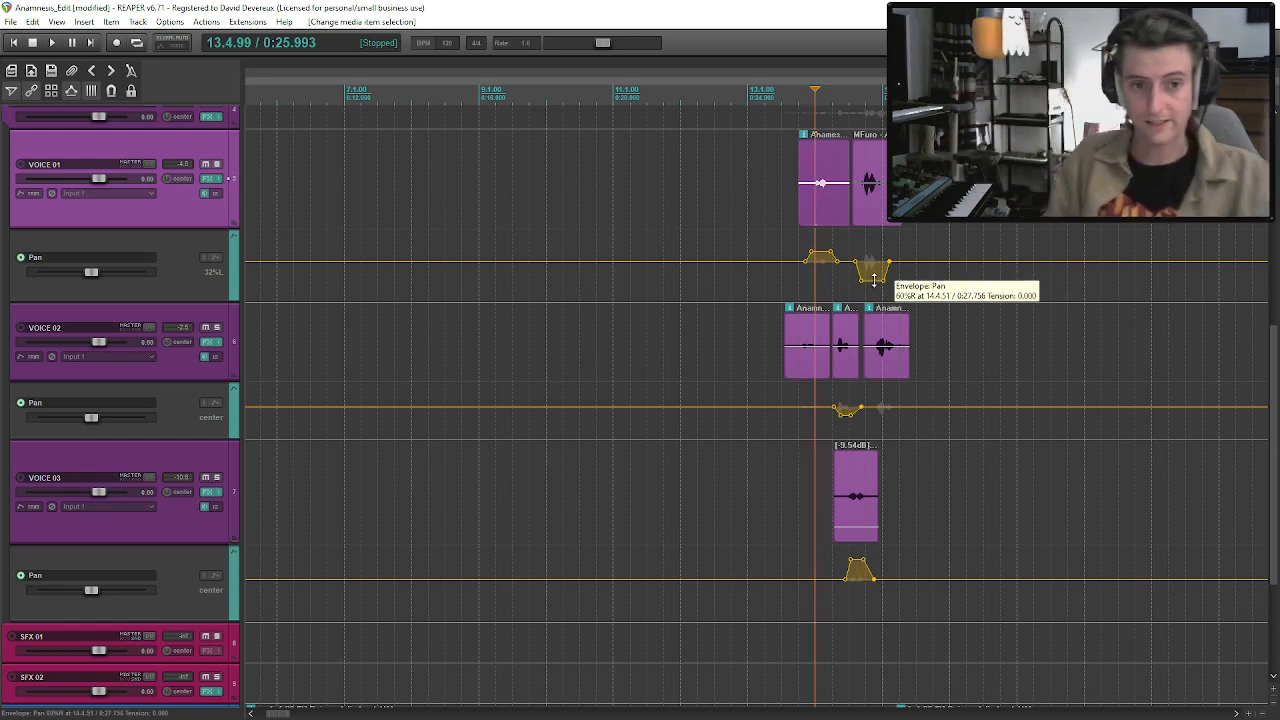
left_click(878, 355)
left_click(787, 348)
key("space")
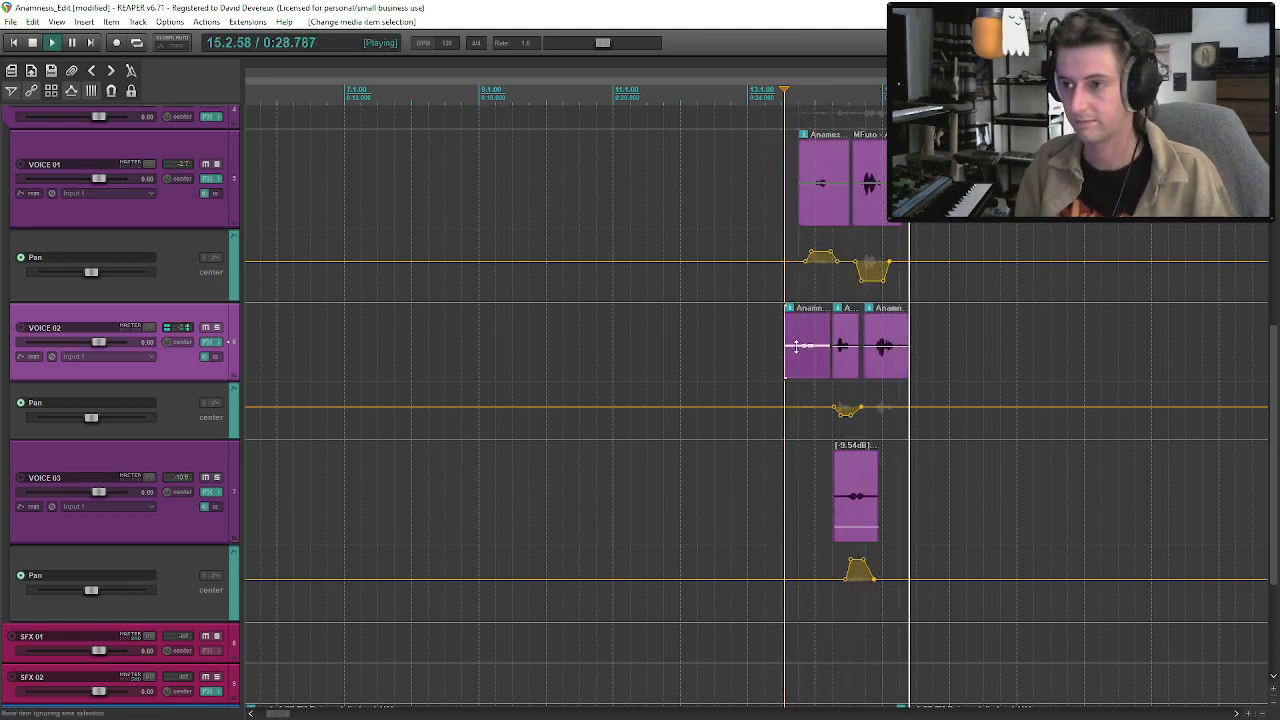
Hide the Pan envelope lanes of the VOICE 01, VOICE 02 and VOICE 03 tracks.
left_click(168, 221)
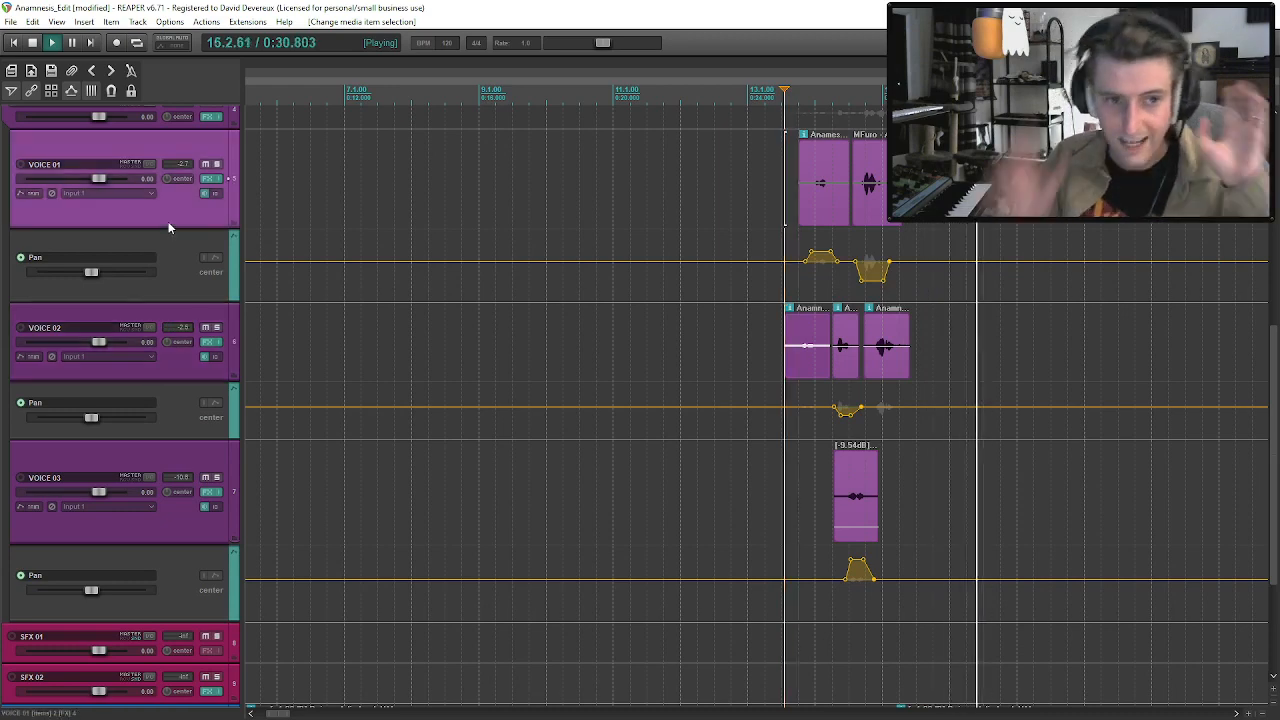
key("p")
left_click(177, 290)
key("p")
left_click(180, 398)
key("p")
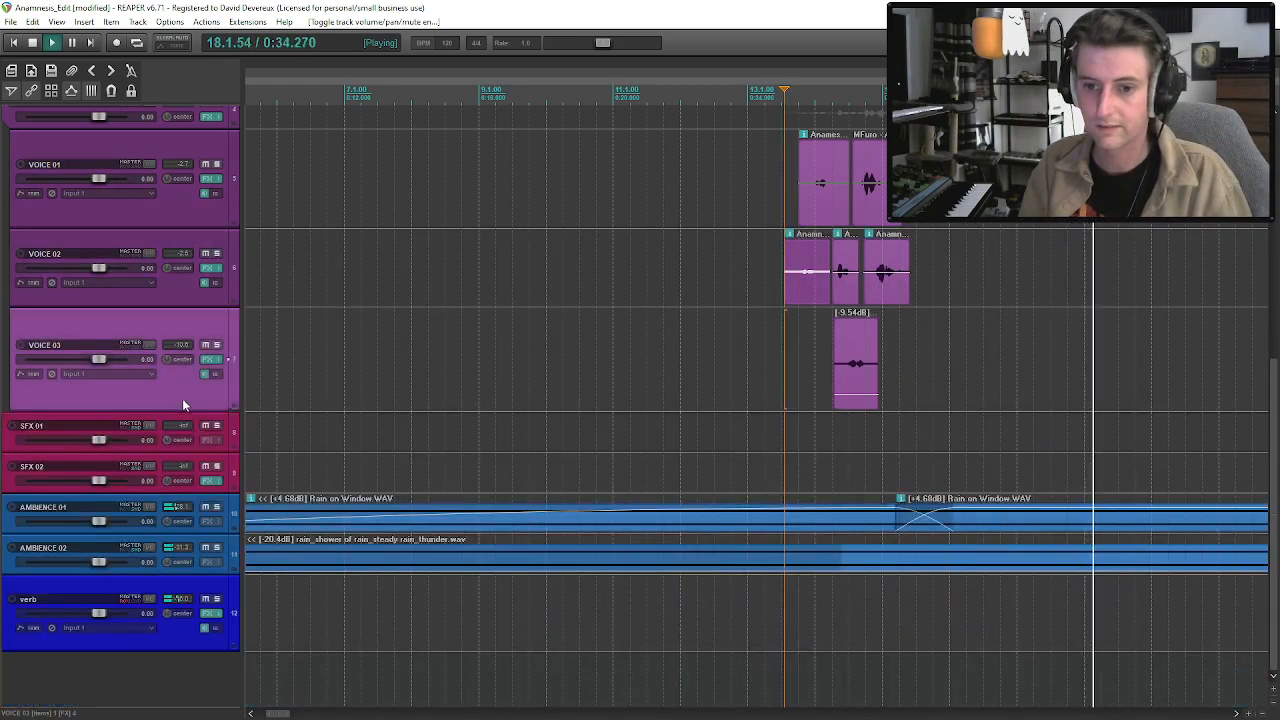
Play from the last VOICE 02 clip and audition the ANAM takes leading into the first VO clip.
left_click(876, 290)
key("space")
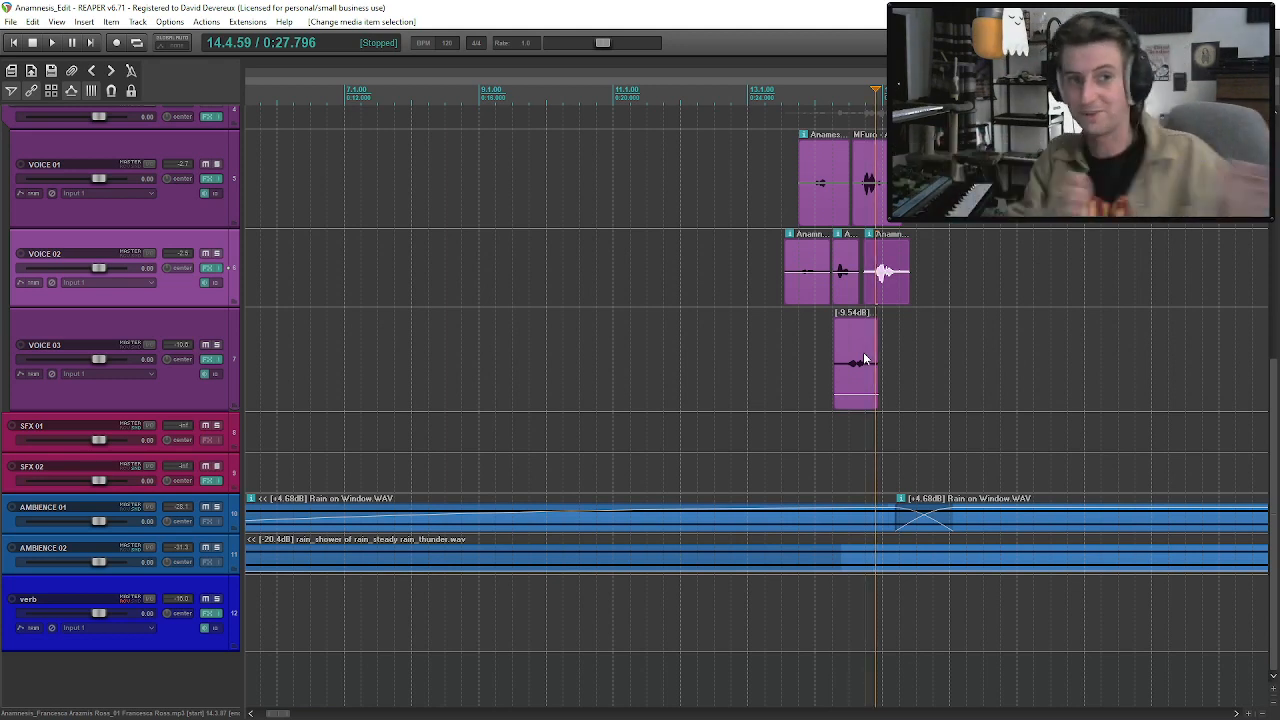
key("space")
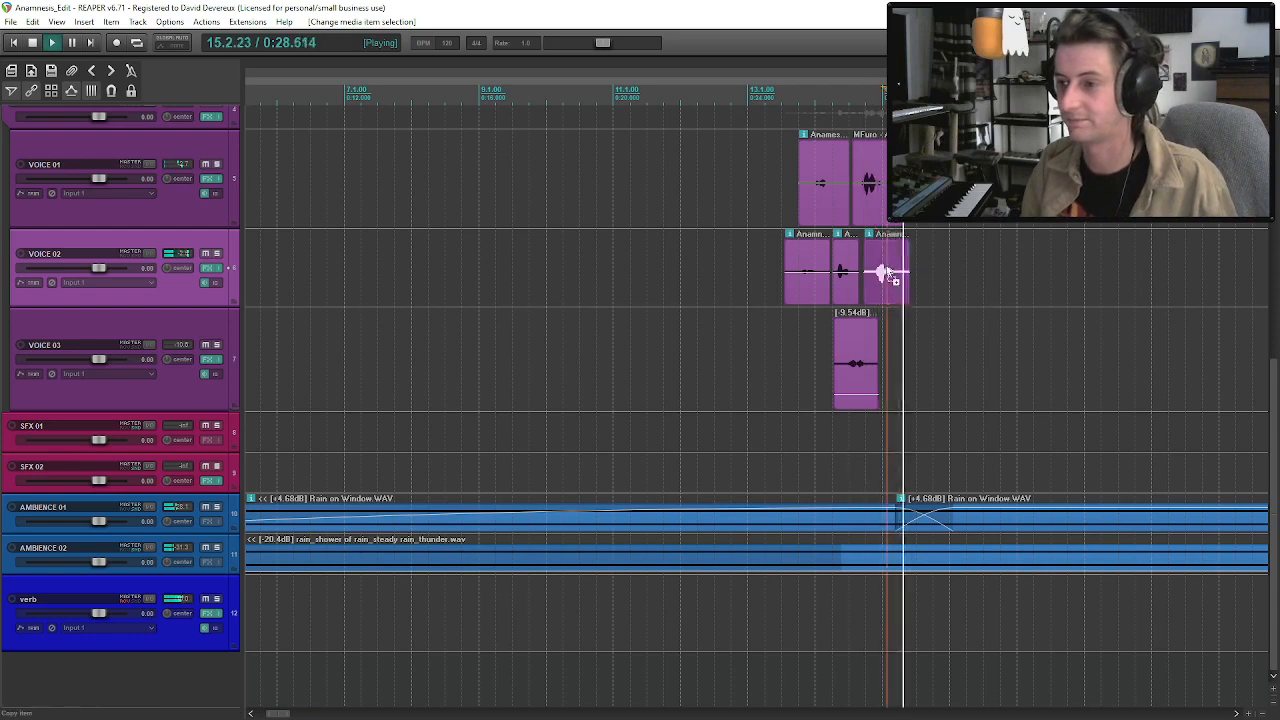
scroll(863, 352, "down", 2)
scroll(696, 376, "up", 5)
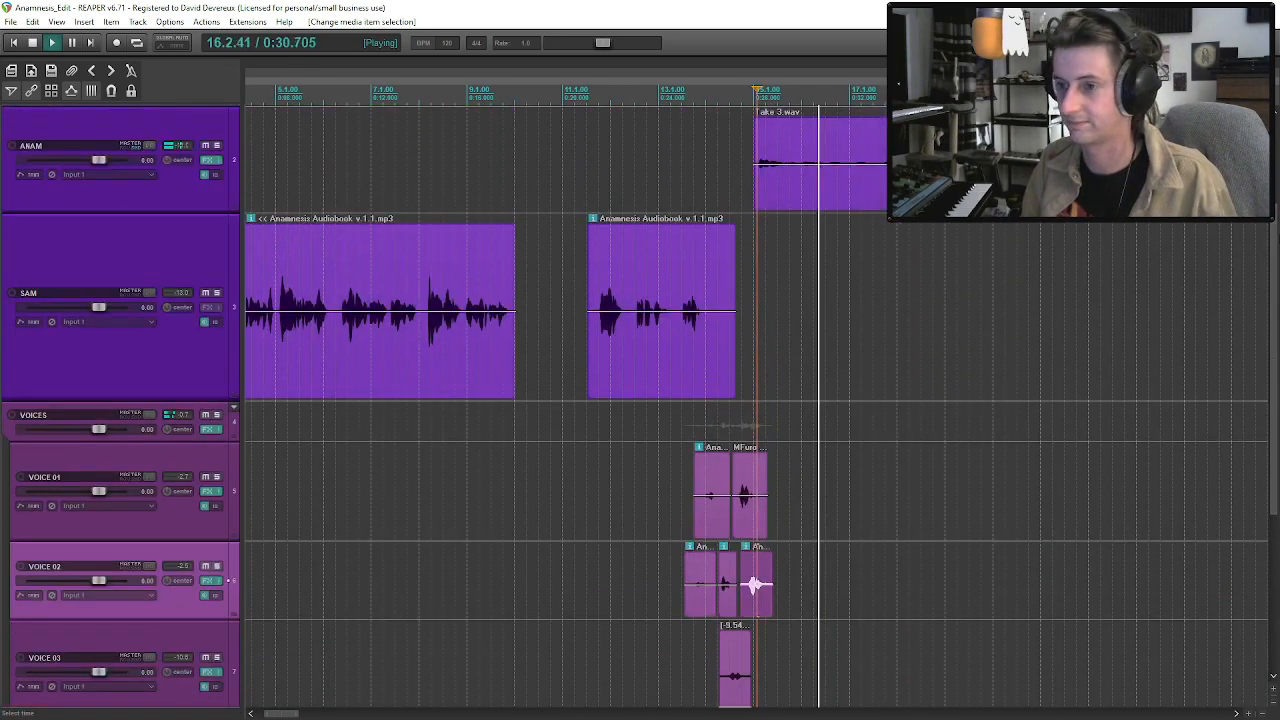
scroll(768, 397, "down", 2)
left_click(666, 182)
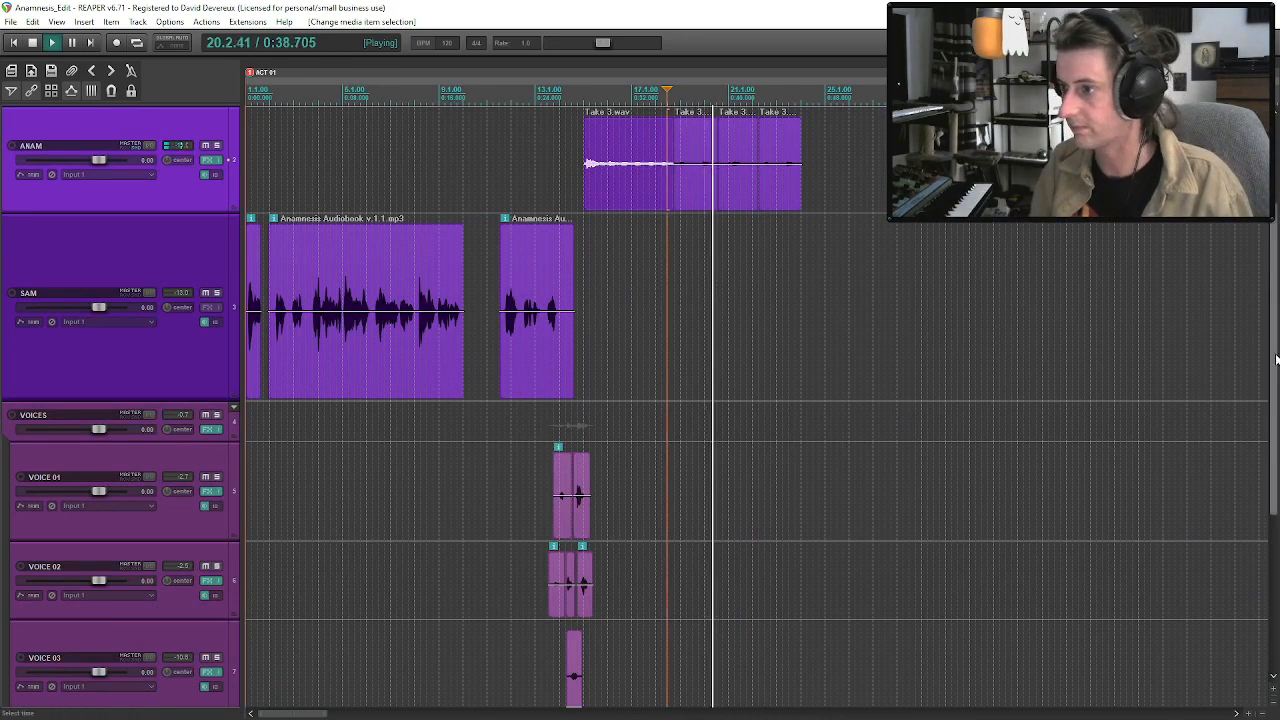
scroll(700, 200, "up", 2)
left_click(729, 240)
key("space")
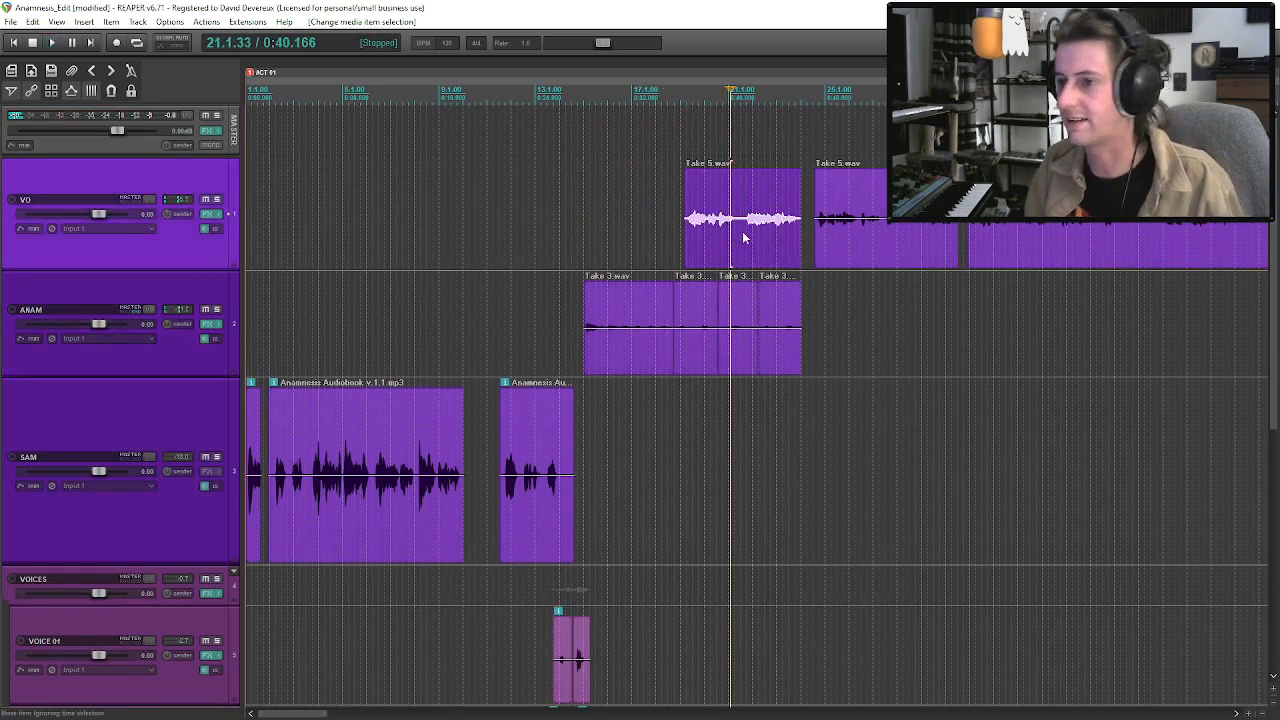
Shift the first VO clip and the VO clips following it slightly later on the timeline.
scroll(838, 292, "up", 2)
left_click(919, 254, "ctrl")
left_click(1107, 253, "ctrl")
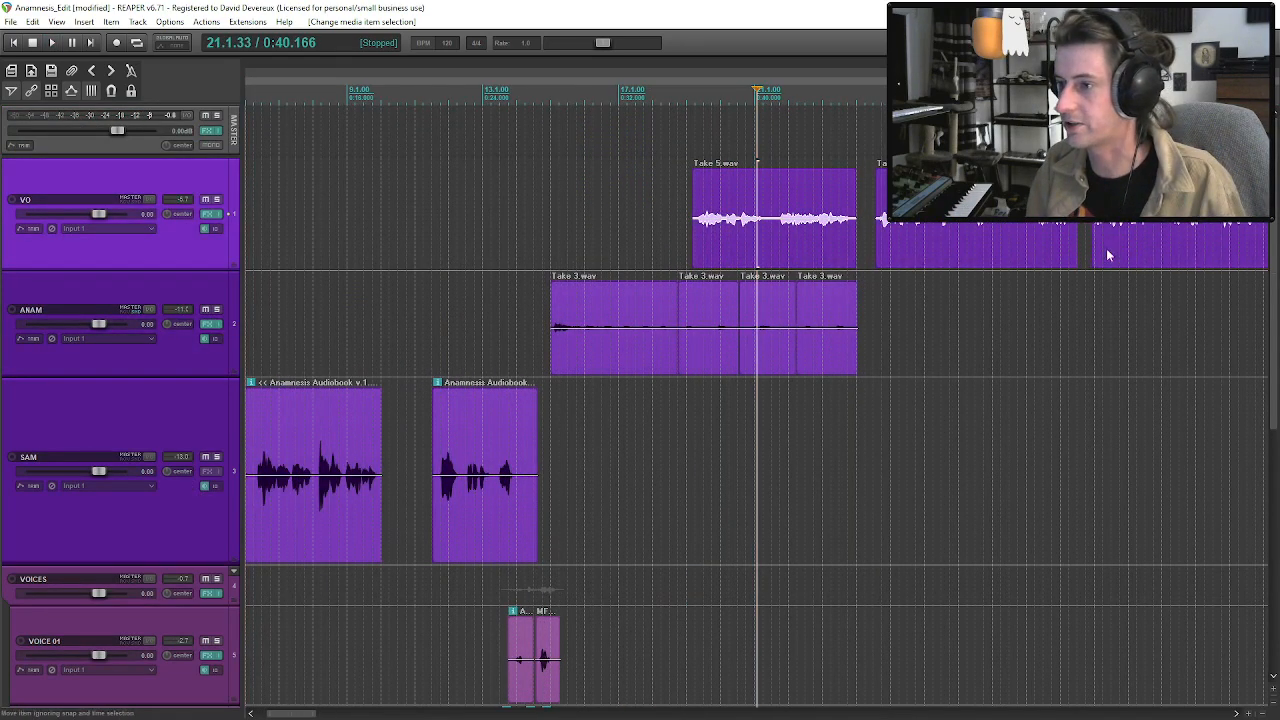
left_click_drag(797, 229, 803, 229)
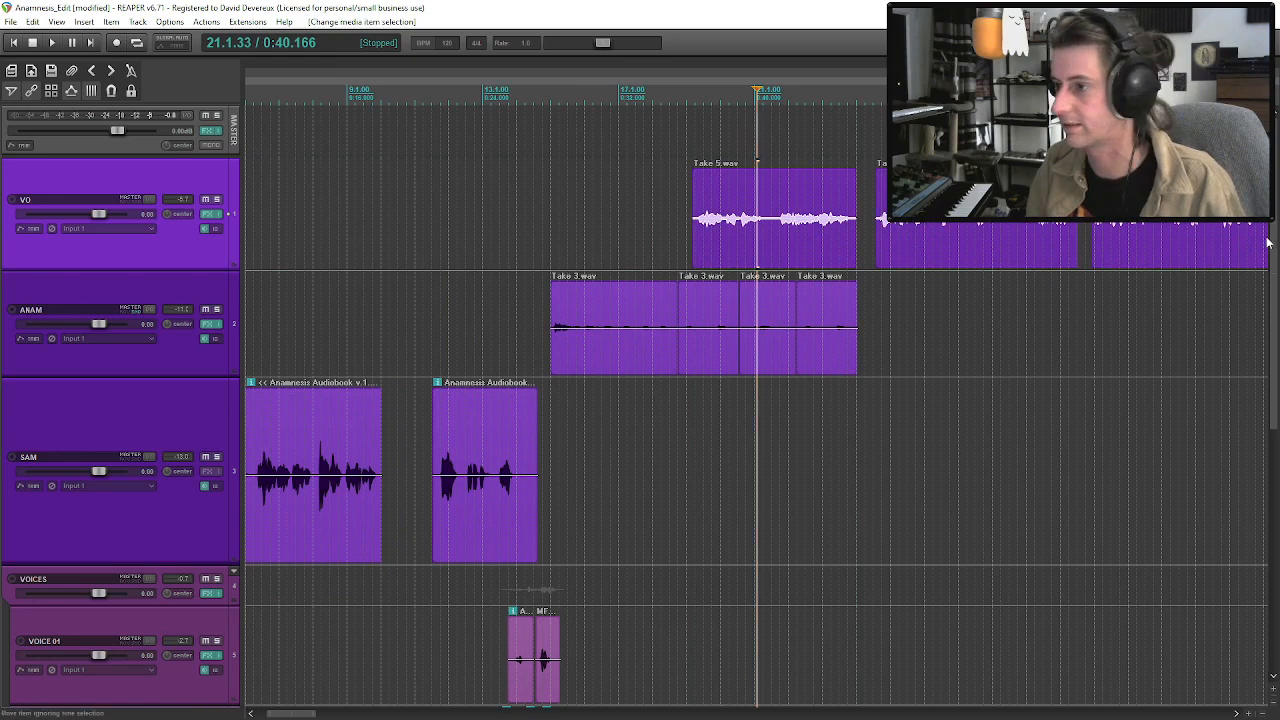
scroll(1277, 400, "down", 3)
left_click_drag(1277, 400, 1276, 240)
left_click(870, 591, "ctrl")
left_click(868, 551, "ctrl")
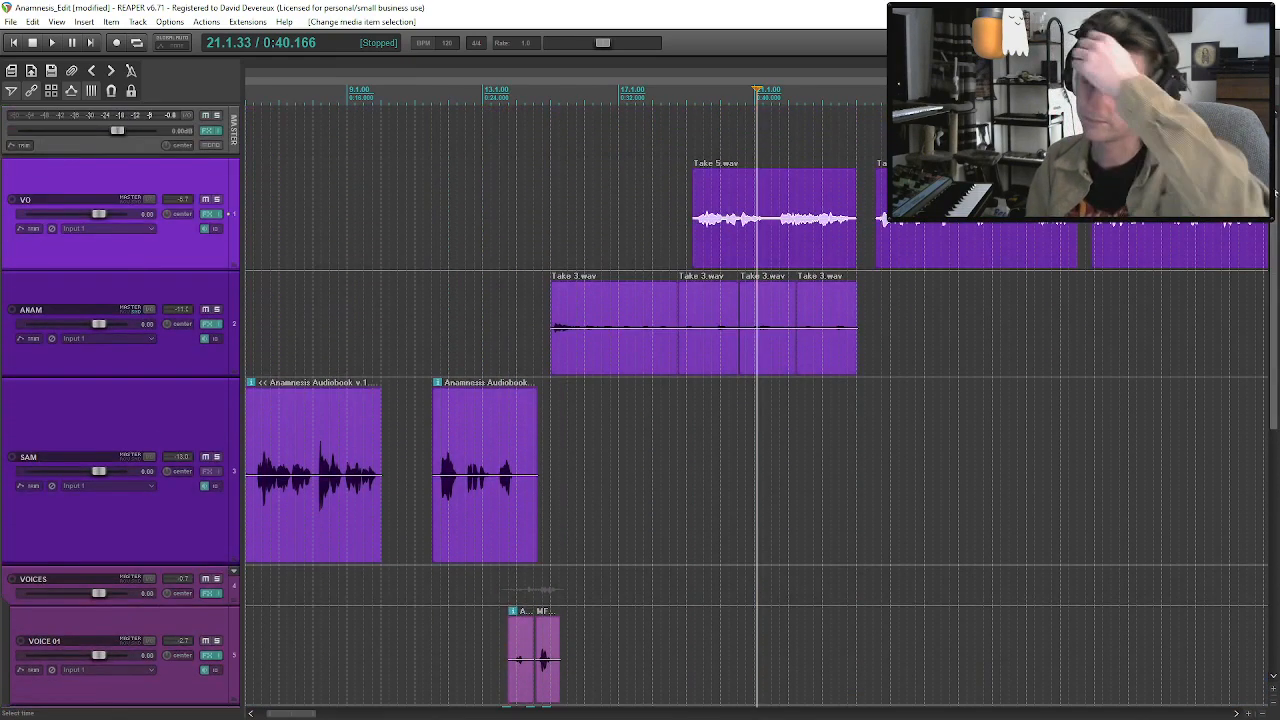
left_click_drag(717, 263, 732, 262)
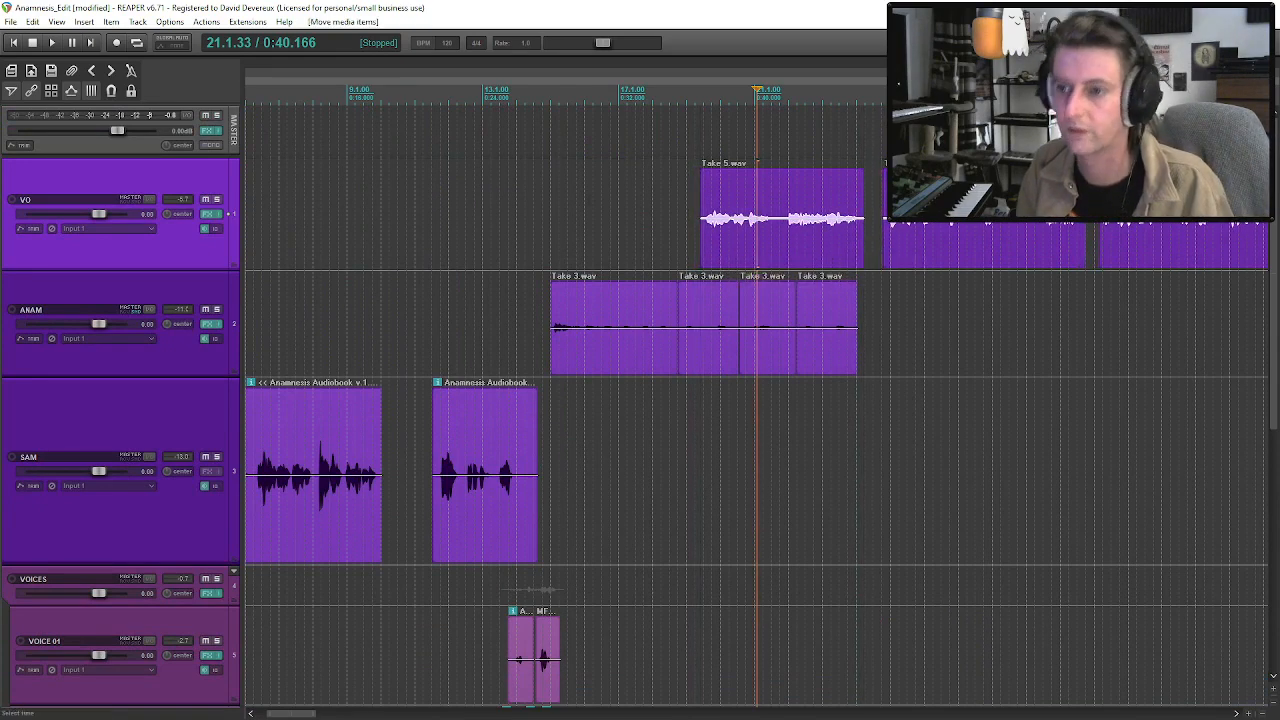
Play the ANAM takes against the shifted VO from just before the first ANAM clip, and save the project.
left_click(545, 207)
key("space")
key("ctrl+s")
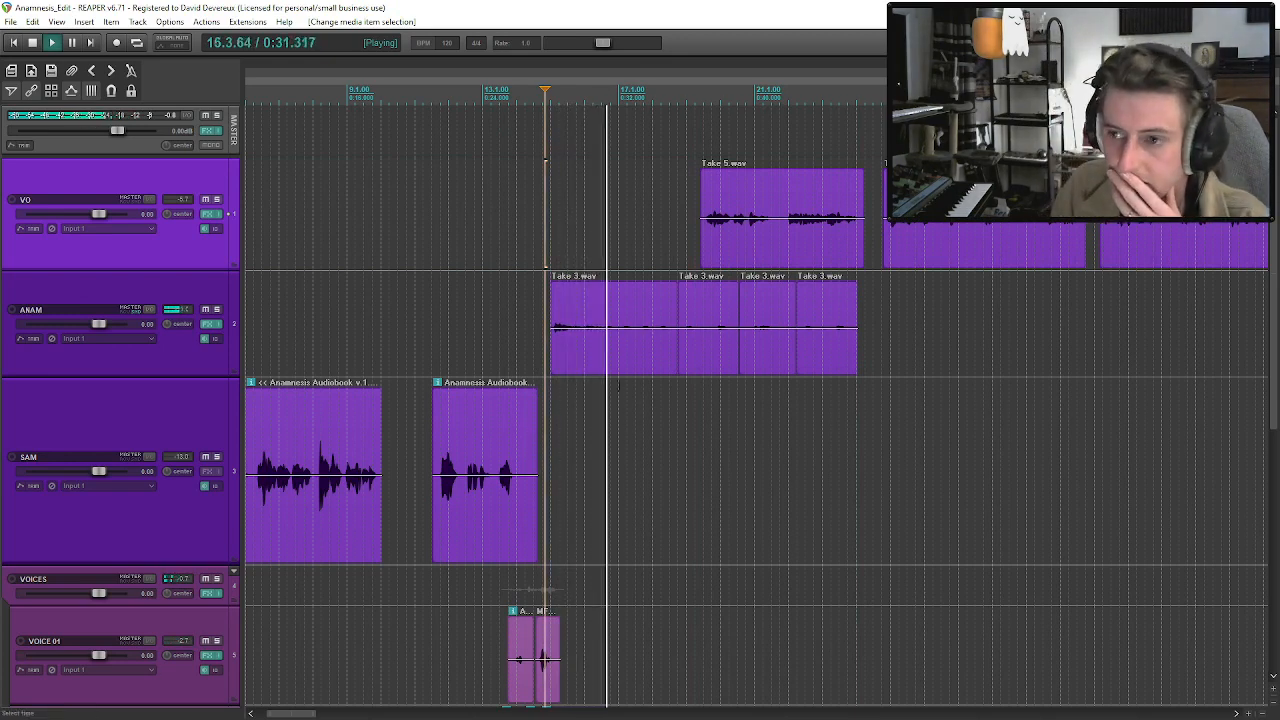
left_click(620, 366)
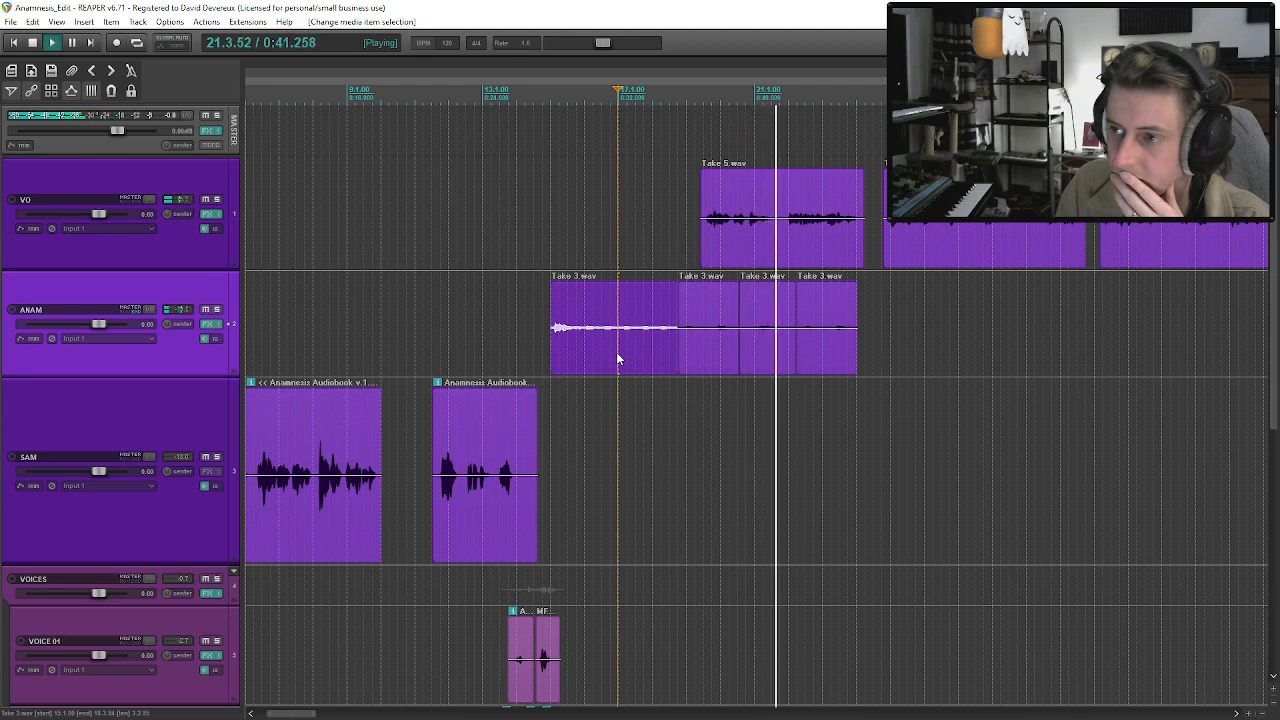
Delete the fourth Take 3.wav clip at the end of the ANAM track.
left_click(822, 342)
key("space")
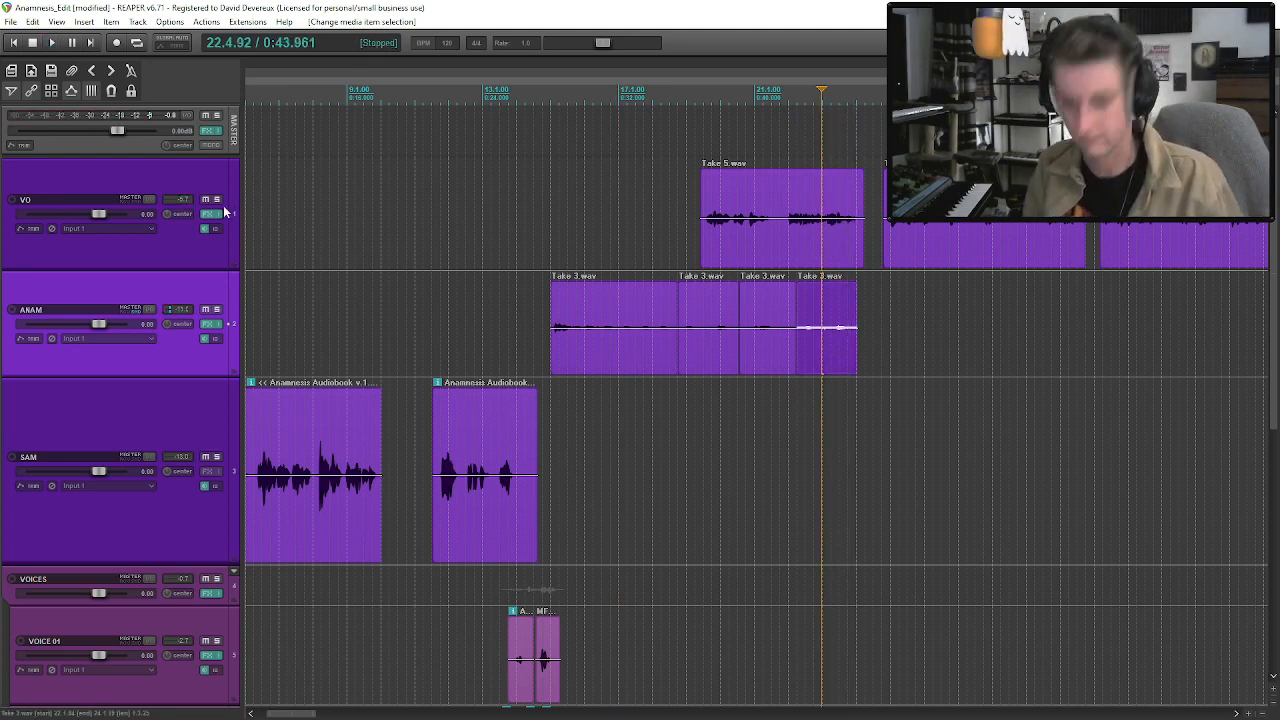
key("Delete")
Play the shortened ANAM section from its first clip and listen on into the second VO clip.
left_click(563, 332)
key("space")
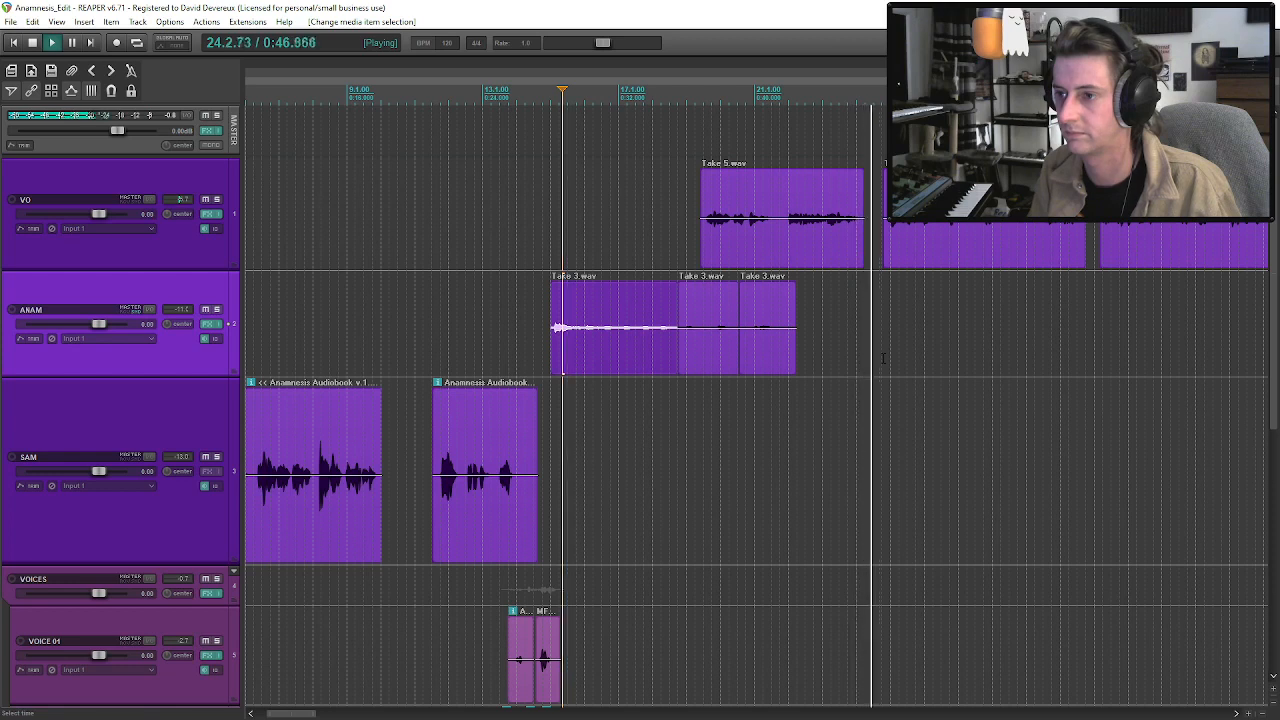
left_click(940, 240)
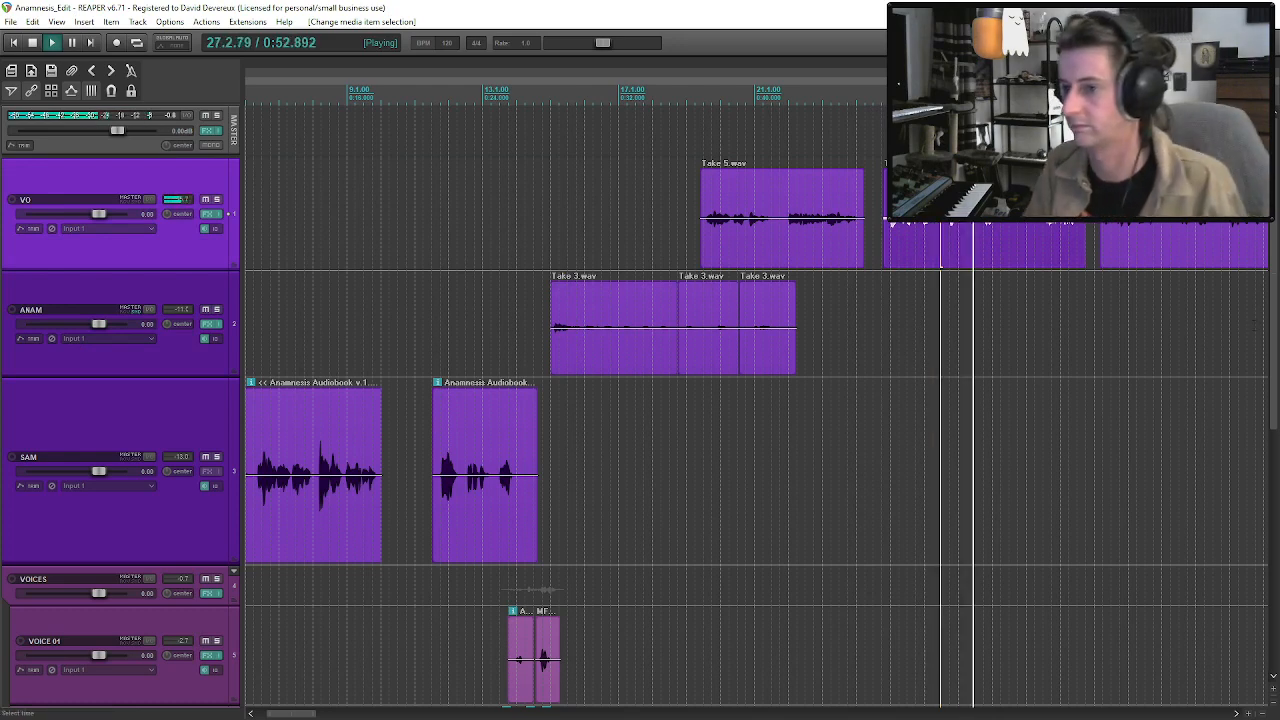
Show the ANAM Volume envelope and shape a three-point dip around its last clip, lowering the middle to about -13.4 dB.
left_click(158, 360)
key("space")
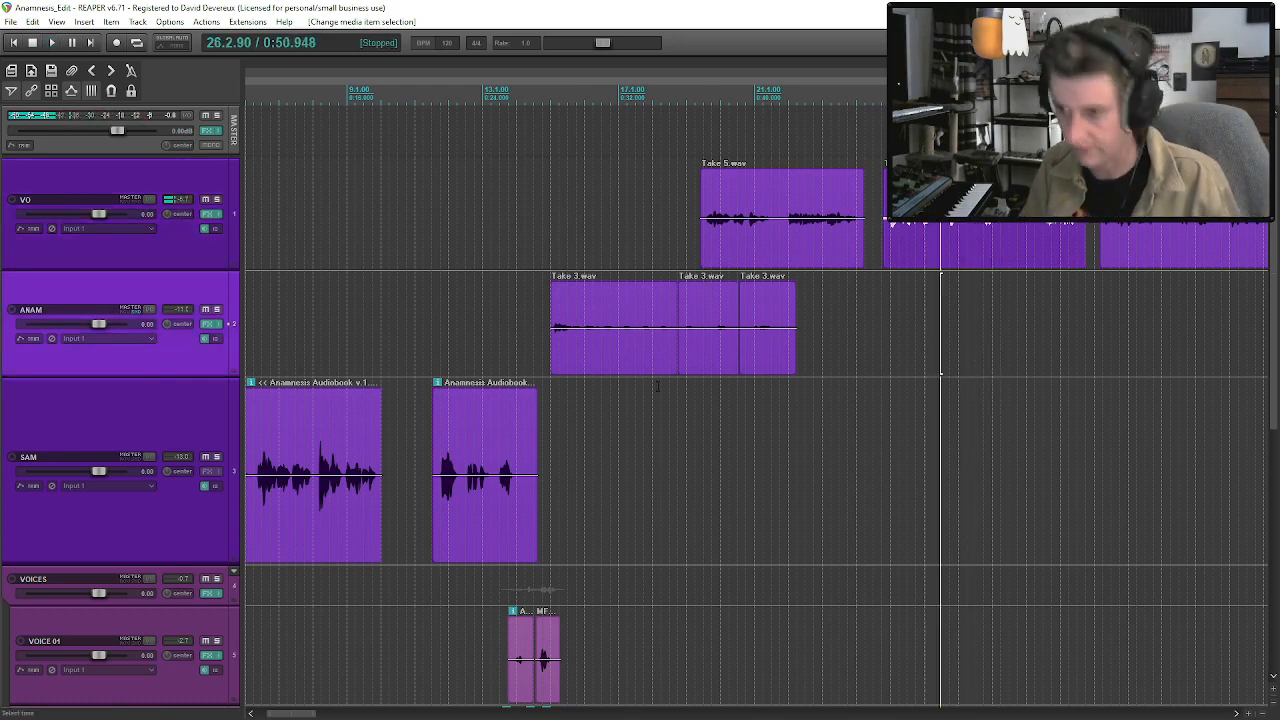
key("v")
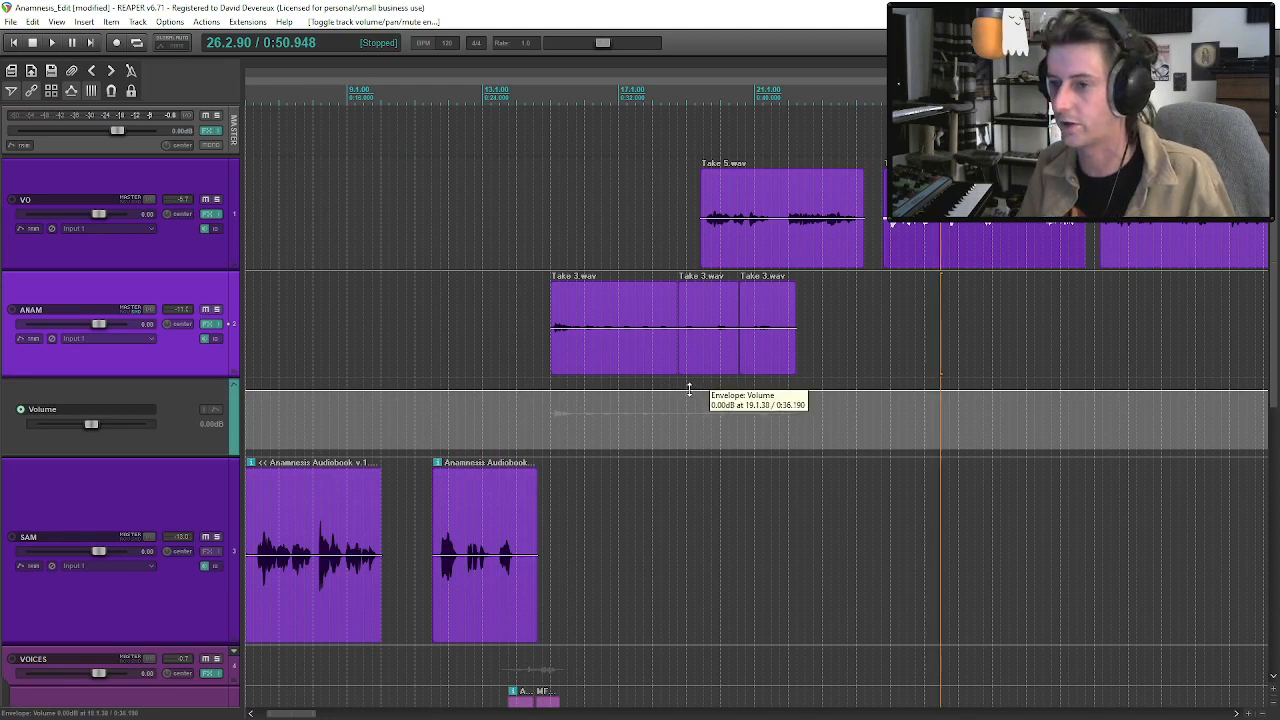
left_click(690, 394)
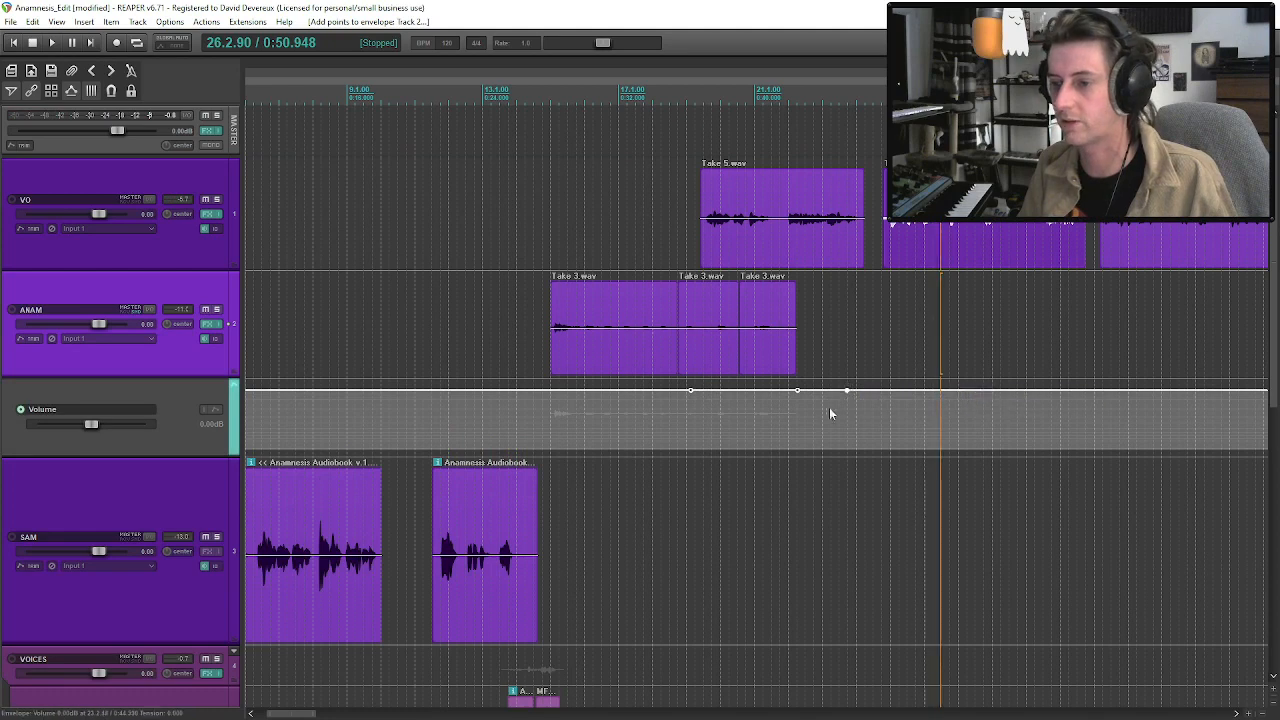
left_click_drag(797, 391, 778, 439)
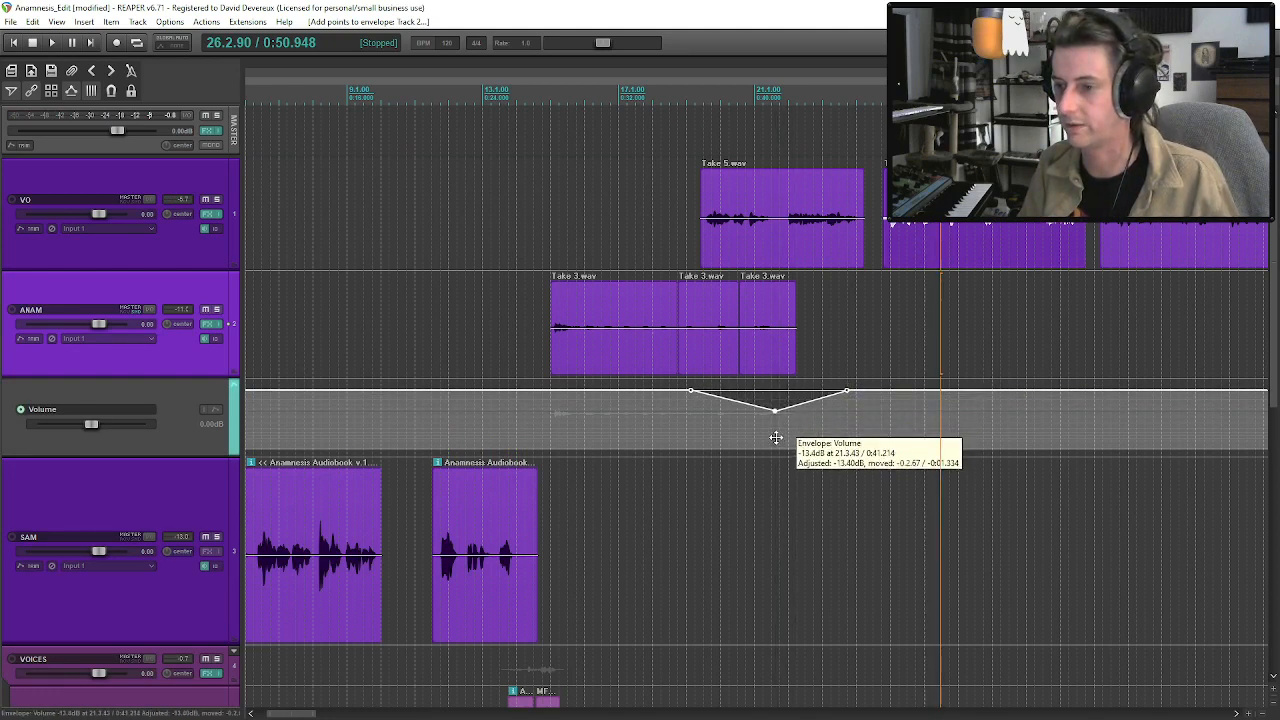
Audition the ANAM volume dip under the first VO clip and hide the Volume envelope lane.
left_click(668, 332)
key("space")
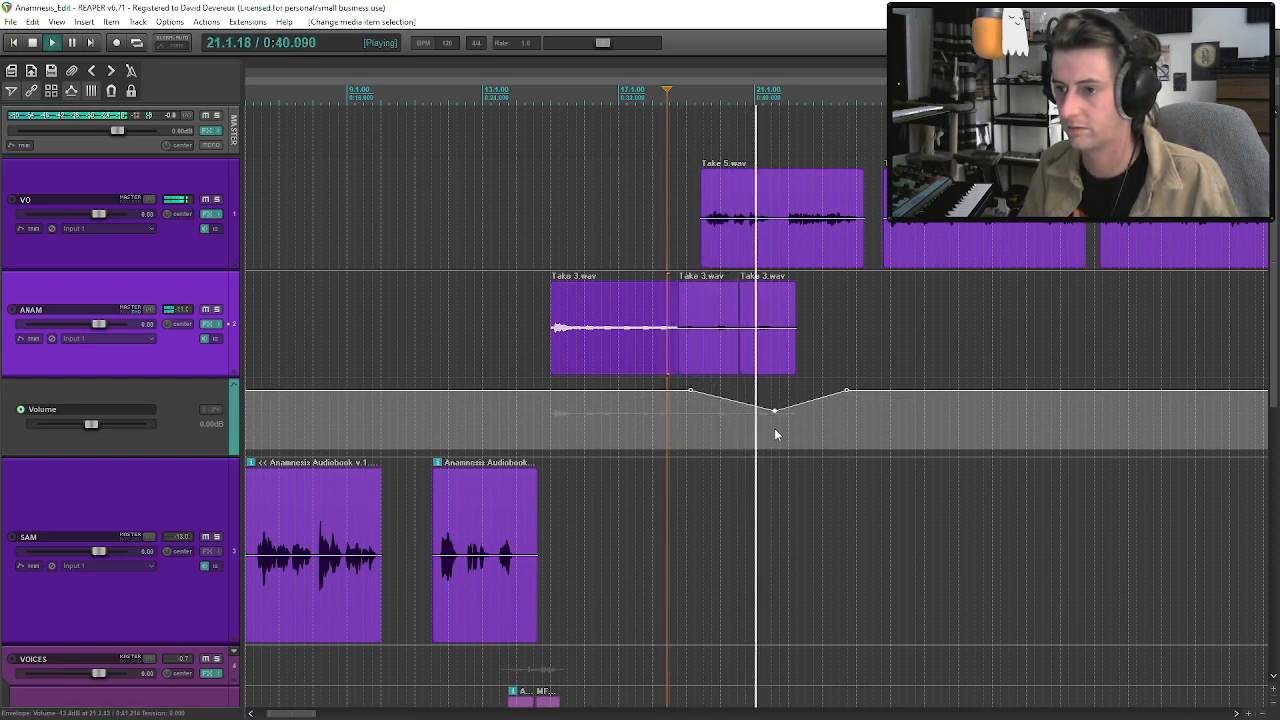
left_click(779, 358)
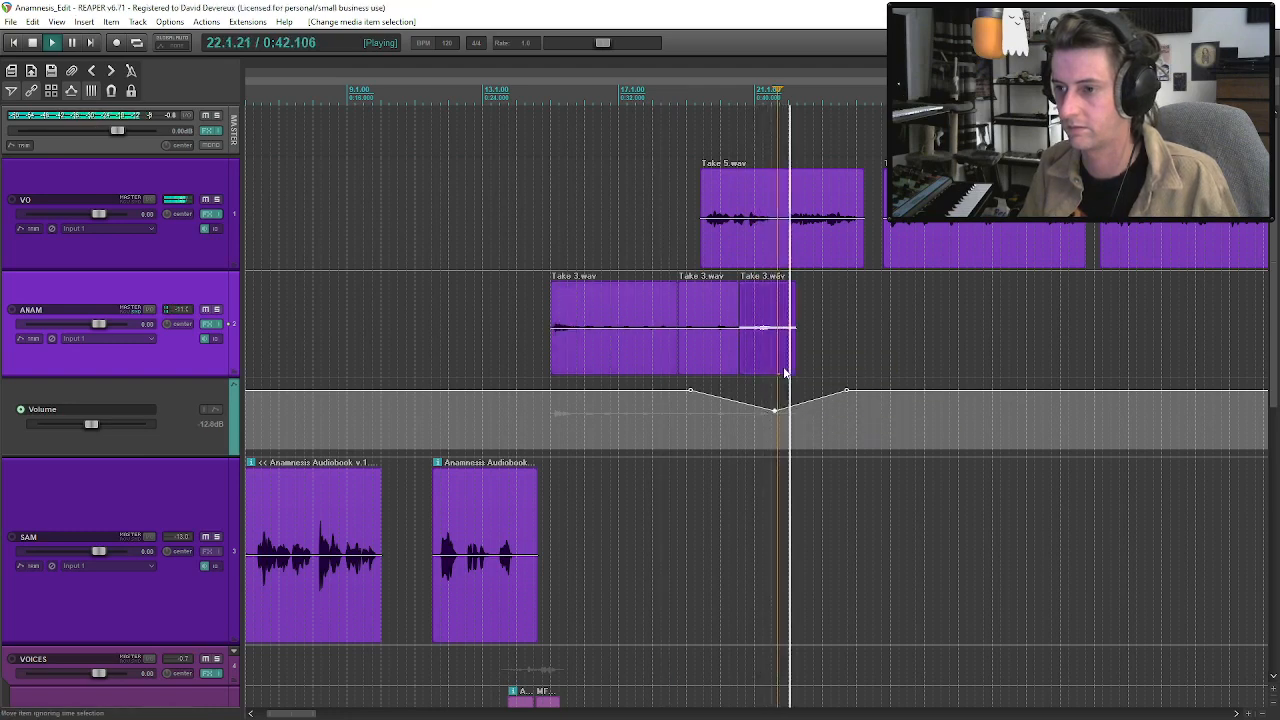
left_click(771, 355)
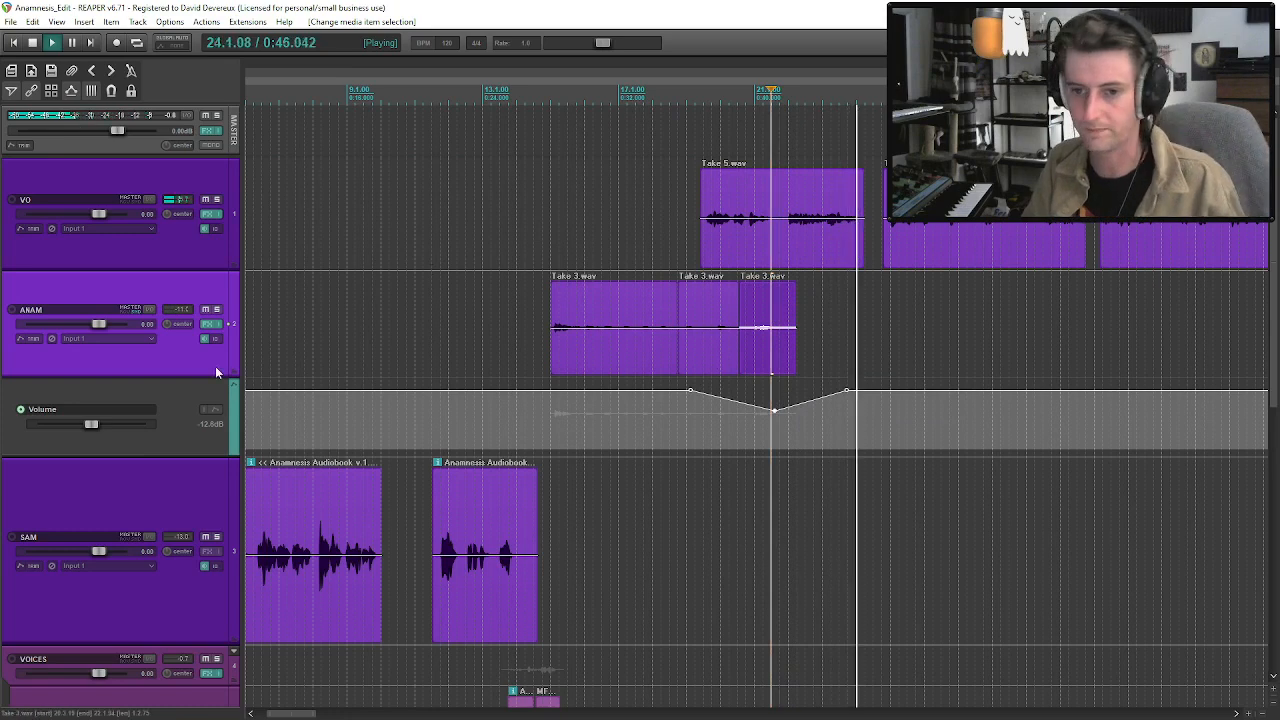
key("v")
Listen through the second VO clip, skipping ahead to the phrase that follows its long pause.
left_click(899, 239)
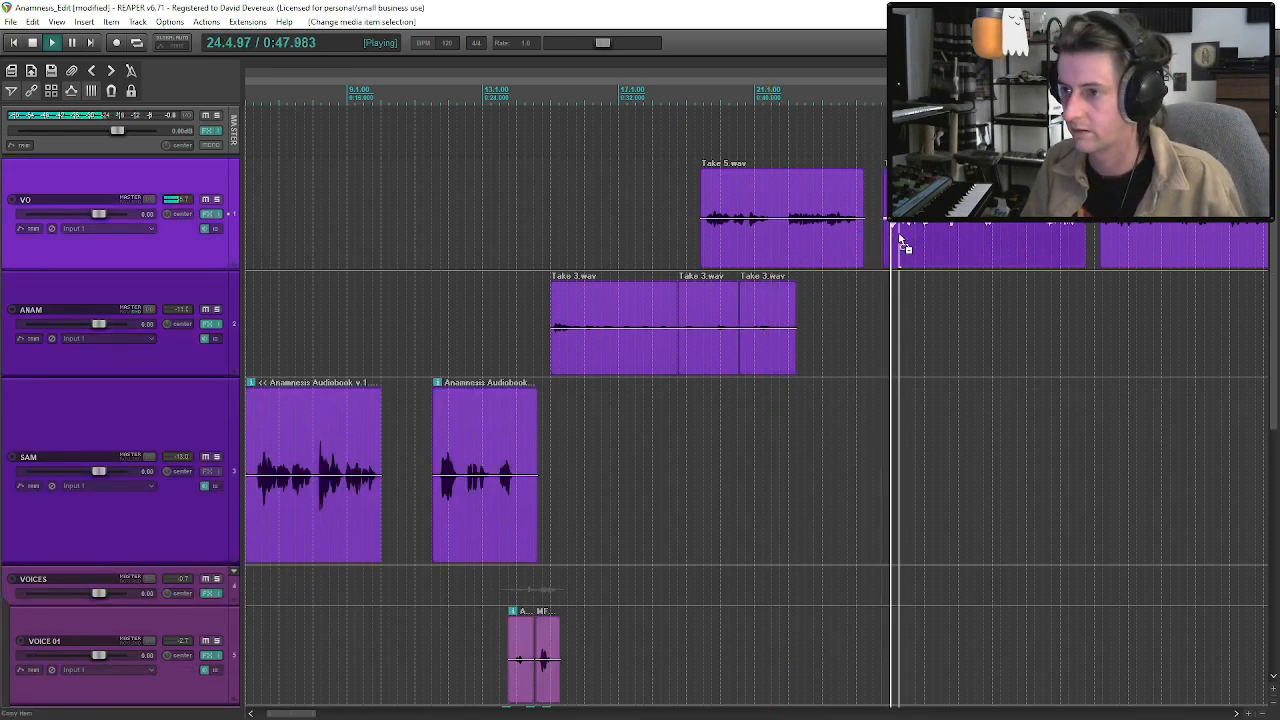
scroll(1276, 228, "up", 3)
left_click(944, 237)
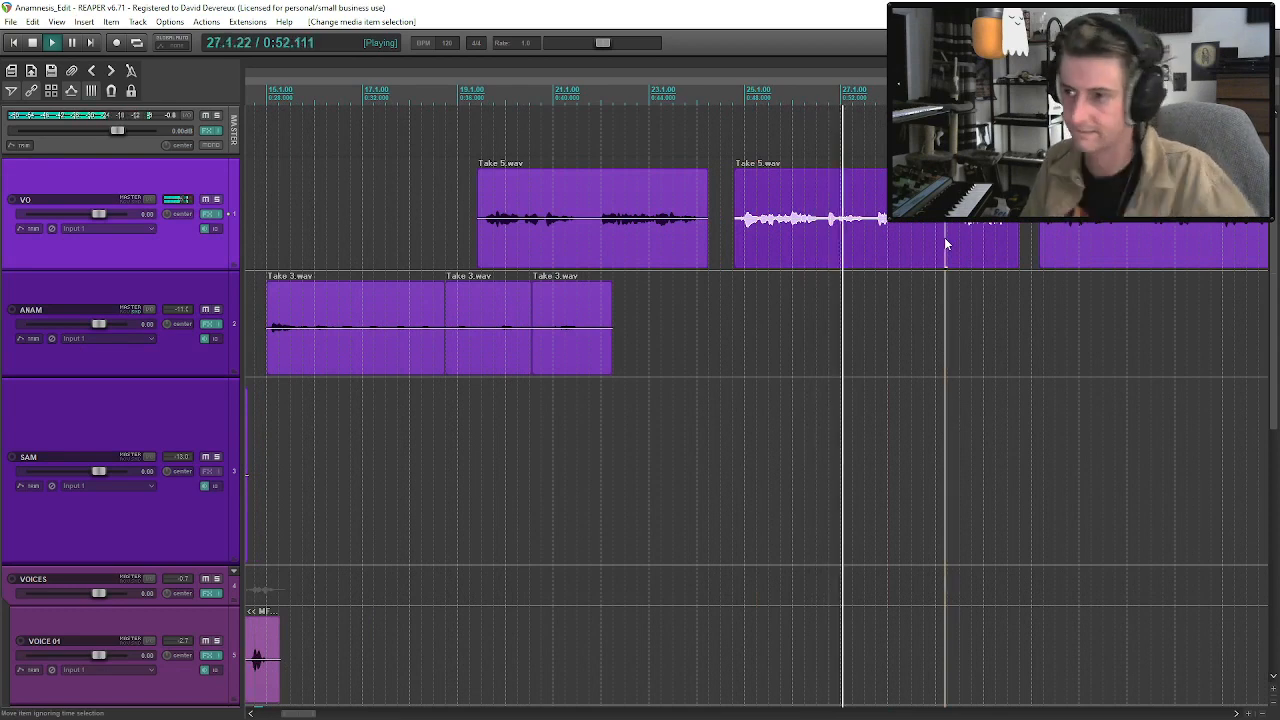
scroll(944, 237, "down", 2)
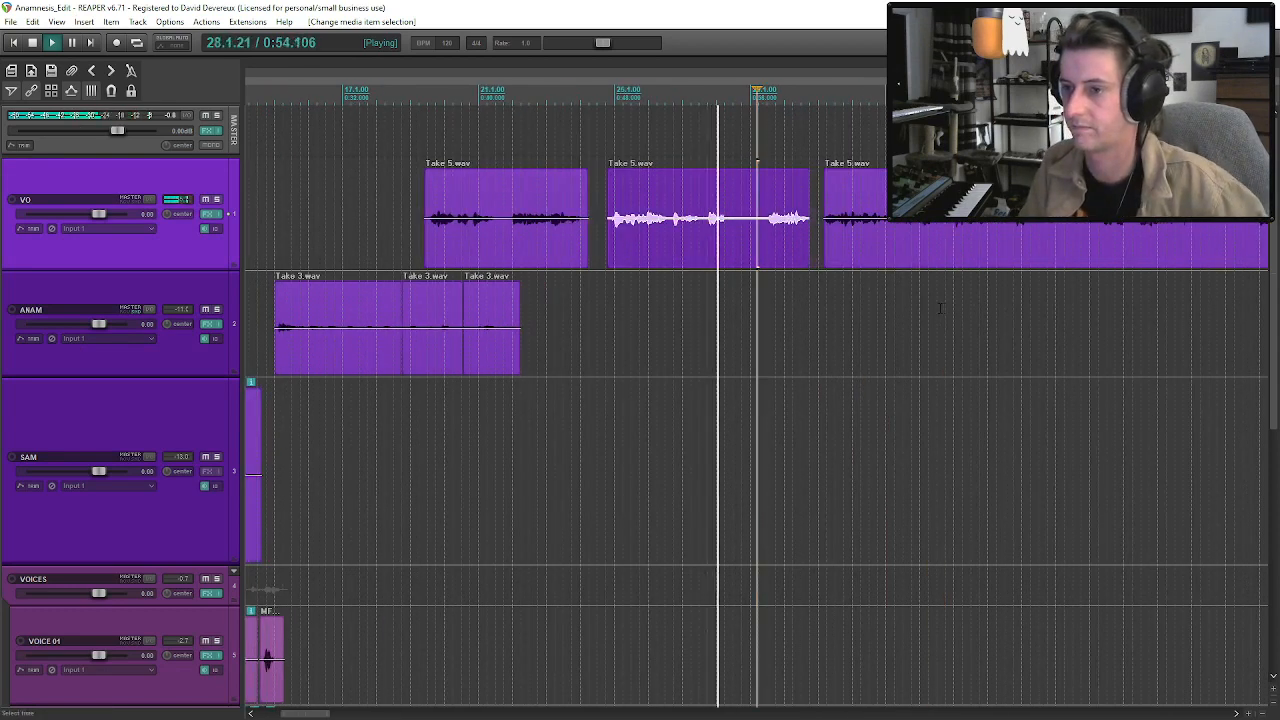
left_click(740, 262)
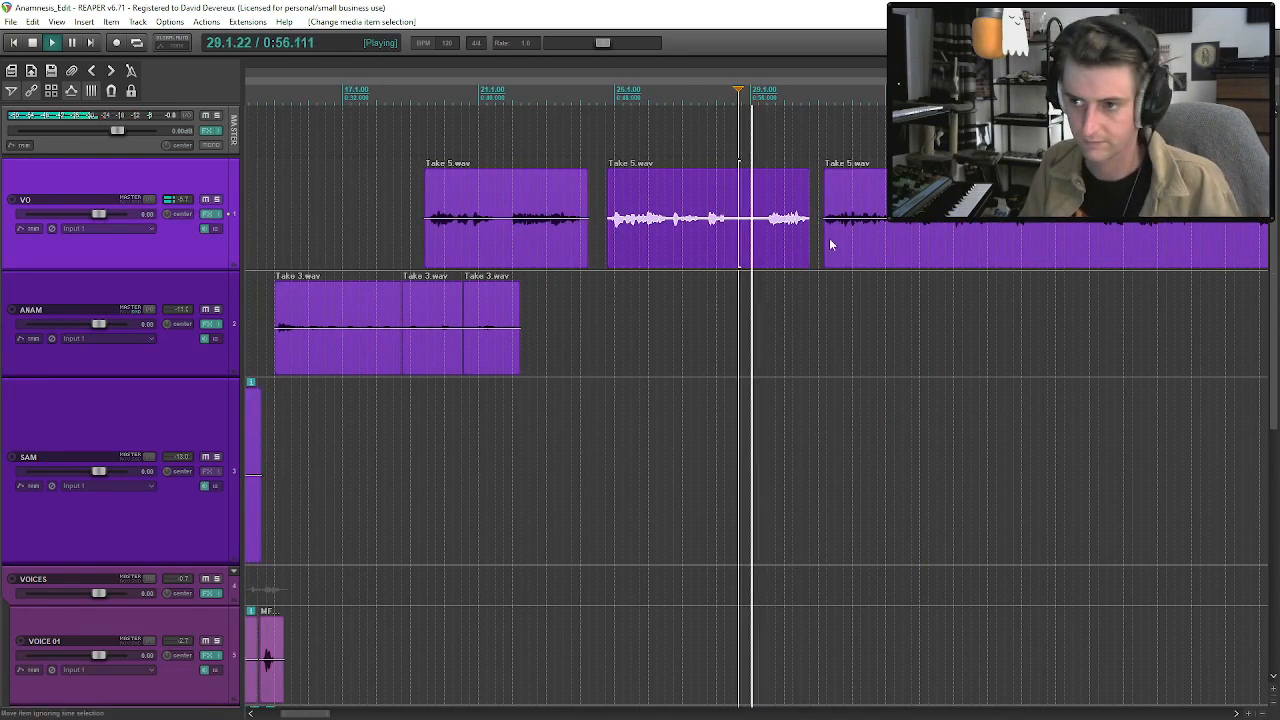
left_click(776, 230)
key("space")
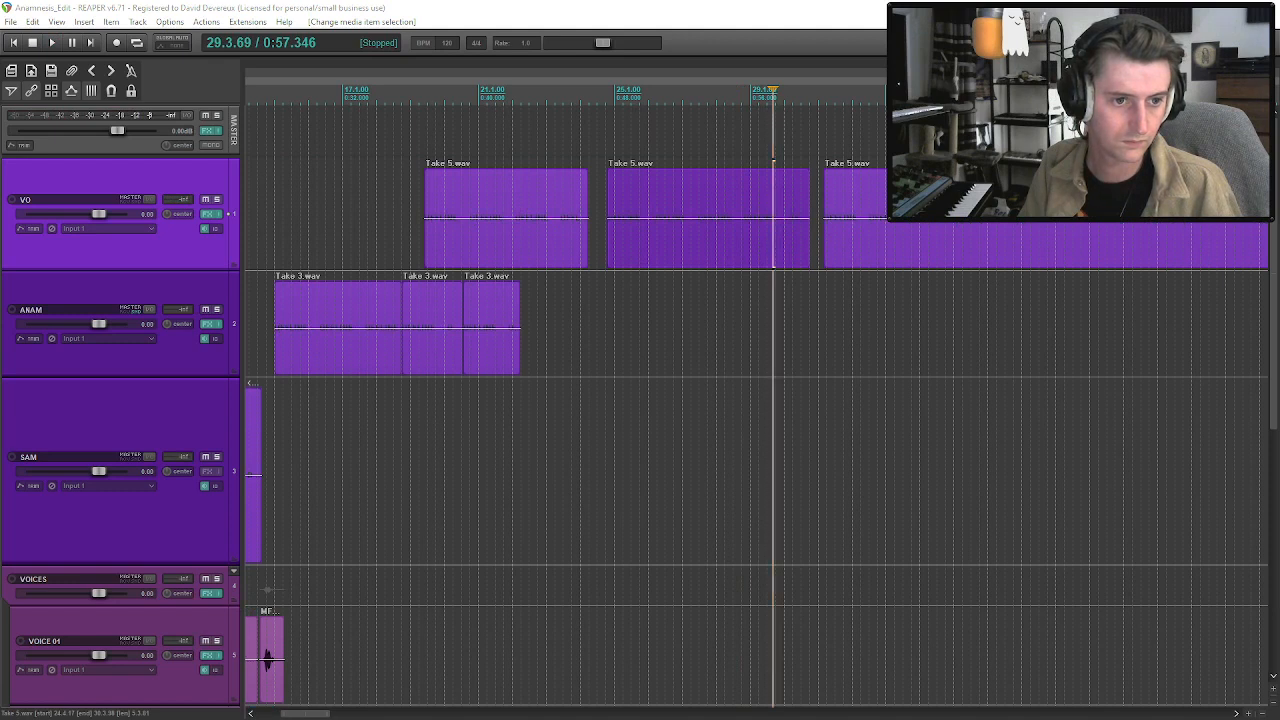
Replay the second VO clip across its pause and listen on into the opening of the third VO clip.
left_click(751, 232)
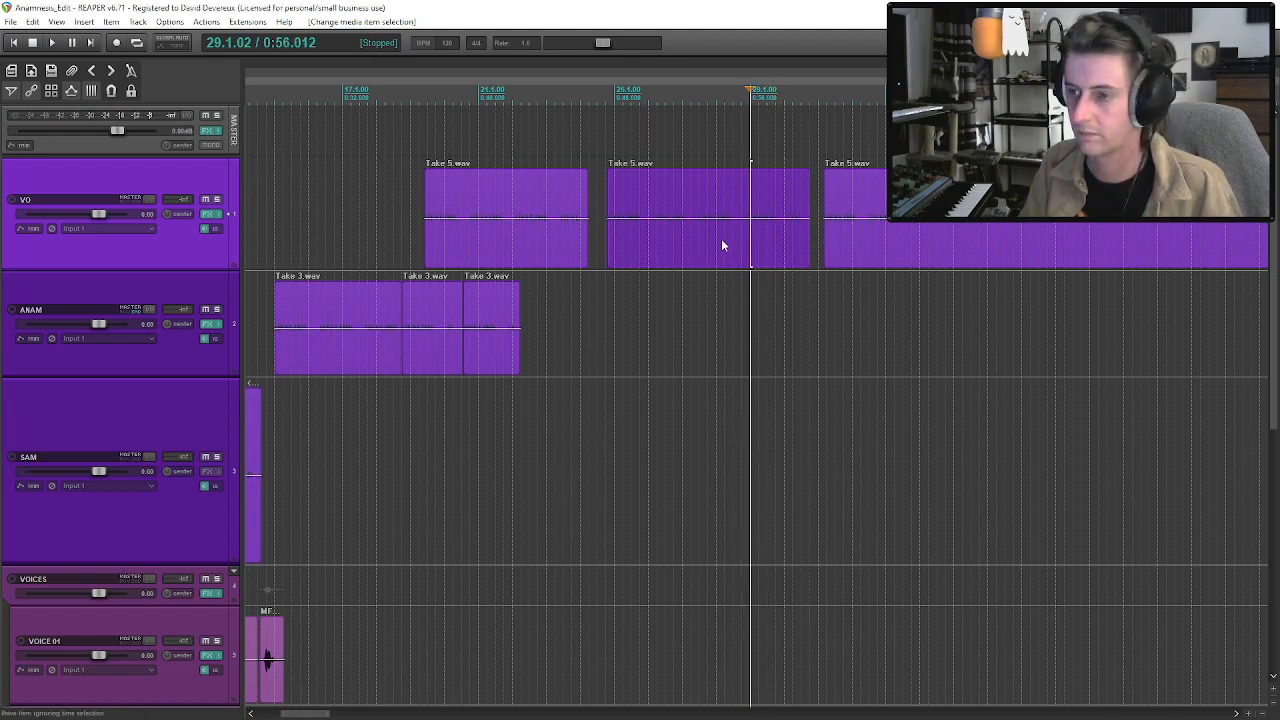
left_click(689, 244)
key("space")
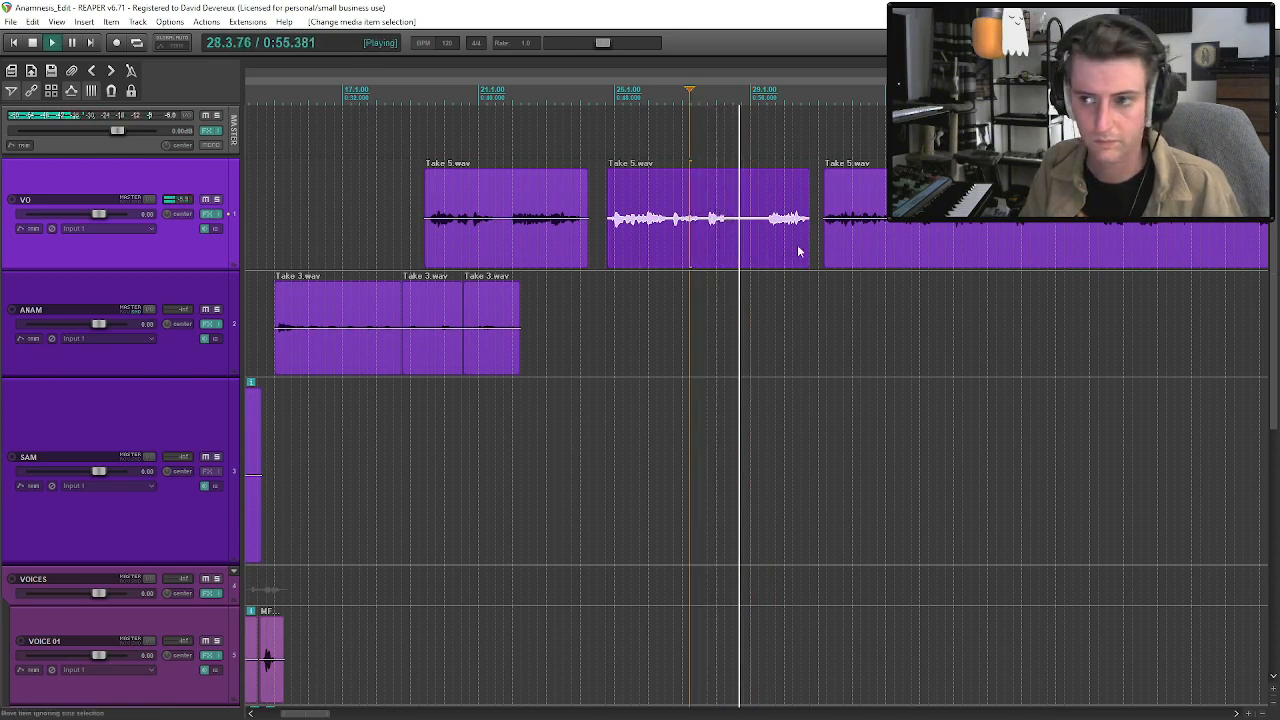
left_click(755, 235)
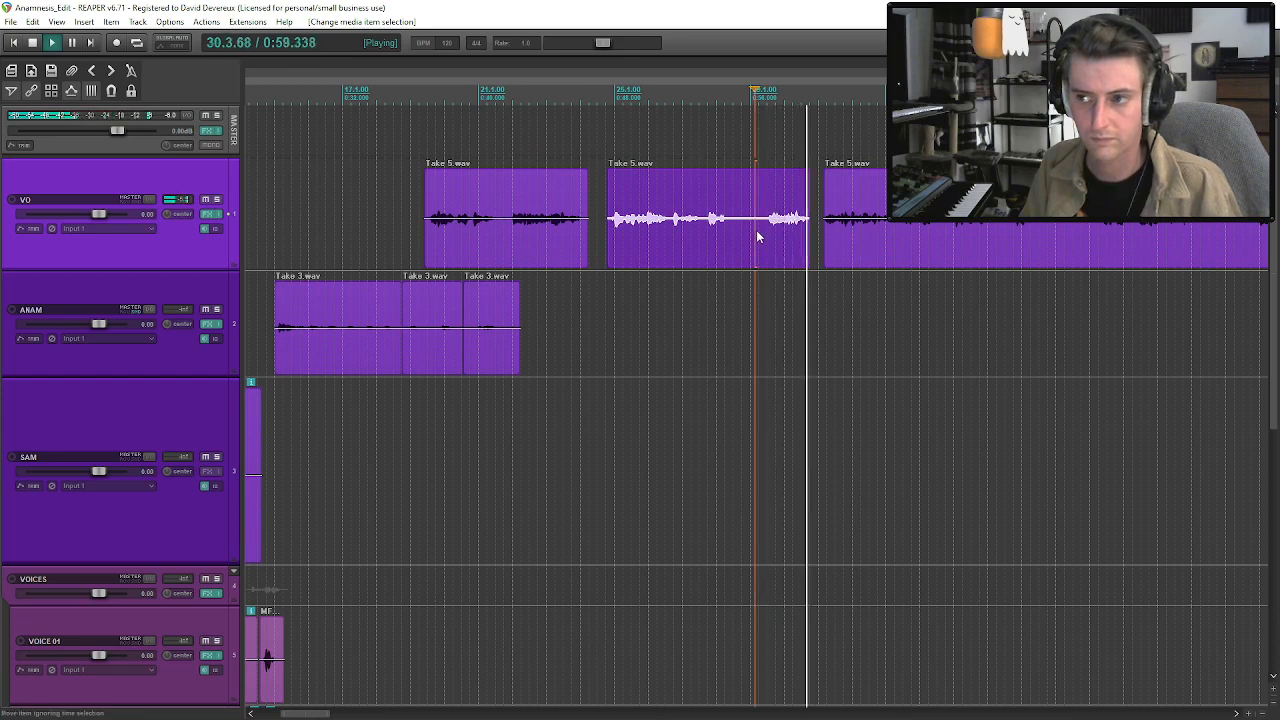
left_click(850, 238)
scroll(900, 248, "down", 2)
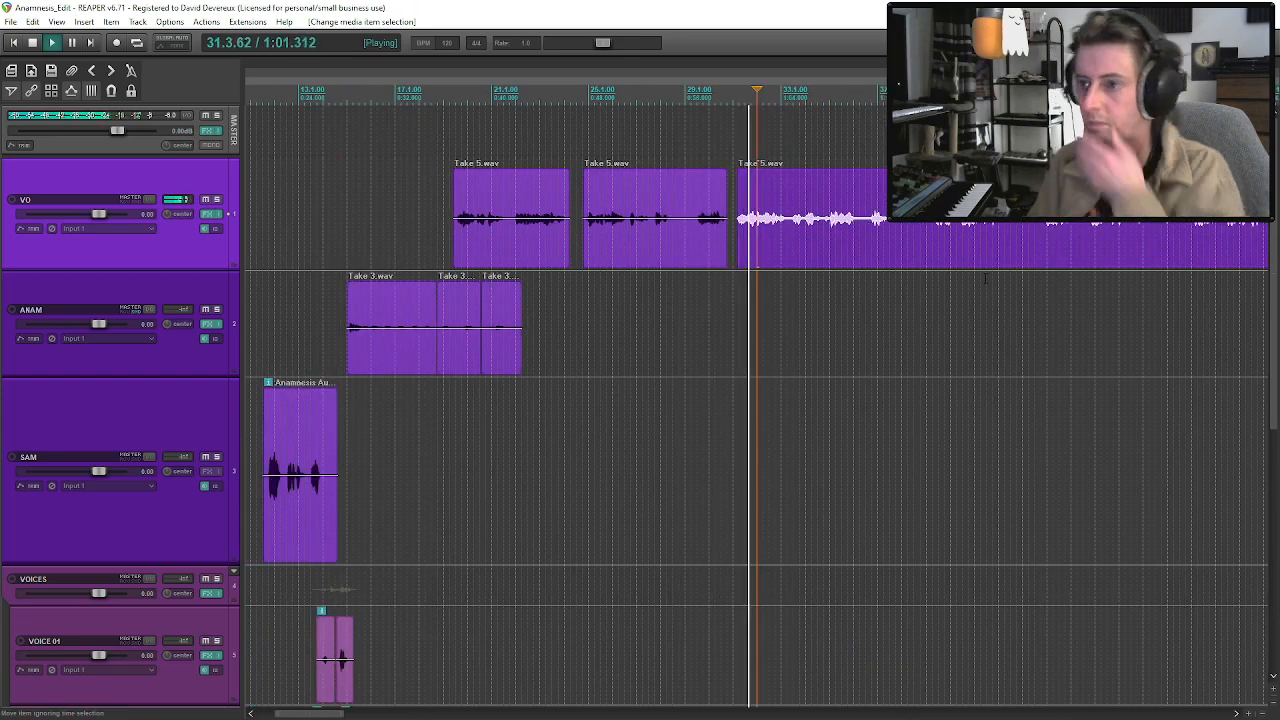
scroll(912, 248, "down", 3)
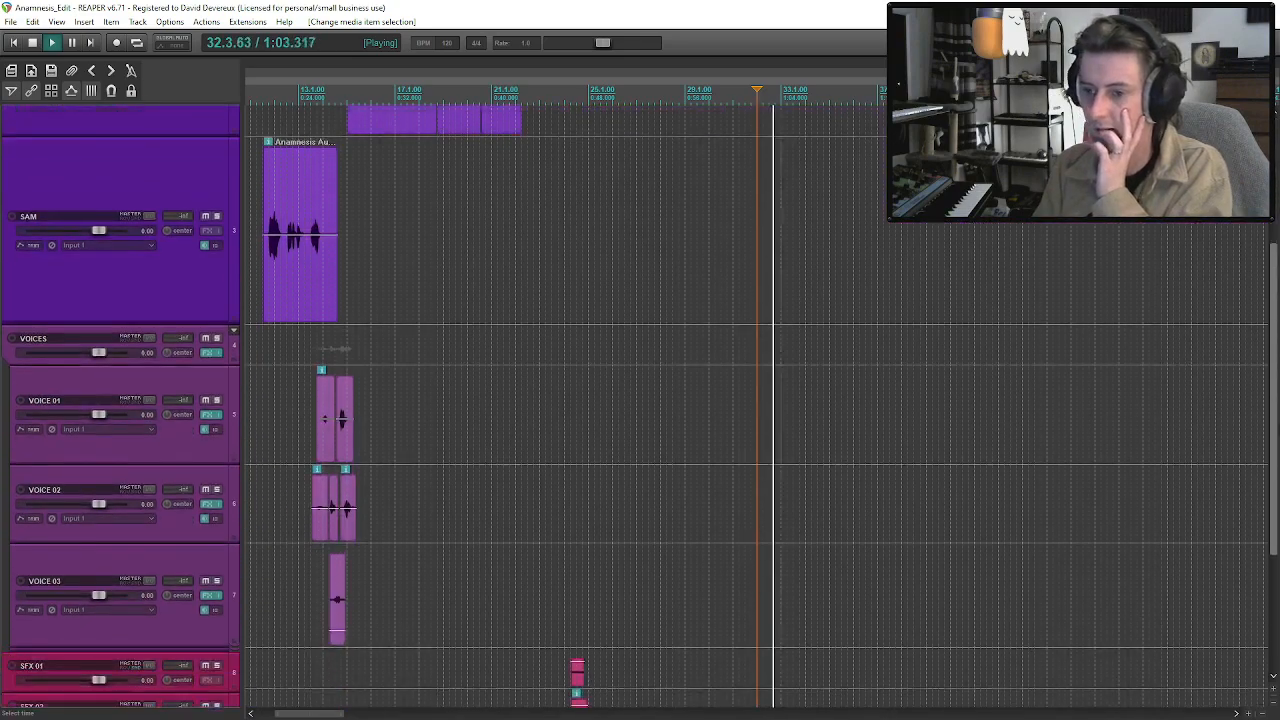
scroll(1265, 347, "down", 3)
scroll(1265, 347, "up", 4)
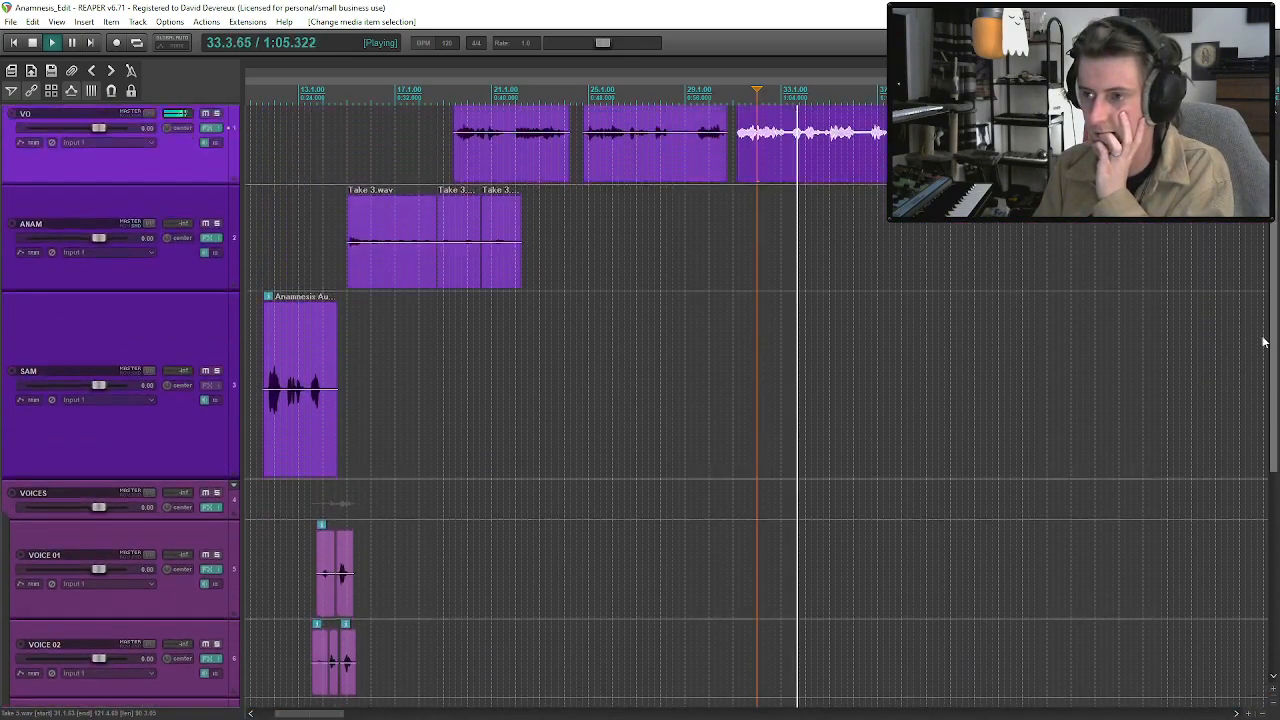
scroll(1265, 347, "up", 2)
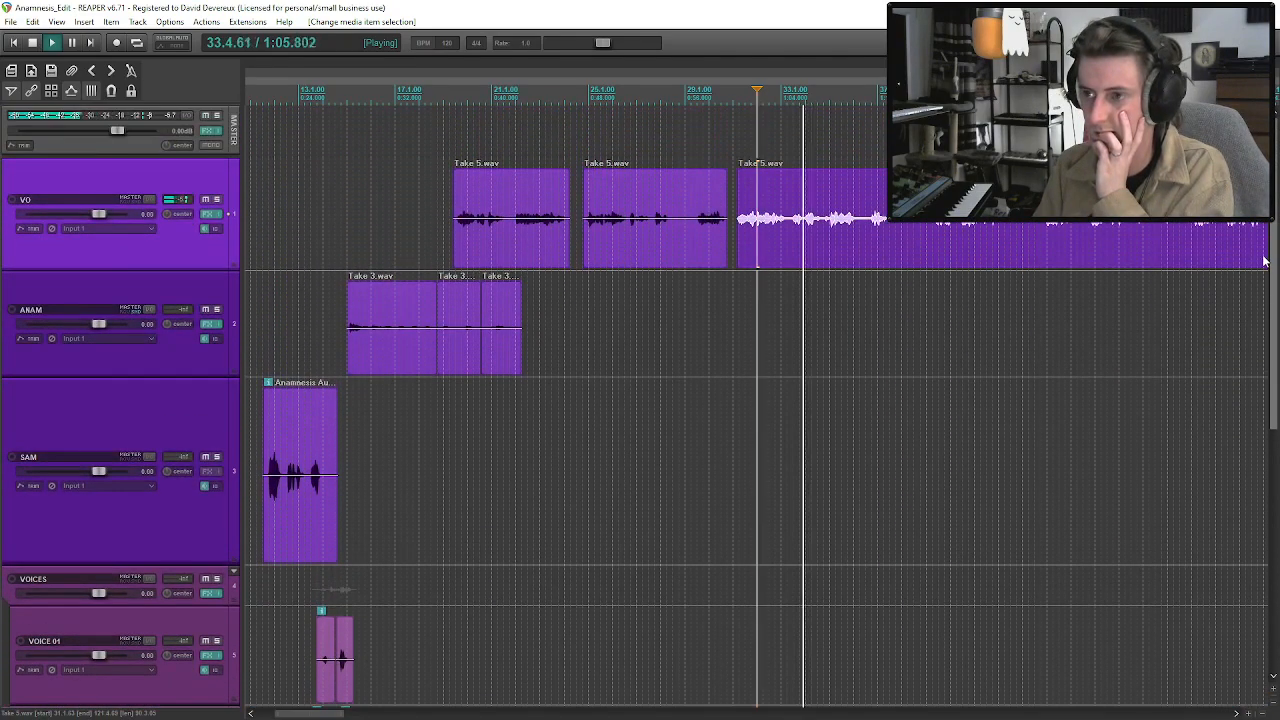
Split the third VO clip after its first phrase at about 33.2 and move the remainder slightly later to leave a short gap.
left_click(790, 237)
key("s")
scroll(790, 268, "up", 3)
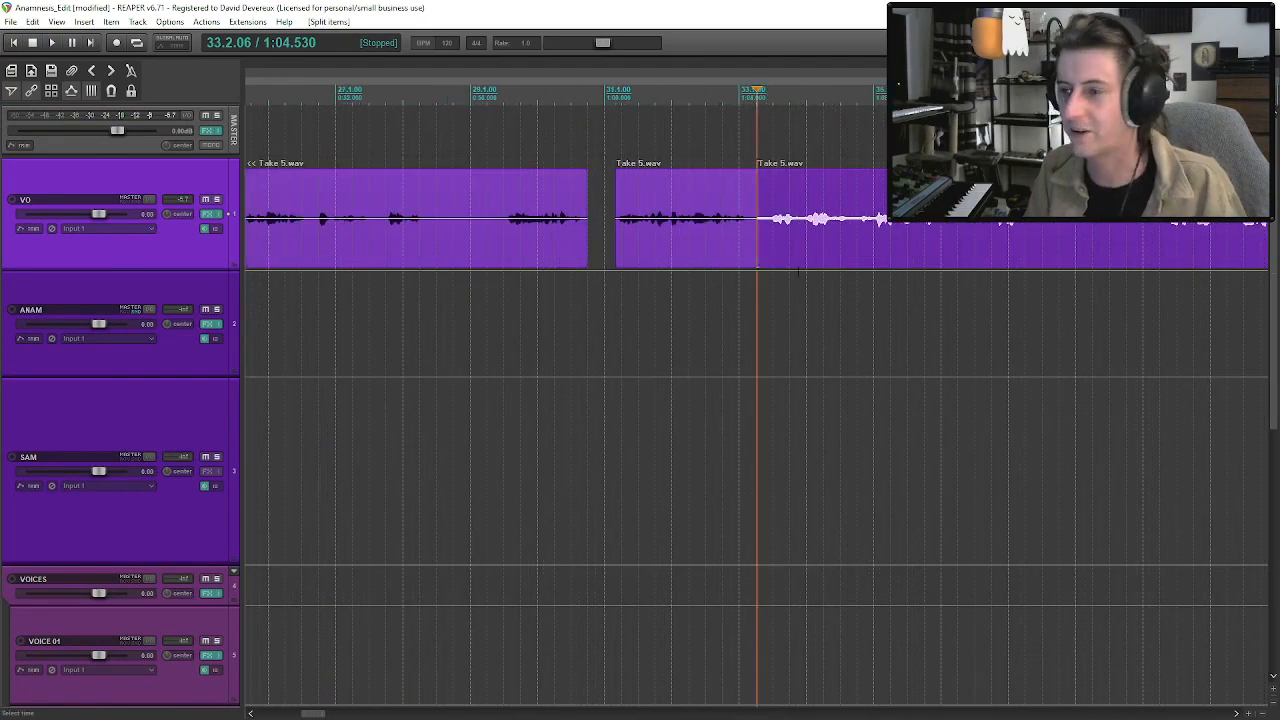
left_click_drag(810, 260, 821, 261)
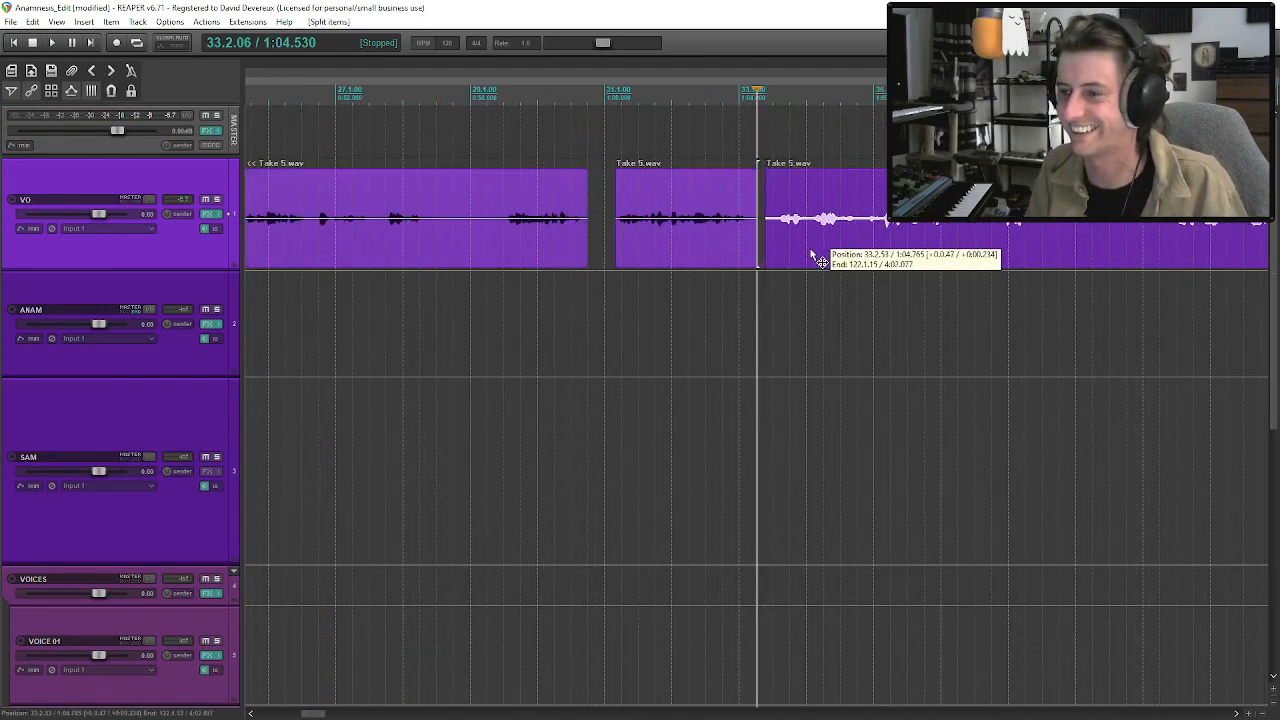
Audition the new VO gap from the last phrase of the second clip and listen on into the long remaining clip.
left_click(671, 235)
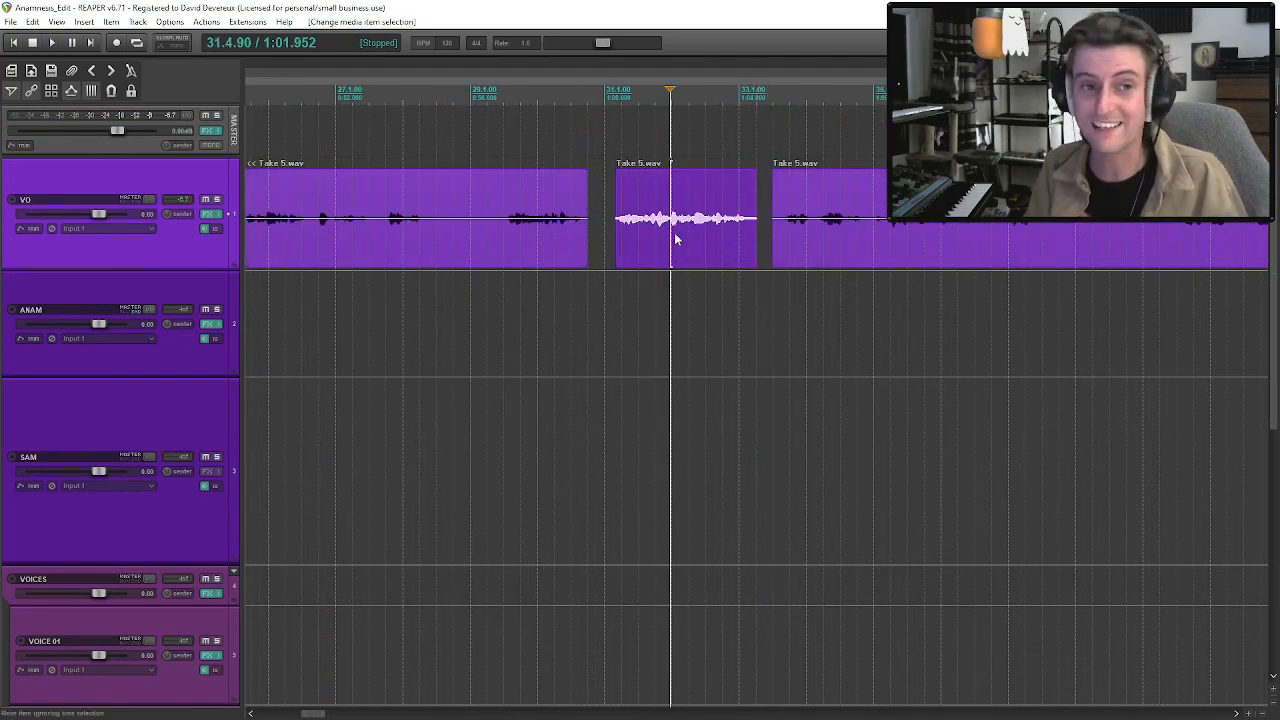
key("space")
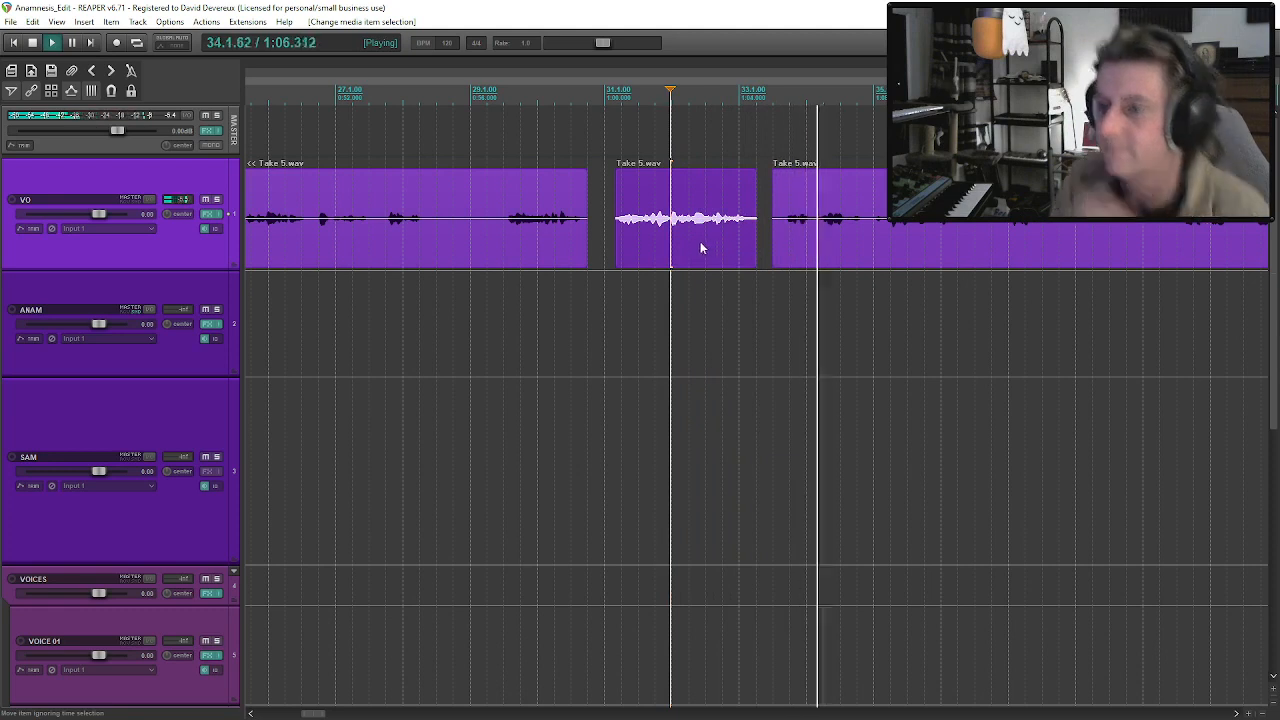
key("space")
left_click(505, 235)
key("space")
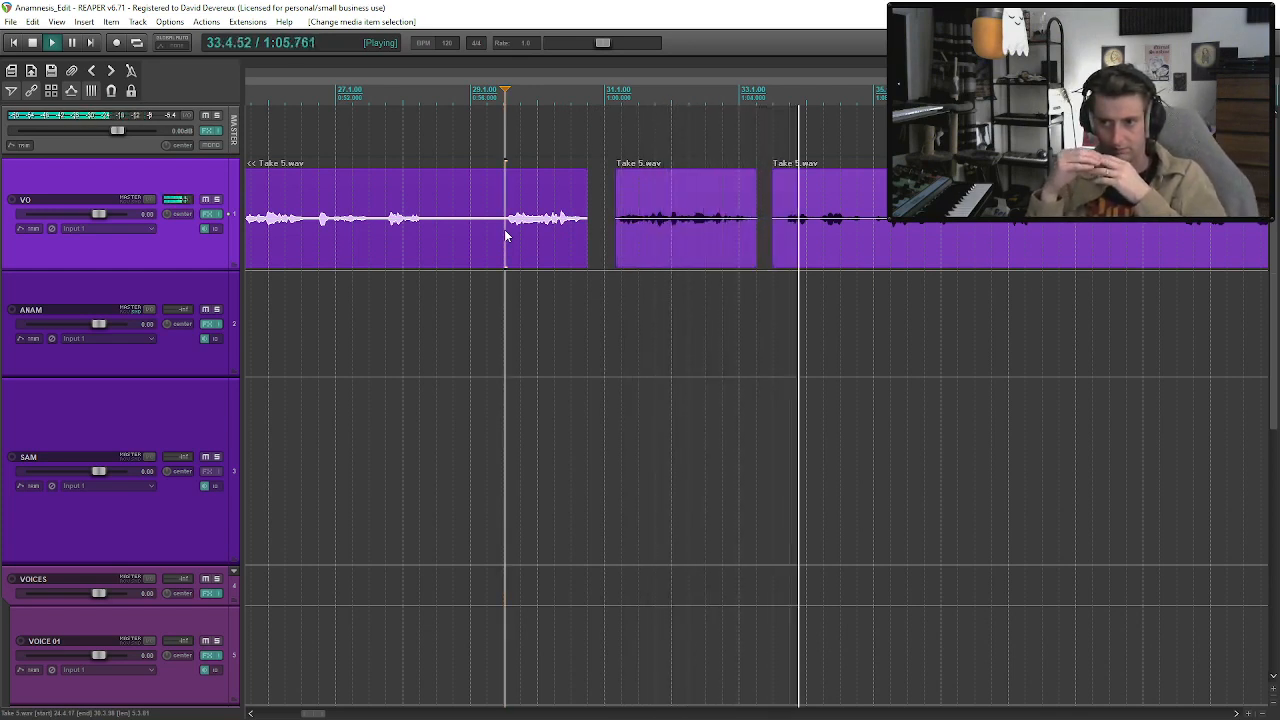
left_click(909, 245)
scroll(1133, 310, "down", 3)
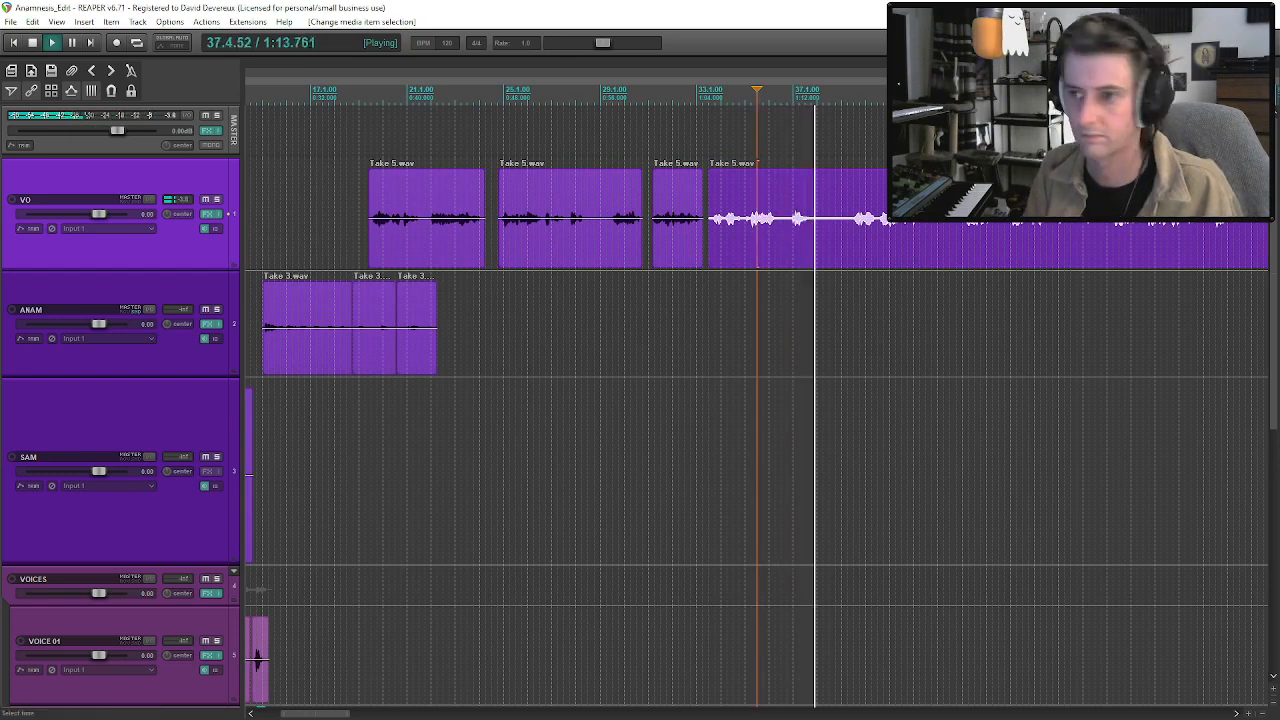
Copy the third Take 3.wav clip on the ANAM track, paste it at about bar 37 under the long VO clip, and extend its end.
left_click(429, 337)
key("space")
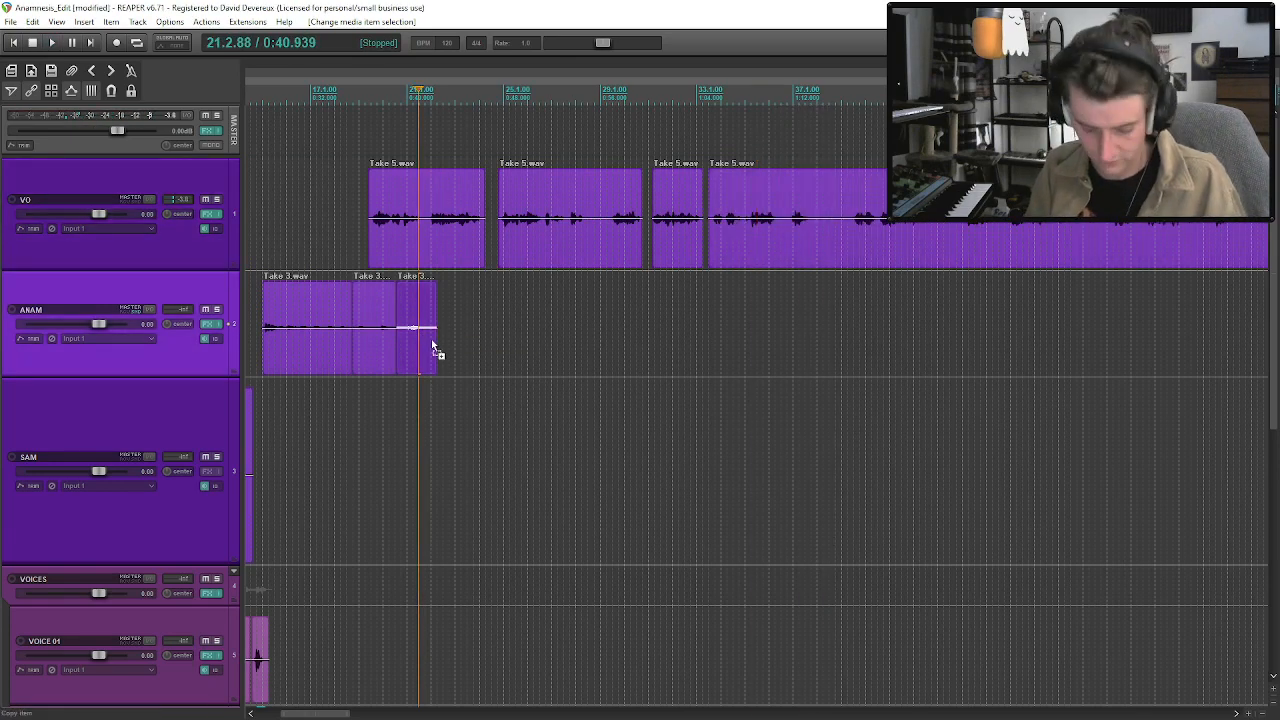
key("ctrl+c")
left_click(811, 330)
key("ctrl+v")
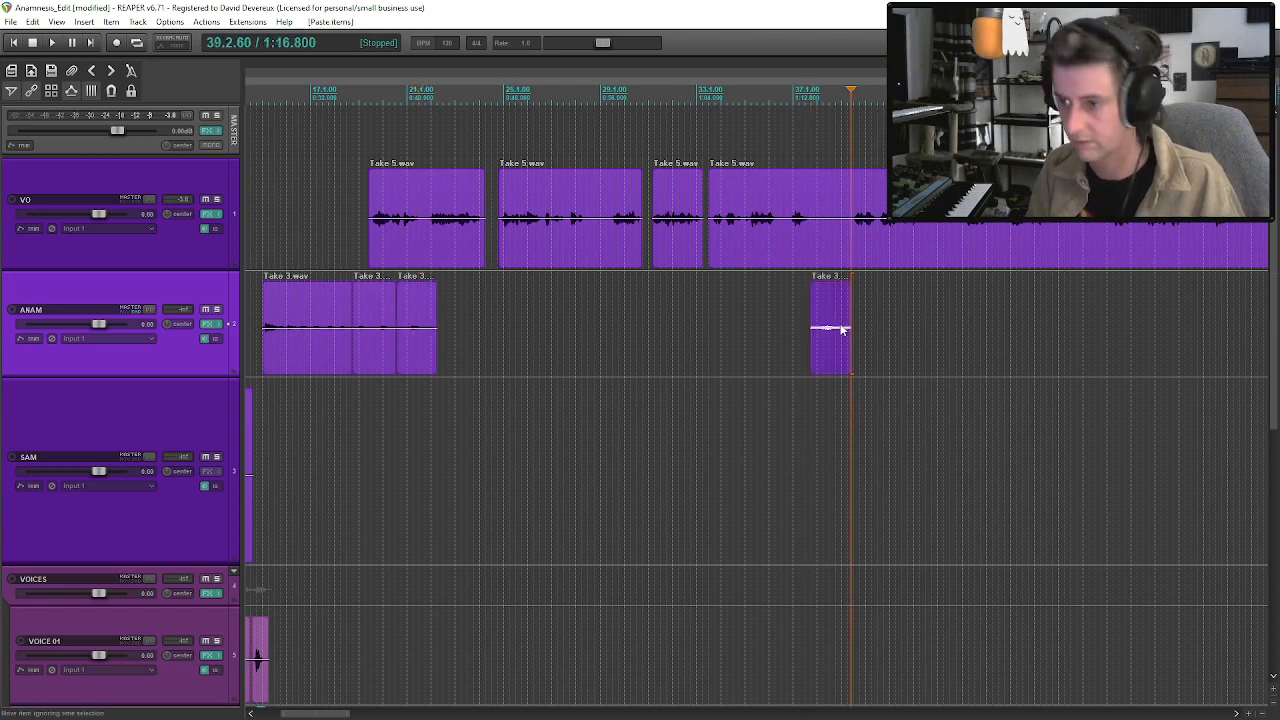
left_click_drag(850, 328, 943, 333)
mouse_move(812, 348)
left_mouse_down()
mouse_move(835, 348)
mouse_move(790, 372)
mouse_move(810, 362)
left_mouse_up()
Play the pasted ANAM clip, split the long VO clip at about bar 39, and move its remainder to about bar 44.
key("space")
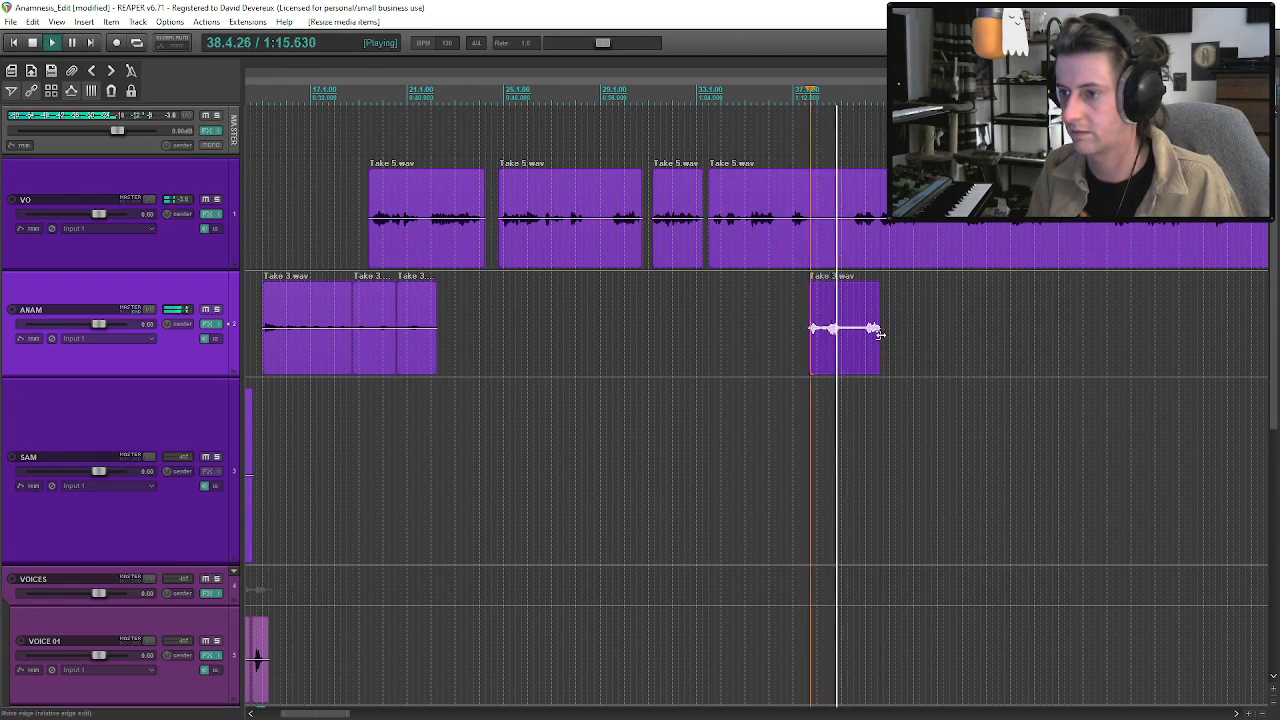
left_click(853, 244)
key("s")
left_click_drag(886, 243, 997, 246)
Extend the end of the pasted ANAM clip to about bar 42 and audition the added audio.
left_click_drag(876, 351, 930, 363)
left_click(910, 363)
left_click(896, 350)
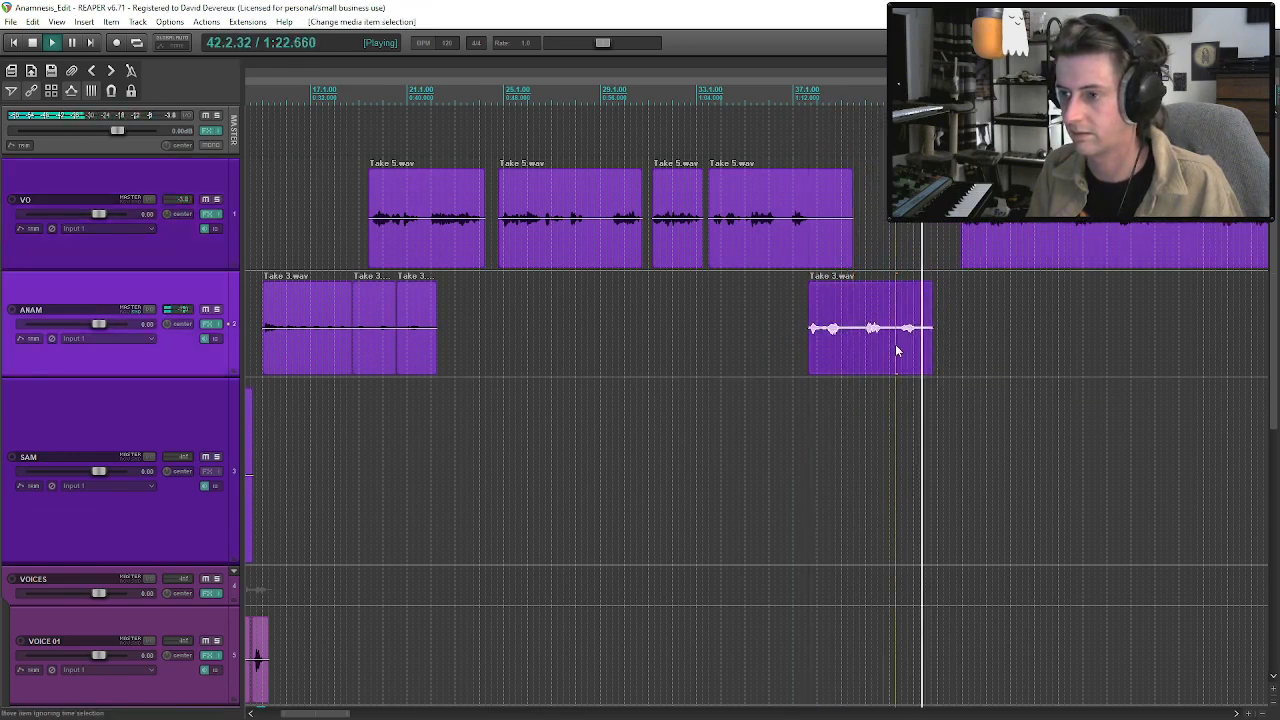
key("space")
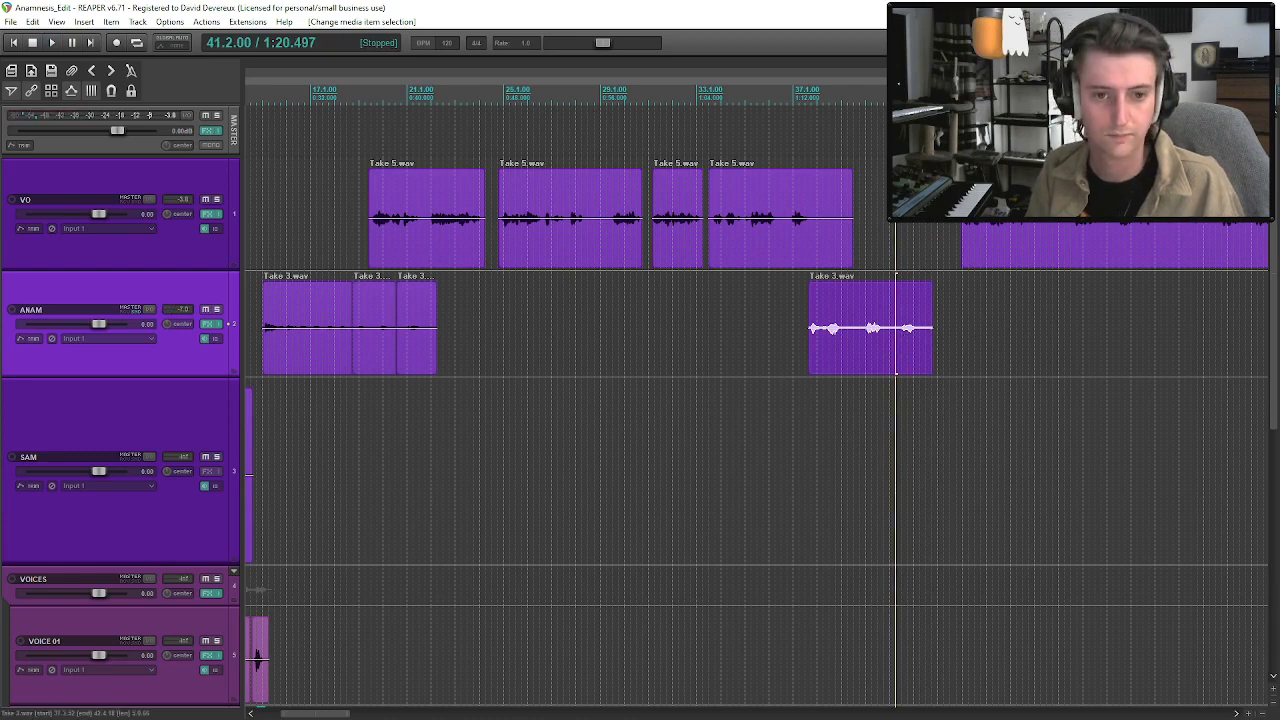
Locate the Take 2.wav clip further along the ANAM track, set the play position at its start, and solo the track.
scroll(877, 344, "down", 8)
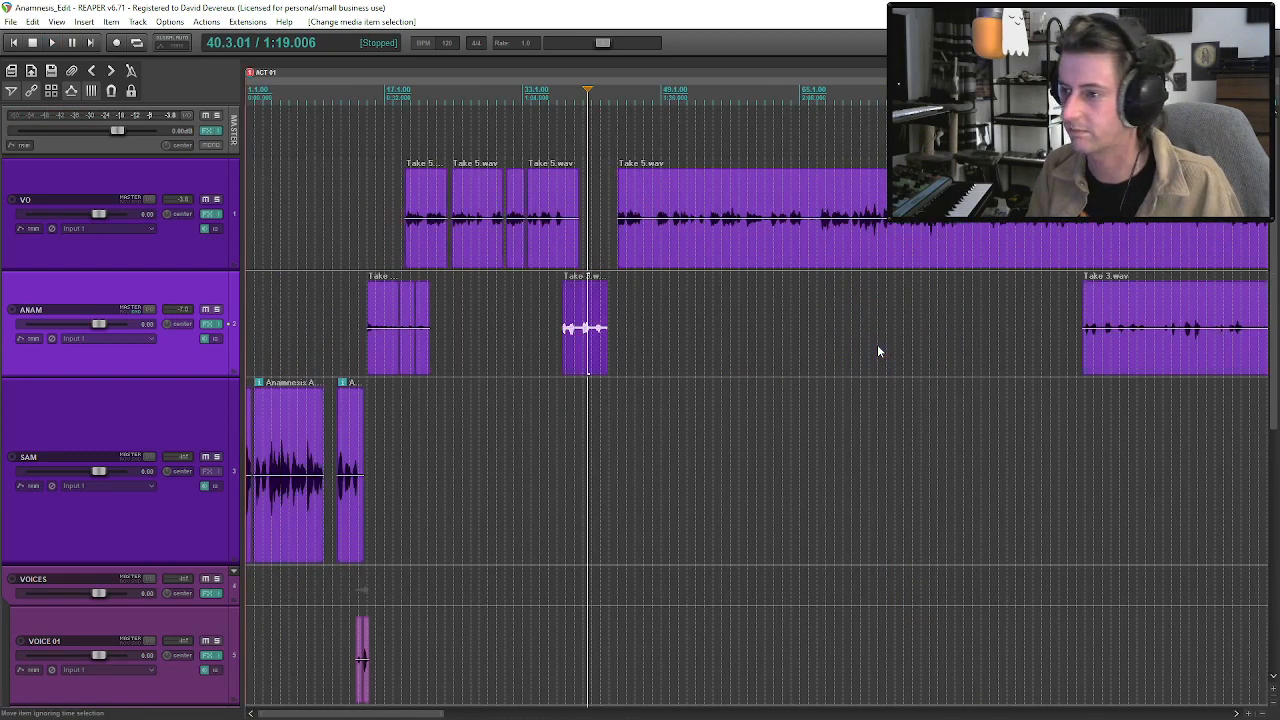
scroll(907, 347, "down", 3)
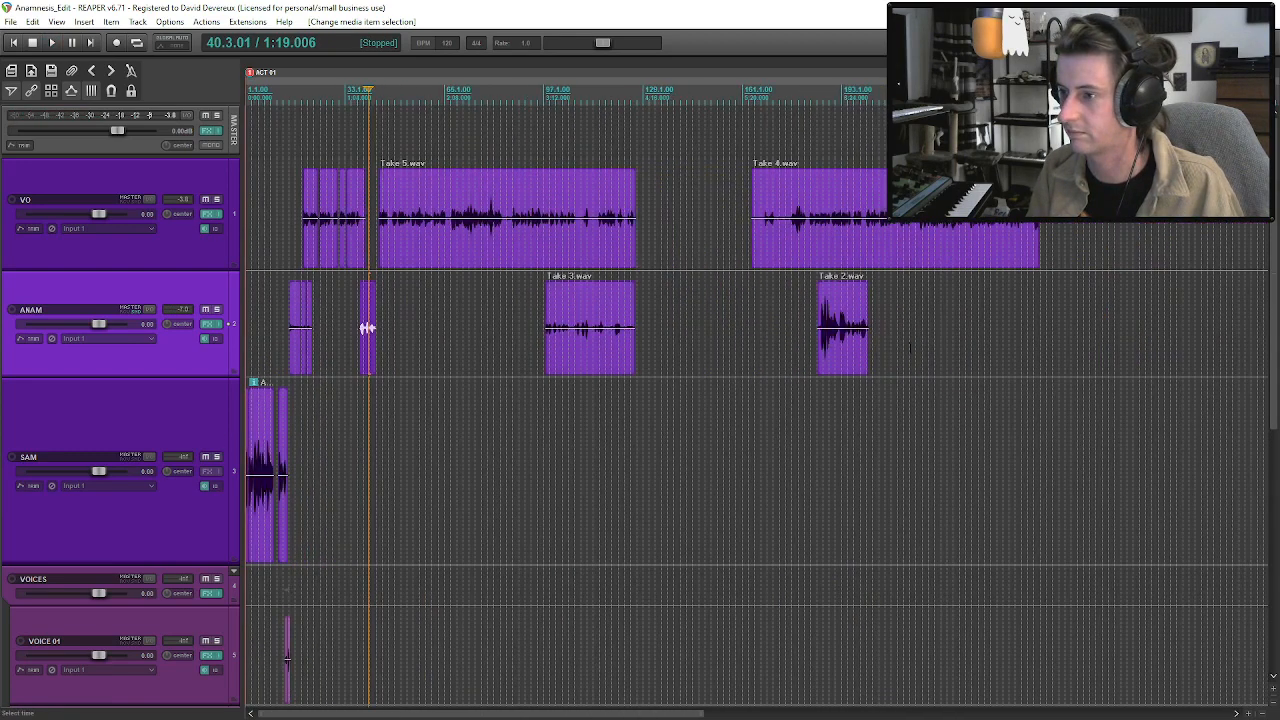
left_click(822, 348)
mouse_move(866, 356)
left_mouse_down()
mouse_move(978, 360)
mouse_move(867, 360)
left_mouse_up()
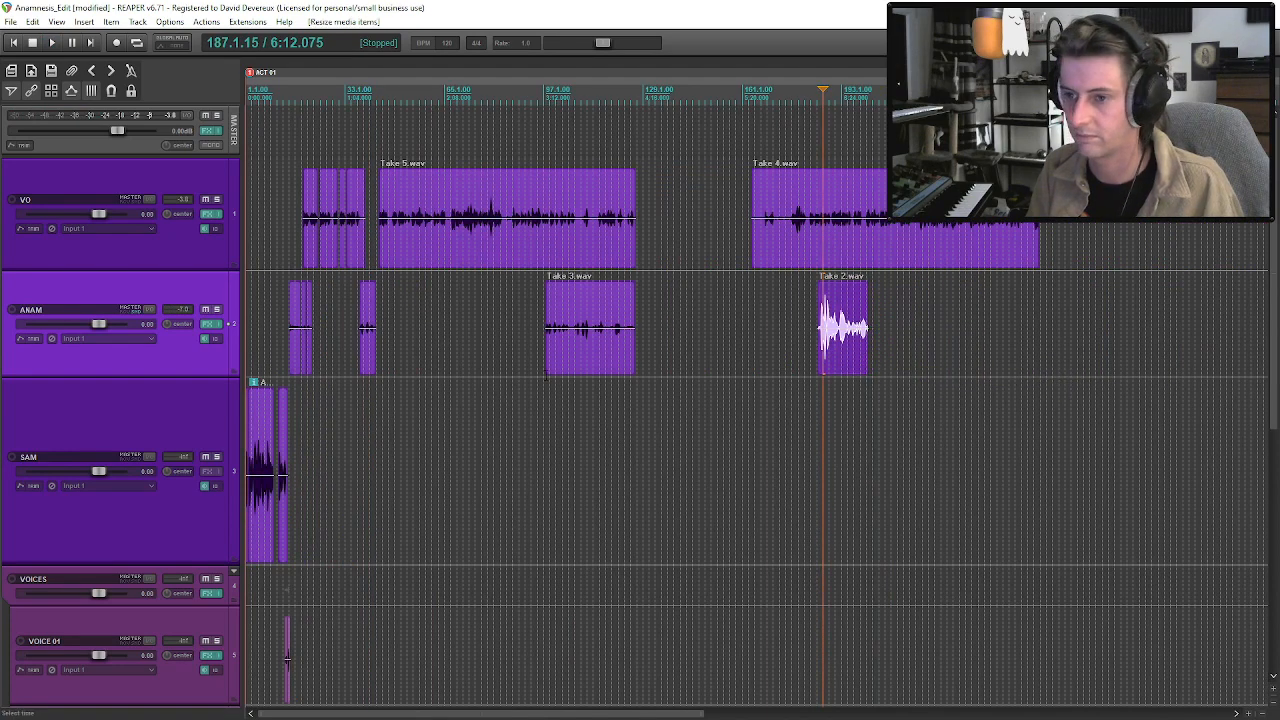
left_click(546, 371)
left_click(819, 345)
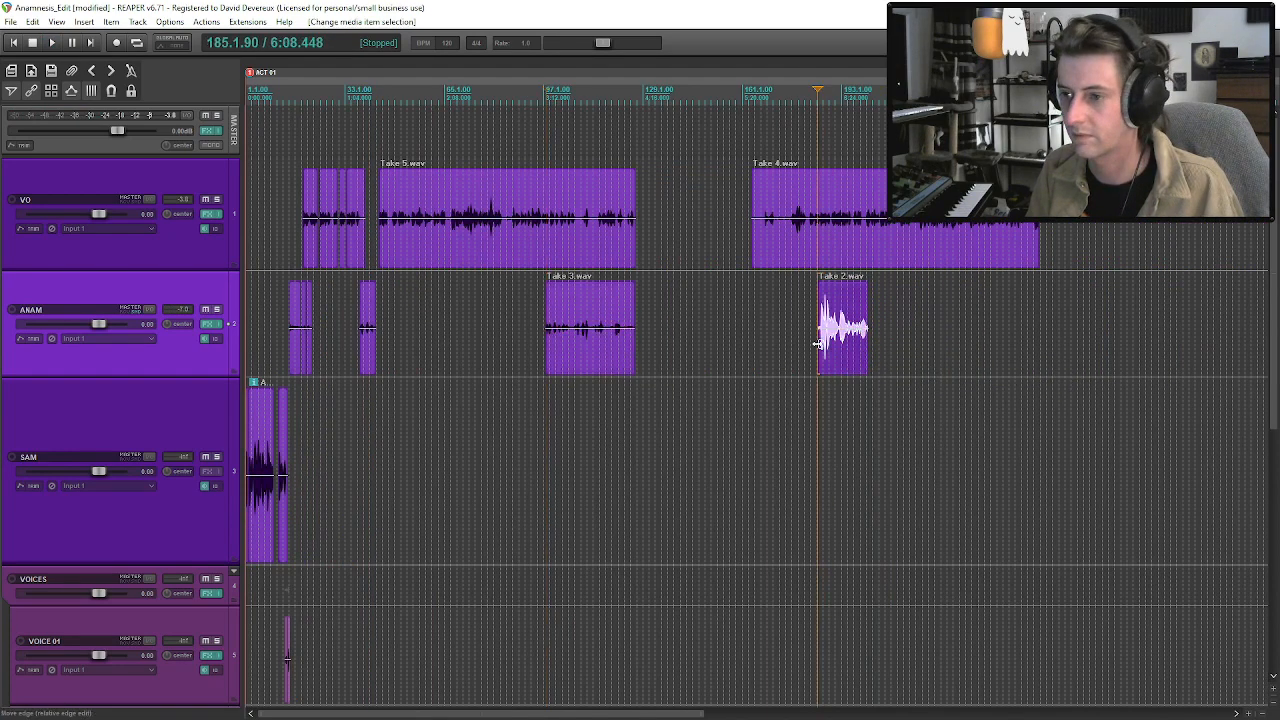
left_click(217, 310)
Audition the soloed Take 2.wav clip, jumping through its middle section.
key("space")
scroll(865, 362, "up", 6)
key("space")
left_click(887, 346)
key("space")
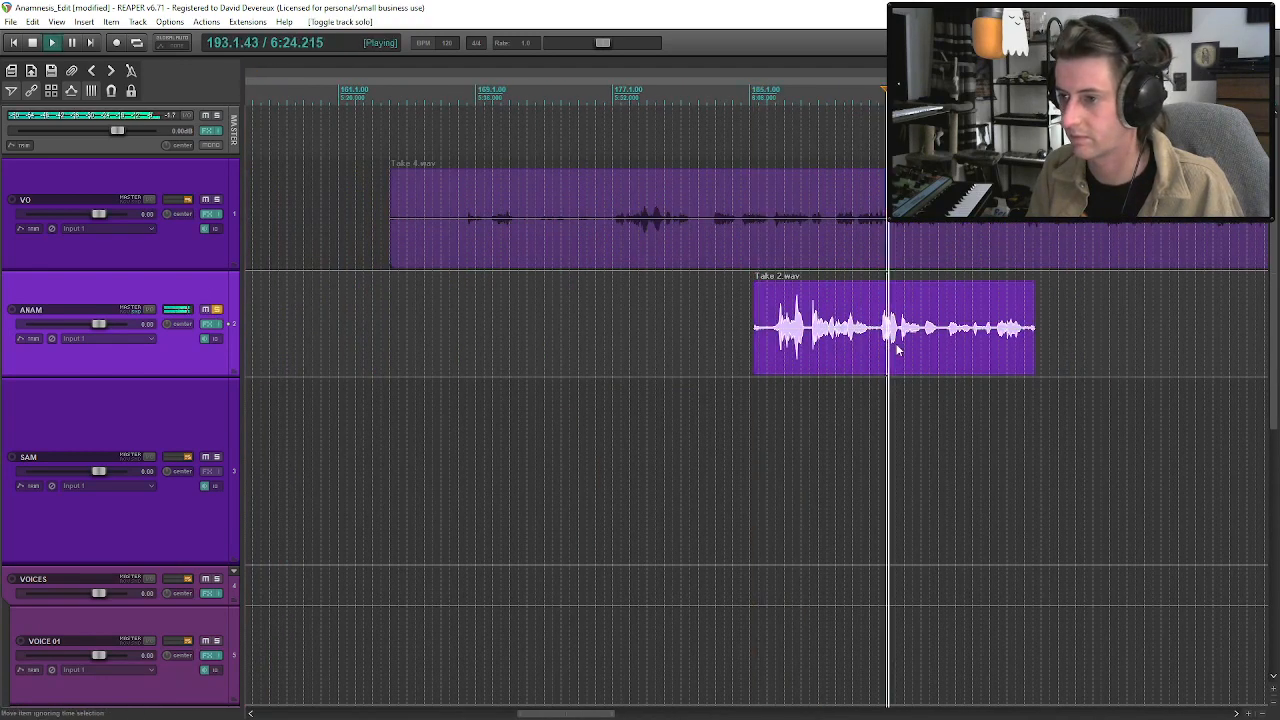
key("space")
left_click(924, 330)
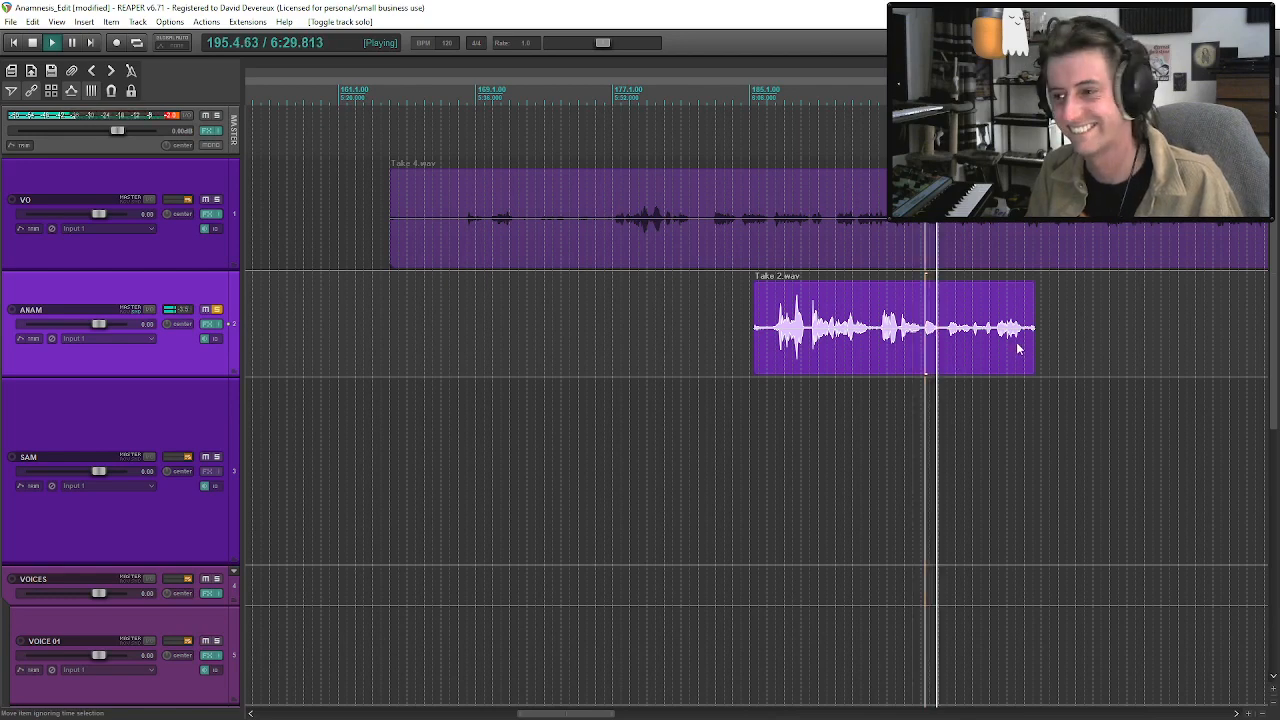
Trim the end of Take 2.wav slightly and extend its start back to about bar 164, auditioning the earlier audio.
mouse_move(1033, 350)
left_mouse_down()
mouse_move(1100, 355)
mouse_move(1028, 360)
left_mouse_up()
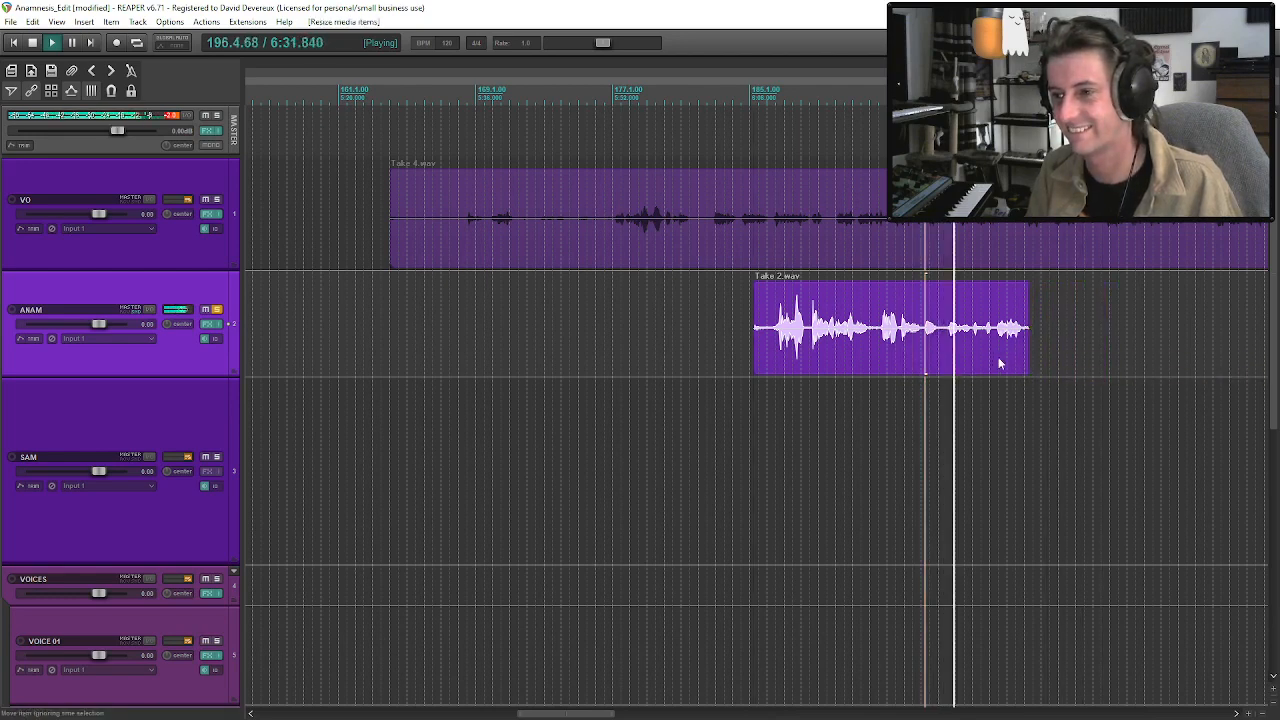
left_click_drag(763, 350, 321, 358)
key("space")
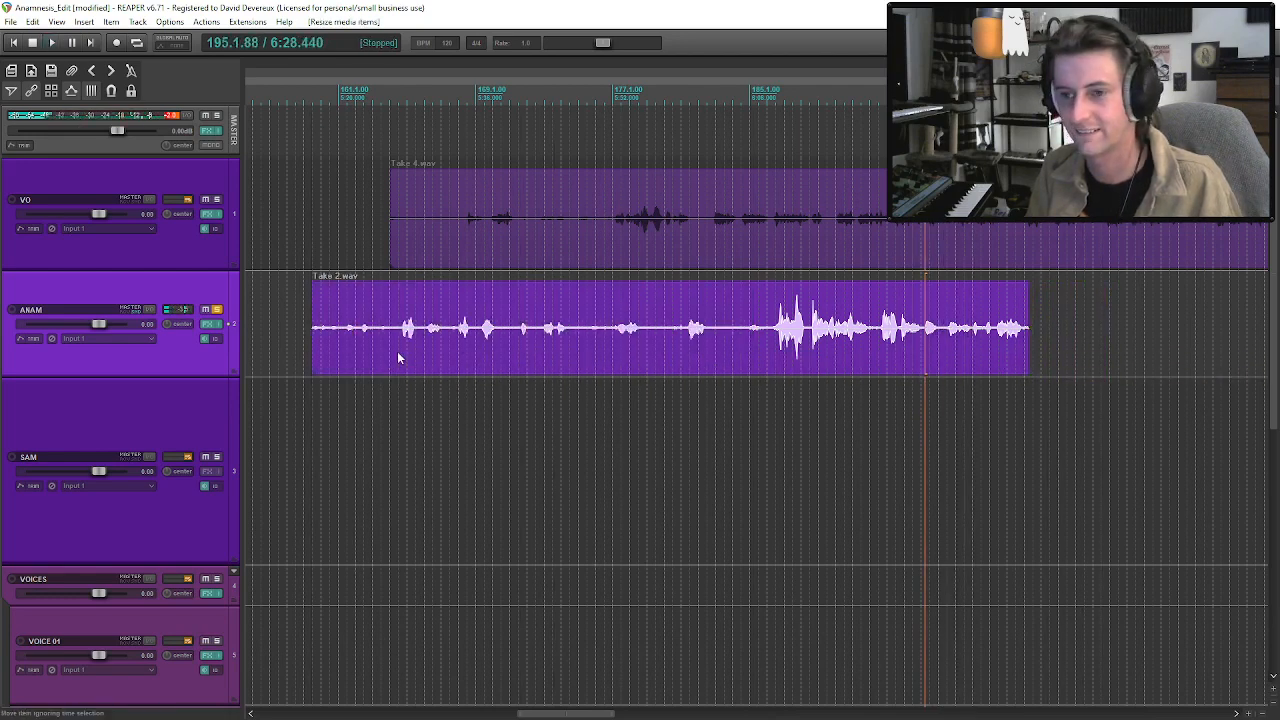
left_click(396, 341)
key("space")
scroll(386, 355, "down", 4)
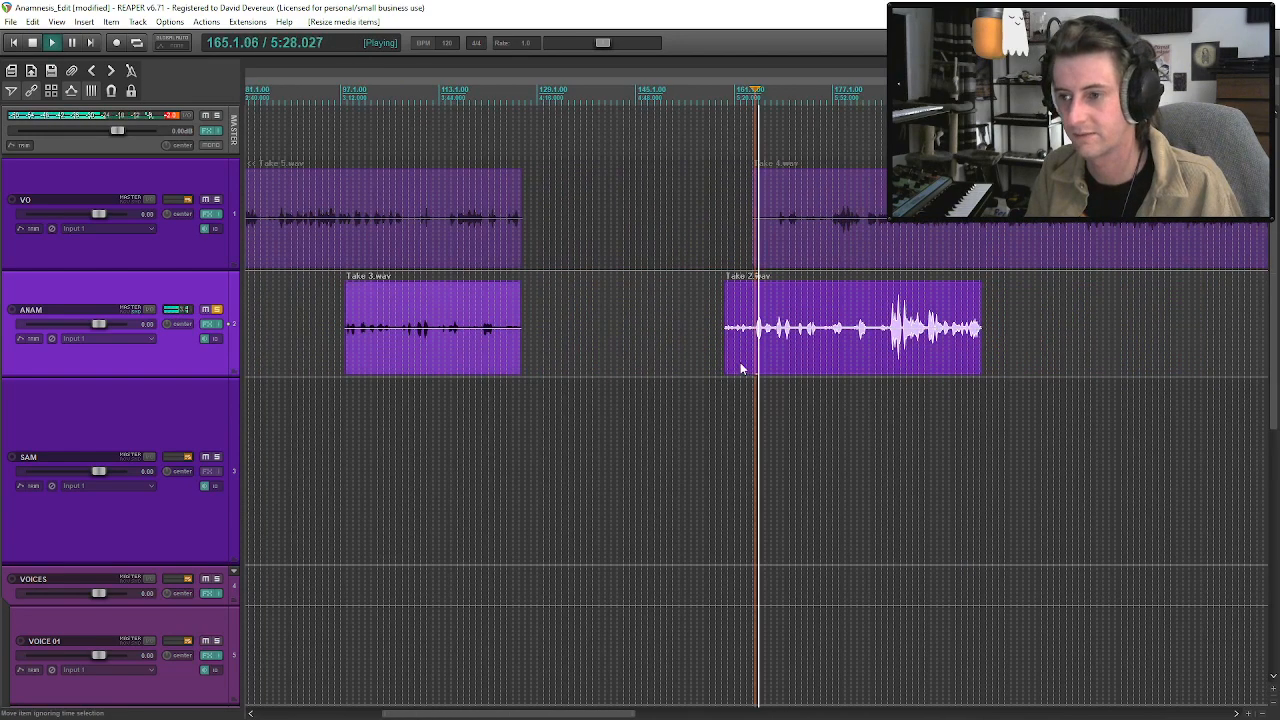
left_click_drag(729, 350, 757, 355)
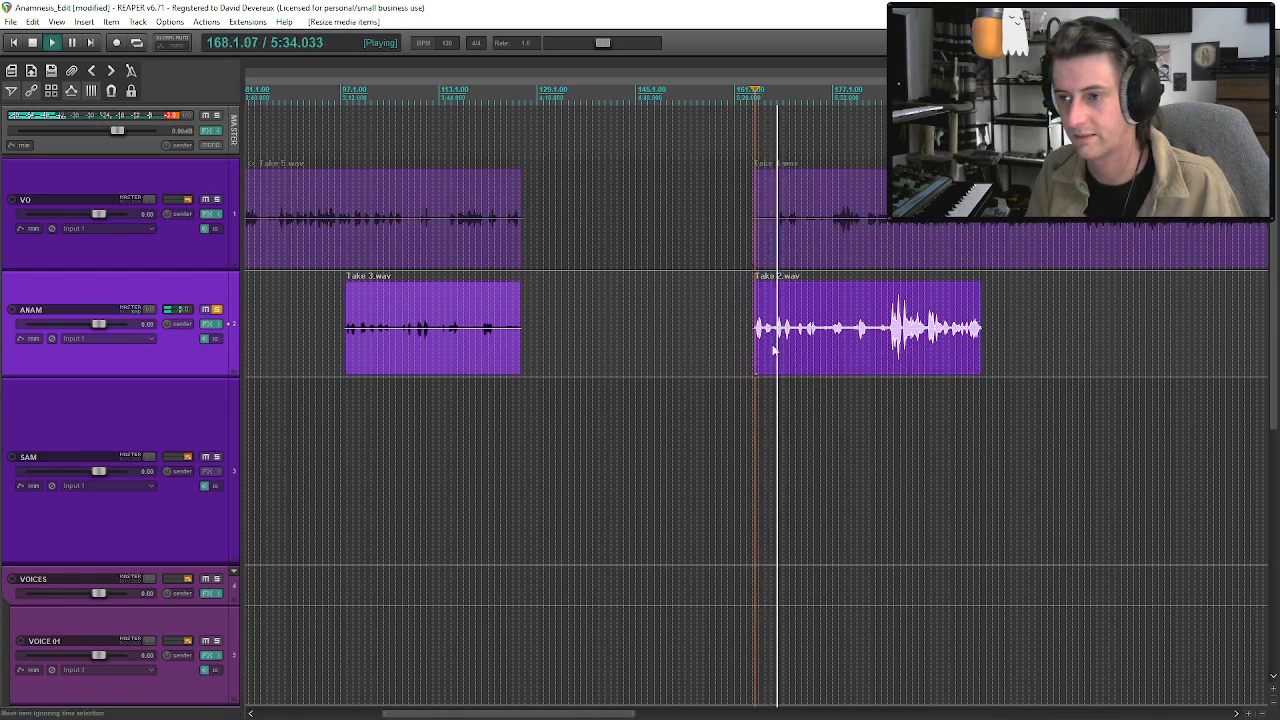
Audition the opening phrases of the extended Take 2.wav clip on the ANAM track.
scroll(775, 352, "up", 4)
left_click(763, 342)
key("space")
left_click(811, 338)
scroll(811, 338, "down", 5)
Split the soloed Take 3.wav clip after its opening phrase near bar 100 and trim the remaining piece's start to about bar 103.
left_click(496, 345)
scroll(530, 355, "up", 5)
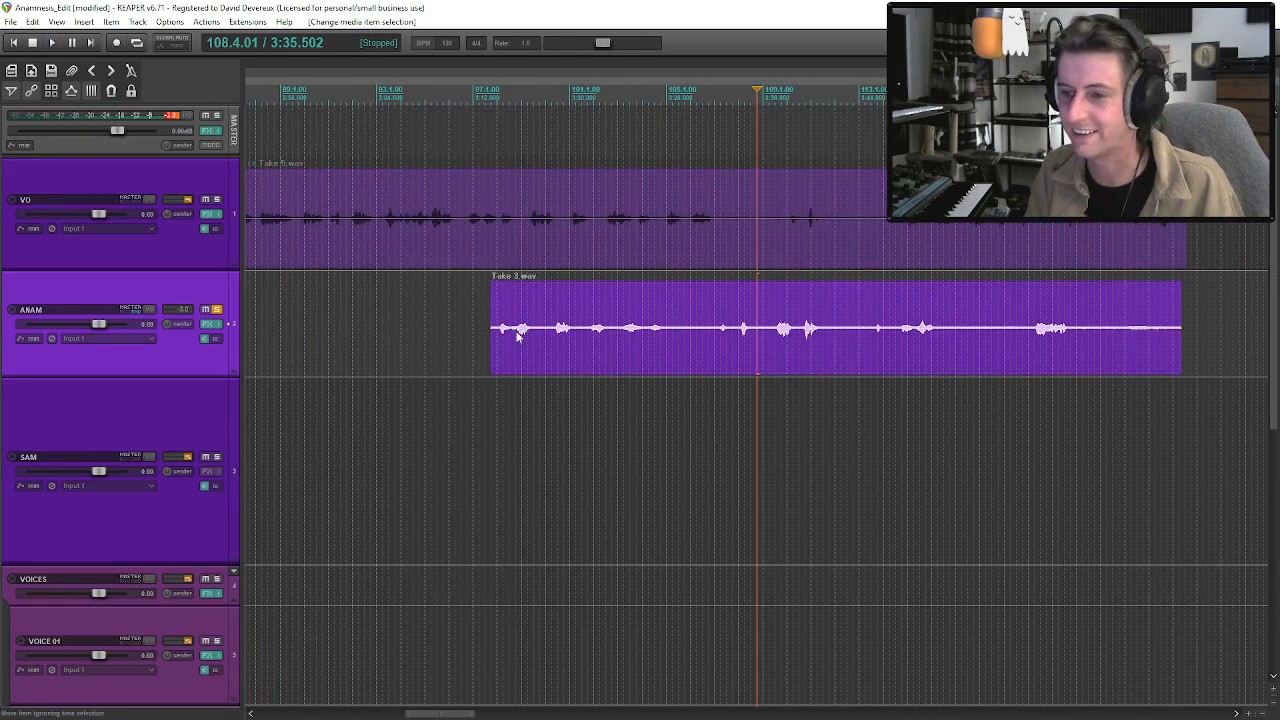
scroll(800, 335, "down", 3)
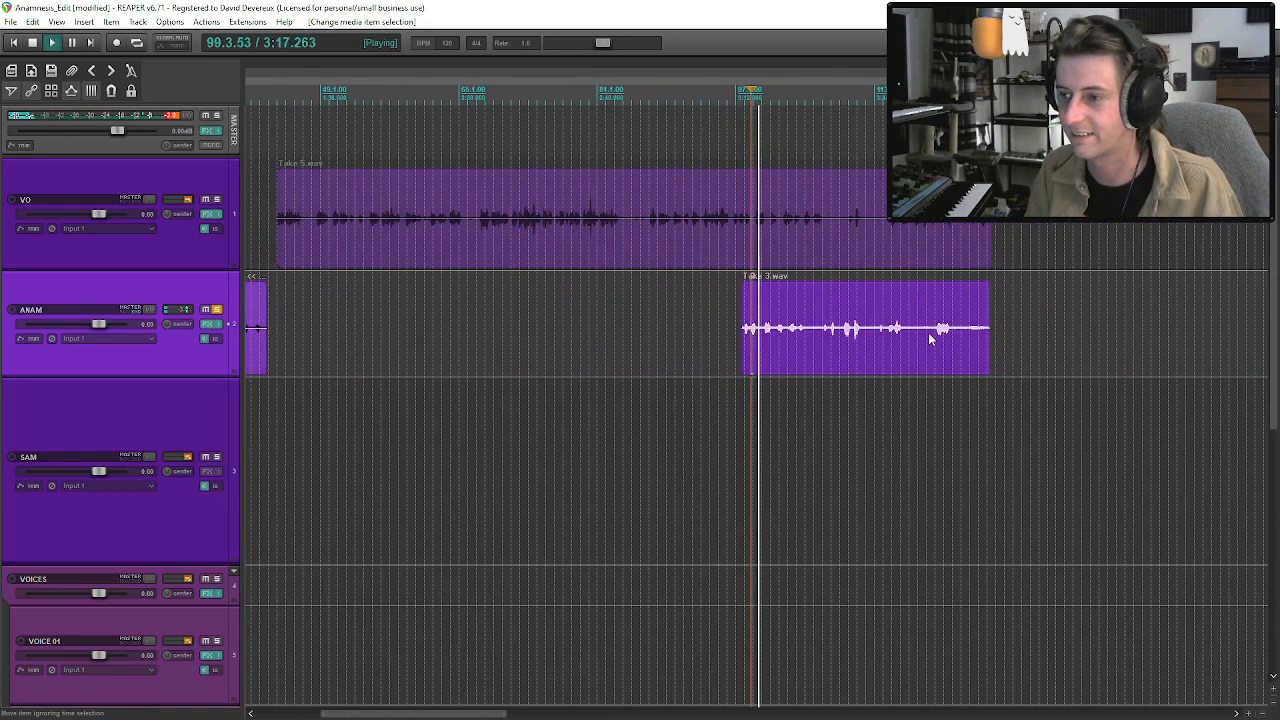
scroll(873, 342, "down", 2)
scroll(873, 342, "up", 3)
left_click(744, 335)
key("s")
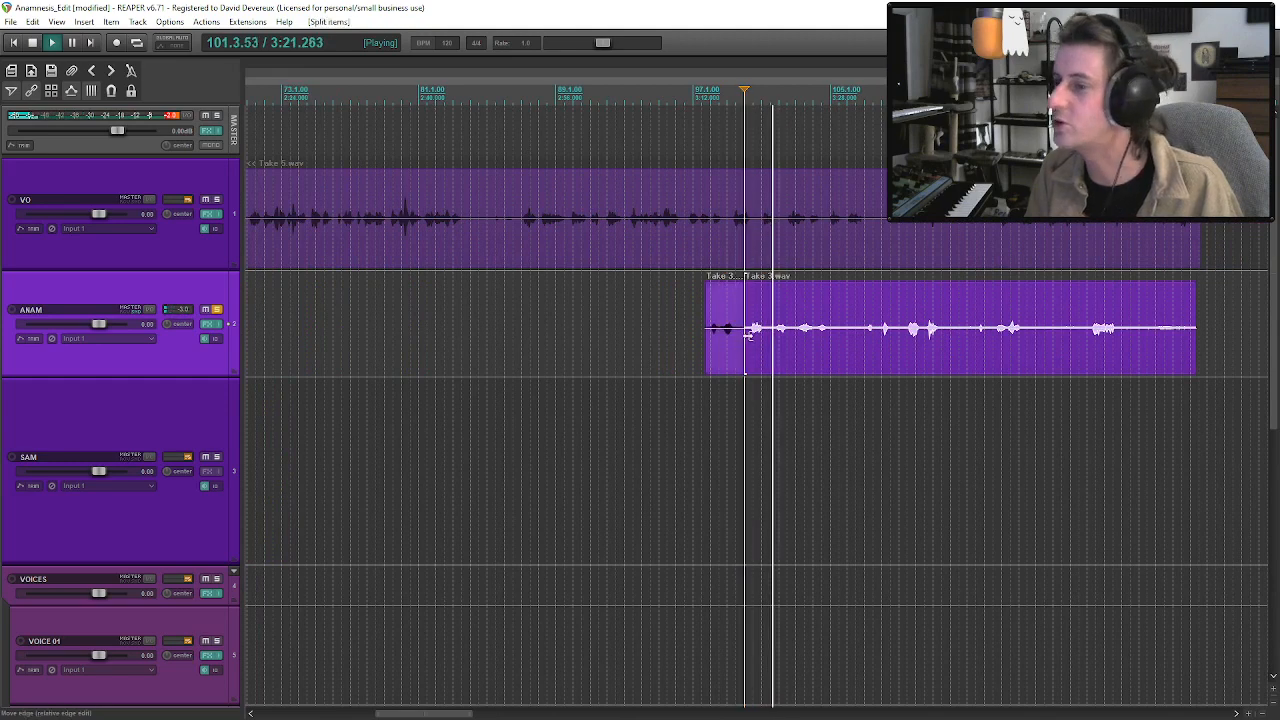
left_click_drag(748, 335, 797, 345)
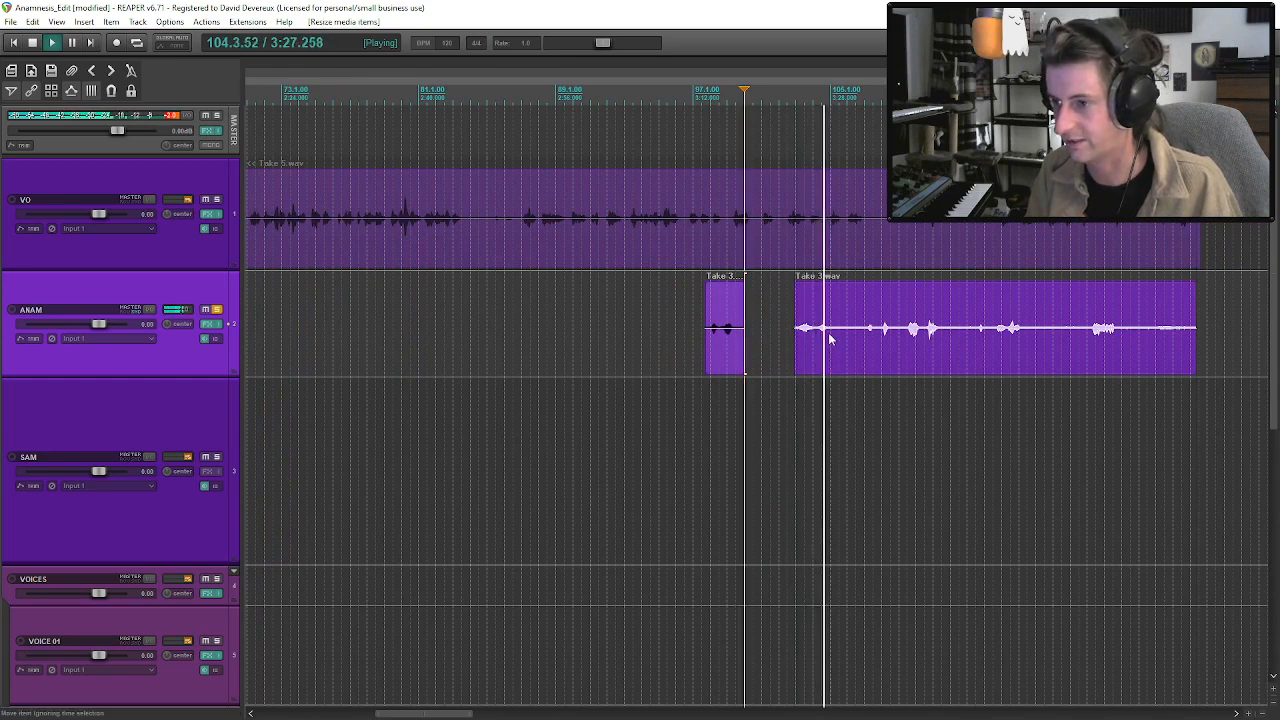
Split the remaining Take 3.wav piece after its next phrase near bar 105 and trim the later part's start to about bar 107.
left_click(831, 340)
left_click(866, 338)
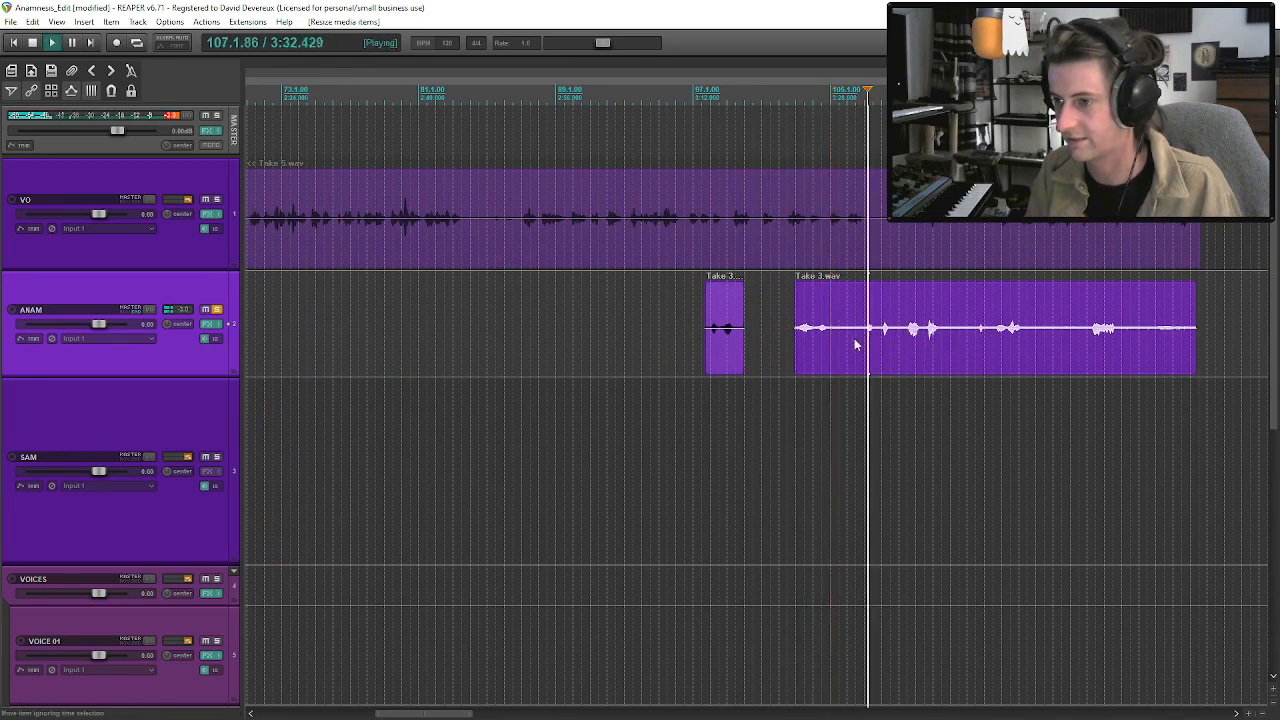
left_click(834, 344)
key("s")
left_click_drag(837, 340, 868, 338)
left_click(873, 343)
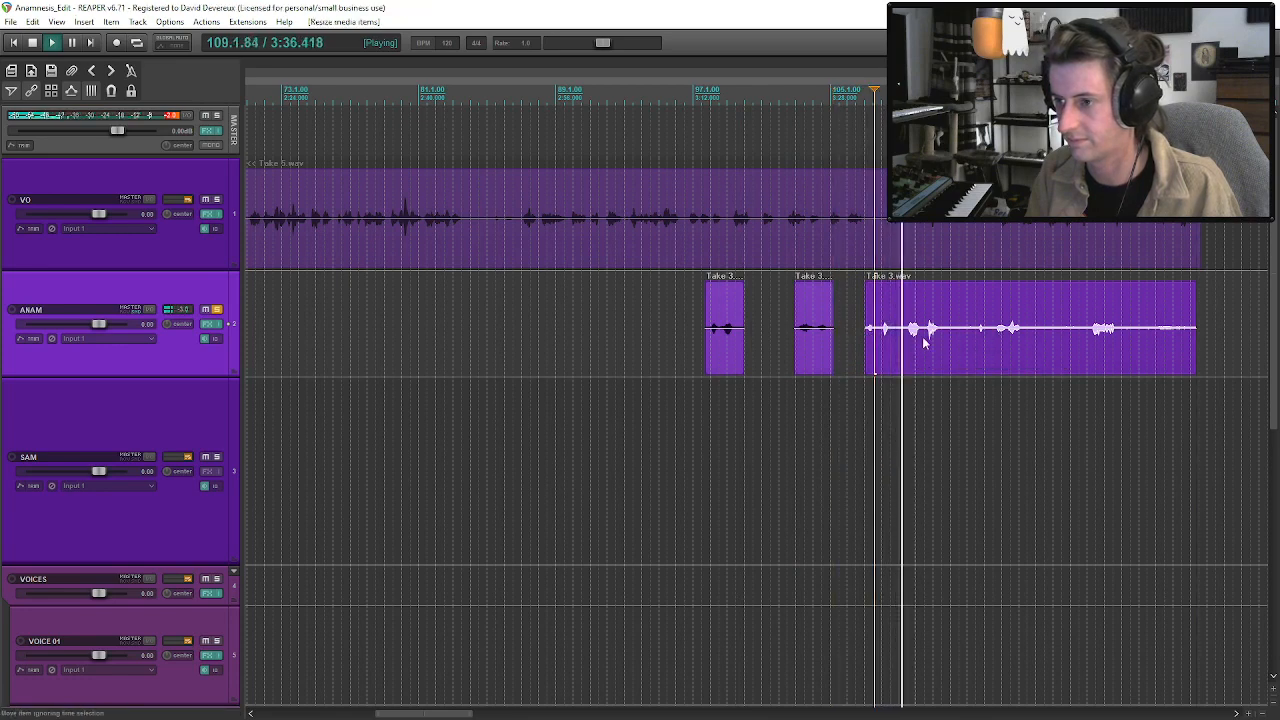
Audition the opening phrases of the ANAM track's Take 2.wav clip and split it near the end of bar 168.
scroll(922, 343, "down", 5)
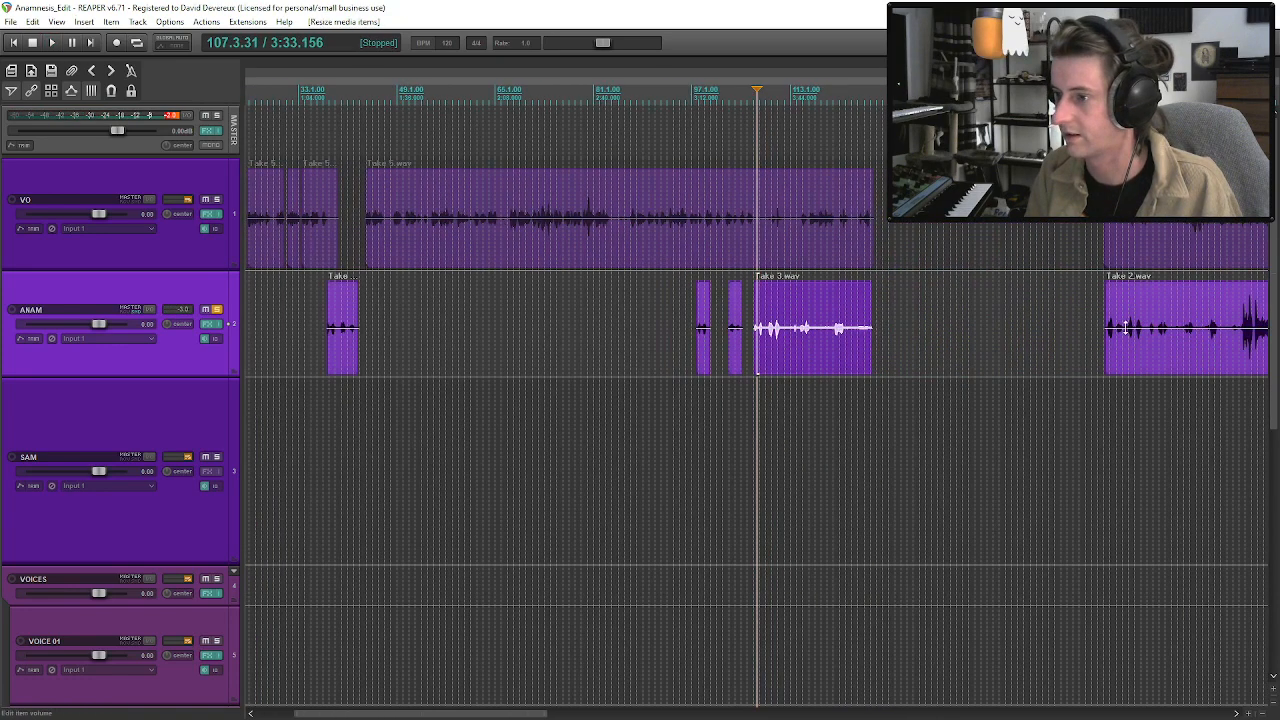
left_click(1122, 346)
key("space")
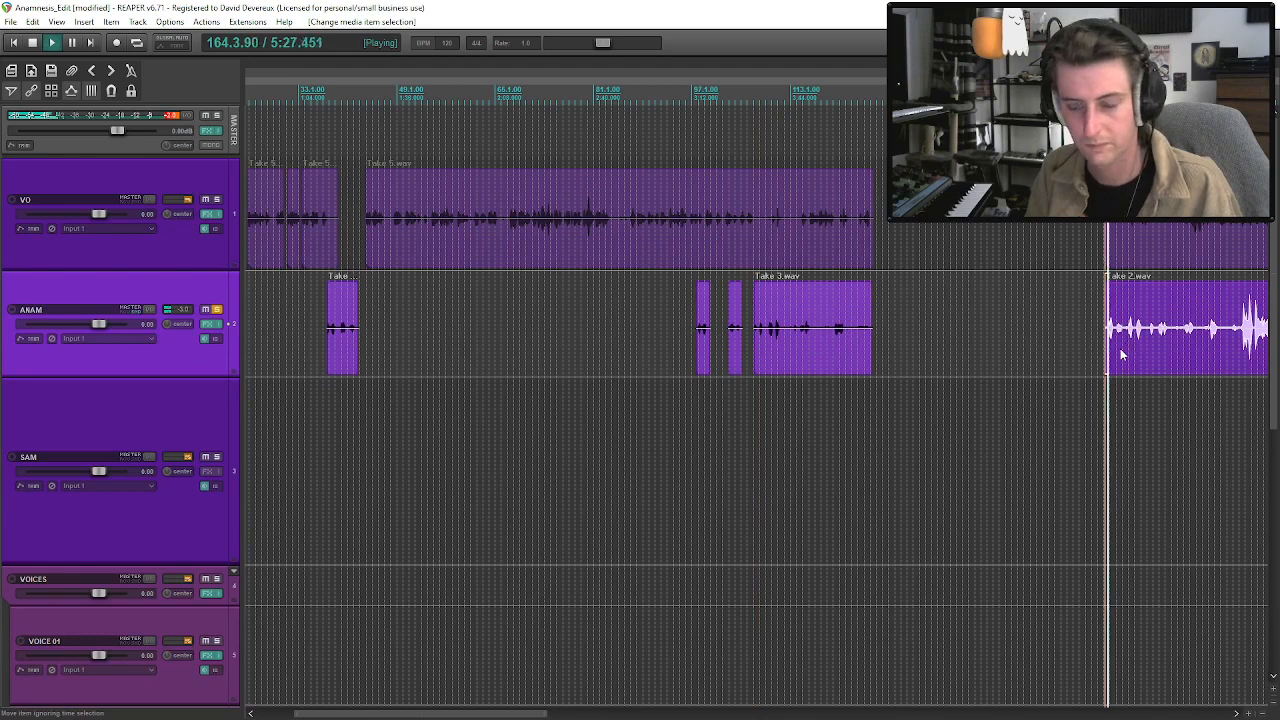
scroll(1122, 352, "up", 5)
left_click(803, 343)
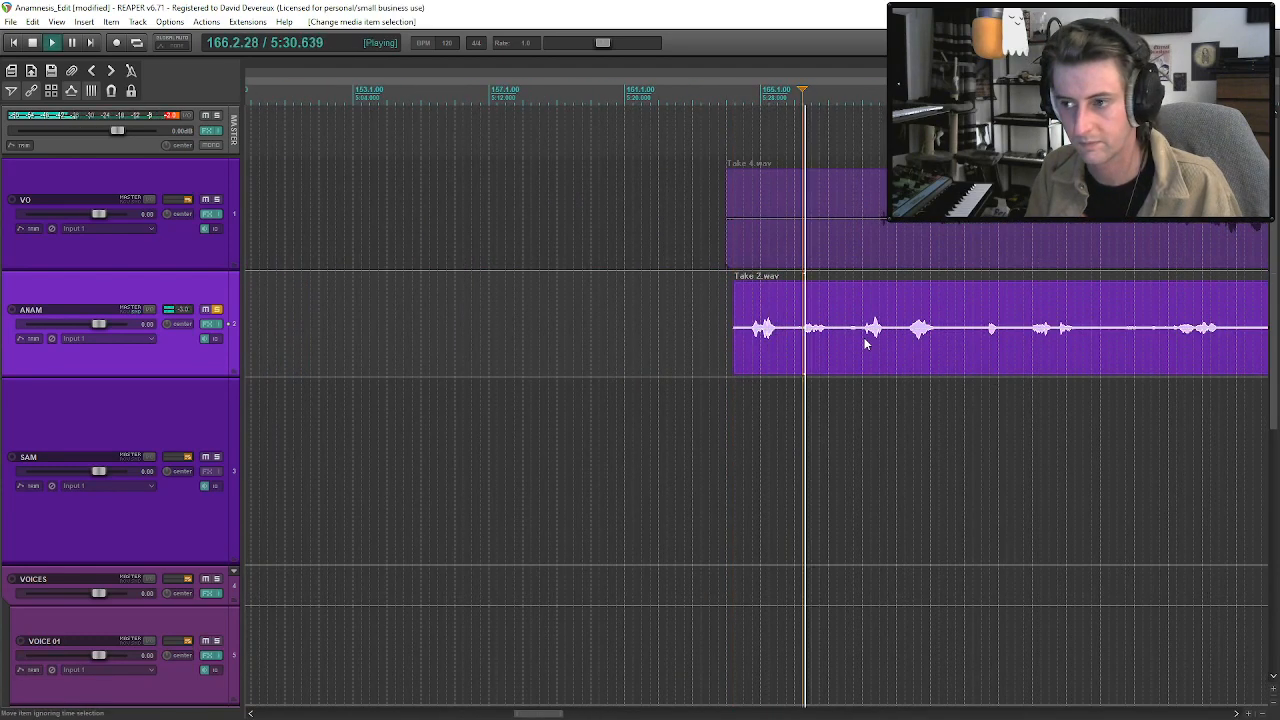
left_click(866, 341)
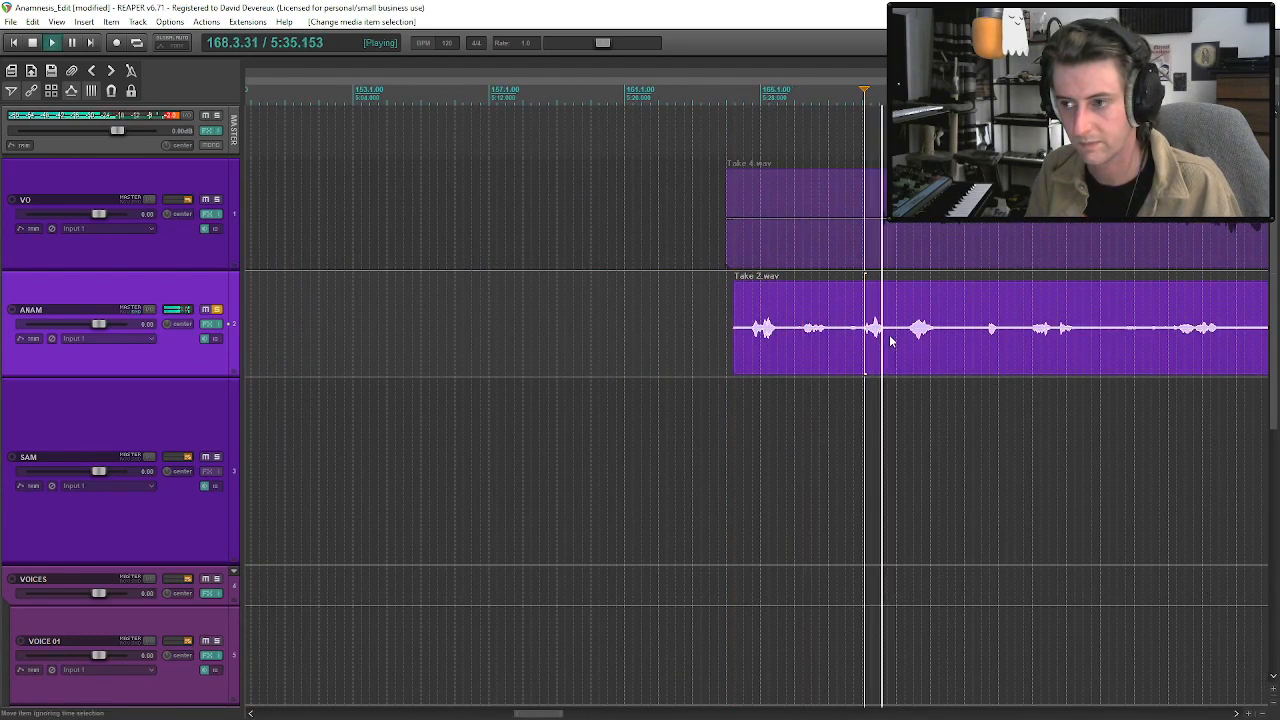
key("space")
key("s")
scroll(878, 342, "down", 3)
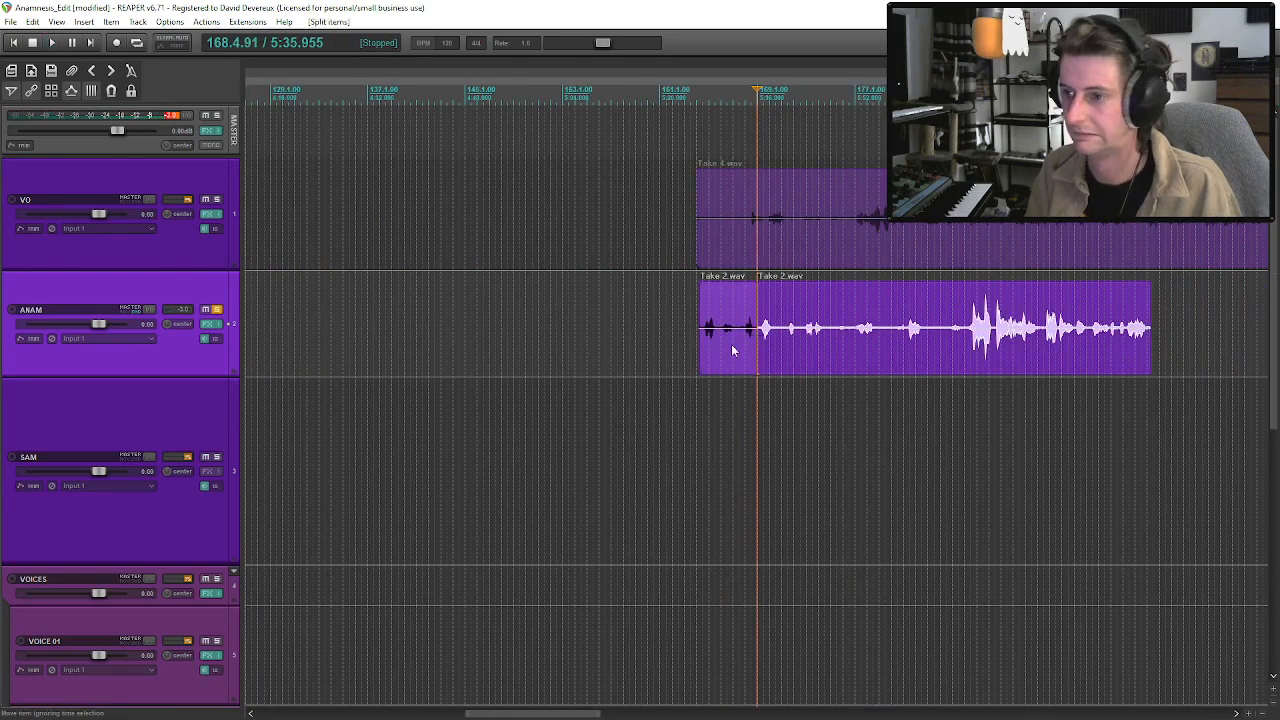
Audition the phrases on both sides of the new split in Take 2.wav.
left_click(733, 349)
key("space")
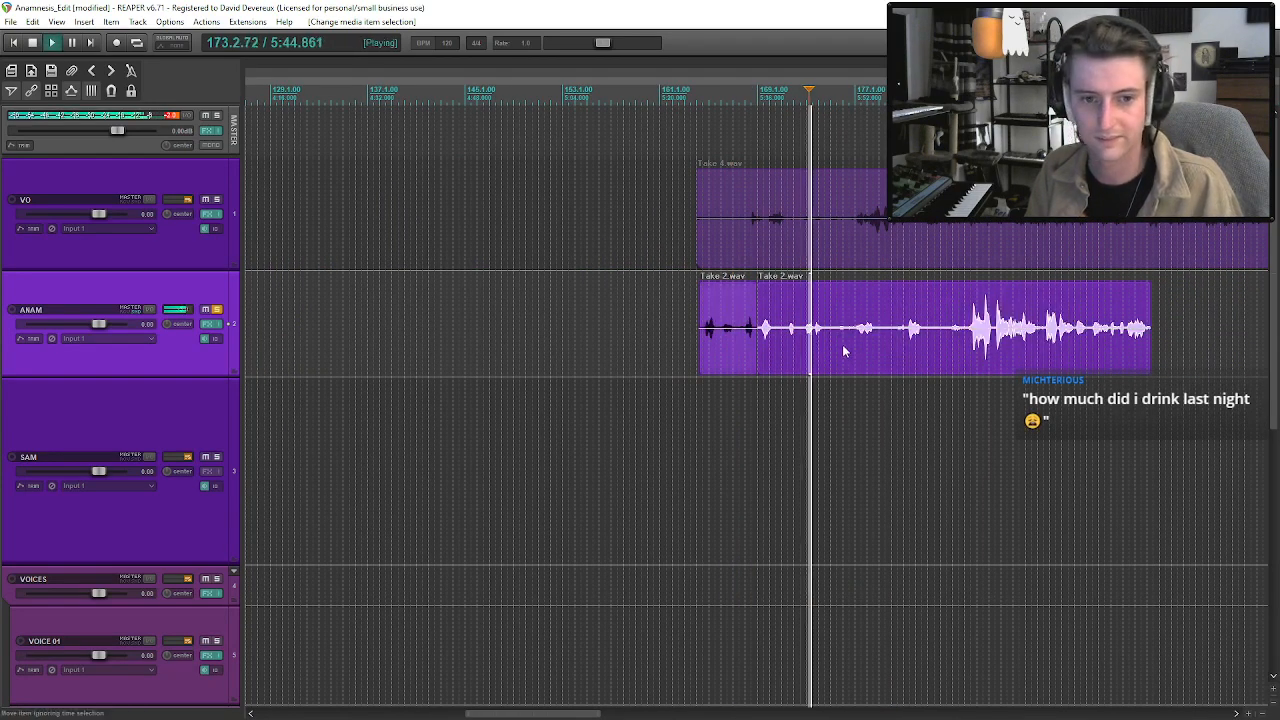
left_click(751, 340)
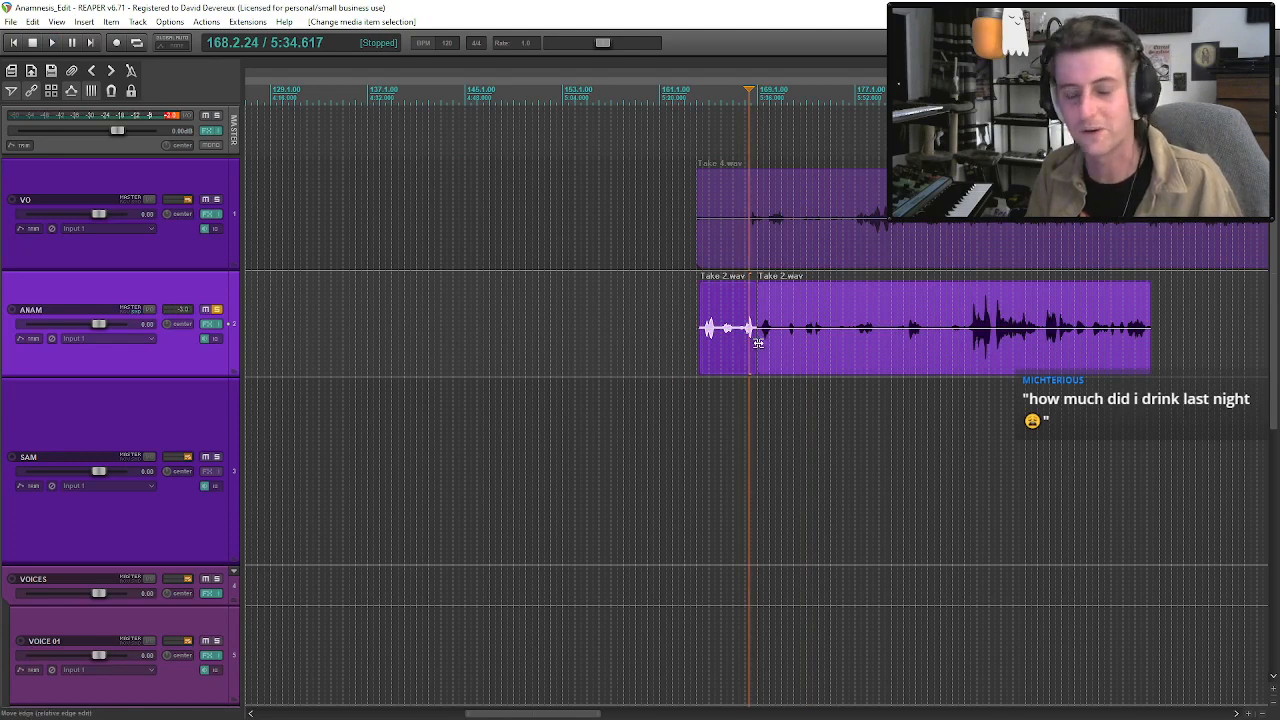
left_click(763, 350)
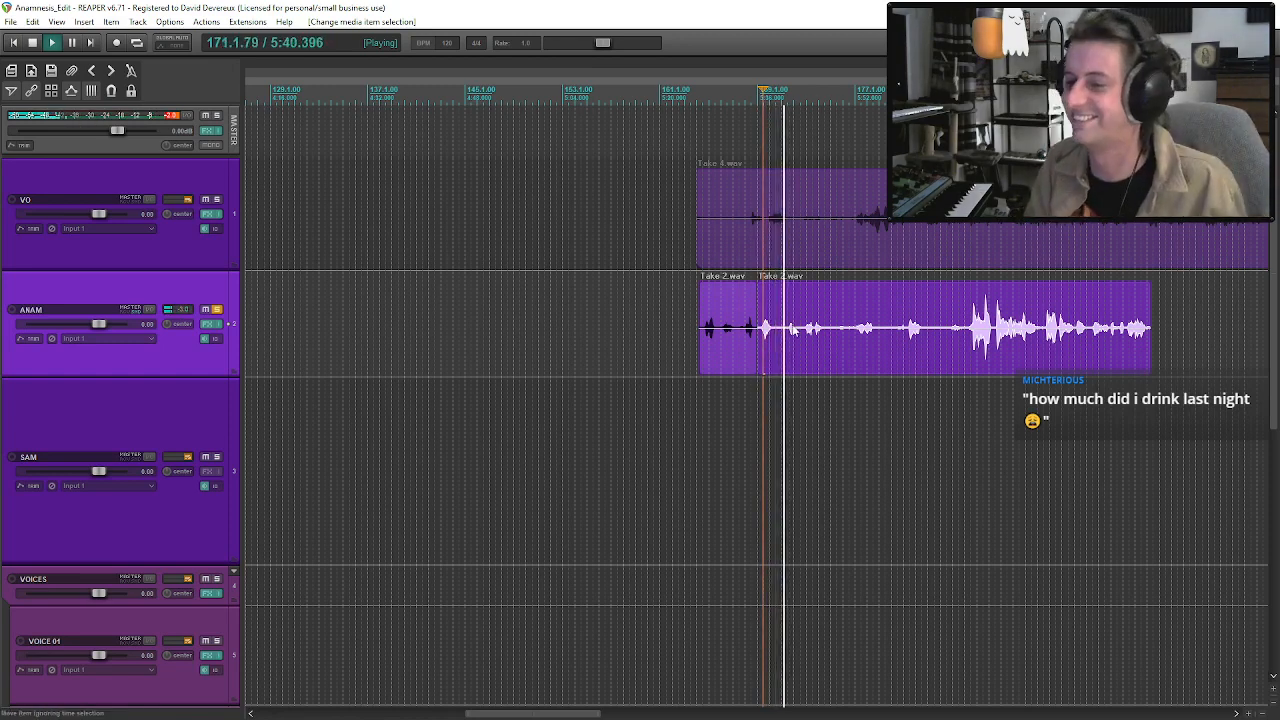
left_click(792, 345)
scroll(792, 345, "down", 1)
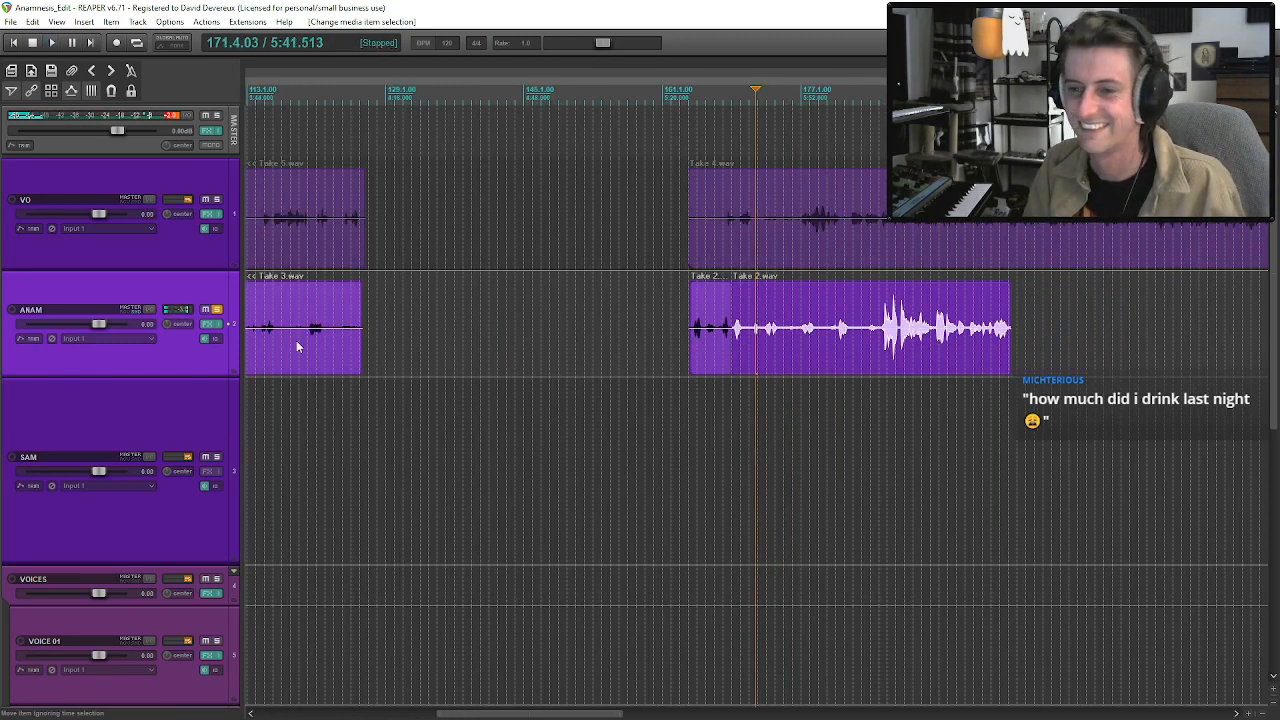
Audition the two short Take 3.wav pieces between bars 97 and 105 and slightly trim the end of the first one.
scroll(400, 346, "down", 2)
key("space")
left_click(459, 345)
key("space")
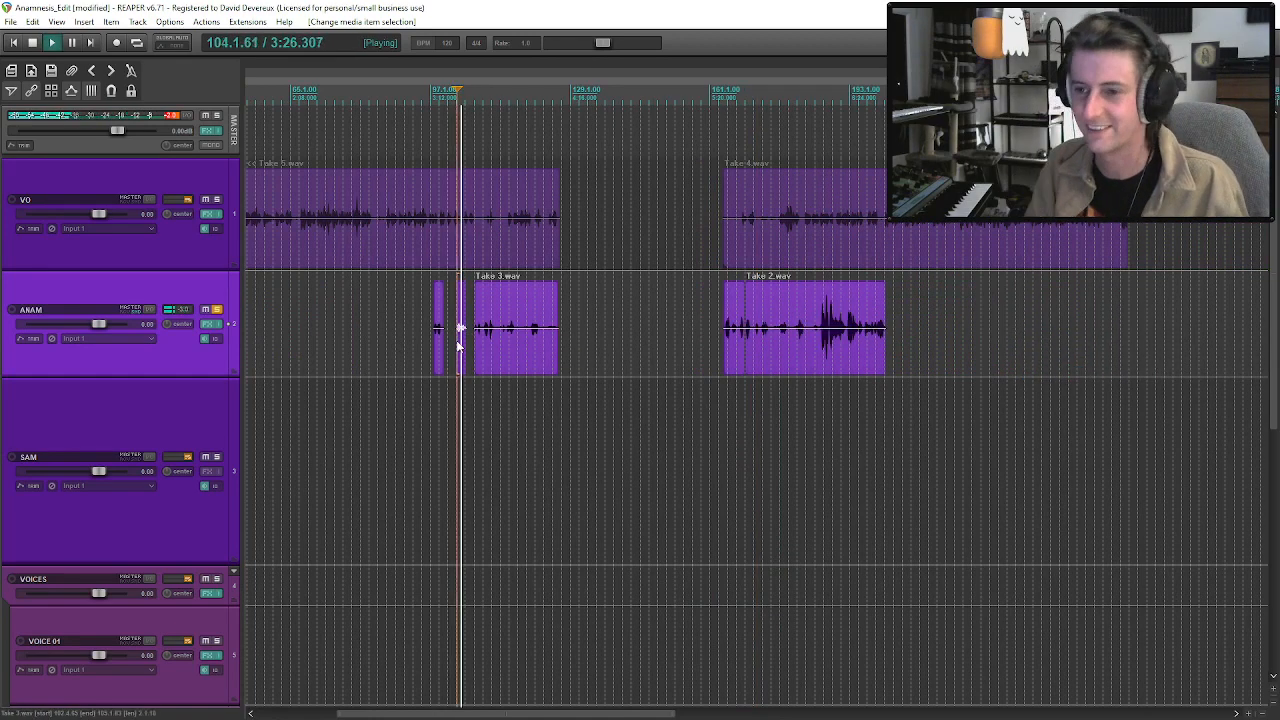
scroll(458, 347, "up", 3)
left_click(677, 349)
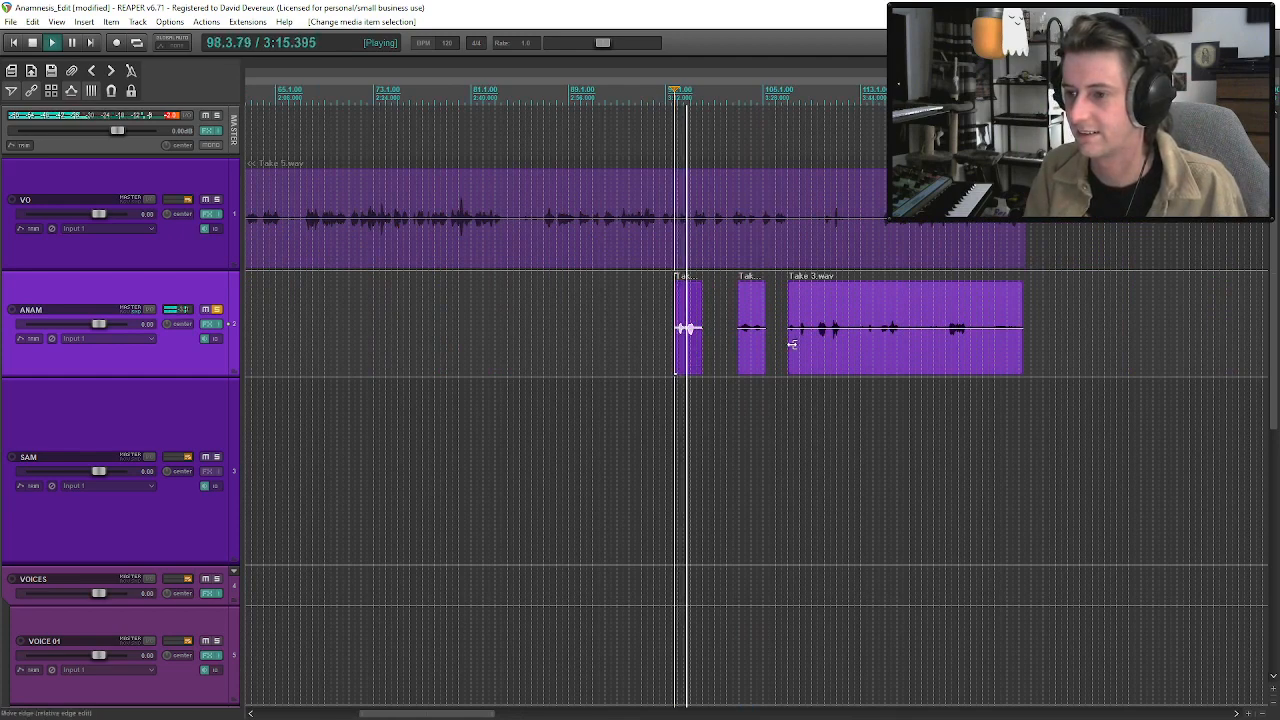
mouse_move(702, 330)
left_mouse_down()
mouse_move(722, 334)
mouse_move(701, 340)
left_mouse_up()
key("space")
scroll(672, 328, "down", 5)
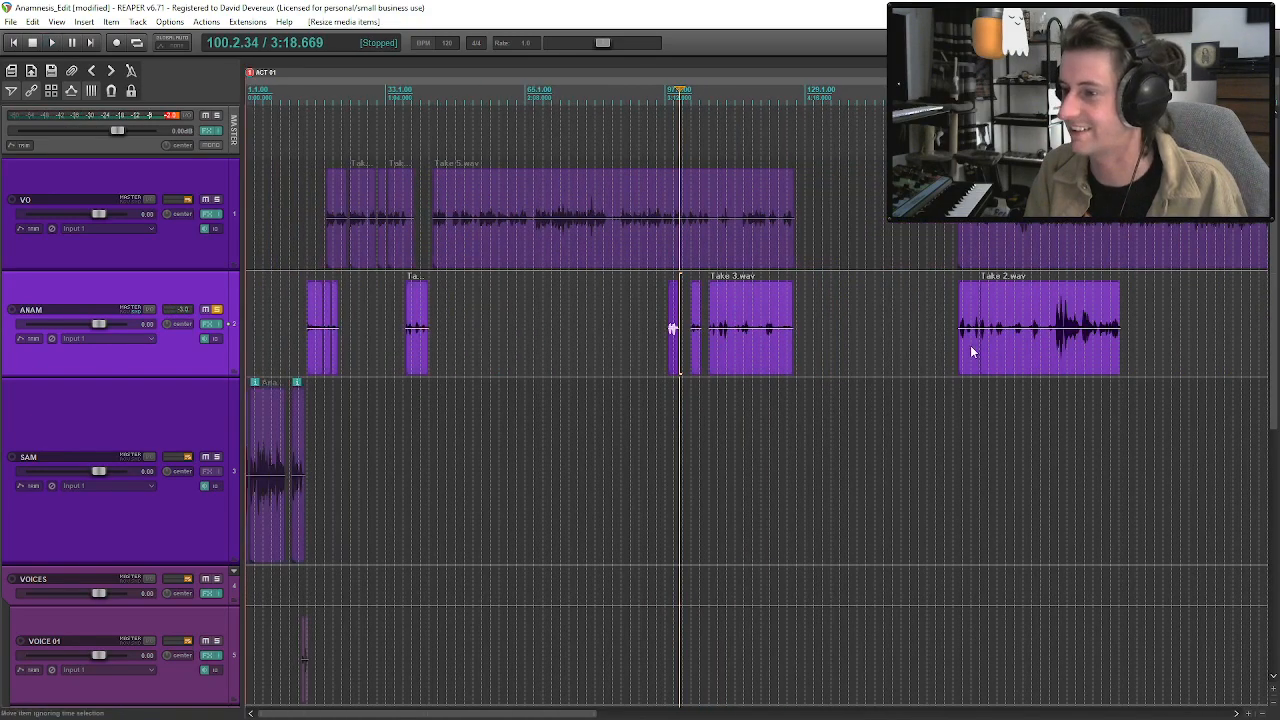
Audition the opening Take 2.wav piece and split it before its last phrase, at about bar 167.
left_click(970, 349)
key("space")
scroll(970, 349, "up", 5)
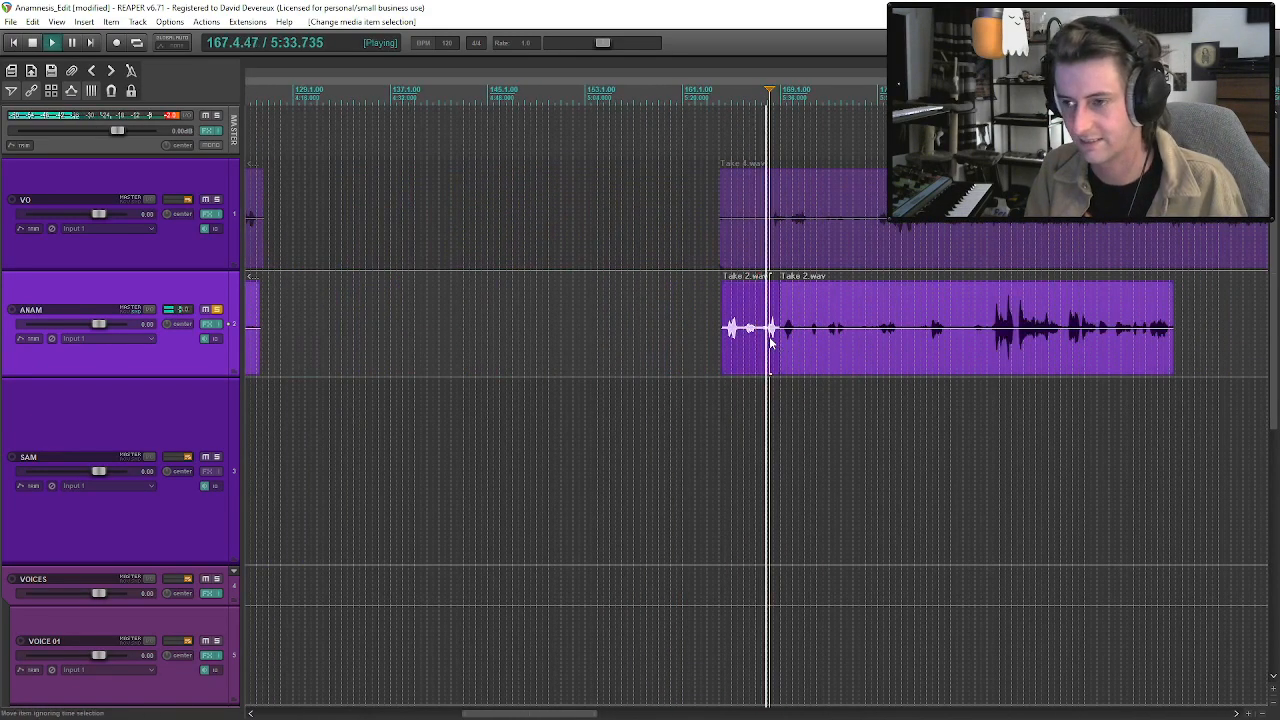
scroll(769, 336, "up", 3)
left_click(710, 343)
left_click(742, 341)
key("s")
left_click(719, 343)
key("space")
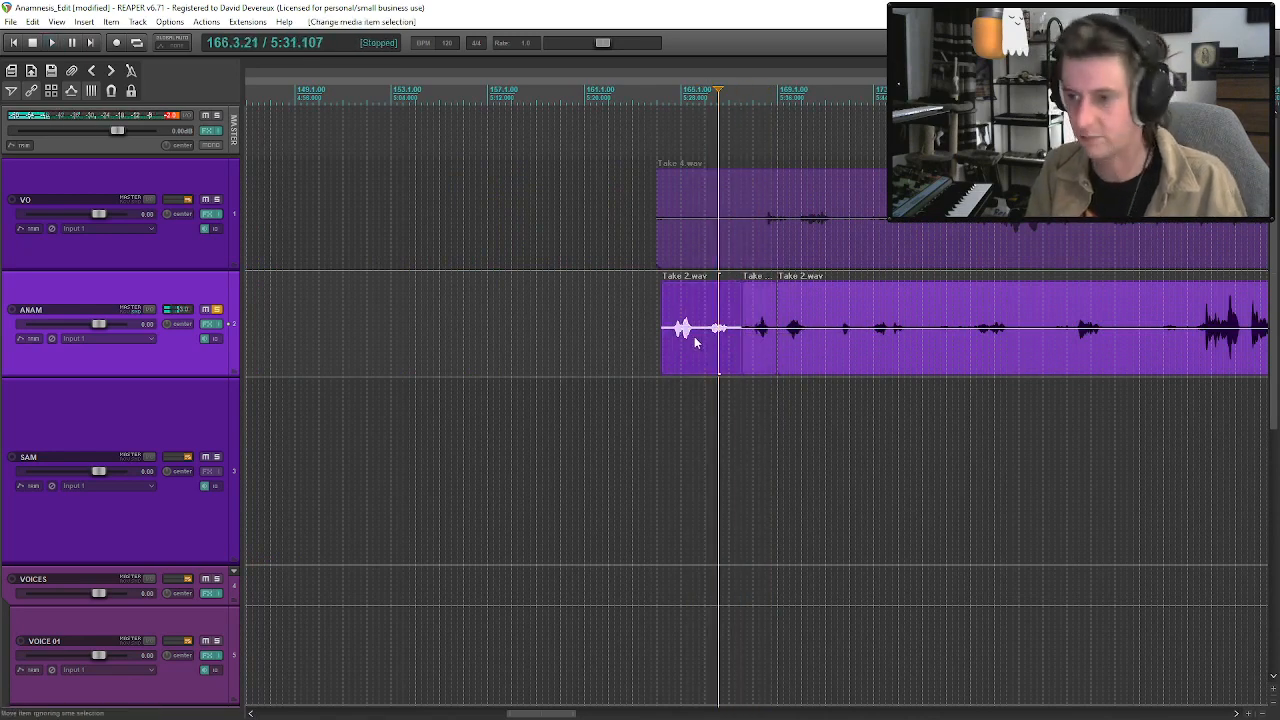
Replace the short Take 3.wav piece near bar 98 with a copy of the opening Take 2.wav piece and trim the copy's start.
scroll(695, 336, "down", 6)
left_click(333, 333)
key("space")
scroll(760, 335, "up", 7)
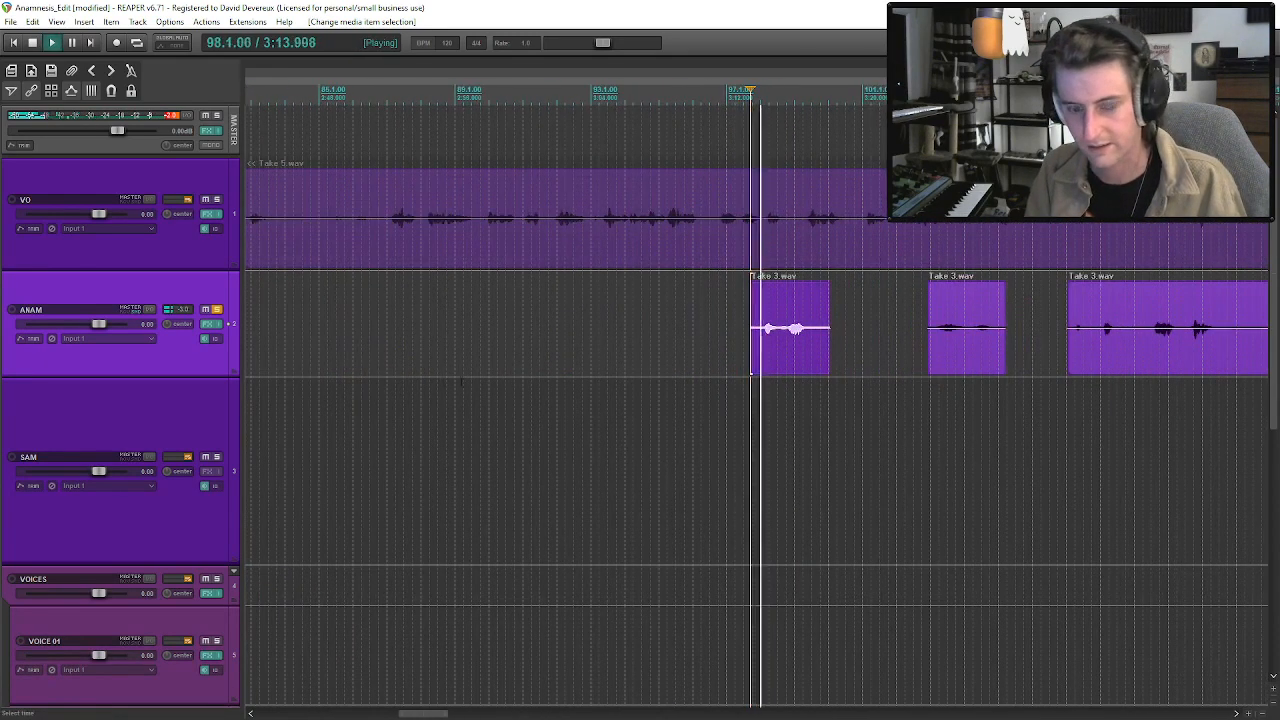
left_click_drag(752, 347, 759, 346)
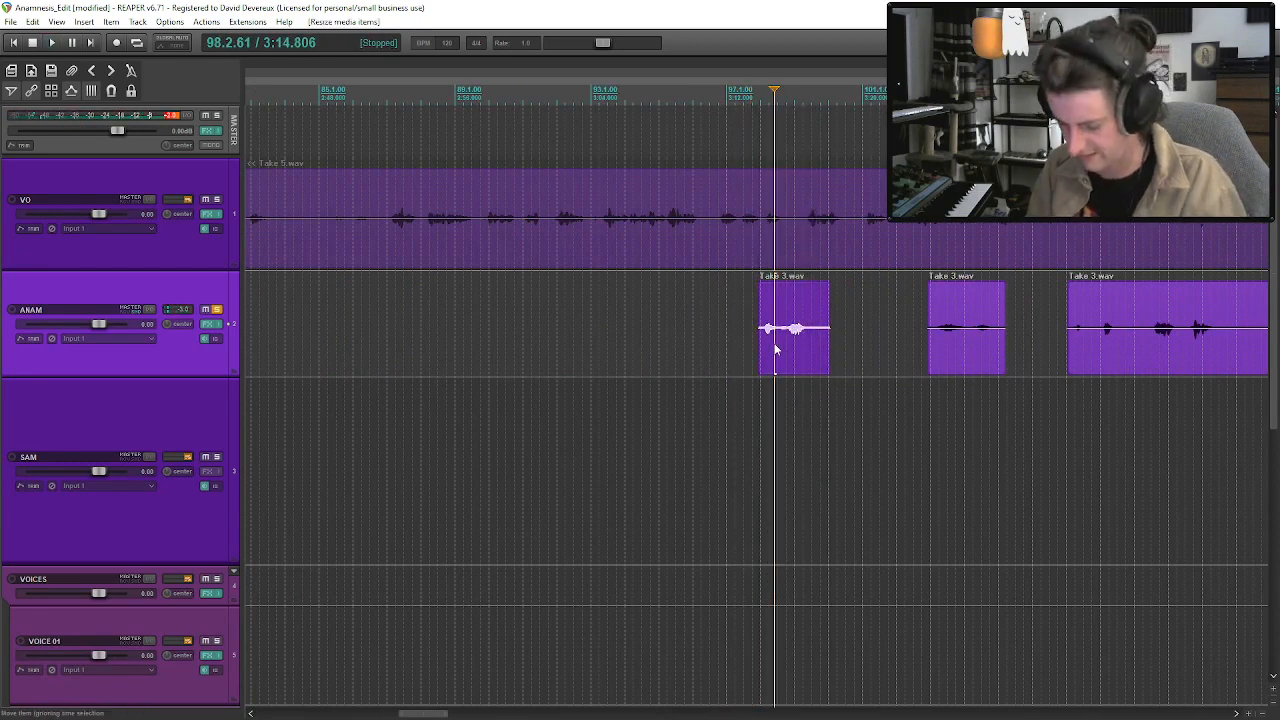
key("Delete")
key("space")
key("ctrl+v")
key("space")
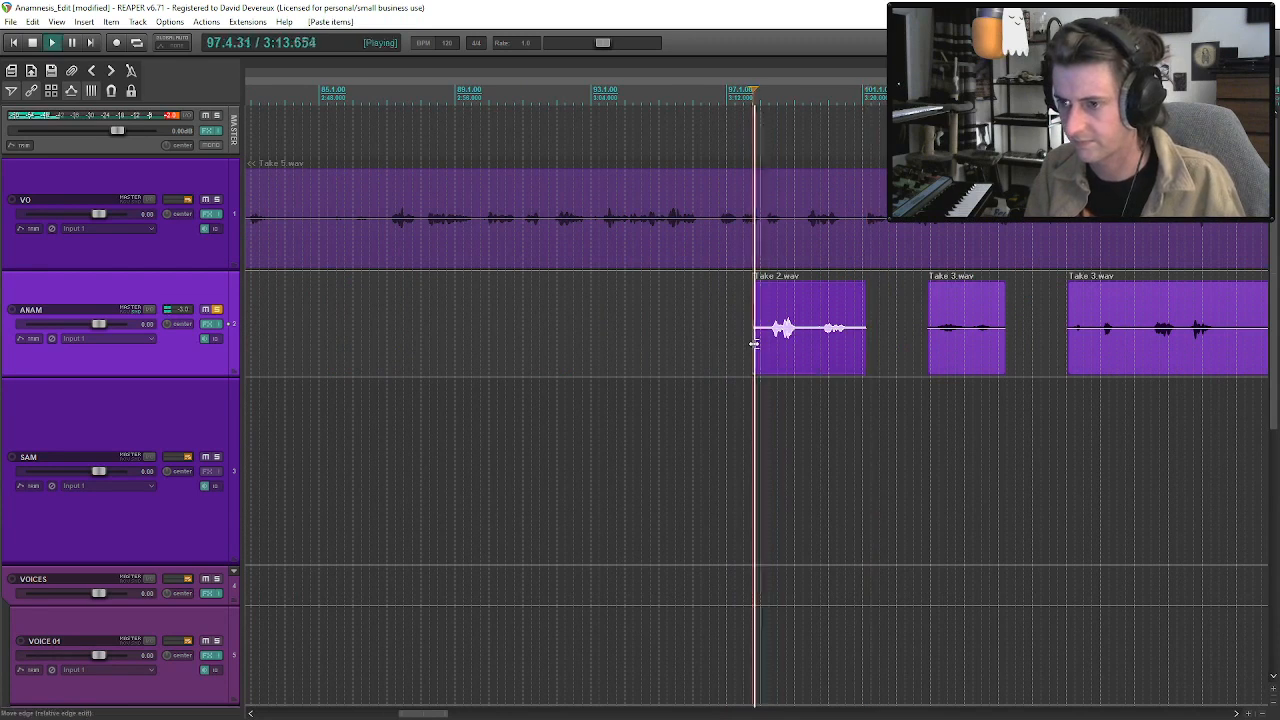
left_click_drag(755, 346, 771, 344)
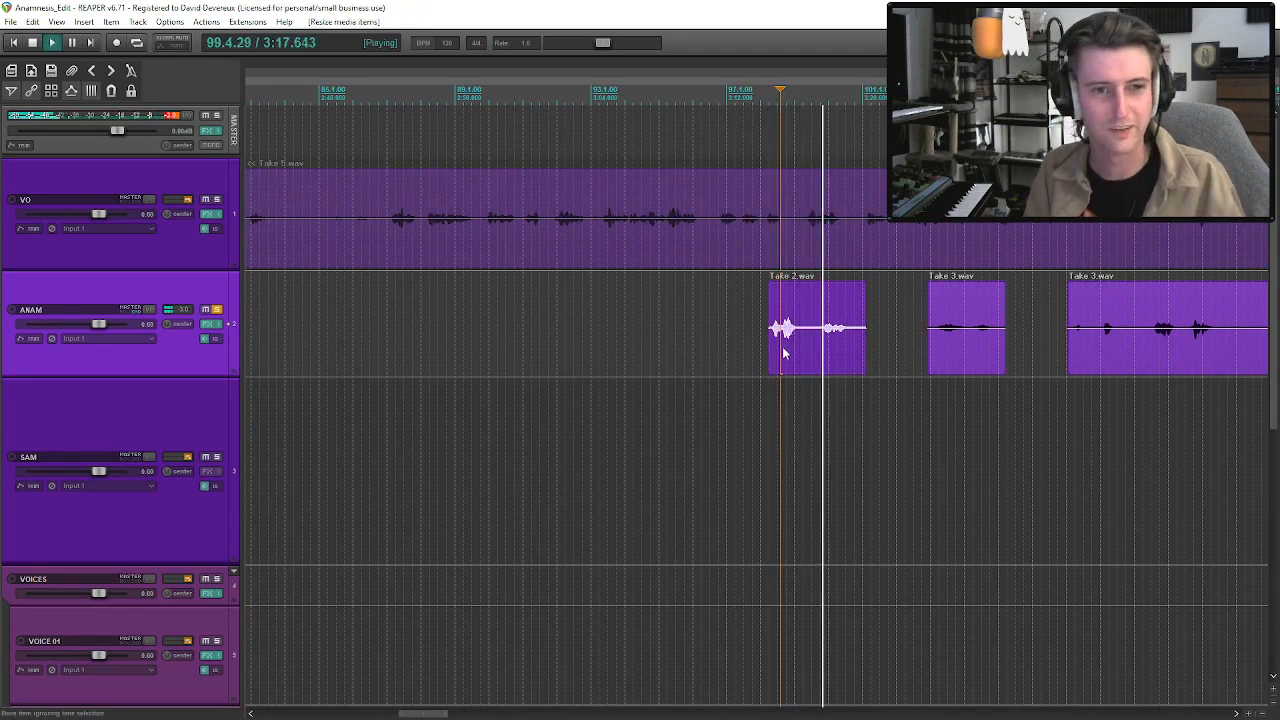
Shift the pasted Take 2.wav piece back to about bar 96, extend the neighbouring short Take 3.wav piece, and trim its start near bar 104.
left_click_drag(846, 346, 909, 350)
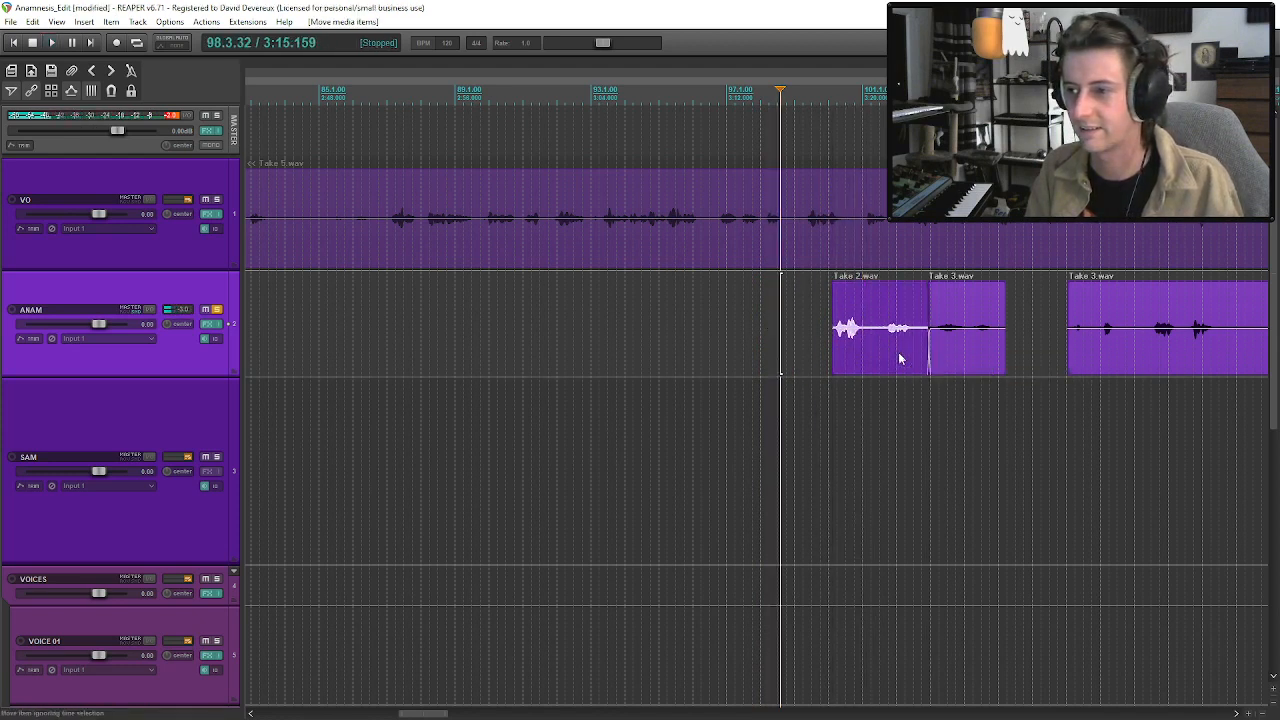
left_click_drag(1004, 367, 1048, 360)
key("space")
left_click_drag(905, 350, 761, 352)
left_click_drag(995, 345, 951, 358)
left_click(952, 354)
key("space")
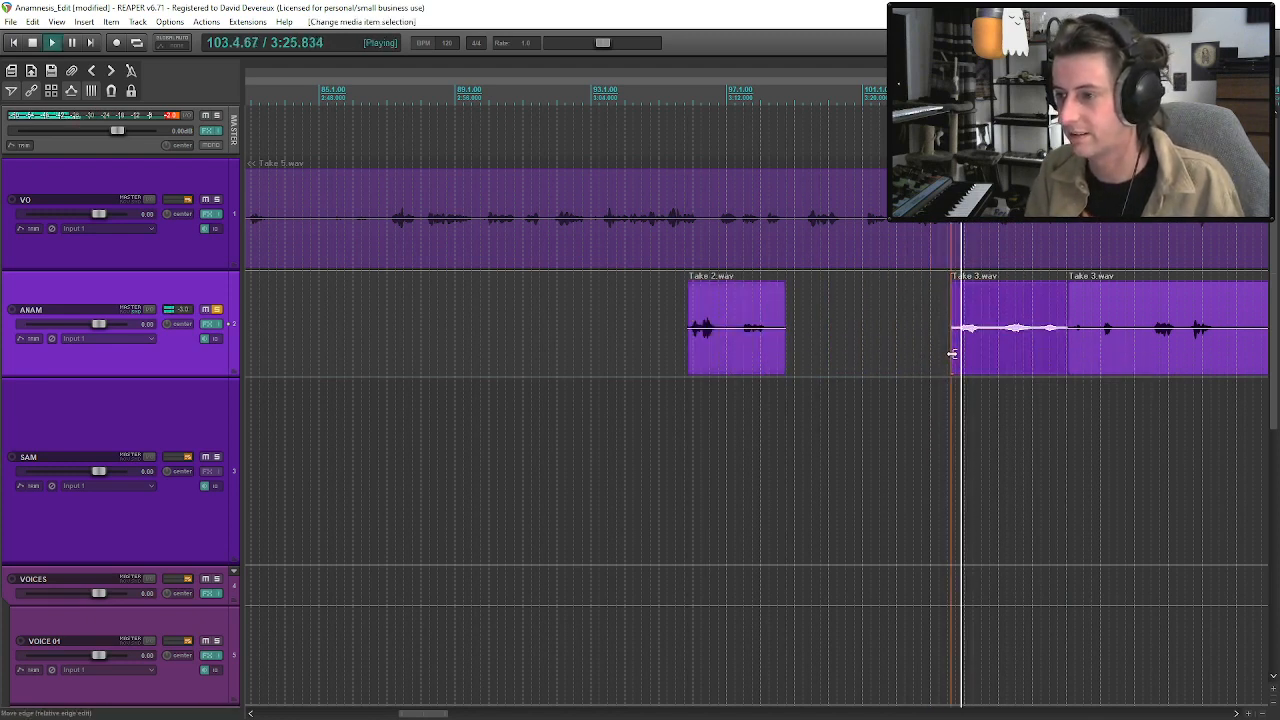
key("space")
left_click_drag(958, 356, 989, 356)
Extend the pasted Take 2.wav piece by one phrase, move it to overlap the following Take 3.wav piece's start, and audition the join.
left_click_drag(788, 346, 837, 348)
left_click(806, 340)
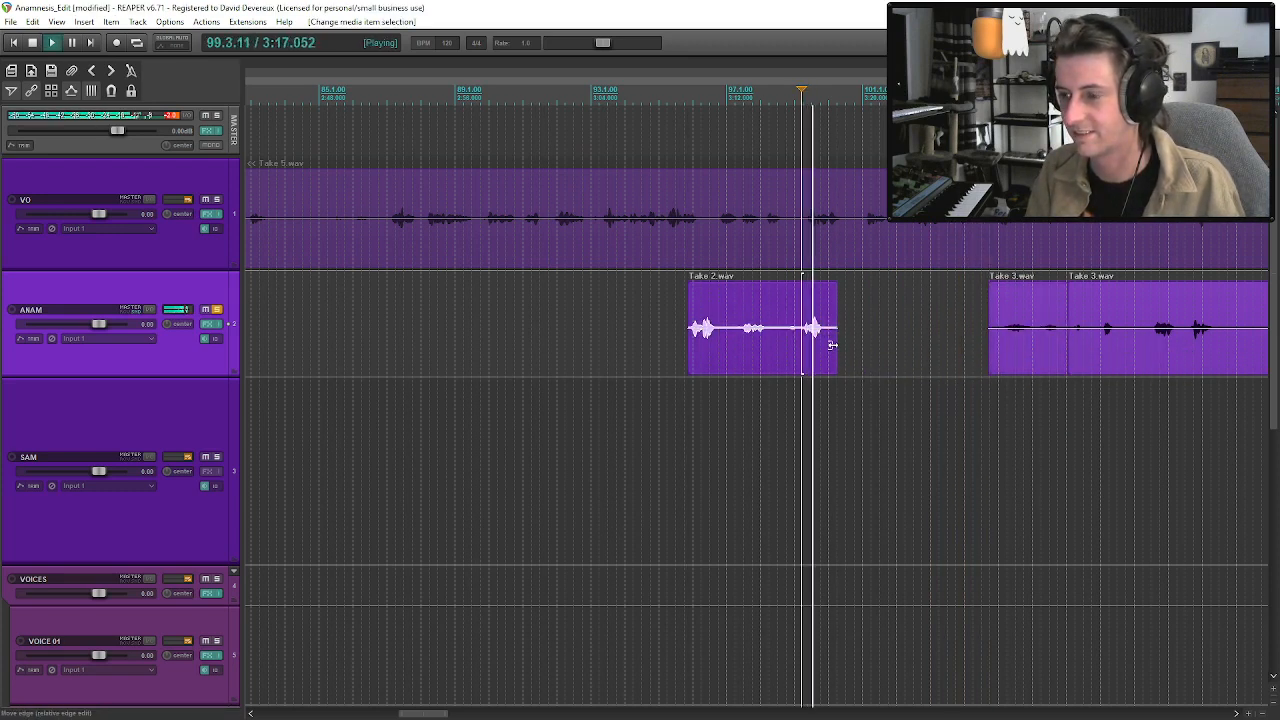
key("space")
left_click(790, 342)
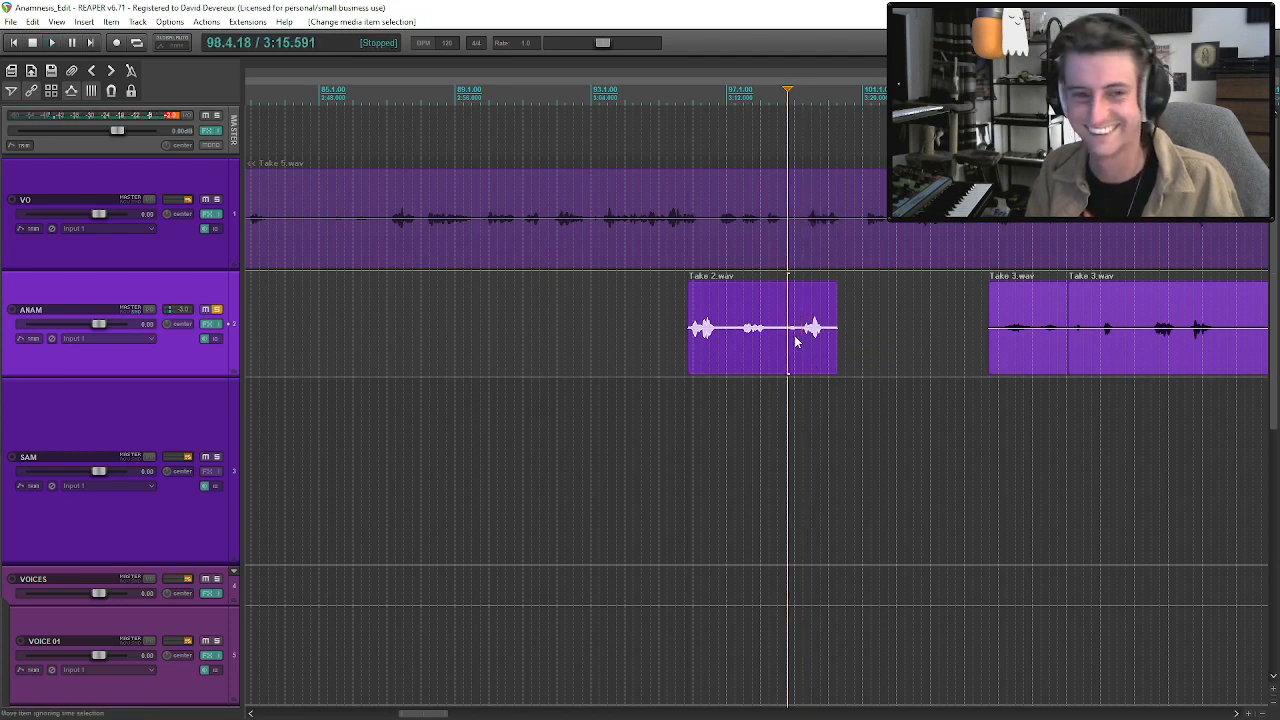
left_click_drag(817, 347, 988, 362)
left_click(957, 345)
key("space")
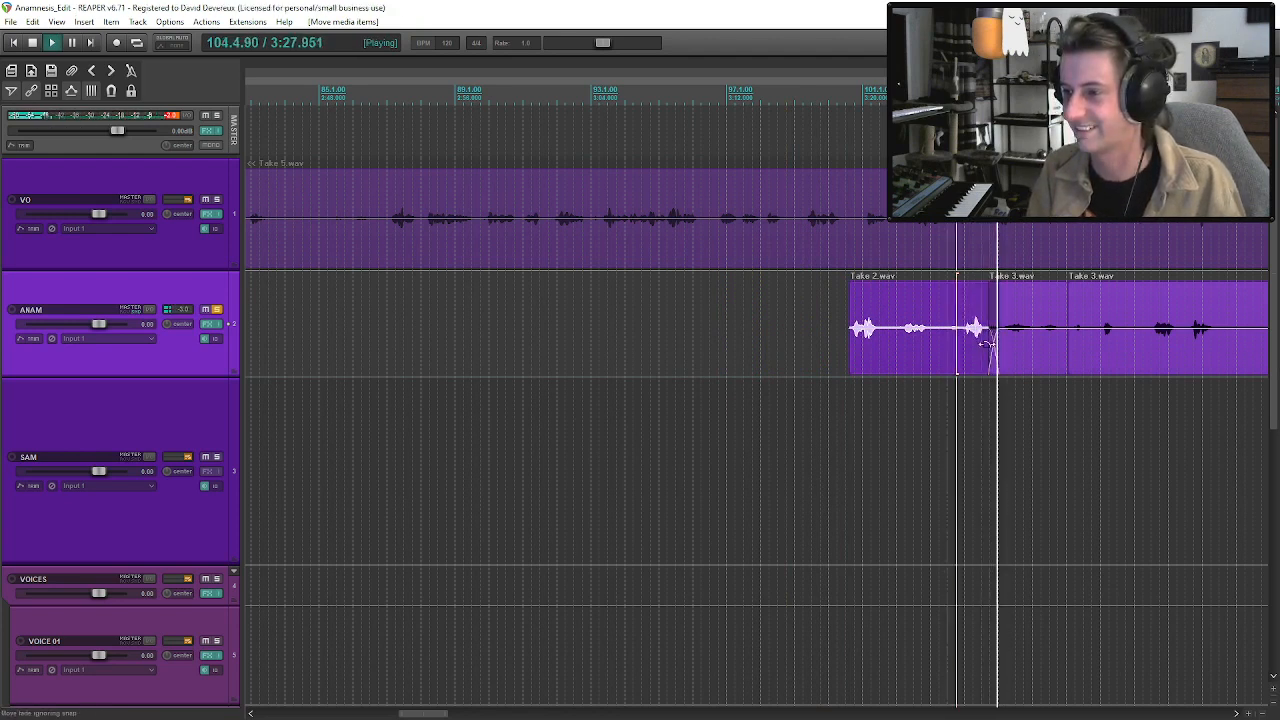
left_click(1038, 347)
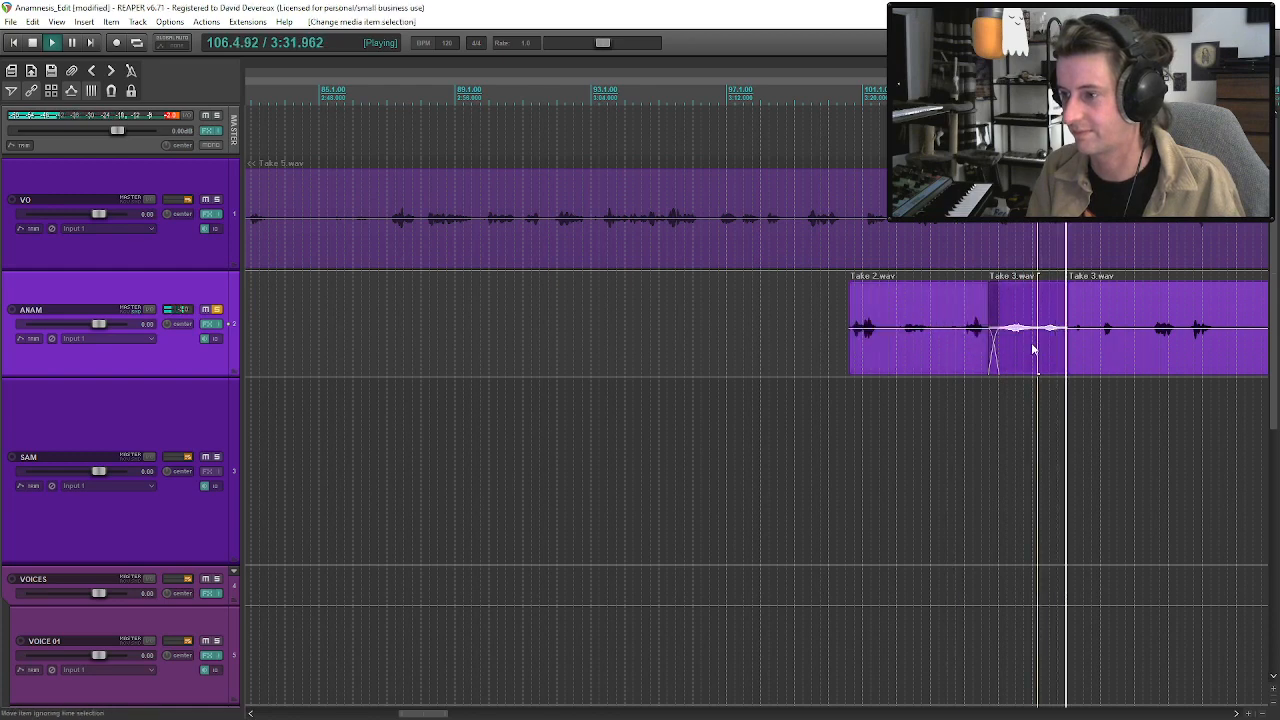
key("space")
Select the joined Take 2.wav and Take 3.wav pieces and move them together back to about bar 50 on the ANAM track.
left_click(1031, 348)
left_click(928, 350, "ctrl")
scroll(944, 348, "down", 2)
left_click_drag(745, 350, 651, 350)
key("ctrl+z")
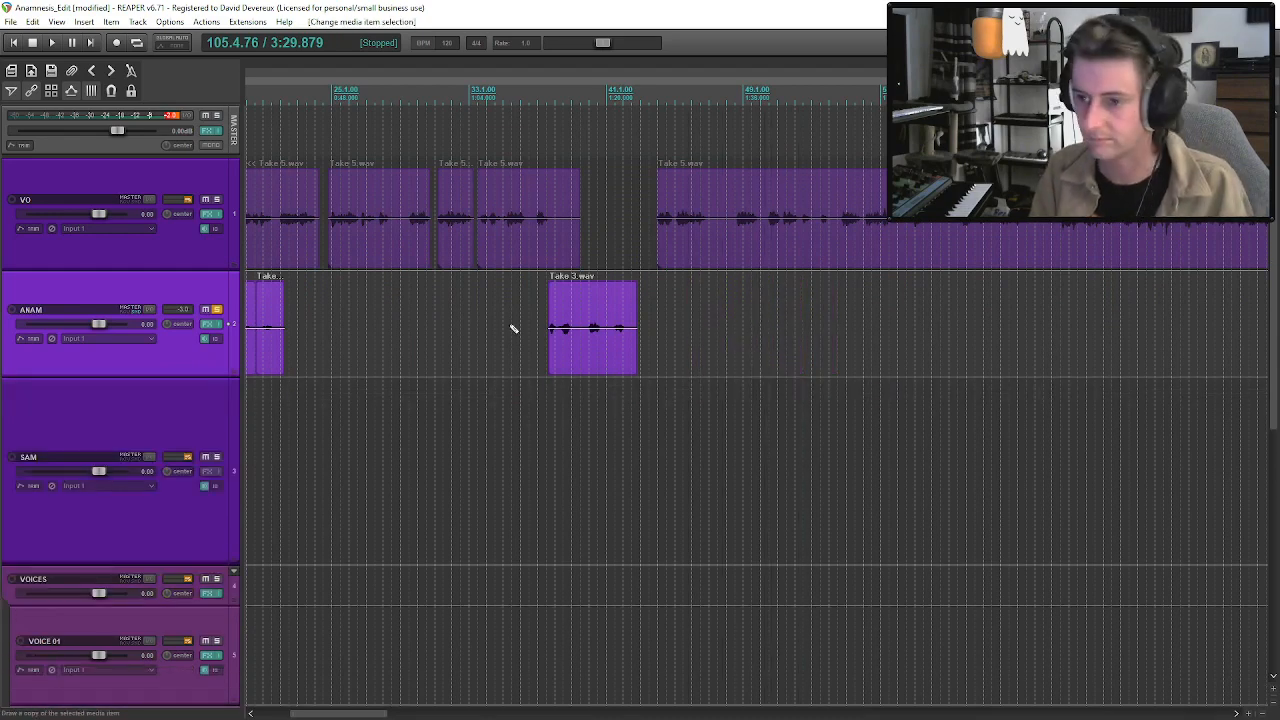
scroll(1000, 346, "down", 2)
scroll(789, 340, "up", 1)
left_click_drag(714, 335, 665, 328)
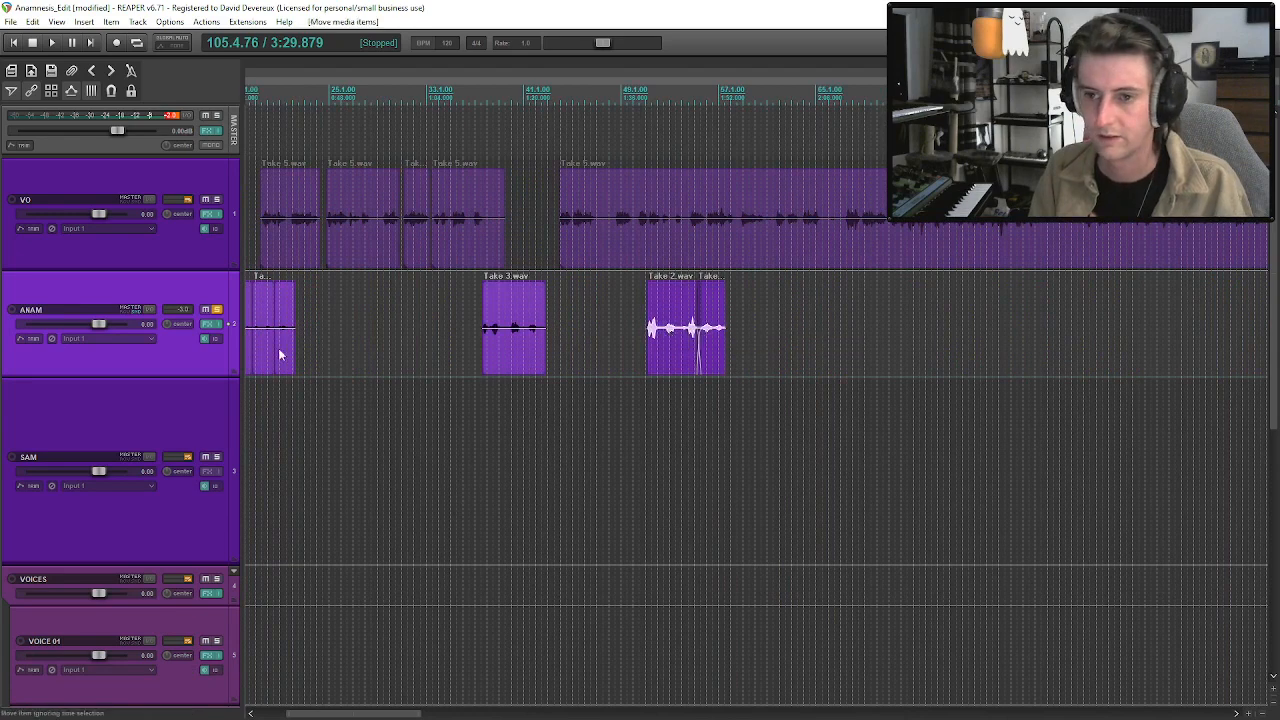
Clear the ANAM track's solo and audition the Take 3.wav clip near bar 37 together with the VO narration.
left_click(469, 245)
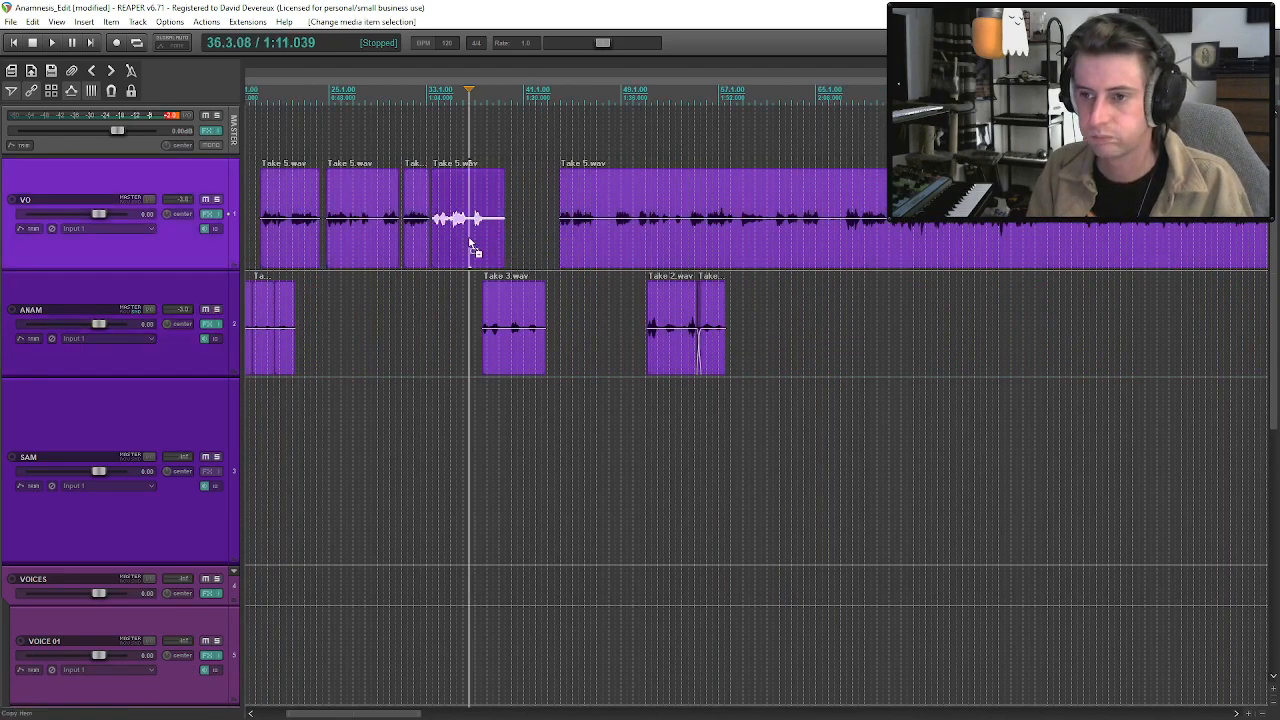
left_click(487, 335)
key("space")
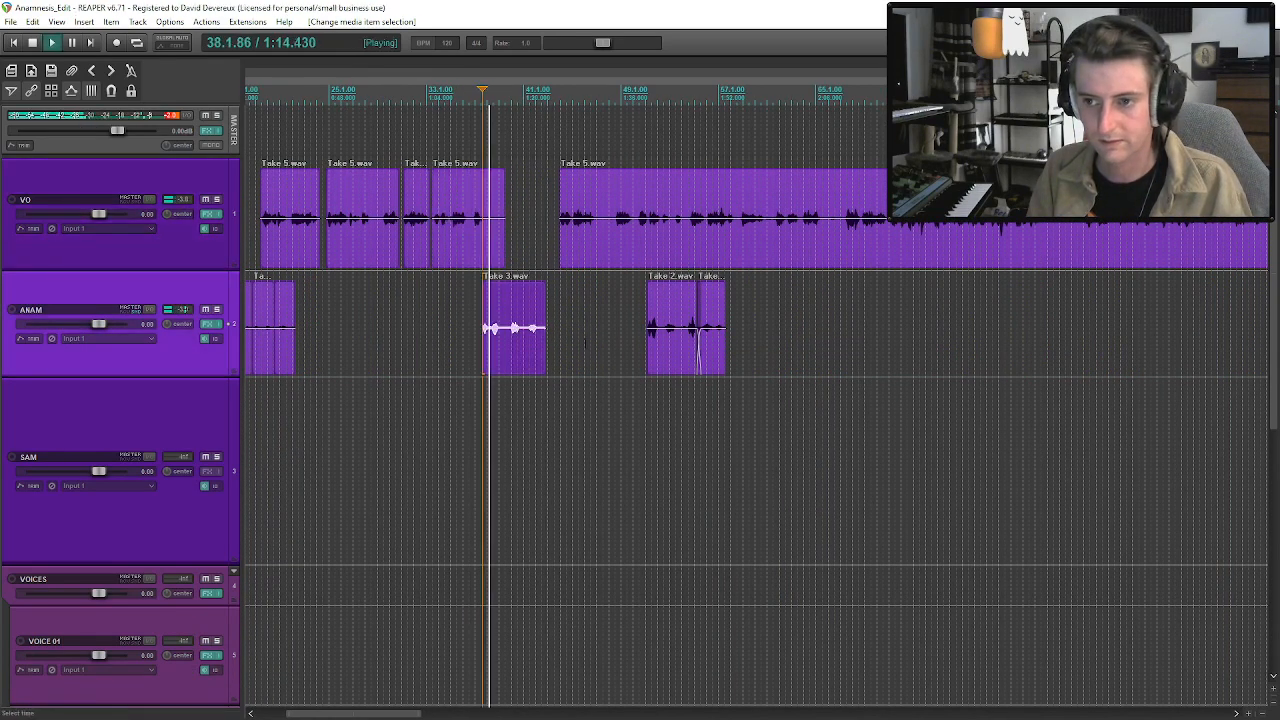
left_click(528, 340)
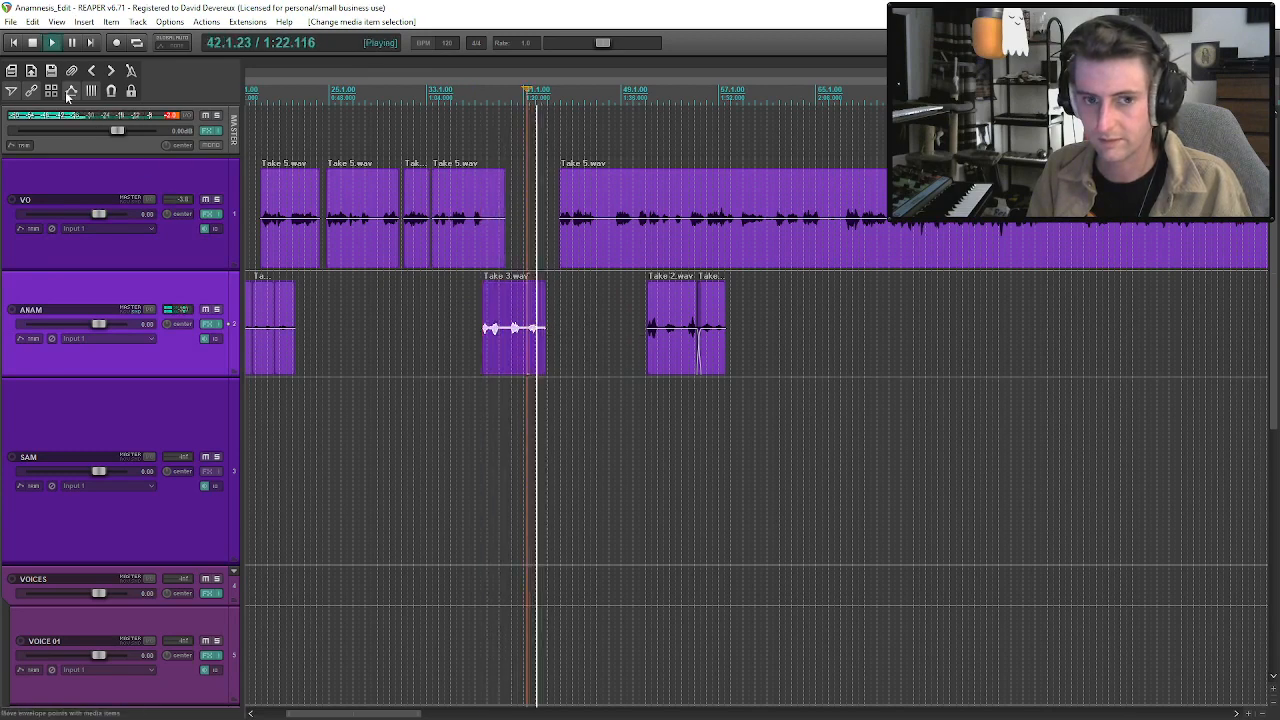
Delete the Take 3.wav clip near bar 37 and move the joined Take 2.wav and Take 3.wav pieces back to about bar 38.
key("space")
left_click(500, 366)
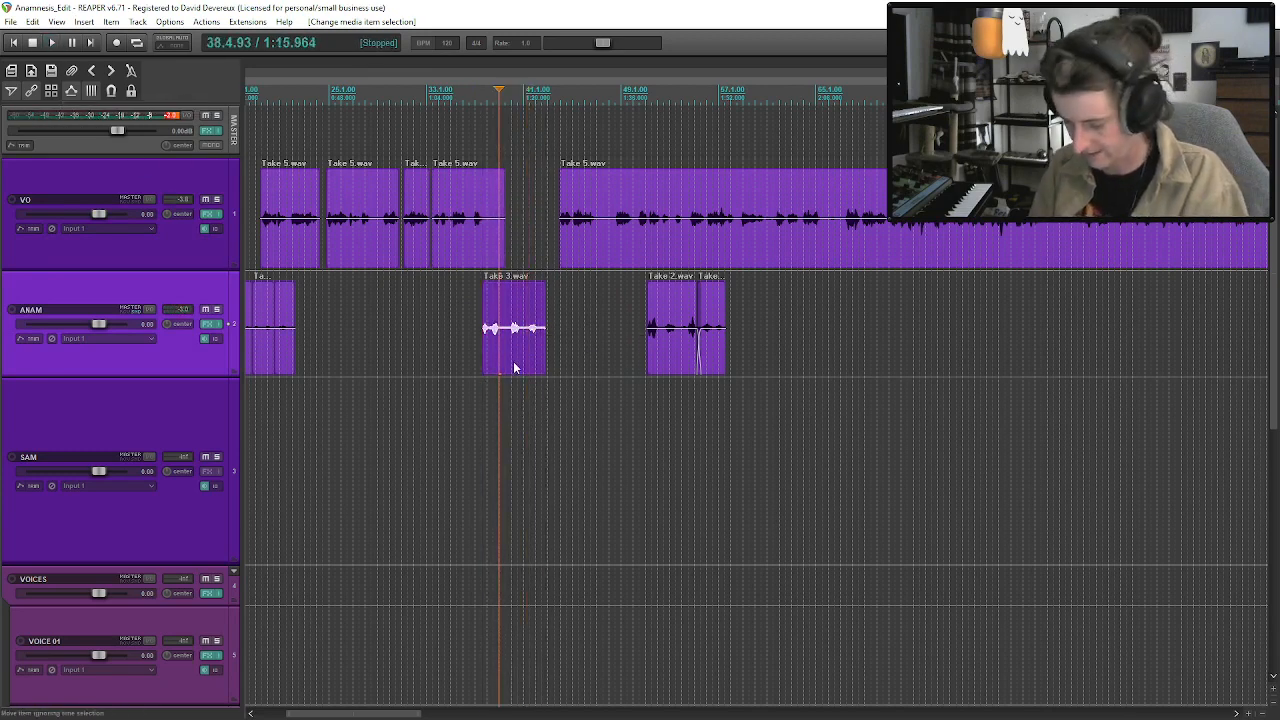
key("Delete")
left_click(655, 345)
left_click_drag(665, 345, 505, 352)
left_click(471, 348)
key("space")
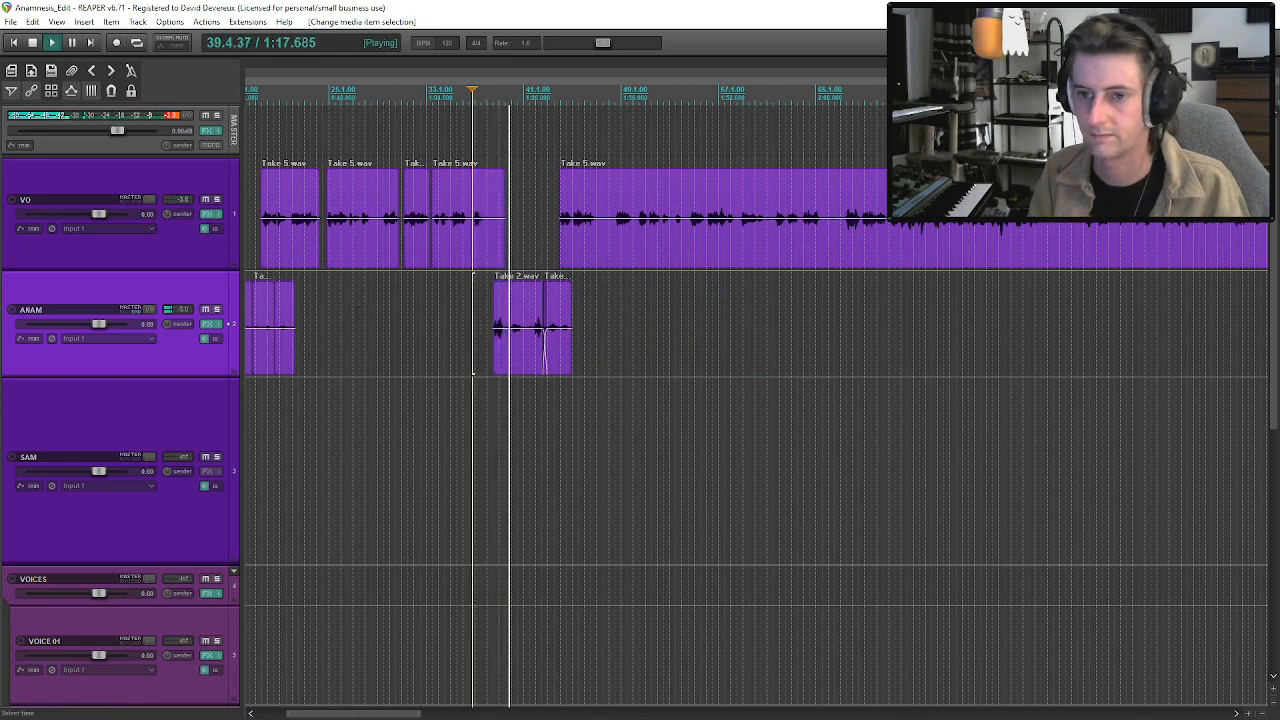
Lower the ANAM track's volume to about -2.6 dB while auditioning the phrase against the VO narration.
scroll(98, 326, "down", 4)
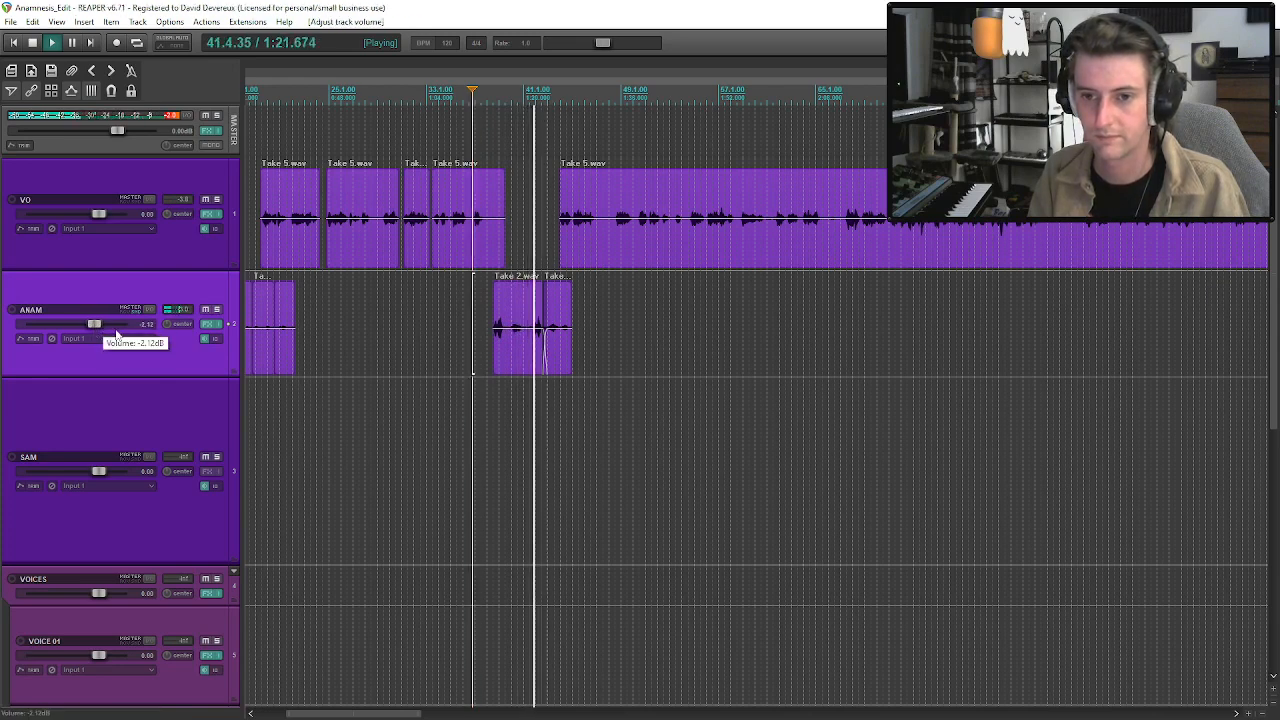
key("ctrl+z")
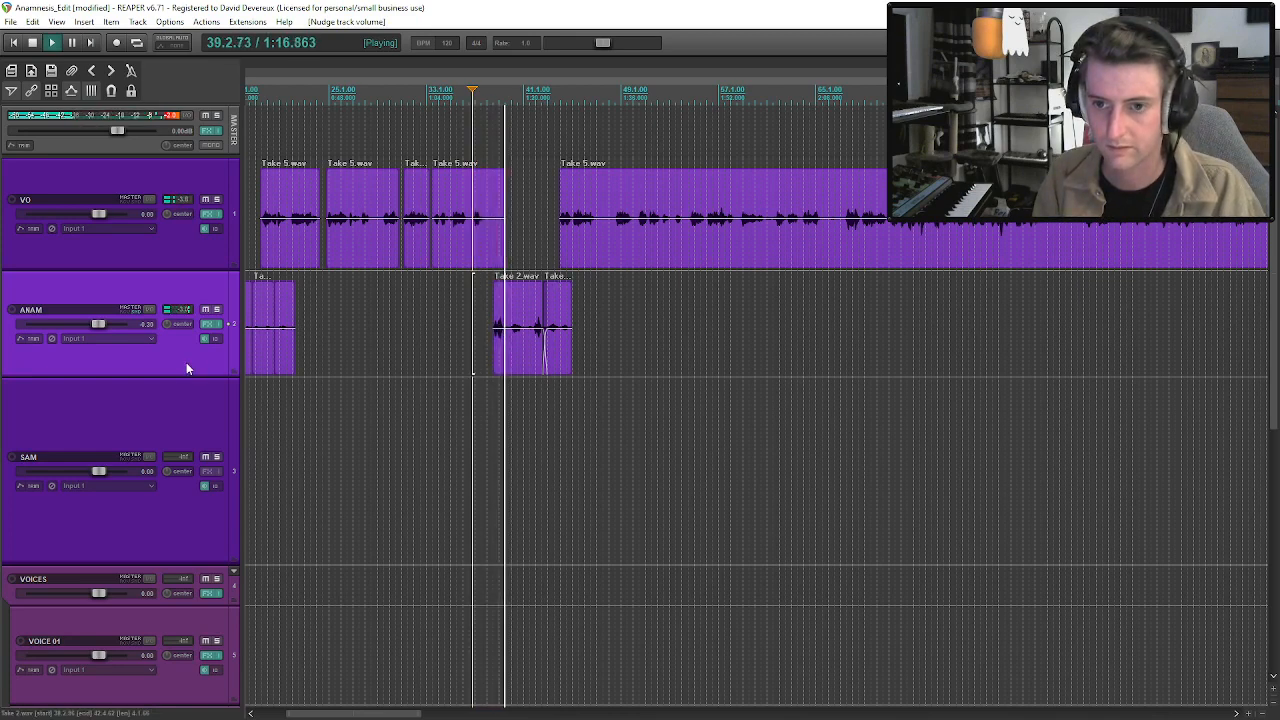
scroll(186, 369, "down", 3)
scroll(186, 369, "down", 1)
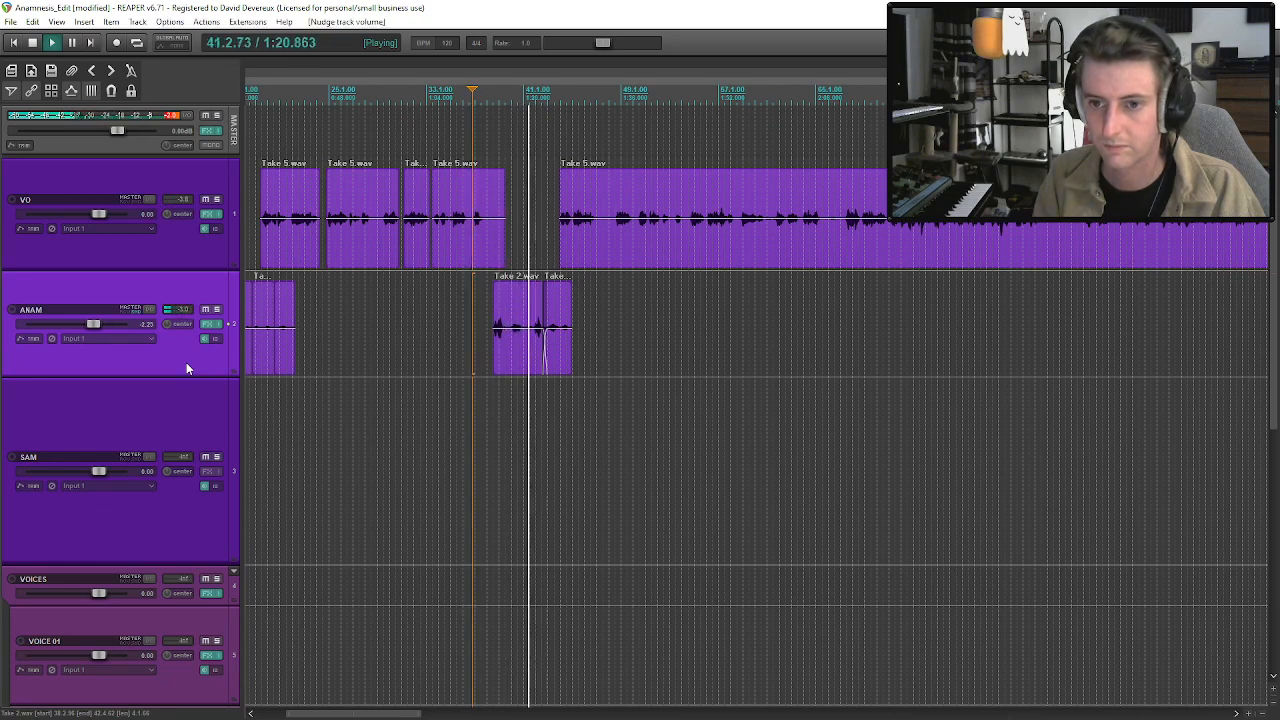
scroll(186, 368, "down", 2)
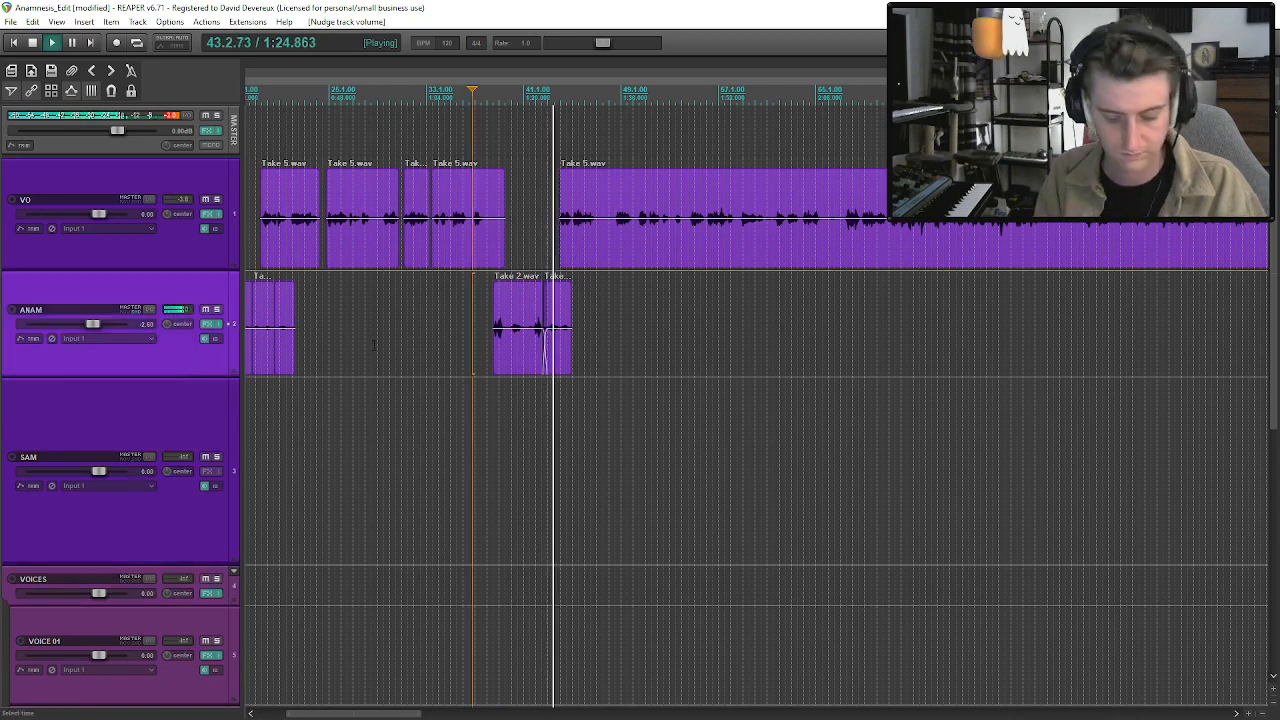
Trim the end of the joined Take 3.wav piece on the ANAM track back to about bar 44, where the VO resumes.
left_click(544, 336)
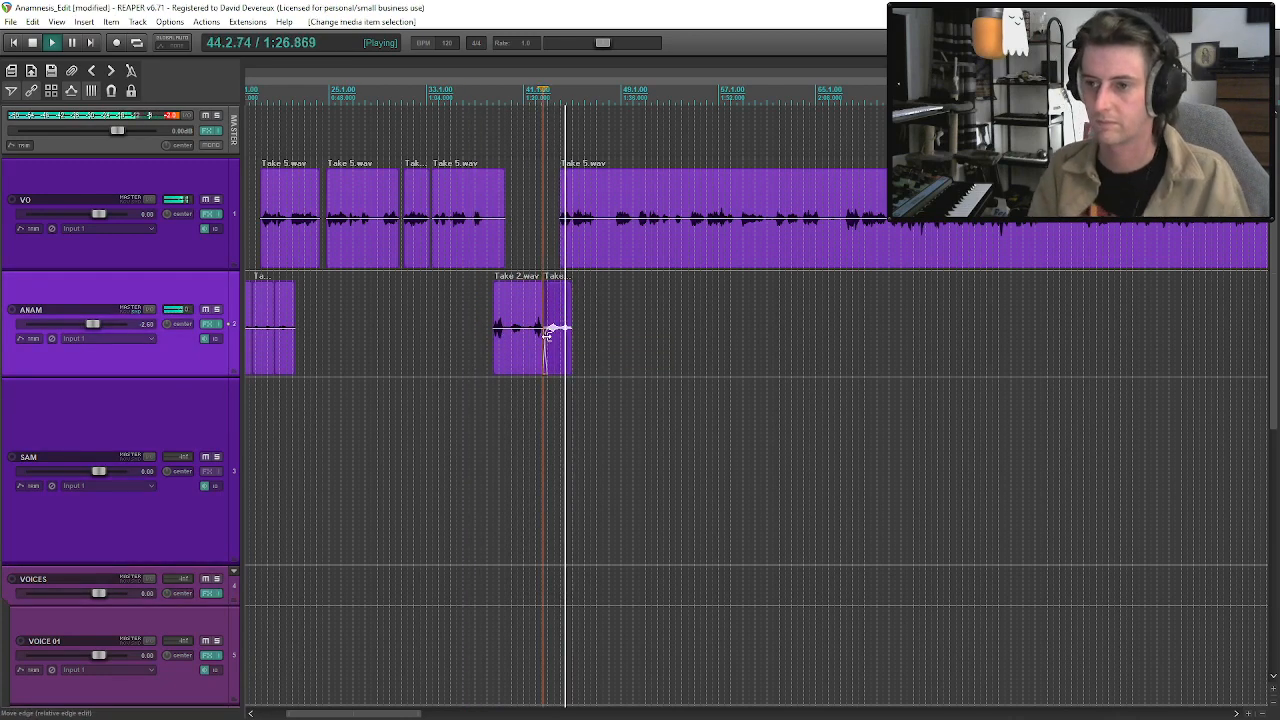
left_click_drag(570, 333, 558, 340)
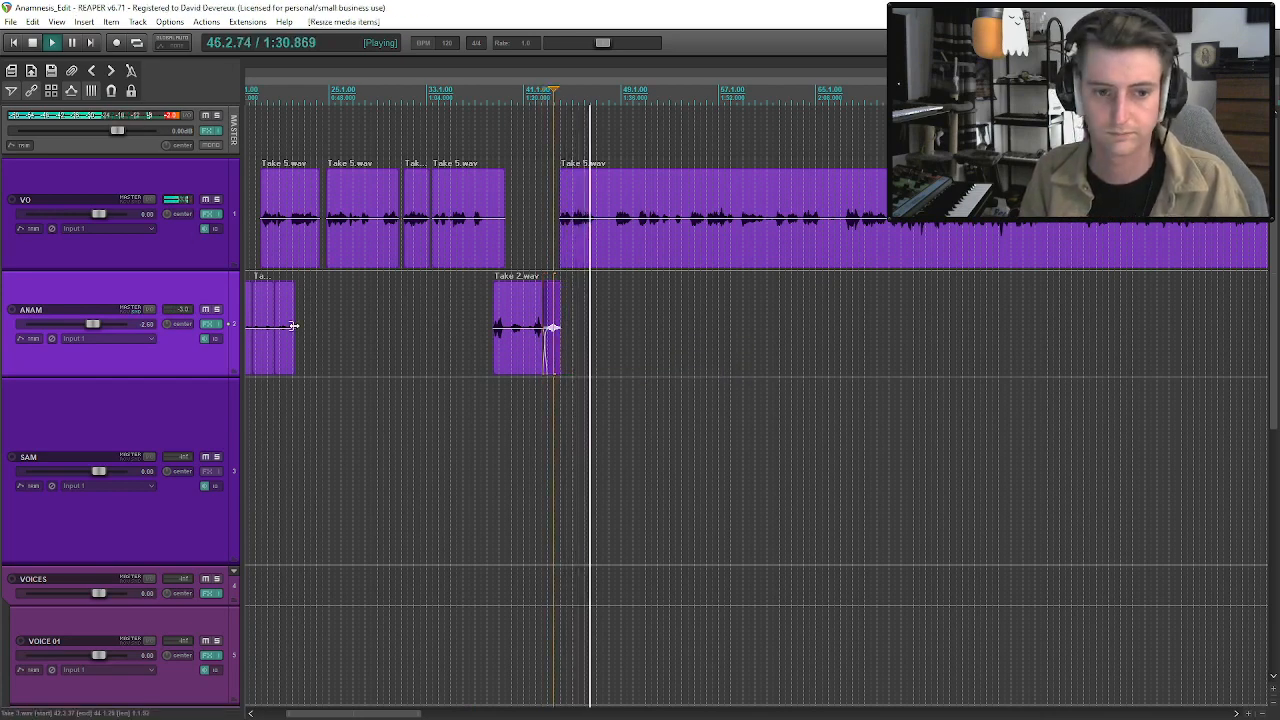
left_click(529, 339)
key("space")
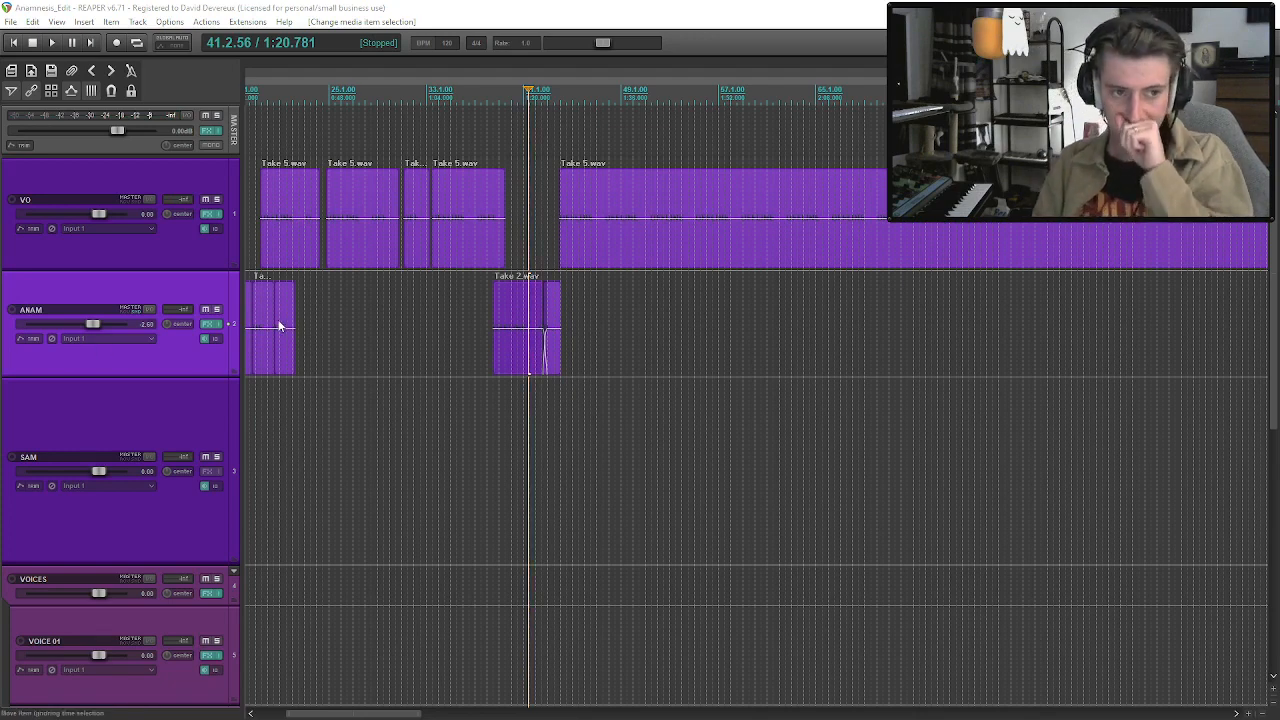
Play the scene from the start of ACT 01 to review the edit.
left_click(596, 235)
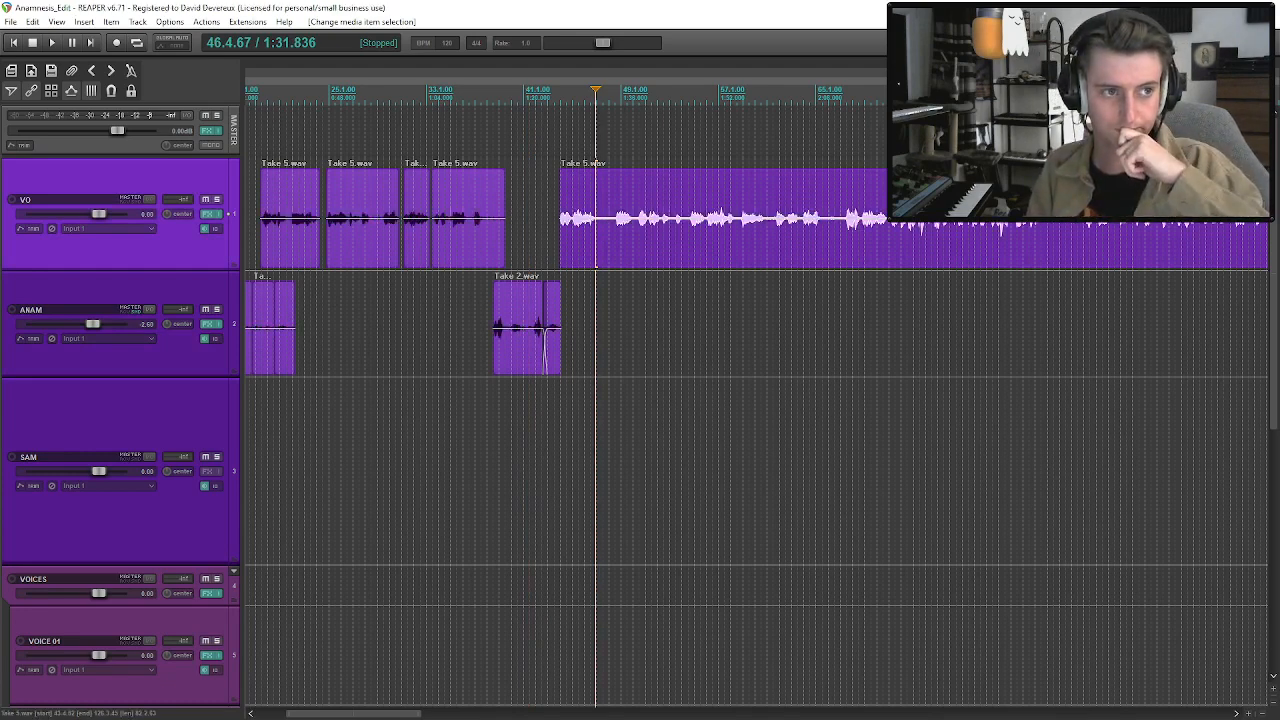
key("shift+Down")
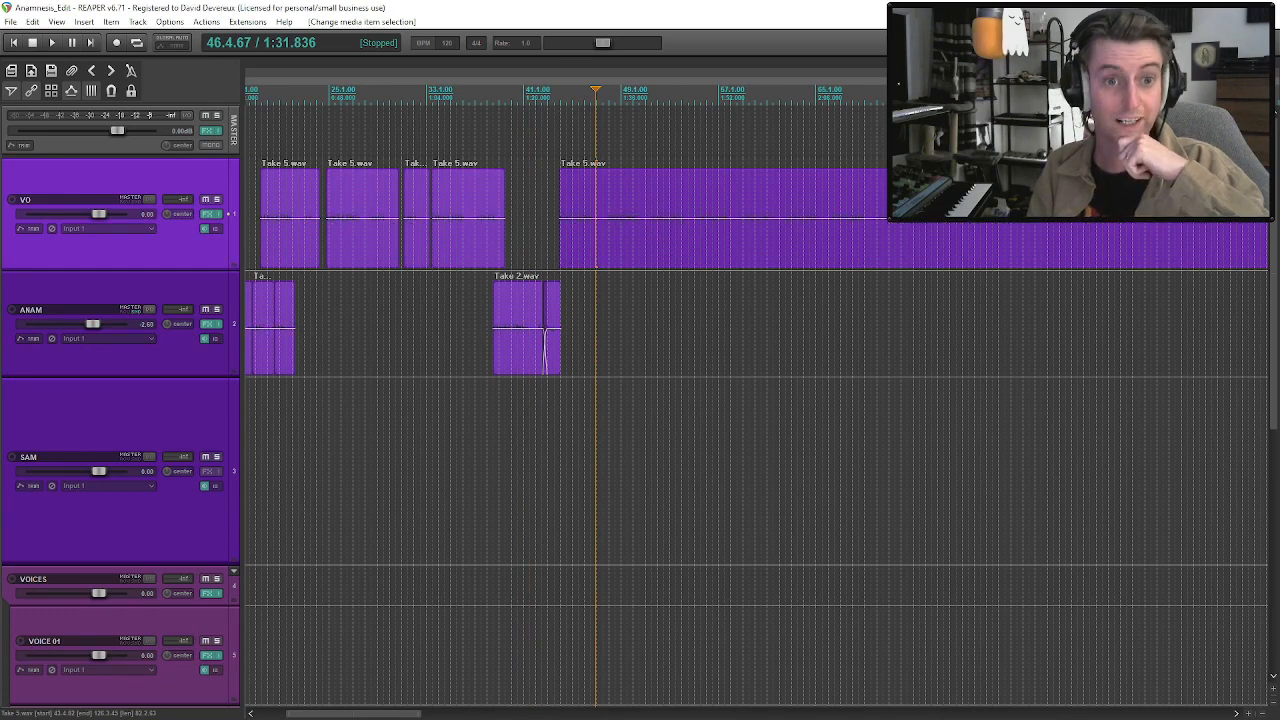
scroll(605, 235, "down", 4)
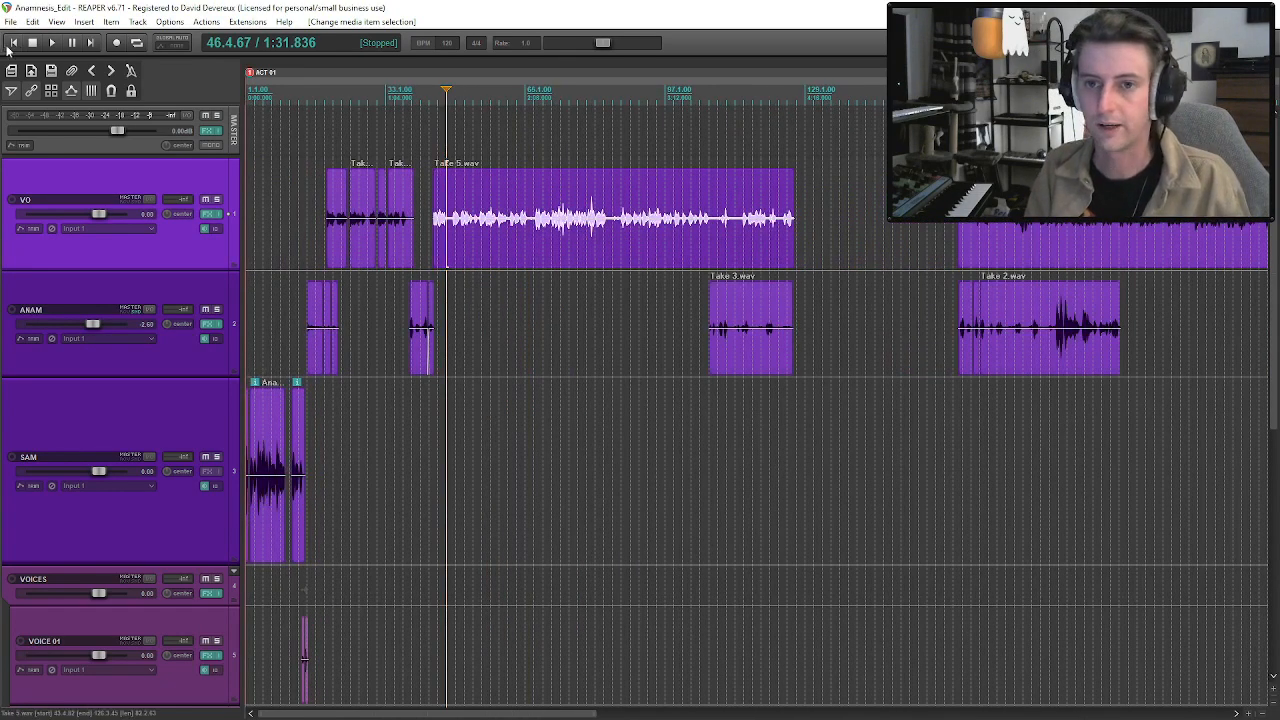
key("space")
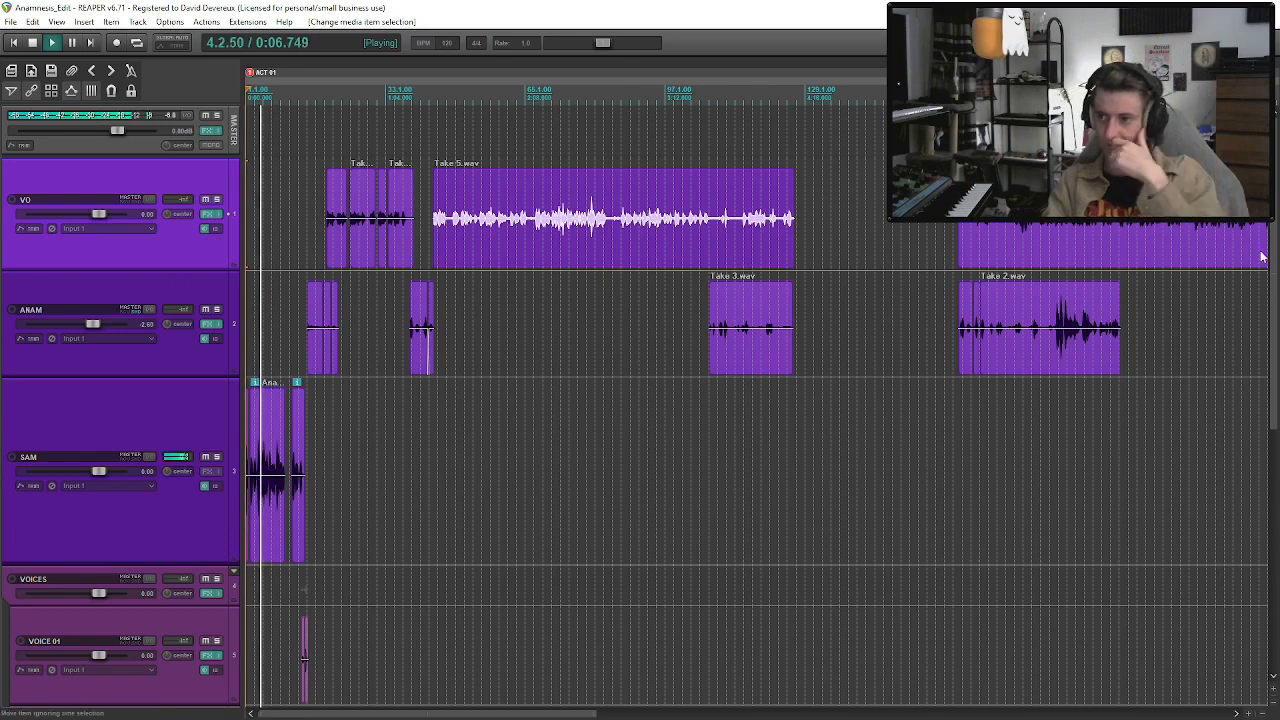
Append a copy of the second rain_shower clip on AMBIENCE 02 and nudge it slightly earlier to overlap that clip's end.
left_click_drag(1276, 260, 1276, 510)
scroll(757, 400, "up", 4)
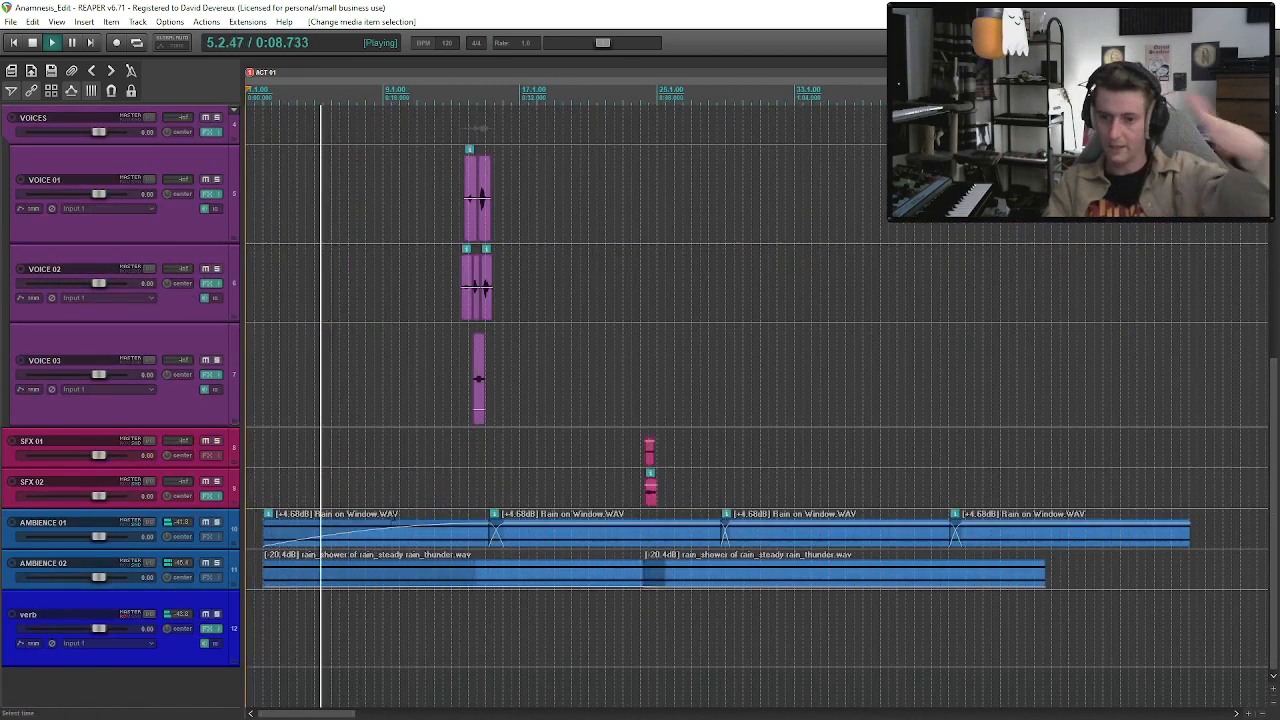
left_click(846, 589)
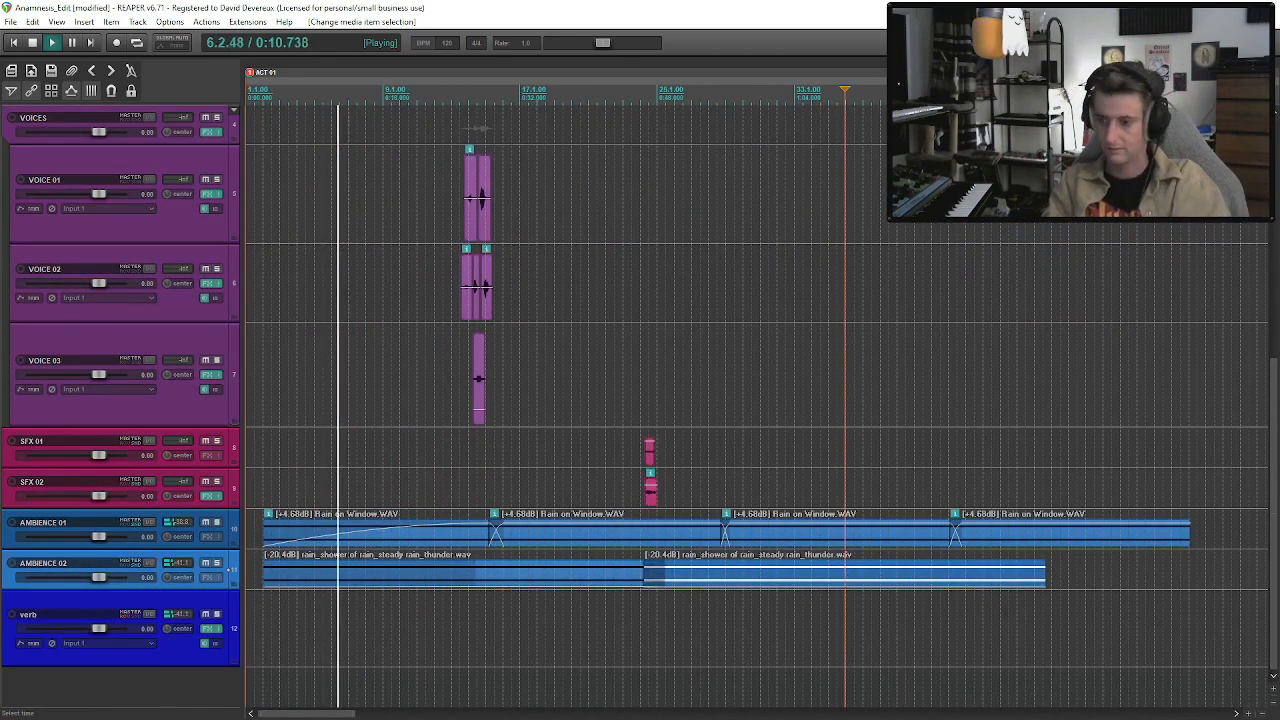
left_click(1046, 587)
key("ctrl+v")
scroll(1046, 587, "down", 2)
left_click_drag(586, 575, 580, 575)
left_click(536, 577)
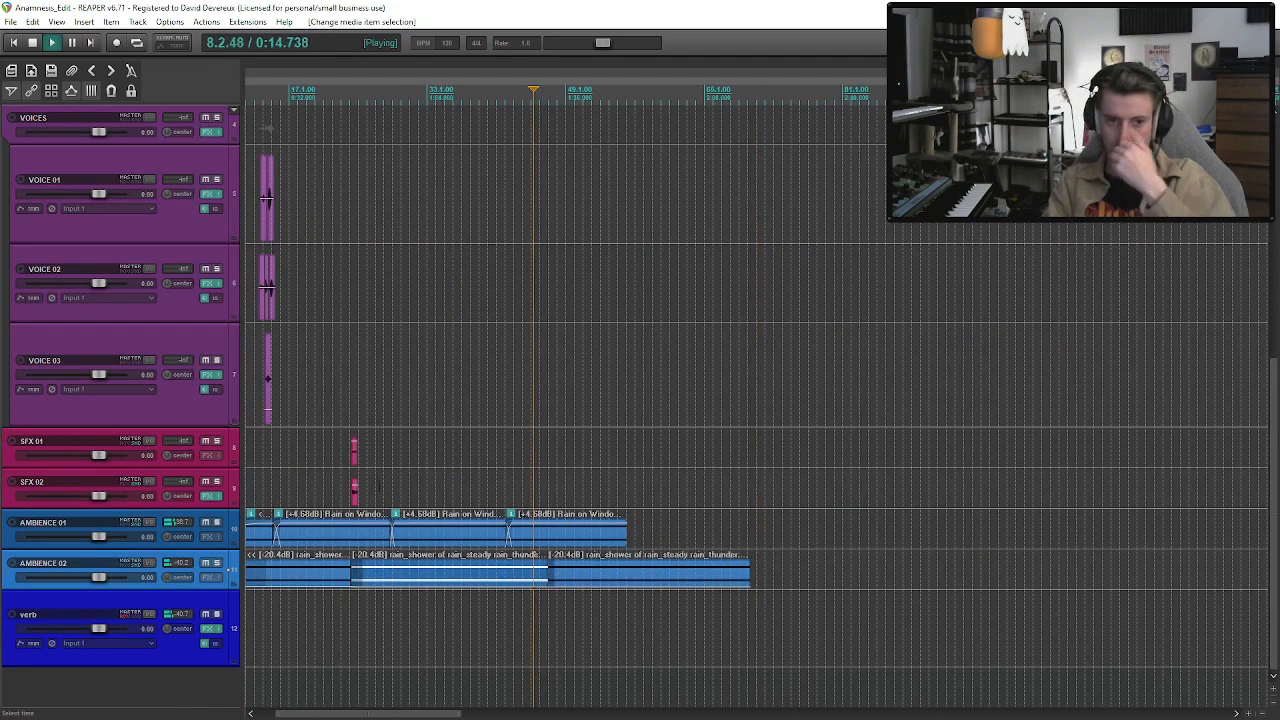
Listen to the opening up to about bar 16 while checking the ambience, ANAM, SAM and voice tracks.
scroll(370, 487, "down", 2)
scroll(336, 456, "up", 1)
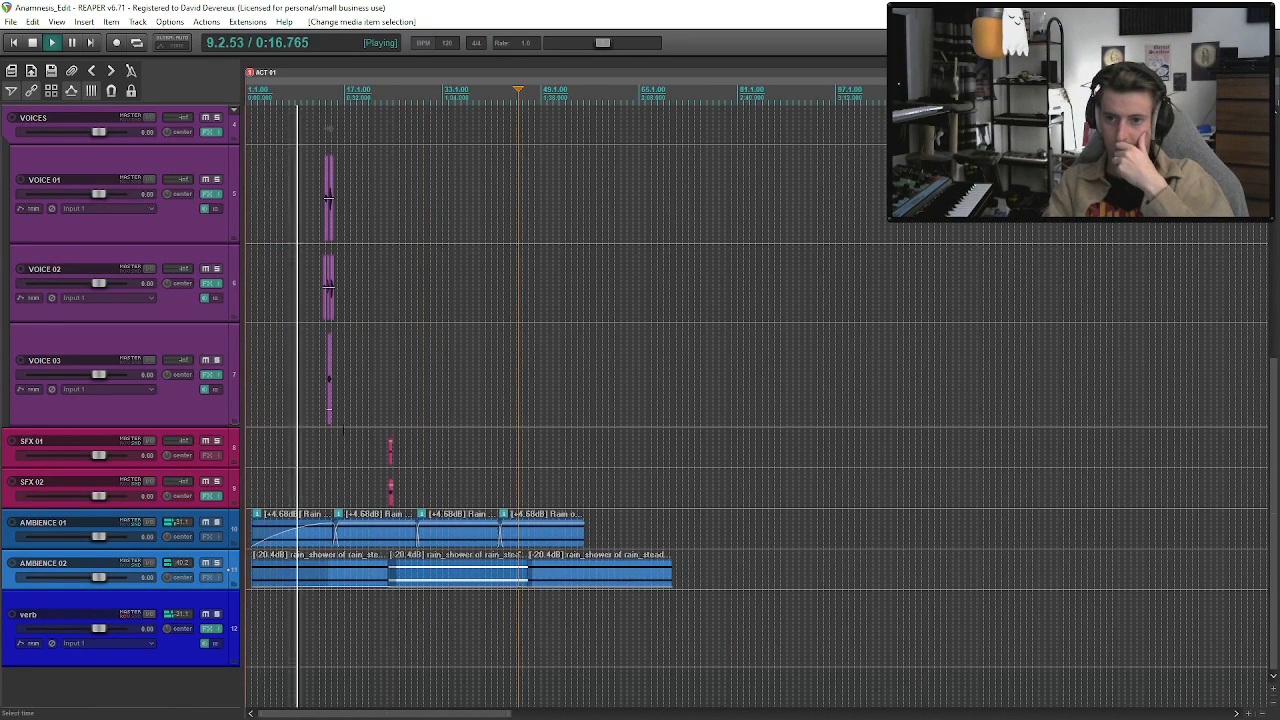
scroll(660, 406, "up", 5)
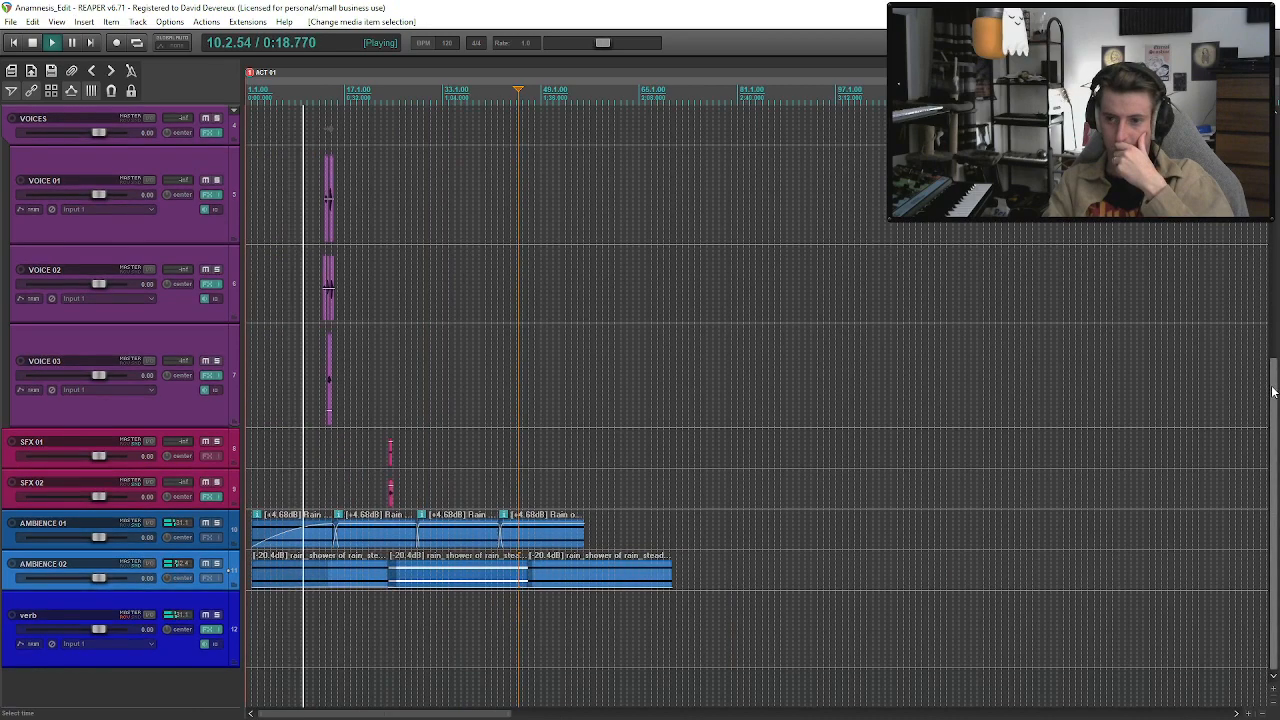
scroll(660, 406, "up", 3)
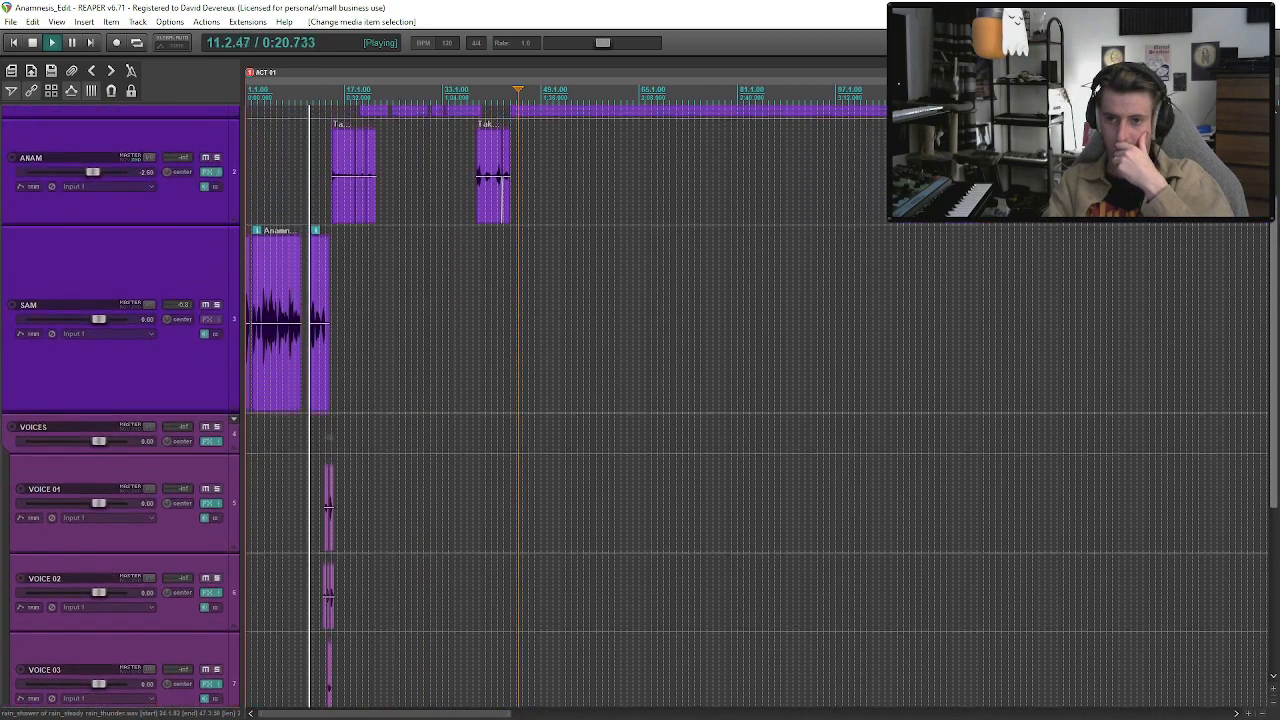
scroll(327, 590, "down", 2)
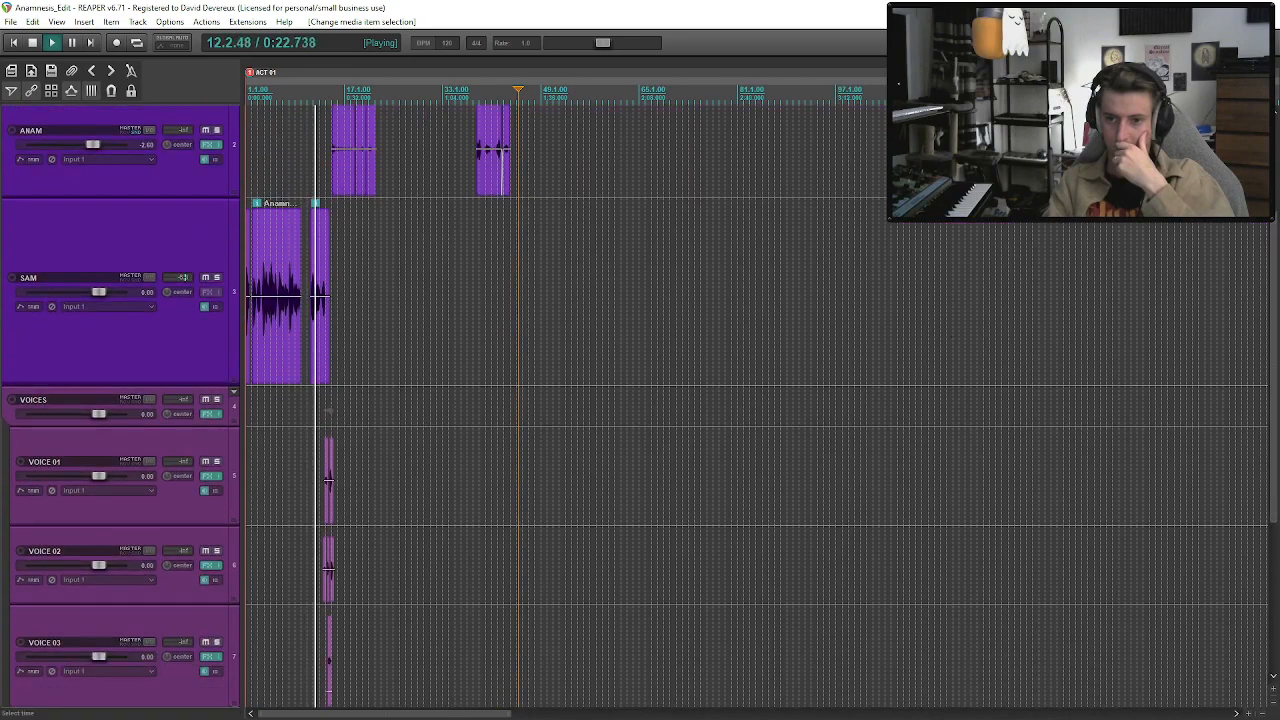
scroll(365, 427, "up", 4)
scroll(630, 435, "down", 4)
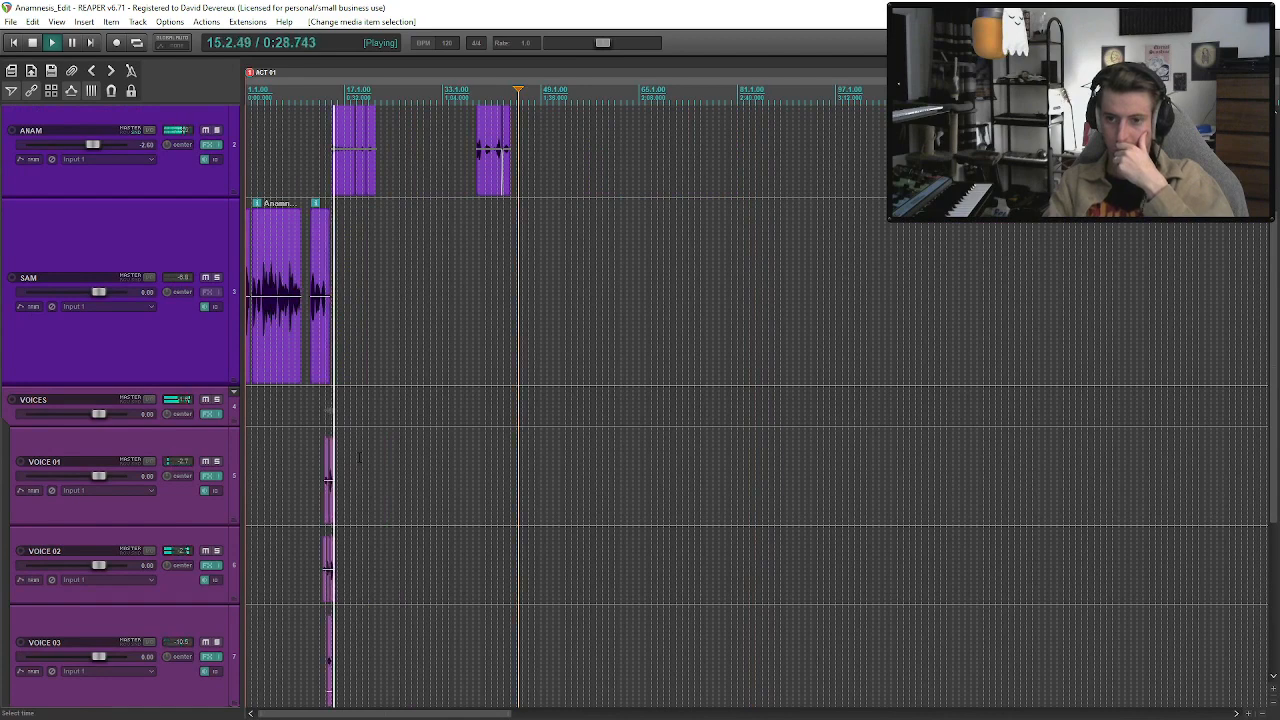
Raise the last point of the VOICES track's volume envelope near bar 15, audition the change, and hide the envelope.
left_click(196, 418)
key("v")
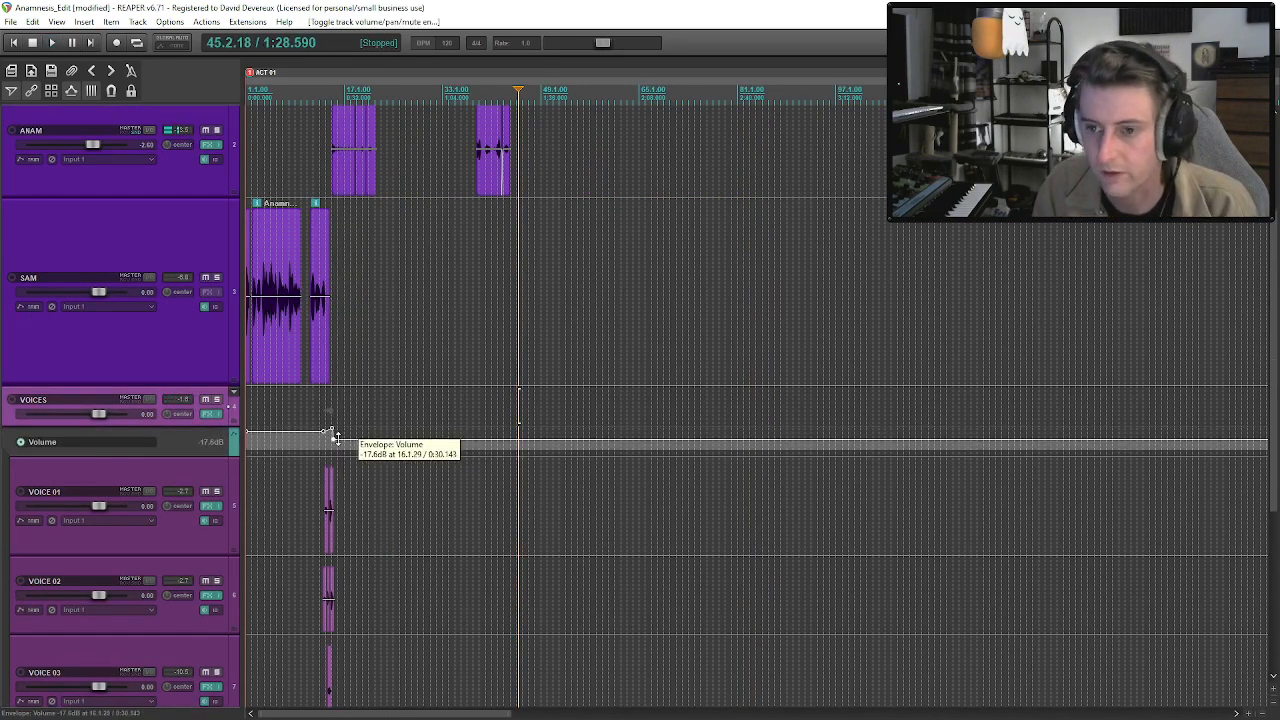
scroll(333, 435, "up", 3)
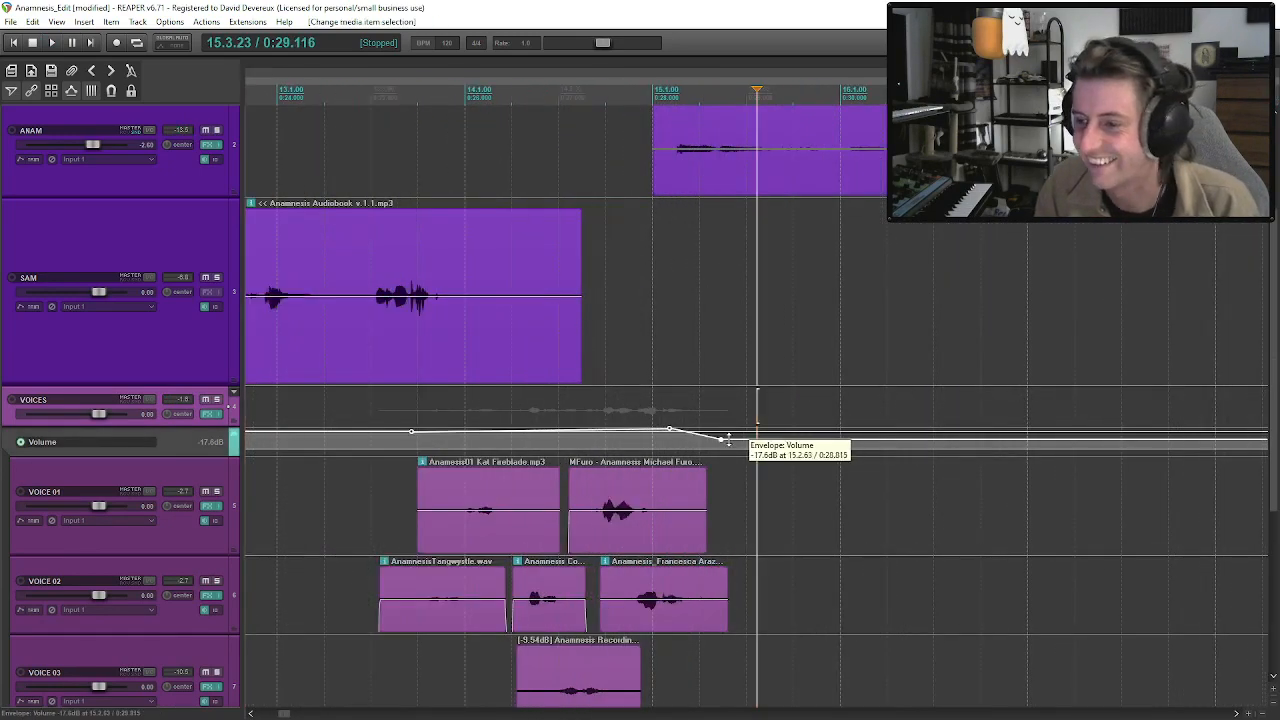
left_click_drag(724, 430, 722, 401)
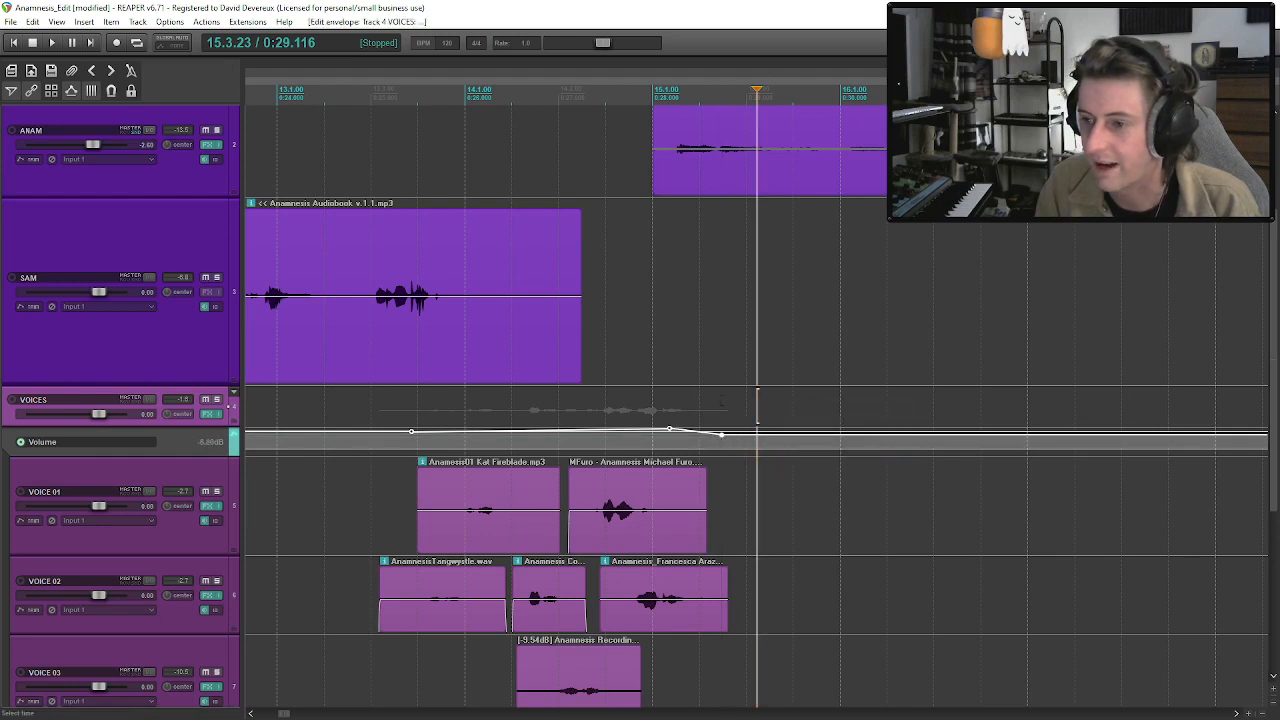
left_click(374, 394)
key("space")
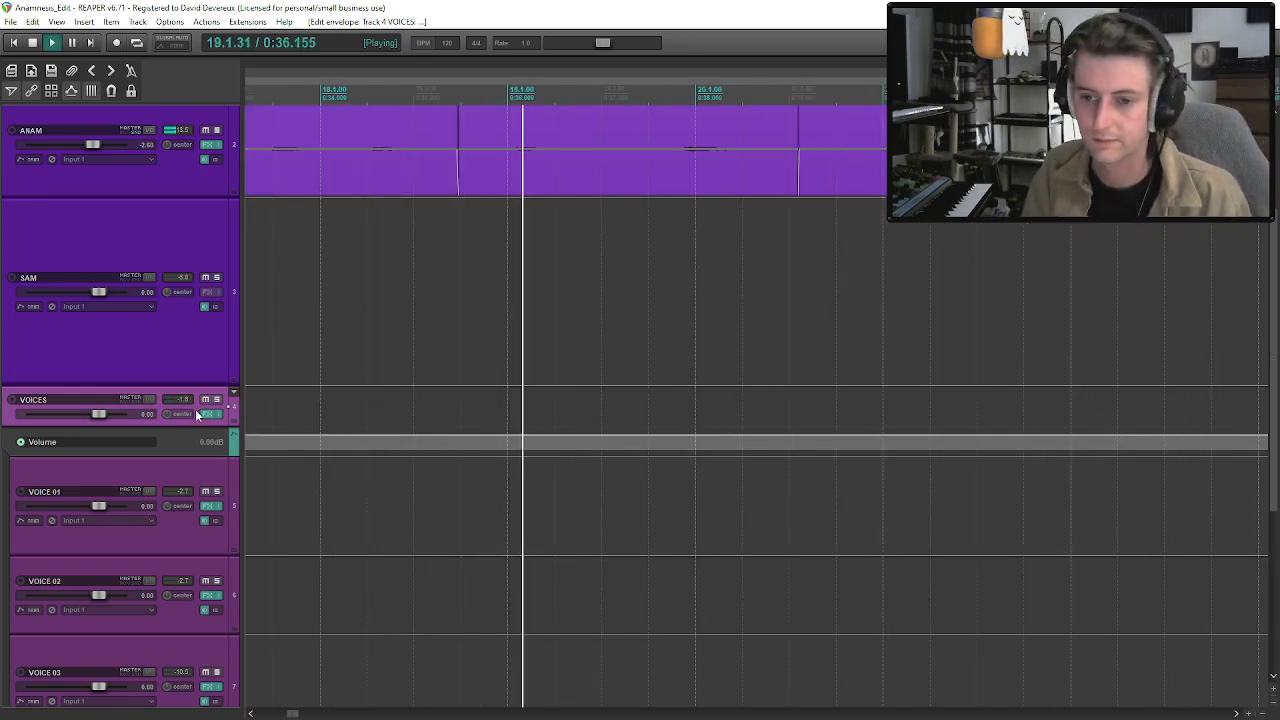
key("v")
Replay the scene from just before bar 13 to check the transition from the voices into the ANAM phrase.
scroll(577, 371, "down", 6)
scroll(577, 371, "down", 10)
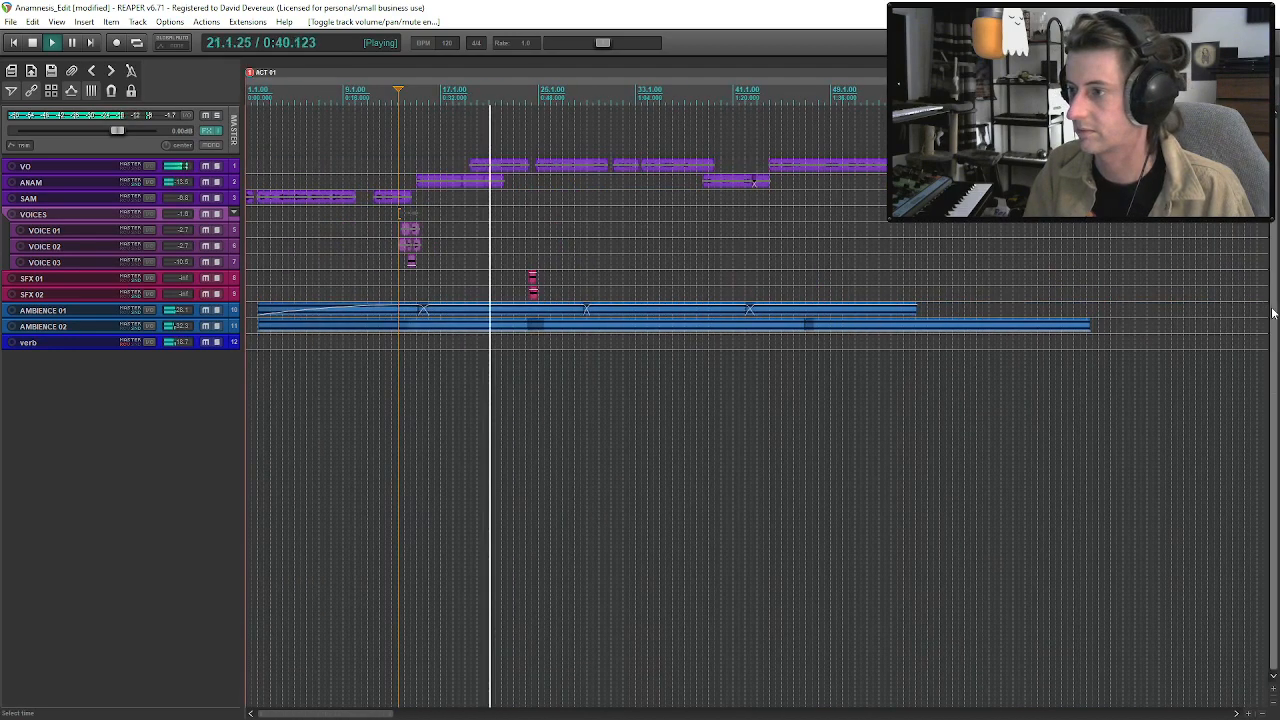
scroll(399, 213, "up", 3)
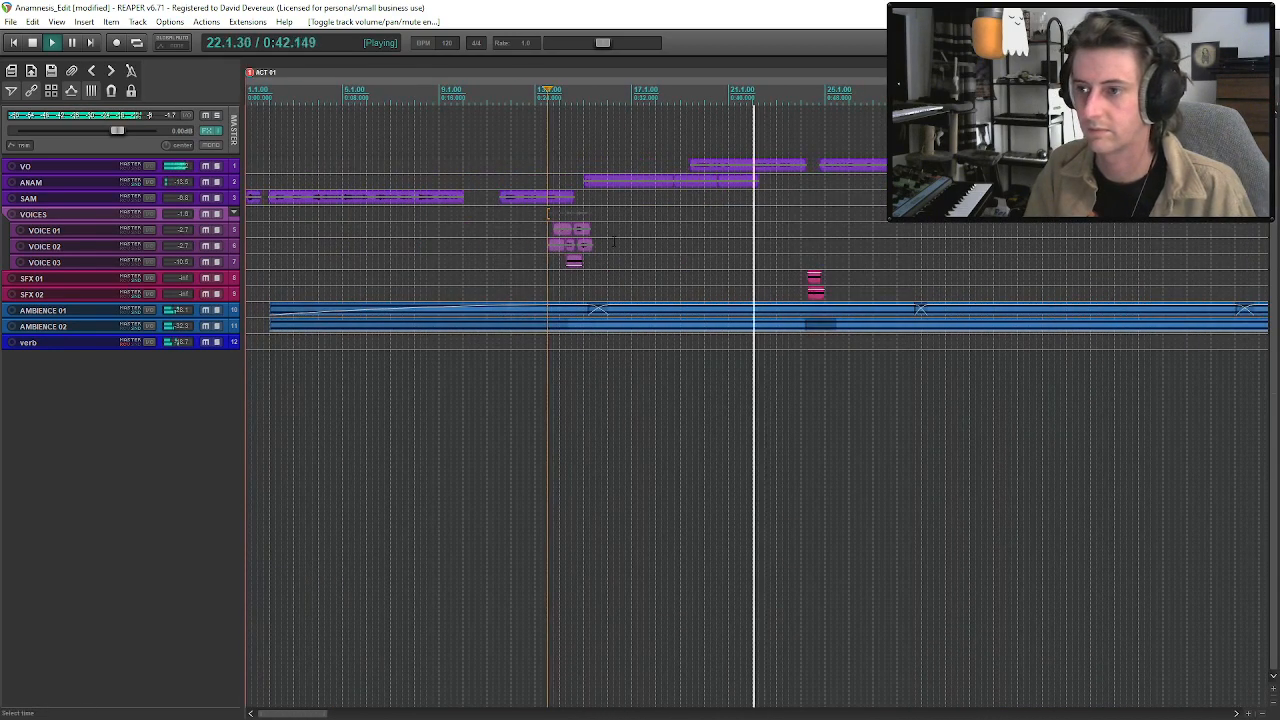
left_click(584, 185)
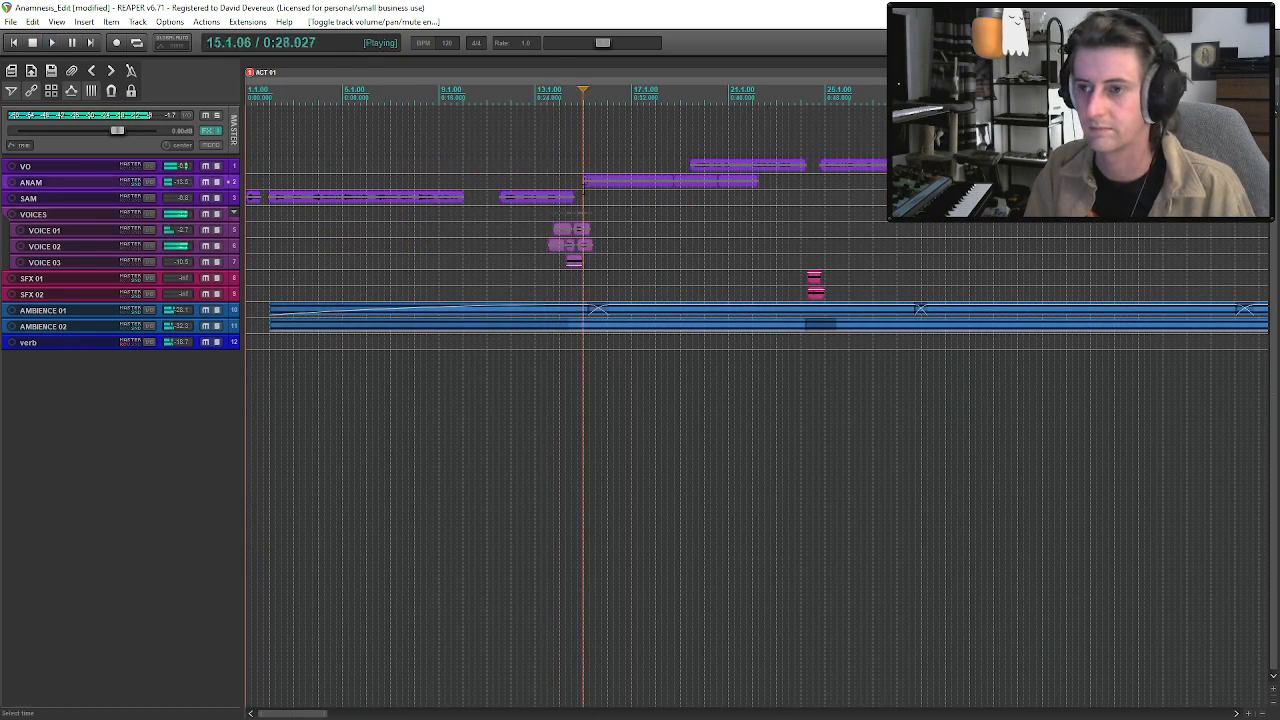
left_click(527, 165)
key("space")
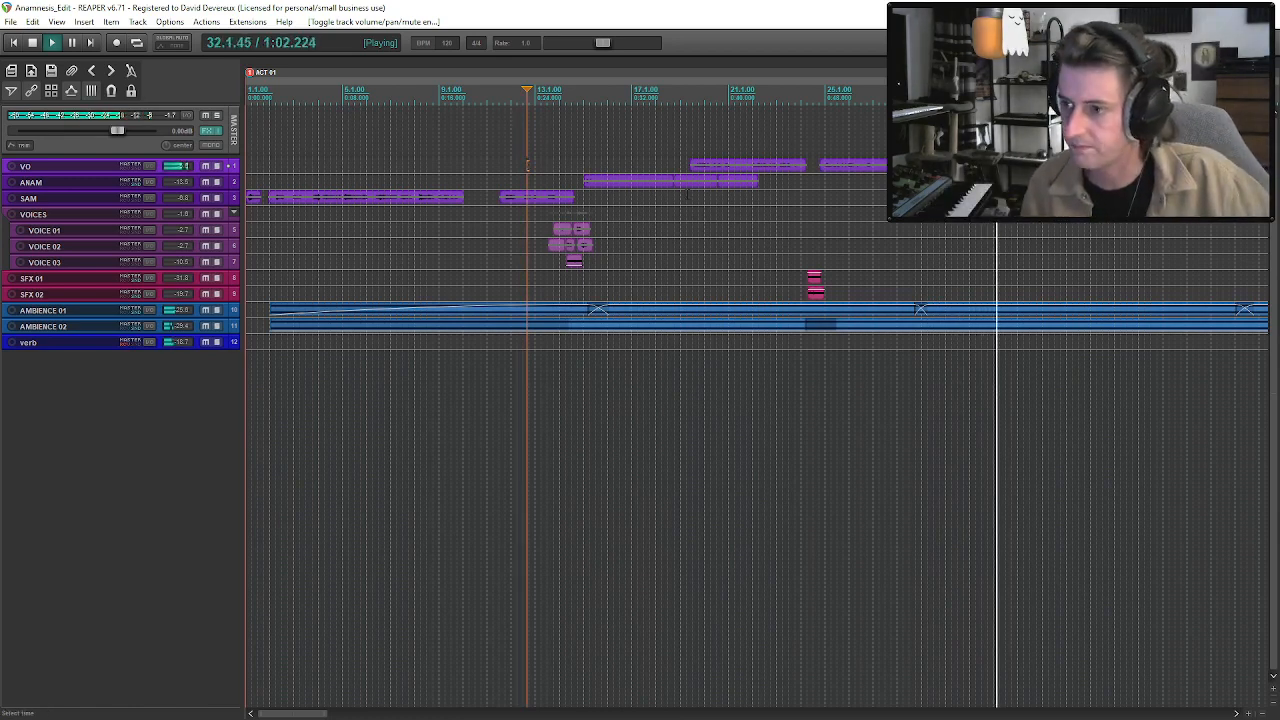
Listen through the ANAM Take 2.wav and Take 3.wav join near bar 42 and into the VO clip at about bar 44.
scroll(662, 170, "down", 3)
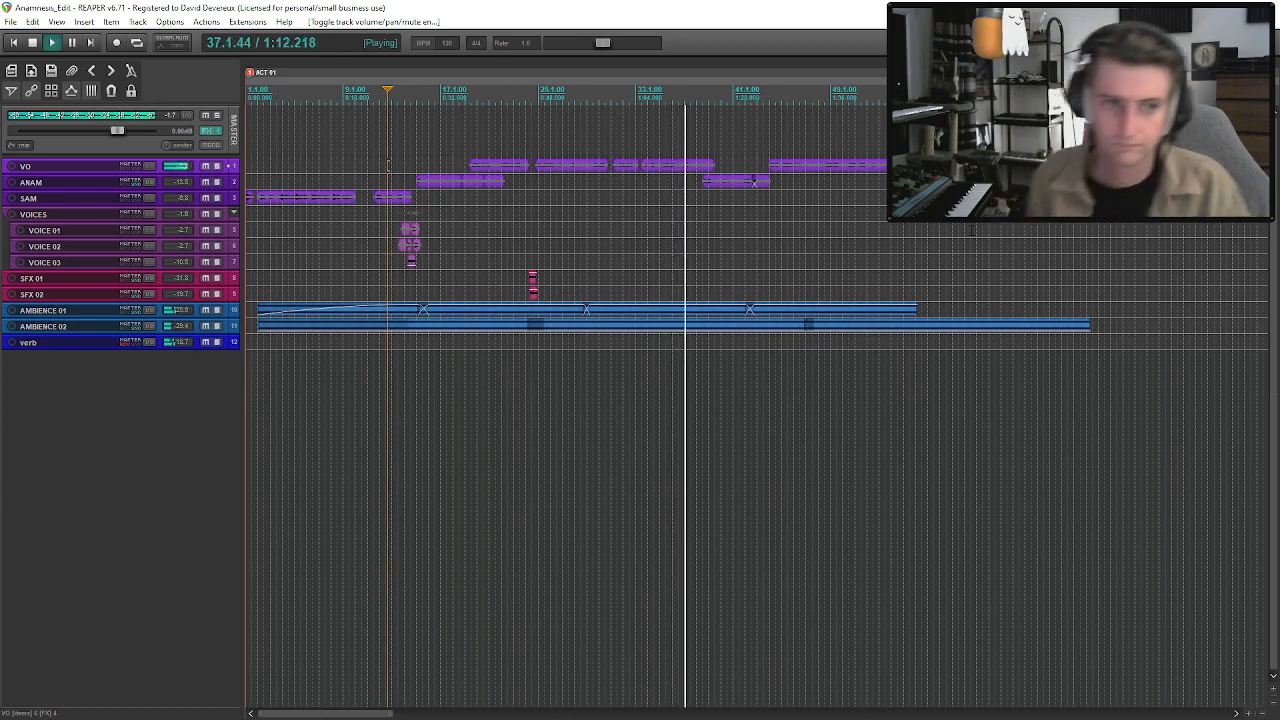
scroll(993, 335, "up", 3)
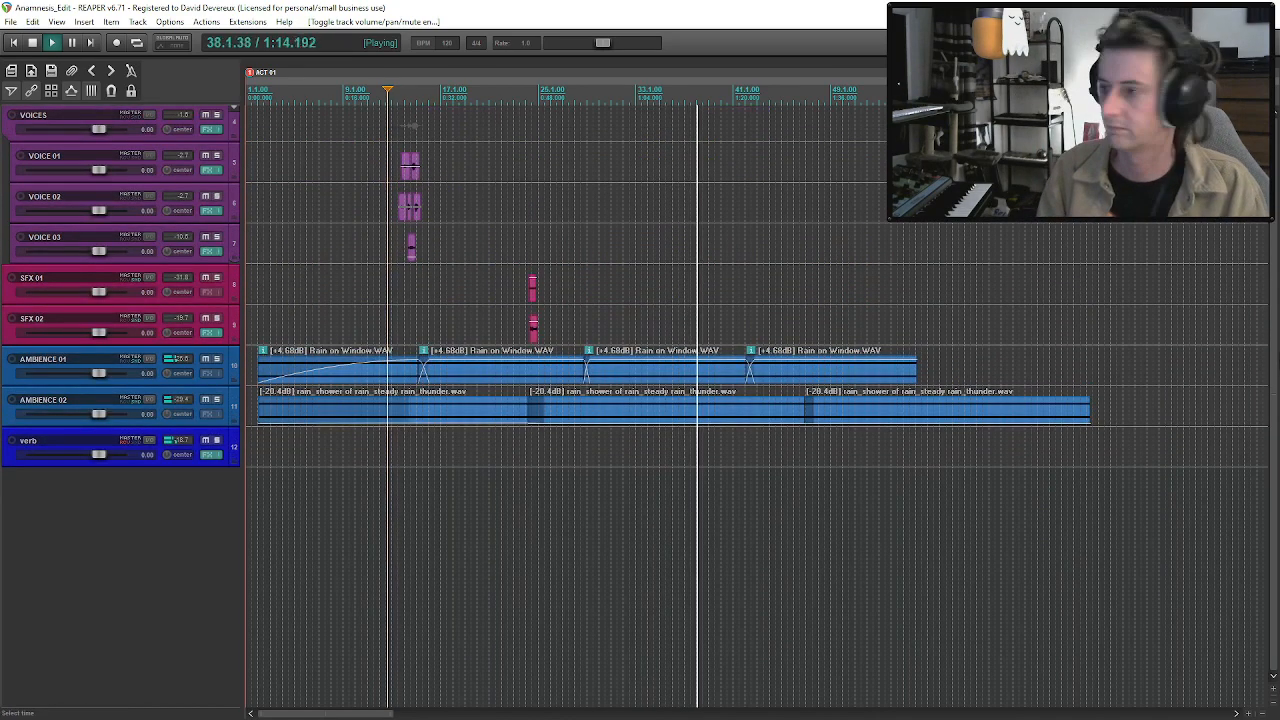
scroll(760, 340, "up", 3)
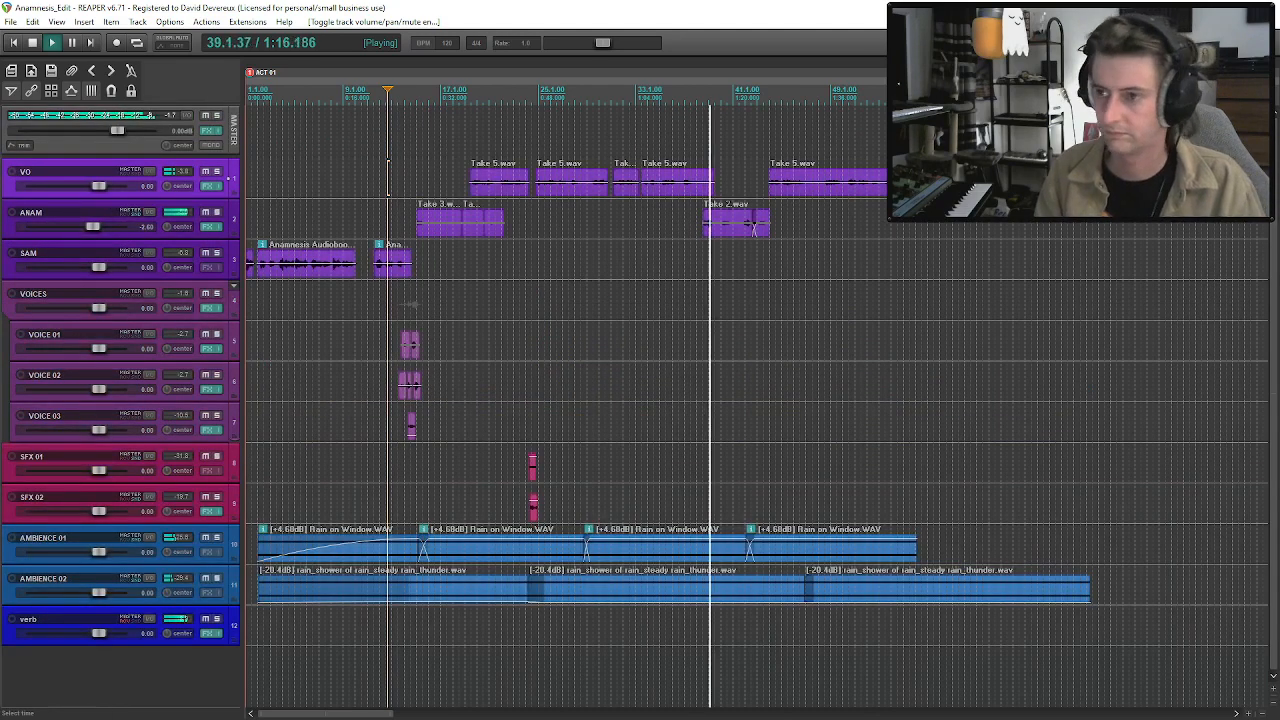
left_click(728, 224)
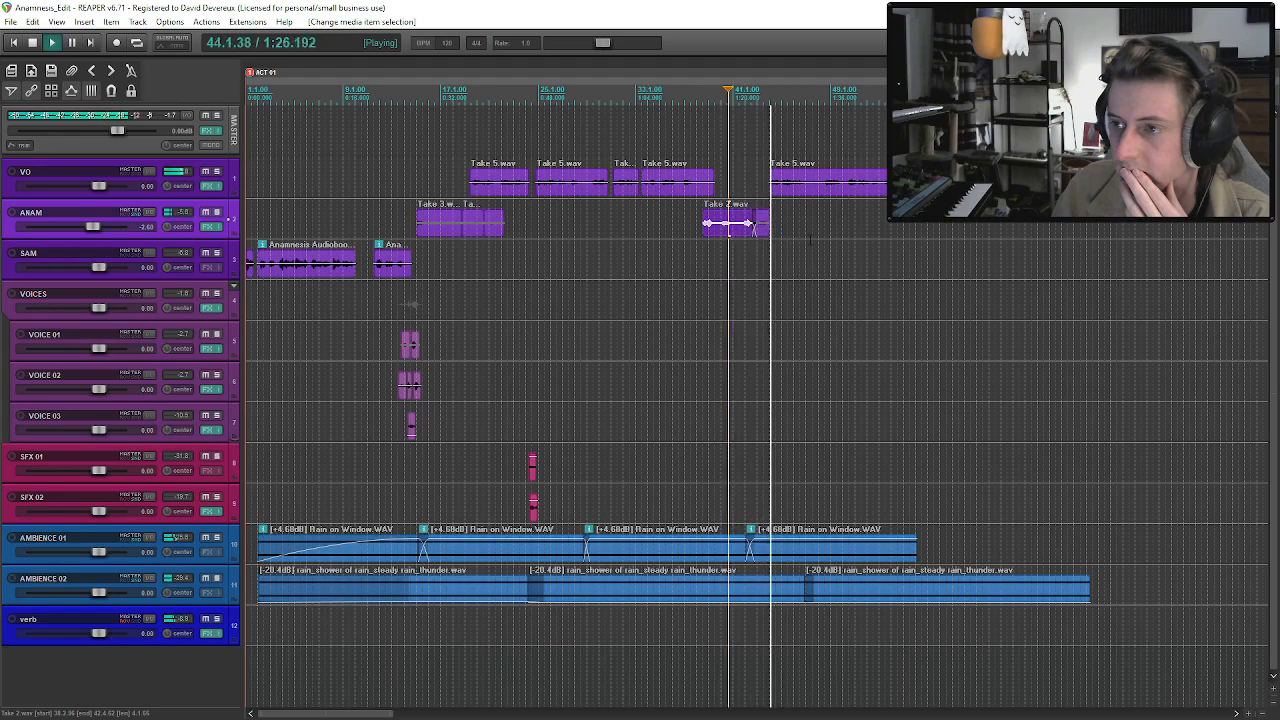
left_click(762, 232)
scroll(763, 234, "up", 3)
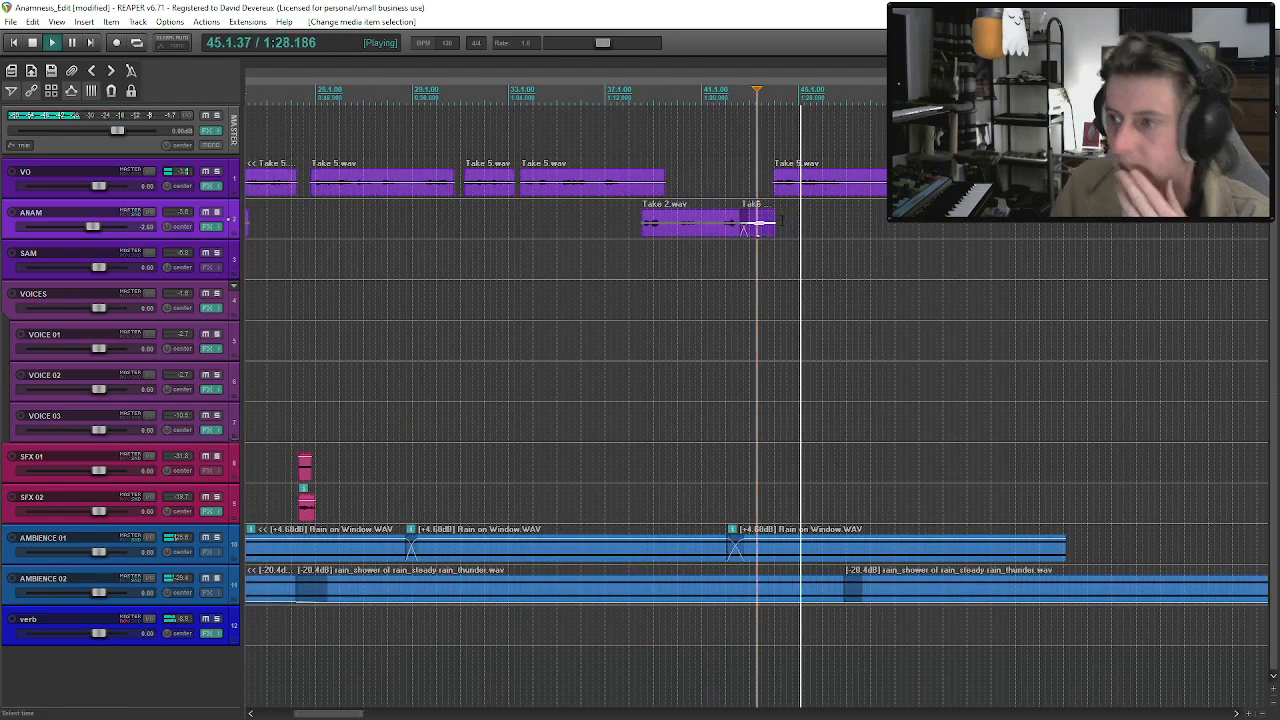
scroll(762, 224, "down", 2)
left_click(781, 184)
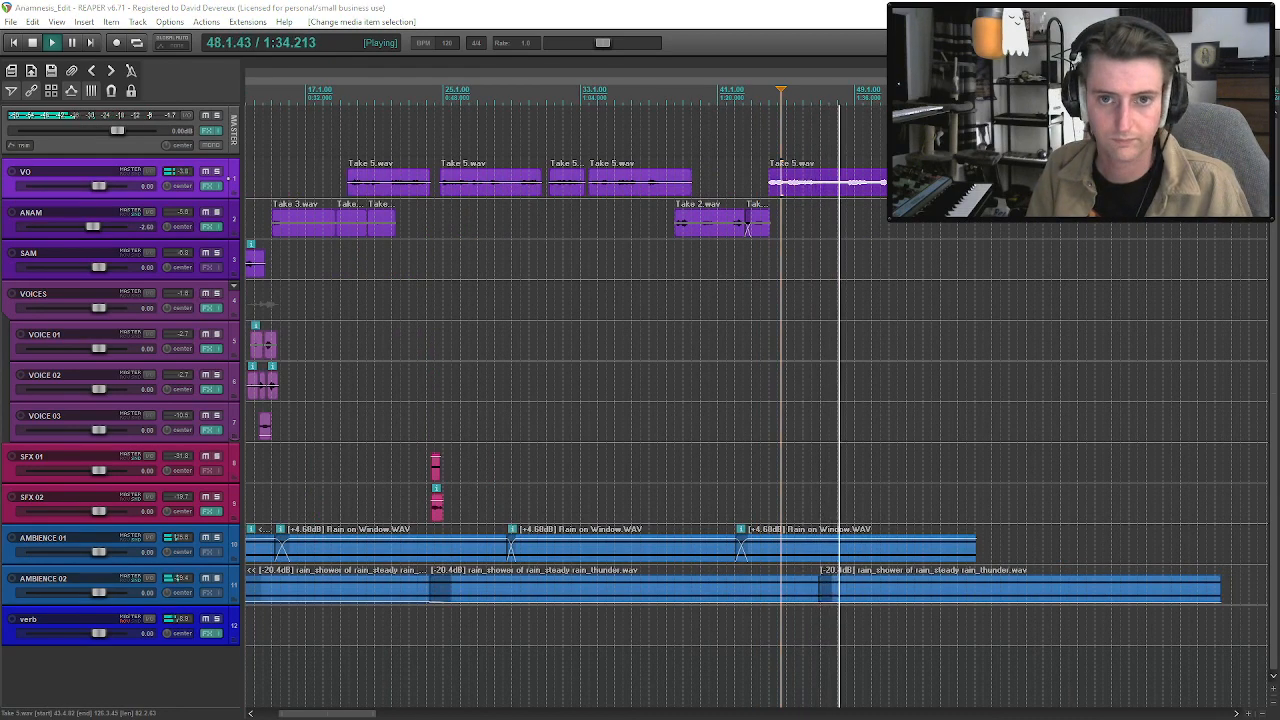
Split the VO Take 5.wav clip near bar 48 and move its remainder to about bar 66.
key("s")
scroll(817, 181, "down", 3)
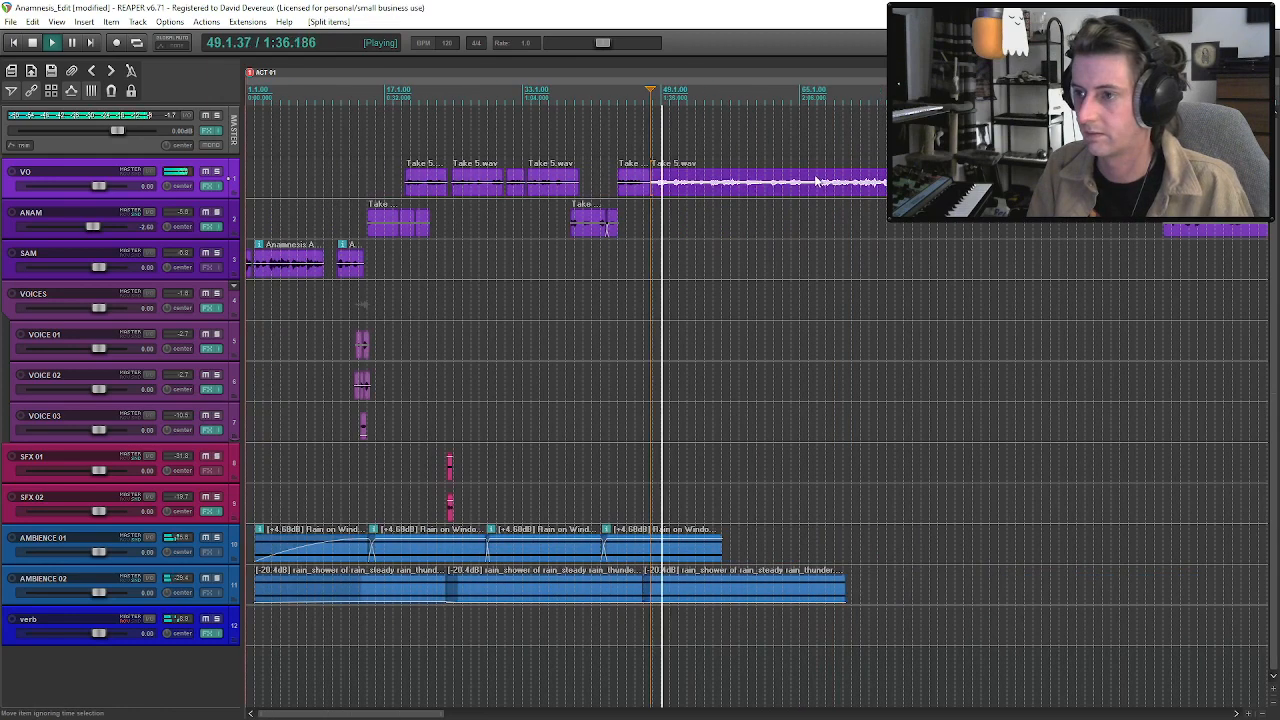
left_click_drag(817, 181, 982, 181)
key("space")
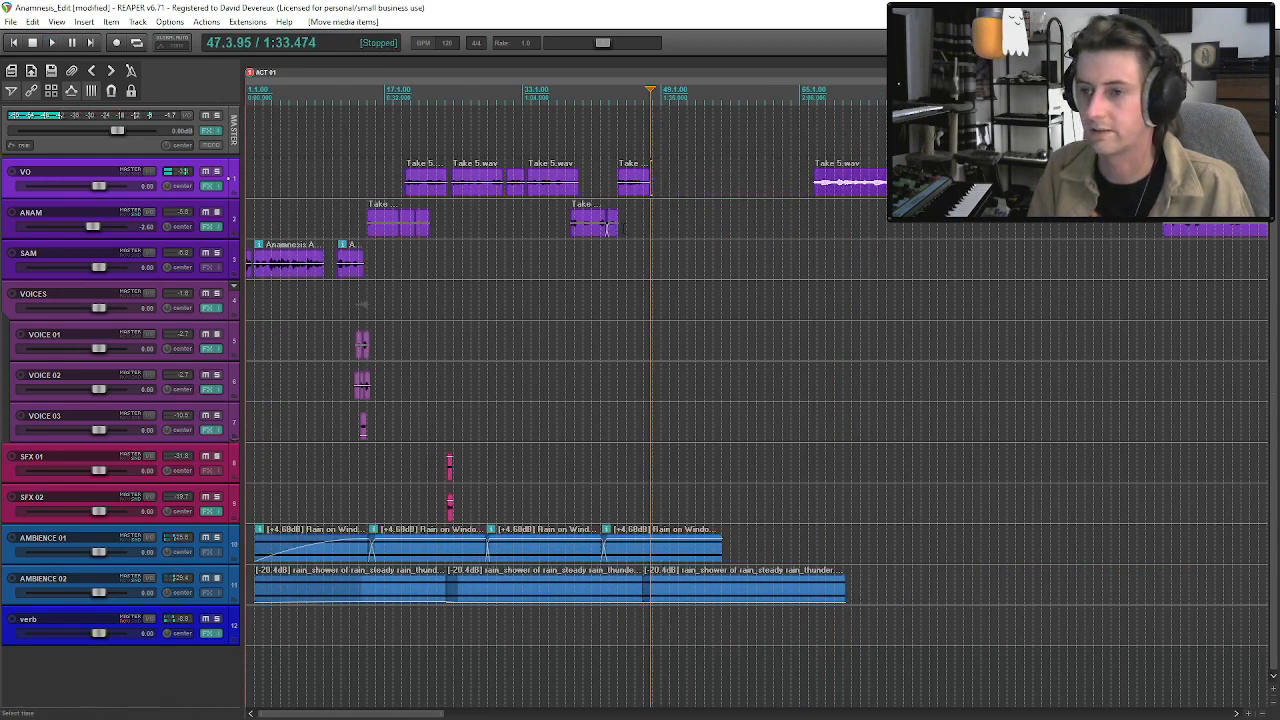
Extend the last ANAM Take 3.wav clip for its next phrase, trim that phrase to start near bar 47, and audition it.
left_click(614, 229)
left_click_drag(617, 229, 690, 231)
key("space")
scroll(650, 231, "up", 4)
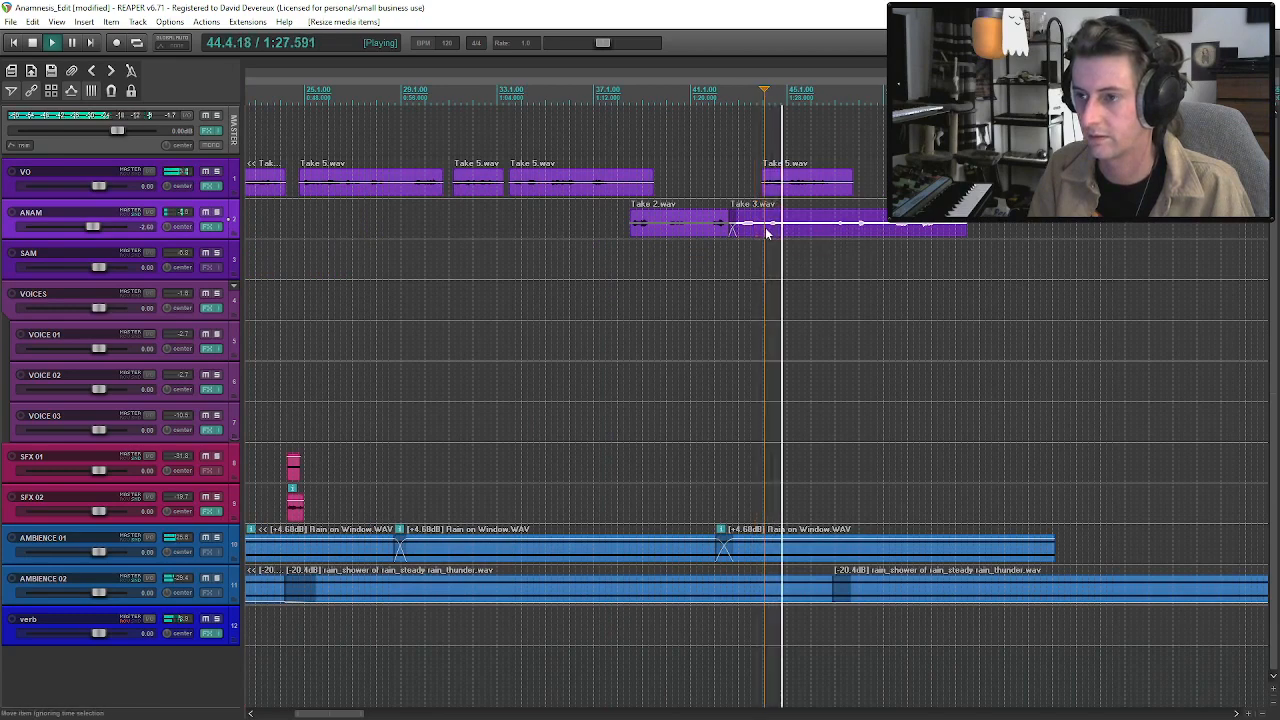
left_click_drag(766, 224, 836, 235)
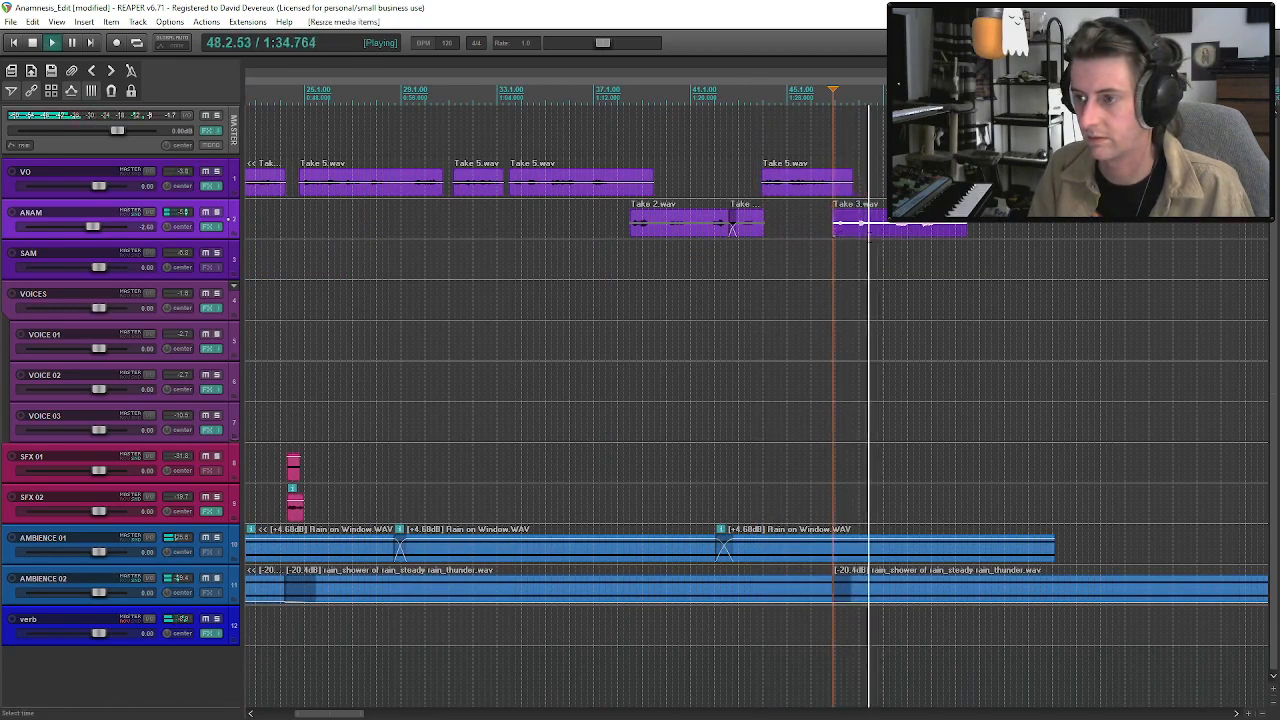
scroll(850, 233, "down", 2)
left_click(813, 230)
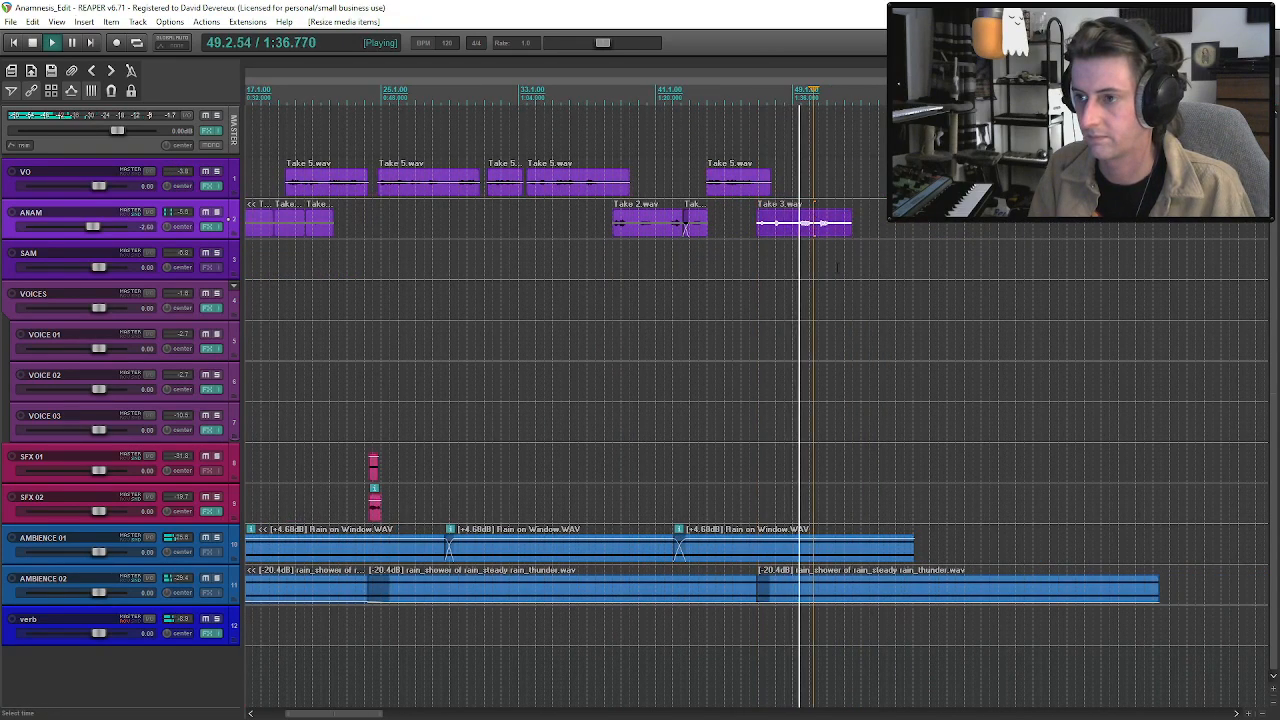
scroll(838, 252, "down", 2)
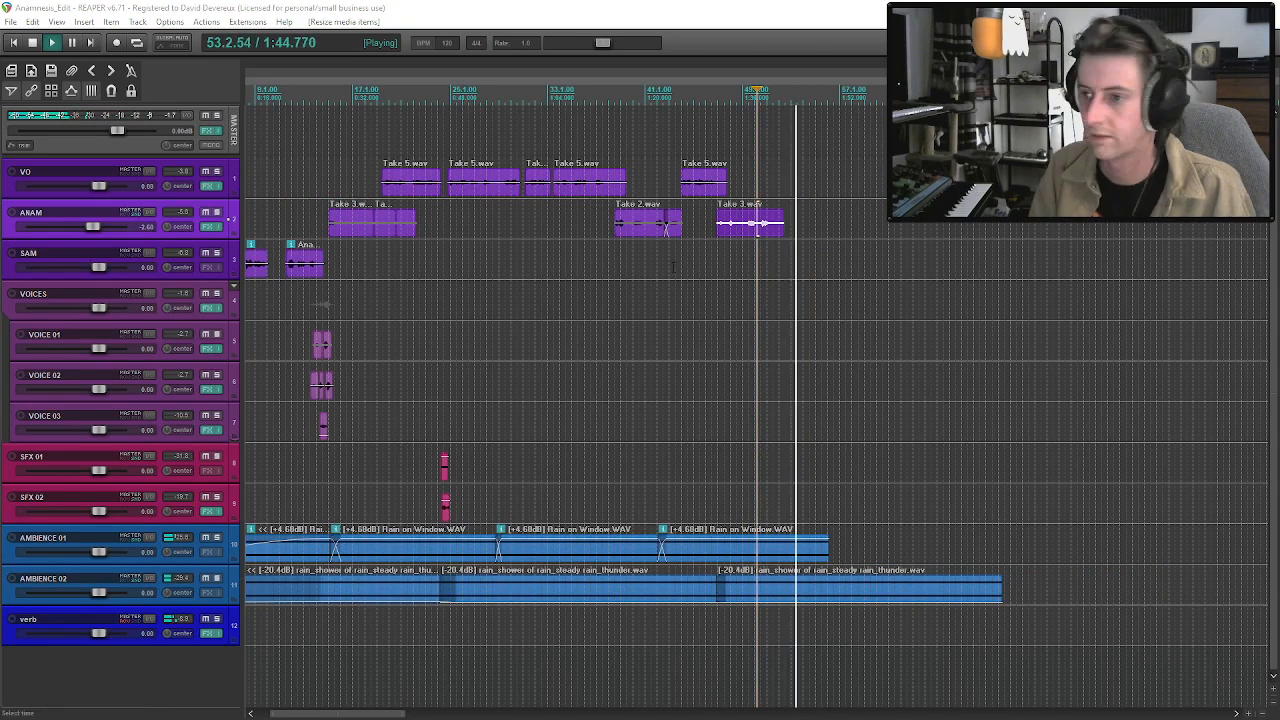
key("space")
Duplicate the last Rain on Window.WAV clip on AMBIENCE 01 and overlap the copy with the previous clip's end in a crossfade.
left_click(776, 550)
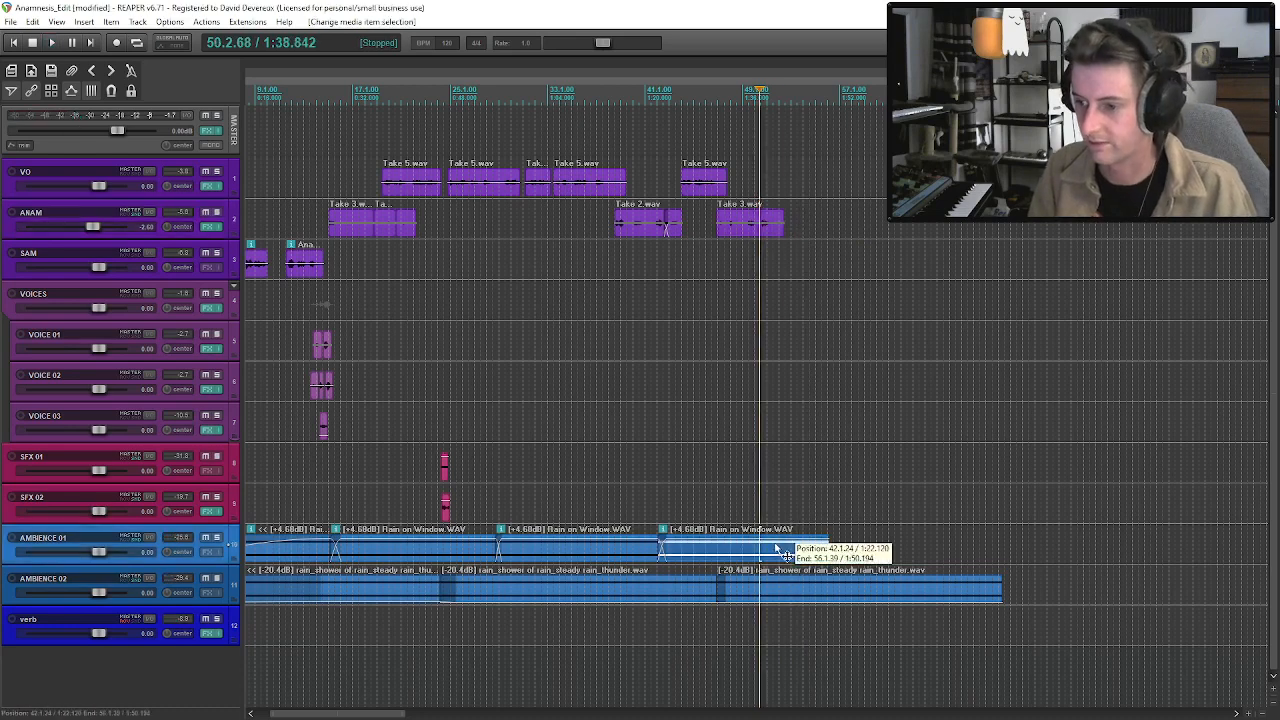
key("ctrl+d")
left_click_drag(848, 558, 839, 557)
left_click(810, 551)
left_click(45, 66)
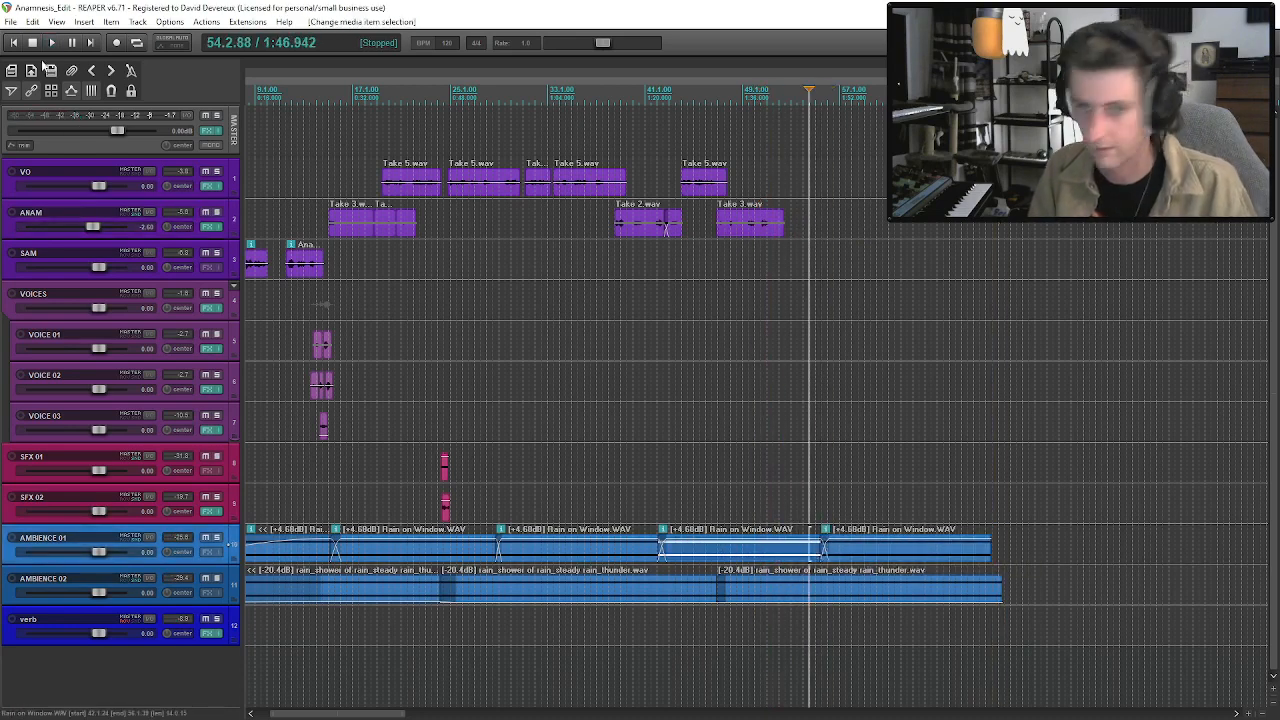
Move the remaining VO Take 5.wav clip earlier to about bar 54, after the last ANAM phrase.
key("alt+Tab")
left_click(658, 228)
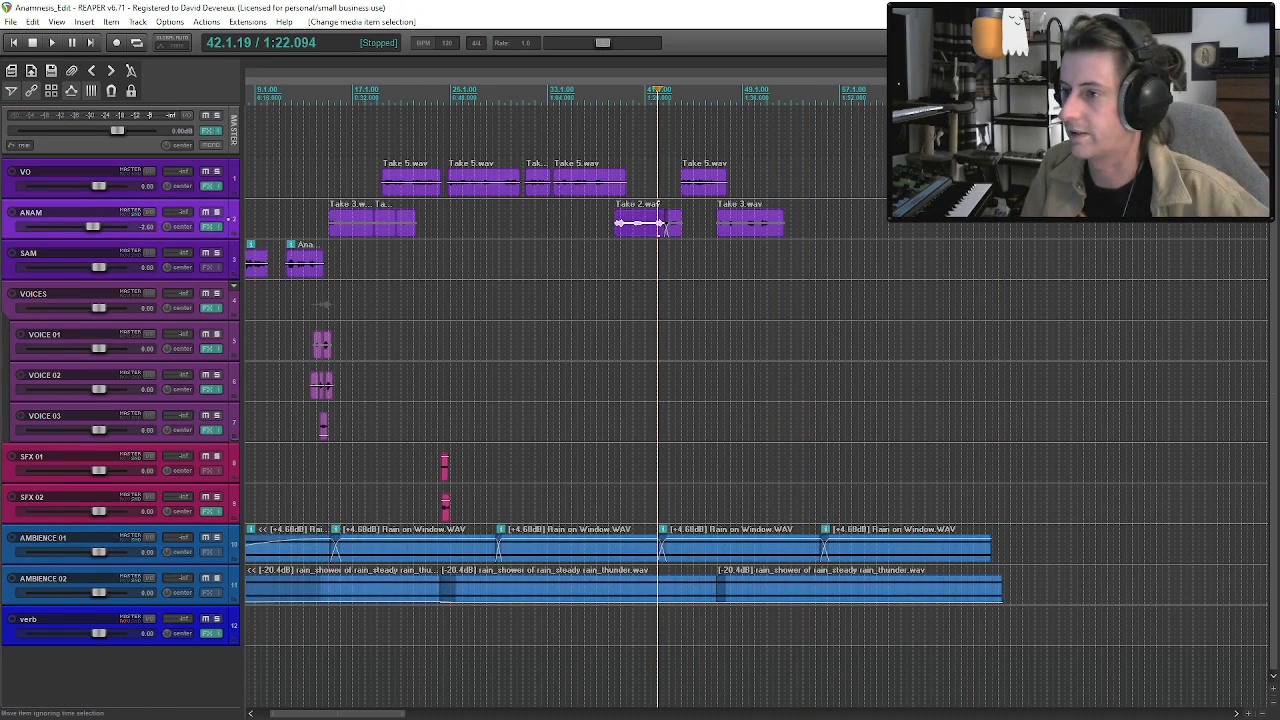
left_click(1020, 182)
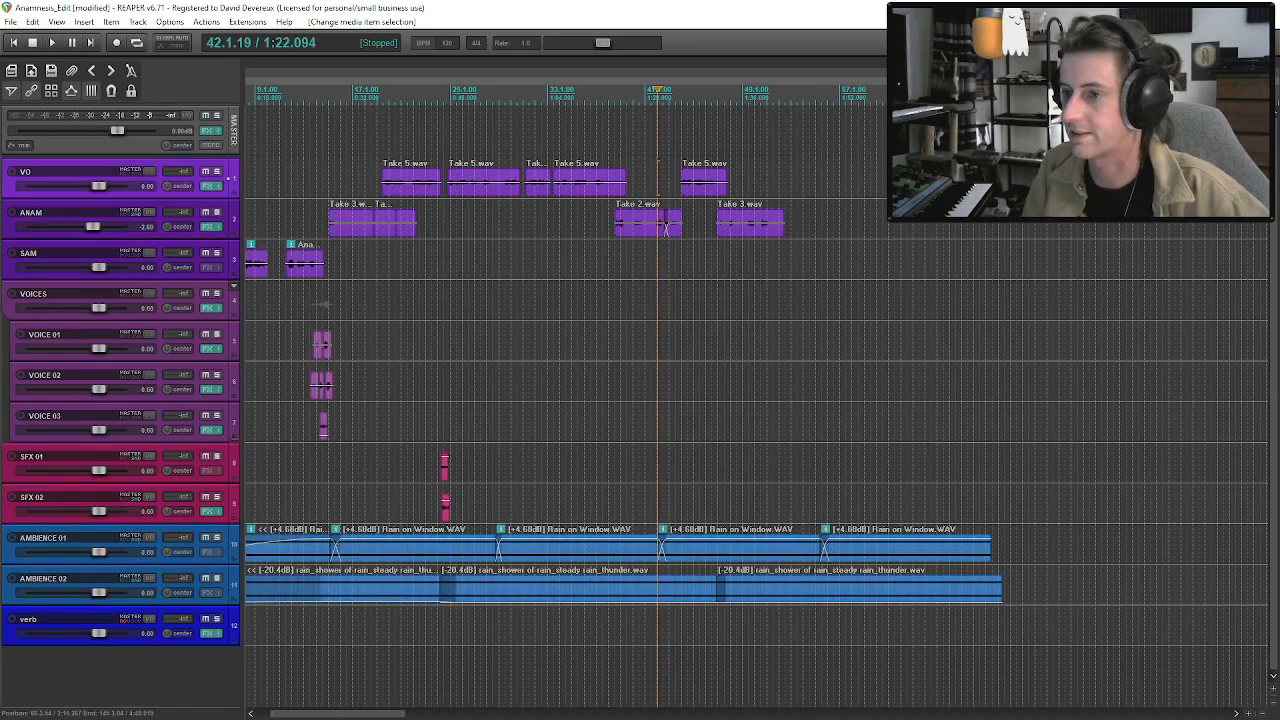
Look over the placed and remaining VO and ANAM clips along the whole timeline.
left_click(763, 228)
scroll(843, 267, "down", 3)
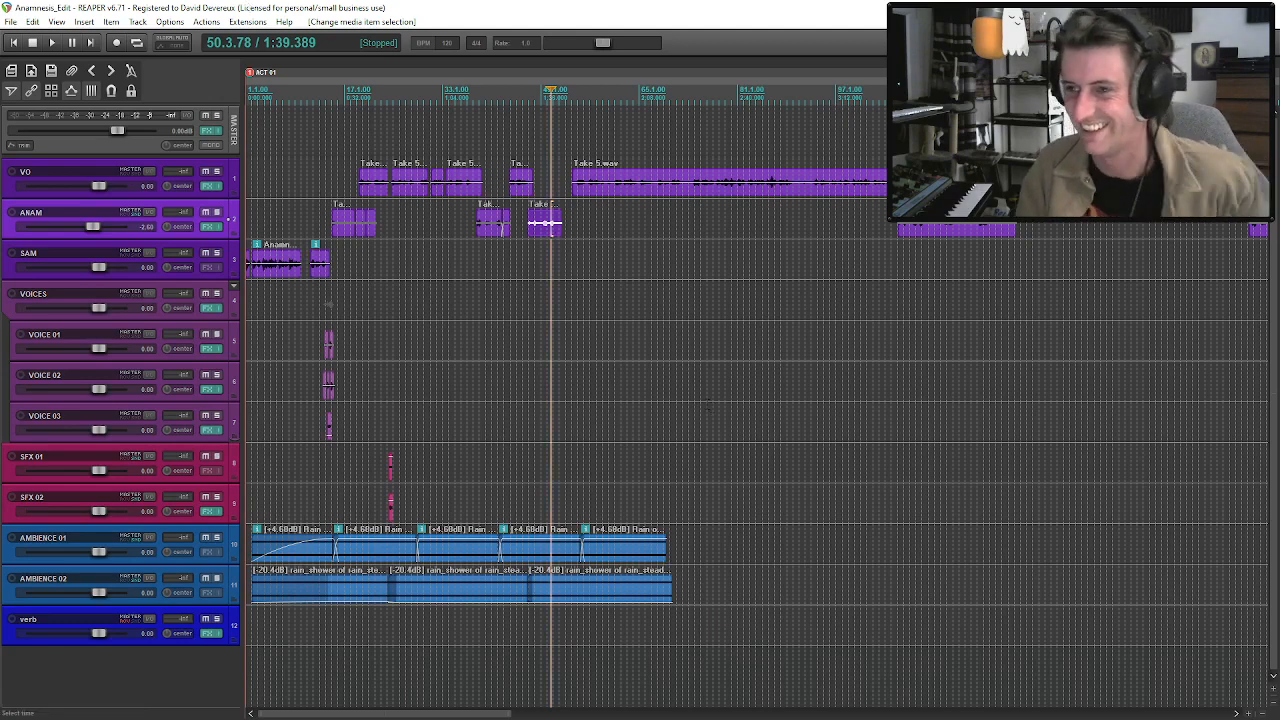
left_click(633, 180)
scroll(685, 220, "up", 3)
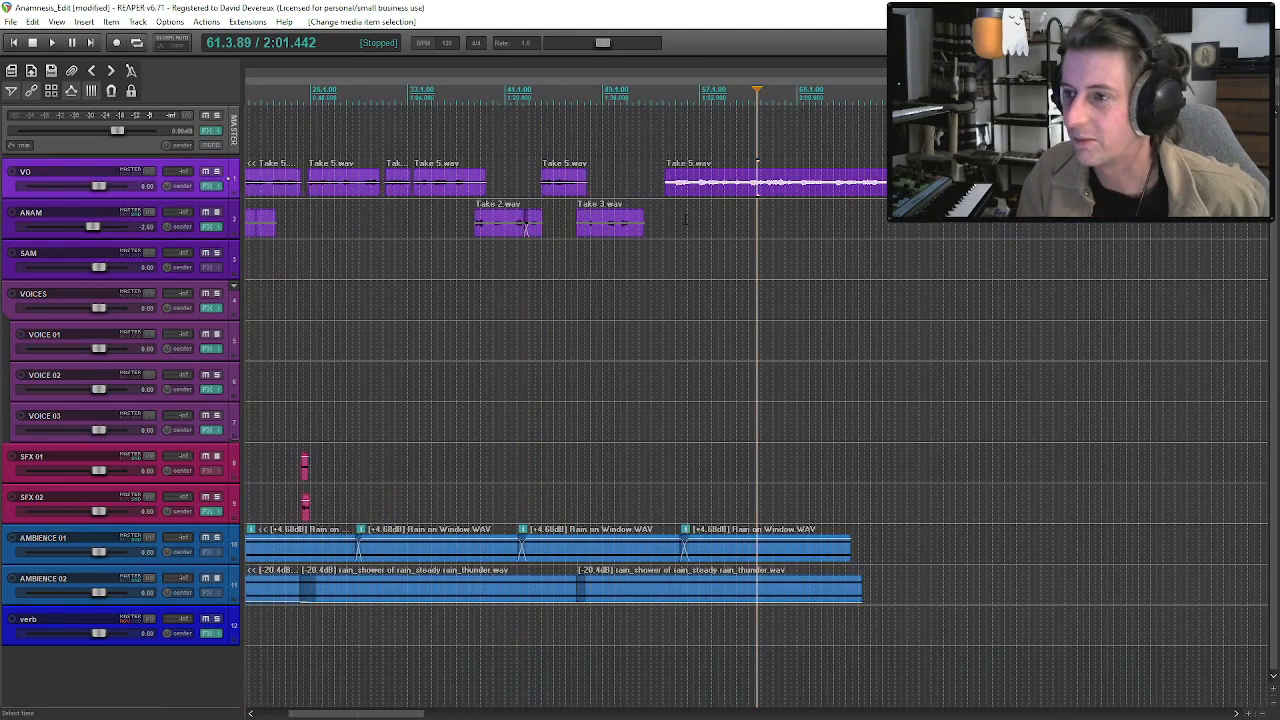
scroll(685, 220, "down", 5)
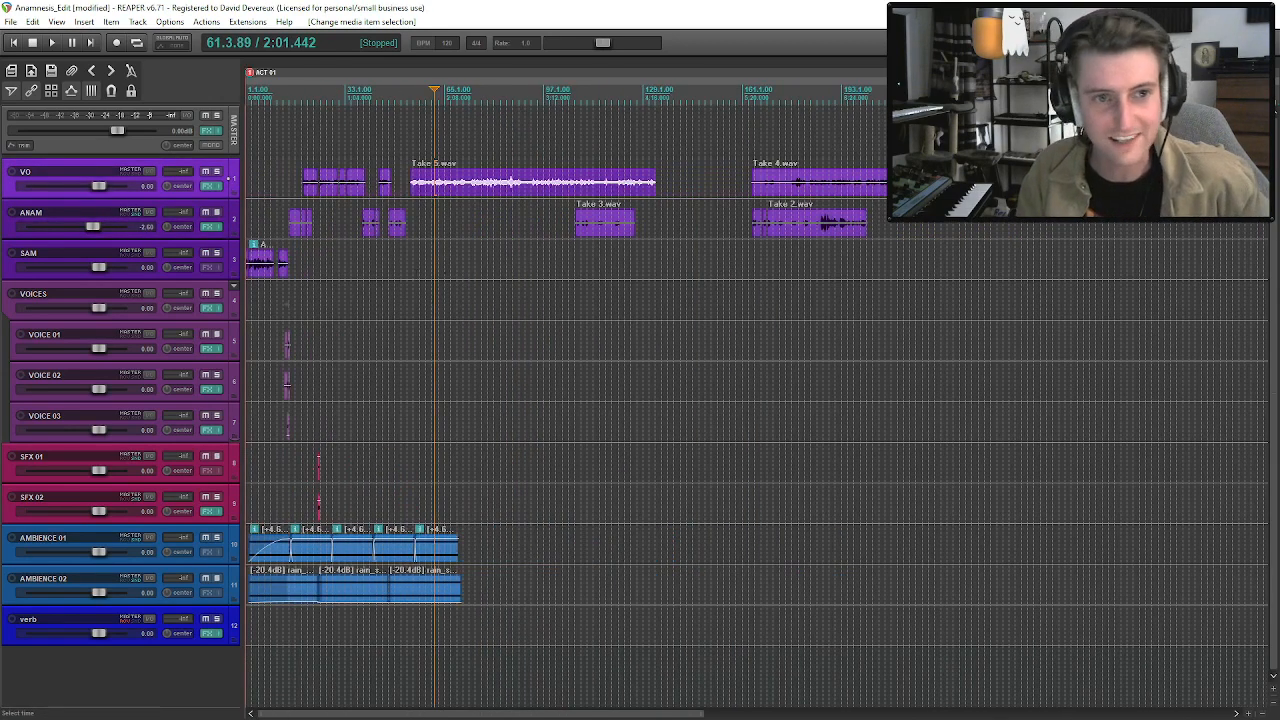
scroll(401, 228, "up", 2)
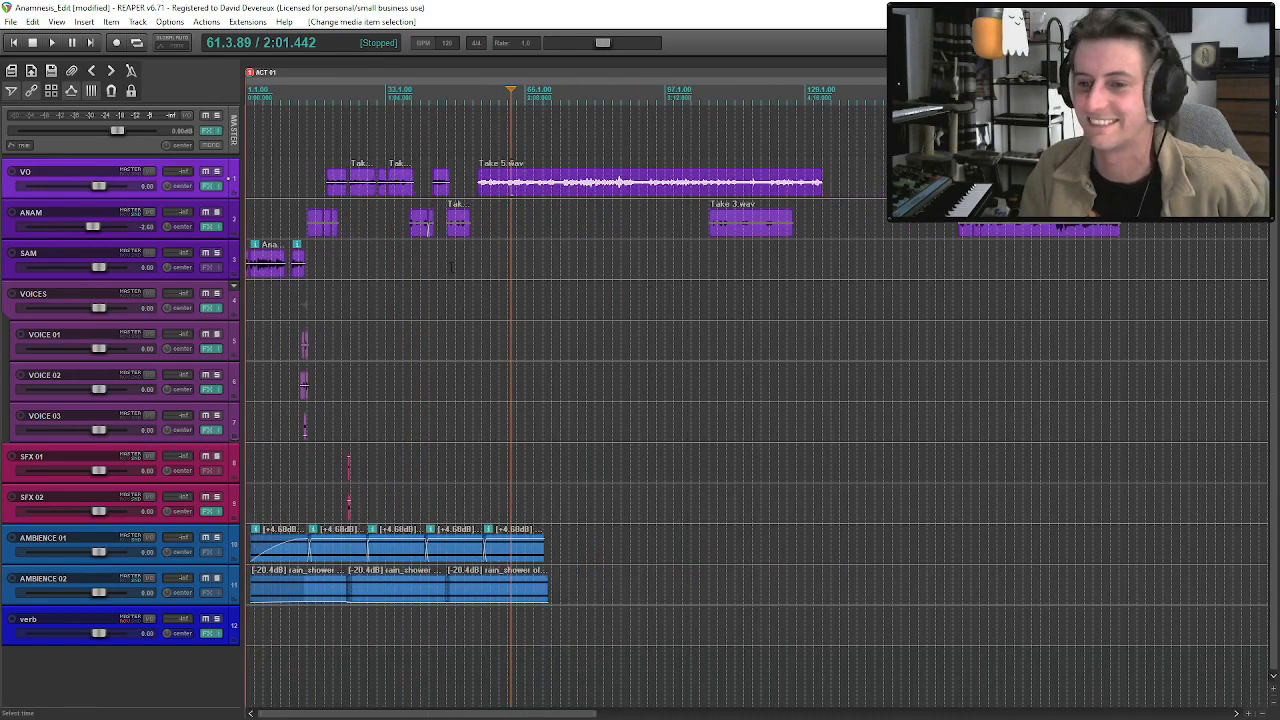
scroll(453, 270, "up", 2)
scroll(452, 268, "up", 2)
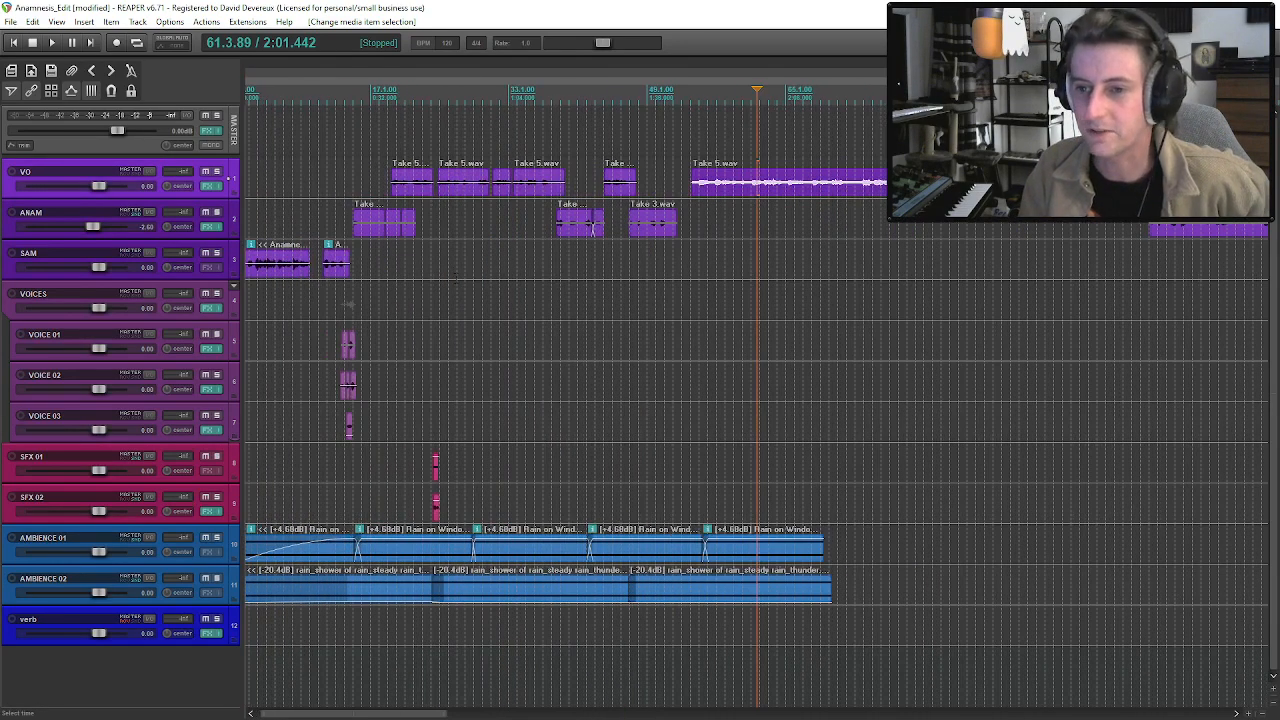
Copy the first VOICE 02 clip near bar 13 and paste it near the start of the same track.
left_click(344, 355)
scroll(560, 345, "up", 6)
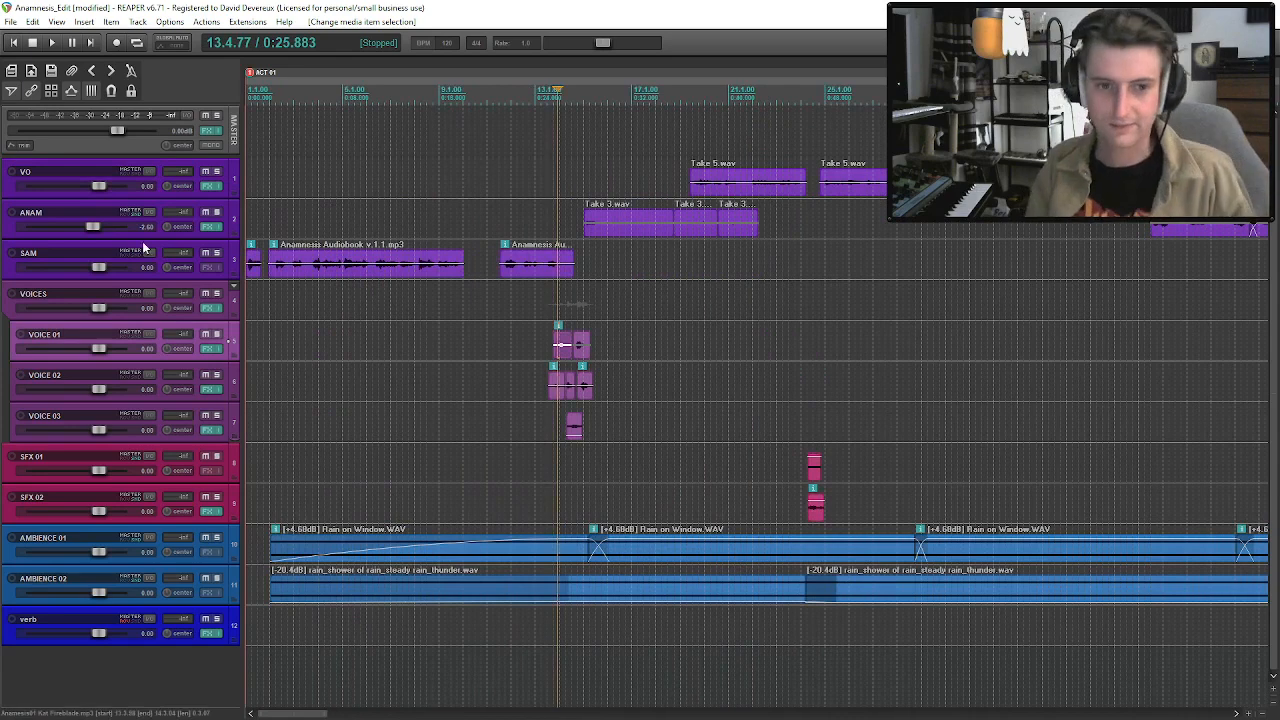
left_click(636, 236)
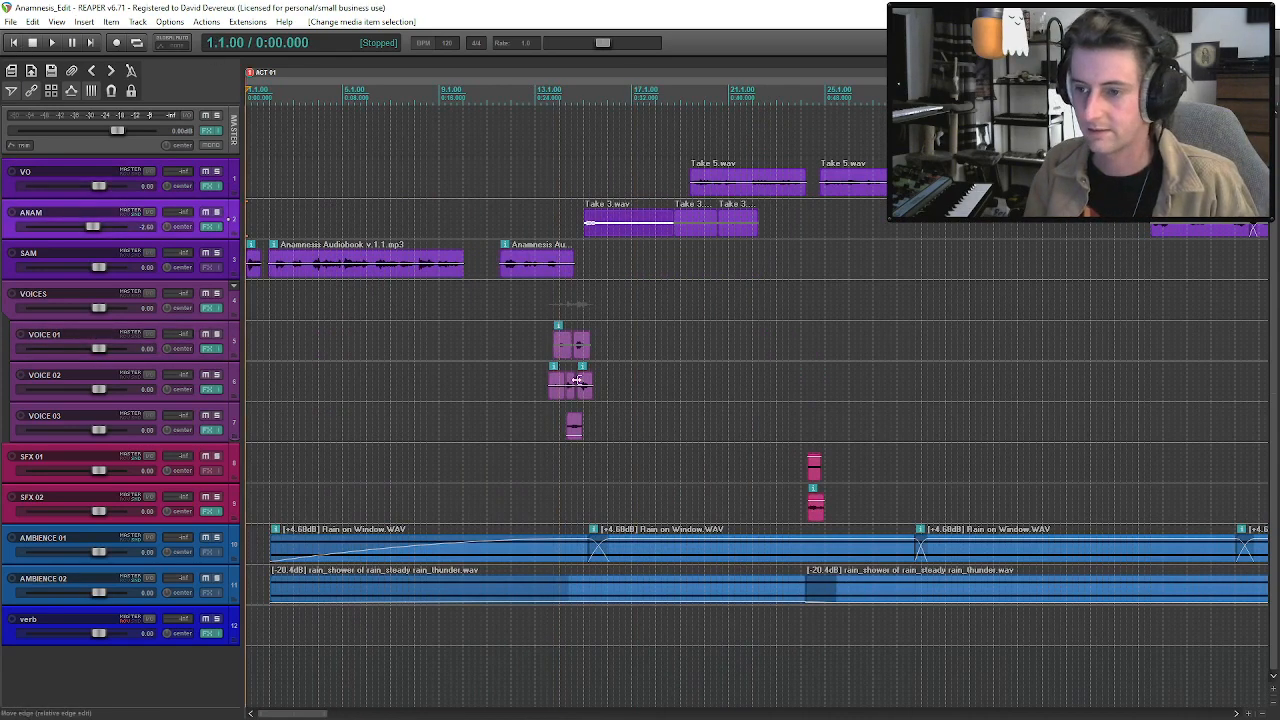
left_click(558, 388)
scroll(681, 412, "up", 2)
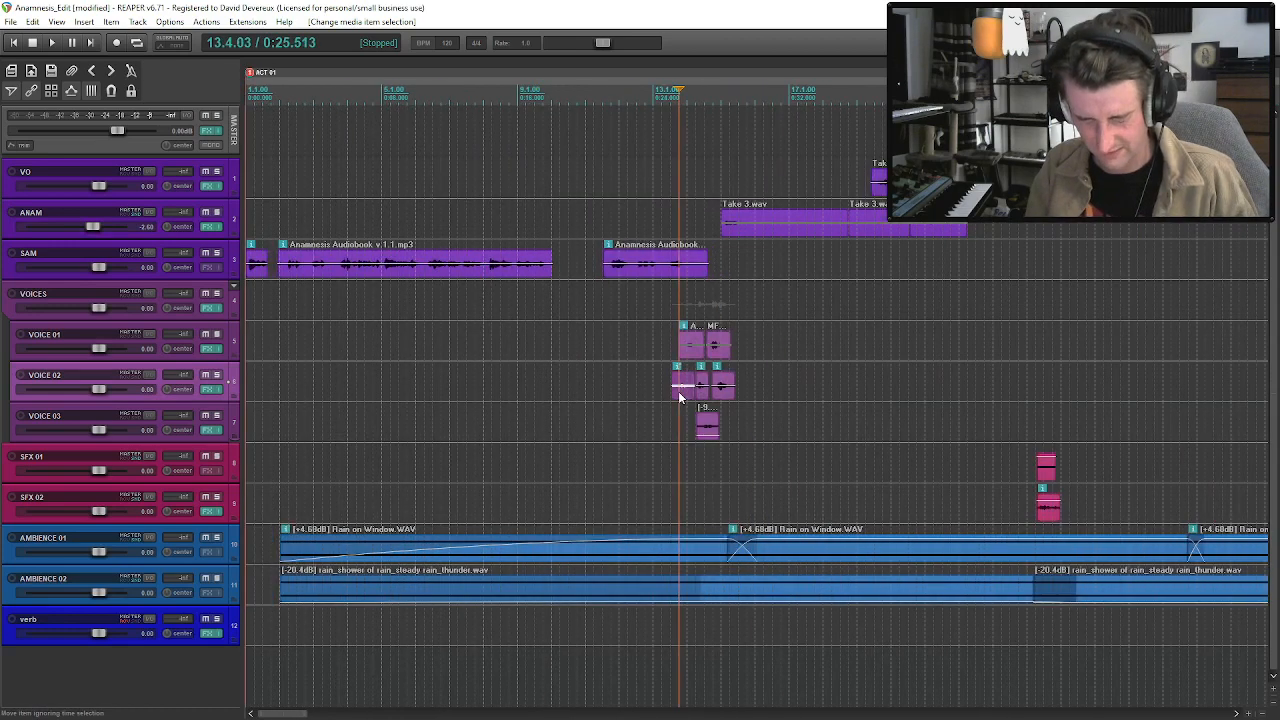
left_click(263, 385)
key("ctrl+v")
scroll(270, 388, "up", 2)
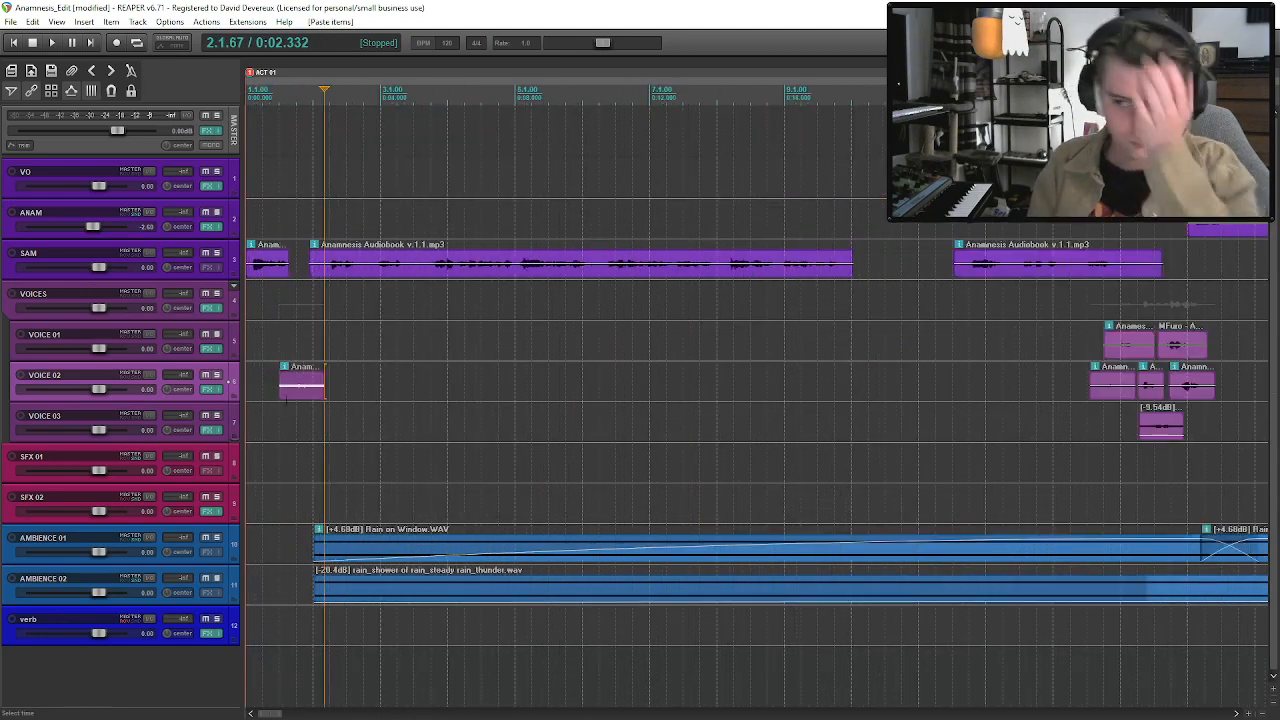
Shift the whole scene and the ACT 01 marker to about bar 4, and place the pasted VOICE 02 clip at about 3 seconds.
mouse_move(276, 270)
left_mouse_down()
mouse_move(463, 267)
mouse_move(477, 279)
left_mouse_up()
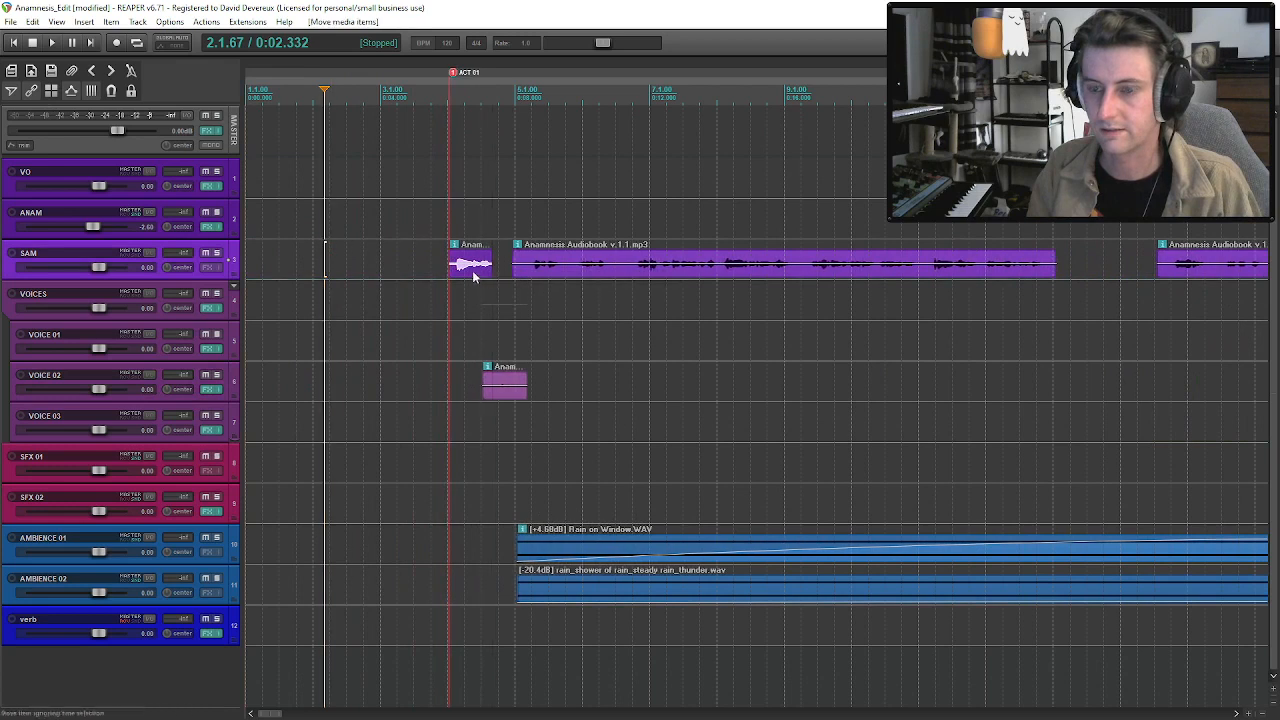
left_click(517, 397)
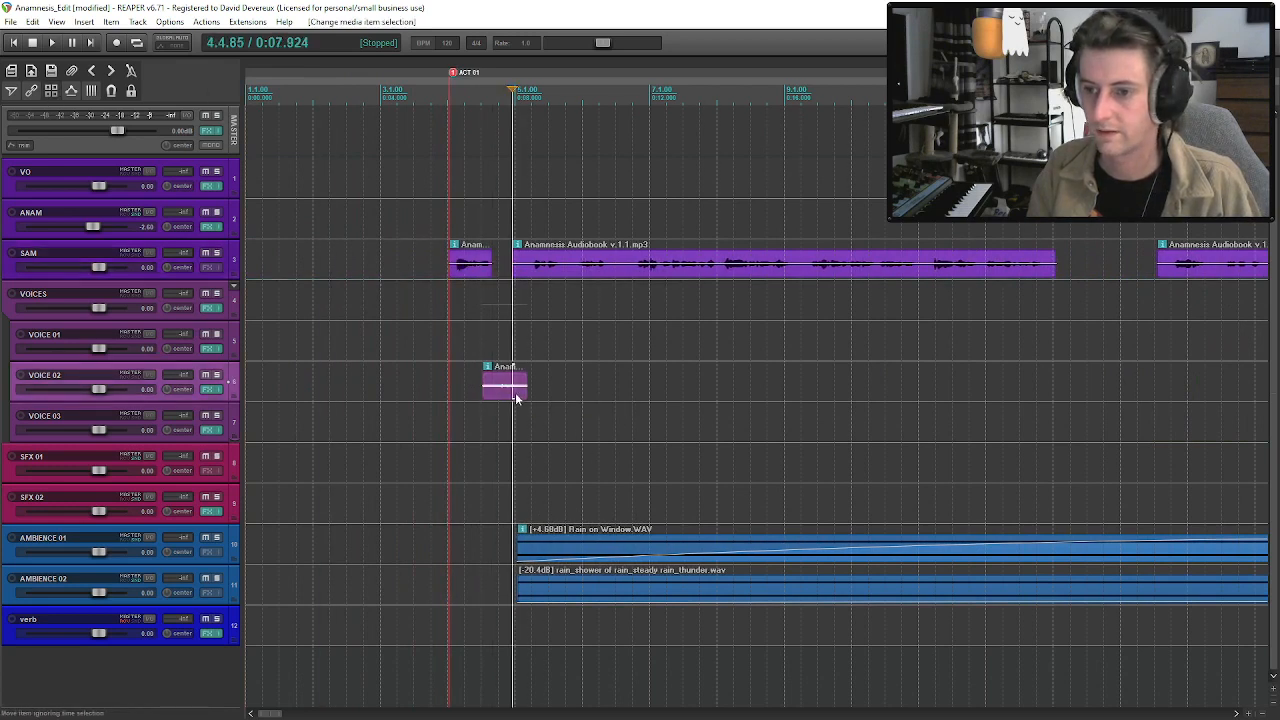
left_click_drag(477, 394, 394, 398)
left_click(342, 392)
key("space")
key("space")
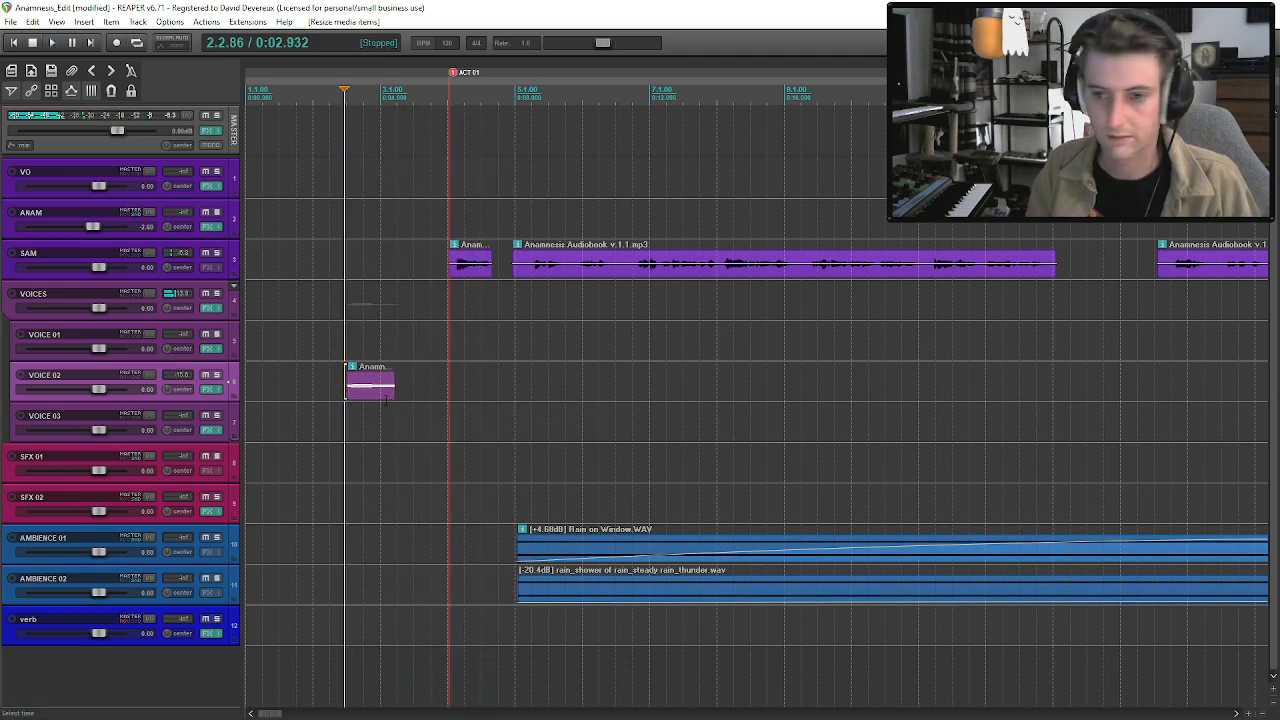
Copy the first VOICE 01 clip near bar 17 to about 3.4 seconds on its track, extend its start, and audition it.
scroll(690, 465, "down", 3)
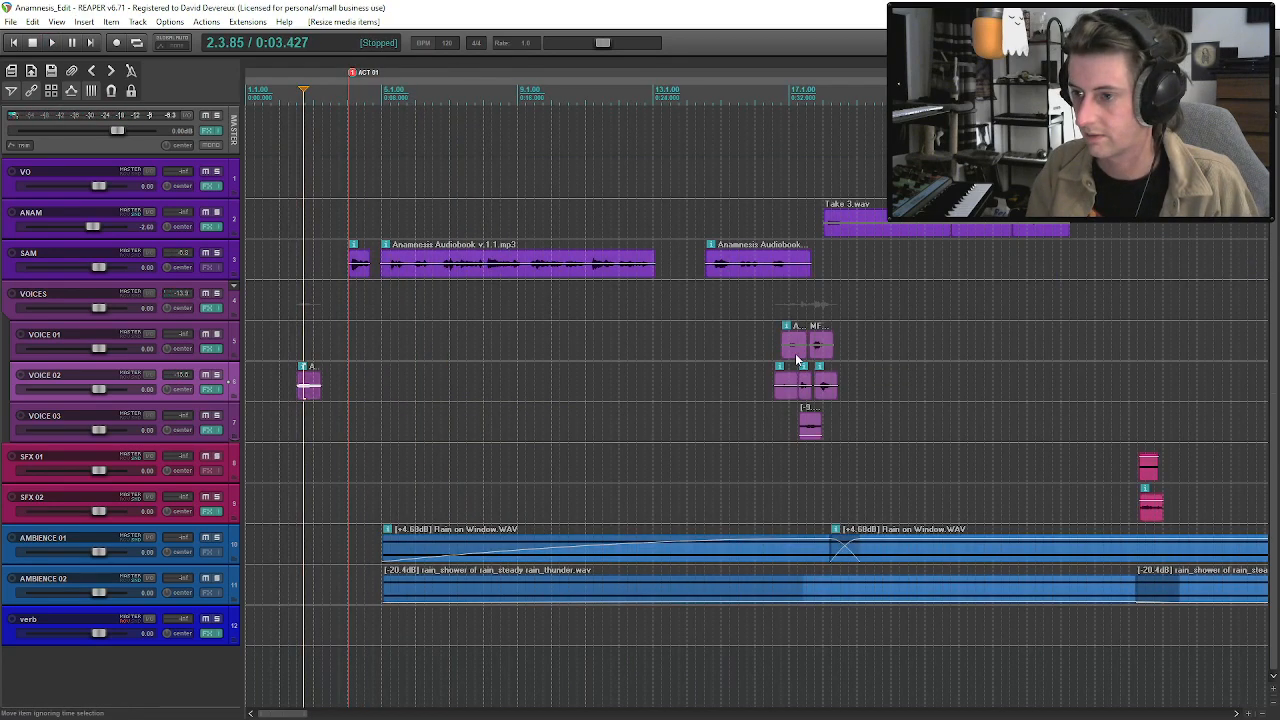
left_click(797, 359)
left_click(338, 345)
key("ctrl+v")
left_click_drag(338, 345, 273, 365)
left_click_drag(362, 348, 321, 354)
left_click(297, 350)
key("space")
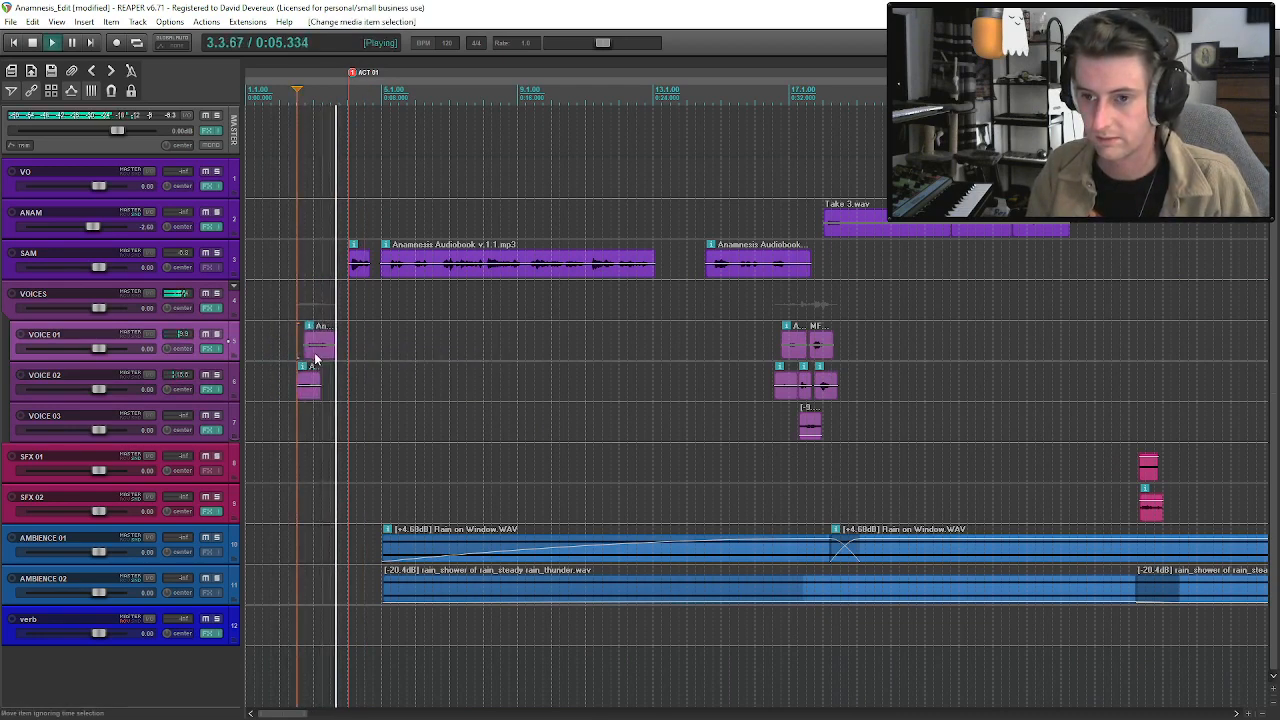
key("space")
Replay the opening voices and move the copied VOICE 01 clip later to about 3.9 seconds.
scroll(512, 348, "up", 4)
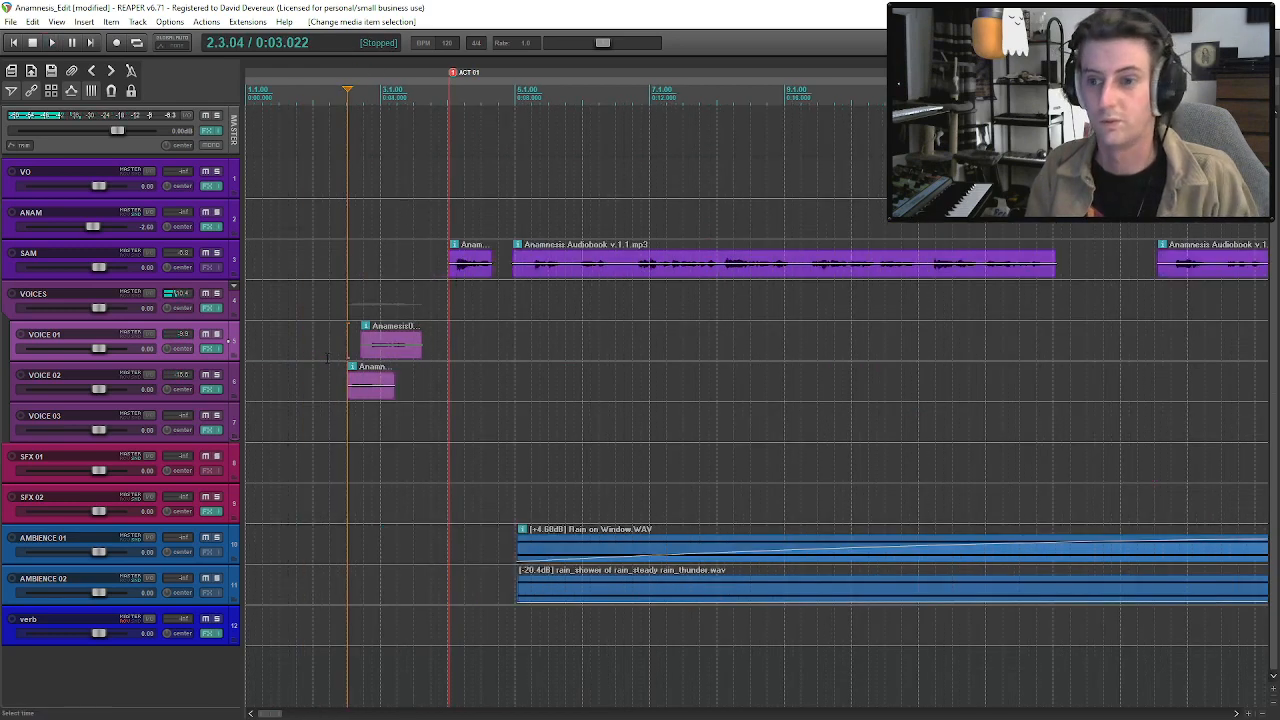
scroll(512, 348, "down", 2)
key("space")
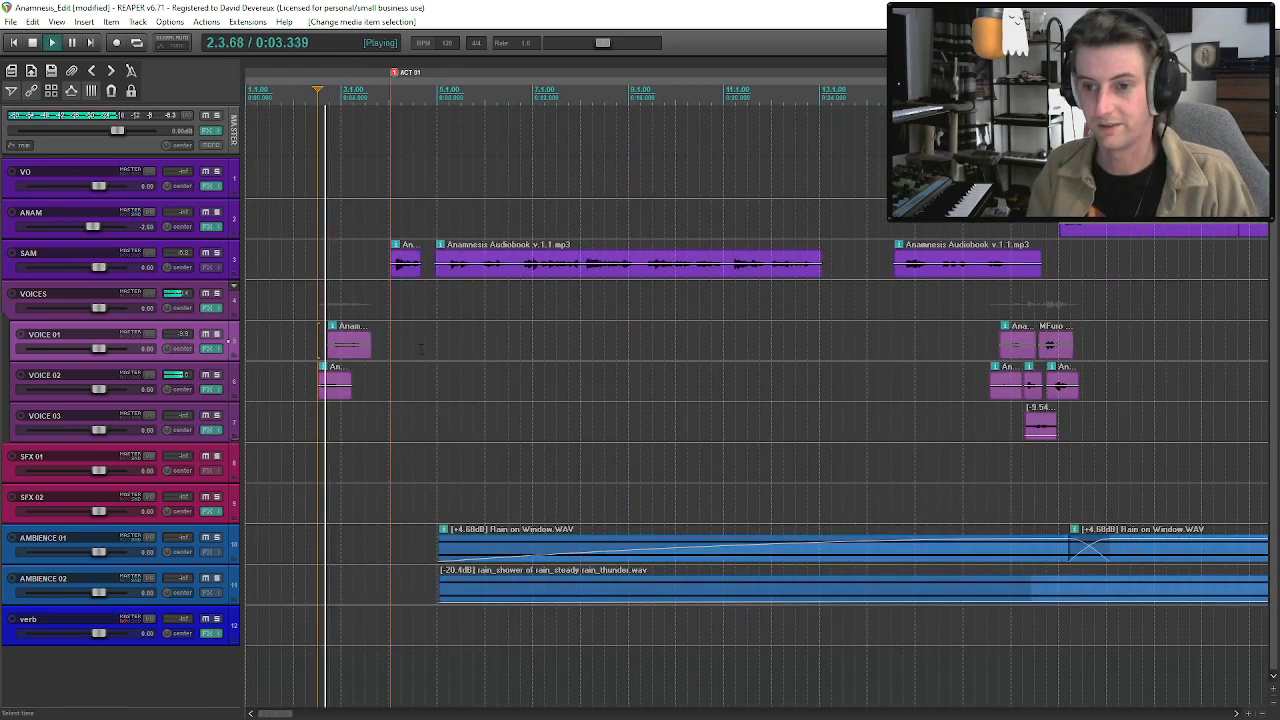
left_click_drag(356, 357, 377, 367)
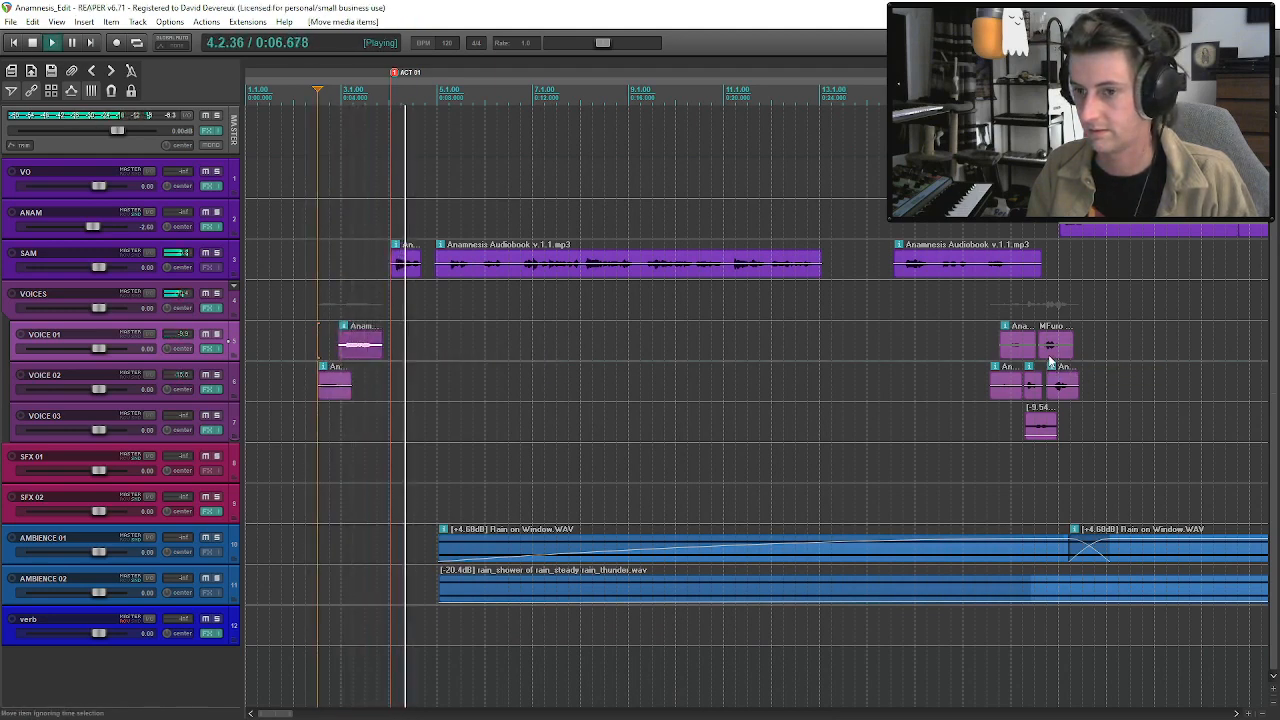
key("space")
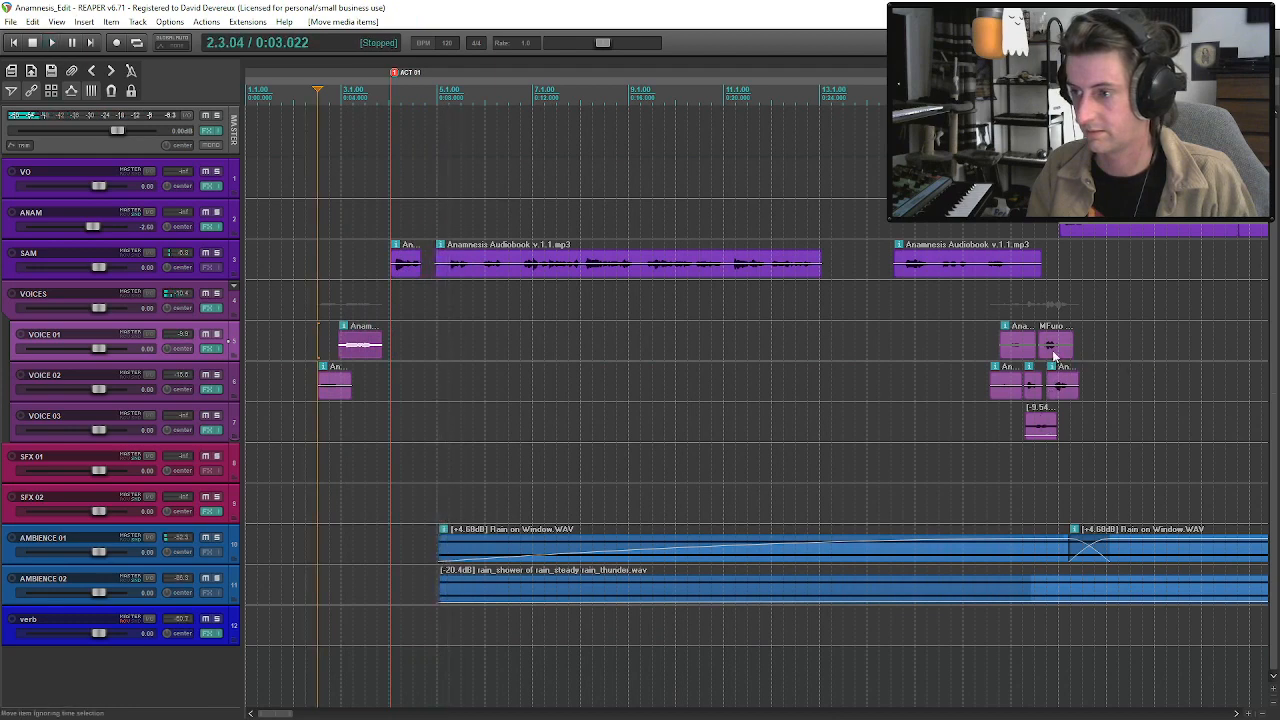
Copy the second VOICE 01 clip near bar 17 onto VOICE 03, position it around the ACT 01 marker, and audition it.
left_click(1054, 356)
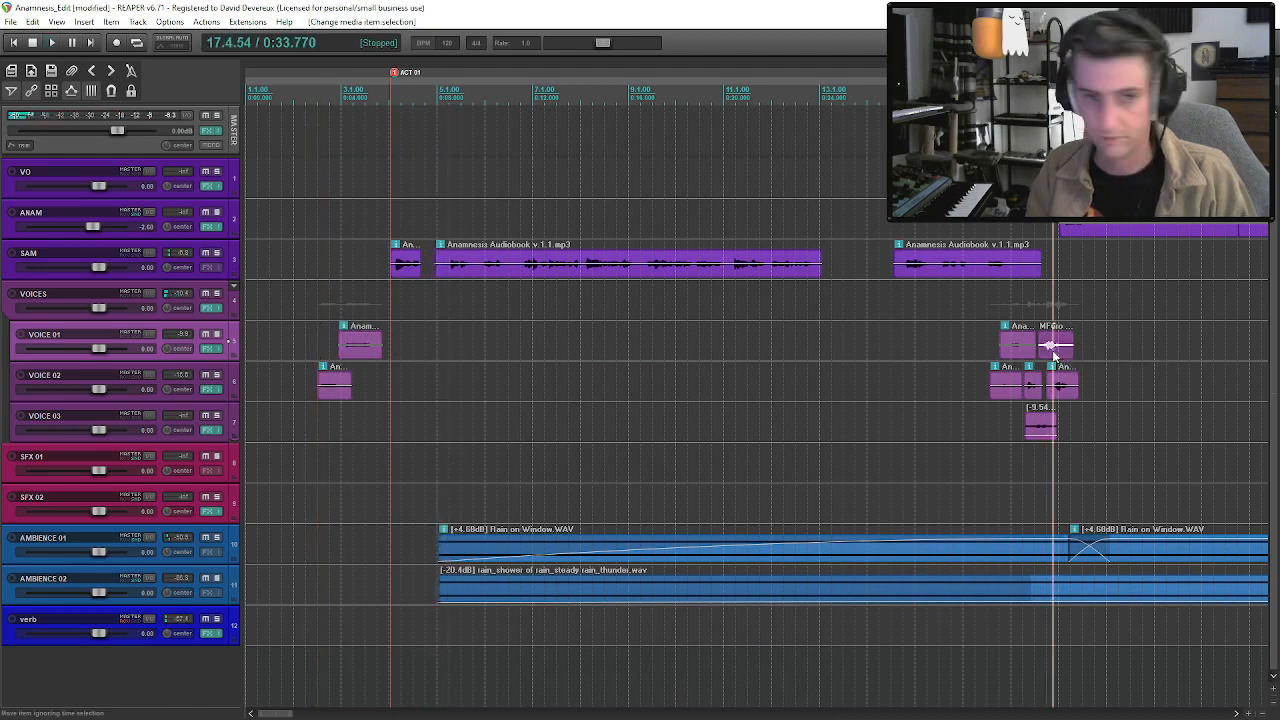
left_click(400, 427)
key("ctrl+v")
mouse_move(387, 430)
left_mouse_down()
mouse_move(307, 430)
mouse_move(376, 443)
left_mouse_up()
left_click(360, 435)
key("space")
left_click_drag(366, 443, 402, 436)
key("space")
Split the copied VOICE 03 clip after its phrase and delete the leftover tail.
left_click(418, 436)
key("s")
left_click(437, 434)
key("Delete")
Lower the copied VOICE 03 clip's volume to -14.4 dB, audition it, and move it earlier to about 4.9 seconds.
left_click(401, 428)
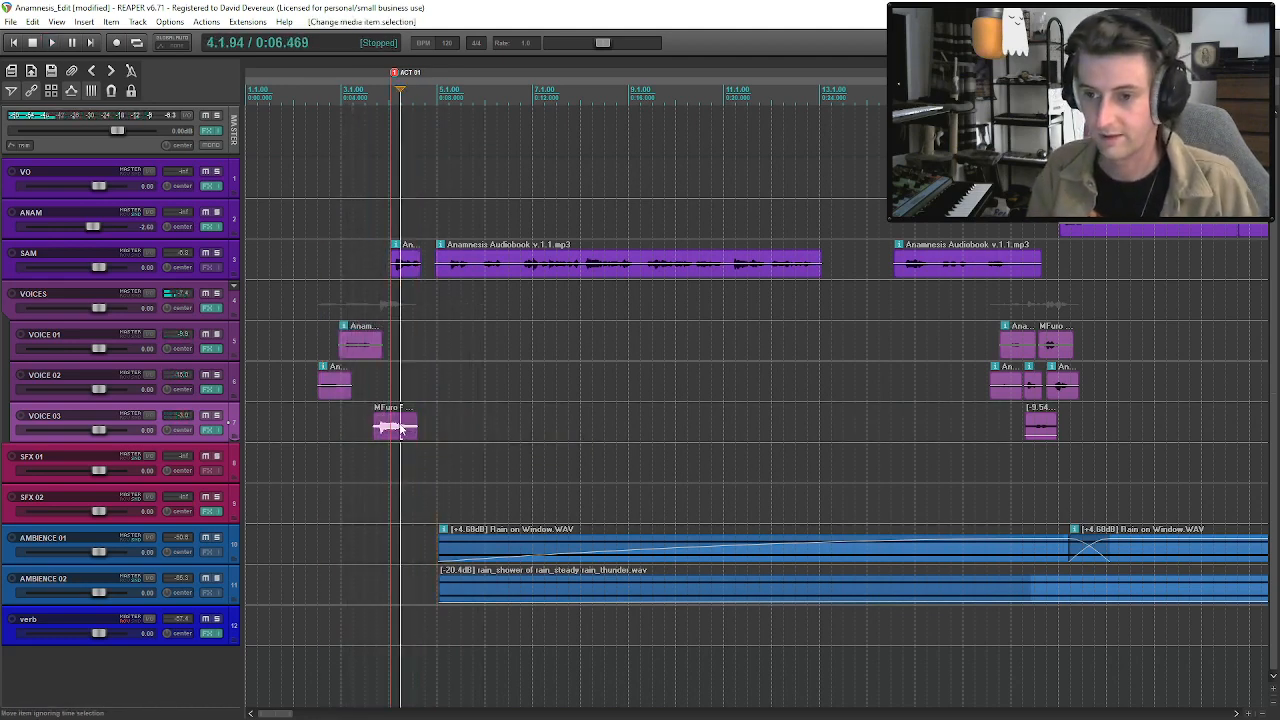
left_click_drag(397, 427, 386, 434)
left_click(343, 430)
key("space")
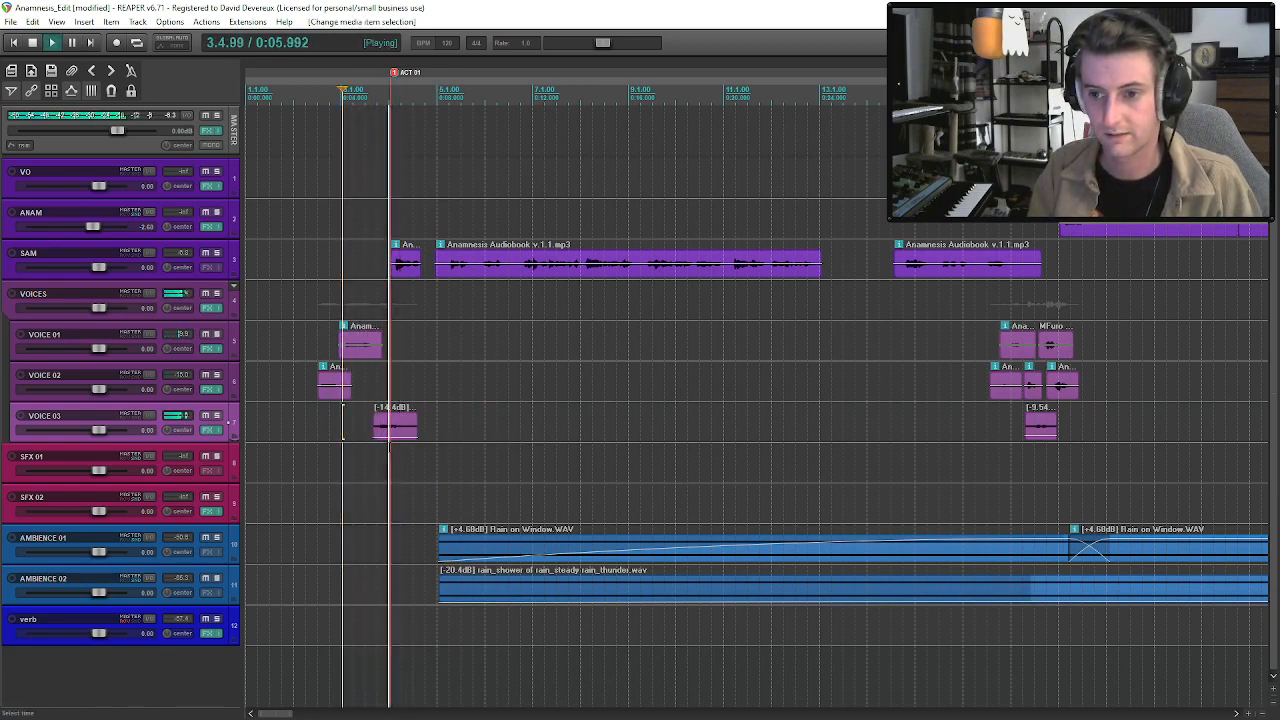
left_click_drag(396, 430, 385, 428)
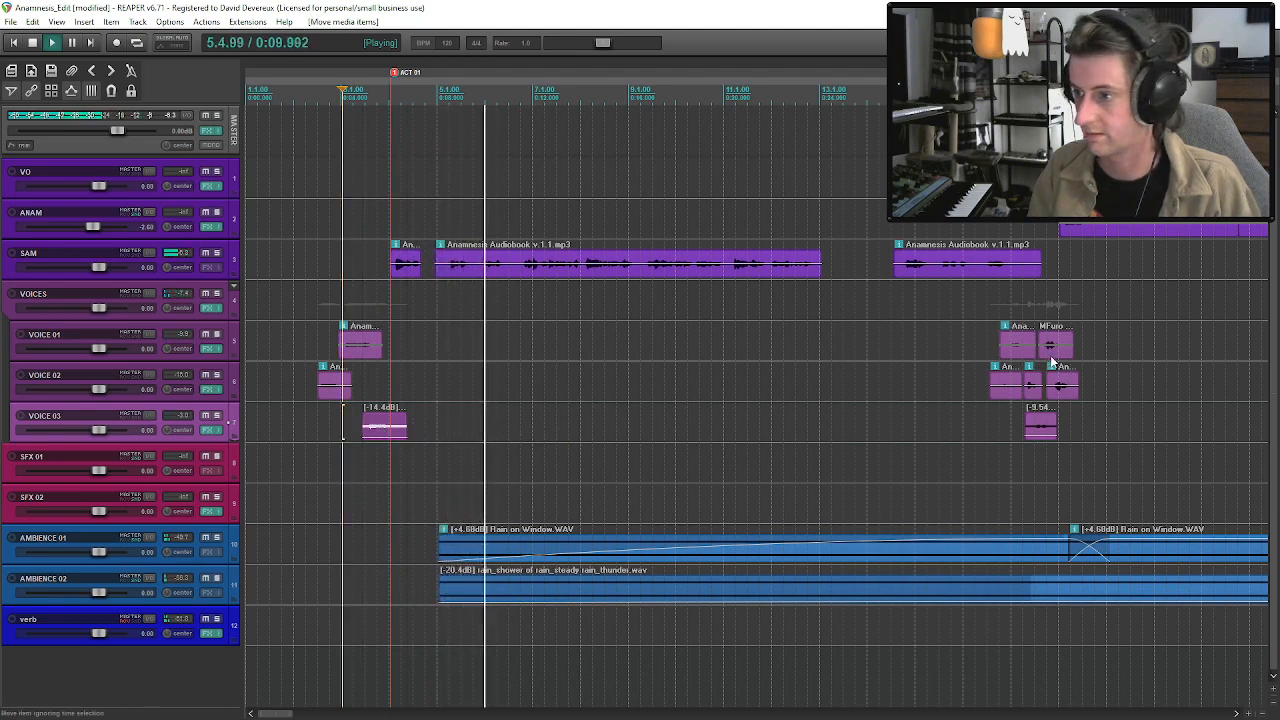
Audition the VOICE 02 and VOICE 03 clips around bar 17.
left_click(1037, 430)
key("space")
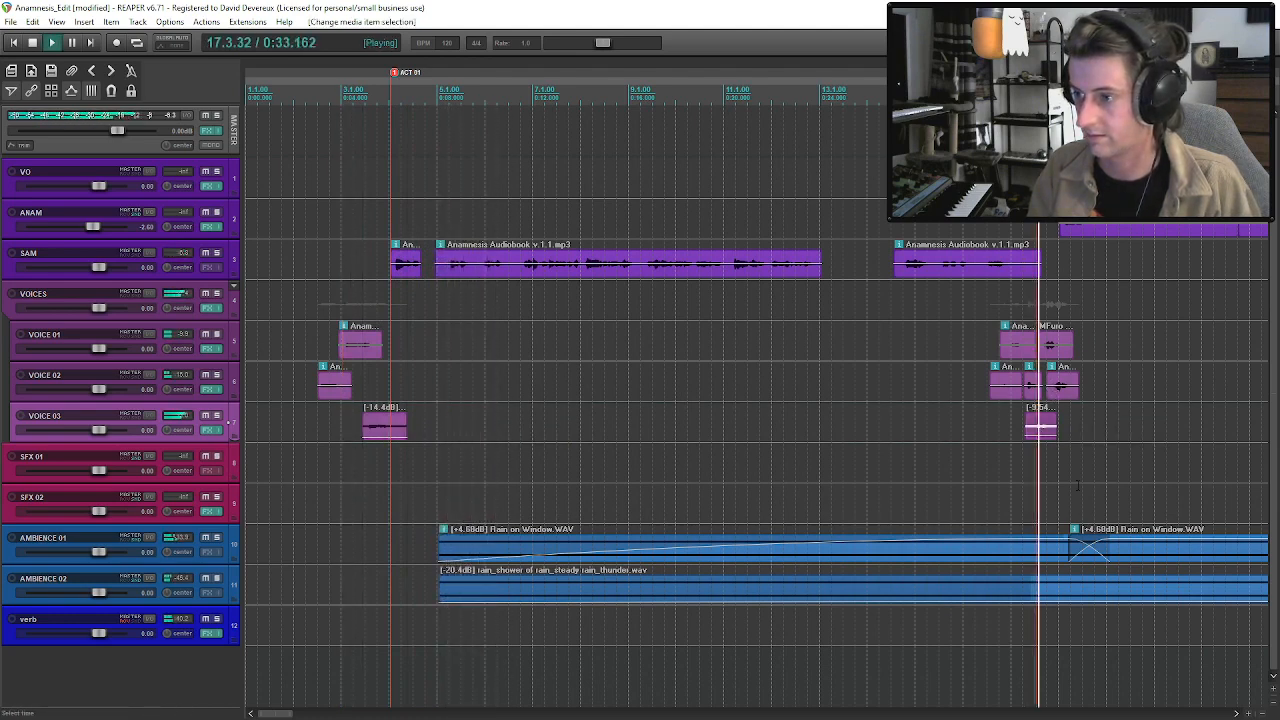
left_click(1063, 395)
key("space")
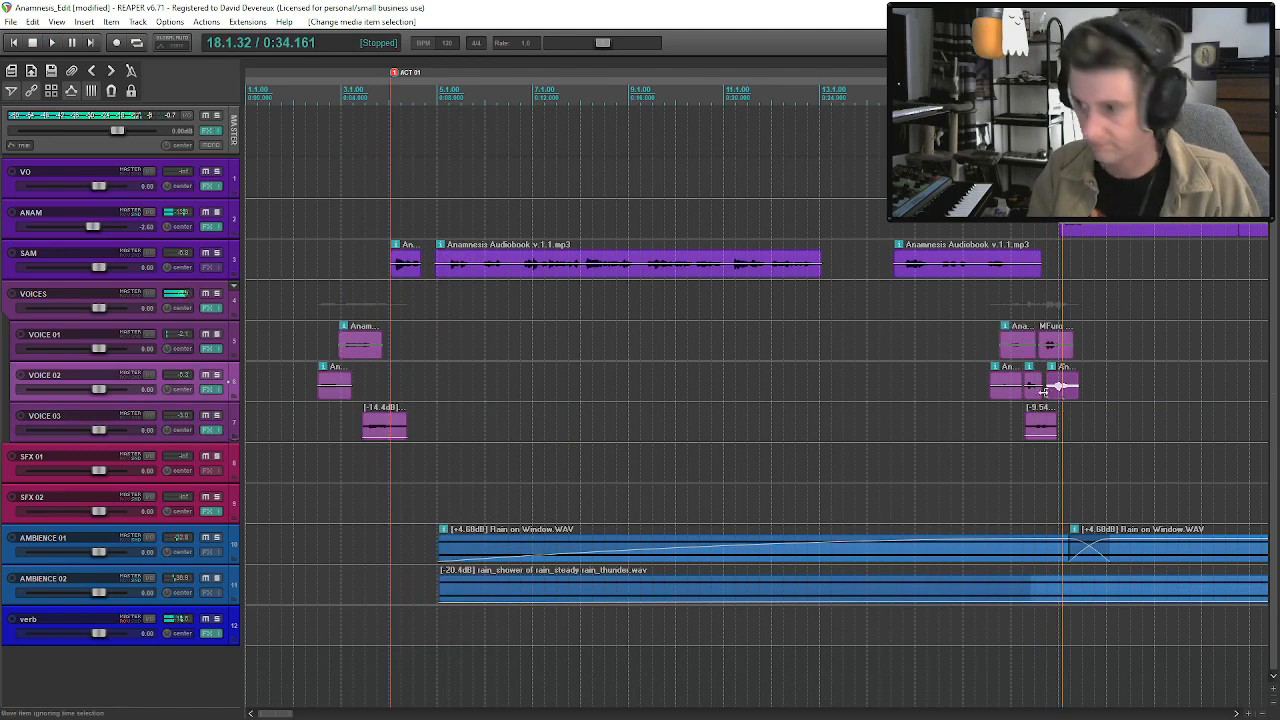
left_click(1003, 394)
key("space")
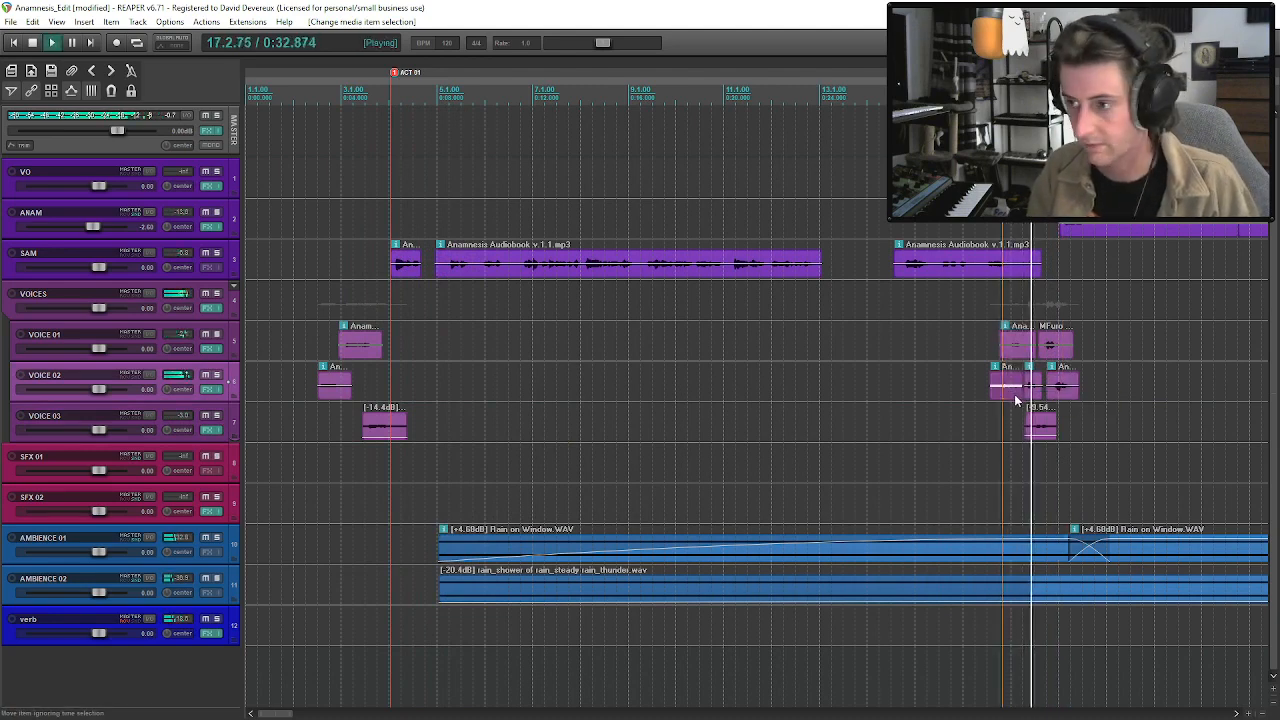
Copy the VOICE 03 clip near bar 17 onto VOICE 02, position it just before the ACT 01 marker, and audition it.
key("space")
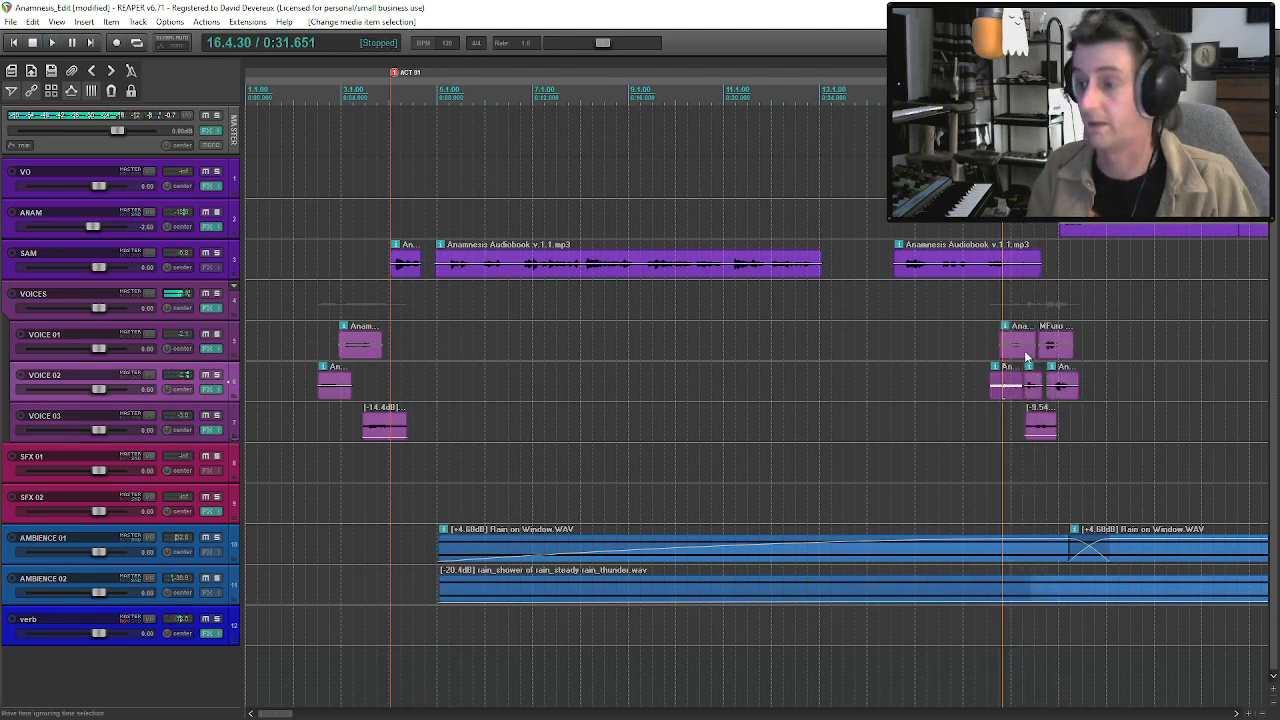
left_click(1038, 430)
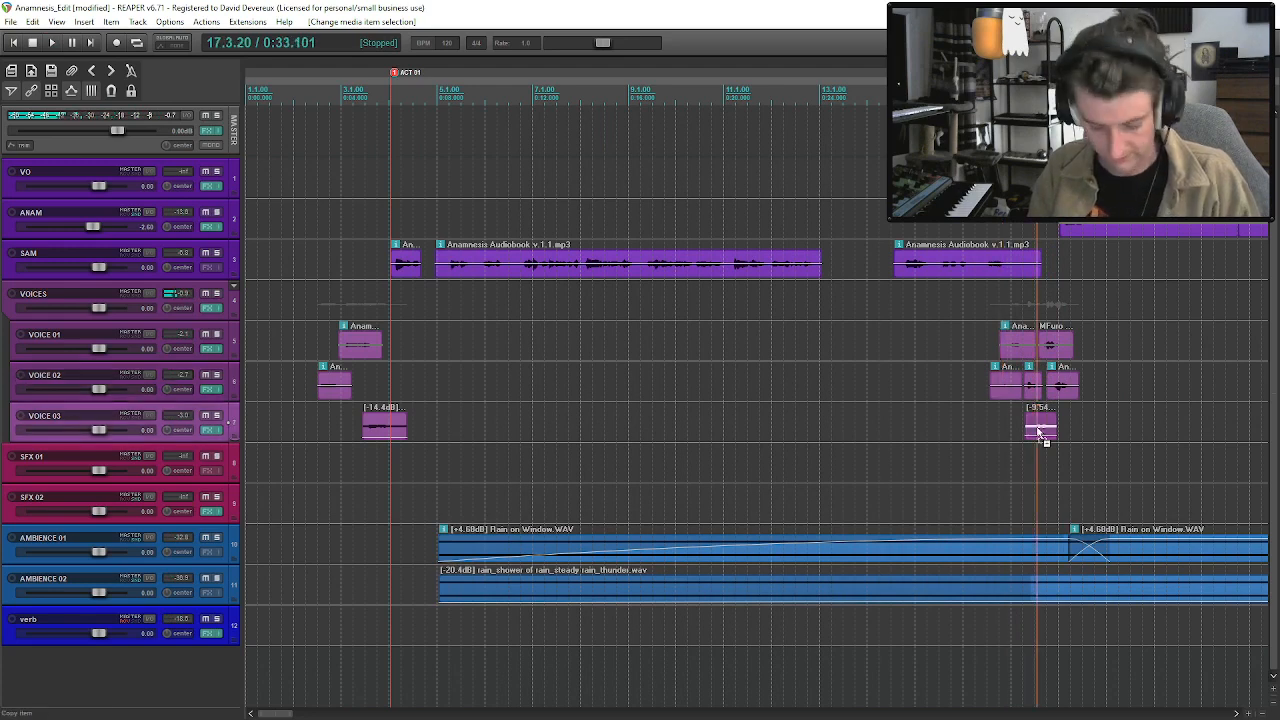
left_click(437, 393)
key("ctrl+v")
left_click_drag(438, 393, 396, 394)
left_click(320, 377)
key("space")
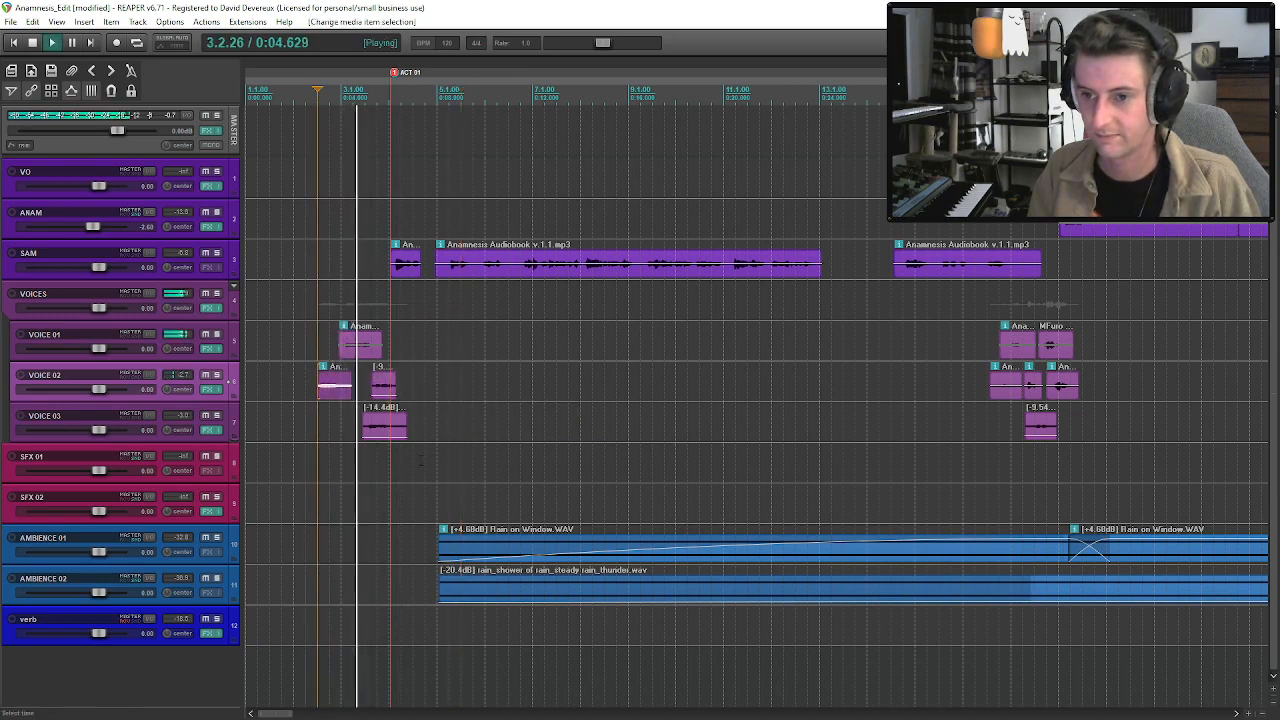
Nudge the copied VOICE 02 clip later and shift the first SAM clip with everything after it to start where that copy ends.
left_click_drag(383, 382, 395, 386)
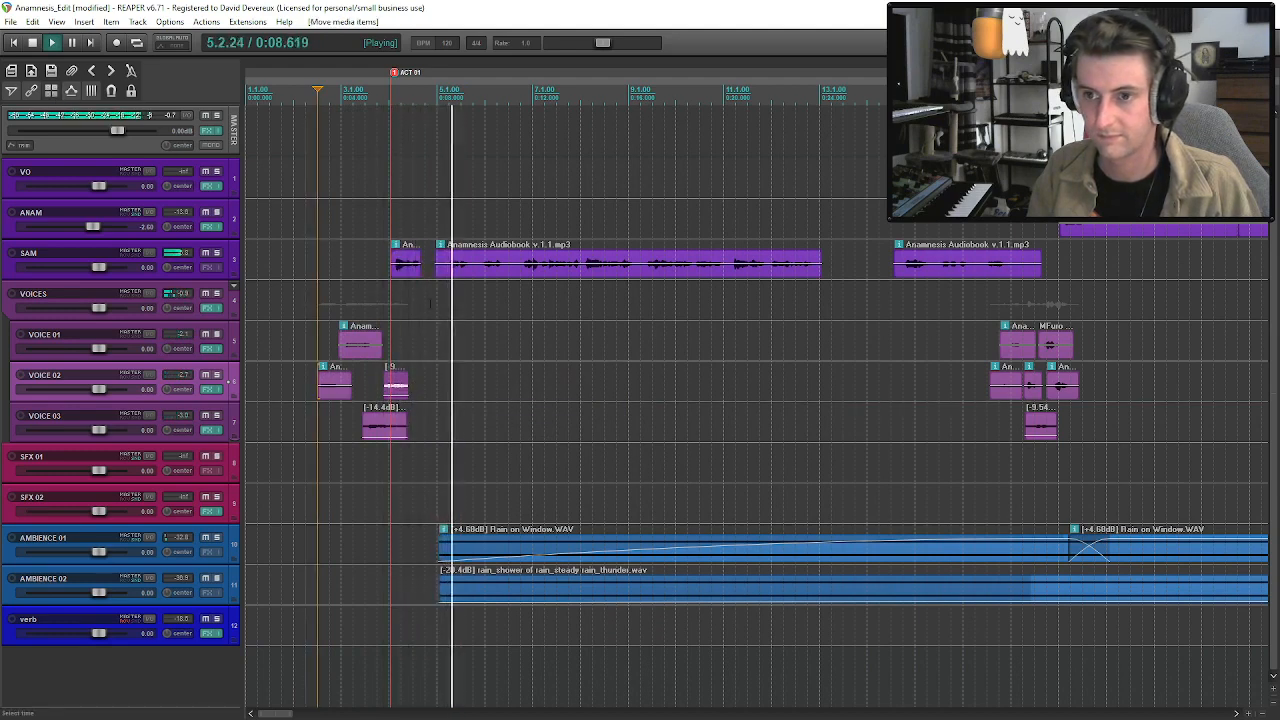
left_click_drag(406, 268, 437, 281)
key("space")
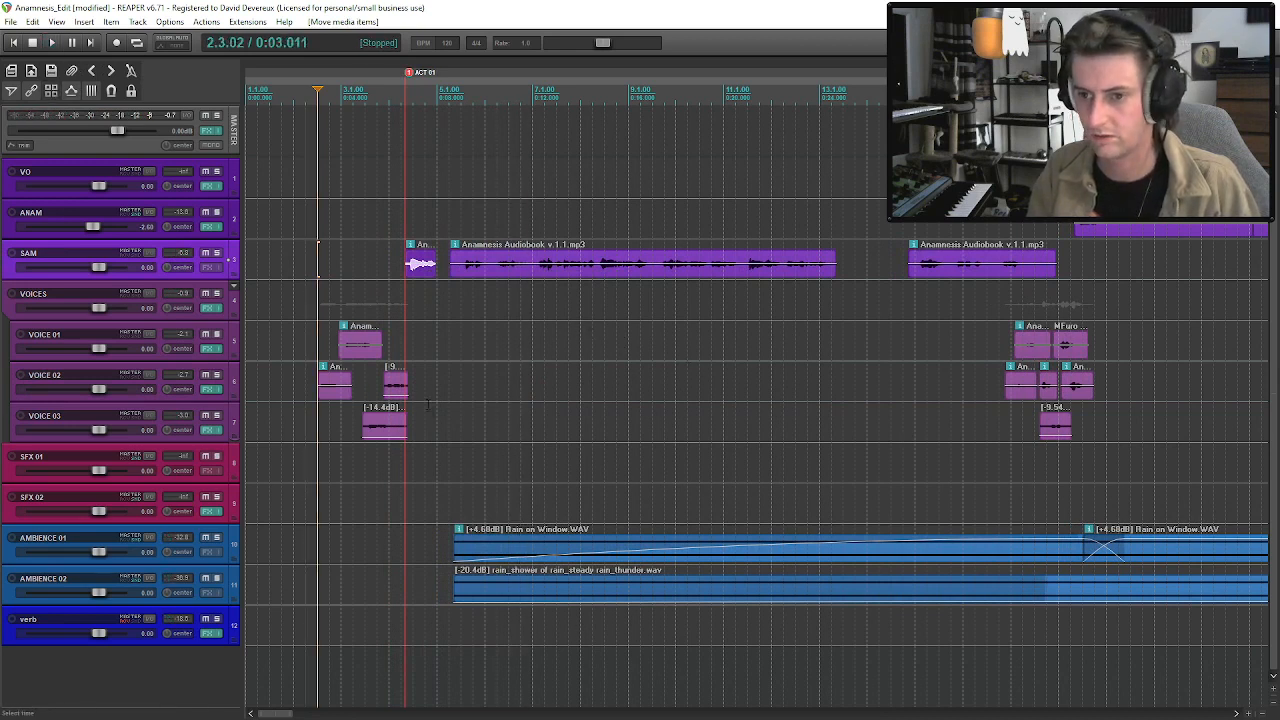
Copy the short middle VOICE 02 clip near bar 17 onto VOICE 03 after the ACT 01 marker.
left_click(1050, 395)
scroll(1050, 395, "up", 5)
left_click(755, 393)
scroll(650, 385, "down", 10)
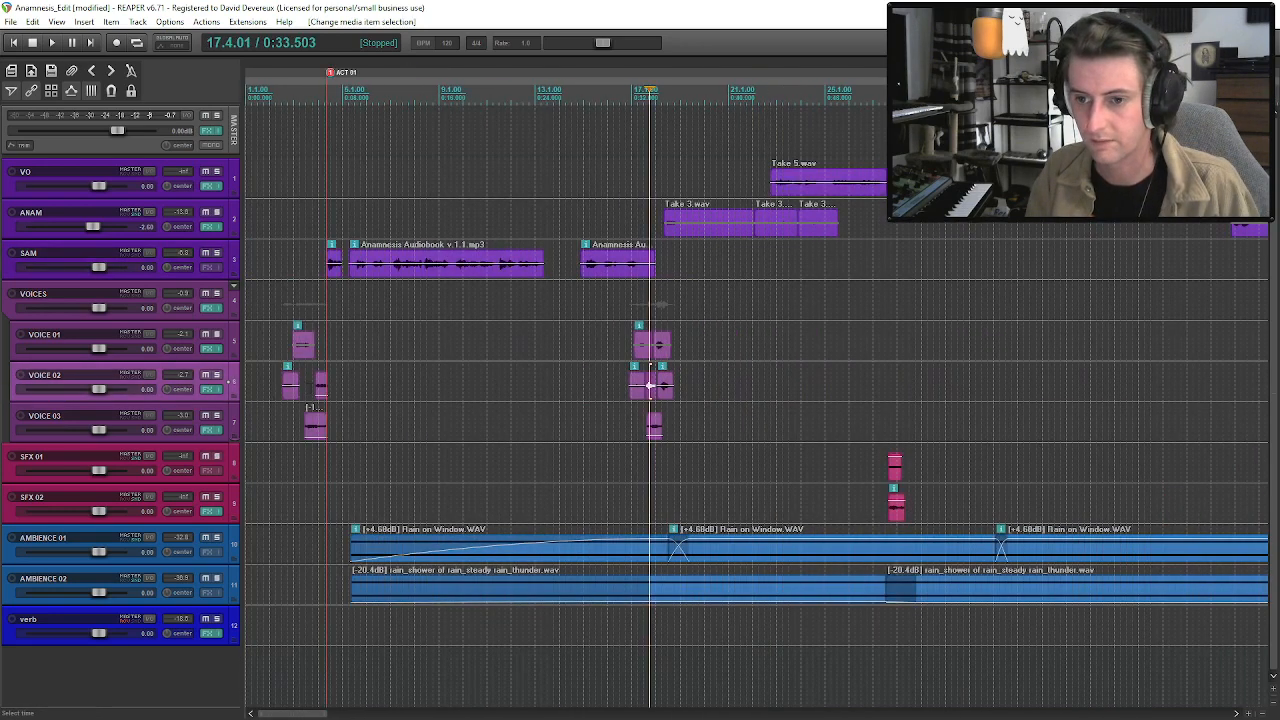
left_click(336, 406)
key("ctrl+v")
scroll(420, 463, "up", 4)
Trim the copied VOICE 03 clip to its phrase and place it just before the -14.4 dB clip.
mouse_move(553, 438)
left_mouse_down()
mouse_move(494, 438)
mouse_move(668, 433)
mouse_move(523, 437)
mouse_move(548, 440)
left_mouse_up()
left_click_drag(704, 430, 585, 430)
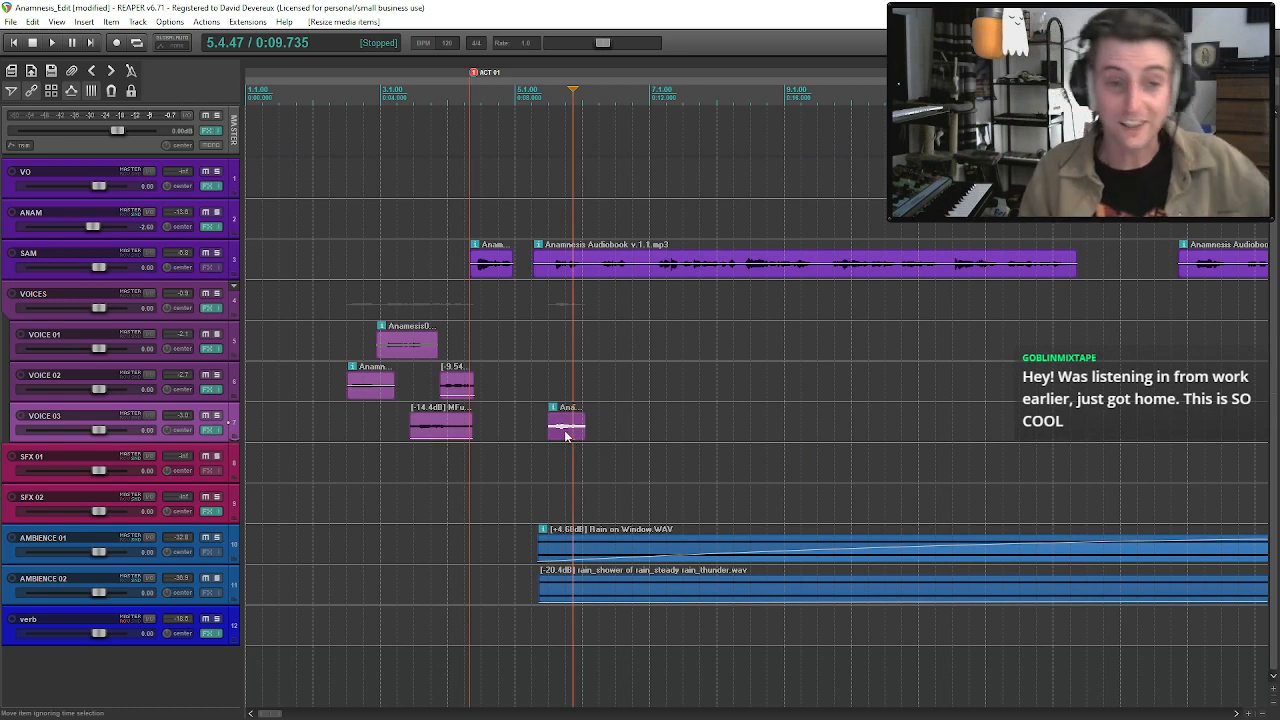
left_click_drag(558, 436, 382, 432)
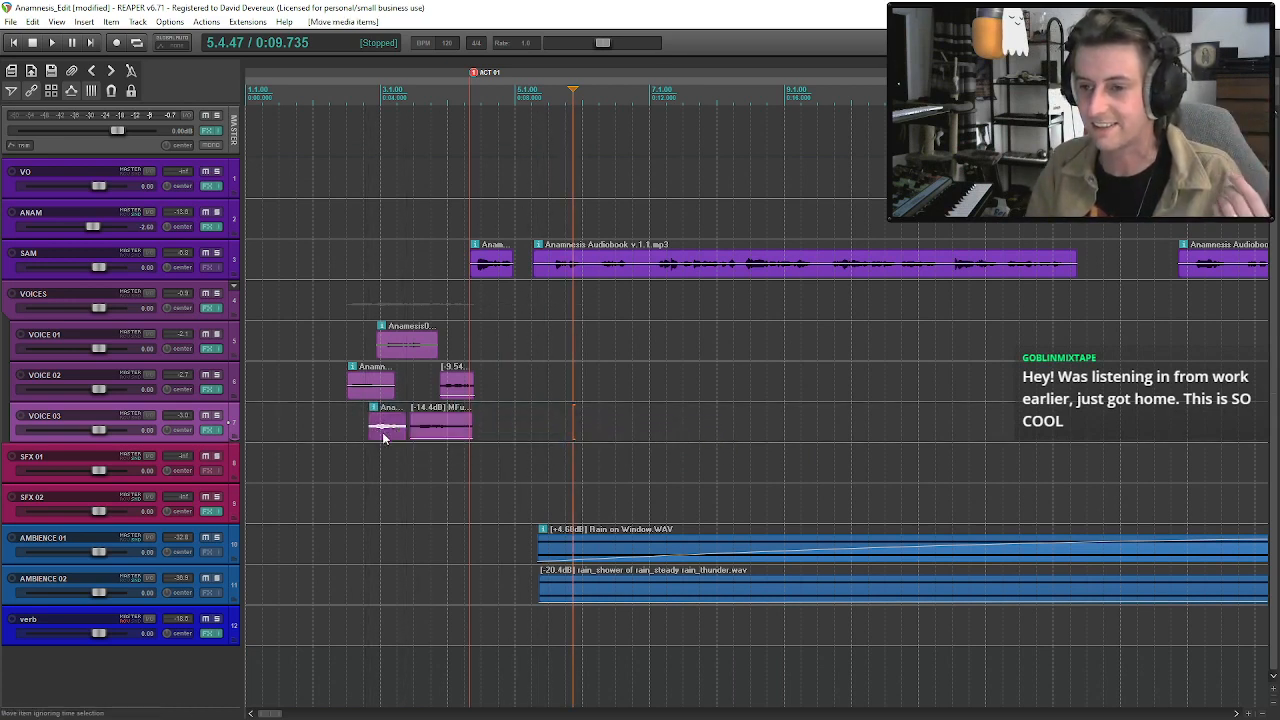
Audition the layered opening voices from just before the first VOICE 02 clip into the SAM narration.
scroll(524, 405, "down", 5)
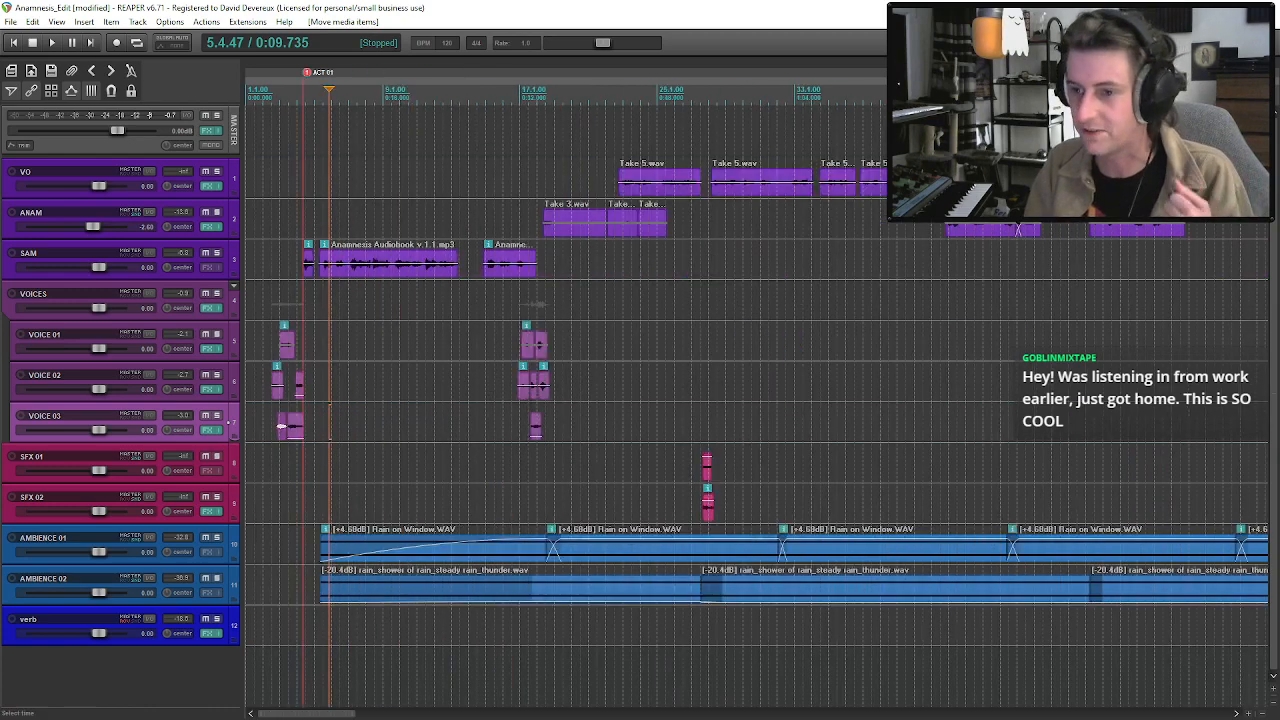
scroll(546, 419, "down", 4)
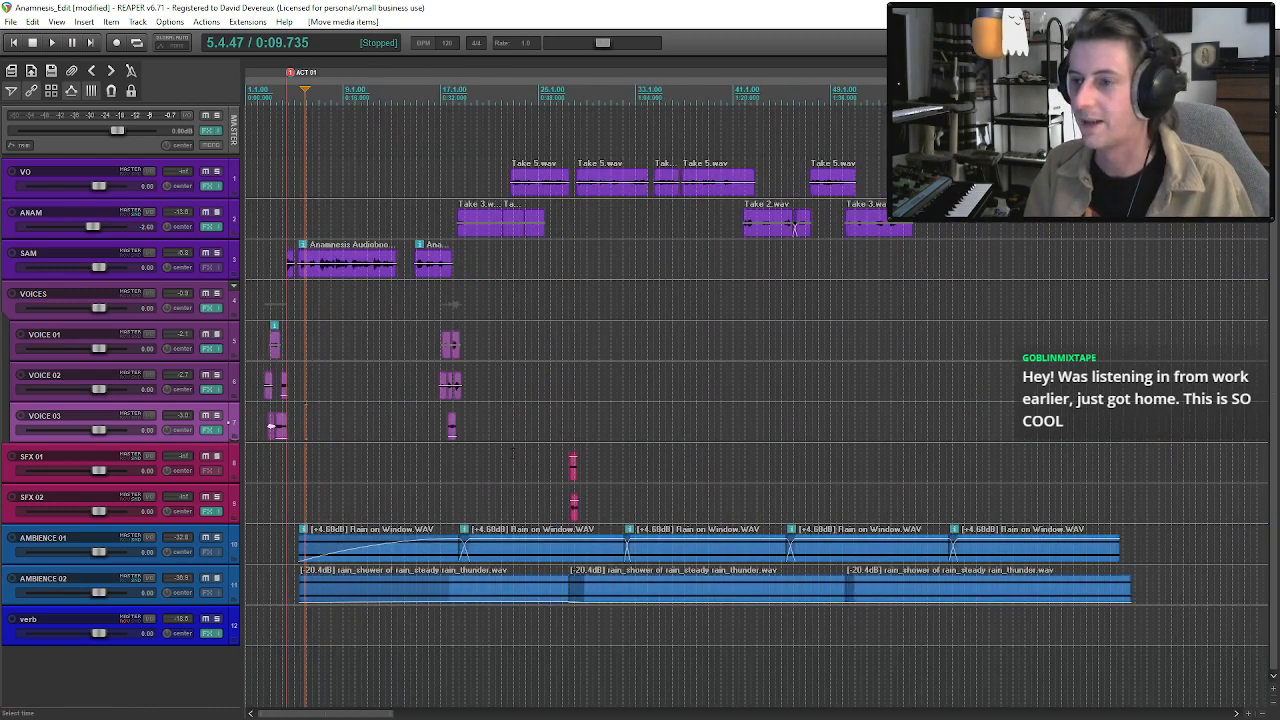
scroll(400, 404, "up", 6)
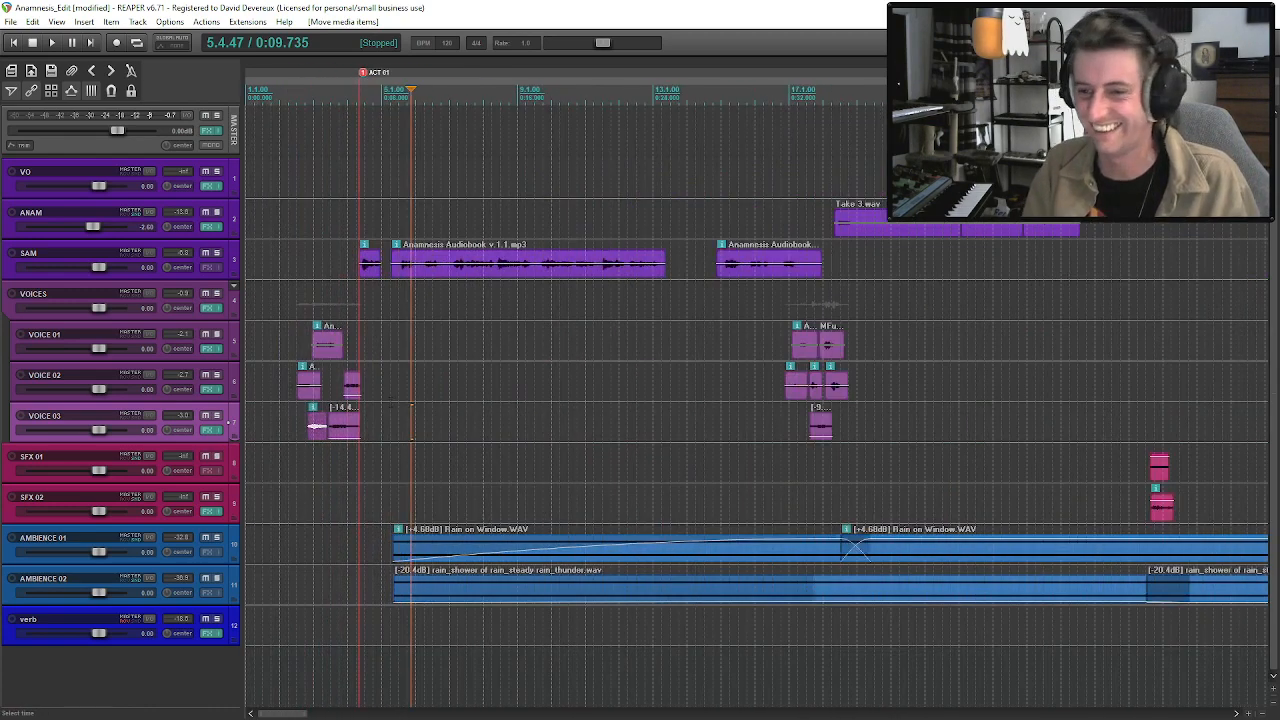
left_click(294, 420)
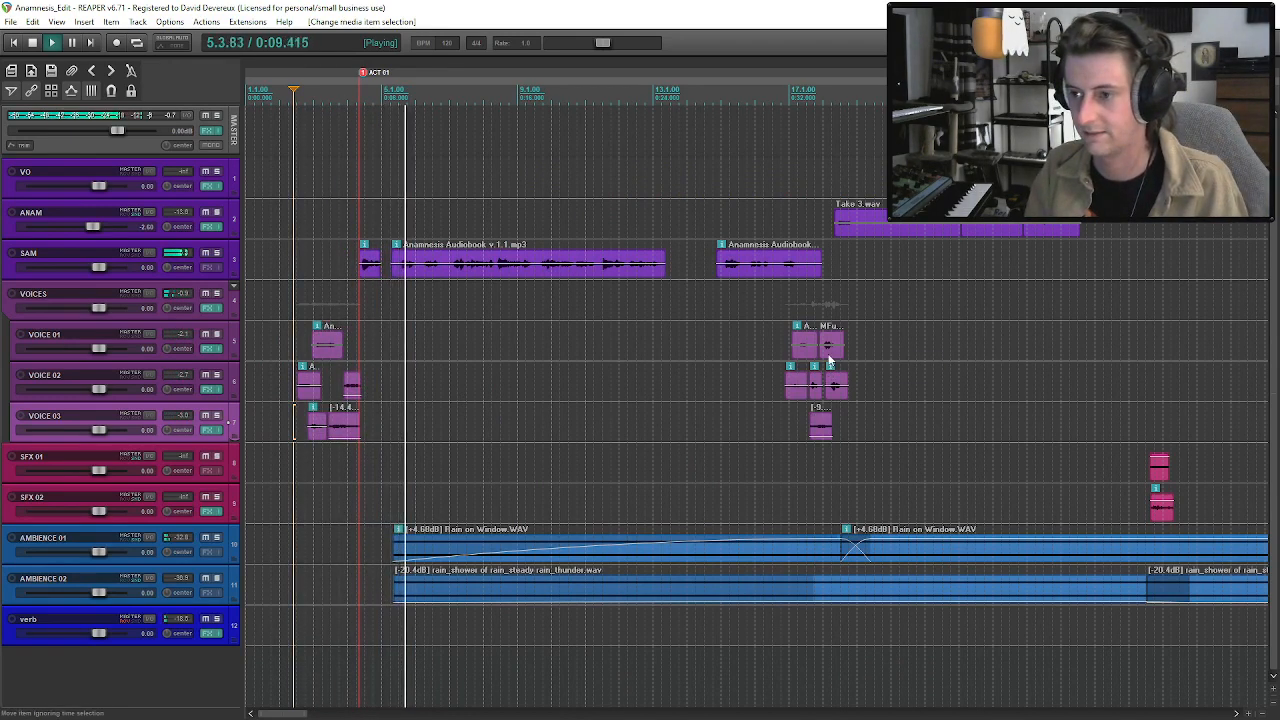
key("space")
Copy the last VOICE 02 clip near bar 18 and paste it onto VOICE 02 just after the ACT 01 marker.
left_click(834, 395)
scroll(833, 399, "up", 5)
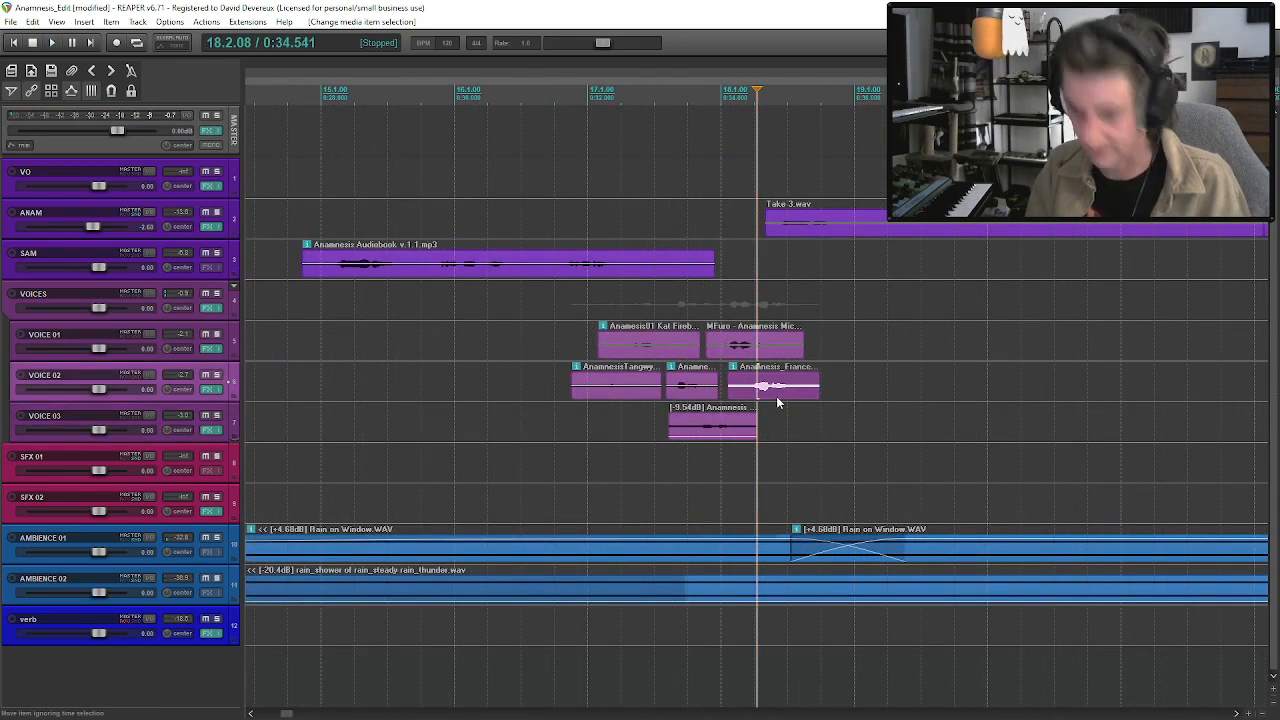
scroll(762, 390, "down", 4)
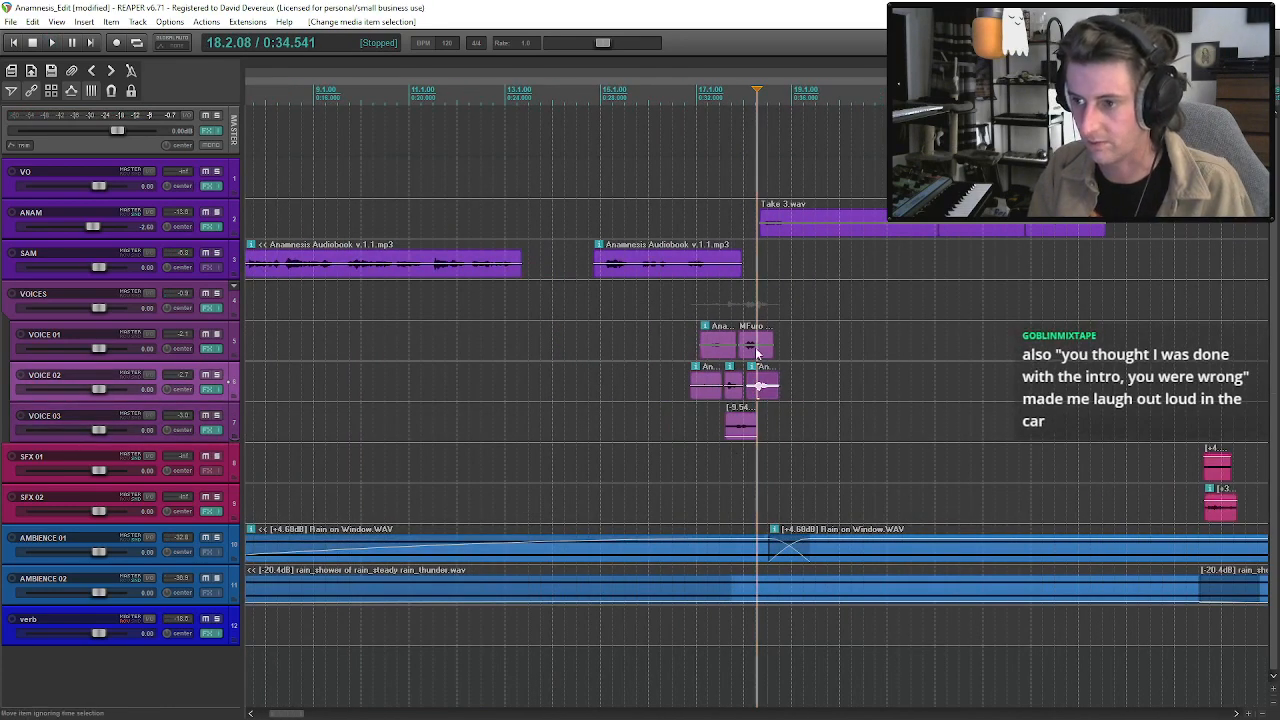
scroll(433, 358, "down", 4)
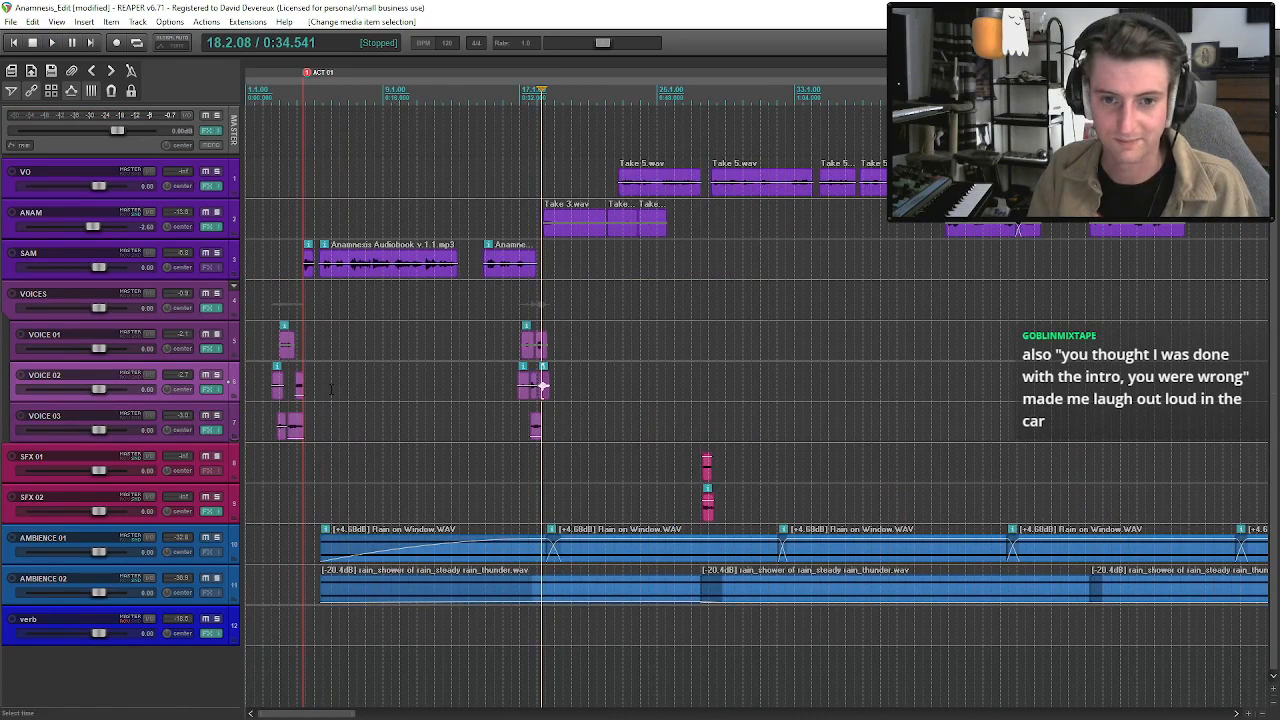
scroll(543, 385, "up", 5)
scroll(500, 385, "up", 2)
scroll(494, 385, "down", 2)
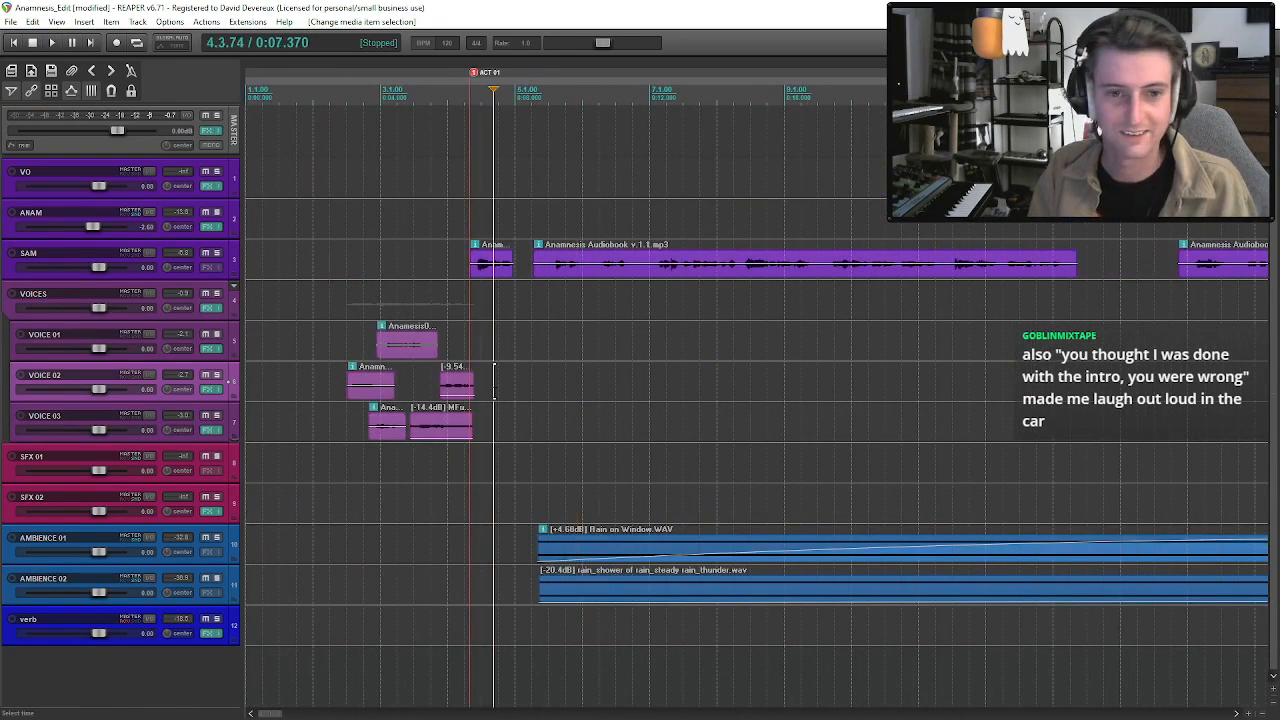
left_click(489, 380)
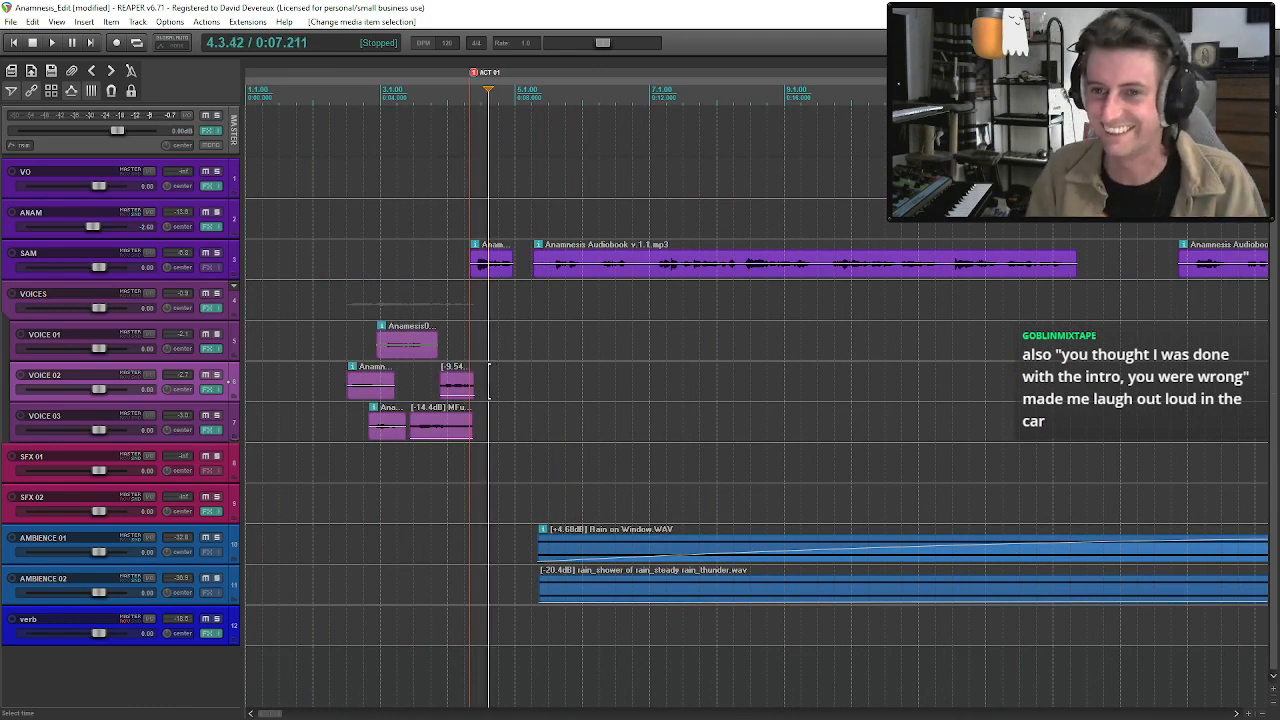
key("ctrl+v")
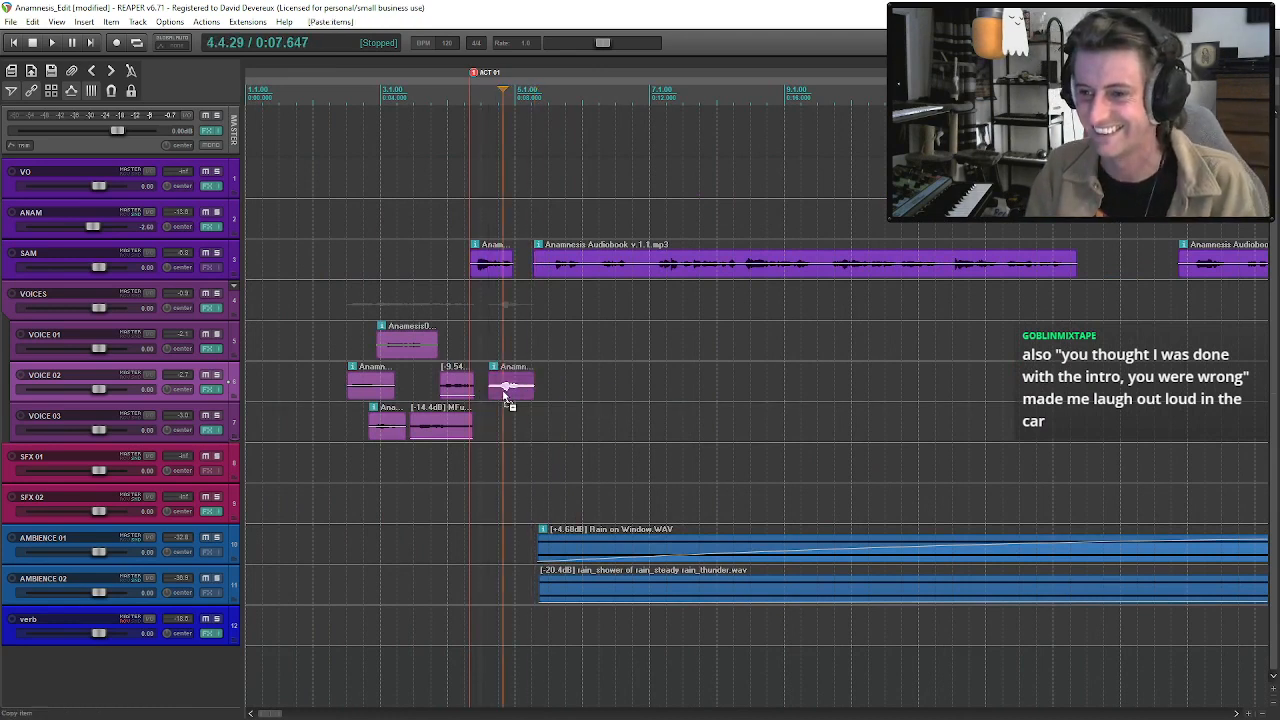
Move the pasted clip onto VOICE 01 across the ACT 01 marker, trimmed to another phrase and lowered to -9.54 dB.
left_click_drag(507, 395, 516, 346)
left_click_drag(517, 347, 461, 357)
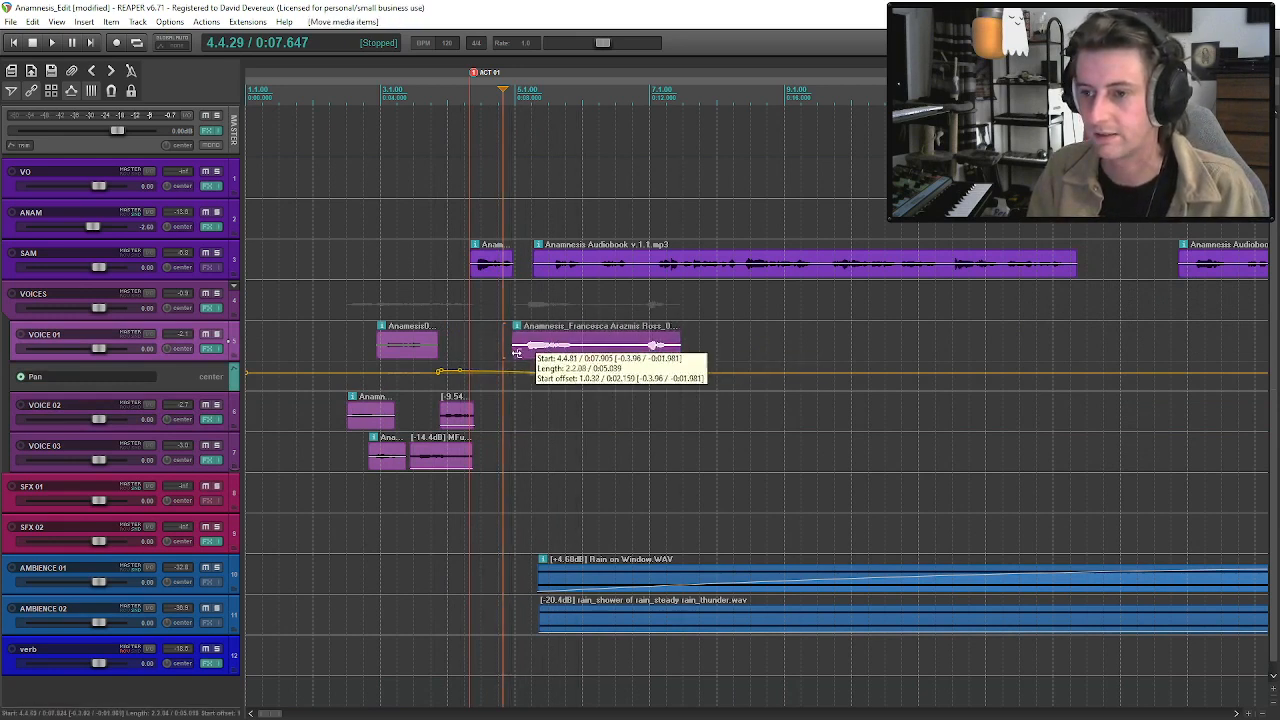
left_click_drag(677, 356, 590, 357)
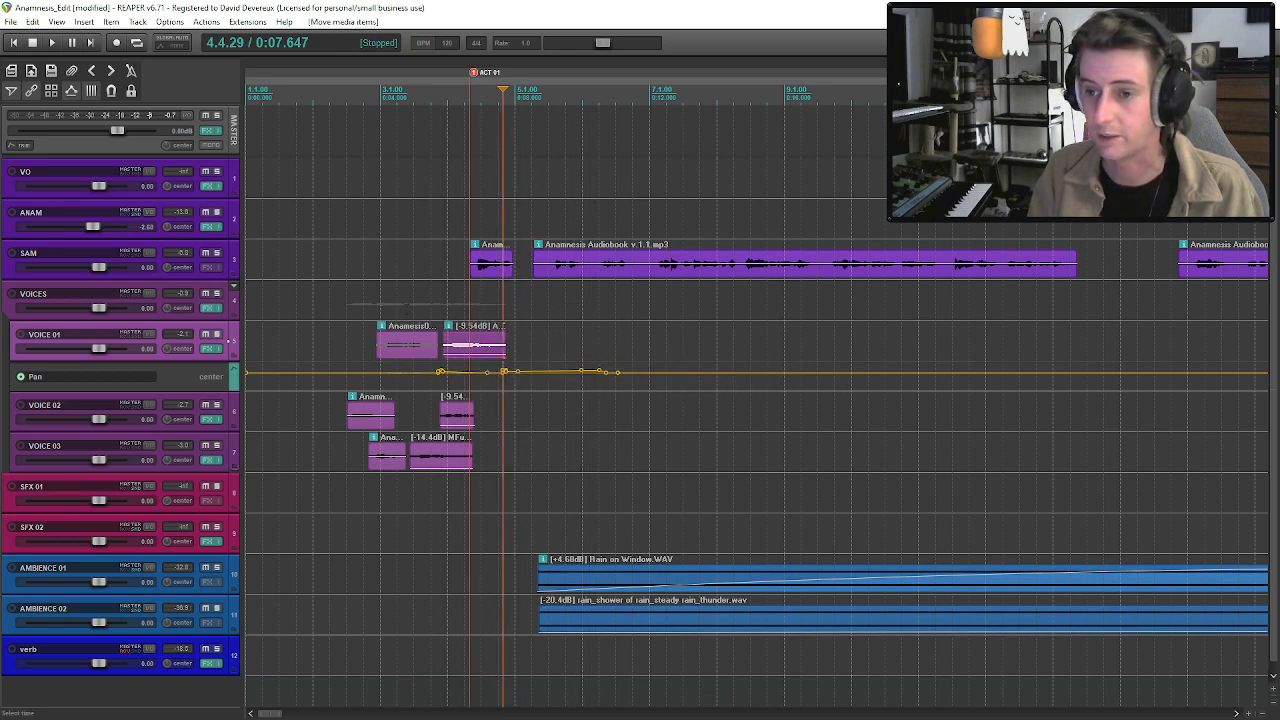
Reset the uneven VOICE 01 pan envelope points to centre and audition the opening voices.
left_click(449, 379, "alt")
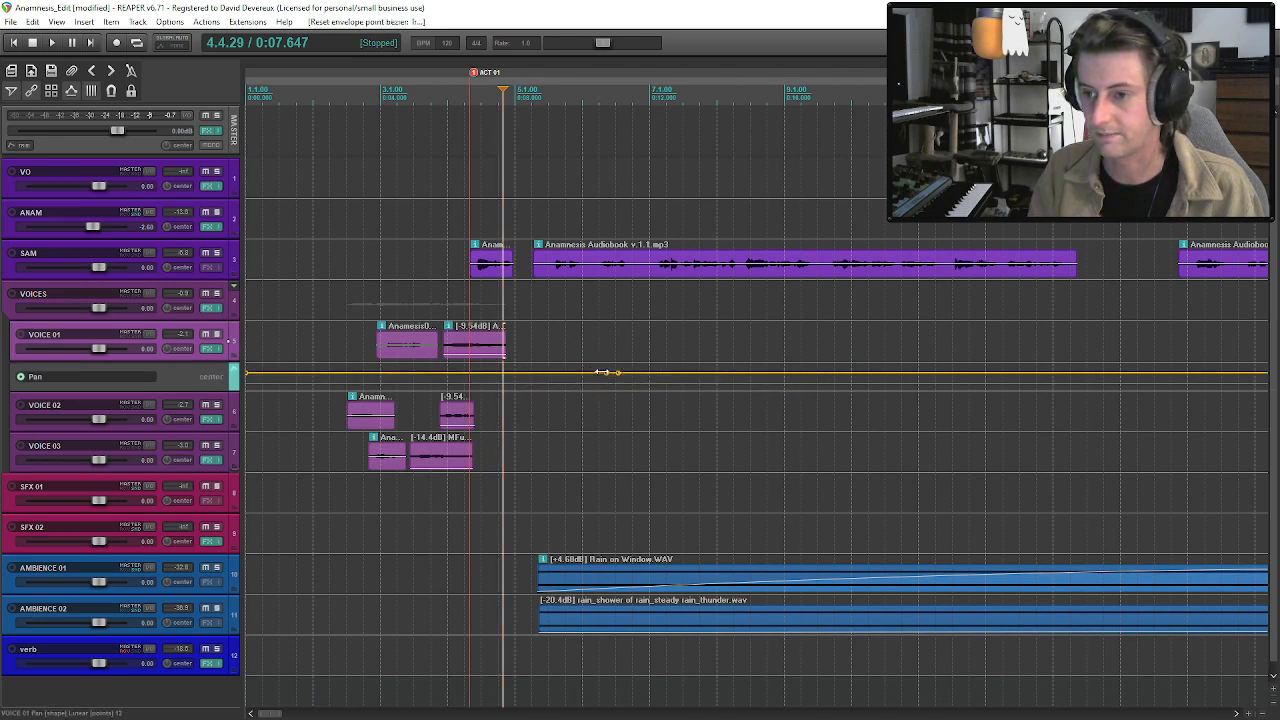
left_click(348, 355)
key("space")
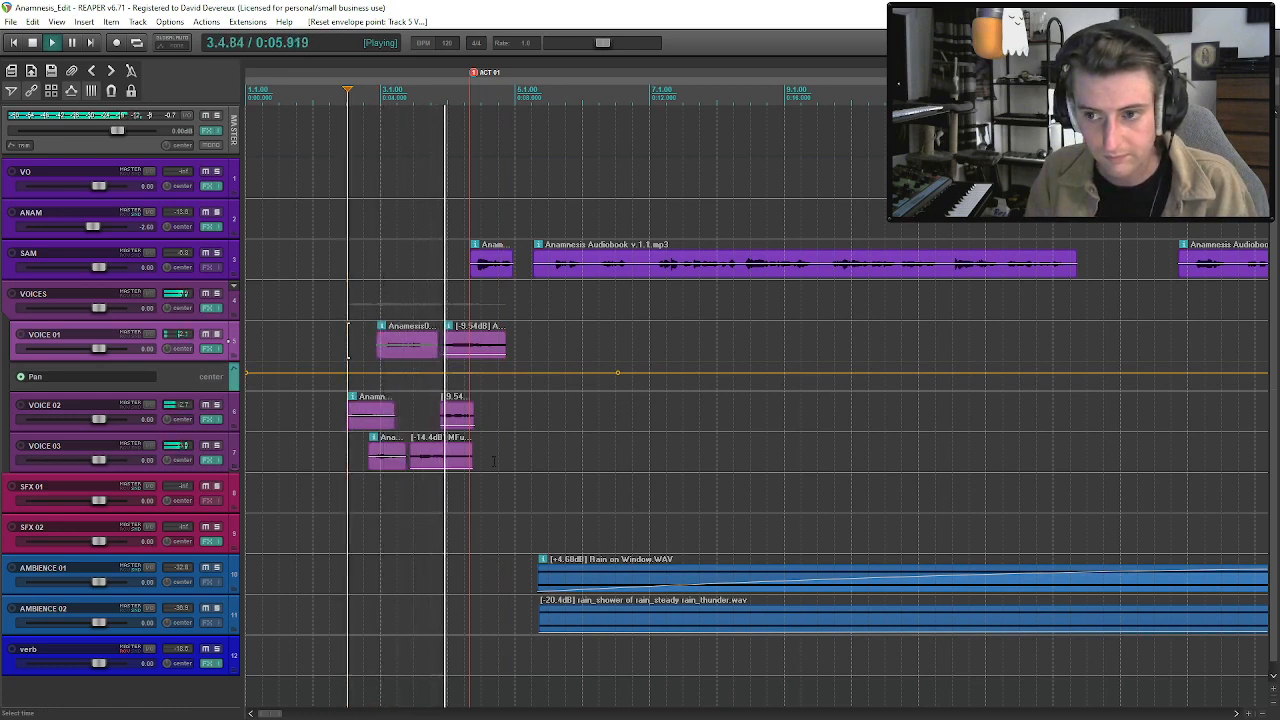
Shift the long SAM clip and everything after it to 10.302 s, then move the whole sequence earlier to the project start.
left_click(492, 350)
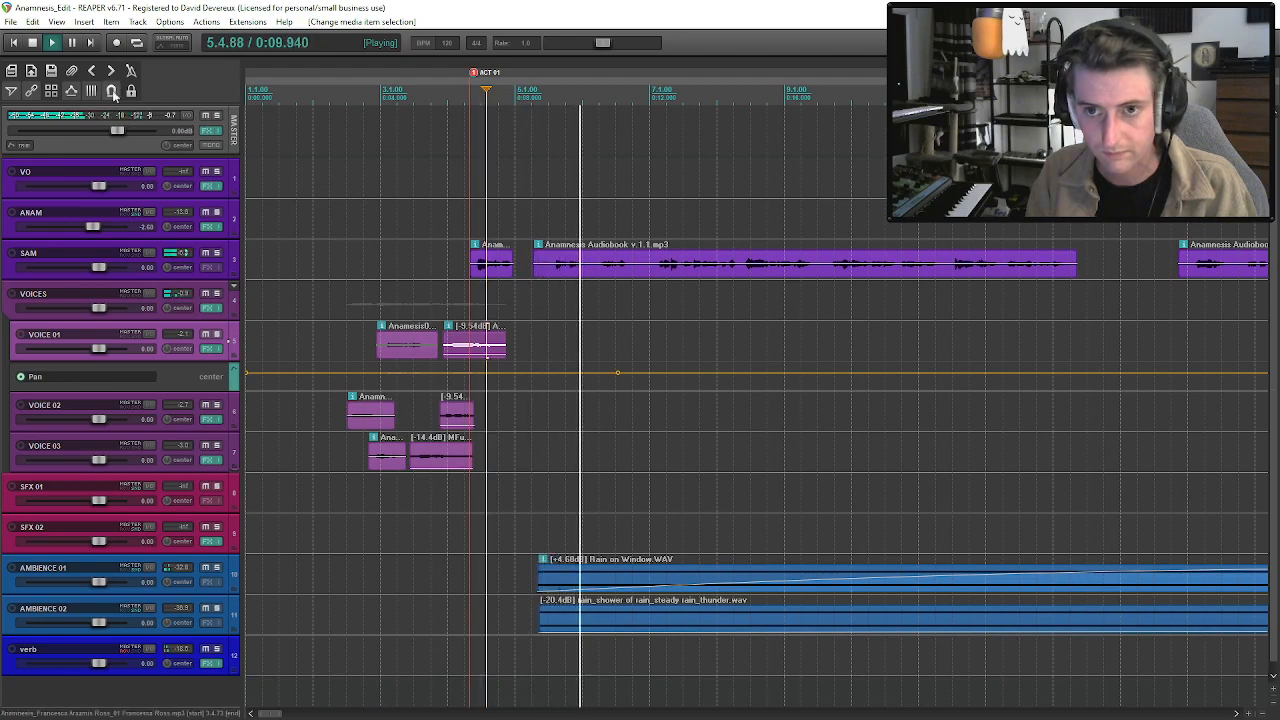
left_click_drag(586, 274, 645, 270)
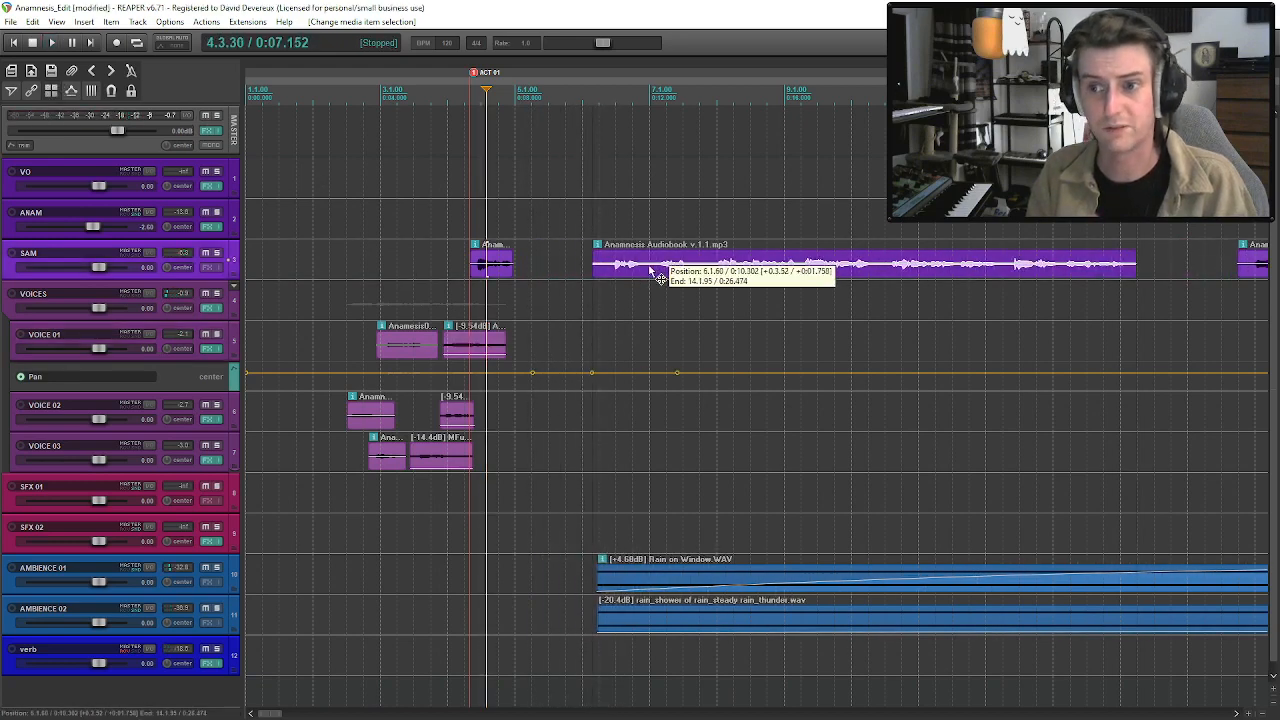
left_click_drag(372, 425, 272, 425)
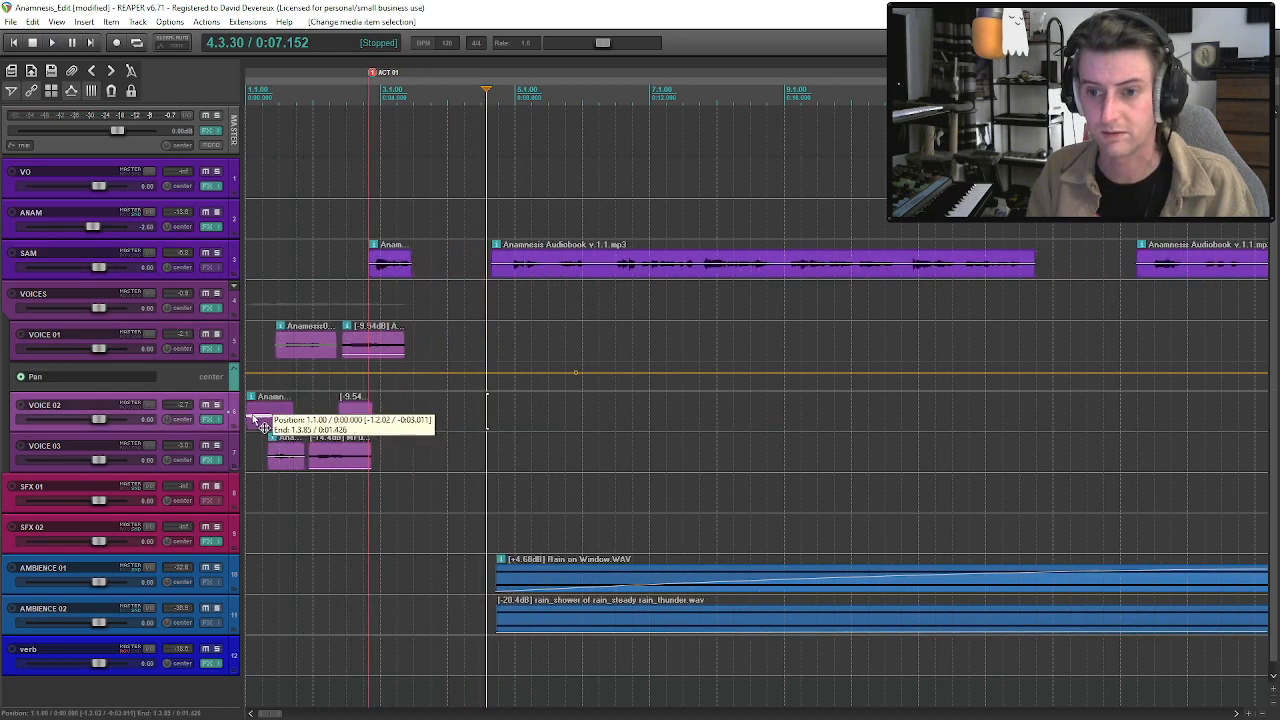
Hide the VOICE 01 pan envelope and audition the scene from the project start.
left_click(193, 350)
key("p")
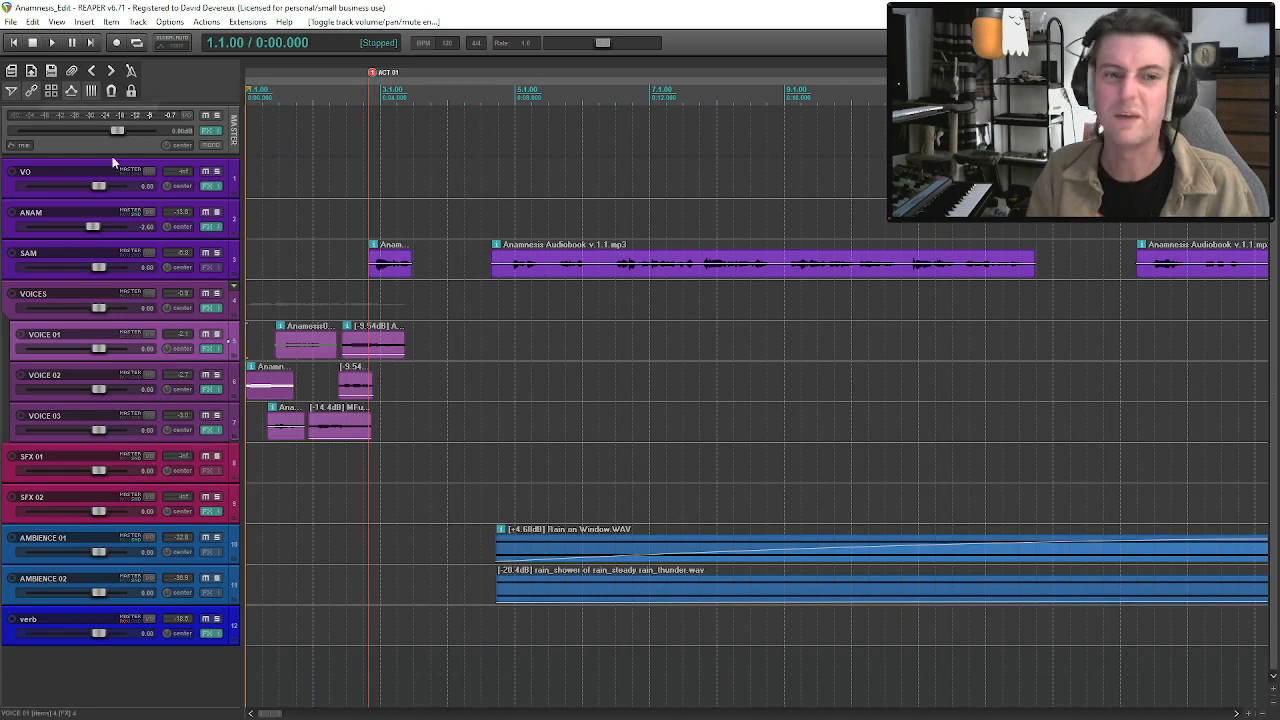
key("space")
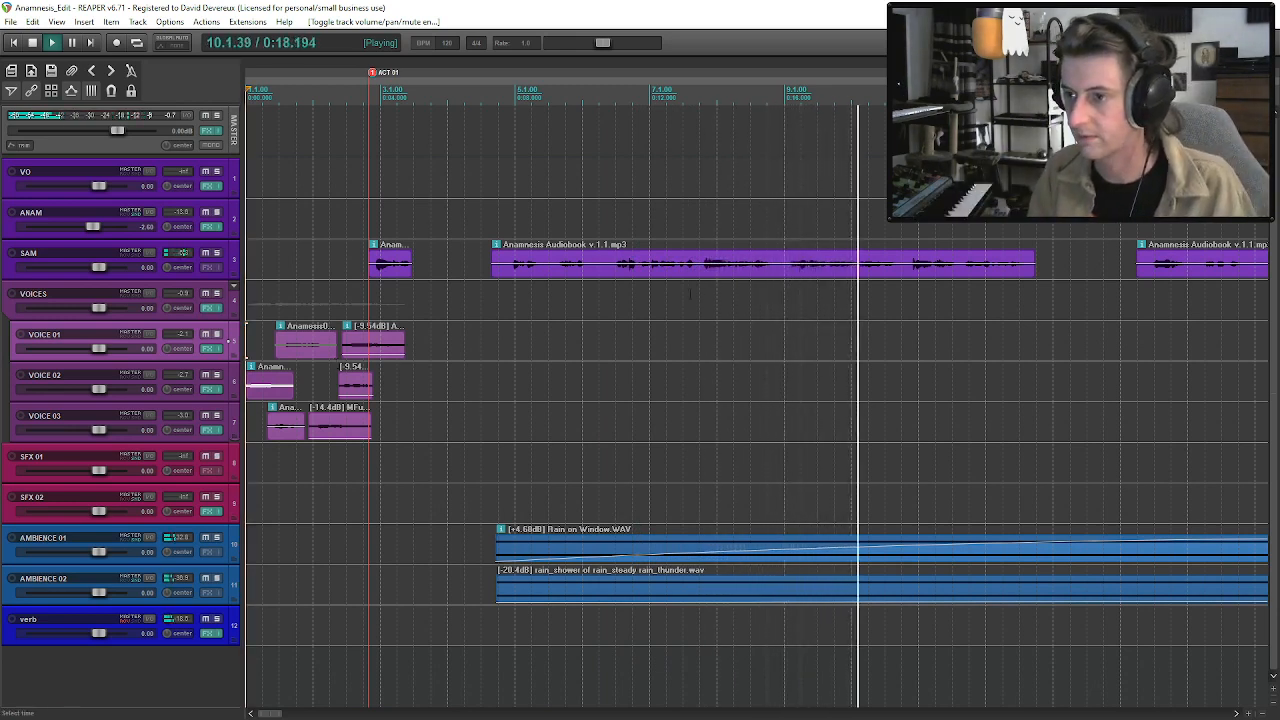
Split the long SAM clip at about 15.99 s, move its second part slightly later, and audition the pause.
left_click(784, 268)
key("space")
key("s")
left_click_drag(790, 268, 822, 273)
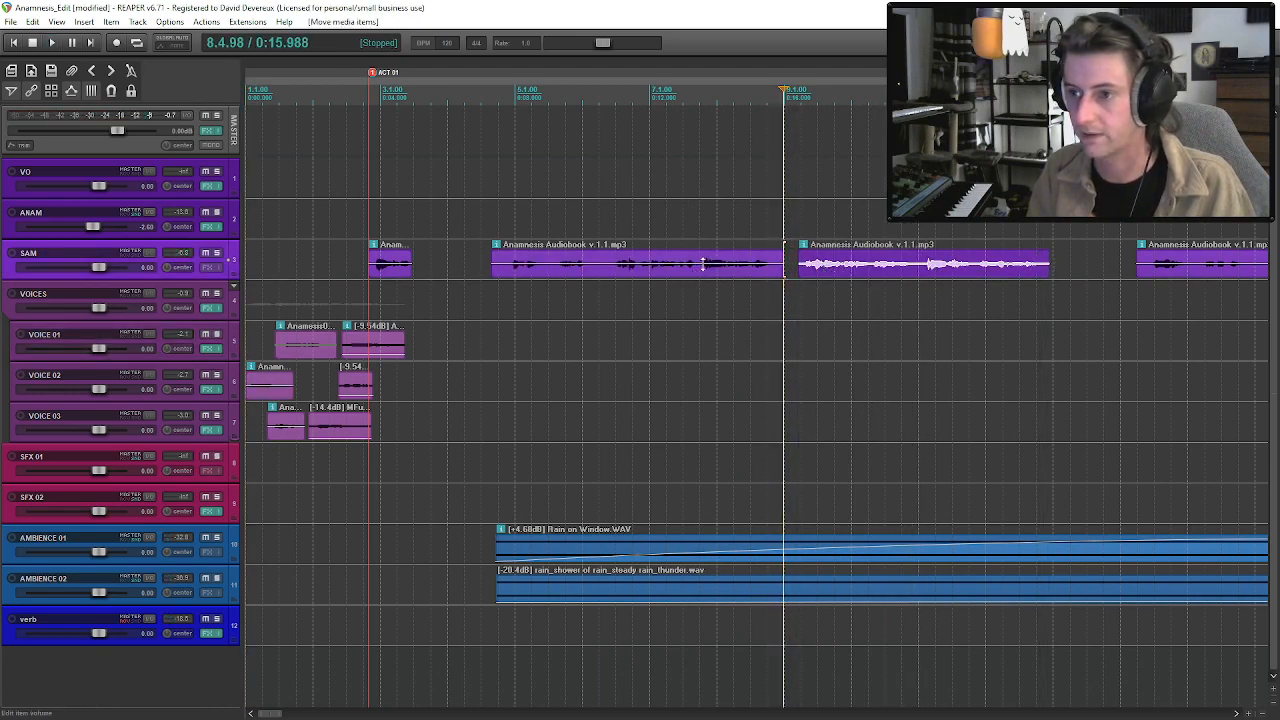
left_click(703, 263)
key("space")
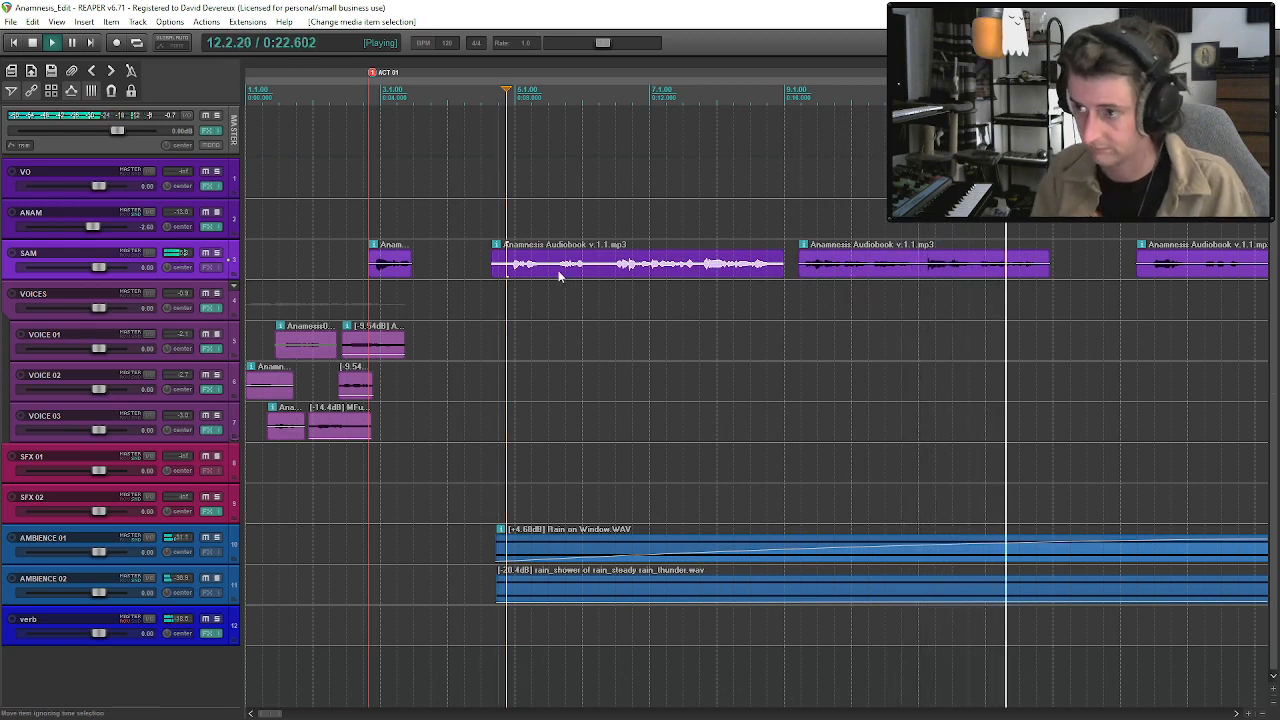
Split the second SAM part near bar 11, move the remainder slightly later, and audition onward to the bar 17 voices.
left_click(920, 275)
key("s")
left_click_drag(928, 268, 951, 265)
key("space")
left_click_drag(799, 263, 797, 263)
key("space")
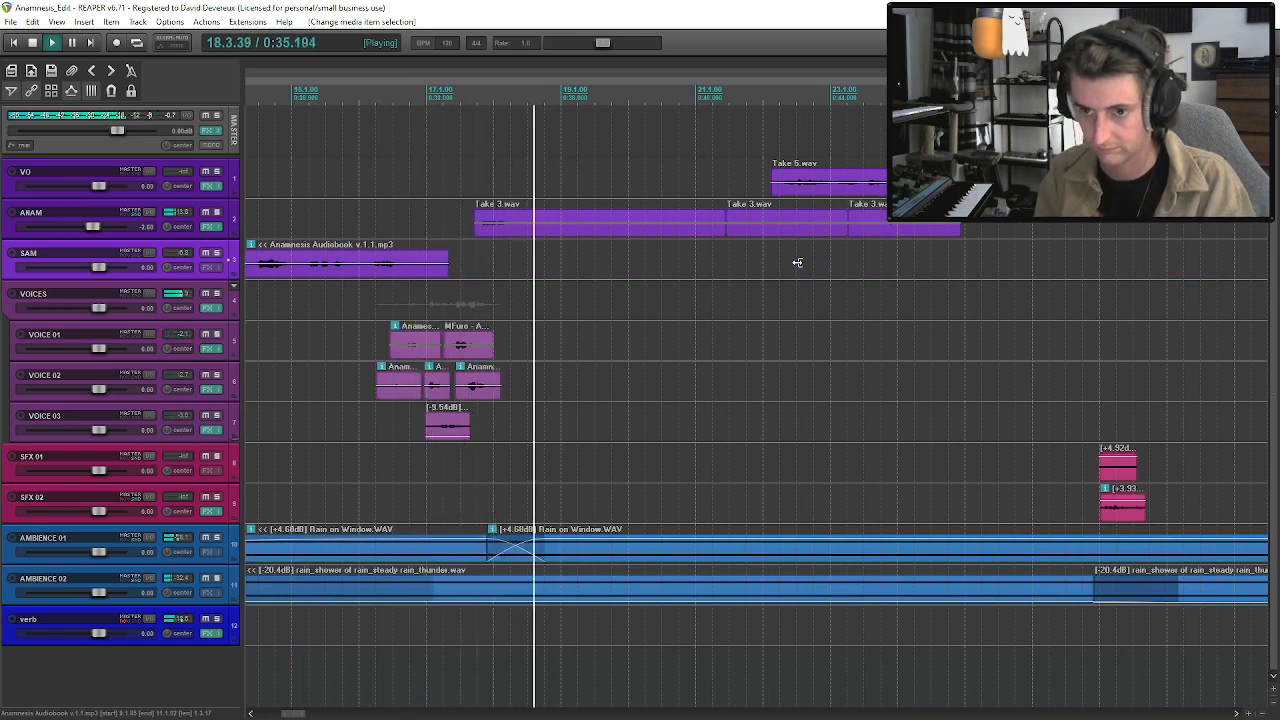
Show the VOICES volume envelope and lower its level to about -11.2 dB at the end of the clips near bar 18.
left_click(156, 314)
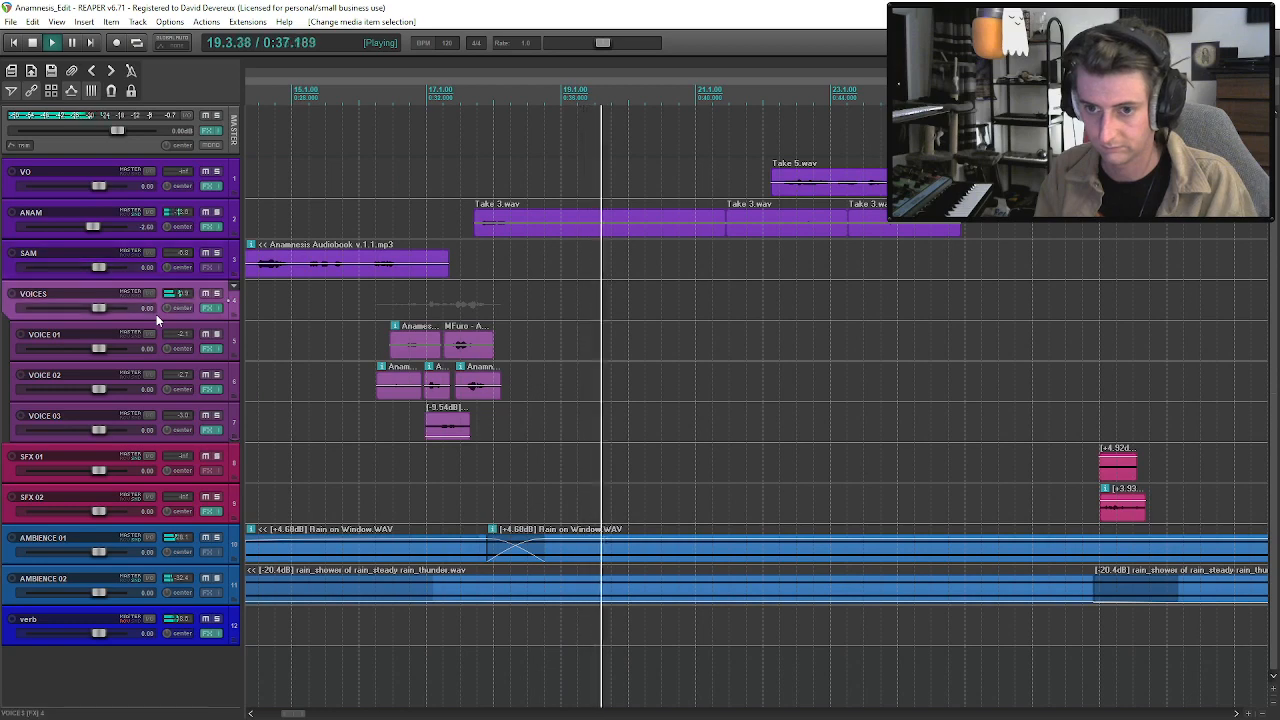
key("v")
key("space")
left_click_drag(500, 326, 498, 330)
Audition the VOICES volume automation from about bar 16 through the start of the ANAM clip.
left_click(374, 296)
key("space")
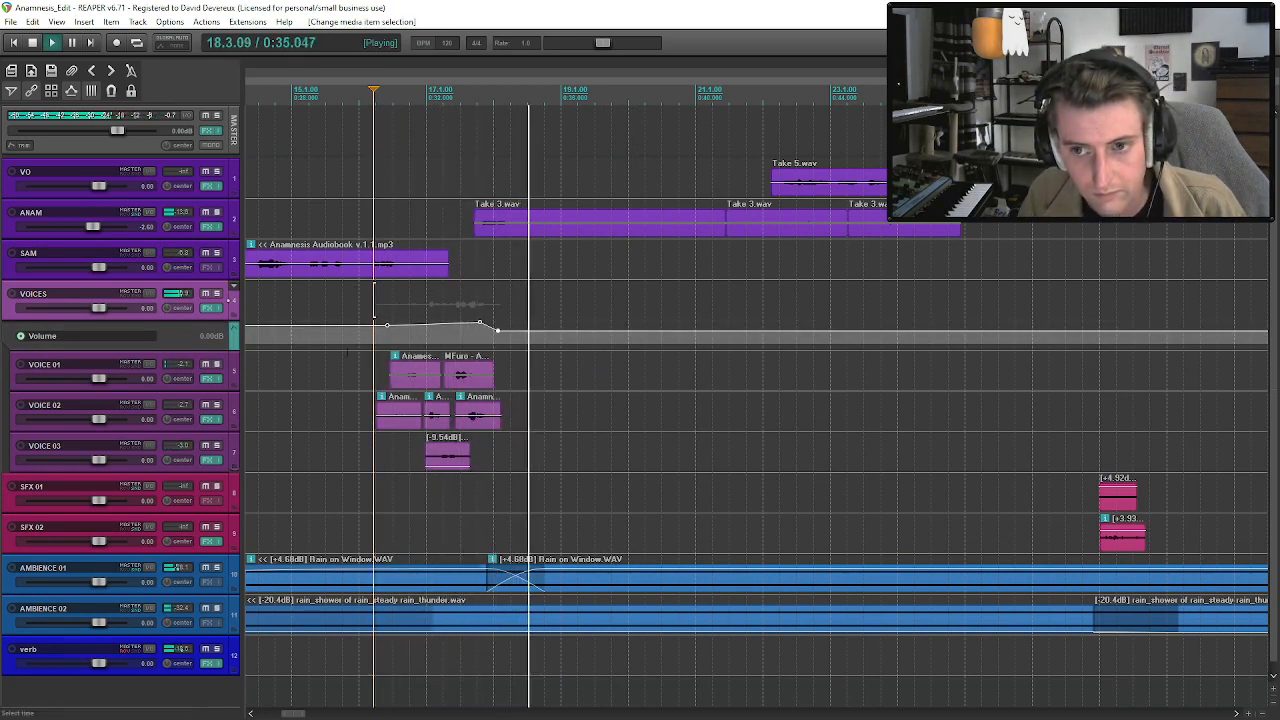
key("space")
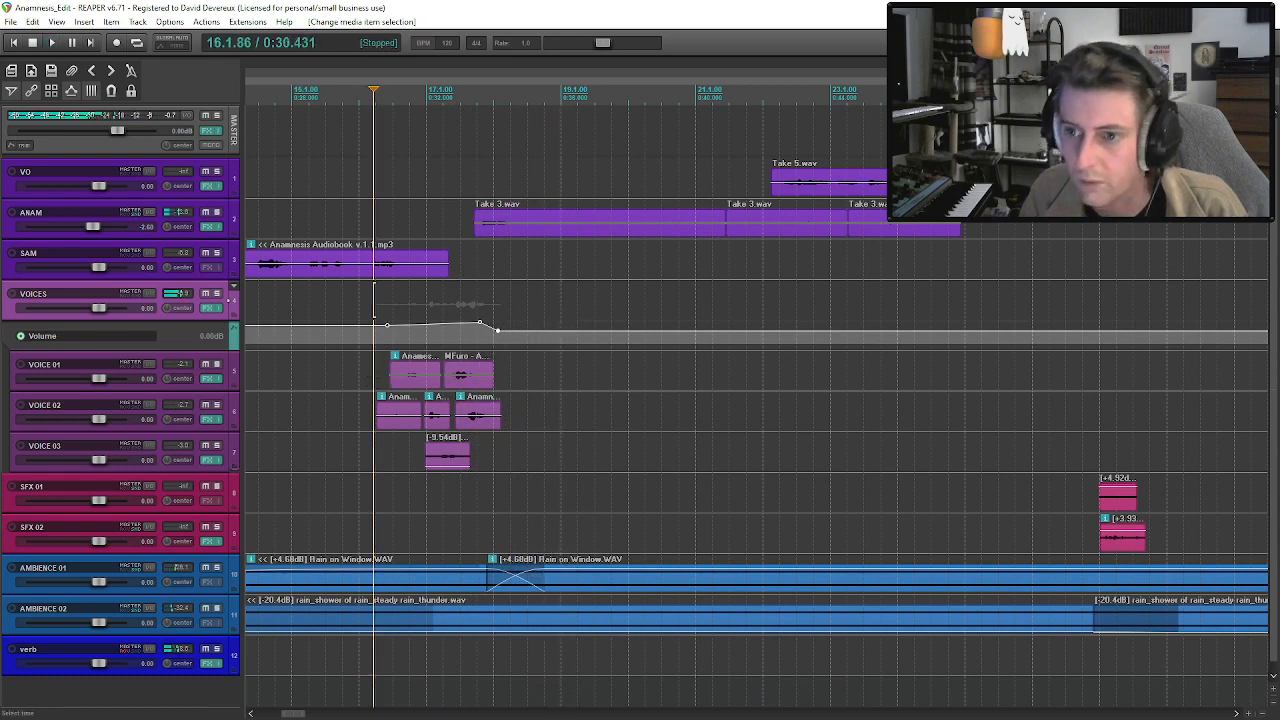
left_click(361, 380)
key("space")
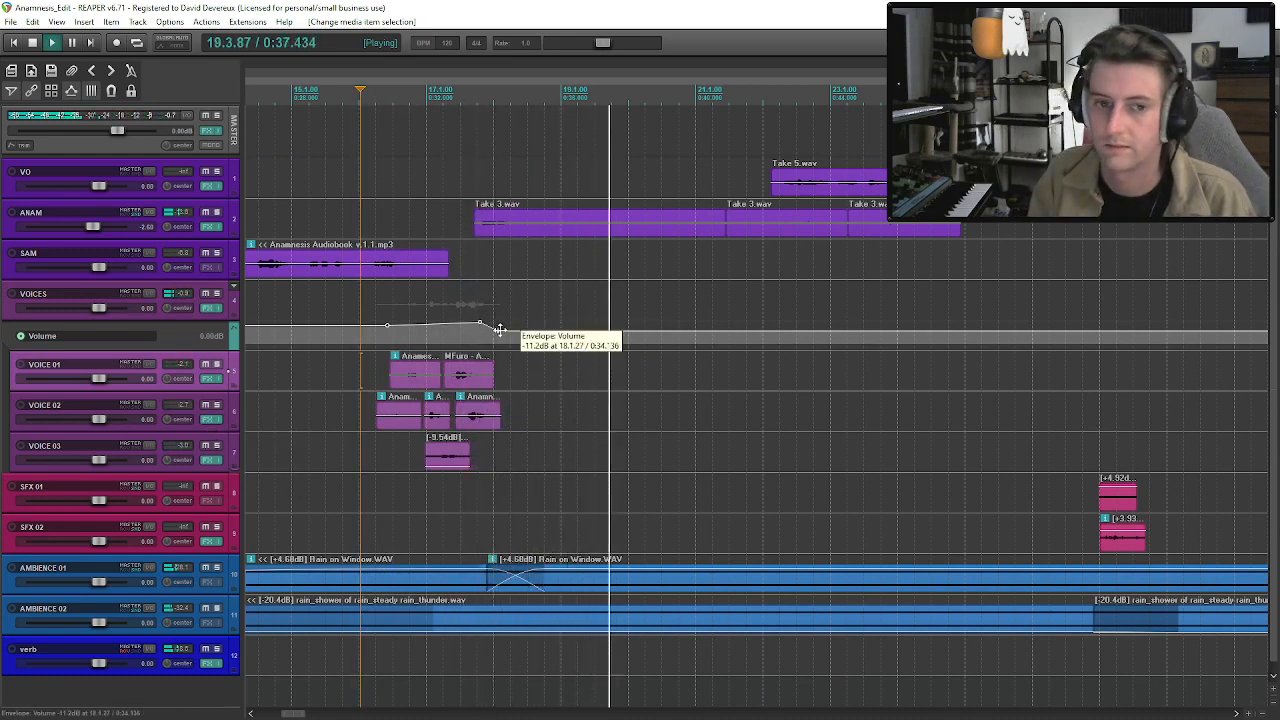
left_click(544, 331)
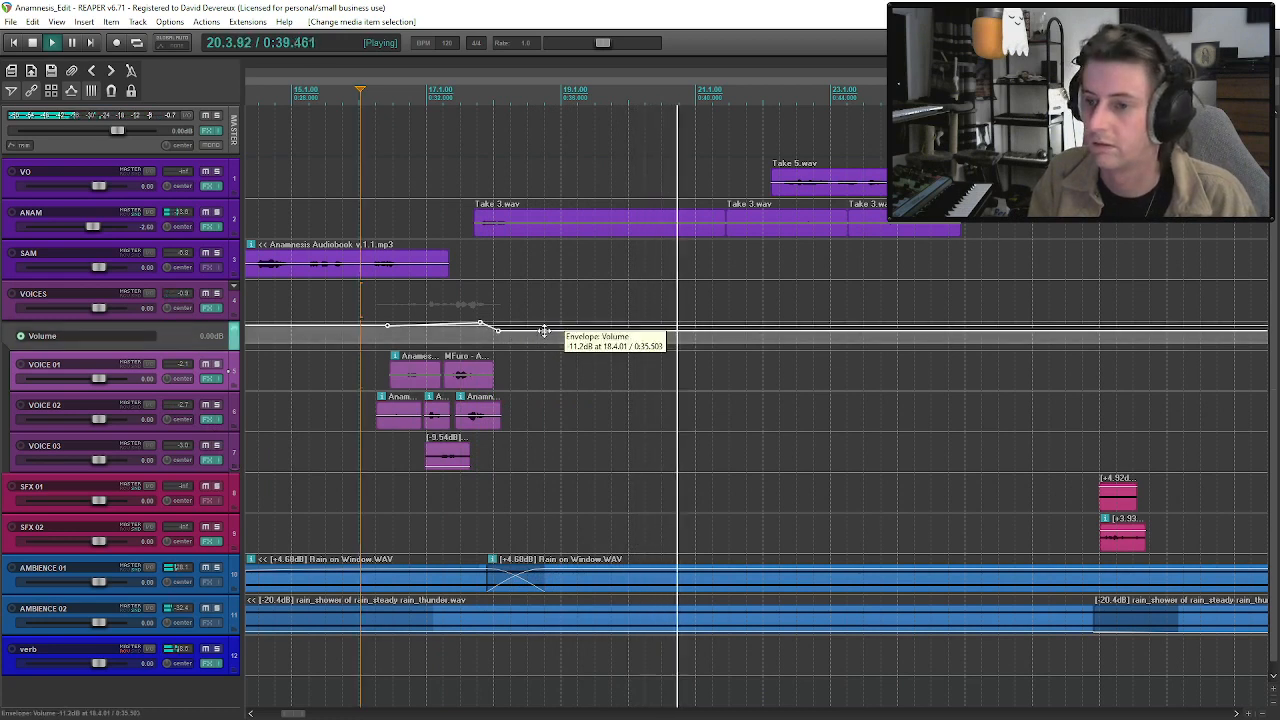
Deepen the VOICES volume dip just before bar 18 and audition it from about bar 16.
left_click_drag(497, 330, 494, 356)
key("space")
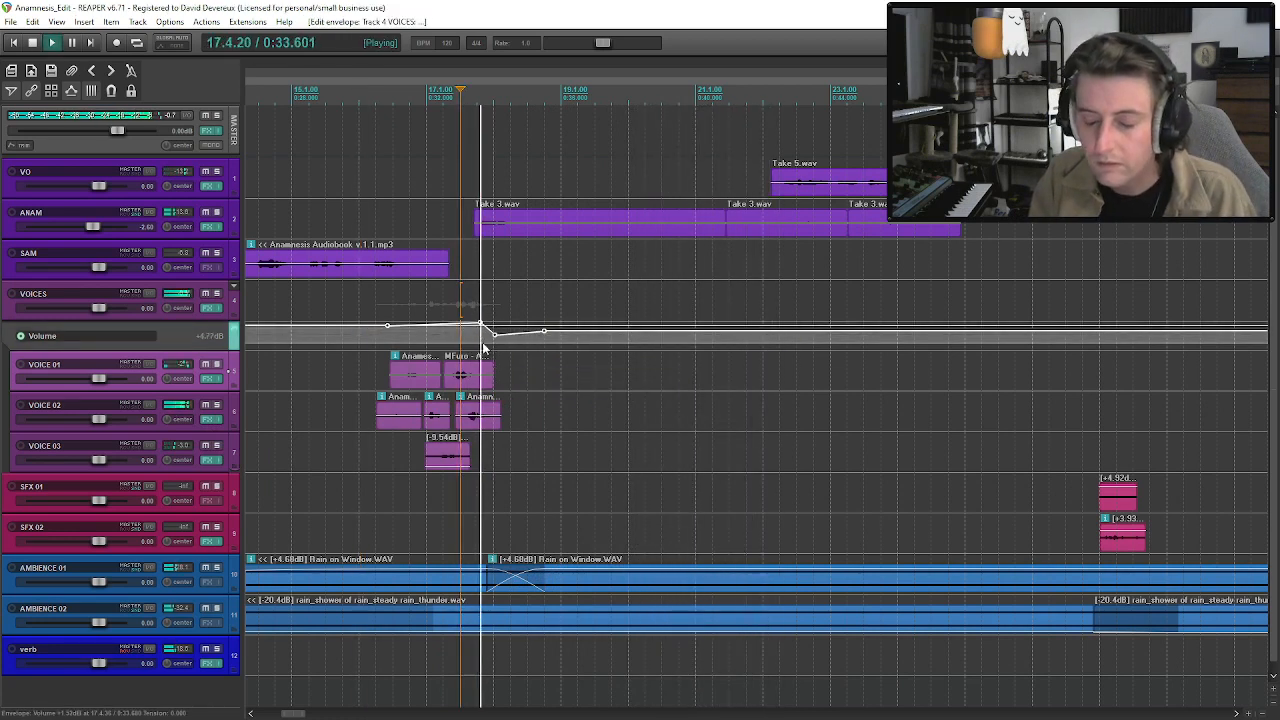
key("space")
left_click(370, 370)
key("space")
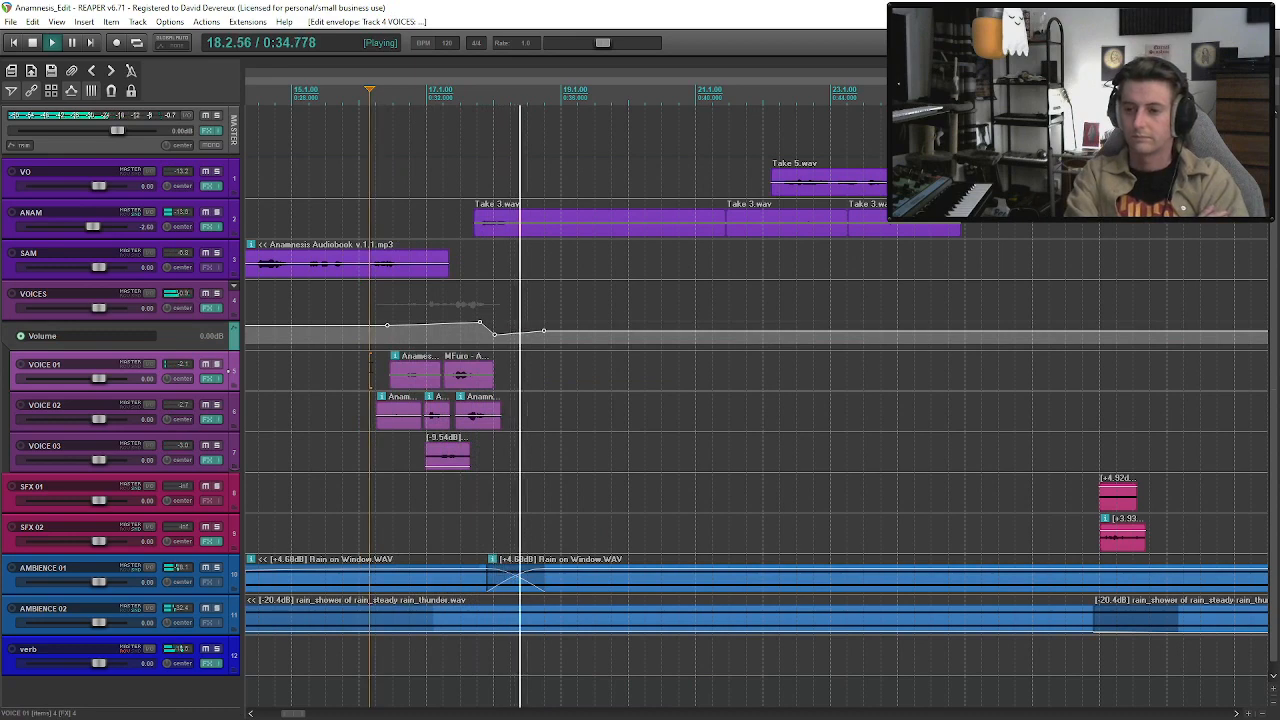
Shift the VOICES volume peak and drop slightly later, lower the level that follows, and audition the voices from about bar 16.
left_click_drag(543, 331, 492, 324)
key("space")
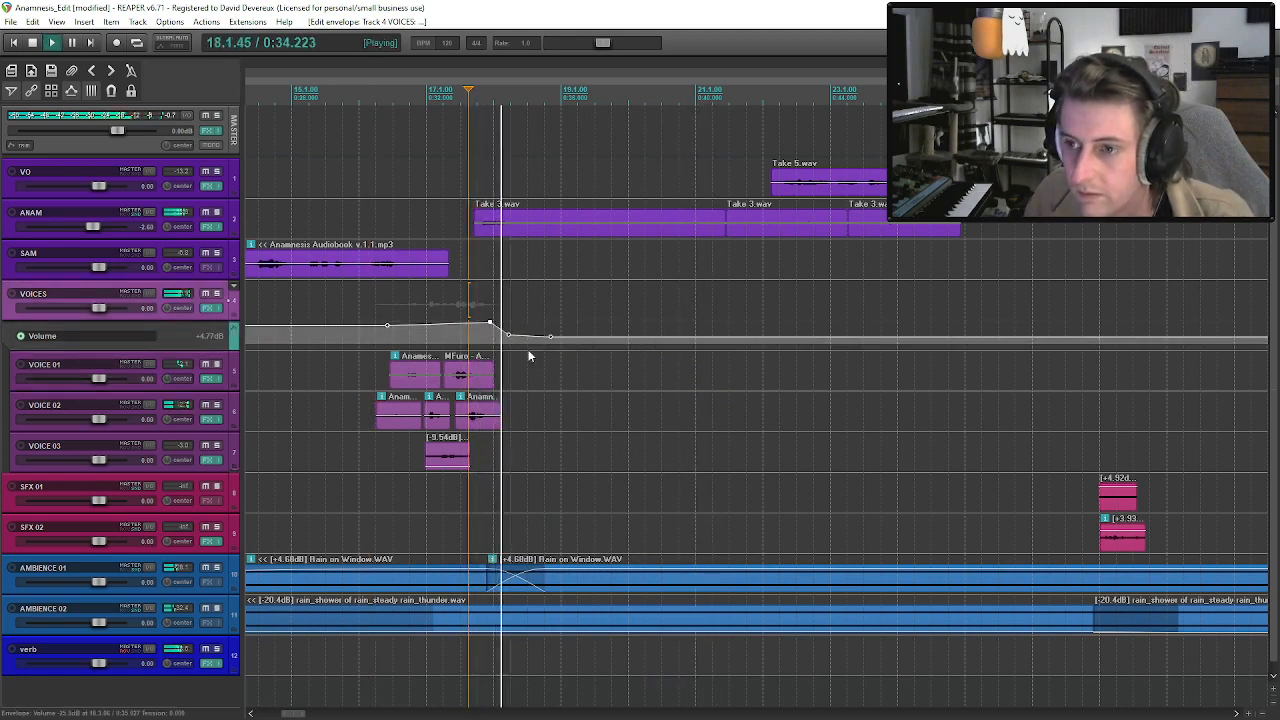
key("space")
left_click(386, 356)
key("space")
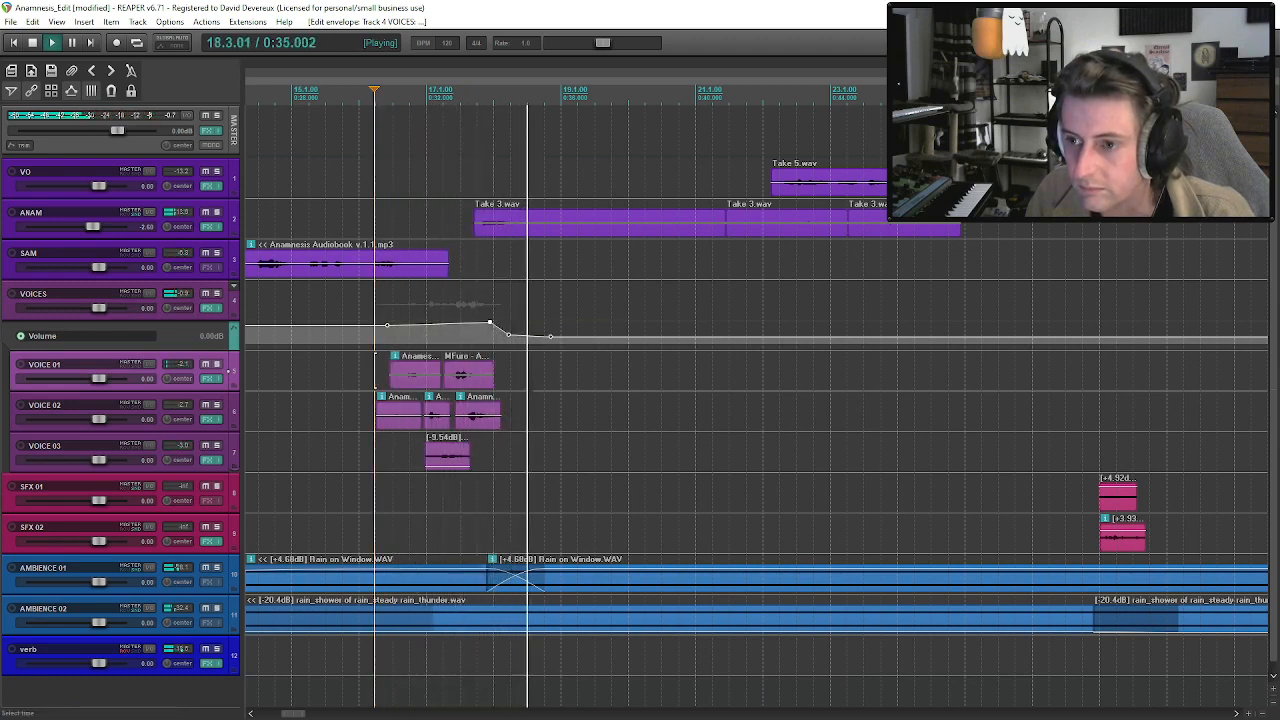
Move the middle point of the VOICES volume drop later for a gentler fade, and audition the transition into ANAM.
left_click_drag(551, 333, 517, 332)
key("space")
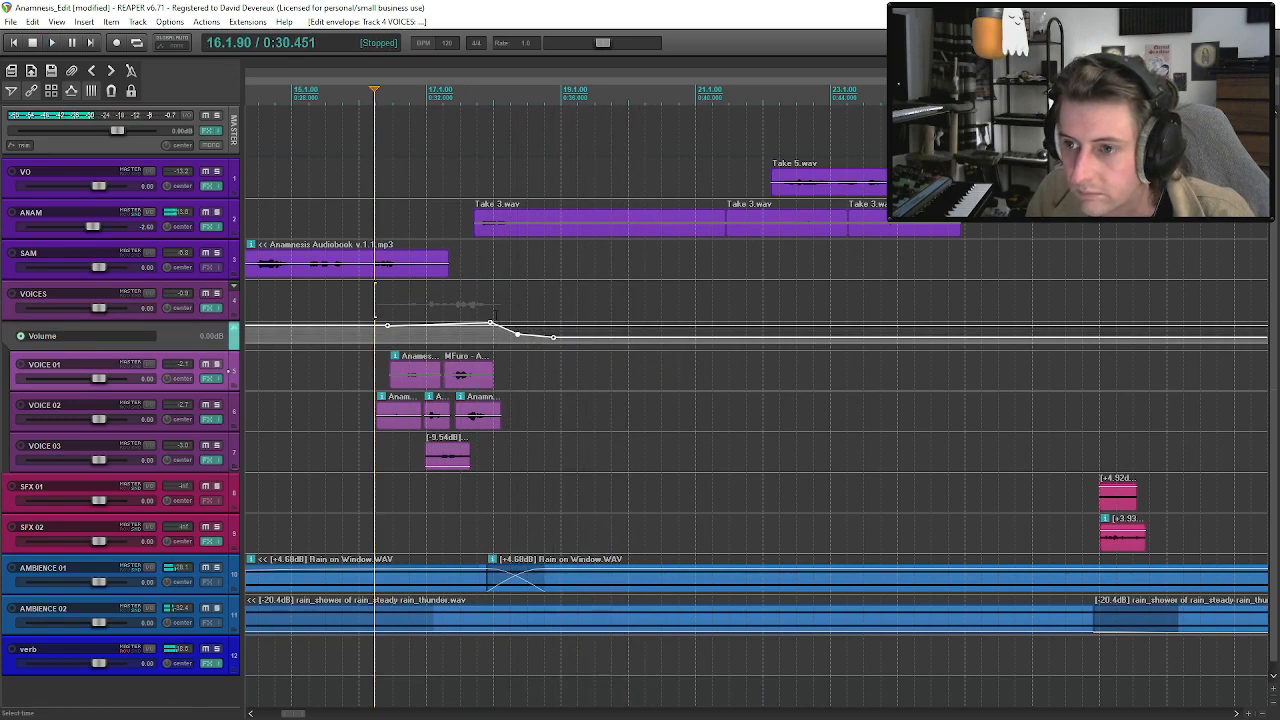
left_click(479, 308)
key("space")
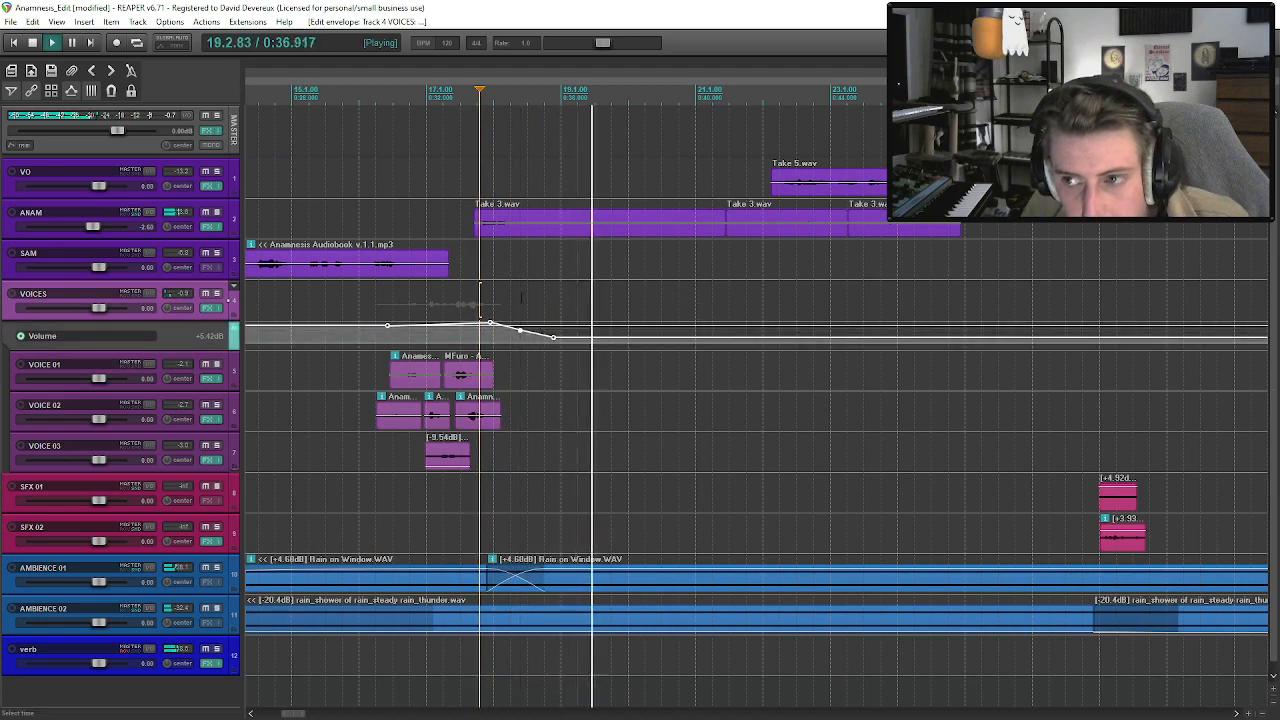
key("space")
left_click(376, 375)
key("space")
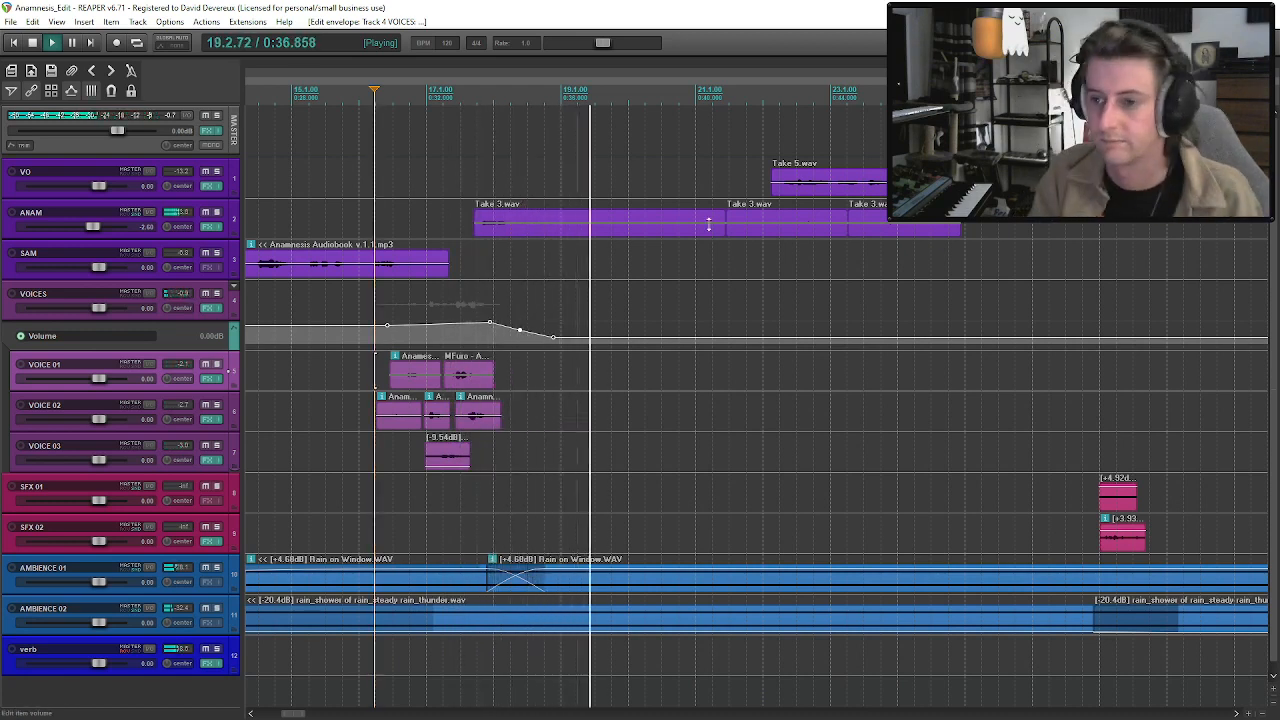
Delete the last VOICES volume envelope point past bar 18 and audition from about bar 16 into the ANAM clip.
left_click(553, 336, "alt")
key("space")
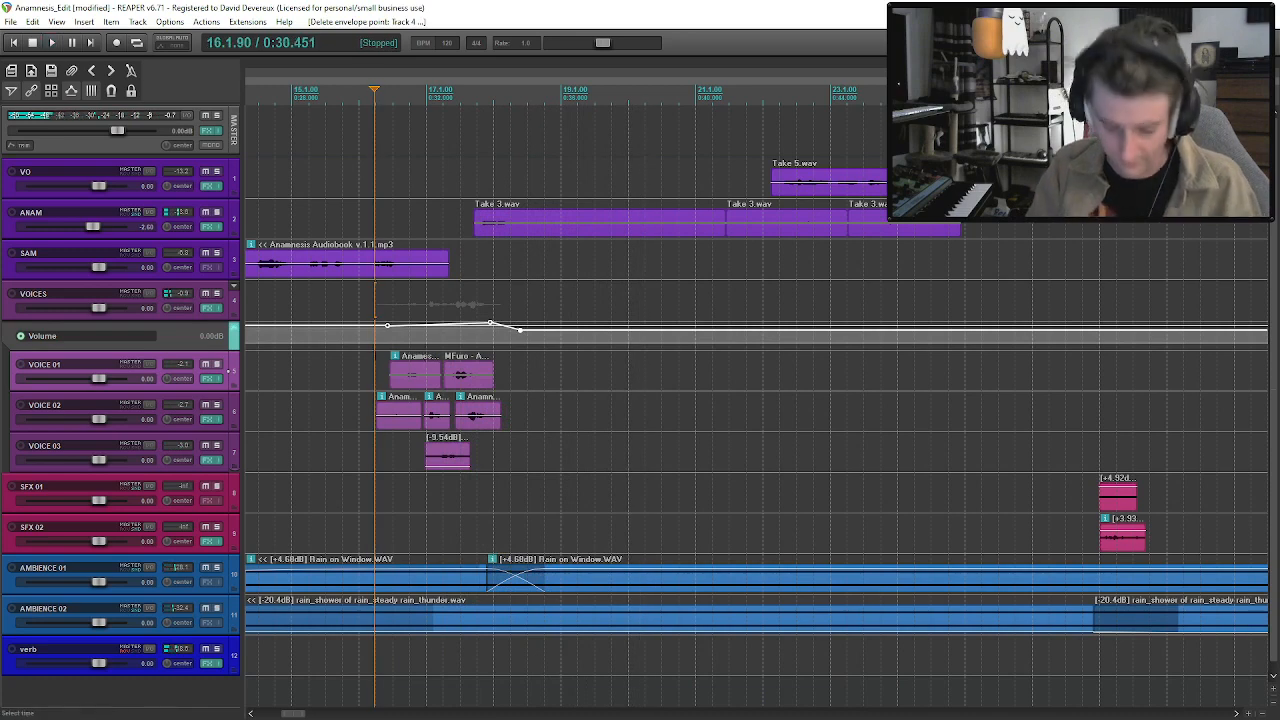
key("space")
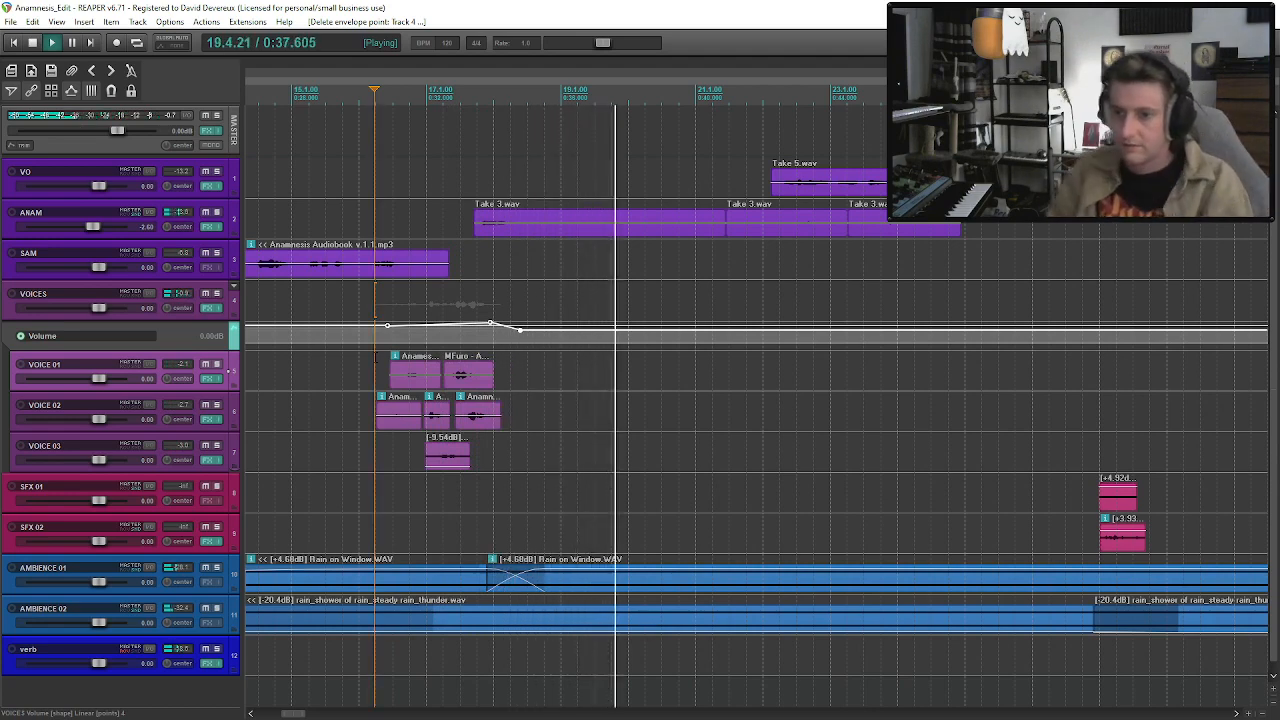
scroll(545, 328, "down", 3)
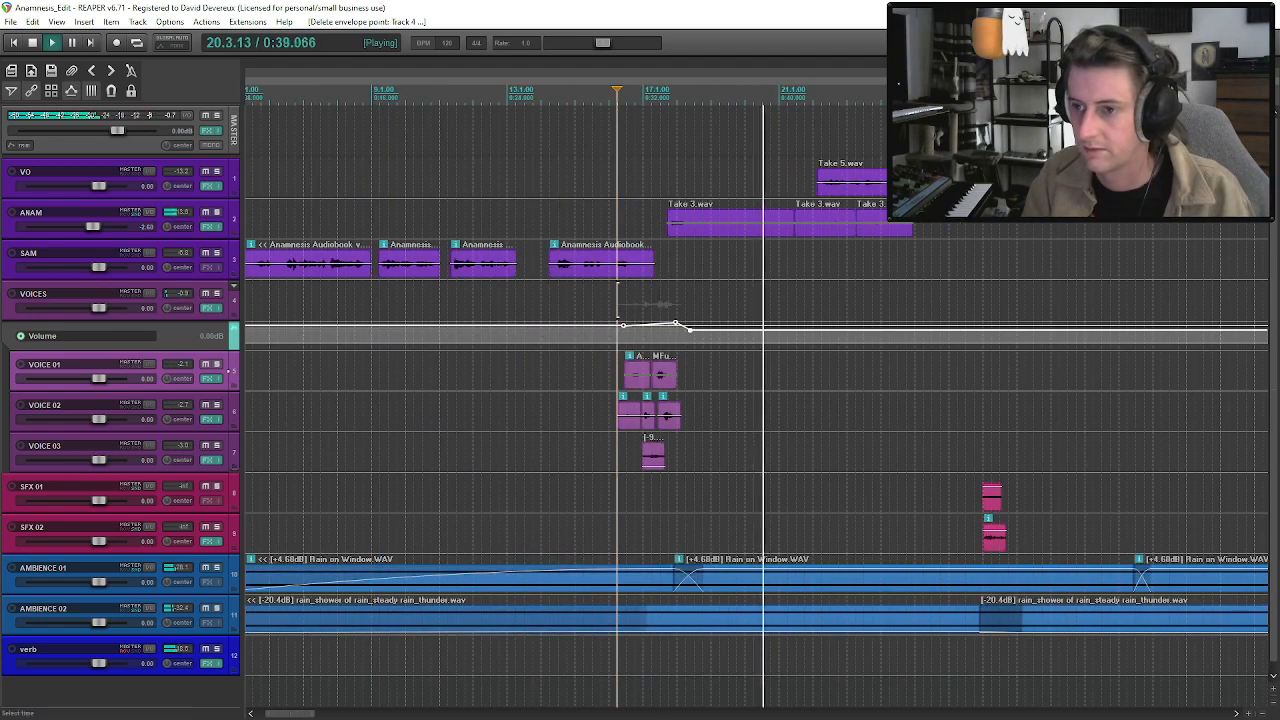
left_click(745, 232)
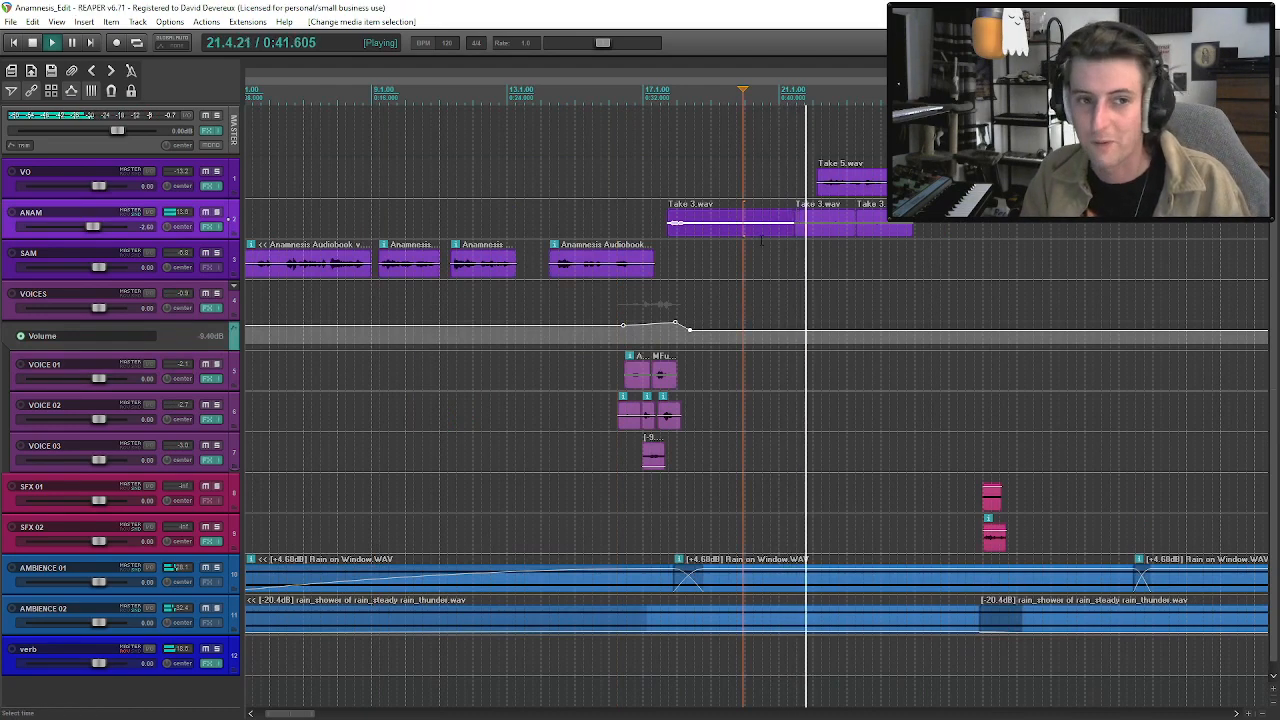
key("space")
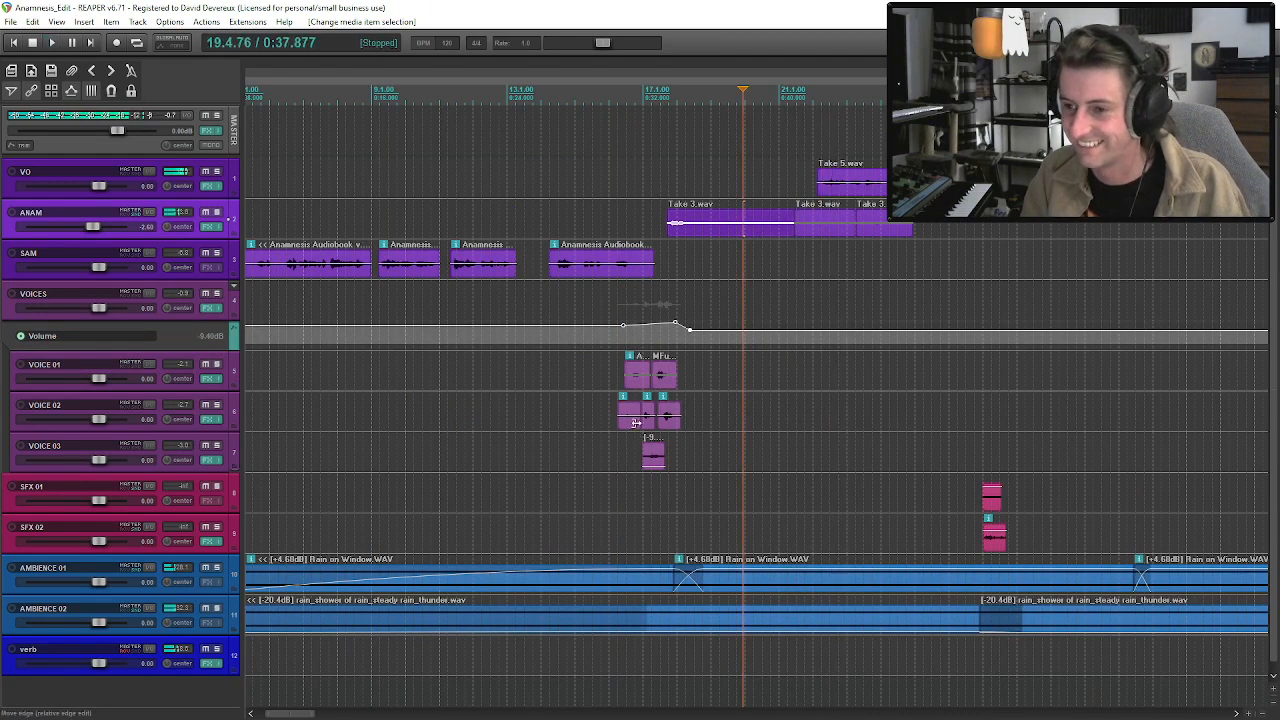
Audition the layered voices from the first VOICE 02 clip near bar 16 through the ANAM and VO takes.
left_click(645, 428)
scroll(647, 414, "up", 5)
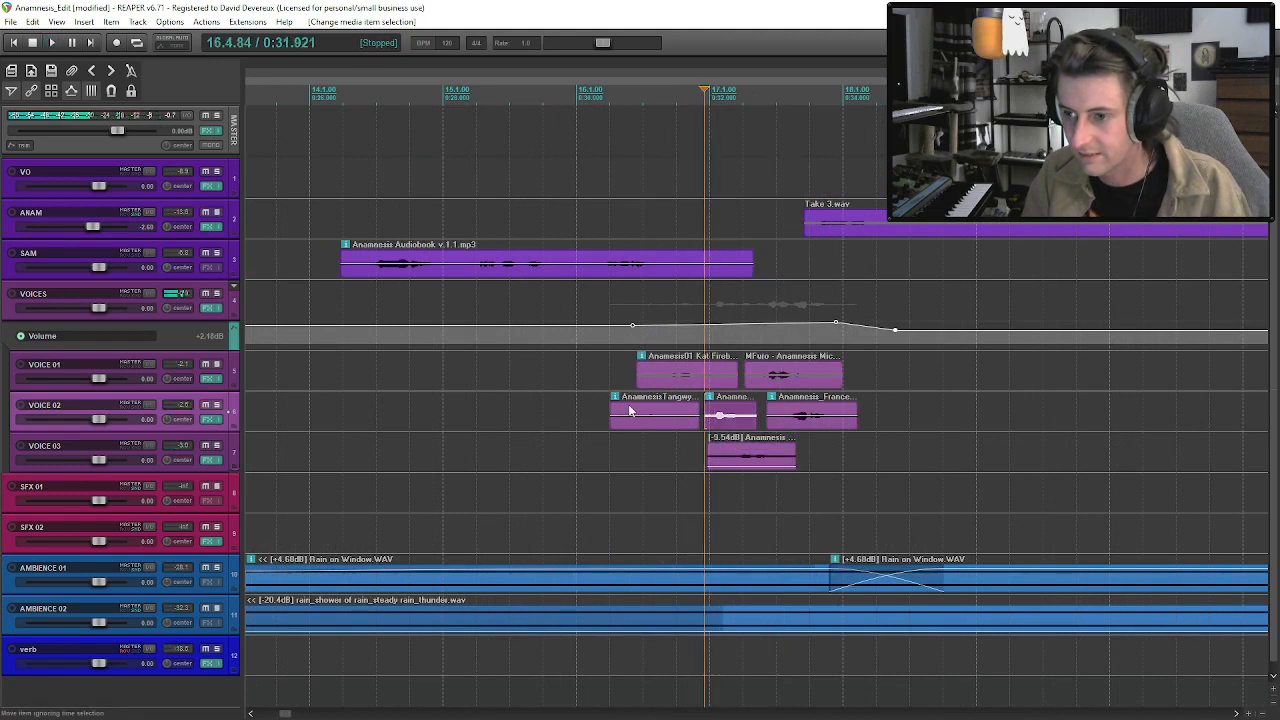
left_click(652, 428)
key("space")
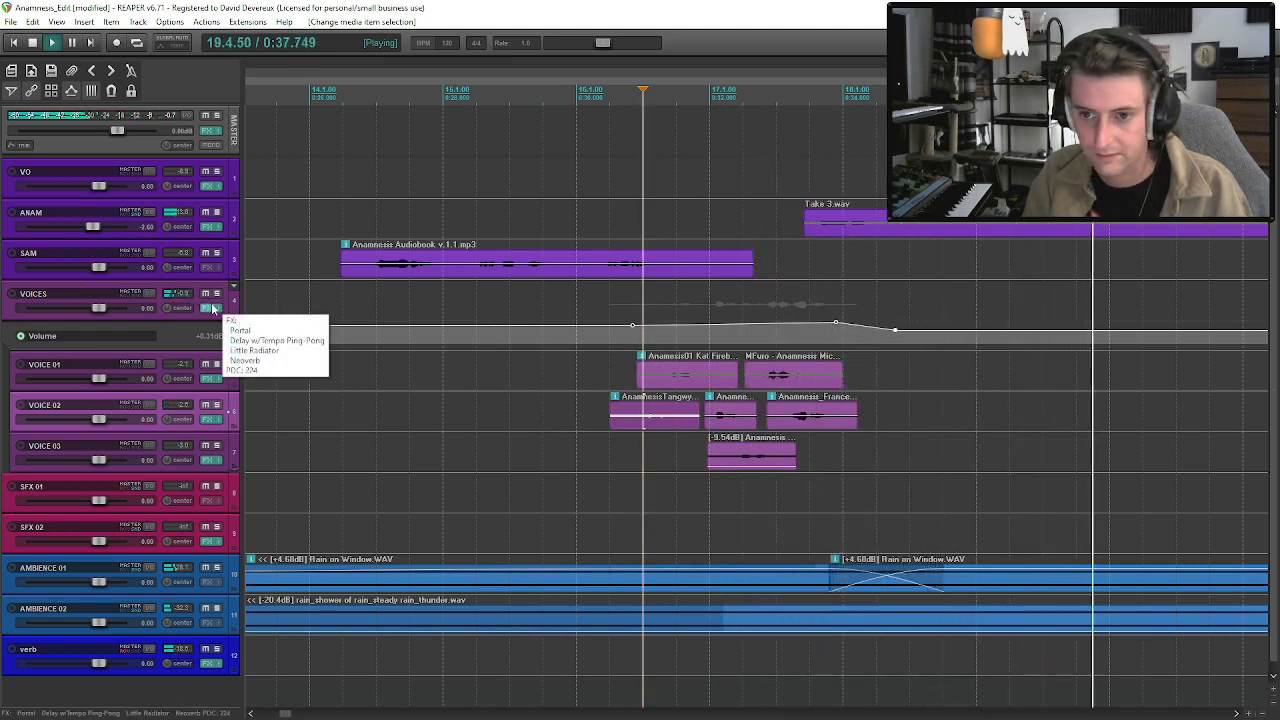
scroll(688, 267, "down", 4)
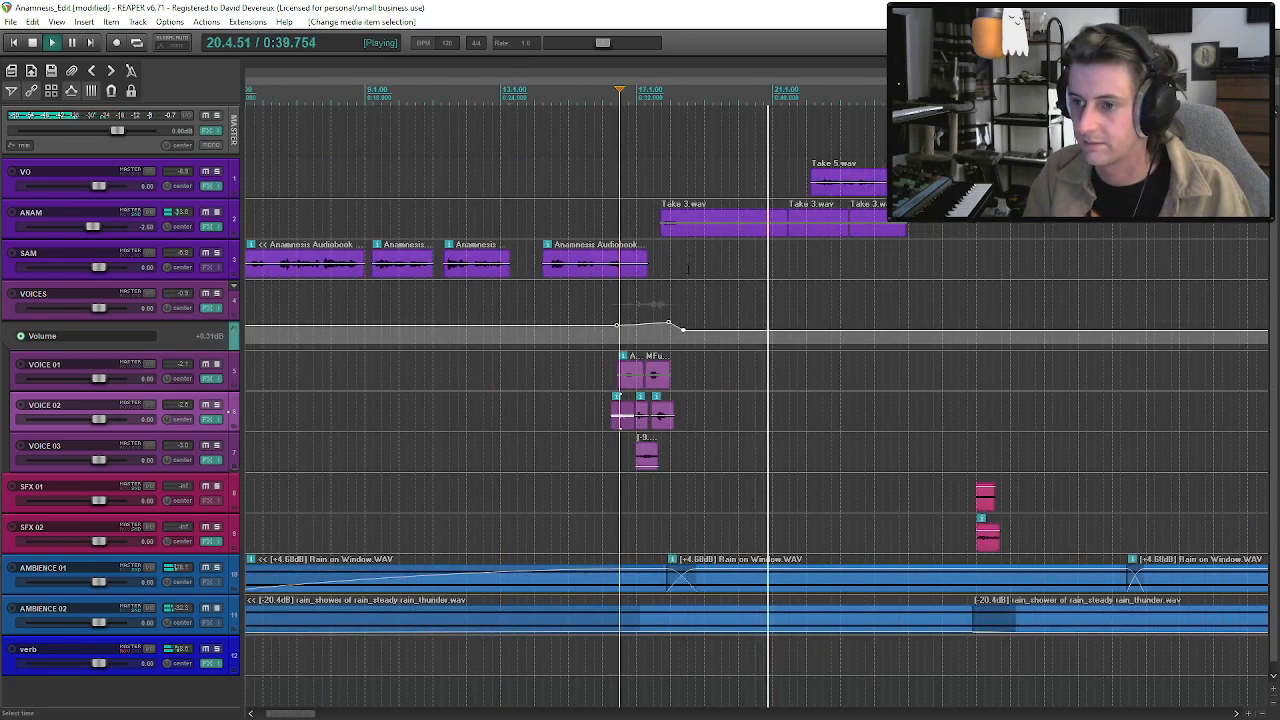
left_click(687, 230)
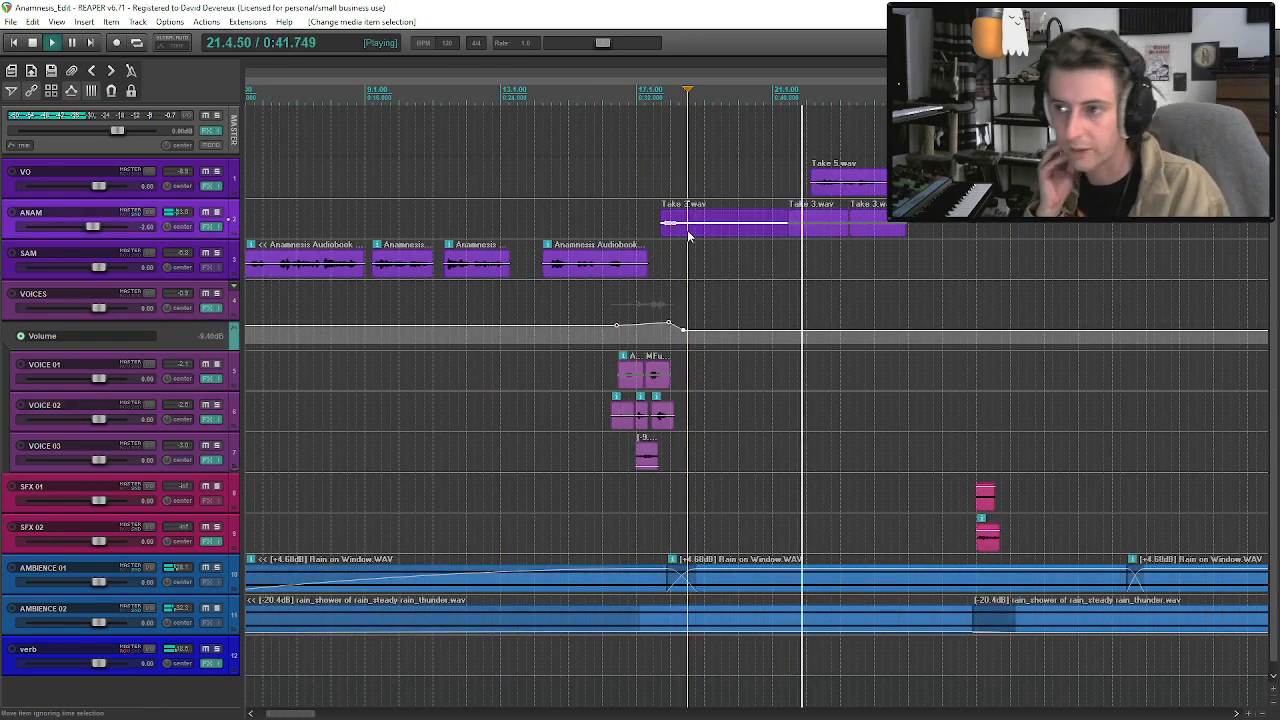
scroll(892, 327, "down", 3)
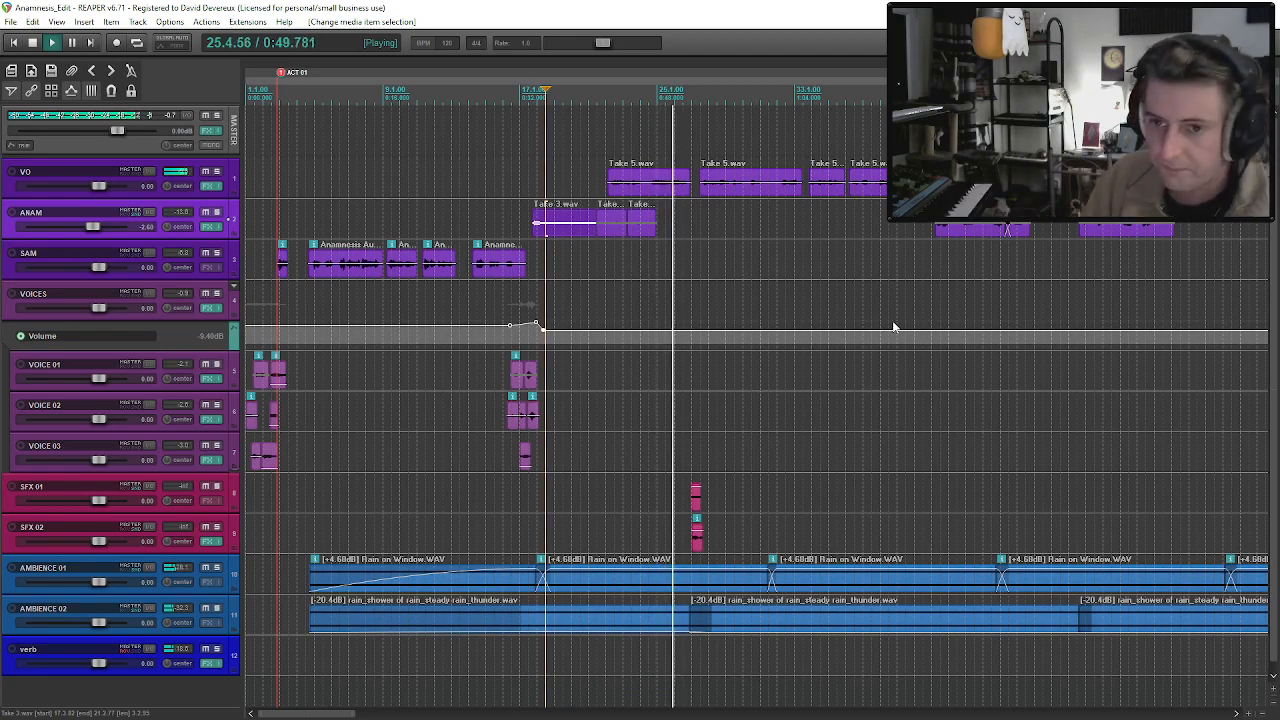
Hide the volume envelope of the VOICES track and save the project.
left_click(157, 296)
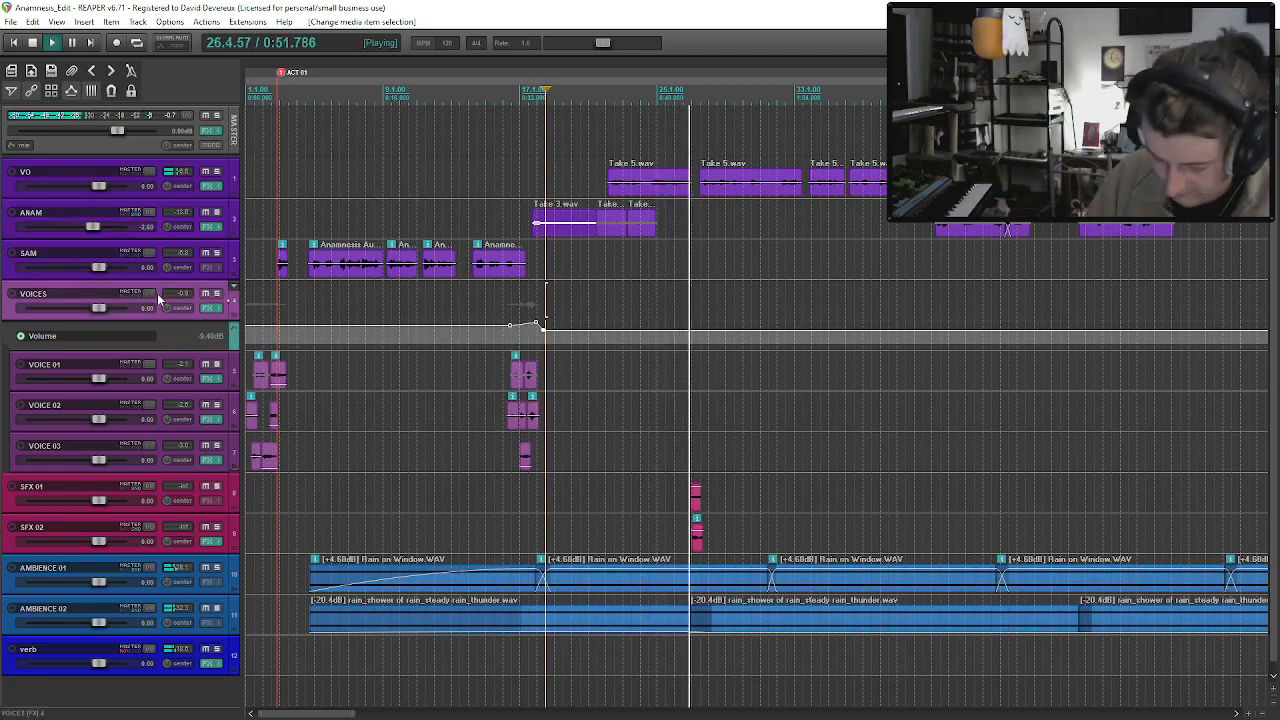
key("v")
scroll(753, 515, "down", 1)
scroll(753, 515, "up", 1)
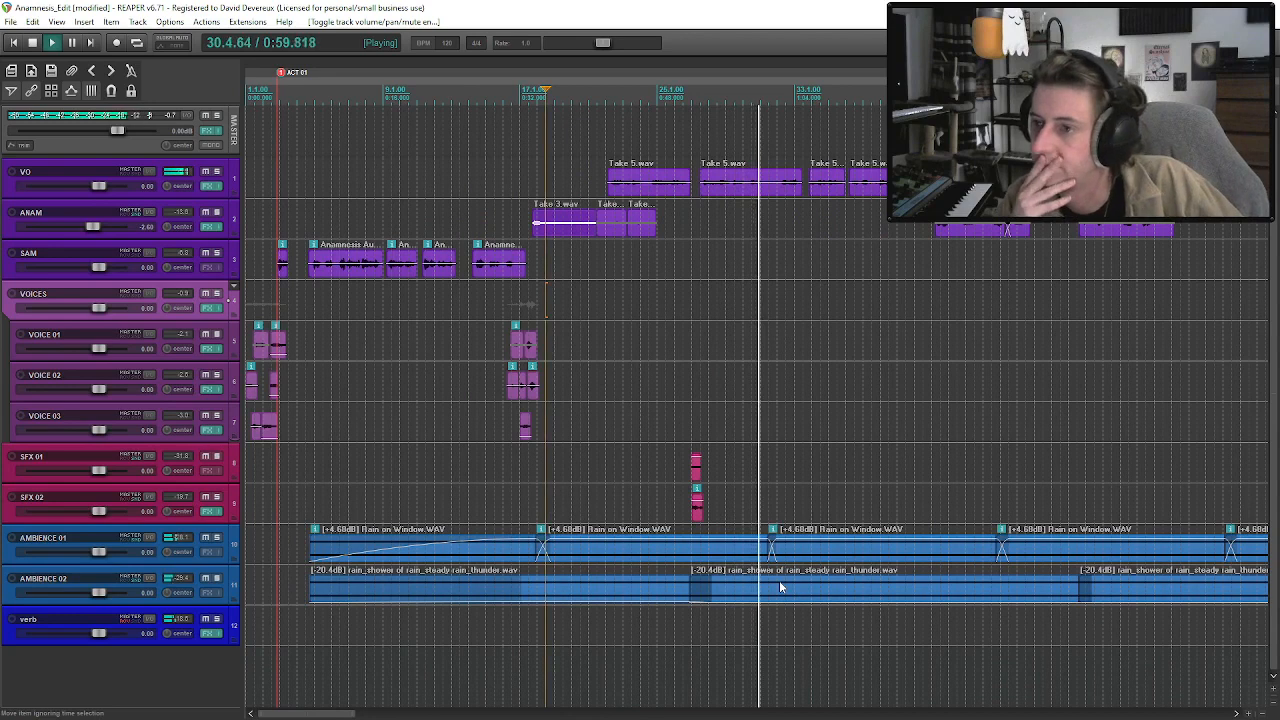
key("ctrl+s")
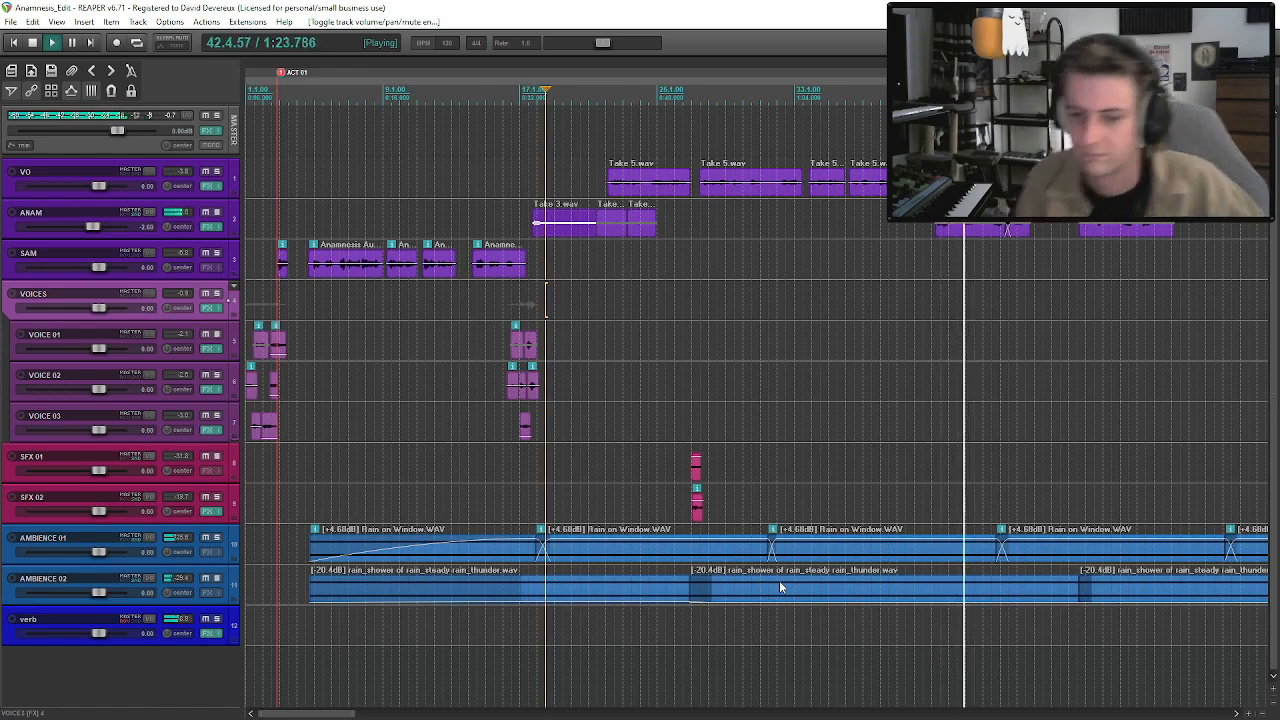
Lower the verb track's volume to about -3.5 dB and audition it around bar 42.
left_click_drag(103, 633, 100, 631)
left_click(935, 232)
key("space")
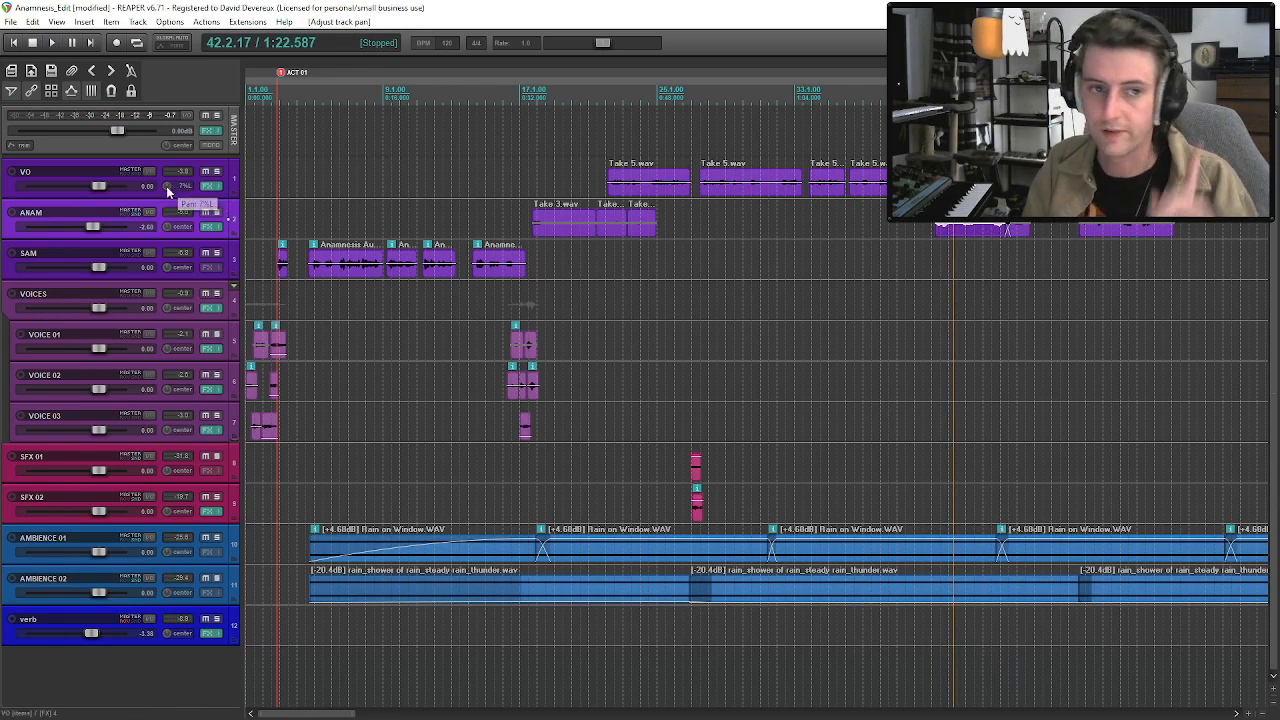
Pan the ANAM track 8% right and the VO track 8% left, and select the VO clip near bar 39.
left_click_drag(167, 226, 167, 218)
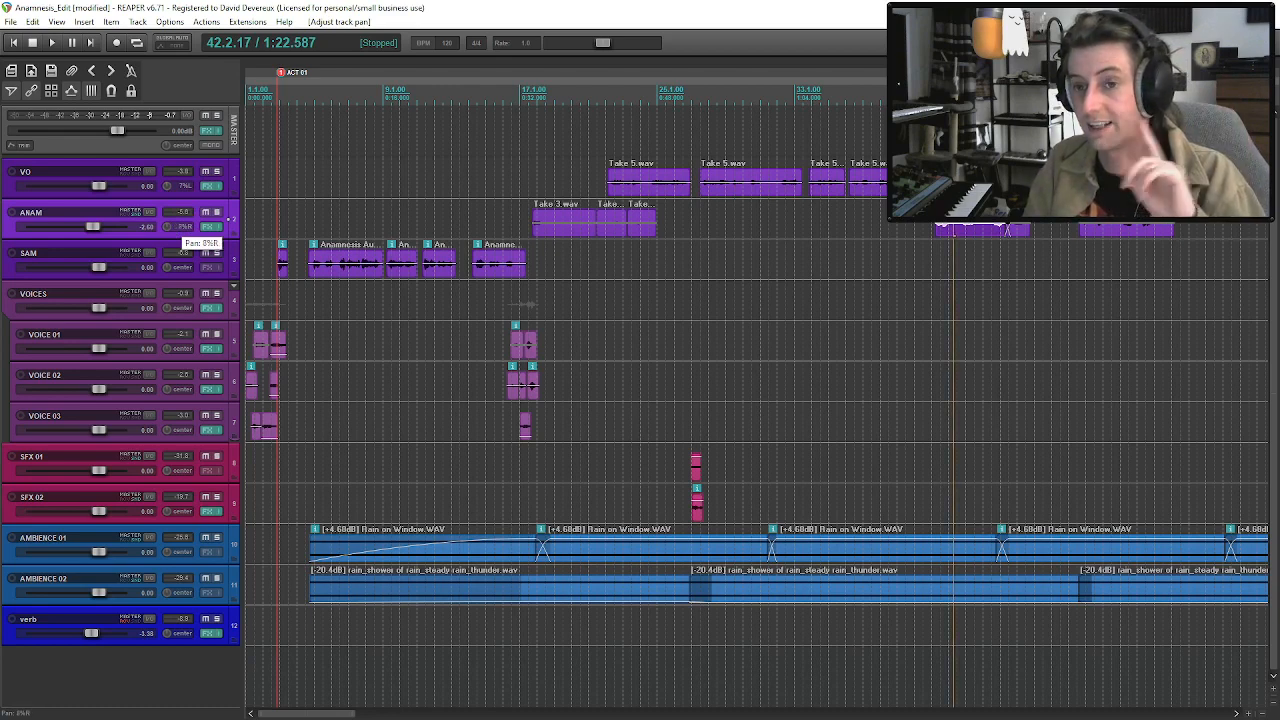
left_click_drag(167, 187, 167, 186)
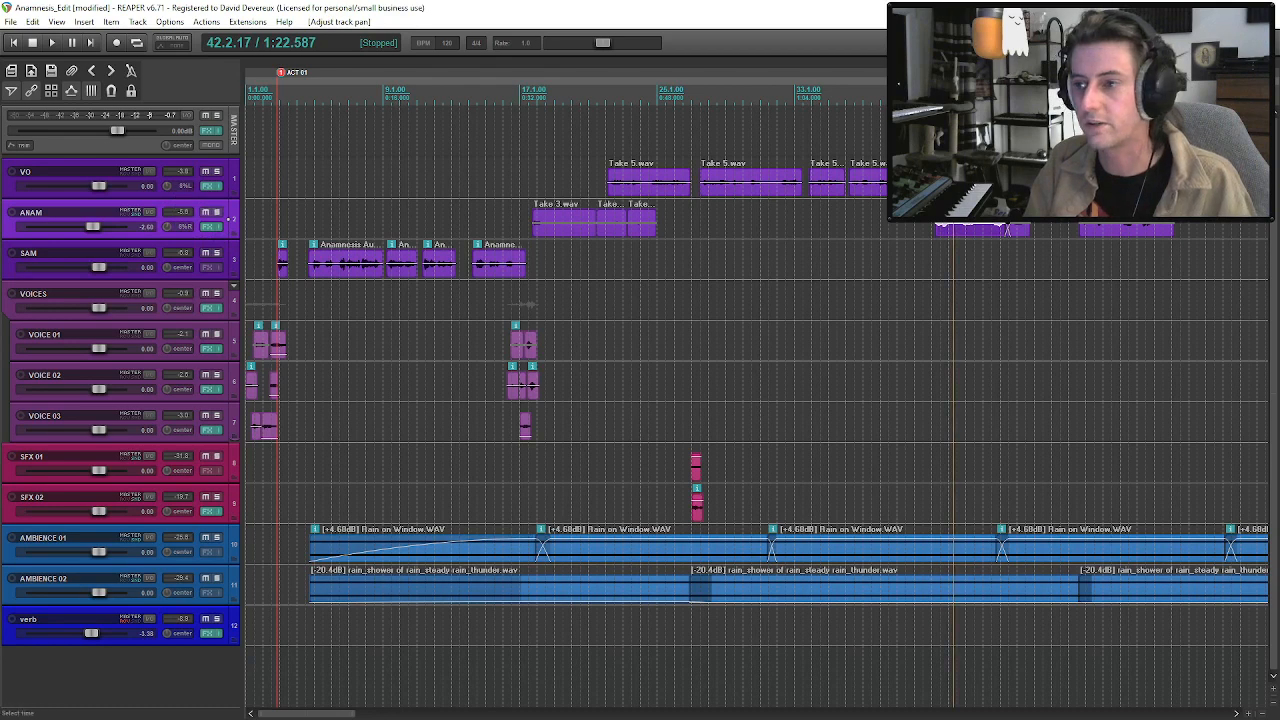
left_click(915, 182)
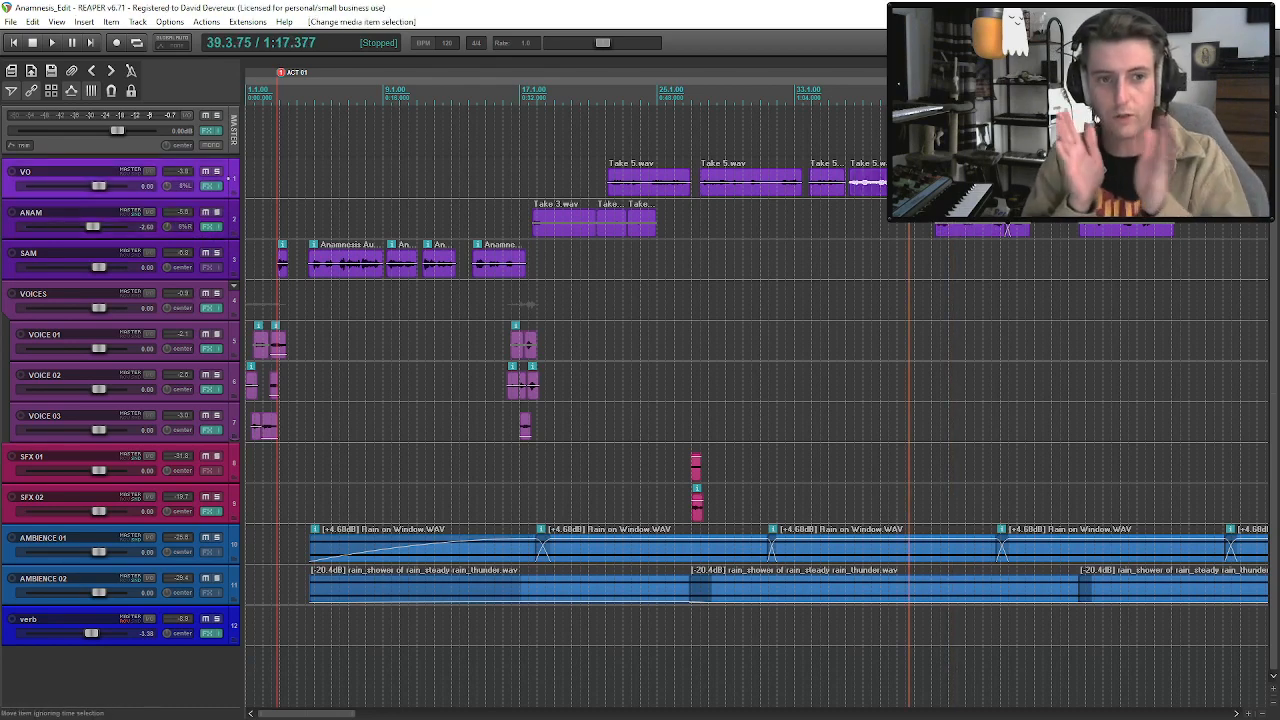
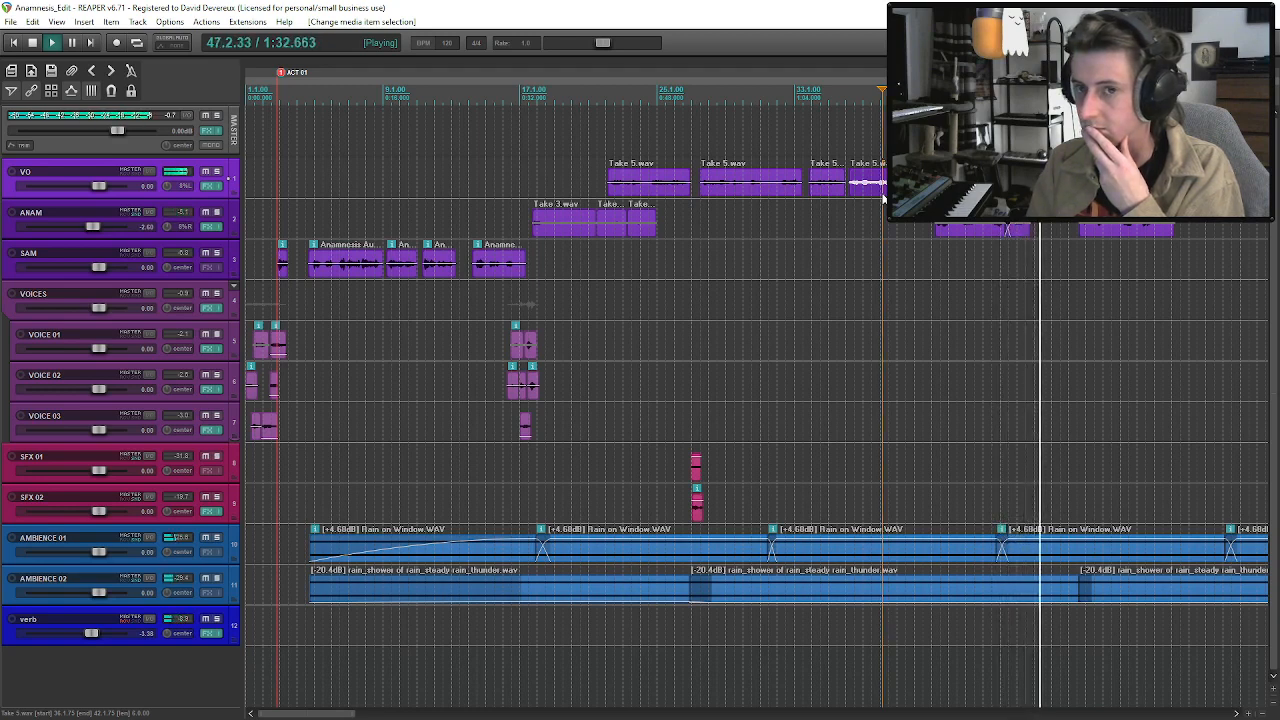
Audition the dialogue around the later VO and ANAM takes, stopping with the edit cursor inside the Take 3 clip on ANAM at 1:41.686.
left_click(1067, 182)
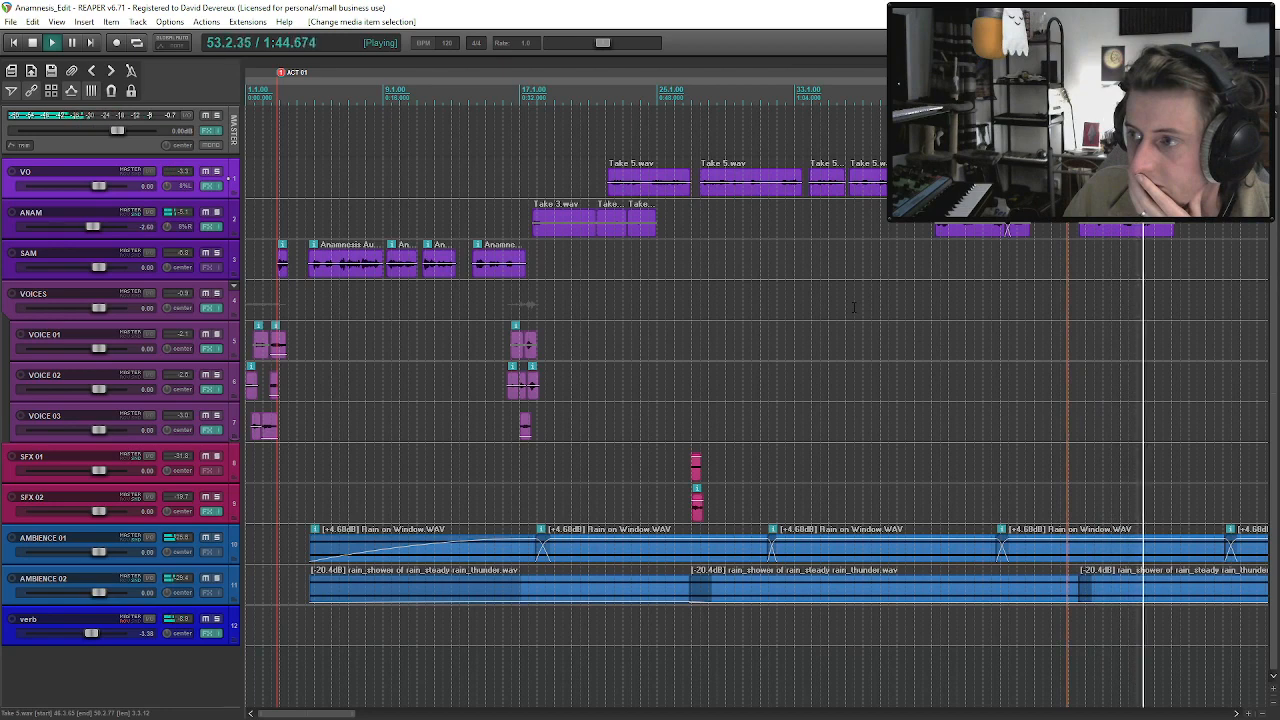
scroll(860, 306, "down", 2)
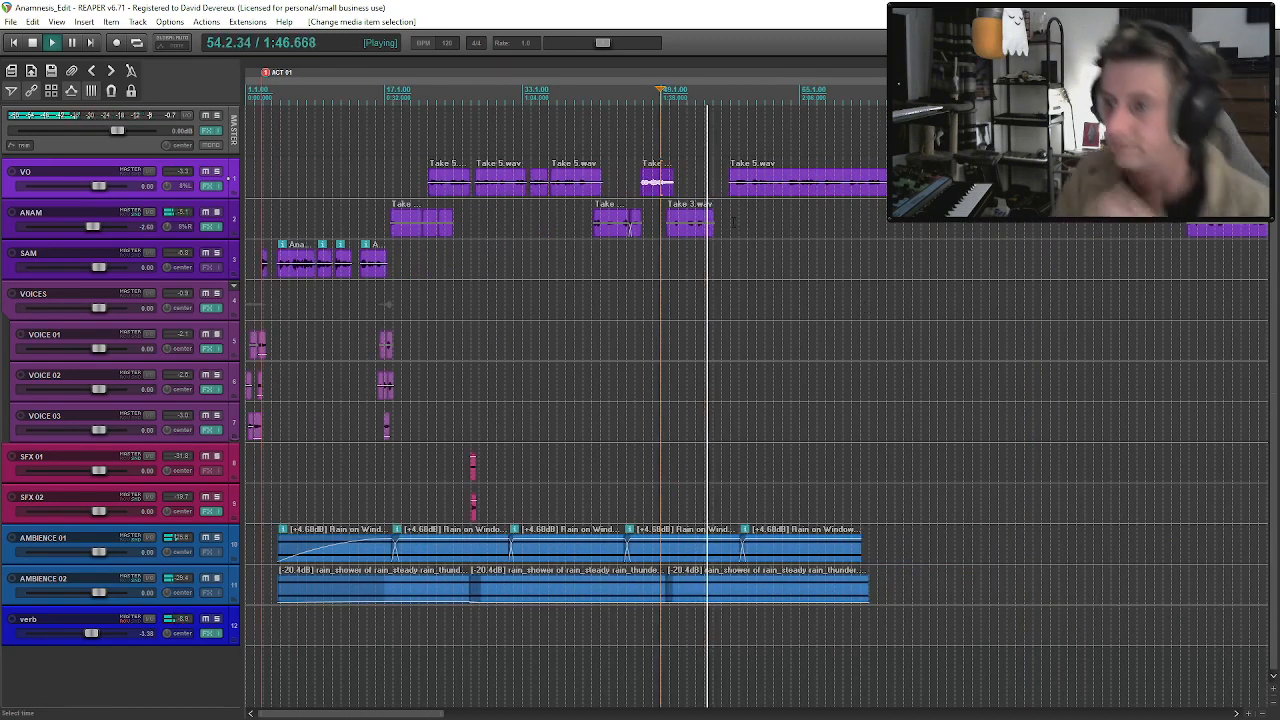
left_click(690, 222)
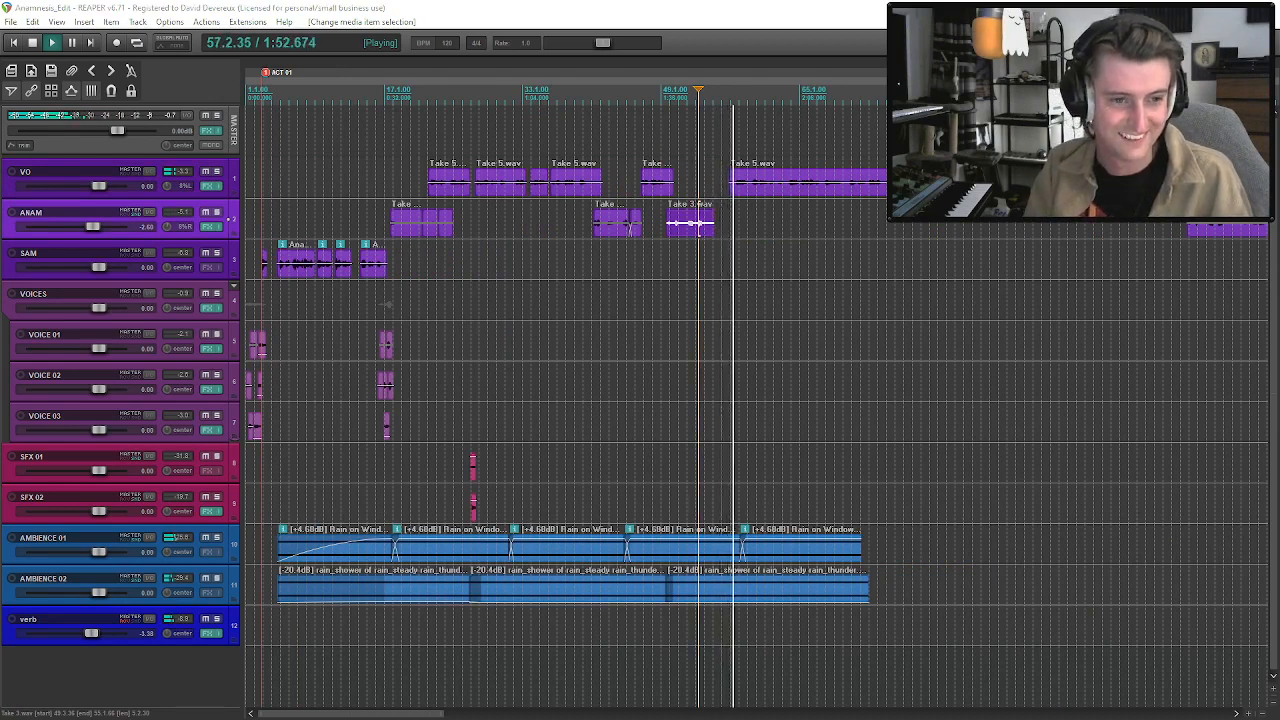
left_click(686, 228)
key("space")
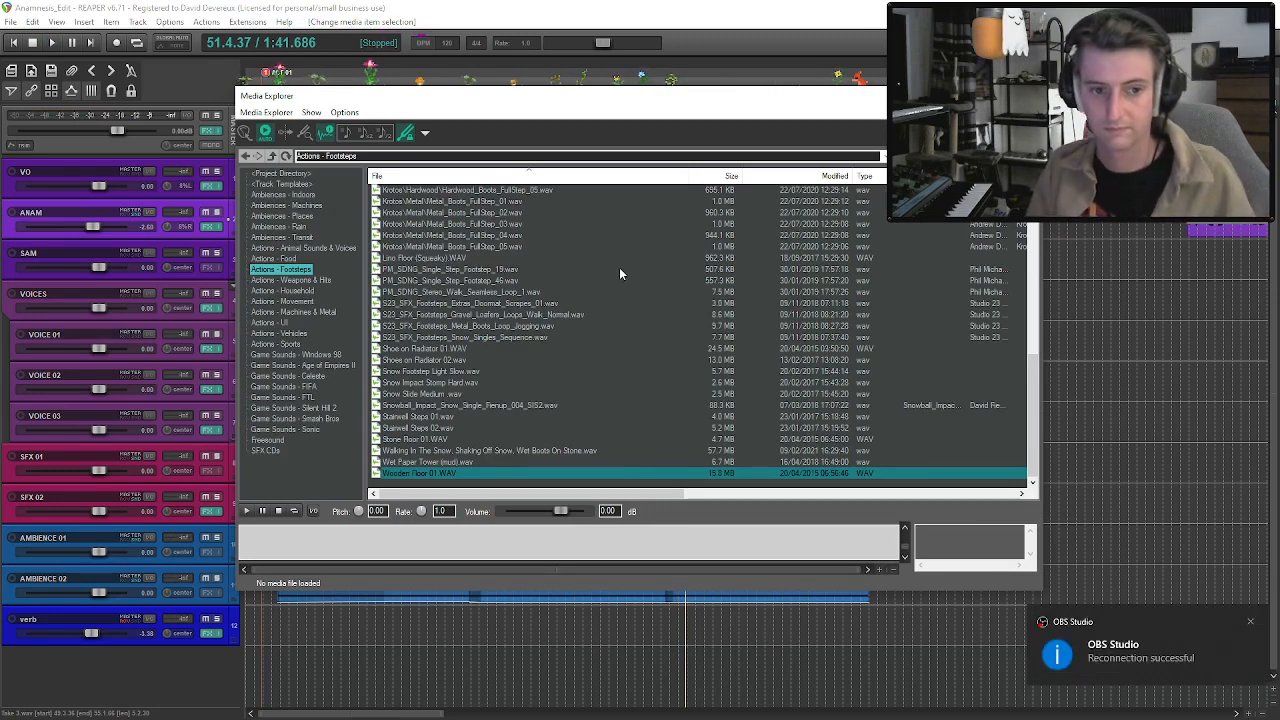
Preview Hardwood_Boots_FullStep_05, Shoe on Radiator 01 and Shoes on Radiator 02 from the Actions - Footsteps sound folder.
left_click(501, 191)
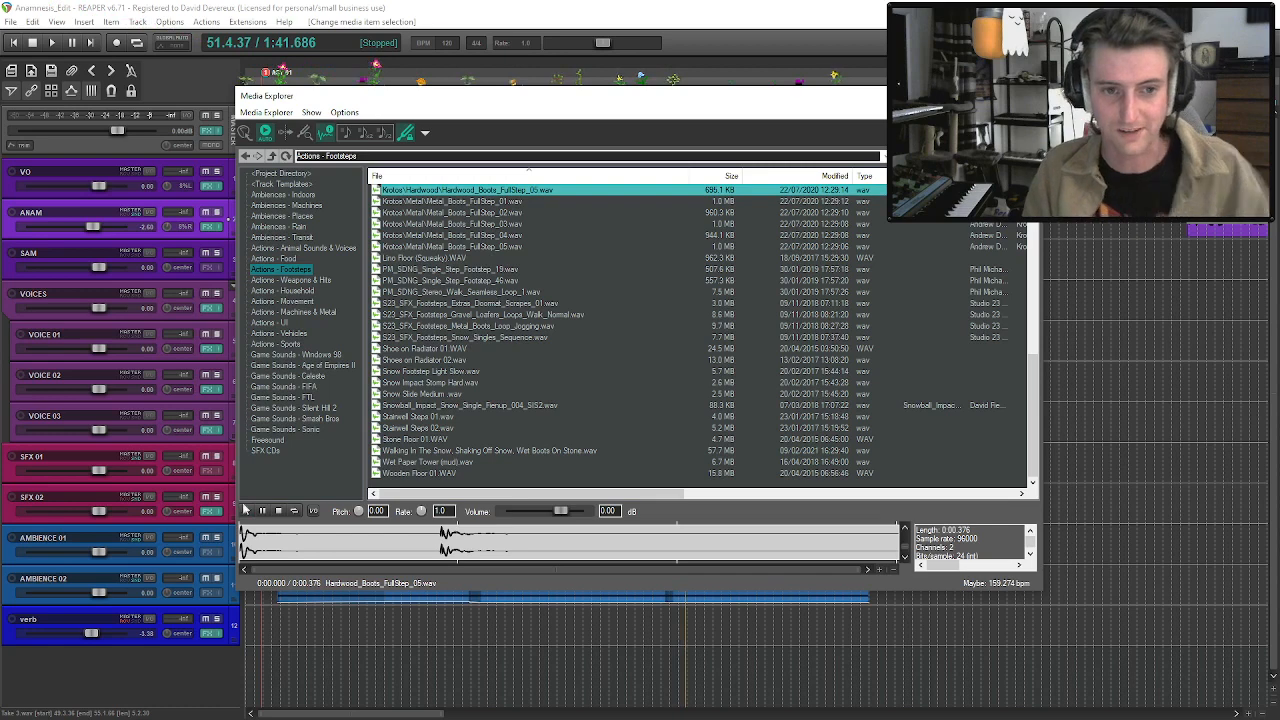
left_click(436, 350)
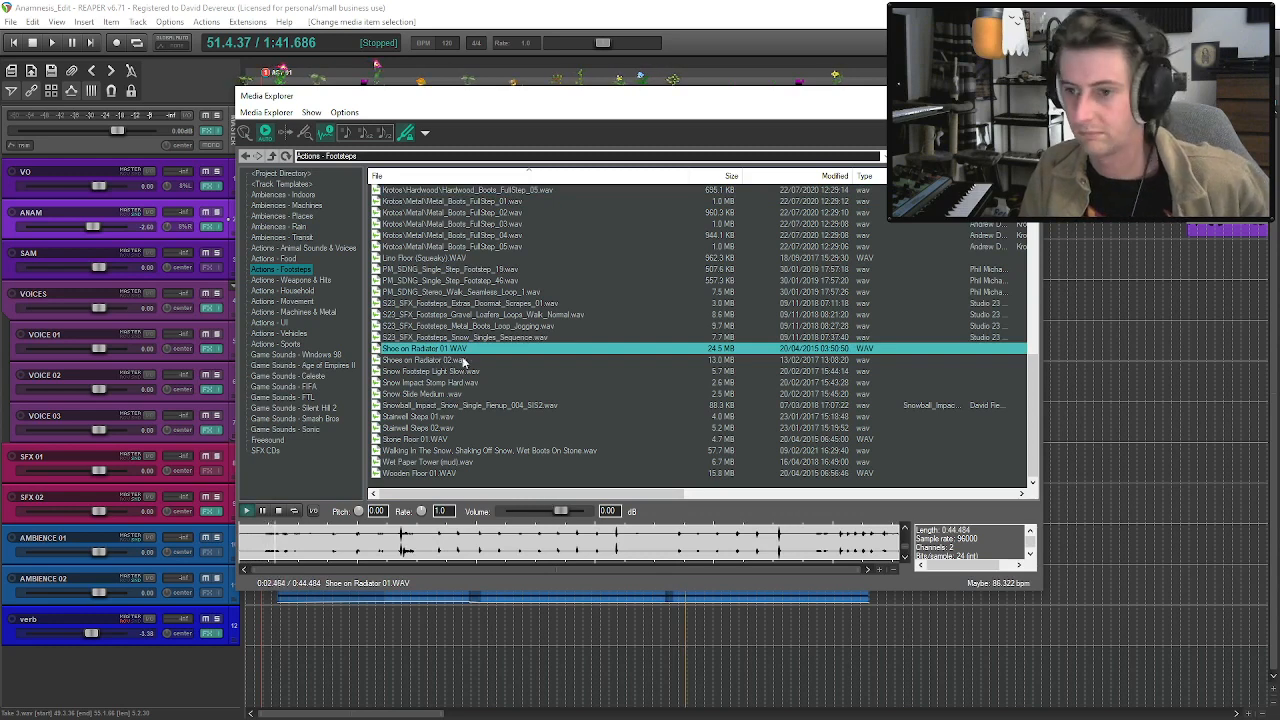
left_click(458, 361)
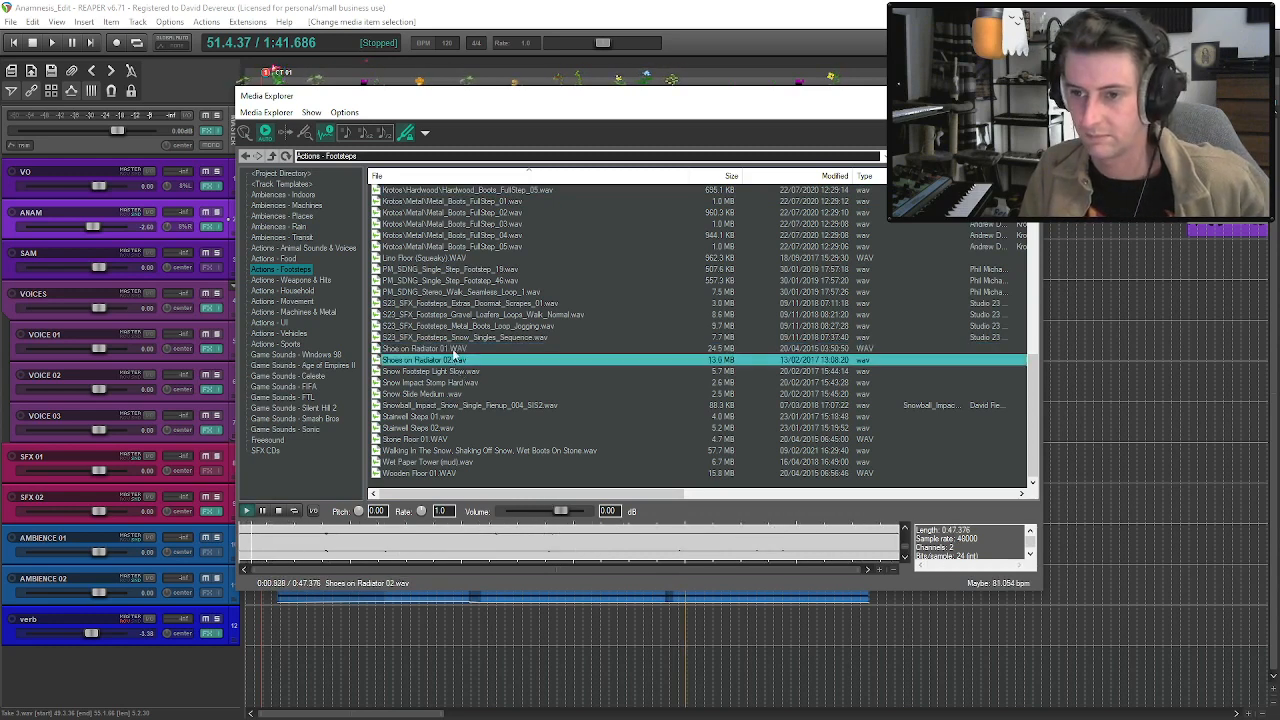
scroll(455, 357, "up", 10)
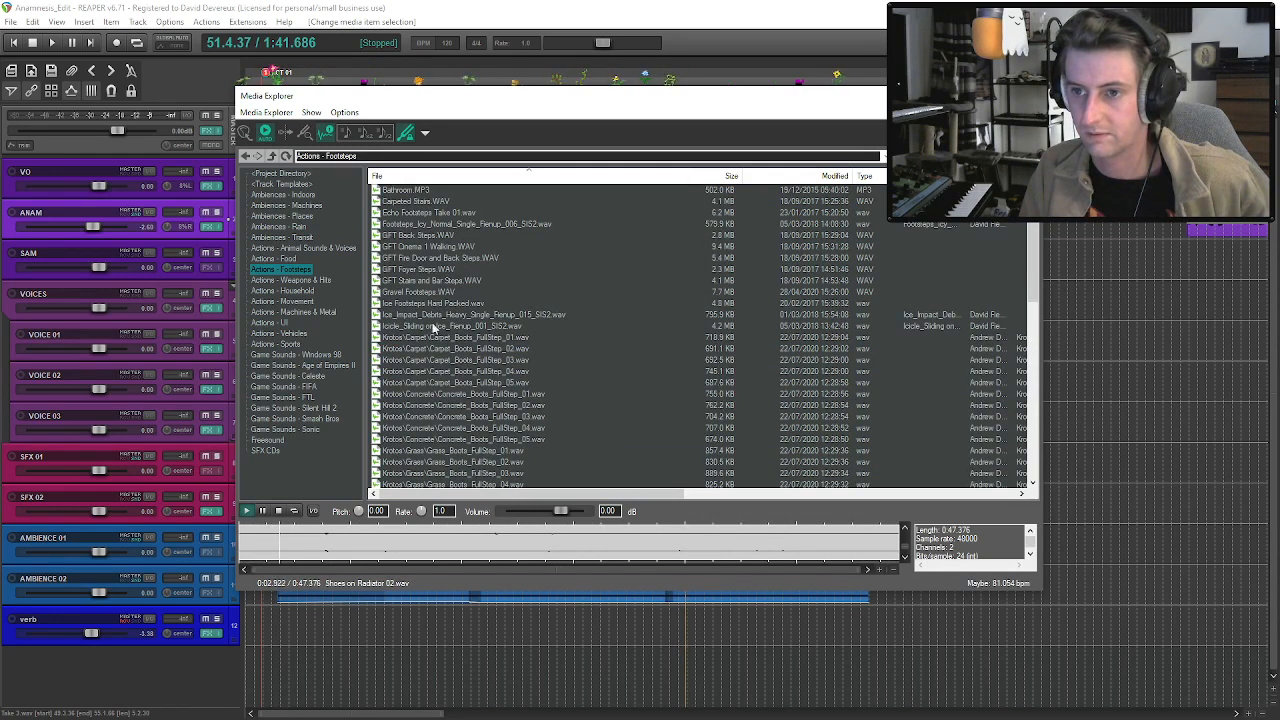
Search the Actions - Household and Actions - Movement sound folders for "wood" and "wooden" sounds.
left_click(301, 290)
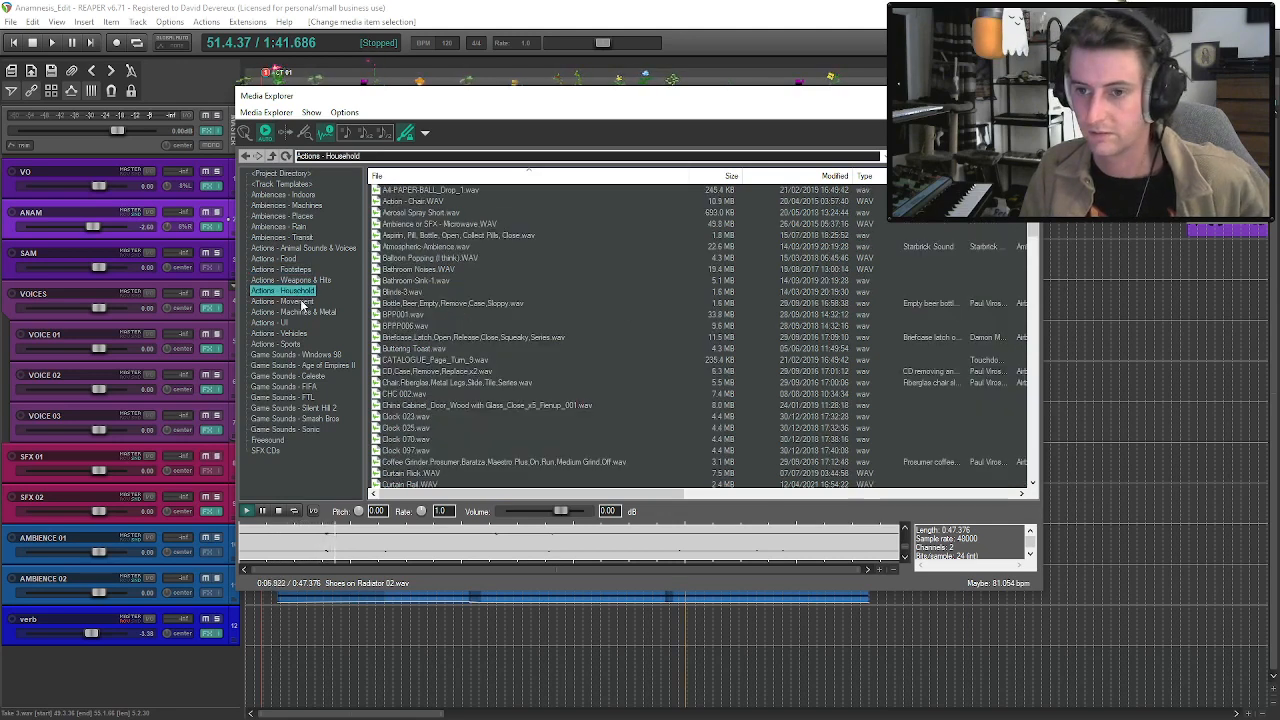
left_click(301, 302)
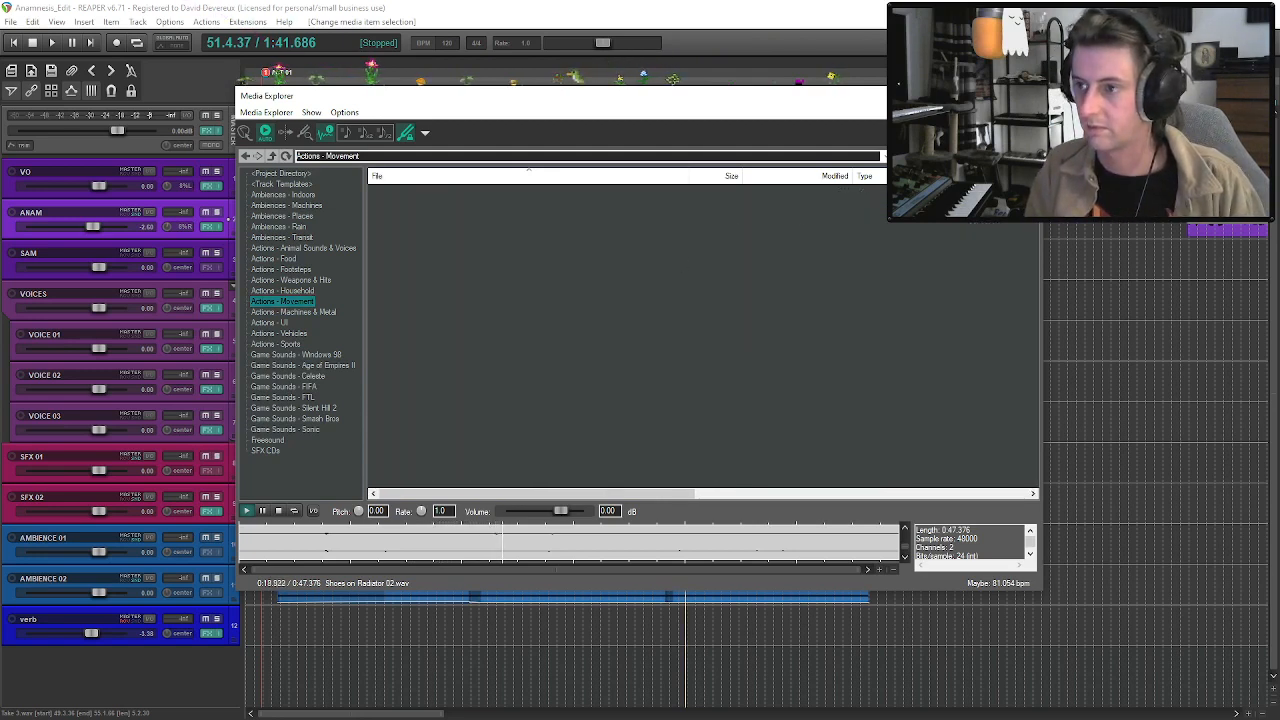
left_click(304, 290)
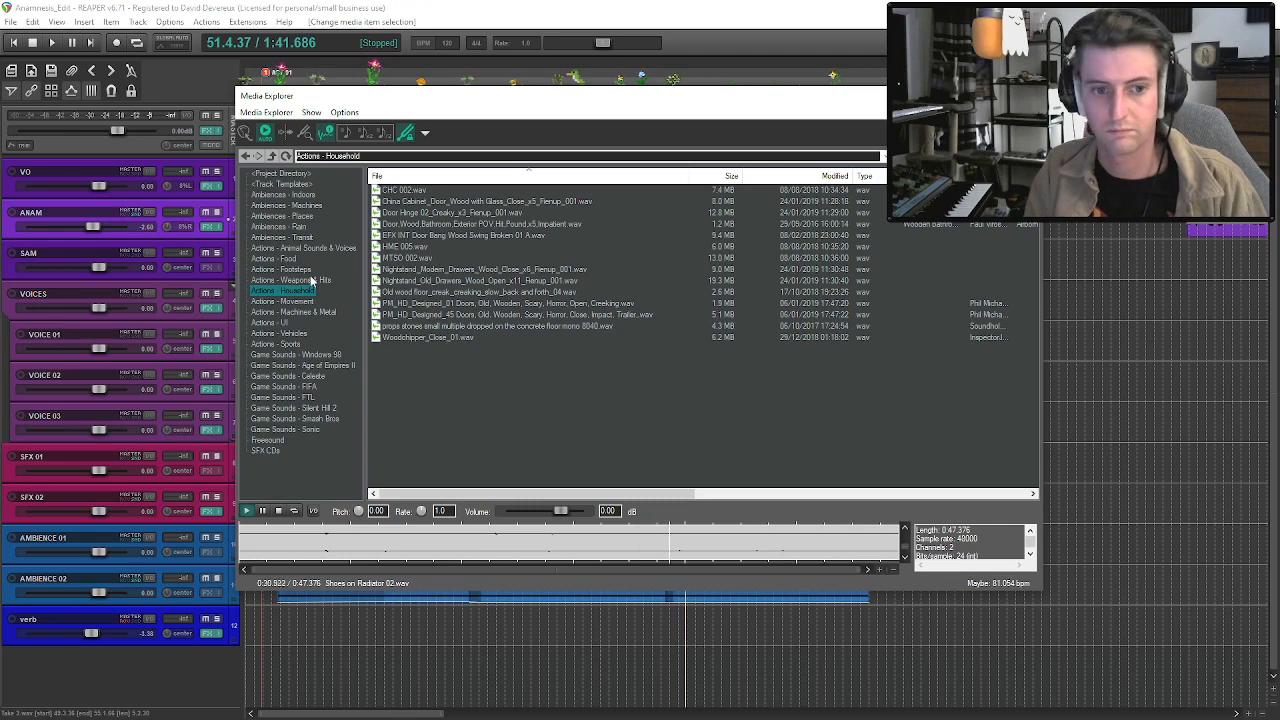
left_click(300, 301)
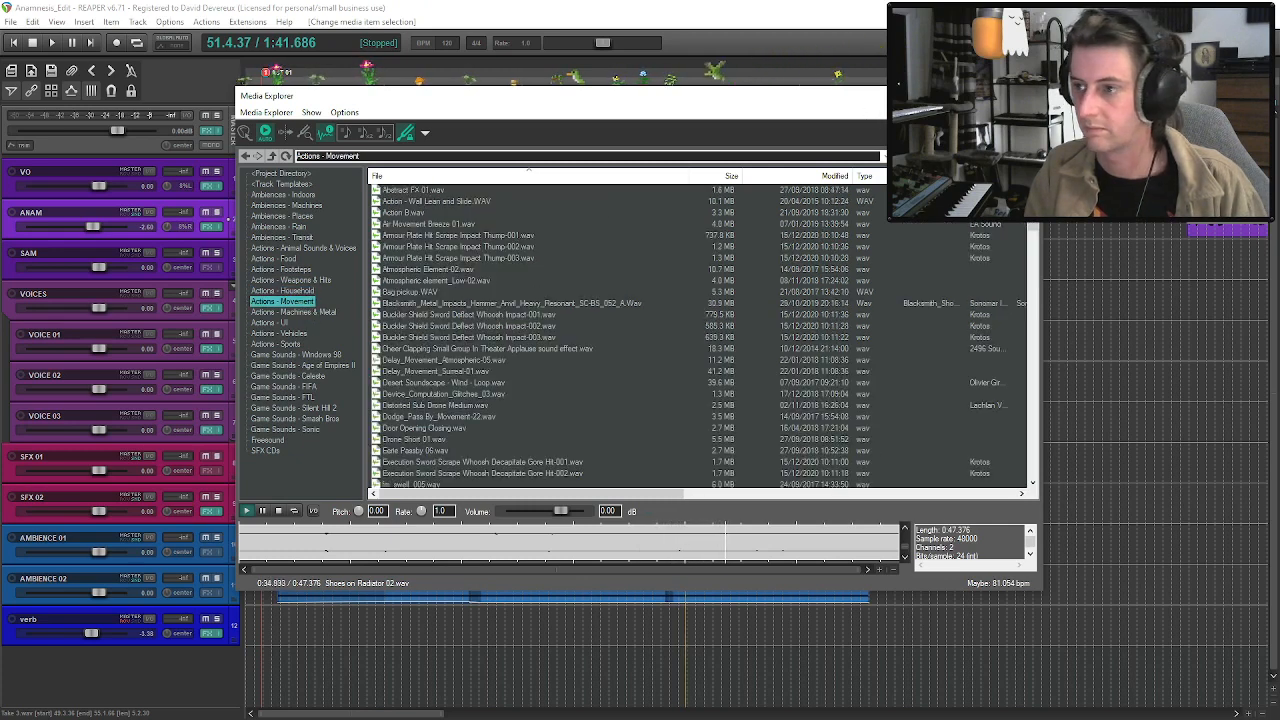
type("wood")
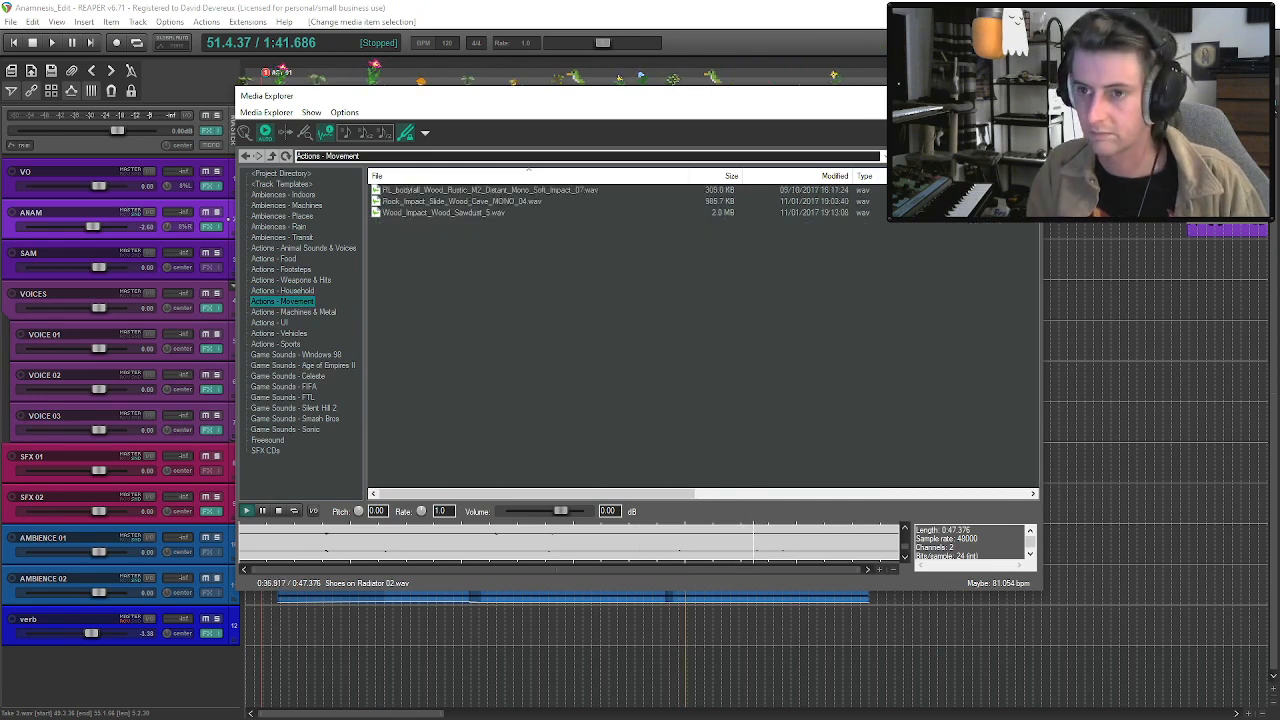
type("en")
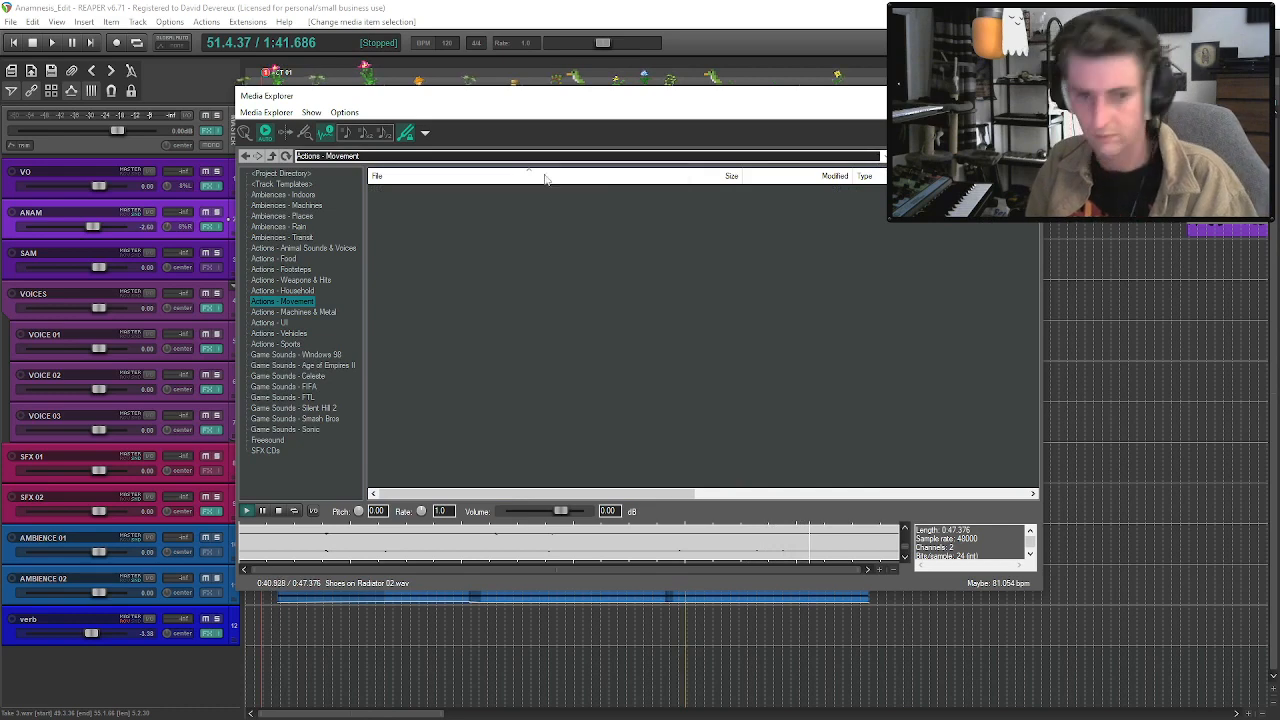
key("BackSpace")
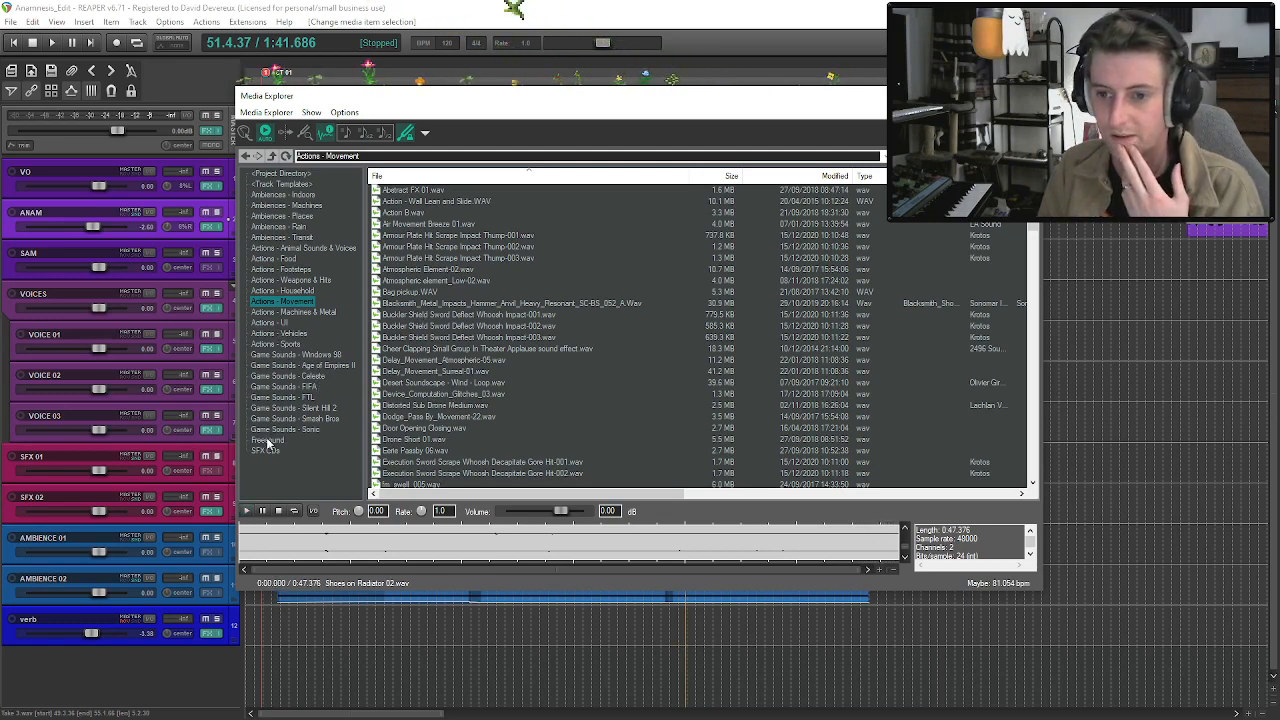
Browse the Game Sounds - Silent Hill 2 folder and preview 0025_BodyHit03 and 0032_WoodFootstep01.
left_click(293, 408)
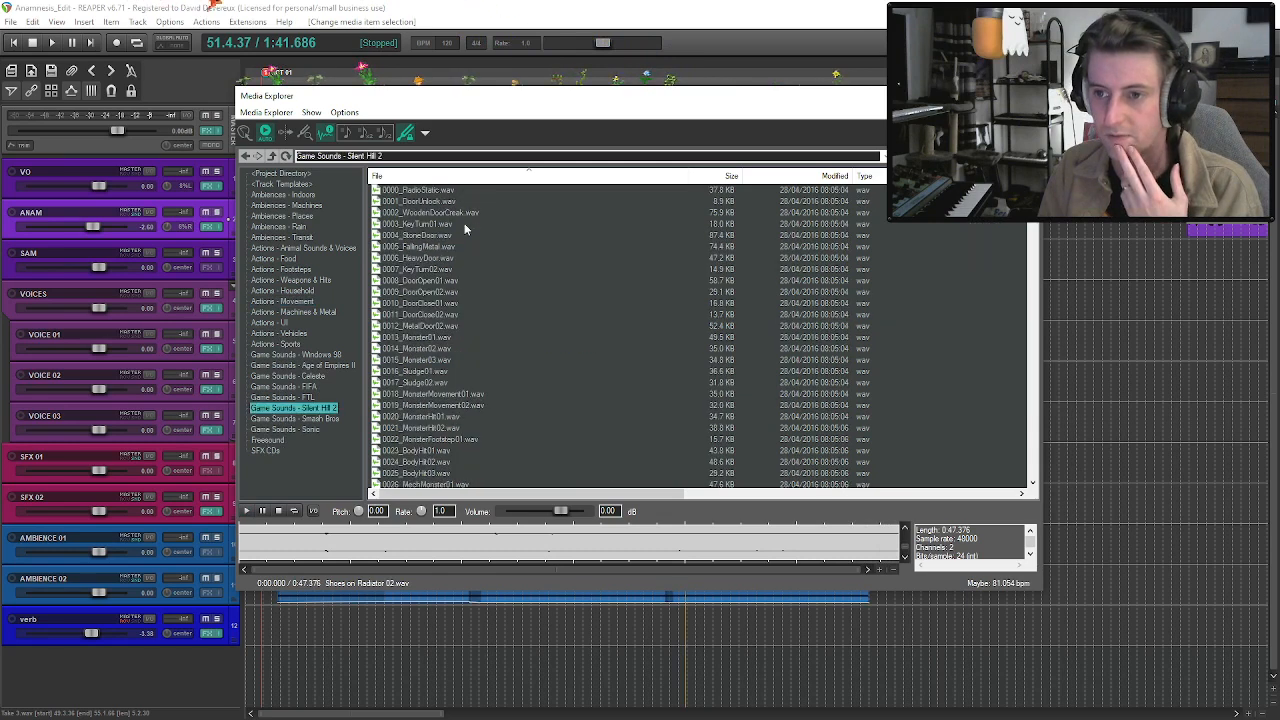
scroll(434, 386, "down", 3)
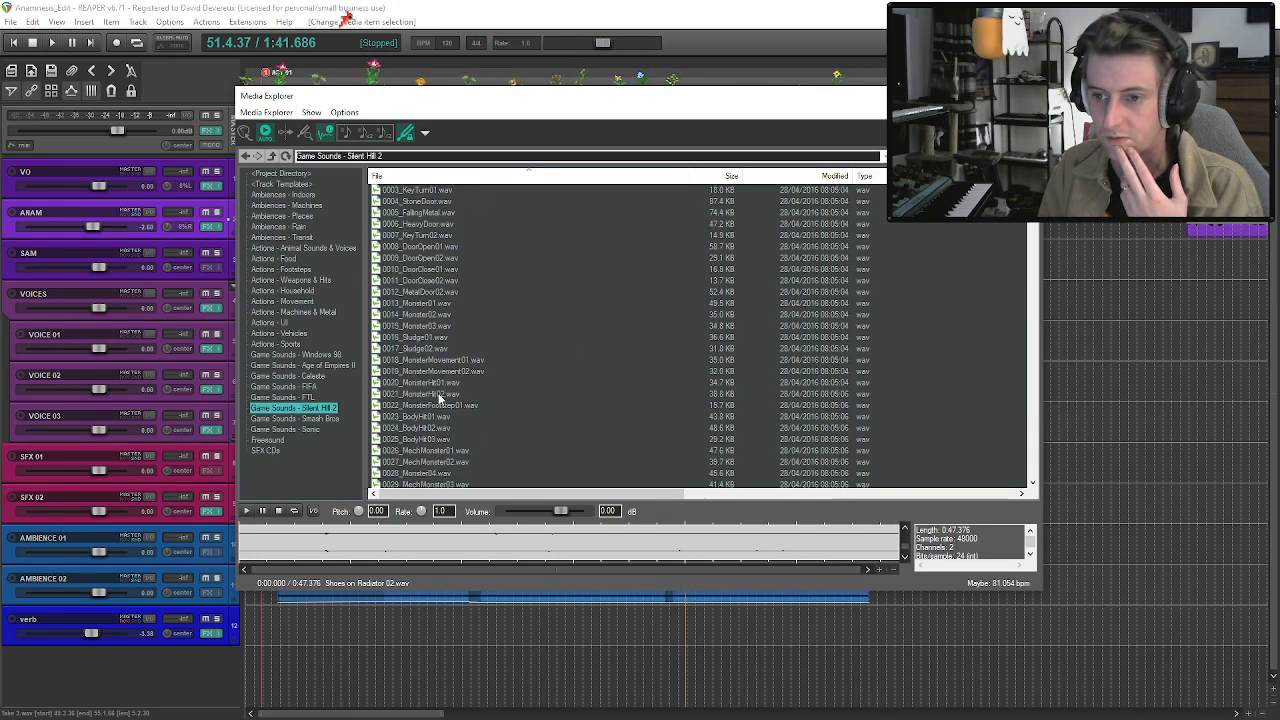
left_click(434, 372)
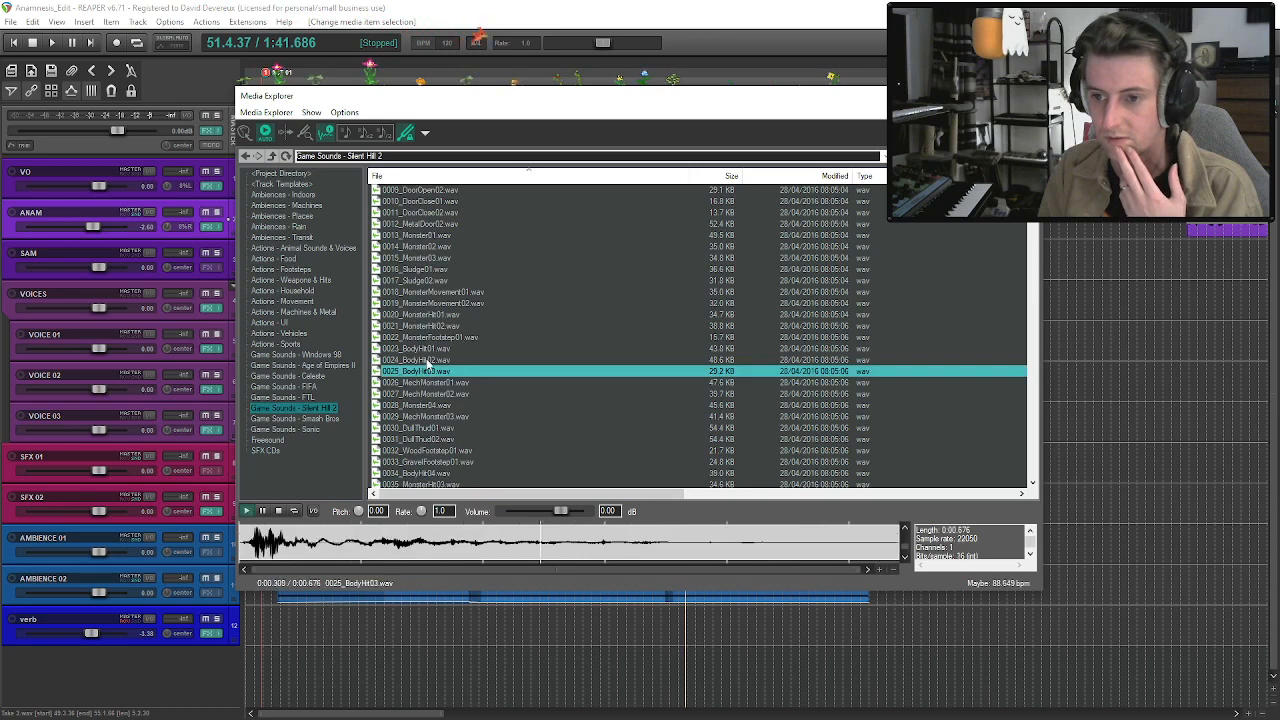
scroll(434, 384, "down", 1)
left_click(436, 417)
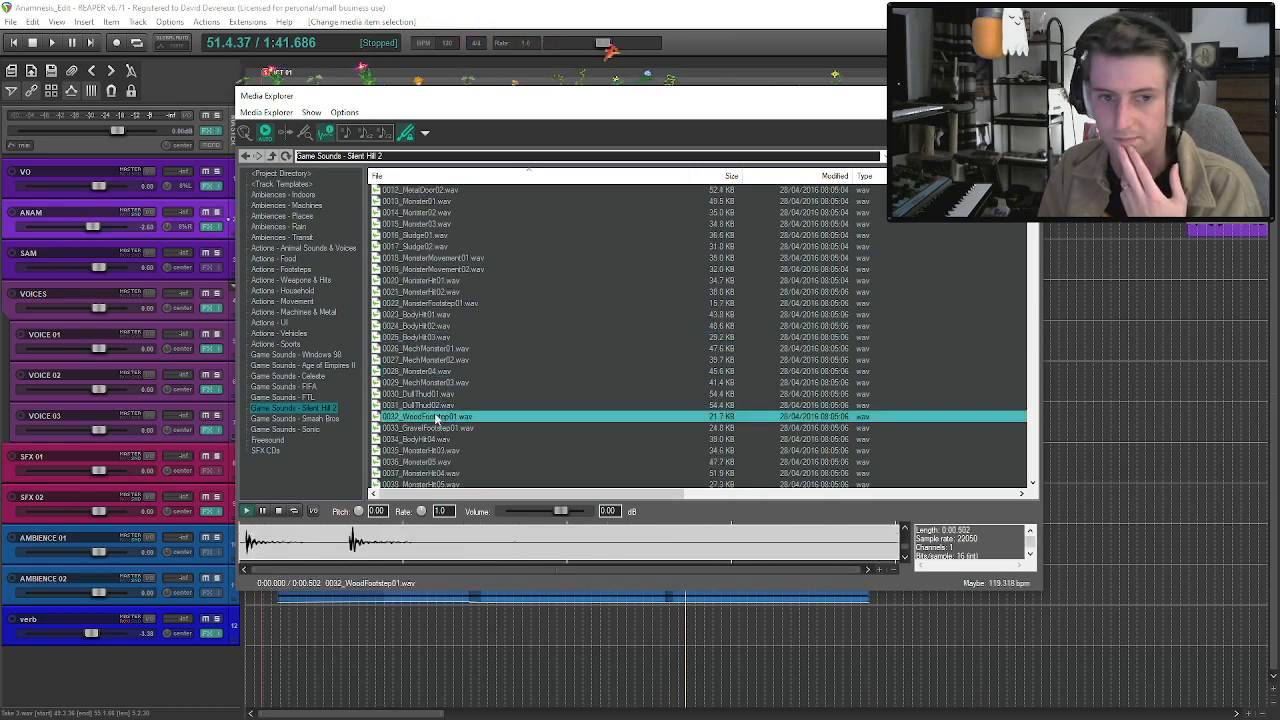
scroll(440, 400, "down", 6)
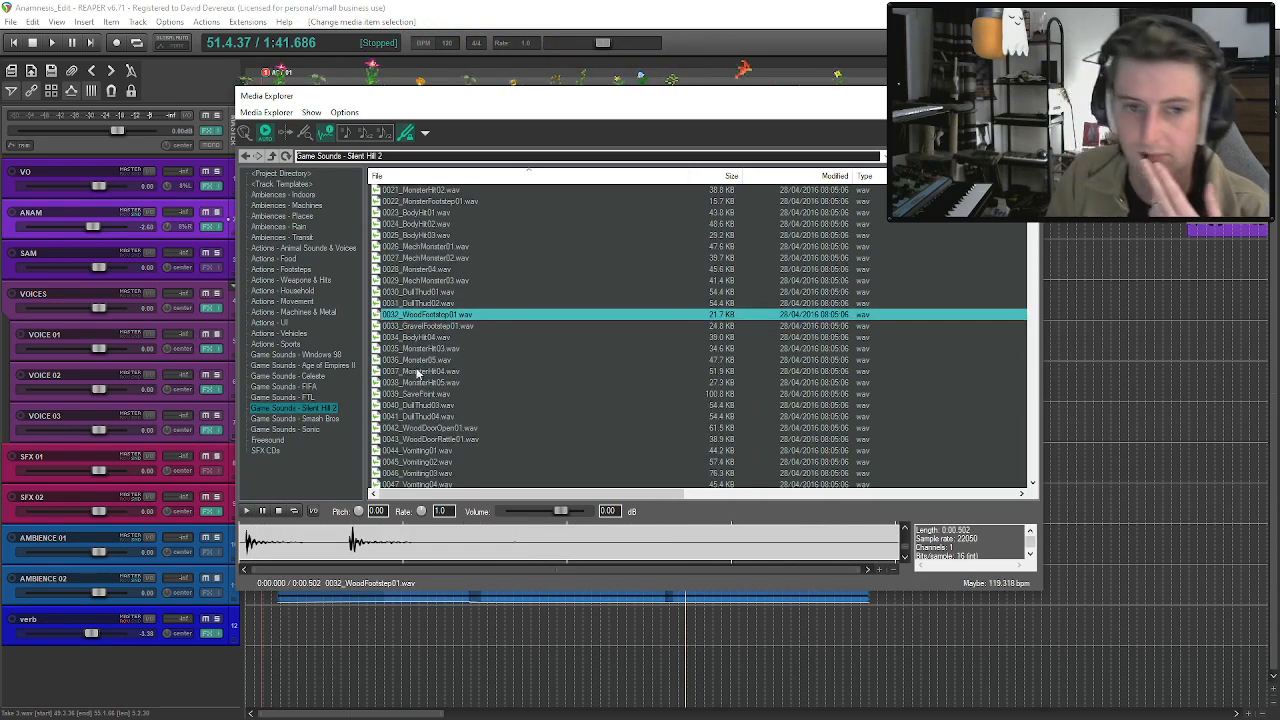
scroll(457, 348, "up", 4)
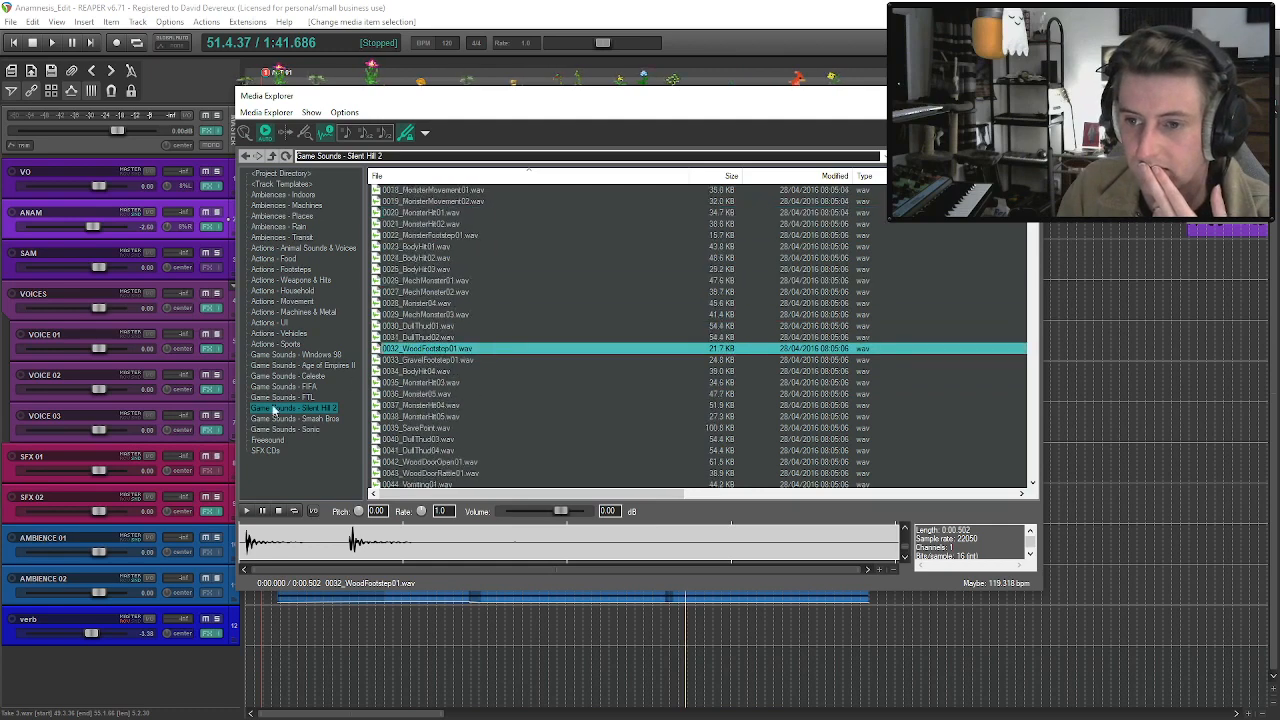
Look through the Actions - Vehicles and Actions - Movement sound folders for a suitable effect.
left_click(291, 333)
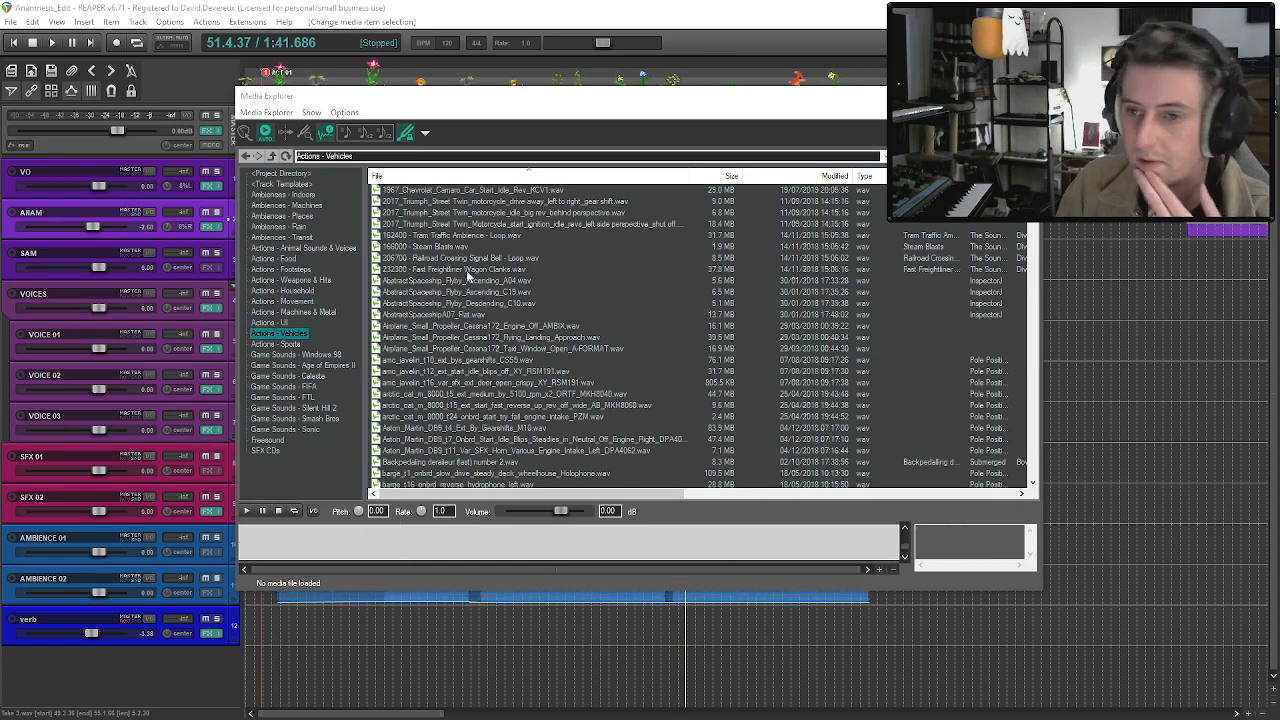
left_click(294, 313)
left_click(292, 302)
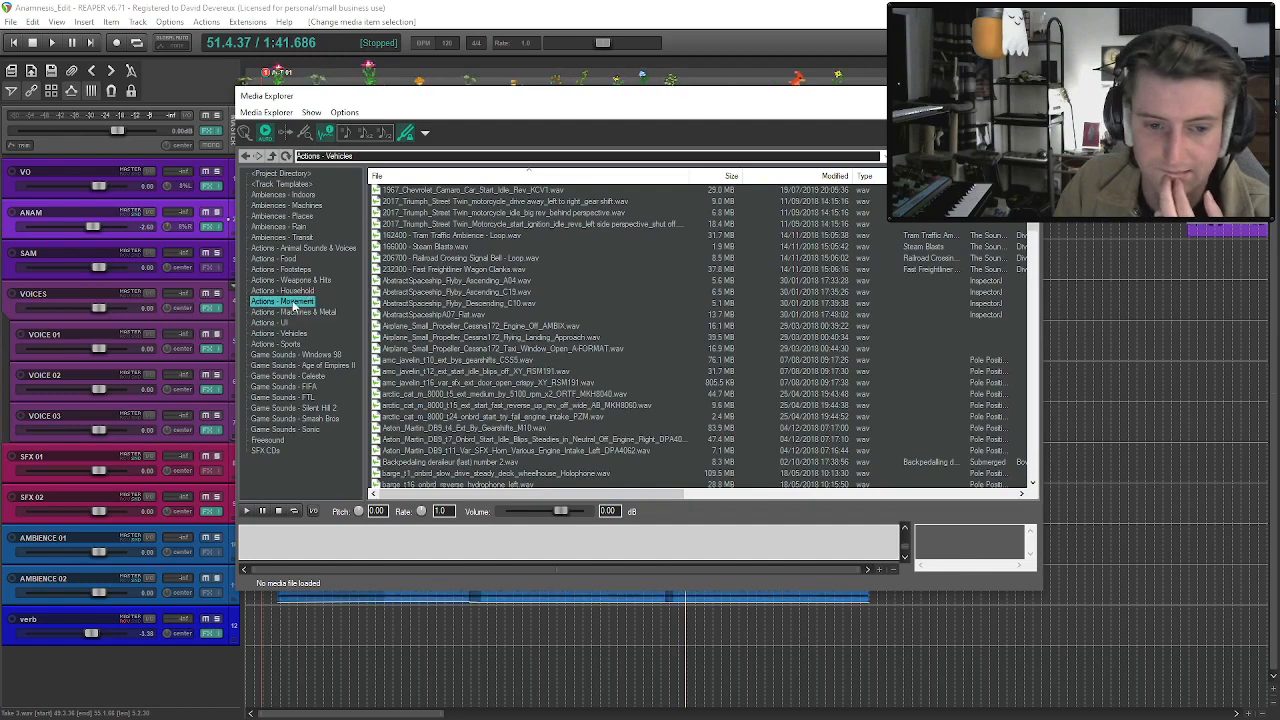
scroll(430, 310, "down", 15)
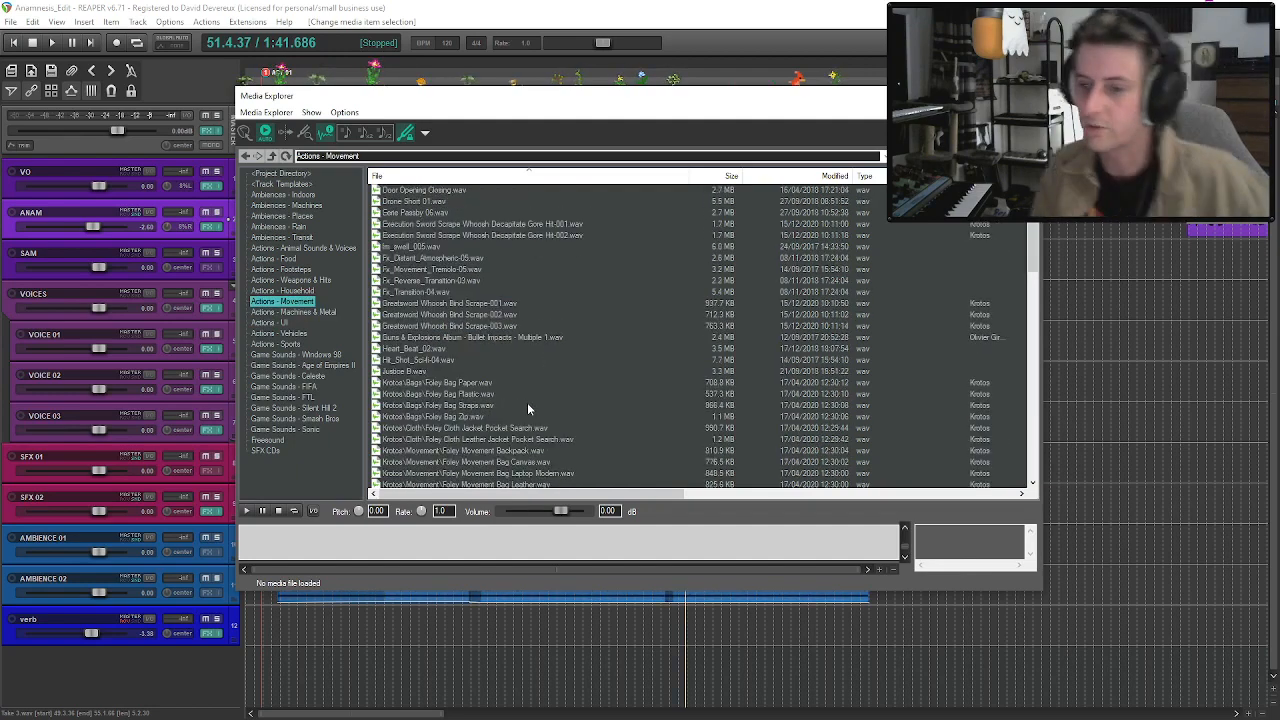
scroll(522, 408, "down", 10)
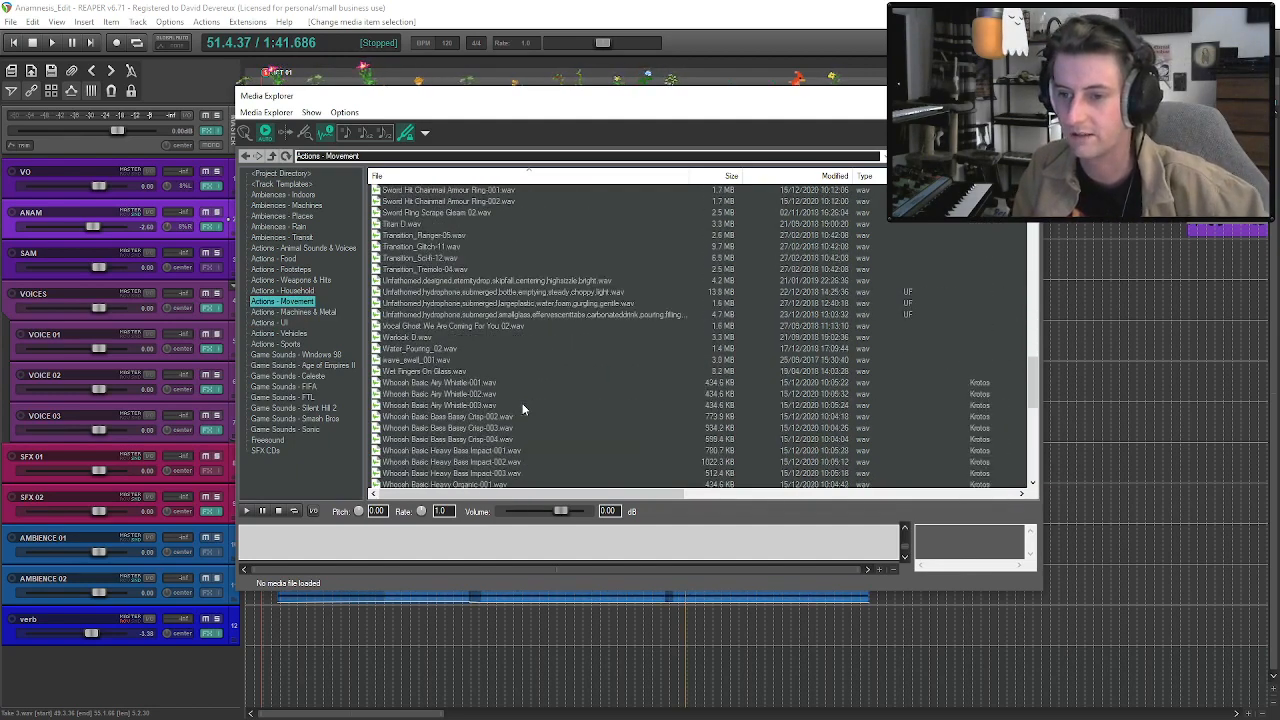
scroll(522, 403, "up", 15)
scroll(521, 404, "up", 3)
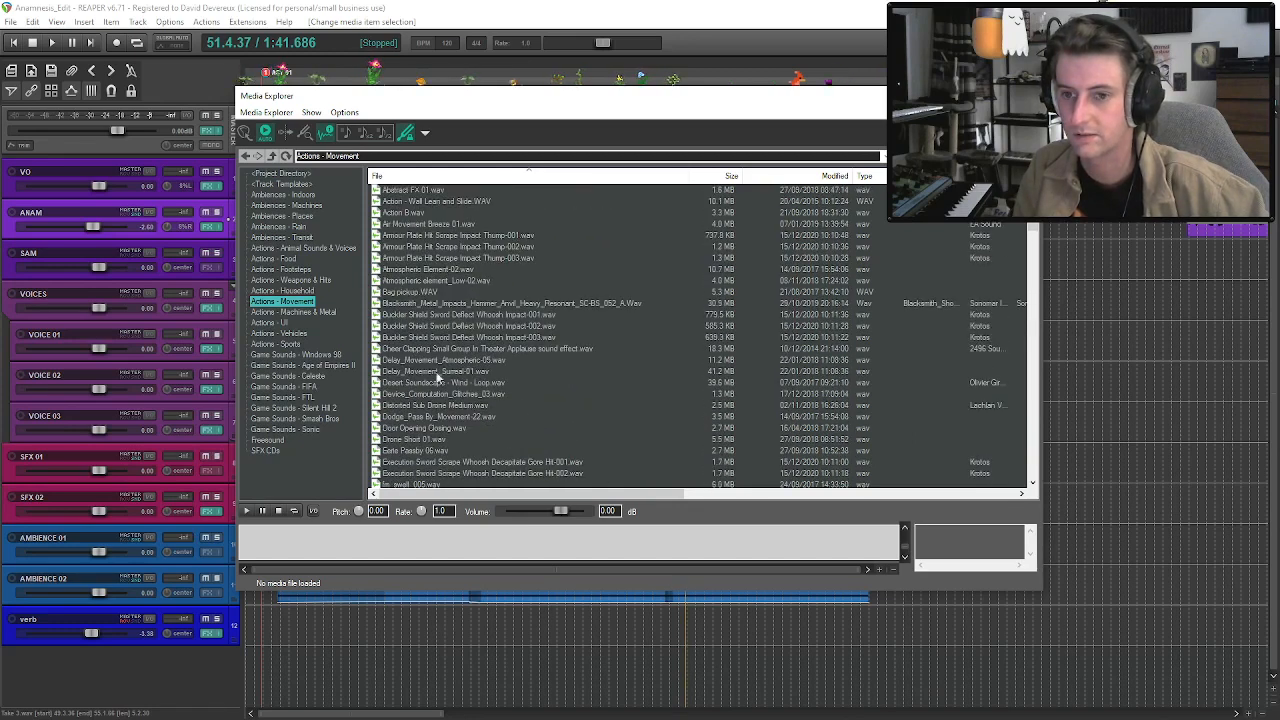
Find wood sounds in the Actions - Household folder and preview the old wood floor creak and Door Hinge 02_Creaky recordings.
left_click(301, 291)
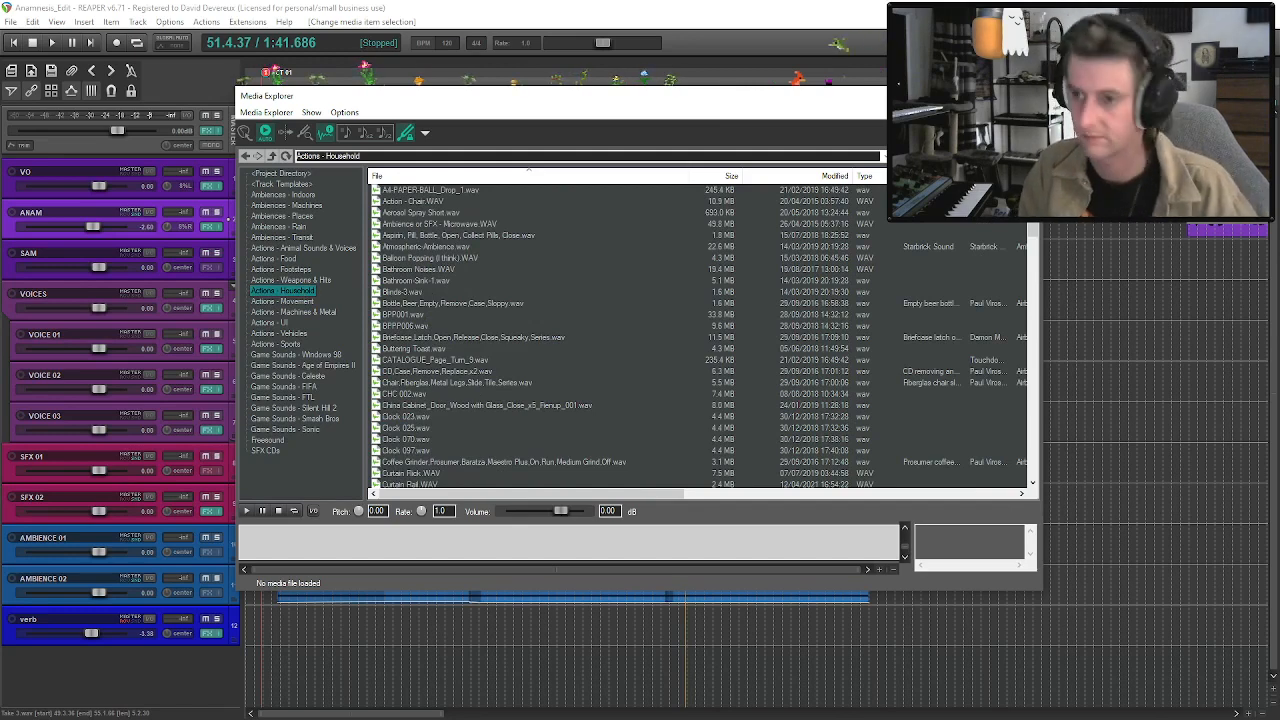
scroll(500, 305, "down", 6)
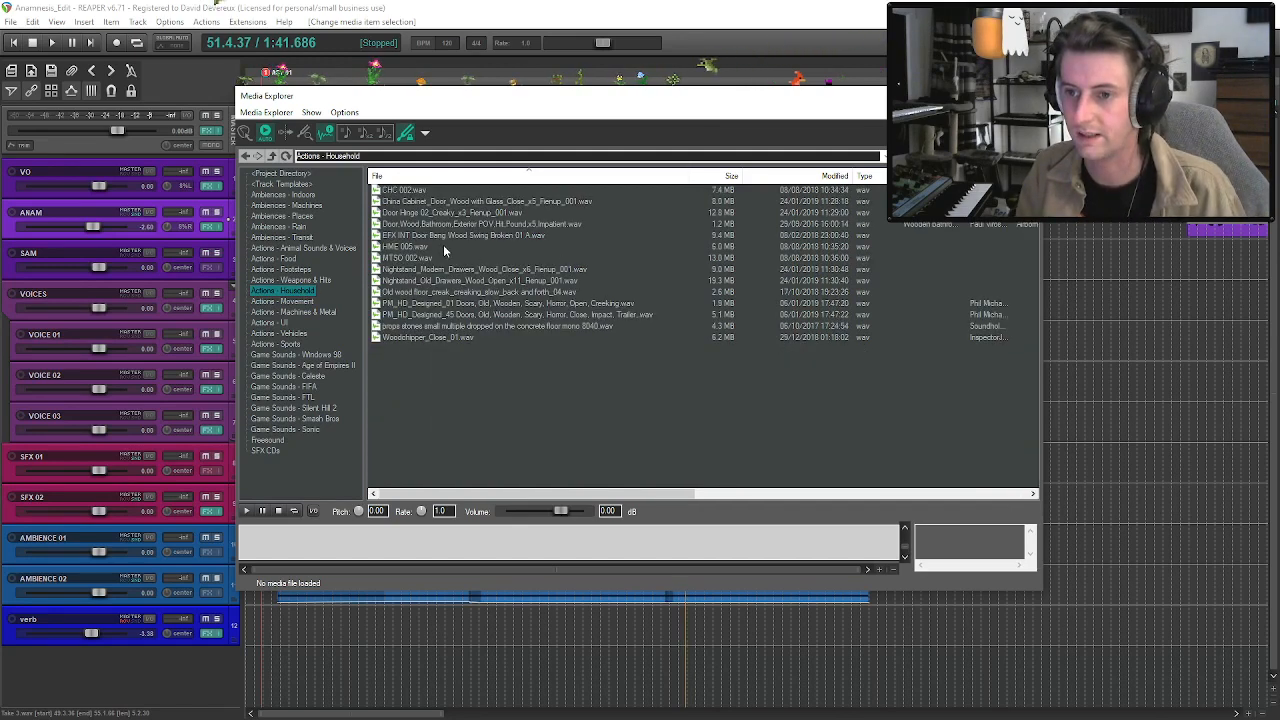
left_click(449, 292)
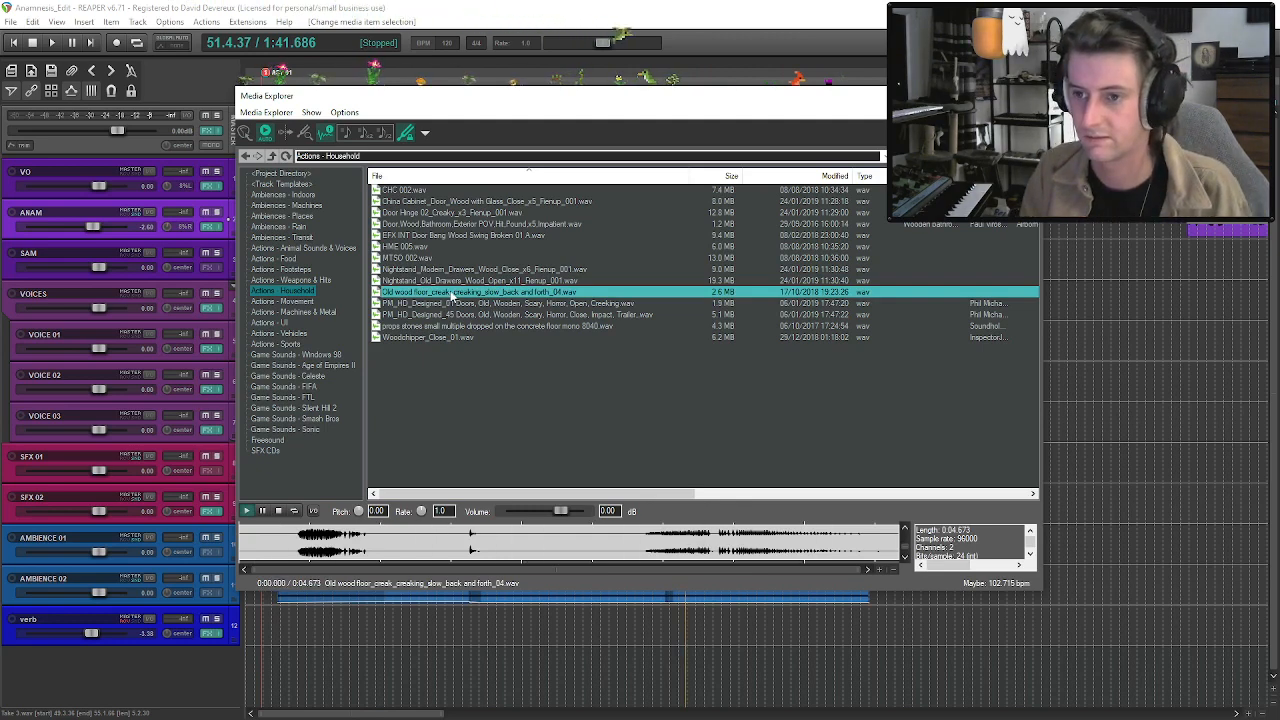
left_click(455, 213)
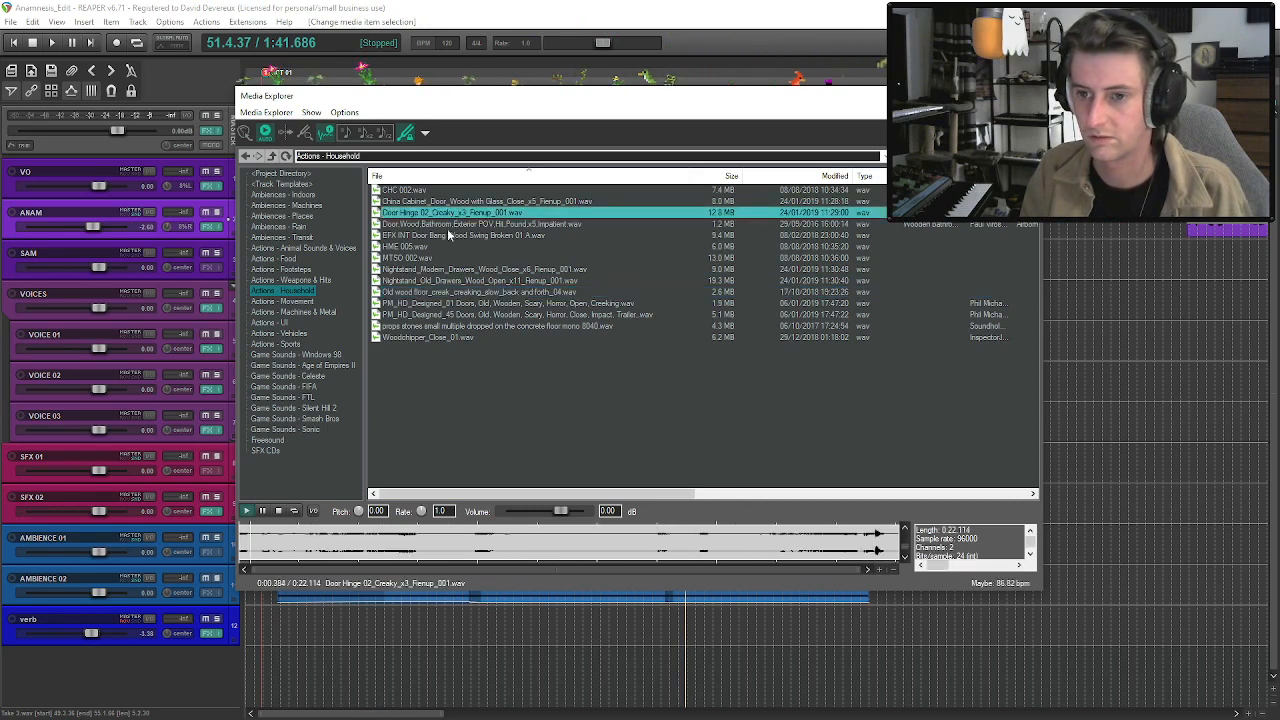
Search the Freesound and Actions - Footsteps sound folders for "wood".
left_click(270, 441)
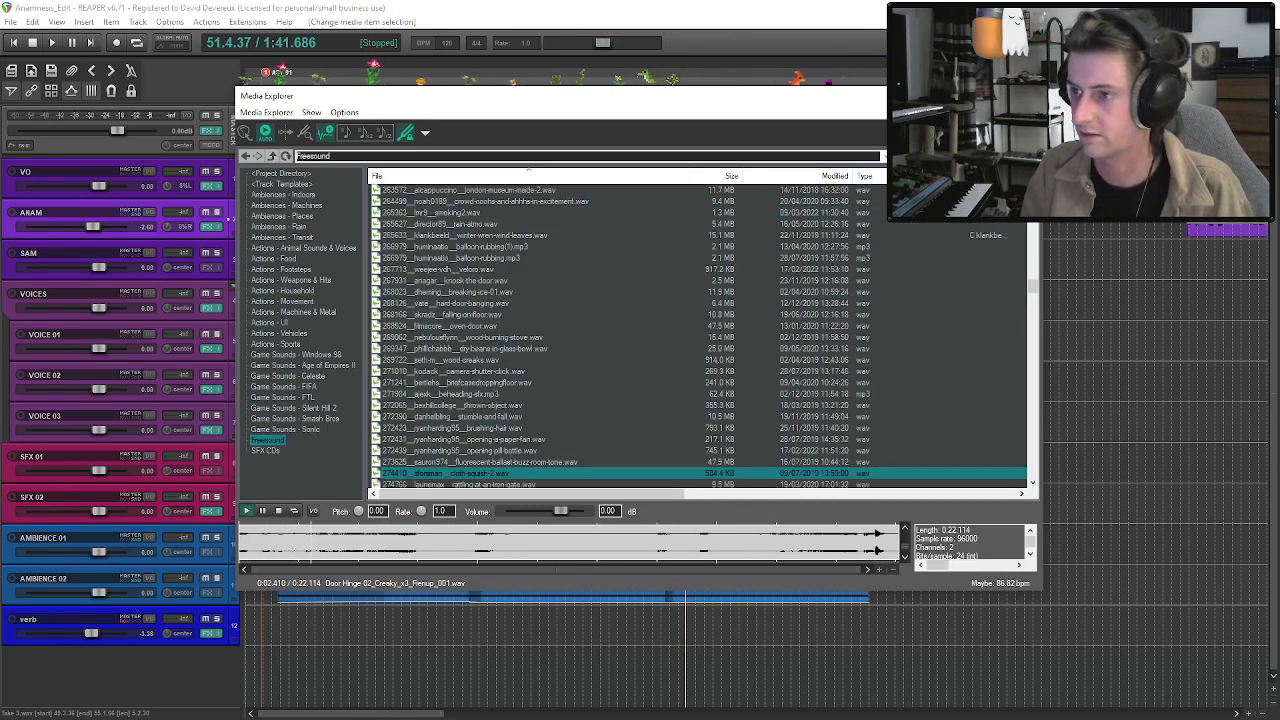
type("wood")
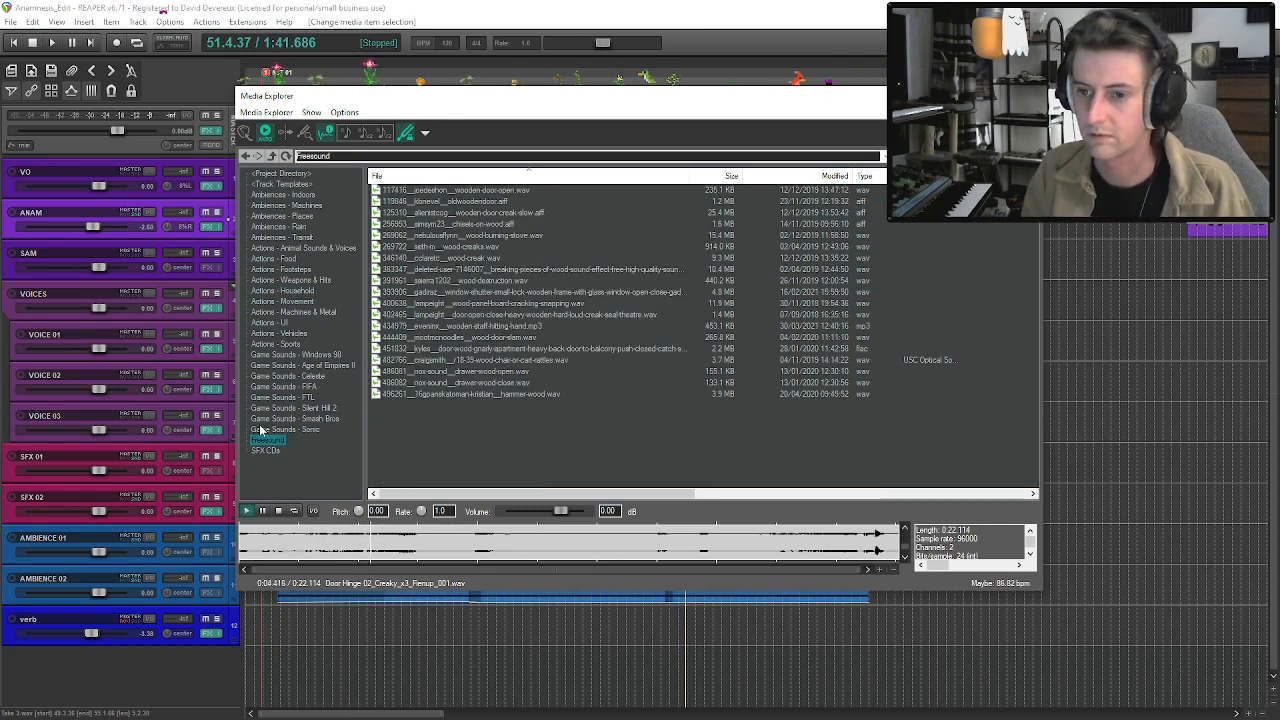
left_click(281, 269)
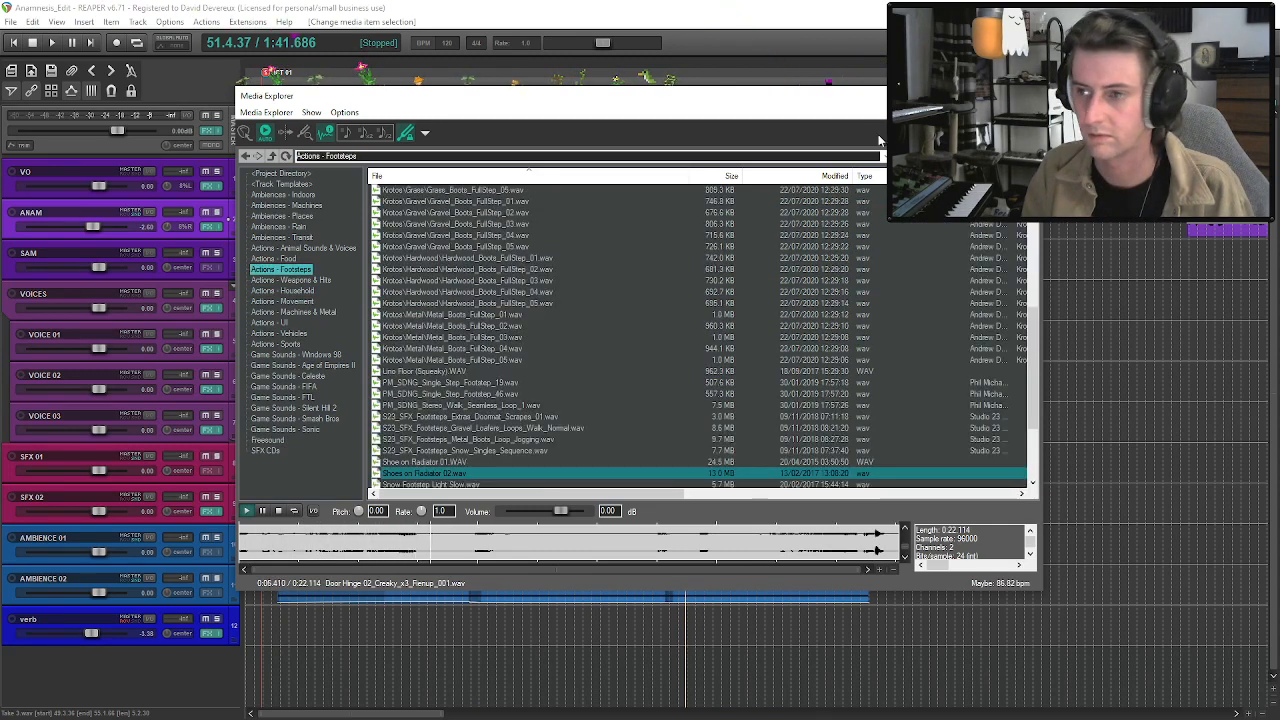
scroll(700, 335, "down", 1)
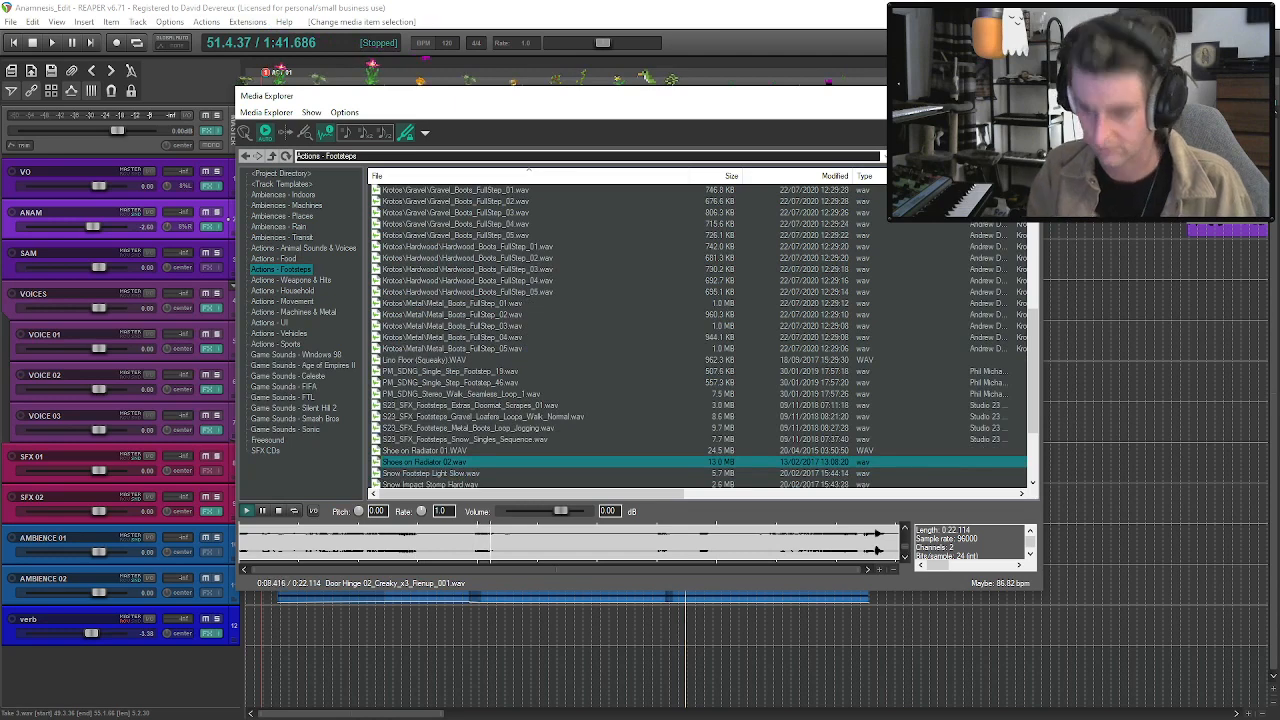
type("wood")
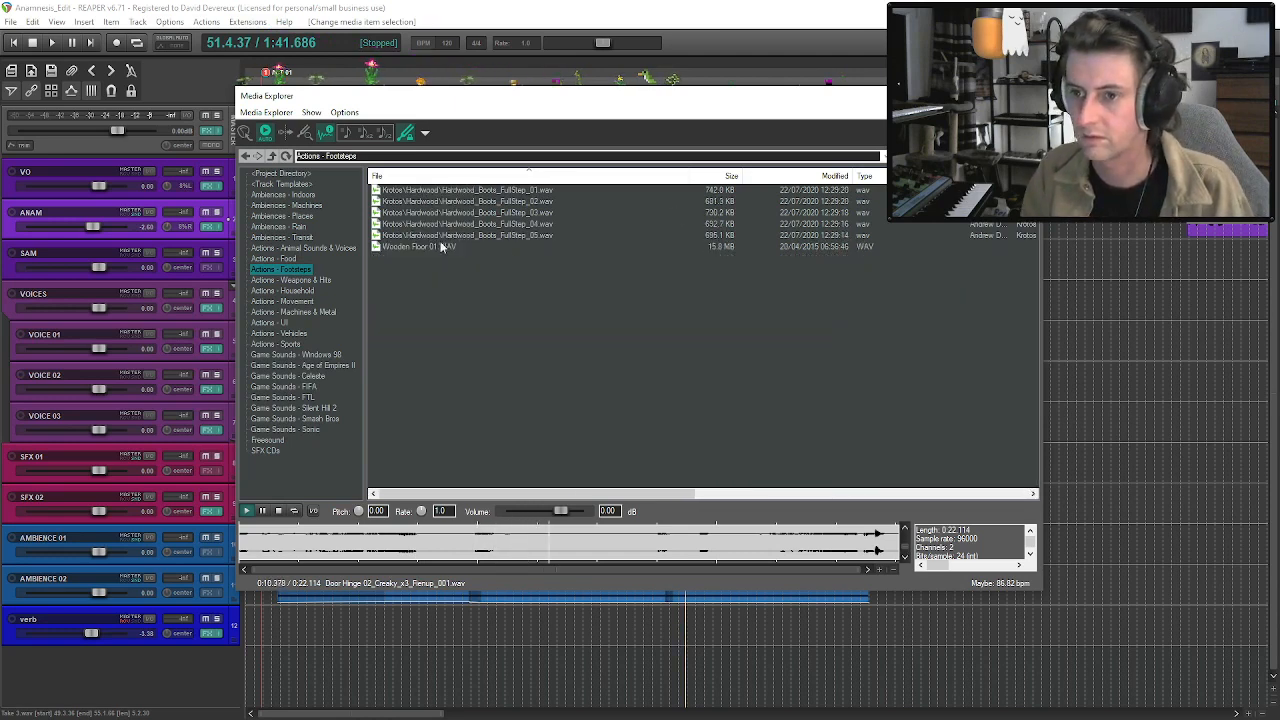
Preview Wooden Floor 01.WAV and insert it on the SFX 01 track right after ANAM's Take 3 clip.
left_click(442, 247)
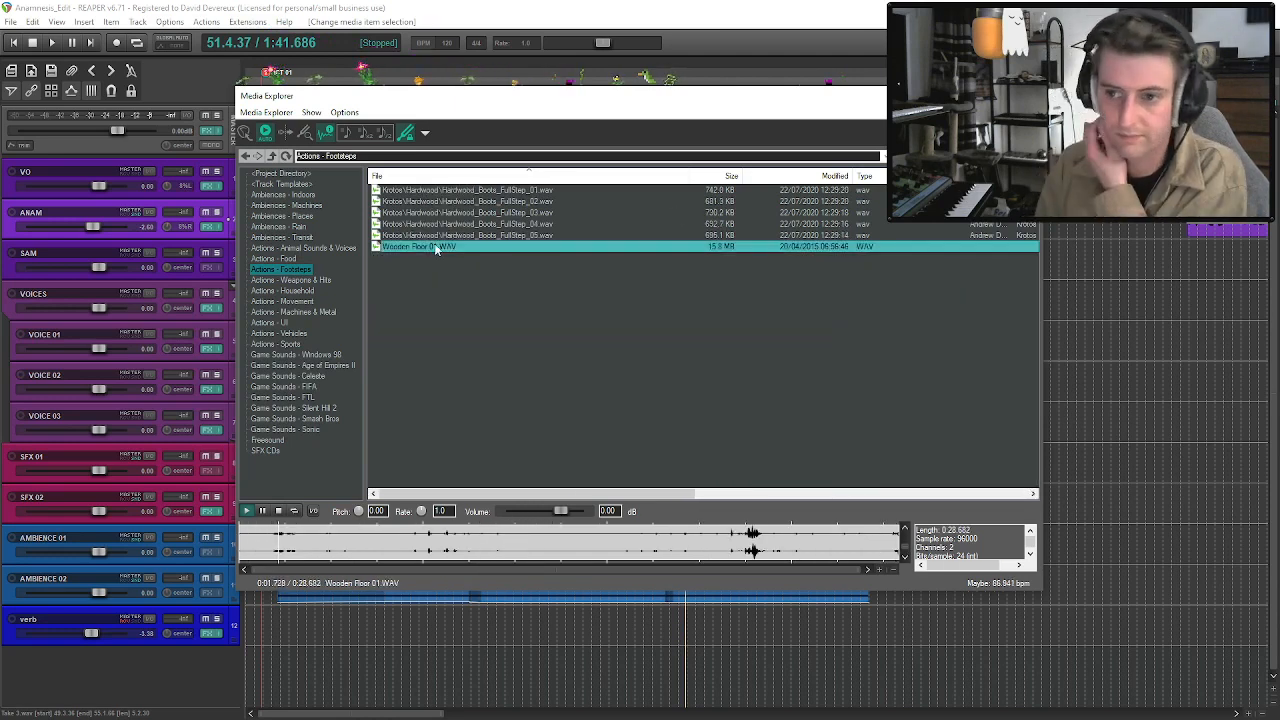
left_click_drag(714, 94, 0, 150)
left_click_drag(0, 301, 714, 457)
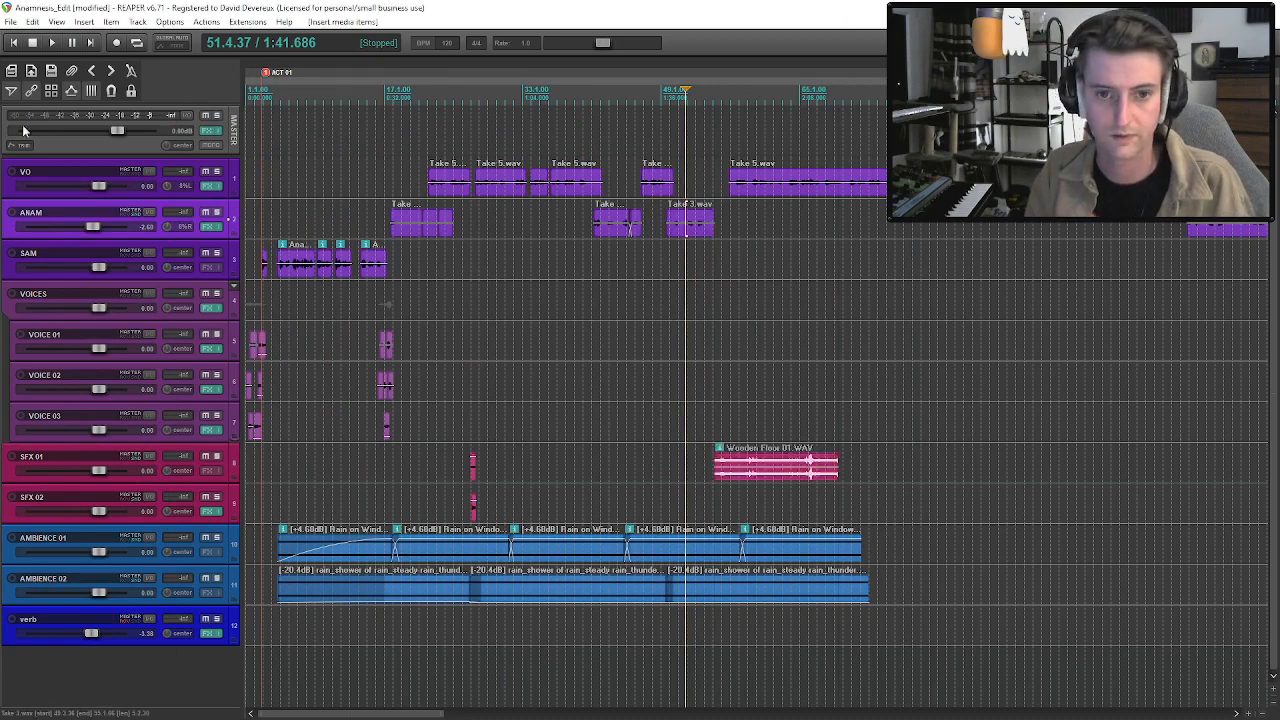
Set the take channel mode of the Wooden Floor 01 clip to Mono (downmix).
left_click(750, 468)
right_click(750, 468)
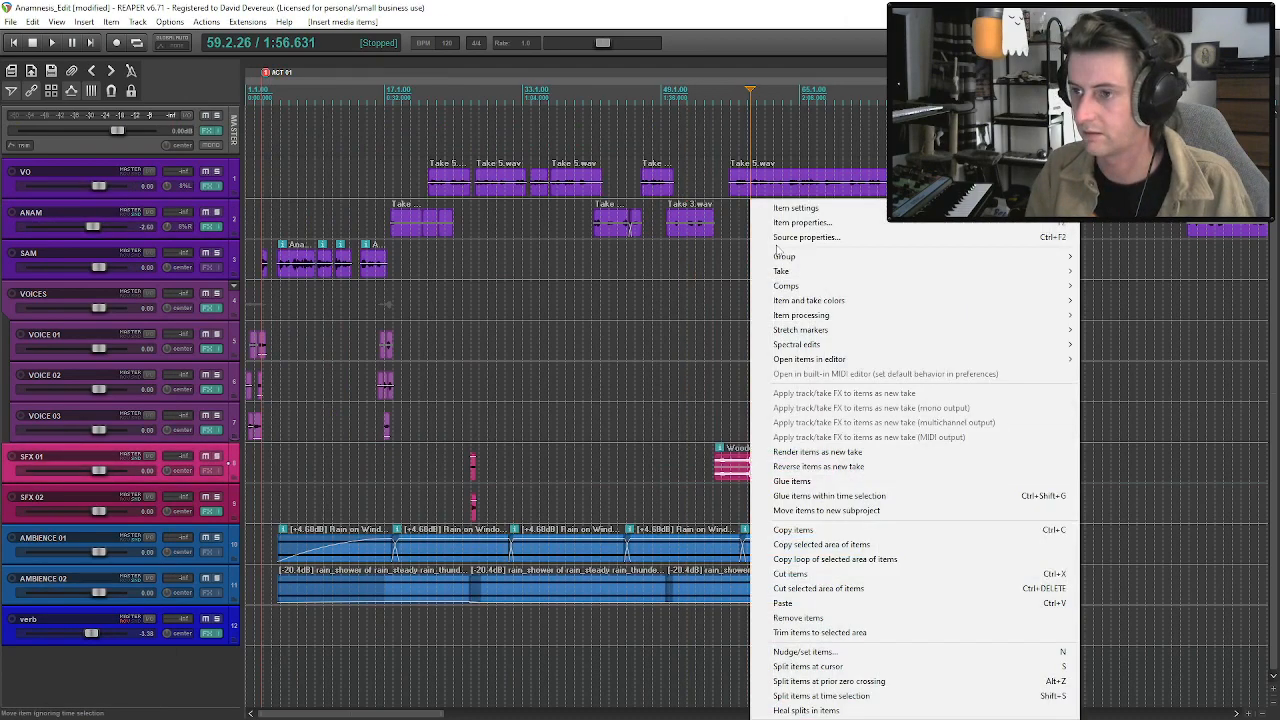
mouse_move(785, 213)
left_click(572, 393)
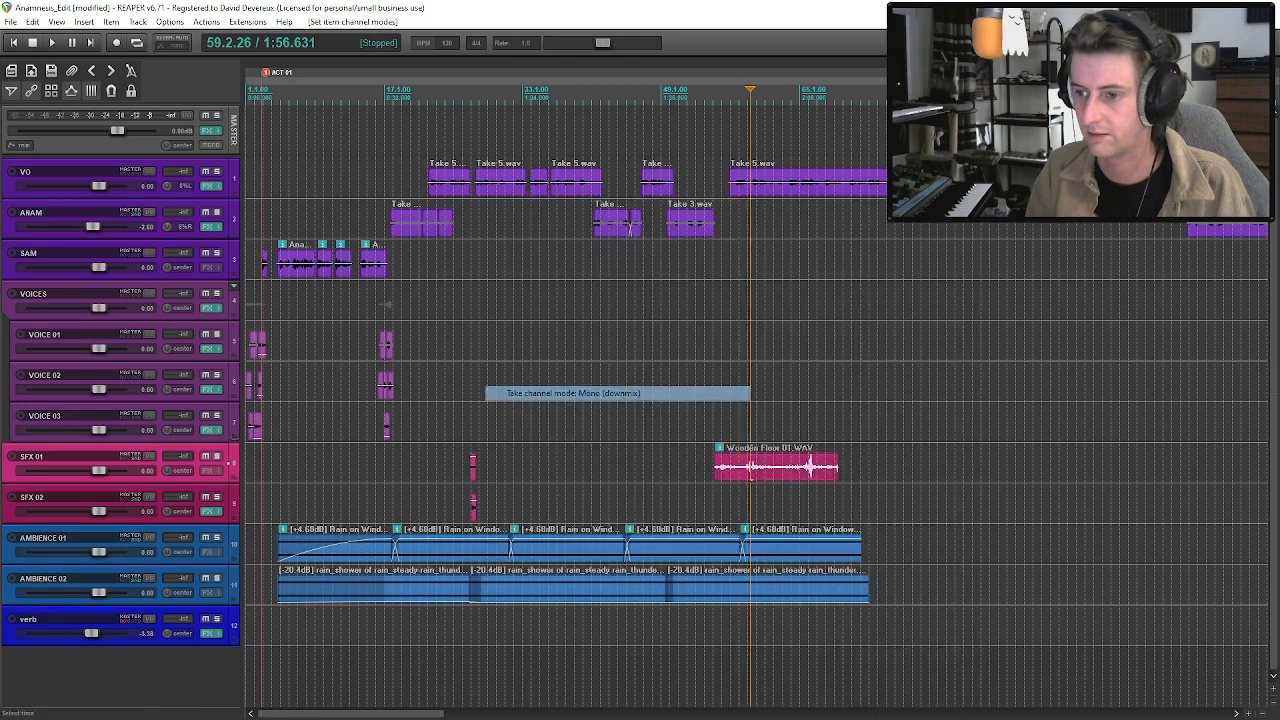
Solo the SFX 01 track and listen to the Wooden Floor 01 clip from its start.
left_click(716, 470)
key("space")
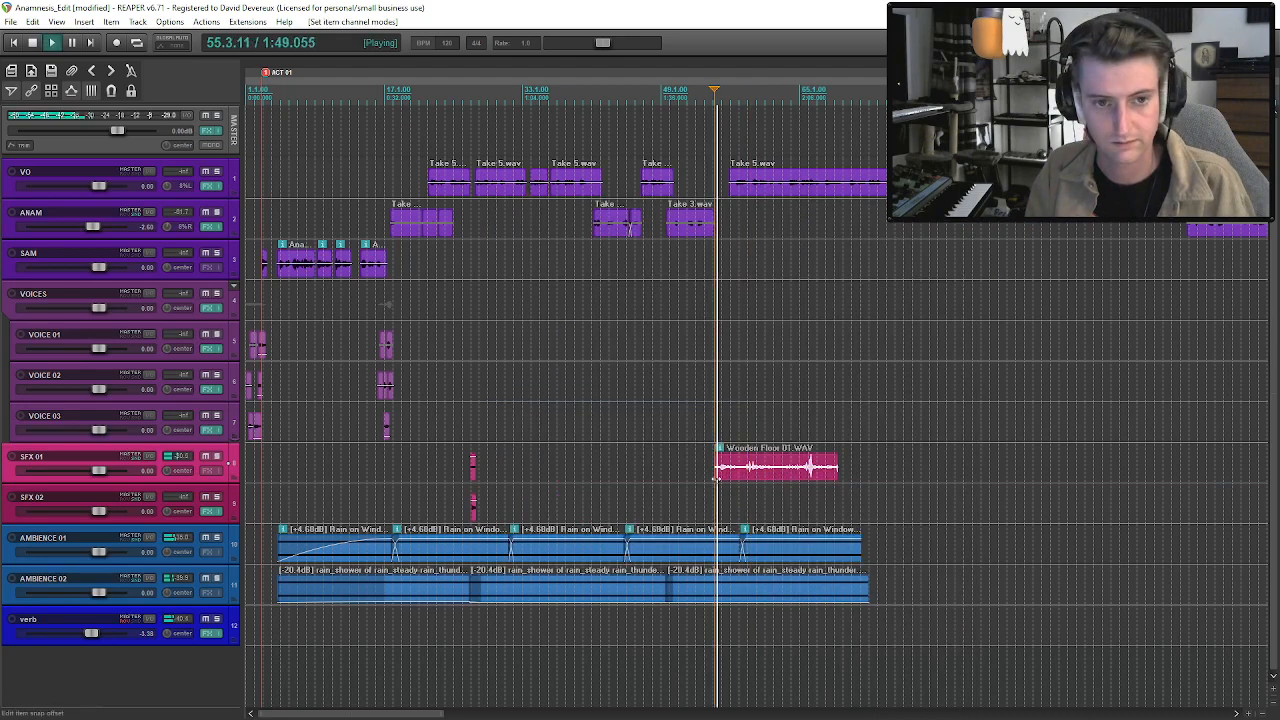
left_click(726, 477)
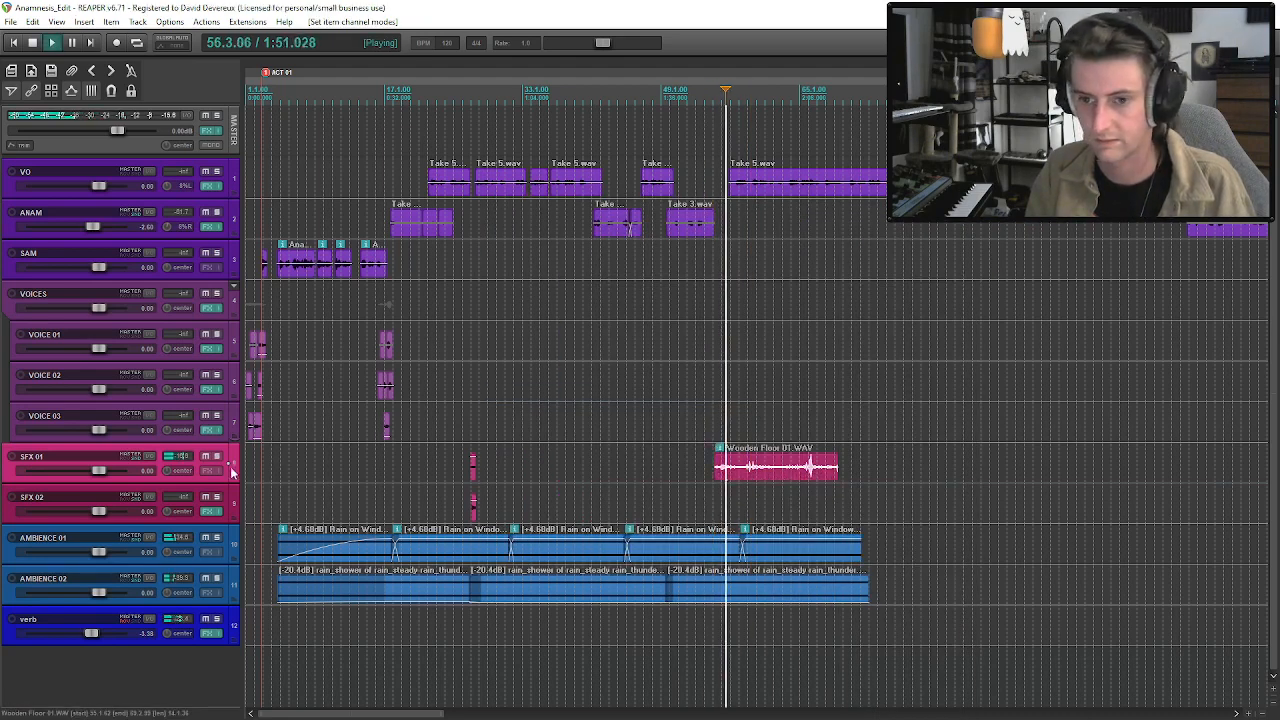
left_click(217, 457)
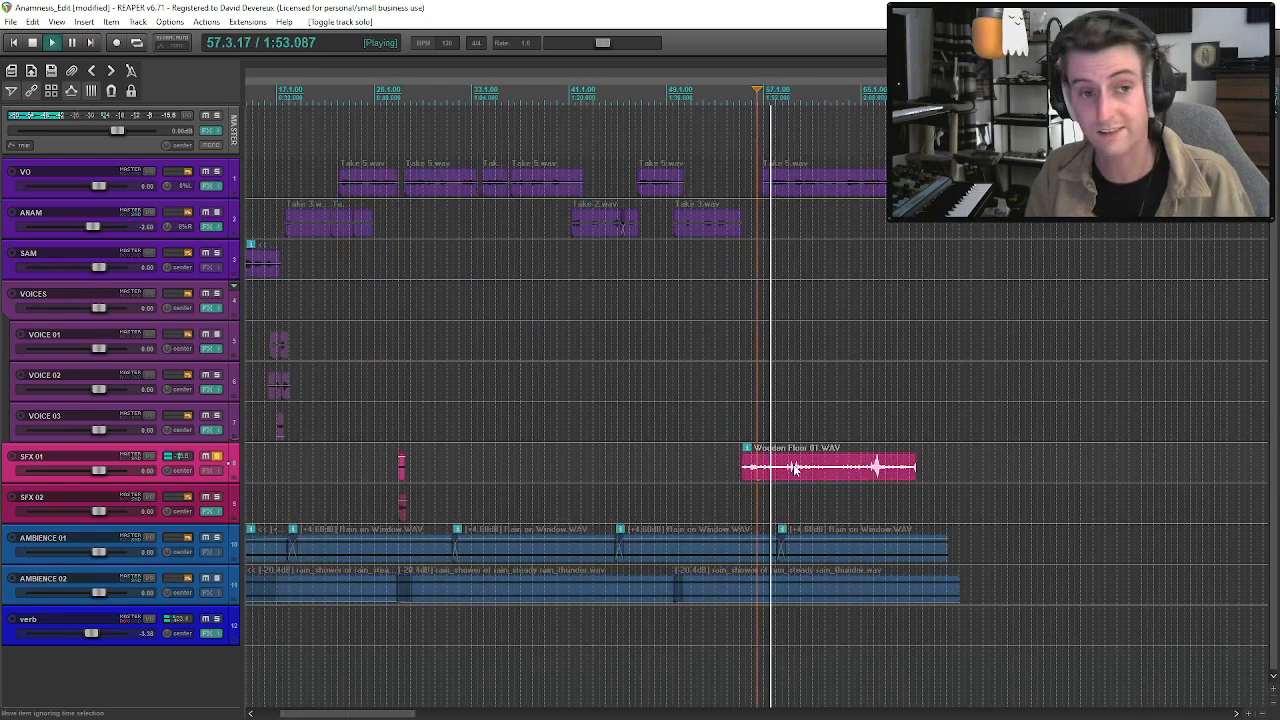
scroll(811, 477, "up", 2)
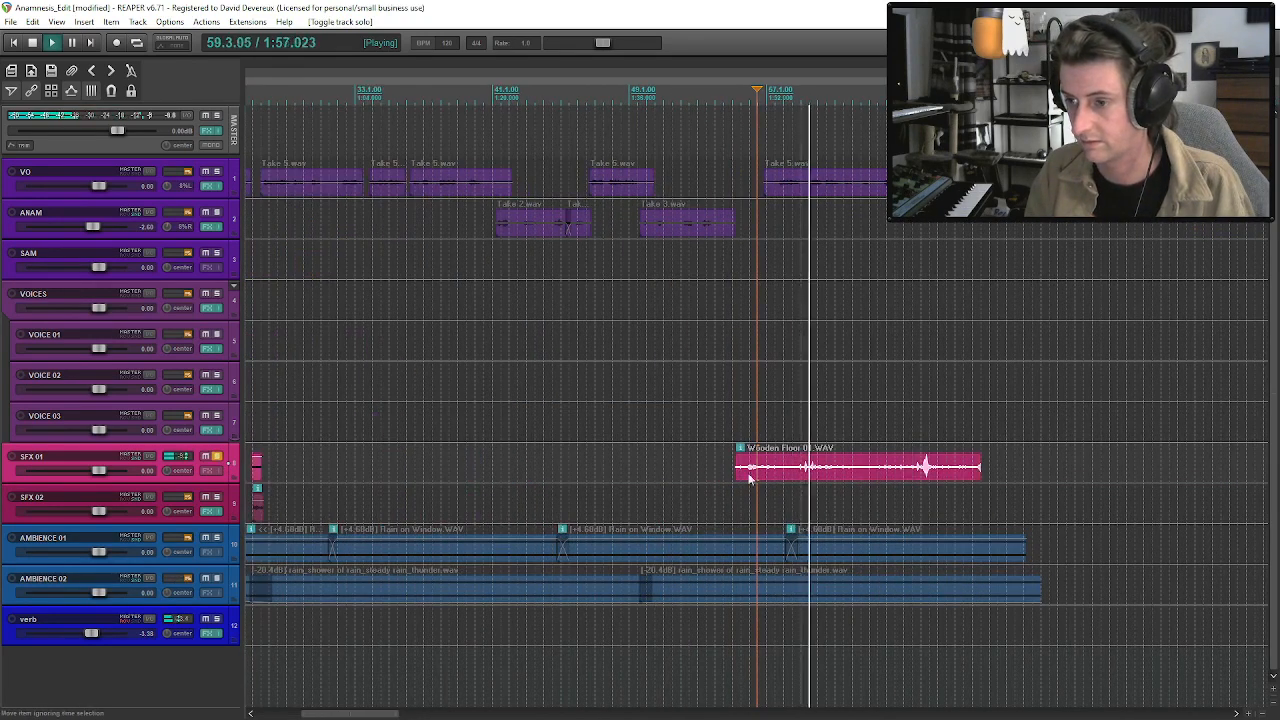
Split the Wooden Floor 01 clip after its first sounds, shorten the second part and park it far along the VOICE 03 track.
left_click(800, 477)
key("s")
key("space")
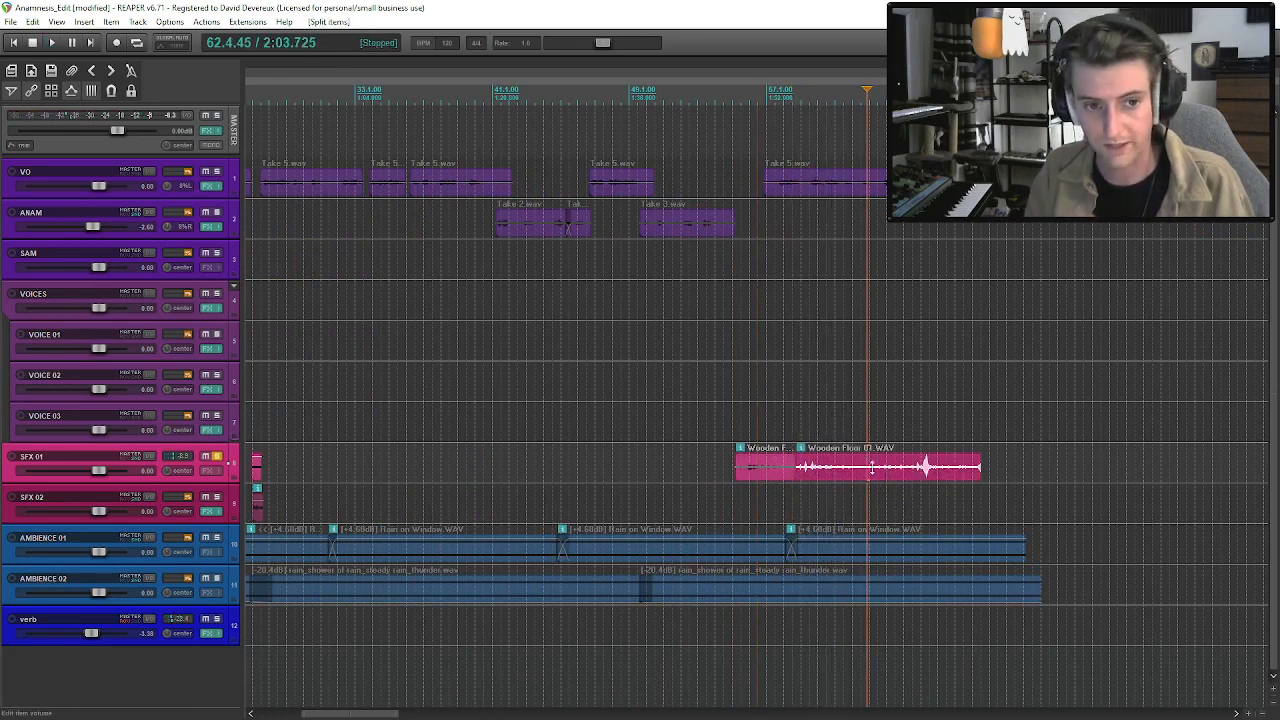
left_click_drag(860, 487, 862, 487)
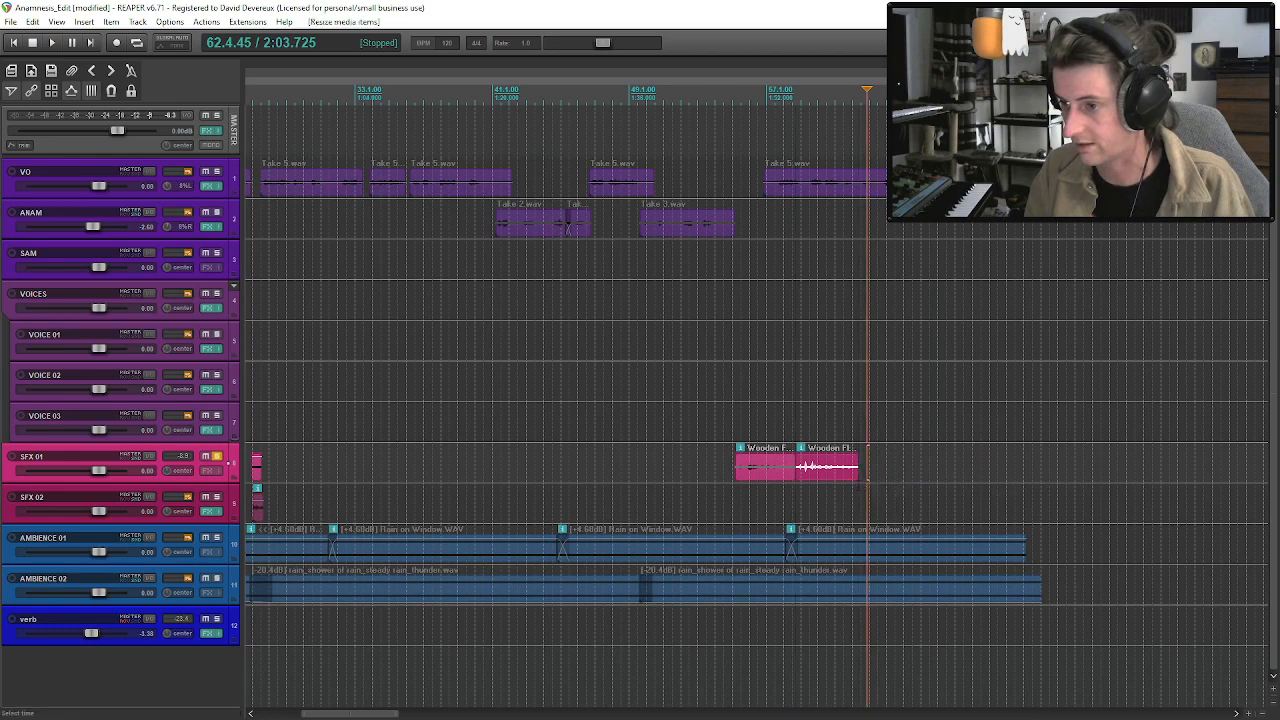
scroll(567, 480, "down", 4)
left_click_drag(503, 467, 1211, 426)
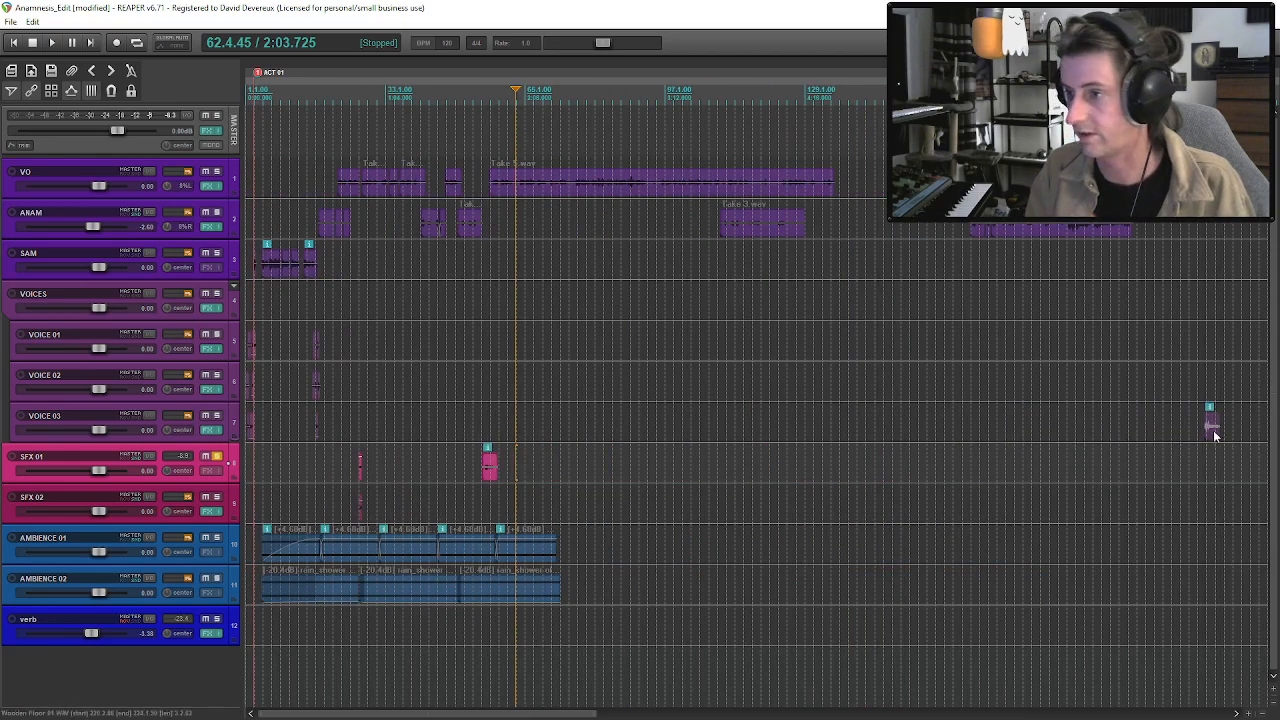
Audition the remaining Wooden Floor piece, trim its start slightly and move it down to the SFX 02 track.
left_click(485, 475)
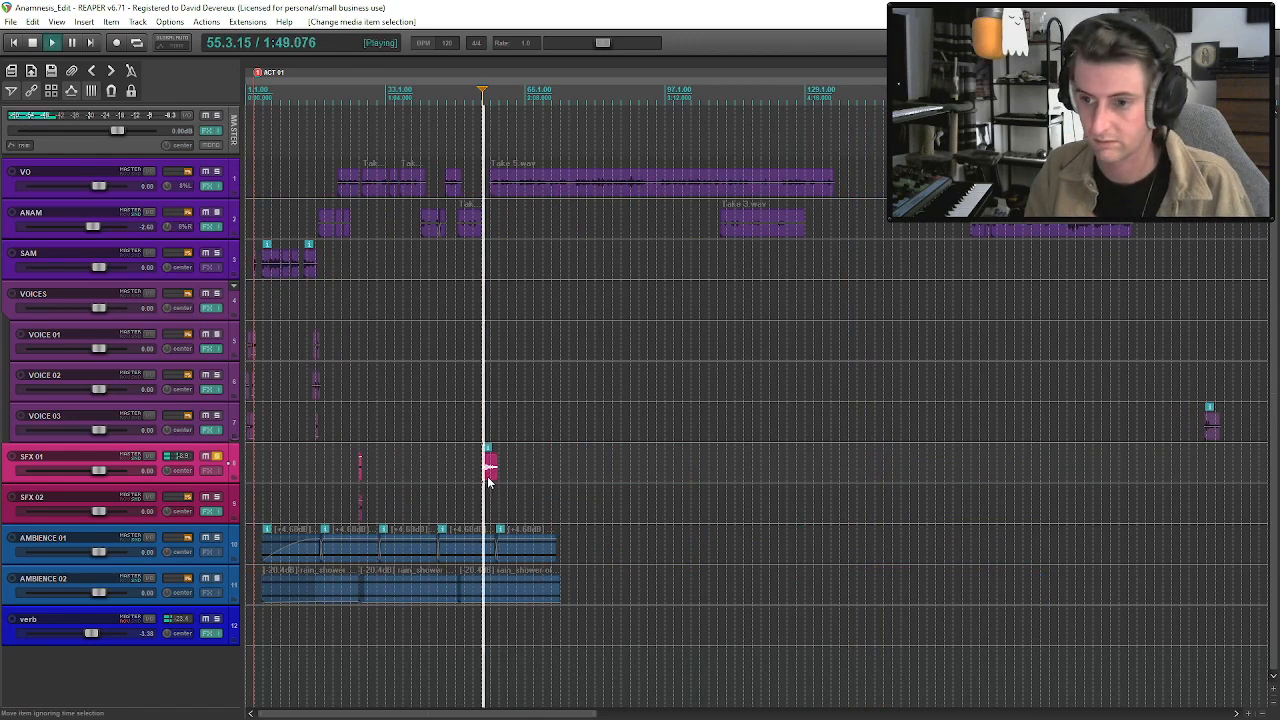
scroll(489, 467, "up", 3)
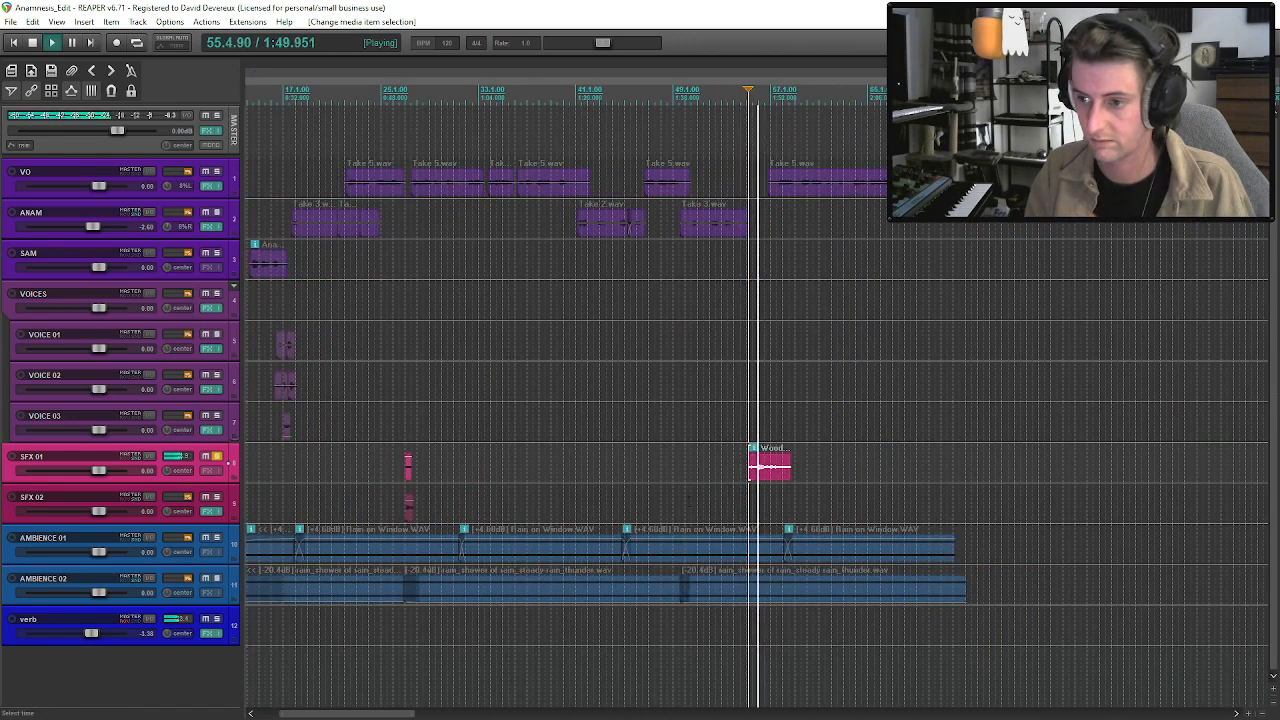
left_click(765, 477)
key("space")
left_click_drag(748, 476, 753, 475)
left_click_drag(765, 477, 764, 516)
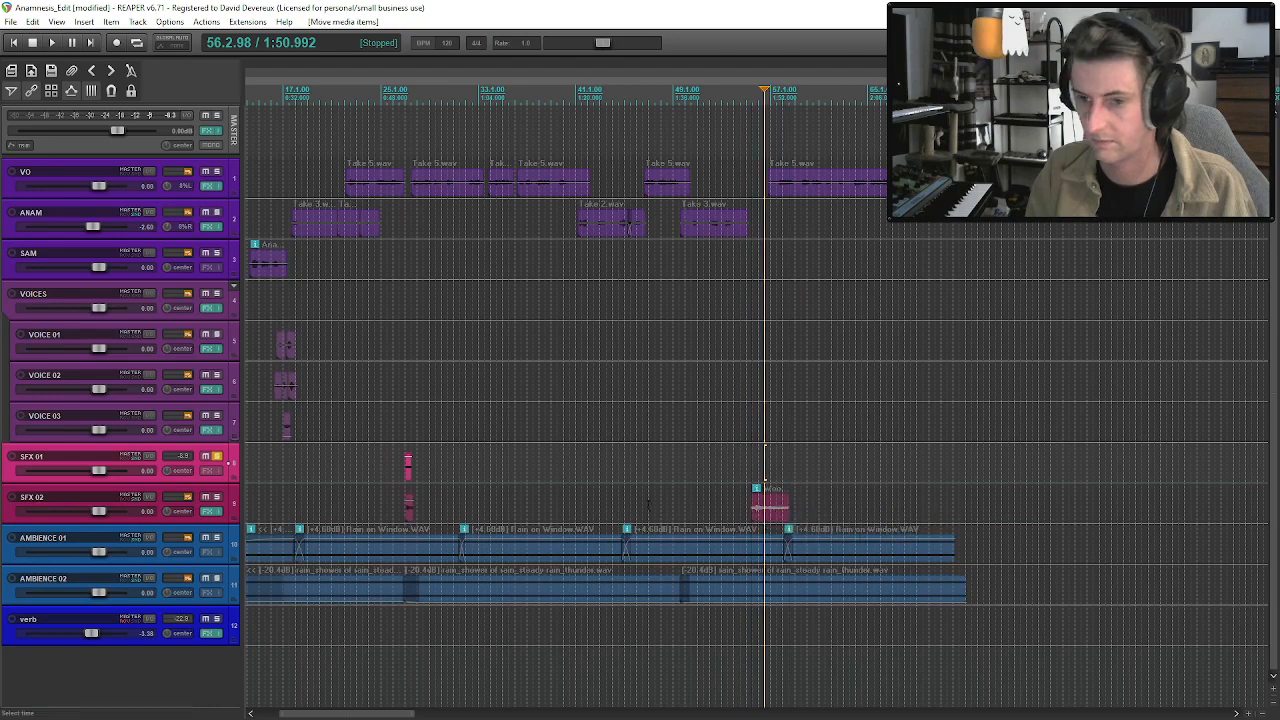
Unsolo SFX 01, shorten the Wooden Floor clip and shift it to start just before ANAM's Take 3 ends, playing it in context.
left_click(218, 458)
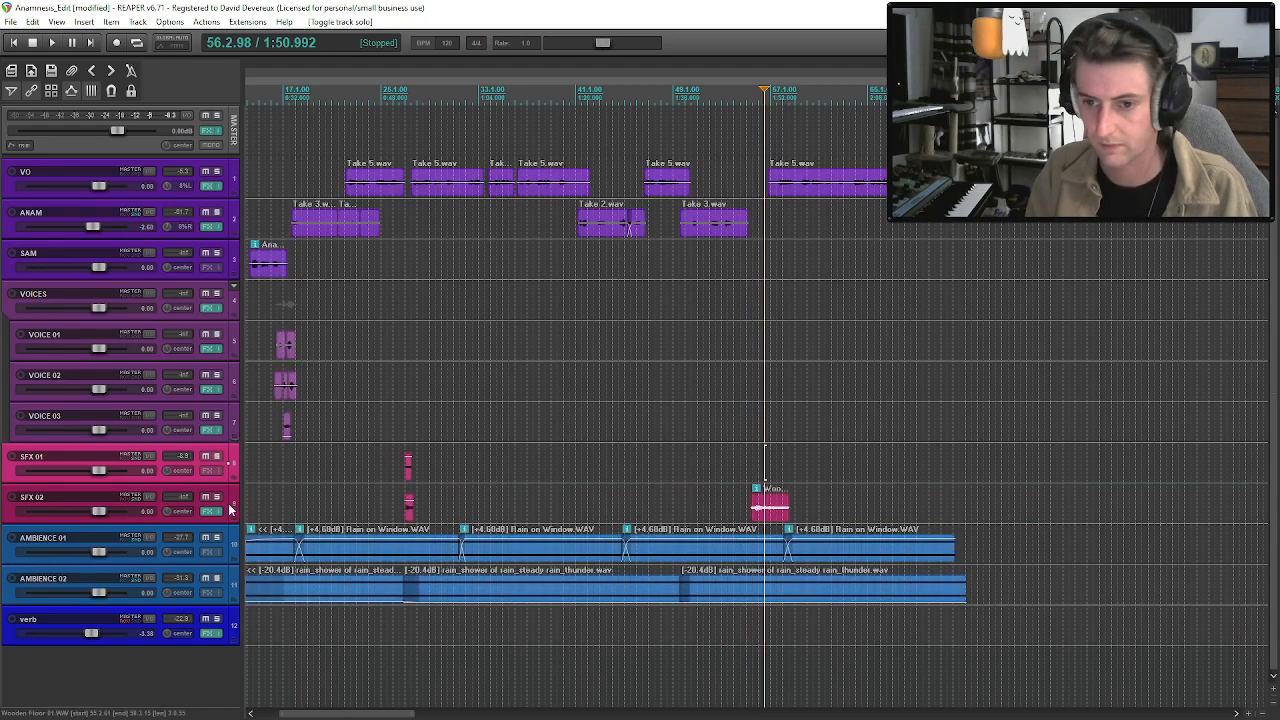
left_click(750, 500)
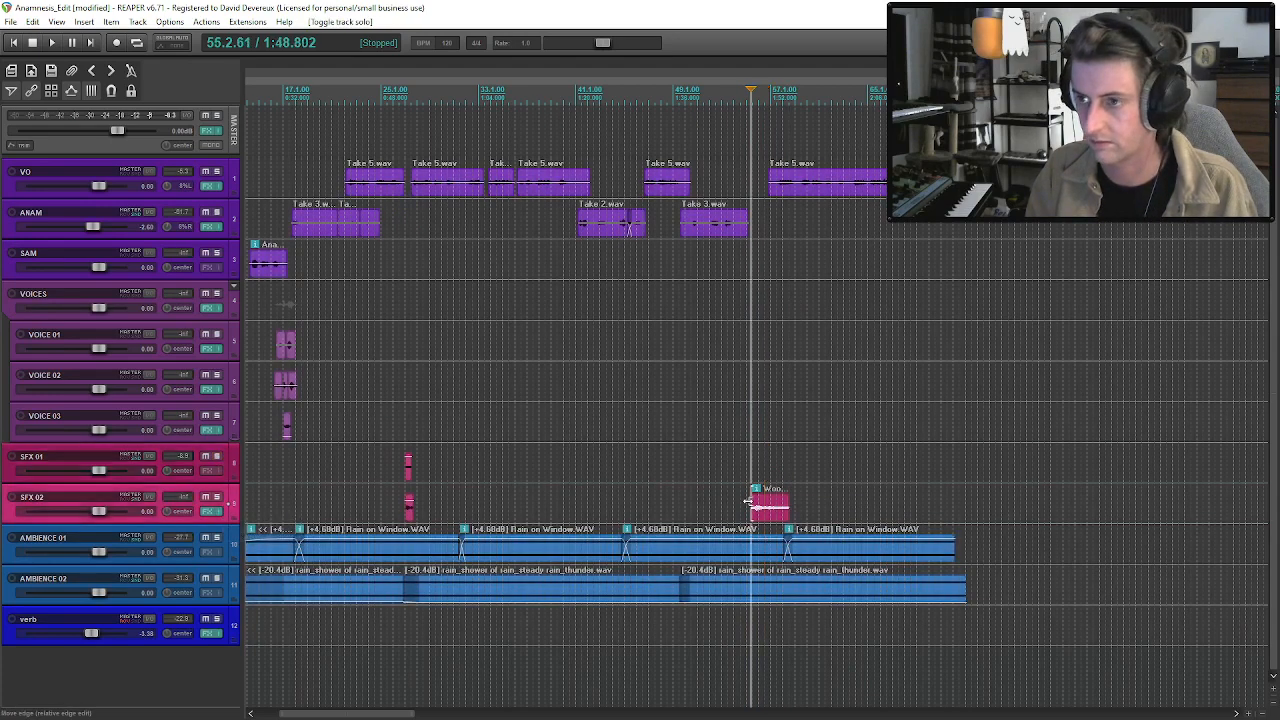
scroll(762, 512, "up", 3)
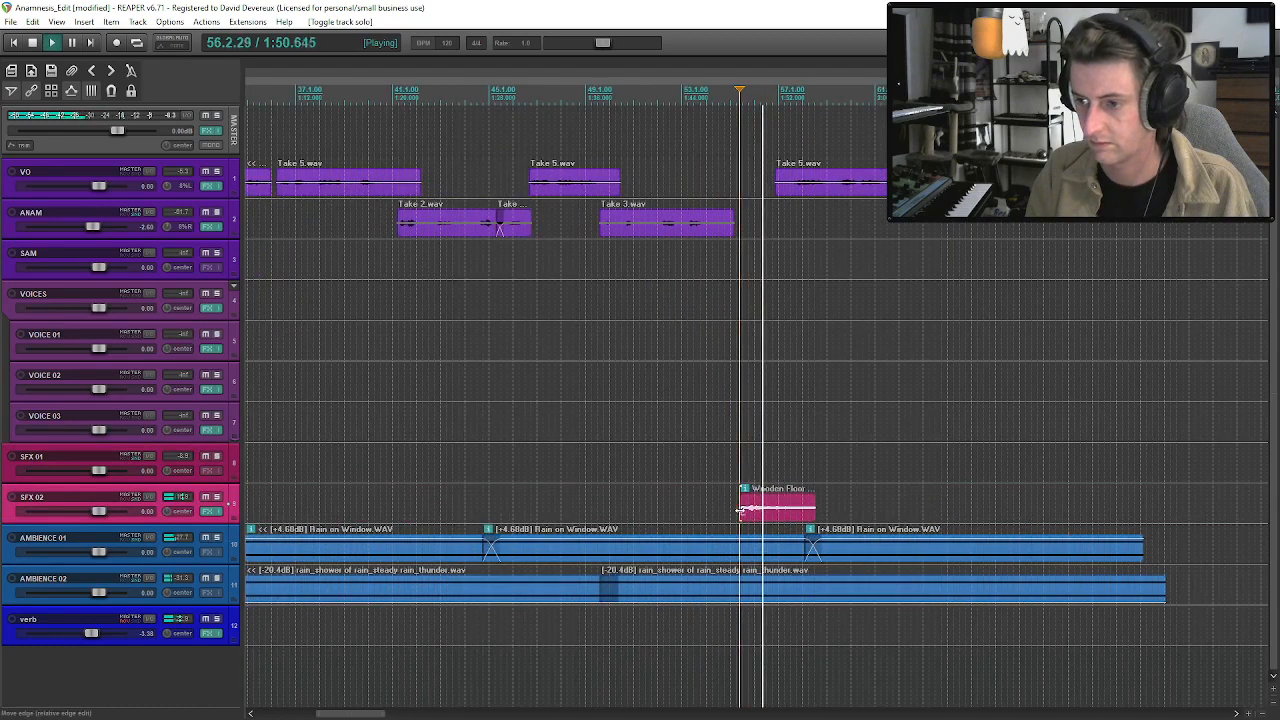
mouse_move(740, 511)
left_mouse_down()
mouse_move(783, 516)
mouse_move(714, 516)
mouse_move(754, 521)
left_mouse_up()
key("space")
key("space")
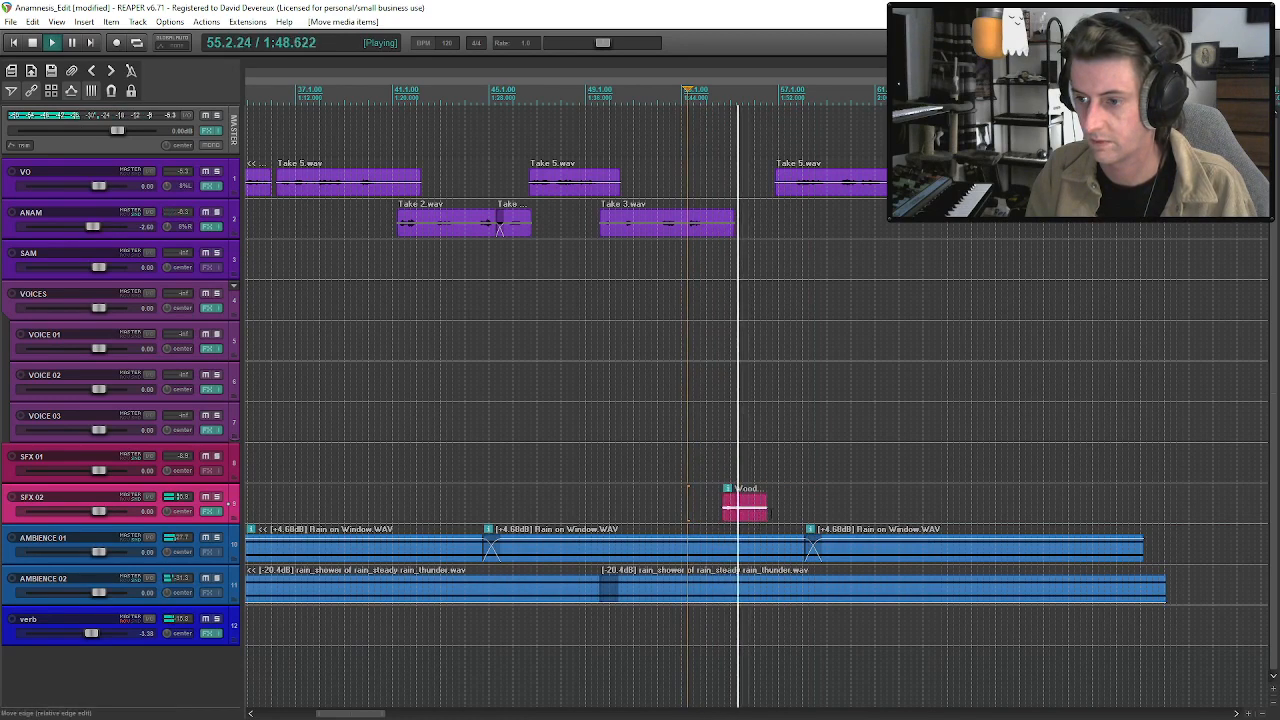
Extend the Wooden Floor clip on SFX 02 to reveal more of the recording and trim its start to the footstep around bar 57.
left_click_drag(757, 521, 1041, 510)
left_click(796, 520)
key("space")
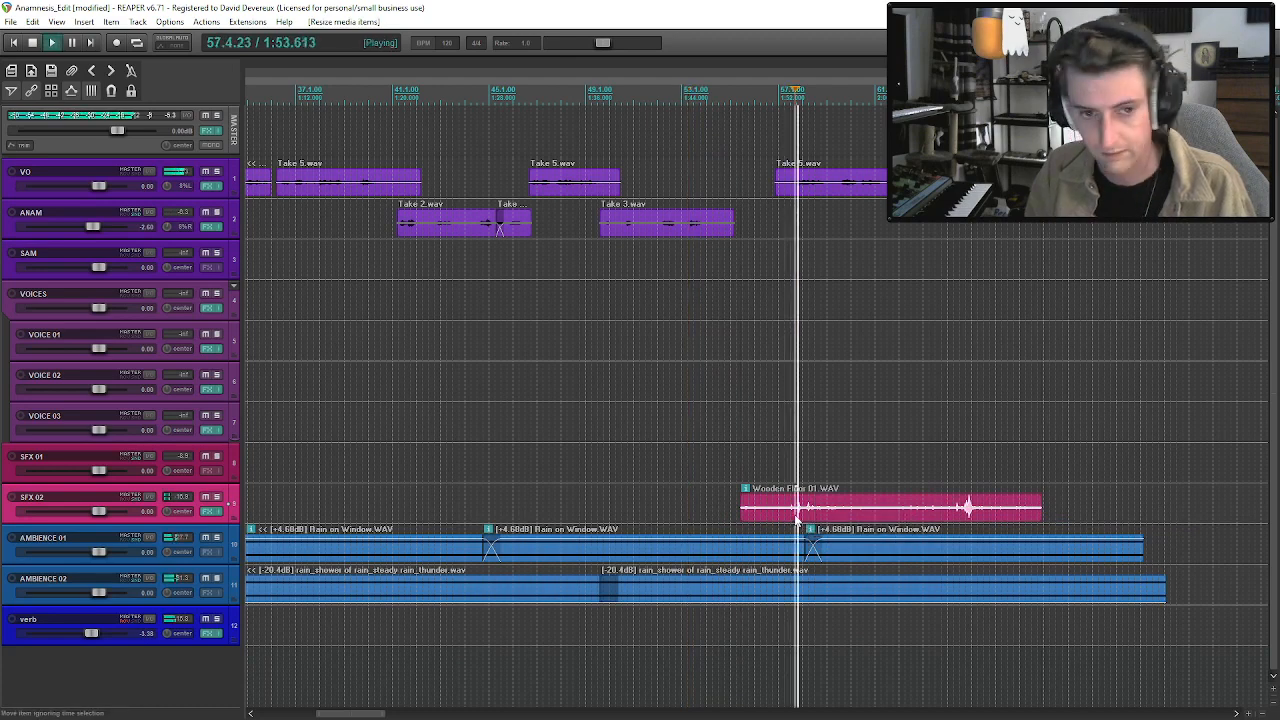
left_click_drag(742, 510, 789, 510)
Solo the SFX 02 track and play the start of the trimmed Wooden Floor clip repeatedly to locate the footsteps.
left_click(216, 496)
key("space")
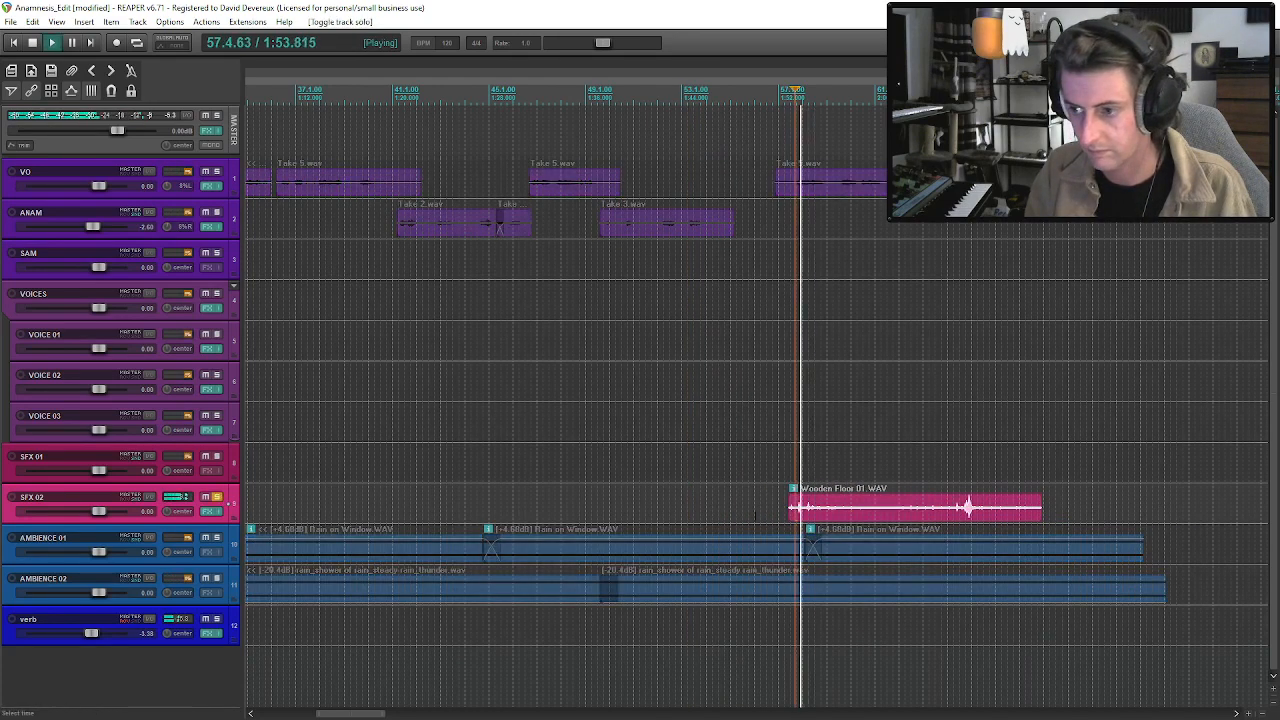
key("space")
key("space")
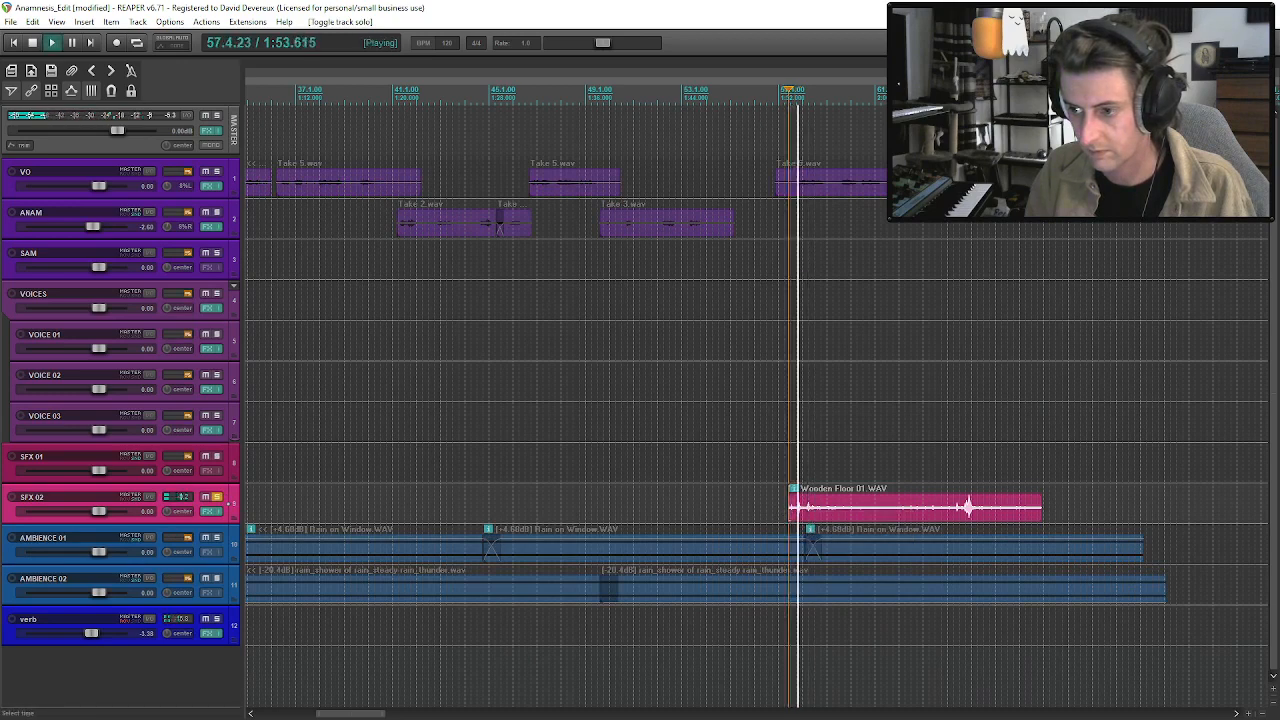
key("space")
left_click(795, 519)
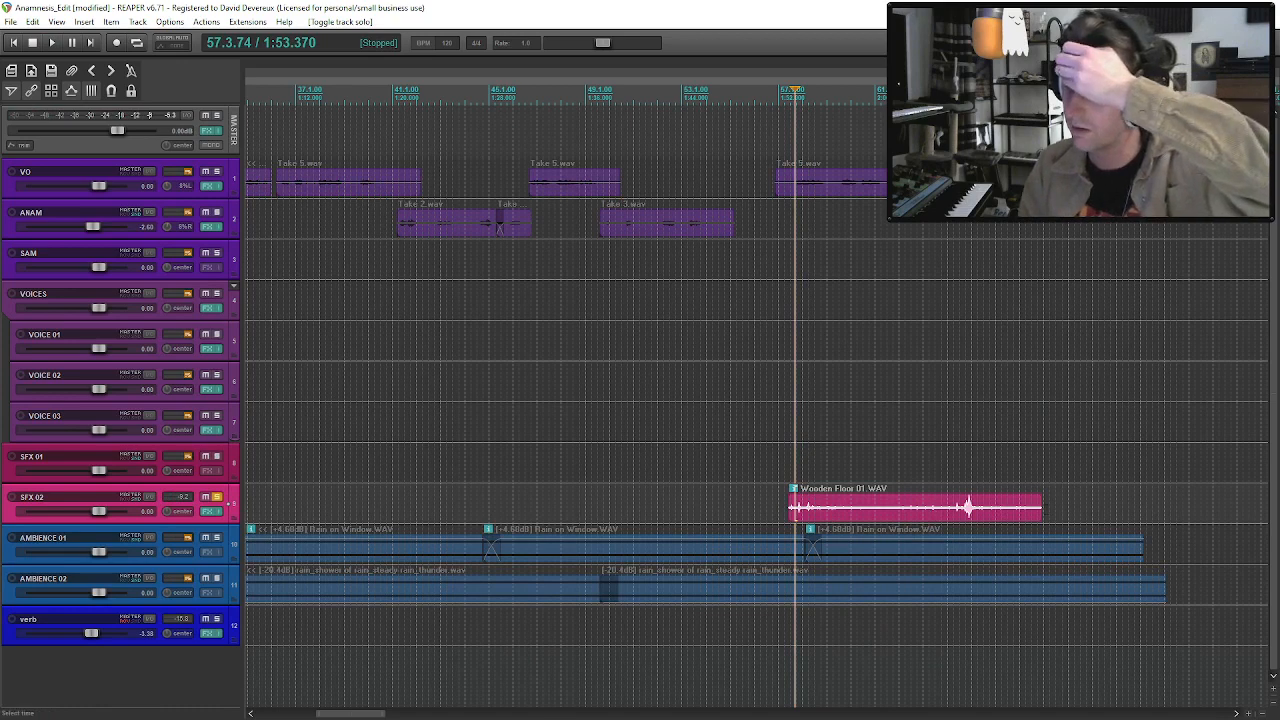
Trim the end of the Wooden Floor clip so only the short pair of footsteps around bar 57 remains.
left_click_drag(1045, 522, 870, 513)
key("ctrl+z")
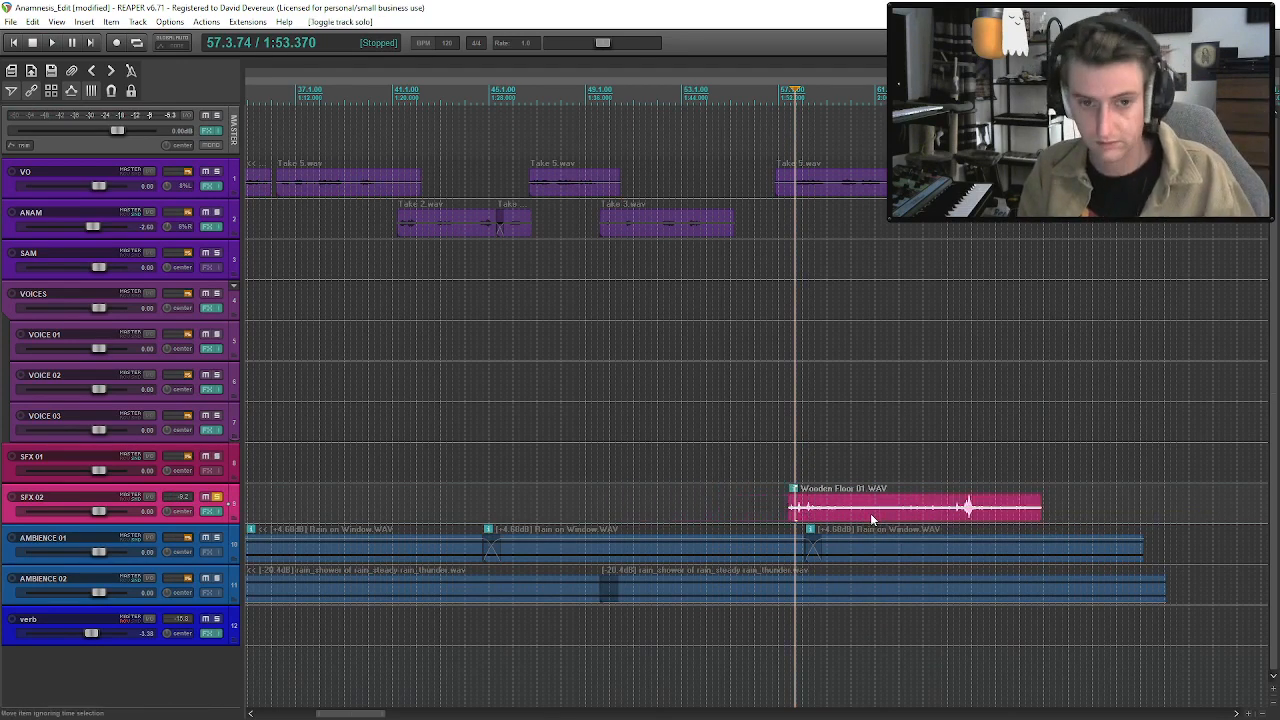
left_click_drag(1038, 508, 792, 512)
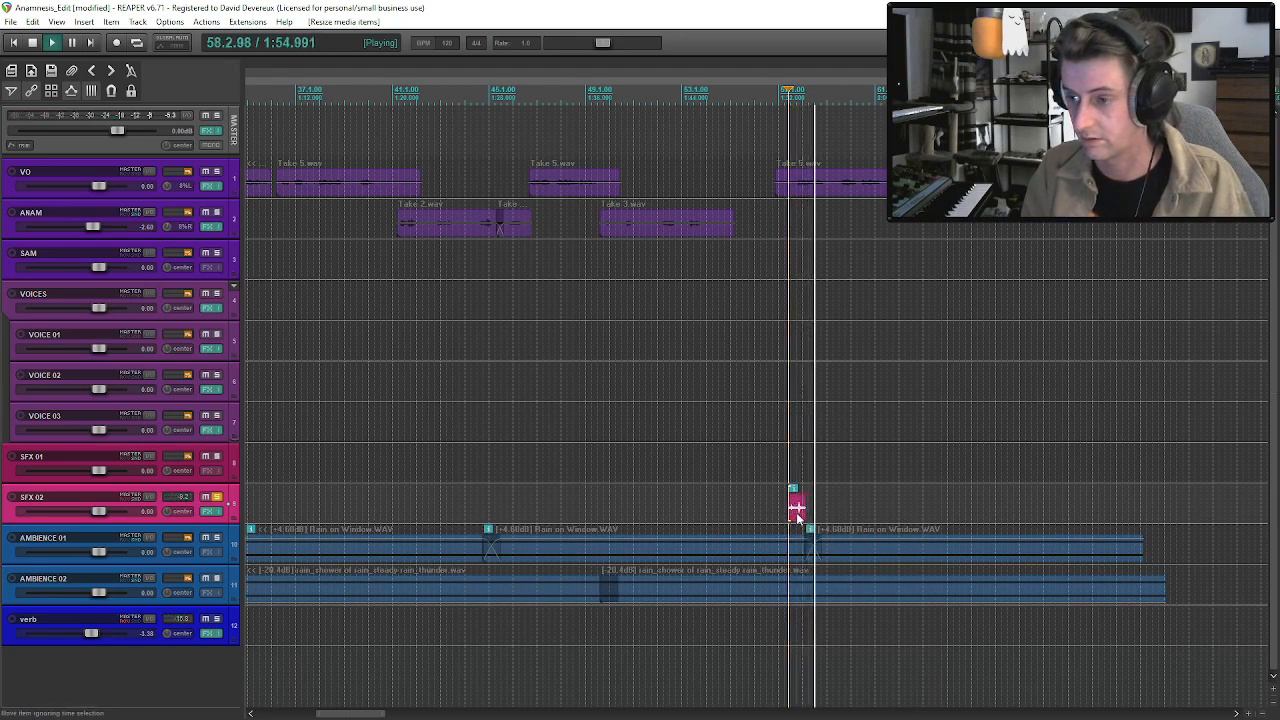
left_click_drag(797, 509, 791, 512)
key("space")
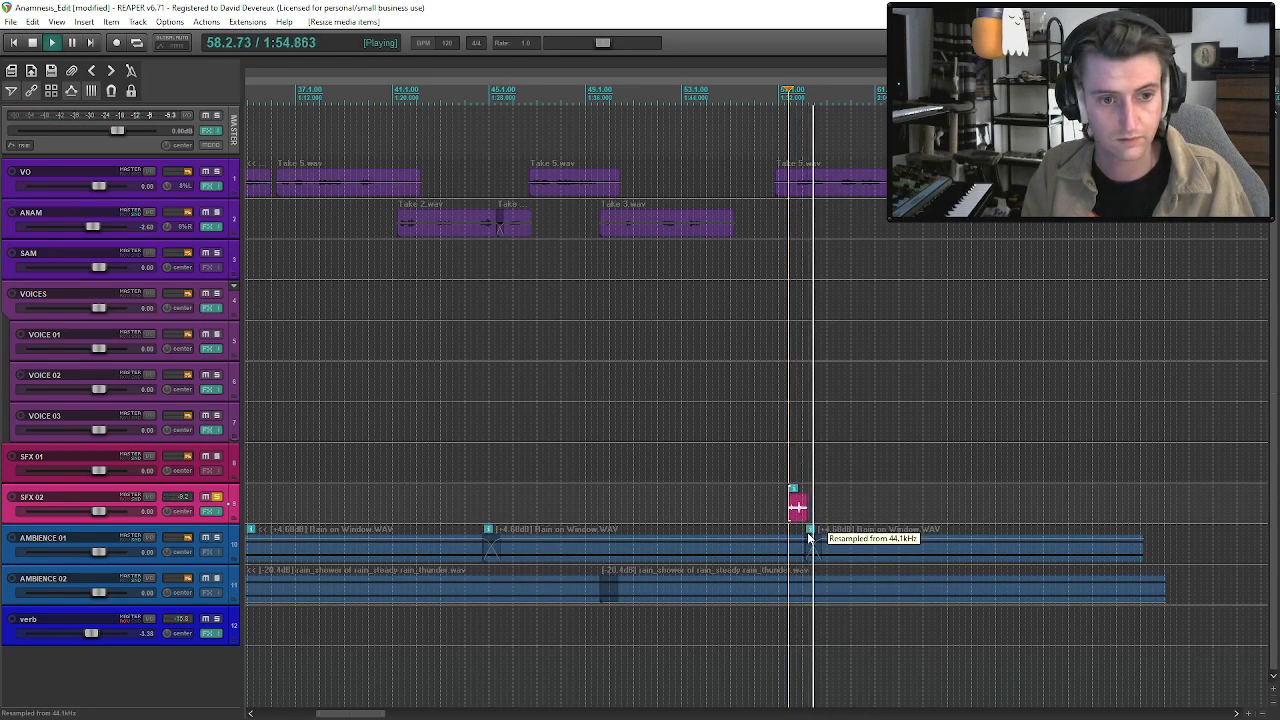
Separate the first footstep, move it to just before the end of ANAM's Take 3, unsolo SFX 02 and check it in context.
left_click_drag(800, 513, 721, 507)
key("space")
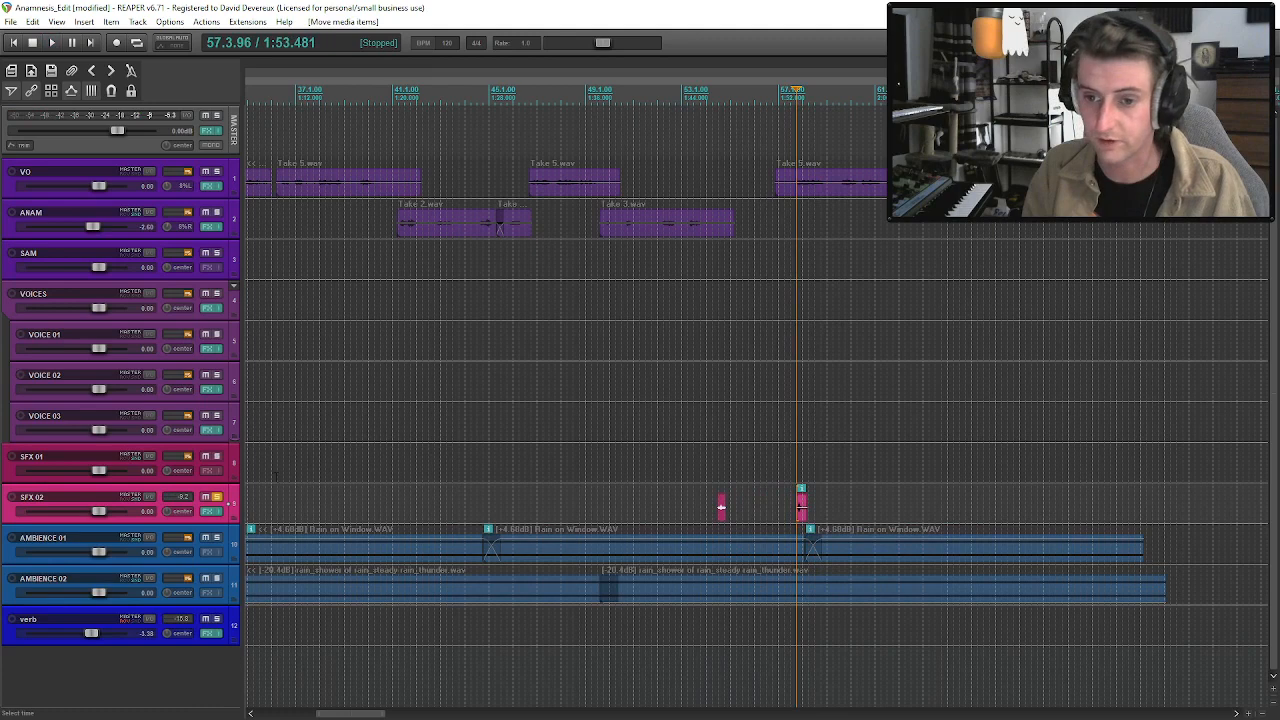
left_click(217, 497)
left_click(721, 507)
key("space")
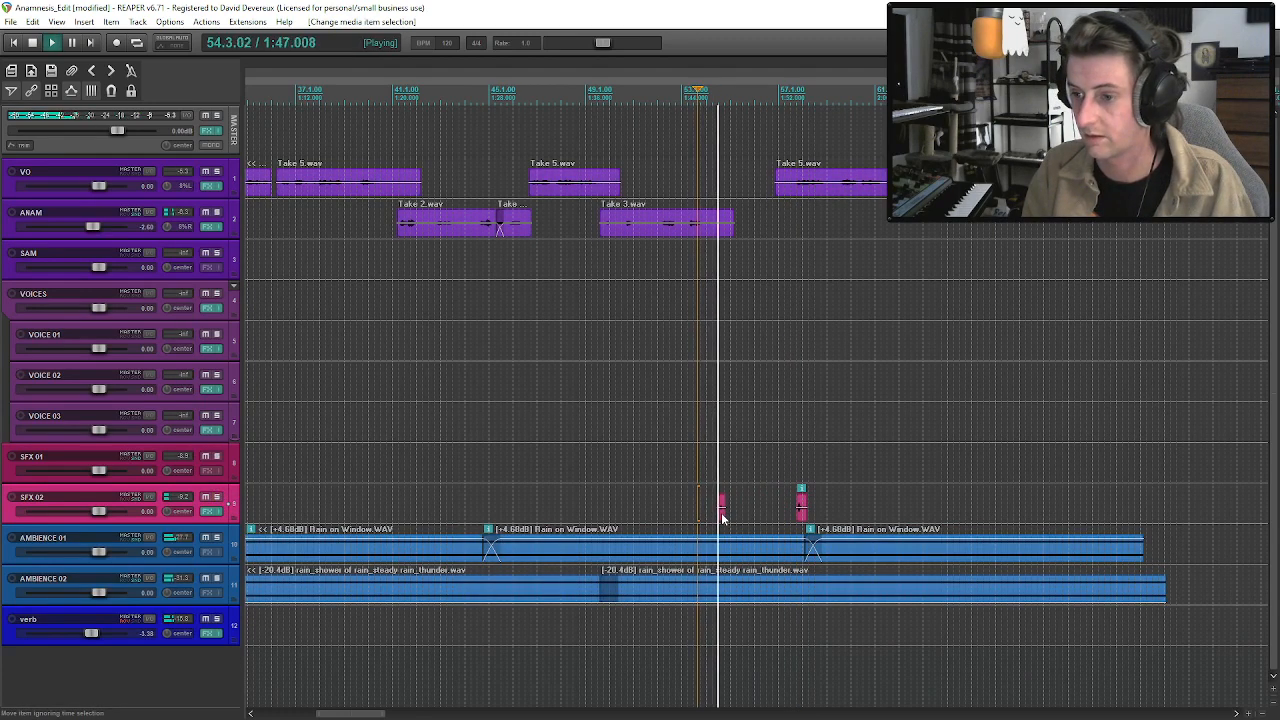
key("space")
Move the second footstep clip to sit shortly after the first, around the end of ANAM's Take 3.
left_click_drag(802, 505, 731, 507)
key("space")
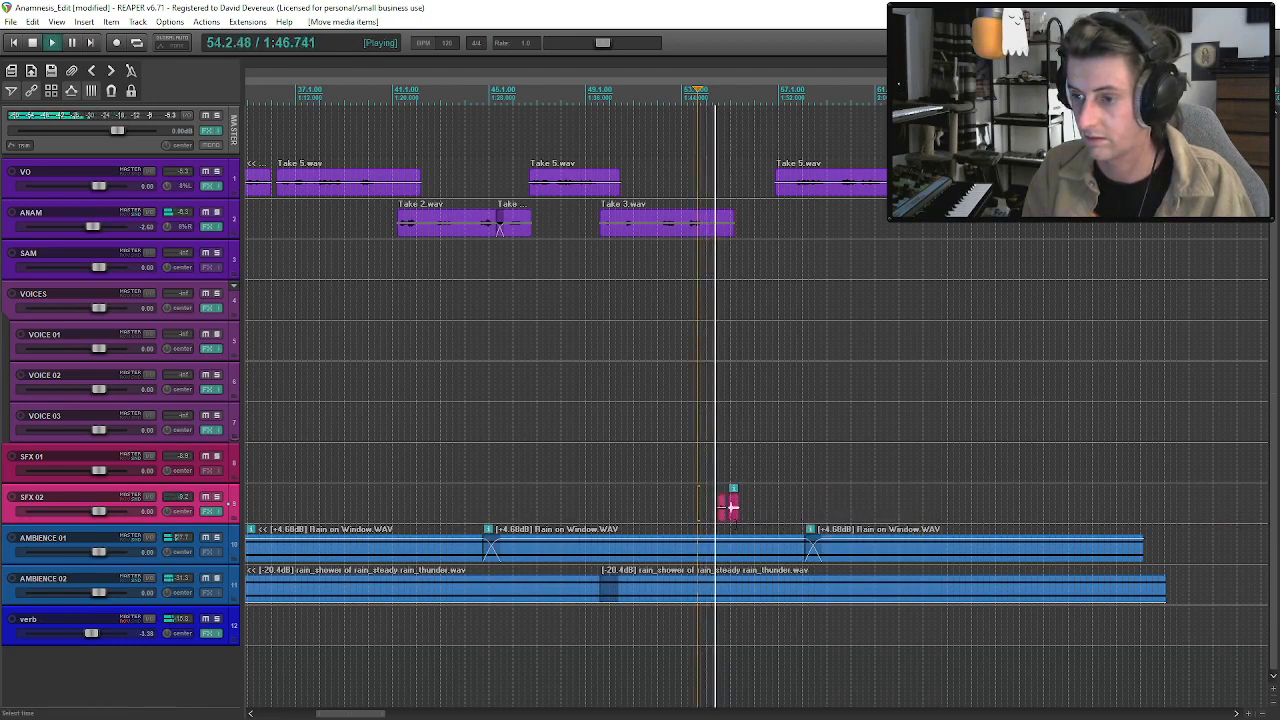
mouse_move(731, 507)
left_mouse_down()
mouse_move(744, 520)
mouse_move(740, 507)
left_mouse_up()
Move the long VO Take 5 clip earlier so it starts alongside the first footstep, and play the transition.
left_click_drag(800, 173, 800, 187)
key("ctrl+z")
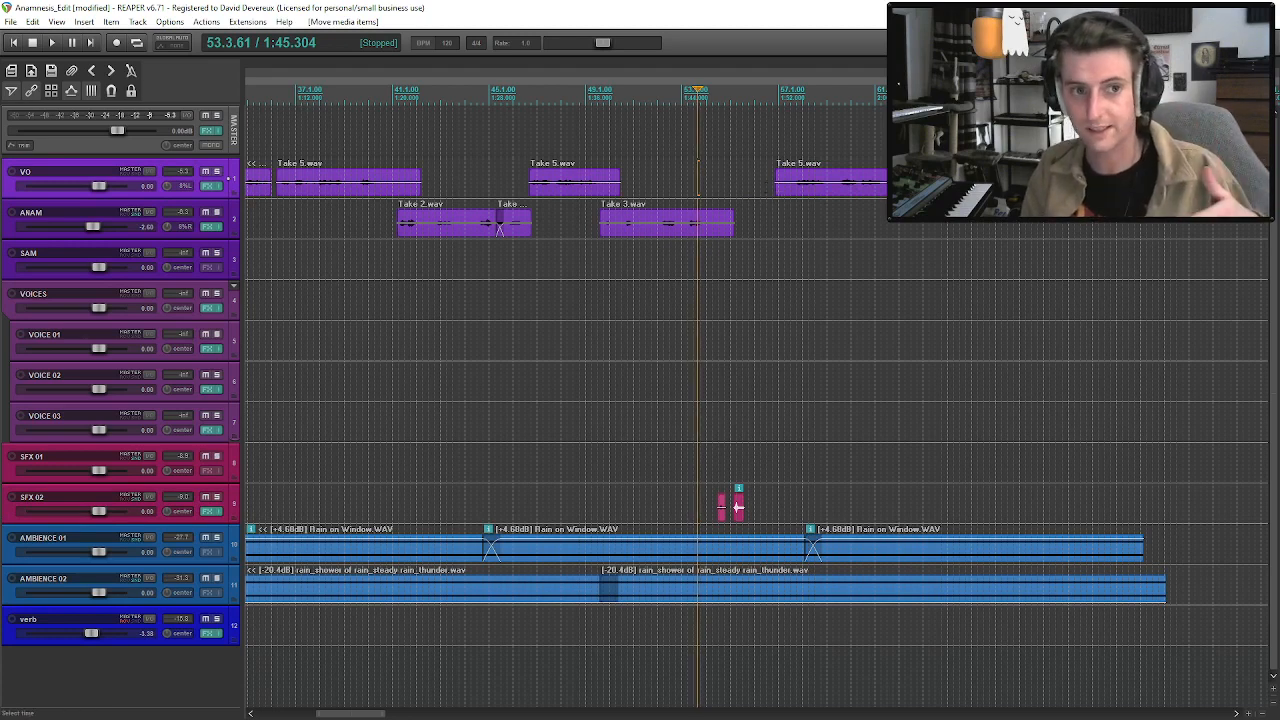
left_click_drag(773, 185, 728, 197)
key("space")
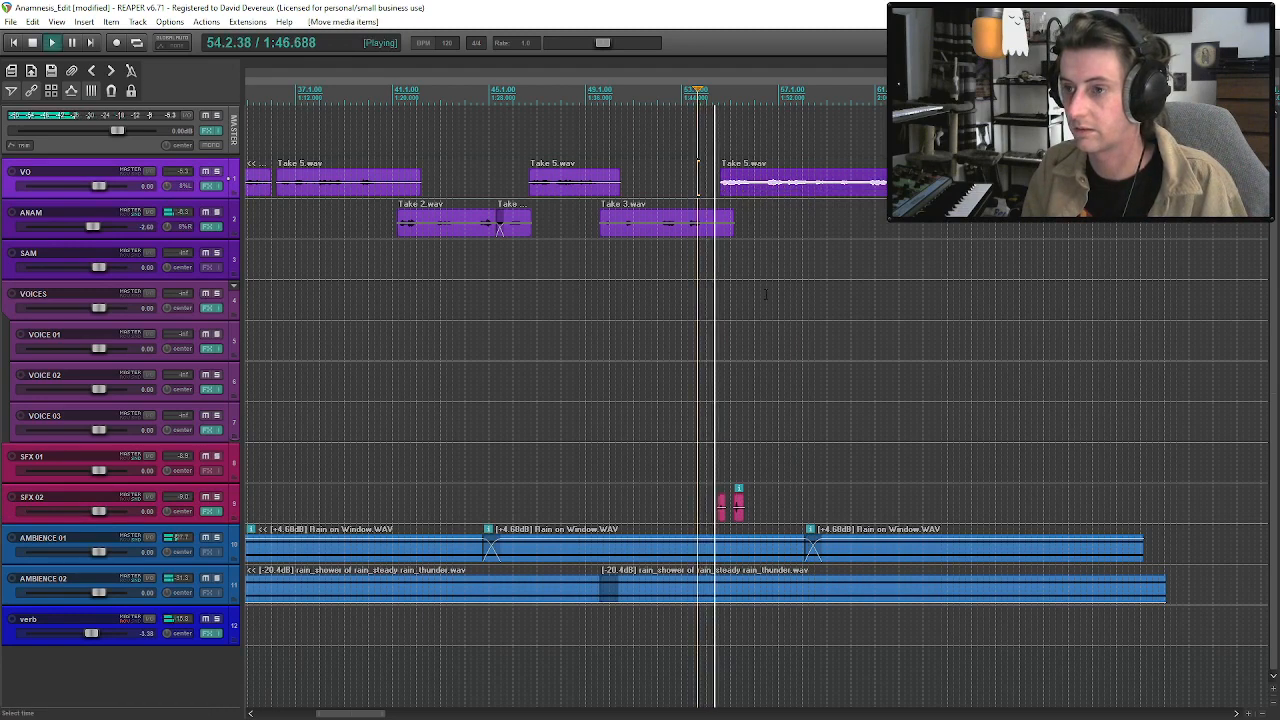
Nudge both footstep clips on SFX 02 slightly later and replay from just before them.
left_click(739, 507)
left_click_drag(739, 518, 745, 518)
left_click(713, 502)
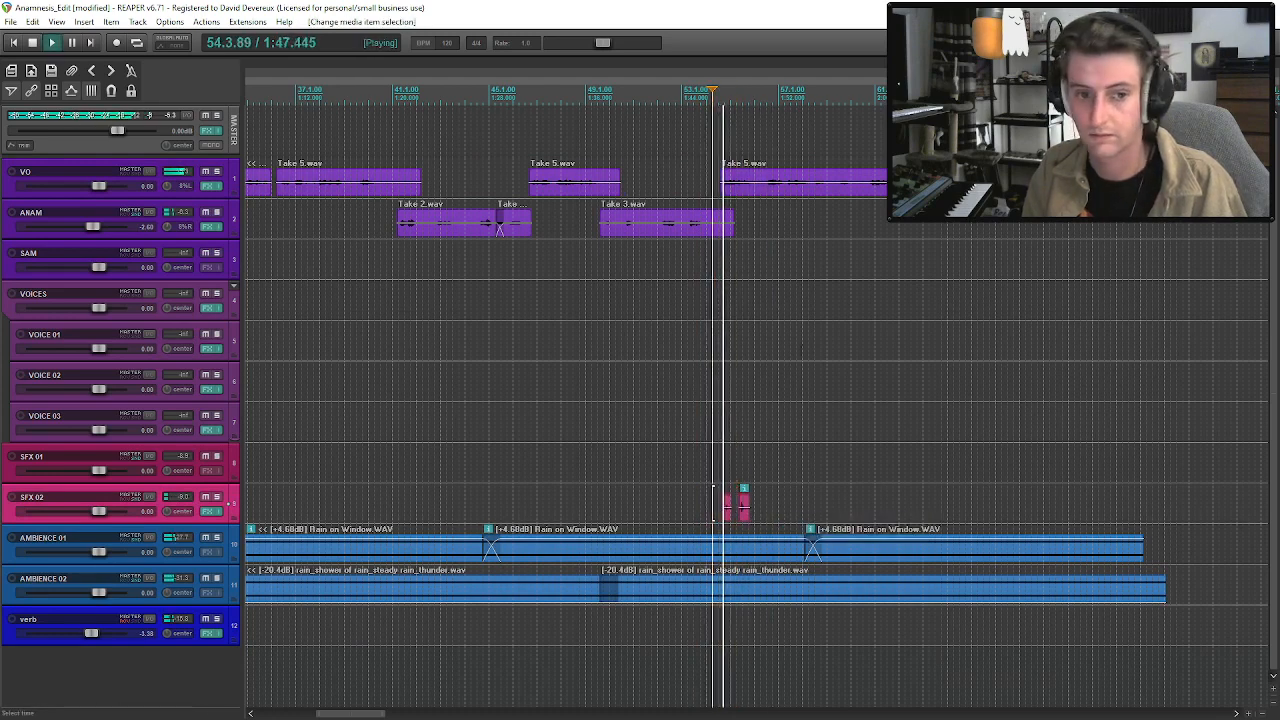
Shift the long VO Take 5 clip later to start just after the second footstep begins, and listen through the passage.
left_click_drag(773, 199, 798, 191)
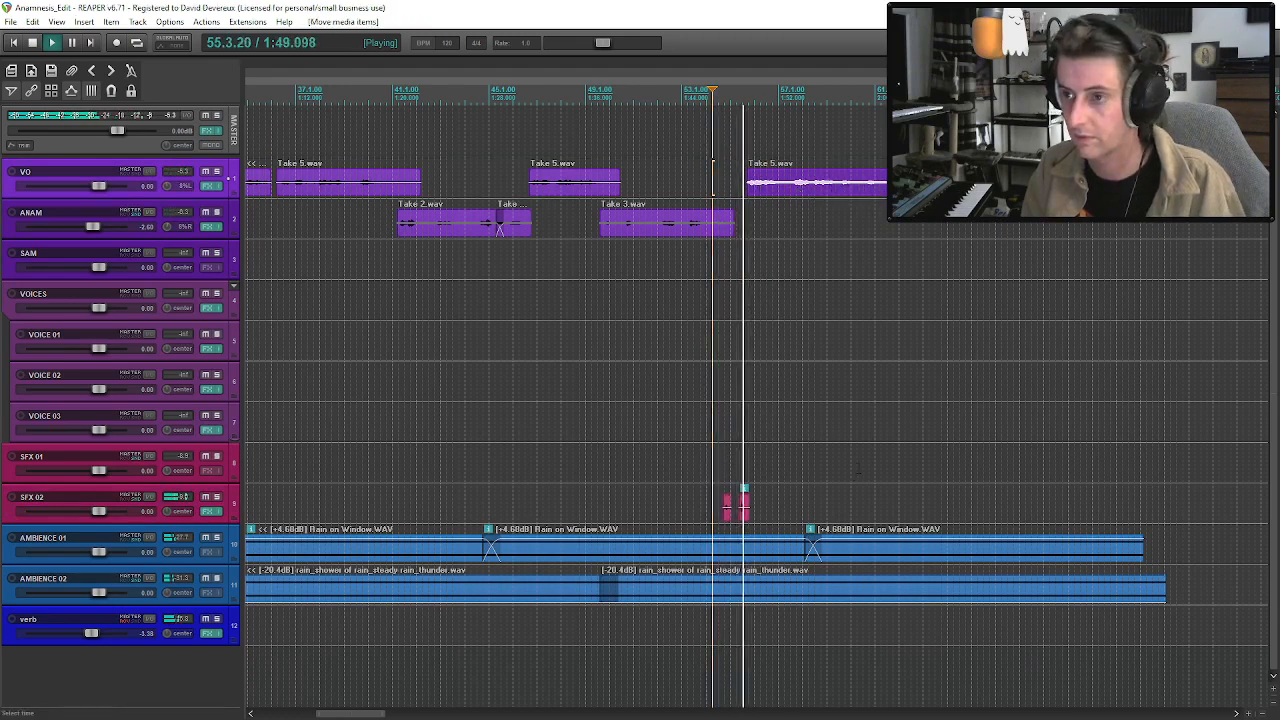
left_click(743, 512)
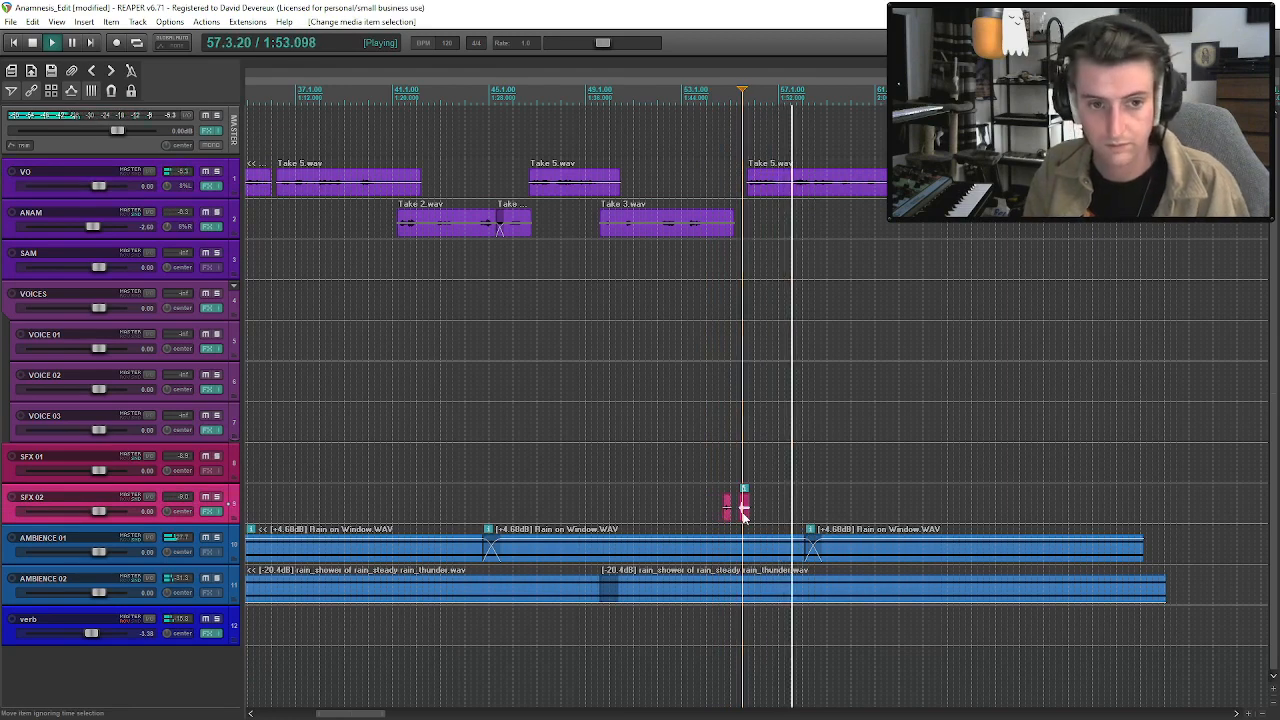
left_click(779, 545)
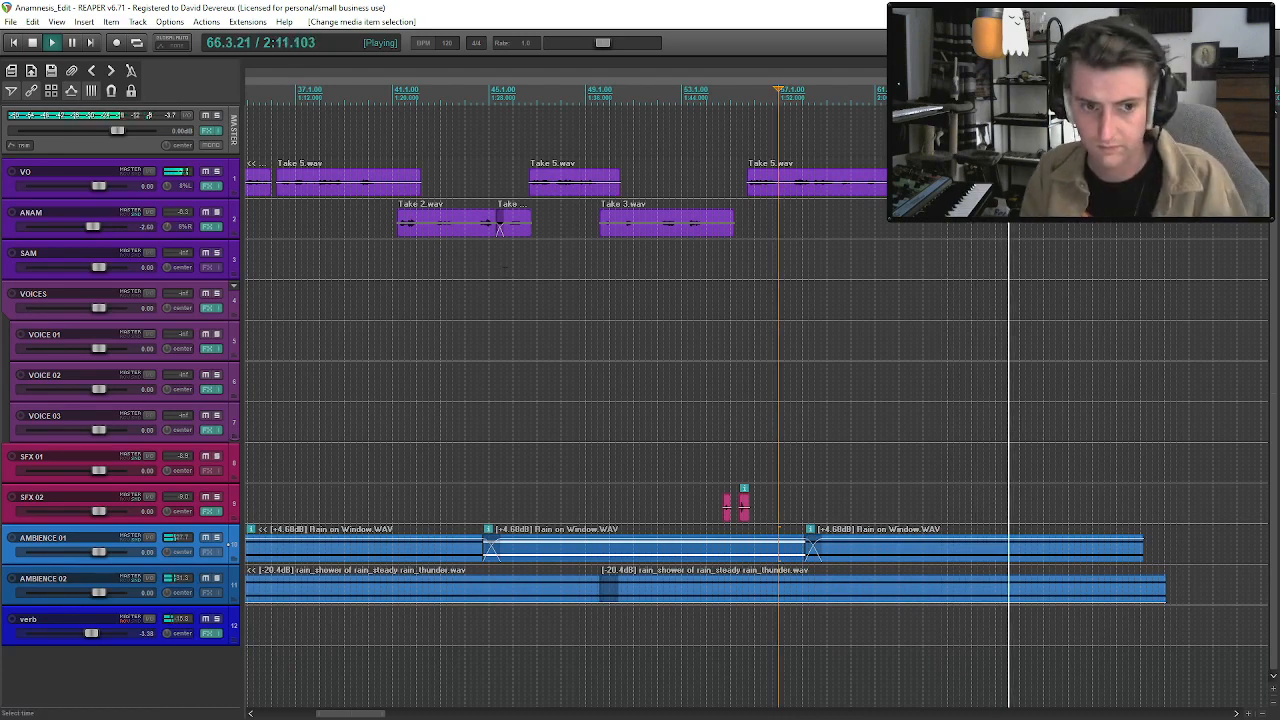
scroll(721, 205, "down", 1)
left_click(814, 190)
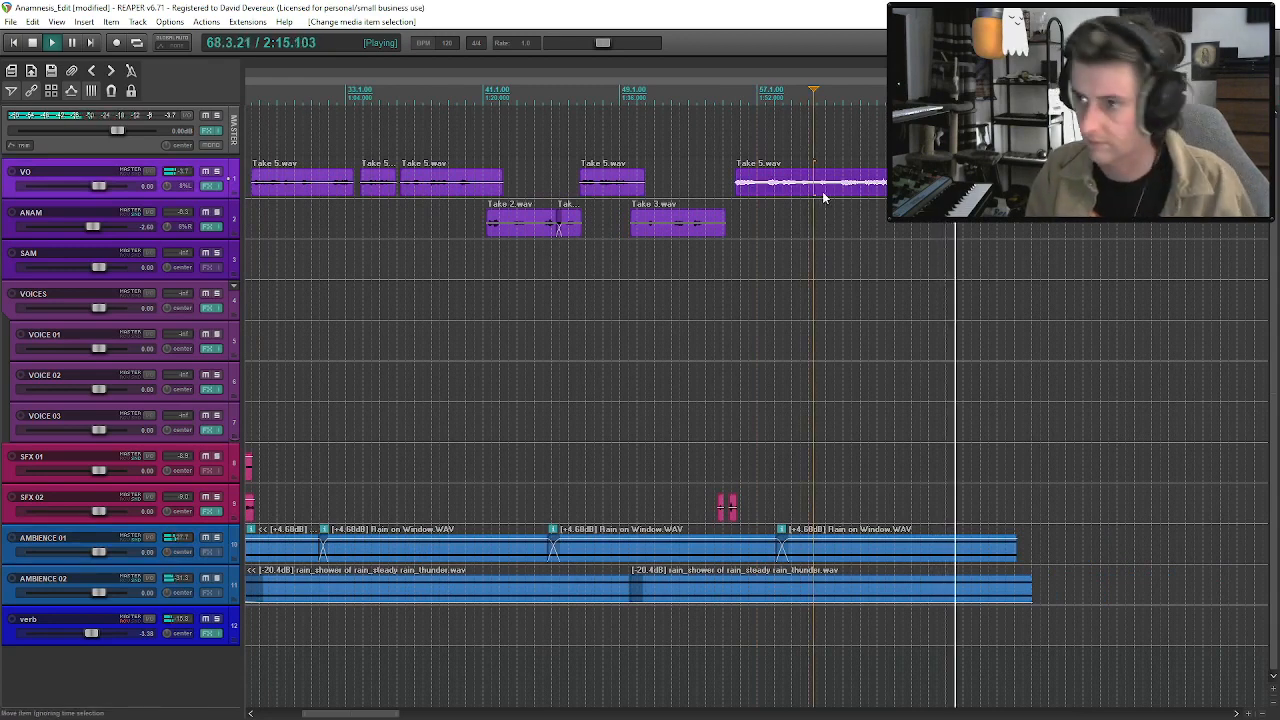
Save the project and listen to sections further into the long VO Take 5 clip.
left_click(869, 190)
key("ctrl+s")
scroll(869, 190, "down", 1)
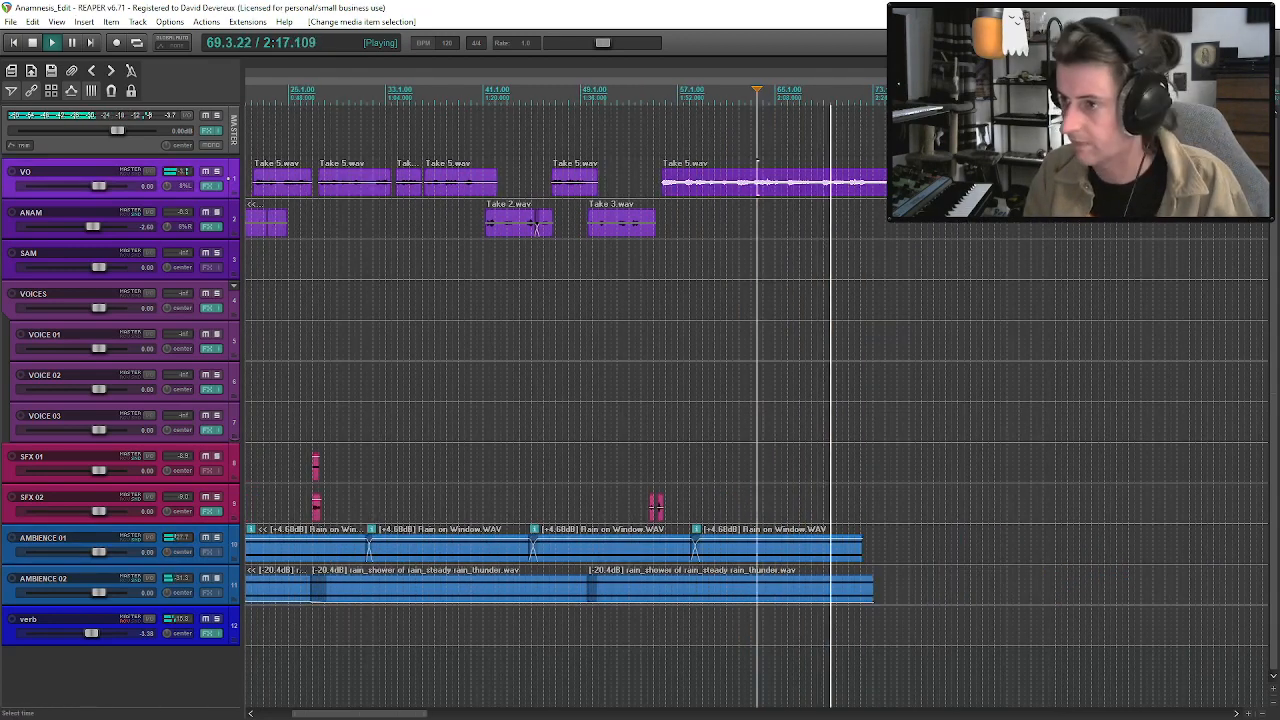
left_click(826, 185)
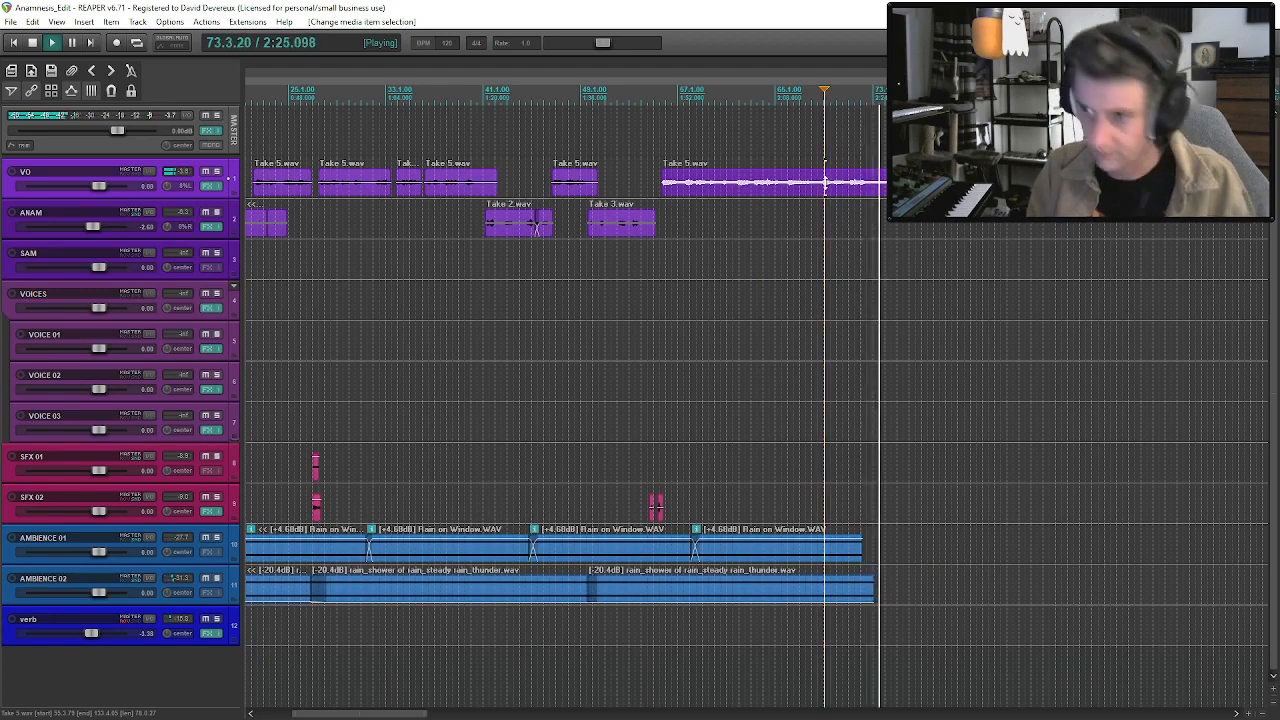
key("space")
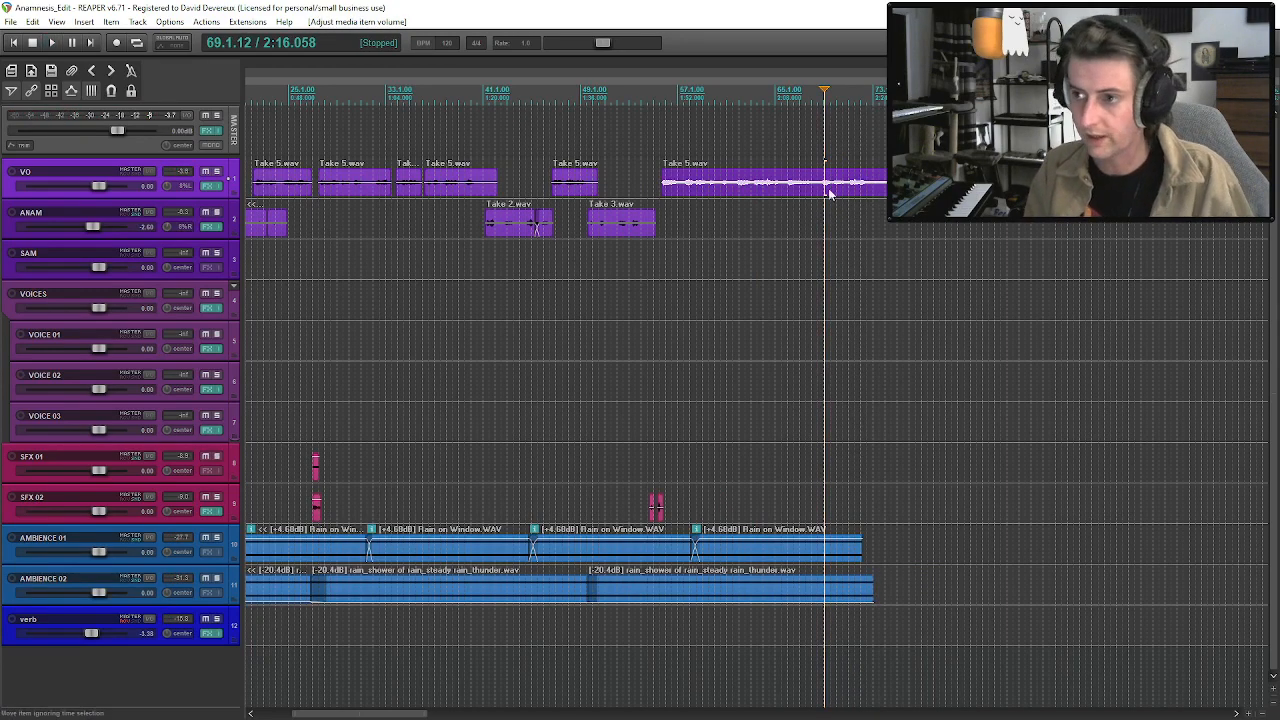
Replay the passage of the long VO Take 5 clip where the rain ambience clips run out.
scroll(838, 190, "down", 4)
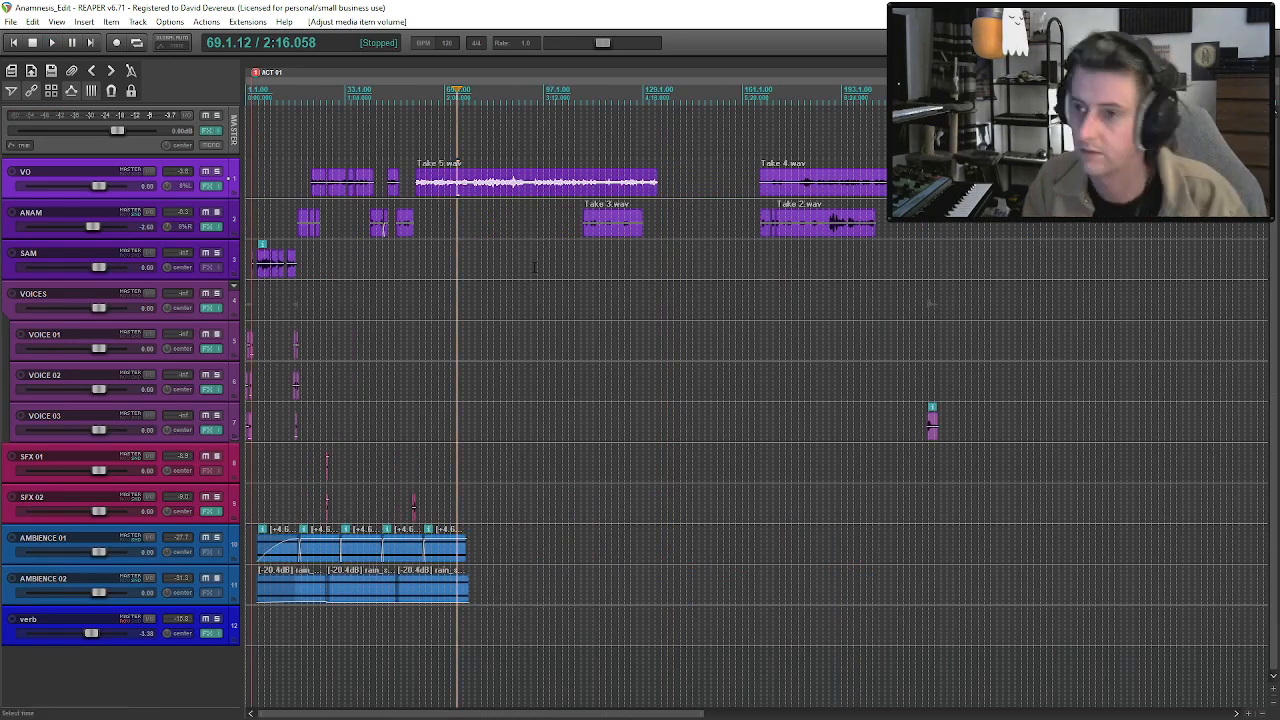
left_click(459, 193)
scroll(460, 193, "up", 4)
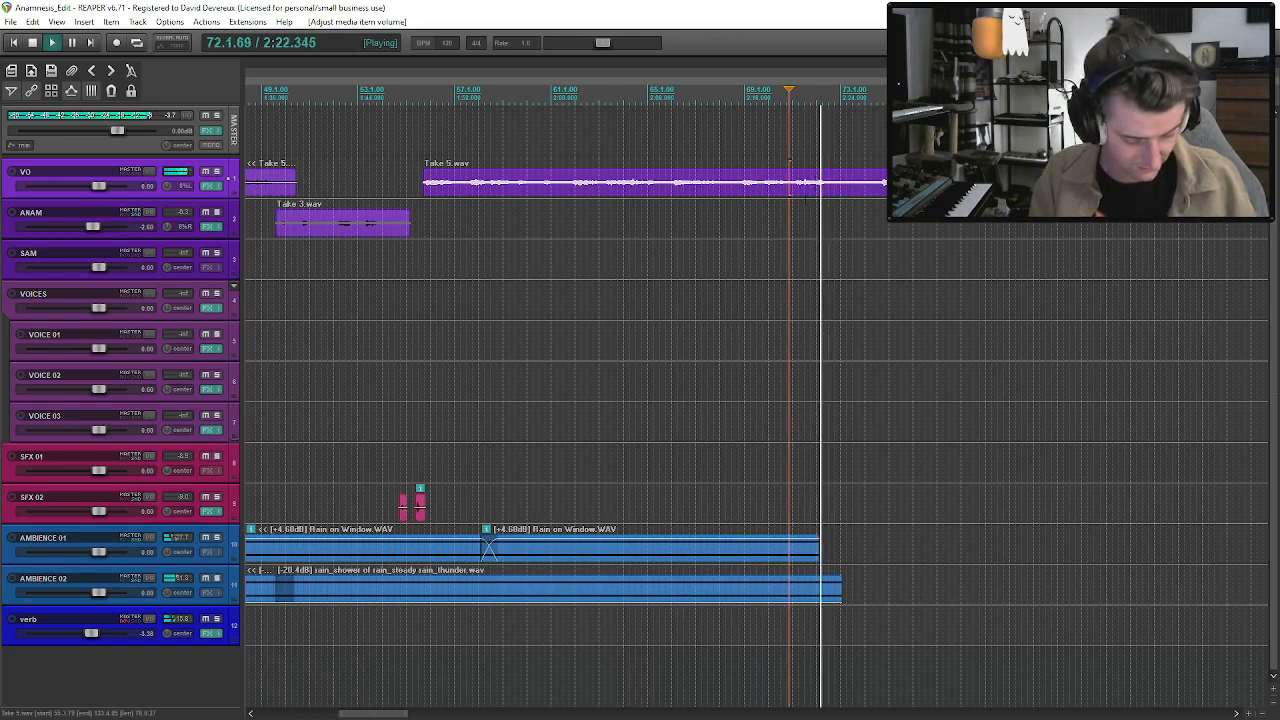
key("space")
left_click(806, 193)
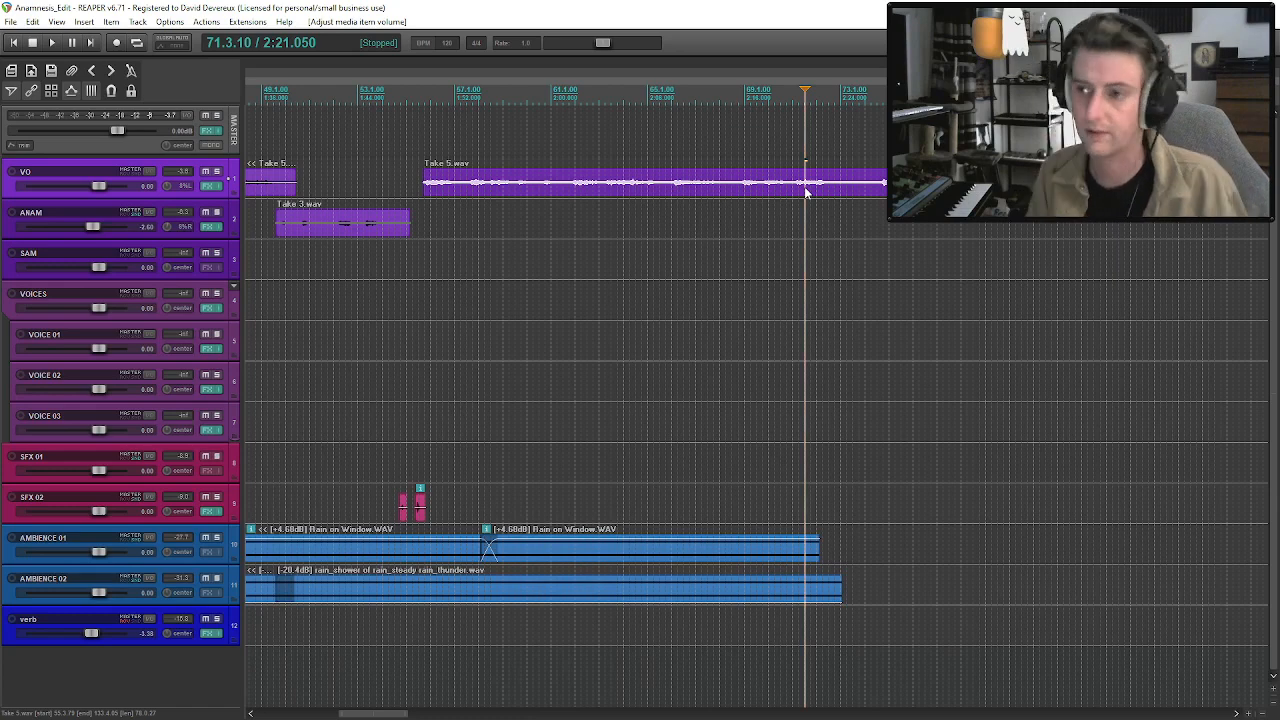
key("space")
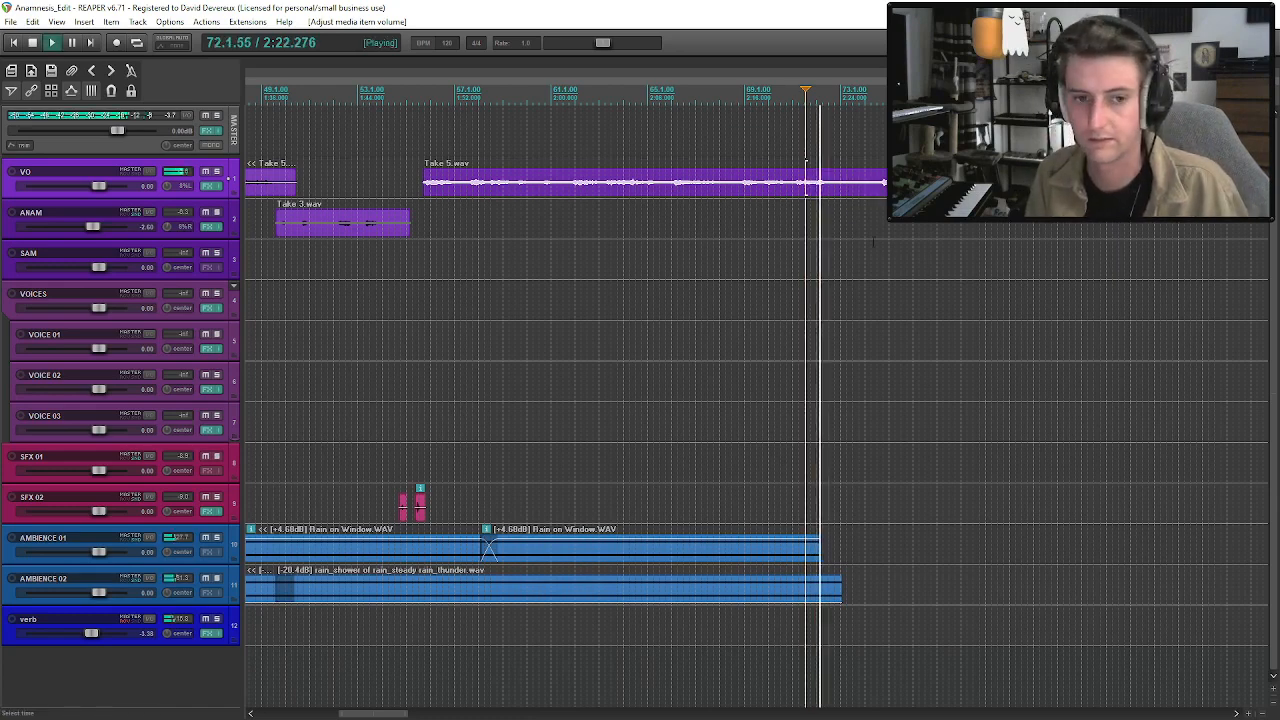
key("space")
scroll(757, 260, "down", 3)
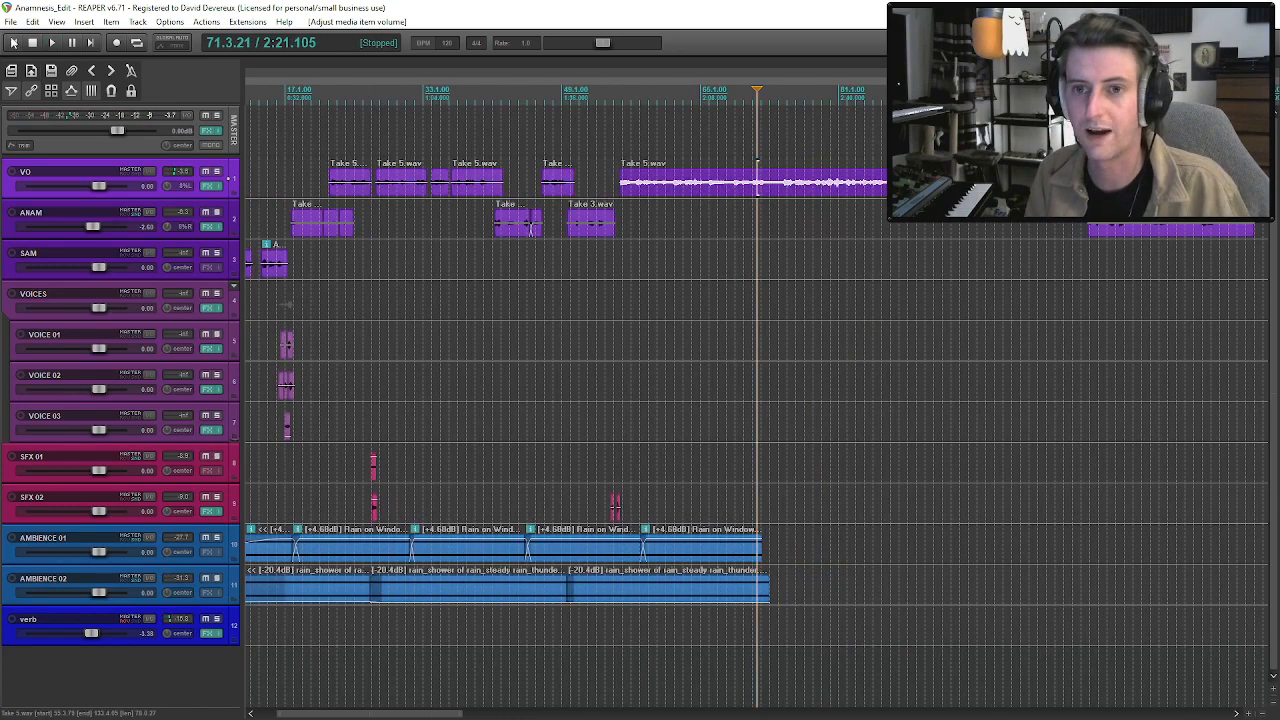
Play the opening of the project from the beginning, then from the start of SAM's second clip.
left_click(12, 43)
scroll(331, 428, "up", 4)
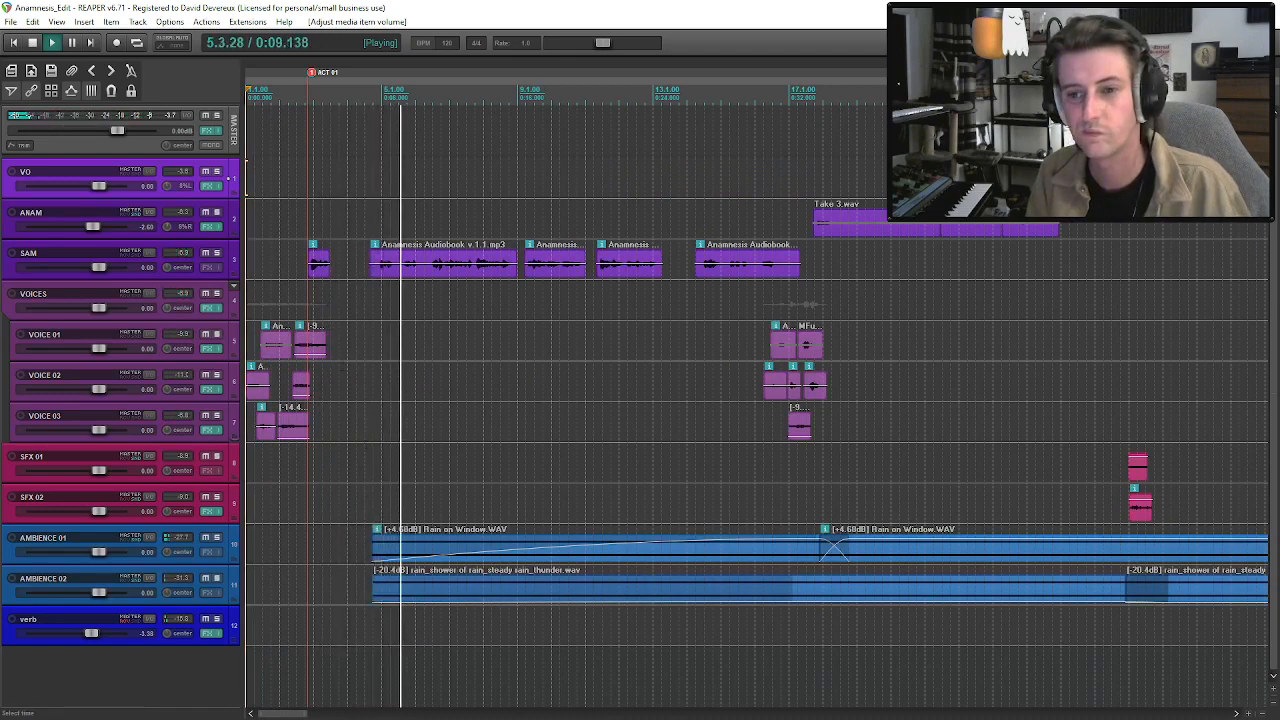
left_click(322, 265)
key("space")
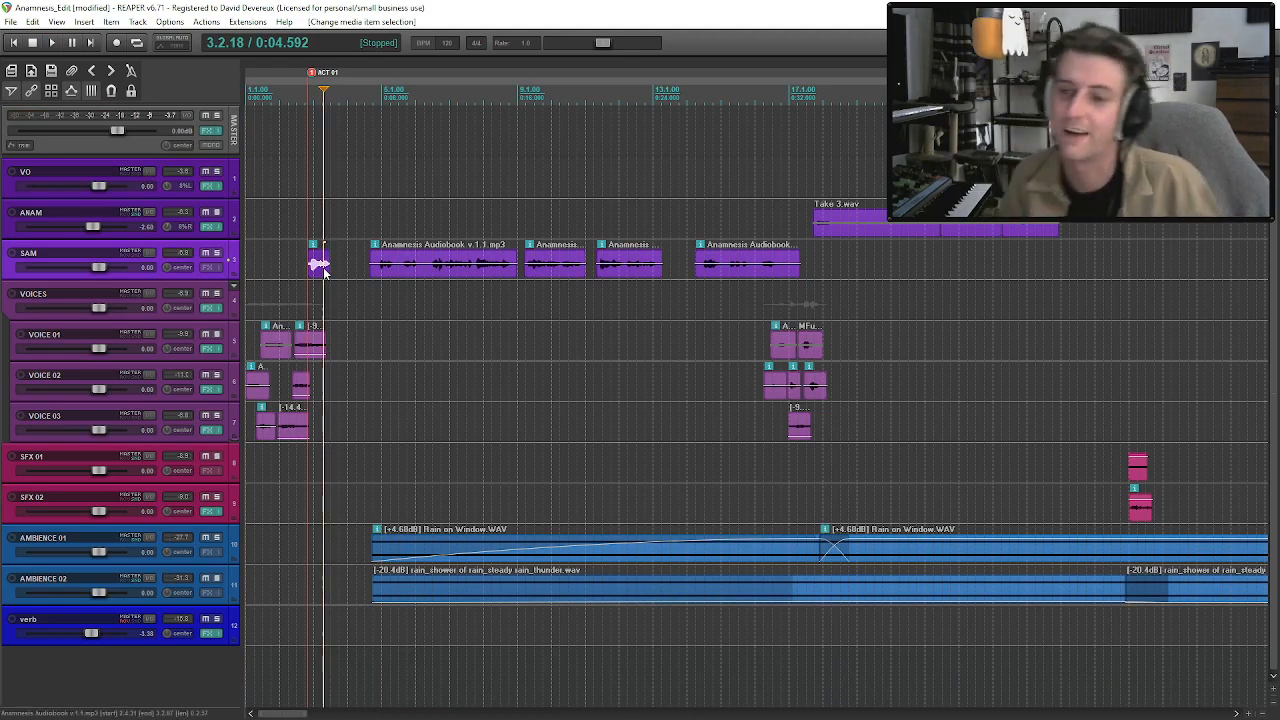
left_click(368, 269)
key("space")
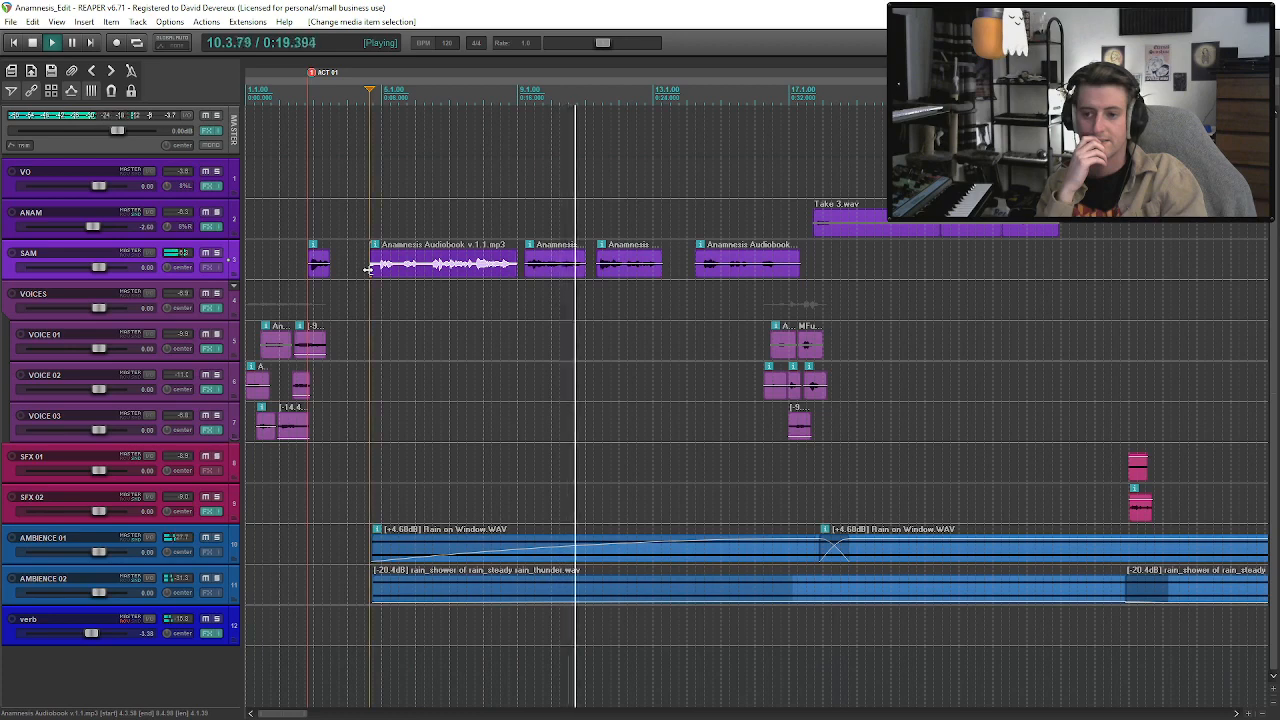
Shorten the fade-ins of the first rain clips on AMBIENCE 01 and AMBIENCE 02.
left_click(593, 557)
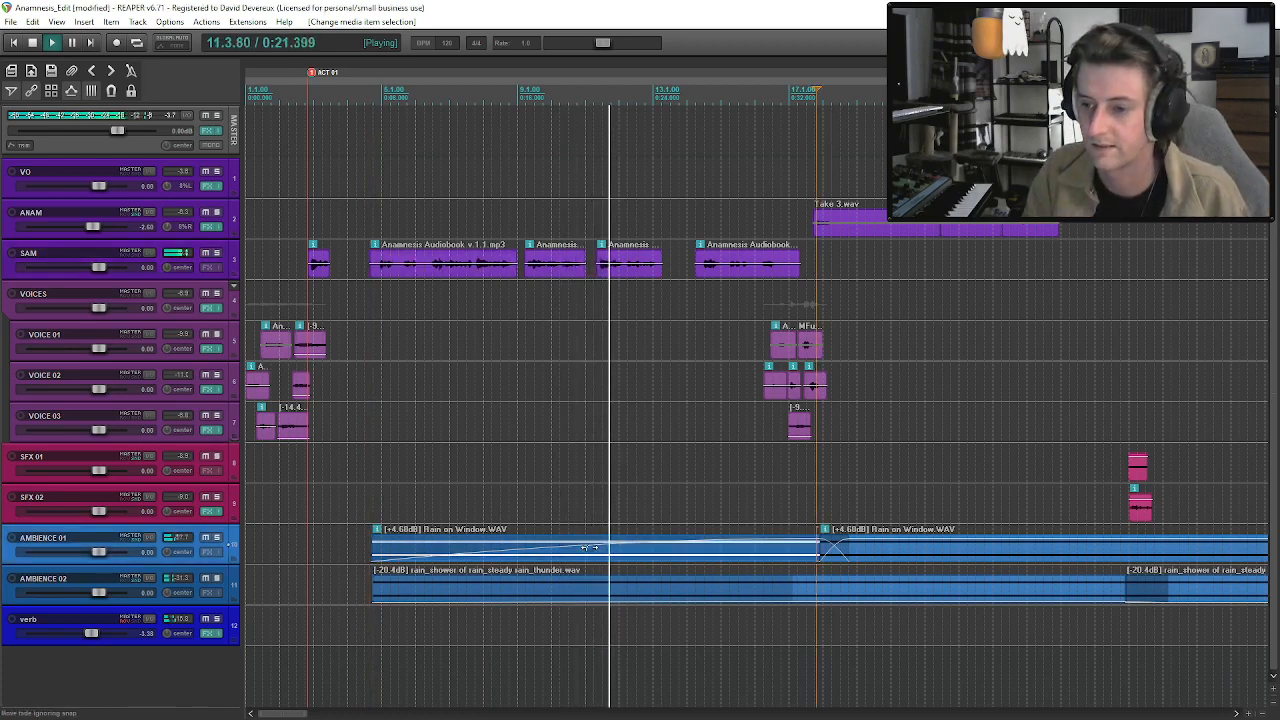
scroll(592, 557, "down", 2)
left_click(597, 591)
left_click_drag(633, 588, 421, 589)
left_click_drag(562, 541, 358, 541)
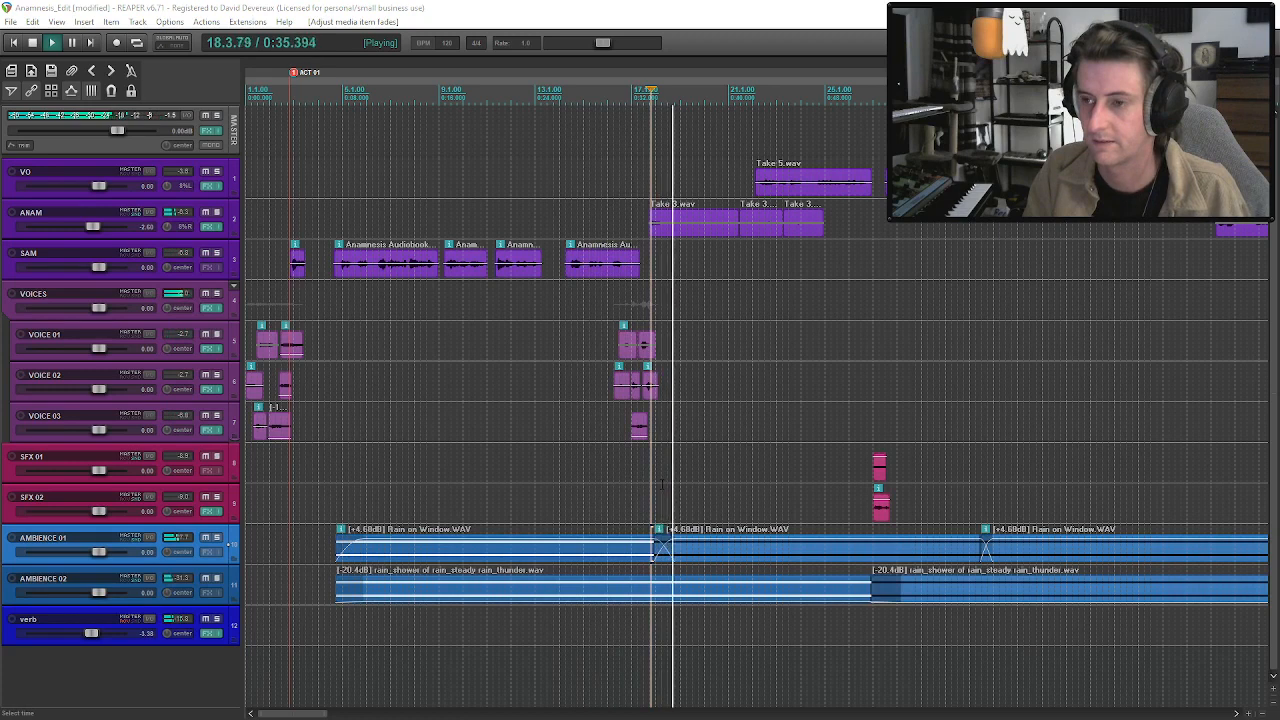
Move the first rain clips on both ambience tracks earlier so they start at about 0:04.9, and stop playback.
left_click(543, 561)
left_click(571, 591, "ctrl")
left_click_drag(568, 557, 543, 563)
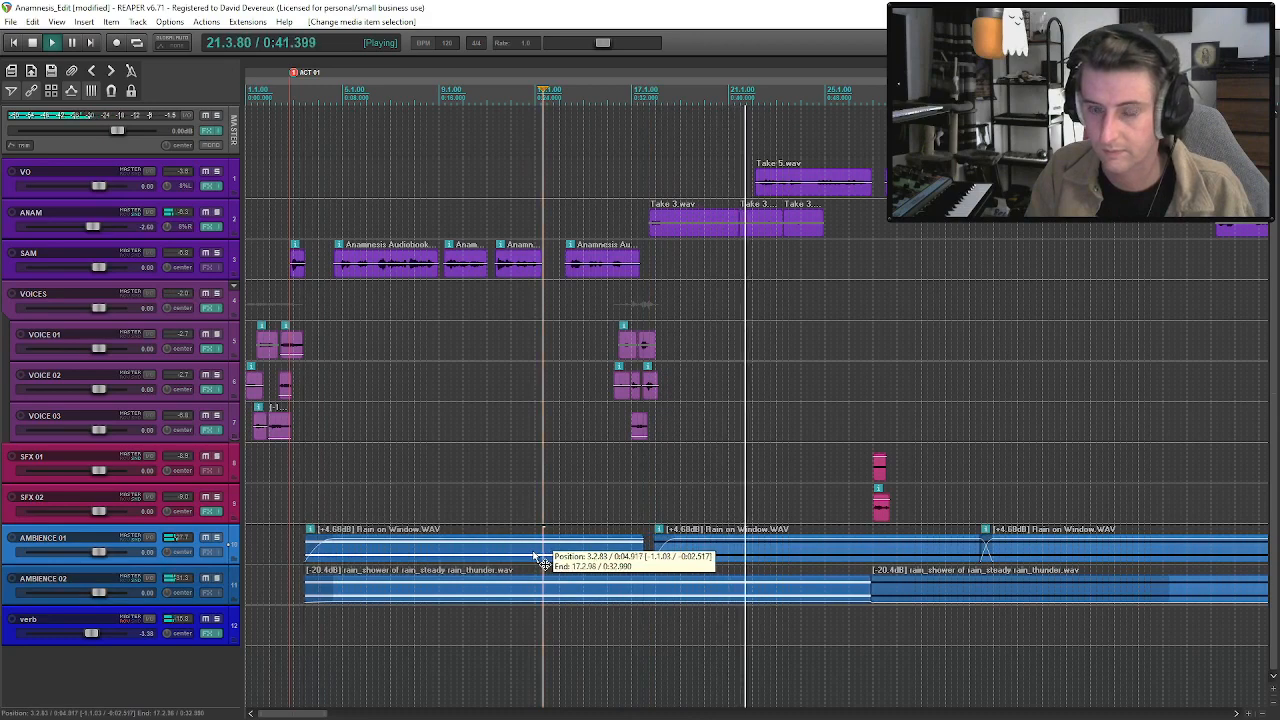
key("space")
Shift the remaining Rain on Window clips on AMBIENCE 01 earlier so they crossfade with the first one again.
left_click(686, 546)
scroll(1001, 552, "down", 2)
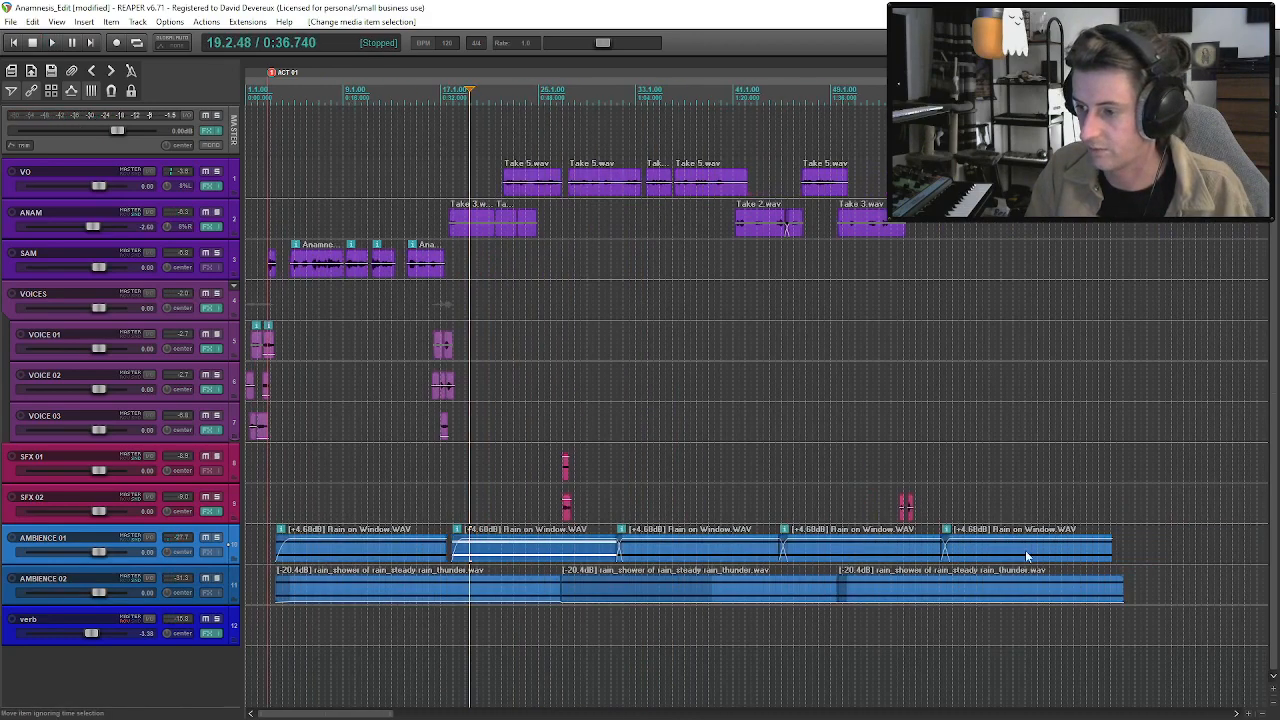
left_click(1004, 554, "shift")
scroll(514, 582, "up", 2)
left_click_drag(697, 551, 676, 556)
Play the rain's entrance and change the first AMBIENCE 01 clip's fade-in to a linear shape.
left_click(308, 546)
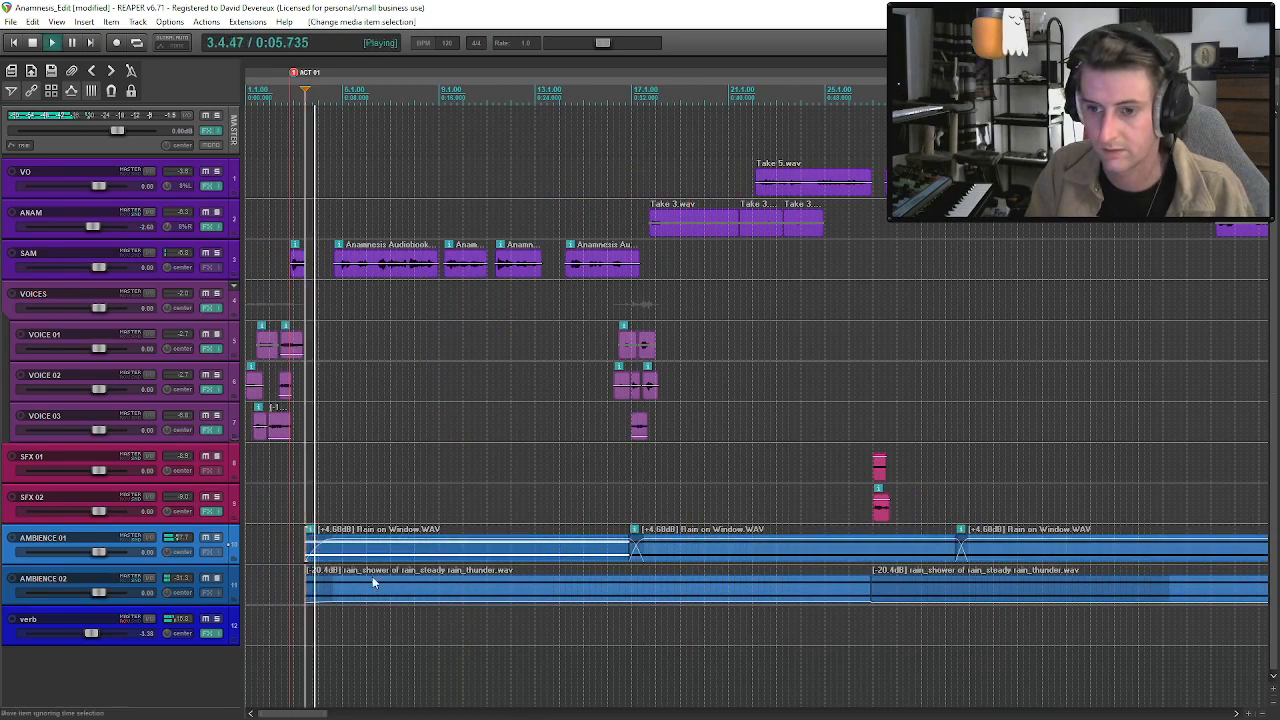
right_click(326, 548)
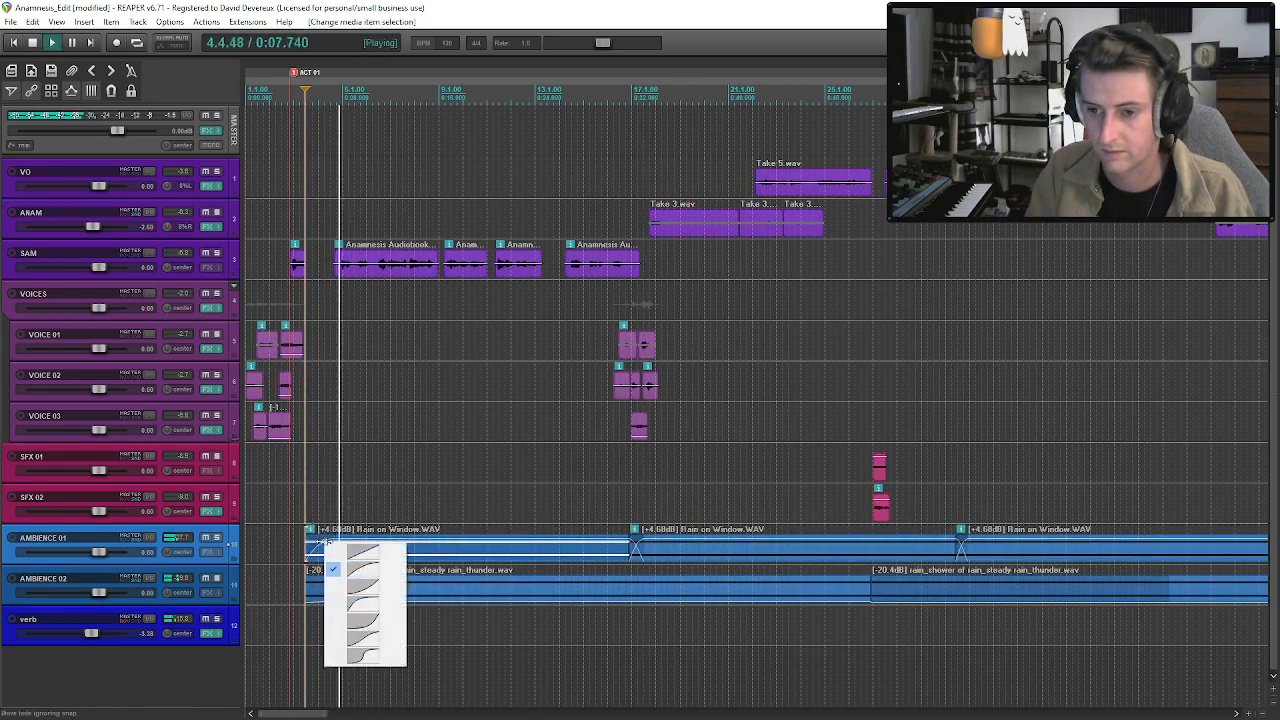
left_click(361, 556)
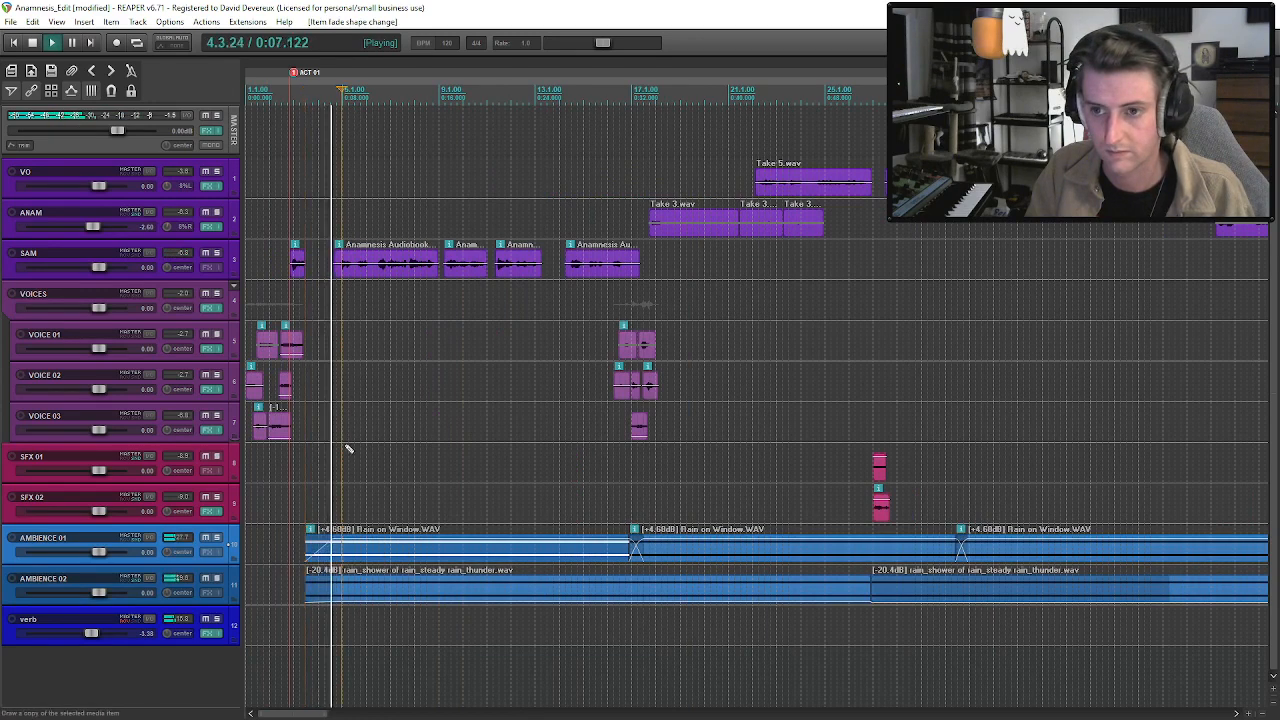
Trim the start of SAM's second clip so it begins at about 0:10.7, replaying from the rain's entrance.
scroll(436, 280, "up", 2)
left_click_drag(423, 270, 460, 270)
key("space")
left_click(362, 543)
key("space")
left_click_drag(456, 266, 503, 280)
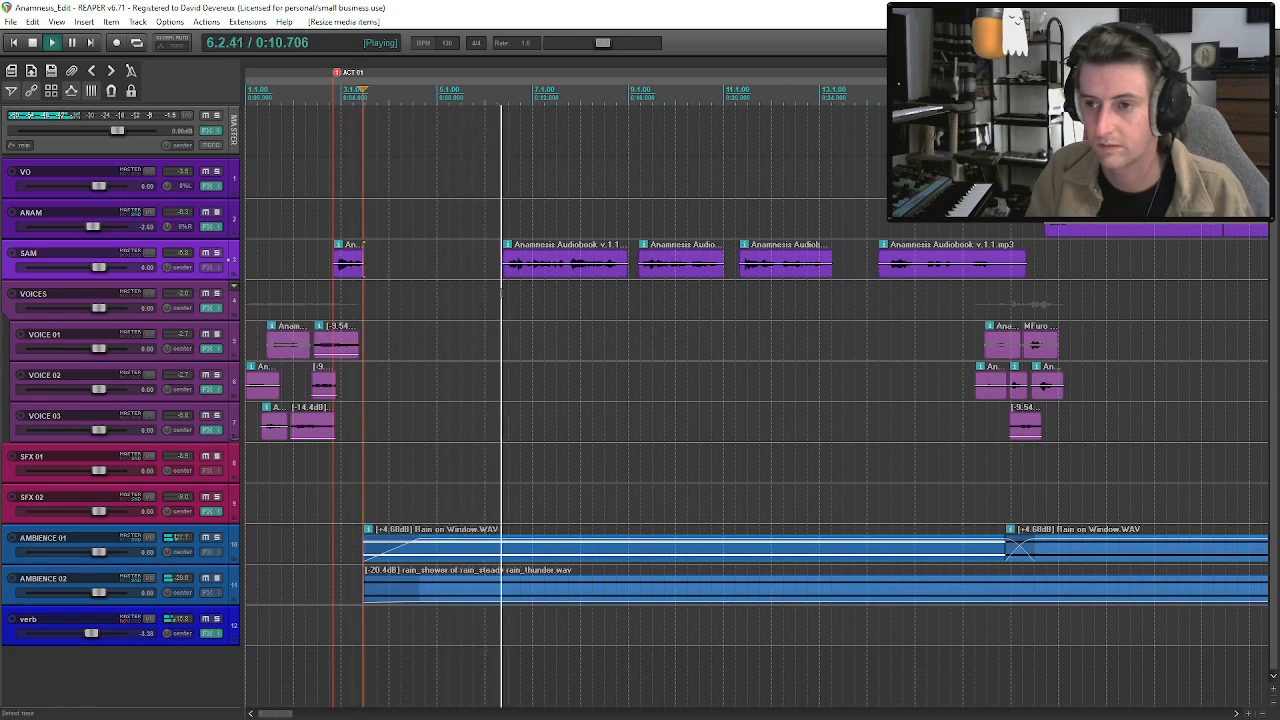
Listen through SAM's clips from the trimmed second one to the last one and the voices that follow.
left_click(517, 275)
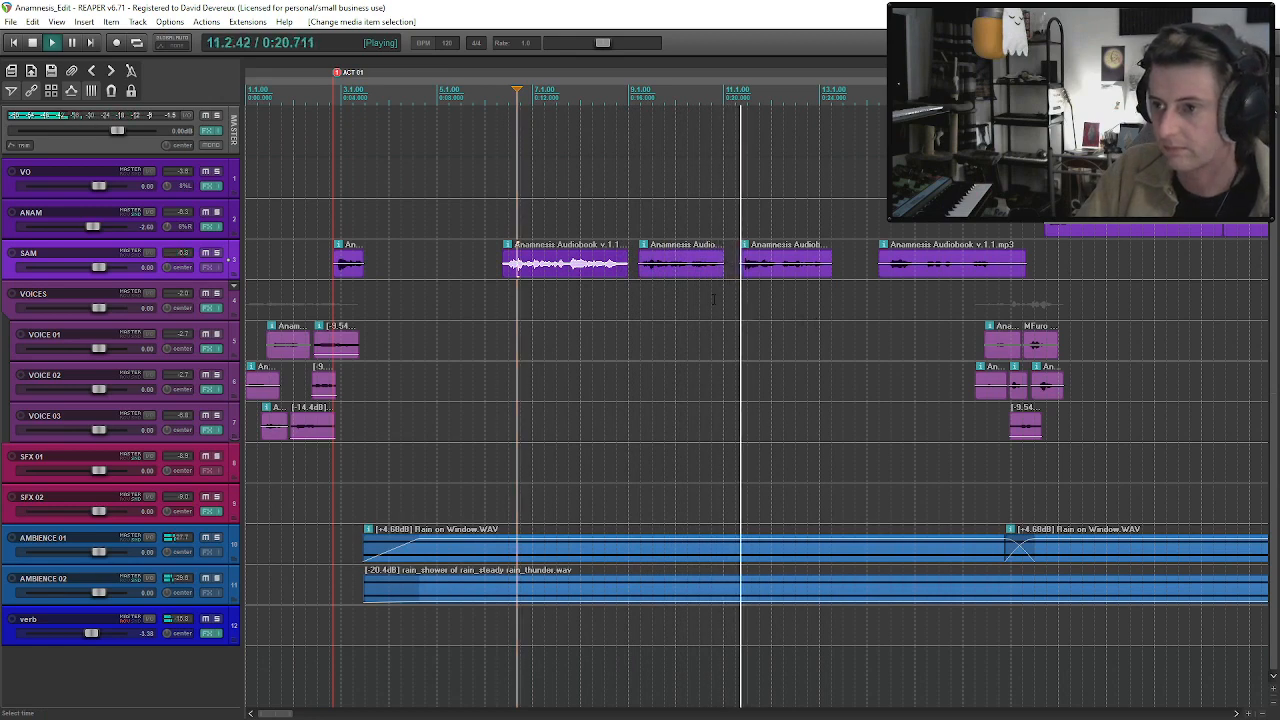
scroll(713, 298, "down", 2)
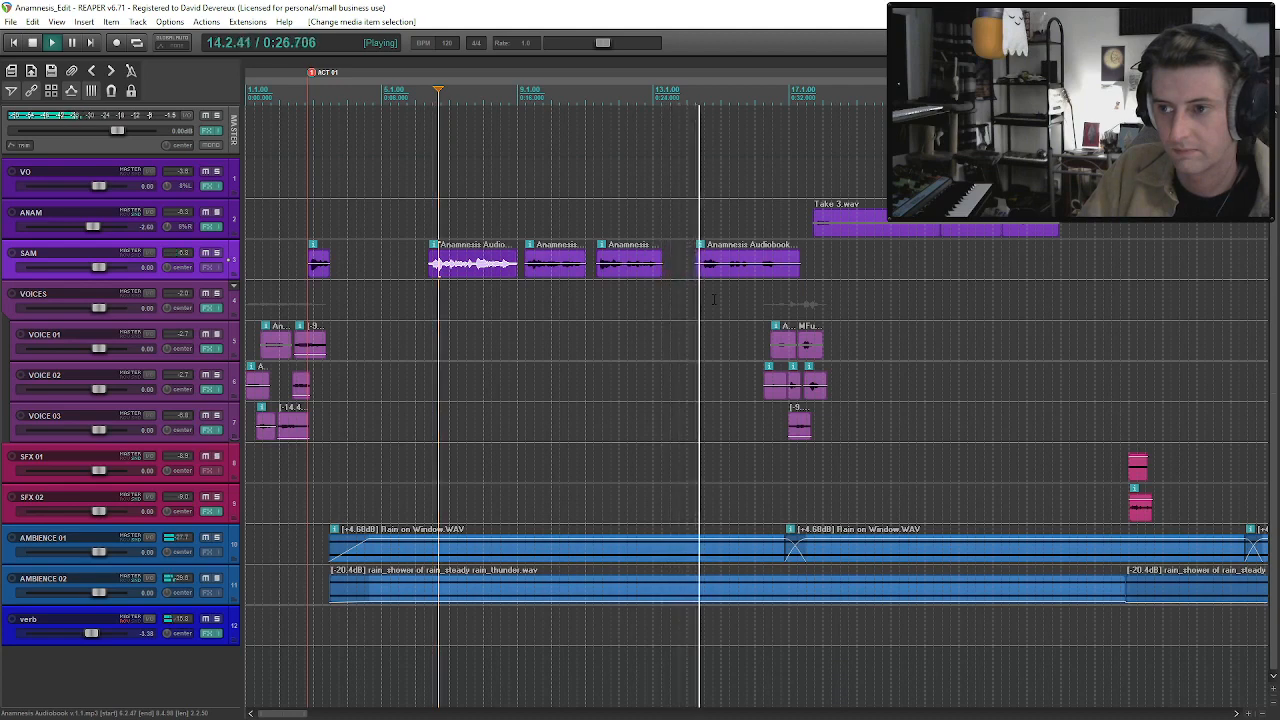
left_click(718, 272)
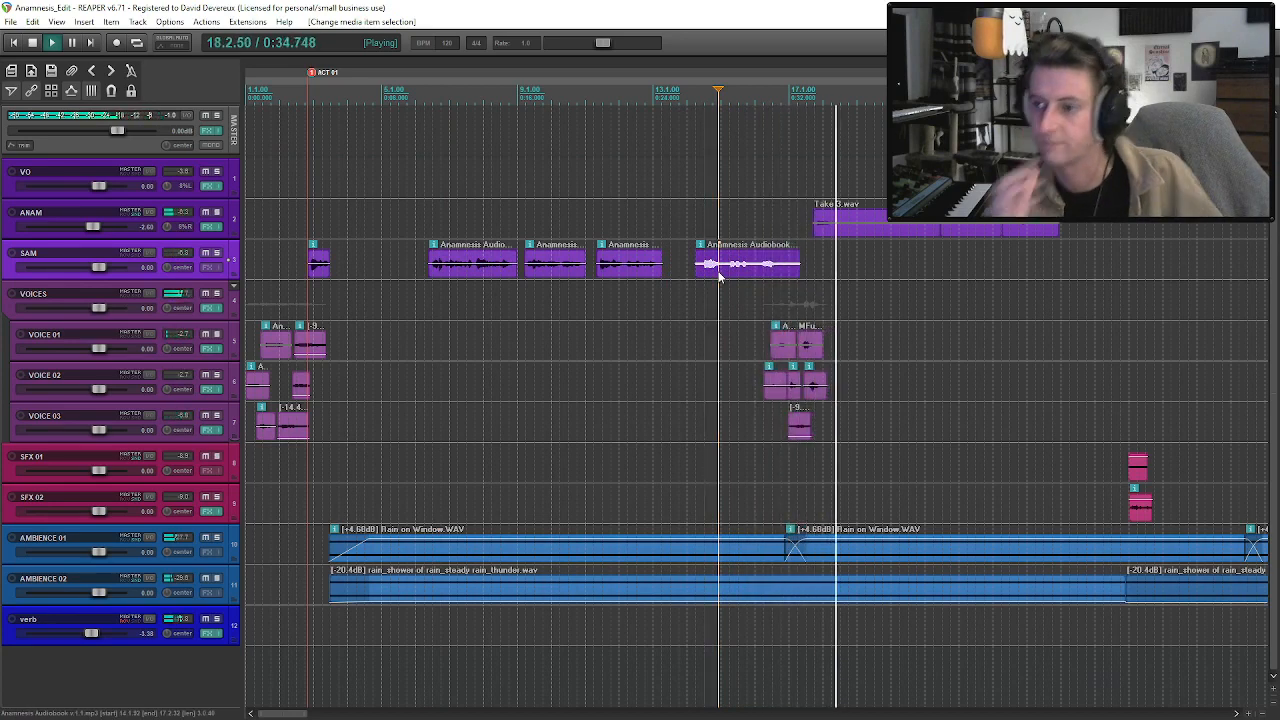
Show the VOICES track's volume envelope and adjust its peak point at the end of the second voices passage.
left_click(157, 314)
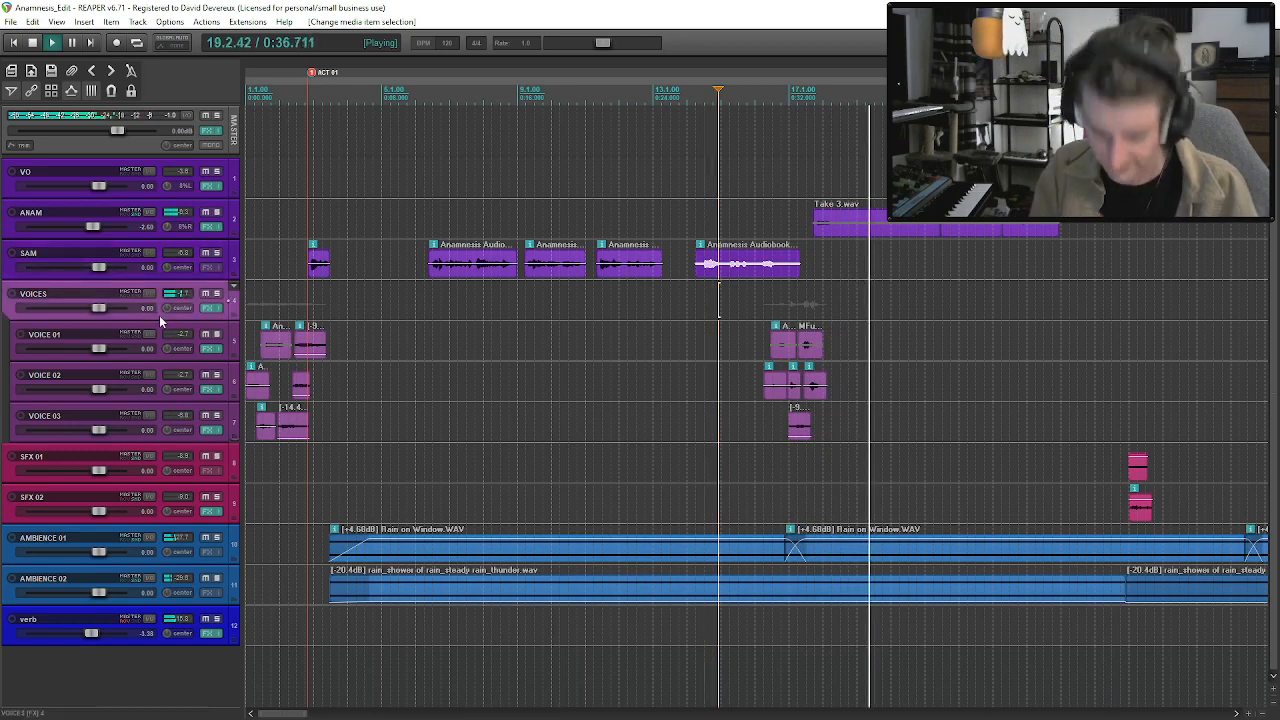
key("v")
key("space")
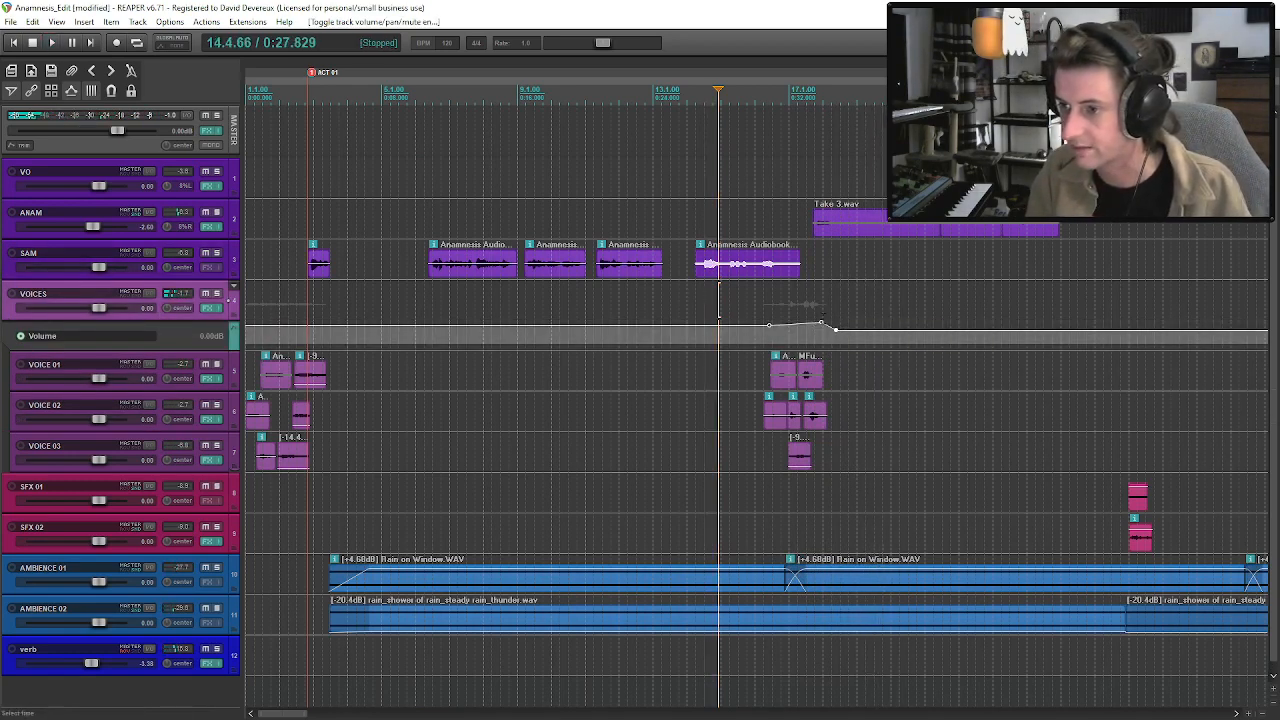
left_click(821, 325)
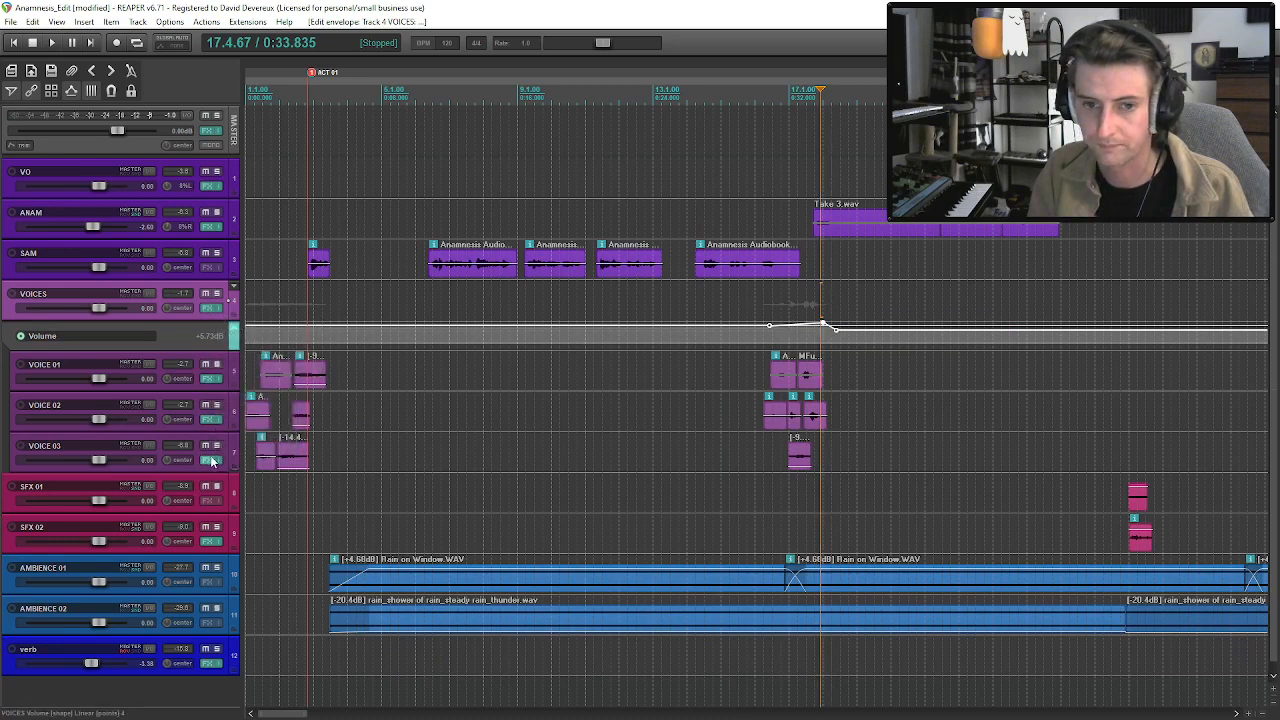
Play the second voices passage and the start of ANAM's first Take 3 clip to check the balance.
left_click(783, 375)
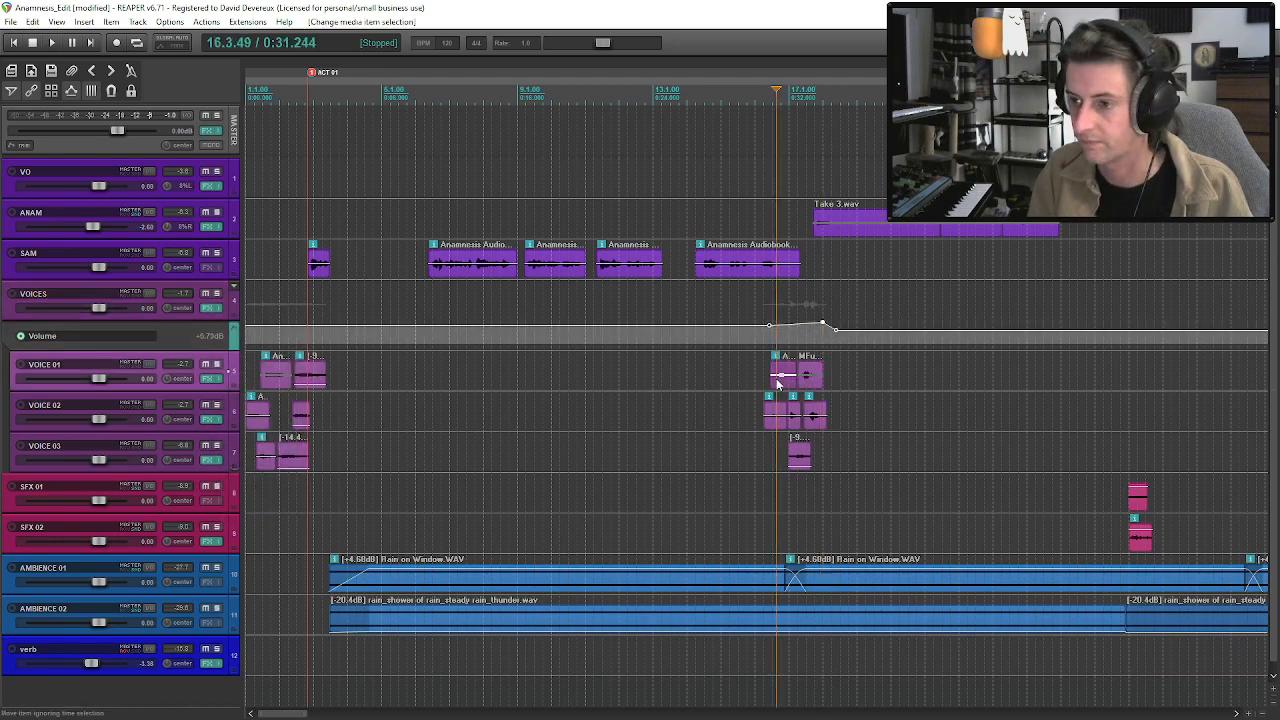
key("space")
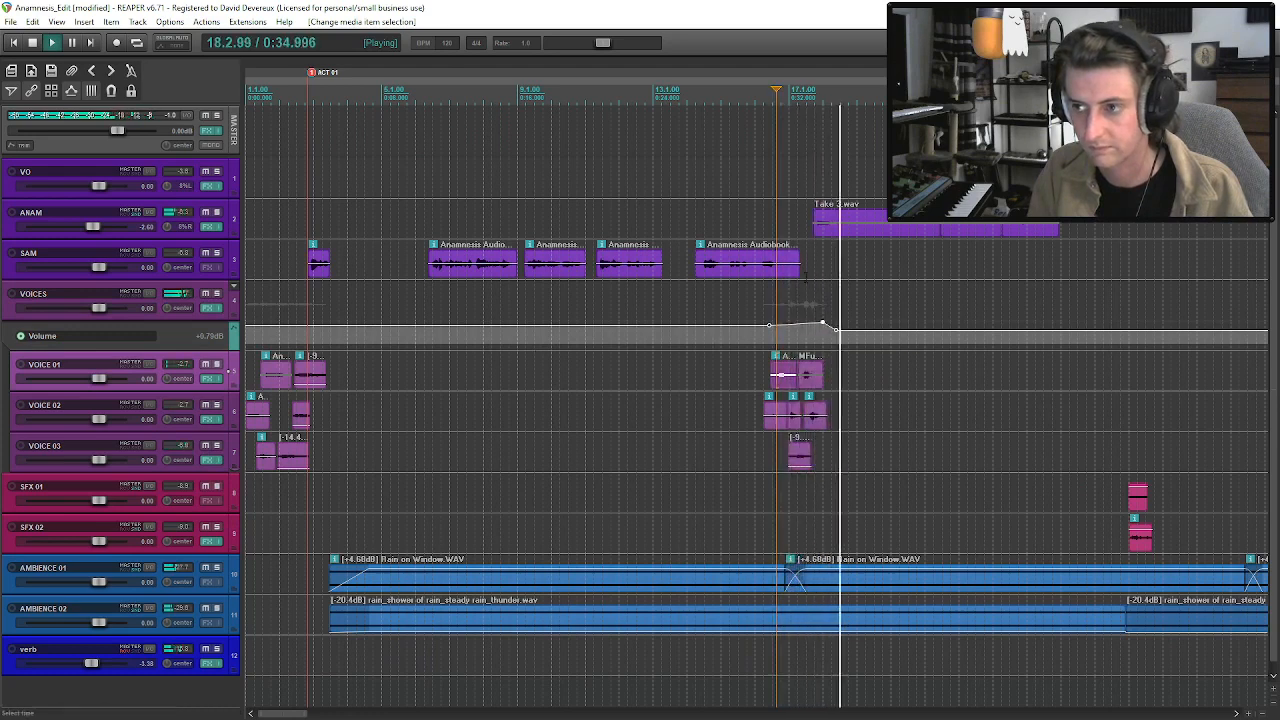
left_click(831, 230)
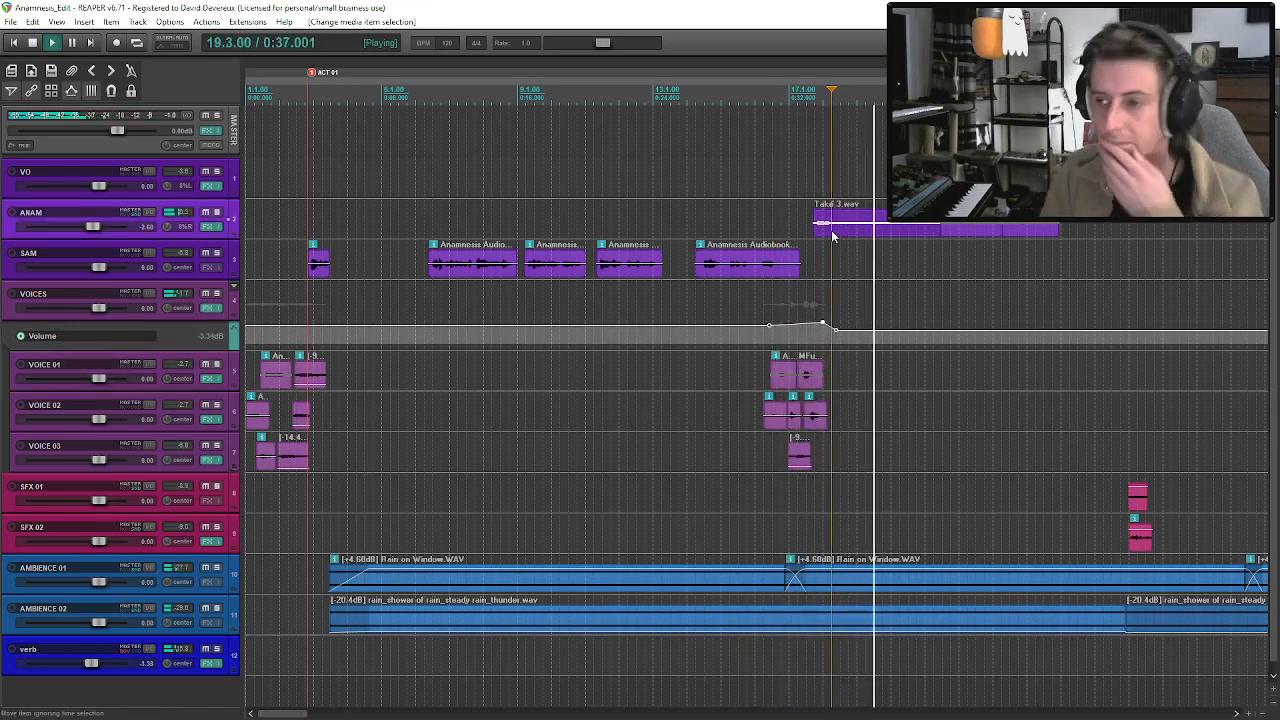
scroll(830, 262, "down", 1)
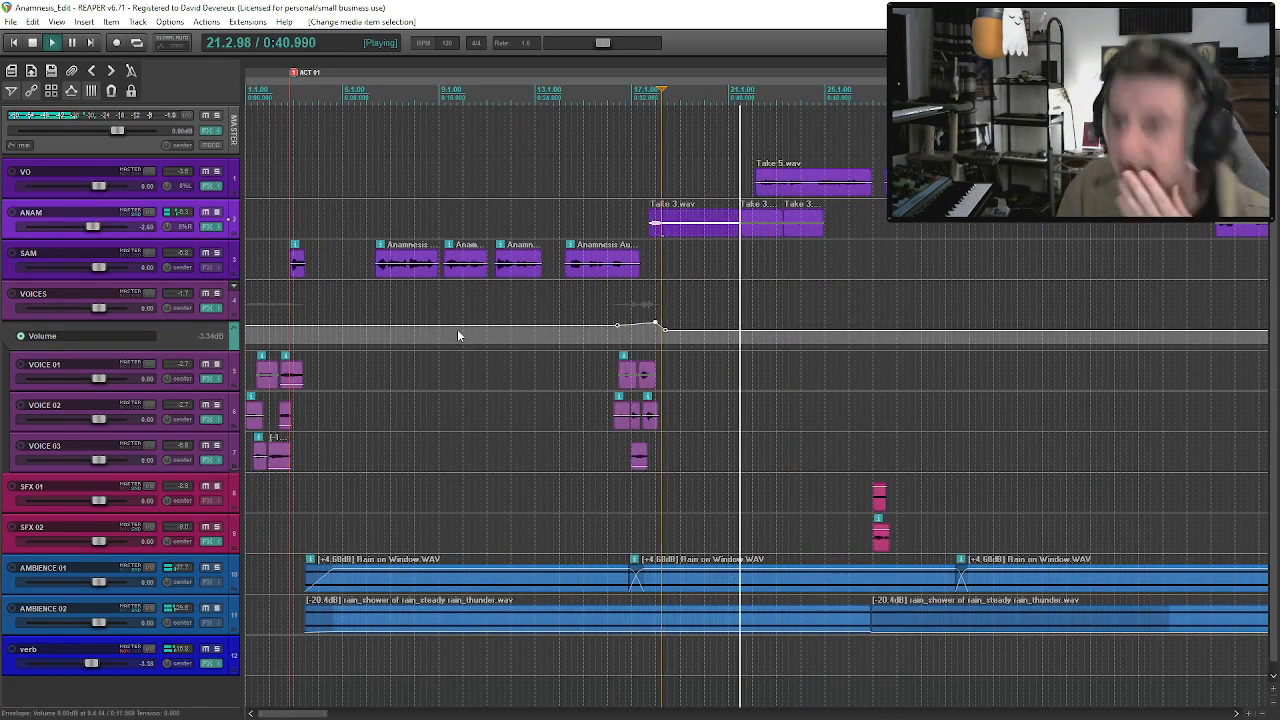
key("space")
Move the ACT 01 marker to the start of the rain ambience clips and save the project.
left_click_drag(295, 79, 311, 80)
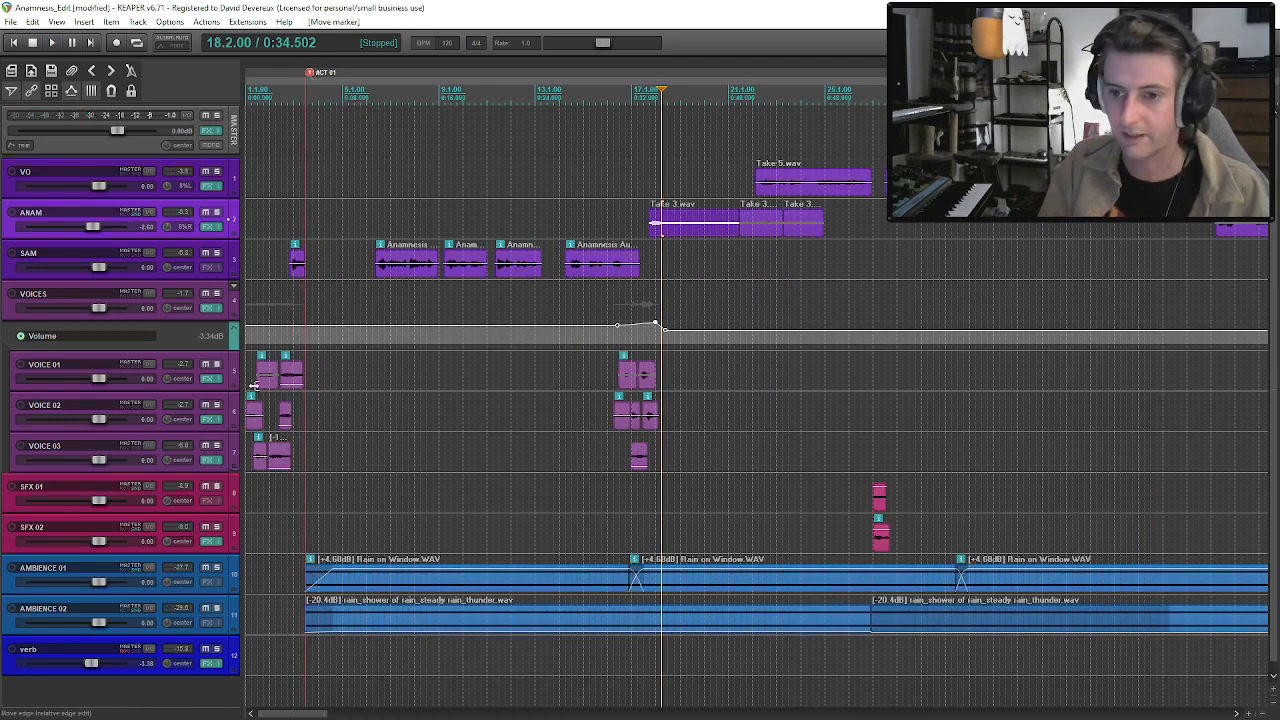
left_click(249, 387)
key("ctrl+s")
Play the opening again from the start, then from SAM's first and second clips into the VO's entrance.
key("space")
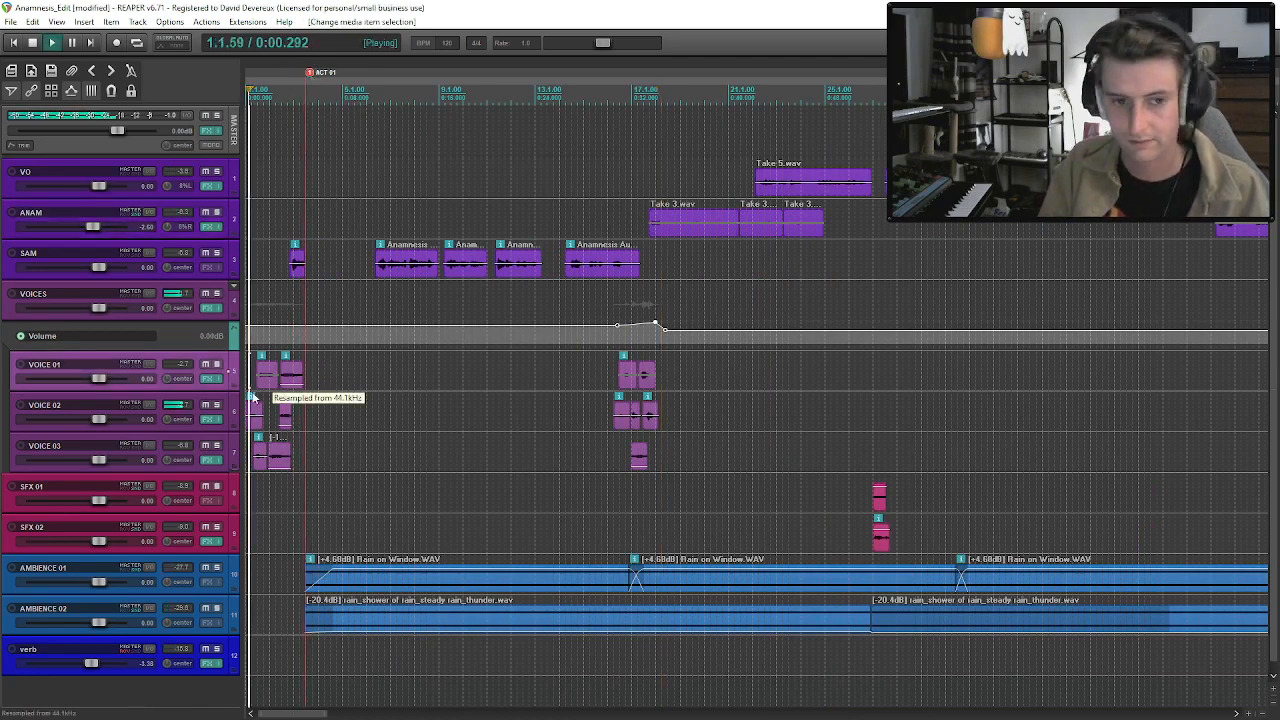
left_click(298, 264)
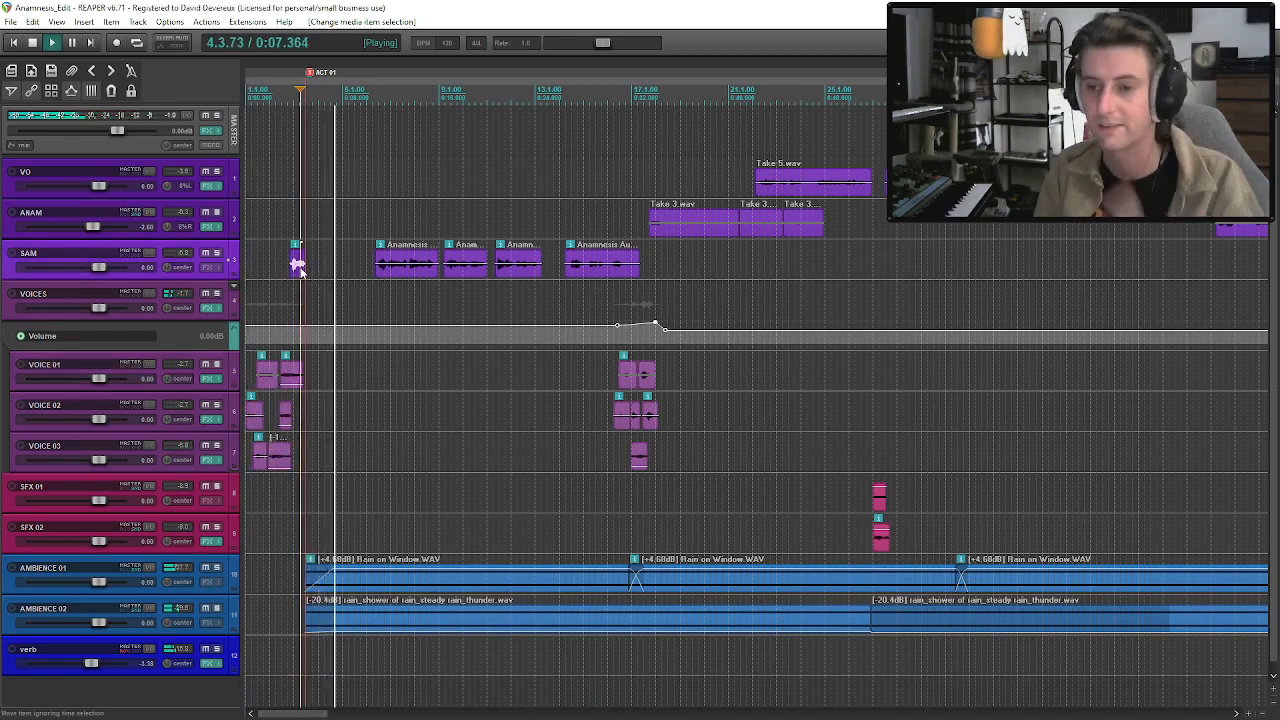
left_click(415, 268)
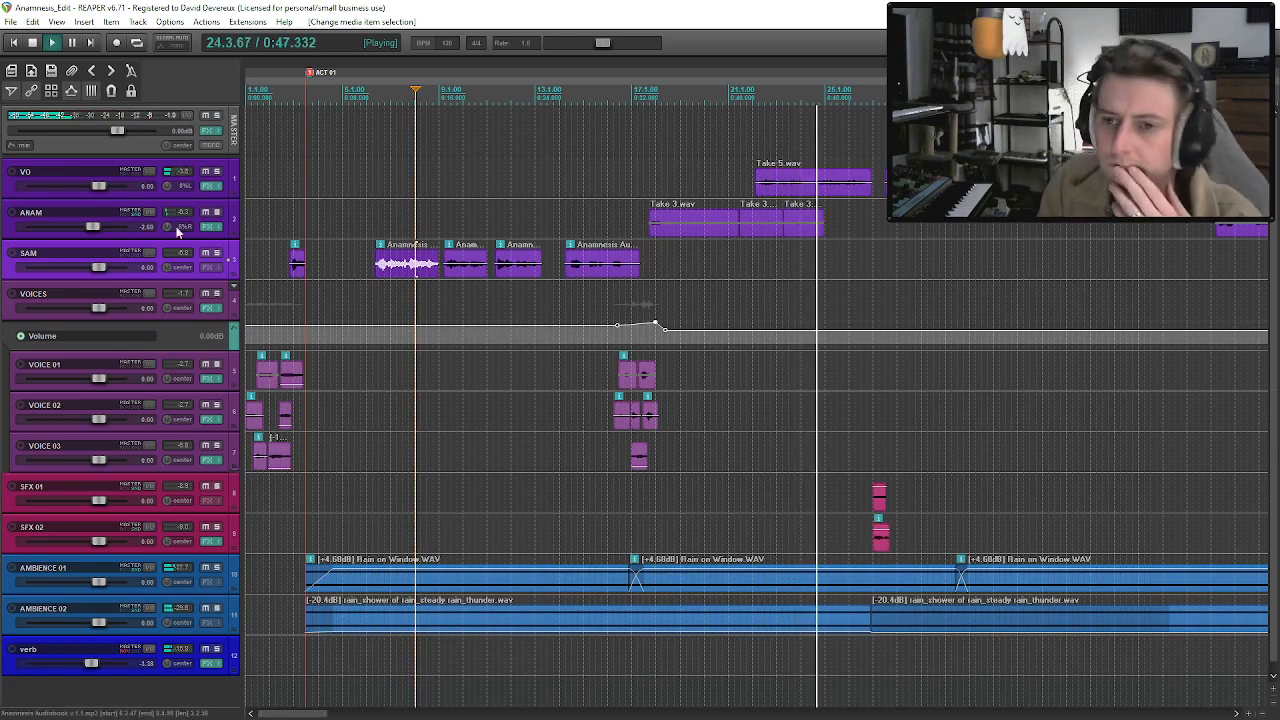
Solo the VO track and add RX 9 De-reverb as the first effect in its chain.
left_click(216, 171)
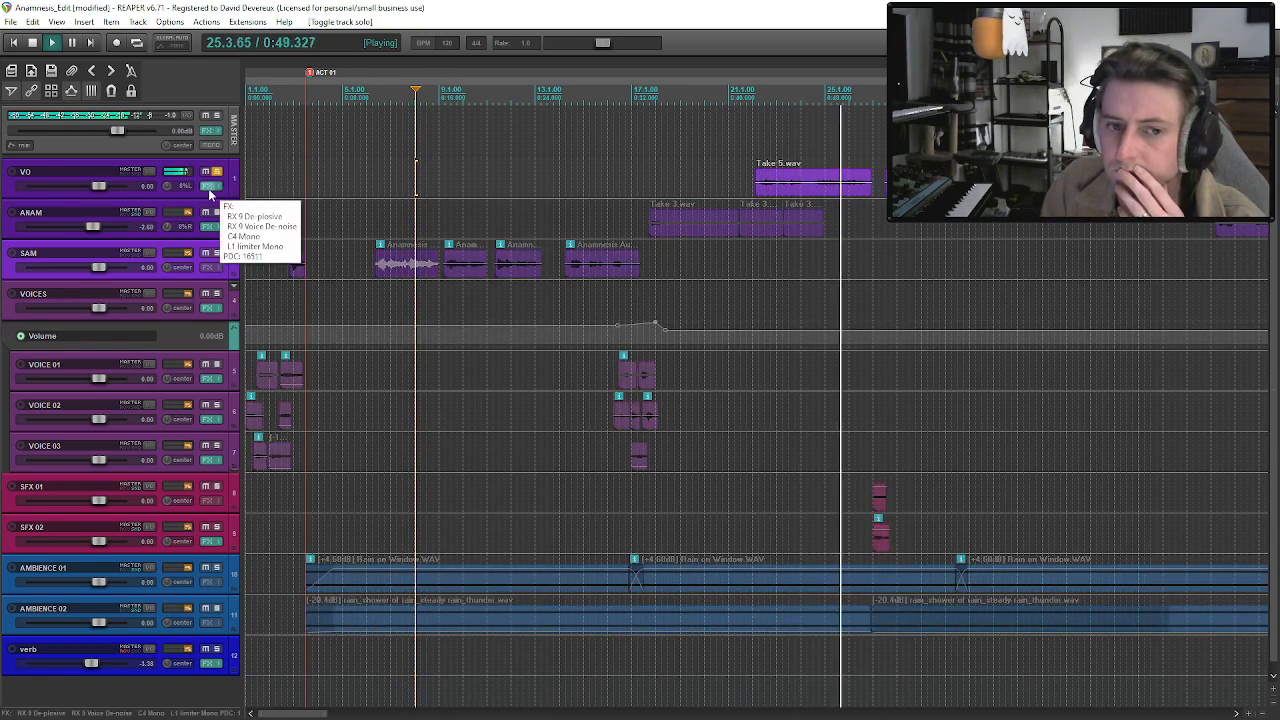
left_click(210, 188)
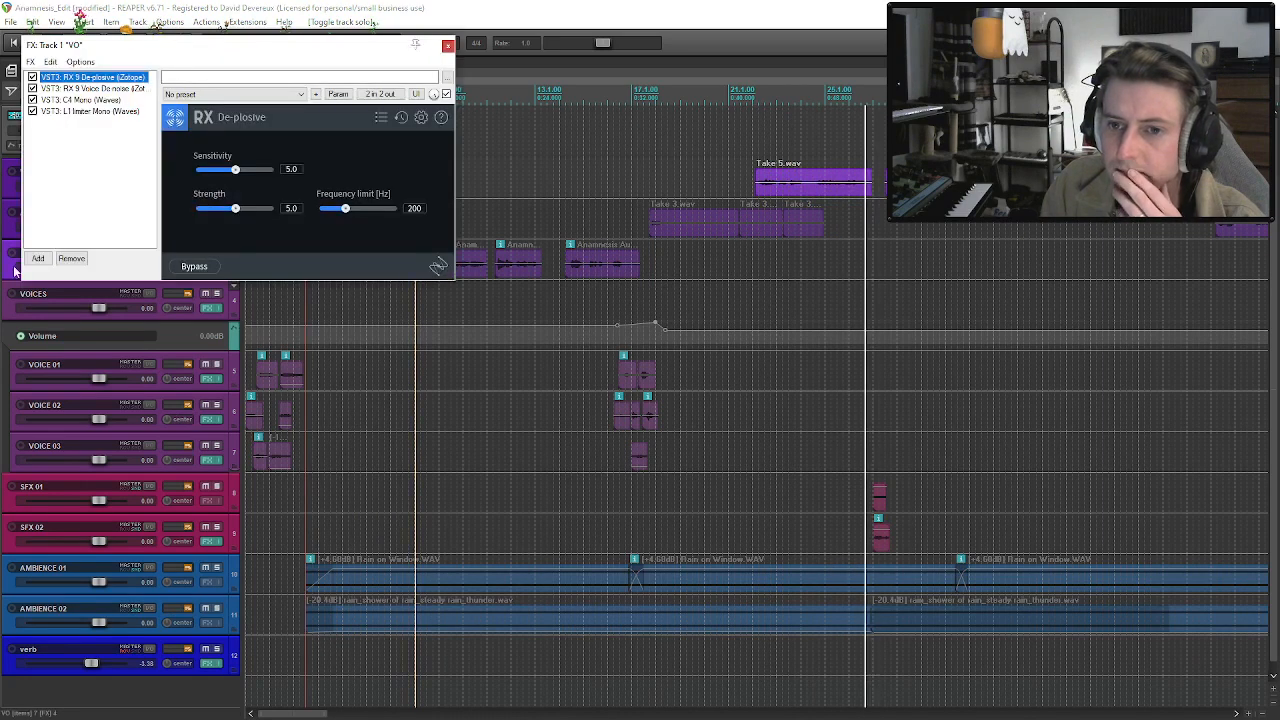
left_click(38, 258)
type("de-reverb")
double_click(536, 304)
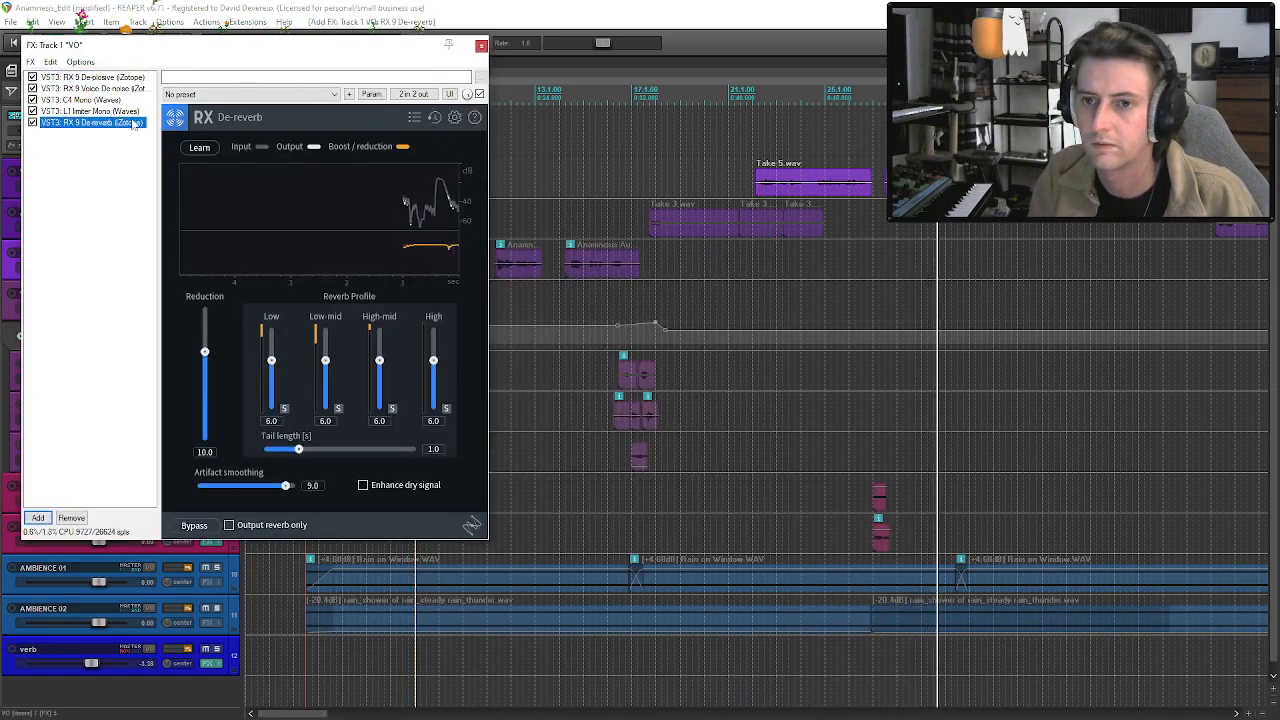
left_click_drag(90, 122, 90, 77)
Load De-reverb's Suppress early reflections preset on the VO and lower its reduction to 1.4.
left_click(414, 118)
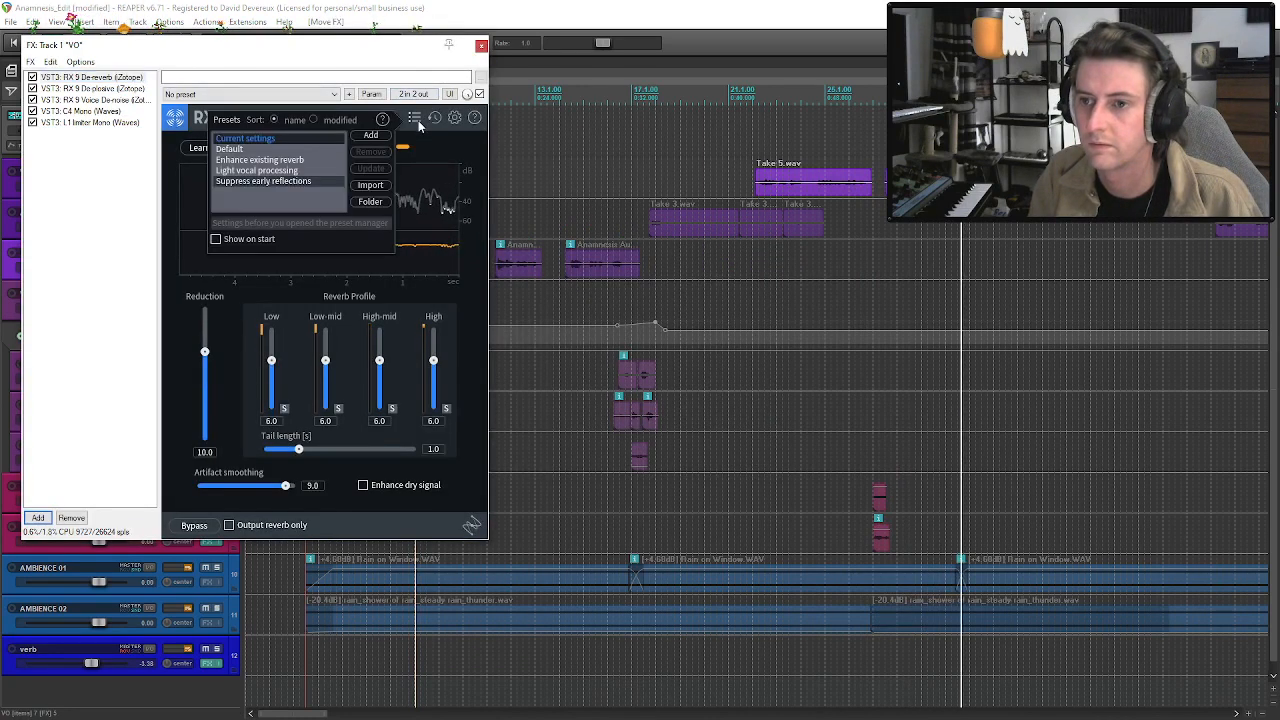
left_click(263, 181)
left_click(135, 273)
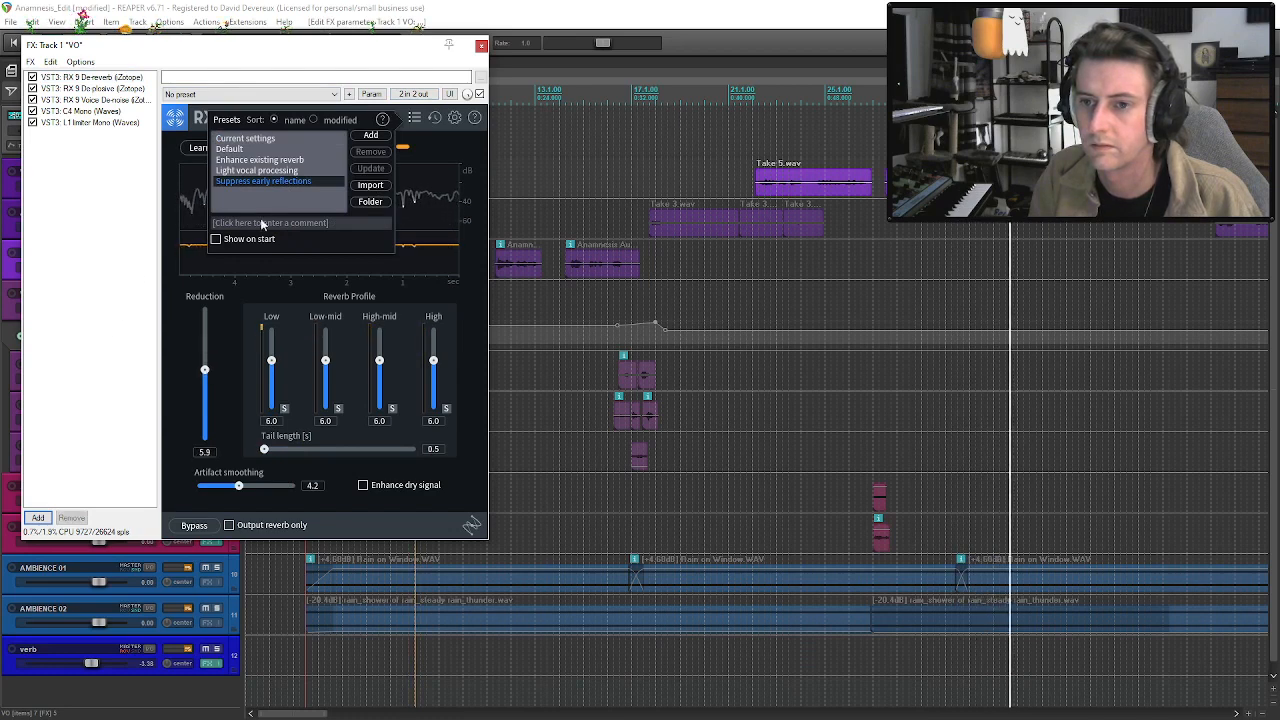
left_click(414, 118)
left_click_drag(205, 370, 206, 390)
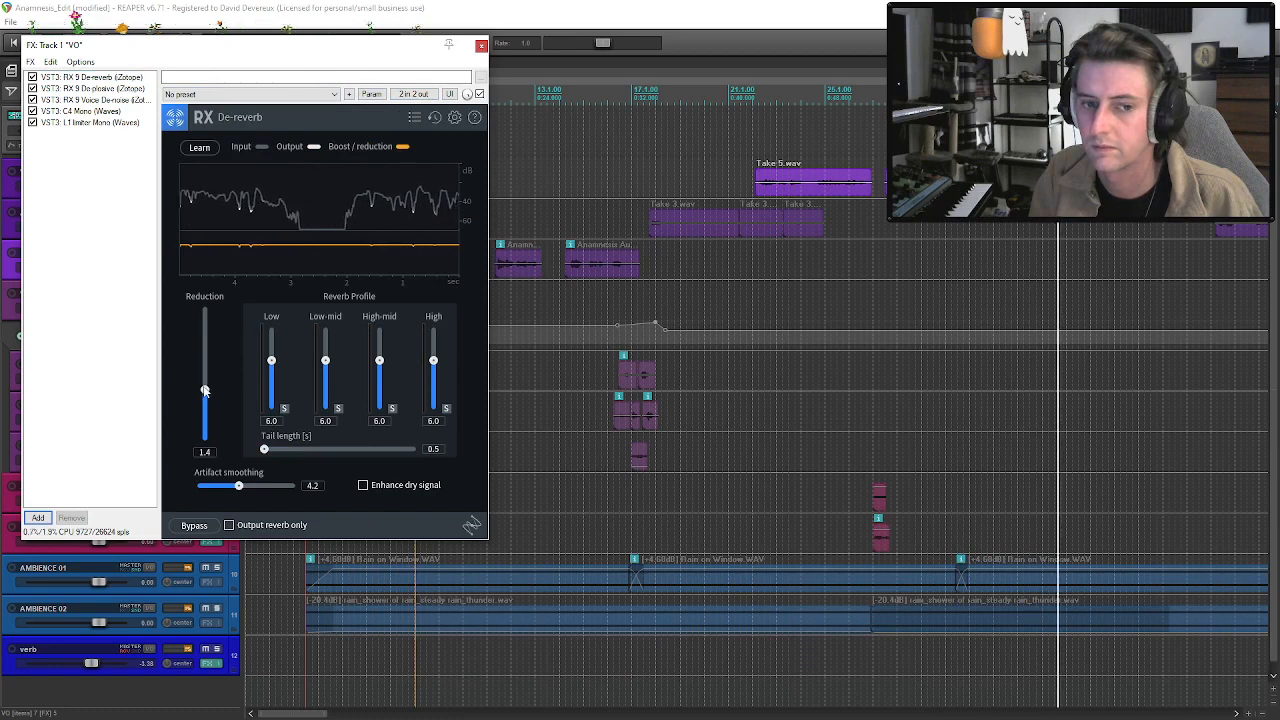
left_click(481, 45)
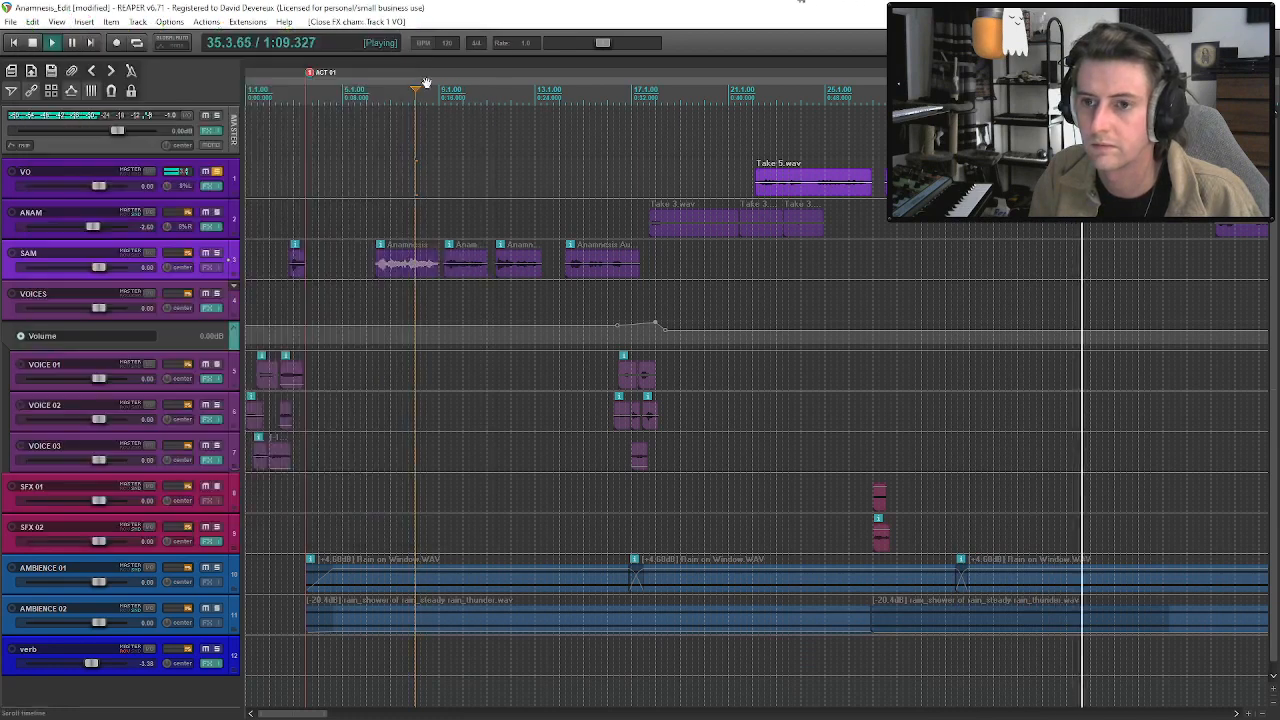
left_click(210, 186)
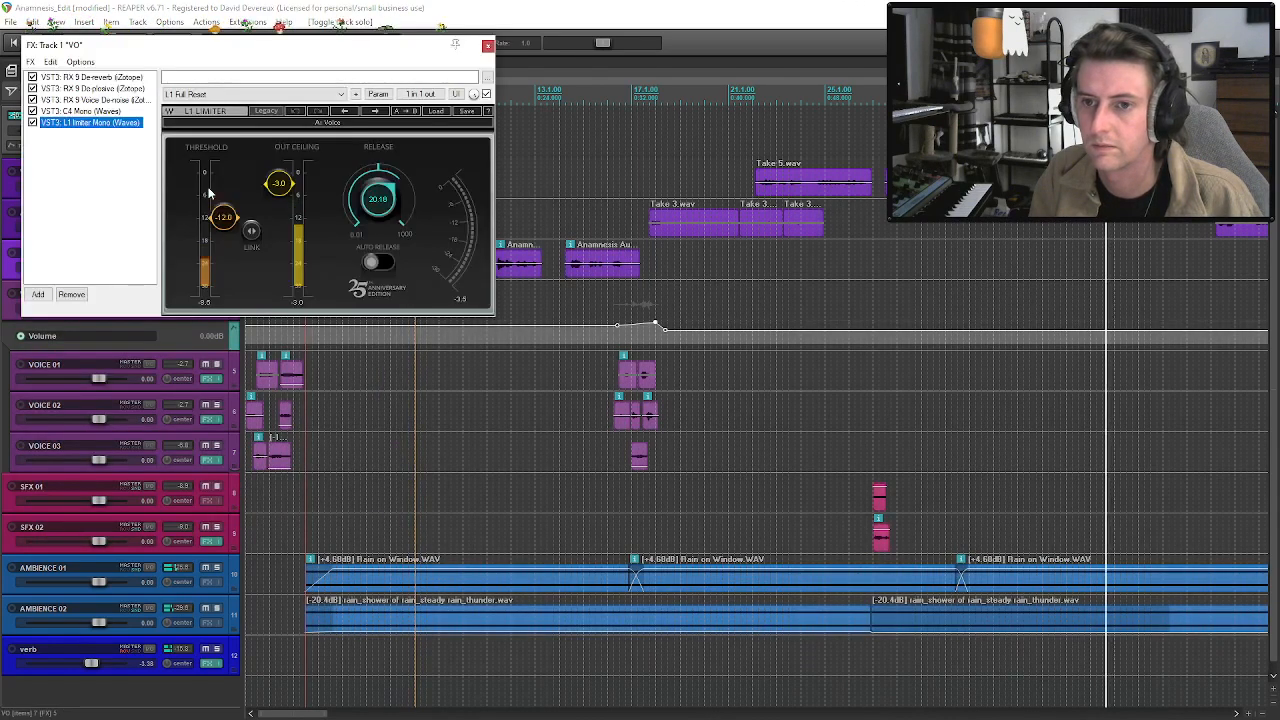
left_click(488, 46)
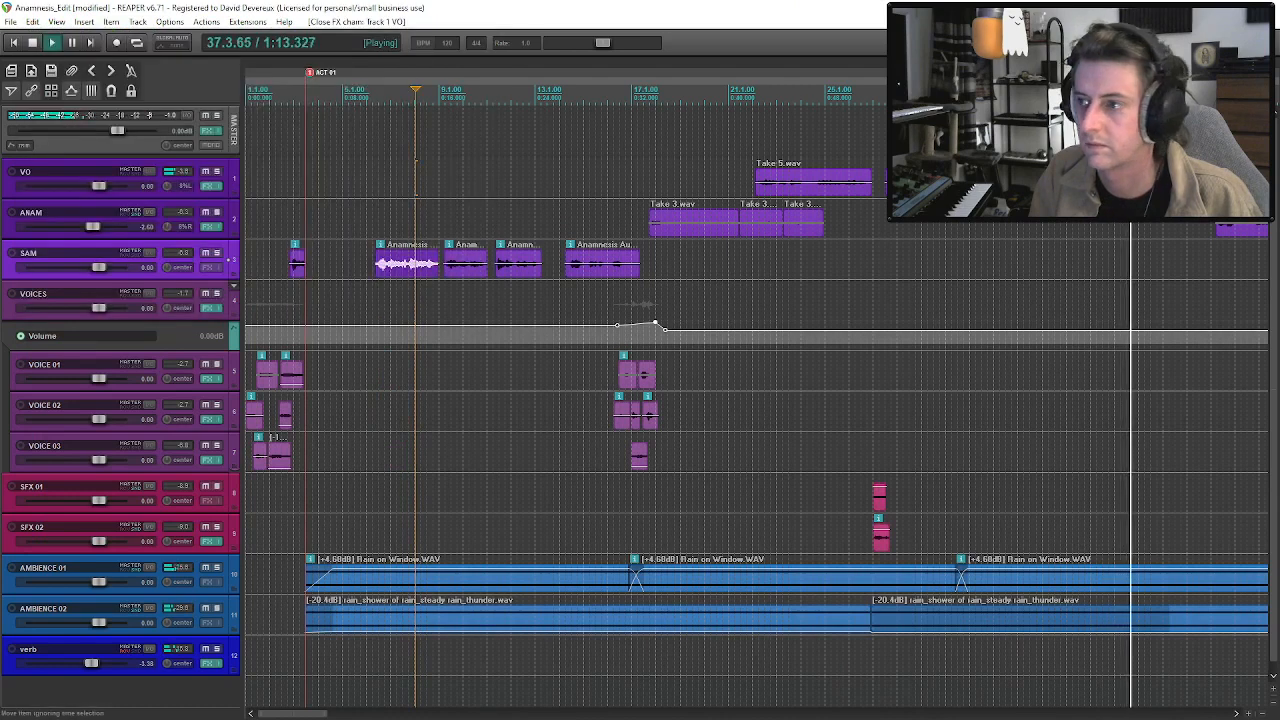
Play the fourth VO Take 5 clip in the full mix and recheck the VO's effects chain.
left_click(1105, 182)
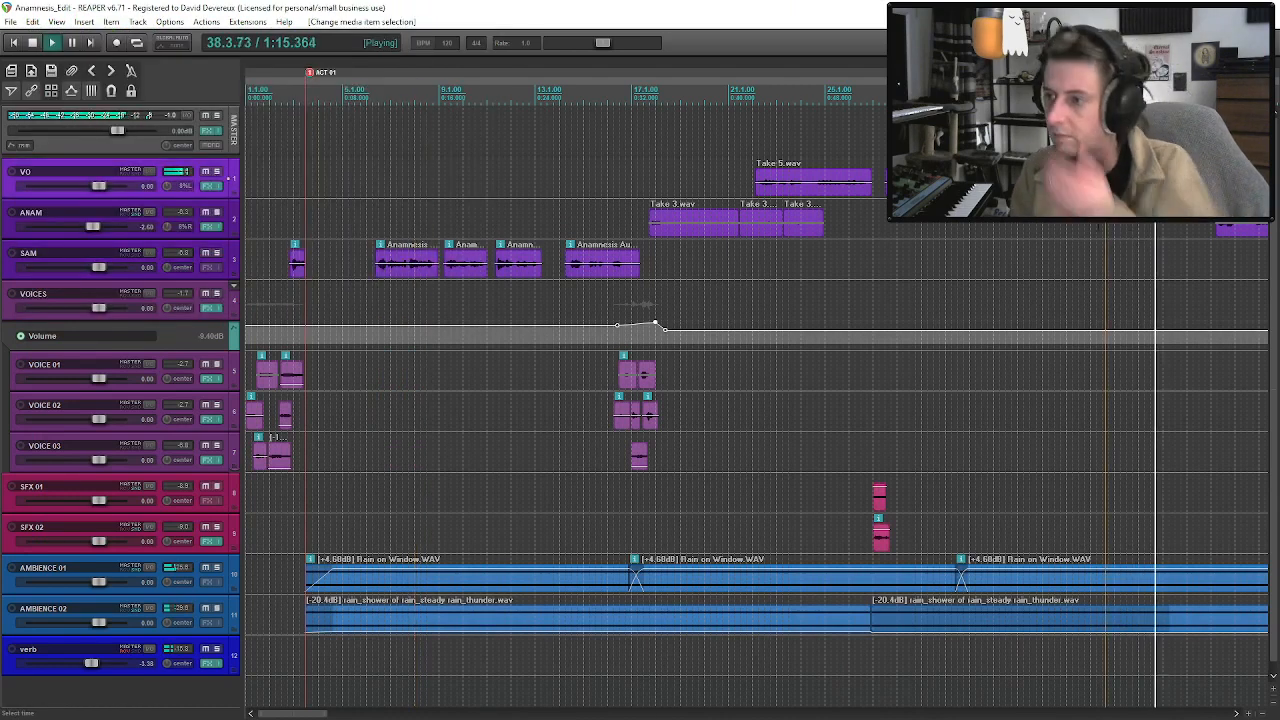
scroll(757, 295, "down", 2)
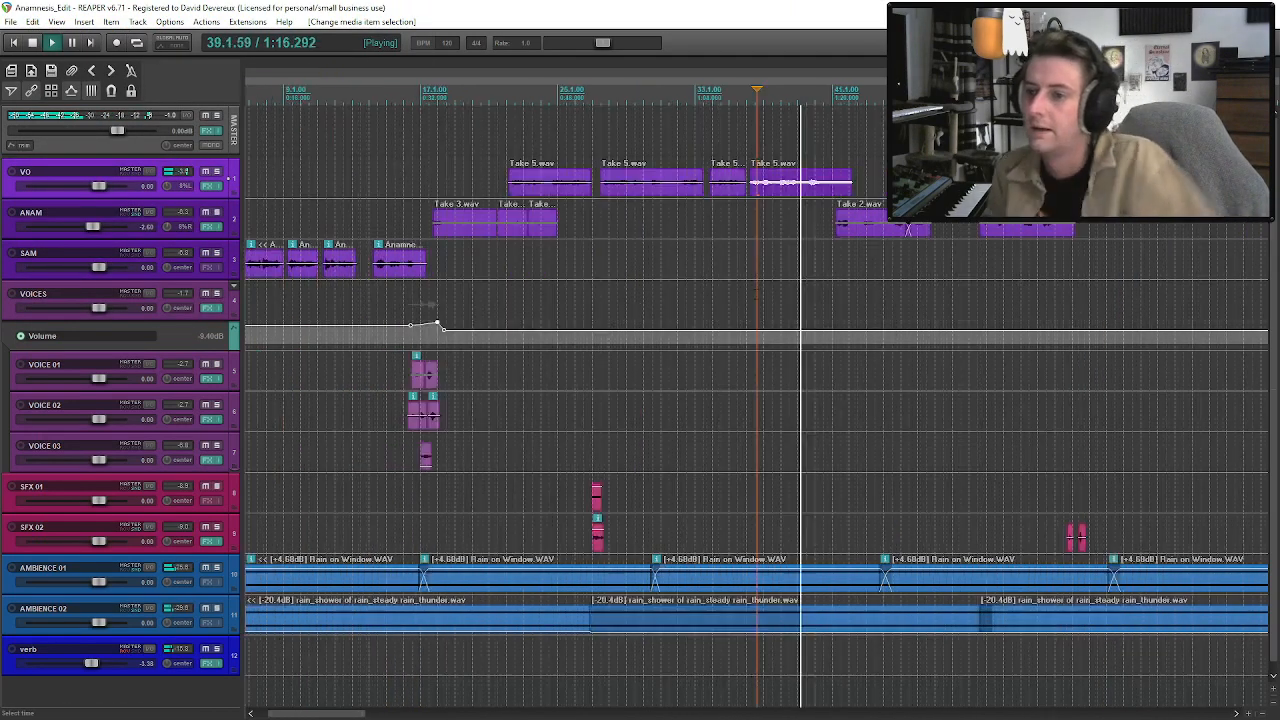
left_click(810, 188)
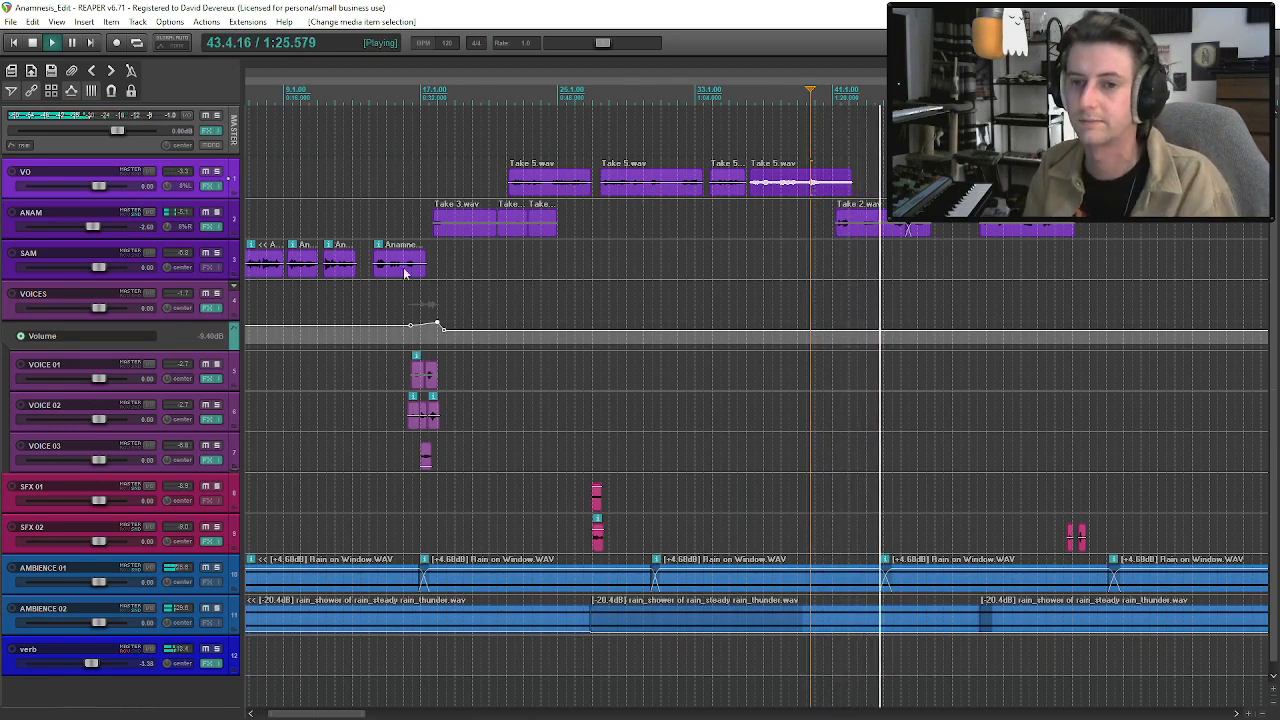
right_click(211, 187)
left_click(245, 259)
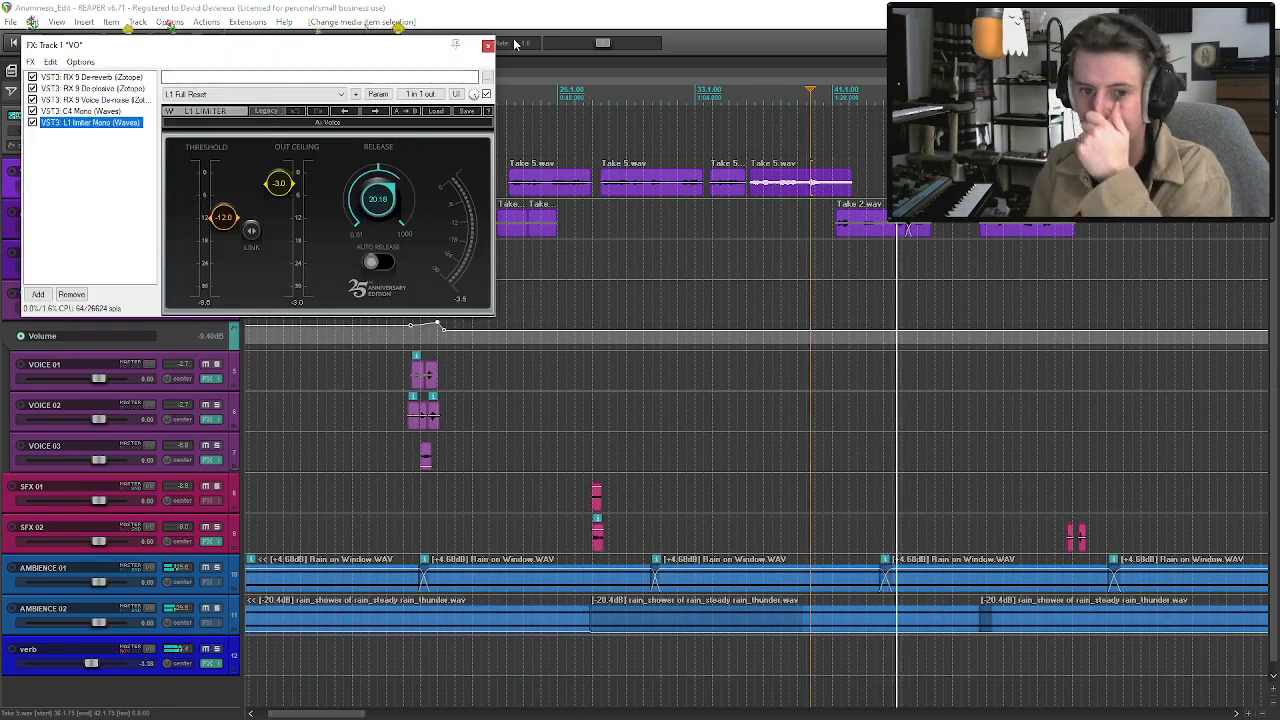
left_click(487, 46)
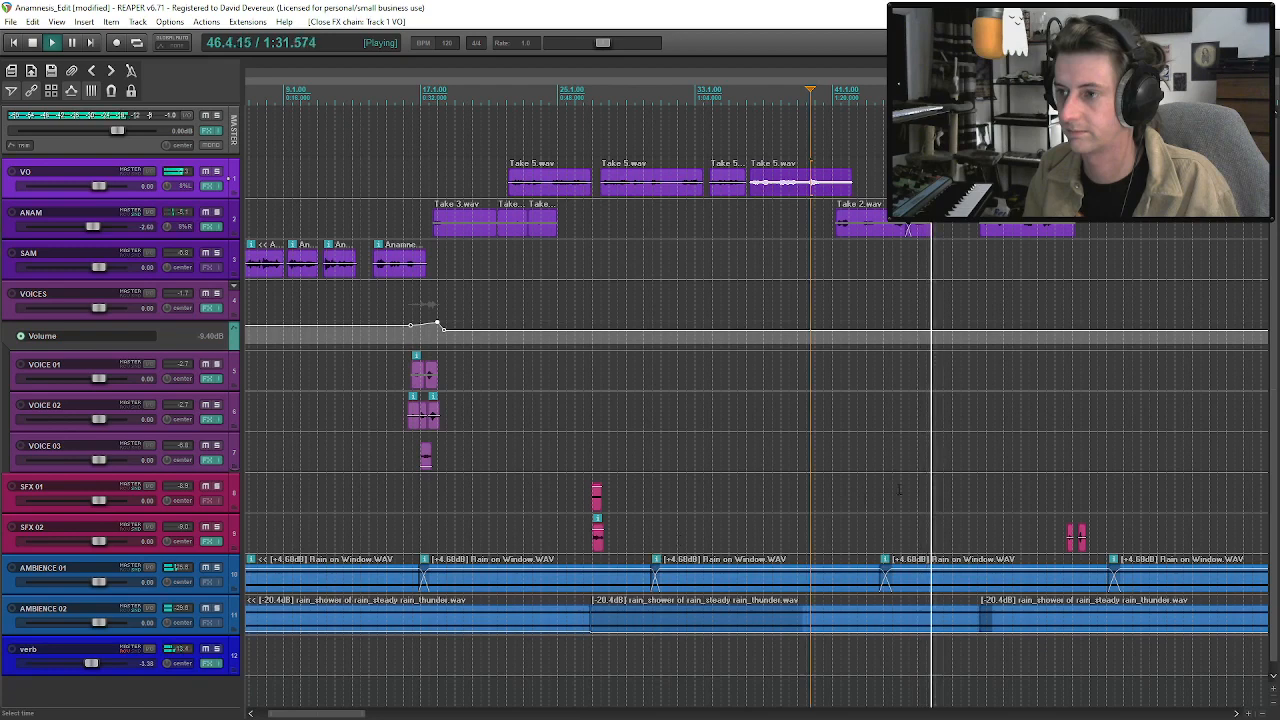
Play the end of ANAM's Take 2 and Take 3 clips into the start of the long VO Take 5 clip.
left_click(916, 230)
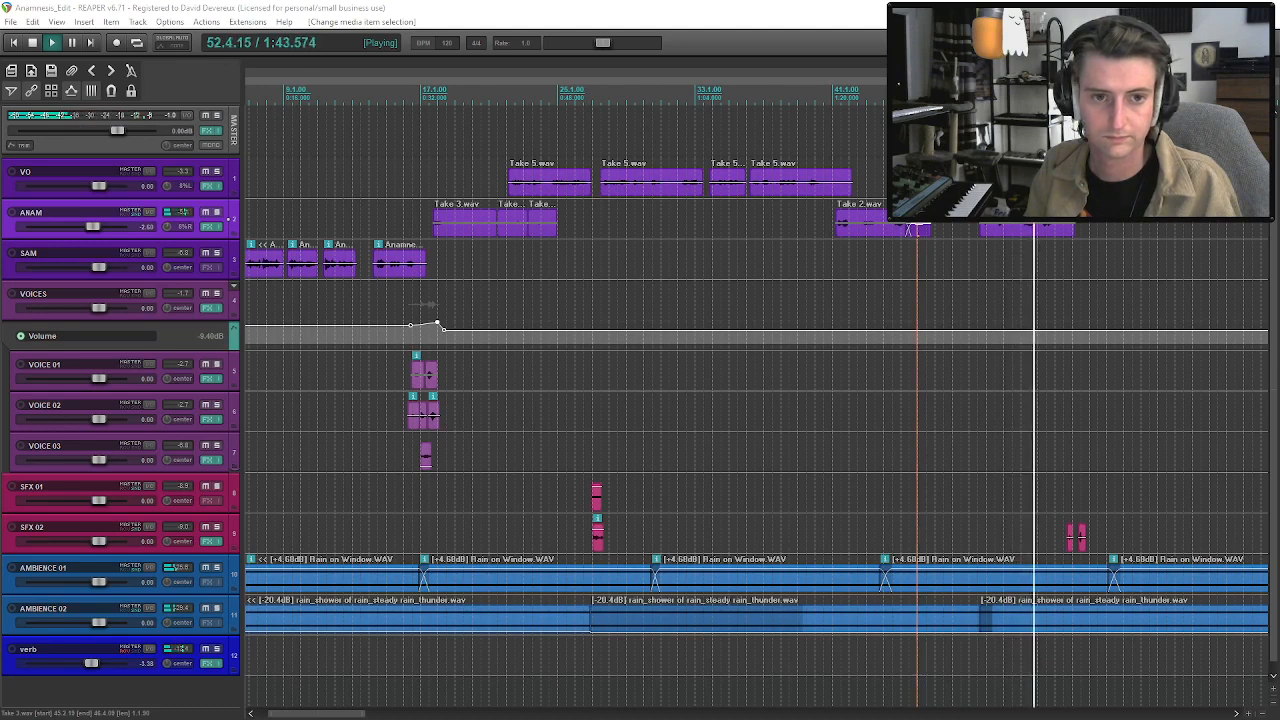
left_click(1055, 231)
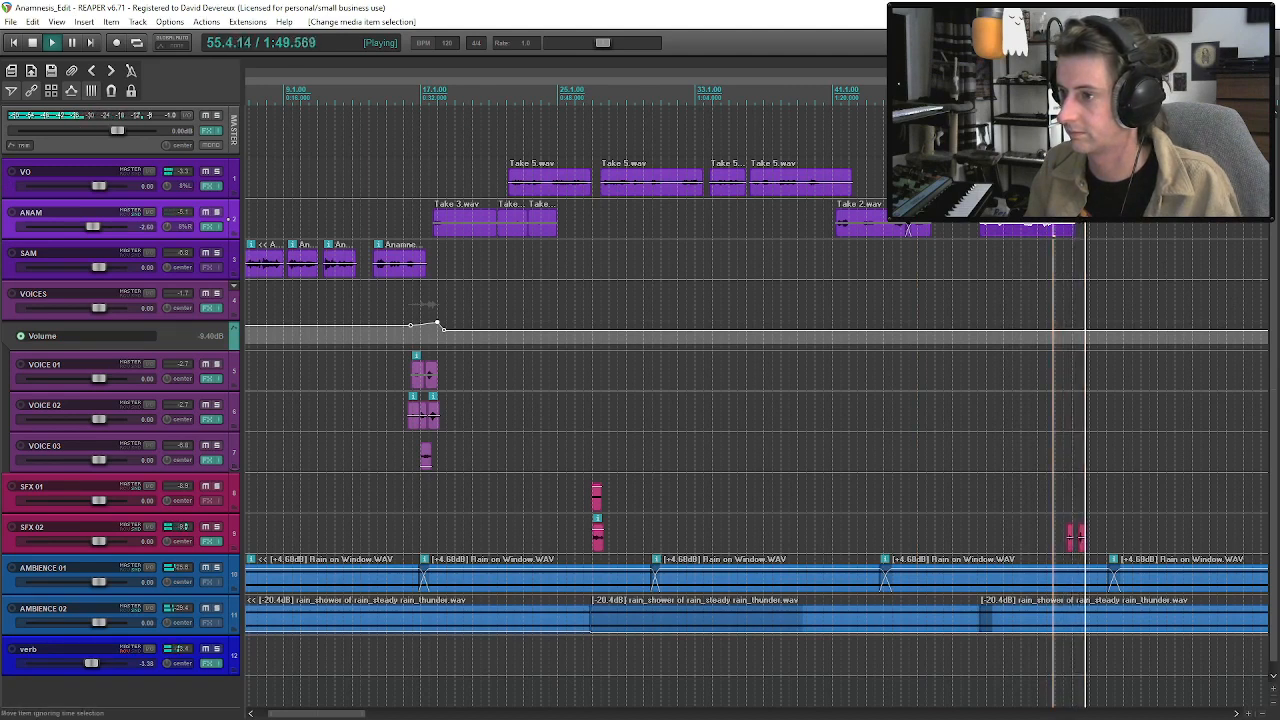
scroll(978, 310, "down", 2)
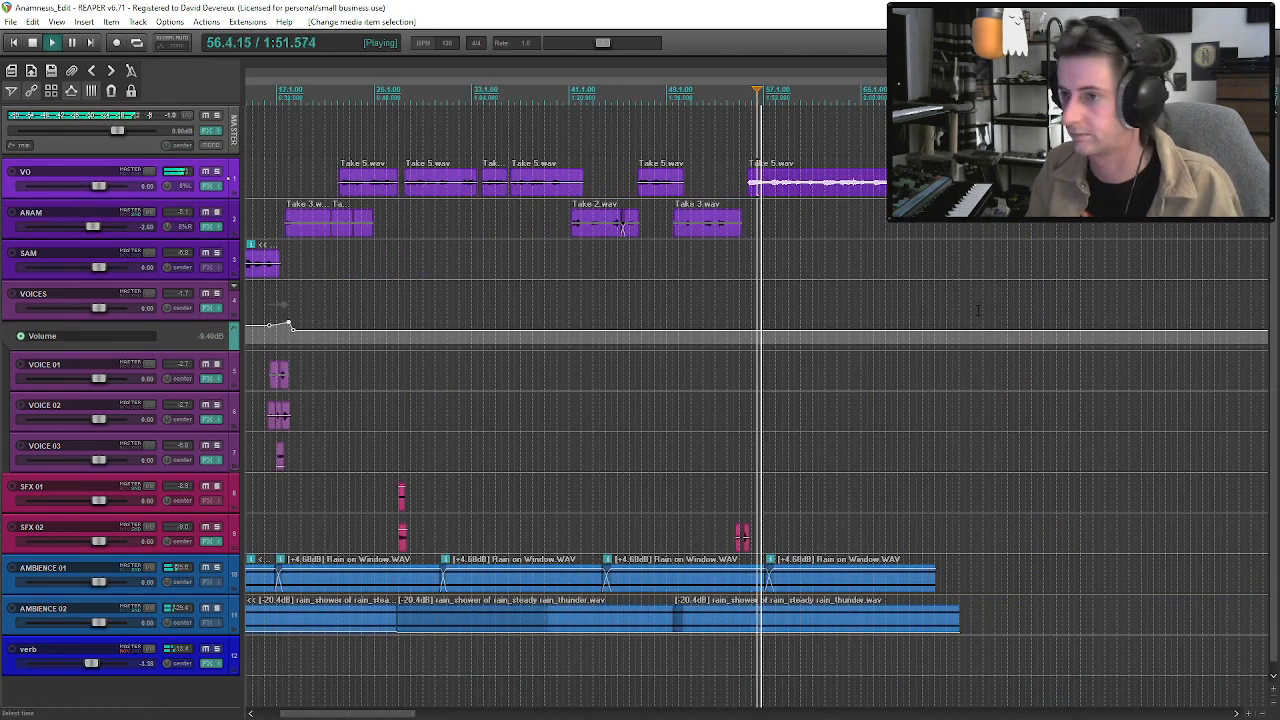
scroll(978, 310, "down", 2)
key("space")
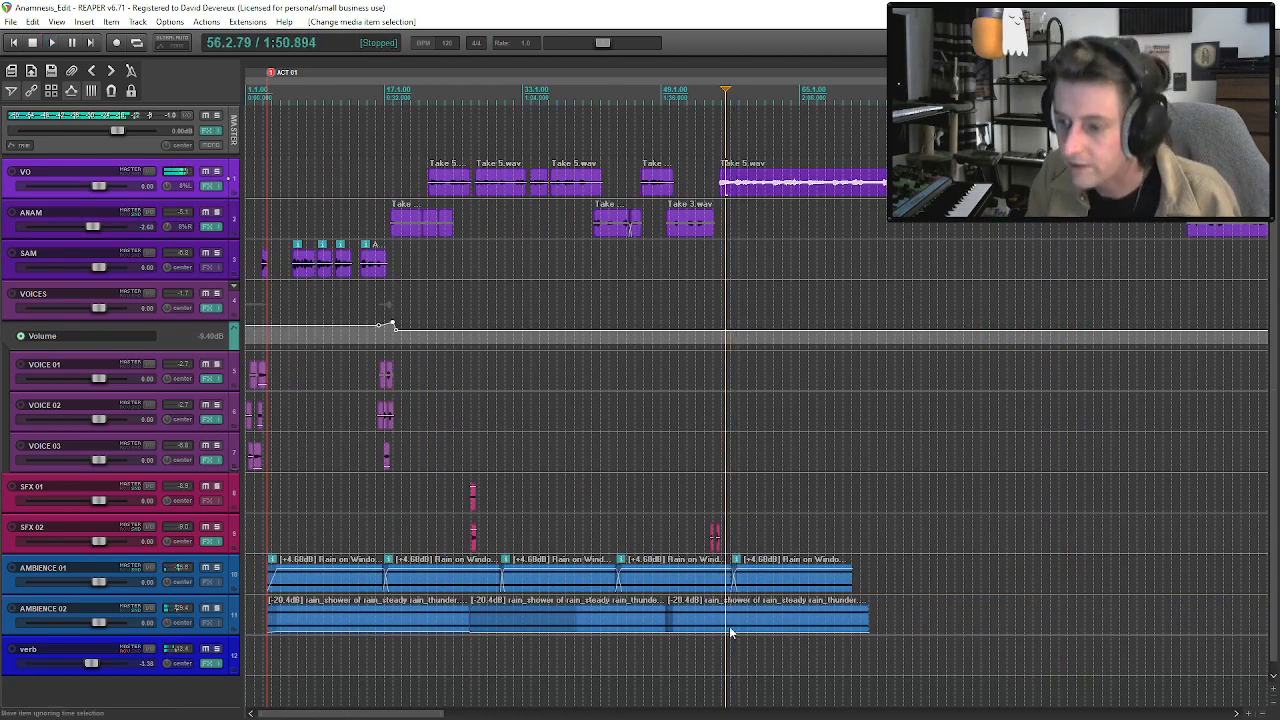
Split the last AMBIENCE 02 rain clip near the start of the long VO clip and set the second part's volume to -14.4 dB.
left_click(731, 632)
left_click(719, 626)
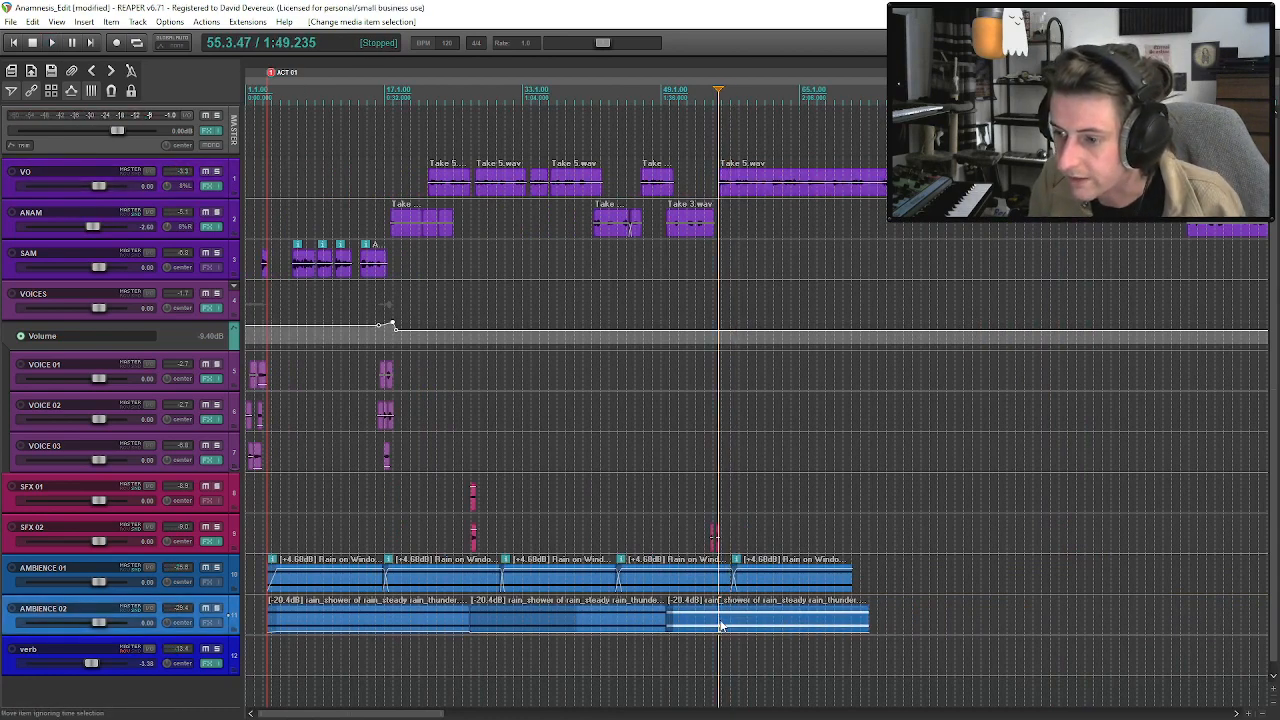
left_click_drag(722, 632, 721, 620)
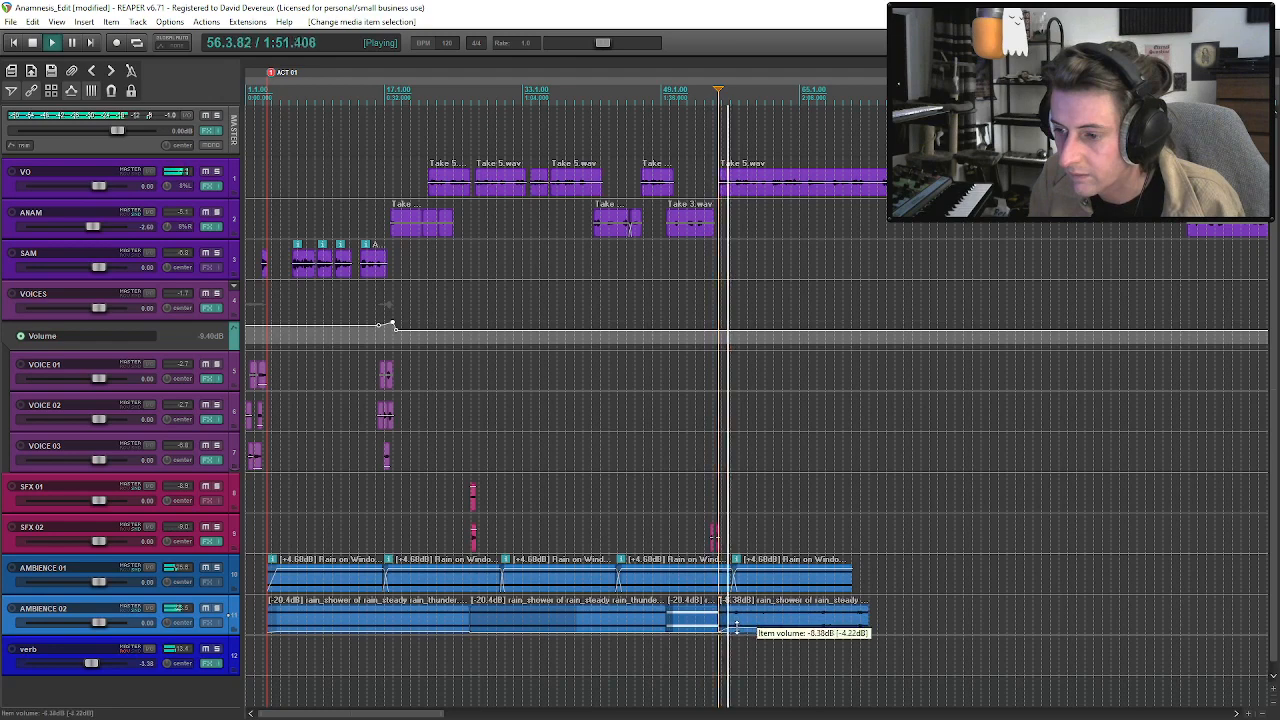
scroll(730, 625, "up", 3)
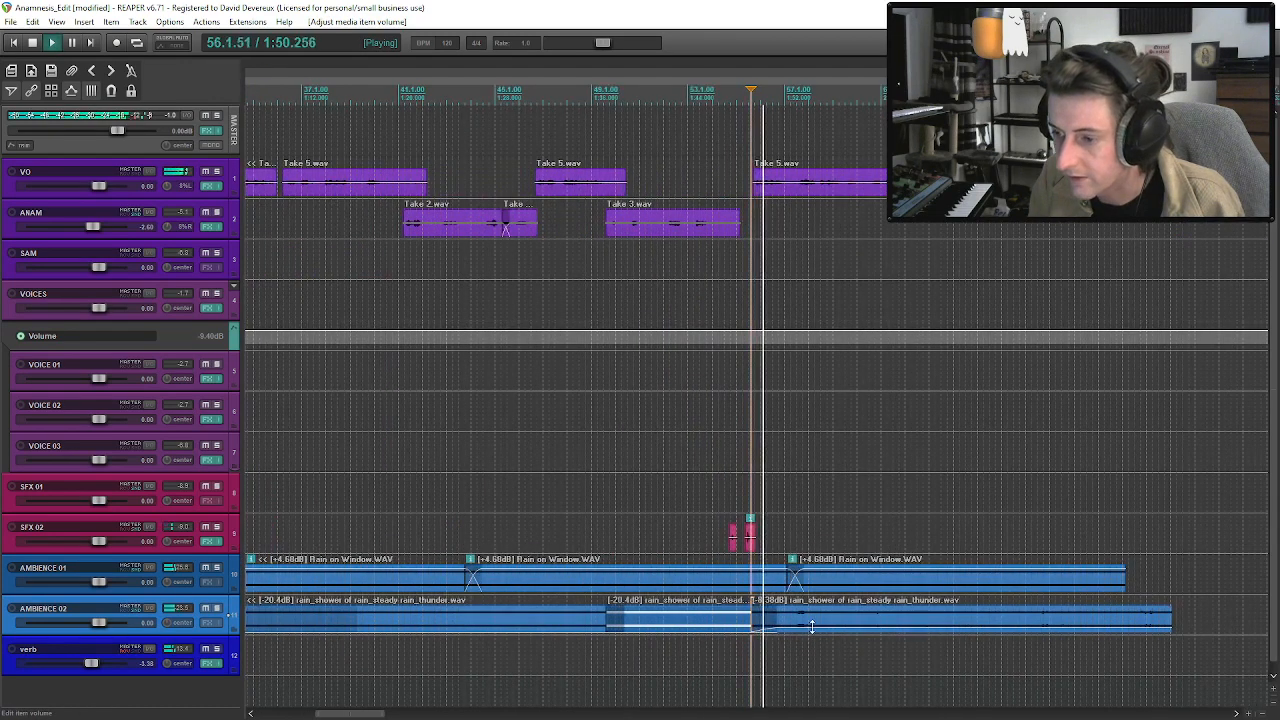
left_click_drag(812, 628, 810, 630)
Play the transition into the louder rain and shift the AMBIENCE 02 split slightly later.
key("space")
left_click(720, 616)
left_click(709, 617)
key("space")
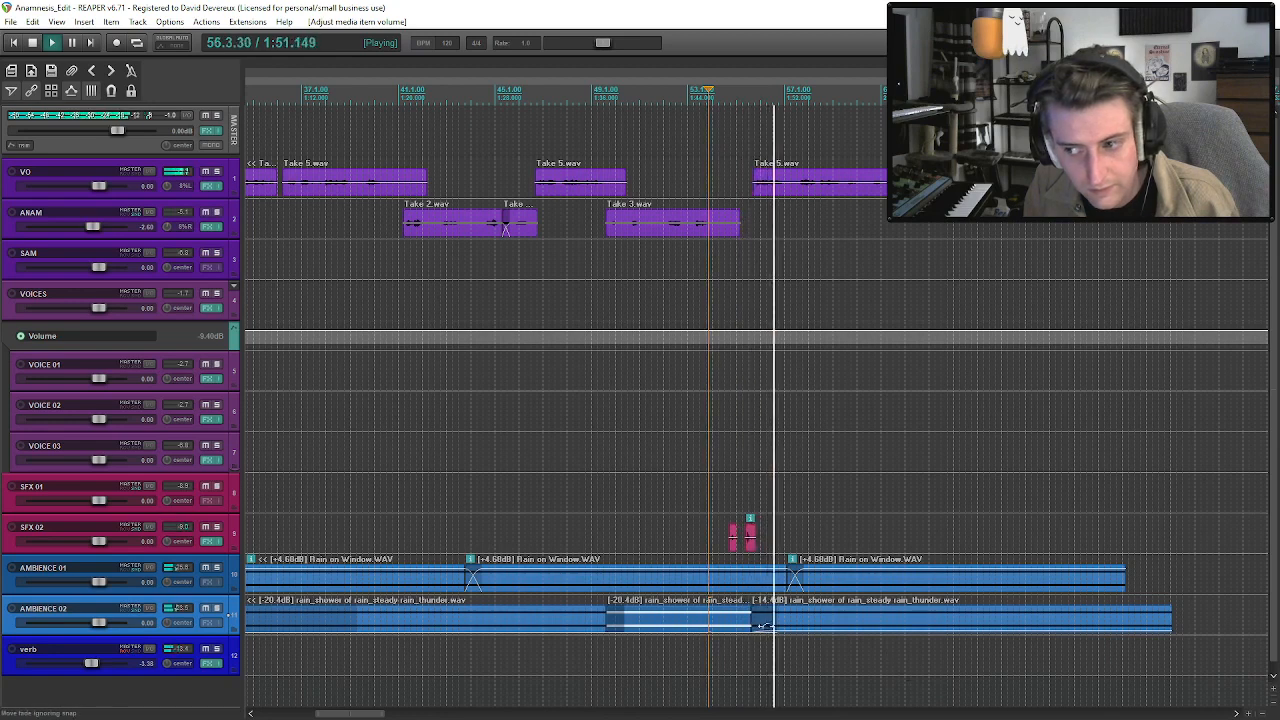
left_click_drag(752, 622, 760, 623)
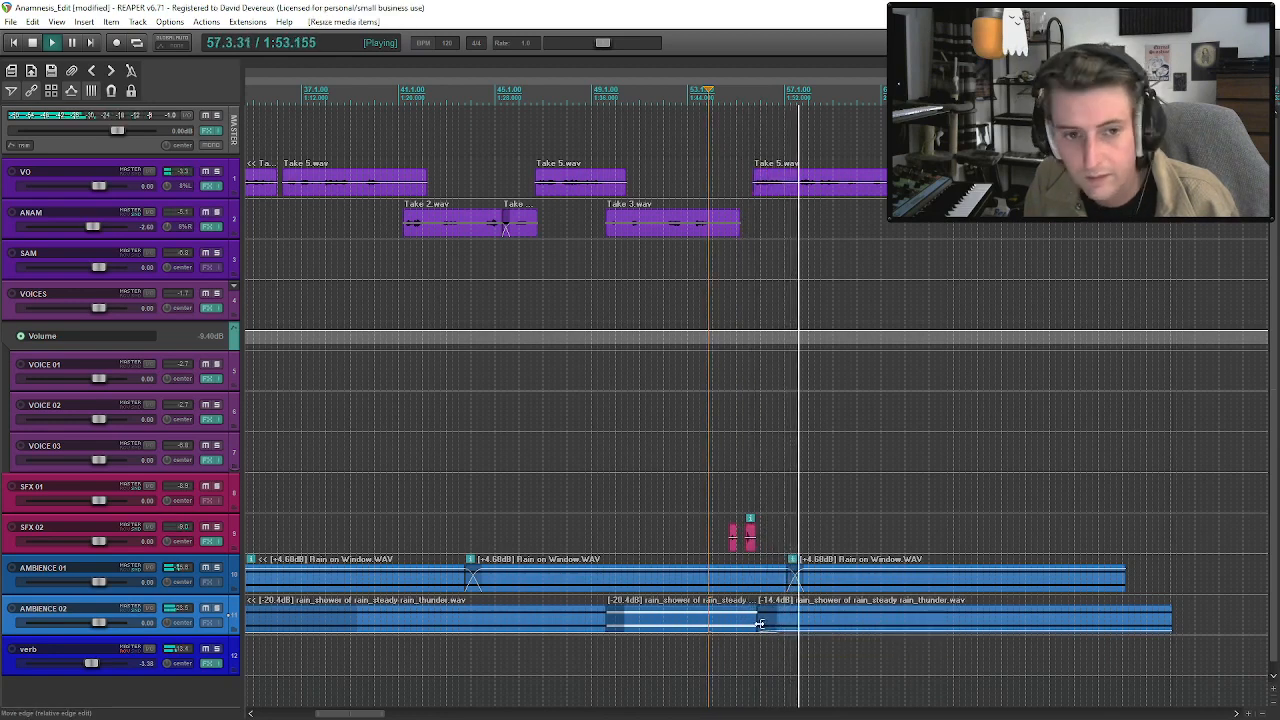
left_click(760, 623)
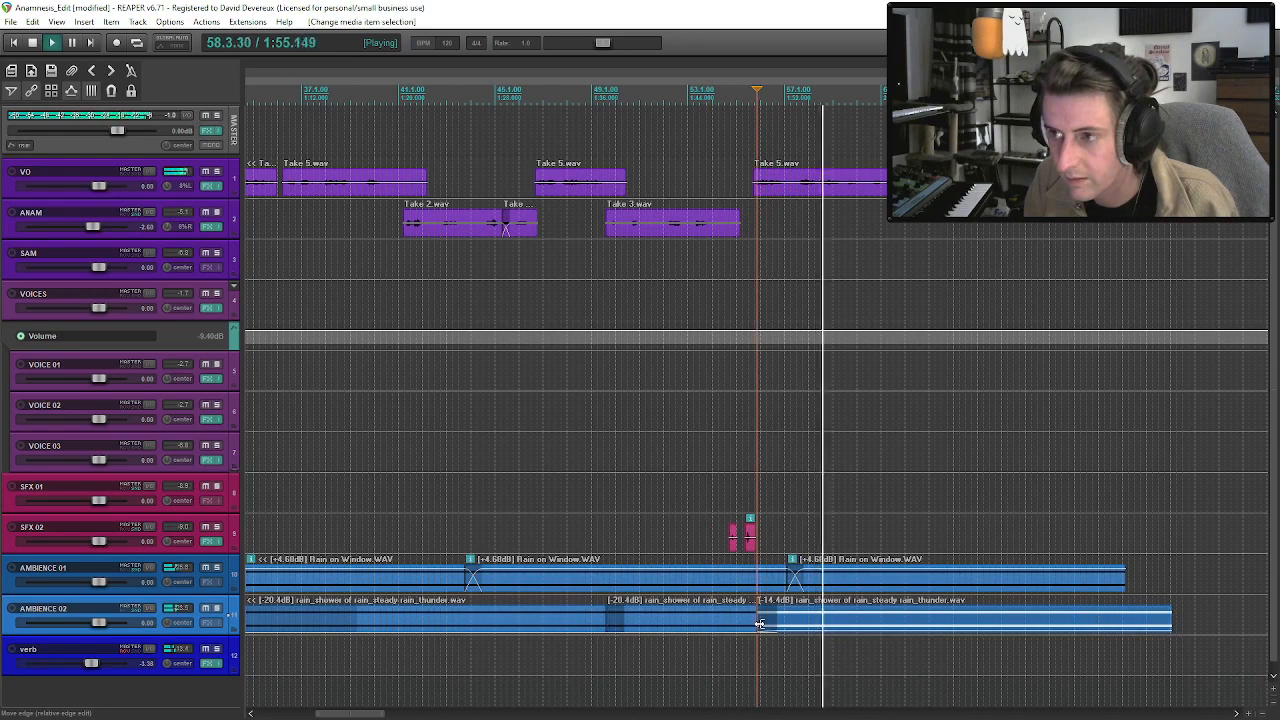
left_click(802, 181)
Solo the VO temporarily and play part of its Take 4 clip to check the processed voice.
scroll(316, 326, "down", 5)
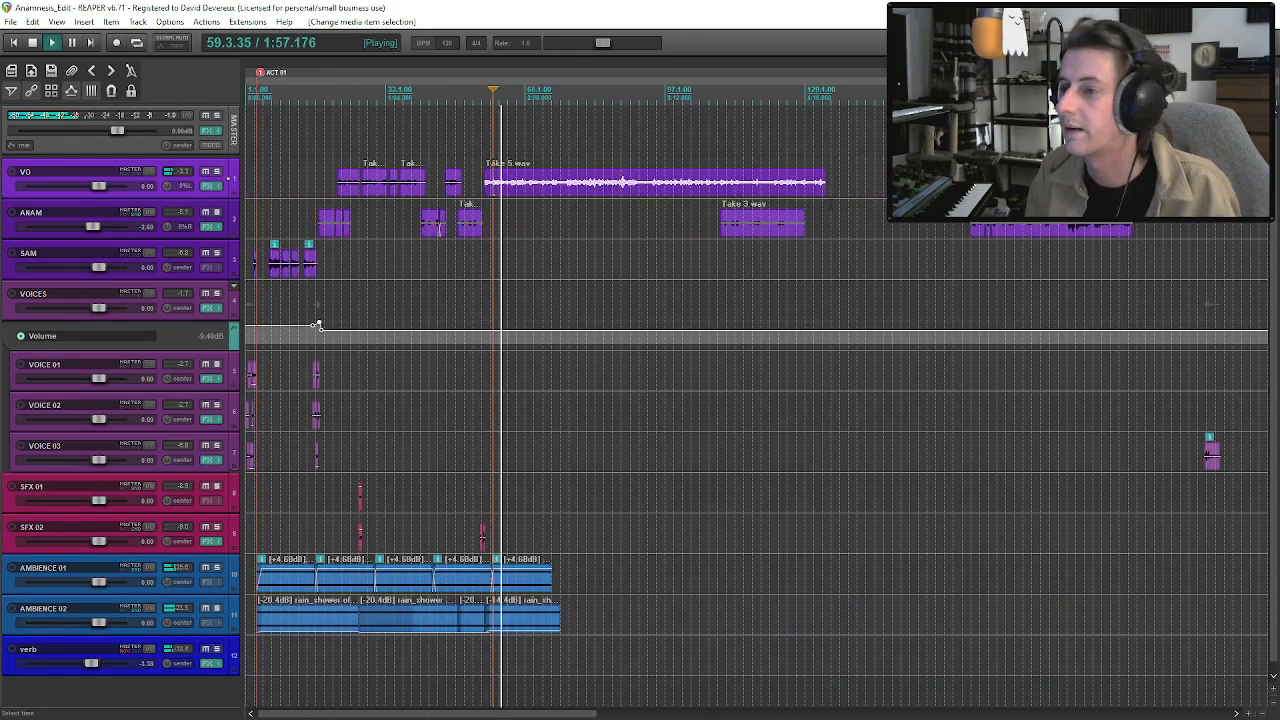
scroll(316, 326, "down", 3)
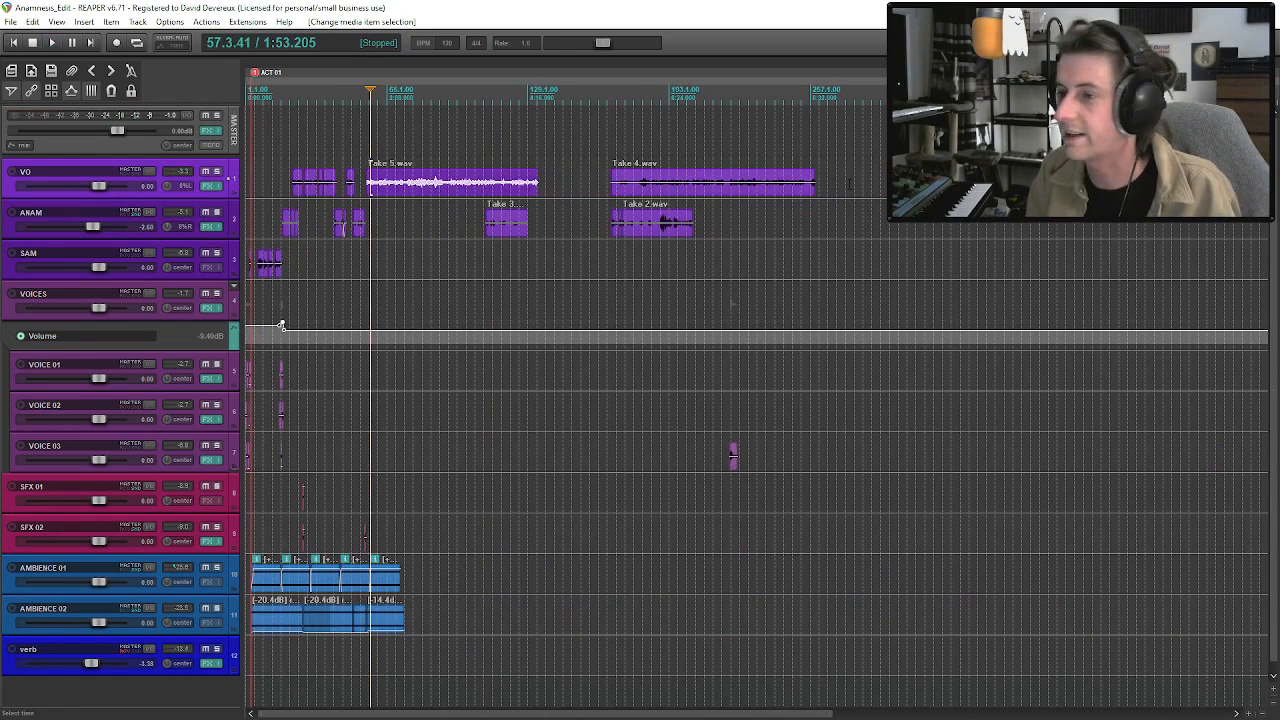
left_click(727, 192)
left_click(216, 171)
scroll(768, 183, "up", 3)
key("space")
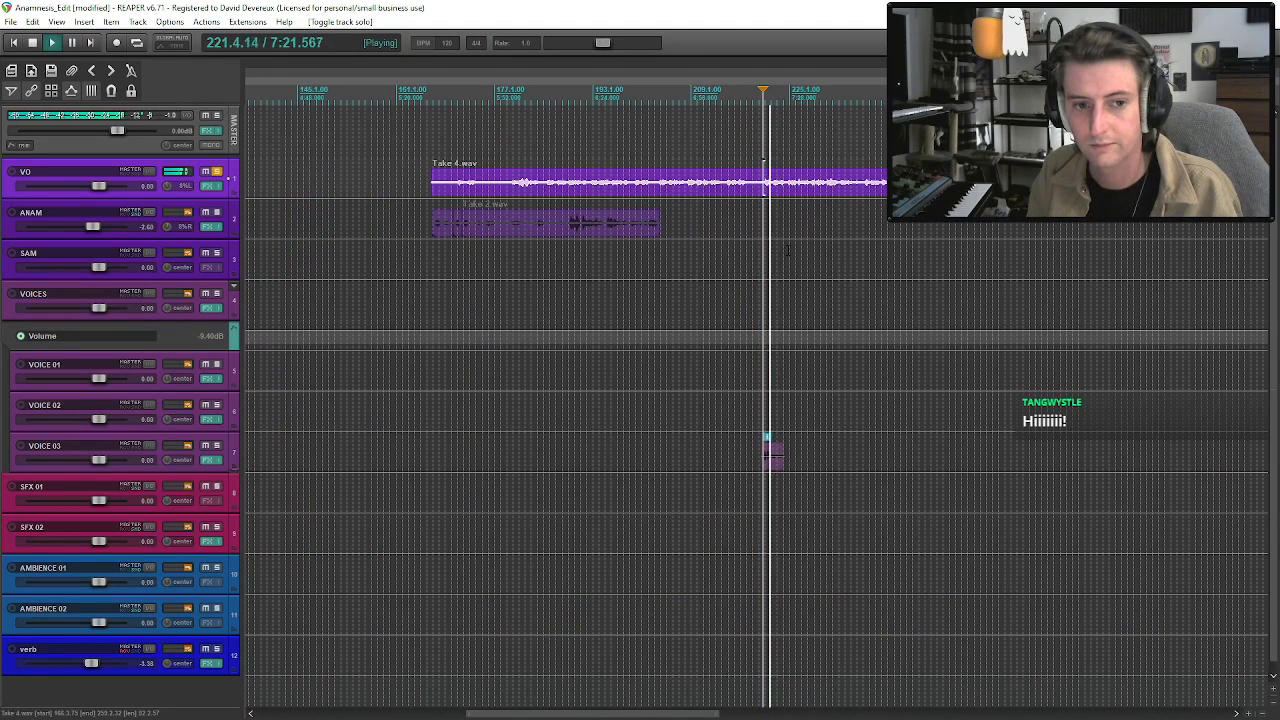
left_click(770, 183)
key("space")
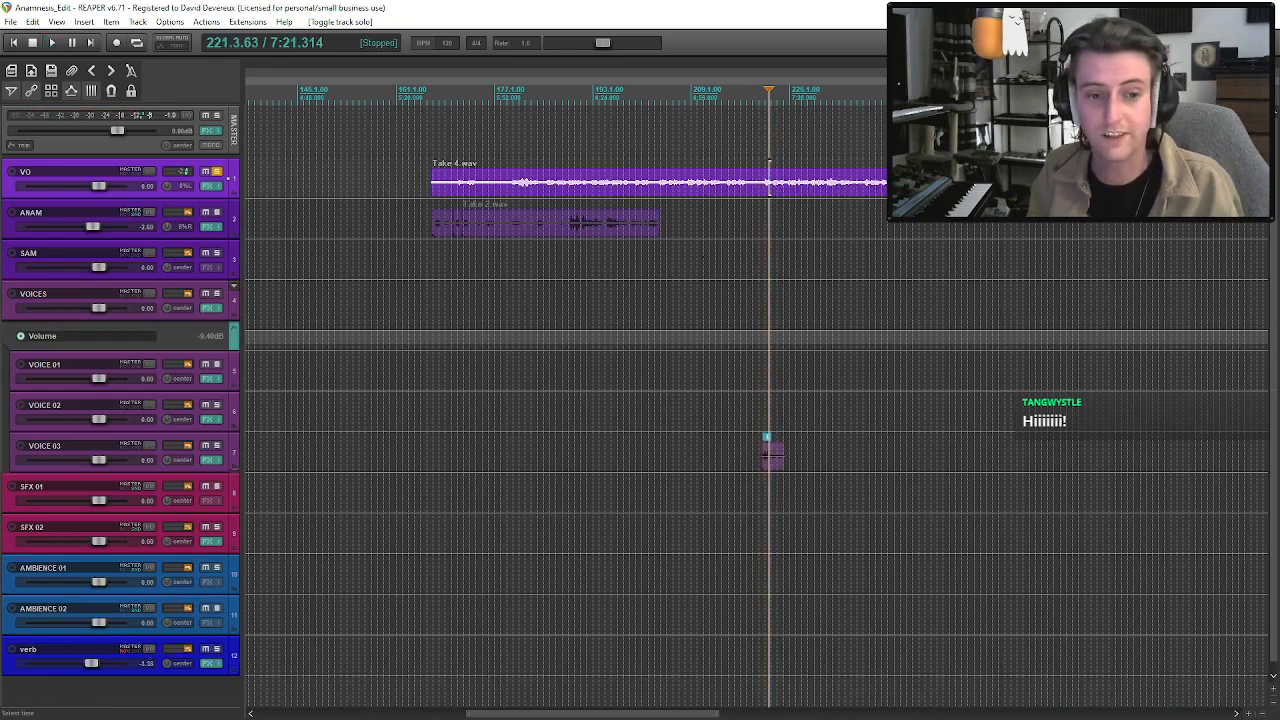
left_click(633, 185)
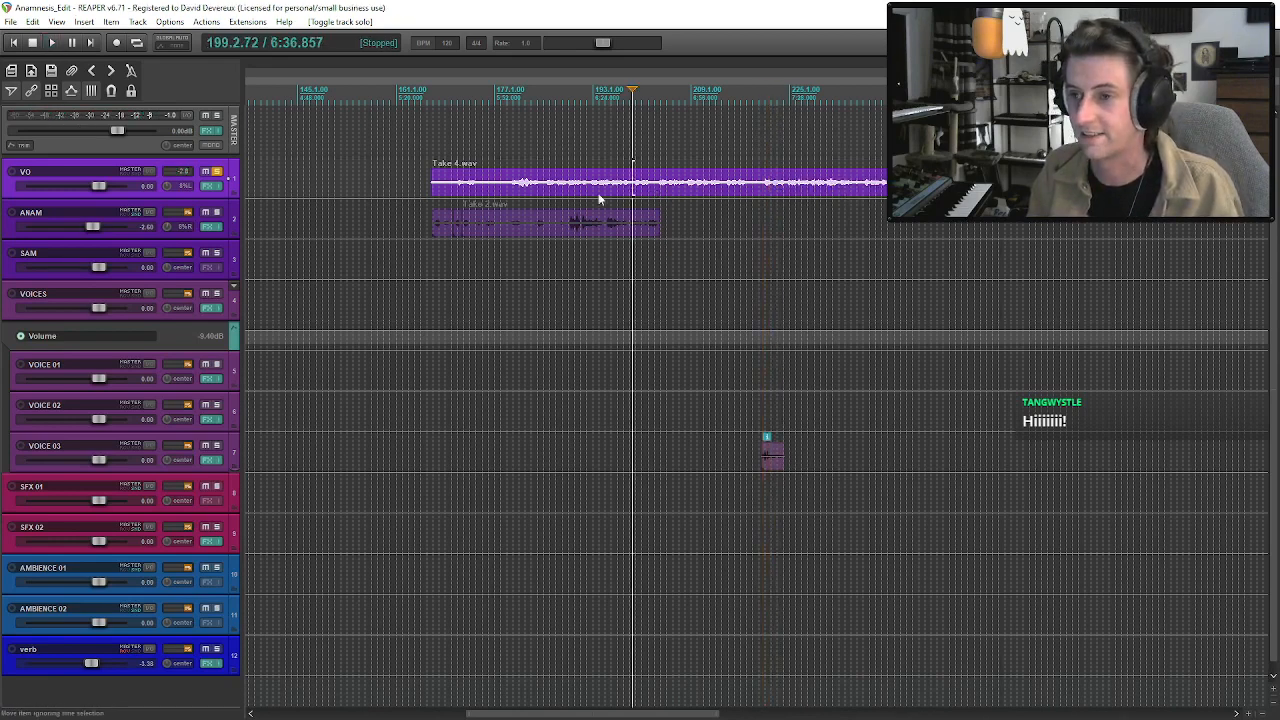
left_click(218, 173)
Return to the opening and play the second voices passage into ANAM's first Take 3 clip.
scroll(712, 188, "down", 6)
scroll(260, 210, "up", 2)
scroll(700, 421, "up", 8)
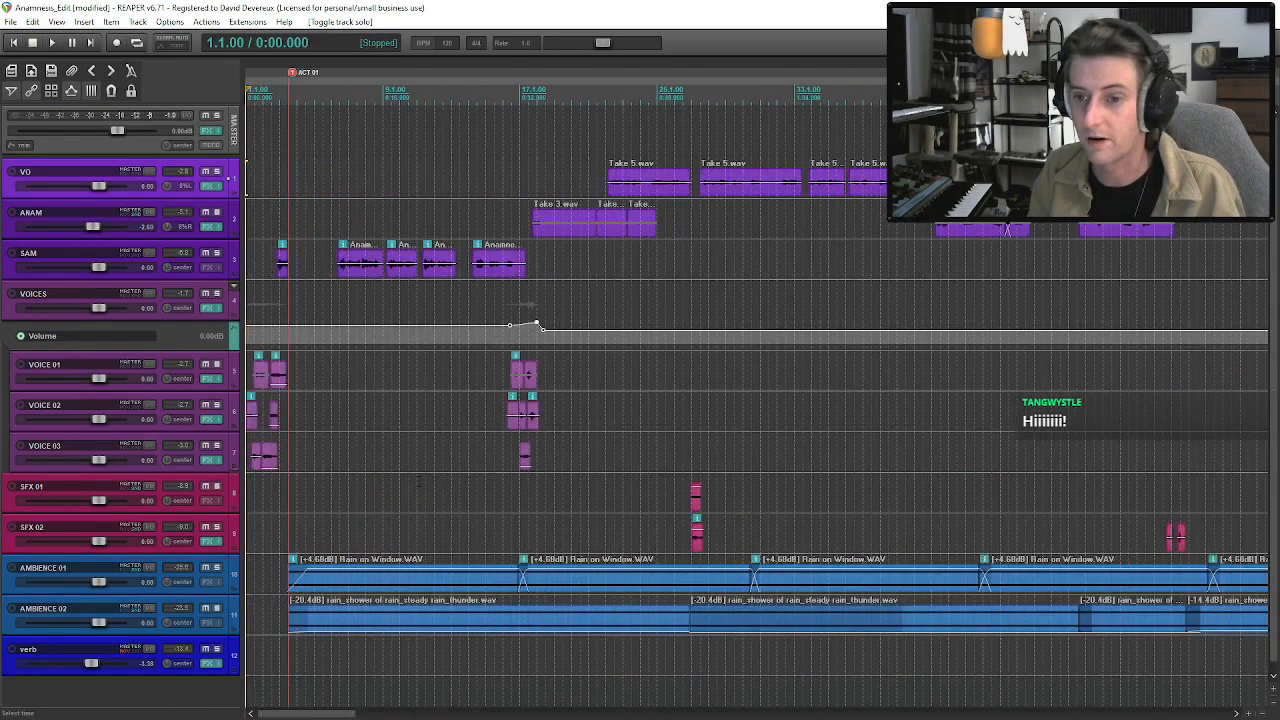
left_click(762, 410)
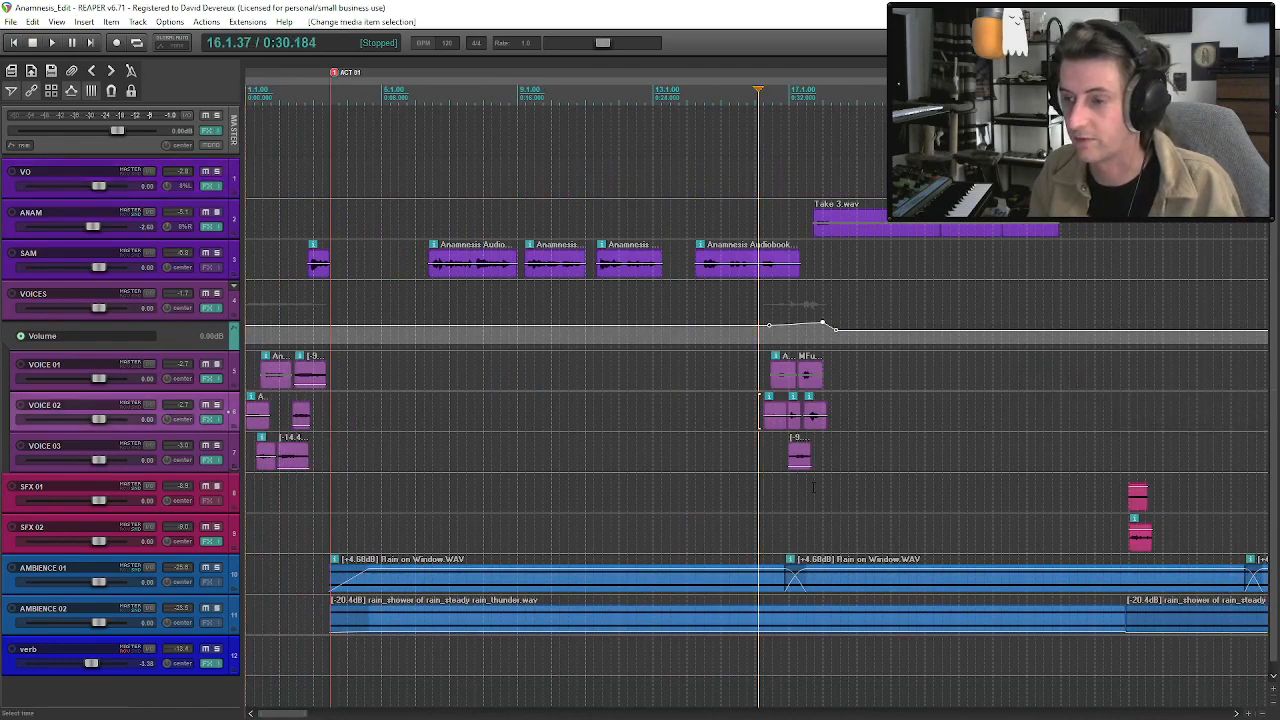
key("space")
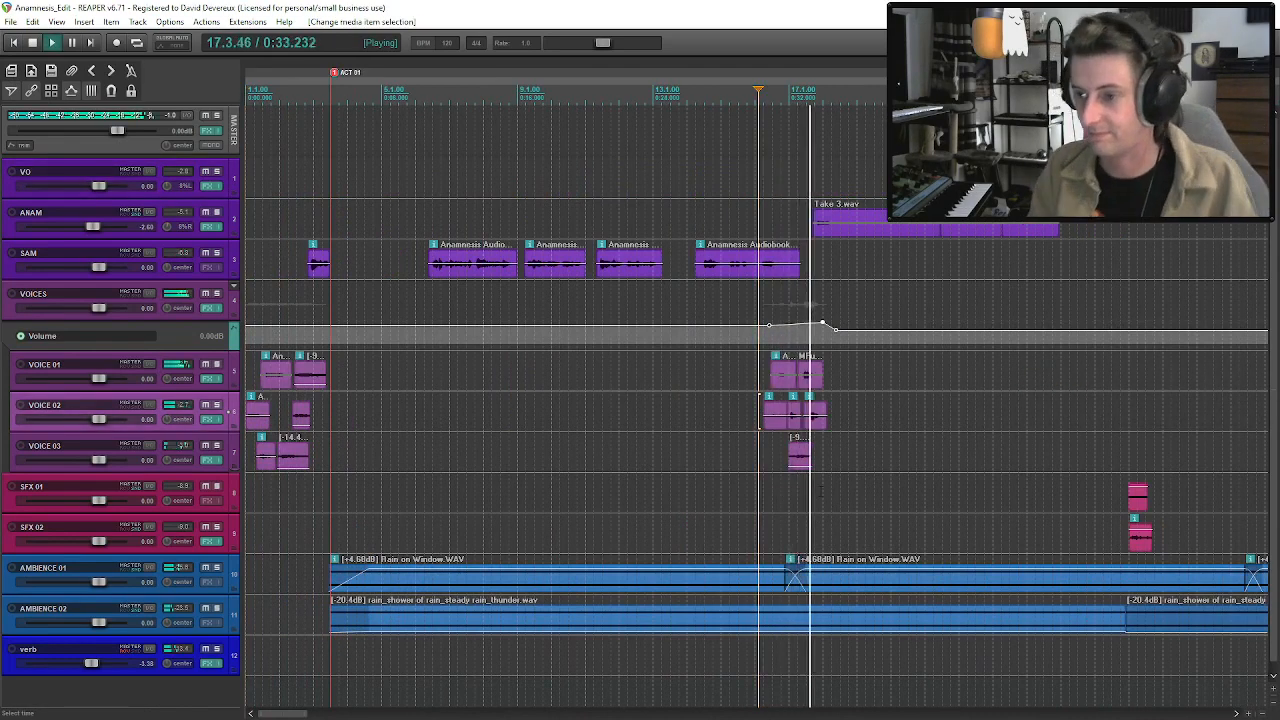
left_click(838, 229)
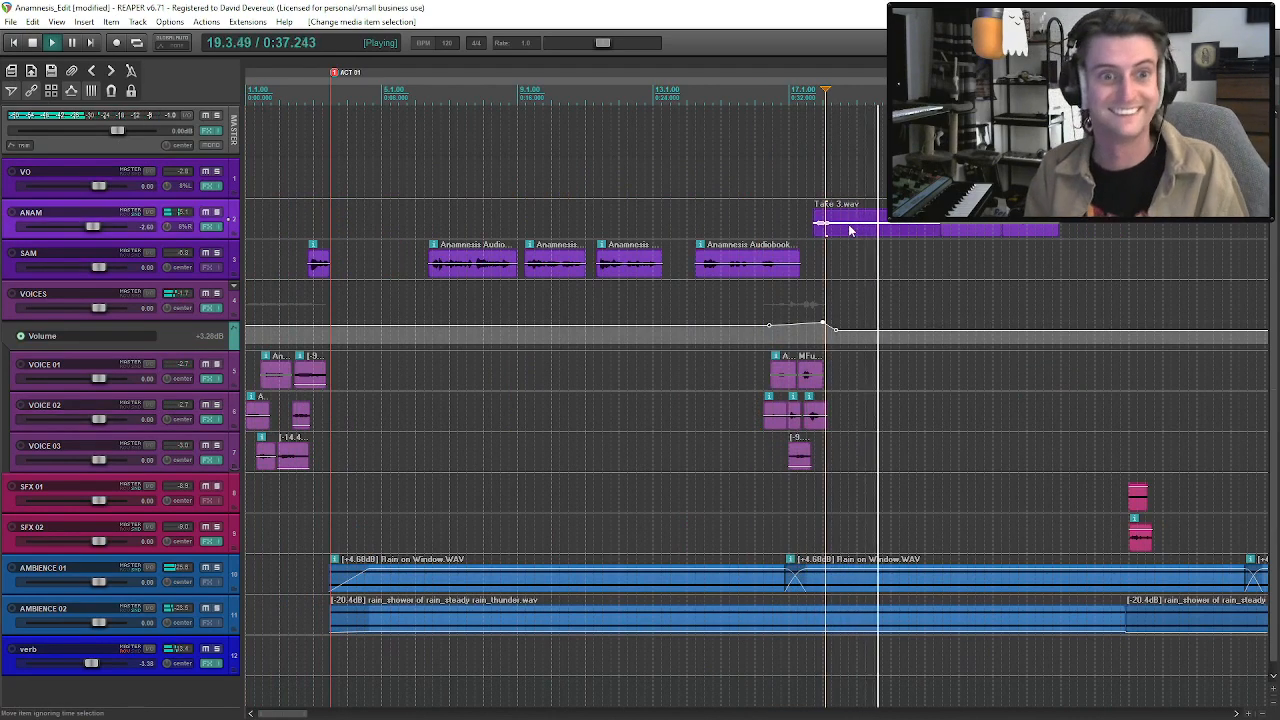
left_click(846, 235)
key("space")
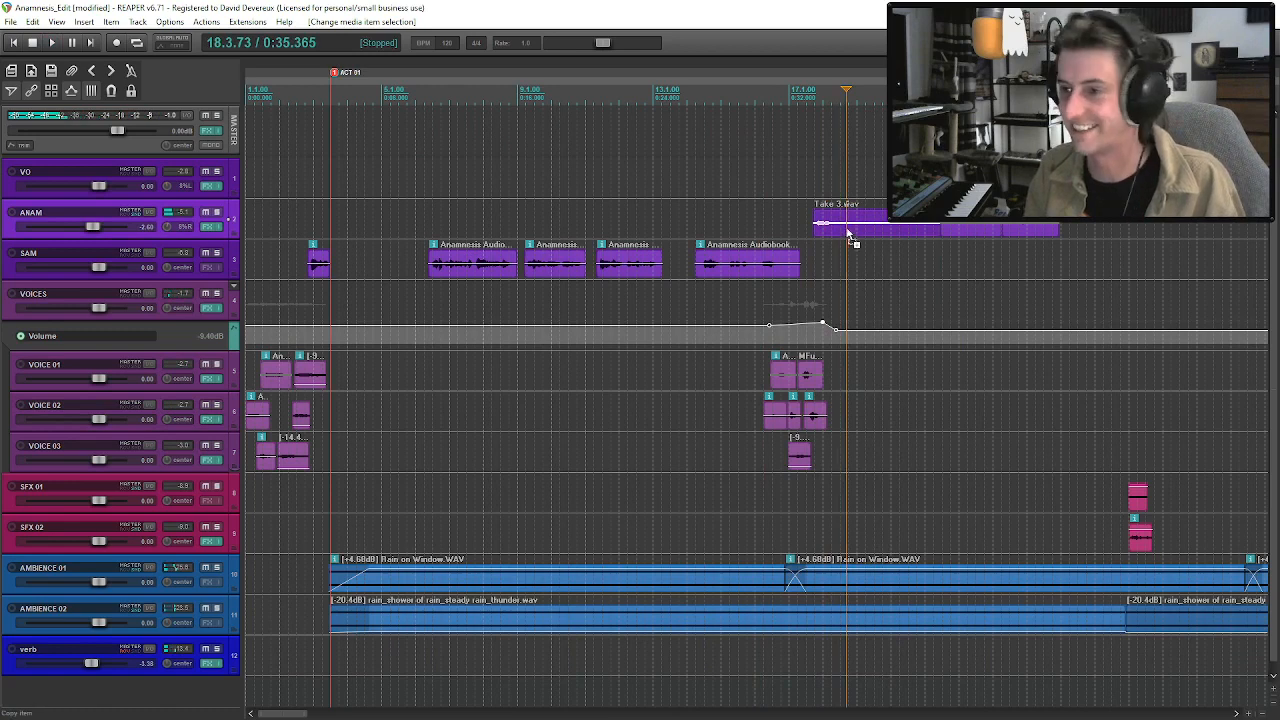
left_click(838, 230)
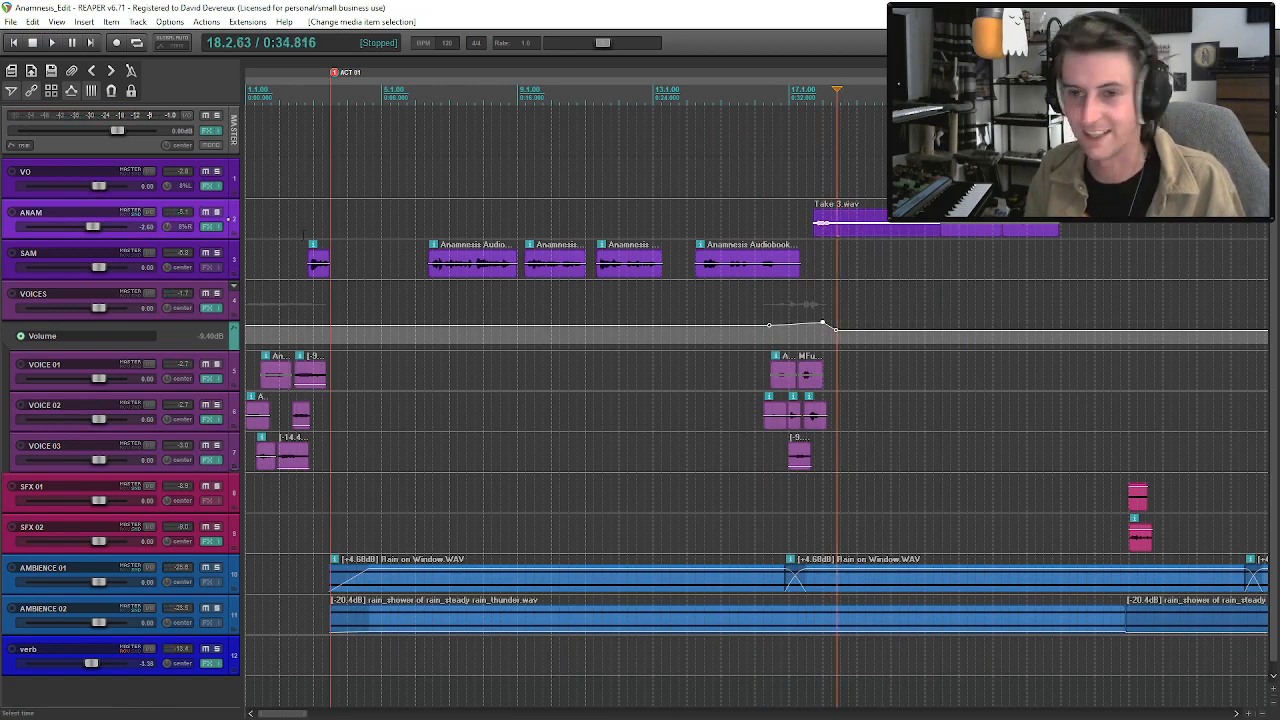
Show ANAM's volume envelope, raise it at the start of the first Take 3 clip, and play the clip's opening.
key("v")
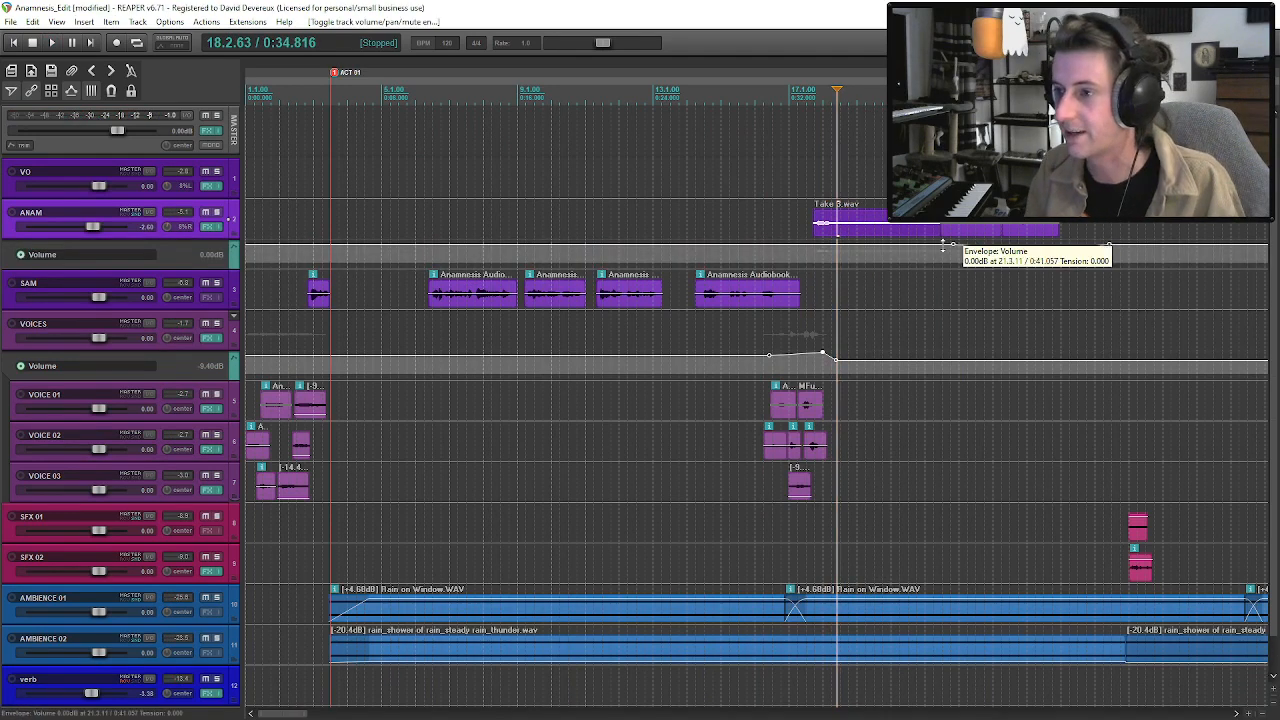
left_click(811, 246, "shift")
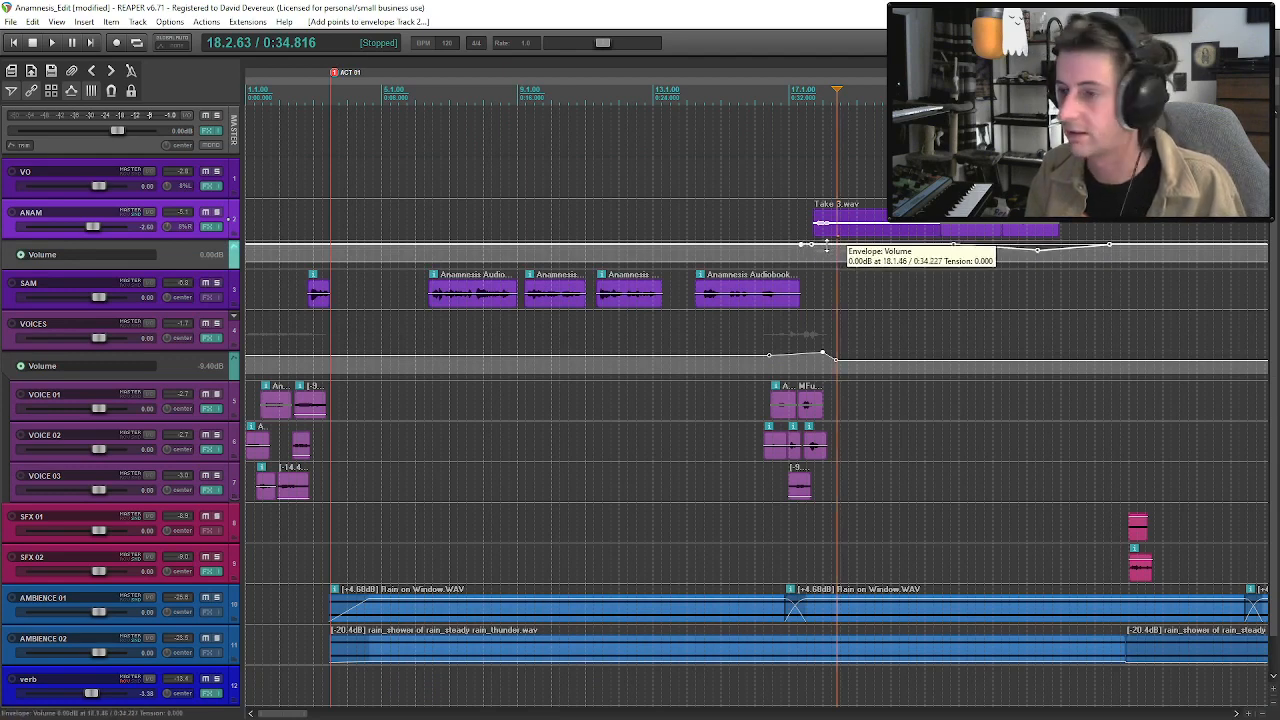
mouse_move(815, 243)
left_mouse_down()
mouse_move(816, 220)
mouse_move(815, 239)
left_mouse_up()
key("space")
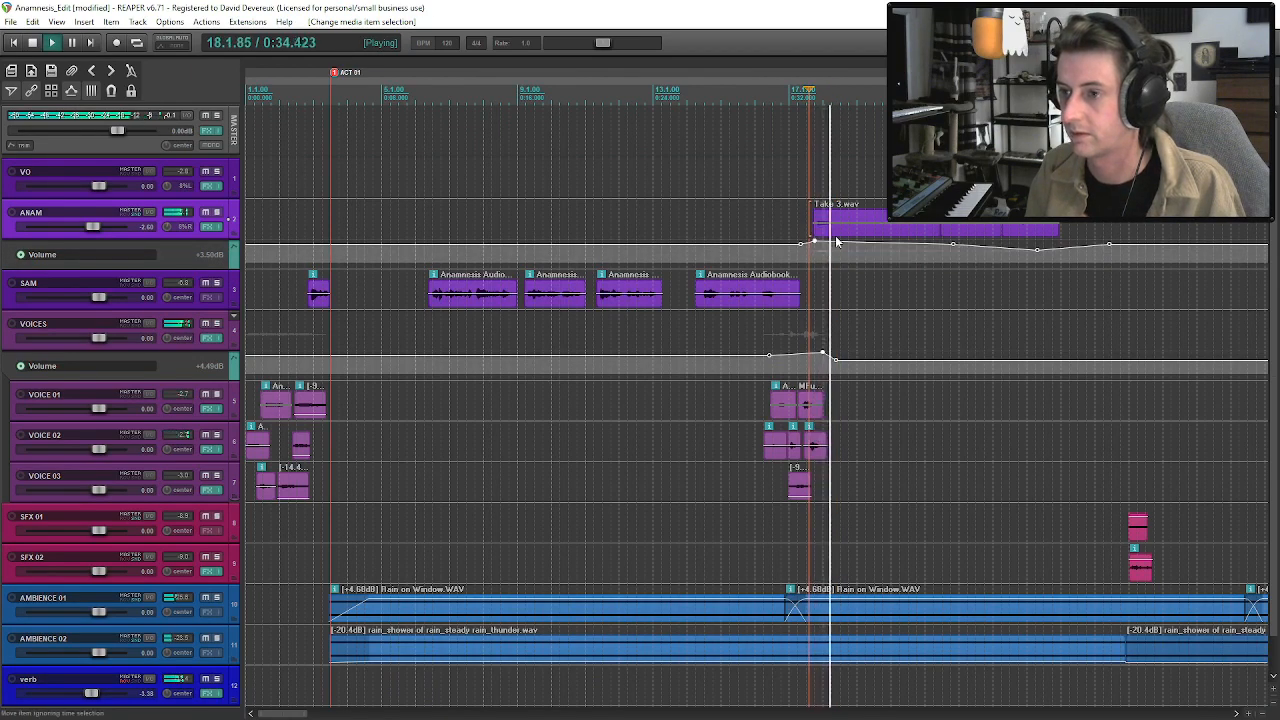
scroll(575, 246, "down", 3)
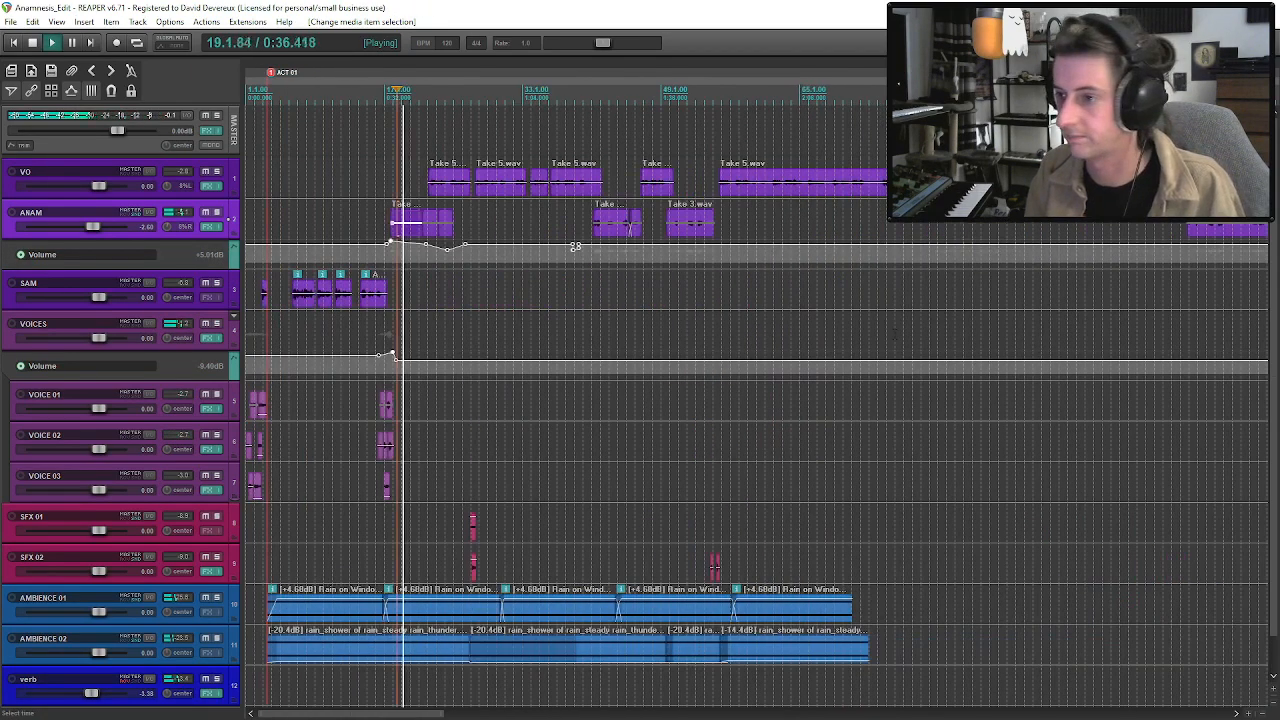
left_click(697, 222)
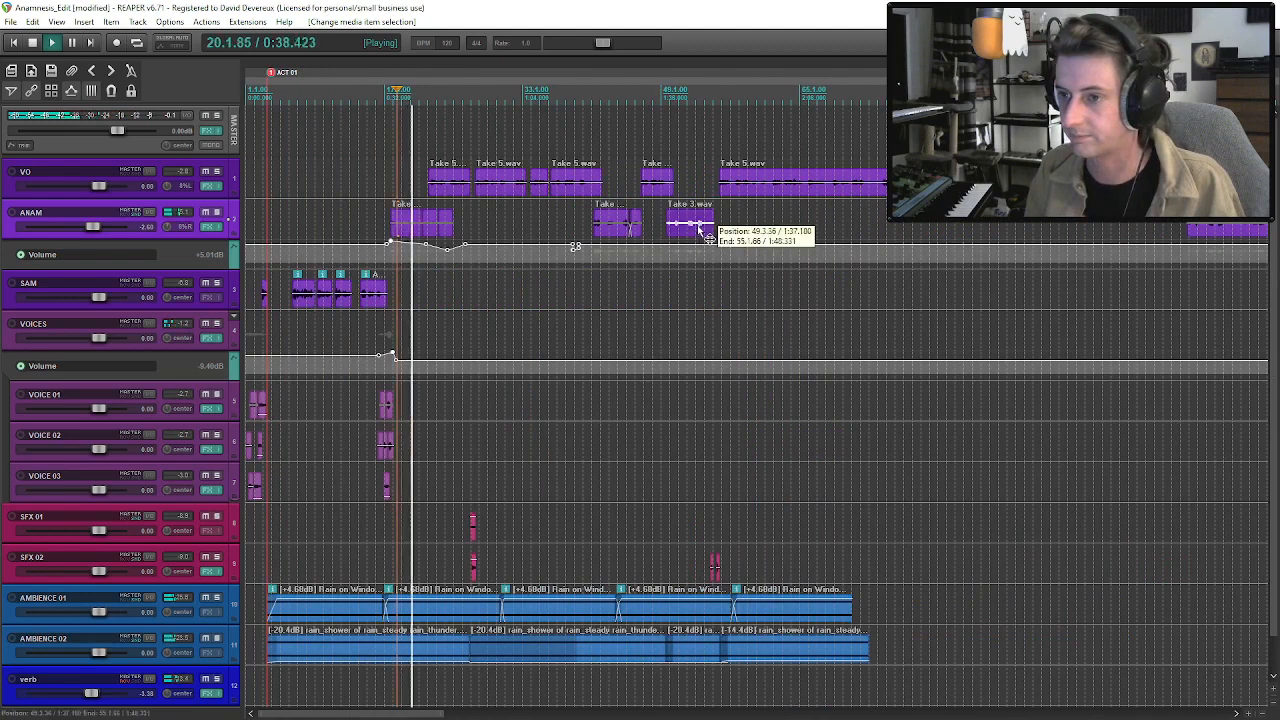
key("space")
Solo the VOICES track temporarily and play the opening voices passage from the start of the project.
left_click(713, 230)
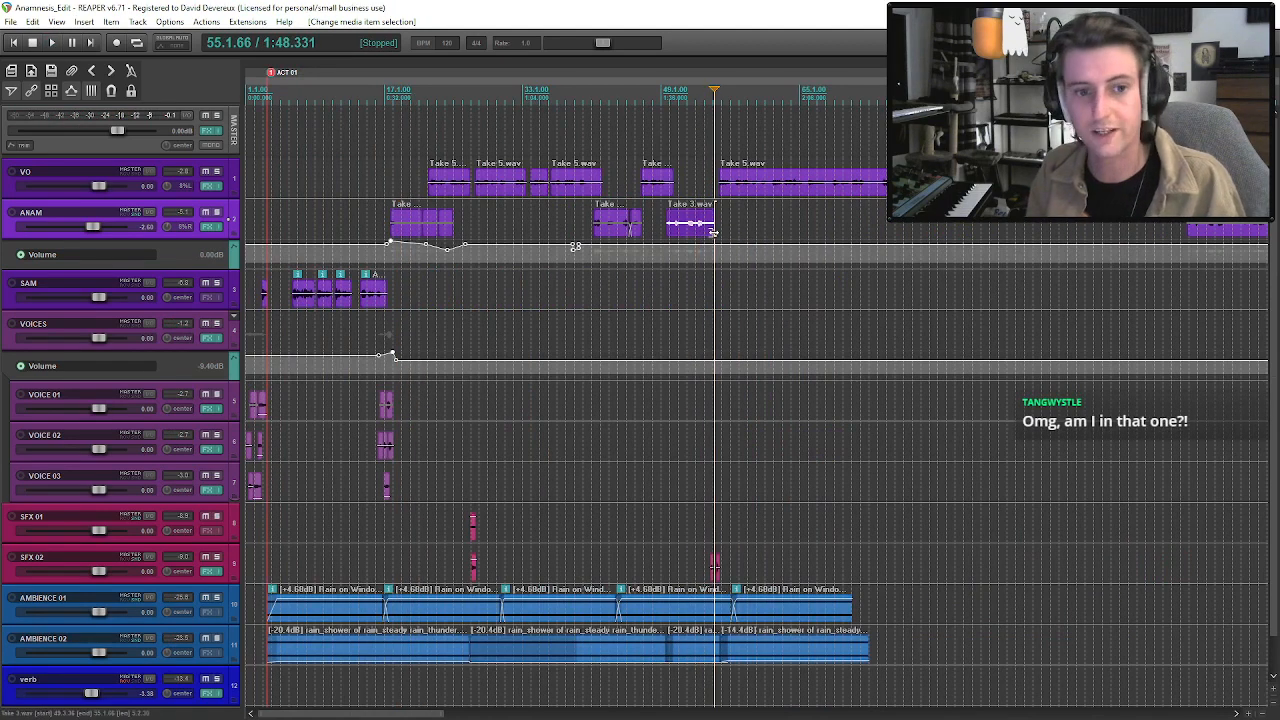
left_click(697, 232)
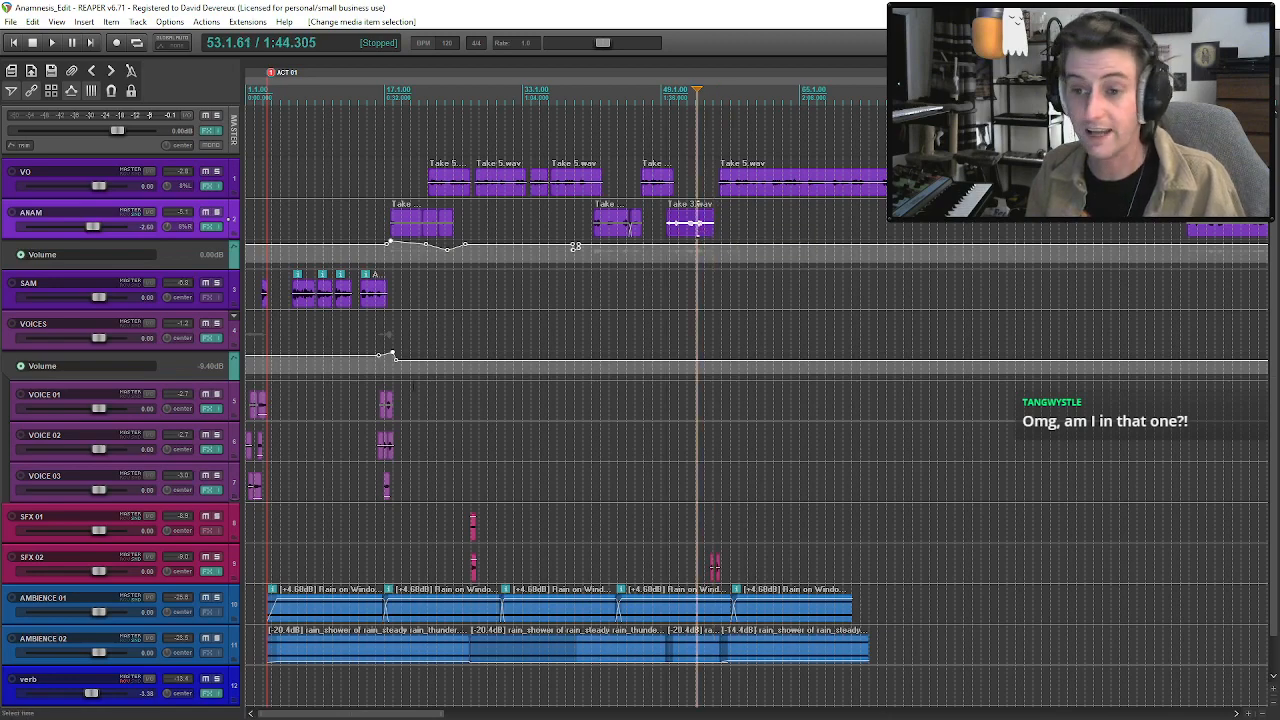
left_click(377, 405)
scroll(377, 405, "up", 5)
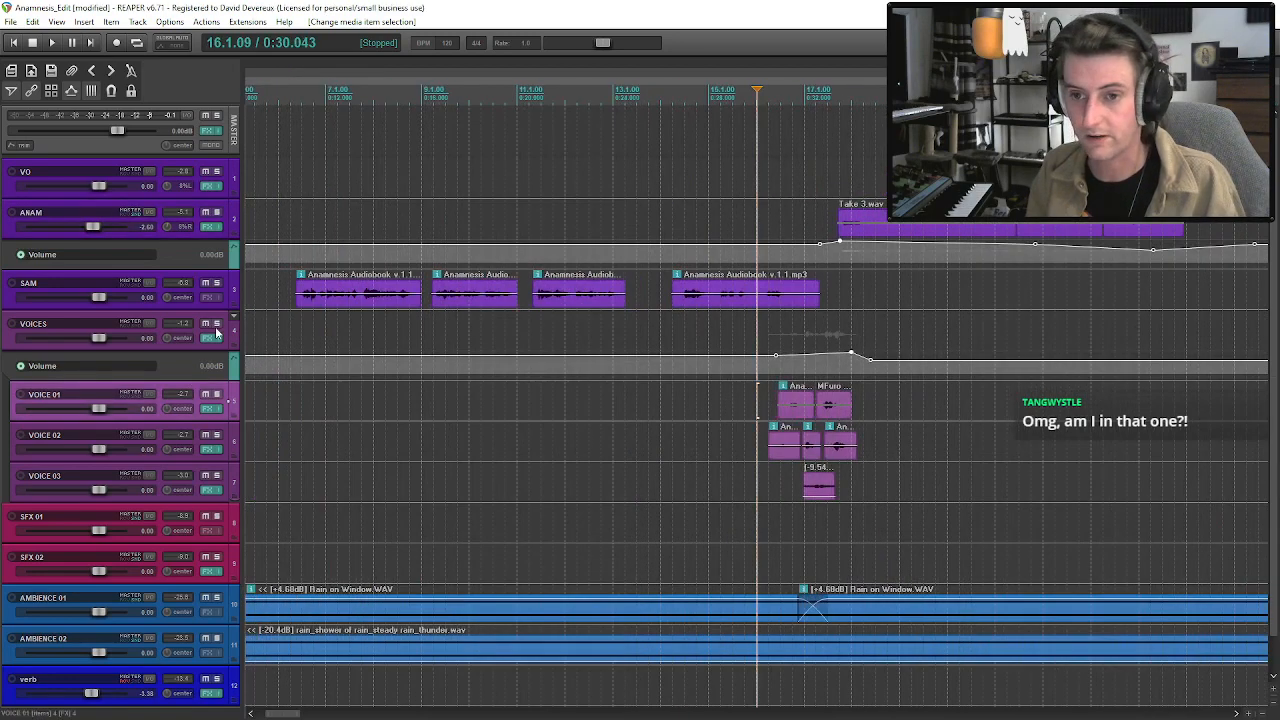
left_click(216, 325)
scroll(881, 392, "down", 2)
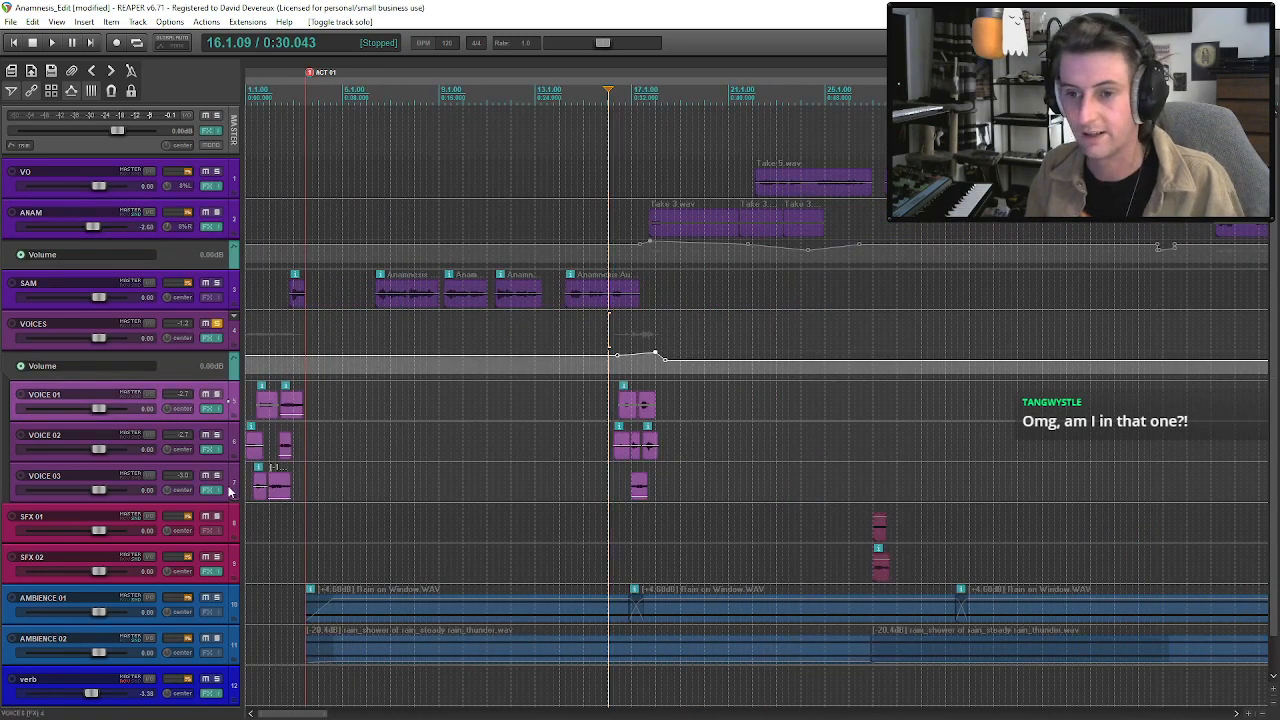
left_click(13, 44)
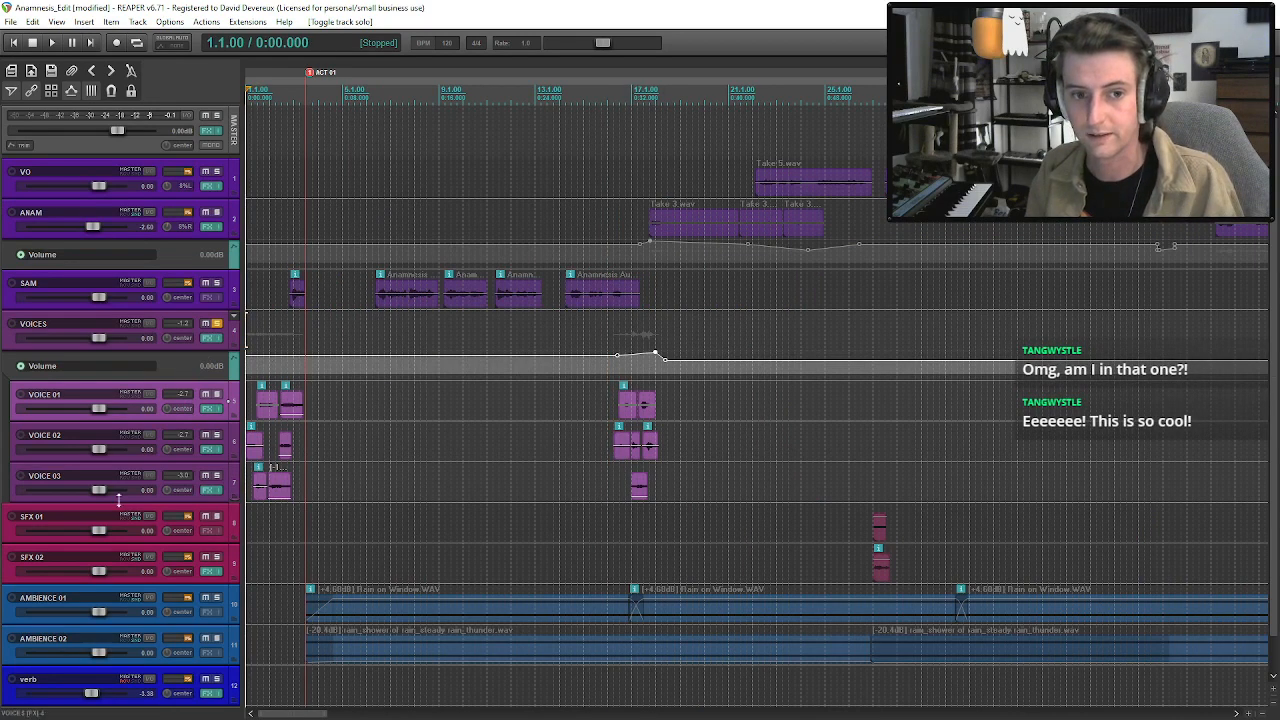
scroll(262, 519, "up", 2)
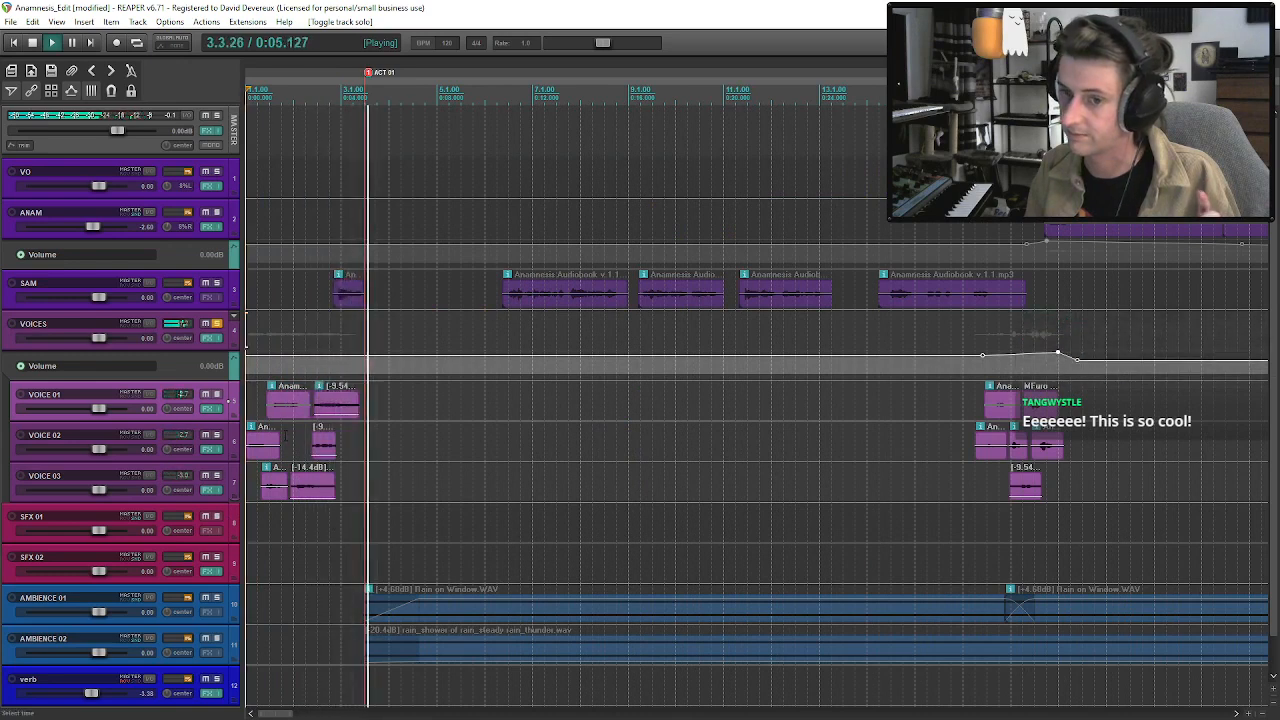
Play the second voices passage in the full mix through into ANAM's first Take 3 clips.
key("space")
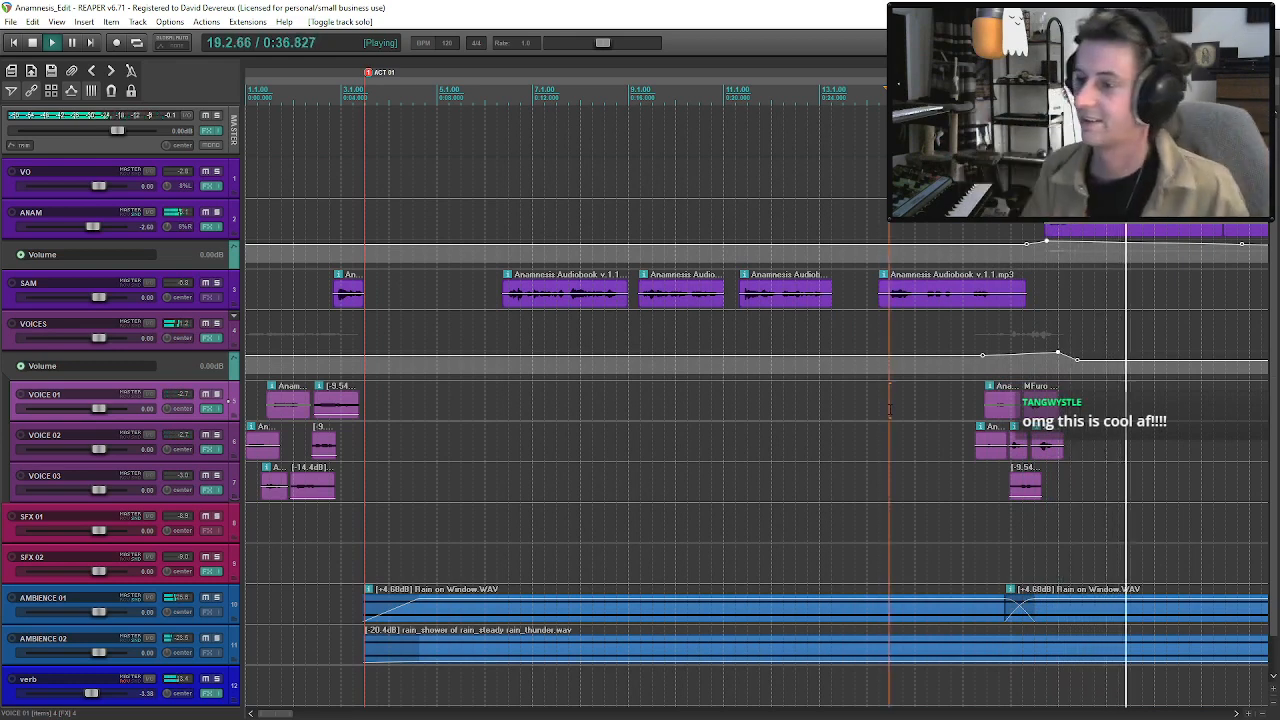
scroll(910, 390, "down", 6)
left_click(612, 222)
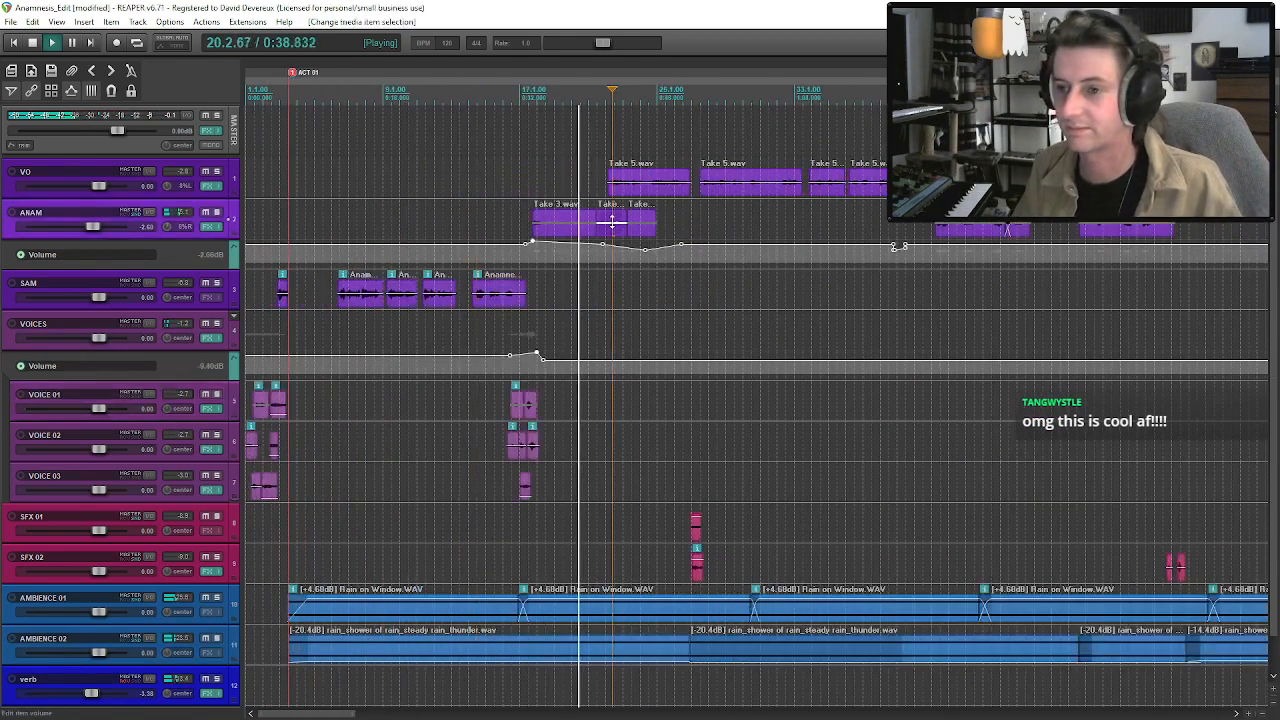
scroll(613, 222, "down", 3)
scroll(575, 246, "up", 2)
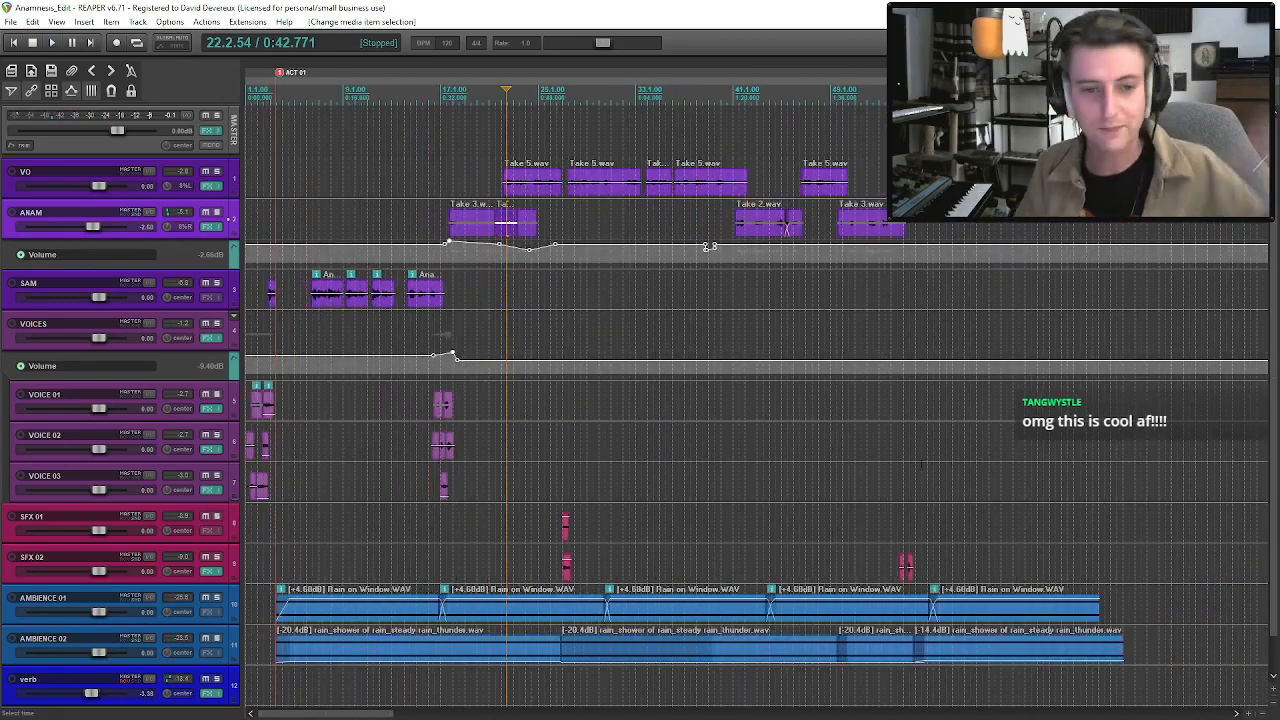
scroll(575, 246, "down", 2)
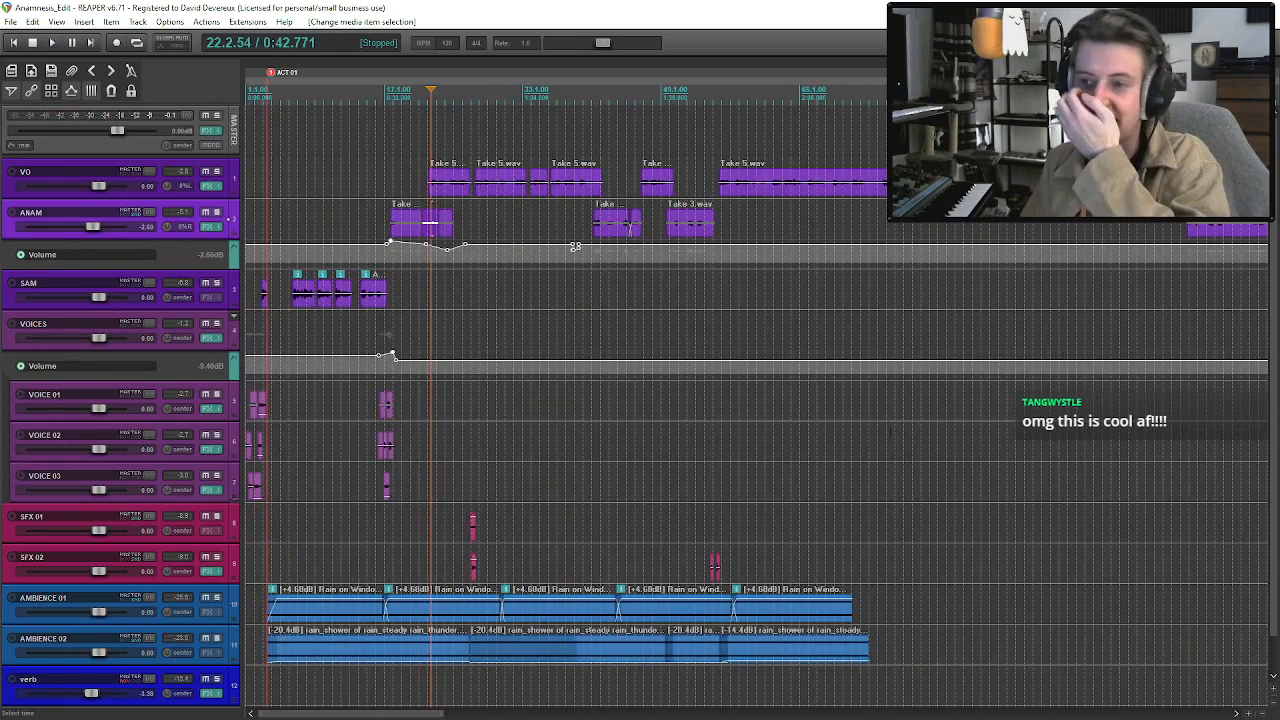
Hide the volume envelopes of the ANAM and VOICES tracks and save the project.
left_click(695, 238)
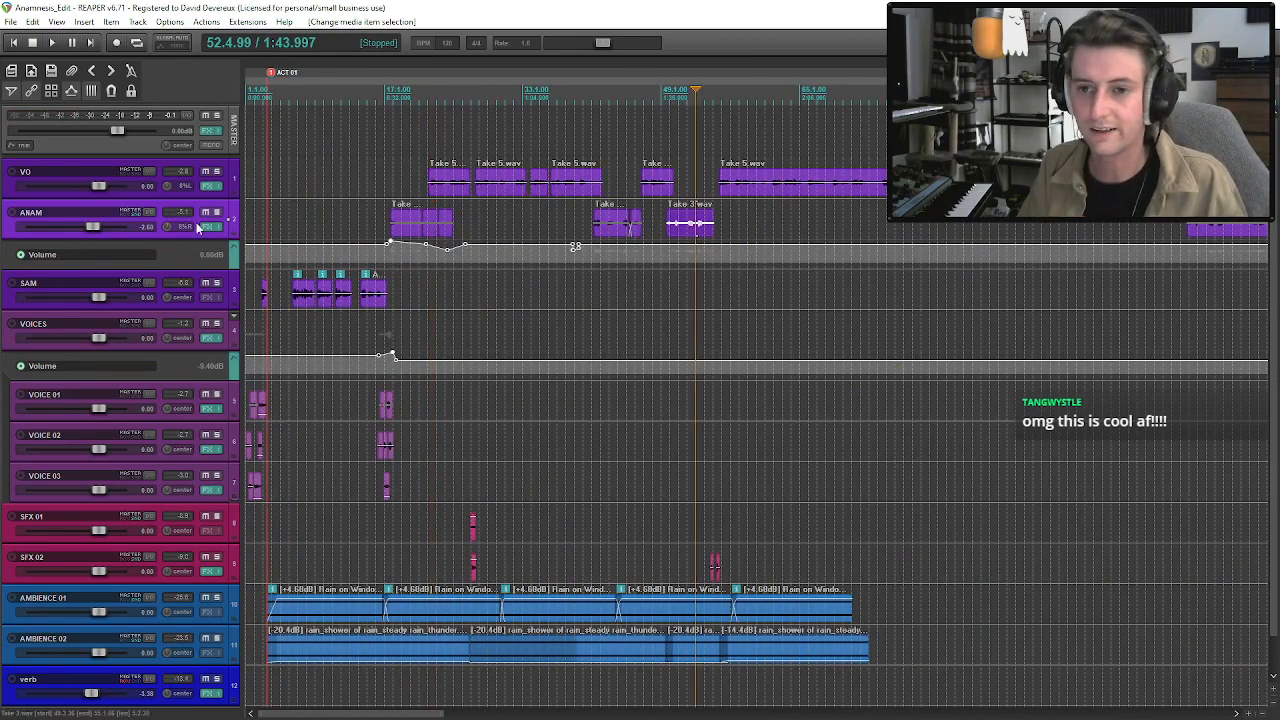
key("v")
left_click(194, 258)
key("v")
key("v")
left_click(196, 294)
key("v")
key("ctrl+s")
Play from ANAM's Take 3 clip before the footsteps into the long VO Take 5 clip.
key("space")
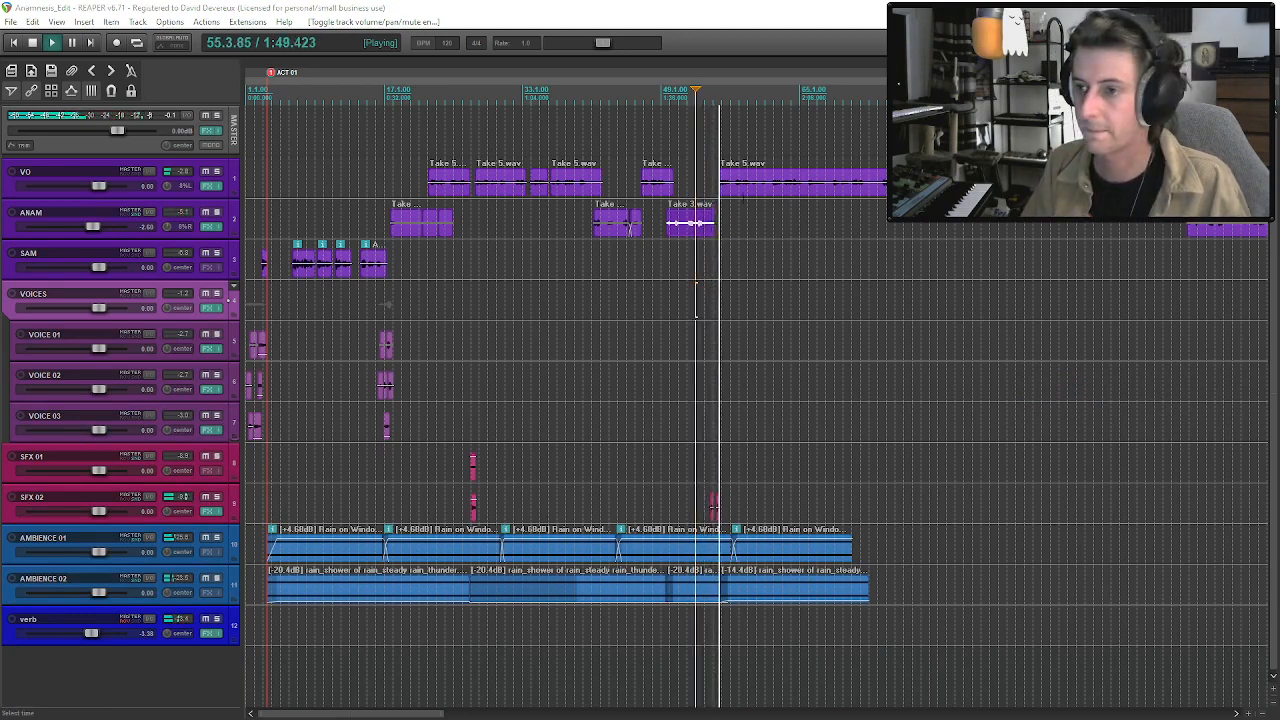
left_click(740, 190)
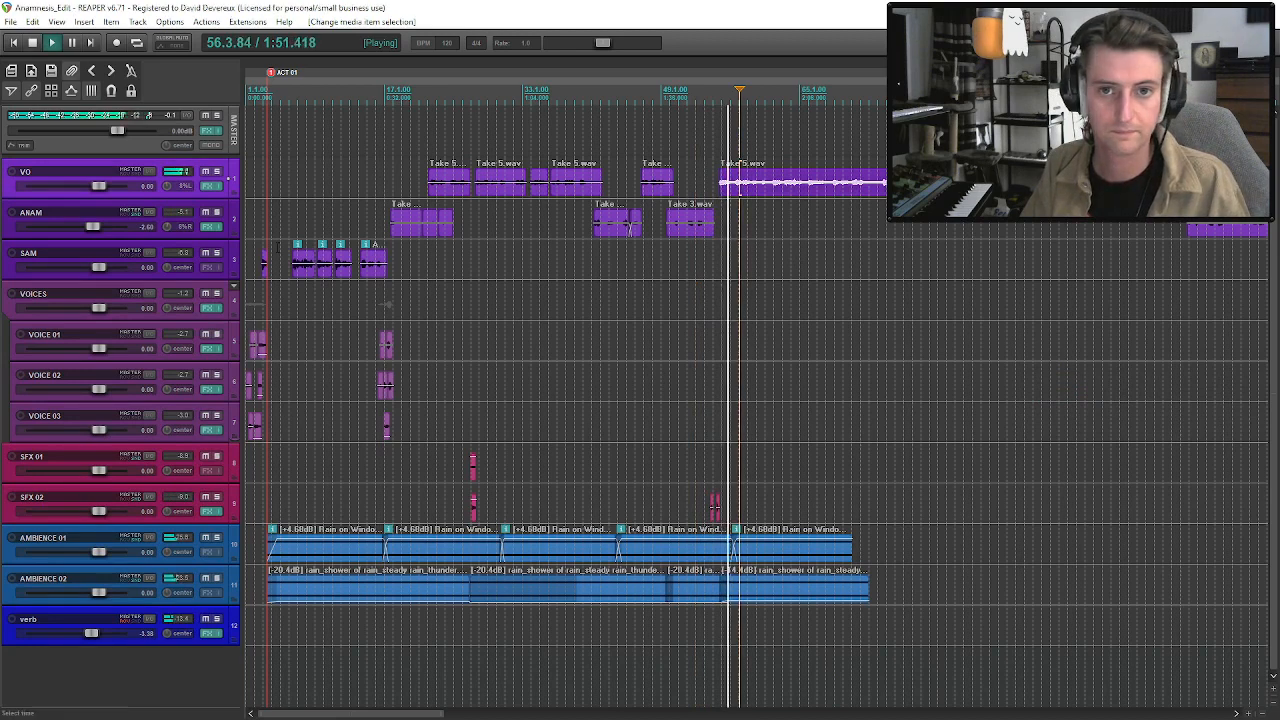
scroll(800, 240, "up", 2)
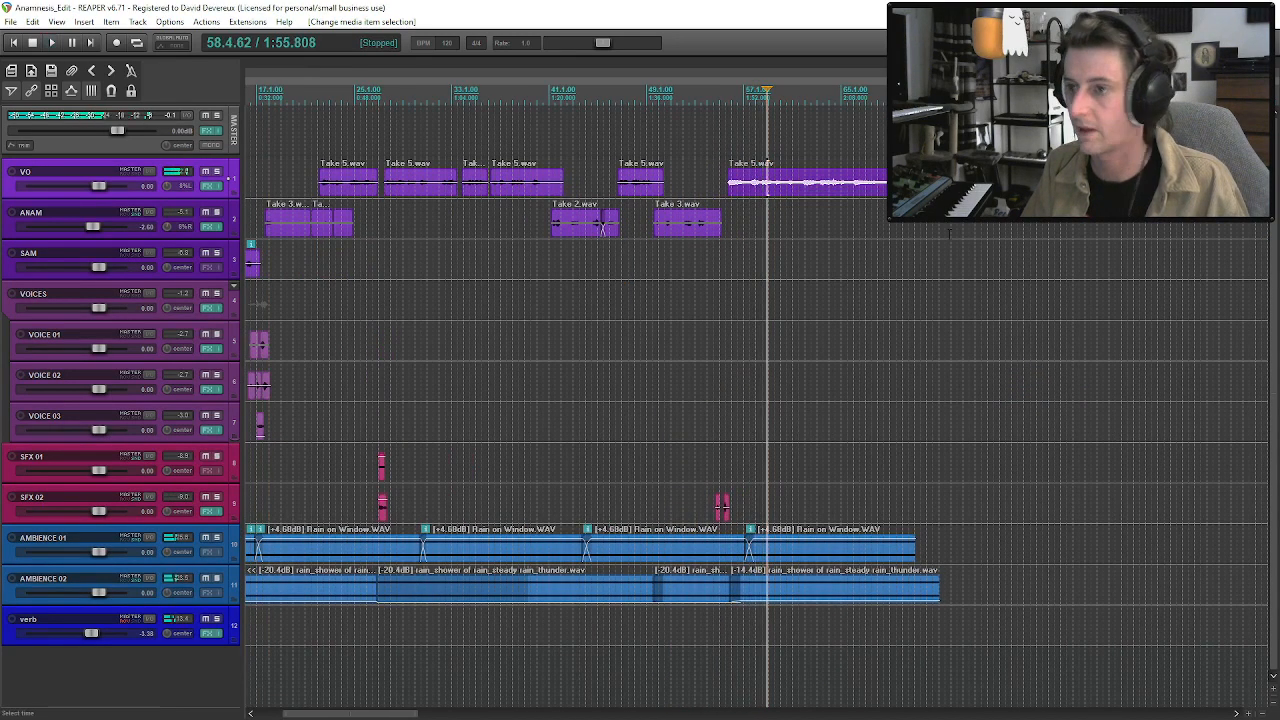
key("space")
Find the phrase in VO's Take 4 clip shortly after ANAM's Take 2 clip ends, split it out, and copy it.
scroll(970, 226, "down", 3)
scroll(970, 226, "down", 2)
left_click(708, 186)
scroll(750, 225, "up", 4)
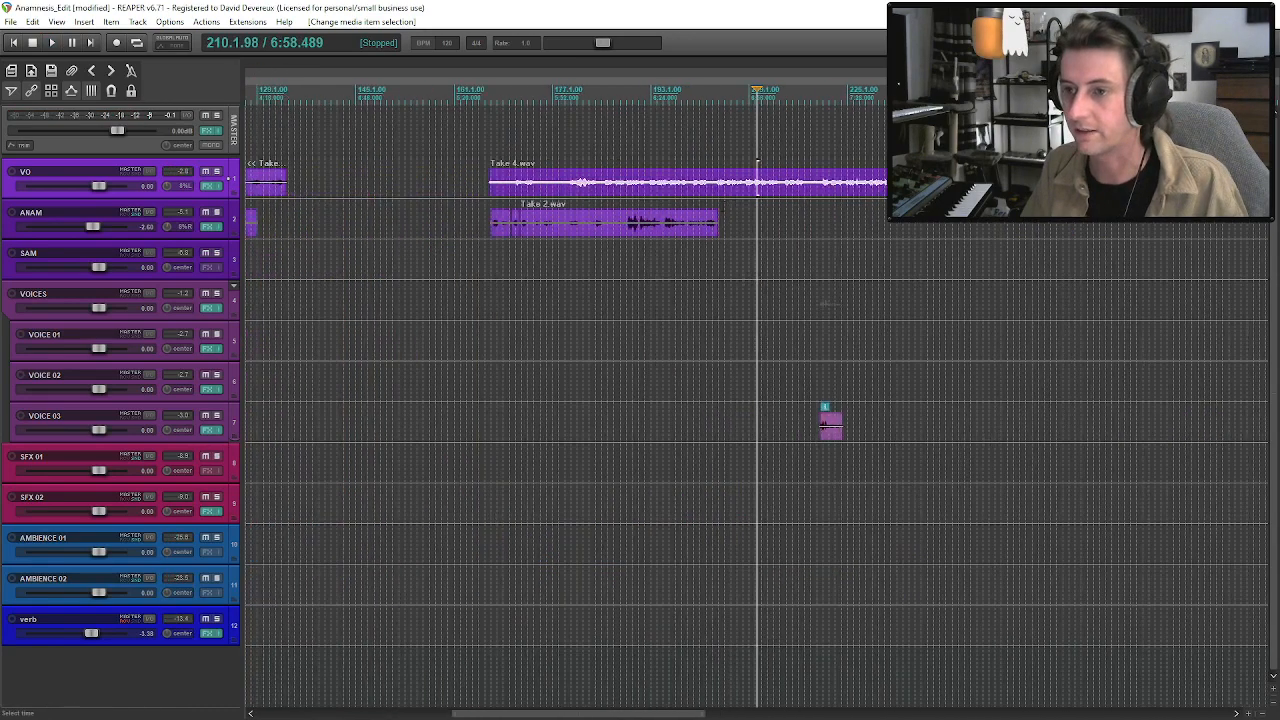
left_click(742, 189)
key("space")
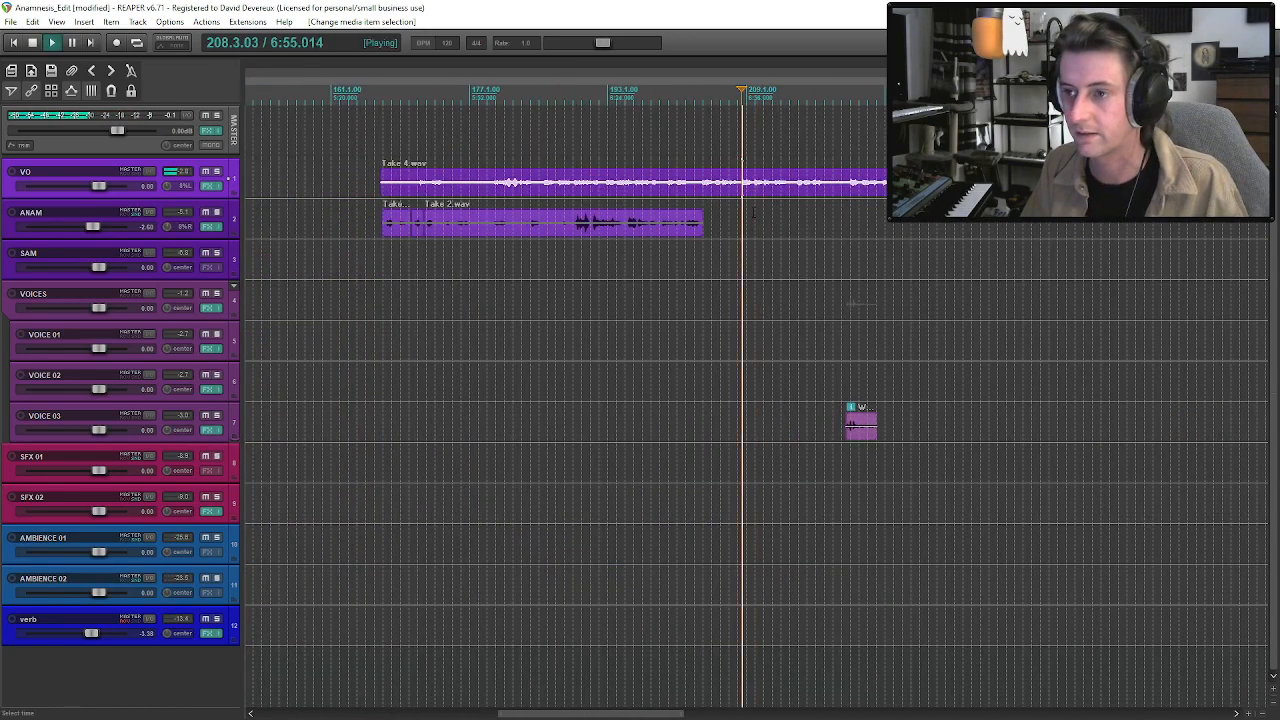
left_click(704, 191)
scroll(760, 218, "up", 3)
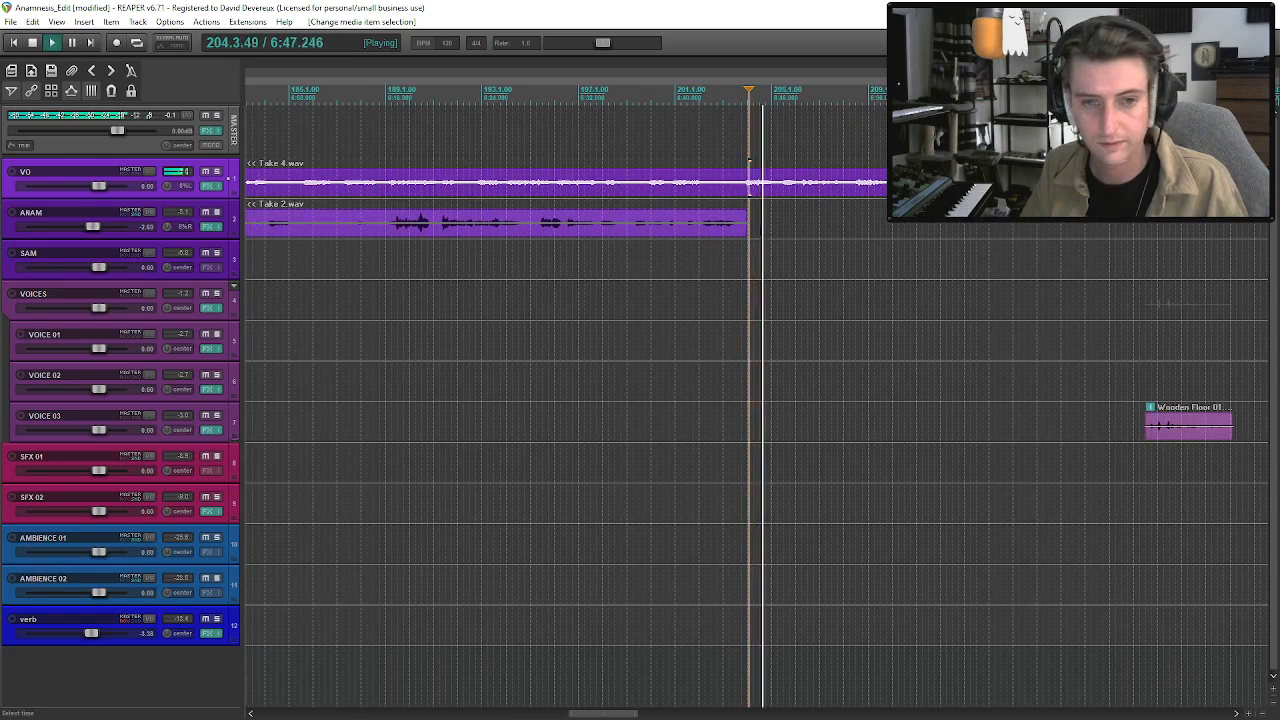
key("s")
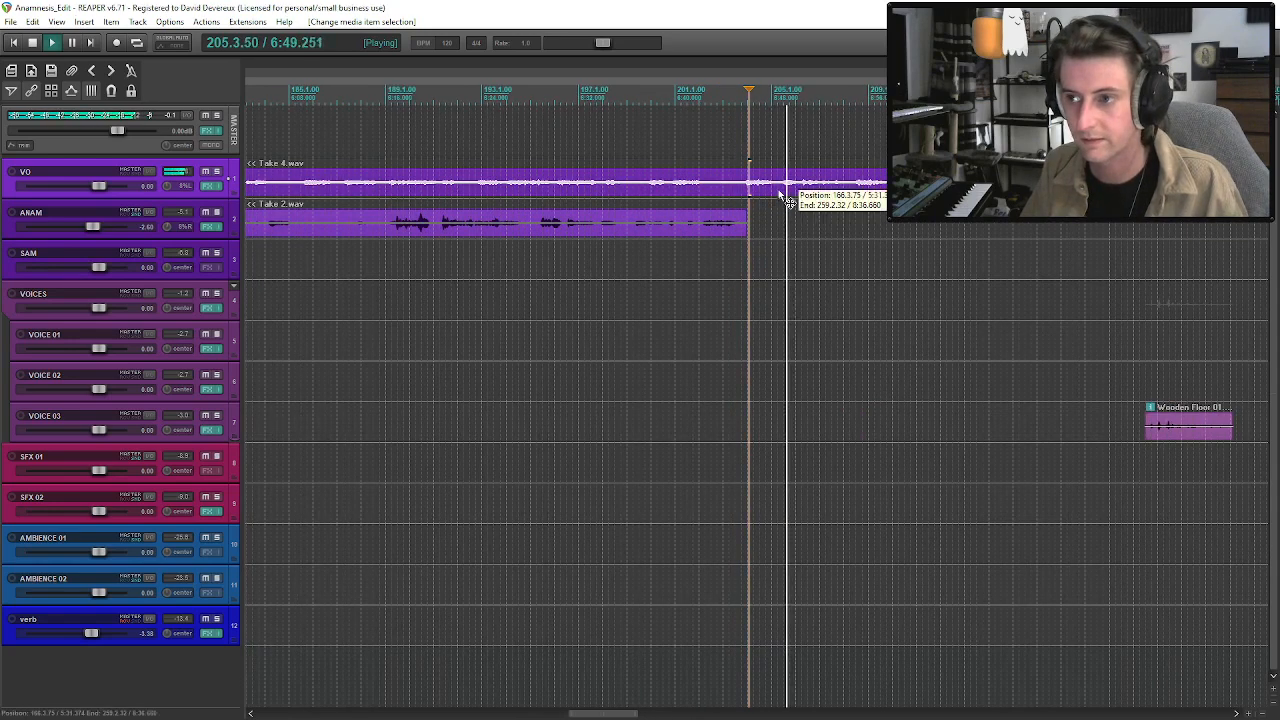
key("space")
left_click(789, 190)
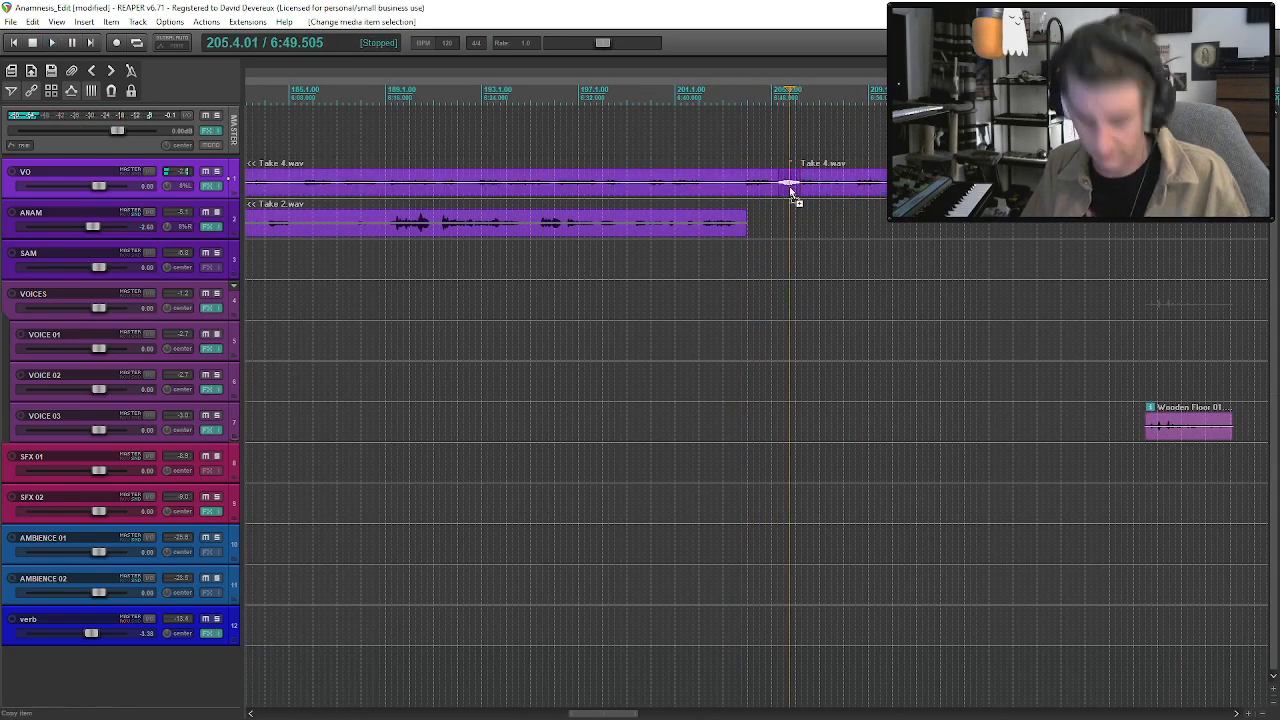
Split the long VO Take 5 clip shortly after its opening words and trim the start of the remaining part.
scroll(701, 190, "down", 8)
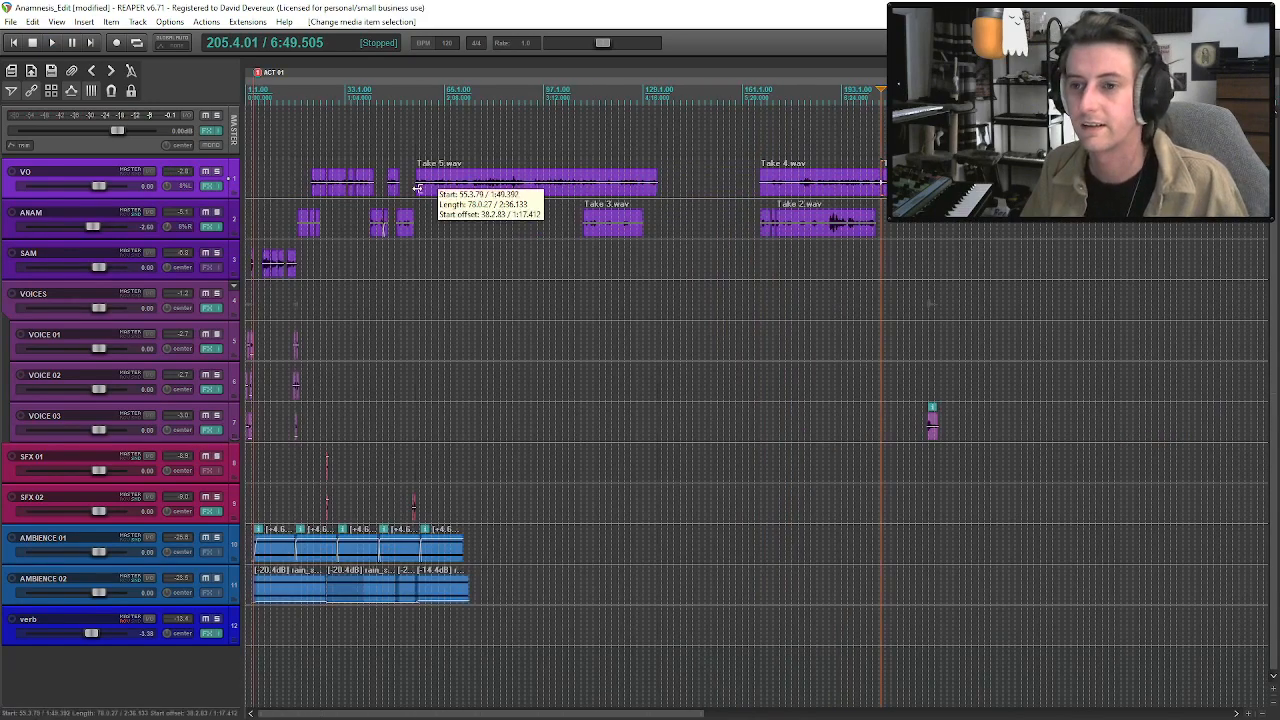
left_click(418, 187)
scroll(418, 187, "up", 5)
key("space")
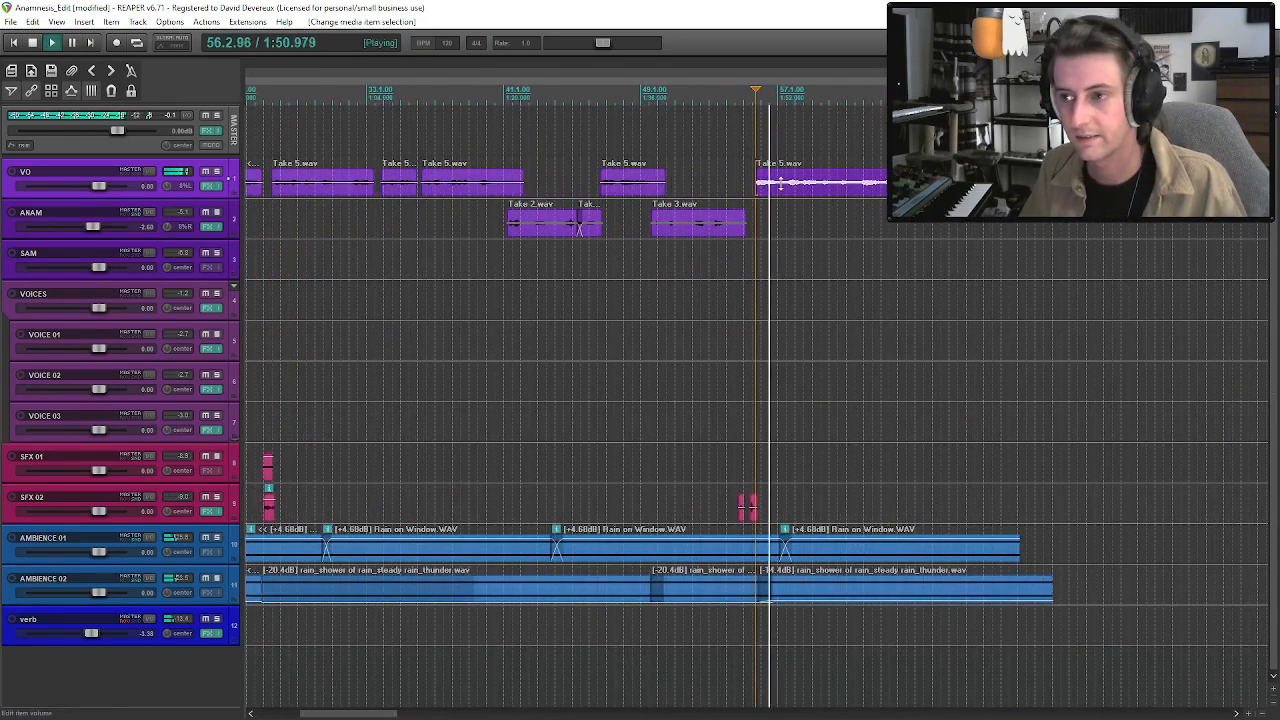
key("space")
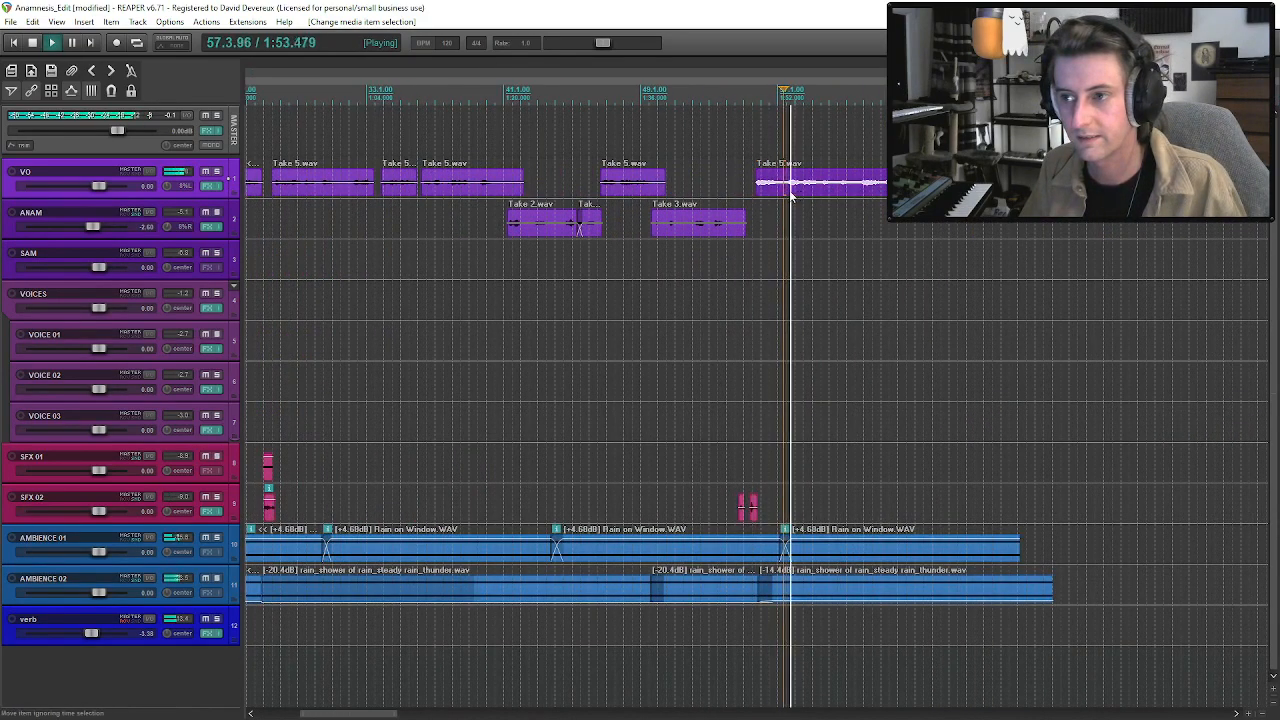
key("s")
left_click_drag(788, 195, 802, 193)
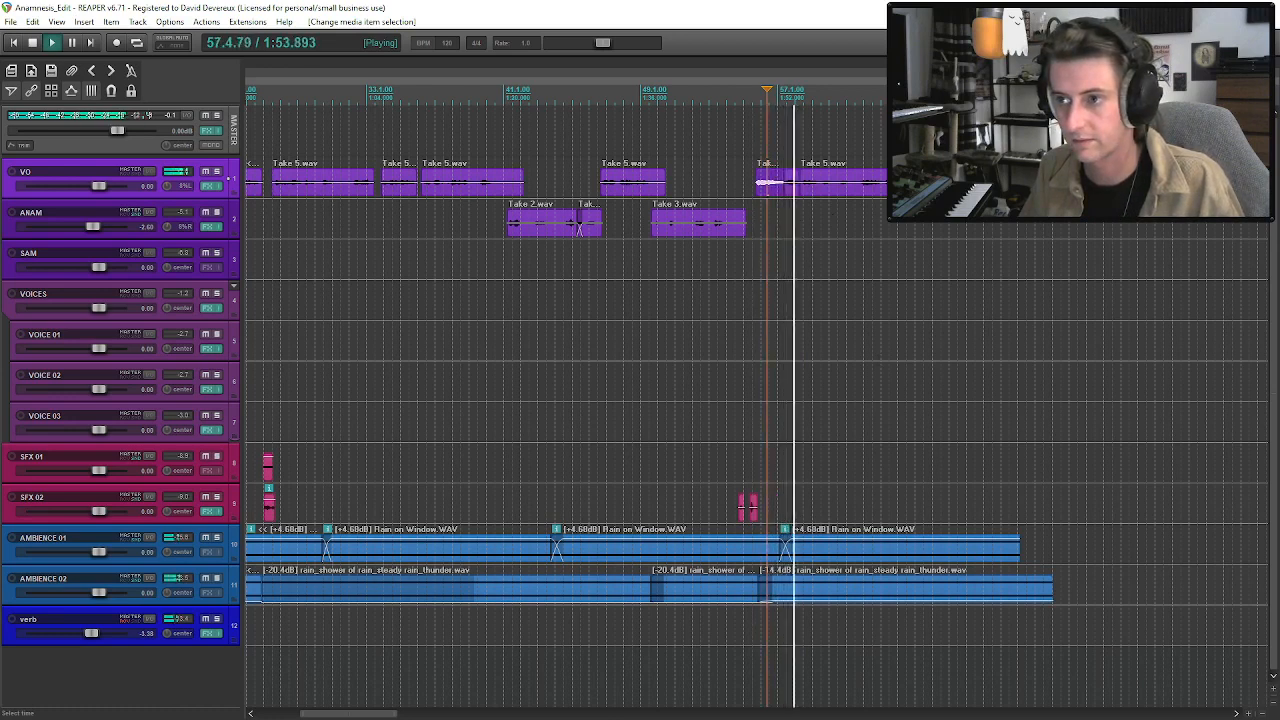
Trim the start of the long Take 5 remainder further and paste the copied Take 4 phrase into the gap.
left_click(793, 194)
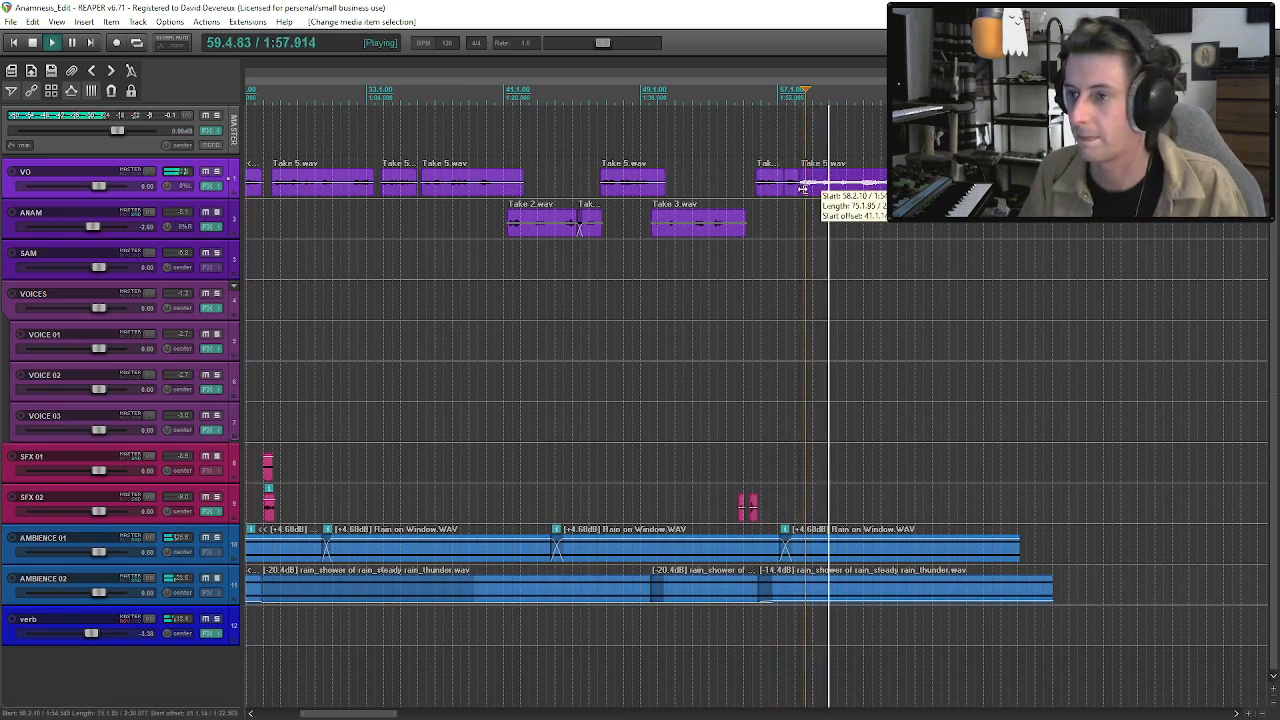
left_click_drag(827, 190, 833, 190)
key("space")
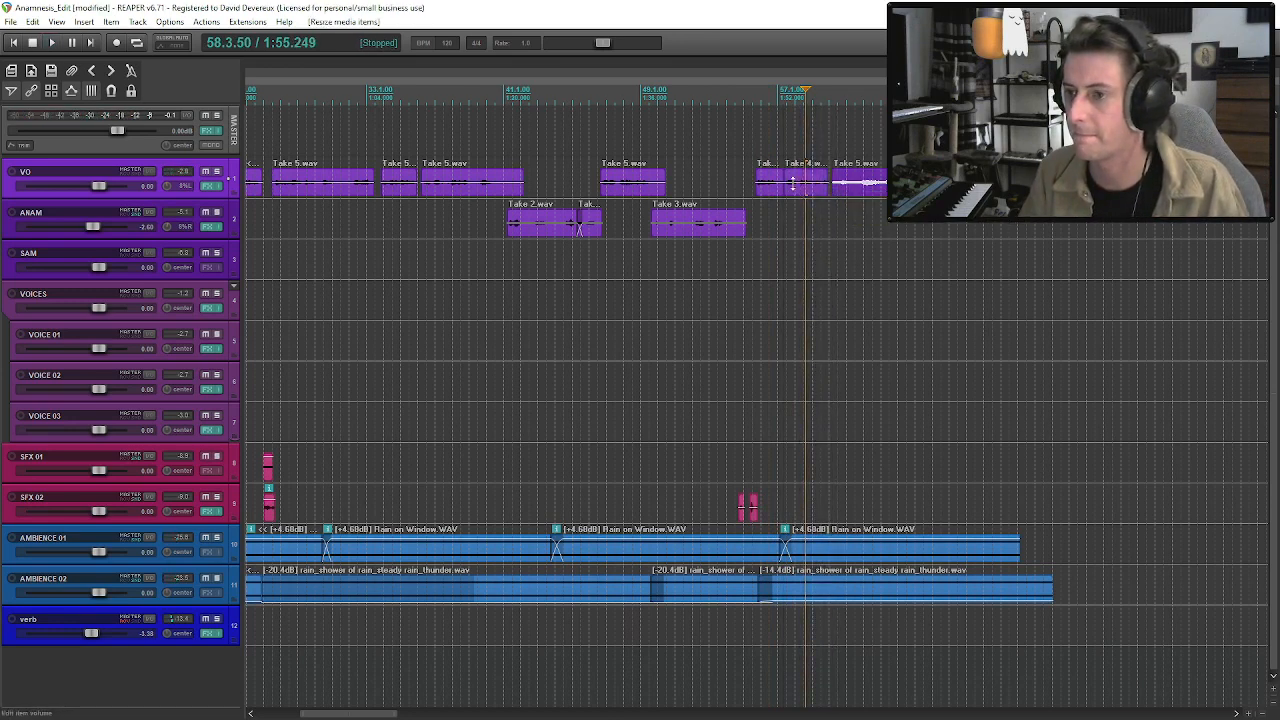
Play the inserted Take 4 phrase and tighten its join with the following Take 5 clip so they meet without a gap.
left_click(797, 189)
key("space")
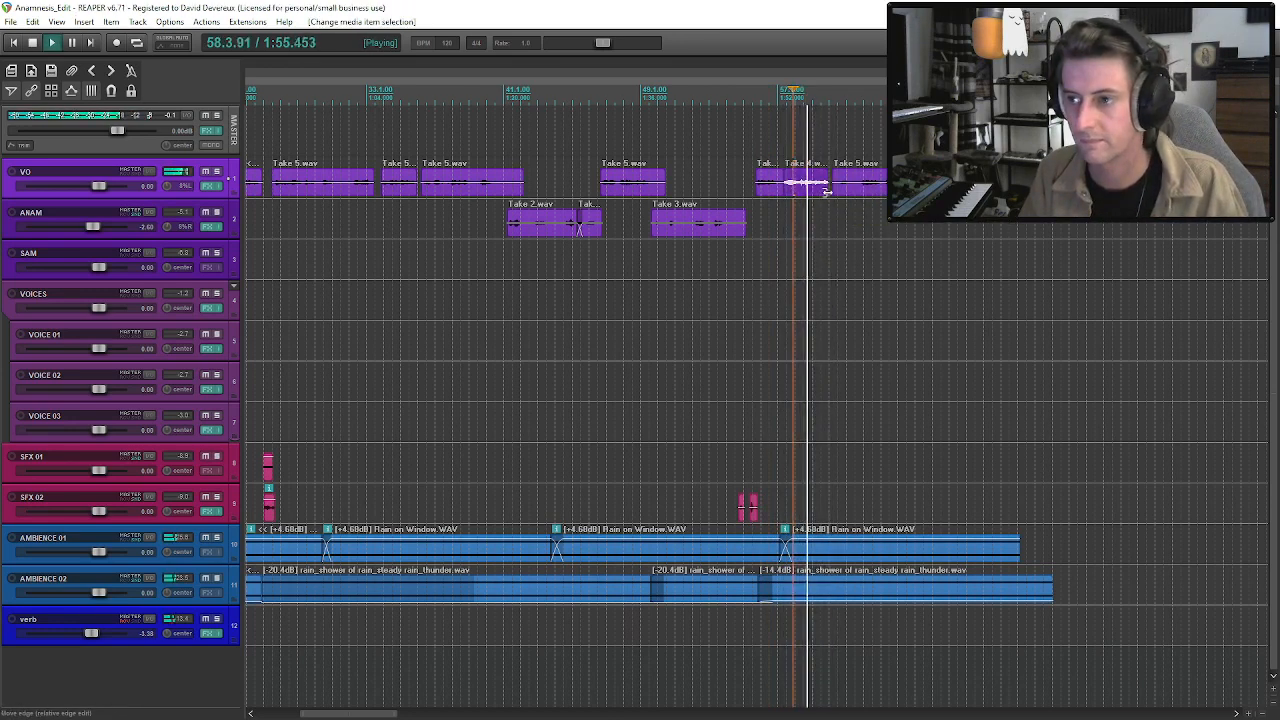
left_click(836, 190)
left_click_drag(829, 190, 829, 190)
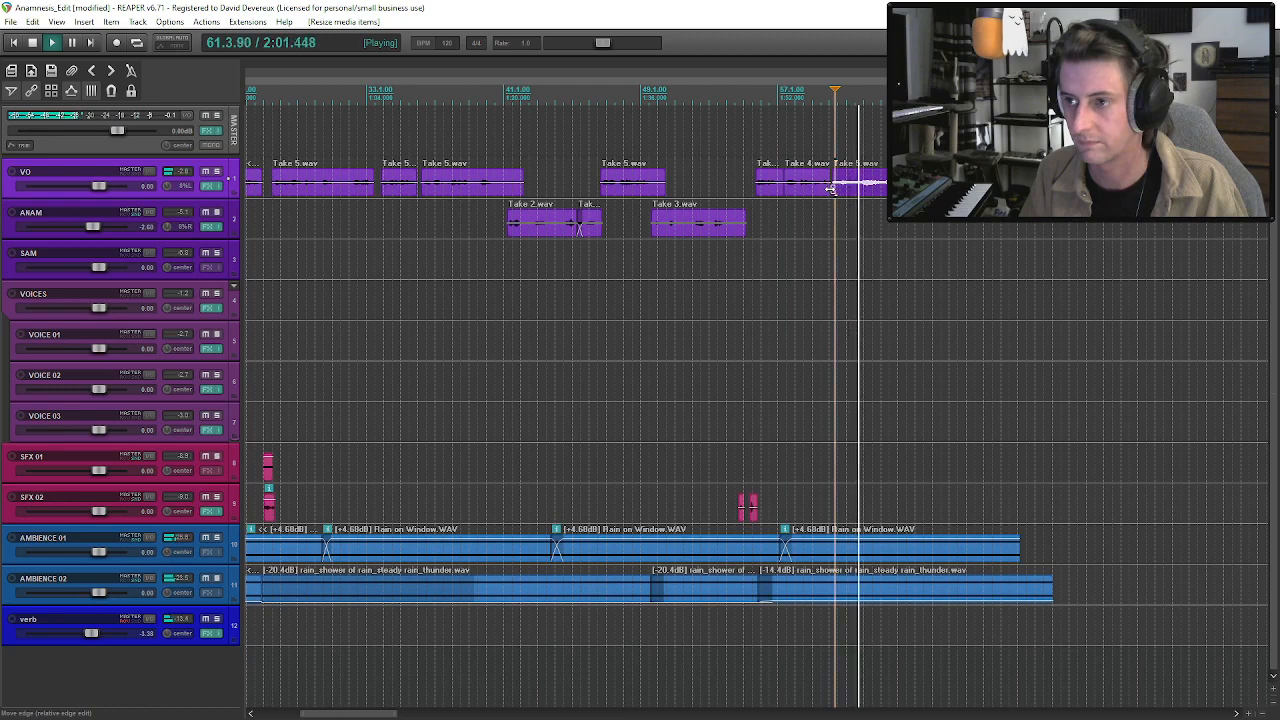
left_click_drag(830, 190, 819, 188)
key("space")
left_click(809, 183)
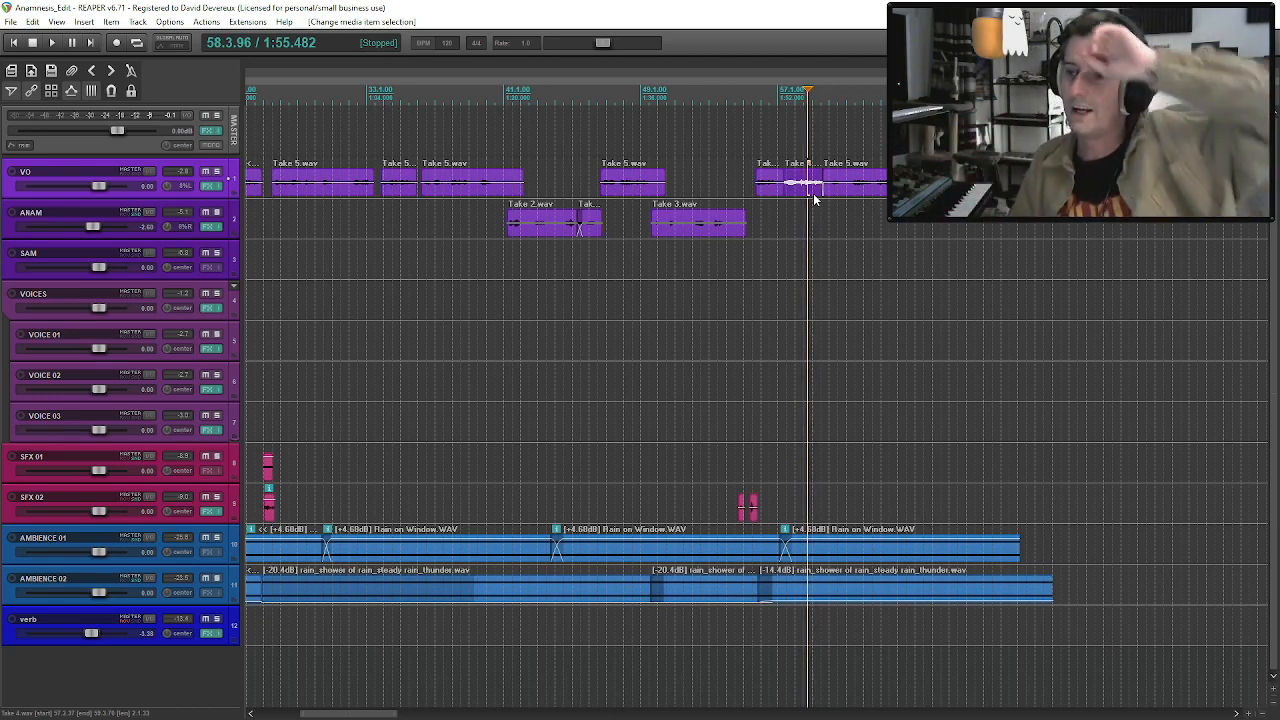
Play from the end of ANAM's Take 3 clip into the edited VO passage to check the replaced phrase.
left_click(757, 181)
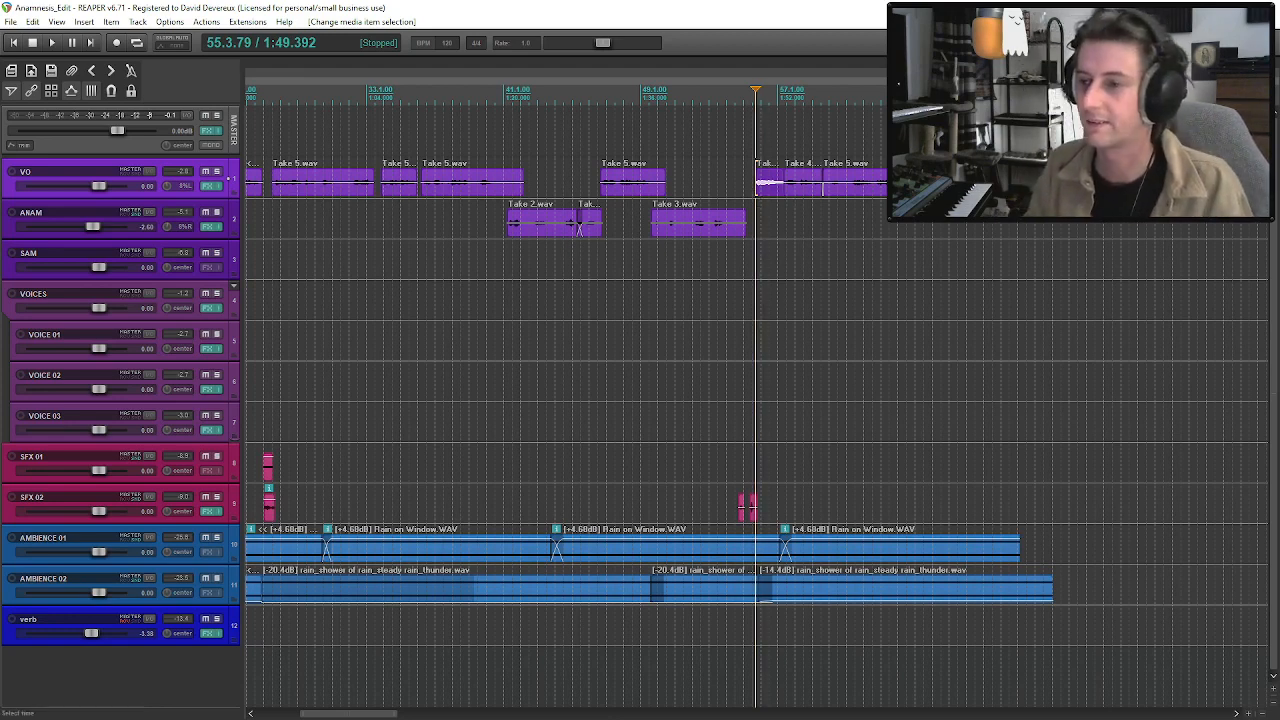
left_click(724, 184)
key("space")
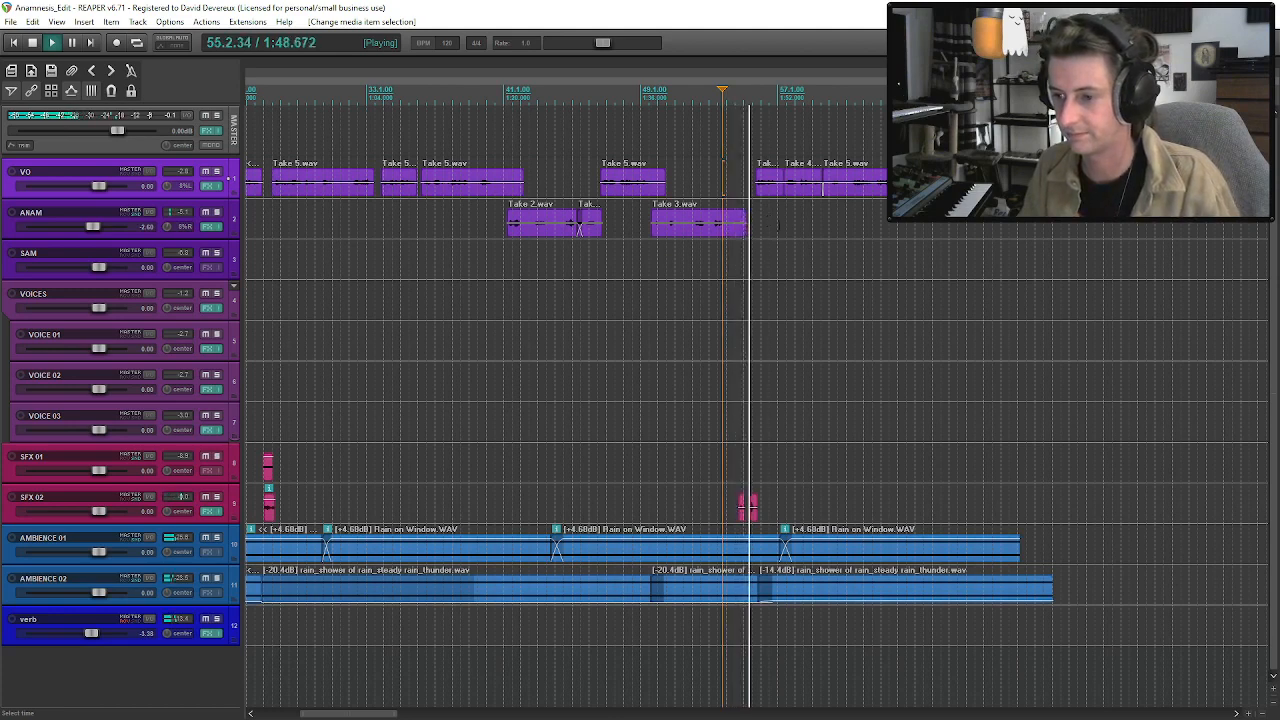
Extend the last Wooden Floor clip on SFX 02, split it after its first footstep and move the remaining part slightly later.
left_click_drag(758, 511, 769, 512)
key("space")
left_click(758, 514)
scroll(762, 520, "up", 4)
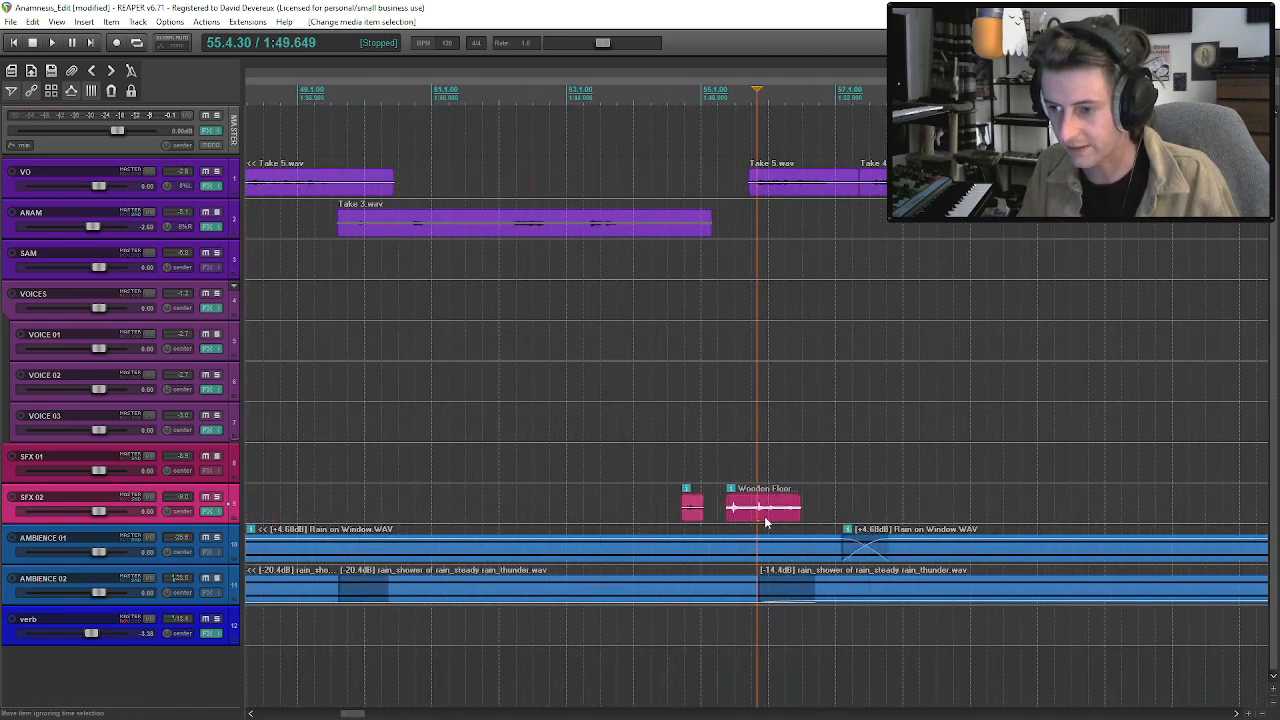
left_click(746, 519)
key("s")
left_click_drag(761, 508, 792, 522)
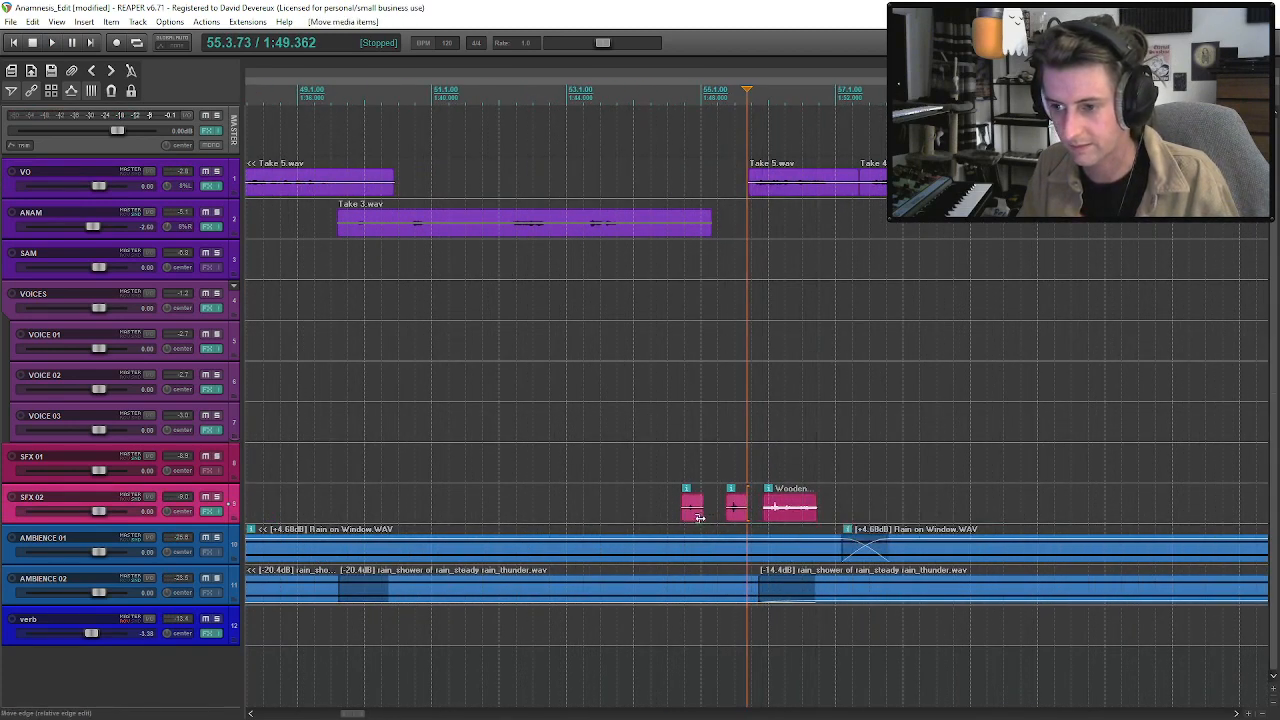
Play the spaced footsteps on SFX 02 and extend the end of the last Wooden Floor clip slightly.
left_click(682, 515)
key("space")
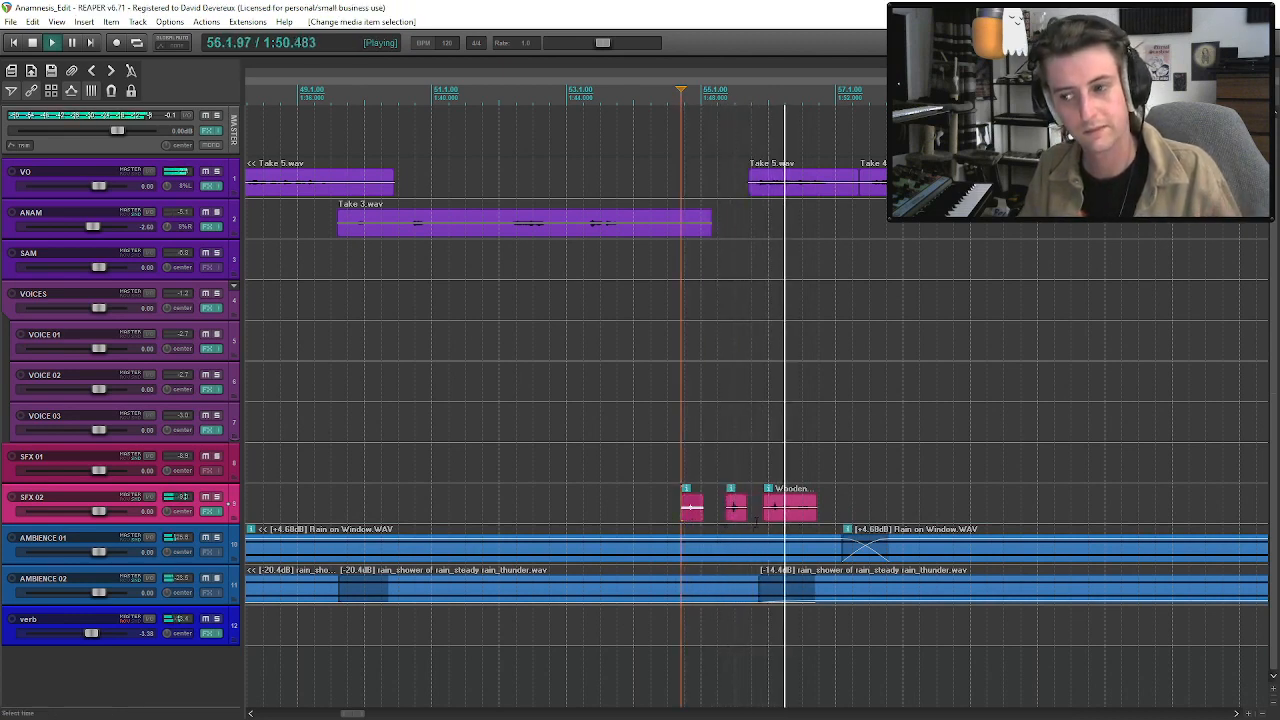
left_click_drag(814, 512, 821, 519)
left_click(803, 518)
Play further through the long VO Take 5 clip that follows the inserted Take 4 phrase.
scroll(803, 512, "down", 4)
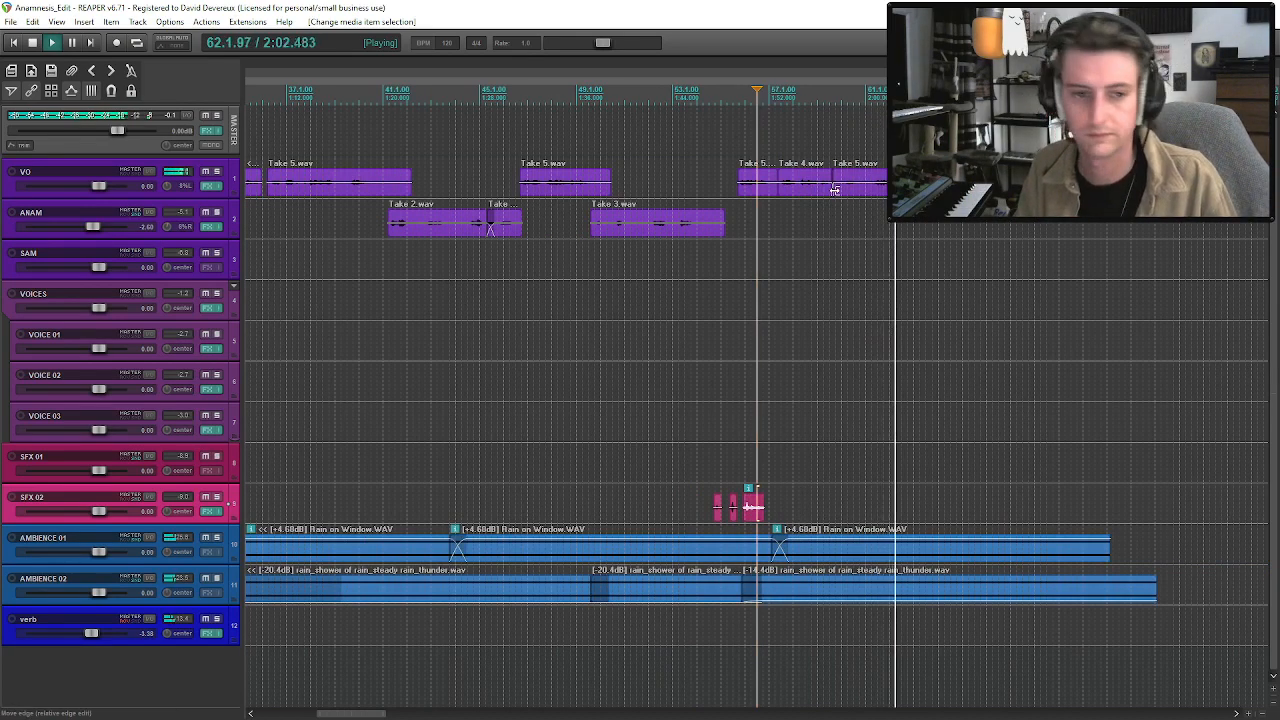
left_click(843, 196)
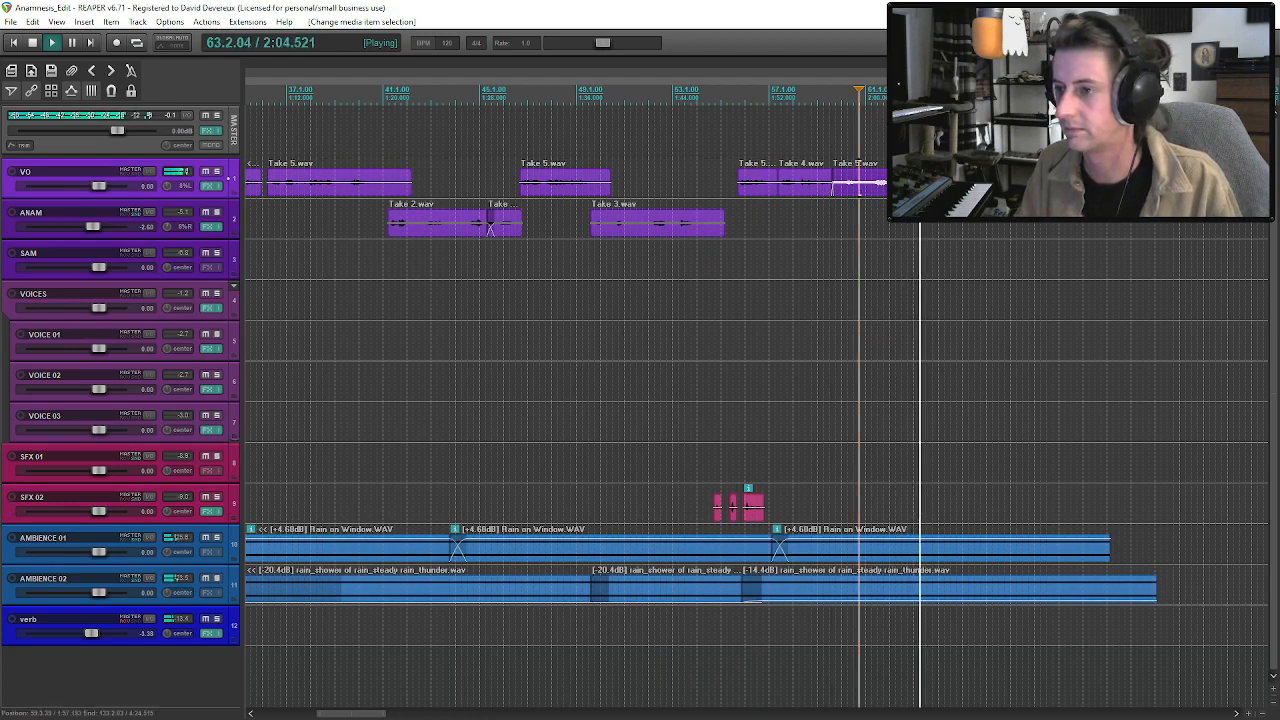
scroll(843, 196, "down", 2)
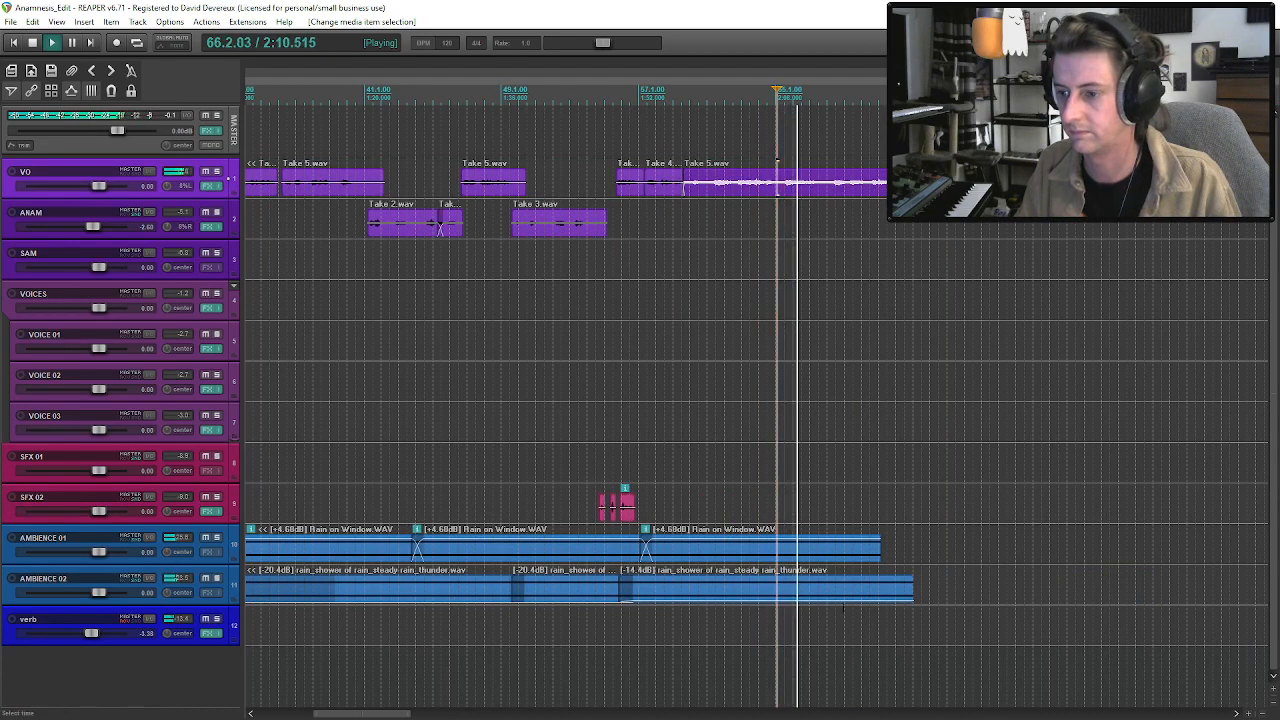
Paste another Rain on Window clip at the end of AMBIENCE 01 and overlap it with the previous clip as a crossfade.
left_click(827, 557)
left_click(877, 551)
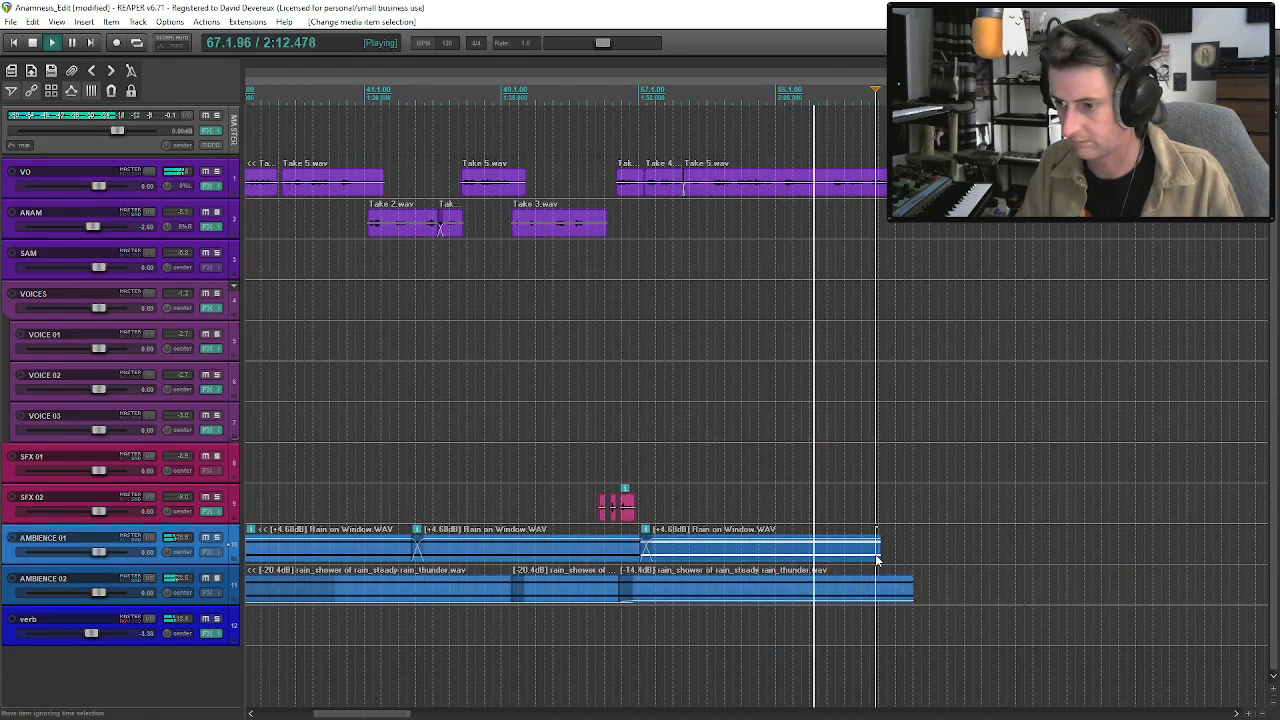
key("ctrl+v")
scroll(881, 554, "down", 2)
left_click_drag(733, 558, 727, 560)
Paste another rain_shower clip at the end of AMBIENCE 02 and shift it to overlap the previous clip slightly.
left_click(587, 594)
left_click(606, 597)
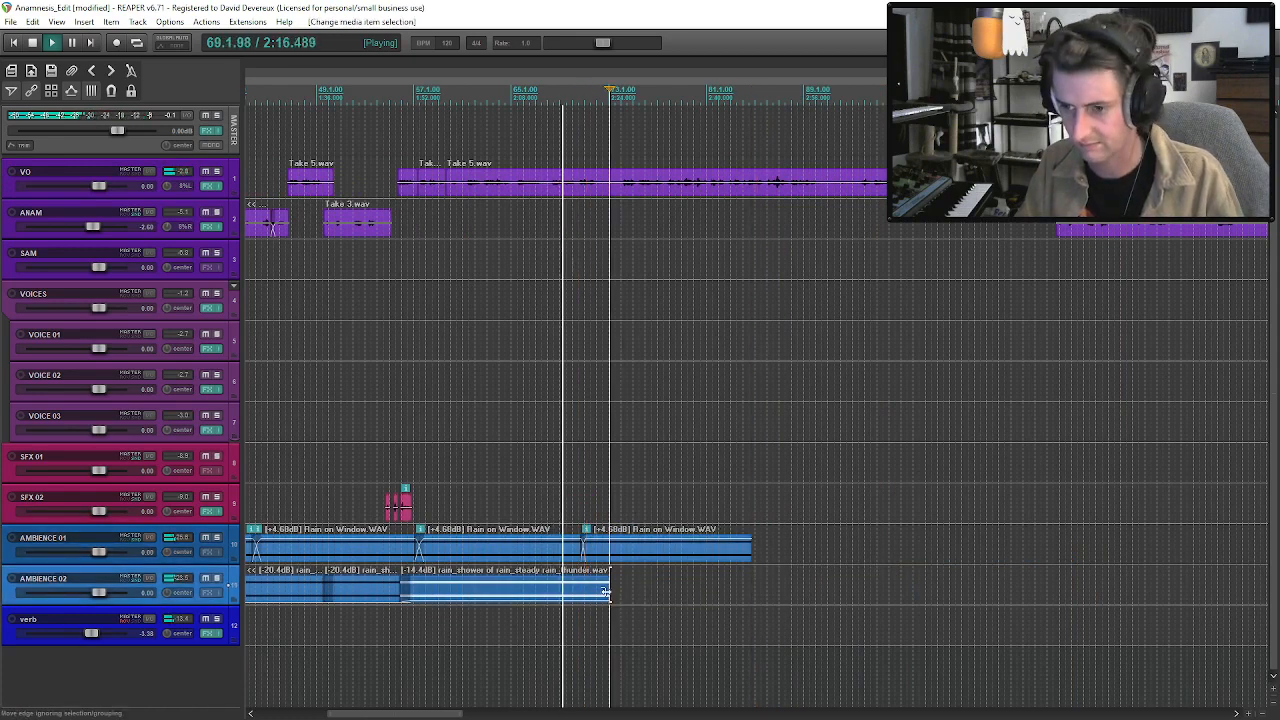
key("ctrl+v")
left_click_drag(630, 599, 622, 599)
key("space")
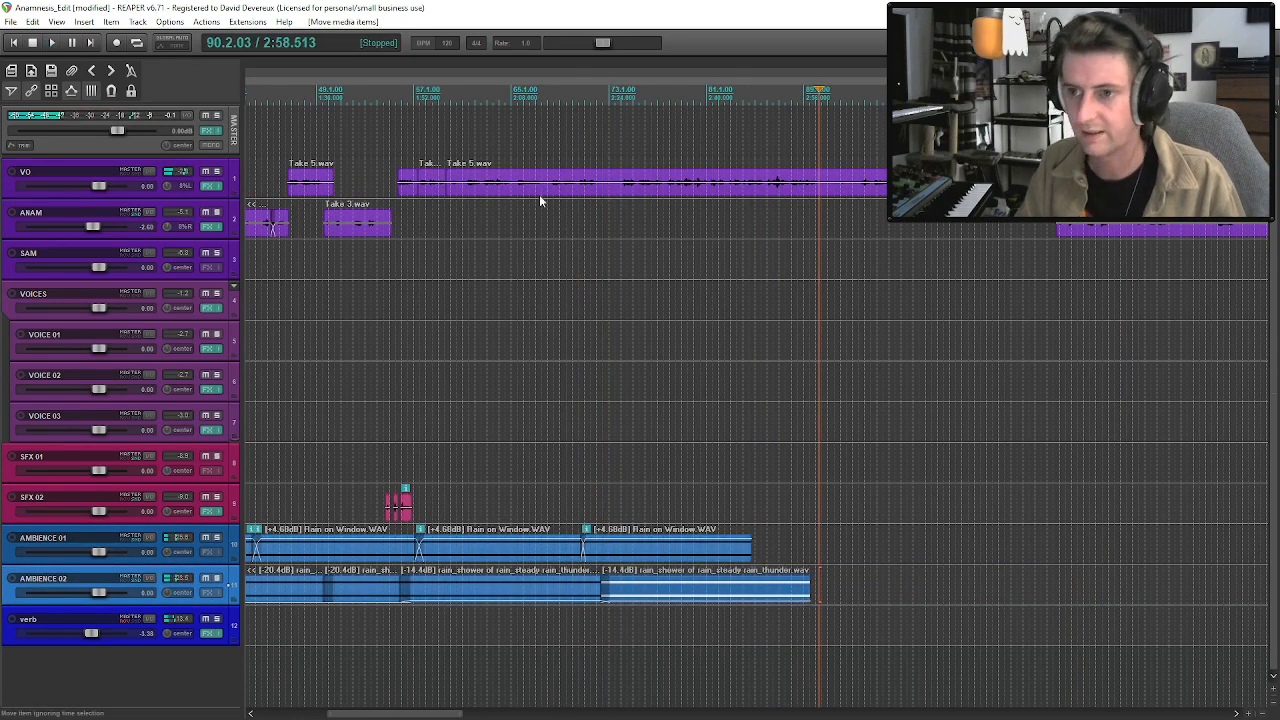
Save the project, play the long VO Take 5 clip and split it just after bar 65.
left_click(508, 192)
key("ctrl+s")
key("space")
scroll(511, 197, "up", 3)
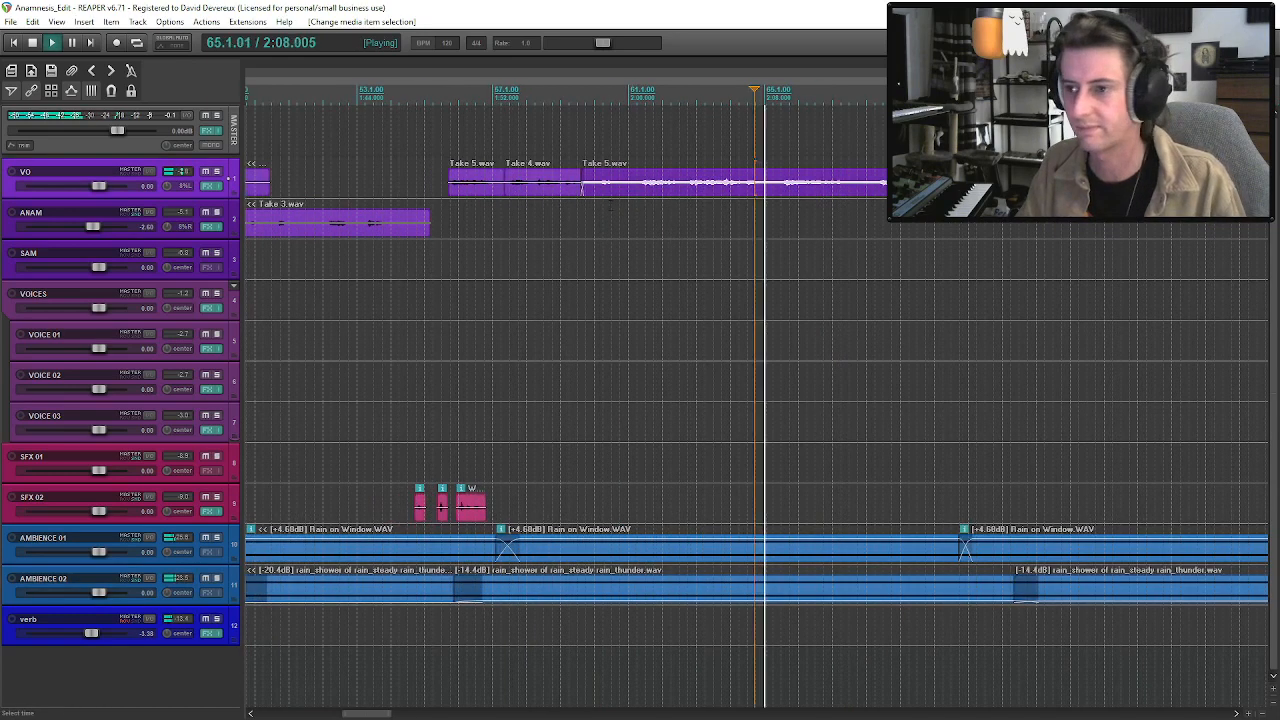
left_click(772, 191)
key("s")
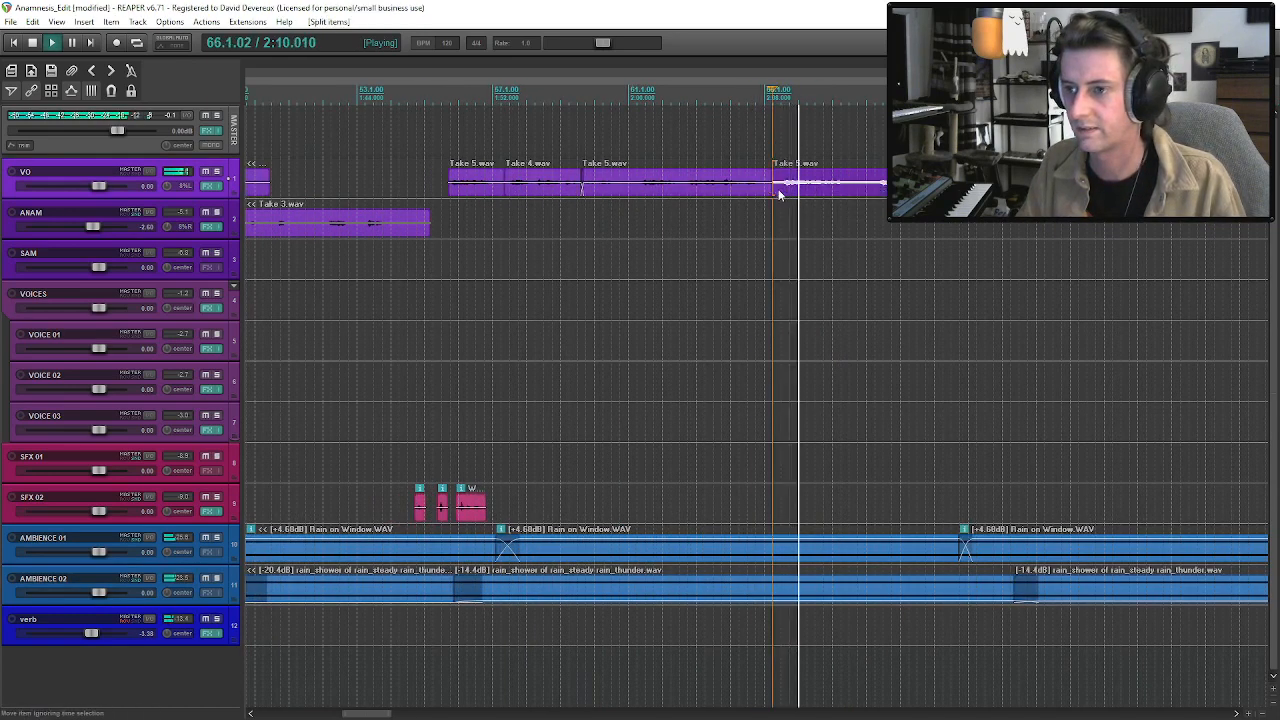
Trim the unwanted opening off the split Take 5 remainder and move it back against the preceding clip.
left_click_drag(776, 190, 852, 193)
key("space")
left_click(859, 195)
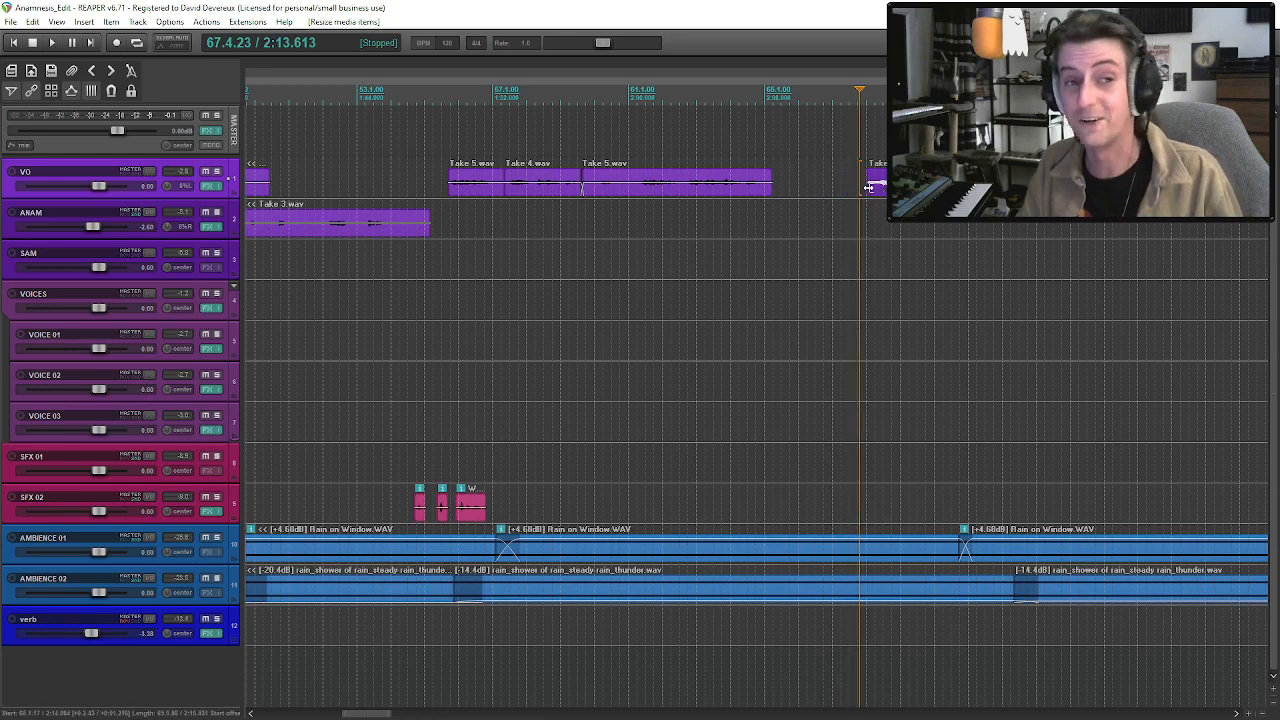
left_click_drag(869, 188, 874, 188)
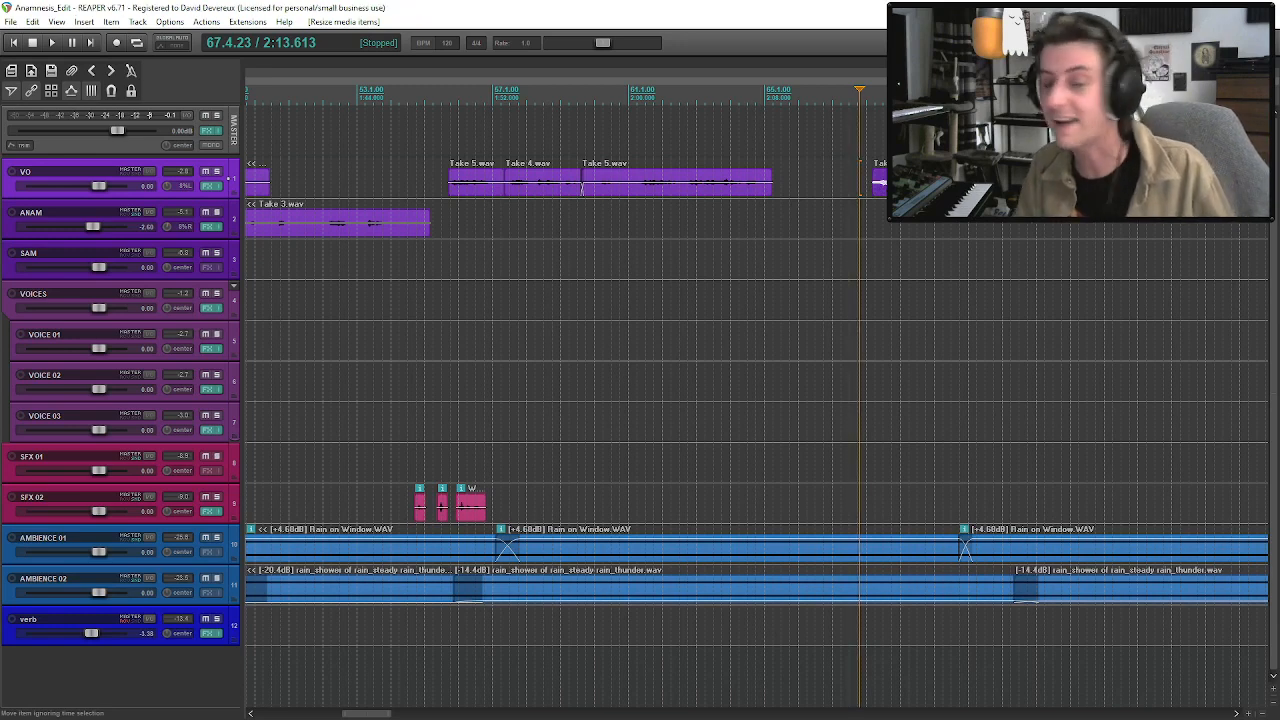
left_click_drag(885, 194, 780, 194)
Play the new Take 5 join and move the remainder slightly later to leave a short gap.
left_click(732, 194)
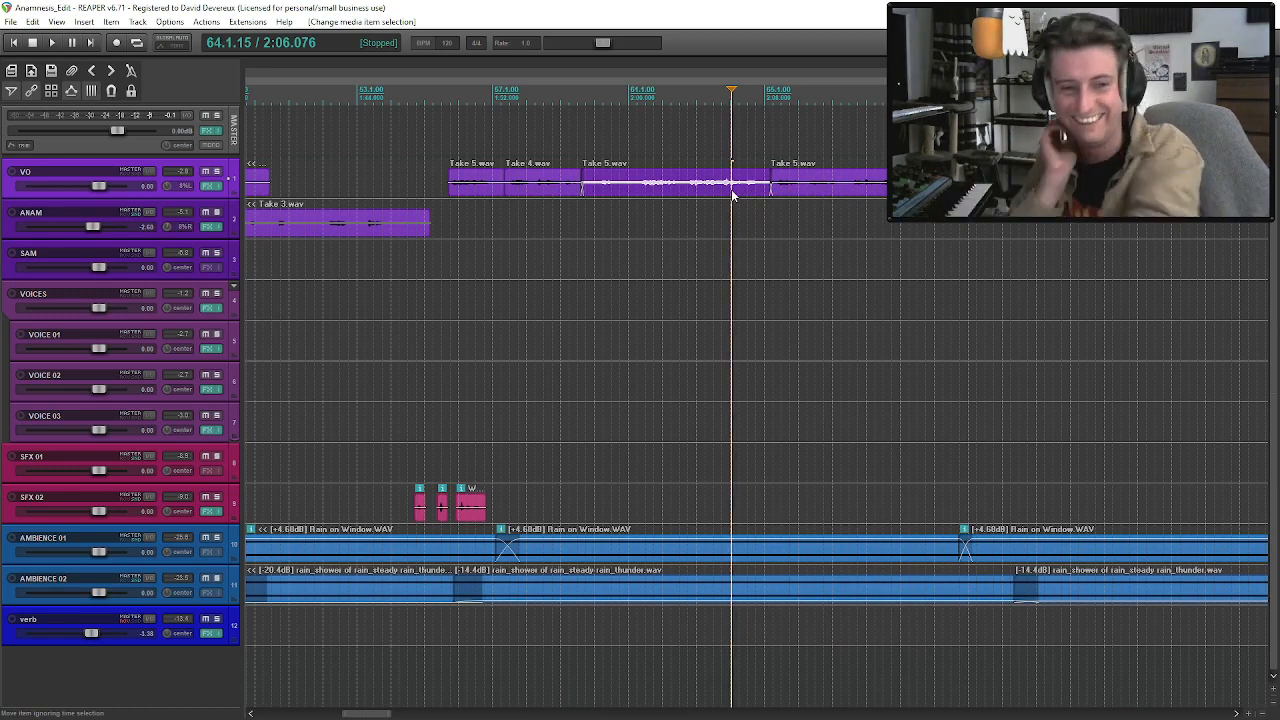
key("space")
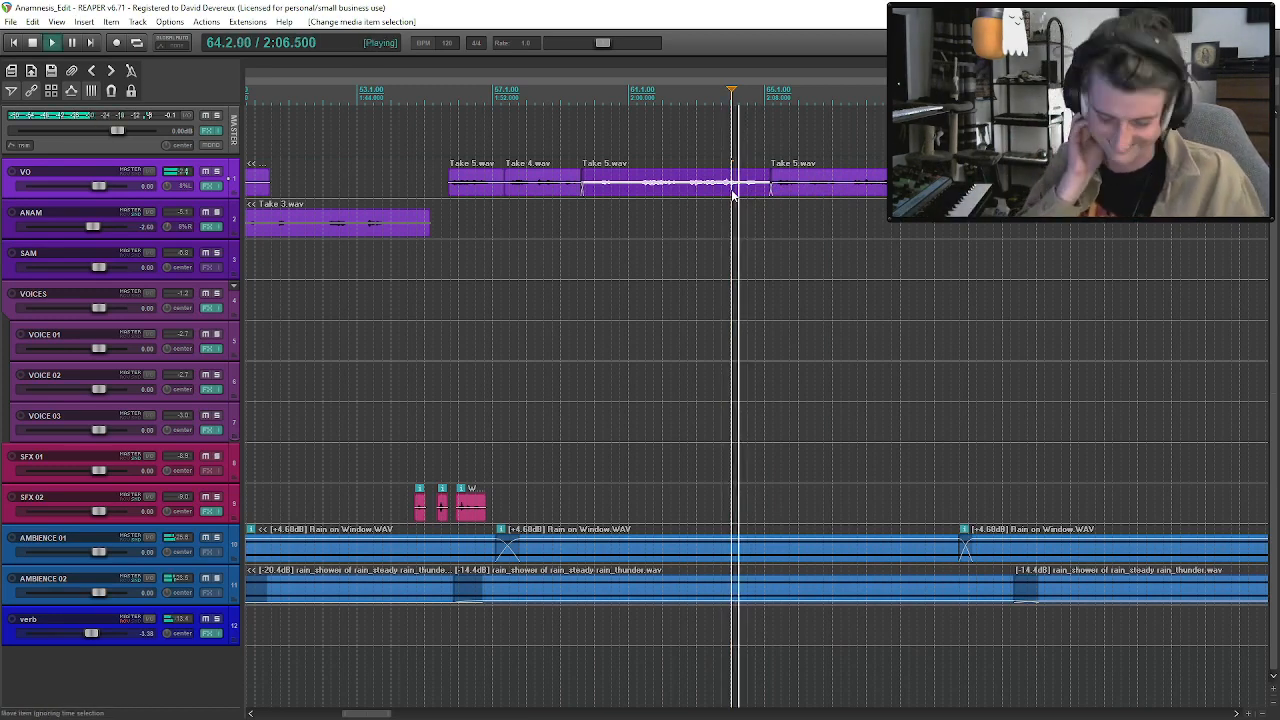
key("space")
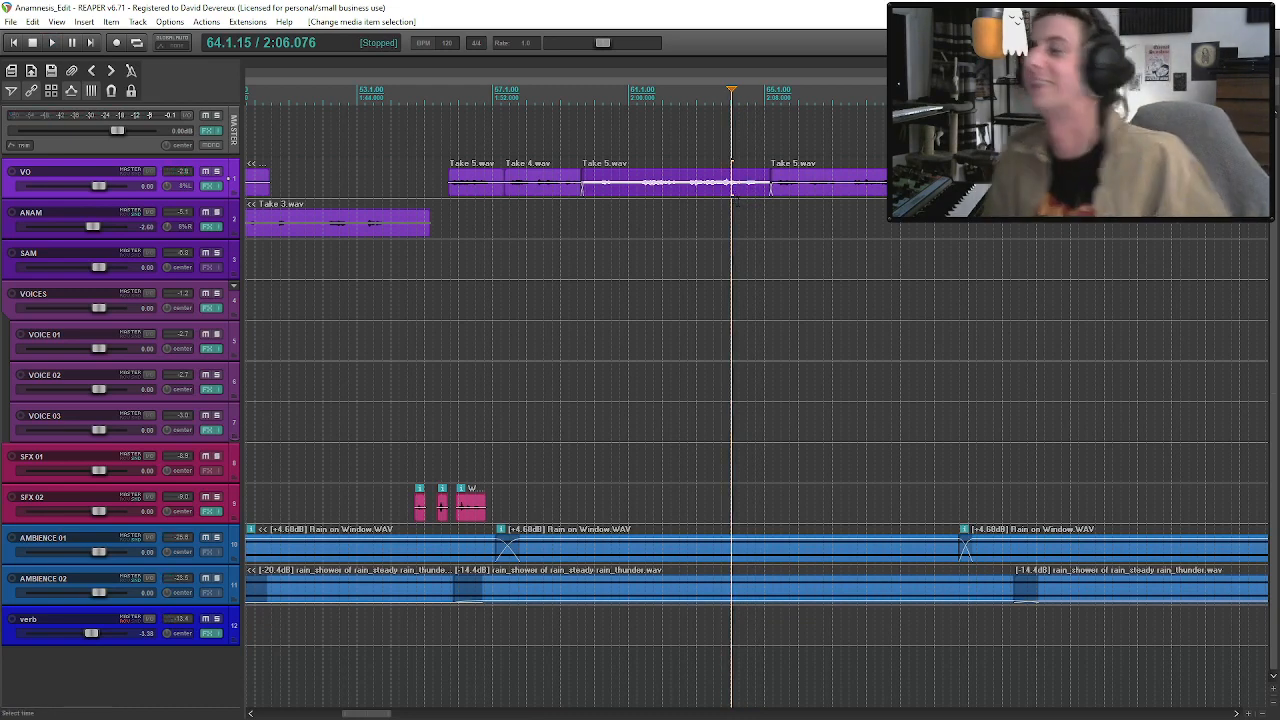
key("space")
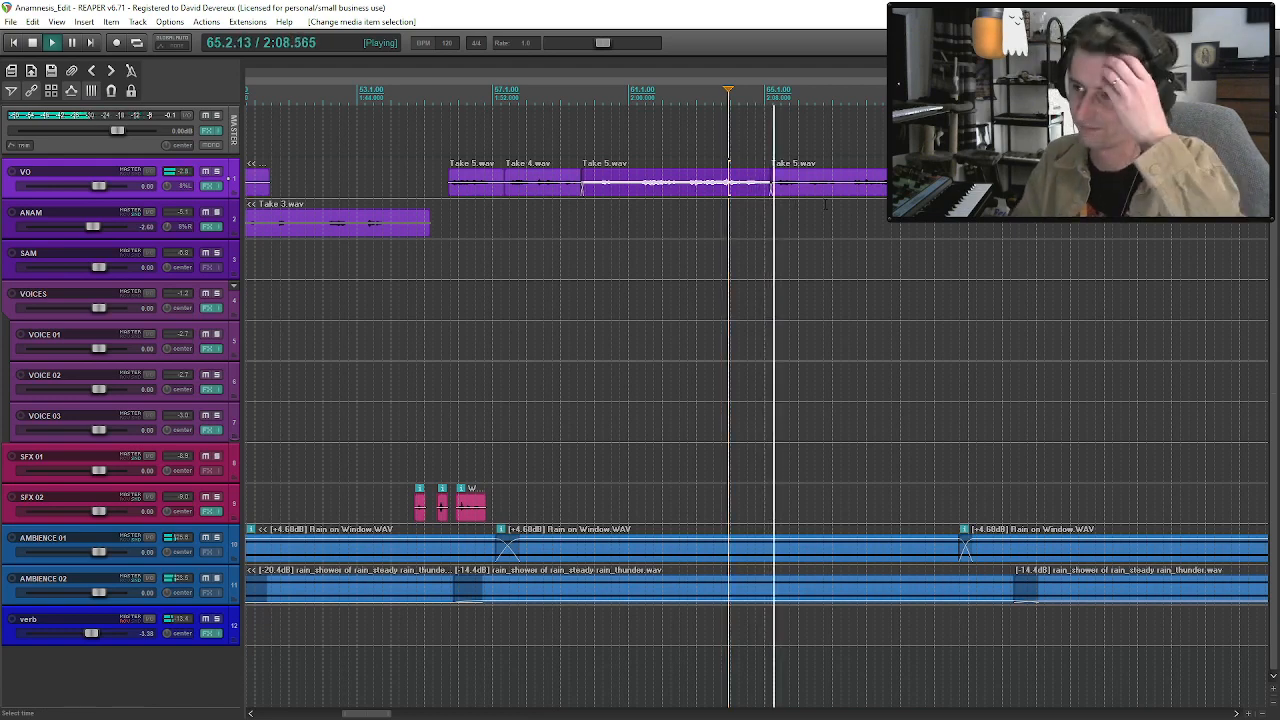
left_click_drag(820, 184, 833, 184)
key("space")
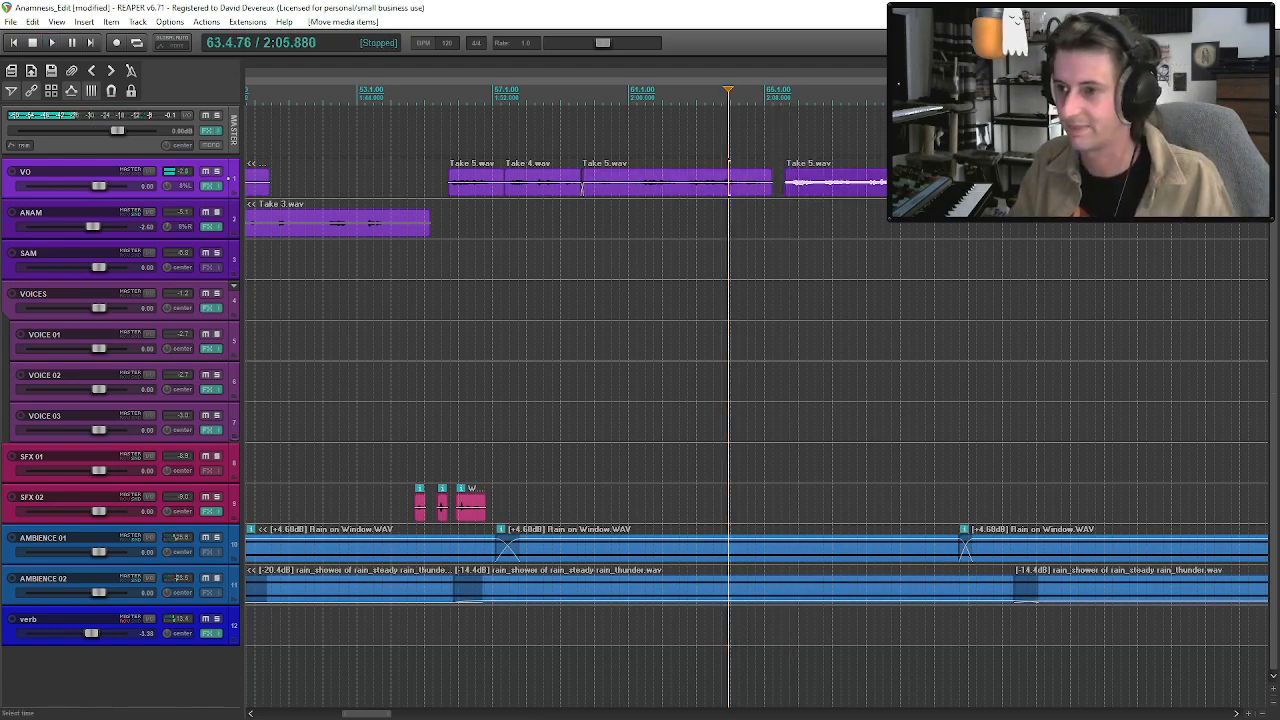
Audition the VO Take 4 clips from about bar 182 to bar 213 to find the alternate reading of the phrase.
scroll(783, 187, "down", 6)
left_click(1038, 184)
scroll(1038, 186, "up", 3)
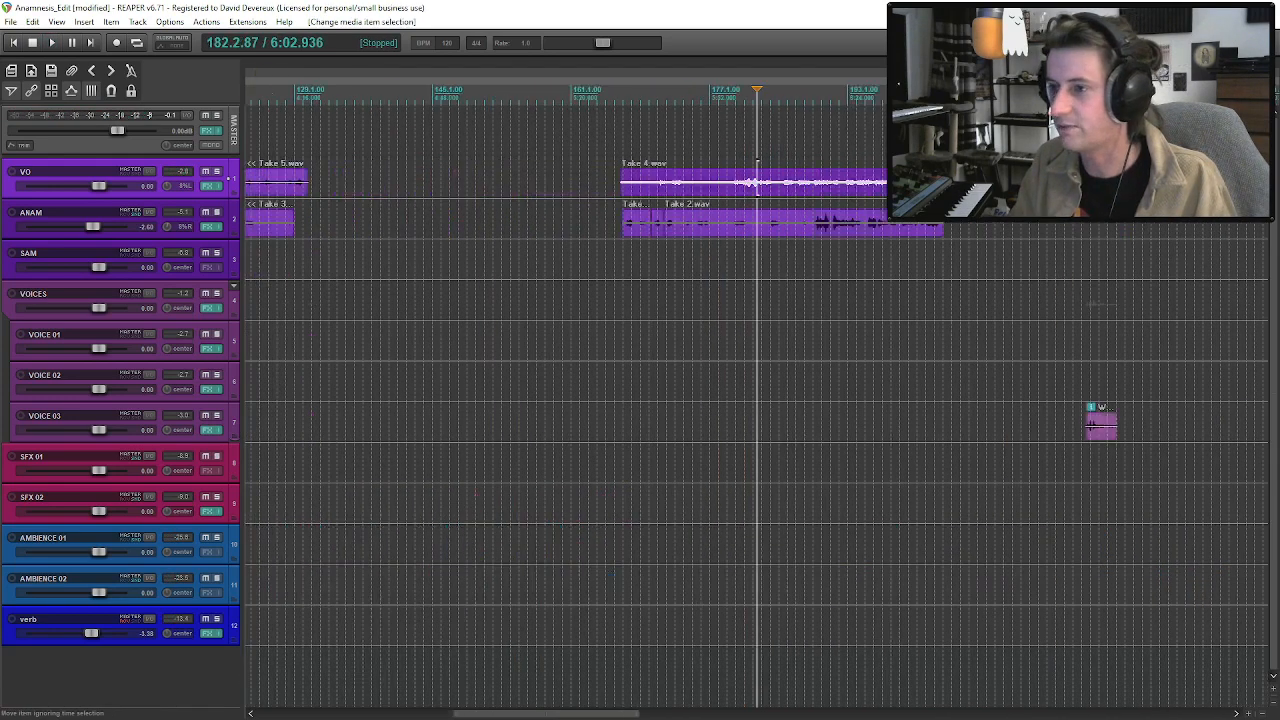
left_click(1045, 184)
key("space")
scroll(1045, 186, "up", 2)
key("space")
left_click(804, 192)
key("space")
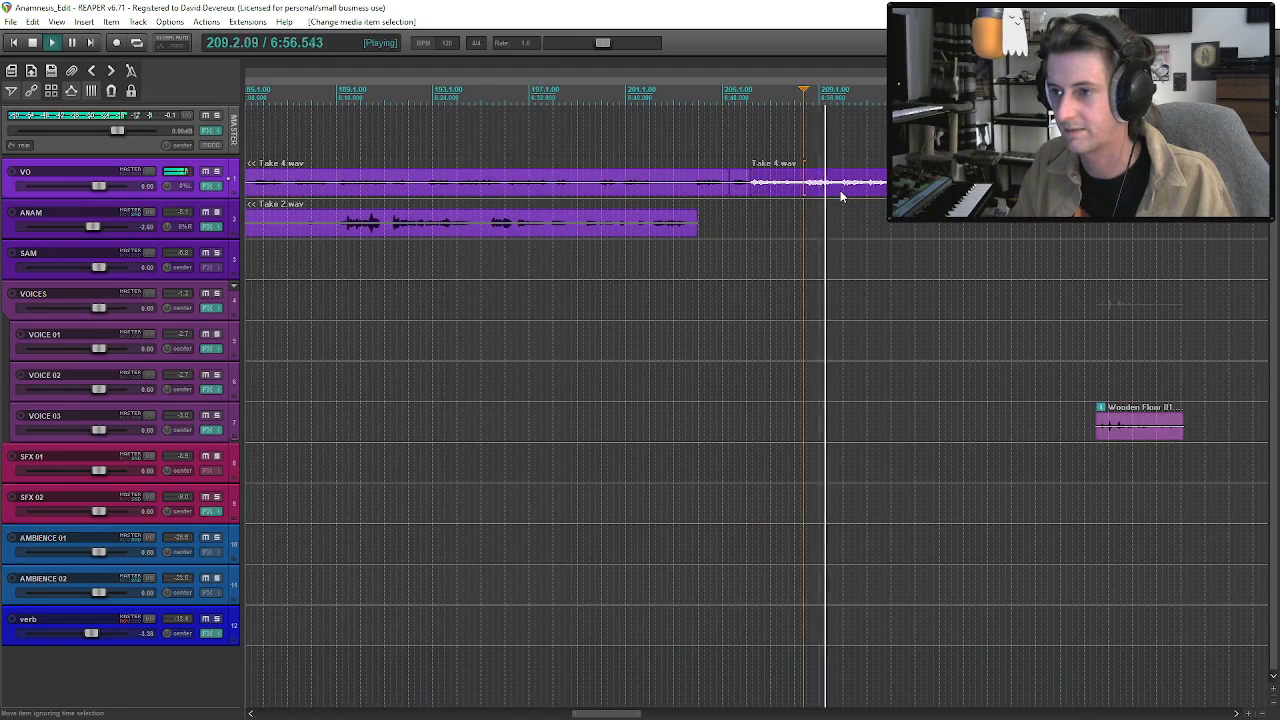
left_click(841, 192)
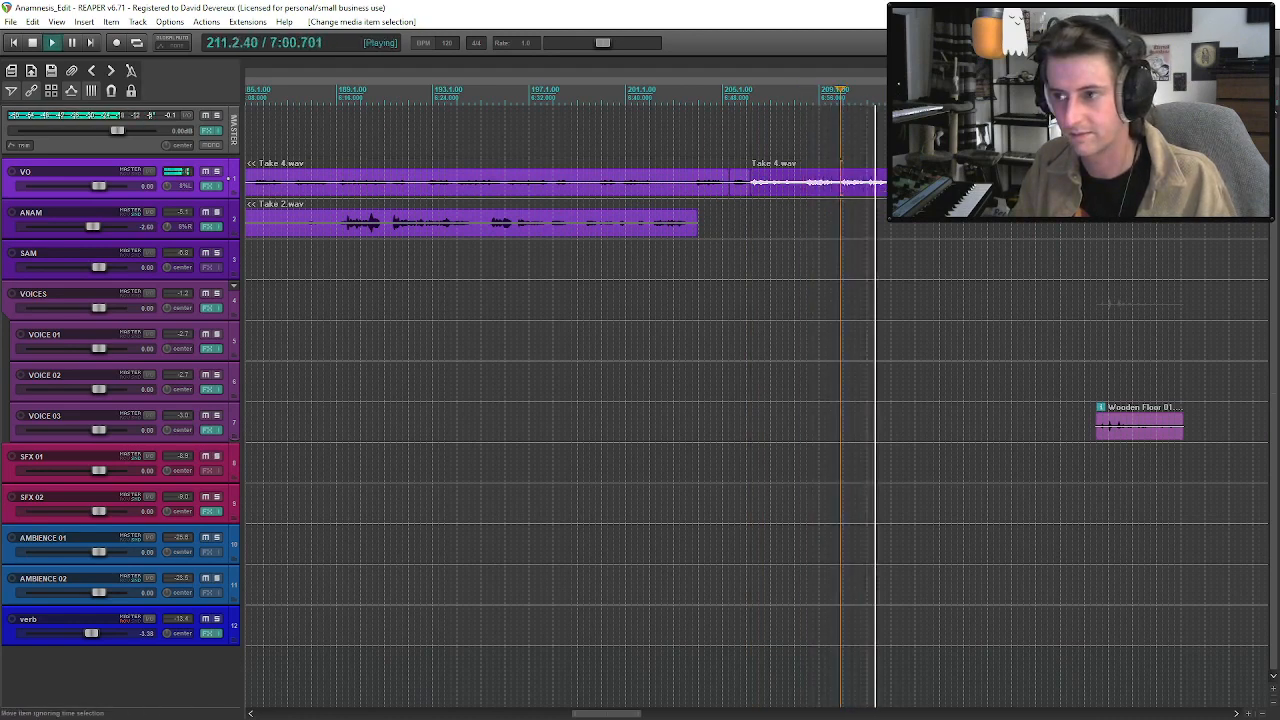
left_click(896, 188)
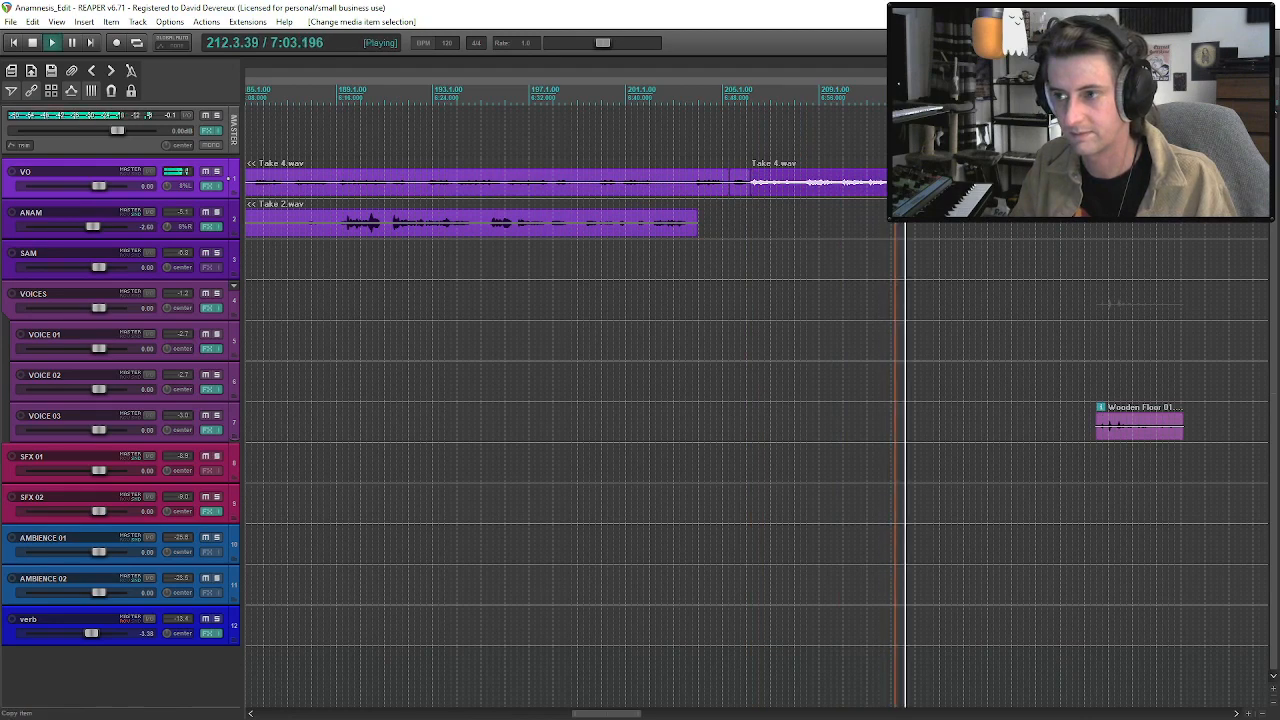
key("space")
Split the VO Take 4 clip at about bar 214 where the wanted phrase begins, and play the phrase.
left_click(957, 186)
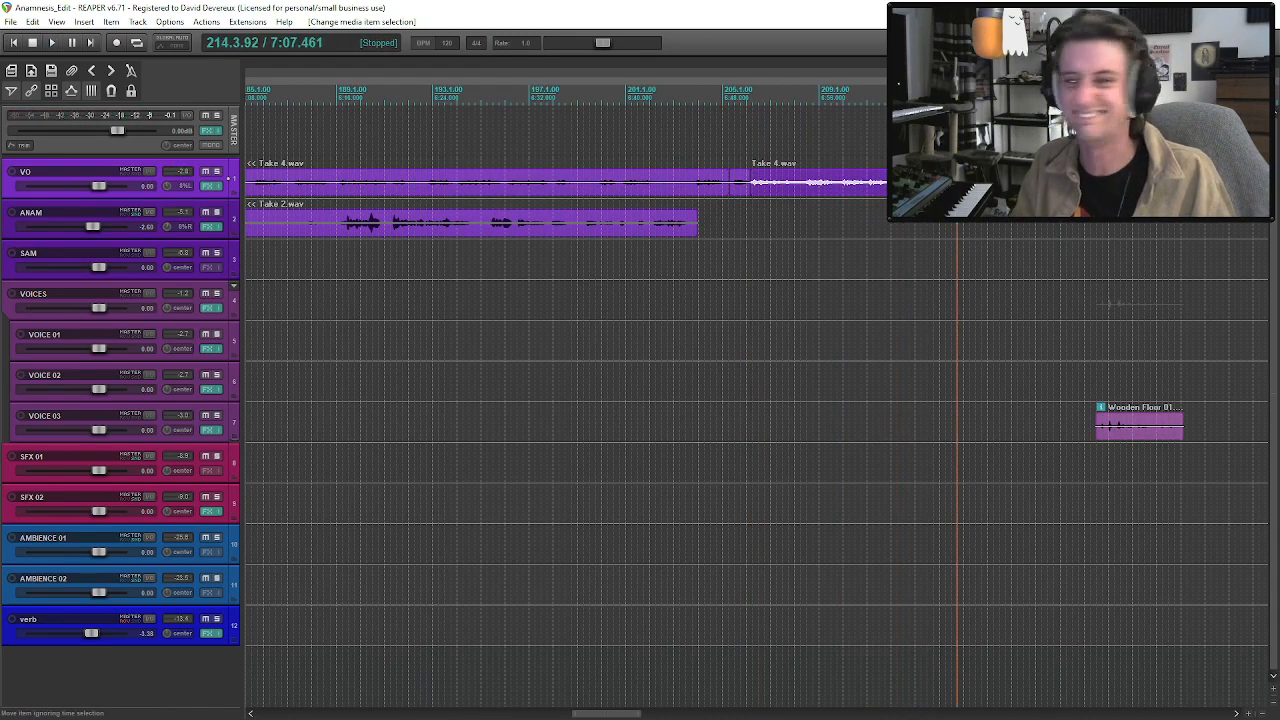
key("s")
key("space")
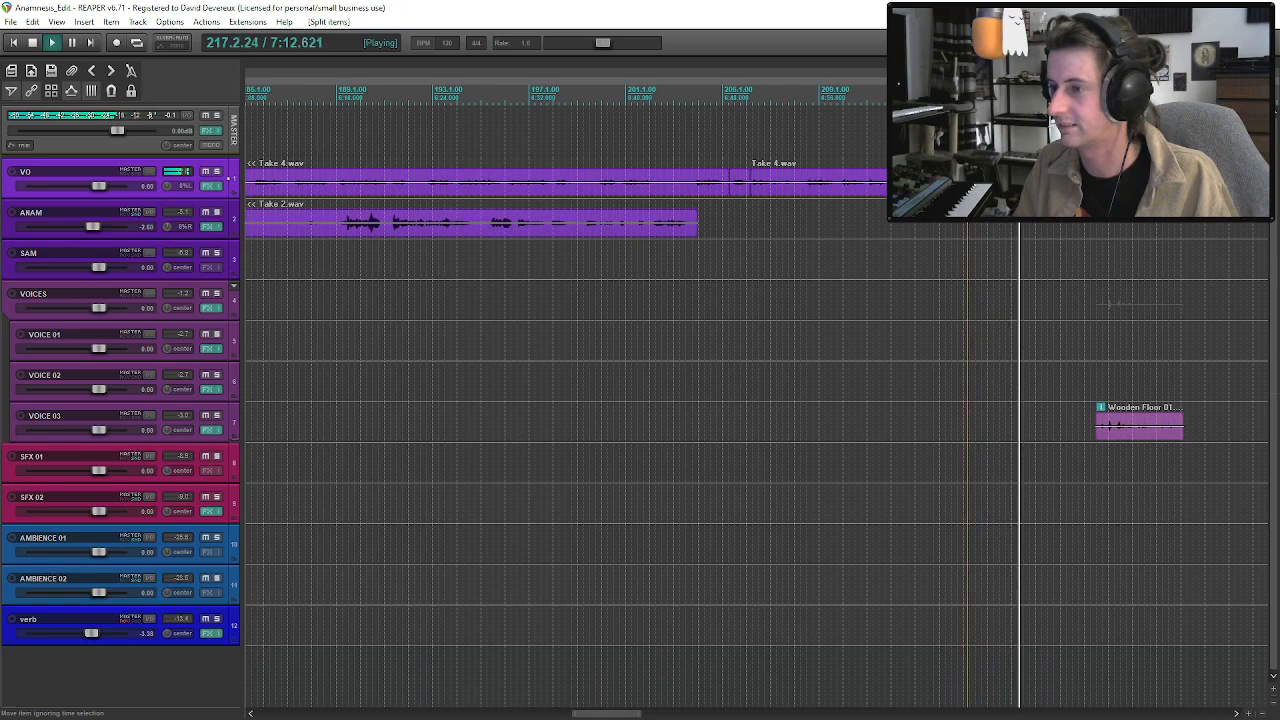
left_click(1021, 183)
key("space")
scroll(1021, 183, "down", 6)
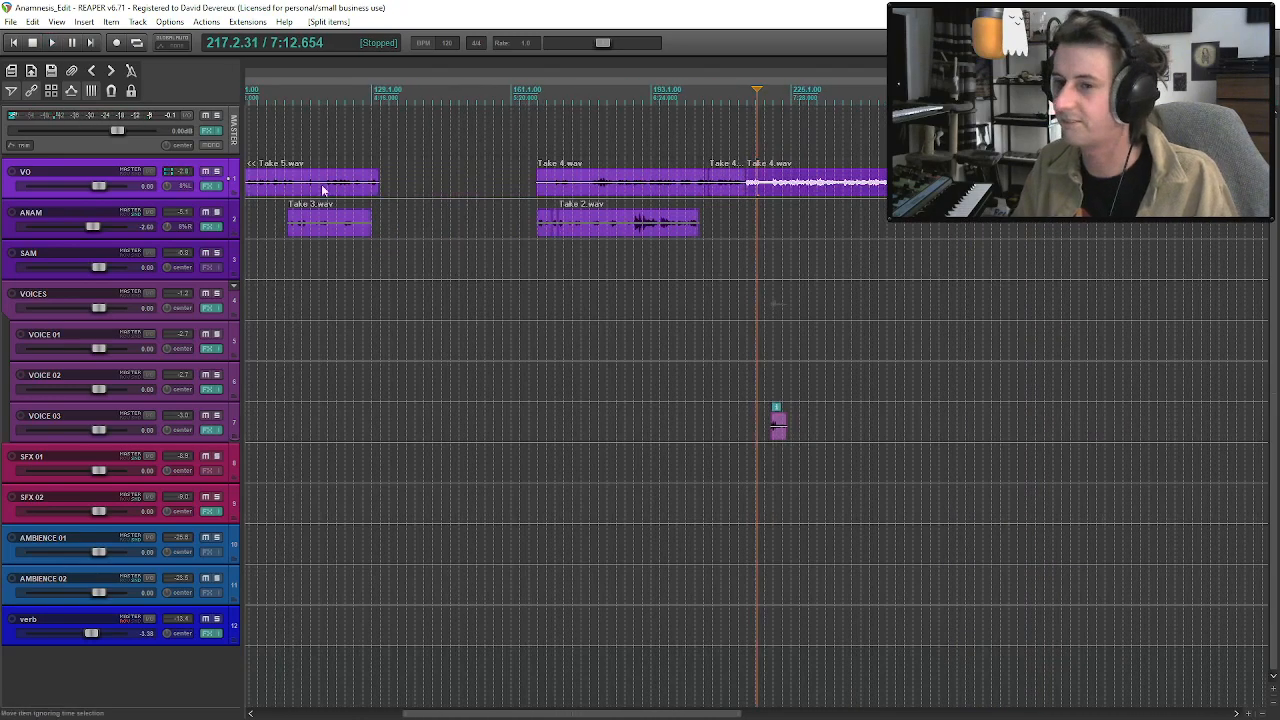
Play the Take 5 remainder near bar 65 and trim its opening phrase off the start.
left_click(383, 188)
key("space")
scroll(862, 195, "up", 6)
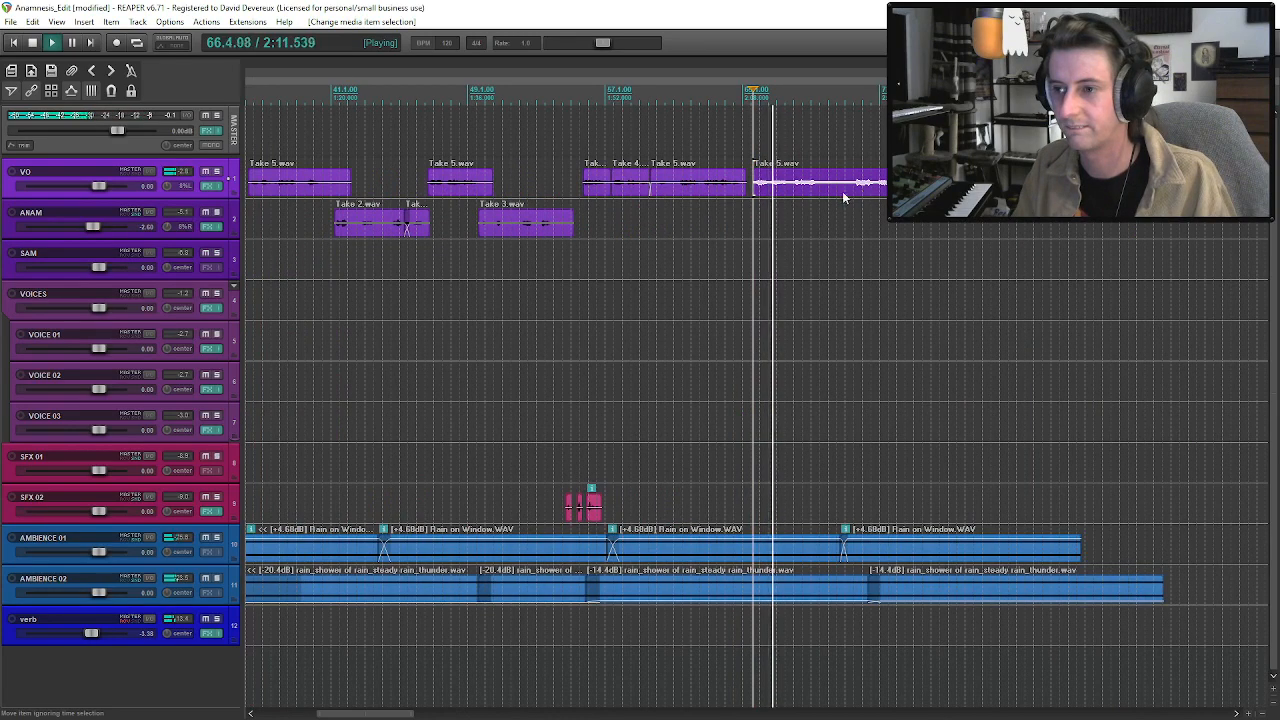
left_click_drag(753, 188, 768, 188)
Replay the Take 4 phrase near bar 214, split it off as a short separate clip and copy it.
scroll(768, 188, "down", 6)
key("space")
left_click(914, 187)
scroll(914, 187, "up", 6)
key("space")
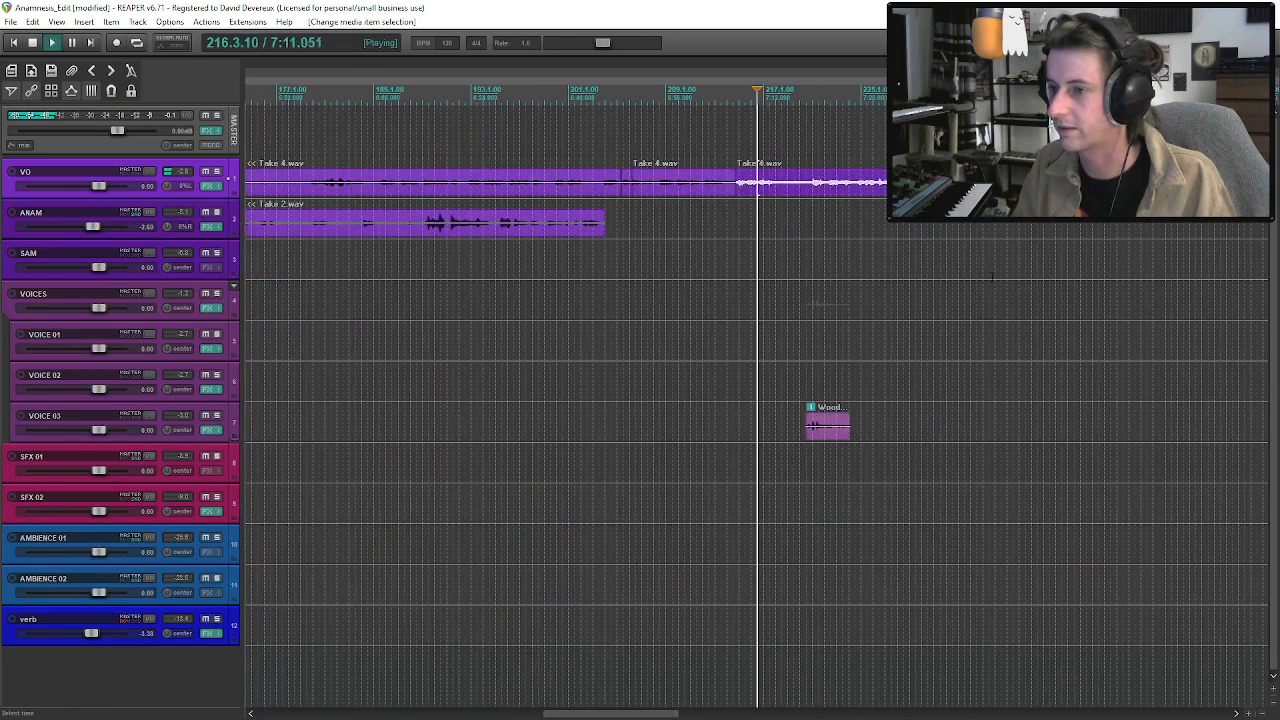
left_click(723, 195)
scroll(723, 195, "up", 2)
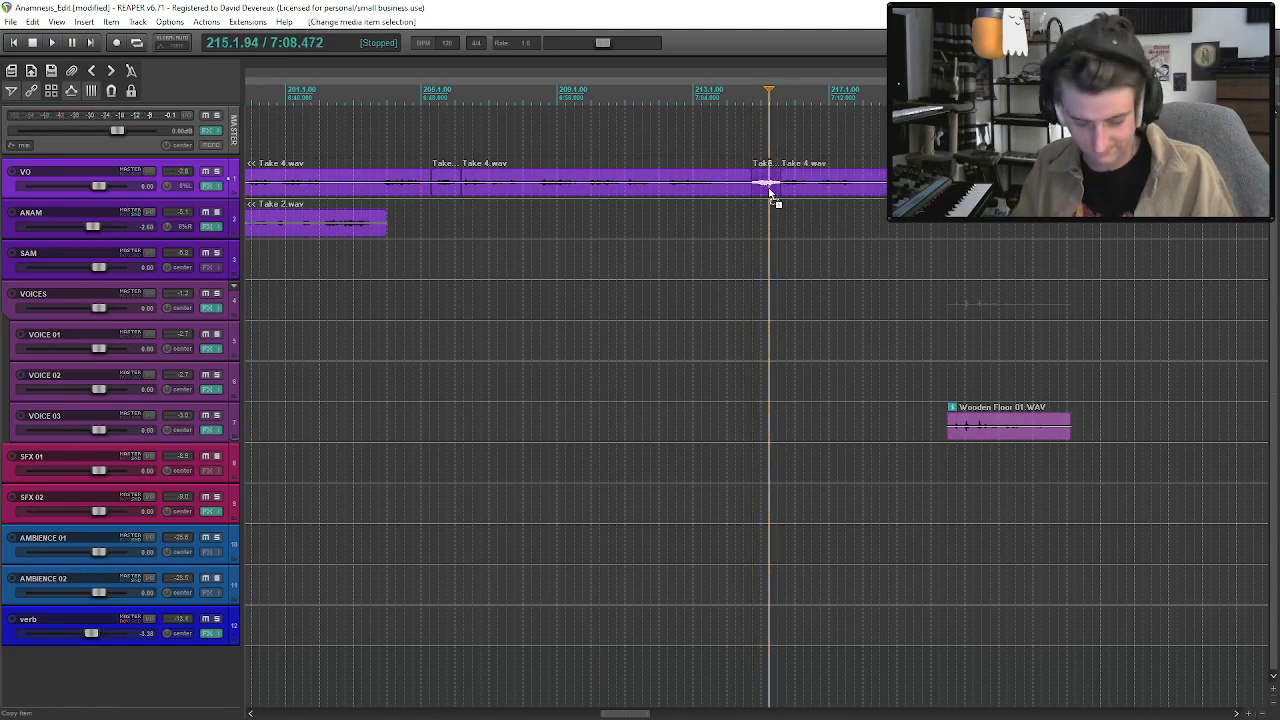
Place the copied Take 4 phrase directly before the trimmed Take 5 remainder and play the passage.
scroll(770, 192, "down", 6)
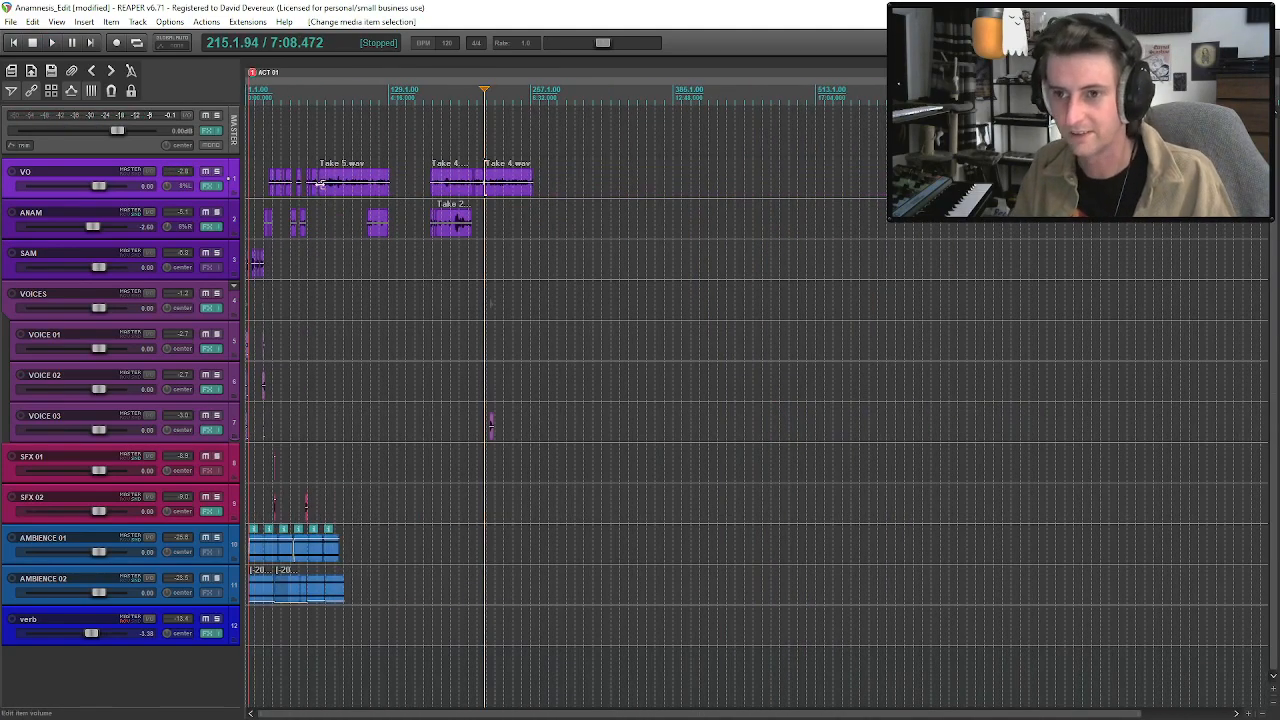
left_click(322, 183)
scroll(322, 183, "up", 6)
left_click_drag(766, 190, 795, 196)
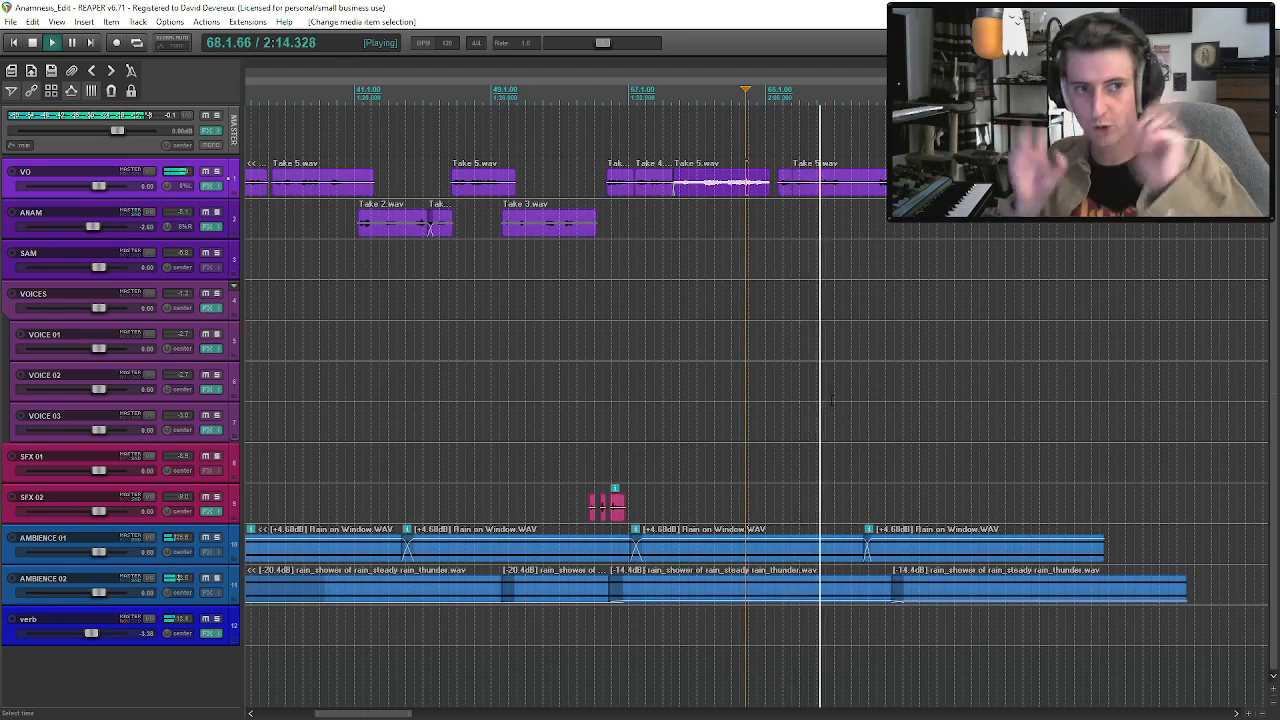
left_click(838, 182)
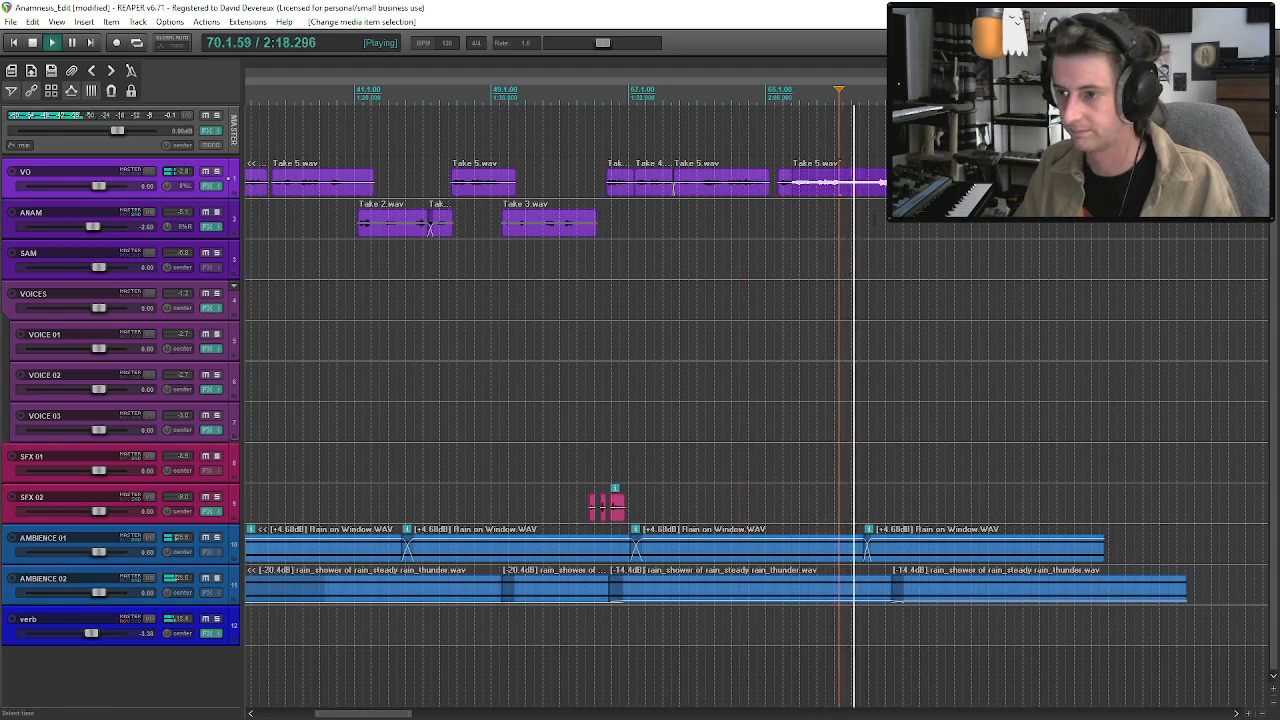
Move ANAM's next Take 3 clip earlier to about bar 65 and solo the ANAM track.
scroll(864, 222, "down", 5)
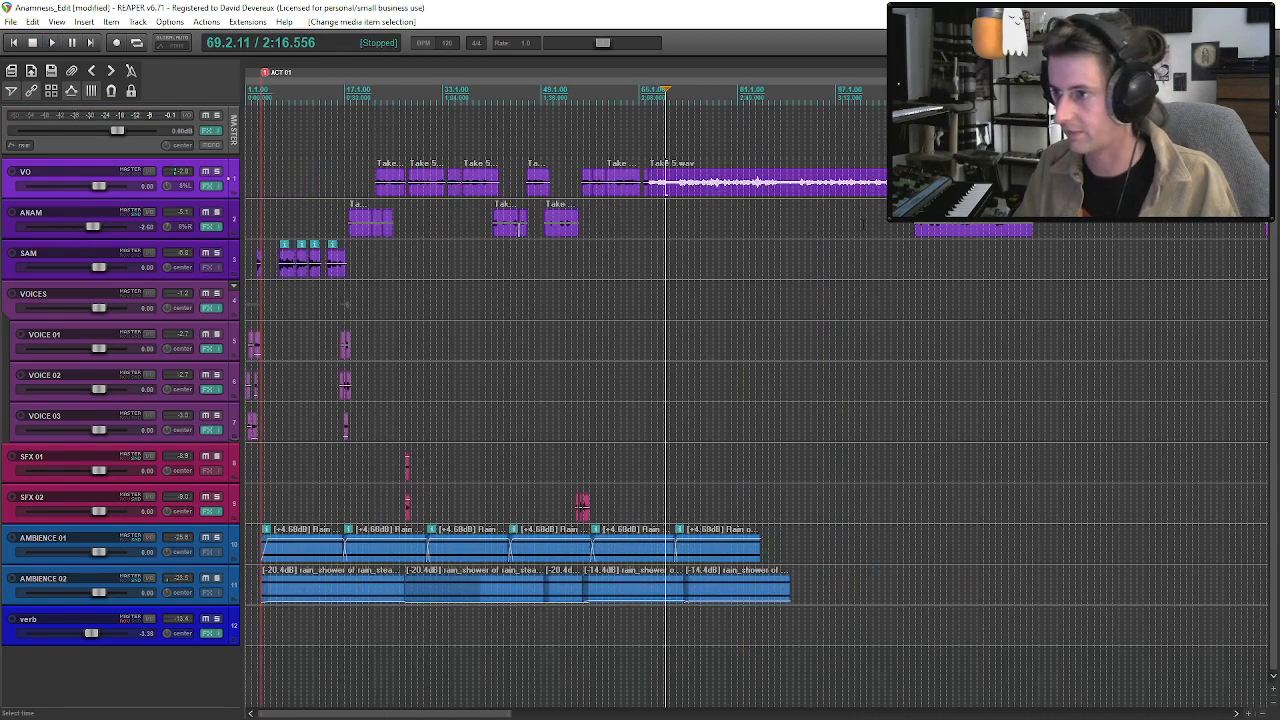
left_click(914, 229)
left_click_drag(935, 233, 661, 233)
left_click(218, 212)
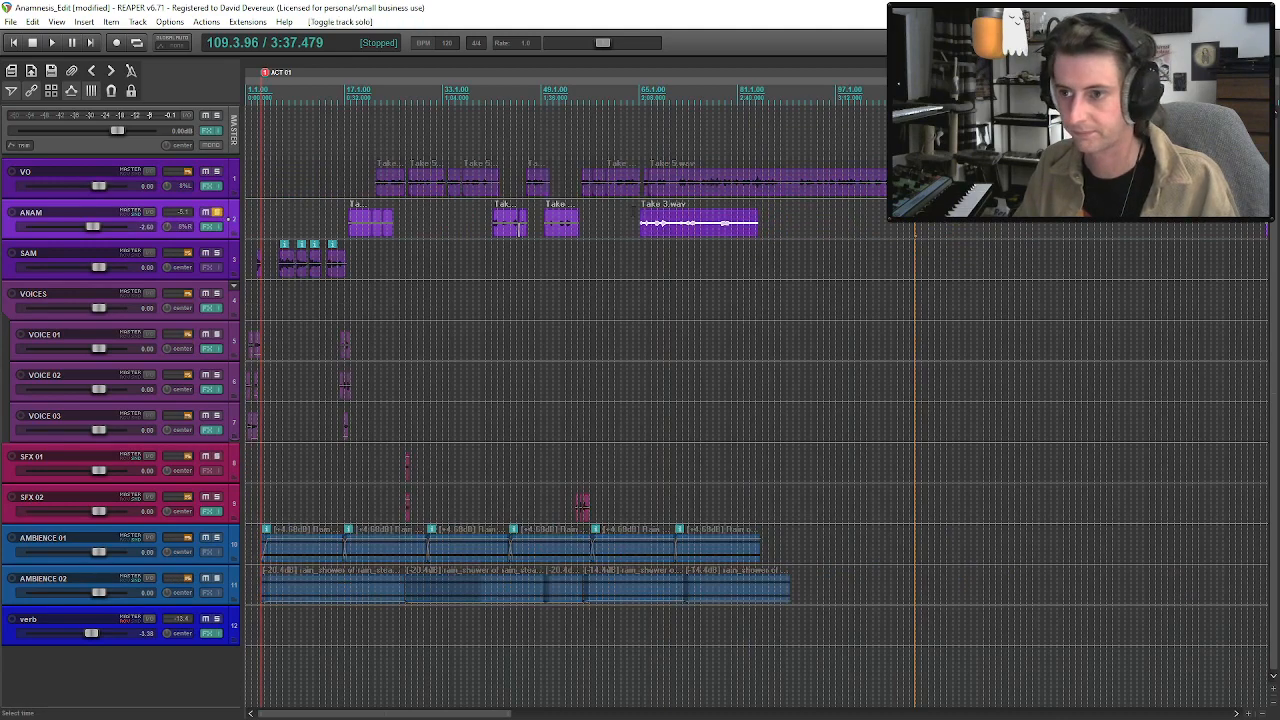
Play through the soloed ANAM Take 3 clip and trim the unwanted opening off its start.
scroll(639, 228, "up", 4)
key("space")
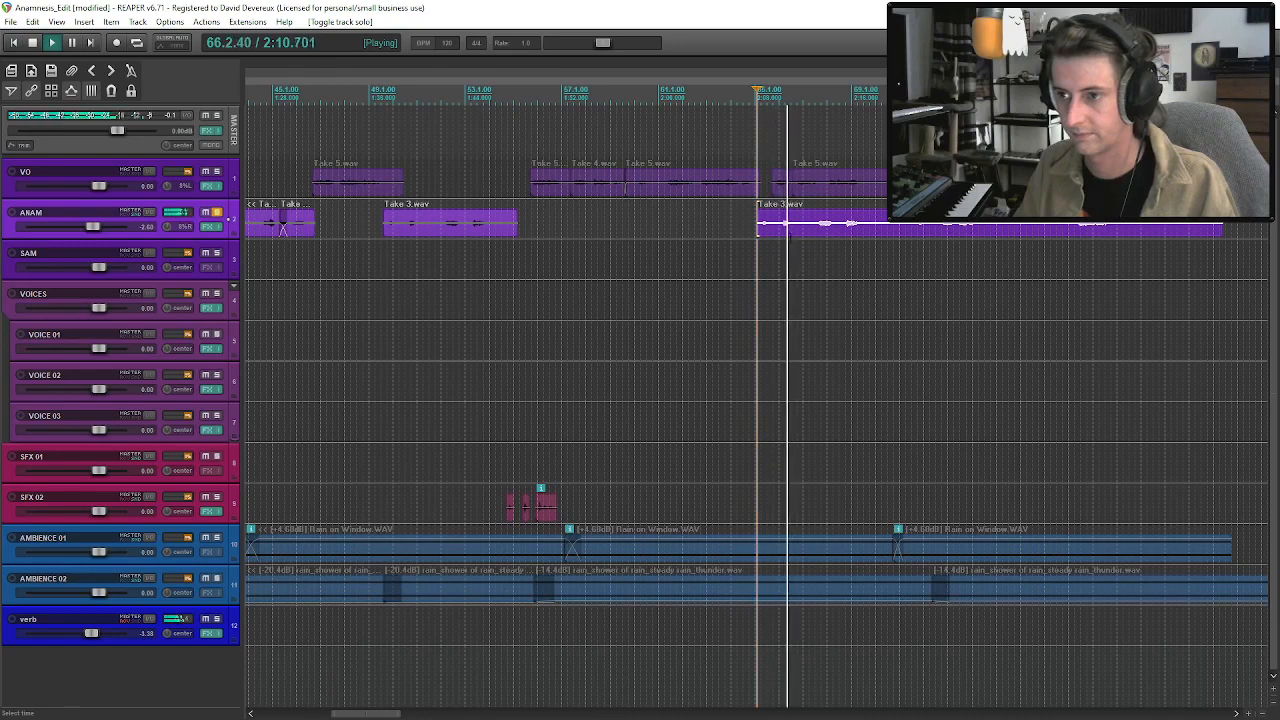
left_click(820, 234)
left_click(850, 234)
left_click(945, 230)
key("space")
left_click(920, 234)
left_click_drag(761, 228, 940, 230)
Check the later part of the trimmed ANAM Take 3 clip and save the project.
scroll(948, 257, "down", 2)
left_click(909, 229)
key("space")
key("ctrl+s")
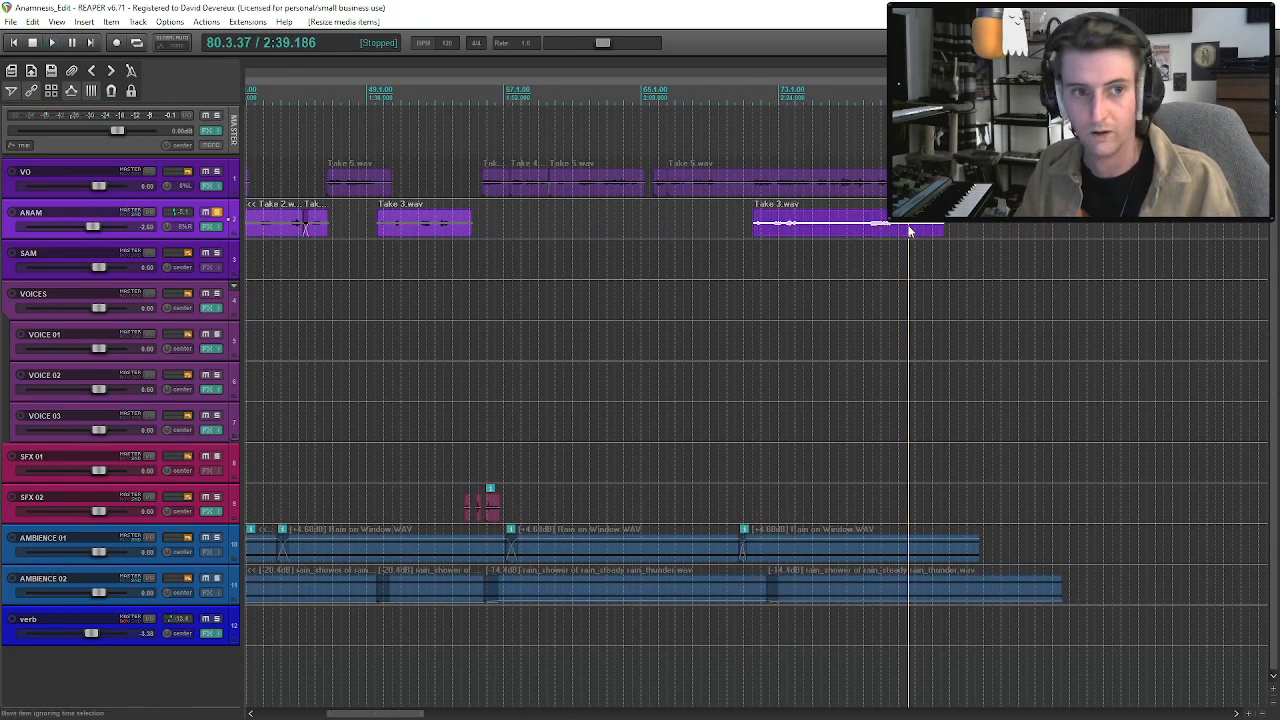
Listen to ANAM's long Take 2 clip at several points between about bars 179 and 185.
scroll(733, 425, "down", 6)
left_click(655, 229)
scroll(655, 229, "up", 8)
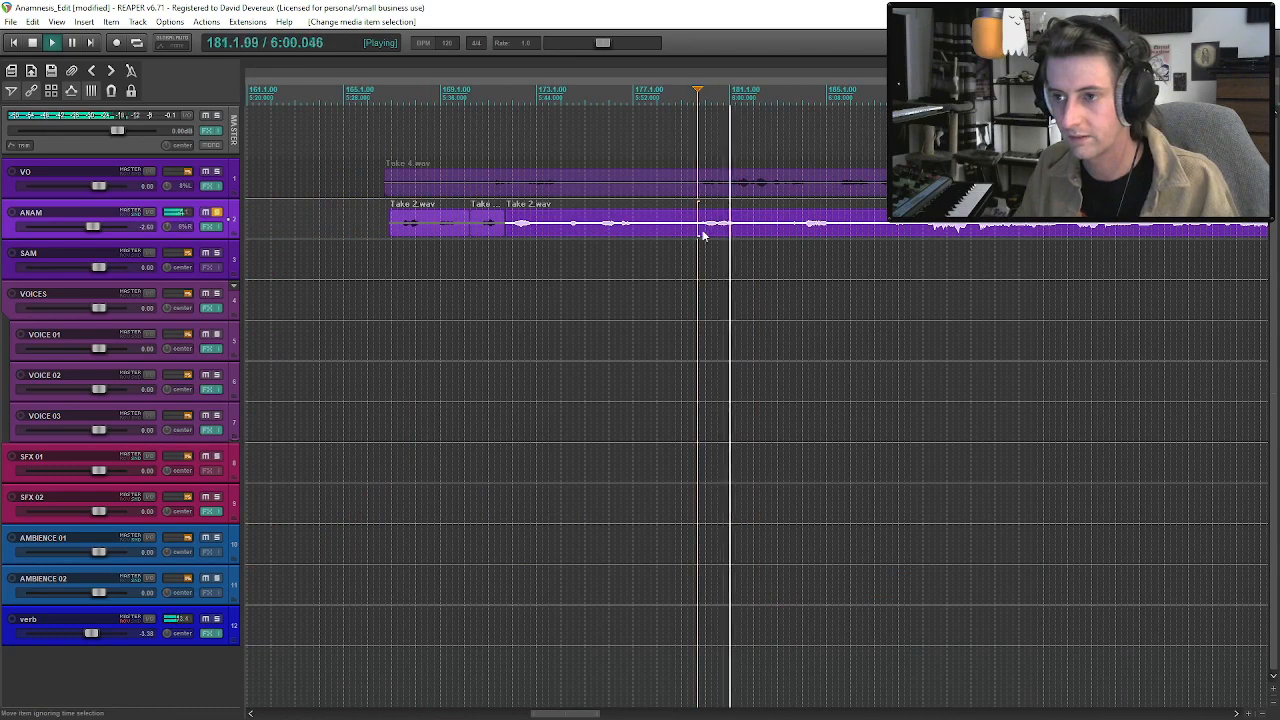
key("space")
left_click(805, 232)
key("space")
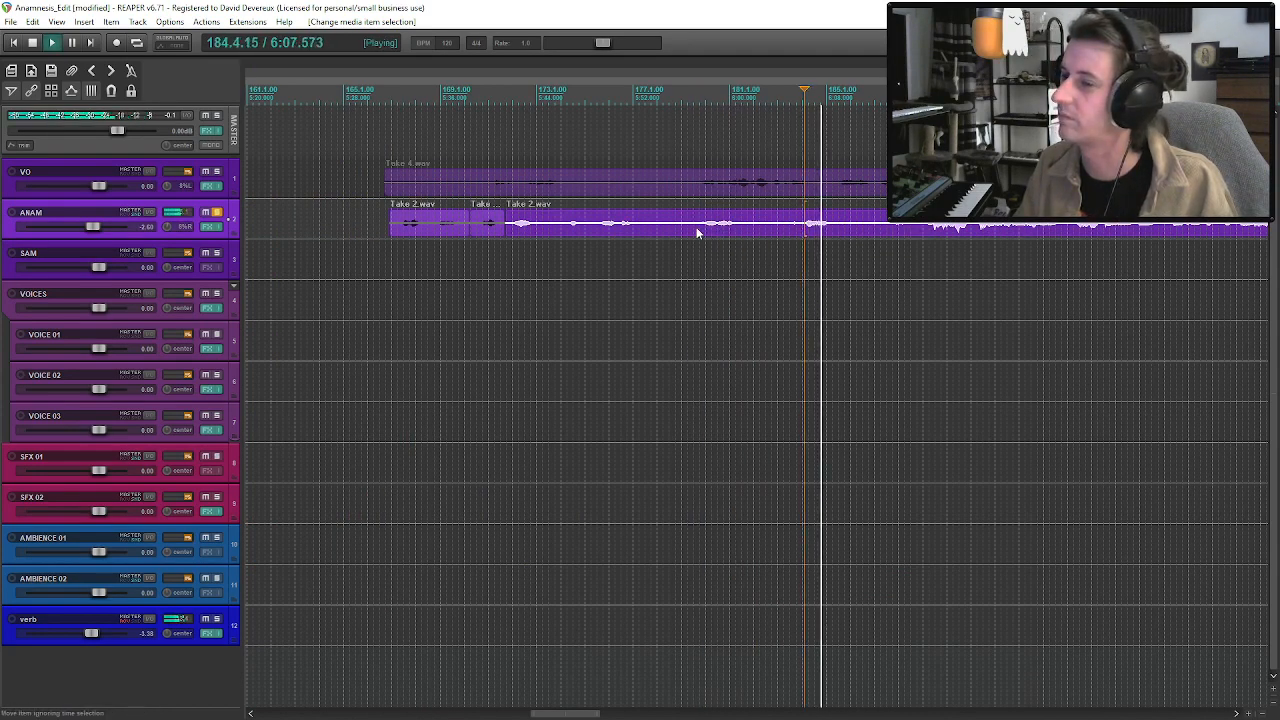
key("space")
left_click(697, 232)
Extend the end of ANAM's Take 3 clip to about bar 84 and play it from its start.
scroll(697, 232, "down", 3)
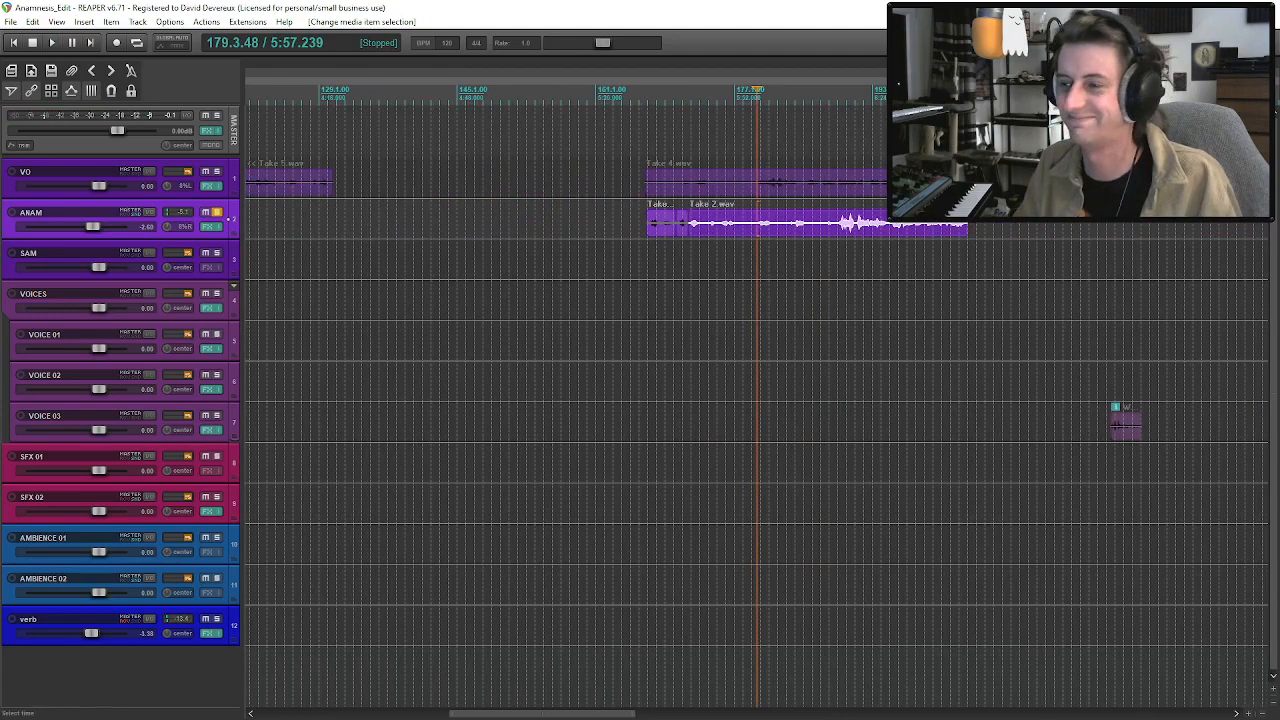
scroll(697, 232, "down", 2)
left_click(311, 235)
scroll(466, 278, "up", 4)
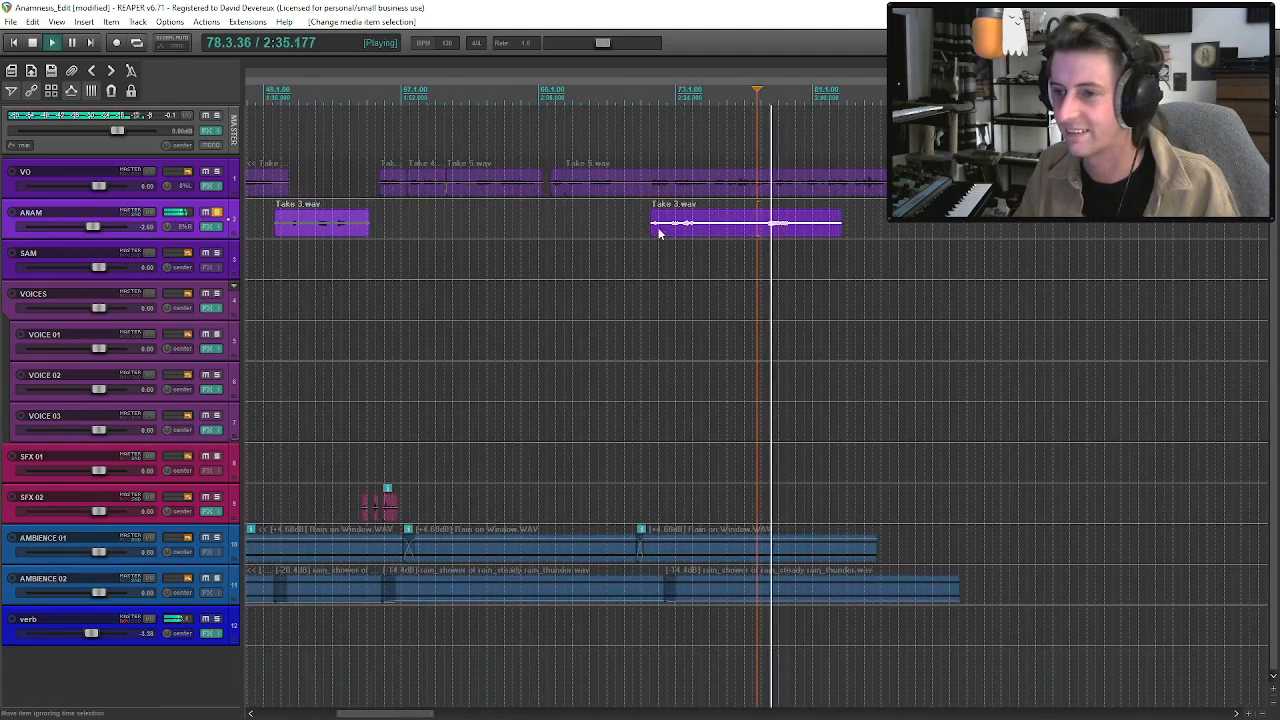
left_click_drag(841, 225, 905, 243)
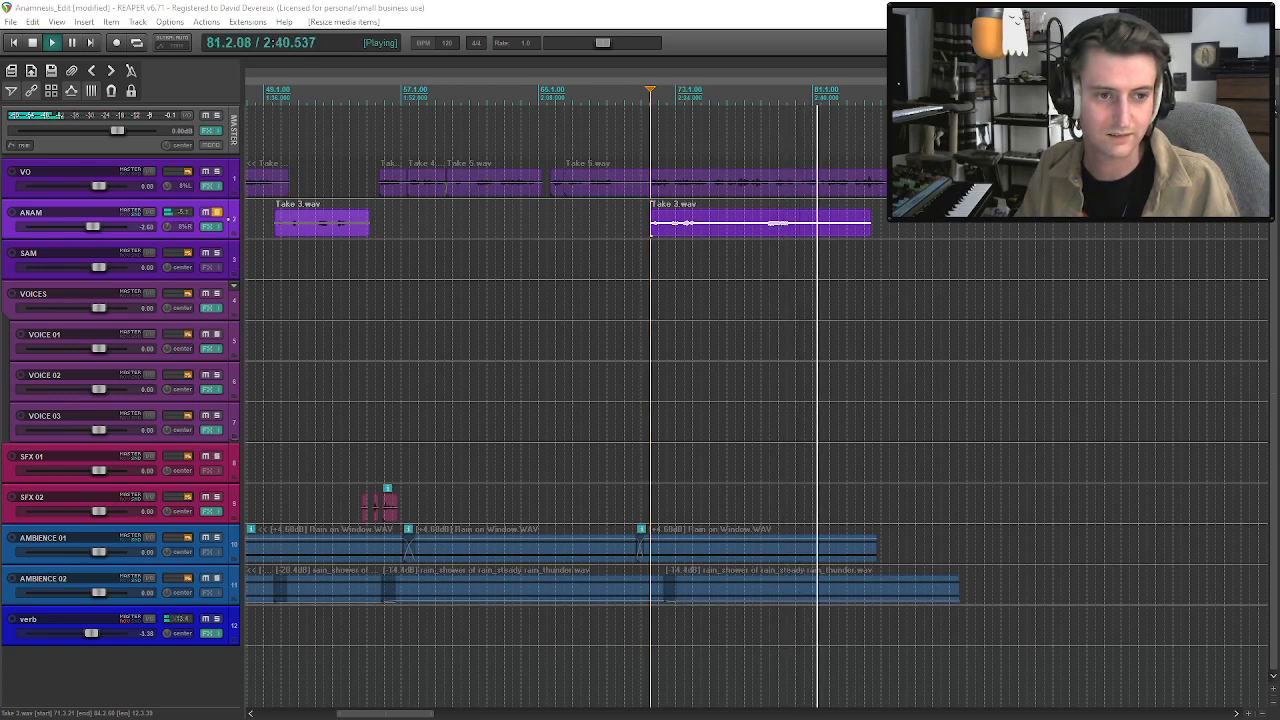
left_click(707, 228)
key("space")
Return to ANAM's long Take 2 clip and audition its lines between about bars 174 and 181.
scroll(766, 238, "down", 3)
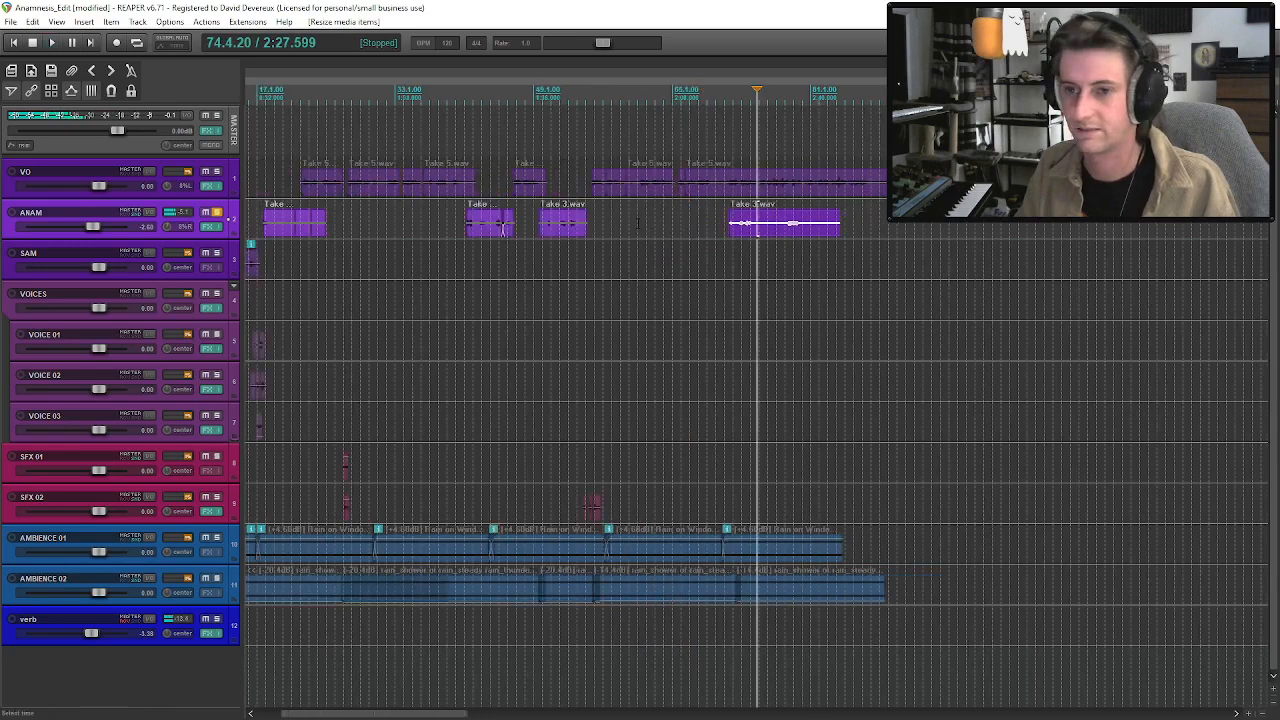
scroll(766, 238, "down", 3)
left_click(794, 232)
scroll(773, 233, "up", 4)
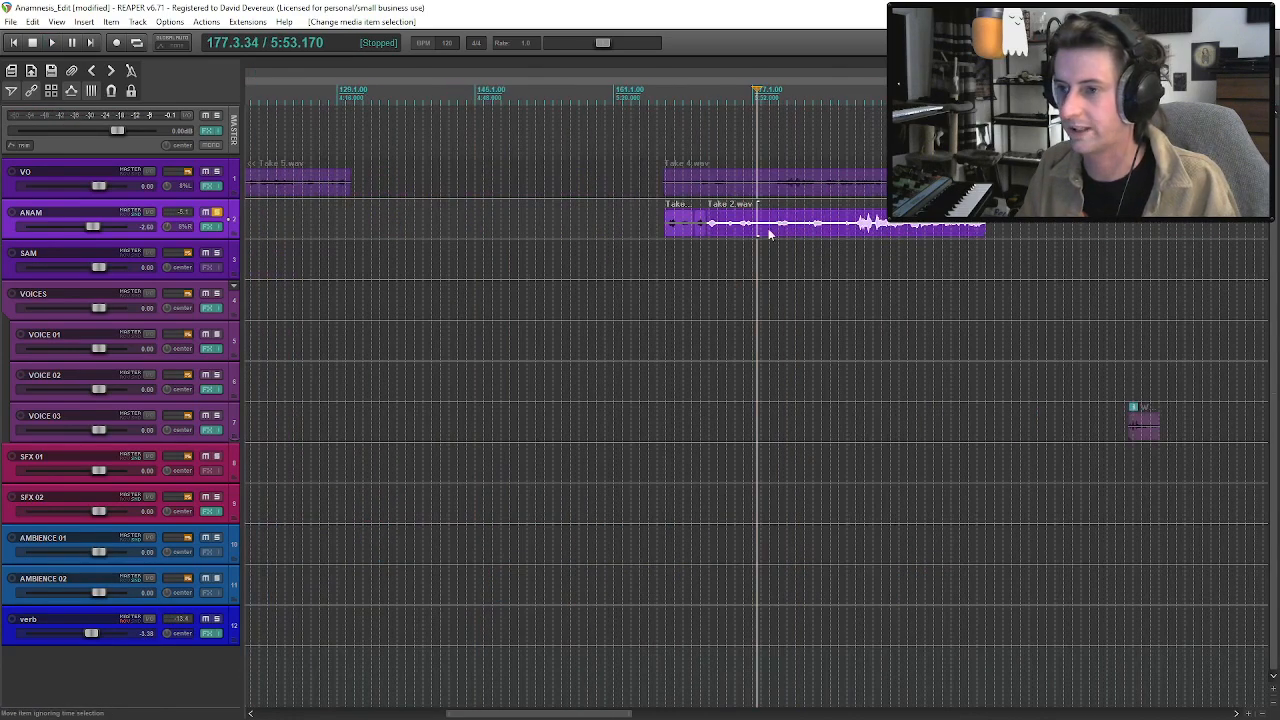
left_click(712, 232)
scroll(720, 233, "up", 2)
key("space")
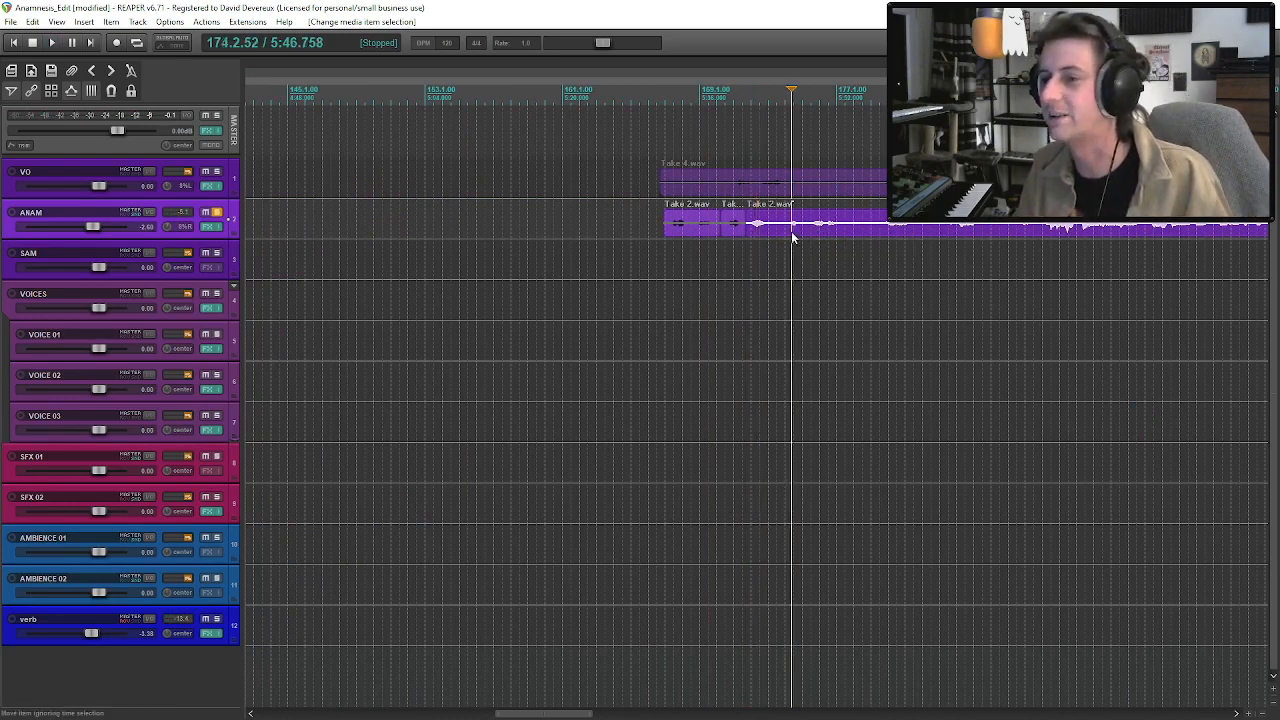
left_click(811, 232)
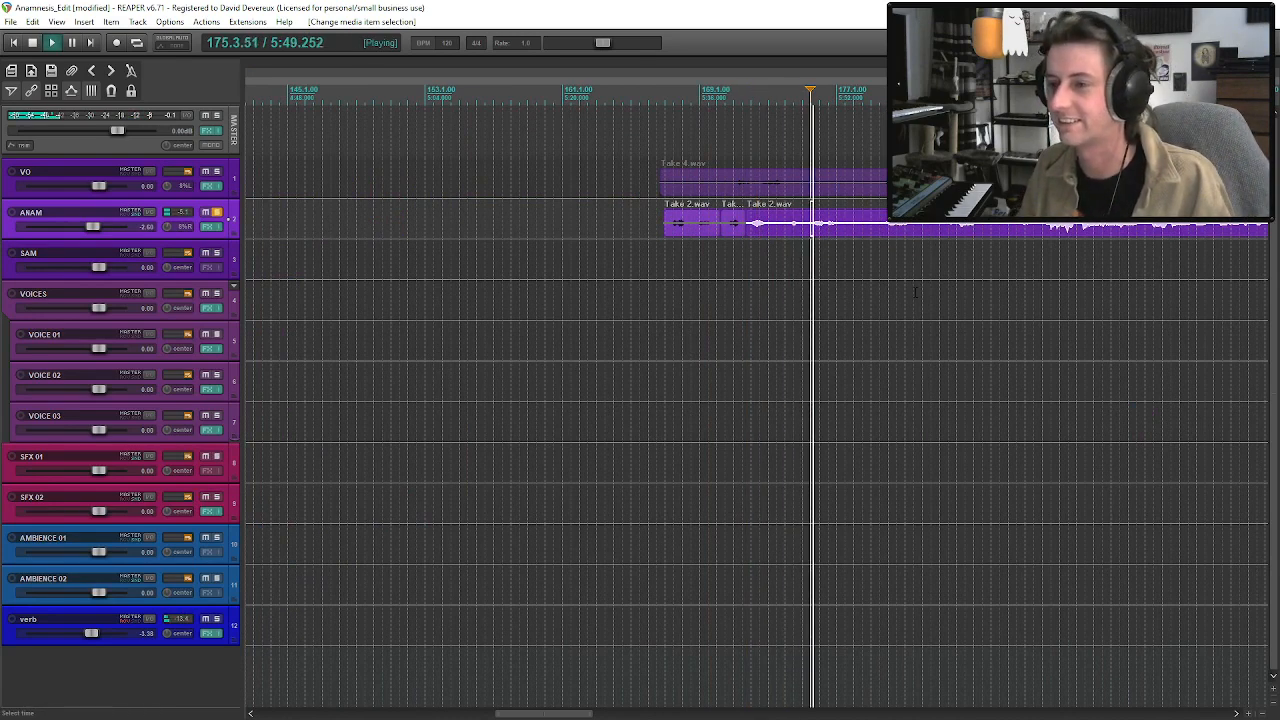
left_click(890, 232)
scroll(729, 236, "up", 3)
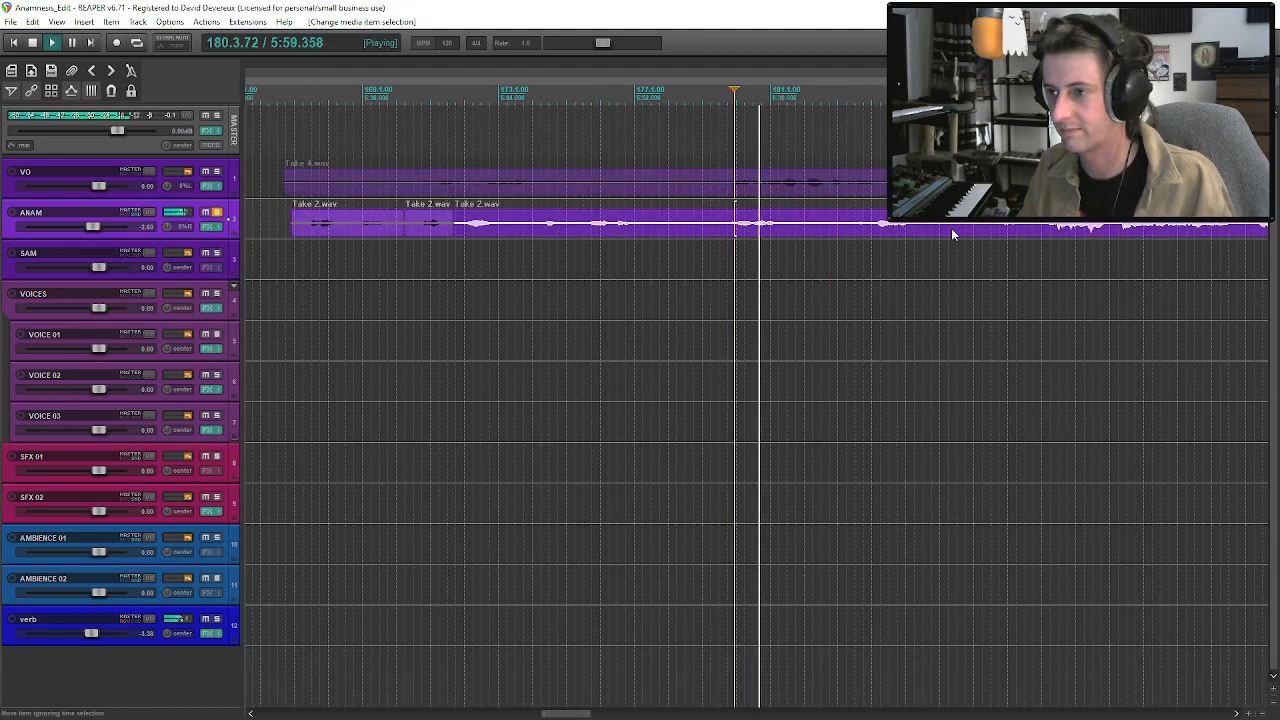
key("space")
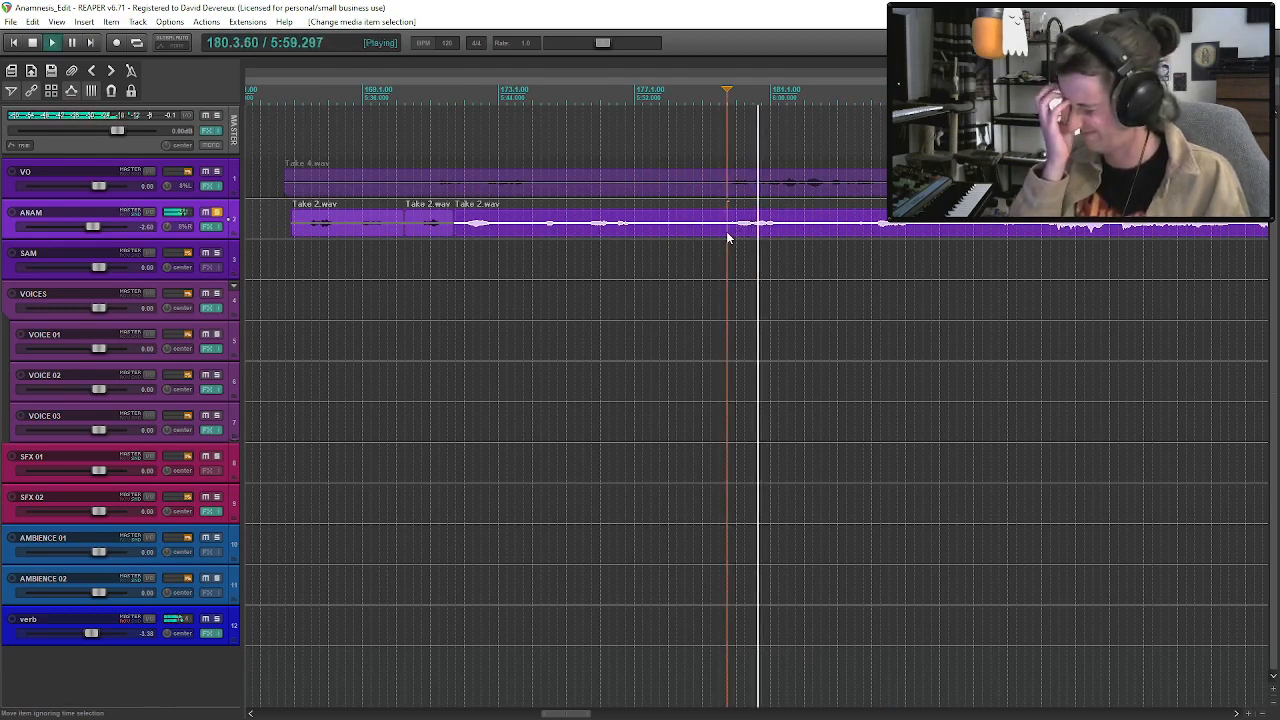
key("space")
Split ANAM's Take 3 clip near bars 72 and 75 and move the middle phrase earlier to about bar 65.
scroll(735, 238, "down", 8)
left_click(312, 238)
scroll(320, 243, "up", 6)
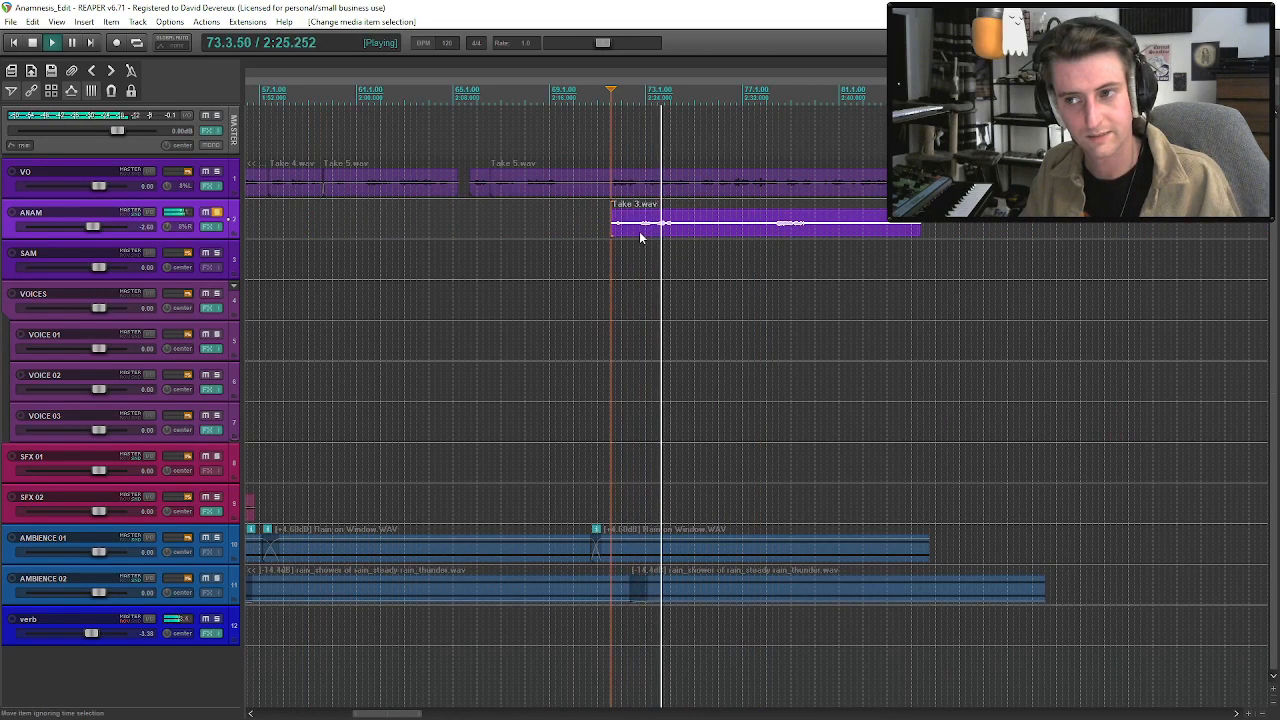
left_click(636, 235)
key("s")
left_click(690, 233)
key("s")
key("space")
left_click_drag(667, 232, 886, 239)
Move the other two Take 3 pieces later, beyond about bar 85, and place the isolated phrase at about bar 69.
scroll(980, 228, "down", 2)
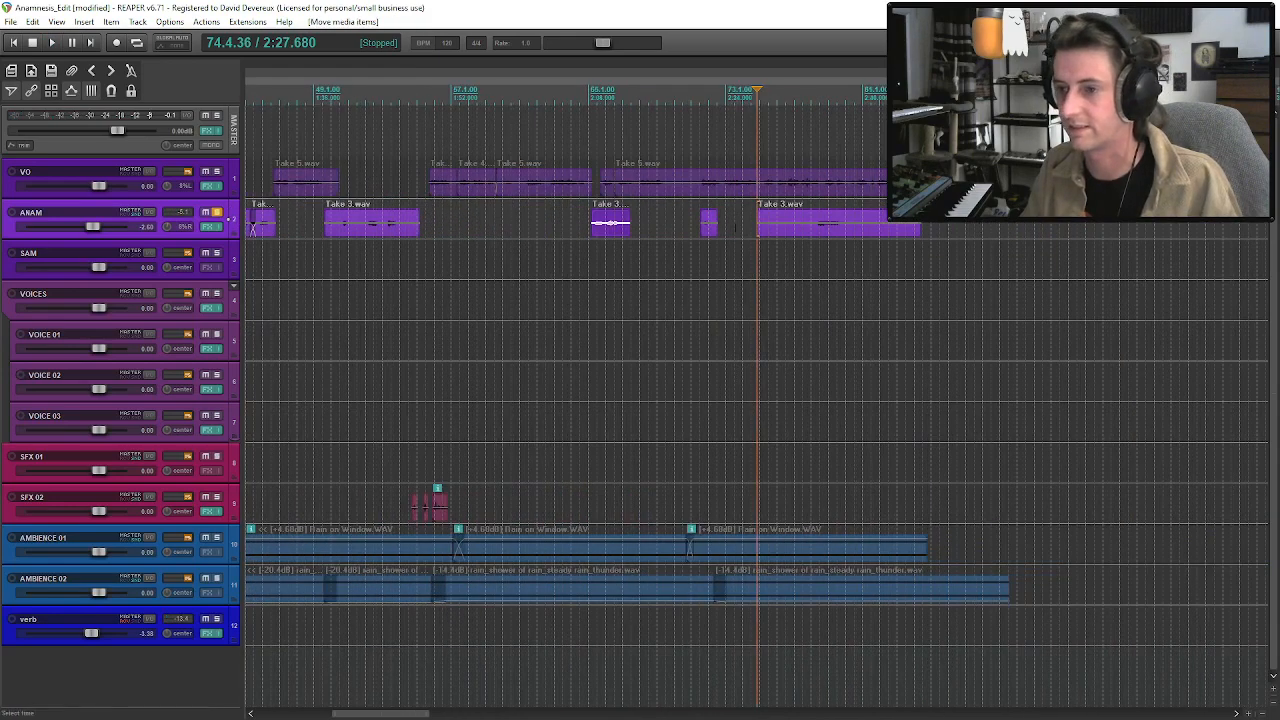
left_click(709, 234)
left_click(789, 230, "shift")
left_click_drag(774, 233, 1011, 231)
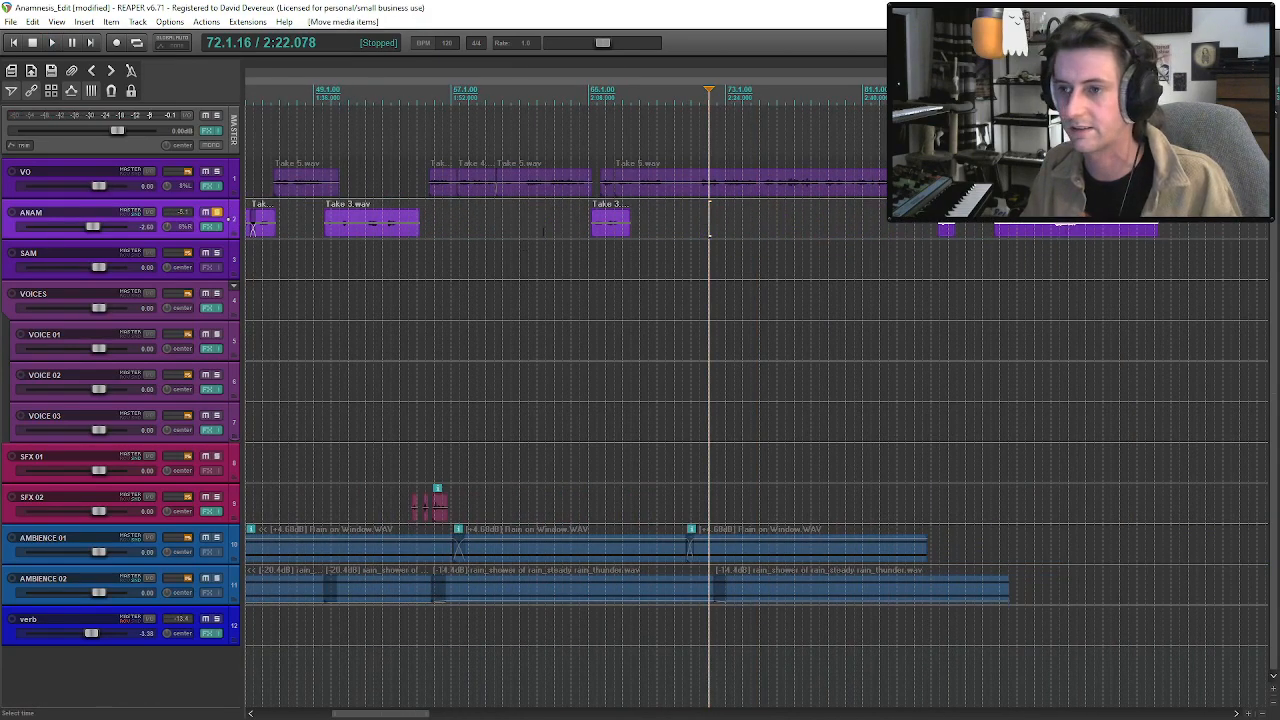
left_click_drag(605, 238, 678, 230)
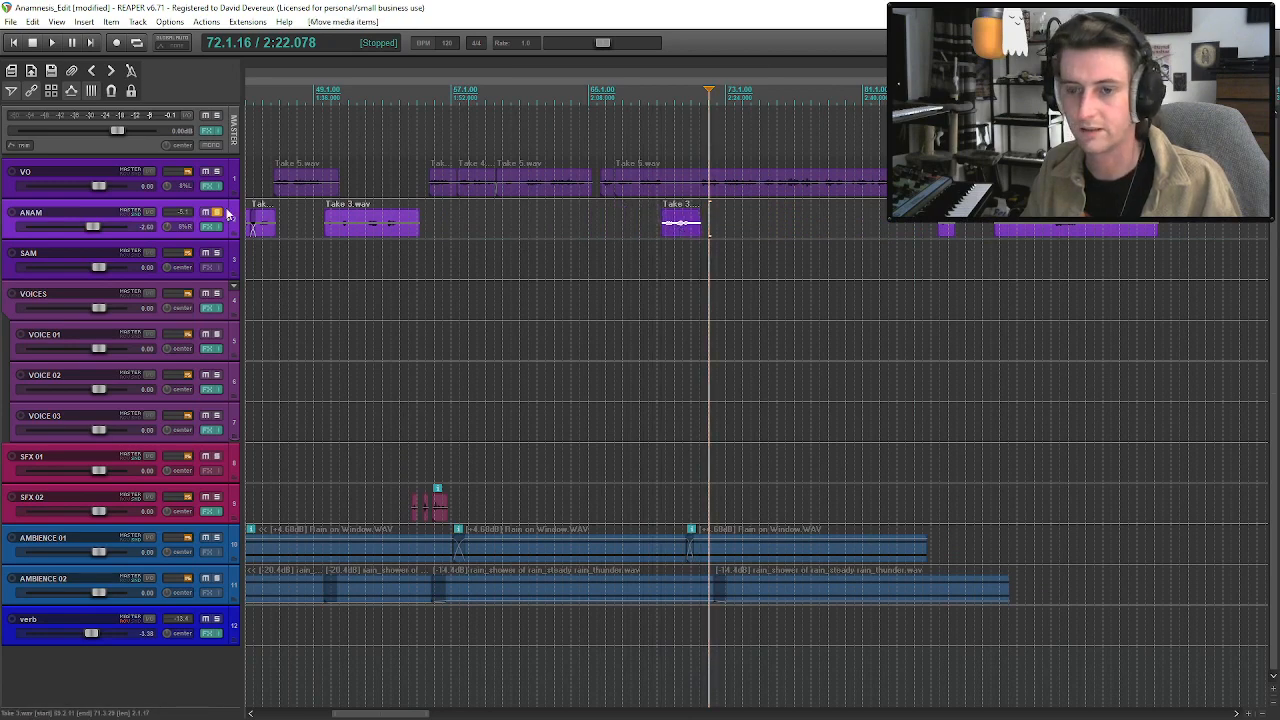
Unsolo ANAM, split the VO Take 5 clip near bar 71, and move its remainder later to about bar 77.
left_click(216, 212)
left_click(648, 190)
key("space")
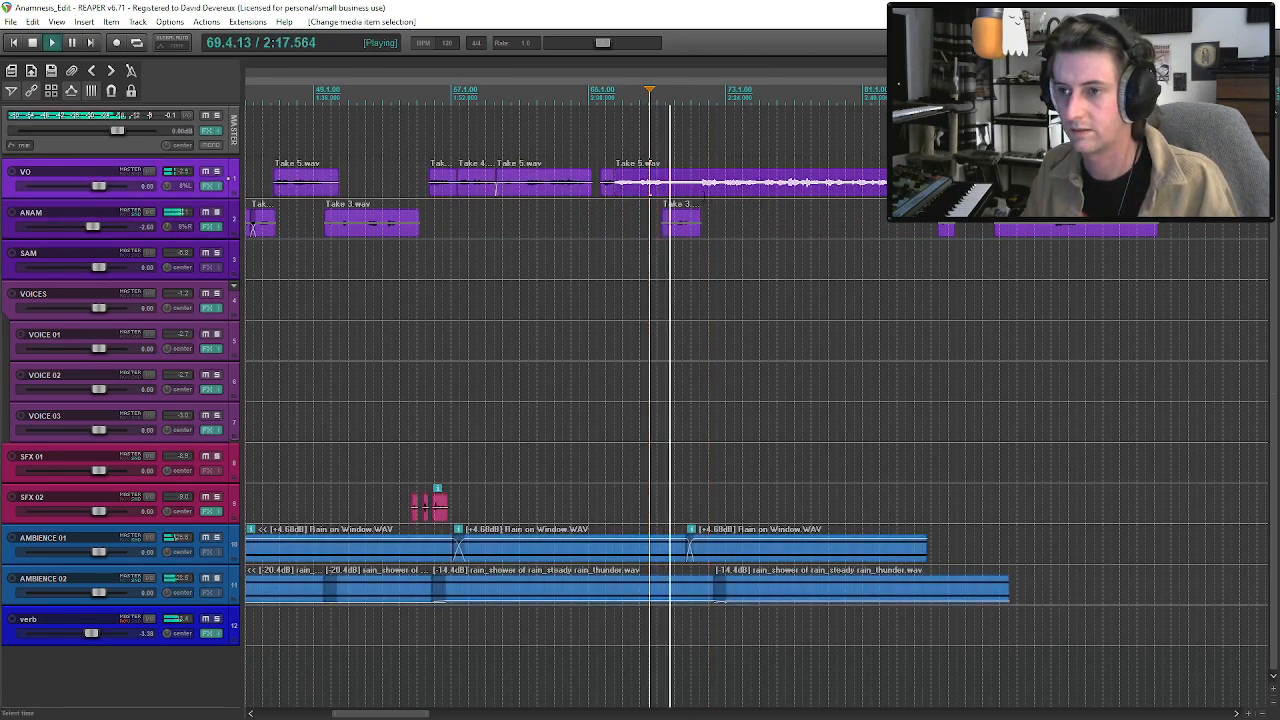
left_click(700, 195)
key("s")
left_click_drag(714, 195, 802, 188)
Move ANAM's short Take 3 phrase to about bar 70, play it against the VO, and save the project.
left_click_drag(685, 238, 700, 240)
left_click(653, 222)
key("ctrl+s")
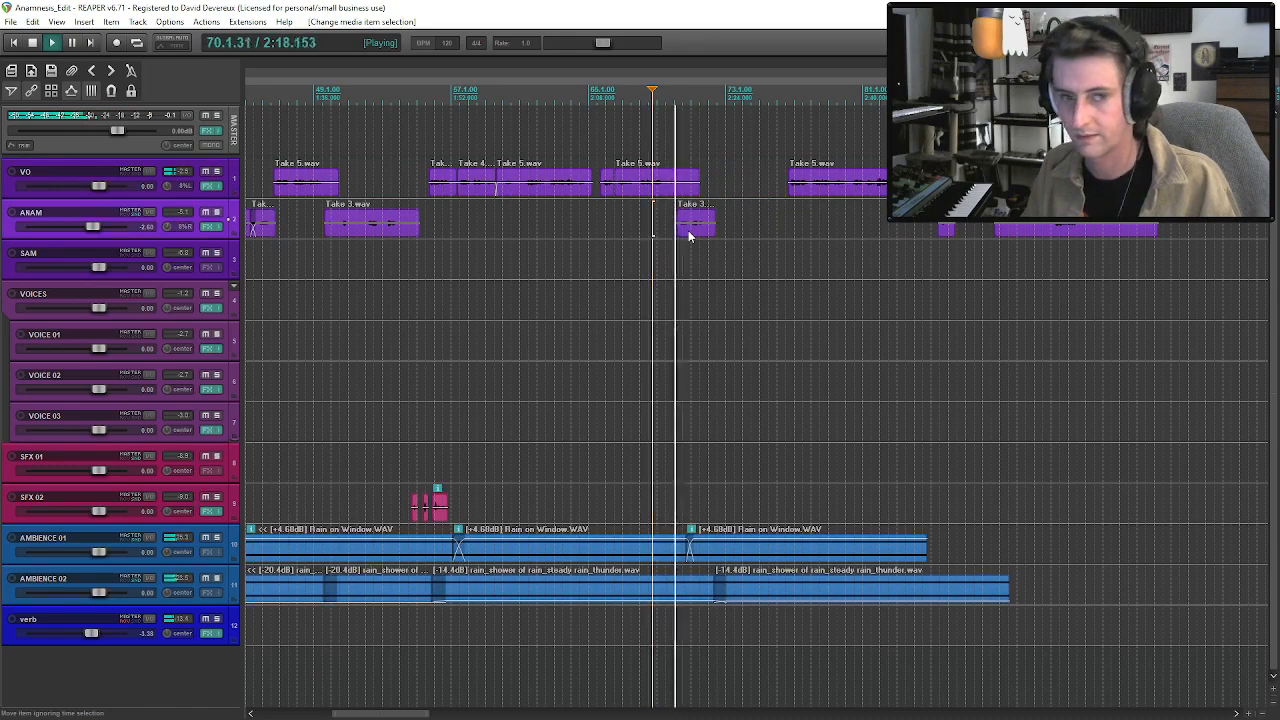
left_click(690, 235)
key("space")
key("ctrl+s")
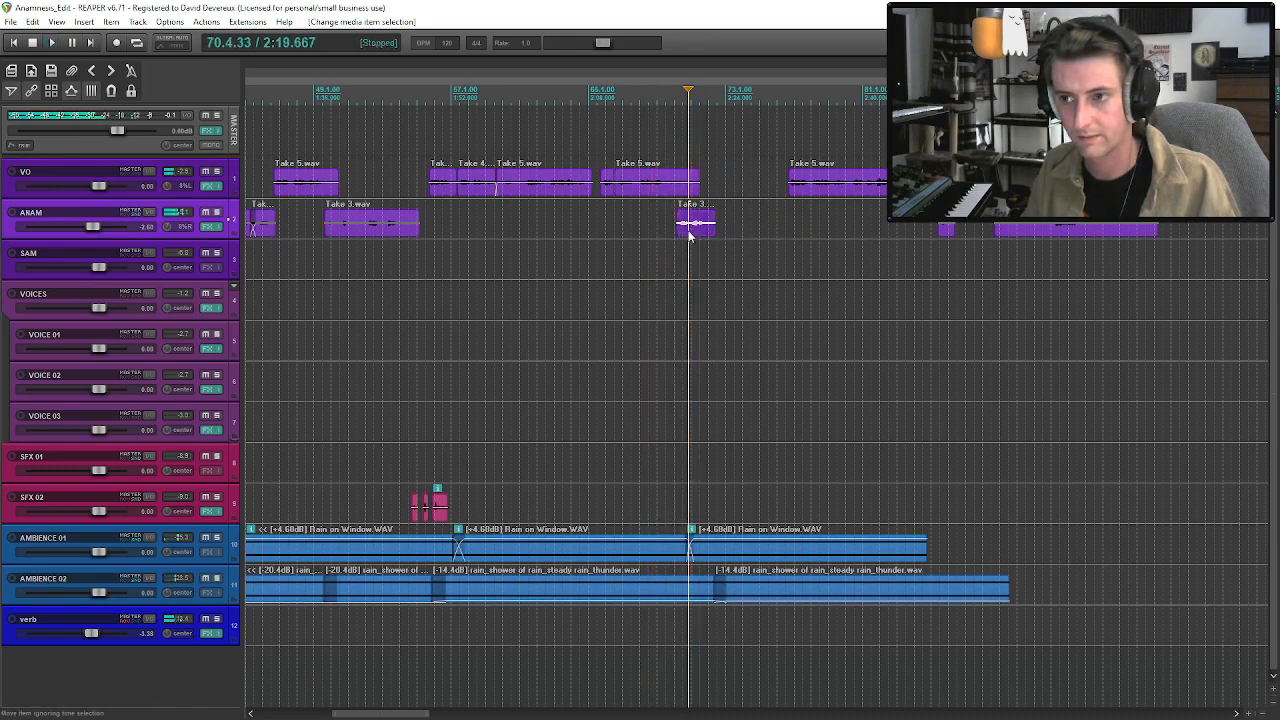
Move the SAM clip just before the ACT 01 marker onto VOICE 02 and play the opening voices.
scroll(690, 235, "down", 5)
left_click(252, 345)
scroll(252, 345, "up", 10)
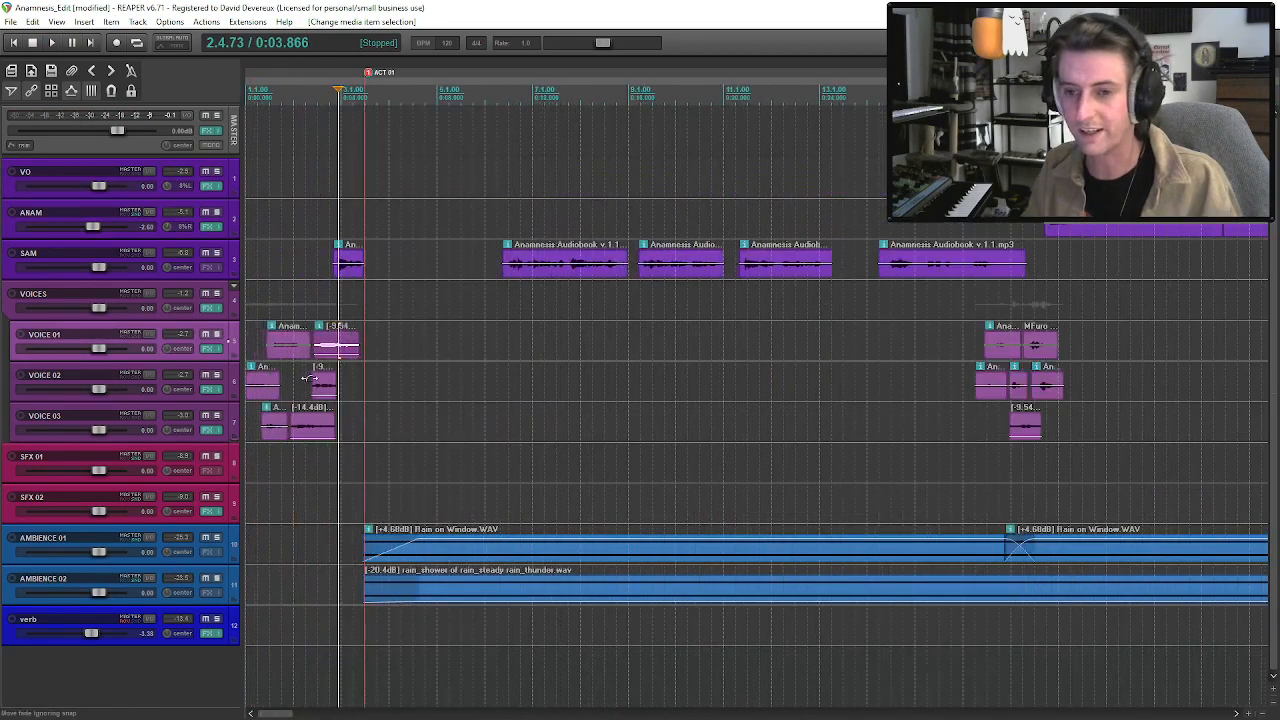
left_click_drag(450, 270, 441, 394)
left_click(250, 372)
key("space")
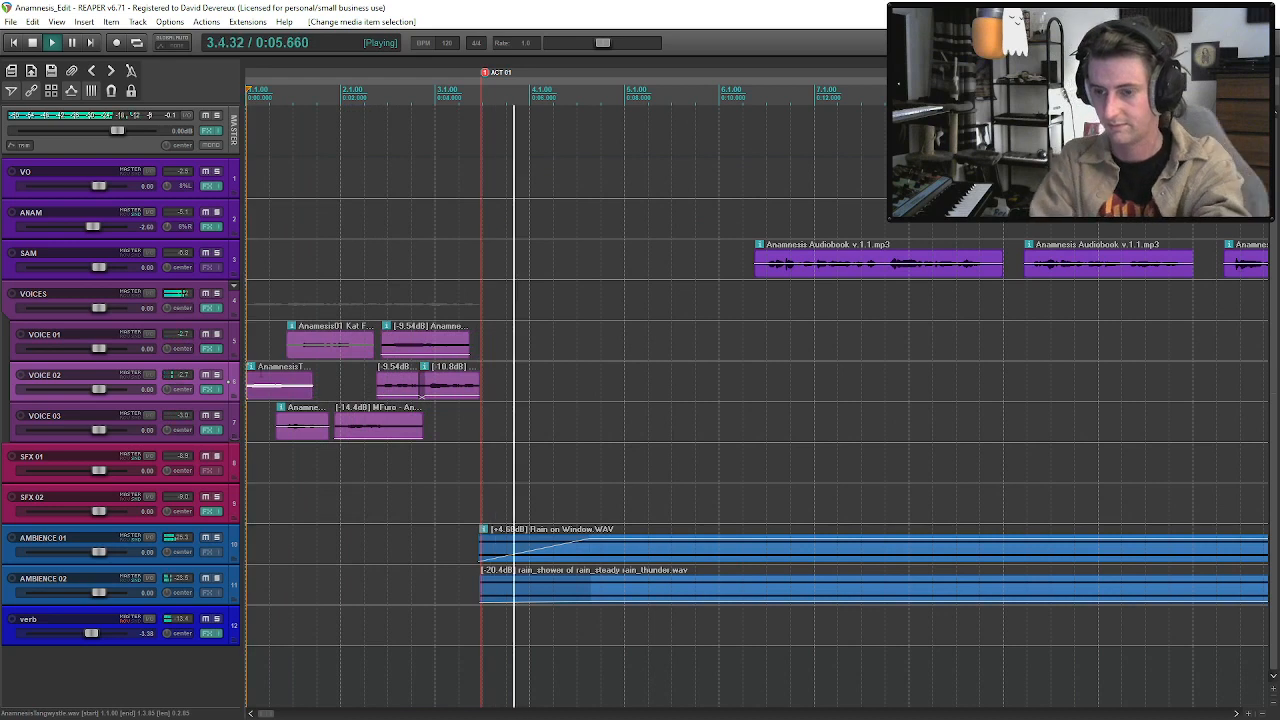
key("space")
Cut all the opening clips on VOICE 01, VOICE 02 and VOICE 03 before the ACT 01 marker.
left_click(295, 421)
left_click(397, 348, "shift")
left_click(448, 391, "shift")
key("ctrl+x")
Paste the cut voice clips onto VOICE 01 to 03 at about bar 71, beneath ANAM's Take 3 phrase.
scroll(779, 345, "down", 8)
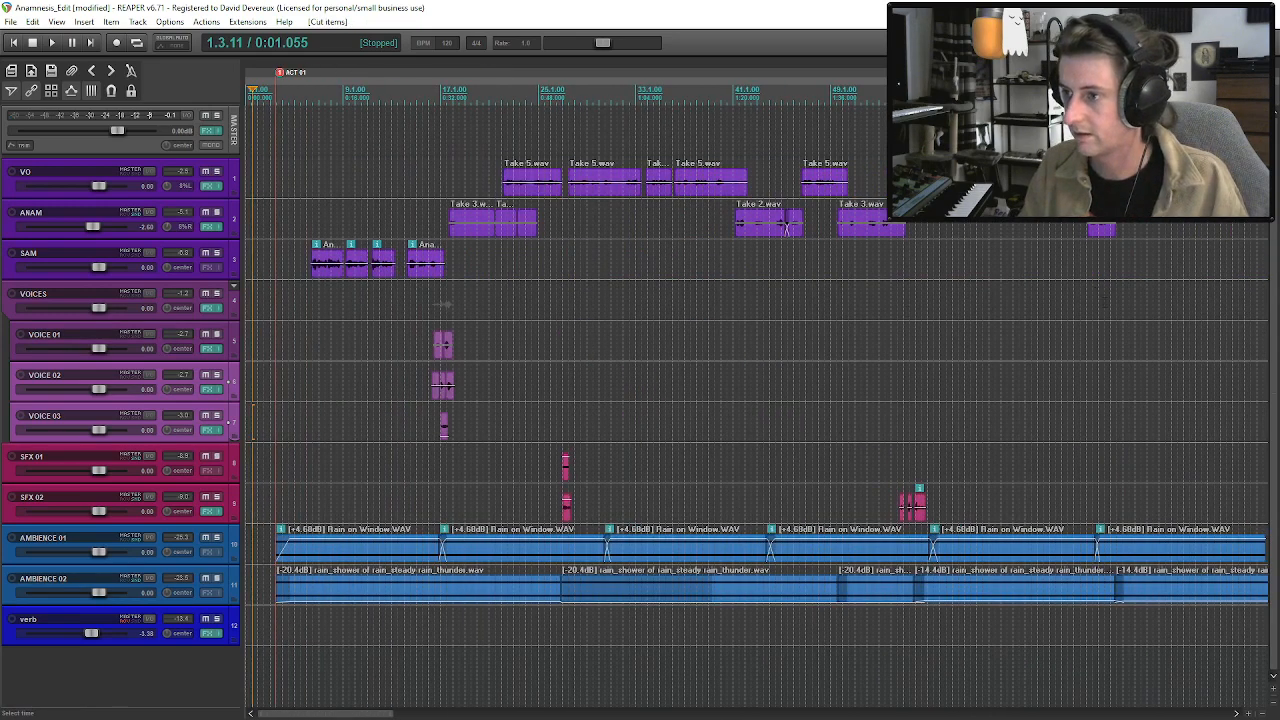
left_click(1103, 301)
scroll(1103, 301, "up", 5)
key("space")
key("space")
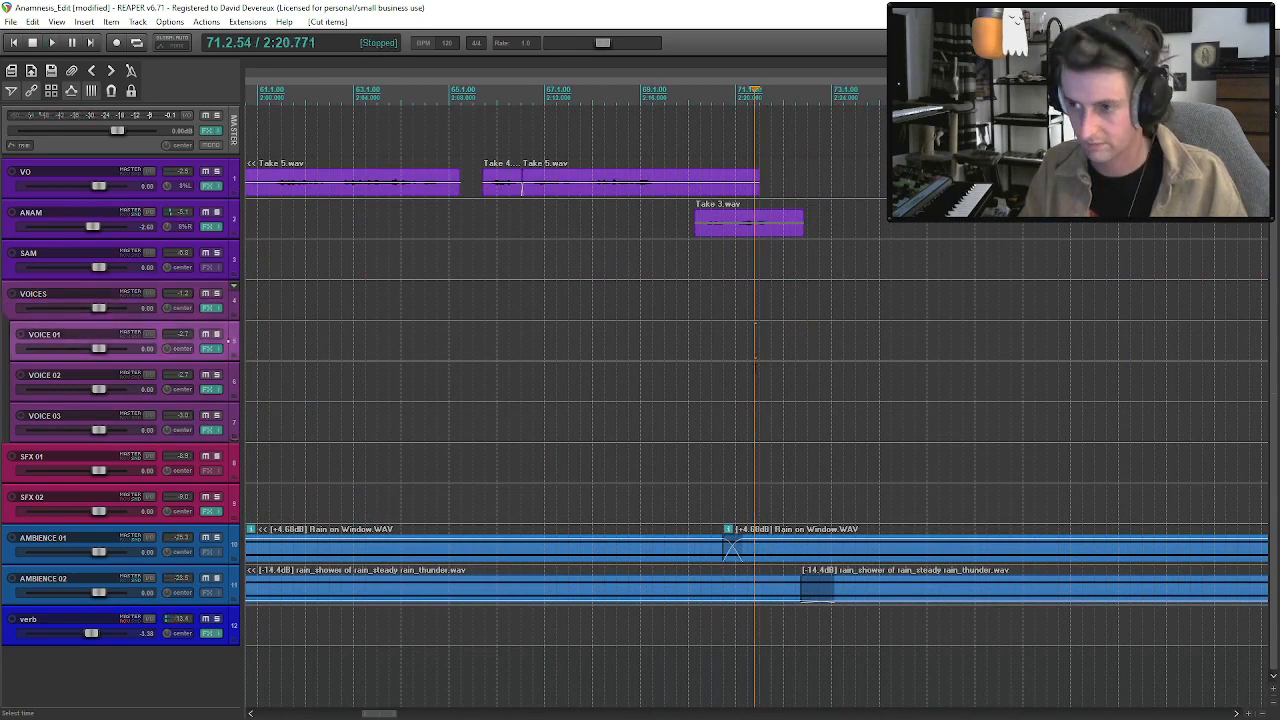
left_click(755, 372)
left_click(752, 340)
key("ctrl+v")
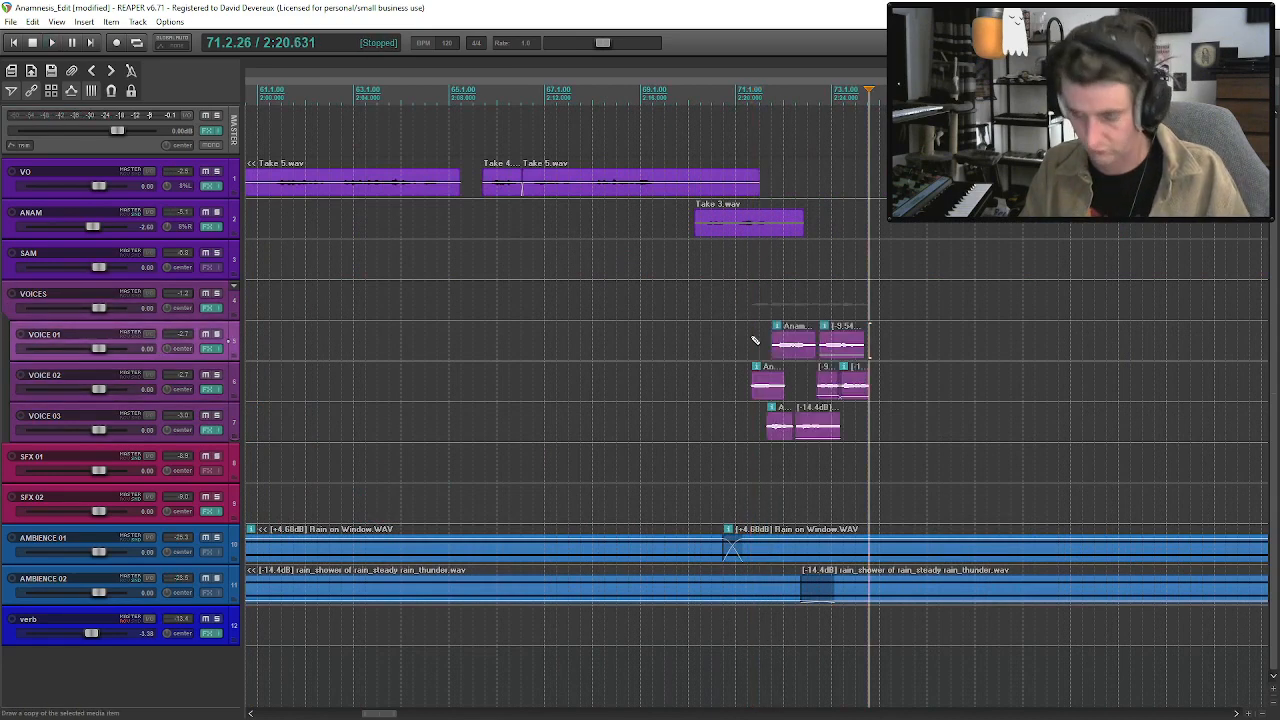
Shift the pasted voice clips slightly earlier to start at about bar 71 and play them with the dialogue.
mouse_move(765, 385)
left_mouse_down()
mouse_move(777, 386)
mouse_move(748, 390)
left_mouse_up()
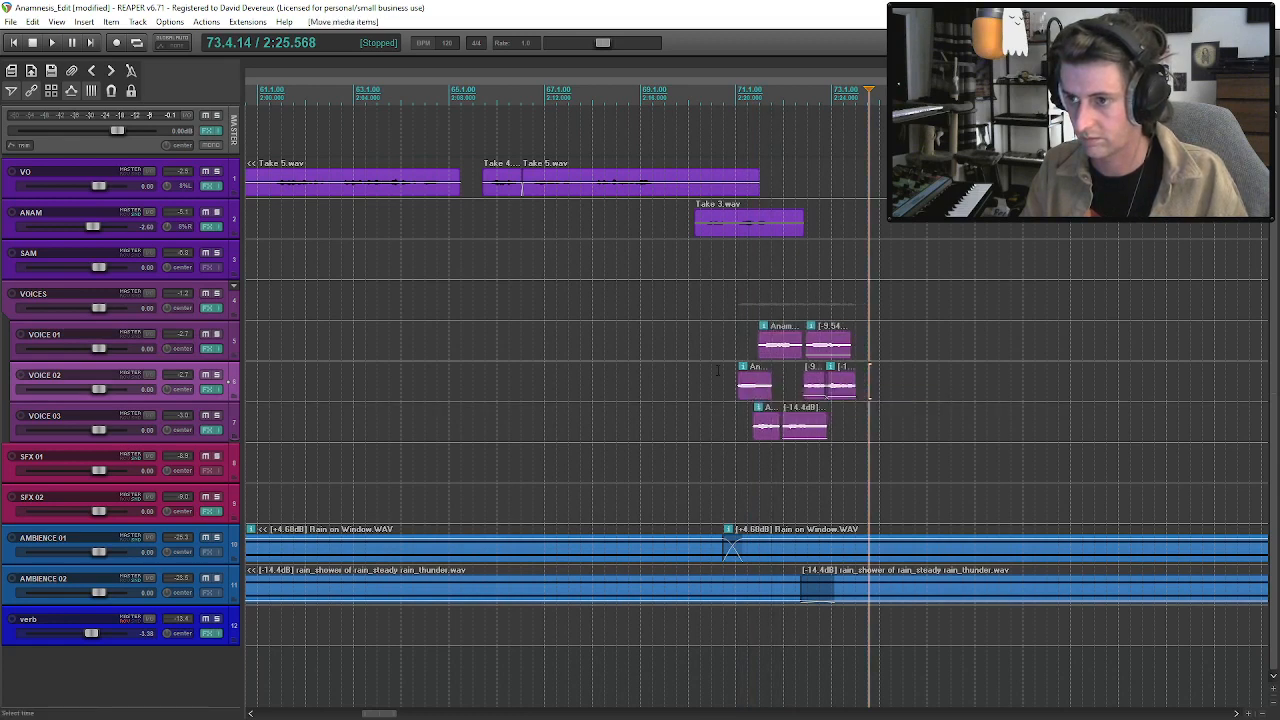
left_click(717, 382)
key("space")
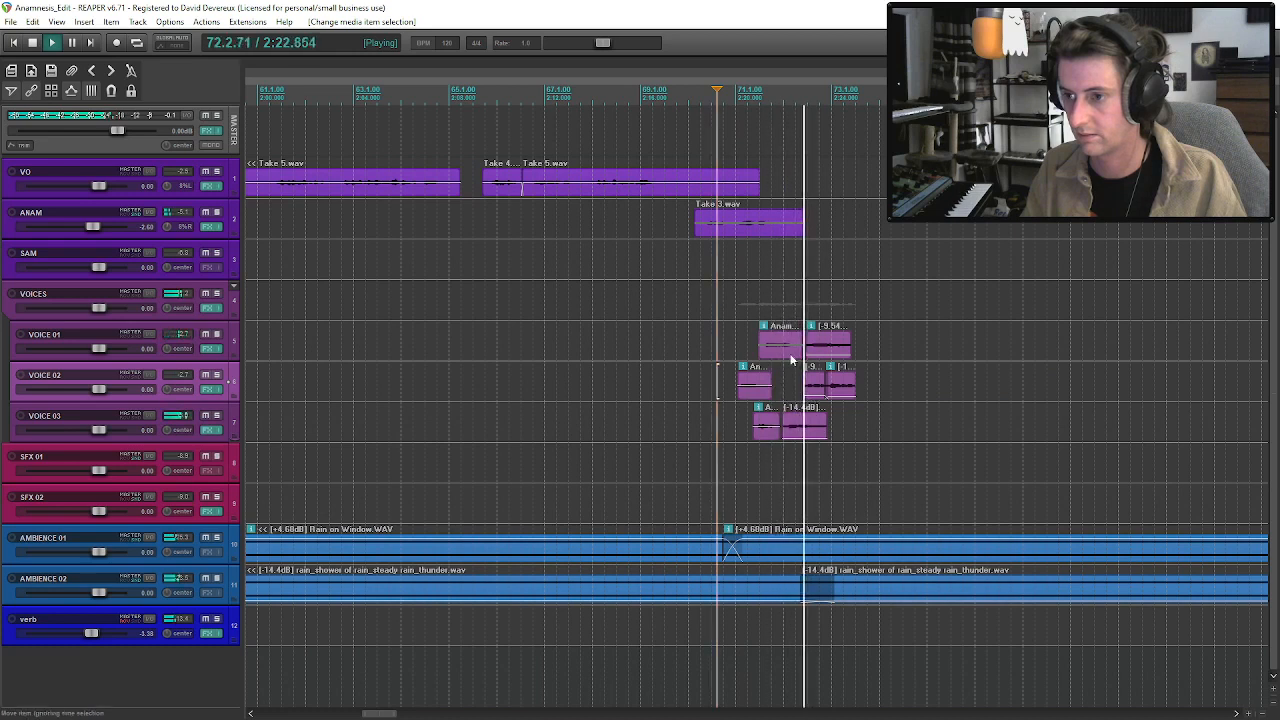
left_click(194, 318)
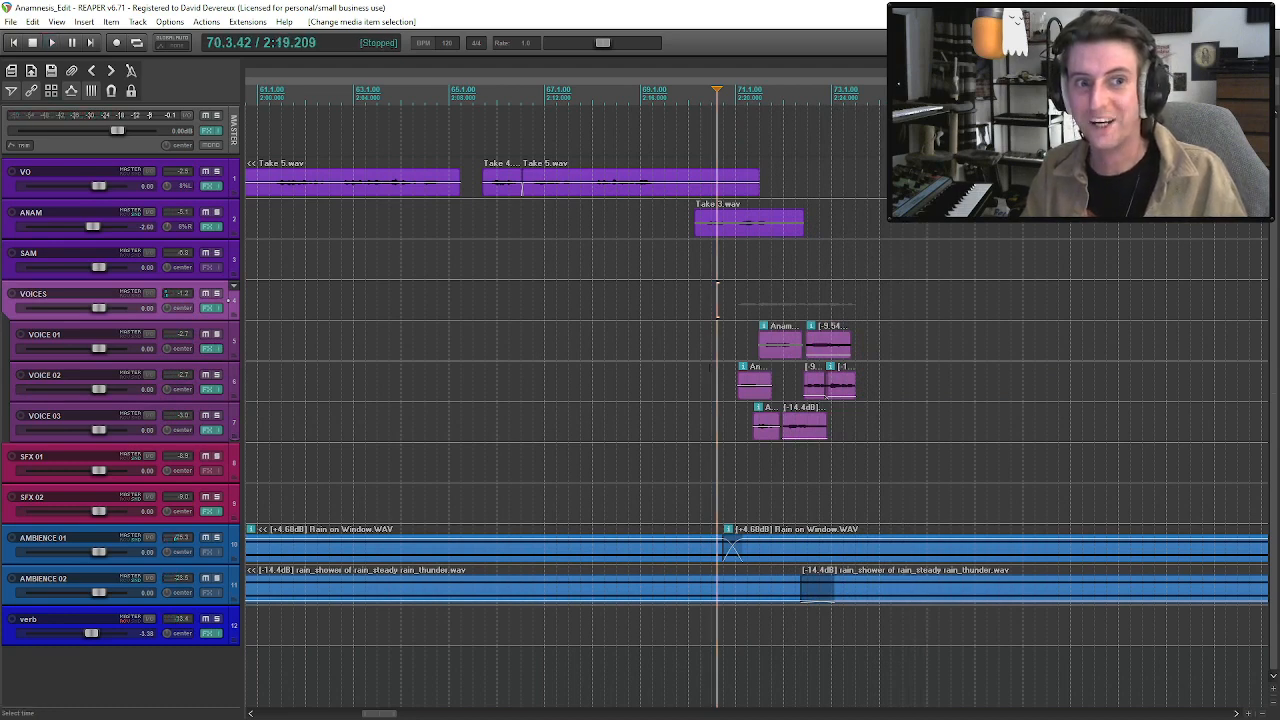
key("space")
scroll(746, 277, "down", 3)
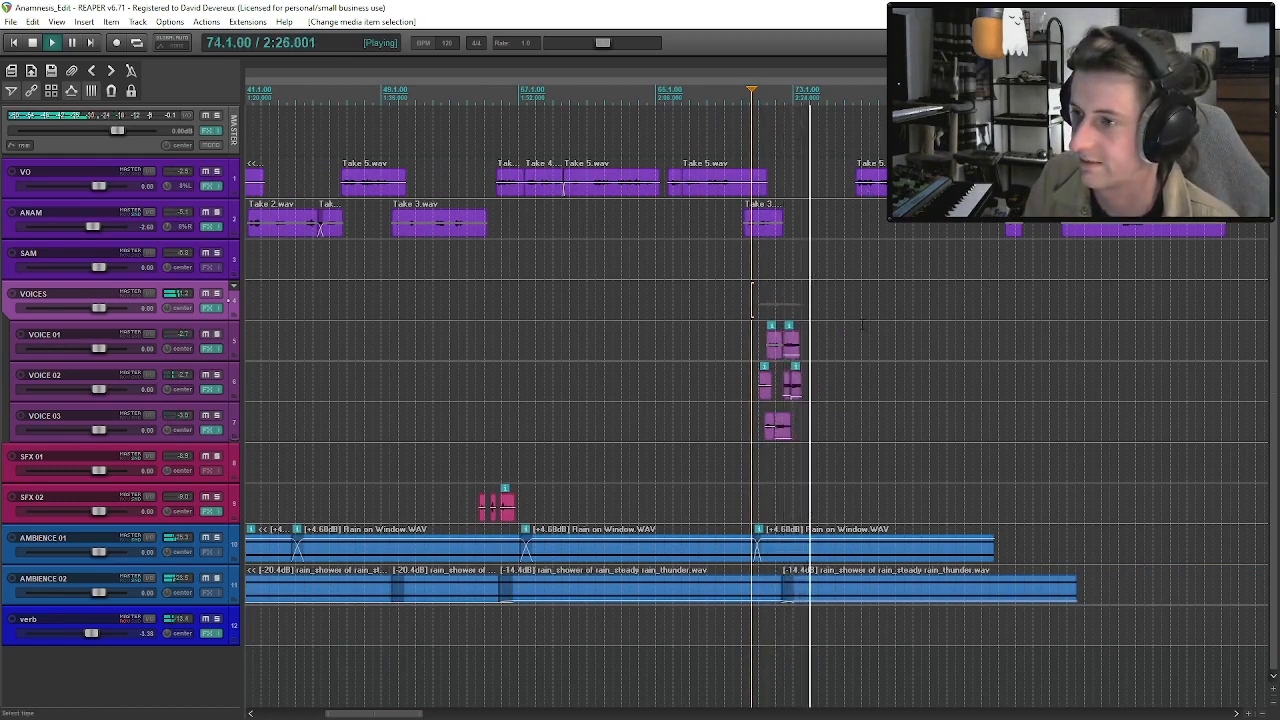
left_click(770, 229)
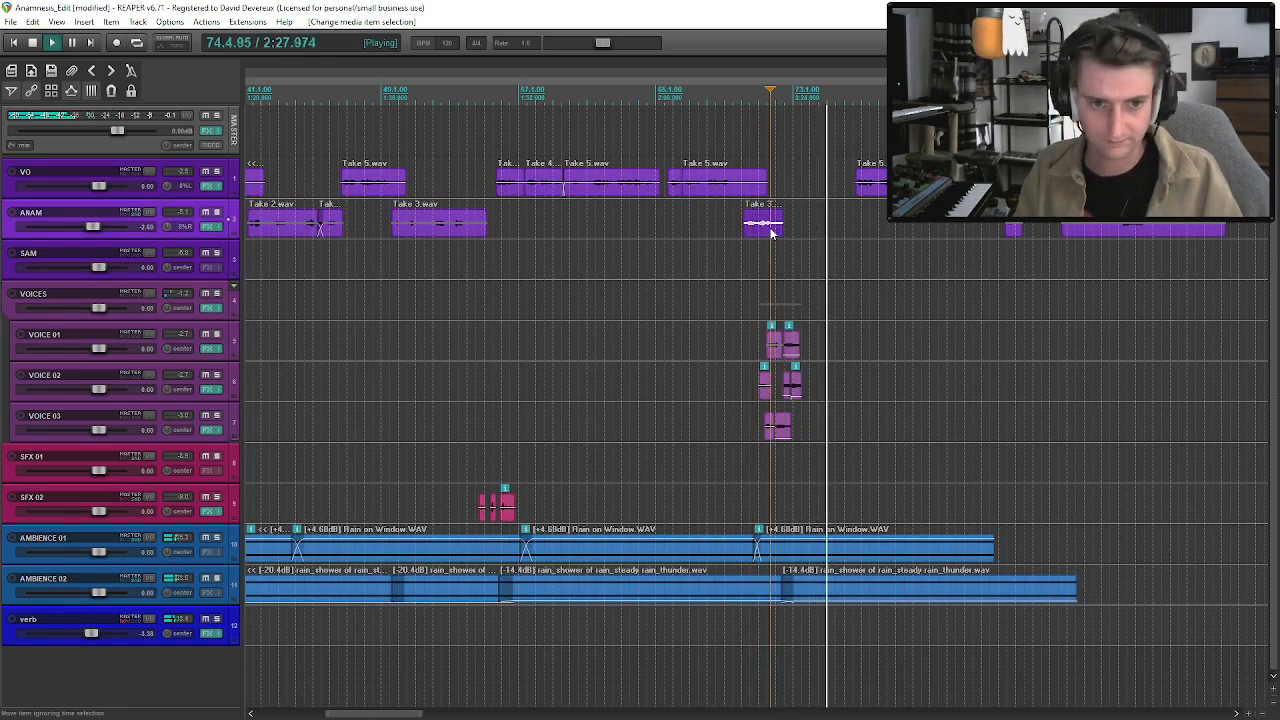
key("space")
Trim the starts of the first rain clips on AMBIENCE 01 and AMBIENCE 02 to the ACT 01 marker.
scroll(840, 260, "down", 3)
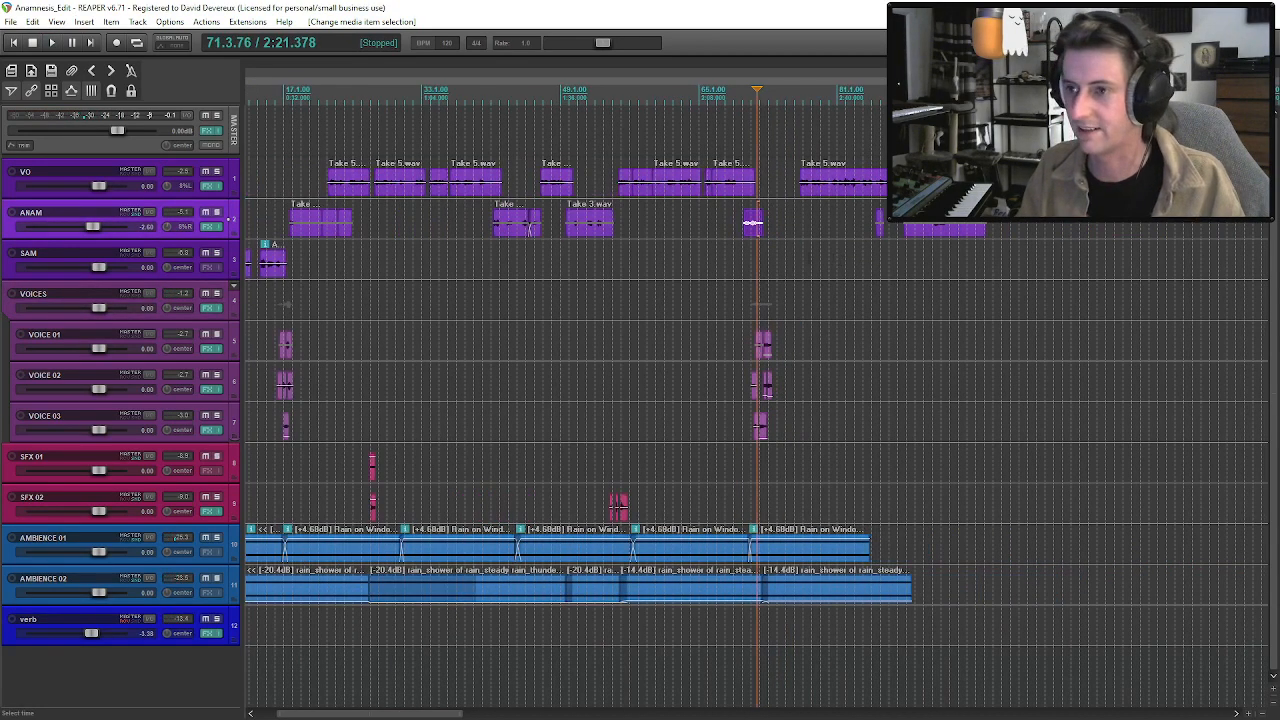
scroll(320, 229, "up", 5)
scroll(320, 229, "down", 5)
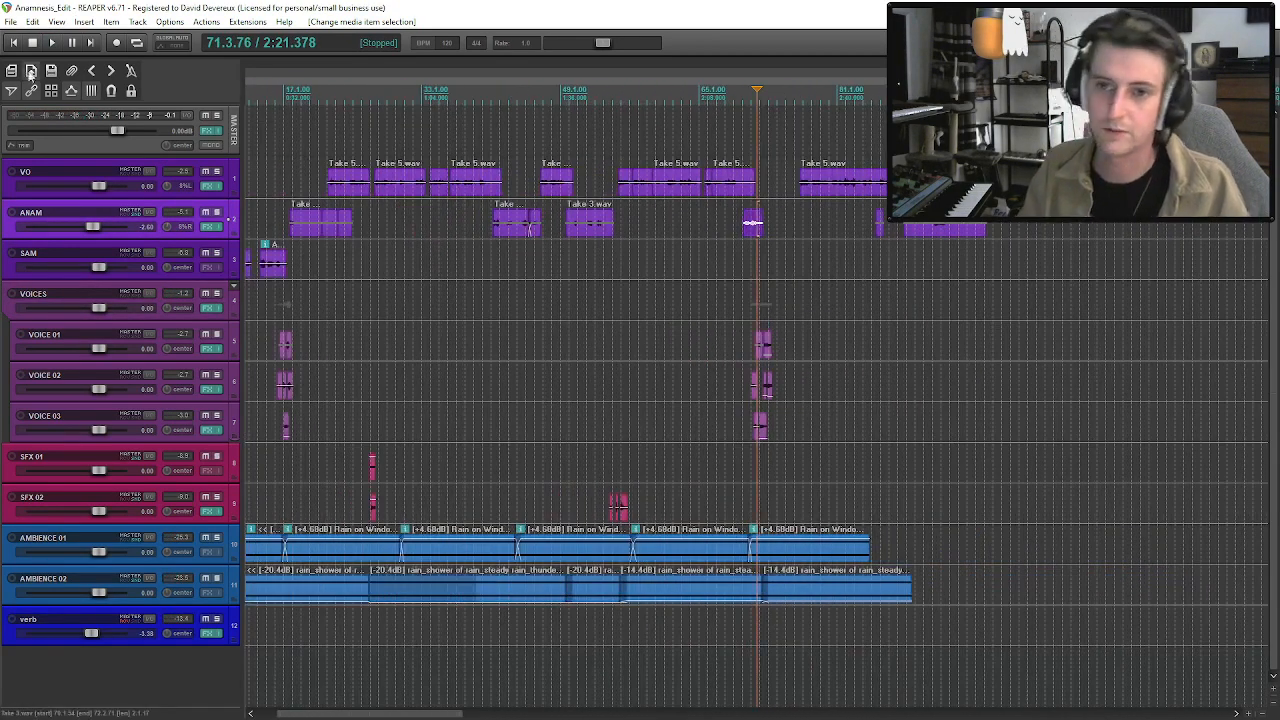
key("Home")
scroll(390, 453, "up", 5)
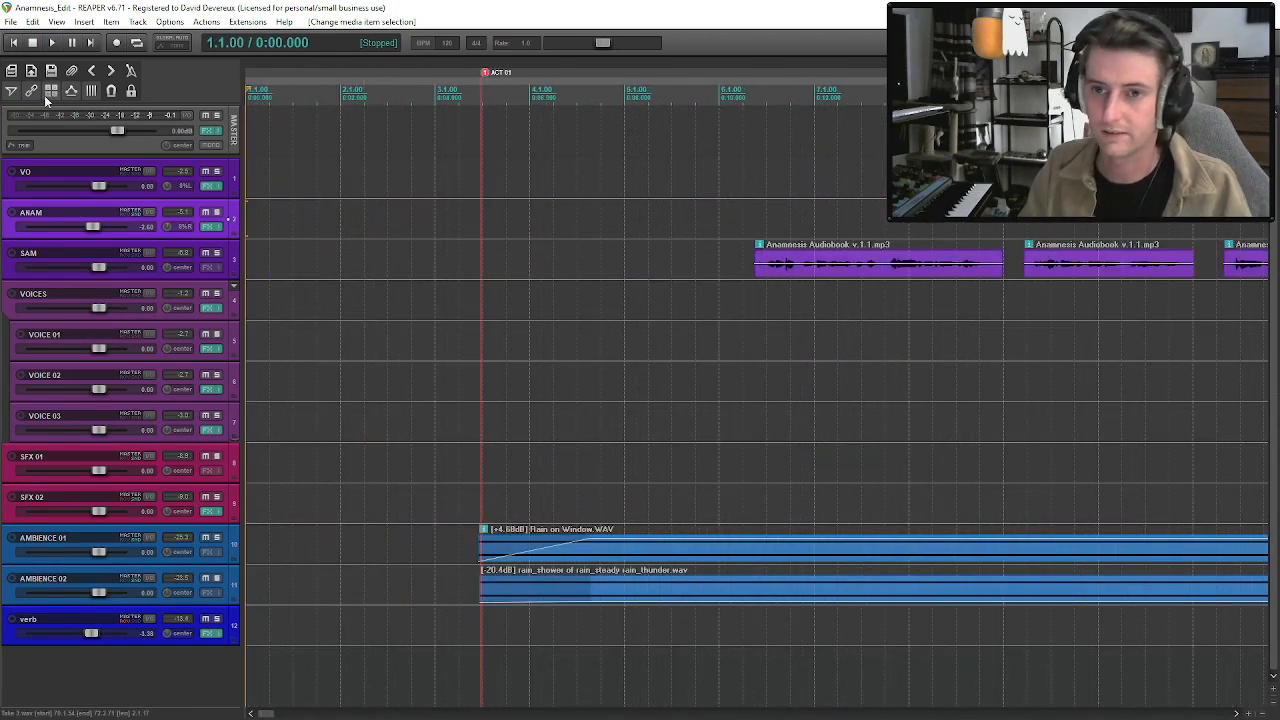
left_click(592, 550)
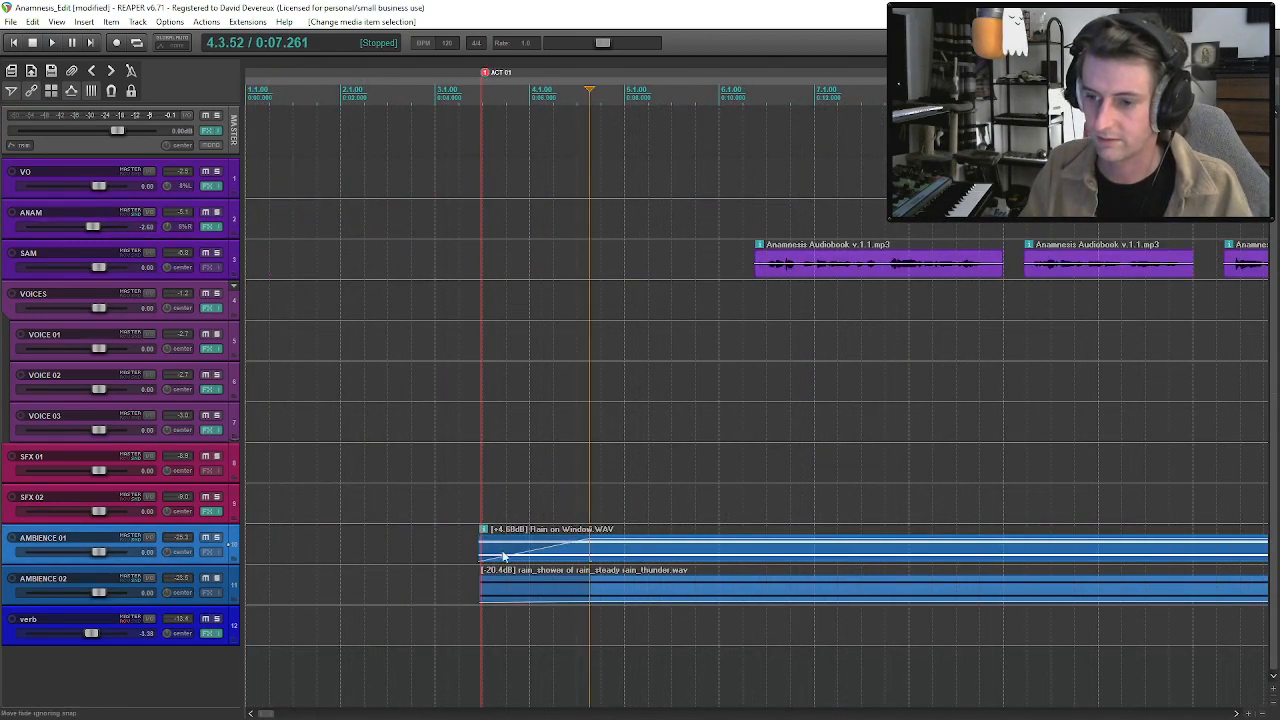
left_click_drag(480, 544, 483, 544)
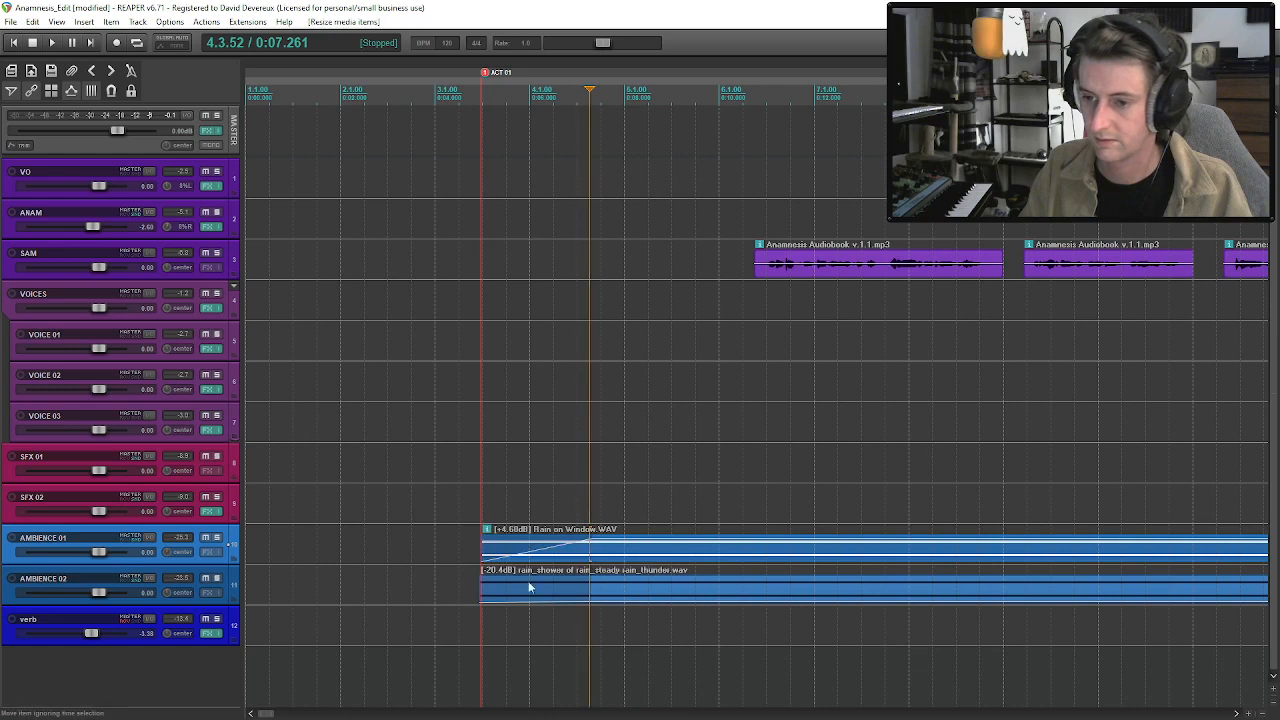
left_click_drag(480, 590, 483, 590)
Shift the items earlier so the rain begins at the project start, and move the ACT 01 marker there.
mouse_move(636, 553)
left_mouse_down()
mouse_move(372, 553)
mouse_move(340, 540)
left_mouse_up()
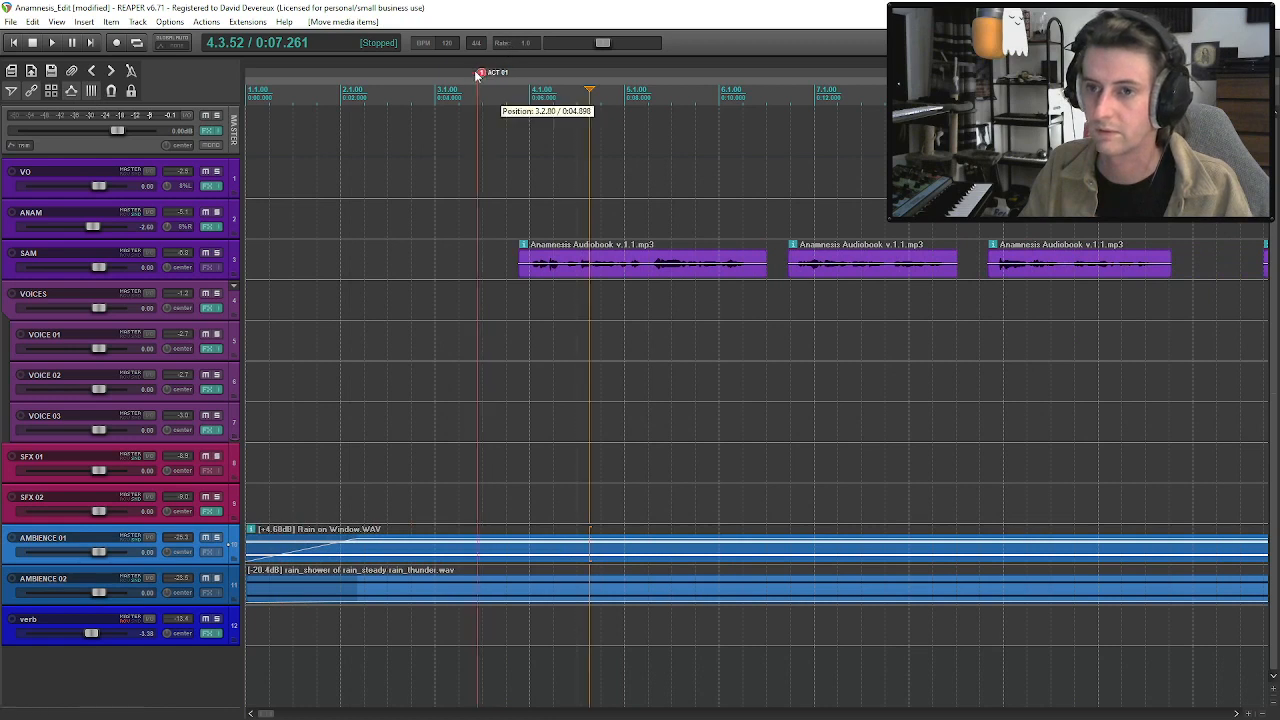
left_click(13, 43)
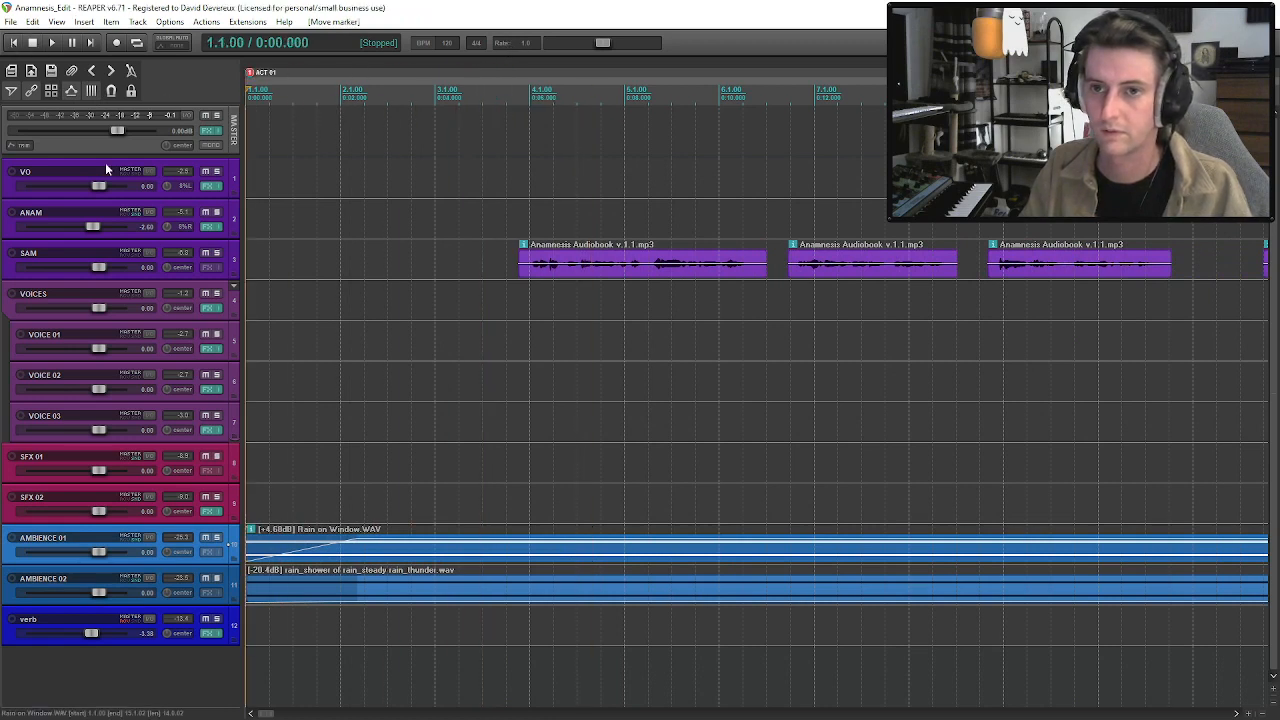
Play the opening from the project start through the rain fade-in and SAM's first line.
key("space")
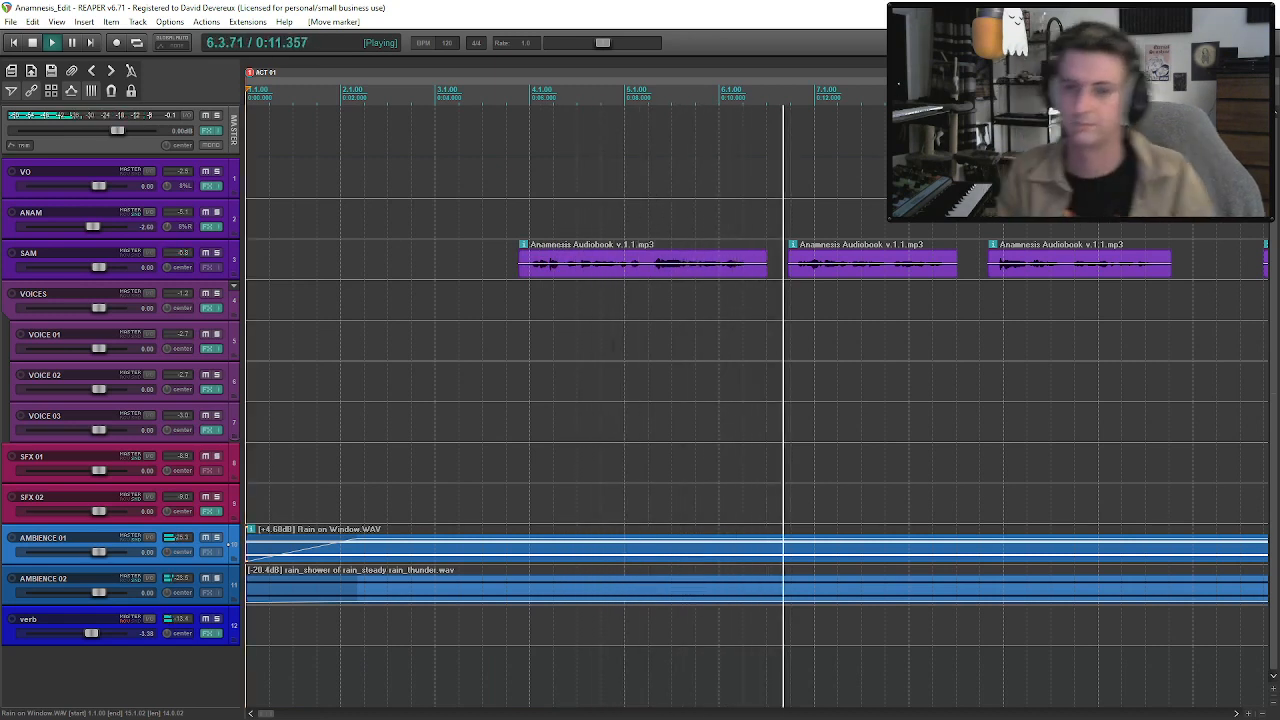
key("space")
Try moving the first SAM clip down onto the VOICES track, listen to it, and undo the move.
left_click(650, 265)
left_click(1029, 272, "ctrl")
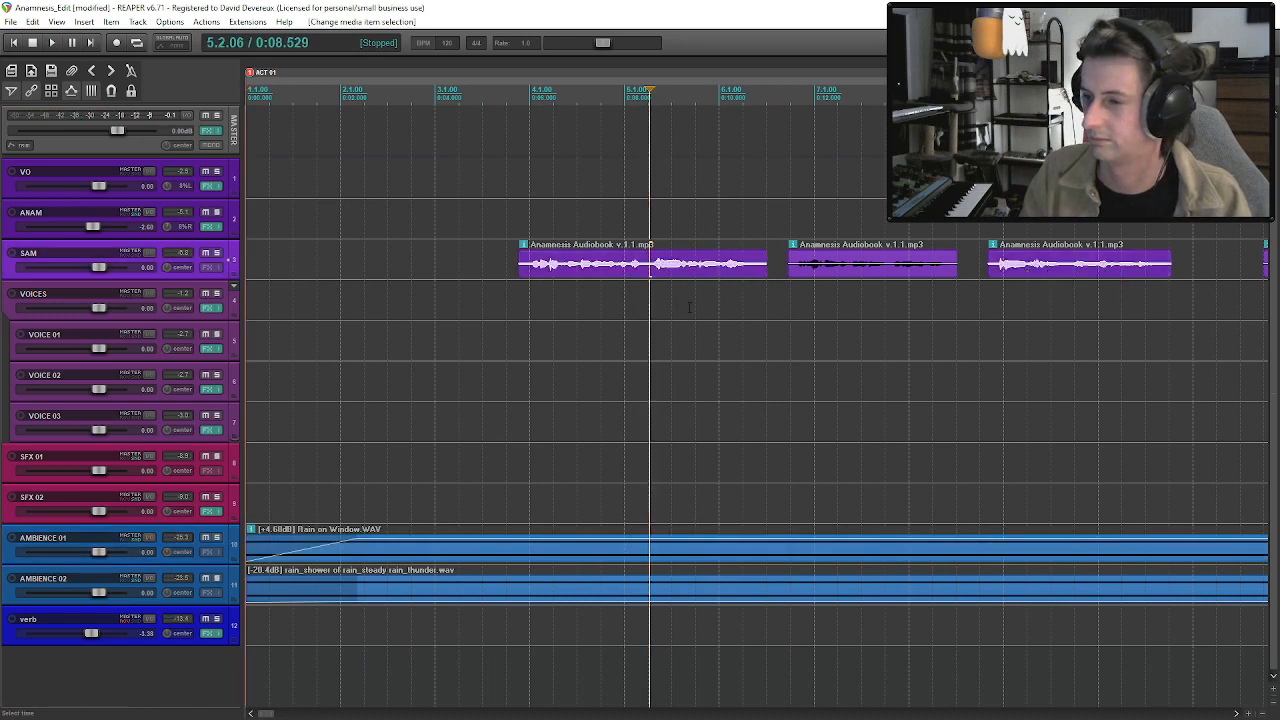
left_click(668, 272)
left_click_drag(680, 292, 680, 292)
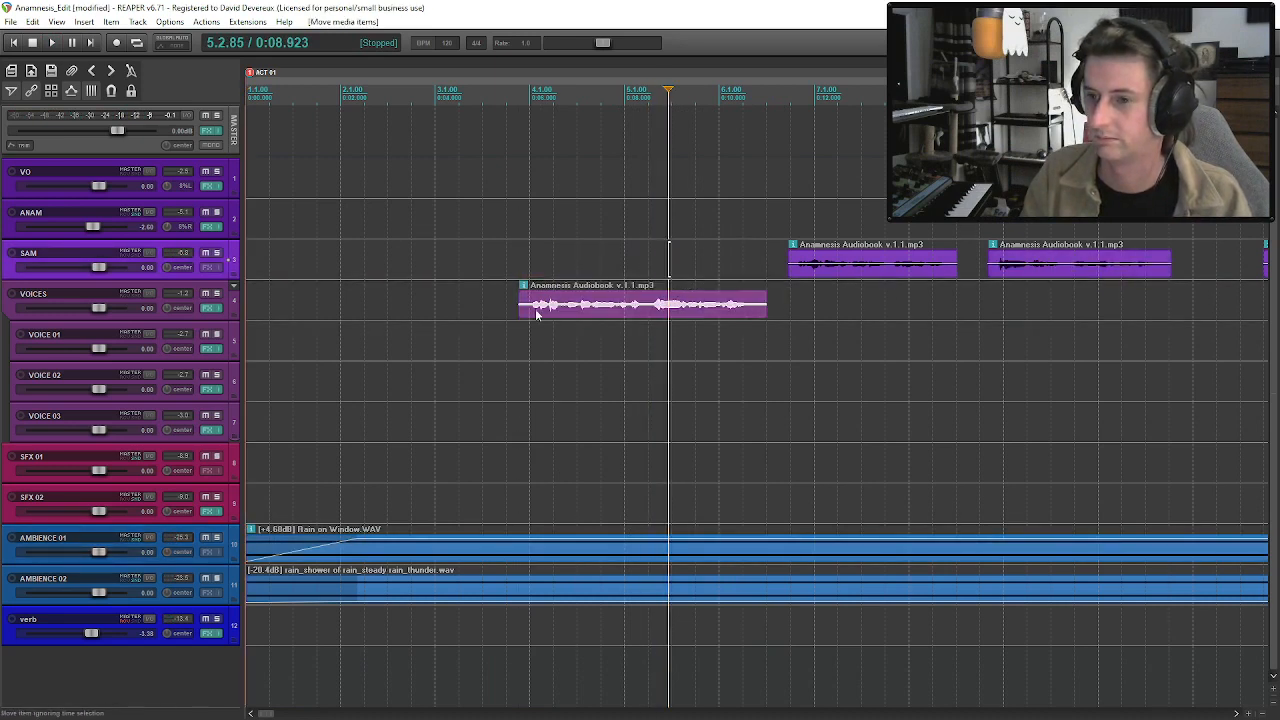
left_click(536, 309)
key("space")
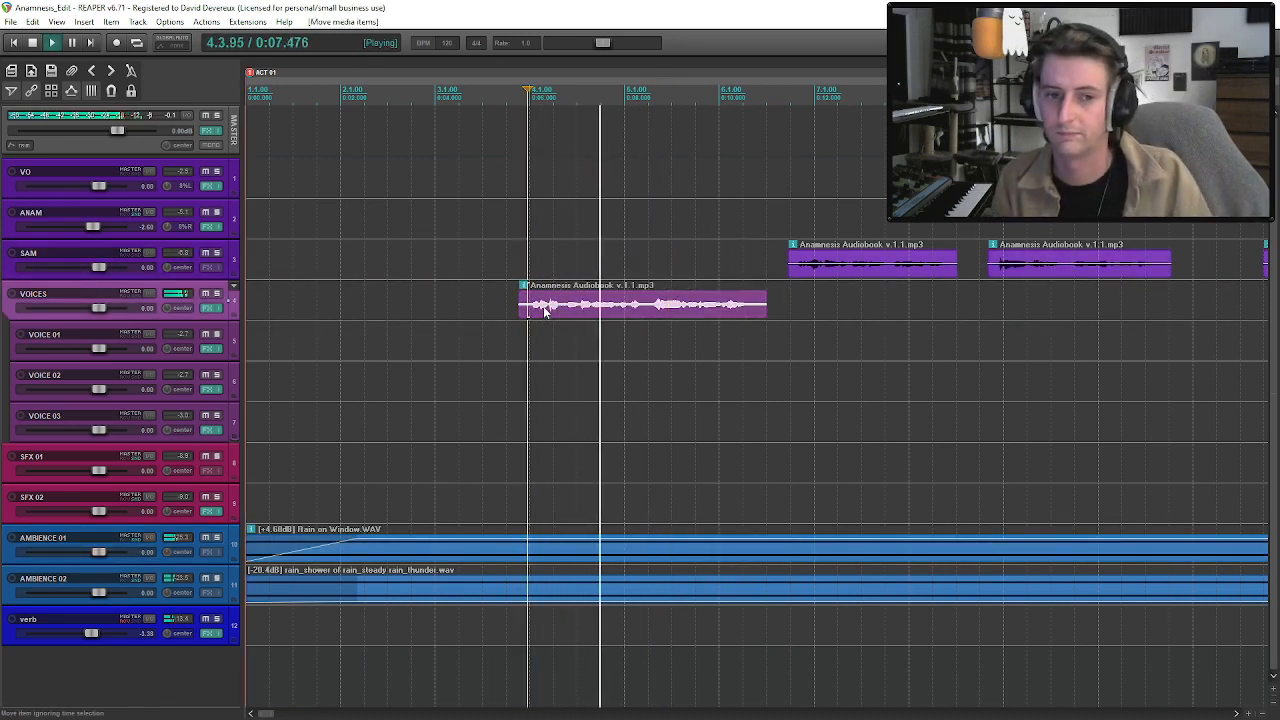
key("ctrl+z")
Play the act from SAM's first line on through the whispering voices, ANAM and VO lines to check the mix.
key("space")
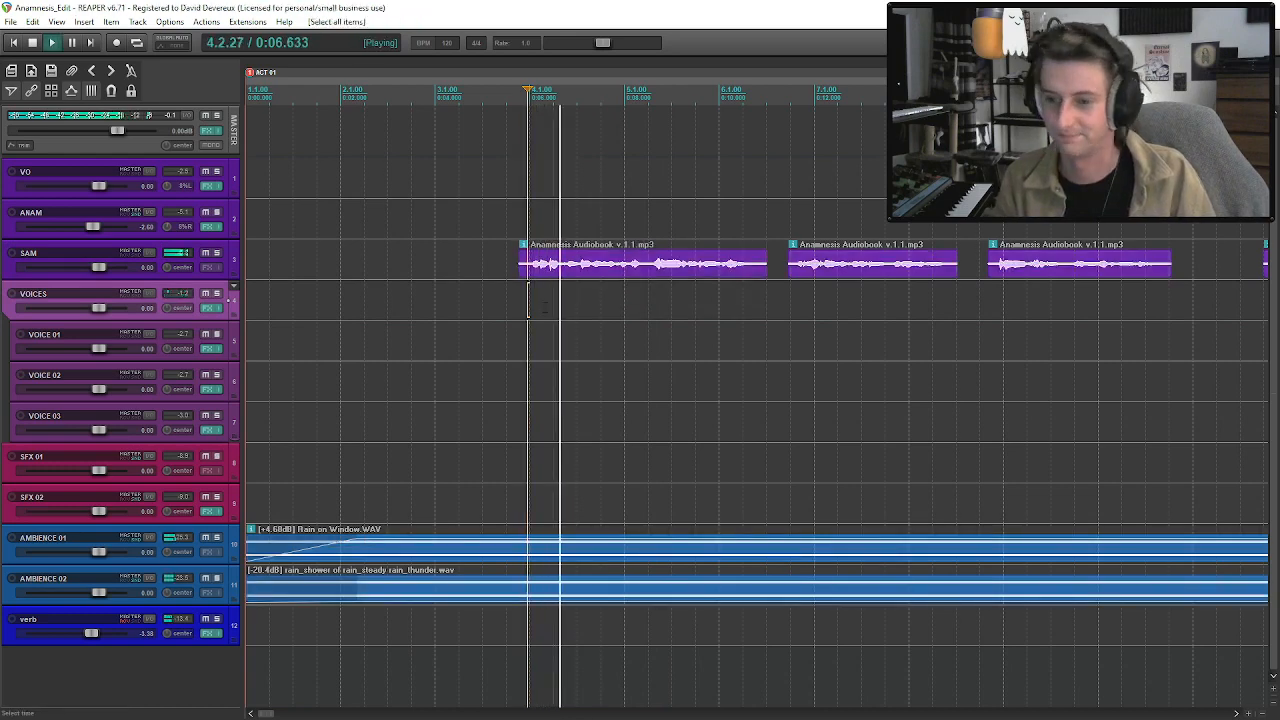
left_click(557, 266)
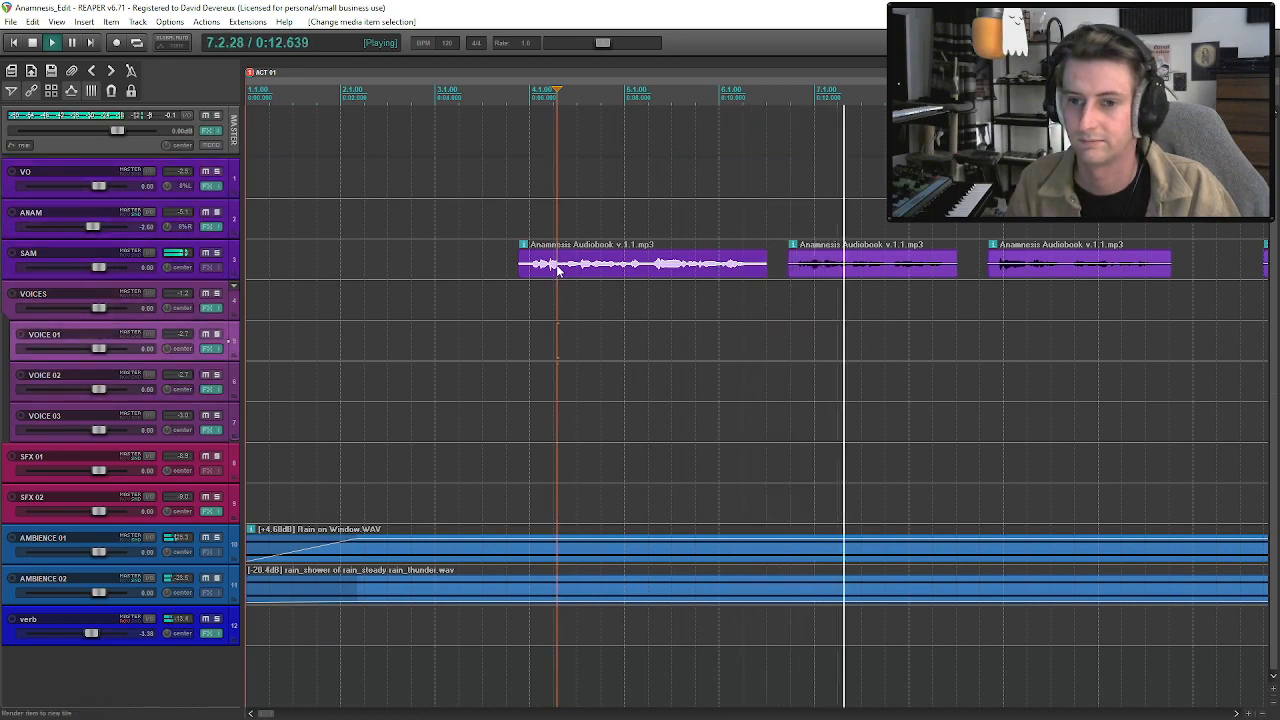
scroll(728, 276, "down", 3)
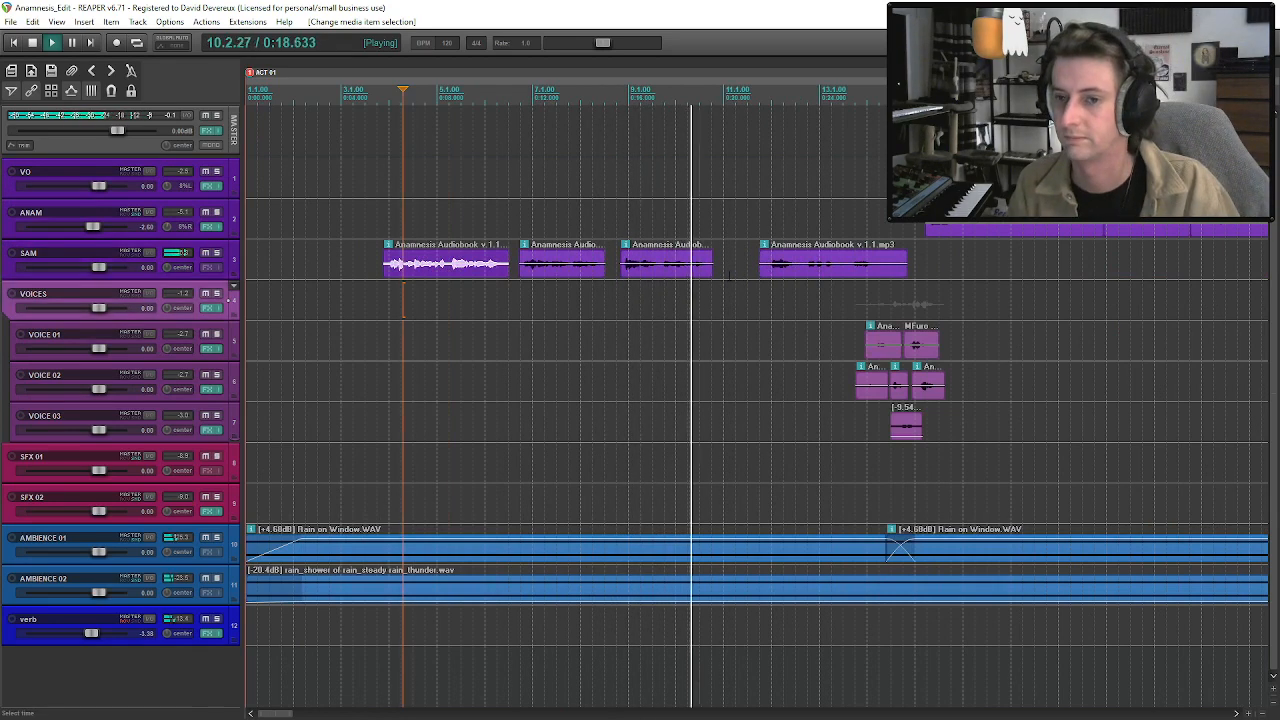
key("Up")
key("Down")
key("Down")
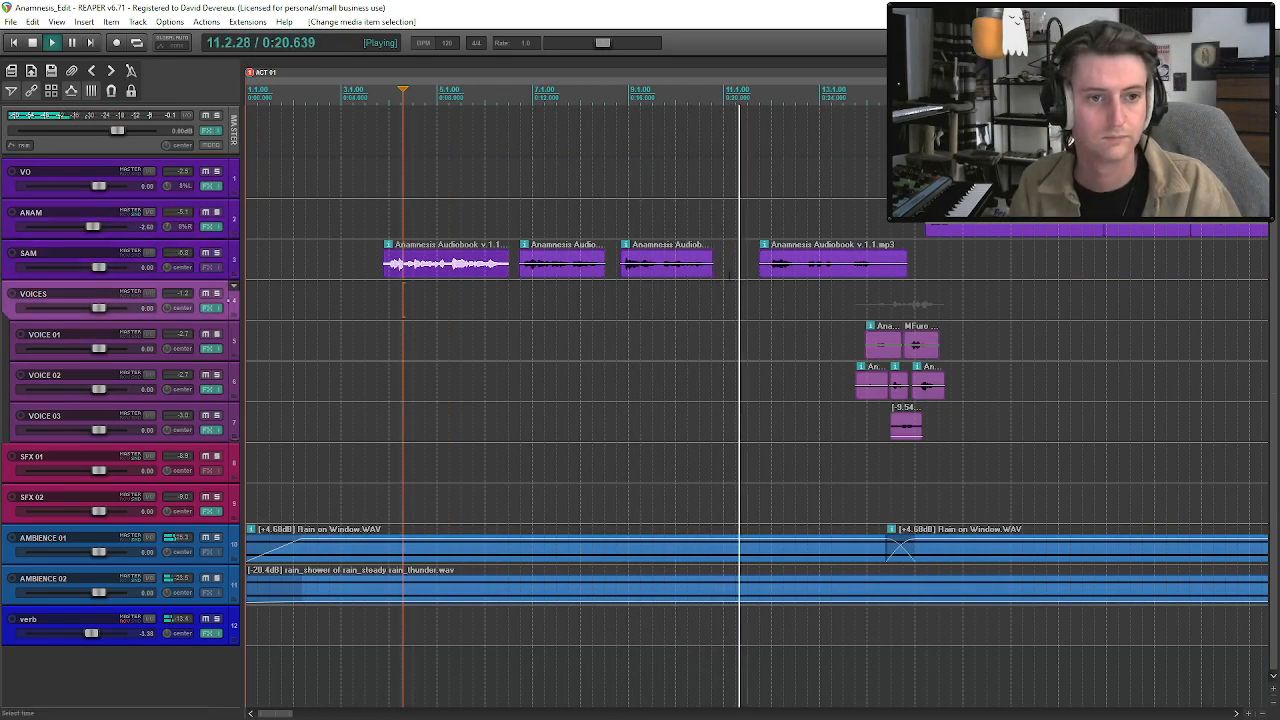
key("Down")
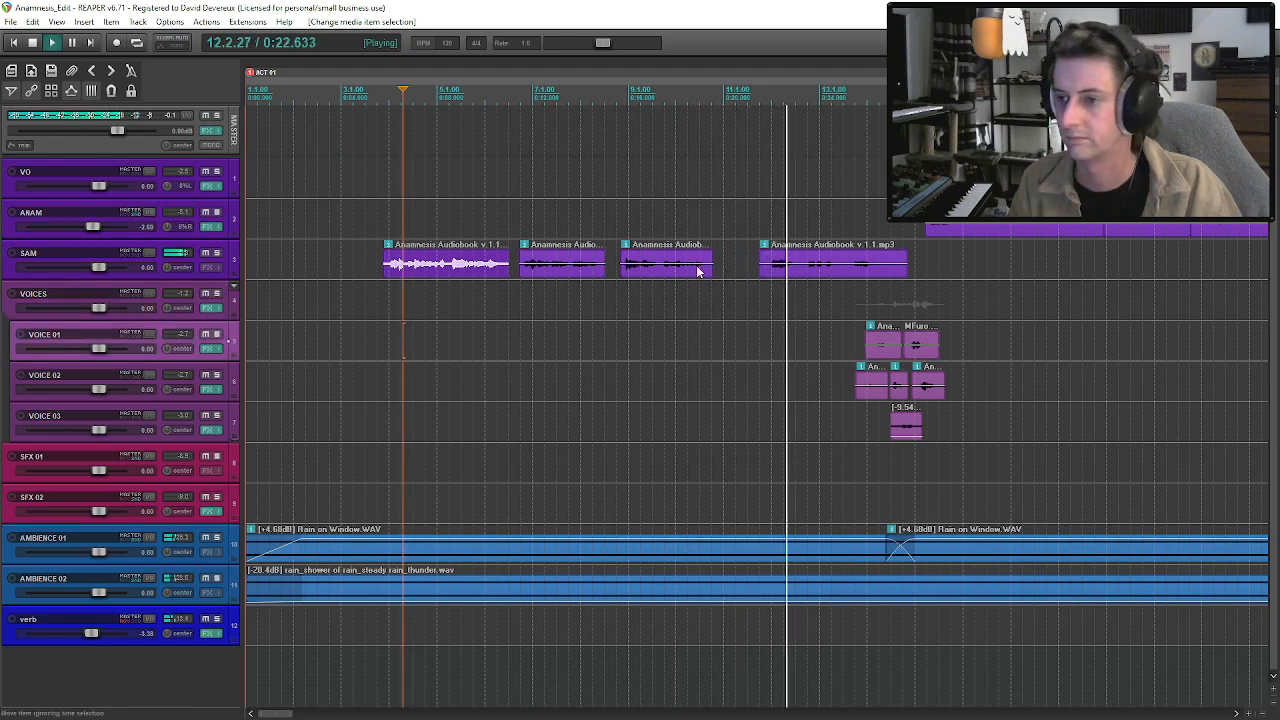
left_click(698, 268)
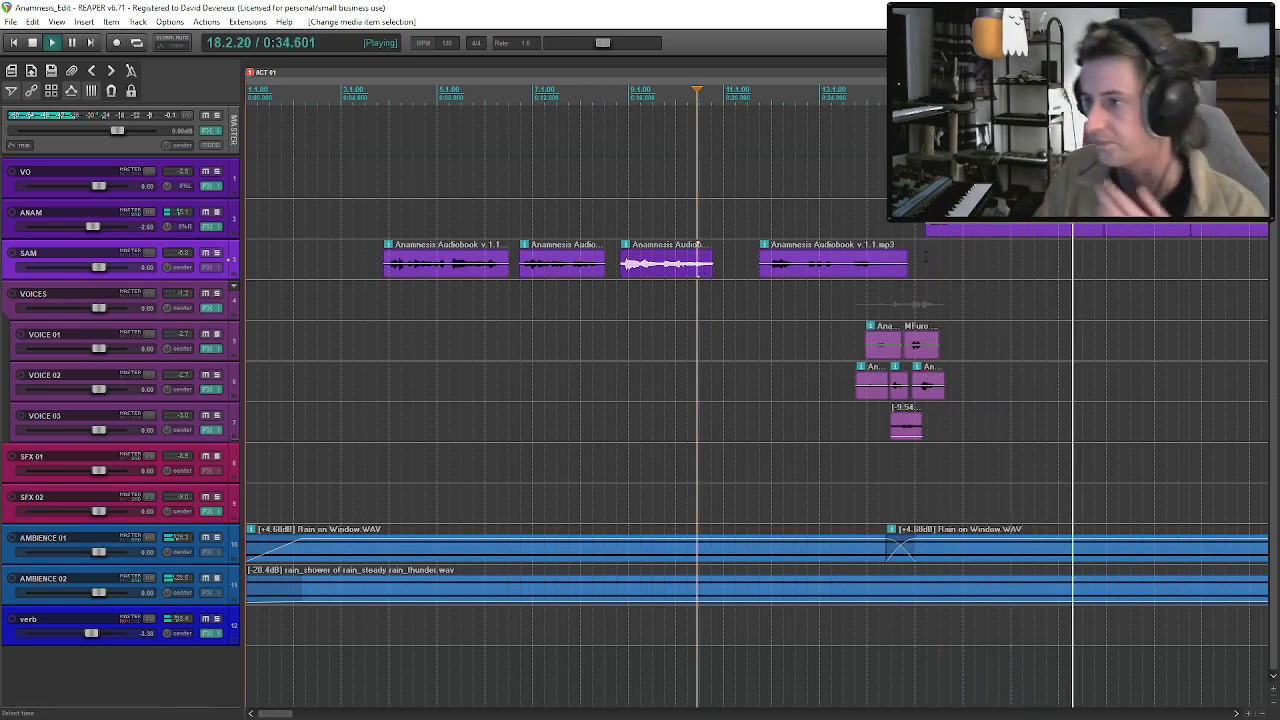
scroll(1051, 277, "down", 1)
scroll(1051, 277, "down", 1)
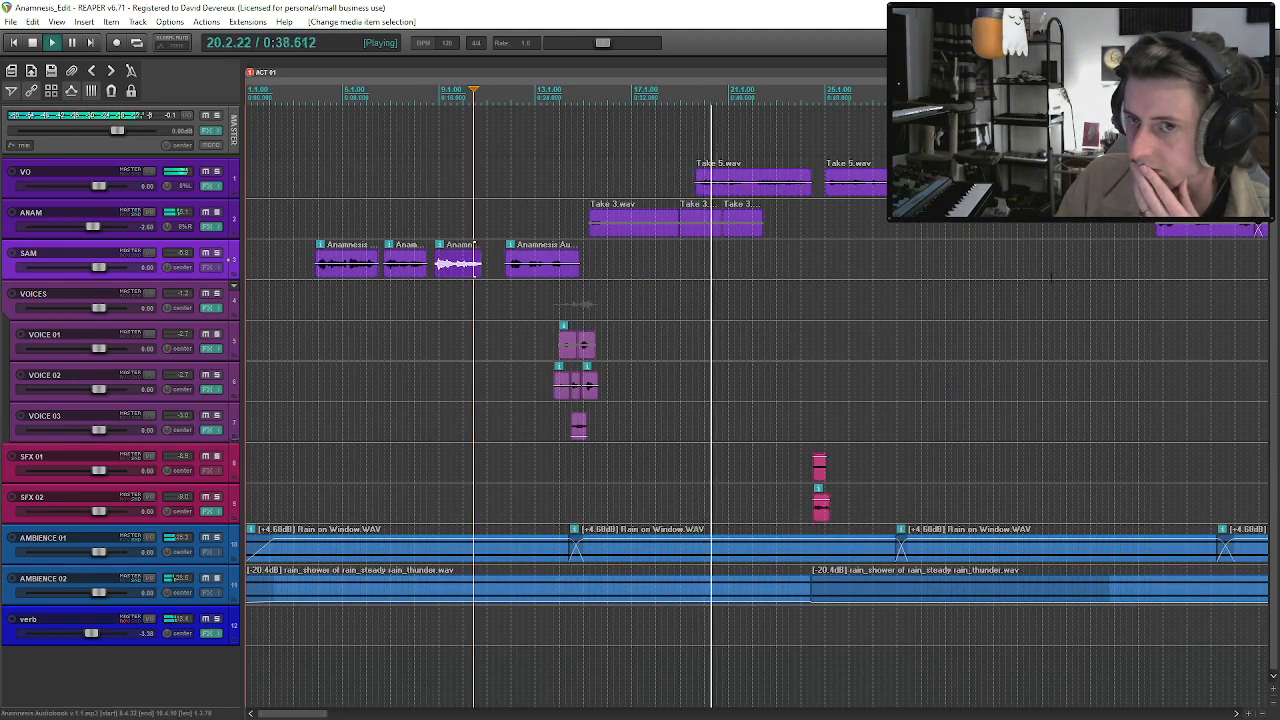
scroll(1051, 278, "down", 1)
scroll(1051, 278, "down", 1)
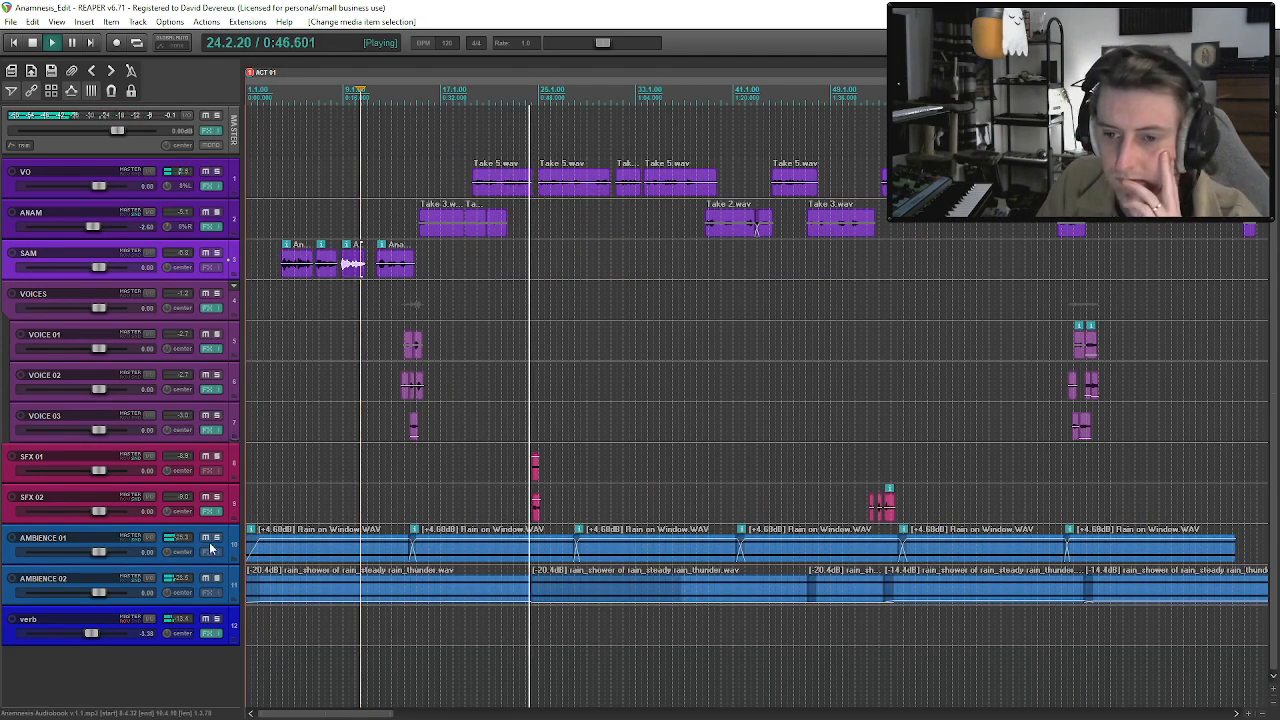
Solo the two ambience tracks, shorten the second rain_shower clip's fade-in on AMBIENCE 02, and shift the clip slightly earlier to overlap the first.
left_click(218, 578)
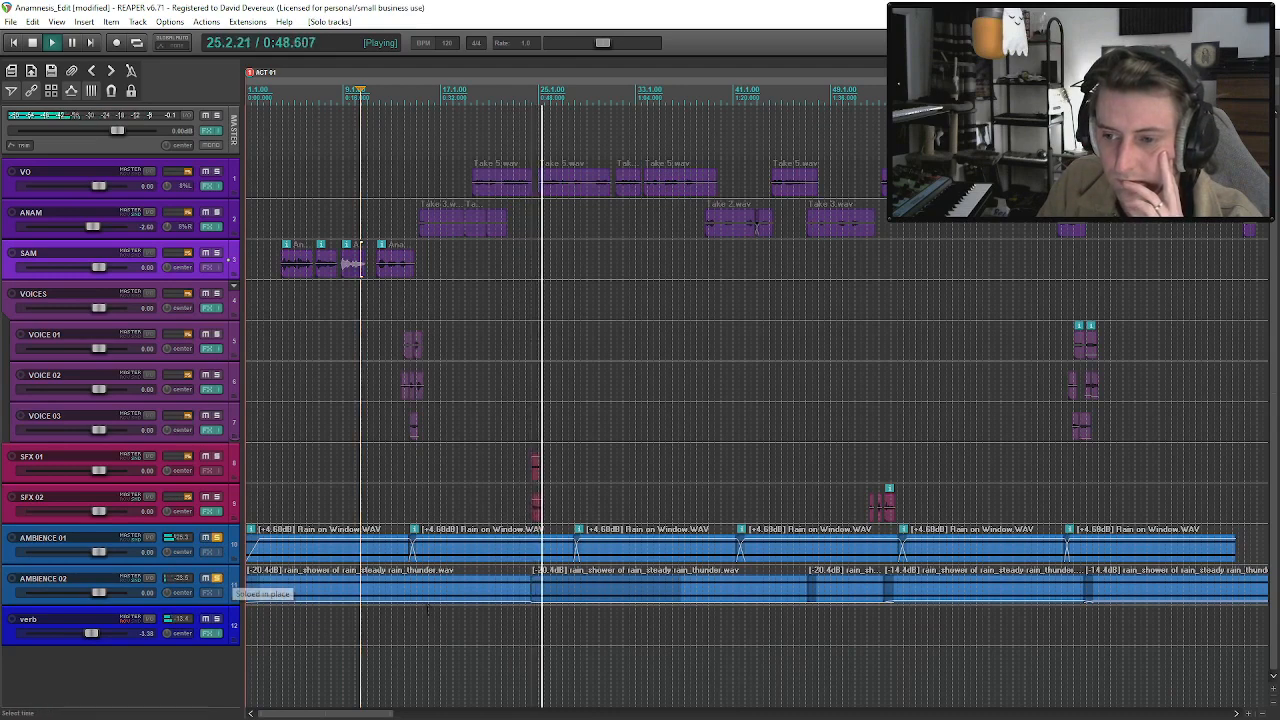
left_click_drag(682, 591, 444, 623)
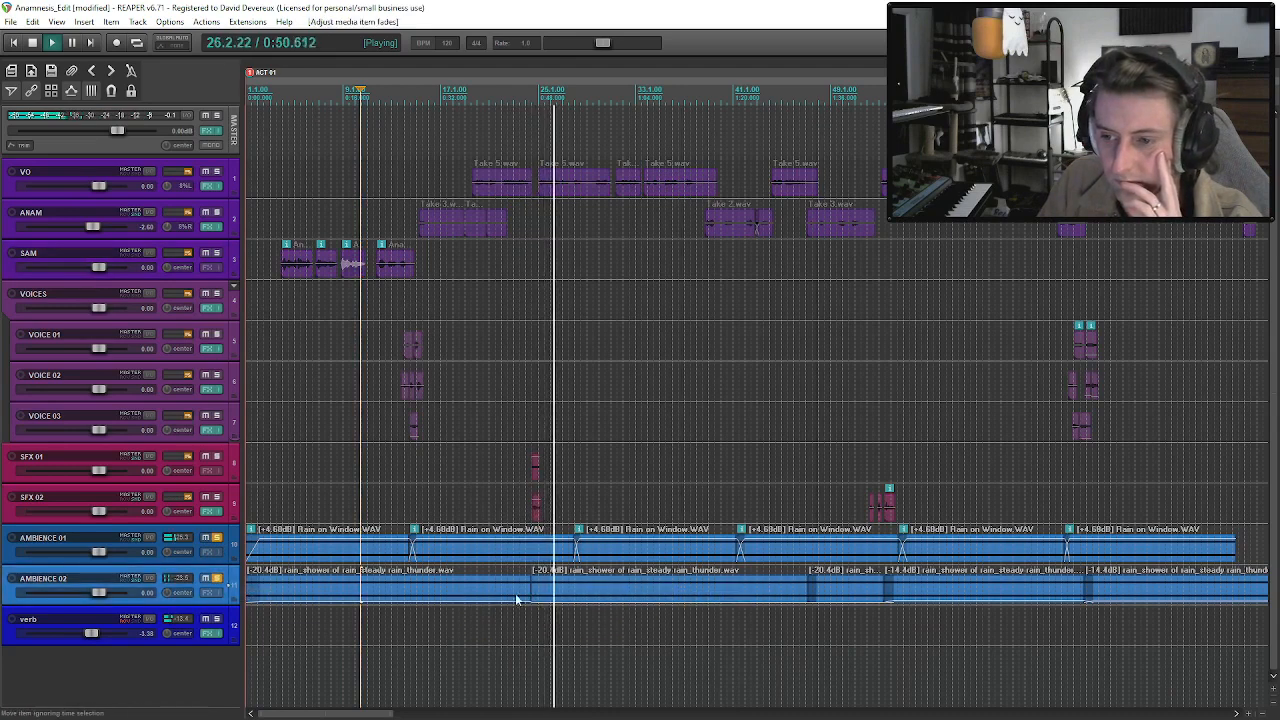
left_click_drag(551, 594, 546, 594)
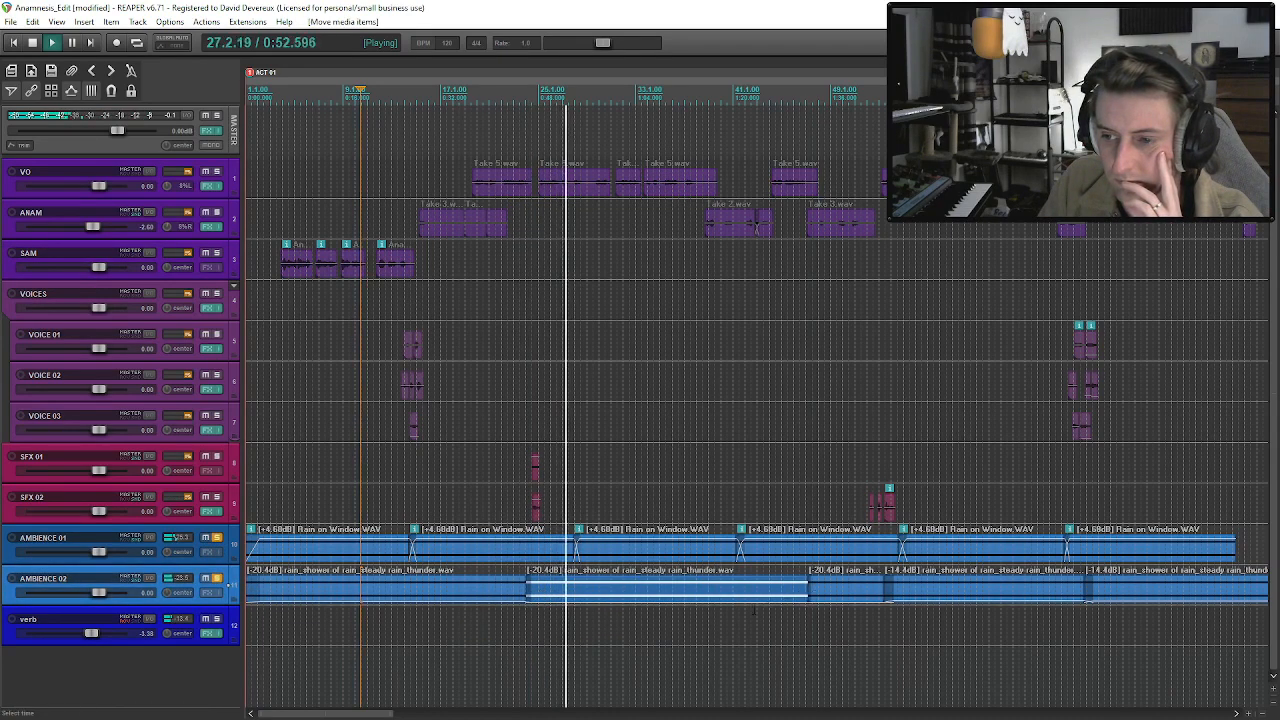
Add the ReaFir EQ and dynamics effect to the AMBIENCE 02 track.
left_click(209, 593)
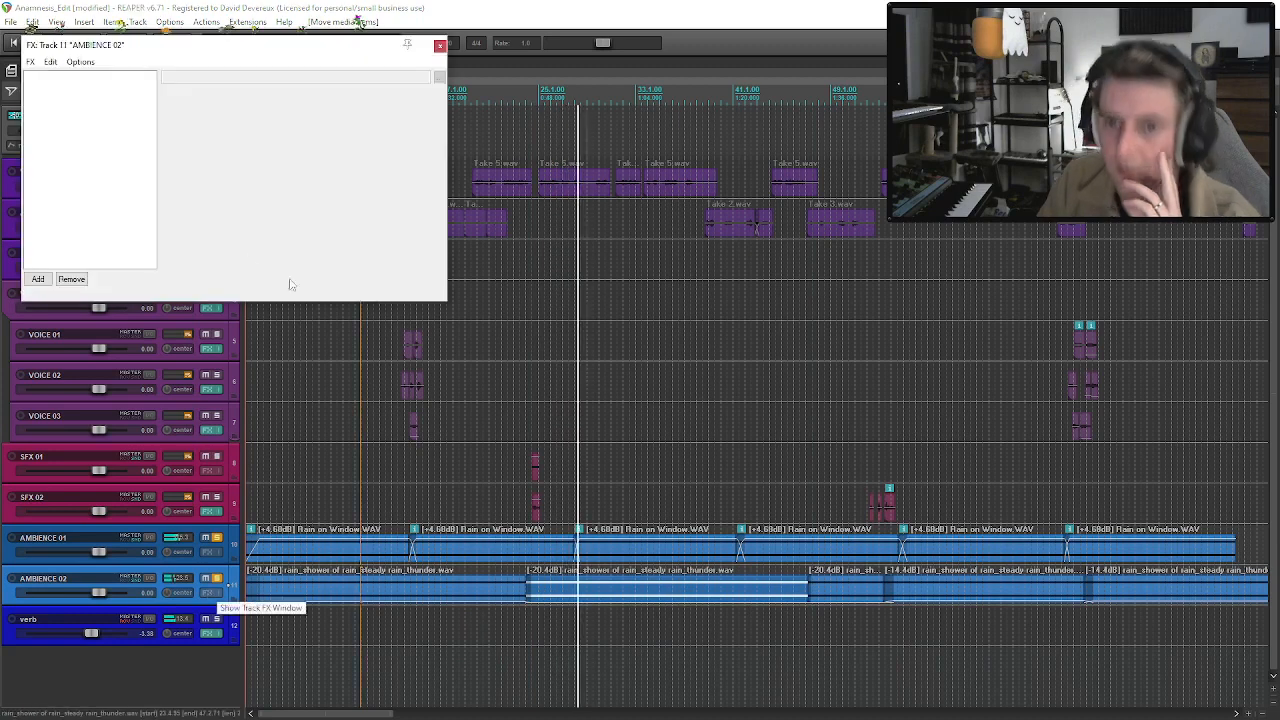
left_click(38, 279)
type("eq")
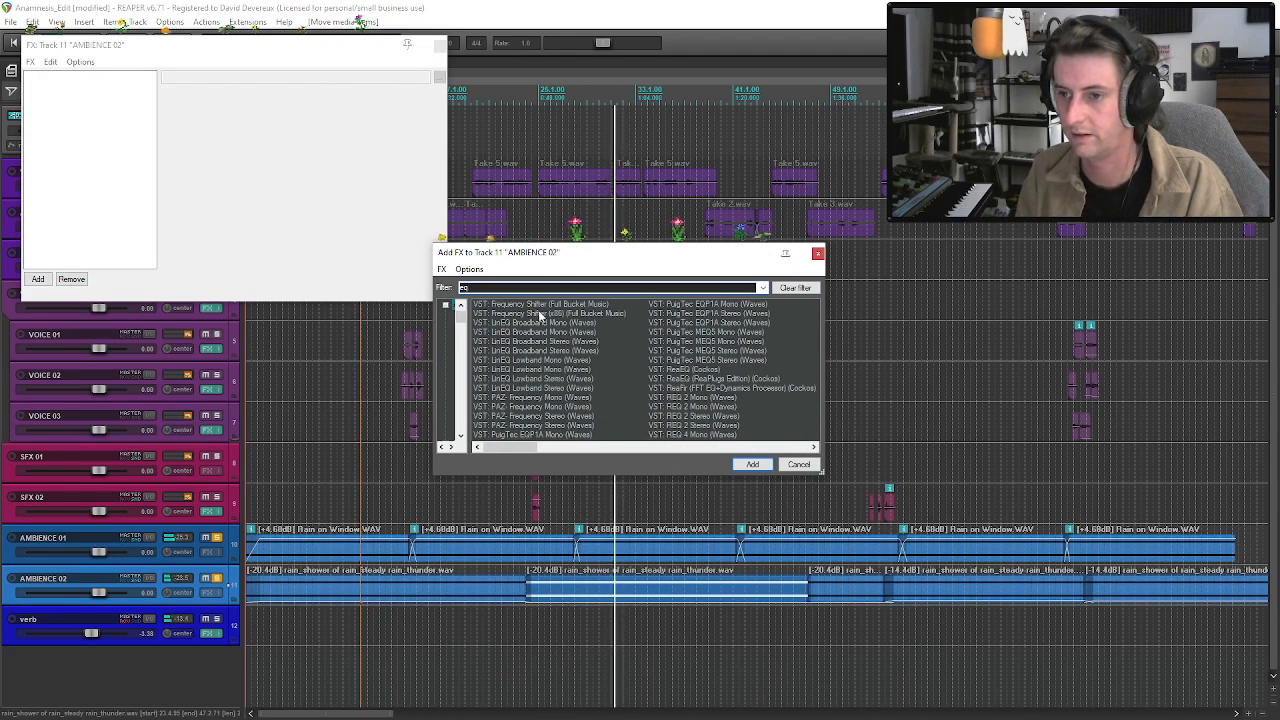
double_click(688, 388)
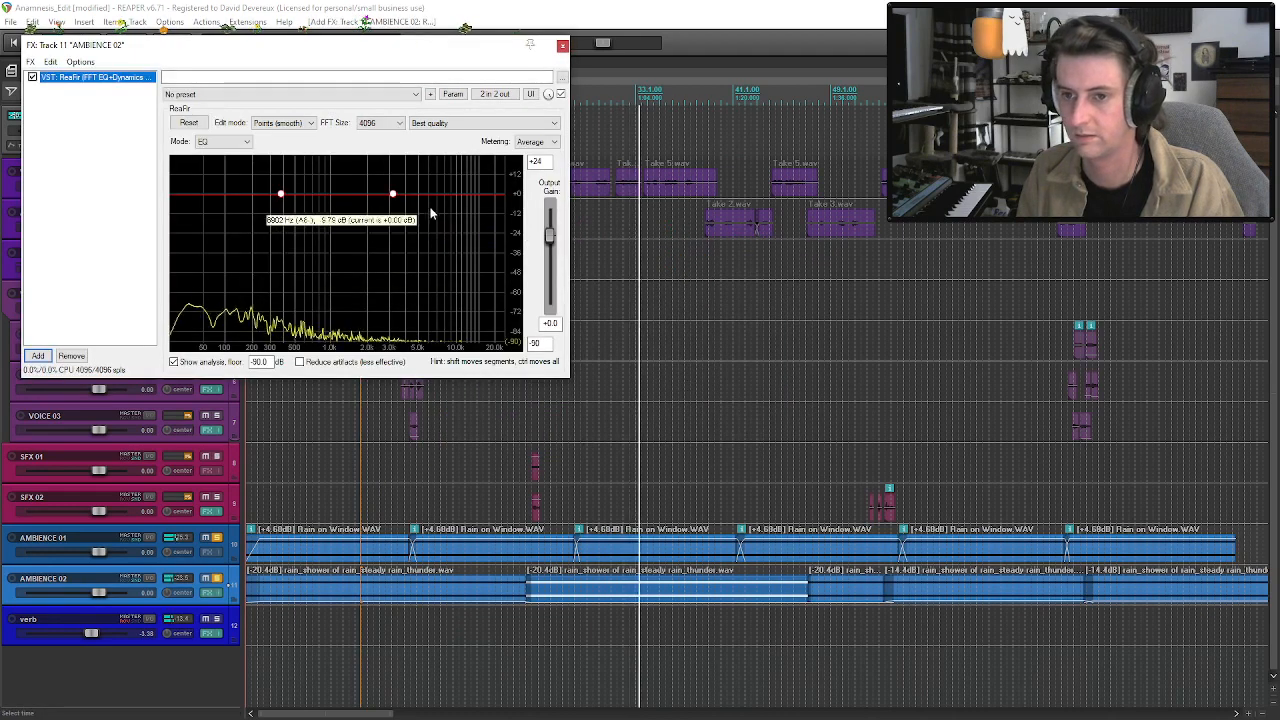
Shape the ReaFir curve to stay near 0 dB up to about 930 Hz and roll off the high frequencies to about -18 dB.
mouse_move(393, 193)
left_mouse_down()
mouse_move(399, 216)
mouse_move(448, 214)
mouse_move(378, 203)
left_mouse_up()
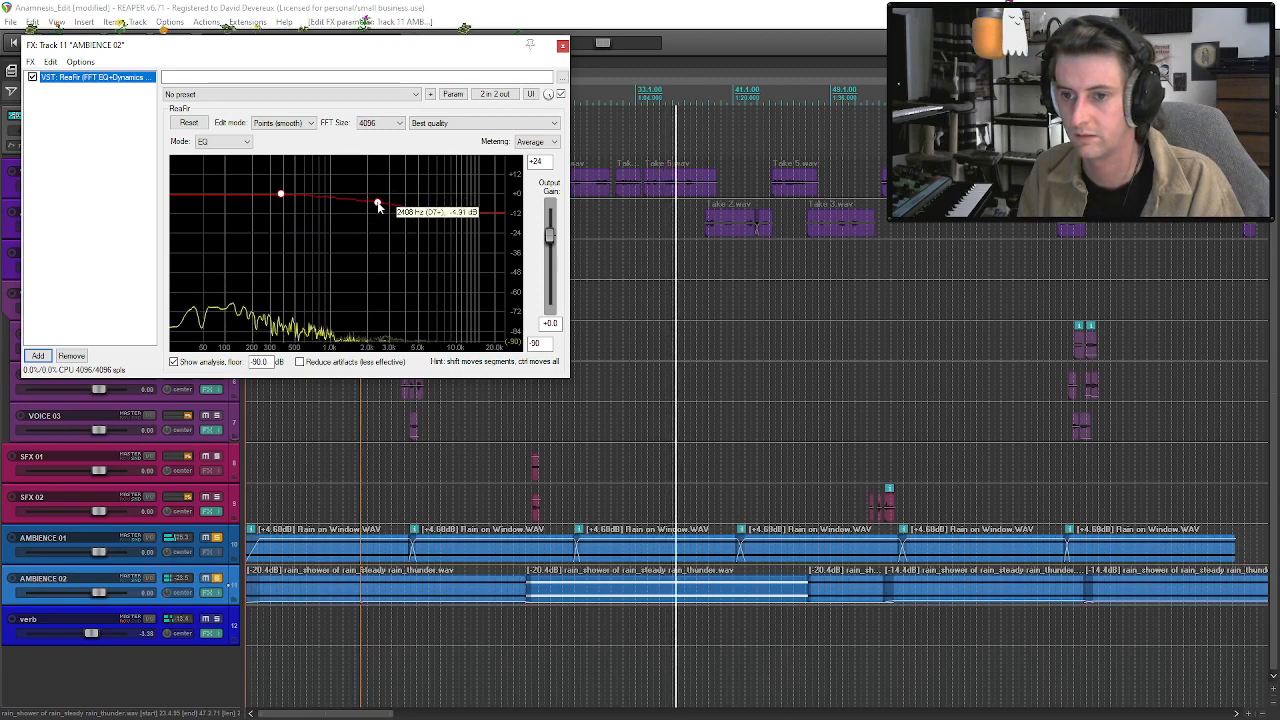
left_click(304, 188)
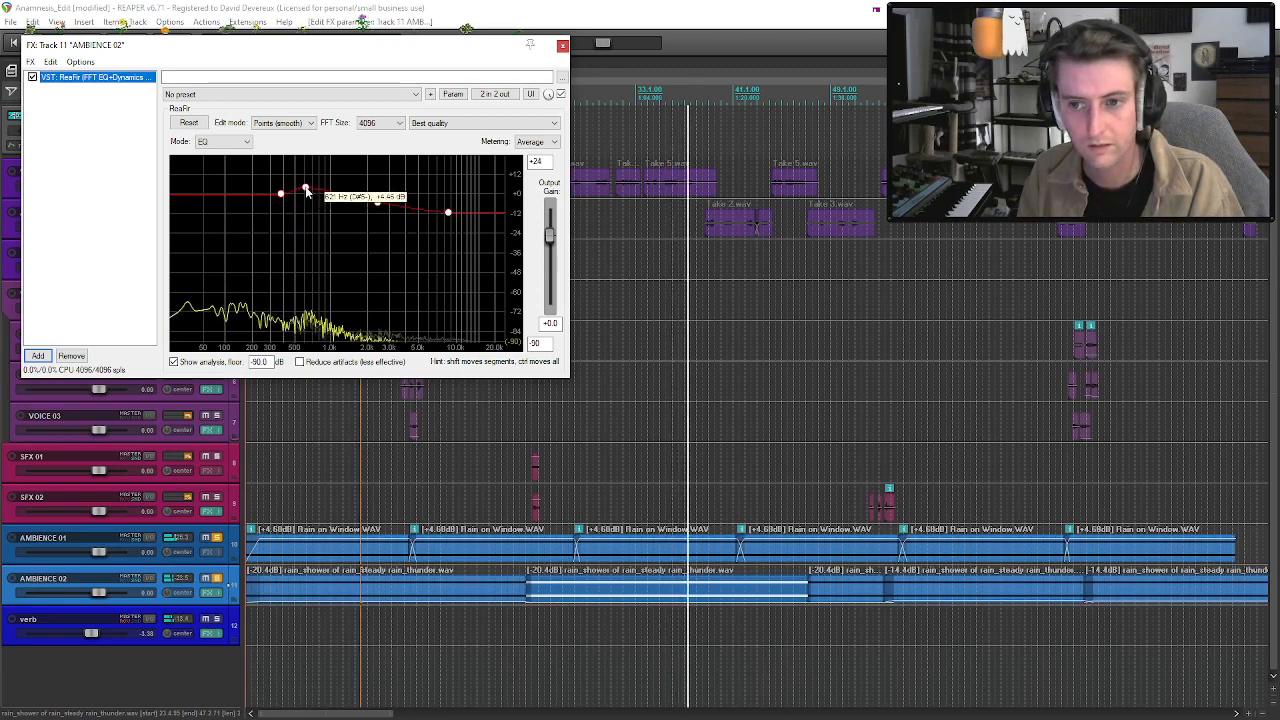
left_click_drag(307, 192, 325, 198)
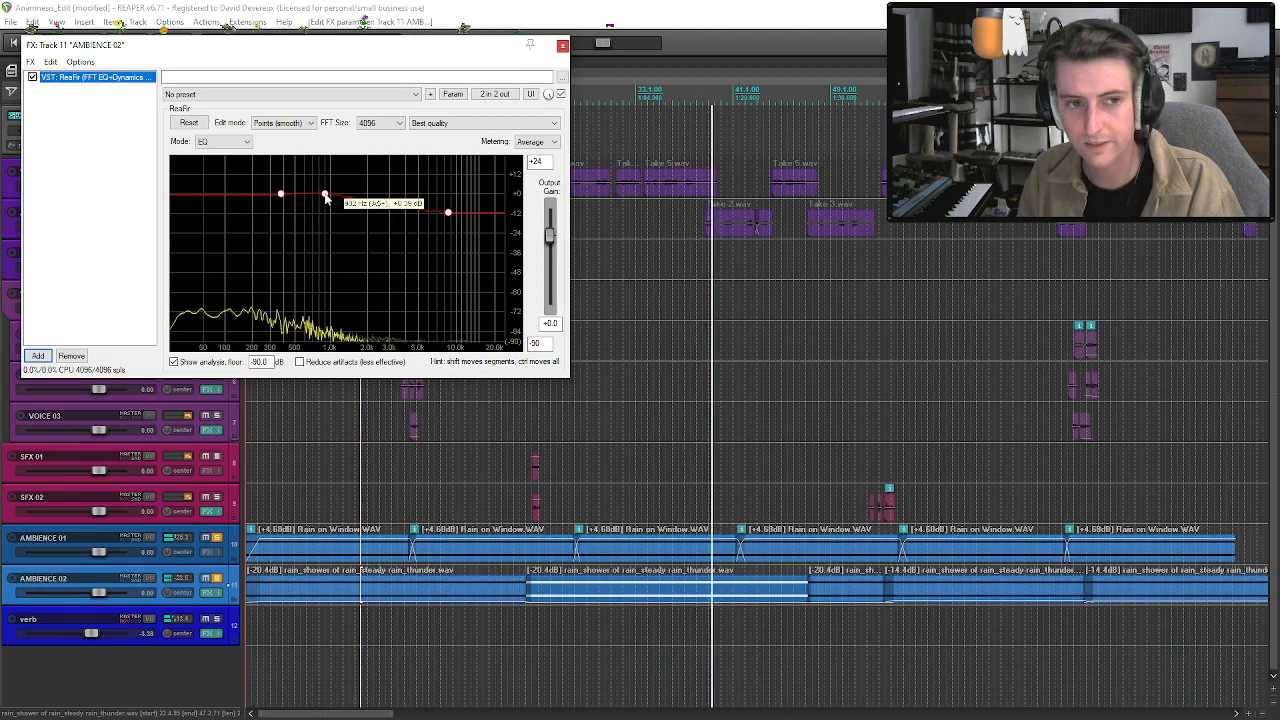
left_click(377, 204)
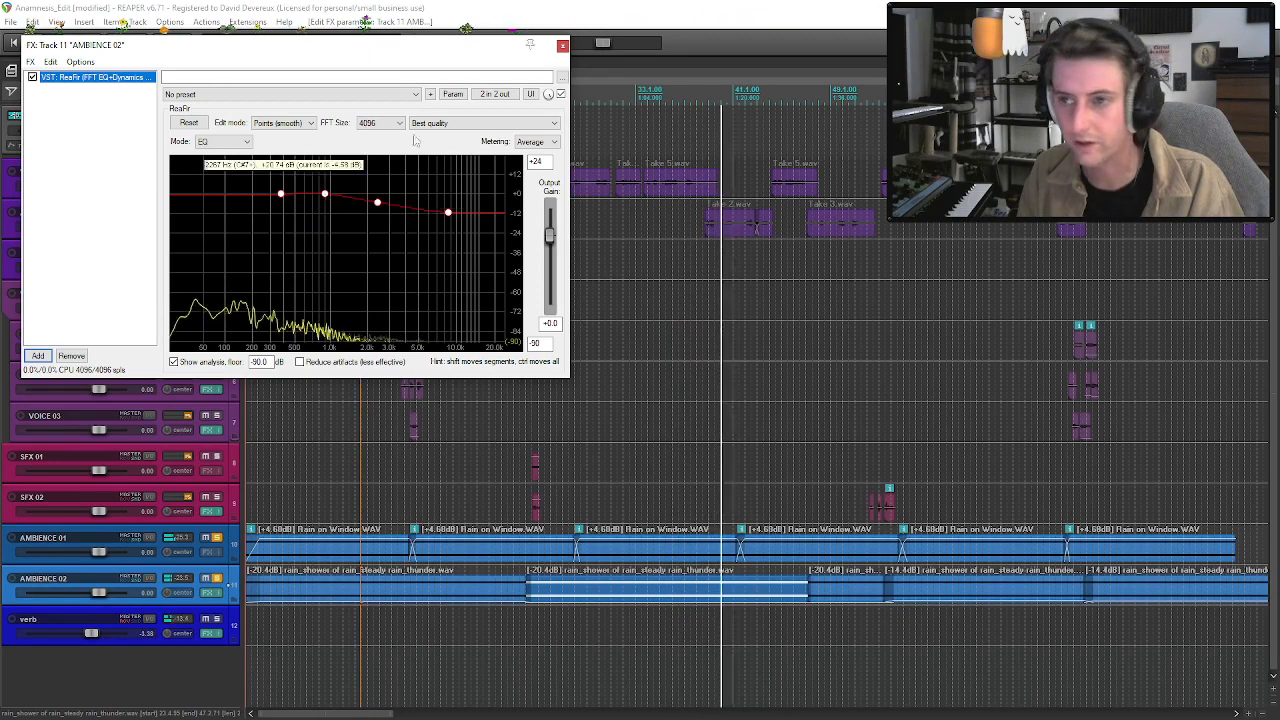
left_click_drag(379, 207, 449, 225)
right_click(386, 204)
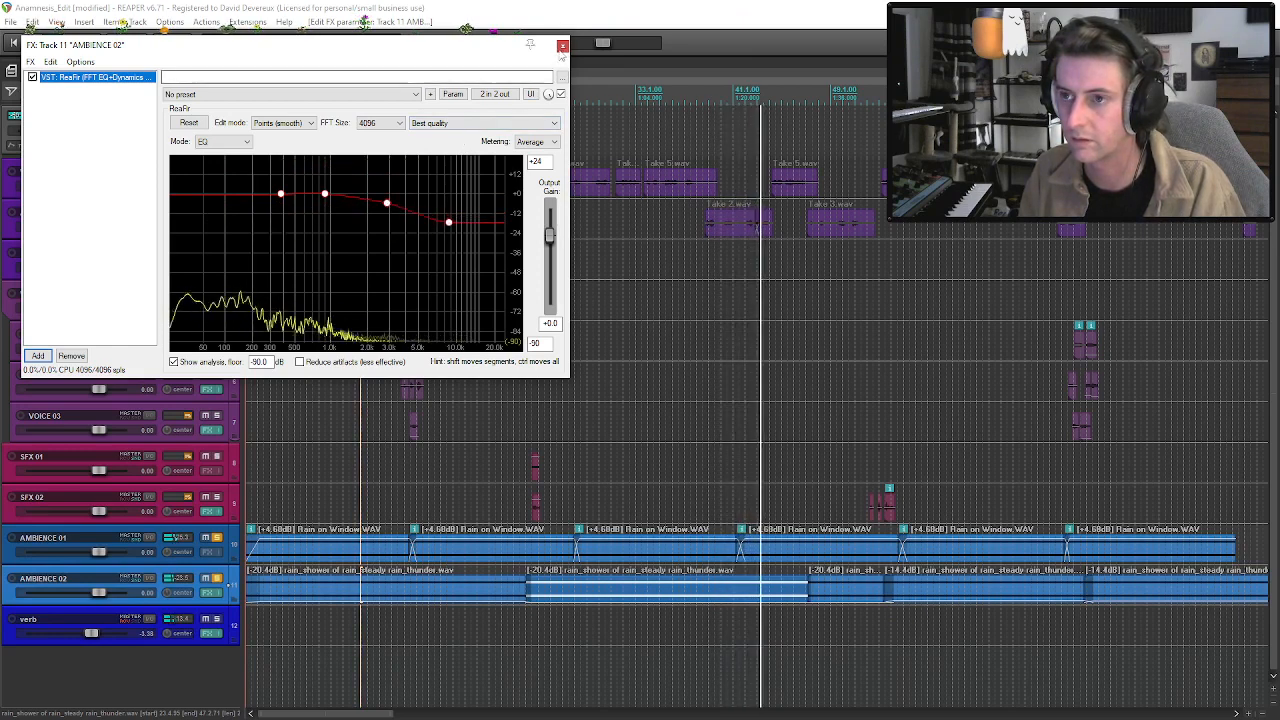
Nudge the ReaFir midrange point slightly higher in frequency, comparing the rain with the effect bypassed and with AMBIENCE 02 unsoloed.
left_click(32, 77)
left_click_drag(325, 194, 333, 193)
left_click(32, 77)
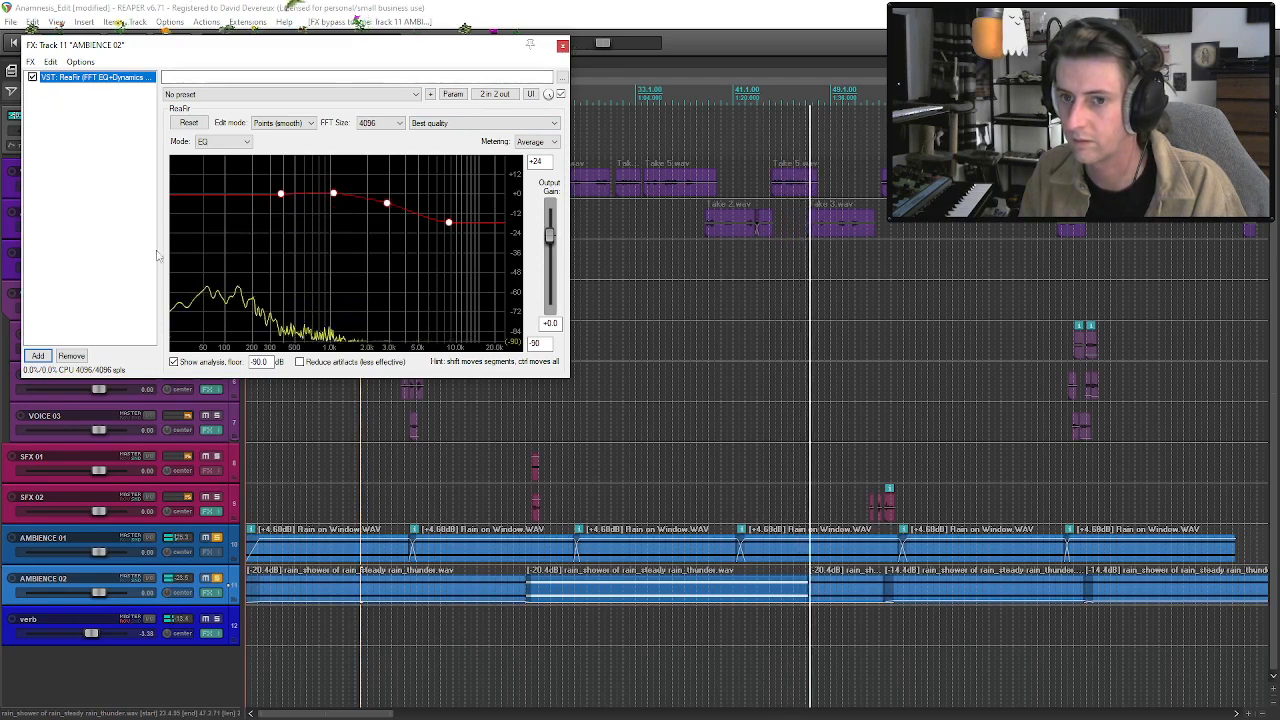
left_click(206, 579)
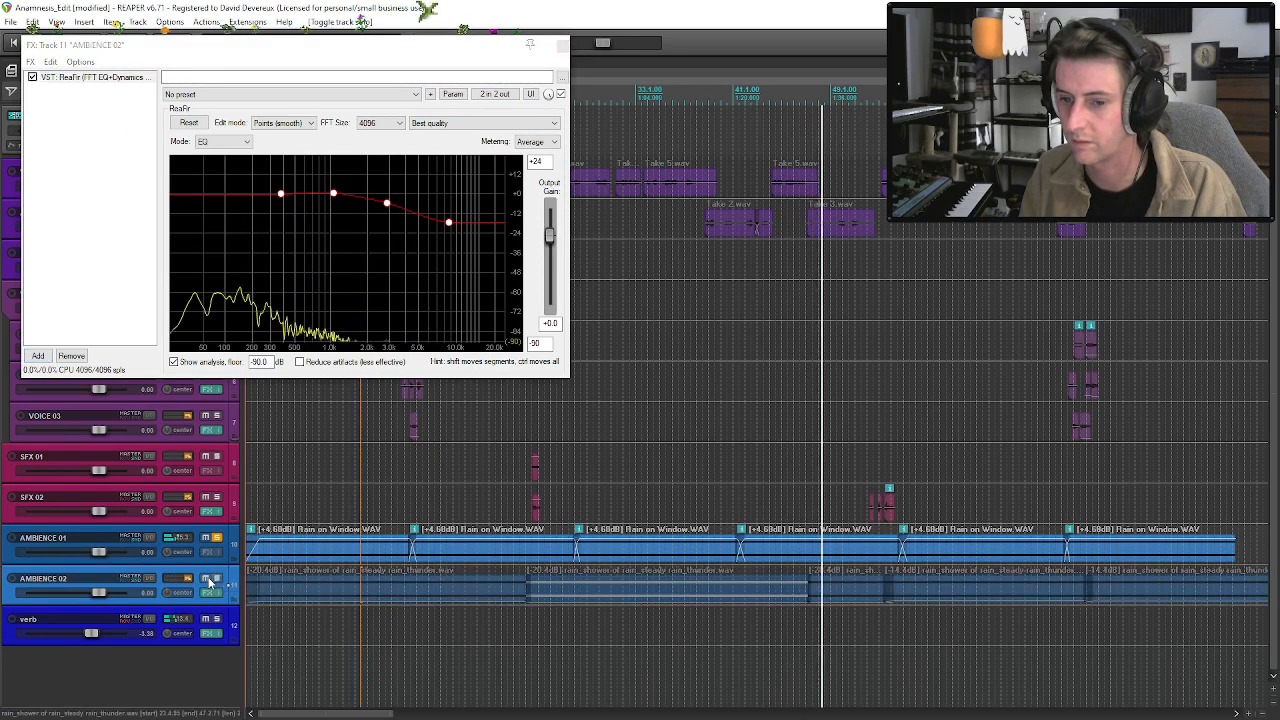
left_click(206, 579)
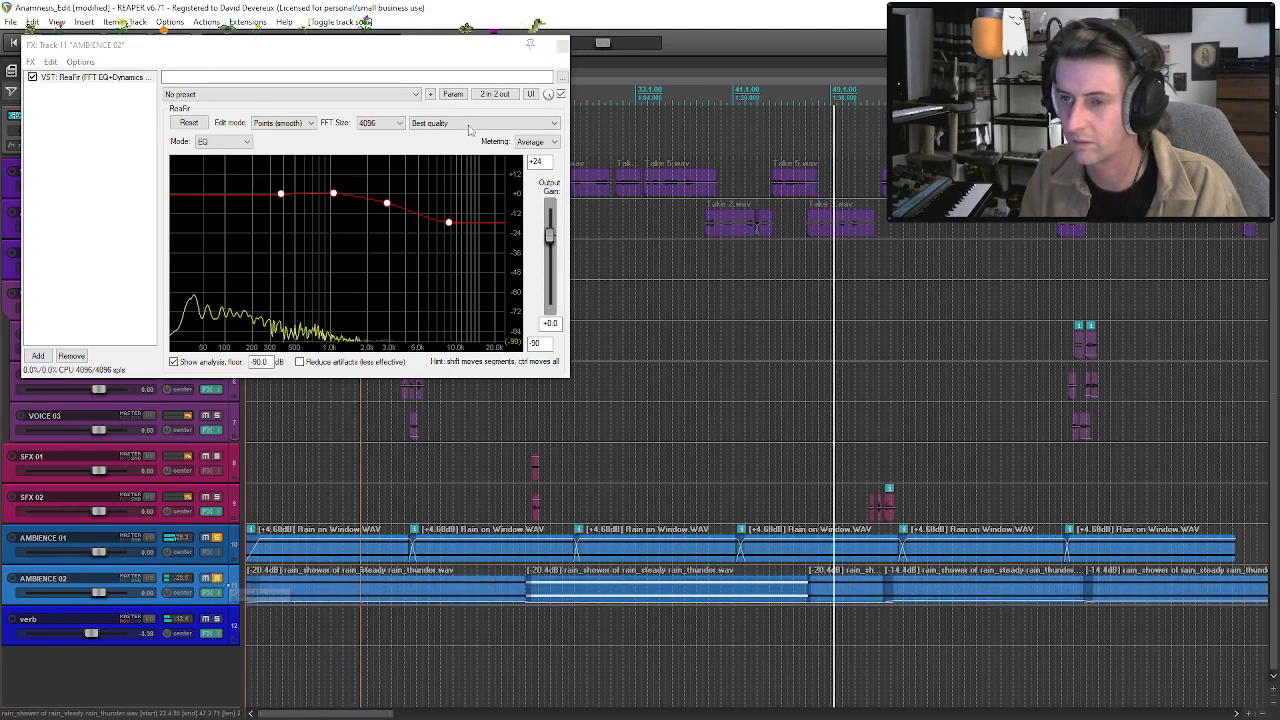
Unsolo AMBIENCE 01 and AMBIENCE 02 and close the AMBIENCE 02 effects window.
left_click(217, 538)
left_click(217, 579)
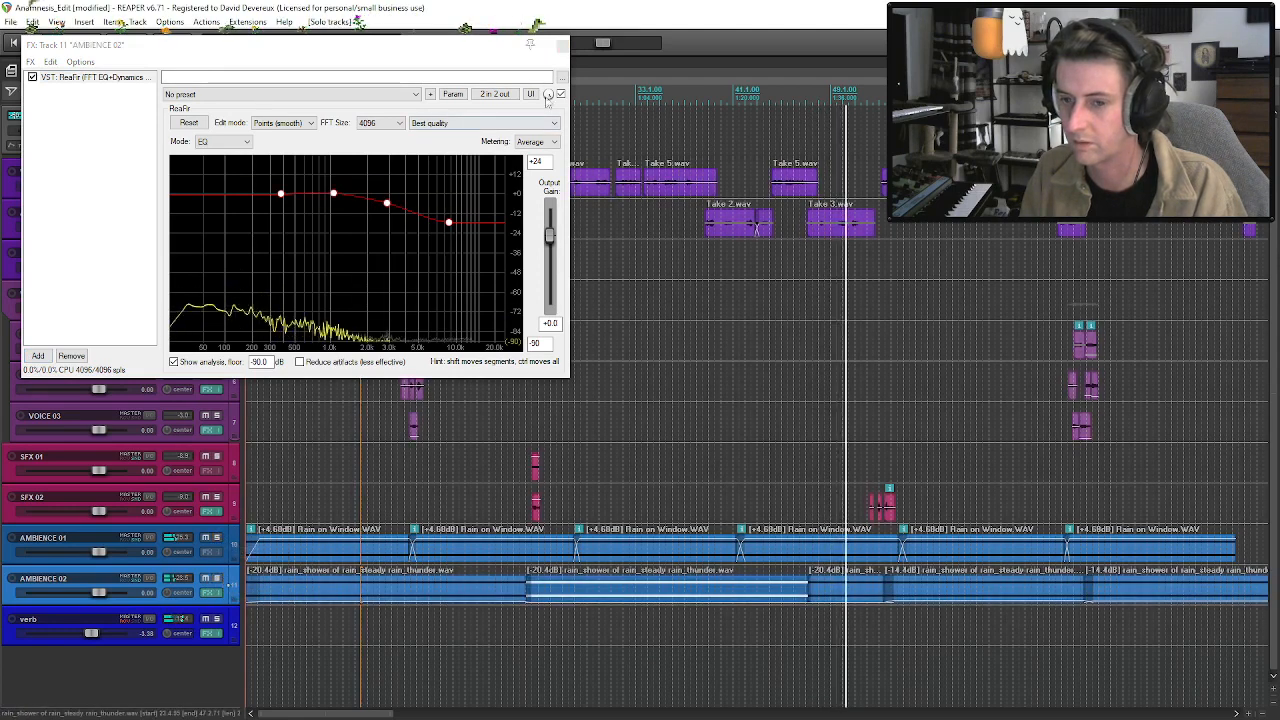
left_click(563, 44)
Play the section from the second group of SFX 02 clips onward to check the filtered rain against the dialogue.
left_click(867, 553)
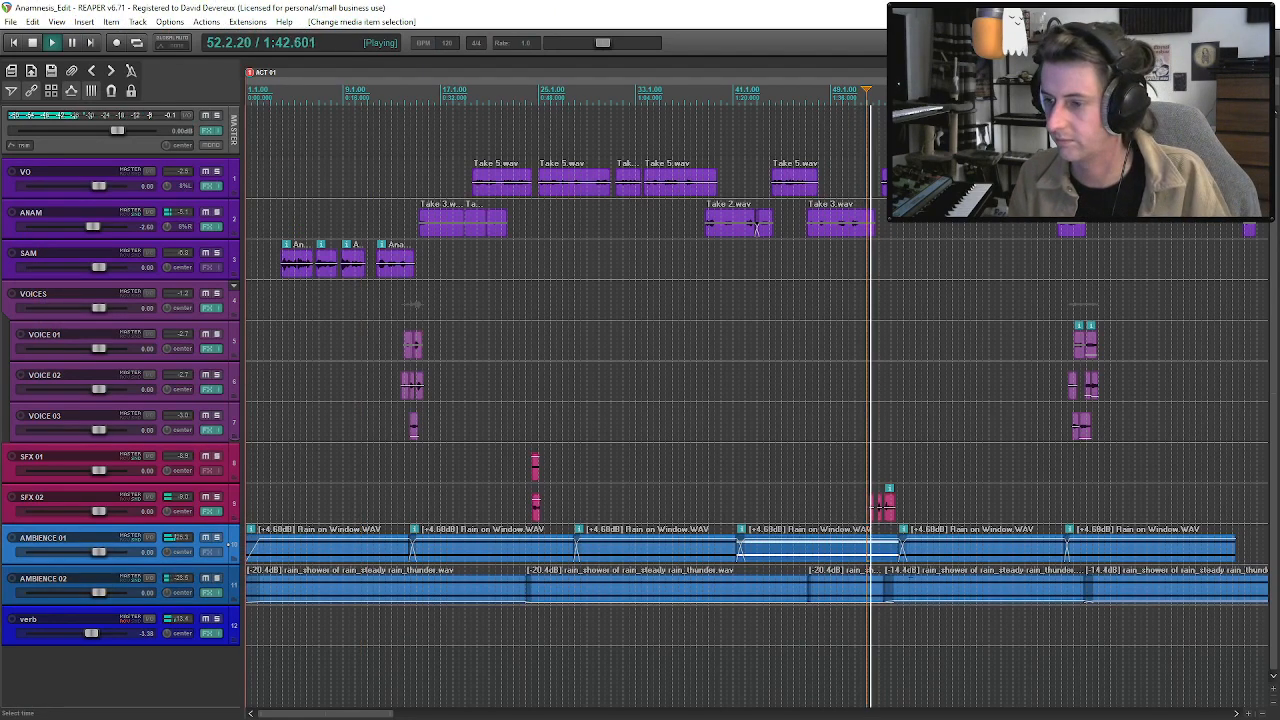
left_click(884, 508)
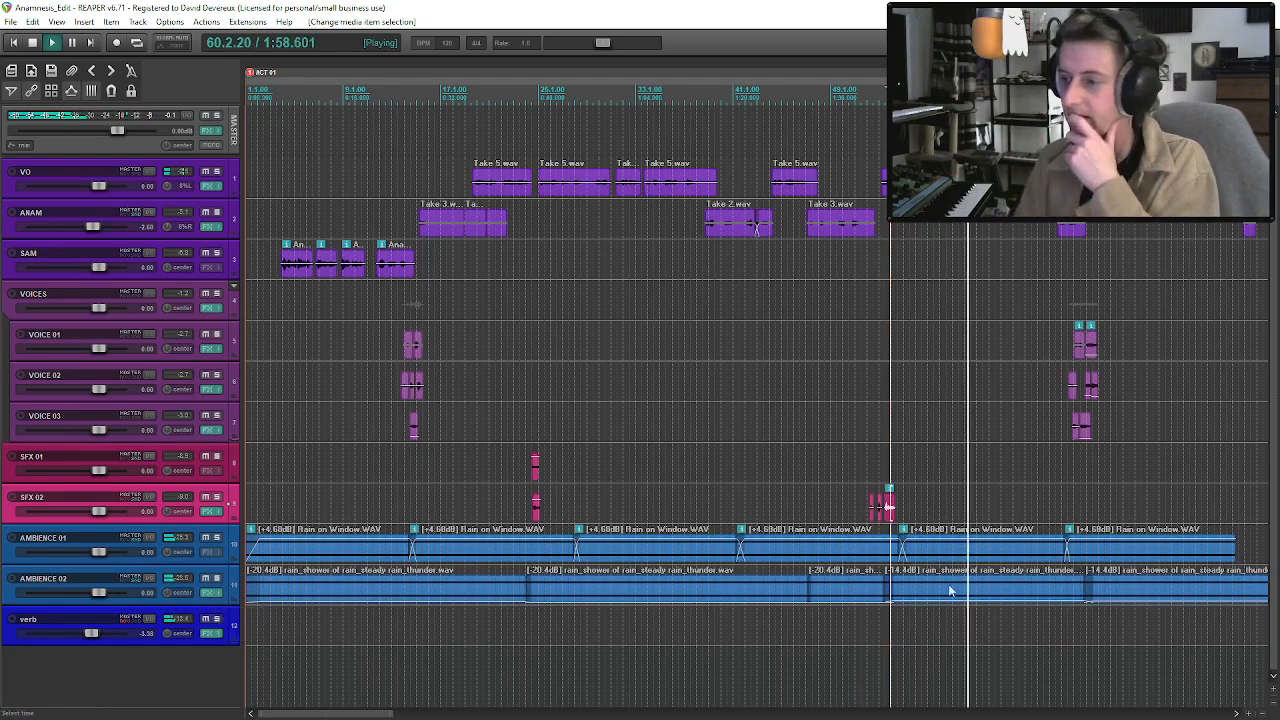
scroll(955, 420, "down", 2)
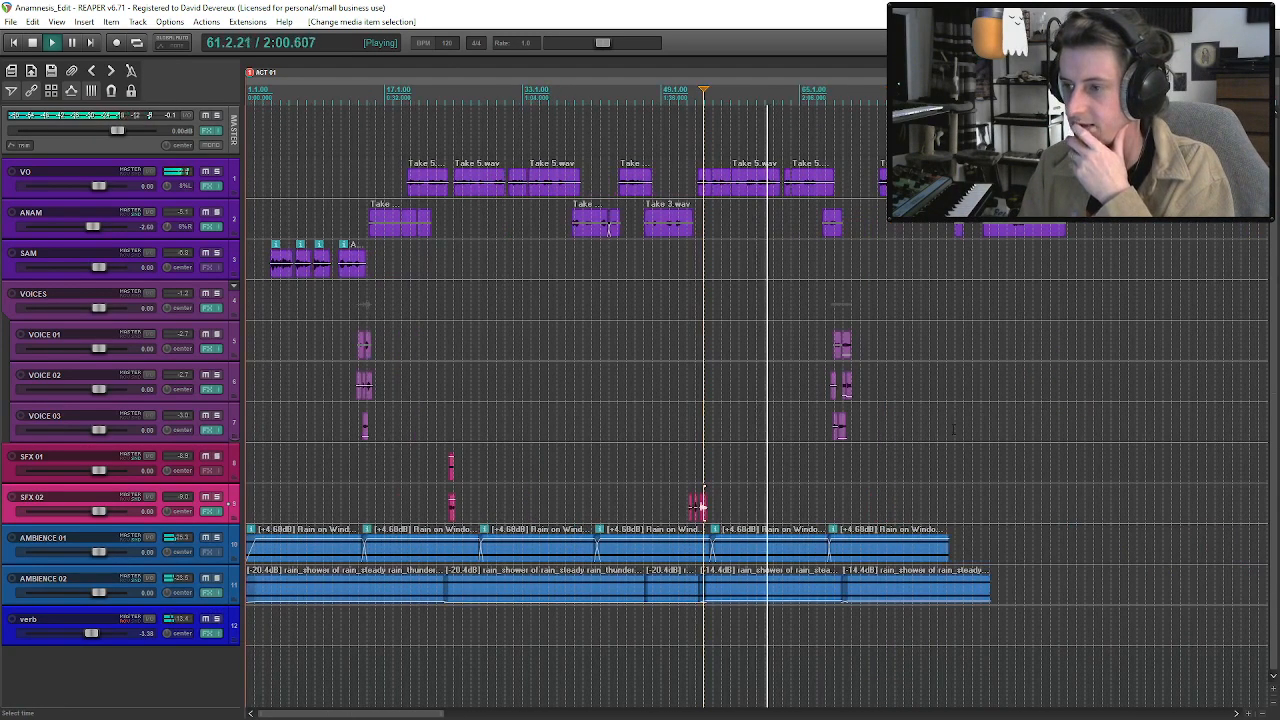
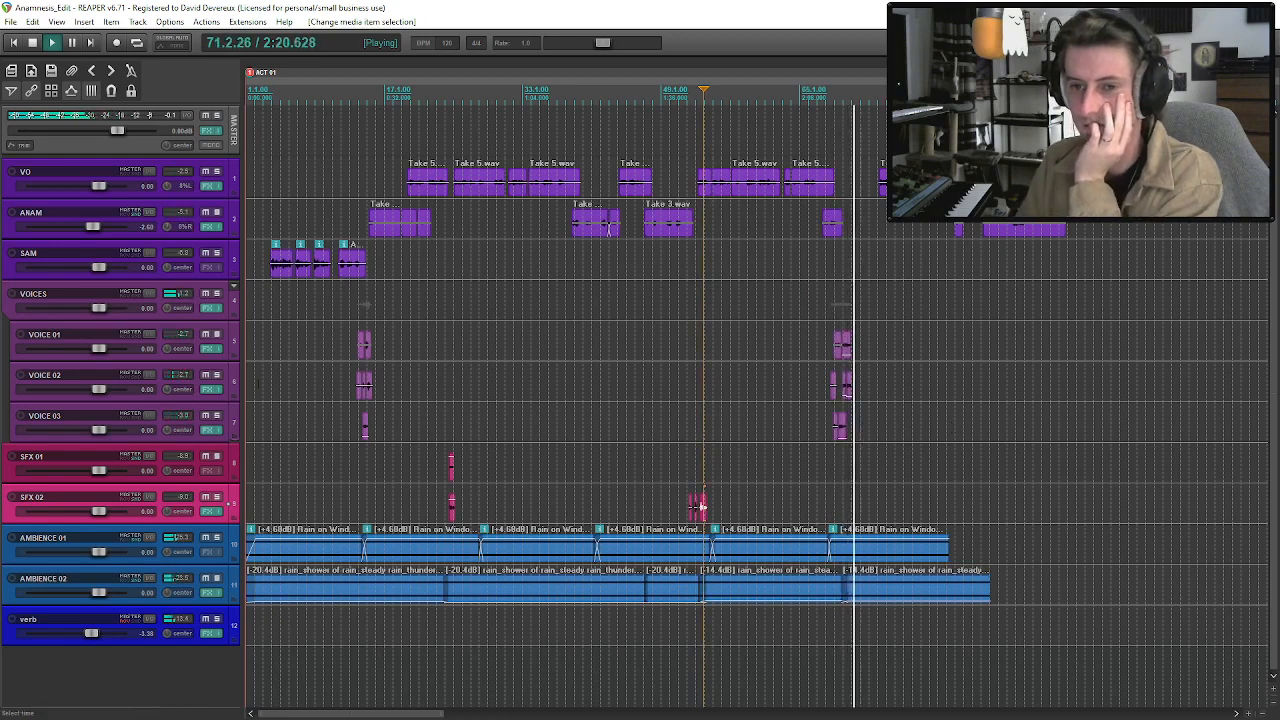
Show the pan envelopes of VOICE 01, VOICE 02 and VOICE 03, and solo the VOICES folder track.
left_click(194, 350)
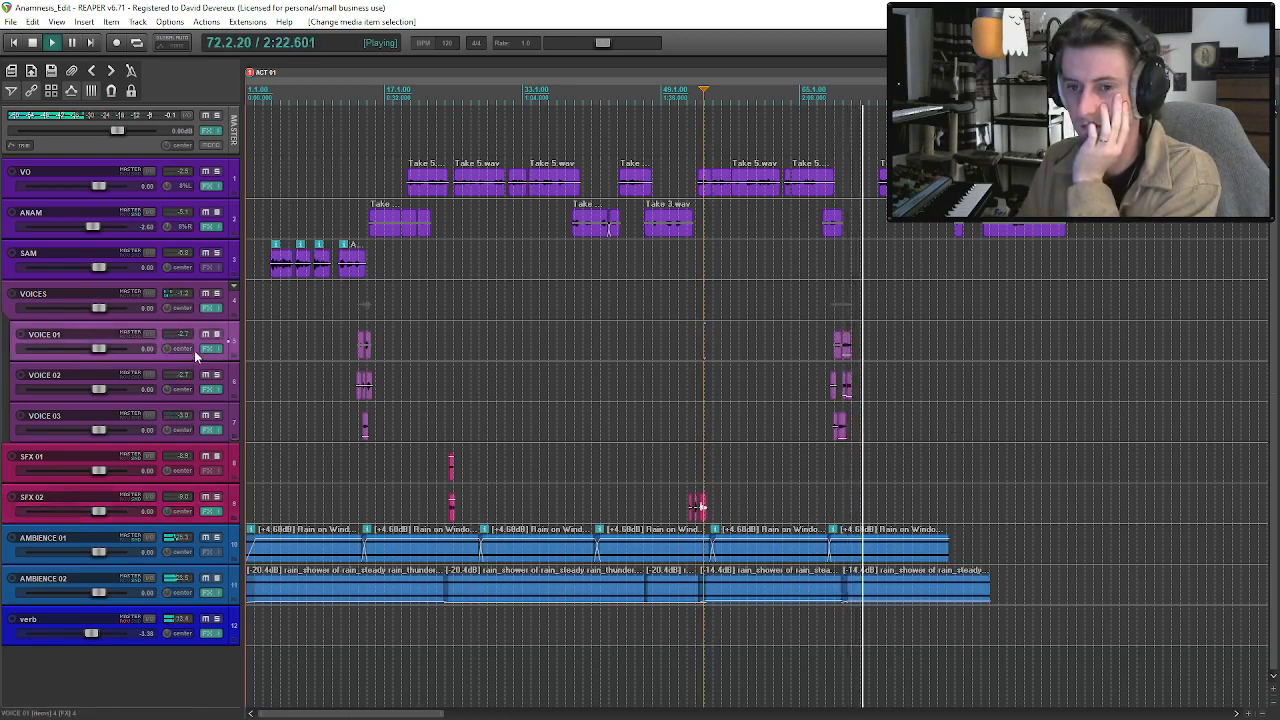
key("space")
key("p")
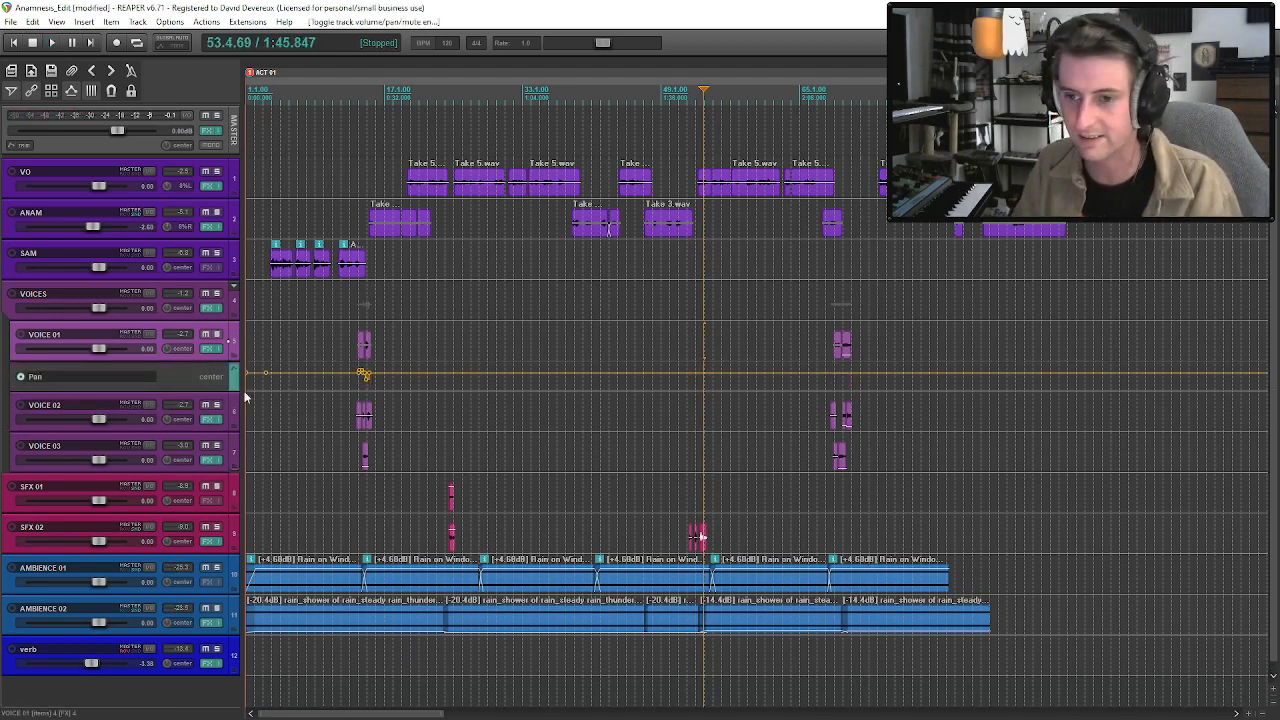
left_click(218, 420)
key("p")
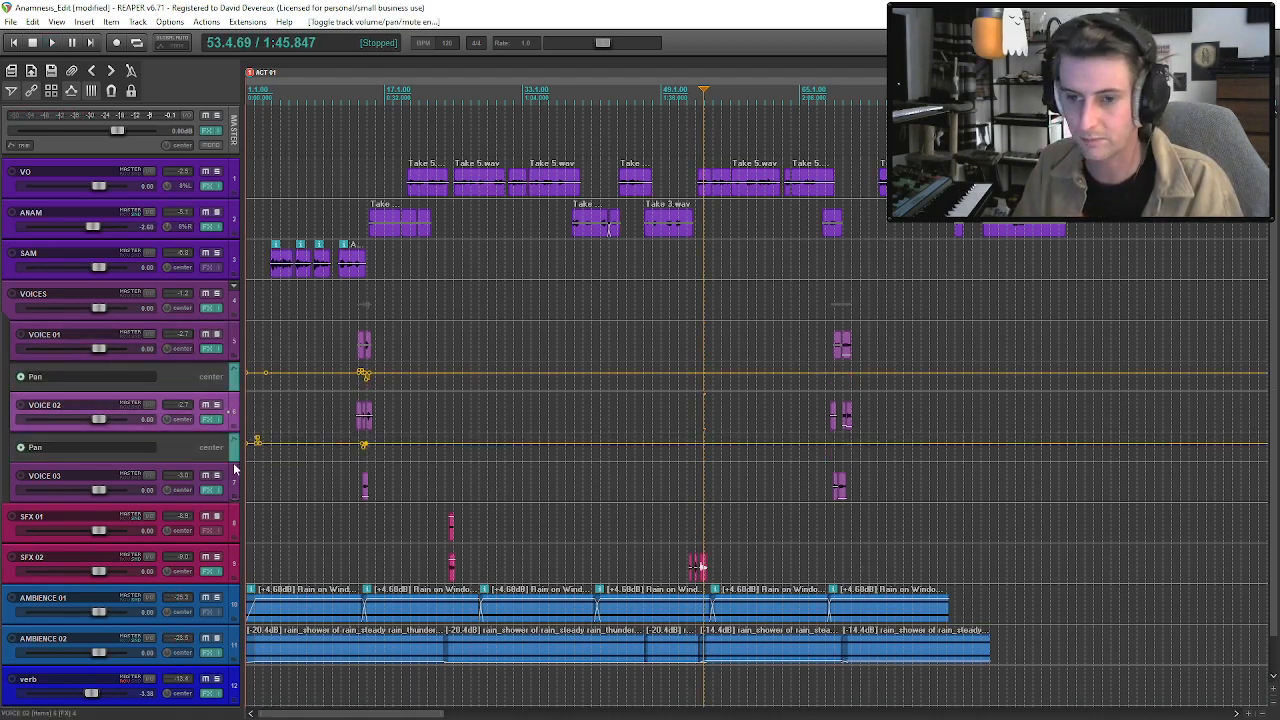
left_click(230, 479)
key("p")
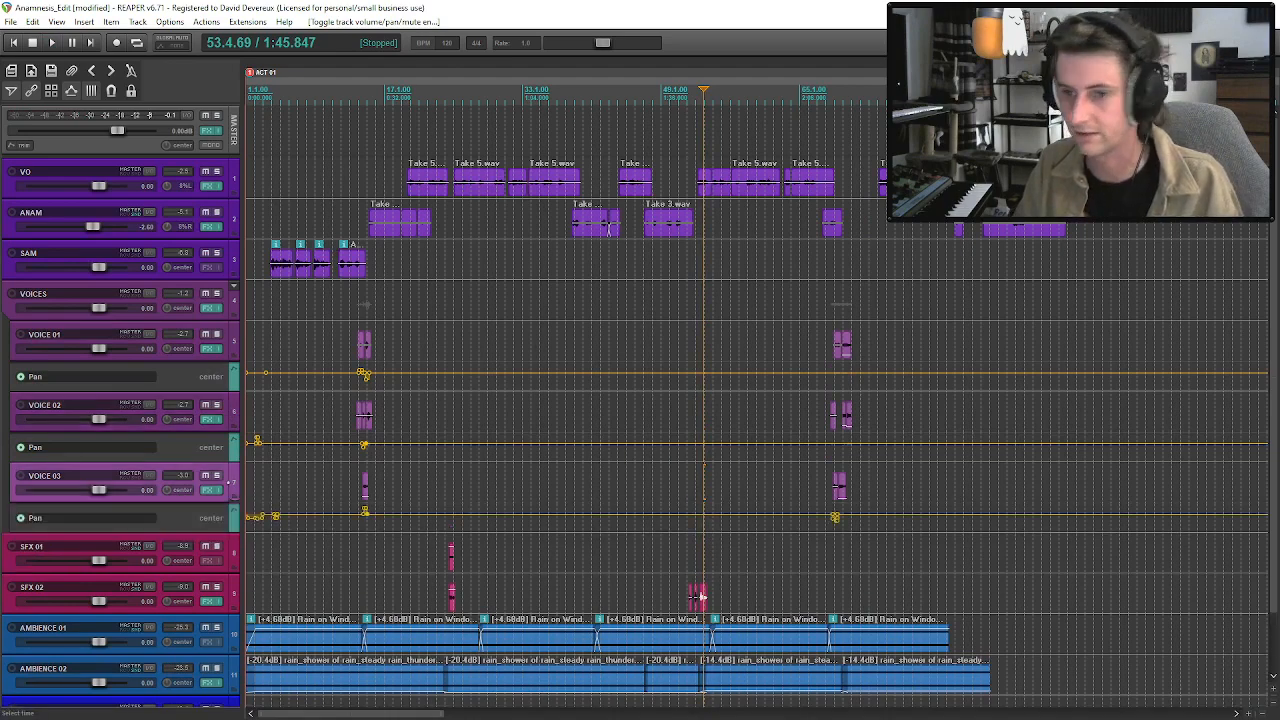
left_click(218, 296)
scroll(950, 381, "up", 5)
scroll(950, 381, "down", 5)
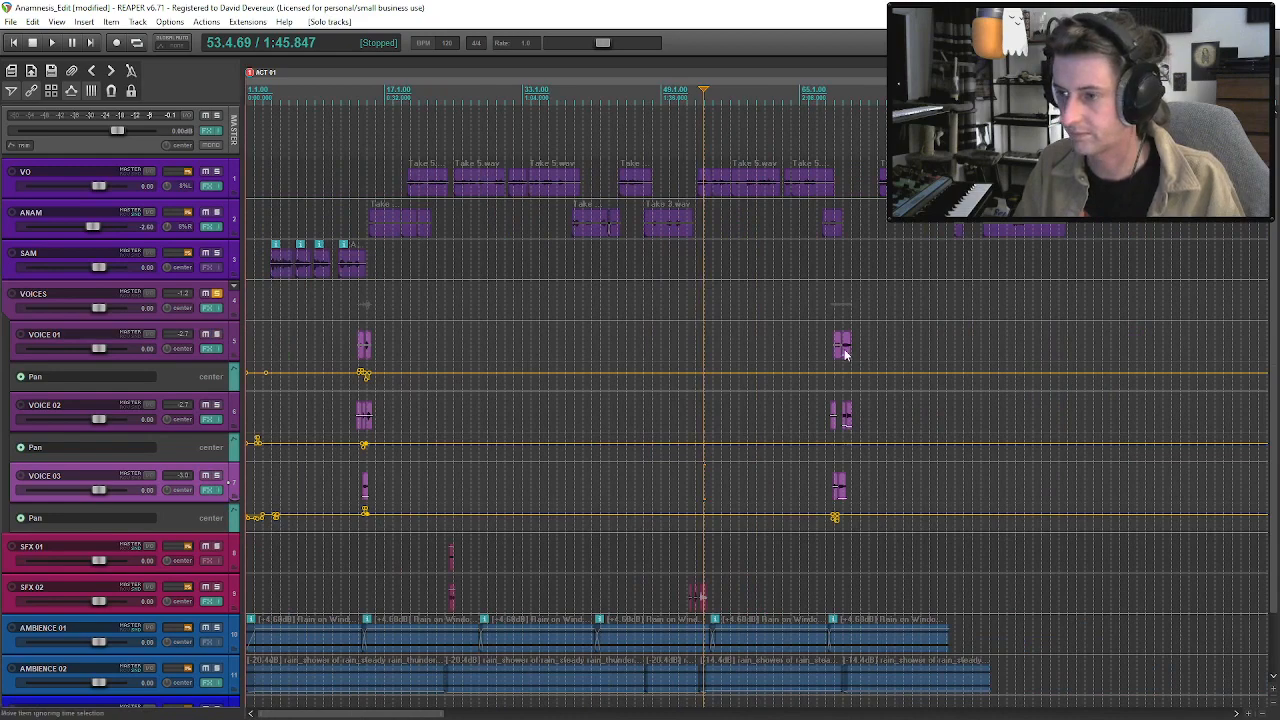
Replace the pan points under VOICE 03's first clip in the second voices group with a pan about 37% left.
left_click(845, 353)
scroll(851, 371, "up", 8)
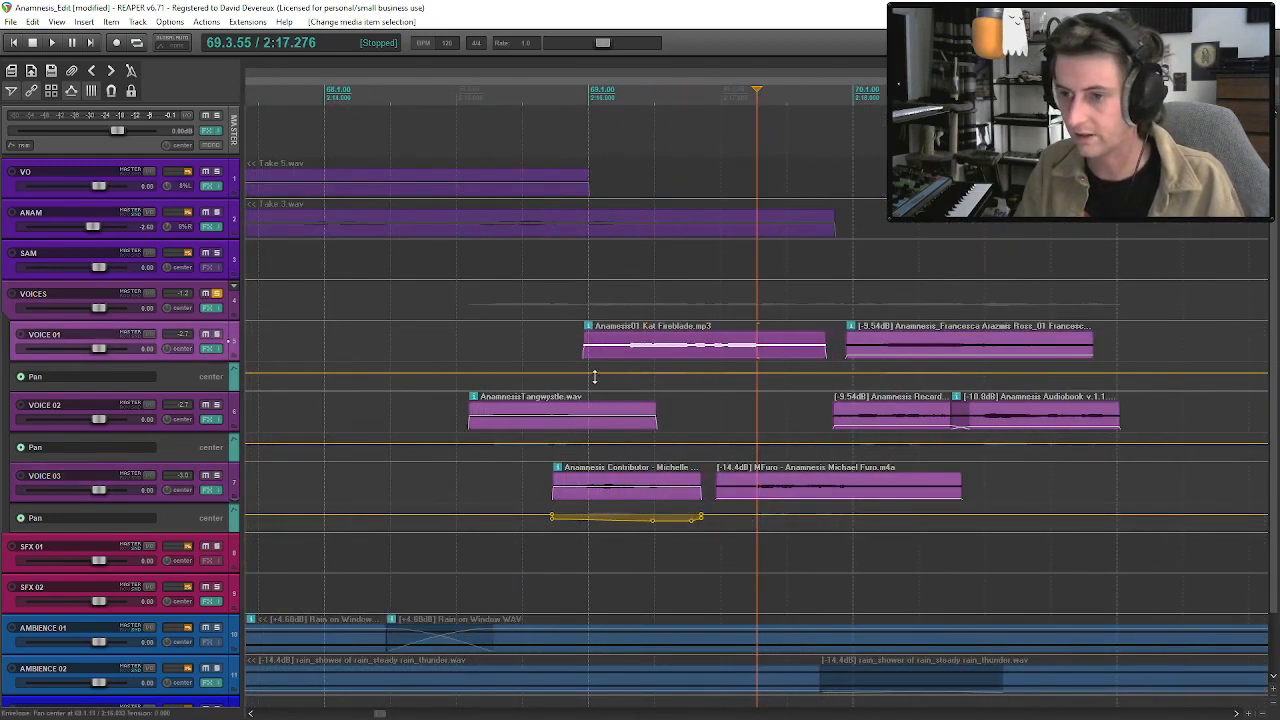
left_click(655, 524)
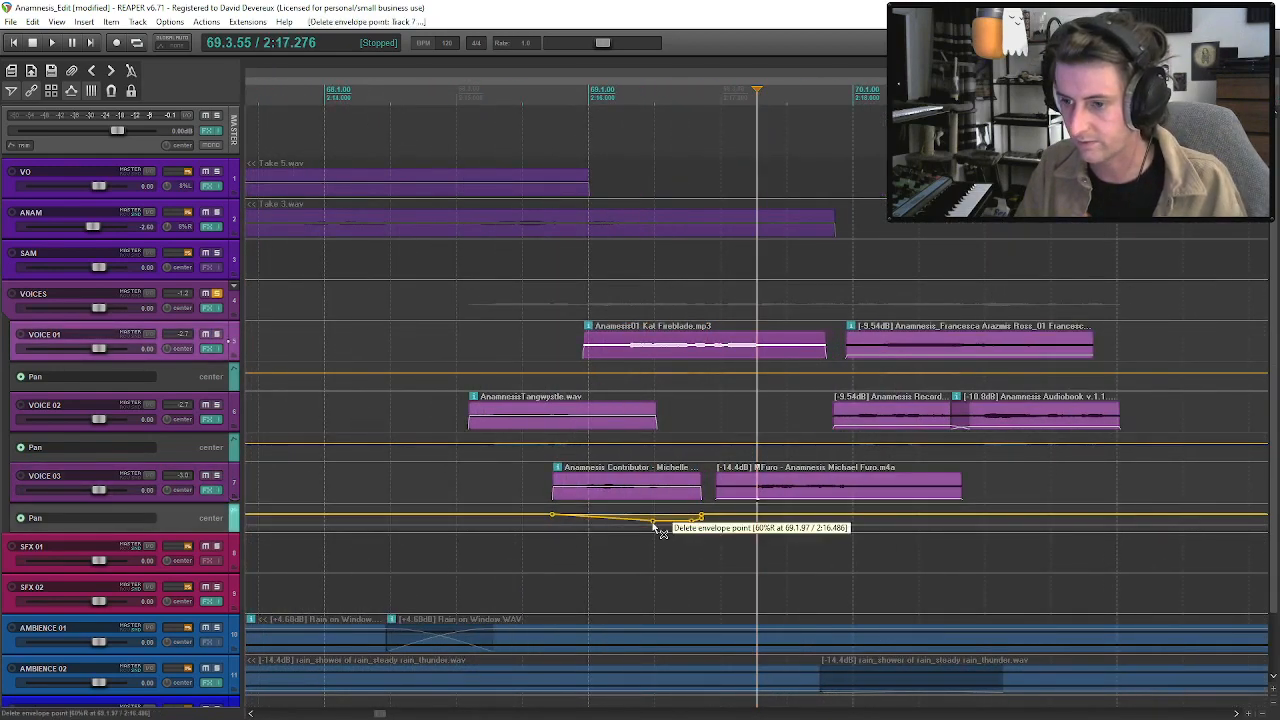
left_click(678, 520)
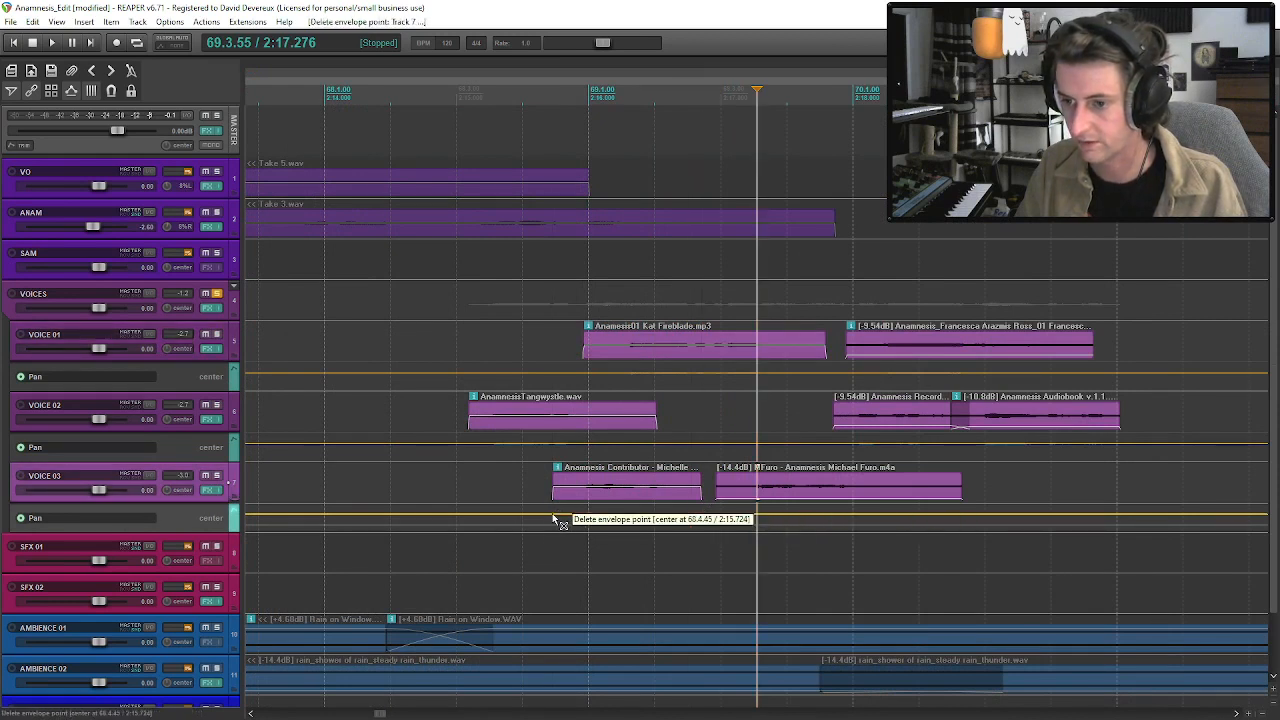
scroll(967, 415, "down", 2)
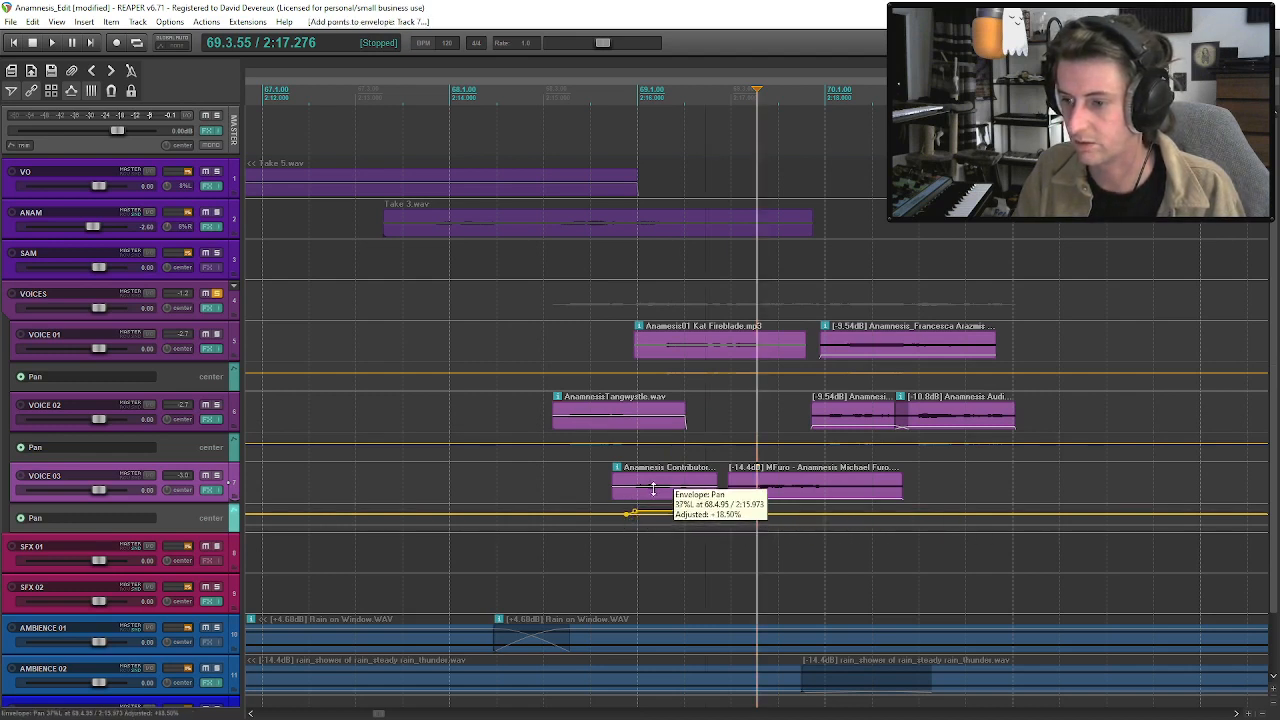
left_click_drag(653, 492, 769, 500)
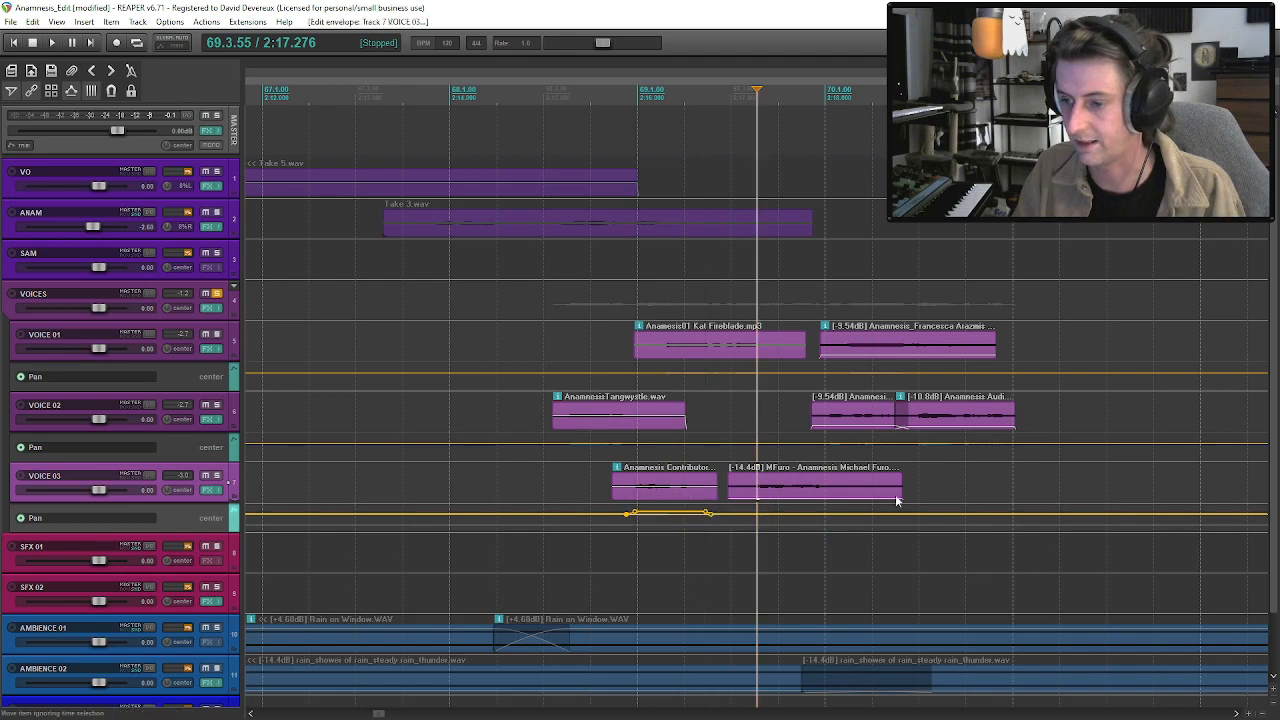
Add pan points under VOICE 01's first clip in the second group and pan it 30% right.
left_click(657, 378, "shift")
left_click(666, 376, "shift")
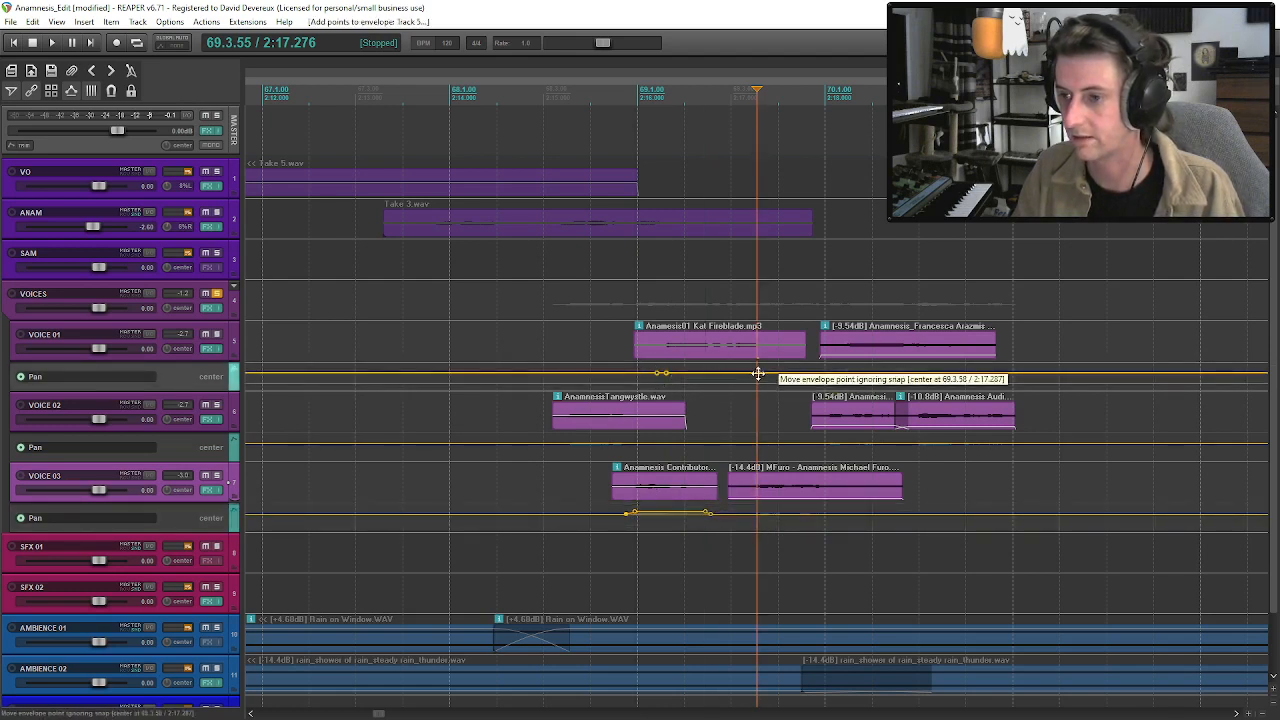
left_click_drag(737, 377, 727, 393)
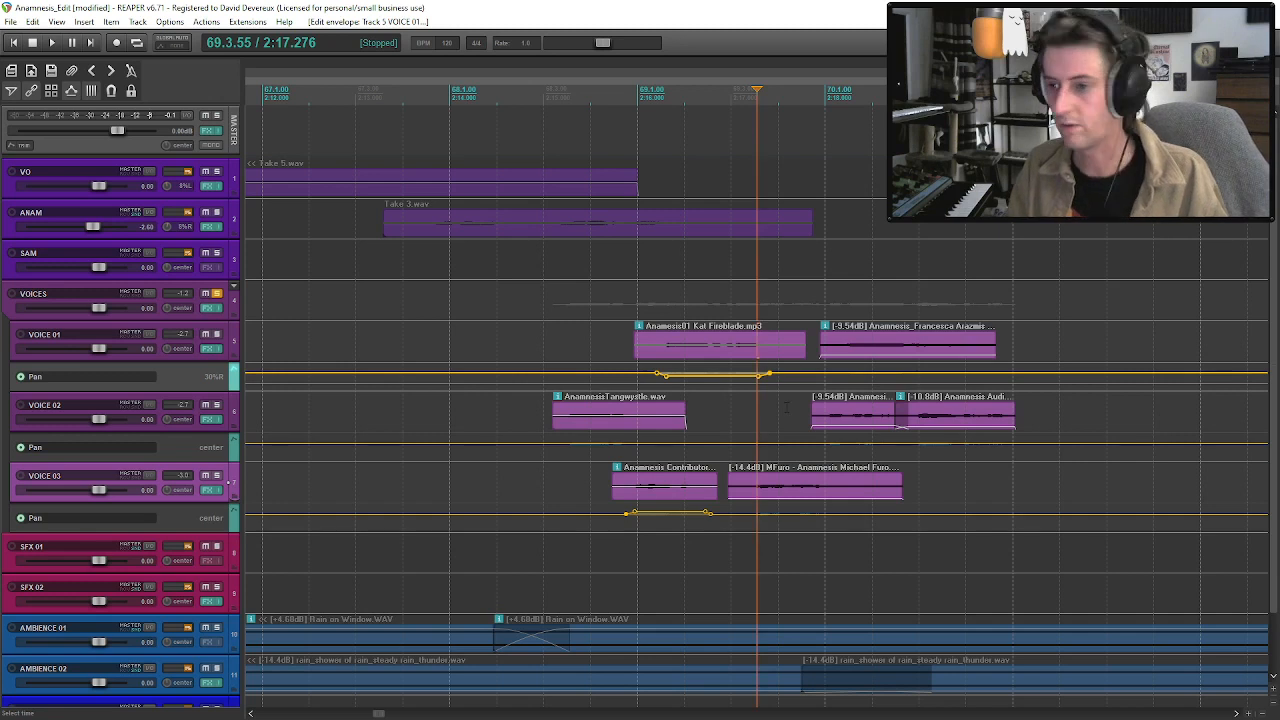
Add pan points under VOICE 03's second clip in this group and pan it about 60% left.
left_click(755, 515)
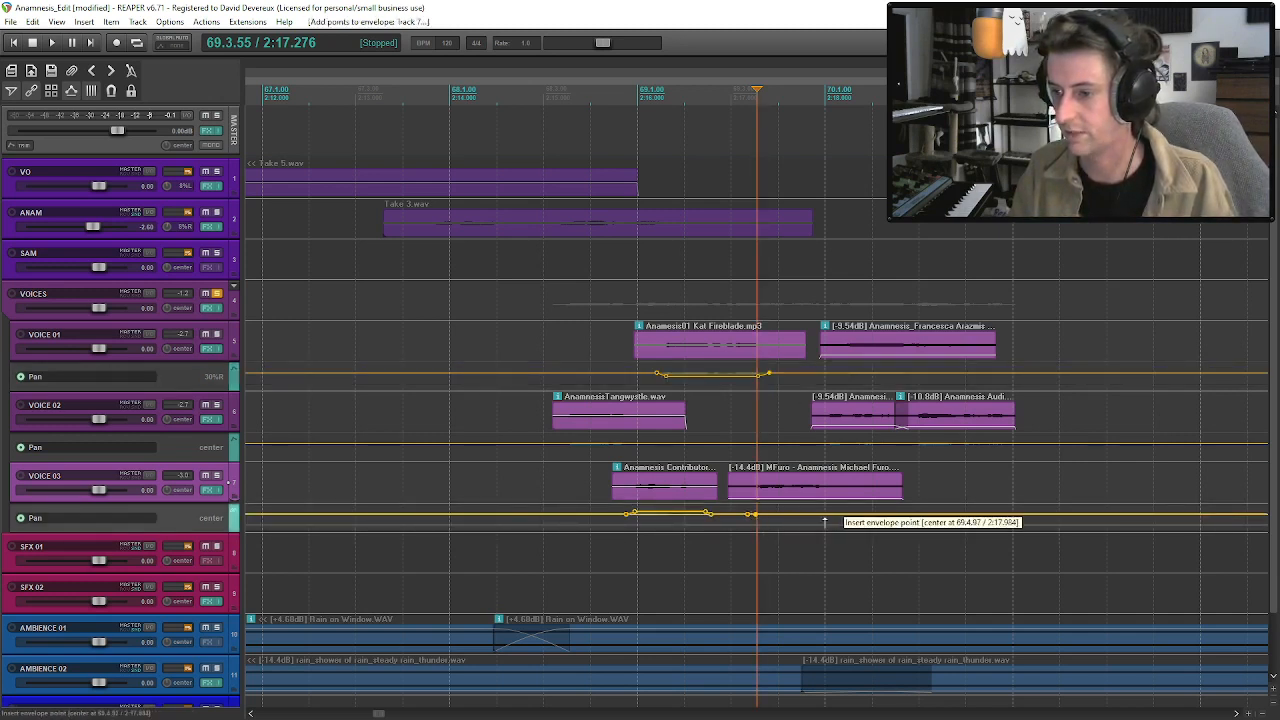
left_click_drag(829, 513, 802, 490)
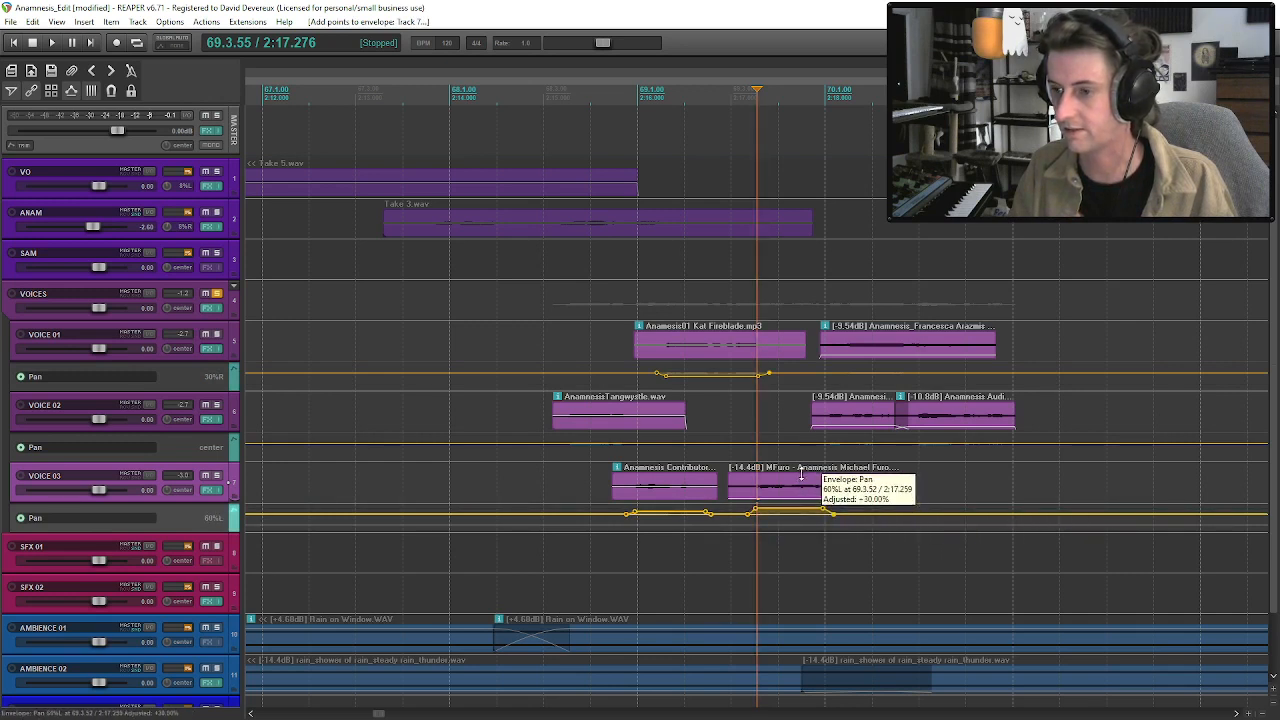
left_click_drag(801, 474, 797, 495)
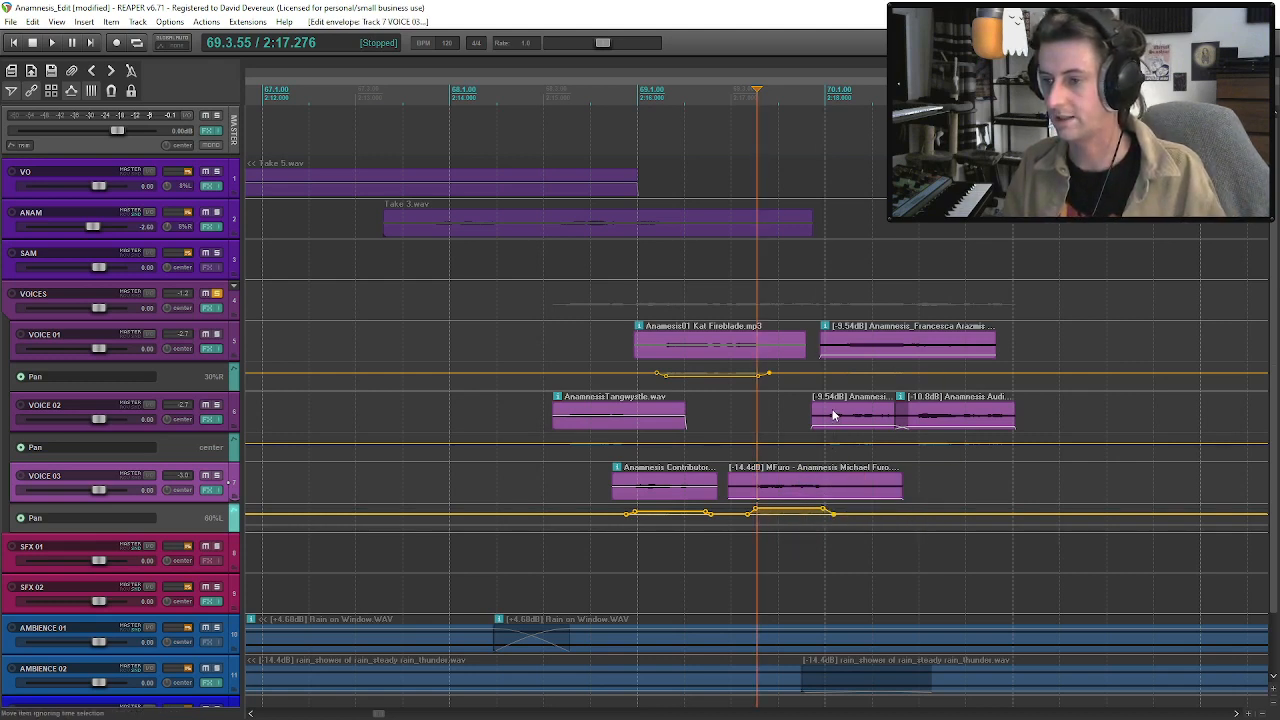
Add four pan points under VOICE 02's middle clip in the second group and pan the section between them to the right.
left_click(821, 444, "shift")
left_click(828, 444, "shift")
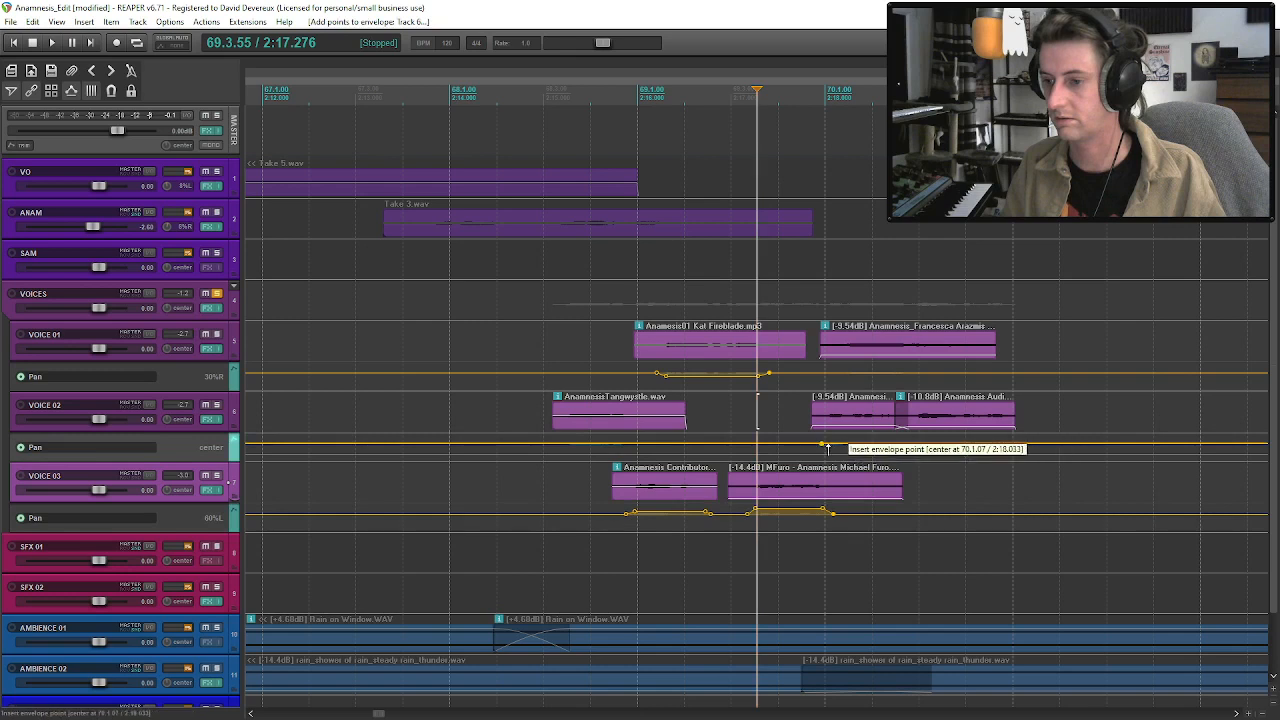
left_click(888, 443, "shift")
left_click(896, 443, "shift")
left_click_drag(863, 442, 864, 480)
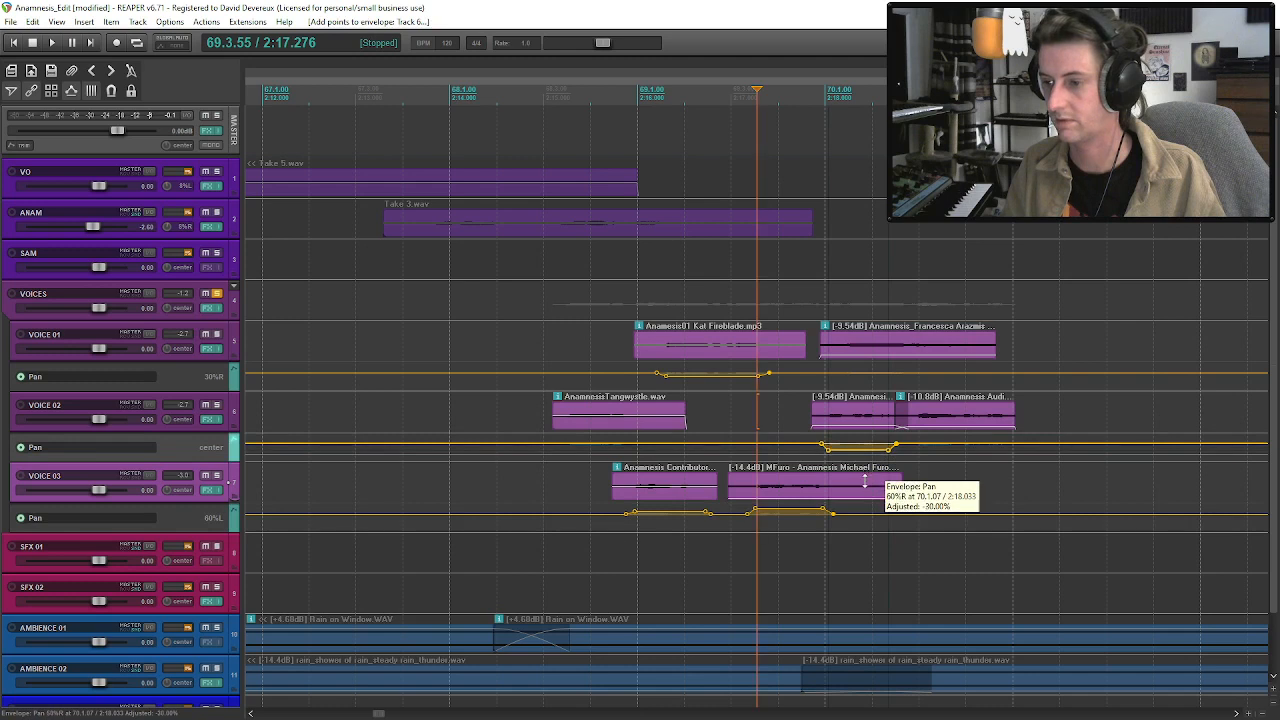
Add pan points under VOICE 01's last clip in the second group and pan that section to the left.
left_click(829, 373, "shift")
left_click(842, 373, "shift")
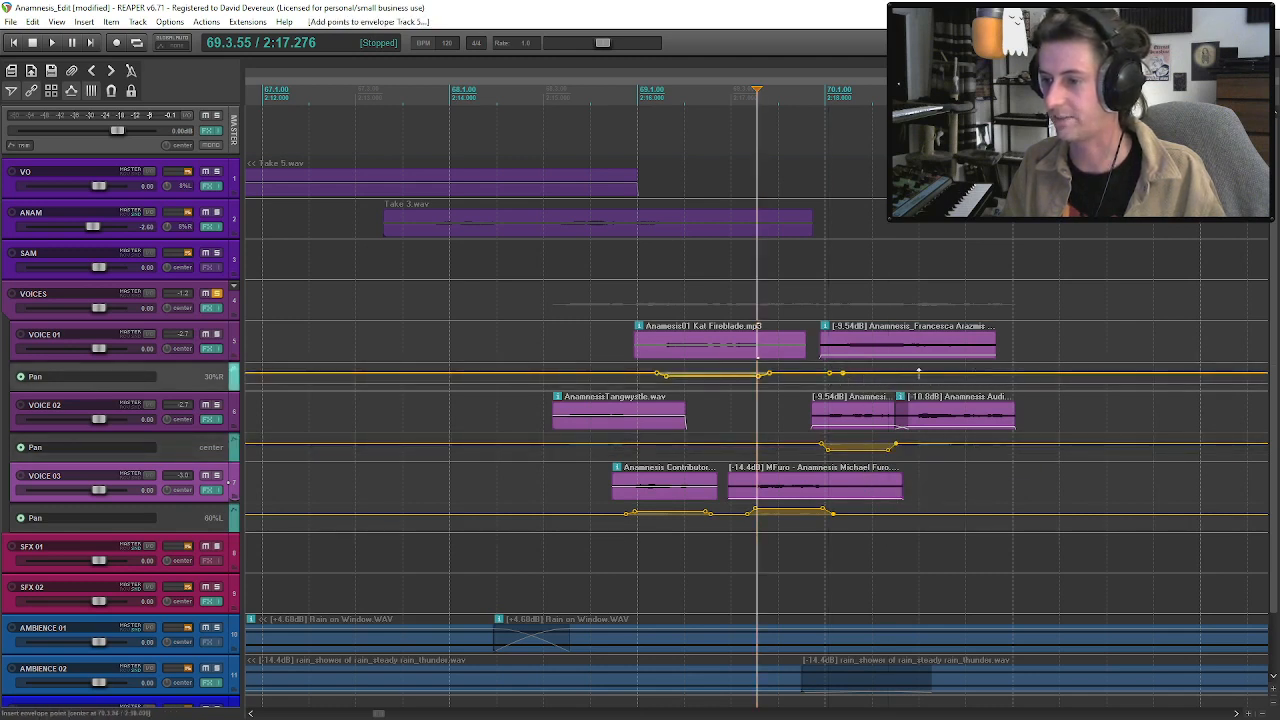
left_click_drag(916, 373, 921, 322)
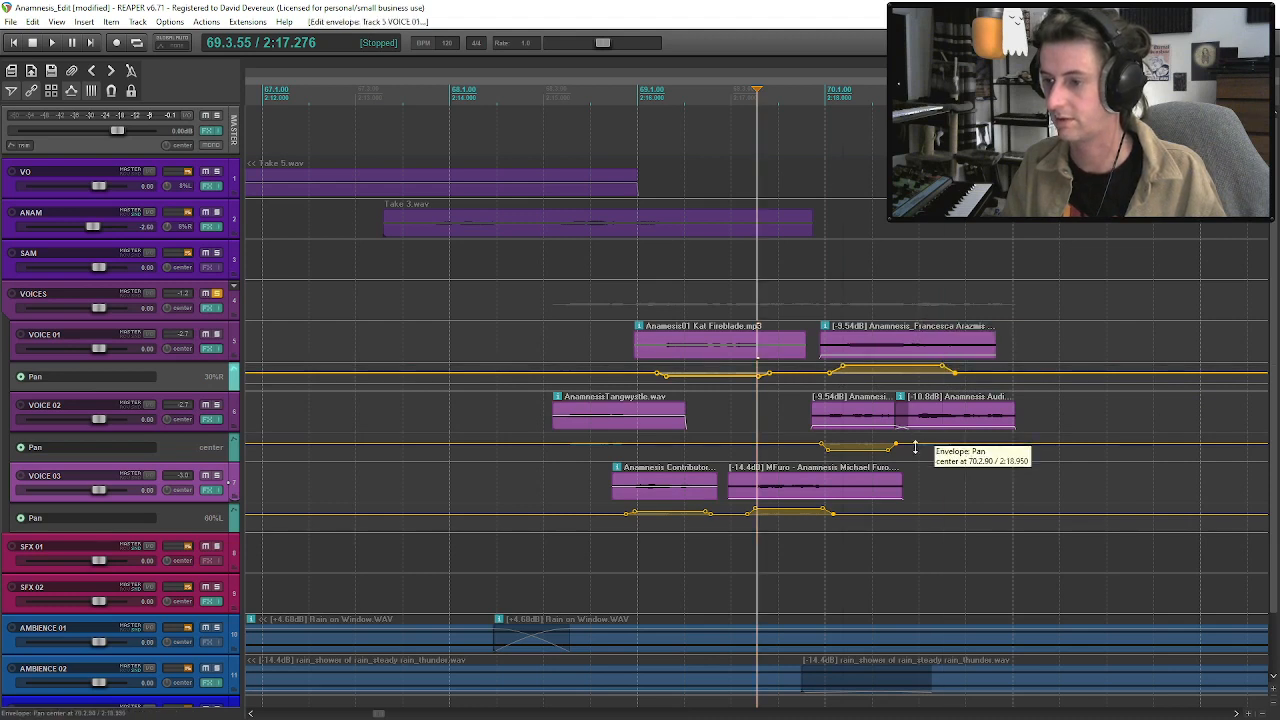
Add four pan points under VOICE 02's last clip and pan the section between them about 74% right.
left_click(914, 446, "shift")
left_click(922, 446, "shift")
left_click(1005, 446, "shift")
left_click(1014, 446, "shift")
left_click_drag(980, 444, 976, 493)
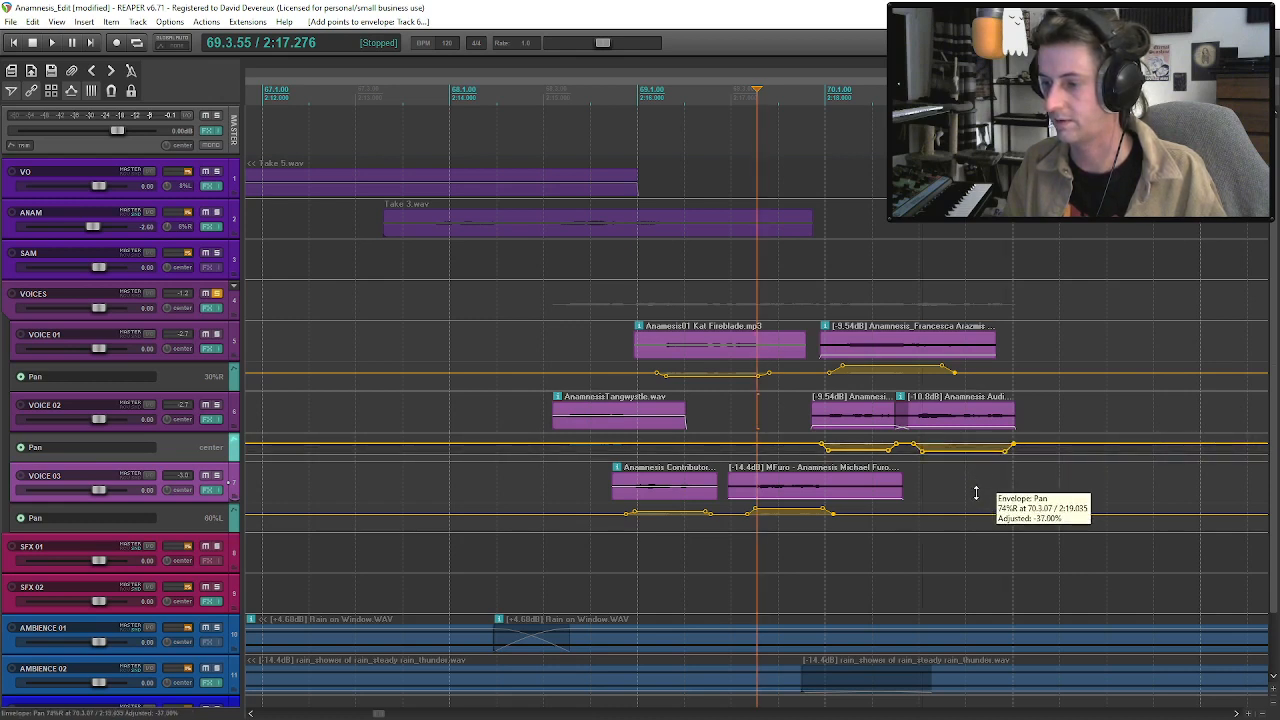
Play the soloed second voices group to check the panning, and hide the pan envelopes of VOICE 01, VOICE 02 and VOICE 03.
left_click(517, 412)
key("space")
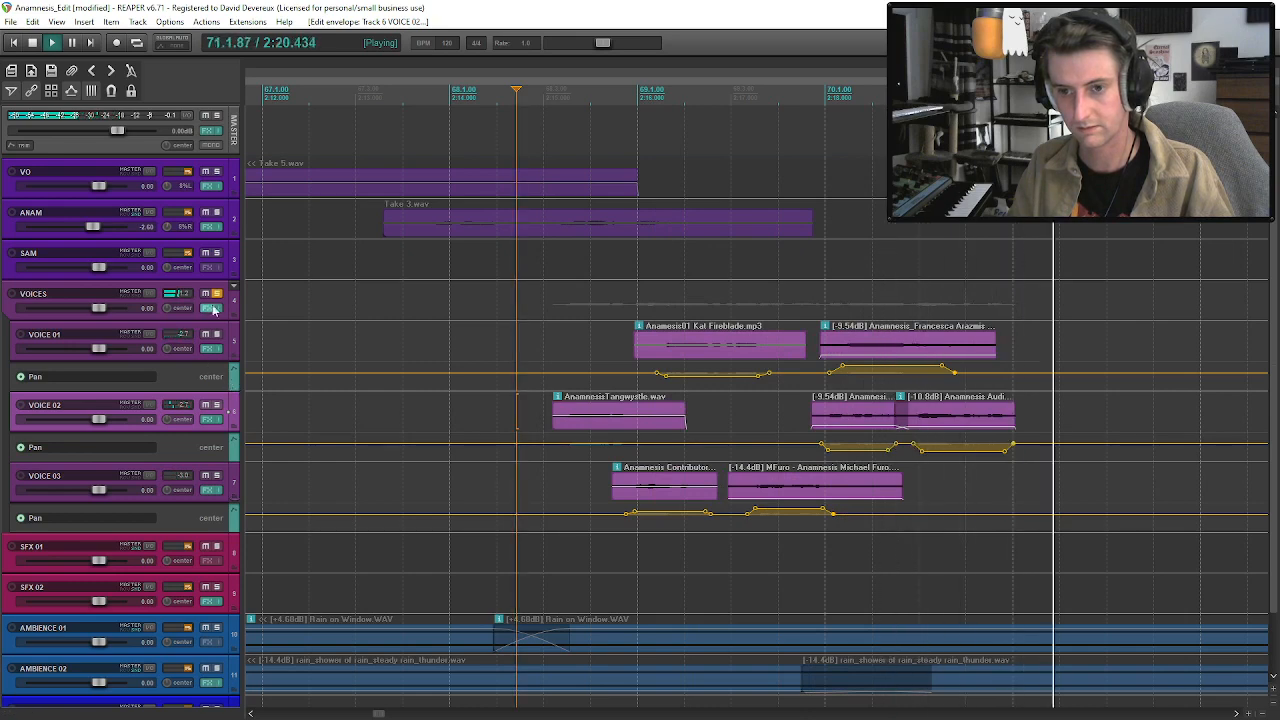
left_click(197, 348)
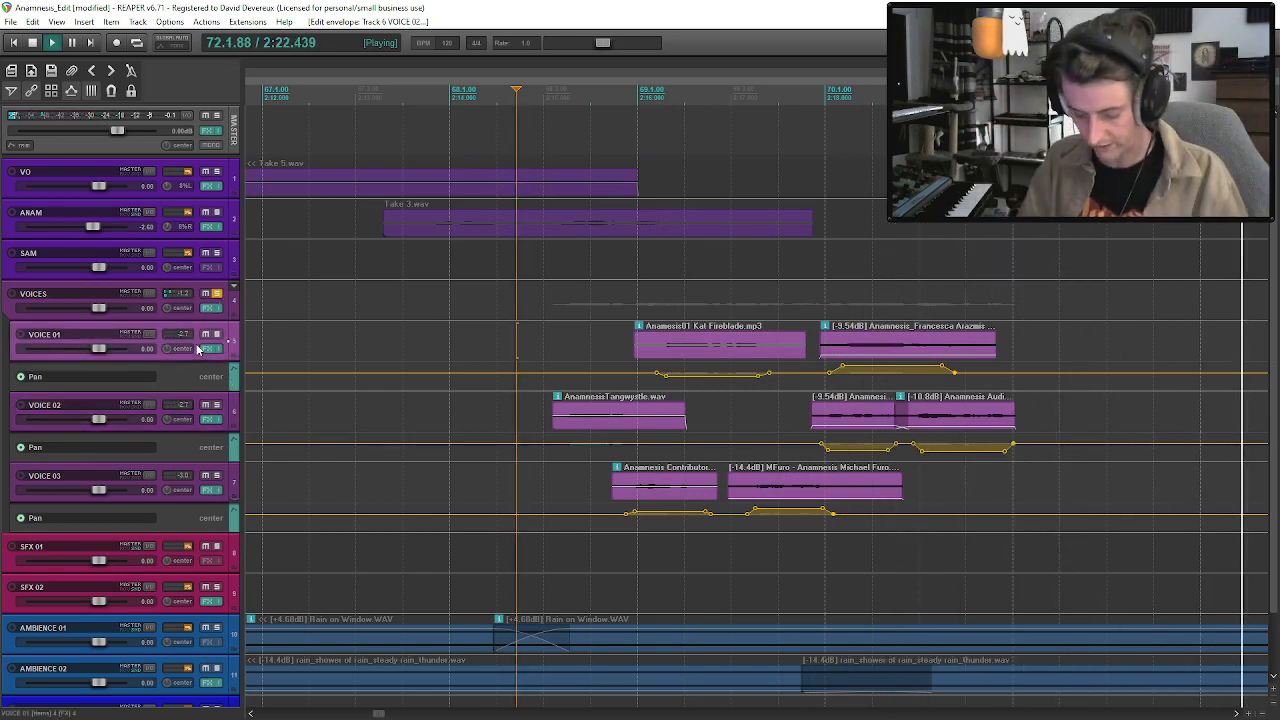
key("p")
left_click(196, 370)
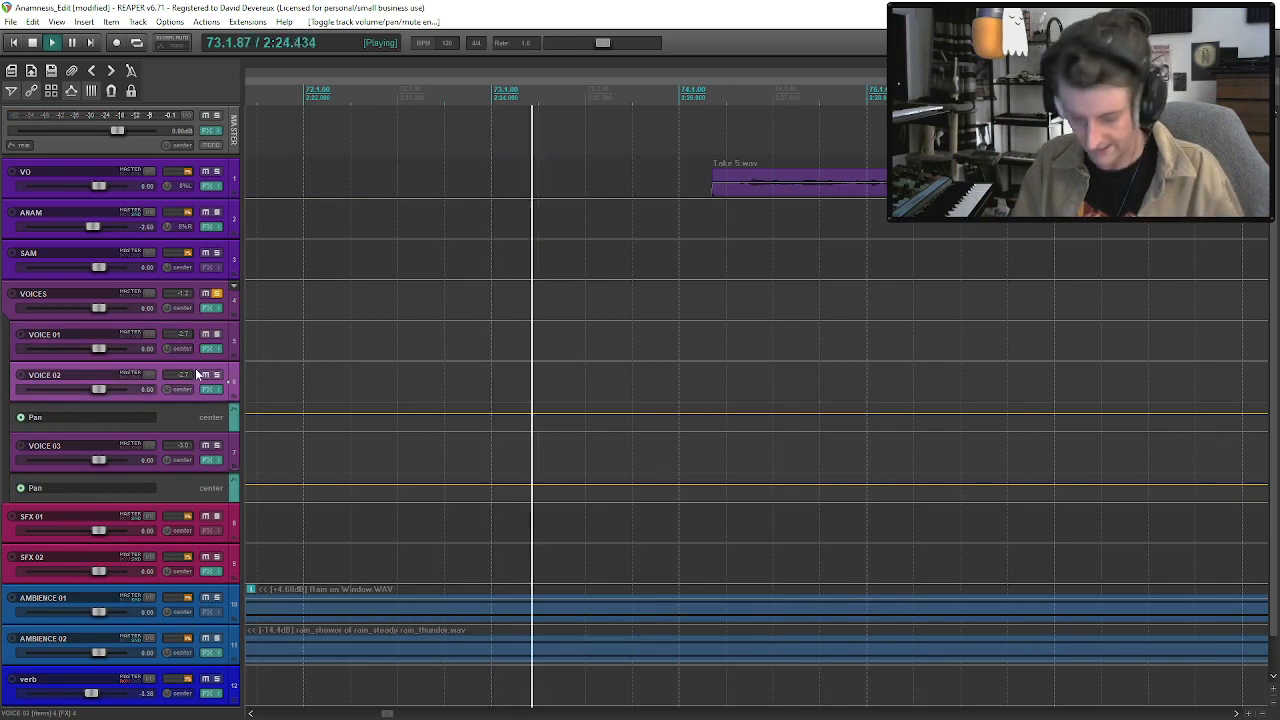
key("p")
left_click(195, 410)
key("p")
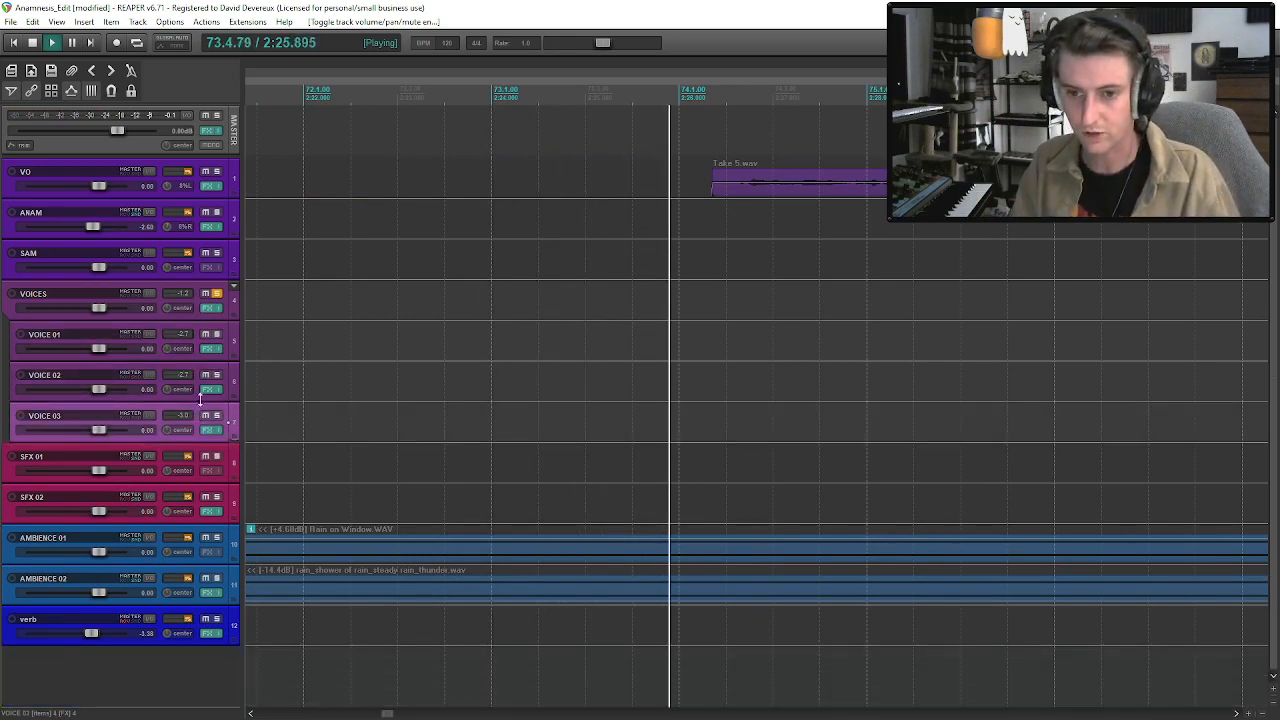
Unsolo the VOICES folder track and play the second voices group in the full mix.
left_click(220, 294)
scroll(480, 305, "down", 5)
key("space")
key("space")
left_click(581, 325)
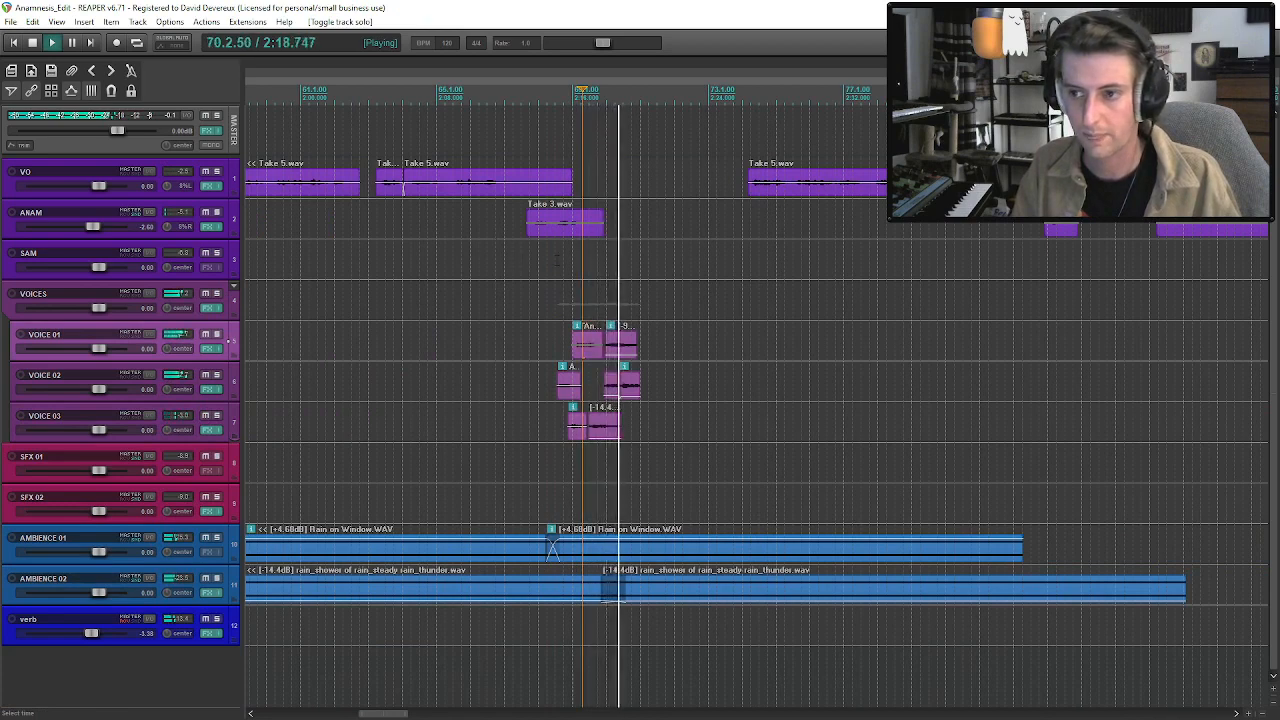
left_click(628, 345)
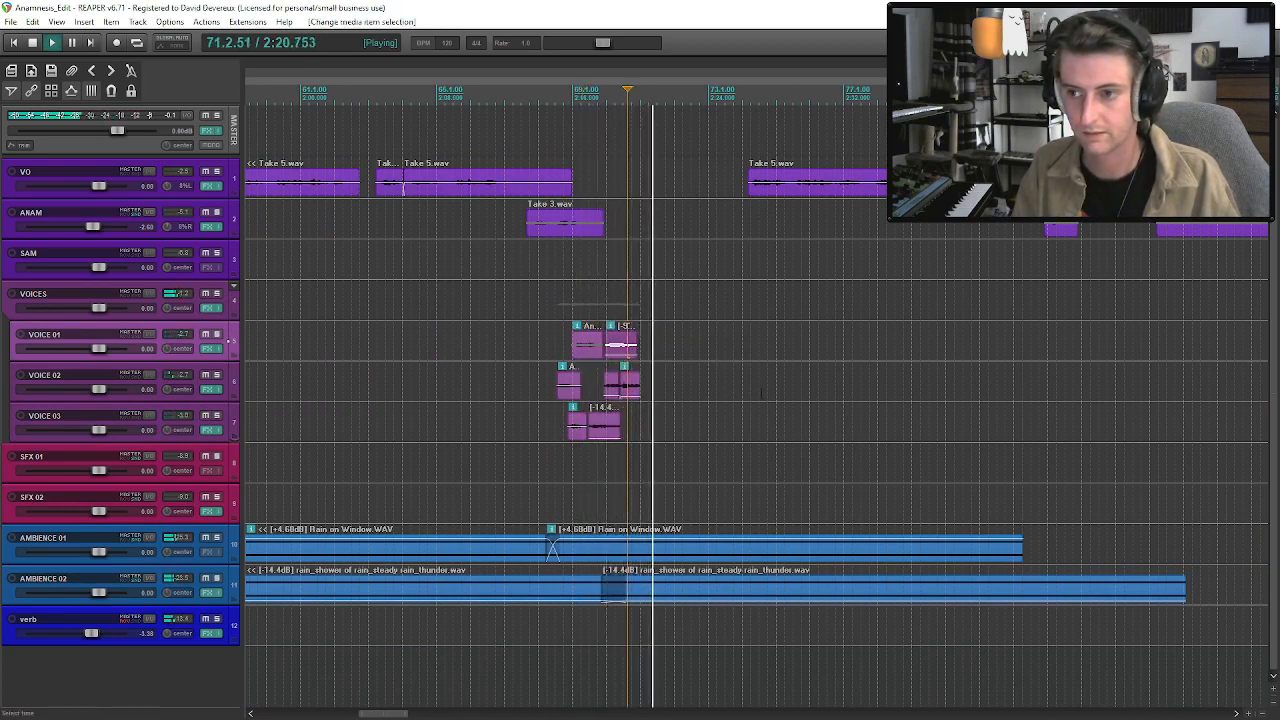
key("space")
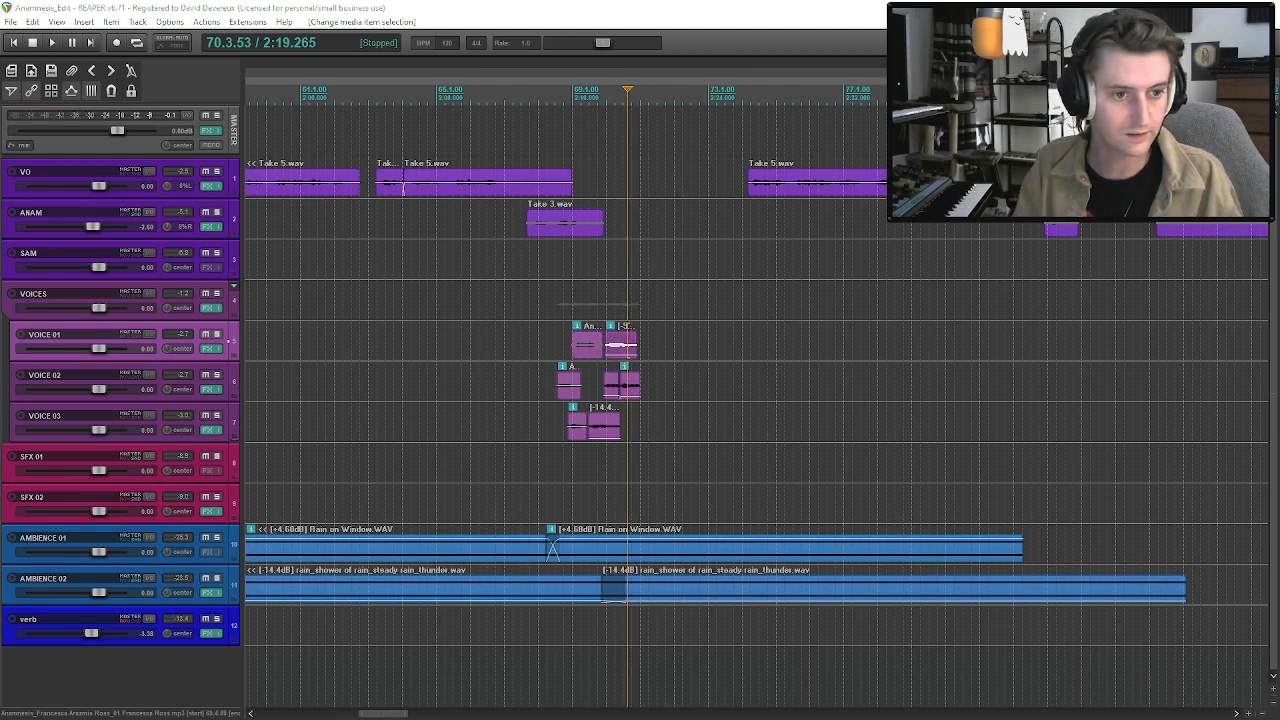
Move the VO and ANAM clips that follow the second voices group much later on the timeline to open a gap.
key("alt+Tab")
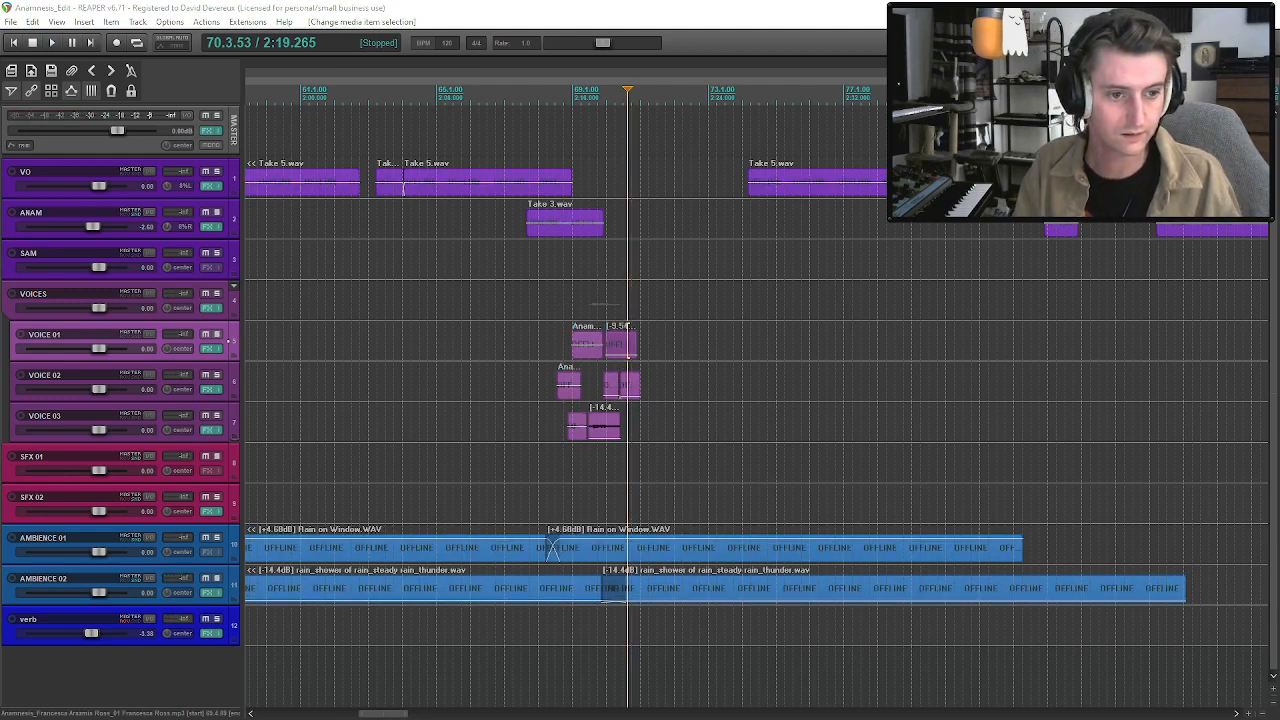
scroll(853, 247, "down", 2)
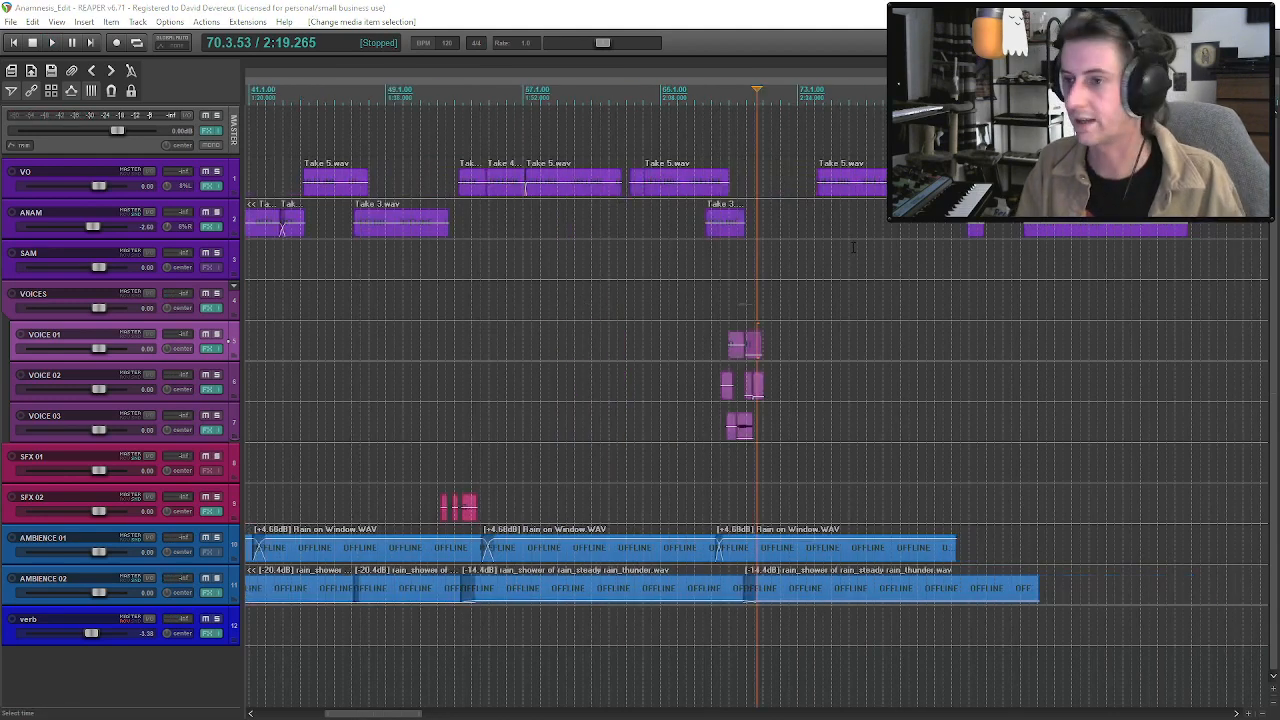
left_click(832, 184)
scroll(973, 238, "down", 2)
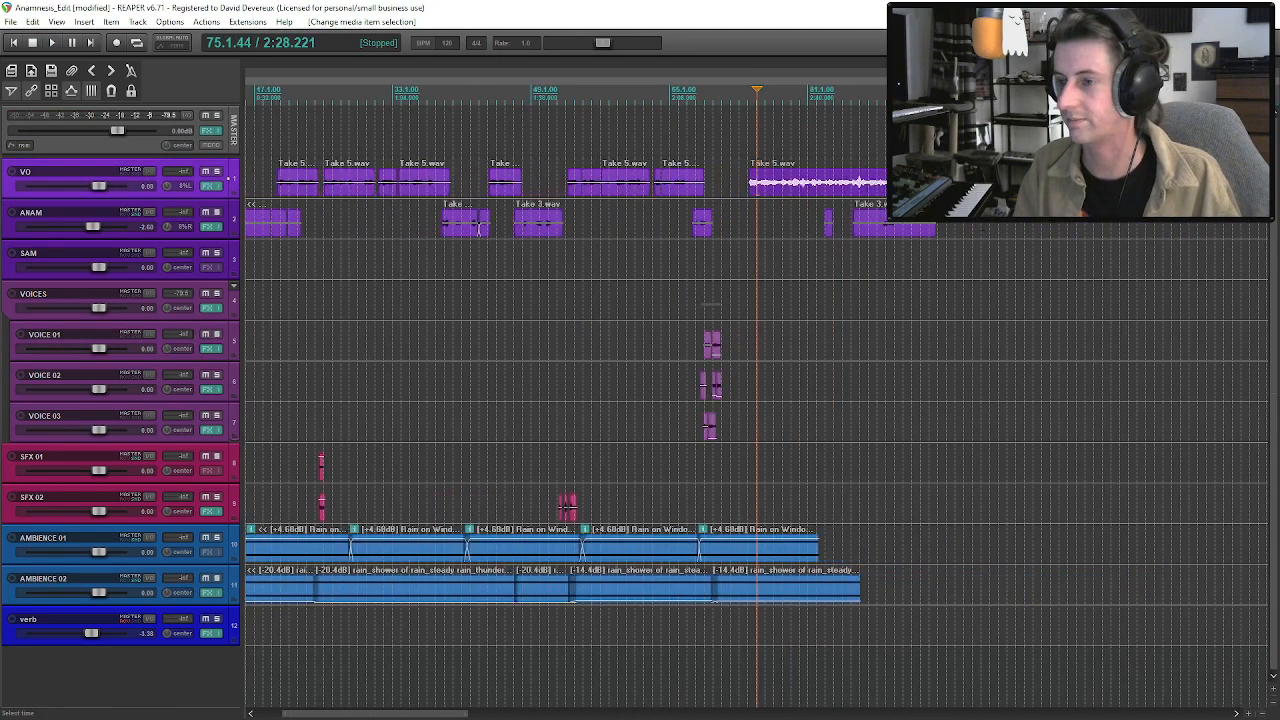
left_click(893, 231)
left_click_drag(805, 192, 948, 192)
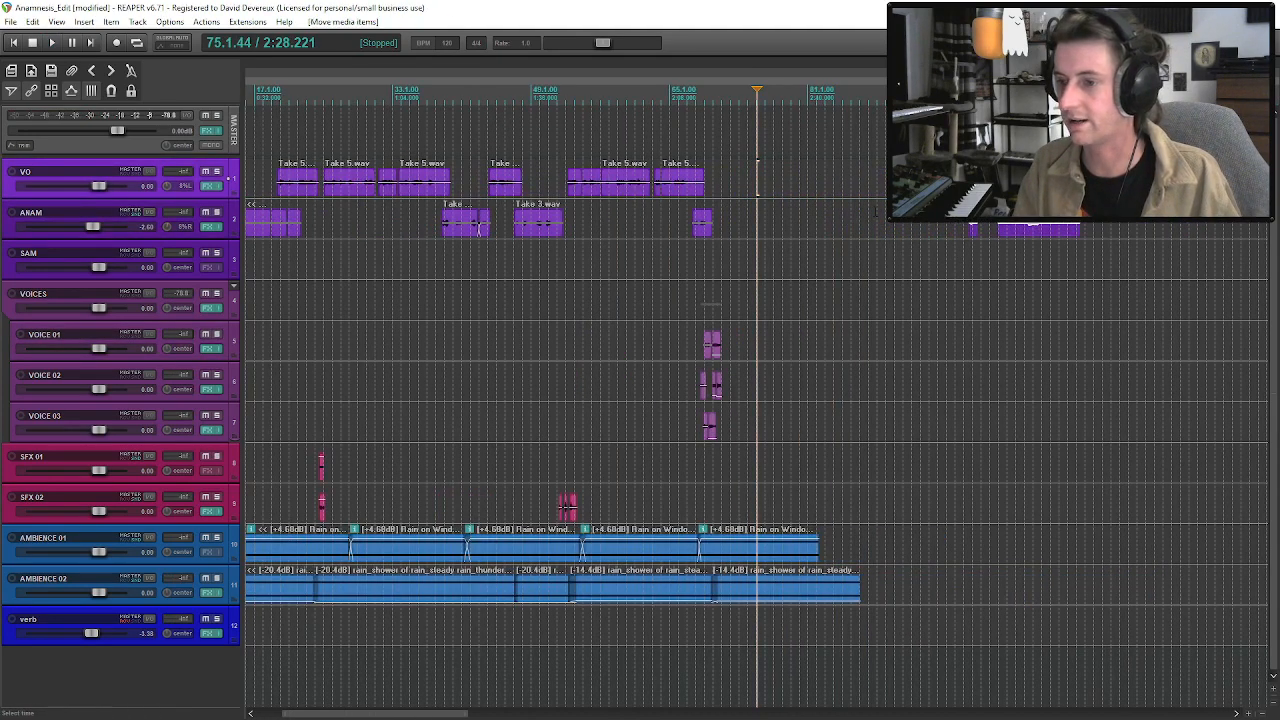
left_click(712, 312)
Extend AMBIENCE 01 by pasting a copy of its last Rain on Window clip at the end, overlapping for a crossfade.
left_click(776, 546)
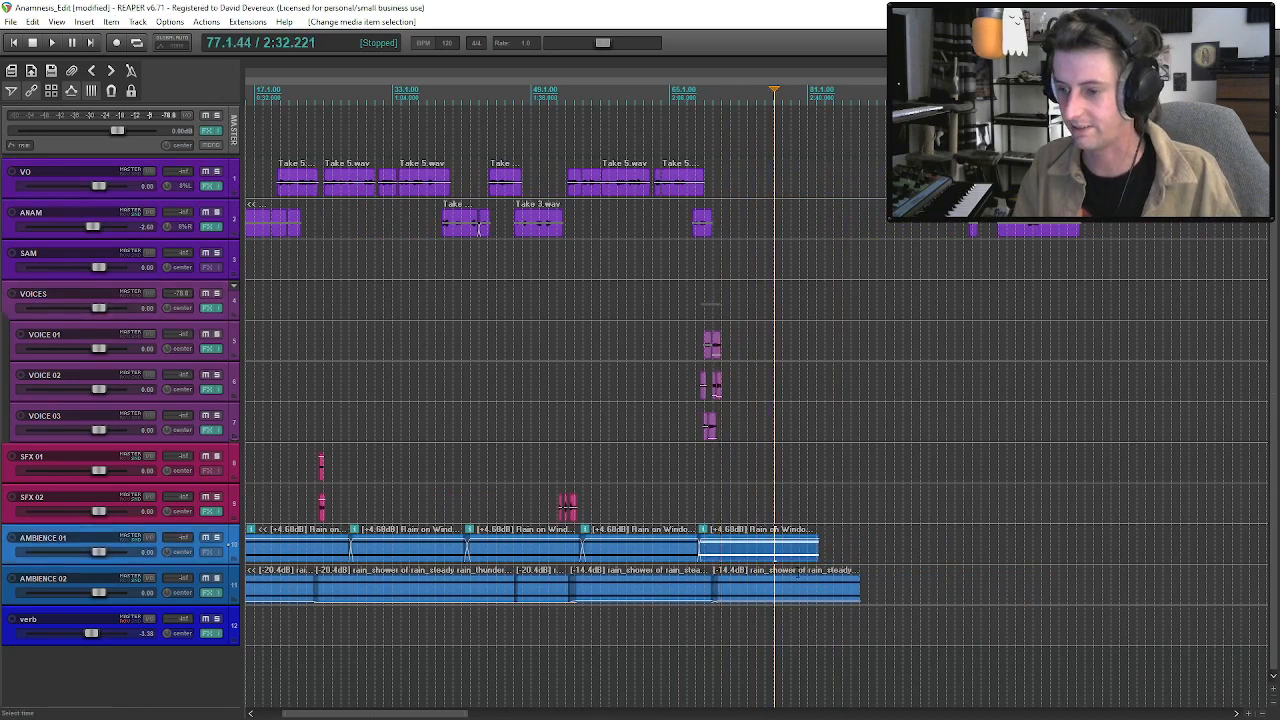
left_click(818, 557)
key("ctrl+v")
left_click_drag(839, 560, 829, 562)
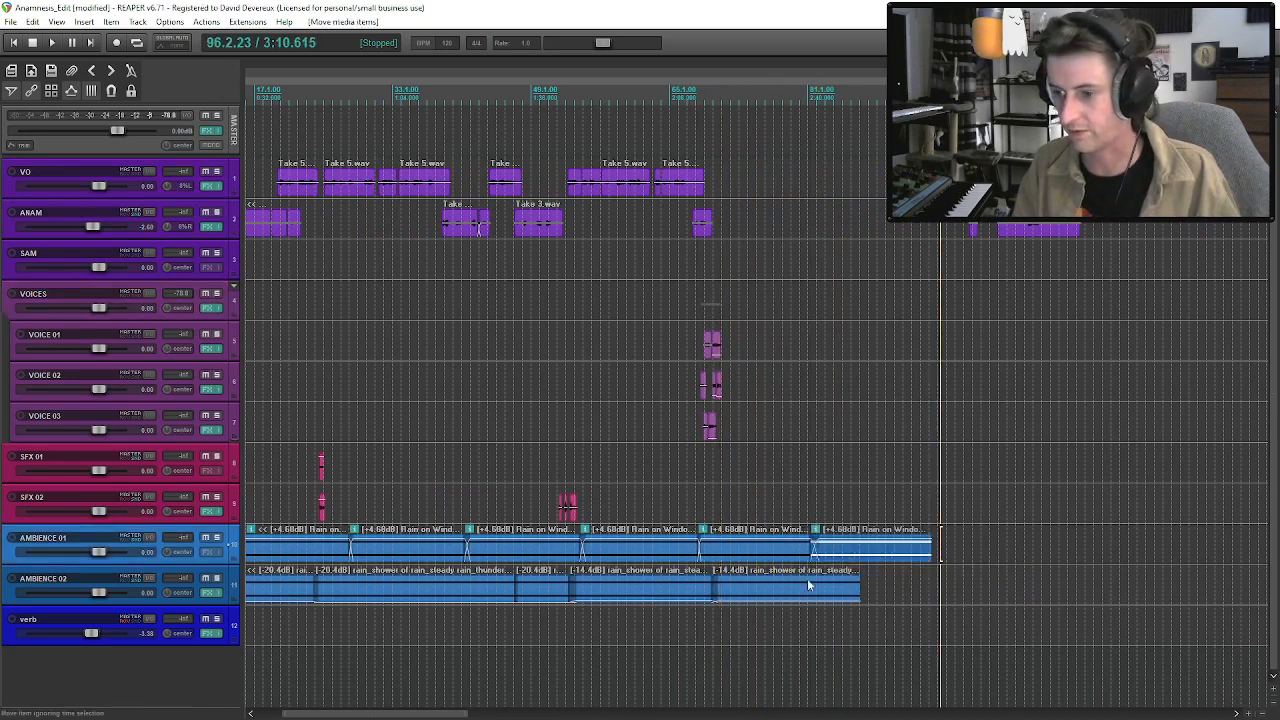
Extend AMBIENCE 02 with a copy of its last rain shower clip, slightly overlapping the end of the original.
left_click(809, 585)
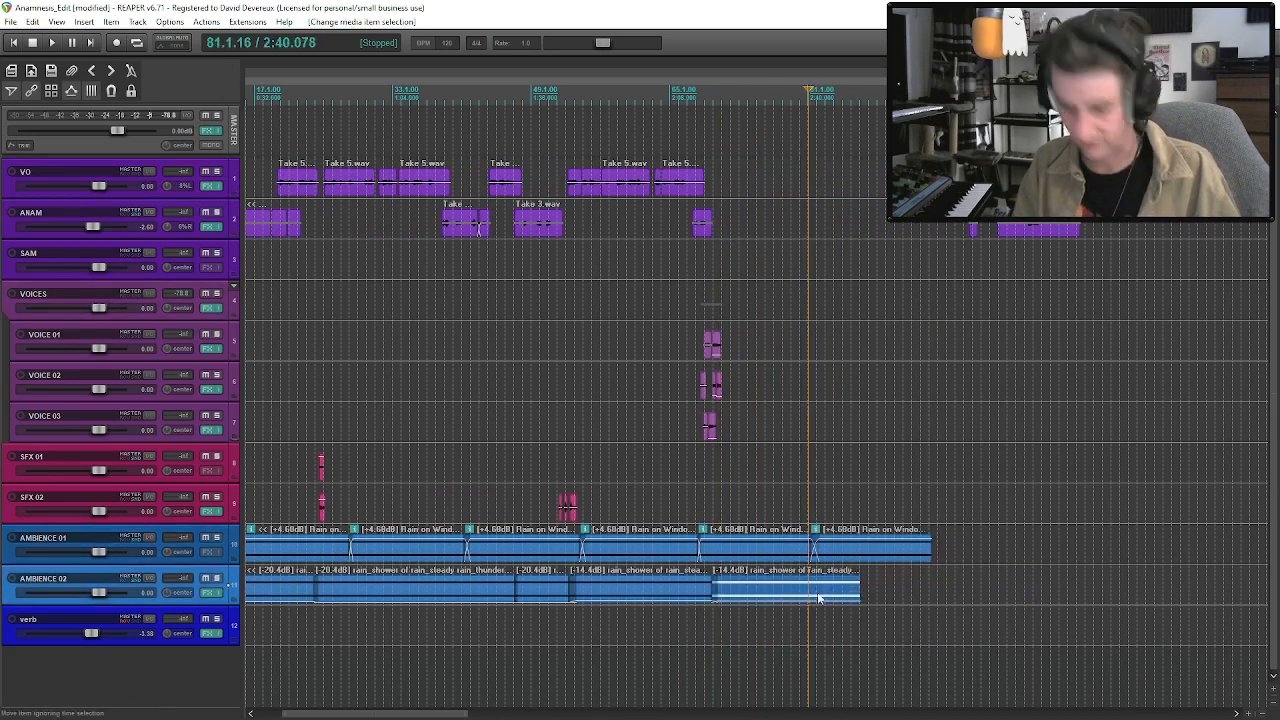
left_click(862, 594)
key("ctrl+v")
left_click_drag(873, 598, 865, 596)
left_click(769, 550)
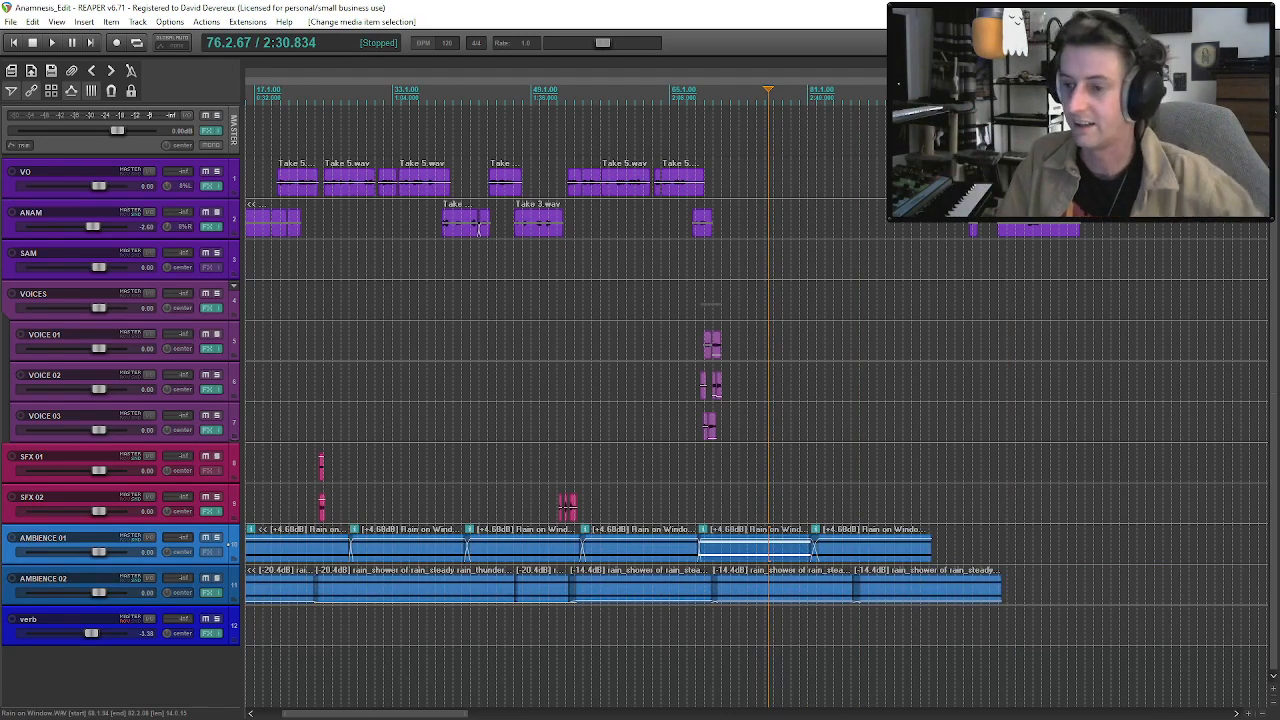
left_click(745, 556)
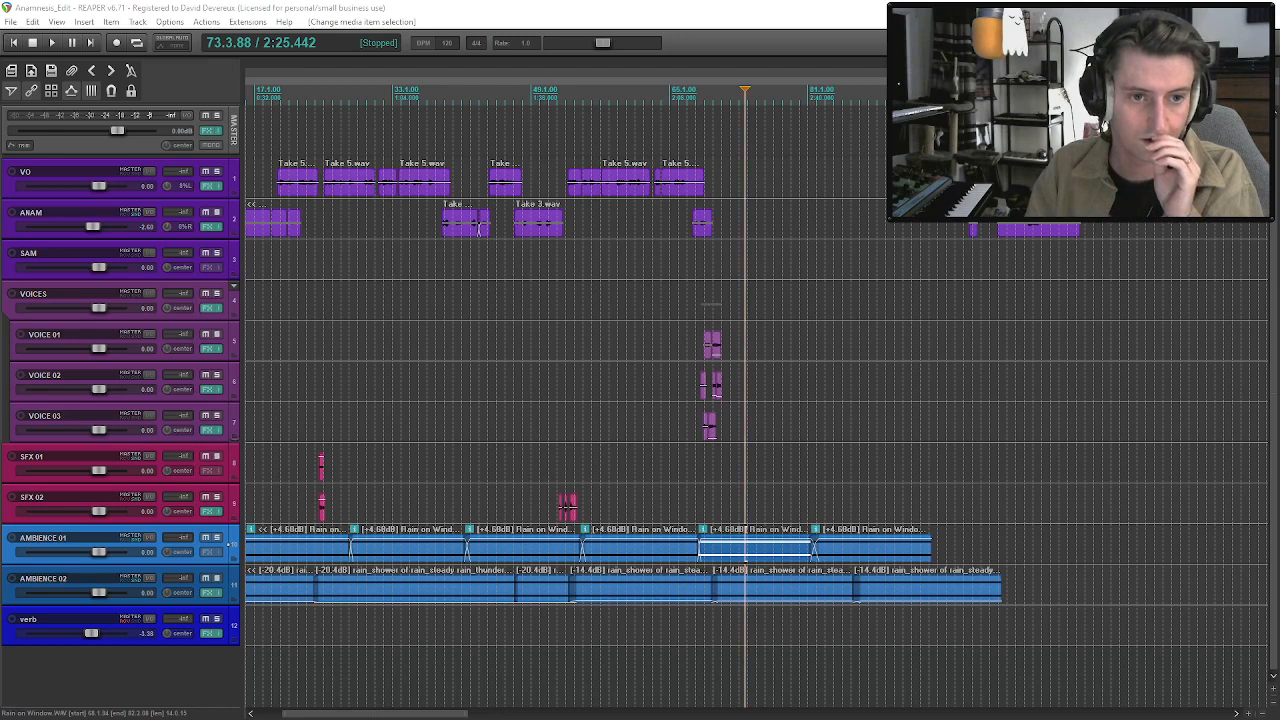
Insert the BROKEN - DESIGNED - MINE SHAFT sound on SFX 01 after the second voices group and play the mix from those voices.
left_click_drag(748, 262, 755, 458)
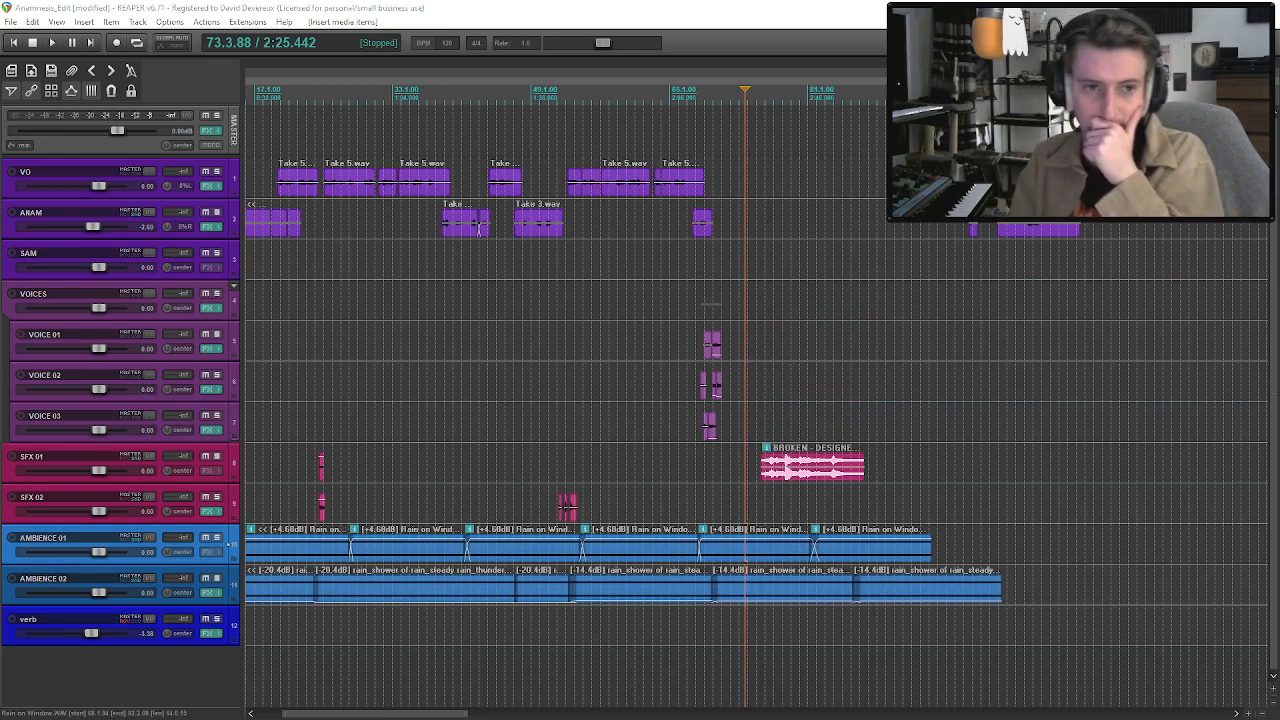
left_click(228, 463)
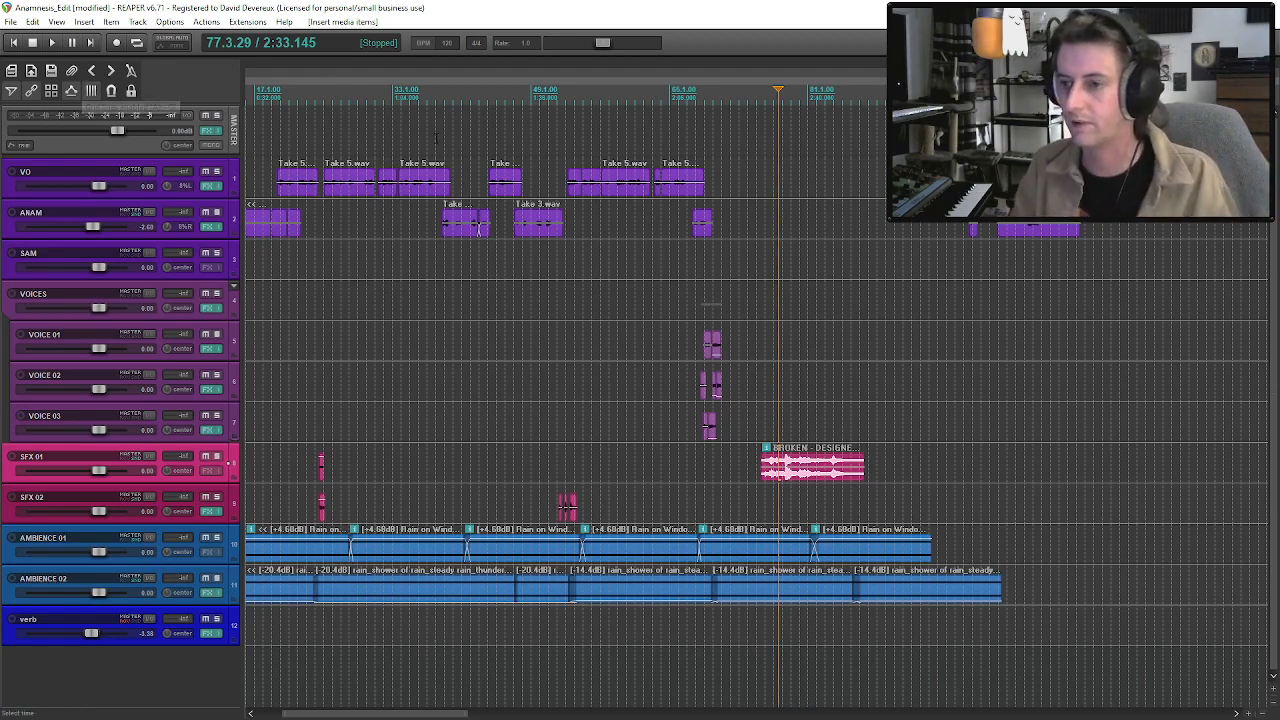
left_click(703, 305)
key("space")
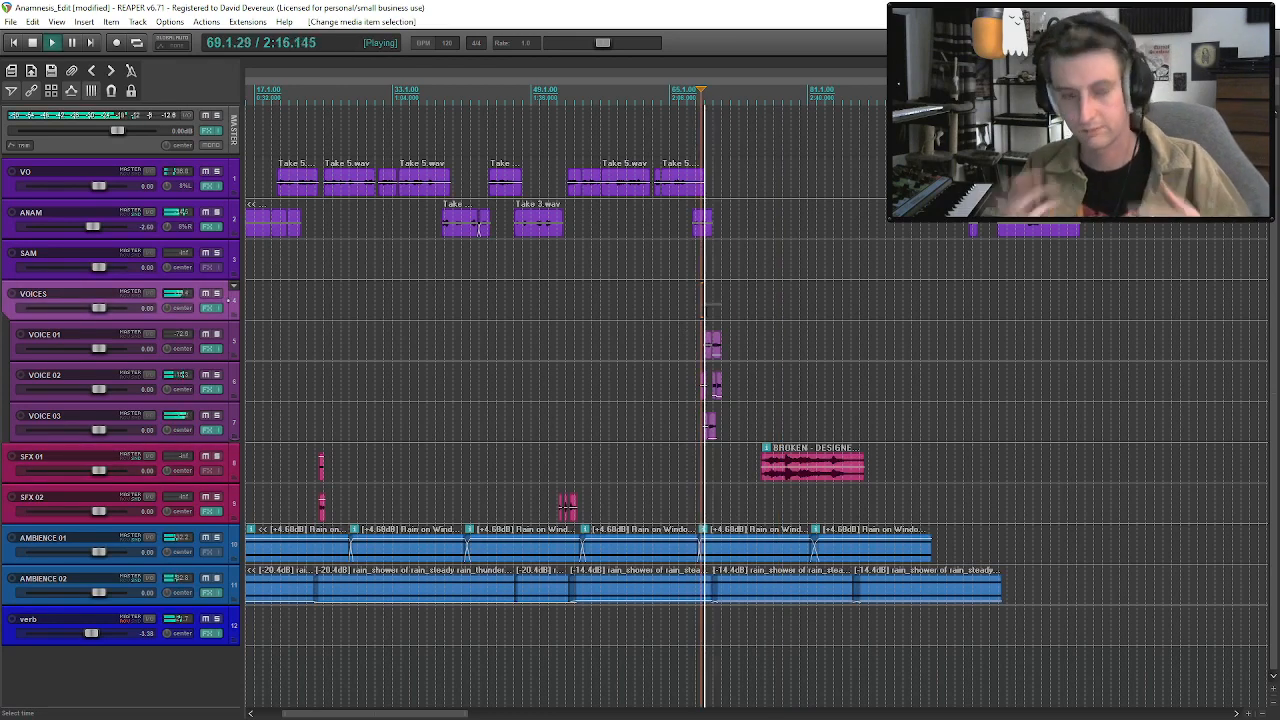
left_click(714, 344)
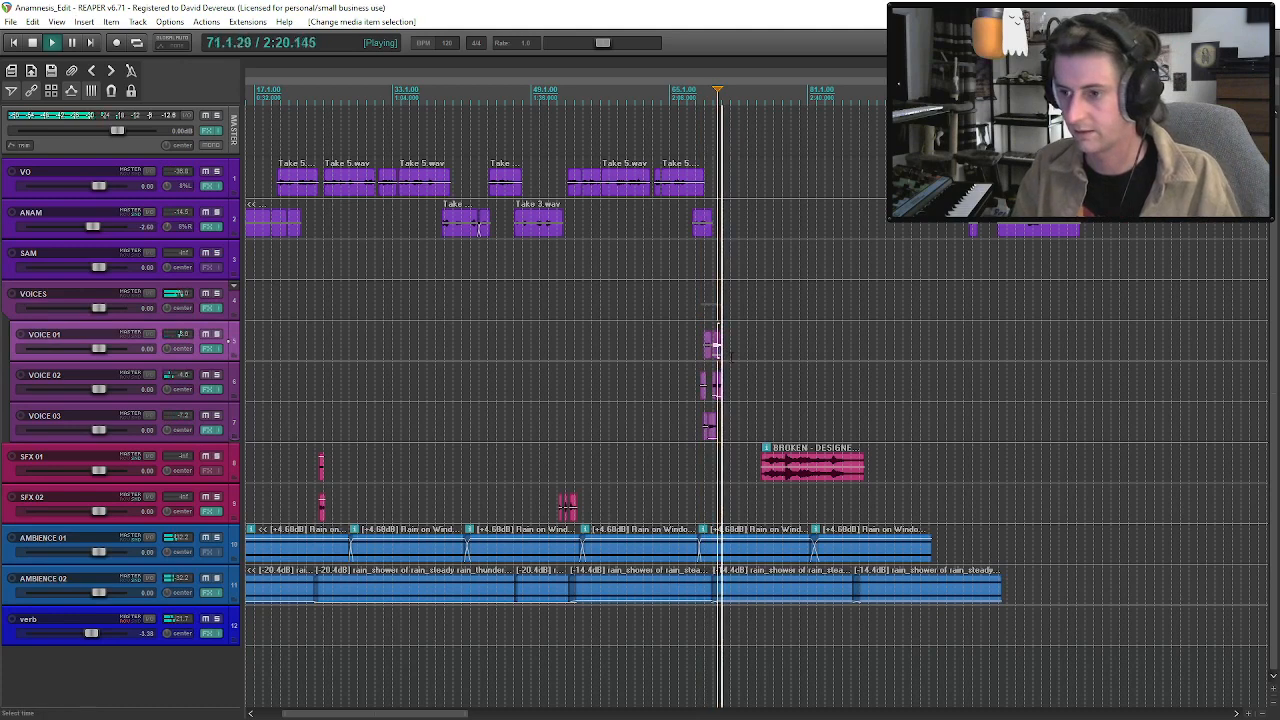
key("space")
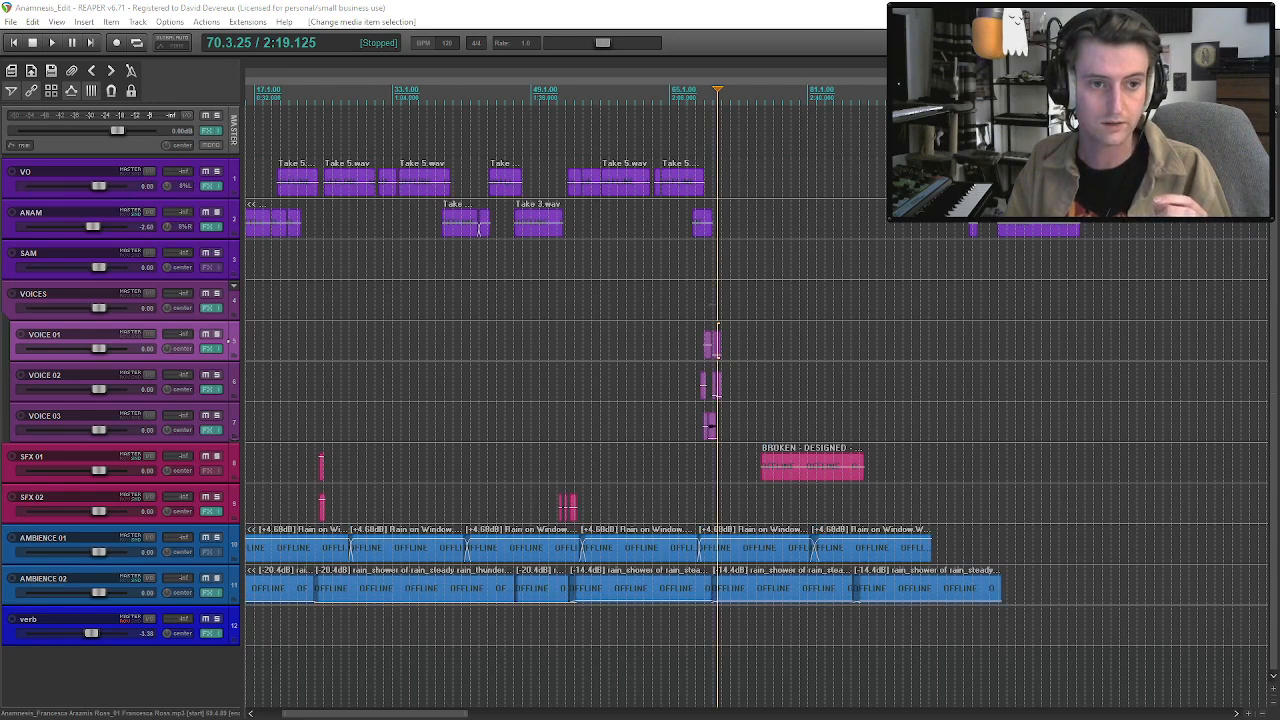
Insert Line 01 edited.wav on the SAM track after the SFX 01 sound, nudge it slightly later and save the project.
left_click_drag(827, 287, 947, 271)
left_click(908, 271)
key("ctrl+s")
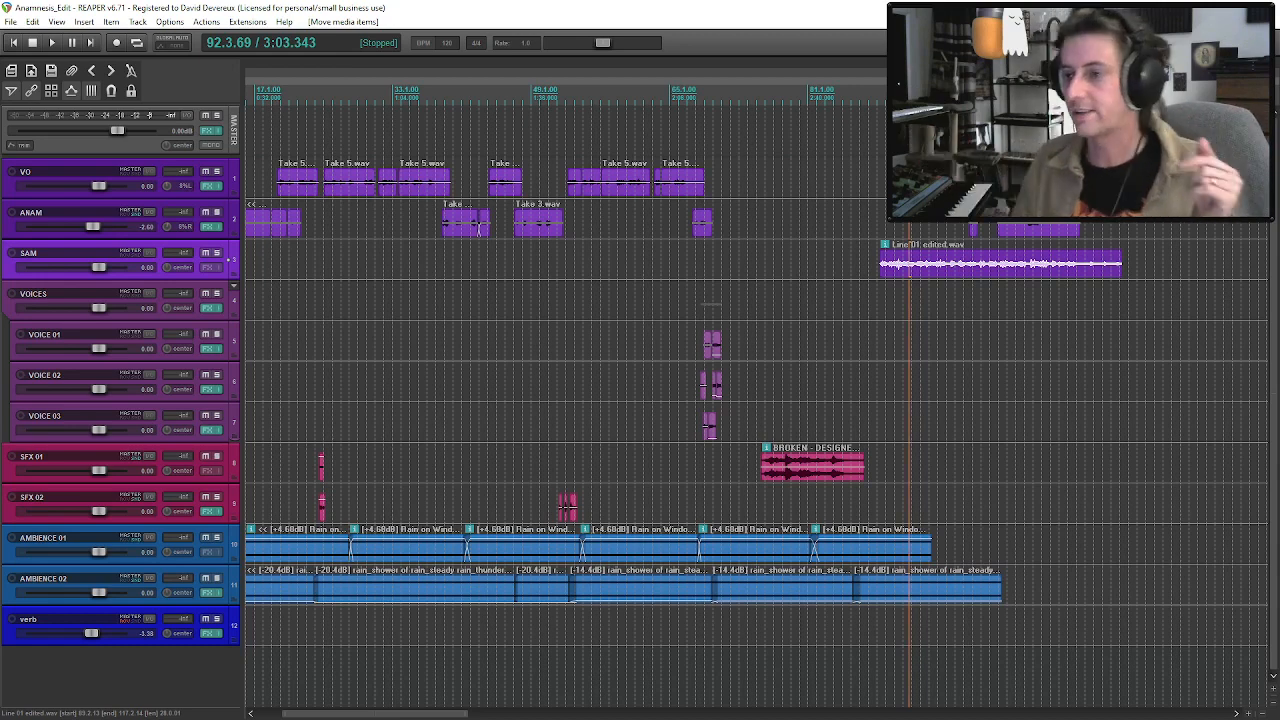
left_click_drag(953, 263, 955, 269)
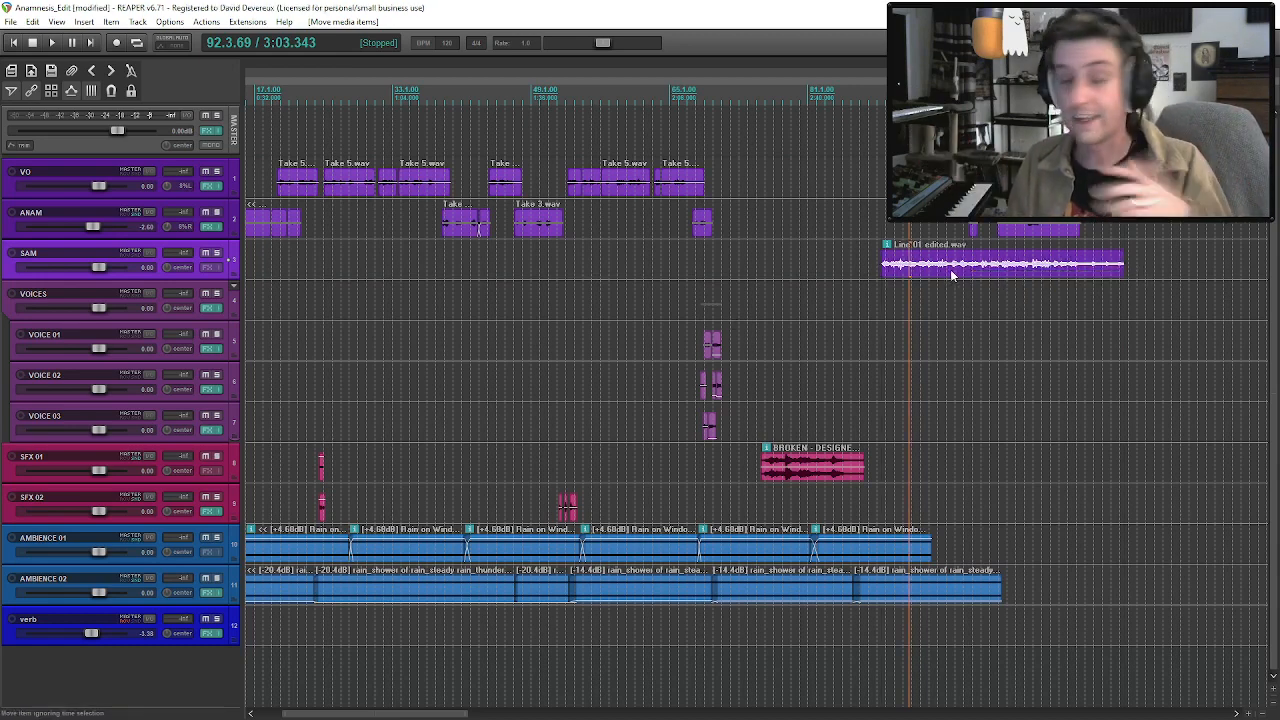
Move all the remaining unedited VO and ANAM clips even further along the timeline to clear the area around SAM's Line 01 clip.
scroll(952, 275, "down", 3)
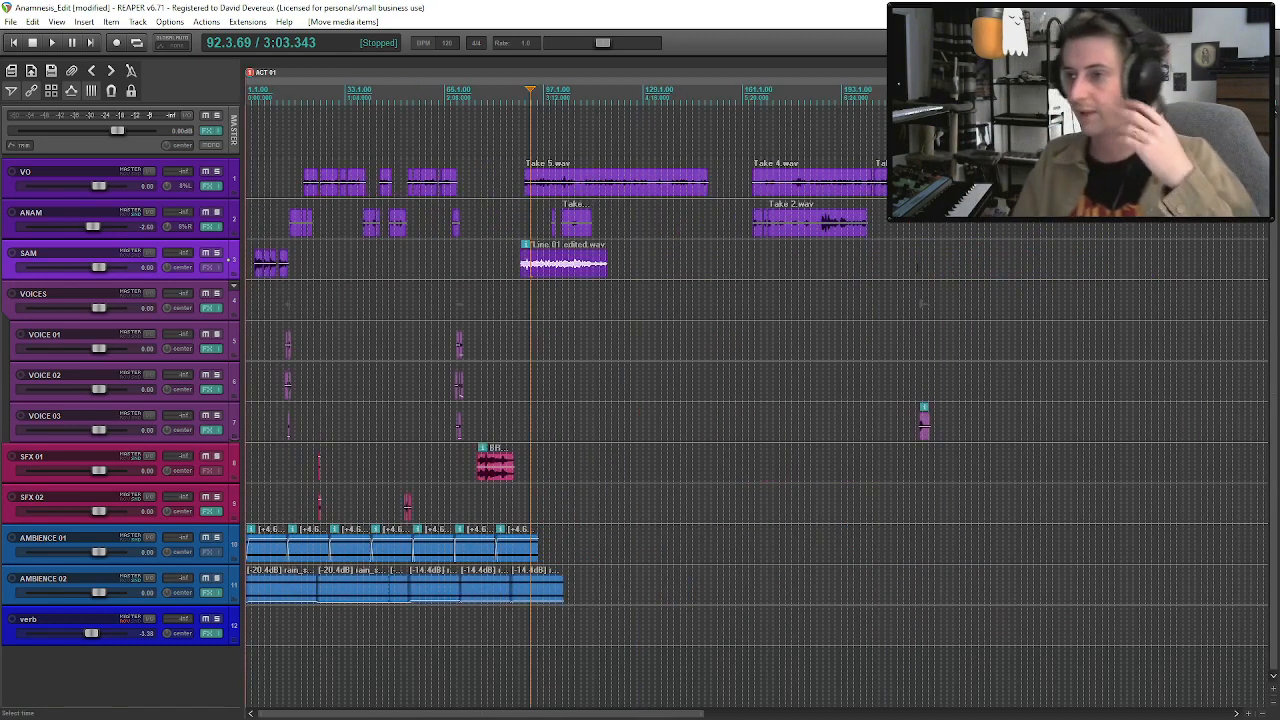
scroll(952, 275, "up", 1)
left_click_drag(661, 191, 663, 192)
left_click(703, 233, "ctrl")
left_click(680, 232, "ctrl")
left_click(991, 231, "ctrl")
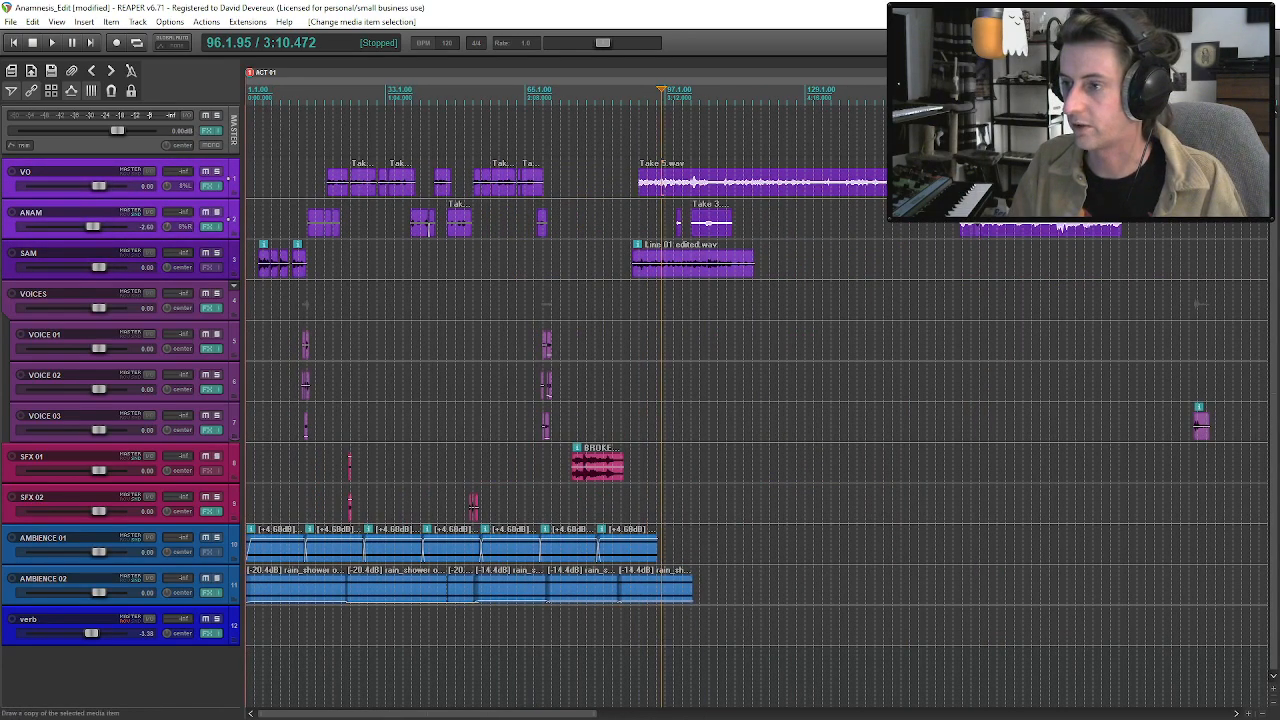
scroll(991, 231, "down", 1)
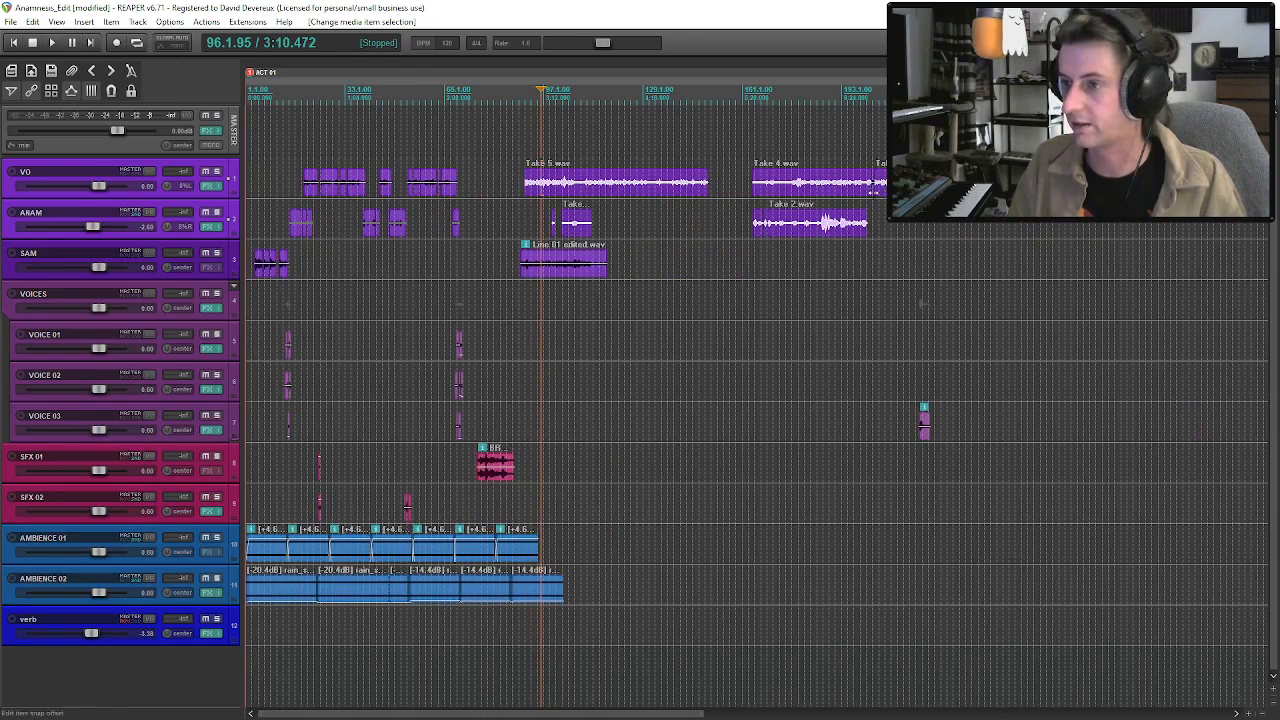
scroll(800, 190, "up", 3)
scroll(800, 190, "down", 1)
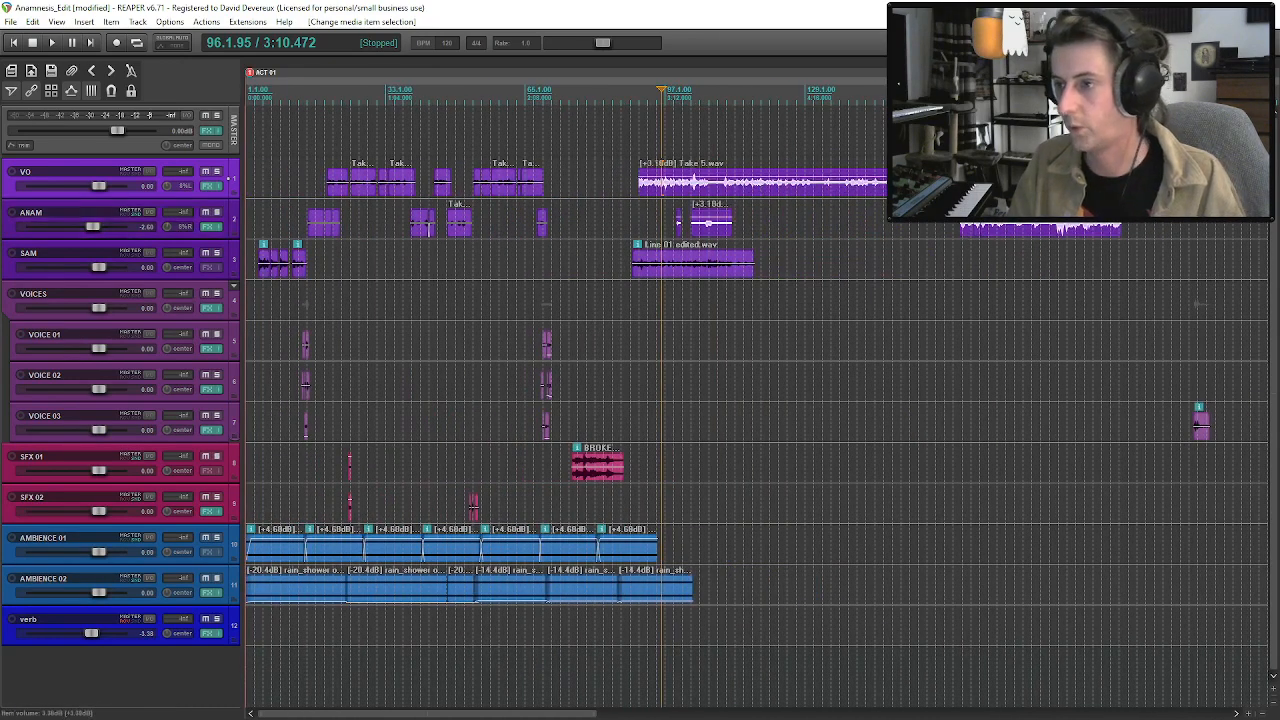
scroll(800, 190, "down", 3)
left_click(590, 191)
key("ctrl+z")
left_click_drag(603, 191, 1118, 193)
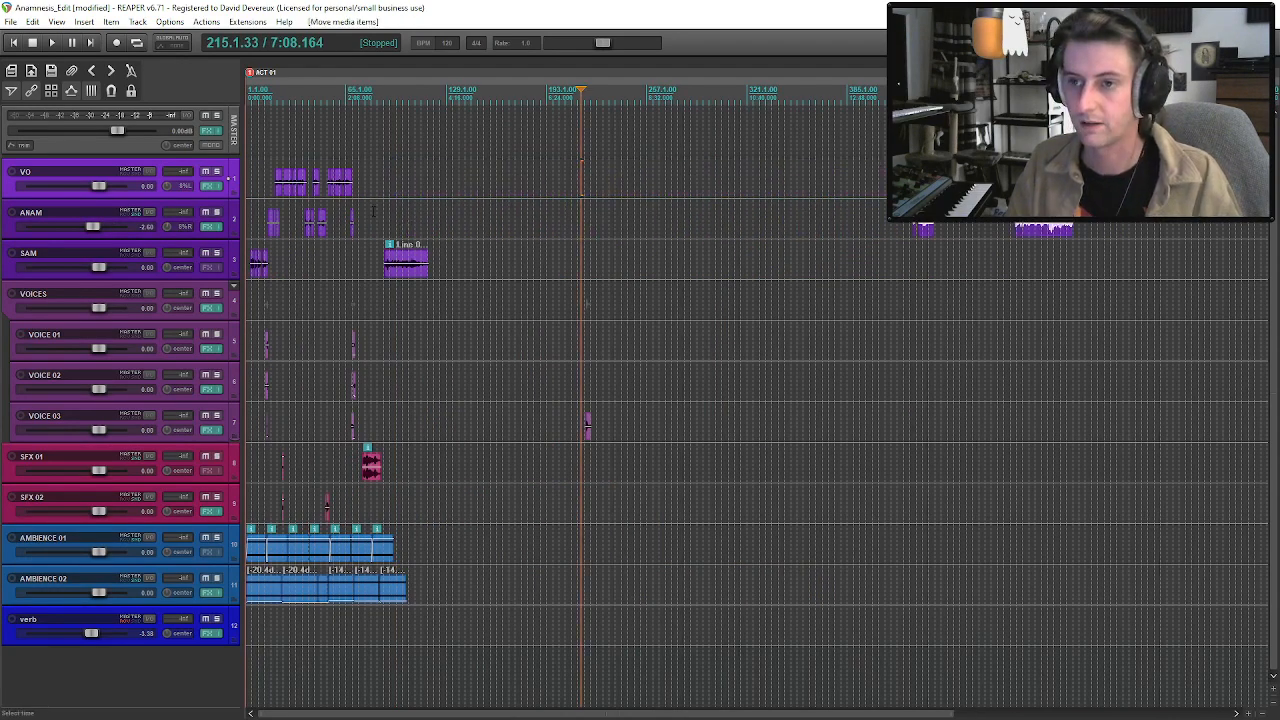
left_click(374, 212)
scroll(681, 341, "up", 7)
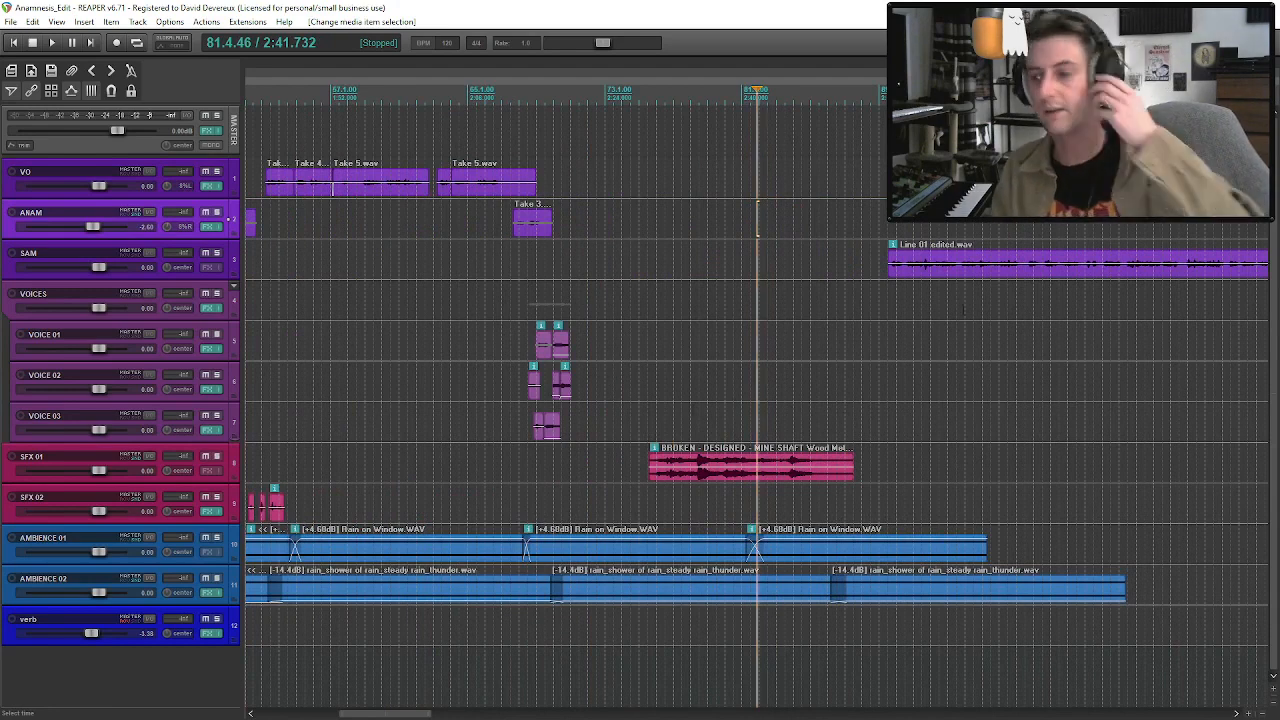
Add a new track directly below SAM and name it SAM (DESIGNED).
left_click(889, 268)
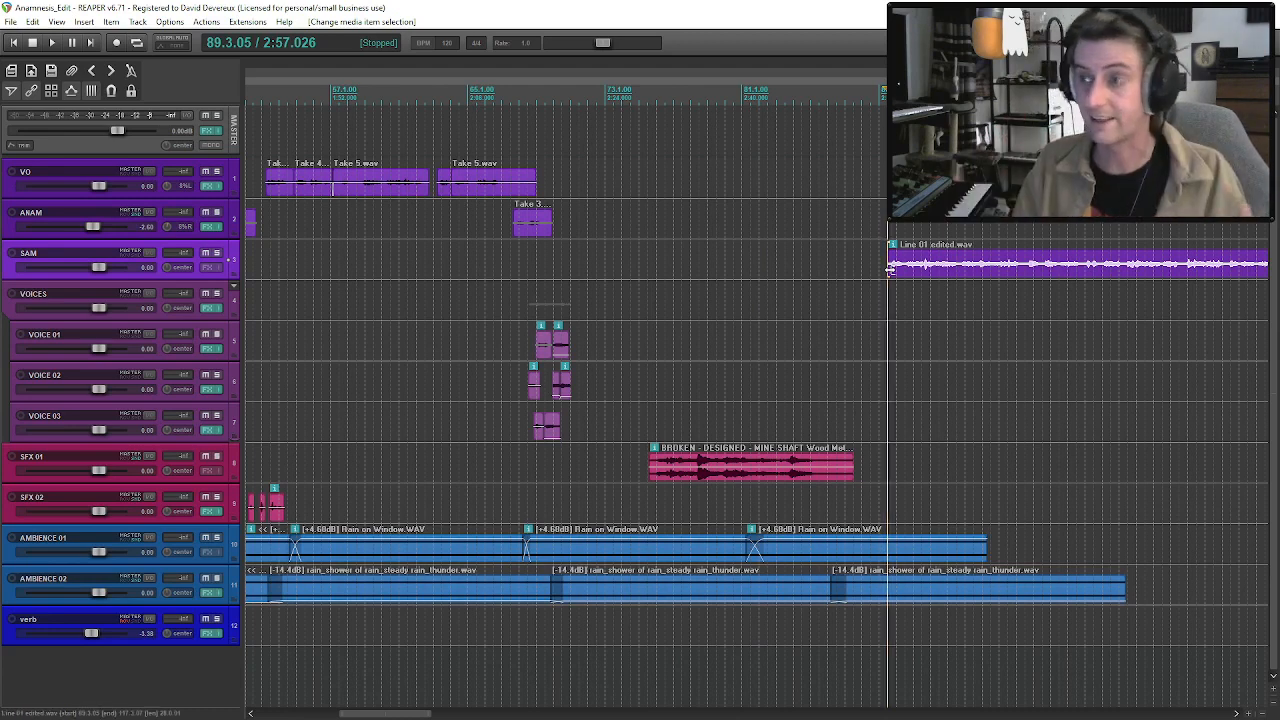
scroll(889, 268, "down", 2)
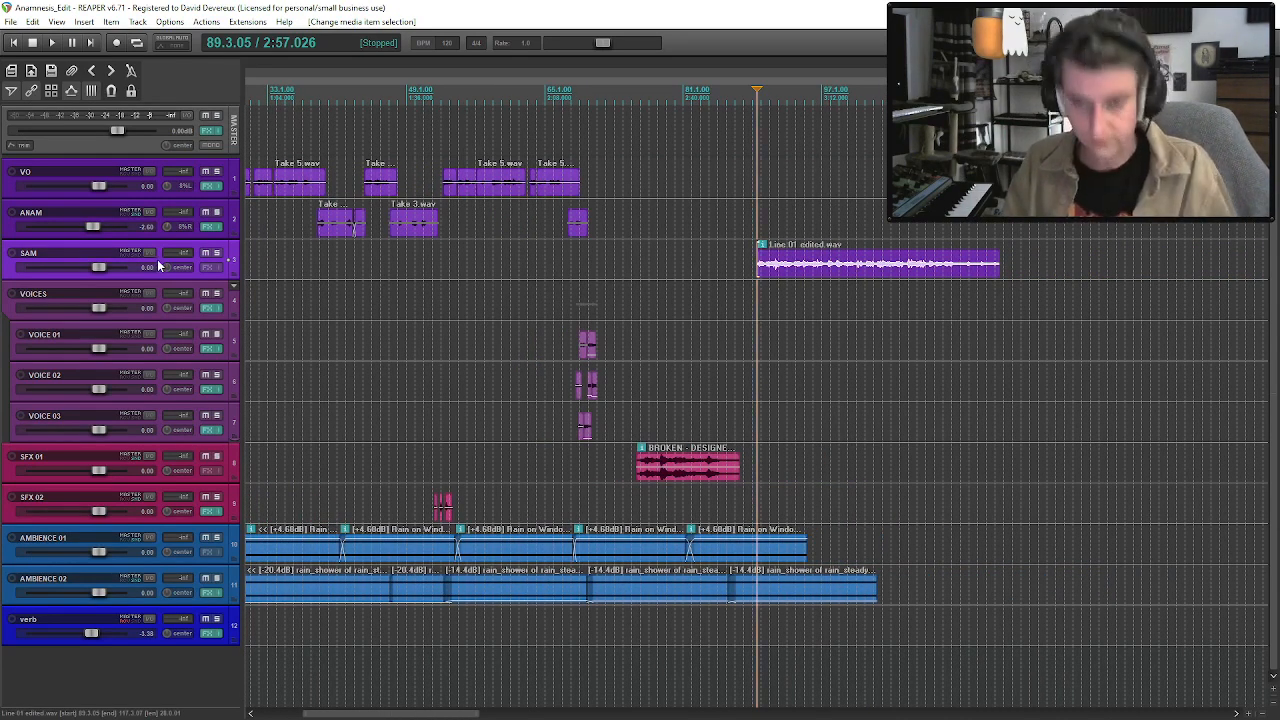
key("ctrl+t")
double_click(115, 291)
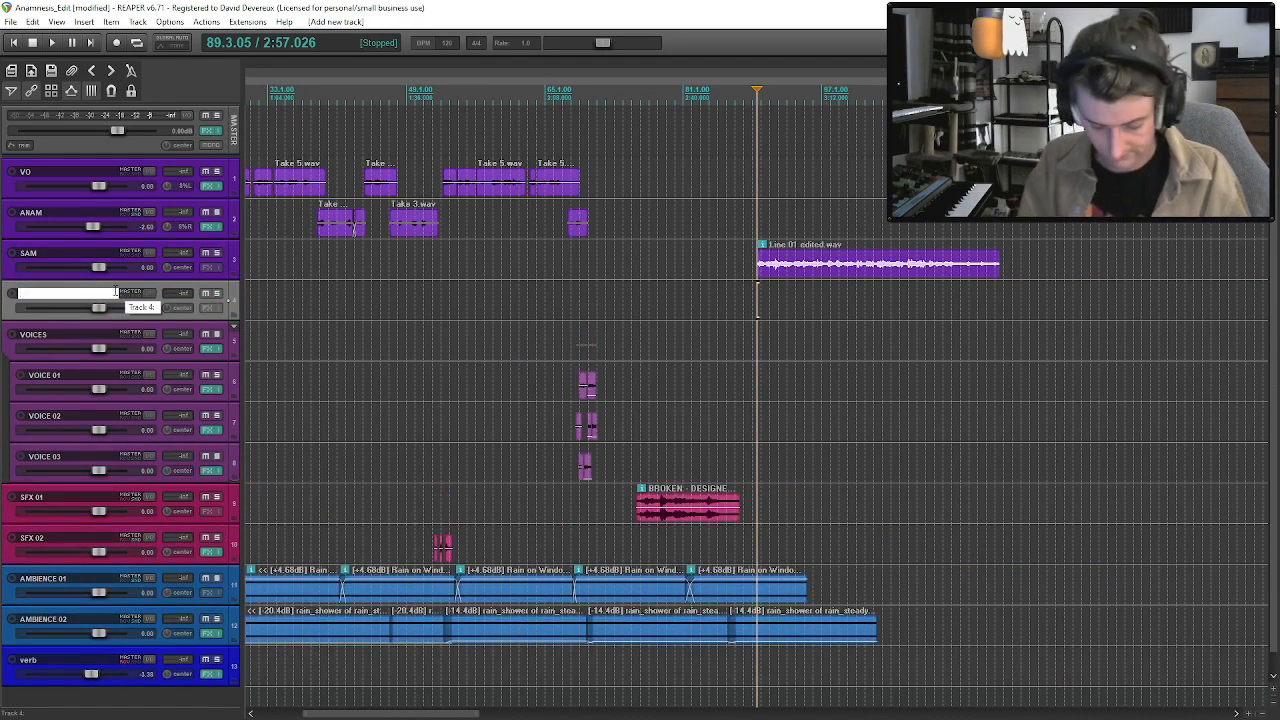
type("SA")
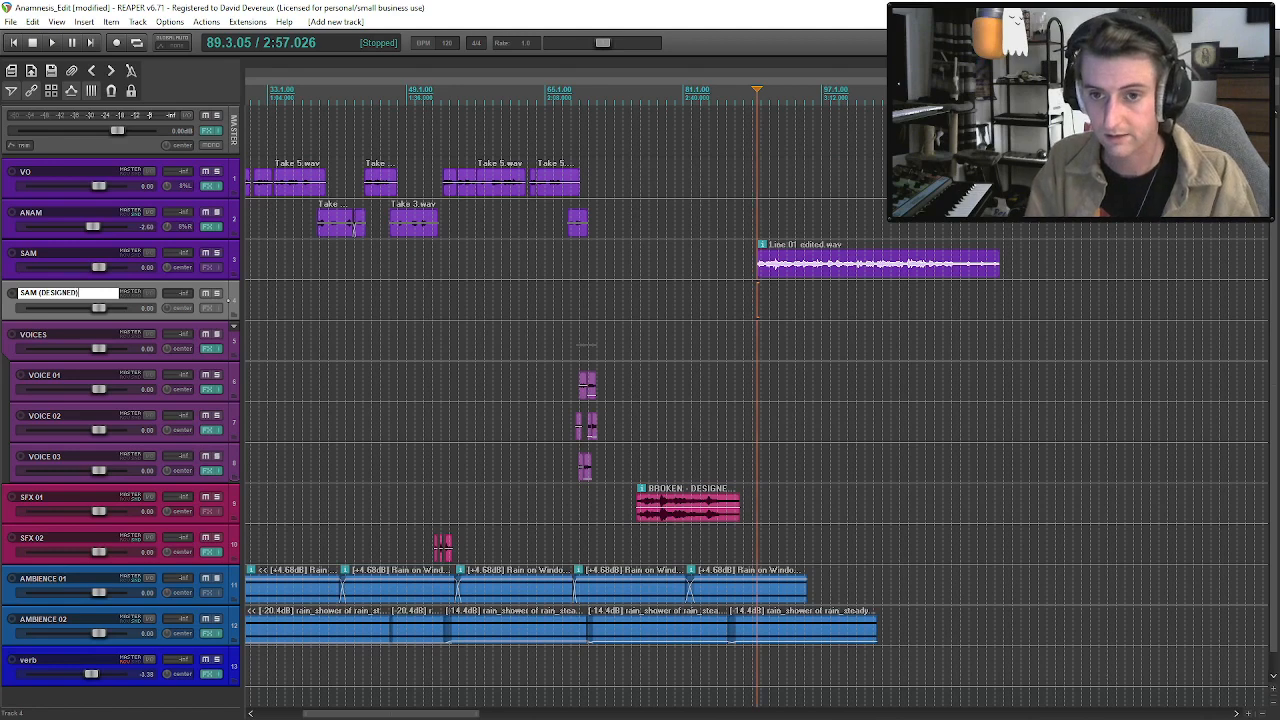
type("M (DESIGNED)")
key("Return")
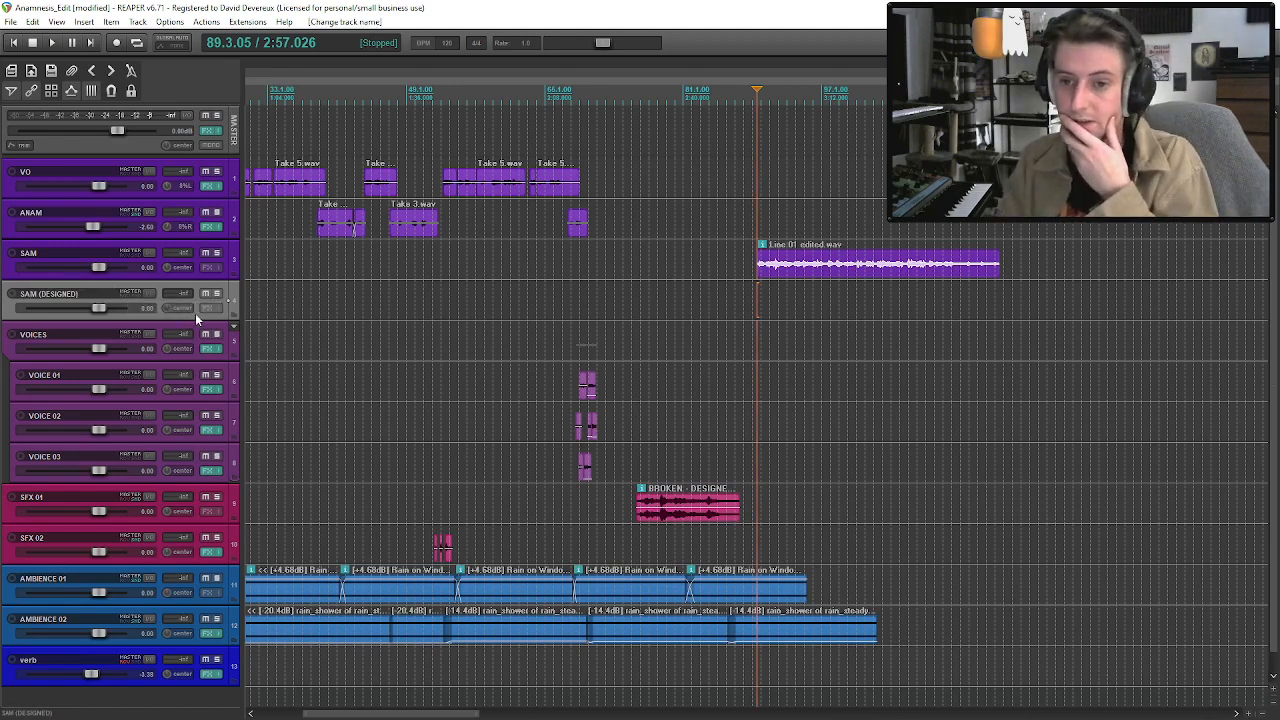
Colour the SAM (DESIGNED) track with the saved custom purple (red 128, green 0, blue 255).
right_click(195, 313)
mouse_move(309, 564)
left_click(492, 566)
left_click(137, 193)
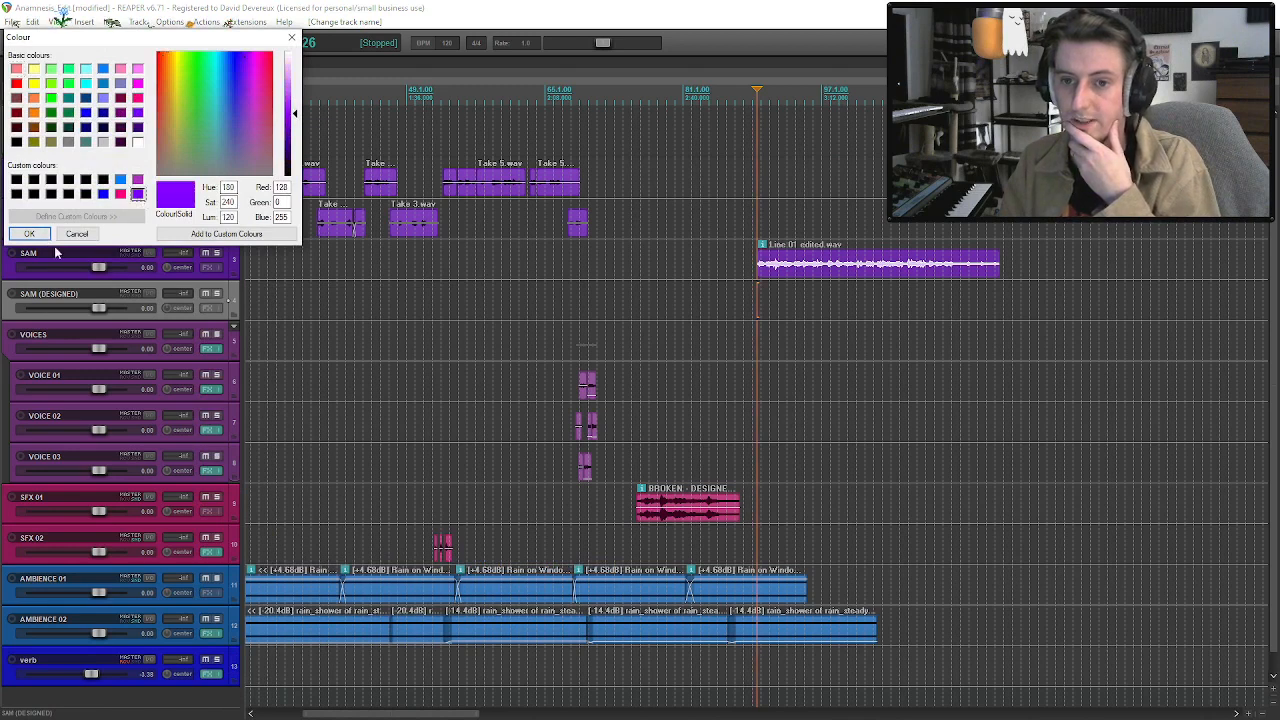
left_click(30, 233)
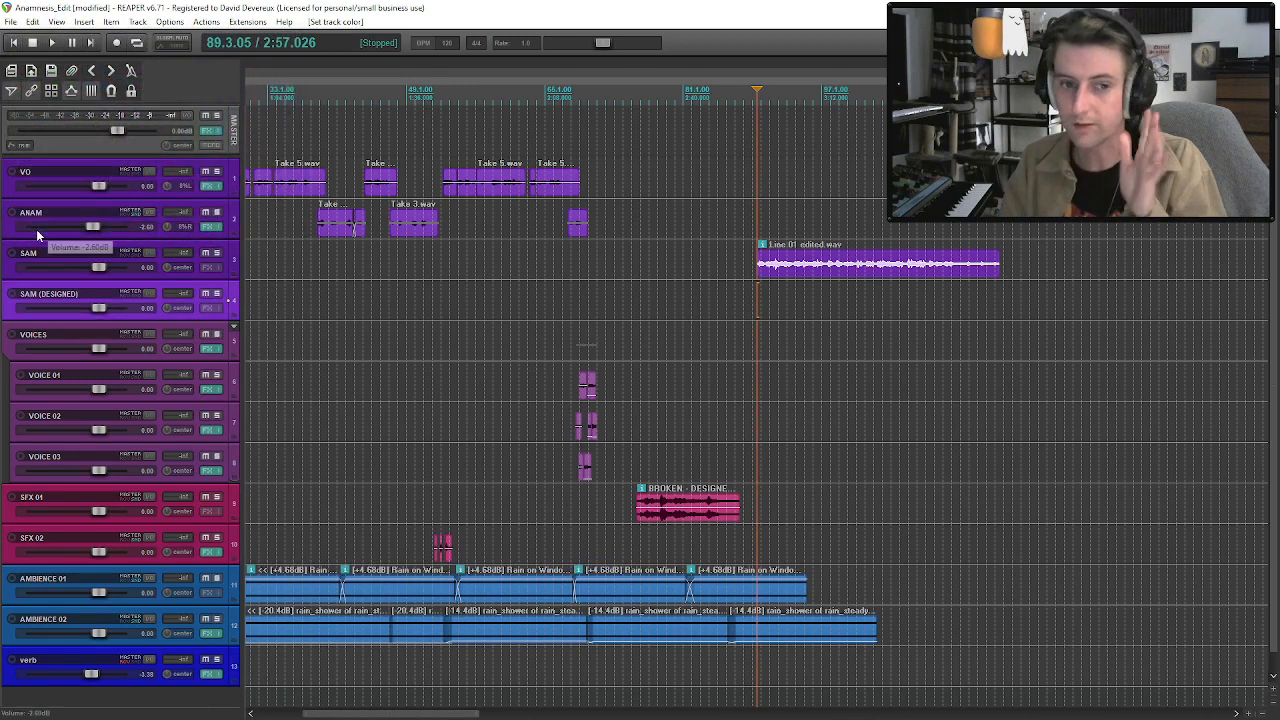
Solo SFX 01 and audition the mine shaft stress sound from its start, early peak and second half.
left_click(697, 514)
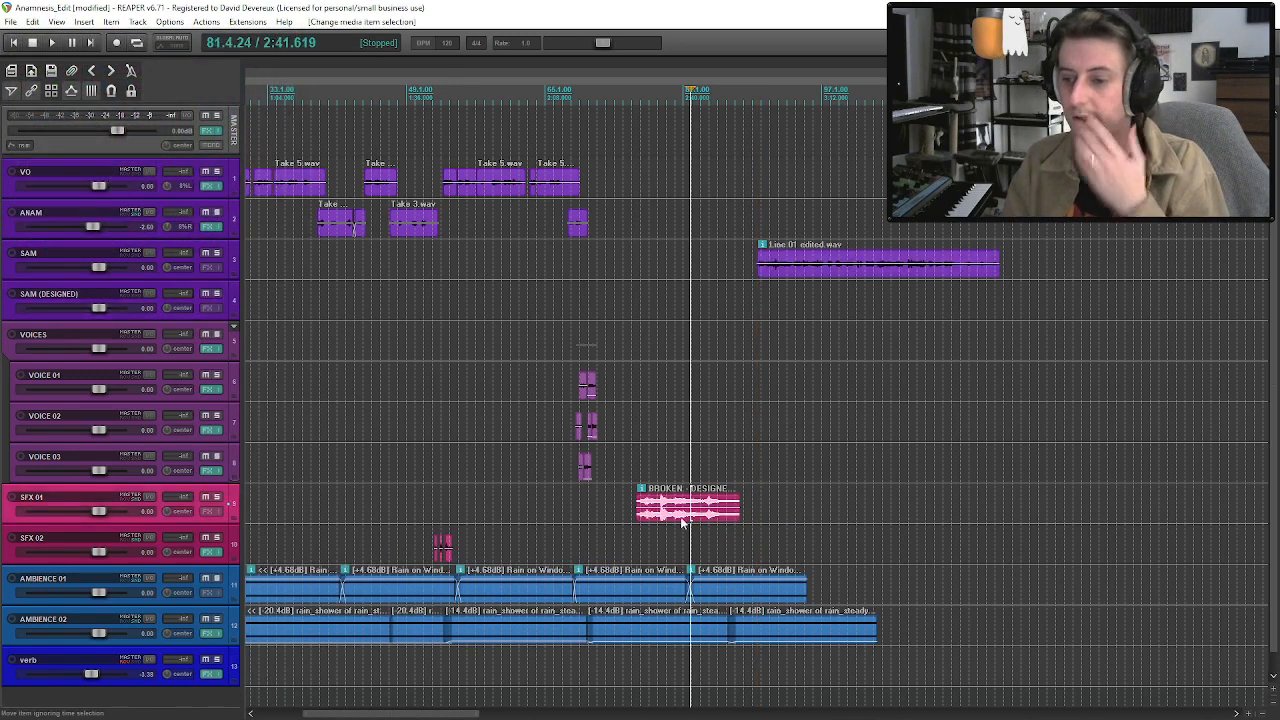
left_click(216, 499)
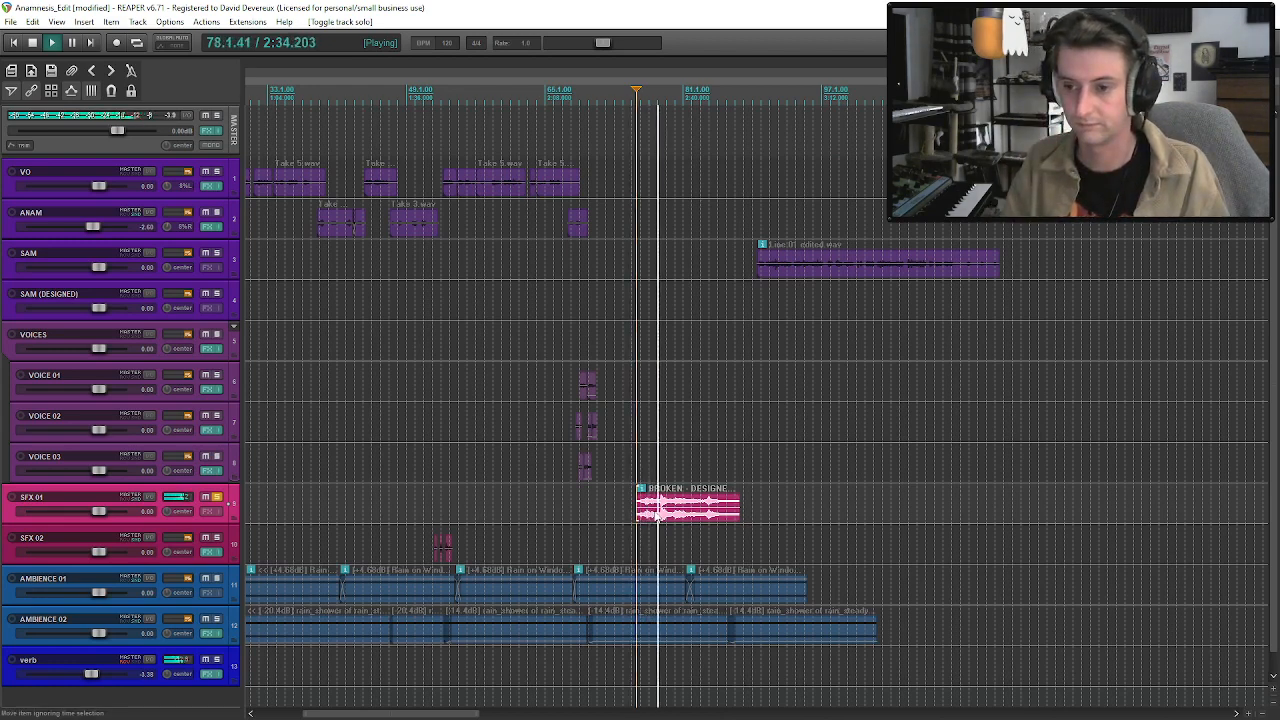
left_click(661, 515)
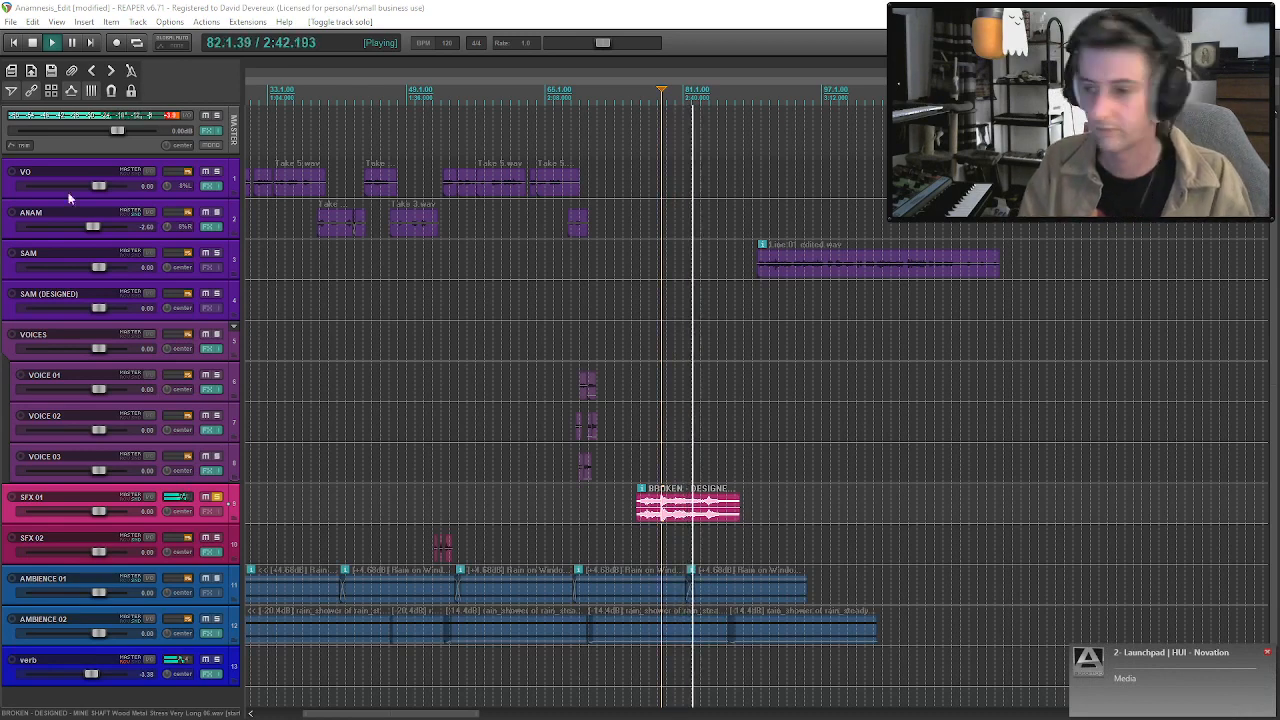
left_click(691, 515)
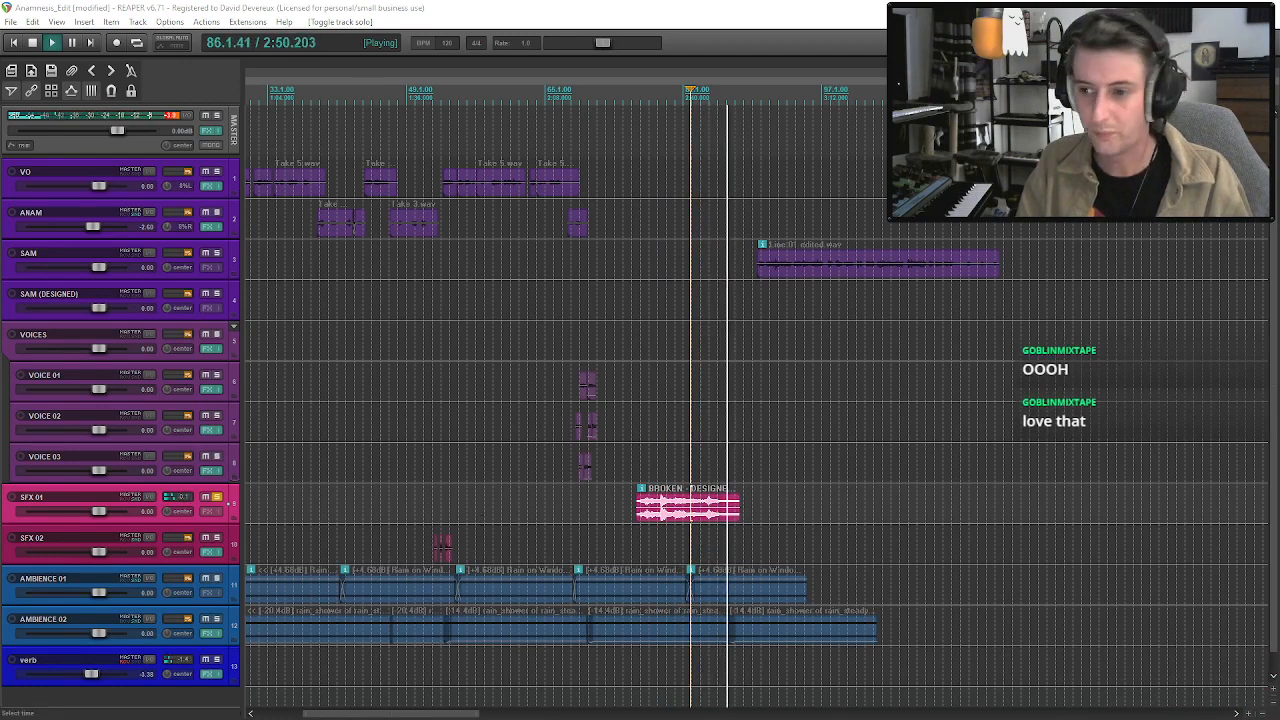
key("space")
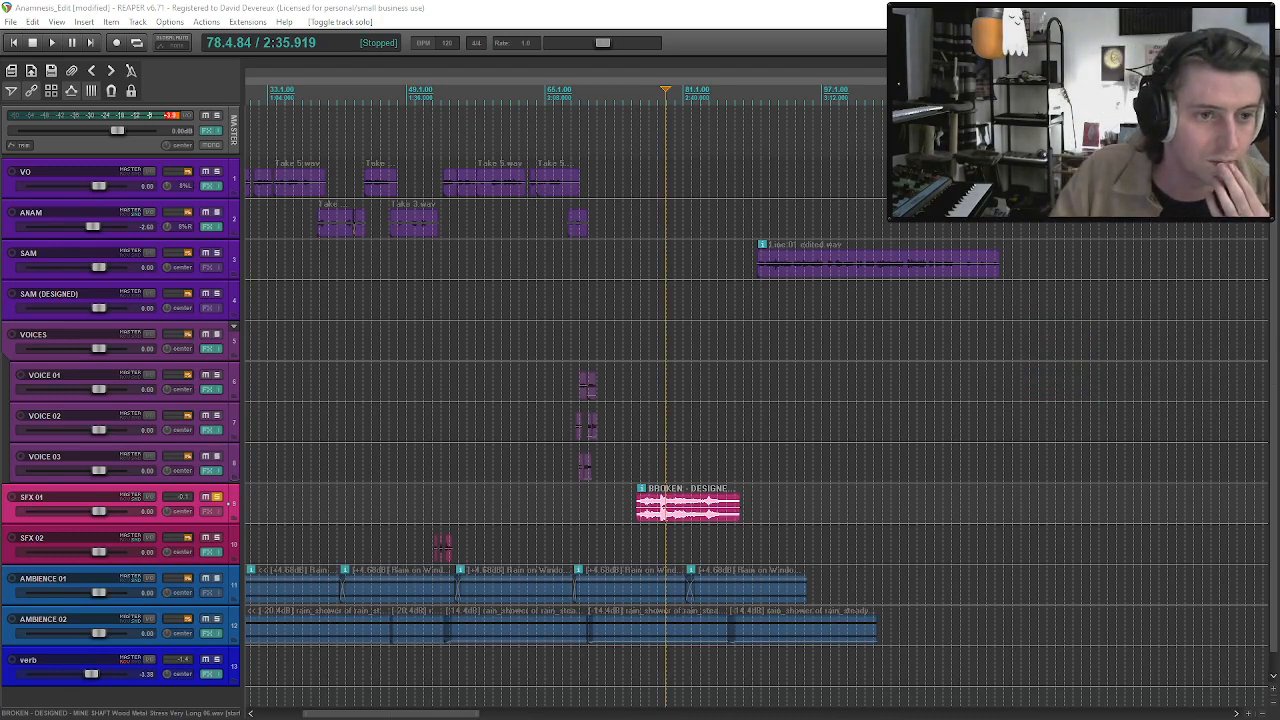
Browse the Ambiences - Machines folder in the Media Explorer and preview 03 Overhead power line in wind.wav.
key("ctrl+alt+x")
left_click_drag(451, 190, 615, 138)
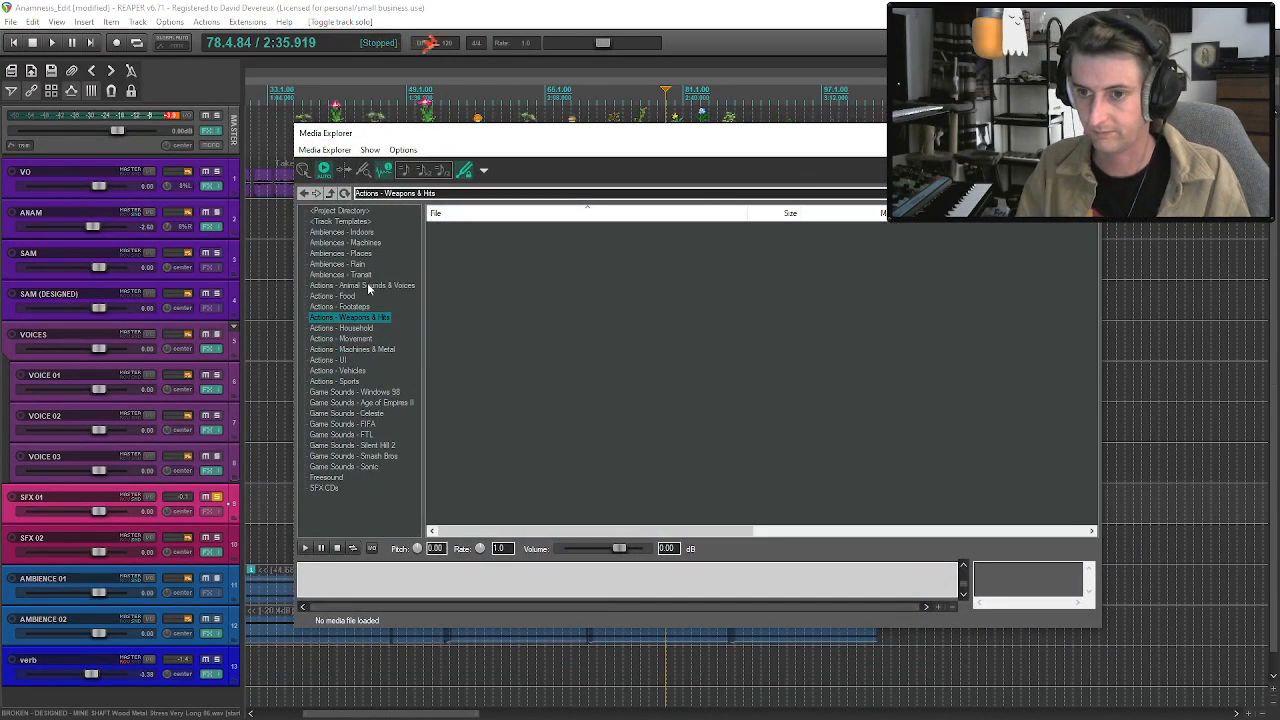
left_click(367, 243)
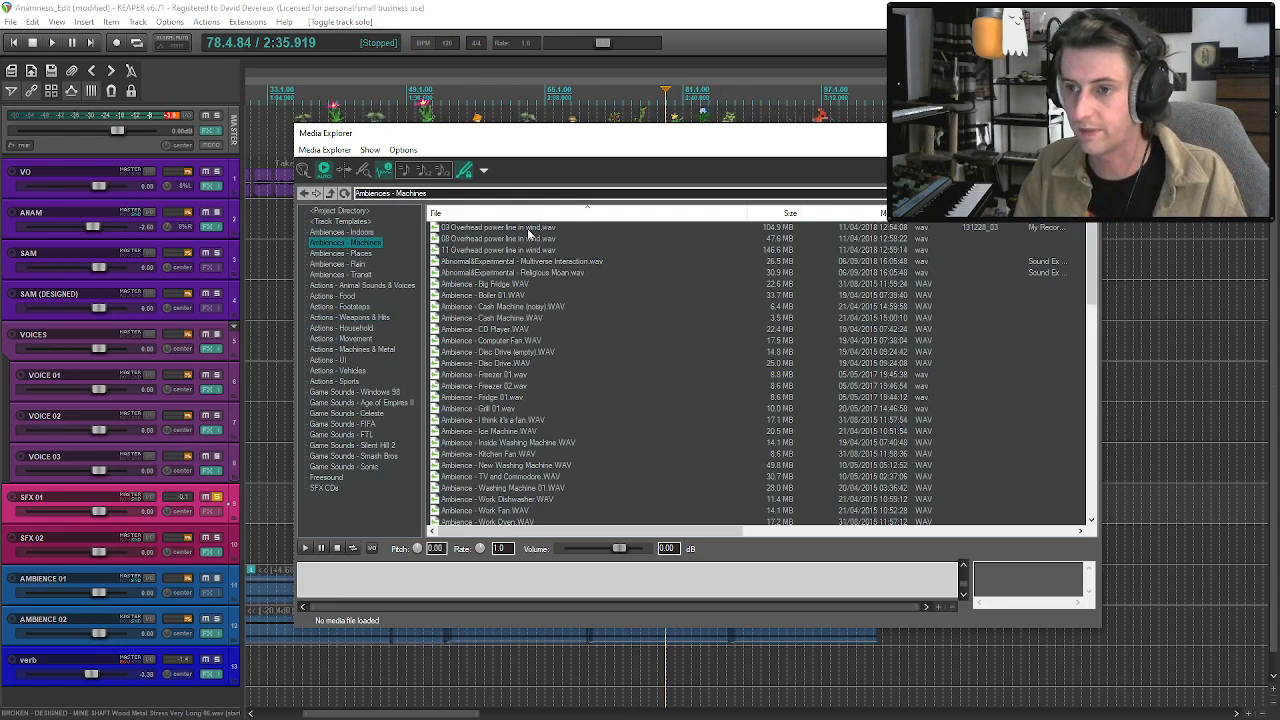
left_click(527, 229)
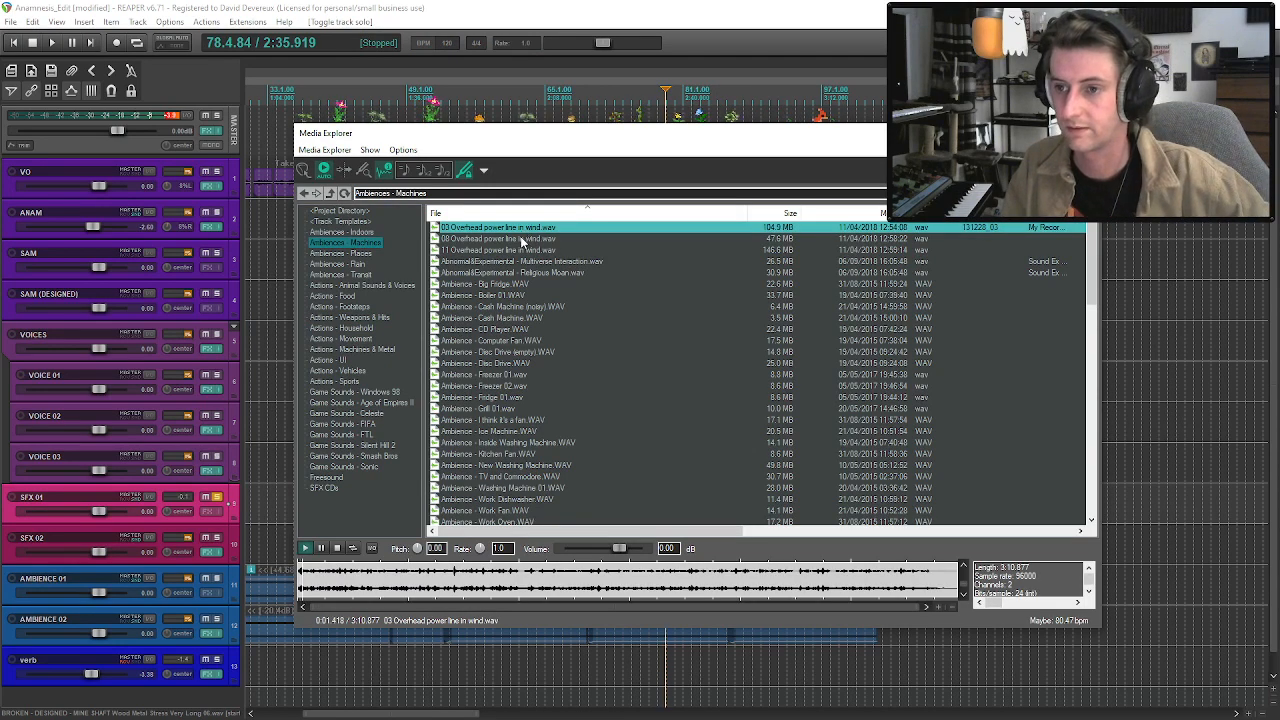
left_click_drag(563, 142, 0, 57)
Replace the mine shaft clip on SFX 01 with 03 Overhead power line in wind.wav, starting at about 2:32.
left_click(688, 508)
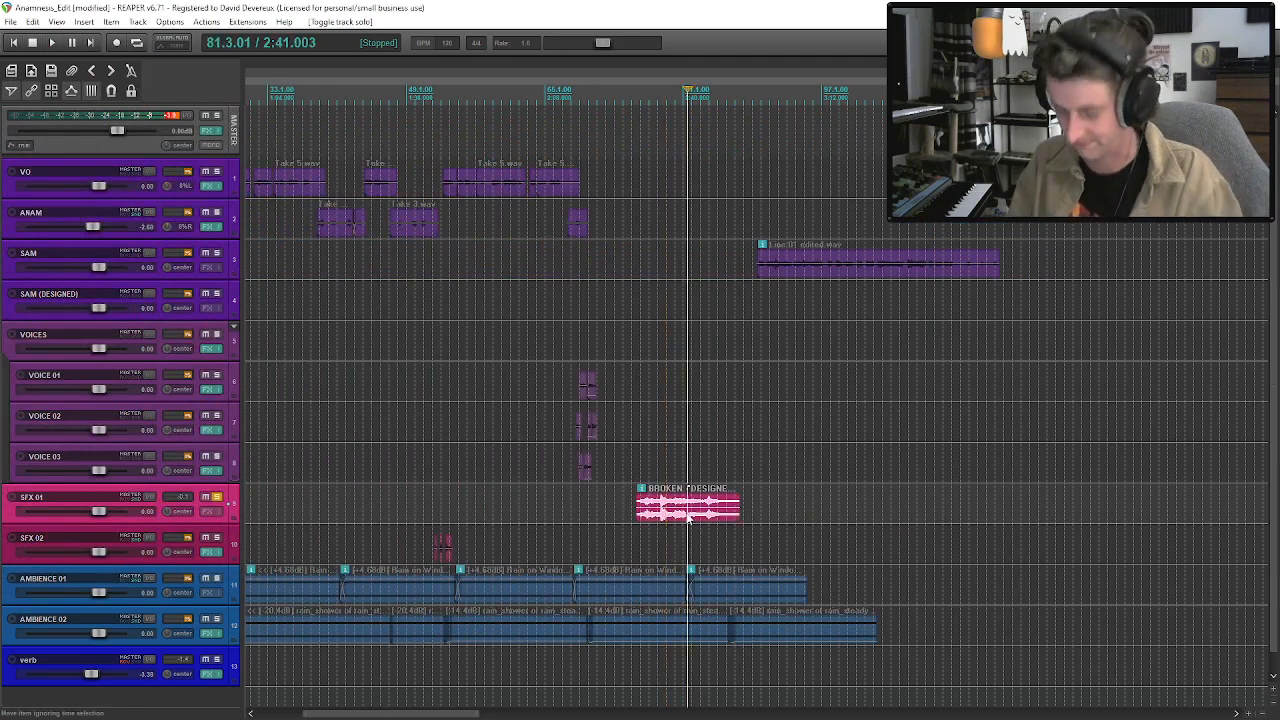
key("Delete")
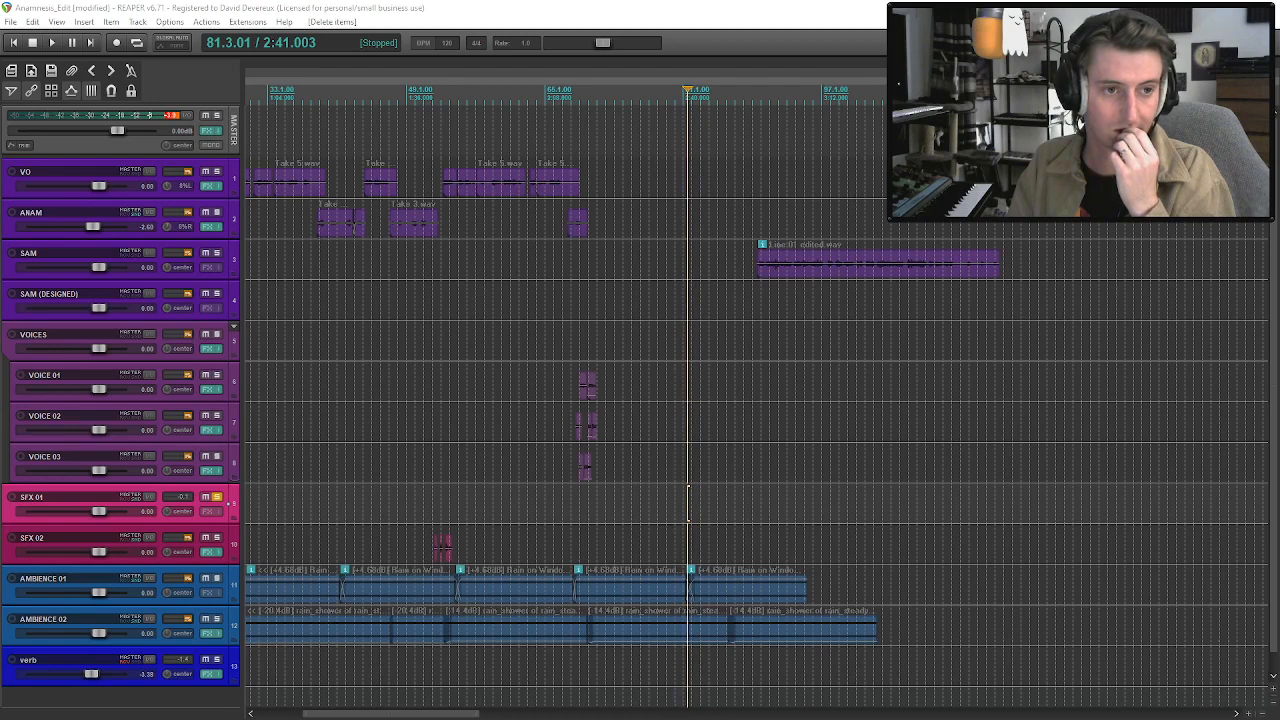
left_click_drag(0, 360, 650, 505)
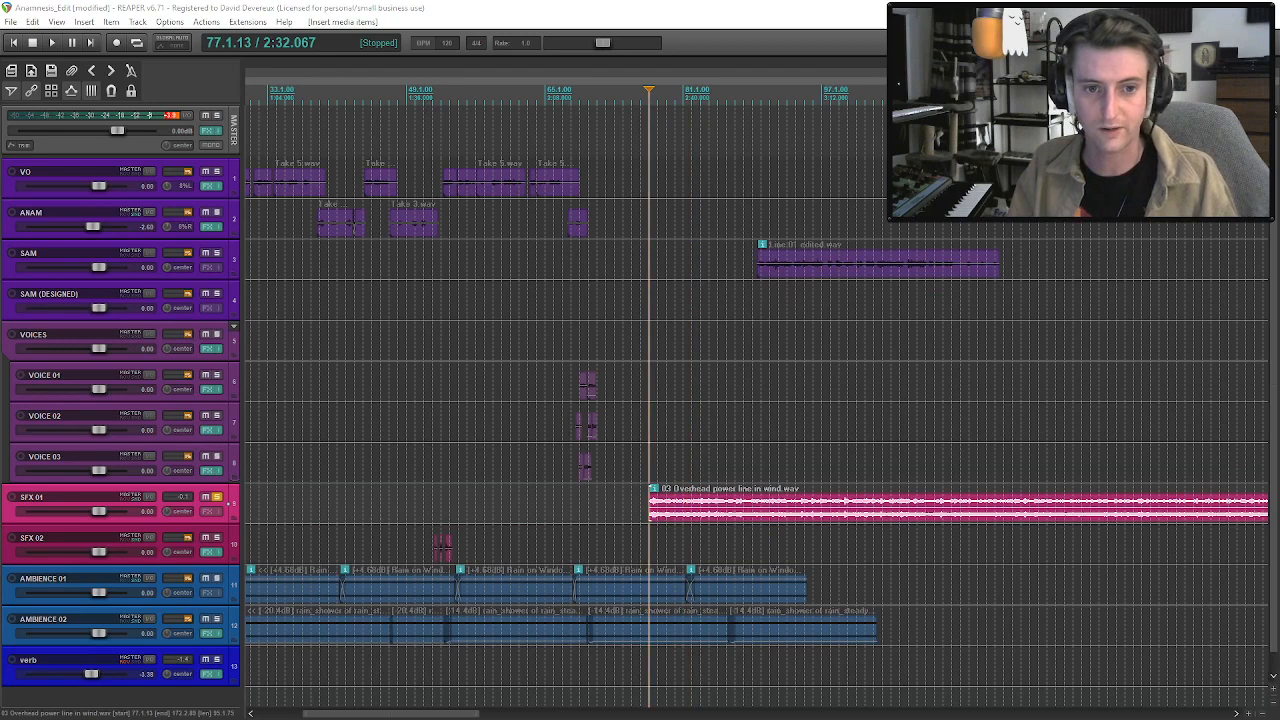
Set the overhead power line clip's pitch to -12 semitones and play it soloed from its start.
key("space")
scroll(874, 420, "down", 2)
scroll(688, 510, "down", 2)
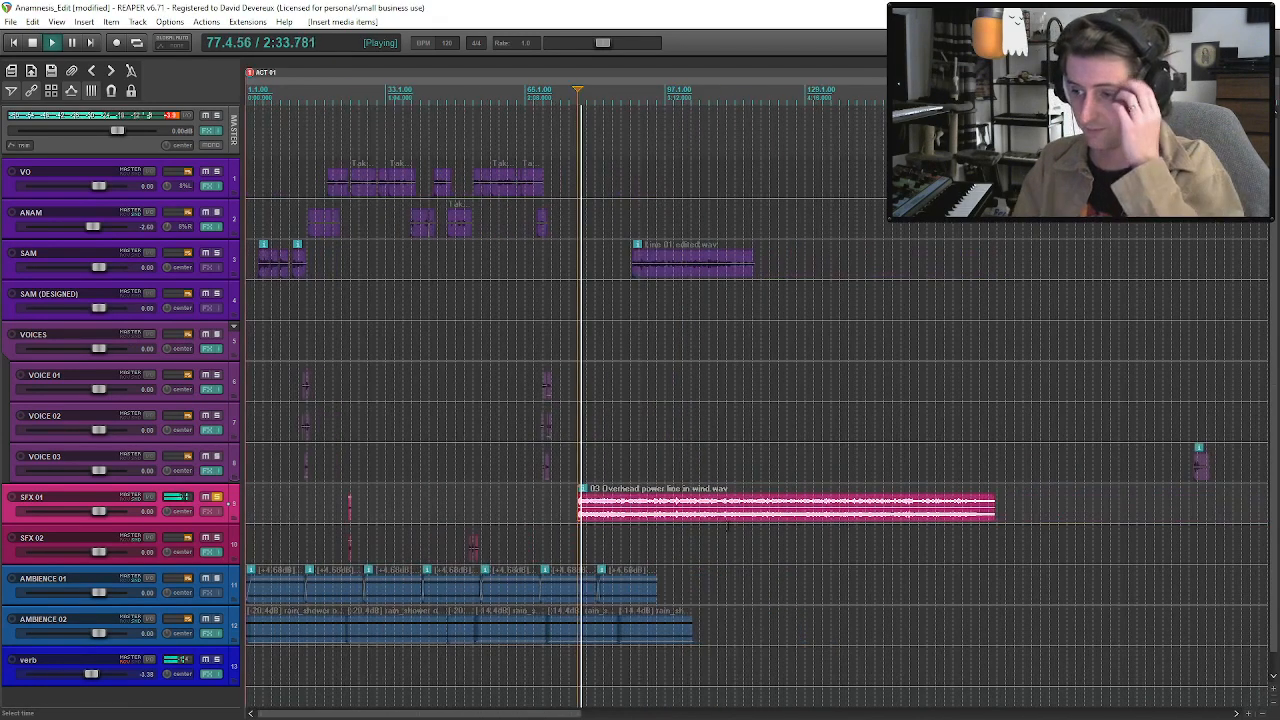
double_click(688, 510)
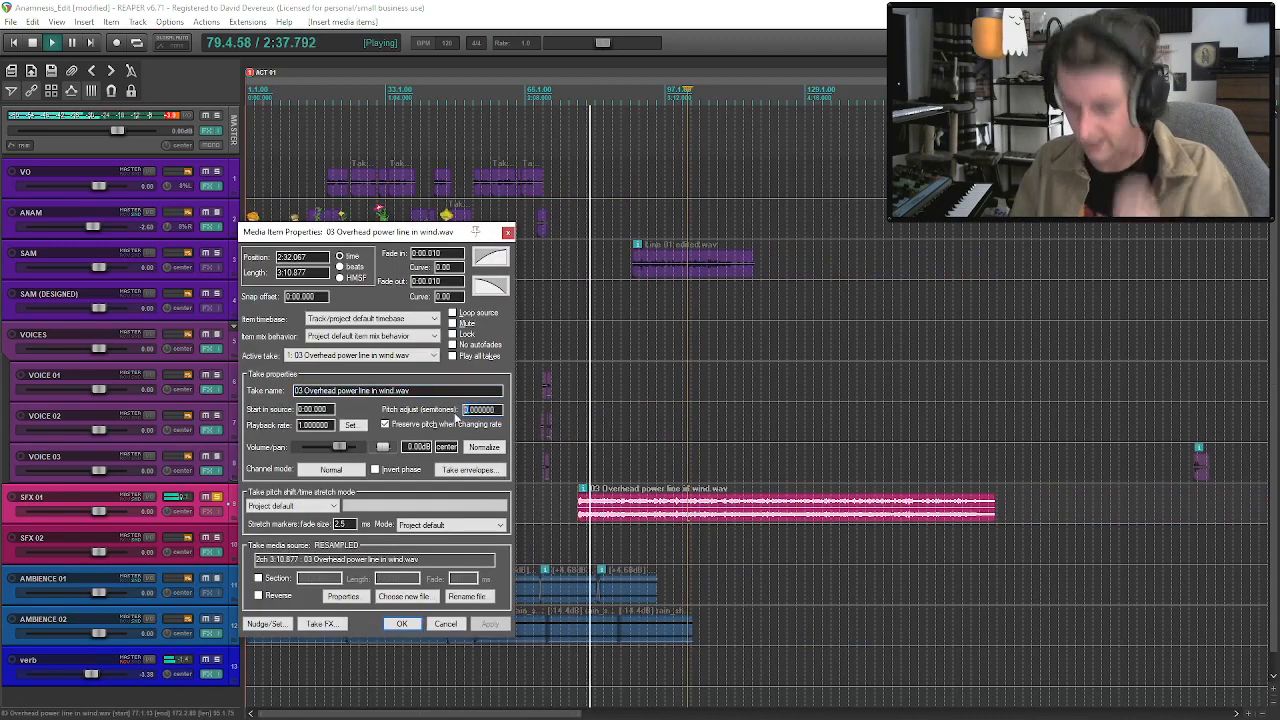
type("-12")
left_click(414, 625)
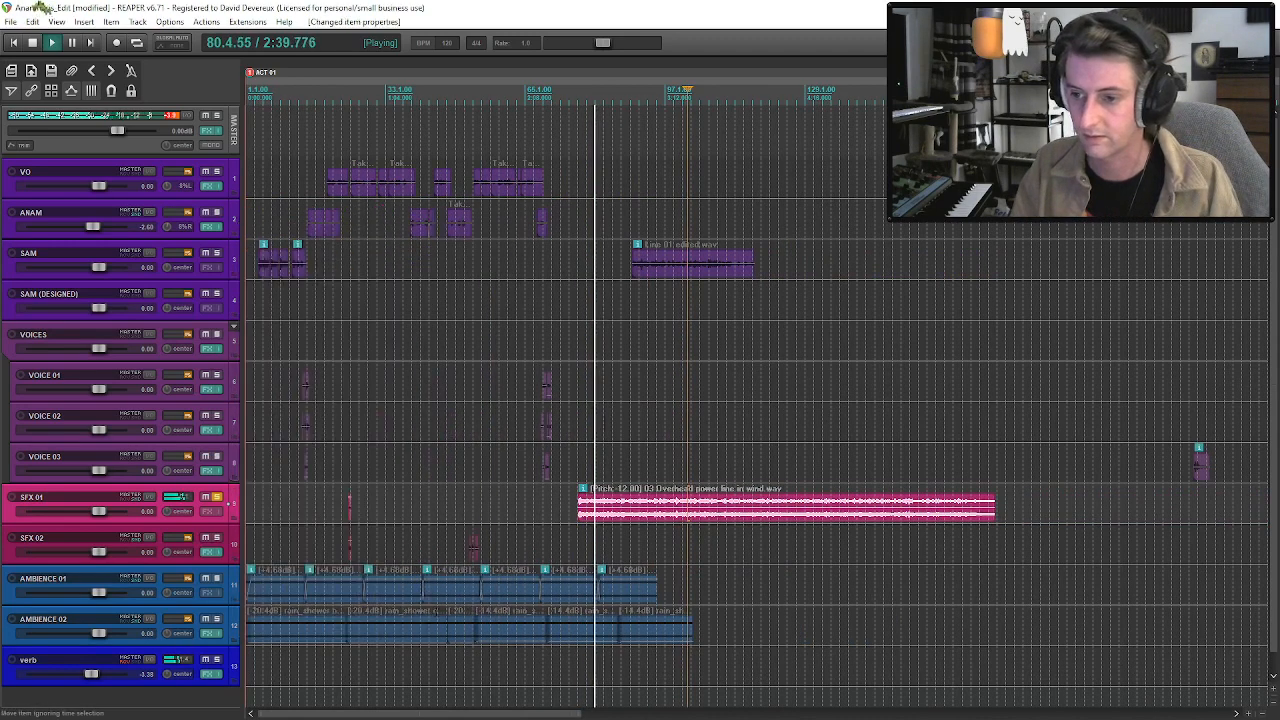
left_click(584, 511)
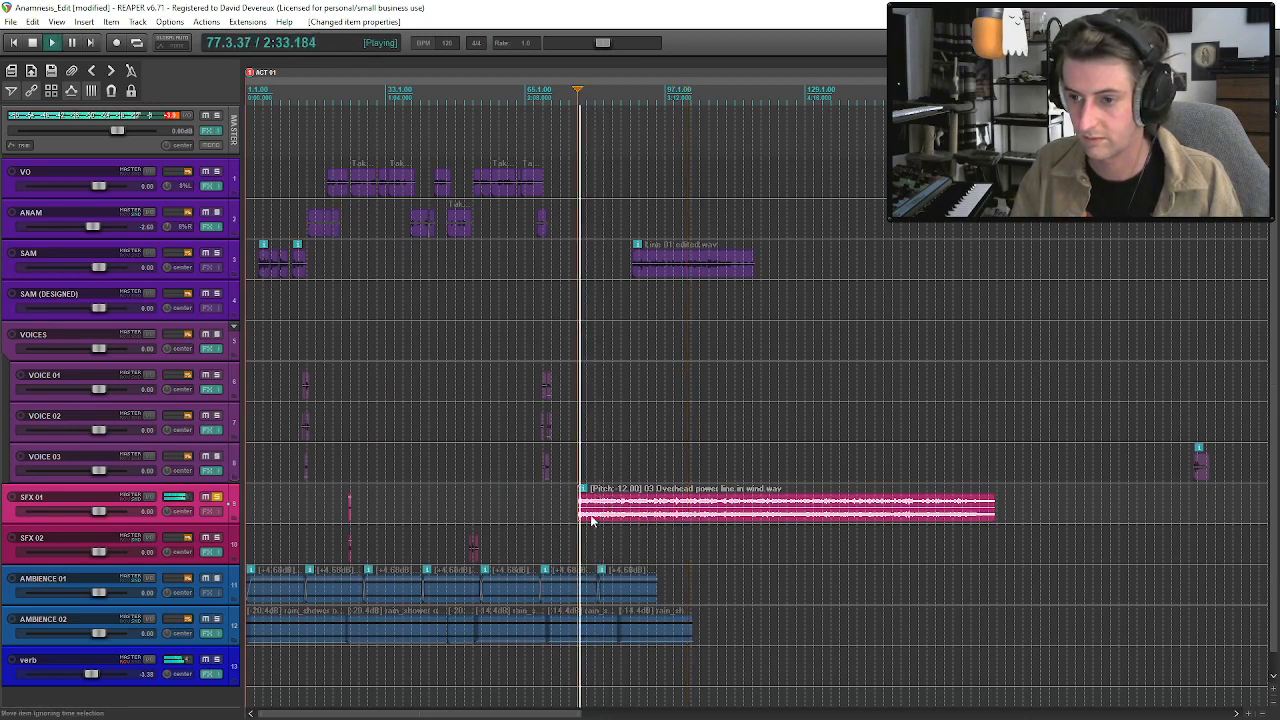
Set the overhead power line clip's playback rate to 0.5 and play it from its start.
double_click(591, 520)
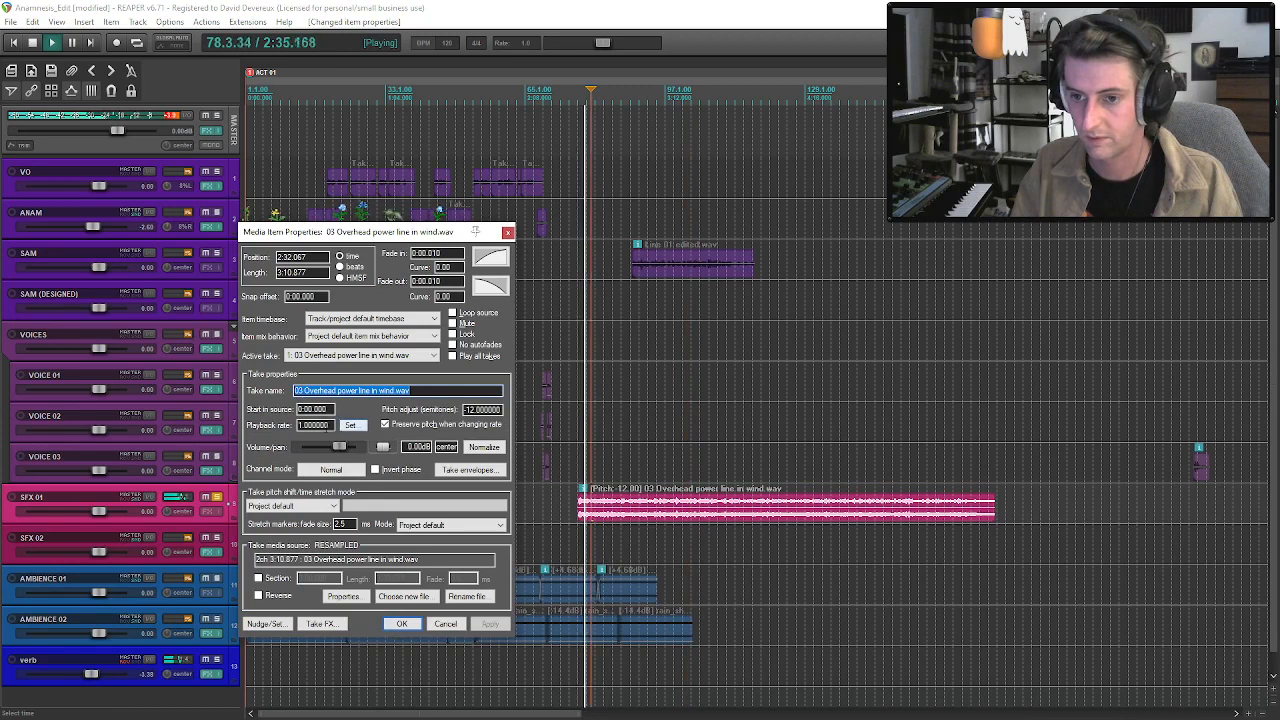
type("0.5")
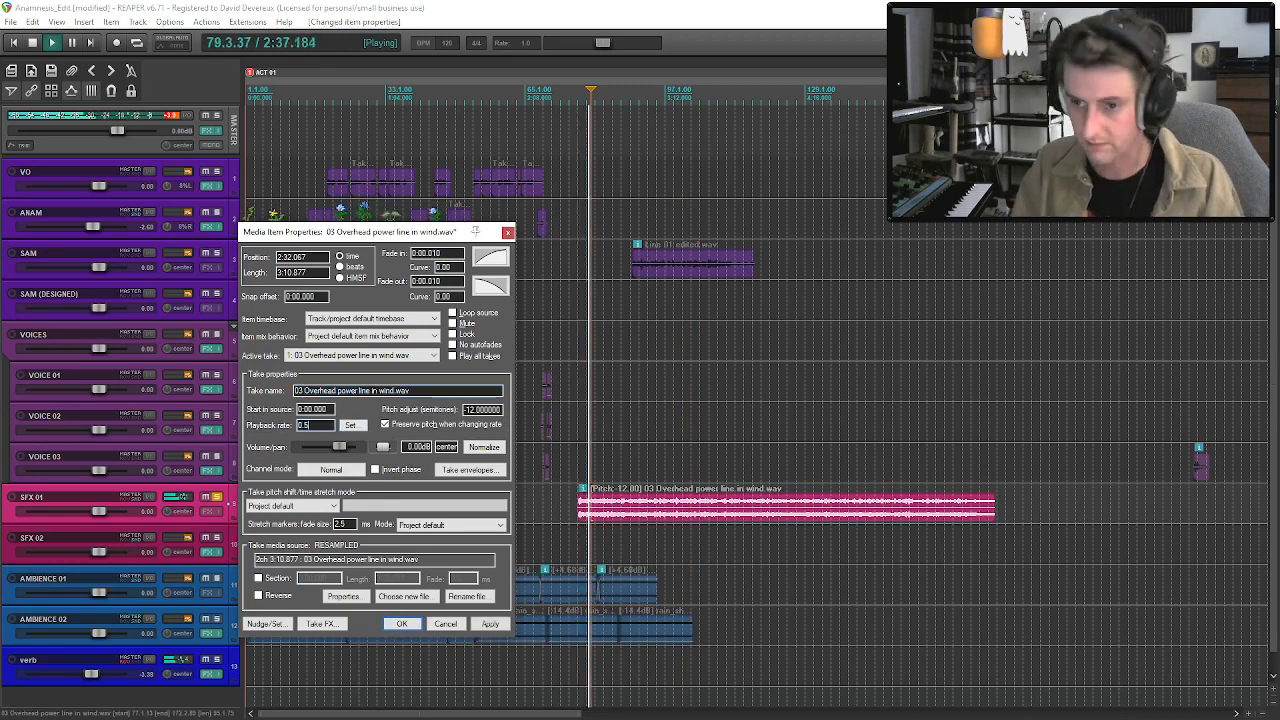
left_click(417, 618)
left_click(581, 516)
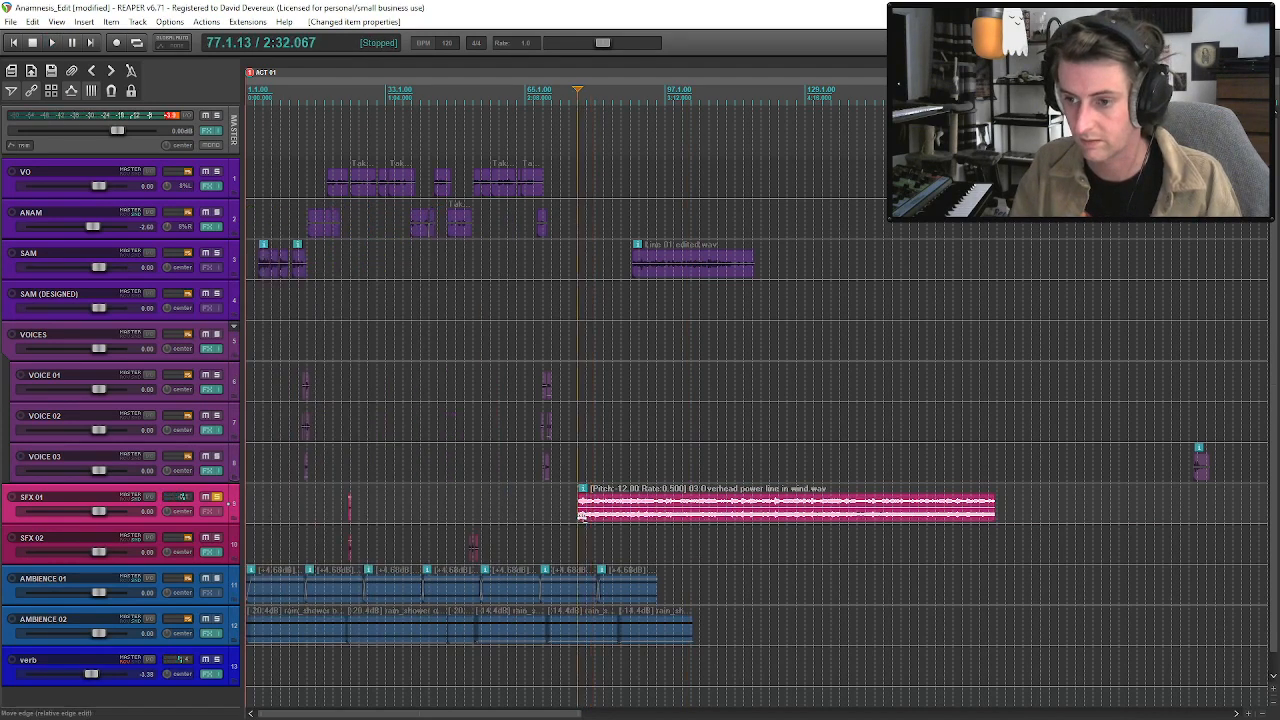
key("space")
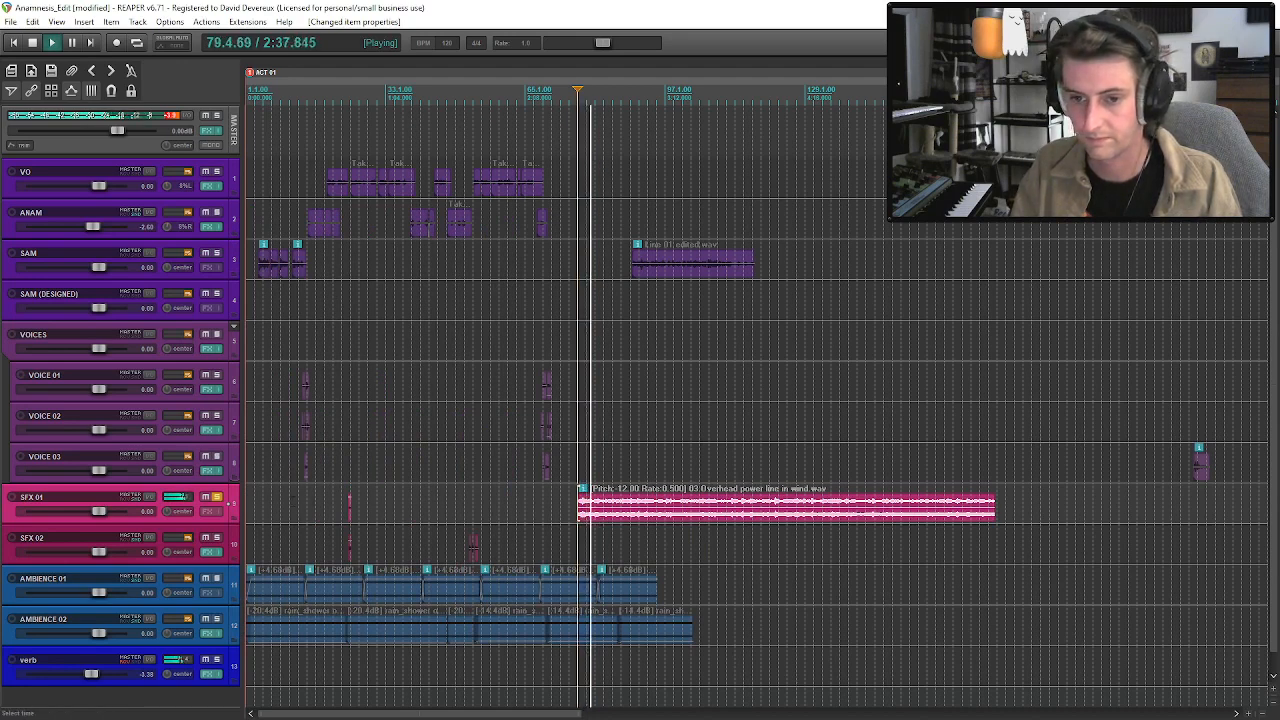
Add ReaFir to the overhead power line clip's take FX and roll off the high frequencies with its EQ curve.
double_click(598, 518)
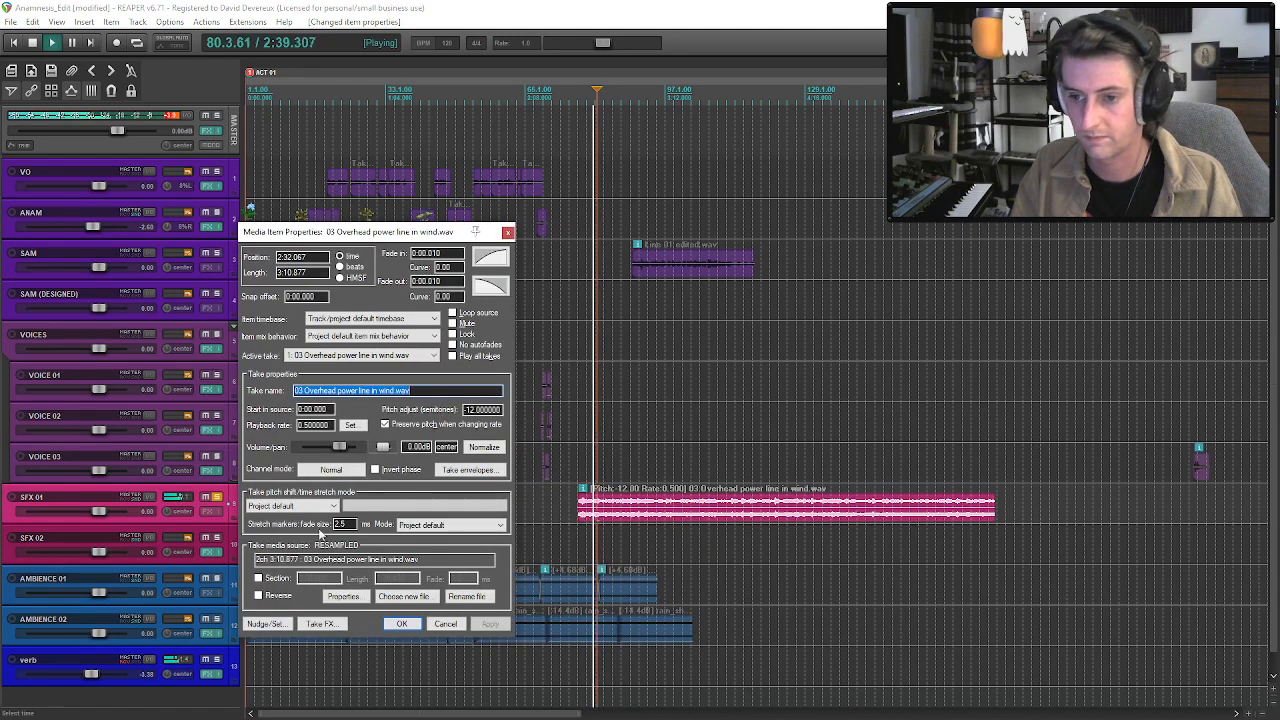
left_click(320, 623)
left_click(38, 279)
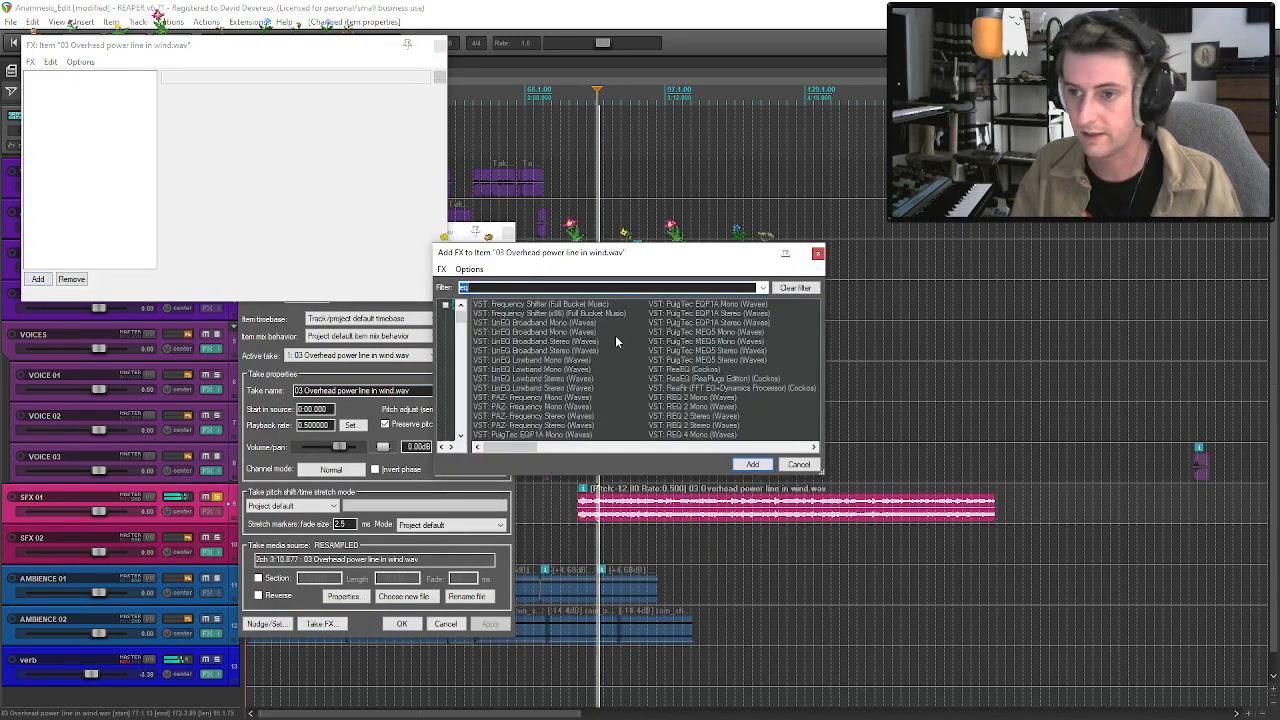
double_click(684, 388)
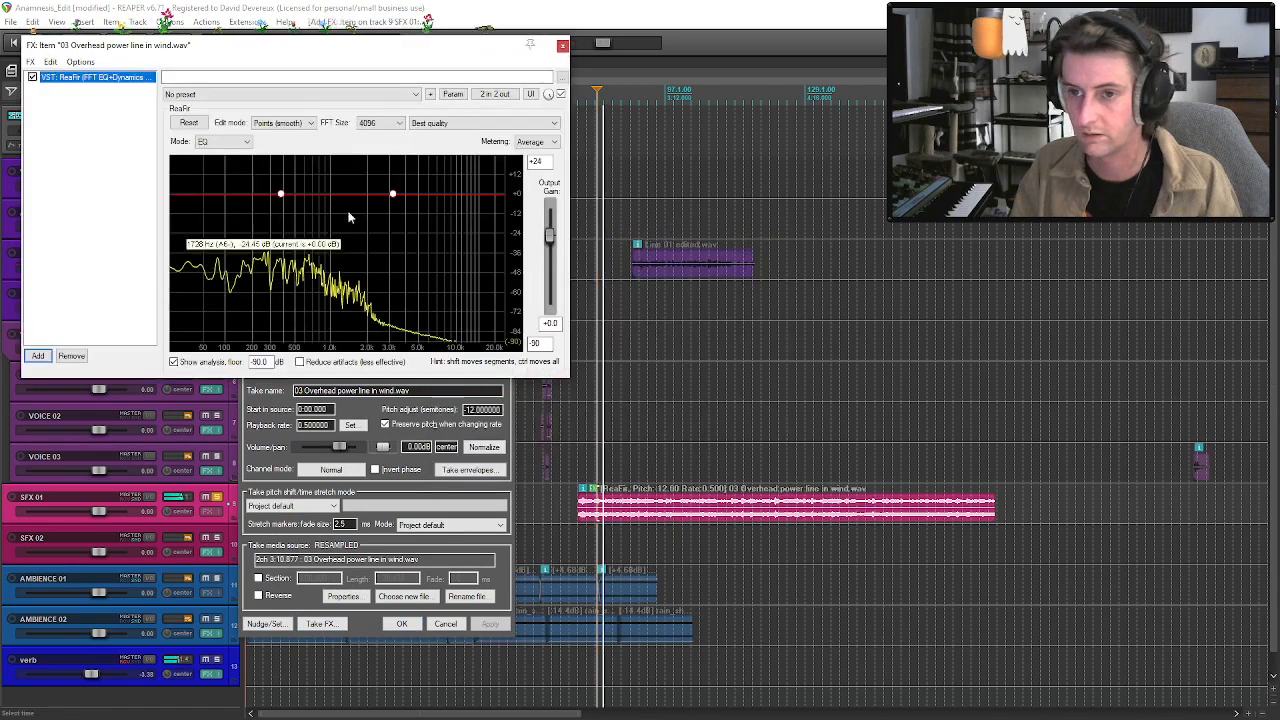
left_click_drag(395, 193, 418, 257)
left_click_drag(356, 229, 449, 260)
Add MaxxBass Stereo to the clip's take FX with the Ultralow Extender preset, raising the MaxxBass level to -3.0.
left_click(38, 356)
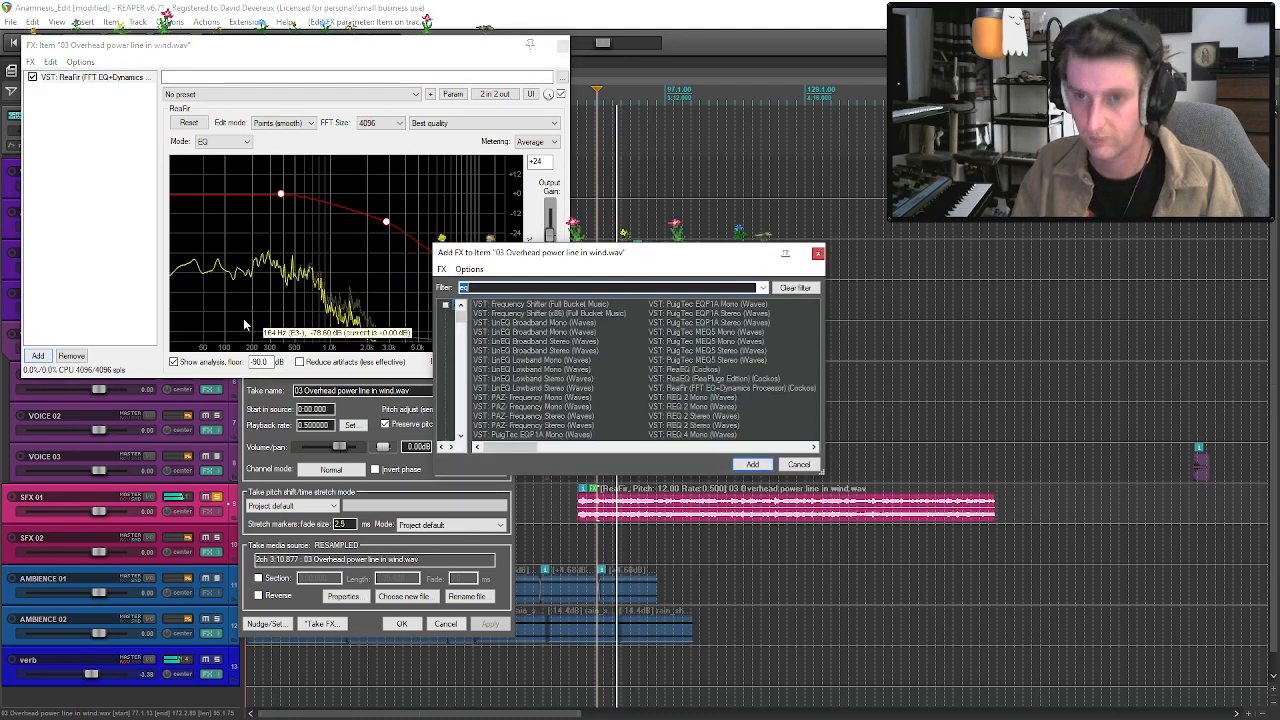
type("sub")
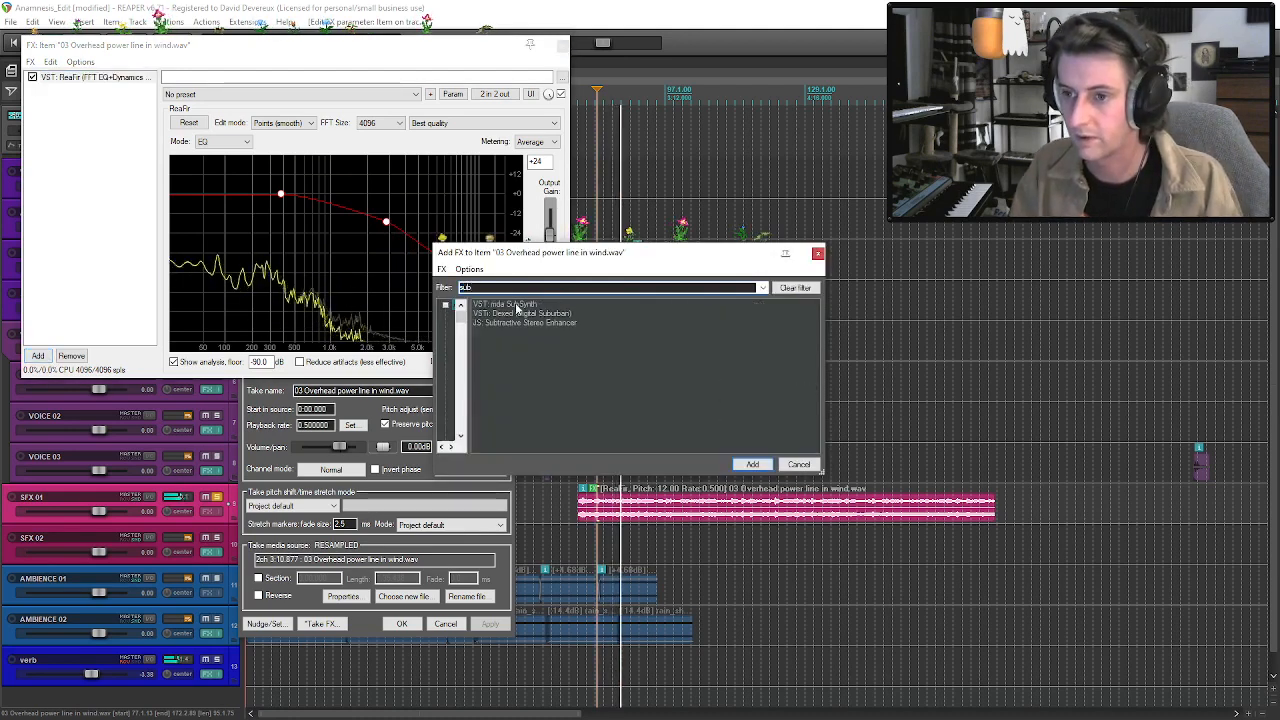
left_click_drag(488, 288, 463, 286)
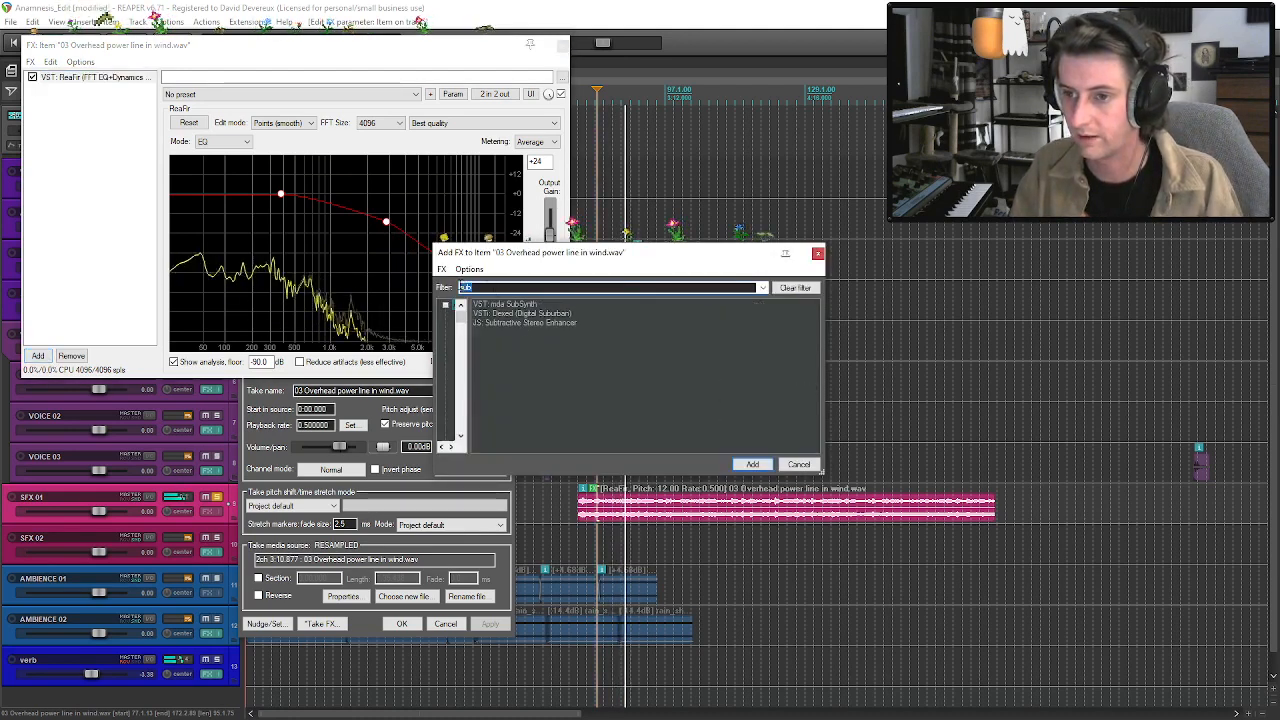
type("bass")
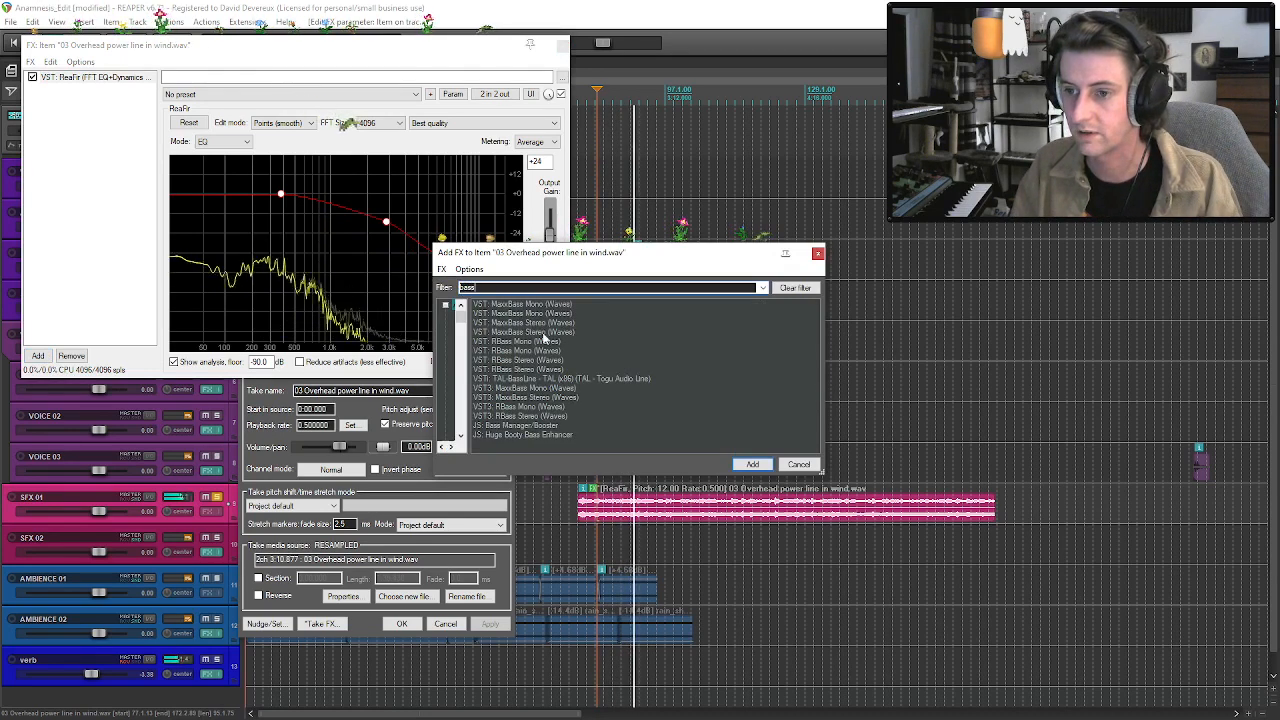
double_click(543, 332)
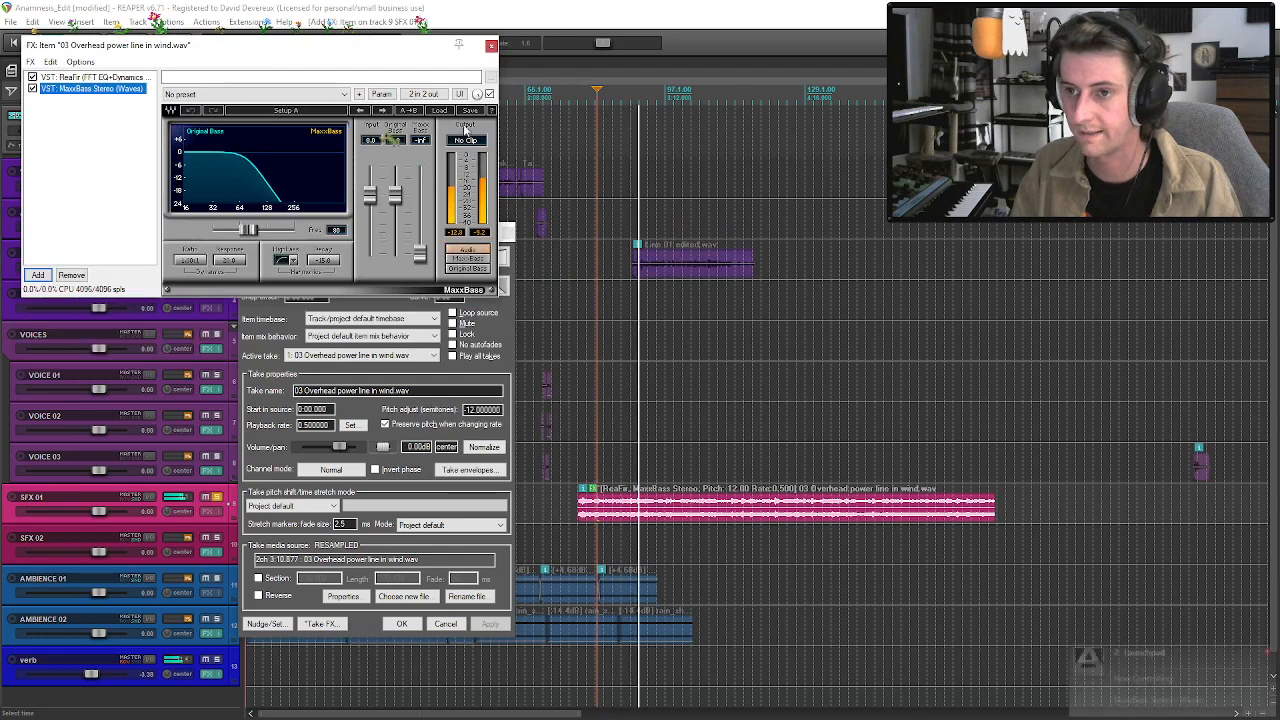
left_click(440, 110)
left_click(494, 207)
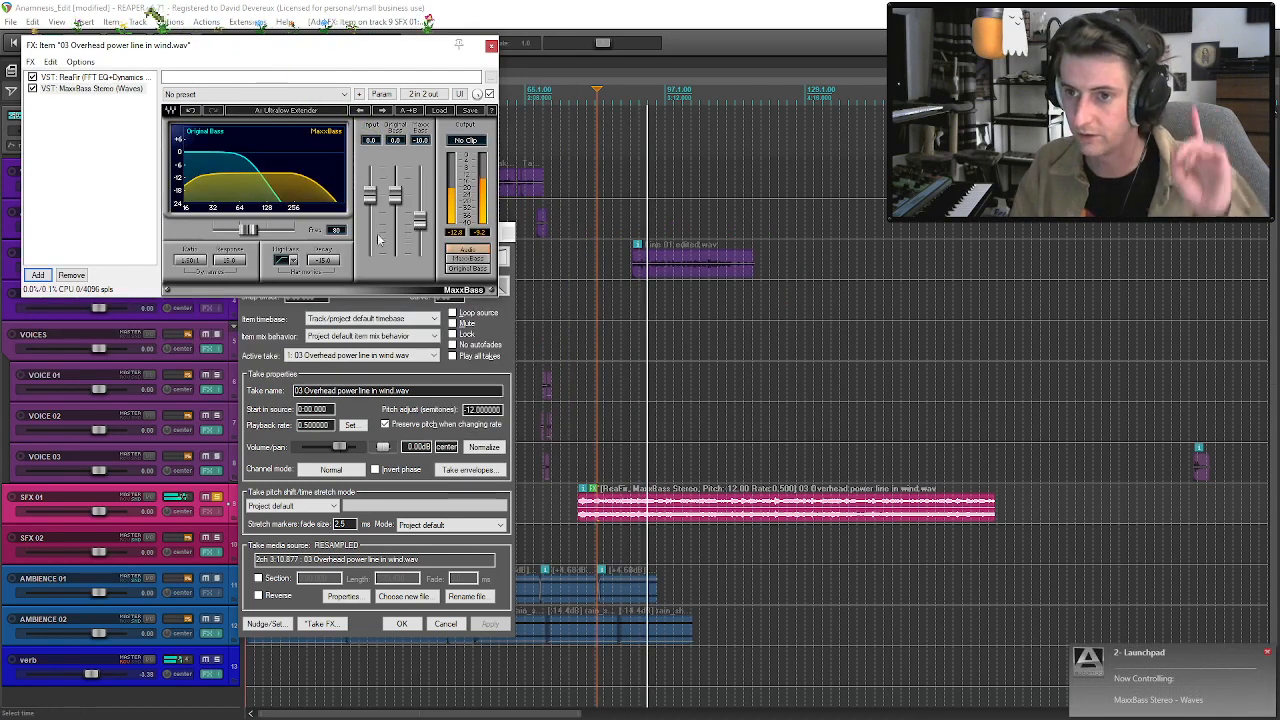
left_click_drag(420, 221, 420, 205)
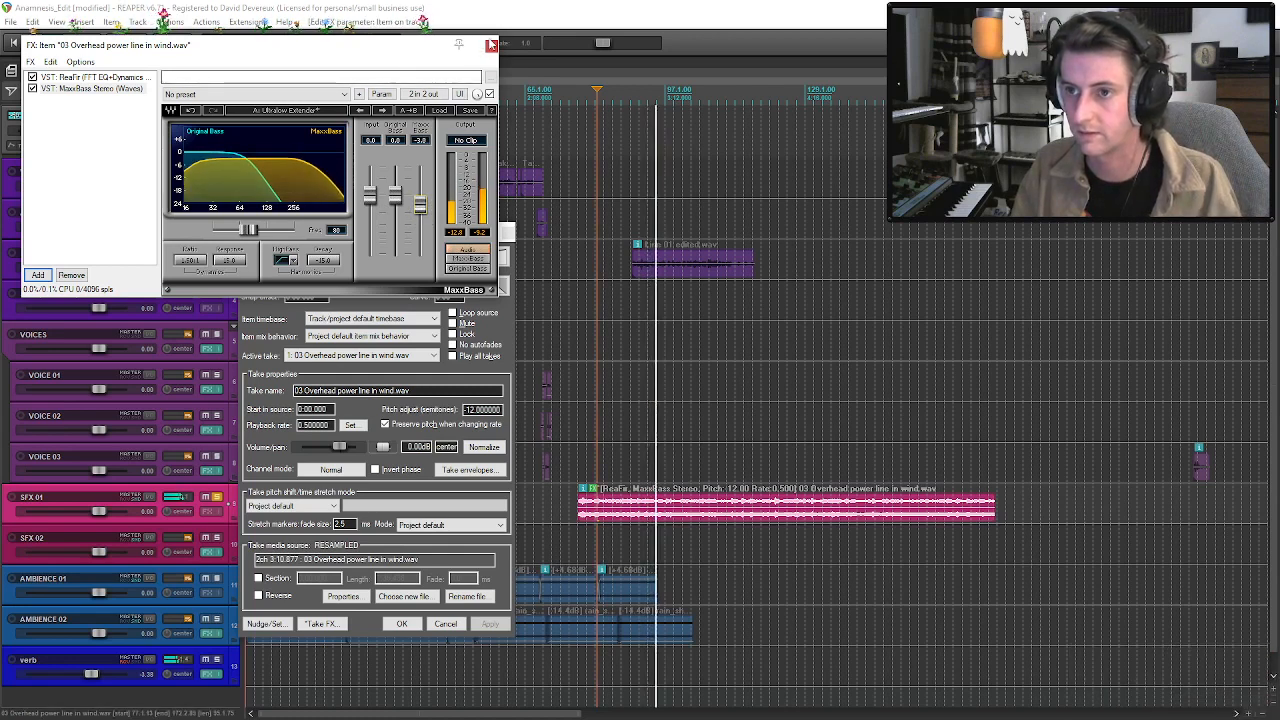
Add the VST3 Little Radiator to the clip's take FX, turn its Heat up slightly, and close the clip's properties.
left_click(38, 274)
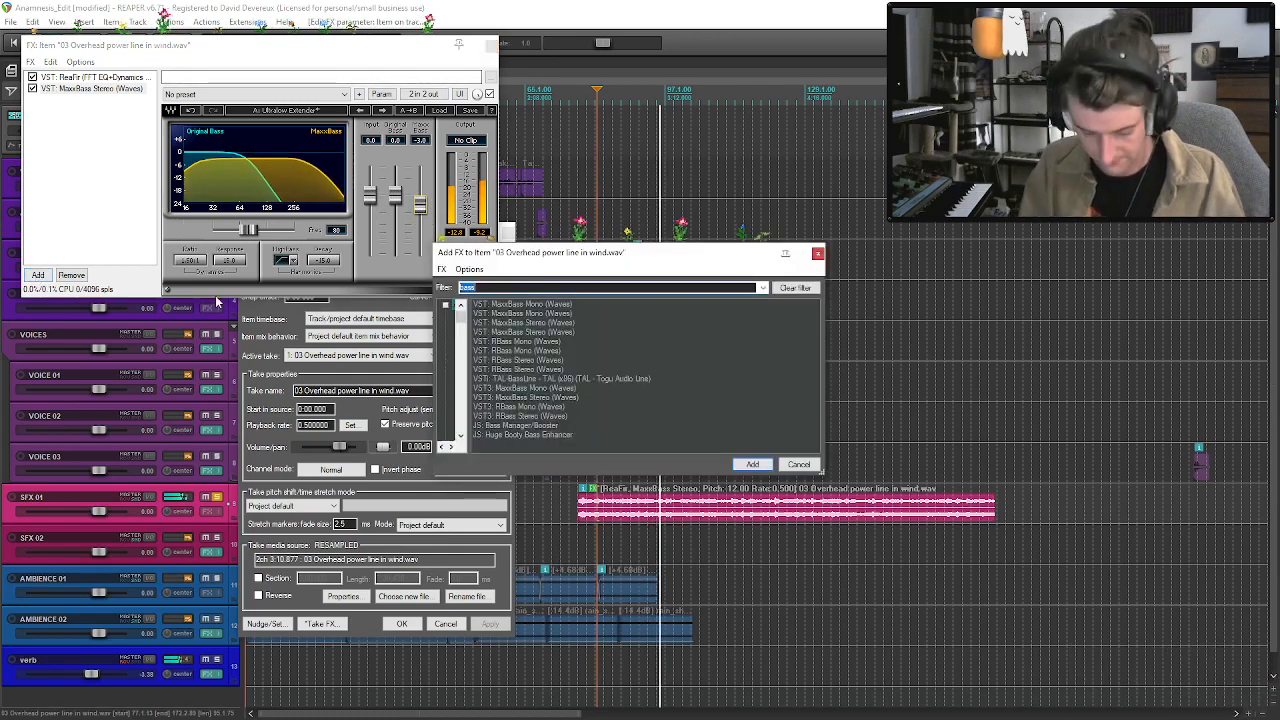
type("radiator")
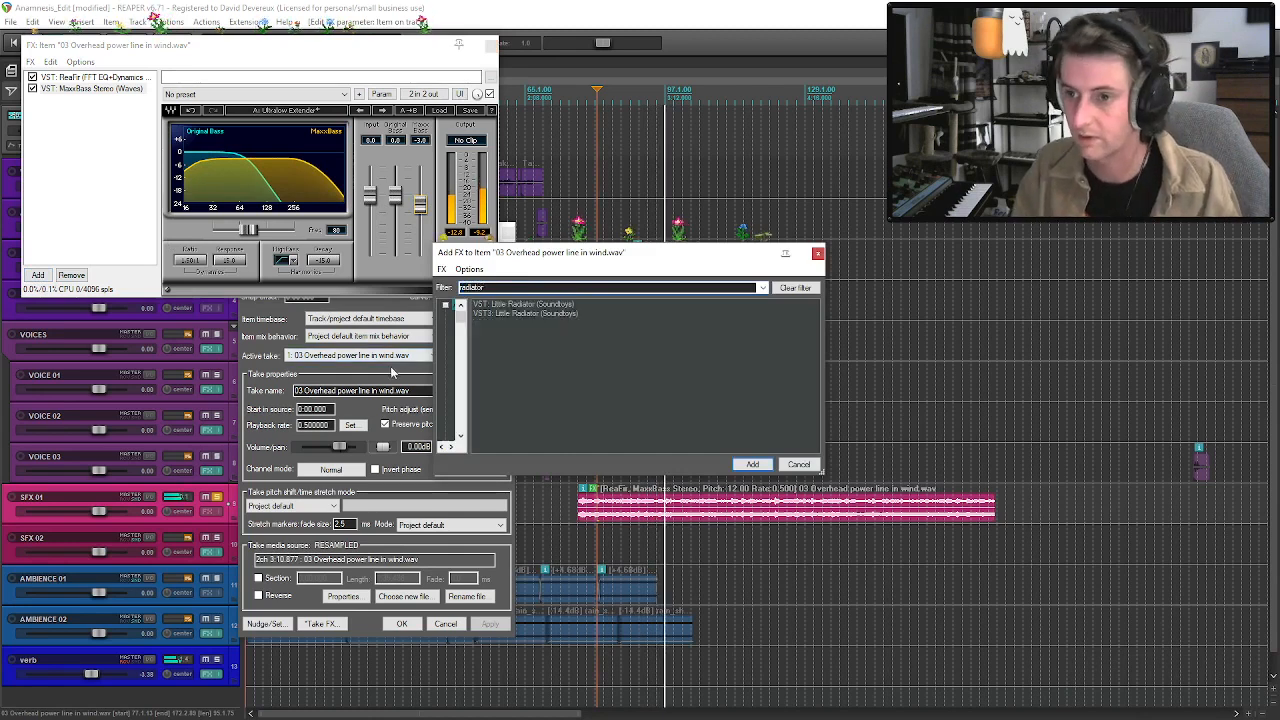
left_click(484, 314)
key("Return")
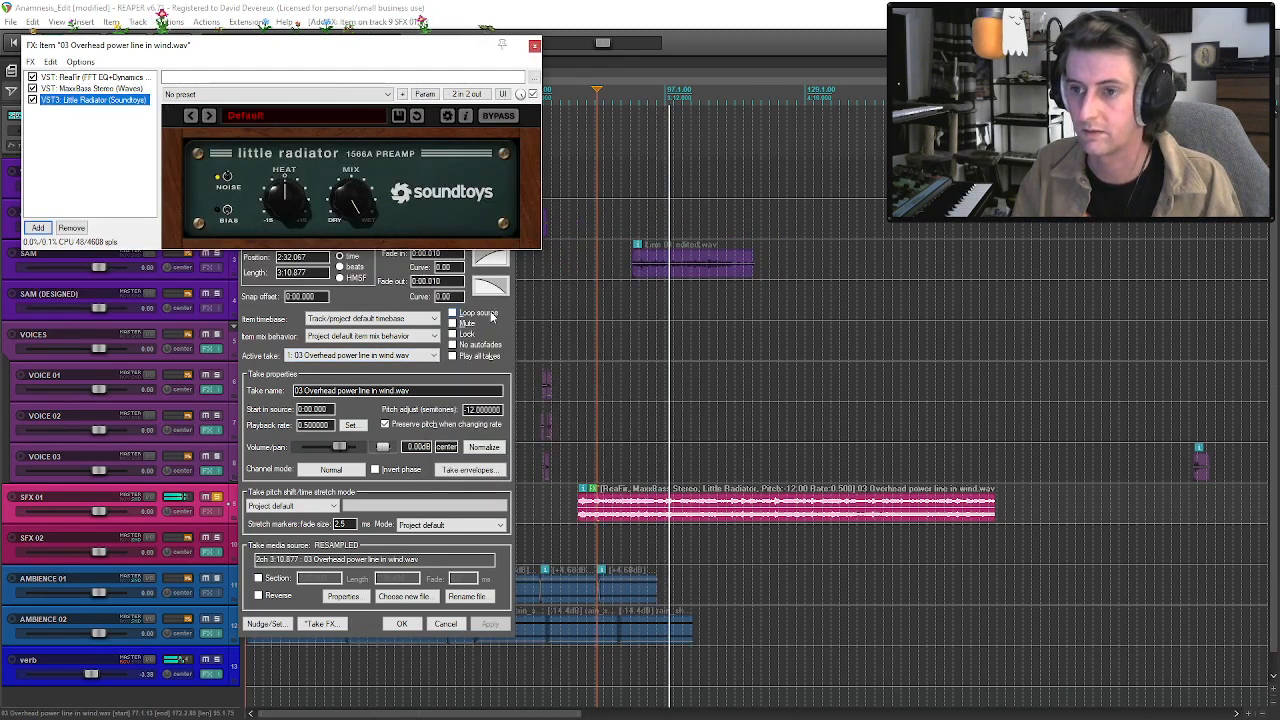
left_click_drag(293, 180, 293, 211)
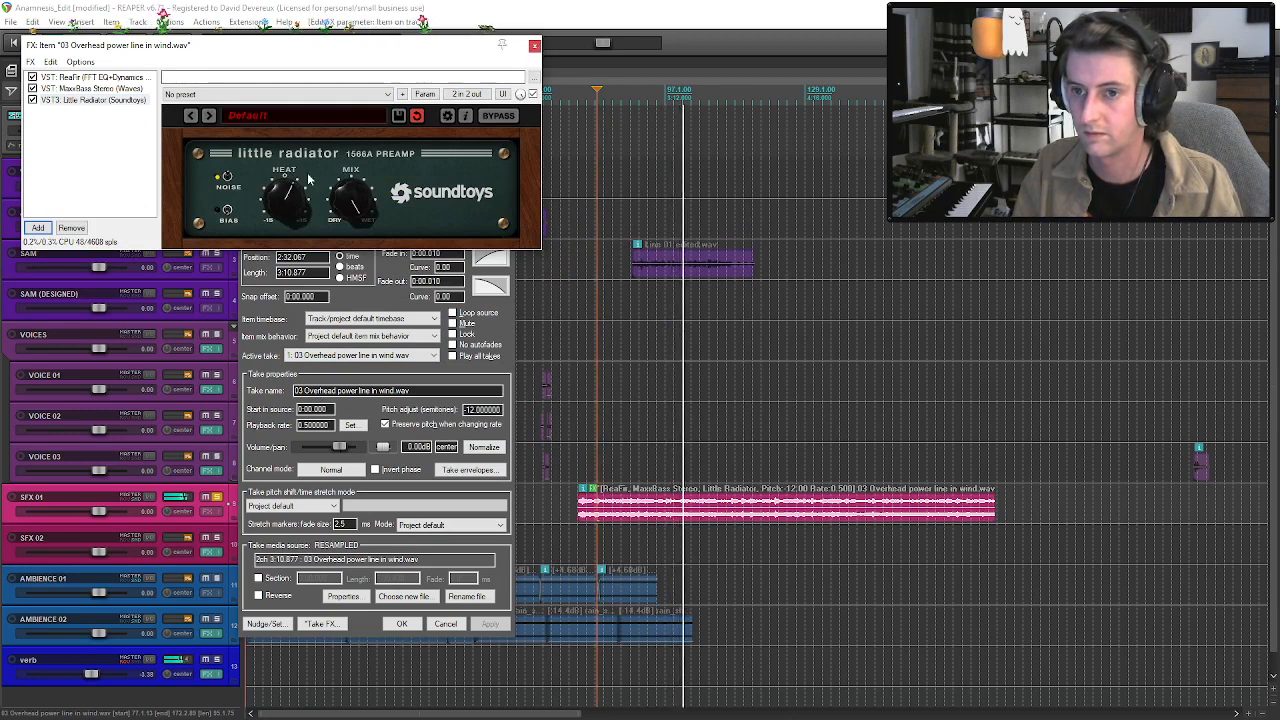
left_click(535, 46)
left_click(507, 232)
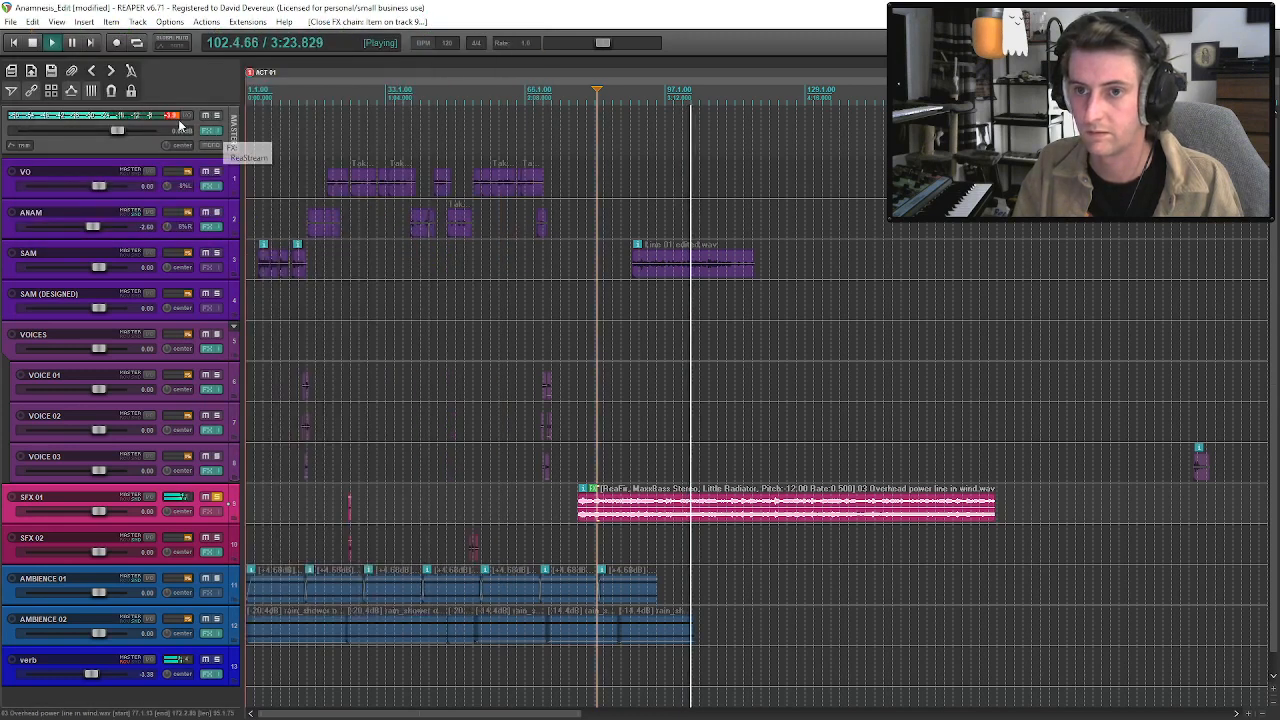
Lower the overhead power line clip to -10.8 dB, unsolo SFX 01, and play the mix from just before the second group of voices.
key("space")
left_click_drag(607, 497, 607, 515)
left_click(216, 497)
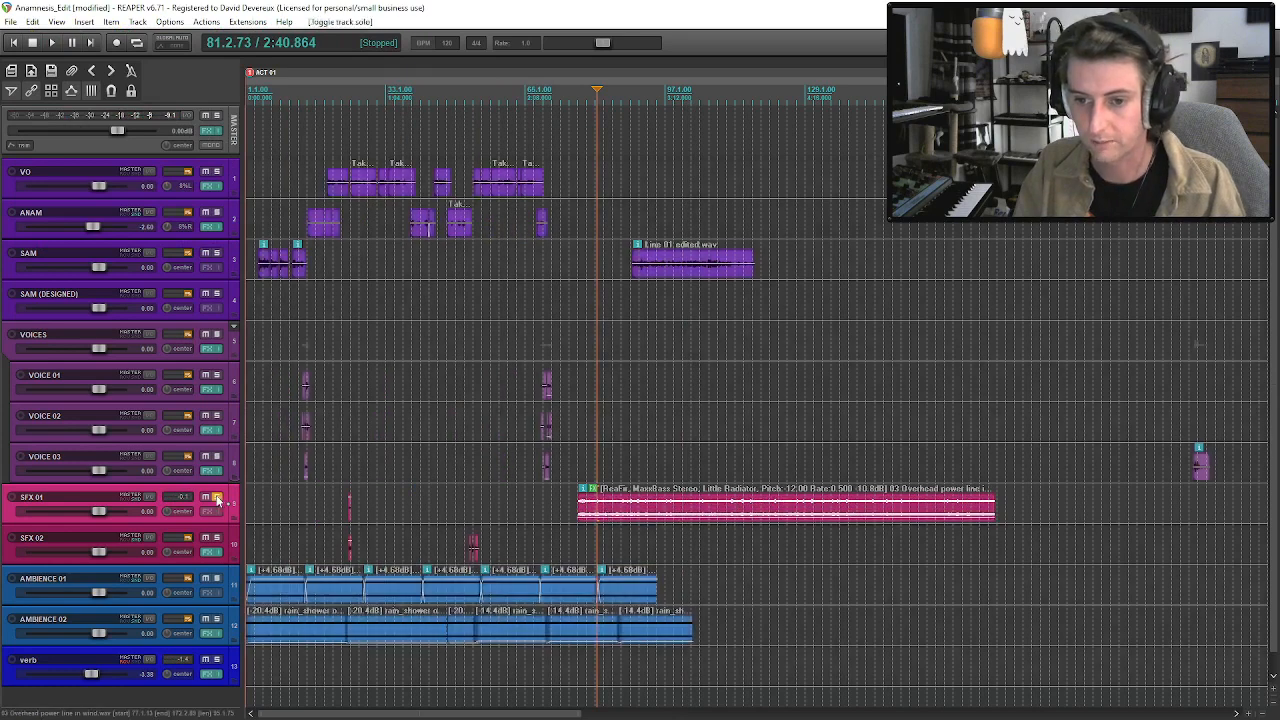
left_click(543, 492)
key("space")
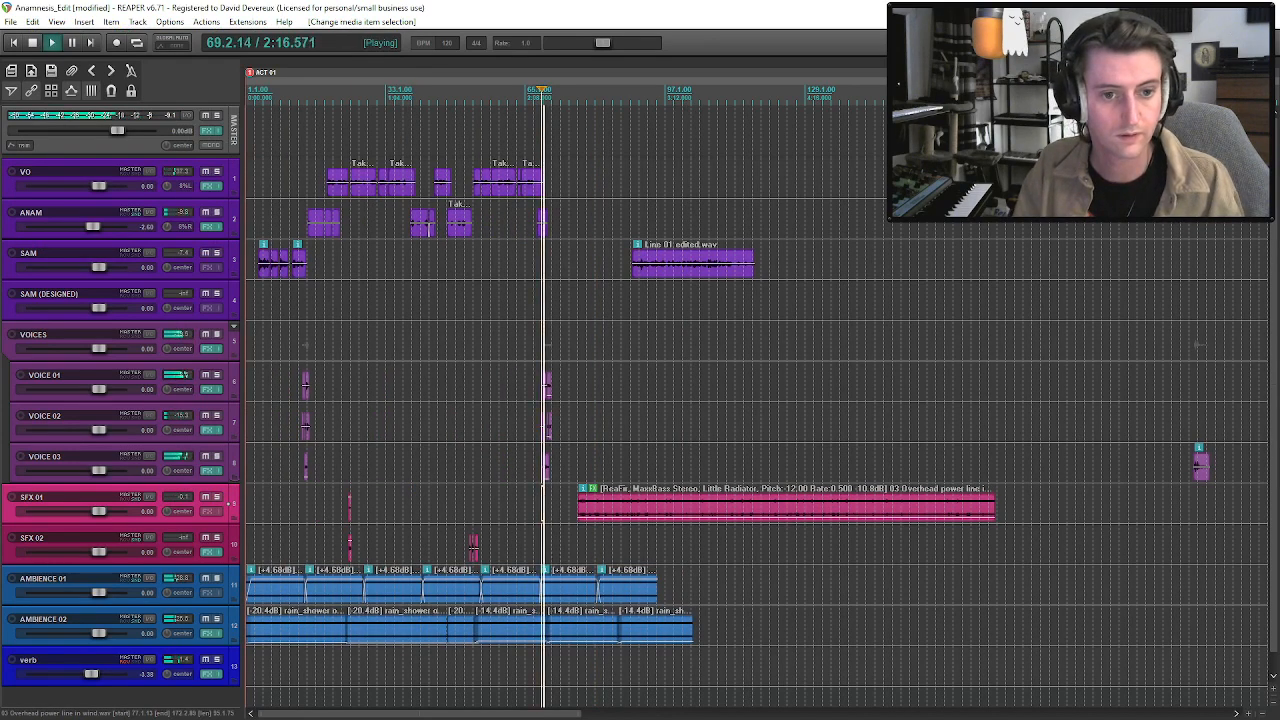
Move the overhead power line clip to start right after the second group of voices and set its volume to -5.62 dB.
left_click_drag(600, 502, 574, 515)
scroll(410, 228, "up", 5)
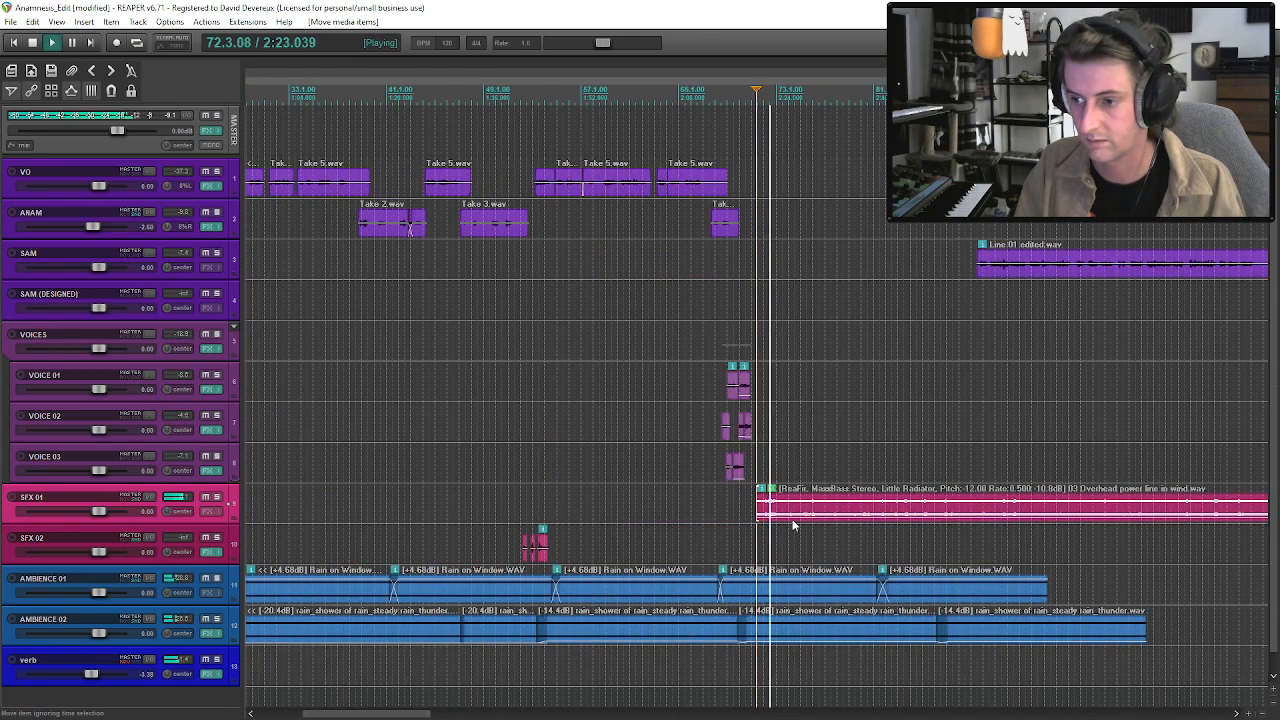
left_click_drag(793, 516, 793, 506)
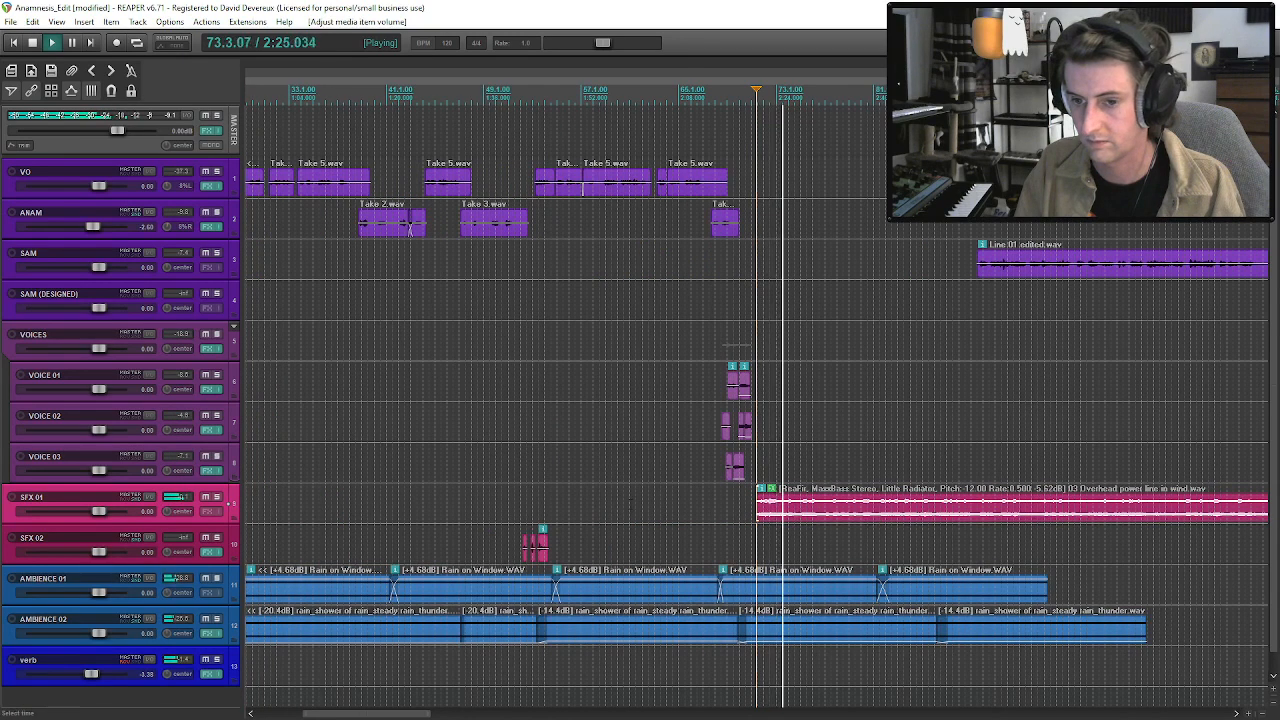
left_click(127, 497)
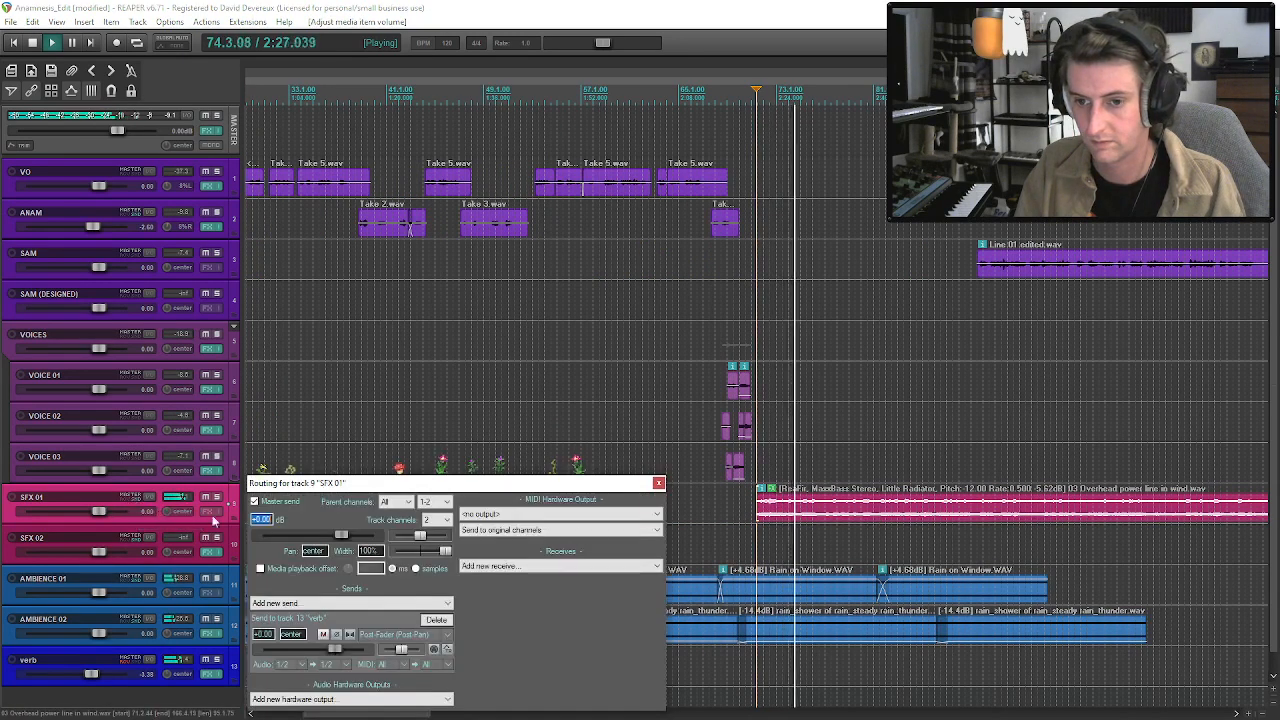
left_click(658, 483)
key("space")
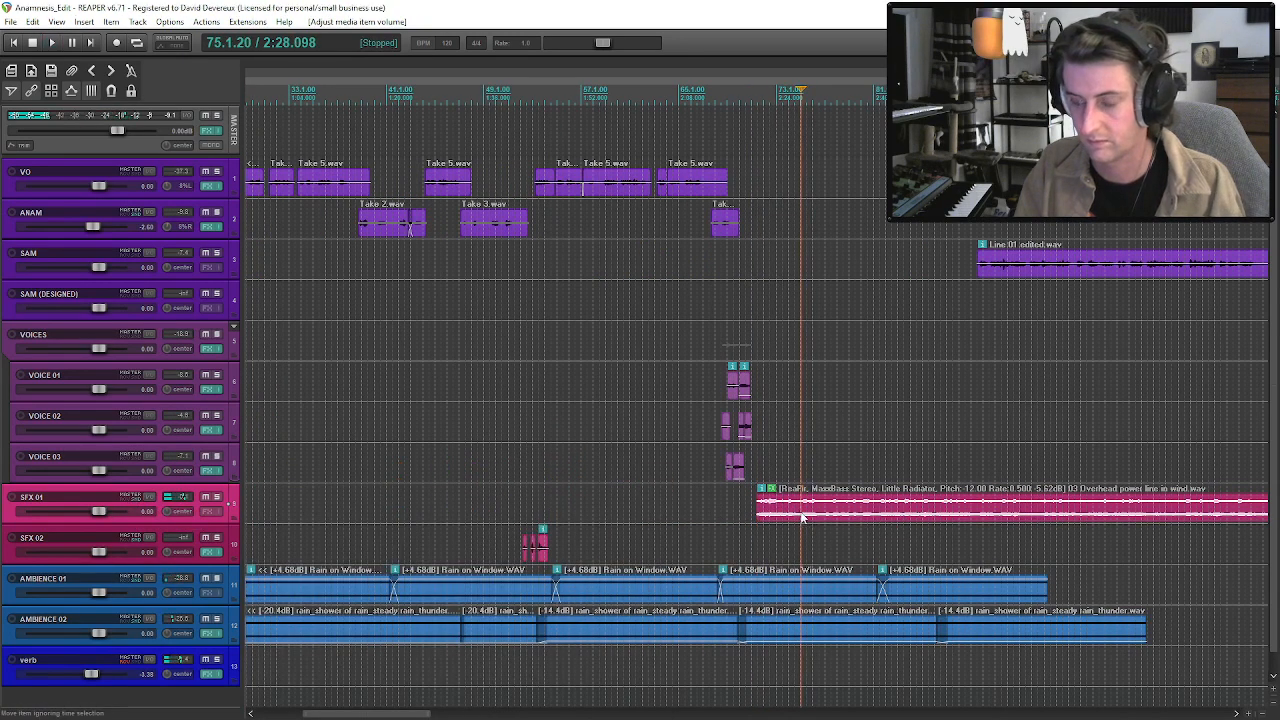
Set the overhead power line clip's take channel mode to Mono (downmix) and resume playback.
right_click(800, 511)
mouse_move(845, 208)
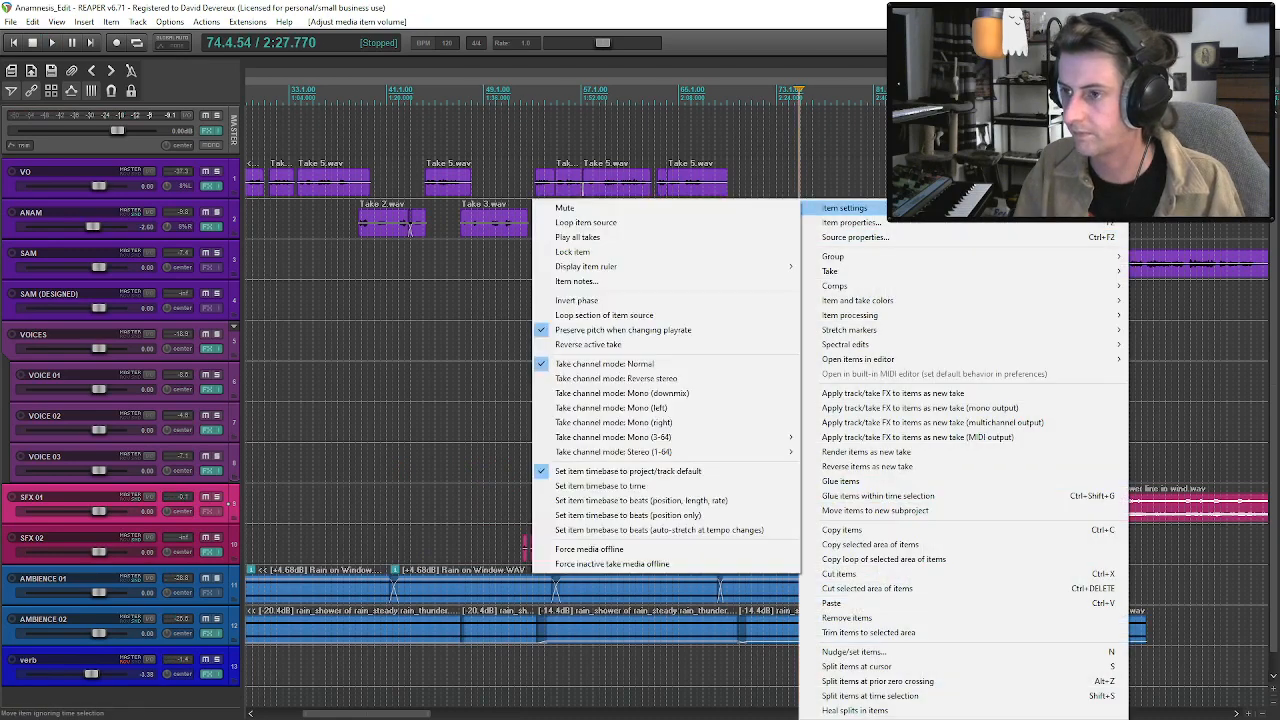
left_click(698, 393)
key("space")
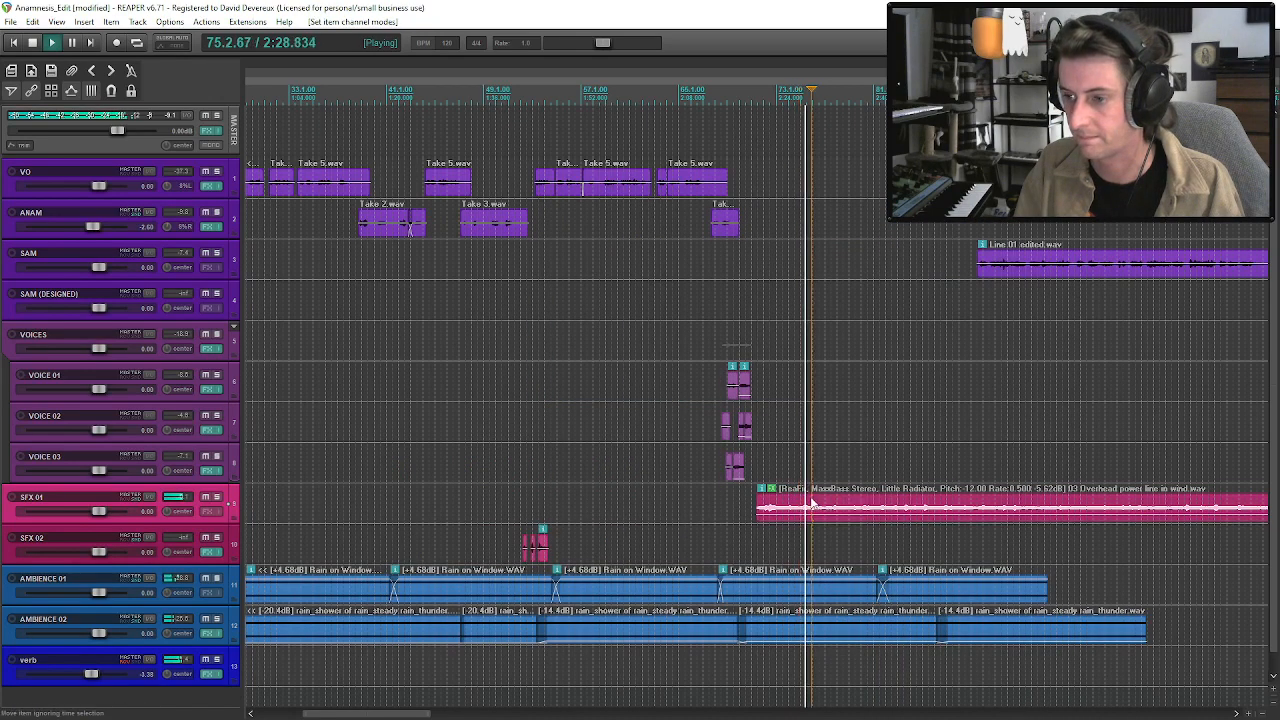
Raise the overhead power line clip's volume to -0.42 dB and audition it from its start with the rain ambience.
scroll(812, 503, "down", 2)
left_click_drag(808, 514, 811, 509)
left_click(717, 511)
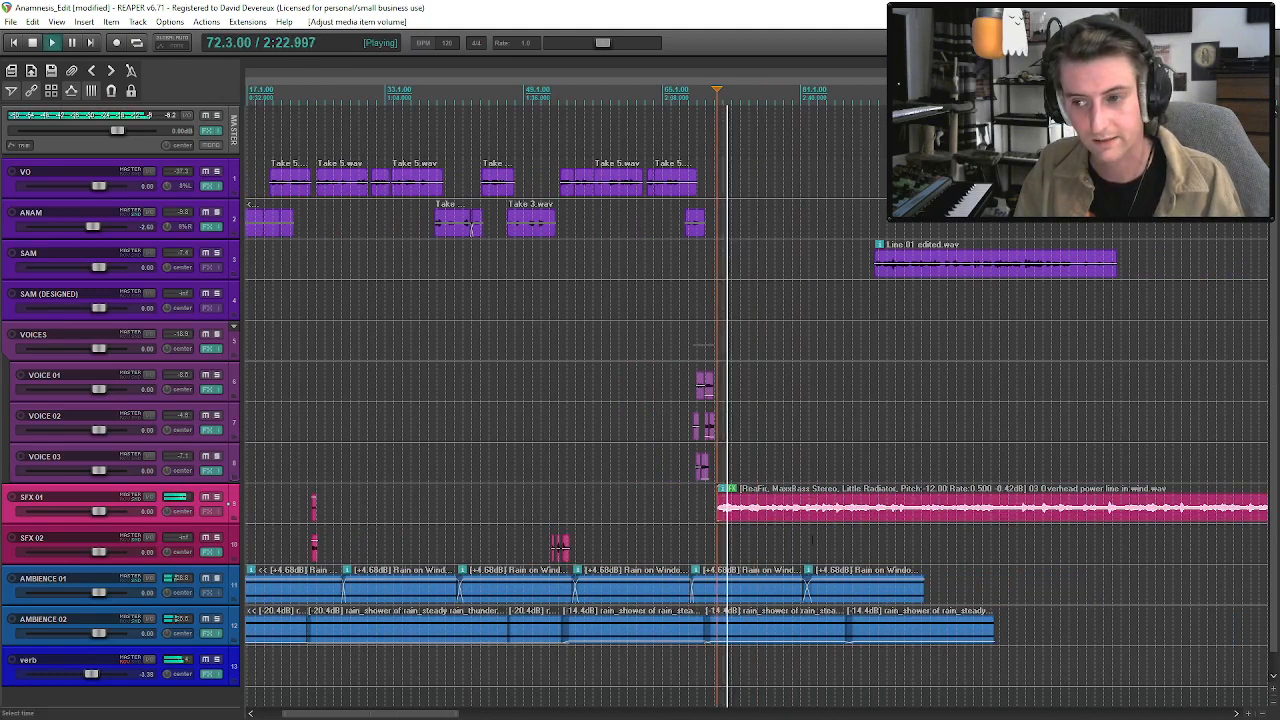
scroll(811, 540, "down", 3)
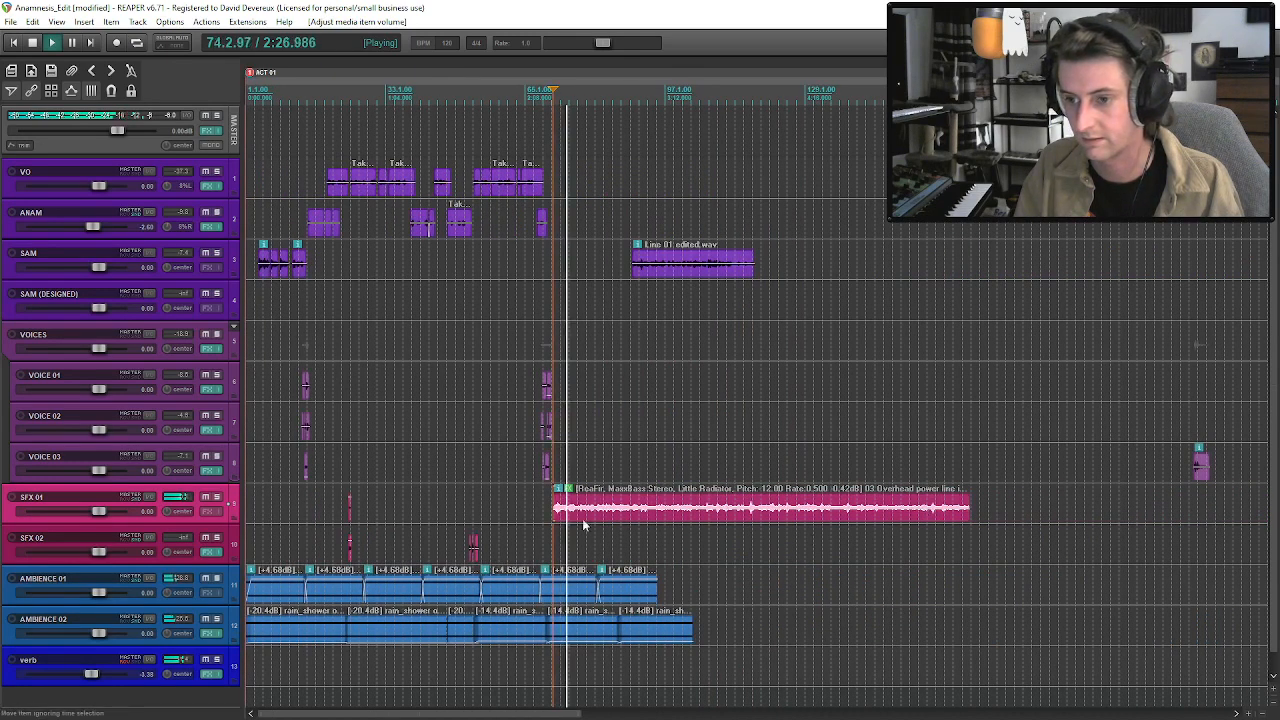
key("space")
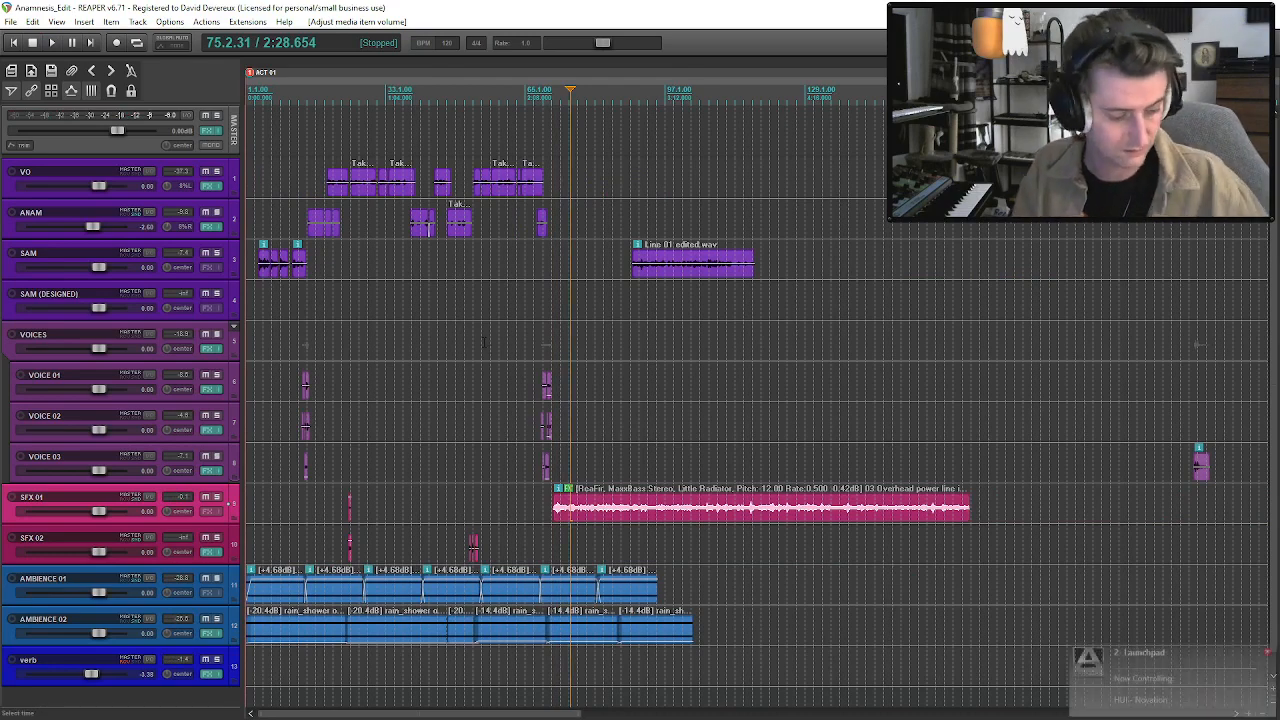
Open the Freesound folder of the media library and audition its old wooden door, wood creak, staff hit, board cracking and chair rattle recordings.
key("ctrl+alt+x")
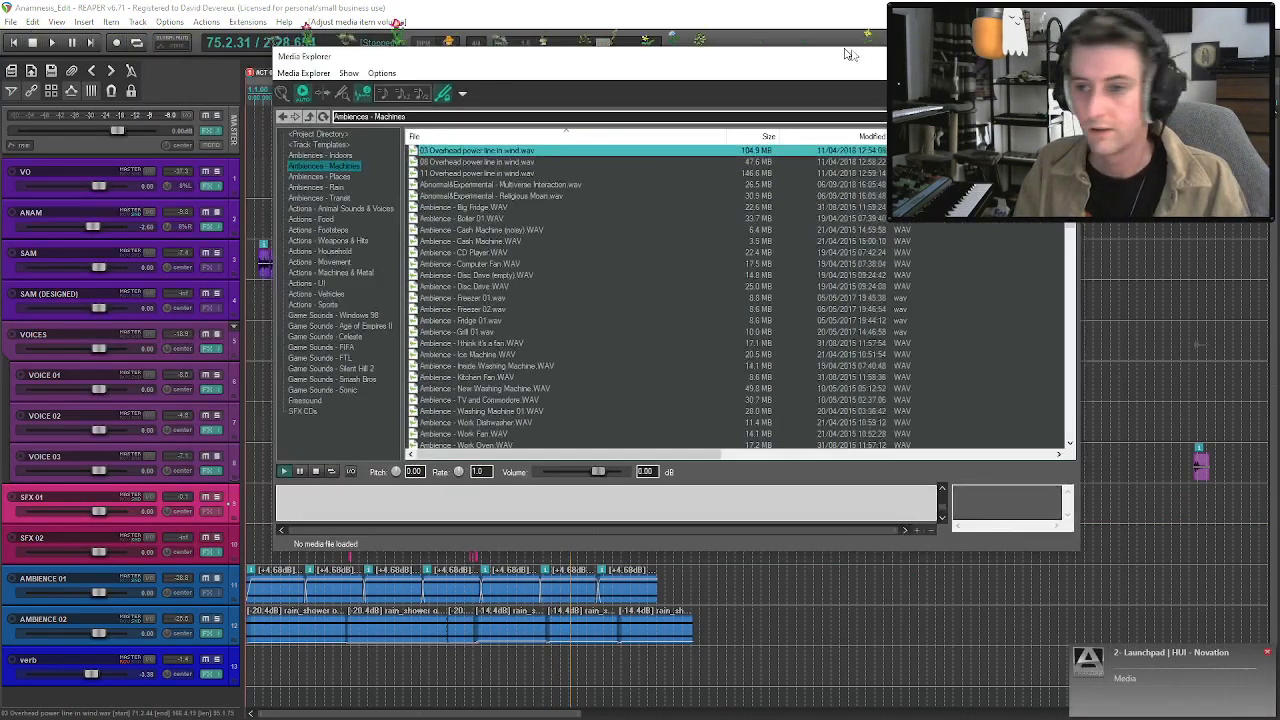
left_click(408, 262)
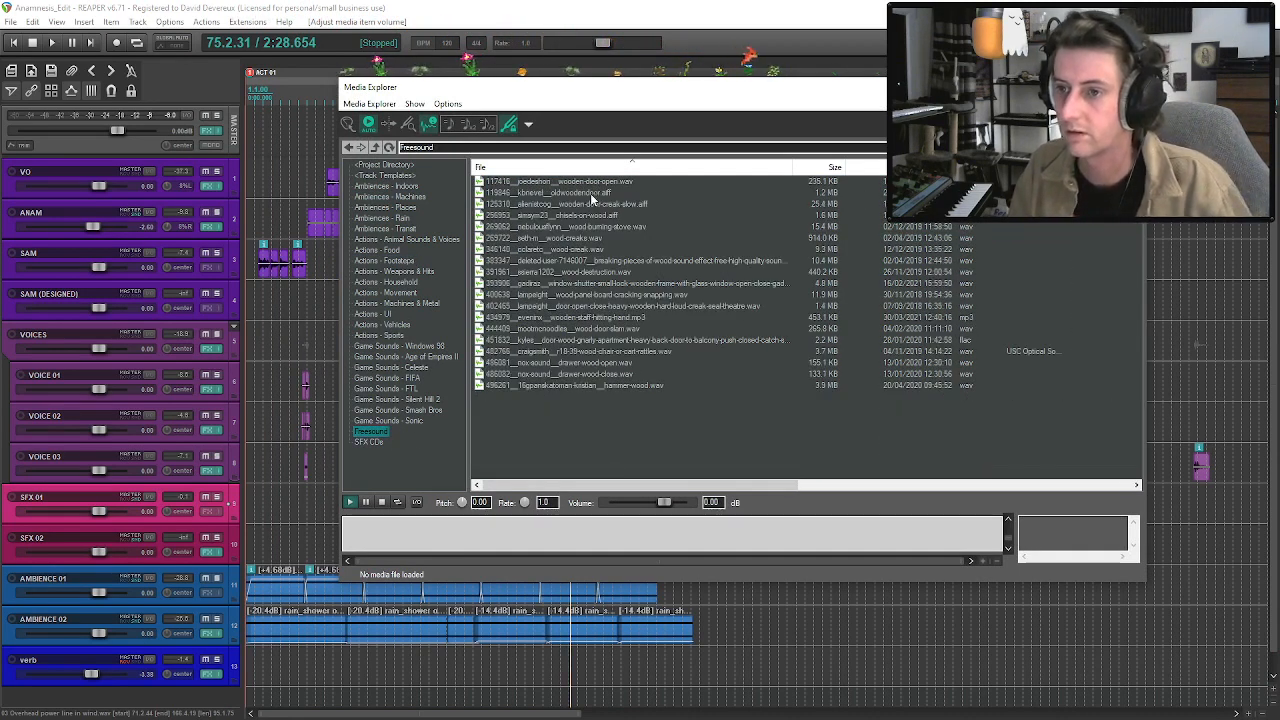
left_click(591, 194)
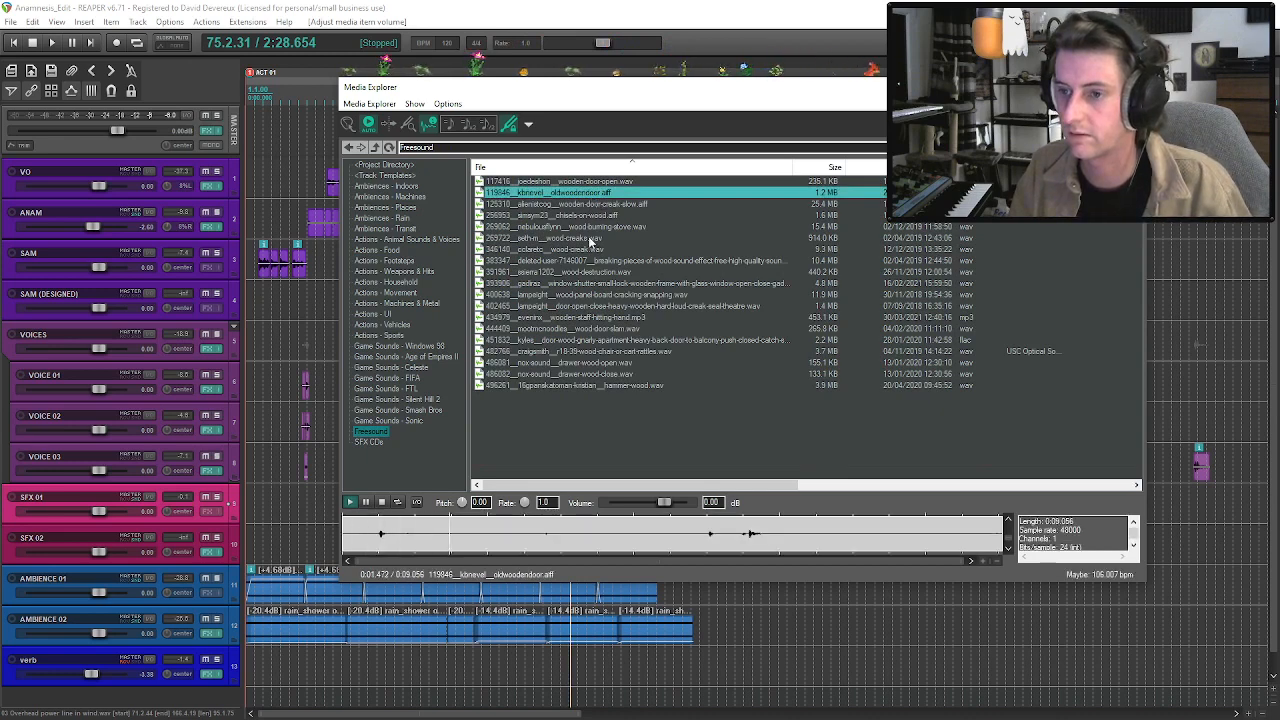
left_click(587, 250)
left_click(580, 239)
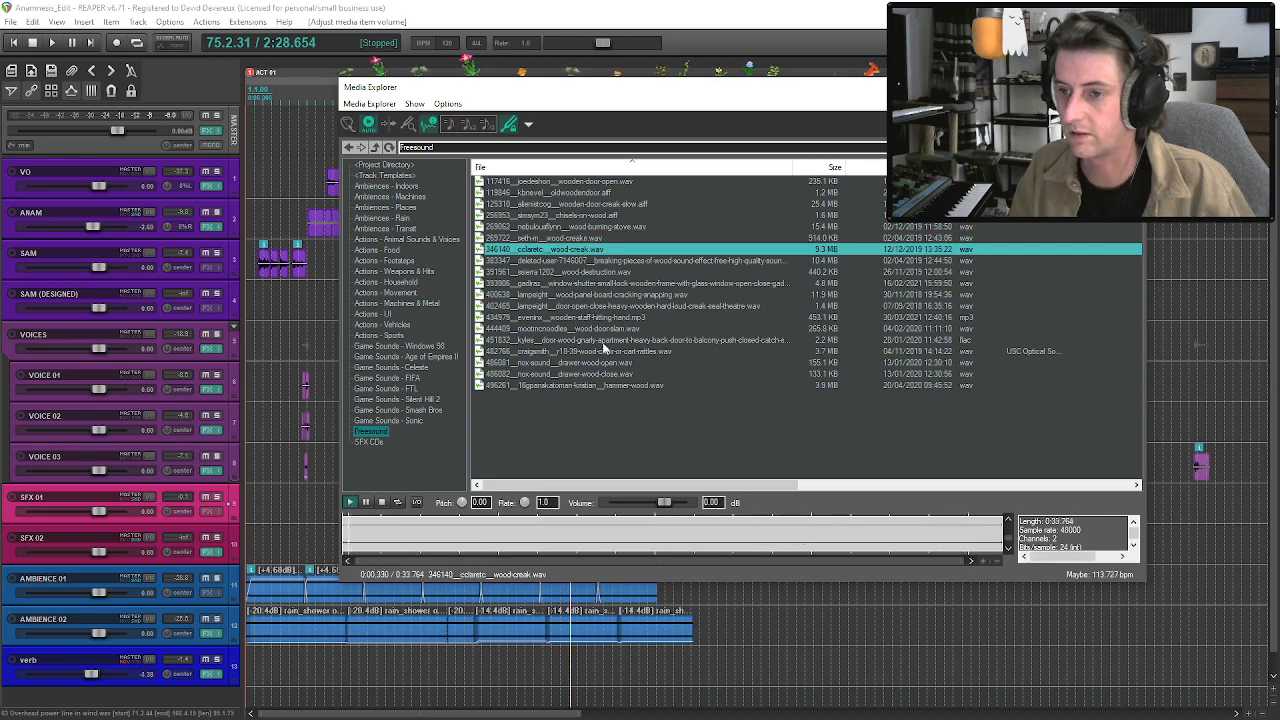
left_click(603, 317)
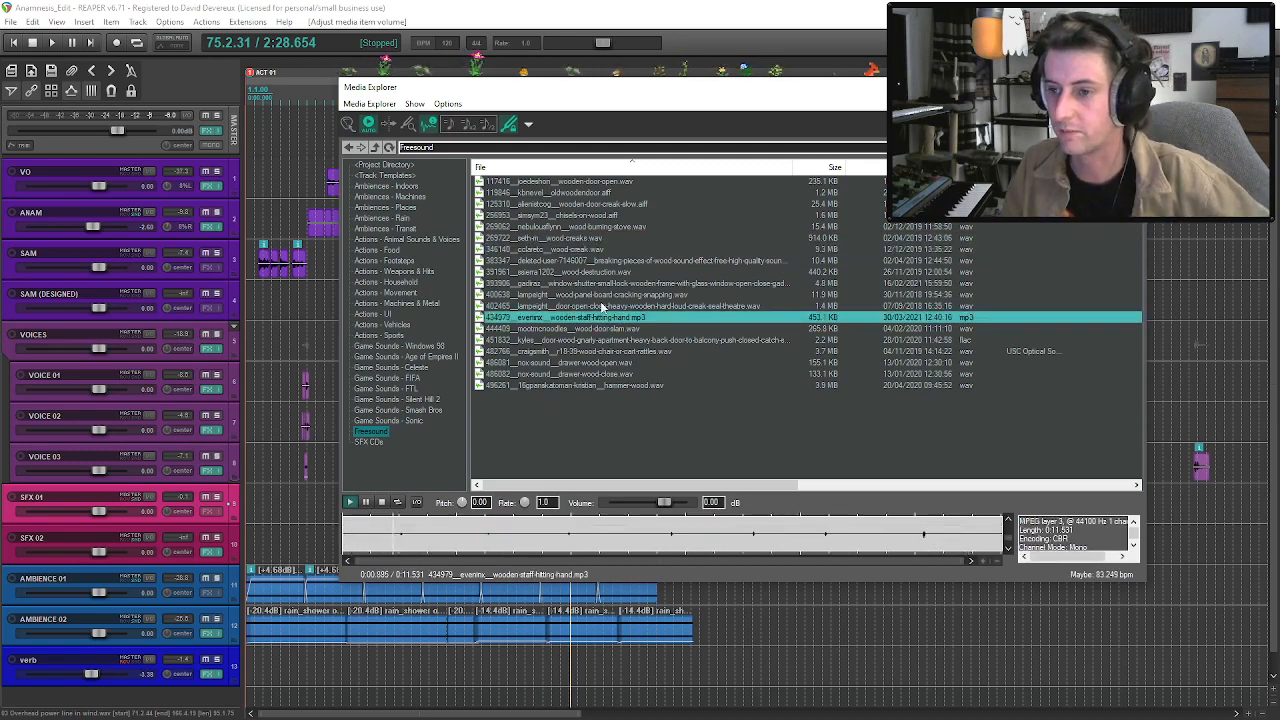
left_click(605, 295)
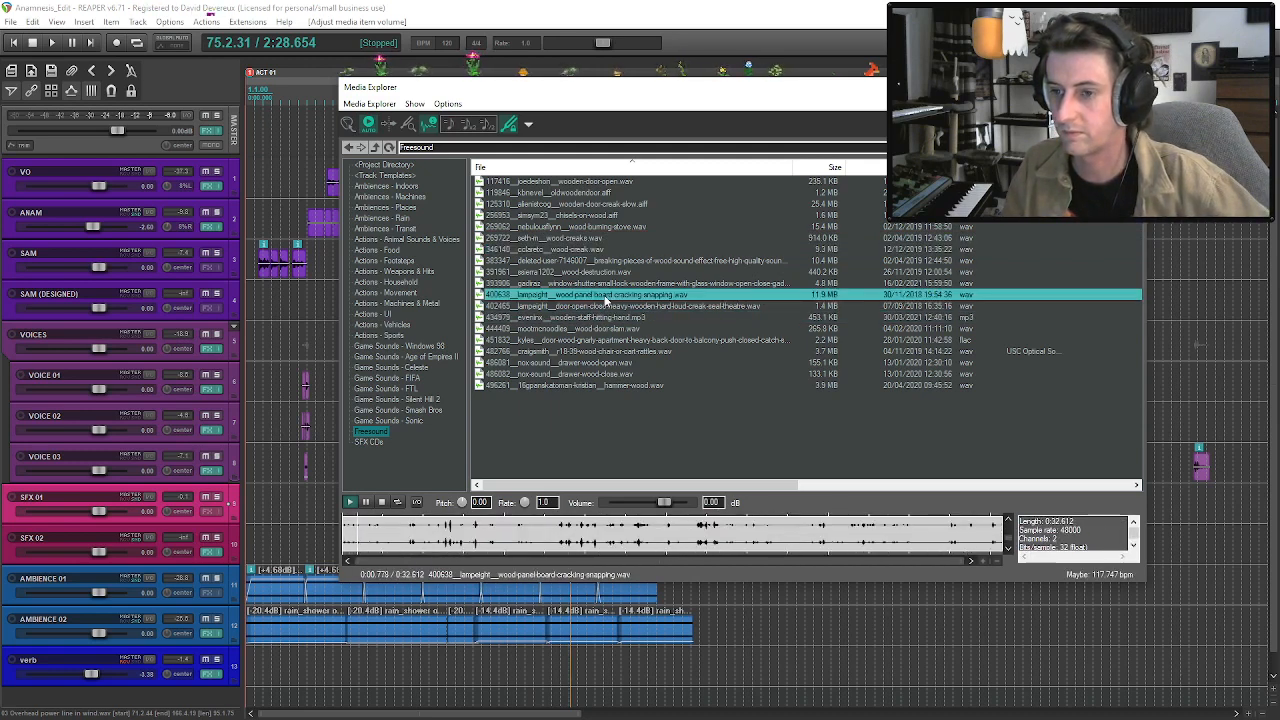
left_click(627, 344)
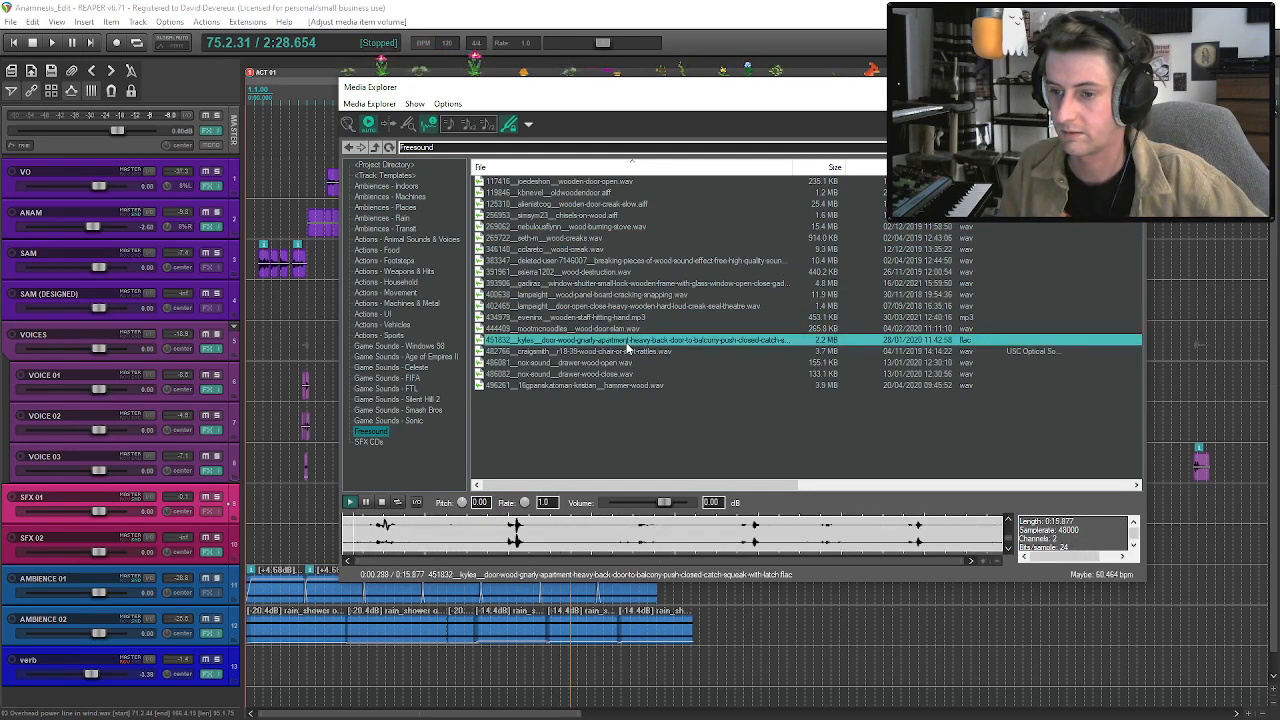
left_click(625, 352)
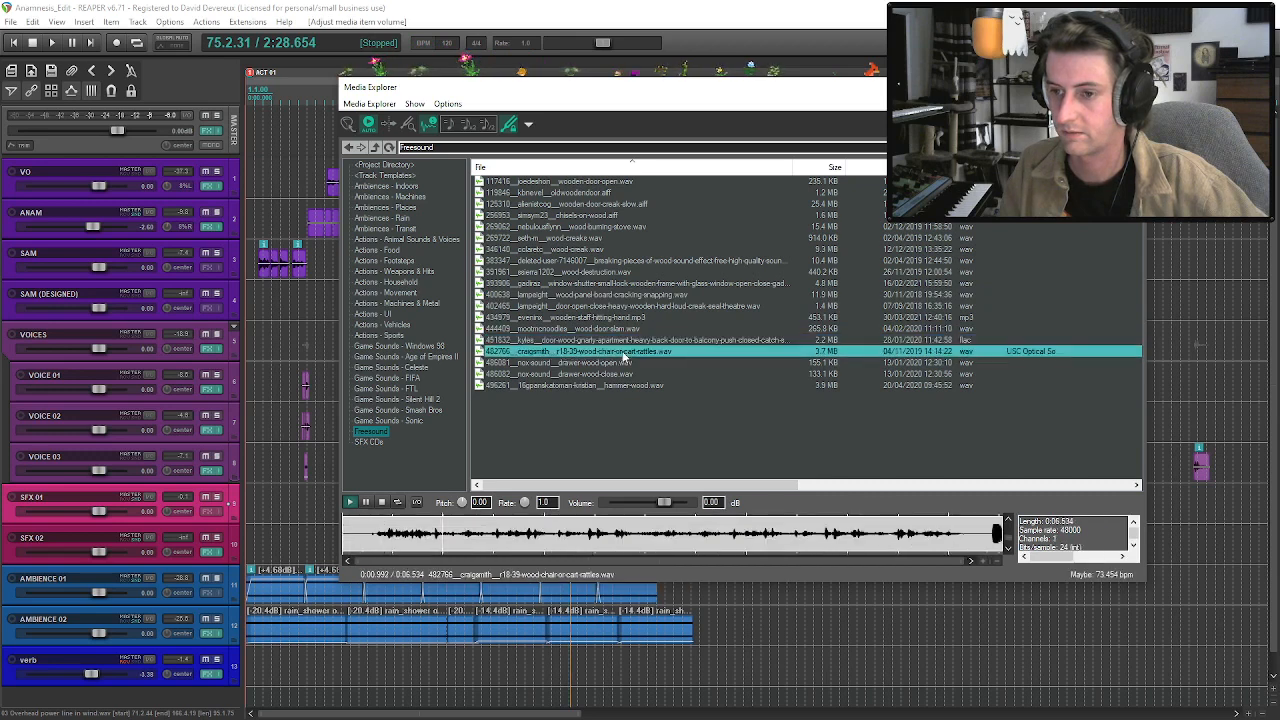
Audition the Freesound files from the drawer opening up through the window shutter and wood destruction to the breaking pieces of wood.
left_click(627, 363)
left_click(613, 318)
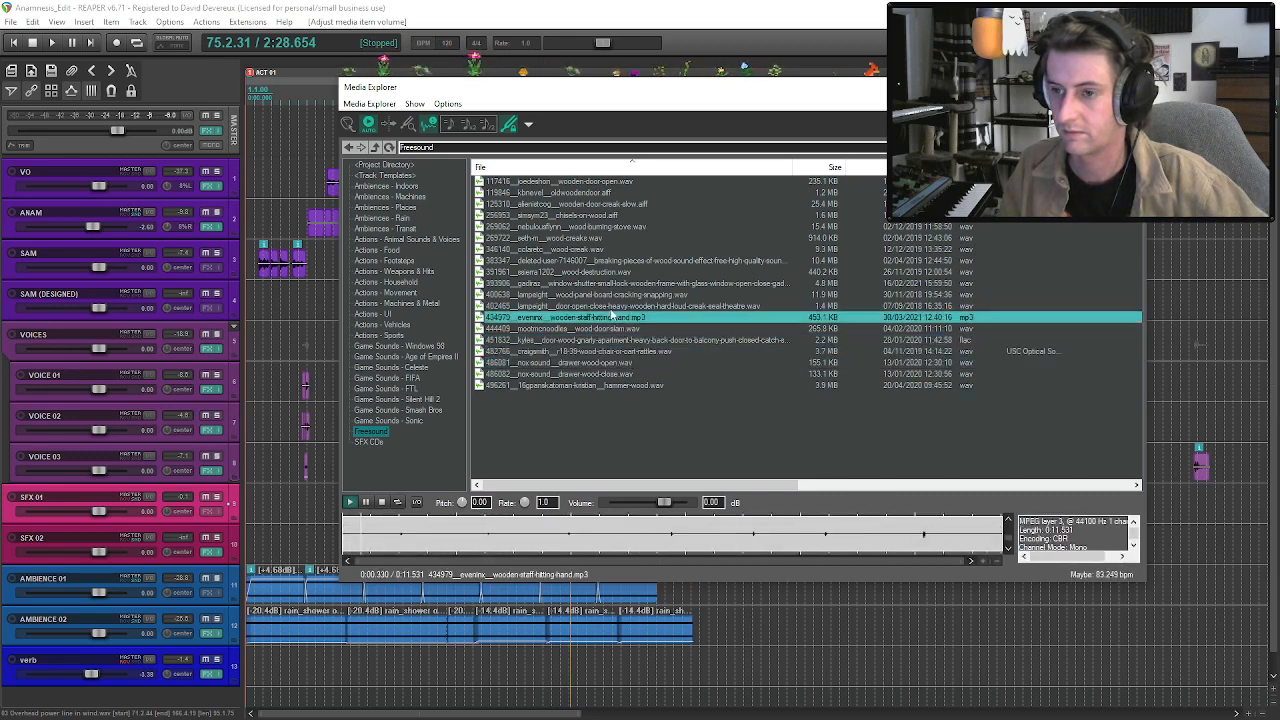
left_click(613, 306)
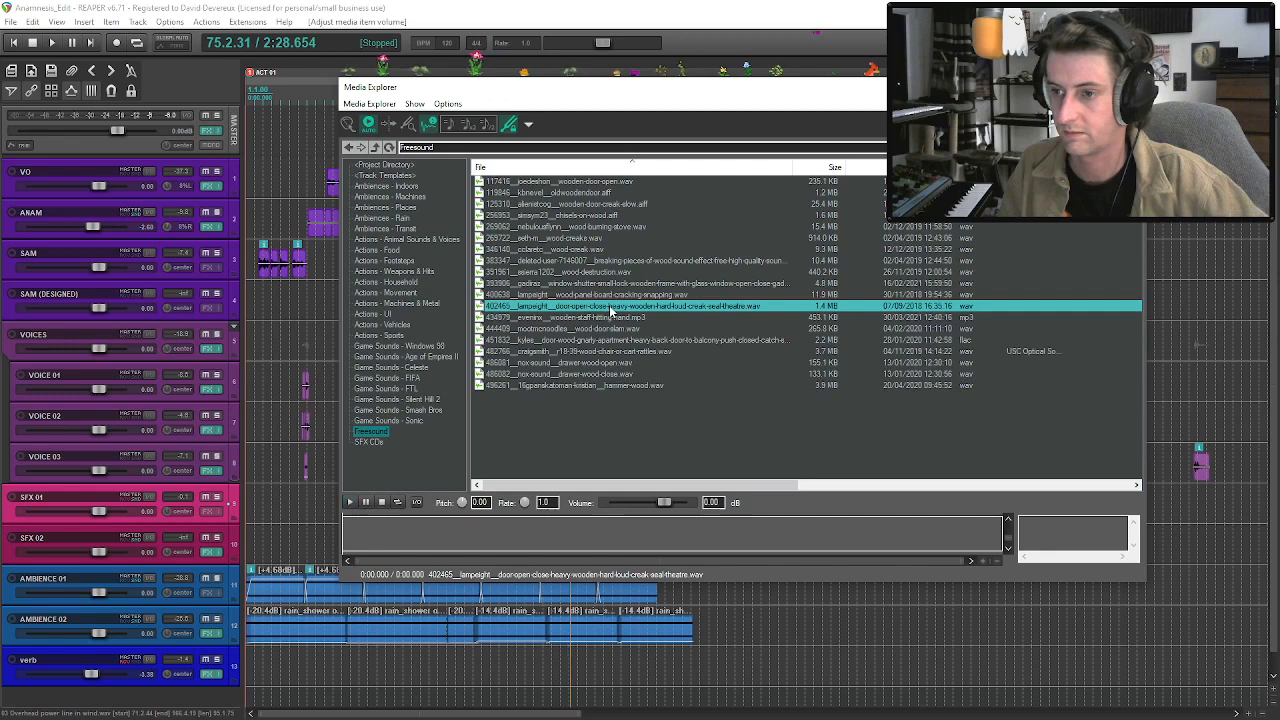
left_click(611, 296)
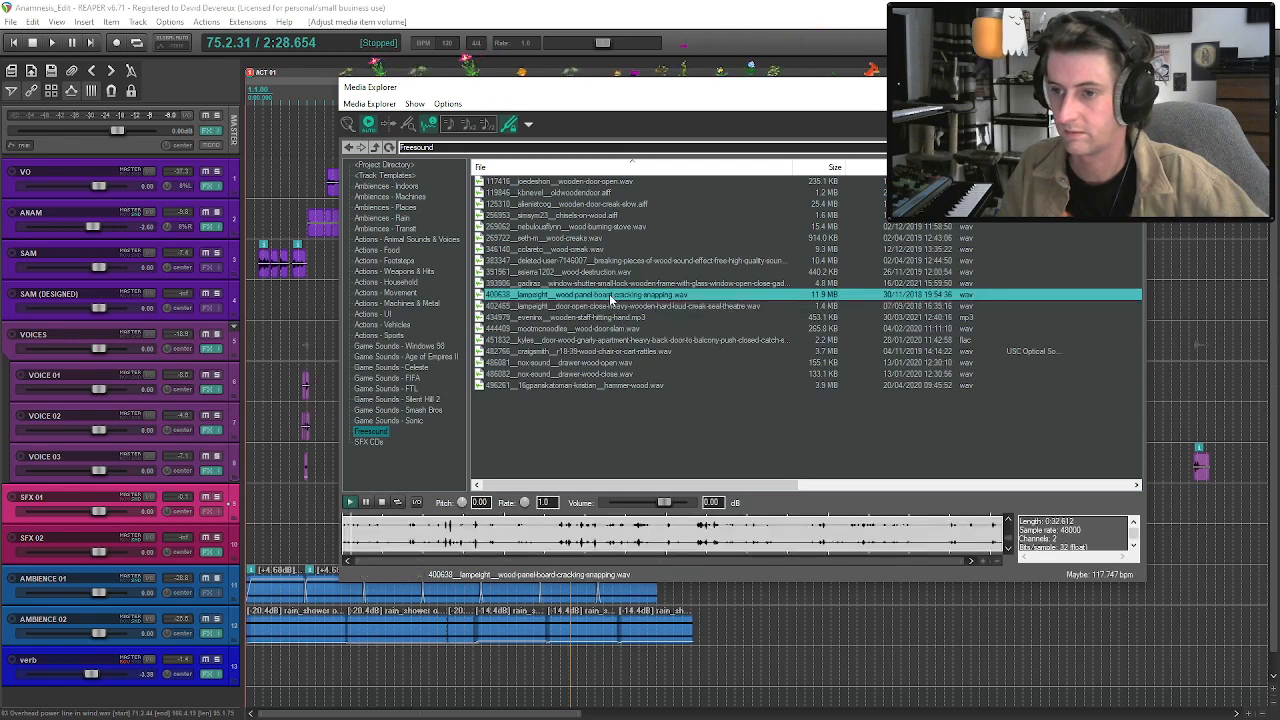
left_click(610, 284)
left_click(608, 273)
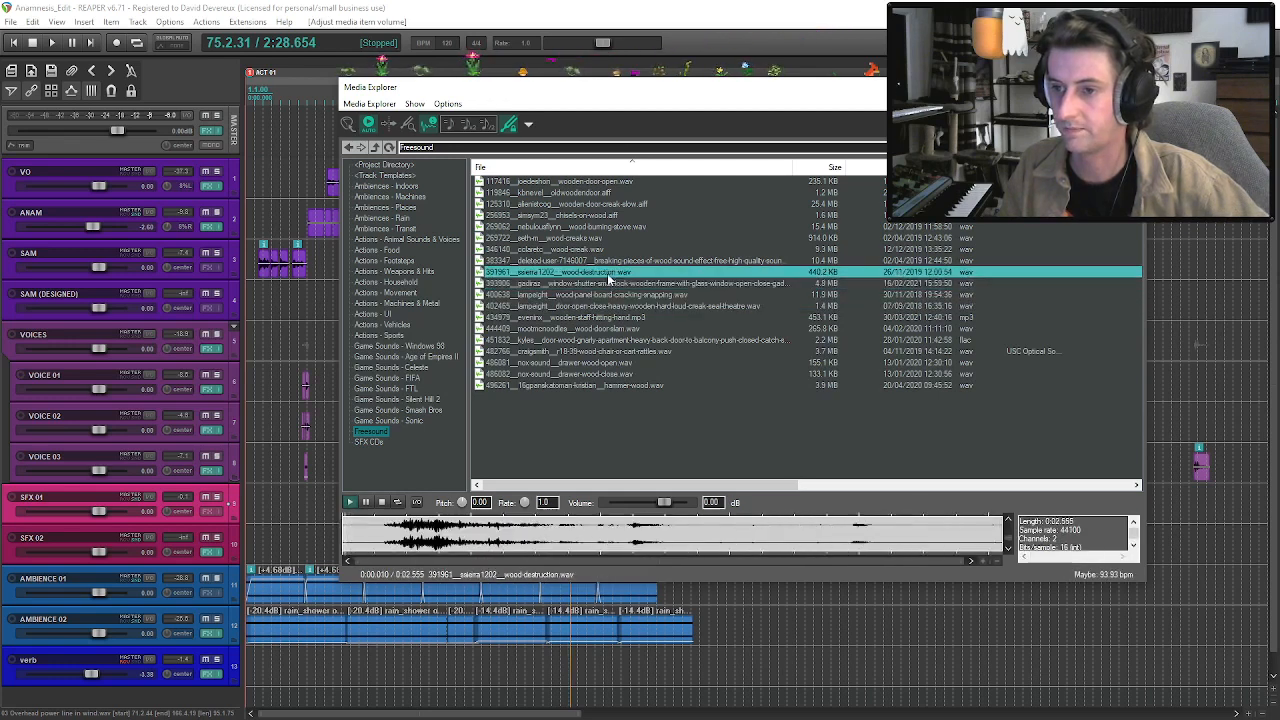
left_click(609, 261)
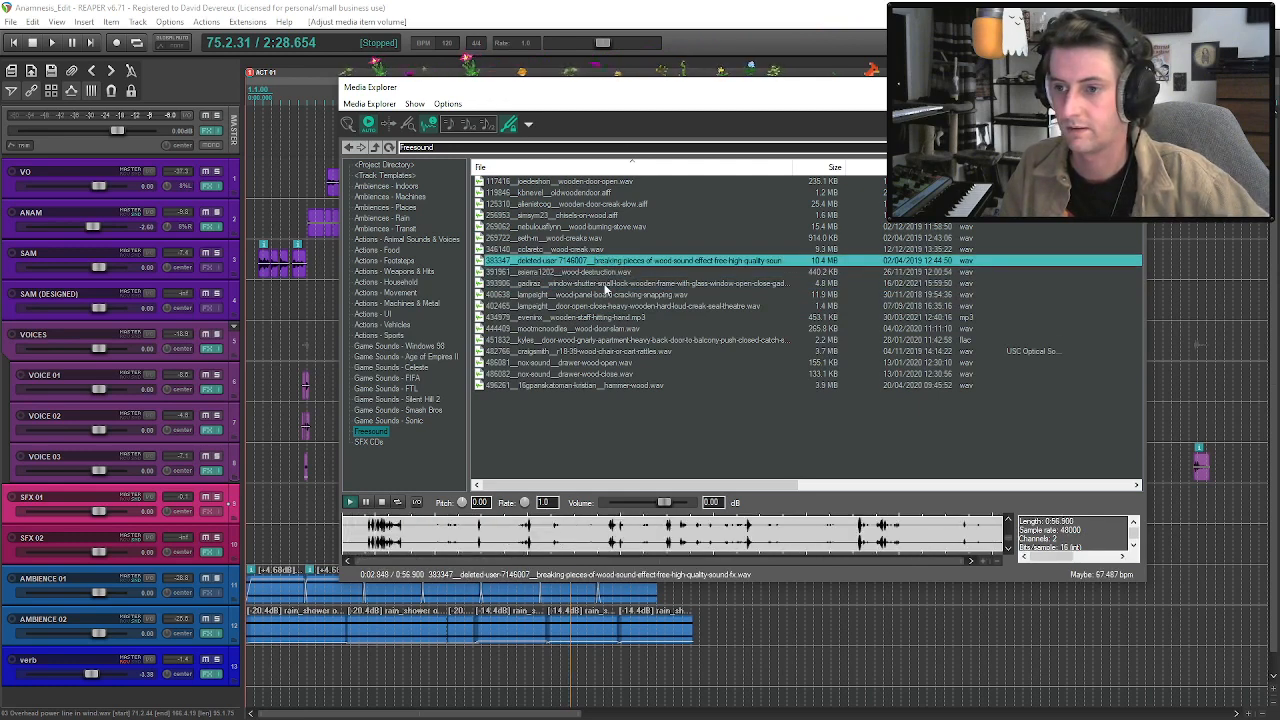
Compare the wood panel board cracking recording, including a passage further in, with the door slam, old wooden door and chisels on wood files.
left_click(607, 294)
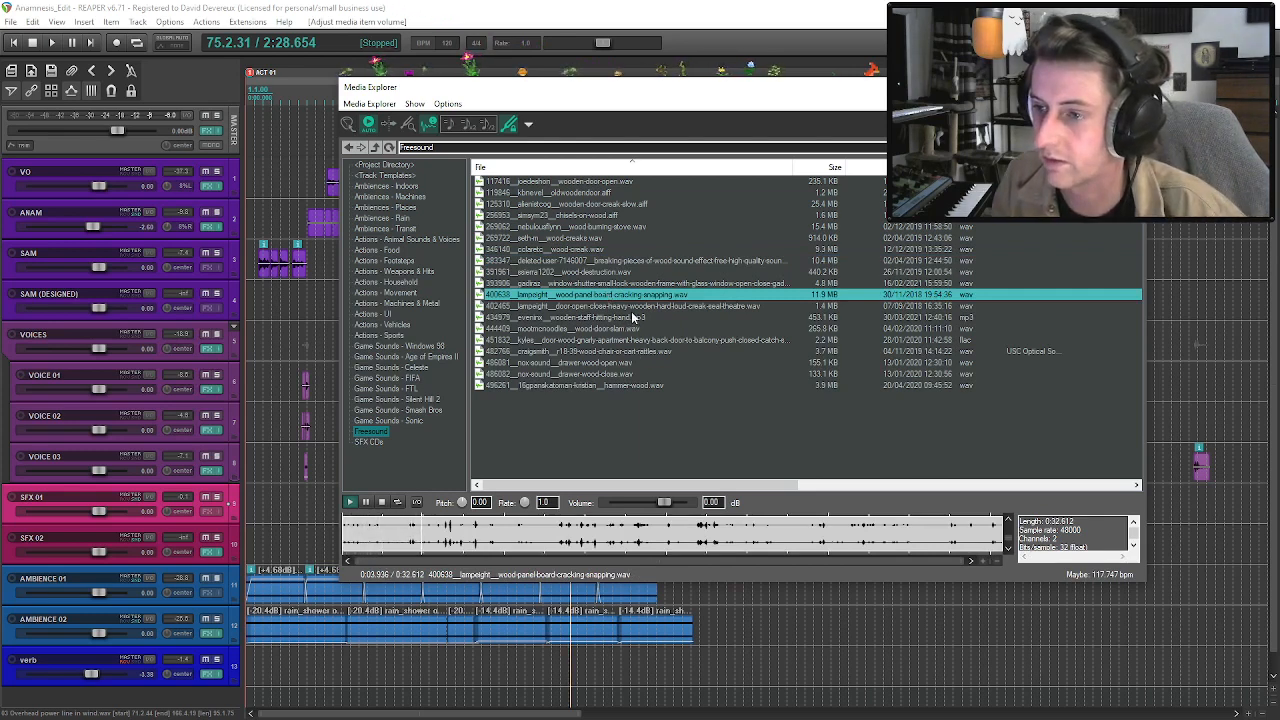
left_click(635, 306)
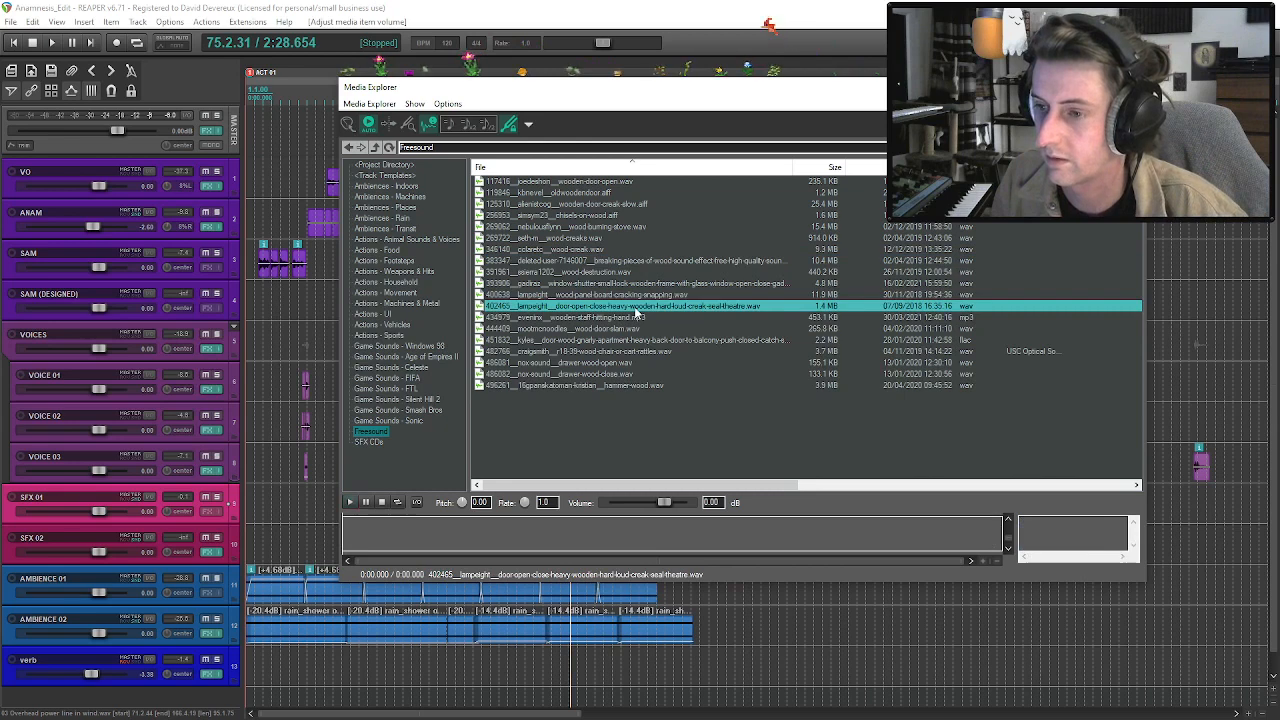
left_click(621, 298)
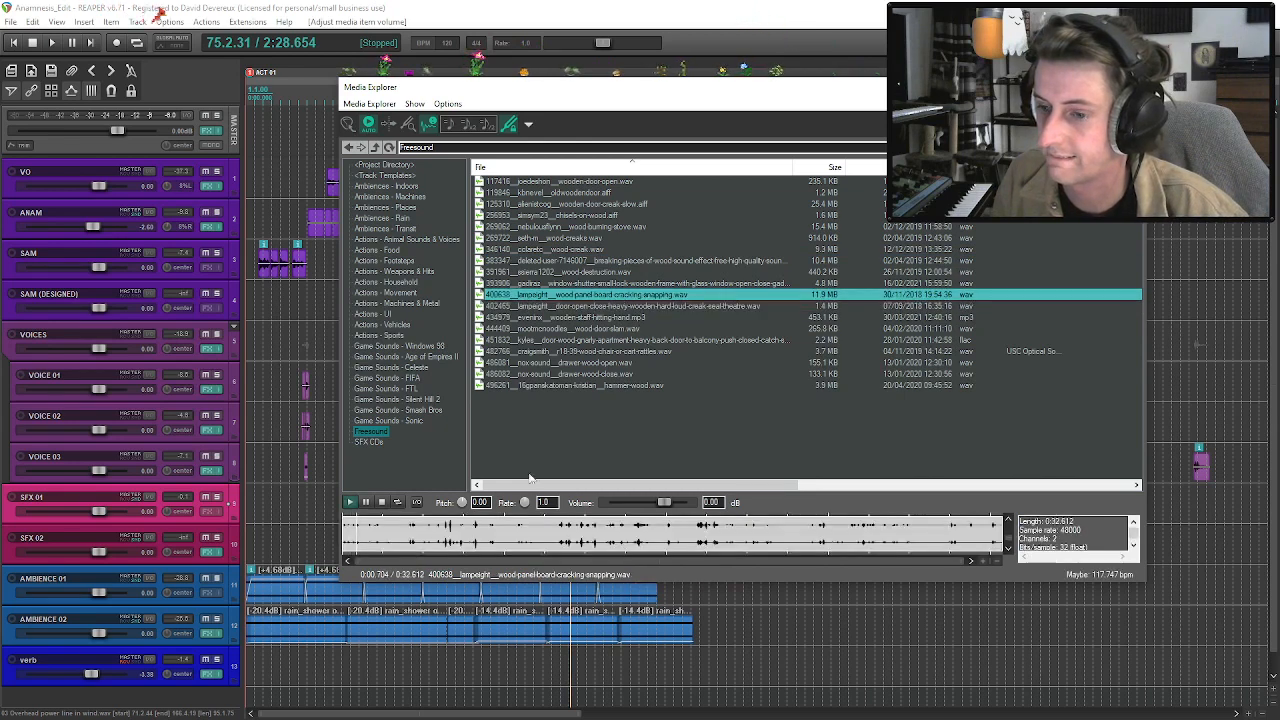
left_click(445, 532)
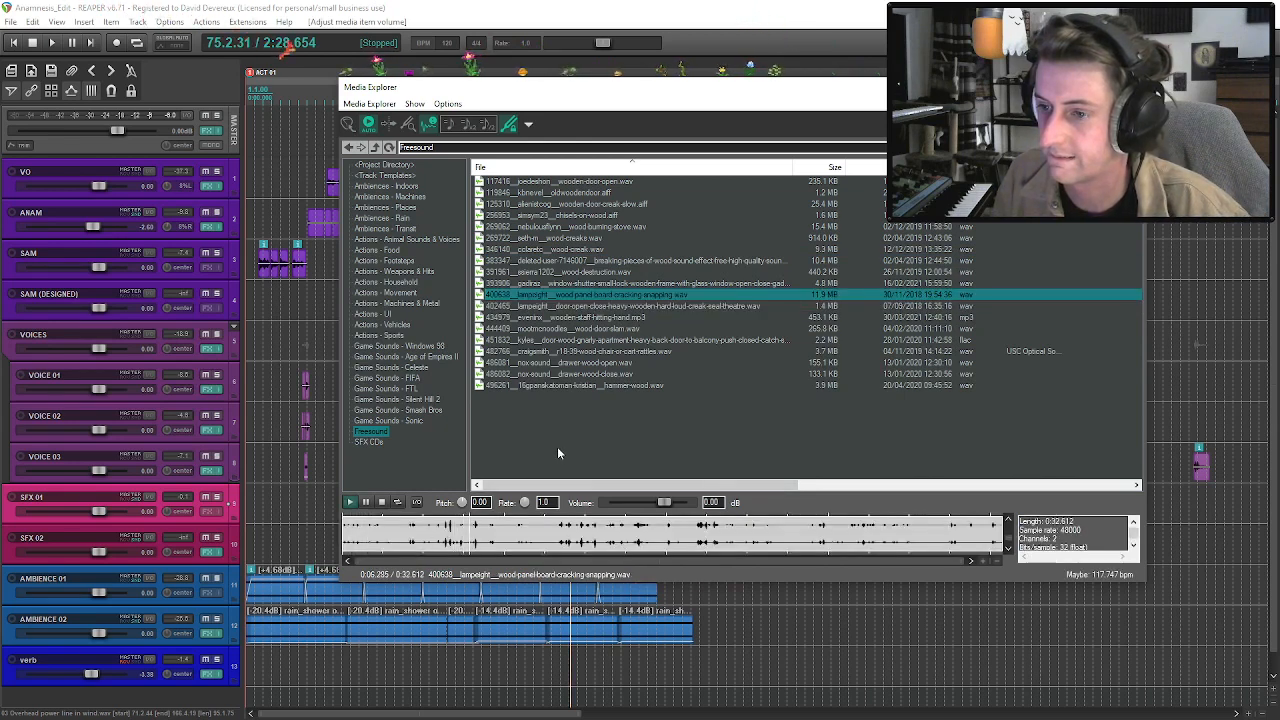
left_click(620, 329)
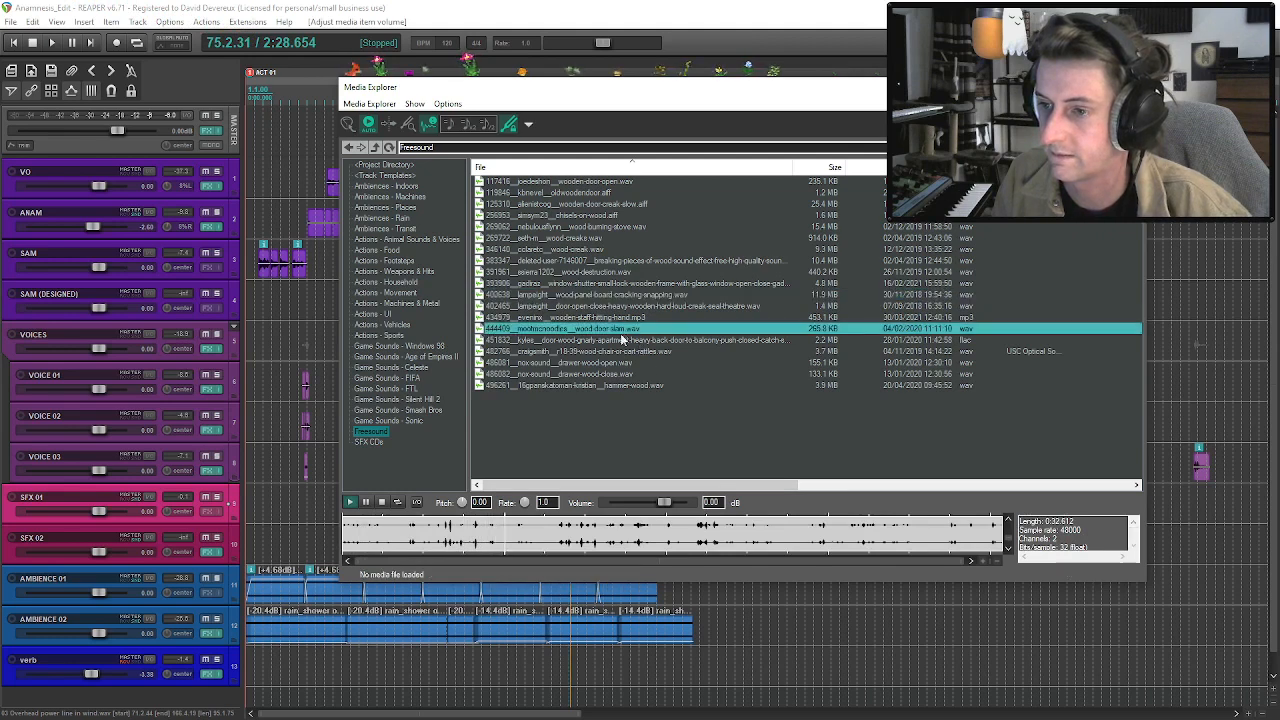
key("Down")
left_click(588, 193)
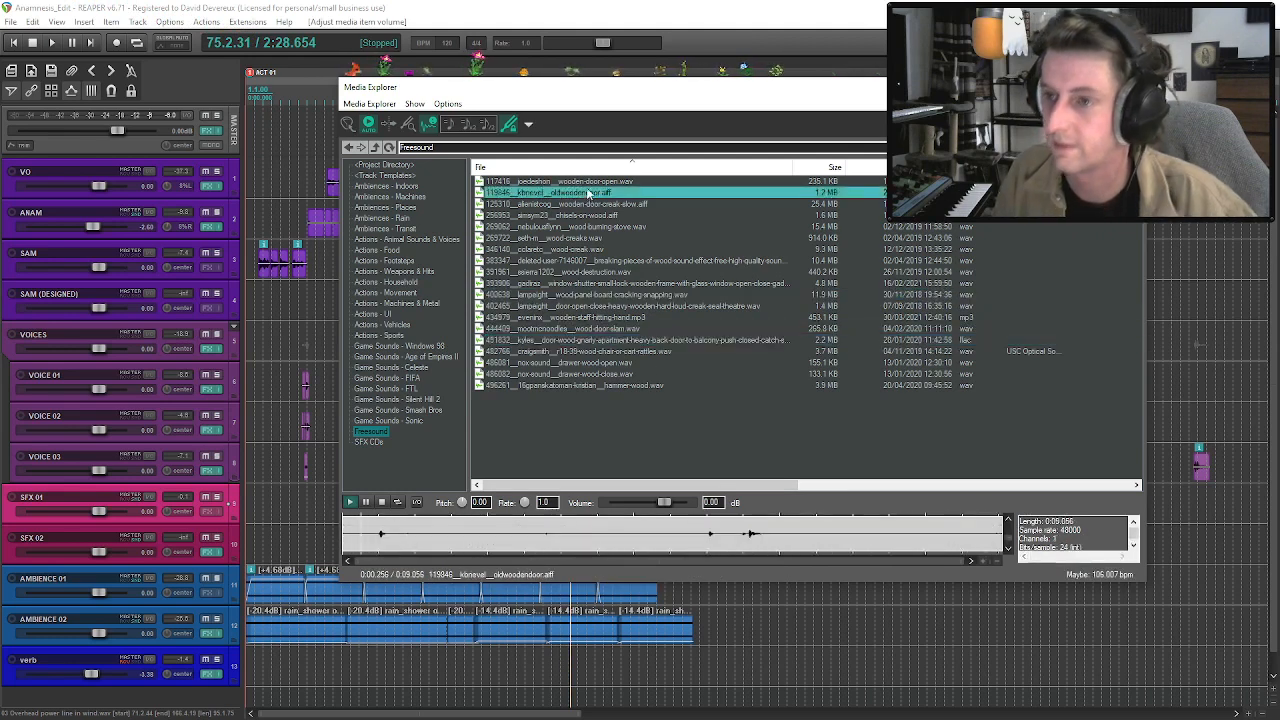
left_click(595, 215)
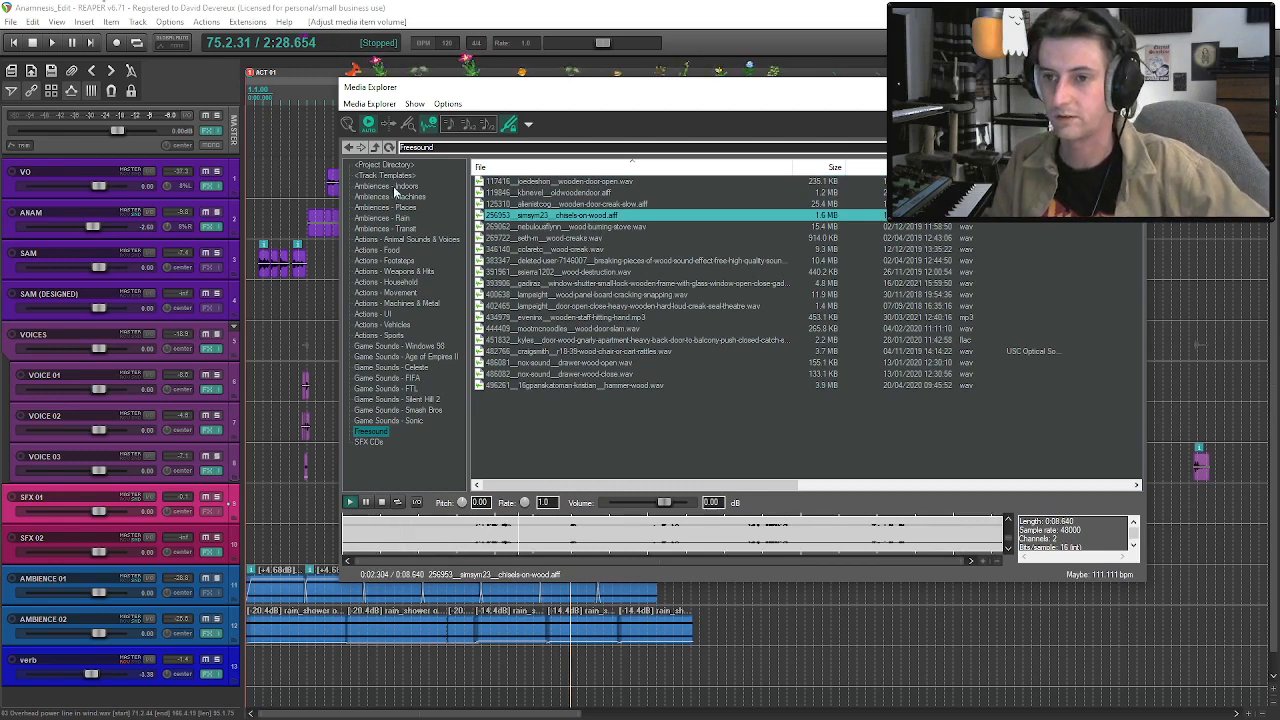
Switch the media library to the Actions - Weapons & Hits folder and filter its files by "wood".
left_click(396, 197)
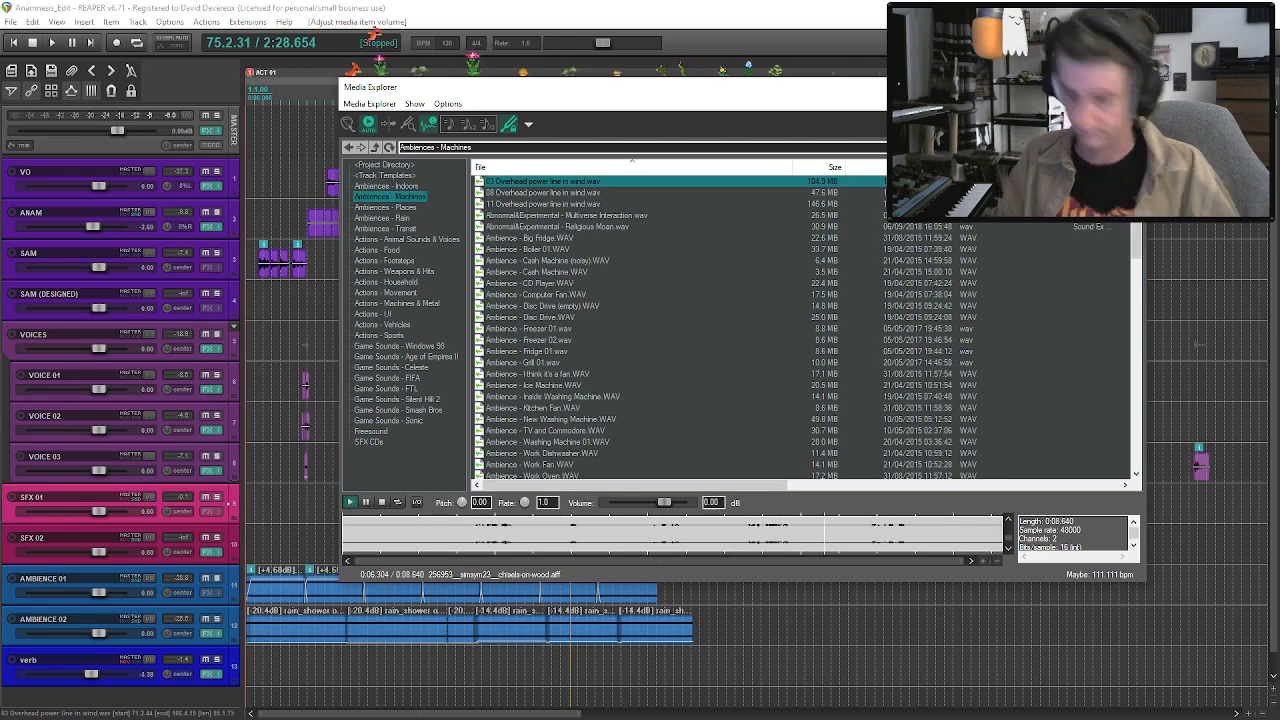
left_click(417, 208)
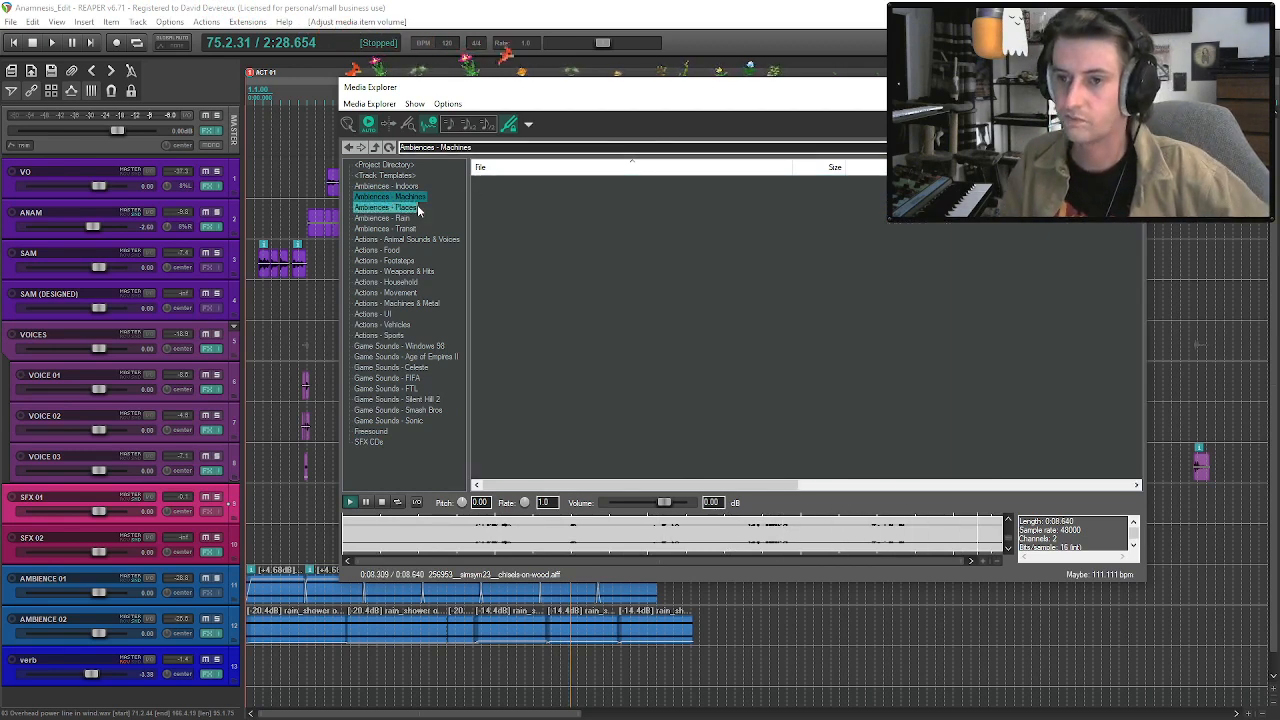
left_click(400, 271)
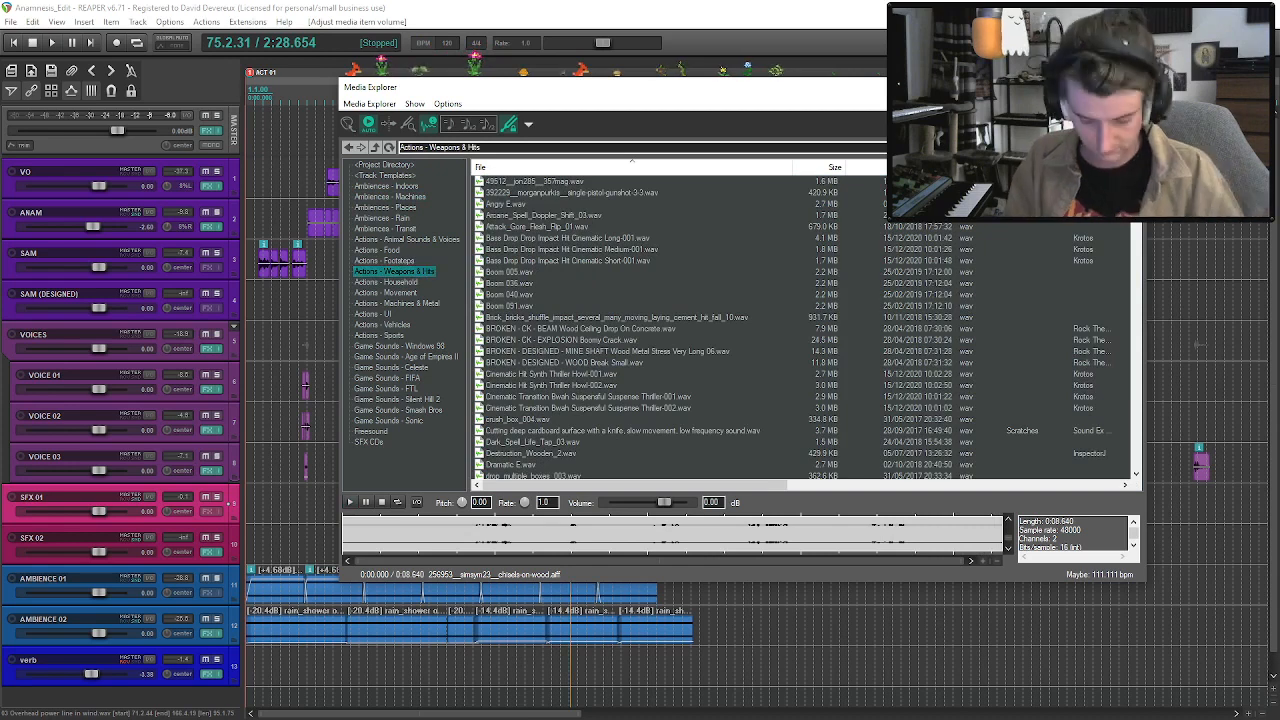
type("wood")
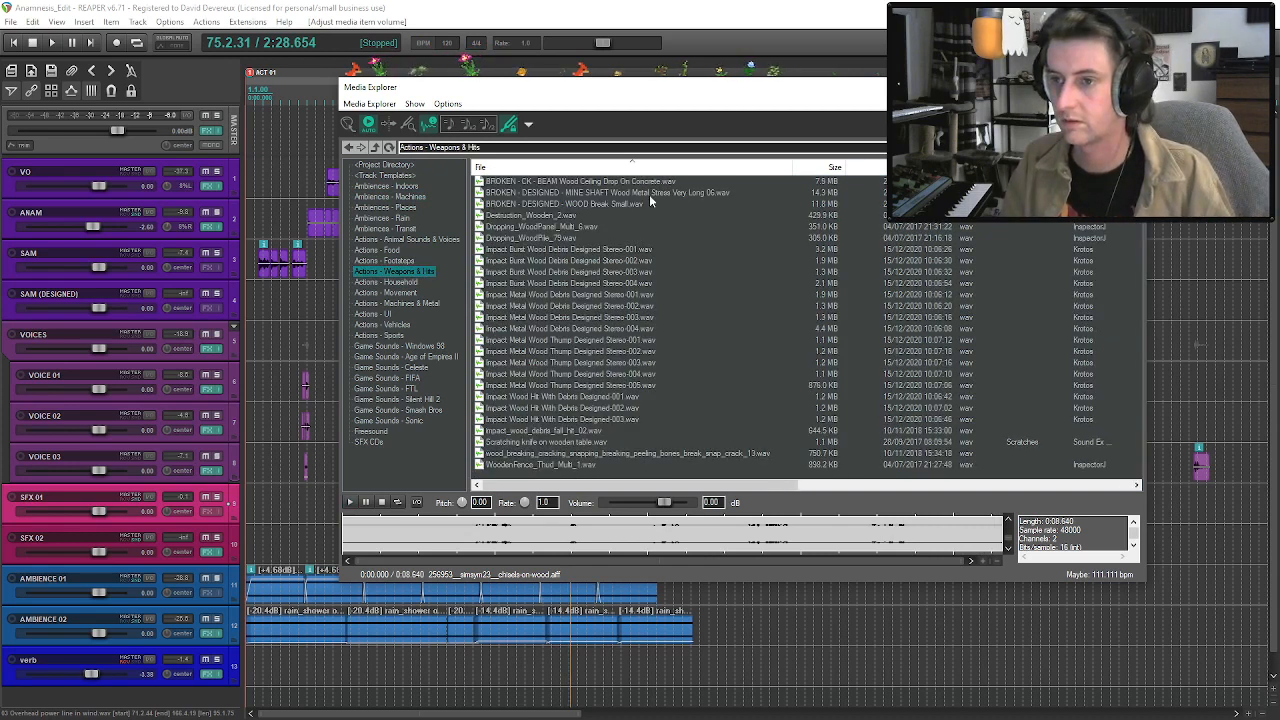
Audition the mine shaft stress, wood break, wooden destruction, dropping wood and first two Impact Burst Wood Debris files.
left_click(650, 194)
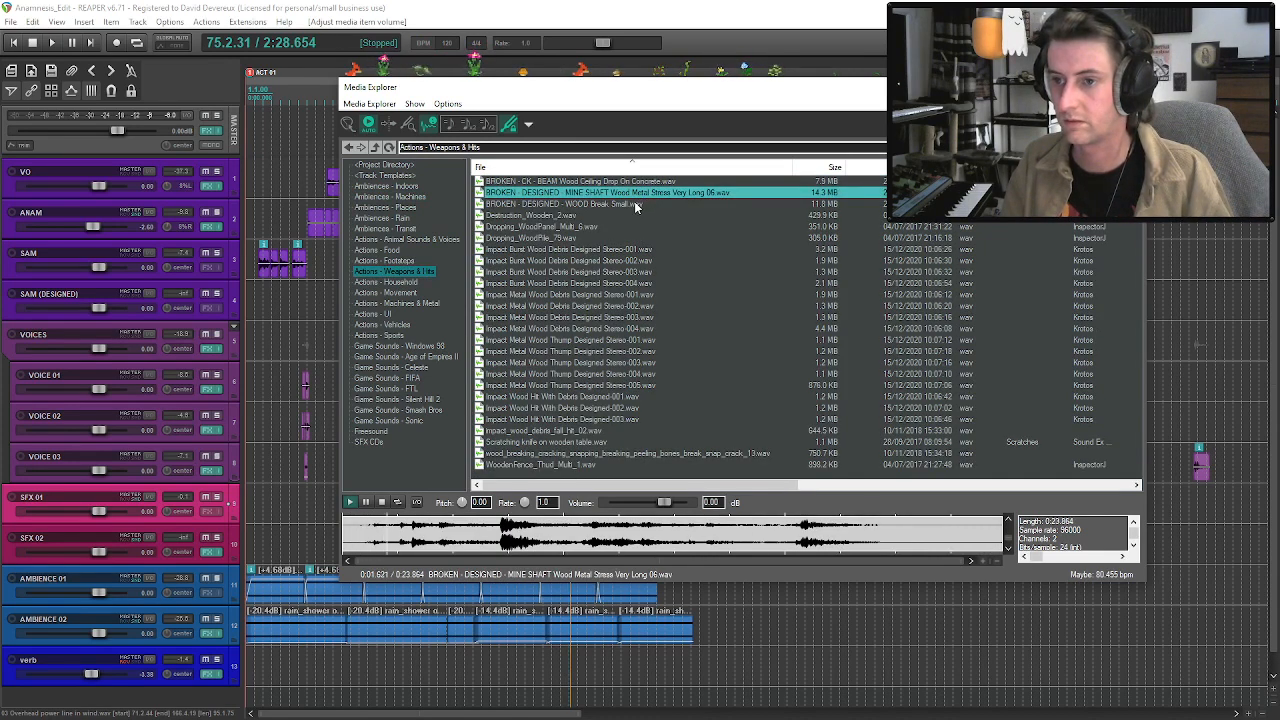
left_click(634, 204)
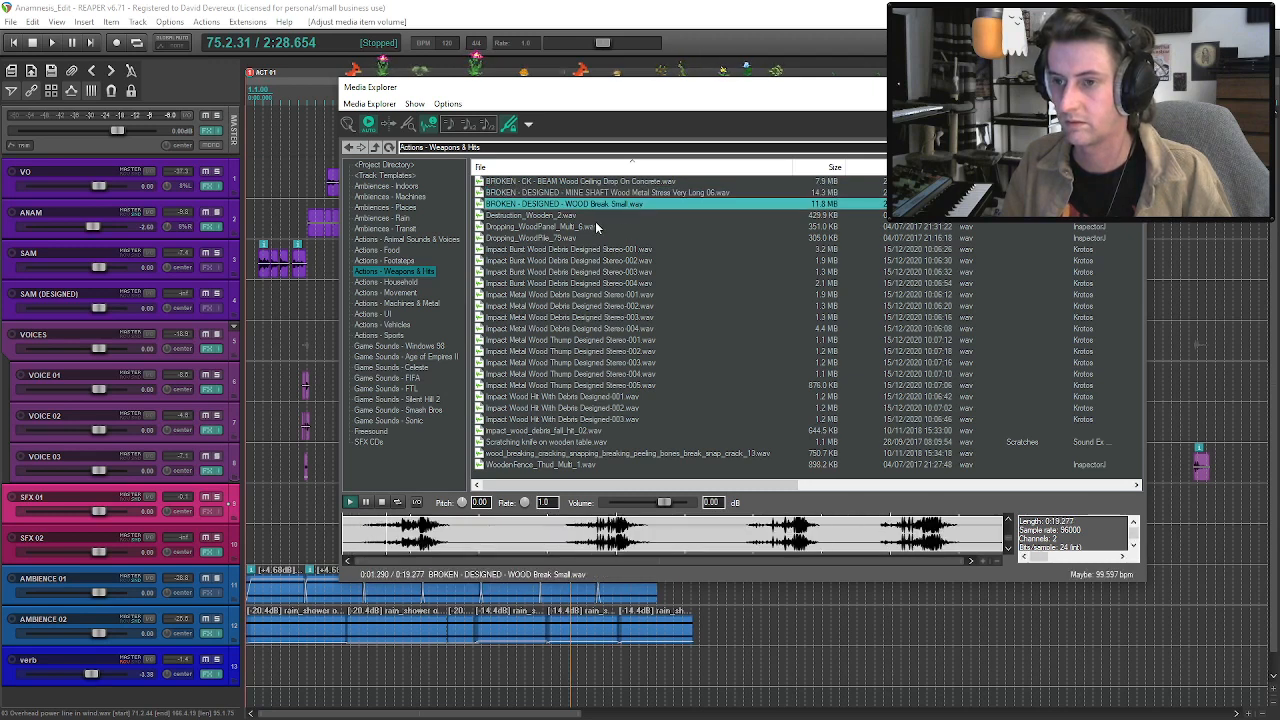
left_click(599, 216)
left_click(585, 227)
left_click(567, 239)
left_click(571, 250)
left_click(571, 261)
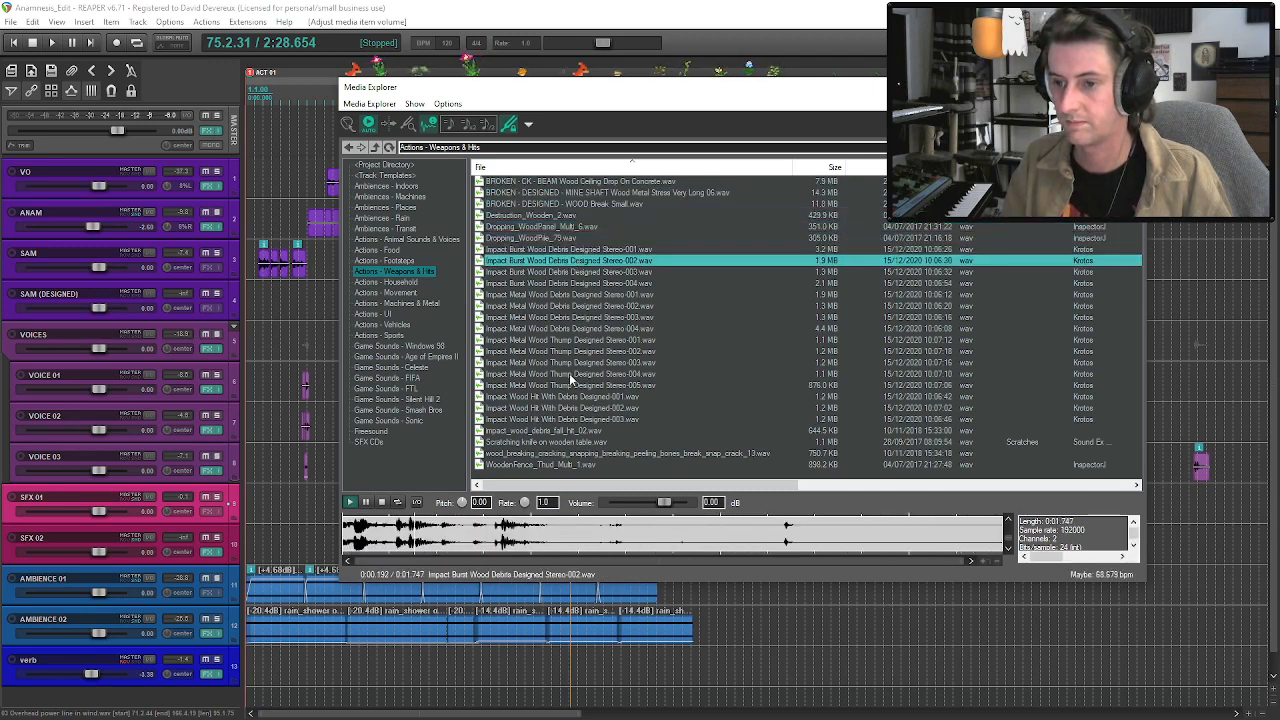
Compare impact_wood_debris_fall_hit_02, the wood breaking and snapping file, and Scratching knife on wooden table, ending on the knife scratch.
left_click(567, 431)
left_click(567, 442)
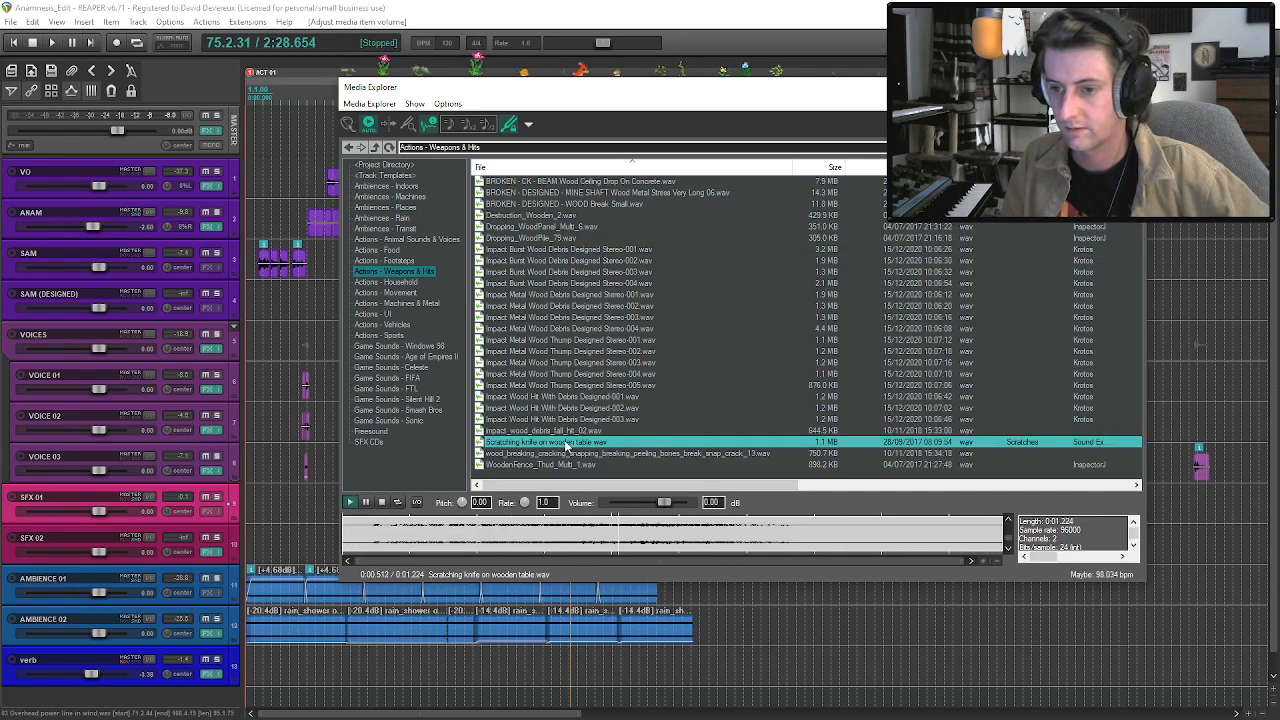
left_click(566, 456)
left_click(566, 433)
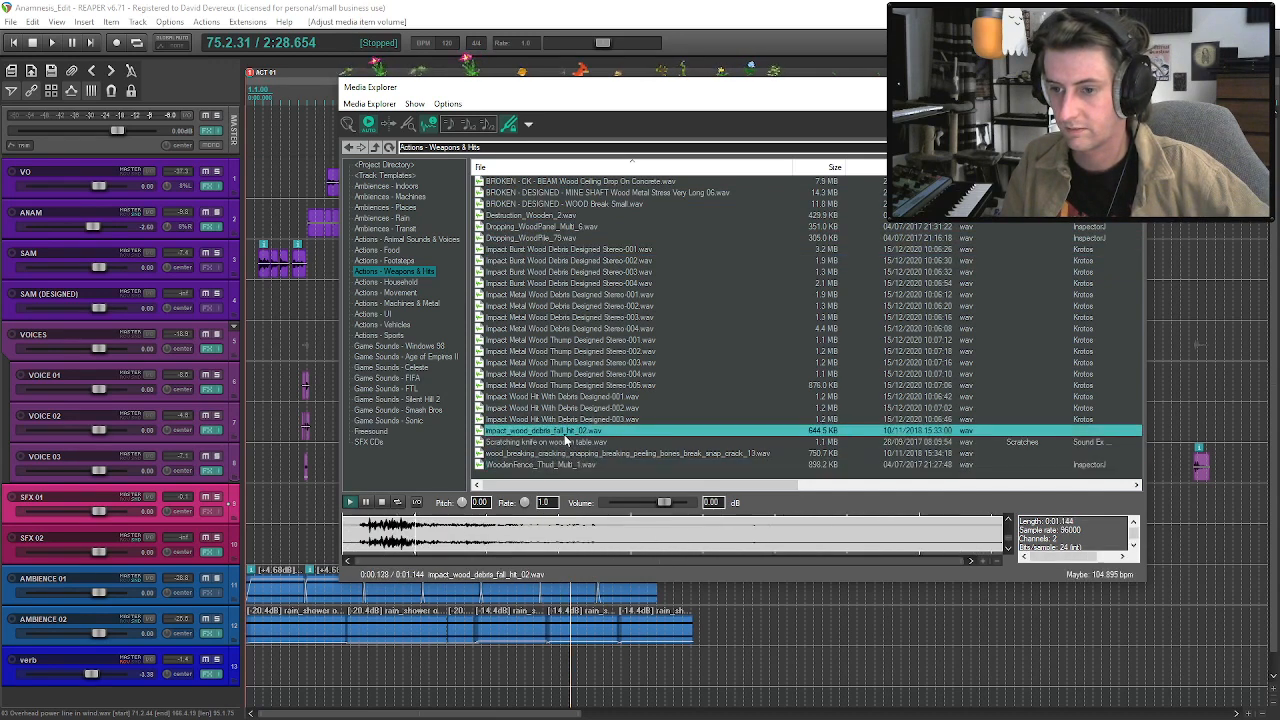
left_click(572, 454)
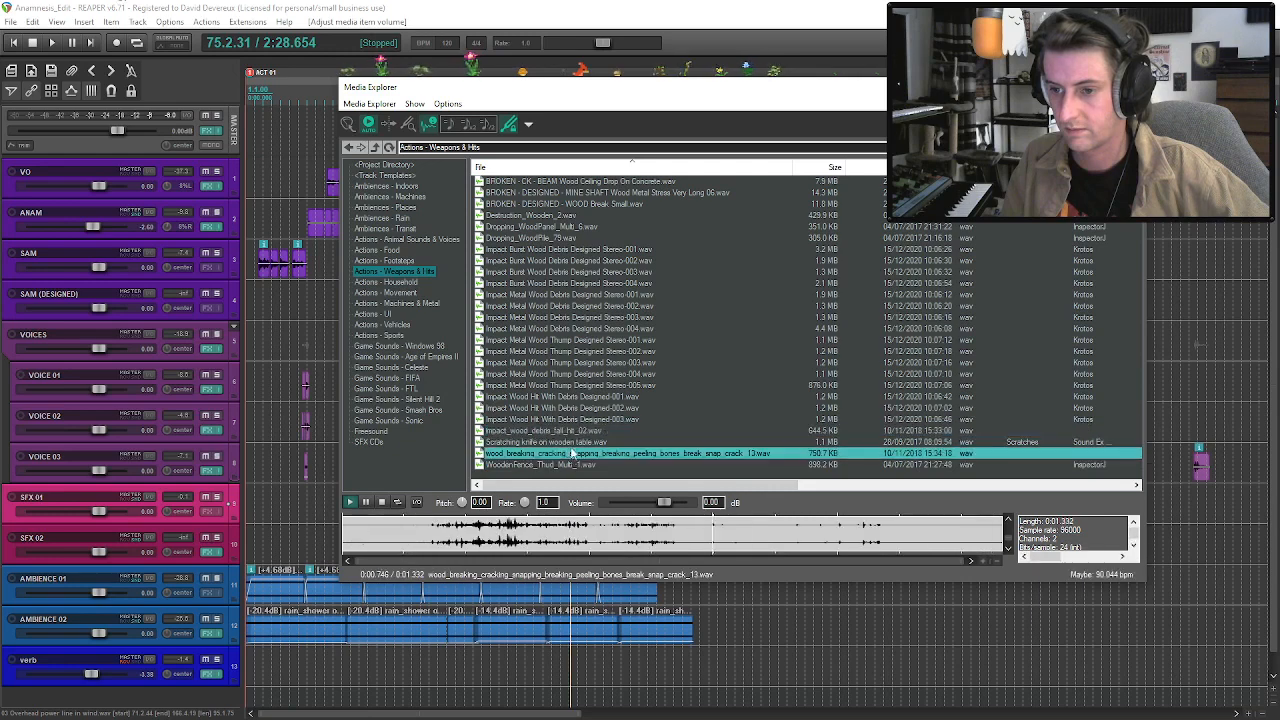
left_click(572, 431)
left_click(561, 442)
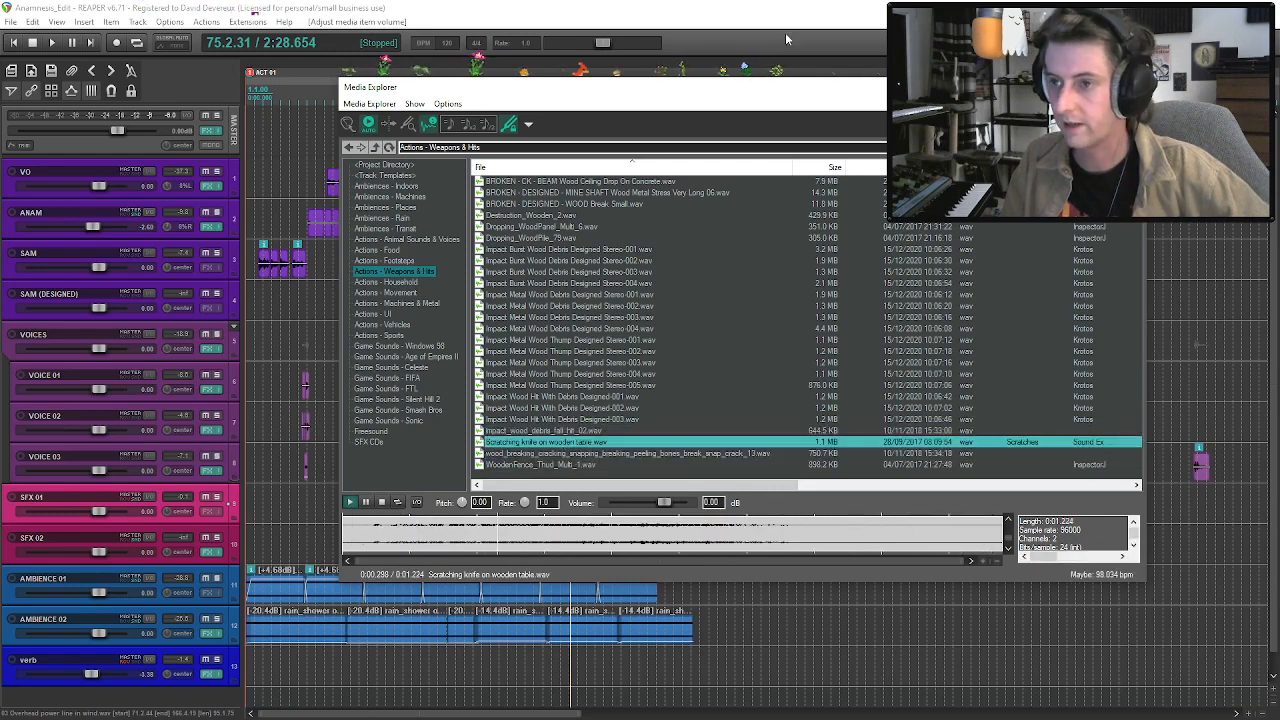
Place the Scratching knife on wooden table clip on SFX 02 at the end of the second group of voices.
left_click_drag(770, 95, 0, 122)
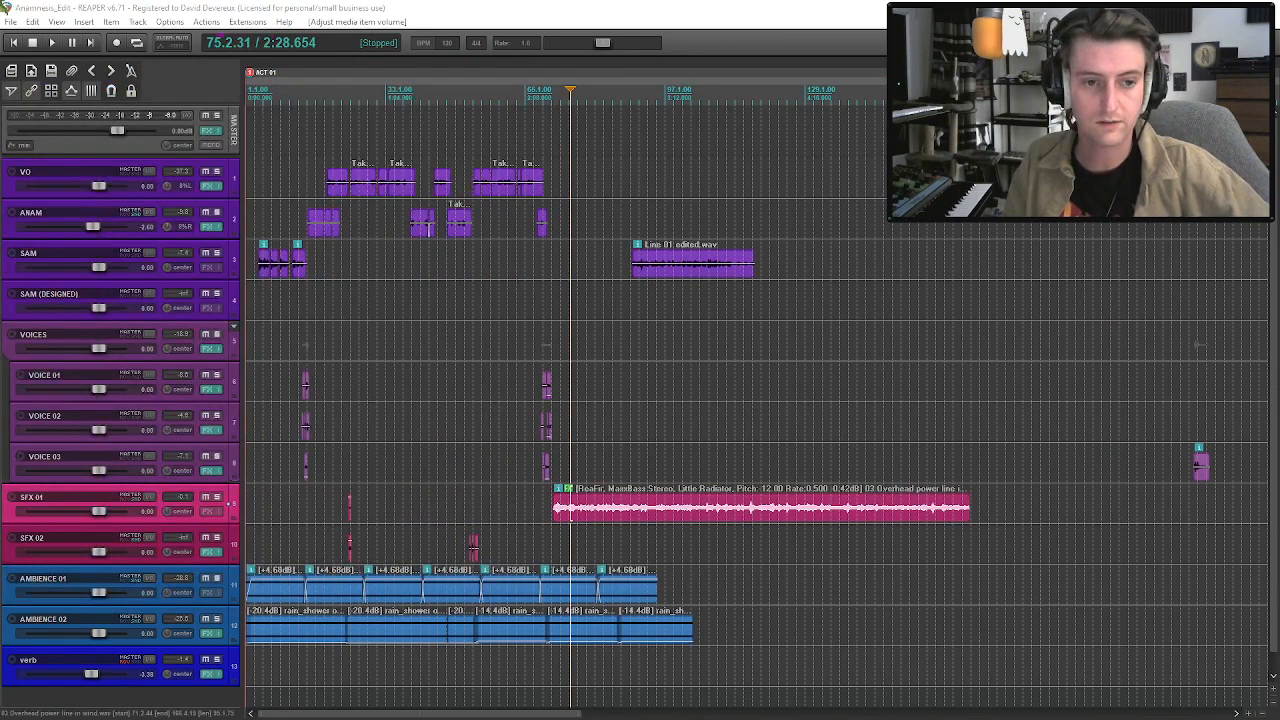
left_click_drag(561, 478, 553, 548)
left_click(551, 548)
scroll(552, 548, "up", 6)
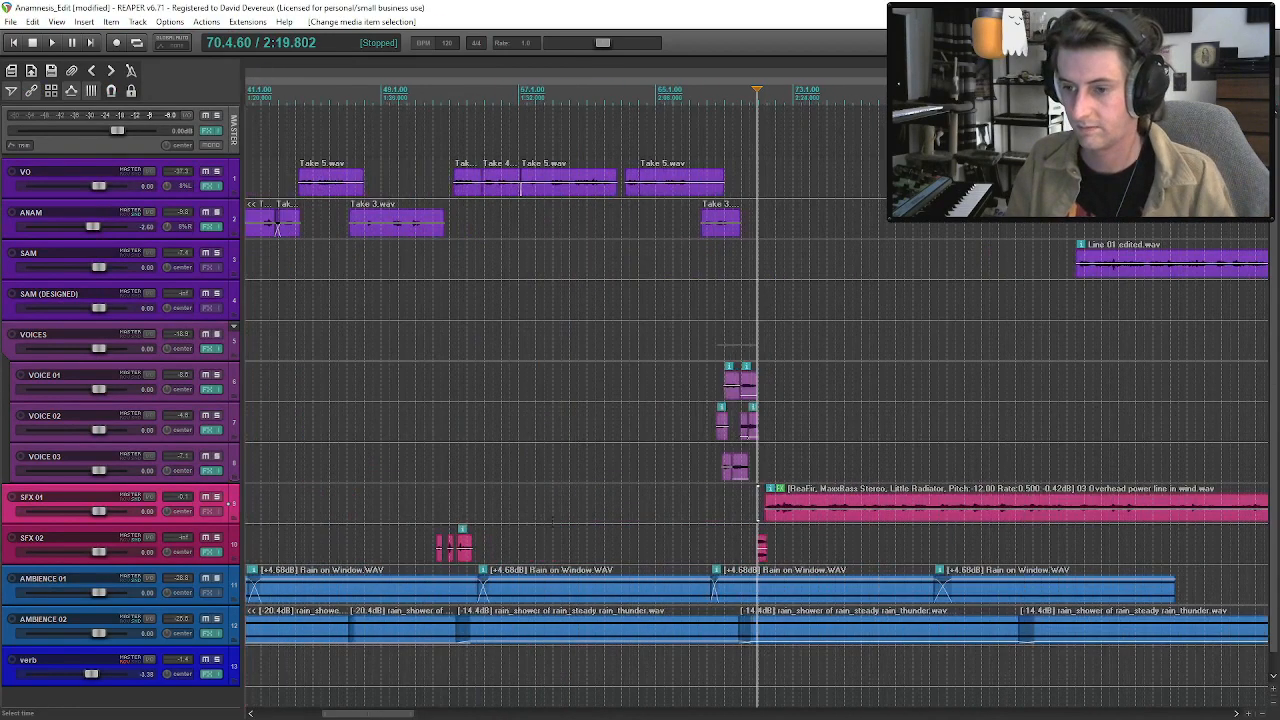
Try the knife scratch clip on VOICE 03 where the overhead power line clip begins, play it, and return it to SFX 02.
left_click_drag(770, 548, 767, 478)
key("space")
key("space")
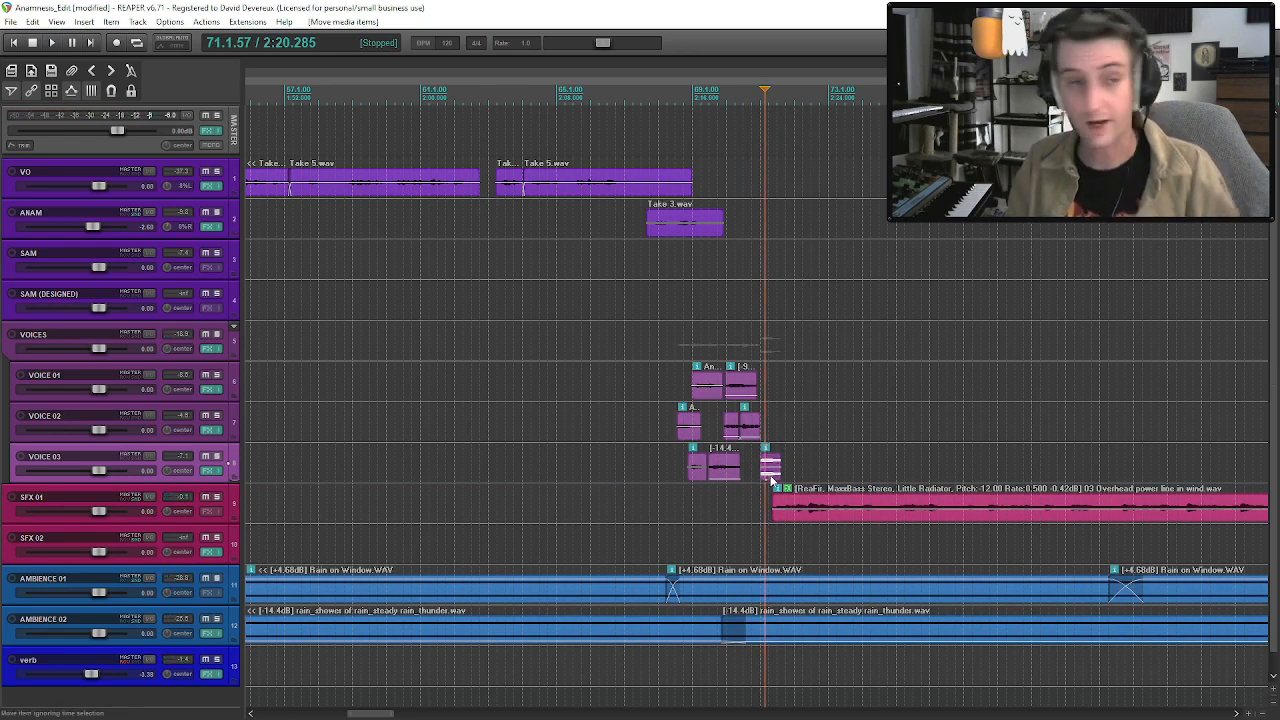
left_click_drag(767, 478, 770, 577)
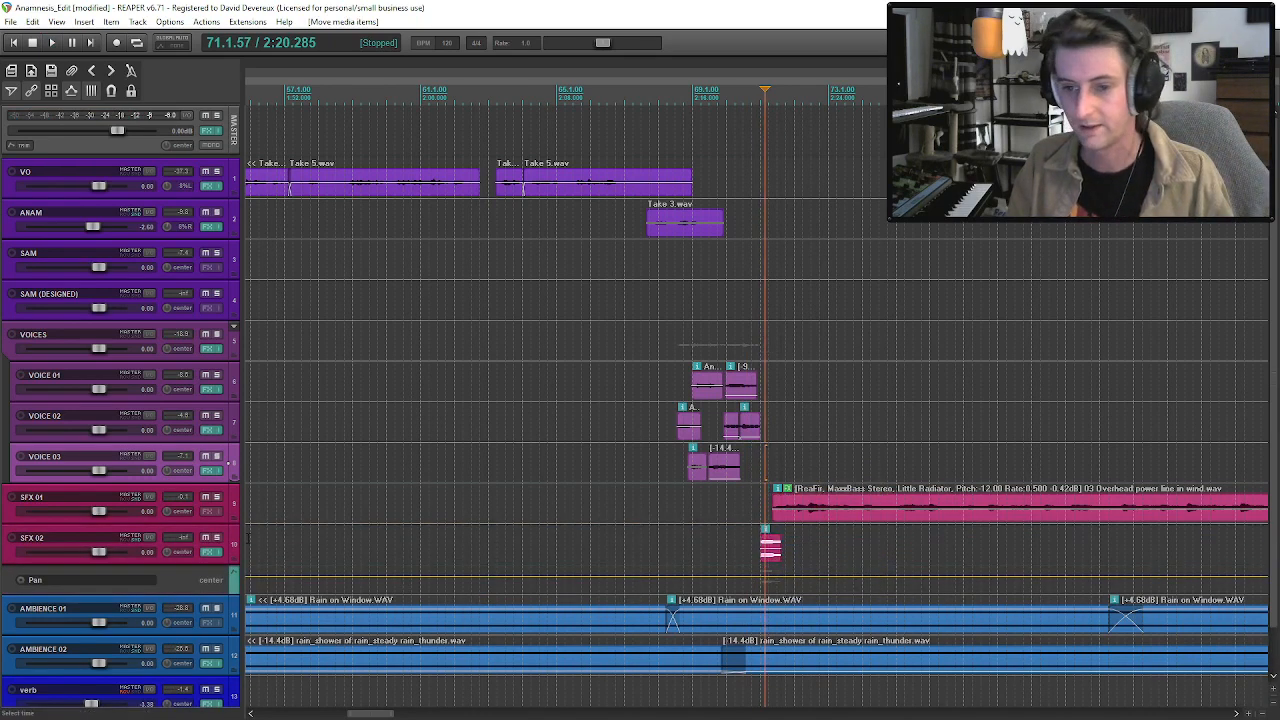
Solo SFX 02 and audition the Scratching knife on wooden table clip on its own.
left_click(217, 538)
left_click(767, 553)
key("space")
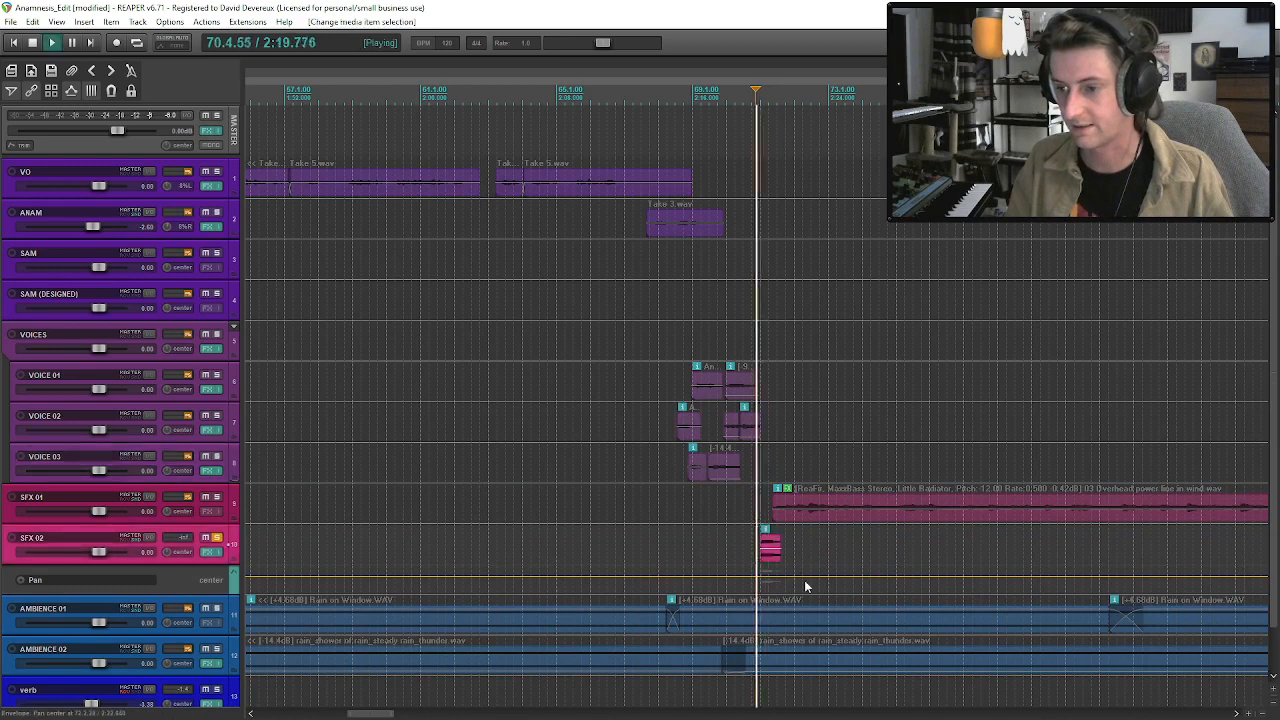
key("space")
Move the knife scratch clip from SFX 02 to VOICE 03, unsolo SFX 02 and hide the pan envelope lanes.
left_click_drag(767, 562, 772, 468)
left_click(195, 473)
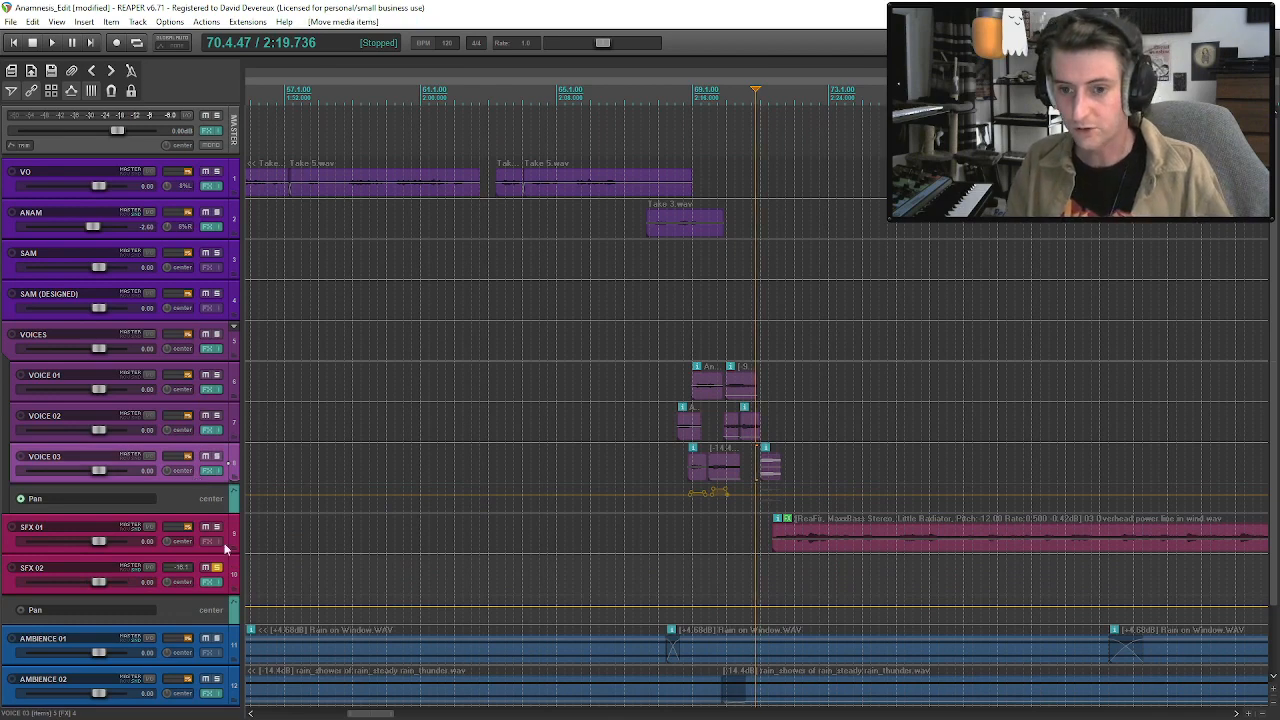
left_click(216, 567)
left_click(197, 458)
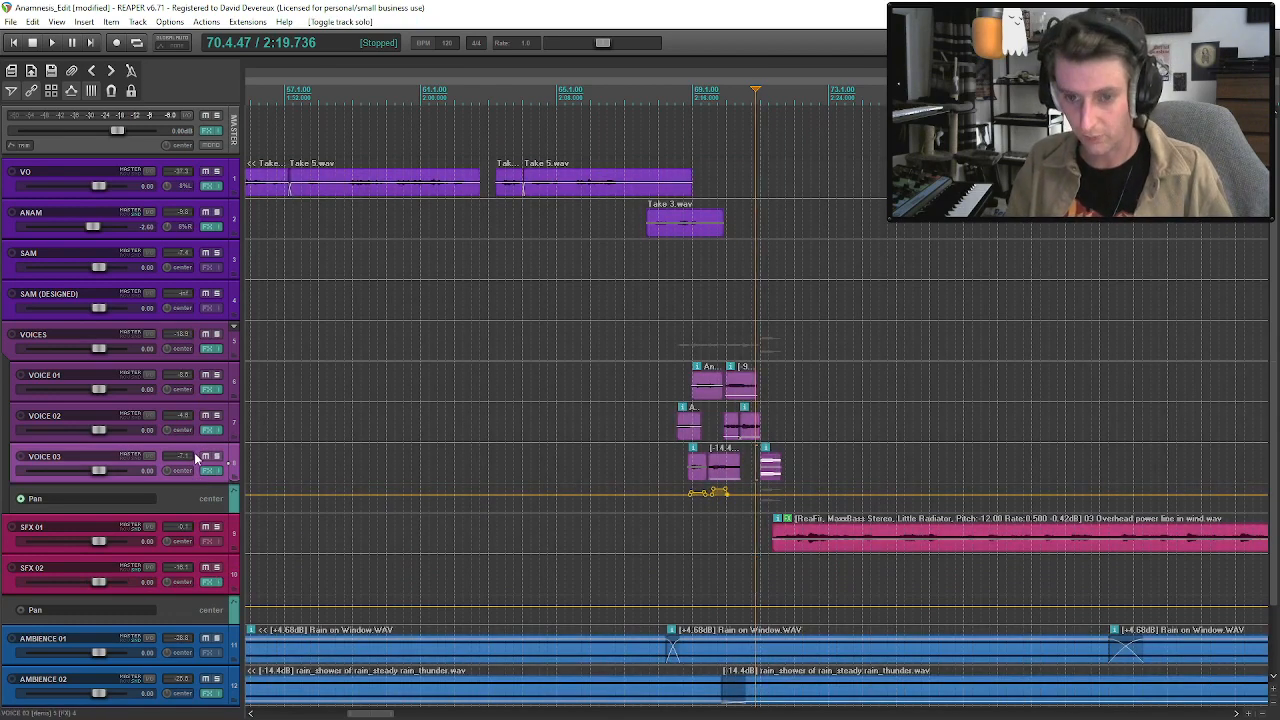
key("p")
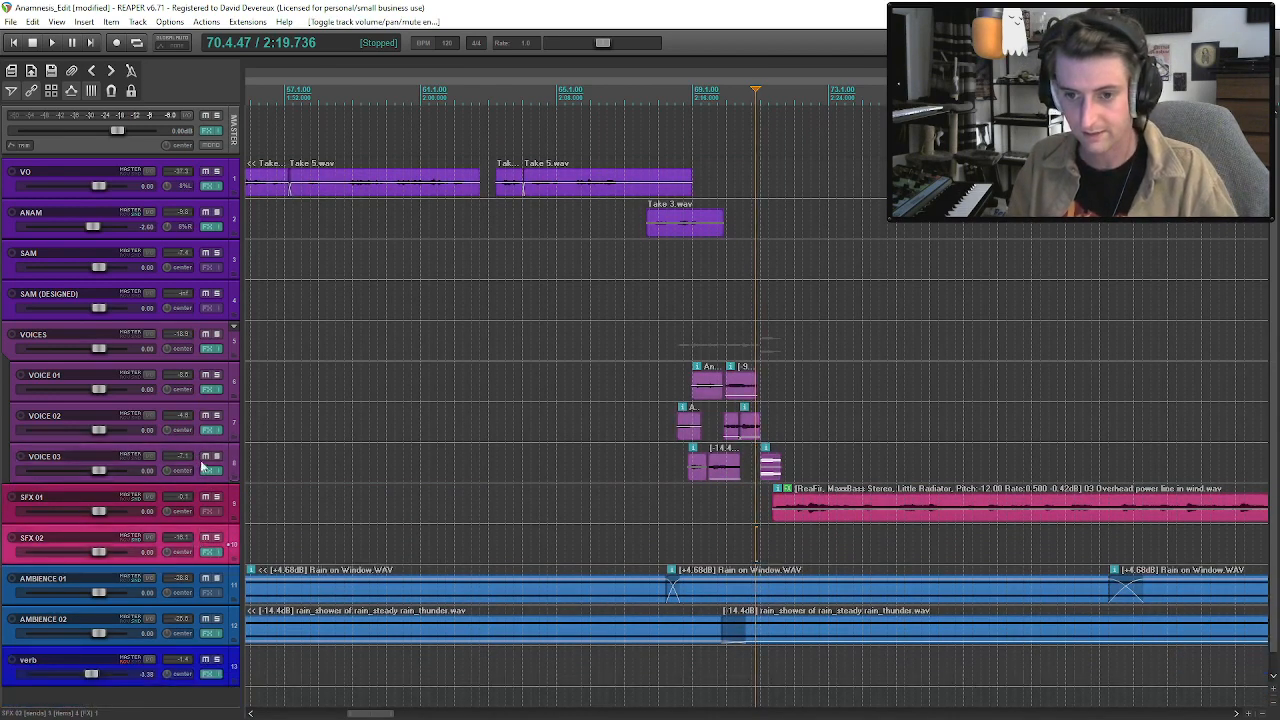
Inspect the Portal plugin and its Particle Dispersal preset in the VOICES folder's effects chain.
left_click(210, 348)
left_click(313, 256)
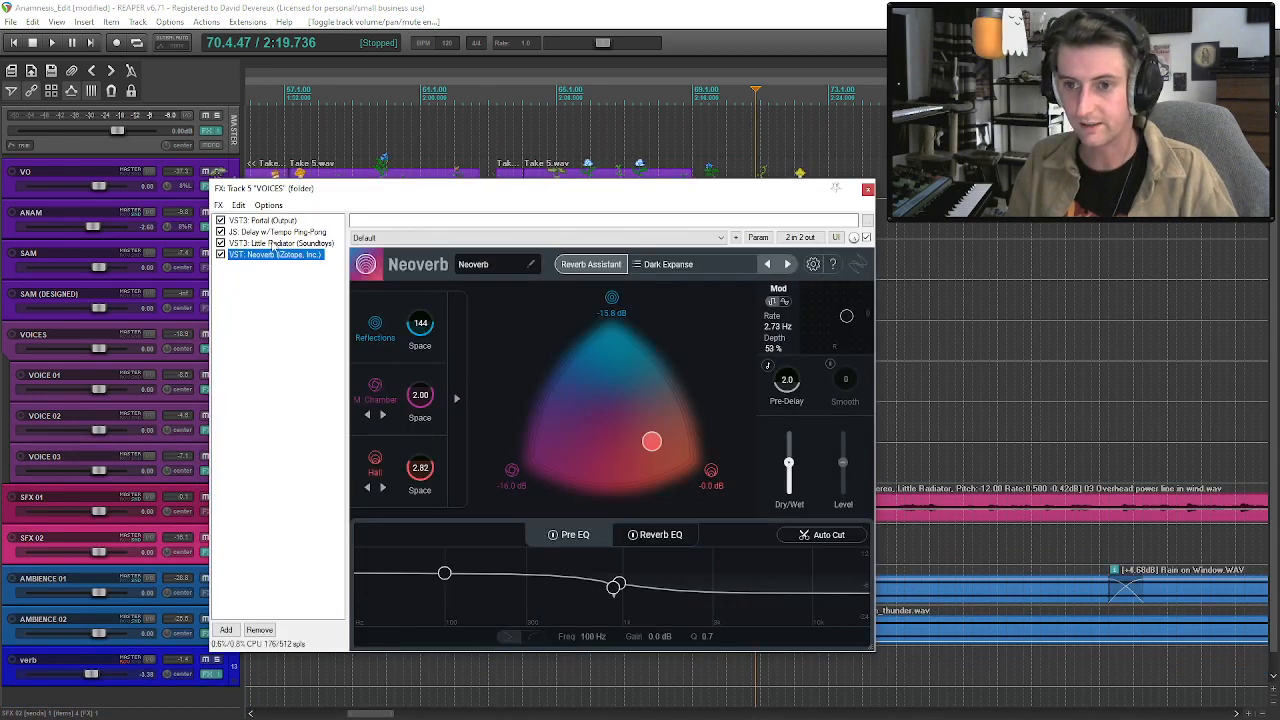
left_click(262, 220)
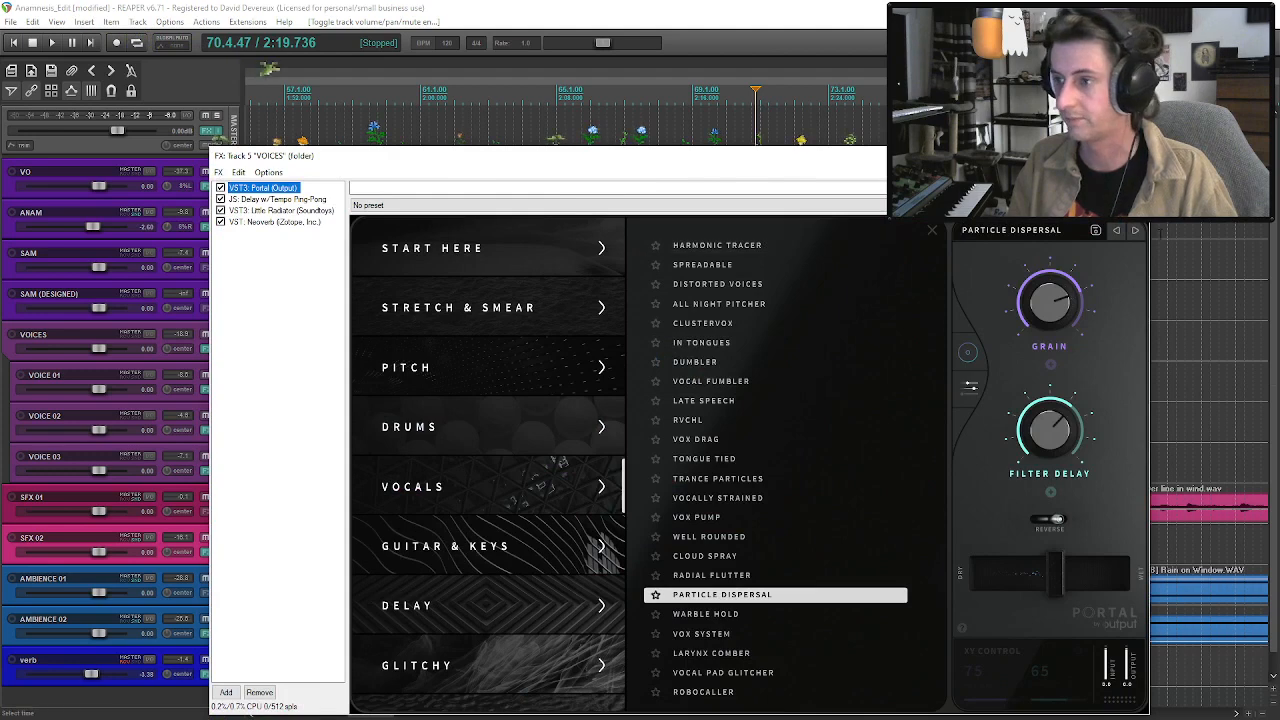
left_click(1039, 237)
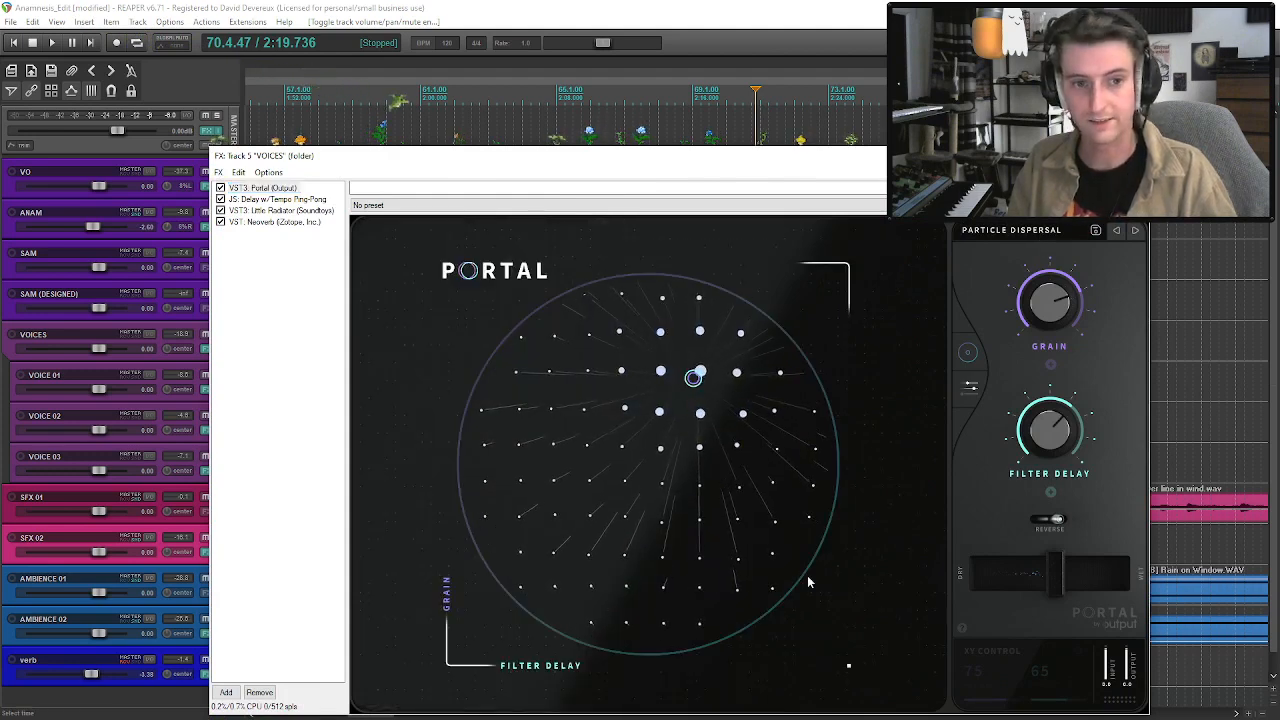
left_click(1134, 156)
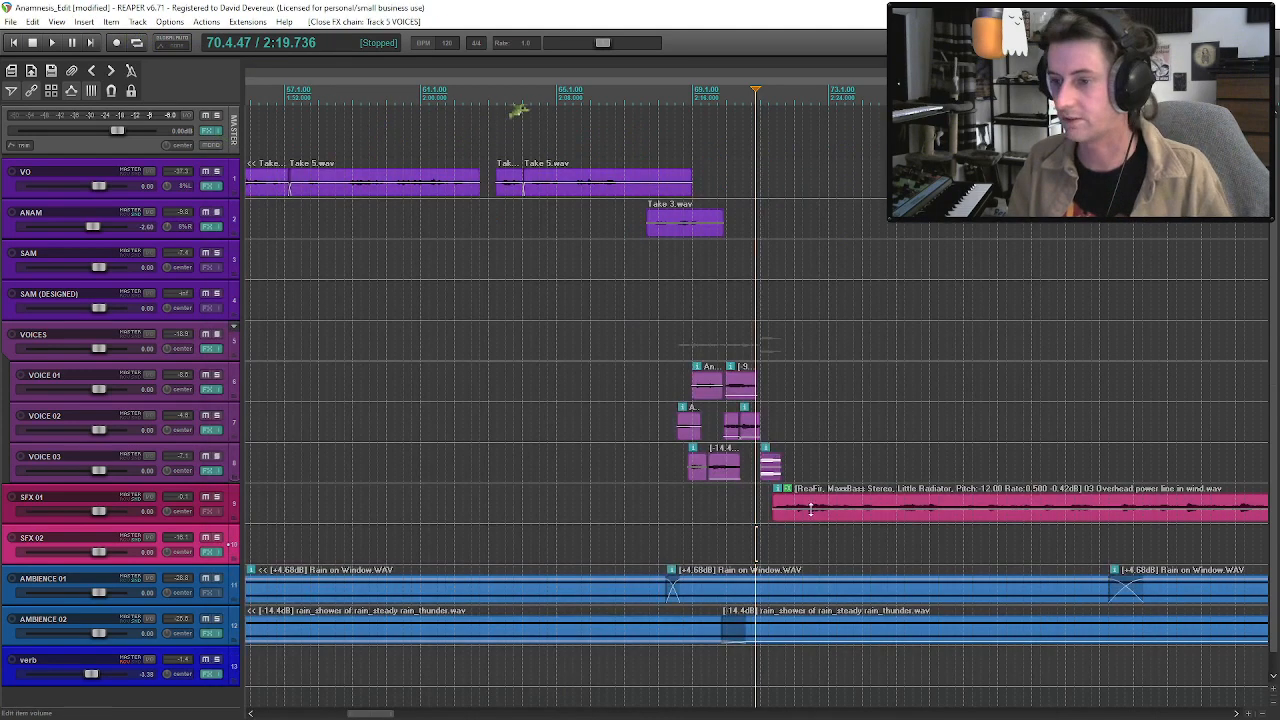
Listen to the knife scratch with VOICE 03 soloed, and play it again unsoloed in the full mix.
left_click(218, 457)
key("space")
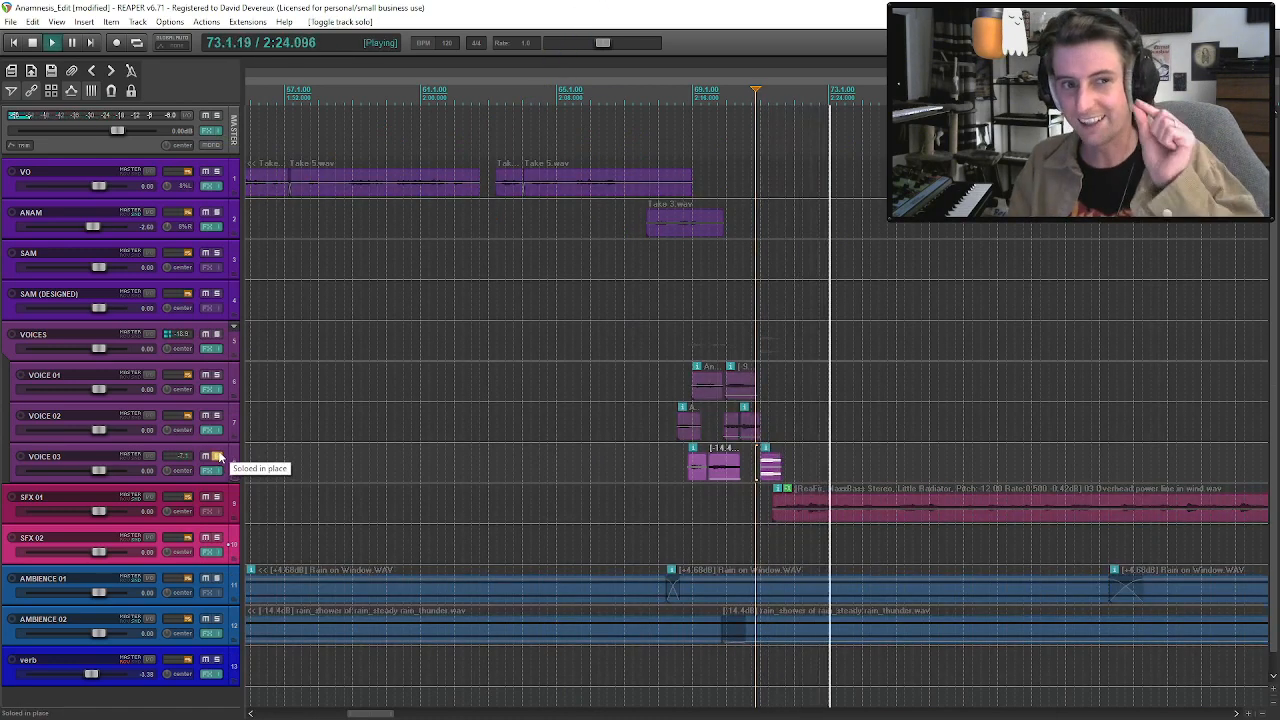
left_click(218, 457)
key("space")
key("space")
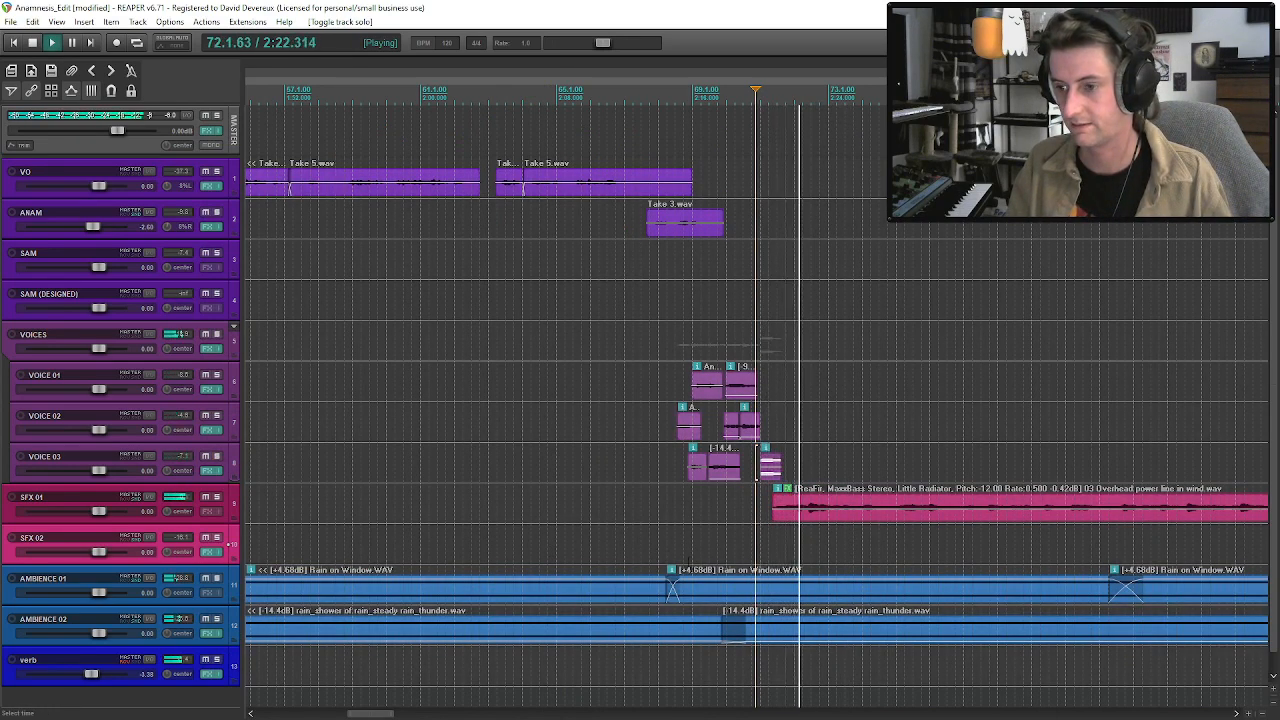
Lower the Overhead power line in wind clip on SFX 01 to -10.8 dB and replay the passage.
left_click_drag(815, 497, 815, 515)
key("space")
key("space")
left_click(778, 481)
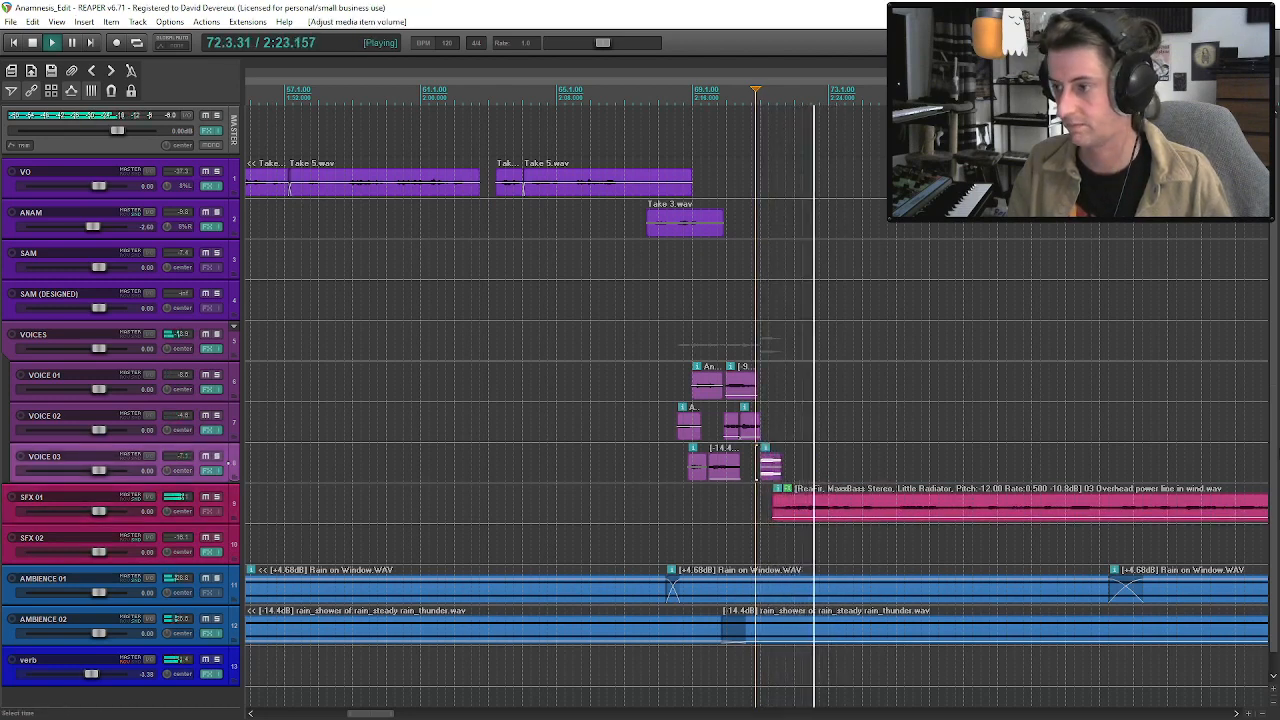
Place SAM's Line 01 edited clip just after the overhead power line clip begins, play it, and move it to the SAM (DESIGNED) track.
scroll(1046, 413, "down", 3)
left_click_drag(1022, 271, 789, 274)
scroll(804, 300, "up", 3)
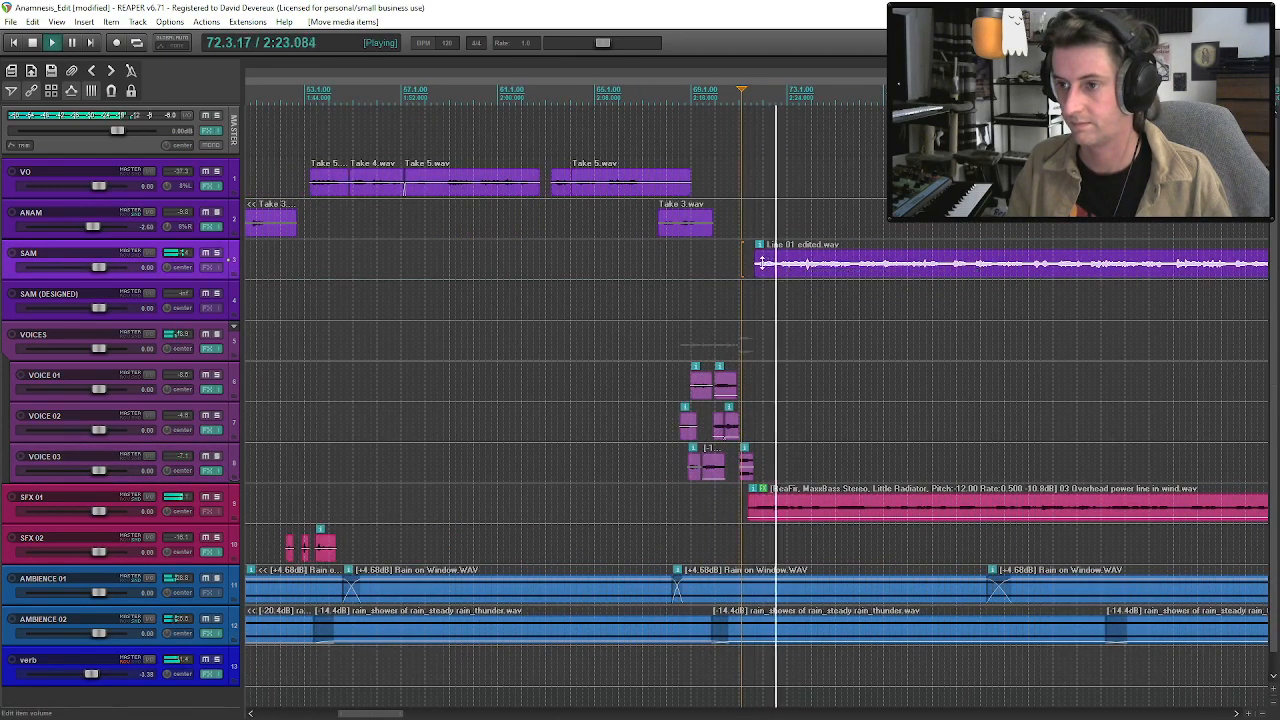
key("space")
left_click(755, 267)
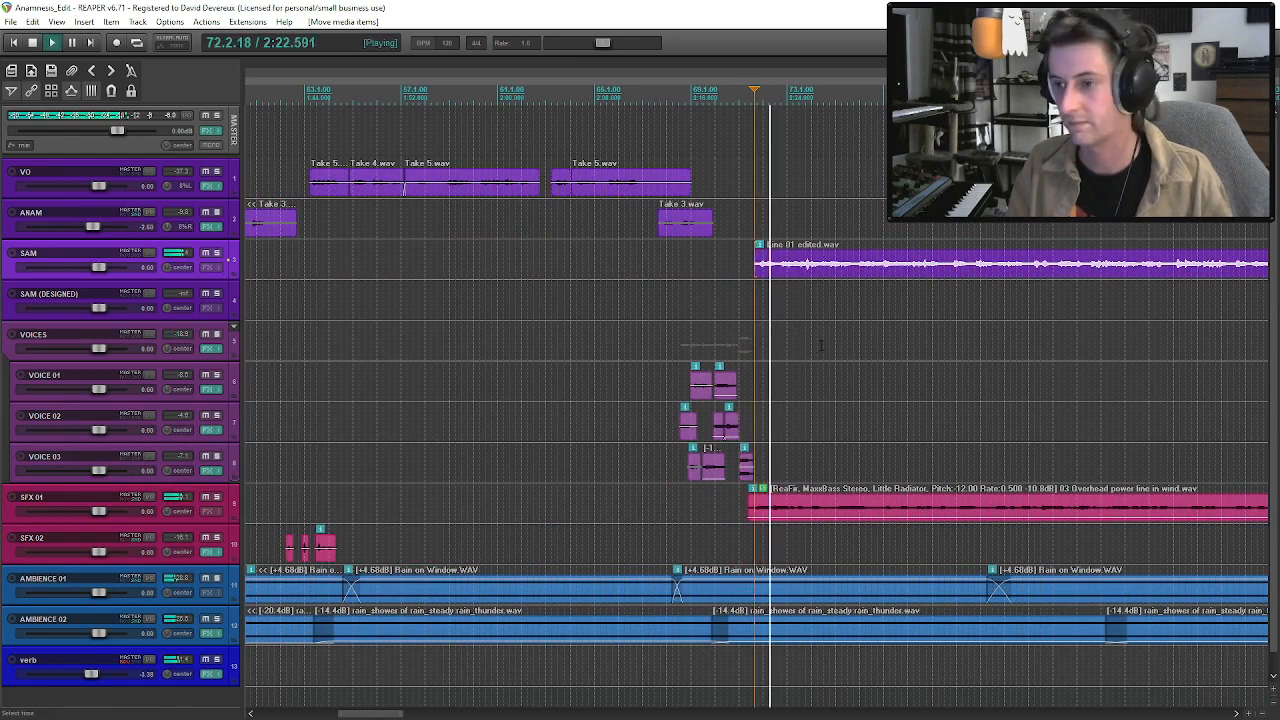
key("space")
left_click_drag(783, 273, 786, 291)
scroll(705, 382, "down", 3)
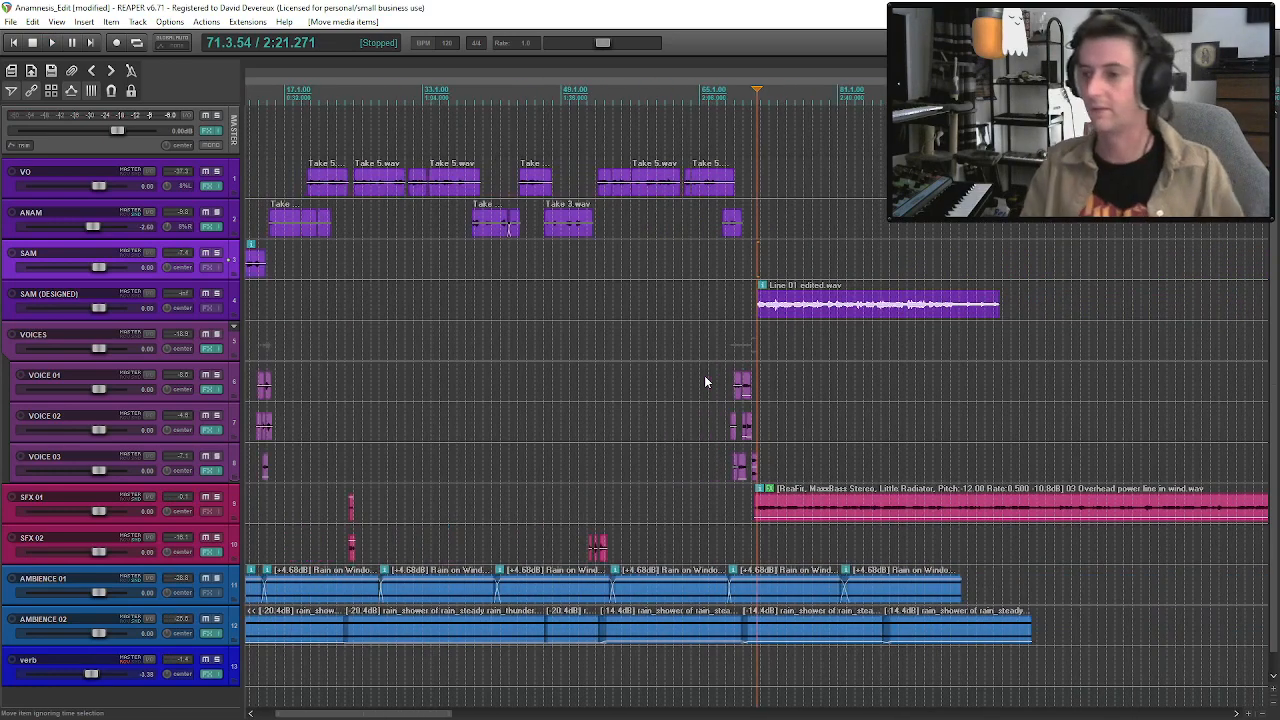
Split Line 01 edited after its first phrase, shift the remainder slightly later to leave a short gap, and play the phrase.
left_click(767, 314)
scroll(762, 318, "up", 4)
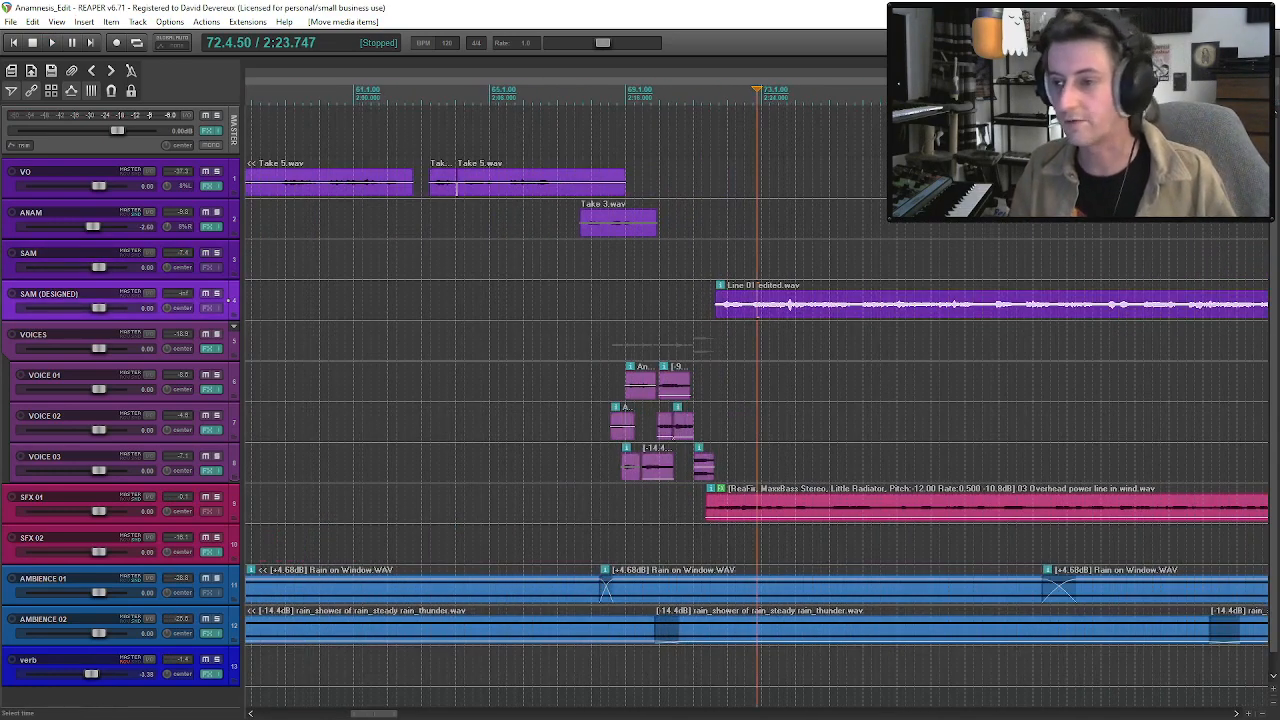
key("s")
scroll(770, 314, "up", 2)
mouse_move(792, 312)
left_mouse_down()
mouse_move(828, 314)
mouse_move(780, 317)
left_mouse_up()
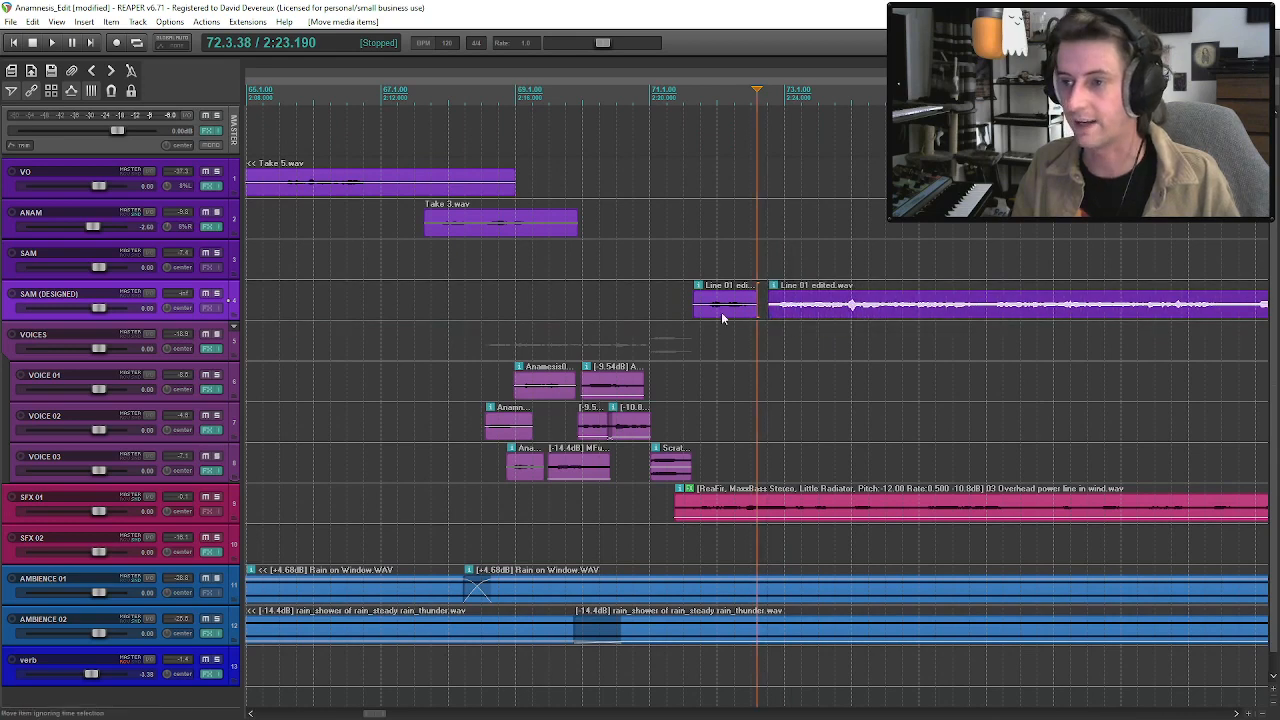
left_click(703, 318)
key("space")
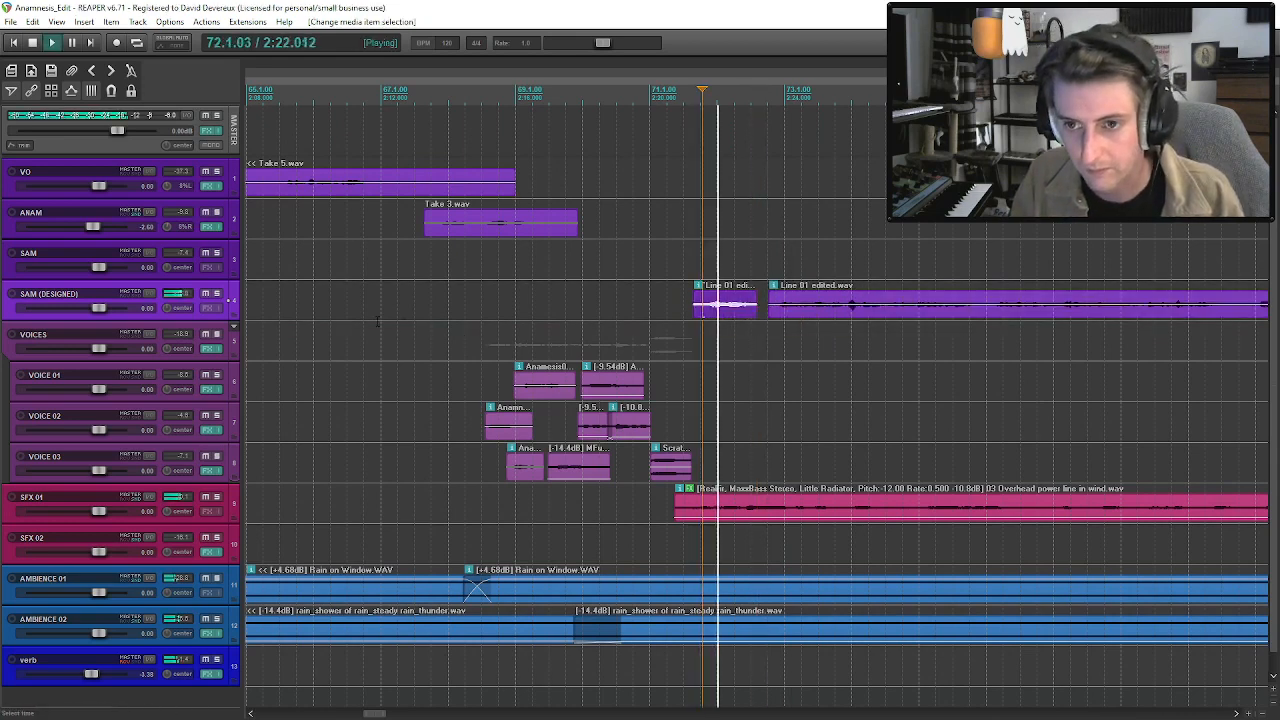
key("space")
Copy all five VO effects, from RX 9 De-reverb through L1 limiter Mono, to the SAM (DESIGNED) track.
left_click(210, 186)
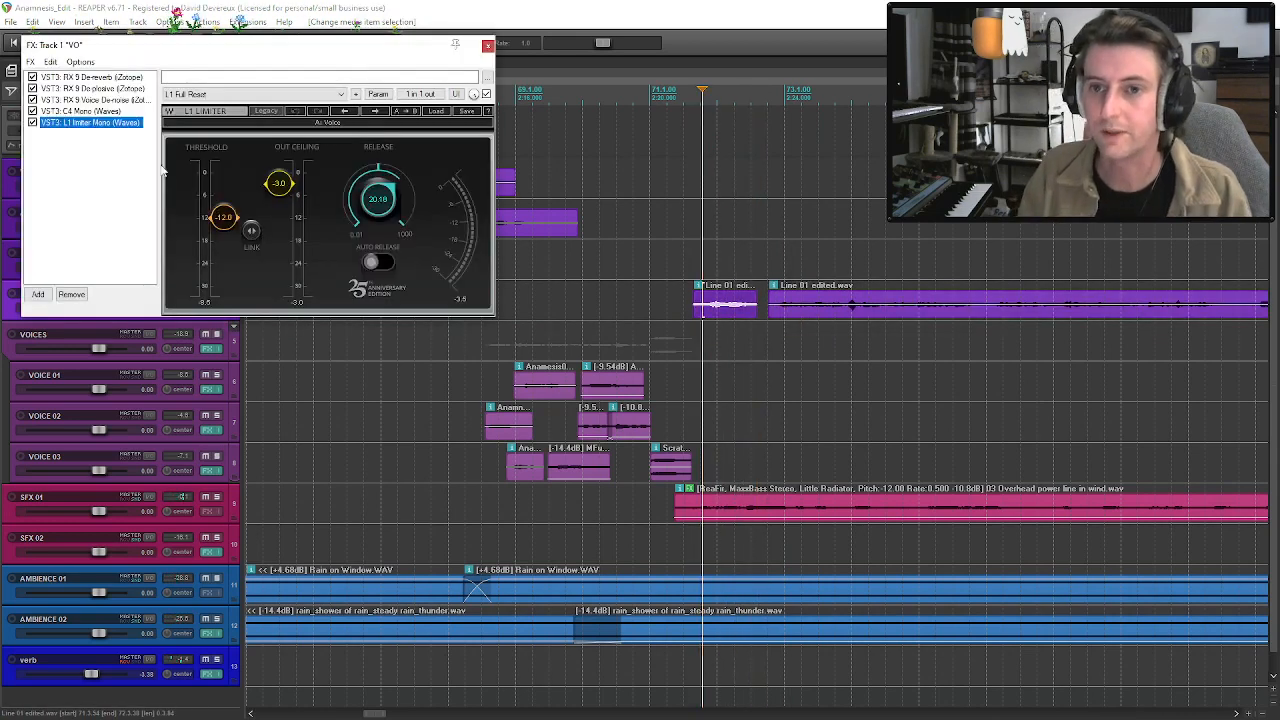
left_click(107, 80, "shift")
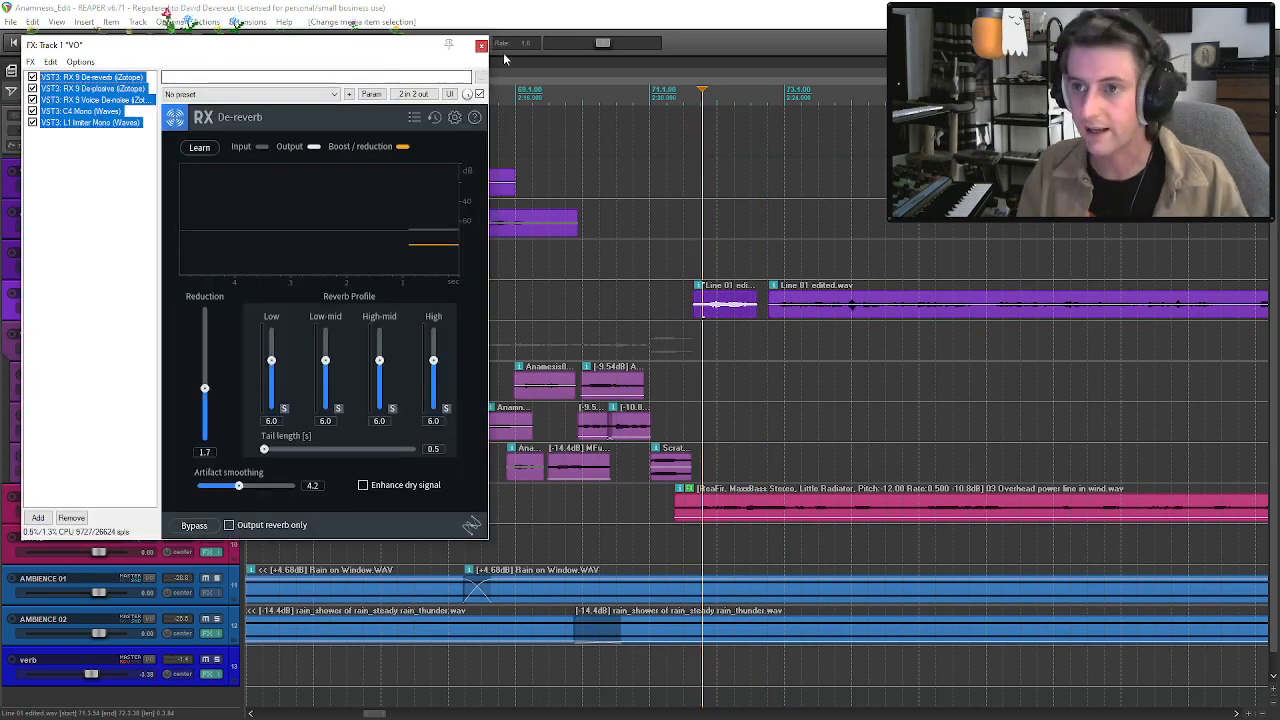
left_click(481, 45)
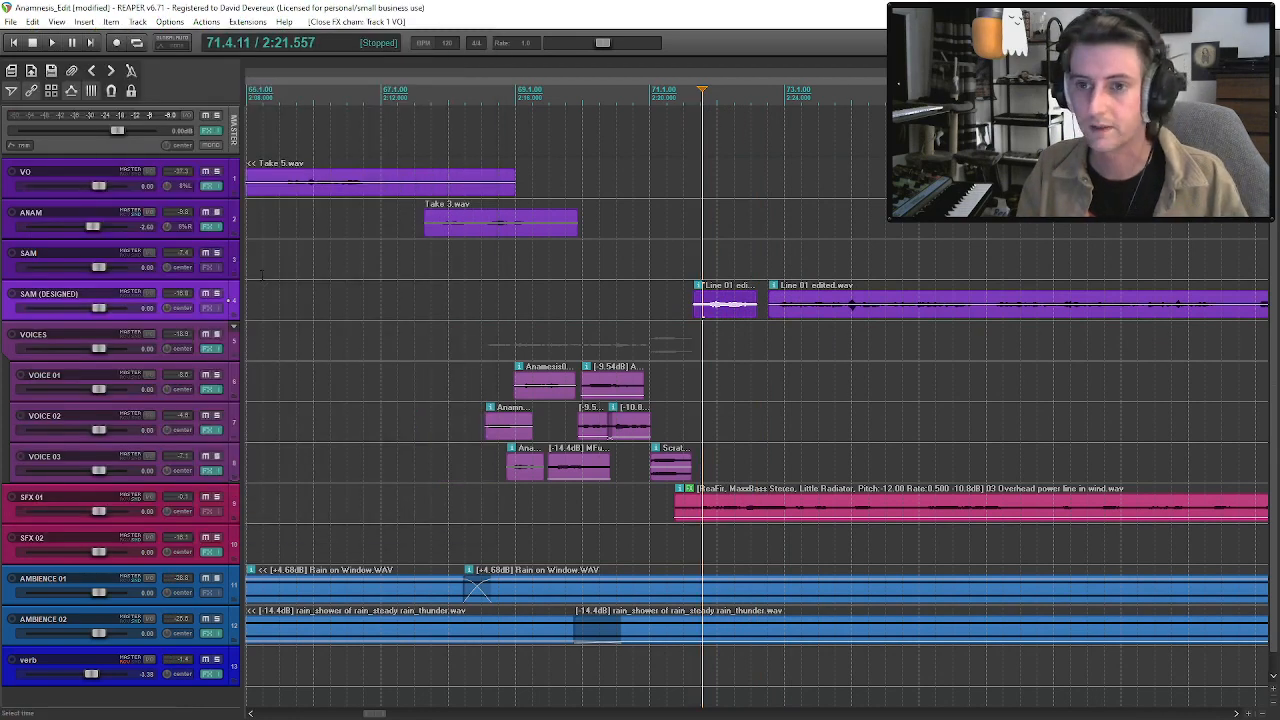
left_click(209, 308)
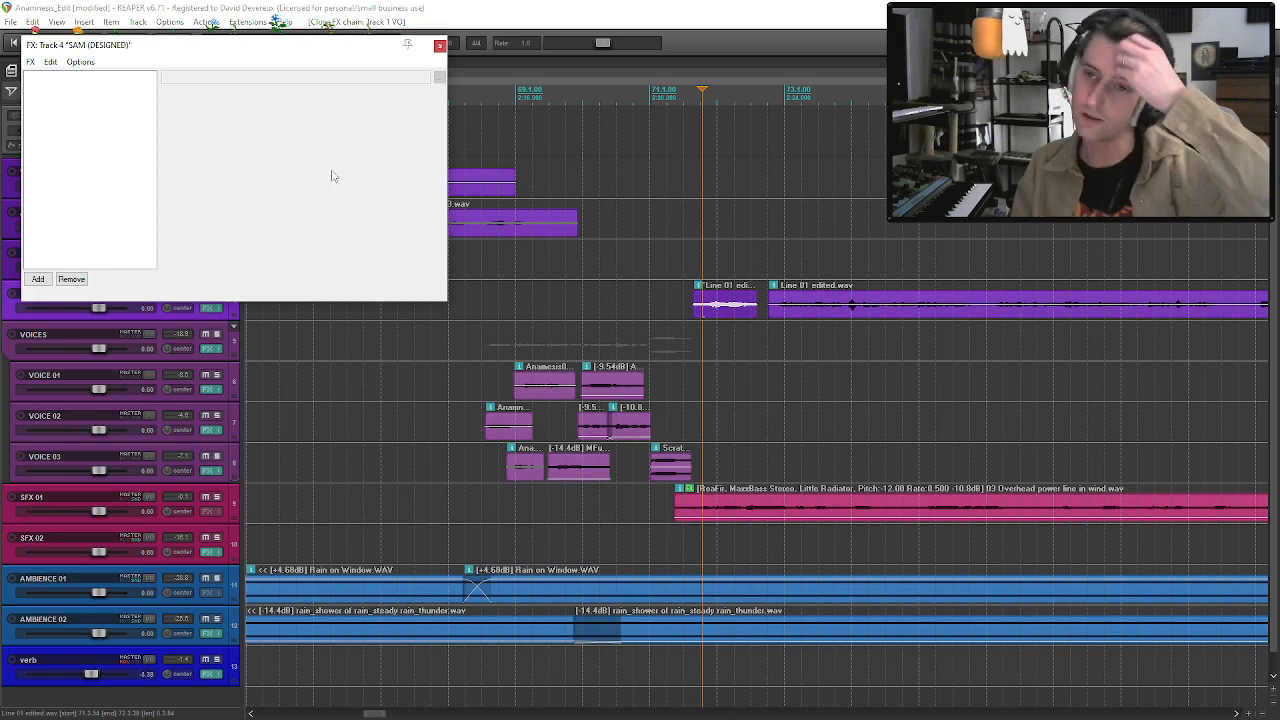
key("ctrl+v")
key("Escape")
Trim the start of the first Line 01 phrase slightly and play it through the effects.
mouse_move(691, 315)
left_mouse_down()
mouse_move(712, 306)
mouse_move(698, 308)
left_mouse_up()
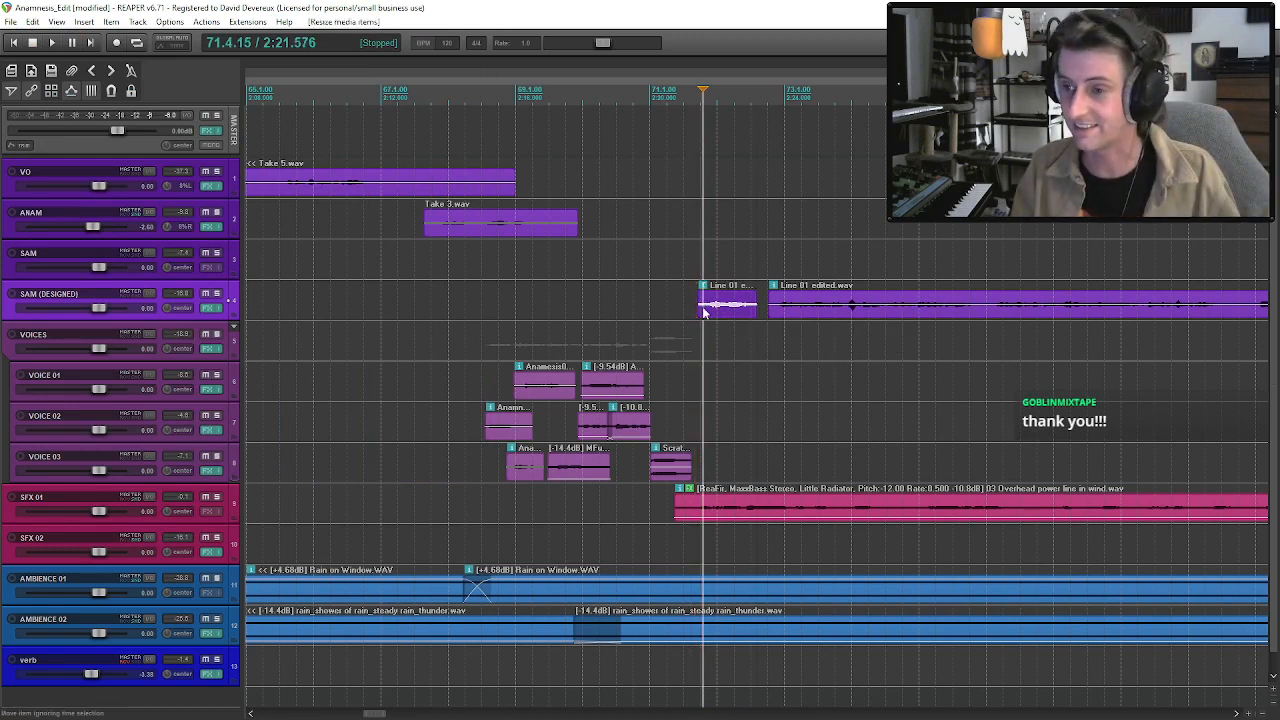
key("space")
Try the first Line 01 phrase on the VOICES folder track, play it, and undo the move.
key("space")
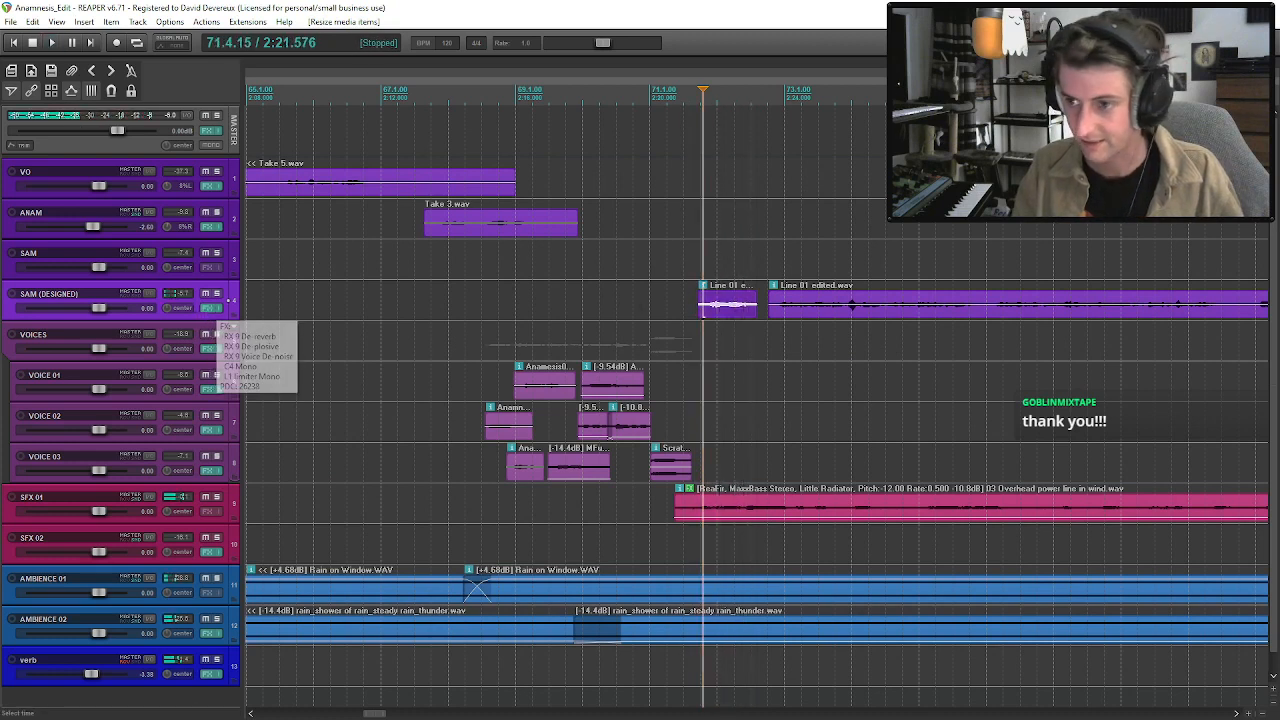
left_click_drag(704, 306, 703, 346)
key("space")
key("space")
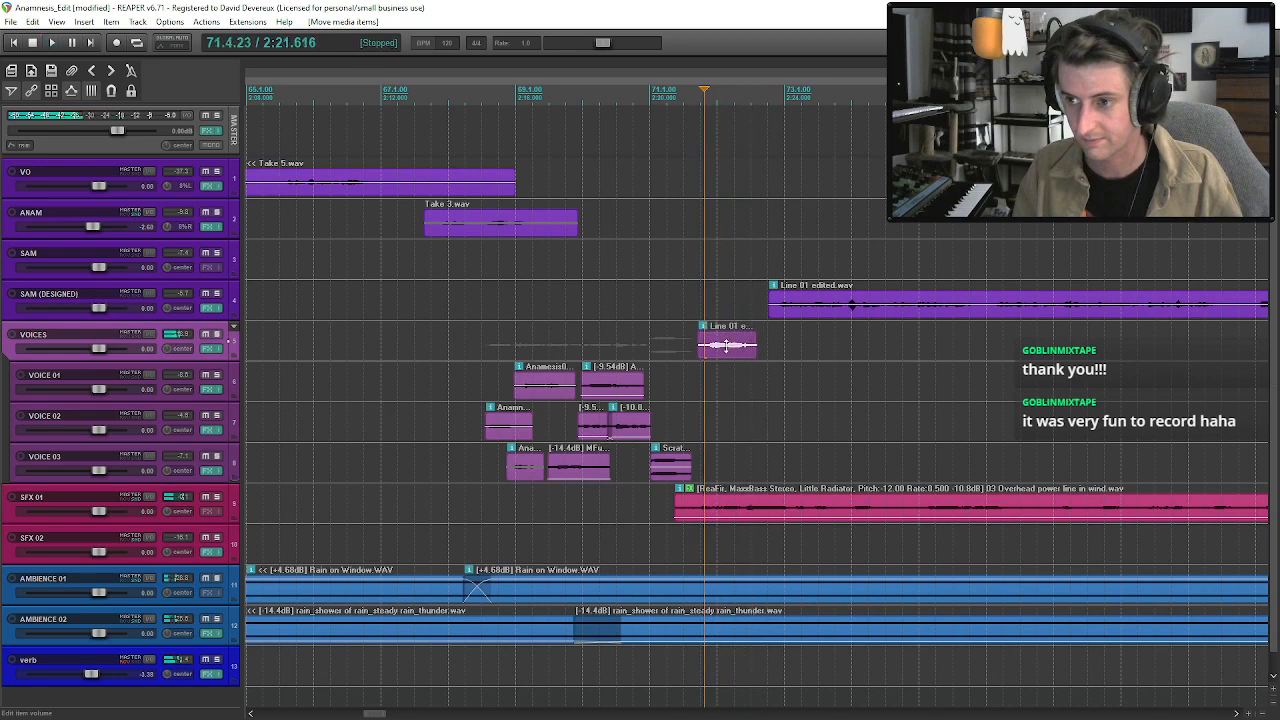
key("ctrl+z")
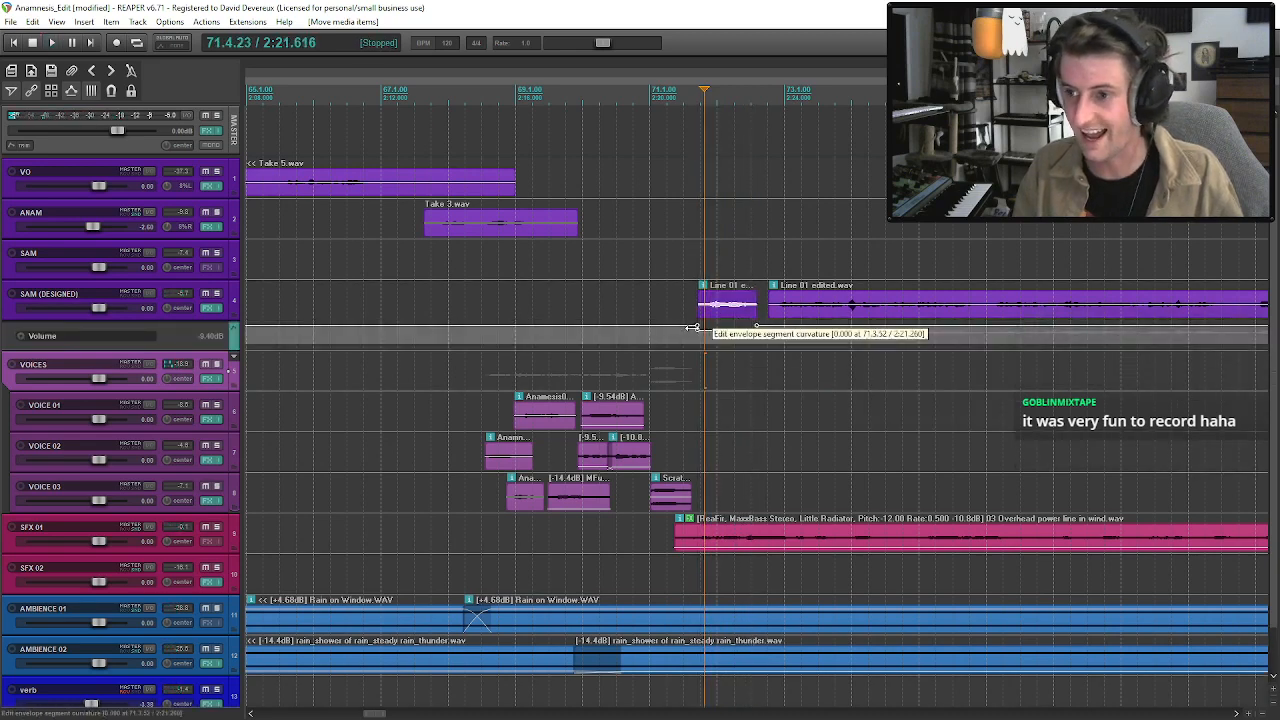
Delete the stray volume envelope point on SAM (DESIGNED), and add a send from that track to VOICES.
left_click(696, 331, "alt")
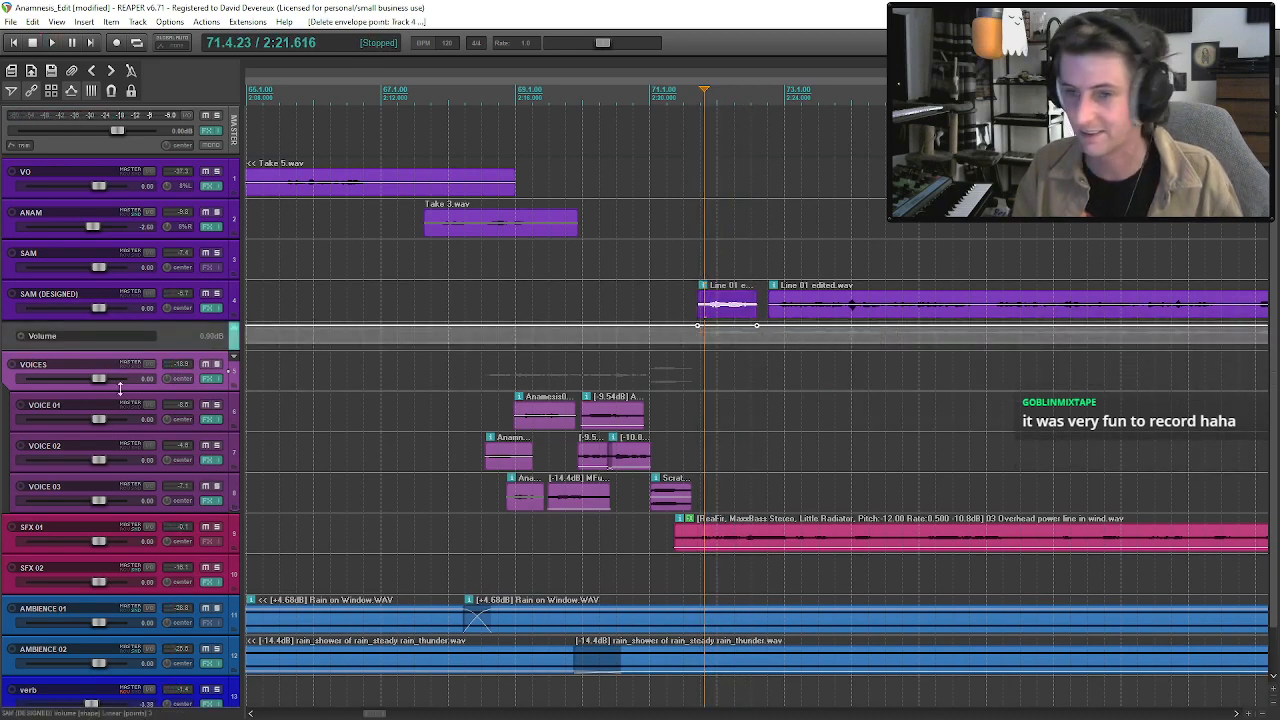
left_click(127, 293)
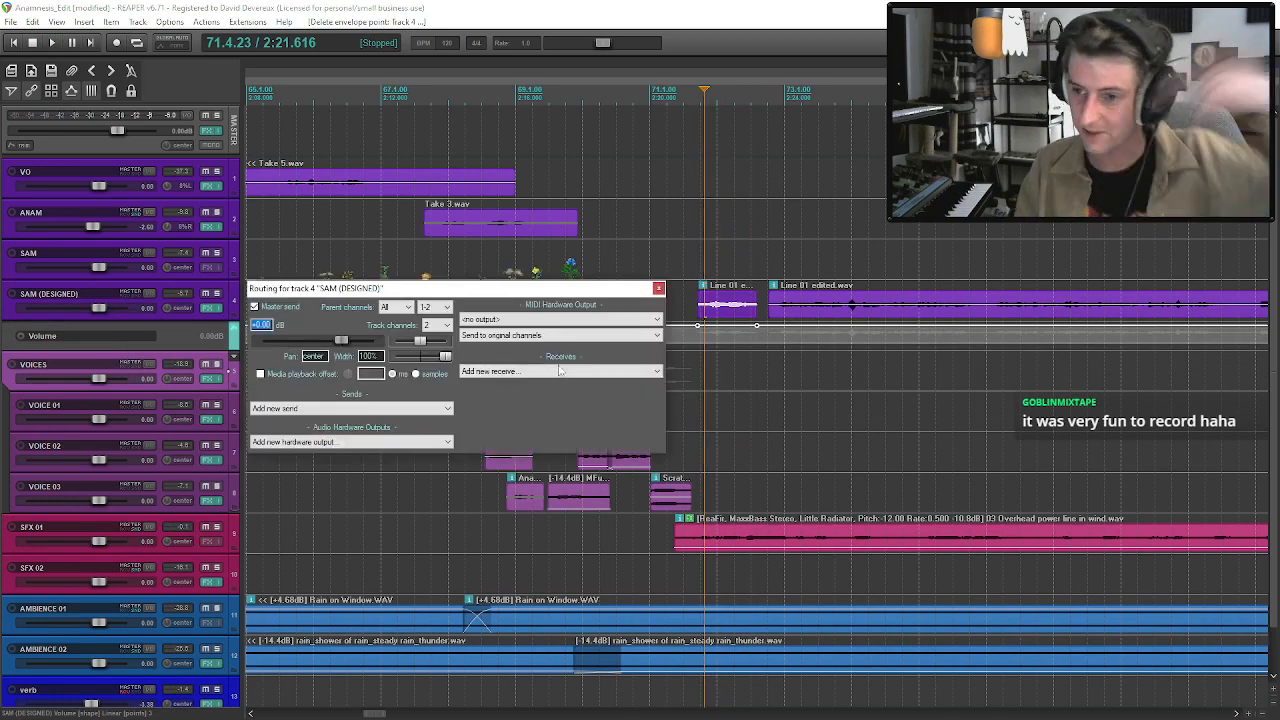
left_click(361, 408)
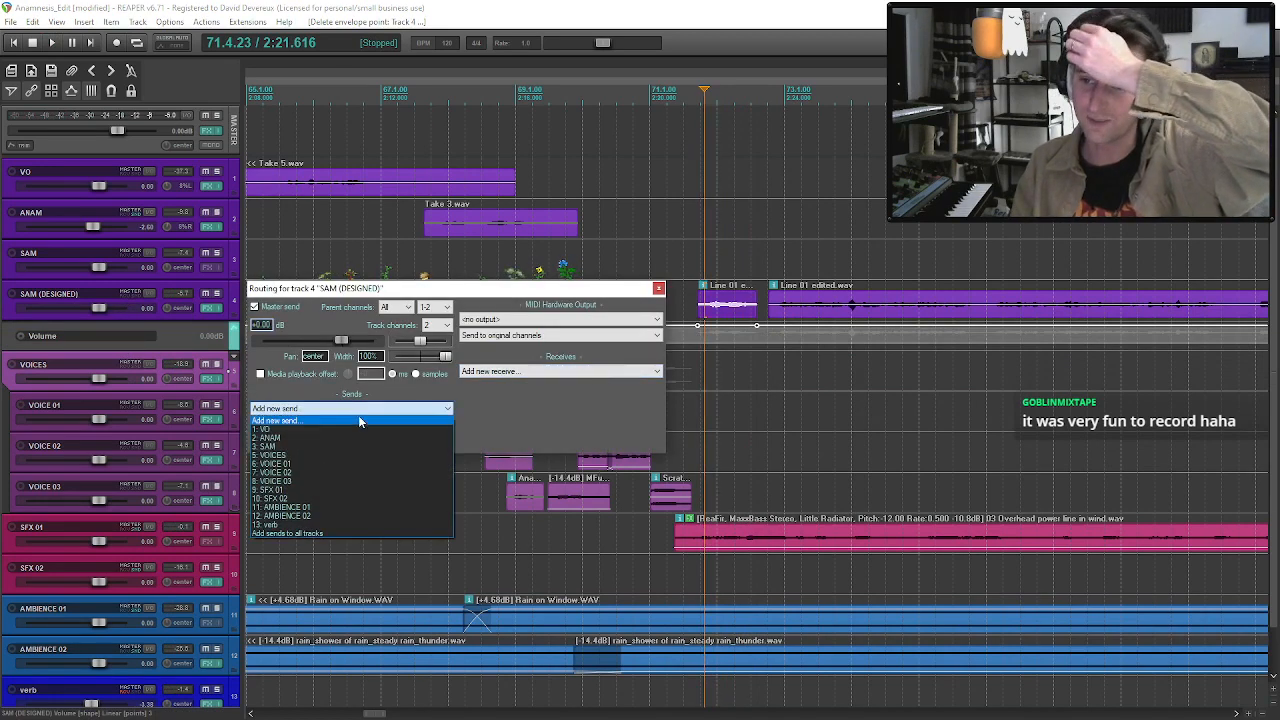
left_click(358, 455)
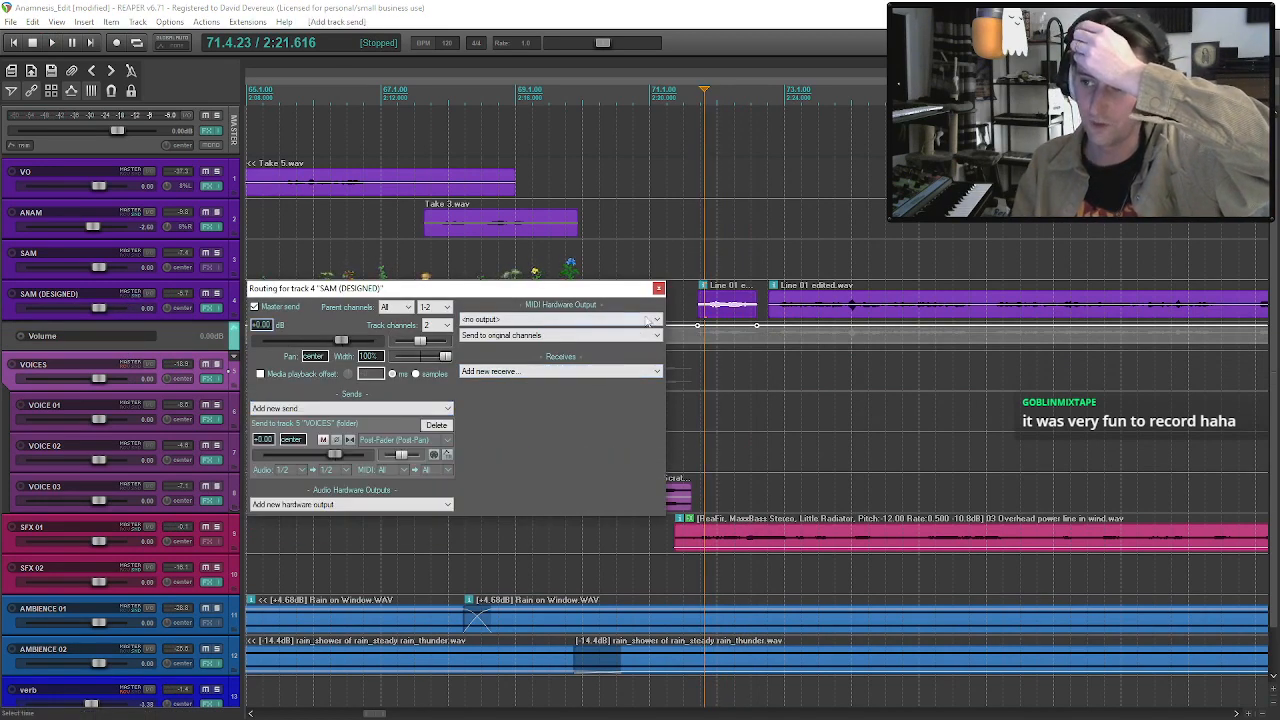
left_click(658, 288)
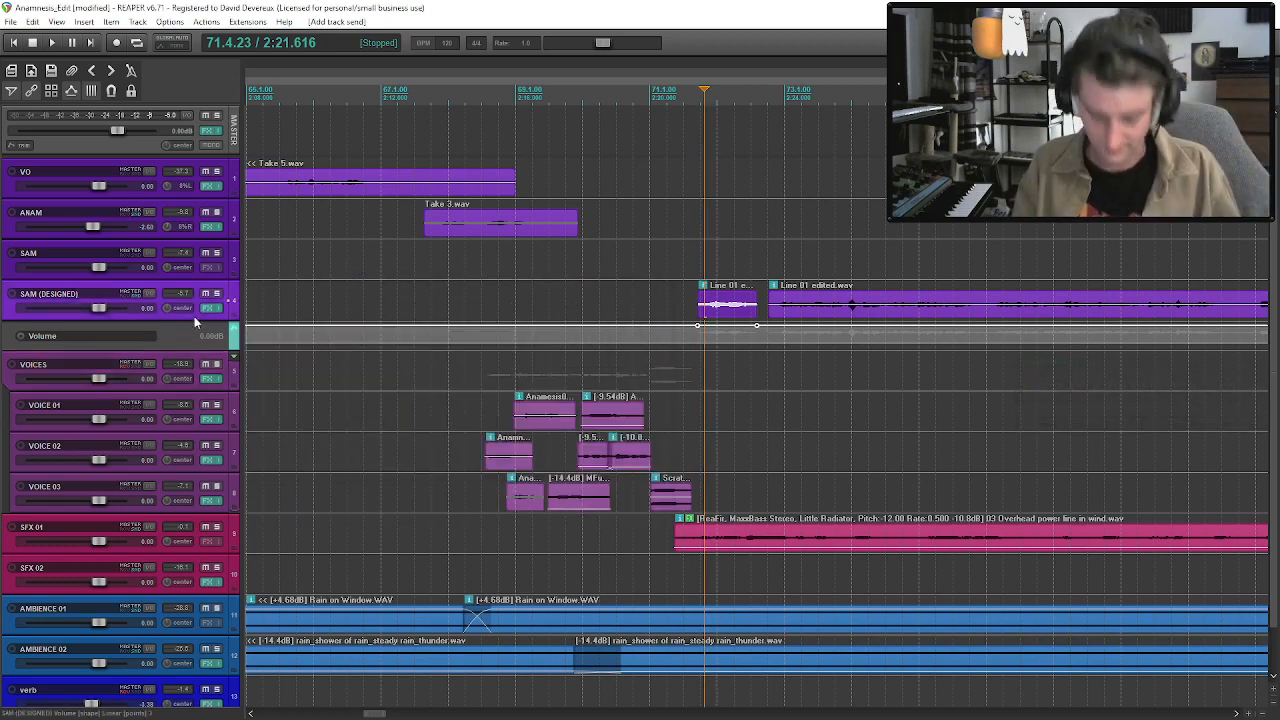
key("v")
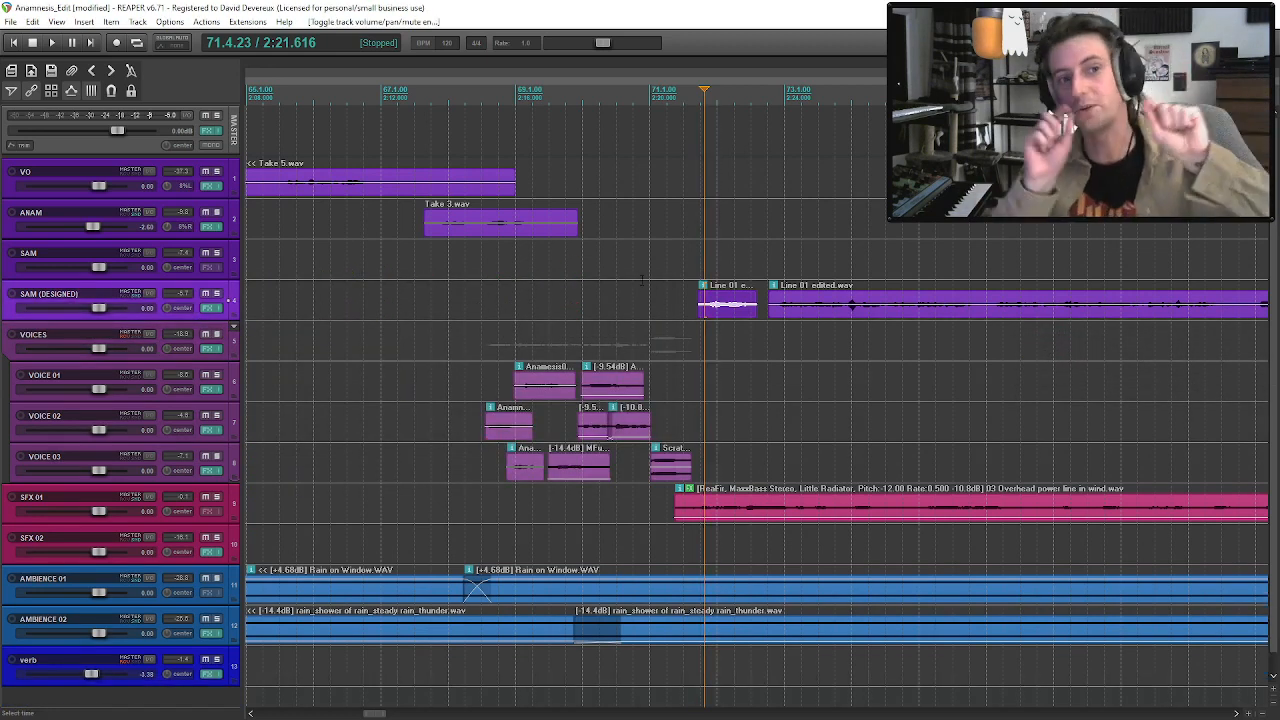
Play SAM's line with the VOICES send, split it after the second phrase, and move the remainder later.
key("space")
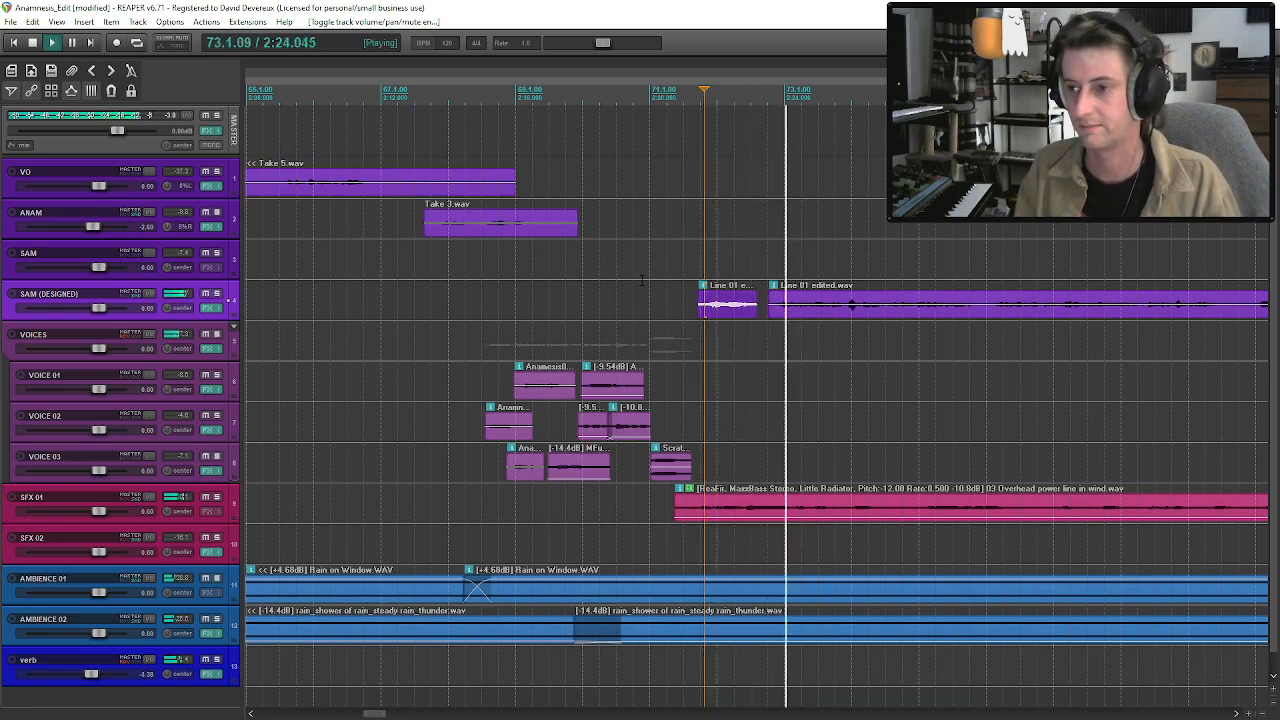
scroll(641, 281, "down", 1)
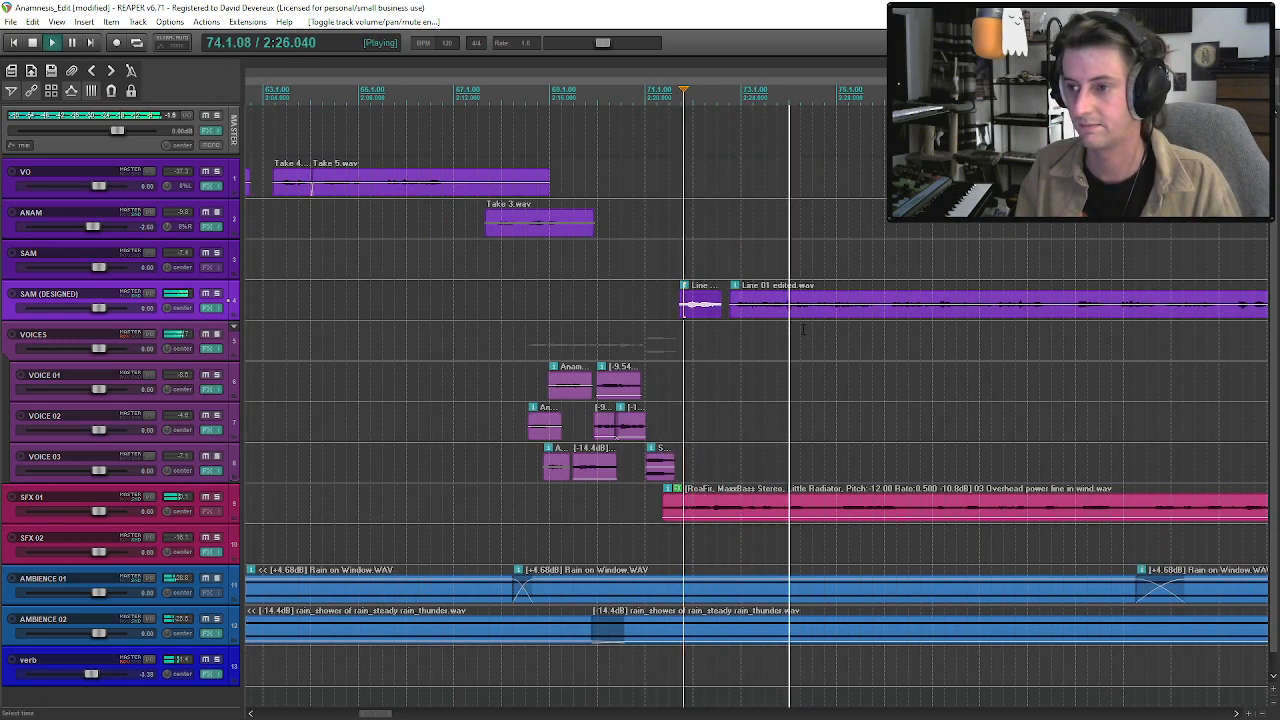
left_click(785, 313)
key("s")
left_click_drag(813, 312, 847, 320)
Replay the spaced phrases, nudge the remaining Line 01 clip slightly later, and play from just before it.
key("space")
left_click(662, 300)
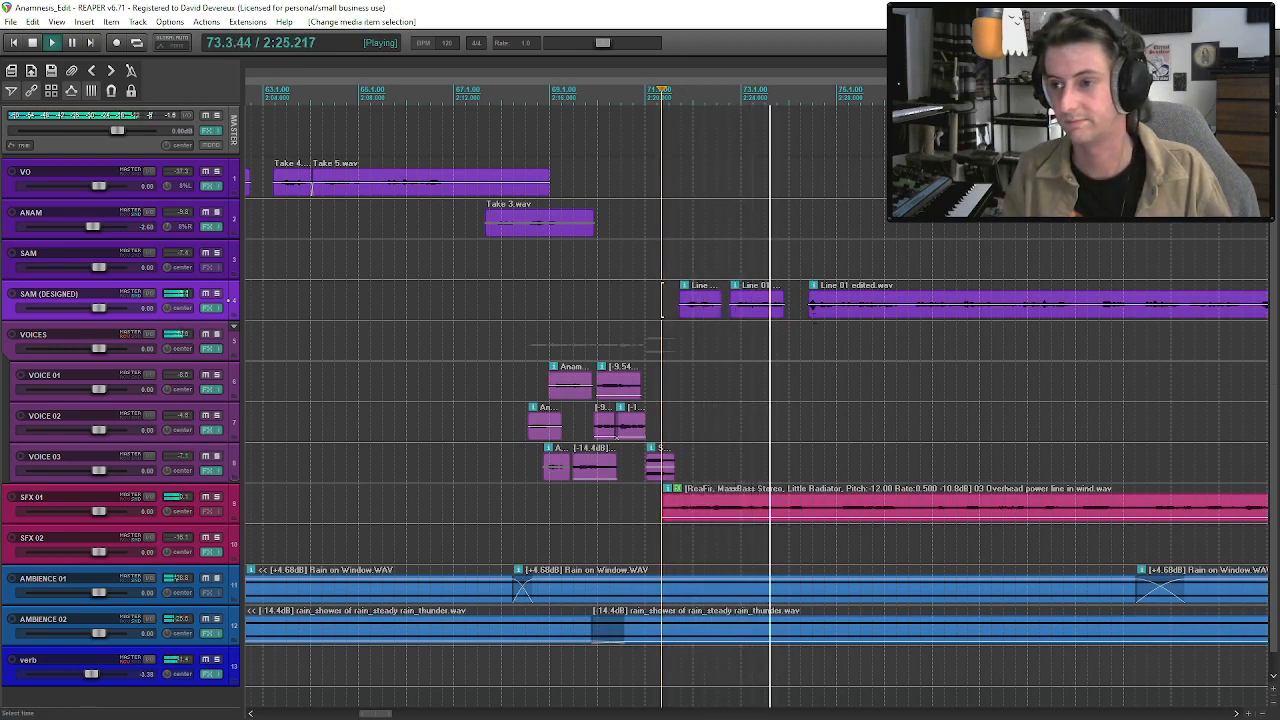
left_click_drag(831, 312, 841, 314)
key("space")
left_click(818, 306)
key("space")
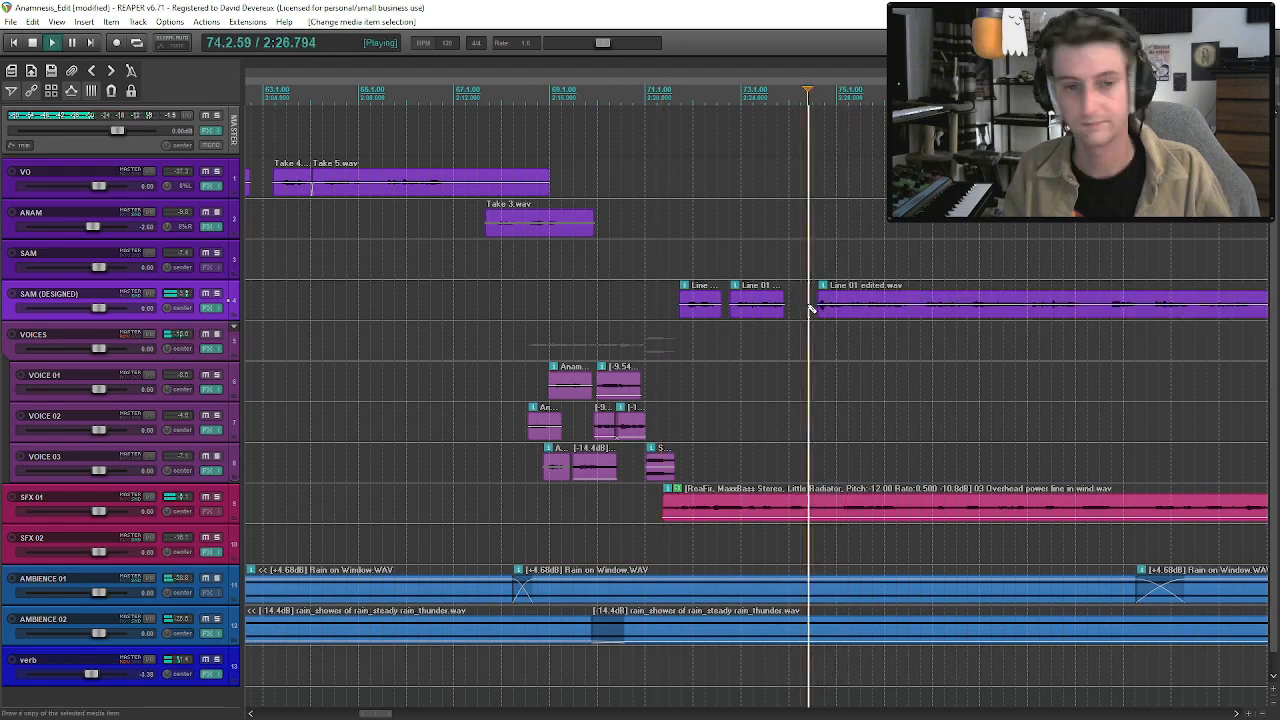
Play the remaining Line 01 clip, split it after SAM's third phrase, and move the remainder slightly later.
scroll(818, 307, "down", 1)
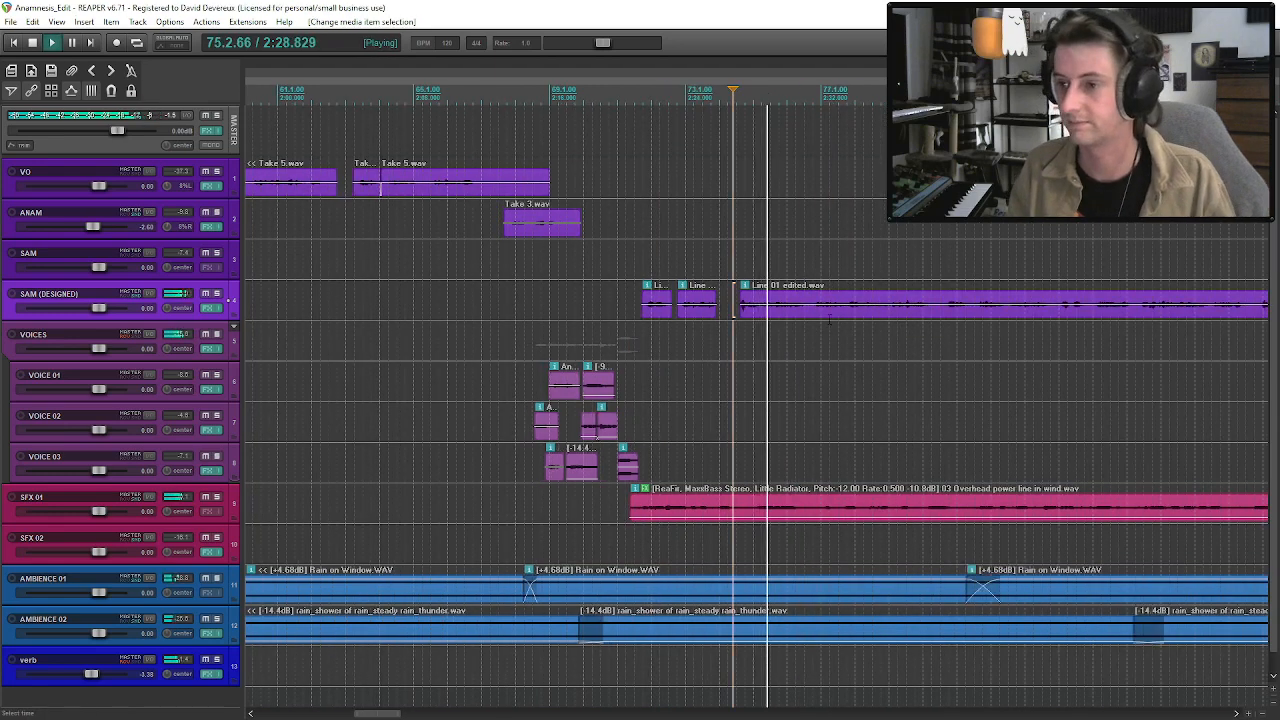
left_click(793, 313)
key("ctrl+s")
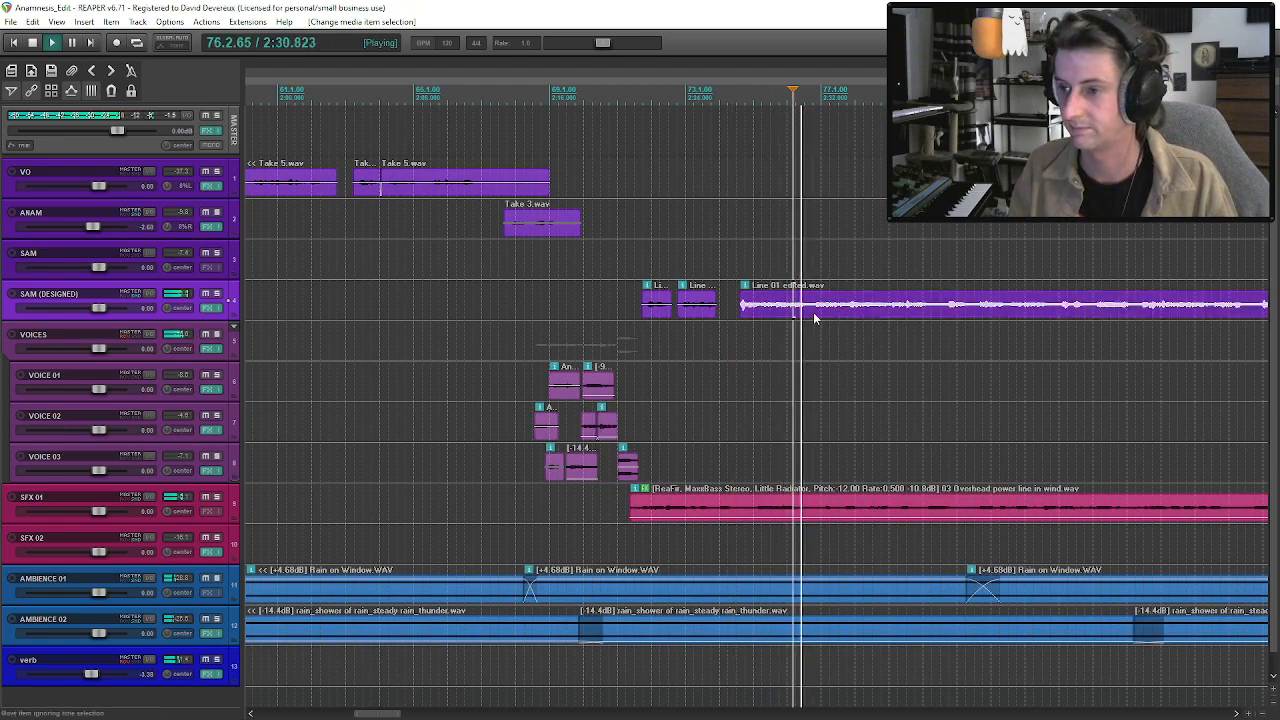
left_click(815, 313)
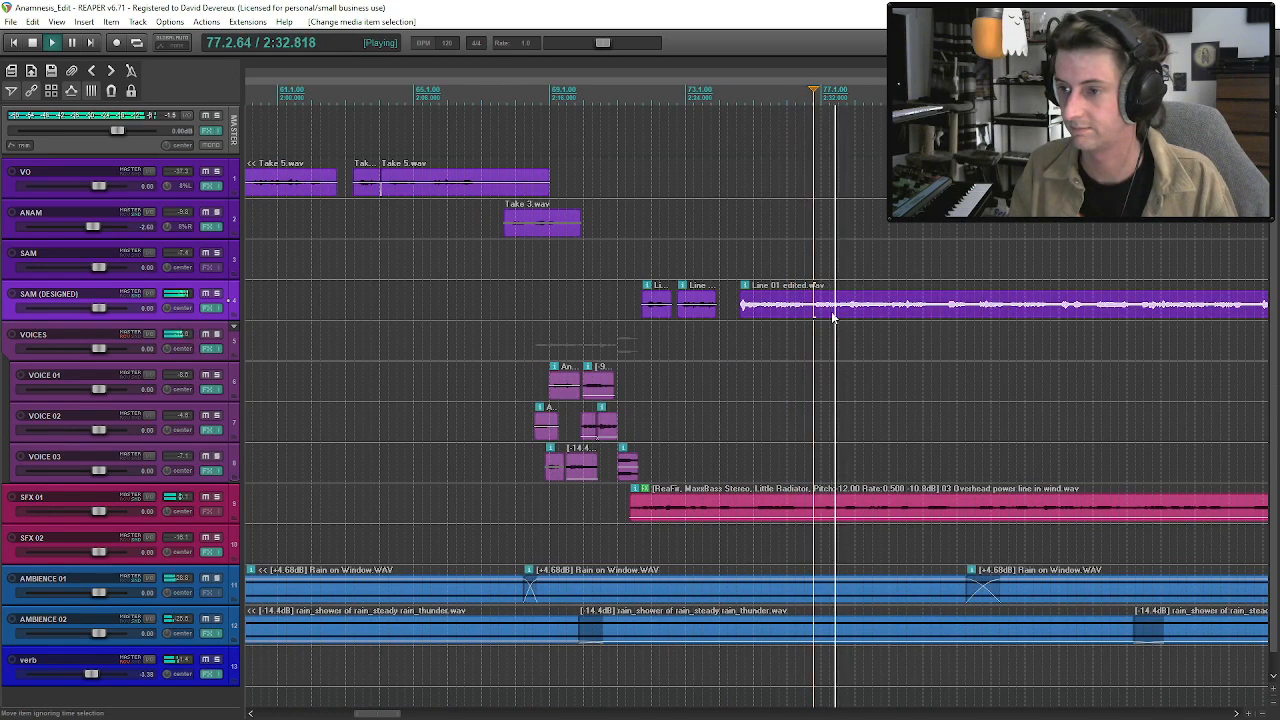
key("s")
left_click_drag(830, 314, 846, 320)
left_click(790, 314)
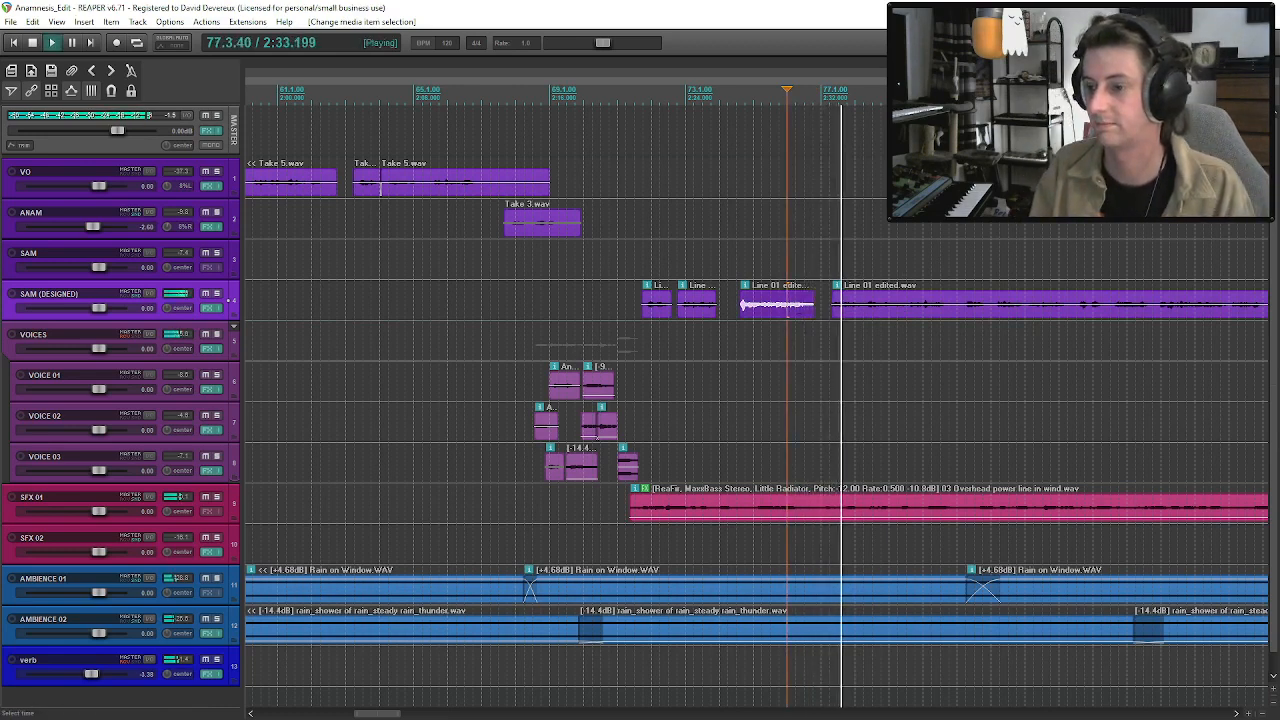
Raise the overhead power line clip's volume to -5.62 dB, and split SAM's line at two phrase breaks, moving the last portion later.
left_click_drag(872, 513, 873, 513)
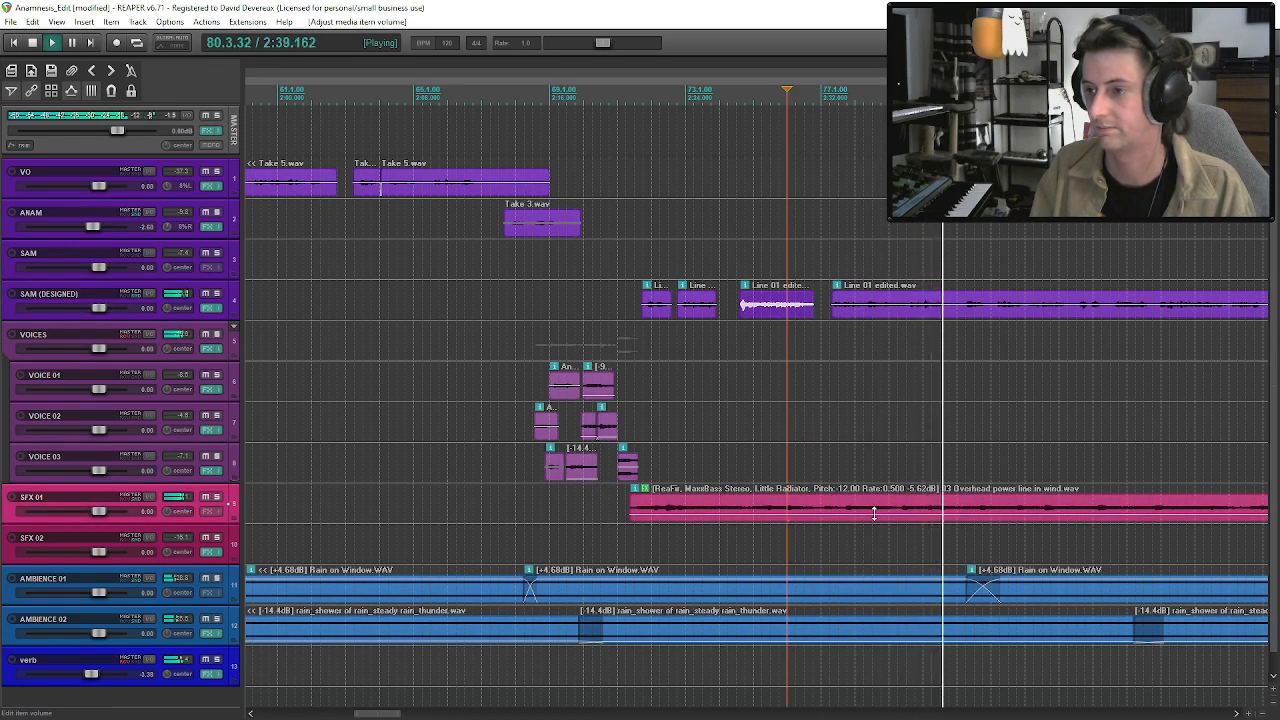
left_click(957, 315)
key("s")
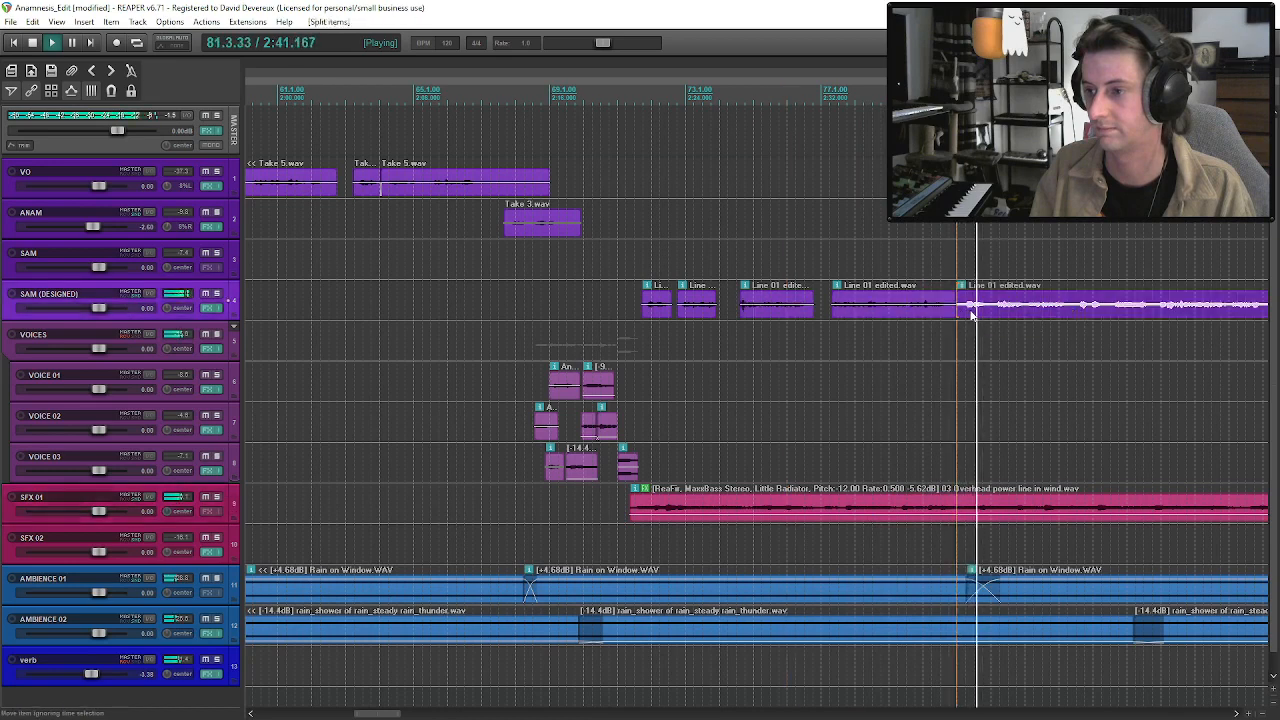
left_click(992, 314)
key("s")
mouse_move(1018, 316)
left_mouse_down()
mouse_move(1056, 316)
mouse_move(1026, 314)
left_mouse_up()
key("space")
Play on from the short fifth phrase and split the remaining Line 01 clip after the sixth phrase.
key("space")
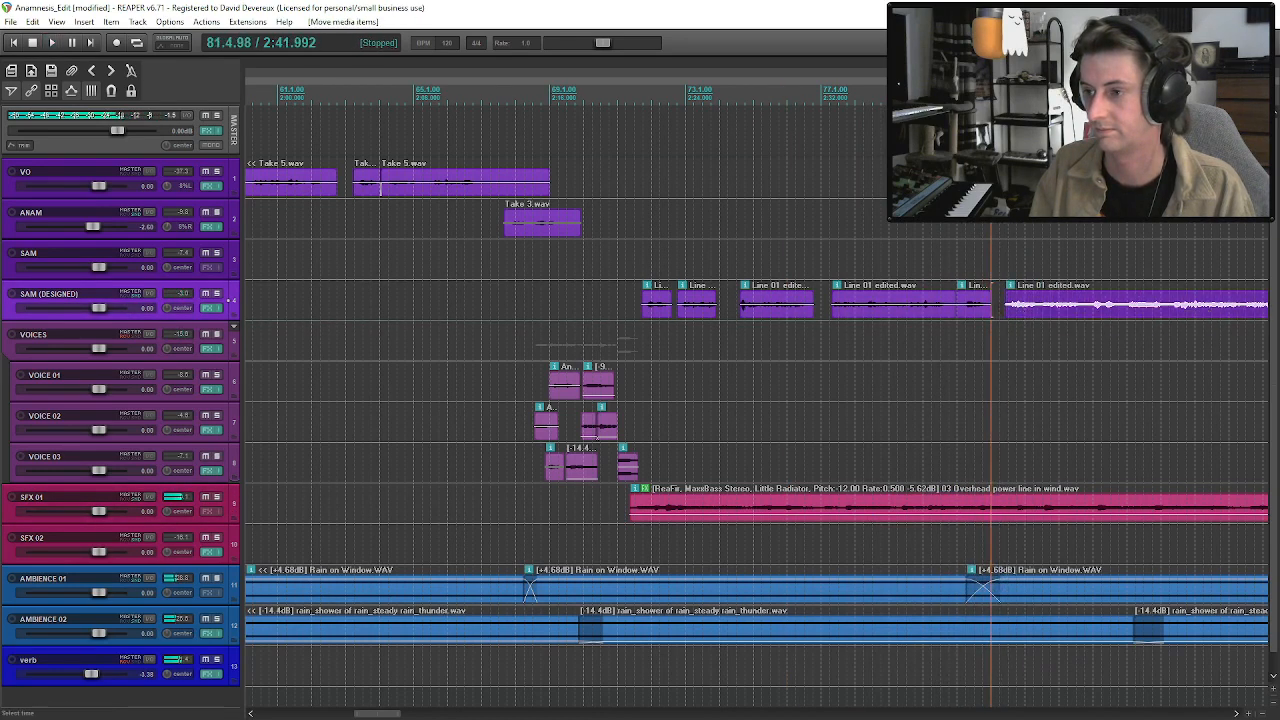
left_click(969, 311)
key("space")
scroll(972, 315, "down", 2)
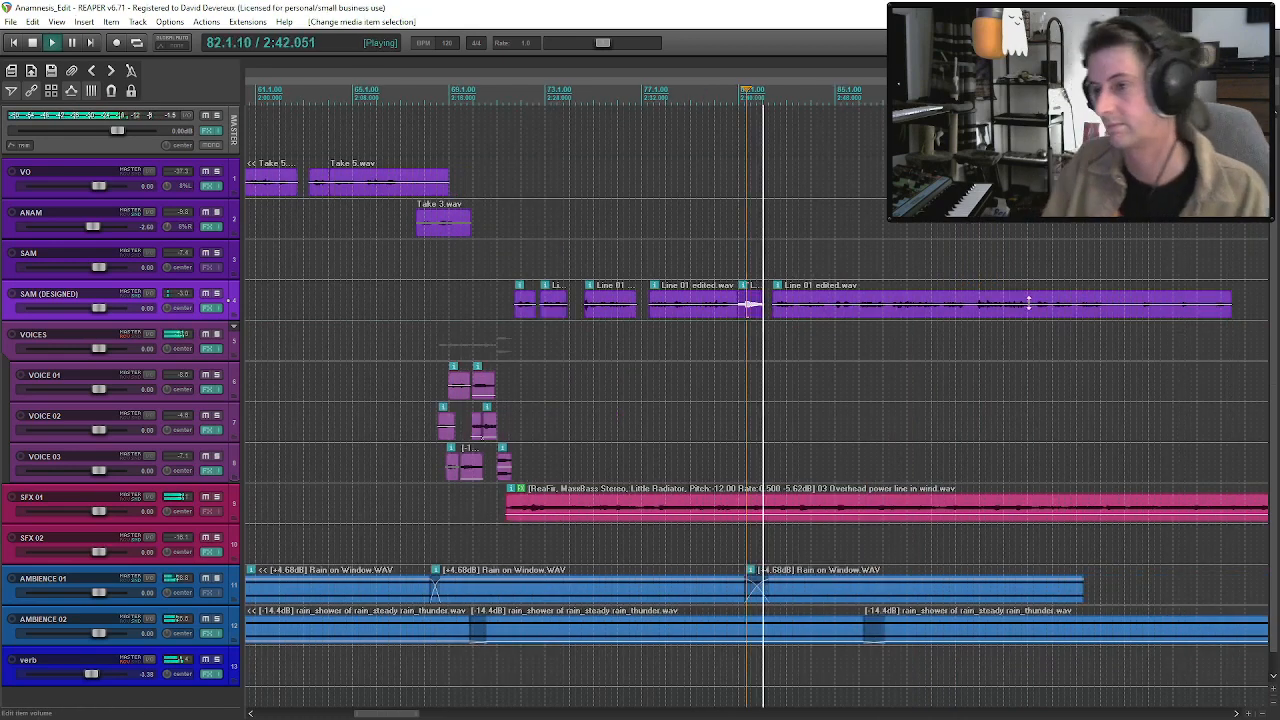
left_click(800, 312)
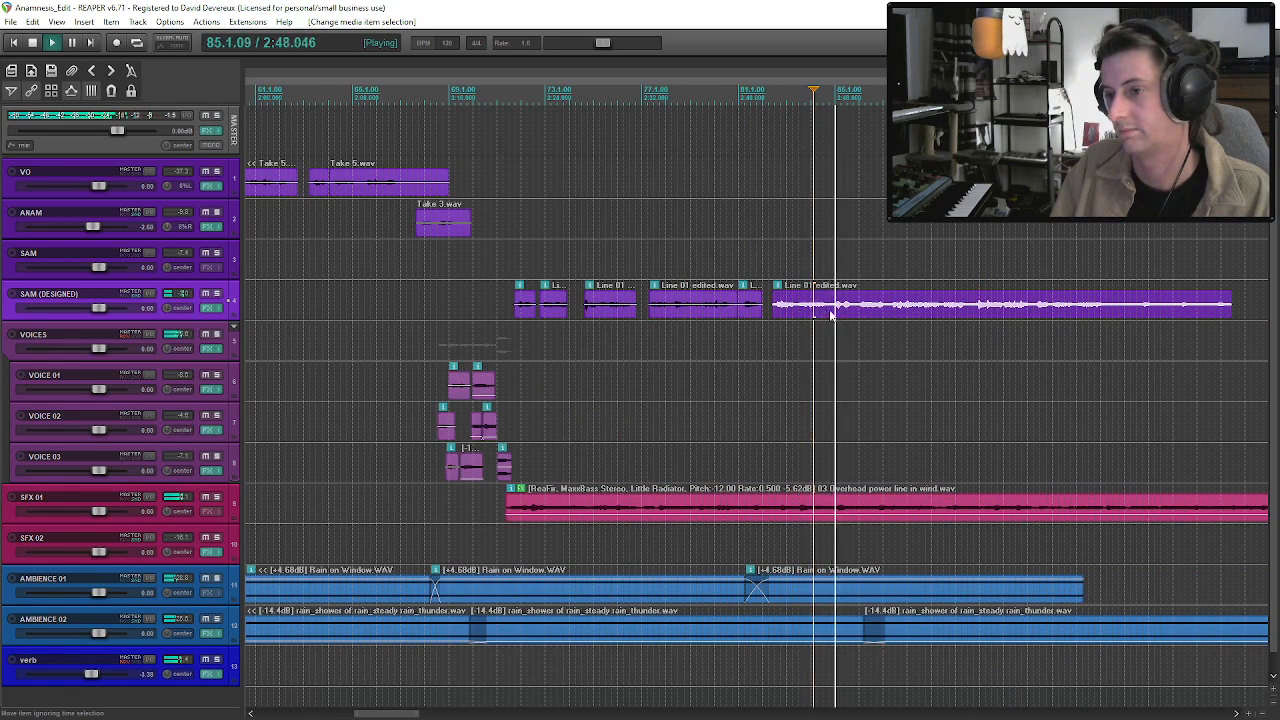
key("s")
key("space")
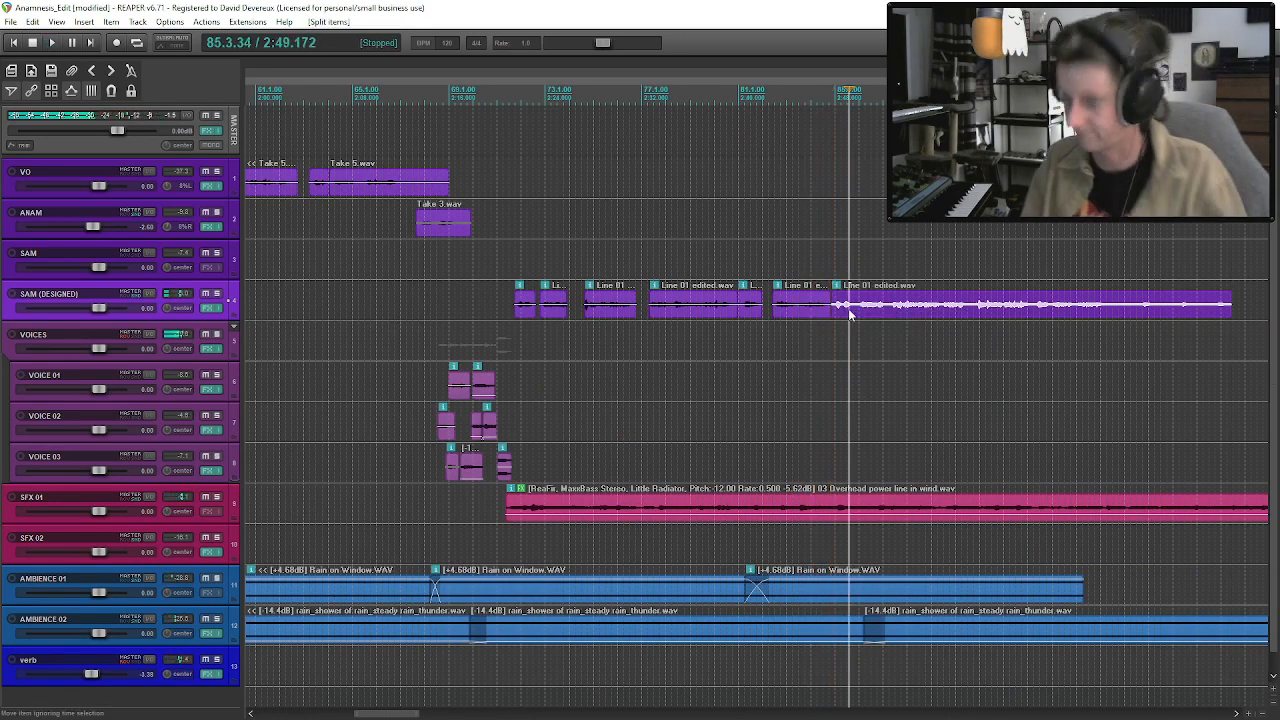
Try deleting the leftover Line 01 clip, undo the deletion, and move the clip well beyond the spaced phrases.
key("Delete")
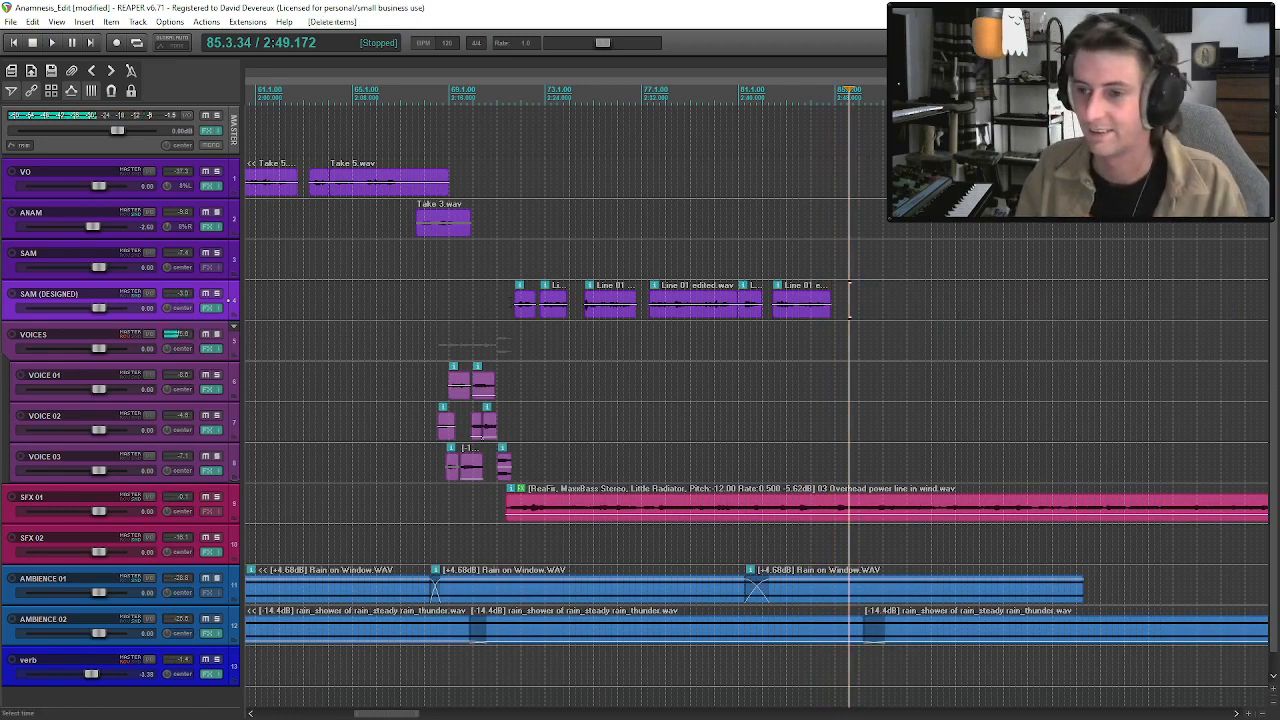
key("ctrl+z")
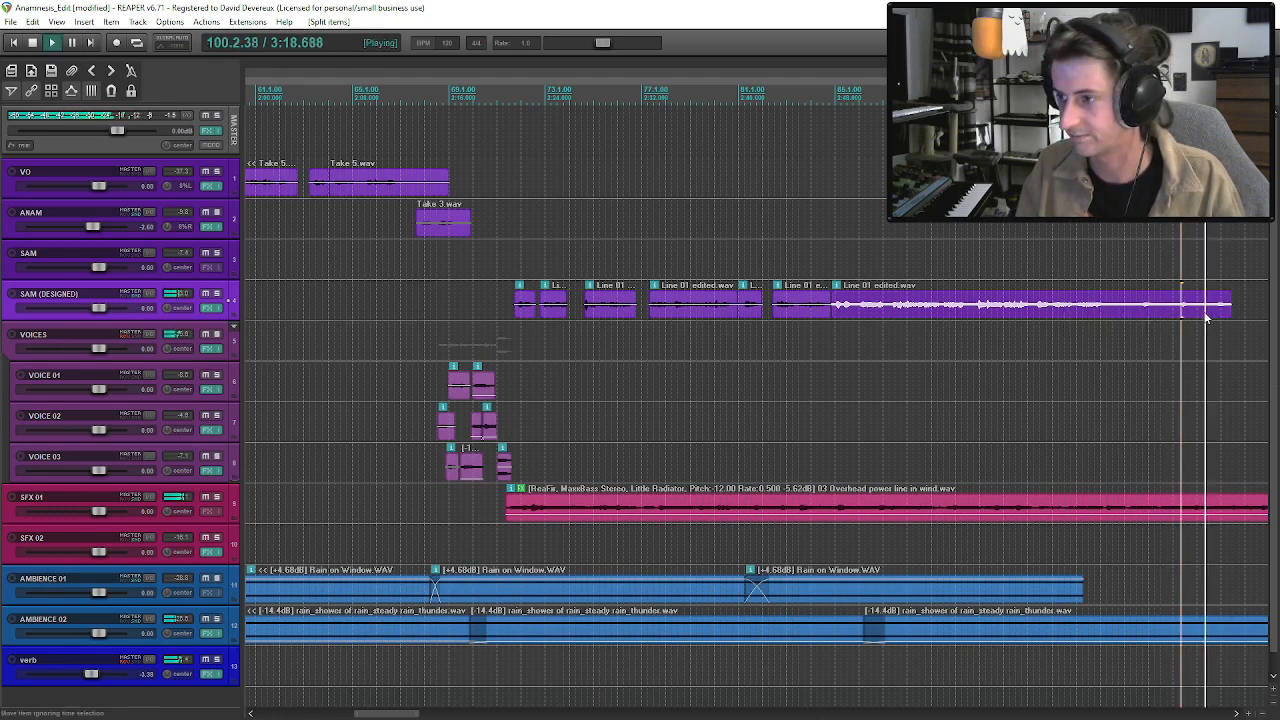
left_click(885, 311)
key("space")
left_click_drag(885, 311, 1069, 310)
scroll(1069, 310, "down", 3)
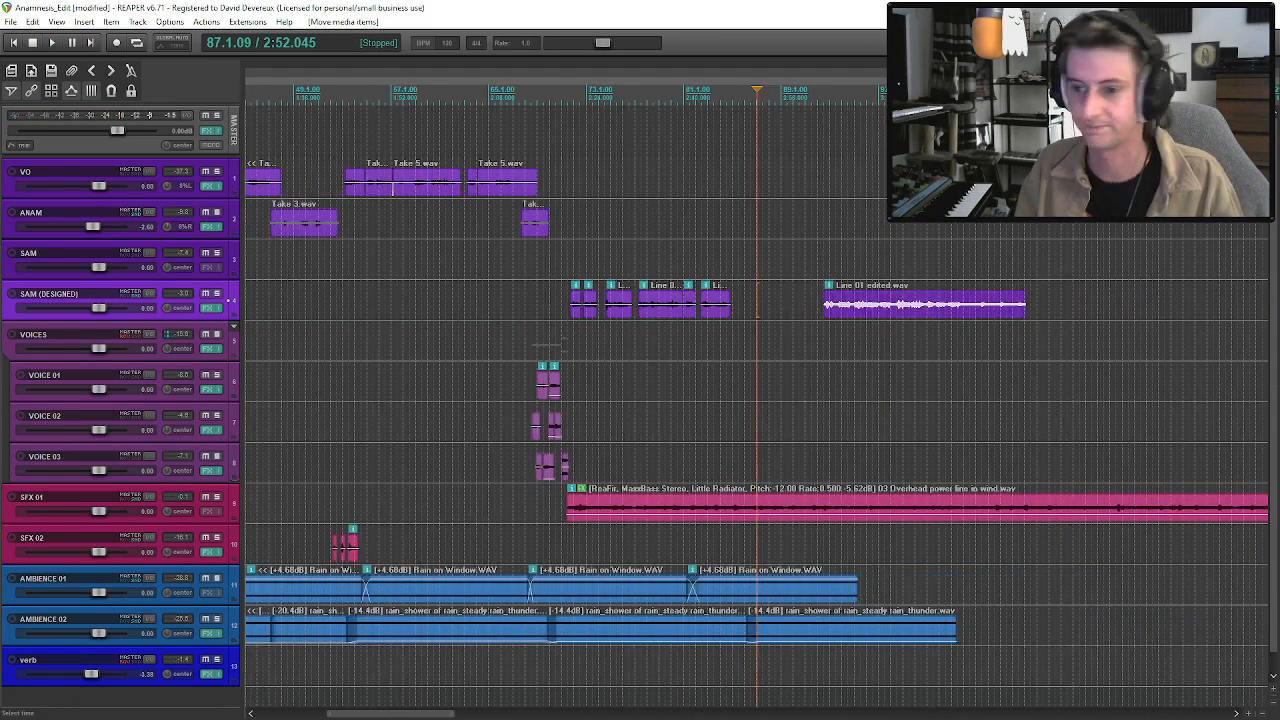
Play the transition into SAM's line and shift the group of spaced phrases about one bar later, leaving the leftover clip in place.
left_click(544, 300)
key("space")
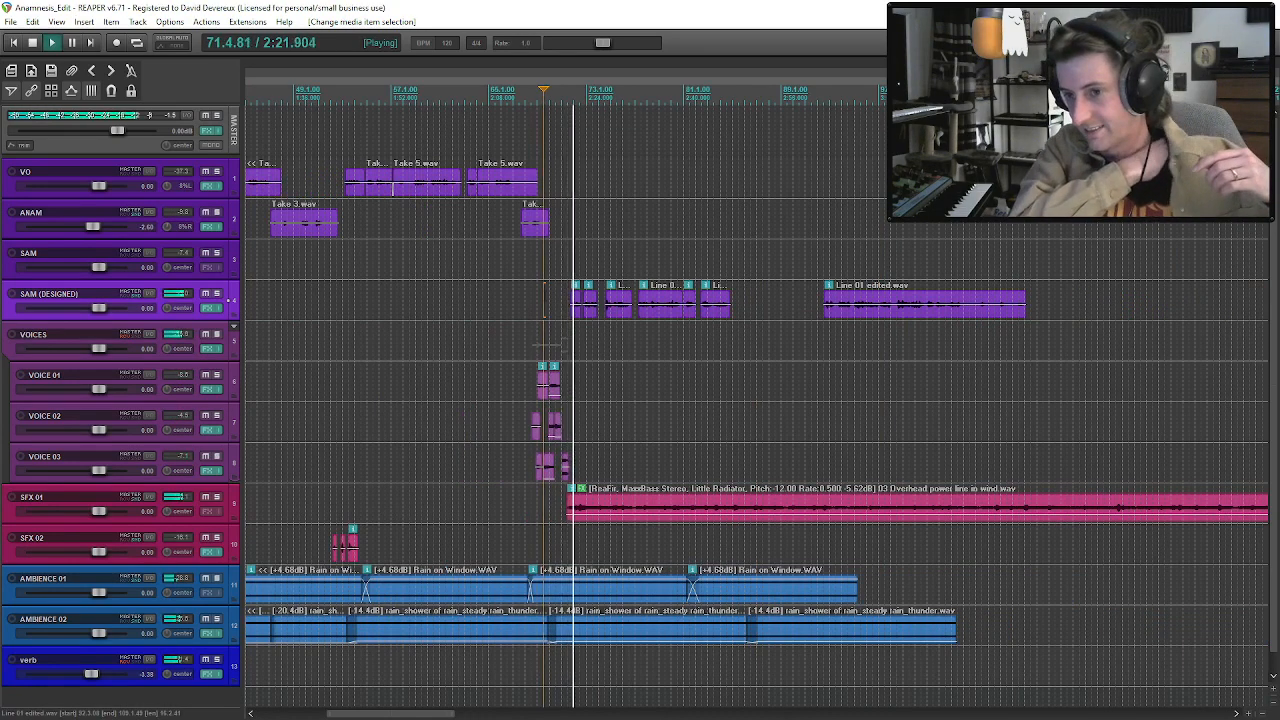
scroll(560, 304, "up", 3)
left_click(751, 305)
key("space")
mouse_move(768, 313)
left_mouse_down()
mouse_move(750, 316)
mouse_move(776, 325)
mouse_move(773, 312)
left_mouse_up()
Set the scratch clip's volume on VOICE 03 to +4.19 dB and play it into SAM's line.
left_click(727, 475)
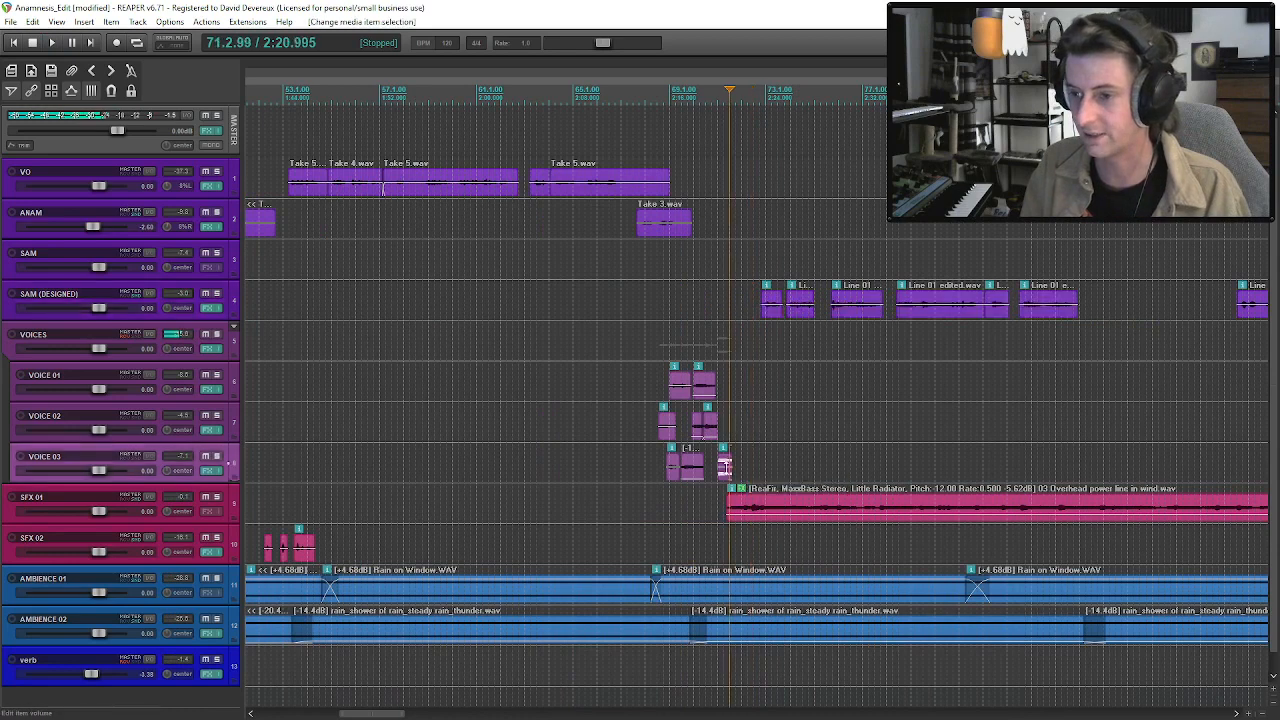
left_click_drag(724, 467, 723, 467)
key("space")
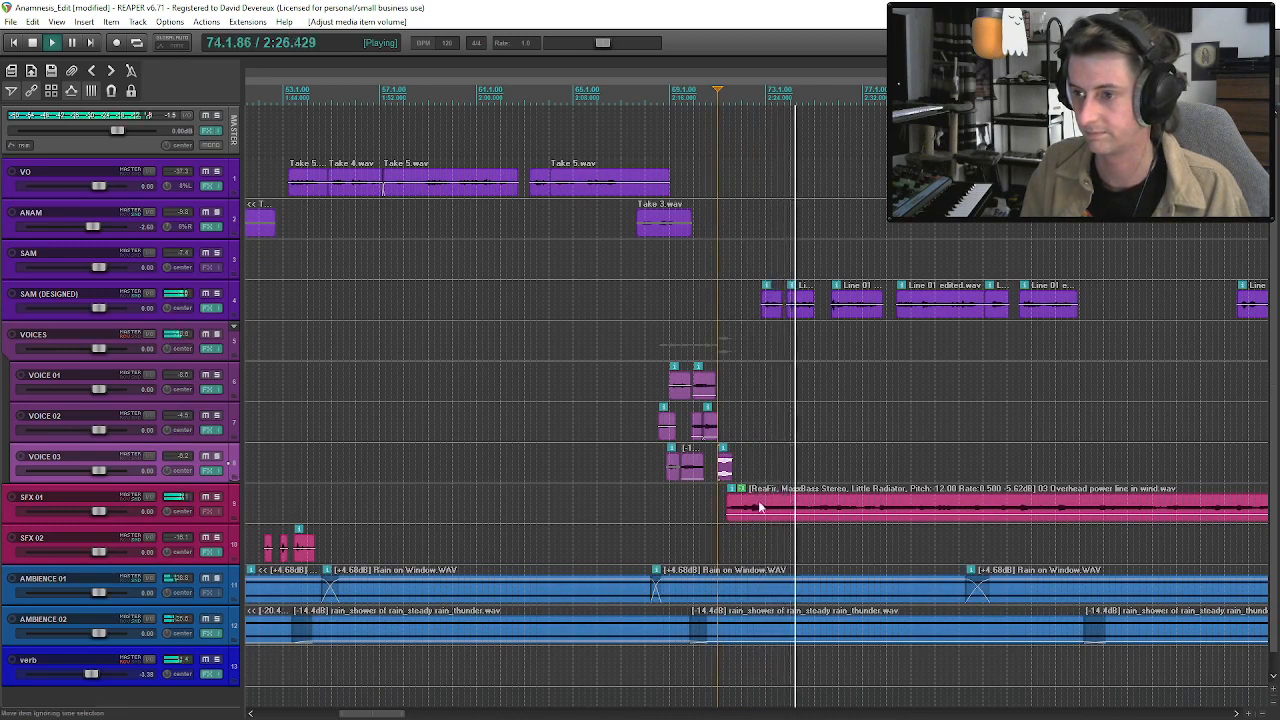
Play from SAM's second phrase, trim the start of the third phrase slightly, and resume playback from the fourth.
left_click(801, 305)
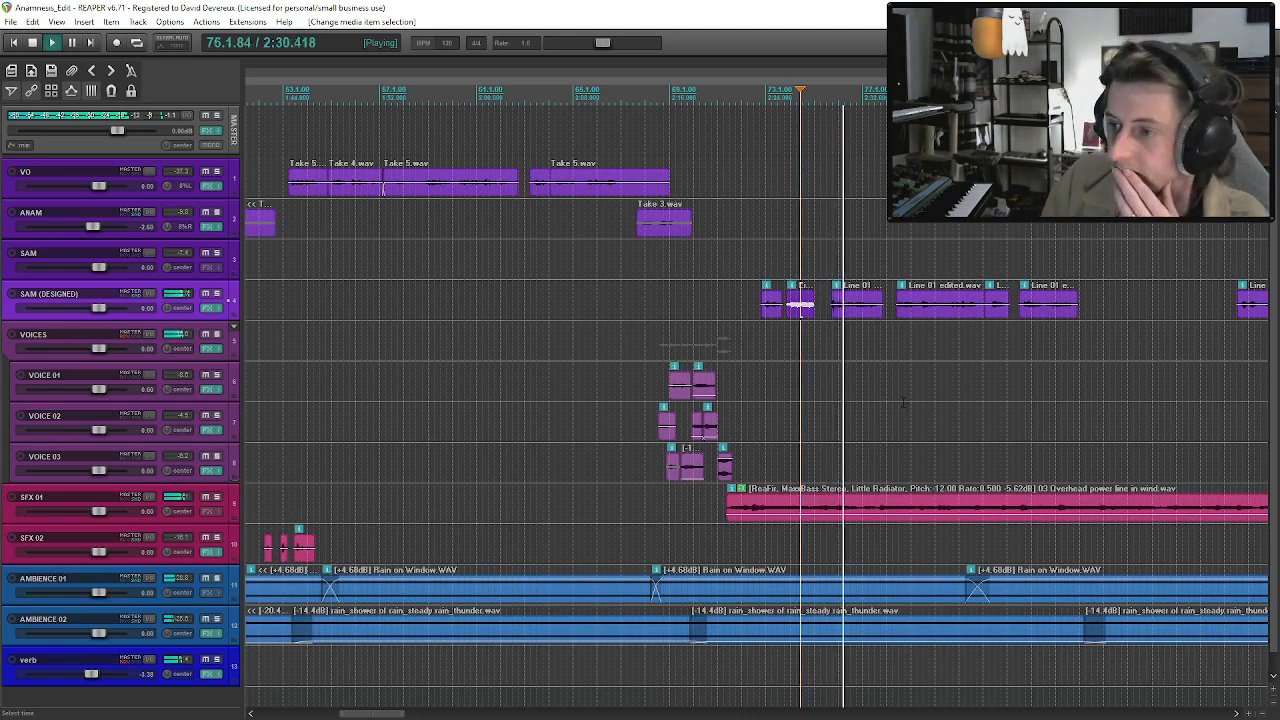
scroll(884, 380, "up", 4)
left_click_drag(877, 308, 881, 310)
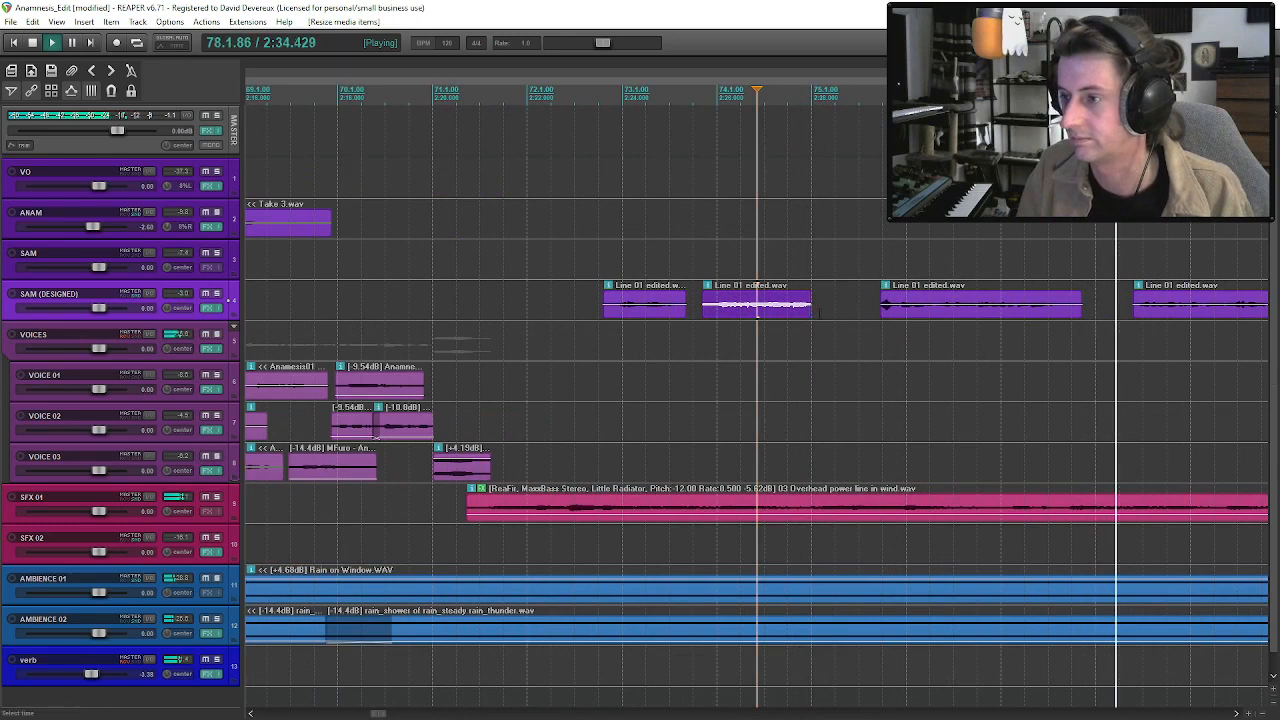
scroll(1089, 317, "down", 4)
left_click(912, 314)
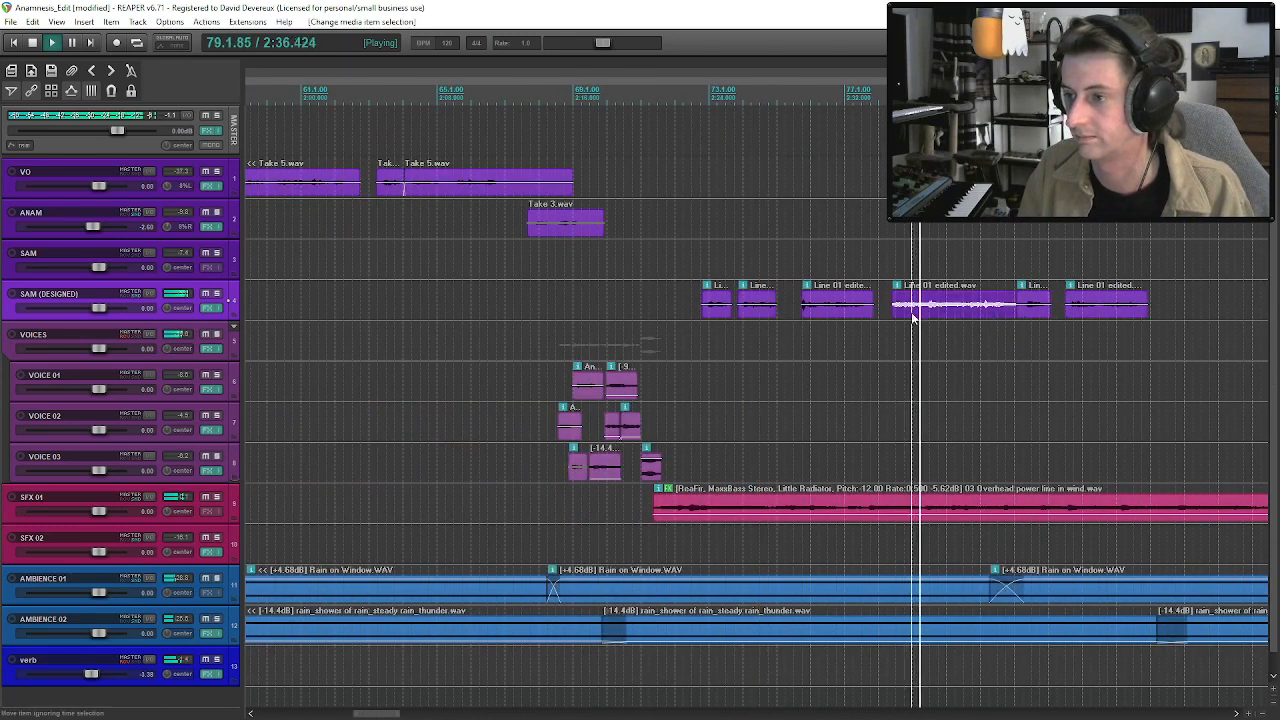
Move SAM's fifth and sixth phrases slightly later and replay the gap after the fourth phrase.
scroll(912, 312, "down", 2)
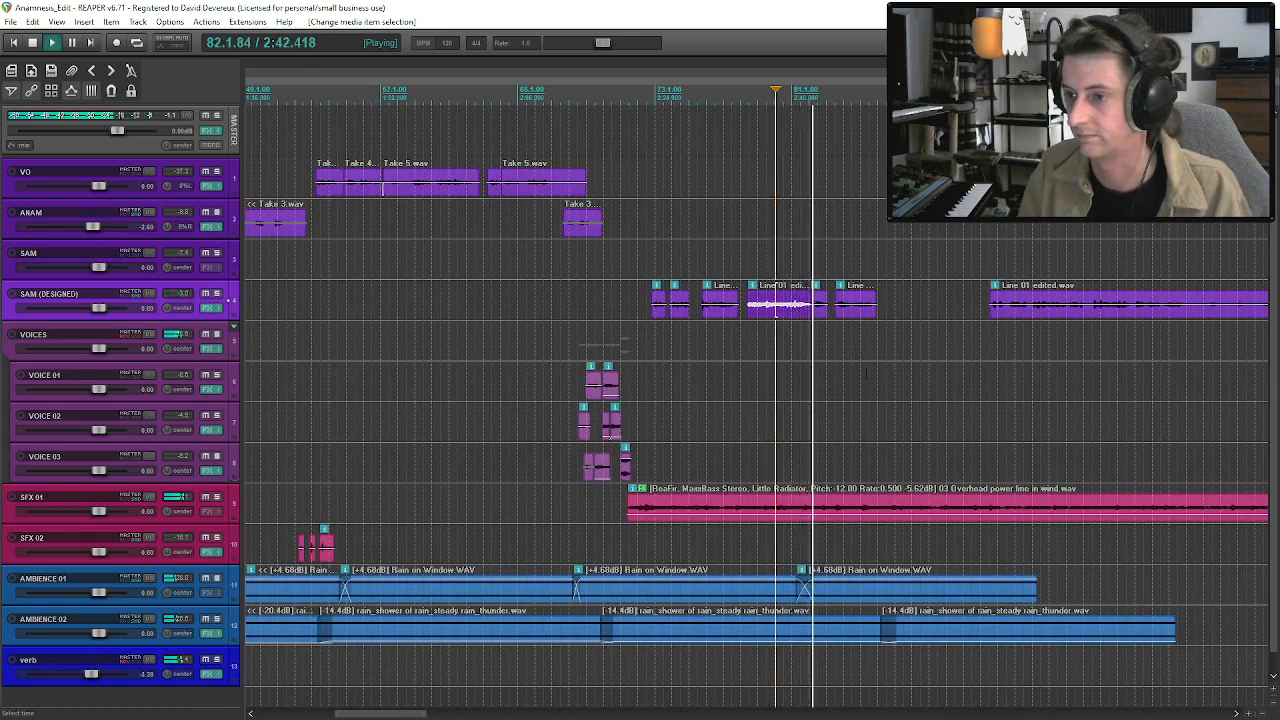
left_click(820, 308)
left_click(844, 309, "shift")
key("space")
left_click_drag(822, 311, 832, 313)
left_click(782, 305)
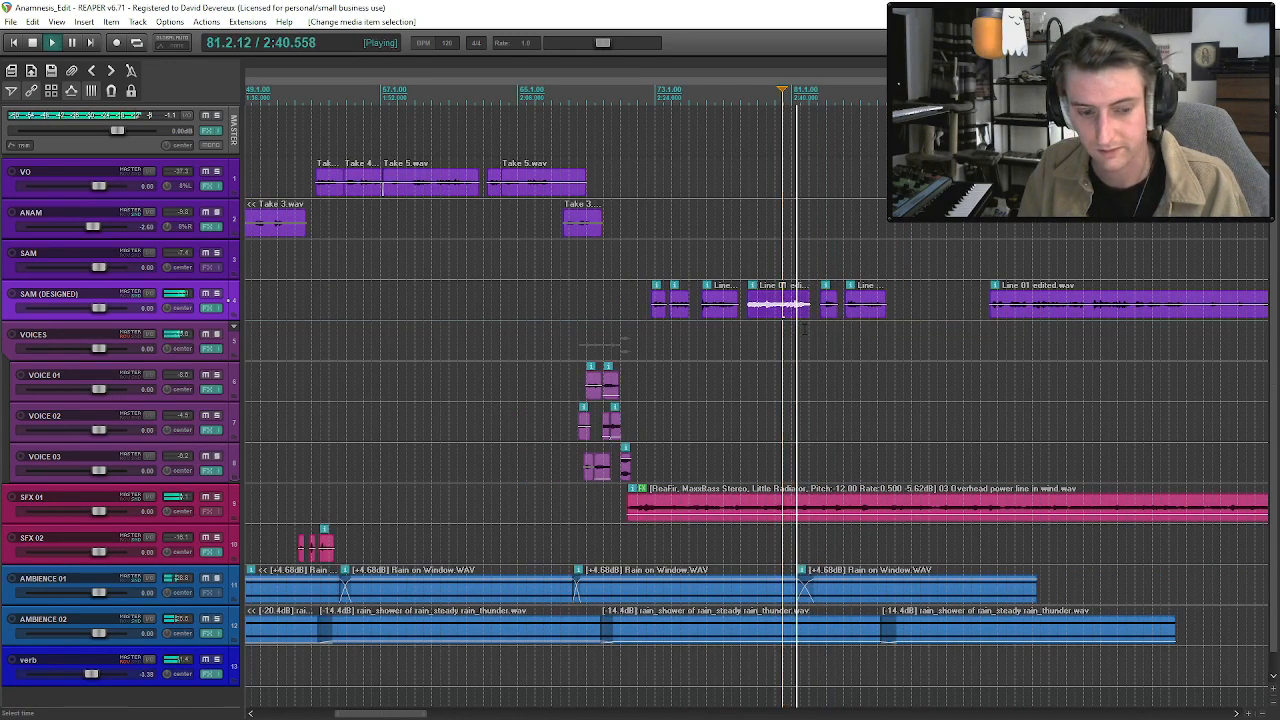
left_click(804, 325)
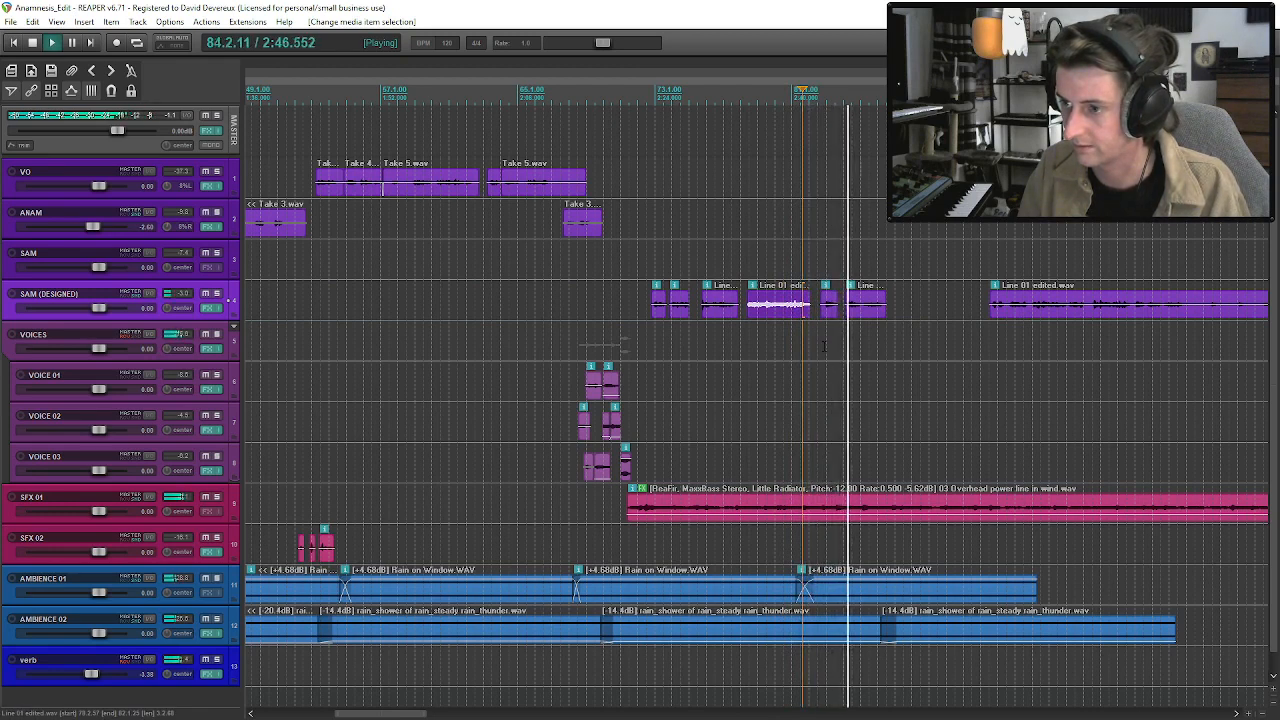
Play SAM's sixth phrase, split it near the middle, and move its second part slightly later.
left_click(867, 316)
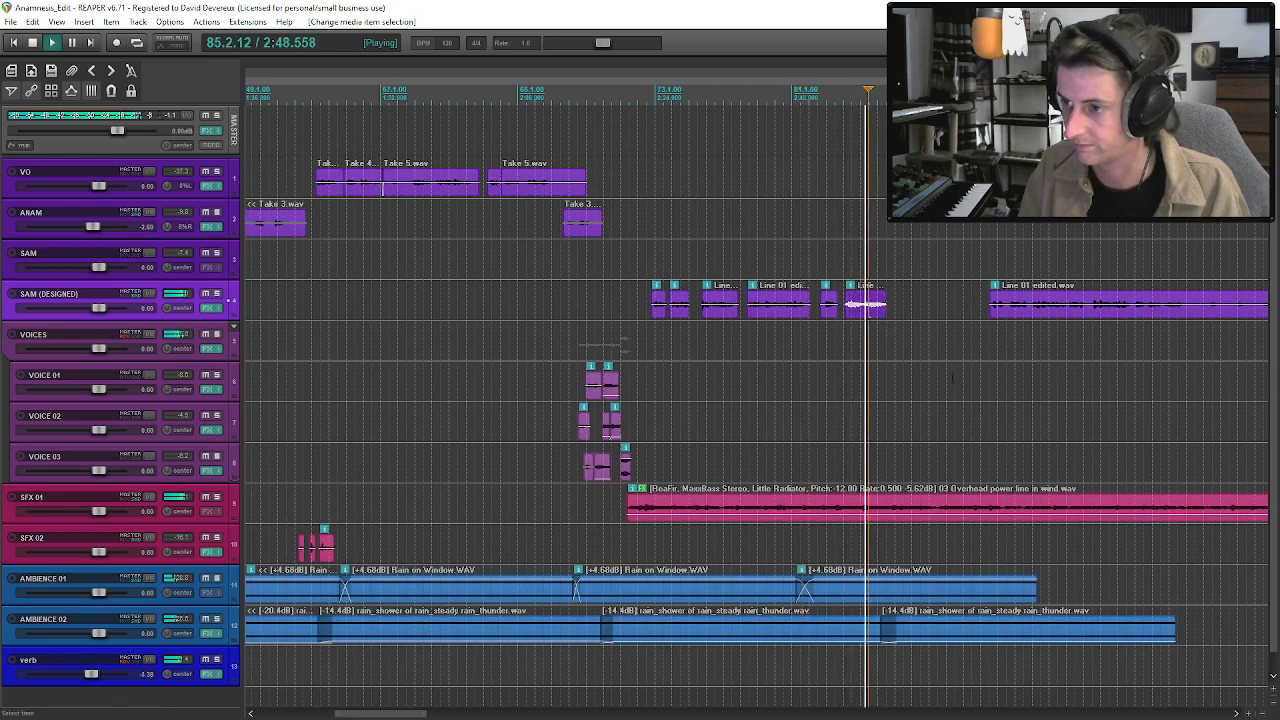
scroll(866, 314, "up", 3)
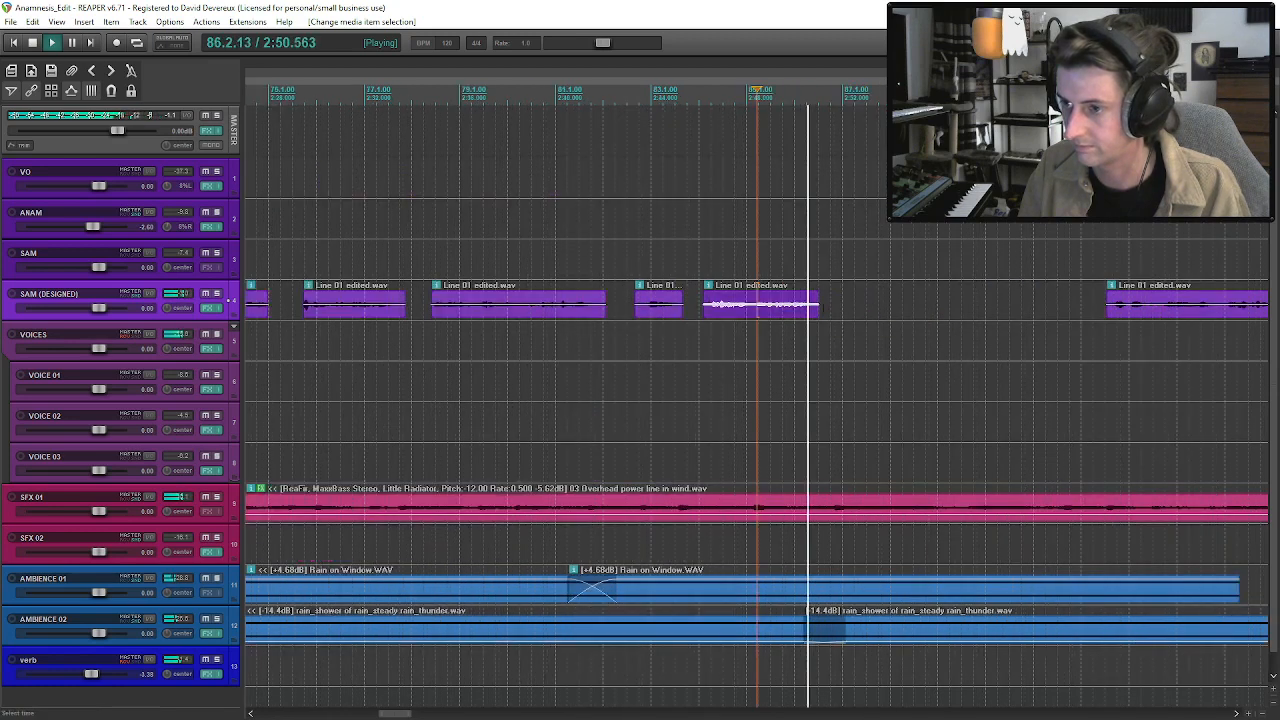
left_click(753, 311)
key("s")
mouse_move(777, 310)
left_mouse_down()
mouse_move(806, 310)
mouse_move(790, 316)
left_mouse_up()
key("space")
scroll(720, 314, "down", 3)
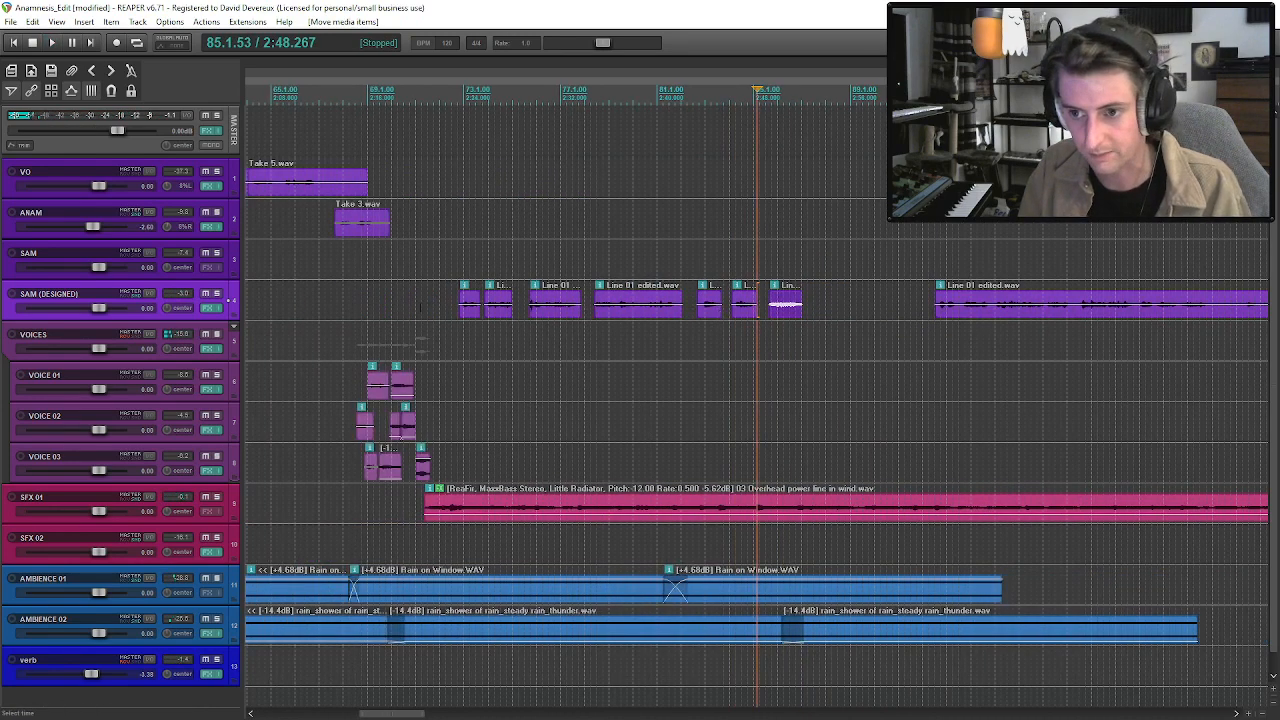
Play the lead-in to SAM's line and paste a copy of the VOICE 03 scratching knife clip onto VOICE 02 at the same time.
left_click(399, 306)
key("space")
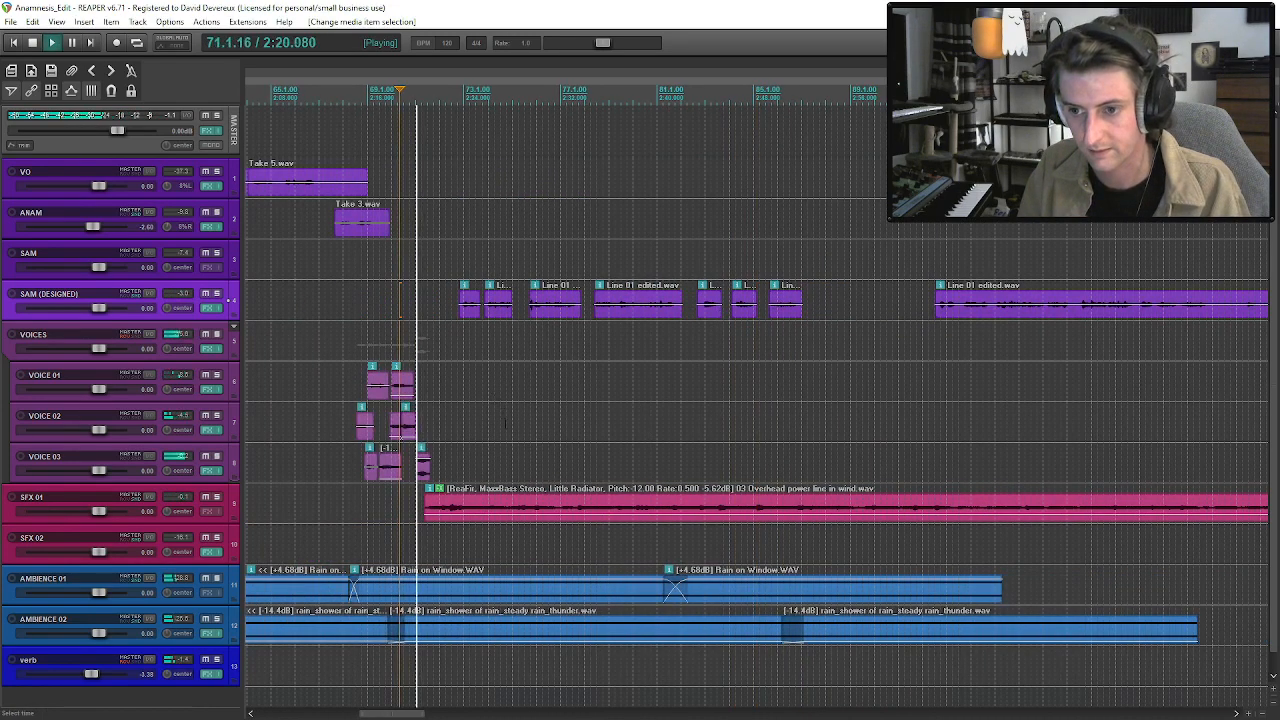
left_click(422, 470)
scroll(422, 470, "up", 4)
key("space")
left_click(756, 428)
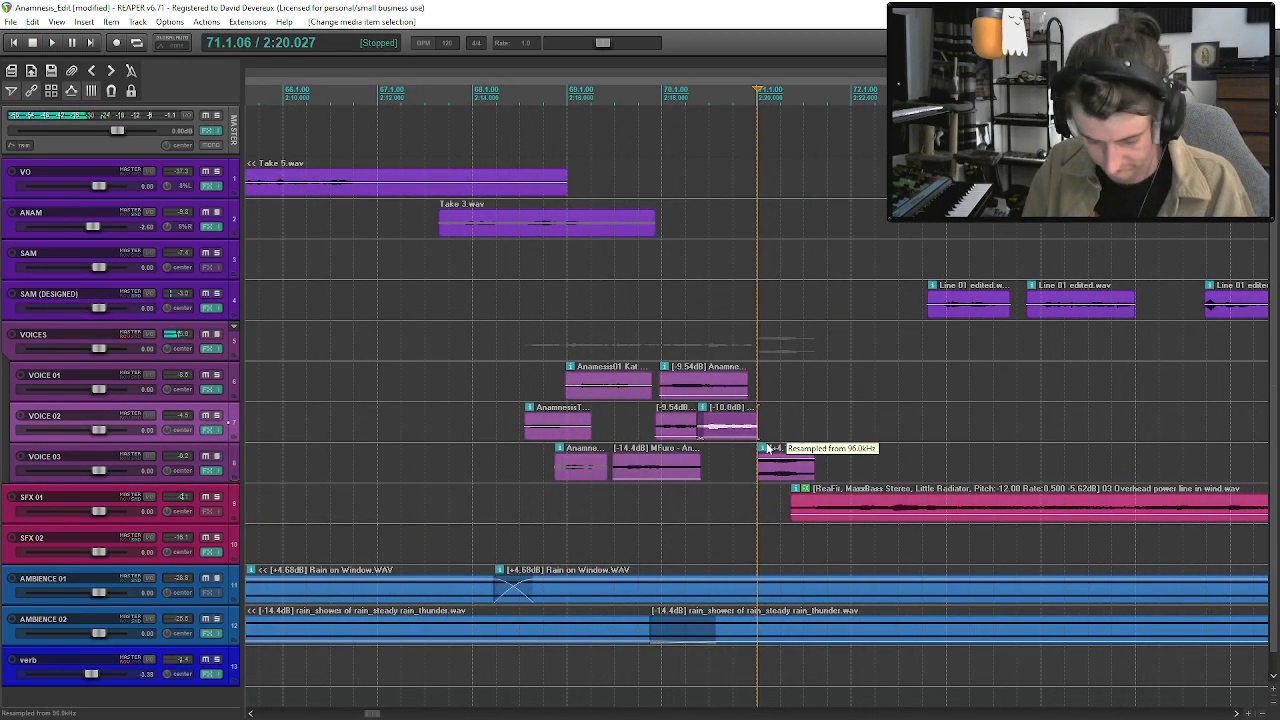
key("ctrl+v")
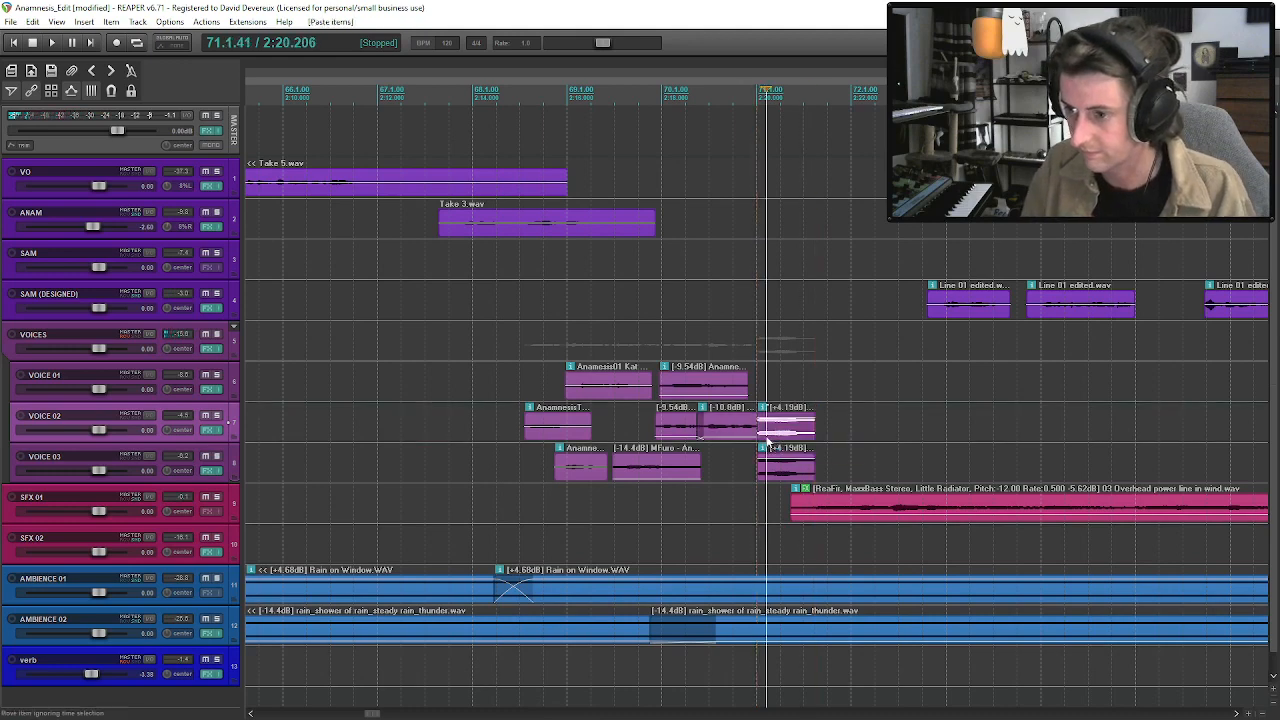
Set the pitch of the scratching knife copy on VOICE 02 to -12 semitones and play the layered scratches.
double_click(776, 449)
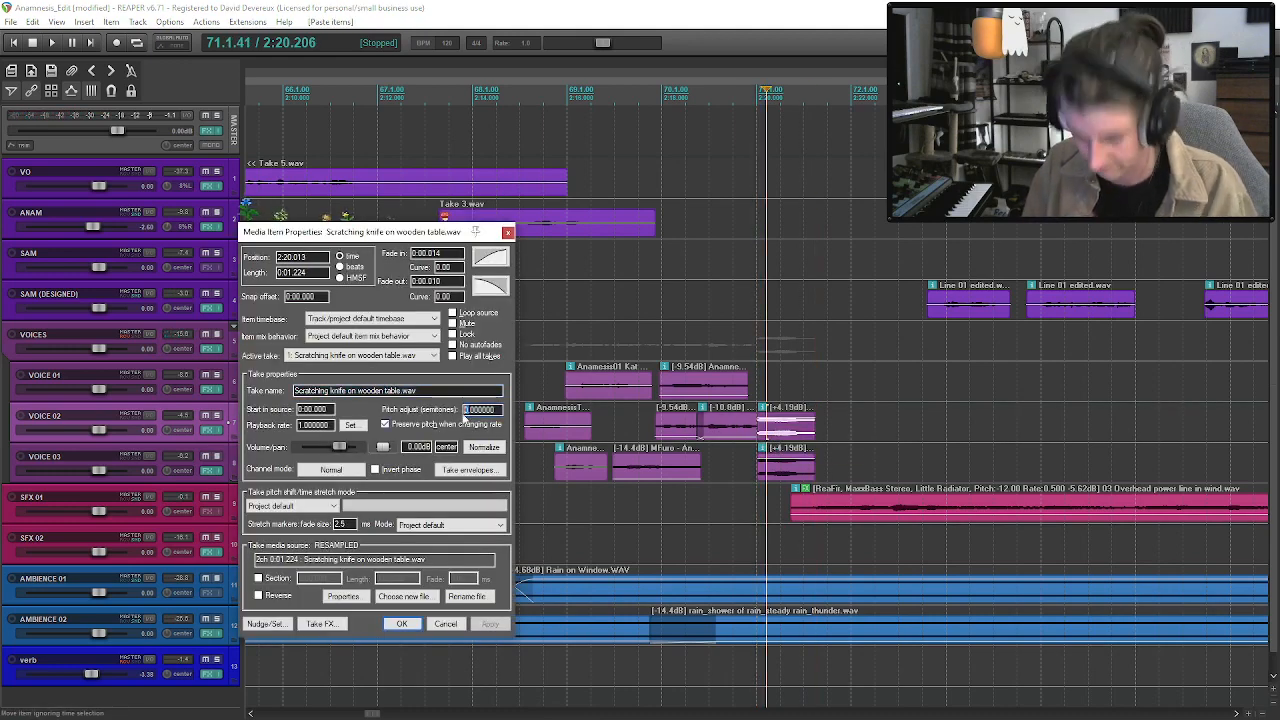
left_click(414, 625)
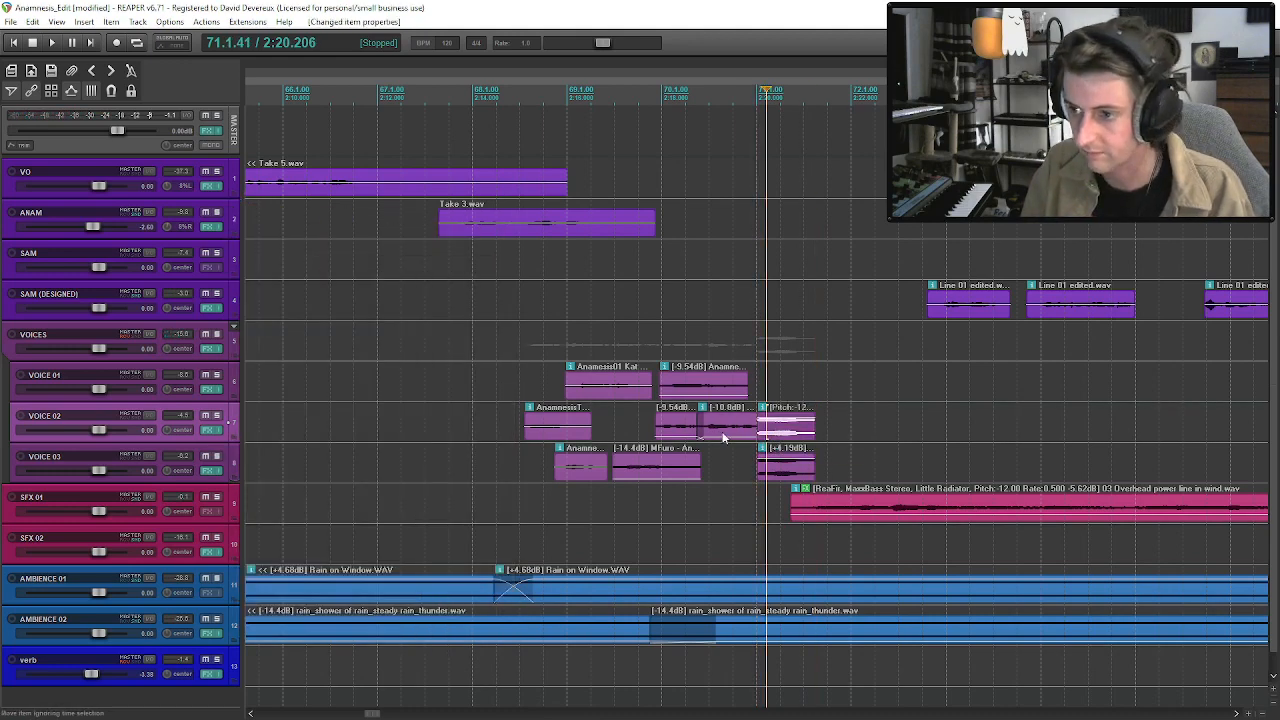
left_click(723, 434)
key("space")
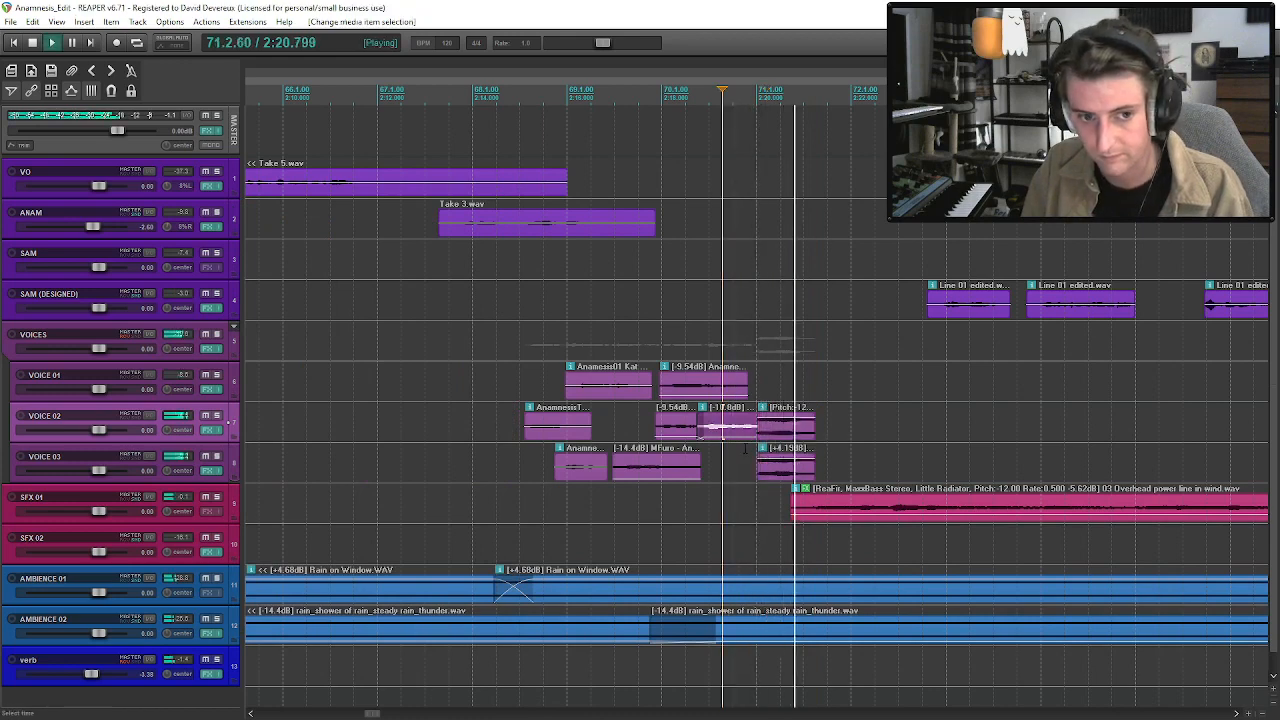
Shift all seven spaced SAM phrases slightly later together, and play from the whispered voices before them.
scroll(954, 517, "down", 2)
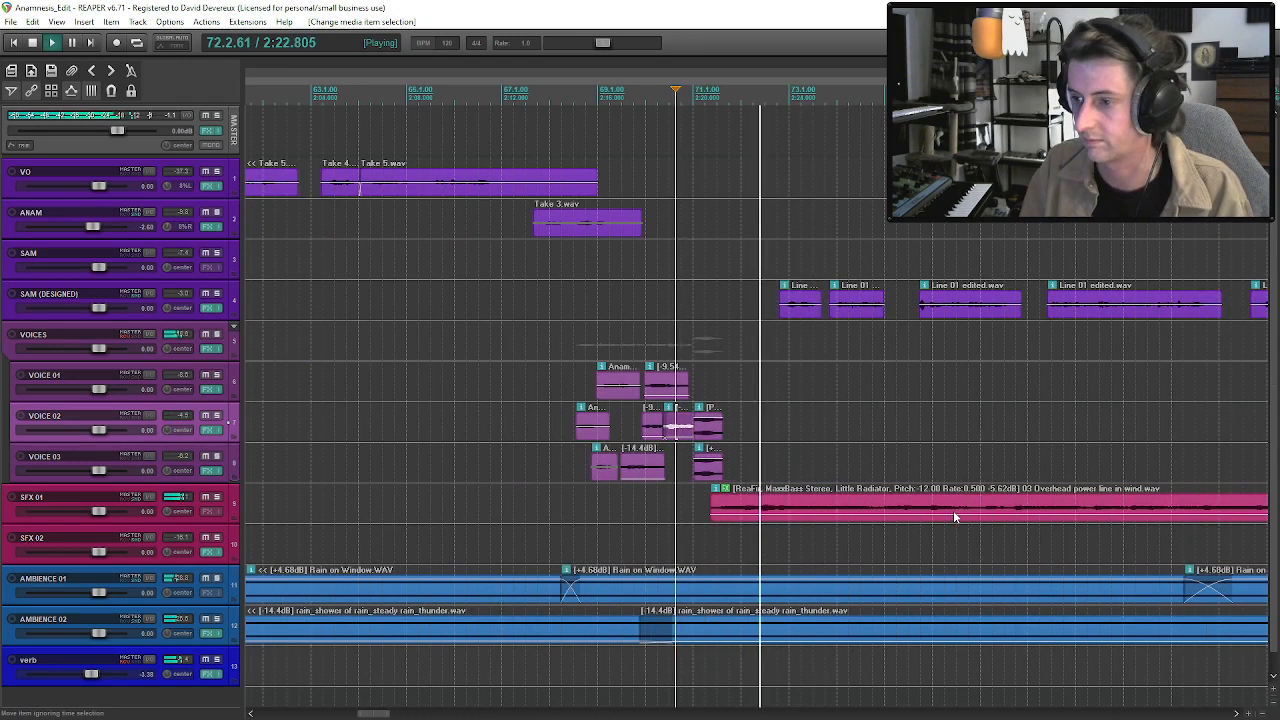
left_click(808, 309)
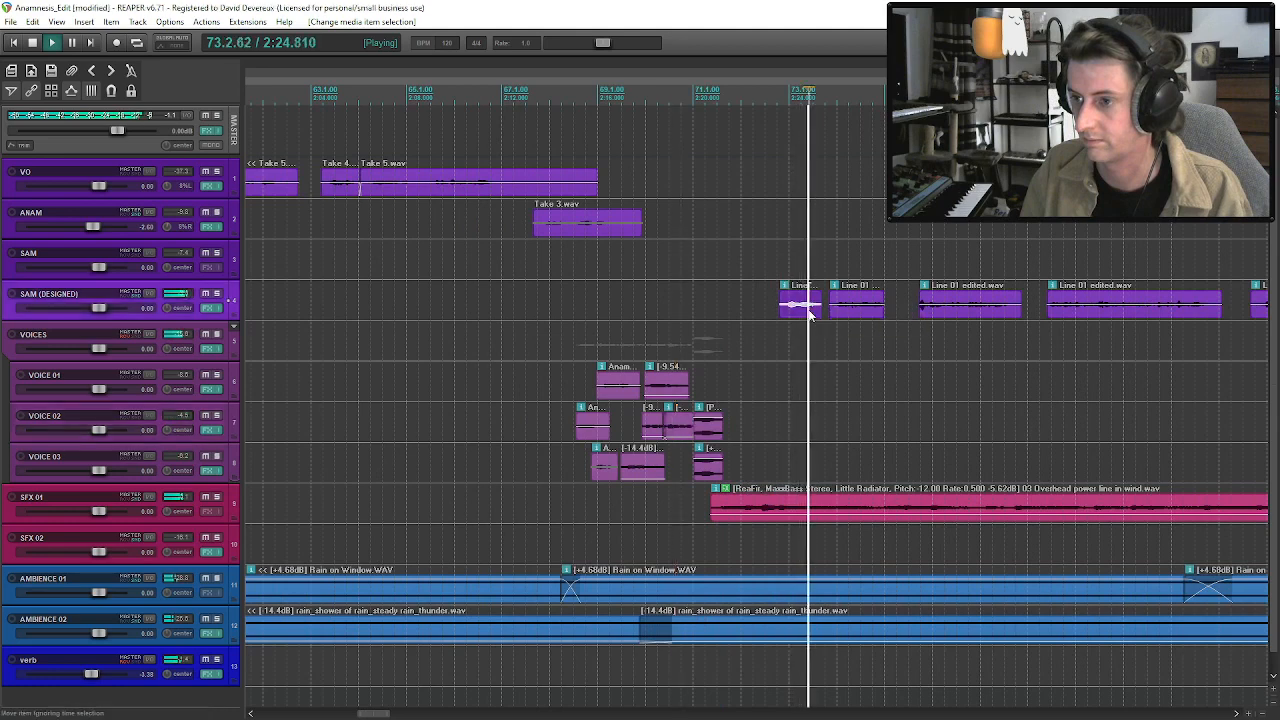
scroll(808, 309, "down", 1)
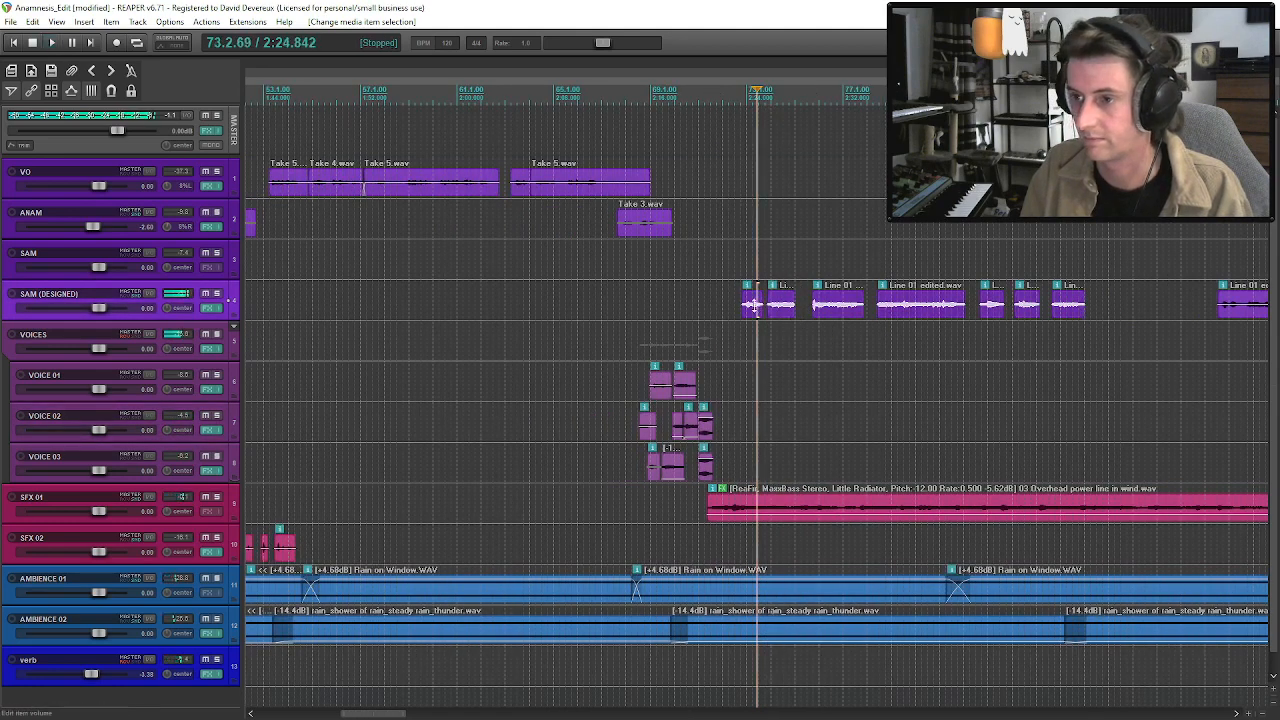
left_click_drag(753, 312, 763, 310)
left_click(657, 305)
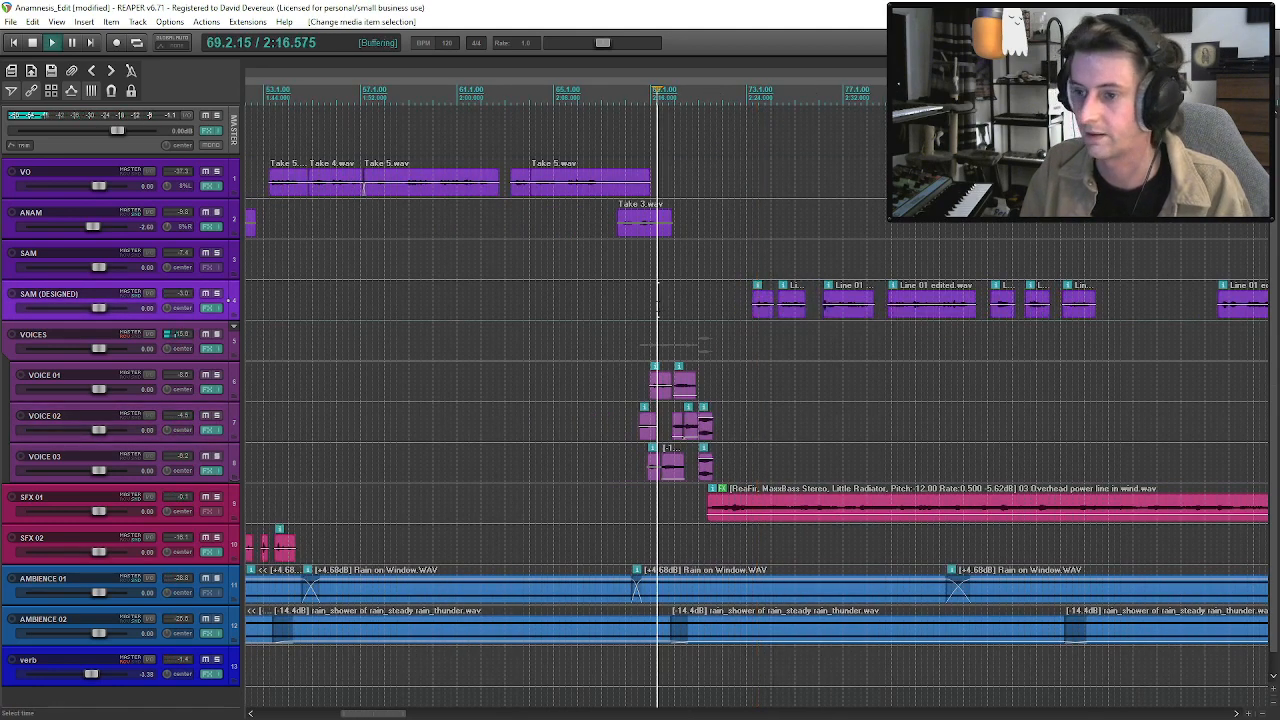
Save the project and play through SAM's seven spaced phrases, from the whispered voices to the last phrase.
key("space")
key("ctrl+s")
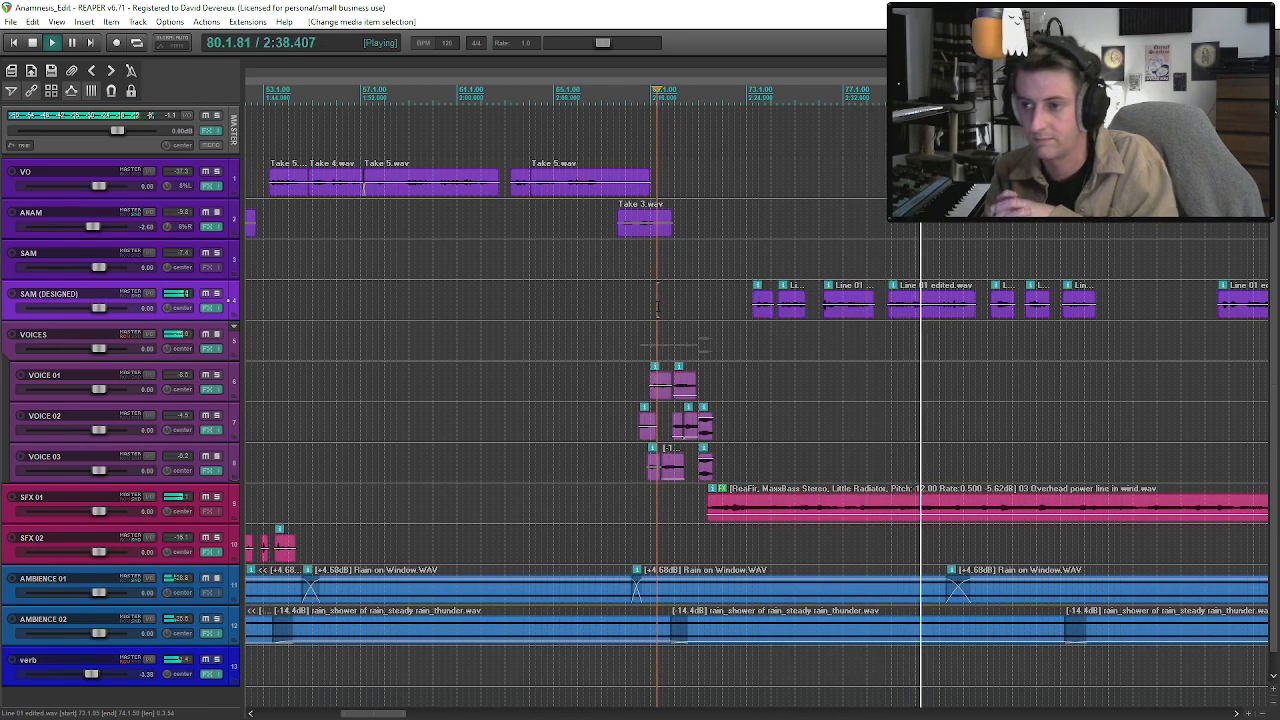
left_click(923, 316)
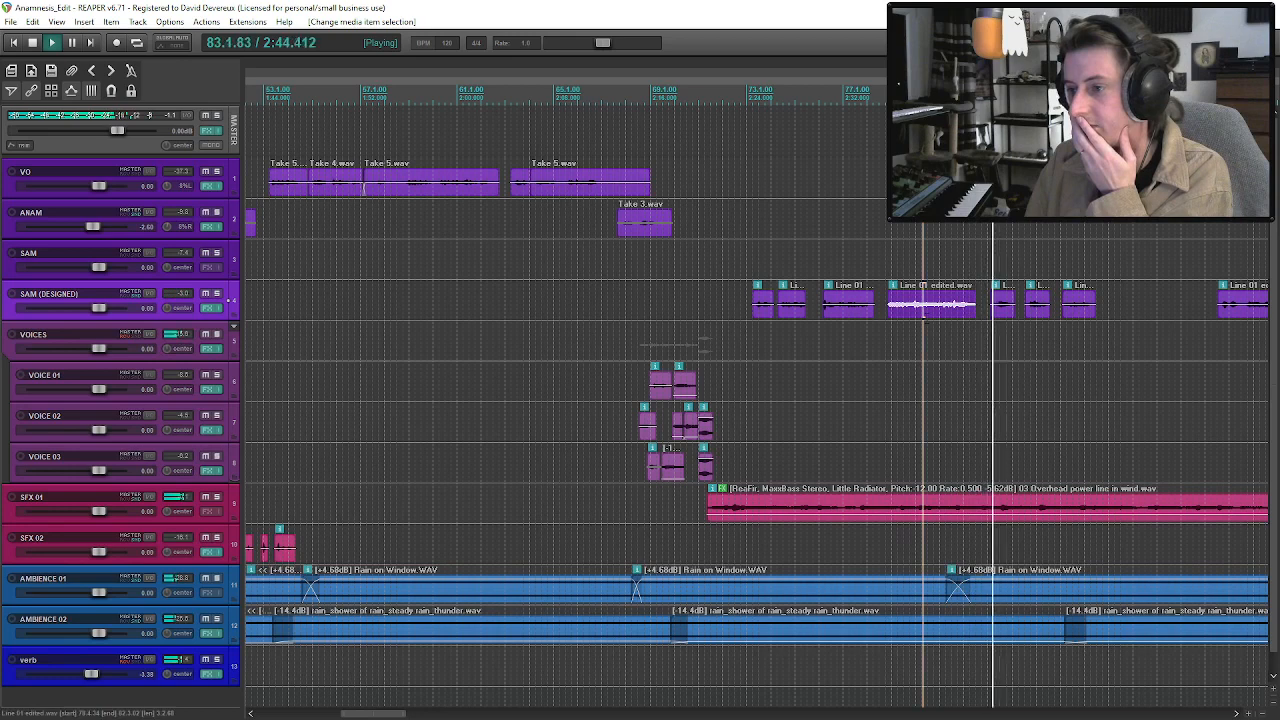
left_click(1003, 313)
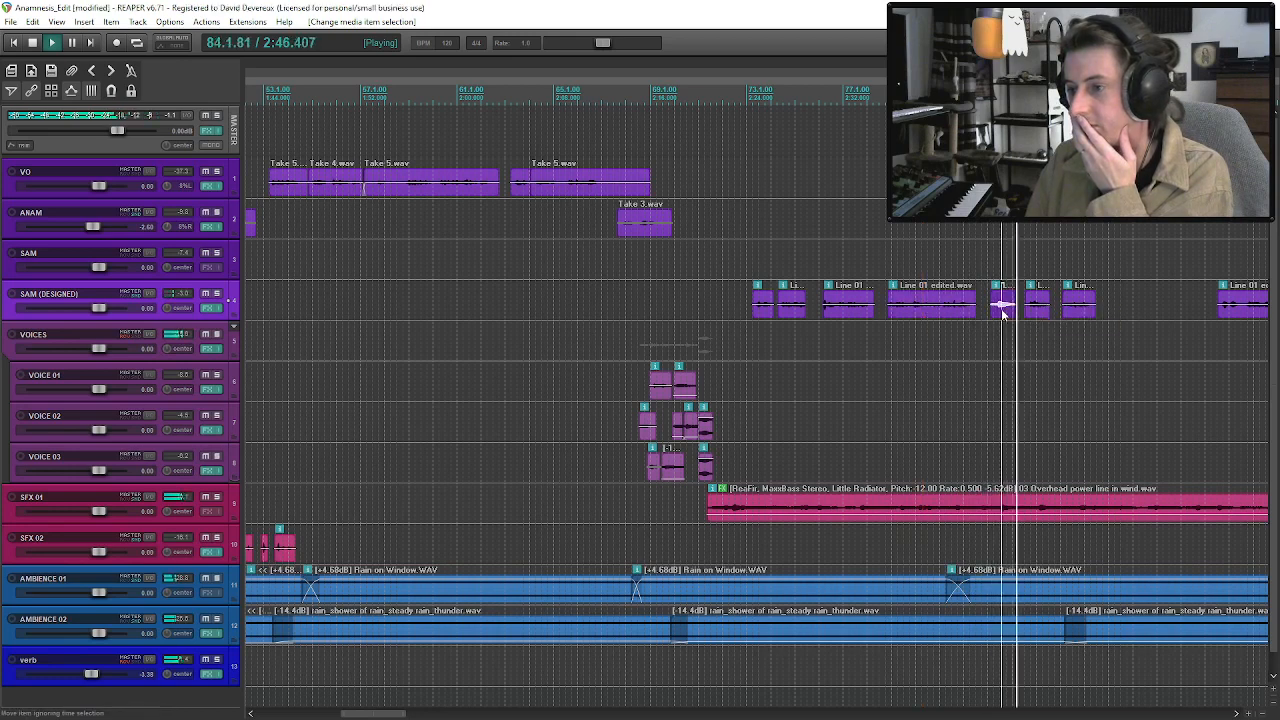
left_click(1026, 311)
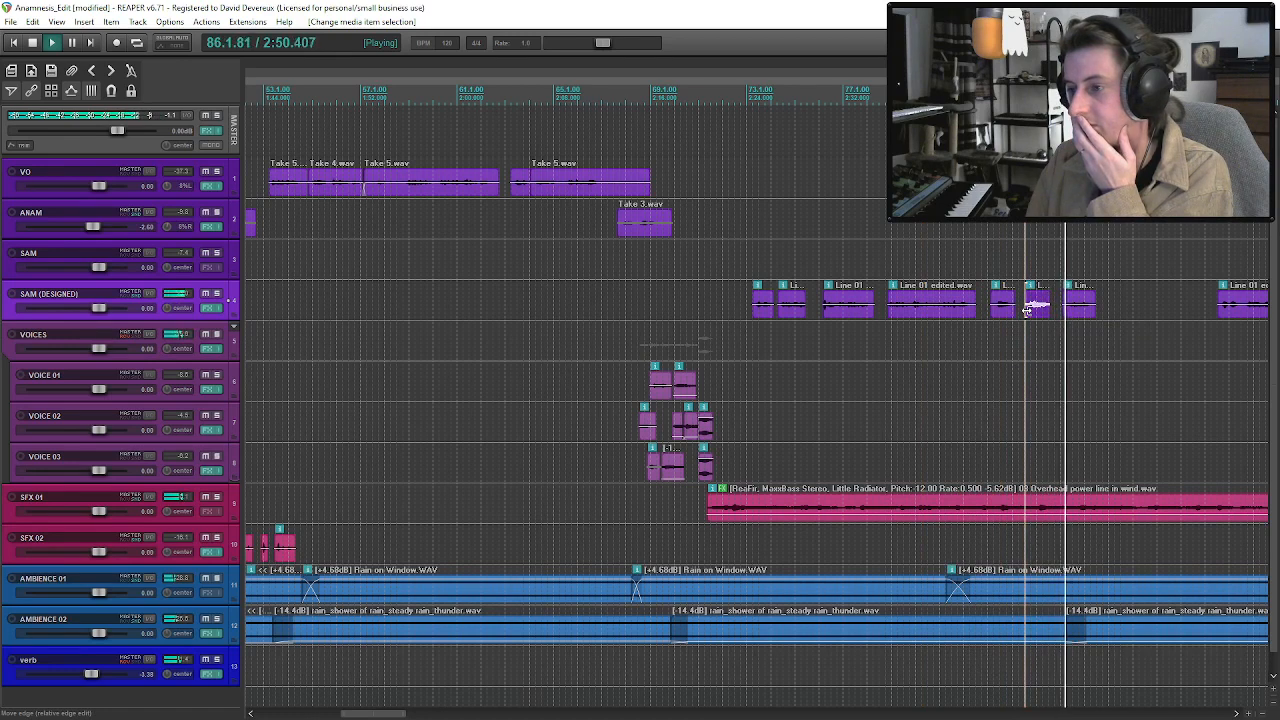
left_click(1082, 306)
Move the remaining long SAM clip slightly later and trim both ends to keep only a short phrase near its end.
scroll(1082, 306, "down", 3)
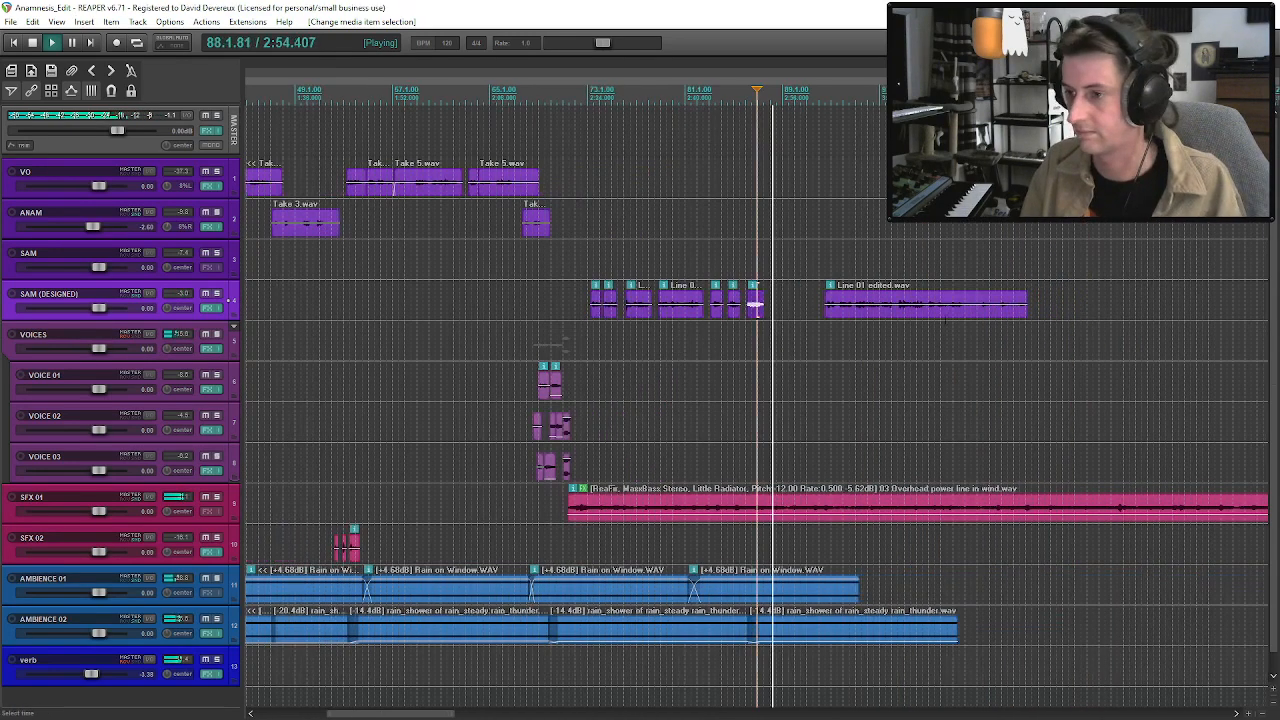
left_click_drag(903, 314, 928, 312)
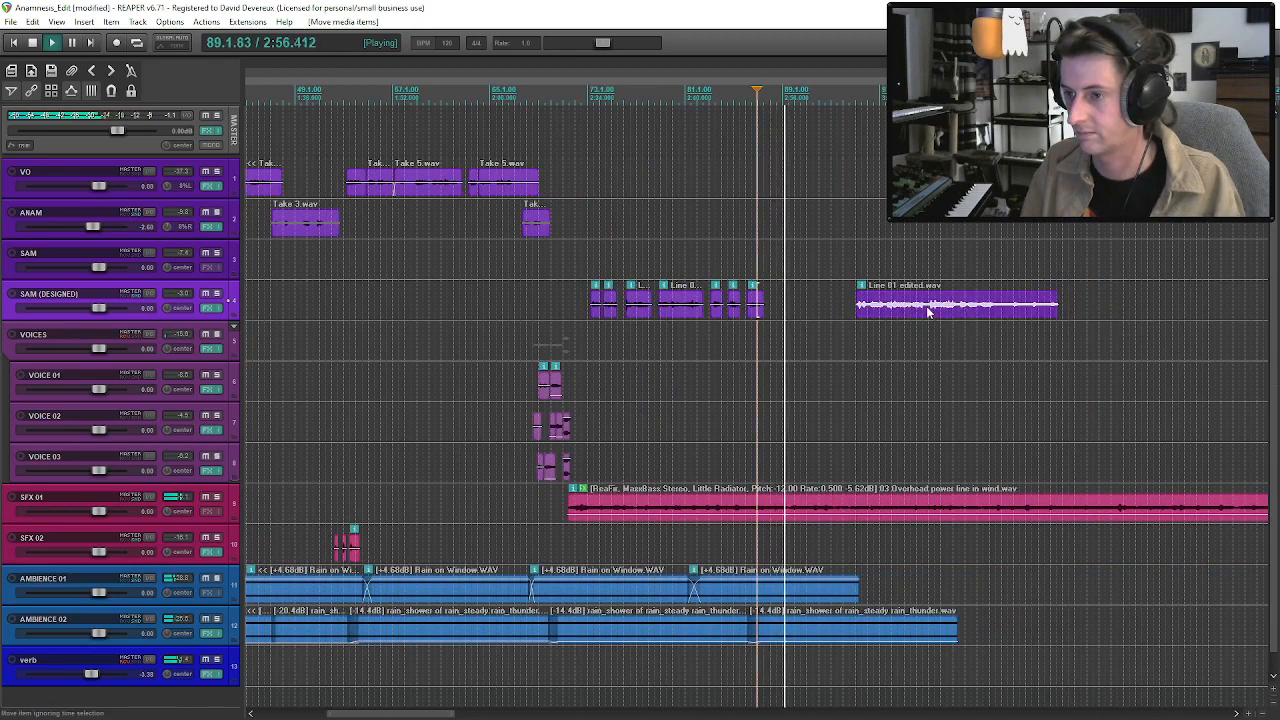
left_click(926, 313)
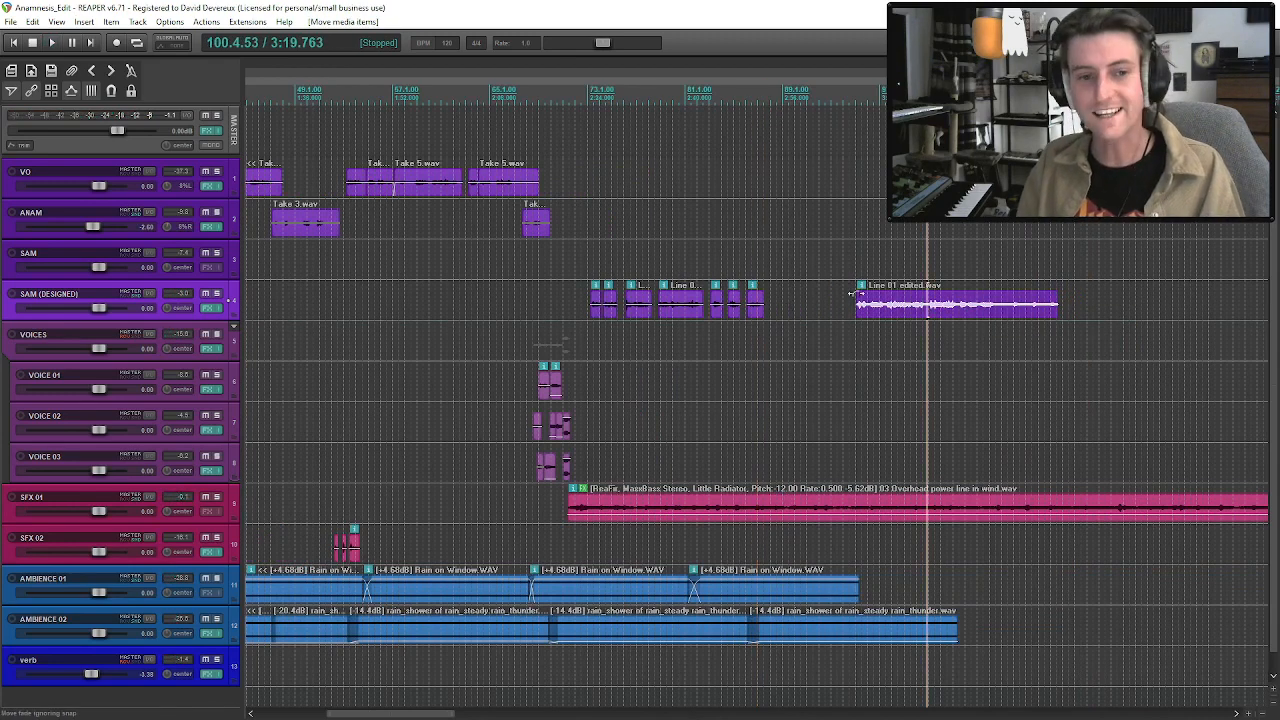
scroll(581, 400, "down", 3)
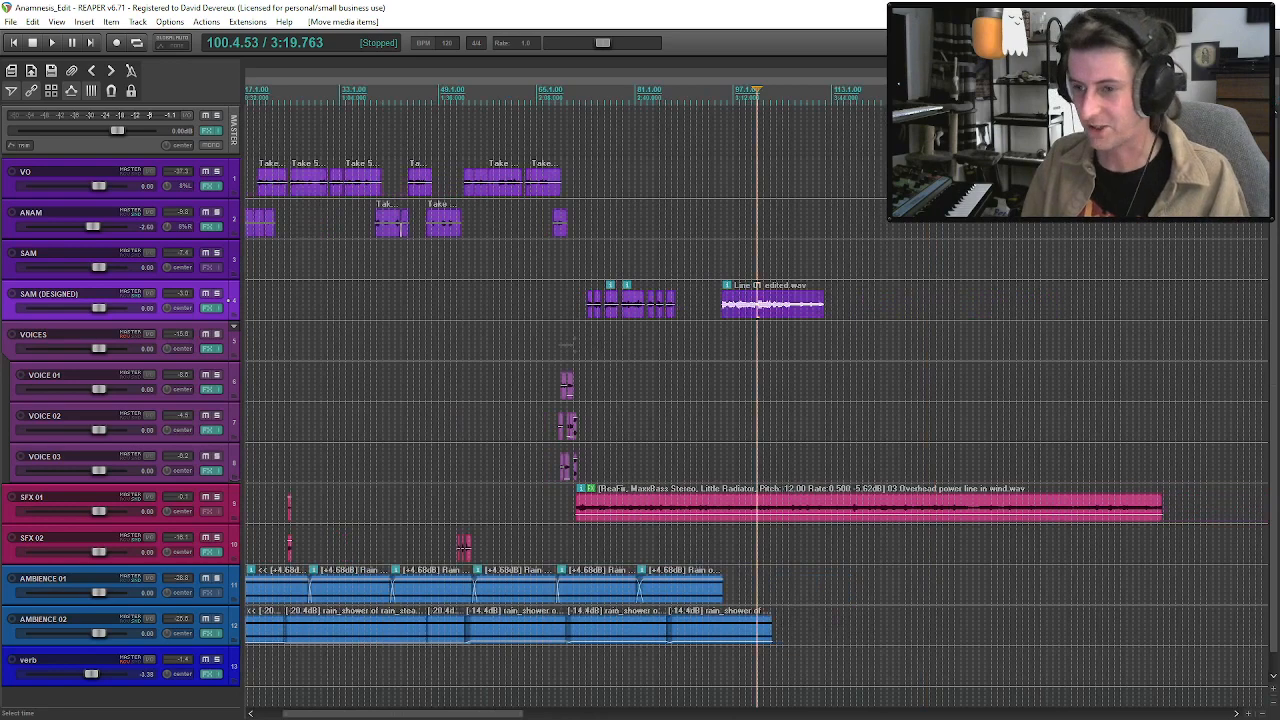
left_click(683, 502)
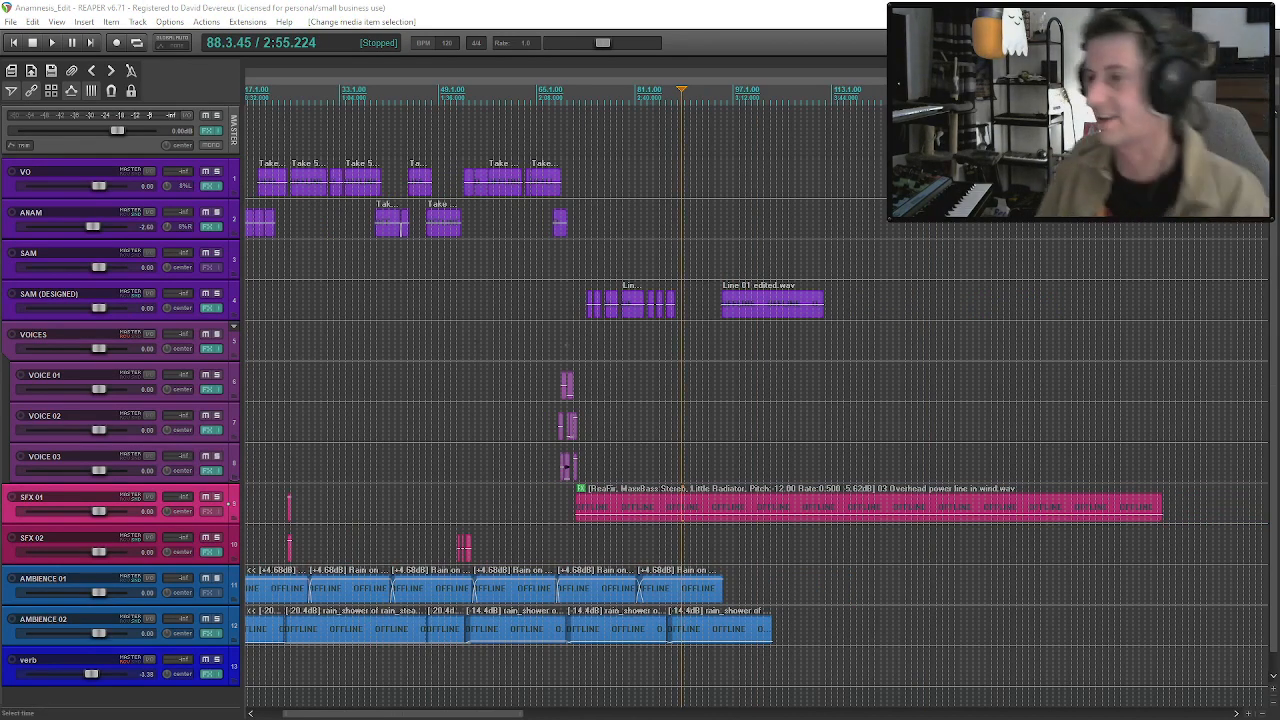
left_click(784, 312)
scroll(806, 318, "up", 5)
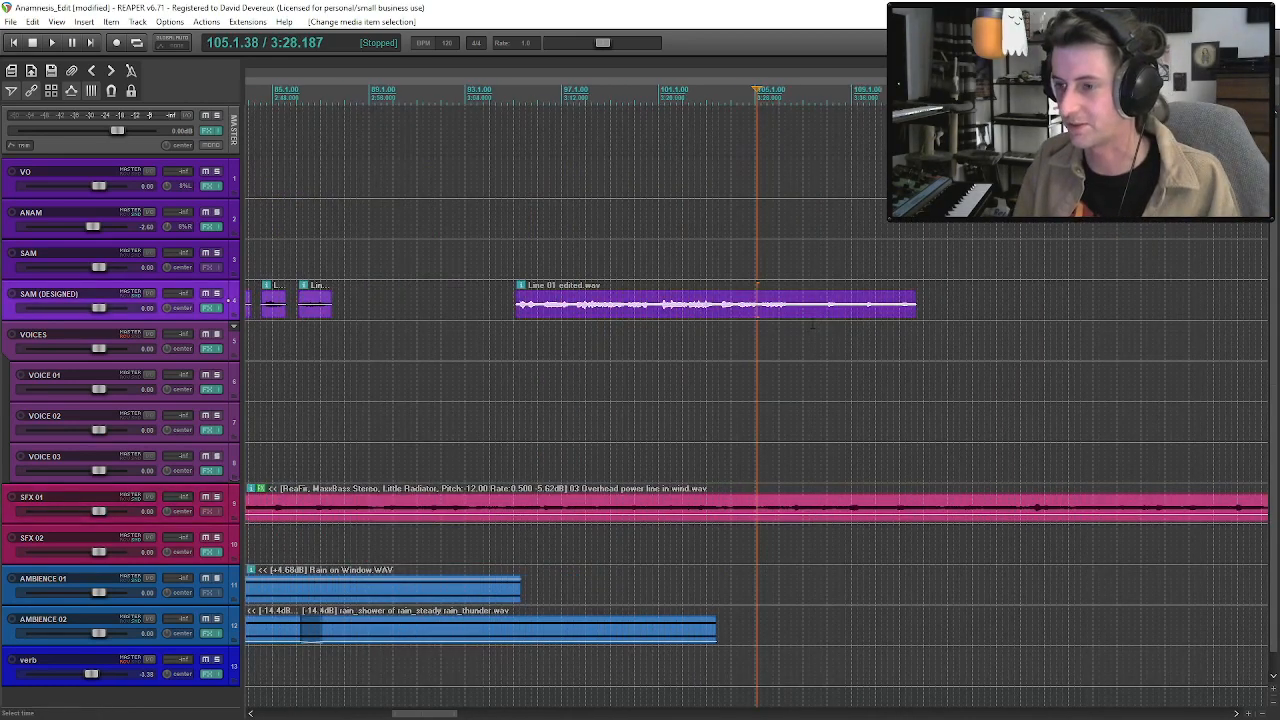
left_click_drag(518, 312, 821, 325)
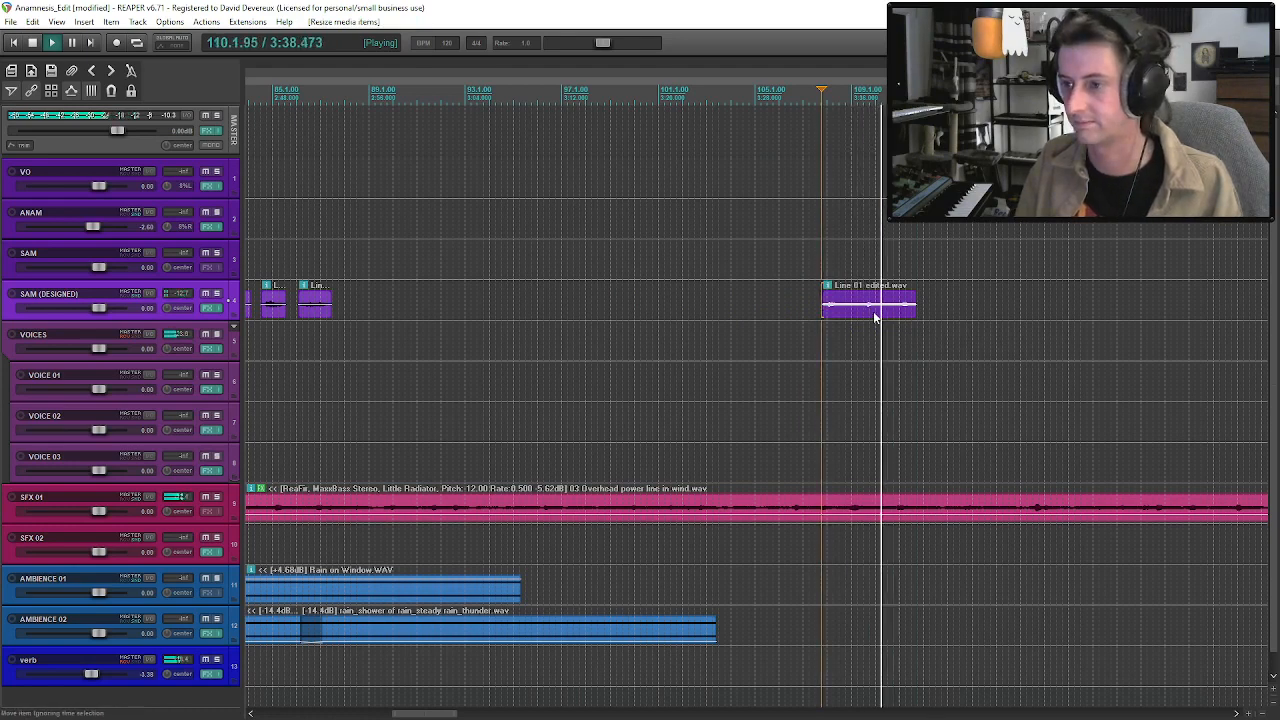
mouse_move(824, 308)
left_mouse_down()
mouse_move(900, 306)
mouse_move(827, 319)
left_mouse_up()
left_click_drag(915, 315, 840, 314)
Move the short trimmed phrase to just after SAM's seventh phrase, save the project, and play the two together.
left_click_drag(832, 309, 353, 316)
key("space")
left_click(308, 320)
key("ctrl+s")
scroll(694, 328, "up", 2)
scroll(694, 328, "down", 2)
key("space")
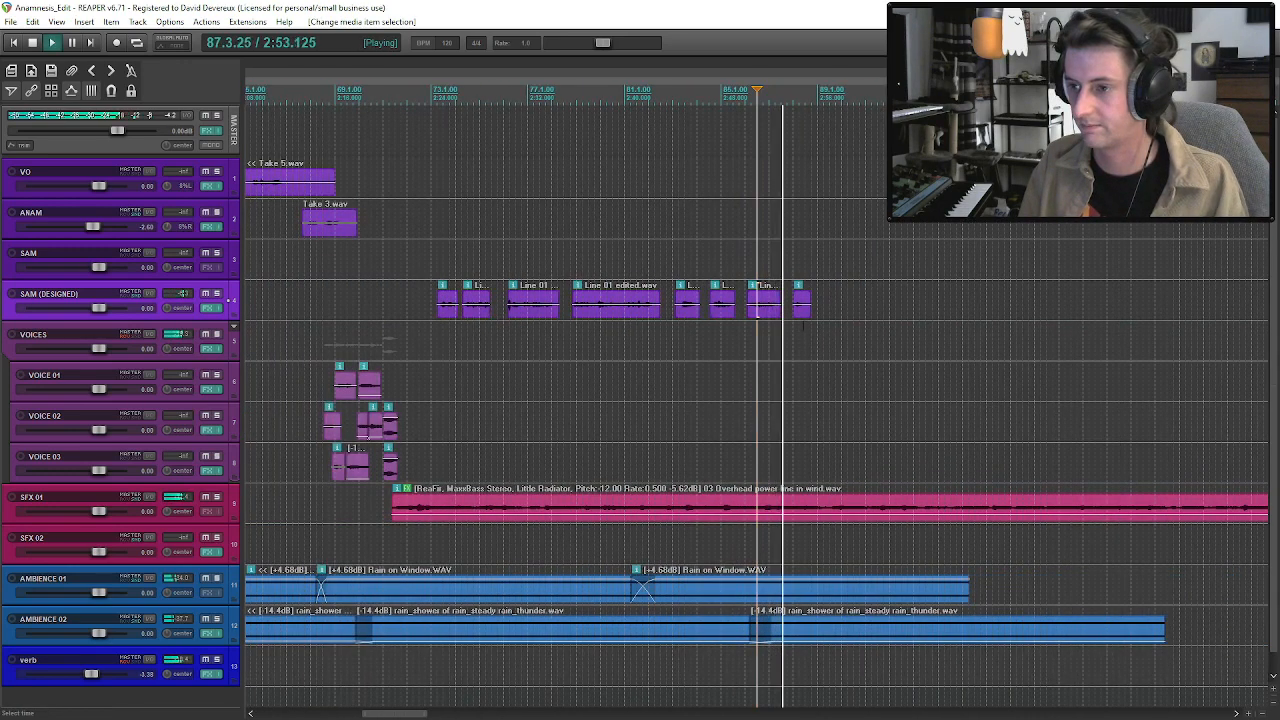
Move SAM's eighth phrase slightly later to leave a pause after the seventh, and play it.
left_click_drag(808, 313, 850, 313)
left_click(745, 265)
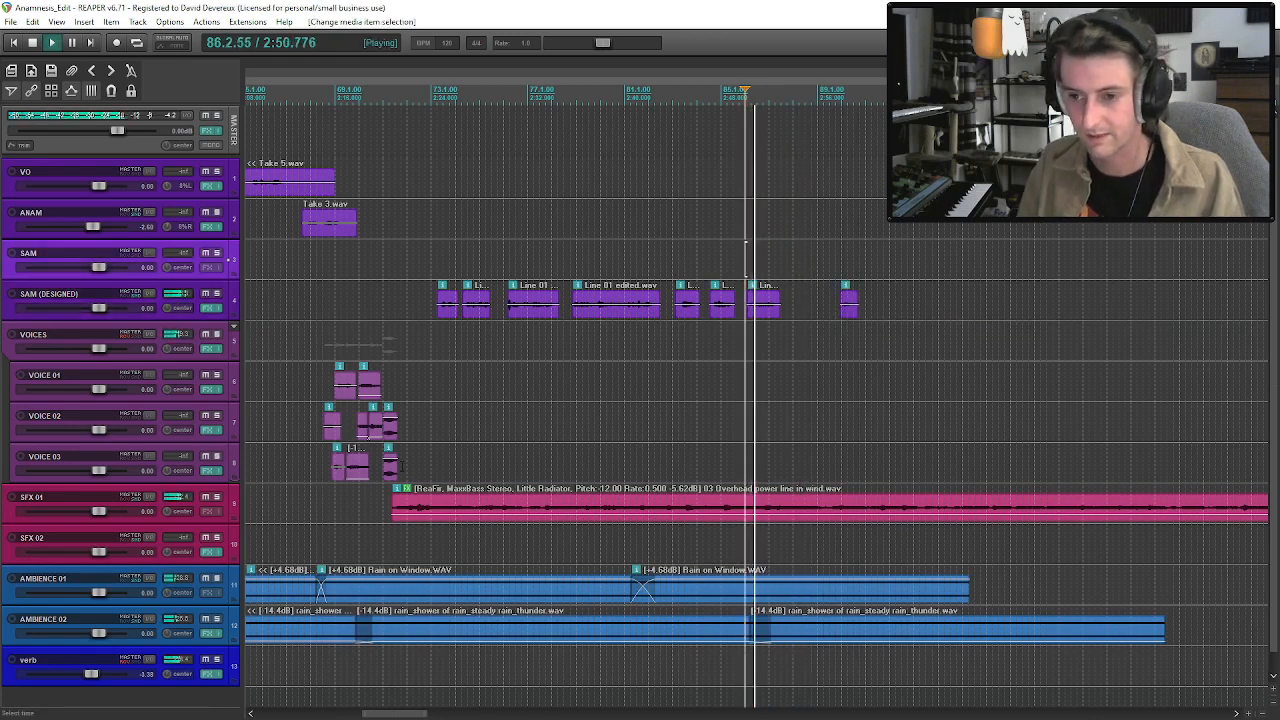
left_click(389, 467)
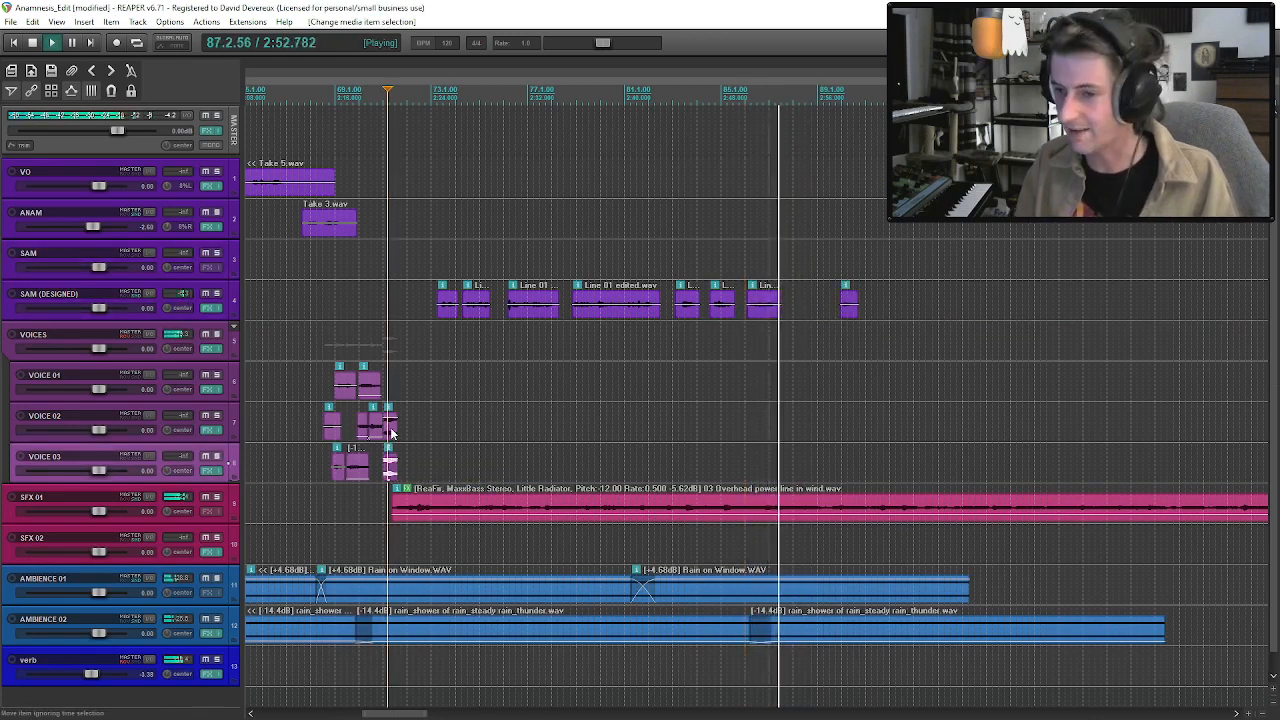
left_click(394, 434, "ctrl")
left_click_drag(838, 310, 813, 311)
key("space")
left_click(814, 311)
key("space")
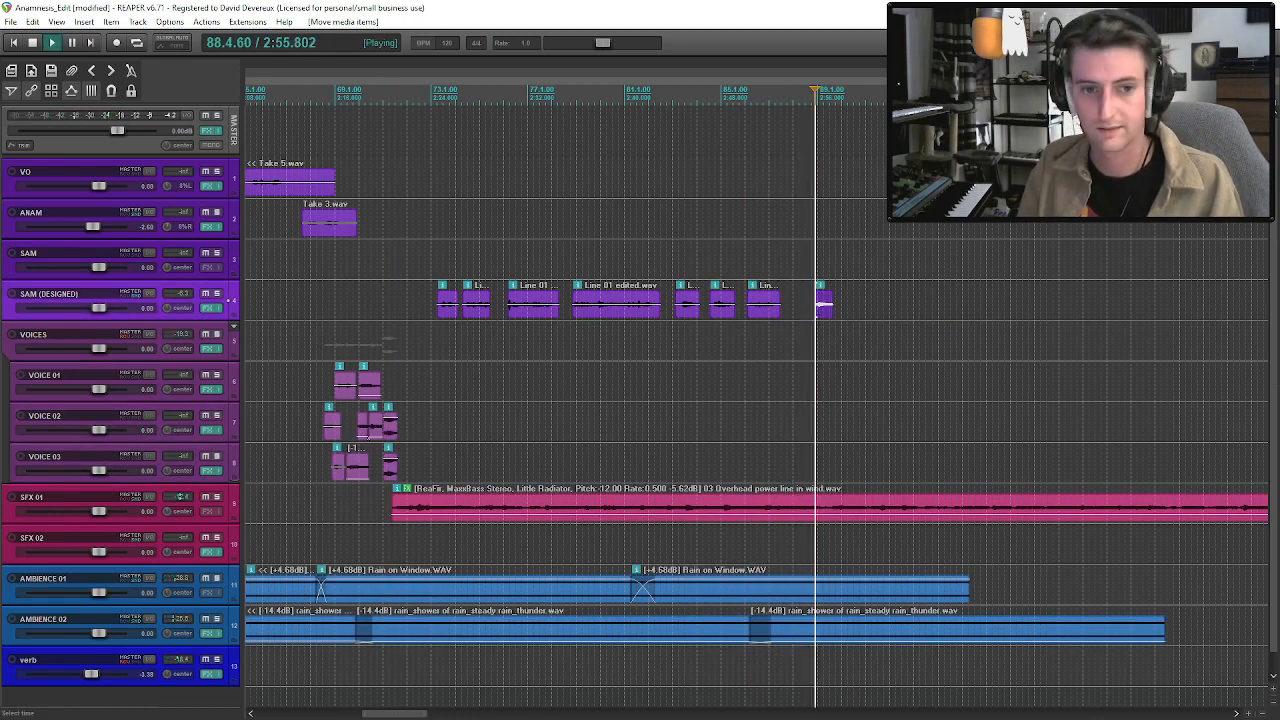
key("space")
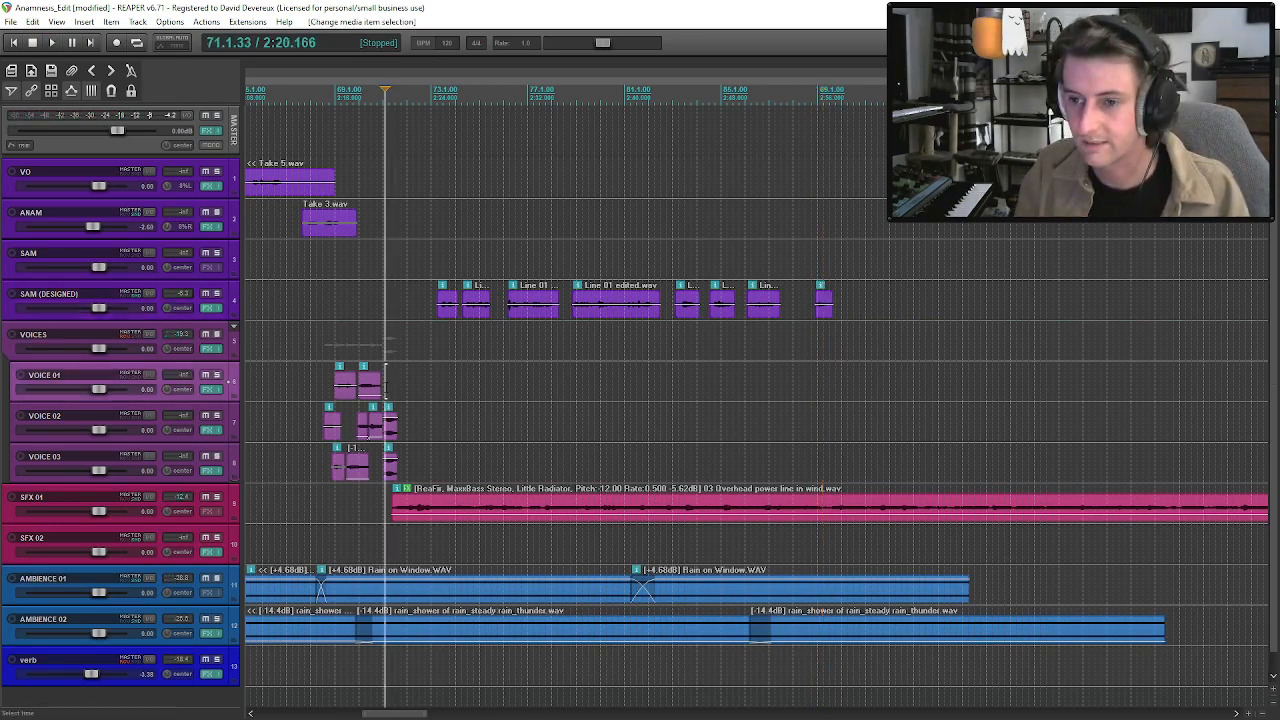
Paste a copy of SAM's eighth phrase onto VOICE 01 at the start of the scratching knife clips.
left_click(386, 387)
scroll(386, 387, "up", 4)
left_click(752, 384)
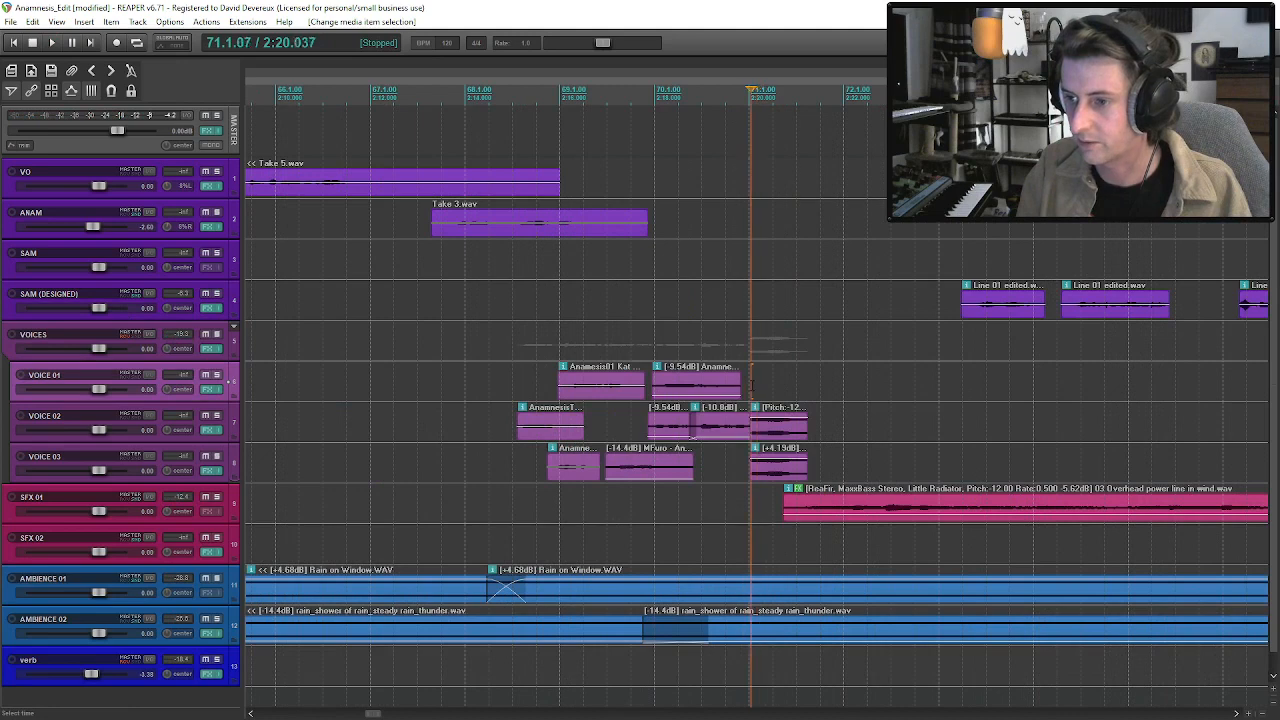
key("ctrl+v")
double_click(770, 385)
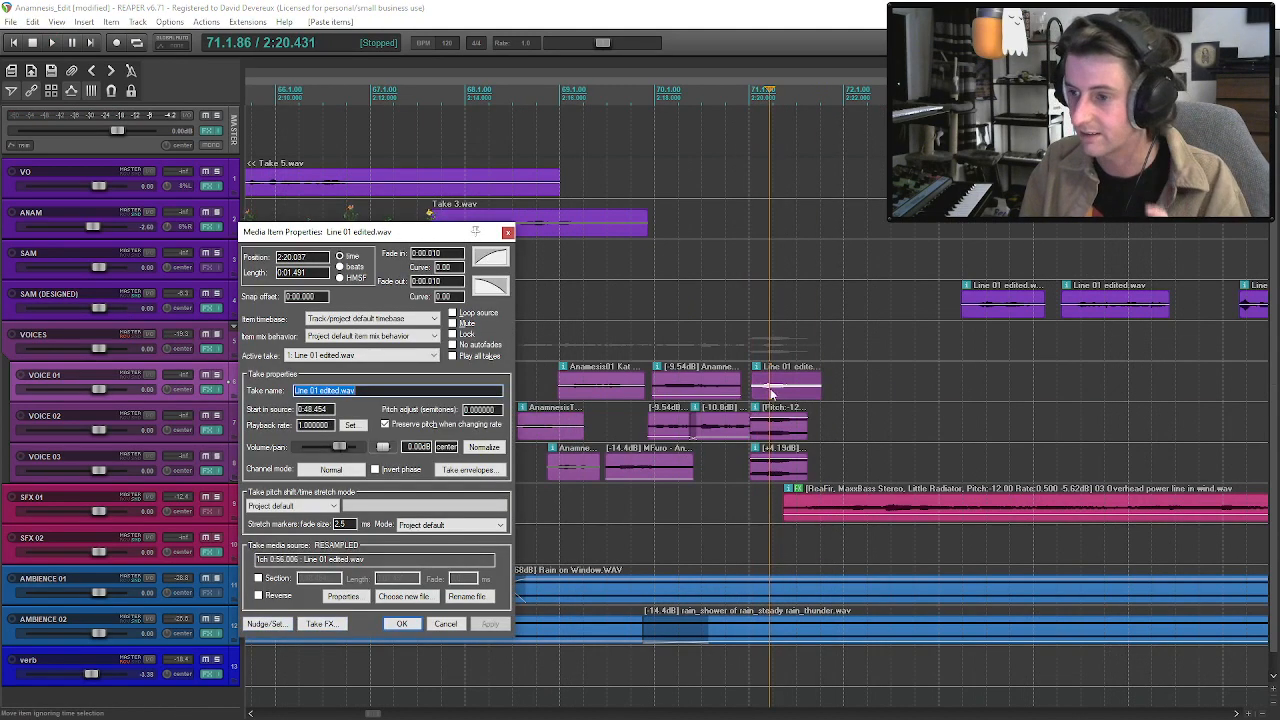
left_click(440, 624)
left_click(795, 391)
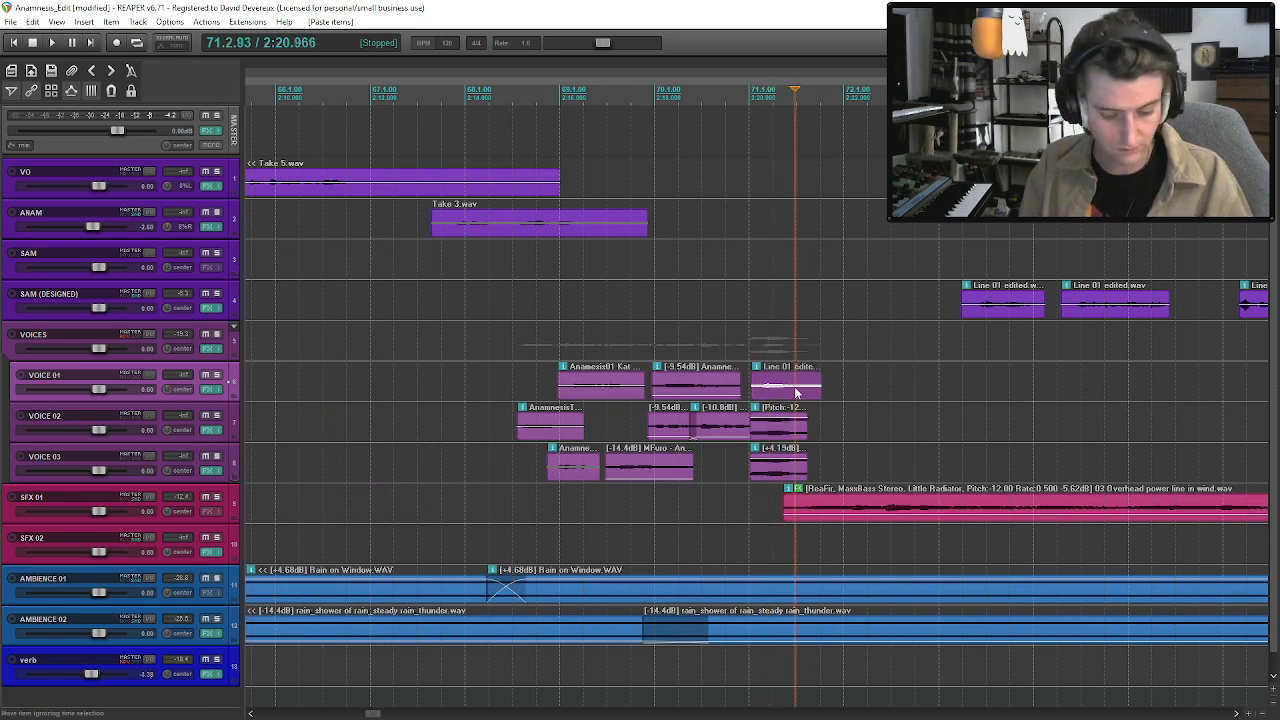
Glue the pasted SAM phrase on VOICE 01 into its own file and reverse it.
left_click(777, 396)
key("ctrl+g")
double_click(757, 390)
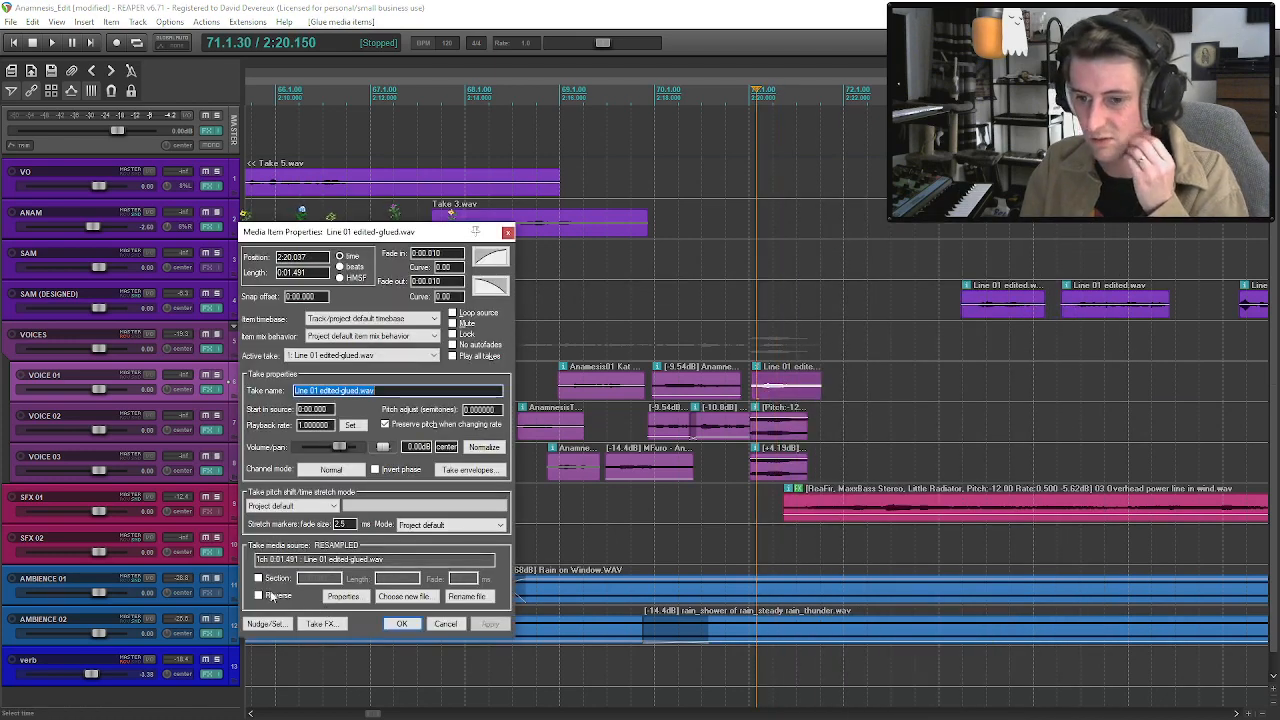
left_click(276, 594)
left_click(401, 623)
Trim the reversed SAM phrase on VOICE 01 and audition it with the track temporarily soloed.
left_click_drag(754, 386, 803, 397)
key("space")
key("space")
key("space")
key("space")
left_click(218, 375)
key("space")
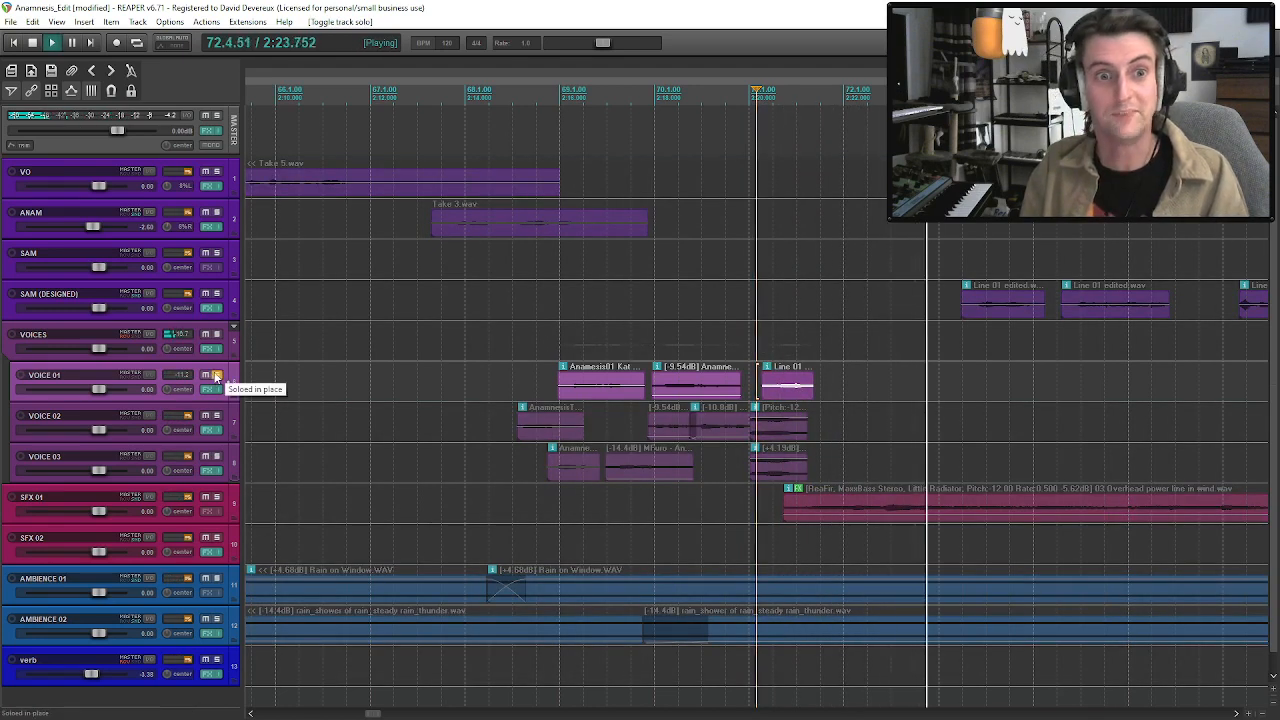
left_click(216, 376)
key("space")
Align the reversed phrase with the scratching knife clips, raise its volume by about 4.4 dB, and play the layered sounds.
left_click_drag(797, 400, 782, 377)
key("space")
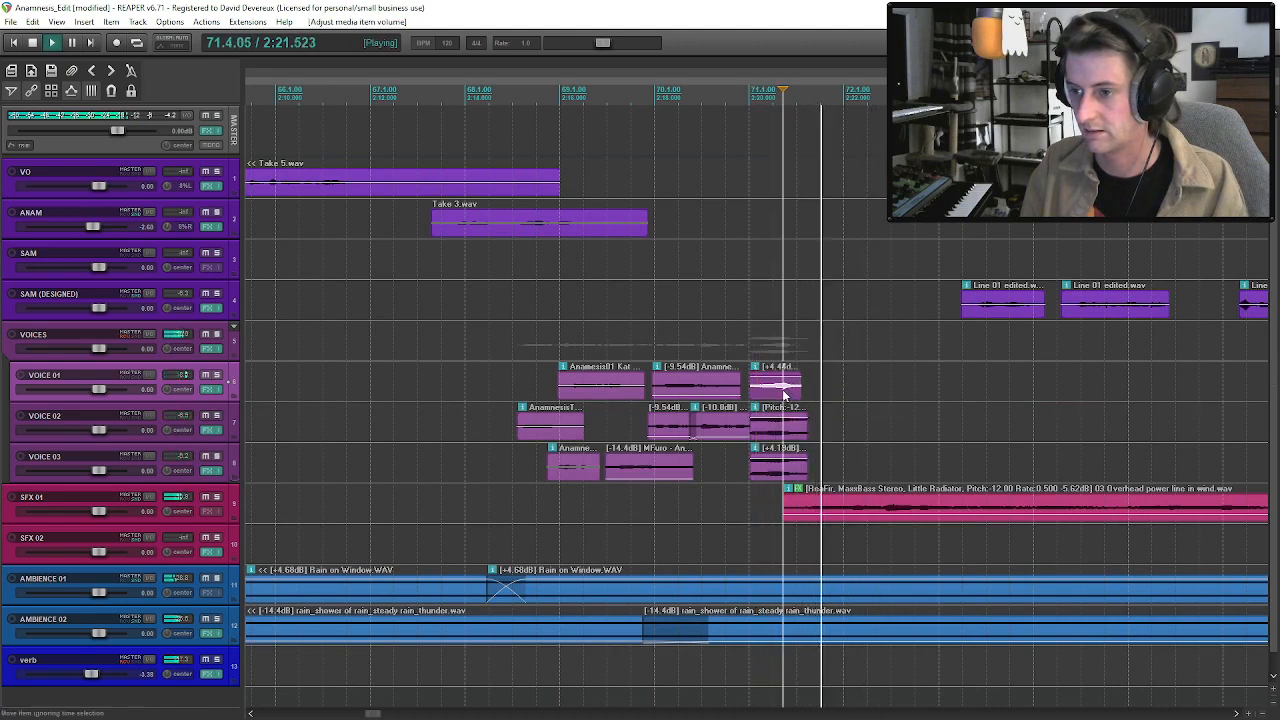
scroll(790, 402, "down", 2)
scroll(790, 401, "down", 2)
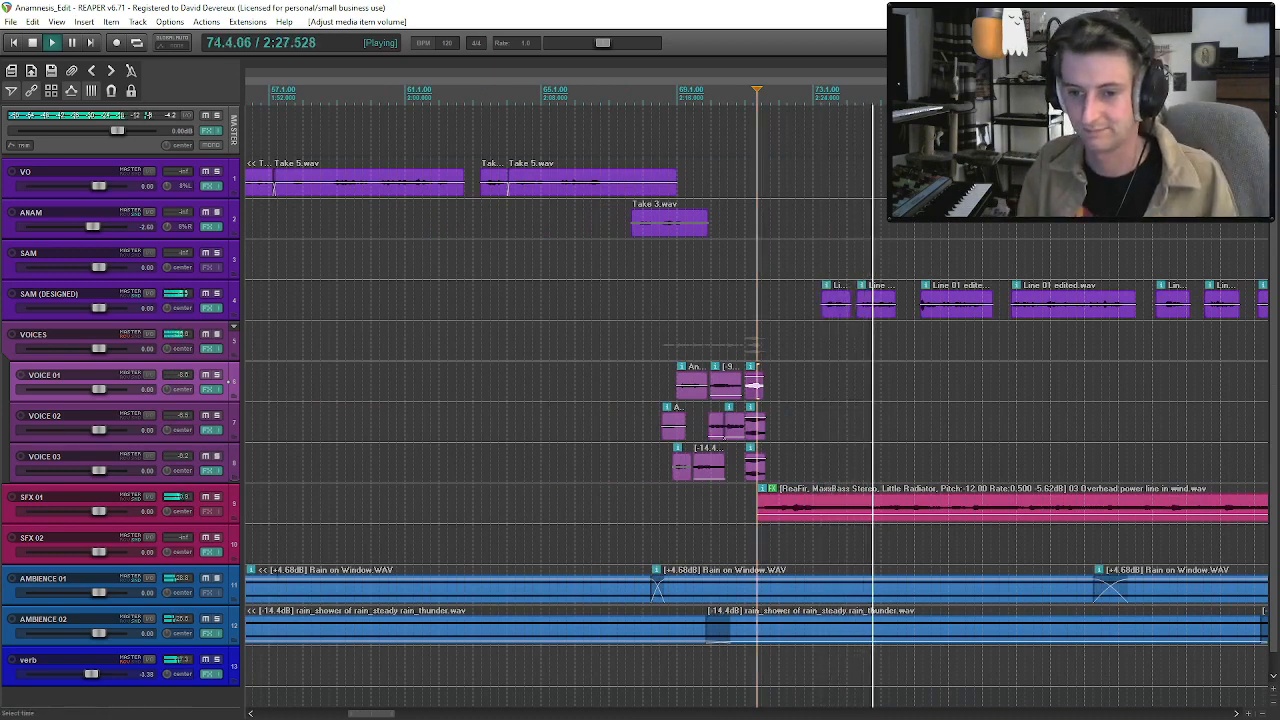
Mute and unmute SFX 01 during playback to compare SAM's phrases with and without the drone.
left_click(205, 498)
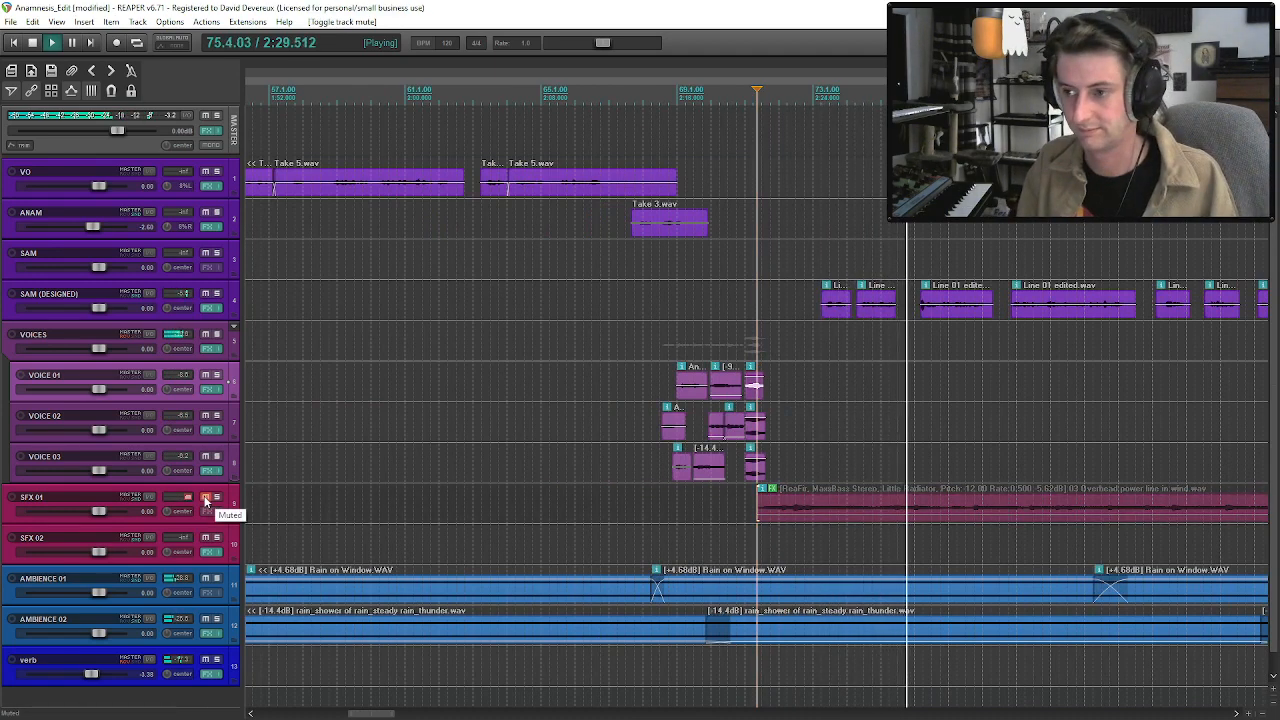
scroll(811, 552, "down", 2)
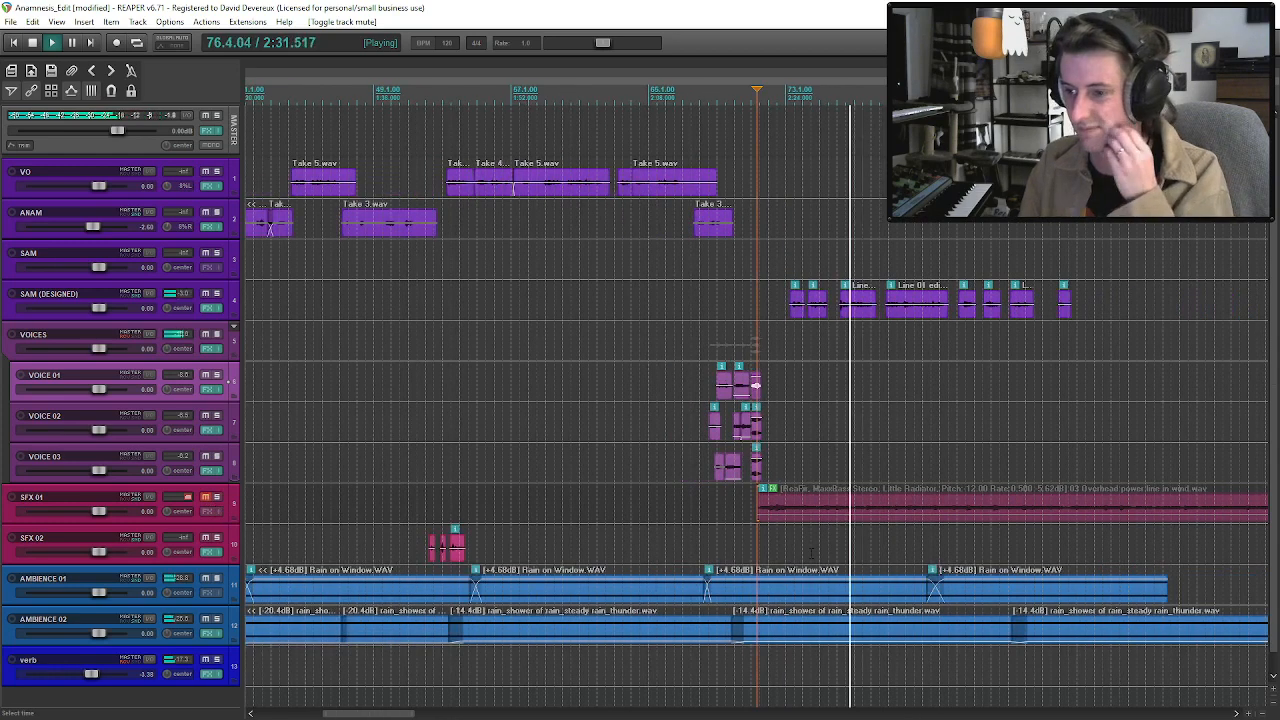
left_click(205, 497)
scroll(757, 385, "up", 2)
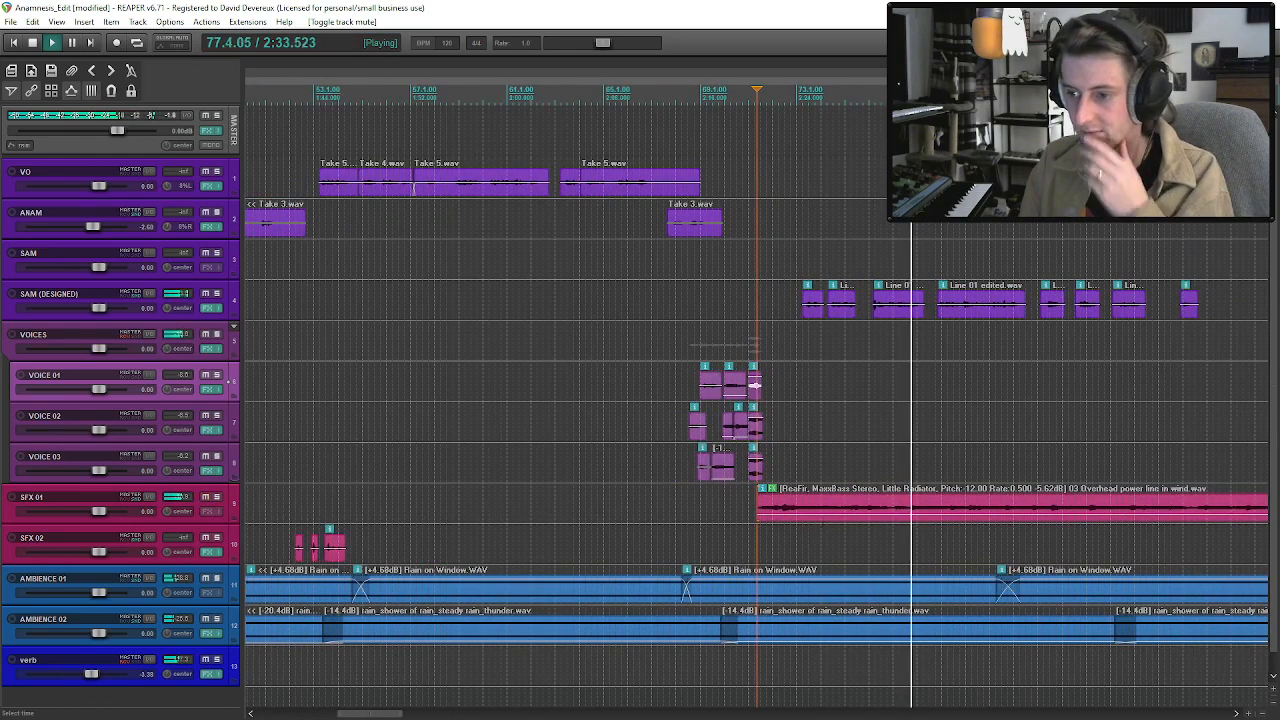
Lower the overhead power line drone on SFX 01 to -12.4 dB and stop playback.
left_click_drag(822, 490, 822, 518)
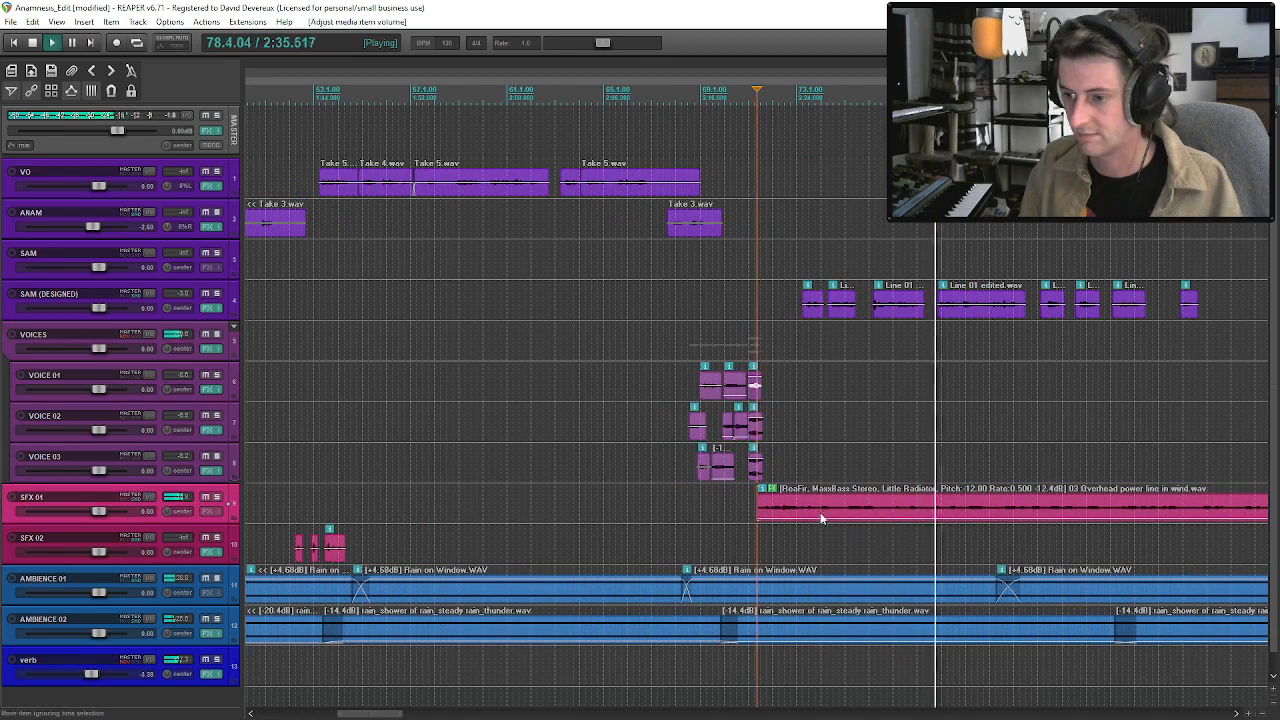
left_click(820, 514)
key("space")
Play from the scratching sounds with SFX 01 muted, unmute it partway, and listen through to SAM's eighth phrase.
left_click(206, 497)
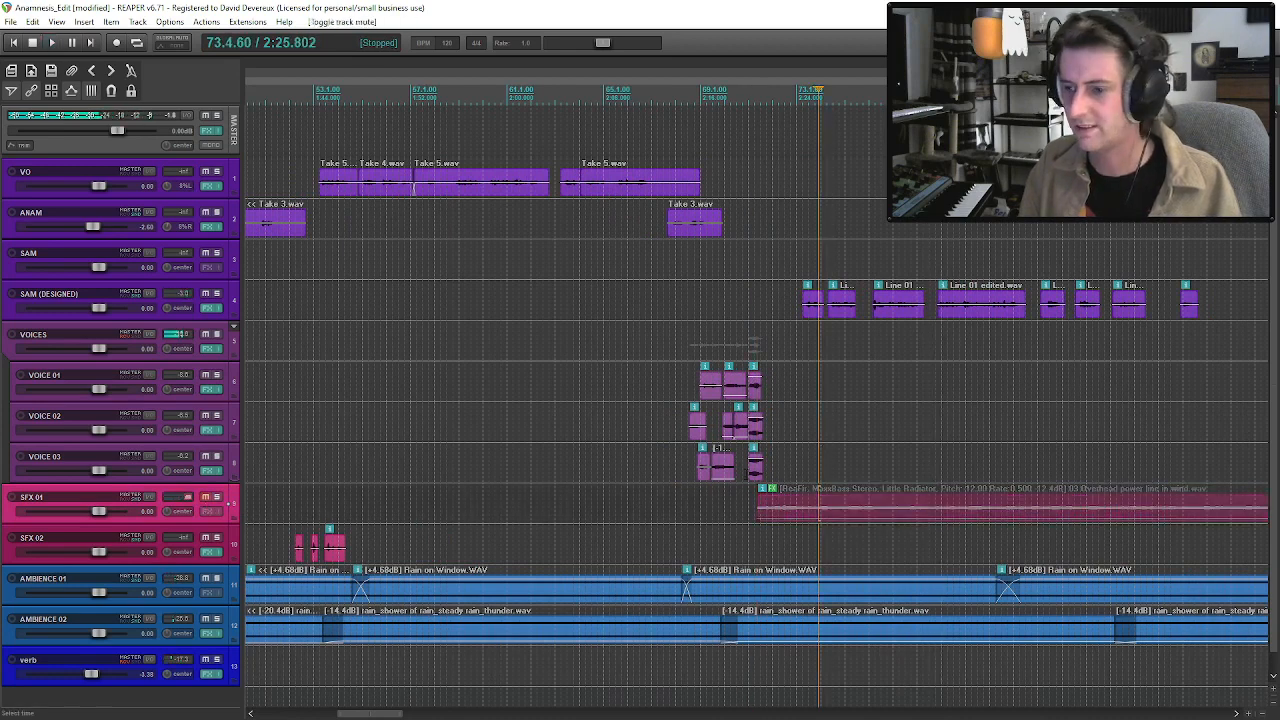
left_click(744, 477)
key("space")
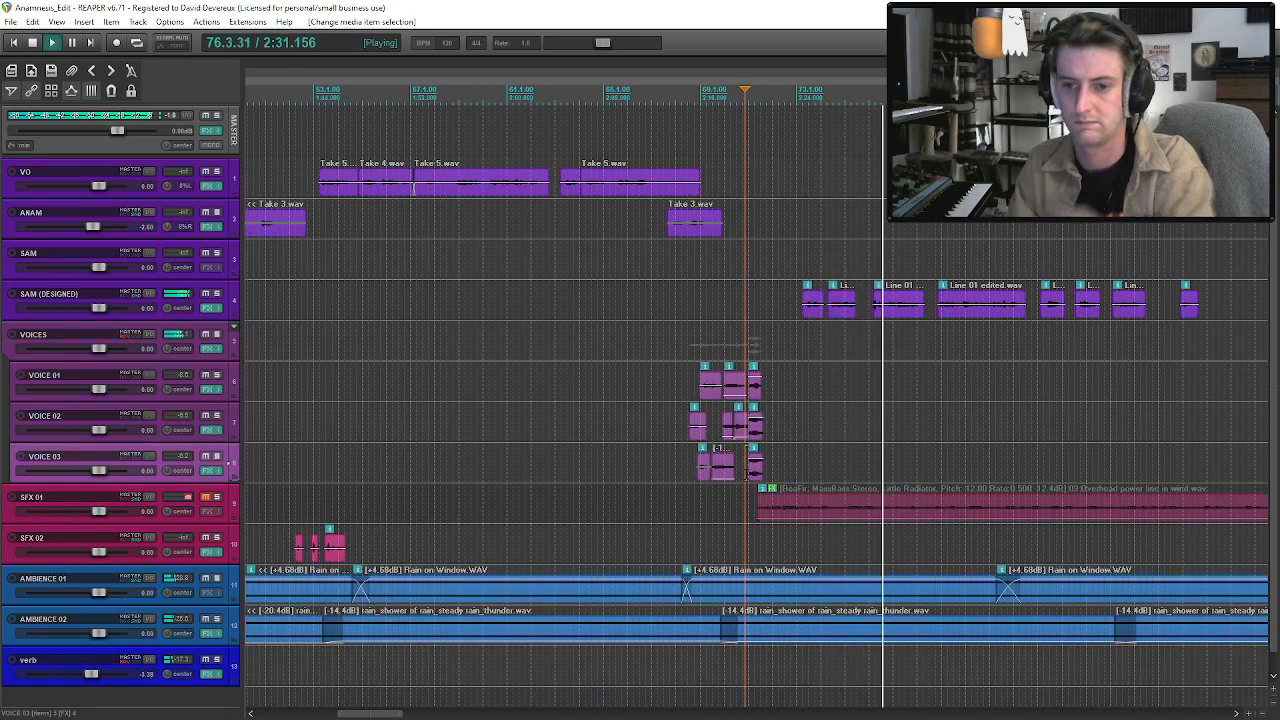
left_click(207, 497)
left_click(968, 510)
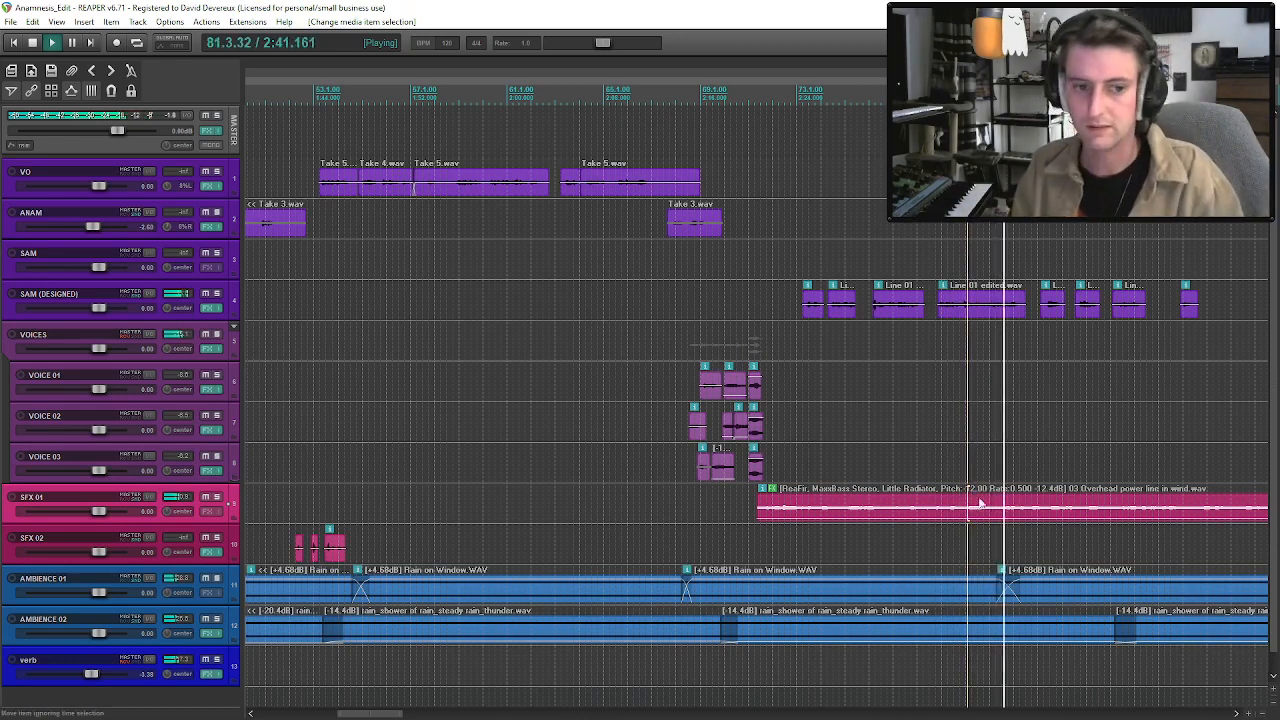
scroll(989, 453, "down", 3)
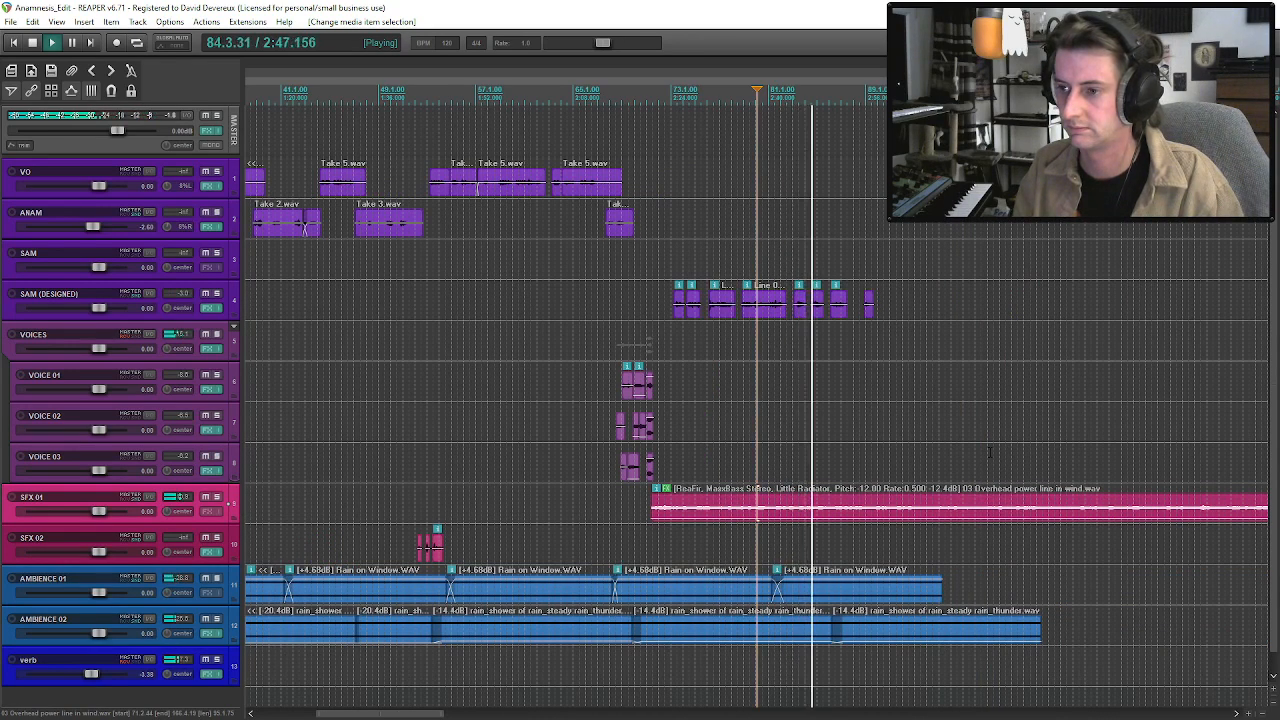
scroll(989, 453, "up", 2)
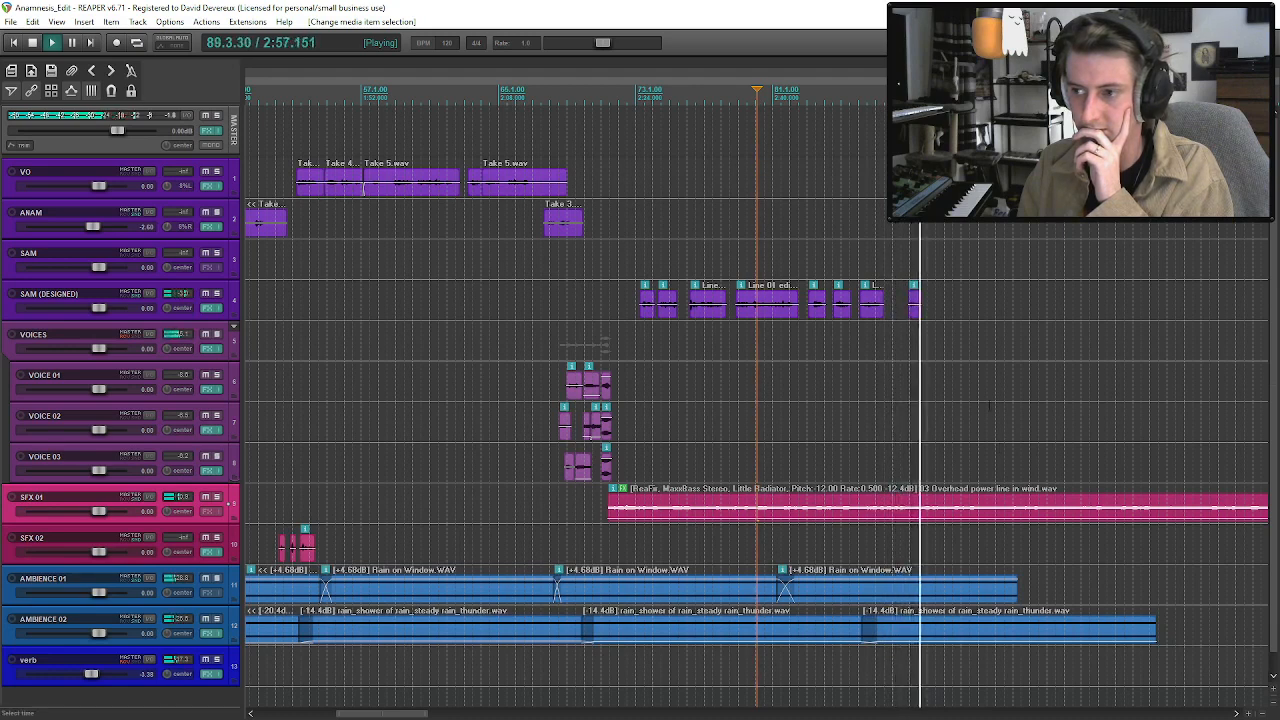
Split the SFX 01 drone at the end of SAM's eighth phrase and delete the part after it.
left_click(919, 309)
key("space")
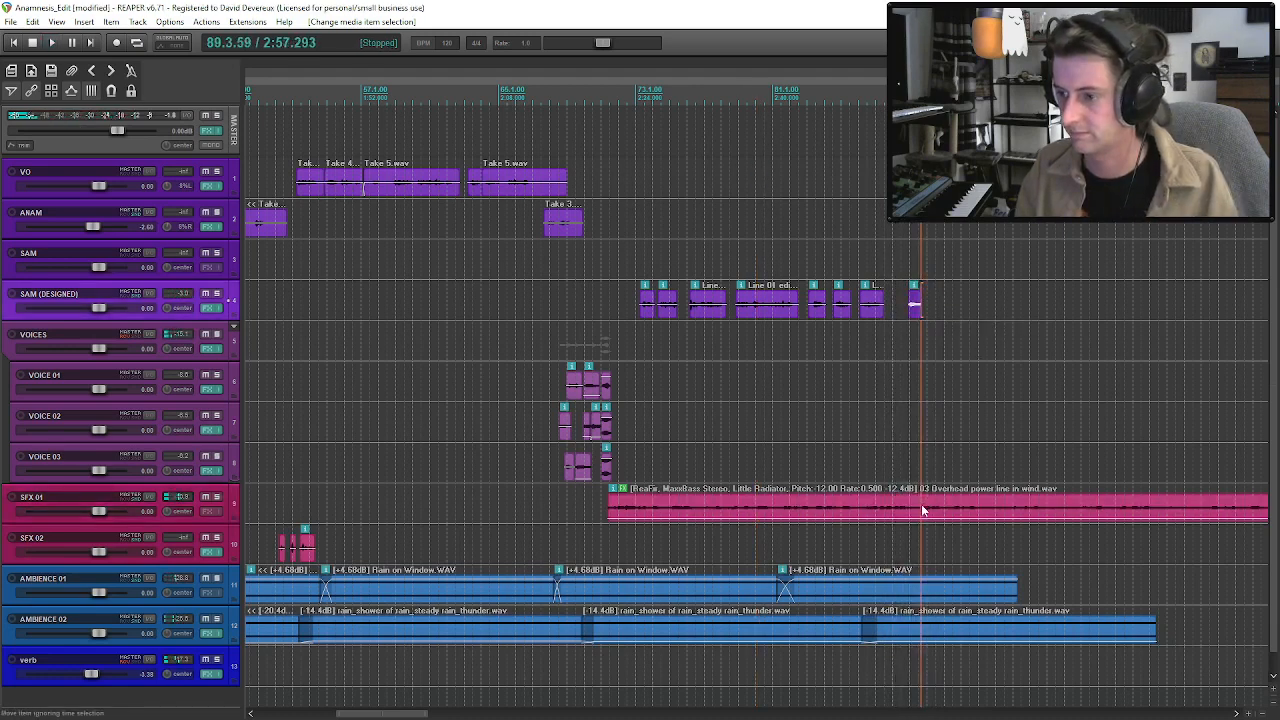
left_click(923, 513)
key("s")
left_click(934, 511)
key("Delete")
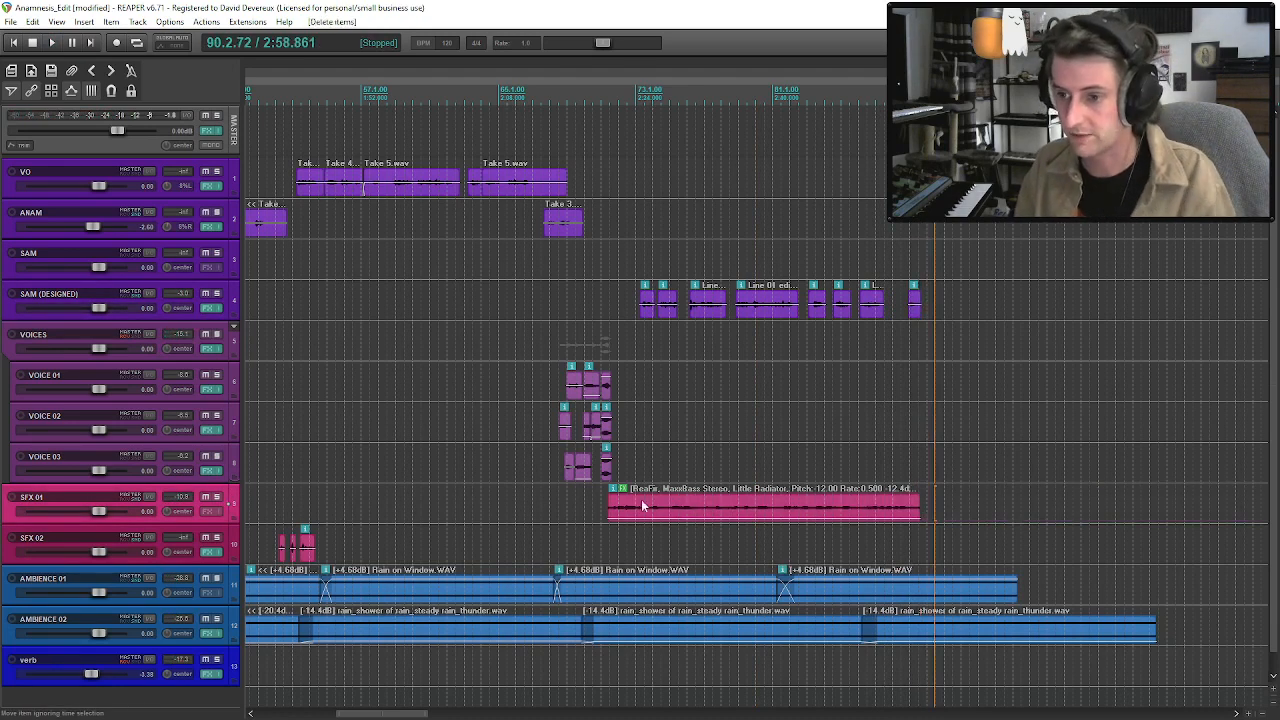
Undo the deletion and split of the SFX 01 drone after SAM's eighth phrase.
left_click(608, 466)
left_click(608, 428, "ctrl")
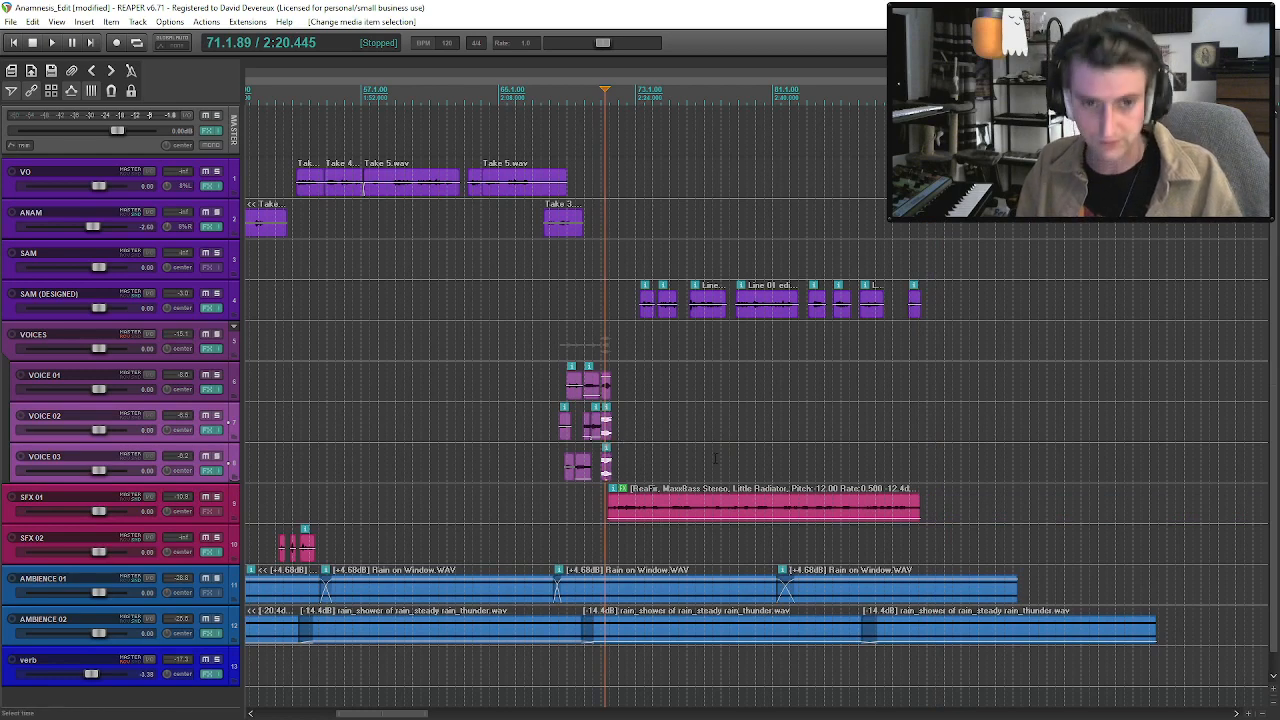
left_click(921, 457)
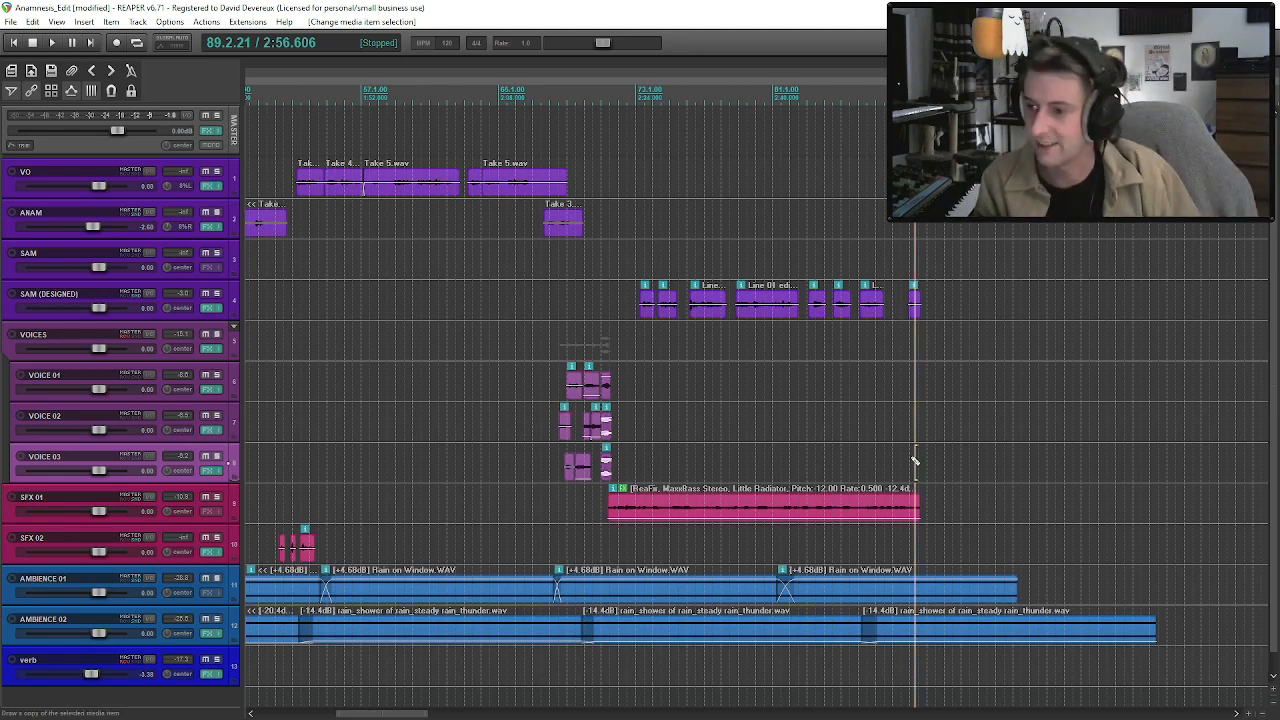
key("ctrl+z")
key("ctrl+z")
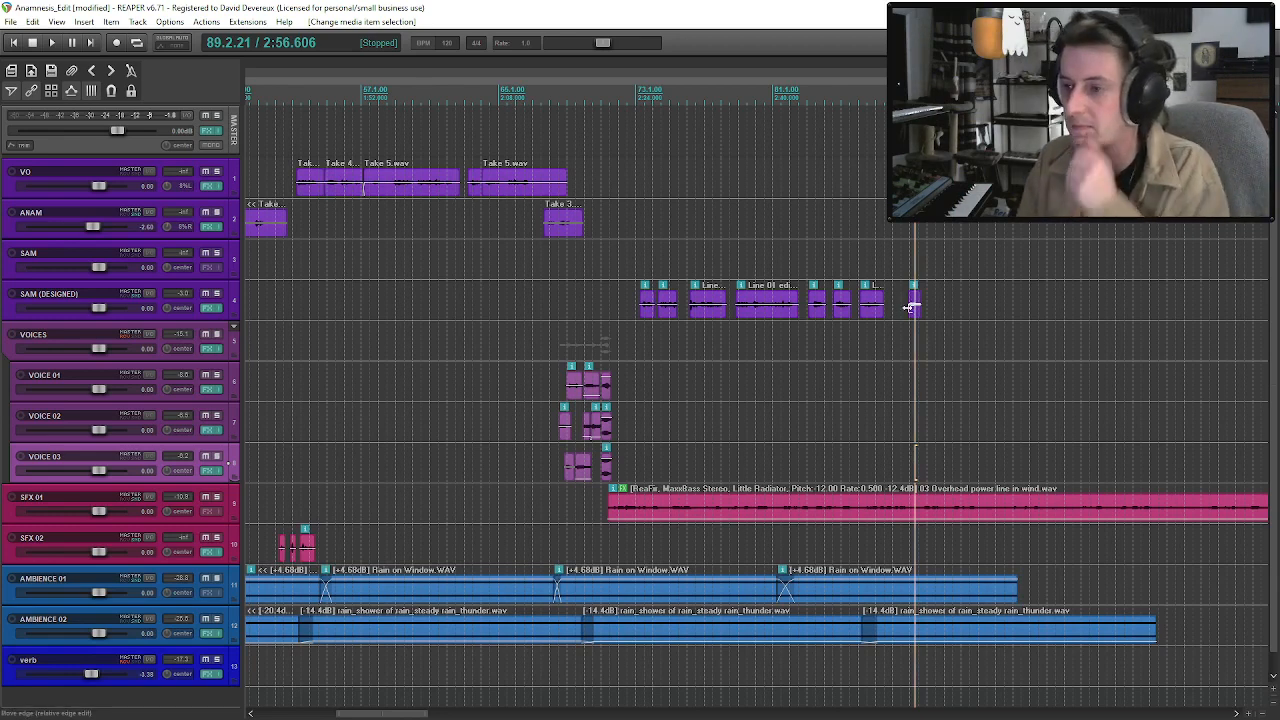
Select SAM's eighth designed phrase and place the edit cursor at its end.
left_click(914, 311)
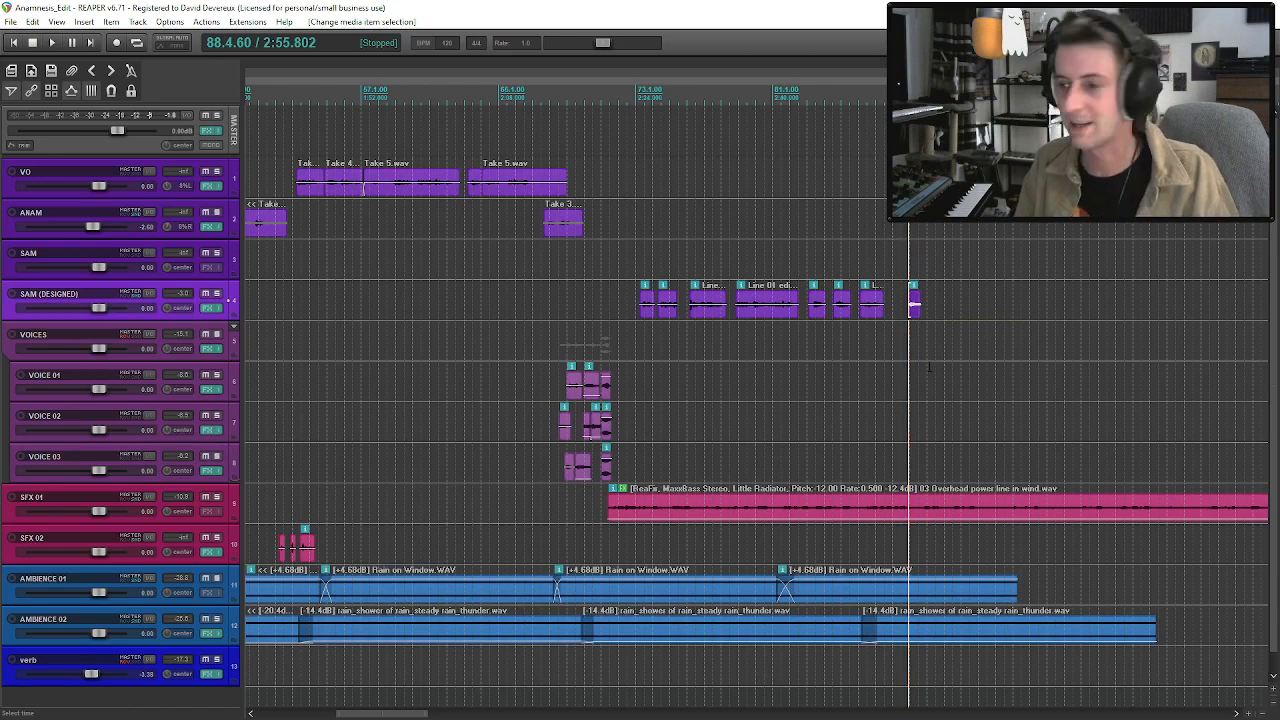
scroll(730, 445, "down", 5)
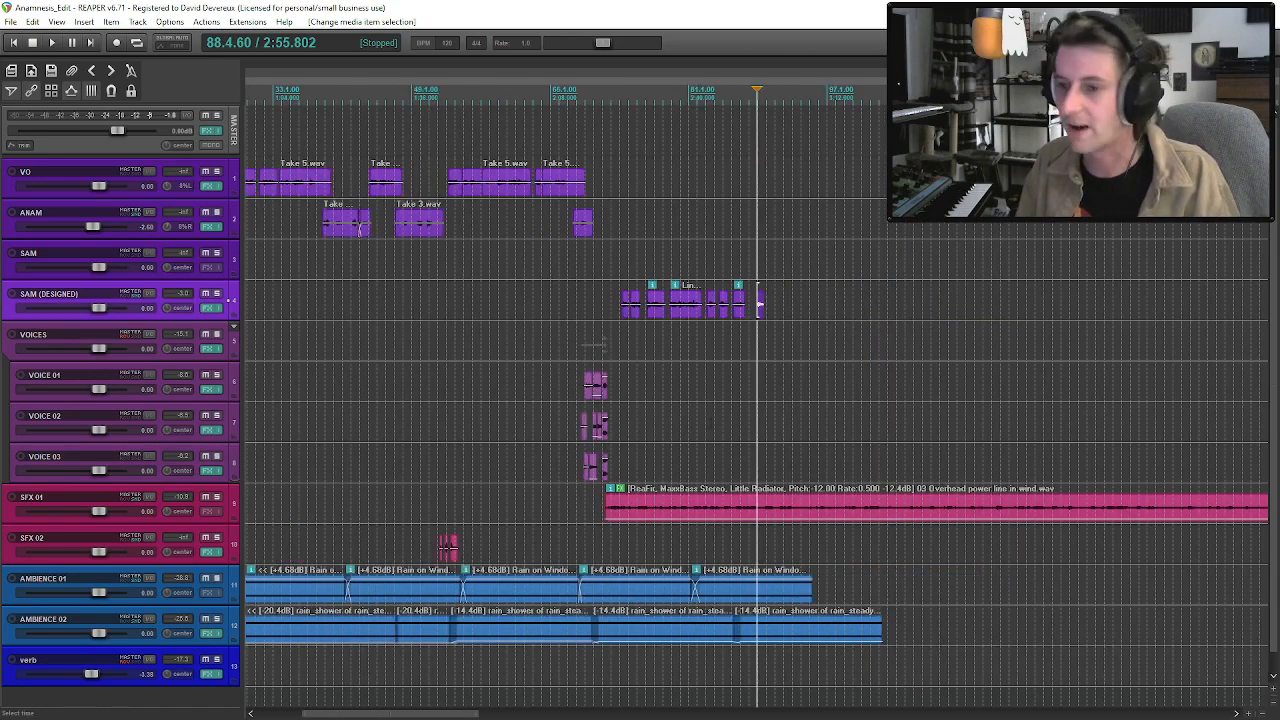
scroll(730, 445, "down", 2)
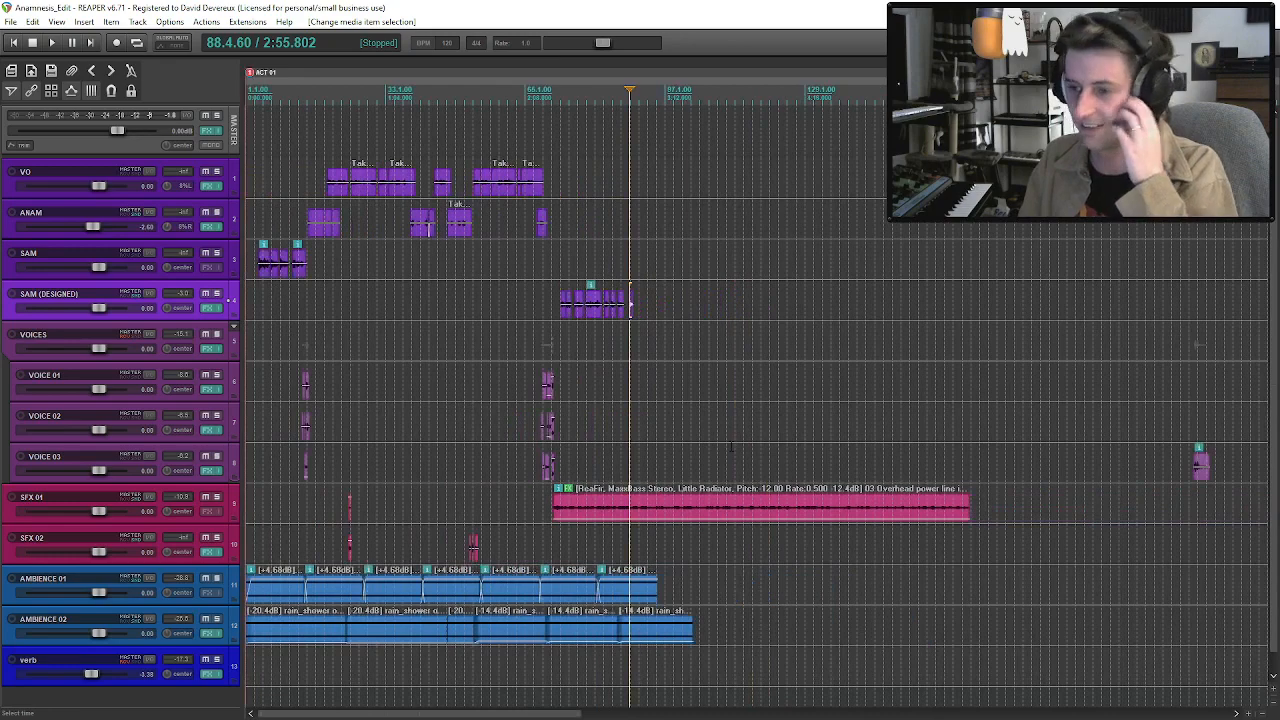
scroll(731, 446, "up", 7)
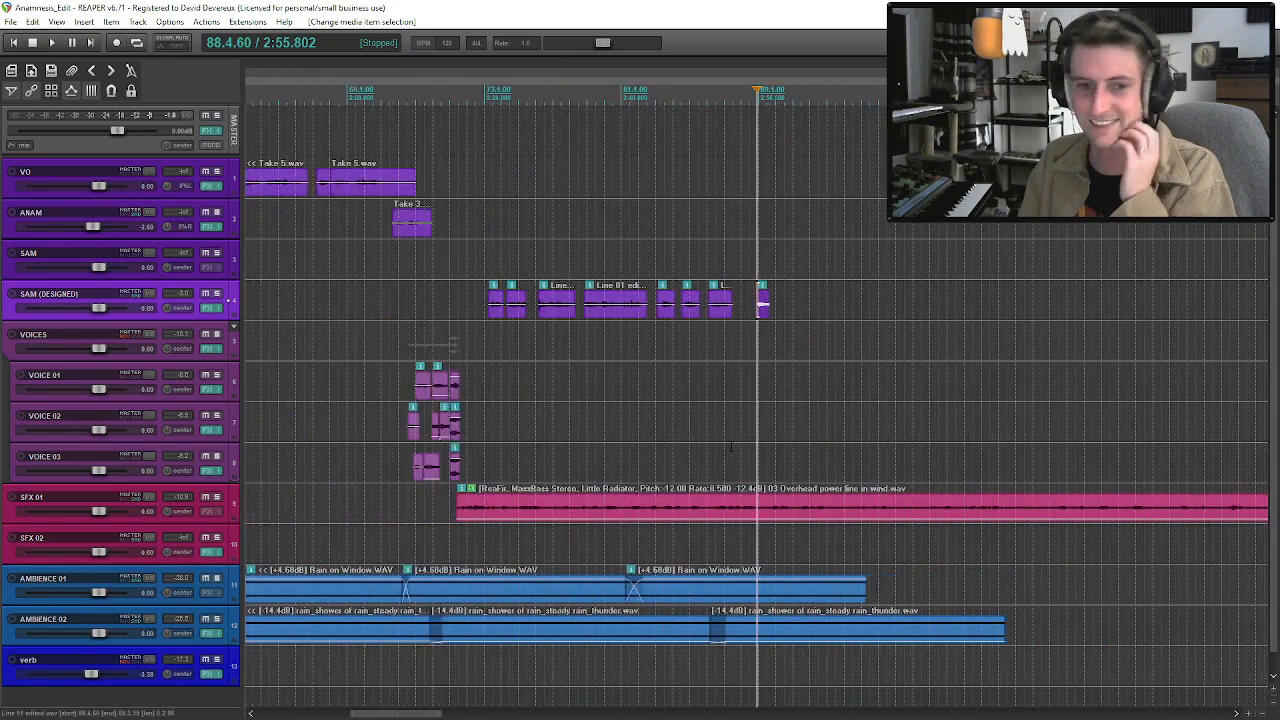
left_click(763, 304)
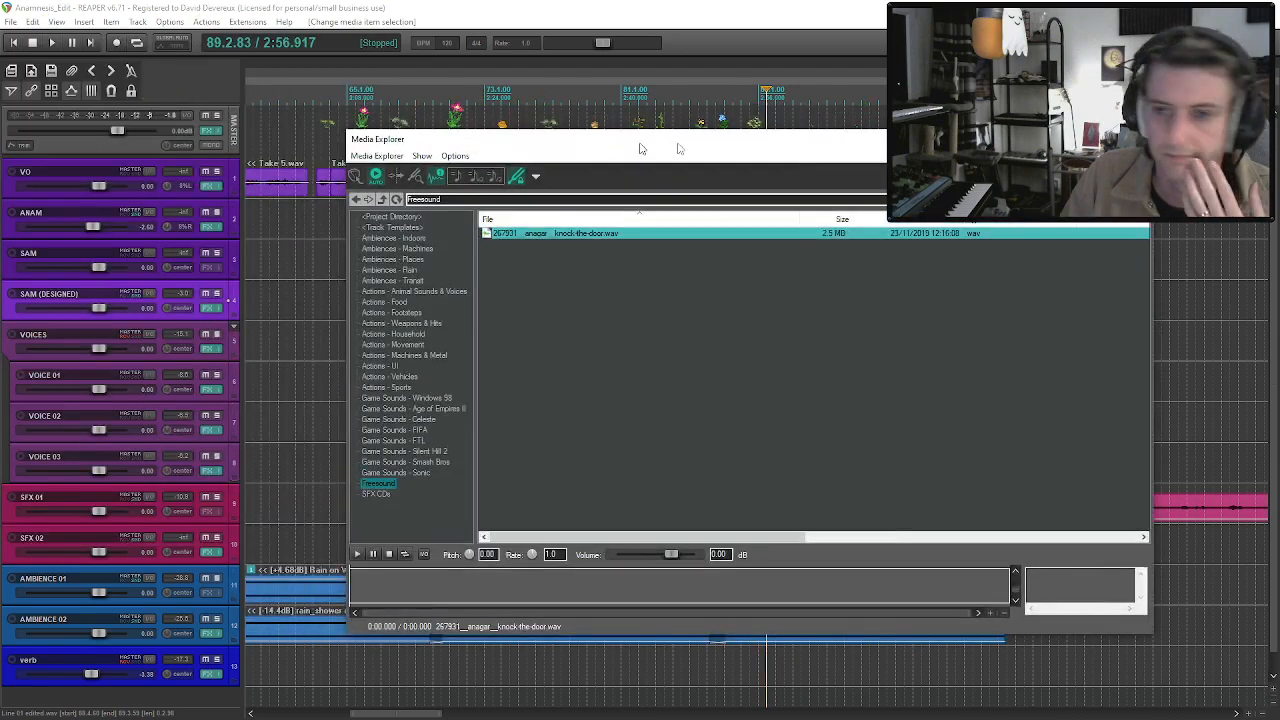
Browse the Freesound folder in the Media Explorer and audition the velcro, knock-the-door and rain-atmo sounds.
left_click_drag(639, 142, 628, 130)
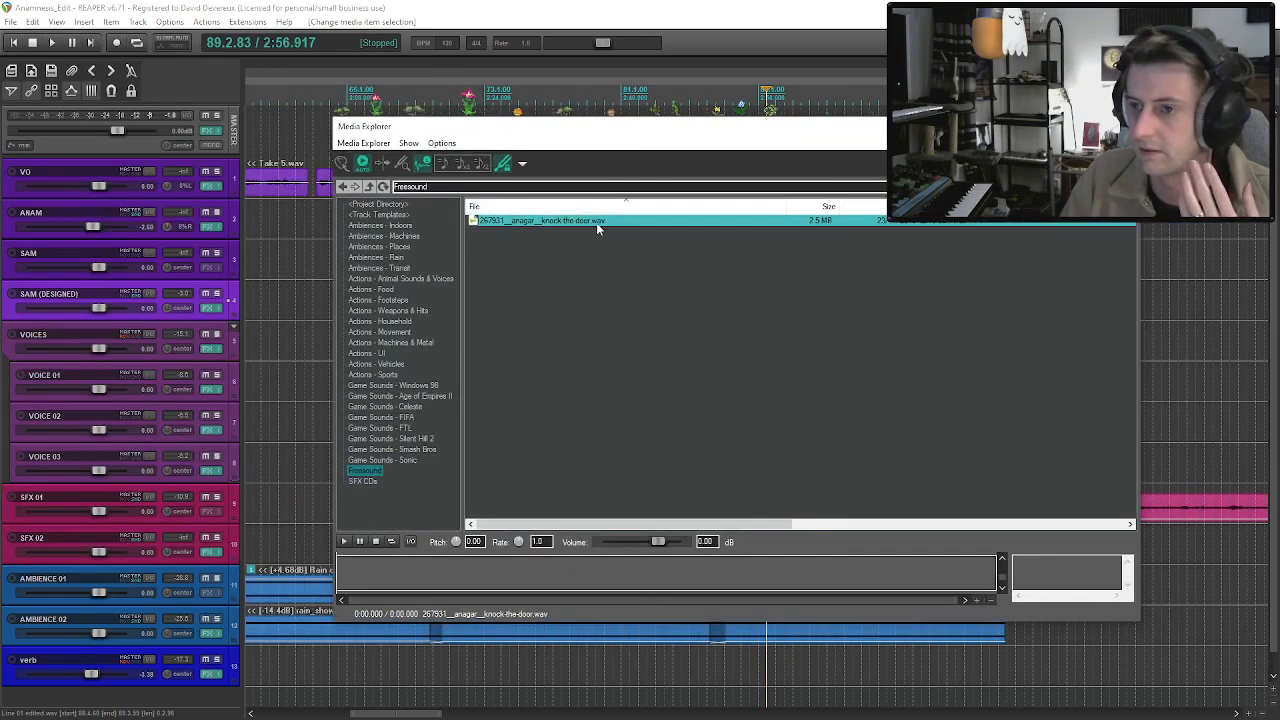
left_click(364, 470)
left_click(517, 494)
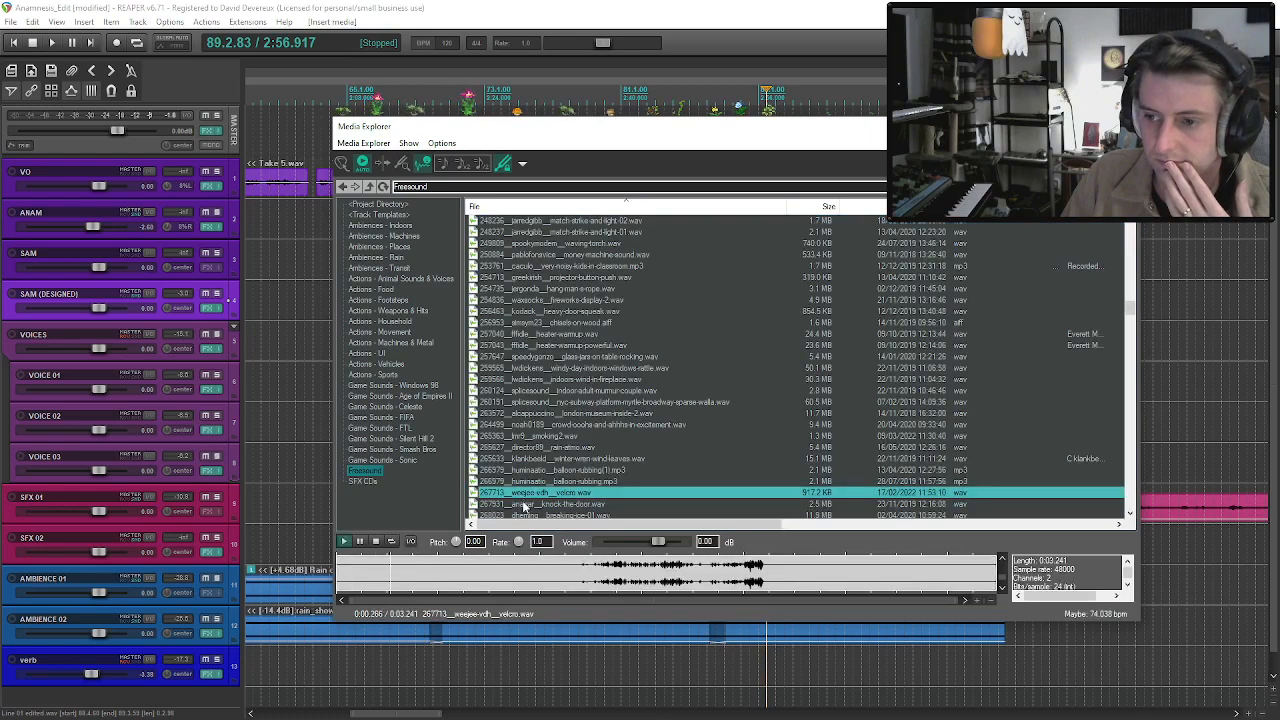
left_click(523, 506)
left_click(555, 448)
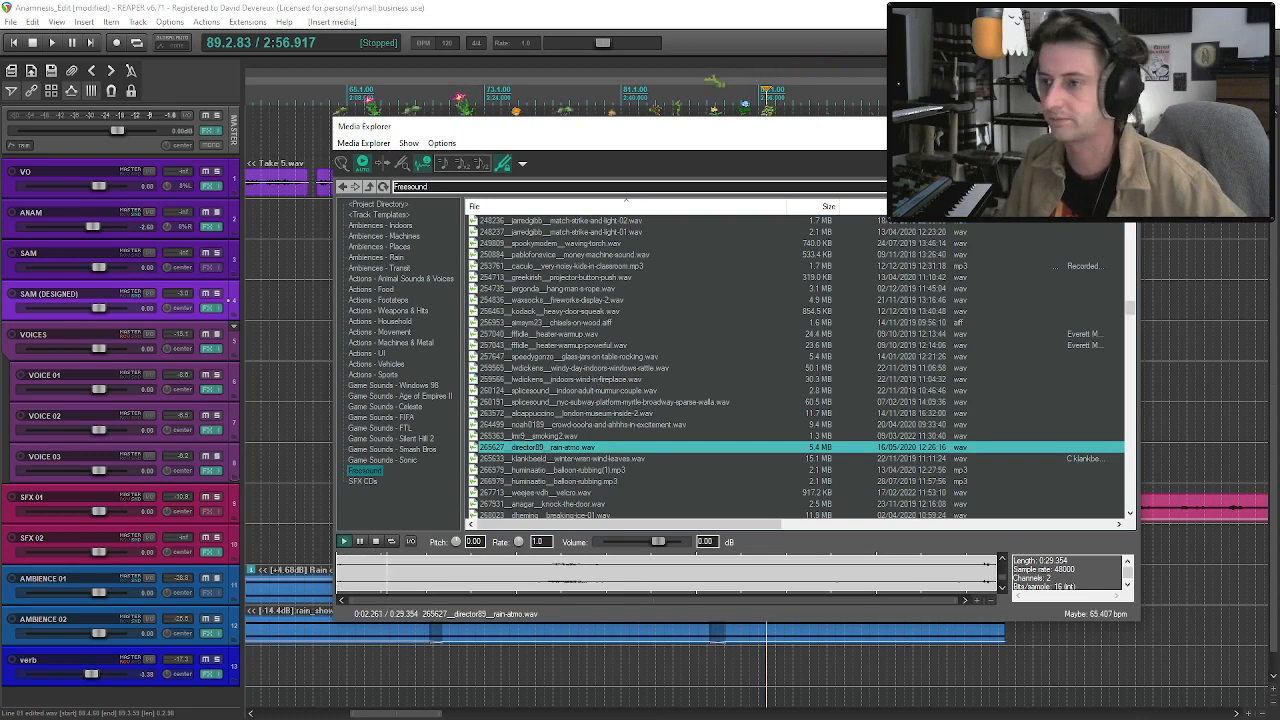
left_click(1040, 187)
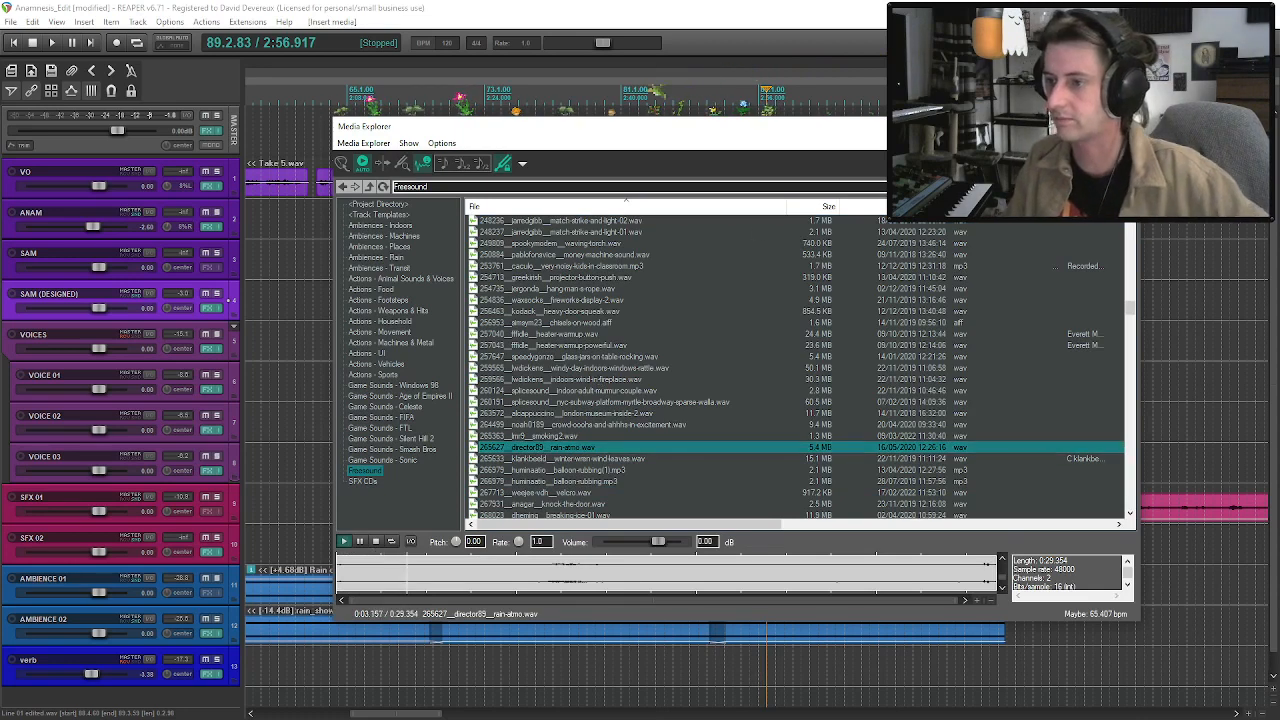
Audition the Actions - Weapons & Hits sounds from PM_CNDP_08.wav down to scratch_box_002.wav.
left_click(385, 225)
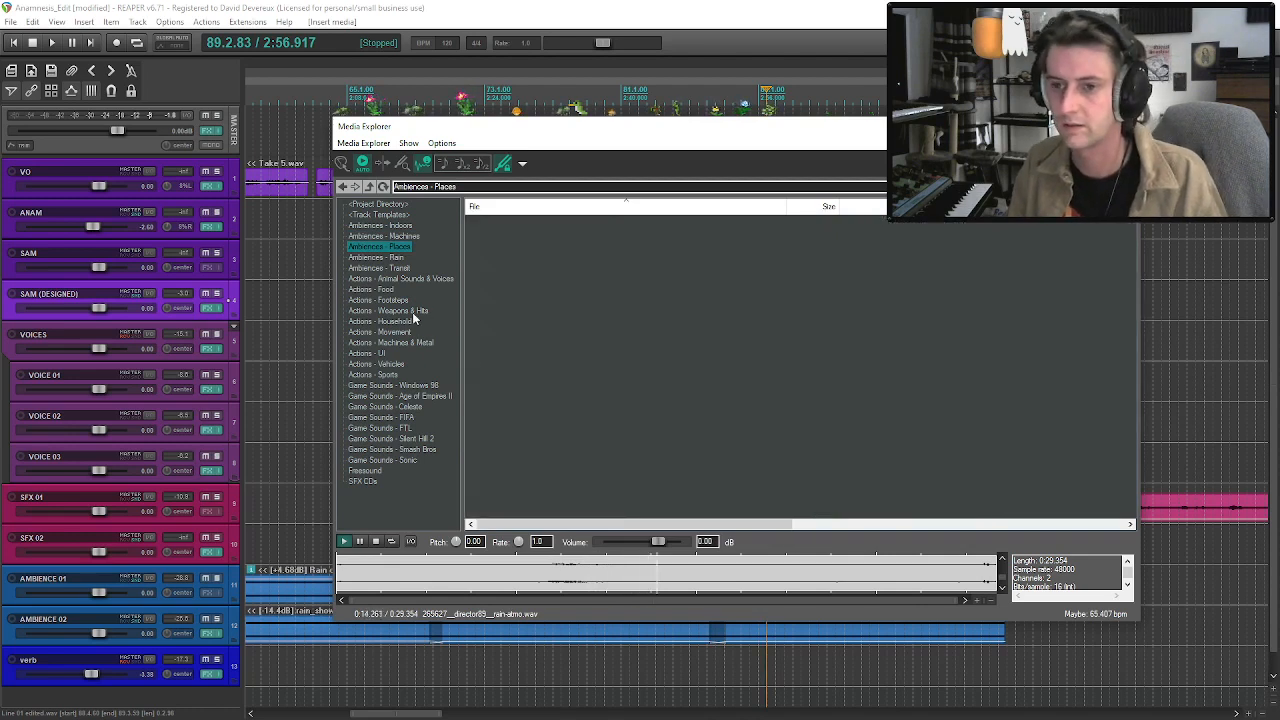
left_click(400, 311)
left_click(546, 219)
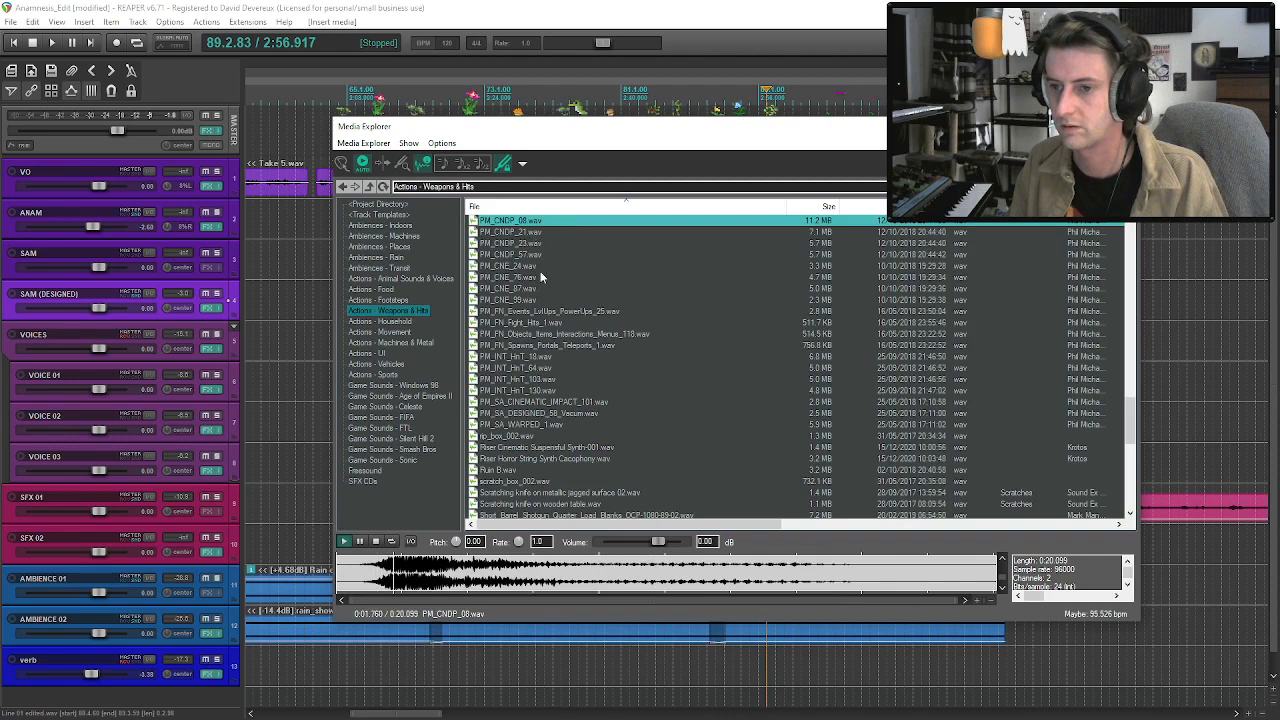
left_click(541, 311)
left_click(541, 333)
left_click(541, 345)
left_click(542, 356)
left_click(541, 367)
left_click(541, 379)
left_click(541, 390)
left_click(542, 401)
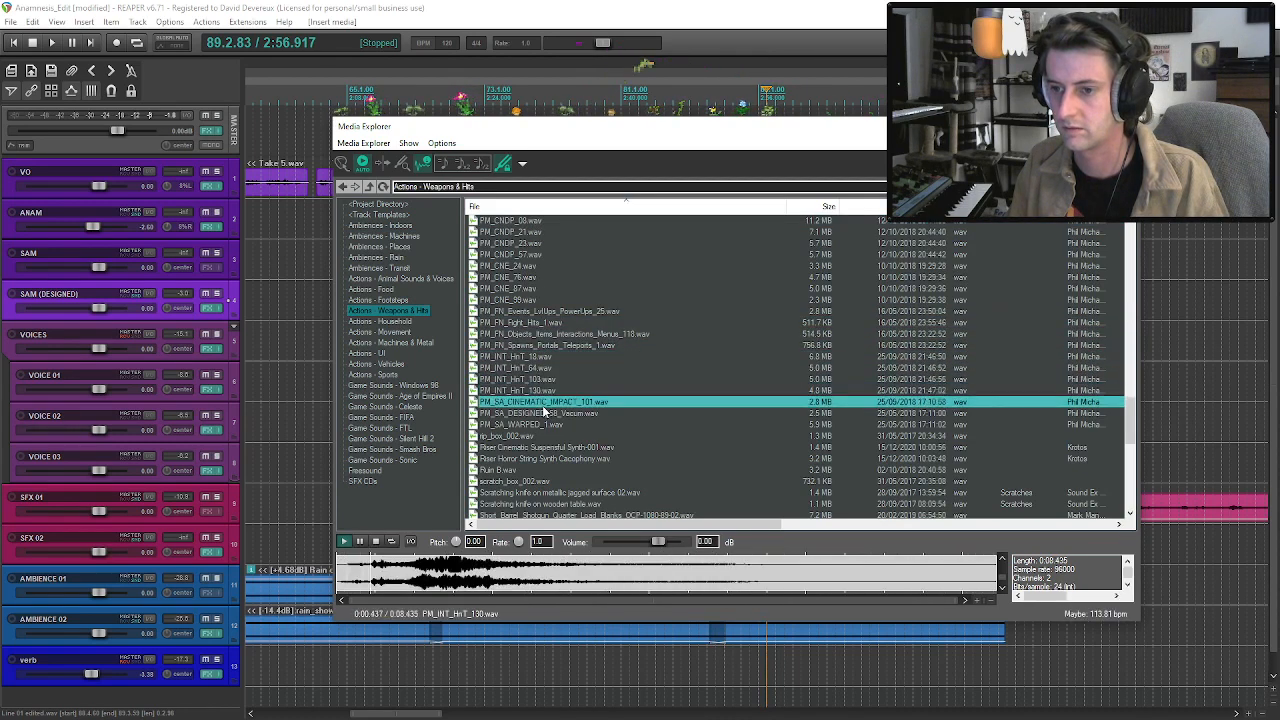
left_click(541, 412)
left_click(541, 424)
left_click(538, 436)
left_click(533, 447)
left_click(530, 458)
left_click(524, 469)
left_click(516, 481)
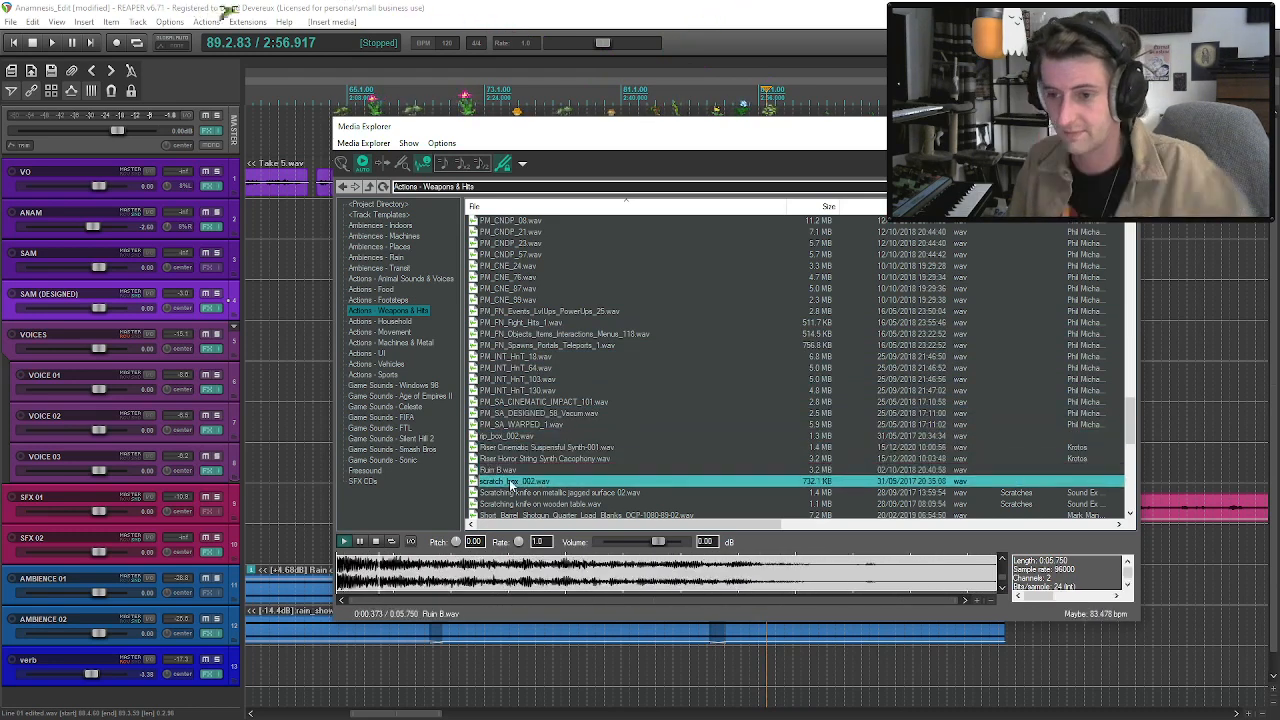
Search the Weapons & Hits, Household, Movement and Machines & Metal folders for a suitable sound effect.
left_click(317, 21)
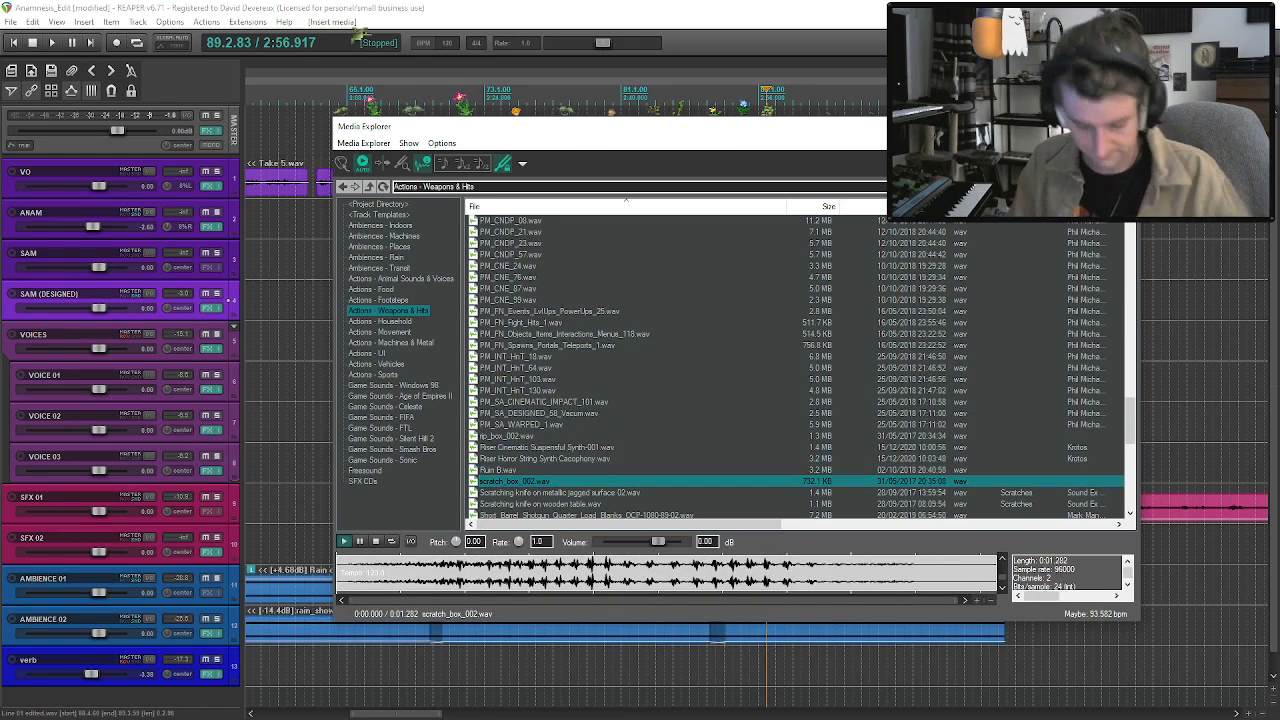
left_click(392, 322)
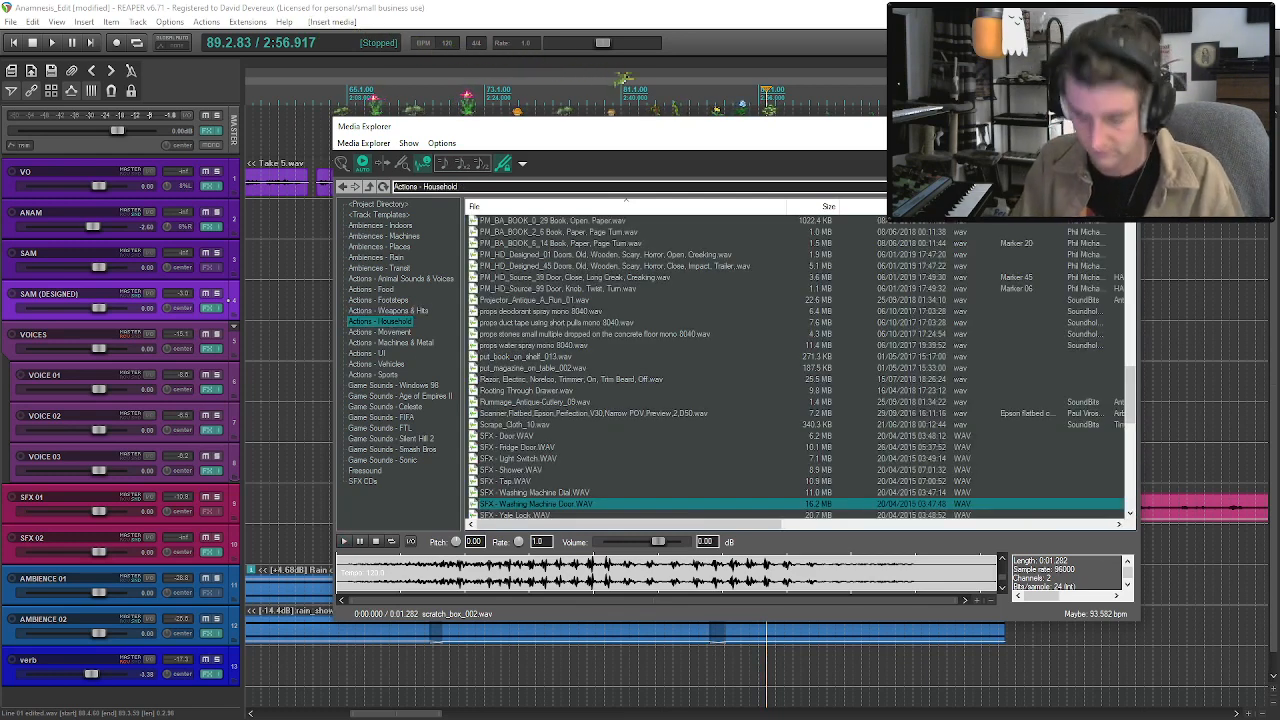
left_click(393, 332)
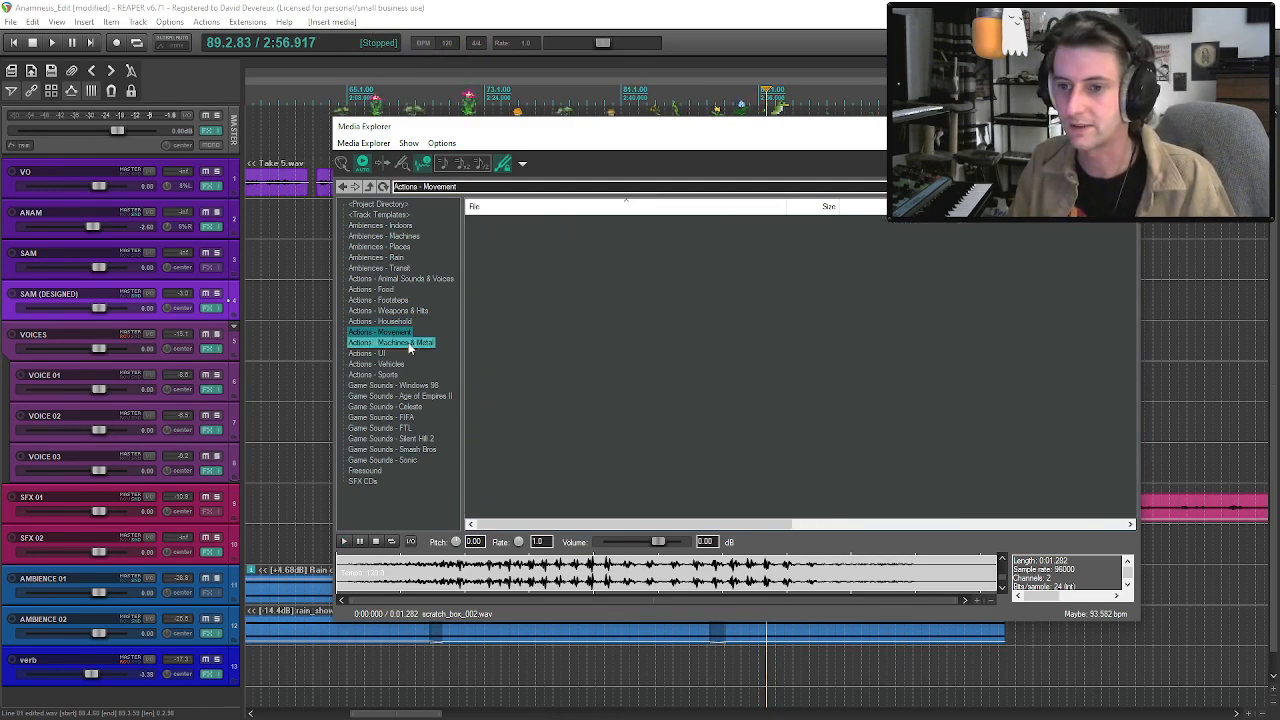
left_click(405, 343)
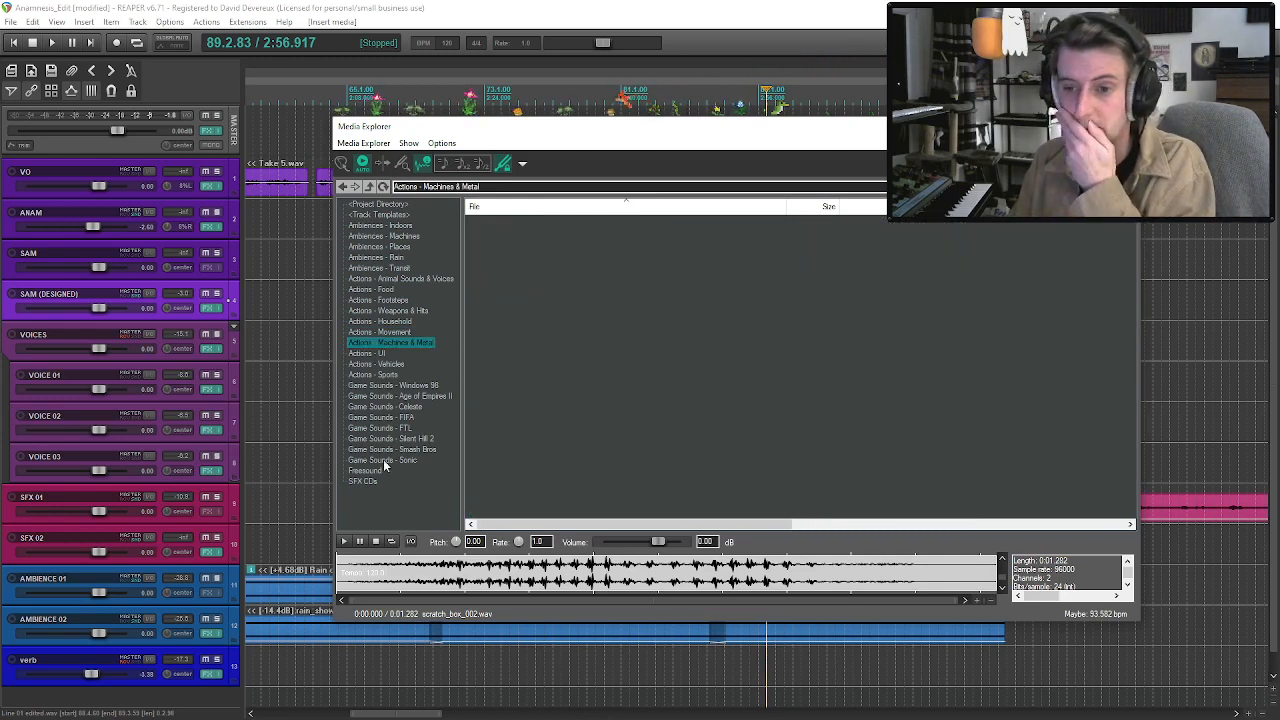
Audition GhostlyDramaEffects - Knocking on Door.wav from SFX CDs and place it on SFX 02 at the start of the SFX 01 drone.
left_click(365, 480)
scroll(658, 383, "down", 15)
scroll(658, 388, "down", 7)
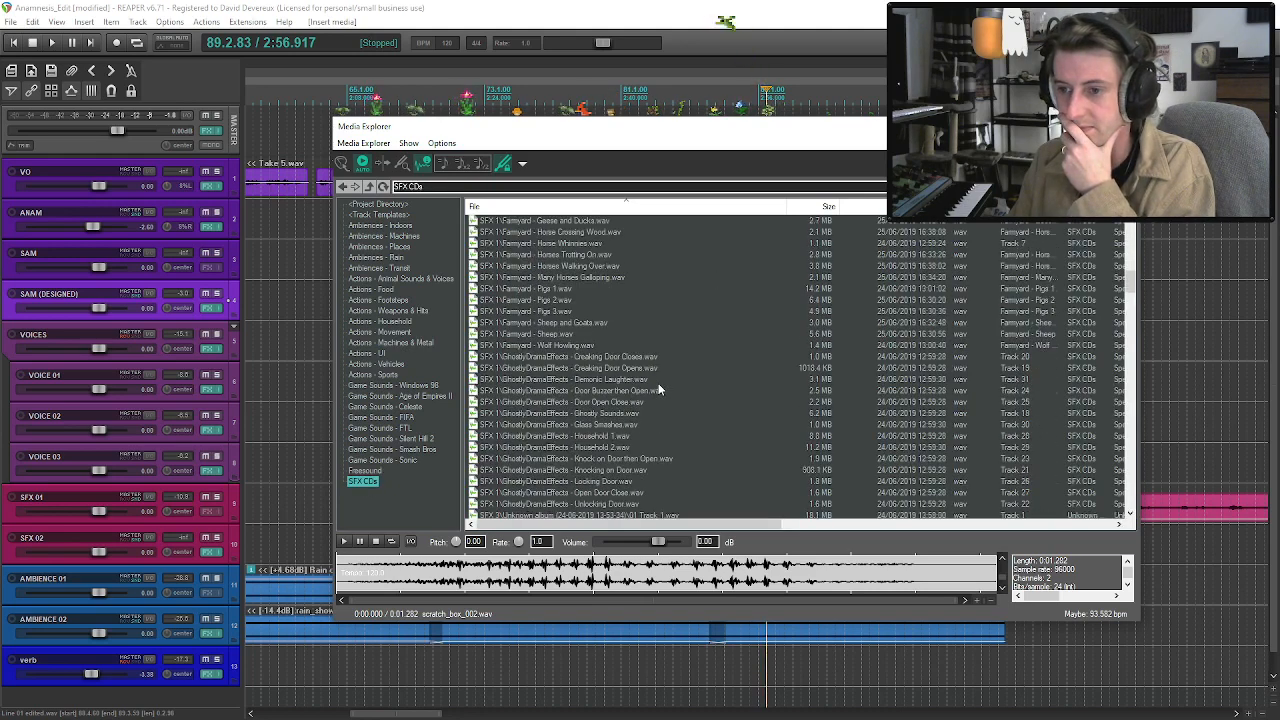
left_click(627, 369)
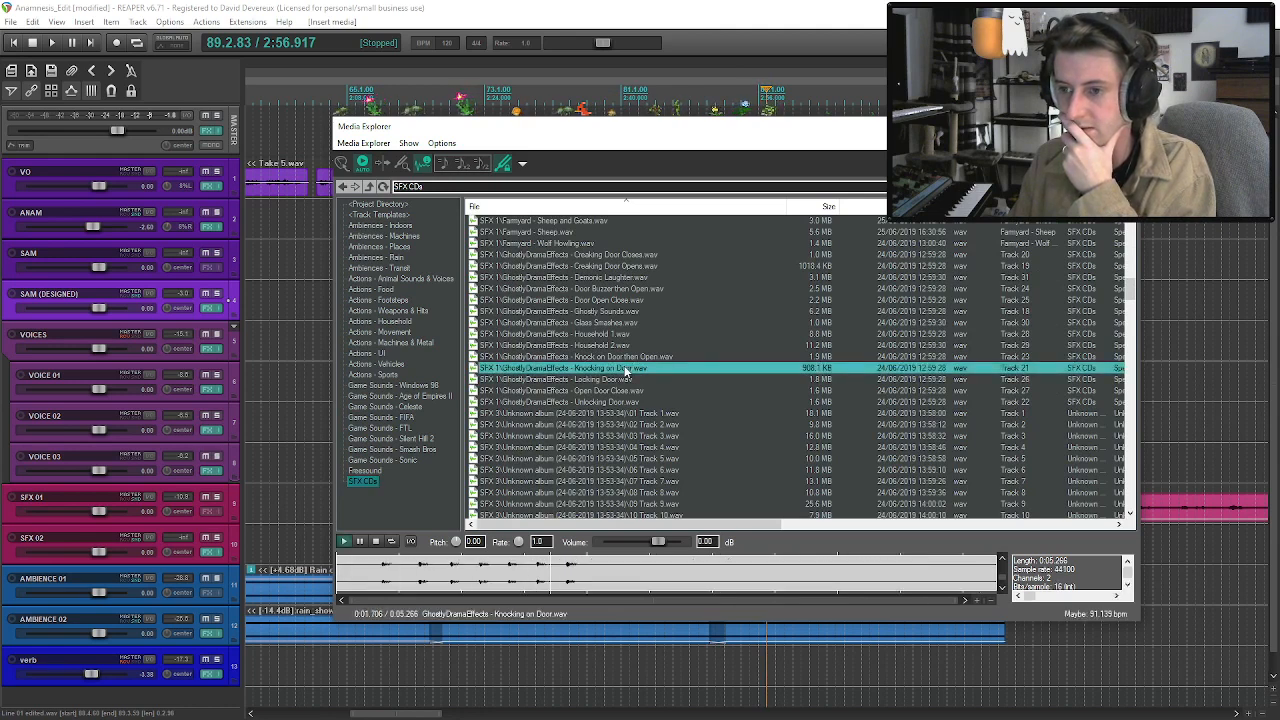
left_click_drag(697, 134, 670, 95)
left_click_drag(527, 329, 474, 556)
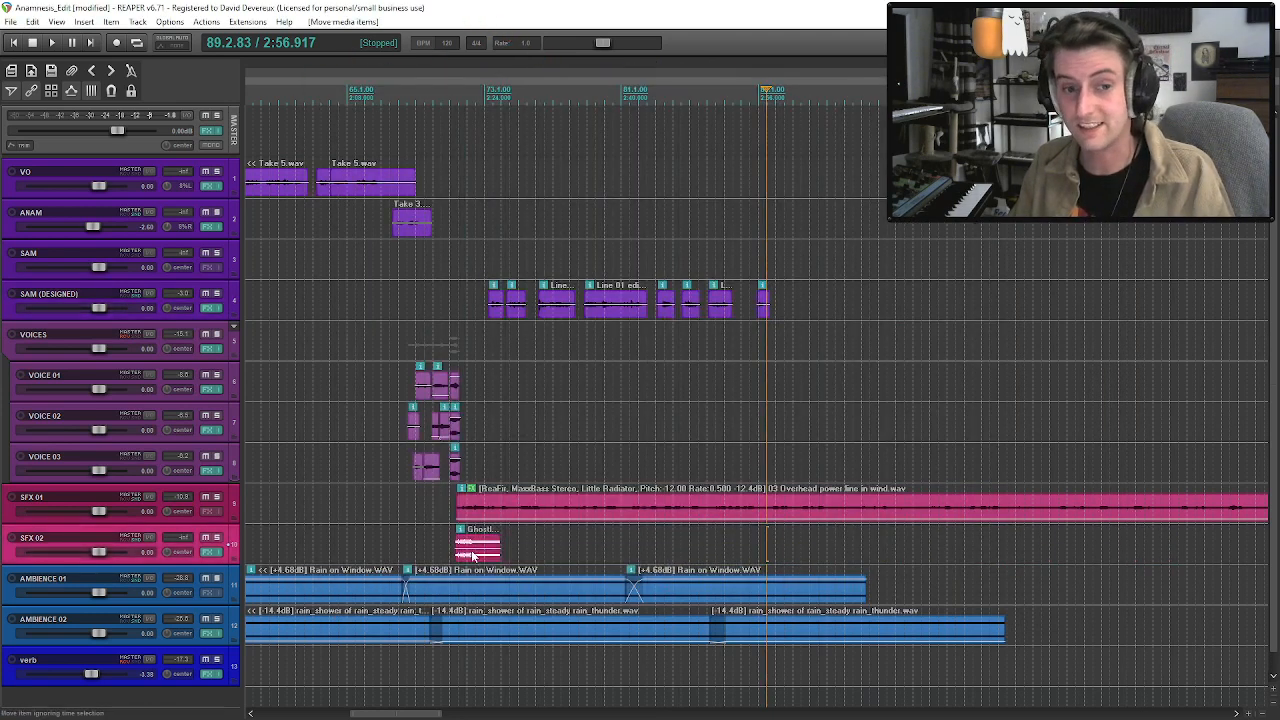
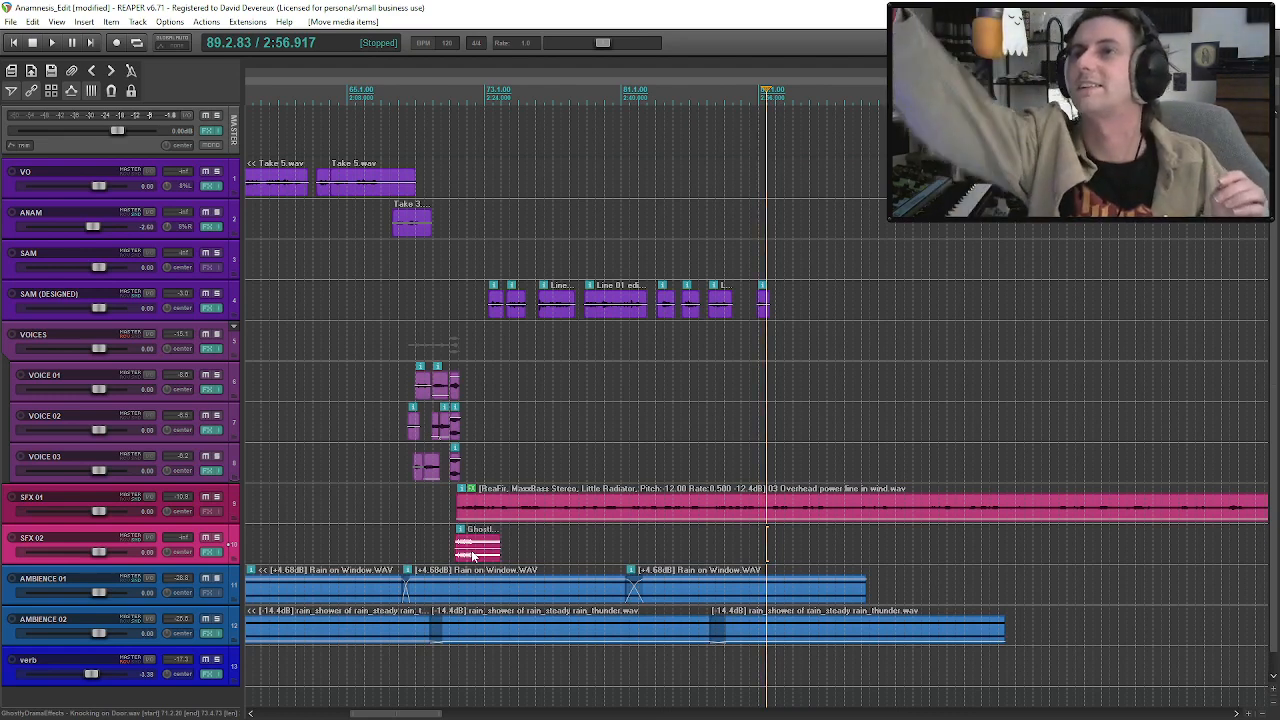
Solo SFX 02 and audition the Knocking on Door item.
left_click(463, 553)
scroll(463, 553, "up", 5)
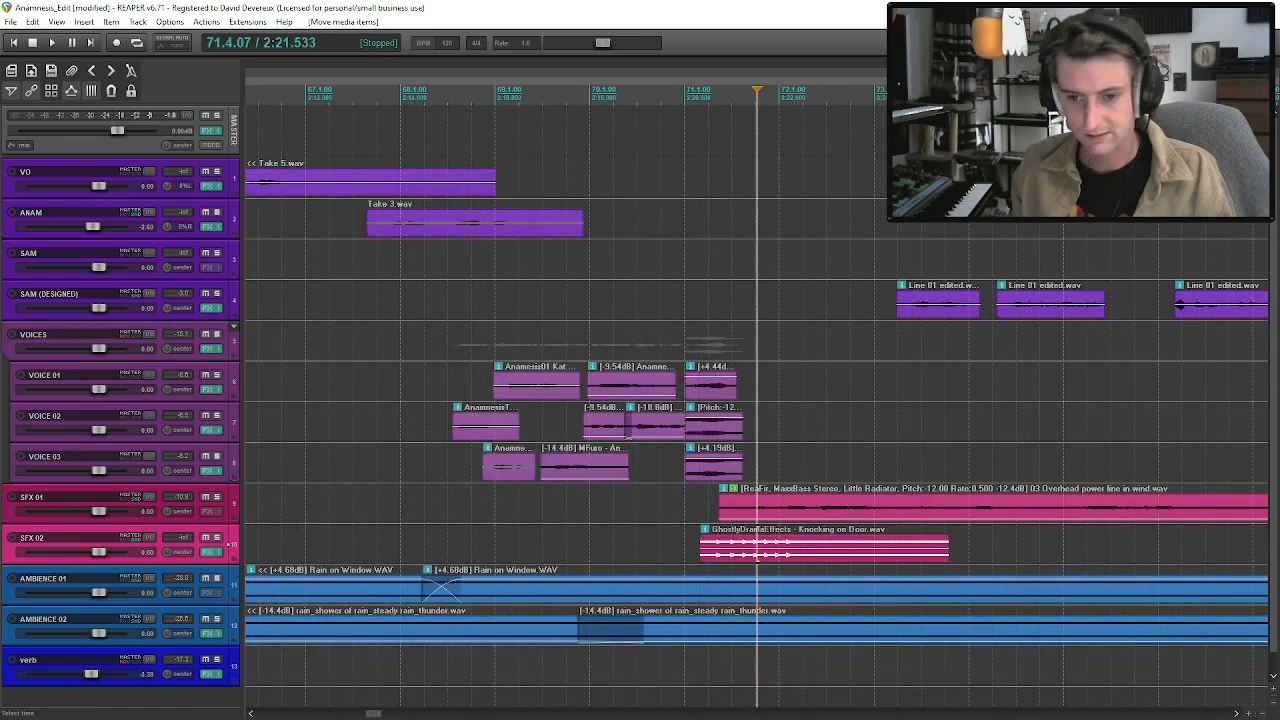
left_click(215, 541)
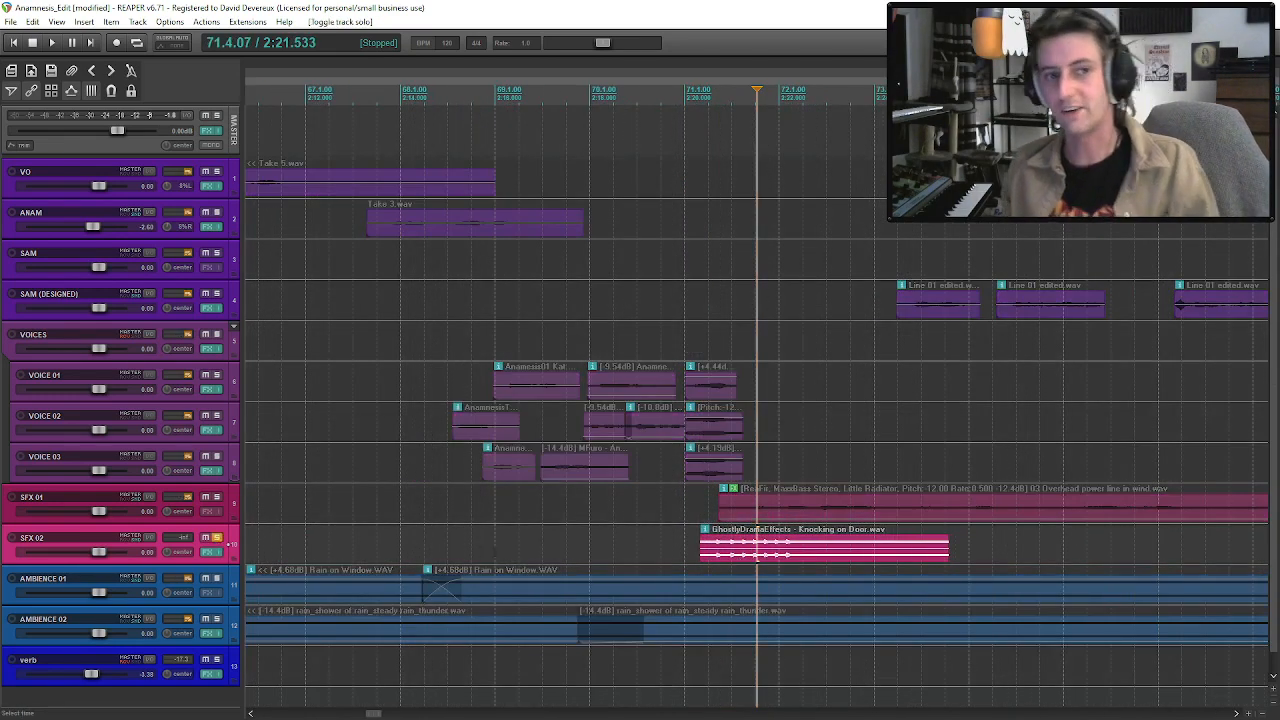
left_click(716, 560)
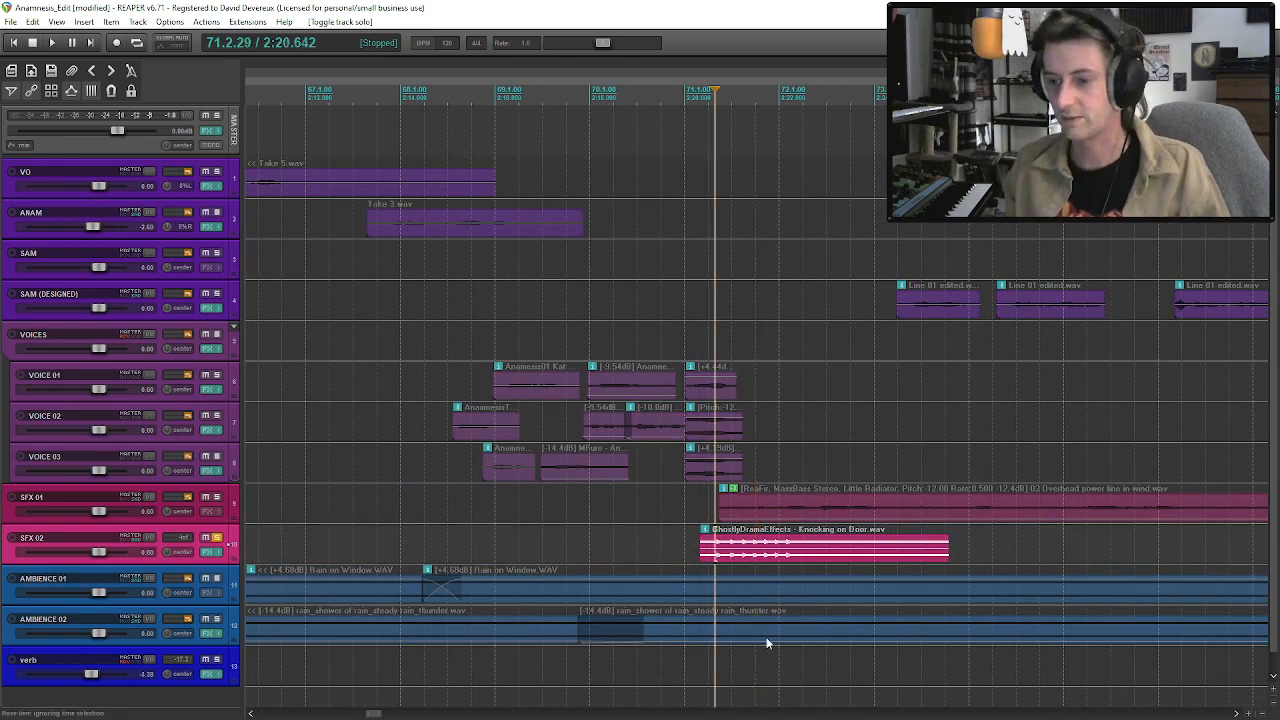
key("space")
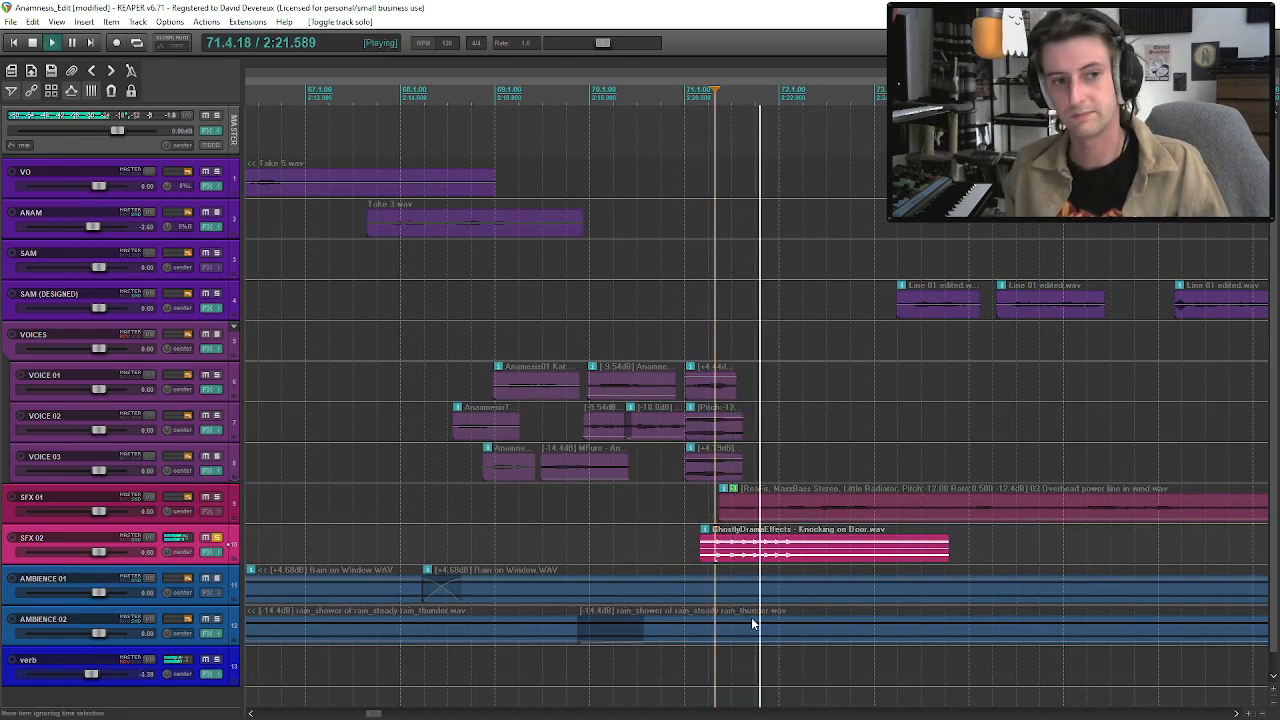
key("space")
Trim and split the Knocking on Door item on SFX 02 to isolate a single knock at the drone's start.
mouse_move(800, 558)
left_mouse_down()
mouse_move(813, 560)
mouse_move(804, 553)
left_mouse_up()
mouse_move(715, 555)
left_mouse_down()
mouse_move(727, 557)
mouse_move(743, 473)
mouse_move(760, 483)
mouse_move(722, 546)
left_mouse_up()
left_click(737, 556)
key("s")
Pitch the single knock down by -12 semitones, audition it and remove the remaining knocks from SFX 02.
double_click(718, 547)
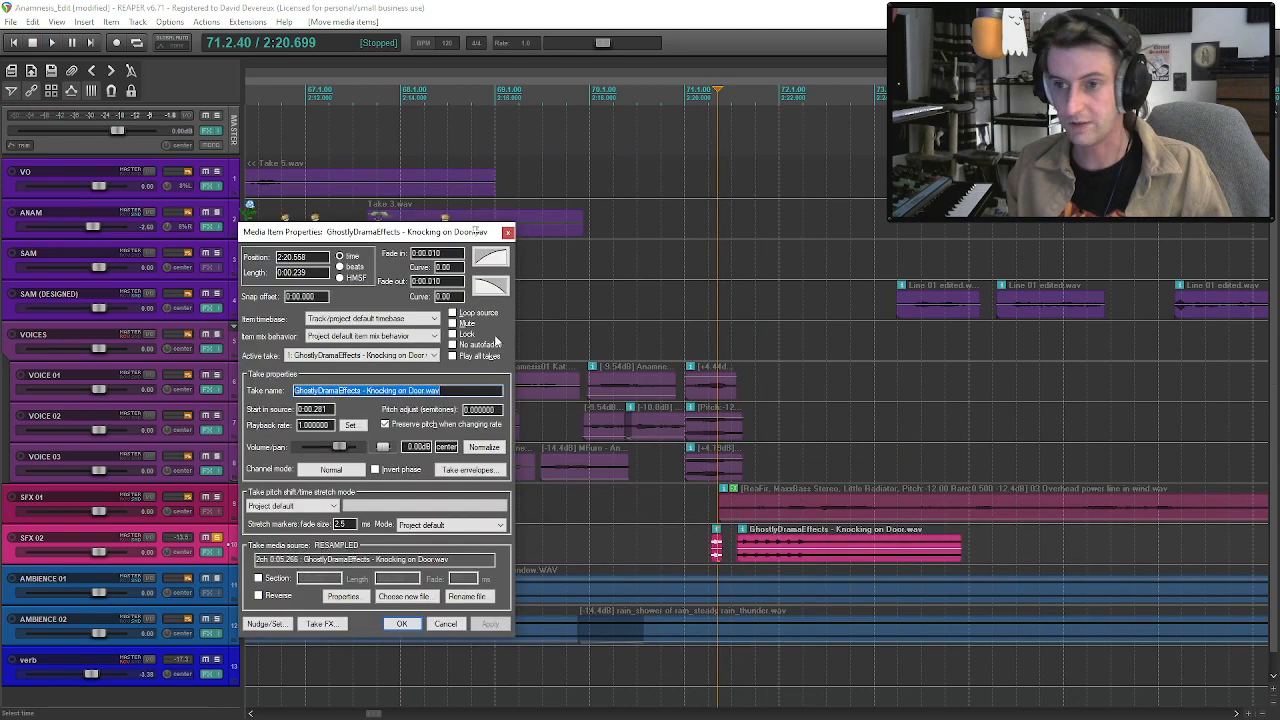
left_click(480, 409)
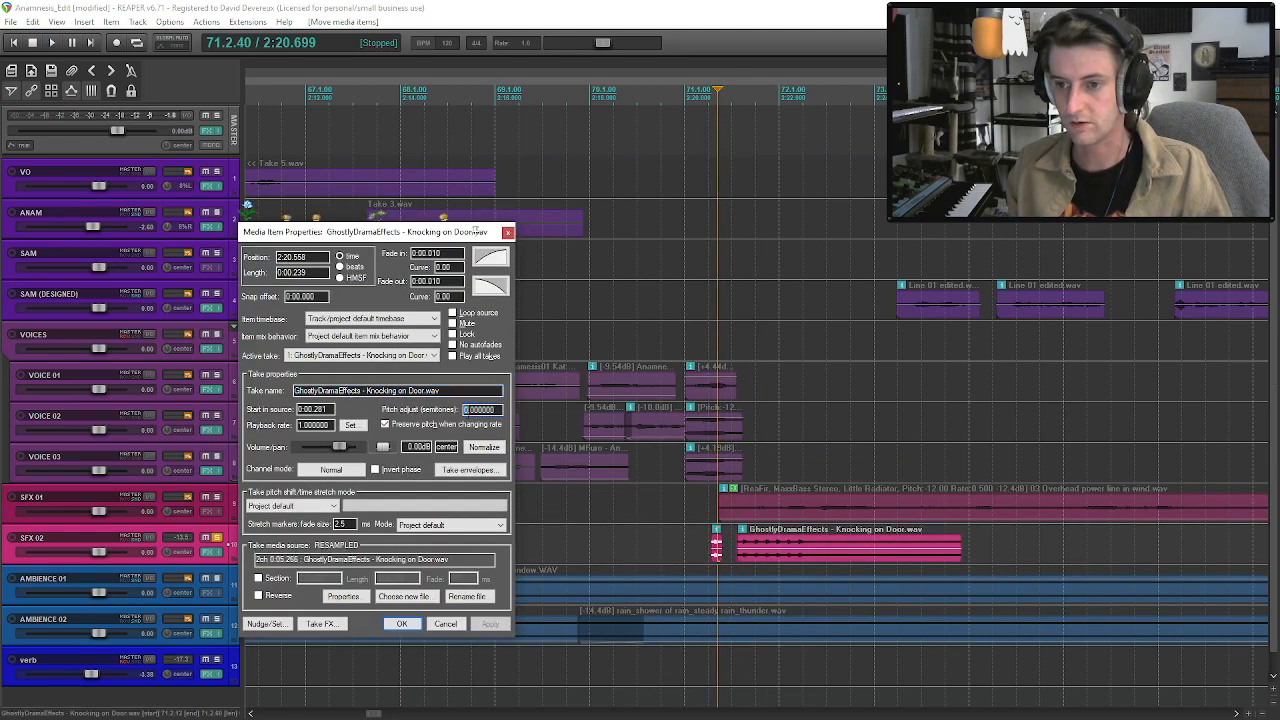
type("-12")
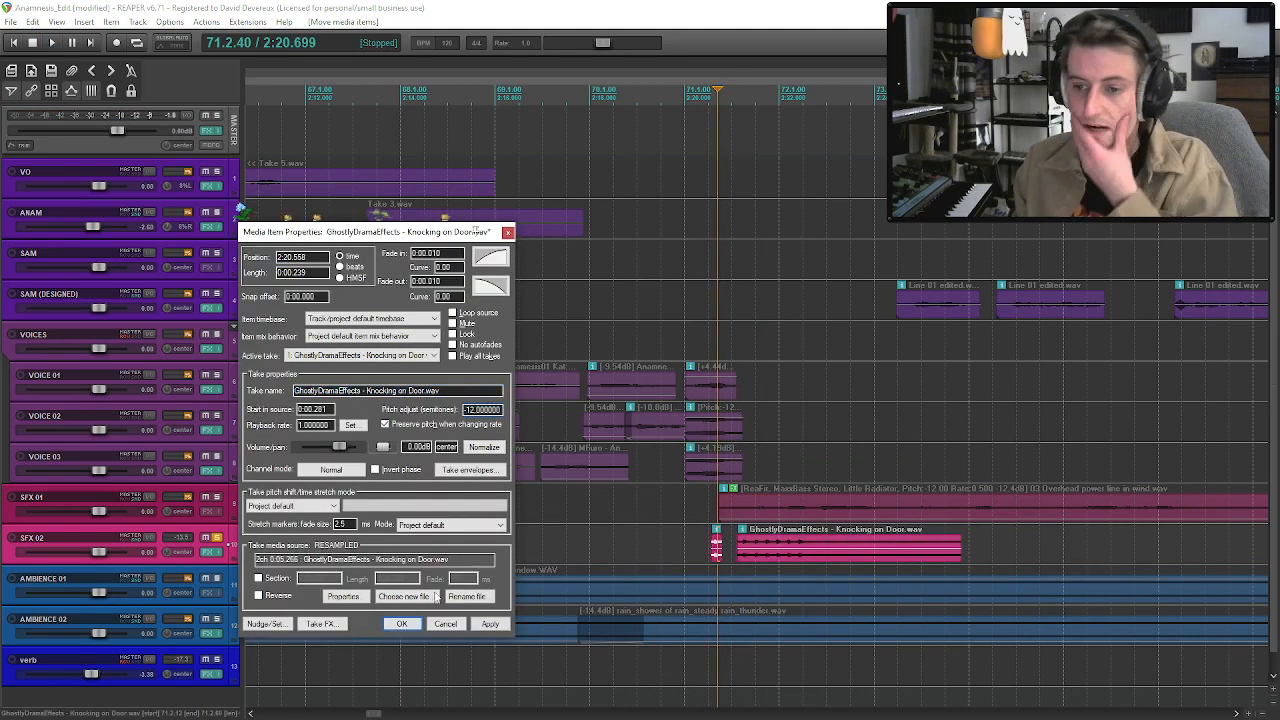
left_click(401, 623)
left_click(711, 548)
key("space")
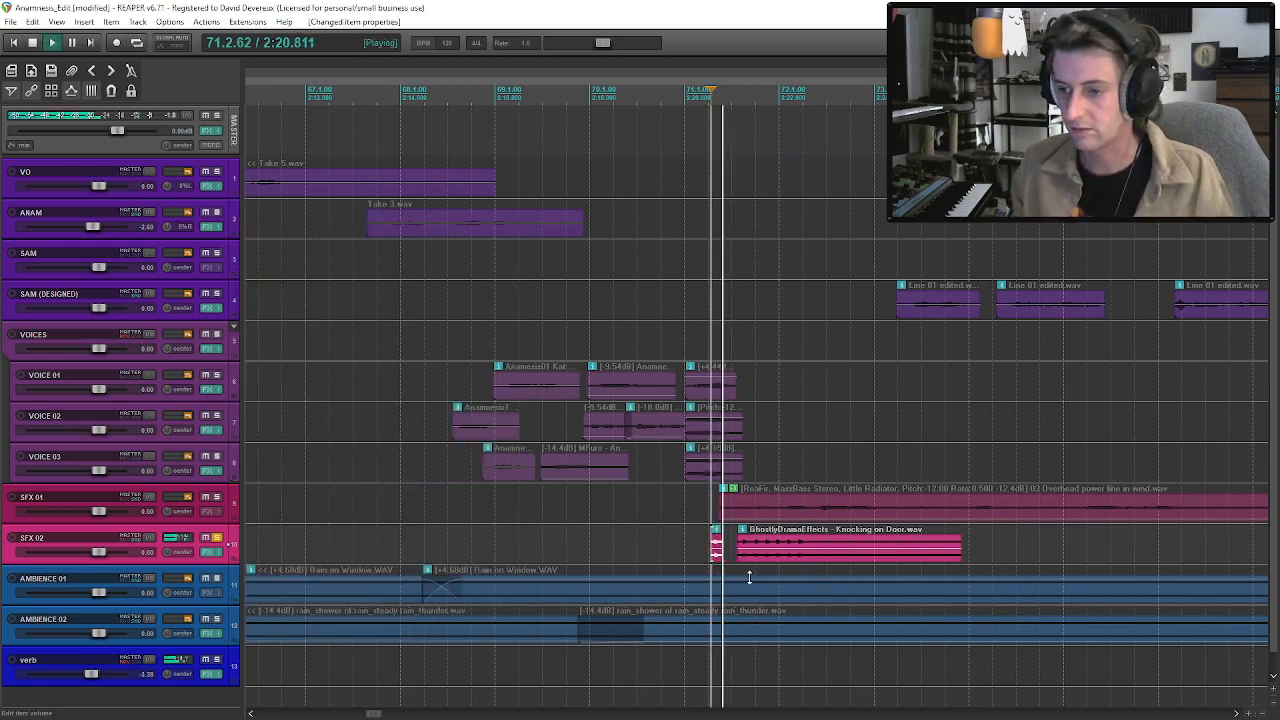
key("space")
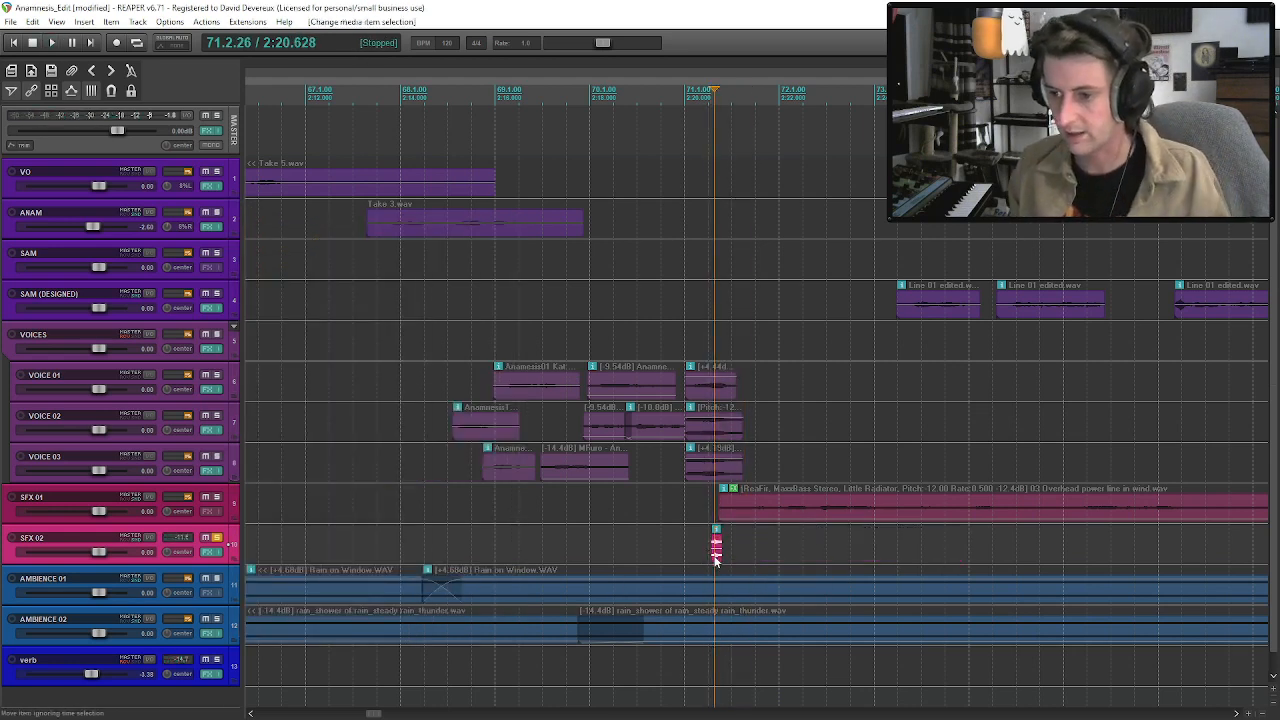
Set the single knock's take channel mode to Mono (downmix).
right_click(715, 550)
mouse_move(760, 44)
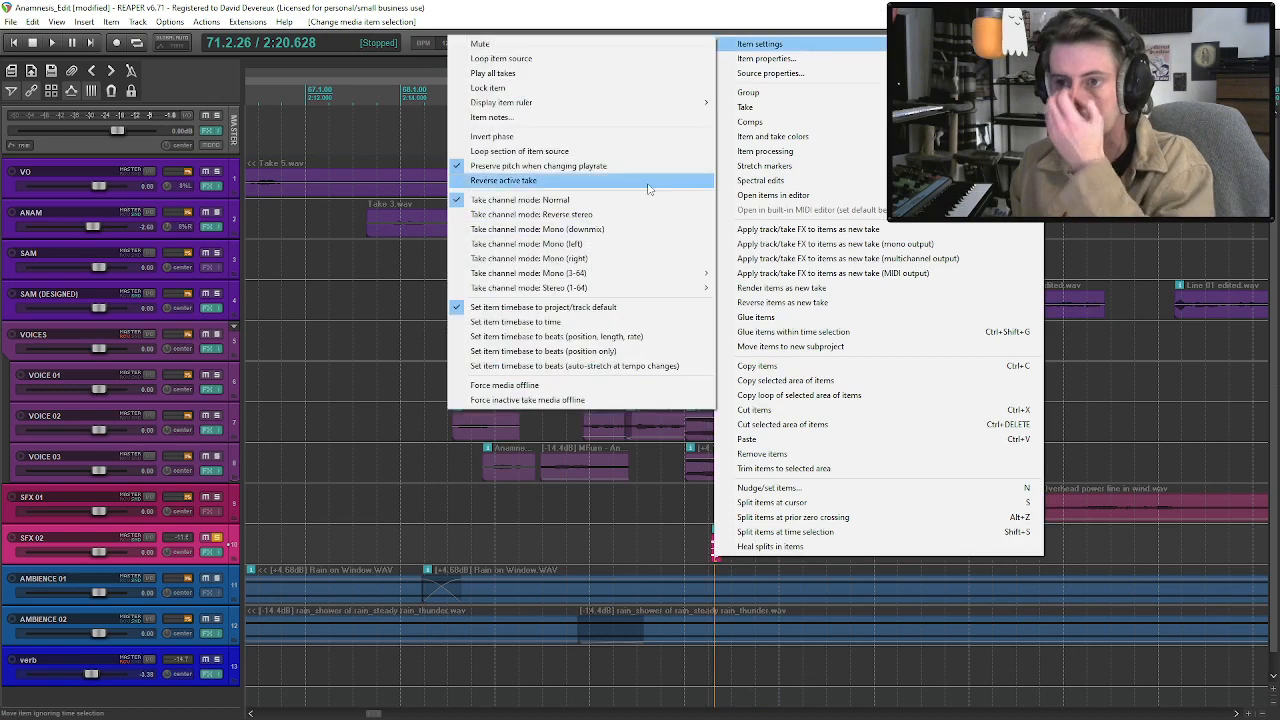
left_click(630, 229)
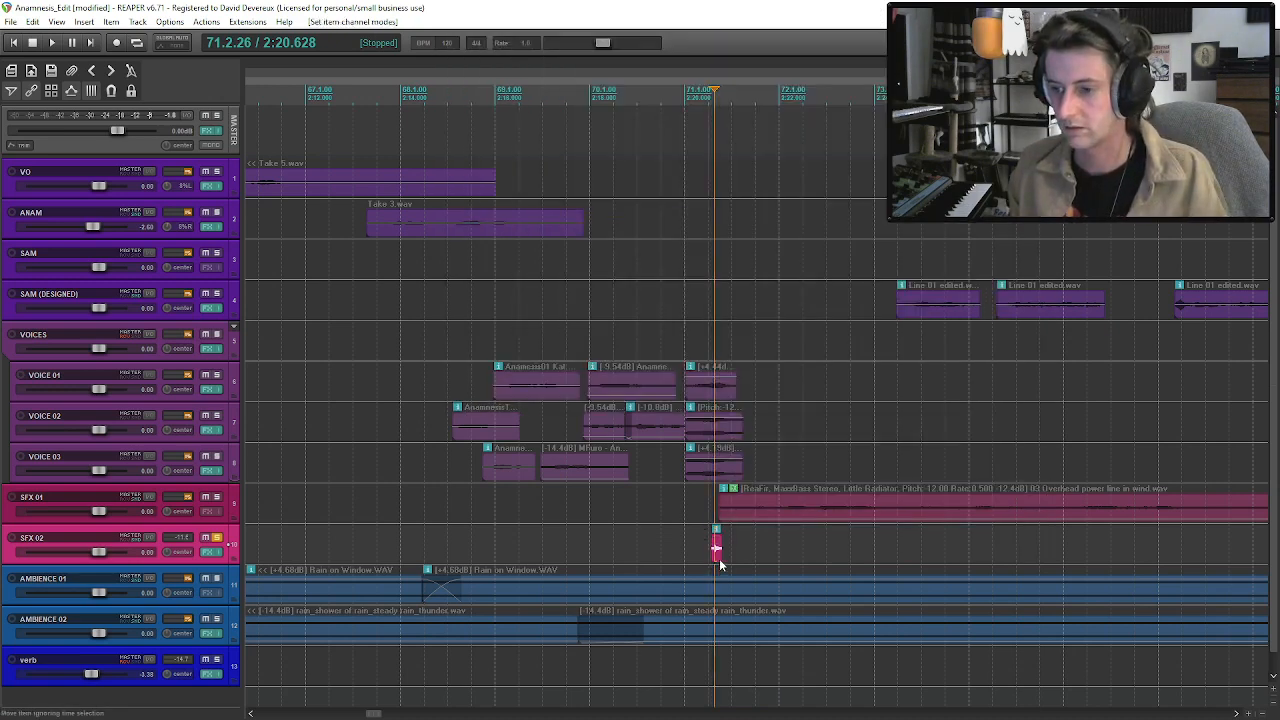
Unsolo SFX 02 and move the knock to VOICE 01, just after the last SAM (DESIGNED) phrase.
left_click_drag(719, 558, 772, 398)
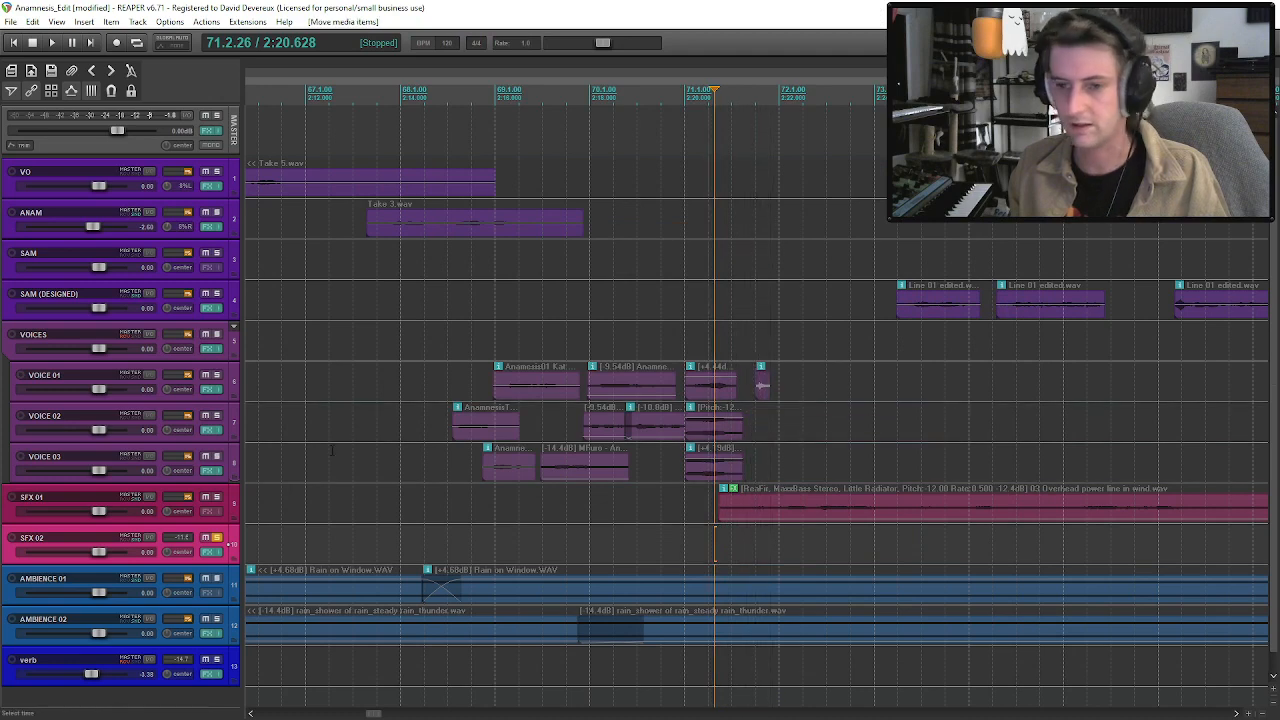
left_click(216, 537)
key("space")
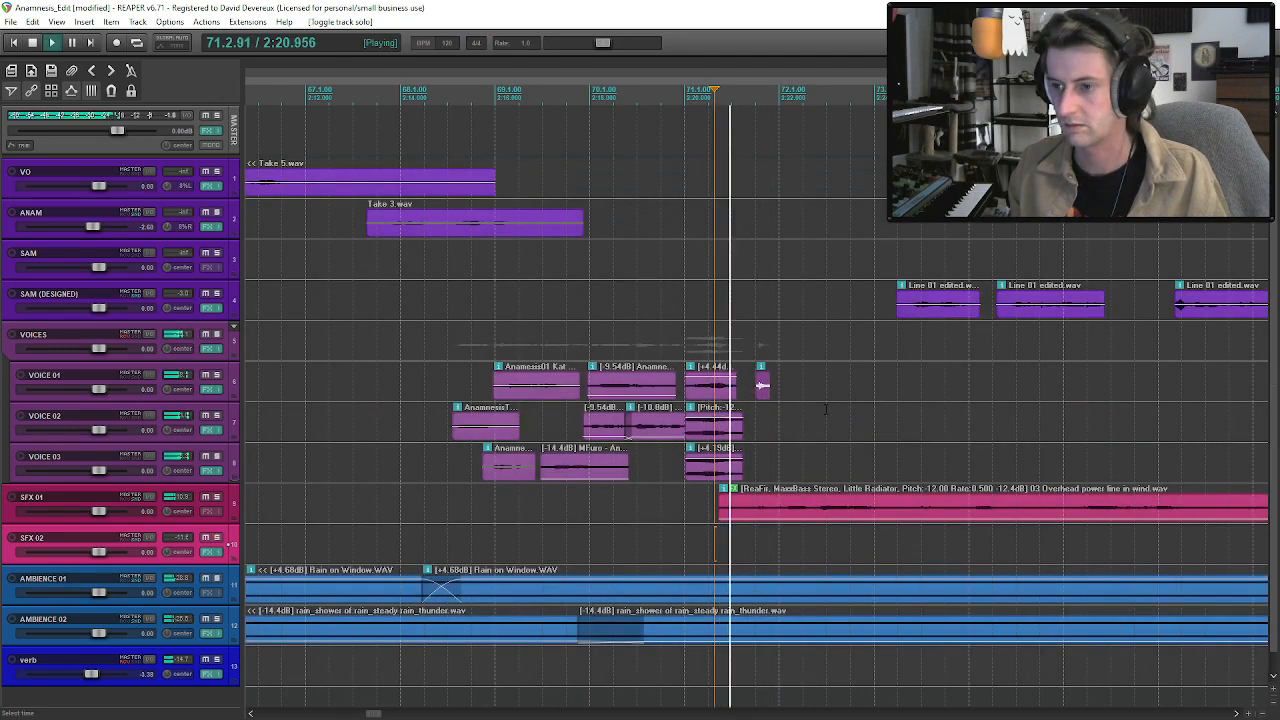
key("space")
left_click_drag(762, 385, 946, 380)
Audition the knock after SAM's last phrase, in the full mix and with the VOICES folder soloed.
key("space")
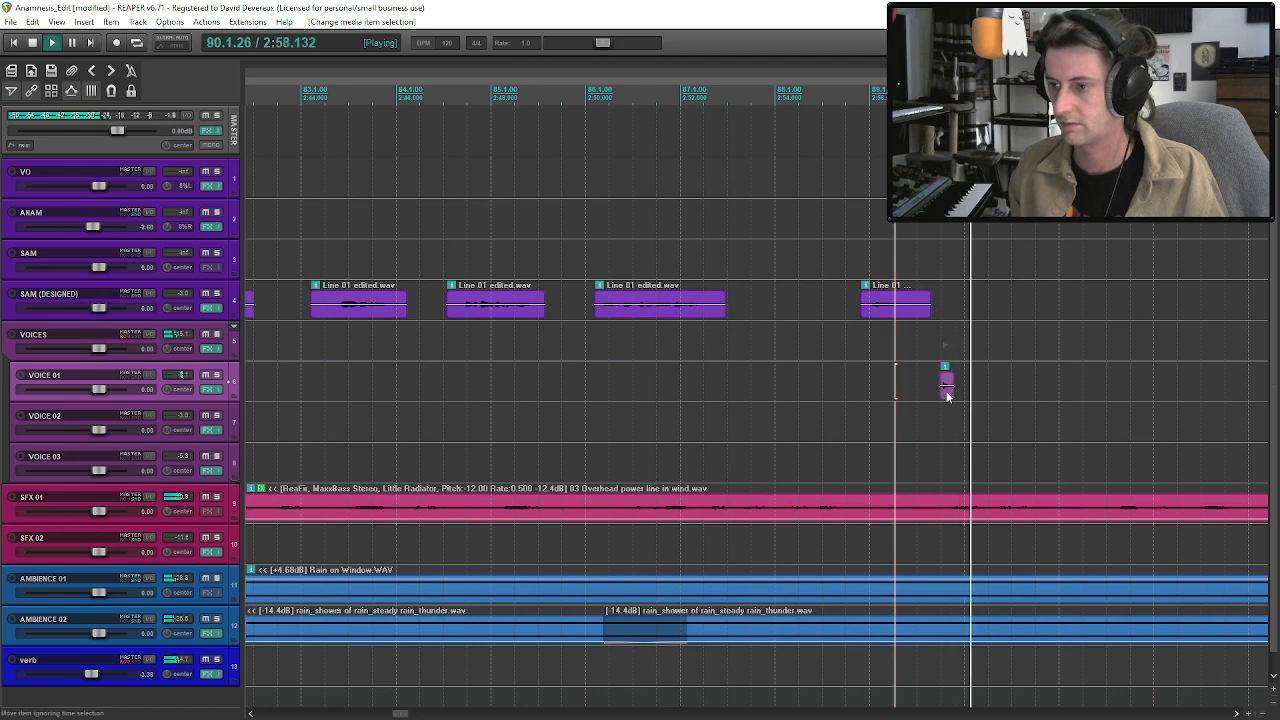
key("space")
key("space")
key("space")
left_click(207, 335)
left_click(216, 338)
left_click(216, 338)
left_click(207, 336)
left_click(216, 336)
key("space")
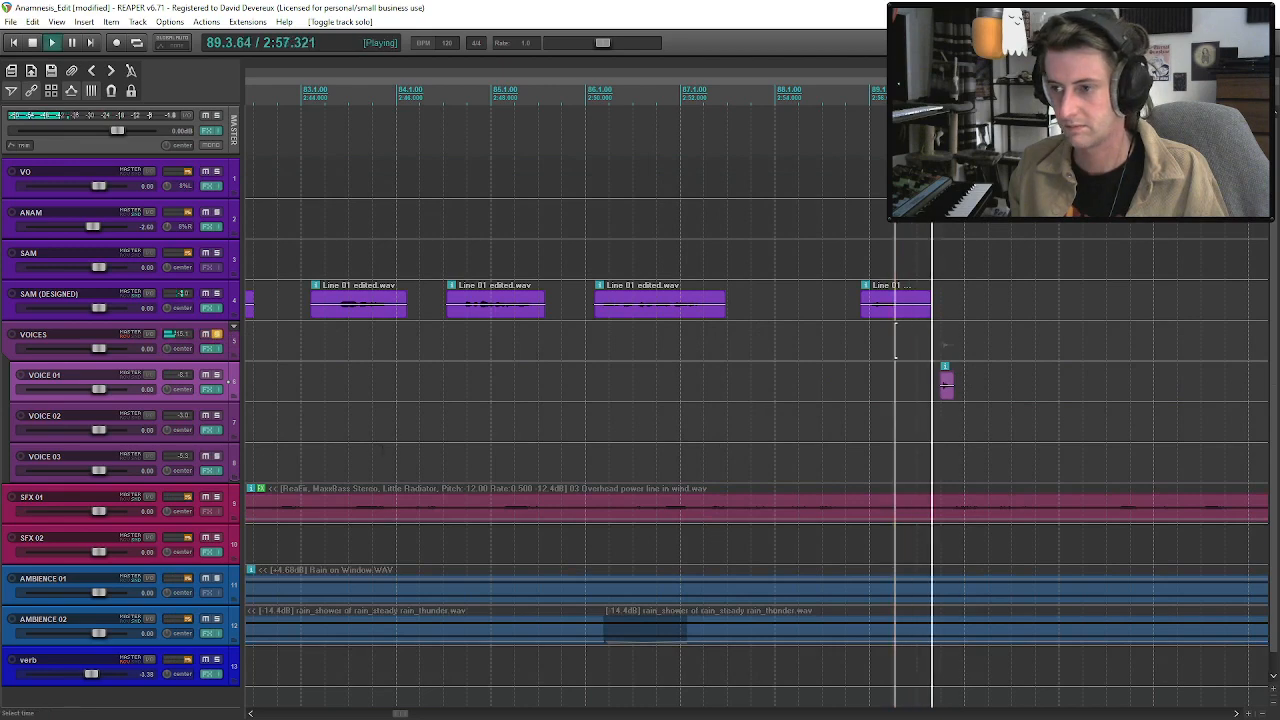
key("space")
left_click(948, 398)
key("space")
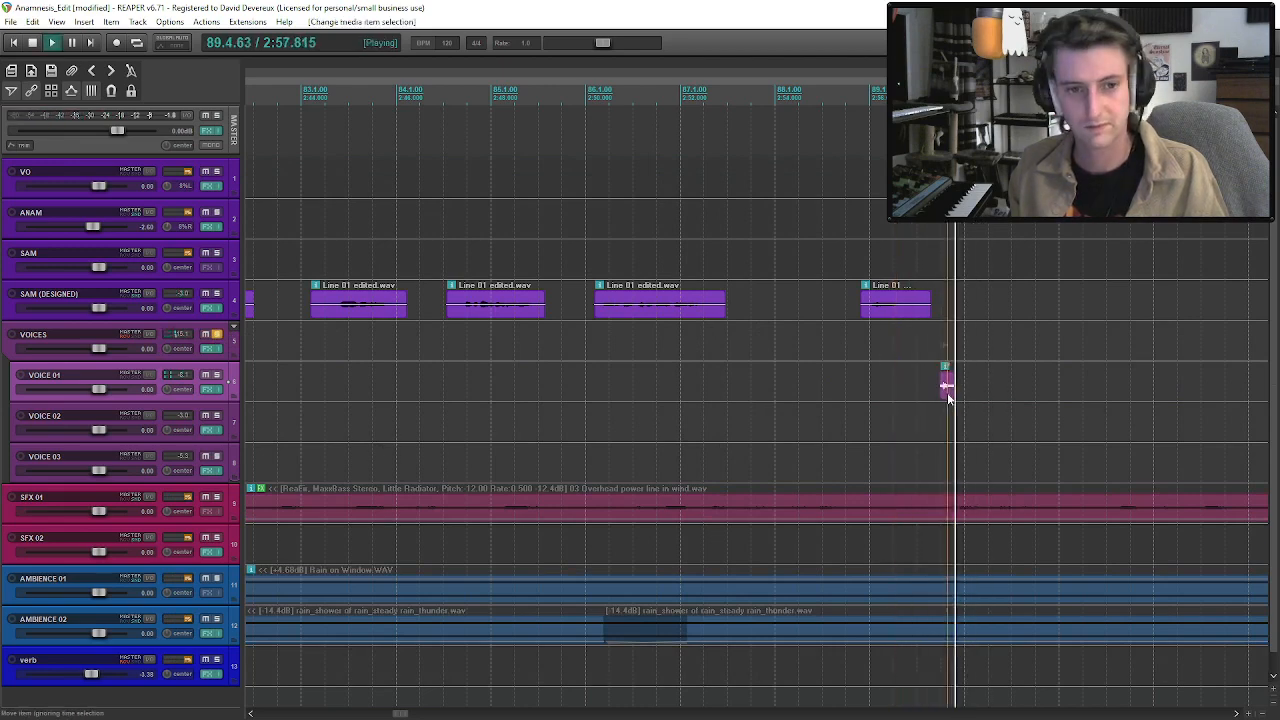
key("space")
left_click(216, 335)
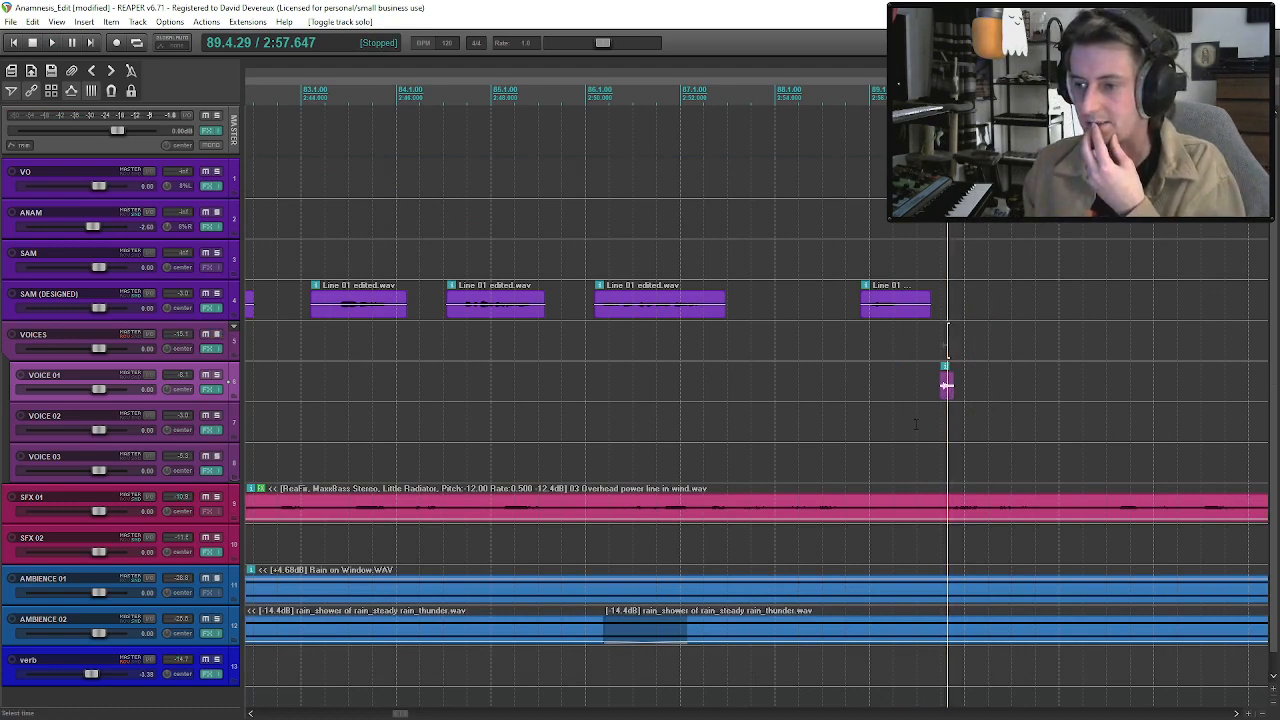
Add a new track below AMBIENCE 02 and name it AMBIENCE 03.
scroll(946, 393, "down", 6)
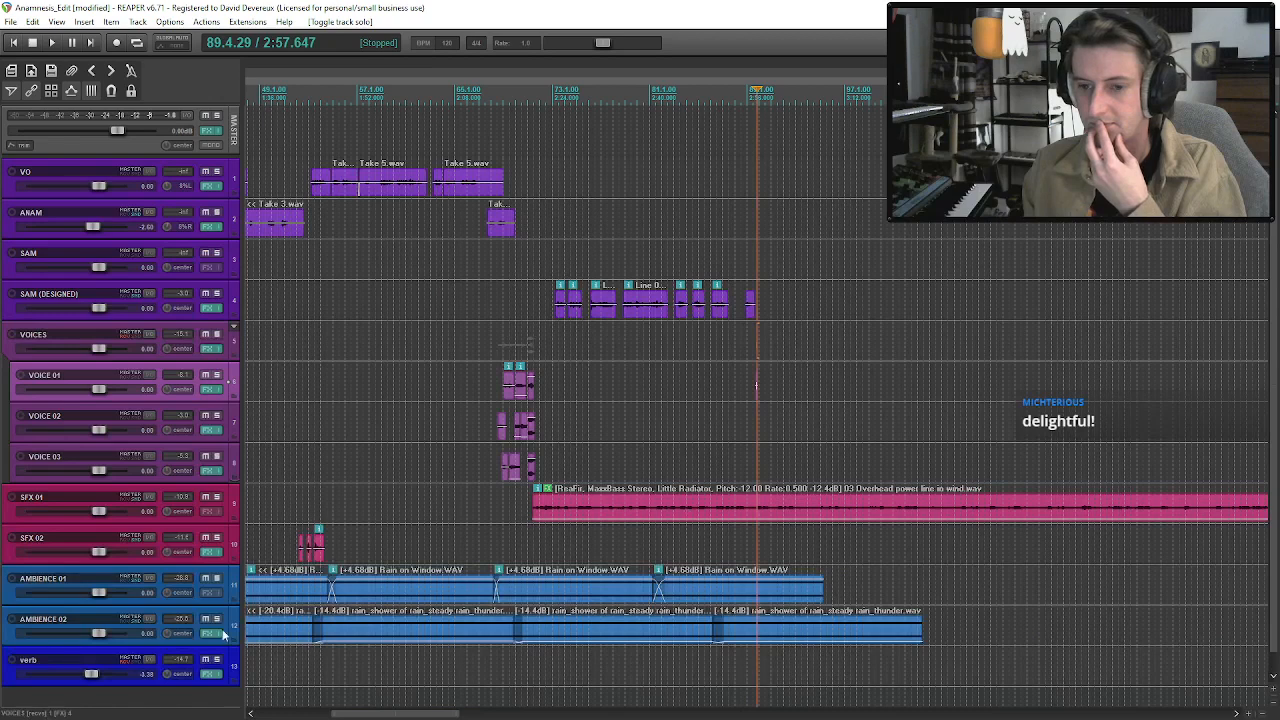
left_click(190, 557)
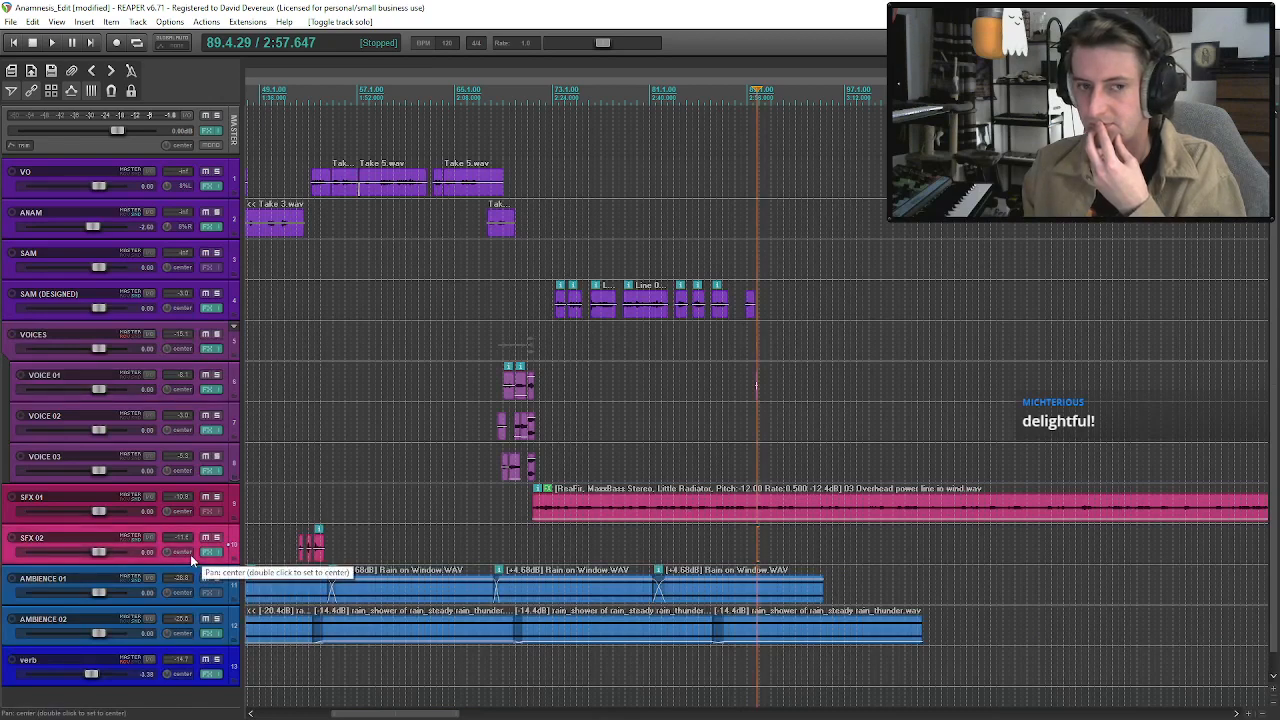
key("ctrl+t")
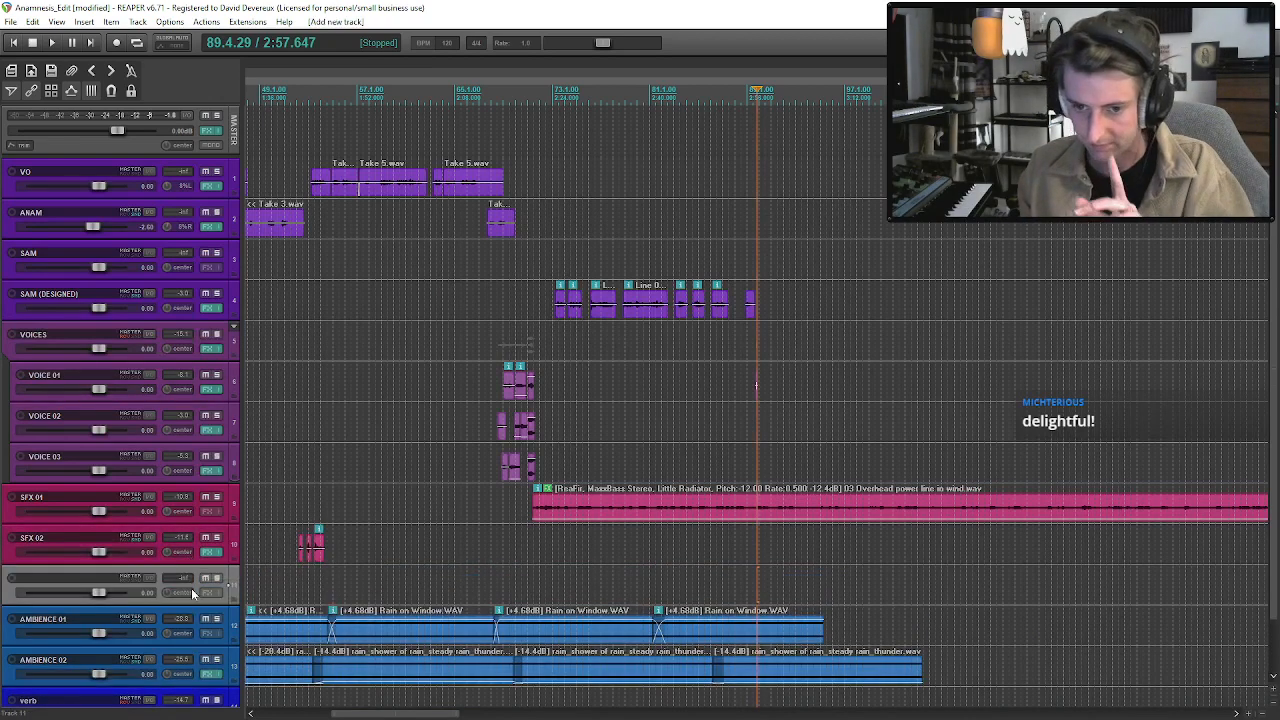
left_click_drag(192, 601, 196, 682)
double_click(100, 660)
type("AMBIENCE 0")
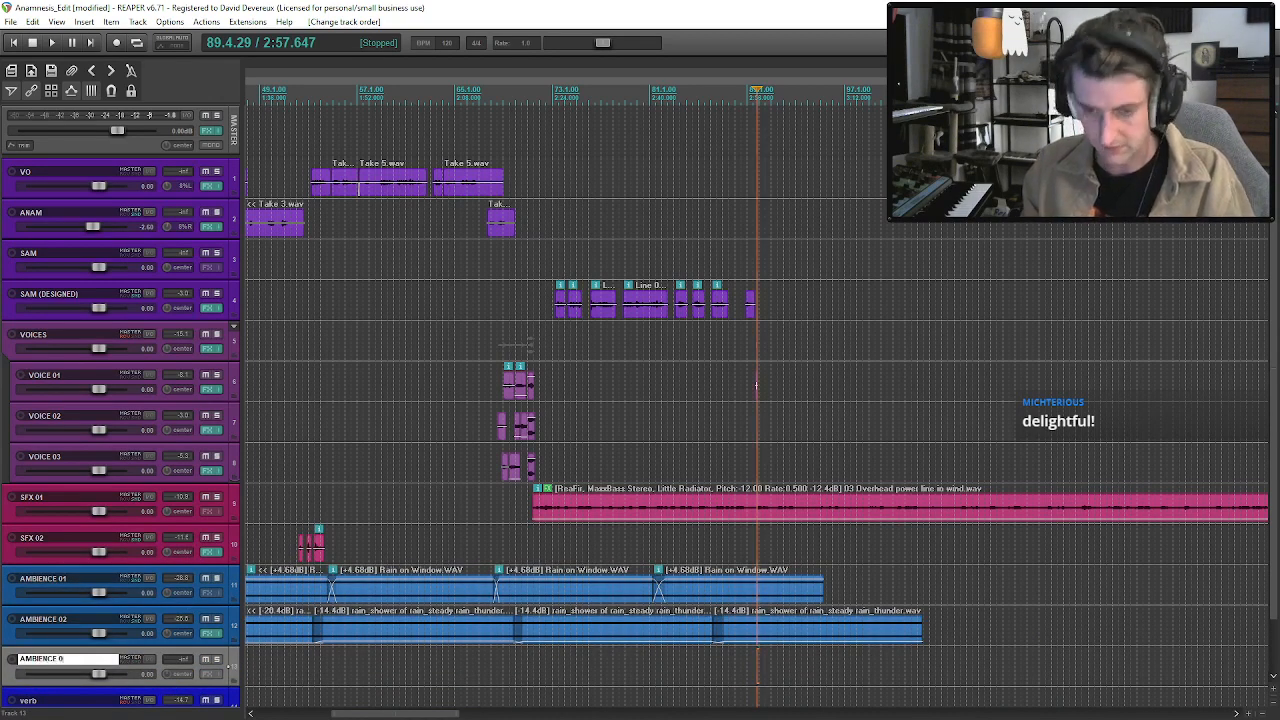
type("3")
key("Return")
Colour the AMBIENCE 03 track the same blue as the other ambience tracks.
right_click(155, 656)
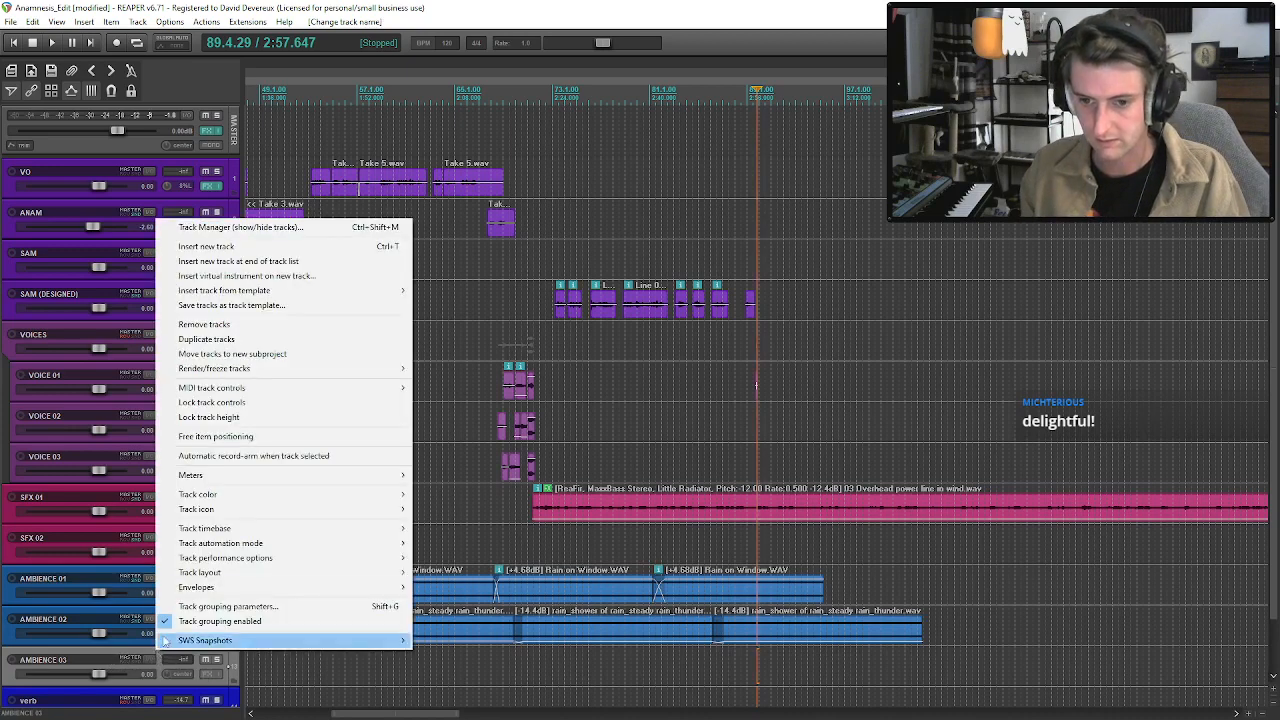
left_click(418, 494)
left_click(121, 180)
left_click(28, 236)
Move the Overhead power line in wind drone from SFX 01 to AMBIENCE 03 and play its start.
left_click_drag(647, 516, 650, 666)
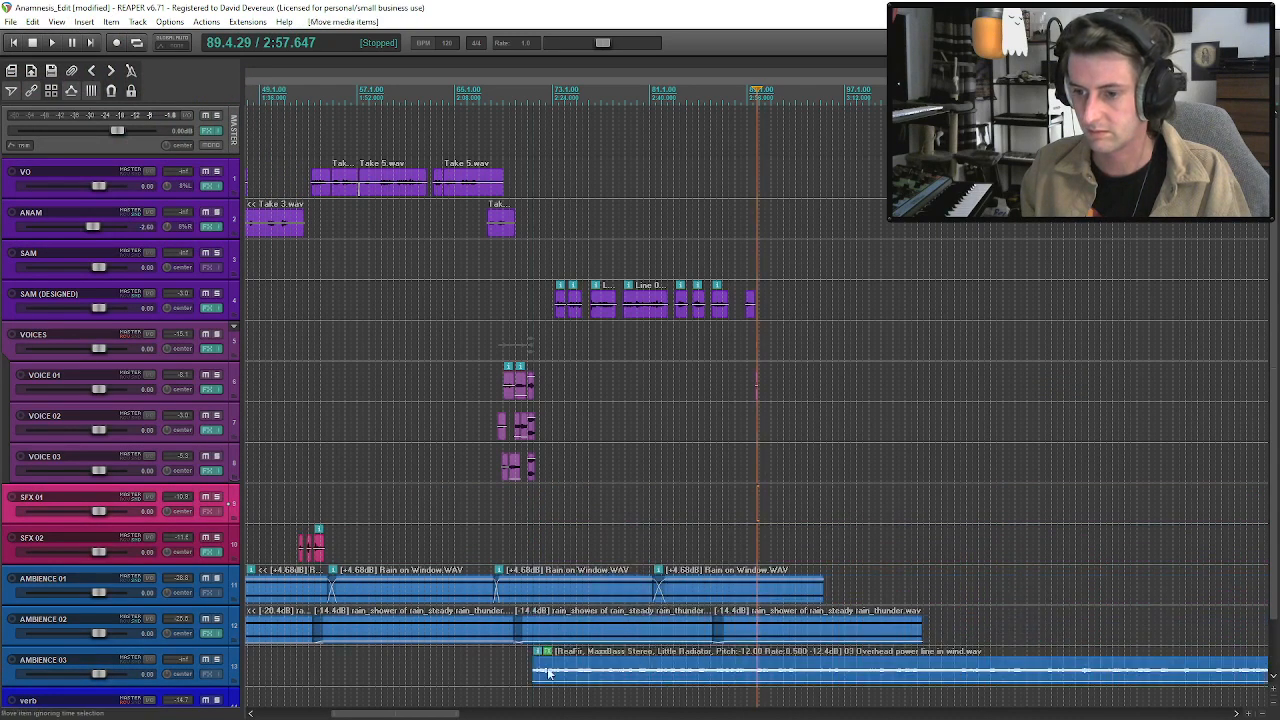
left_click(534, 668)
key("space")
key("space")
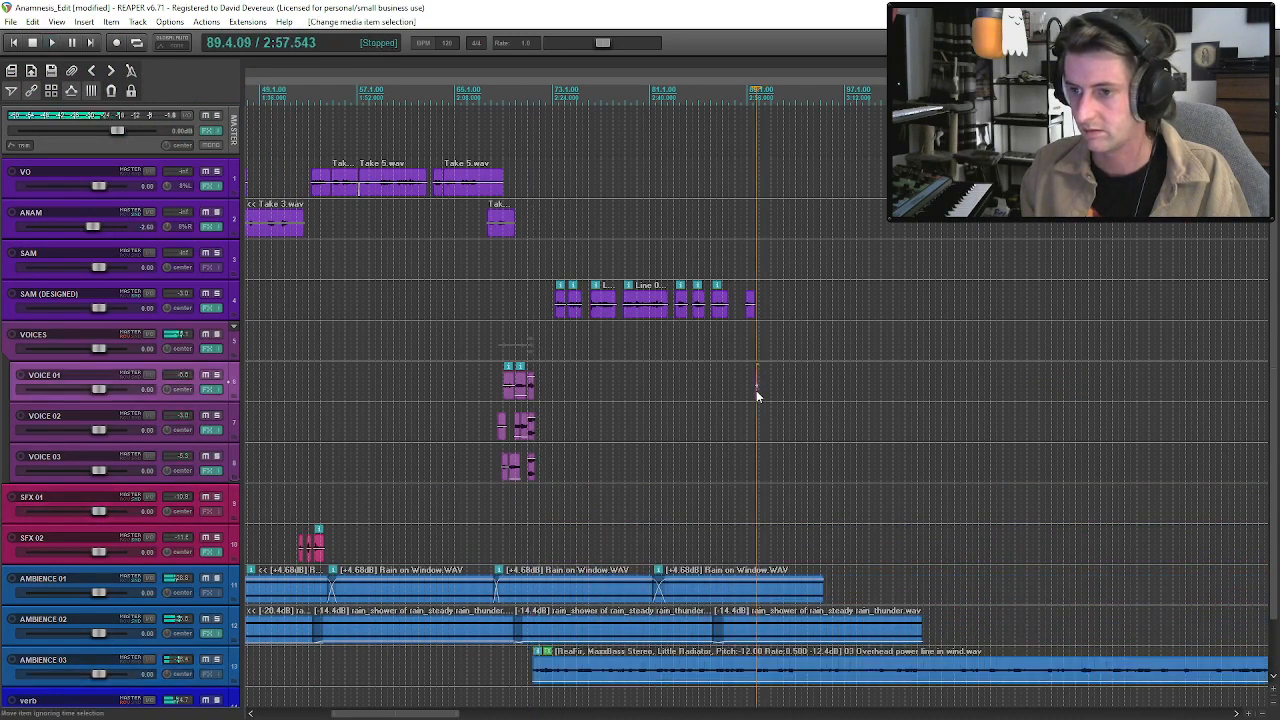
Move the knock from VOICE 01 down to SFX 01 at the same position.
left_click(756, 390)
scroll(757, 390, "up", 5)
left_click_drag(770, 403, 766, 562)
Hide the pan envelopes on the VOICE 02, VOICE 03 and SFX 01 tracks.
left_click(196, 505)
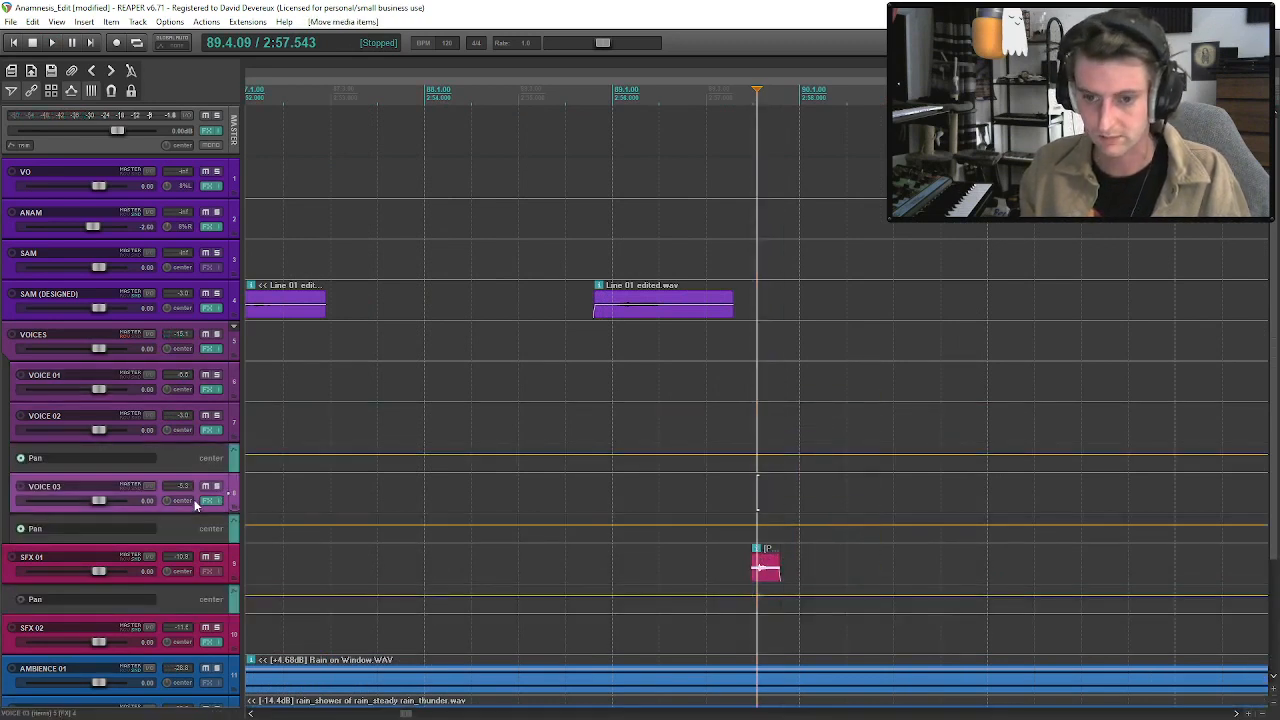
key("p")
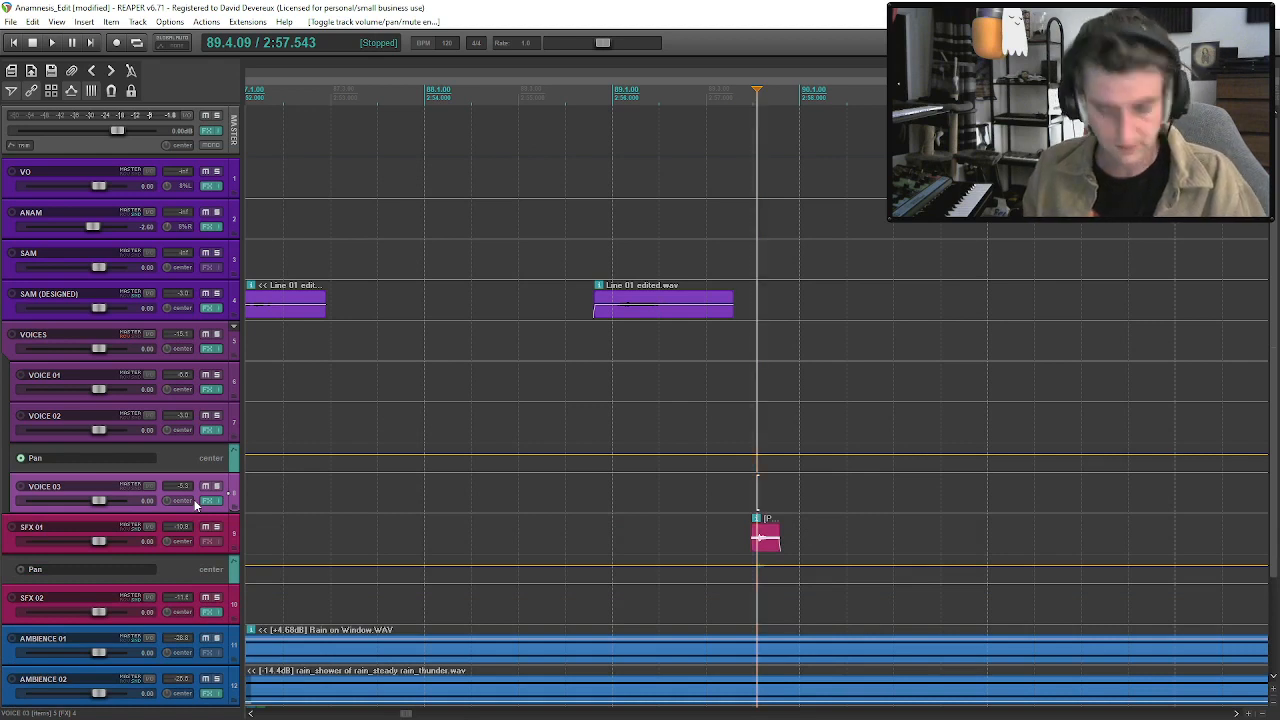
key("Down")
key("Up")
key("Up")
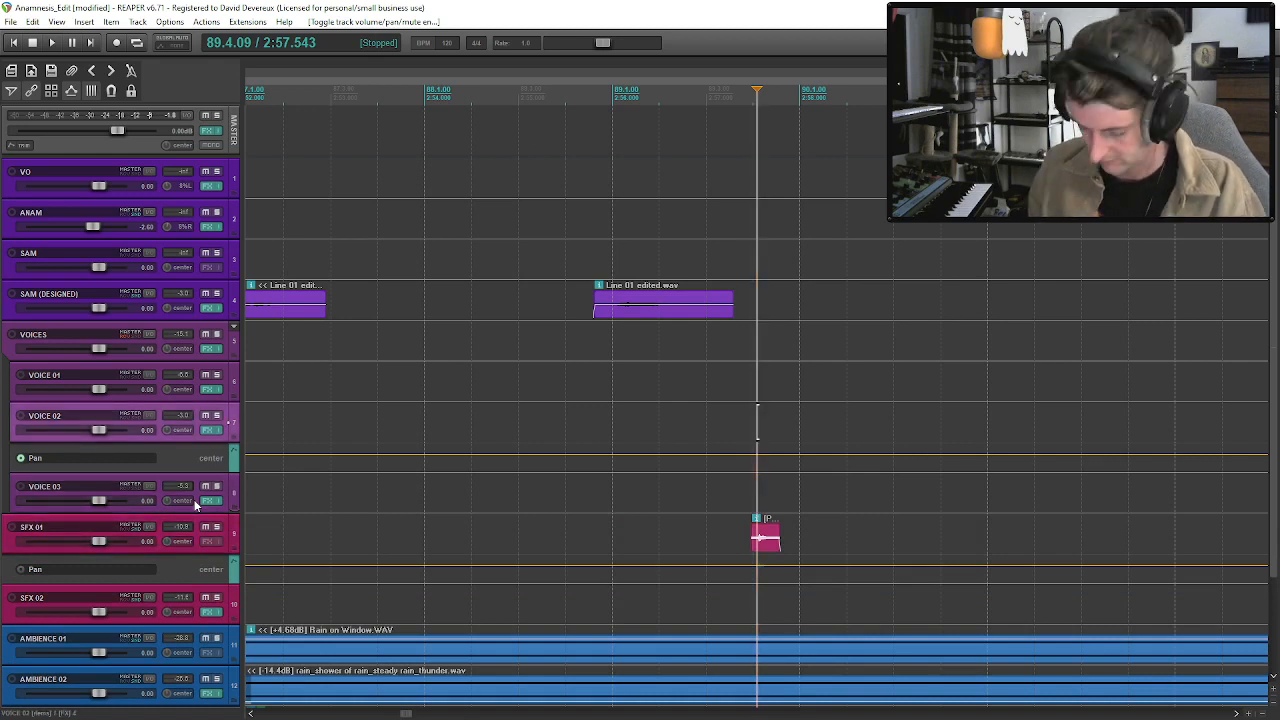
key("p")
left_click(196, 505)
key("p")
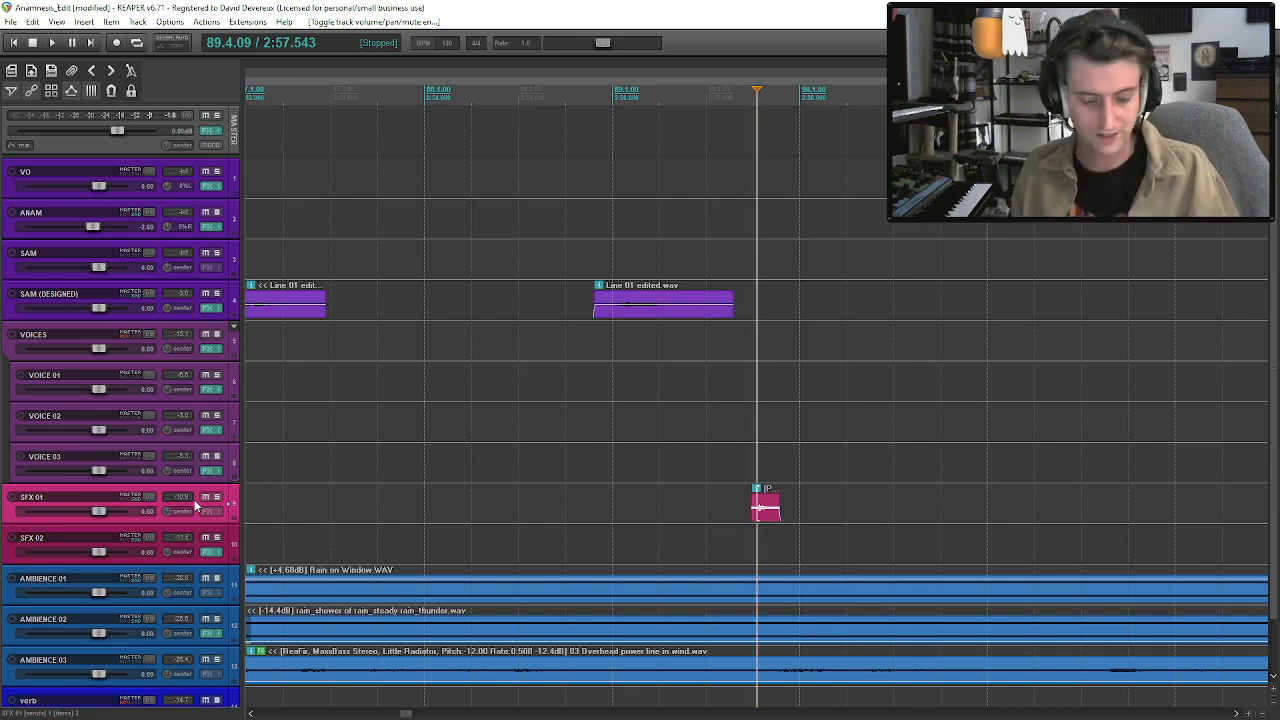
key("Up")
key("Up")
key("Up")
key("Up")
key("Up")
key("Down")
key("Down")
key("Down")
key("Down")
key("Up")
key("Up")
key("Down")
key("Down")
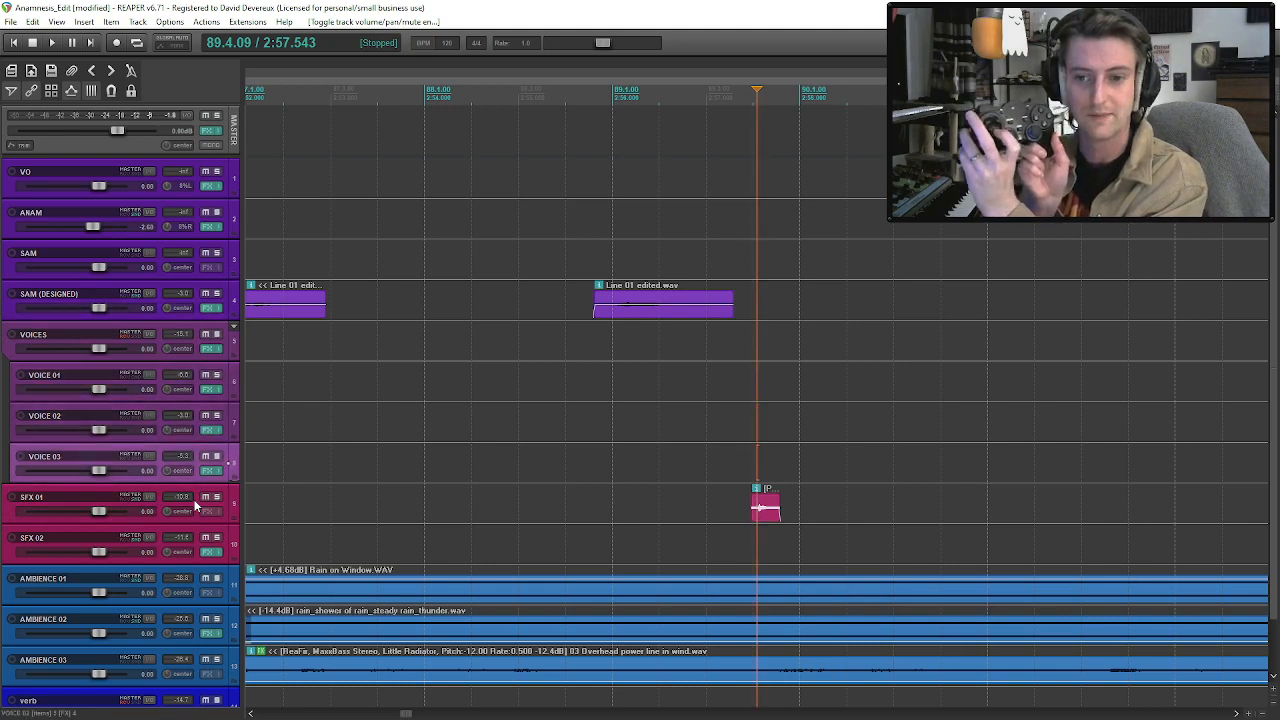
key("plus")
key("plus")
key("plus")
key("plus")
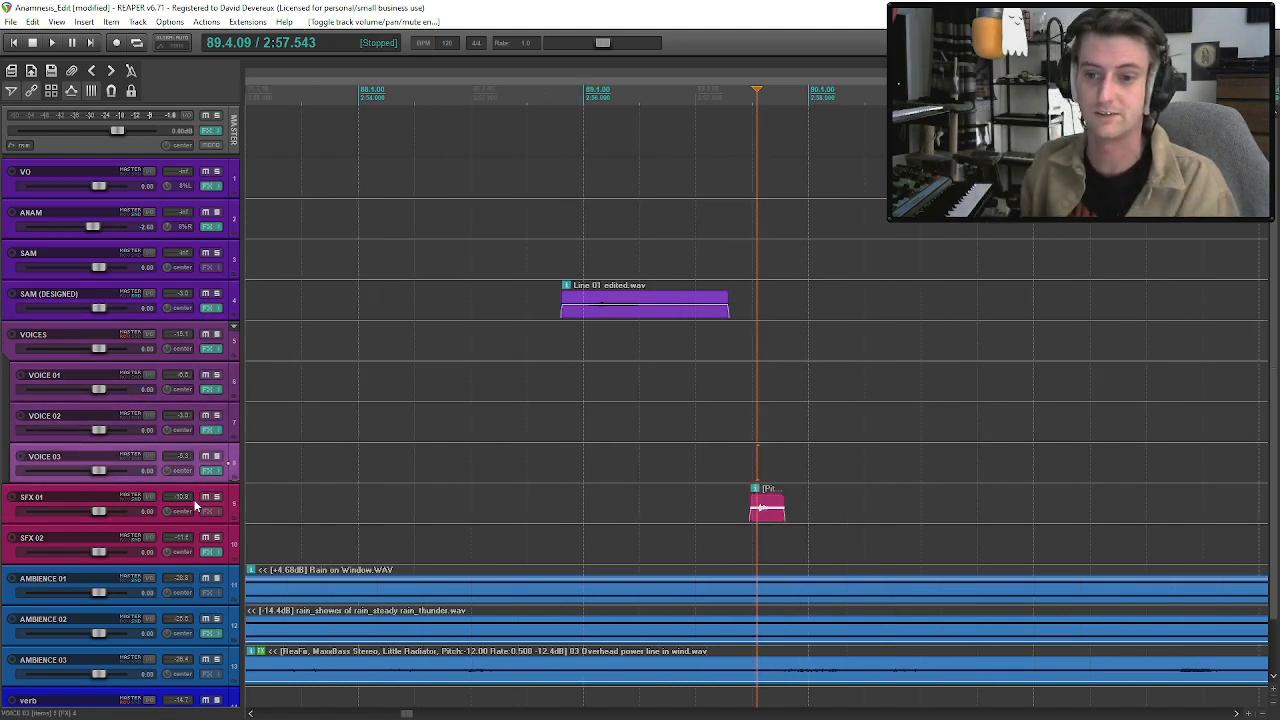
key("minus")
key("minus")
key("minus")
key("minus")
key("minus")
key("minus")
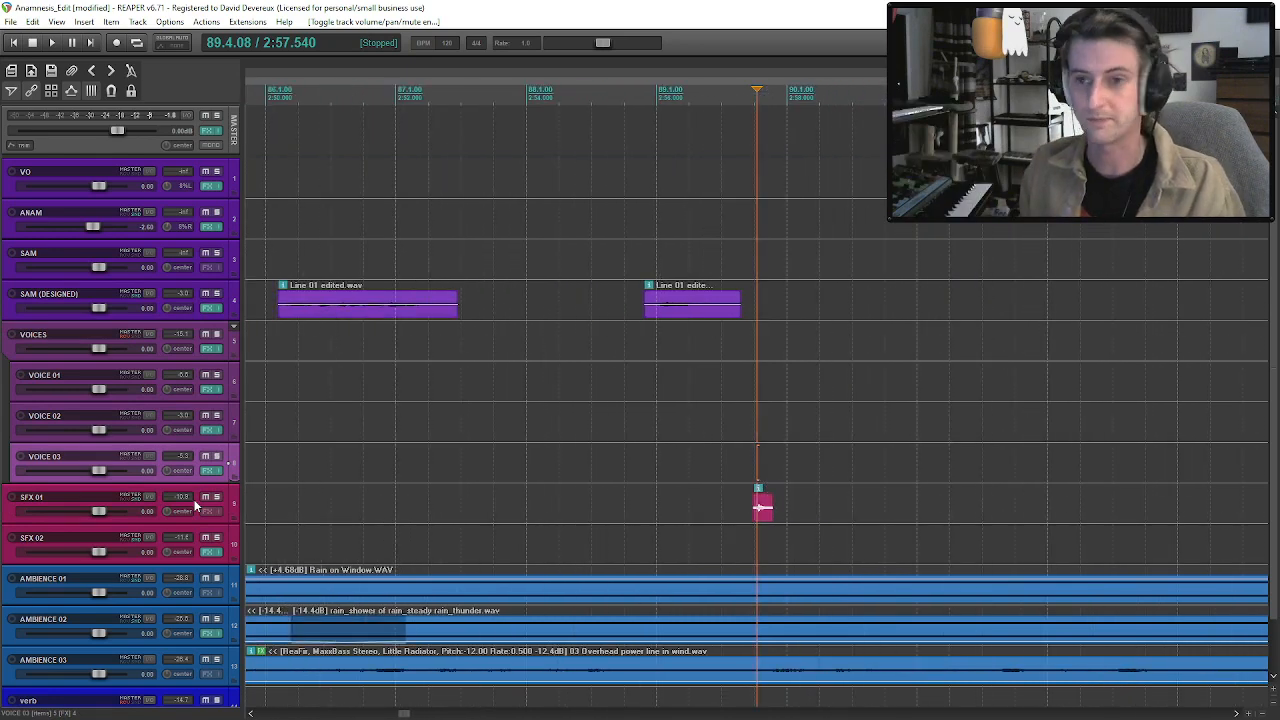
key("minus")
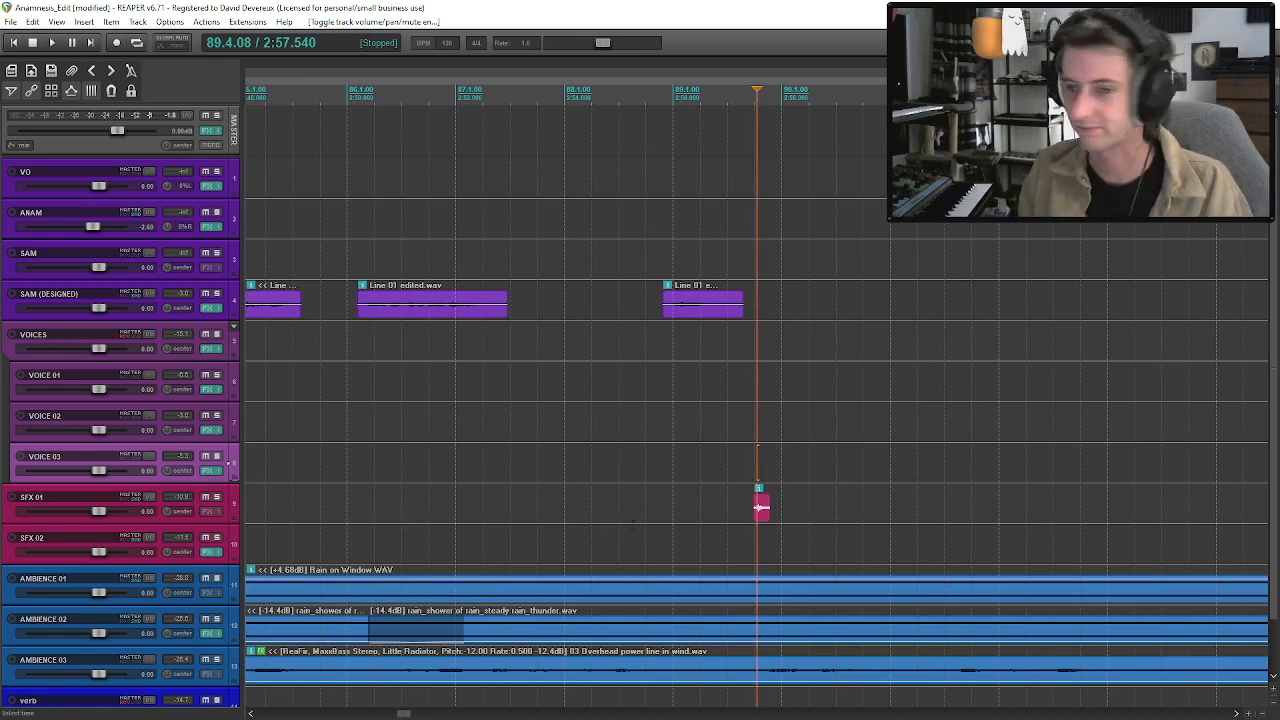
Audition the knock on SFX 01 after the last SAM phrase.
left_click(750, 515)
left_click(747, 517)
key("space")
left_click(762, 518)
key("space")
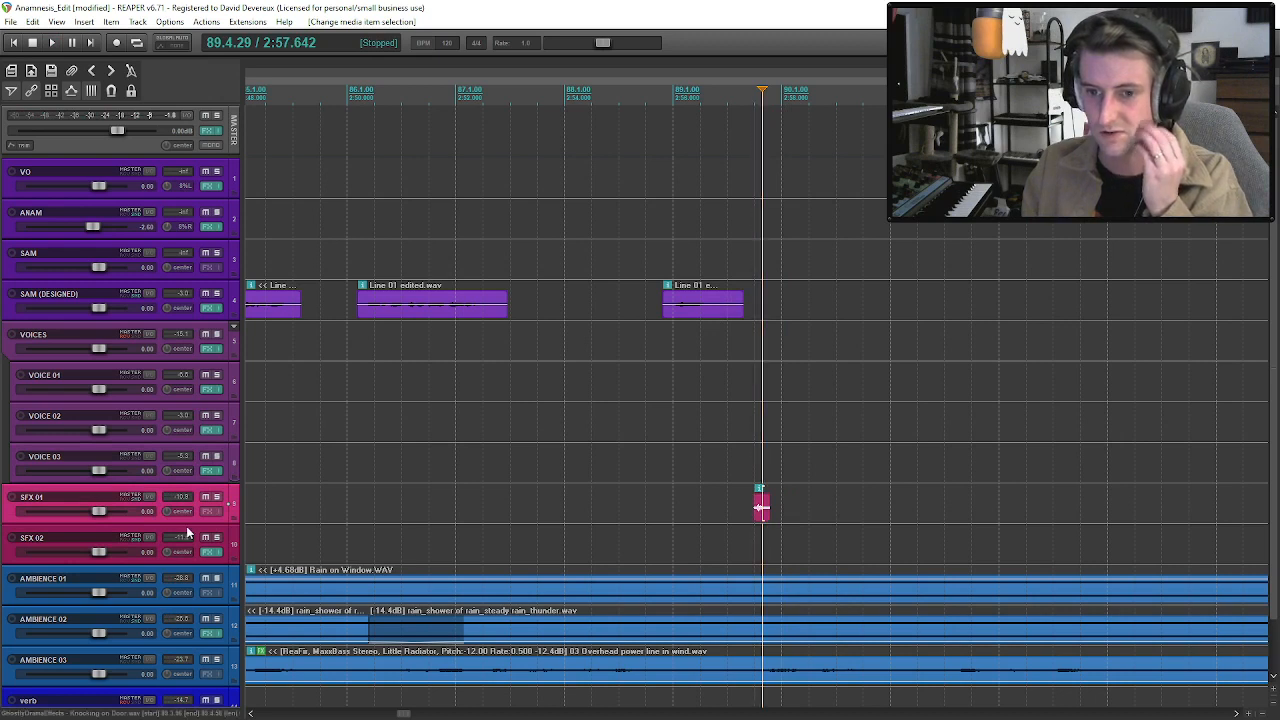
Move the knock from SFX 01 to SAM (DESIGNED), right after the last phrase, and audition it.
left_click_drag(760, 507, 764, 302)
key("space")
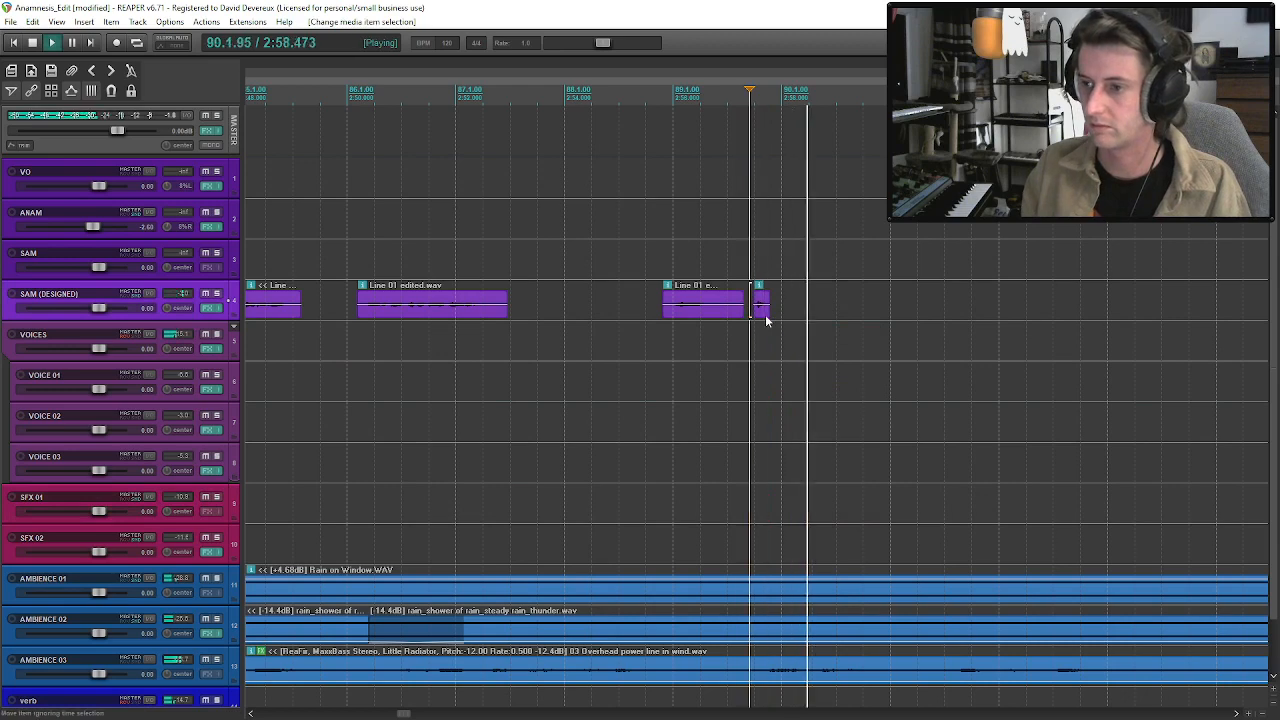
key("space")
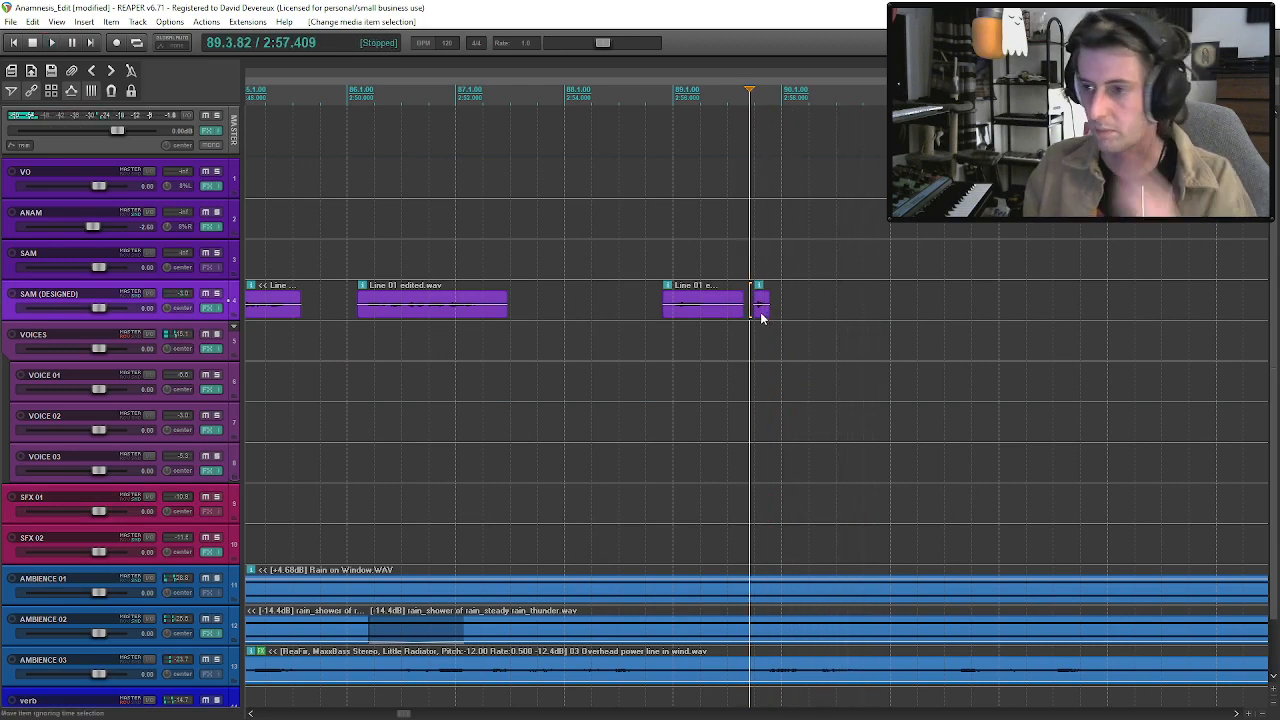
Change the knock's pitch adjustment in its item properties and audition it from the end of the last SAM phrase.
left_click(761, 314)
double_click(761, 317)
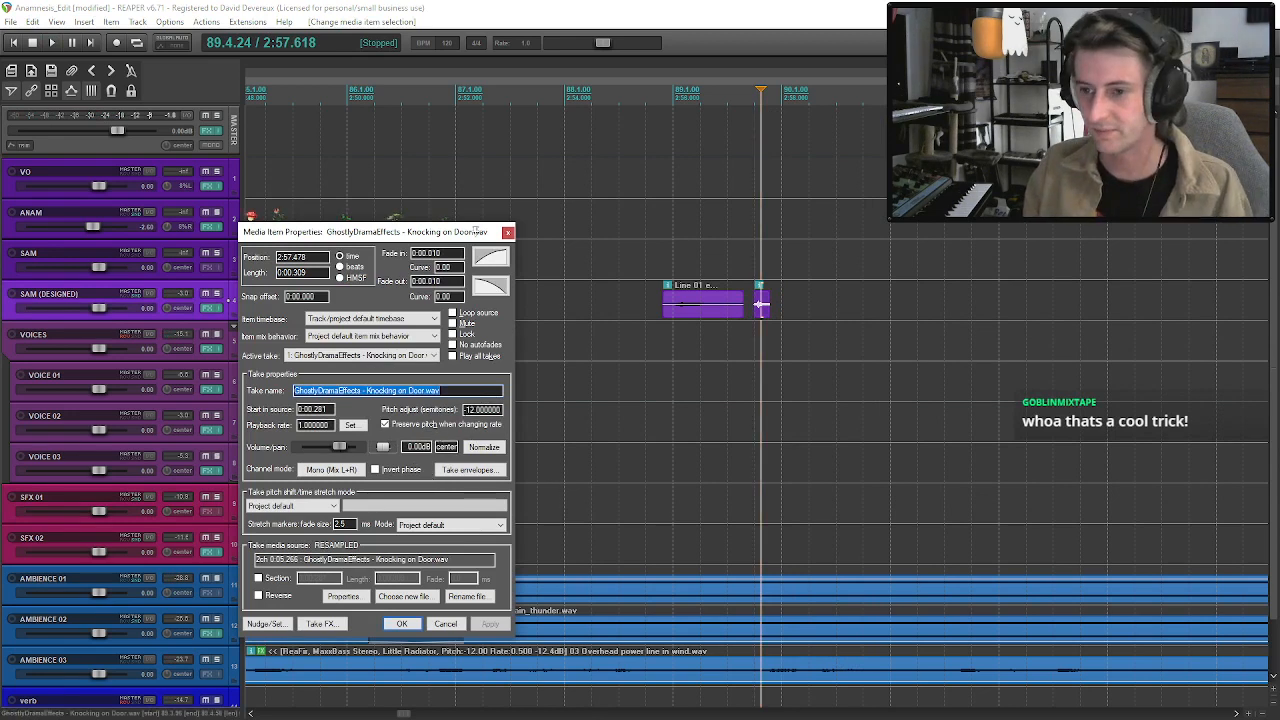
left_click(476, 231)
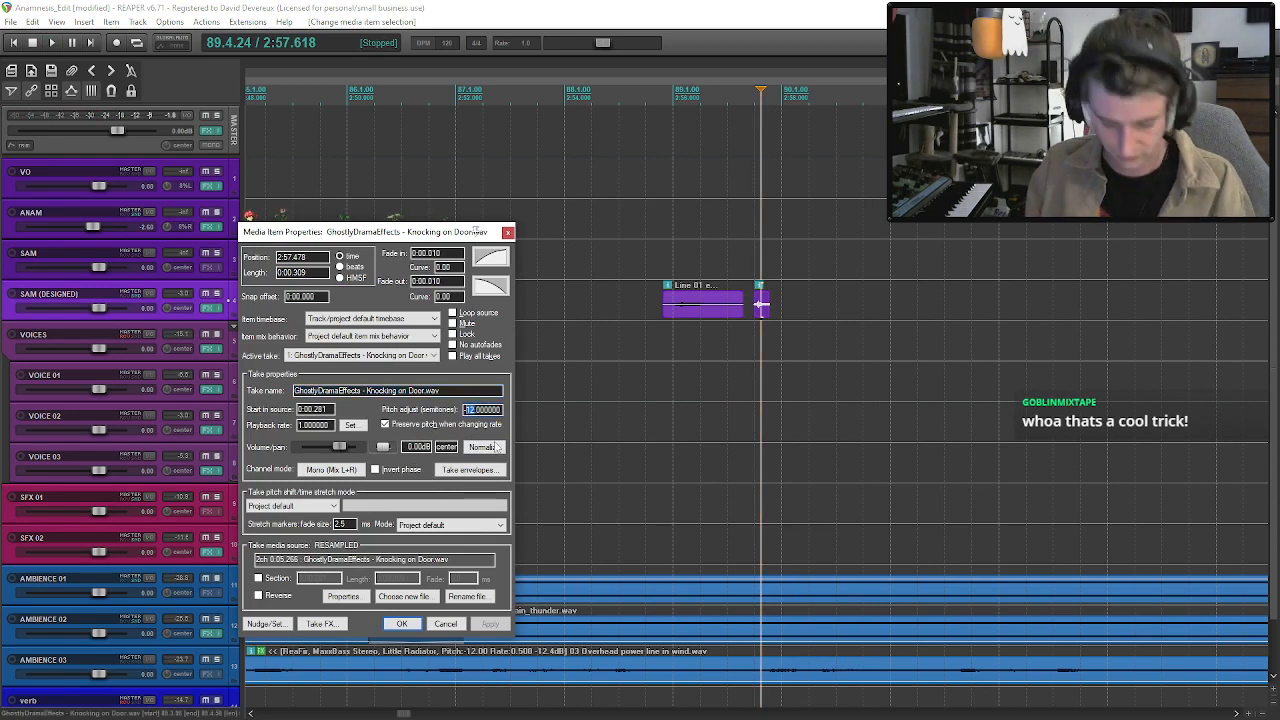
key("Return")
left_click(404, 621)
left_click(740, 302)
key("space")
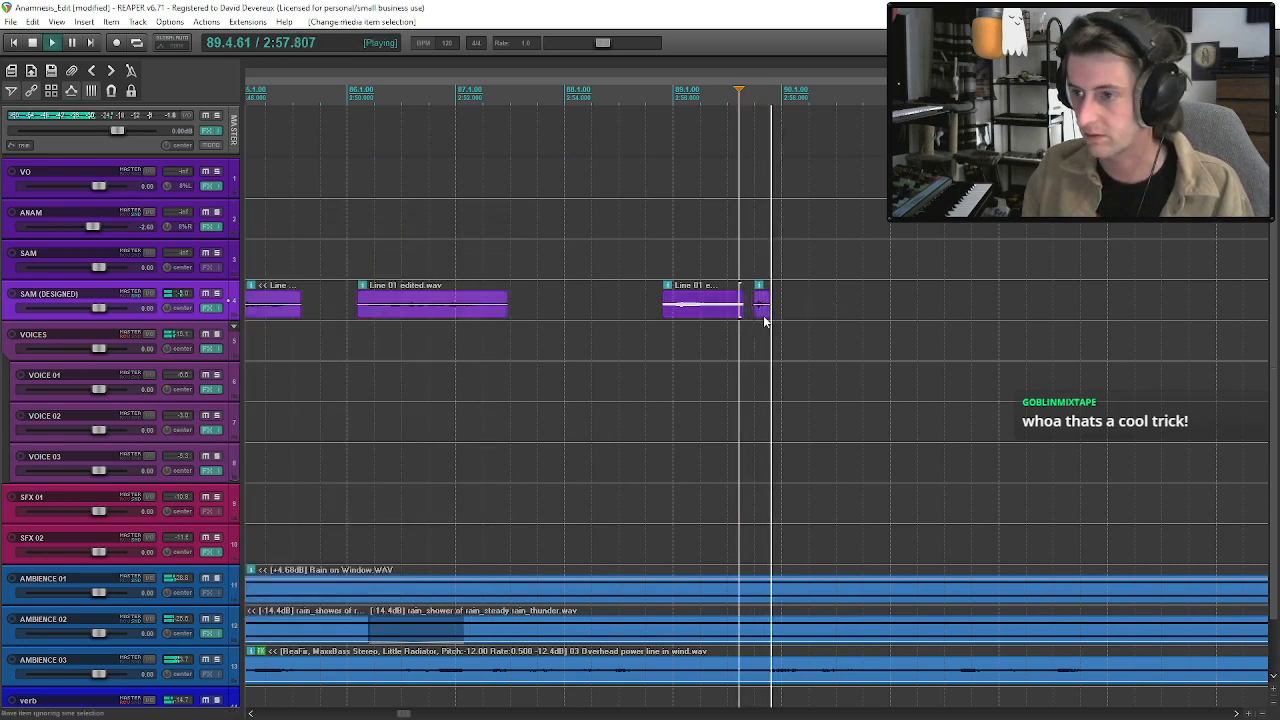
key("space")
Move the knock from SAM (DESIGNED) down to VOICE 01 and hide the volume envelopes on VOICES and VOICE 01.
left_click(762, 308)
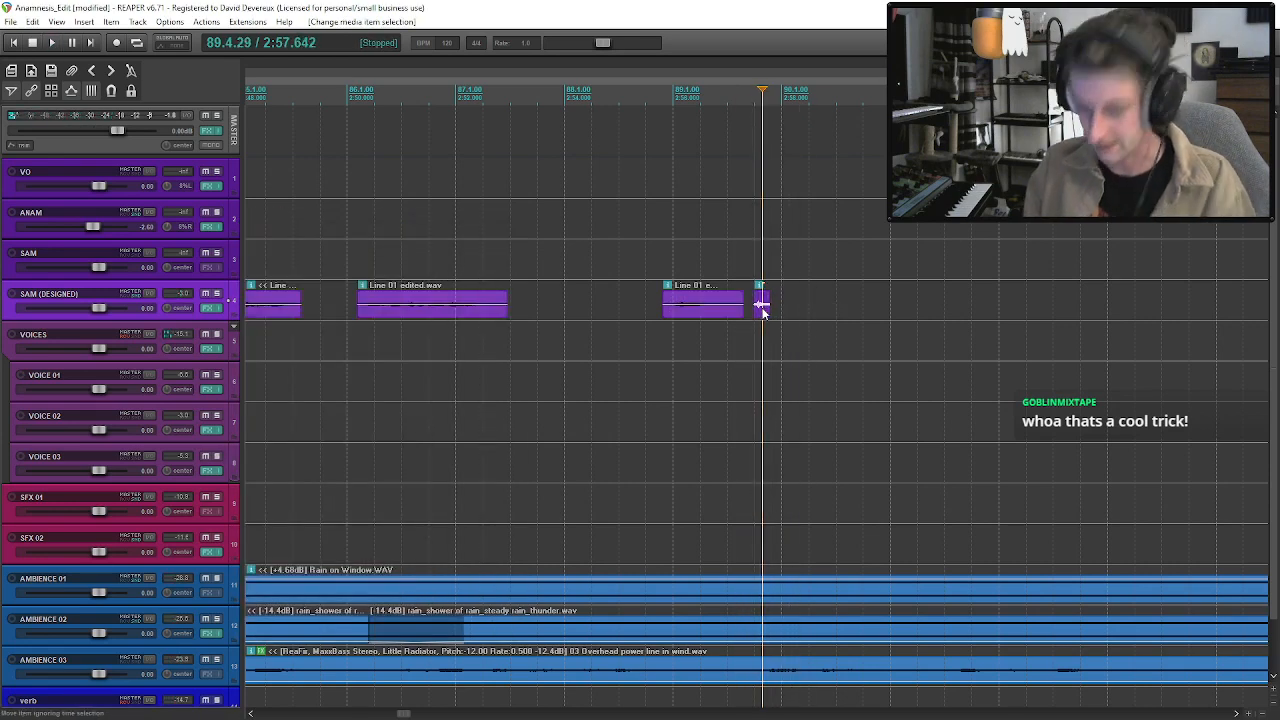
left_click_drag(763, 312, 761, 413)
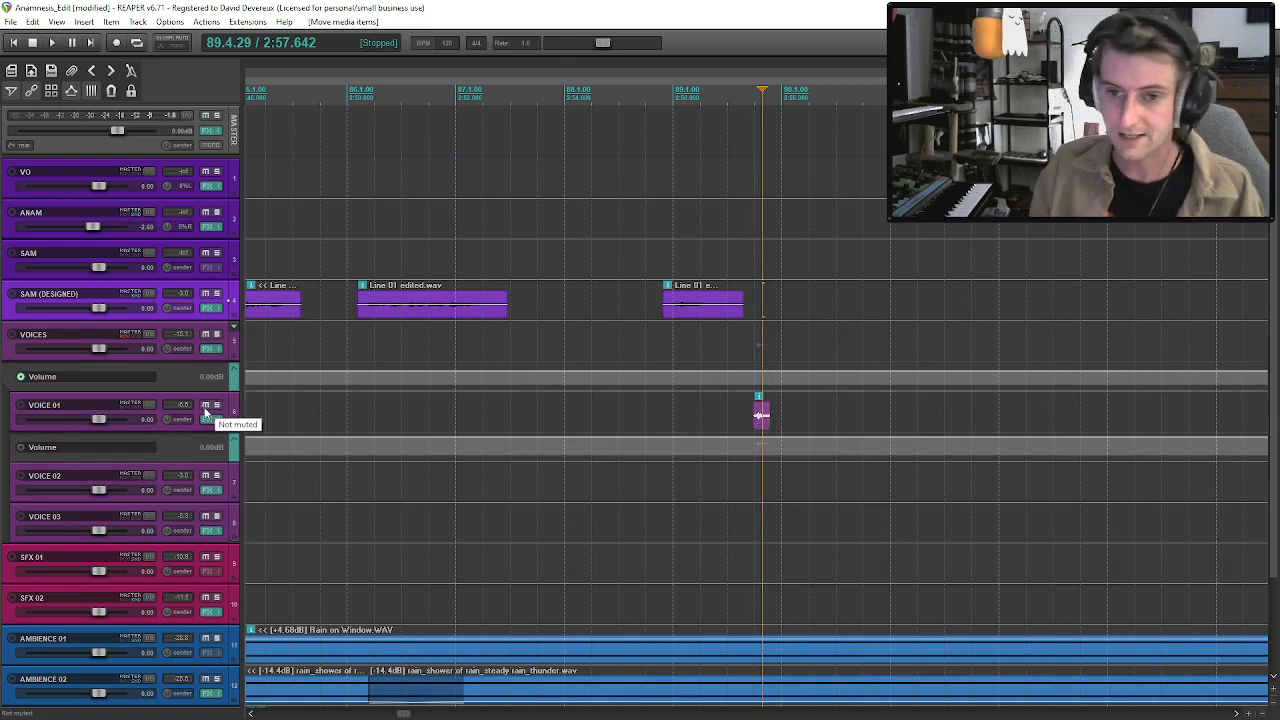
key("Down")
key("Down")
key("Up")
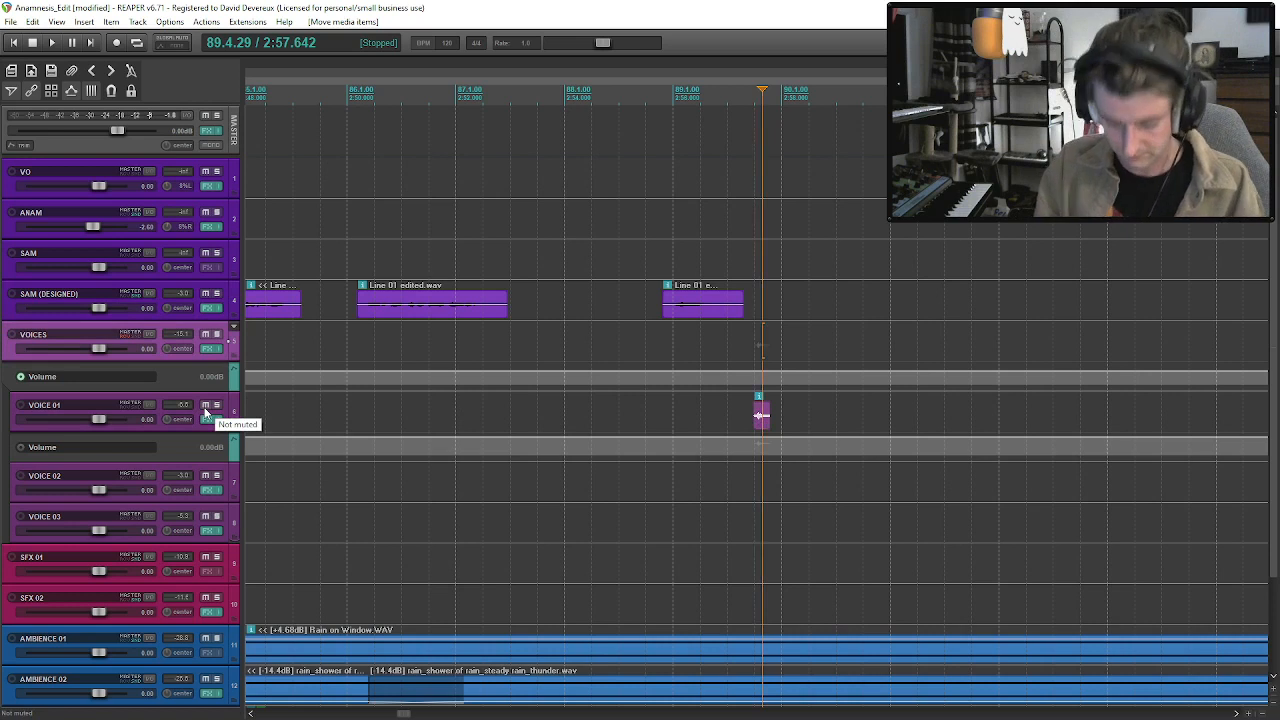
key("v")
key("Down")
key("v")
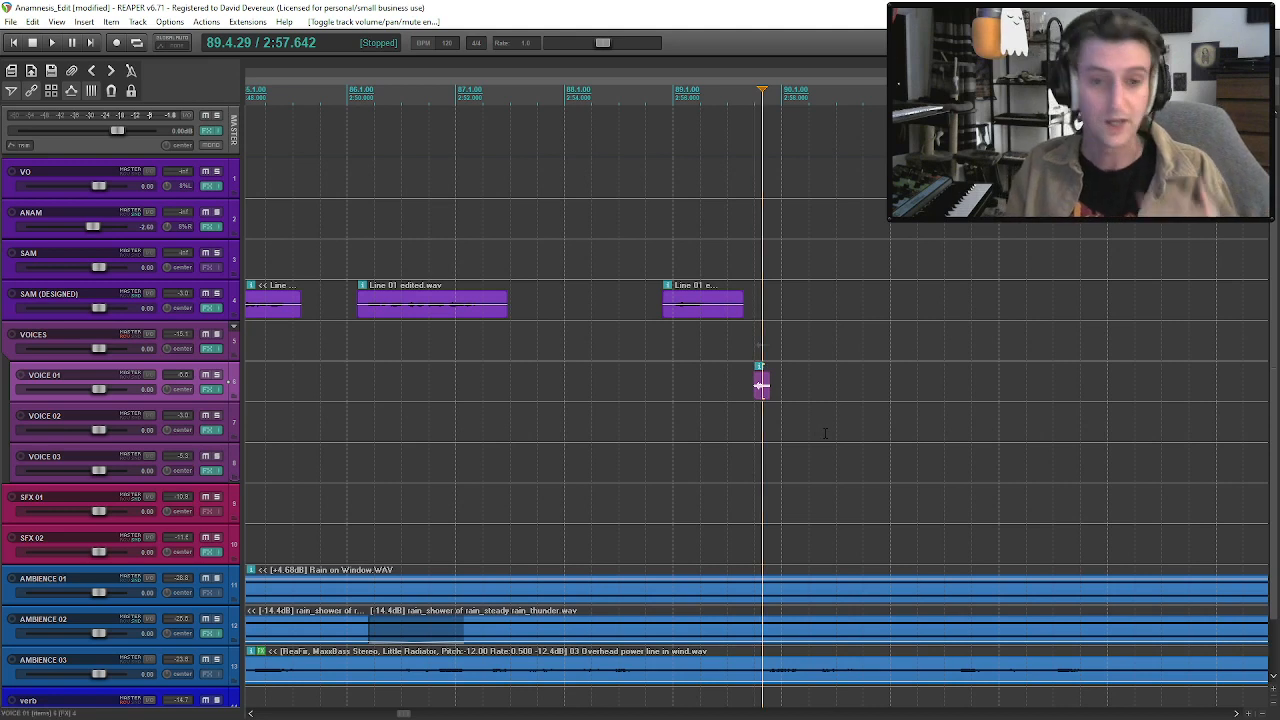
Nudge the VOICES track volume up to about 3.1 dB.
key("Down")
key("Down")
key("Up")
key("Up")
key("Up")
key("Down")
key("ctrl+alt+Up")
key("ctrl+alt+Up")
key("ctrl+alt+Down")
key("alt+Up")
key("alt+Up")
key("alt+Up")
key("alt+Up")
key("alt+Up")
key("alt+Up")
key("alt+Up")
key("alt+Up")
key("alt+Up")
key("alt+Up")
key("alt+Up")
key("alt+Up")
key("alt+Up")
key("alt+Up")
key("alt+Up")
key("alt+Up")
key("alt+Up")
key("alt+Up")
key("alt+Up")
key("alt+Up")
key("alt+Up")
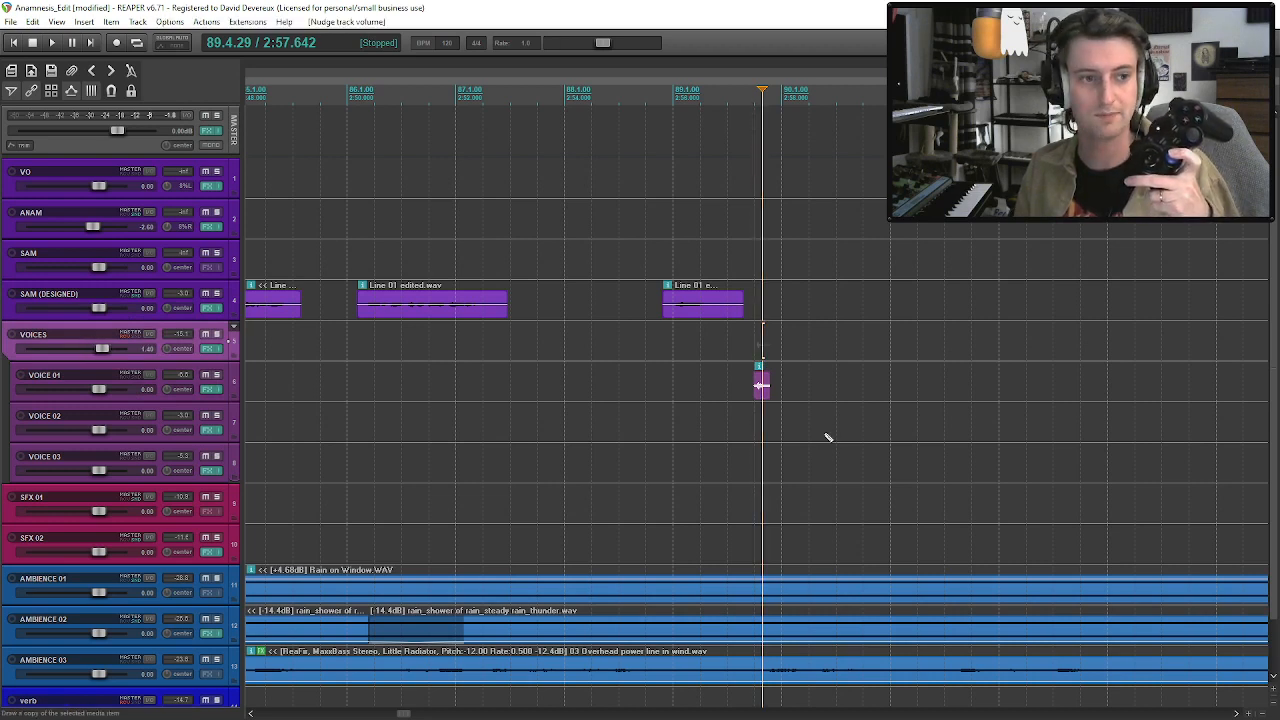
key("alt+Up")
key("alt+Up")
key("alt+Up")
key("alt+Up")
key("alt+Up")
key("alt+Up")
key("alt+Up")
key("alt+Up")
key("alt+Up")
key("alt+Up")
key("alt+Up")
key("alt+Up")
key("alt+Up")
key("alt+Up")
key("alt+Up")
key("alt+Up")
key("alt+Up")
key("alt+Up")
key("alt+Up")
key("alt+Up")
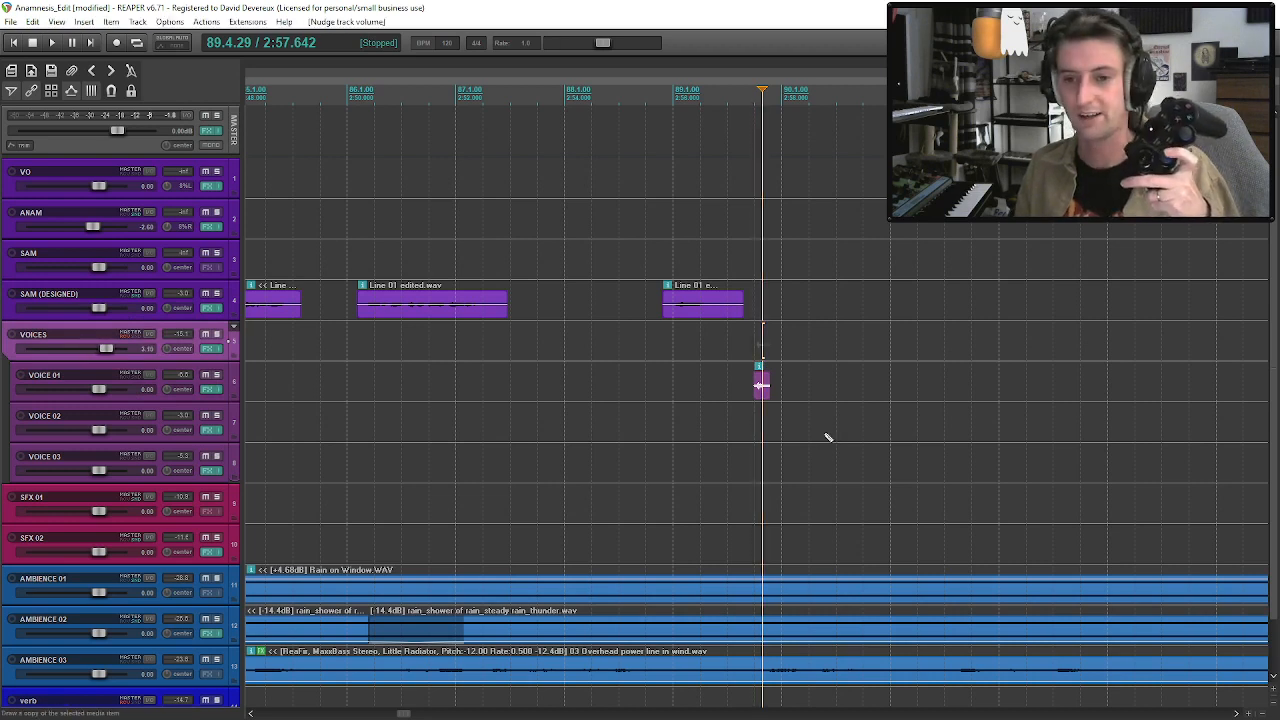
Nudge the VOICES track volume back down to 0 dB.
key("alt+Down")
key("alt+Down")
key("alt+Down")
key("alt+Down")
key("alt+Down")
key("alt+Down")
key("alt+Down")
key("alt+Down")
key("alt+Down")
key("alt+Down")
key("alt+Down")
key("alt+Down")
key("alt+Down")
key("alt+Down")
key("alt+Down")
key("alt+Down")
key("alt+Down")
key("alt+Down")
key("alt+Down")
key("alt+Down")
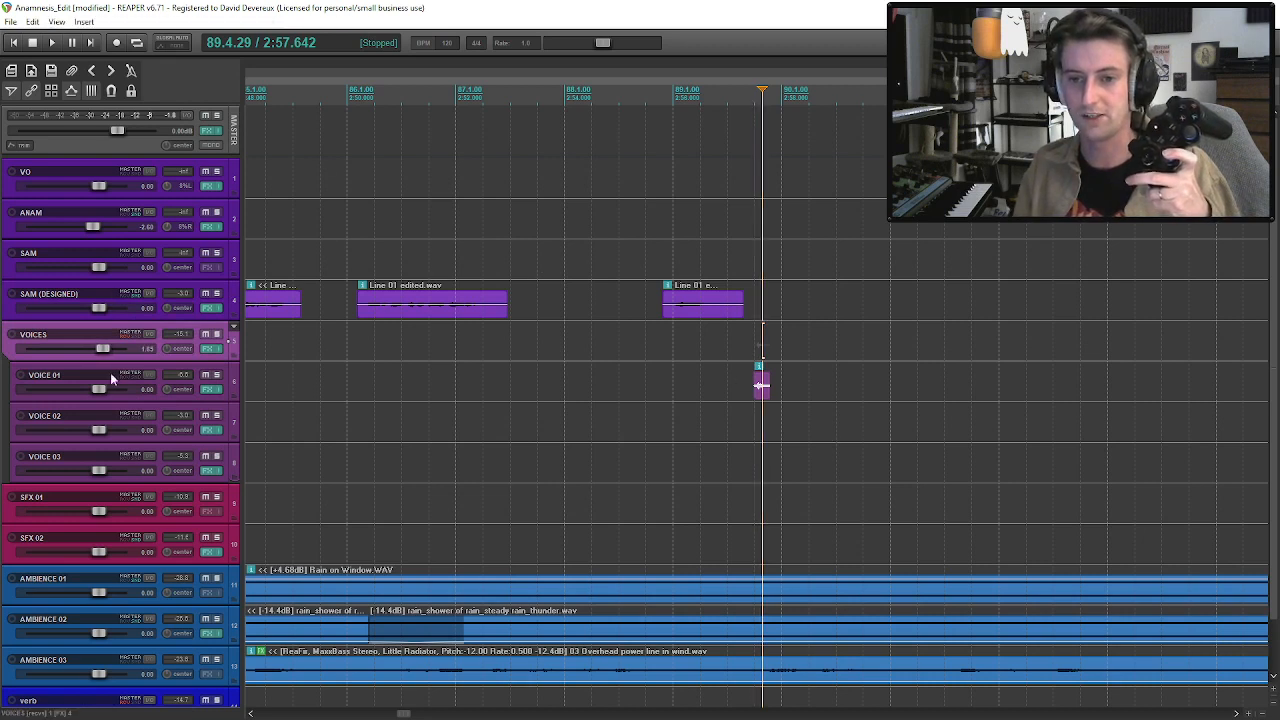
key("alt+Down")
key("alt+Down")
key("alt+Down")
key("alt+Down")
key("alt+Down")
key("alt+Down")
key("alt+Down")
key("alt+Down")
key("alt+Down")
key("alt+Down")
key("alt+Down")
key("alt+Down")
key("alt+Down")
key("alt+Down")
key("alt+Down")
key("alt+Down")
key("alt+Down")
key("alt+Down")
key("alt+Down")
key("alt+Down")
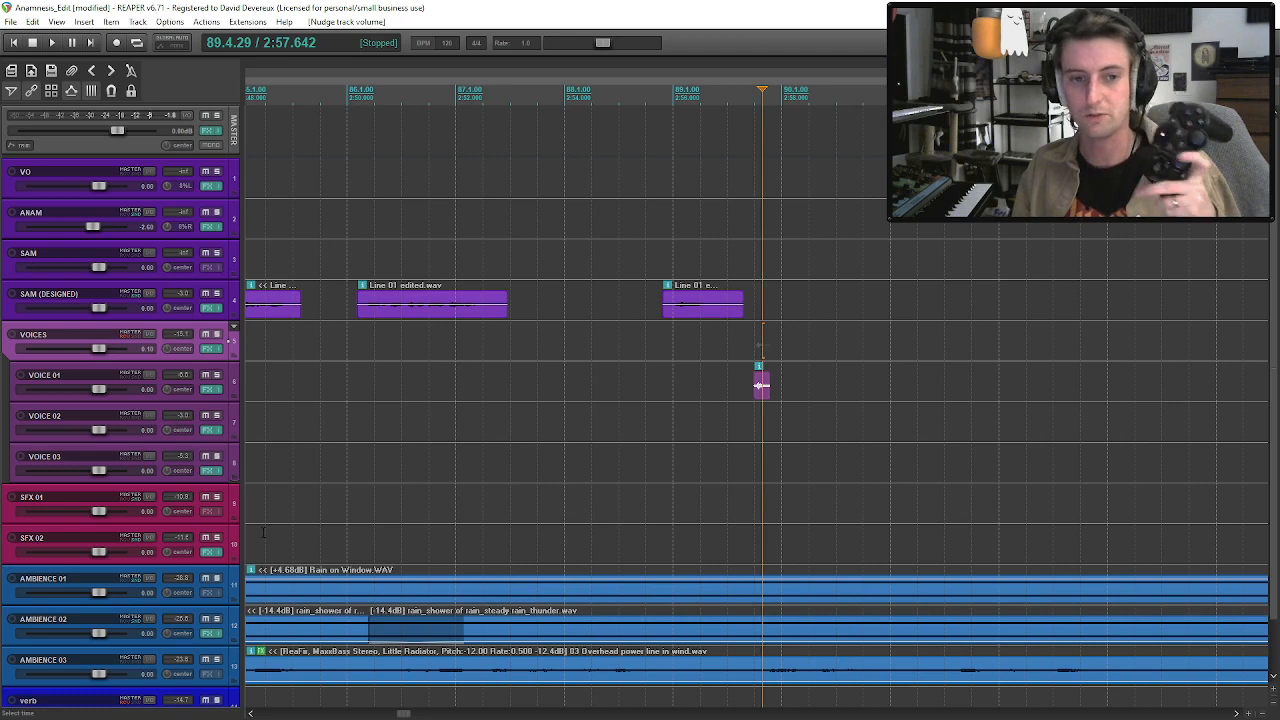
key("alt+Down")
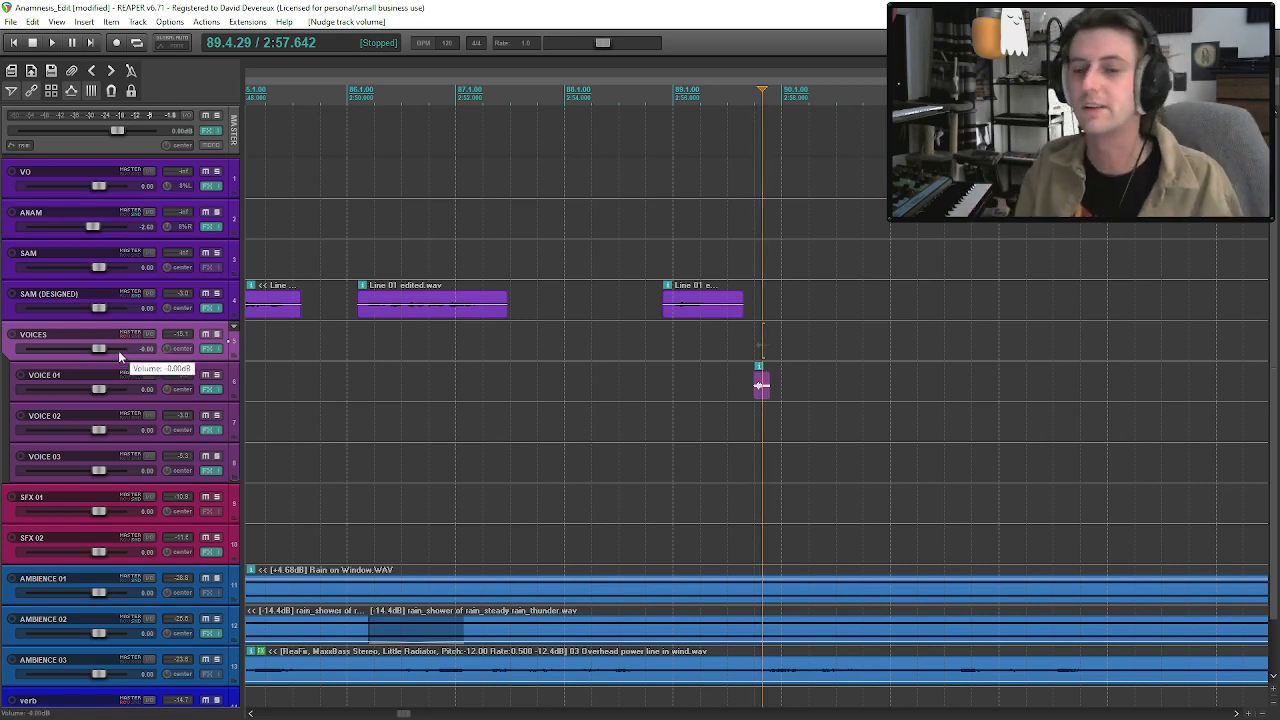
left_click(192, 366)
left_click(195, 348)
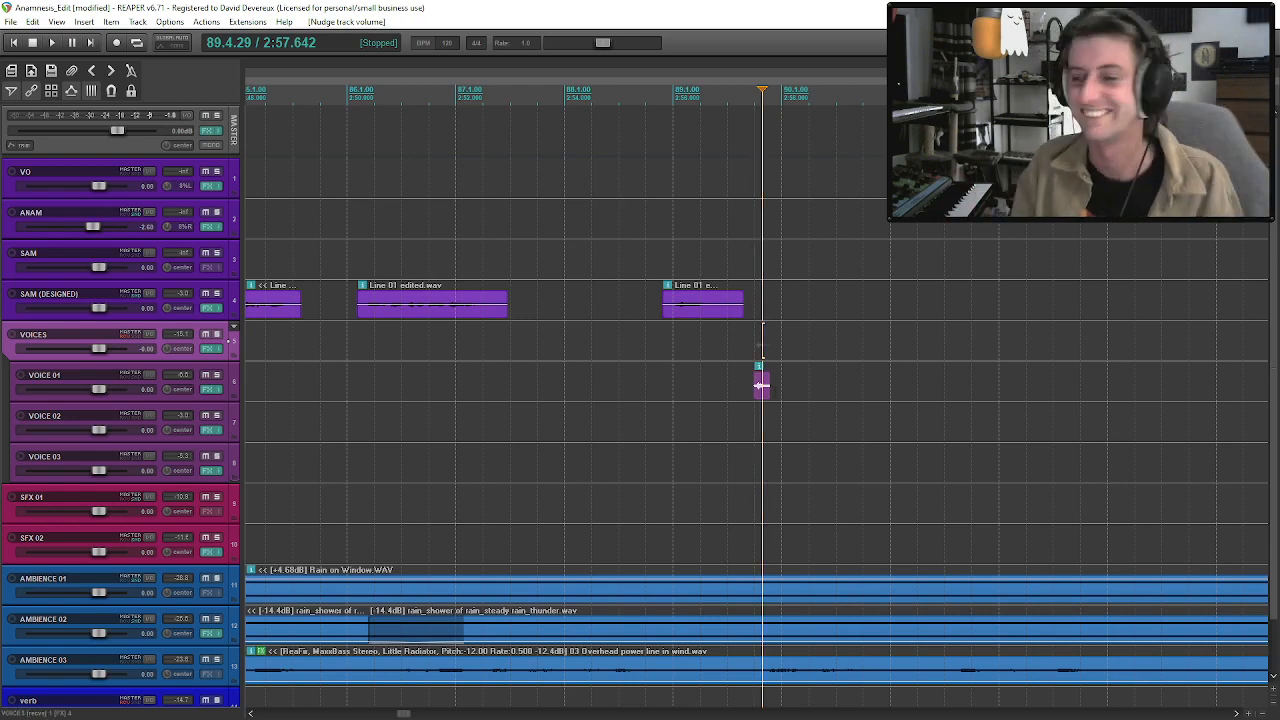
Audition the last SAM phrase together with the knock on VOICE 01.
left_click(677, 320)
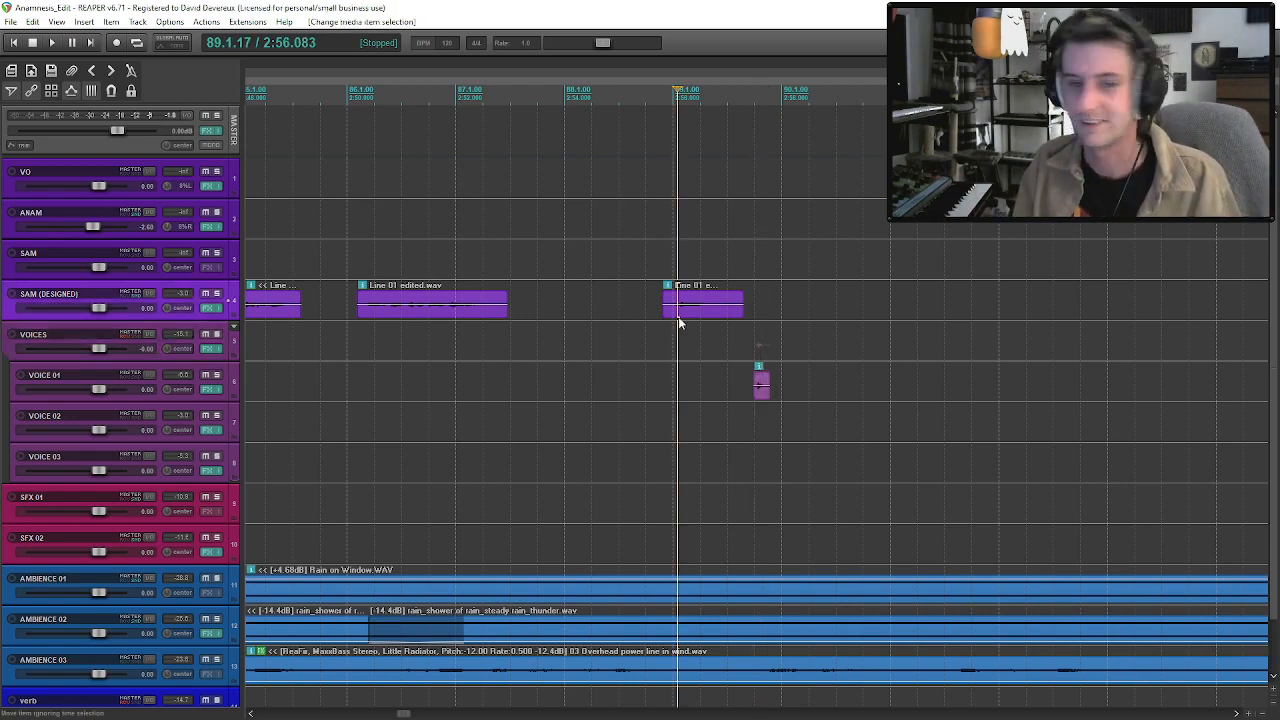
scroll(677, 320, "down", 2)
key("space")
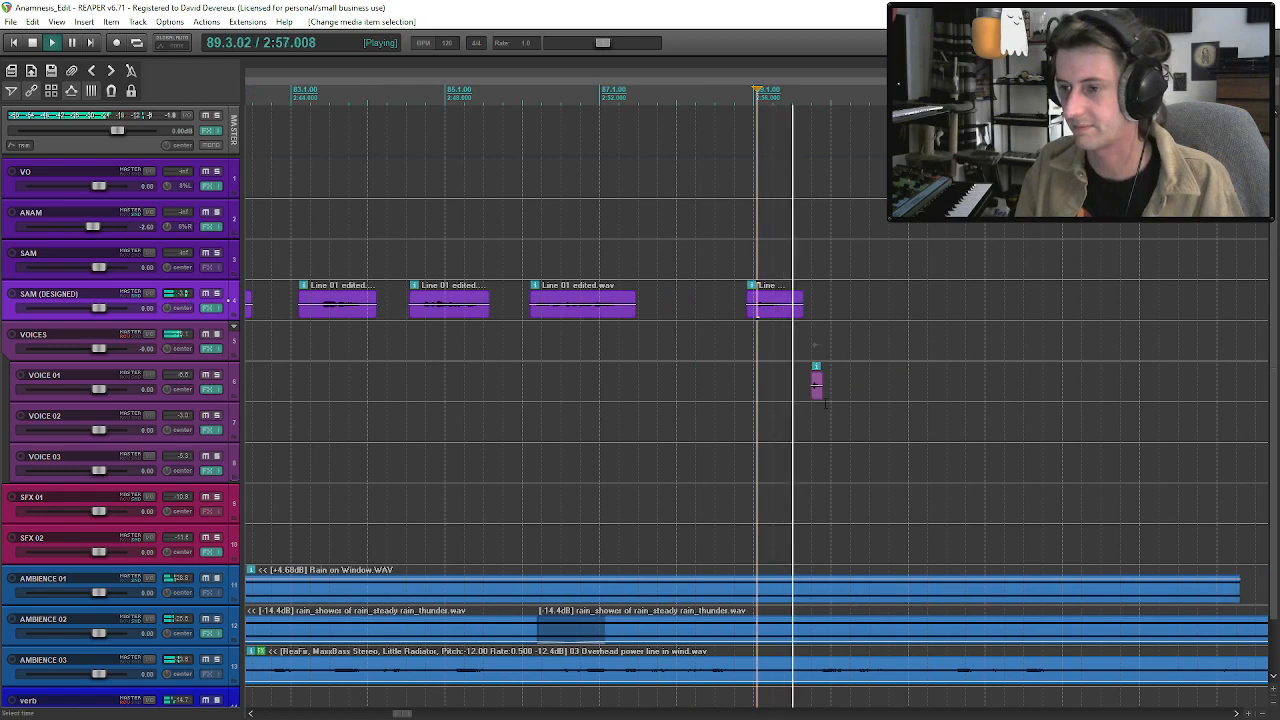
key("space")
left_click(816, 395)
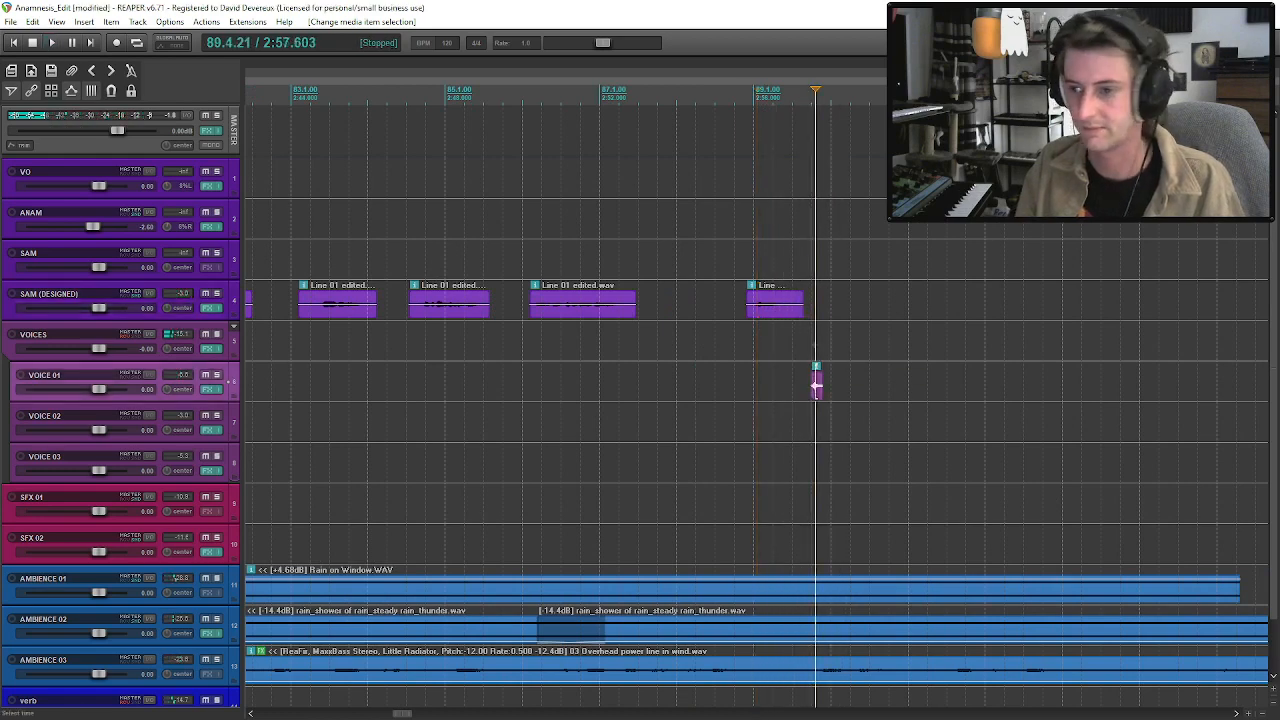
Insert two new tracks and place them directly below SFX 02.
left_click(160, 488)
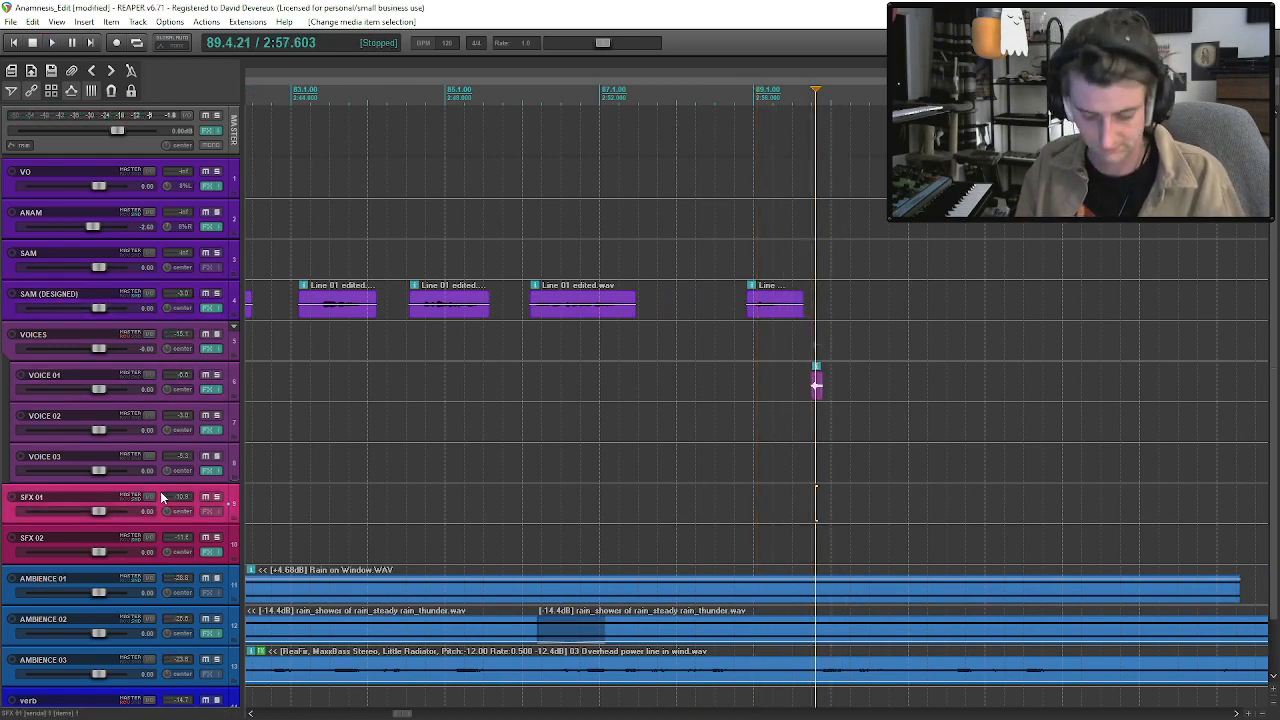
key("ctrl+t")
key("ctrl+t")
left_click(193, 555)
left_click(196, 572, "shift")
left_click_drag(193, 558, 185, 500)
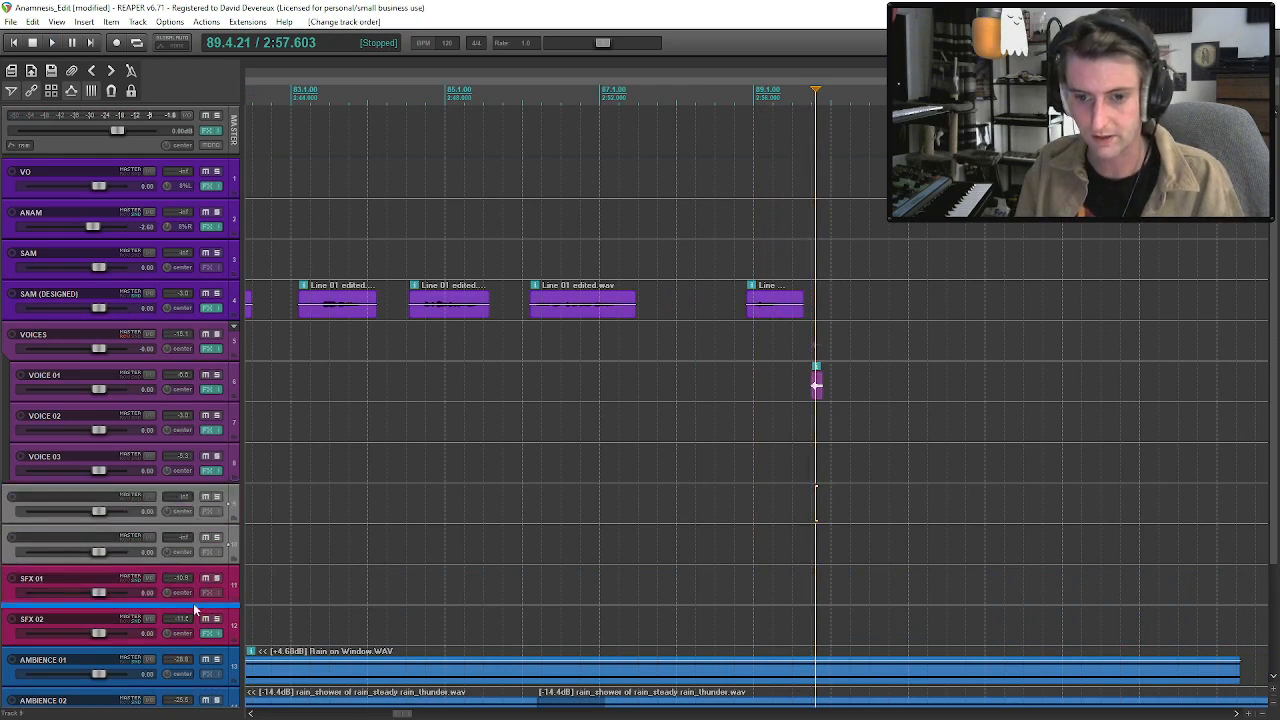
left_click_drag(180, 633, 172, 639)
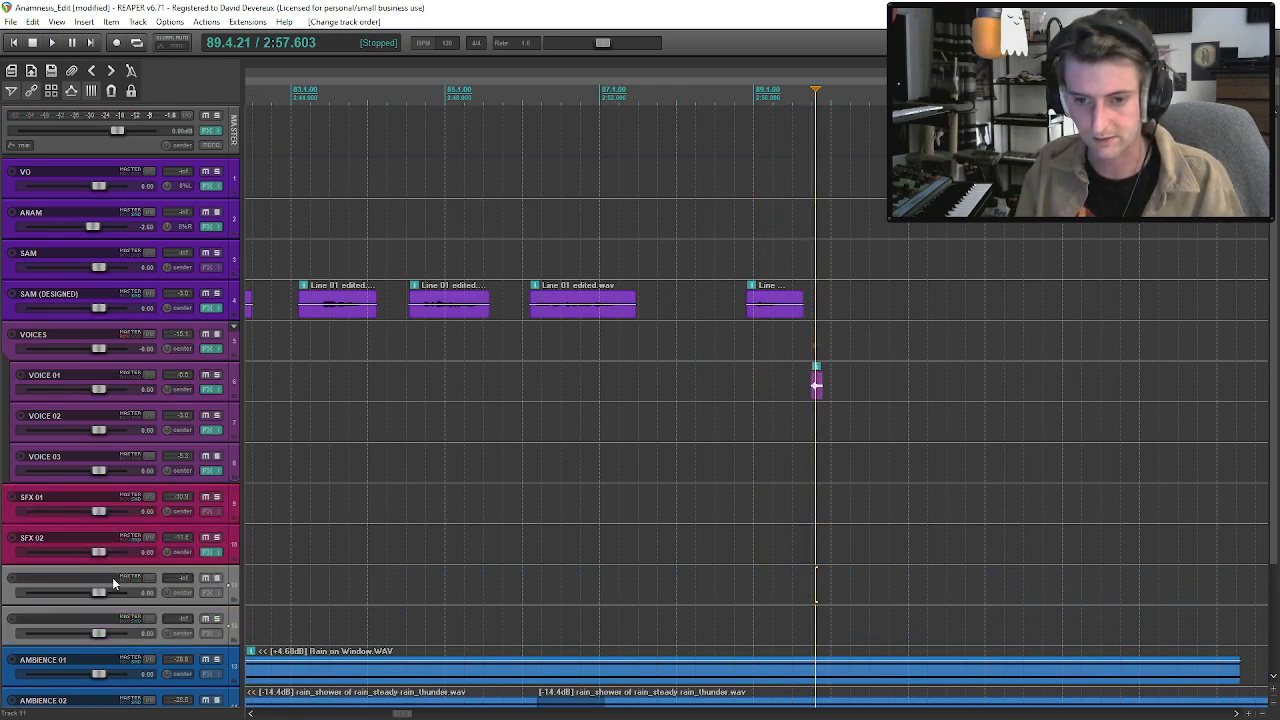
Name the first new track VOICE STEPS.
left_click(112, 579)
double_click(110, 577)
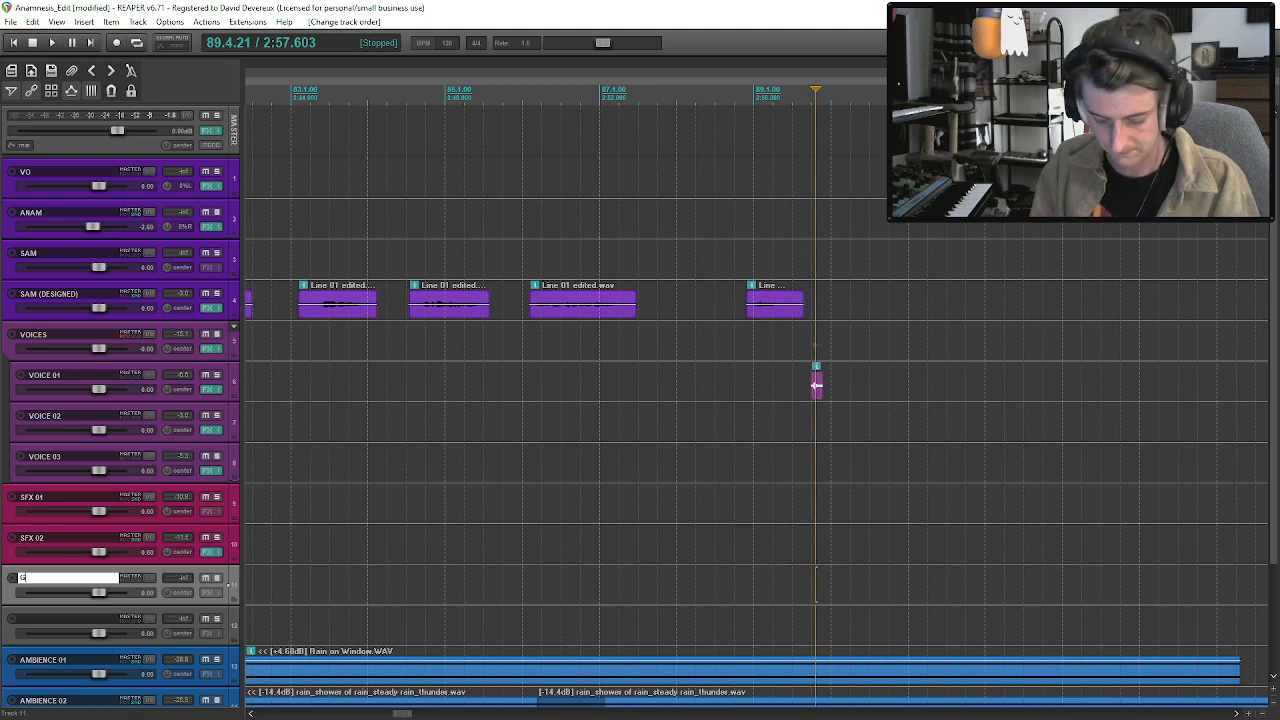
type("VOICE STEPS")
key("Return")
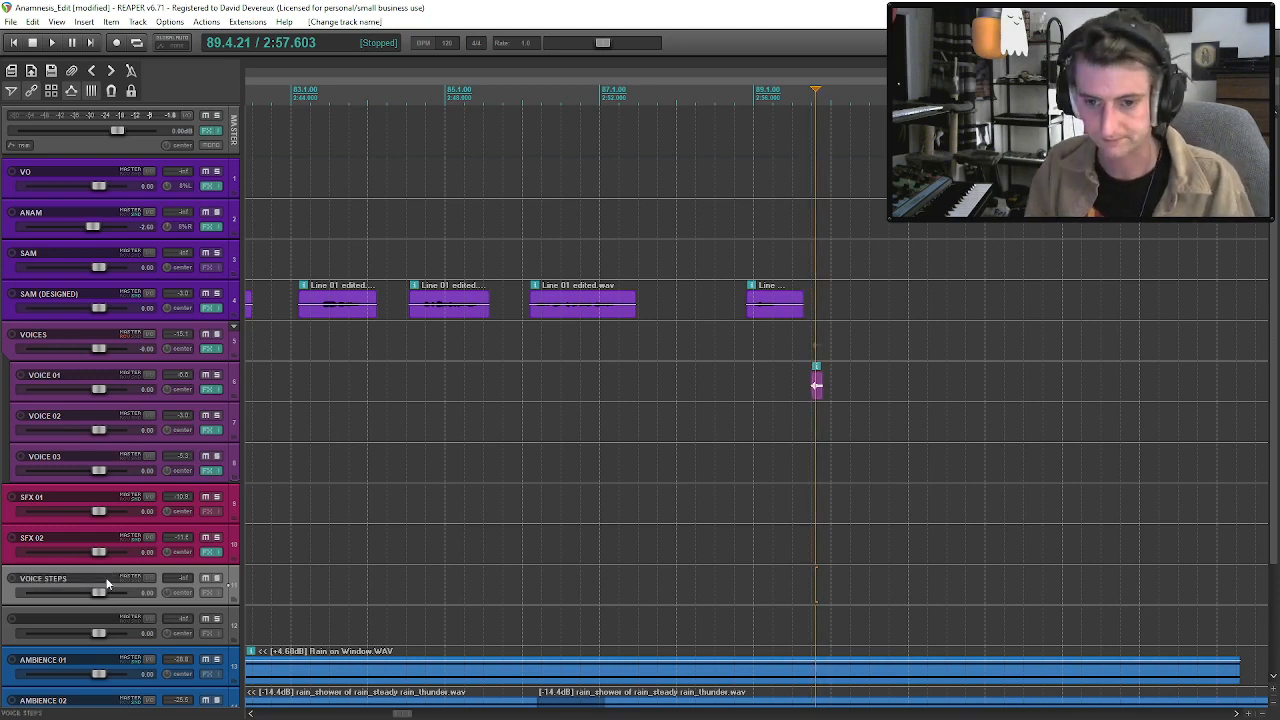
Try to bring the knock down to VOICE STEPS and redo the undone track renaming.
left_click_drag(817, 391, 818, 593)
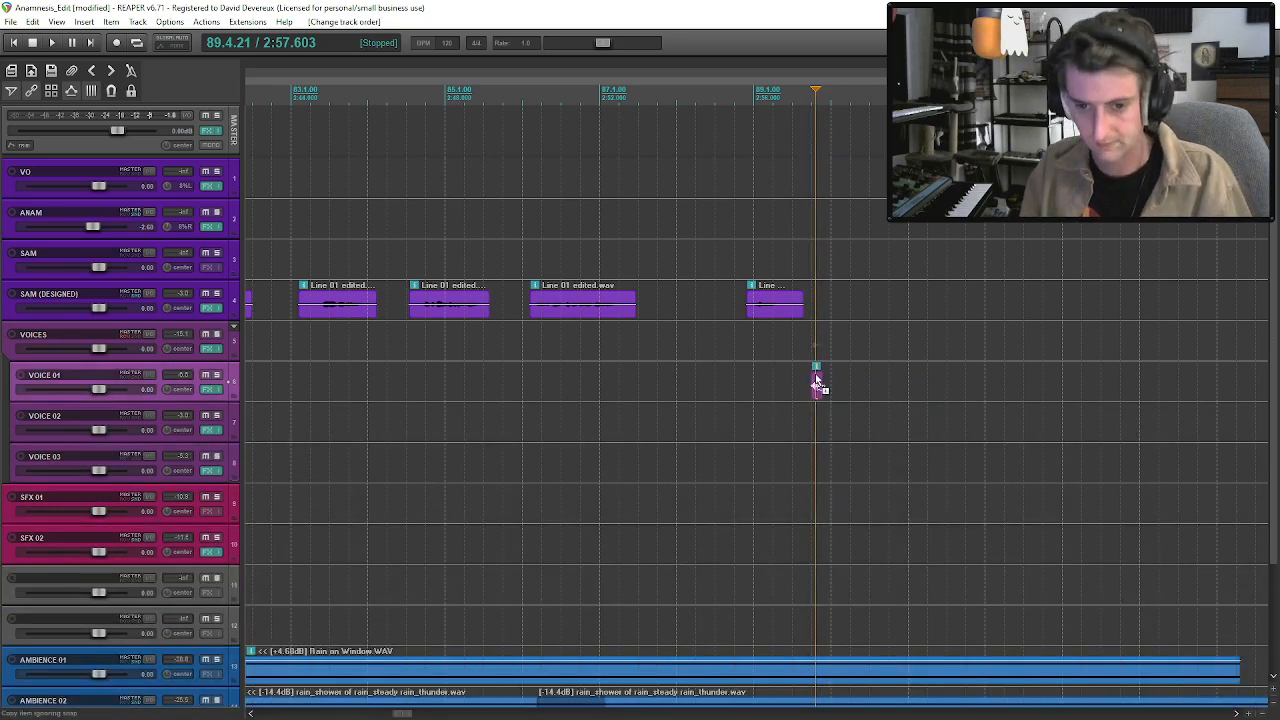
left_click(34, 21)
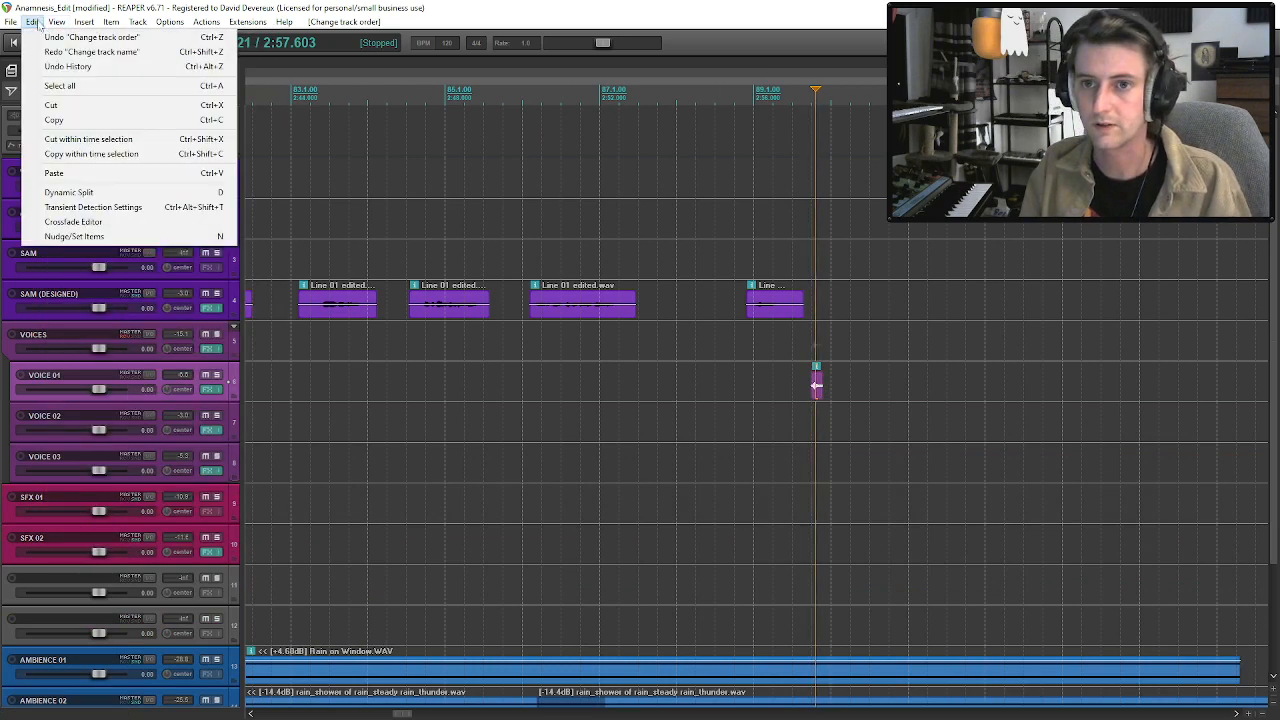
left_click(49, 53)
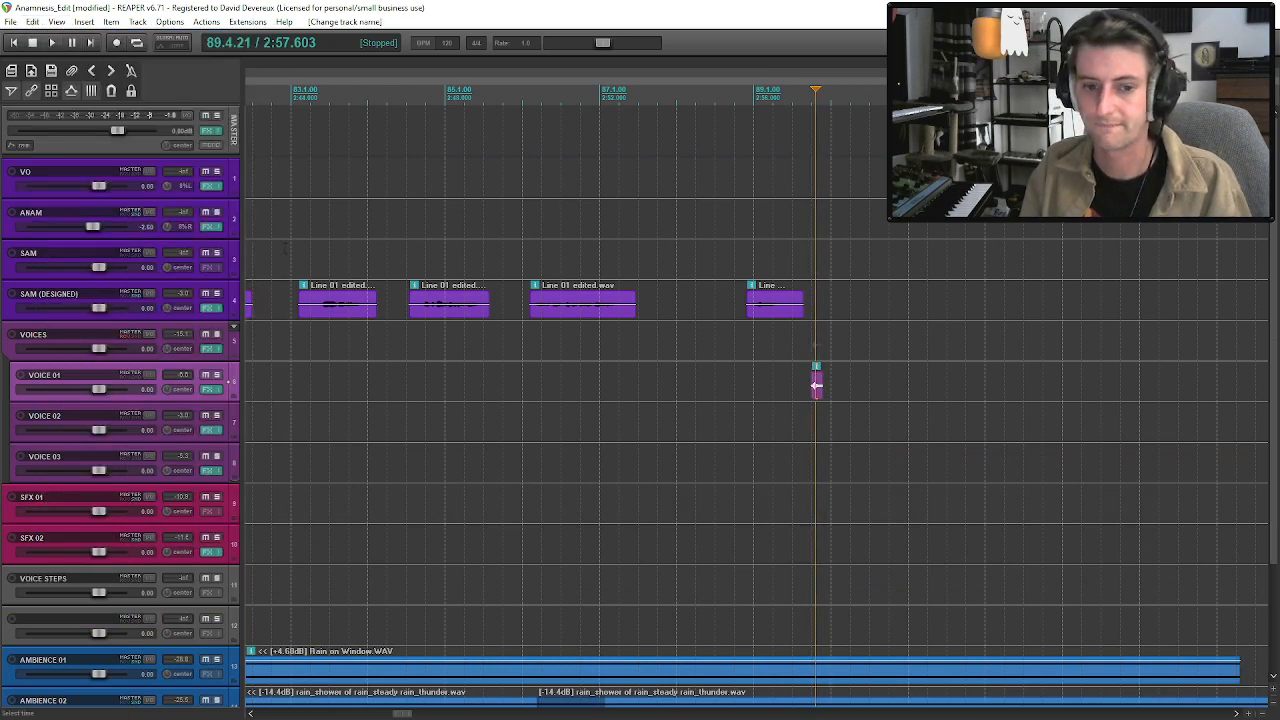
Try to paste a copy of the knock on VOICE STEPS just after the last SAM phrase.
left_click(814, 388)
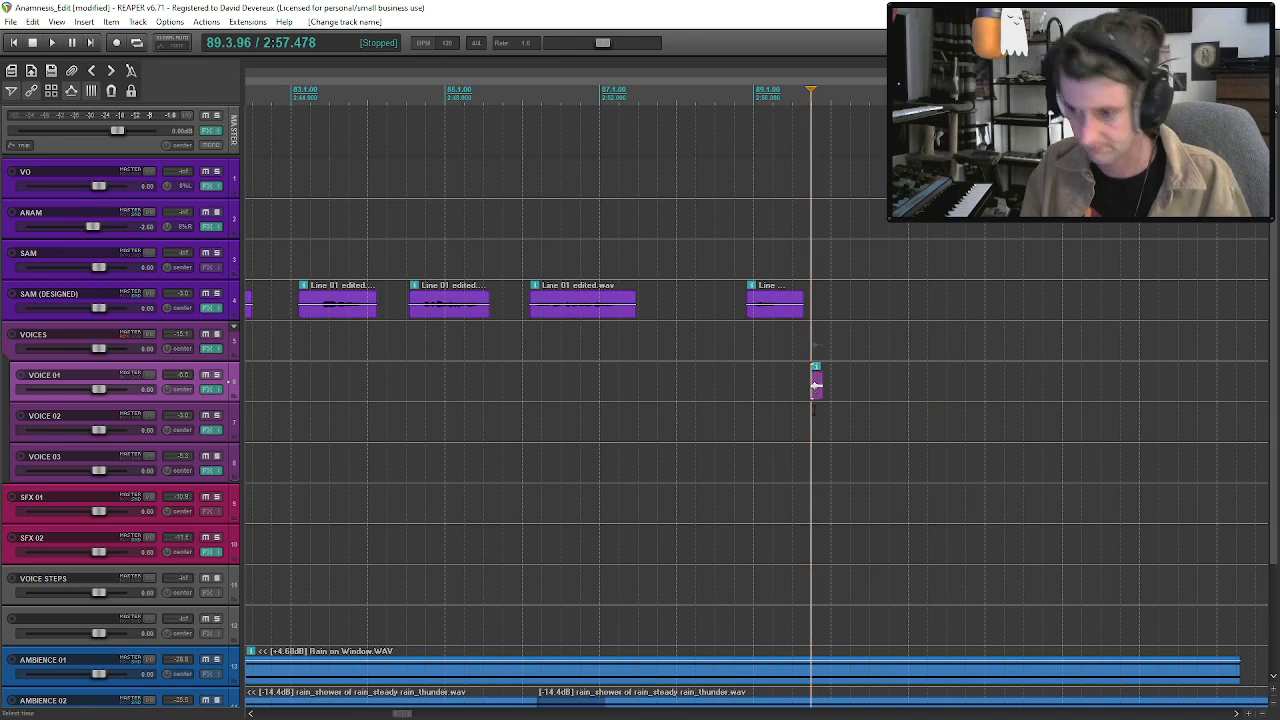
left_click(805, 543)
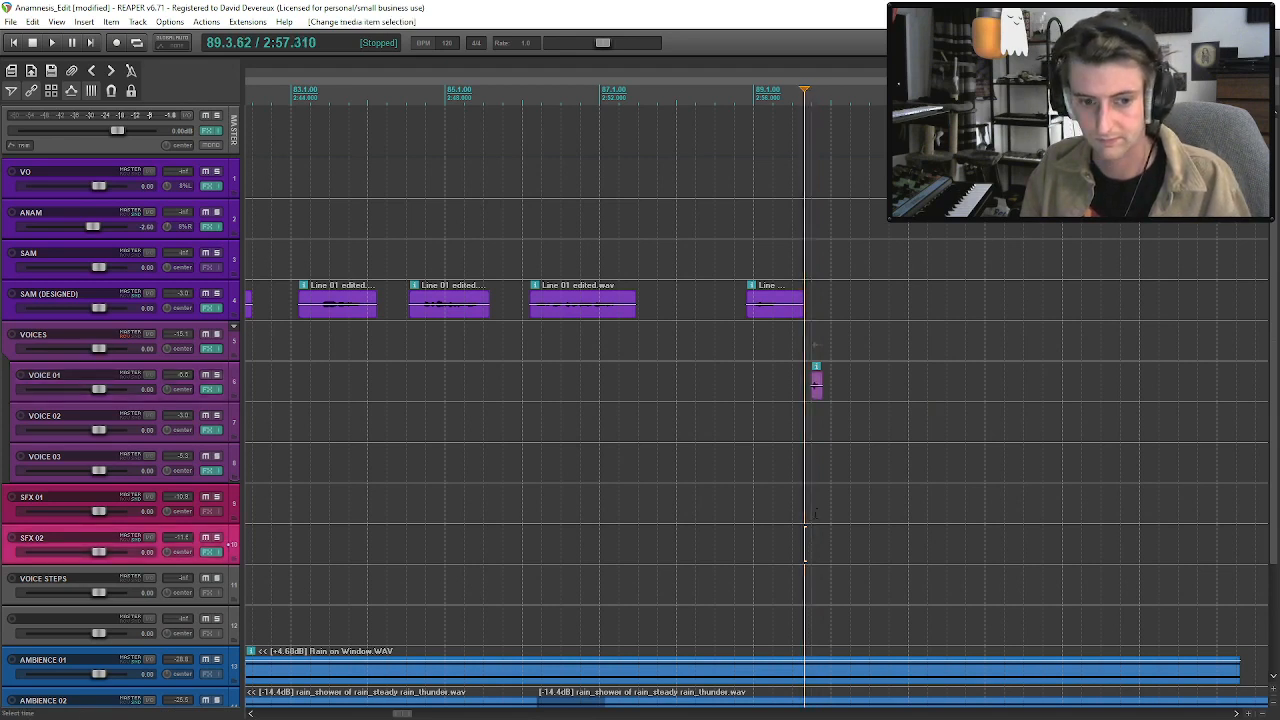
left_click(815, 512)
left_click(815, 543)
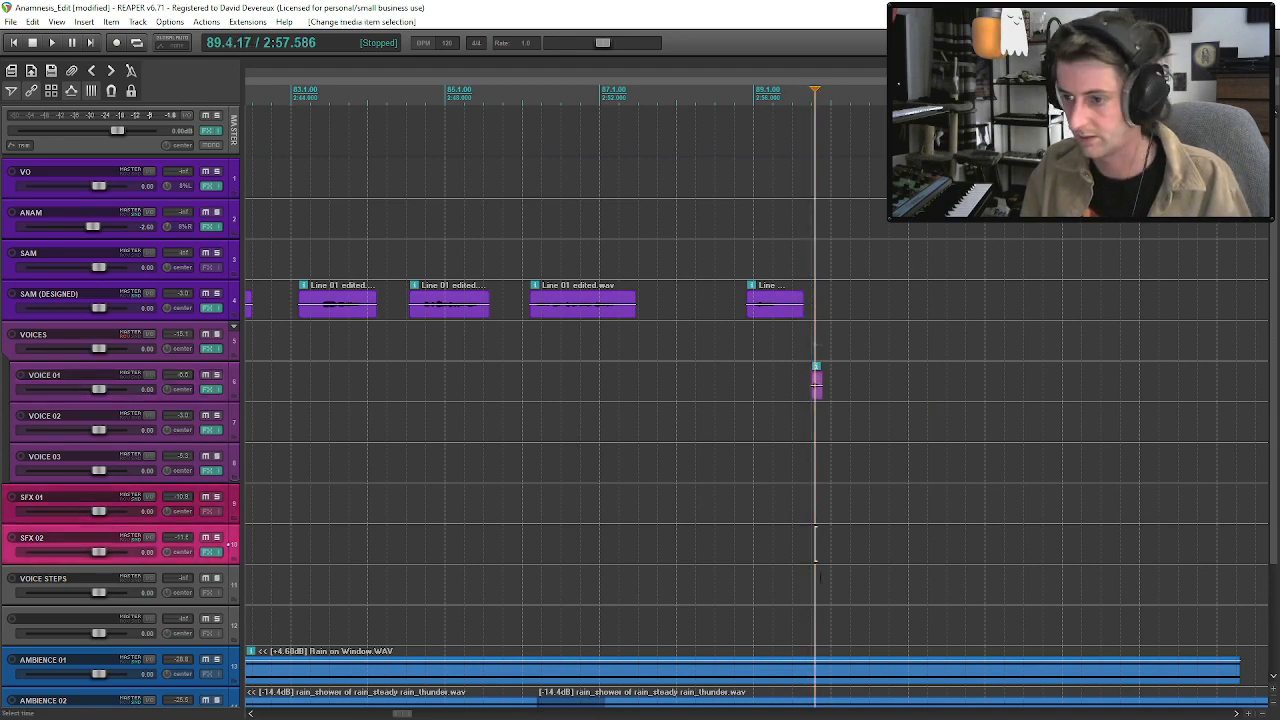
left_click(815, 578)
key("ctrl+v")
Cut the knock from VOICE 01 and paste it on VOICE STEPS at 2:57.482.
left_click(815, 391)
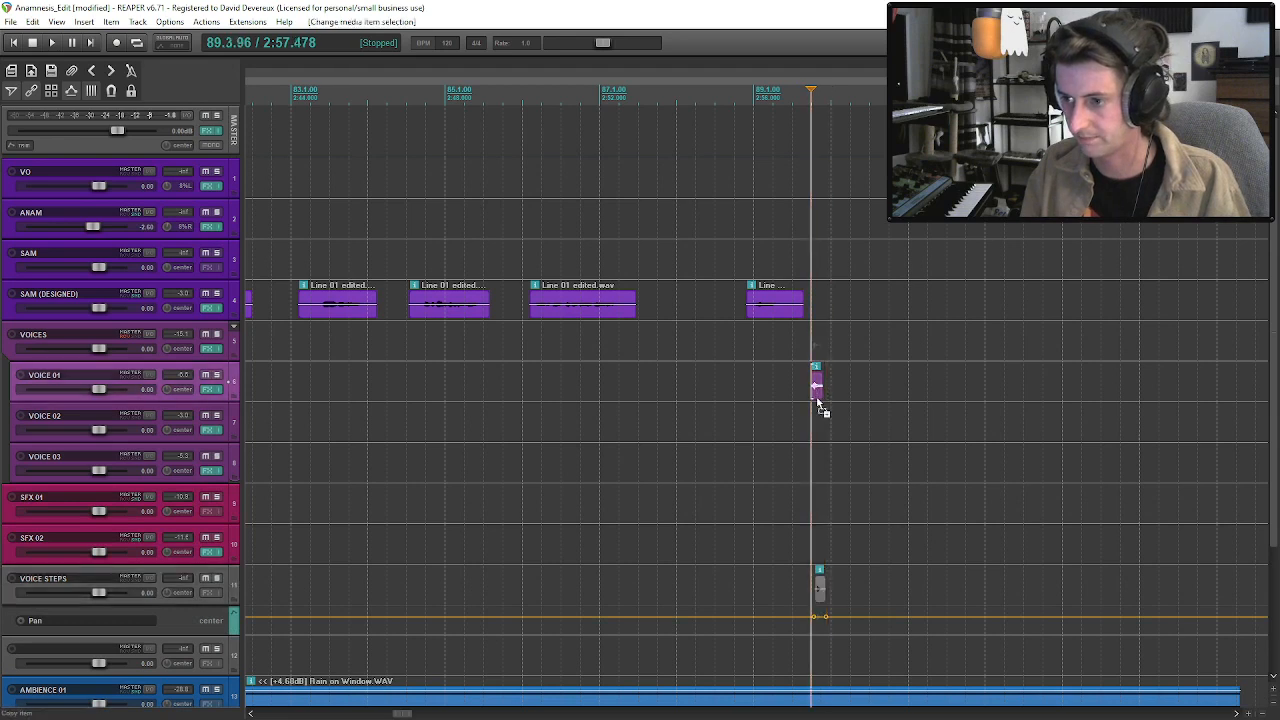
key("ctrl+x")
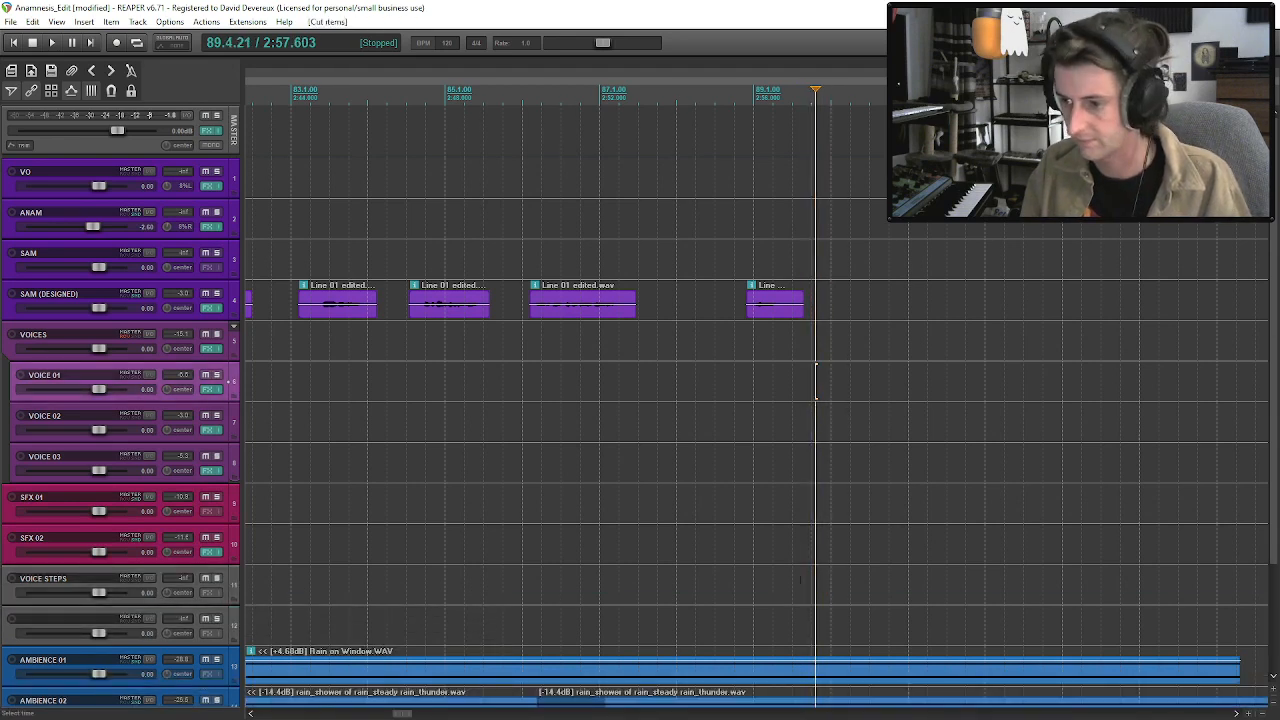
left_click(811, 545)
left_click(811, 585)
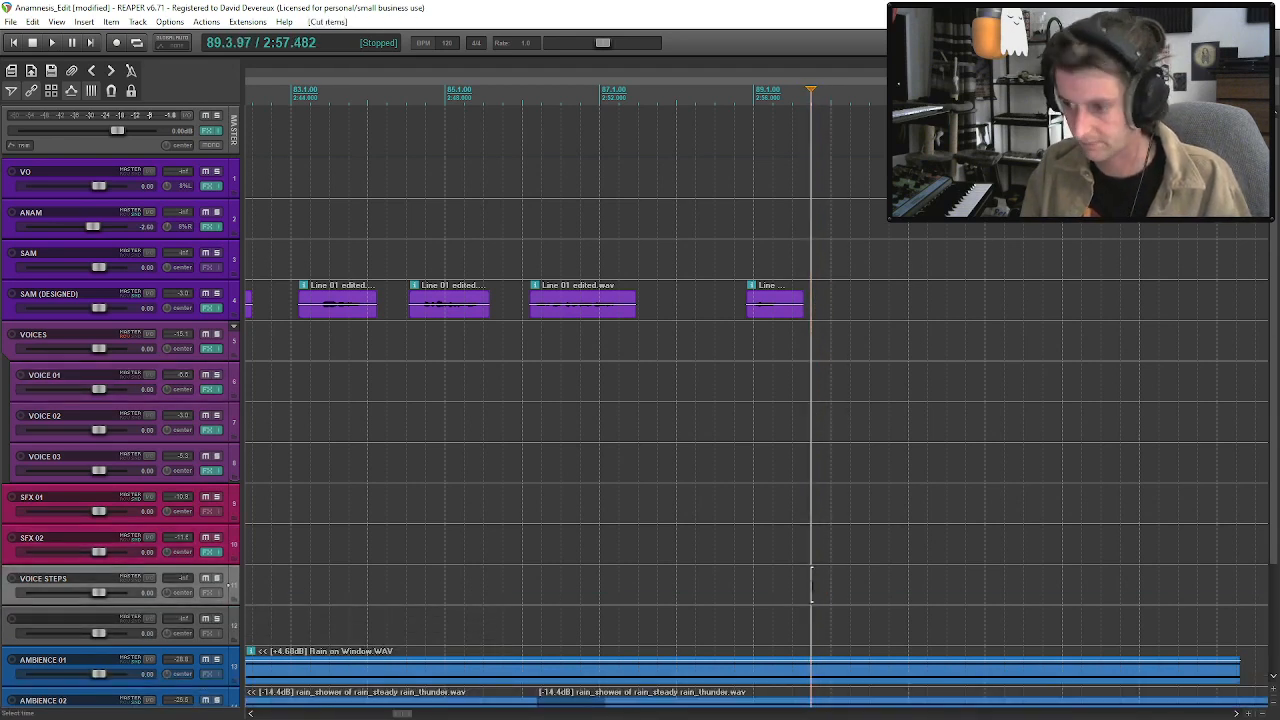
key("ctrl+v")
Solo VOICE STEPS, raise the knock's item volume and audition it.
key("space")
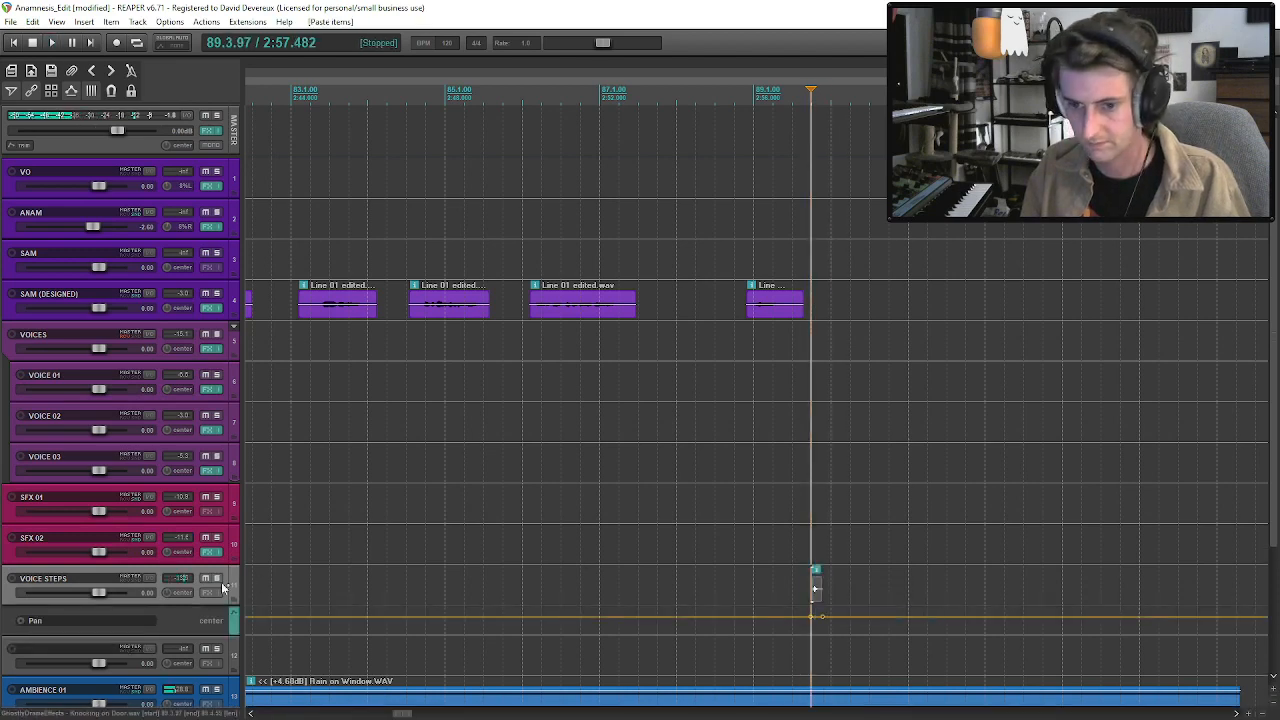
left_click(218, 580)
key("space")
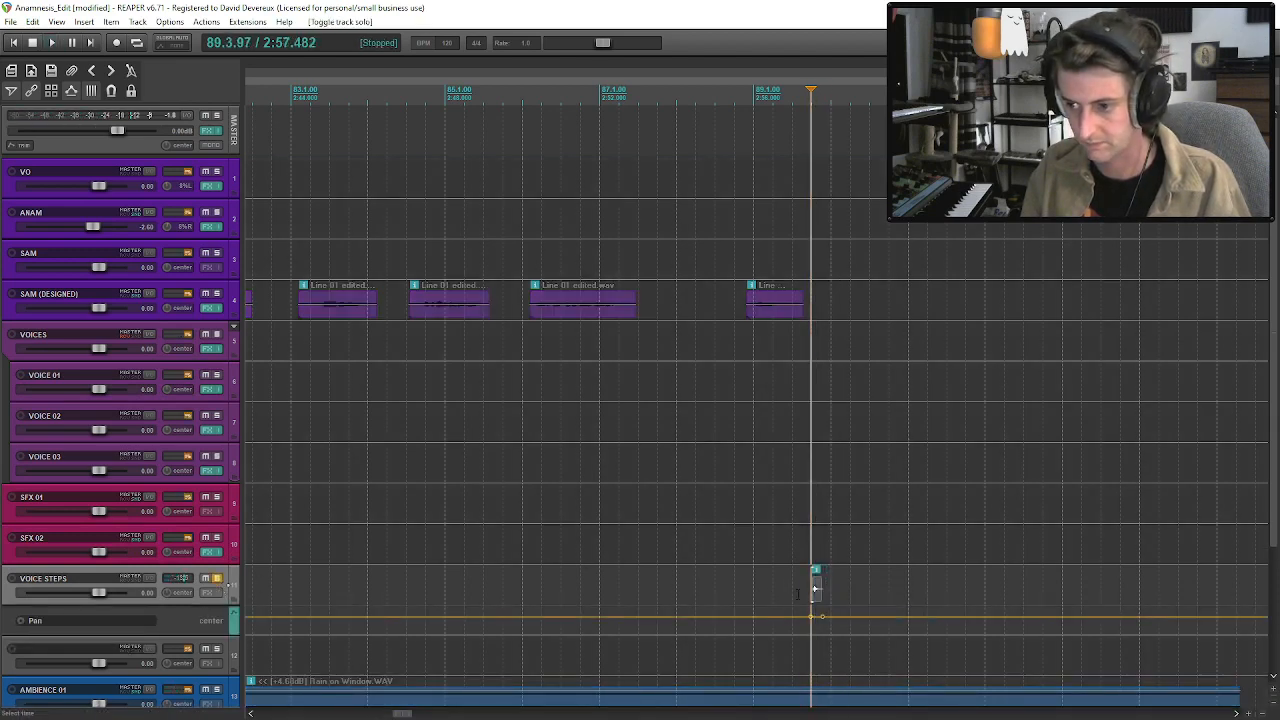
left_click_drag(816, 586, 816, 588)
key("space")
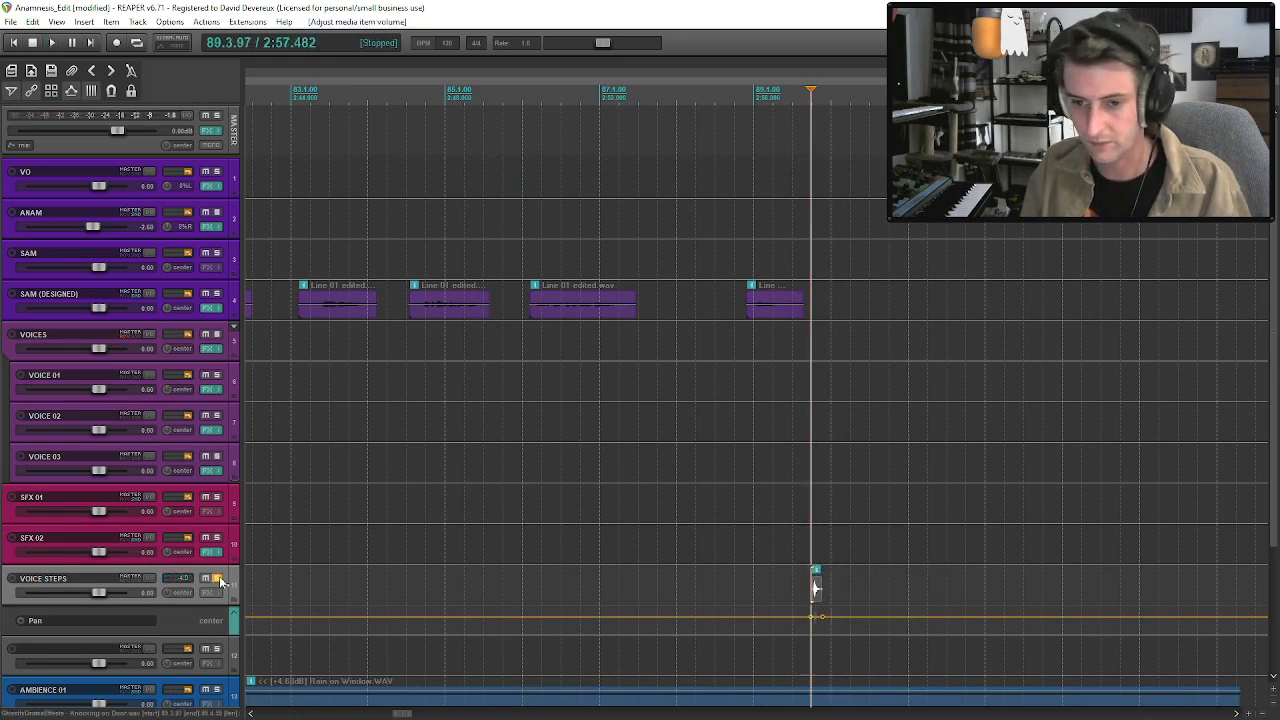
Unsolo VOICE STEPS and hide its pan envelope.
left_click(218, 579)
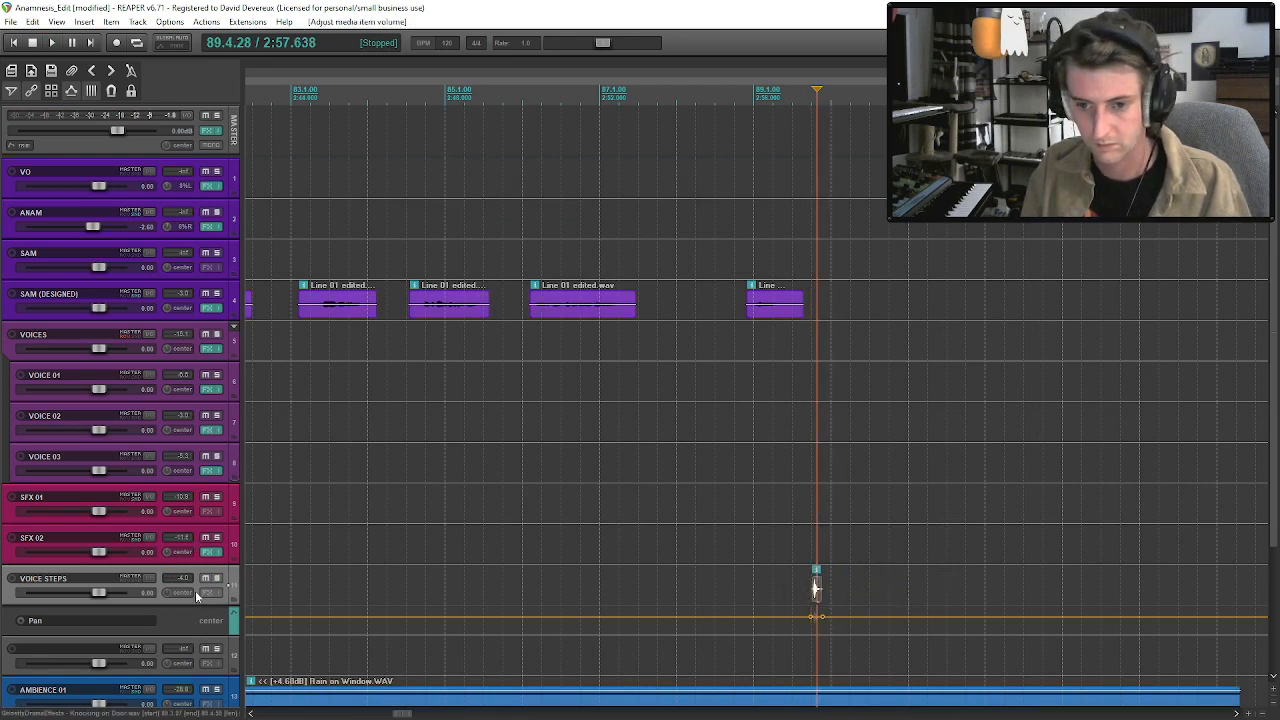
key("p")
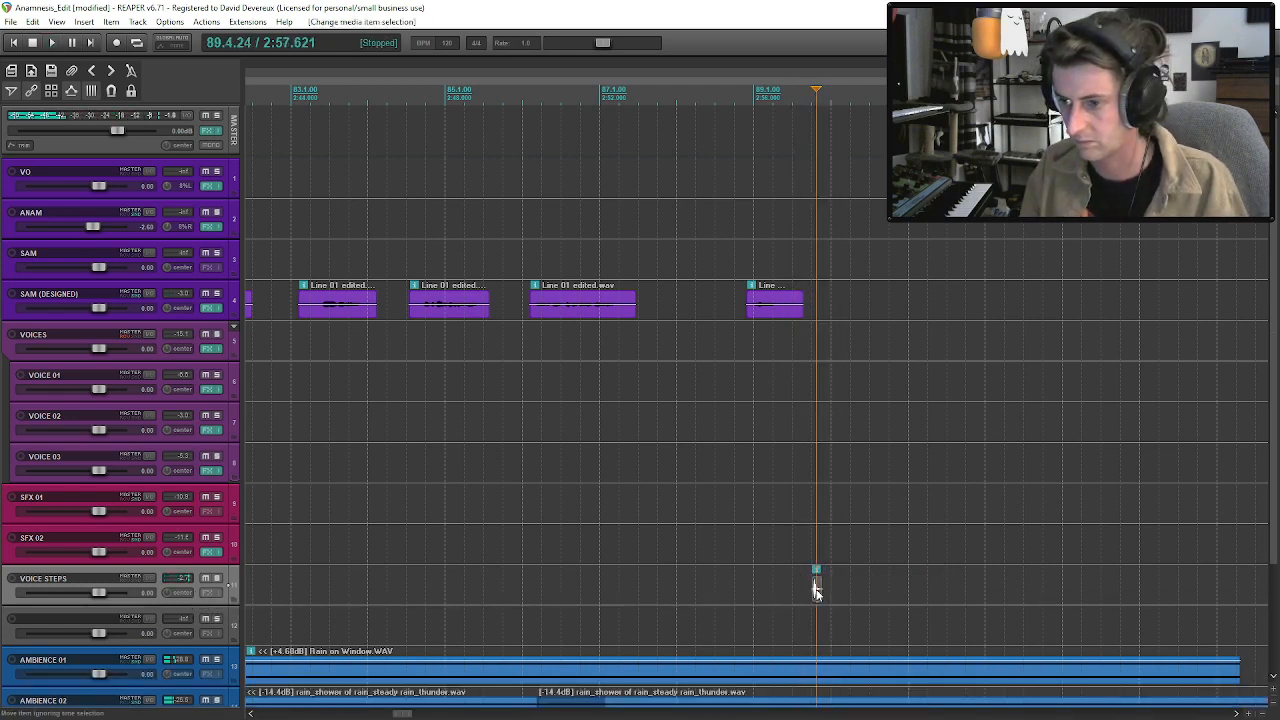
Add the FreeverbToo reverb to the VOICE STEPS track.
left_click(207, 593)
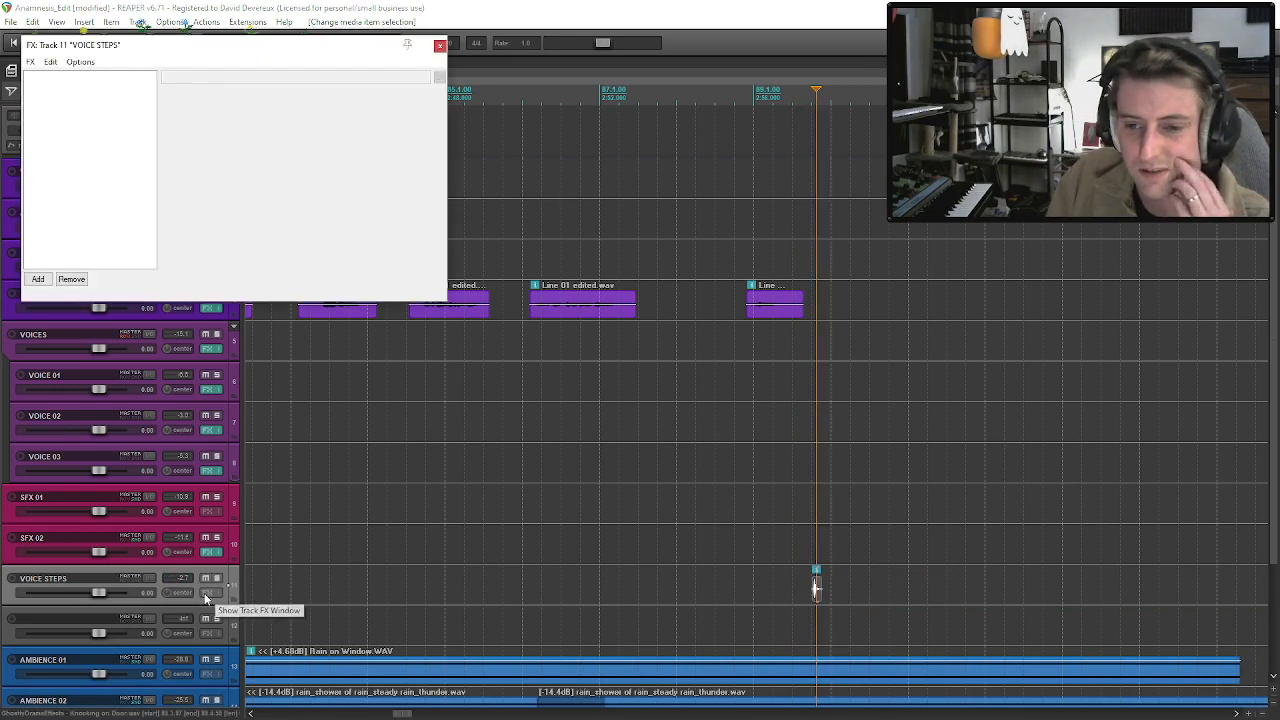
left_click(38, 280)
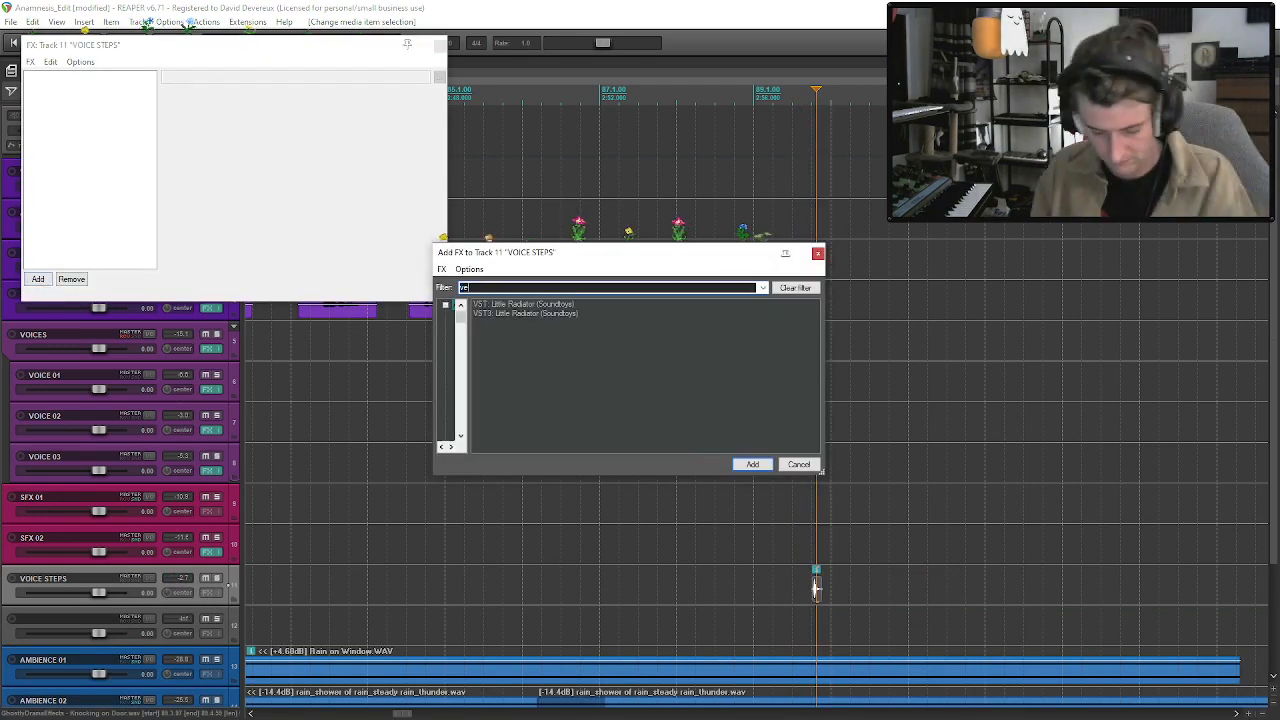
type("verb")
double_click(540, 304)
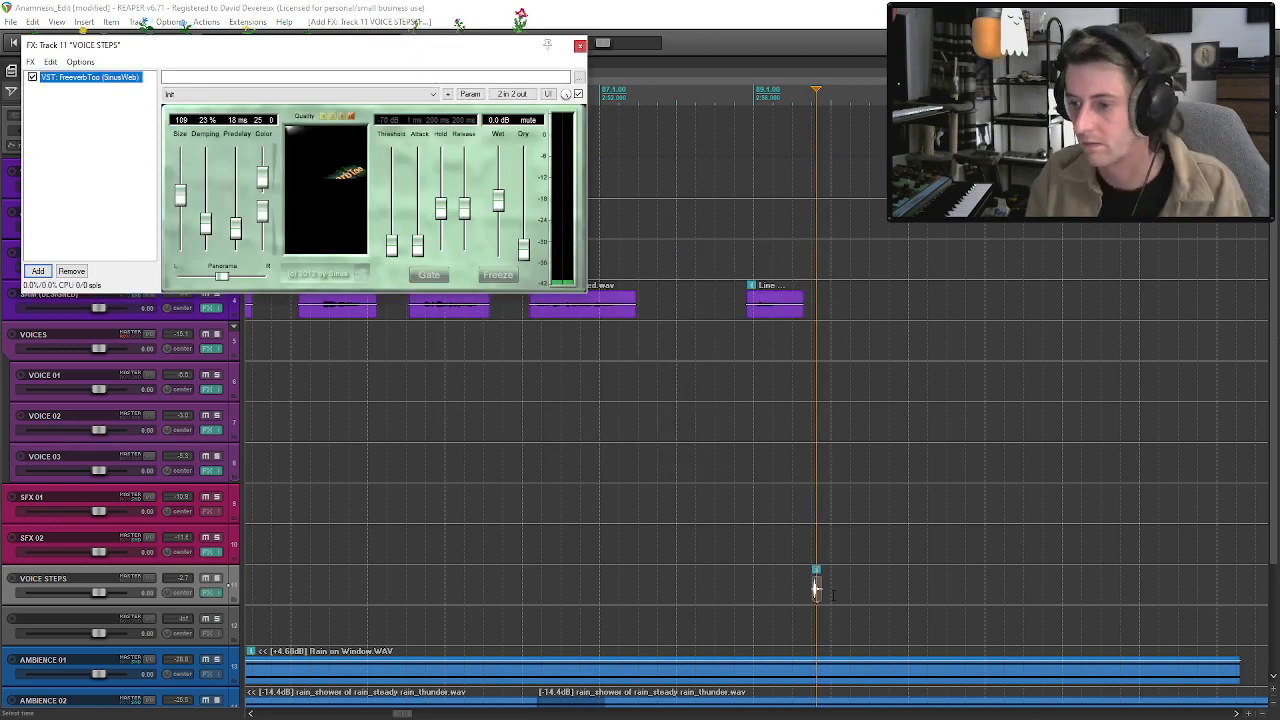
Solo VOICE STEPS and raise FreeverbToo's dry level to 5.4 dB while playing the knock.
left_click(216, 578)
key("space")
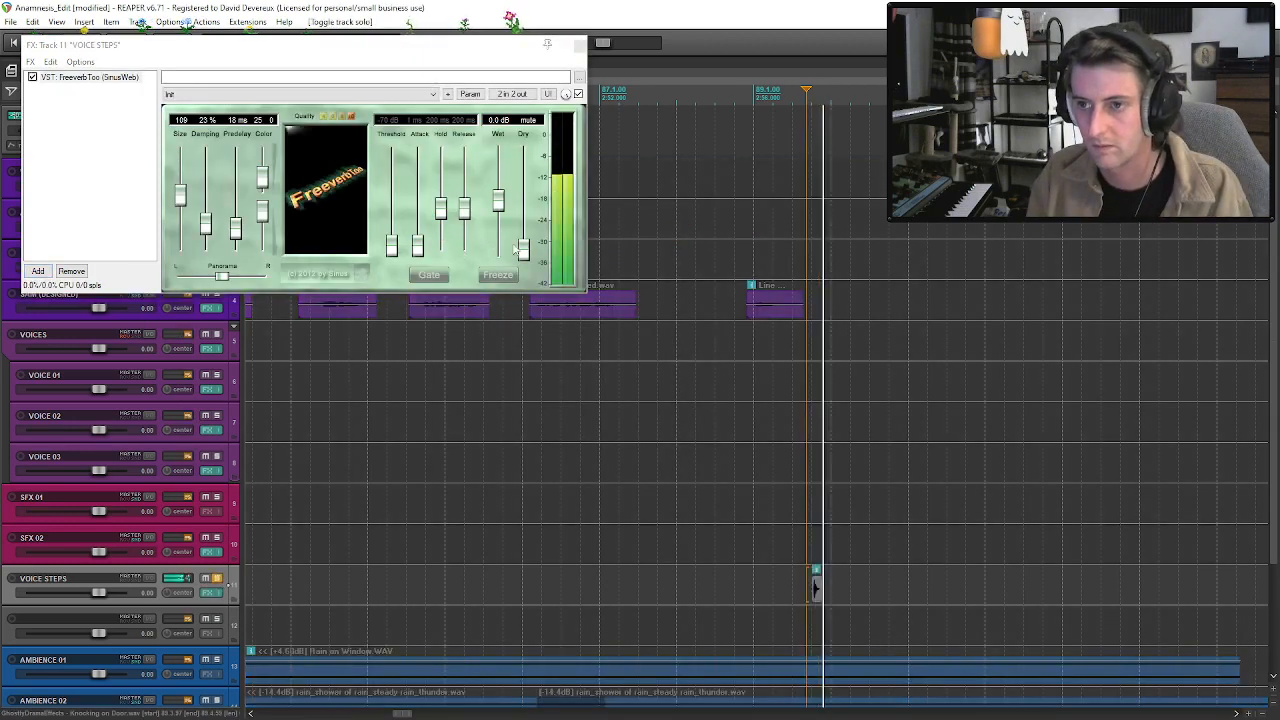
left_click_drag(523, 248, 531, 243)
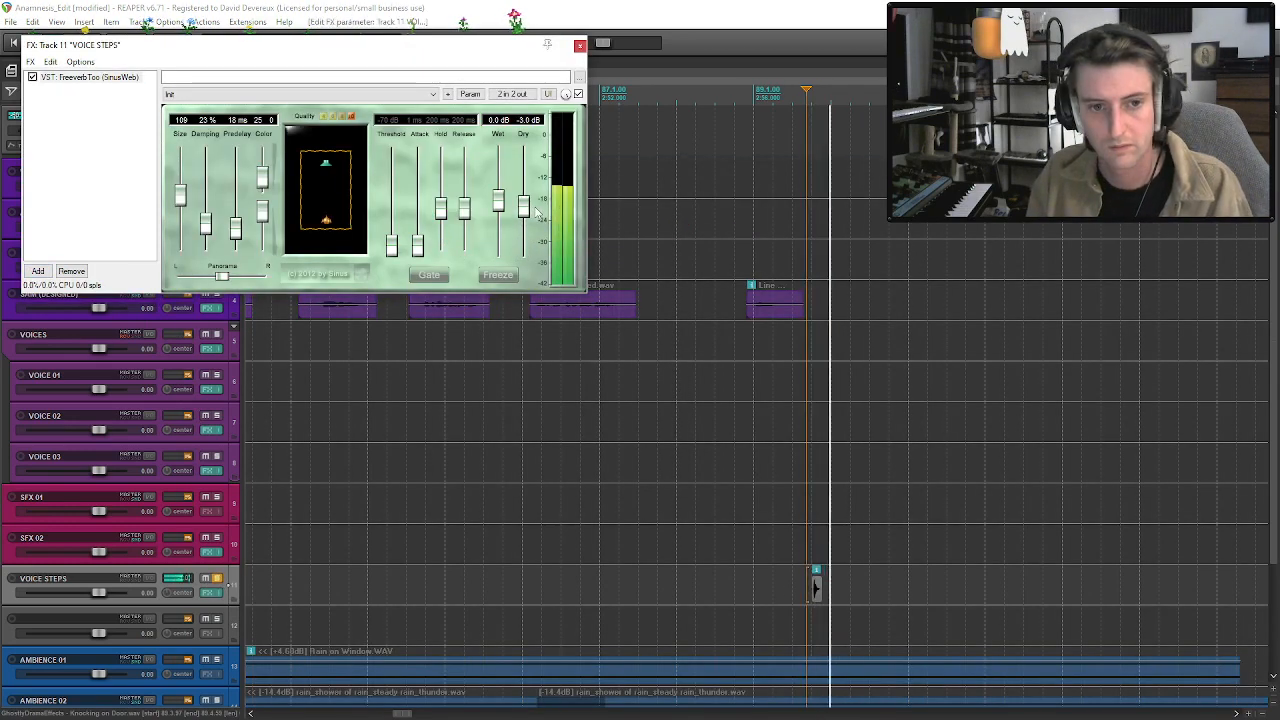
left_click_drag(536, 212, 536, 194)
key("space")
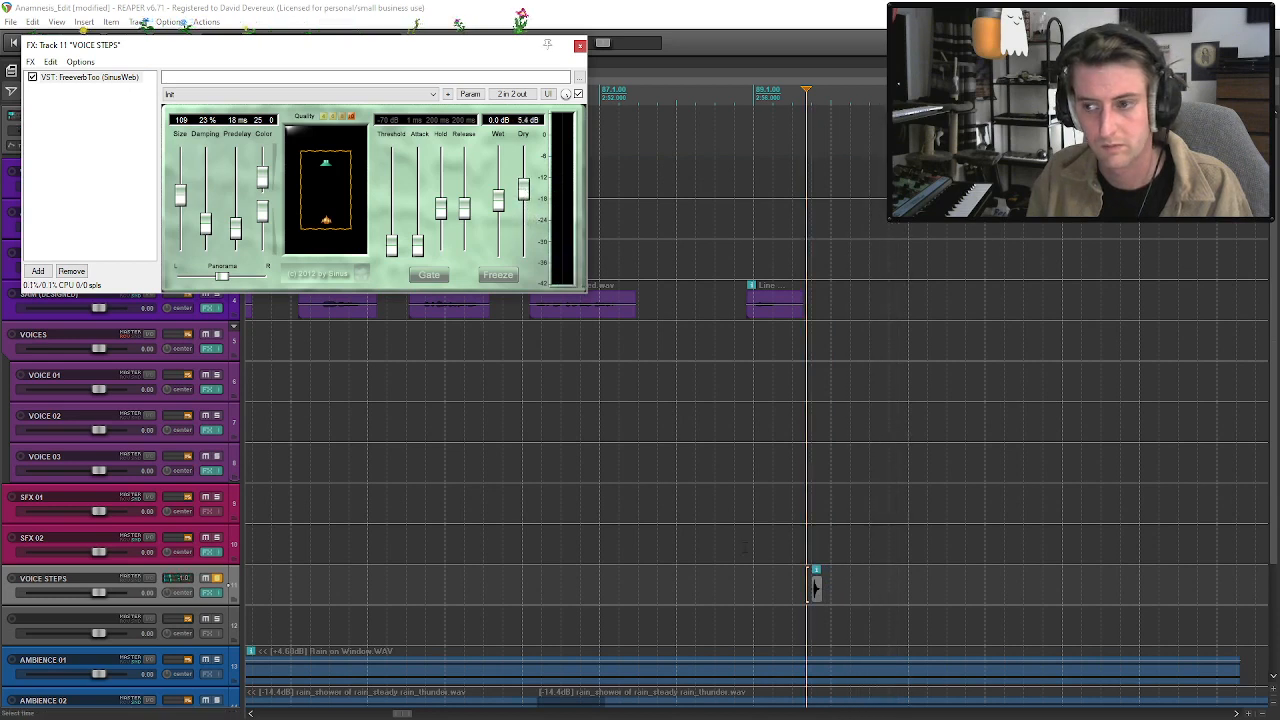
Audition the knock with its reverb from several start points and close the effect window.
key("space")
left_click(815, 586)
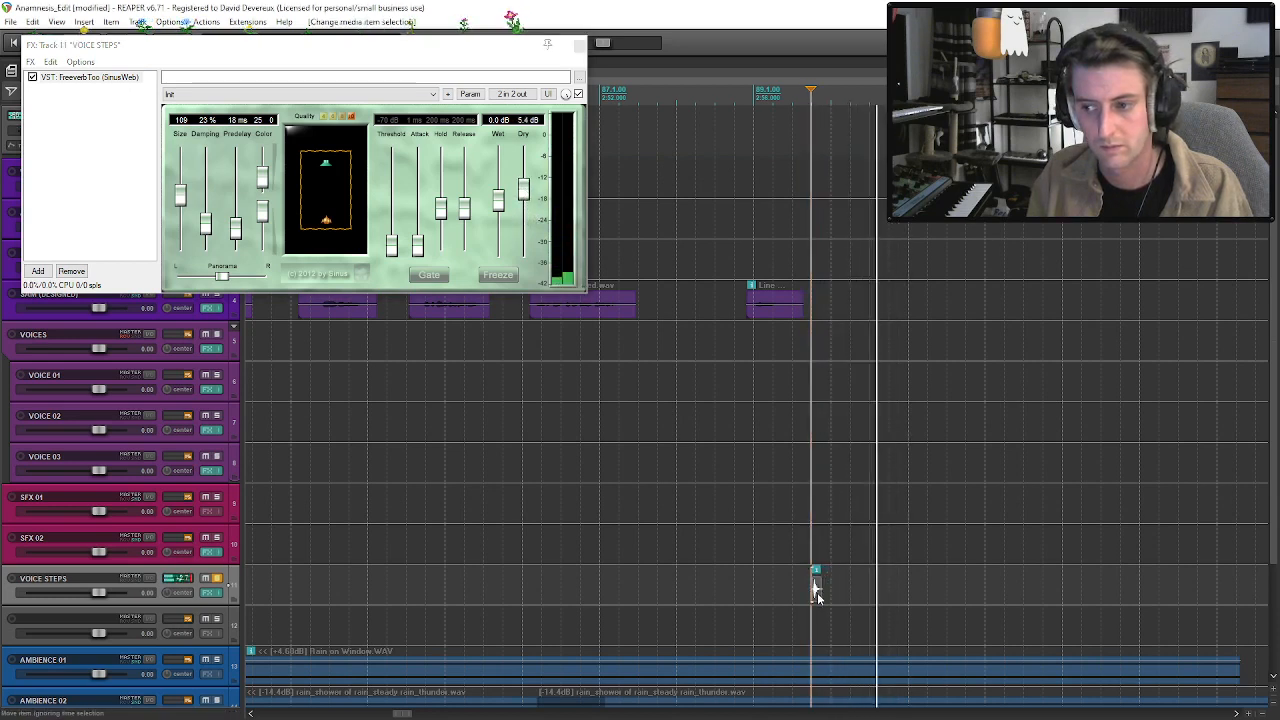
key("space")
key("space")
left_click(817, 594)
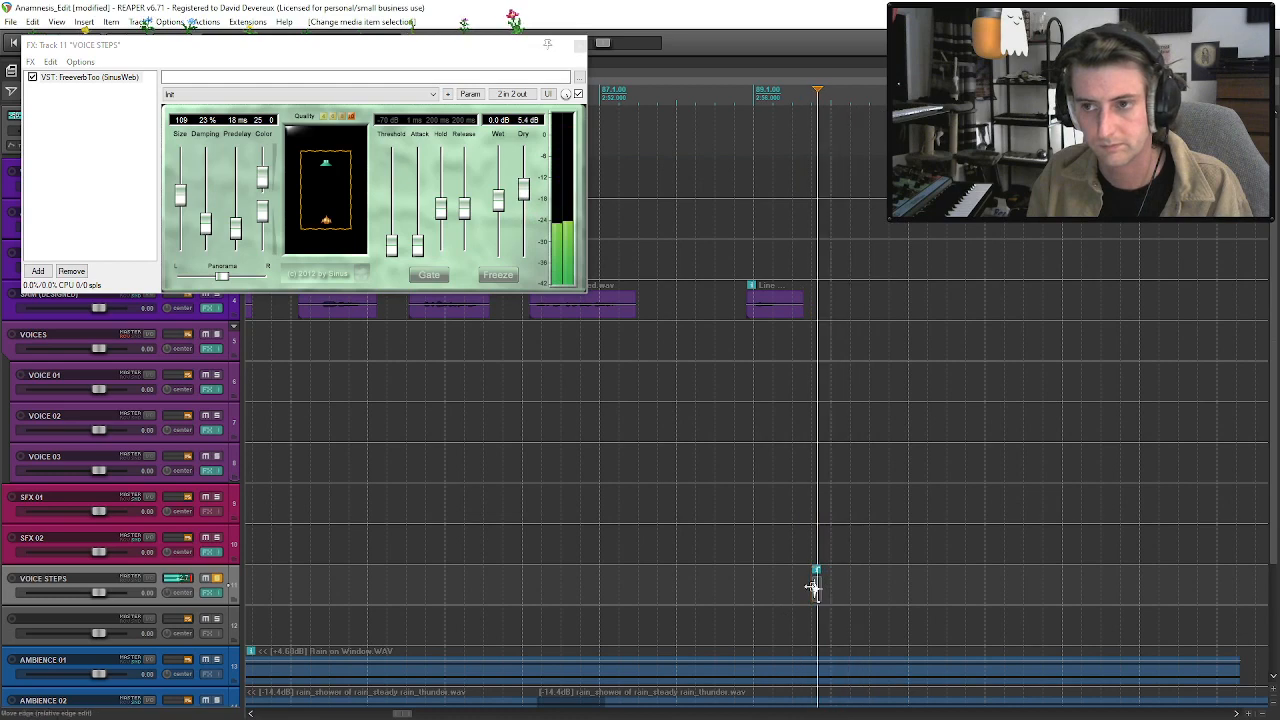
key("space")
key("f")
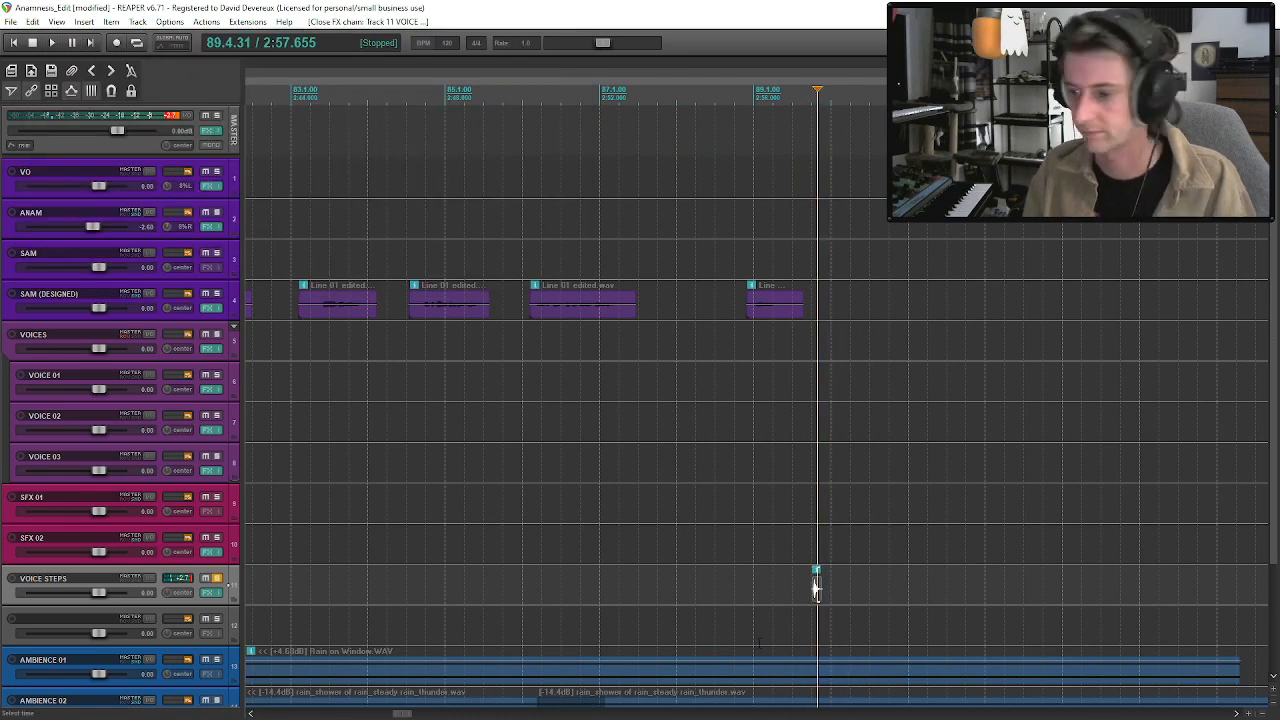
Browse the Actions - Footsteps sound folder and preview hardwood, metal, squeaky lino and jogging boot samples.
left_click(815, 589)
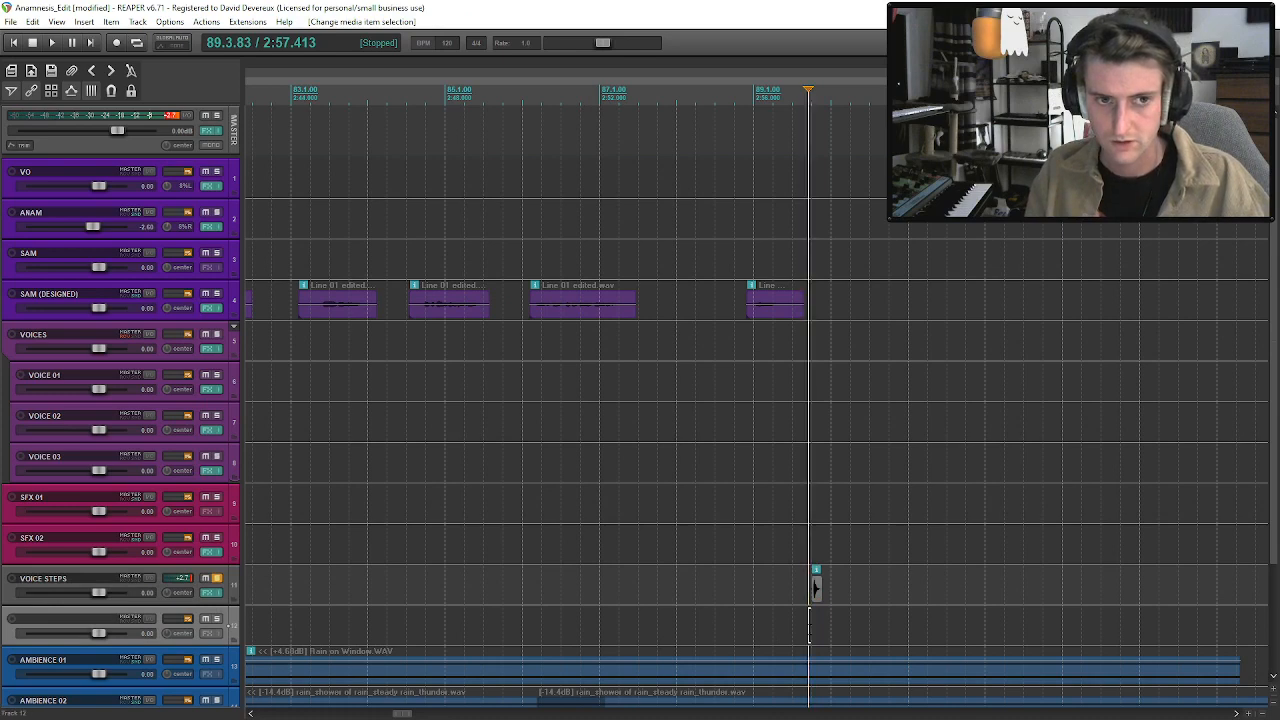
key("ctrl+alt+x")
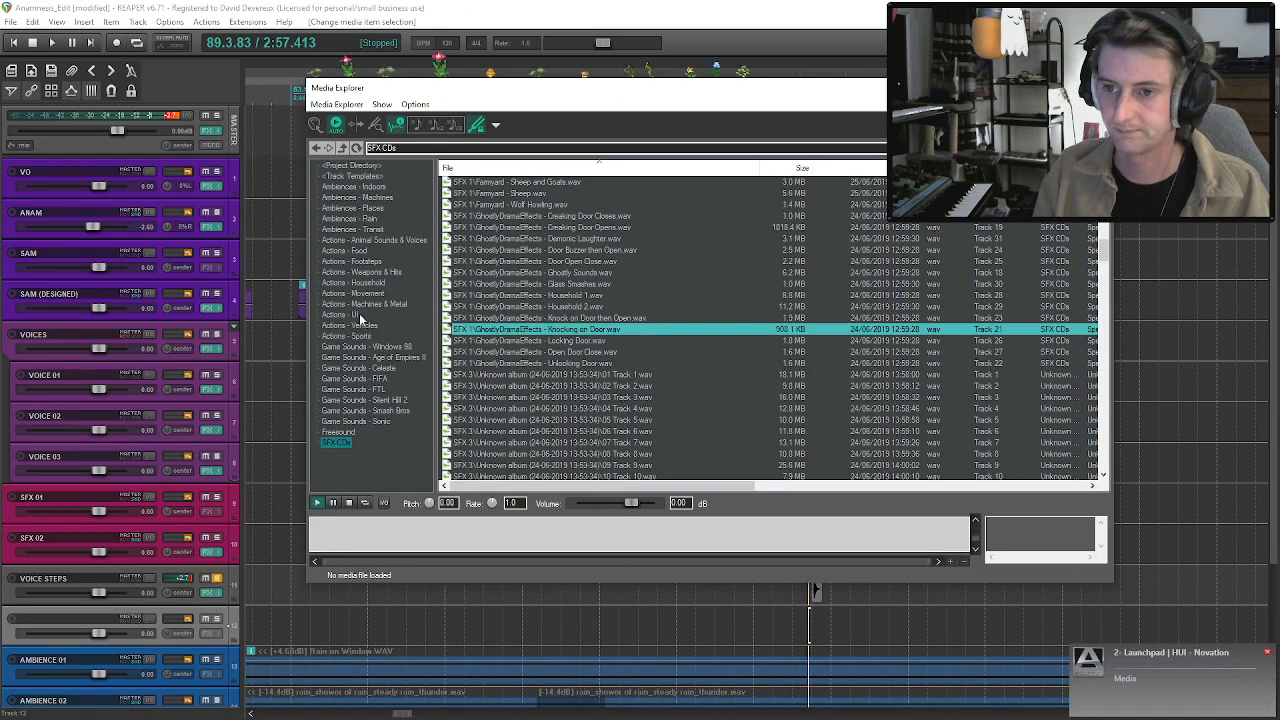
left_click(376, 262)
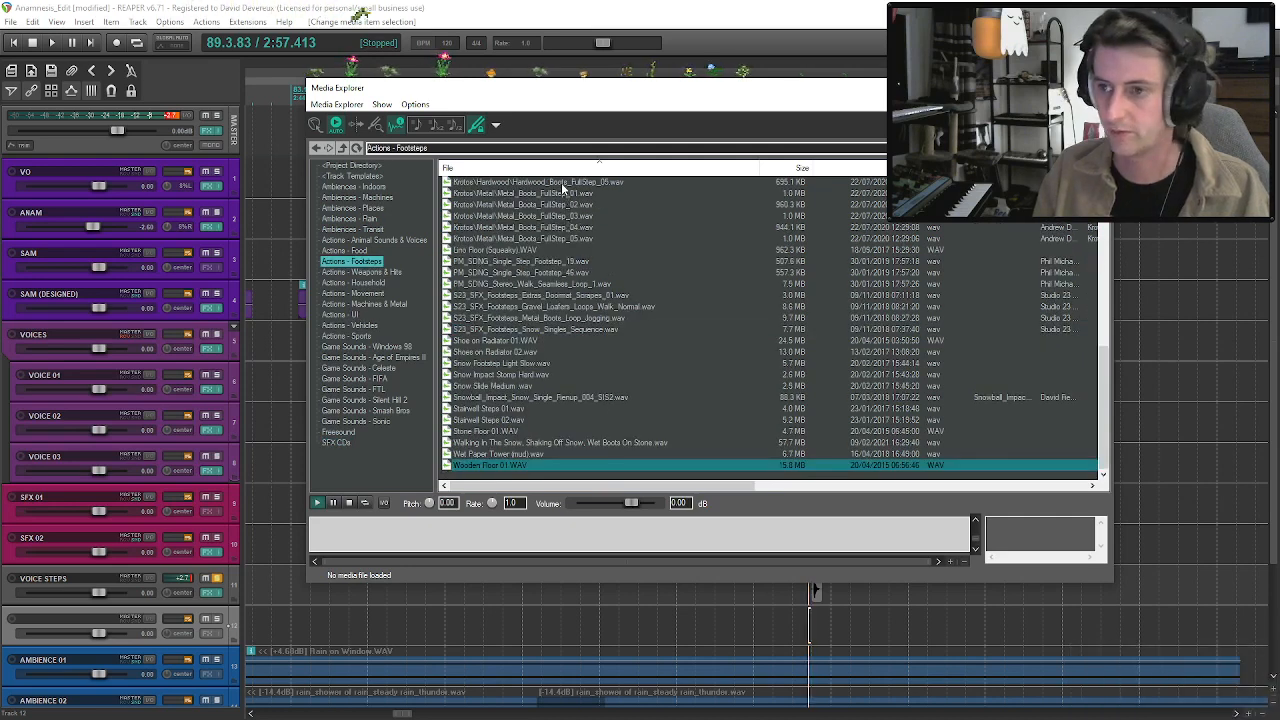
left_click(562, 183)
left_click(565, 204)
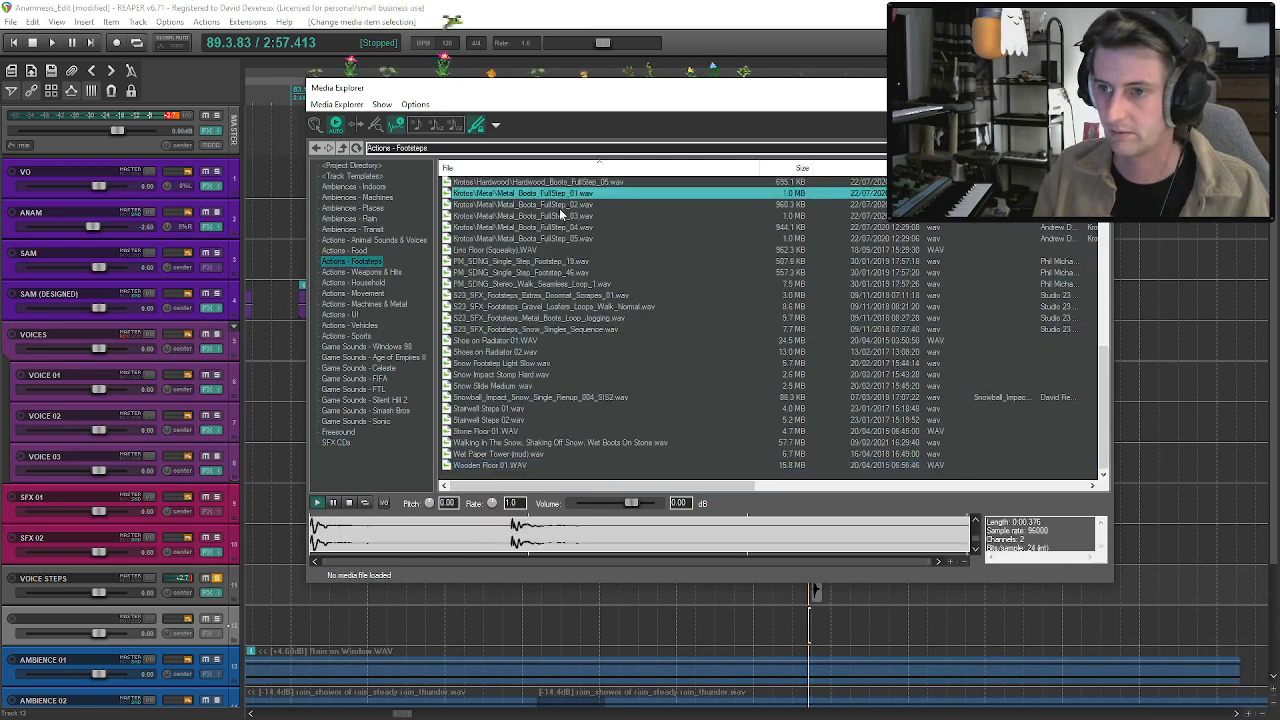
left_click(510, 251)
left_click(510, 318)
scroll(540, 300, "up", 5)
scroll(544, 264, "down", 5)
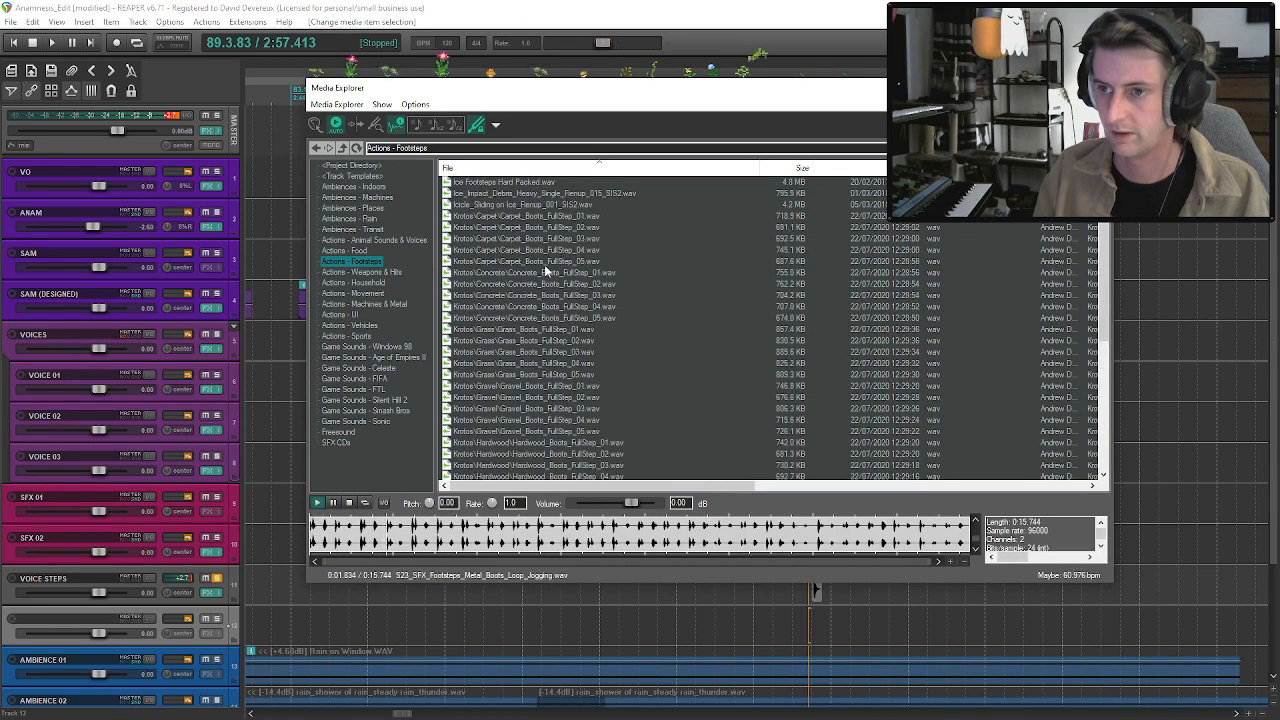
scroll(552, 283, "up", 8)
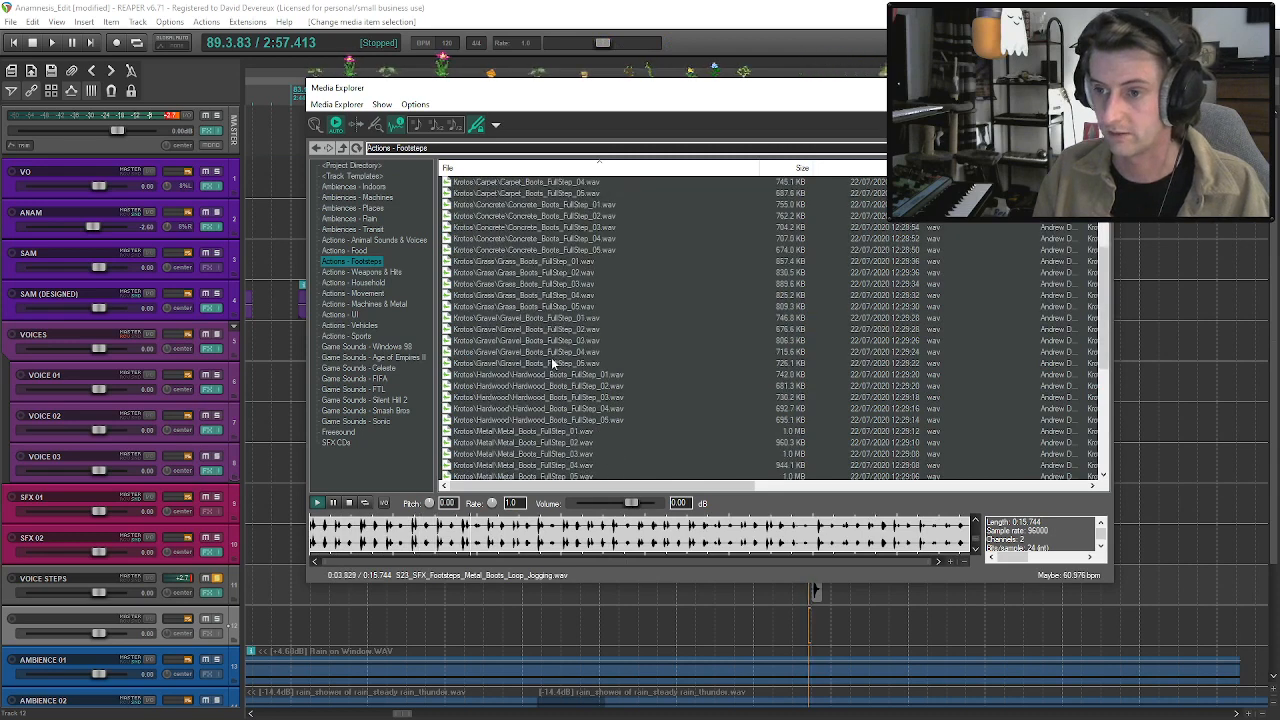
Preview the gravel, hardwood, metal and concrete boot step samples to compare them as a layer for the knock.
left_click(555, 363)
left_click(558, 375)
left_click(560, 386)
left_click(560, 397)
left_click(561, 408)
left_click(561, 420)
left_click(562, 431)
left_click(562, 442)
left_click(552, 420)
left_click(545, 363)
left_click(527, 251)
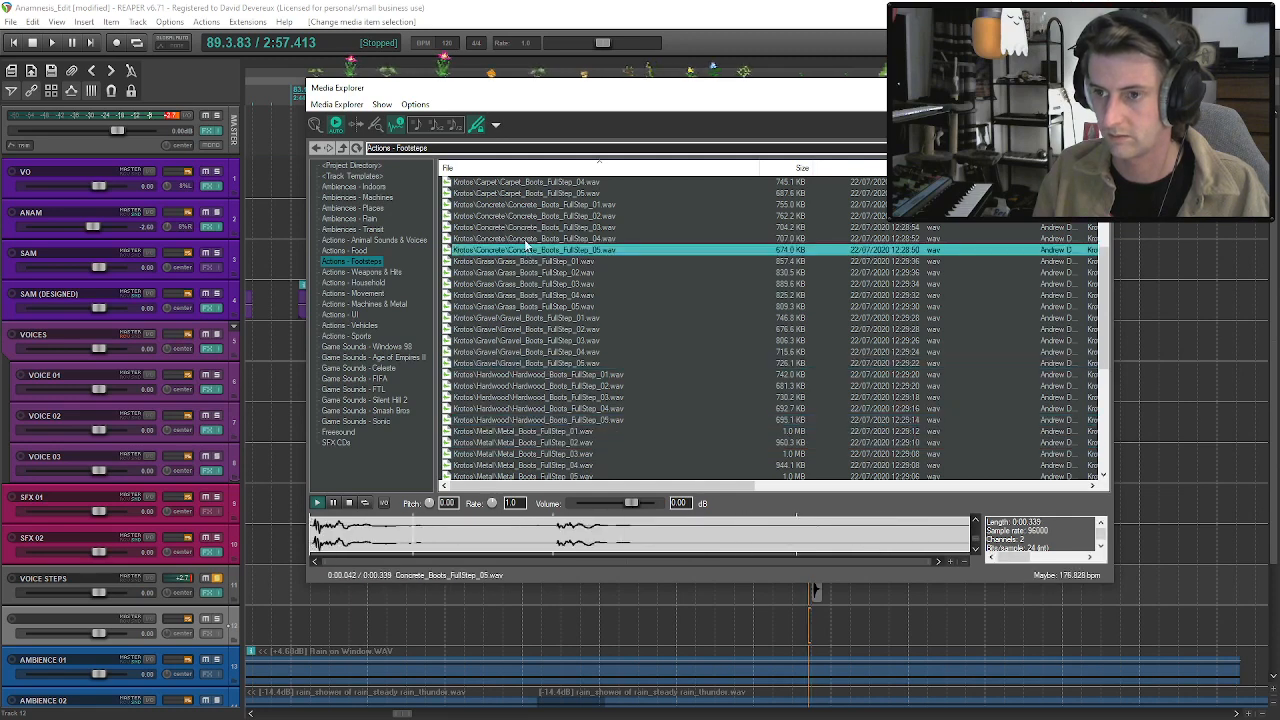
left_click(526, 240)
left_click(526, 251)
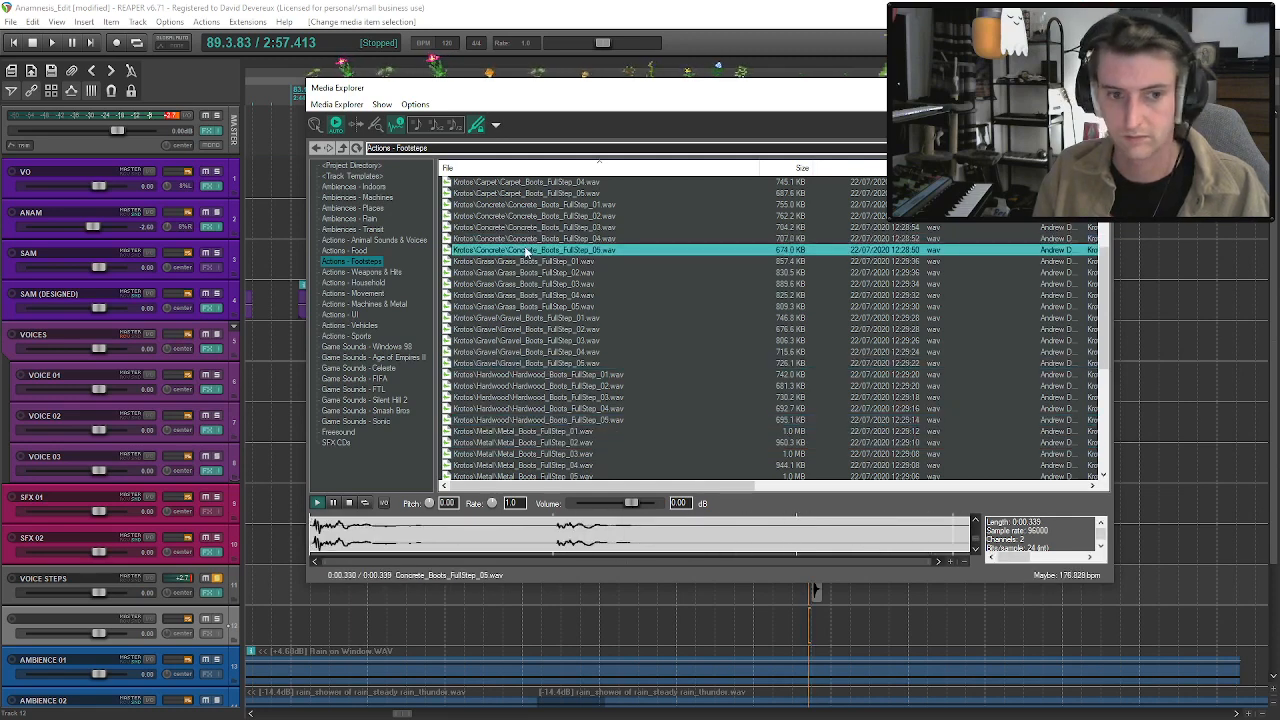
Place Concrete_Boots_FullStep_05 under the knock on the empty track below VOICE STEPS and audition both soloed.
left_click_drag(526, 253, 543, 262)
left_click_drag(858, 625, 814, 636)
left_click(1098, 88)
left_click(217, 619)
scroll(814, 636, "up", 4)
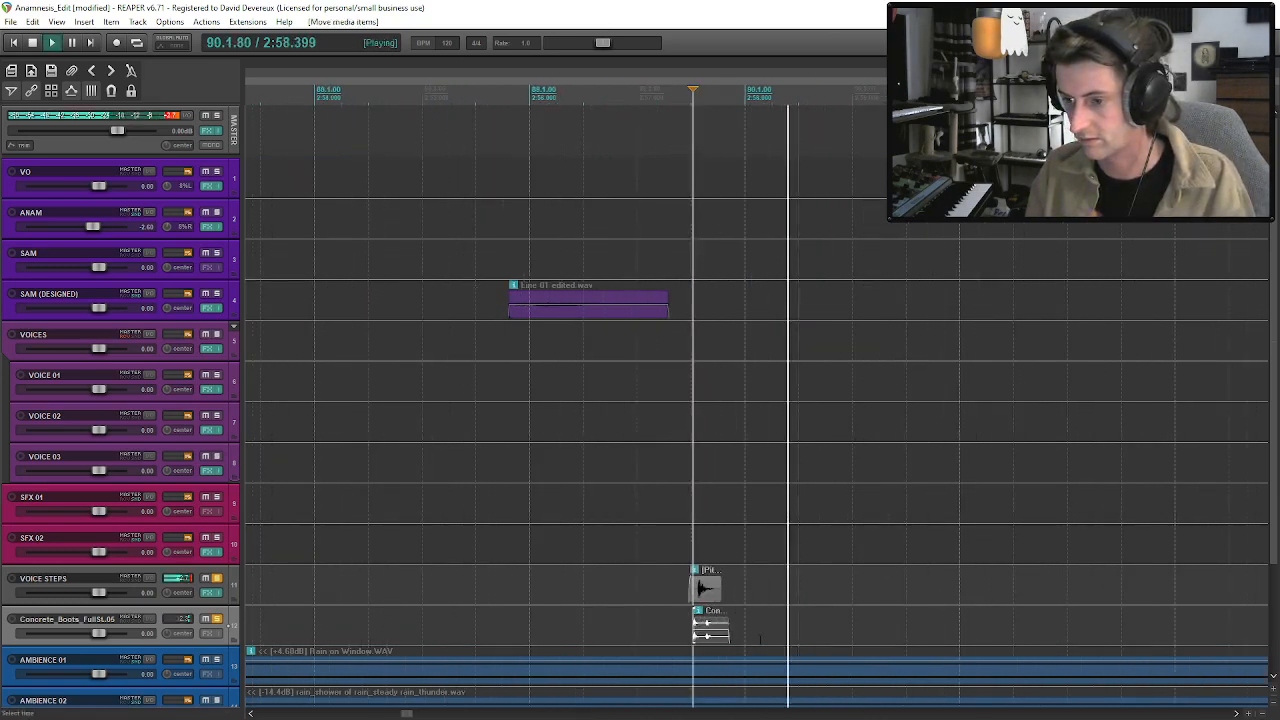
key("space")
left_click(704, 635)
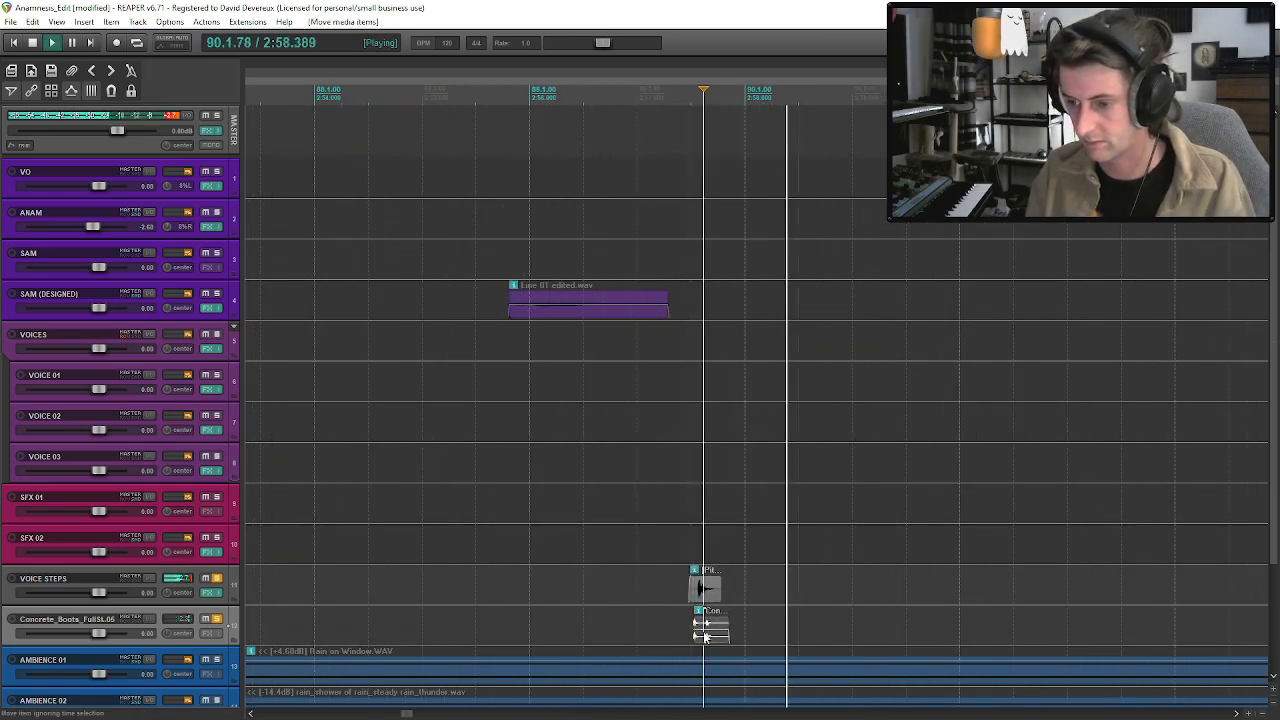
key("space")
Switch the concrete footstep item to a mono channel mode and audition it with the knock.
right_click(699, 633)
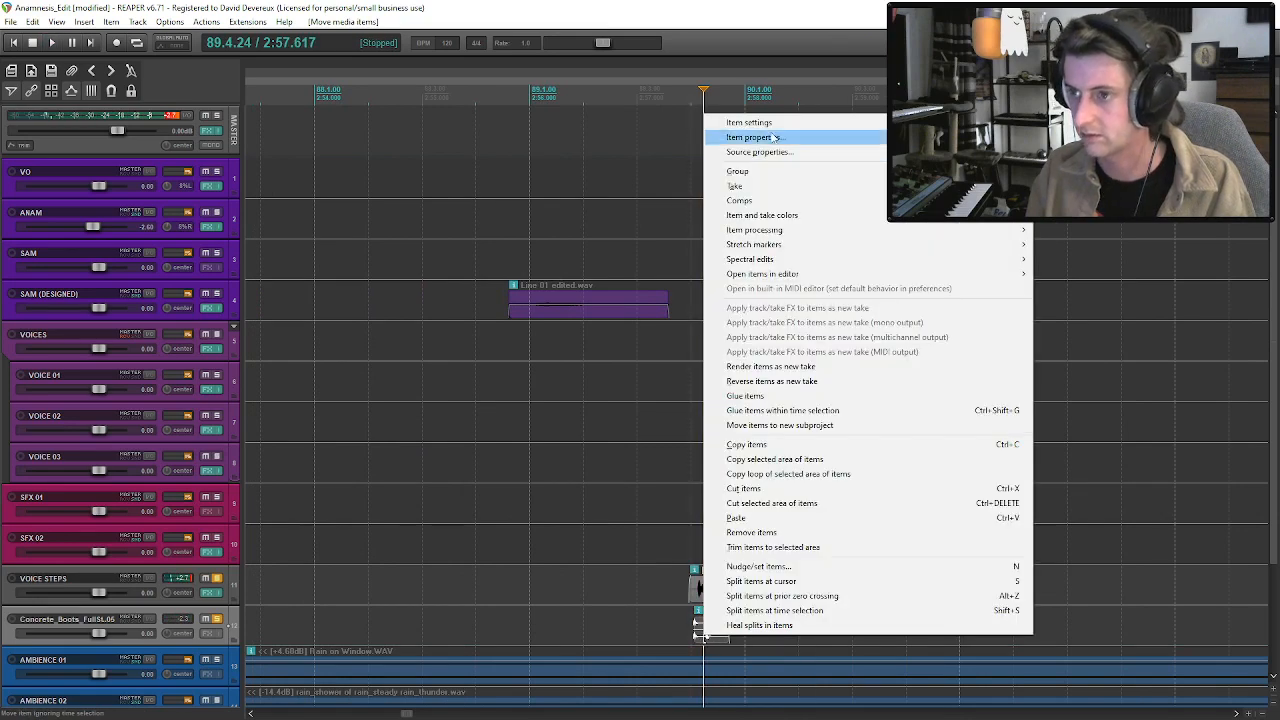
mouse_move(755, 122)
left_click(600, 307)
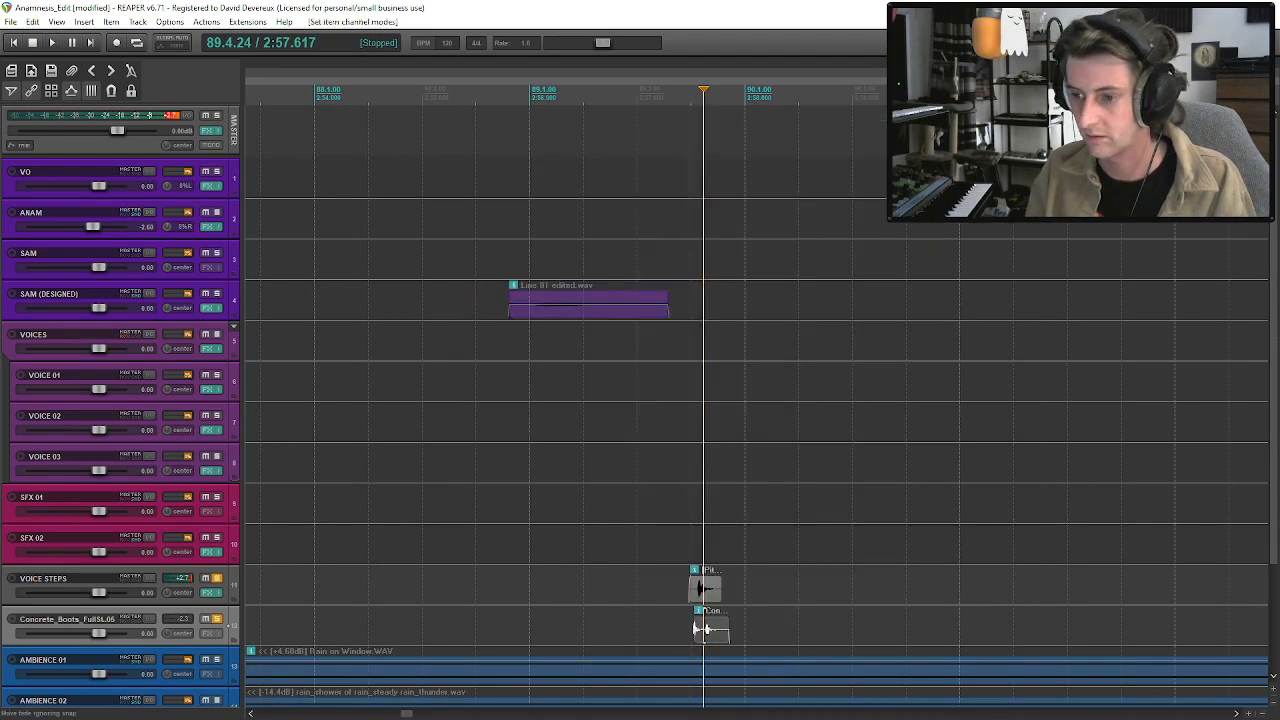
left_click(683, 628)
key("space")
Unsolo VOICE STEPS and the concrete footstep track and play the mix from the last SAM phrase.
key("space")
left_click(216, 619)
left_click(216, 580)
left_click(498, 585)
key("space")
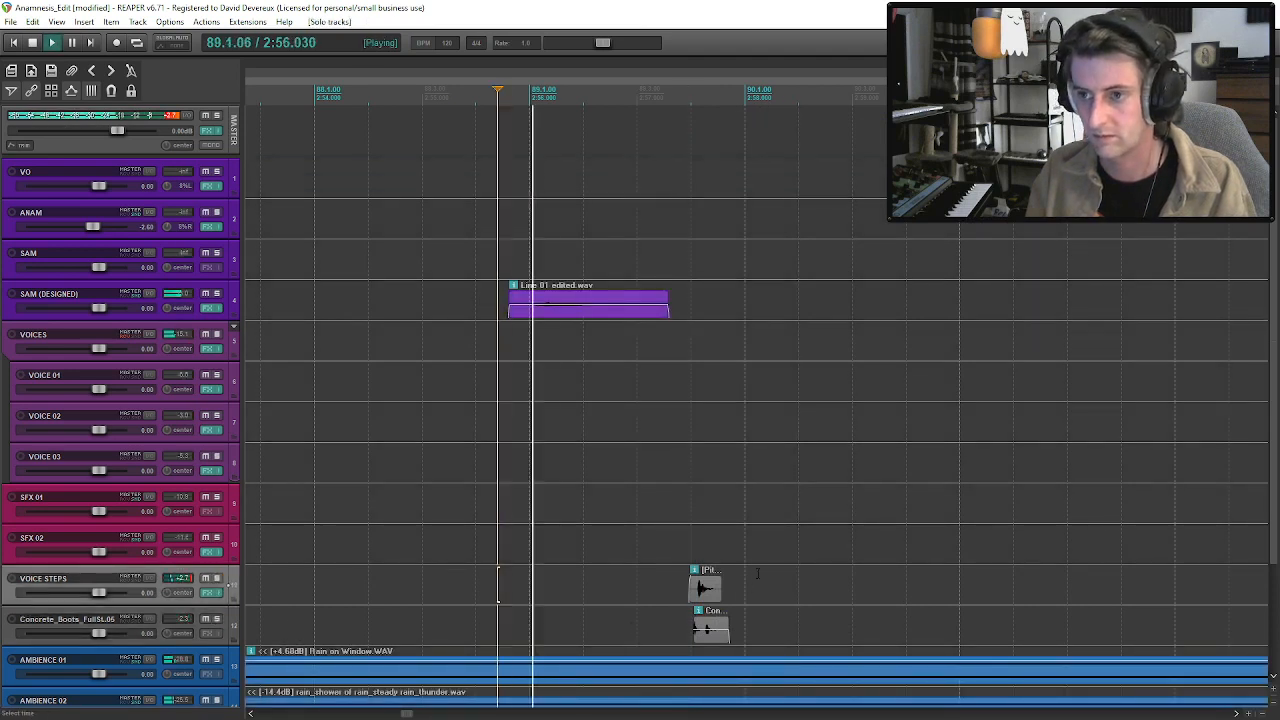
Copy the layered knock and footstep pair and paste it at about 2:58.5 and 2:59.5.
left_click(705, 588)
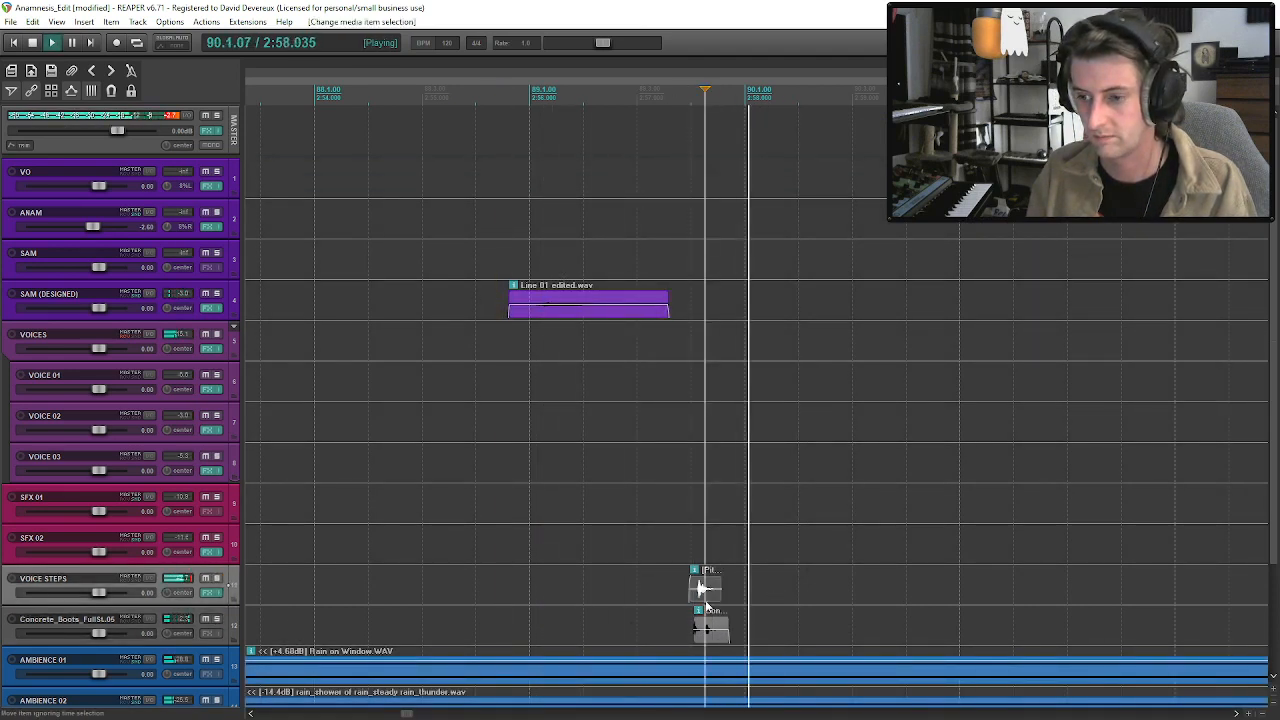
left_click(706, 629, "ctrl")
key("space")
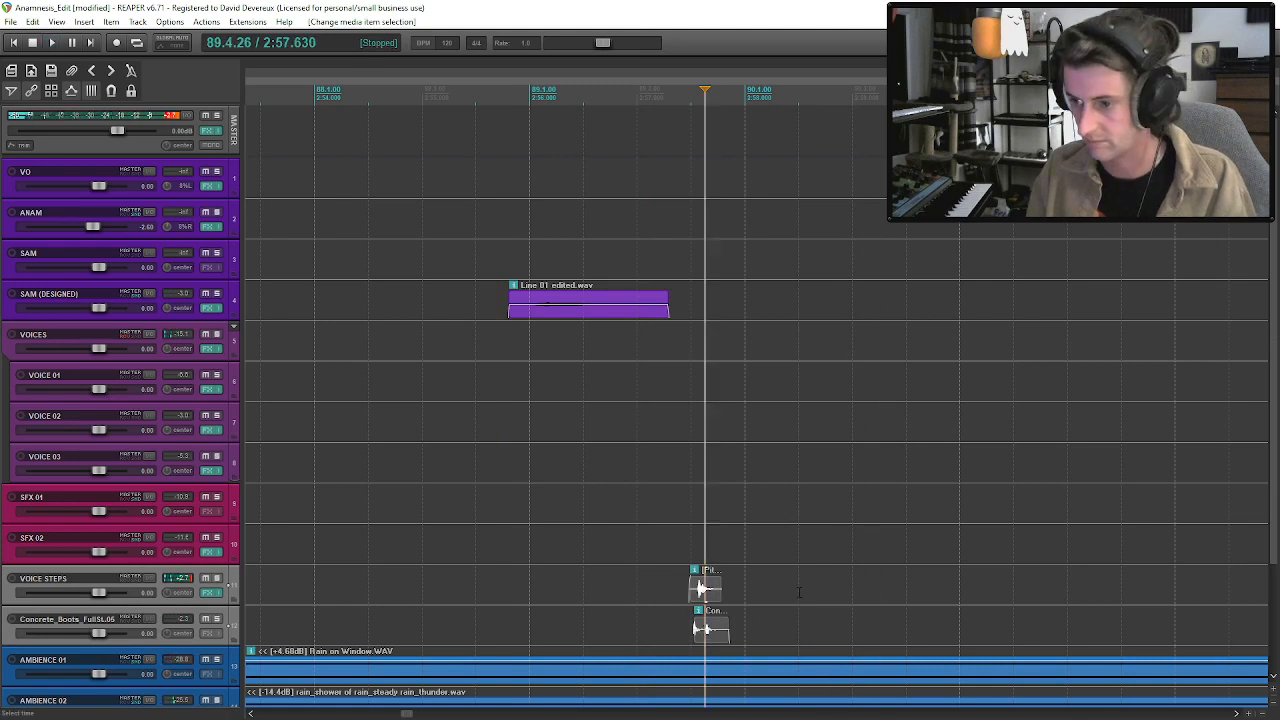
left_click(800, 594)
key("ctrl+v")
left_click(904, 592)
key("ctrl+v")
Audition the three hits and move the middle knock and footstep pair to about 3:01.6.
left_click(593, 543)
key("space")
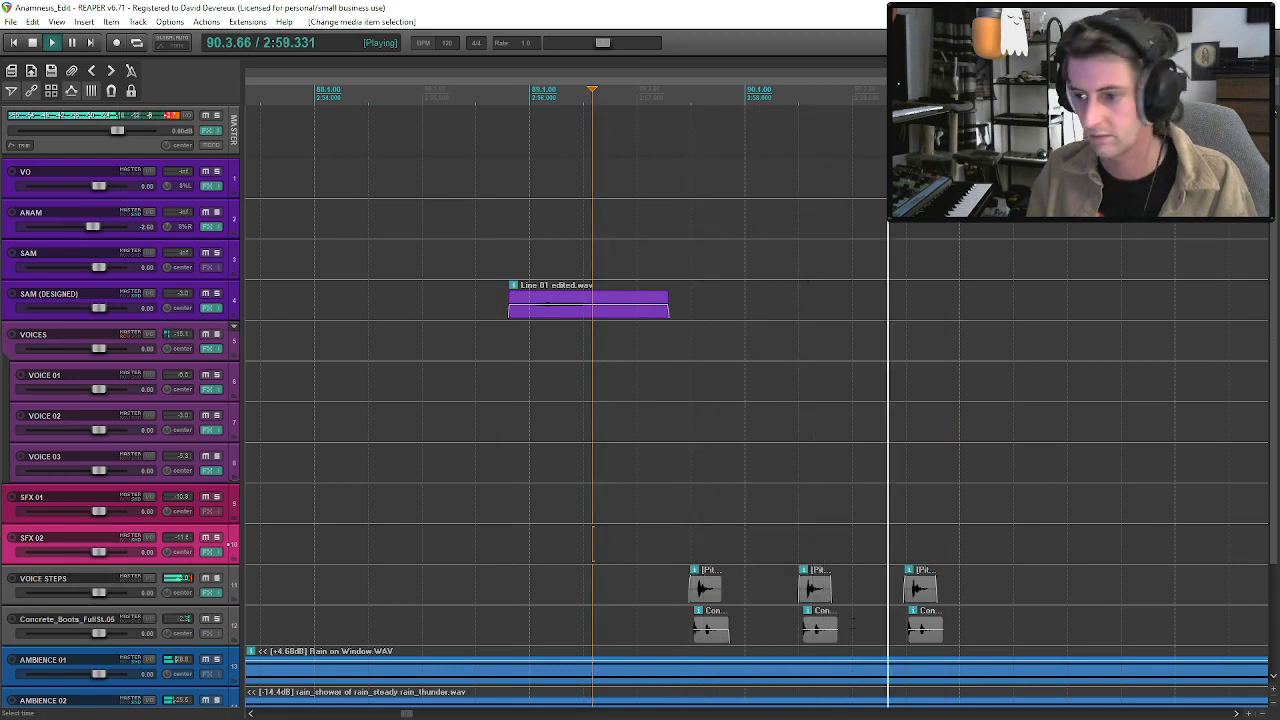
left_click(820, 594)
key("space")
scroll(820, 594, "down", 3)
left_click(752, 590)
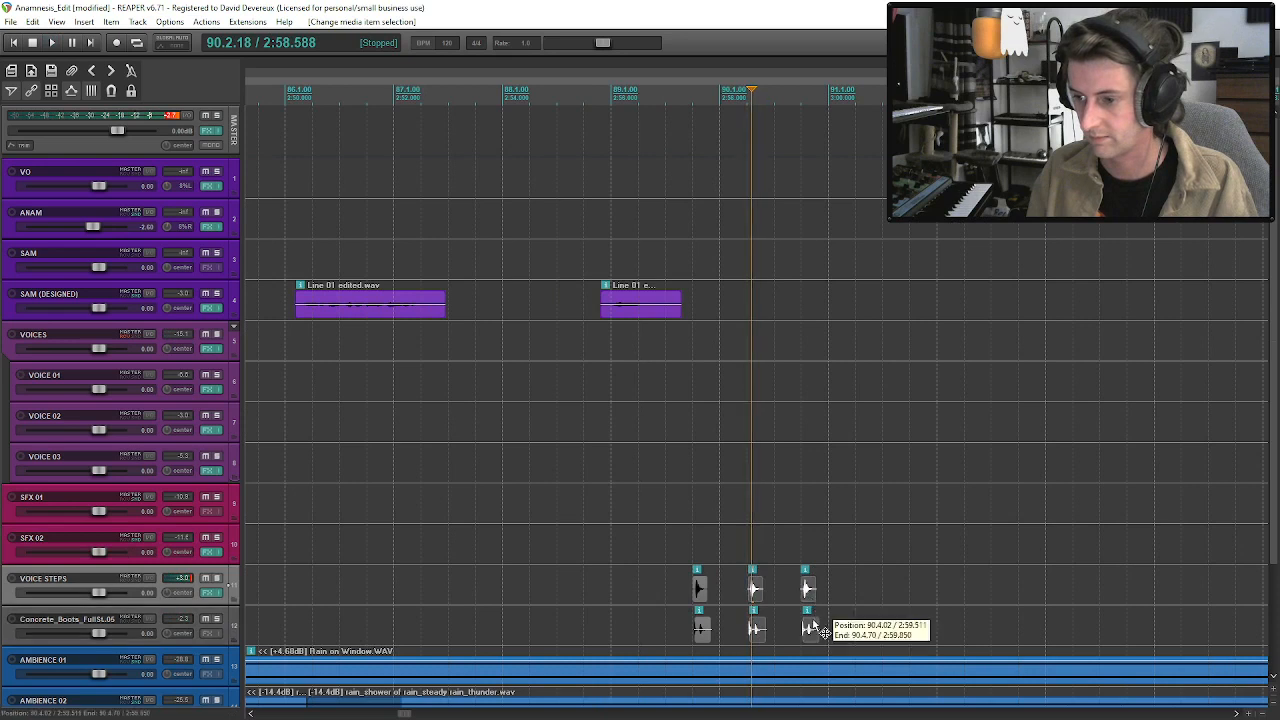
left_click_drag(767, 604, 918, 592)
left_click(857, 593)
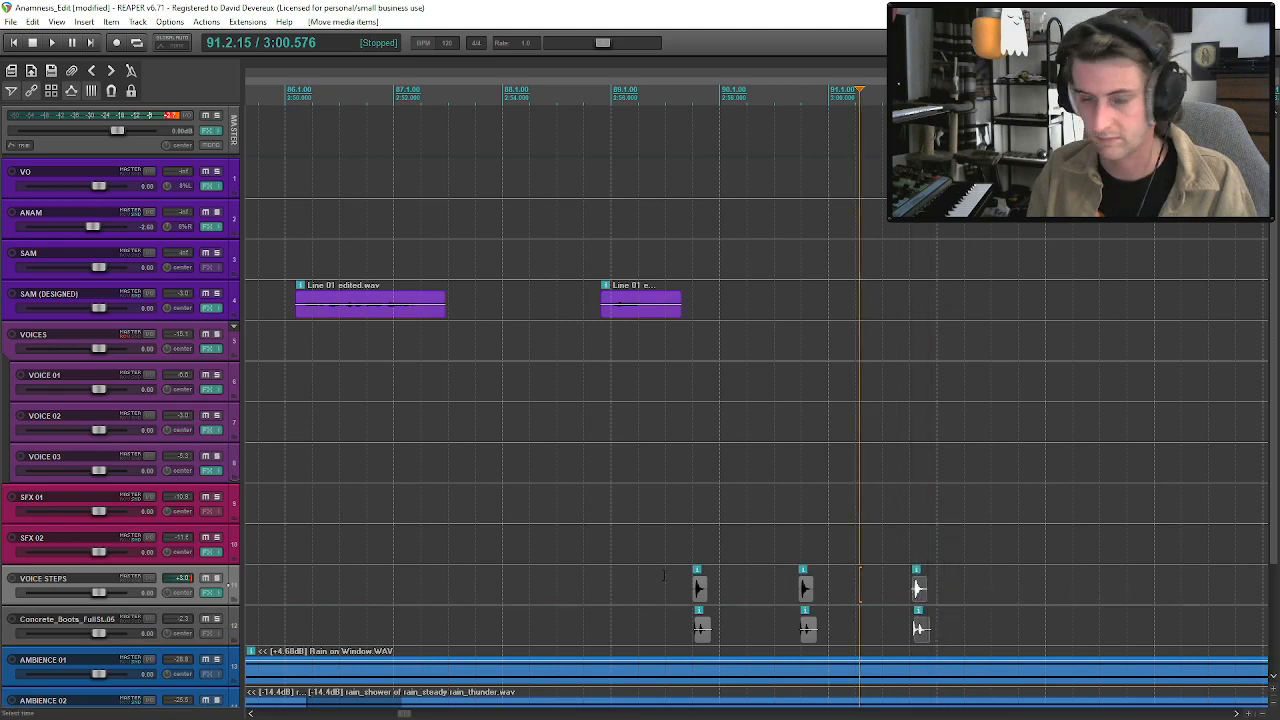
Play the respaced hits in the mix and lower the VOICE STEPS and concrete footstep tracks to -8.26 dB.
left_click(663, 575)
key("space")
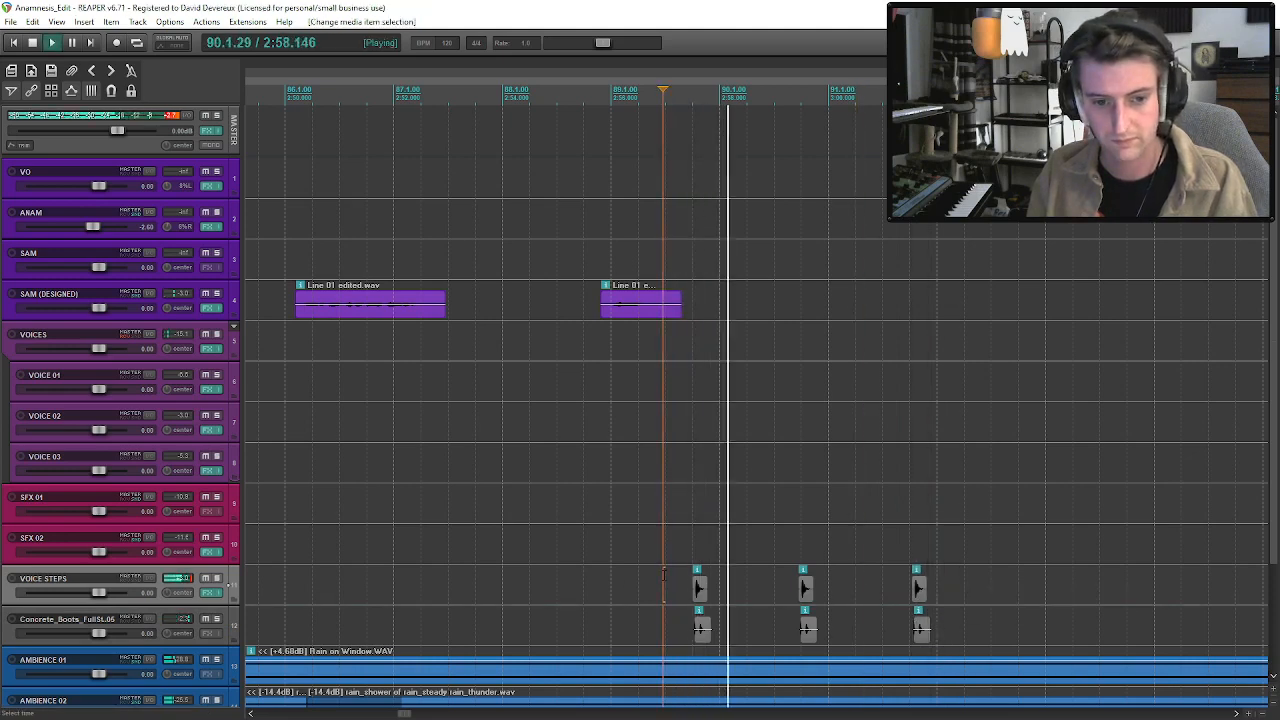
scroll(753, 567, "down", 3)
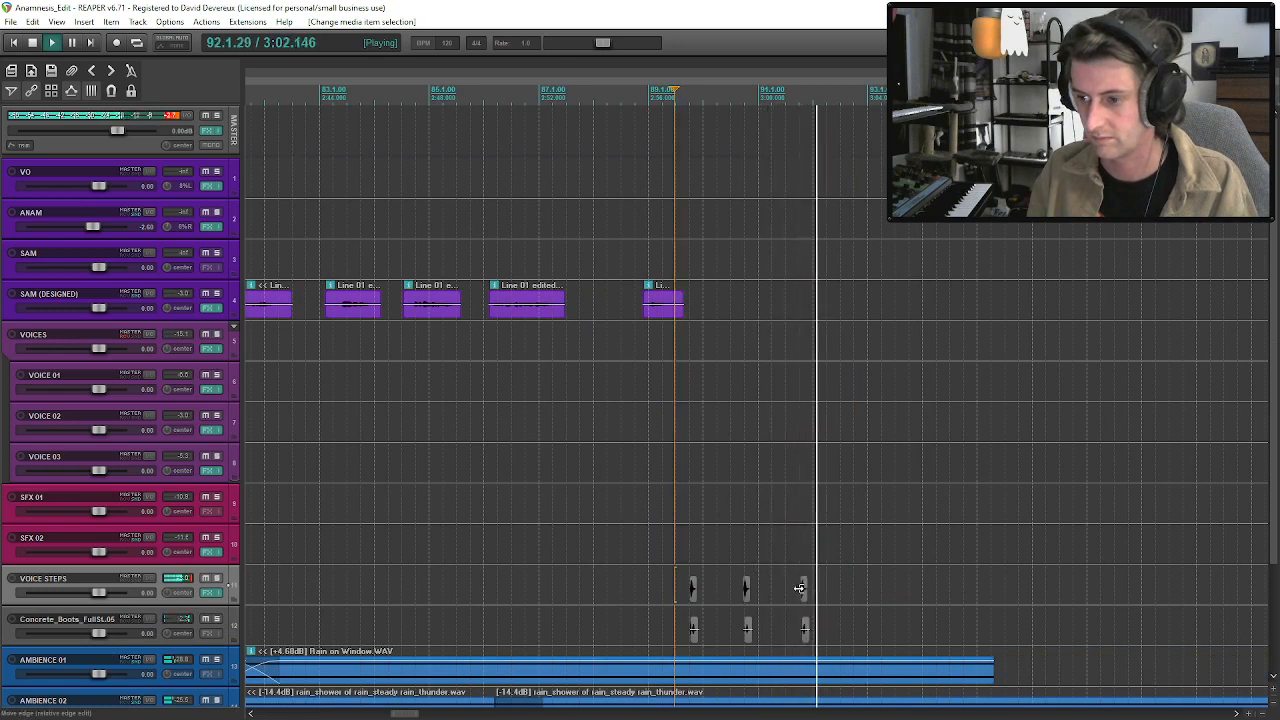
key("space")
left_click_drag(98, 592, 81, 592)
left_click(657, 518)
key("space")
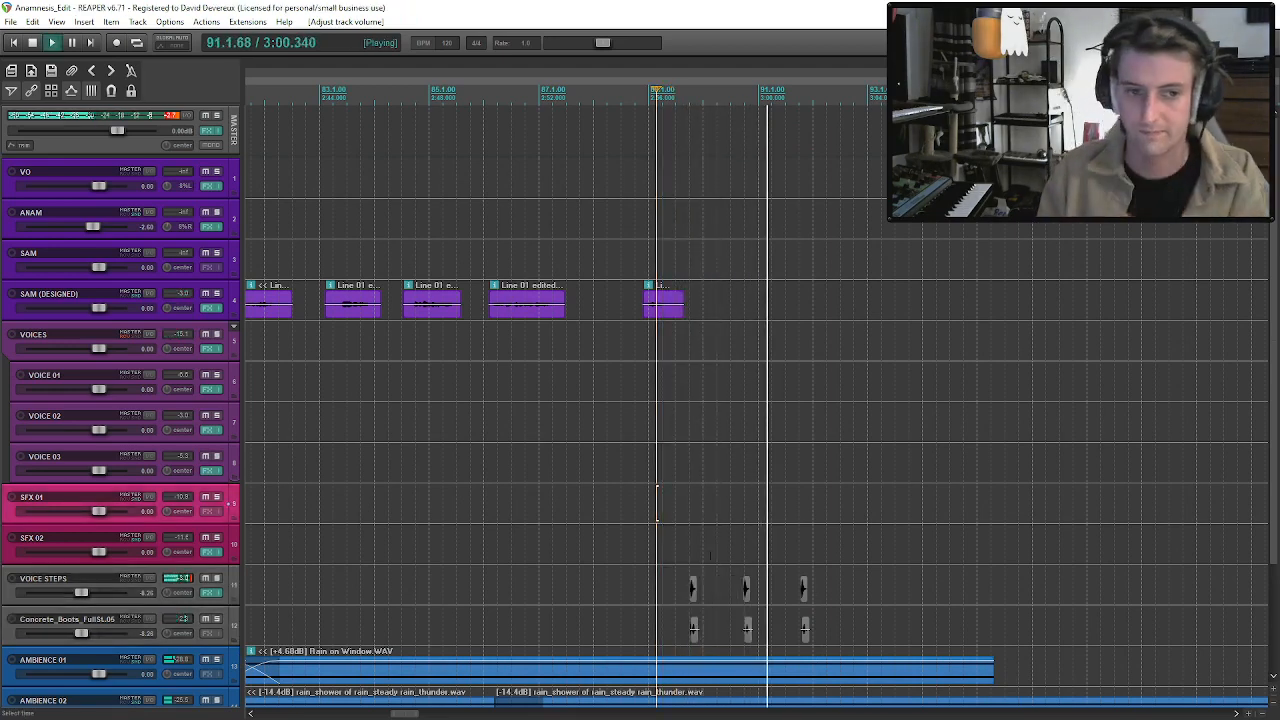
left_click_drag(1274, 427, 1274, 538)
scroll(889, 563, "down", 6)
key("space")
Solo AMBIENCE 03 briefly to check it under the hits, then play the full mix.
left_click(216, 601)
key("space")
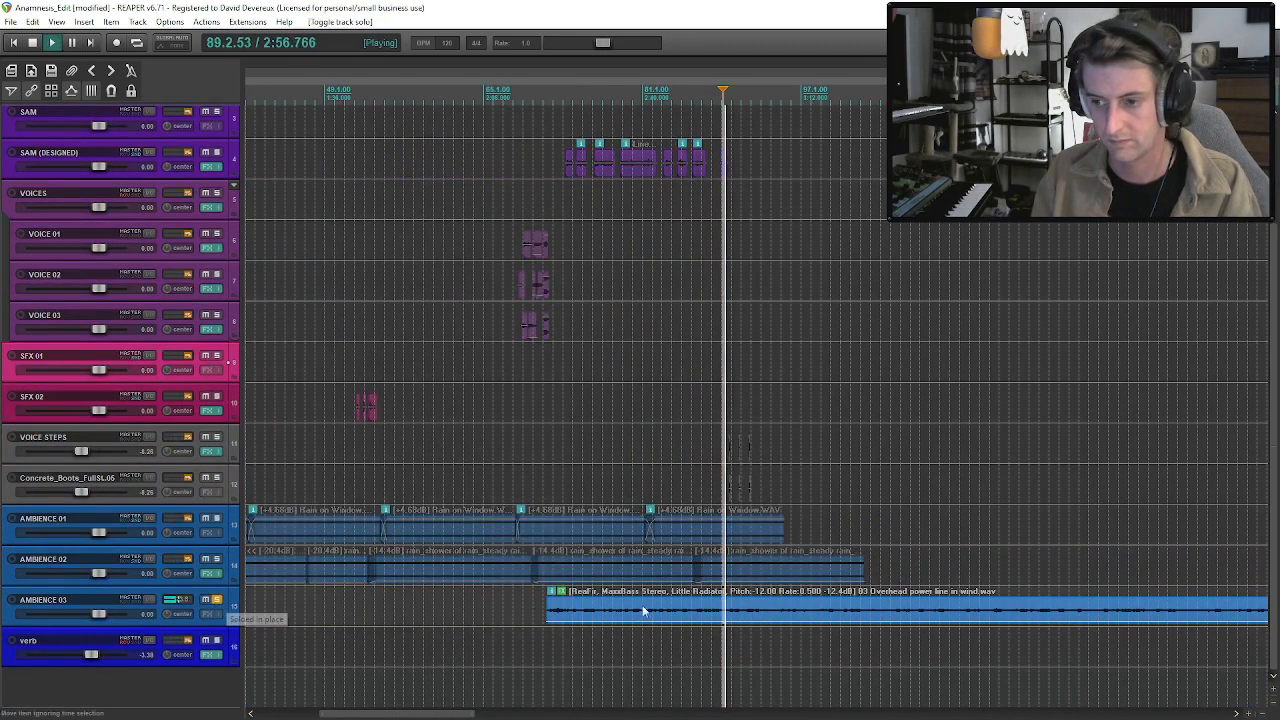
left_click(218, 601)
scroll(749, 488, "up", 3)
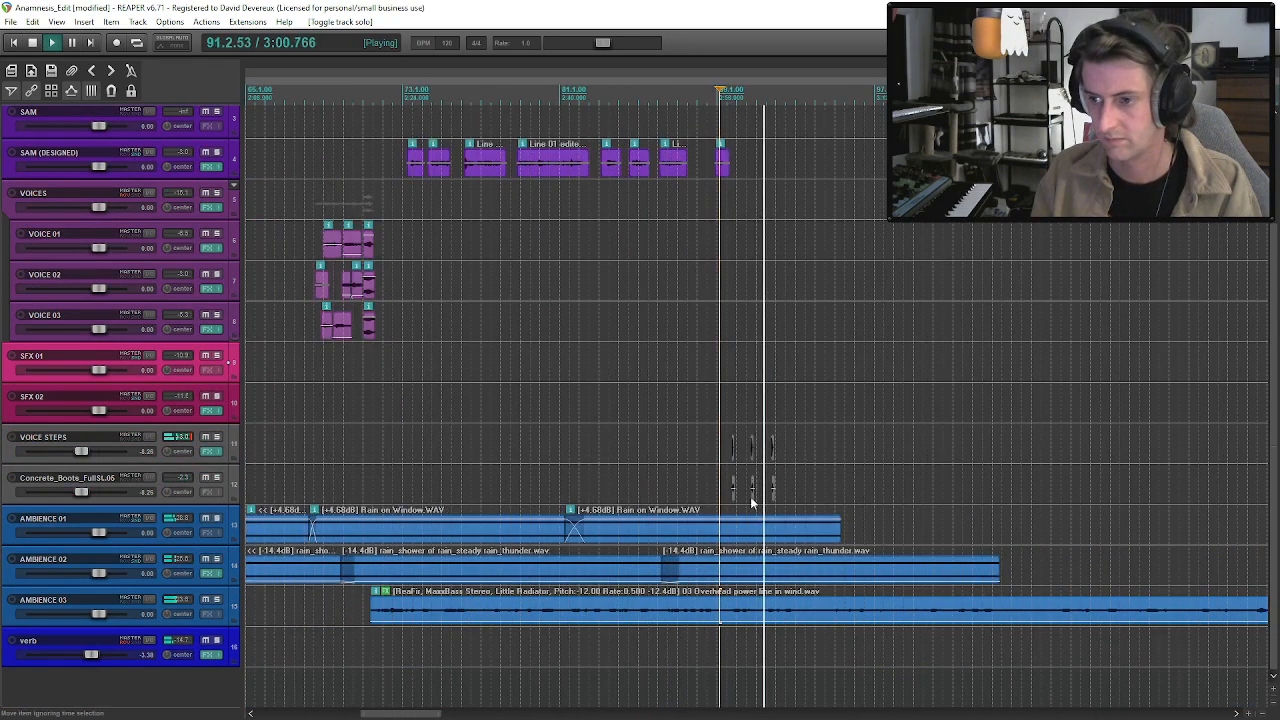
left_click(752, 488)
key("space")
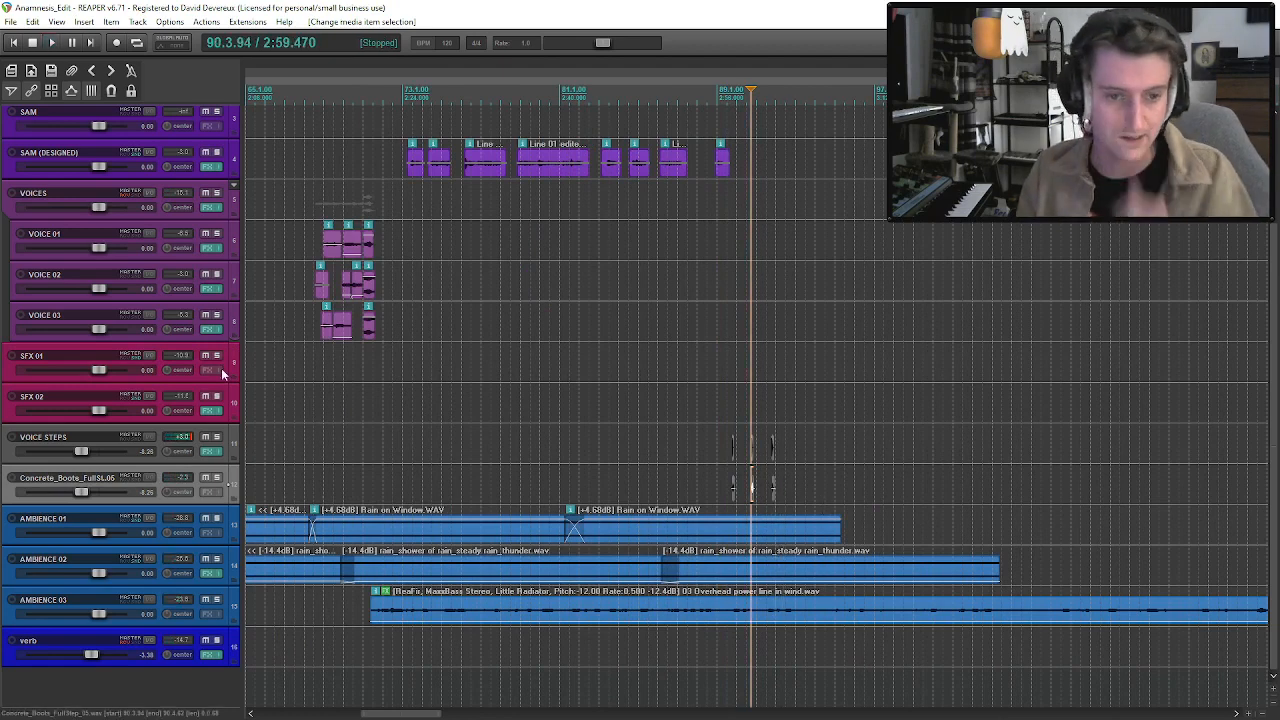
Browse the Silent Hill 2 game sounds in the Media Explorer and audition its wood, metal and creaky door effects.
key("ctrl+alt+x")
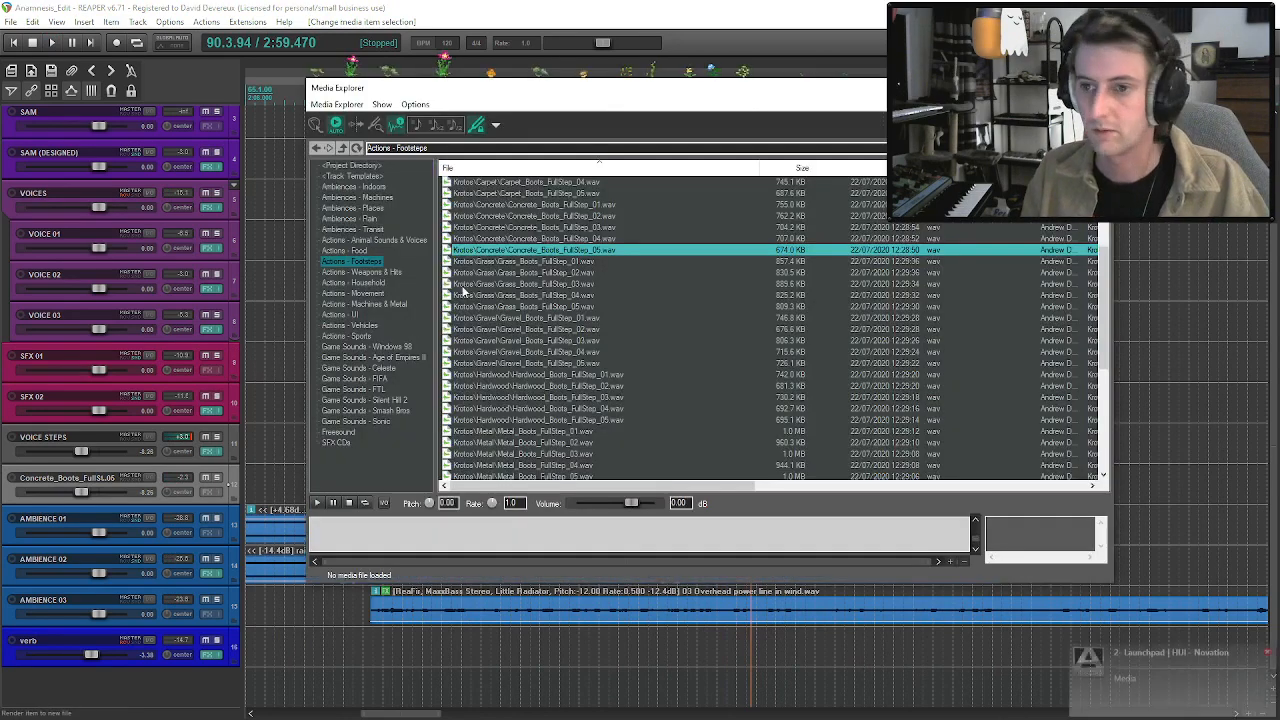
left_click(368, 400)
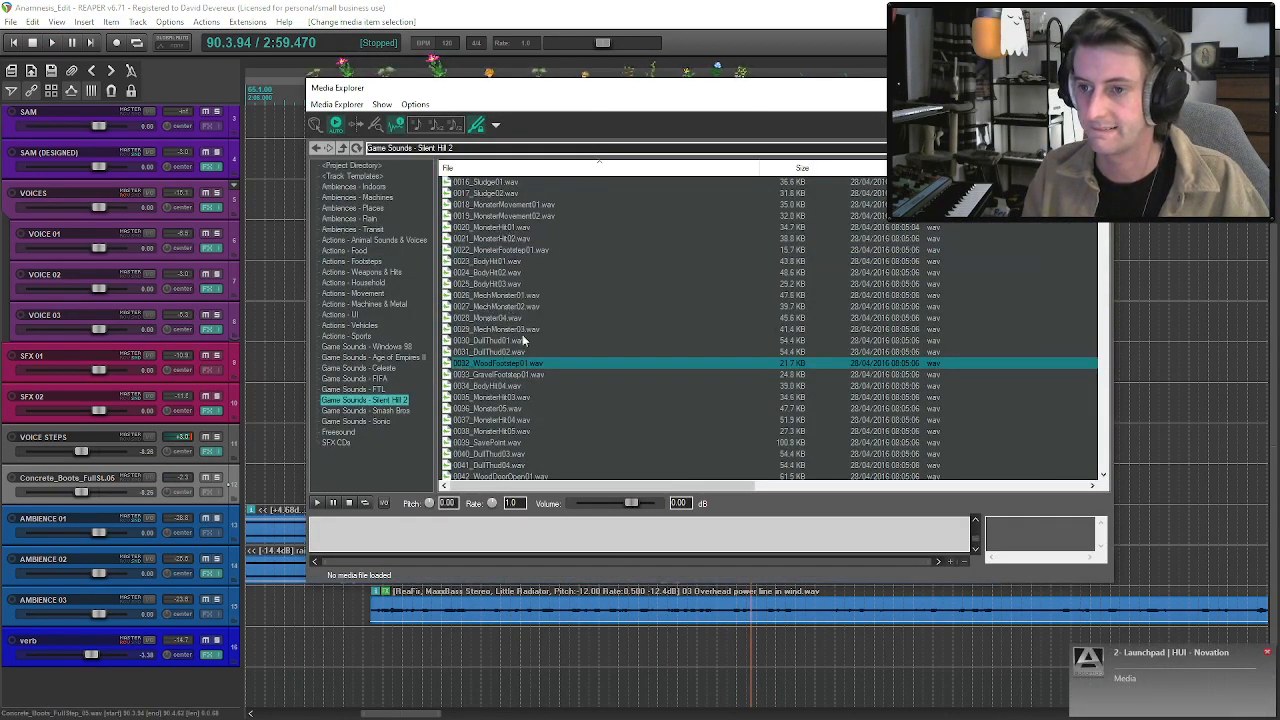
scroll(522, 322, "down", 4)
left_click(521, 341)
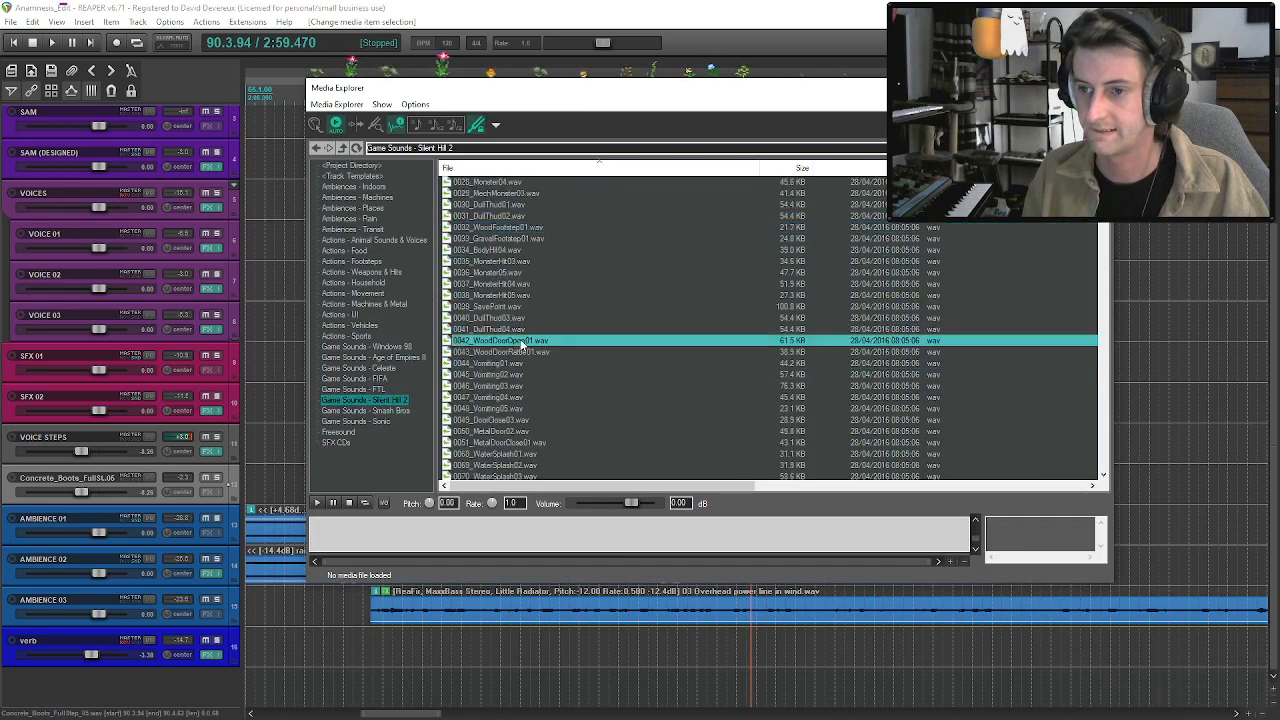
left_click(521, 353)
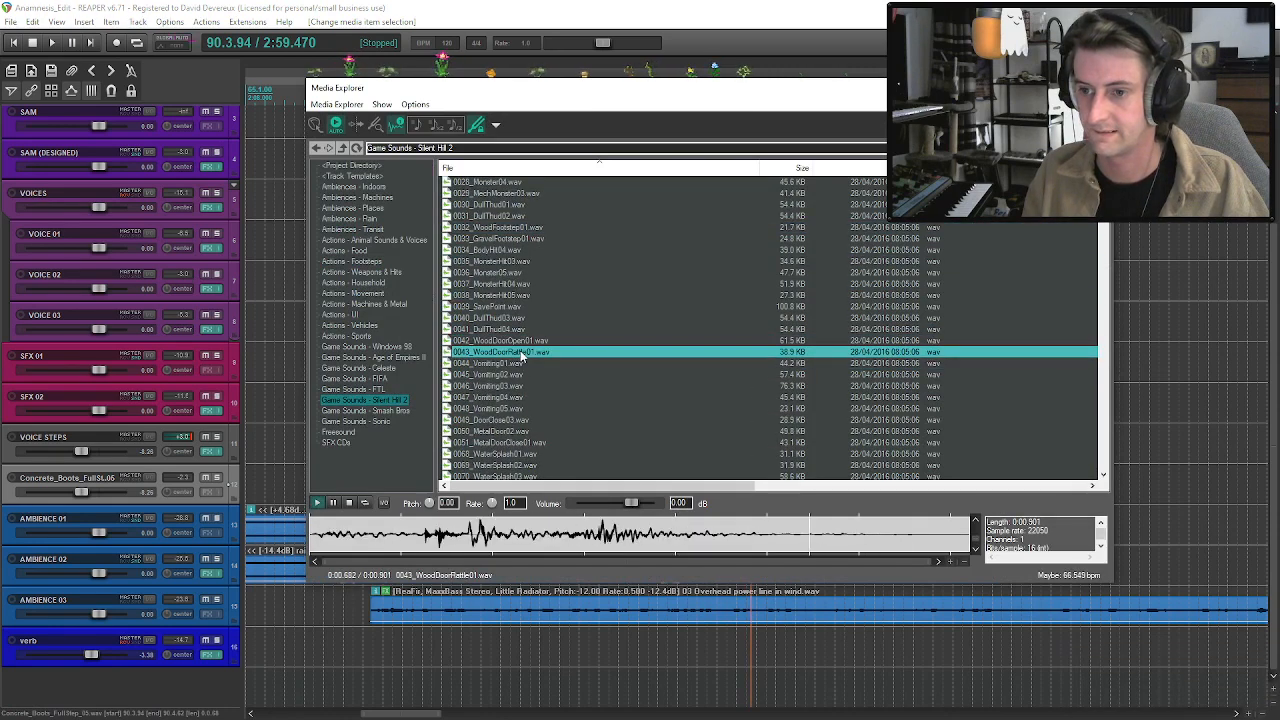
scroll(519, 369, "down", 1)
left_click(509, 397)
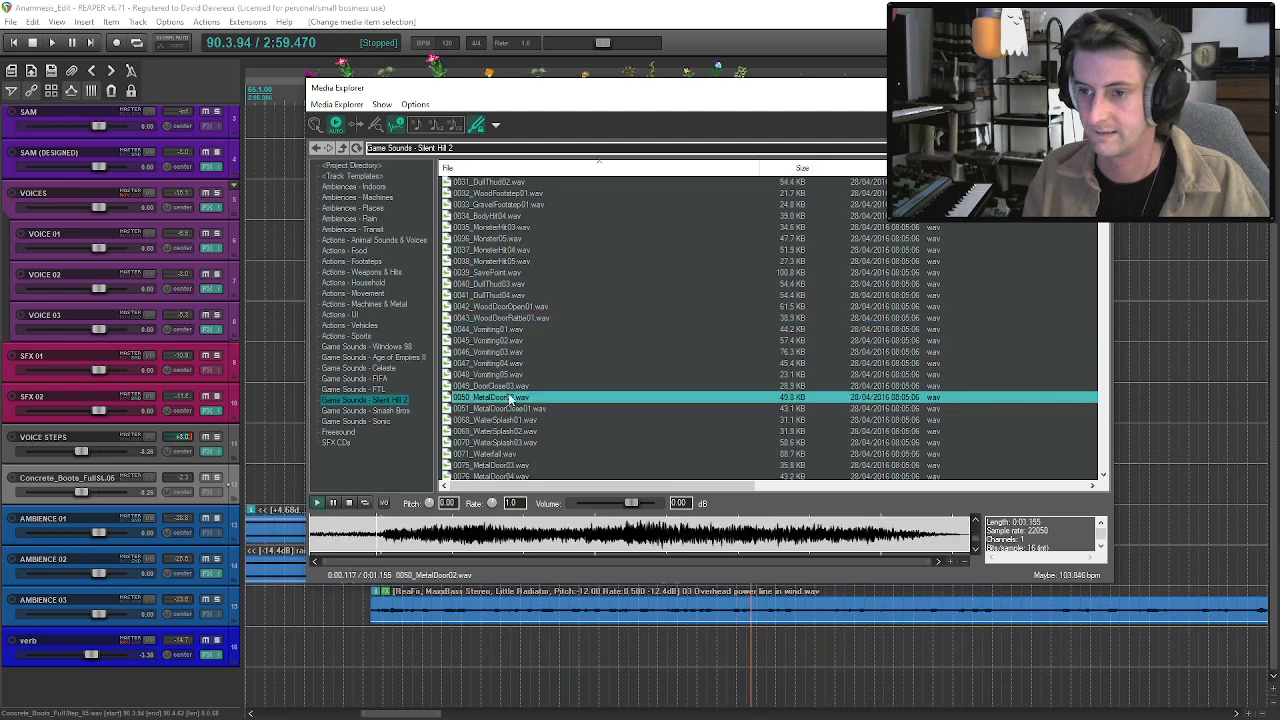
left_click(514, 409)
scroll(515, 412, "down", 8)
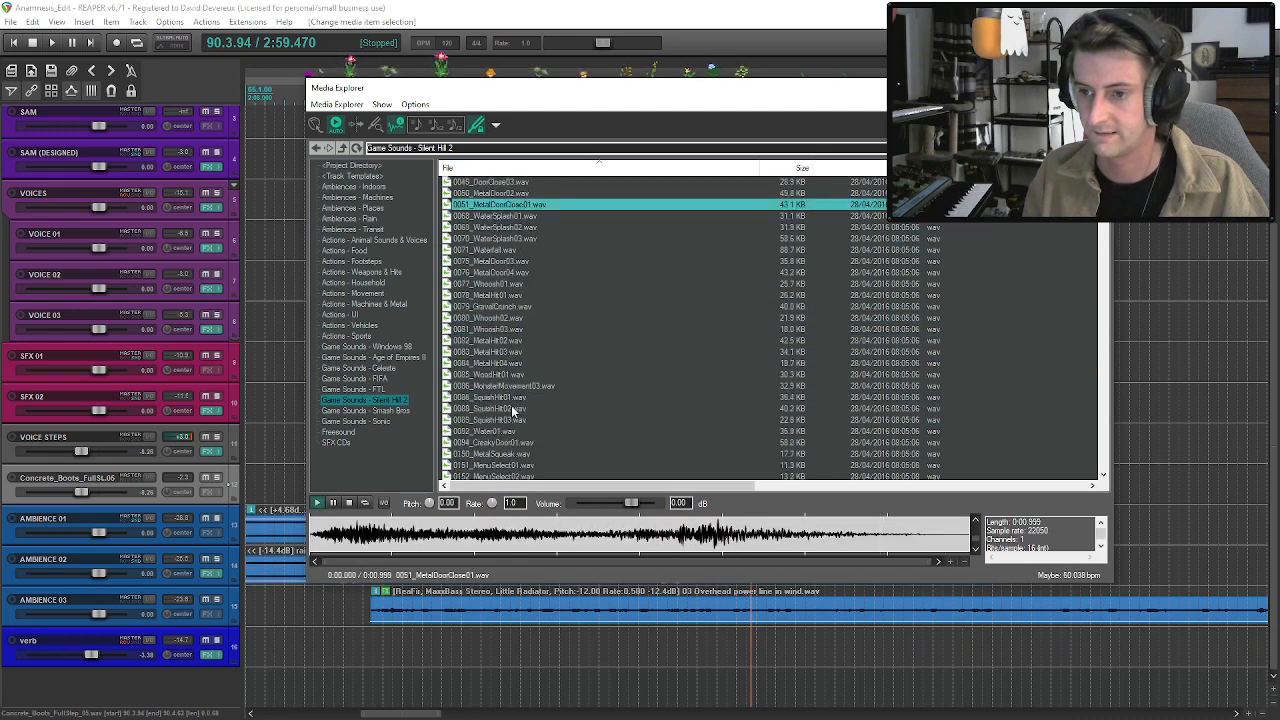
left_click(501, 375)
scroll(501, 381, "down", 8)
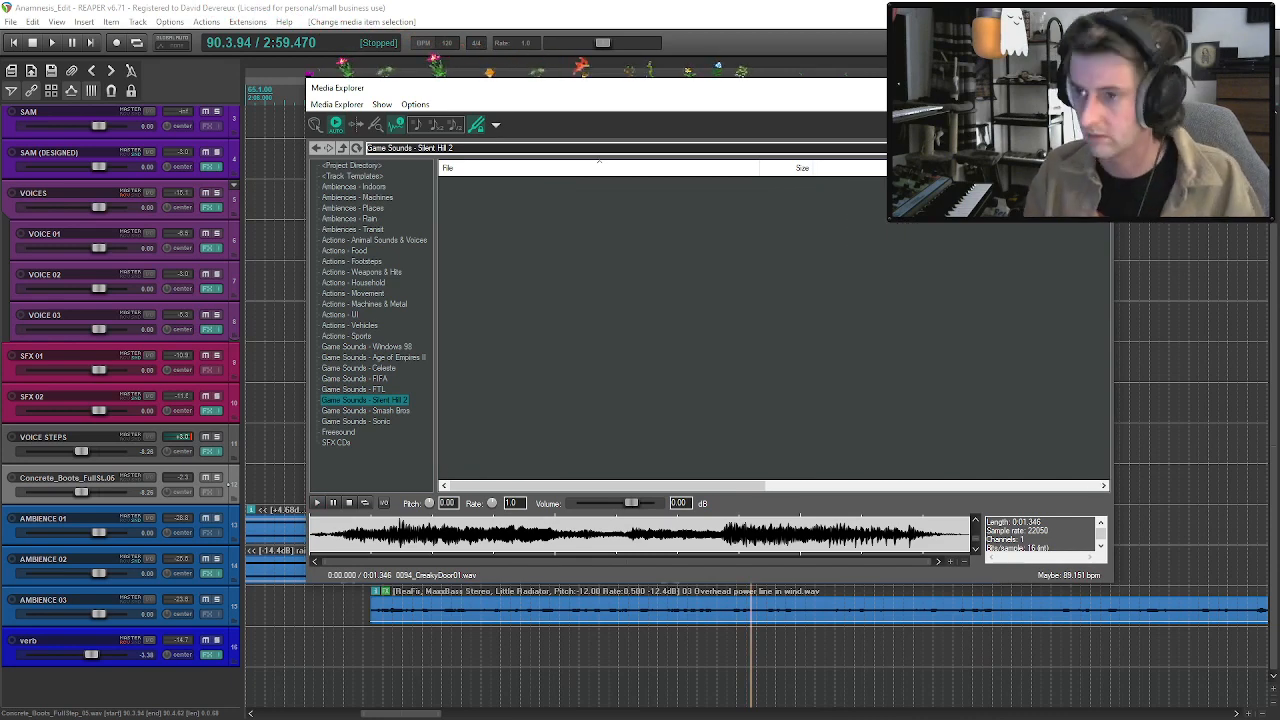
Filter the Silent Hill 2 sounds to door effects and audition the early ones, including 0009_DoorOpen02.wav and 0008_DoorOpen01.wav.
left_click(511, 183)
left_click(512, 193)
left_click(514, 204)
left_click(515, 228)
left_click(516, 239)
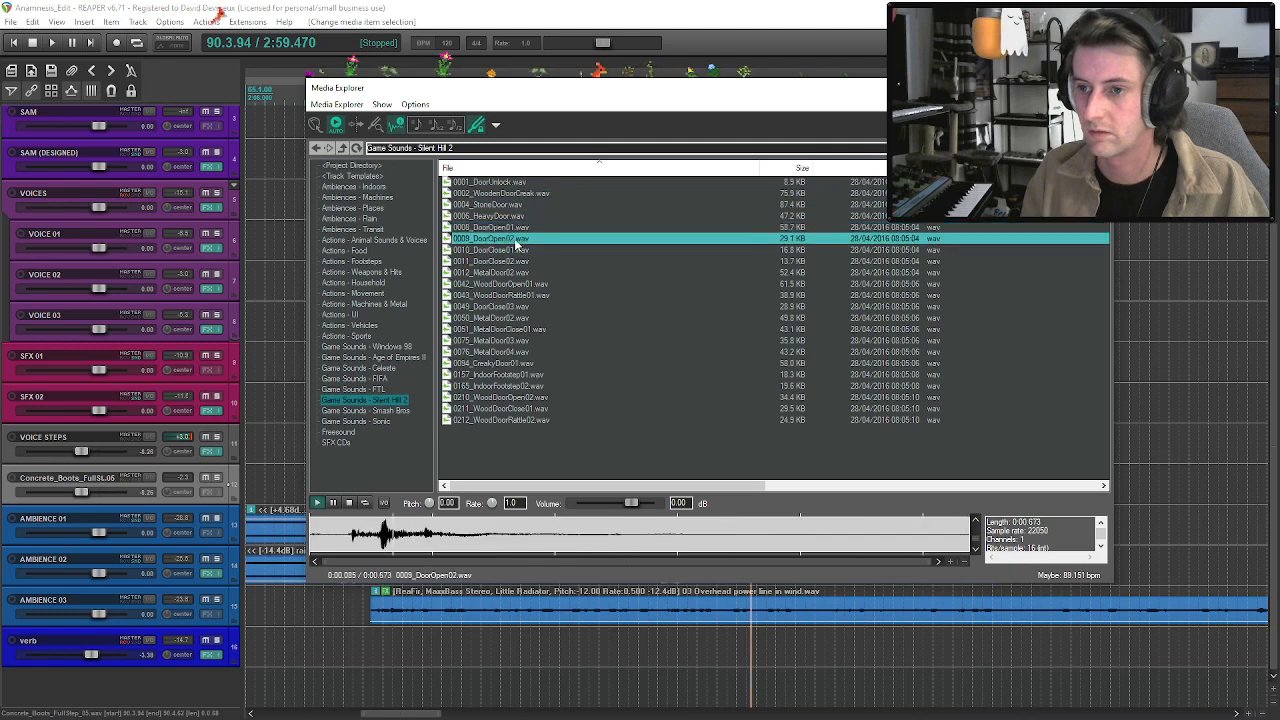
left_click(512, 228)
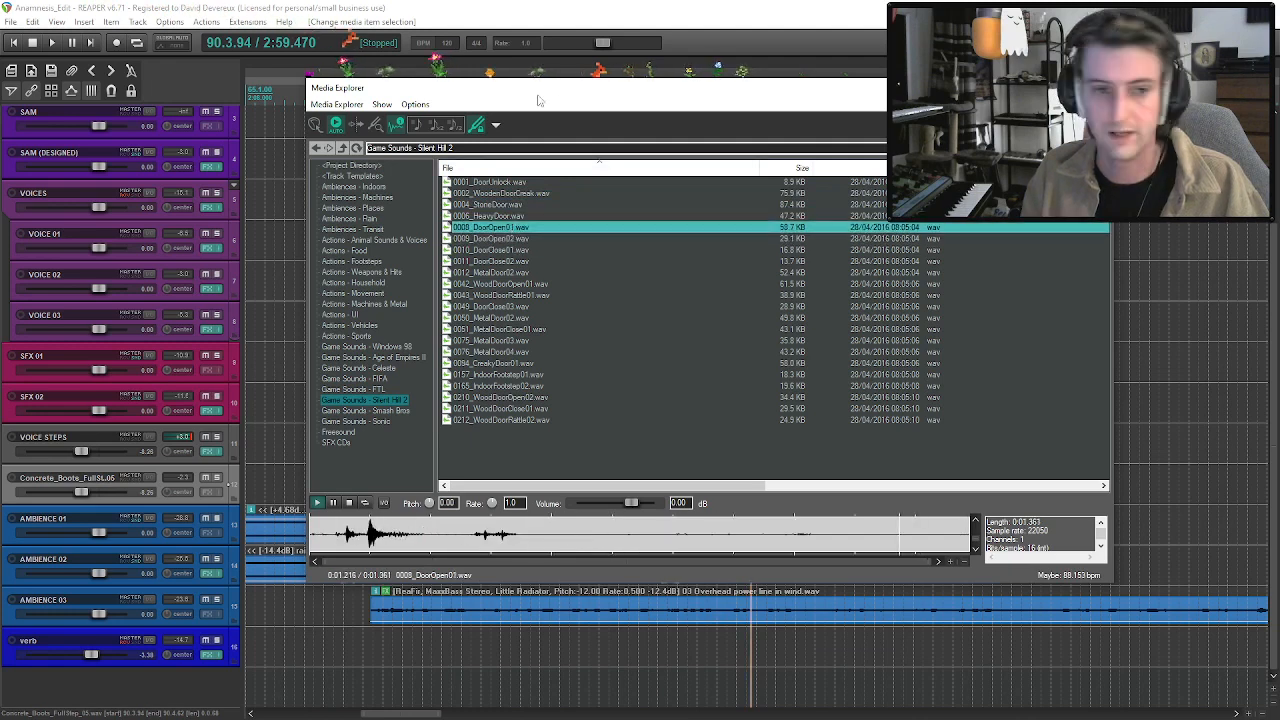
Place 0008_DoorOpen01.wav on SFX 01 at about 3:02, just after the three hits, and play it in the mix.
left_click_drag(695, 93, 0, 20)
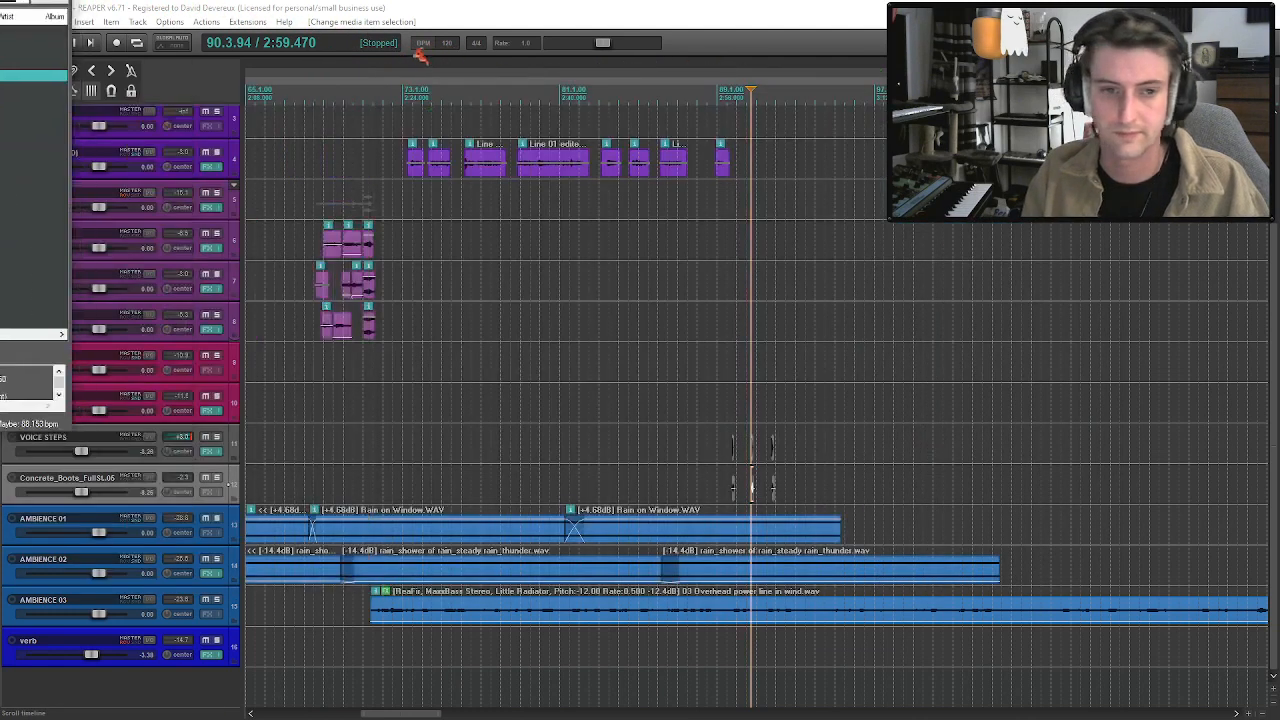
left_click_drag(872, 374, 789, 414)
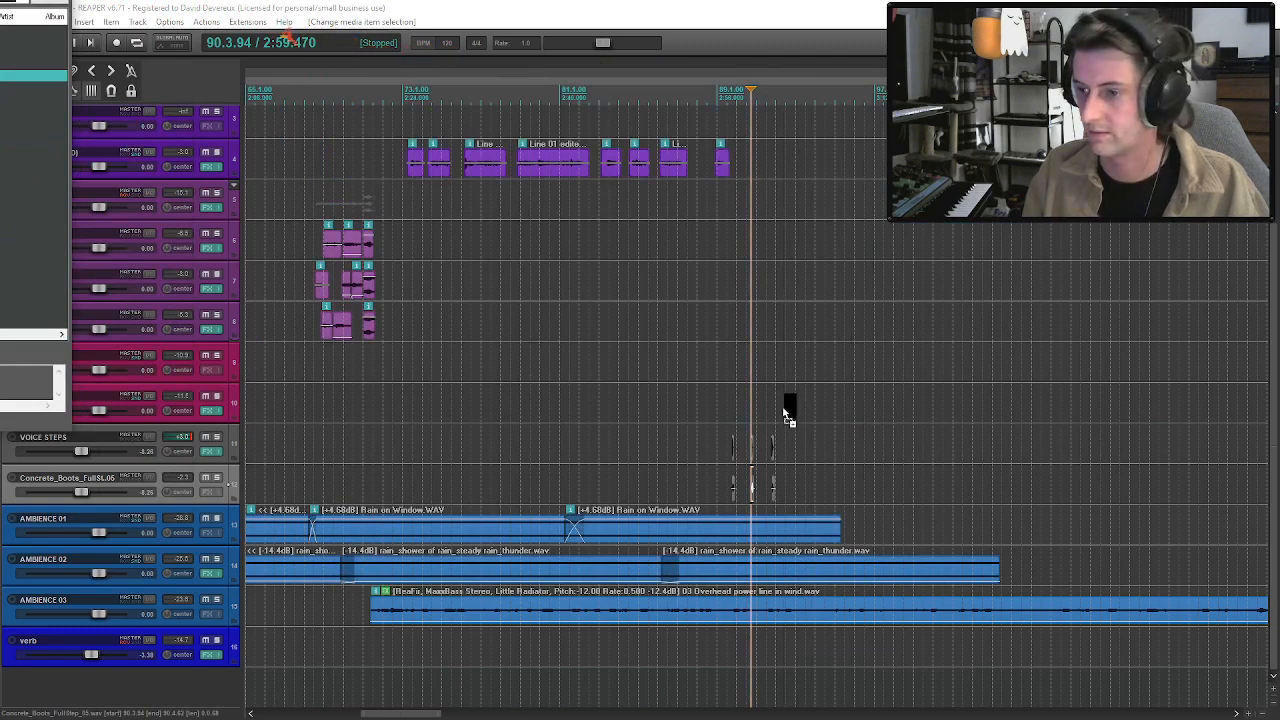
left_click_drag(779, 368, 780, 368)
key("space")
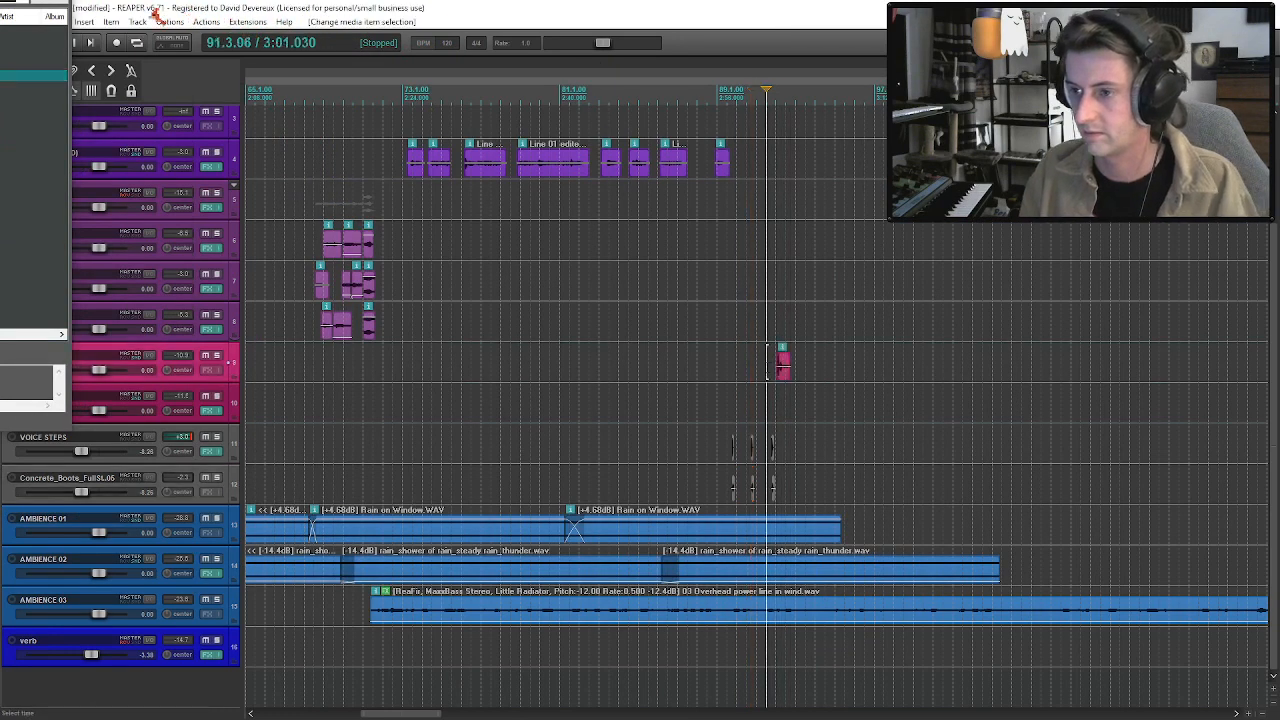
left_click(784, 366)
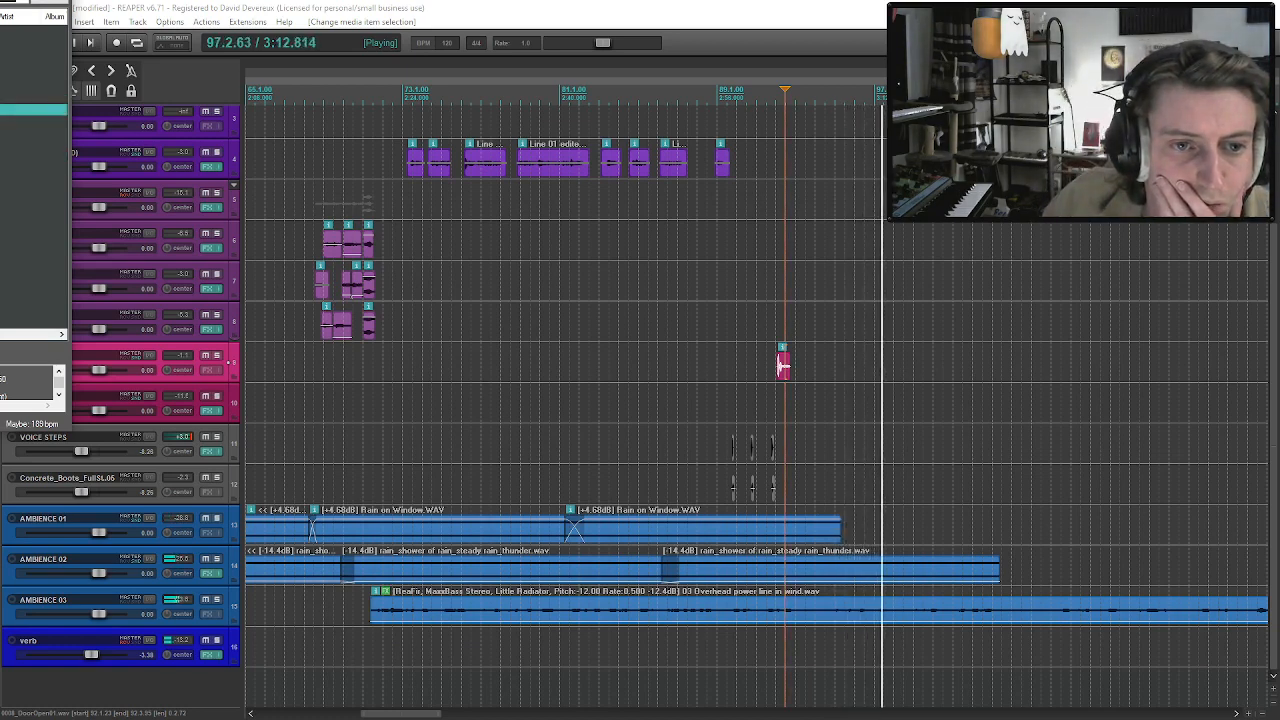
Add a door-close sound to SFX 01 at about 3:06 and move SAM's last designed phrase to about 3:02.8.
left_click_drag(33, 155, 797, 364)
left_click(767, 365)
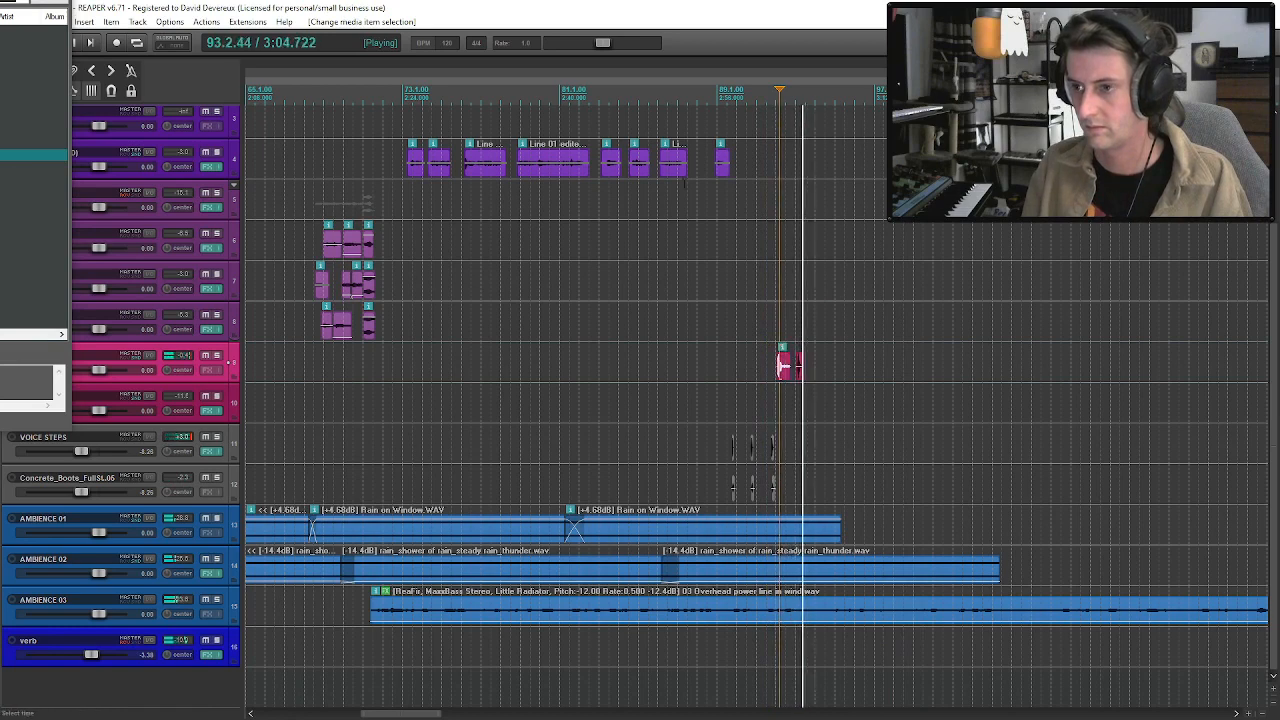
left_click_drag(723, 172, 790, 170)
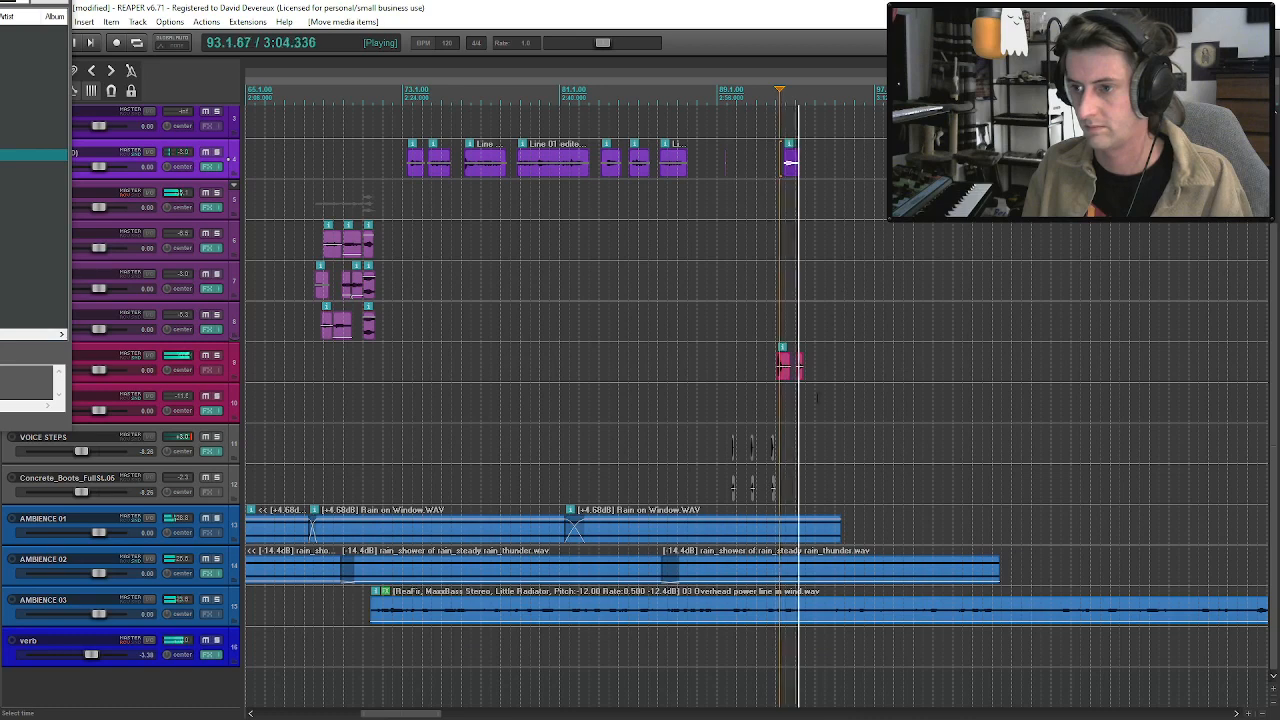
left_click_drag(798, 366, 816, 366)
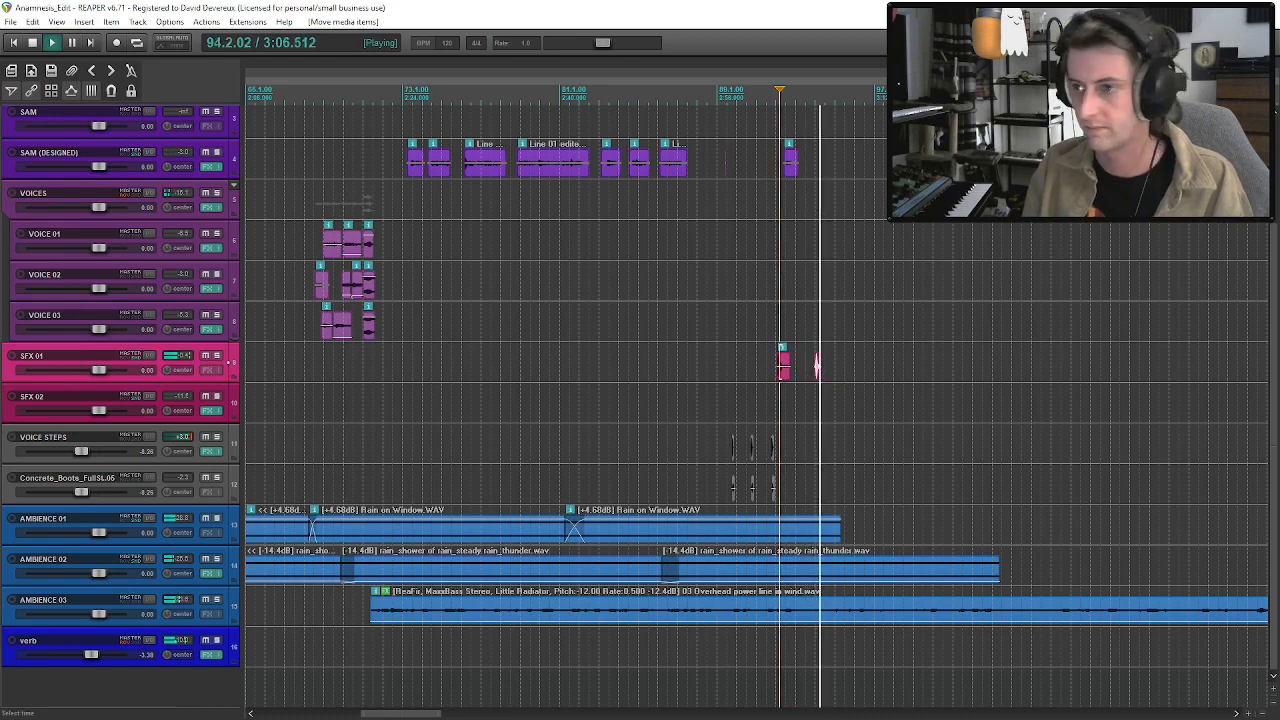
Trim the end of the AMBIENCE 03 power line clip to the door-close sound at about 3:06.
scroll(817, 366, "down", 6)
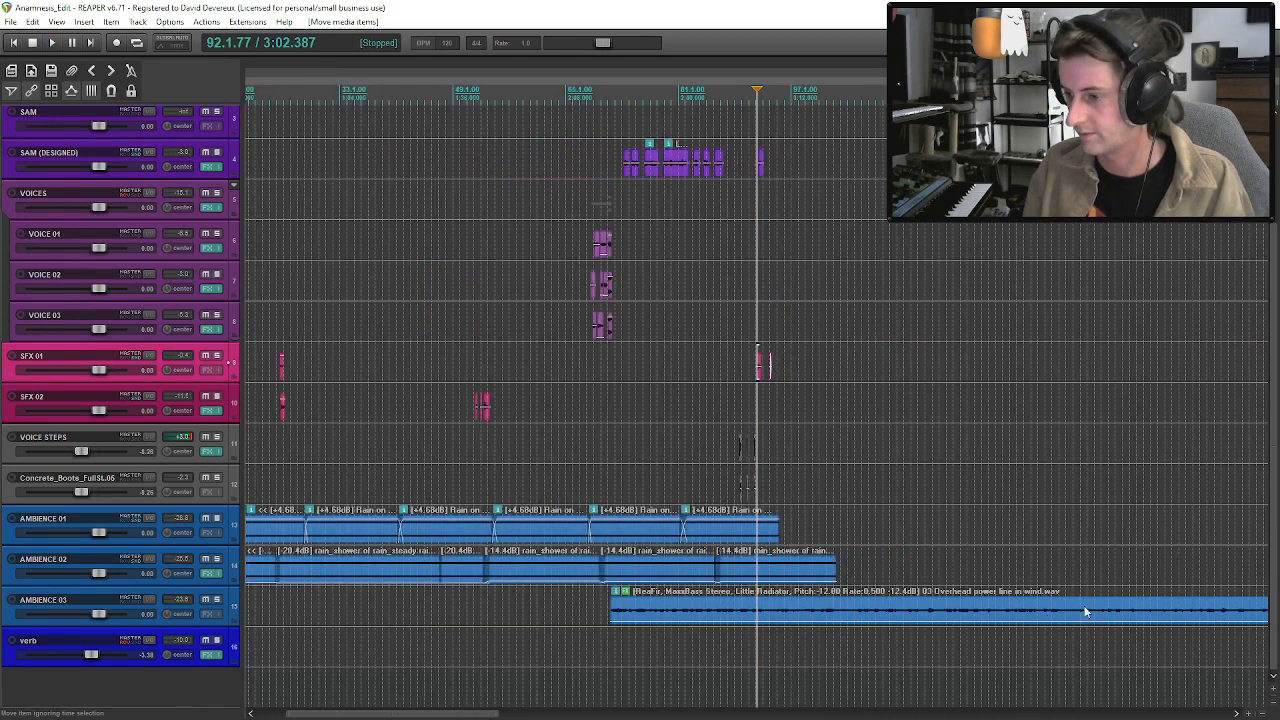
left_click_drag(660, 610, 478, 610)
scroll(480, 611, "up", 6)
key("space")
left_click_drag(757, 608, 777, 611)
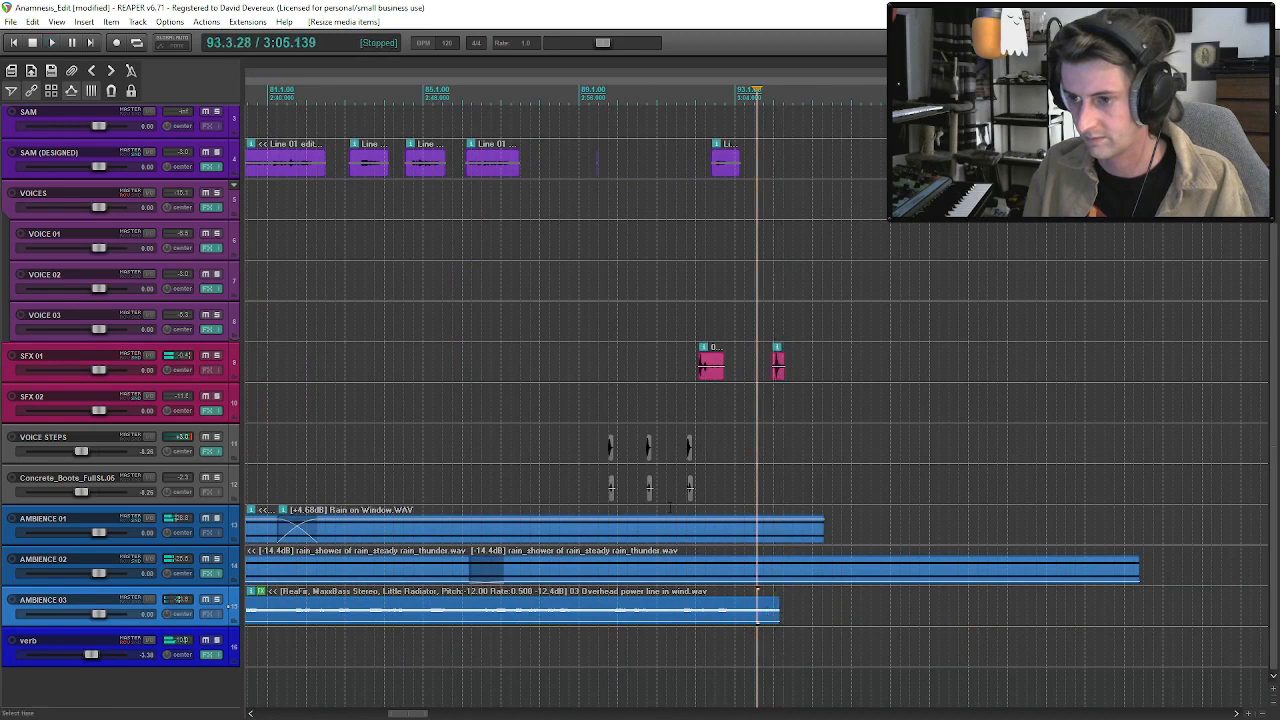
key("space")
Copy the last VOICE 02 and VOICE 03 clips near 2:21 and paste them at about 3:05.6 by the door-close sound.
scroll(772, 622, "down", 4)
left_click(534, 329)
scroll(534, 329, "up", 4)
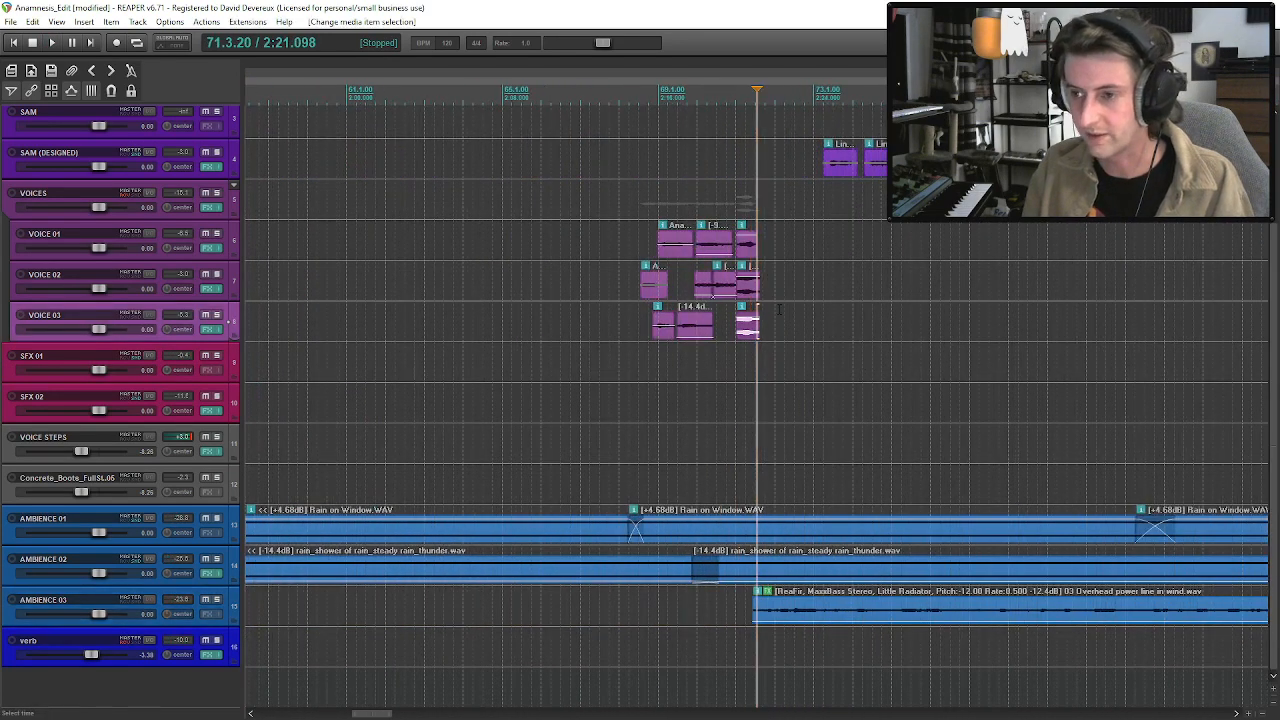
left_click(746, 288)
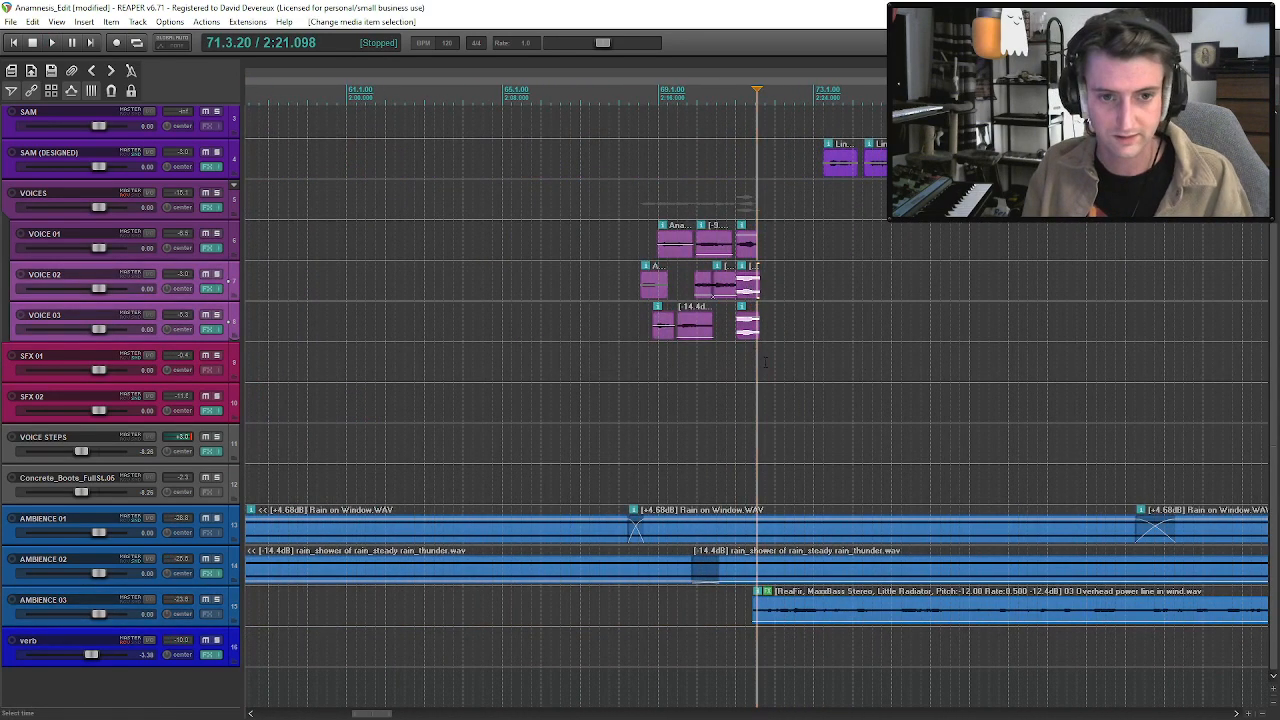
scroll(780, 370, "down", 3)
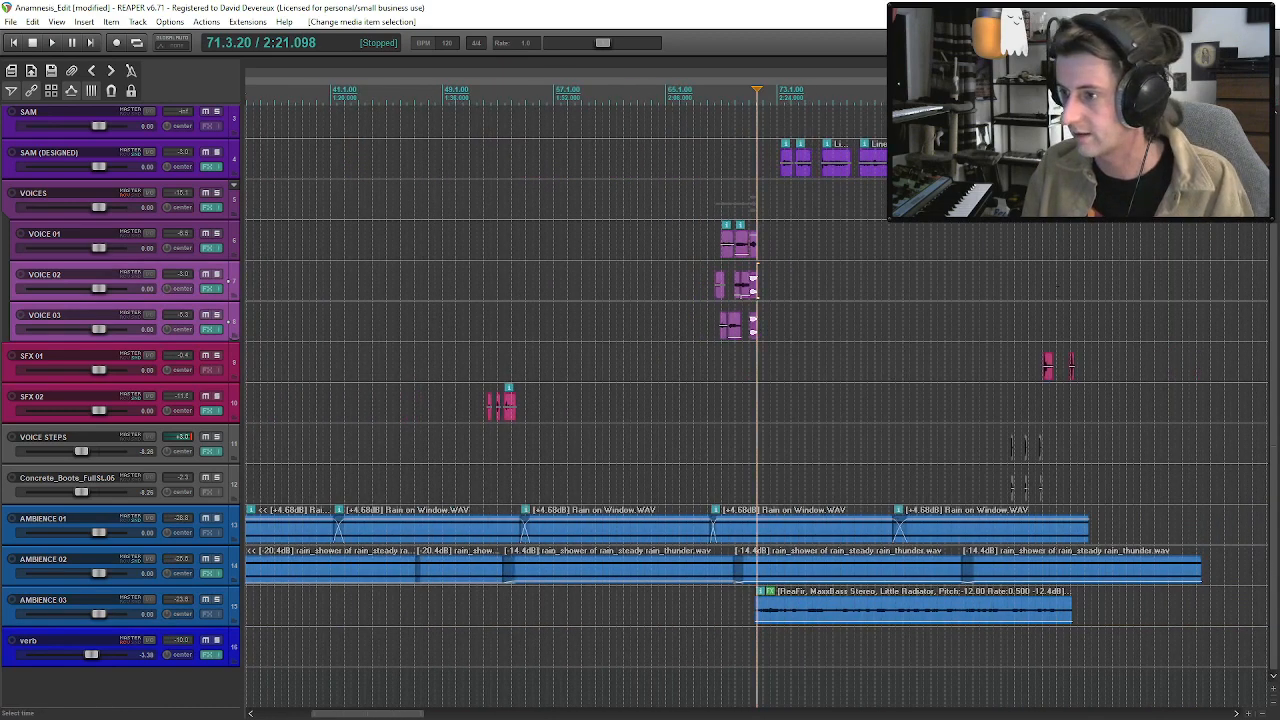
left_click(1077, 285)
scroll(872, 323, "up", 5)
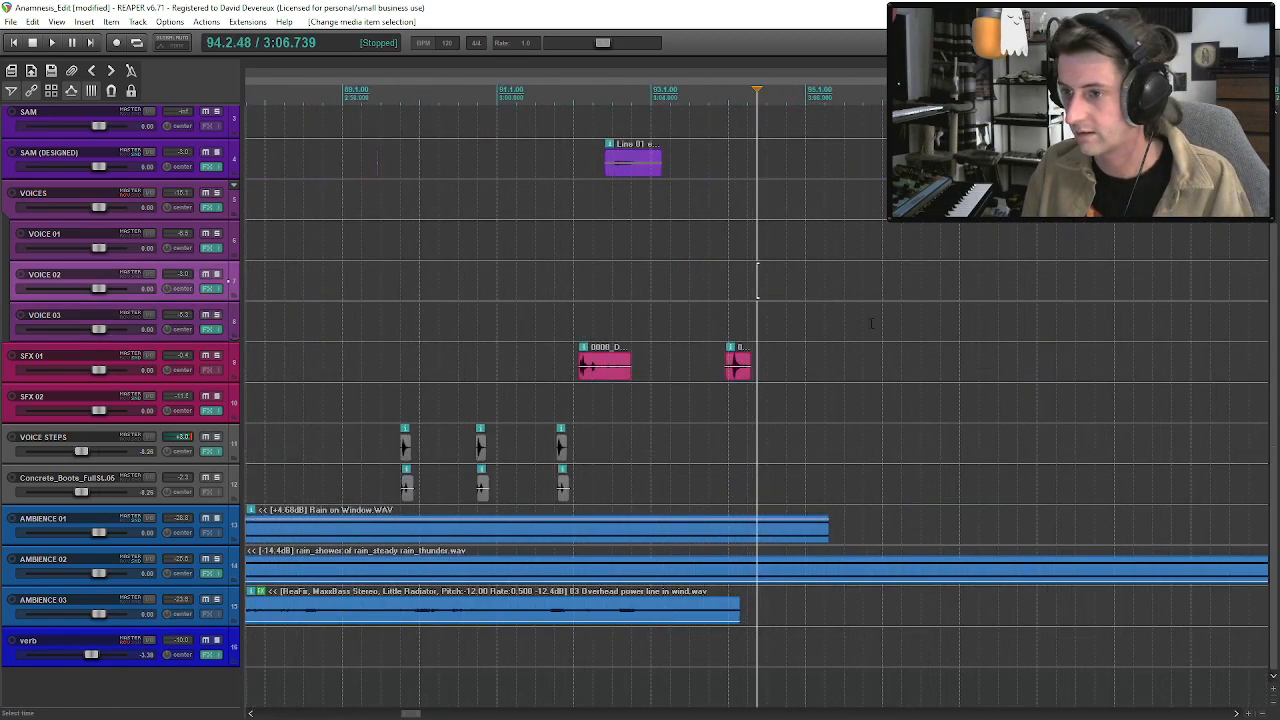
left_click(715, 270)
key("ctrl+v")
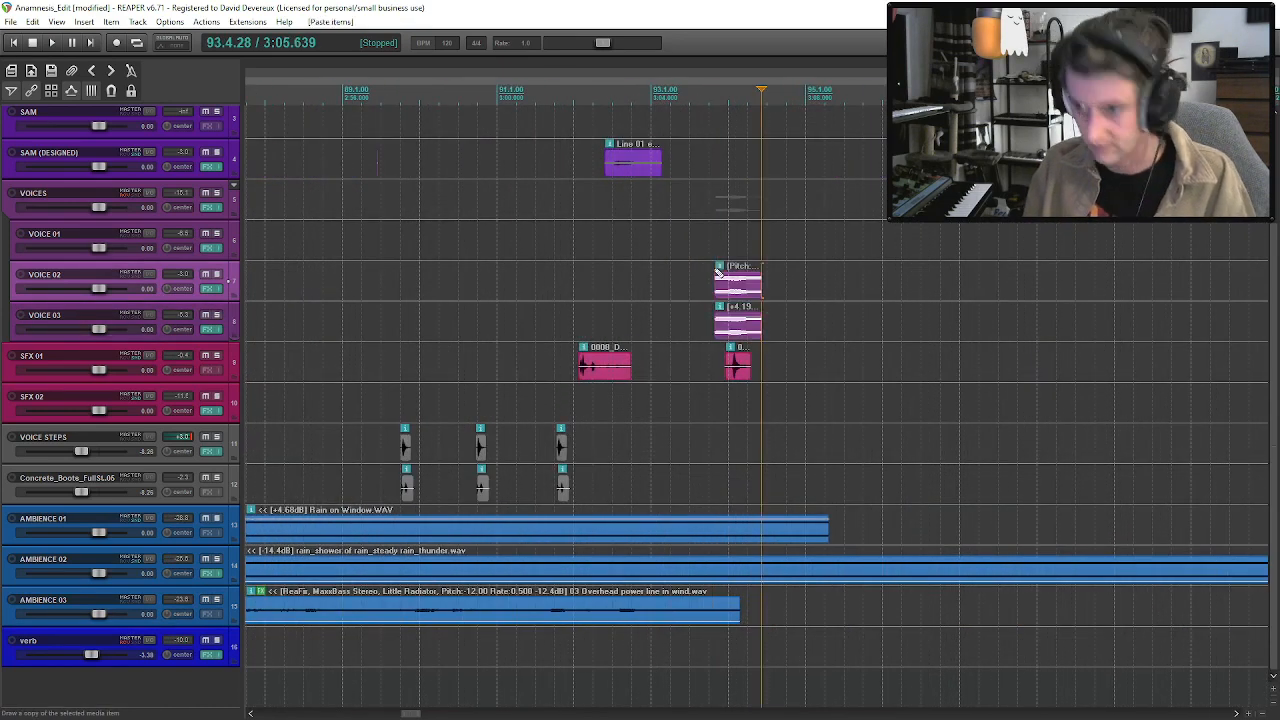
Move the pasted voice clips earlier to about 3:04.9, leading into the door-close sound, and play them in the mix.
left_click_drag(716, 278, 684, 280)
left_click(686, 281)
key("space")
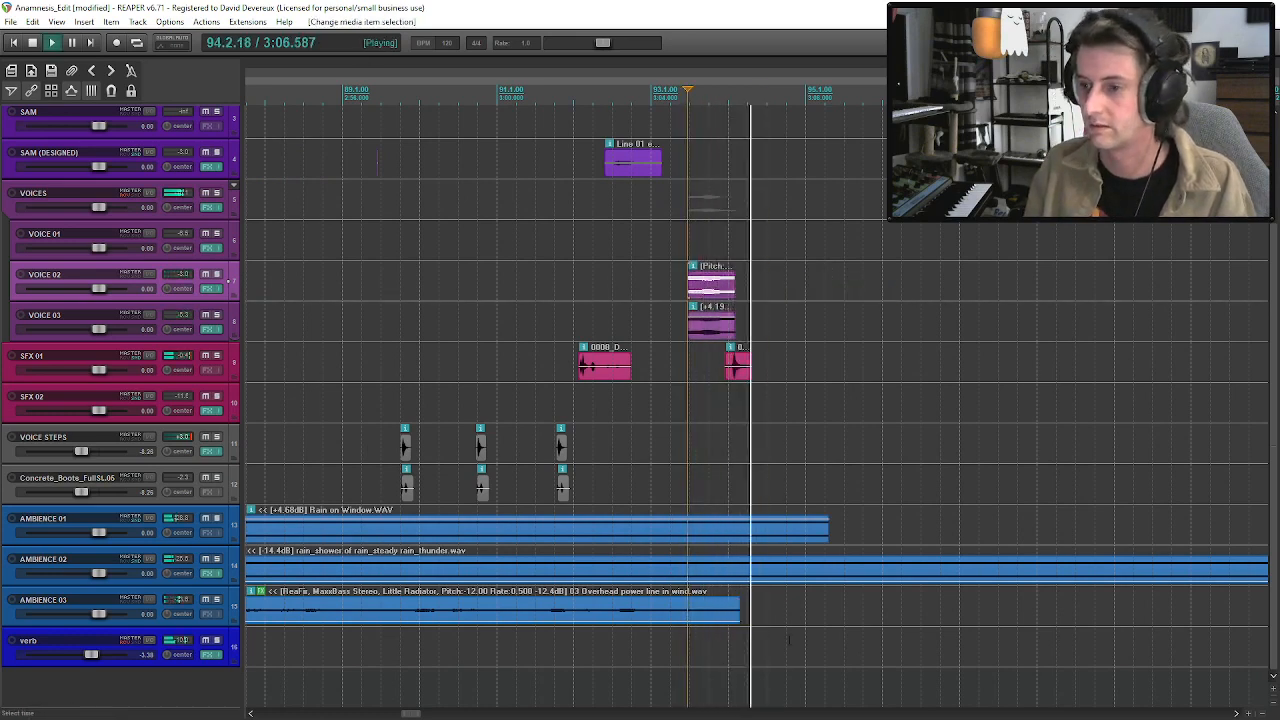
scroll(735, 330, "down", 4)
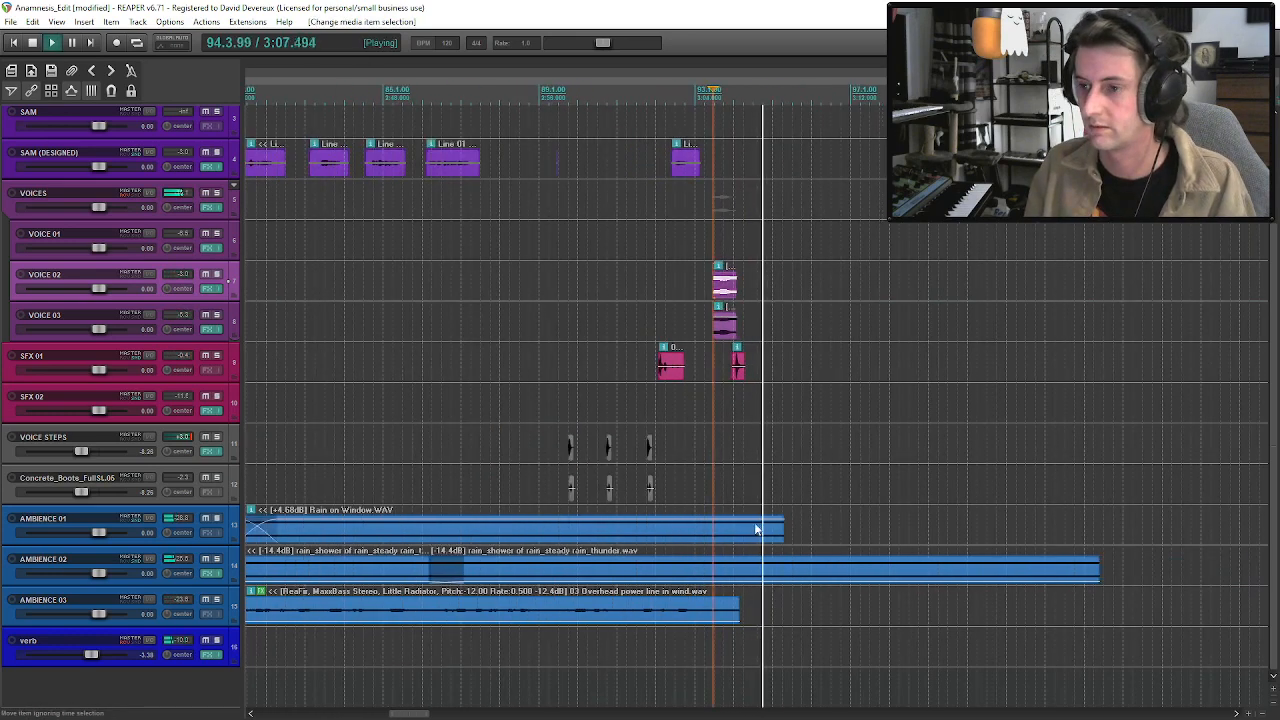
left_click(729, 318)
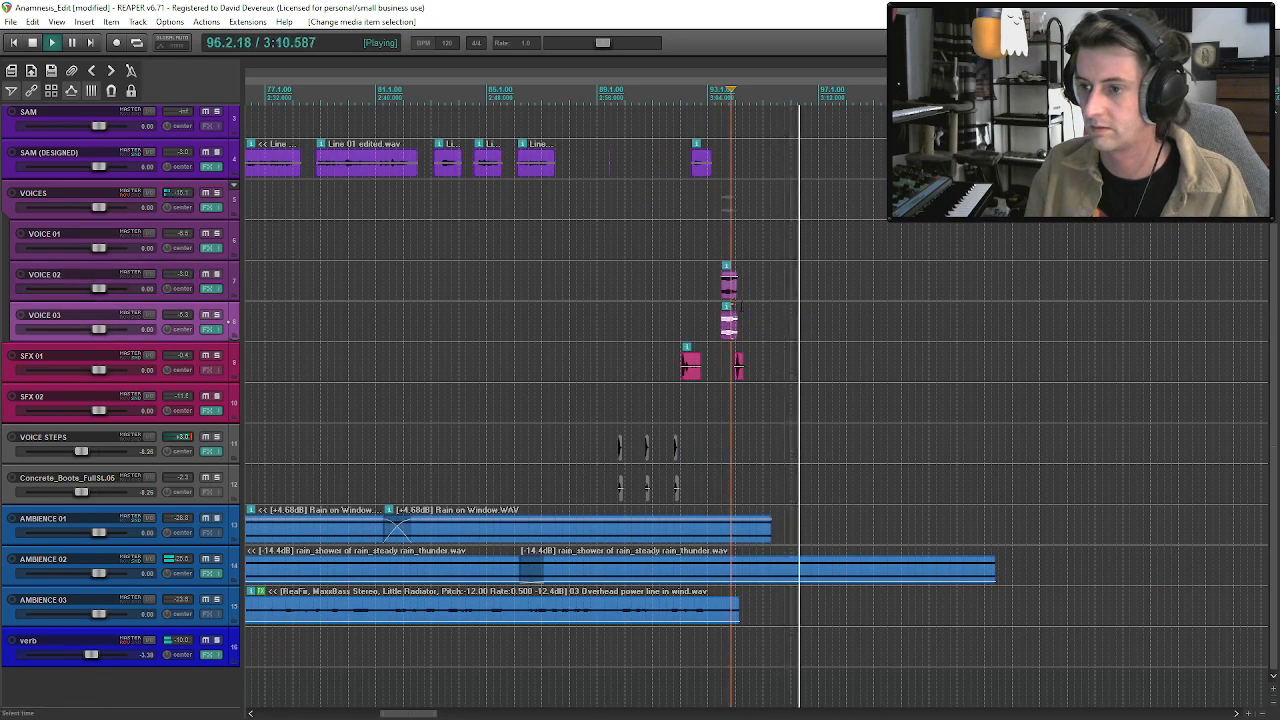
key("space")
Paste a copy of the Rain on Window clip at the end of AMBIENCE 01 and overlap it to crossfade.
left_click(746, 532)
left_click(770, 537)
key("ctrl+v")
scroll(769, 536, "down", 3)
left_click_drag(709, 529, 698, 528)
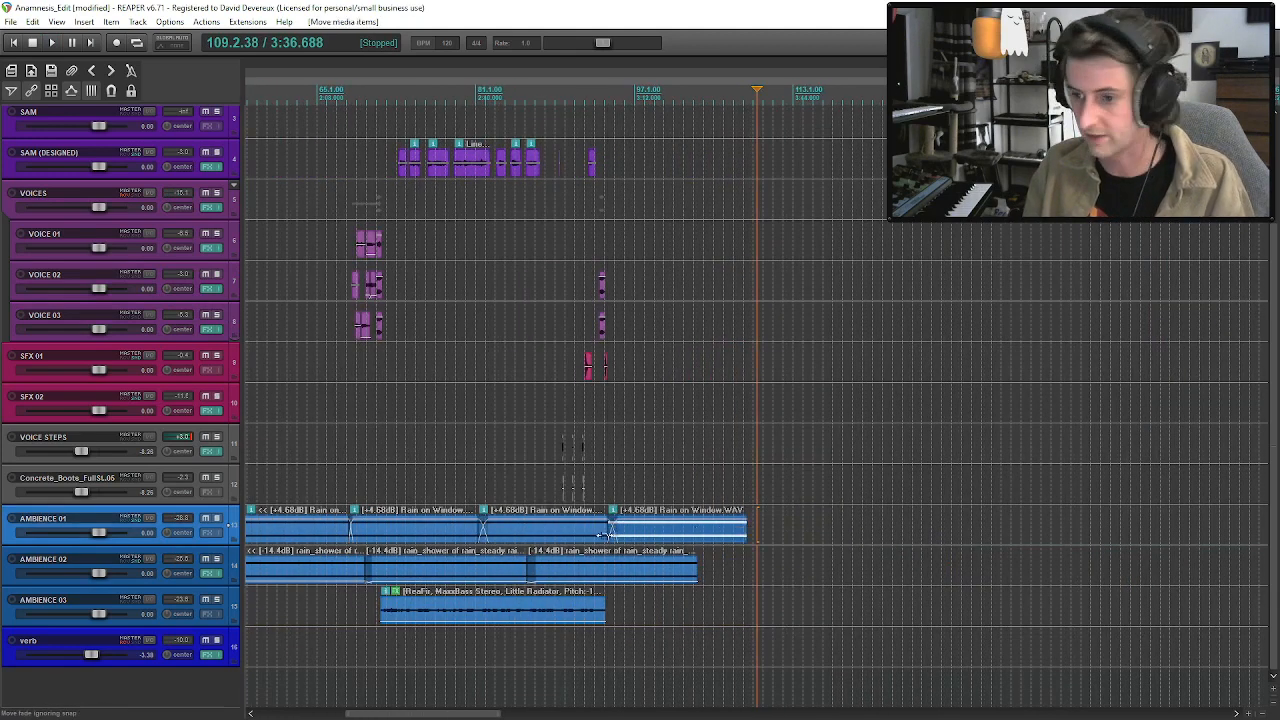
left_click(604, 533)
Return to the start of the project and review the whole Act 01 arrangement across all tracks.
left_click(14, 45)
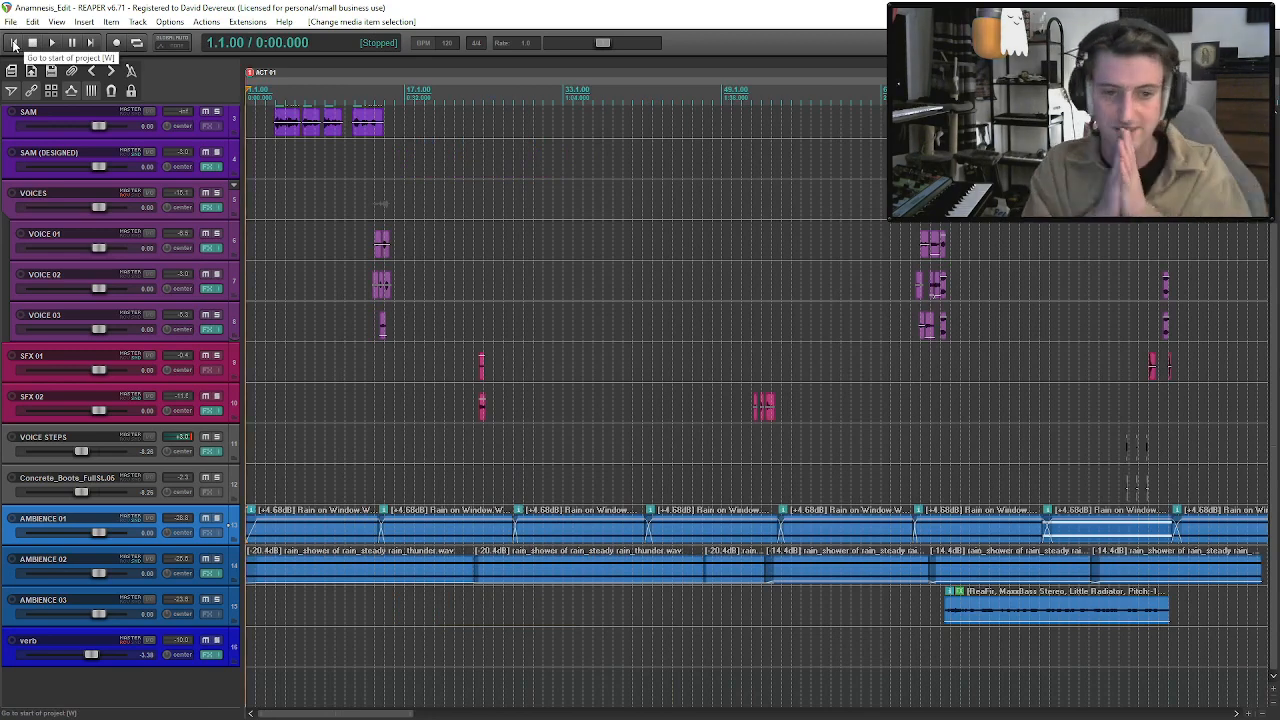
scroll(940, 419, "down", 3)
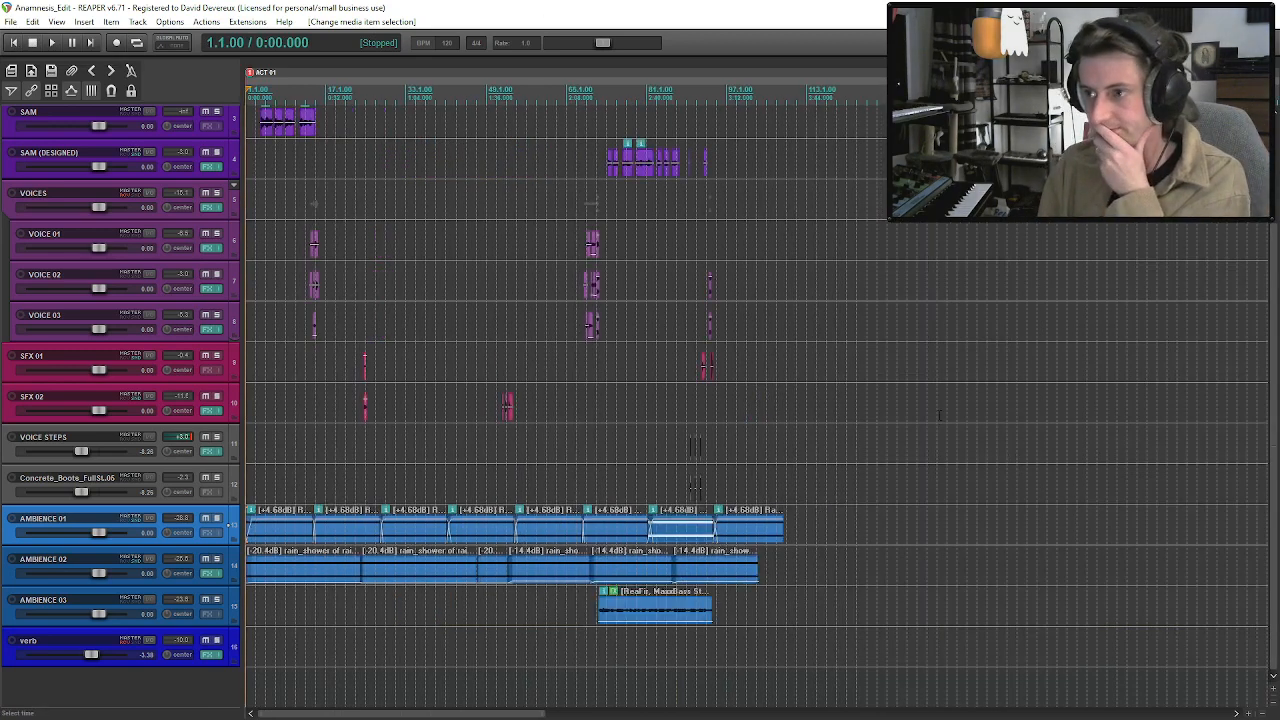
scroll(940, 419, "down", 2)
scroll(760, 400, "up", 3)
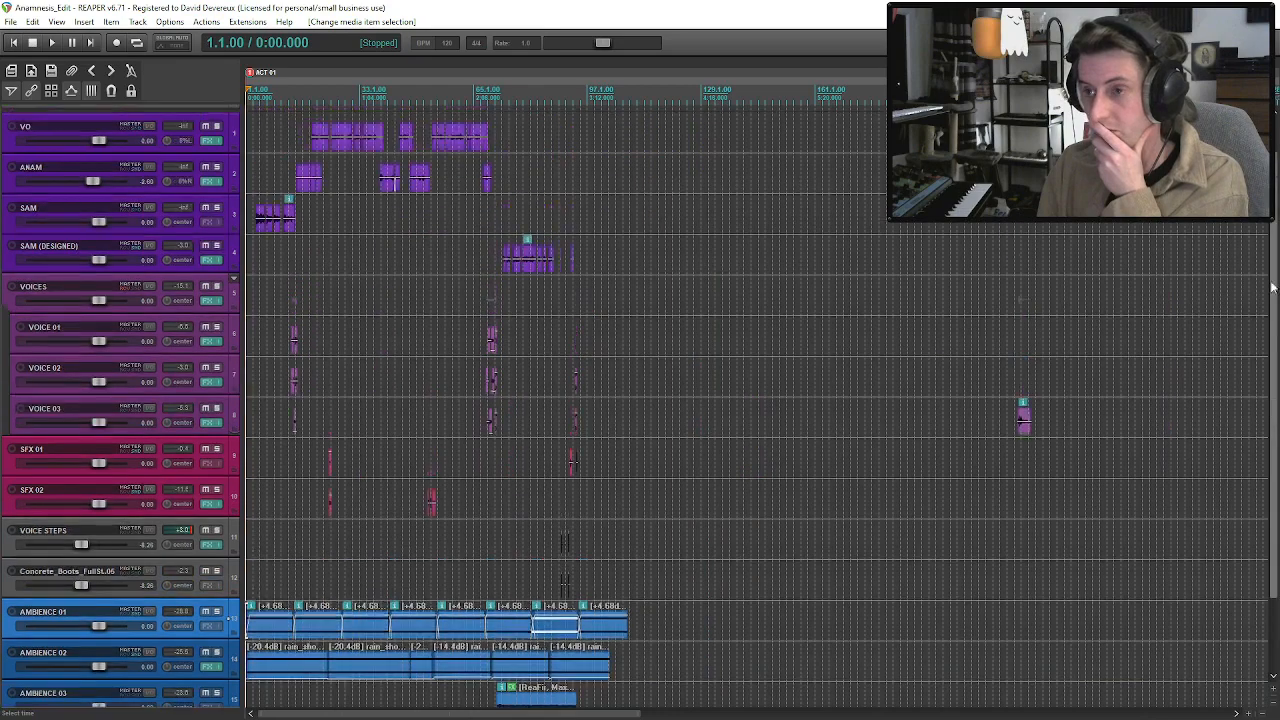
scroll(949, 279, "down", 2)
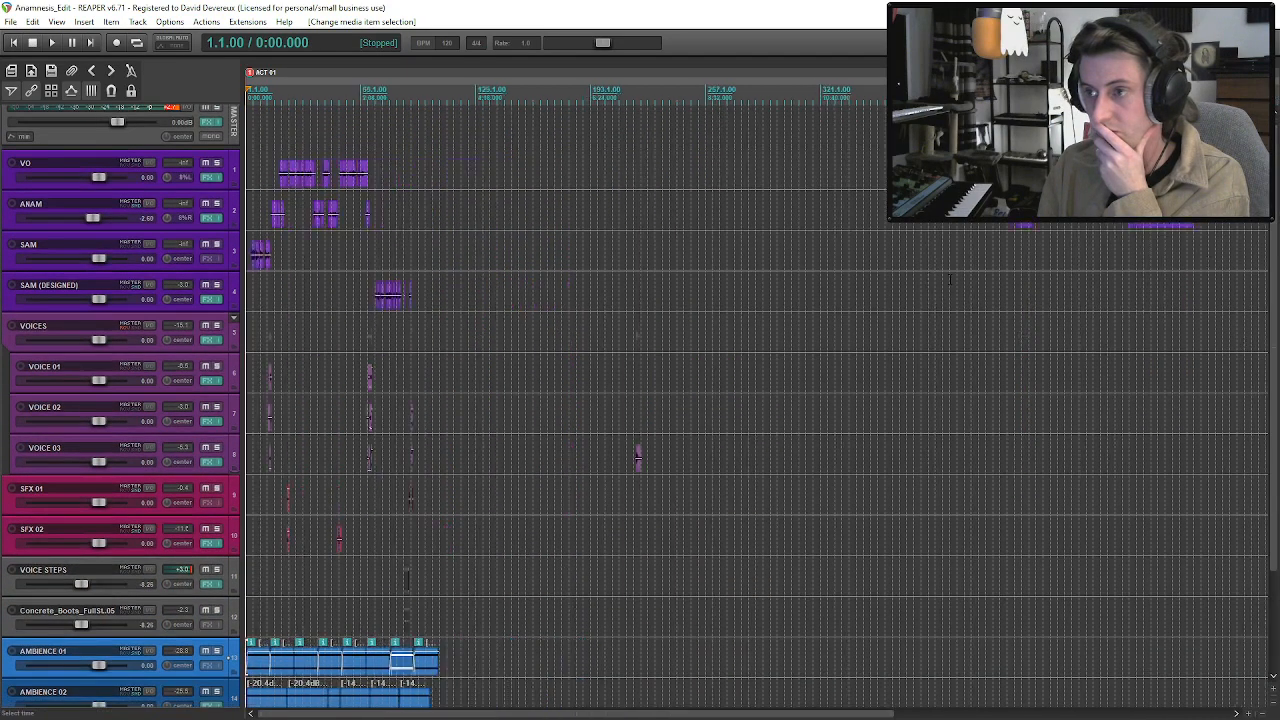
scroll(945, 280, "up", 2)
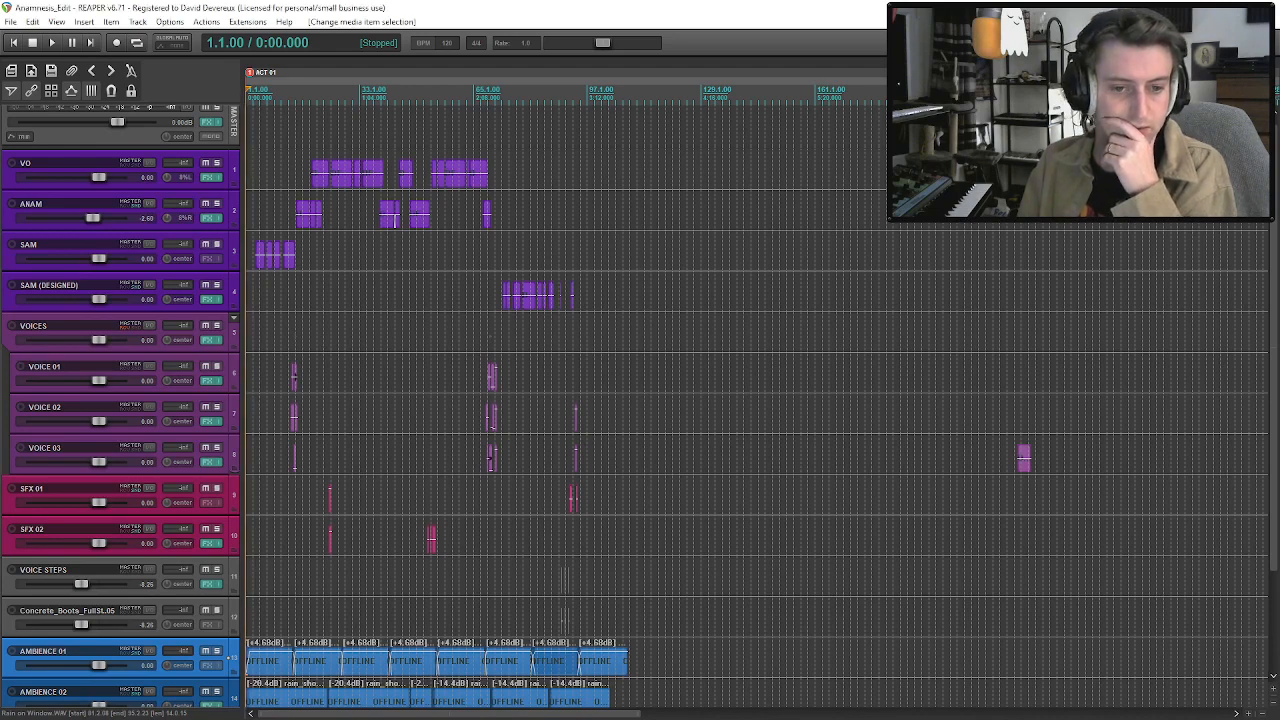
Play the mix around the door section from about 2:59.5.
key("super+d")
key("super+d")
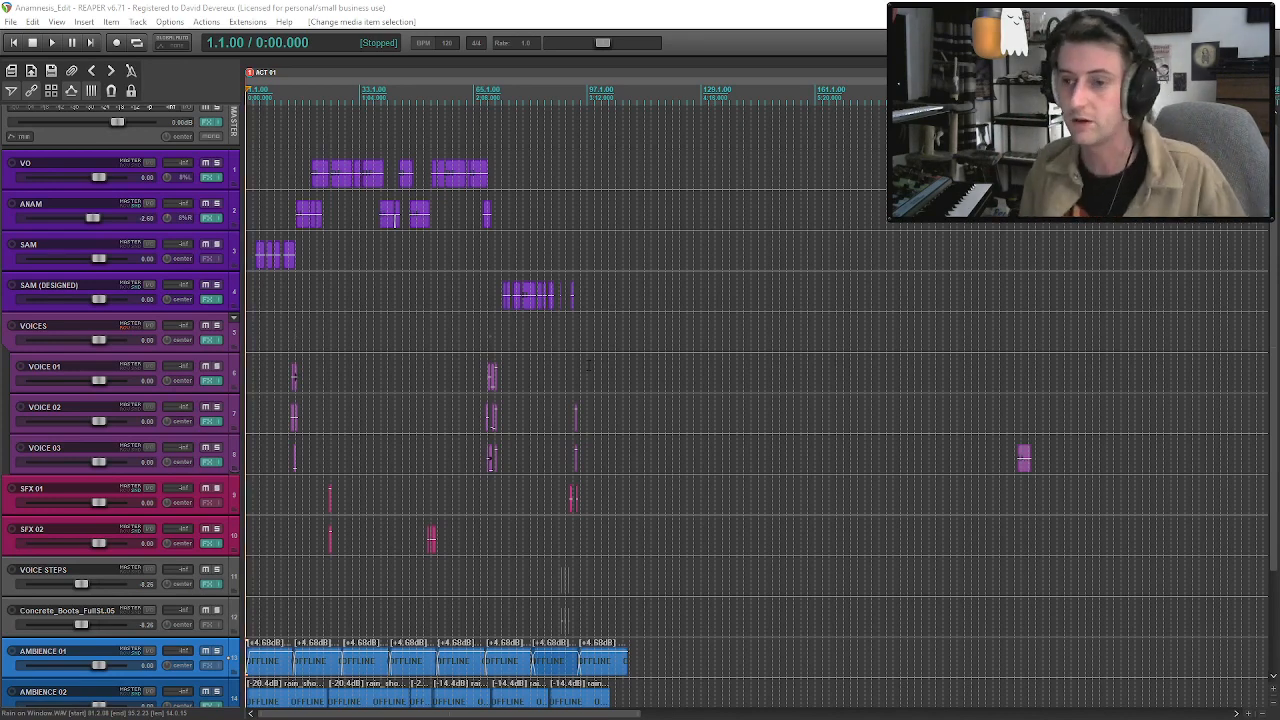
left_click(566, 330)
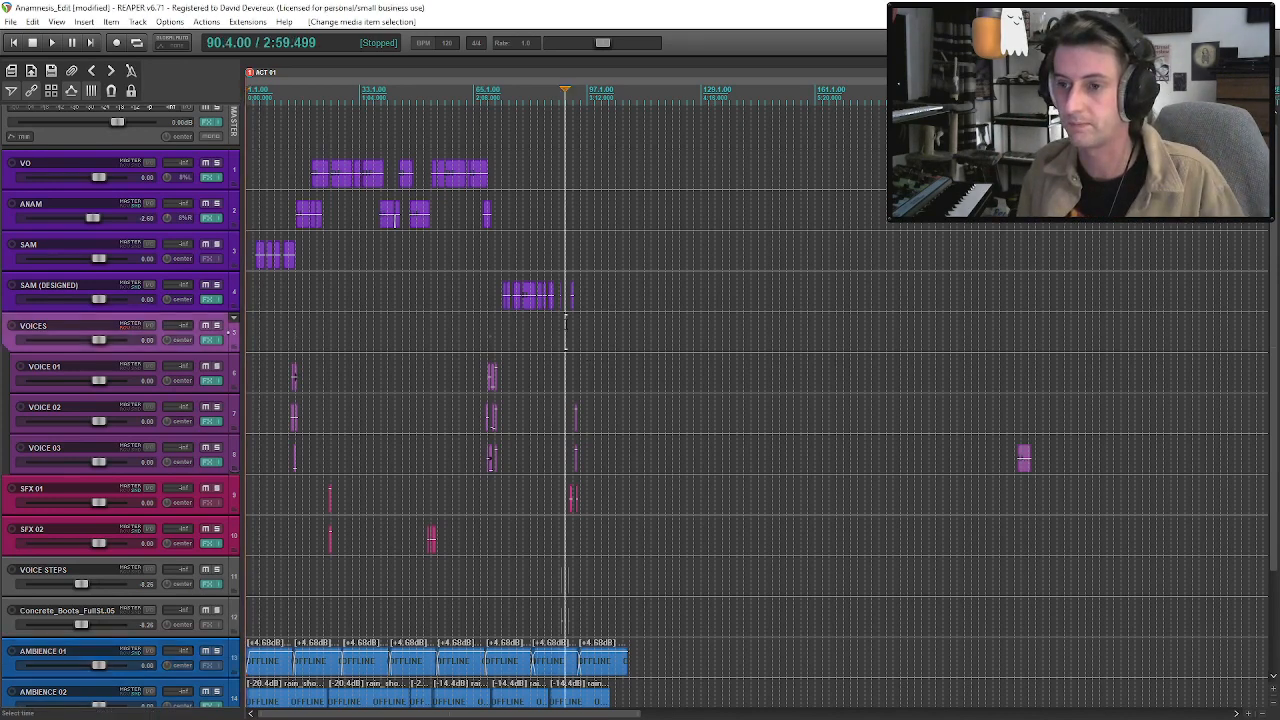
scroll(585, 384, "up", 3)
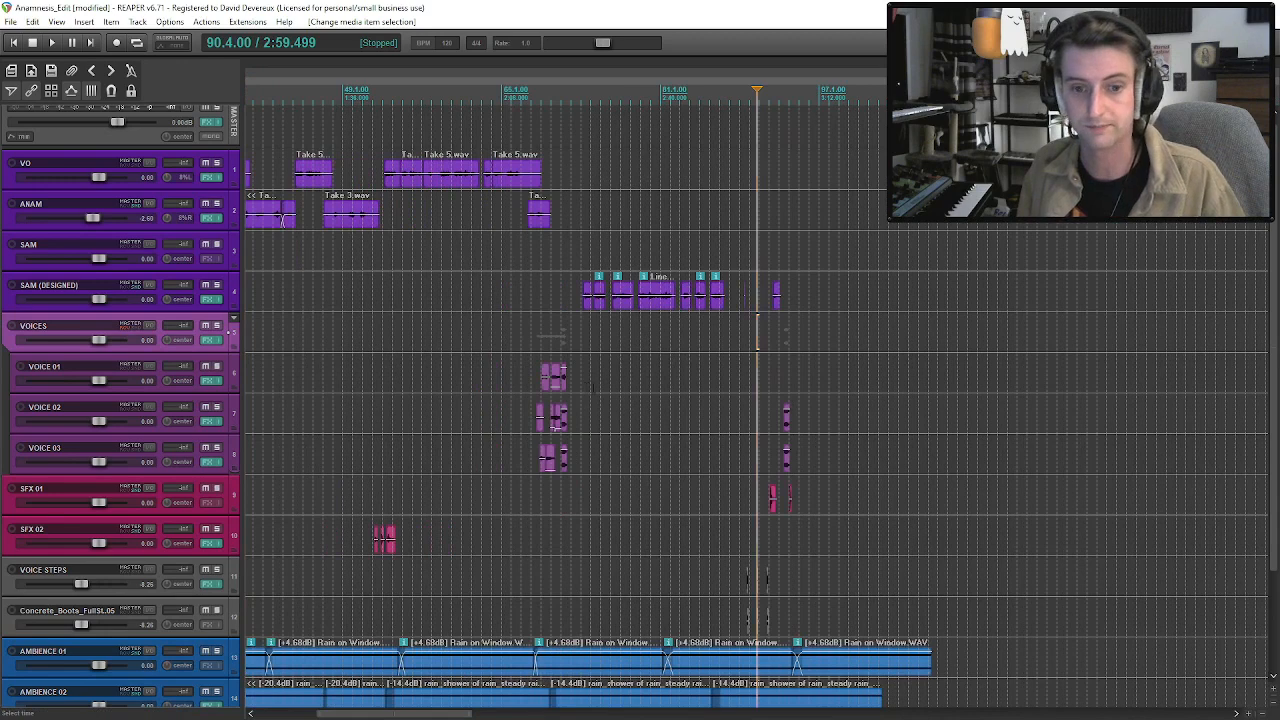
key("space")
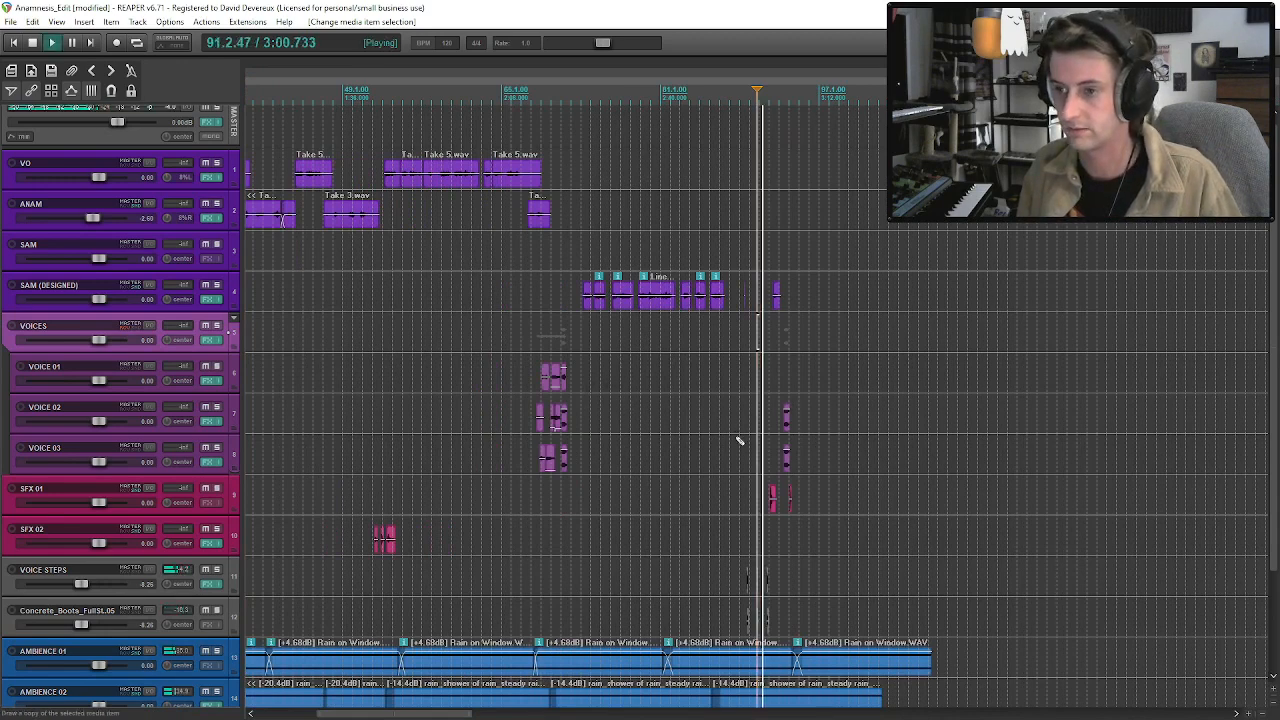
key("space")
Return to the project start and play the opening through the SAM, ANAM and first VO lines to about 0:45.
left_click(14, 42)
key("space")
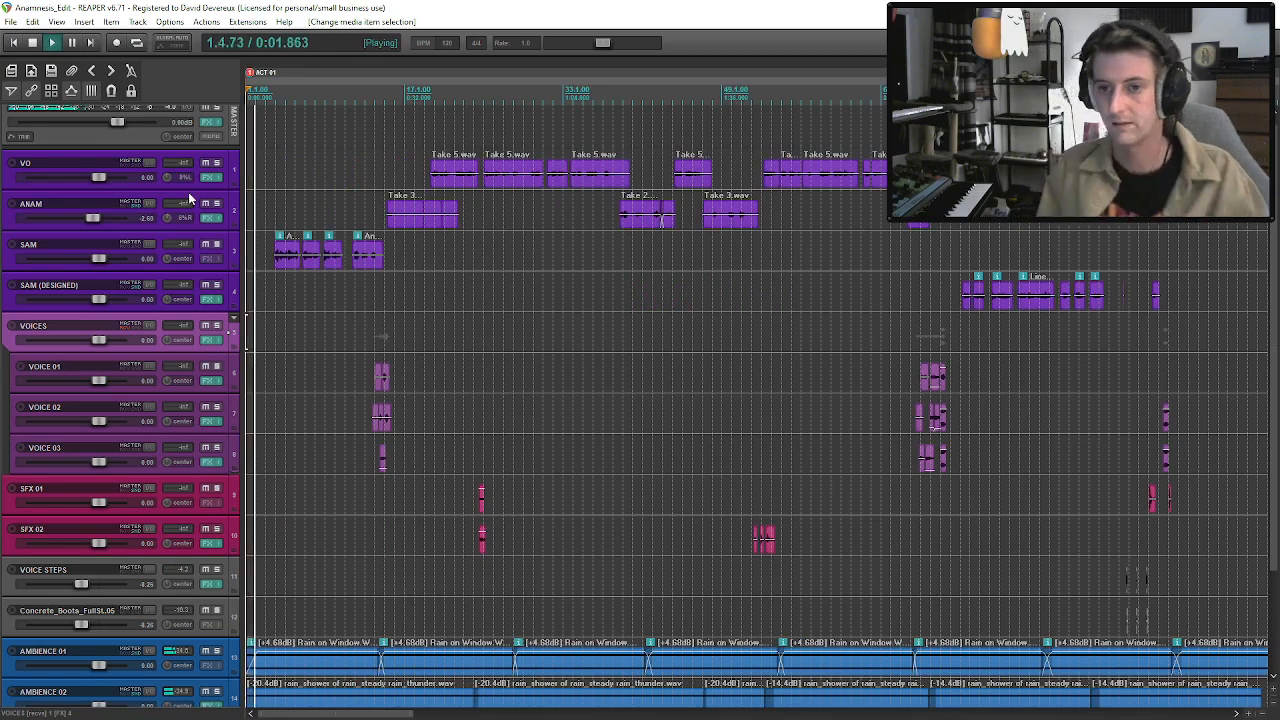
key("space")
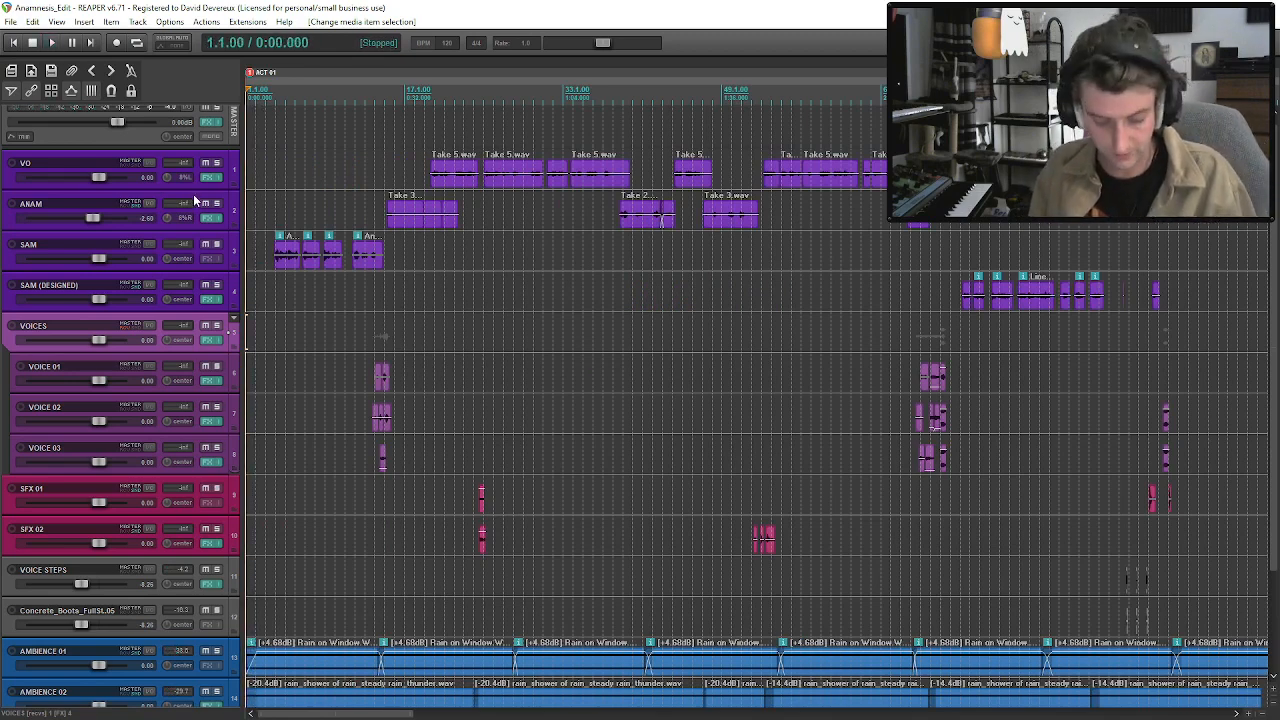
key("space")
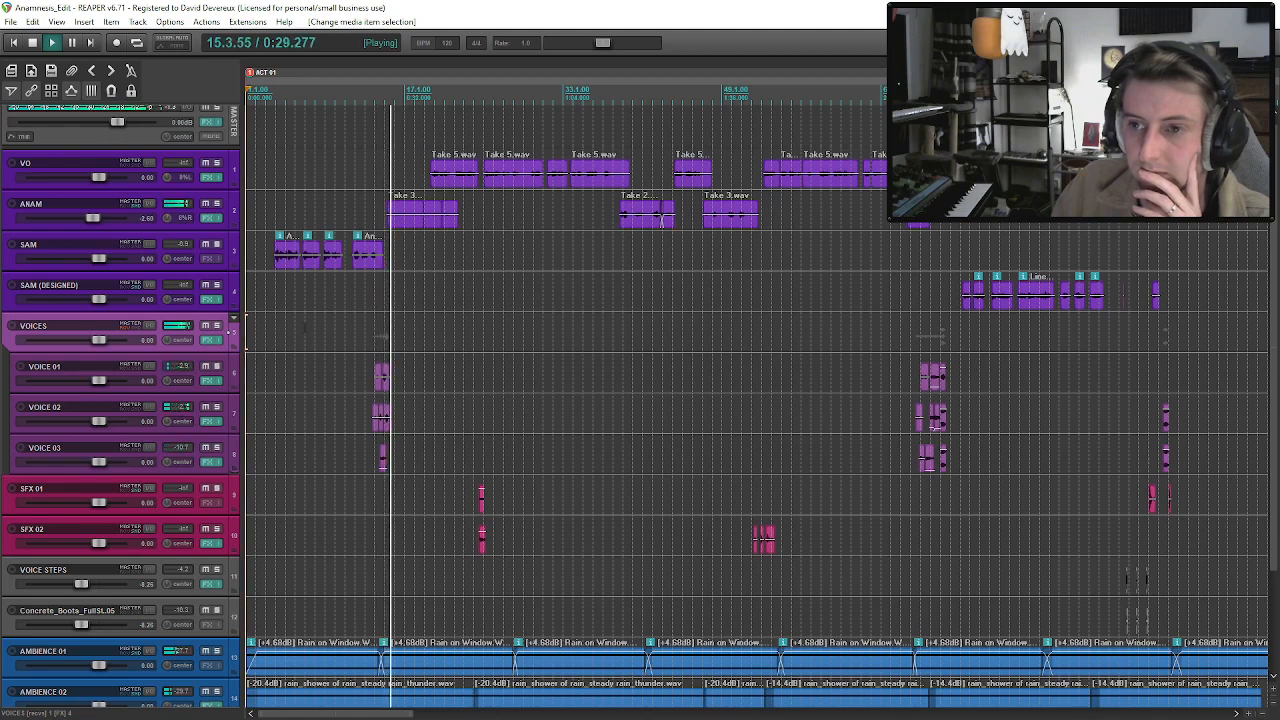
scroll(418, 284, "up", 2)
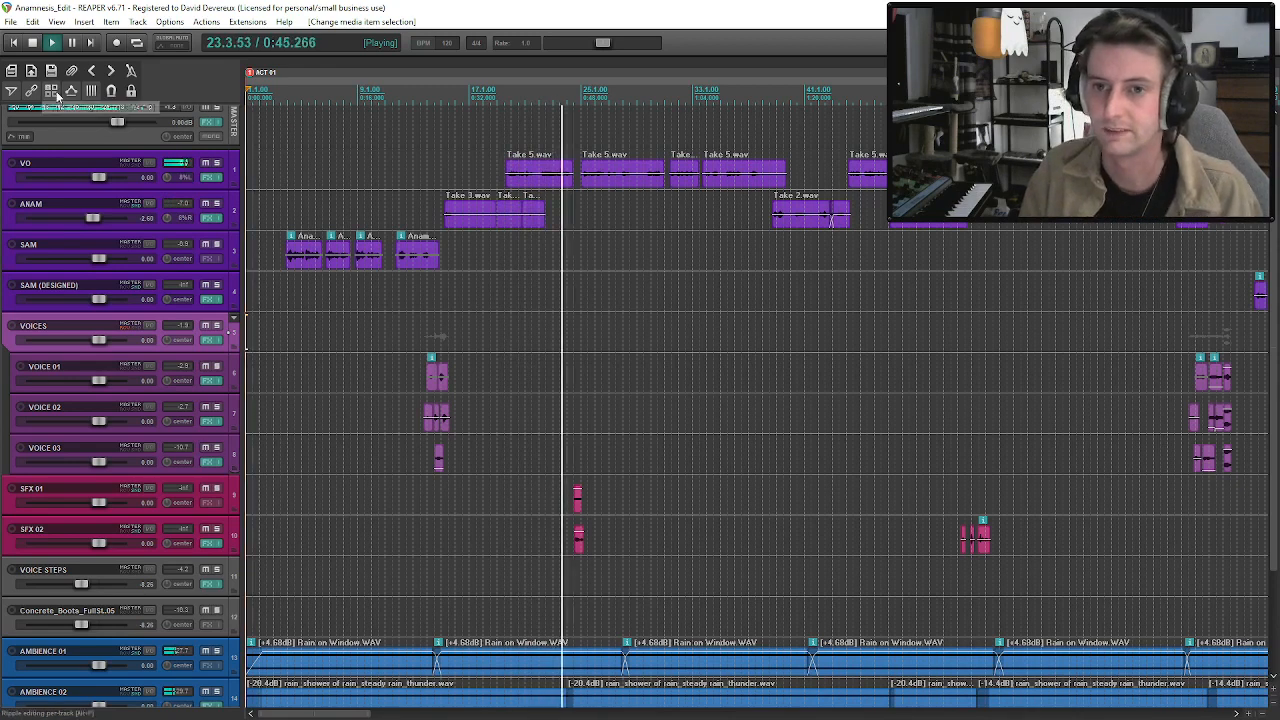
key("space")
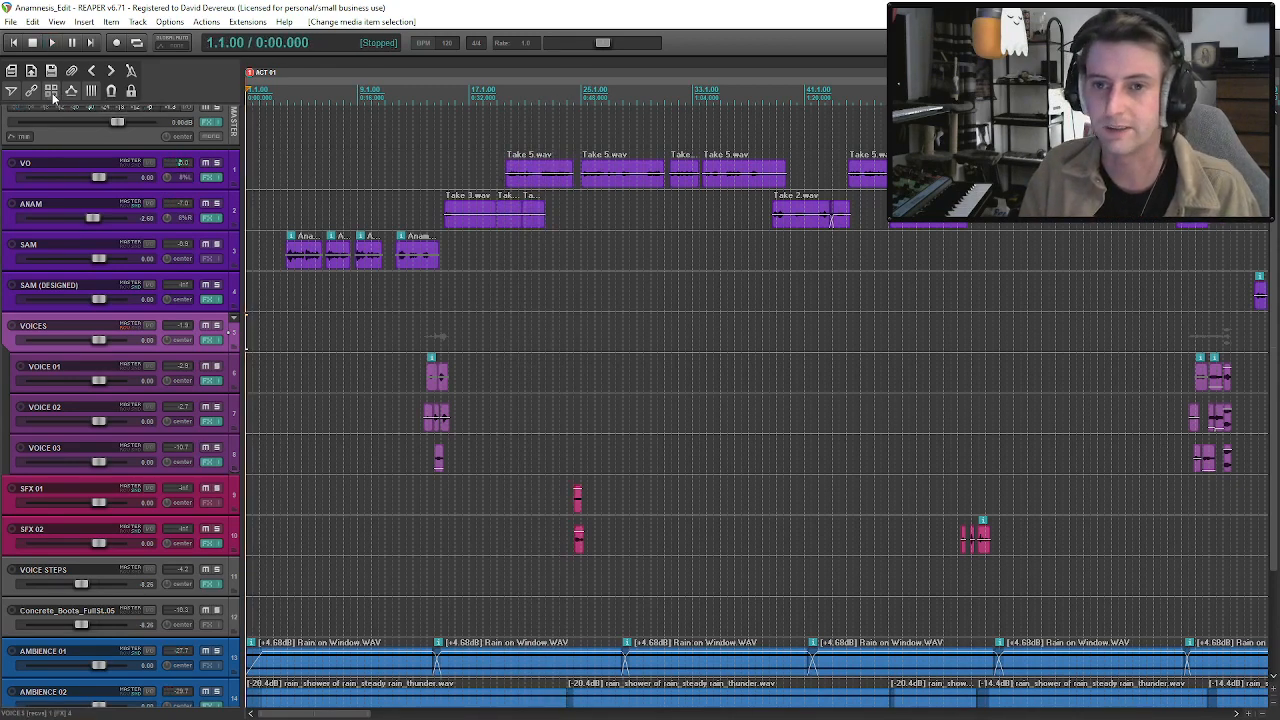
left_click(519, 186)
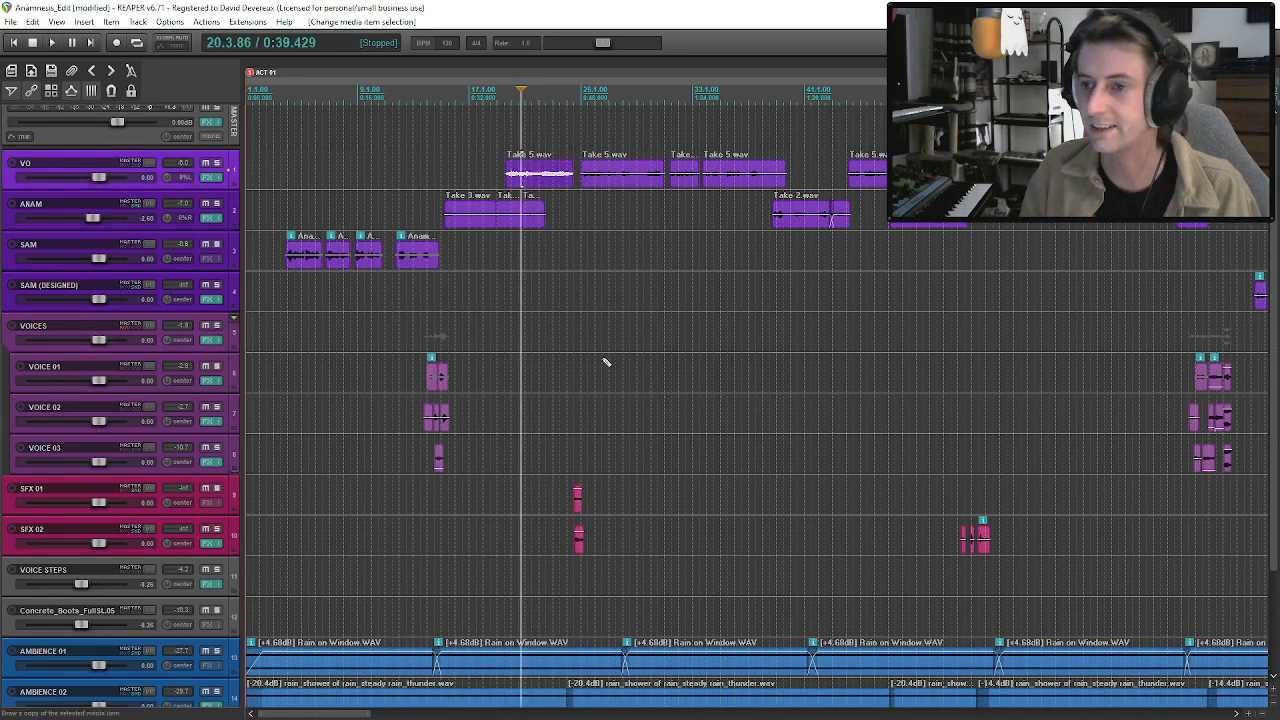
left_click(579, 500)
left_click(580, 543)
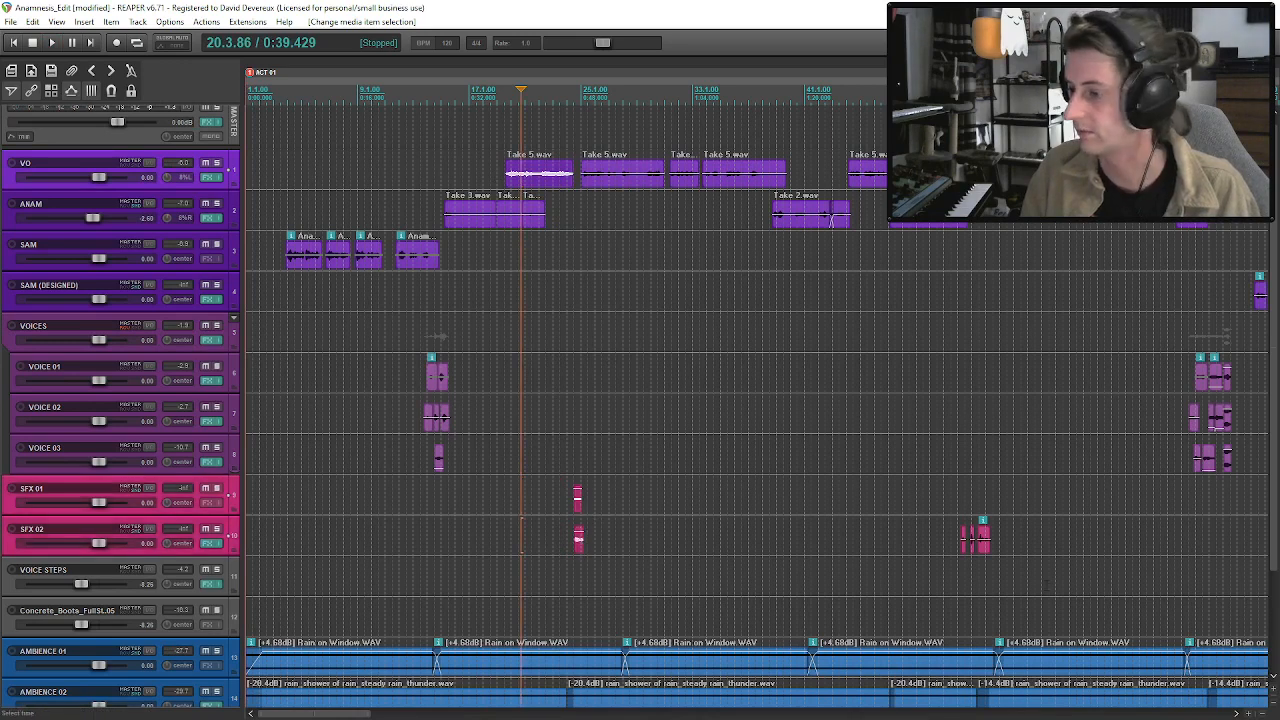
scroll(726, 579, "down", 2)
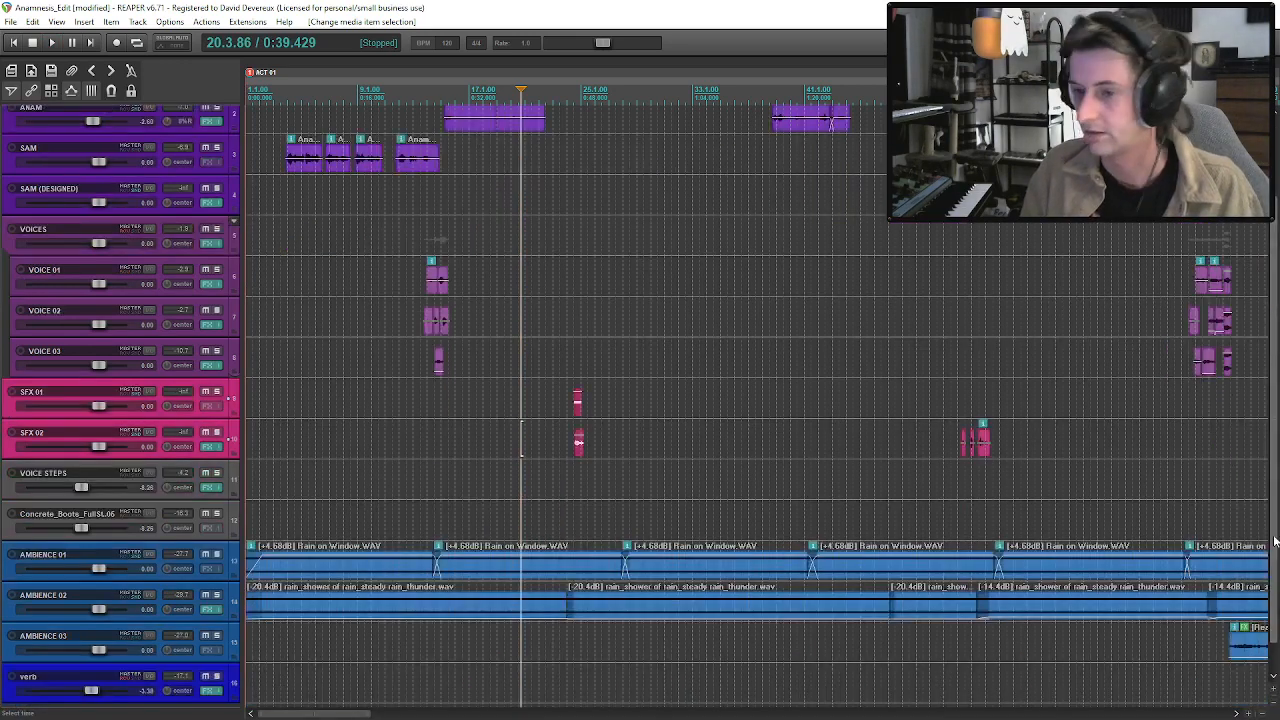
left_click(652, 580)
left_click(657, 605, "ctrl")
scroll(1218, 540, "up", 1)
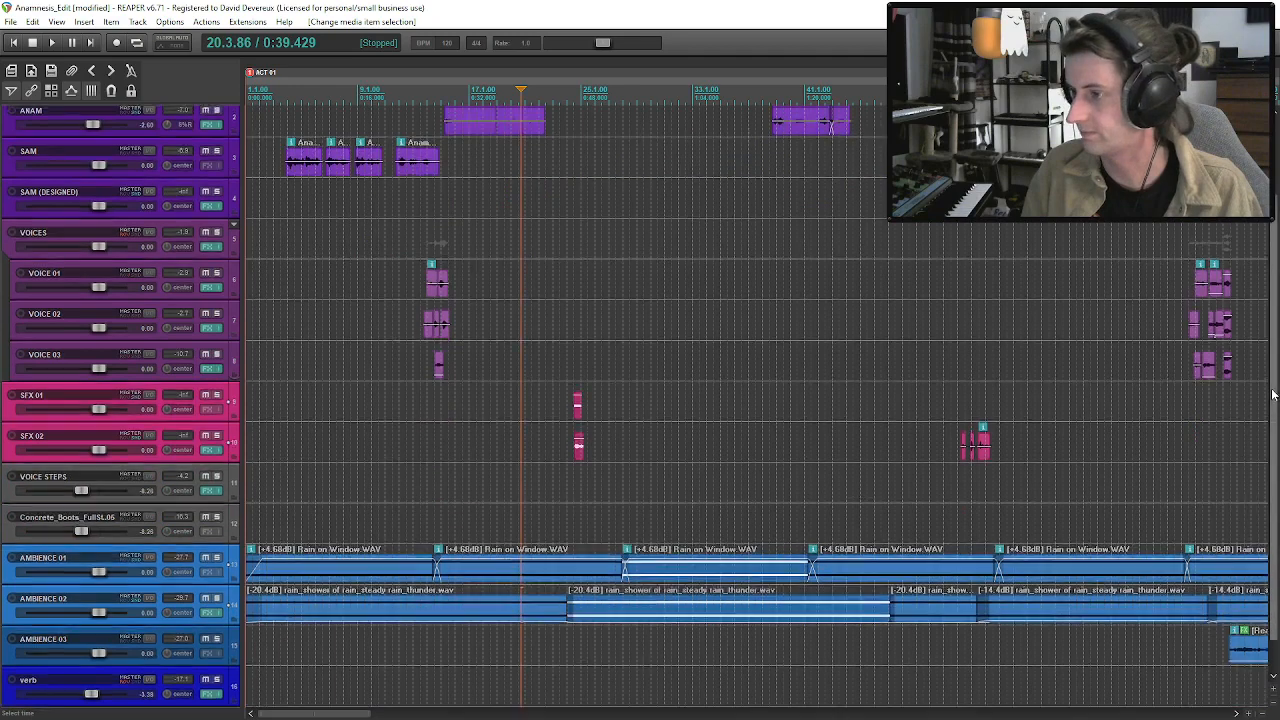
left_click(1246, 640, "ctrl")
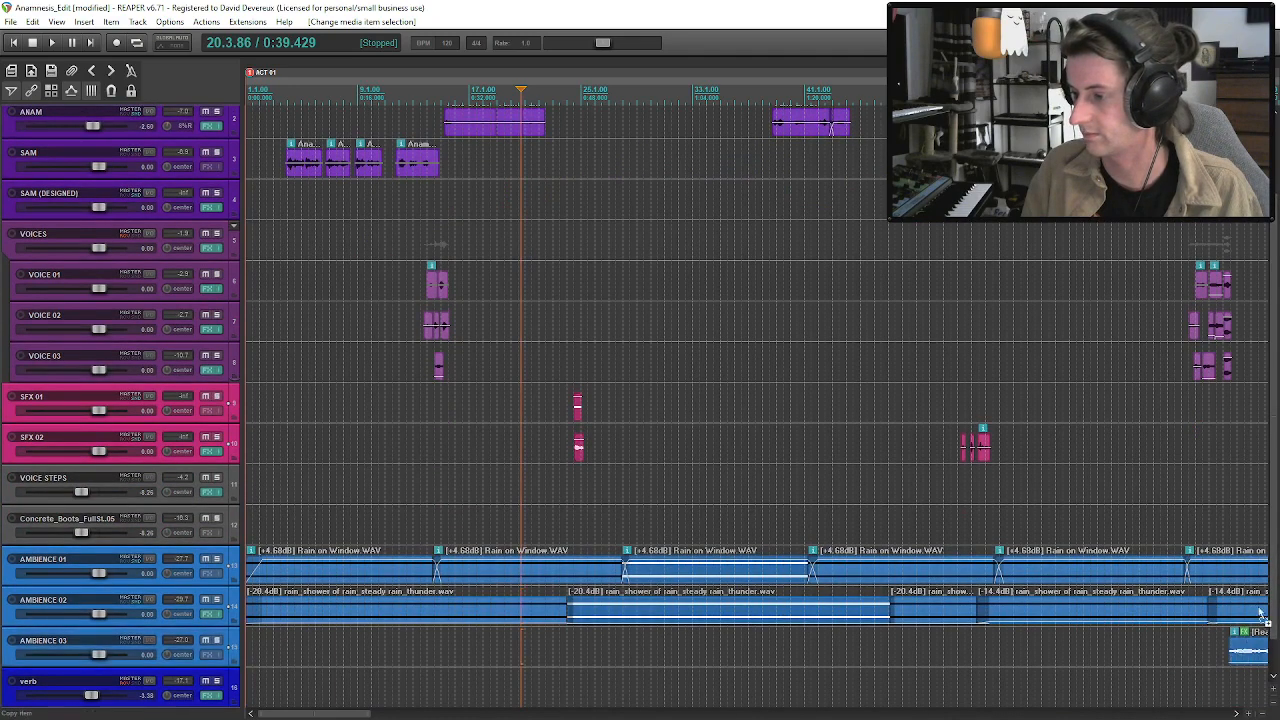
left_click_drag(1275, 609, 1275, 548)
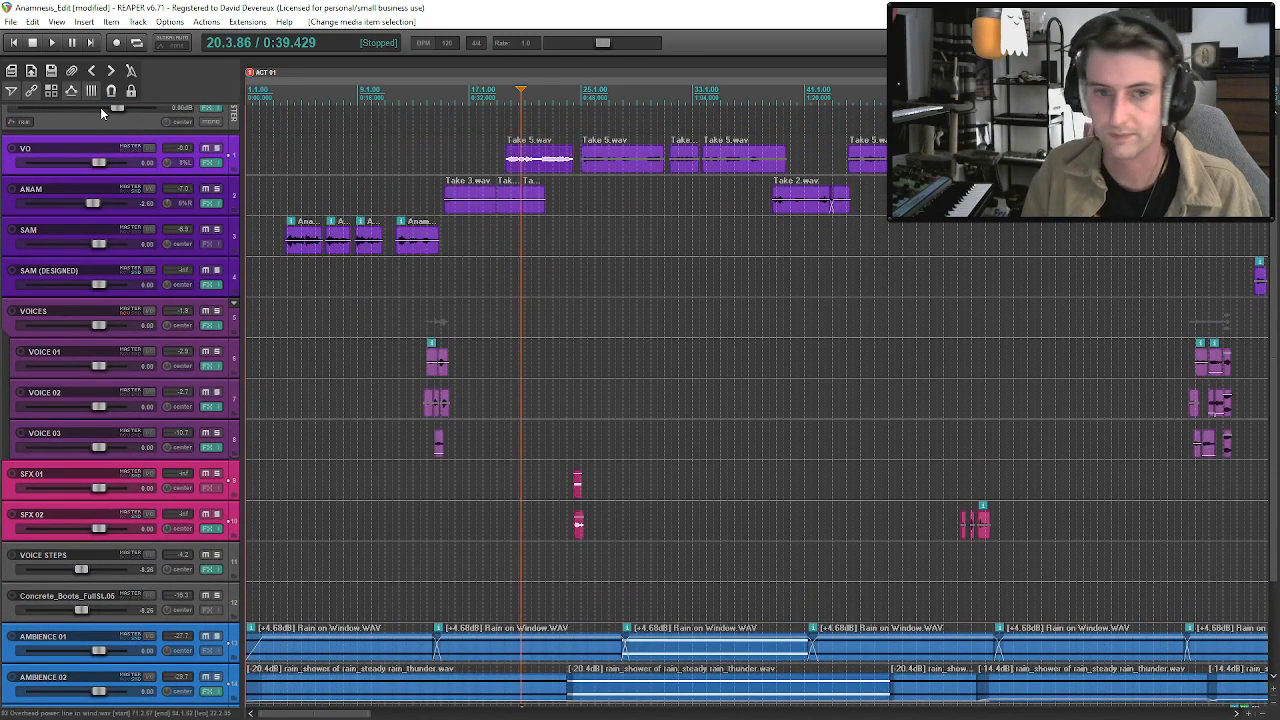
Ripple-move the first VO clip and everything after it to begin at about 0:40, and play the lead-in from the ANAM lines.
left_click(520, 158)
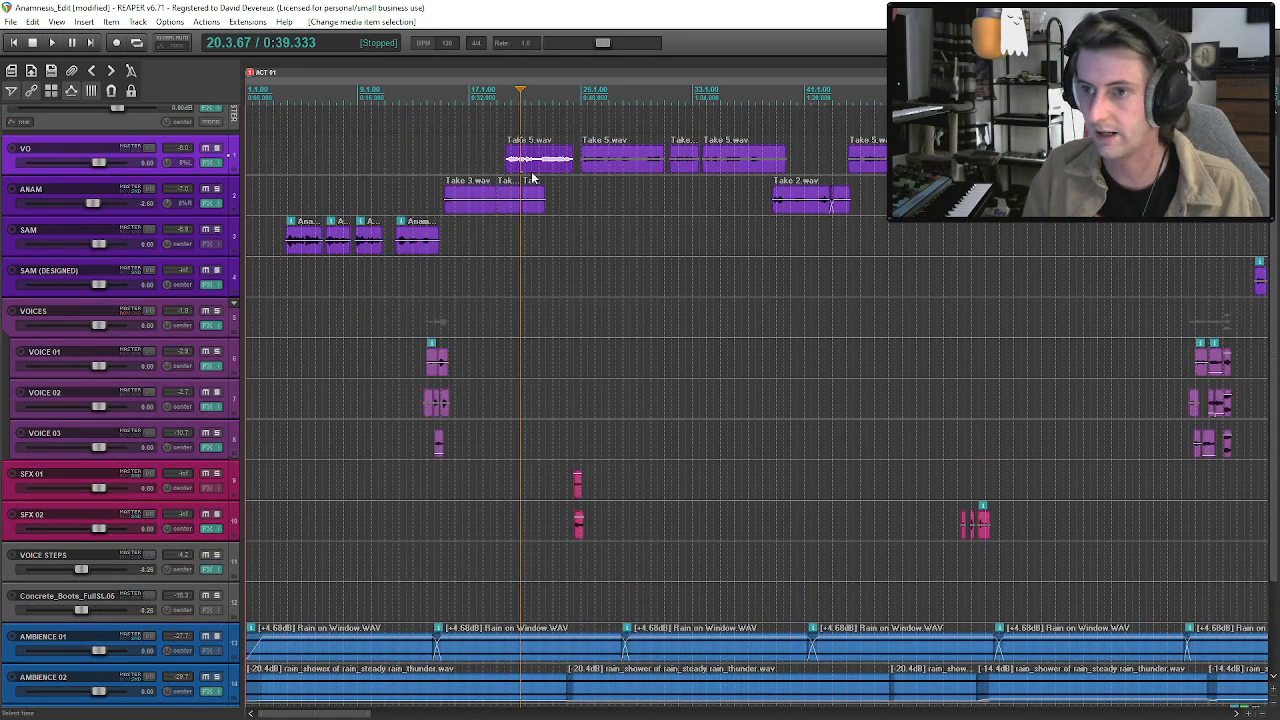
left_click_drag(528, 168, 503, 208)
left_click(503, 208)
key("space")
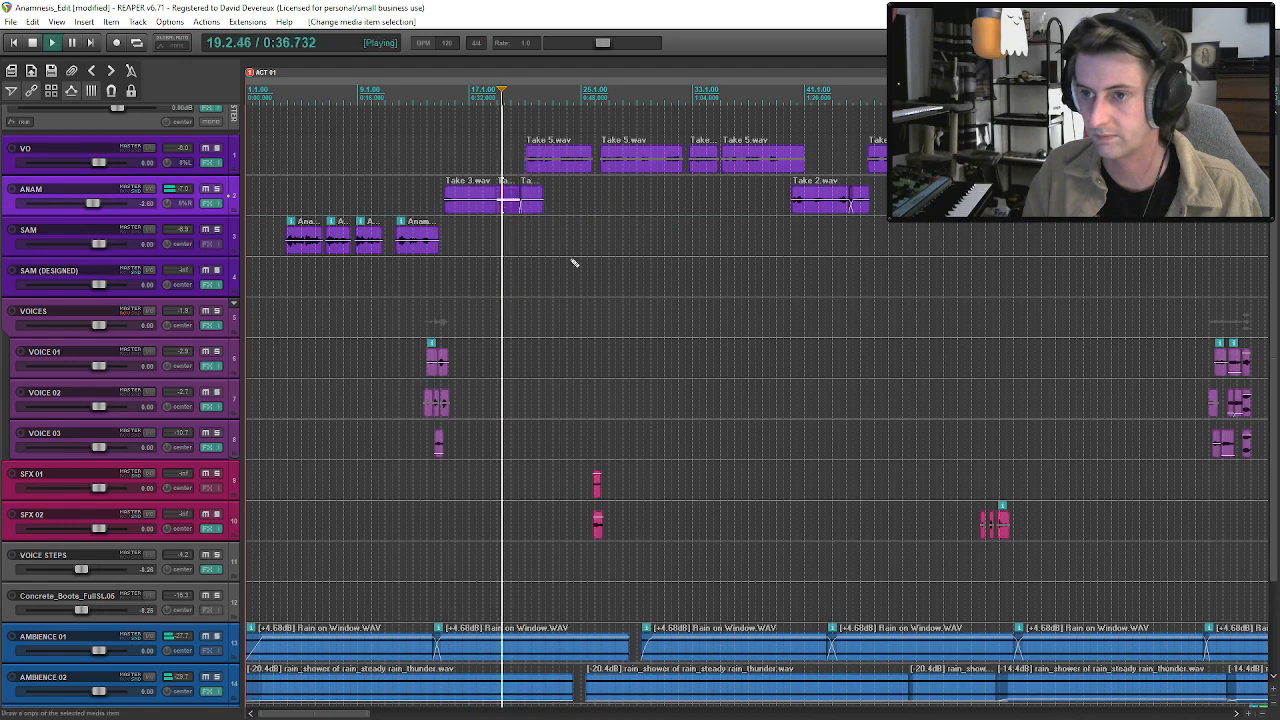
left_click(415, 195)
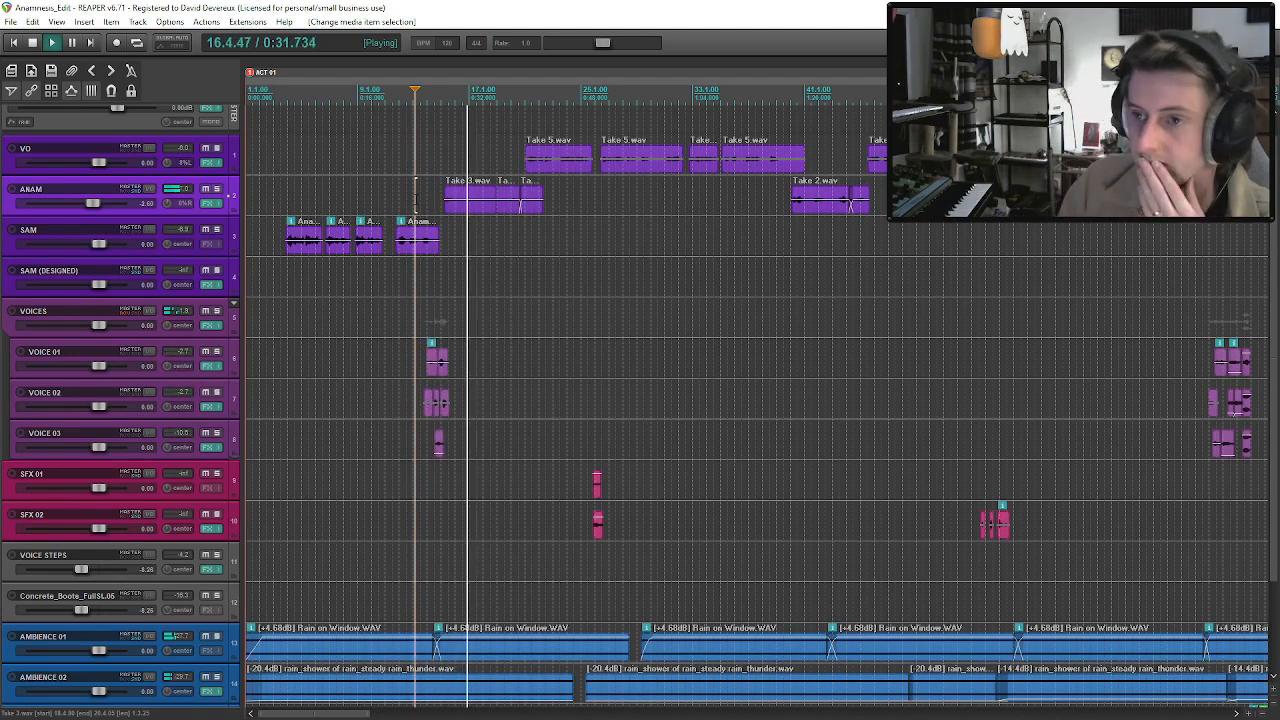
Close the AMBIENCE 01 gap, patch the AMBIENCE 02 gap near 0:47 with a copied rain-and-thunder clip, and save the project.
mouse_move(640, 652)
left_mouse_down()
mouse_move(657, 650)
mouse_move(643, 652)
left_mouse_up()
left_click_drag(574, 690, 676, 689)
left_click(560, 691)
left_click(921, 691)
key("ctrl+c")
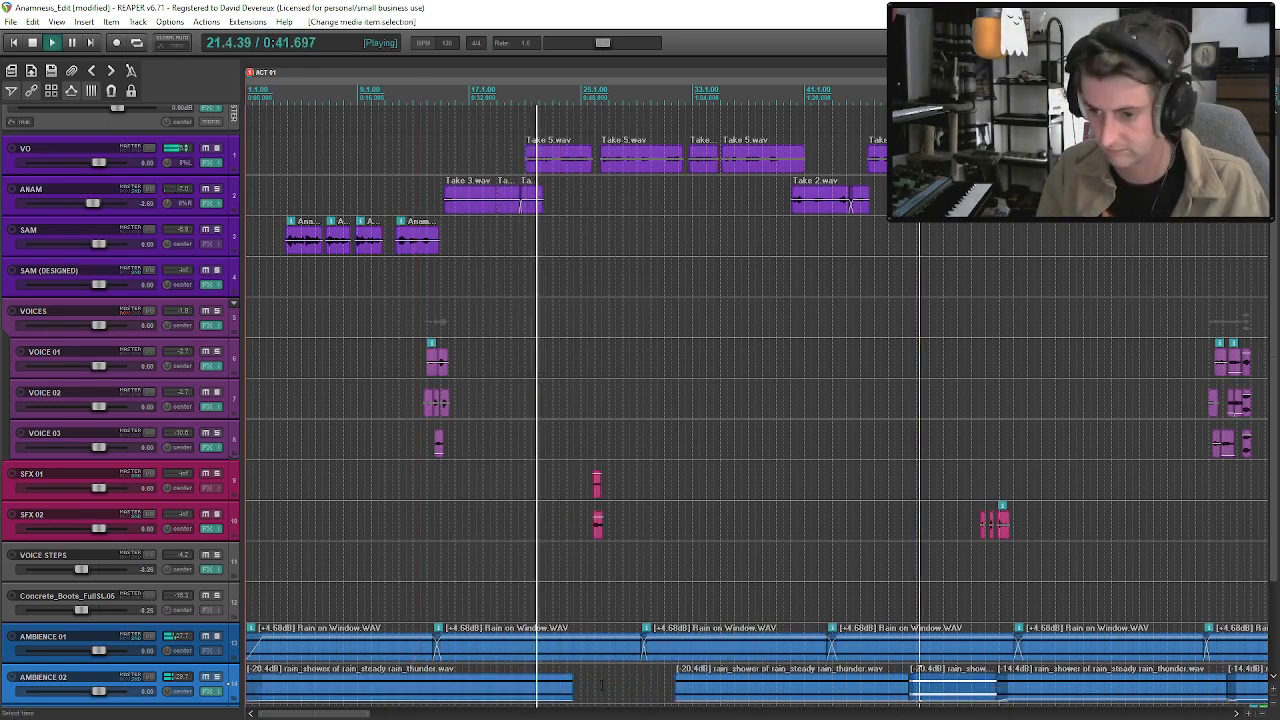
left_click(573, 692)
key("ctrl+v")
left_click_drag(594, 699, 668, 690)
left_click(654, 687)
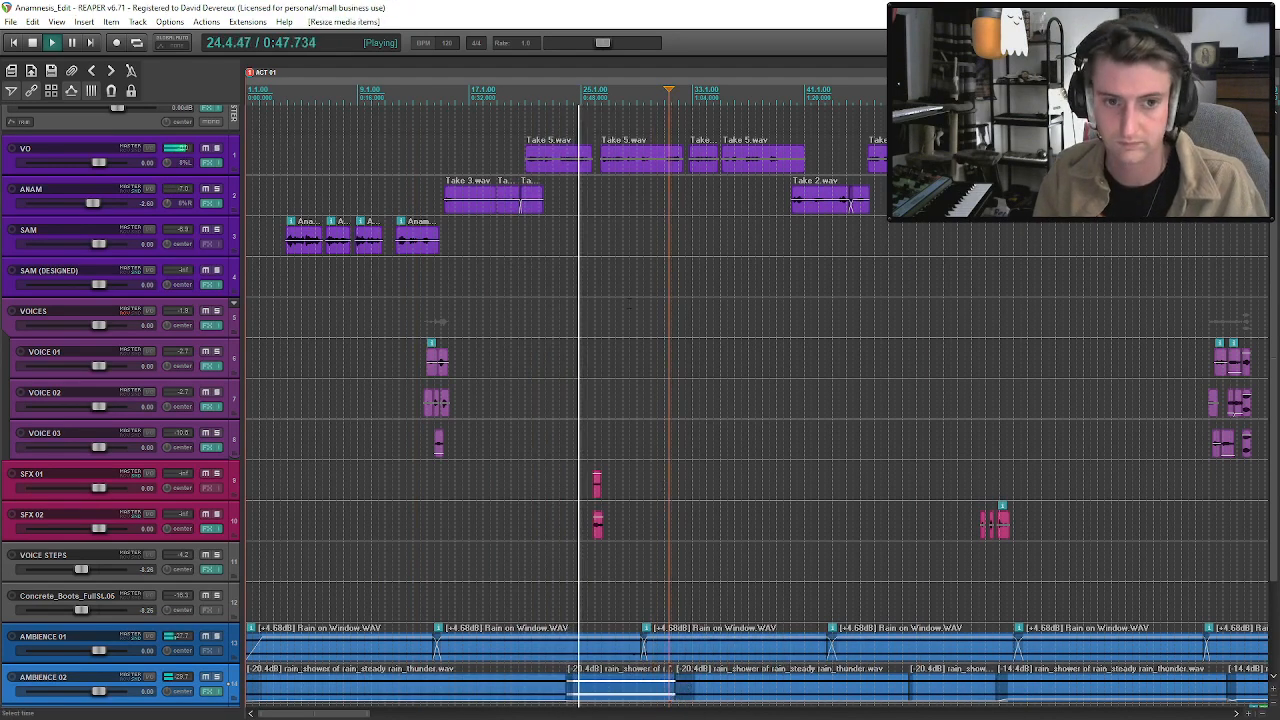
left_click(583, 173)
key("ctrl+s")
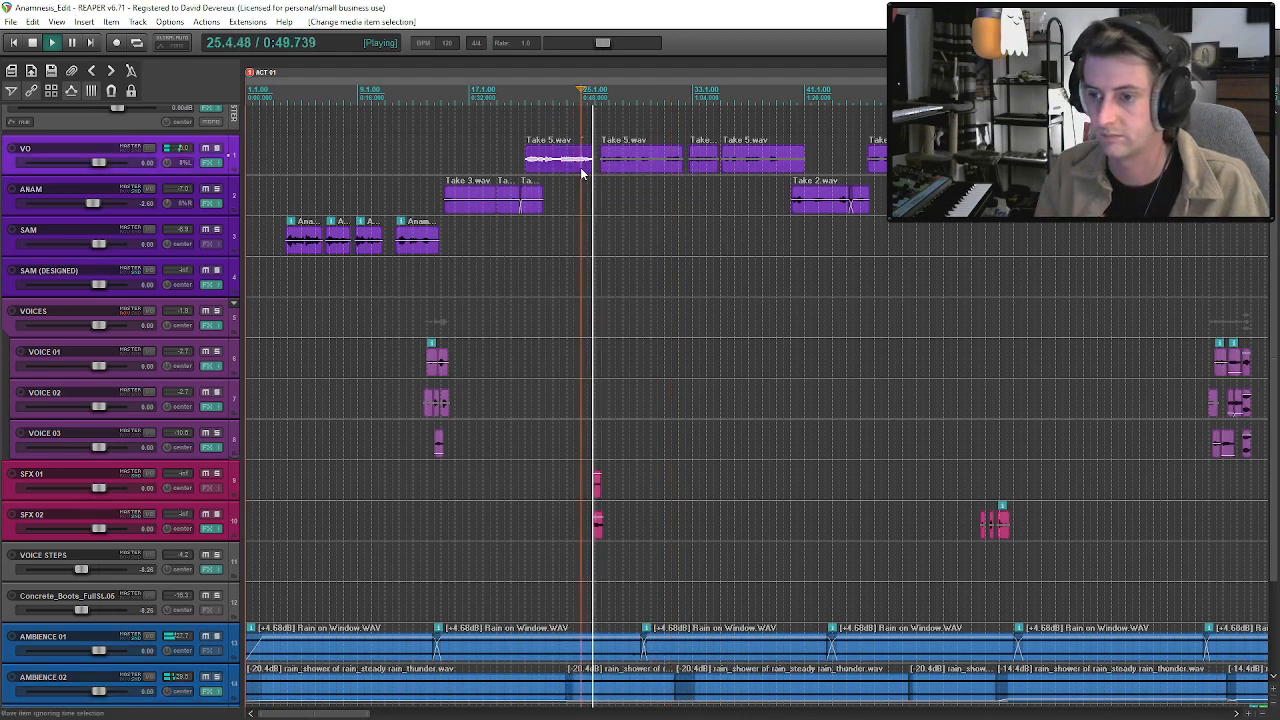
Adjust the end of the Action - Wall Lean and Slide clip on SFX 02 near 0:51 and save the project.
left_click_drag(603, 167, 604, 167)
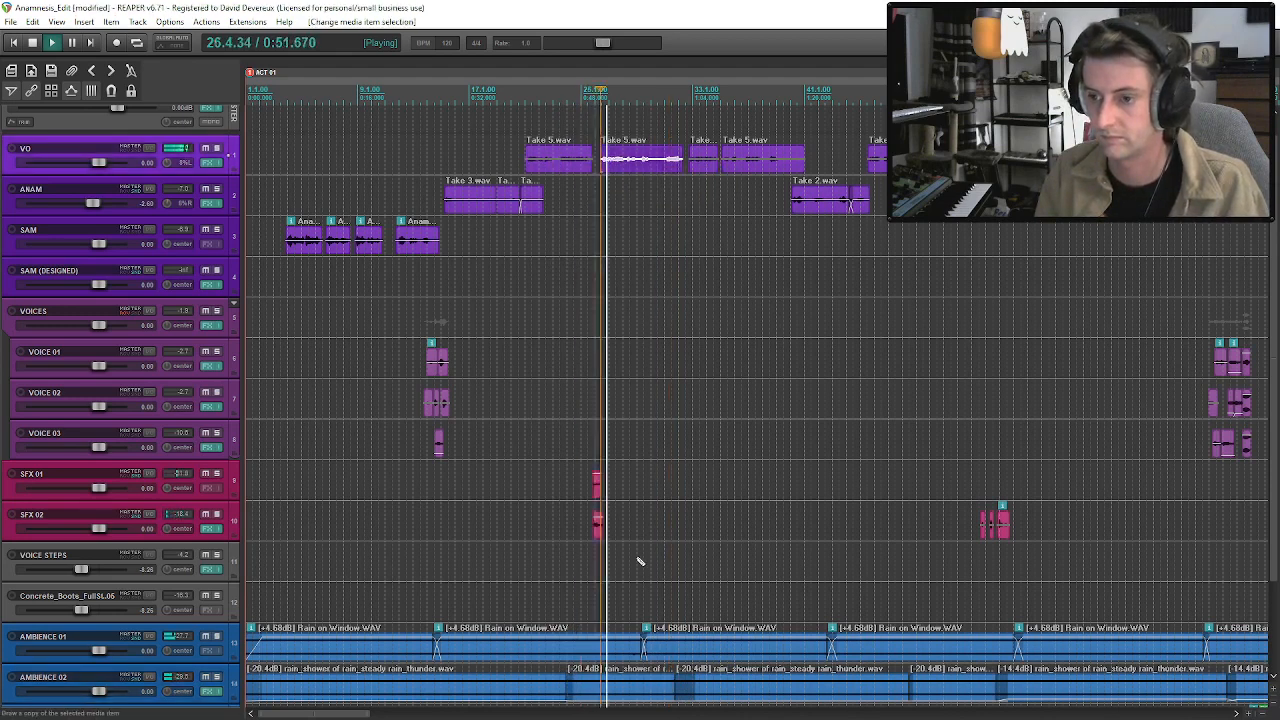
scroll(750, 524, "up", 5)
mouse_move(750, 524)
left_mouse_down()
mouse_move(724, 533)
mouse_move(738, 533)
left_mouse_up()
left_click(720, 535)
scroll(757, 534, "up", 5)
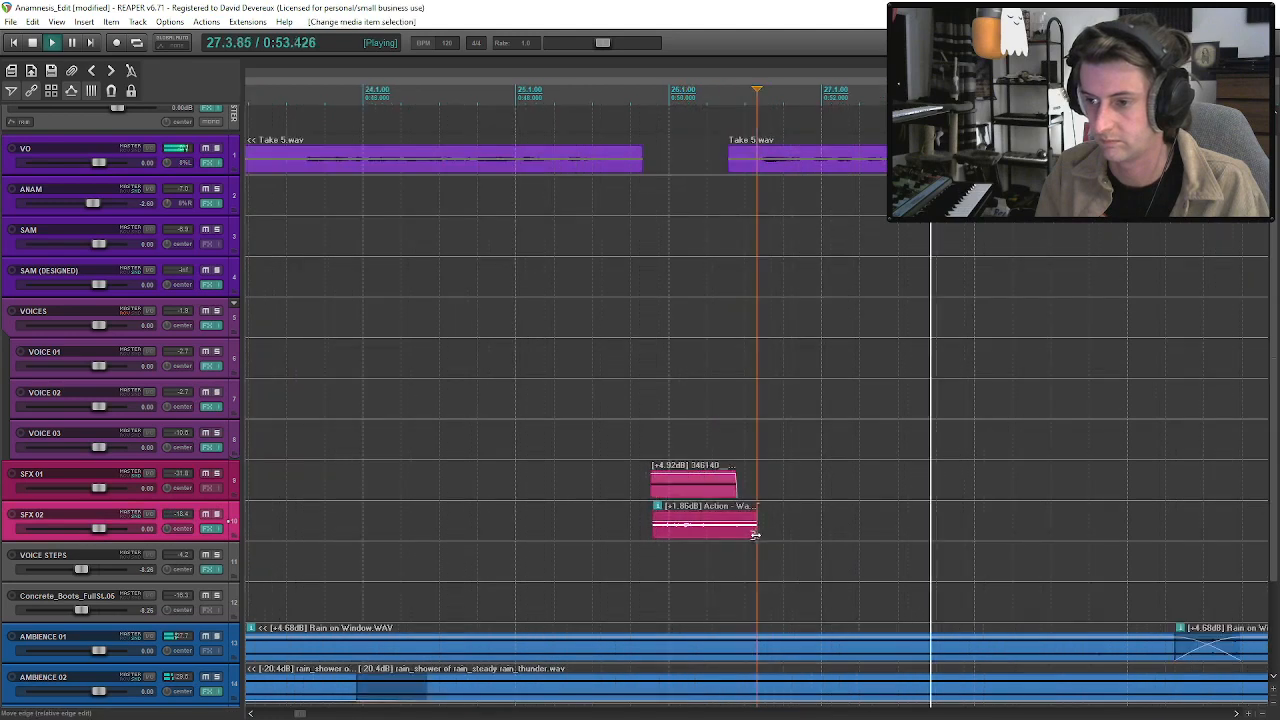
left_click(717, 525)
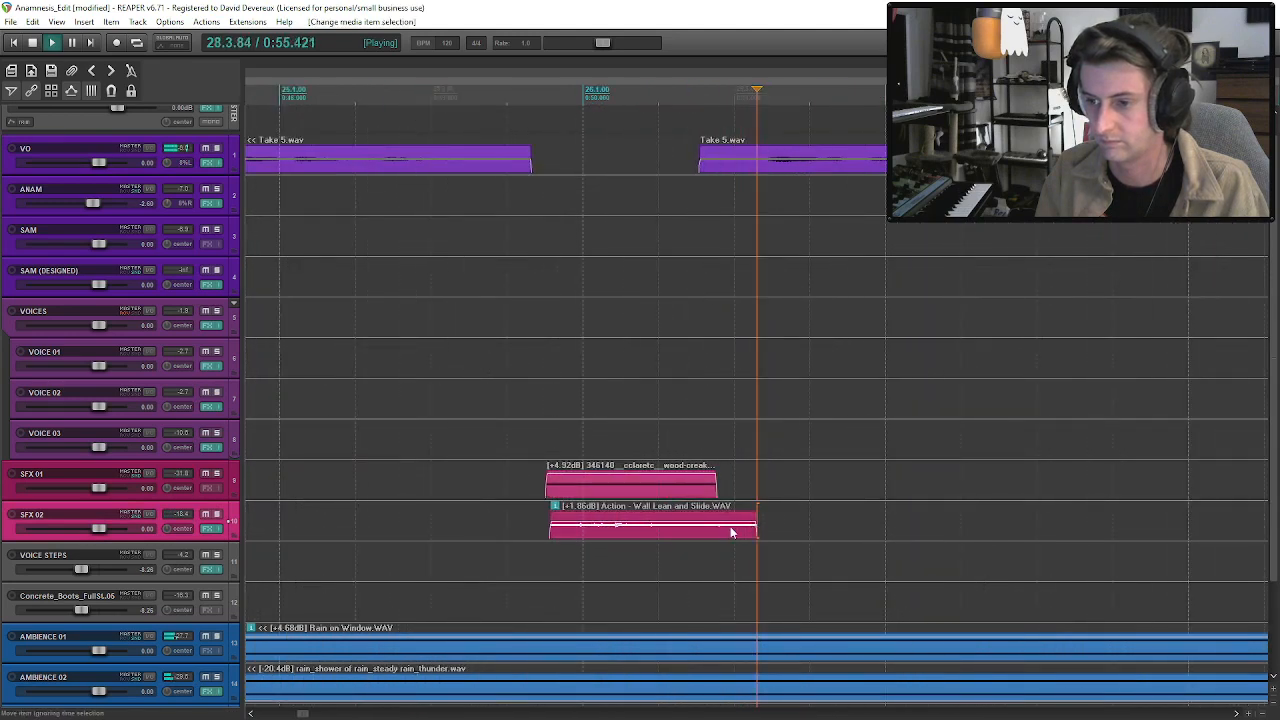
scroll(752, 534, "down", 6)
key("ctrl+s")
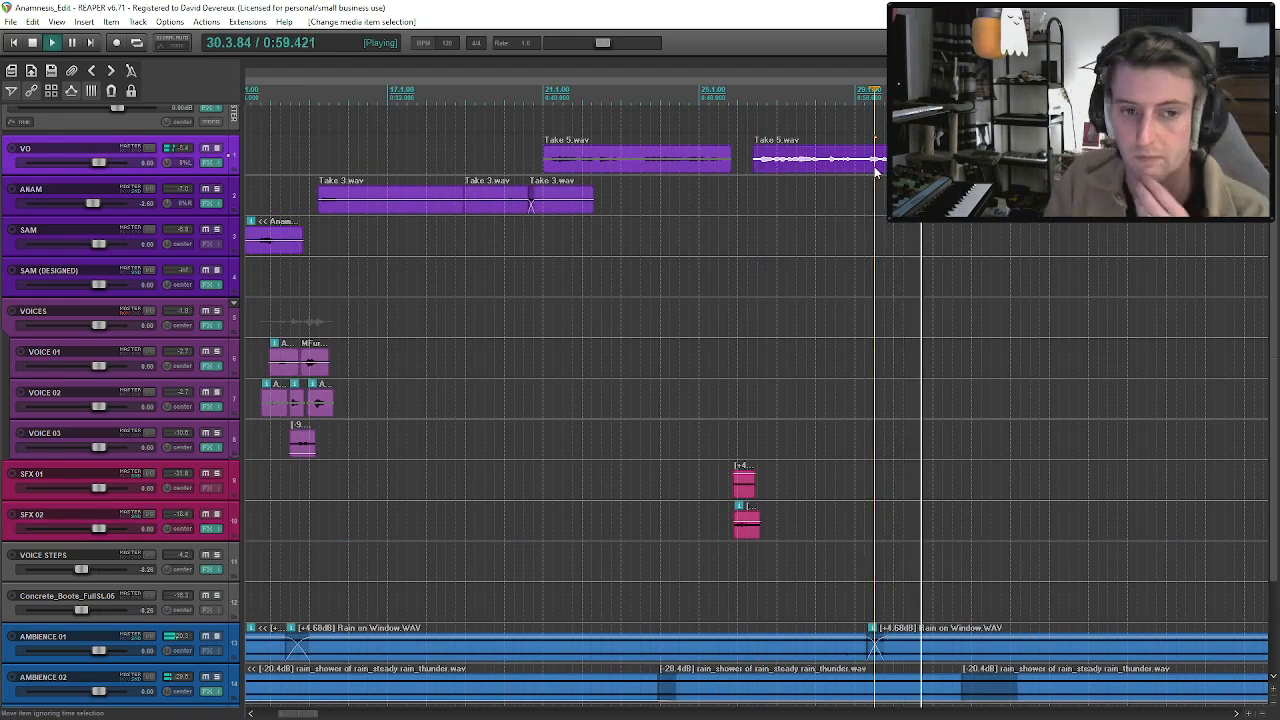
Keep the mix playing and add a send from the VOICE STEPS track to the verb track.
scroll(876, 172, "down", 3)
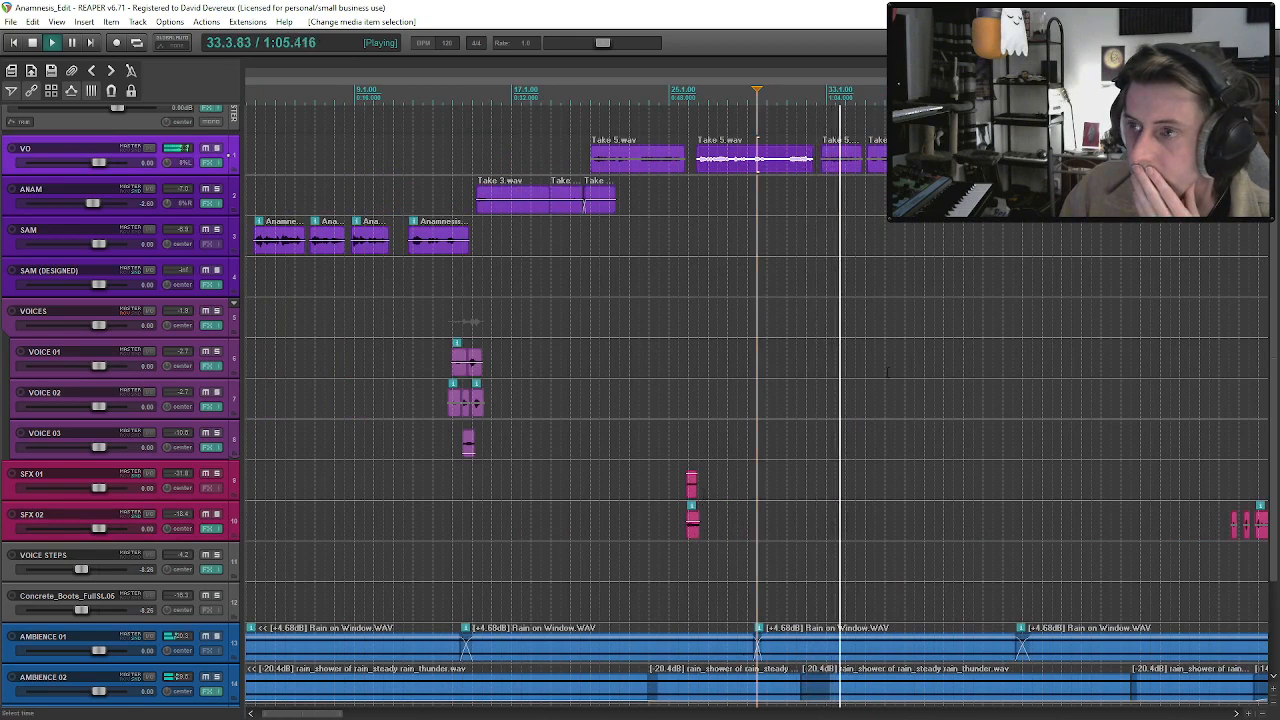
scroll(703, 494, "down", 2)
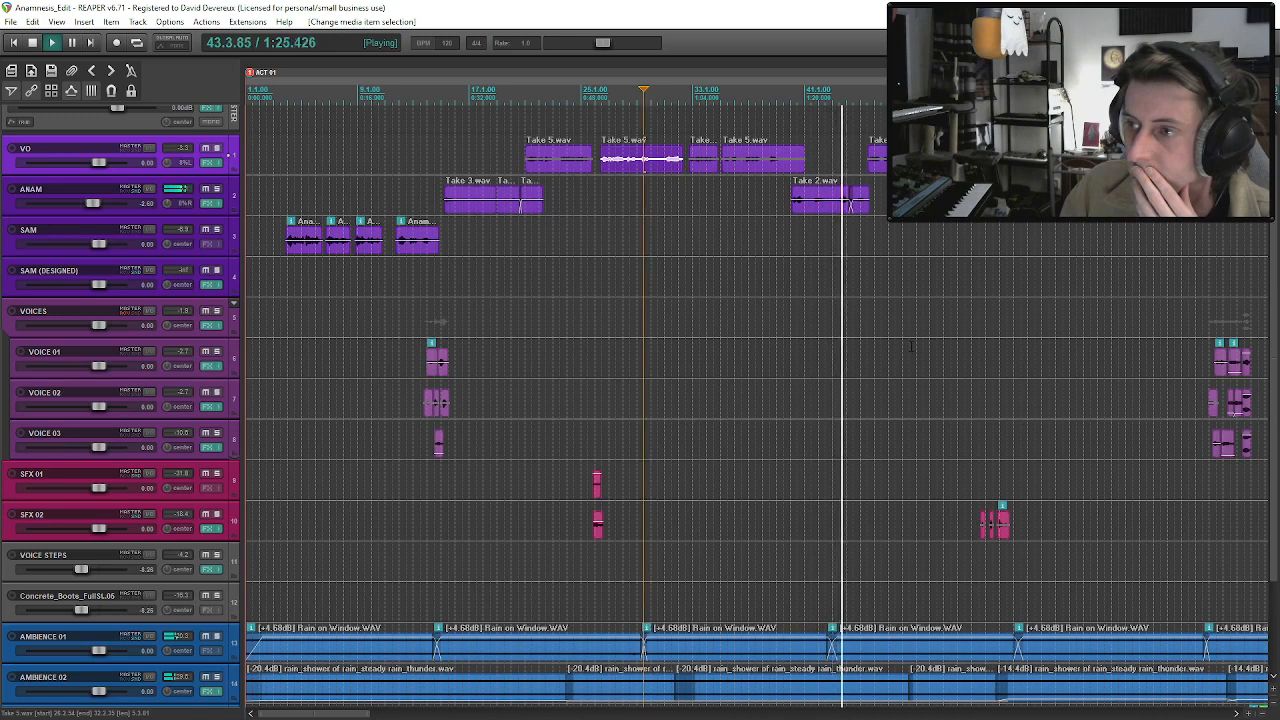
scroll(910, 347, "down", 3)
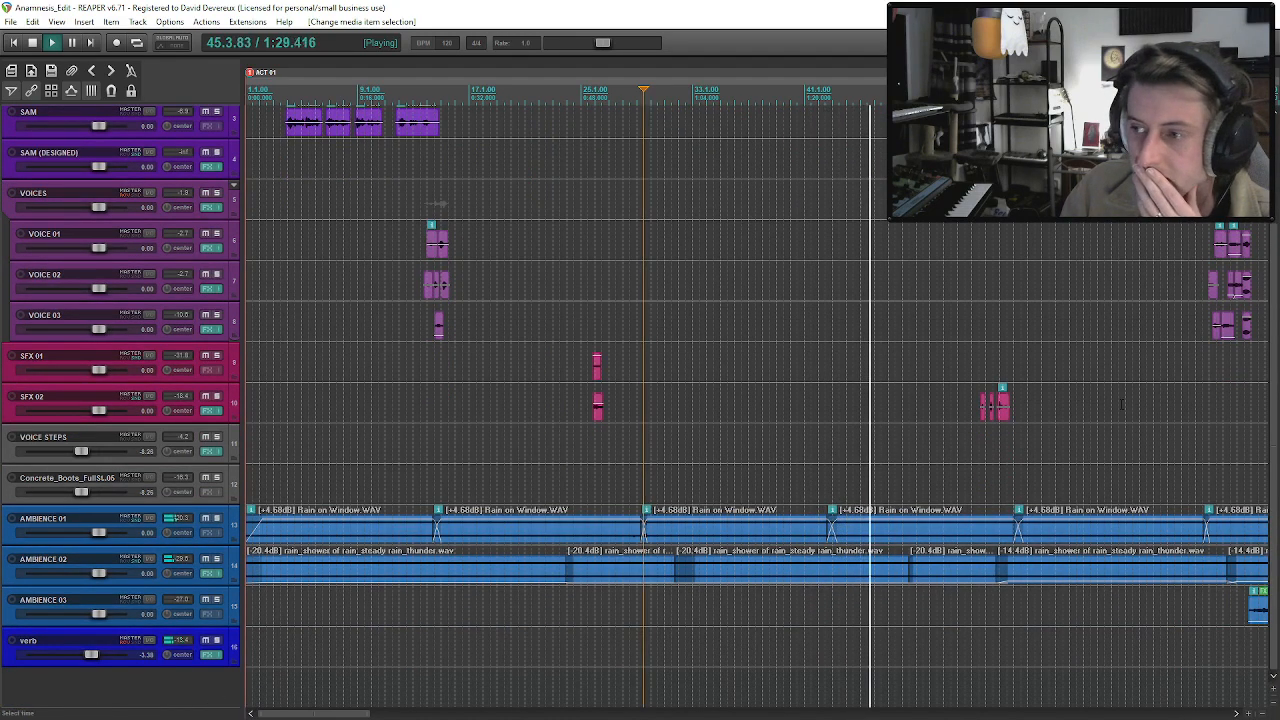
left_click(148, 440)
left_click(376, 552)
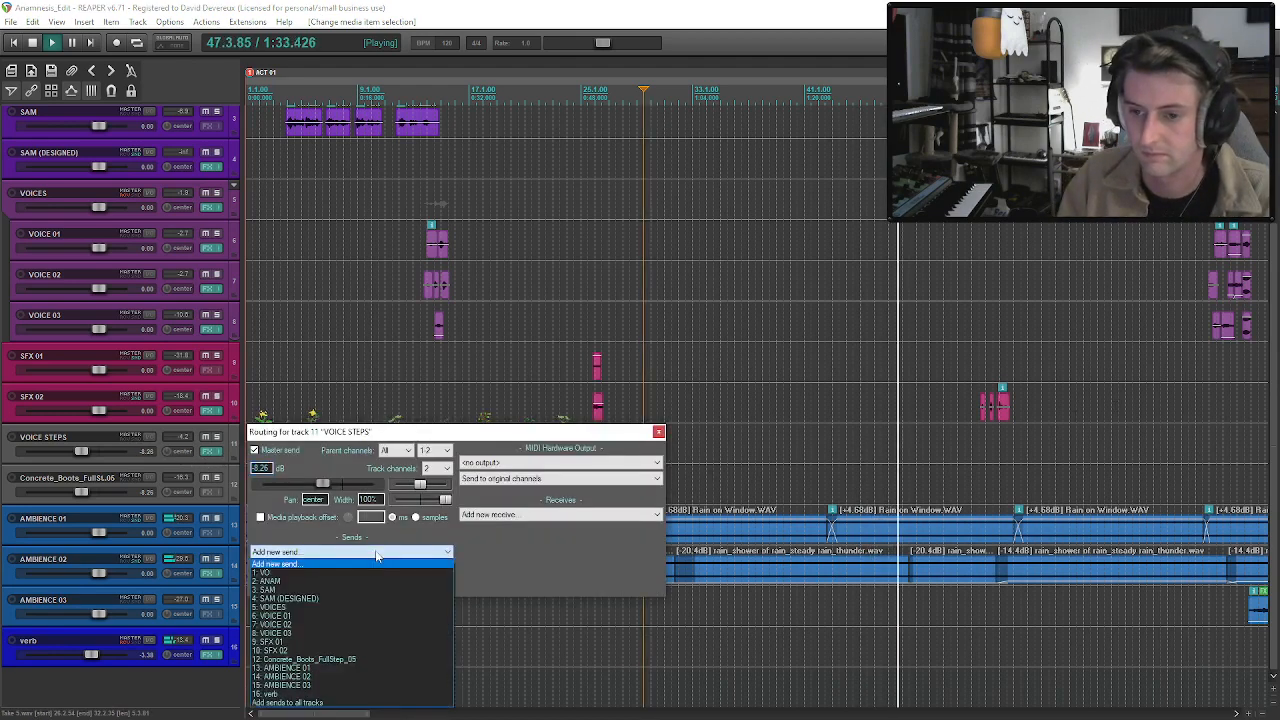
left_click(349, 693)
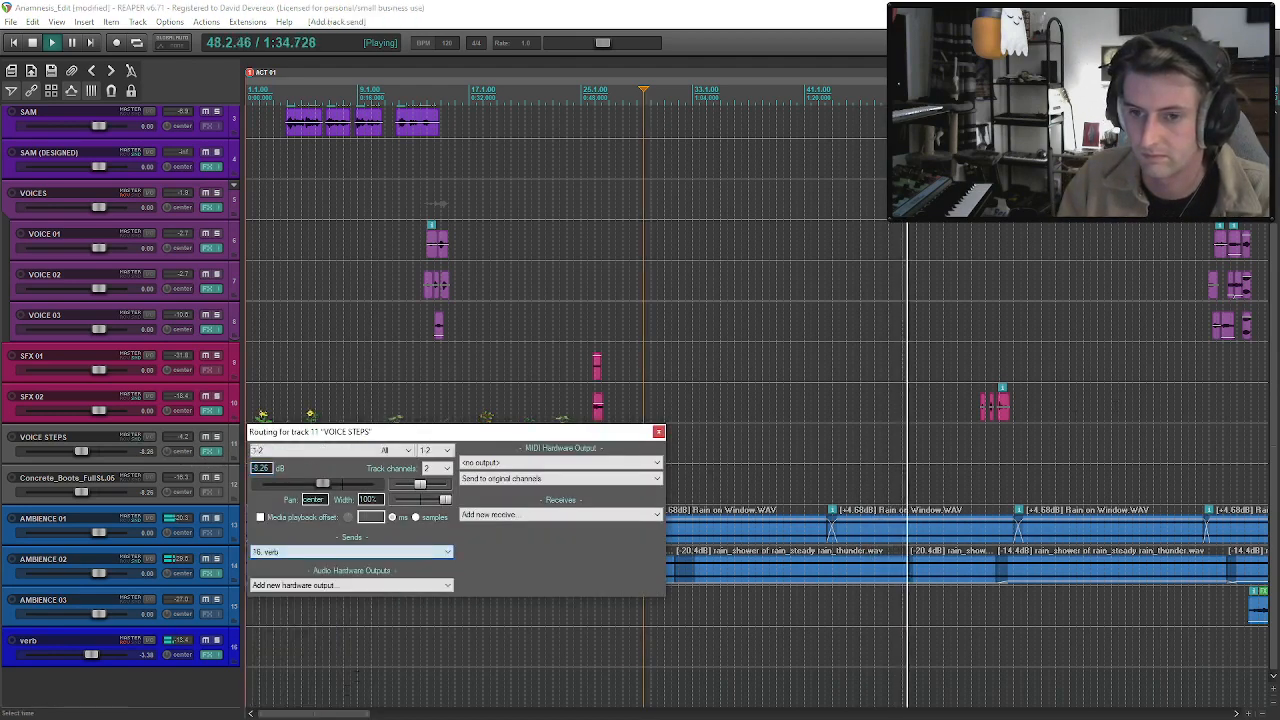
left_click(659, 432)
left_click(163, 471)
right_click(163, 471)
mouse_move(244, 318)
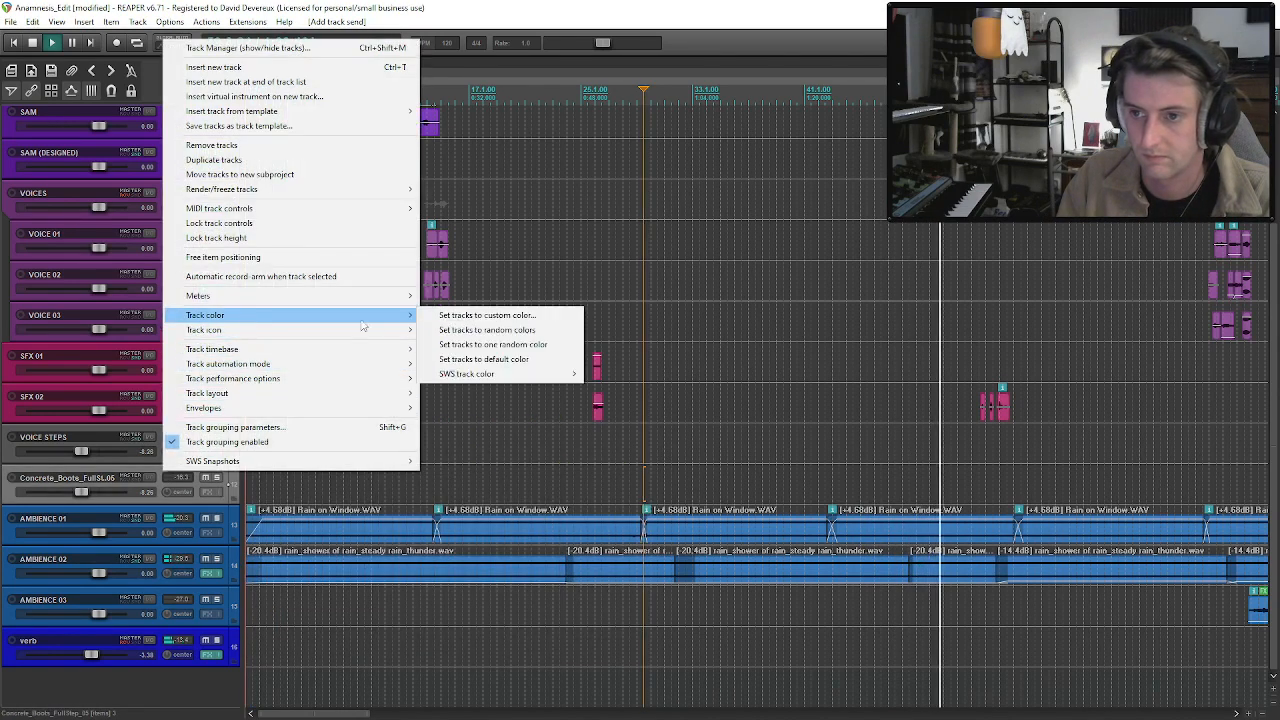
left_click(480, 315)
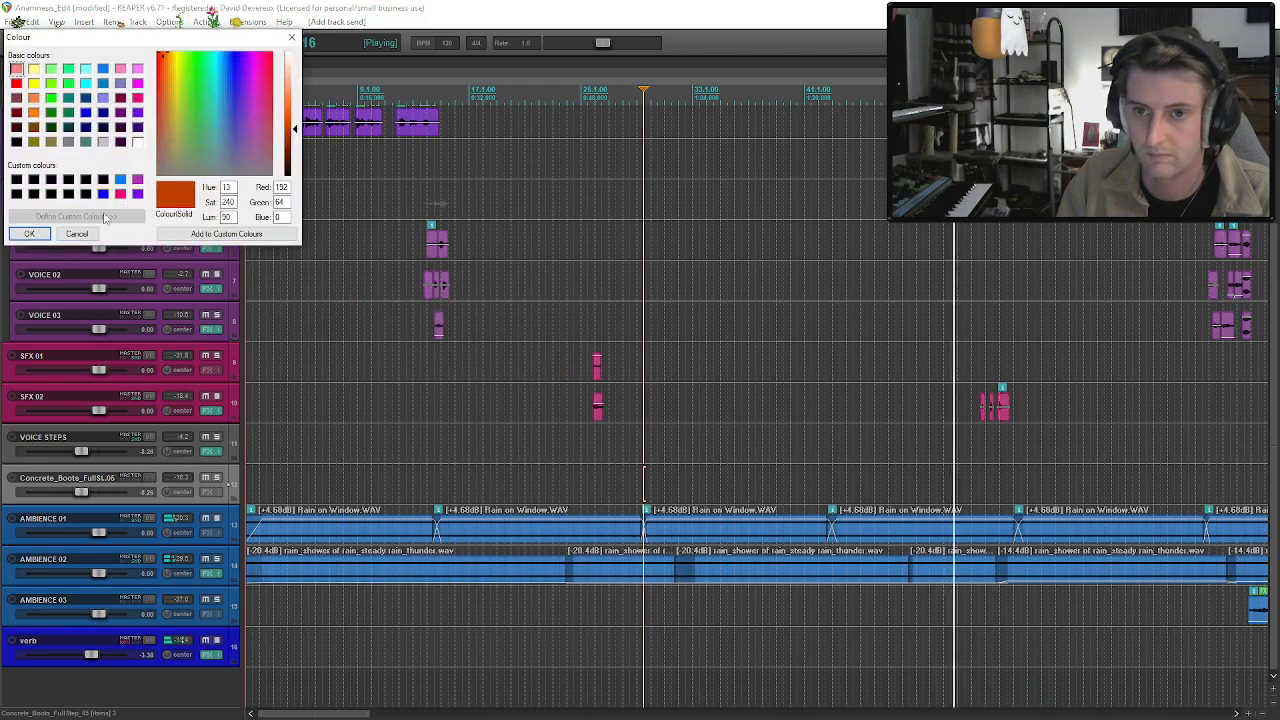
left_click(77, 234)
Add a send from the Concrete_Boots footstep track to the verb track.
left_click(161, 459)
left_click(161, 475, "shift")
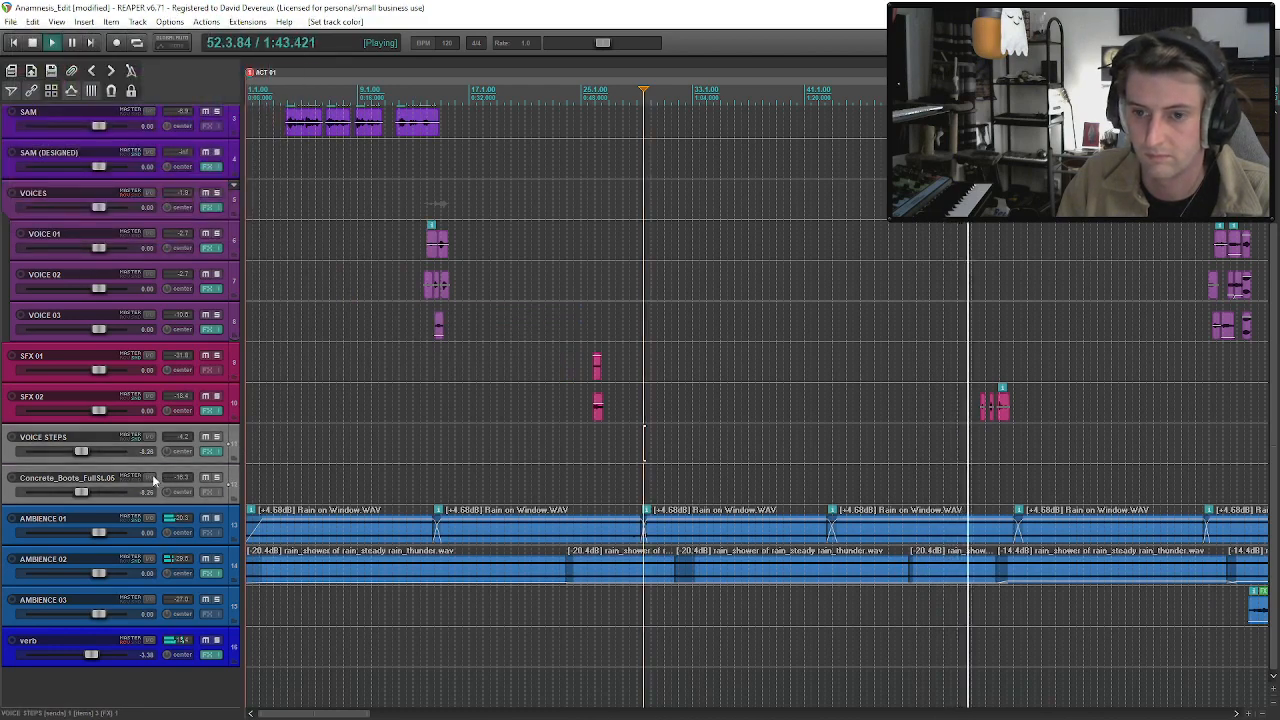
left_click(137, 474)
left_click(359, 593)
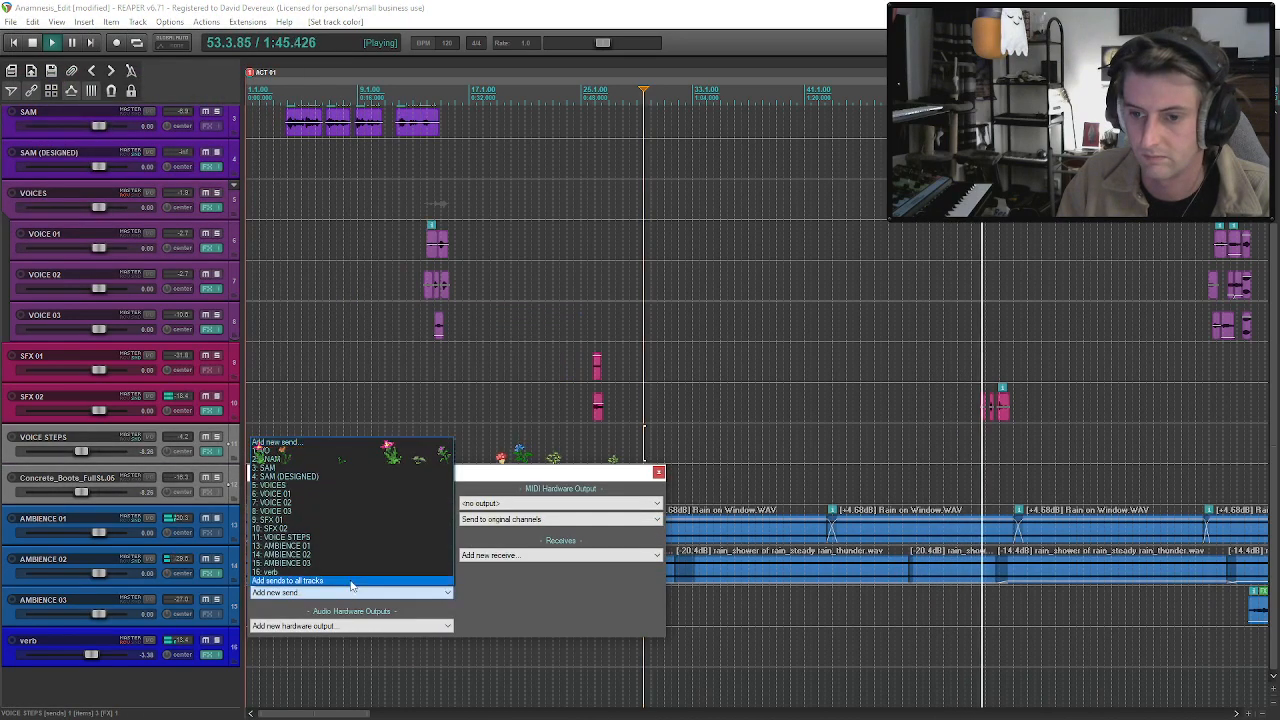
left_click(348, 573)
left_click(659, 472)
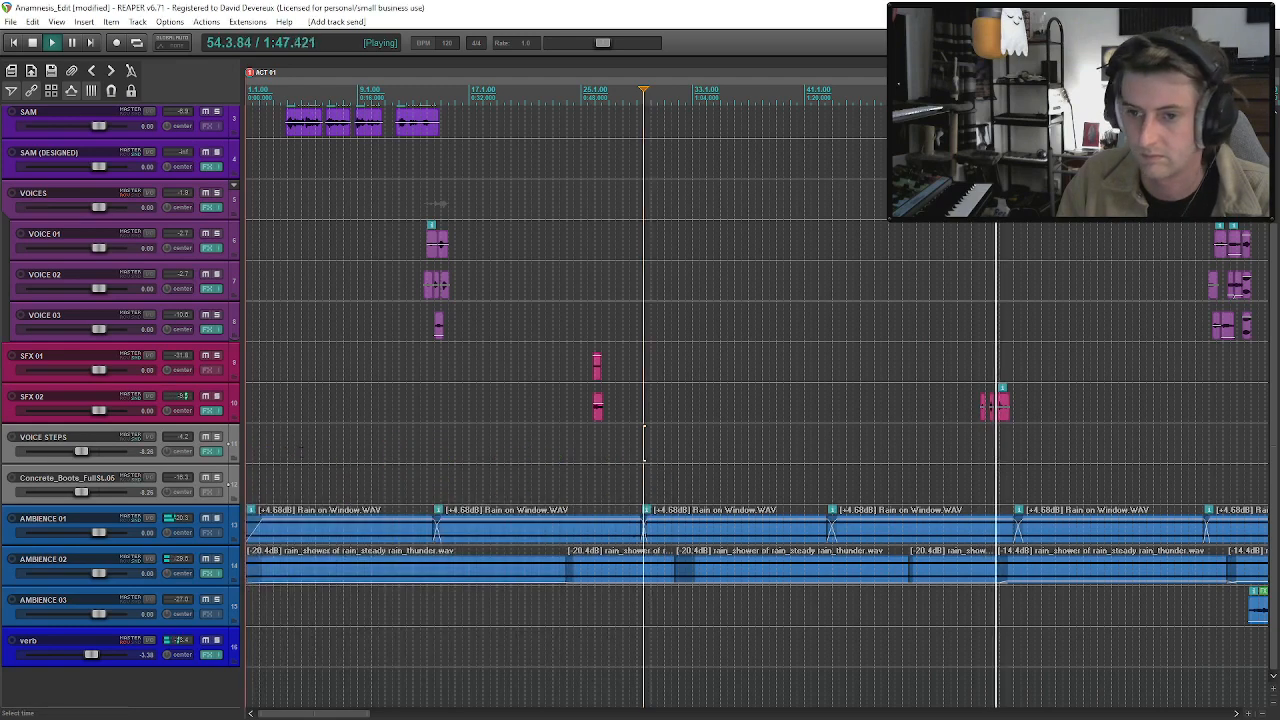
Recolor the VOICE STEPS and Concrete_Boots footstep tracks with the saved custom purple, red 174, green 60, blue 192.
left_click(198, 476)
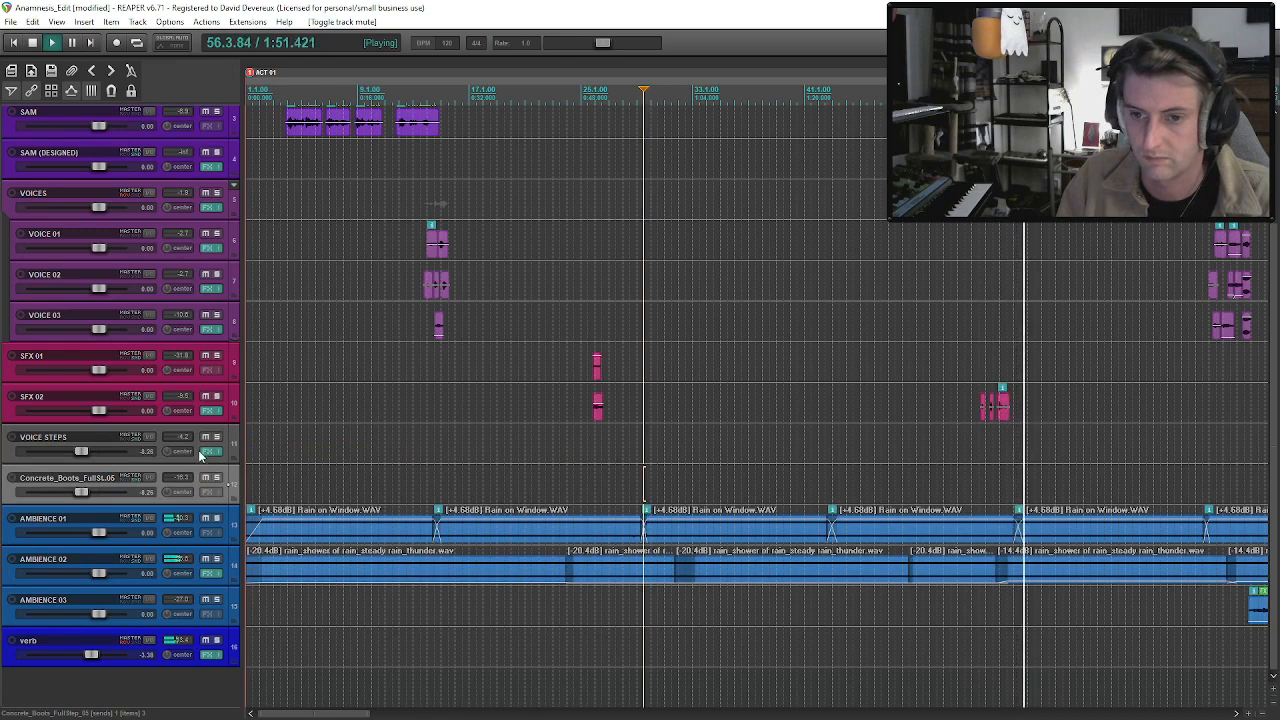
right_click(200, 453)
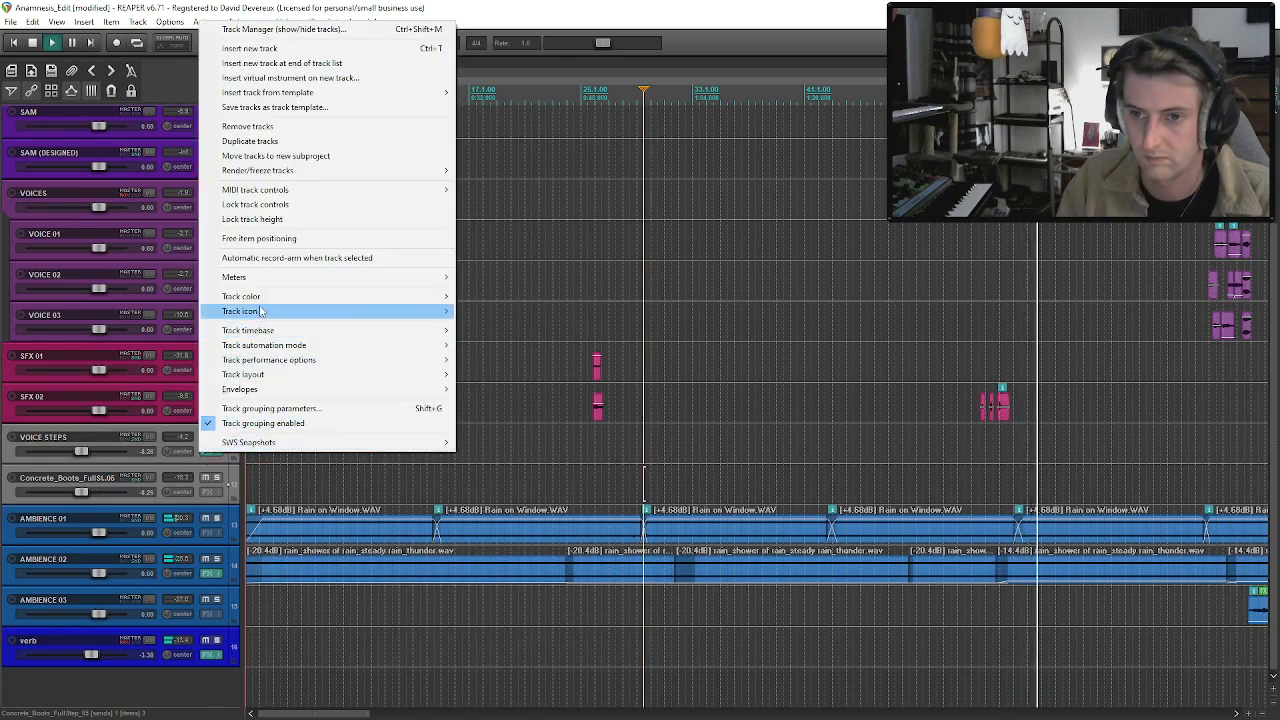
mouse_move(250, 296)
left_click(505, 296)
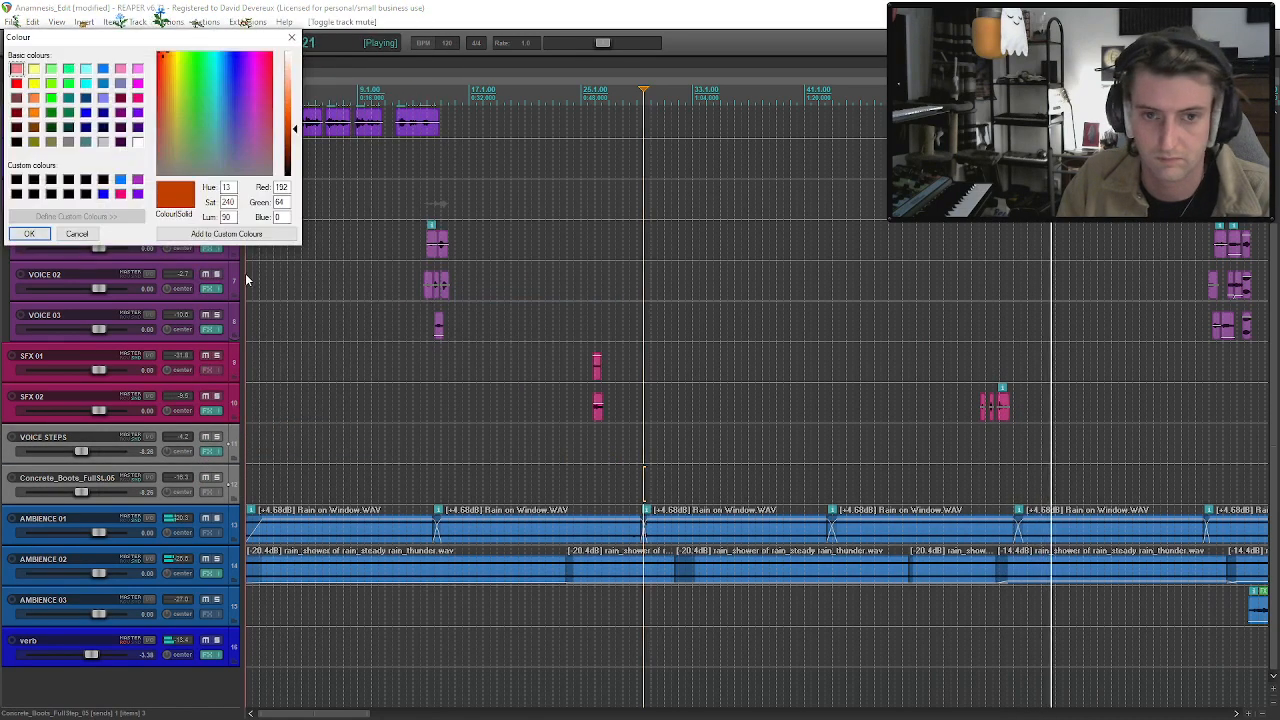
left_click(137, 179)
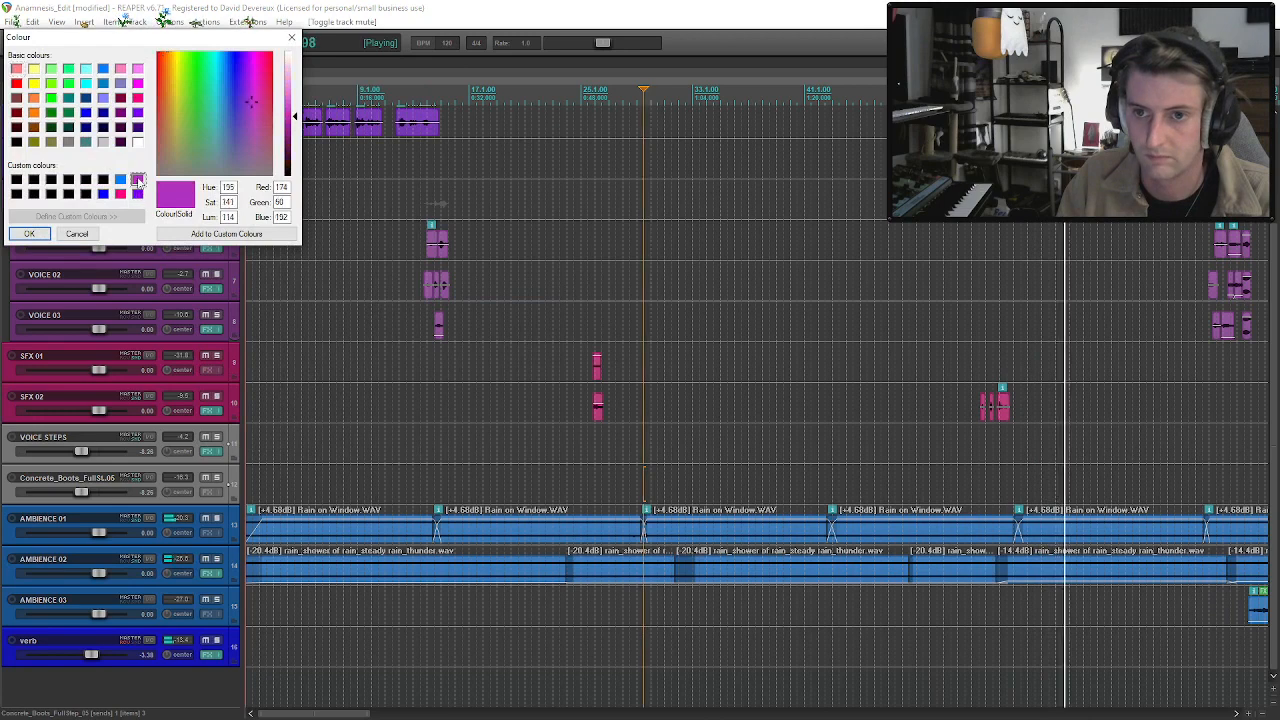
left_click(29, 233)
Move both footstep tracks up so they sit between the SAM (DESIGNED) track and the VOICES folder.
left_click(156, 429)
left_click(160, 470, "shift")
left_click_drag(159, 430, 84, 186)
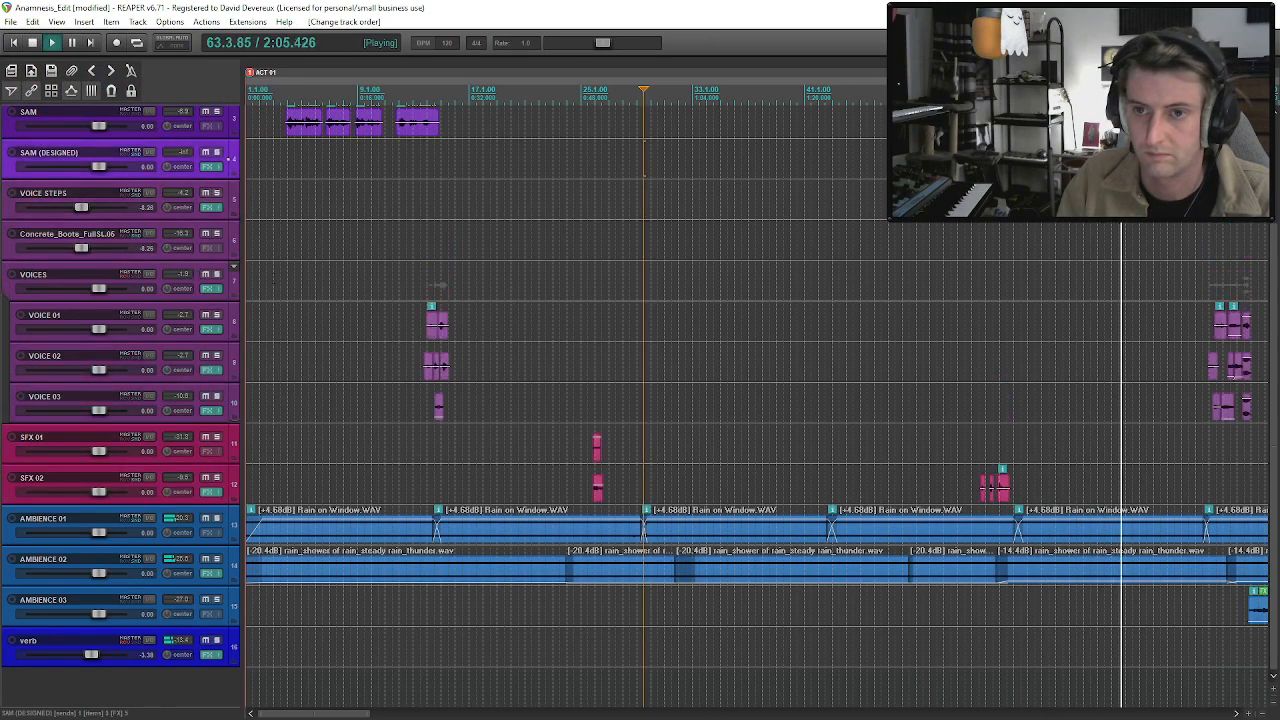
Rename the Concrete_Boots footstep track VOICE STEPS and save the project.
scroll(889, 444, "down", 2)
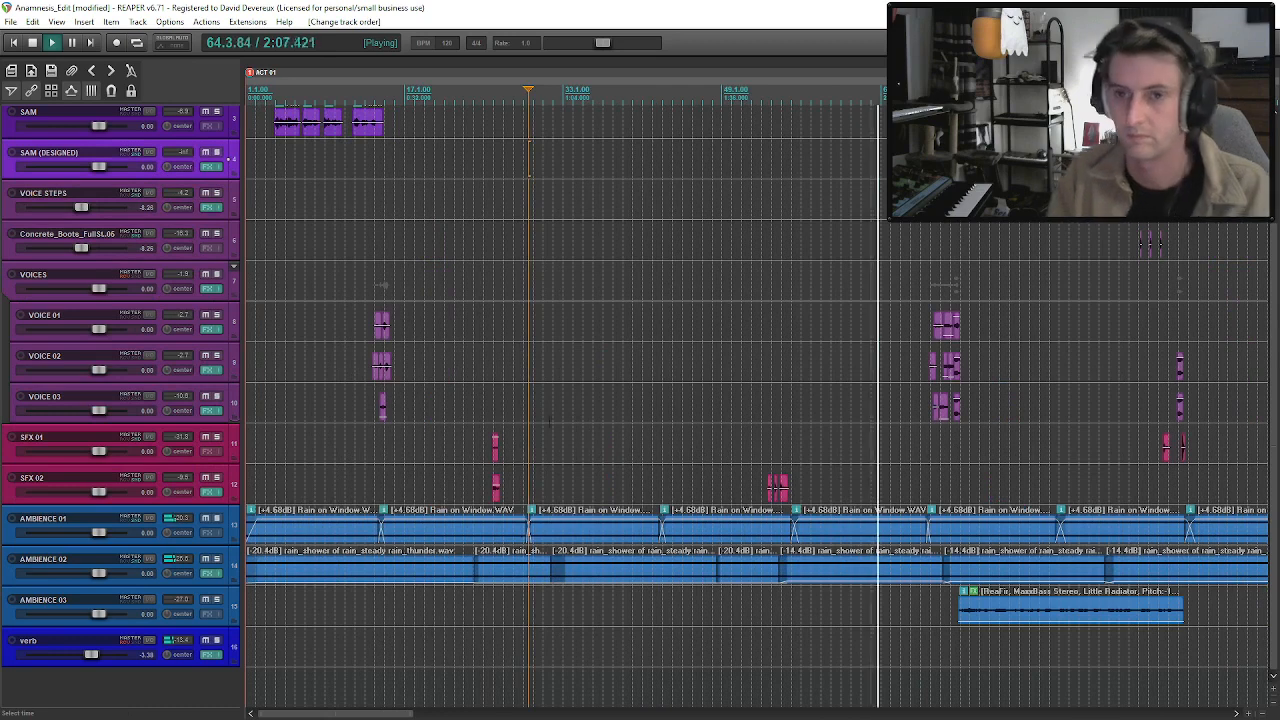
left_click(156, 236)
left_click(658, 228)
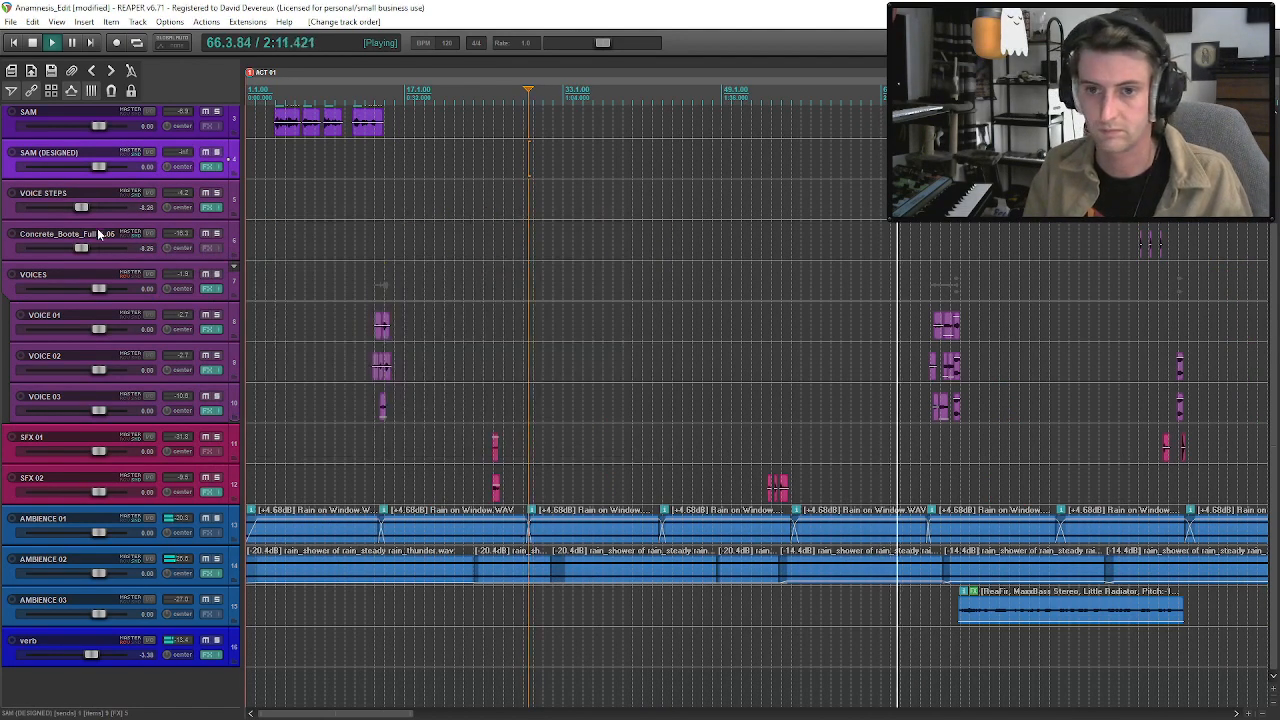
double_click(67, 233)
type("VOICE S")
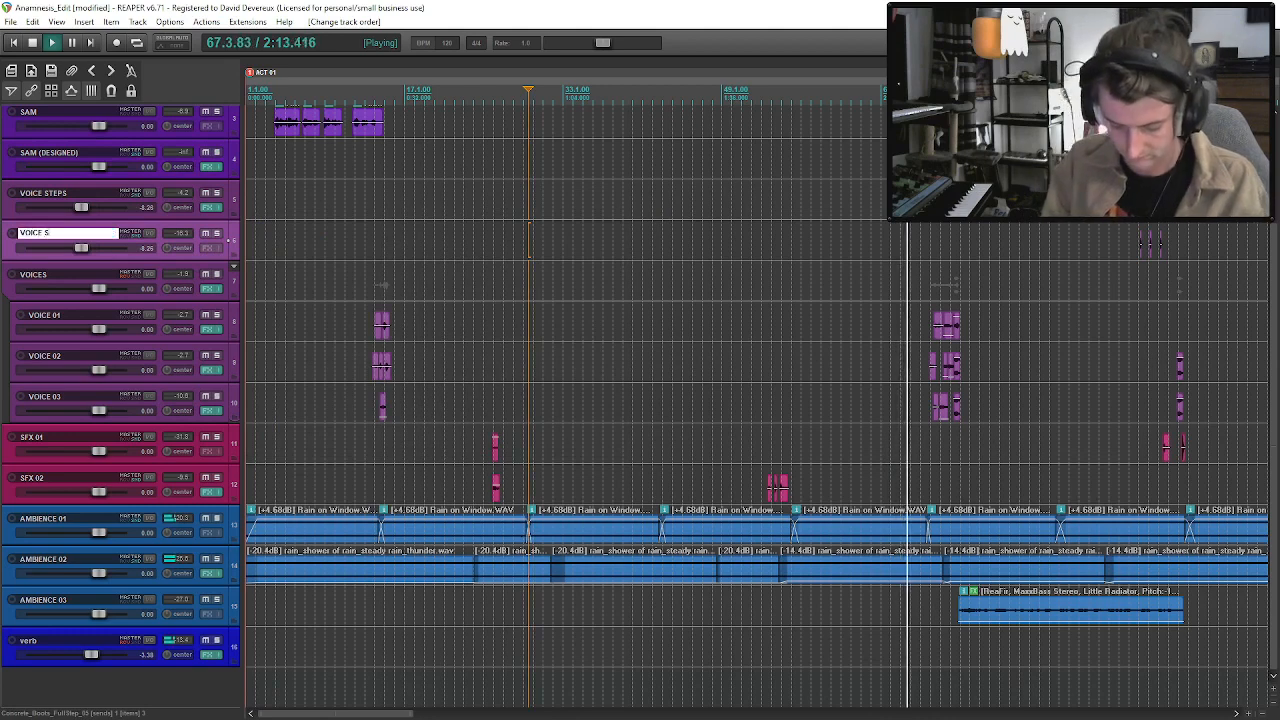
type("TEPS")
key("Return")
Play the mix from about 2:17 to check the VOICES and SAM (DESIGNED) lines through the end of the act.
left_click(940, 537)
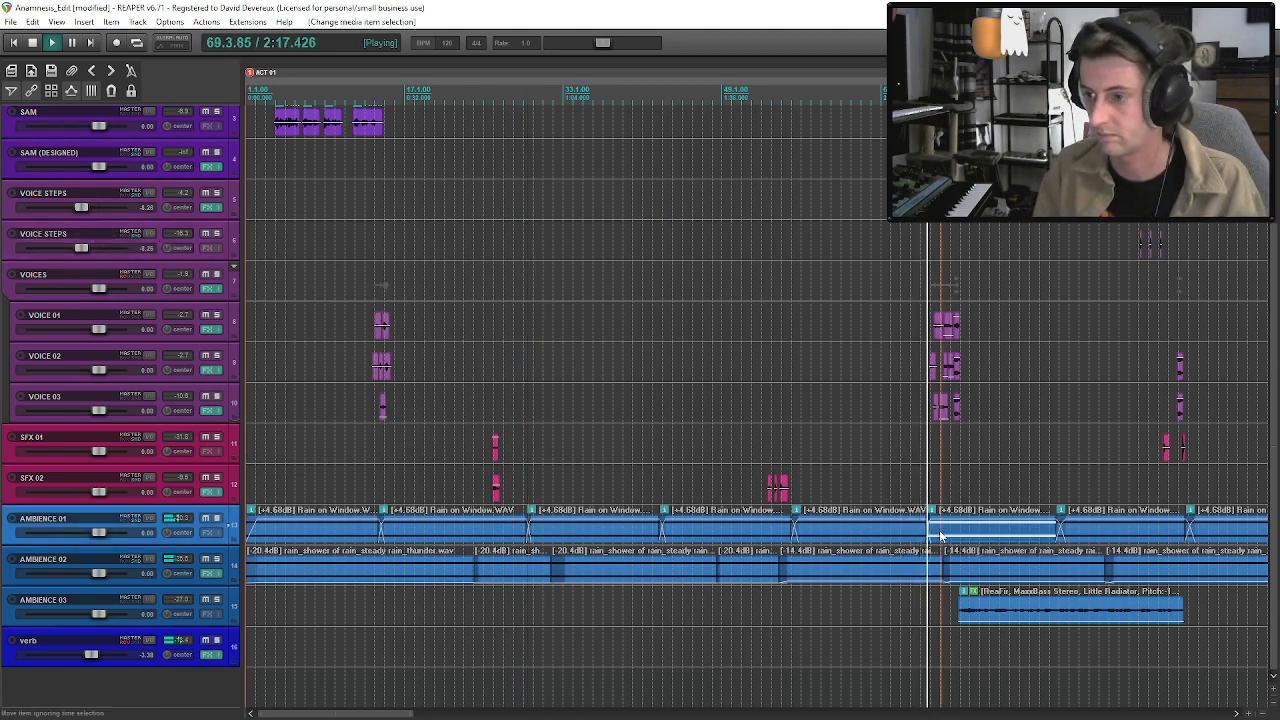
scroll(946, 500, "up", 3)
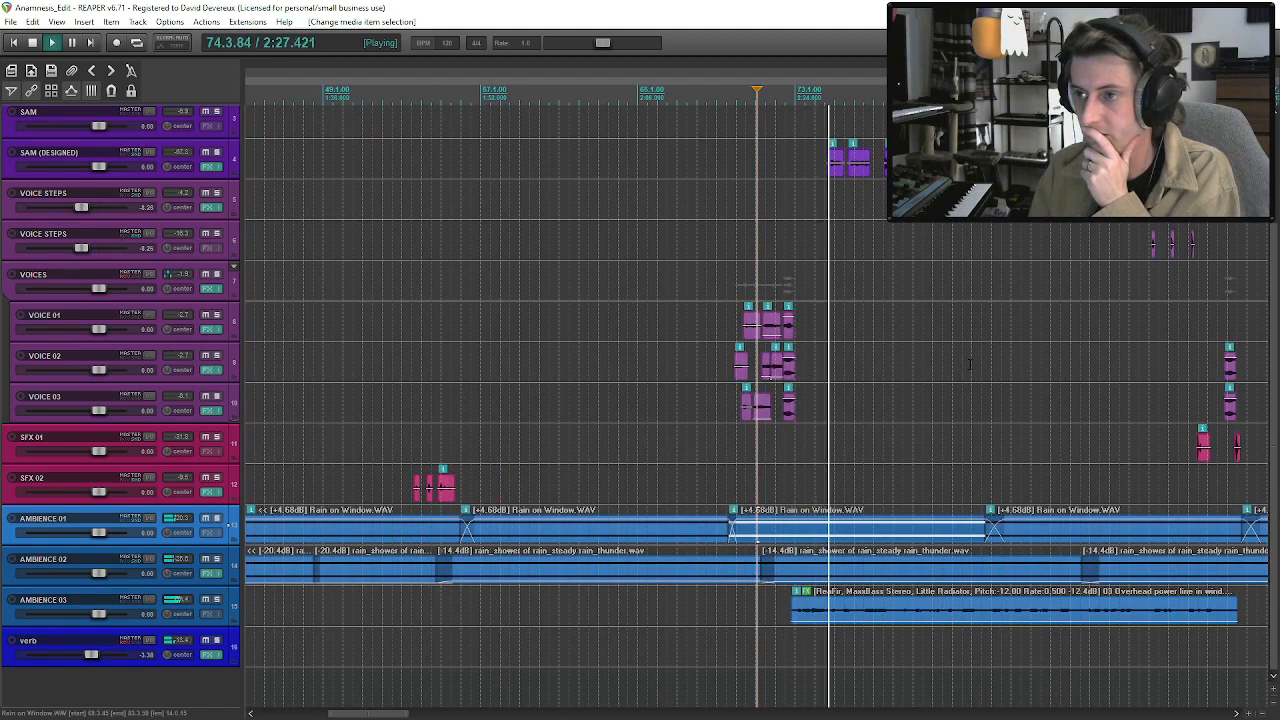
scroll(930, 370, "up", 3)
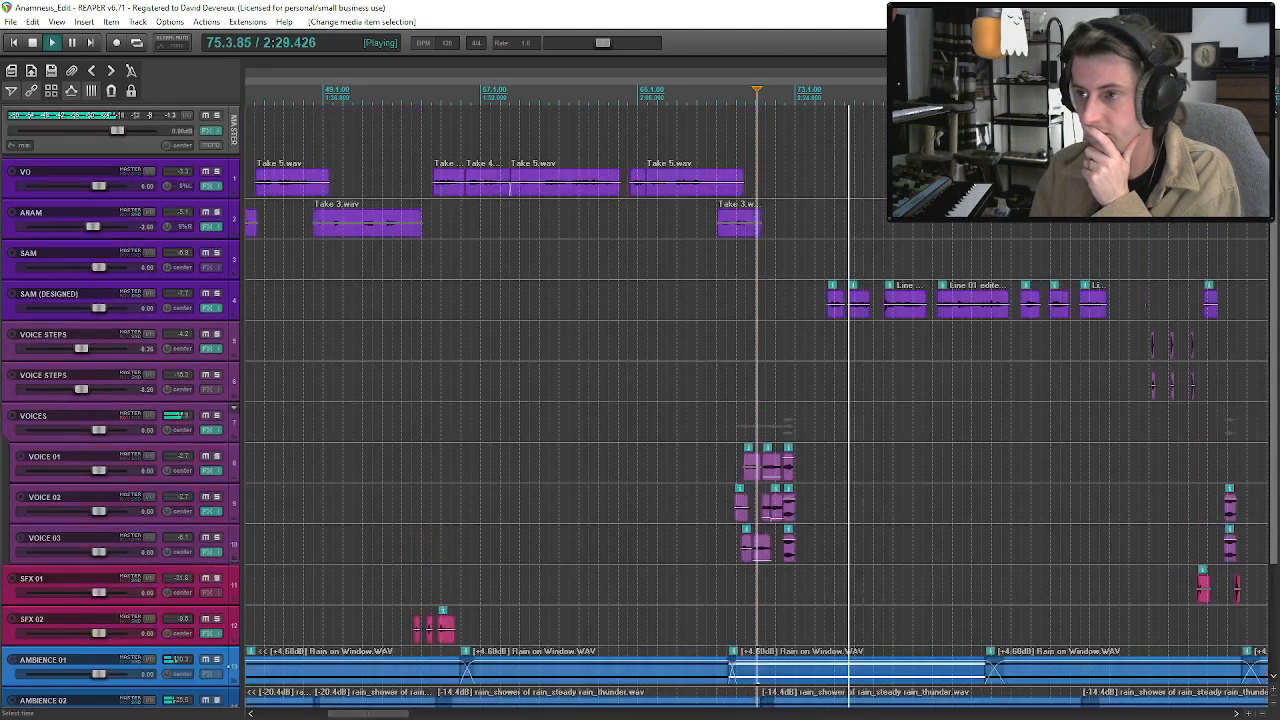
scroll(869, 375, "up", 2)
scroll(870, 376, "down", 2)
left_click(834, 315)
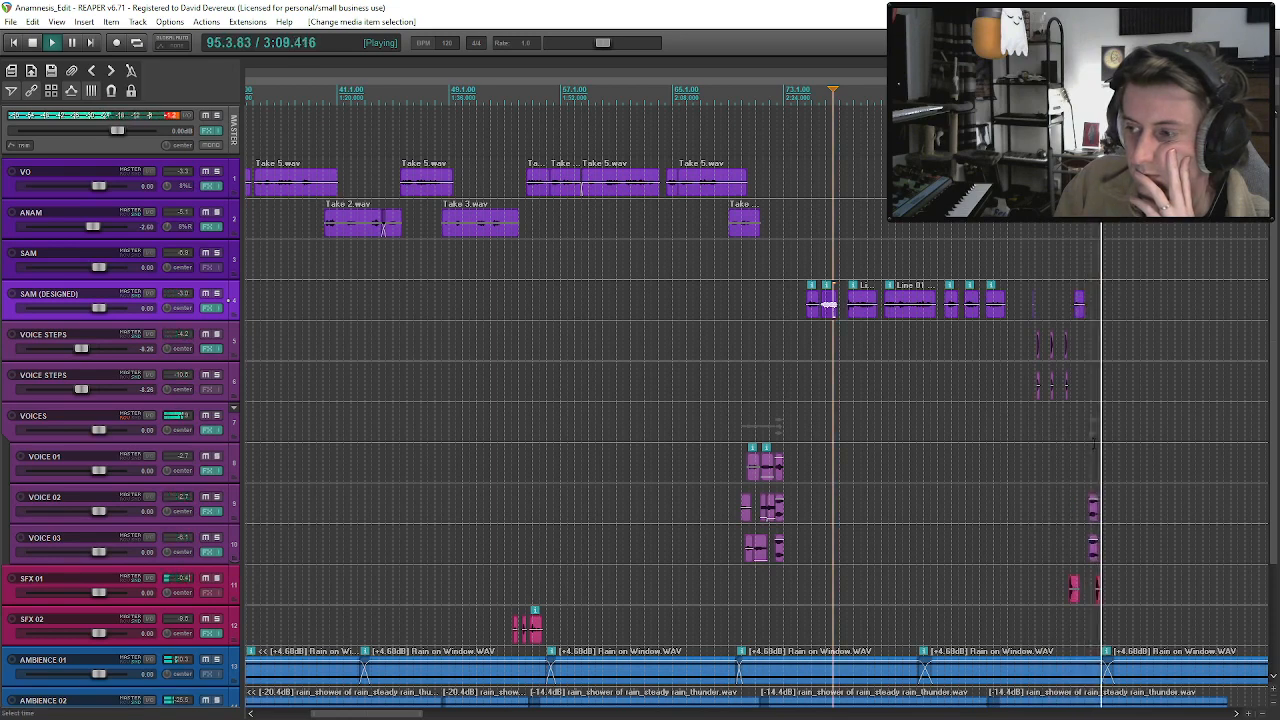
Move the last SFX 01 clip slightly later to start at 3:09.794 and replay the ending around it.
left_click_drag(1098, 590, 1105, 590)
left_click(1089, 585)
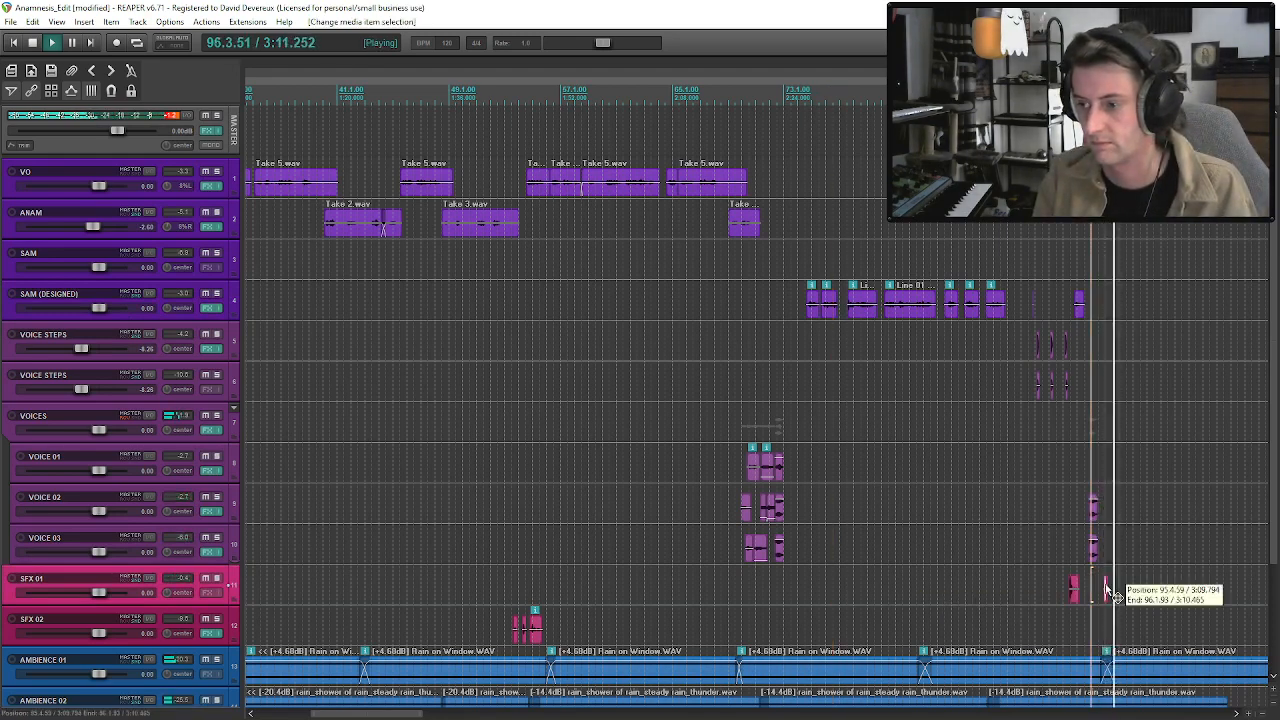
scroll(1075, 403, "down", 2)
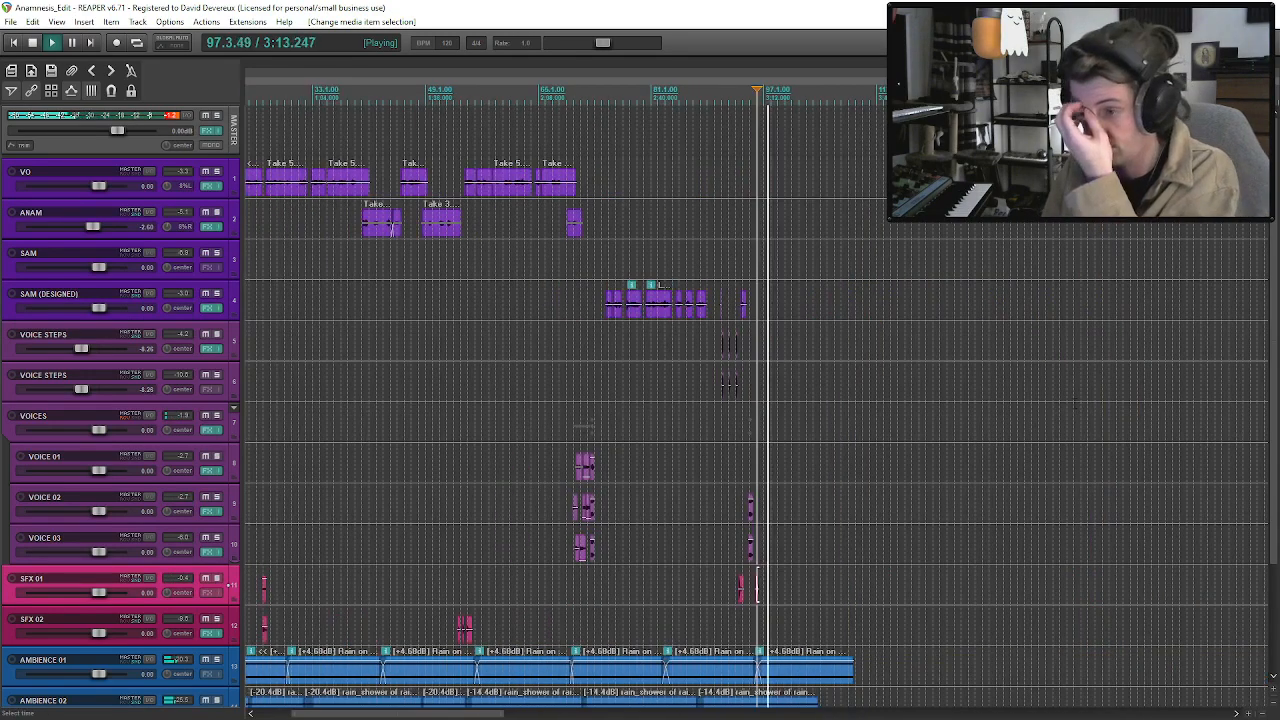
scroll(757, 587, "up", 3)
left_click(720, 303)
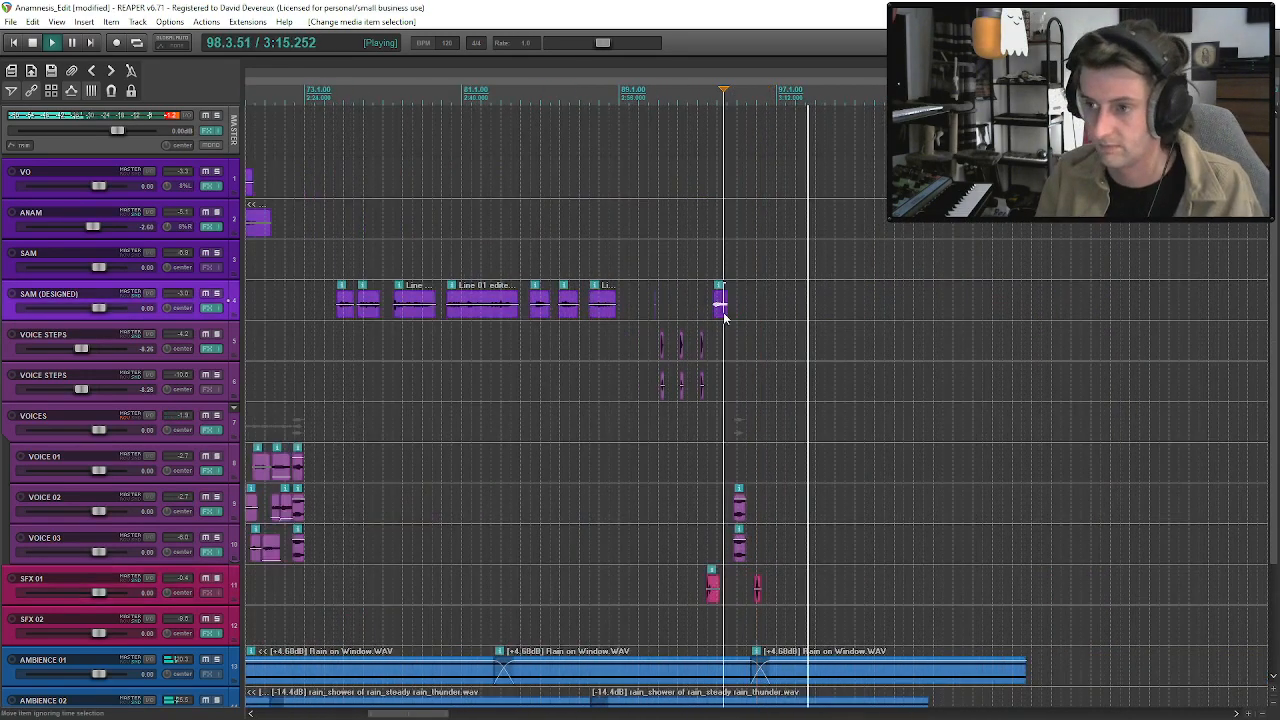
scroll(755, 303, "down", 2)
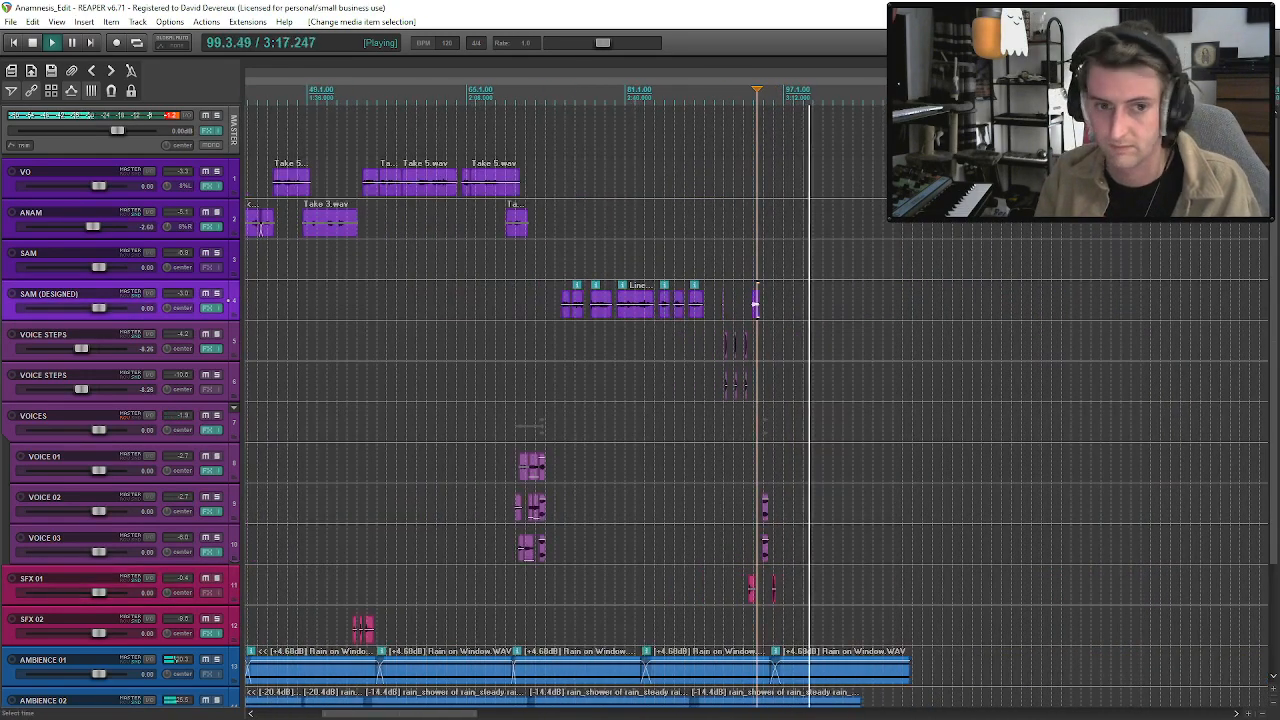
Spot-check playback near 2:16 and 2:13 and review the dialogue spacing on the VO and ANAM tracks.
left_click(508, 288)
key("space")
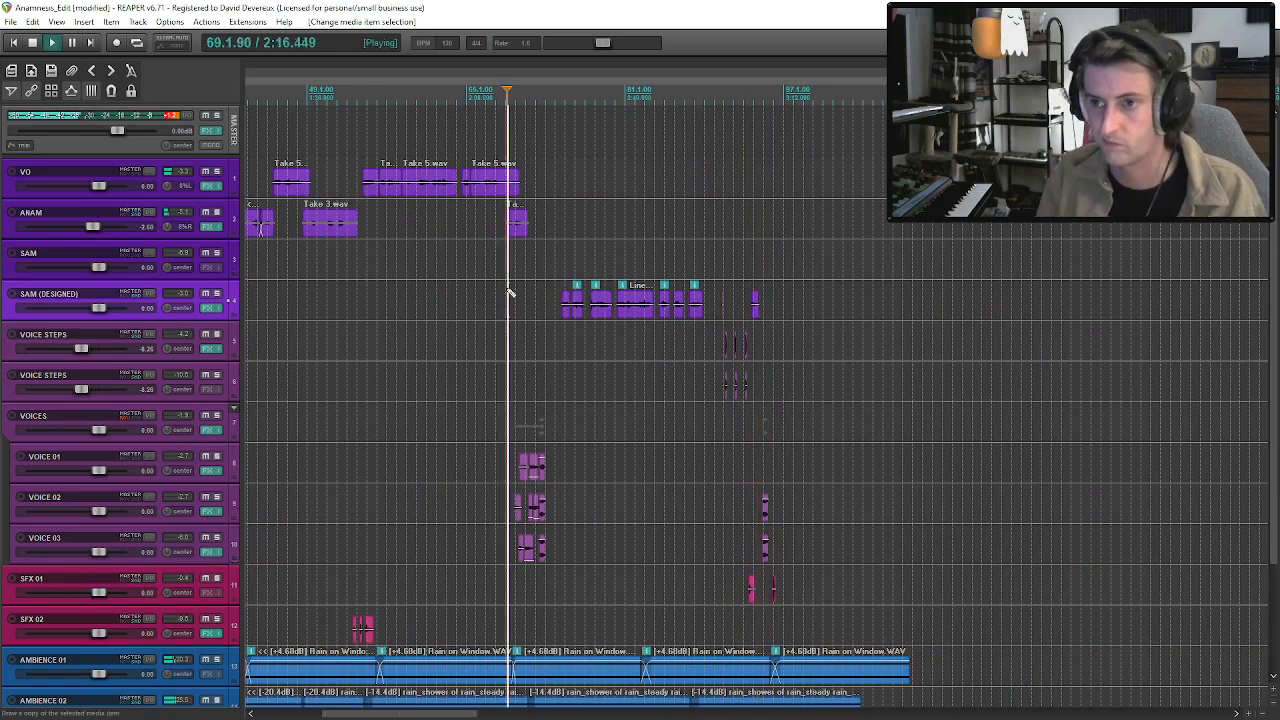
key("space")
left_click(364, 210)
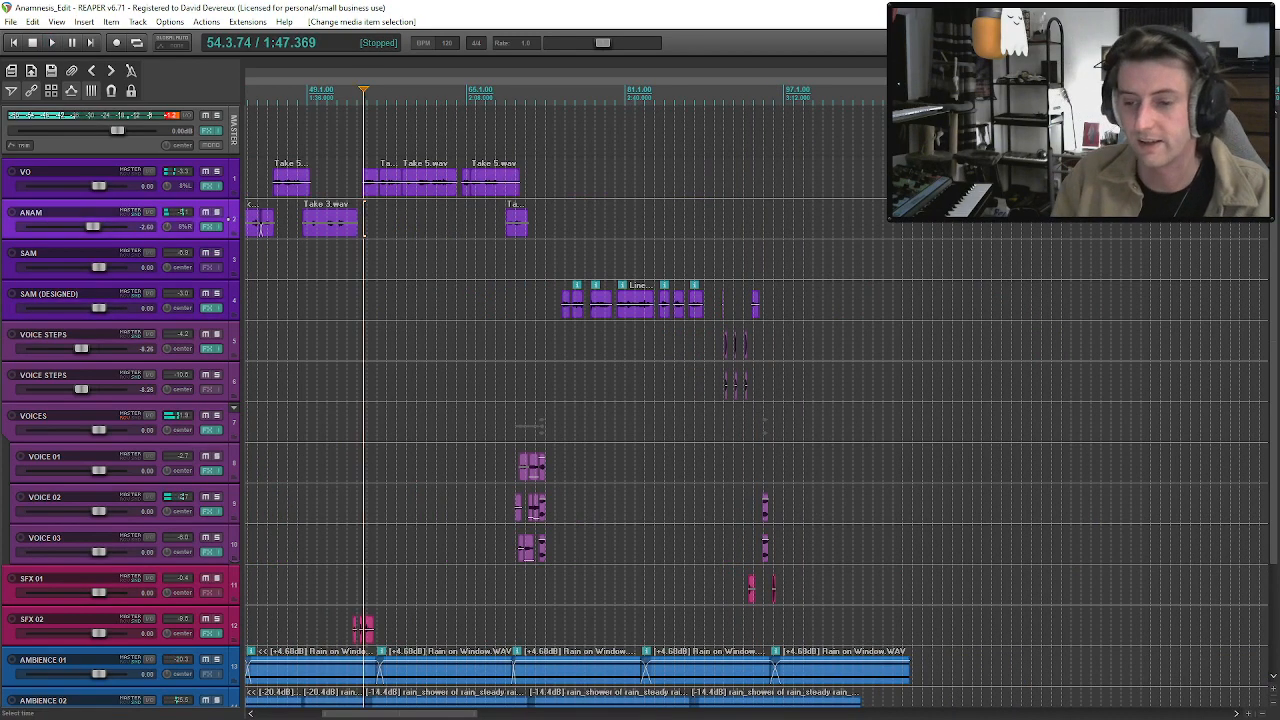
scroll(543, 269, "down", 2)
left_click(610, 267)
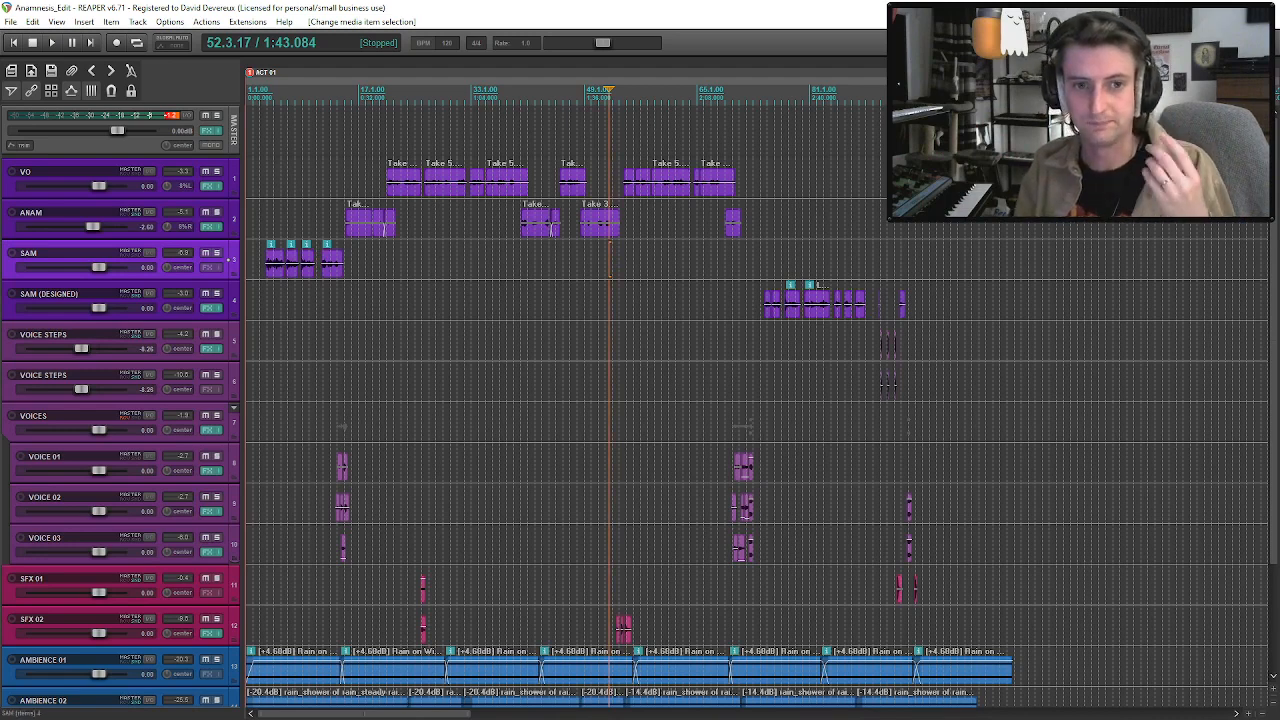
key("alt+Tab")
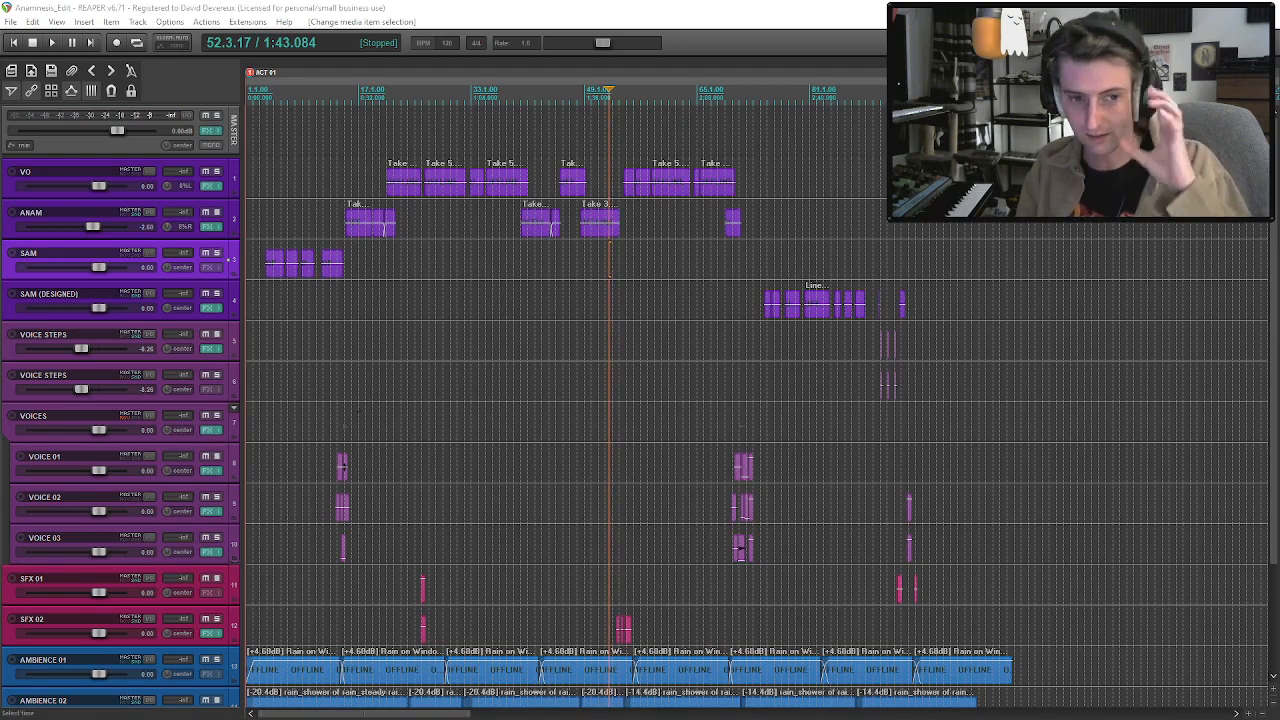
left_click_drag(610, 230, 614, 234)
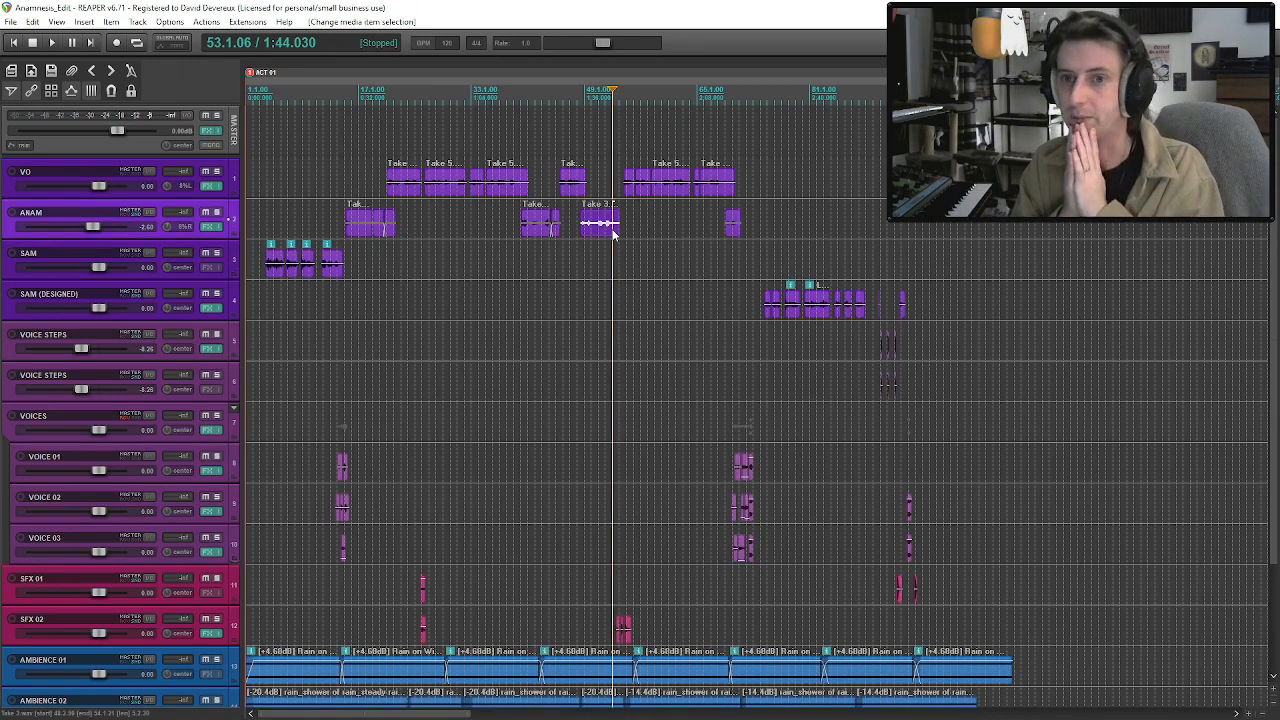
left_click(716, 192)
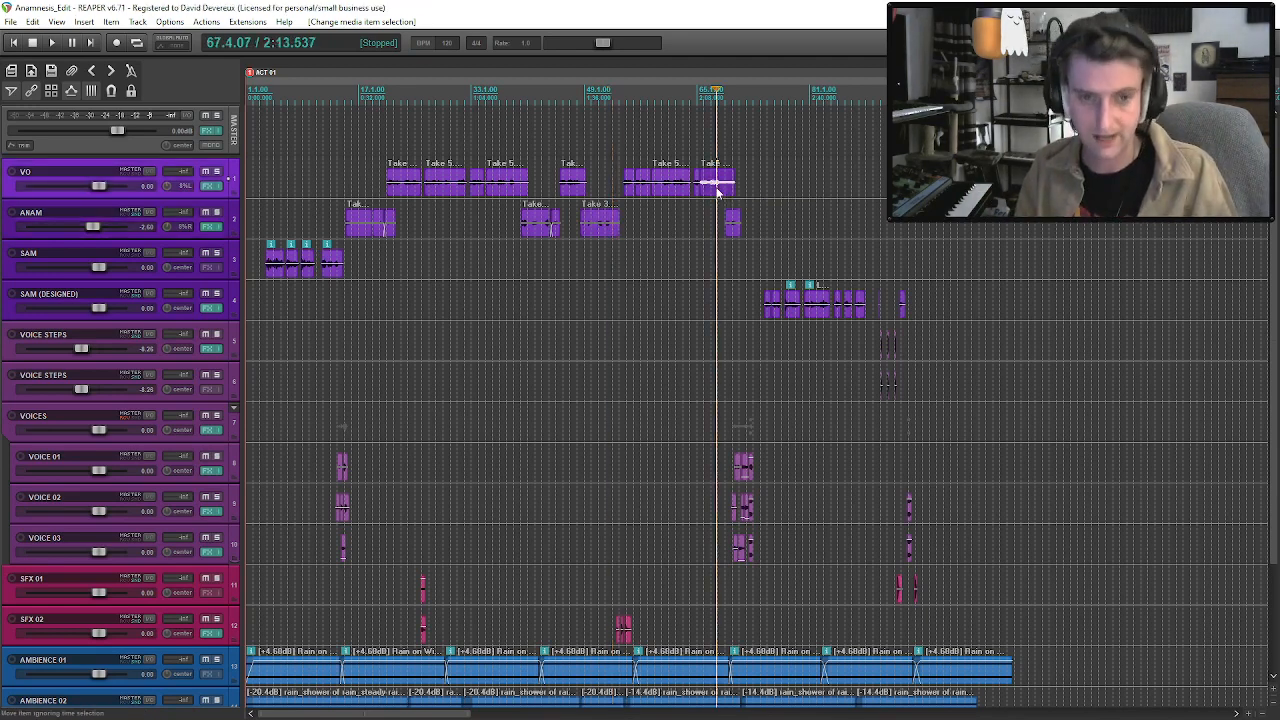
mouse_move(1273, 470)
left_mouse_down()
mouse_move(1273, 580)
mouse_move(1273, 450)
left_mouse_up()
key("space")
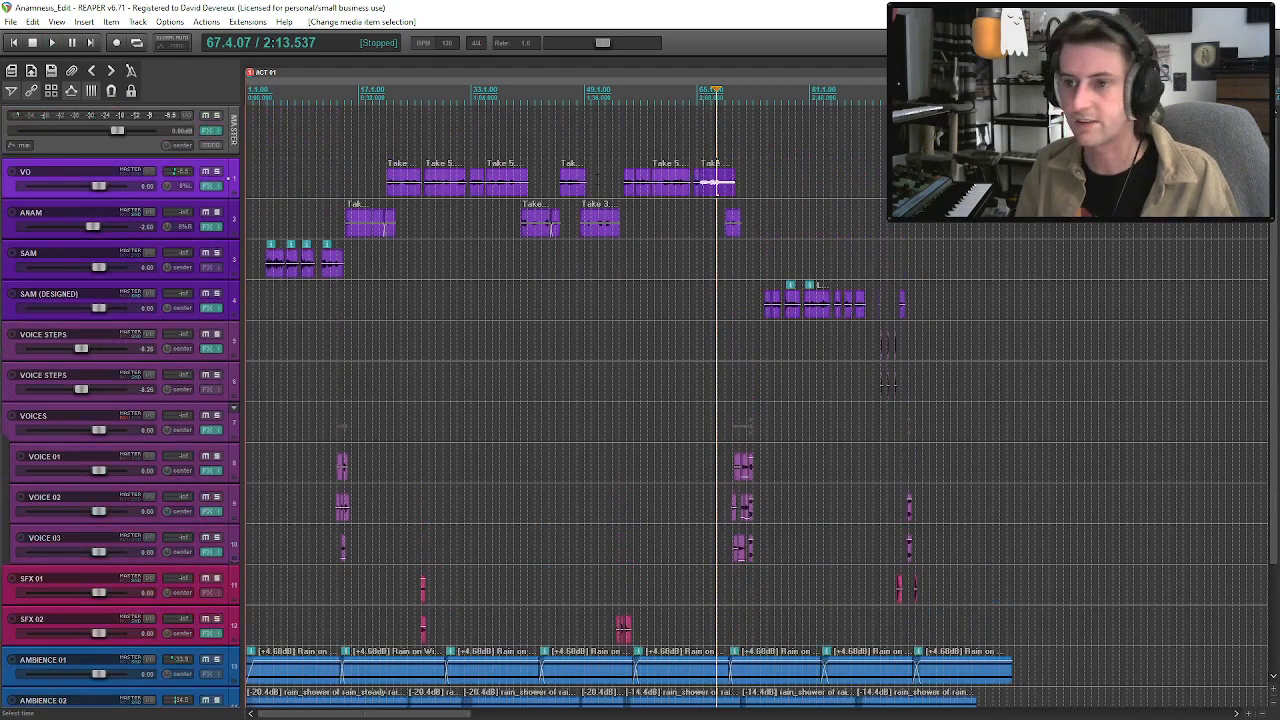
Ripple-shift everything from the VO line at 1:47 about one second later, and move the last SFX 02 clip there back earlier.
left_click_drag(716, 184, 622, 190)
scroll(622, 190, "up", 5)
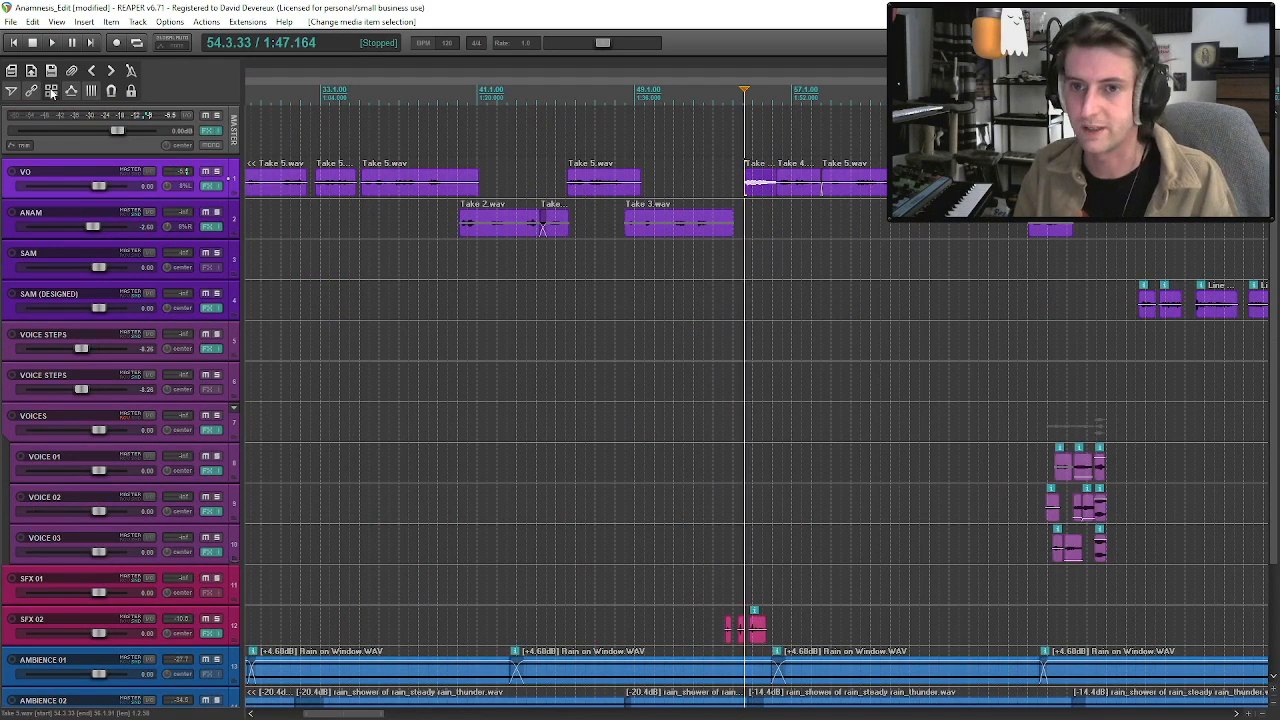
mouse_move(756, 193)
left_mouse_down()
mouse_move(780, 193)
mouse_move(756, 193)
left_mouse_up()
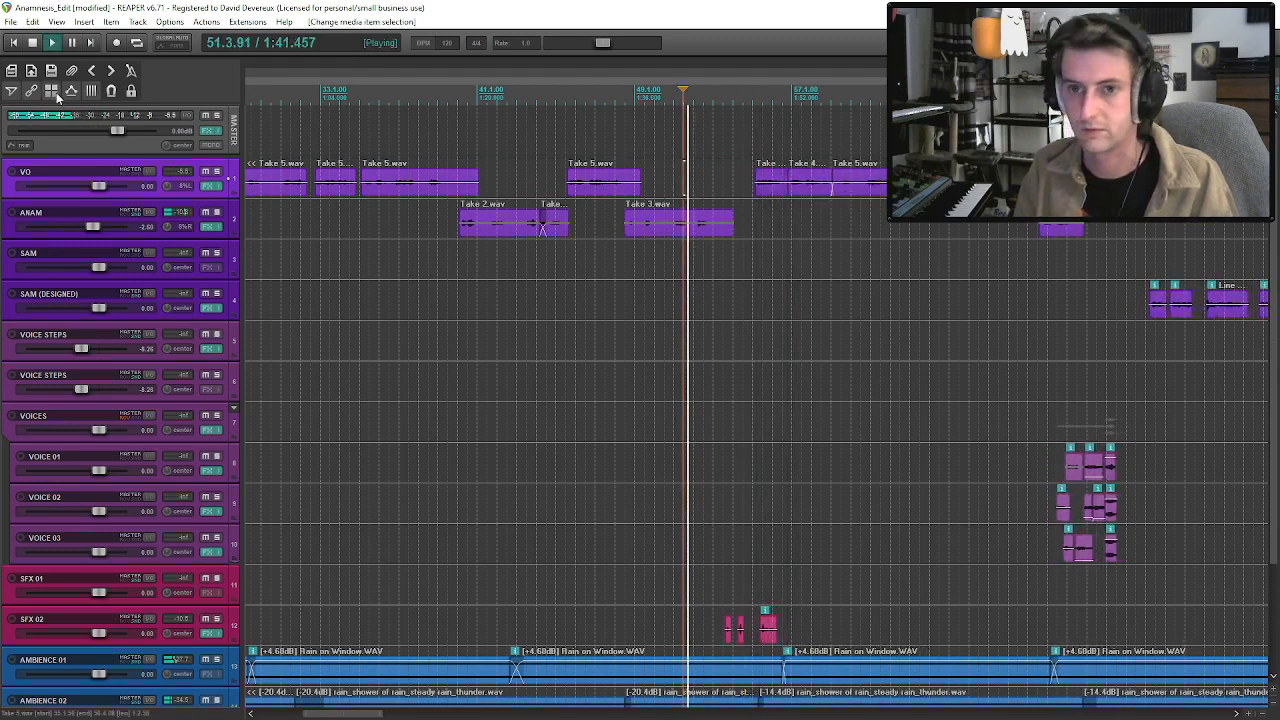
left_click(771, 640)
left_click_drag(771, 640, 727, 630)
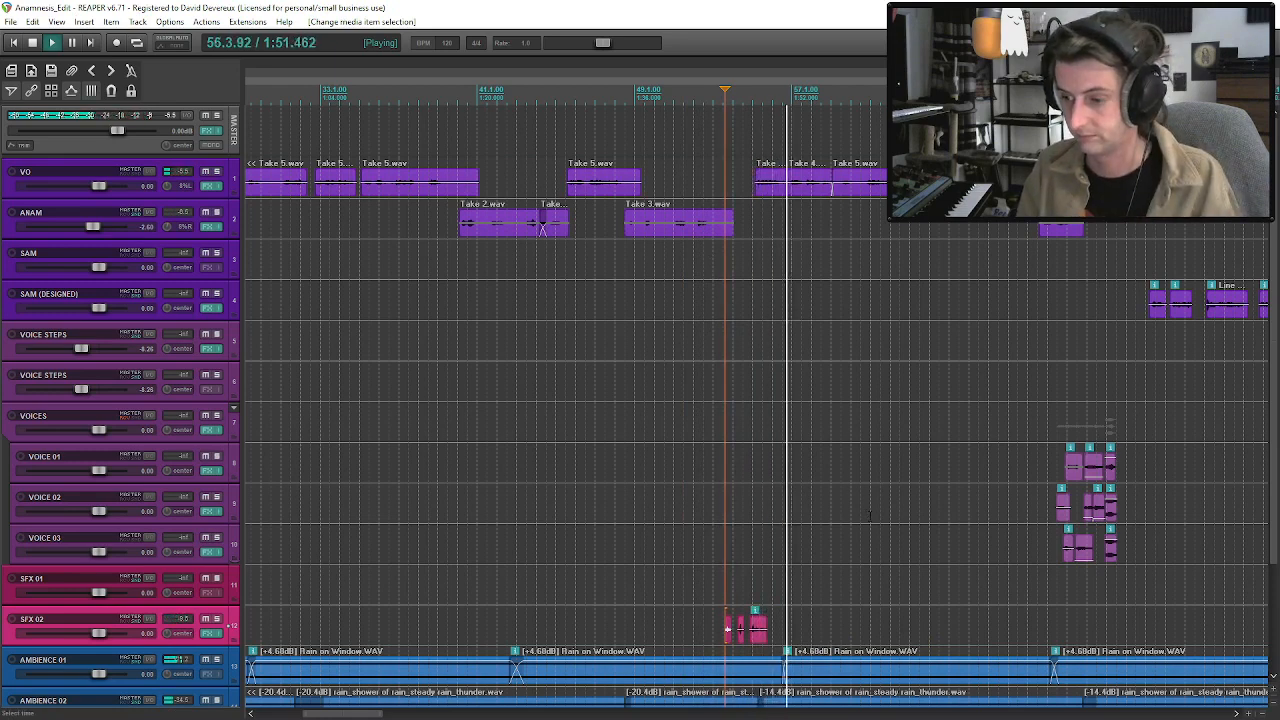
Split the VO Take 4 clip at 1:53.339, ripple-shift the second part slightly later, and audition the new pause.
left_click(809, 187)
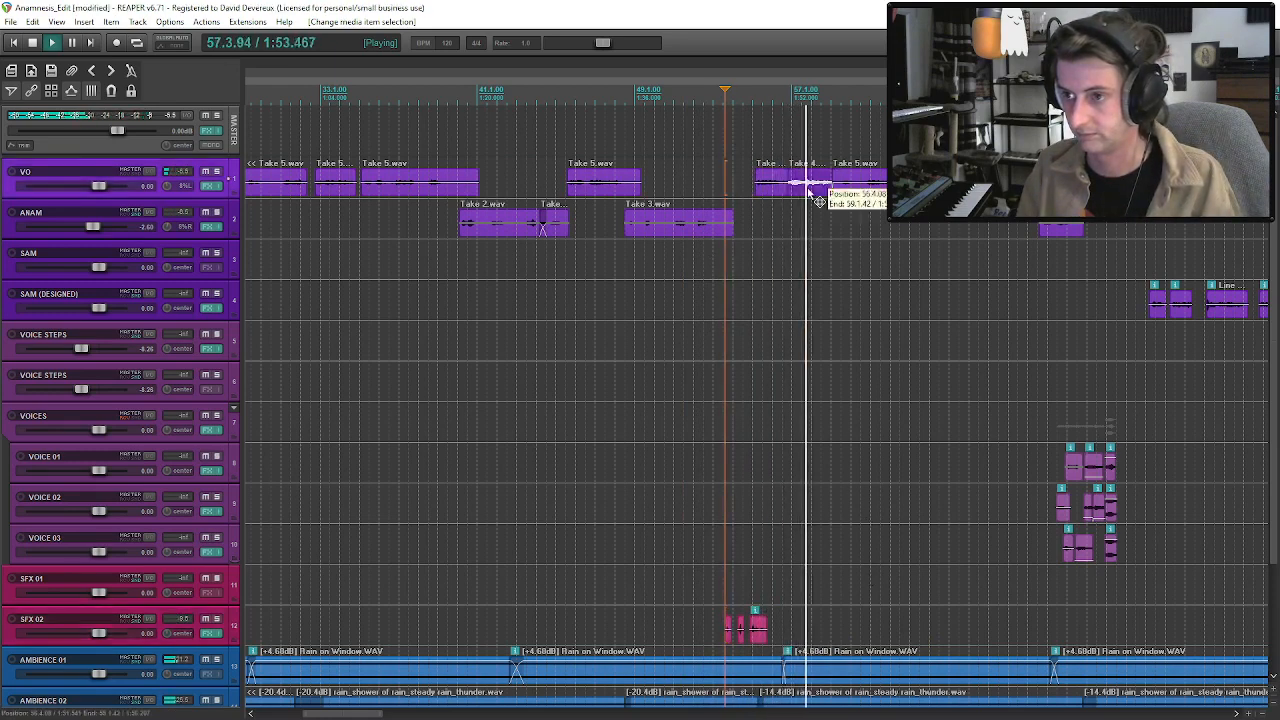
scroll(808, 193, "up", 2)
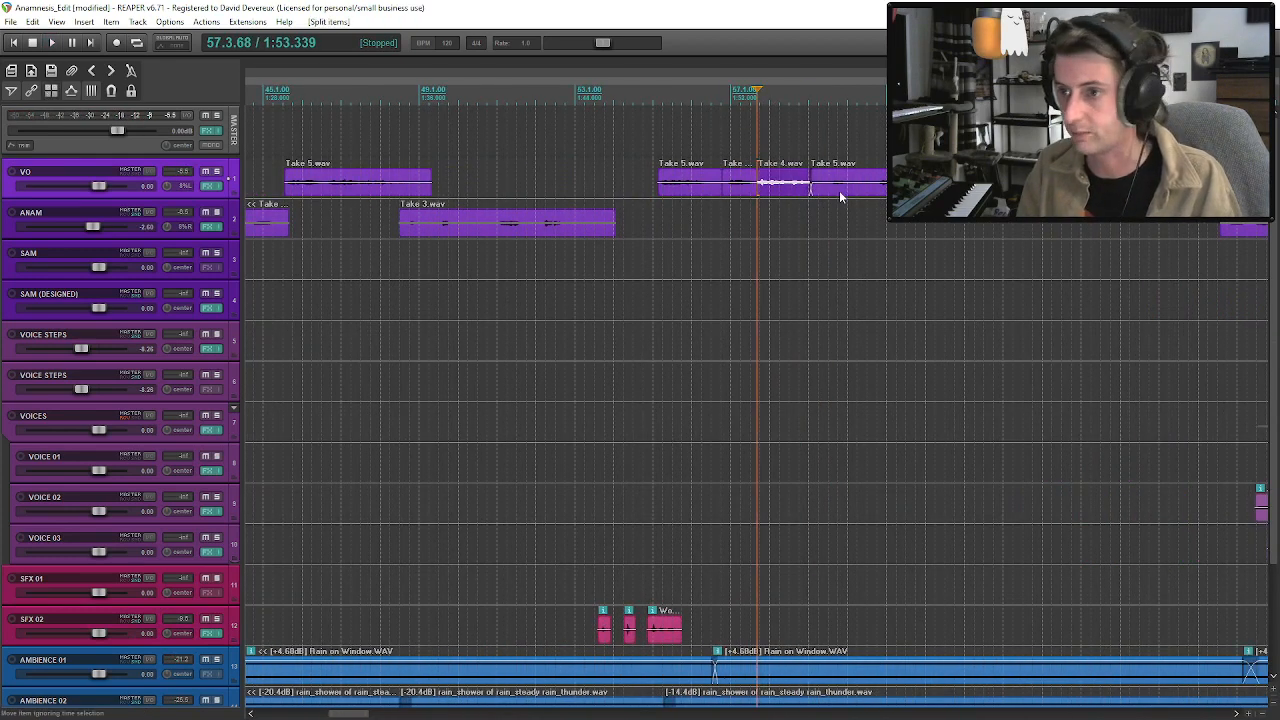
left_click_drag(782, 194, 801, 195)
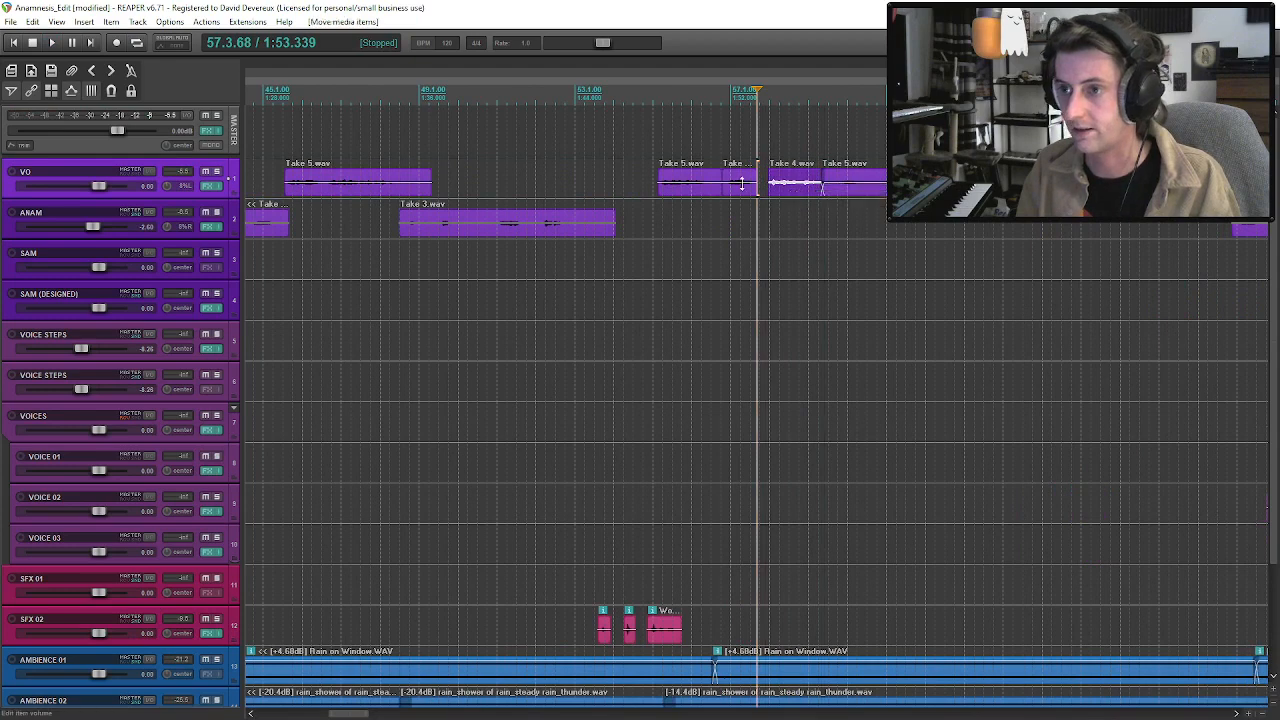
left_click(690, 190)
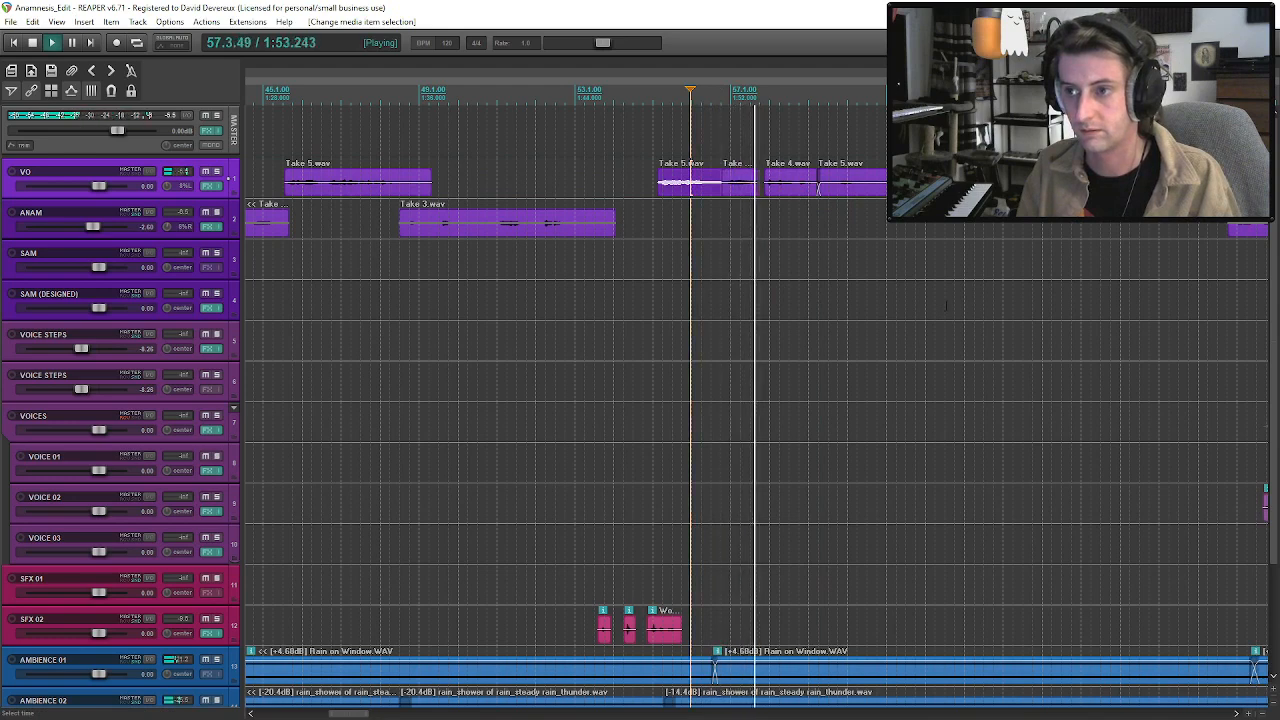
left_click(783, 185)
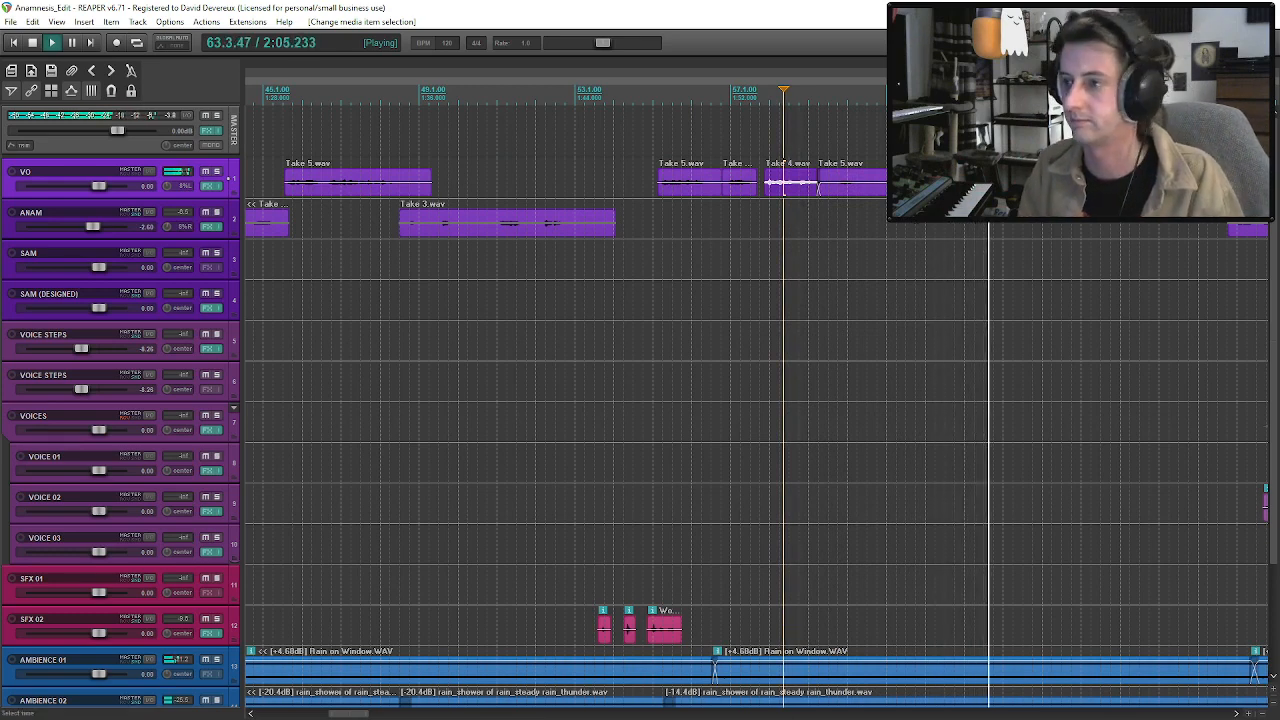
Split the VO dialogue near 2:09, ripple-shift the second part and following clips over a second later, and play back the change.
scroll(707, 400, "down", 2)
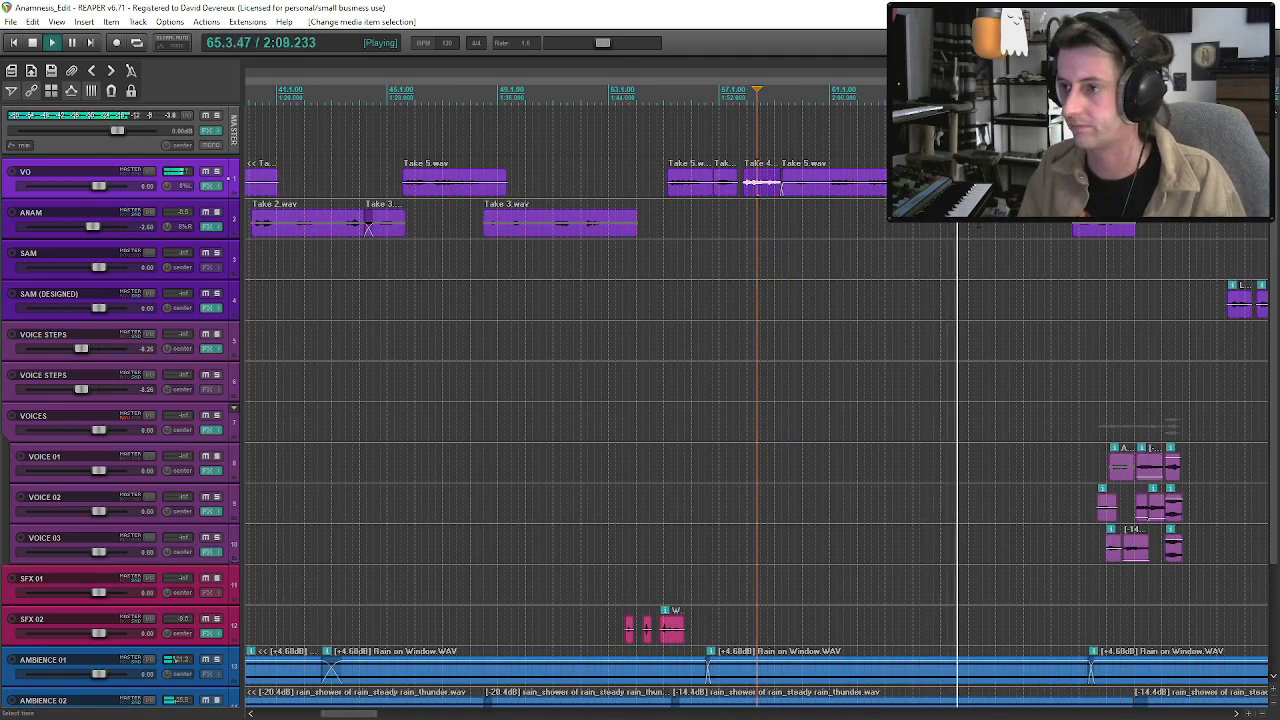
key("s")
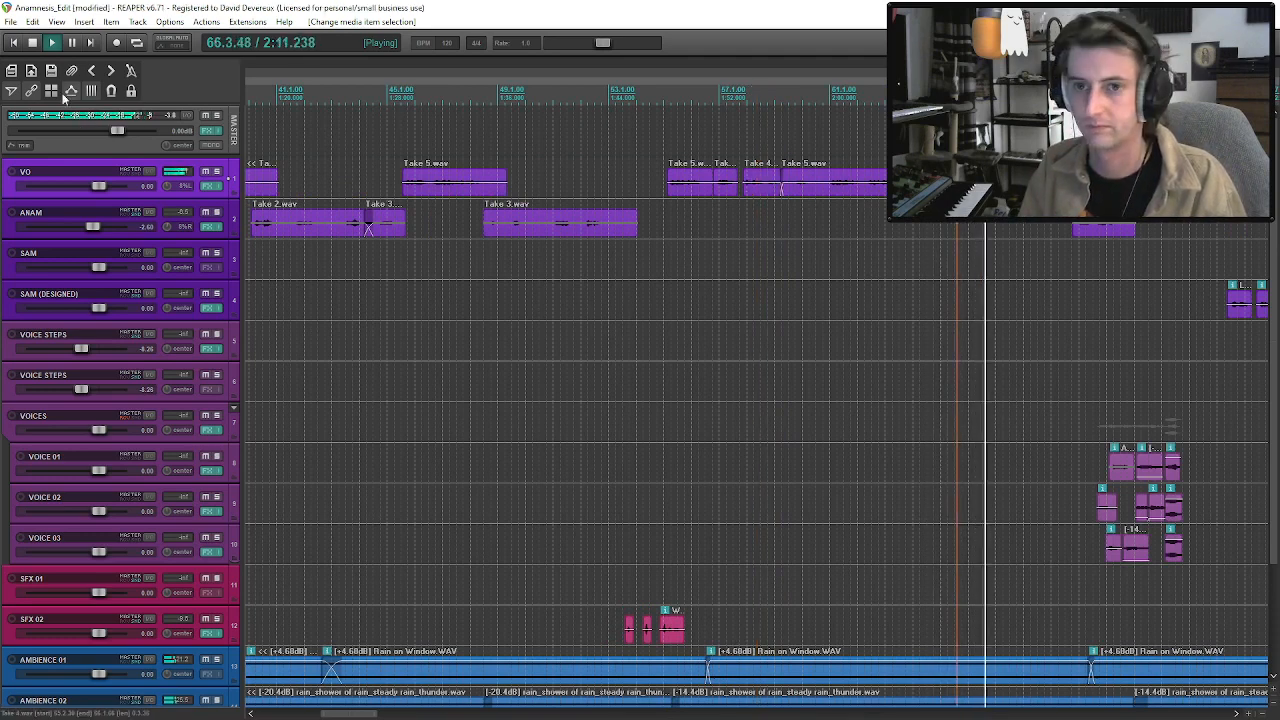
left_click_drag(962, 183, 981, 183)
left_click(914, 183)
key("space")
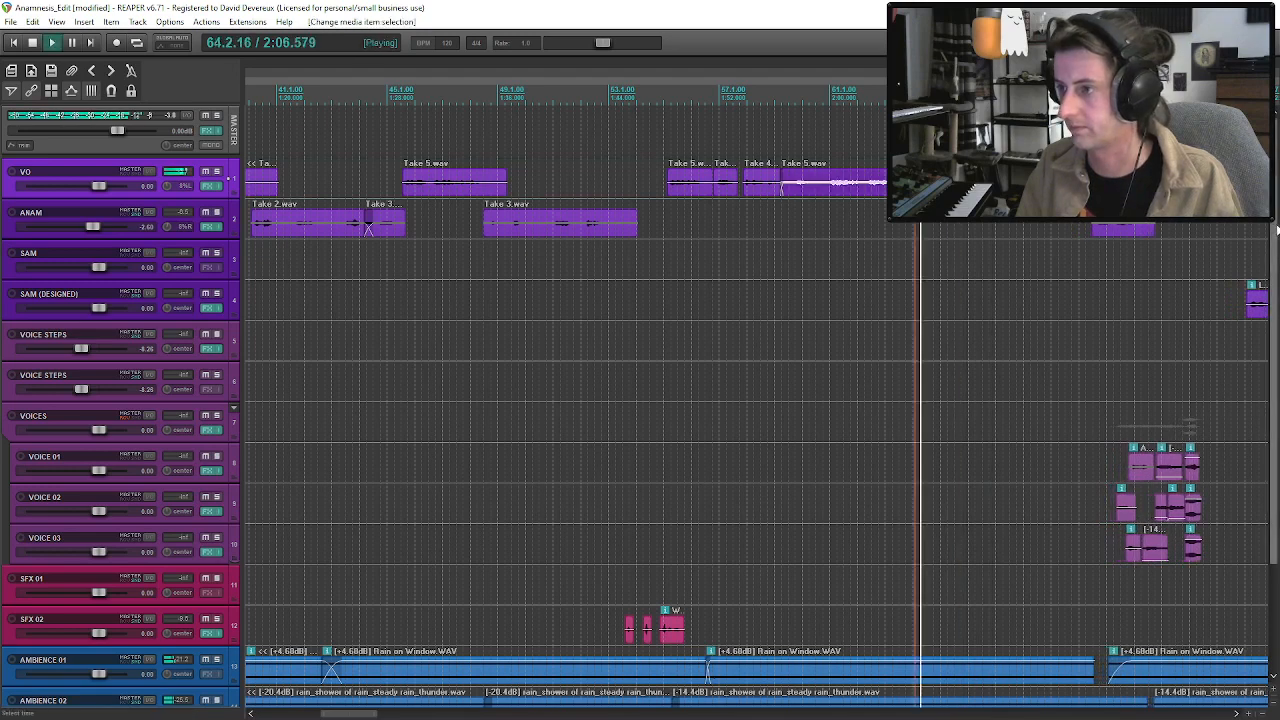
left_click_drag(1274, 260, 1274, 366)
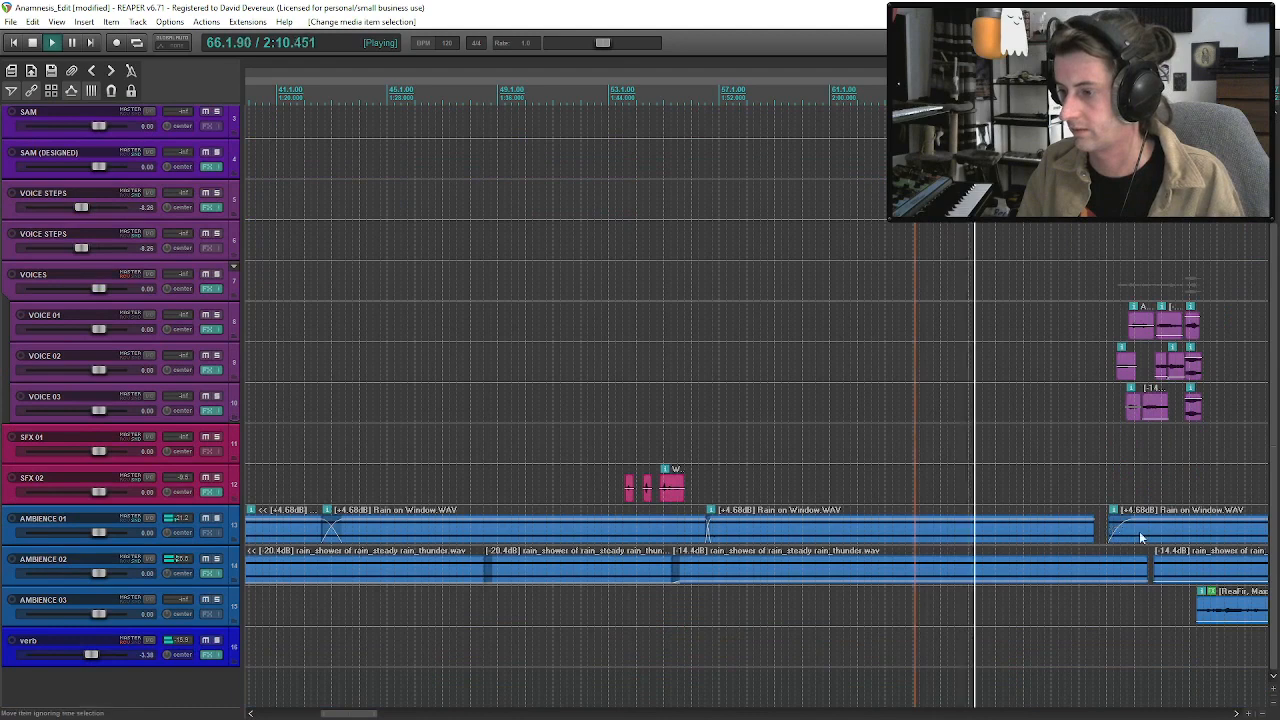
Close the gap between the Rain on Window clips on AMBIENCE 01 near 2:19 with a short overlap.
left_click_drag(1140, 538, 1150, 572)
left_click(1095, 536)
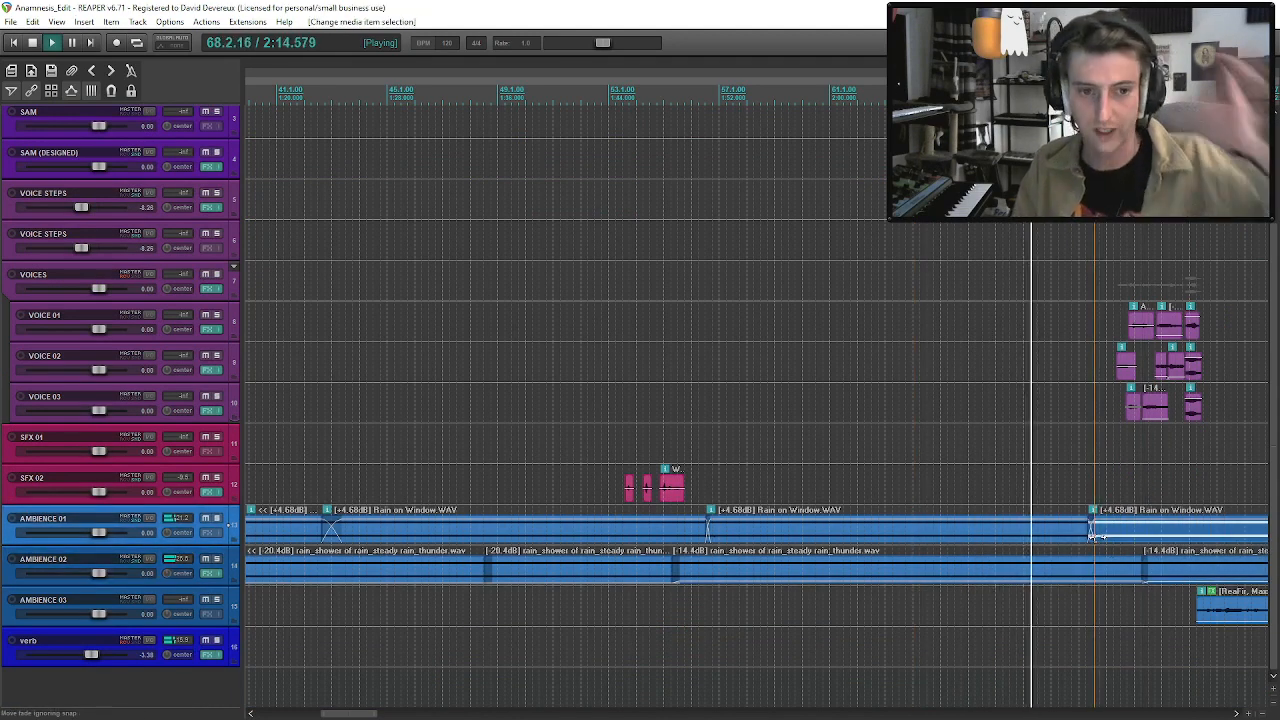
scroll(1120, 545, "down", 2)
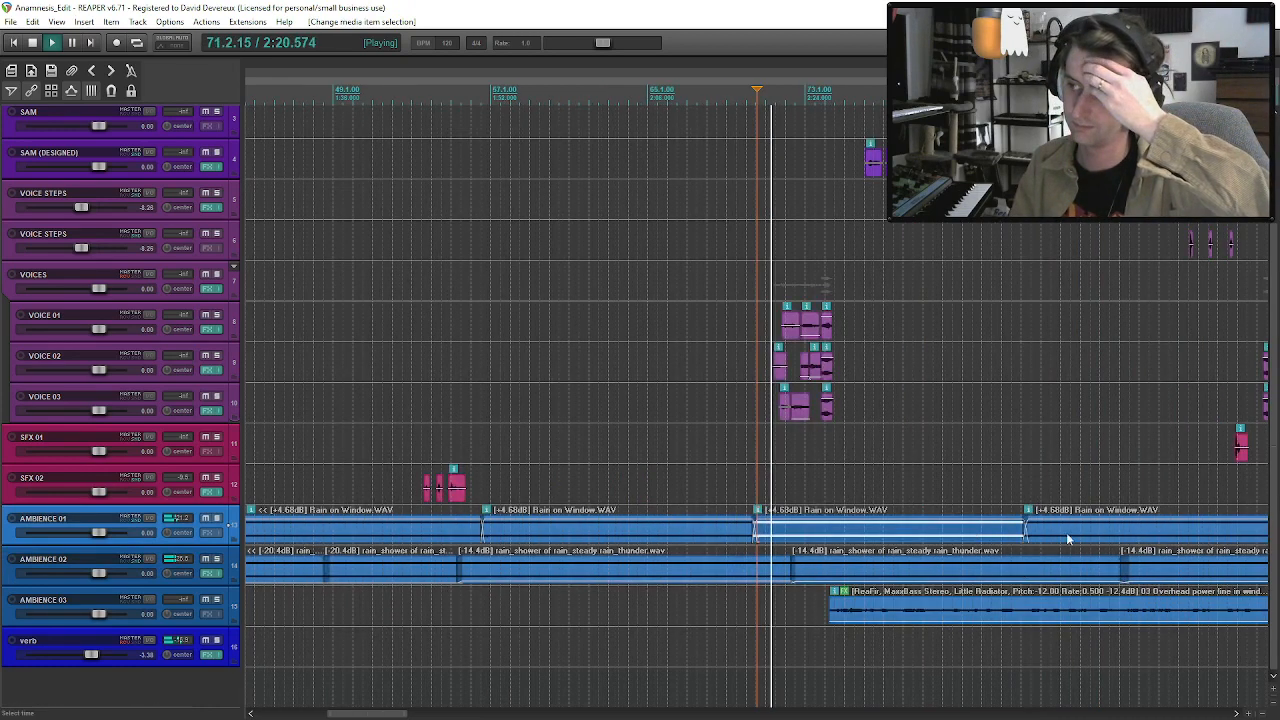
Ripple-shift the ANAM Take 3 clip at 2:19 and everything following about half a second later, and play back the change.
left_click_drag(1274, 423, 1277, 255)
scroll(640, 230, "up", 3)
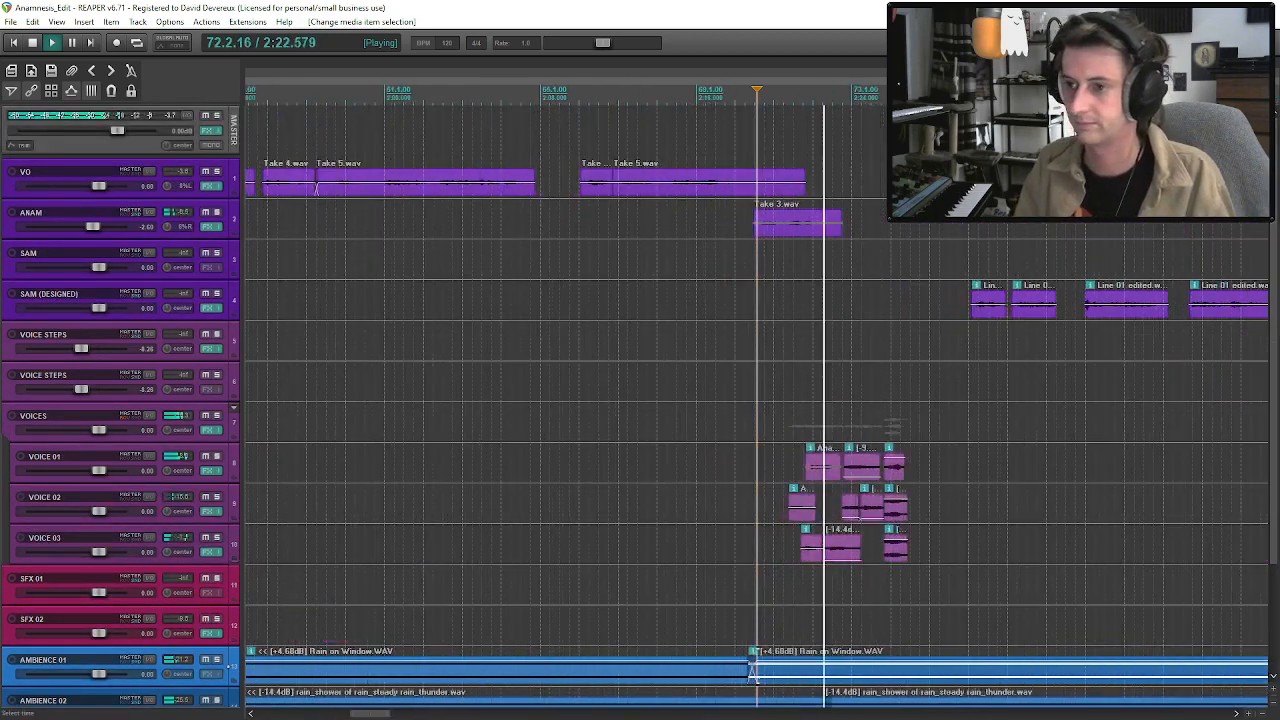
left_click_drag(791, 226, 805, 238)
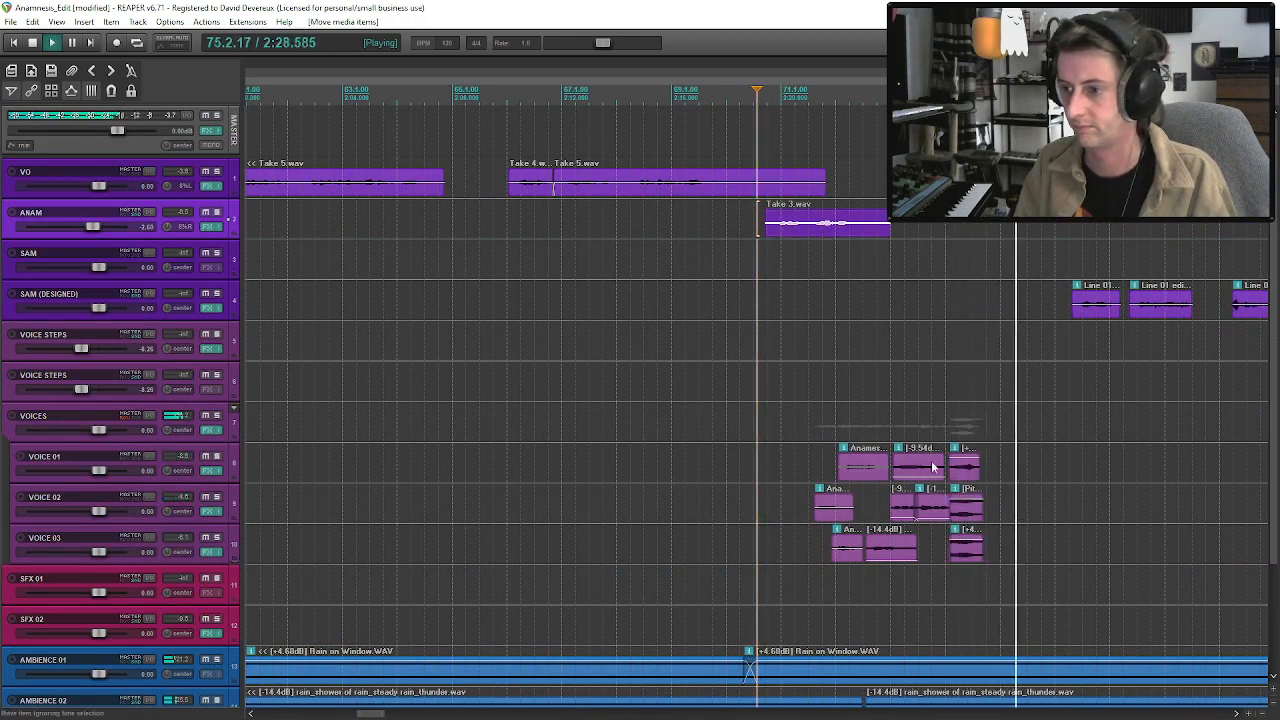
left_click(808, 465)
key("space")
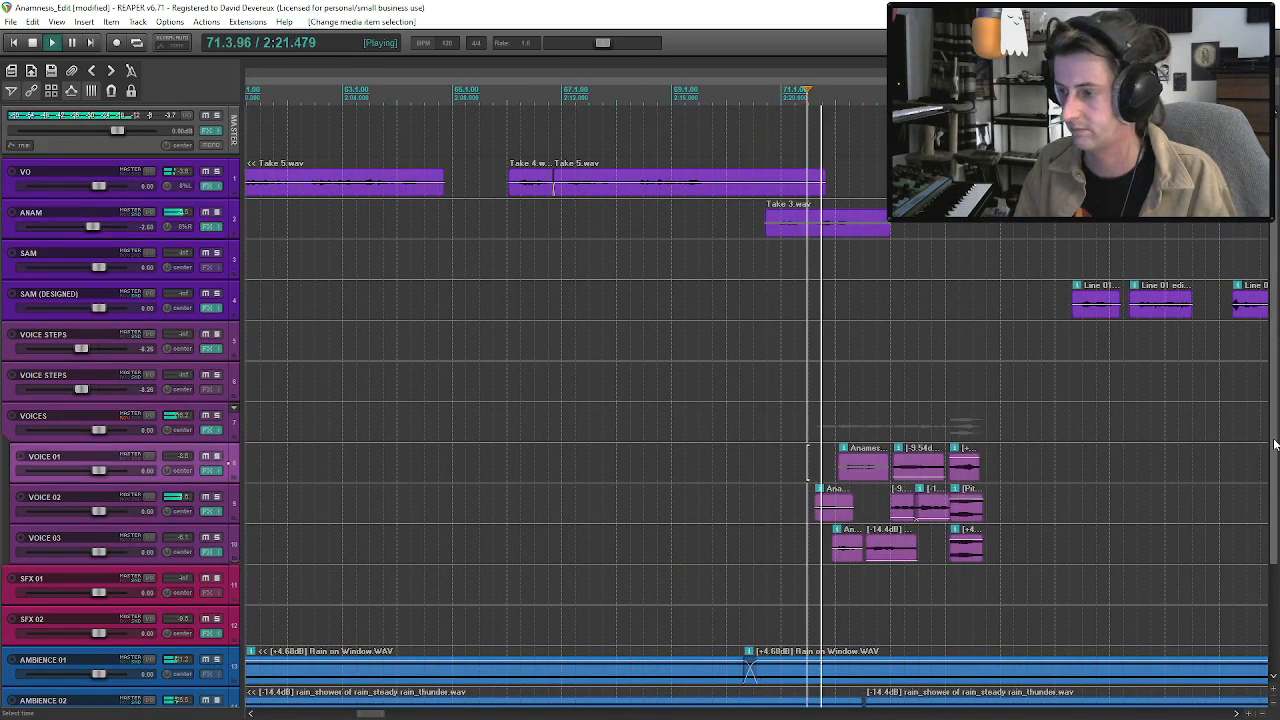
Close the AMBIENCE 02 gap near 2:22 with an overlap, and audition the last group of VOICES clips around 2:26.
scroll(808, 465, "down", 3)
left_click_drag(862, 572, 853, 574)
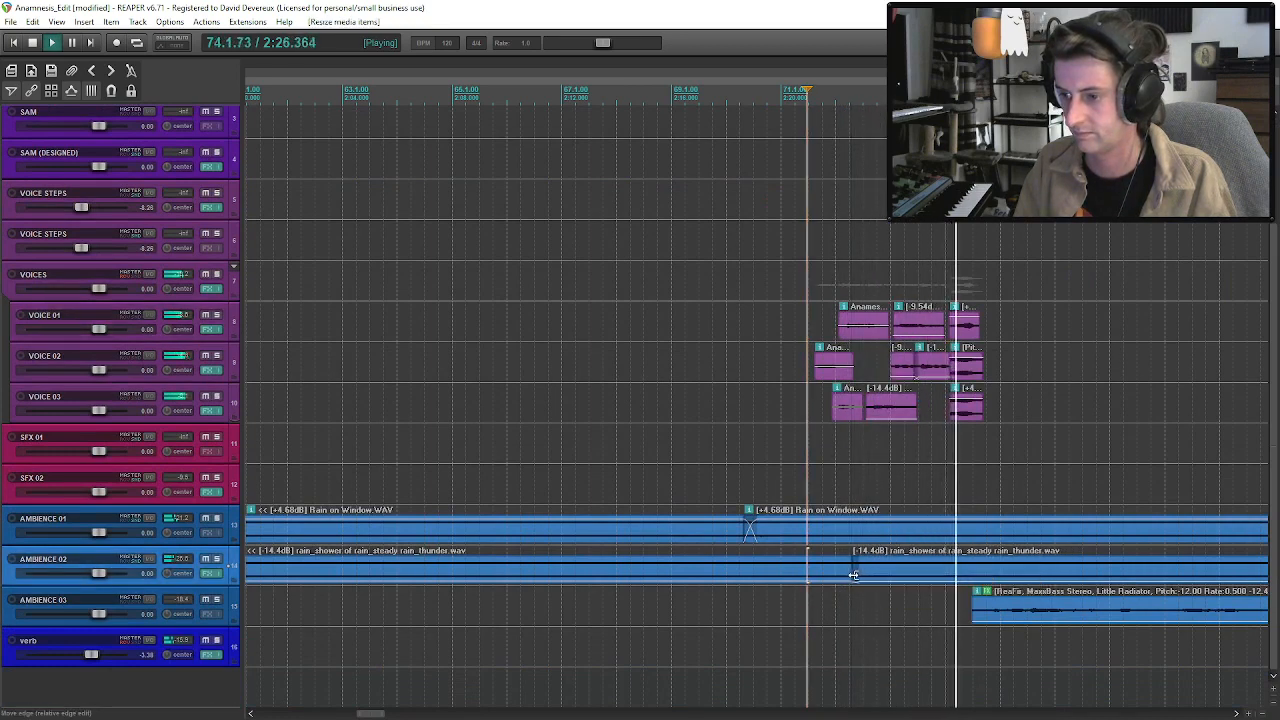
left_click(966, 397)
left_click(966, 334)
key("space")
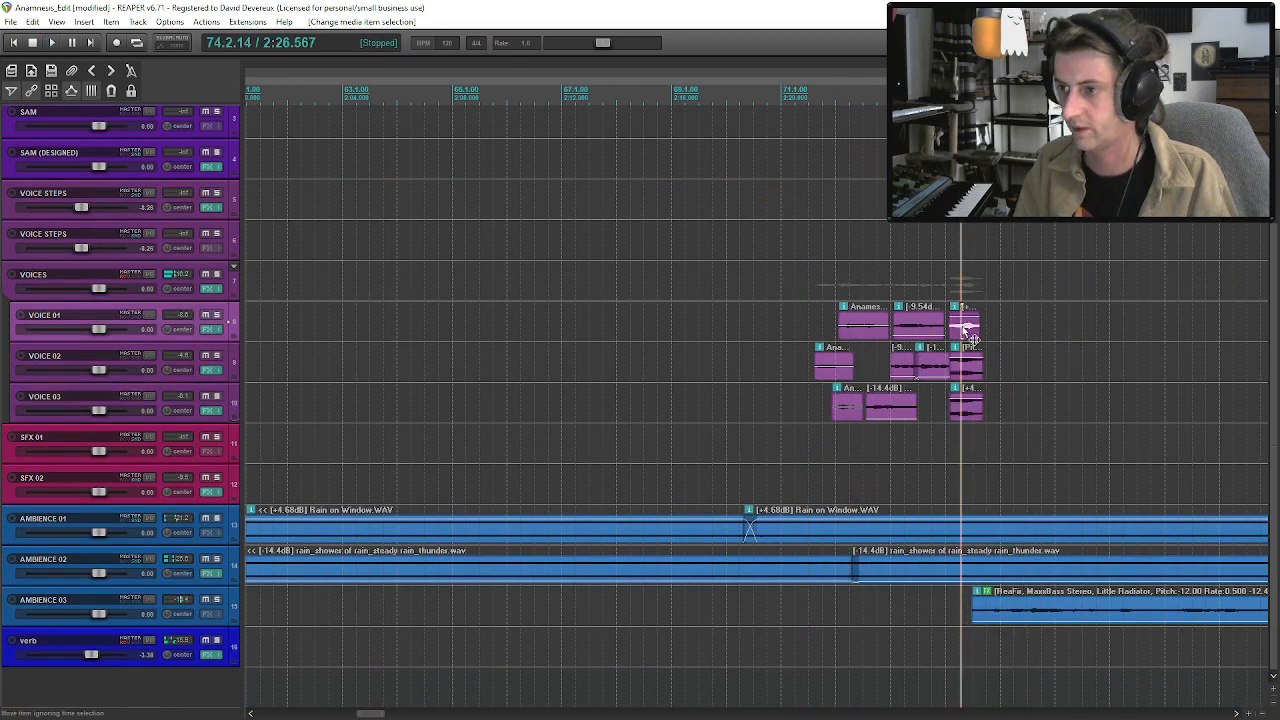
Set the VOICE 01 clip at 2:26 to a playback rate of 0.5, lengthen it to about two seconds and move it slightly earlier.
double_click(964, 334)
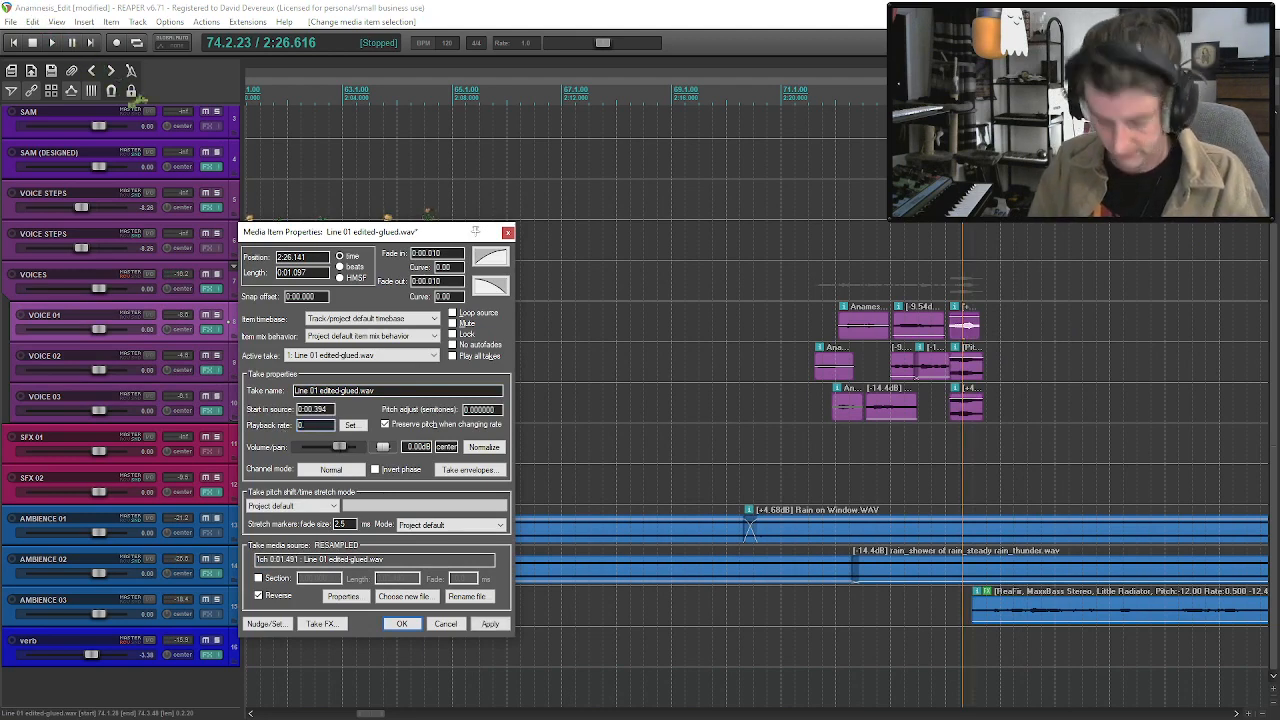
left_click(404, 627)
left_click_drag(979, 339, 1005, 340)
left_click_drag(995, 331, 983, 332)
Ripple-shift the three VOICE 01, 02 and 03 clips near 2:26 and all following clips about 1.3 seconds later, and play back.
left_click(969, 329)
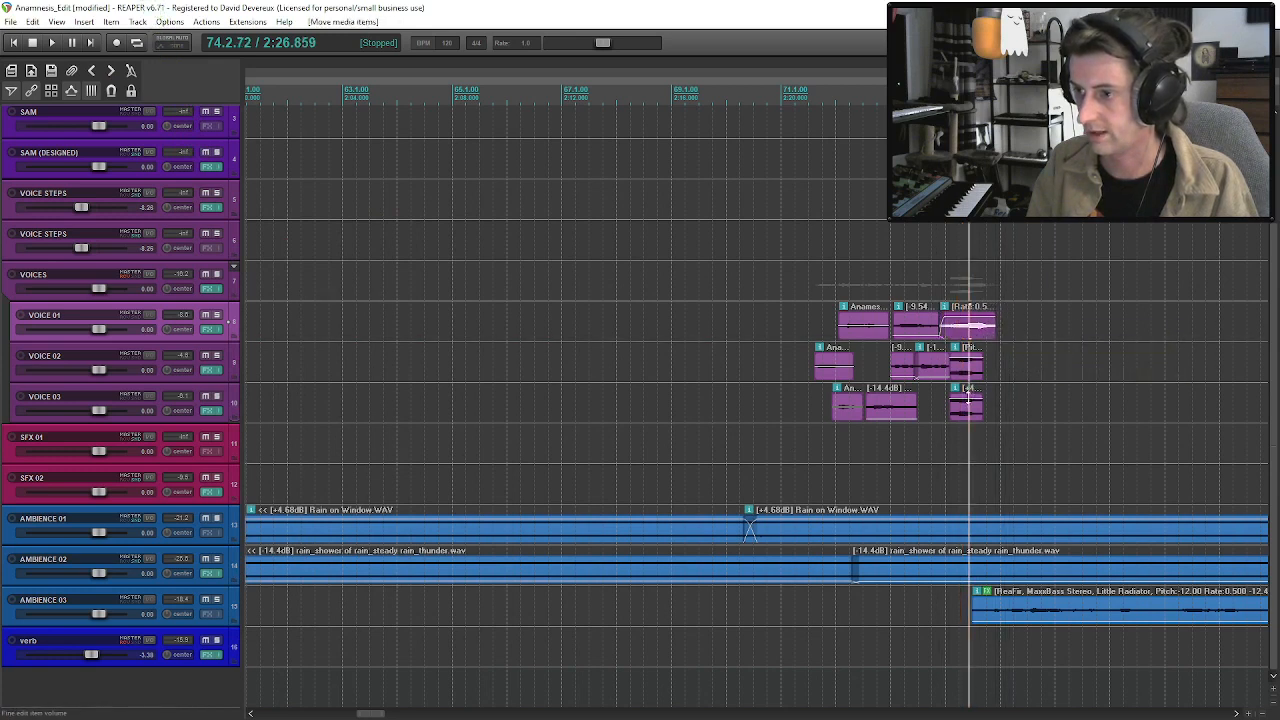
left_click(968, 400)
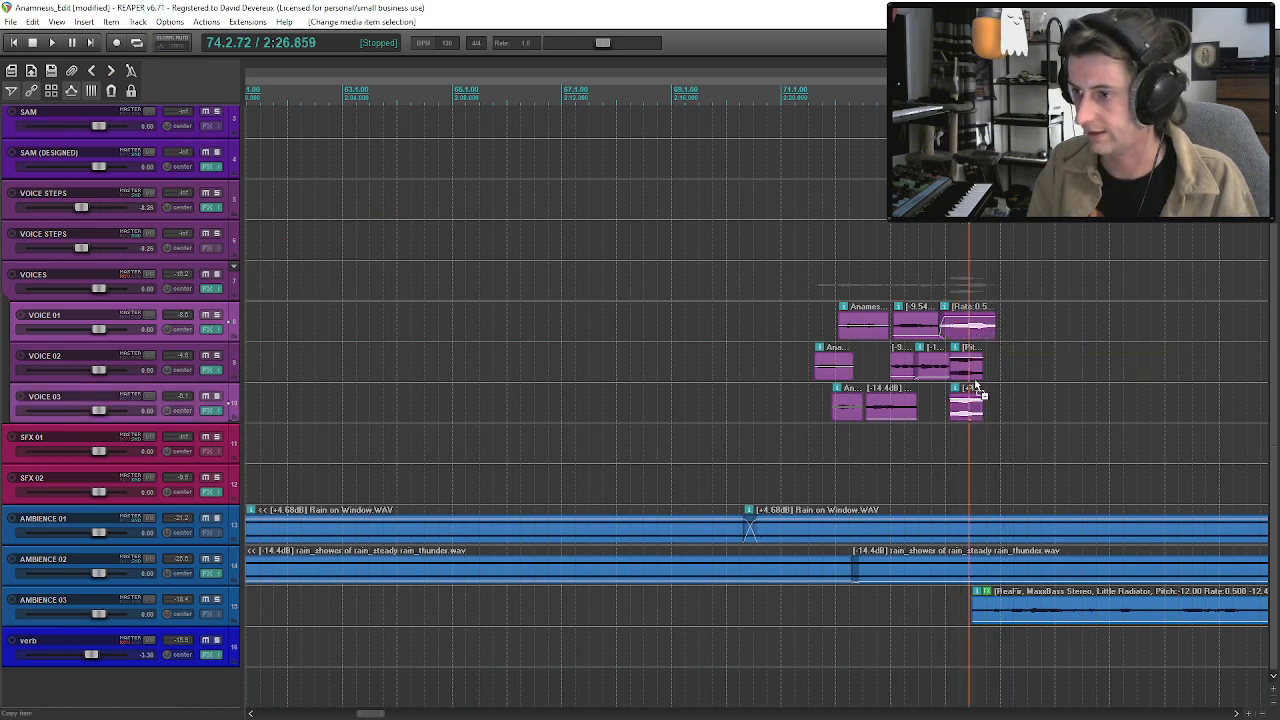
left_click(976, 379)
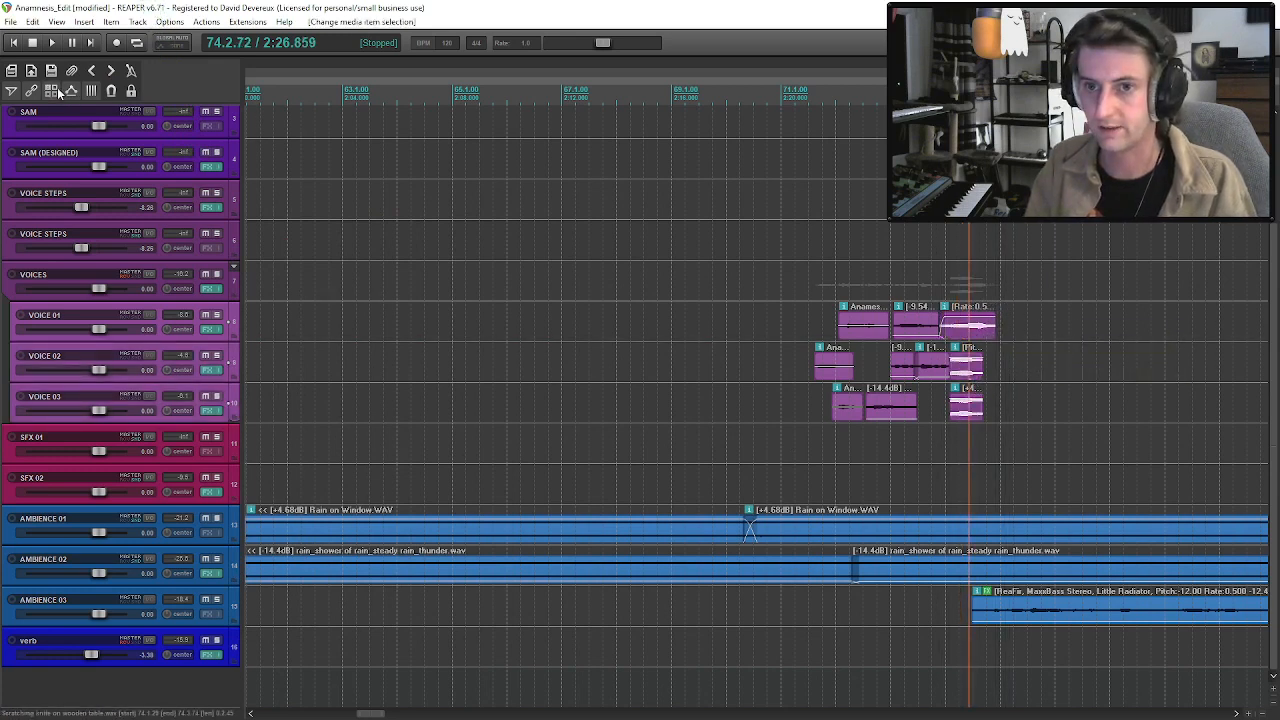
left_click_drag(979, 327, 1018, 336)
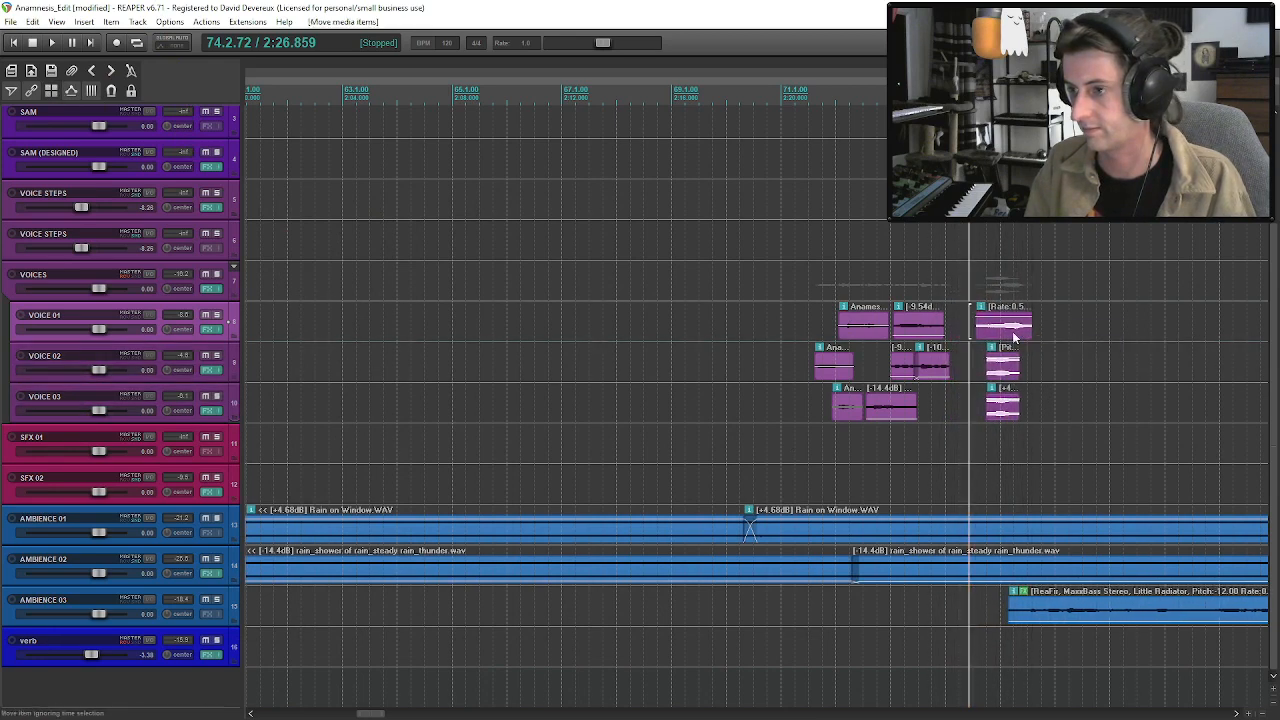
left_click(873, 263)
key("space")
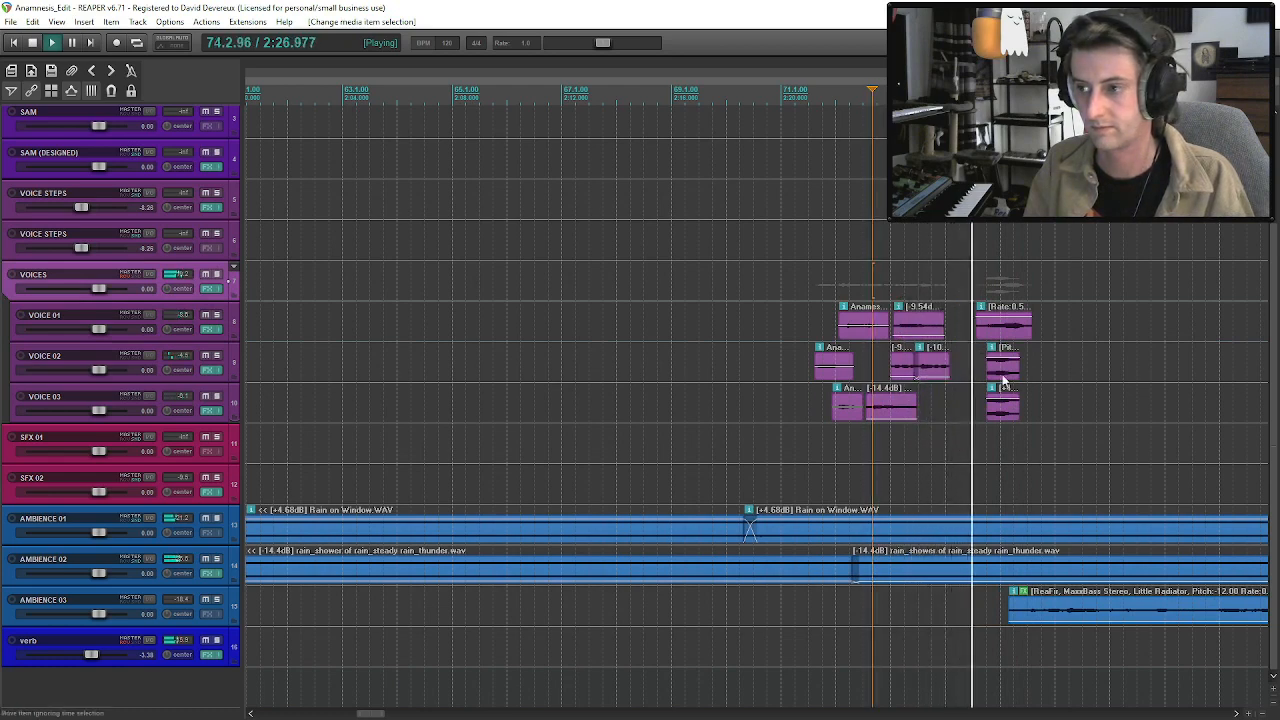
Turn off ripple editing, move only the slowed VOICE 01 clip later to start at 2:27.443, and audition it and check its properties.
left_click(996, 333)
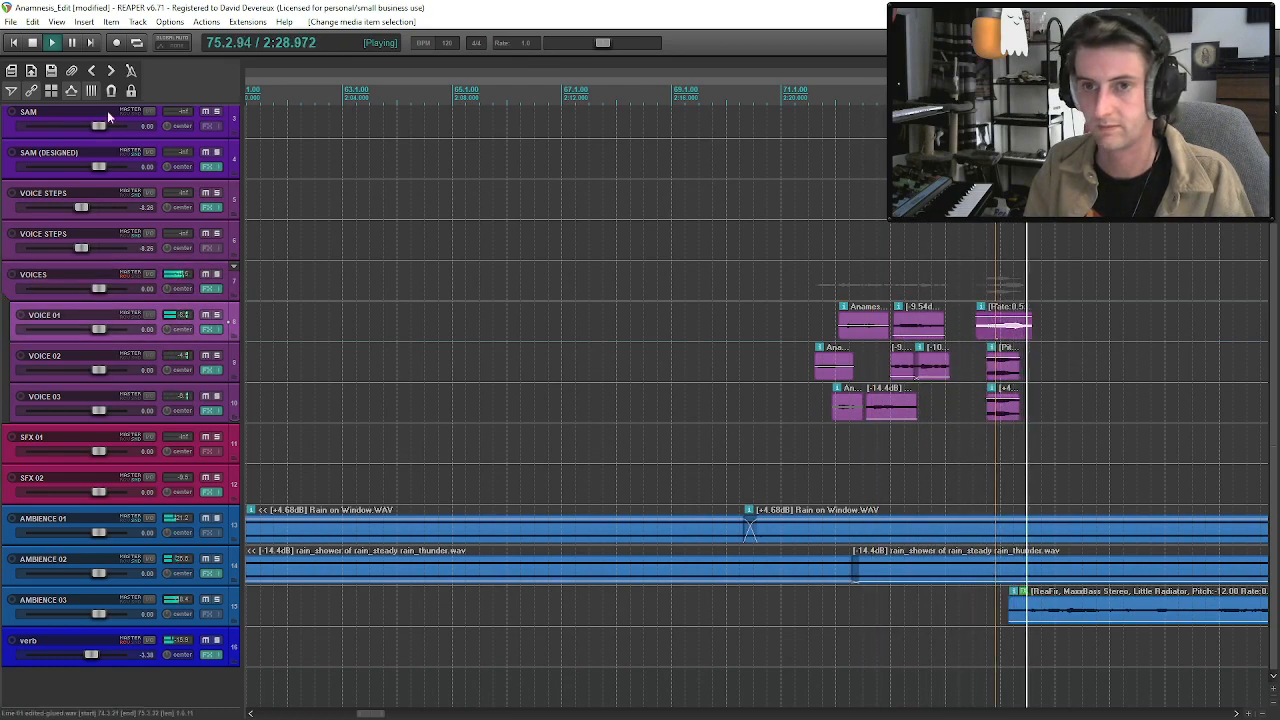
left_click(51, 91)
left_click_drag(1002, 334, 1012, 335)
left_click(981, 333)
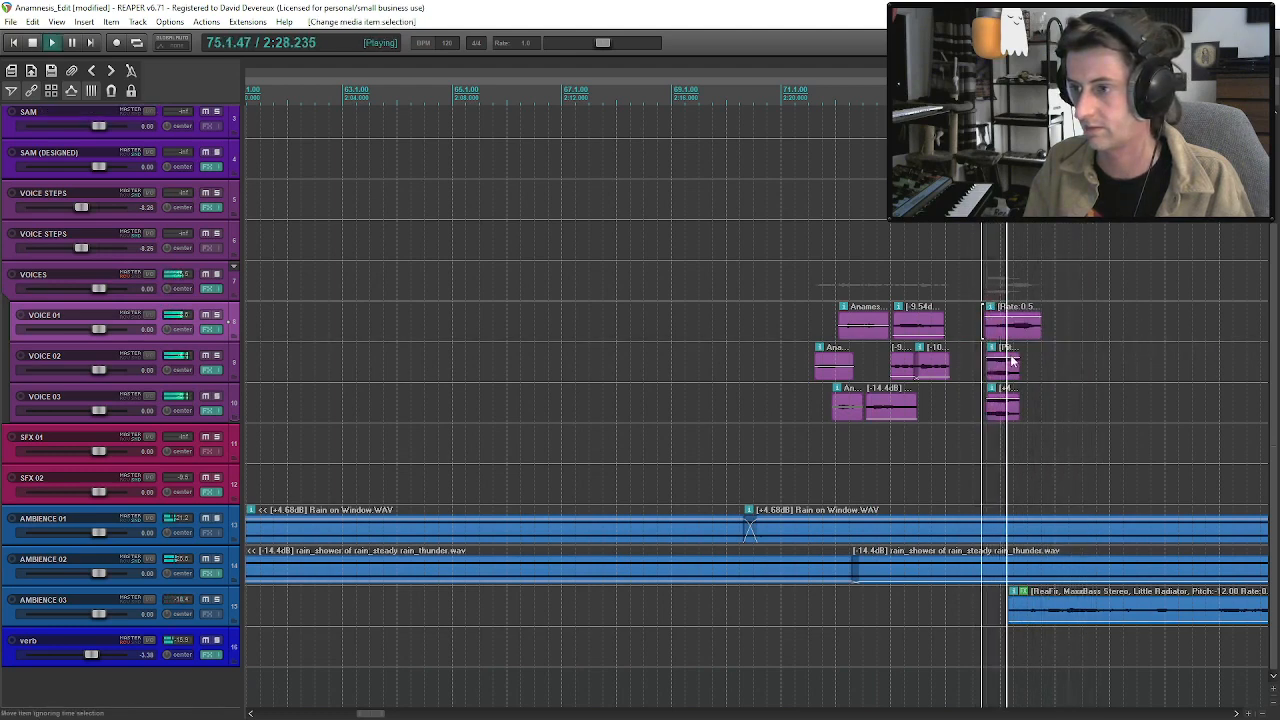
double_click(1012, 328)
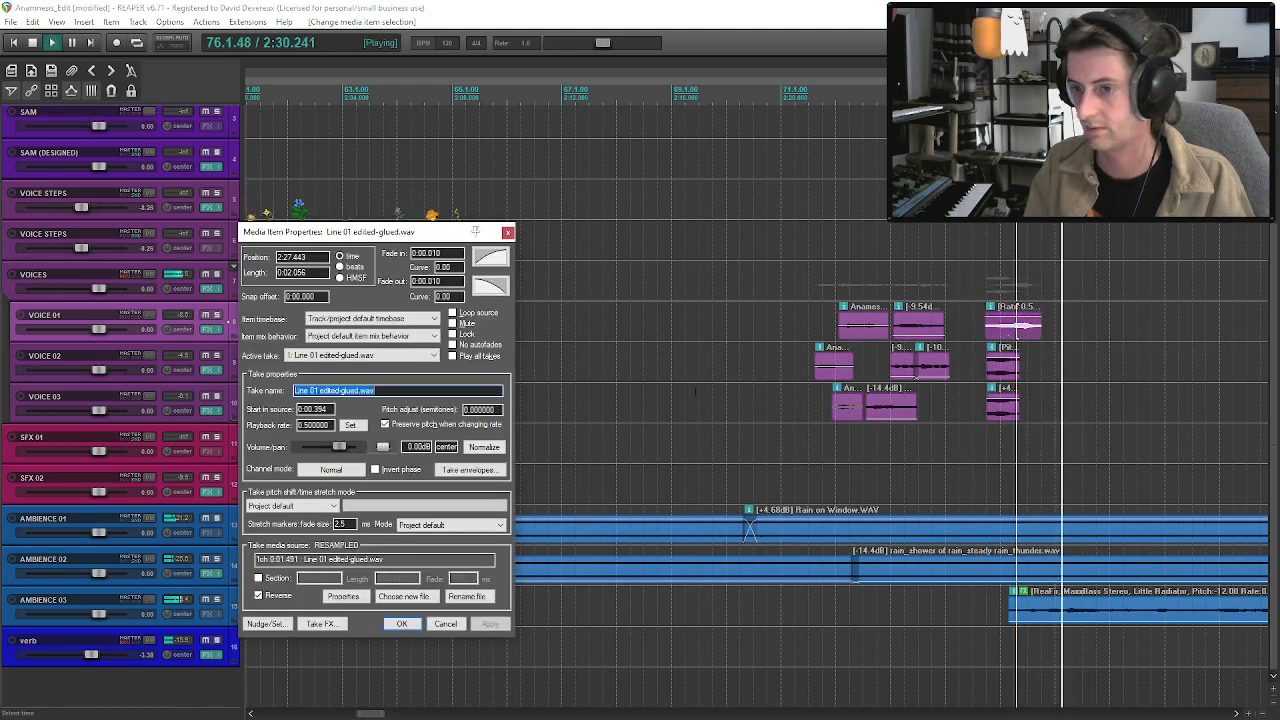
key("Escape")
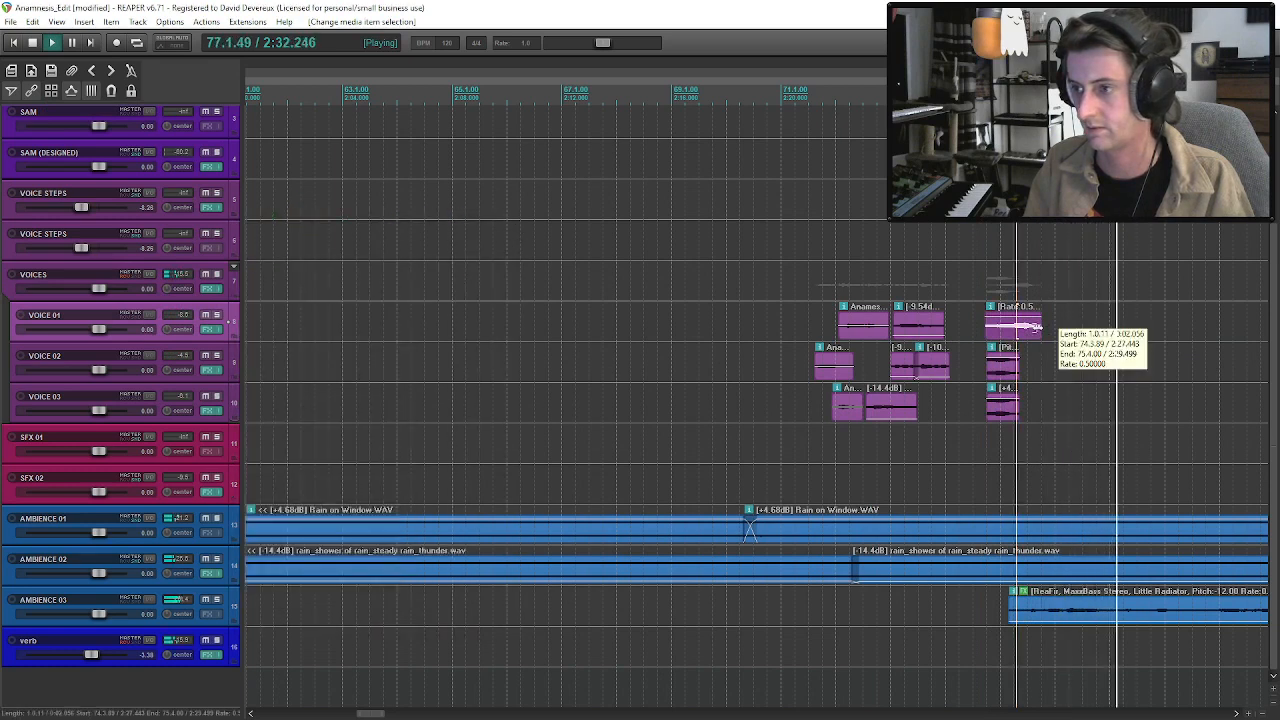
Move the last two AMBIENCE 01 rain clips earlier to close the gap near 2:46, and trim the final one to the end of AMBIENCE 02.
scroll(1030, 340, "down", 2)
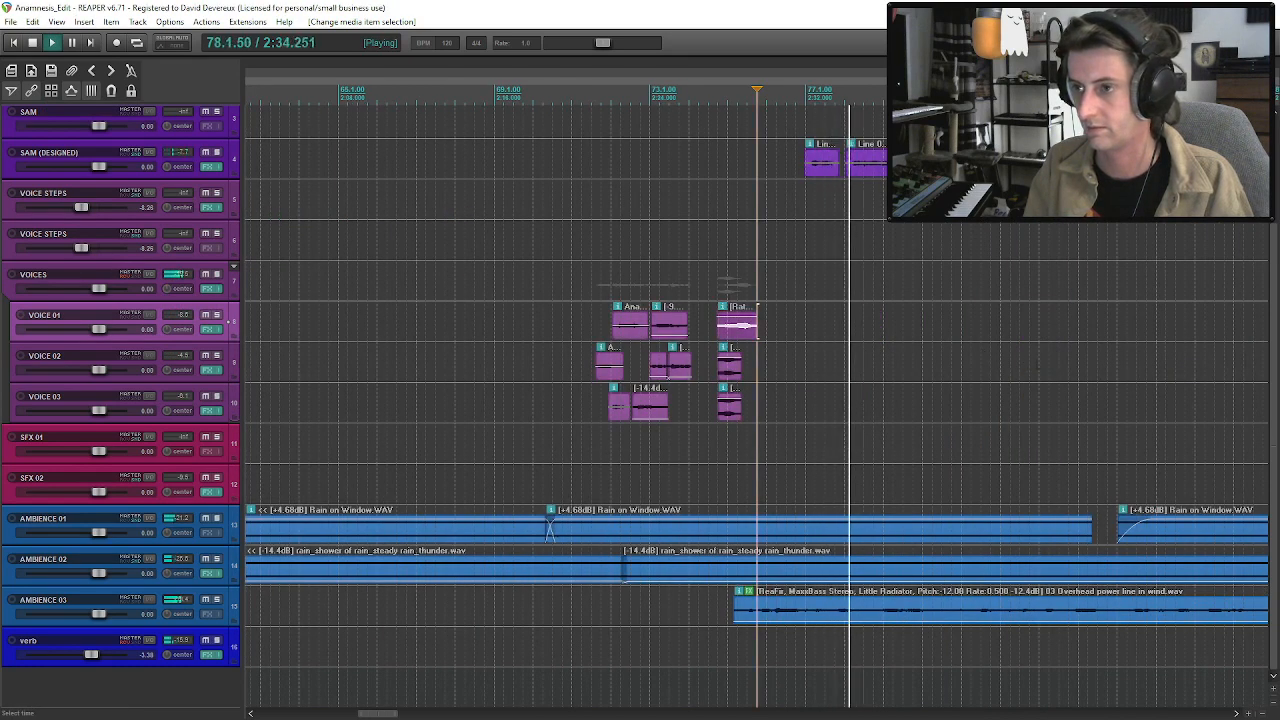
scroll(1023, 521, "down", 1)
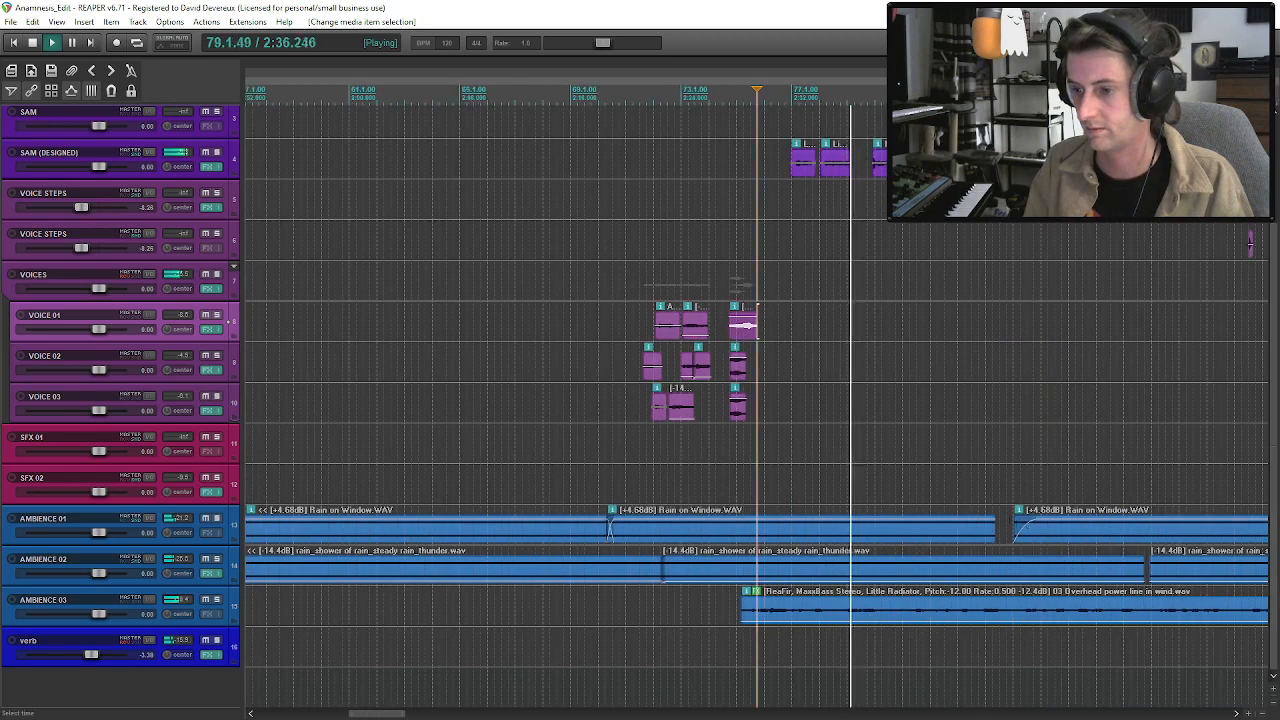
left_click(1023, 521)
scroll(1030, 522, "down", 2)
left_click_drag(893, 534, 828, 538)
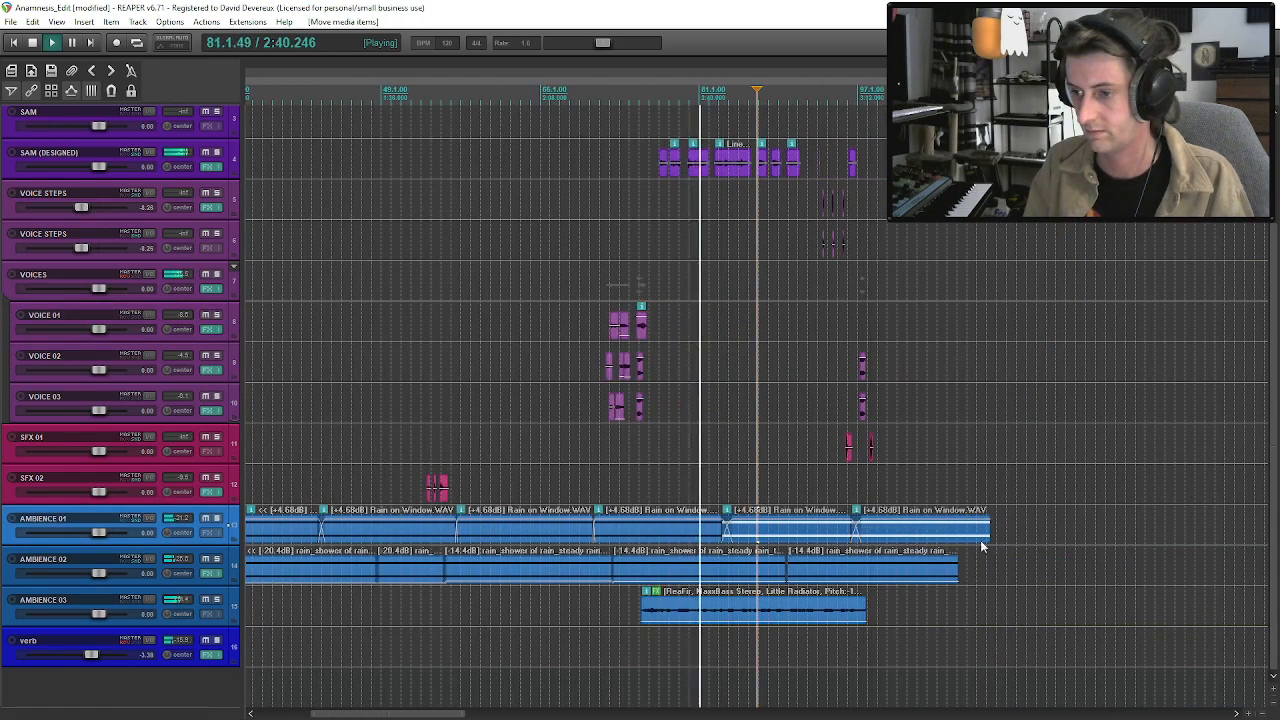
left_click_drag(989, 529, 957, 533)
key("ctrl+z")
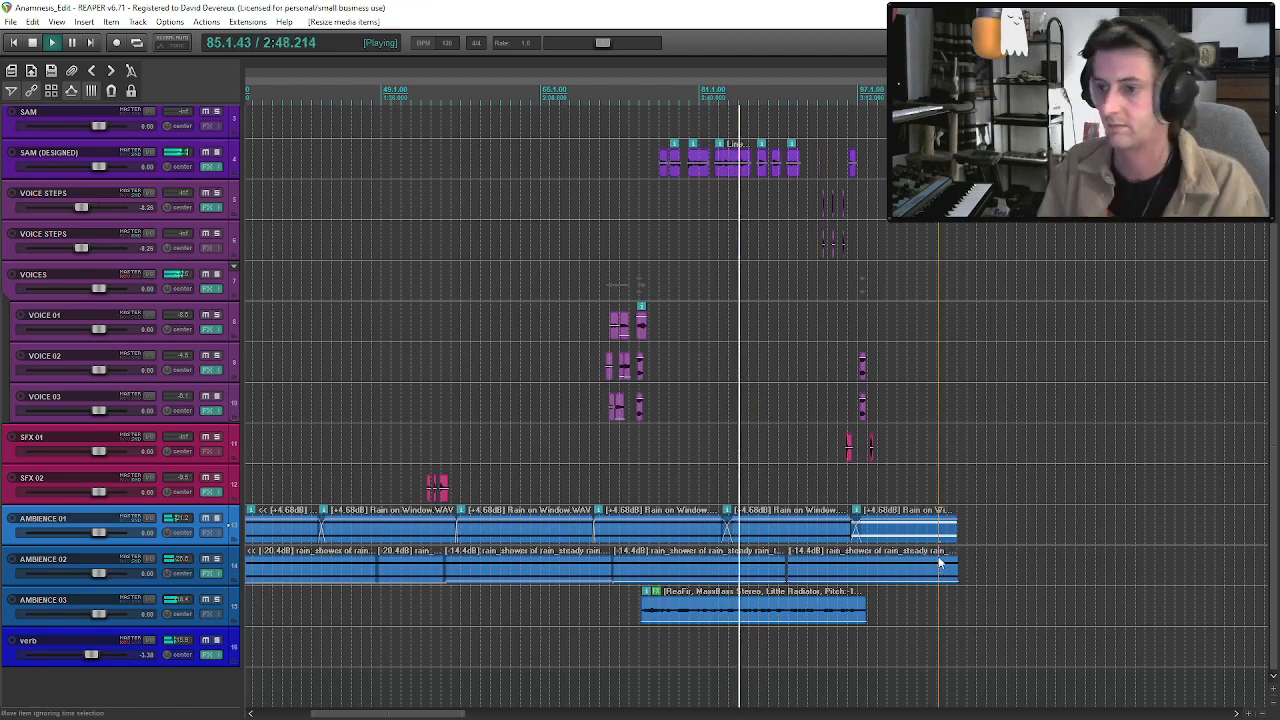
Move both VOICE STEPS tracks below SFX 02, directly above AMBIENCE 01.
scroll(809, 434, "down", 1)
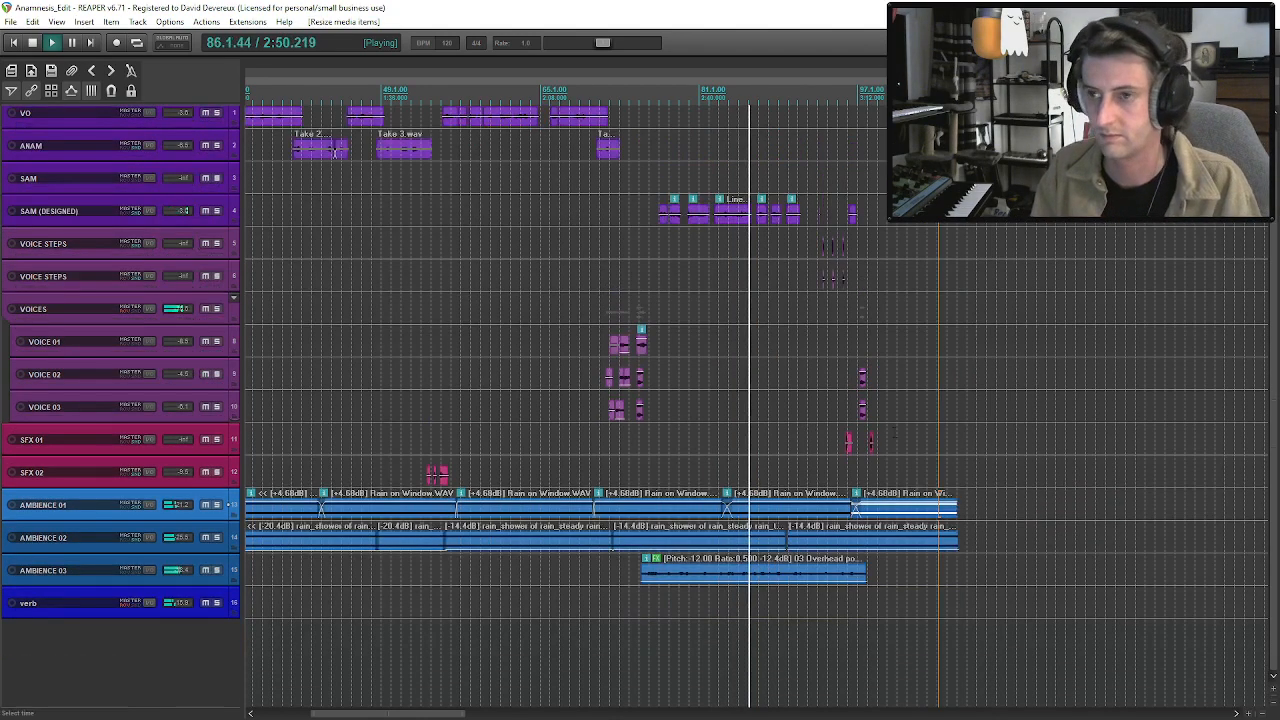
left_click_drag(1273, 303, 1276, 243)
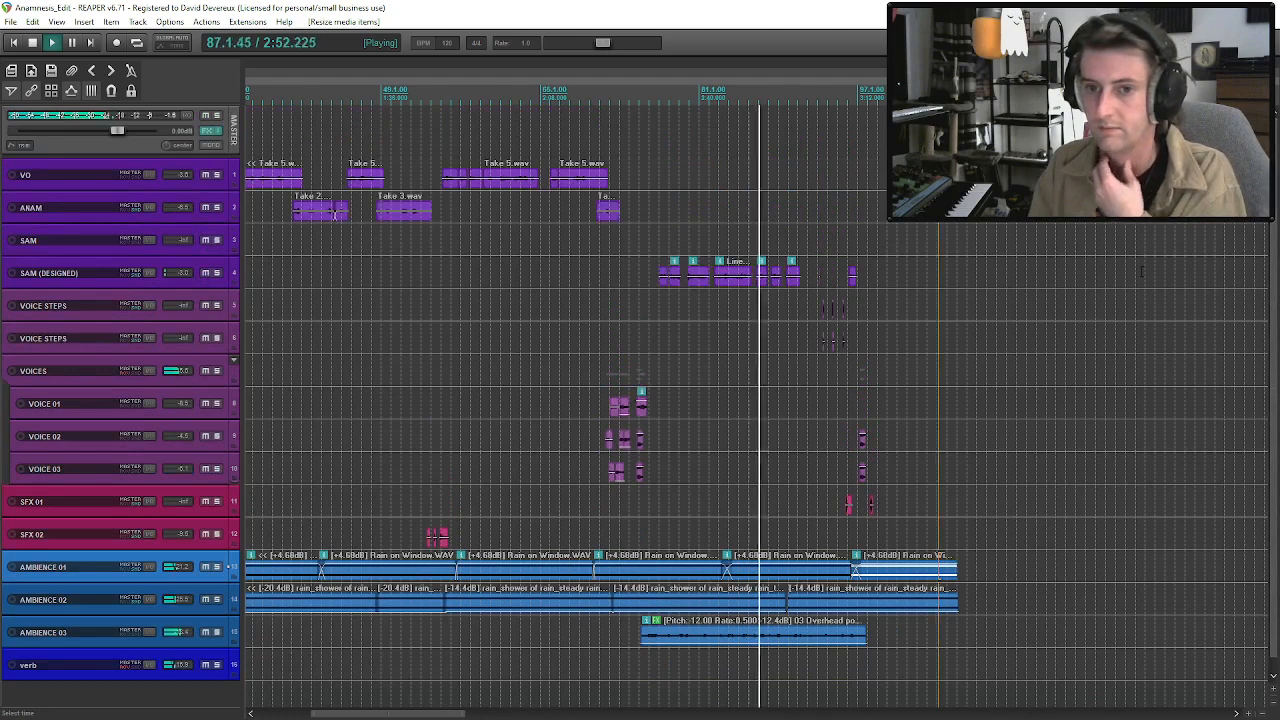
left_click(160, 312)
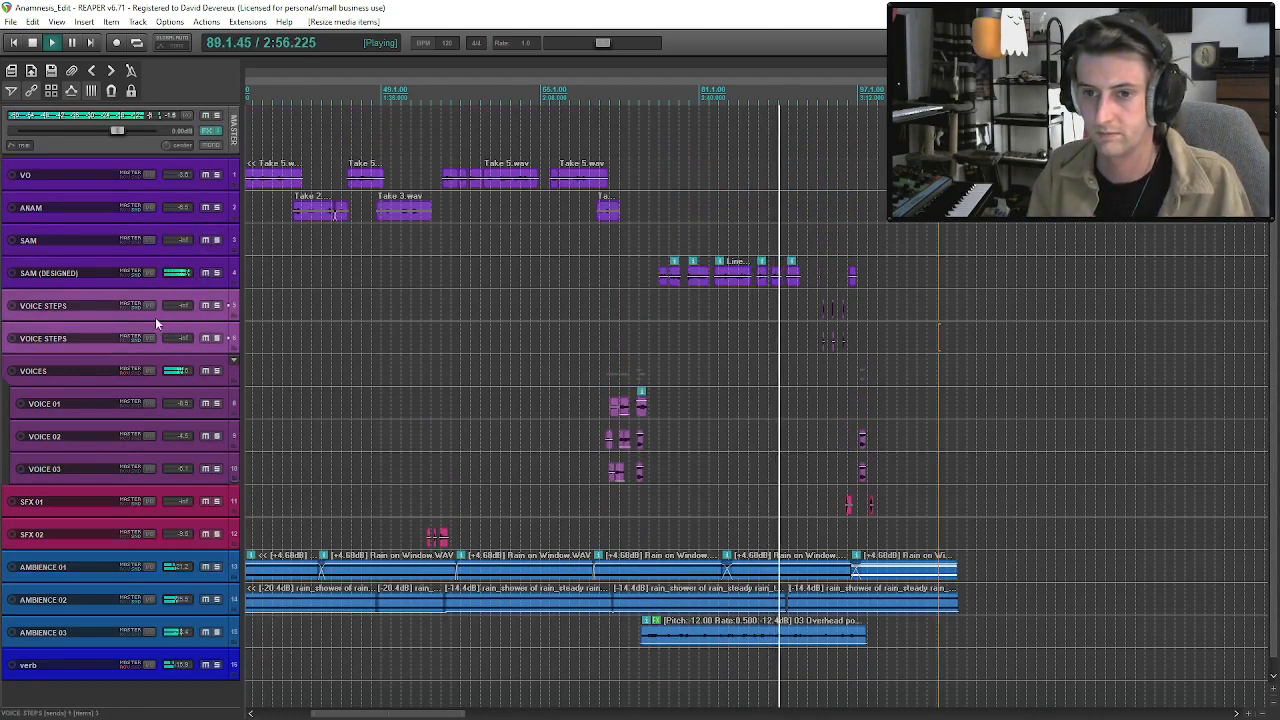
left_click_drag(112, 536, 106, 550)
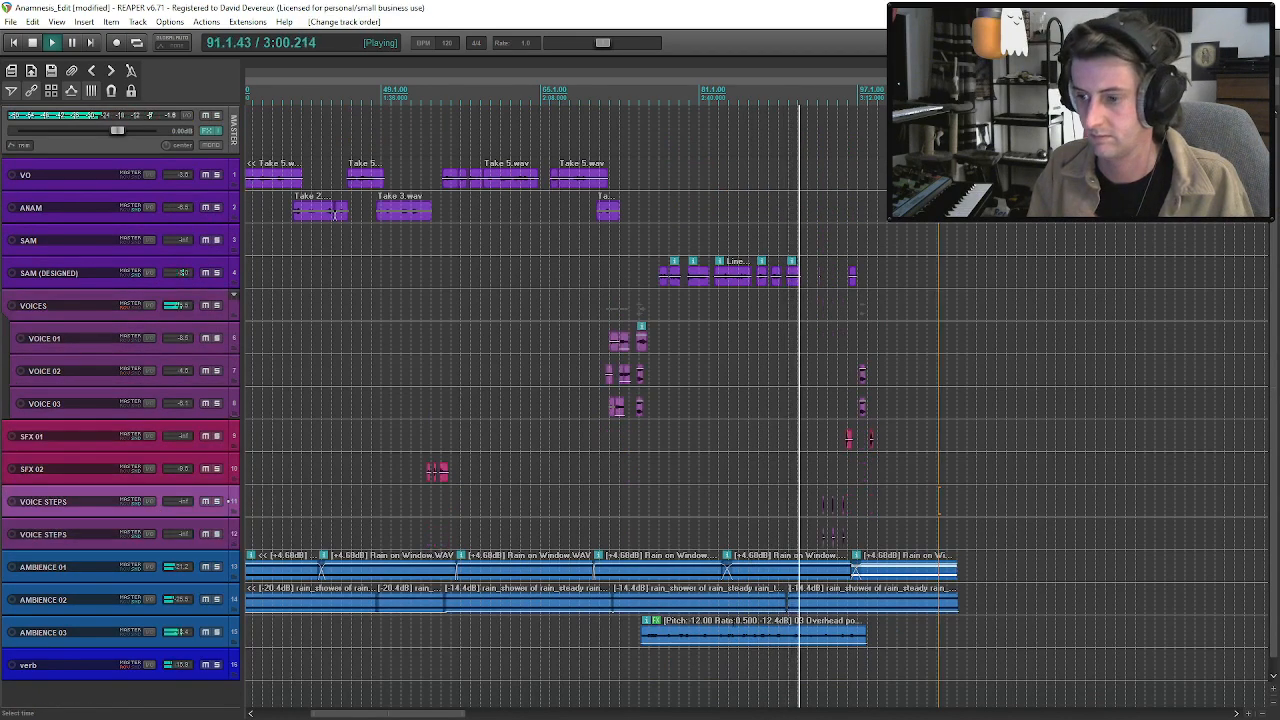
Move the last AMBIENCE 02 rain-shower clip slightly earlier so it overlaps the previous clip.
left_click_drag(802, 604, 799, 614)
scroll(862, 562, "up", 3)
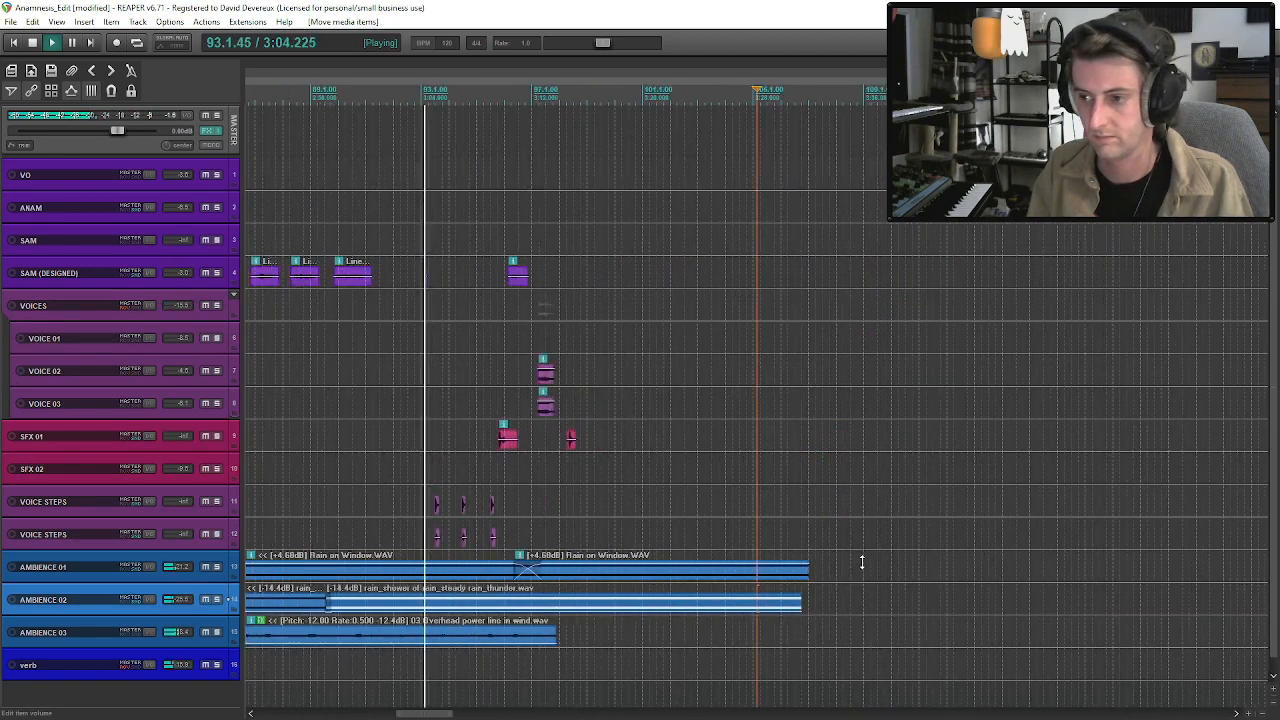
scroll(389, 566, "down", 3)
Select the closing footsteps, VOICES, SFX 01 and last SAM (DESIGNED) clips, move them about 4.6 seconds earlier together, and play back.
left_click(751, 504)
scroll(751, 504, "up", 5)
left_click(908, 533, "shift")
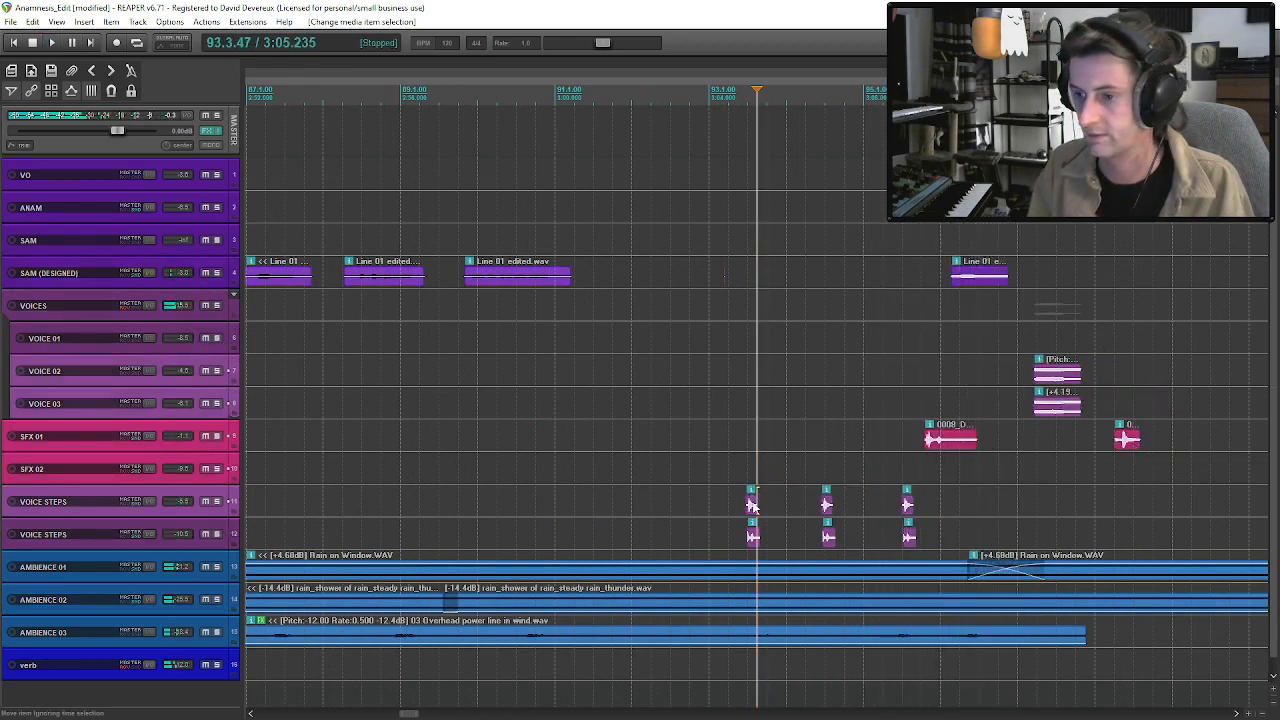
key("space")
left_click_drag(746, 509, 622, 508)
key("ctrl+z")
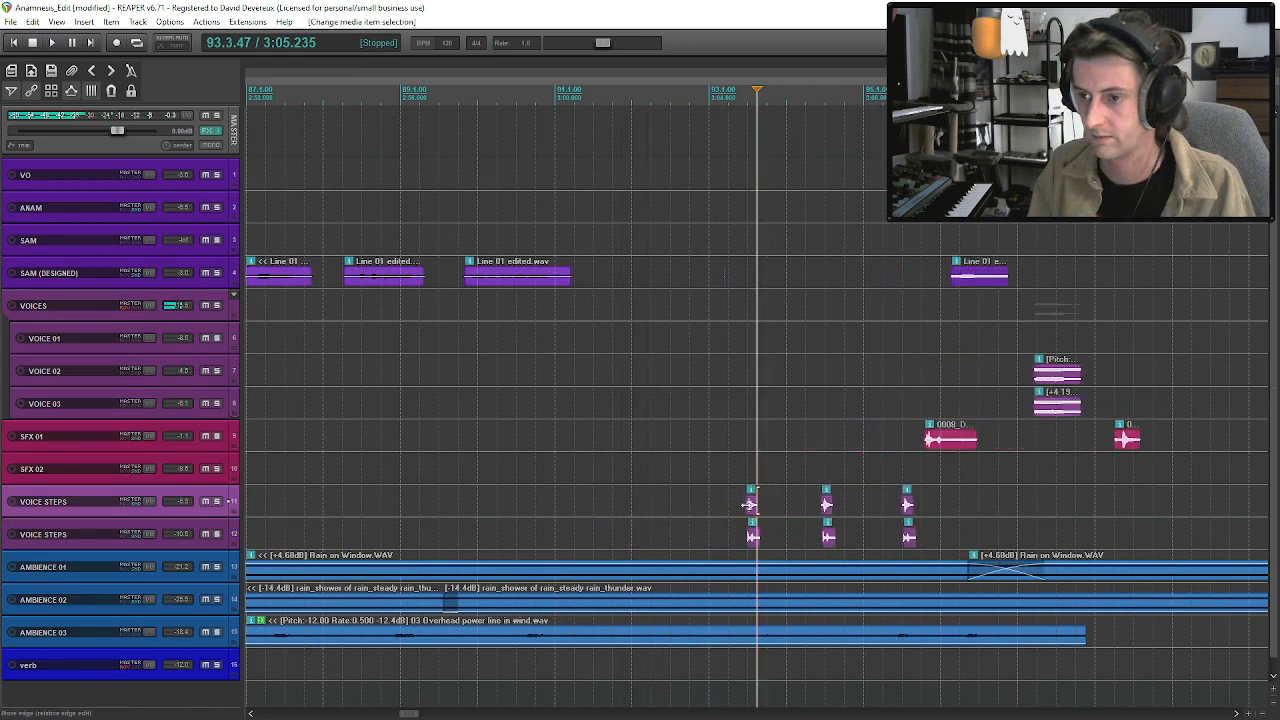
left_click_drag(760, 518, 582, 516)
left_click(487, 468)
key("space")
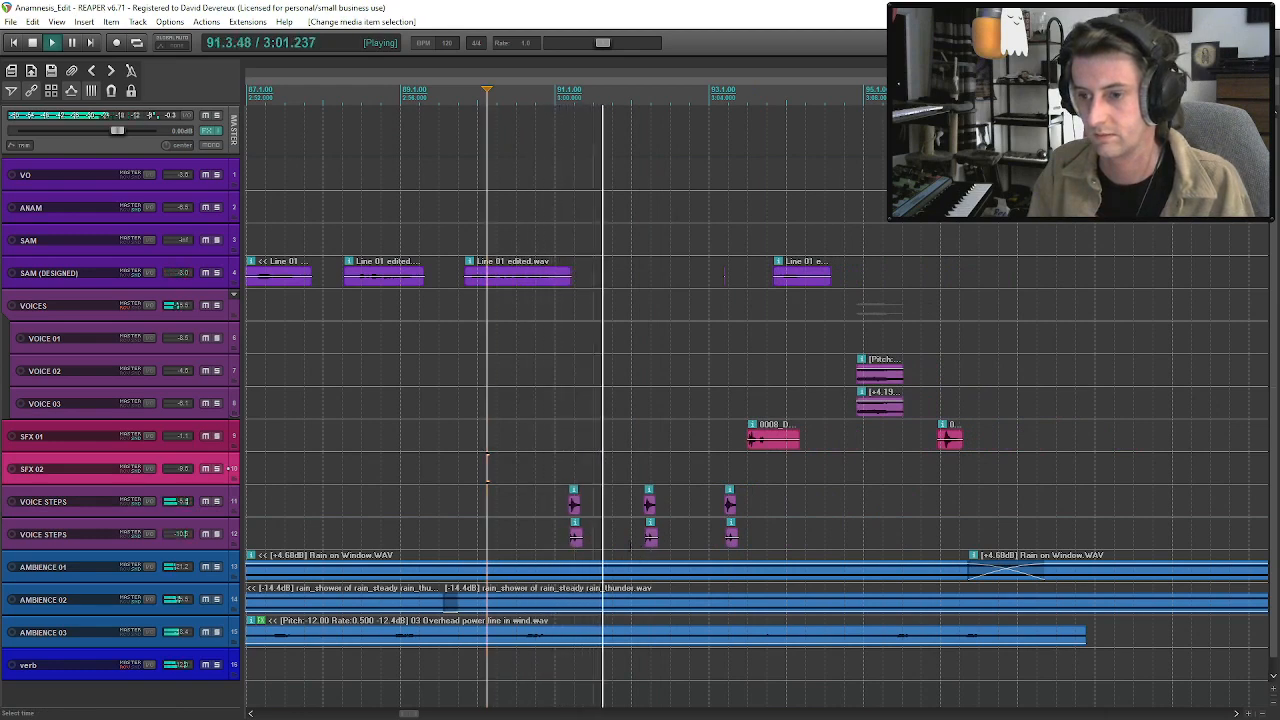
Shift the closing group of footsteps, voices, effects and SAM clips about 0.3 seconds later, and audition from the first footstep.
key("ctrl+z")
left_click_drag(574, 505, 588, 505)
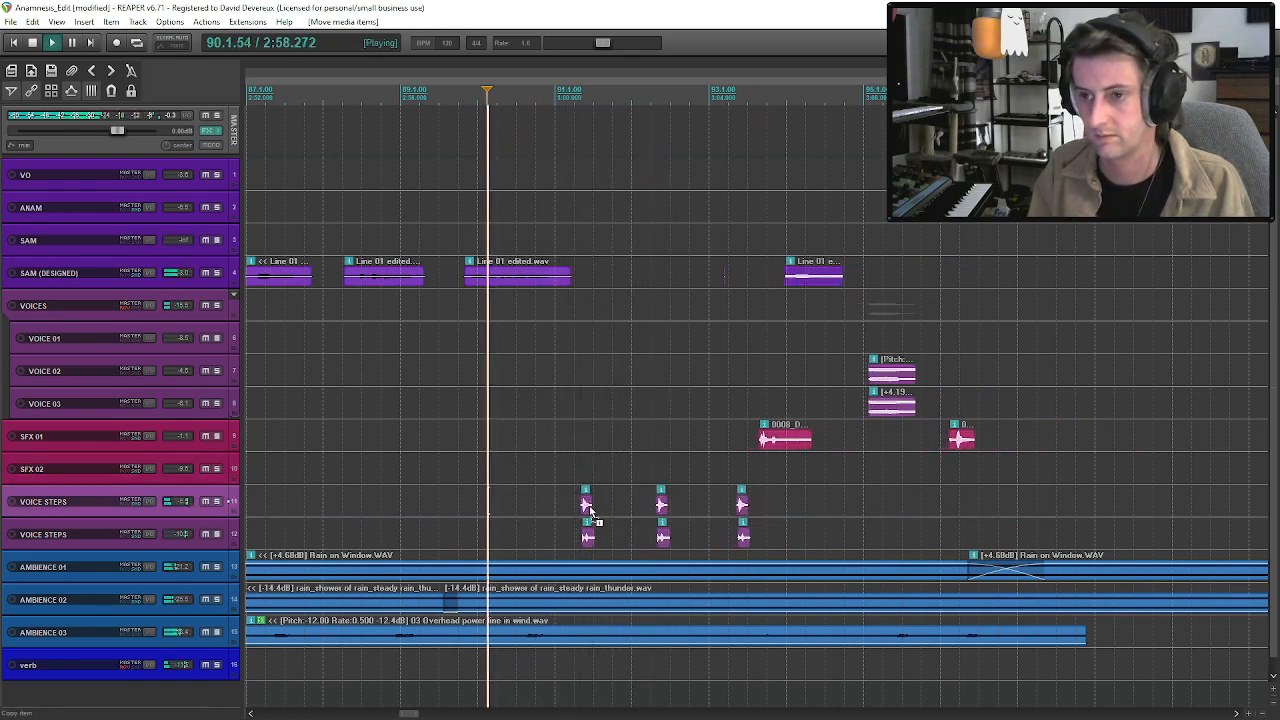
left_click(660, 504)
left_click(586, 504)
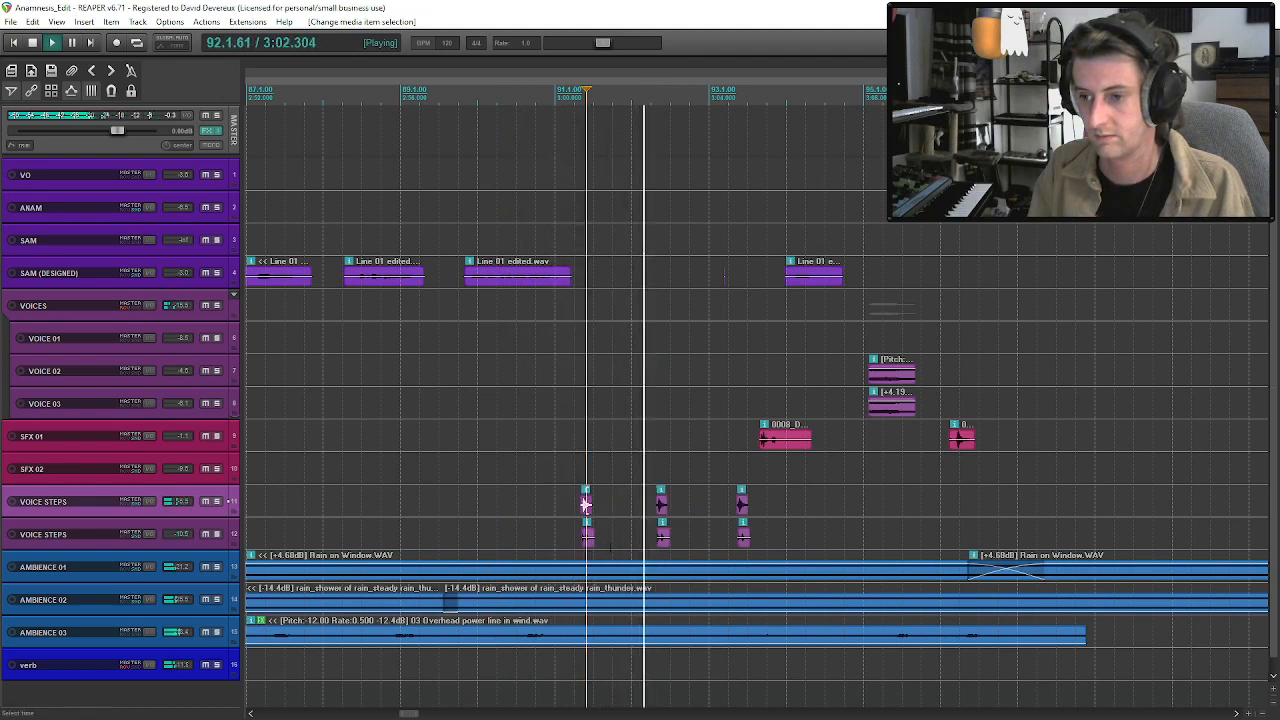
Raise the AMBIENCE 03 power line clip's volume to +1.09 dB and trim its end to the last SFX 01 hit near 3:10.
left_click(599, 640)
left_click_drag(599, 637, 603, 633)
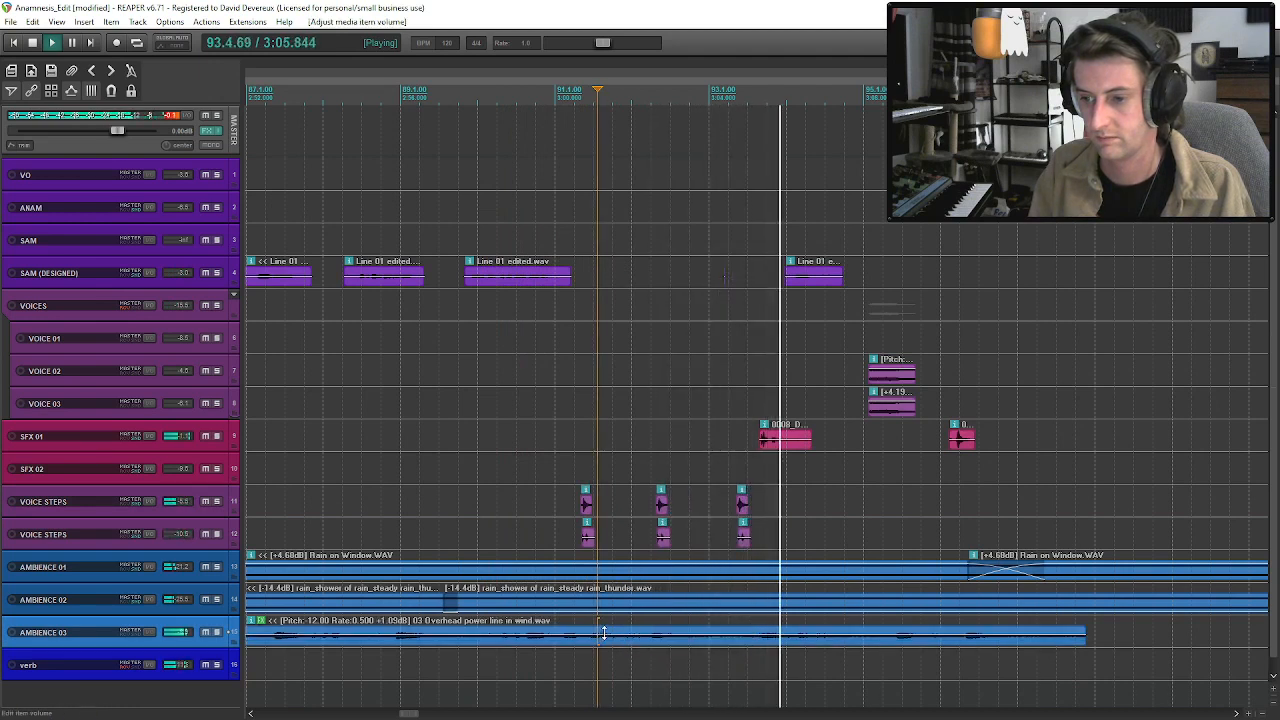
left_click(628, 646)
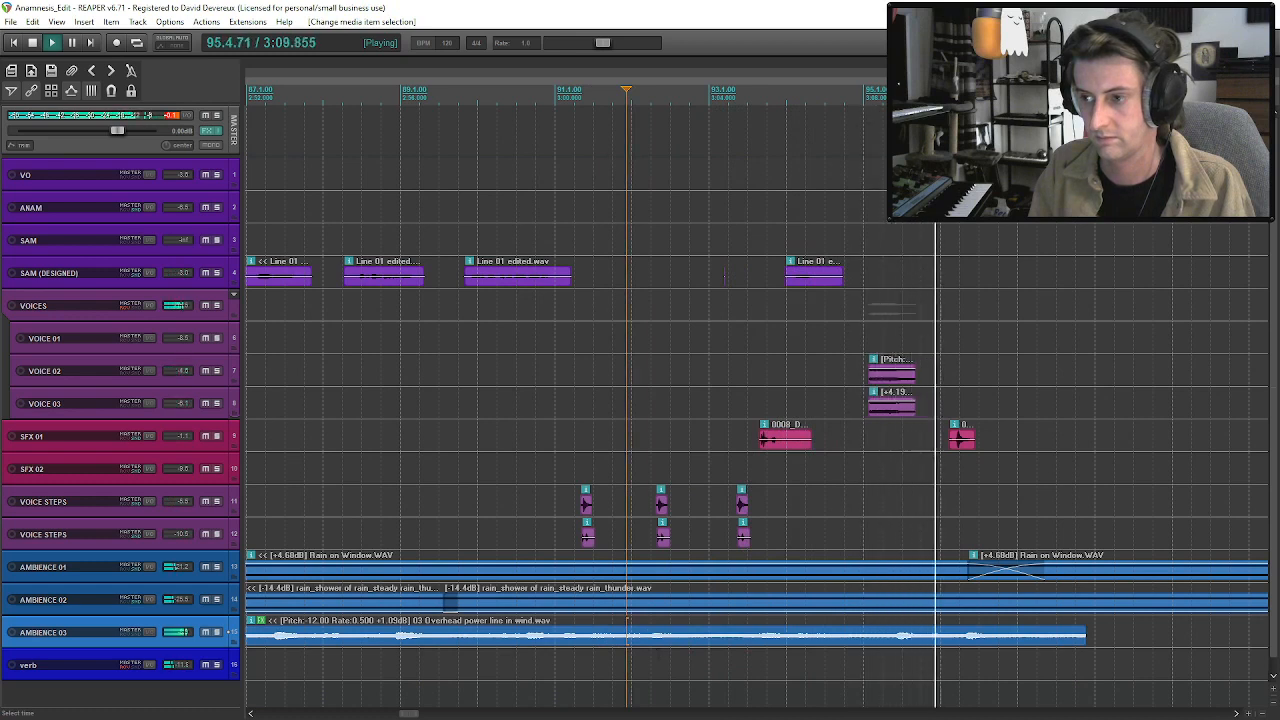
left_click_drag(1085, 636, 952, 637)
Play back the scene's ending and review the AMBIENCE 01 overlap and the whole Act 01 timeline.
left_click(895, 640)
key("space")
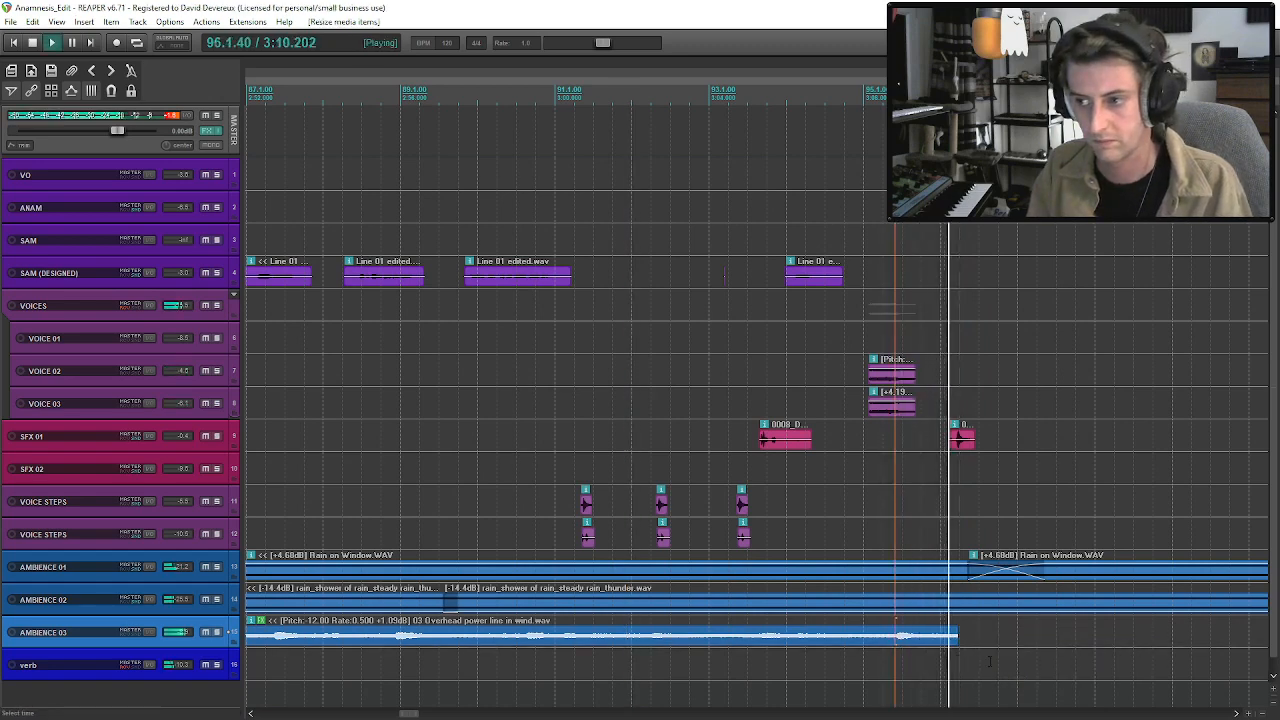
scroll(965, 652, "down", 5)
scroll(915, 651, "down", 1)
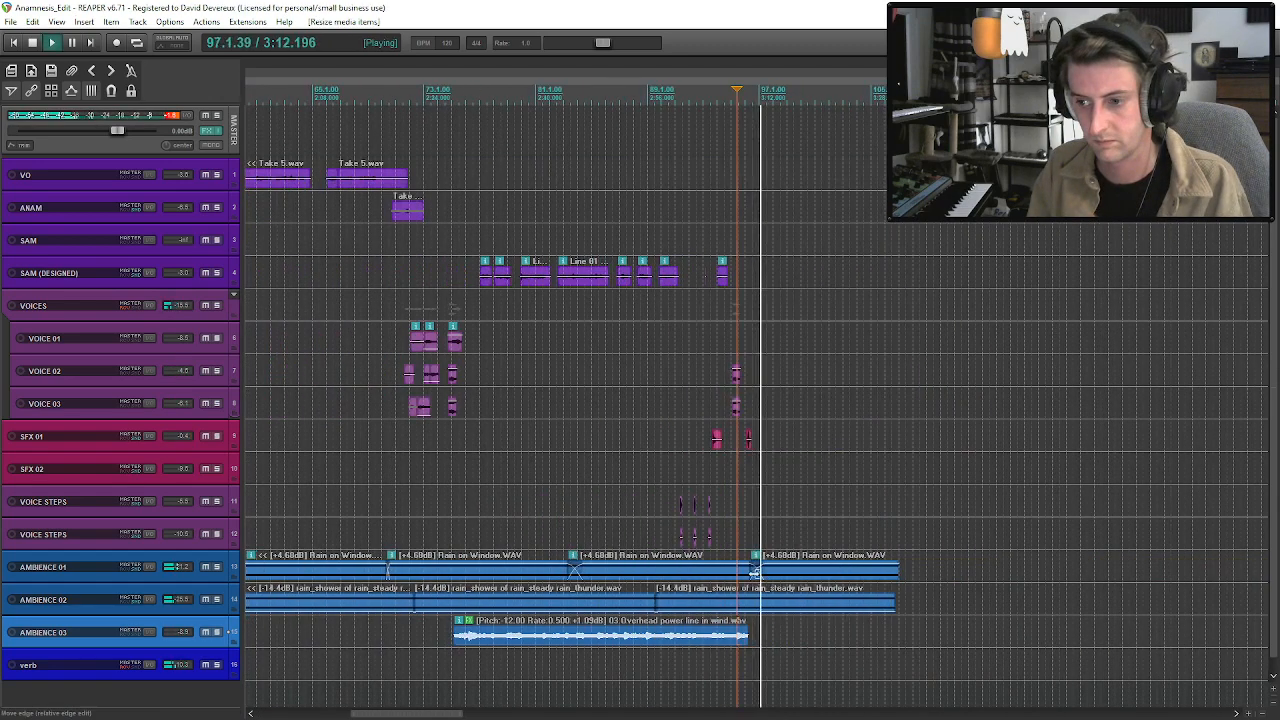
left_click(752, 573)
scroll(753, 574, "down", 2)
scroll(752, 573, "down", 1)
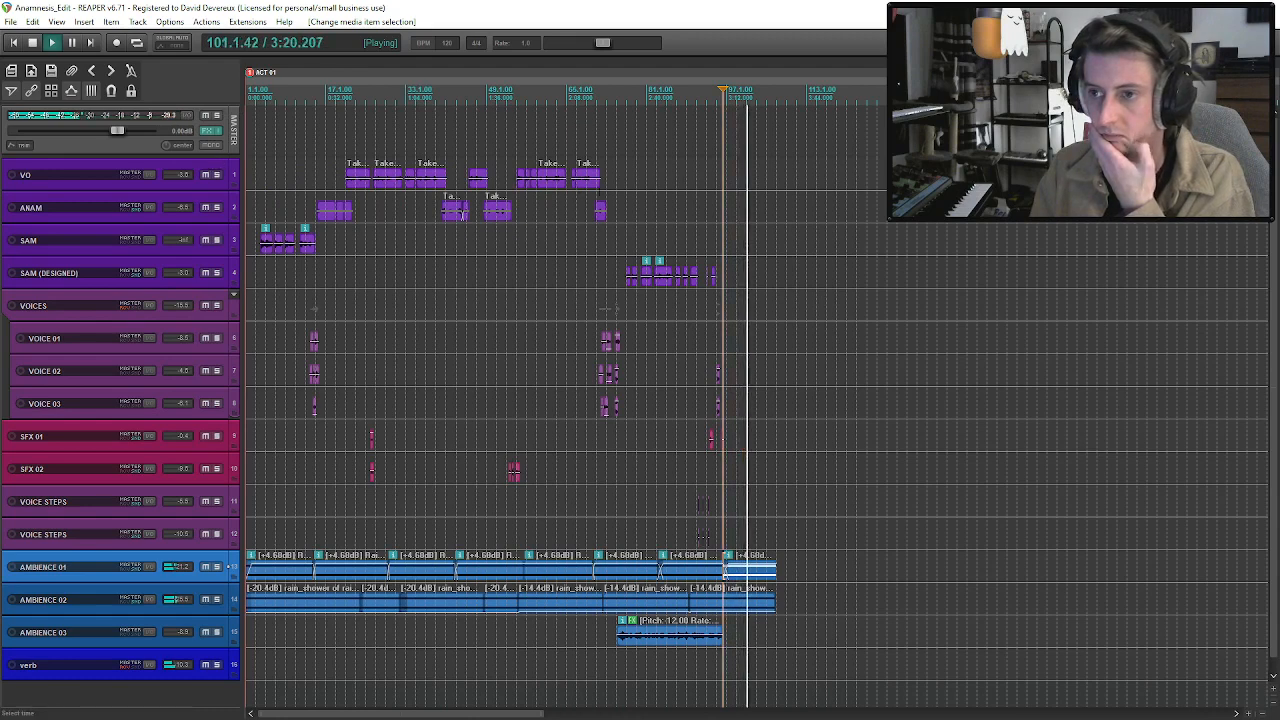
Audition the unused Take 4 narration far along the VO track, split it around bar 549, and save the project.
scroll(790, 208, "down", 2)
key("space")
left_click(1017, 177)
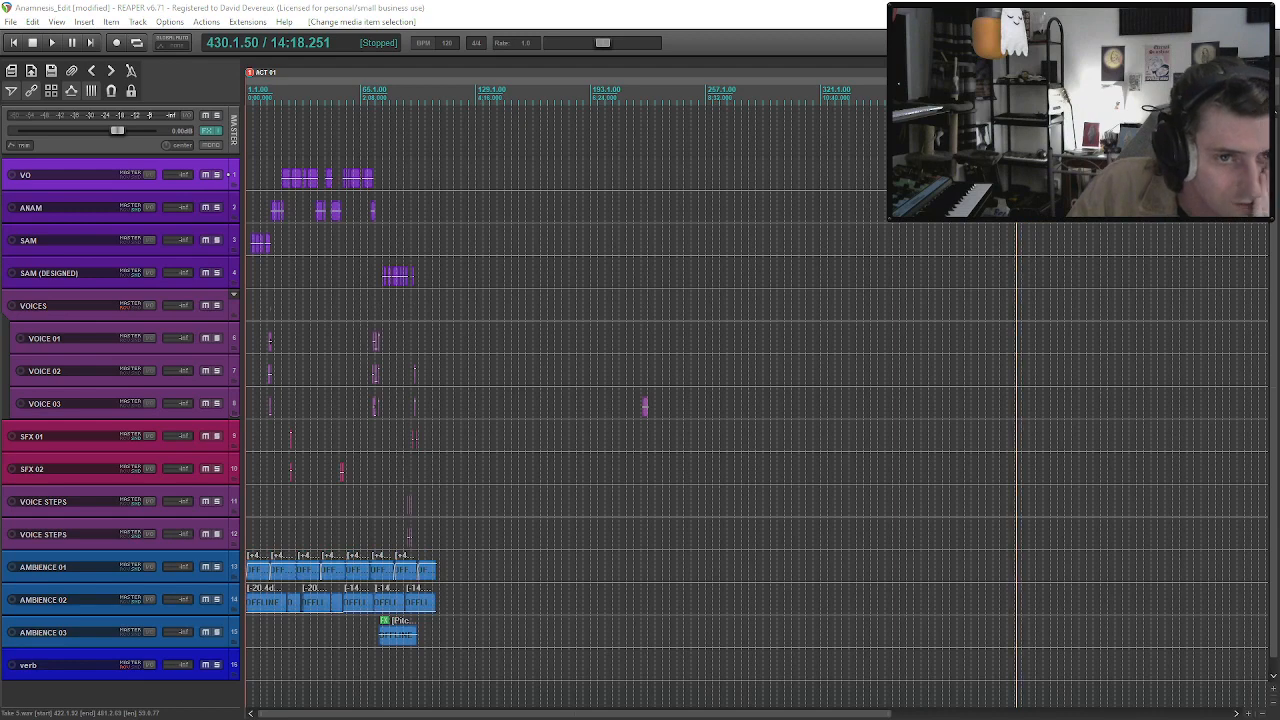
left_click(1142, 178)
scroll(1142, 178, "up", 3)
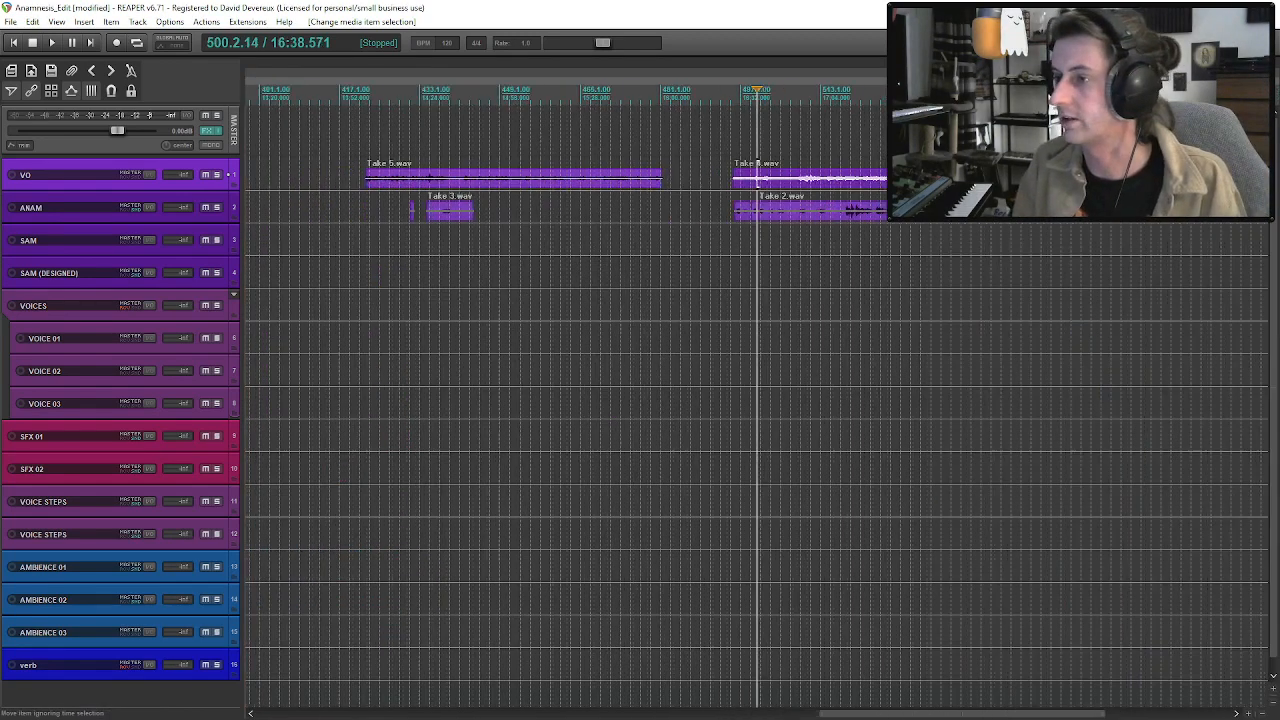
key("space")
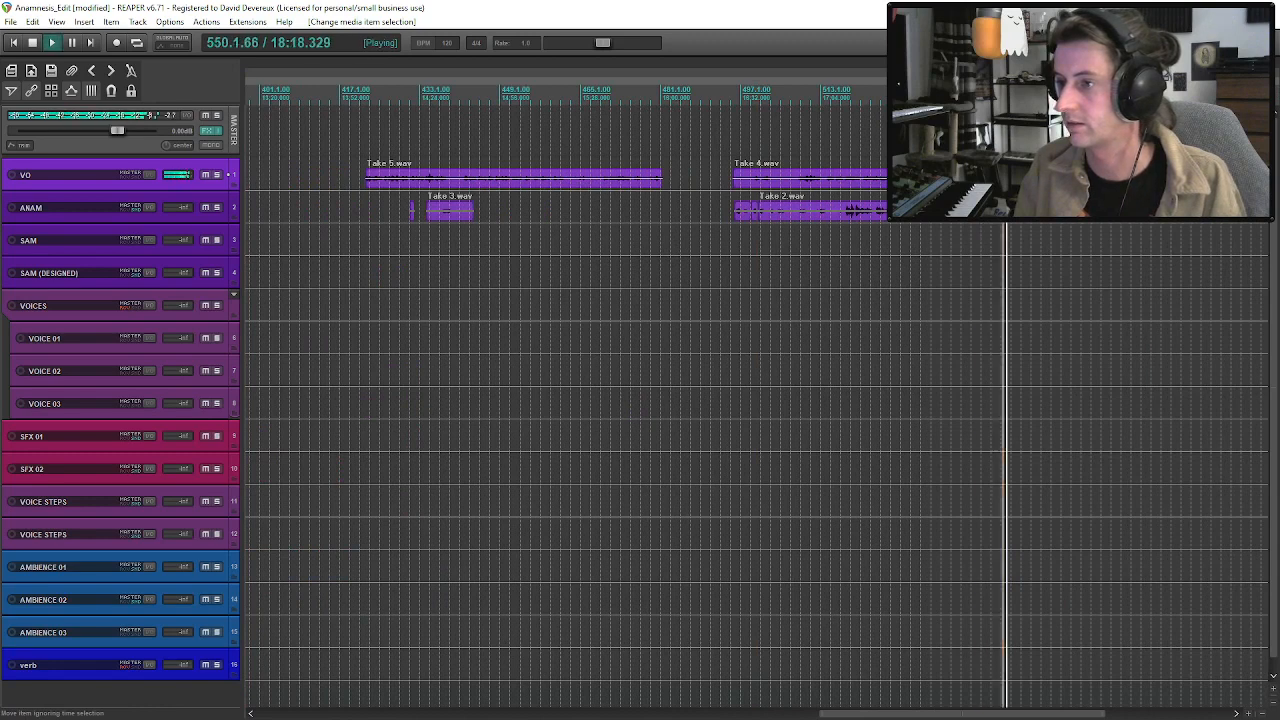
key("s")
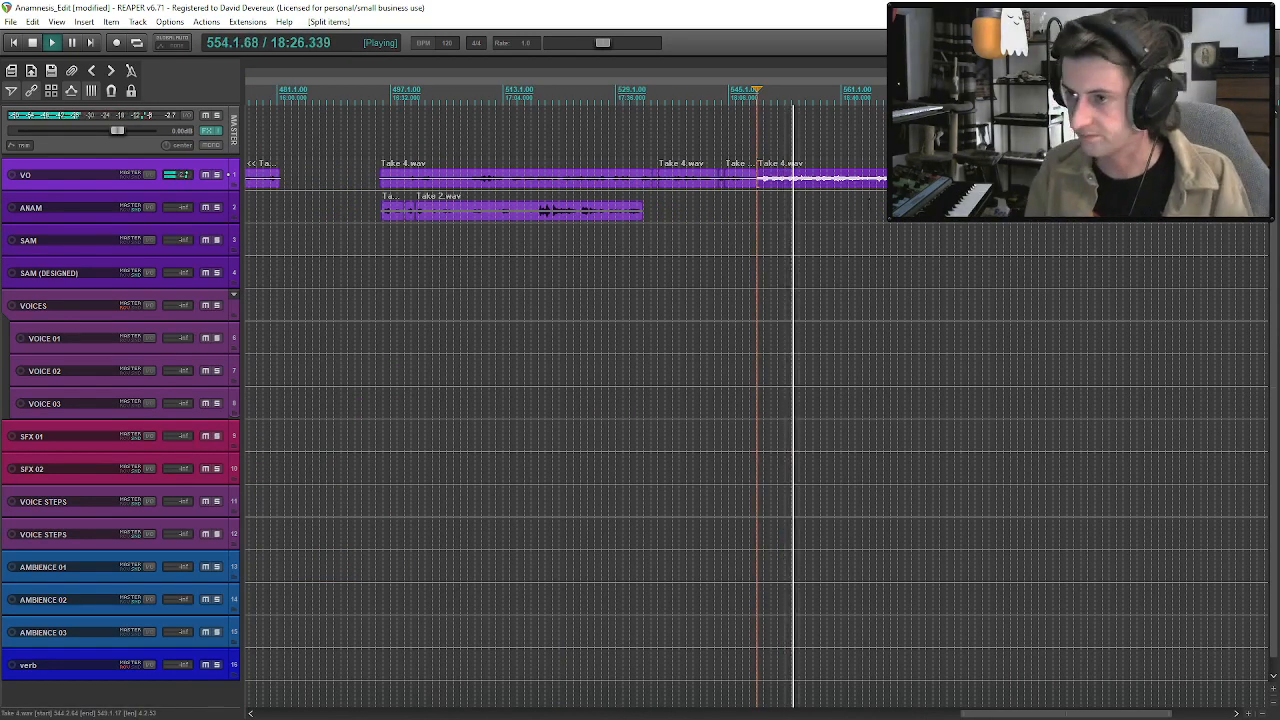
left_click(806, 183)
key("ctrl+s")
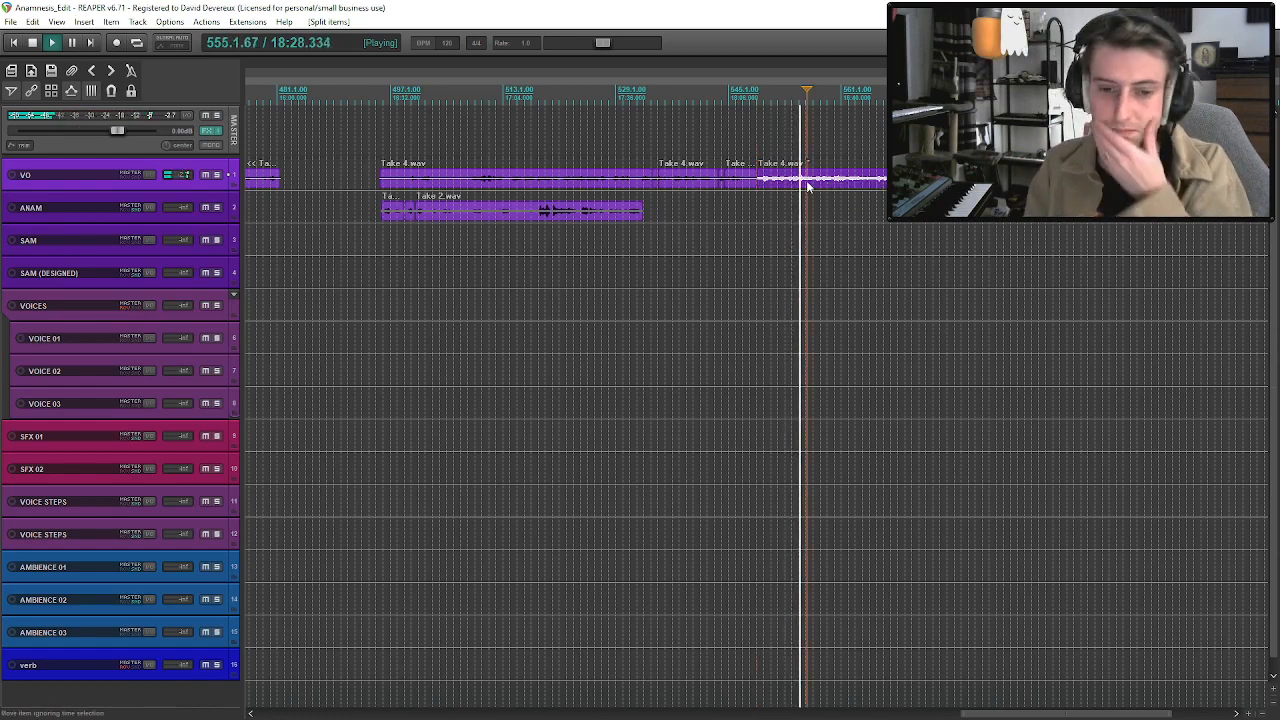
Move the split-off Take 4 narration clip on VO back to about 3:11, at the closing SFX 01 hit.
scroll(808, 185, "down", 3)
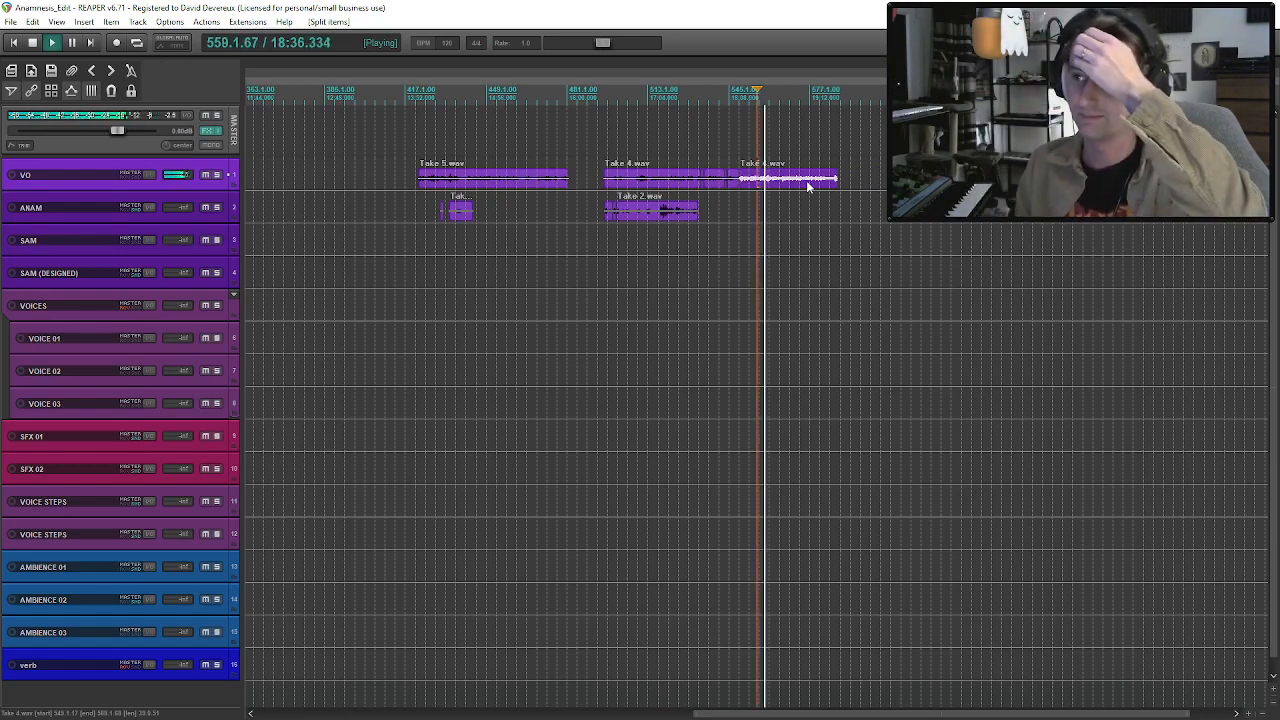
scroll(808, 185, "up", 3)
scroll(808, 185, "down", 6)
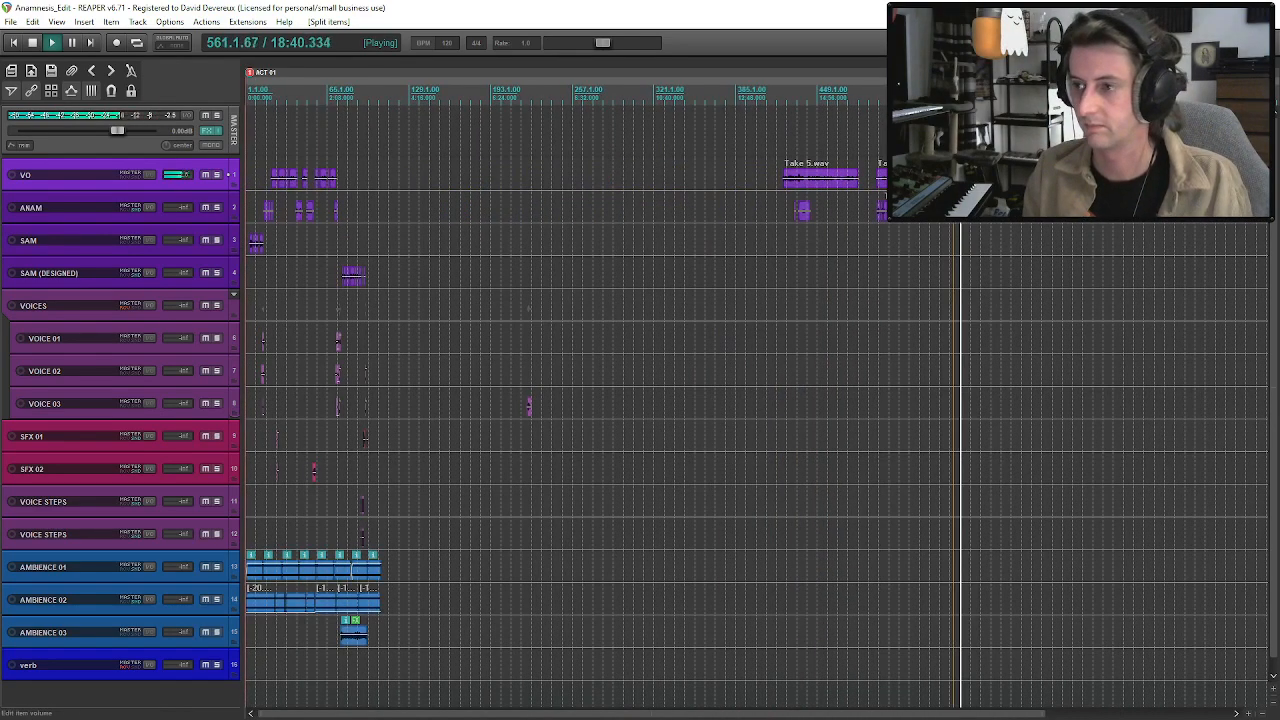
key("space")
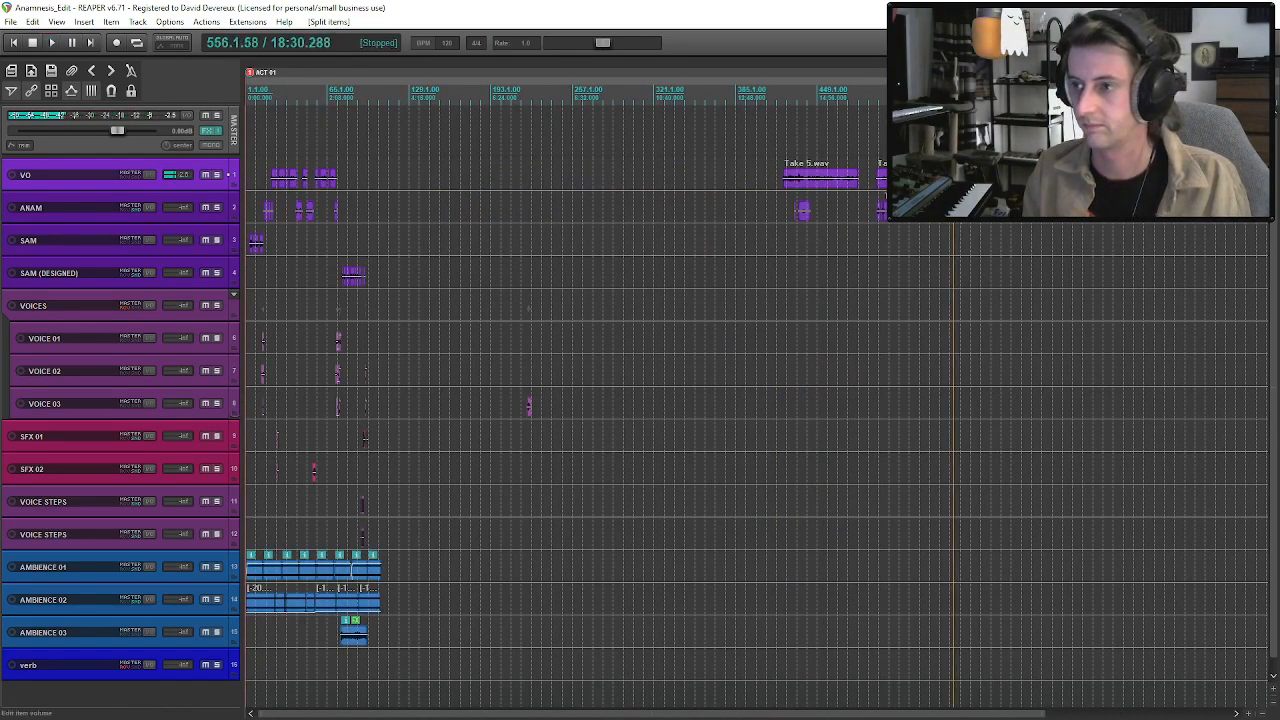
left_click_drag(905, 178, 365, 178)
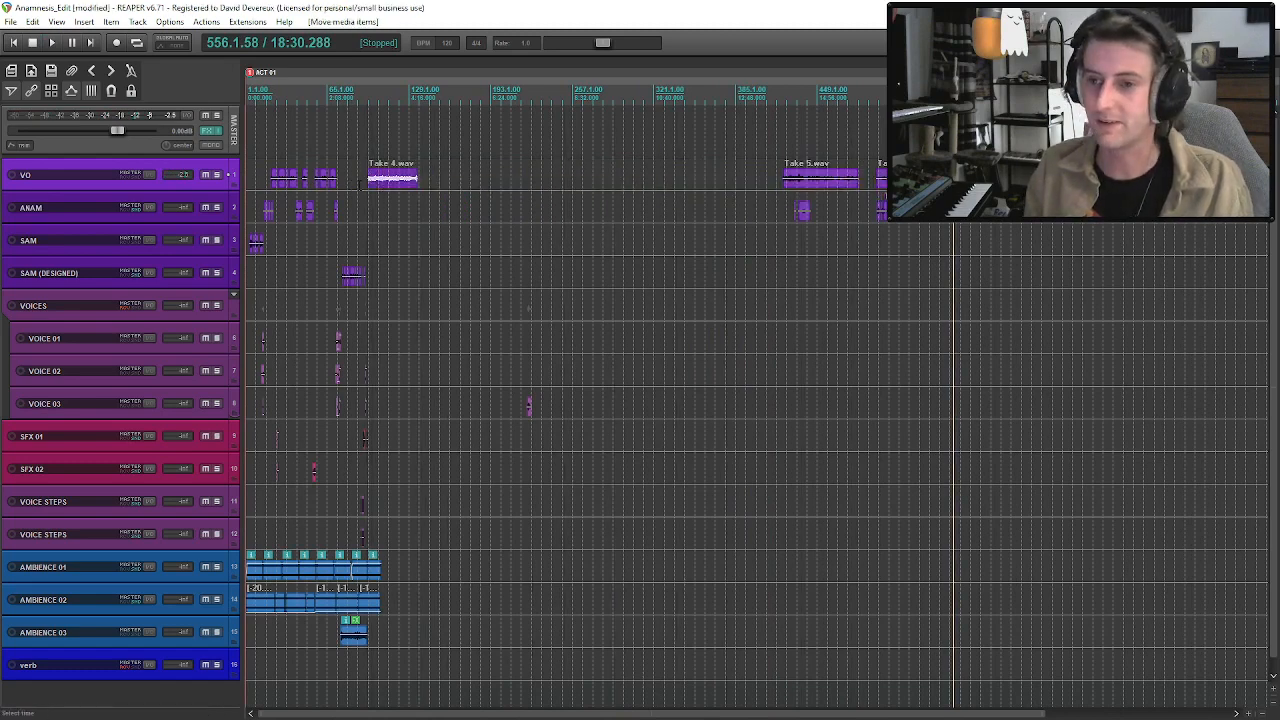
left_click(360, 178)
scroll(360, 178, "up", 7)
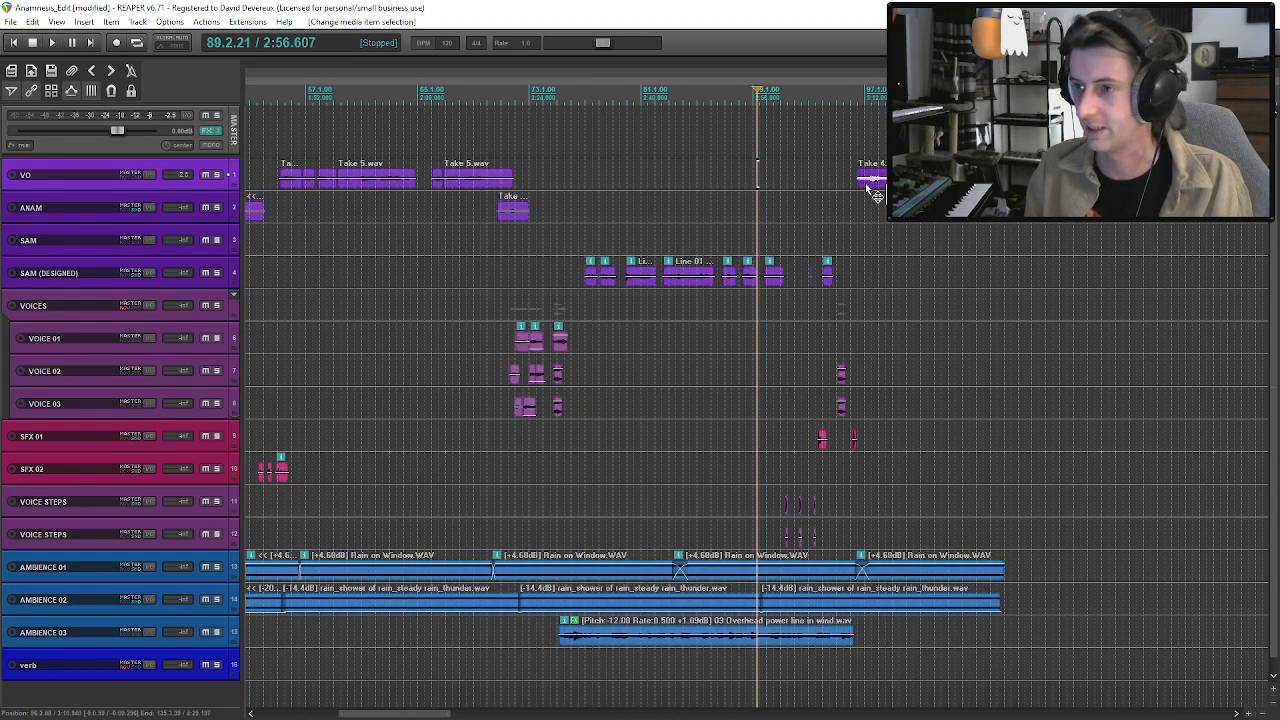
Play back the lead-in to the Take 4 narration at the scene's ending and save the project.
left_click(850, 177)
key("space")
key("ctrl+s")
scroll(390, 212, "down", 3)
key("space")
Audition the opening ANAM Take 3 clip near 0:30 and examine the Take 2 clip near 1:23 as source dialogue.
left_click(363, 214)
scroll(363, 214, "down", 5)
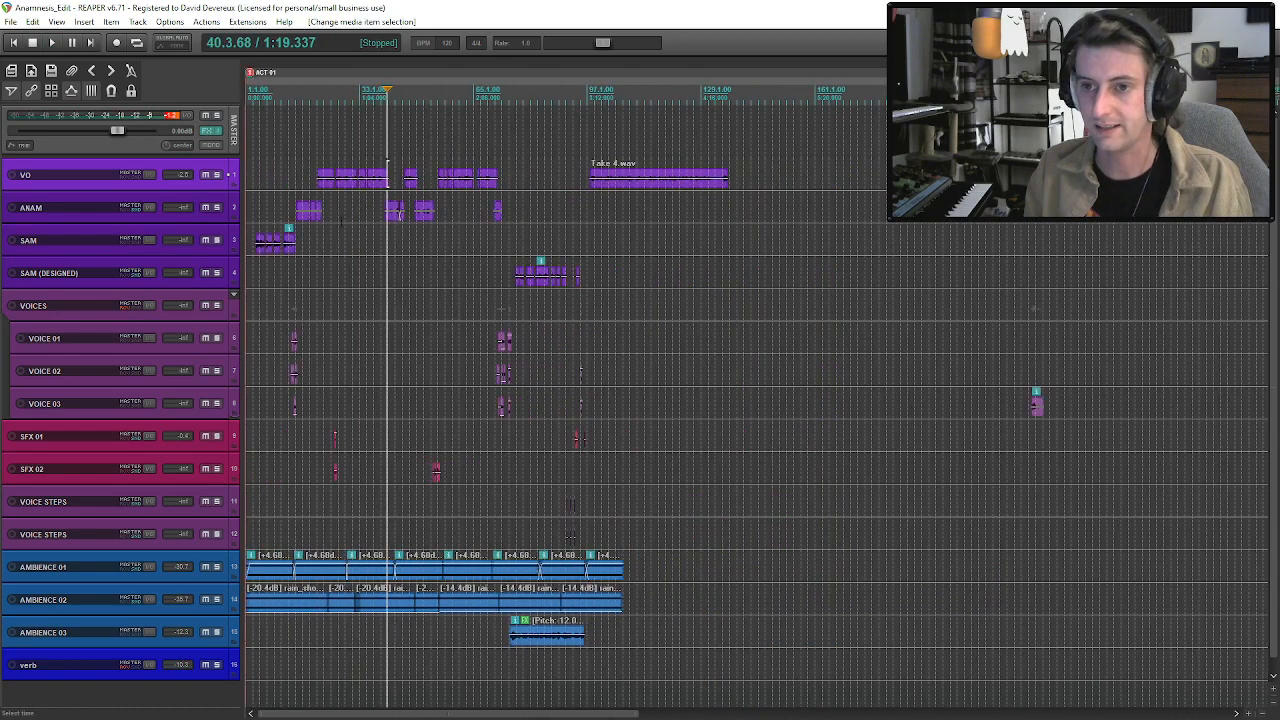
left_click(307, 215)
scroll(307, 215, "up", 6)
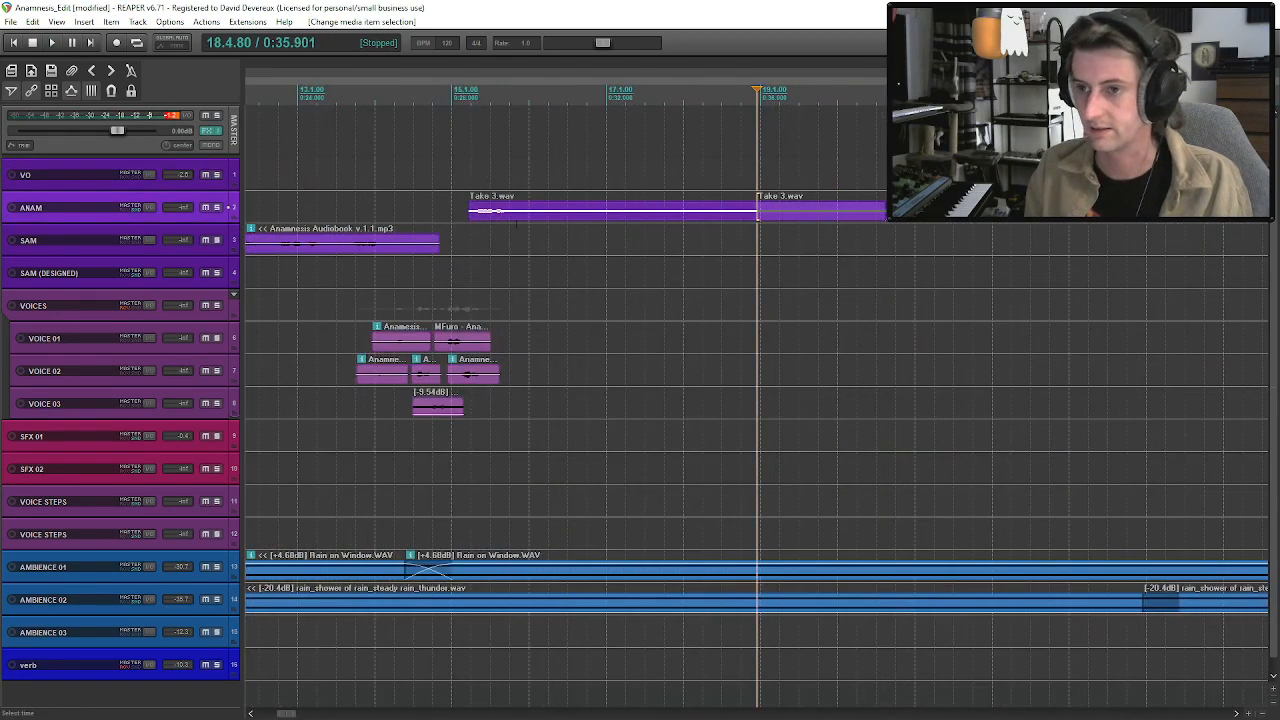
left_click(514, 219)
key("space")
left_click(549, 217)
key("space")
scroll(549, 220, "down", 5)
scroll(547, 215, "down", 3)
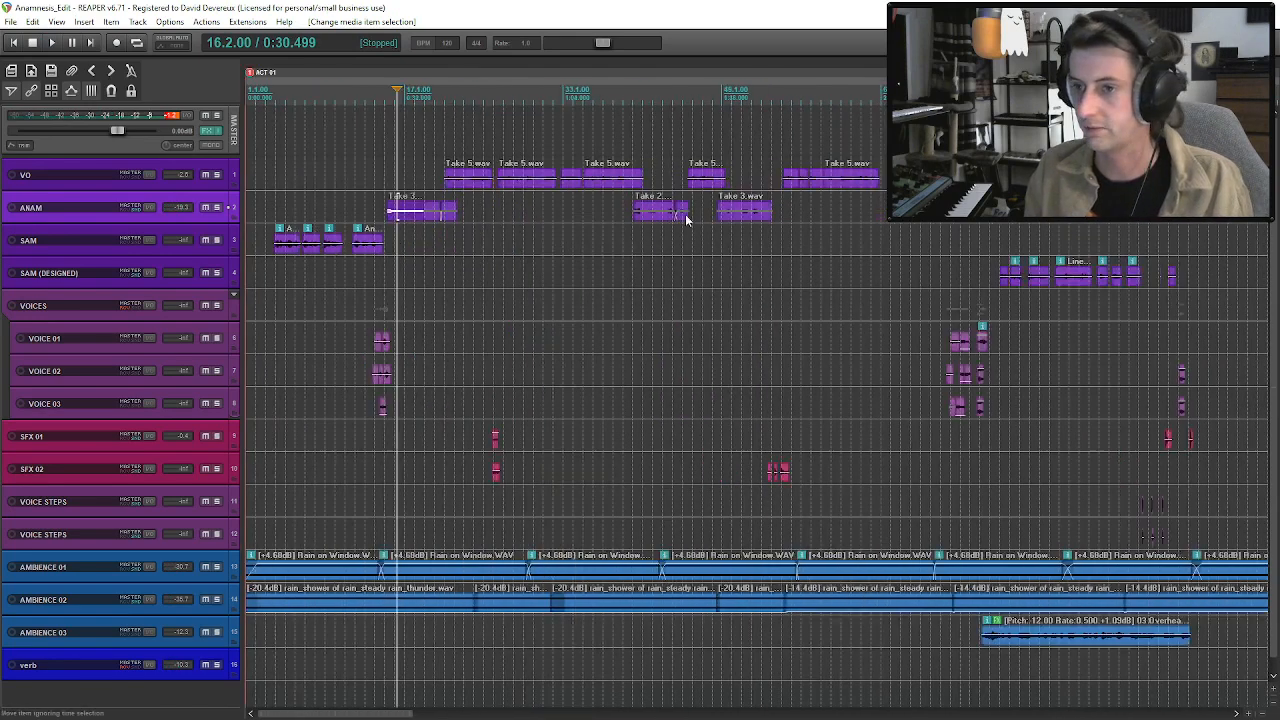
left_click(659, 222)
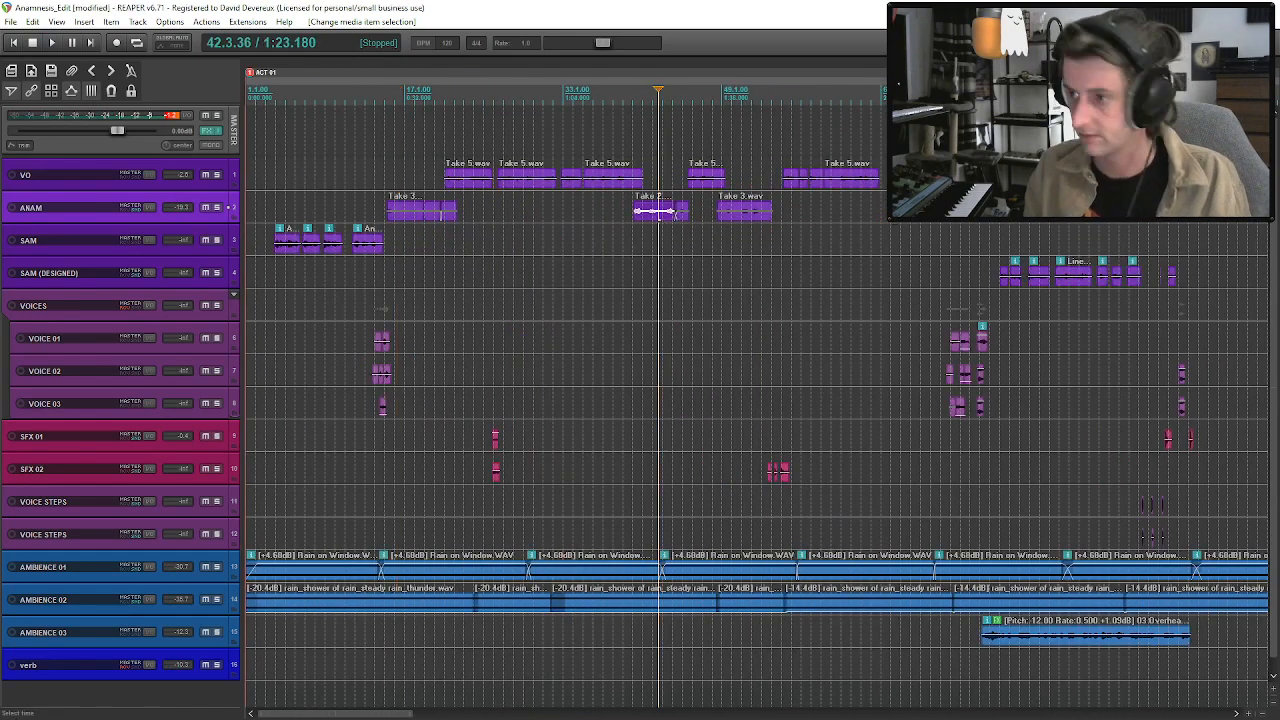
scroll(750, 224, "down", 2)
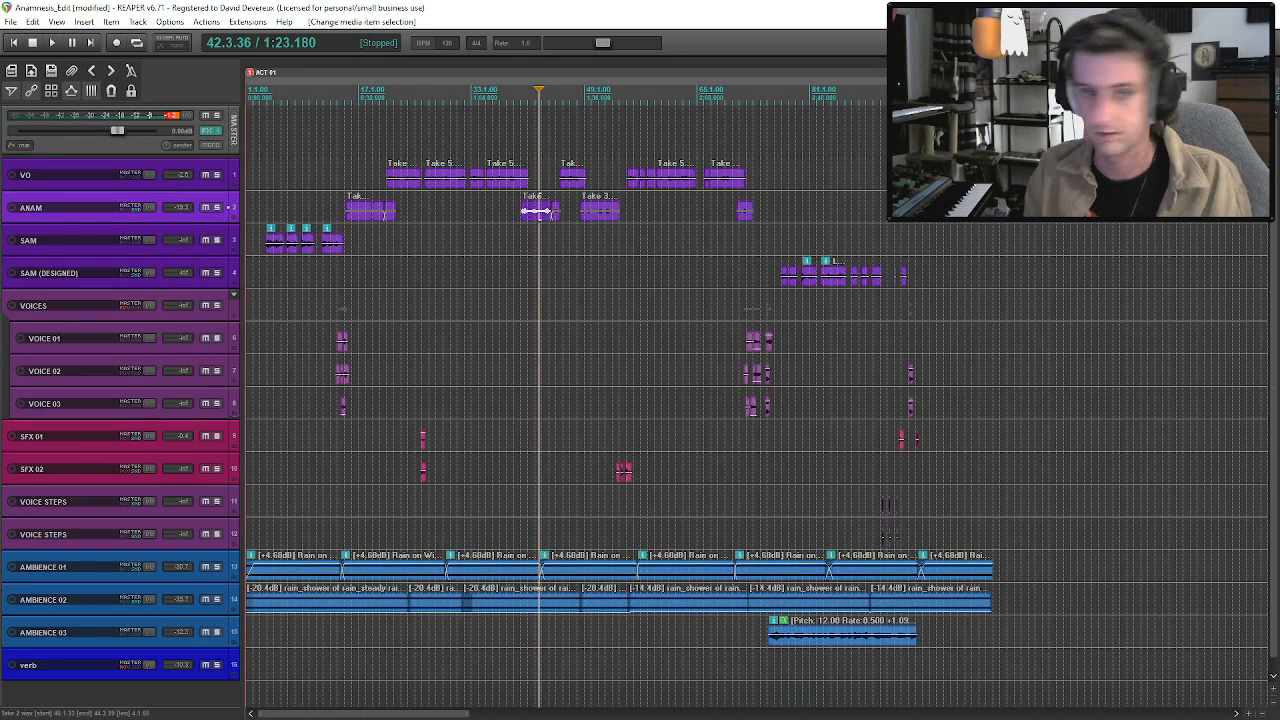
Copy the ANAM Take 2 dialogue clip from near 1:22 to the empty timeline at about 4:43.
key("alt+Tab")
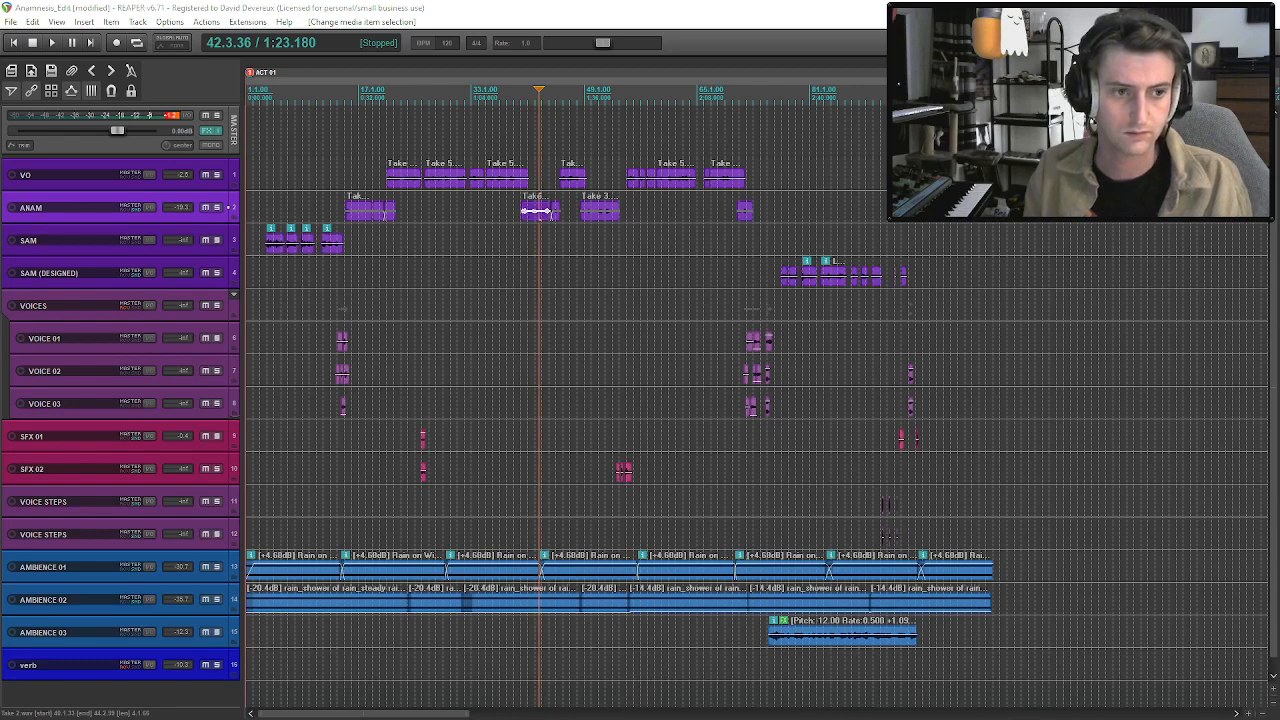
left_click(536, 213)
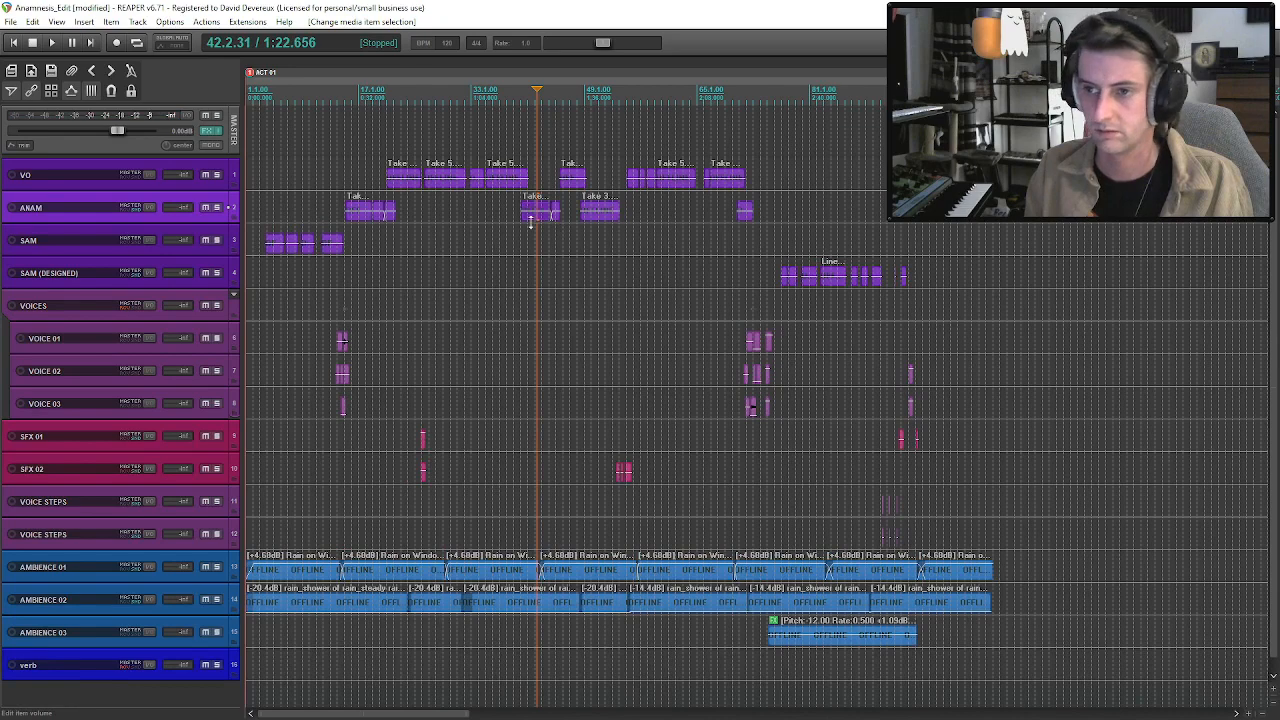
scroll(540, 224, "up", 4)
left_click(713, 212)
scroll(726, 212, "down", 5)
key("End")
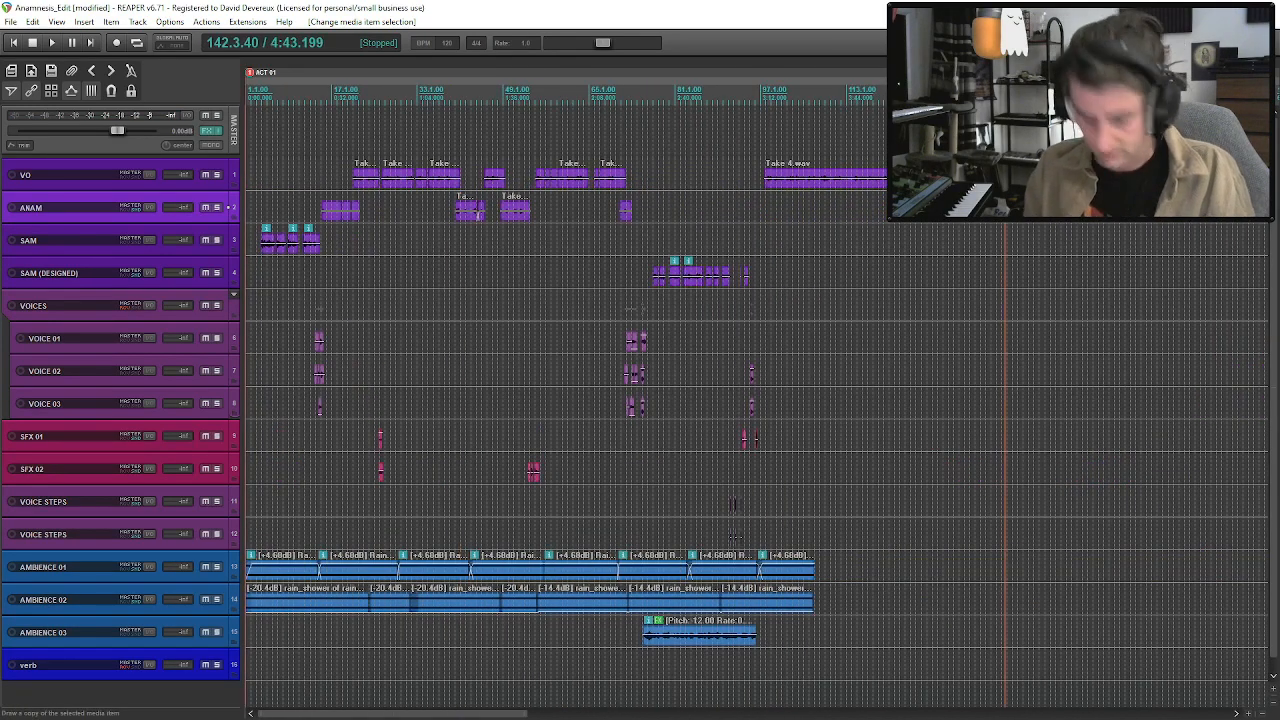
Extend the copied Take 2 clip's start back to about 4:26, audition it, and move the clip about 40 seconds later.
scroll(733, 505, "up", 6)
left_click(686, 214)
key("space")
left_click_drag(686, 214, 330, 247)
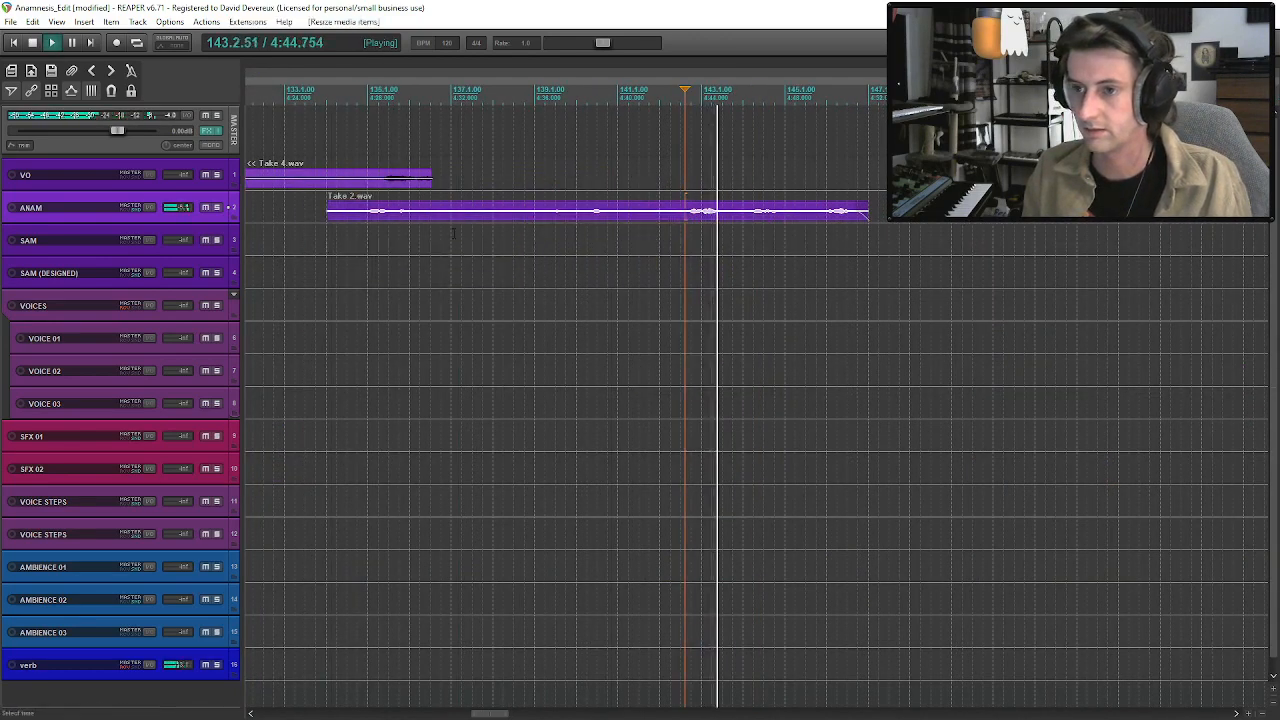
key("space")
scroll(620, 224, "down", 2)
key("Delete")
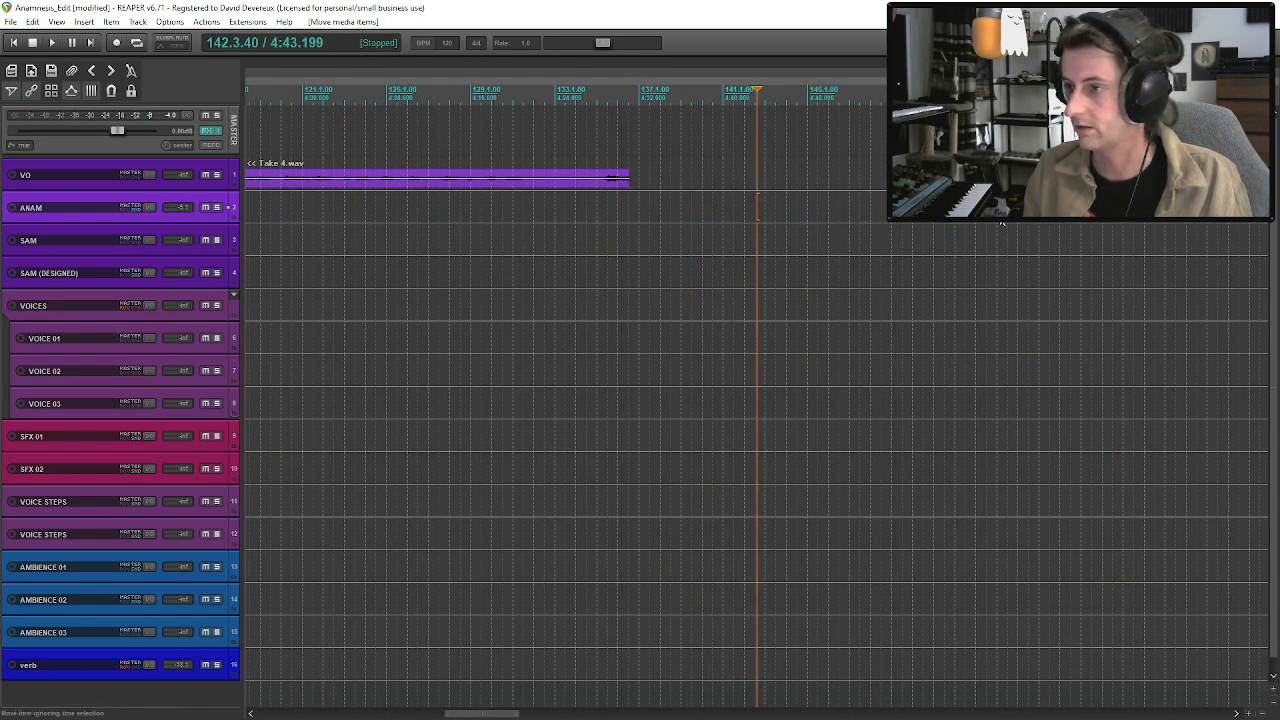
Extend the start of the moved Take 2 clip back to about 4:35 and audition the uncovered recording.
left_click_drag(996, 214, 673, 263)
left_click(746, 219)
key("space")
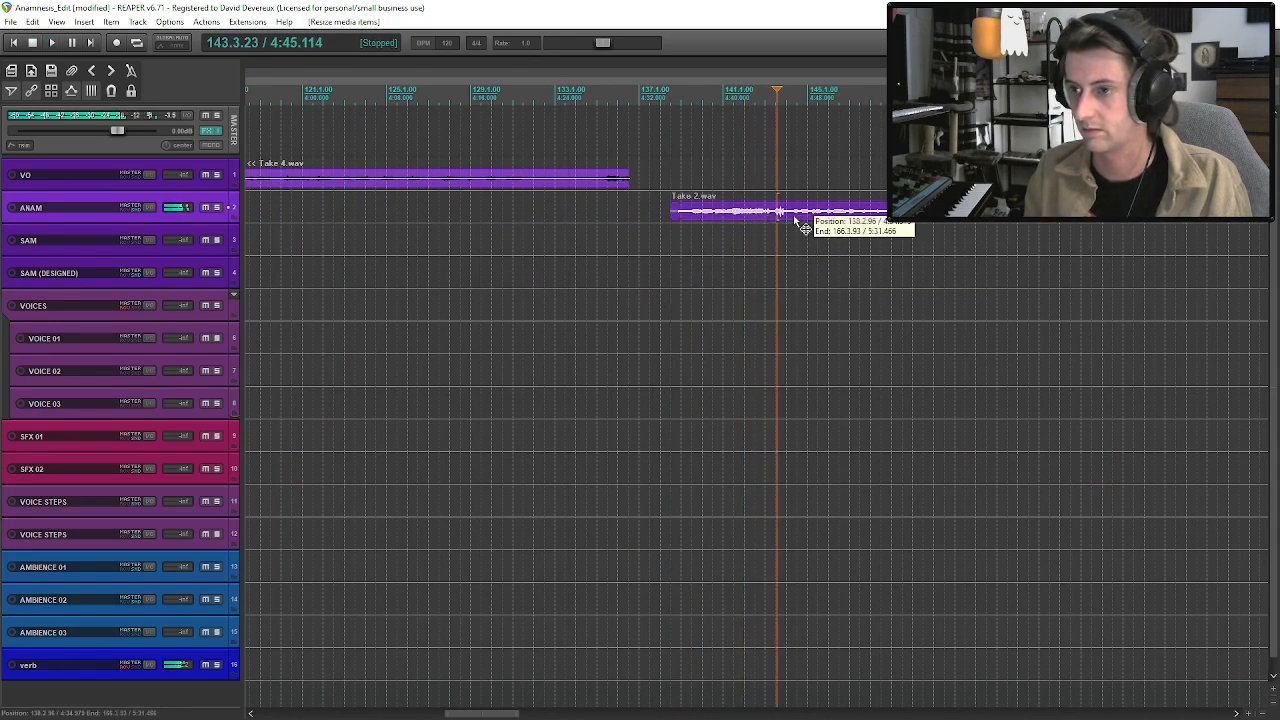
key("space")
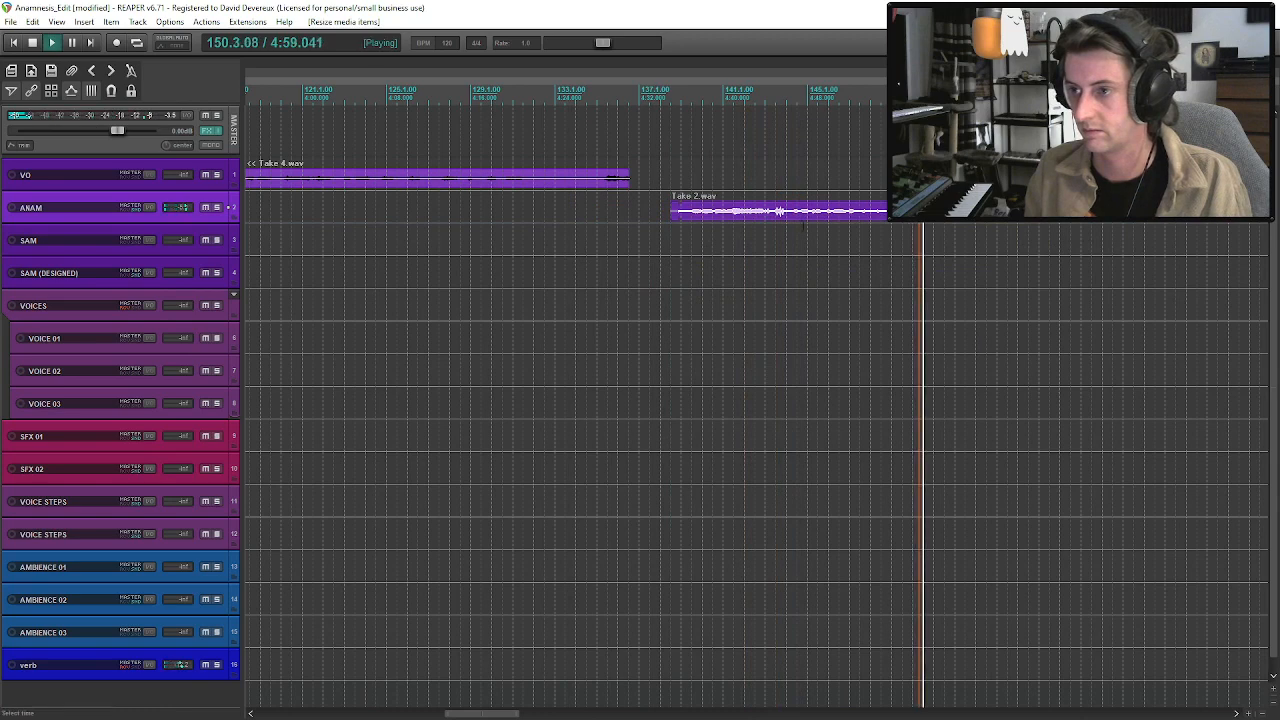
key("space")
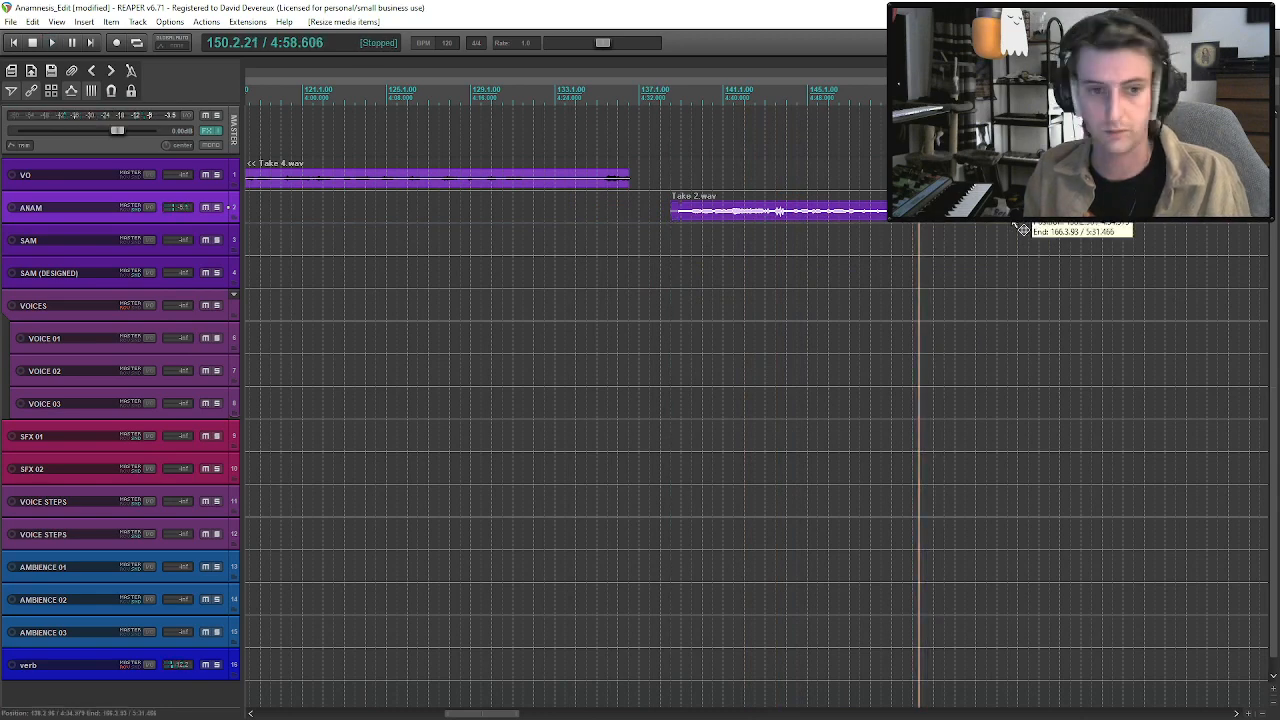
Audition the later lines of the extended Take 2 clip and trim its start to about 5:10.
left_click_drag(672, 211, 1013, 223)
left_click(1019, 219)
left_click(1013, 222)
left_click(1103, 222)
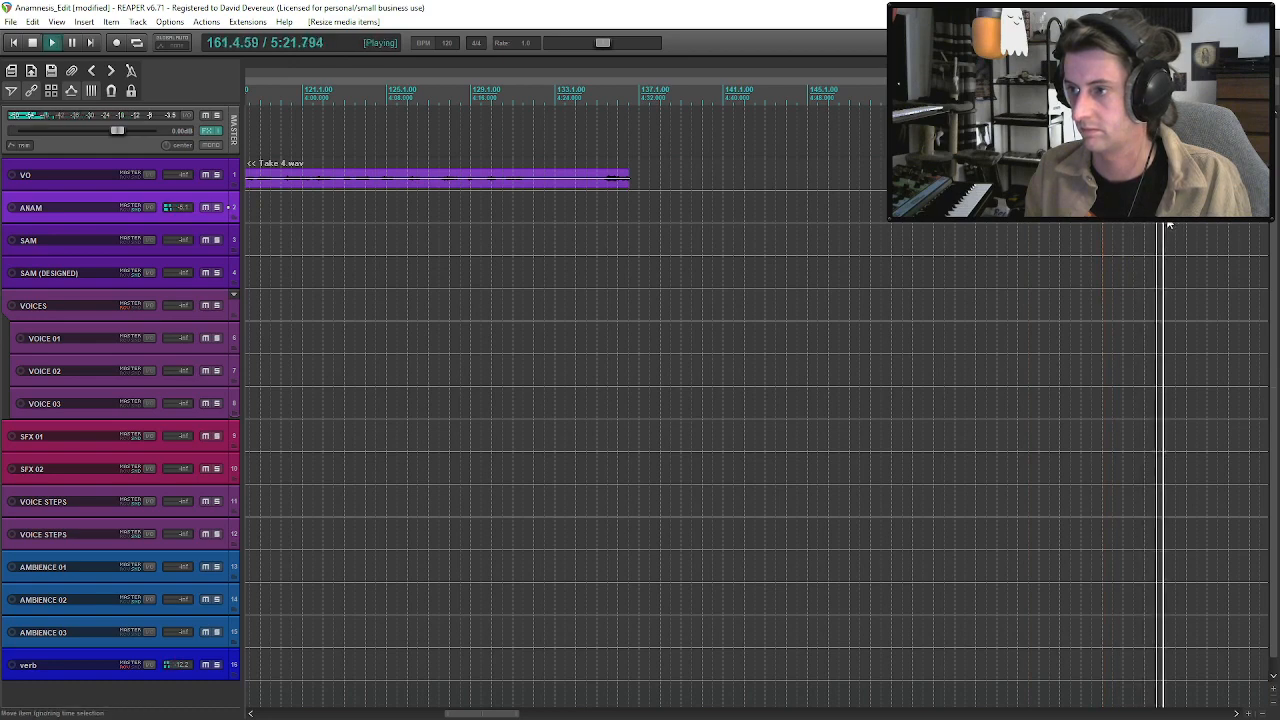
left_click(1027, 225)
key("space")
left_click(1041, 224)
key("space")
left_click_drag(1014, 220, 1039, 220)
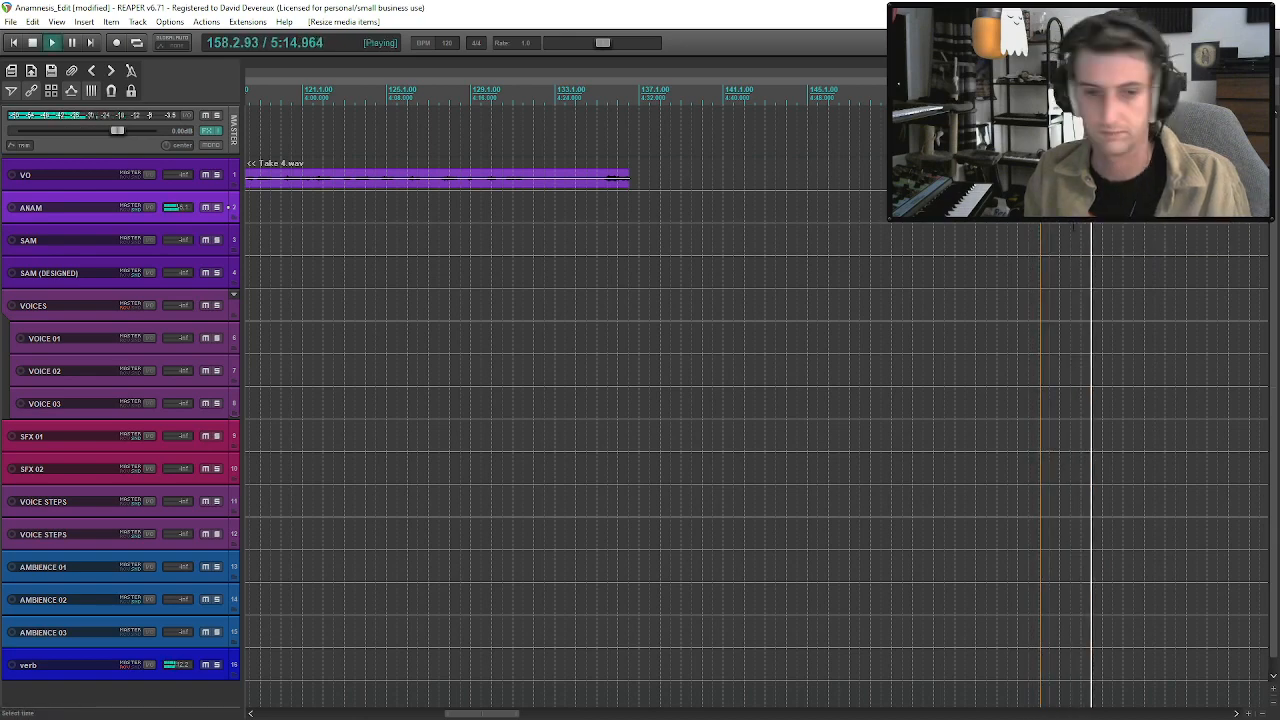
Split Take 2 at about 5:22, place its first part on ANAM near 3:10, and shift the VO Take 4 narration to about 3:30.
left_click(1165, 220)
key("s")
key("space")
scroll(1165, 215, "down", 3)
left_click_drag(800, 212, 790, 181)
key("space")
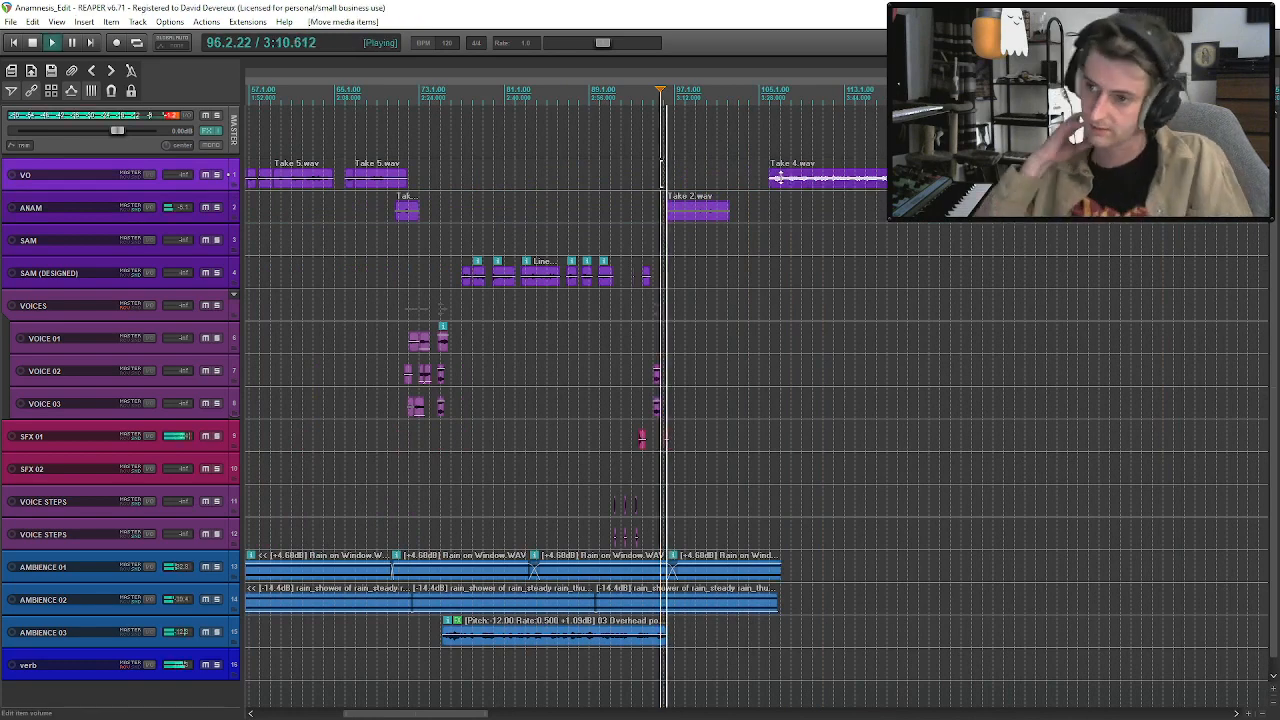
scroll(766, 210, "up", 4)
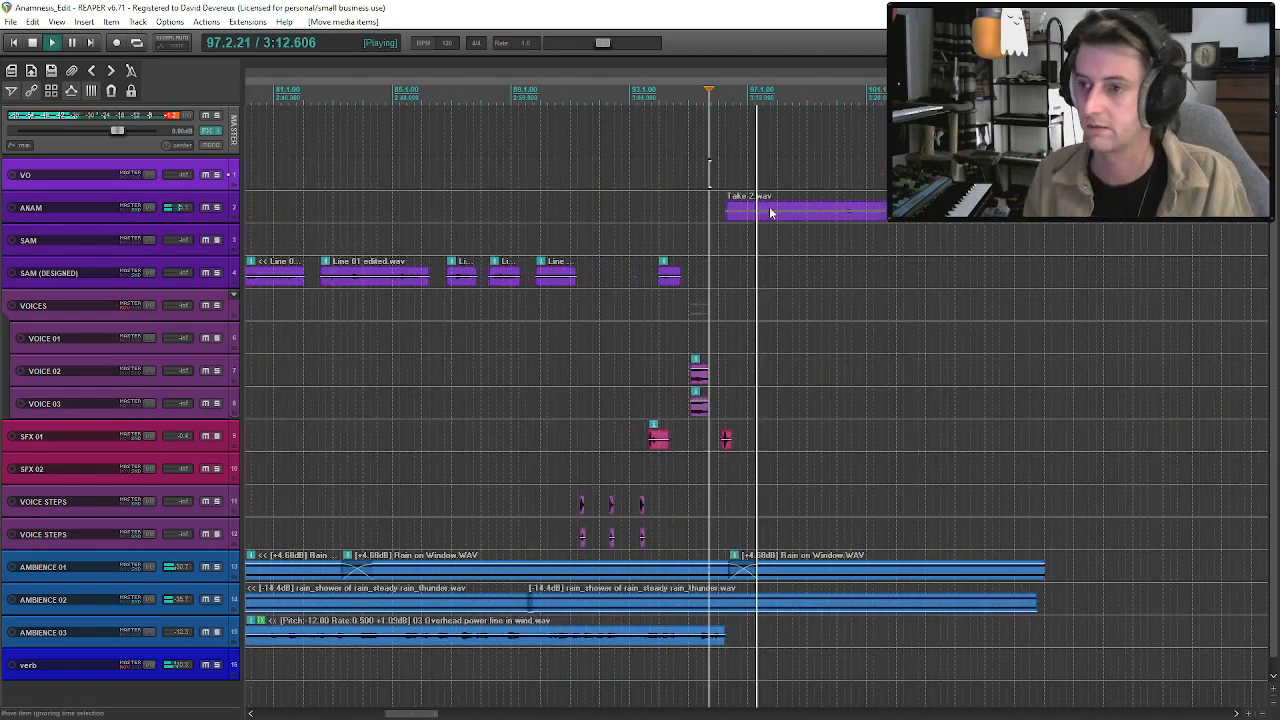
Nudge the ANAM Take 2 clip slightly earlier to about 3:10 and move the VO Take 4 narration to its end, near 3:22.
left_click_drag(766, 212, 755, 225)
key("space")
key("space")
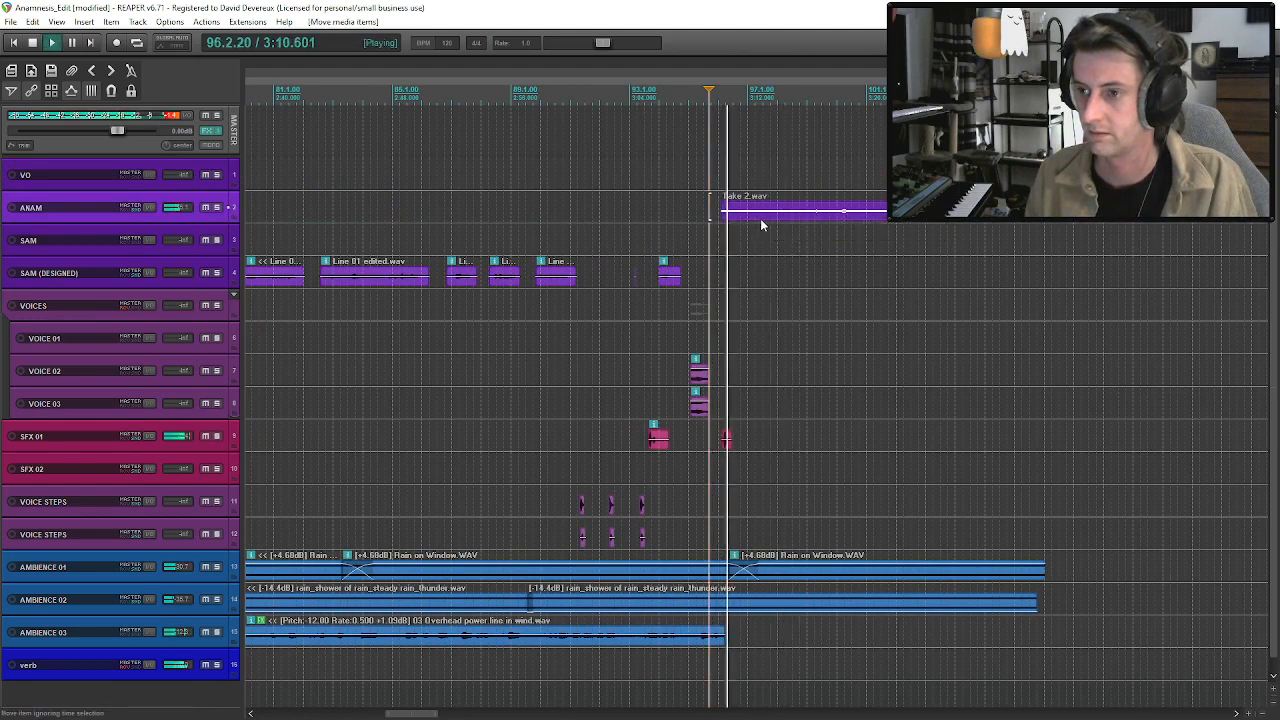
scroll(765, 222, "up", 3)
scroll(766, 222, "down", 4)
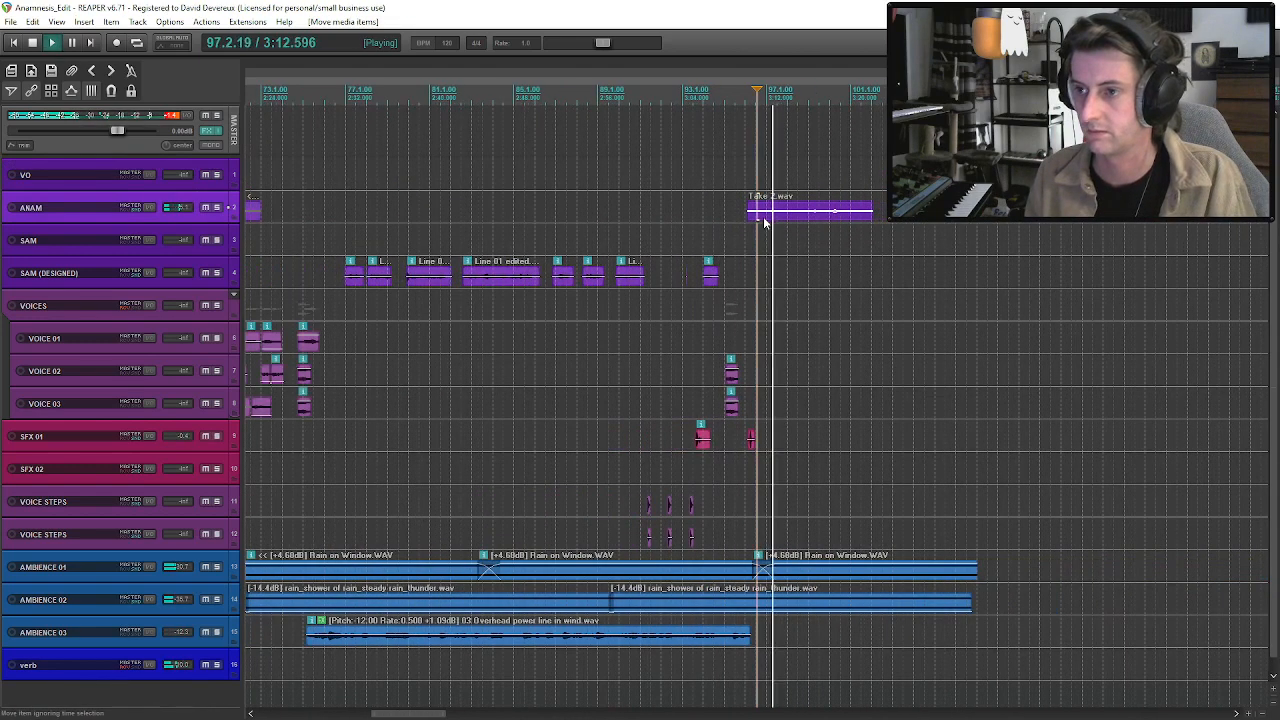
scroll(765, 222, "down", 3)
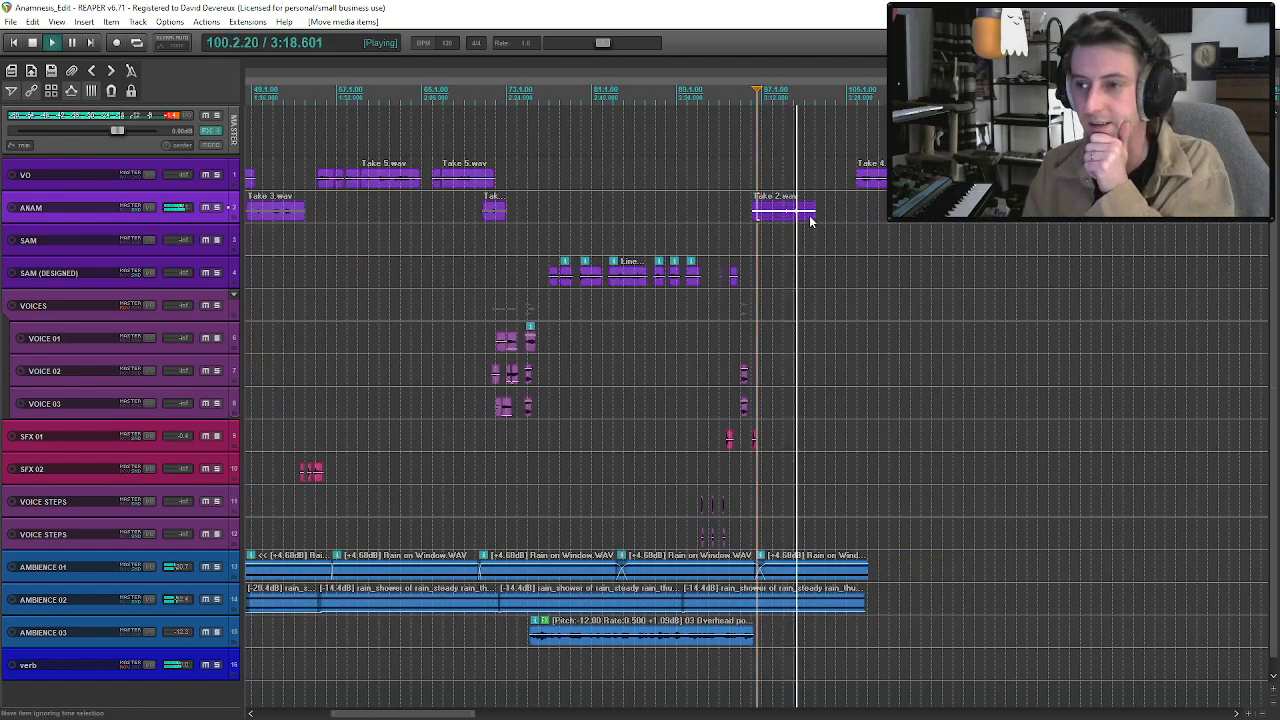
left_click_drag(884, 184, 830, 182)
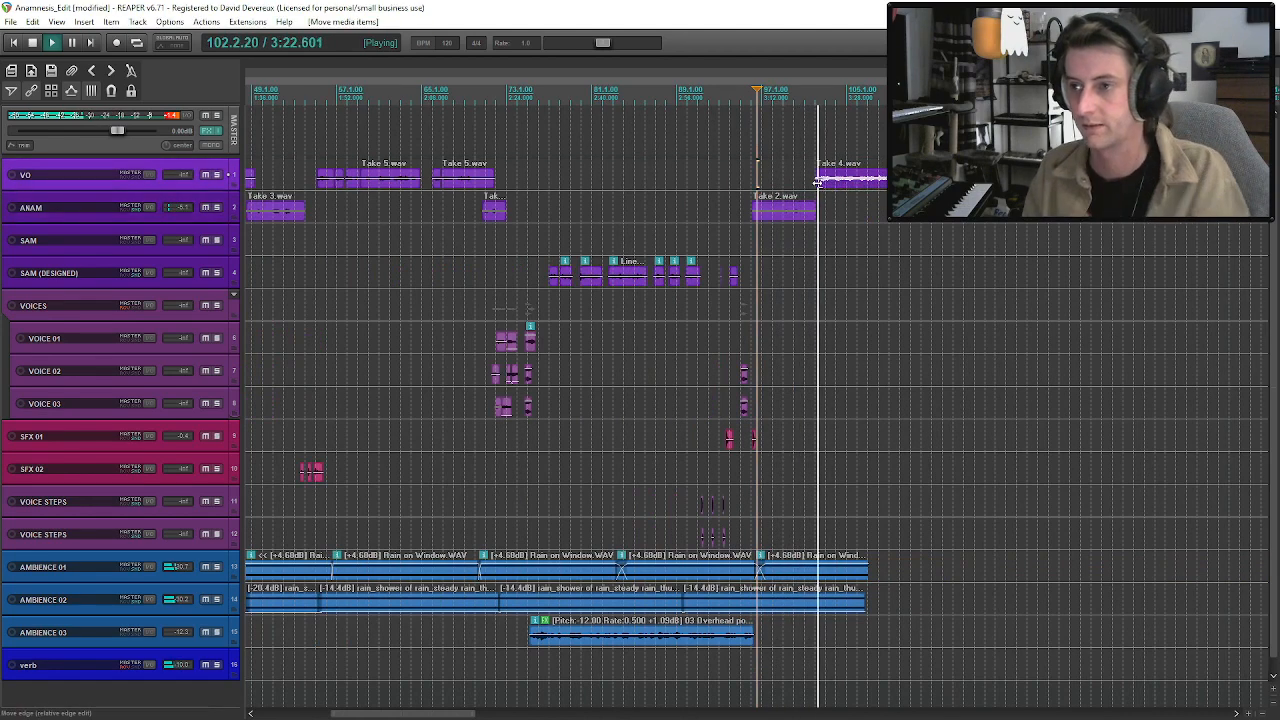
Copy the recent AMBIENCE 01 and AMBIENCE 02 rain clips to the end of the ambience and overlap them into a crossfade.
left_click(642, 578)
left_click(563, 577)
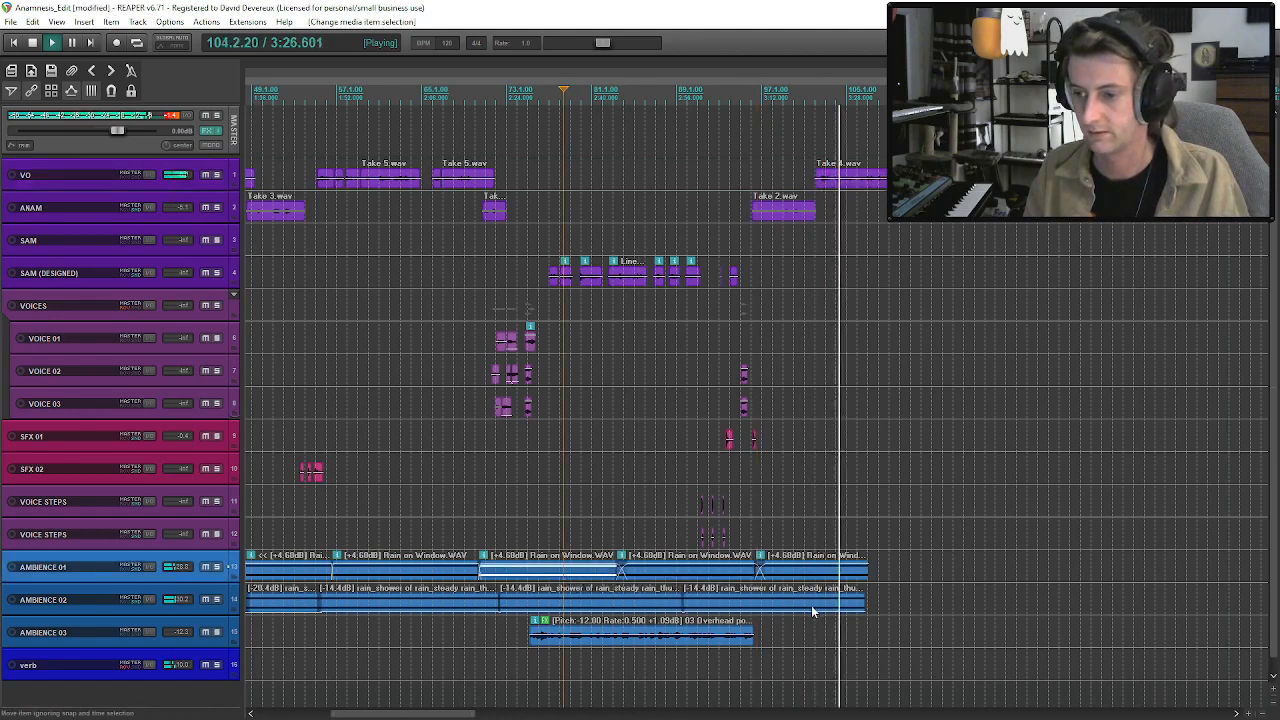
left_click(818, 609, "shift")
key("ctrl+v")
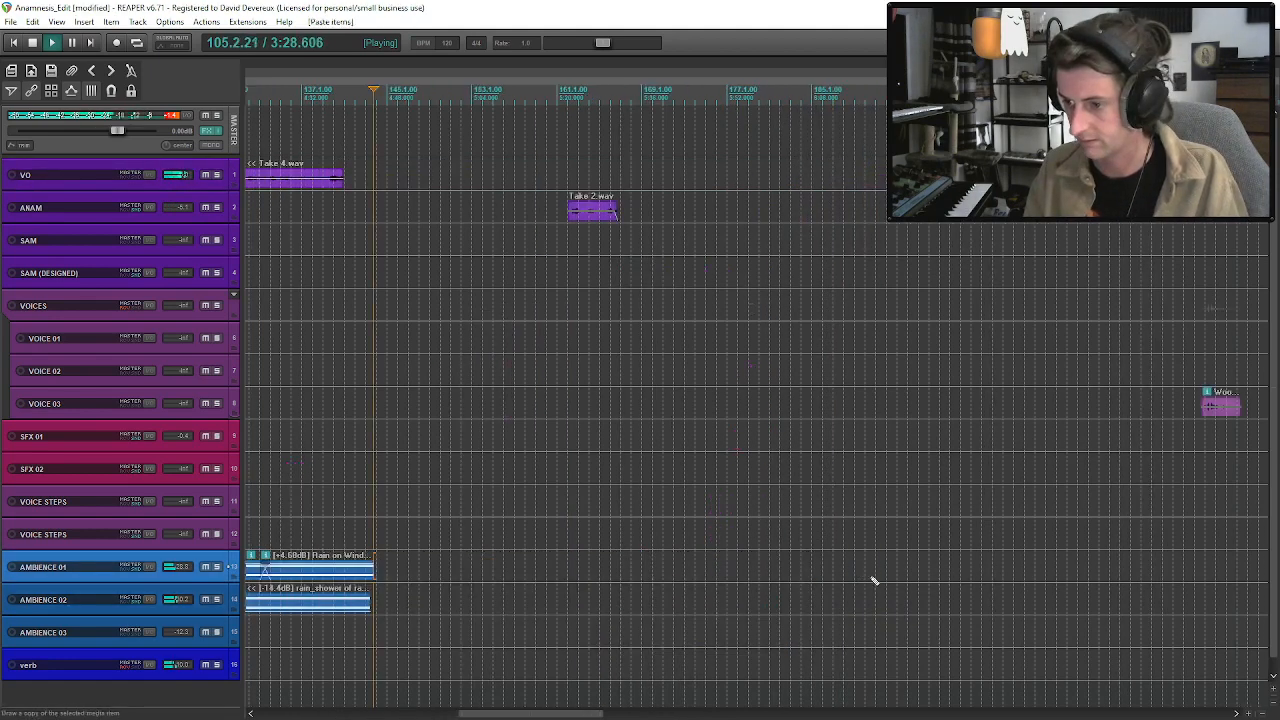
scroll(650, 583, "down", 4)
left_click_drag(648, 581, 632, 581)
left_click(608, 572)
scroll(770, 193, "up", 3)
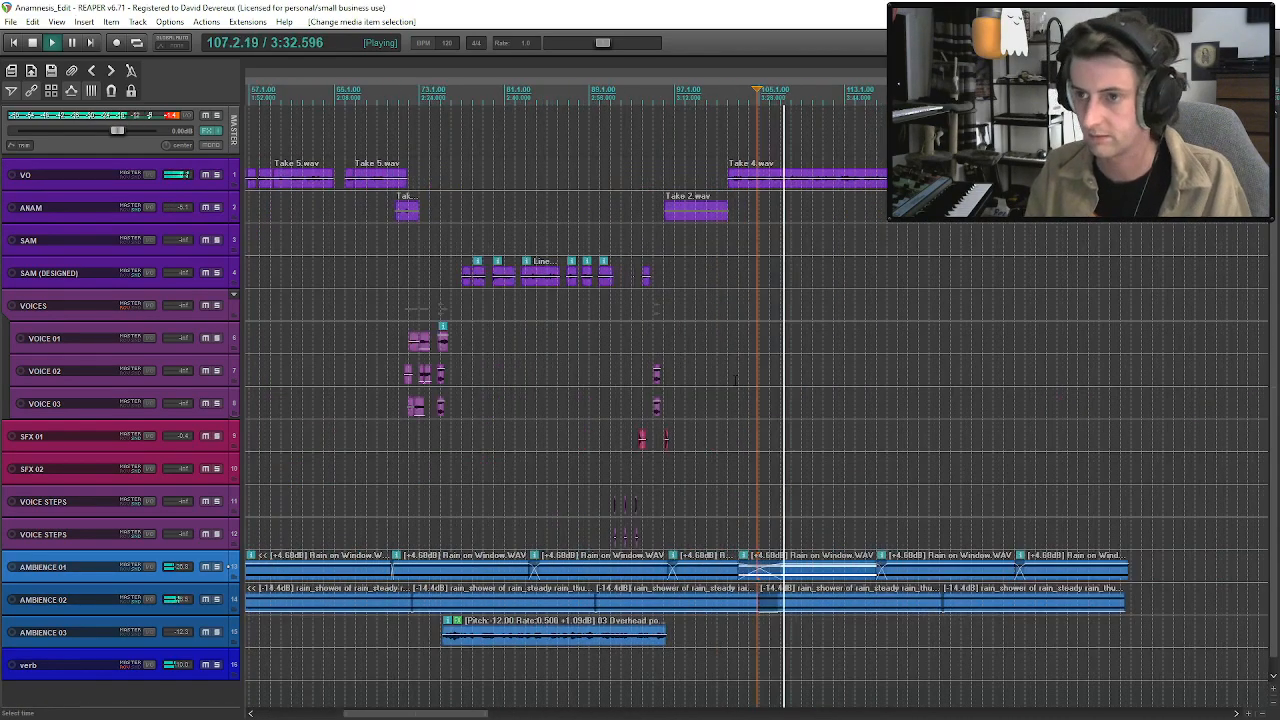
key("space")
scroll(770, 193, "down", 6)
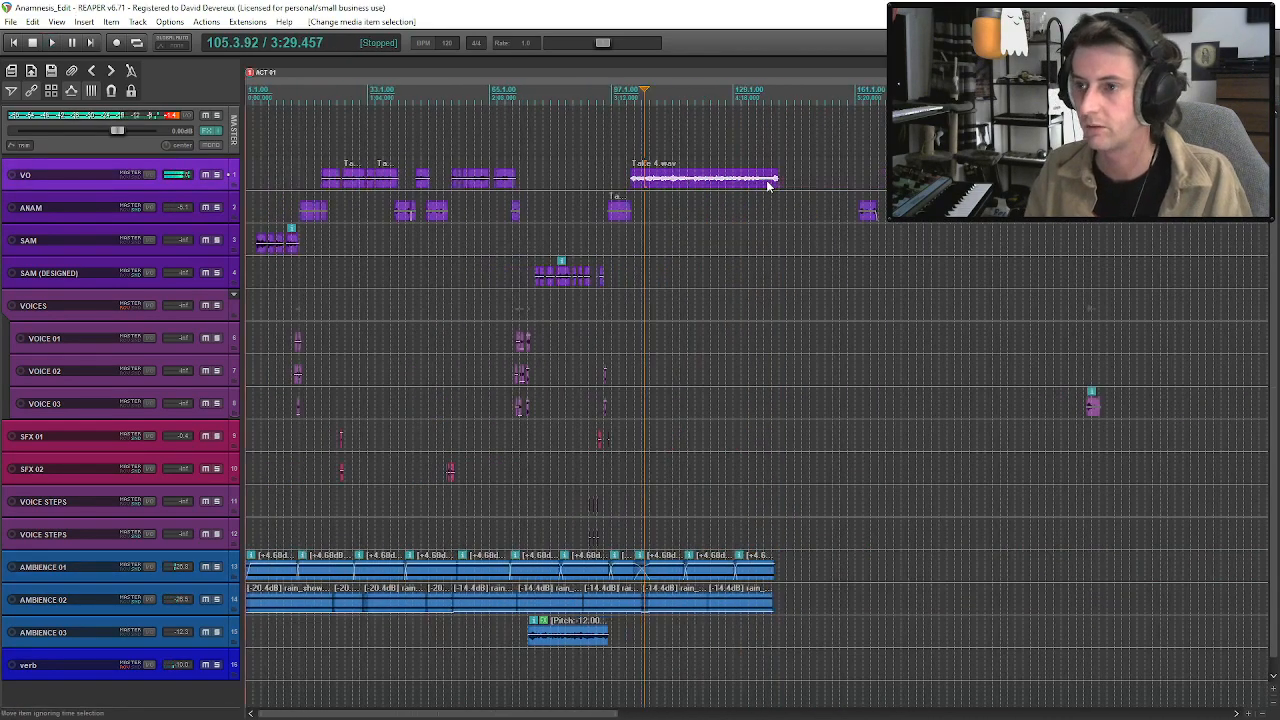
Move the VO Take 5 clip to start at about 12:22 and audition its opening lines.
left_click_drag(835, 180, 779, 192)
scroll(782, 188, "up", 5)
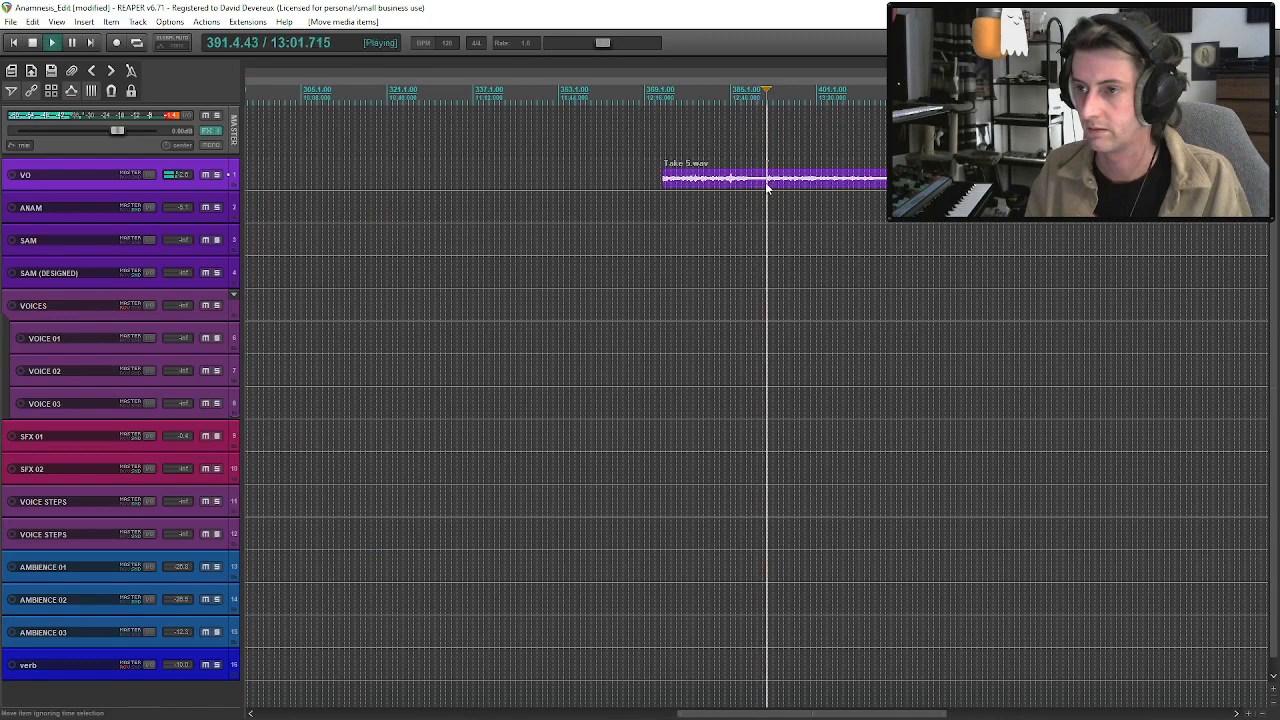
key("space")
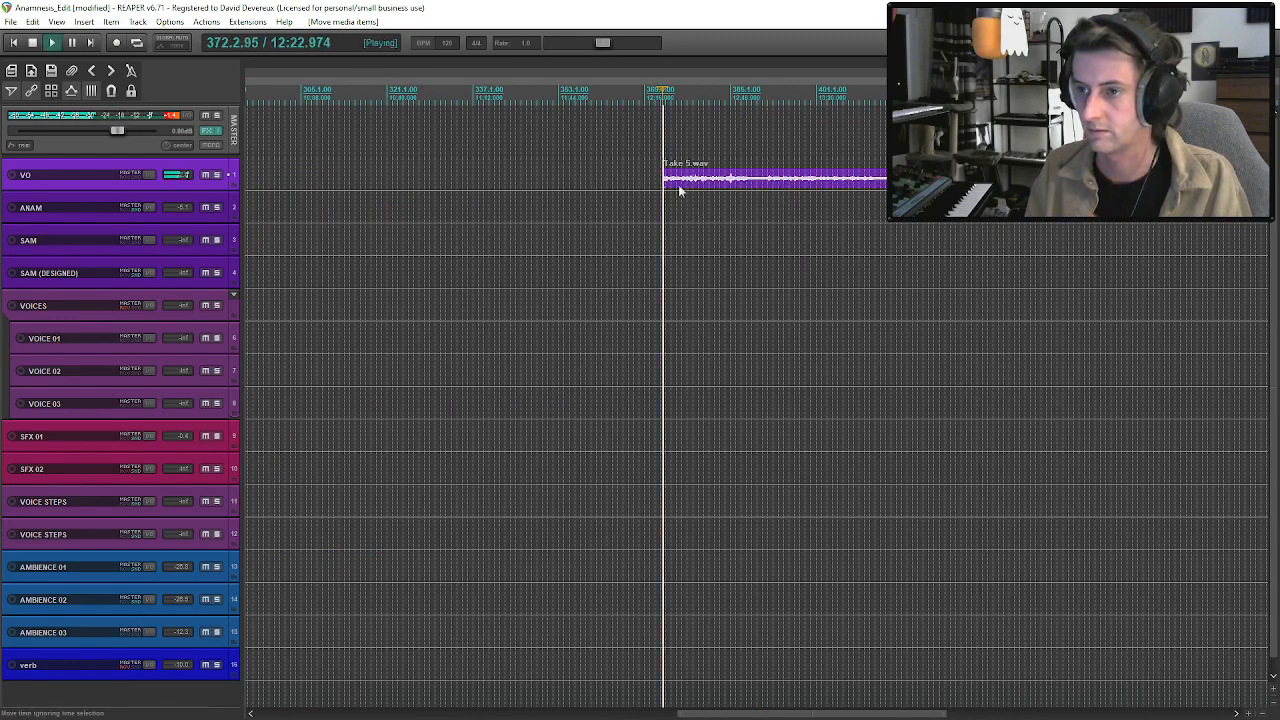
scroll(712, 203, "up", 2)
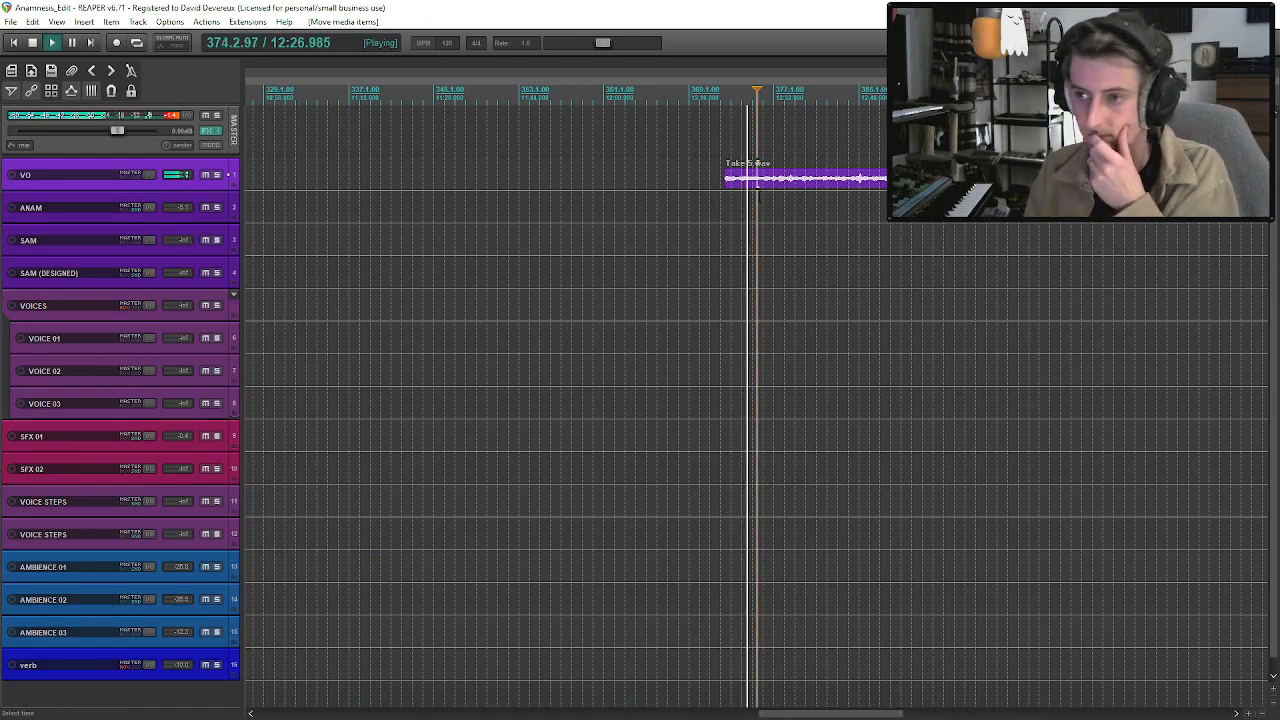
scroll(758, 195, "down", 2)
scroll(760, 182, "up", 3)
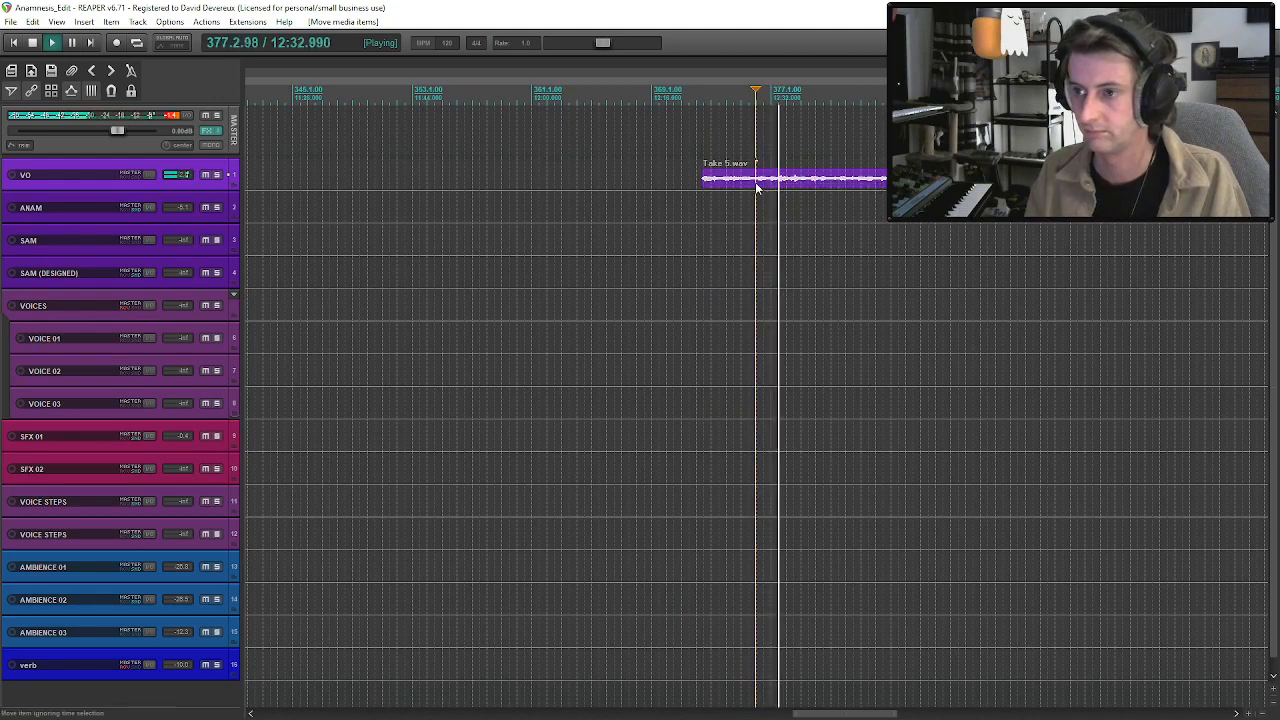
key("space")
scroll(755, 182, "down", 9)
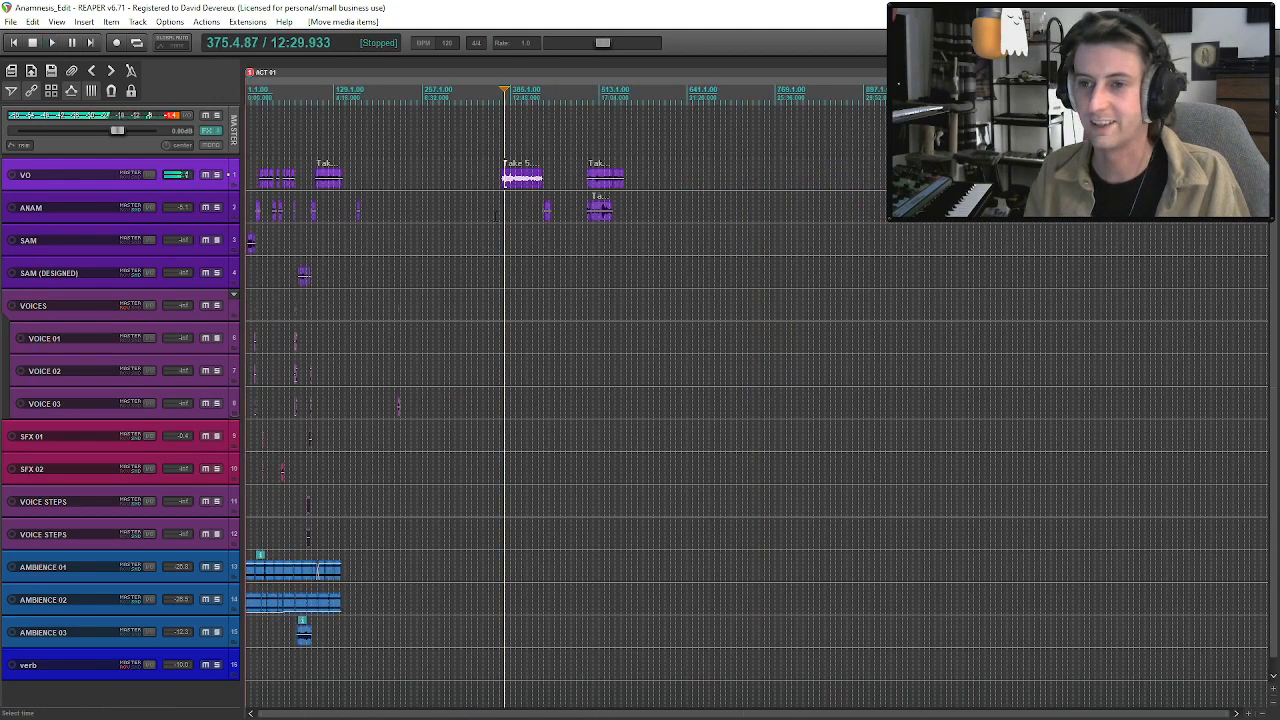
Audition the VO Take 4 narration from its start, just after the ANAM Take 2 clip.
left_click(323, 180)
left_click(715, 178)
key("space")
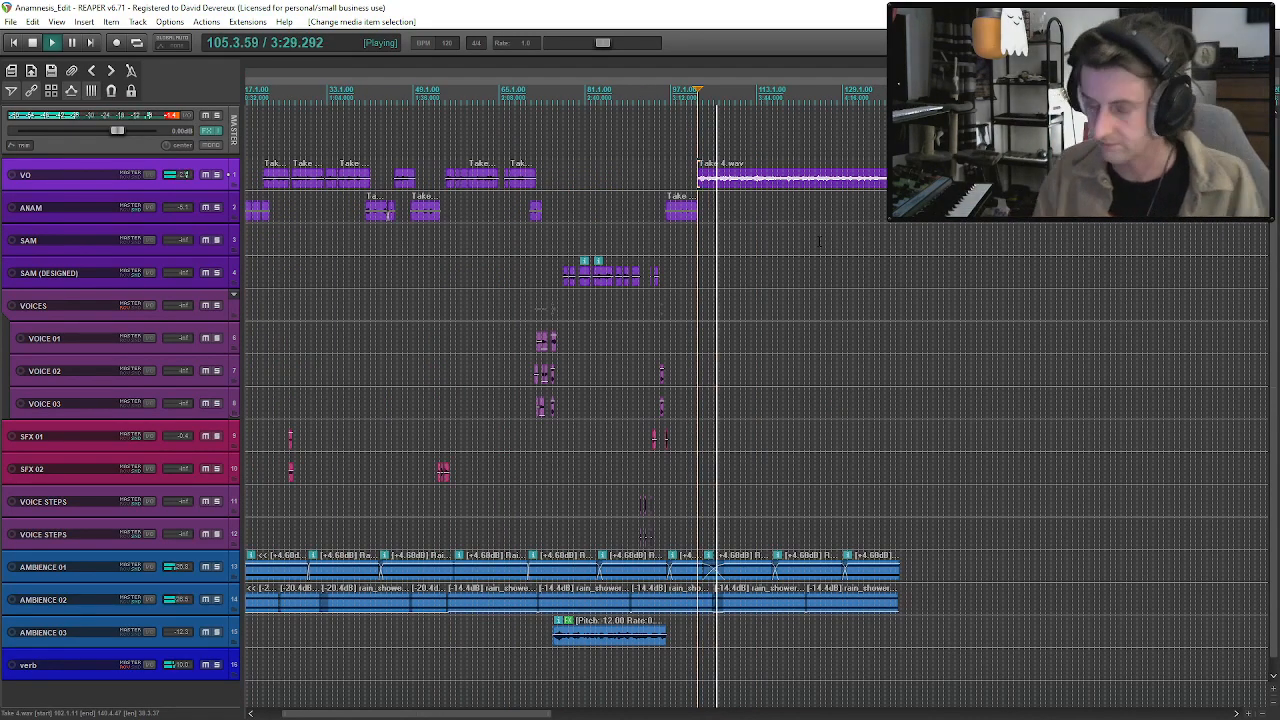
scroll(818, 240, "up", 3)
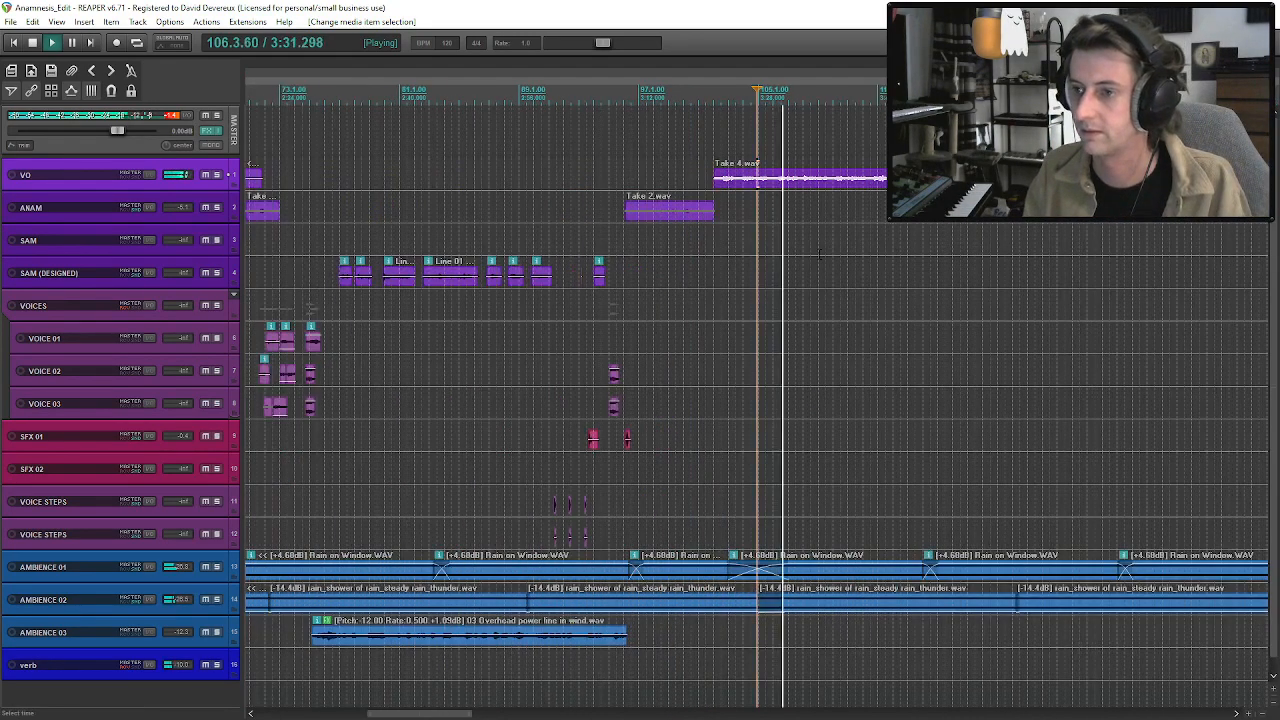
scroll(820, 252, "down", 3)
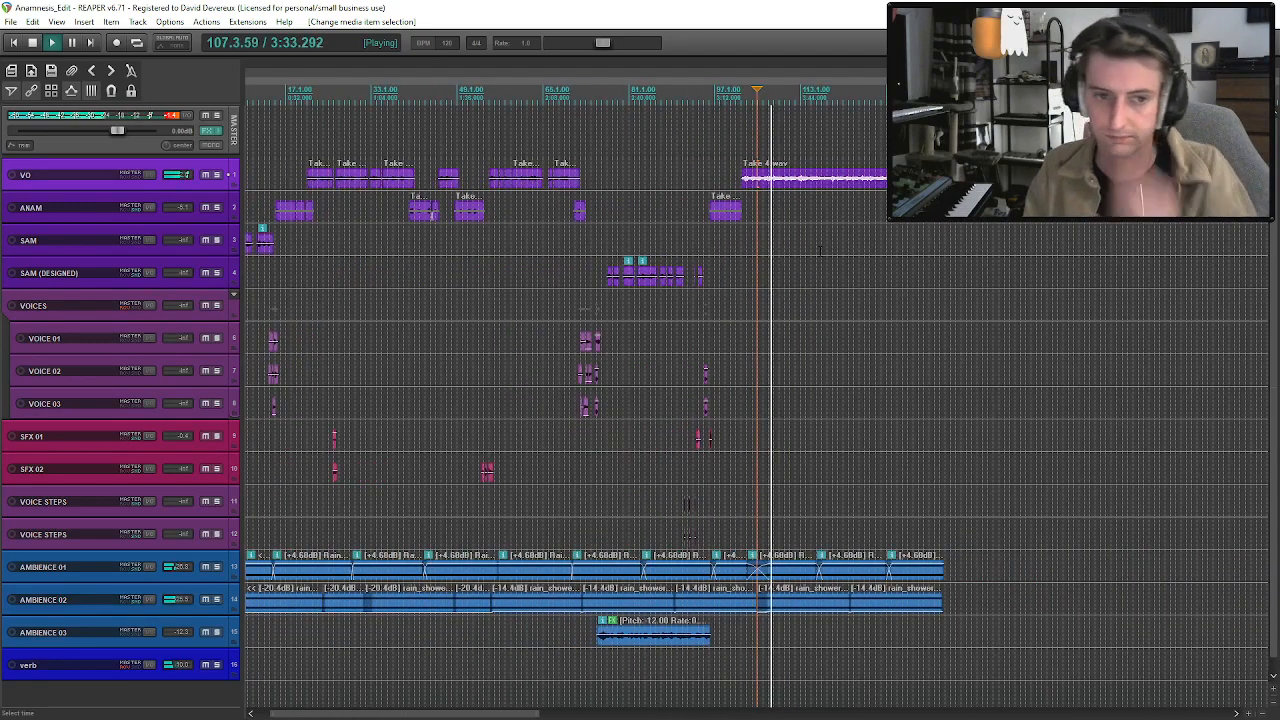
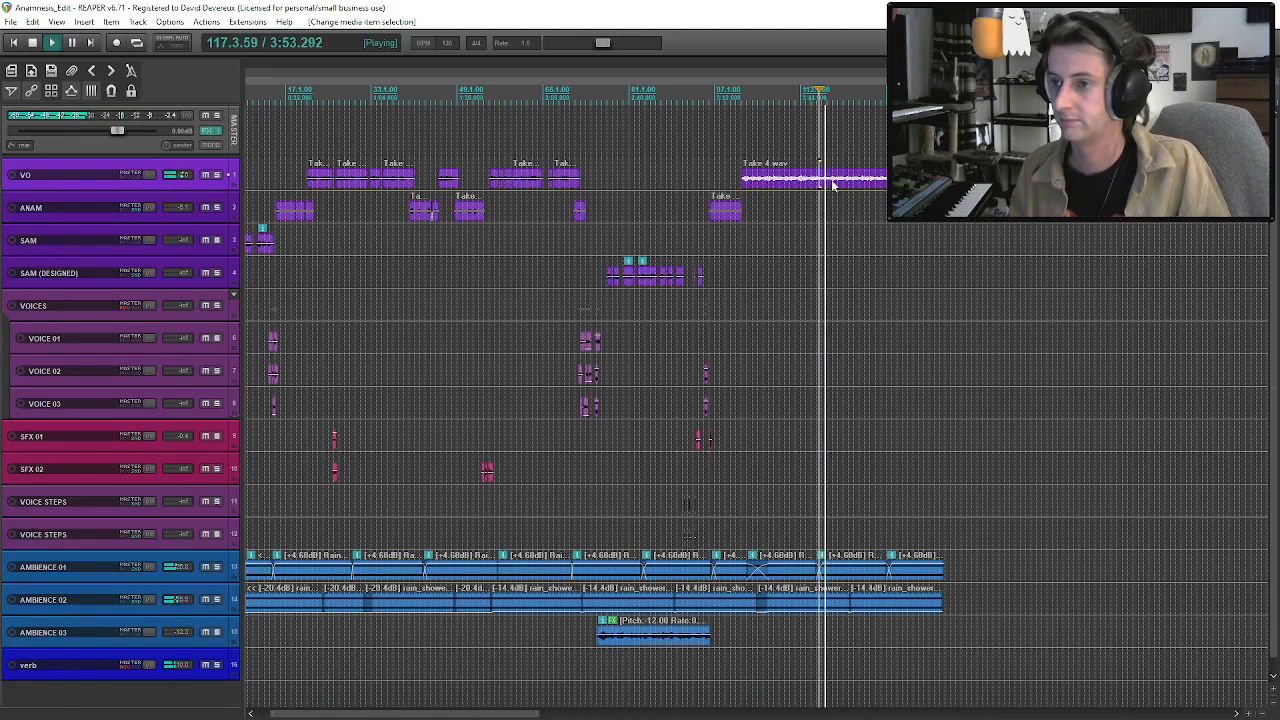
Split the VO Take 4 clip at about bars 117 and 118.4, and move the cut section onto the ANAM track.
scroll(832, 184, "up", 5)
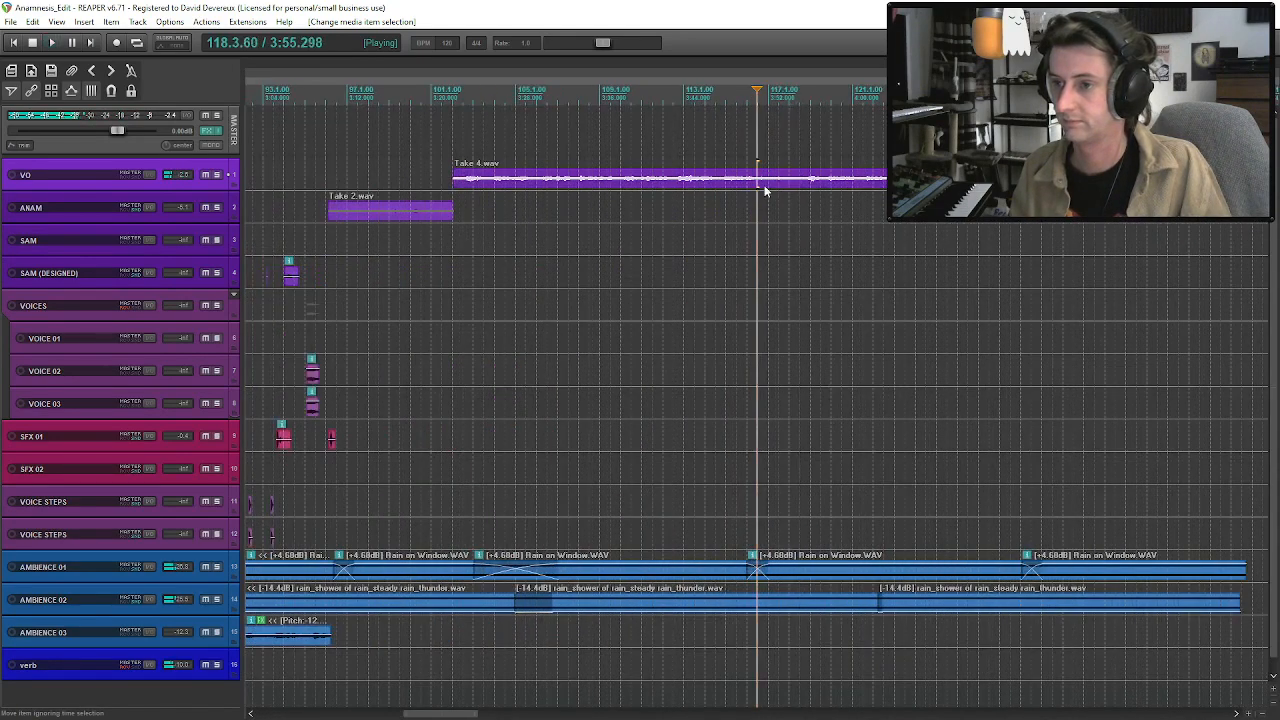
key("s")
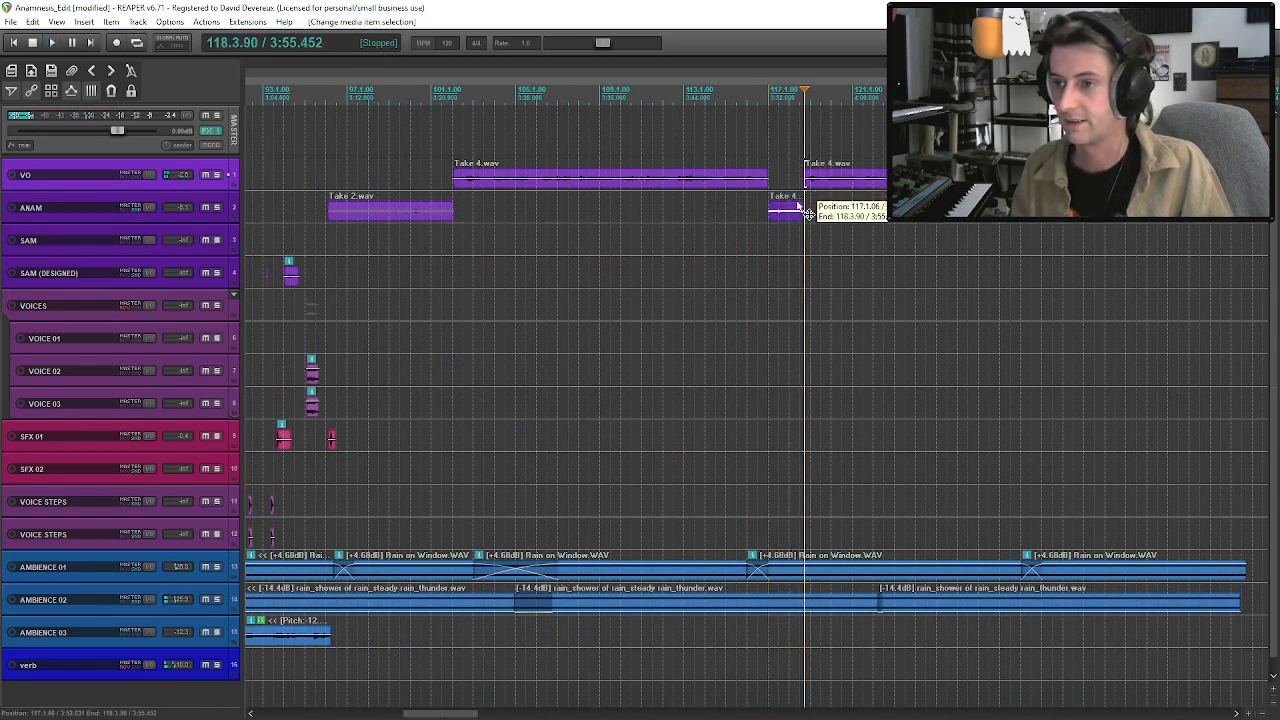
left_click(769, 206)
key("space")
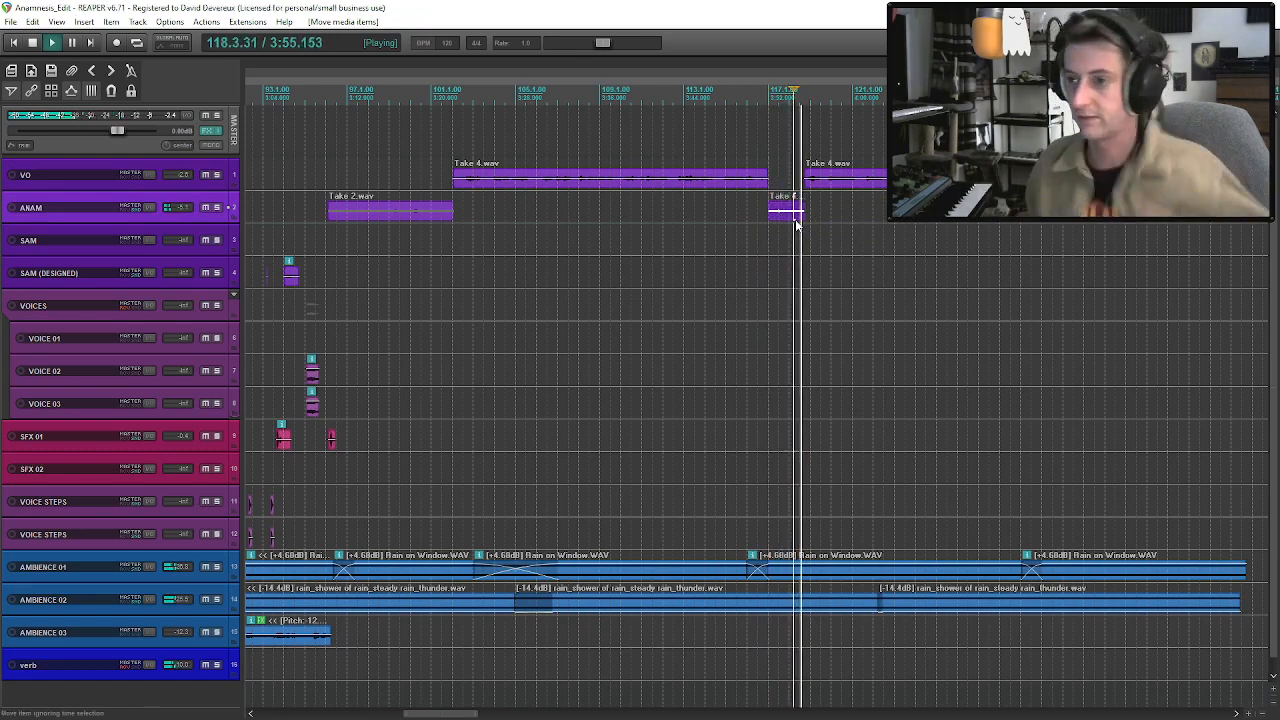
left_click_drag(790, 210, 831, 197)
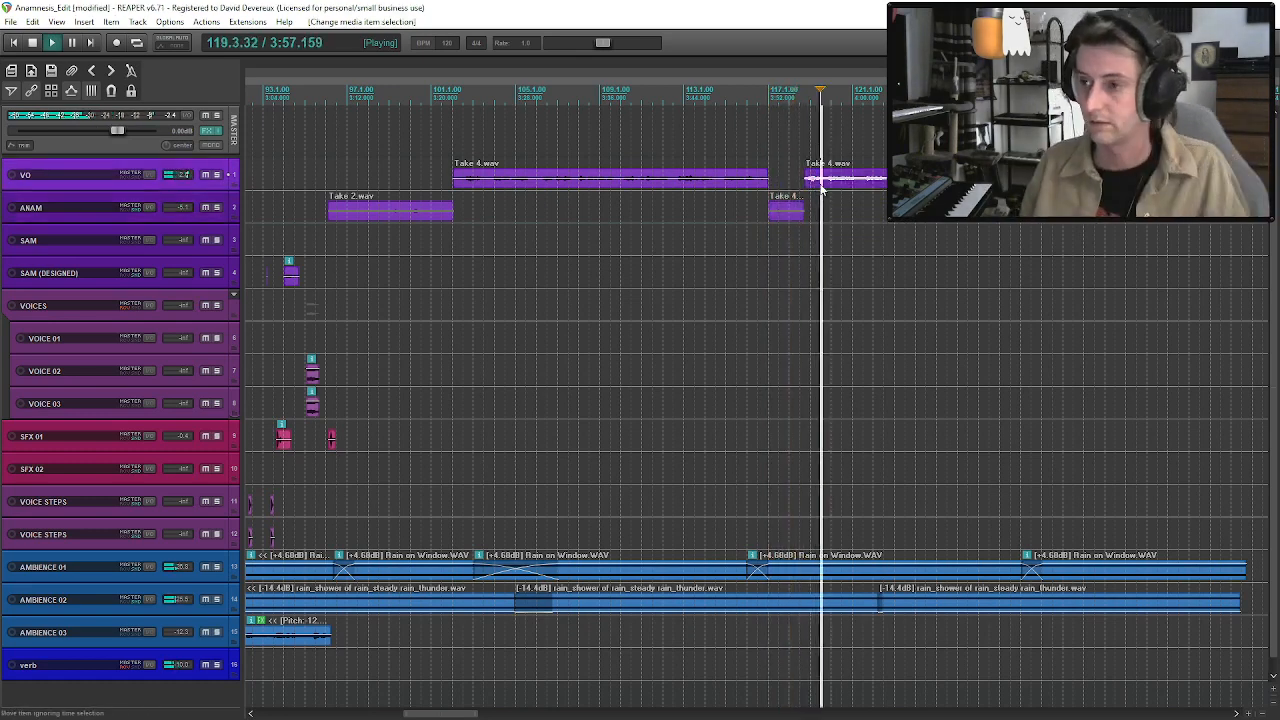
Listen to the remaining Take 4 section on the VO track after the short ANAM line.
scroll(821, 189, "down", 2)
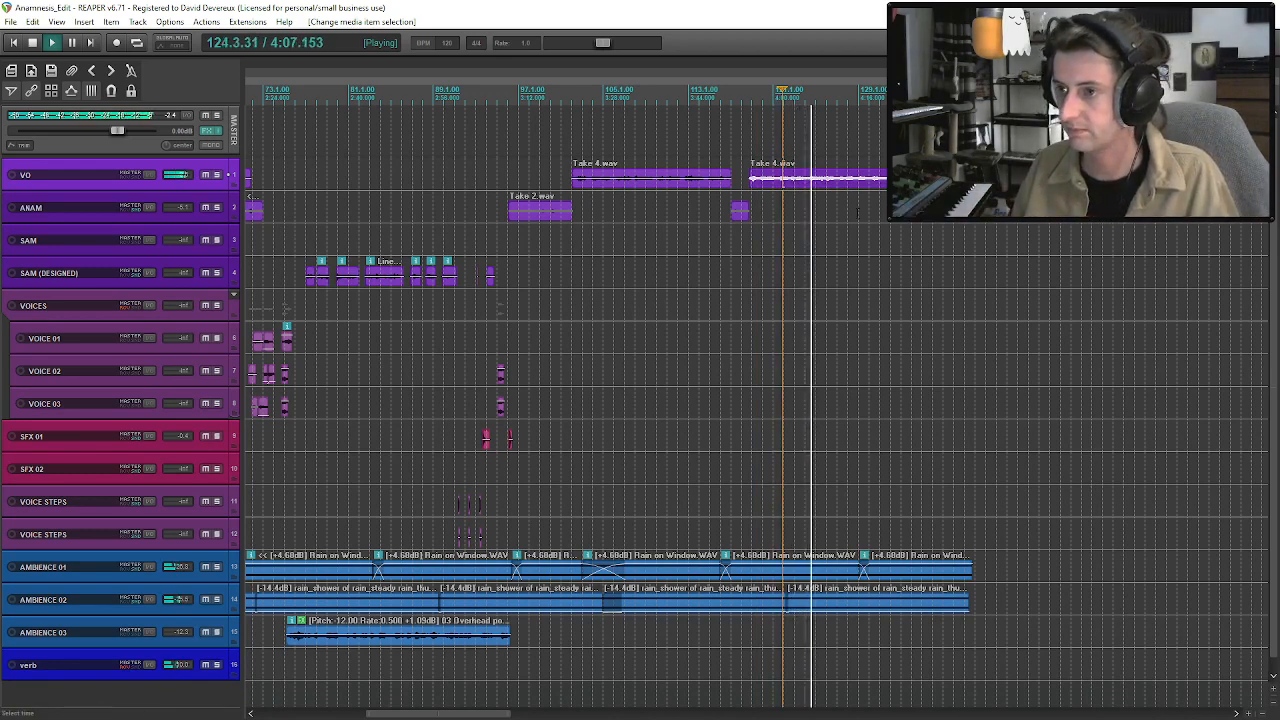
scroll(857, 210, "down", 3)
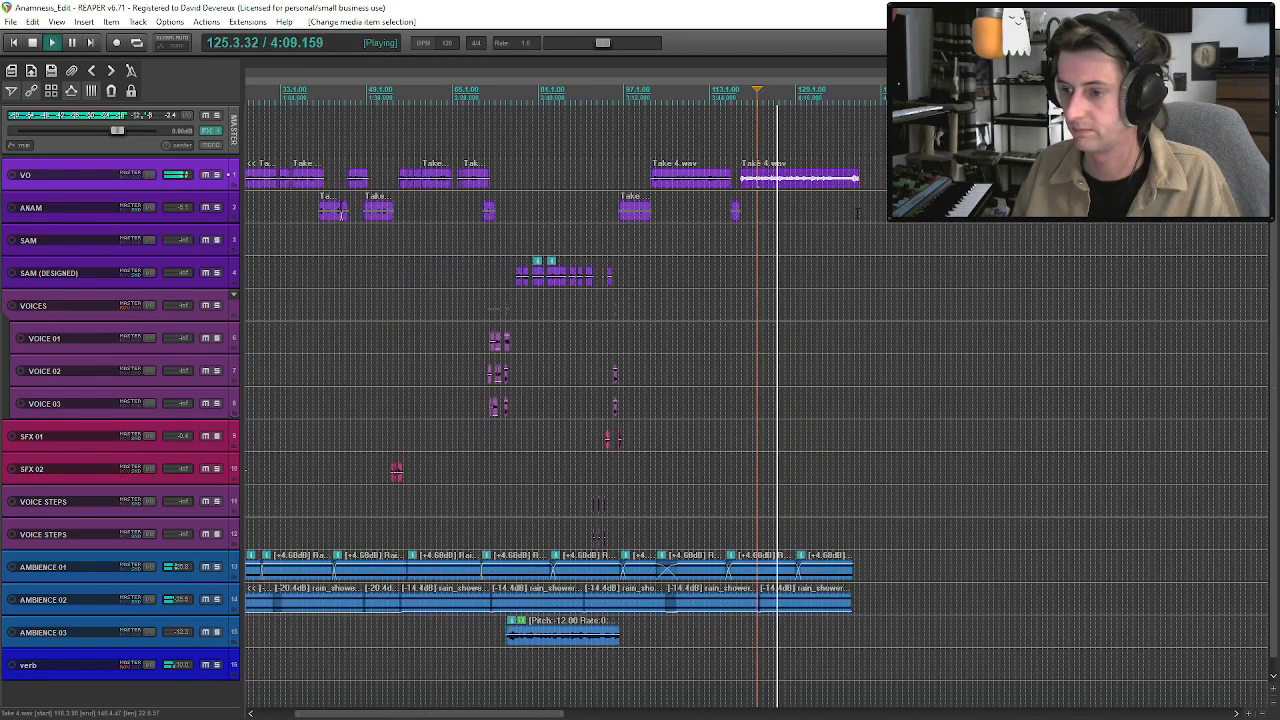
scroll(857, 212, "down", 2)
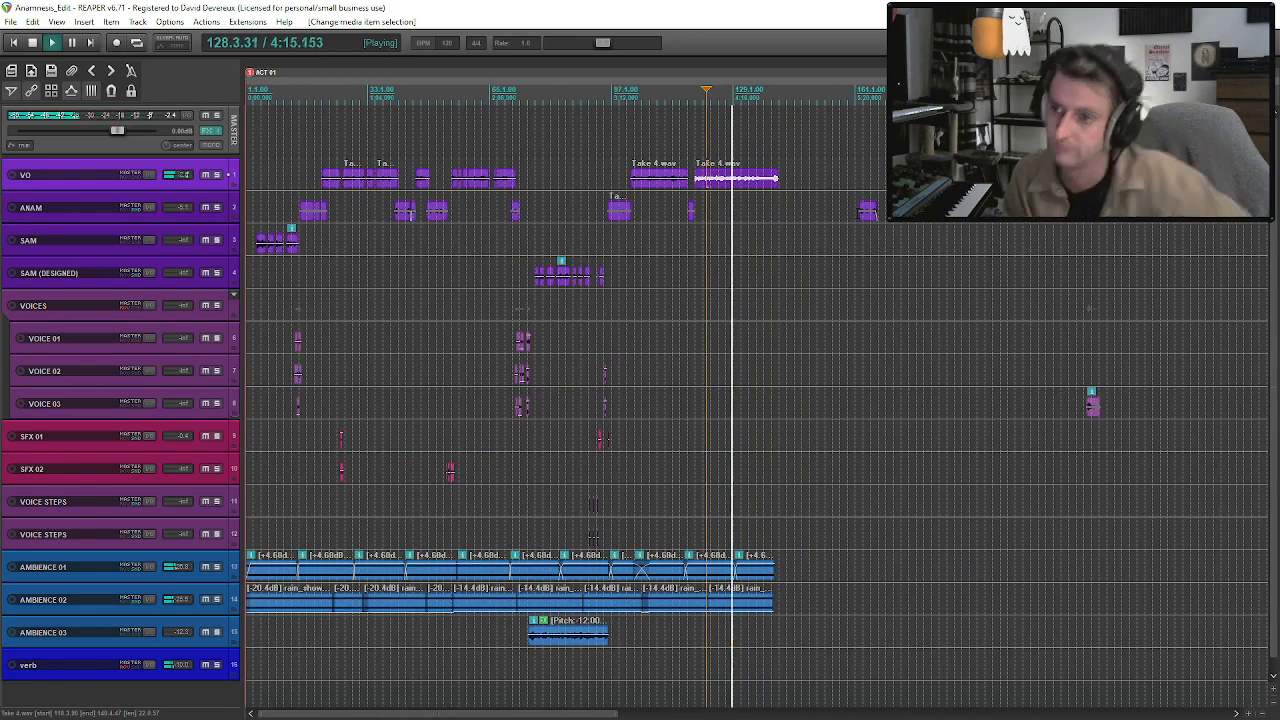
key("space")
key("minus")
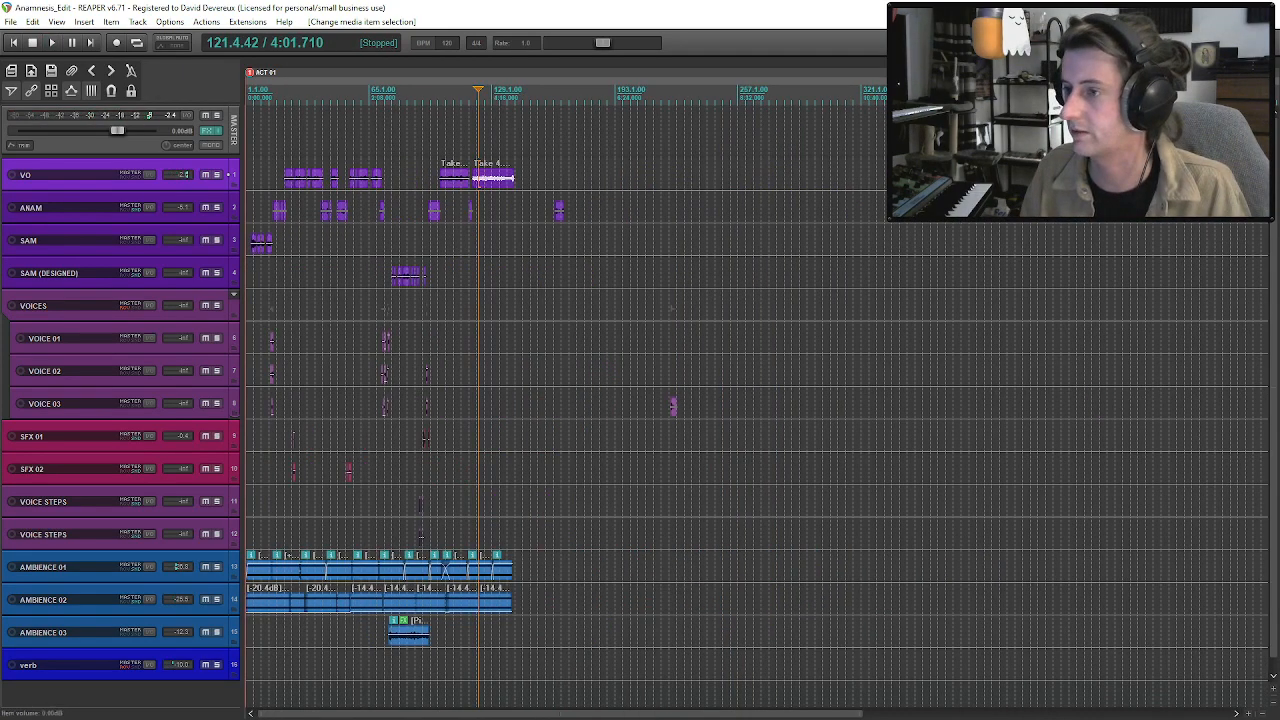
Cut the unwanted part from the later VO recording and bring its Take 5 clip back to about bar 154.
left_click(998, 172)
key("space")
scroll(998, 172, "up", 3)
scroll(793, 188, "up", 3)
left_click(740, 185)
key("s")
left_click(731, 183)
key("Delete")
key("space")
left_click_drag(770, 181, 713, 147)
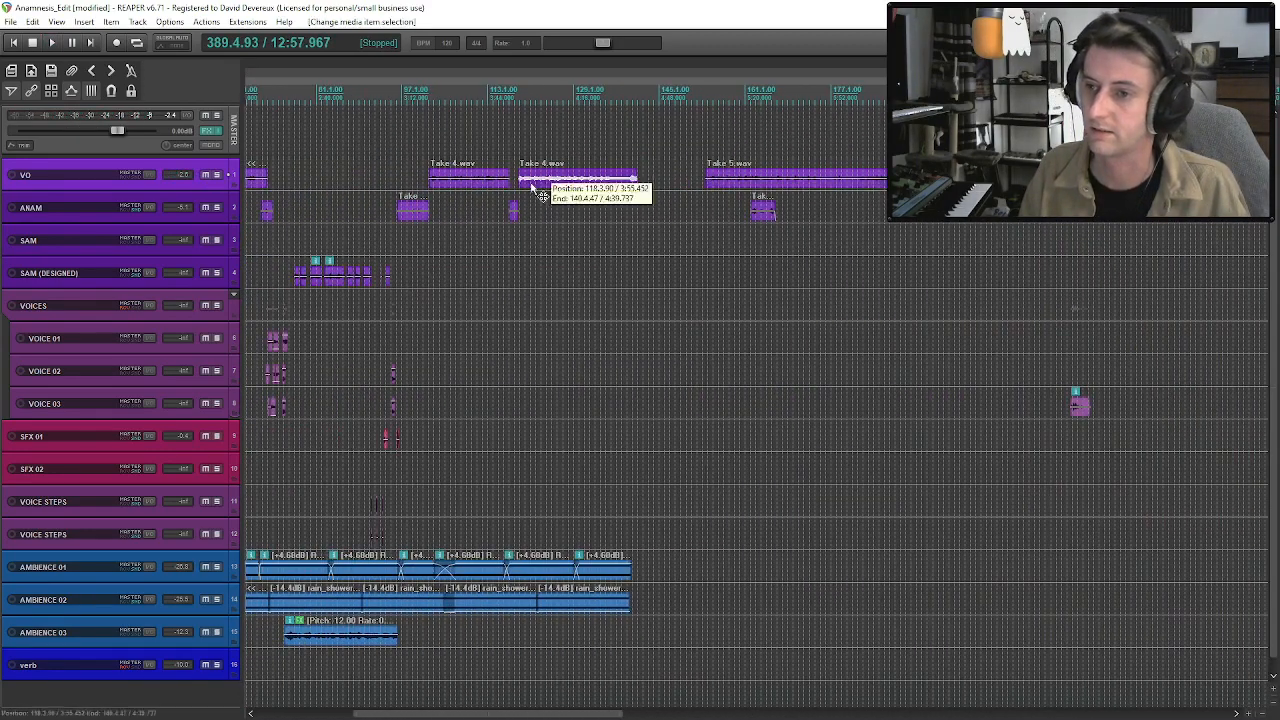
Audition and delete the leftover Take 4 section that follows the short ANAM line on the VO track.
left_click(532, 185)
key("space")
scroll(618, 228, "up", 3)
key("space")
left_click(735, 187)
key("space")
left_click(751, 189)
key("space")
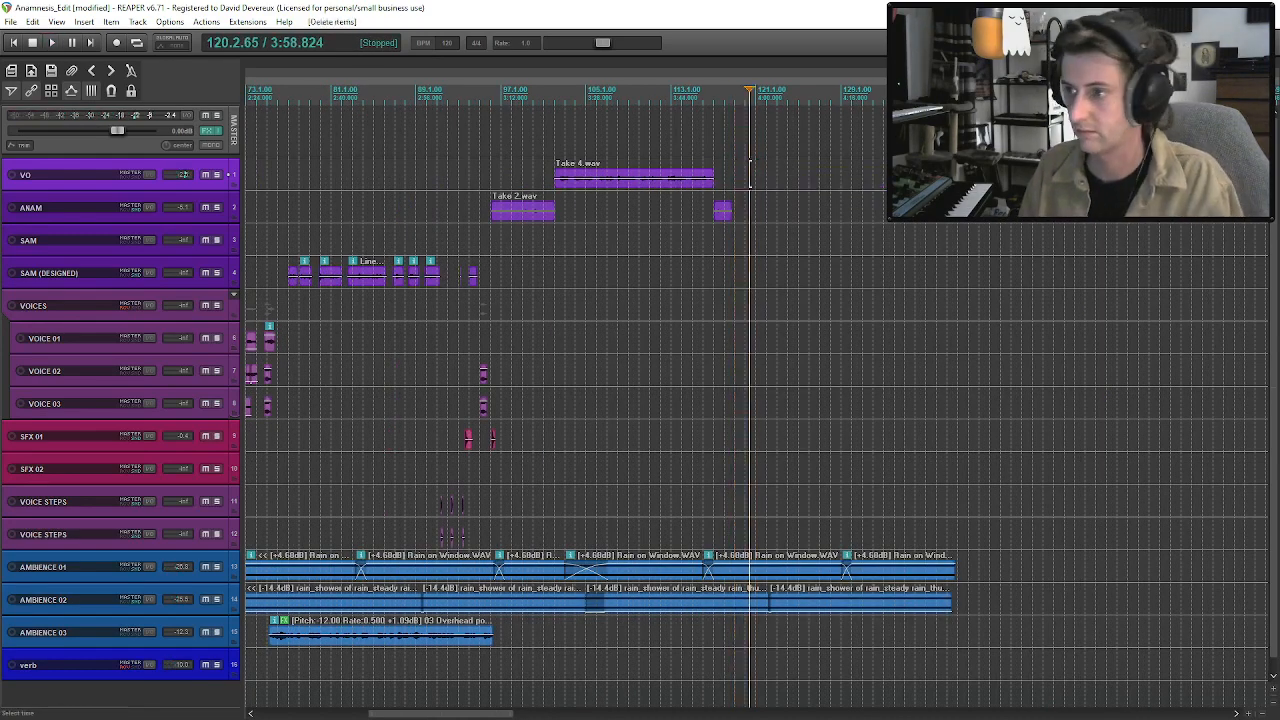
Move Take 5 on the VO track to about bar 117, overlapping the short ANAM line, and play it.
left_click_drag(1108, 180, 724, 187)
left_click(722, 184)
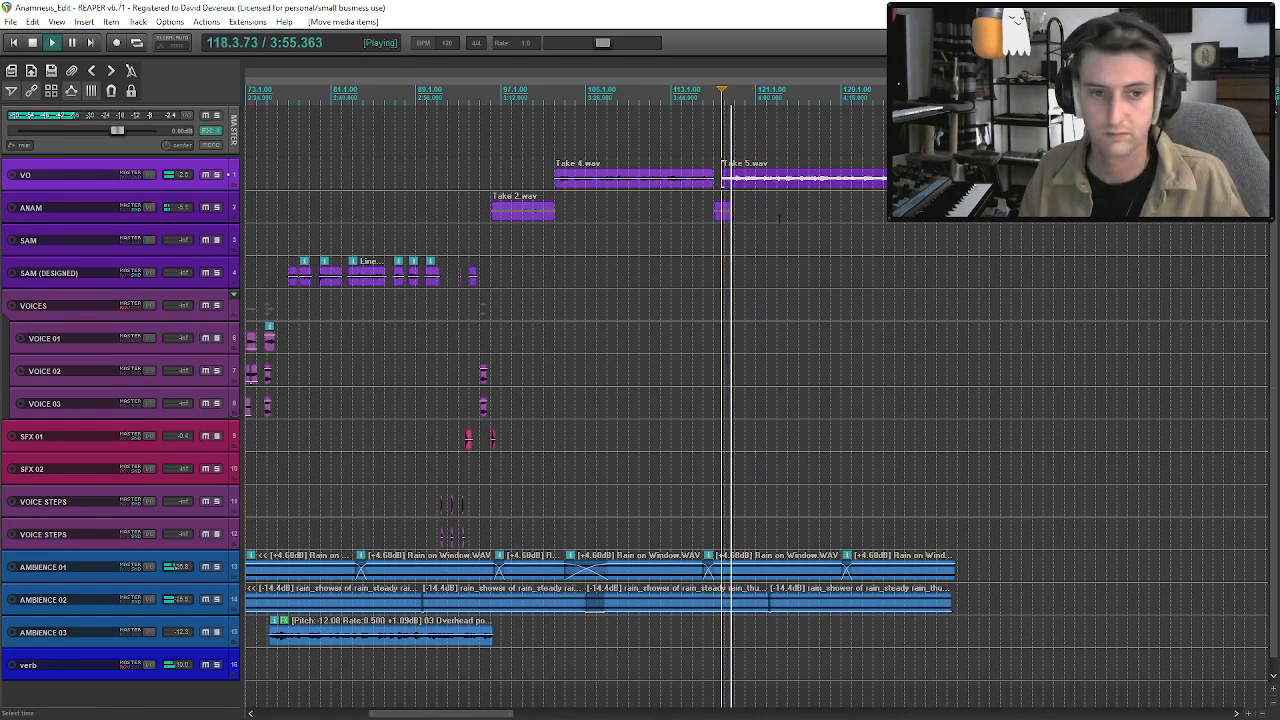
scroll(739, 225, "up", 4)
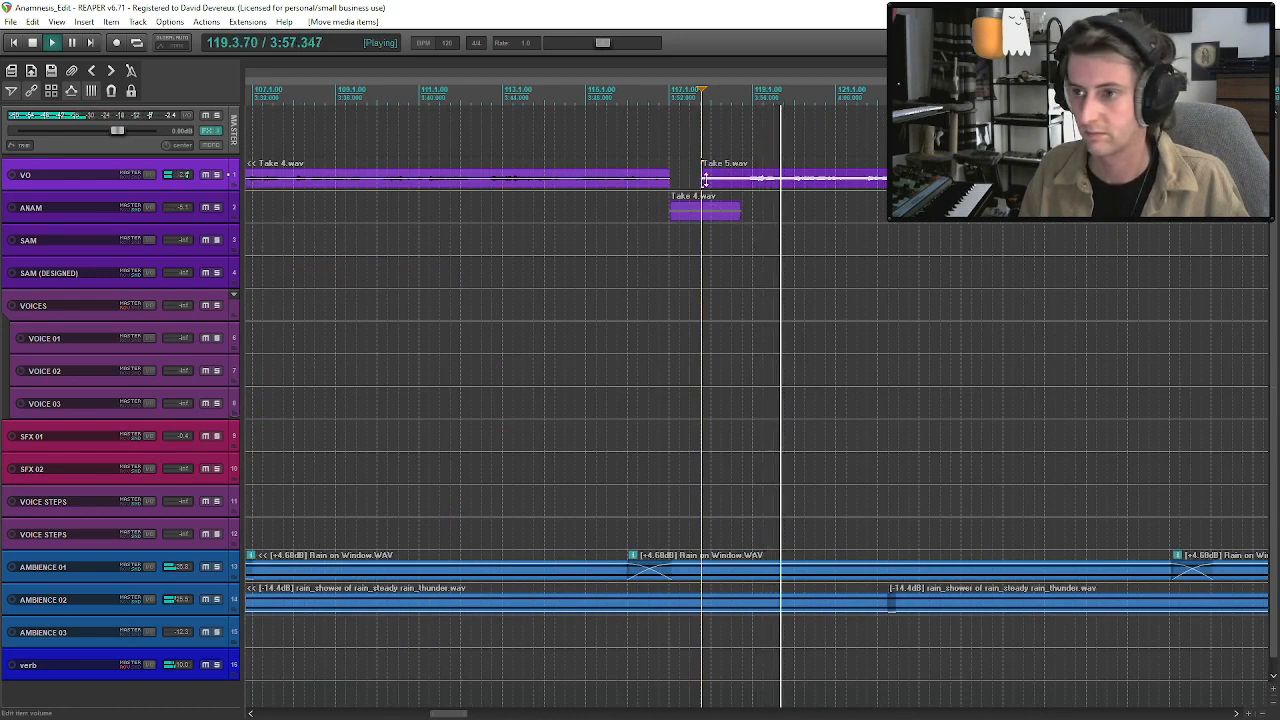
Shift Take 5 slightly toward the end of the ANAM line, replay the transition from Take 4, and save the project.
left_click_drag(705, 180, 754, 186)
left_click(764, 184)
key("space")
left_click(648, 182)
key("space")
key("ctrl+s")
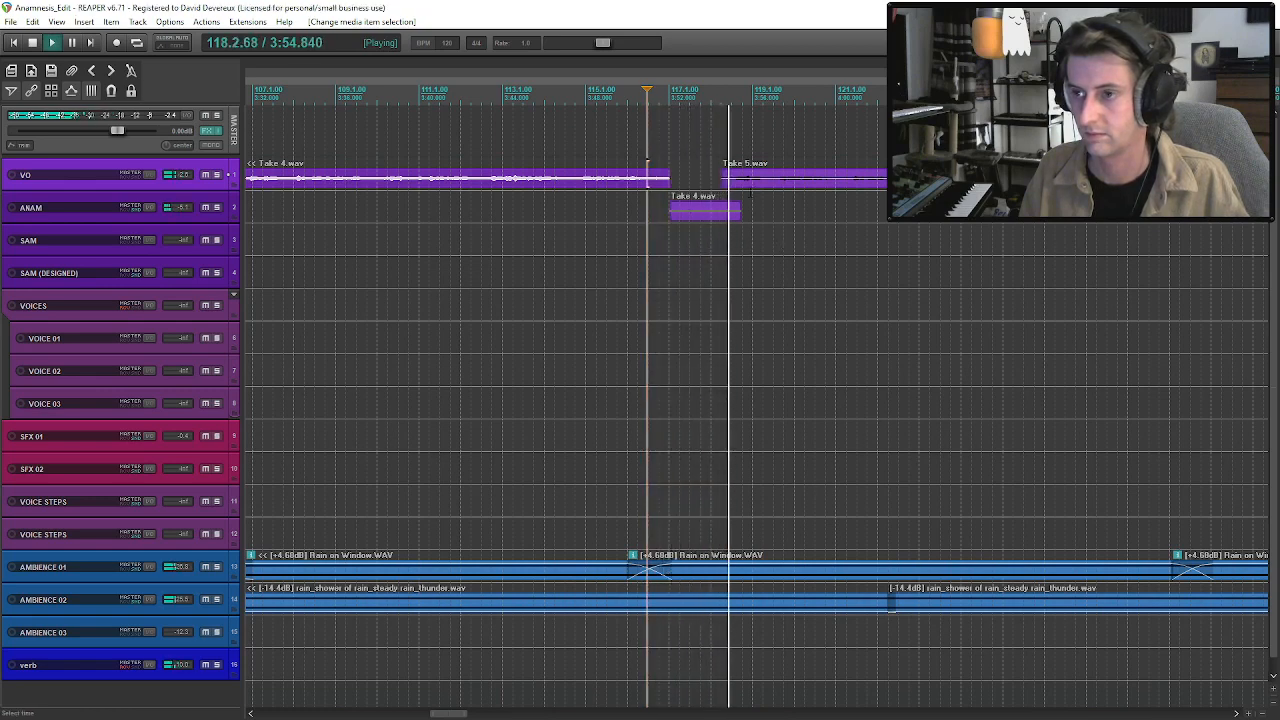
Nudge Take 5 slightly earlier over the ANAM line and replay the transition.
left_click_drag(758, 186, 733, 195)
key("space")
key("space")
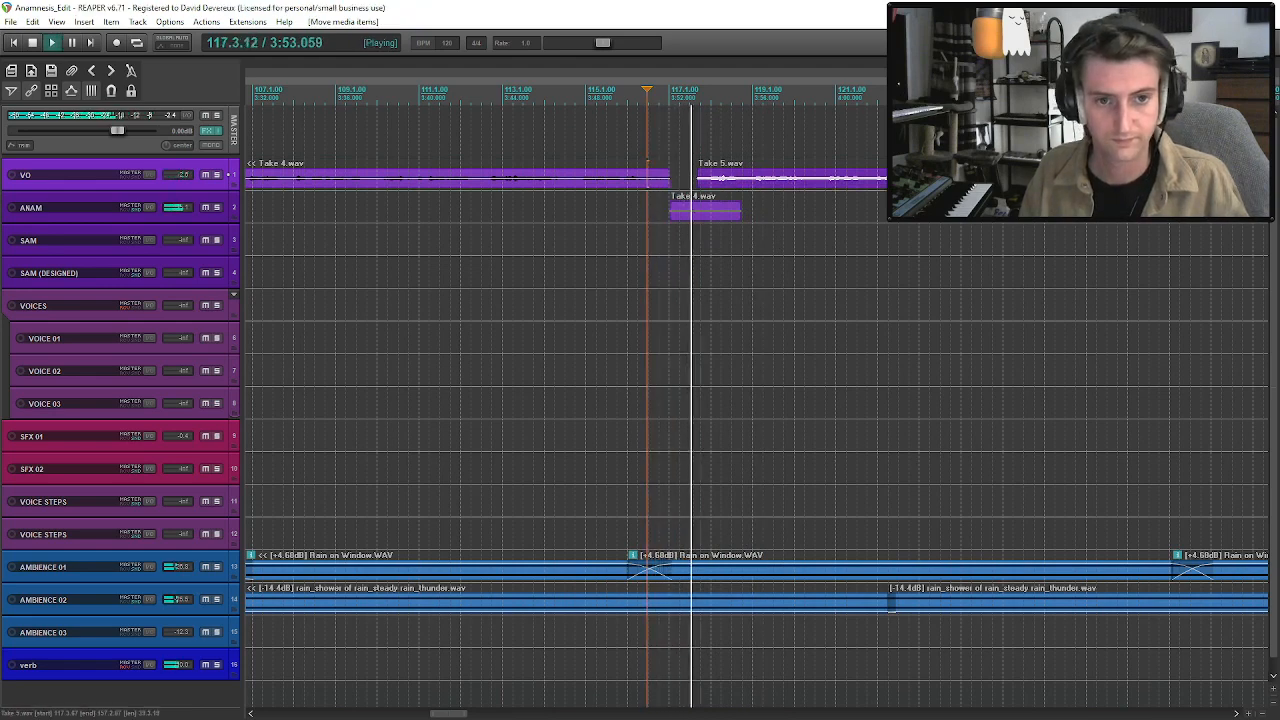
Listen through Take 5 on the VO track and check its length against the rest of the timeline.
scroll(669, 291, "down", 3)
scroll(798, 185, "down", 4)
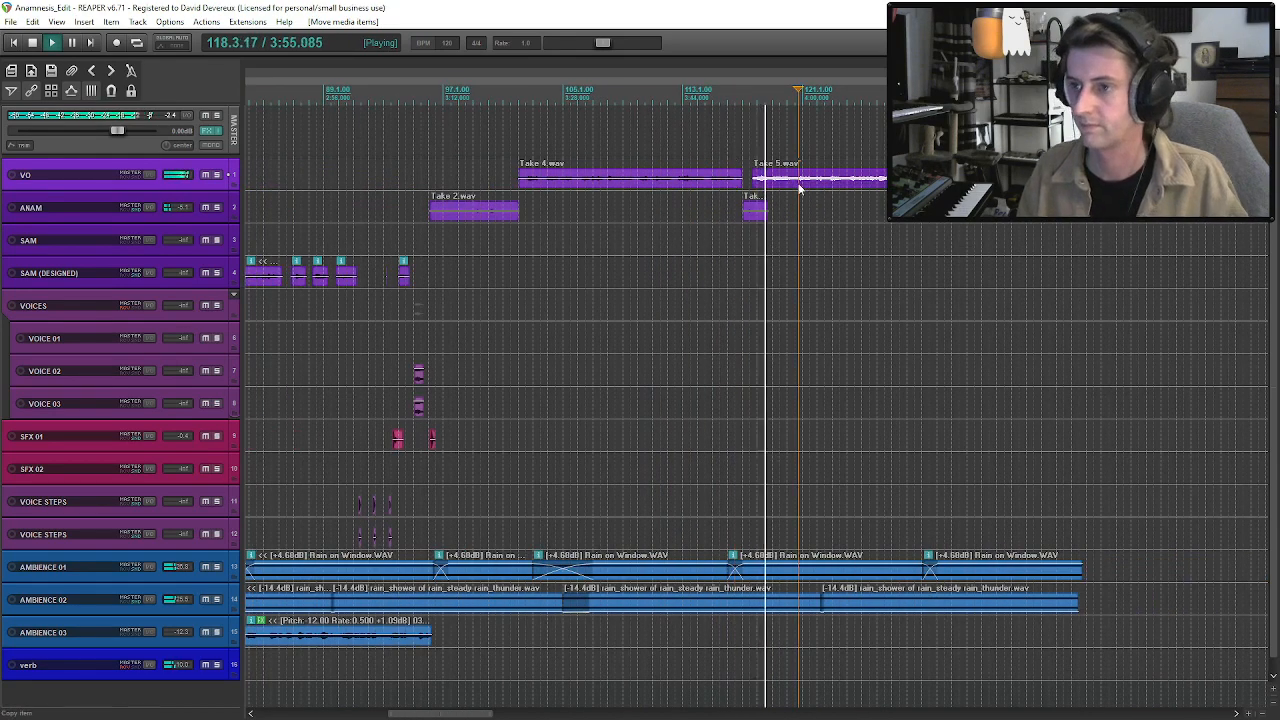
scroll(798, 185, "down", 2)
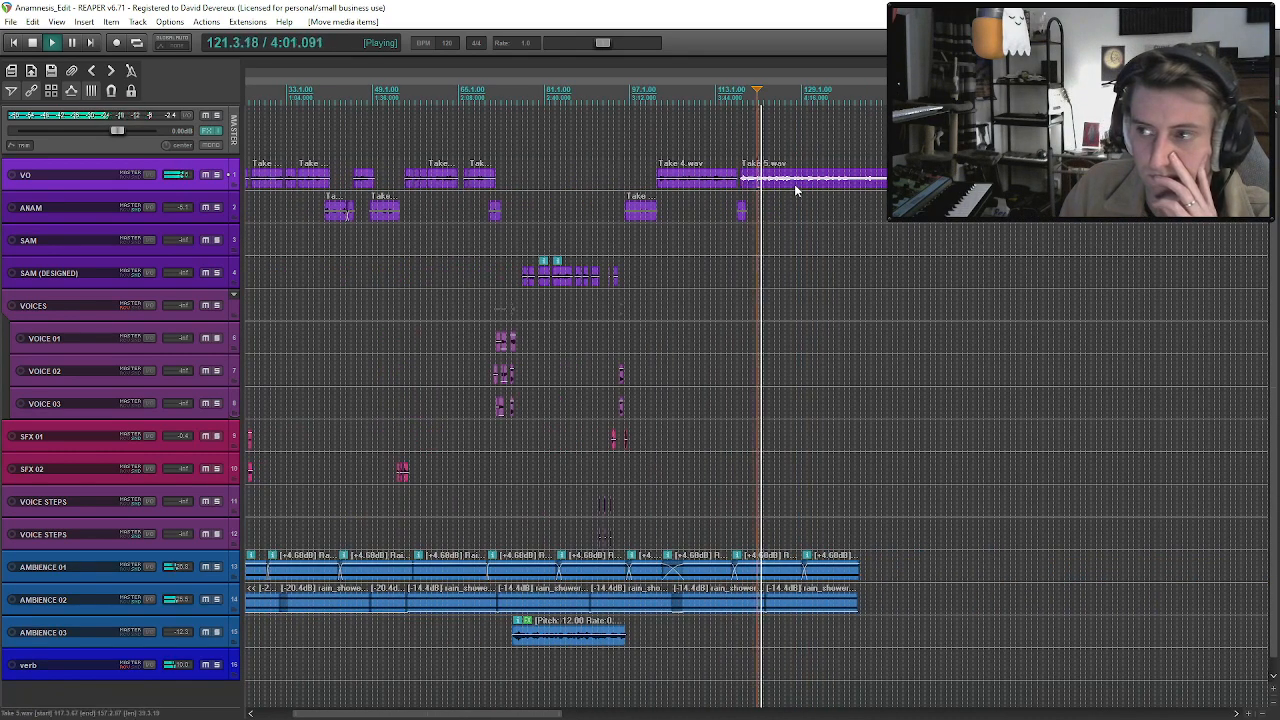
scroll(797, 190, "down", 2)
scroll(796, 186, "down", 3)
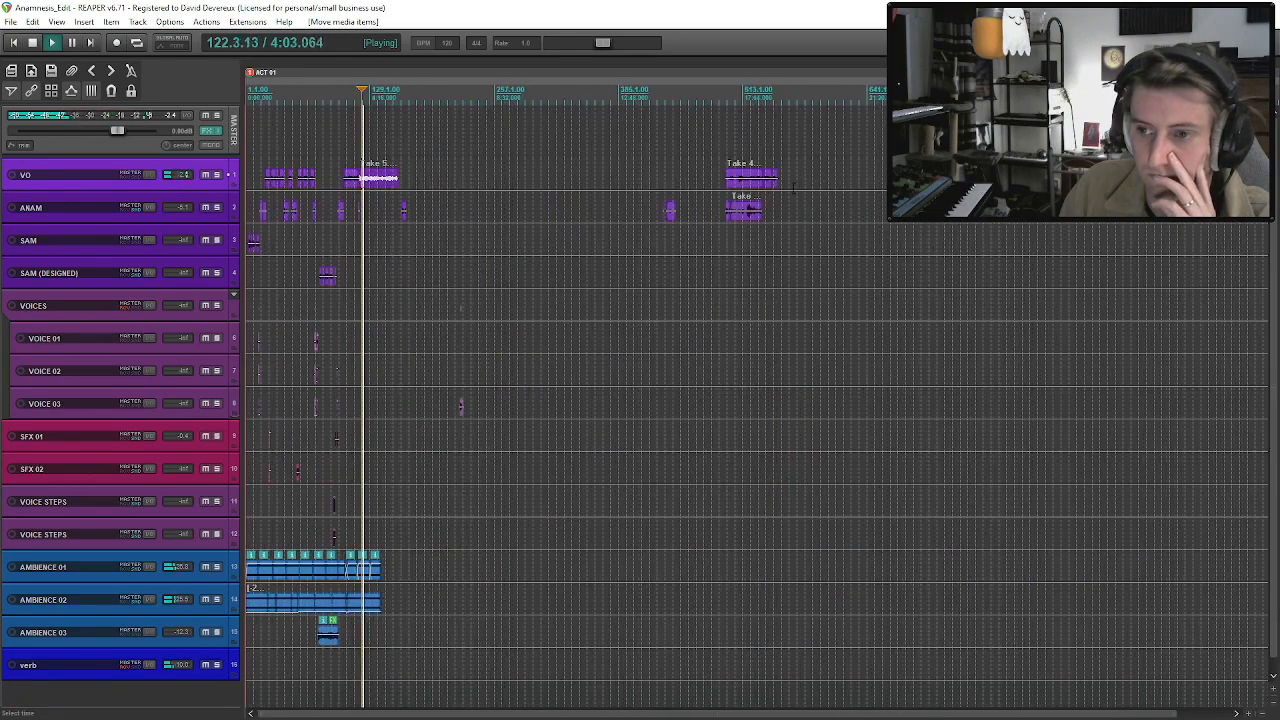
scroll(796, 186, "up", 4)
scroll(347, 213, "up", 3)
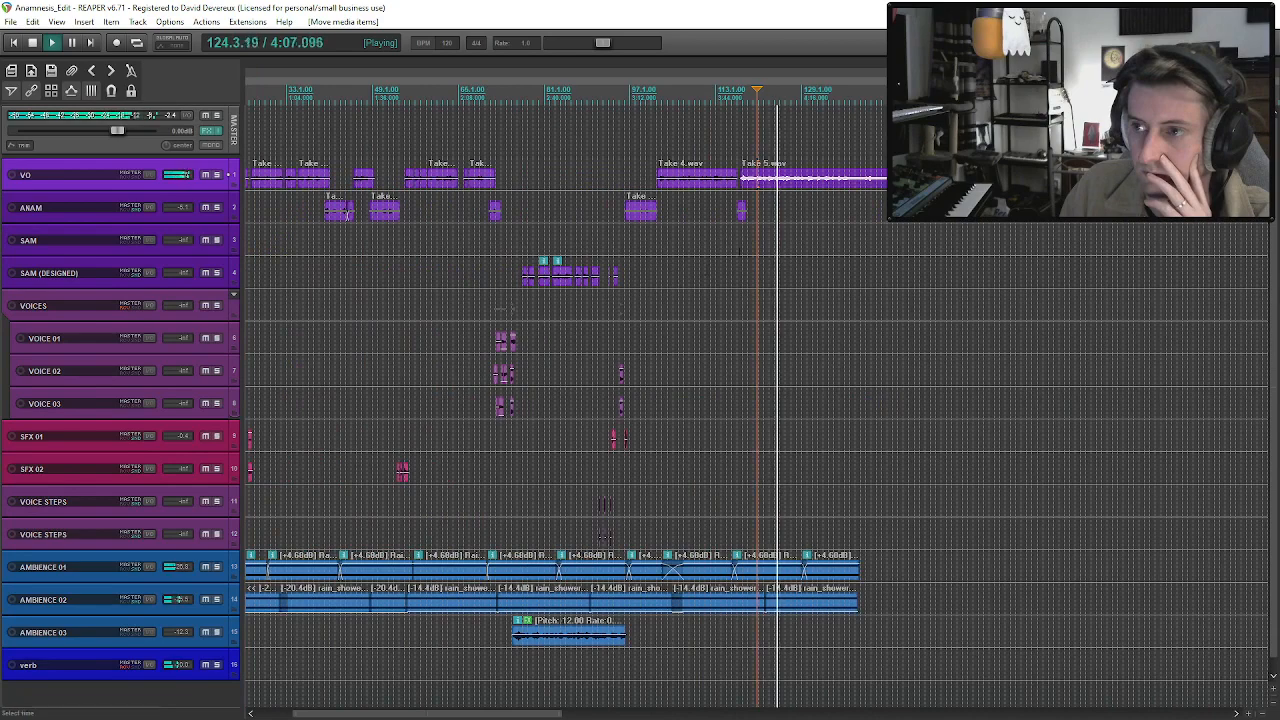
scroll(347, 213, "up", 5)
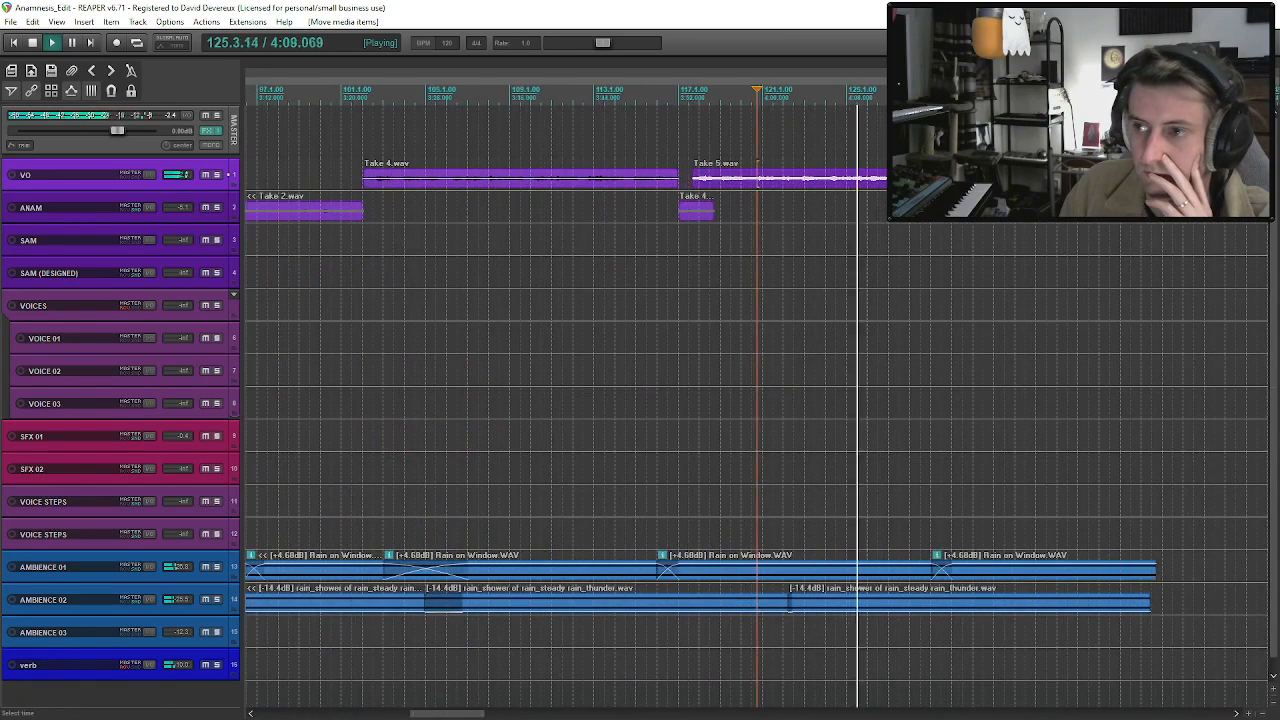
scroll(757, 400, "down", 3)
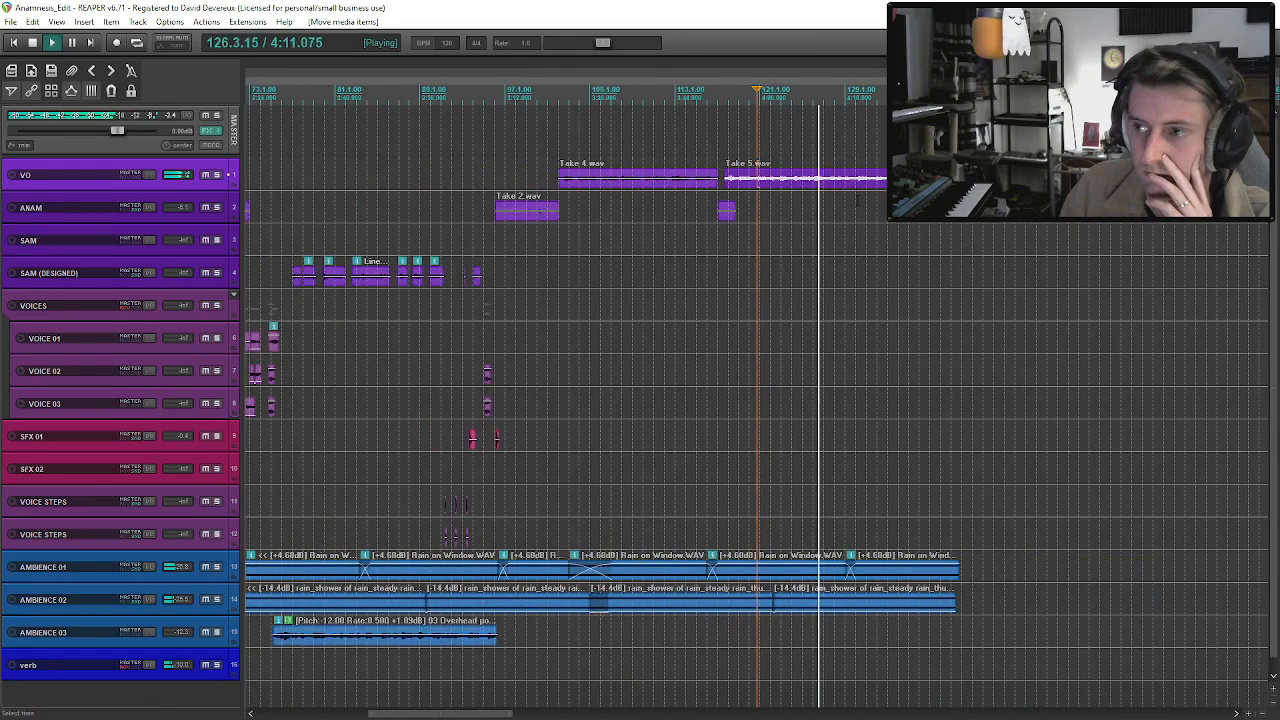
left_click(826, 188)
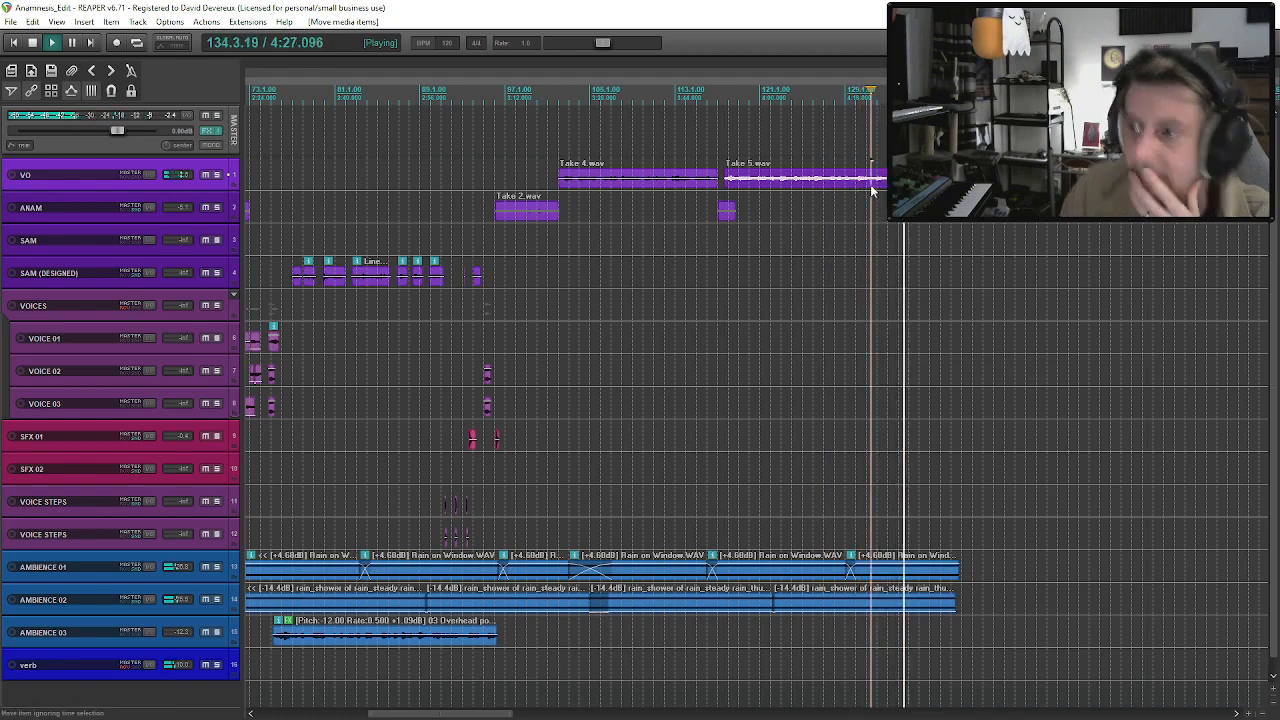
Split VO Take 5 at about bar 129 and fine-tune the start edge of the second clip.
scroll(872, 190, "up", 2)
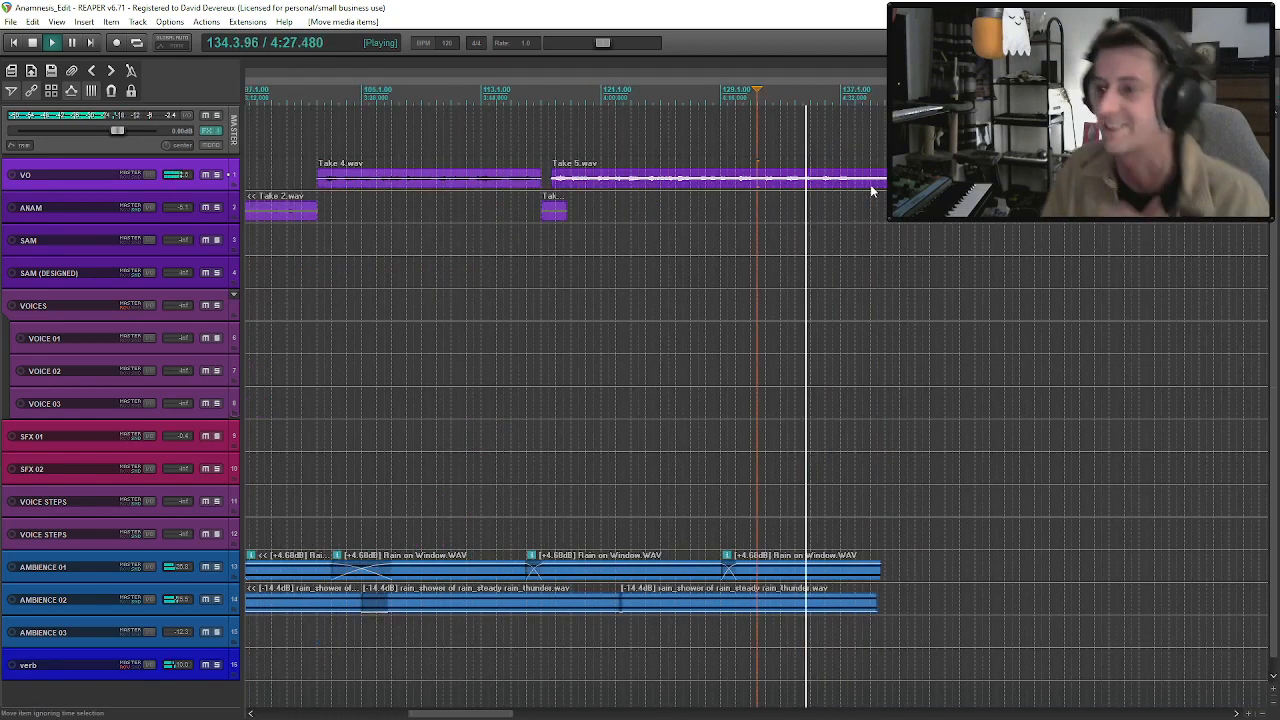
left_click(737, 183)
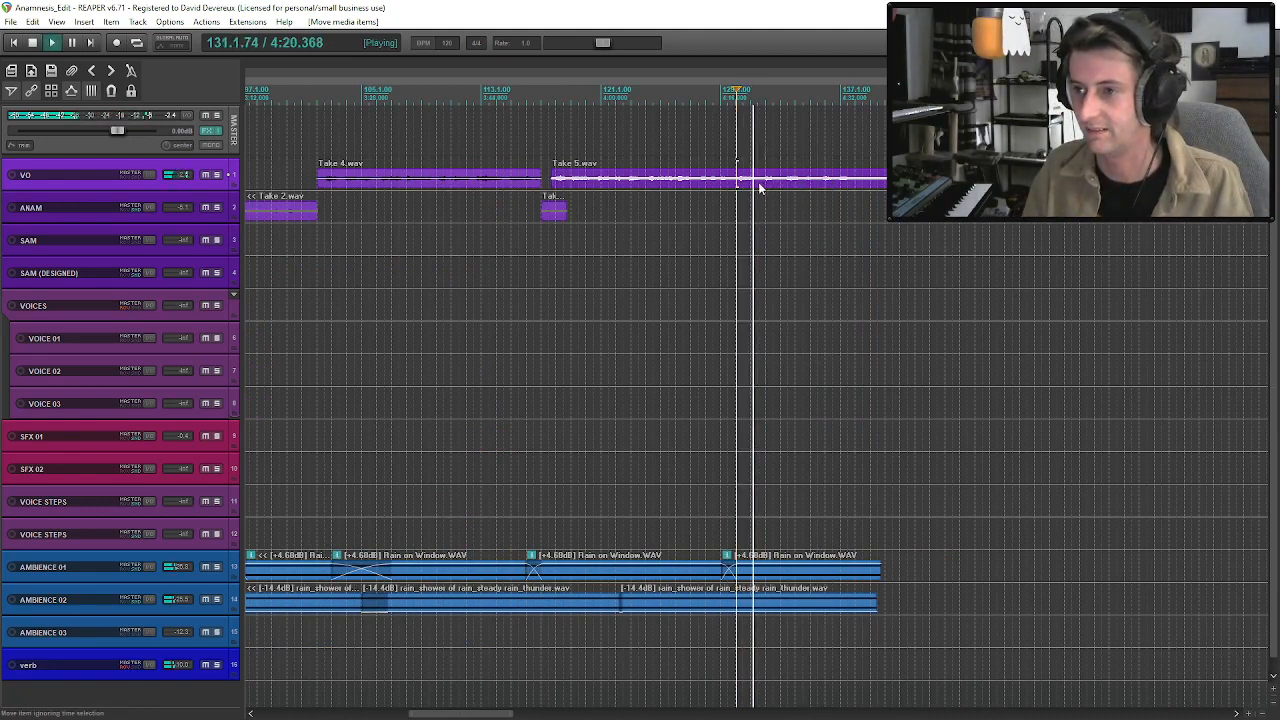
left_click(714, 182)
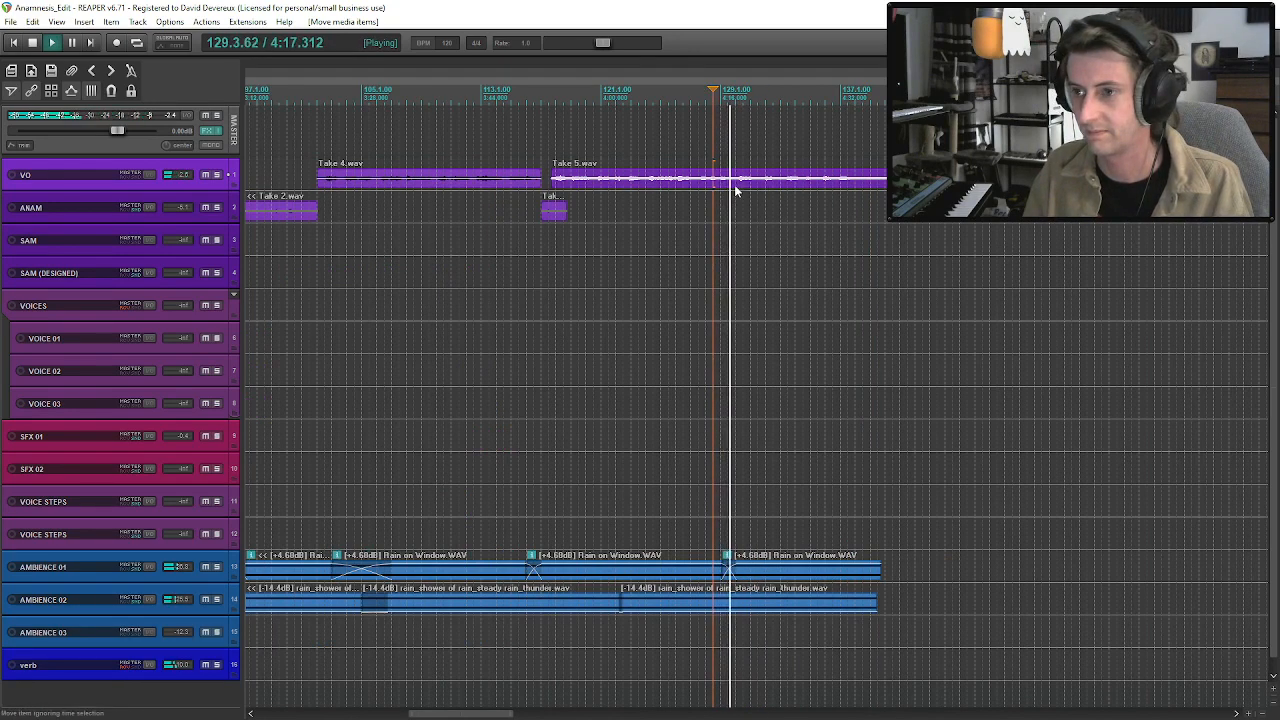
key("s")
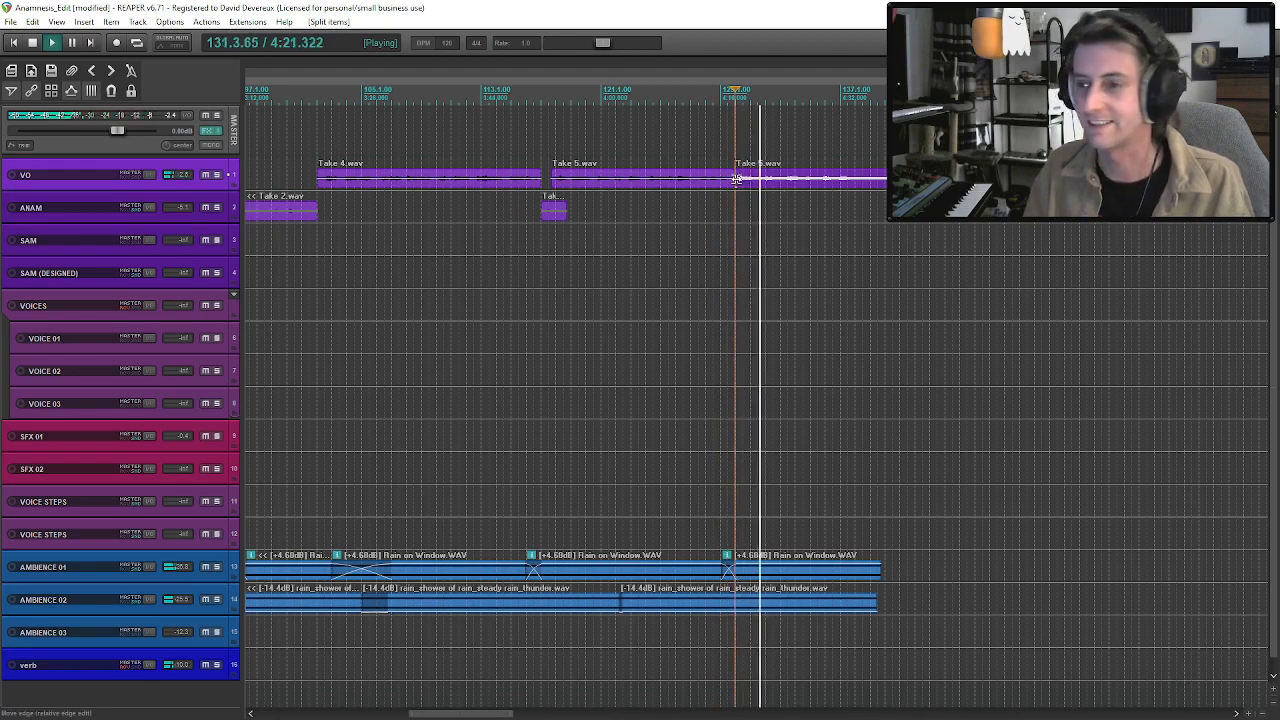
mouse_move(737, 179)
left_mouse_down()
mouse_move(821, 196)
mouse_move(820, 178)
mouse_move(736, 180)
left_mouse_up()
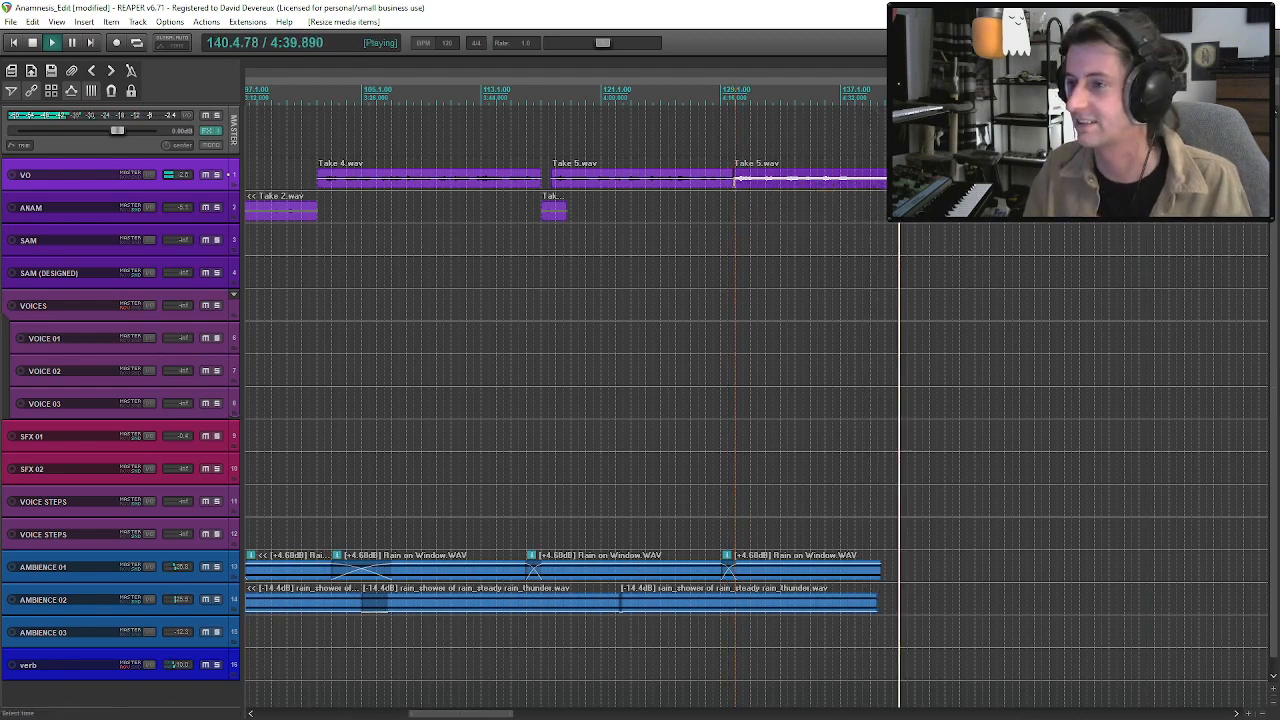
Split the later part of VO Take 5 at about bar 145, trim the cut edge, and audition the rest.
key("space")
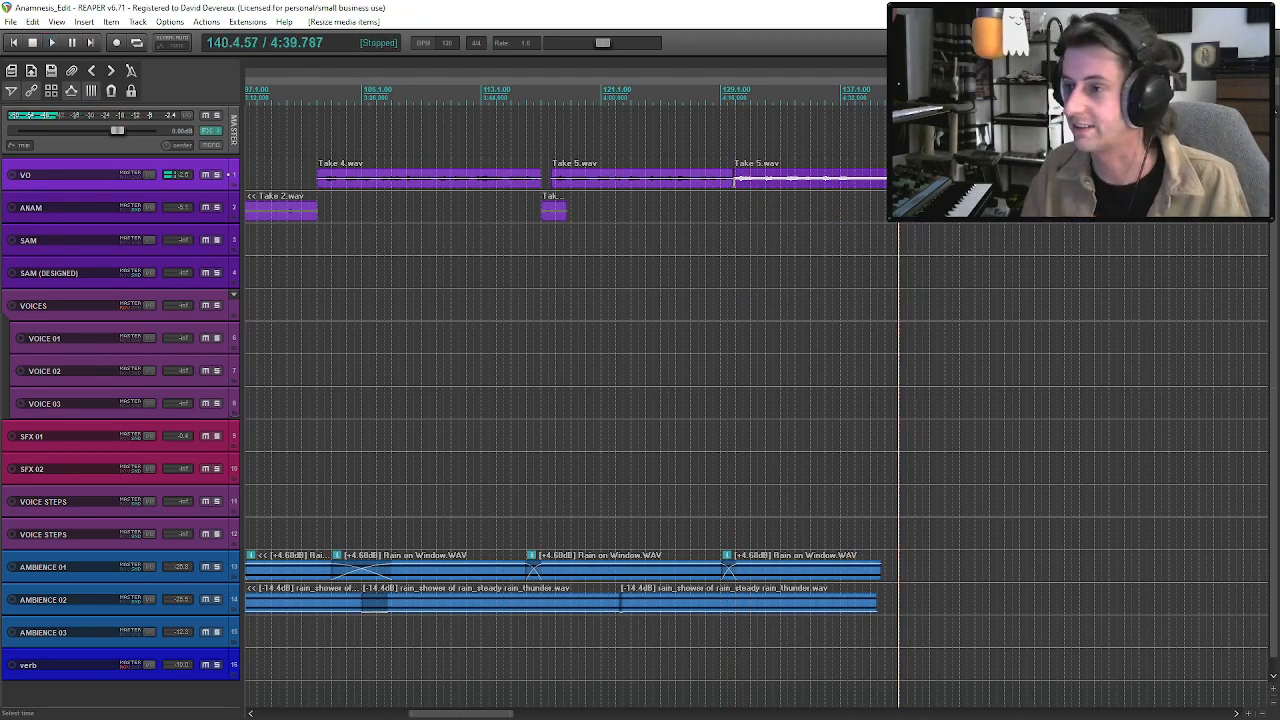
left_click(889, 179)
key("s")
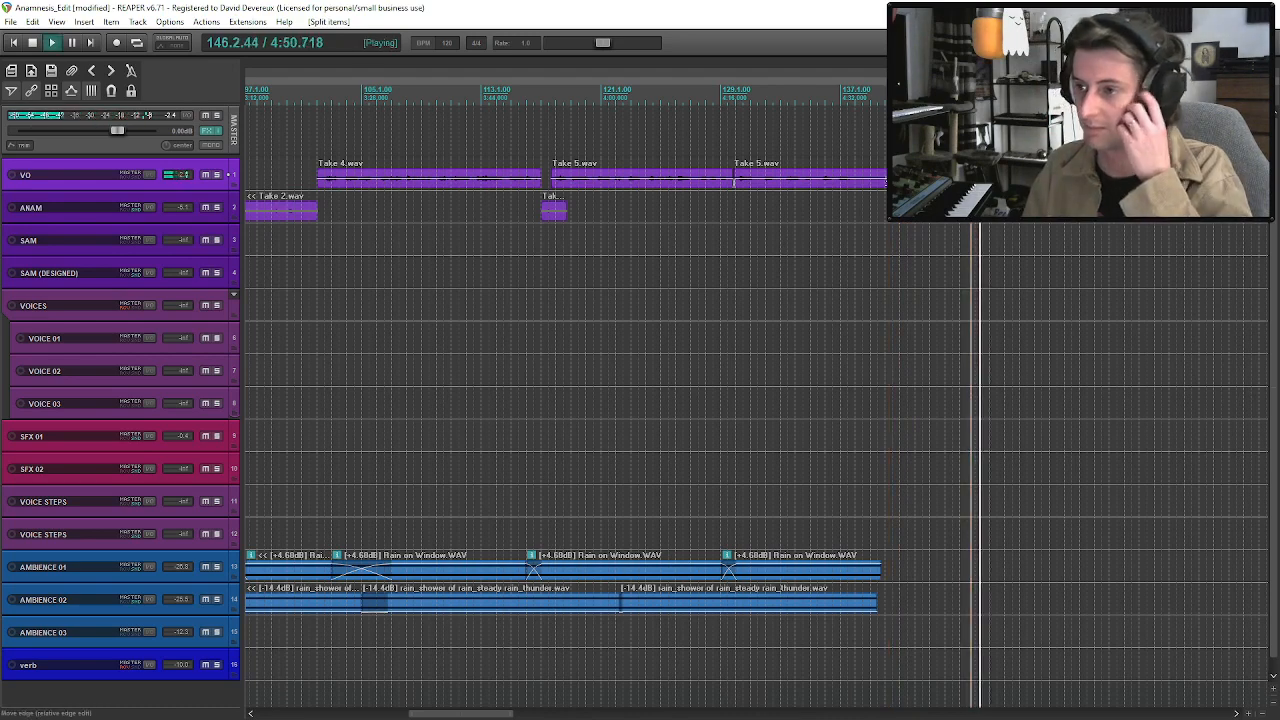
left_click_drag(971, 179, 990, 180)
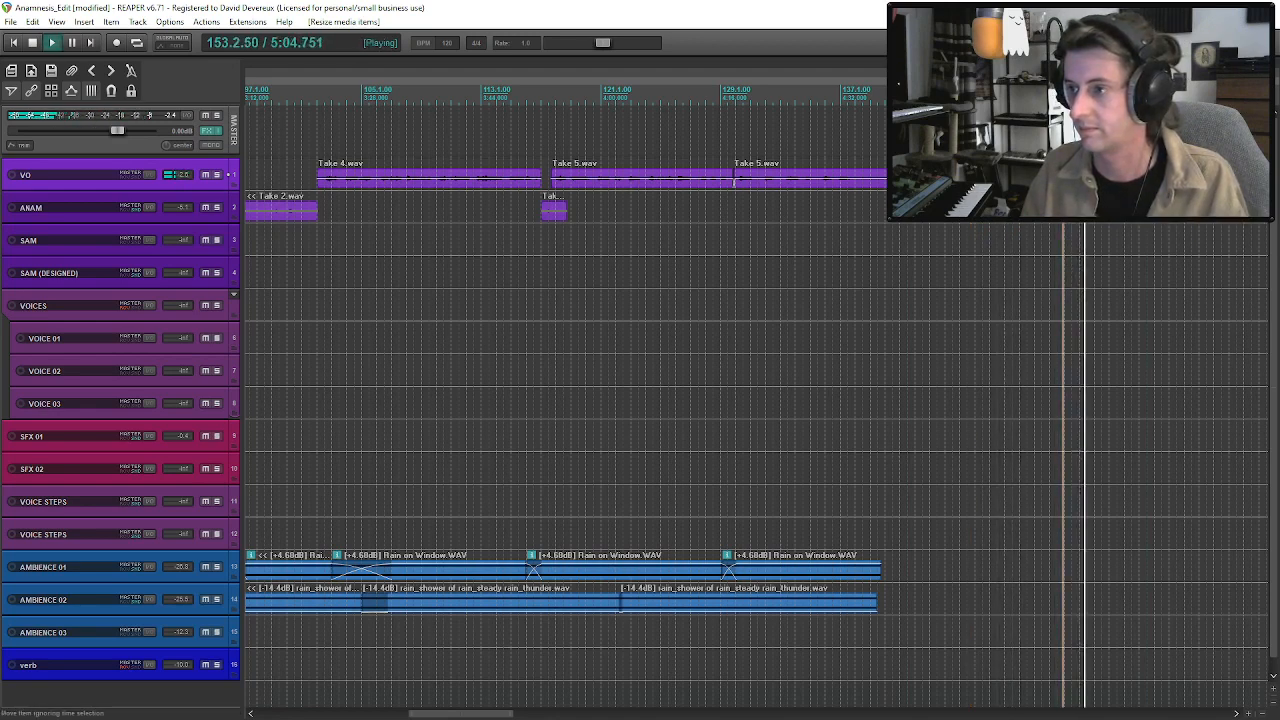
key("space")
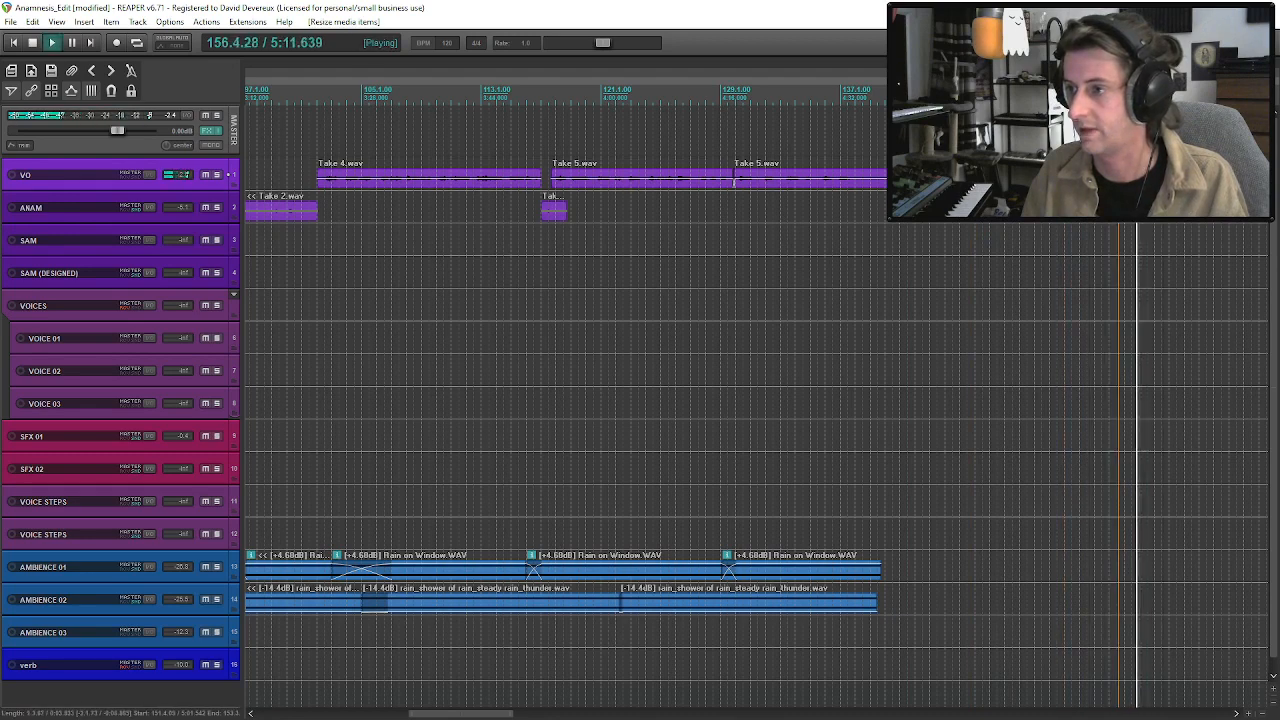
key("space")
Replay the second Take 5 clip and move a short ANAM clip beneath it at about bar 130.
left_click(734, 183)
key("space")
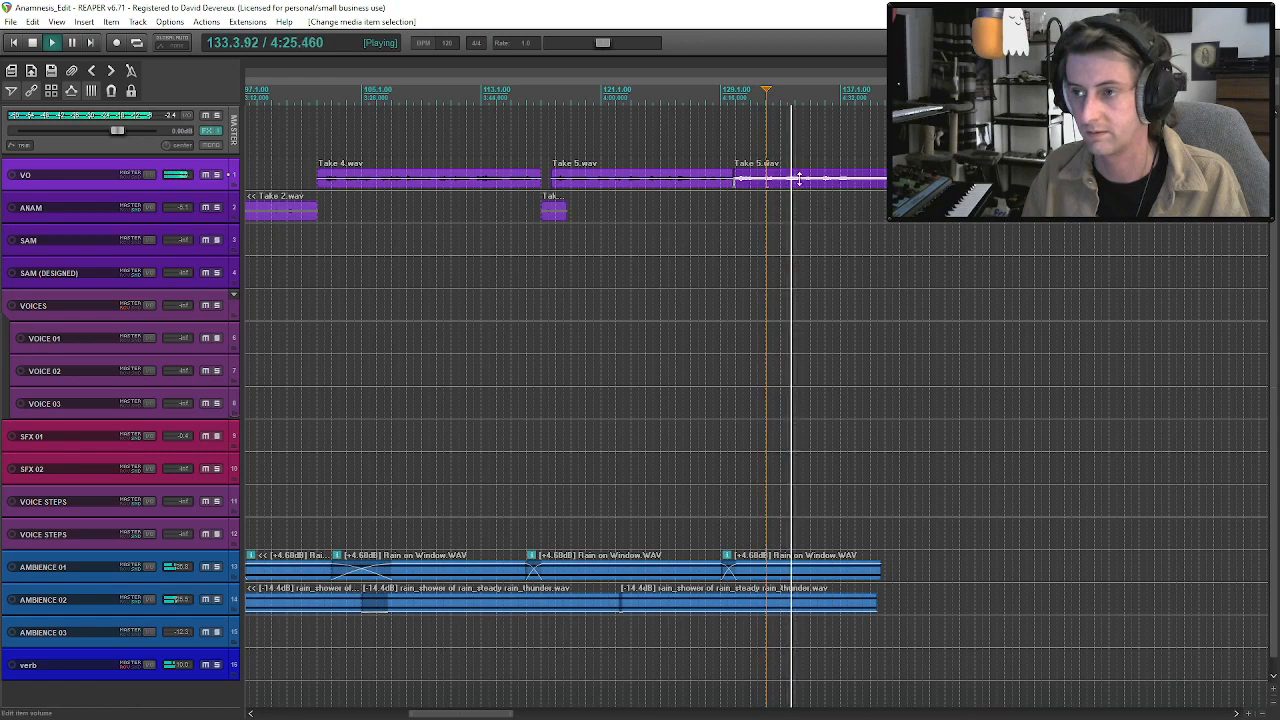
key("space")
left_click_drag(862, 203, 771, 216)
key("space")
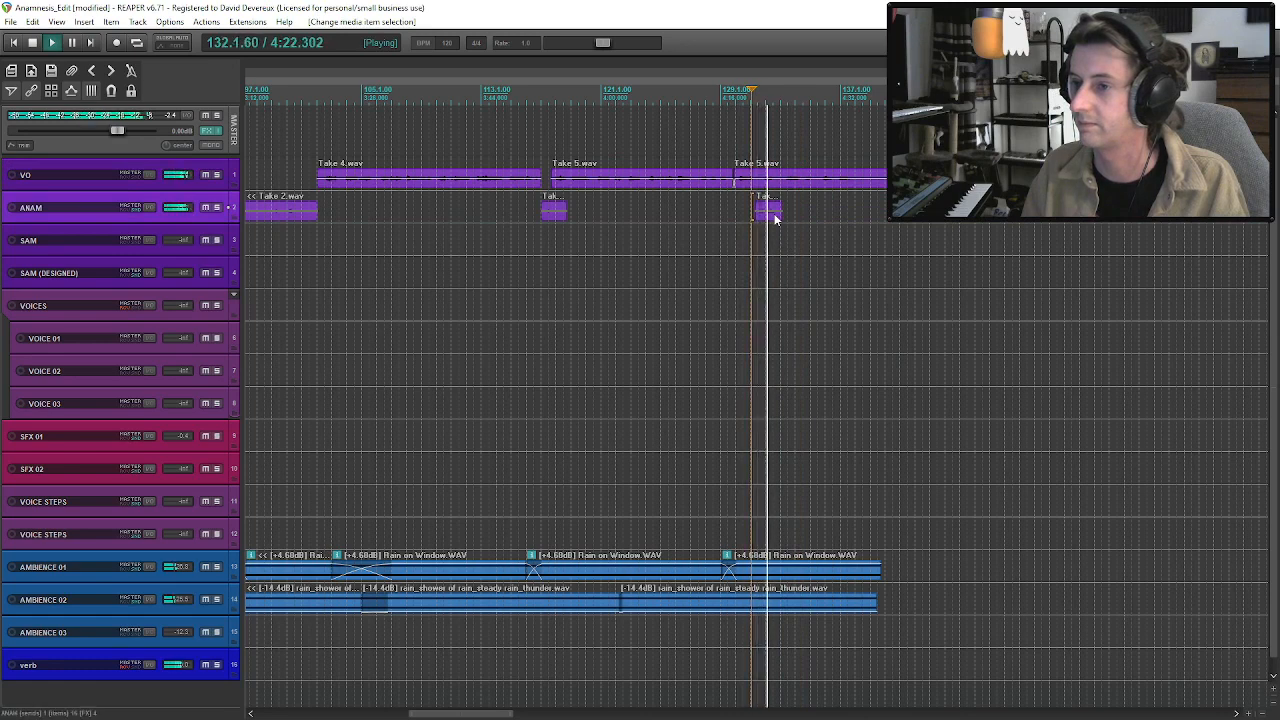
Nudge the short ANAM clip slightly later to compare its timing, and delete it.
left_click_drag(775, 218, 786, 226)
left_click_drag(790, 226, 777, 218)
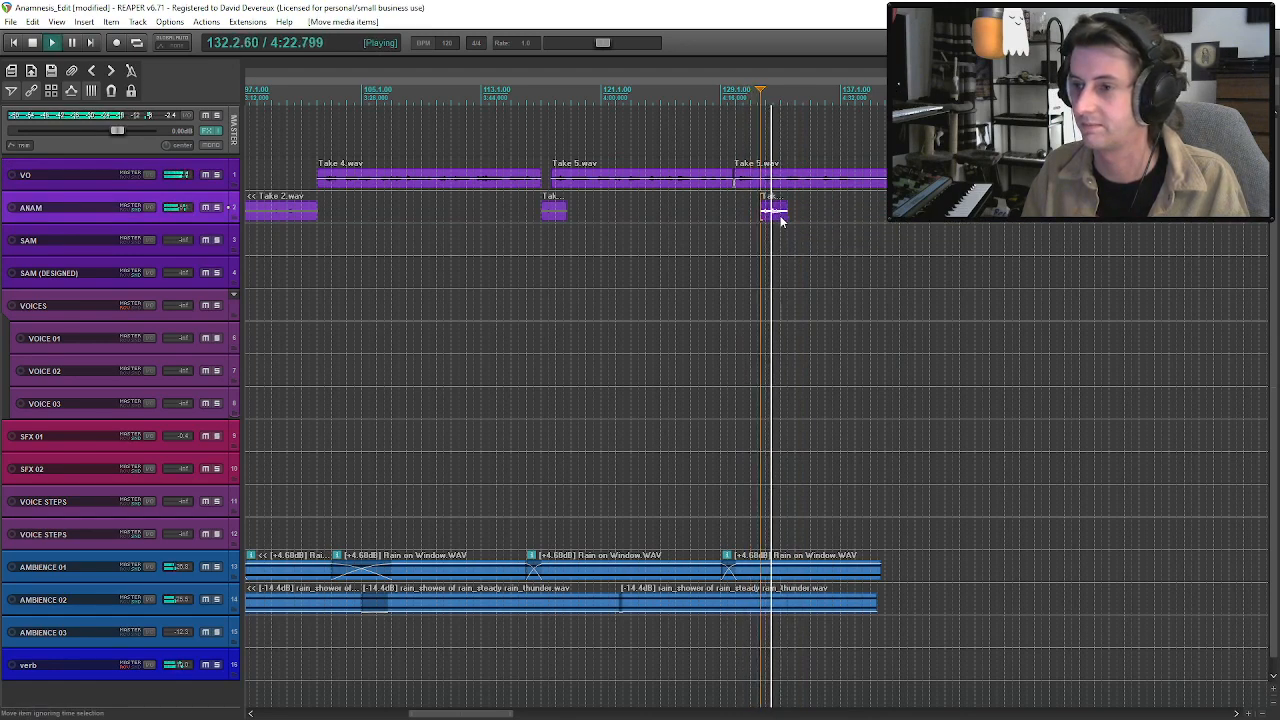
left_click(781, 222)
key("Delete")
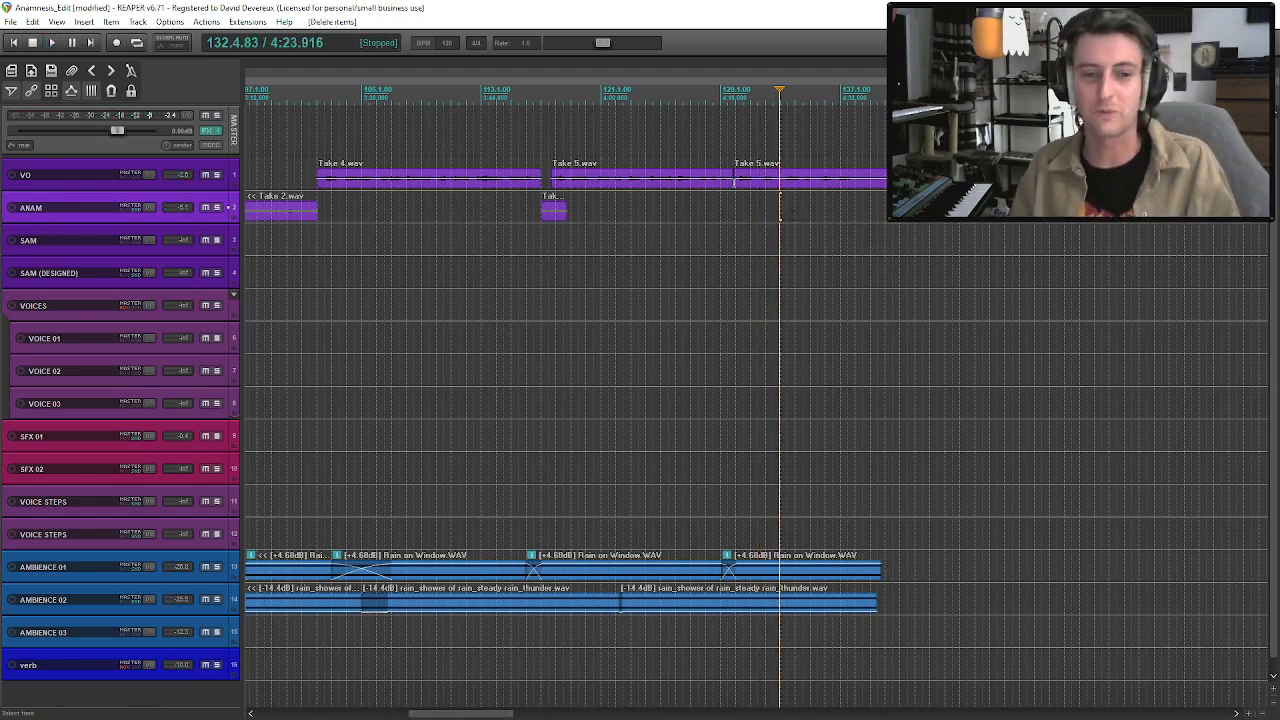
left_click(806, 181)
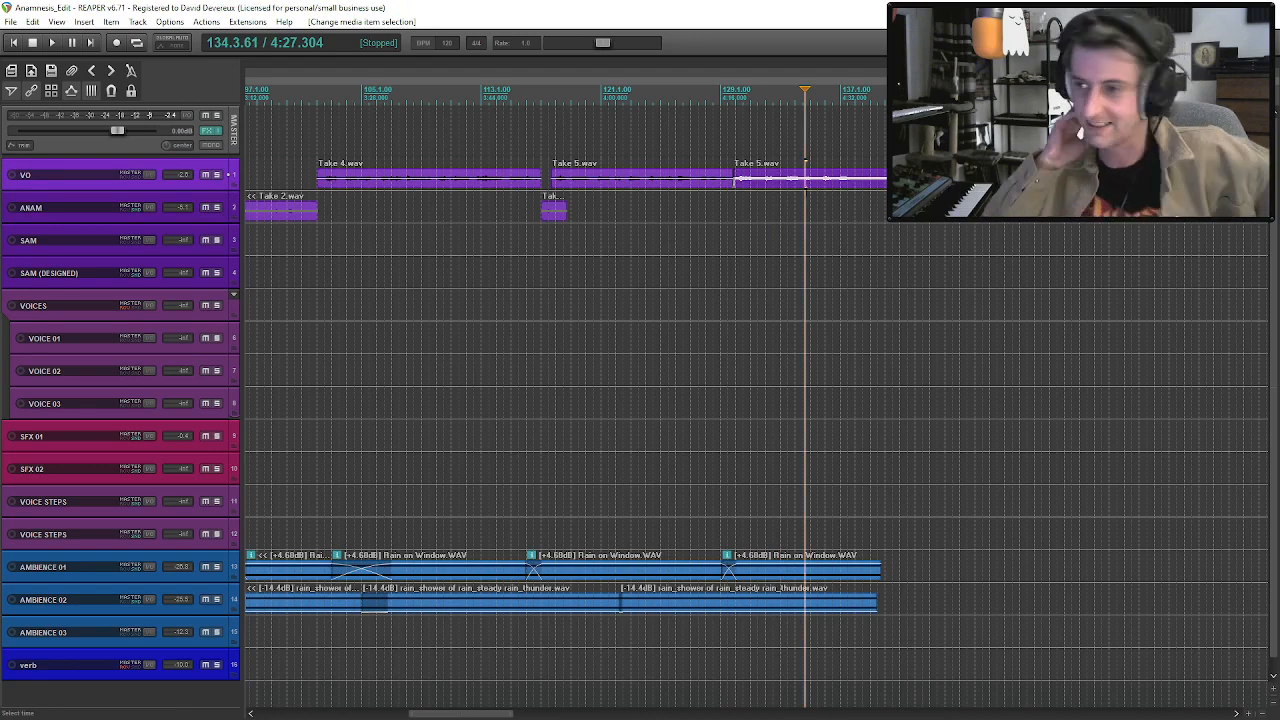
Audition the second VO Take 5 clip at about bar 134 and the separate ANAM Take 2 clip at about bar 162.
key("space")
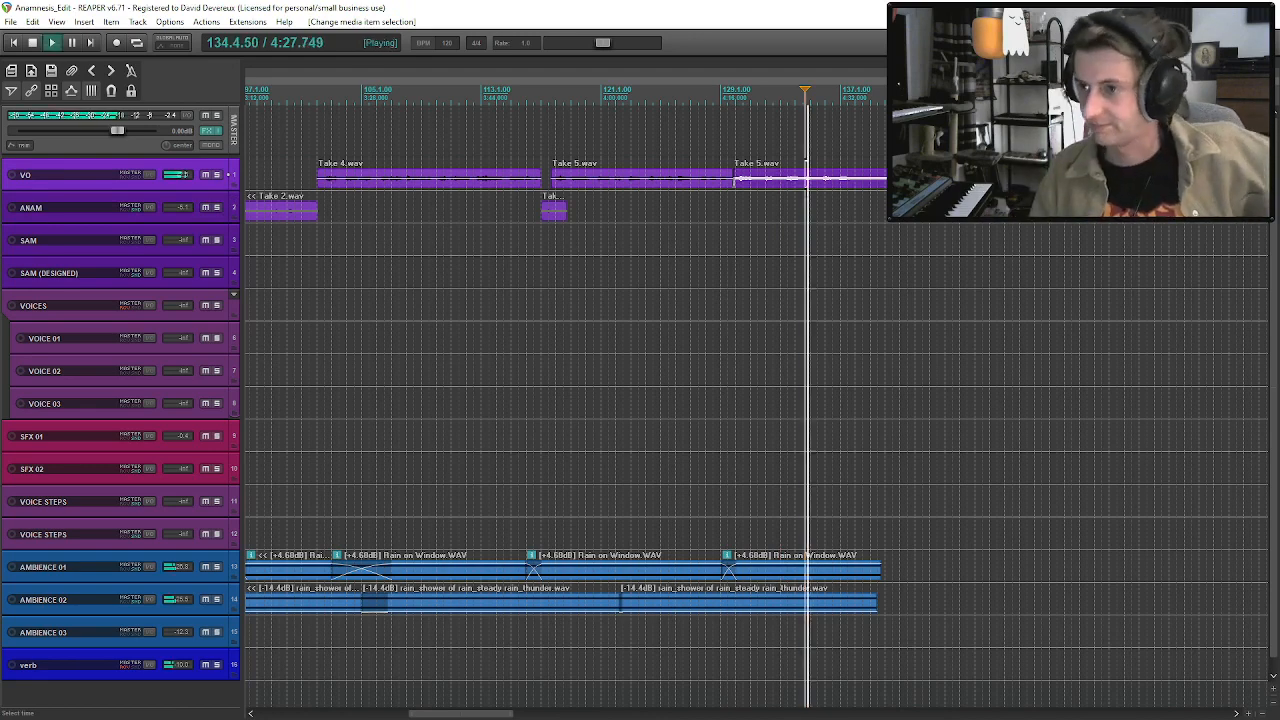
scroll(1052, 226, "down", 2)
left_click(1052, 226)
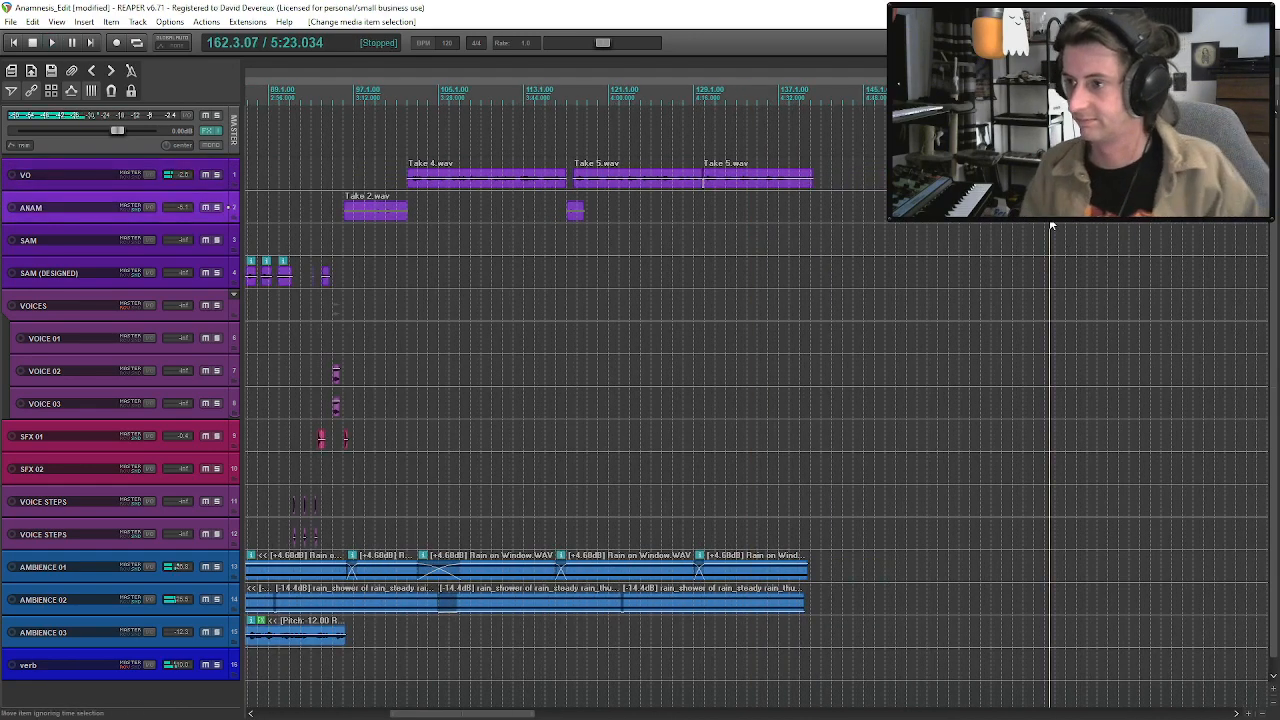
scroll(1052, 226, "up", 3)
key("space")
Extend the end of the ANAM Take 2 clip at about bar 162, audition the added audio, and save the project.
key("space")
scroll(898, 224, "down", 2)
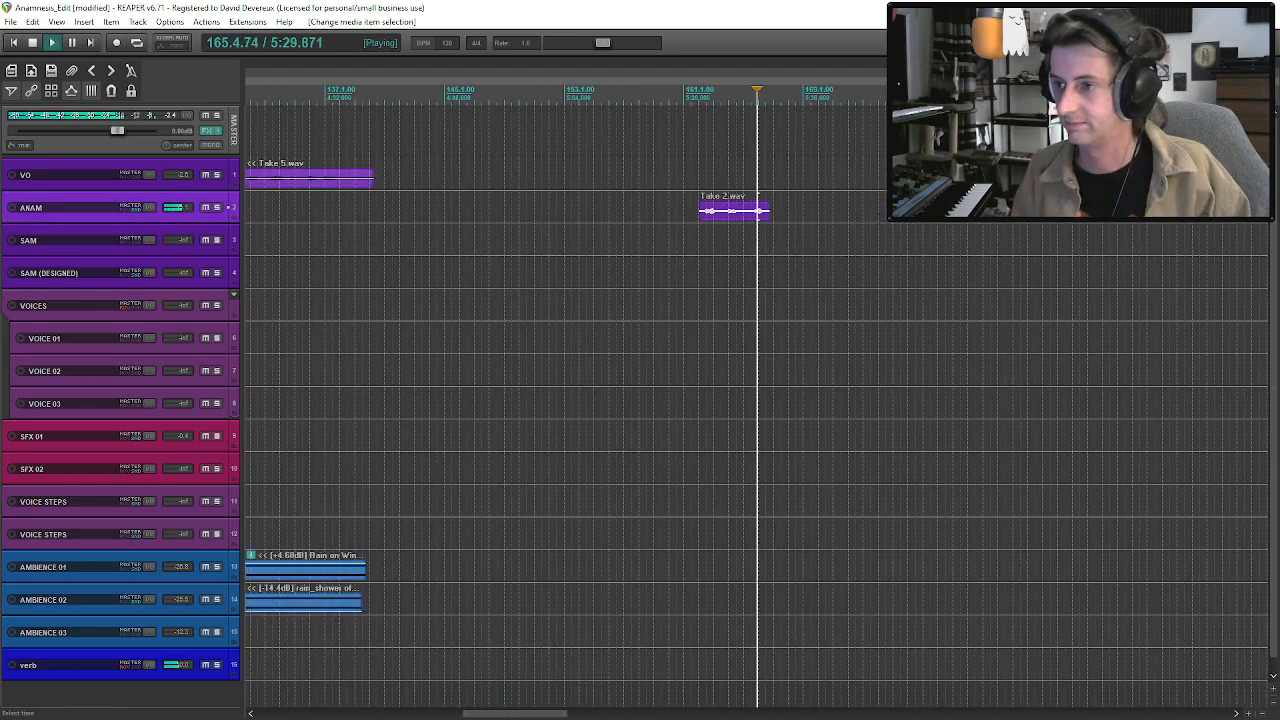
left_click_drag(1160, 231, 1160, 231)
key("space")
left_click(955, 222)
key("space")
left_click(952, 223)
key("space")
key("ctrl+s")
Copy the ANAM Take 3 clip at about bar 51 and paste it on the same track at about bar 556.
scroll(952, 223, "down", 3)
scroll(700, 400, "down", 2)
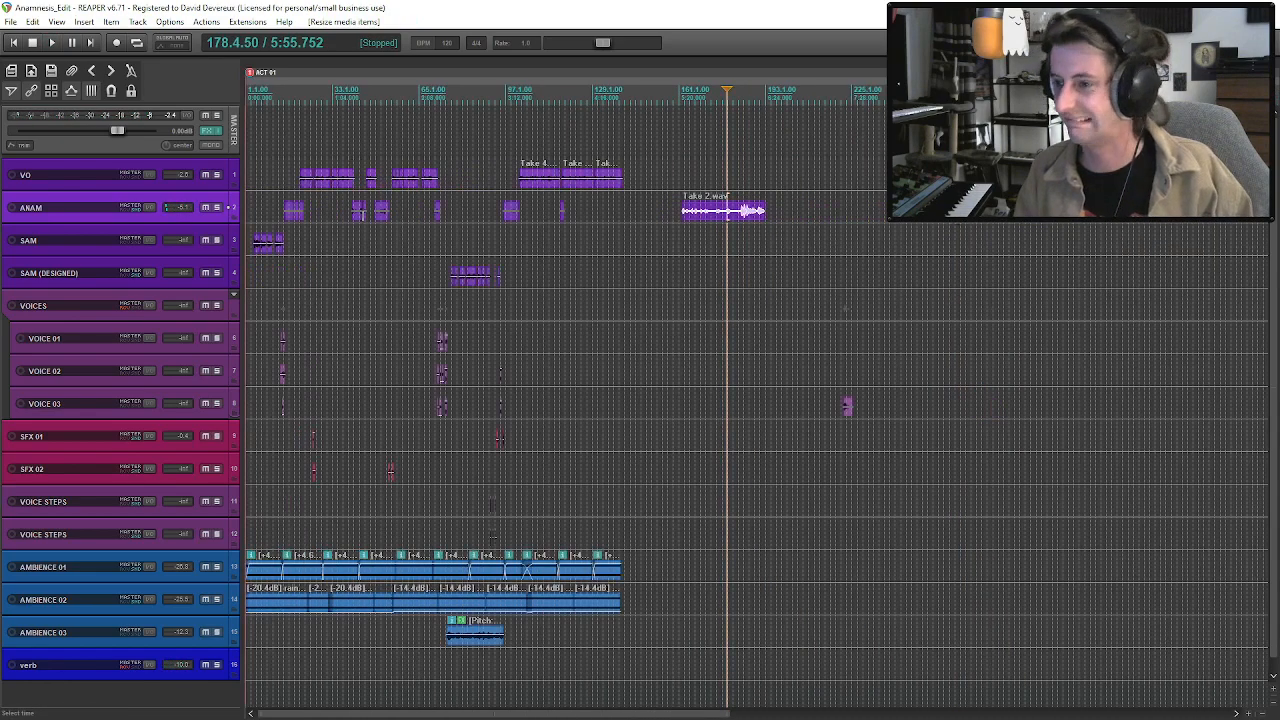
scroll(663, 287, "down", 3)
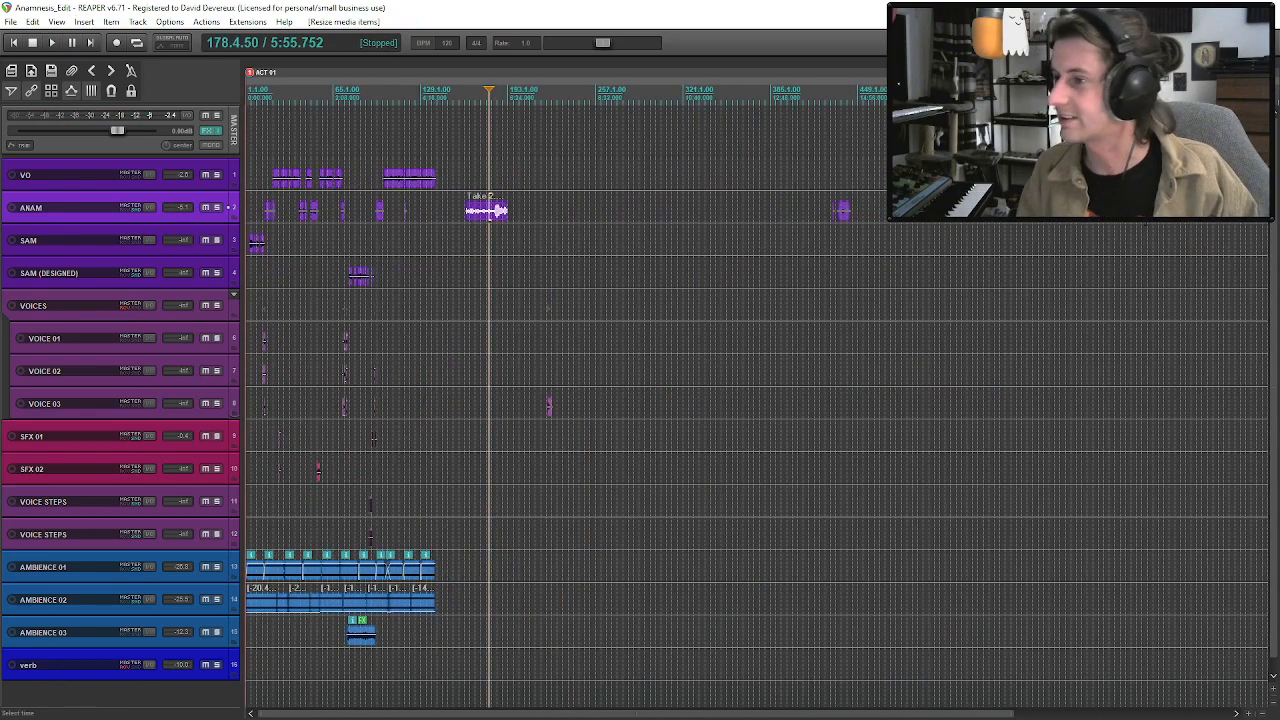
scroll(450, 235, "up", 5)
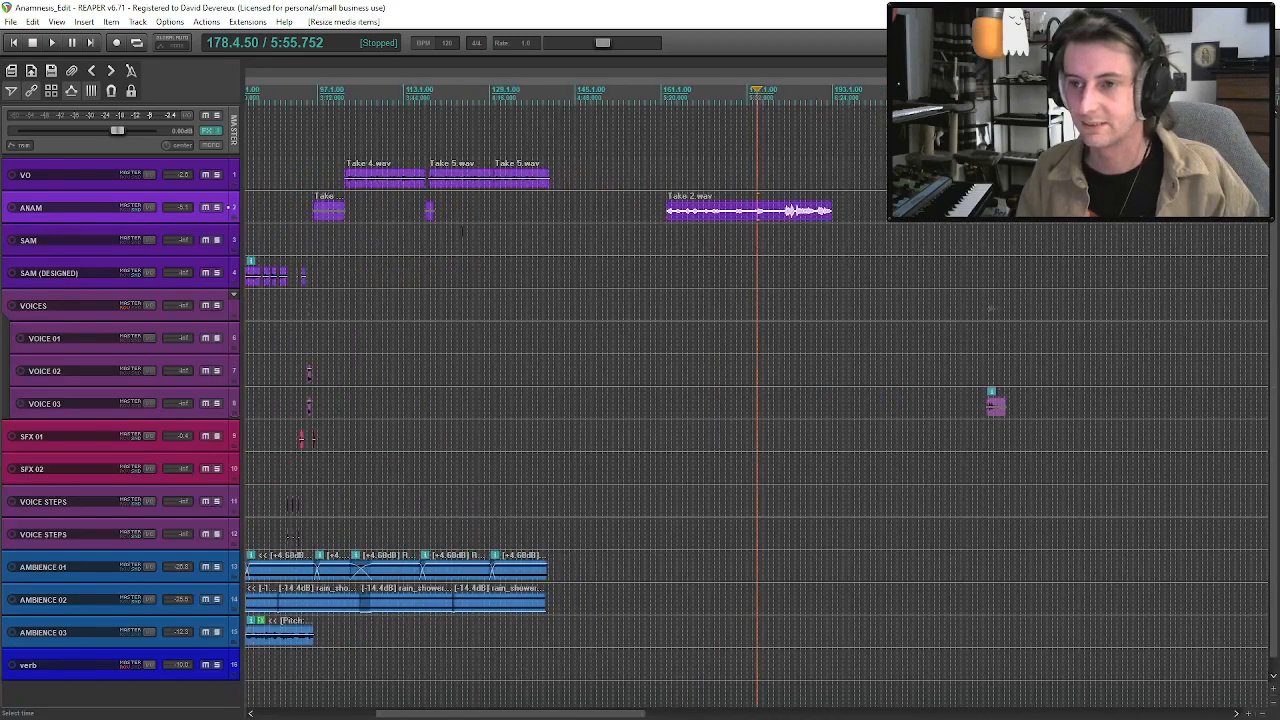
scroll(462, 245, "down", 1)
left_click(331, 211)
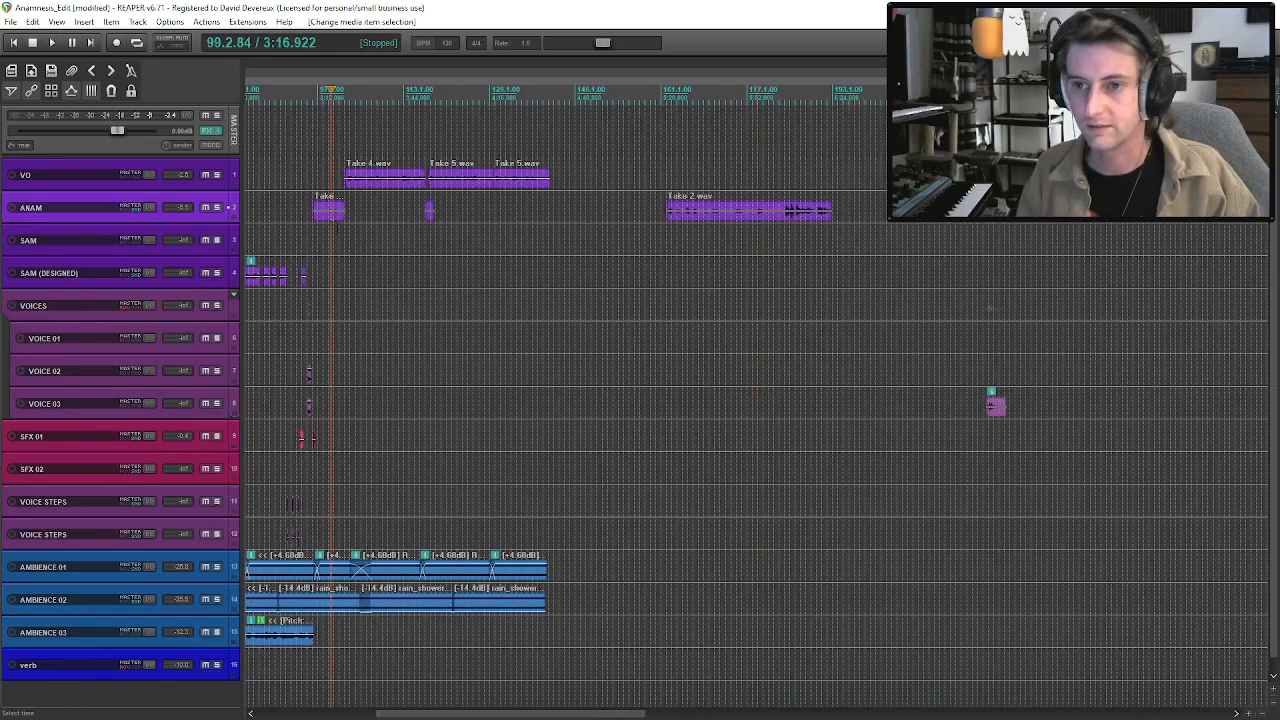
scroll(416, 260, "up", 6)
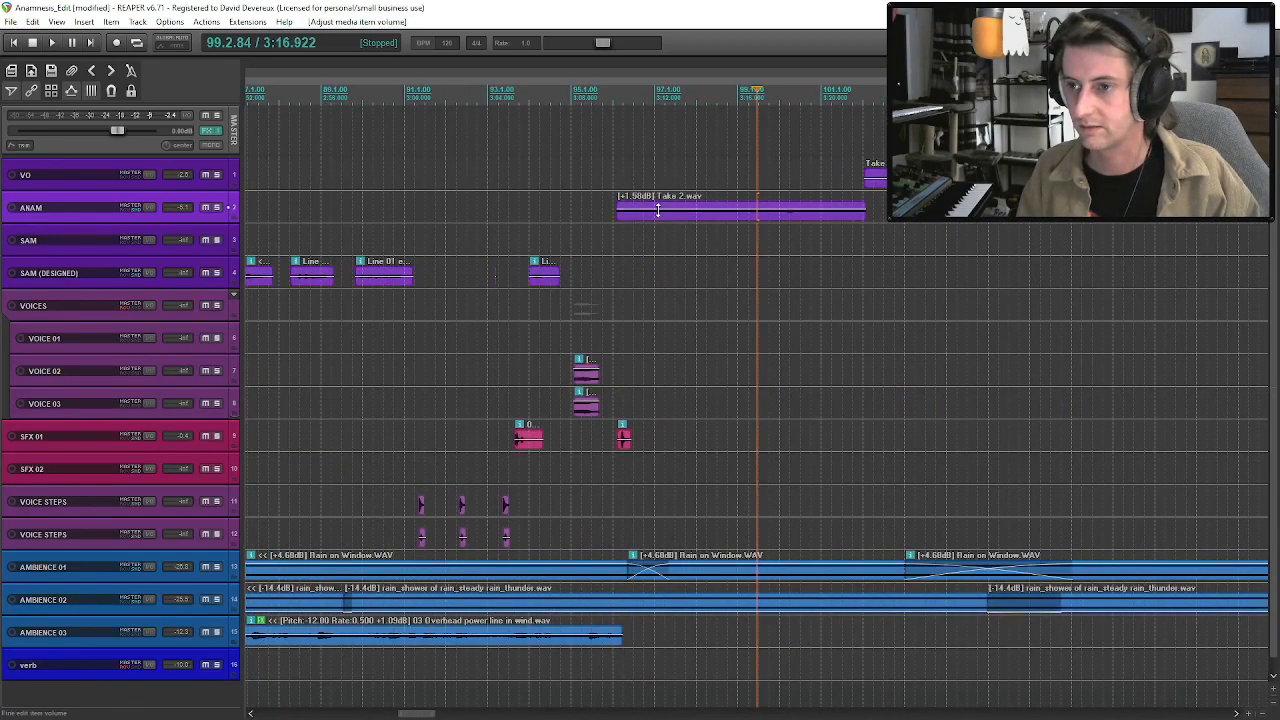
scroll(668, 224, "down", 6)
left_click(501, 211)
scroll(501, 214, "up", 3)
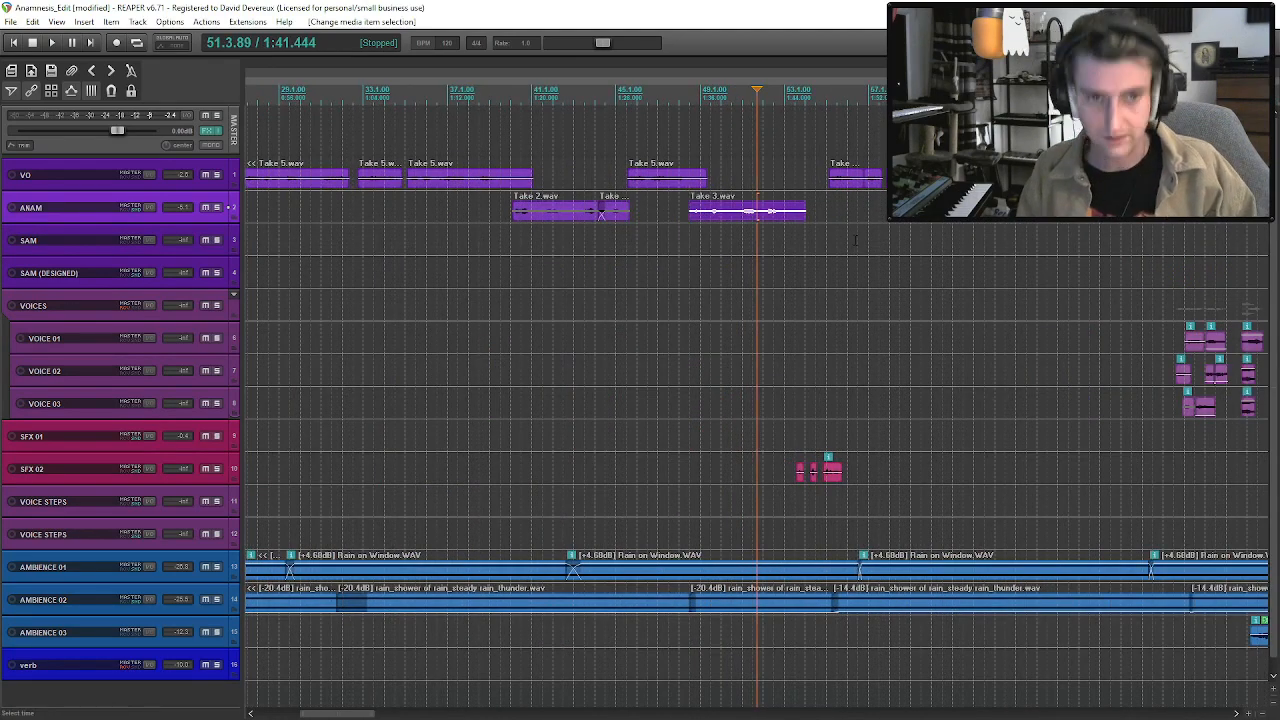
scroll(514, 211, "down", 8)
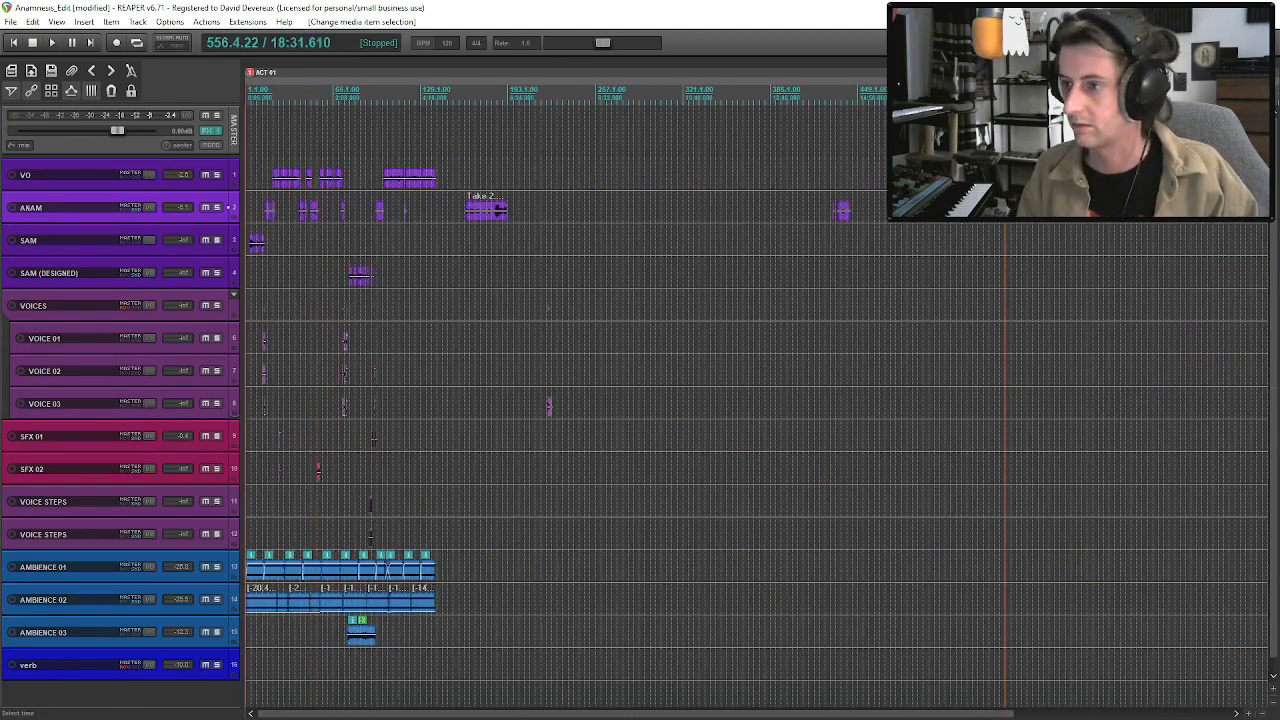
key("ctrl+v")
scroll(1010, 212, "up", 7)
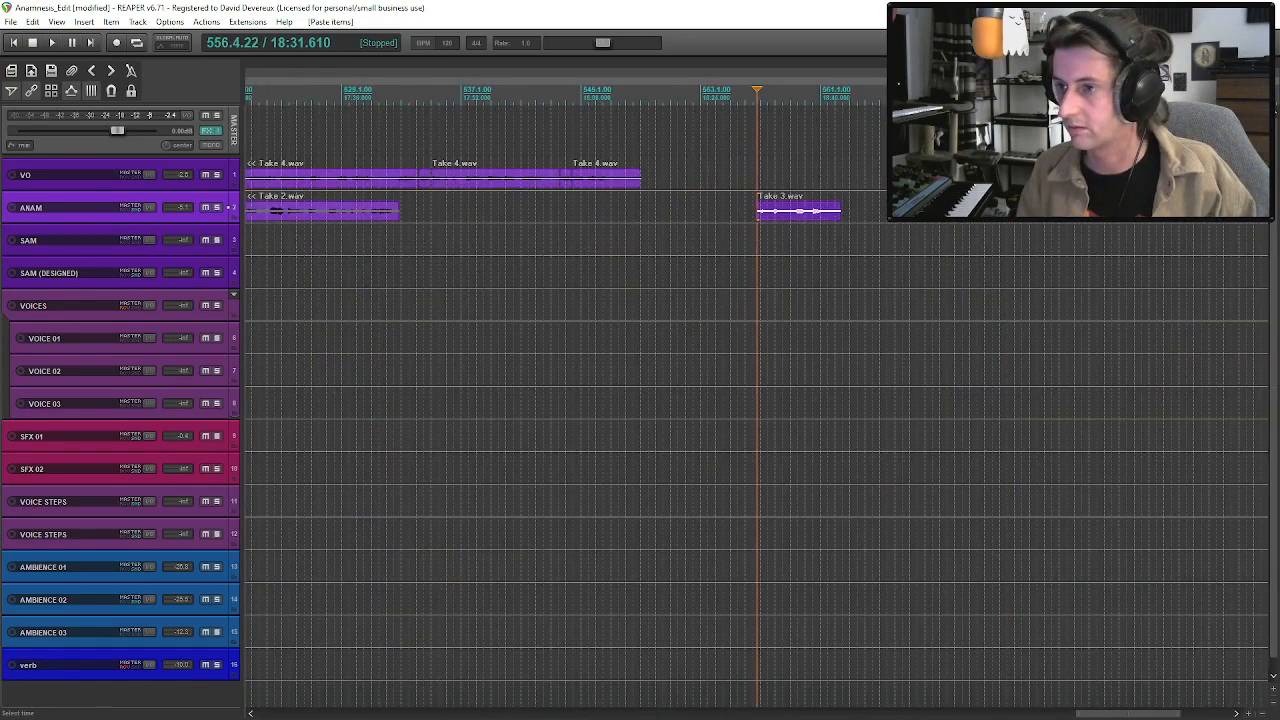
Extend the end of the pasted Take 3 clip and audition its added audio from about bar 569.
left_click_drag(845, 218, 1011, 232)
left_click(957, 221)
key("space")
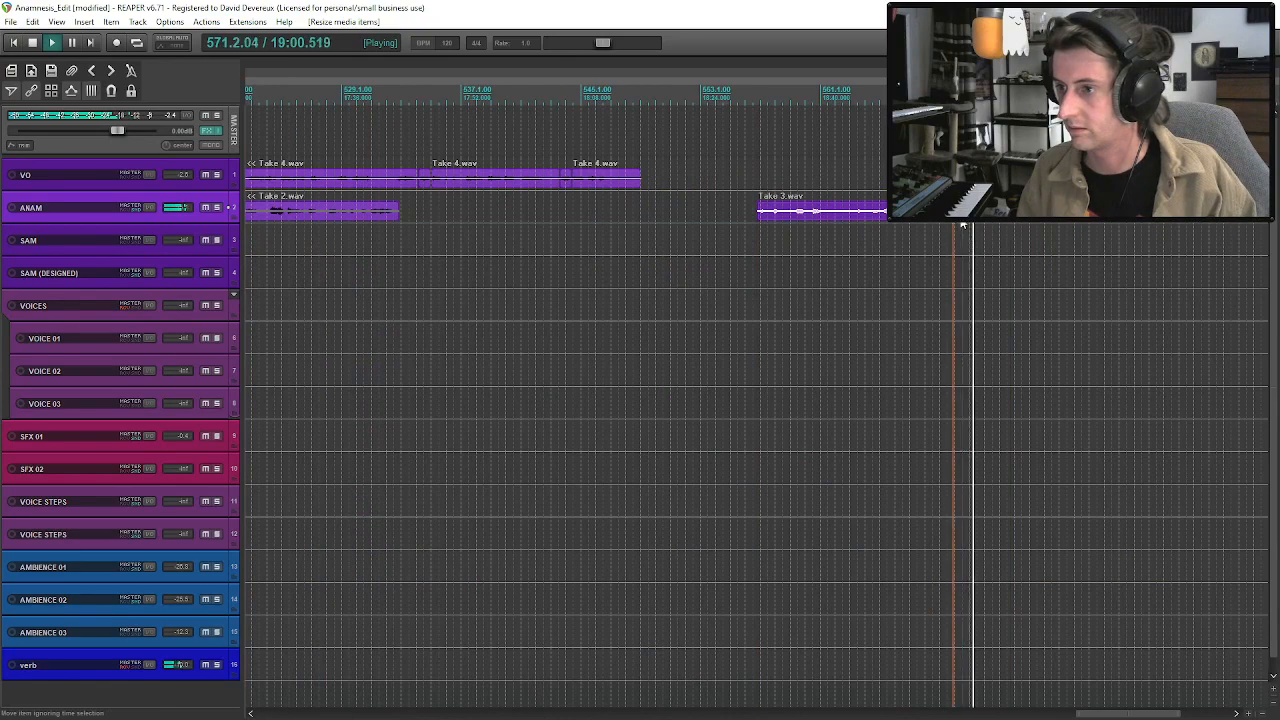
scroll(965, 224, "down", 8)
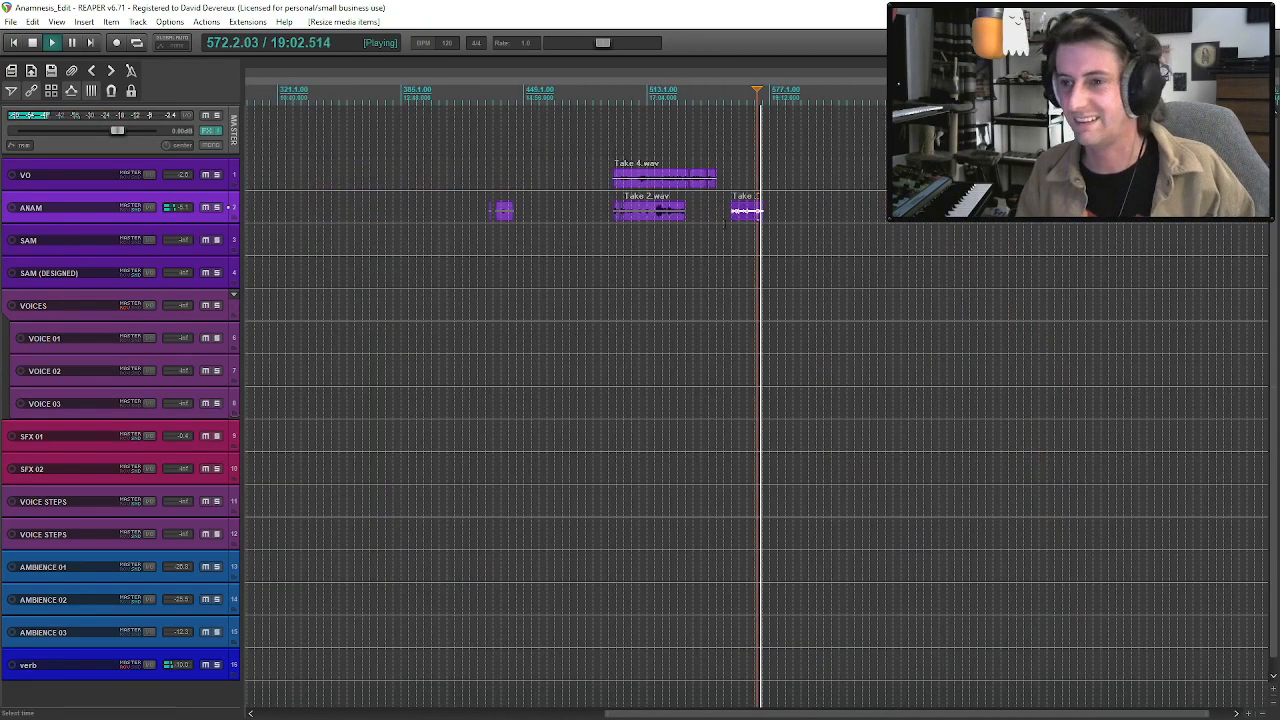
scroll(689, 232, "up", 8)
key("space")
key("space")
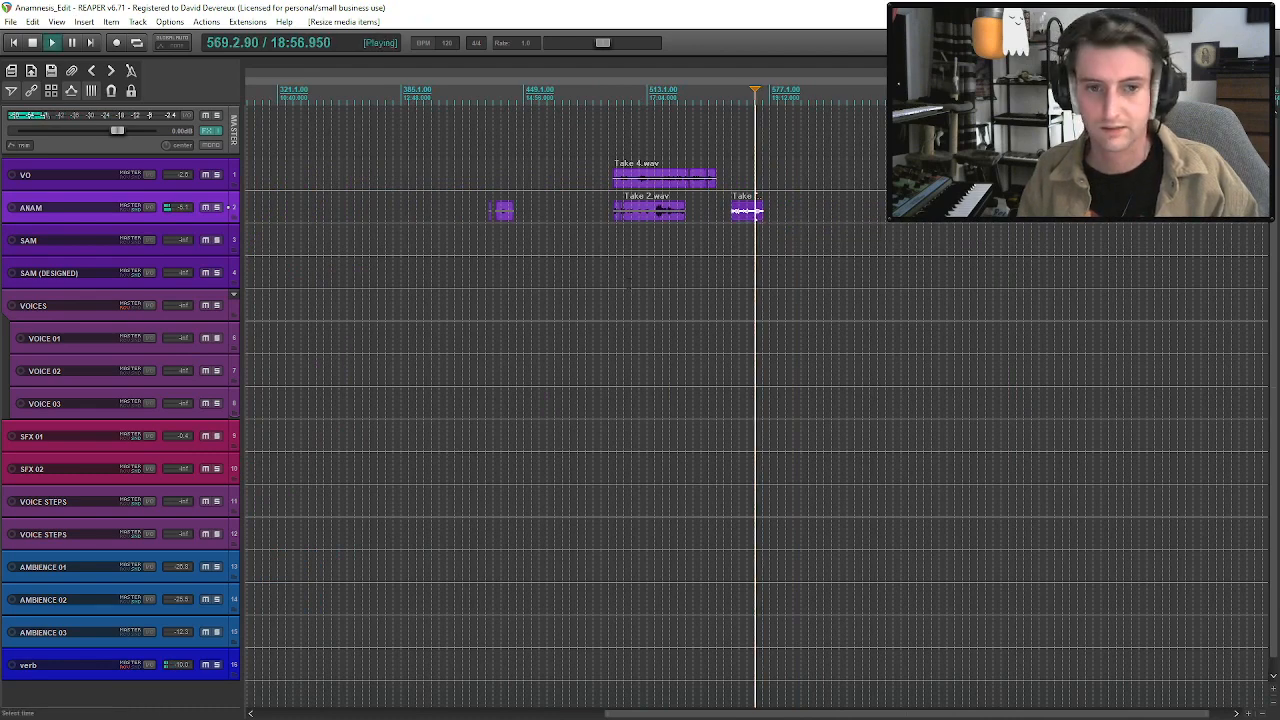
Cut the ANAM Take 2 clip at about bar 162 down to the short phrase between about bars 178 and 180.
scroll(485, 256, "down", 4)
left_click(792, 210)
scroll(792, 210, "up", 4)
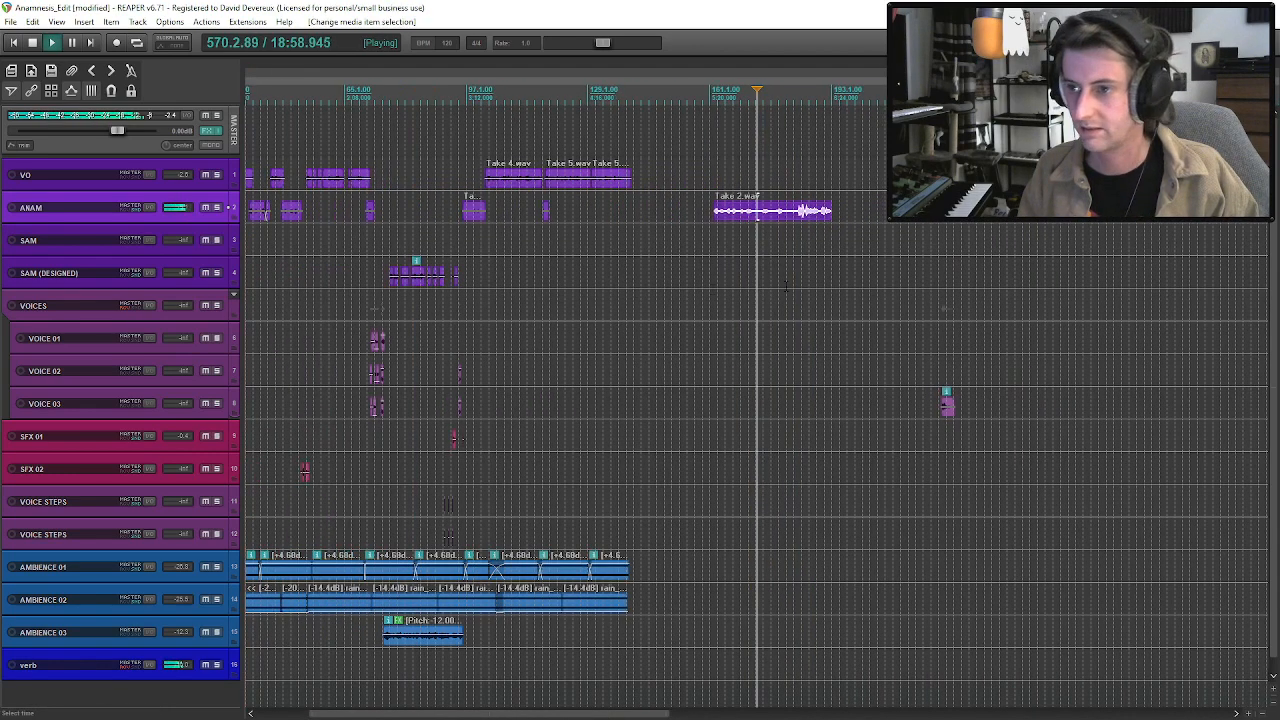
left_click(714, 217)
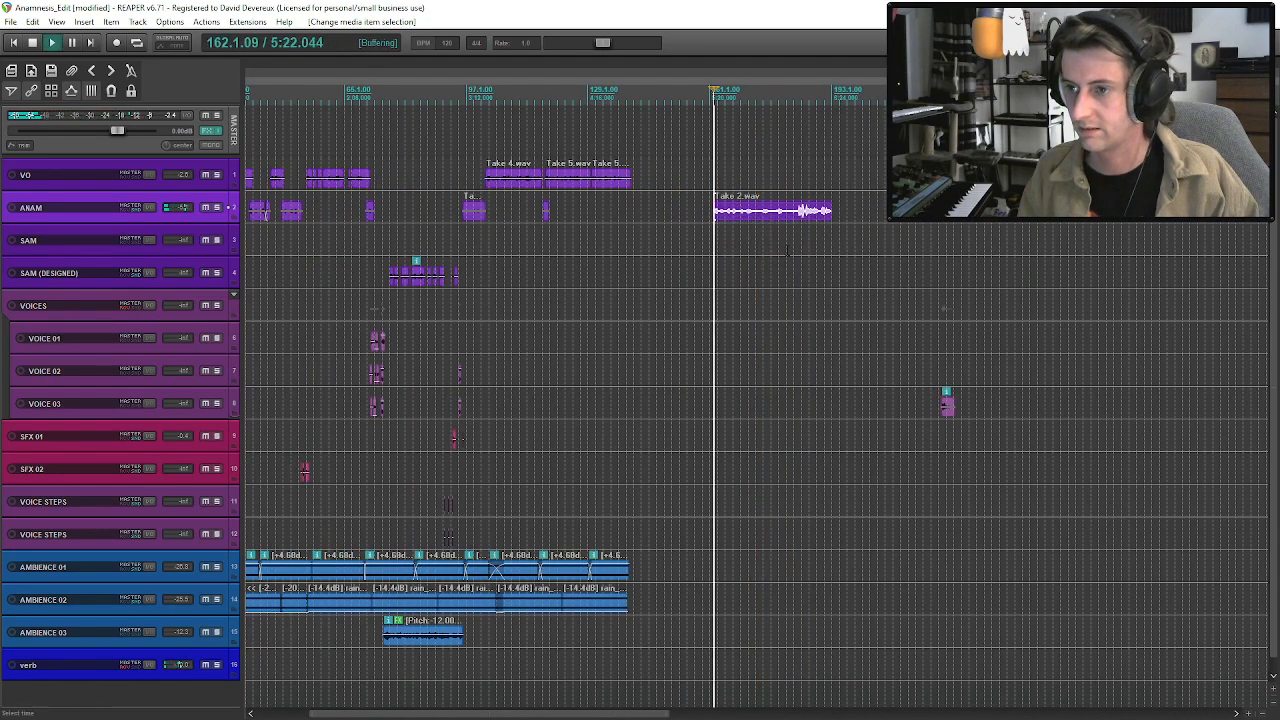
scroll(714, 217, "up", 2)
scroll(847, 218, "up", 3)
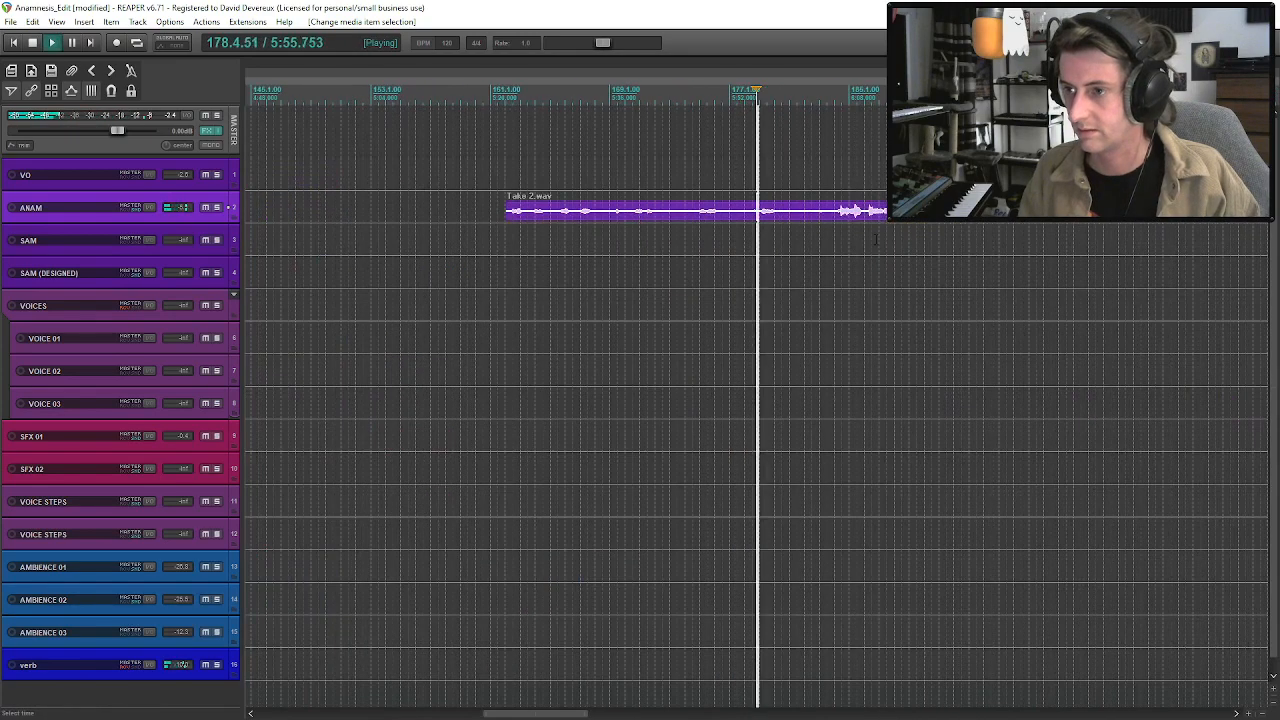
left_click_drag(507, 212, 785, 224)
key("space")
key("s")
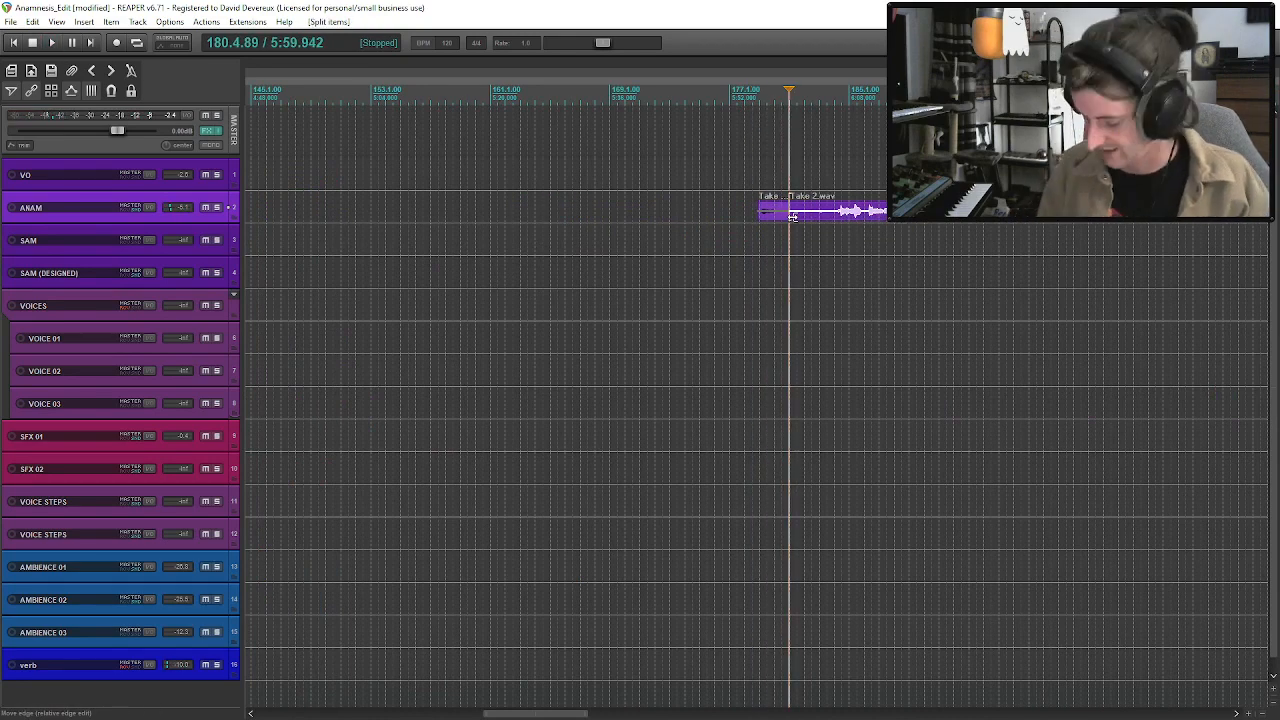
key("Delete")
Audition the Wooden Floor 01 clip at about bar 221, move it from VOICE 03 to SFX 01, and hide that track's pan envelope.
scroll(776, 208, "down", 3)
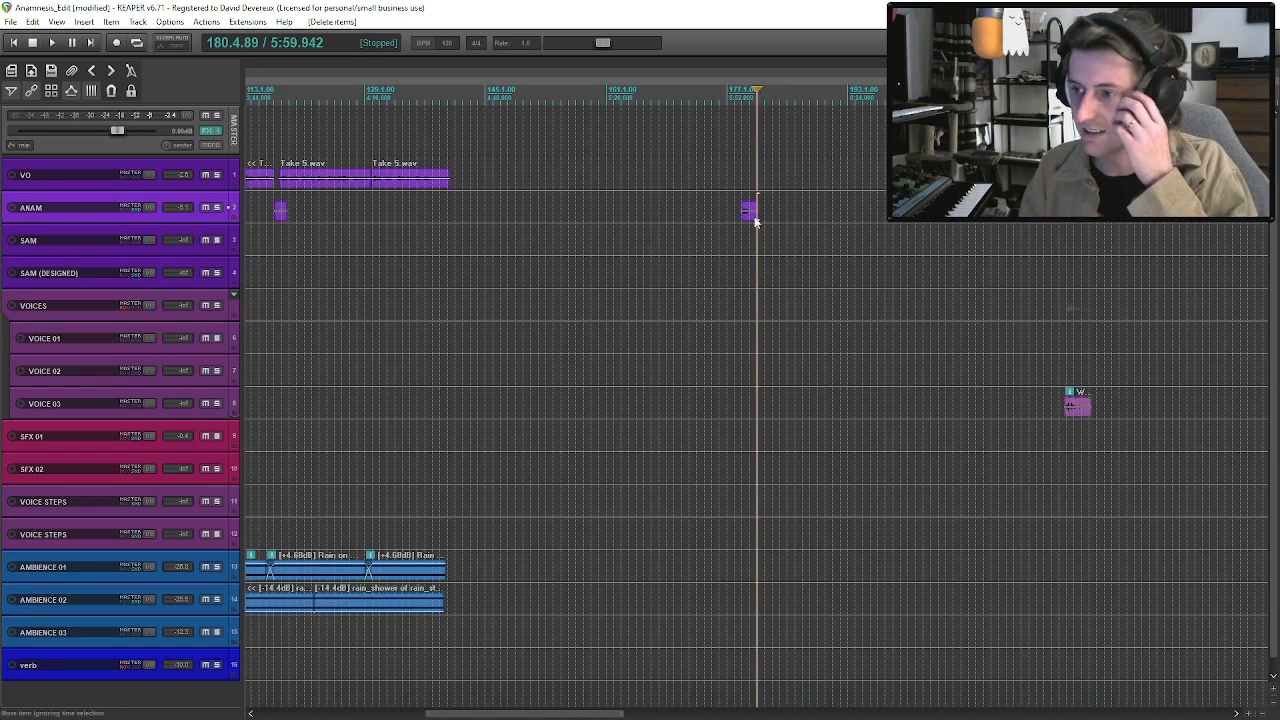
left_click(1063, 415)
key("space")
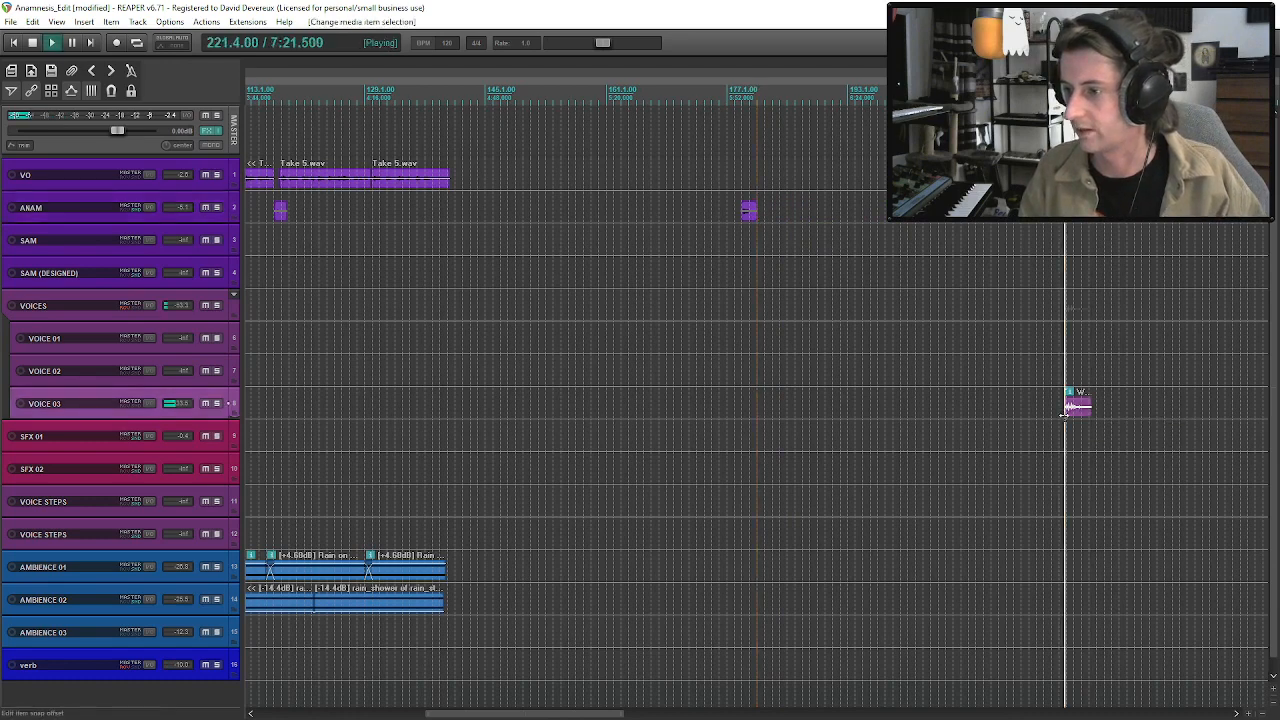
key("space")
left_click_drag(1068, 405, 1065, 436)
key("space")
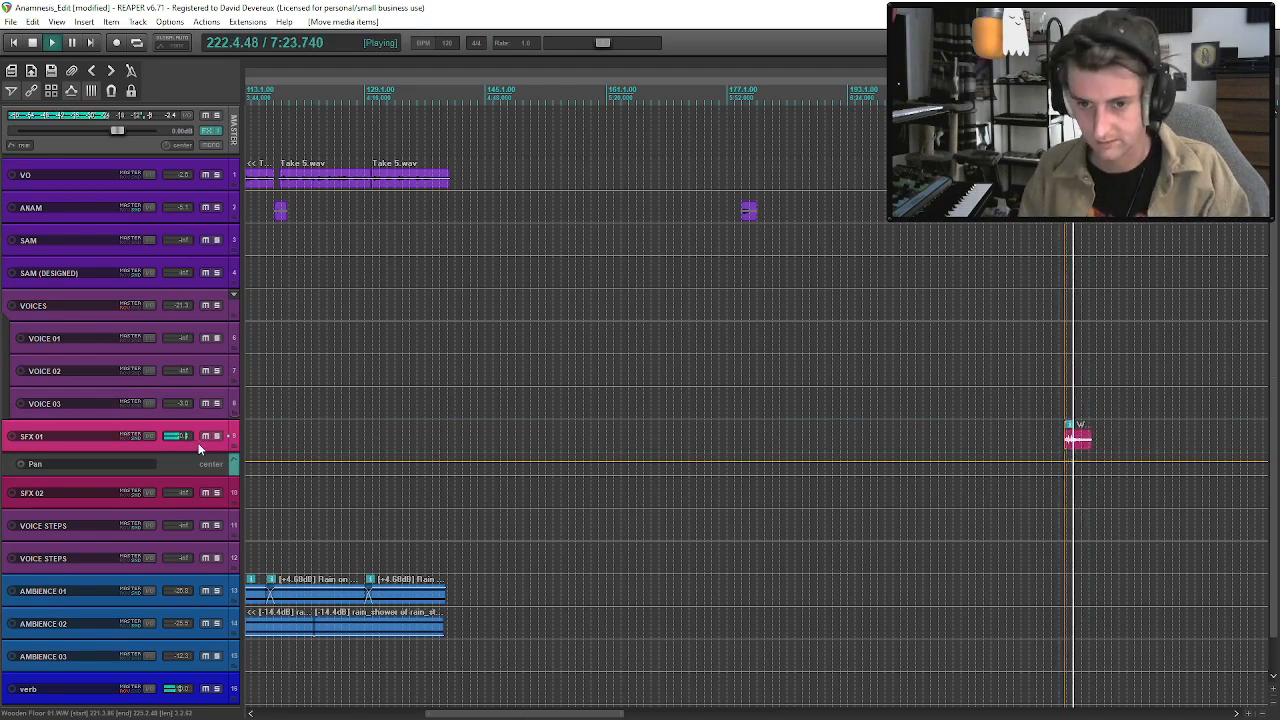
key("p")
Move the short ANAM Take 2 phrase from about bar 178 to about bar 137, beneath the end of VO Take 5, and audition it.
scroll(400, 282, "down", 2)
left_click(389, 242)
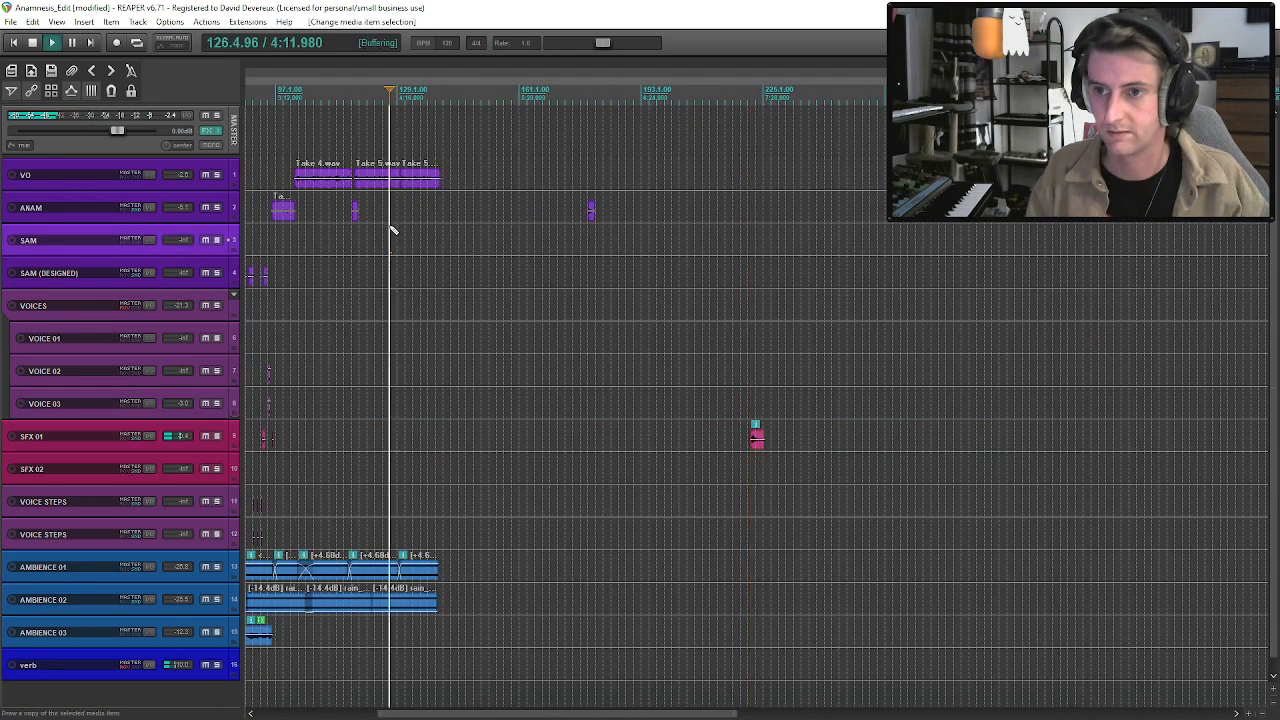
key("space")
key("space")
scroll(534, 264, "up", 2)
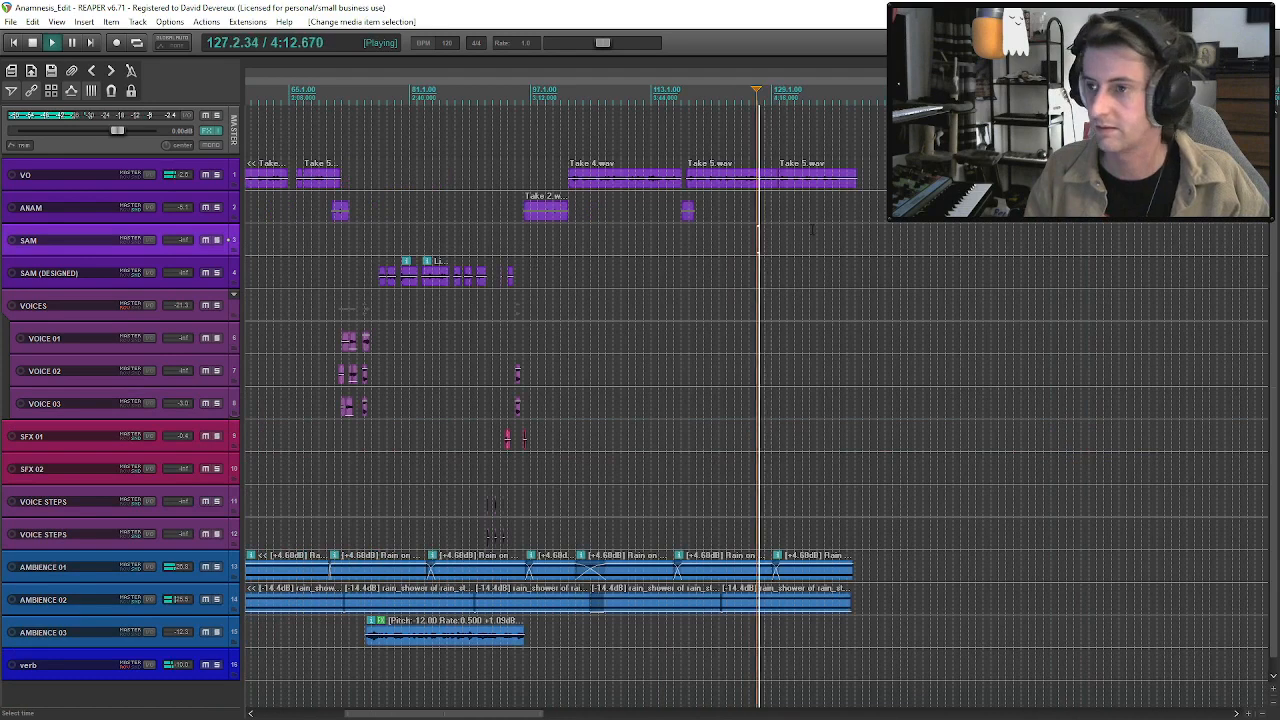
left_click_drag(1154, 216, 846, 218)
key("space")
left_click(847, 211)
key("space")
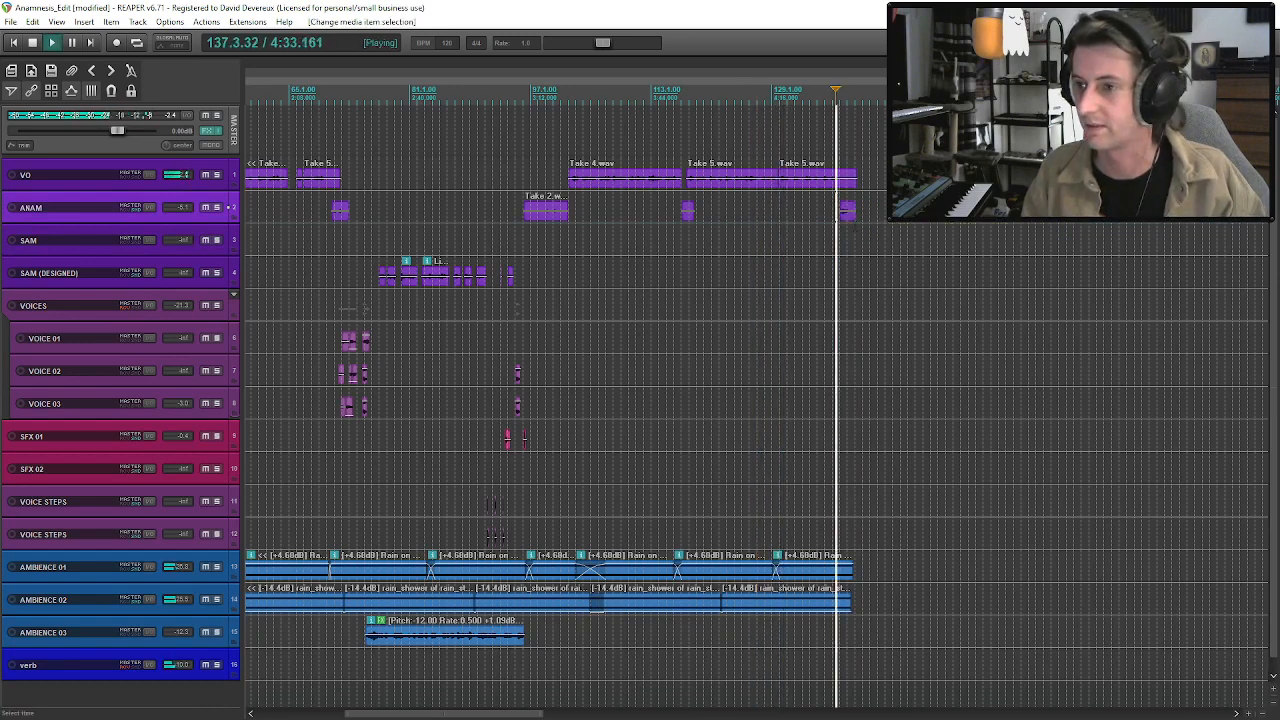
Nudge the short ANAM phrase slightly later to start at about bar 138.
scroll(894, 273, "down", 1)
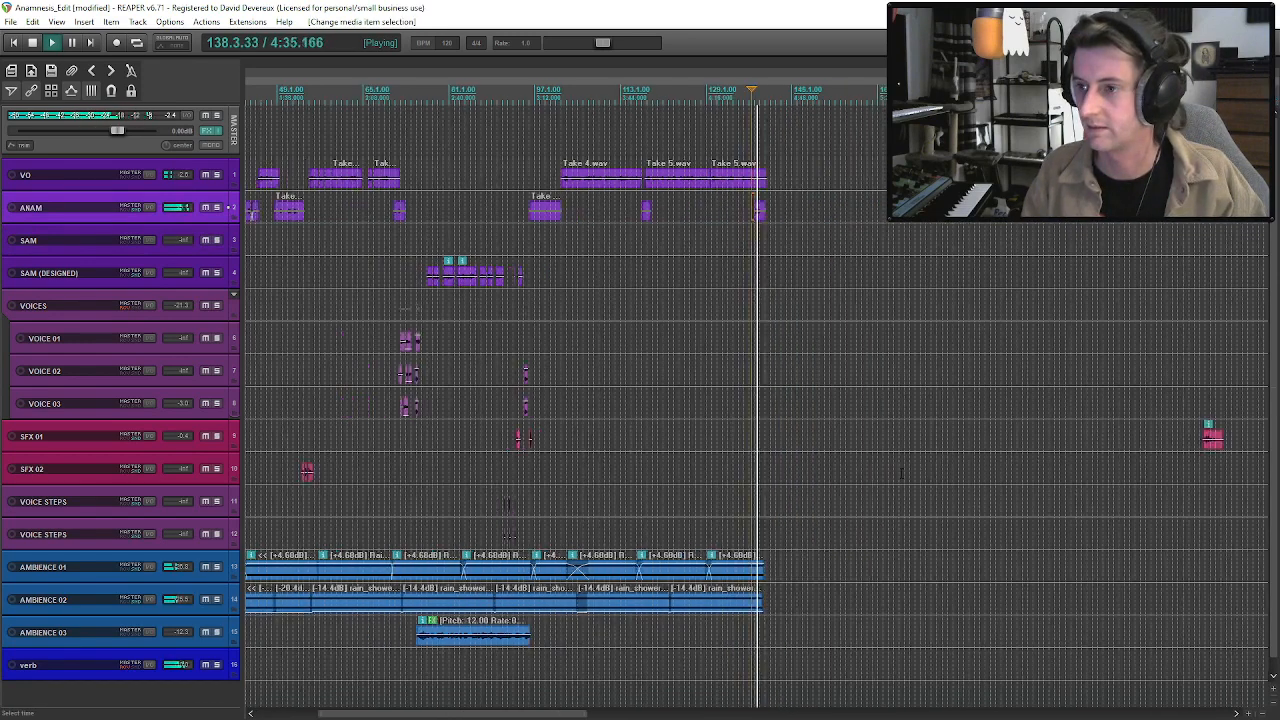
scroll(894, 273, "up", 3)
left_click_drag(759, 218, 771, 226)
key("space")
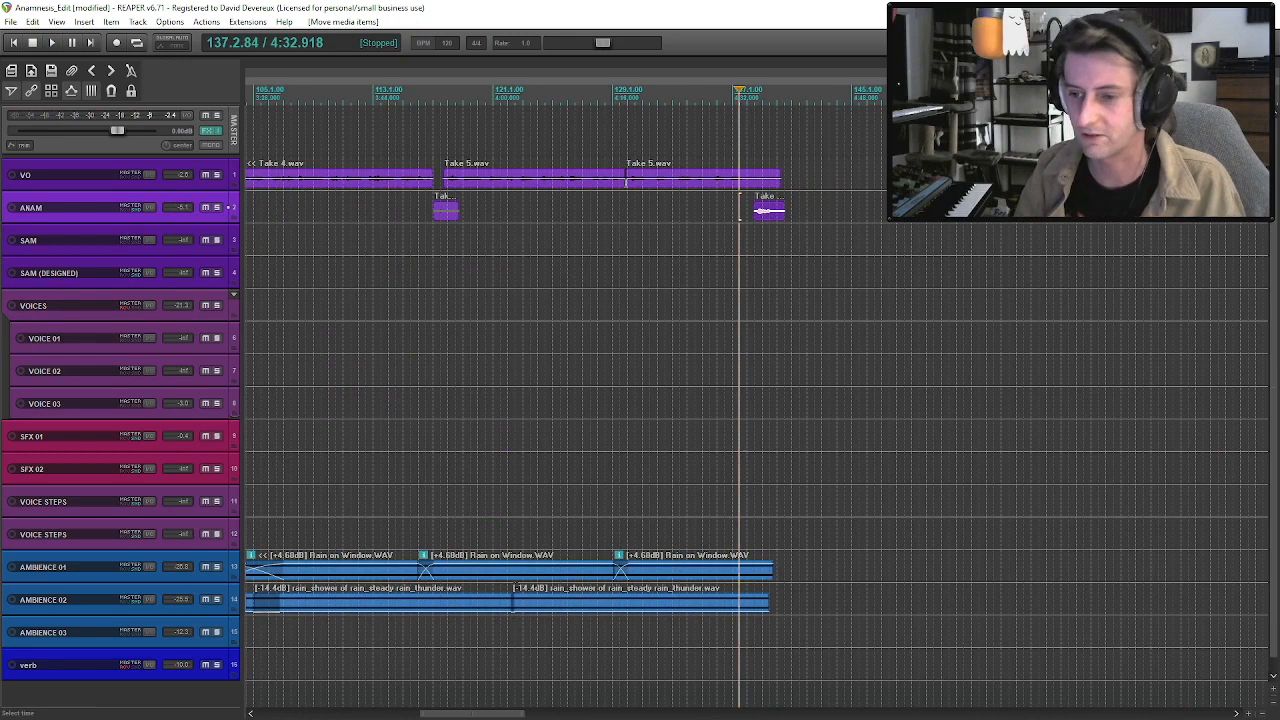
Duplicate the last Rain on Window clip on AMBIENCE 01 and the last rain_shower clip on AMBIENCE 02.
left_click(515, 578)
left_click(582, 605, "ctrl")
left_click(679, 578)
left_click(675, 608, "ctrl")
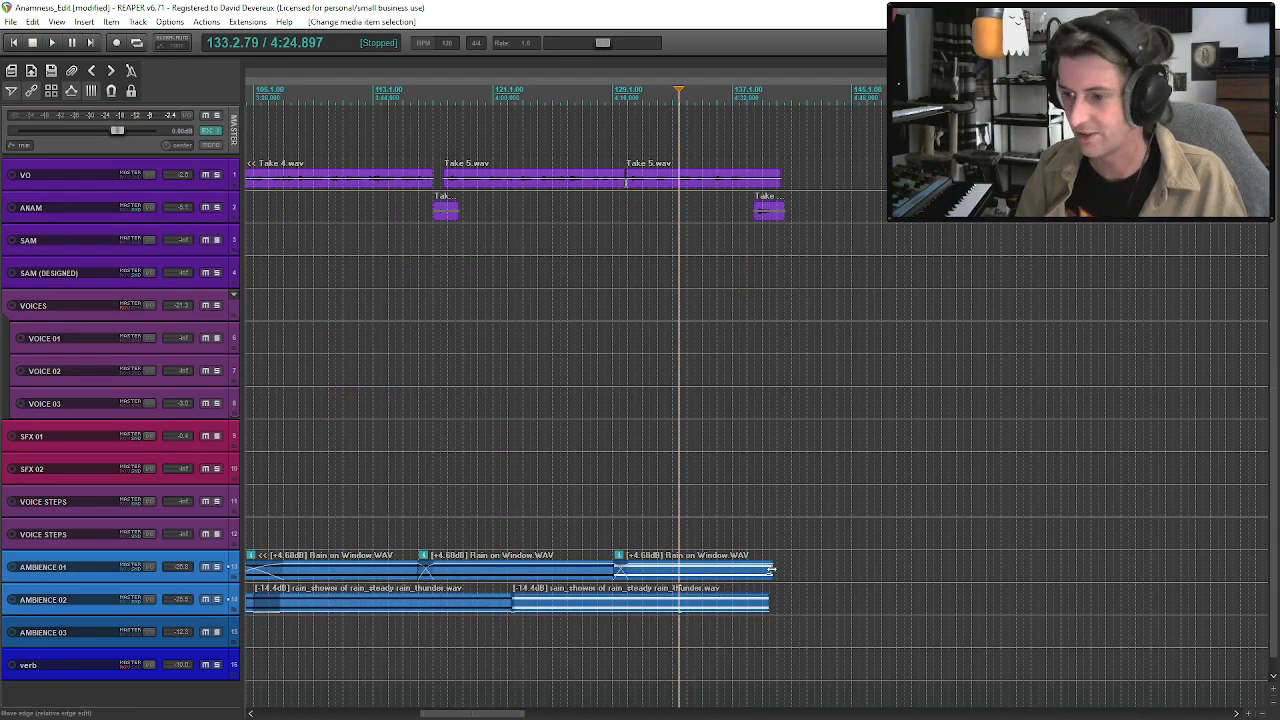
key("ctrl+d")
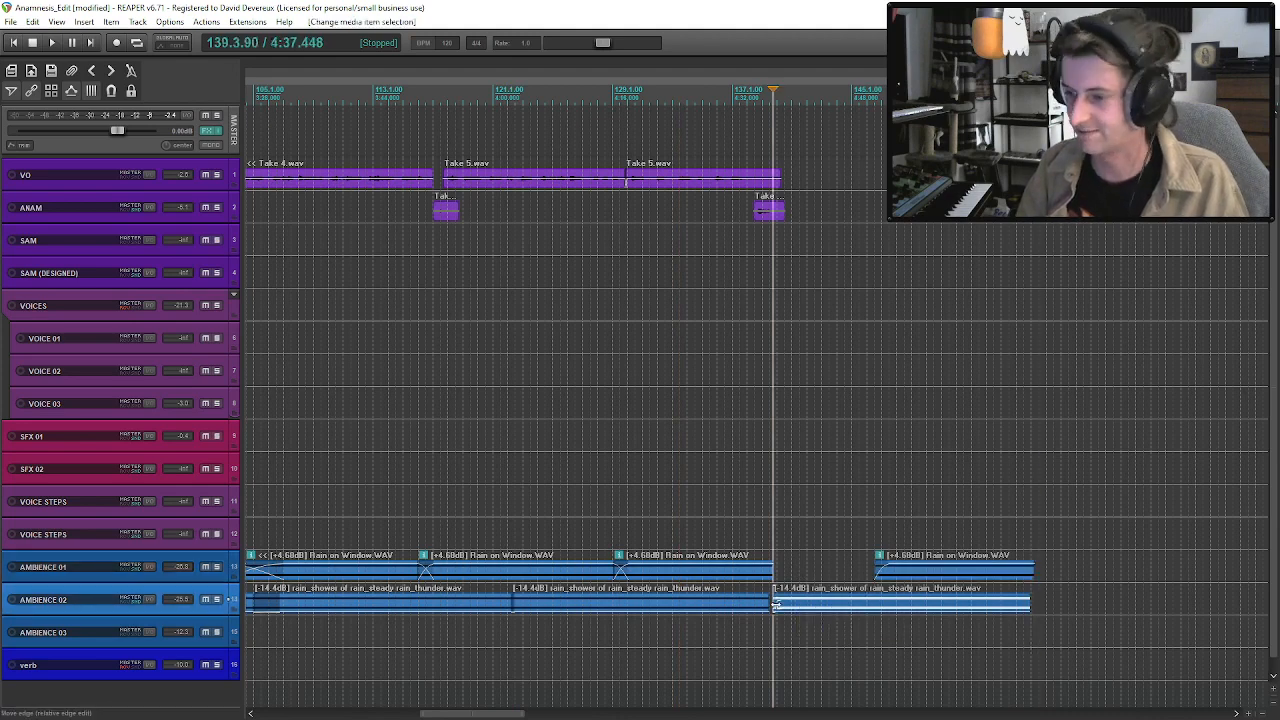
double_click(866, 609)
left_click(445, 623)
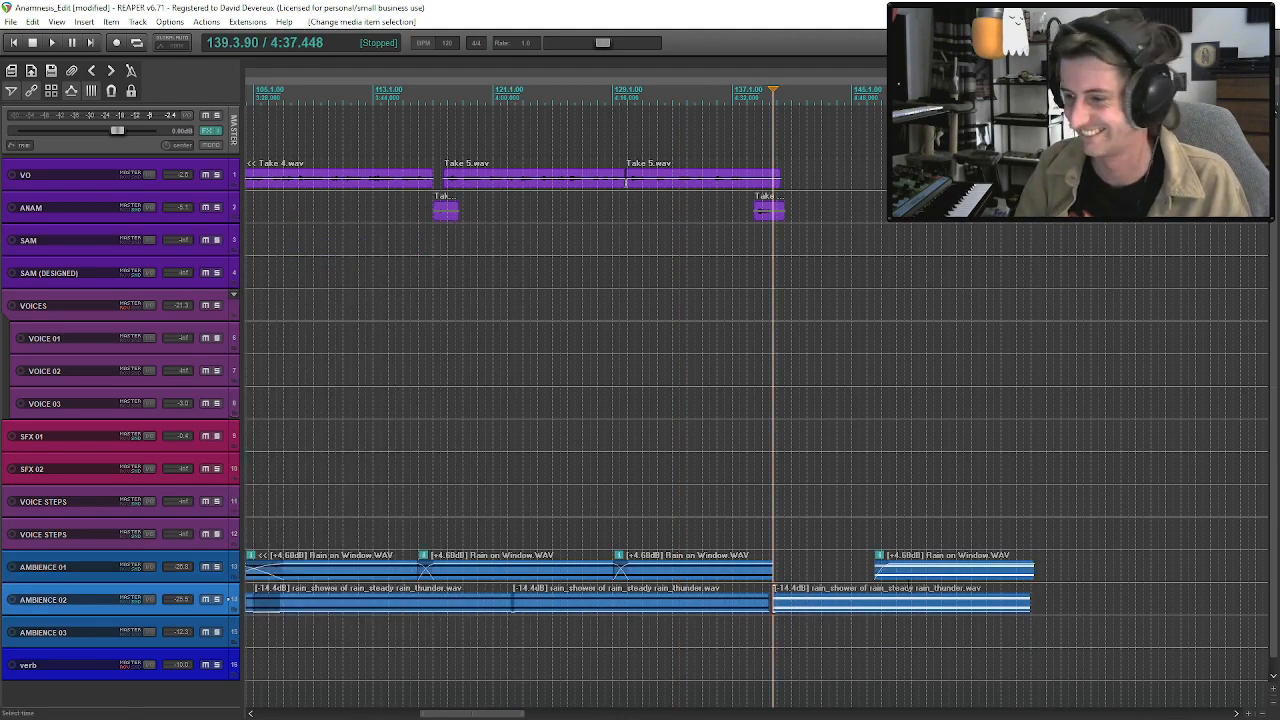
Slide both duplicated rain clips earlier to overlap the preceding clips from about bar 138, and play the transition.
left_click(904, 590)
left_click_drag(935, 577, 756, 573)
left_click(746, 570)
key("space")
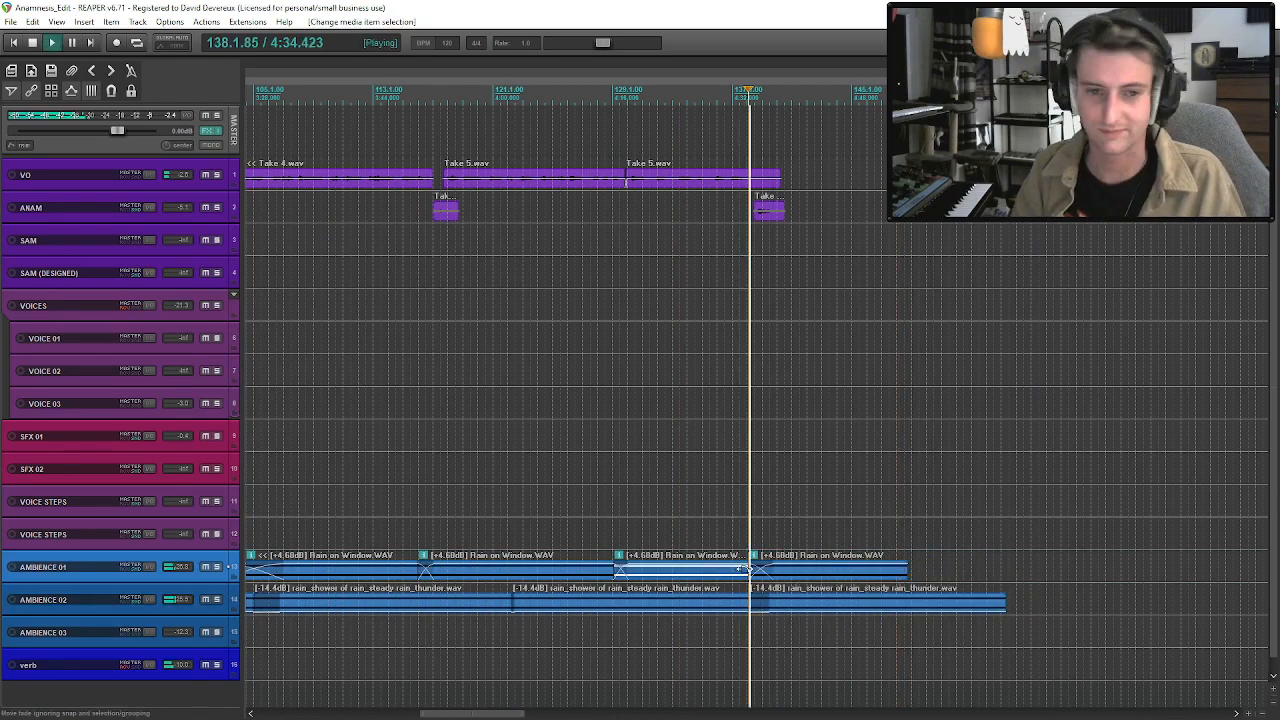
Move the Wooden Floor clip on SFX 01 from about bar 221 to the end of the dialogue near bar 139, and audition it.
scroll(886, 510, "down", 2)
scroll(886, 510, "down", 3)
scroll(886, 510, "up", 2)
scroll(886, 510, "down", 1)
left_click_drag(1207, 447, 762, 447)
key("space")
Nudge the Wooden Floor clip slightly earlier beneath the ANAM phrase at about bar 139 and replay it.
key("space")
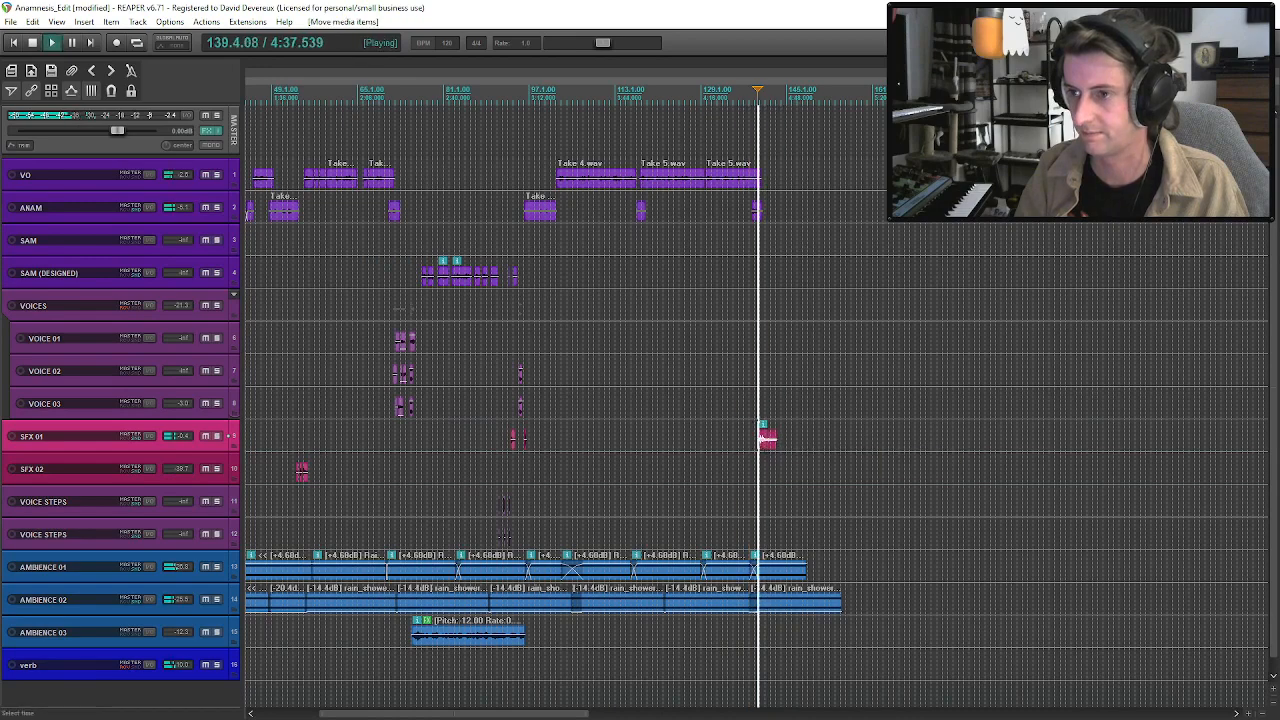
left_click(766, 440)
scroll(770, 442, "up", 3)
key("space")
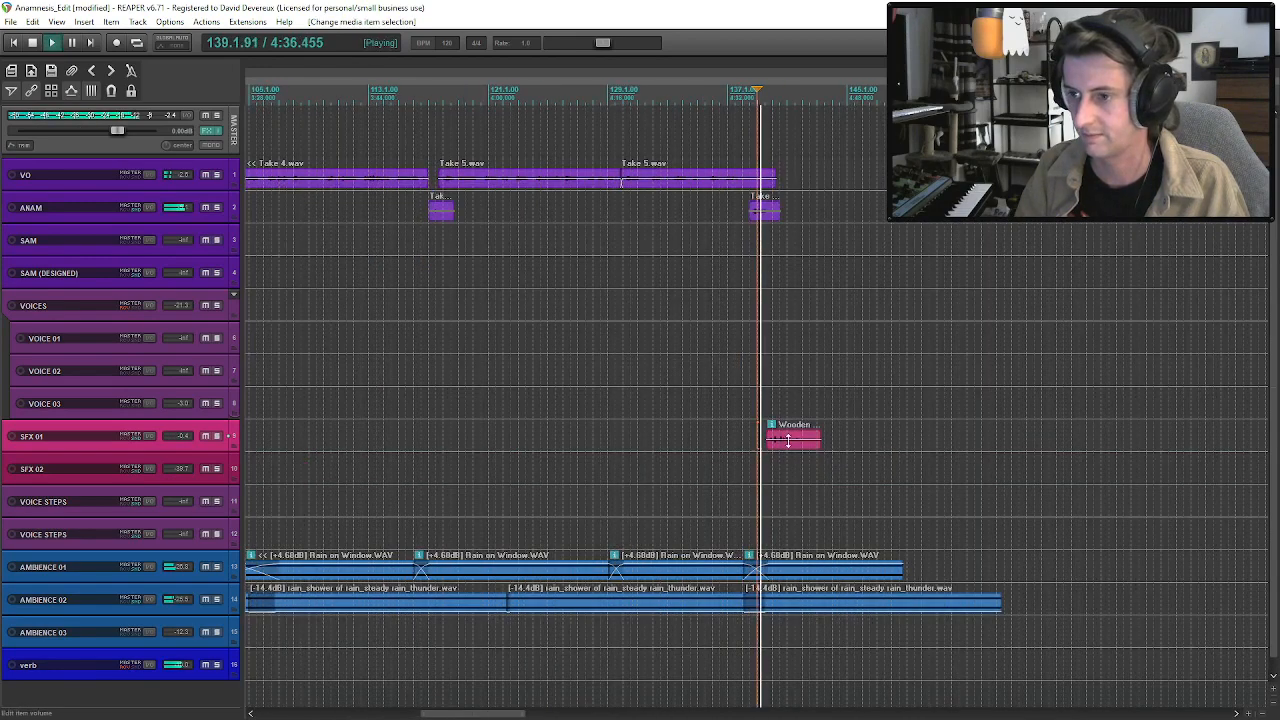
left_click_drag(788, 448, 779, 451)
key("space")
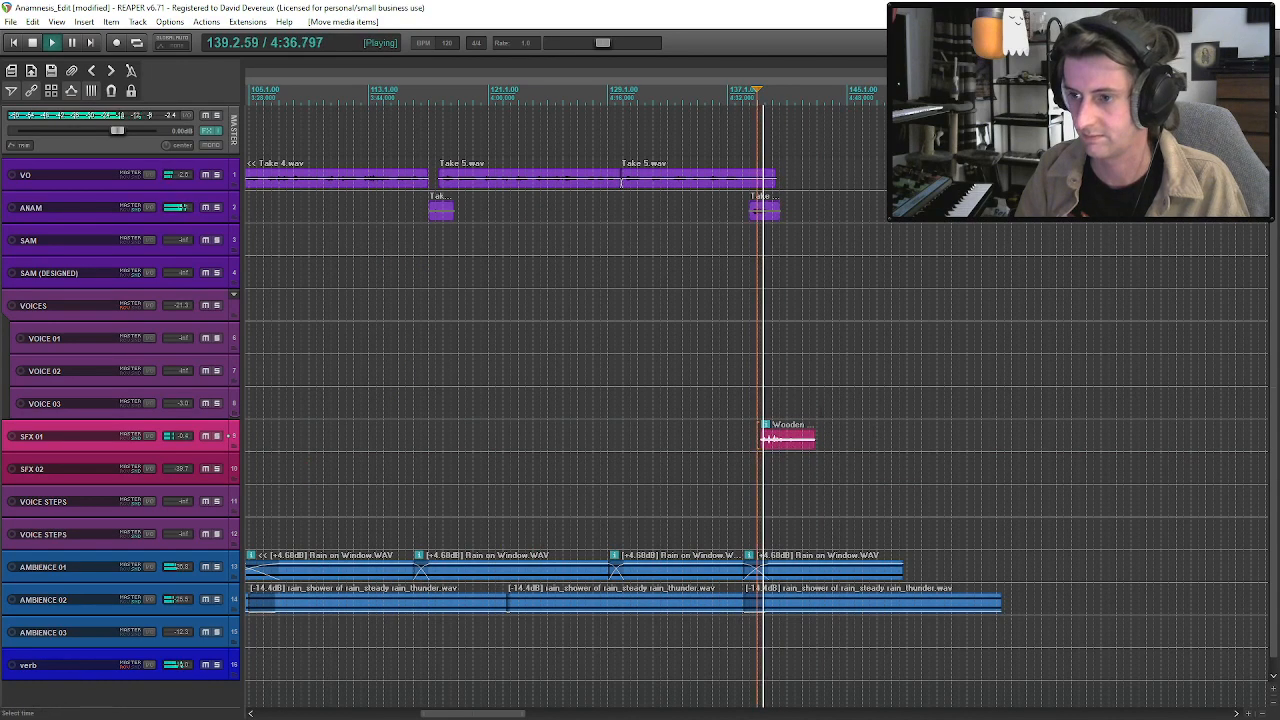
Copy the short SFX 01 clip from about bar 93 to SFX 02 at about bar 141 and audition it.
scroll(827, 428, "down", 5)
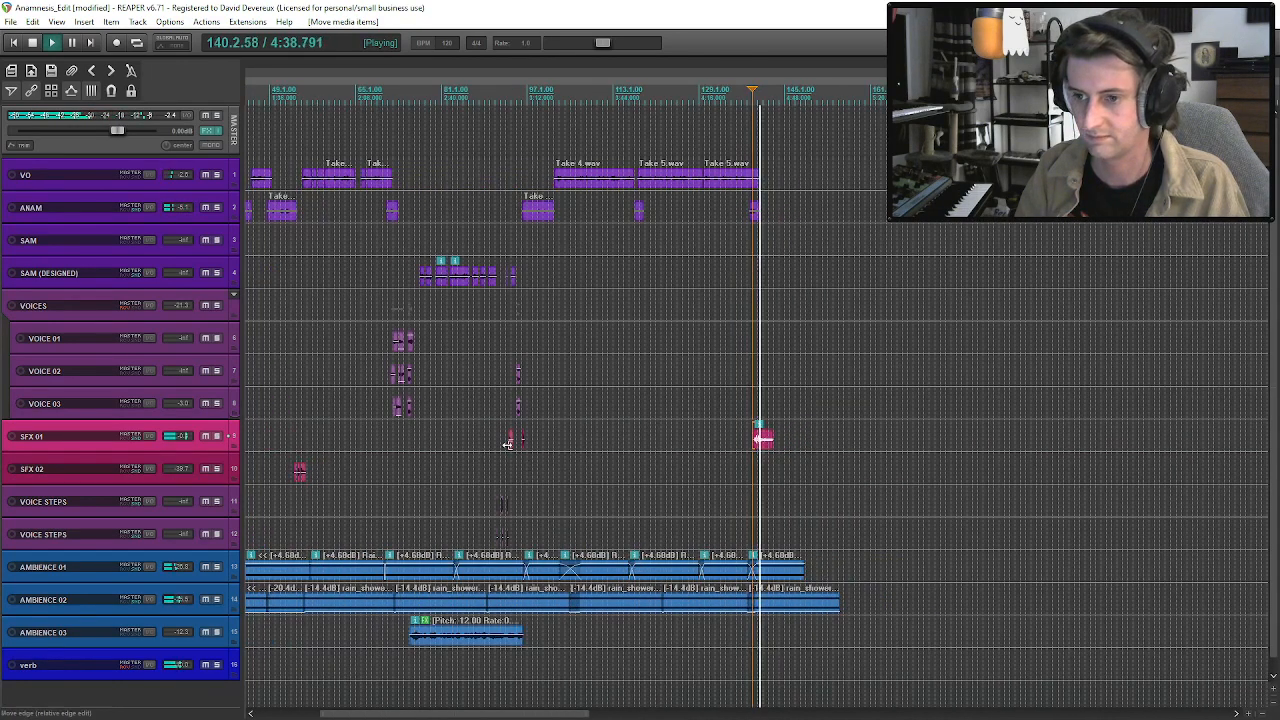
left_click(508, 442)
key("space")
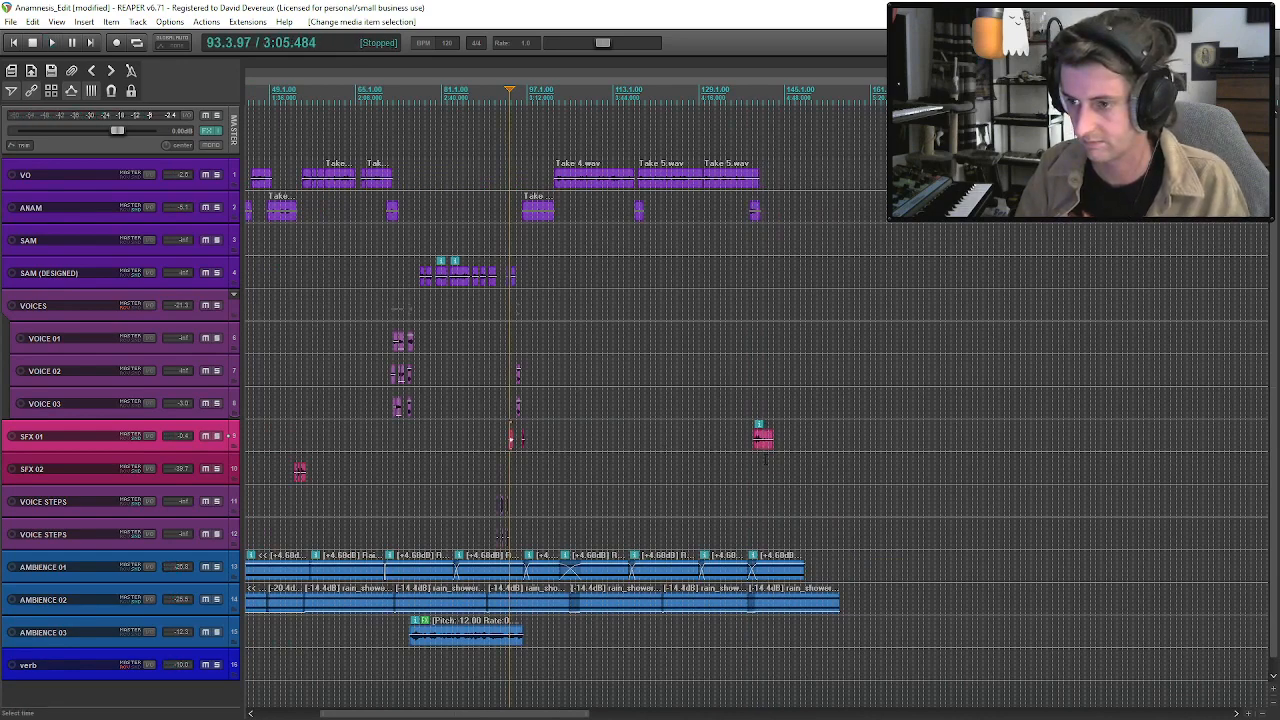
left_click(765, 460)
left_click(767, 470)
key("space")
scroll(760, 474, "up", 3)
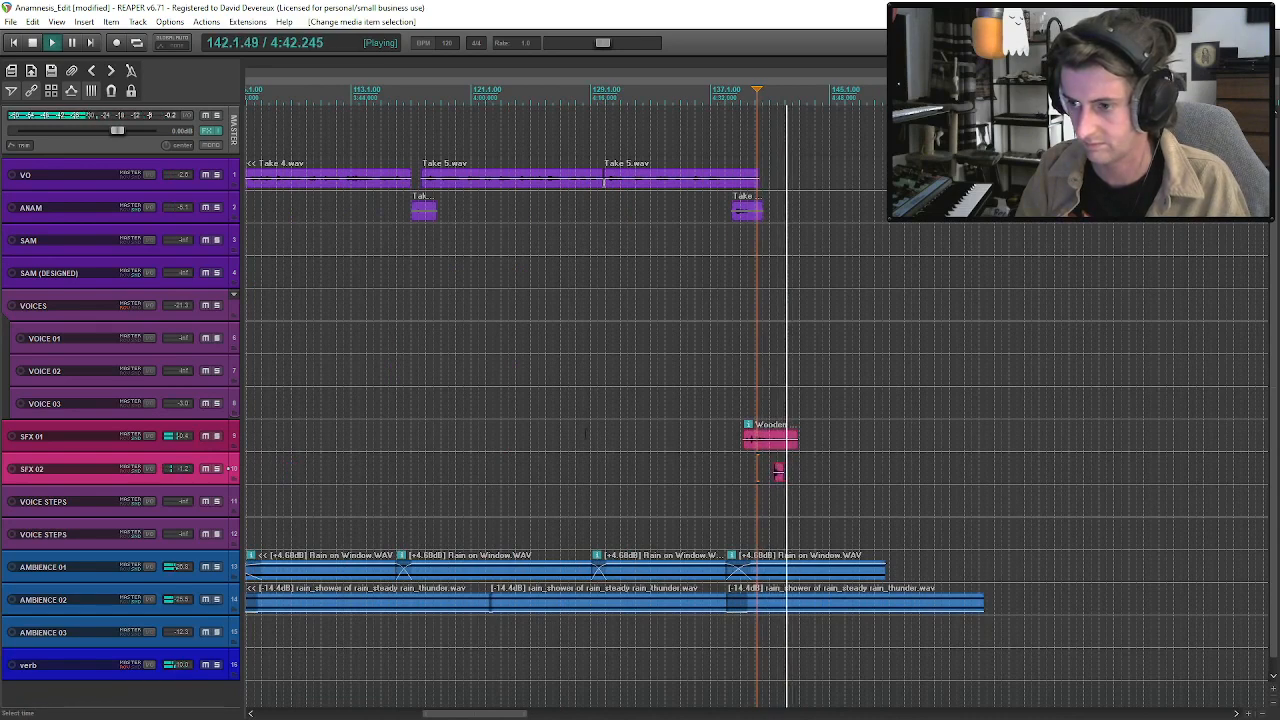
Add the short SFX 01 clip from about bar 96 to the SFX 02 effect near bar 141, and trim the Wooden Floor clip's end.
scroll(757, 468, "down", 3)
left_click(425, 448)
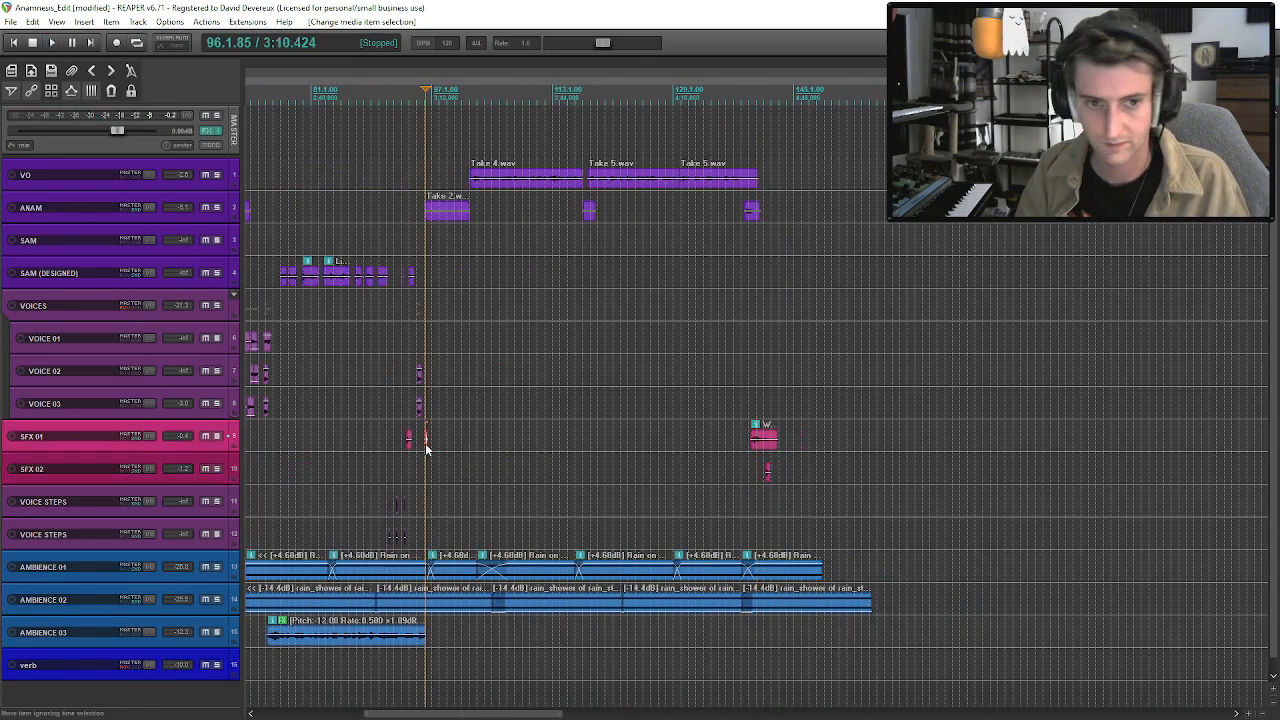
left_click(767, 471)
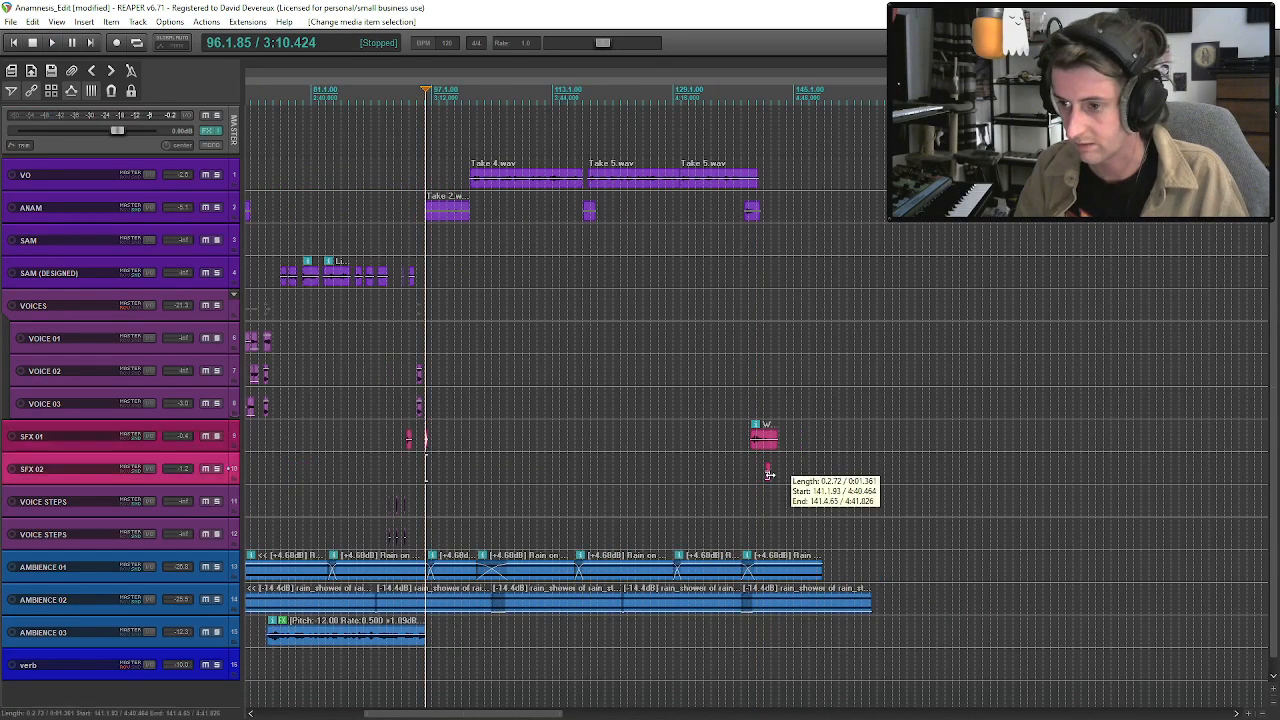
key("space")
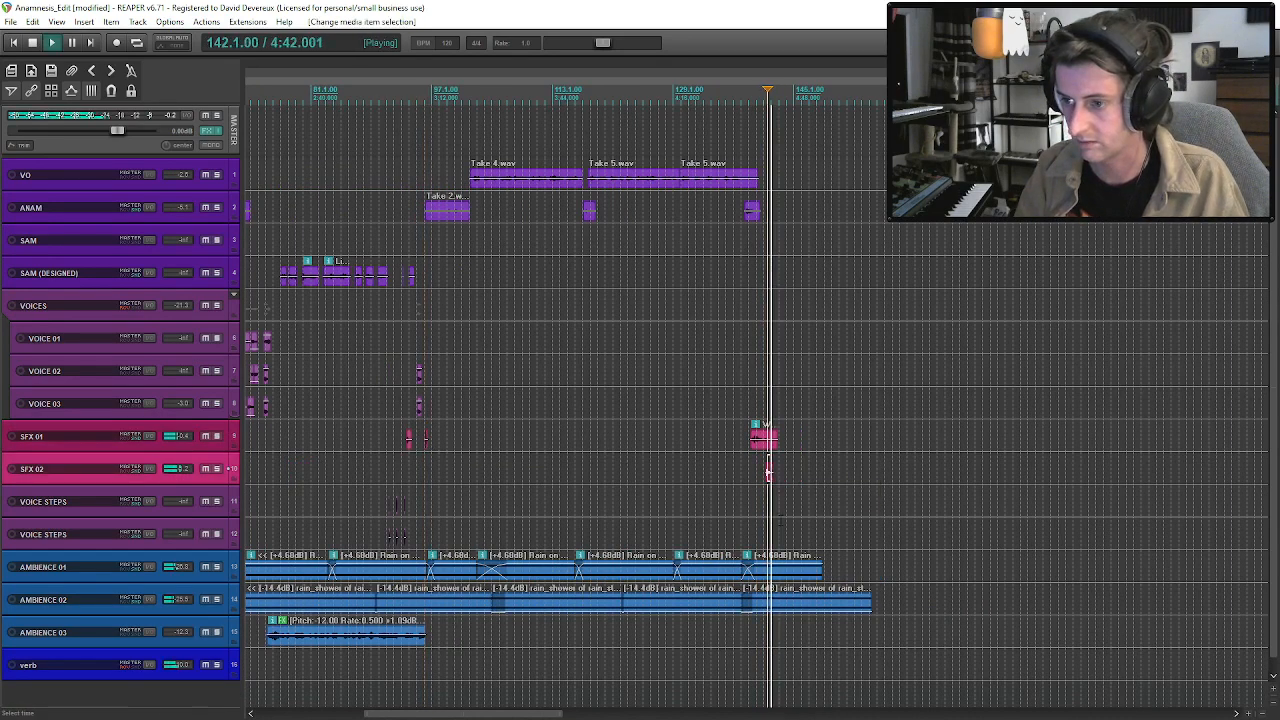
left_click_drag(771, 447, 768, 446)
Shorten the last rain_shower clip to match Rain on Window, and give both clips long fade-outs with the second decreasing curve shape.
left_click_drag(820, 565, 769, 565)
left_click_drag(866, 600, 777, 604)
key("space")
right_click(793, 571)
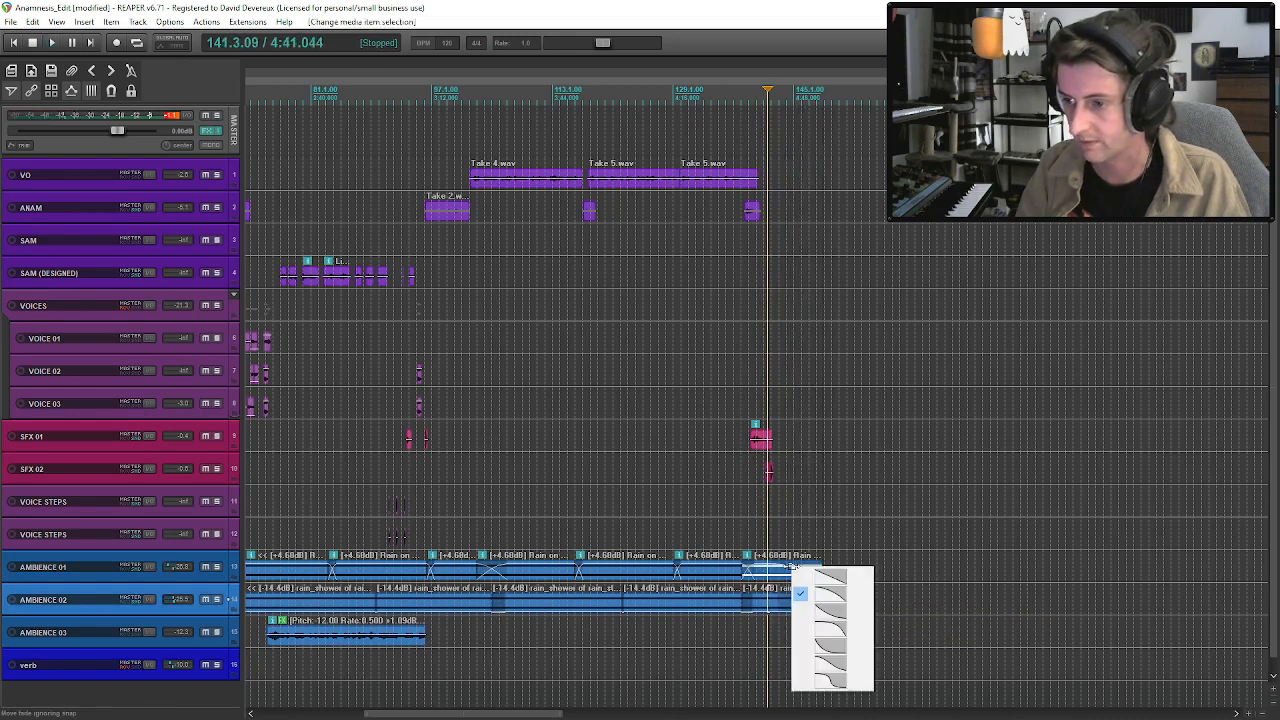
left_click(833, 611)
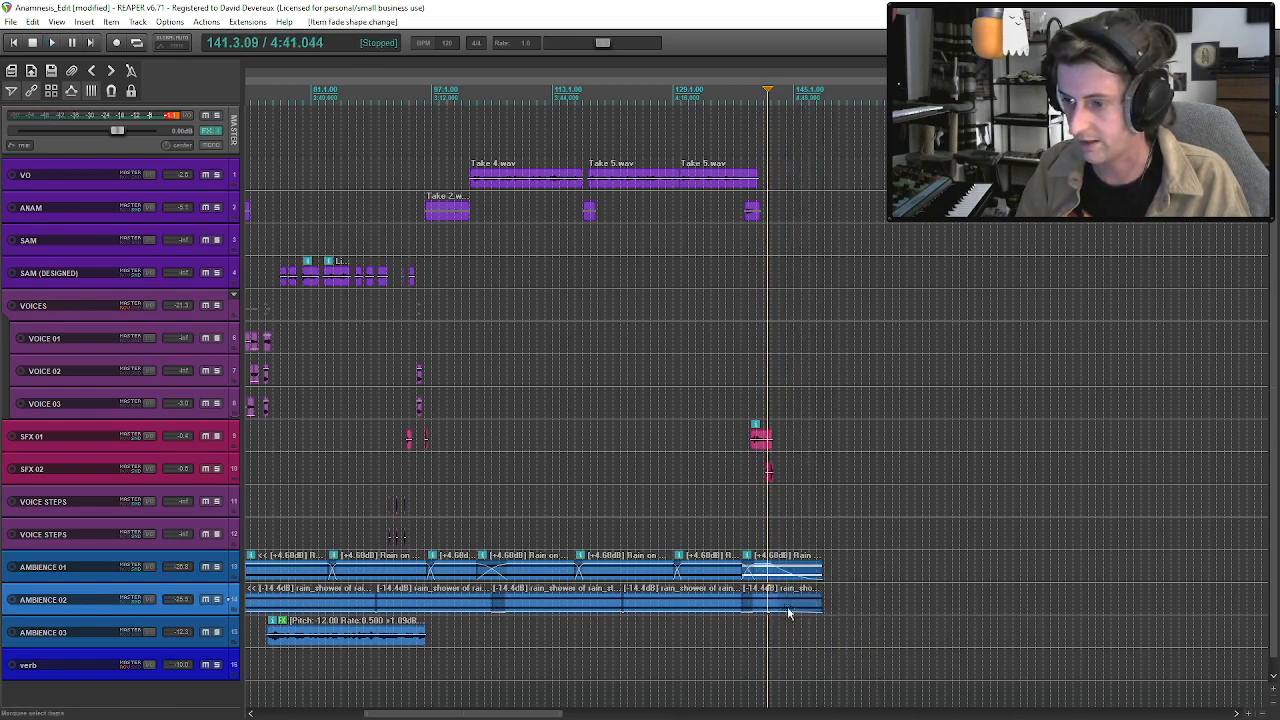
right_click(788, 607)
left_click(822, 530)
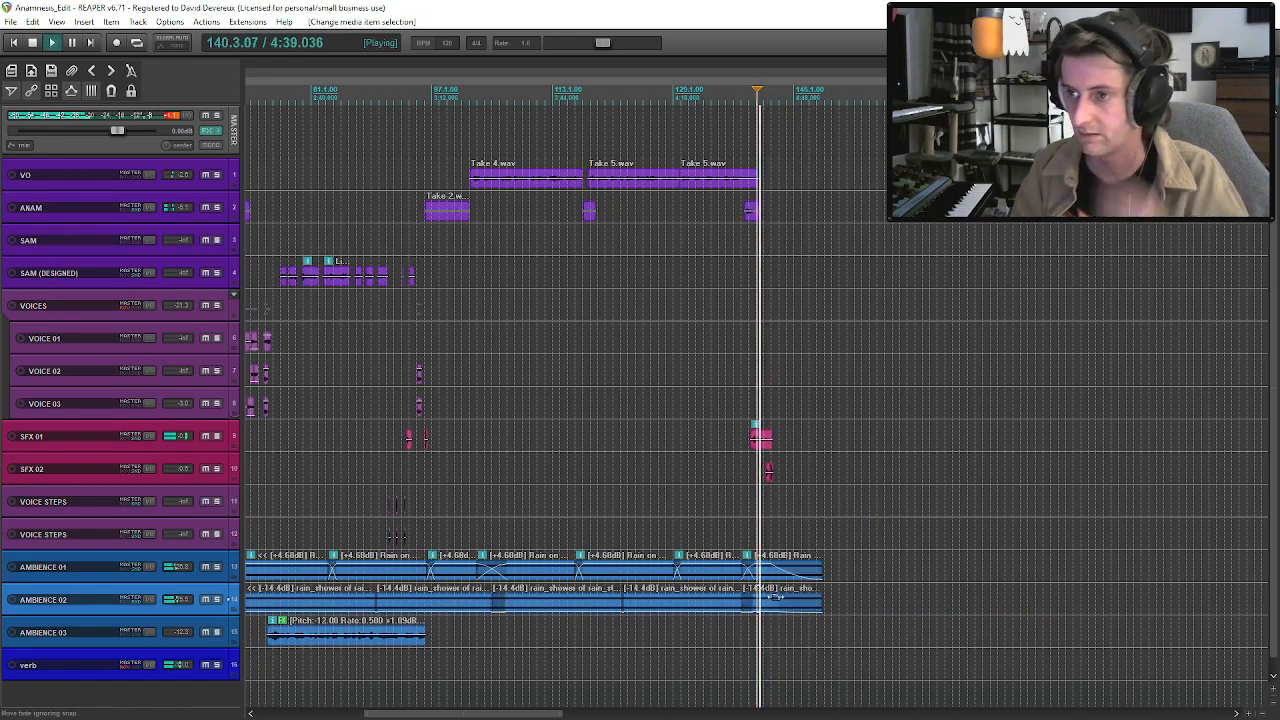
Play the ending from about bar 140 through the rain fade-outs.
scroll(778, 597, "up", 4)
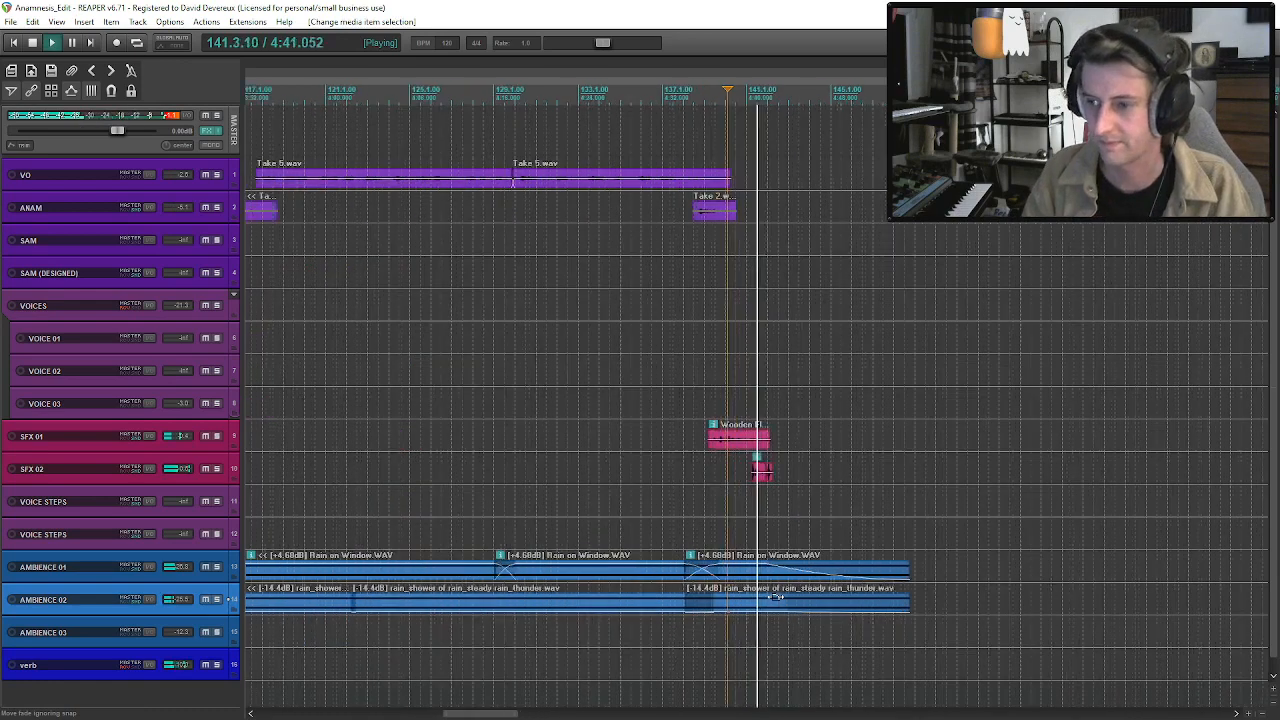
left_click(796, 597)
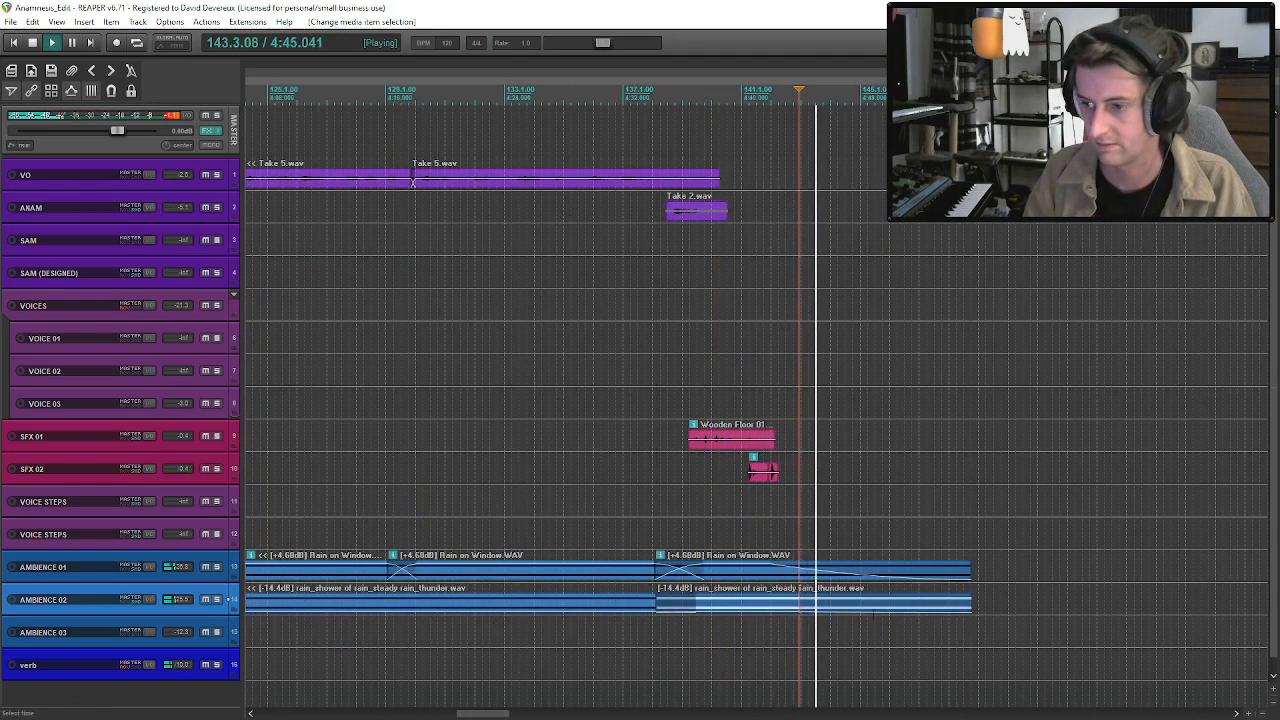
left_click(869, 574)
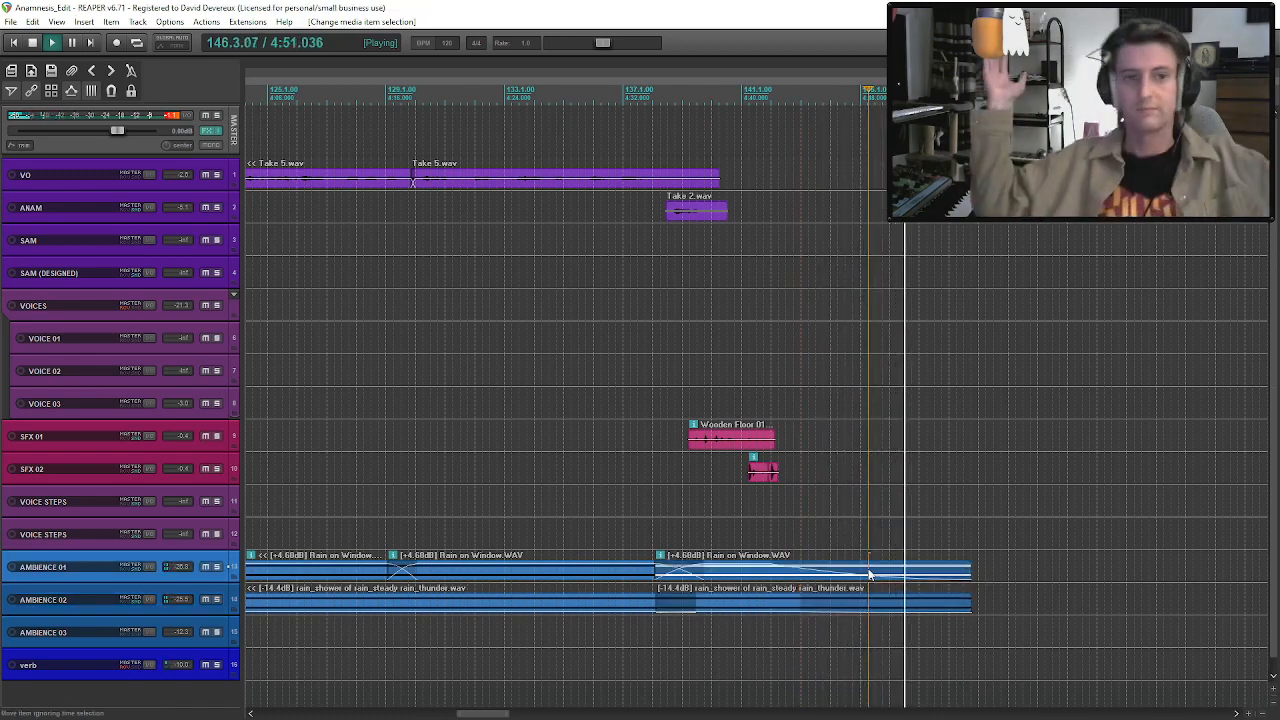
key("space")
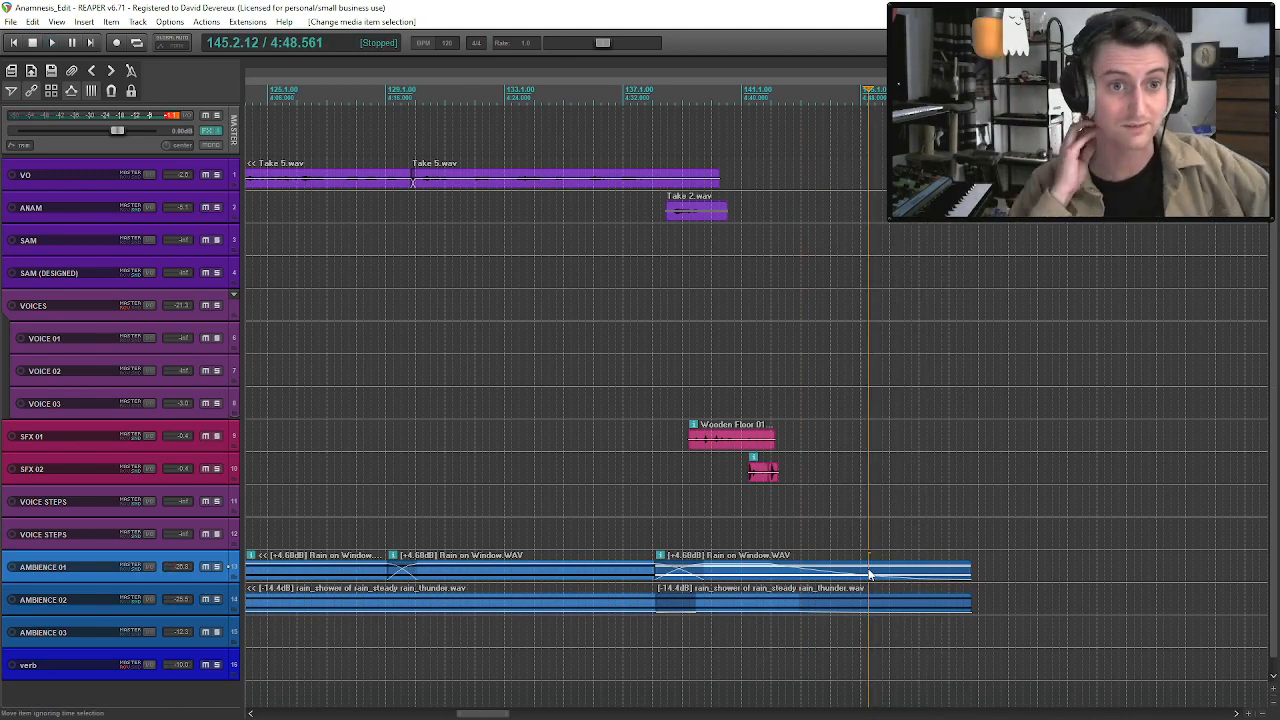
Record a new effect on SFX 01 from about bar 100 to bar 121 and save the recording.
scroll(684, 348, "down", 2)
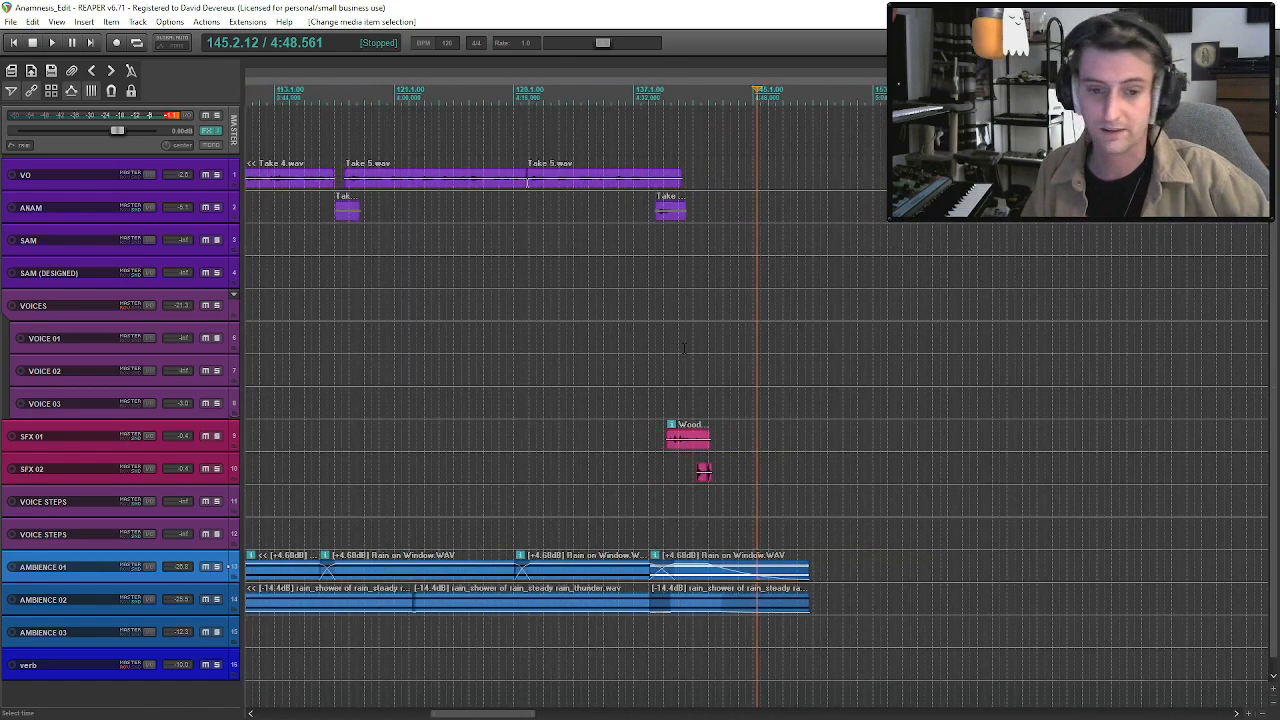
scroll(684, 348, "down", 4)
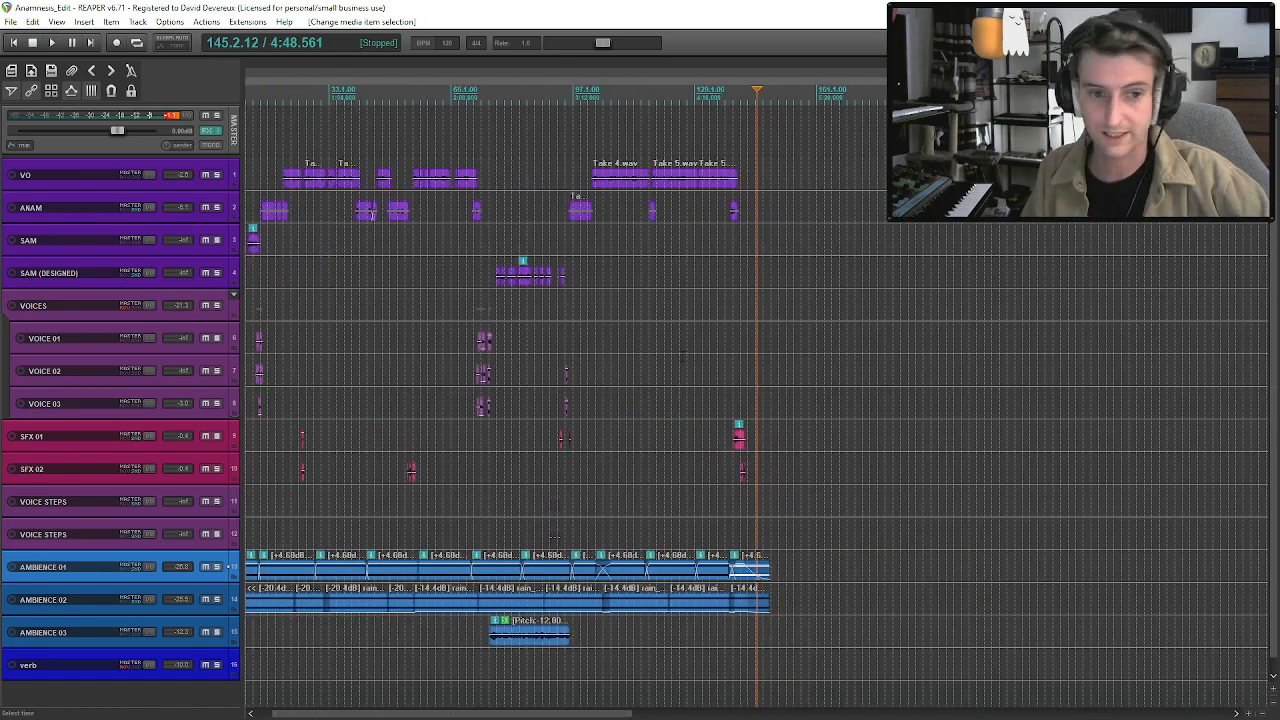
scroll(684, 348, "up", 2)
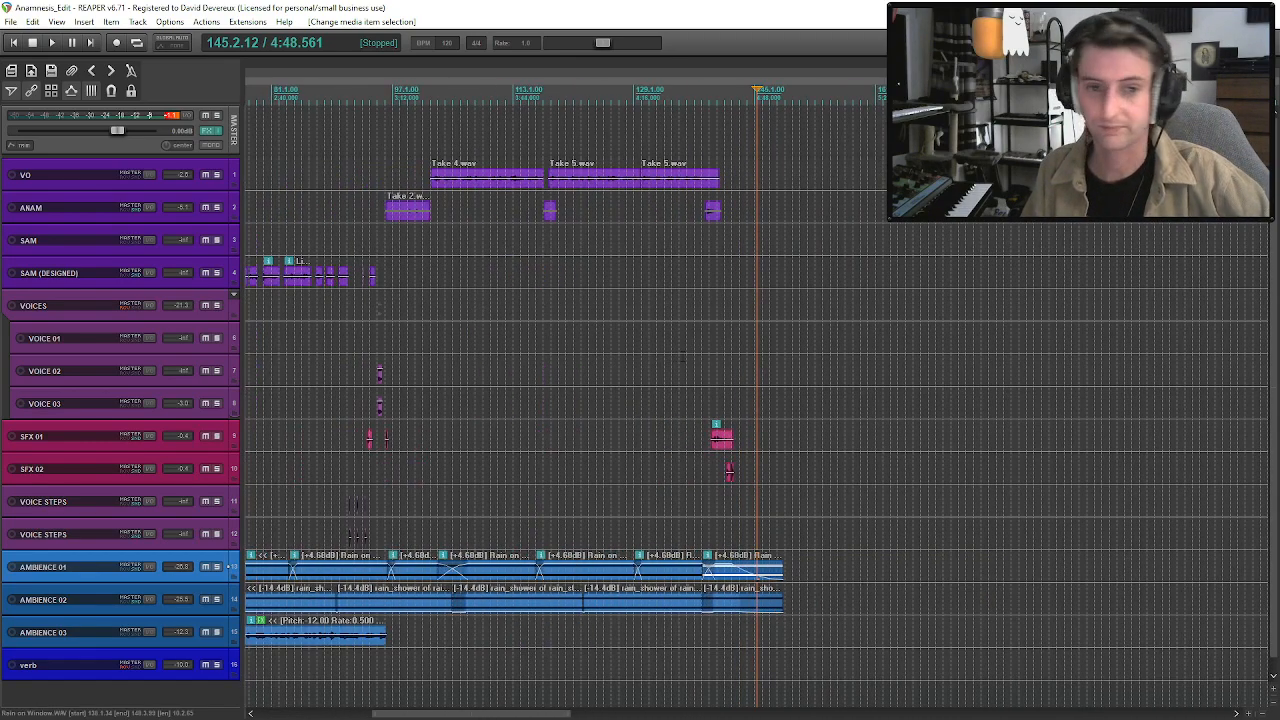
scroll(683, 357, "down", 1)
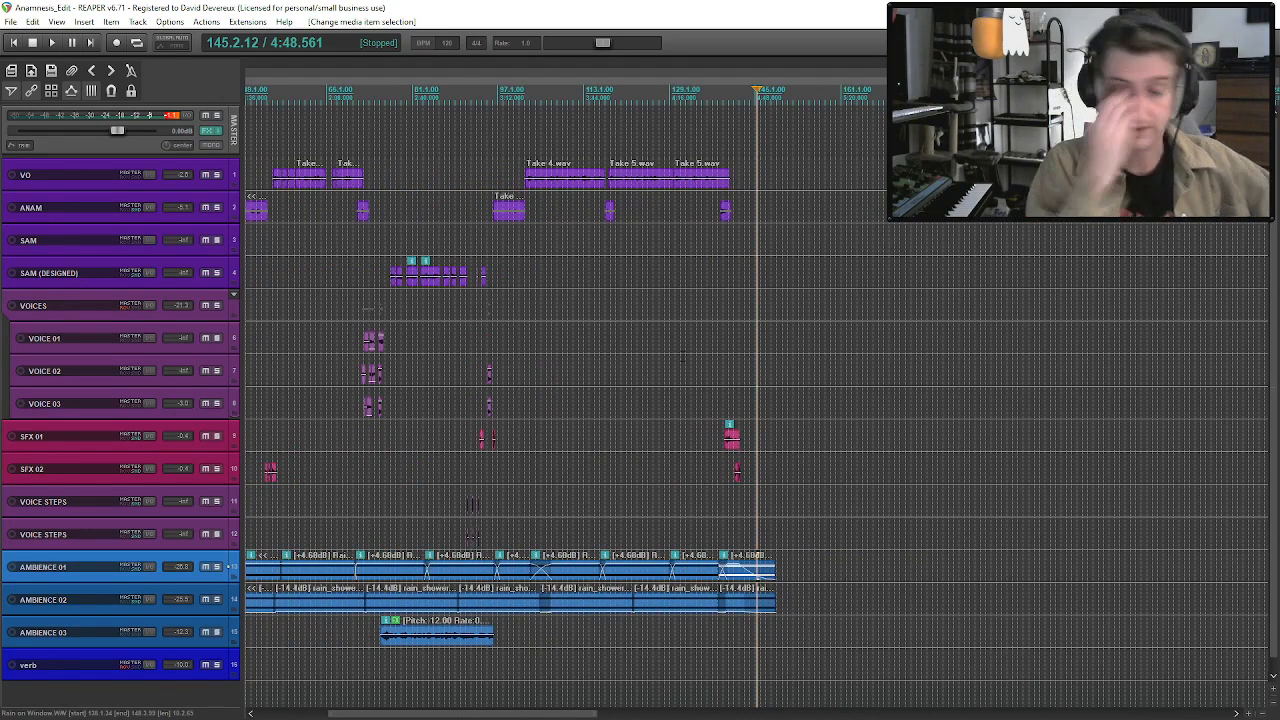
left_click(700, 378)
left_click(612, 360)
left_click(519, 368)
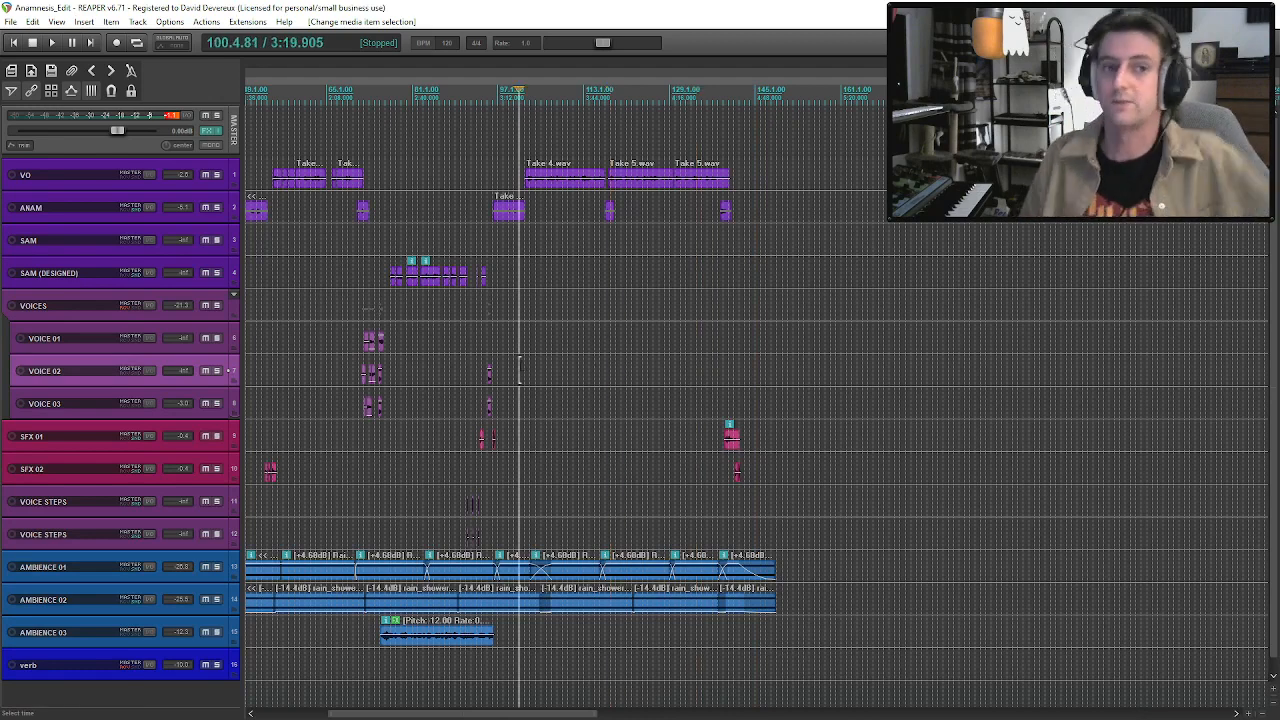
key("space")
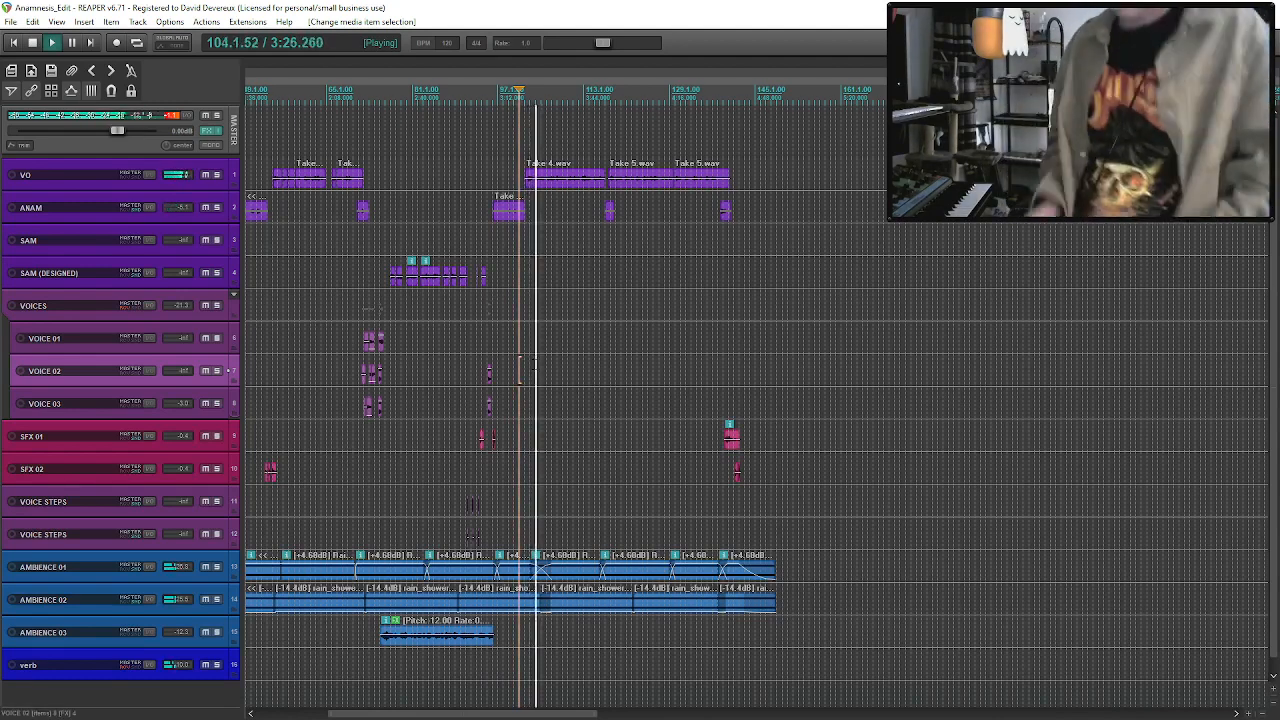
left_click(12, 437)
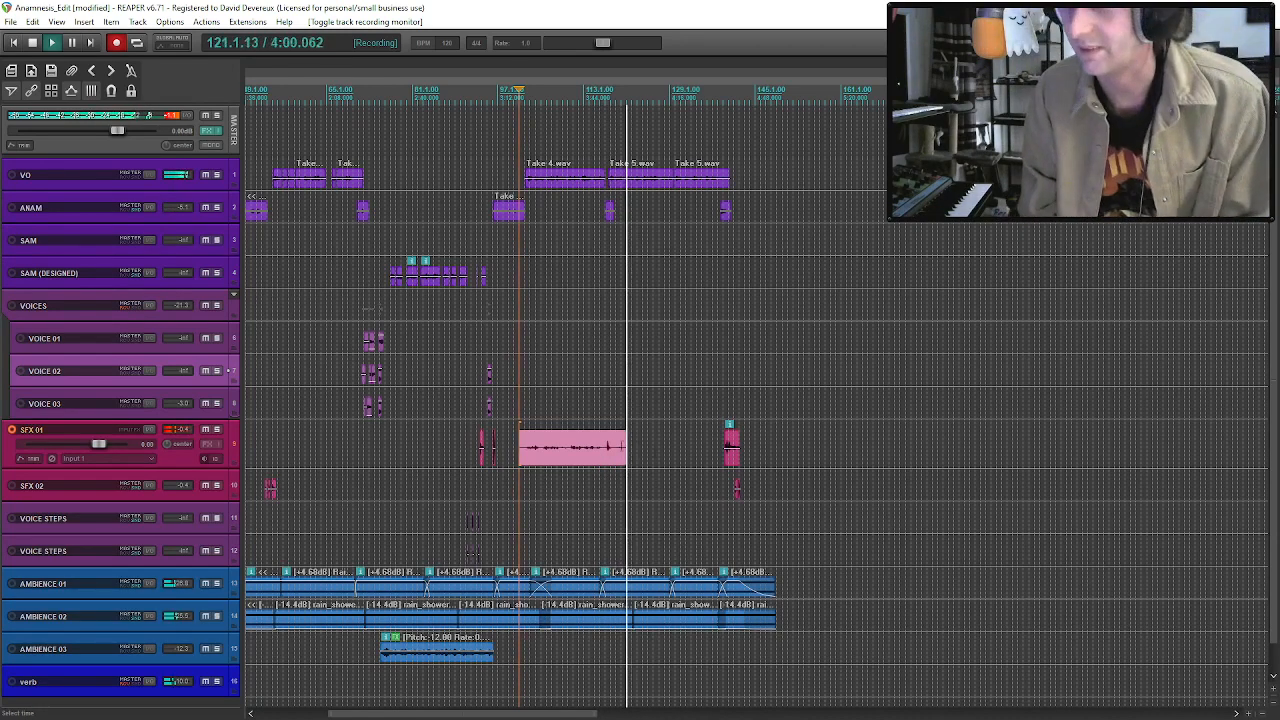
key("space")
key("Return")
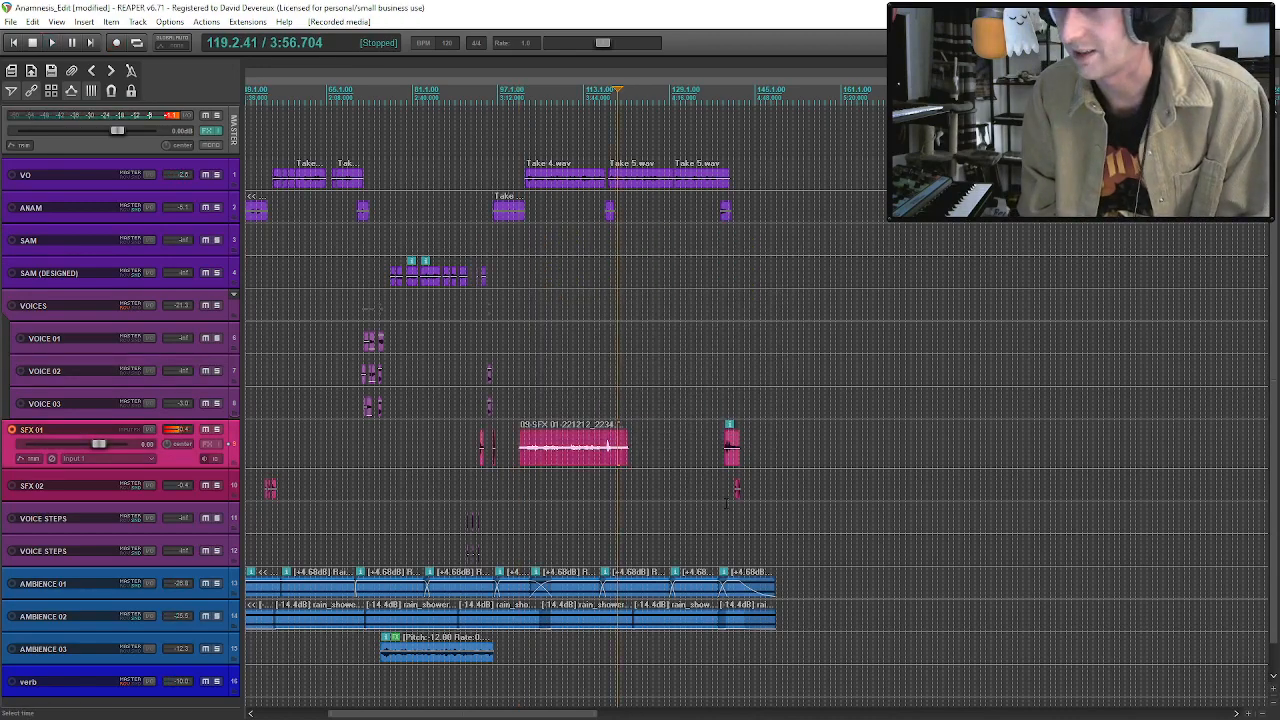
Disarm SFX 01, arm SFX 02 with record monitoring off, then record a short effect from about bar 138 and save the recording.
left_click(725, 463)
scroll(722, 467, "up", 3)
key("space")
scroll(720, 468, "up", 2)
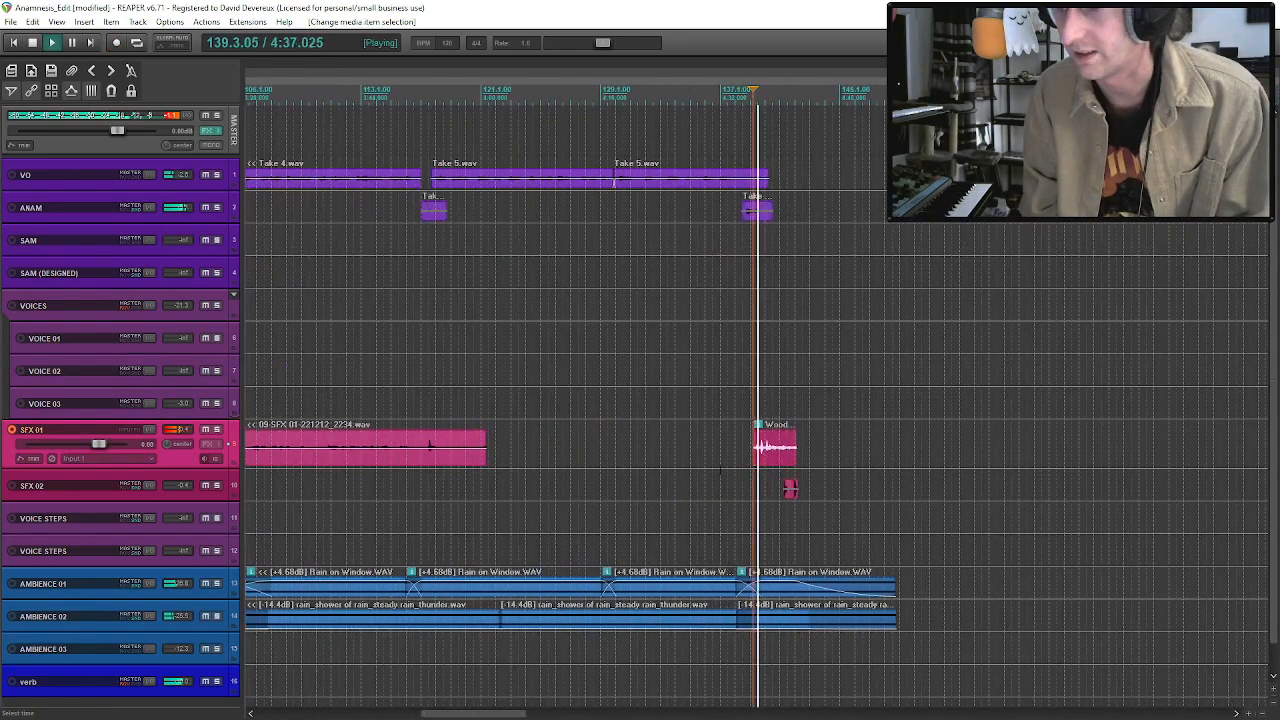
key("space")
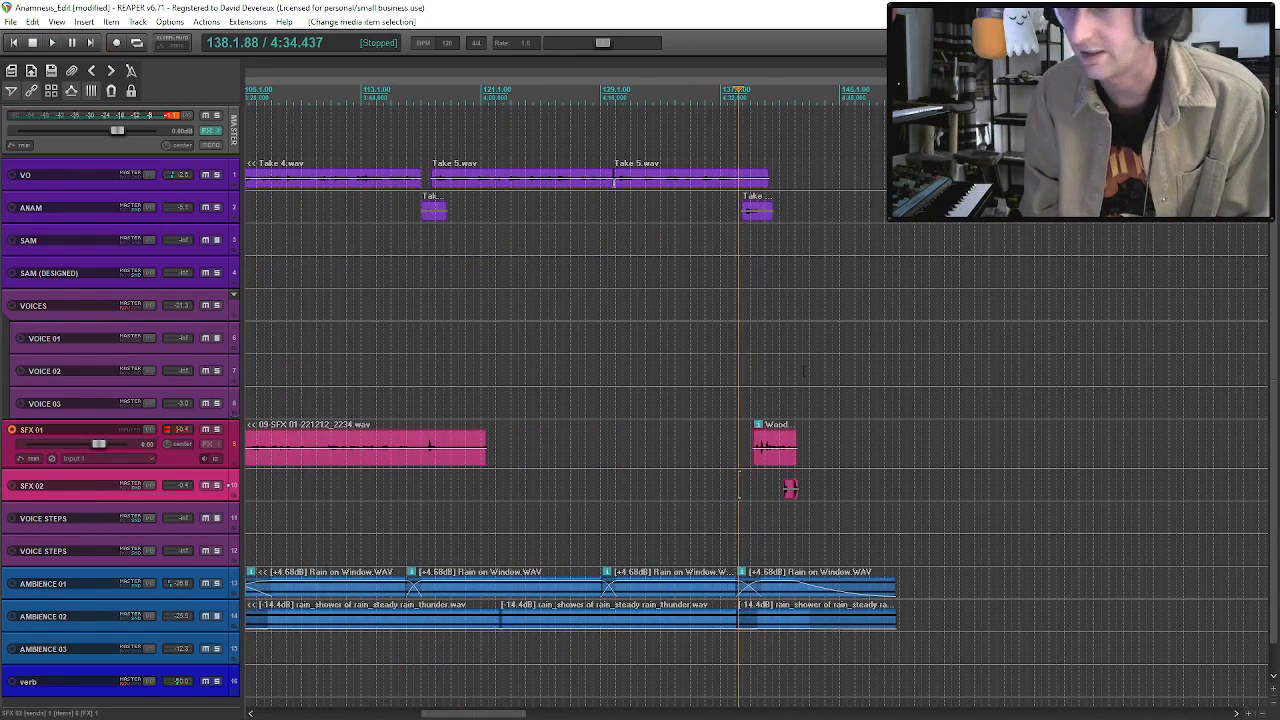
left_click(10, 432)
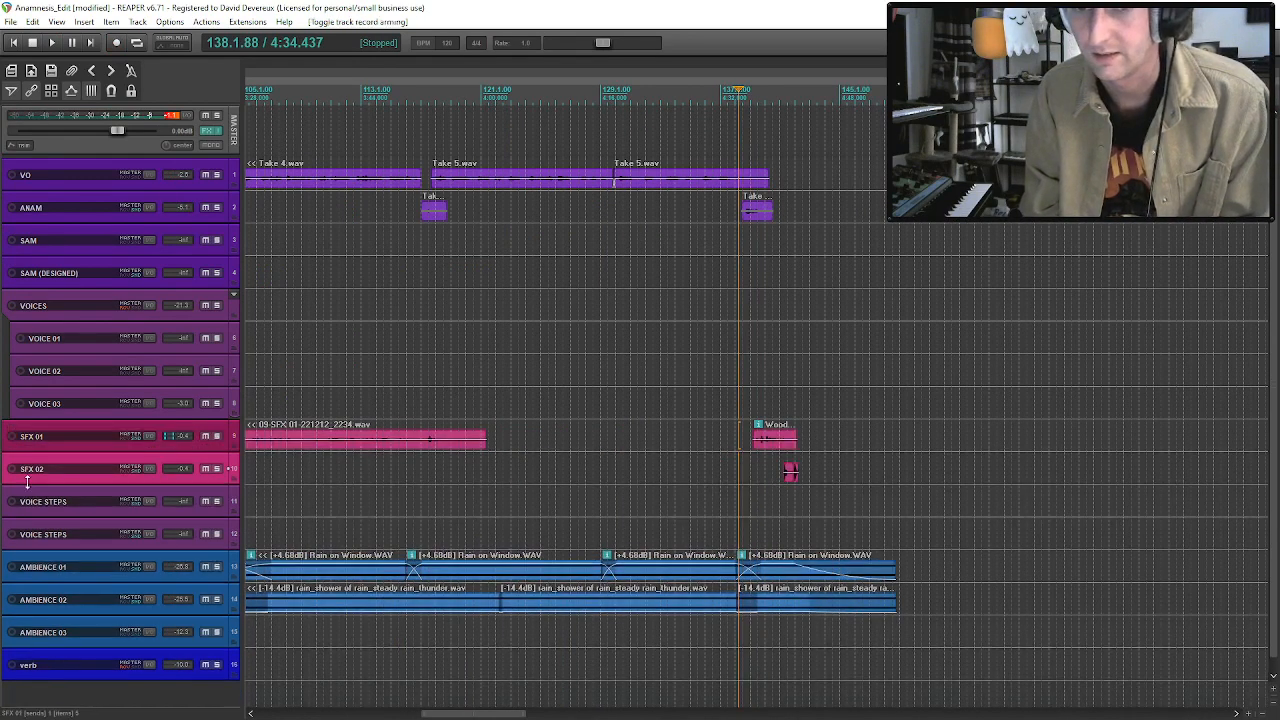
left_click(12, 468)
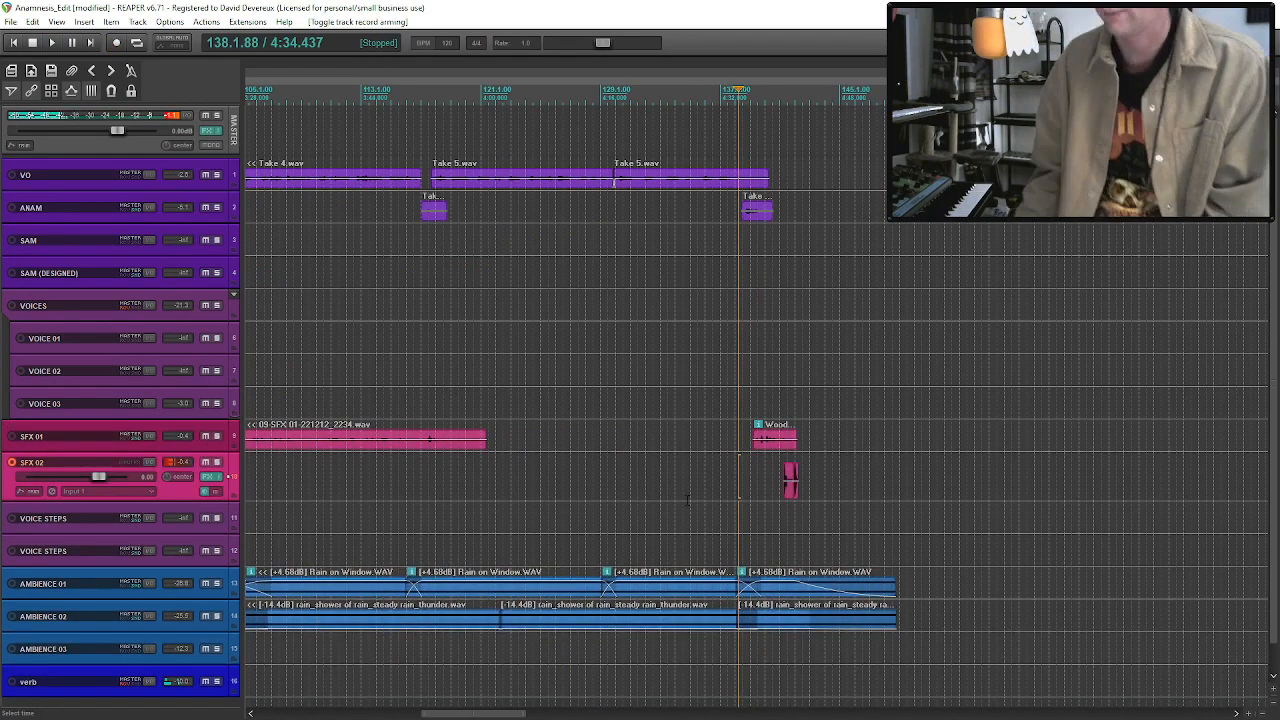
key("ctrl+r")
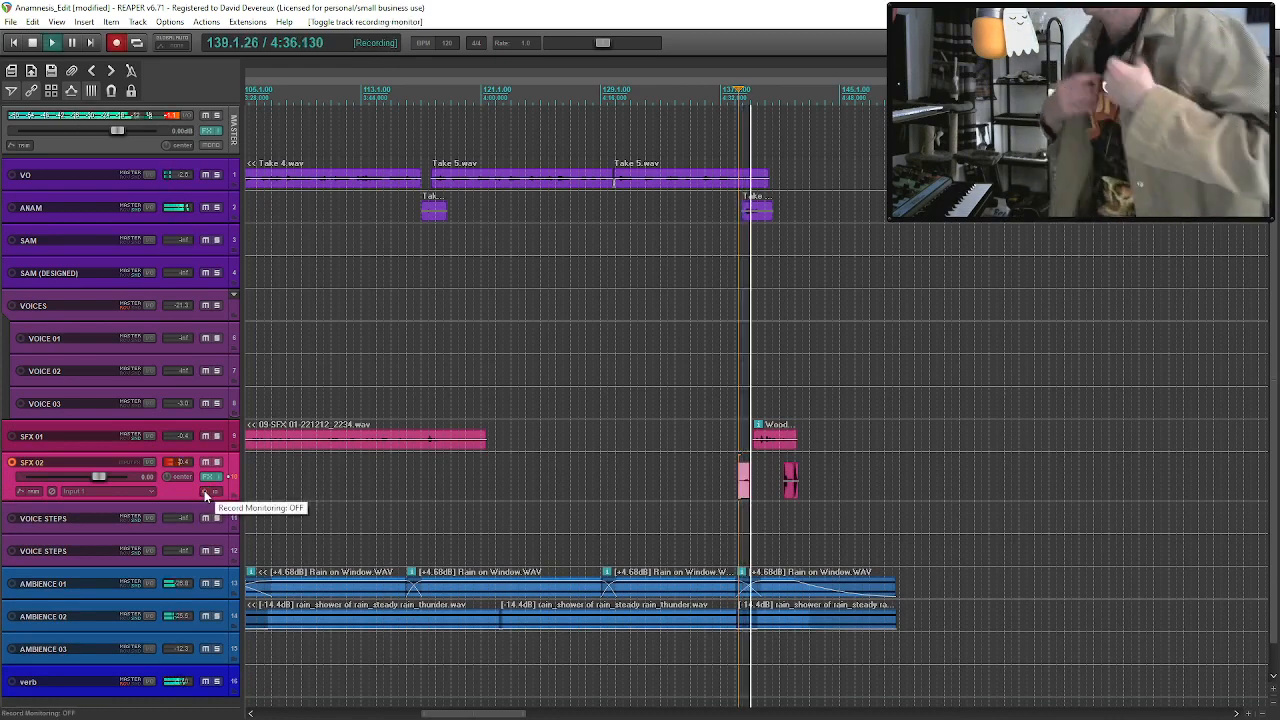
key("space")
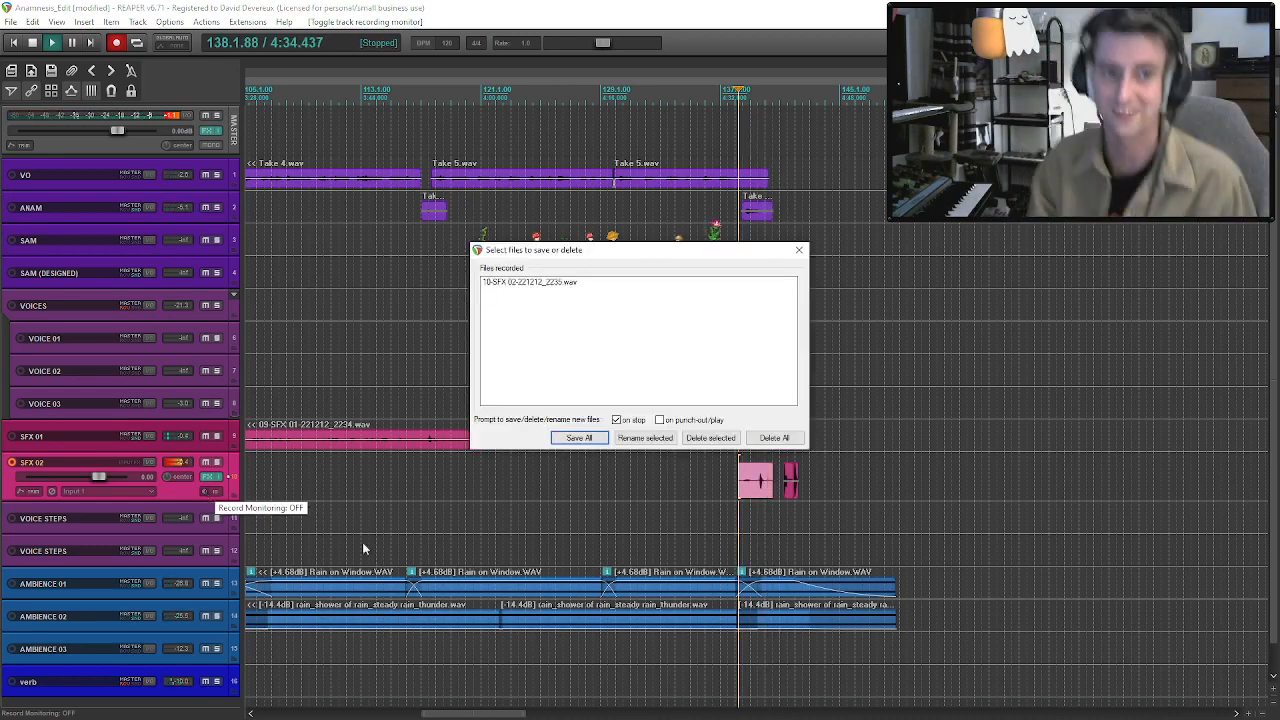
left_click(580, 438)
Trim the start of the new SFX 02 recording, place it just before the Wooden Floor clip at about bar 138, and save the project.
key("space")
left_click_drag(741, 487, 758, 488)
key("space")
left_click_drag(761, 489, 737, 484)
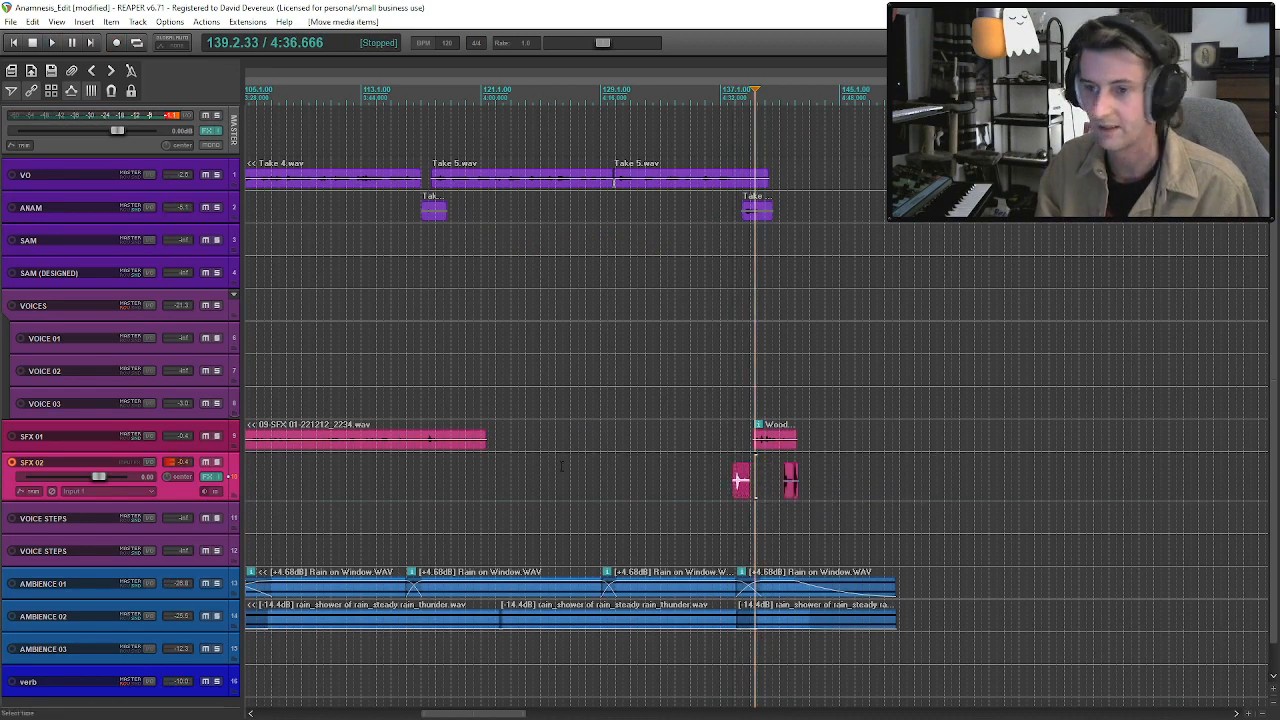
left_click(448, 443)
key("ctrl+s")
Trim the start of the long SFX 01 recording to about bar 101, disarm SFX 02, and audition the recording.
scroll(452, 441, "down", 2)
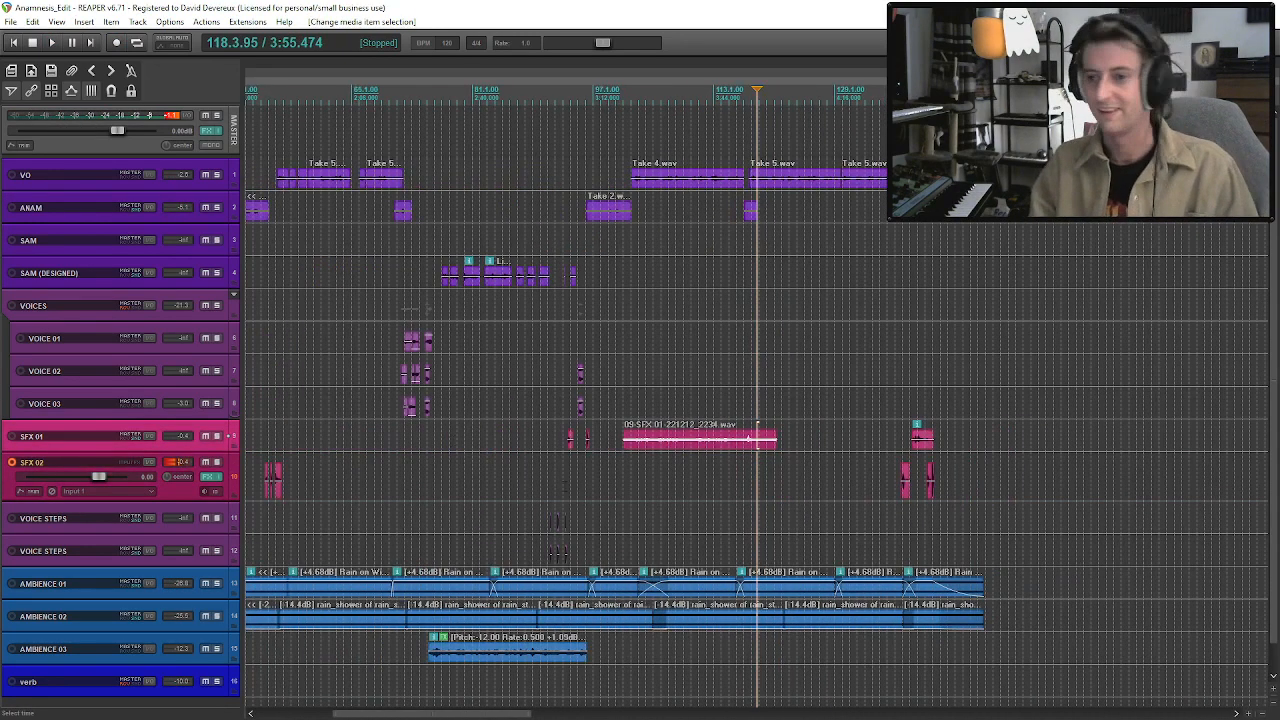
left_click(625, 440)
key("space")
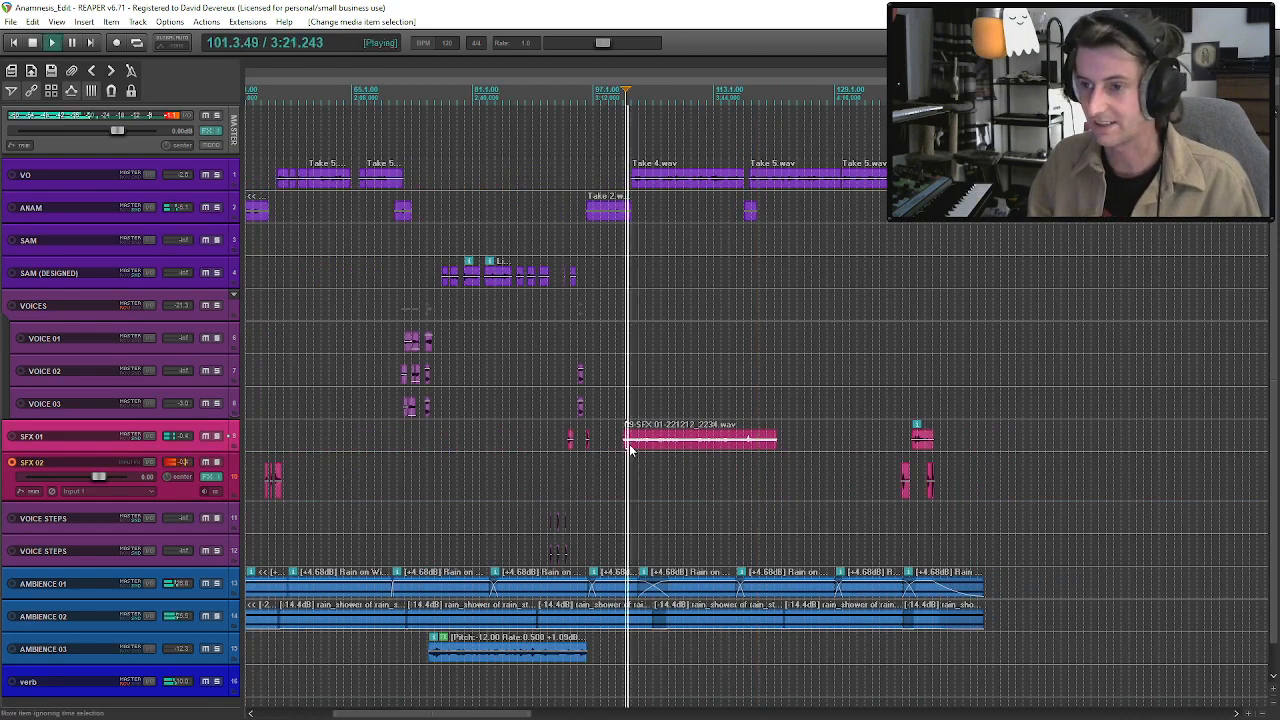
left_click_drag(629, 442, 629, 443)
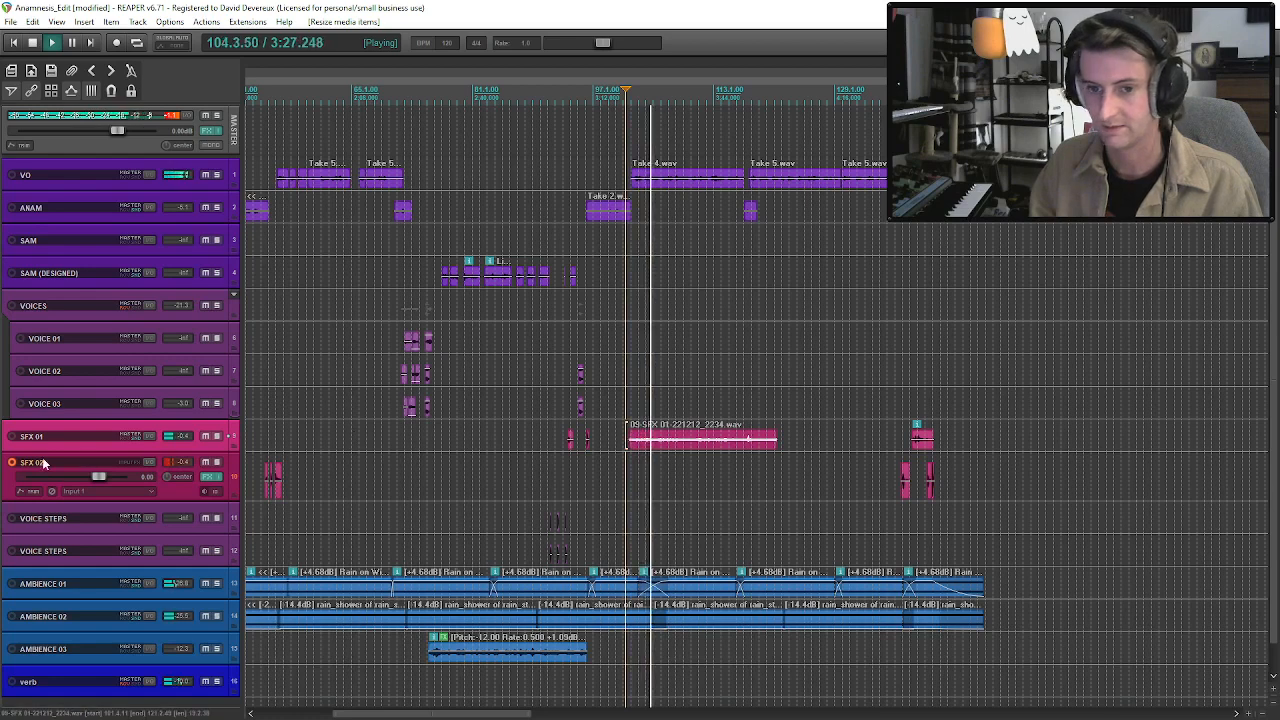
left_click(12, 462)
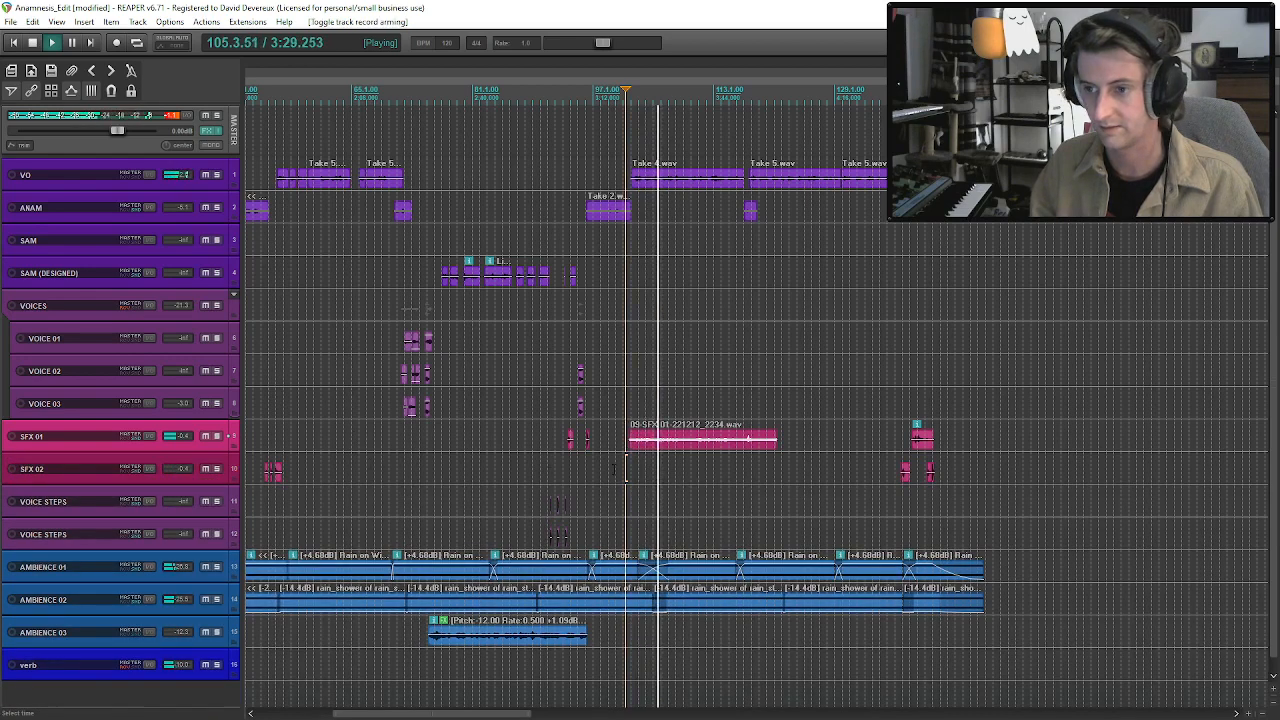
left_click(665, 450)
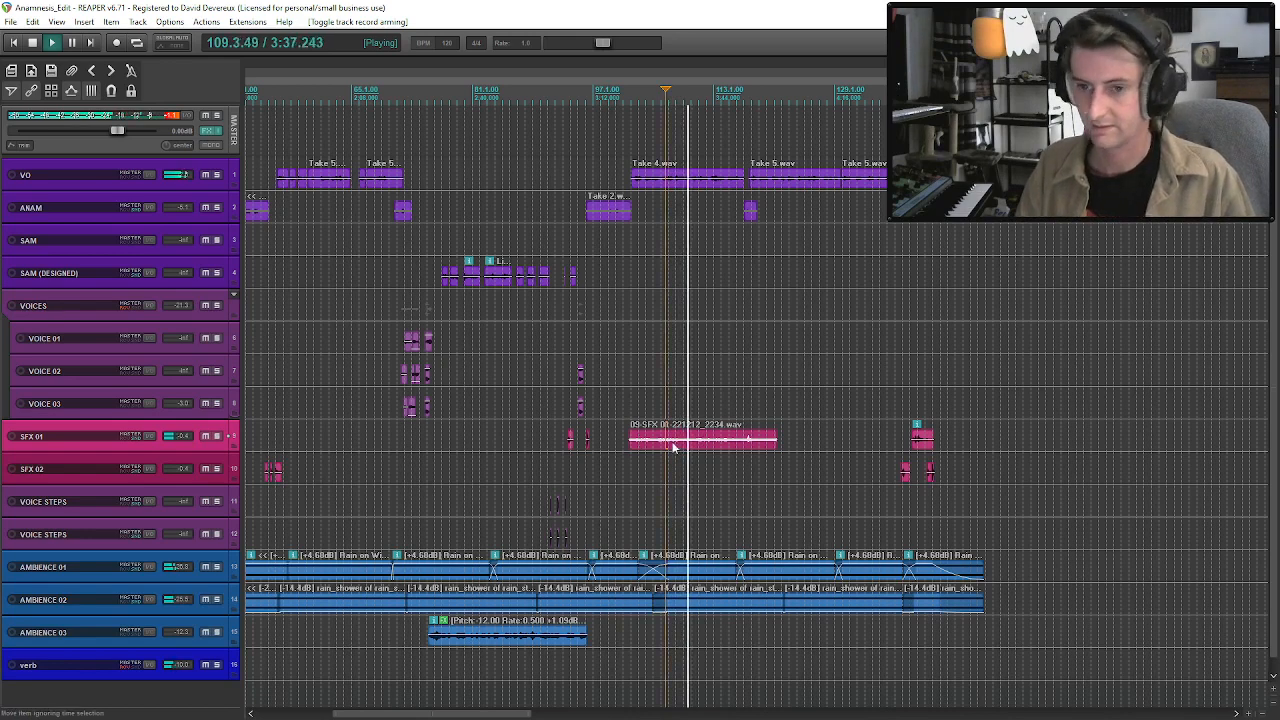
Add the ReaFir equalizer as a take effect on the long SFX 01 recording starting at about bar 101.
double_click(673, 447)
left_click(337, 623)
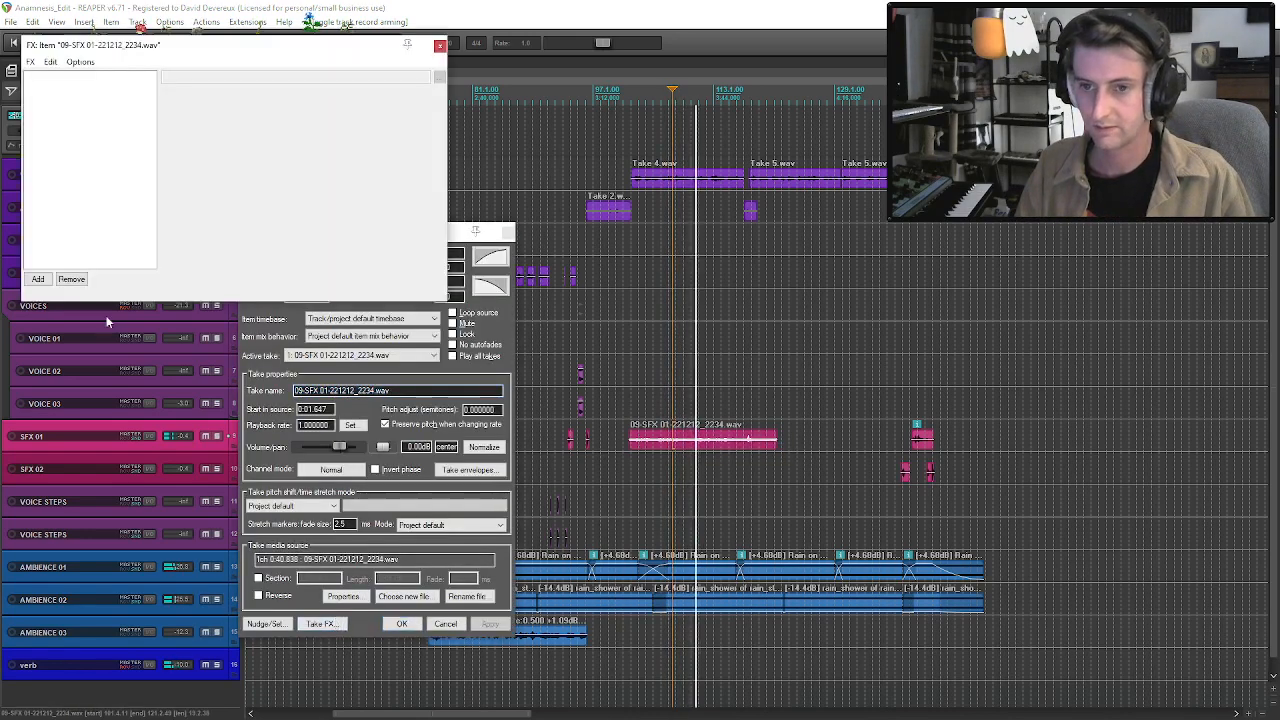
left_click(44, 280)
type("e")
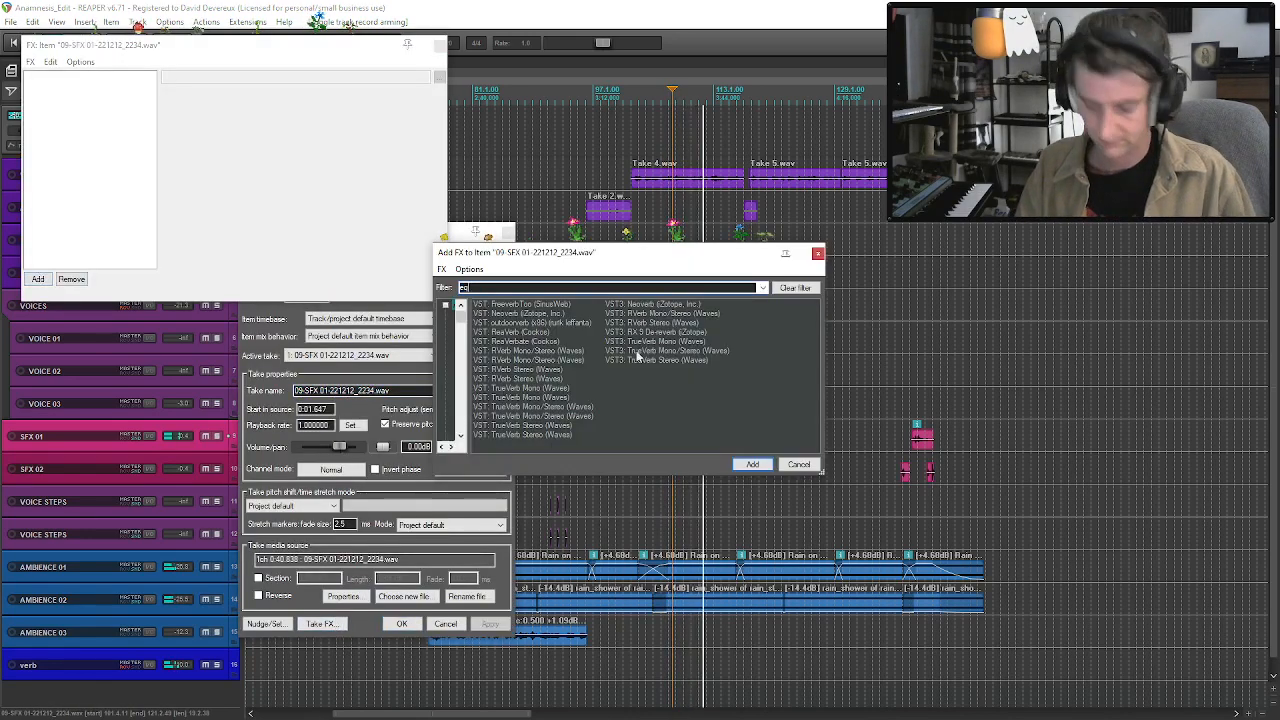
type("q")
double_click(703, 387)
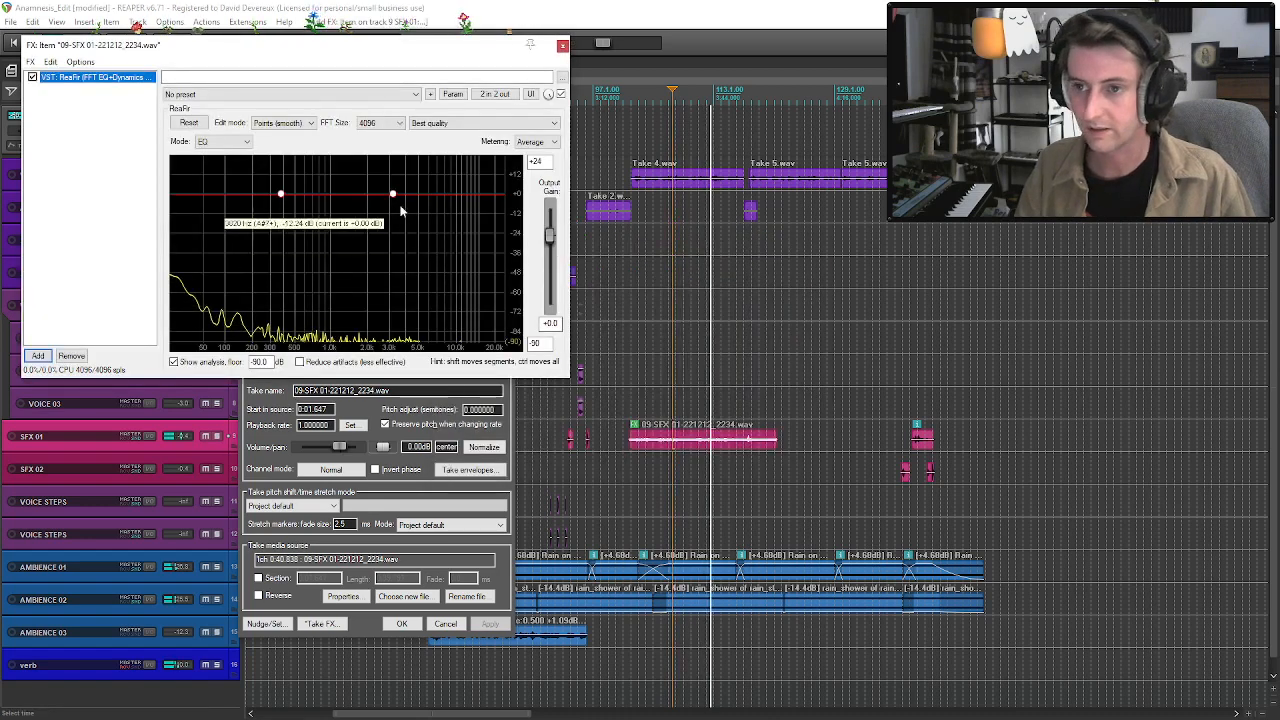
Shape the ReaFir curve with a boost around 416 Hz and a cut at the lowest frequencies, then stop playback.
left_click_drag(282, 193, 285, 182)
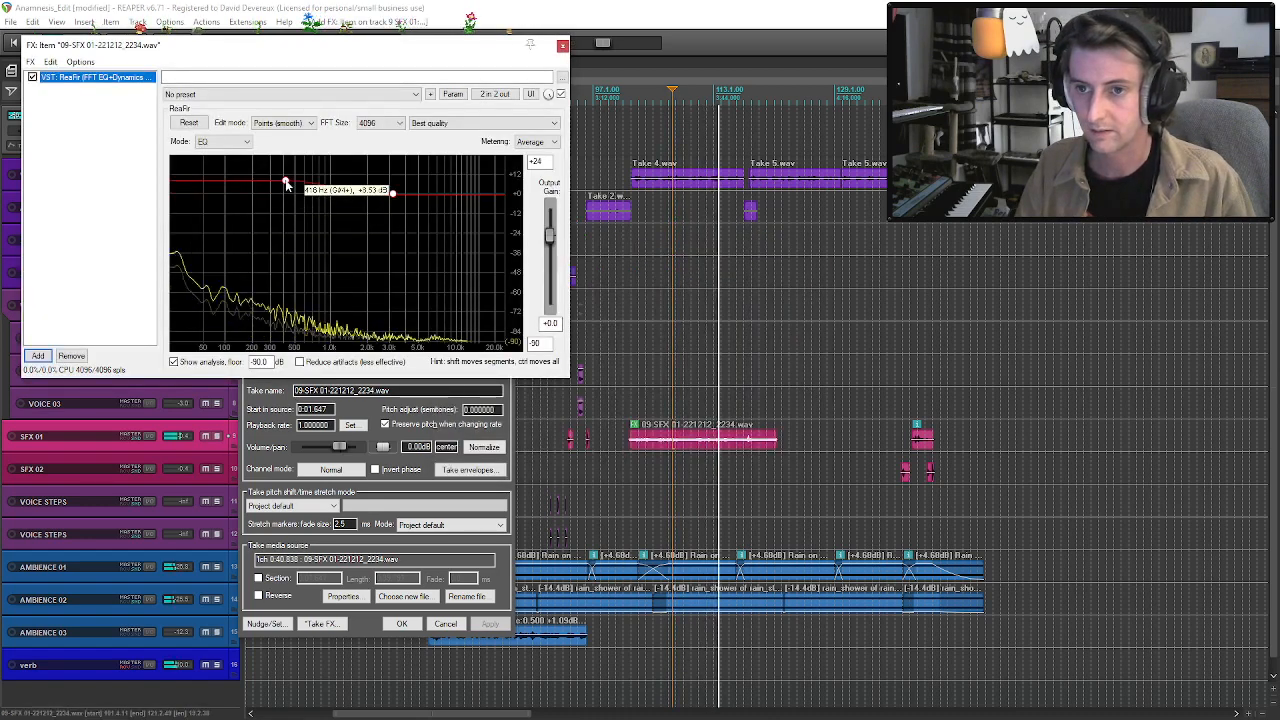
left_click(194, 206)
key("space")
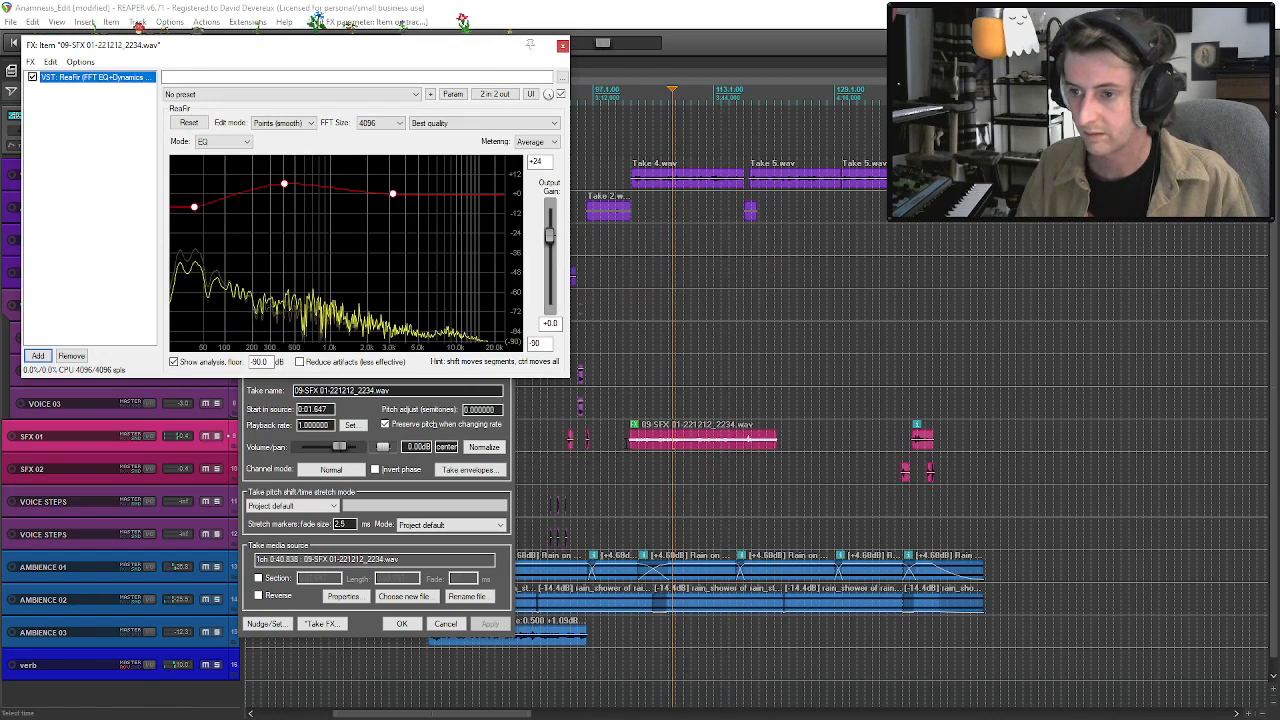
Audition the long clip from its start with SFX 01 soloed, raise its volume to +4.08 dB, and close the effect and item properties.
left_click(630, 460)
key("space")
left_click(217, 436)
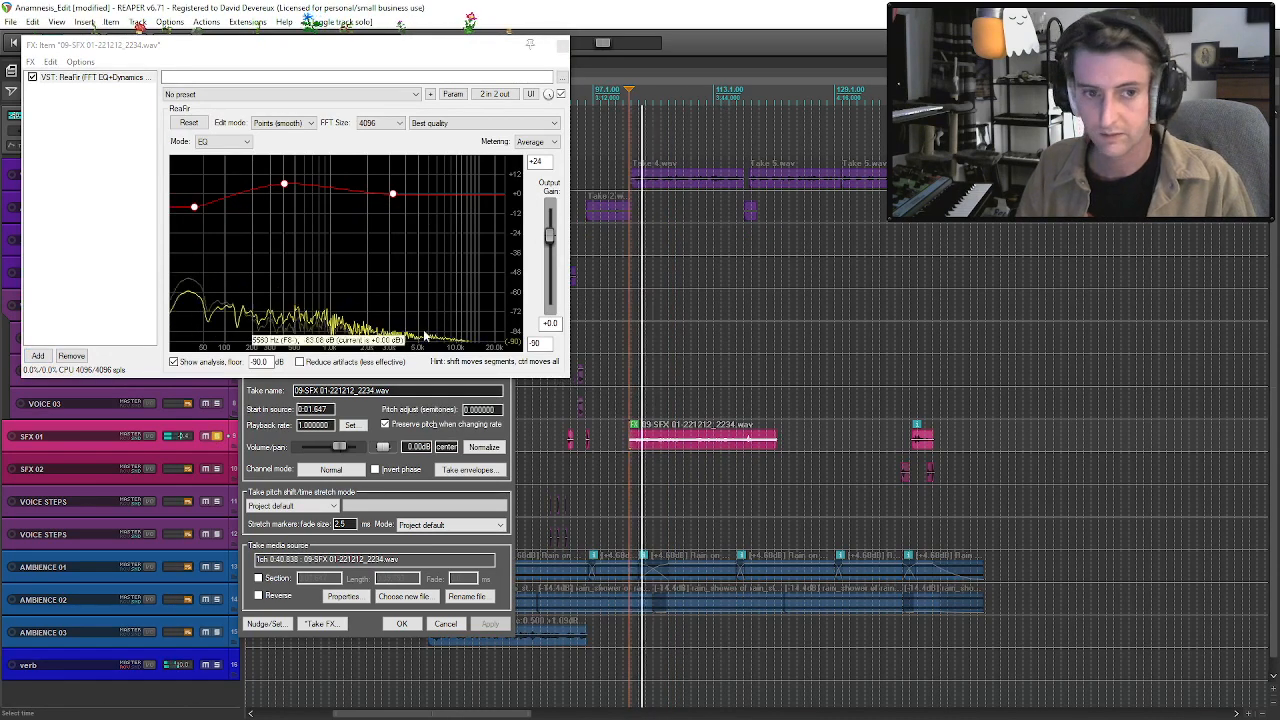
left_click_drag(681, 441, 681, 433)
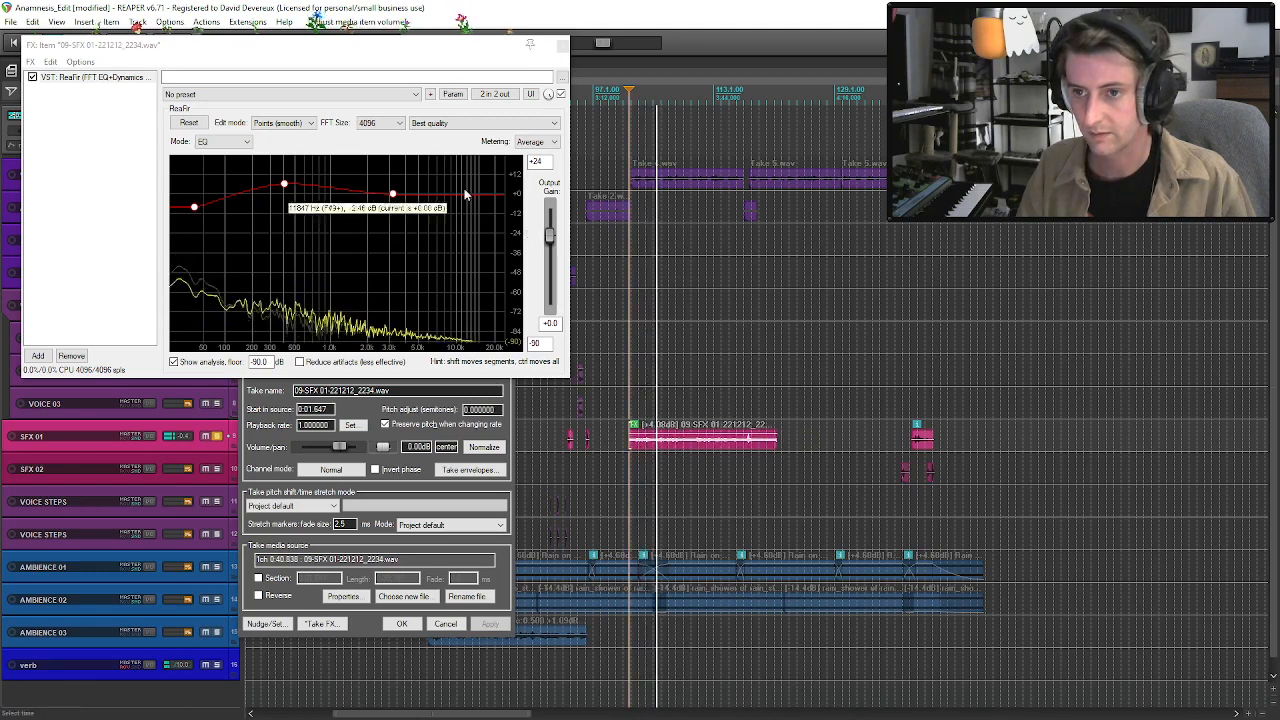
left_click(561, 44)
key("Return")
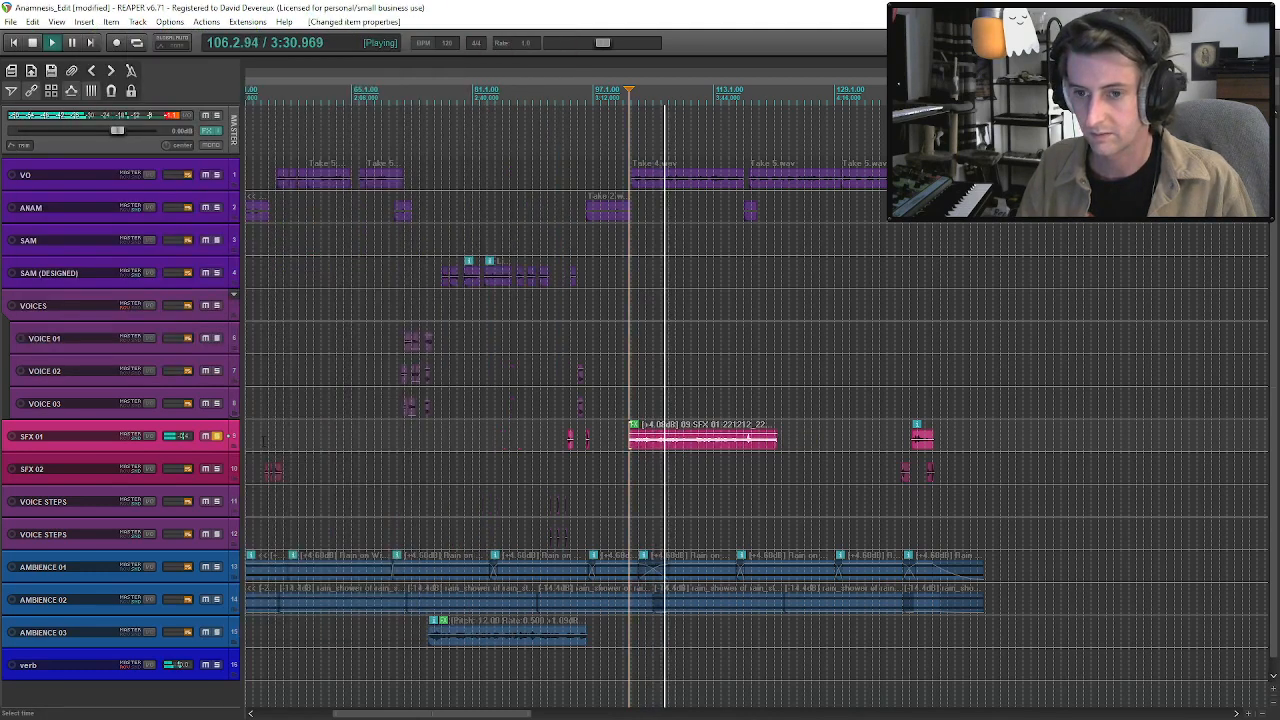
Unsolo SFX 01, lower the long clip's volume to +2.05 dB, and audition it in the full mix.
left_click(217, 437)
left_click_drag(671, 431, 669, 433)
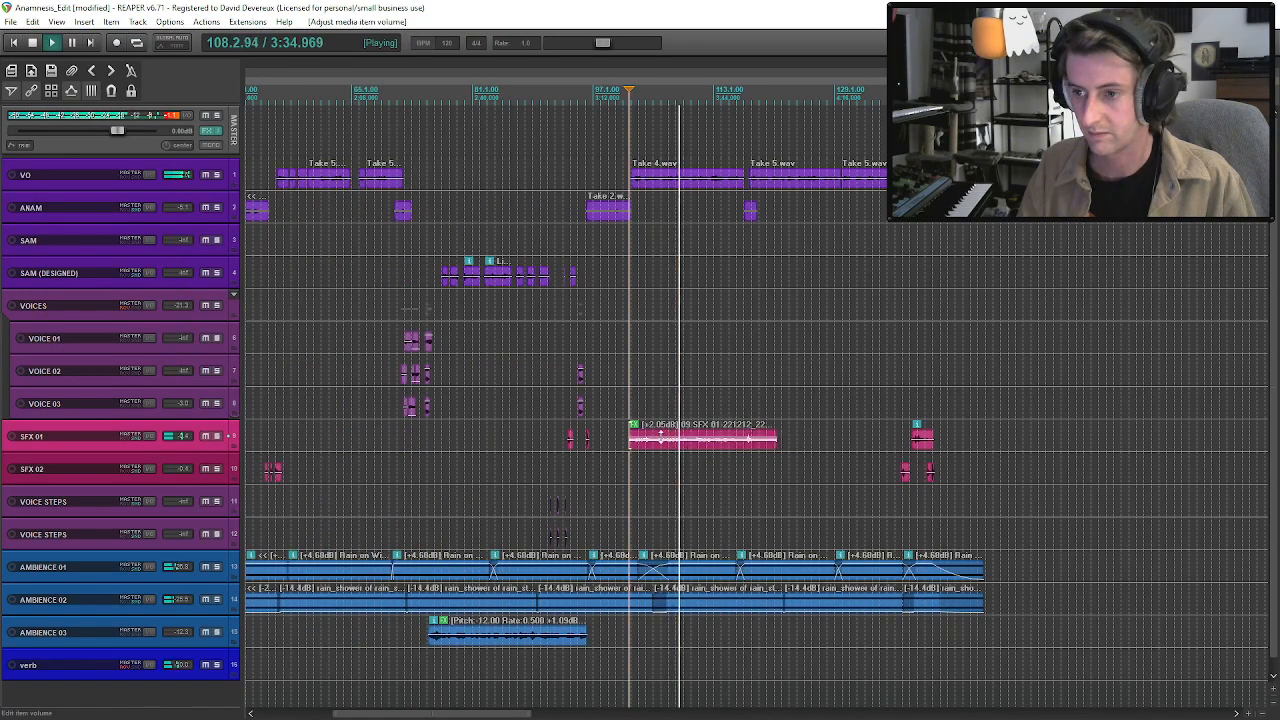
left_click(660, 445)
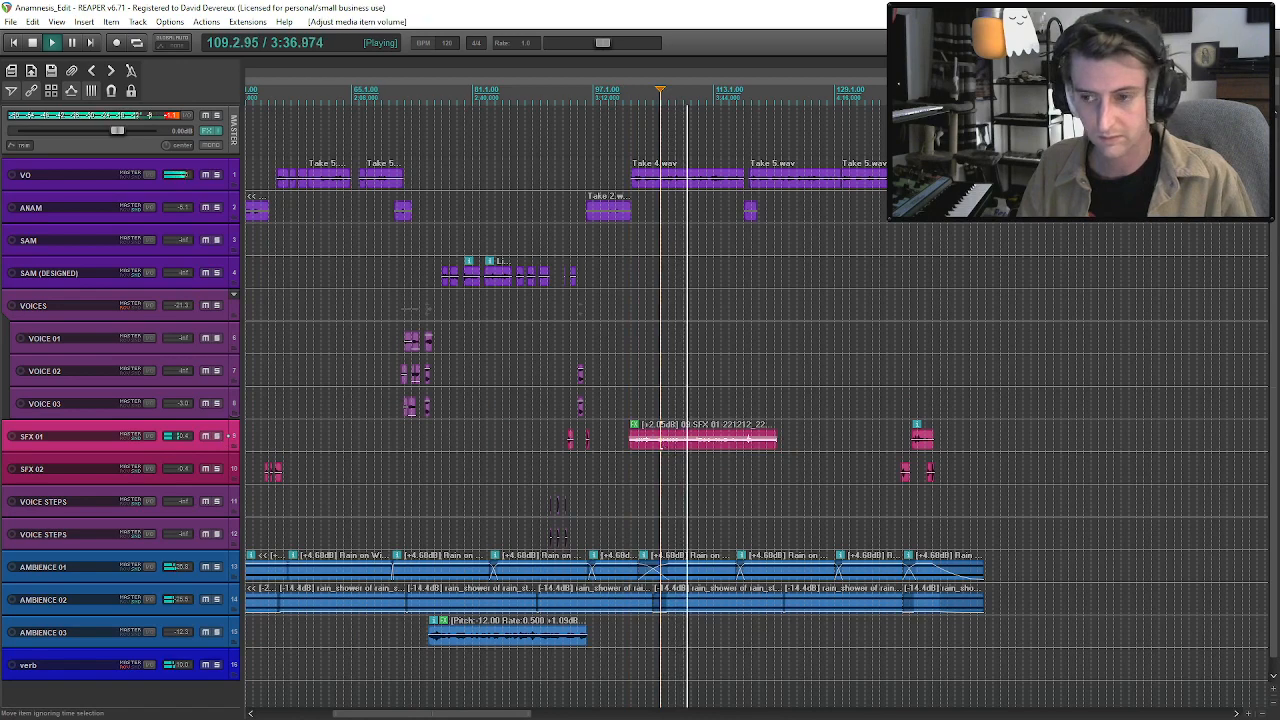
left_click(696, 453)
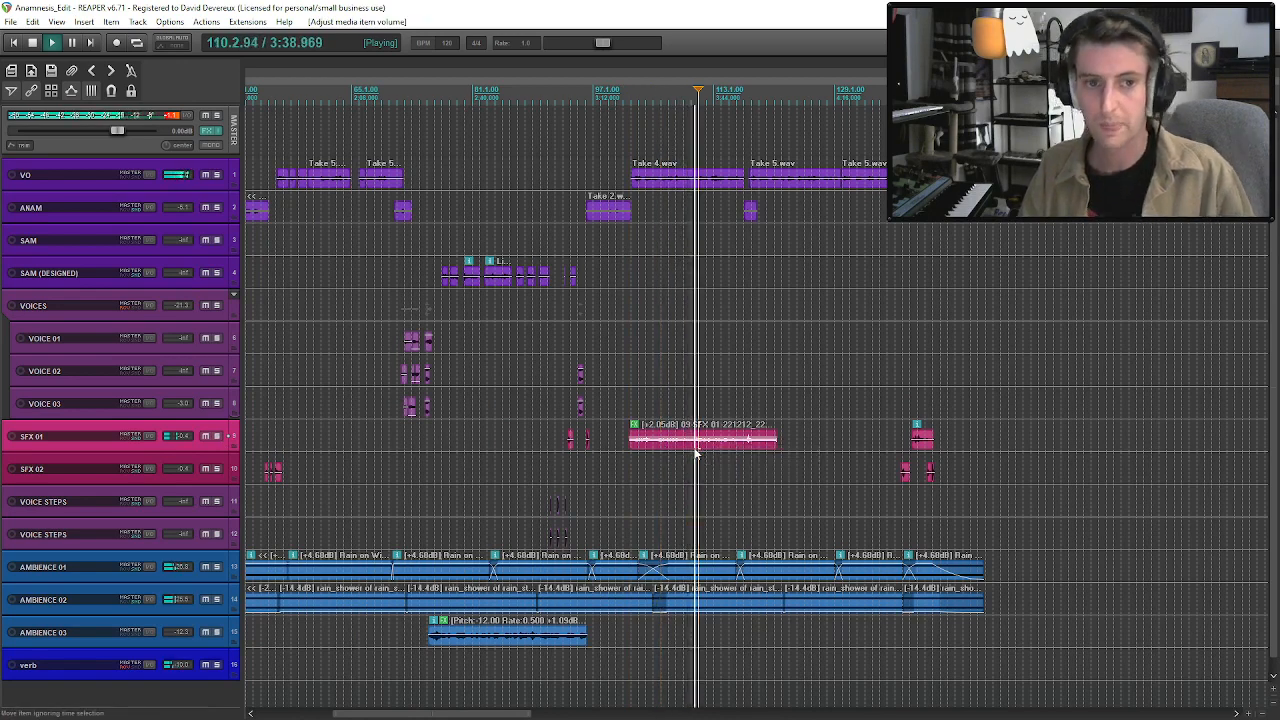
key("space")
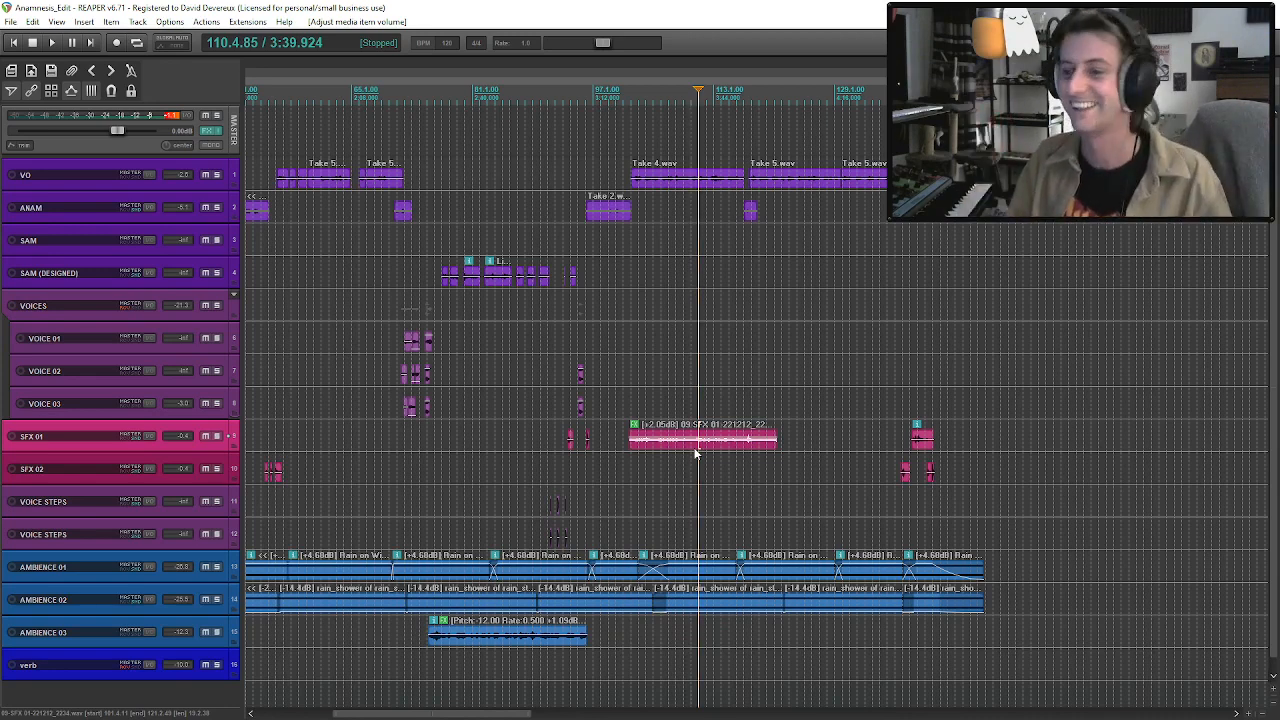
Audition the later part of the long SFX 01 clip and trim its end to just before bar 120.
left_click(711, 450)
key("space")
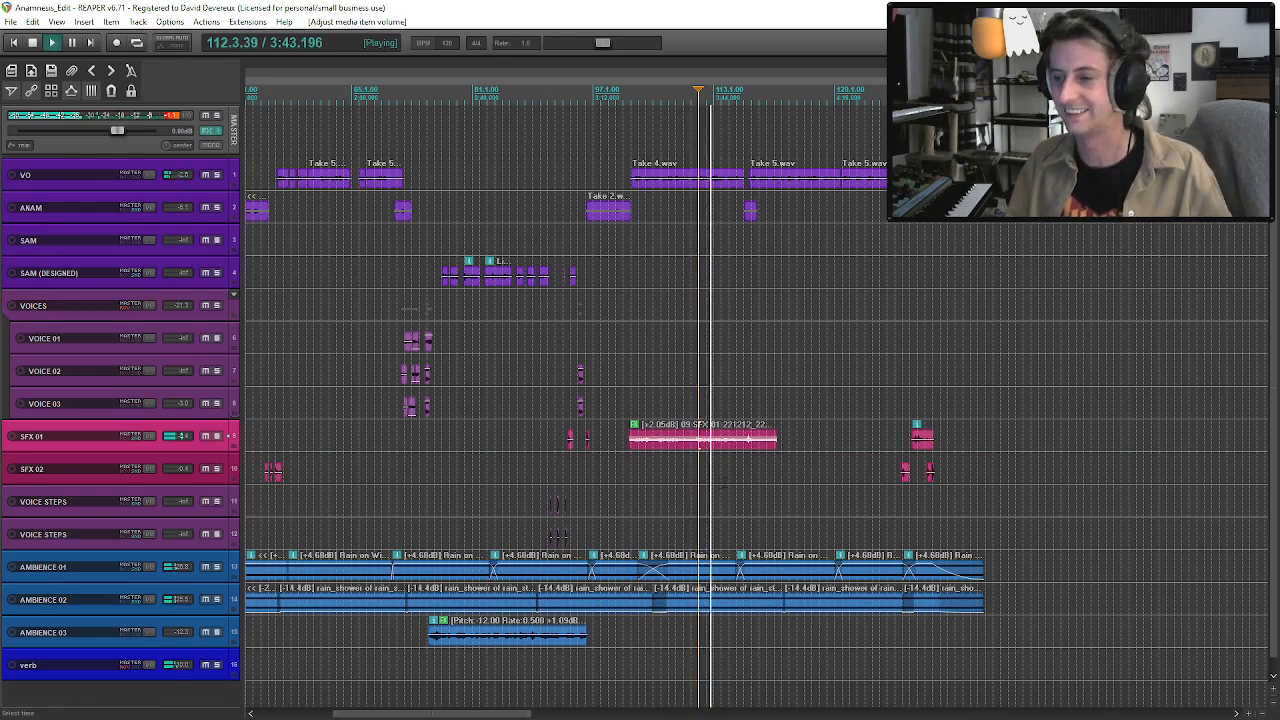
left_click(722, 484)
key("space")
left_click(744, 446)
key("space")
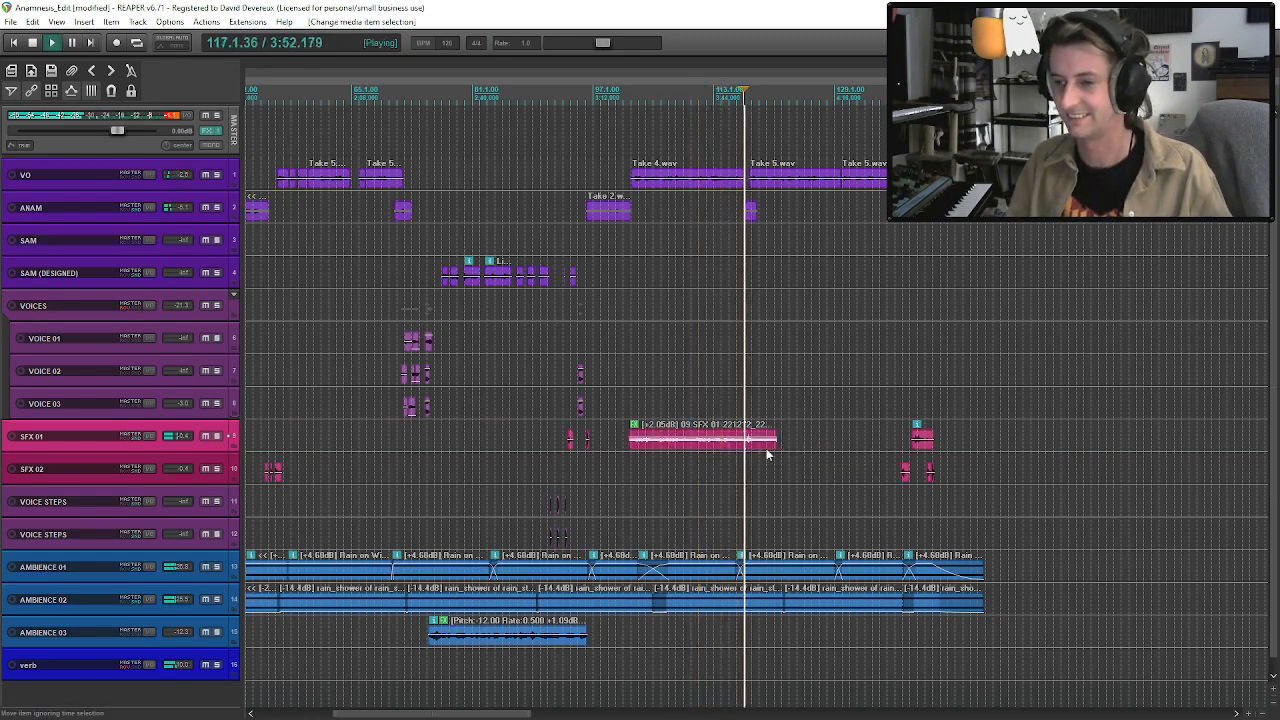
left_click_drag(770, 447, 757, 456)
key("space")
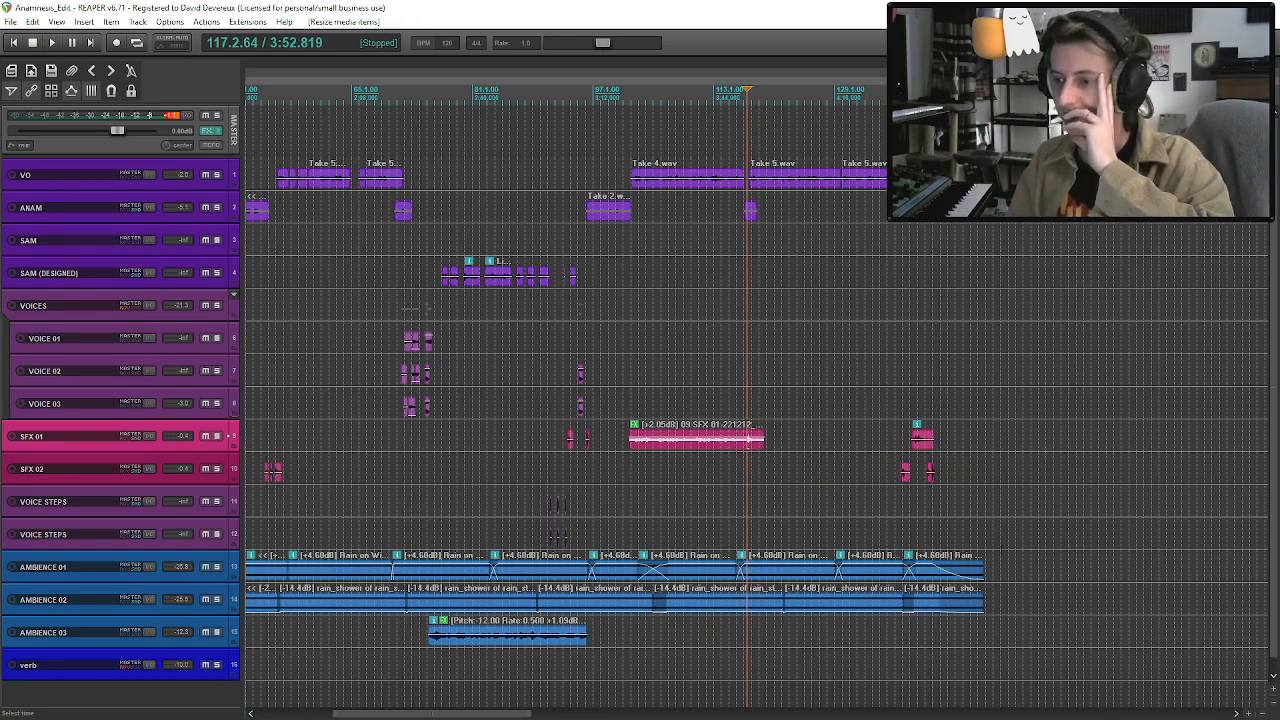
left_click(983, 567)
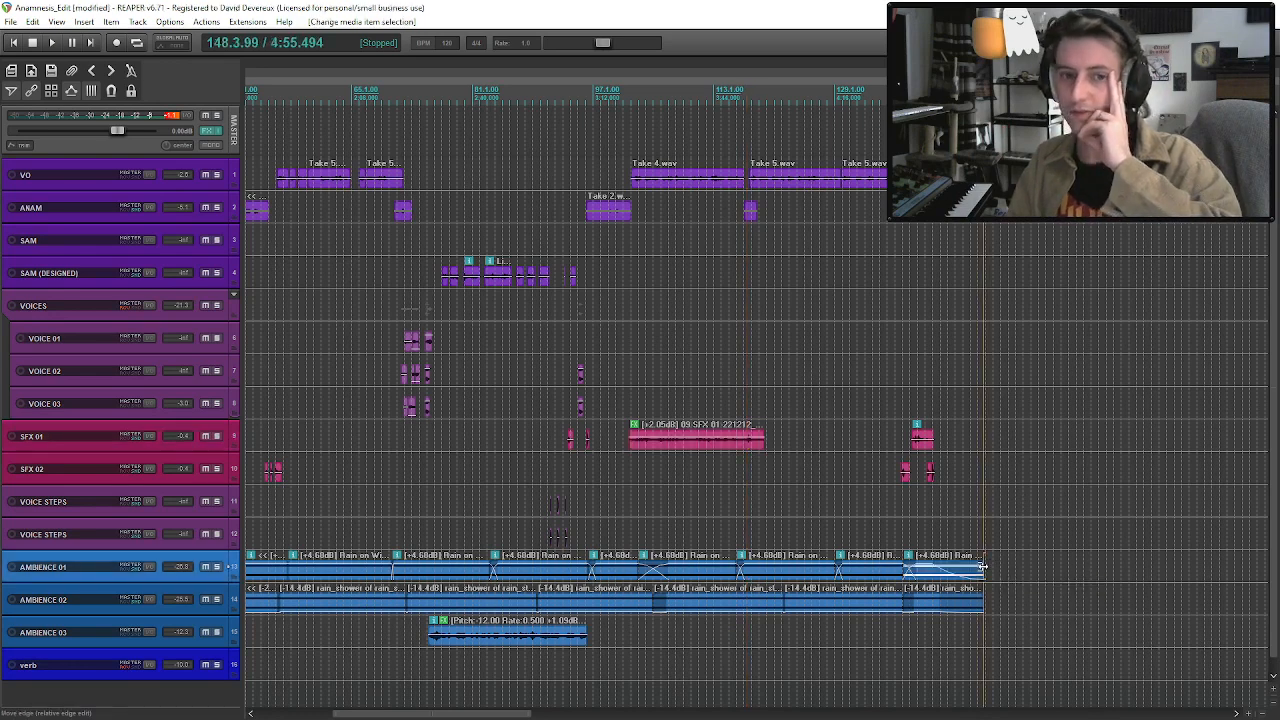
scroll(661, 396, "down", 2)
scroll(661, 396, "up", 1)
scroll(661, 396, "up", 2)
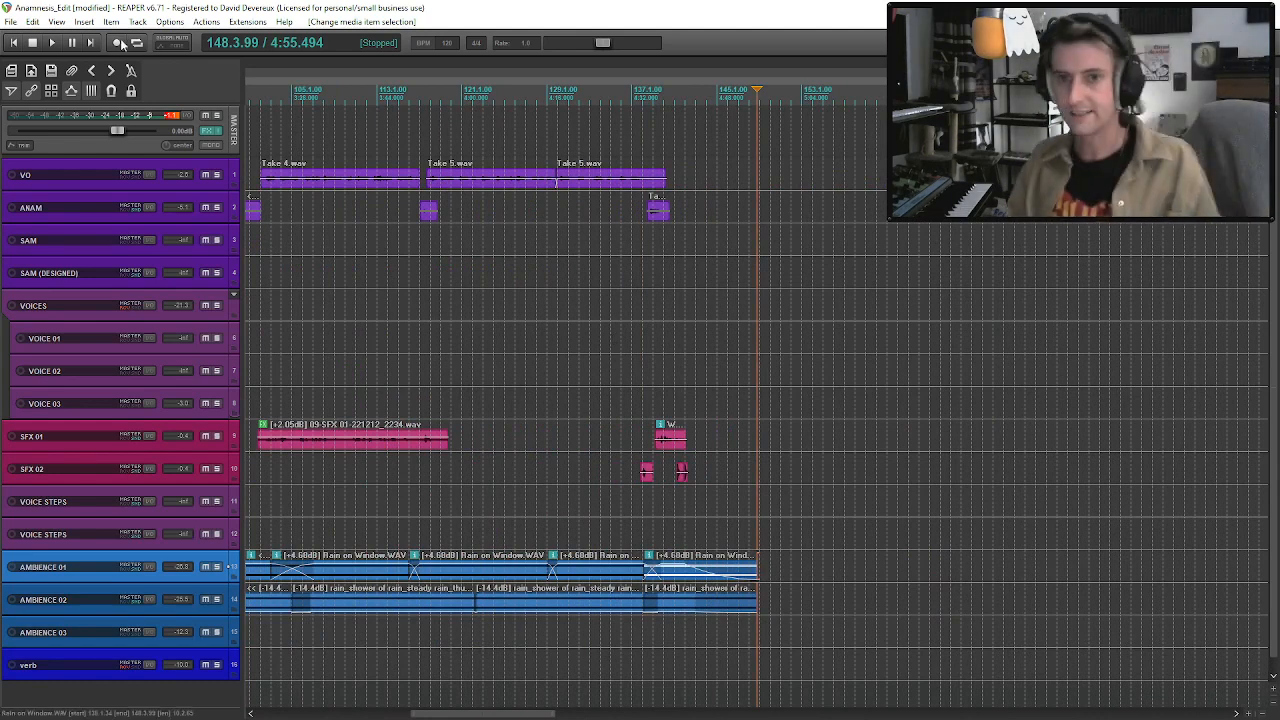
Return to the project start, add the Waves L1 limiter Stereo to the master track, and load its Mastering preset.
left_click(14, 43)
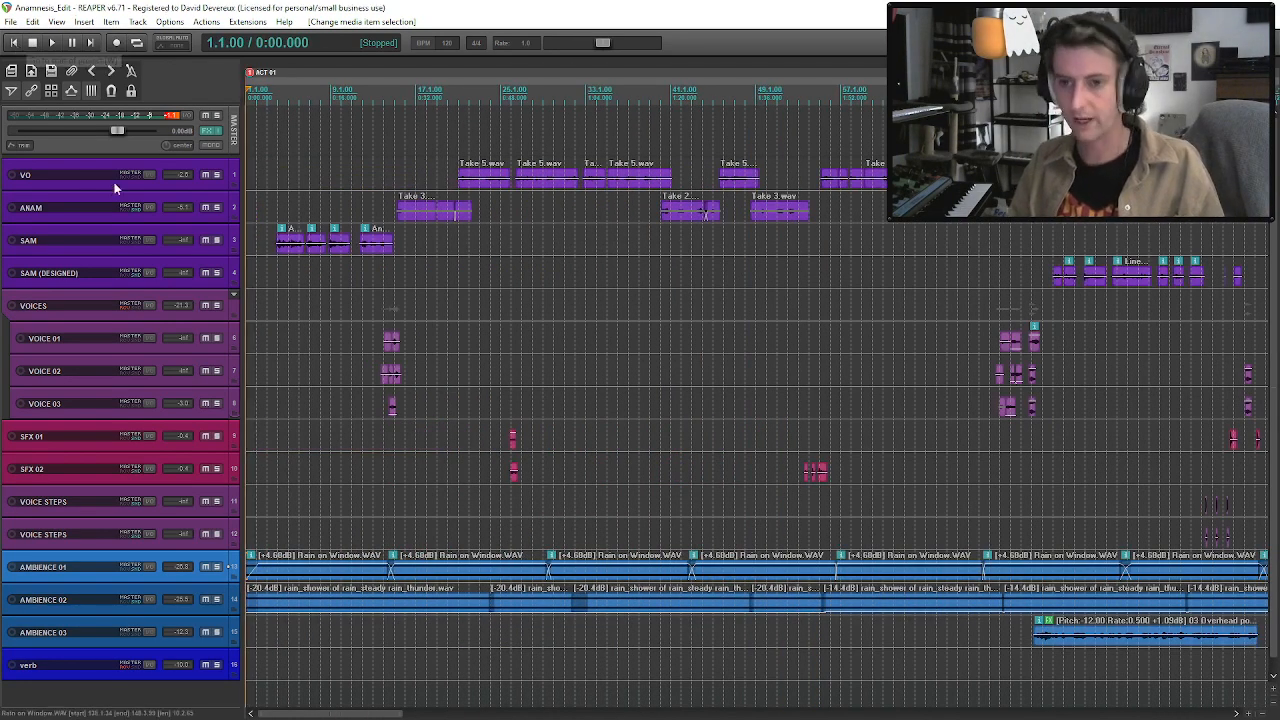
left_click(210, 131)
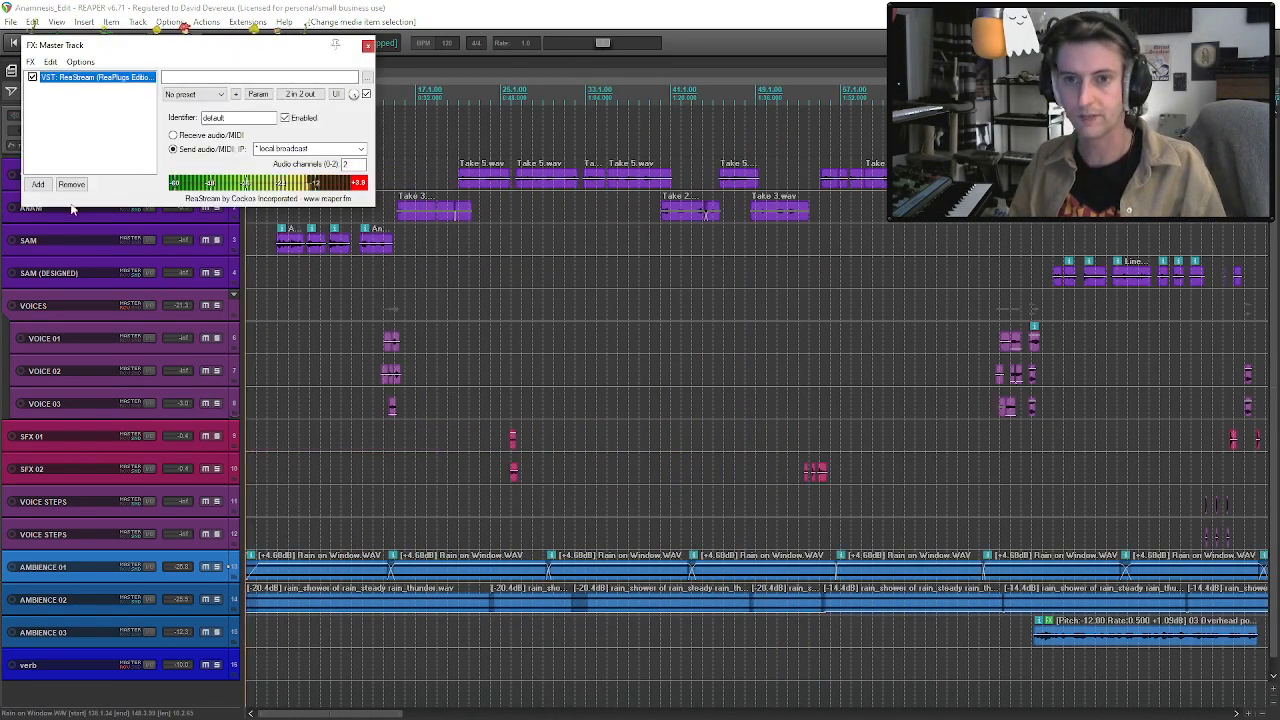
left_click(38, 184)
type("l1")
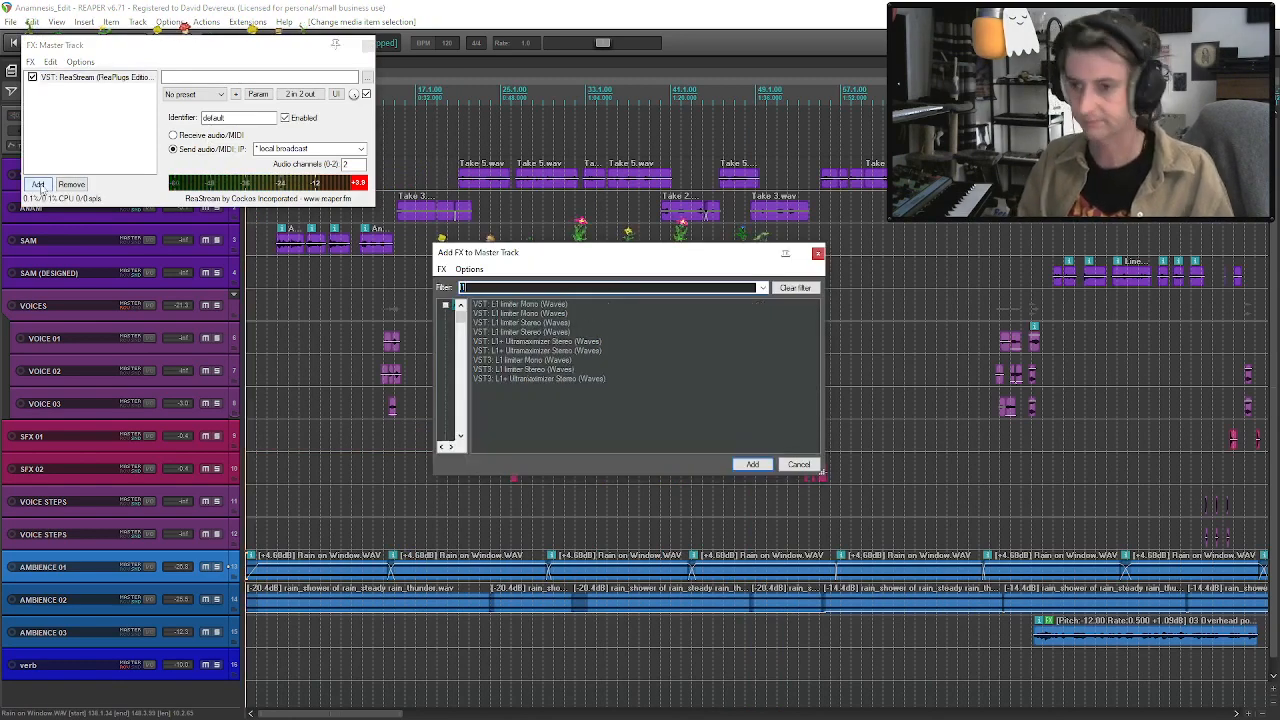
double_click(520, 323)
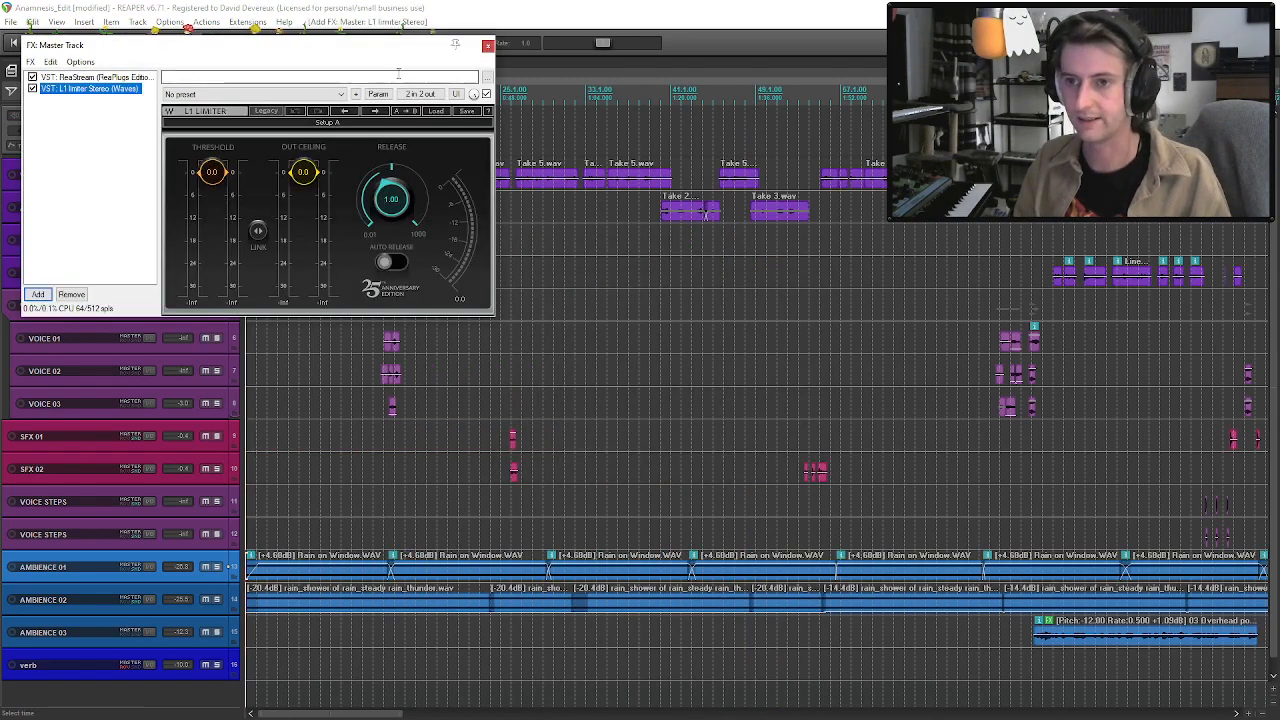
left_click(435, 113)
left_click(470, 194)
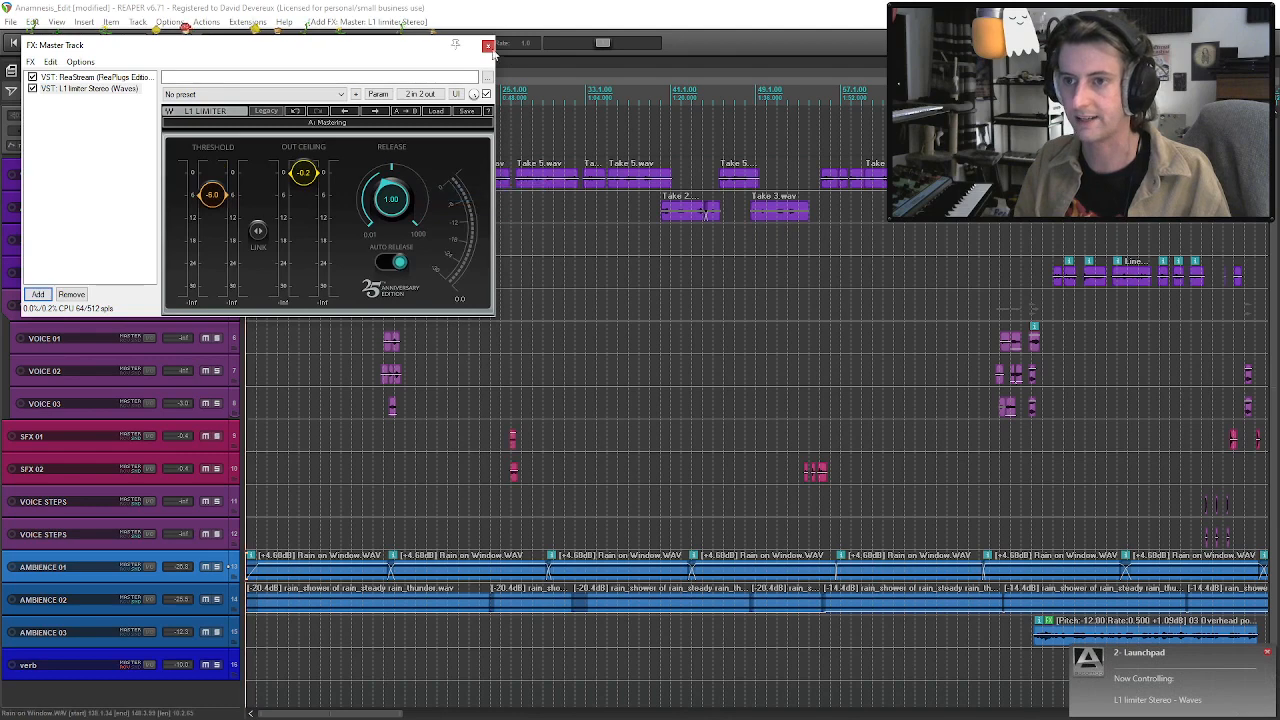
left_click(488, 47)
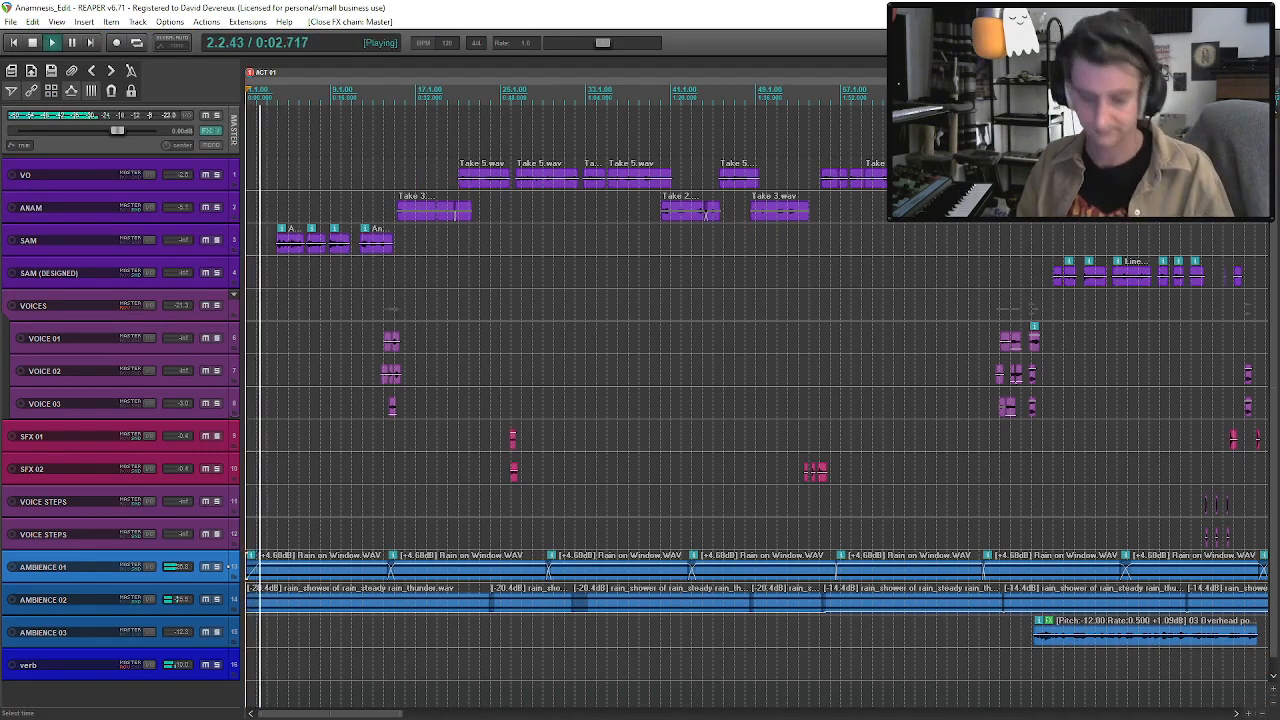
Create a region spanning the whole sequence, name it 01 - Pentacles, and remove the ACT 01 marker.
left_click(278, 577)
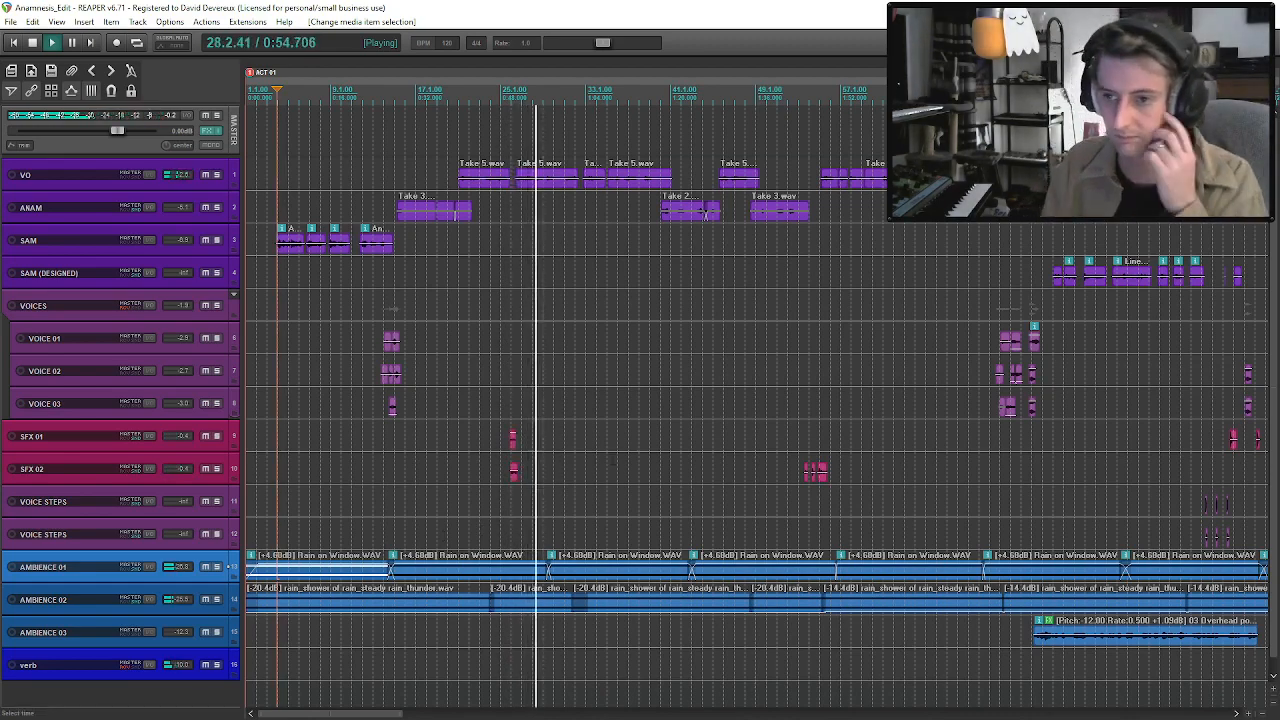
scroll(612, 460, "down", 3)
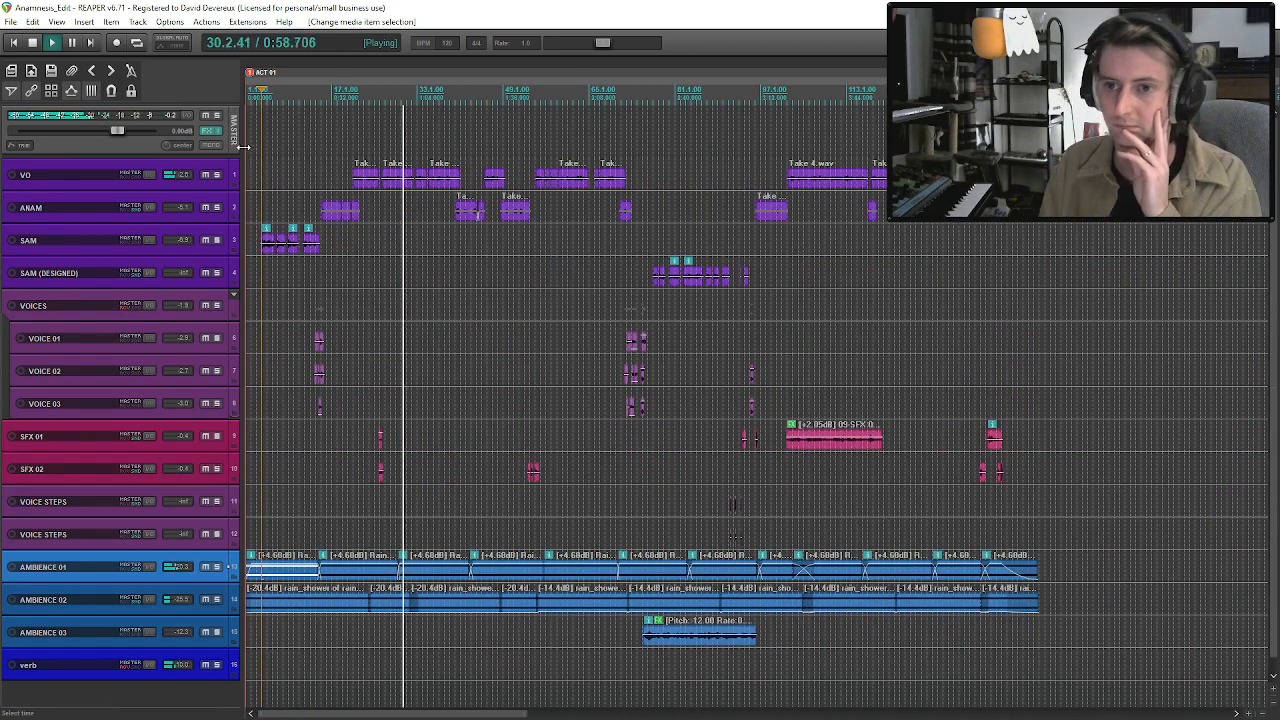
left_click_drag(260, 100, 1041, 350)
key("shift+r")
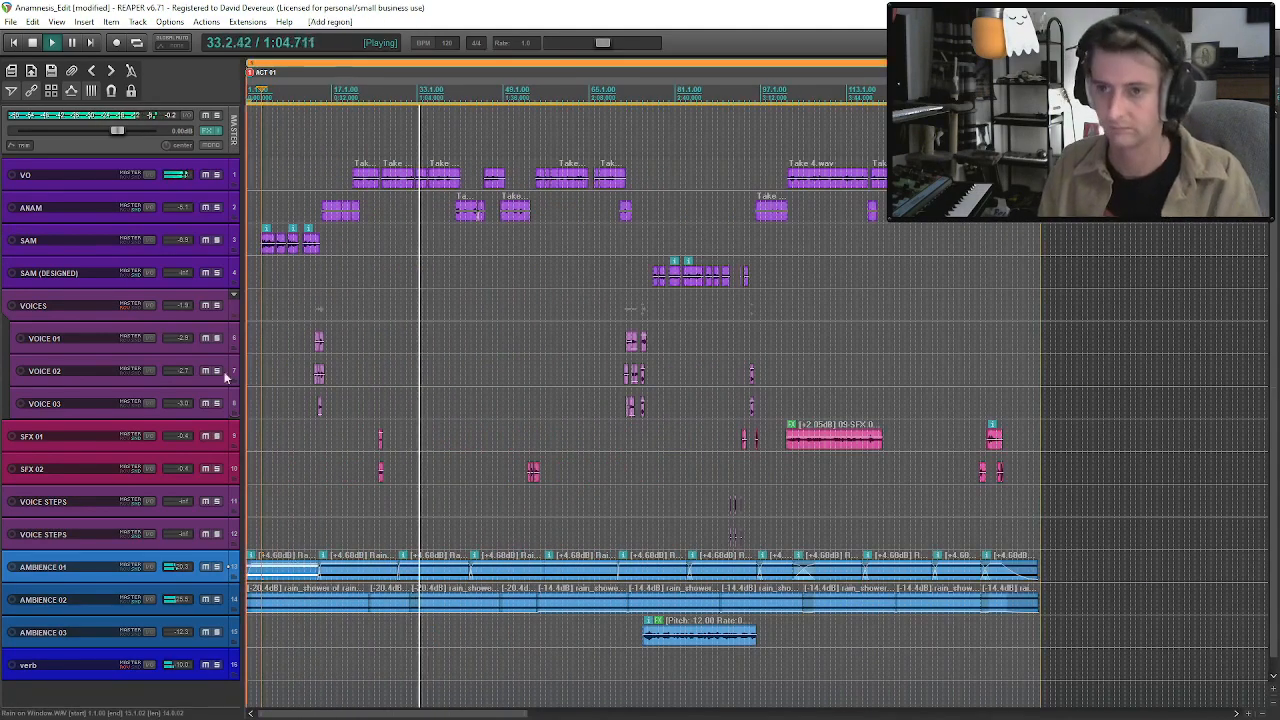
double_click(276, 70)
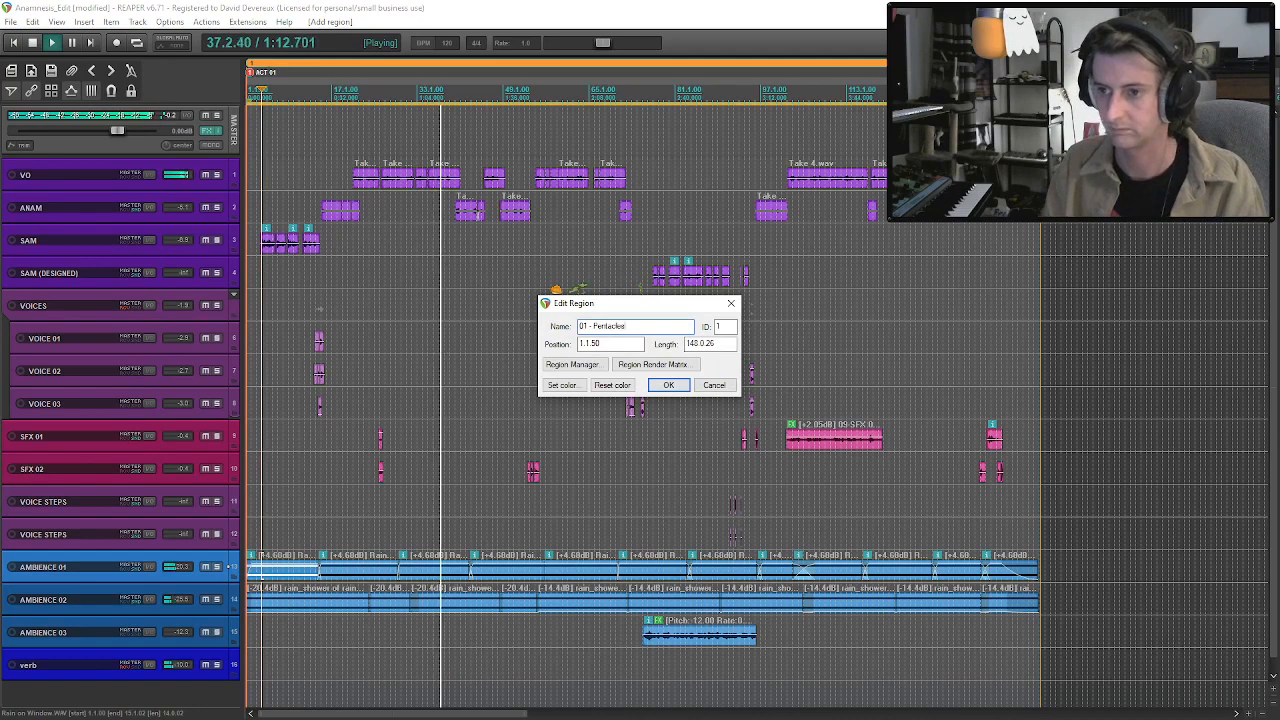
left_click(667, 386)
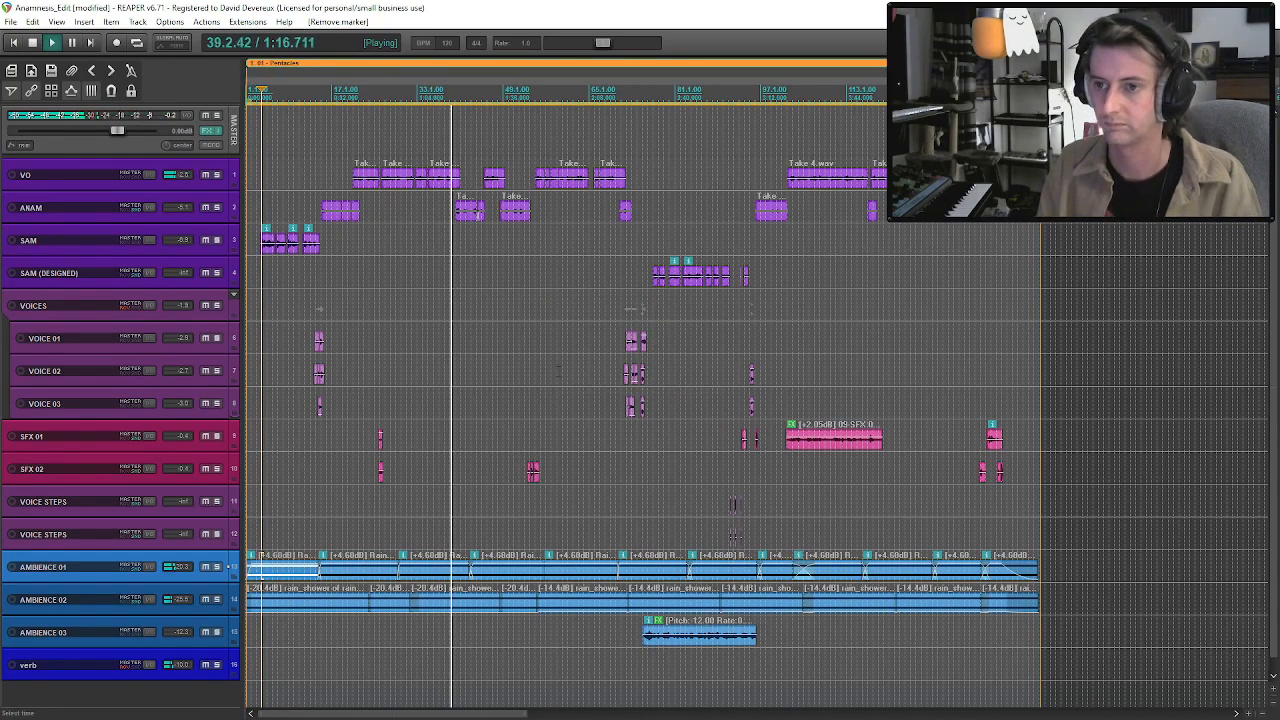
Clear the time selection and save the project.
key("Escape")
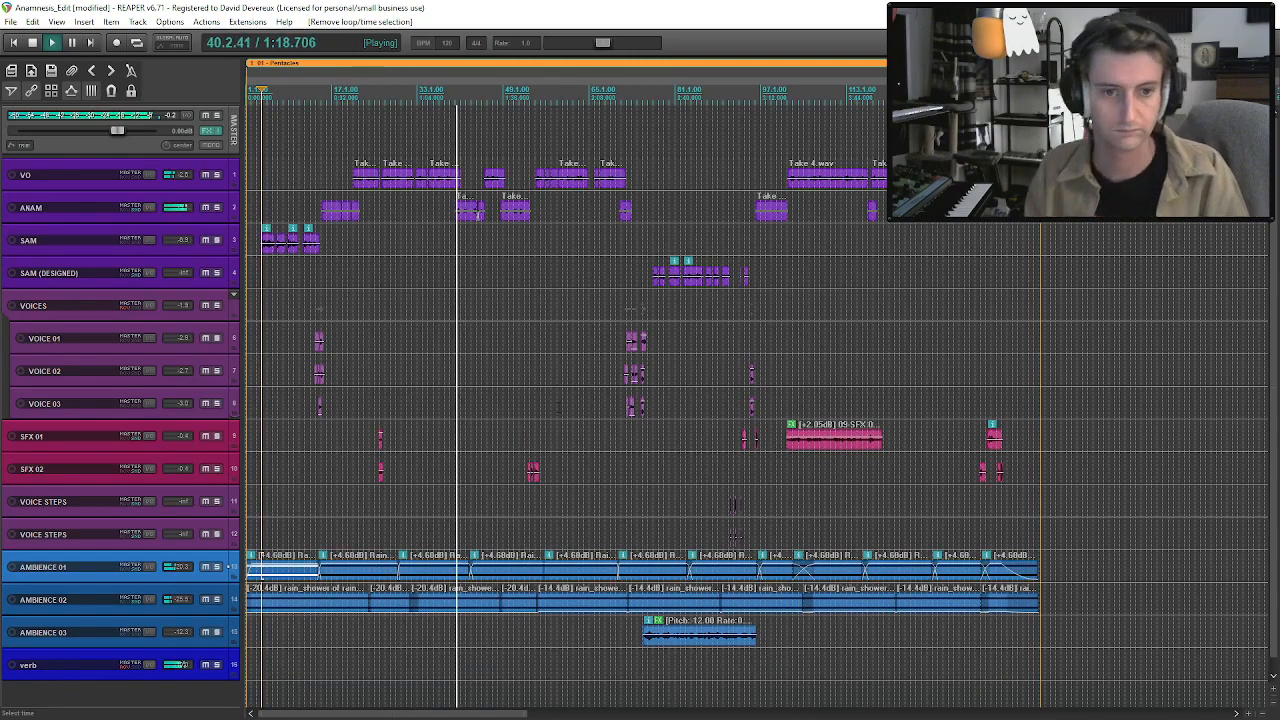
left_click(448, 186)
key("ctrl+s")
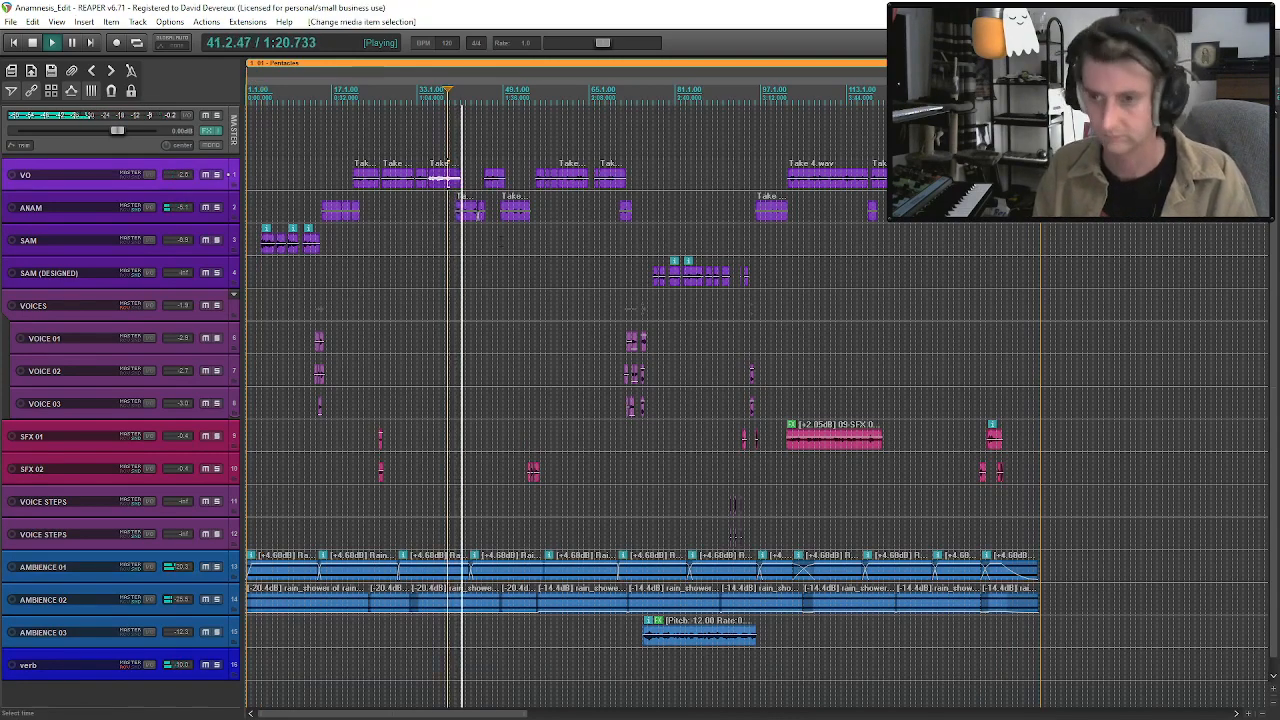
Enlarge the verb track to expose its volume control and audition from the ANAM clip near bar 41.
scroll(449, 190, "up", 4)
scroll(558, 300, "up", 1)
scroll(558, 300, "down", 2)
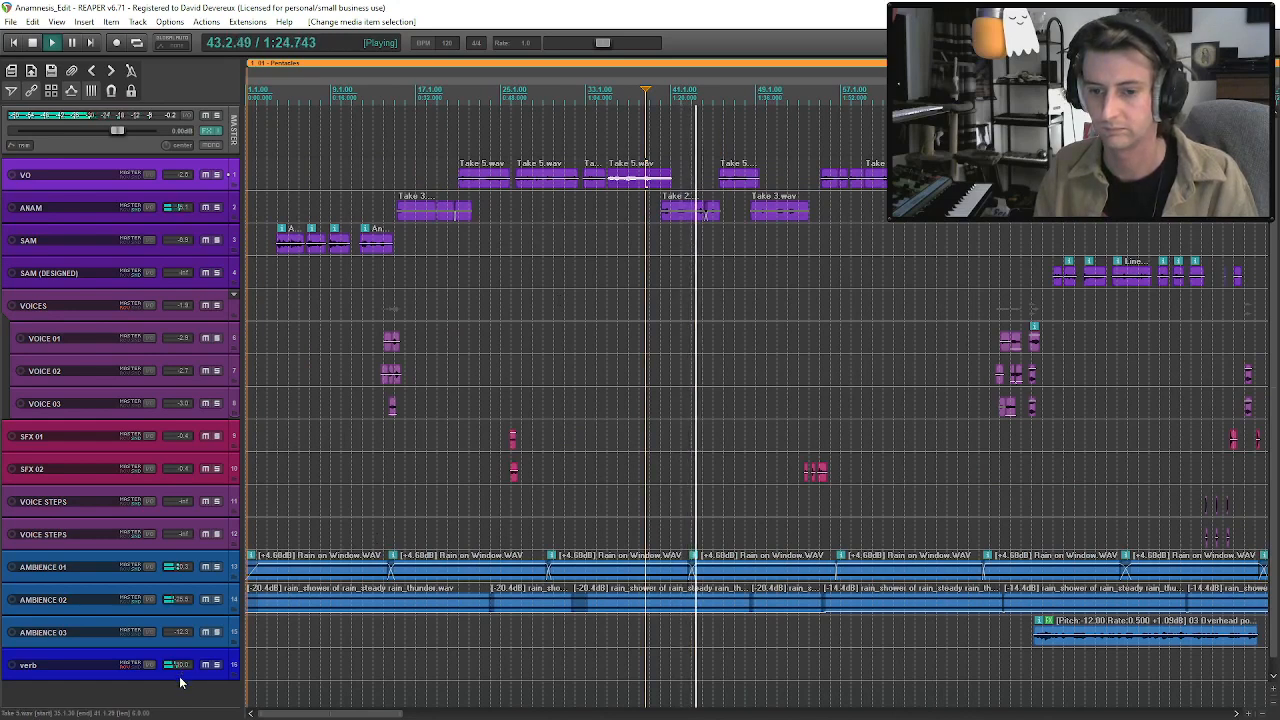
left_click_drag(178, 679, 178, 690)
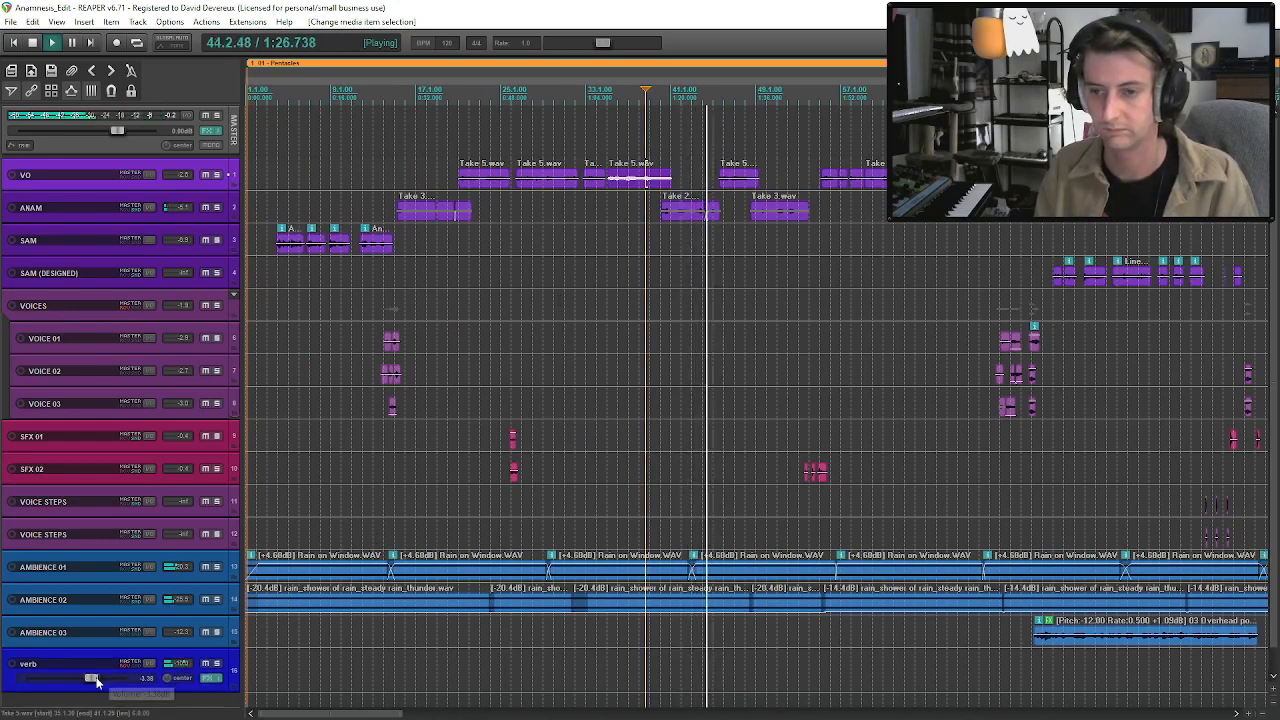
left_click(698, 213)
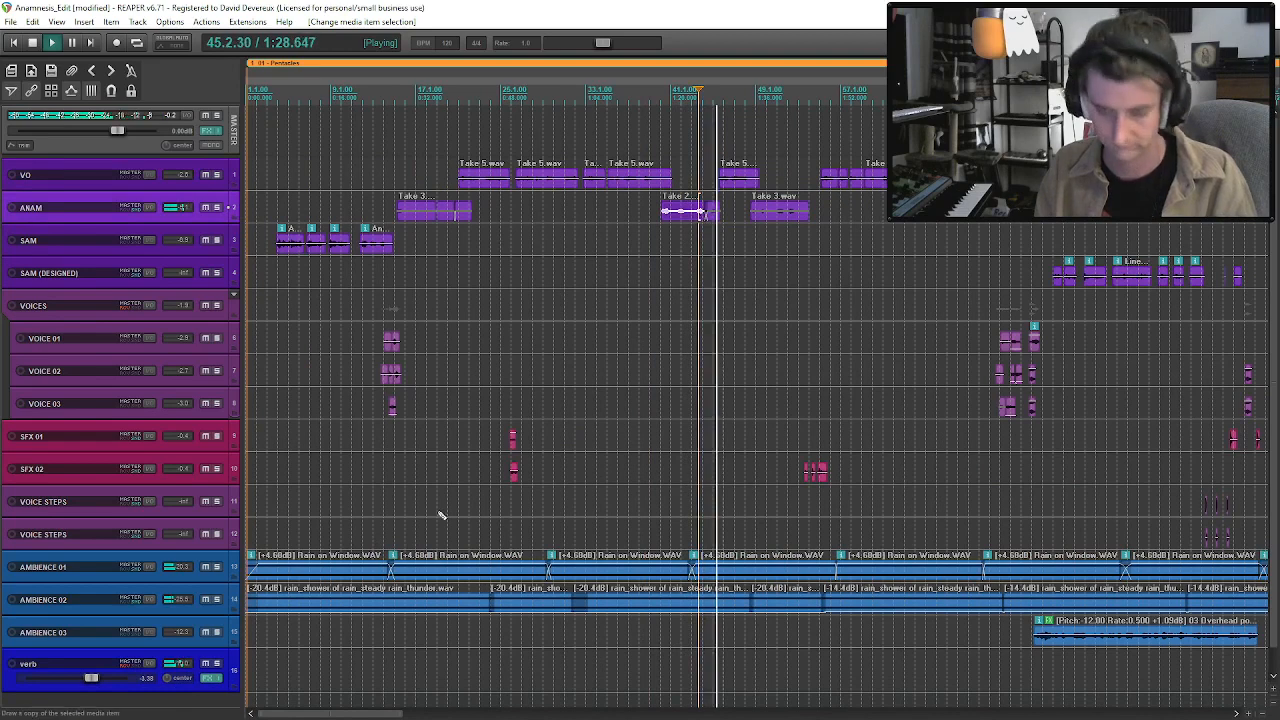
Inspect the RVerb plug-in on the verb track and browse its factory presets.
left_click(211, 678)
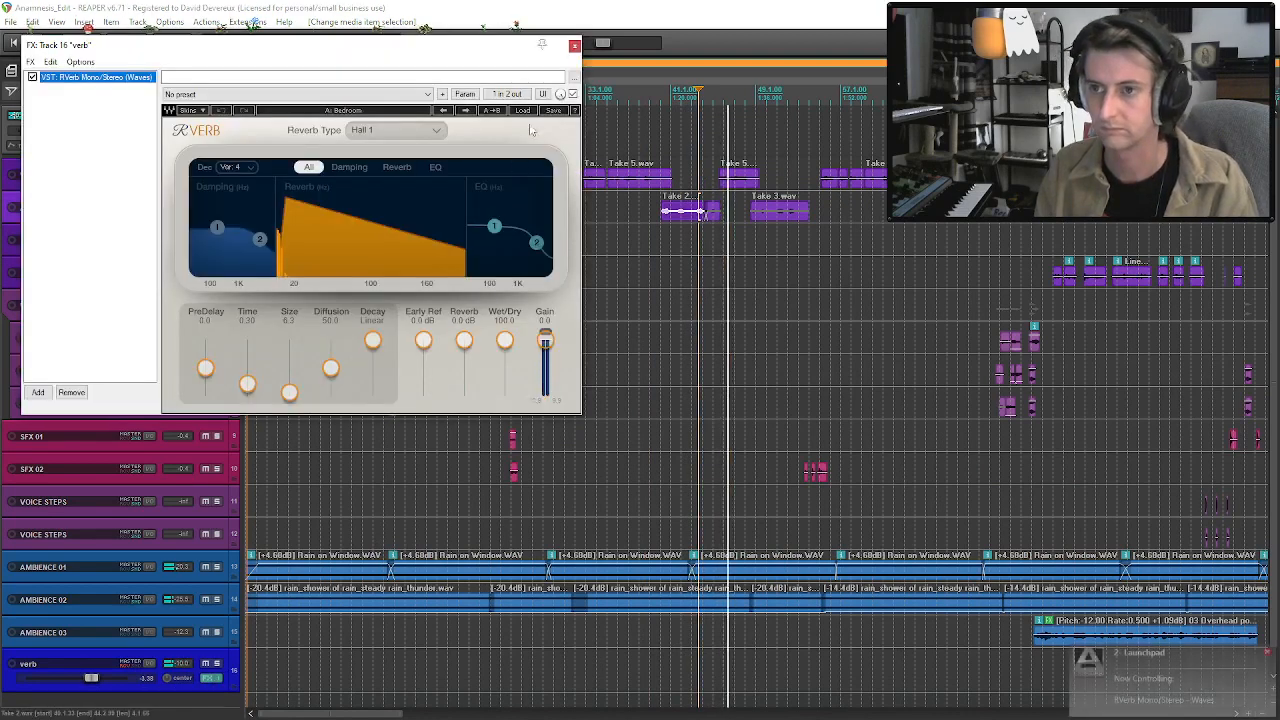
left_click(523, 110)
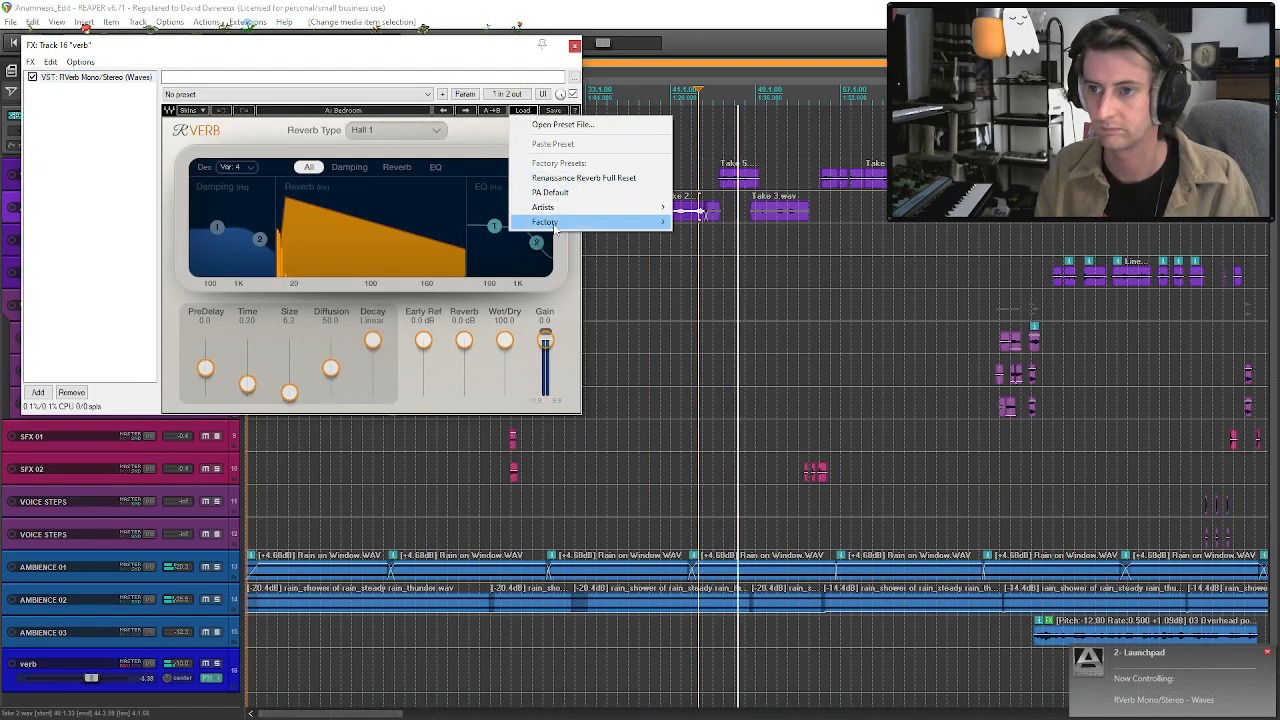
mouse_move(620, 222)
mouse_move(727, 341)
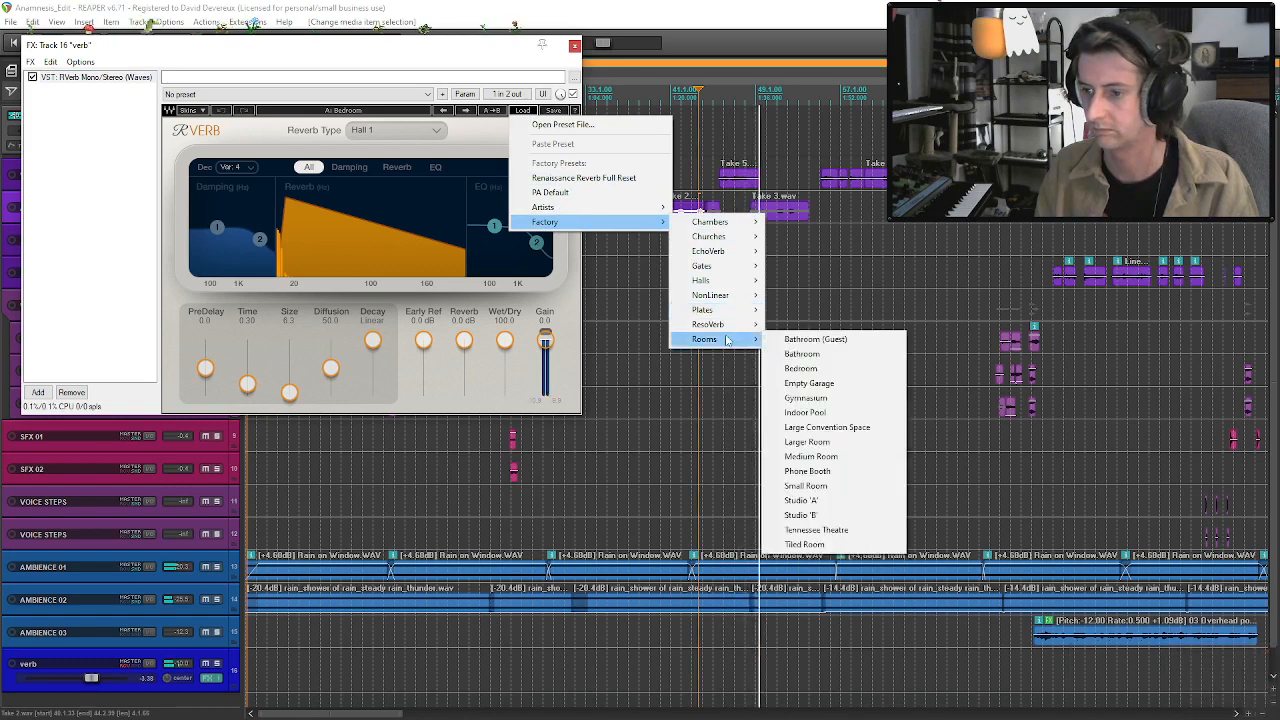
left_click(574, 47)
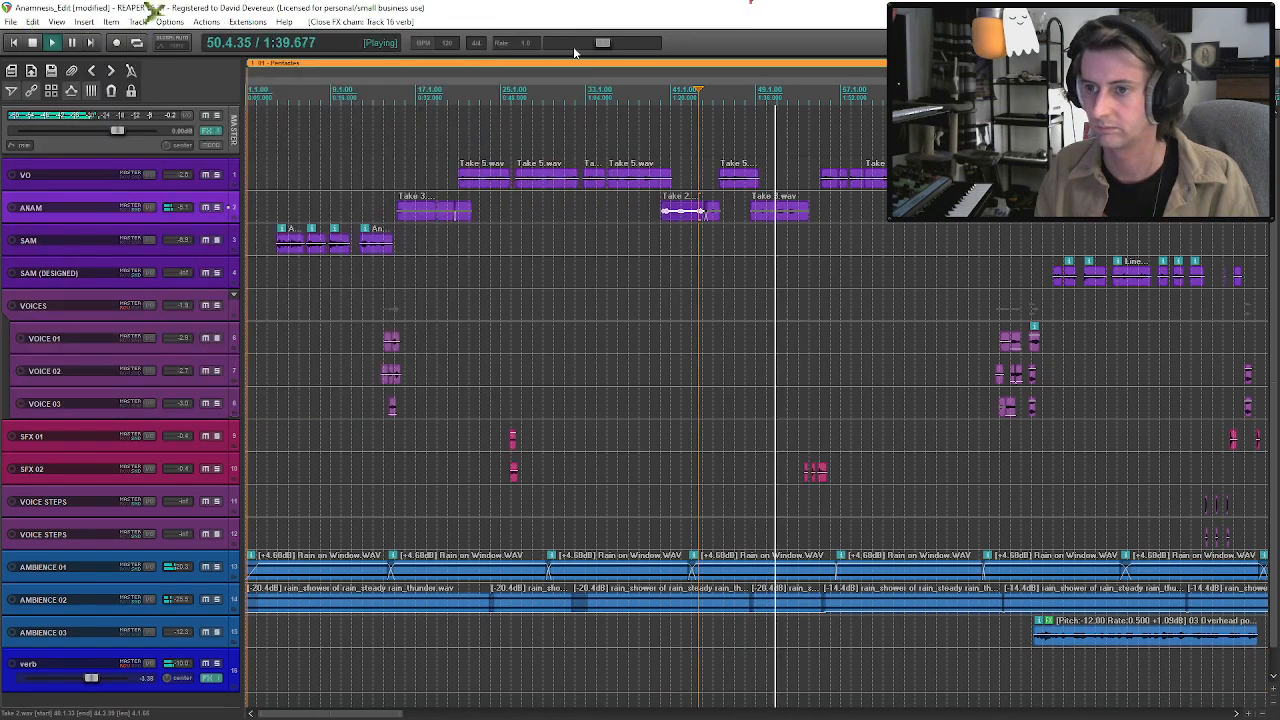
left_click(210, 678)
left_click(575, 46)
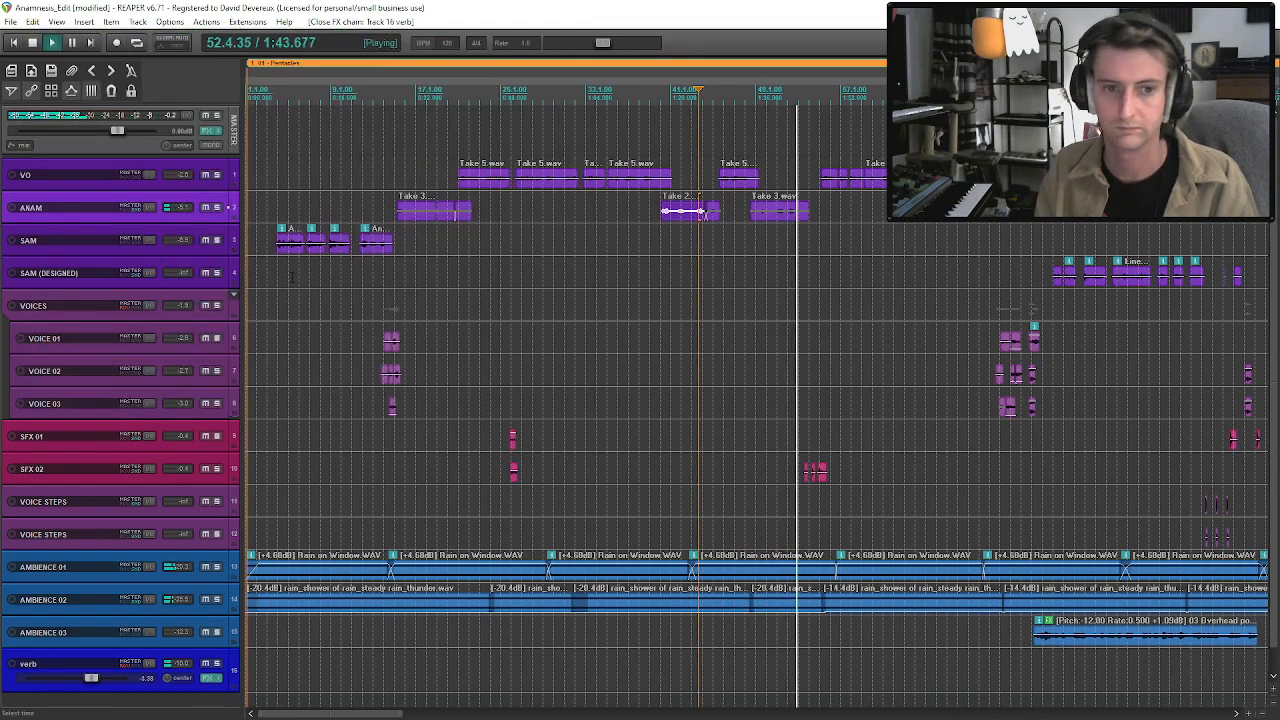
Move the first of the three SFX 02 clips near bar 53 slightly later and audition the passage.
left_click(787, 214)
scroll(820, 472, "up", 5)
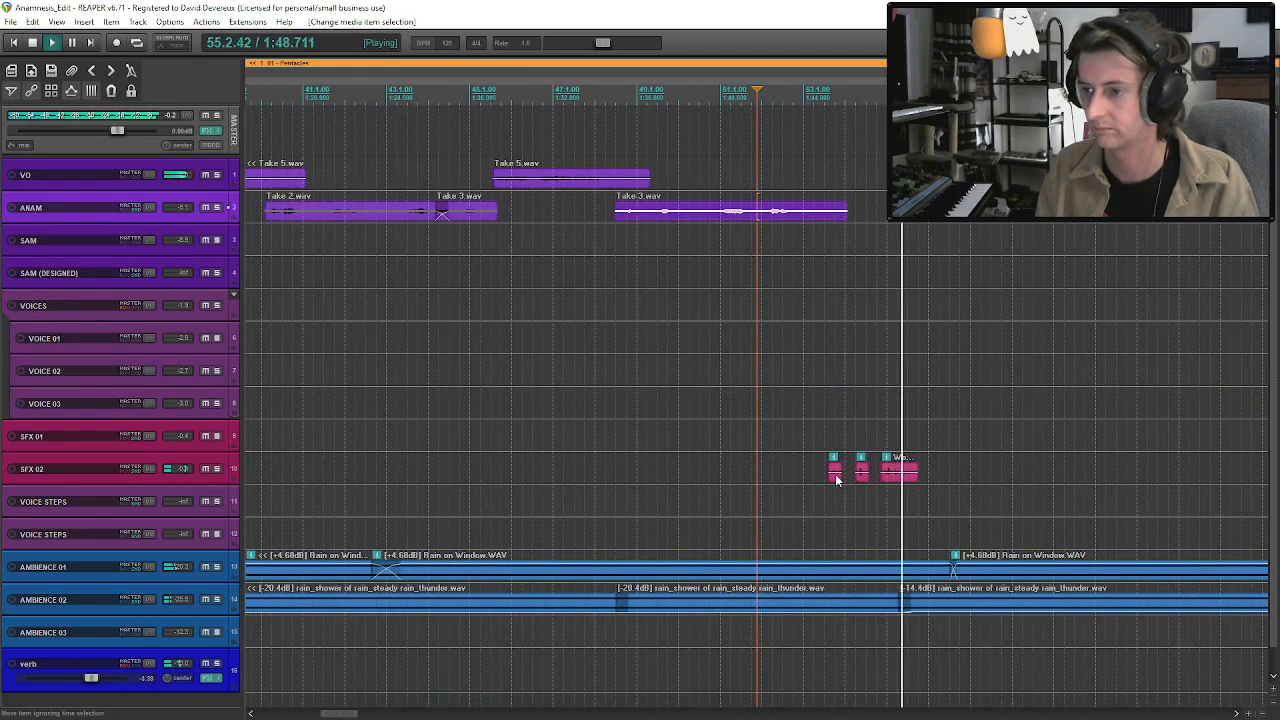
left_click_drag(830, 479, 837, 479)
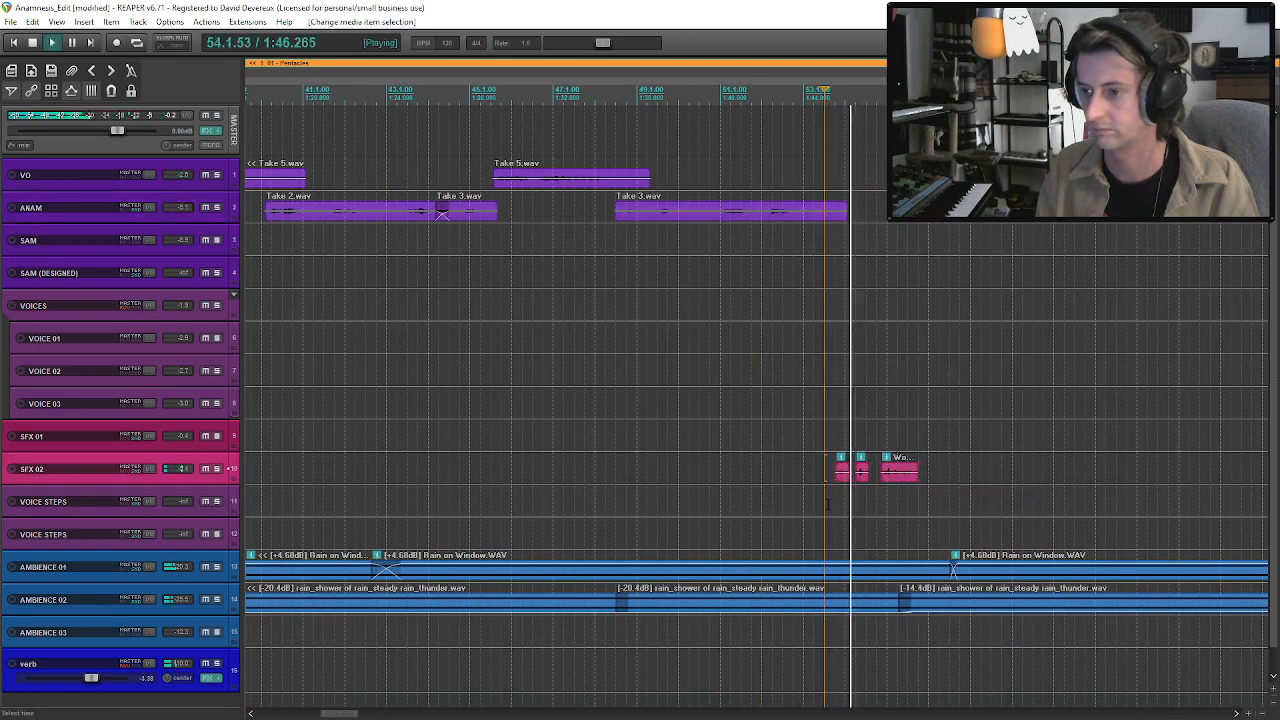
left_click(778, 440)
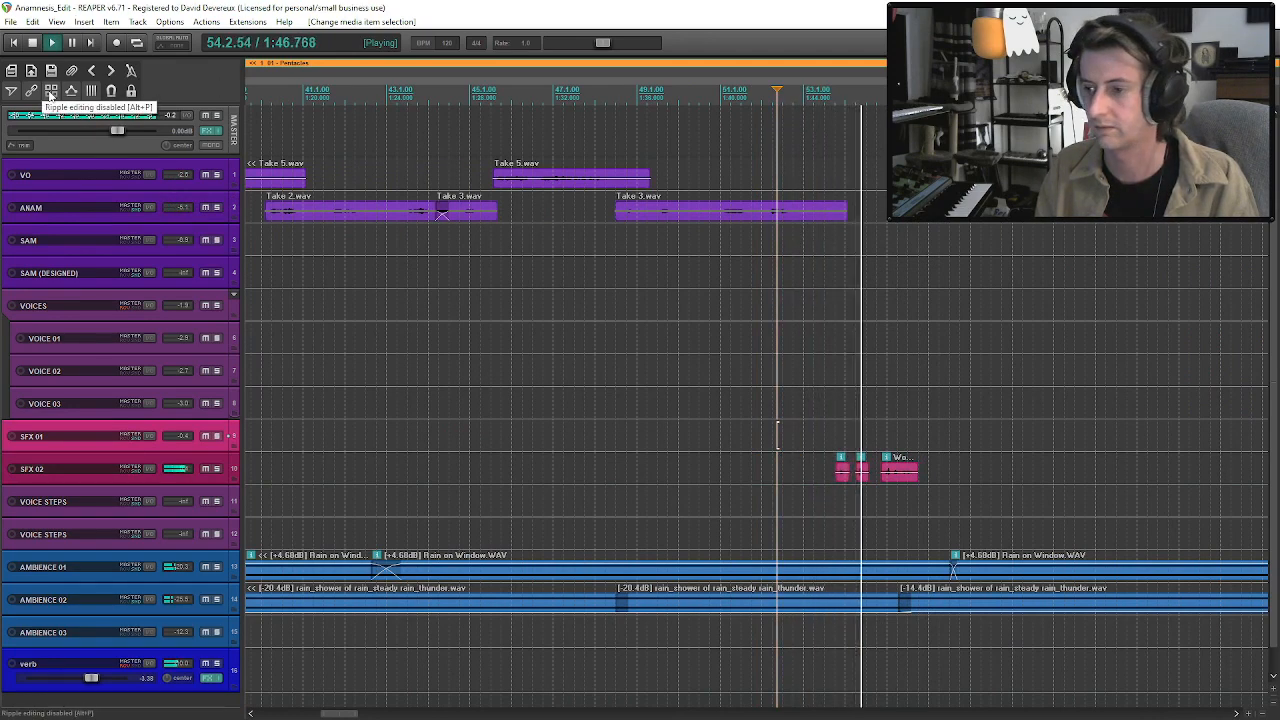
left_click(831, 212)
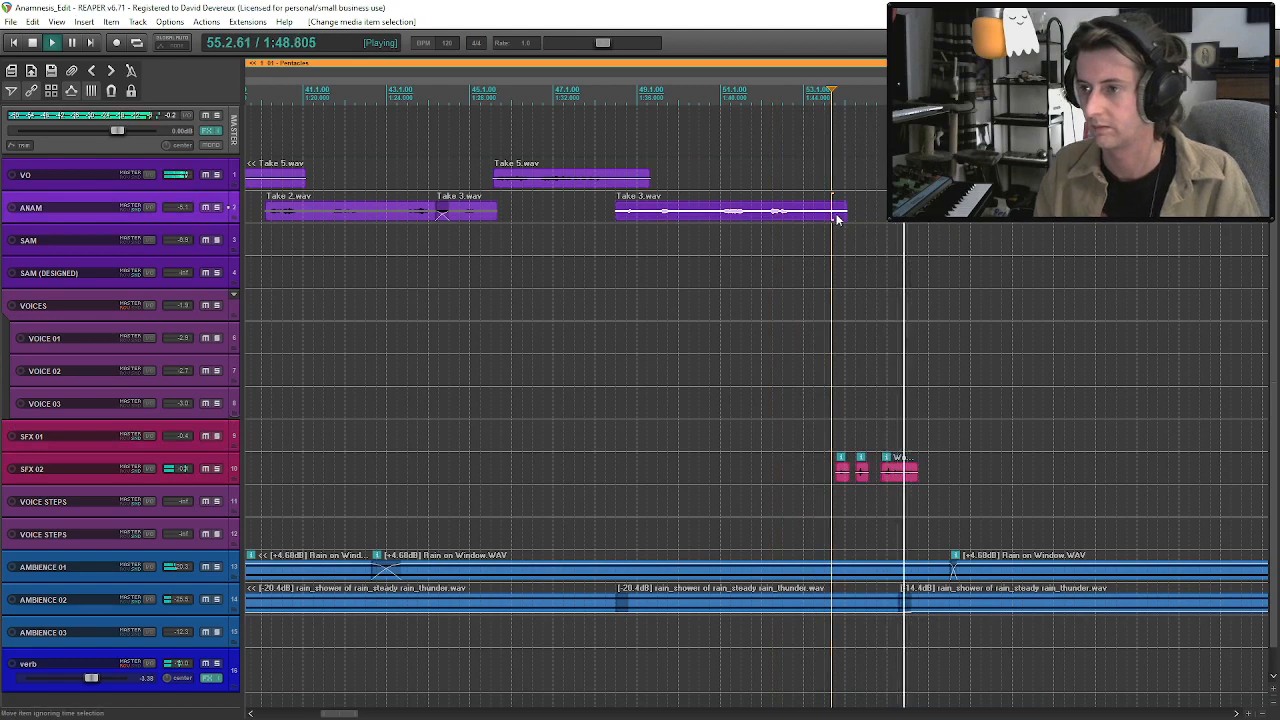
Audition up to the VOICES section and move the first VOICE 02 clip near bar 71 slightly later.
scroll(871, 328, "down", 3)
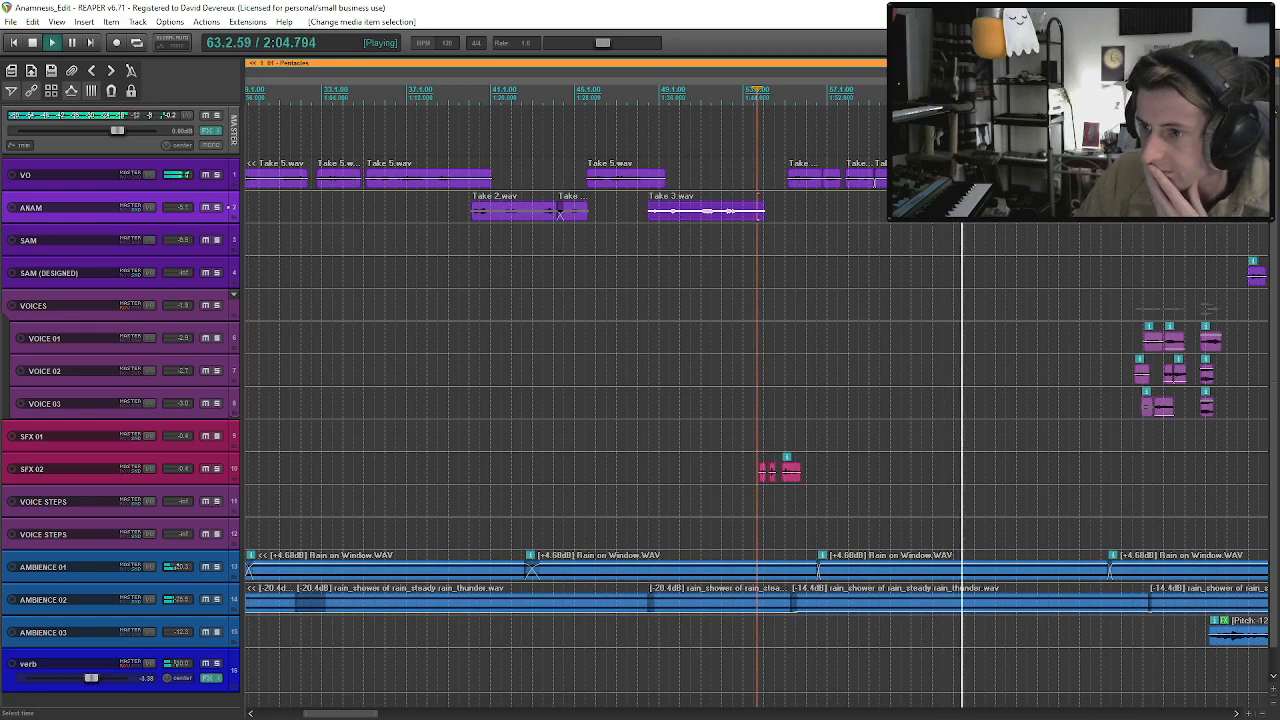
scroll(950, 223, "down", 3)
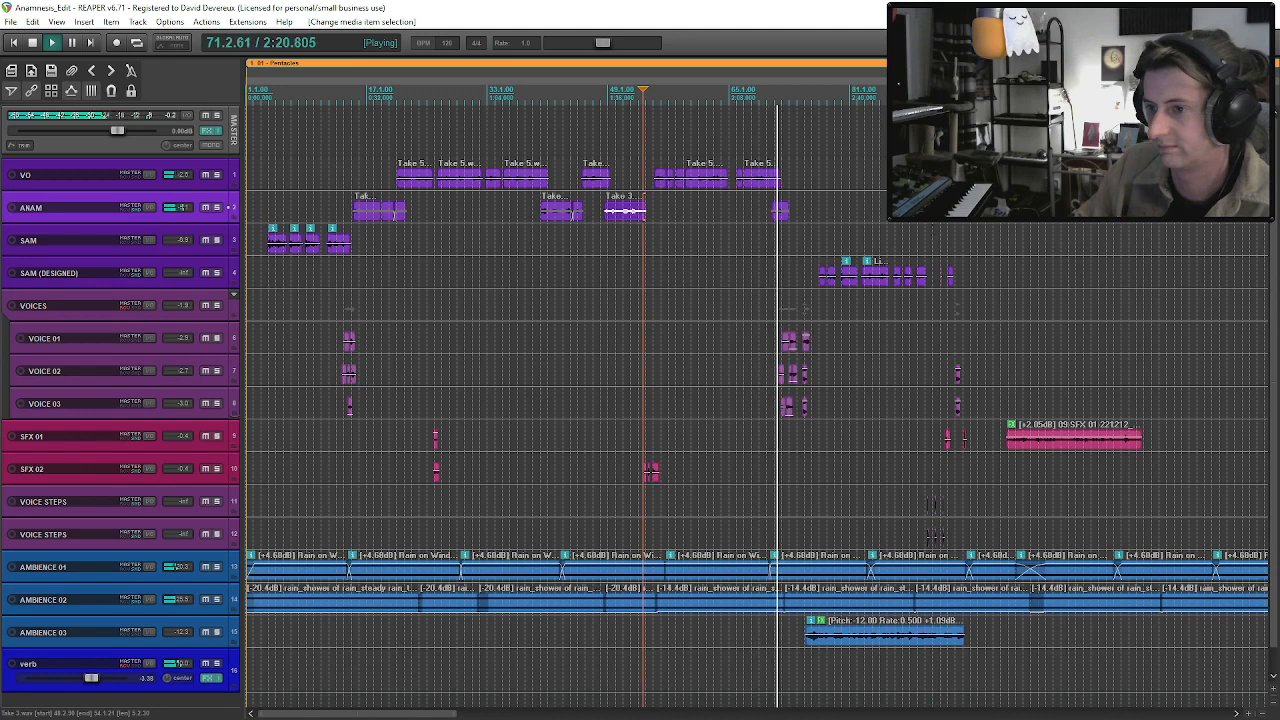
scroll(572, 213, "up", 3)
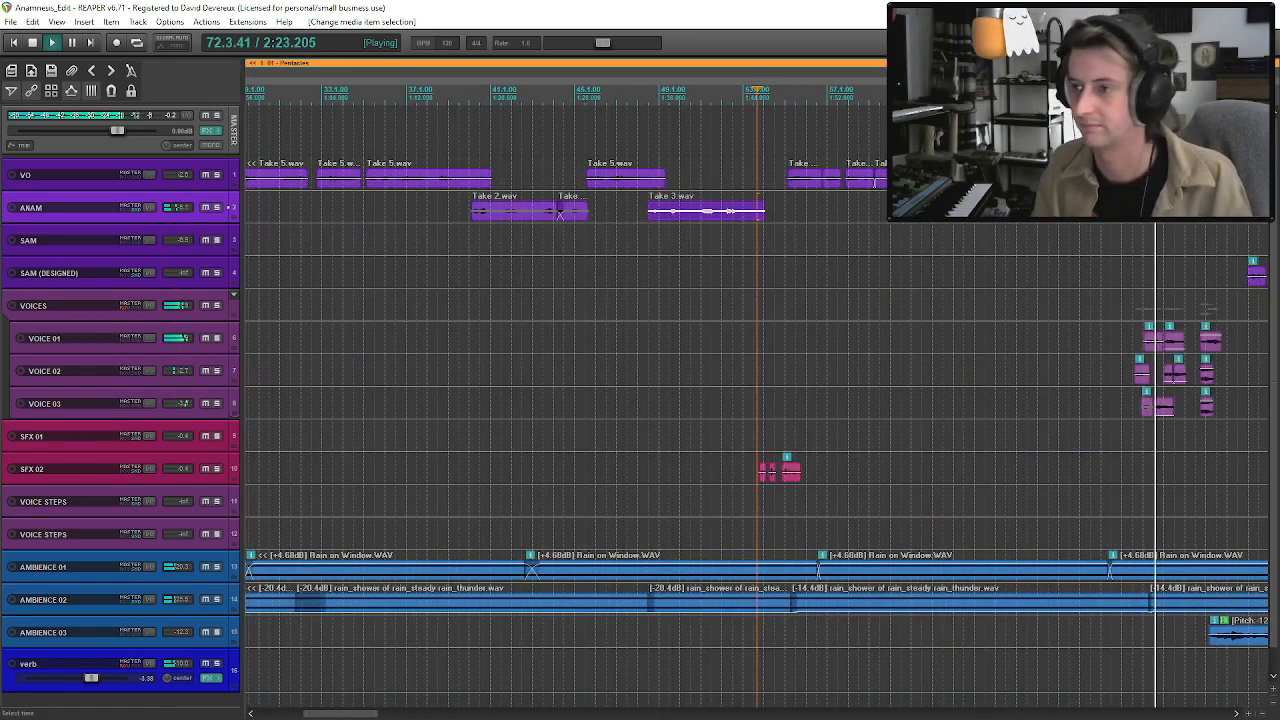
left_click(1142, 381)
scroll(1142, 381, "up", 4)
left_click_drag(740, 381, 752, 381)
Trim the end of the VO clip near bar 70 to finish before ANAM's line, and audition the transition.
left_click_drag(746, 181, 630, 189)
left_click(542, 180)
scroll(837, 474, "down", 3)
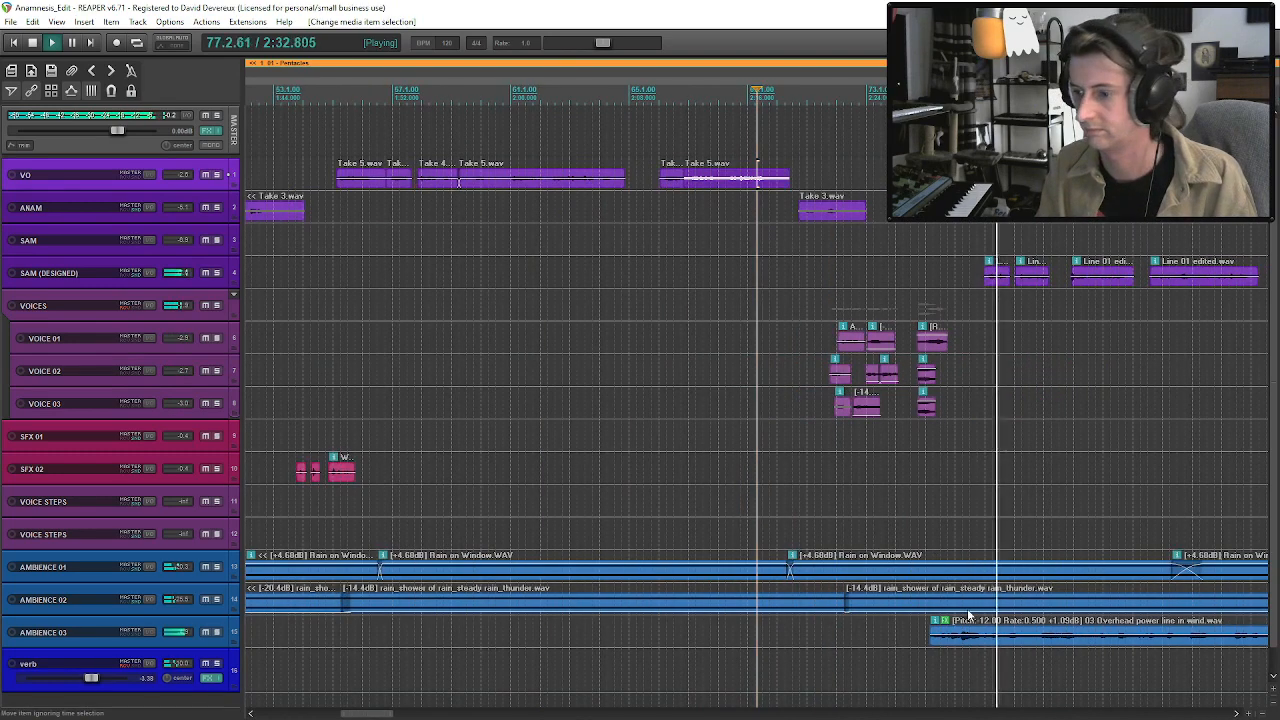
Shift the first SAM (DESIGNED) clip and everything after it later, to just before bar 78, and resume playback from about bar 65.
scroll(968, 615, "down", 1)
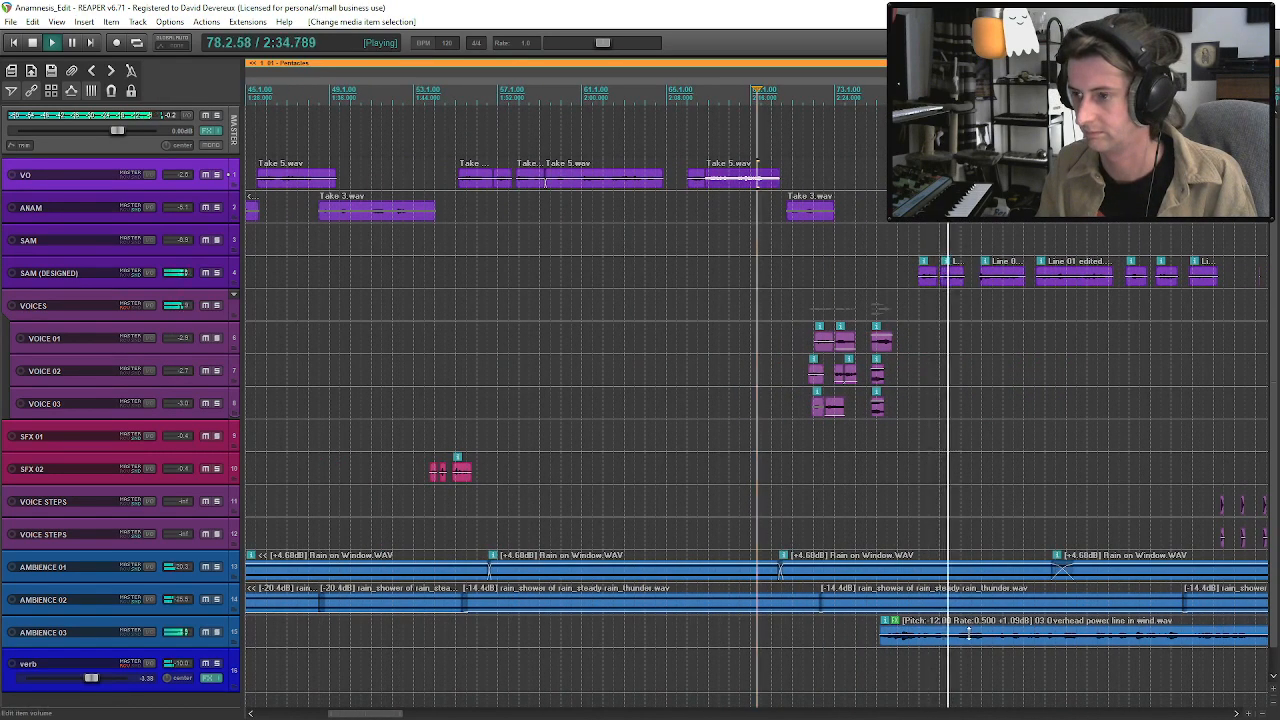
key("space")
left_click_drag(924, 288, 957, 290)
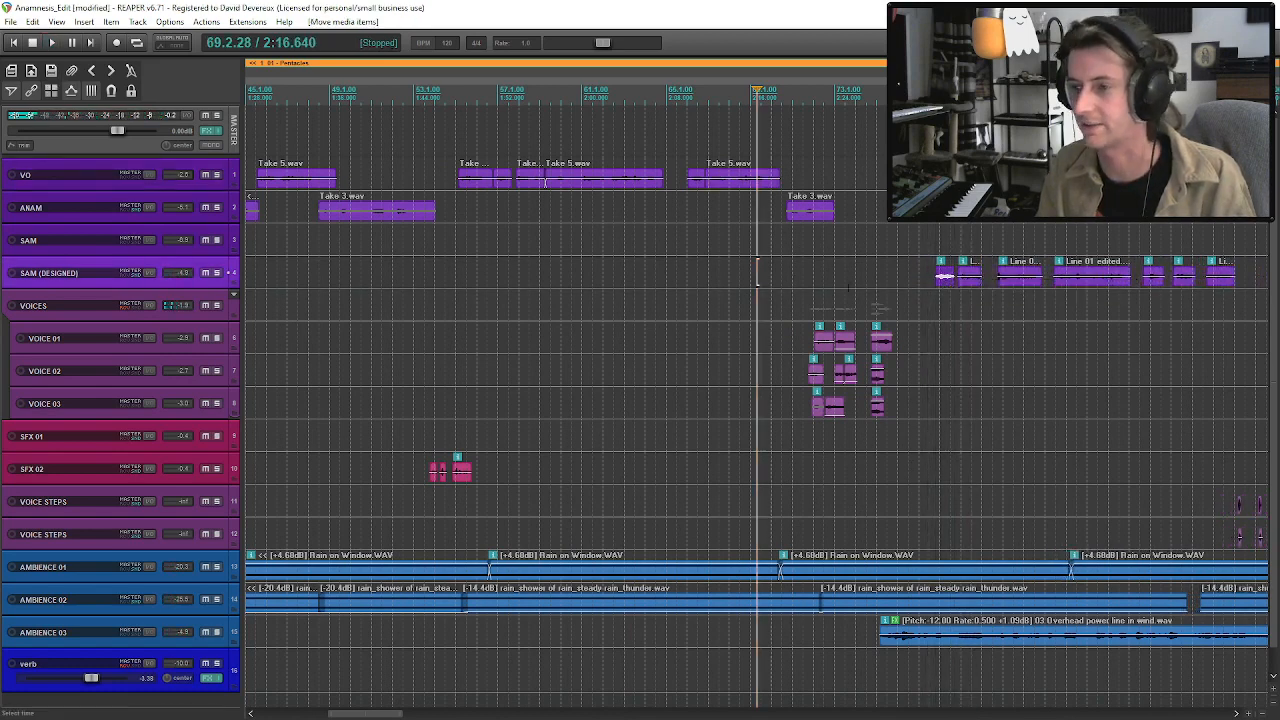
left_click(679, 260)
key("space")
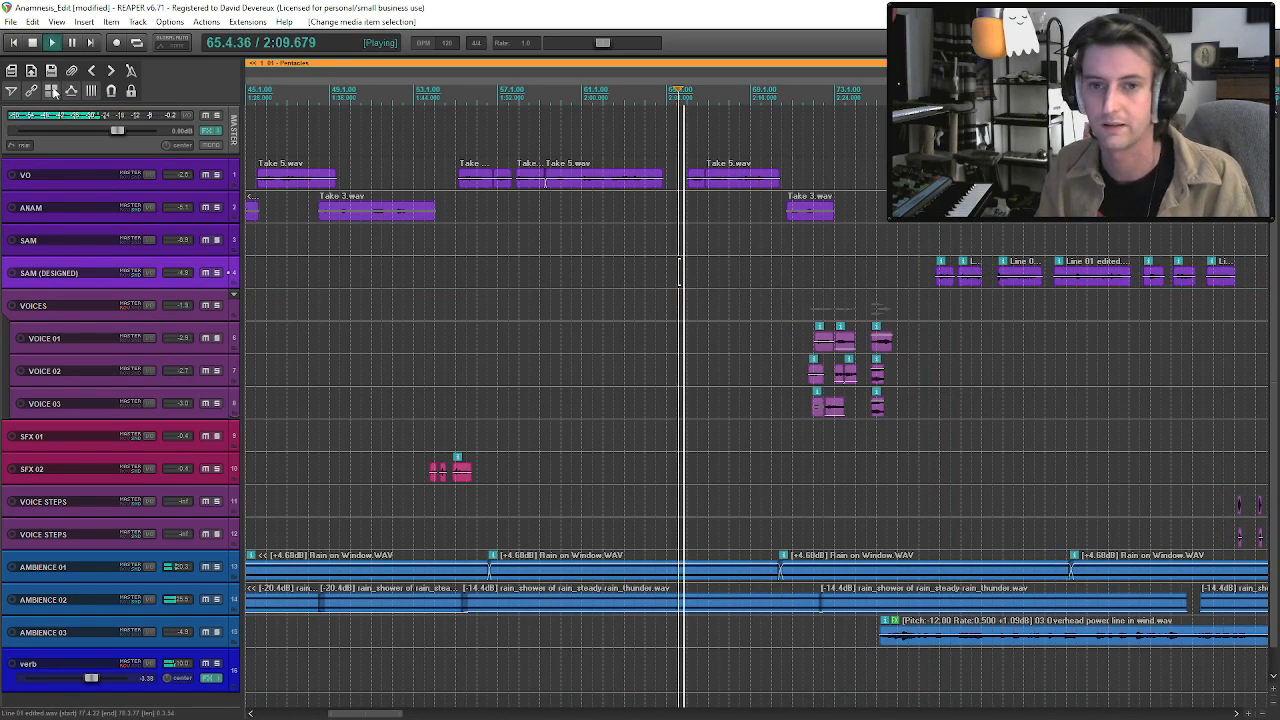
Close the AMBIENCE 02 gap near bar 89 by moving the following rain clip earlier to overlap the preceding one.
scroll(679, 260, "down", 2)
left_click(1079, 604)
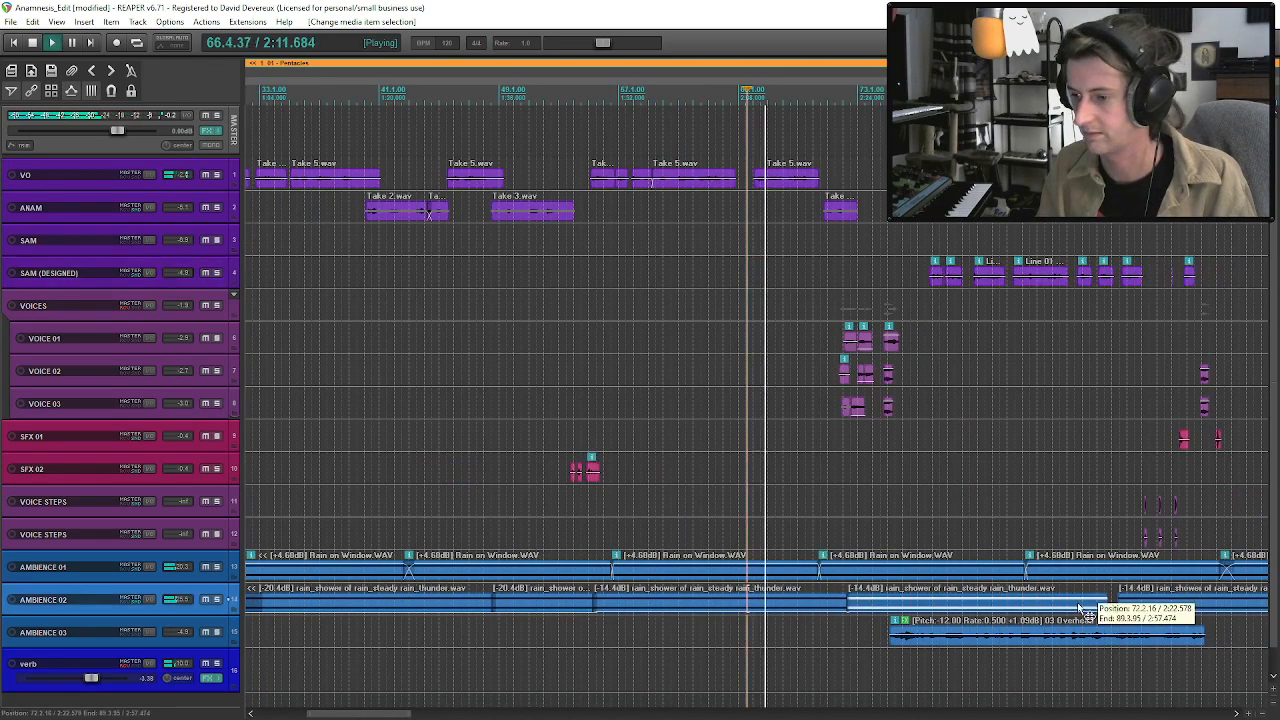
left_click(1112, 605)
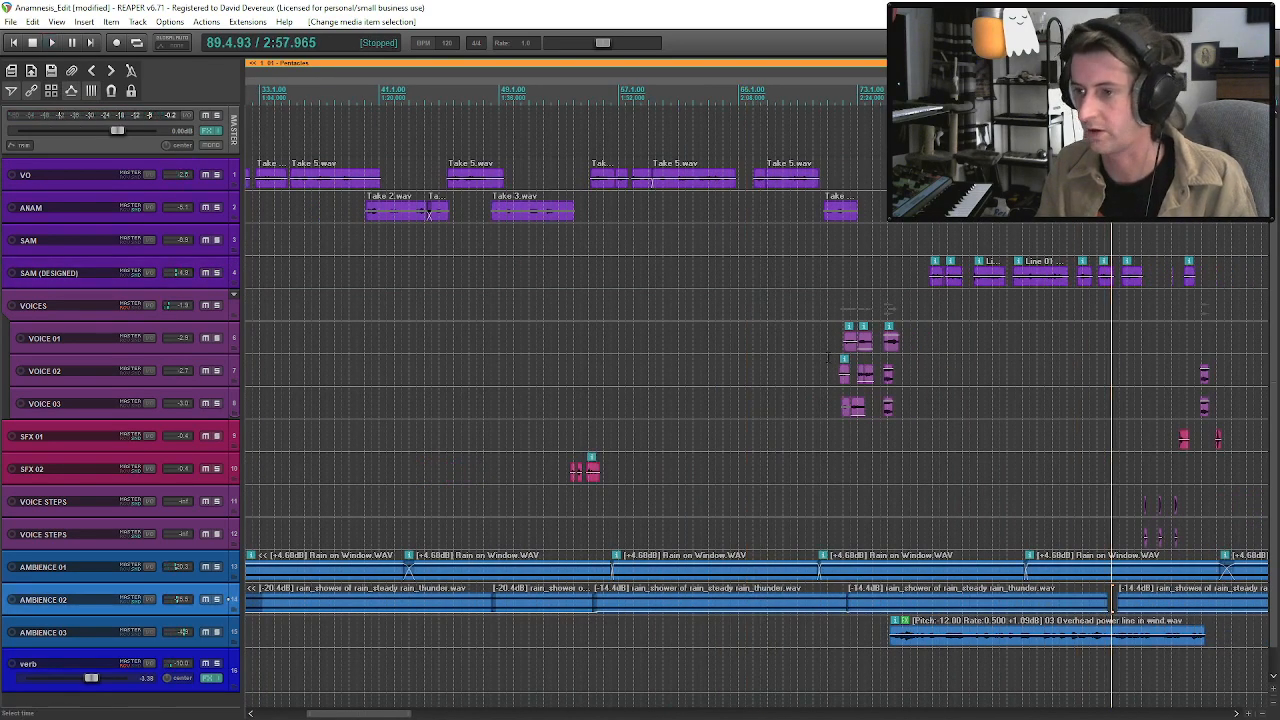
left_click(828, 368)
key("space")
mouse_move(1104, 601)
left_mouse_down()
mouse_move(1128, 602)
mouse_move(1106, 603)
left_mouse_up()
left_click(1130, 609)
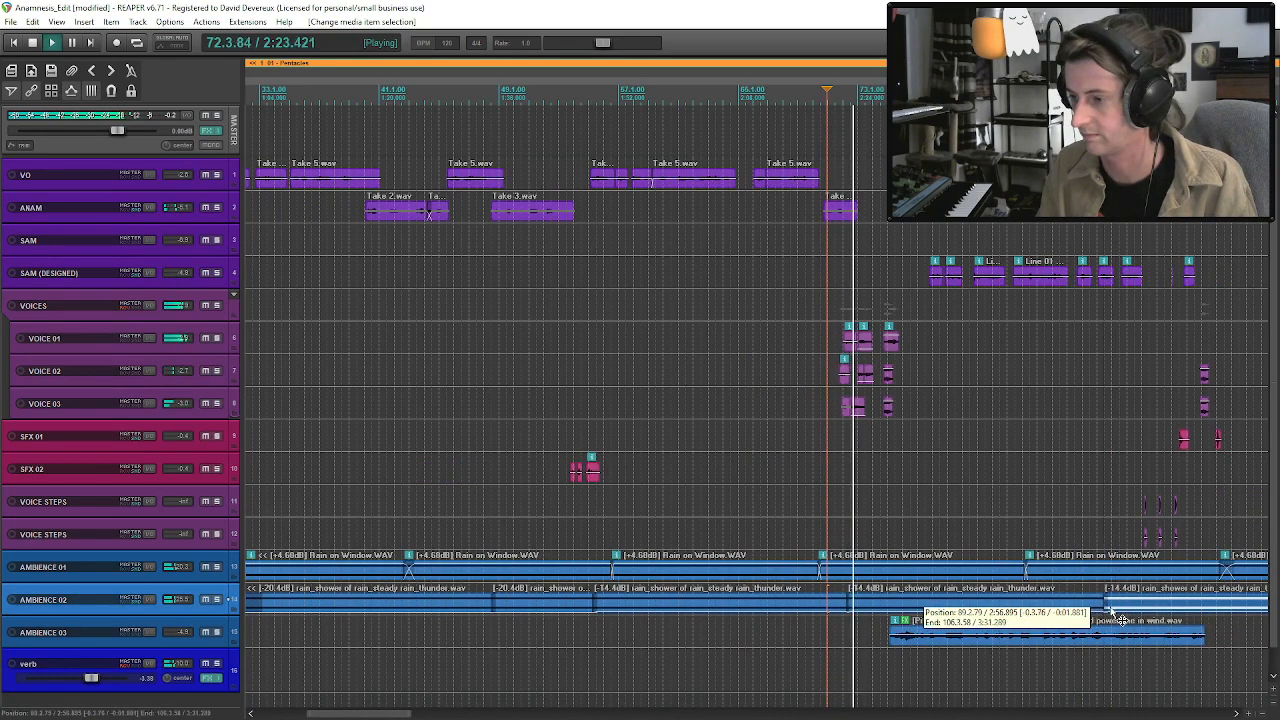
Add points to the VOICES volume envelope near bar 76, raise the level after them to about -4.8 dB, and hide the envelope.
scroll(1120, 605, "down", 2)
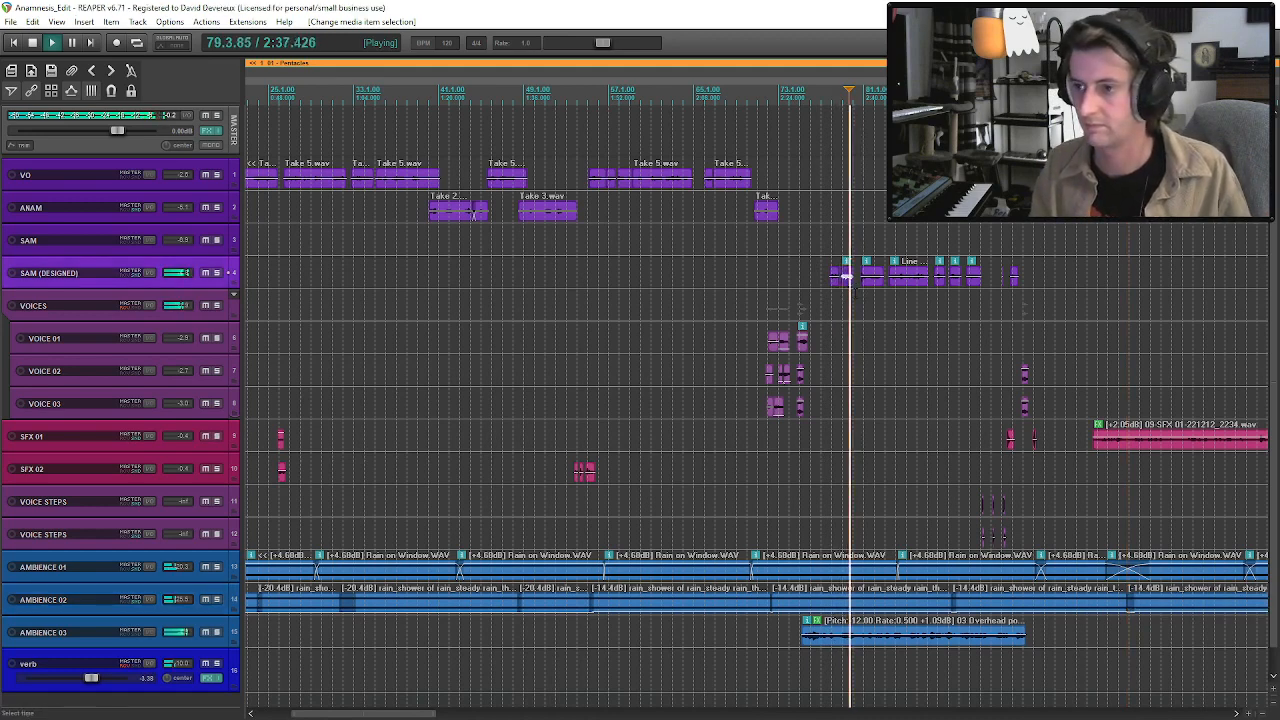
left_click(202, 315)
key("v")
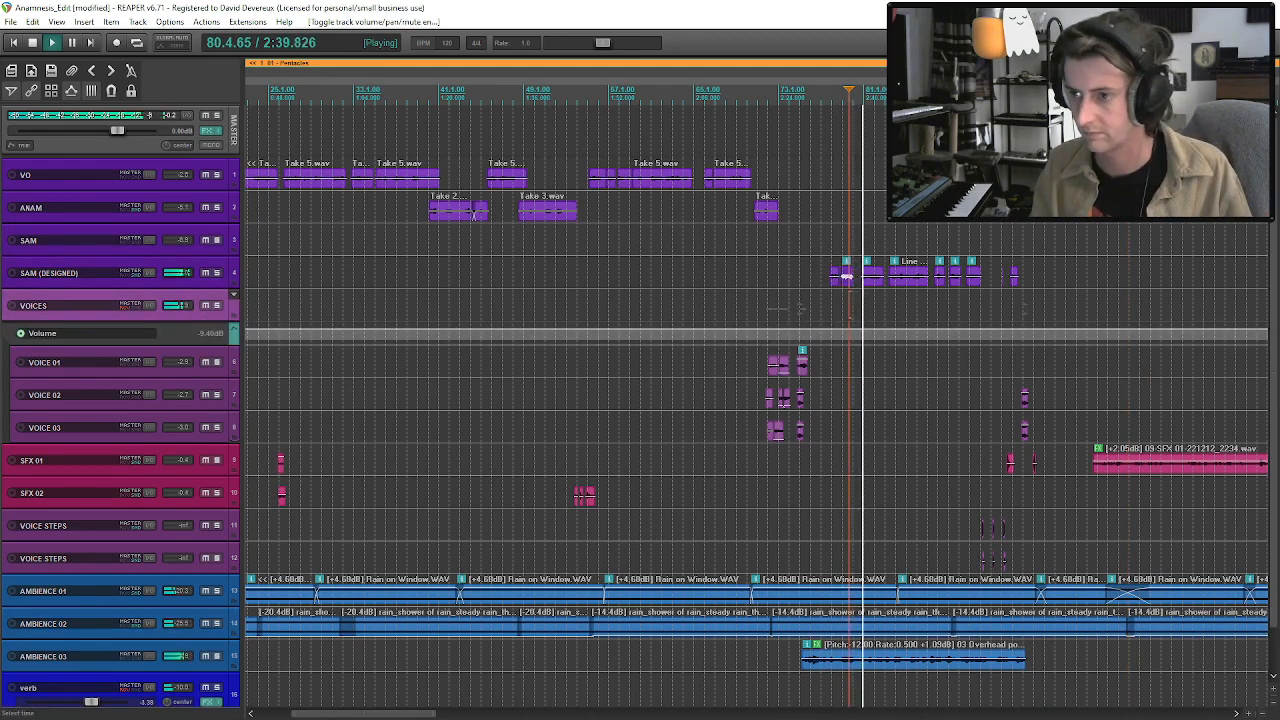
left_click(806, 329, "shift")
left_click(814, 330, "shift")
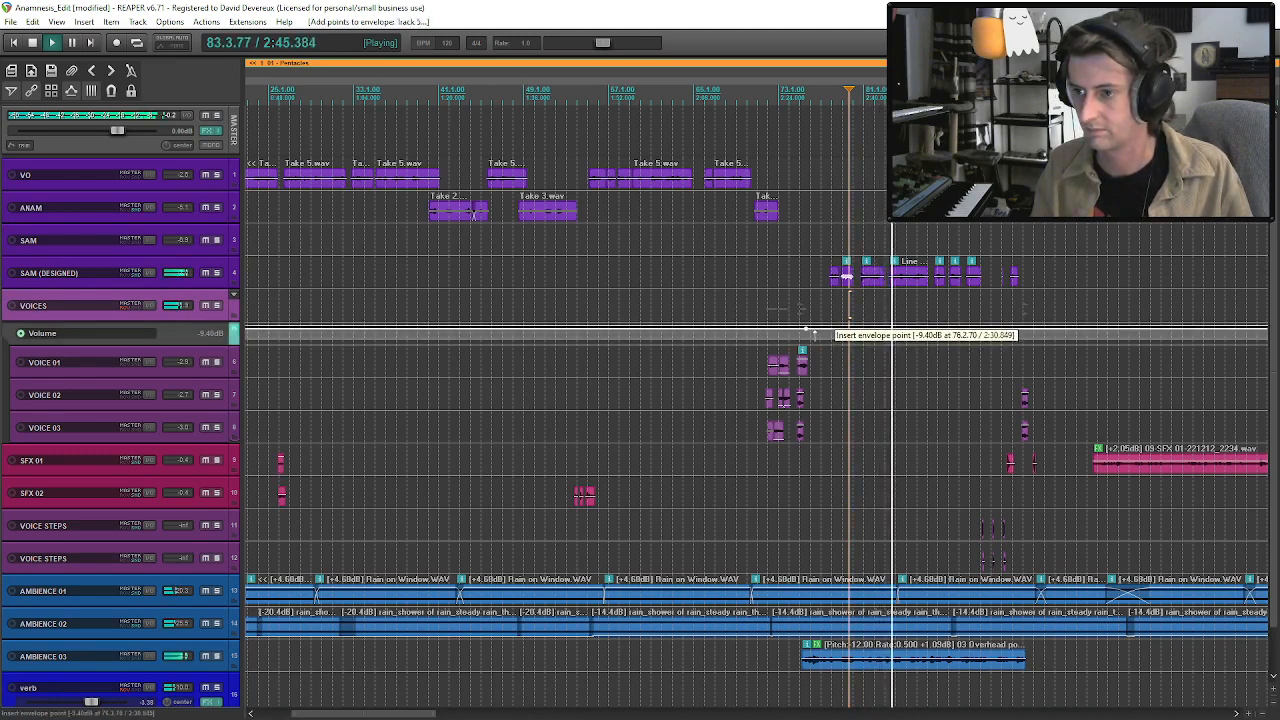
left_click(940, 330)
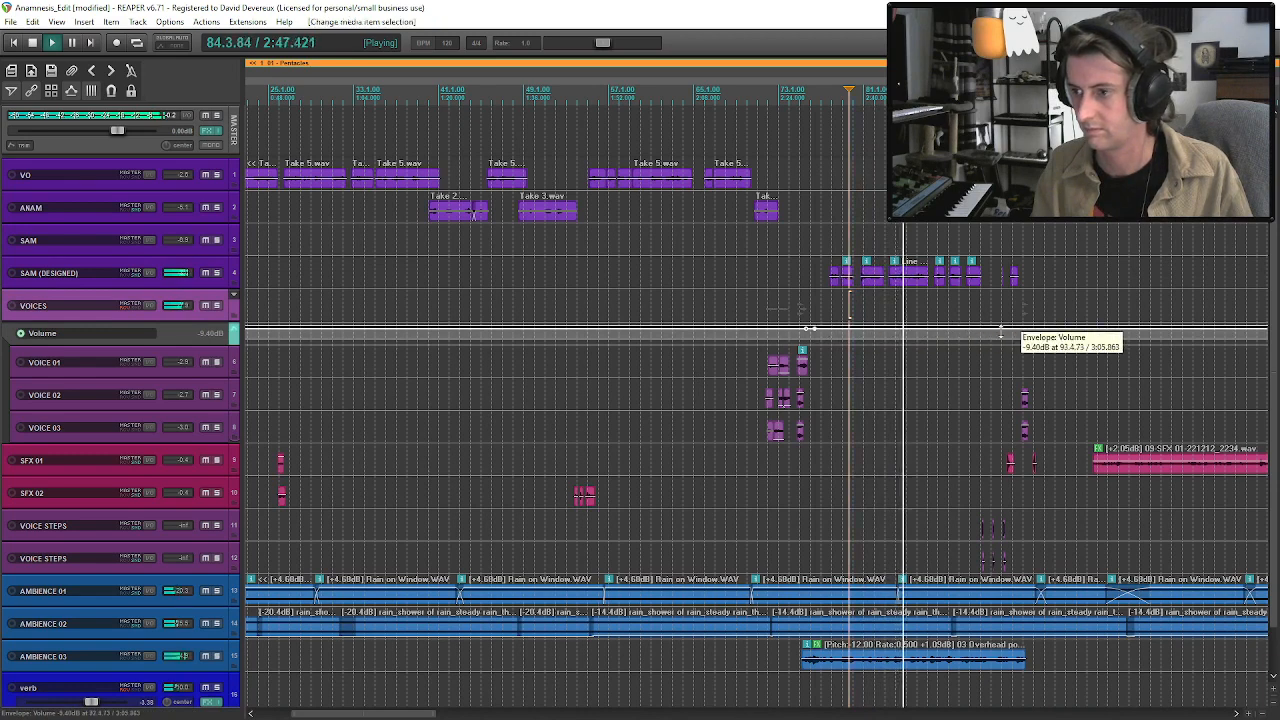
left_click_drag(998, 333, 1002, 315)
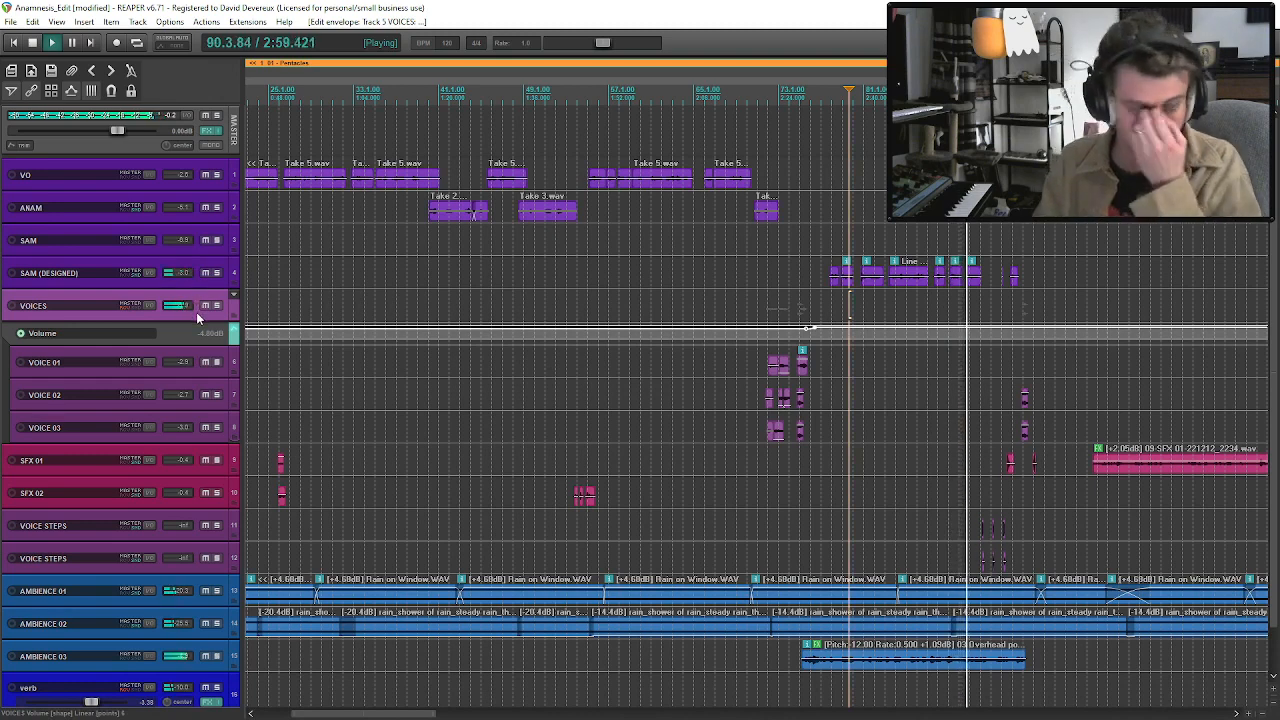
key("v")
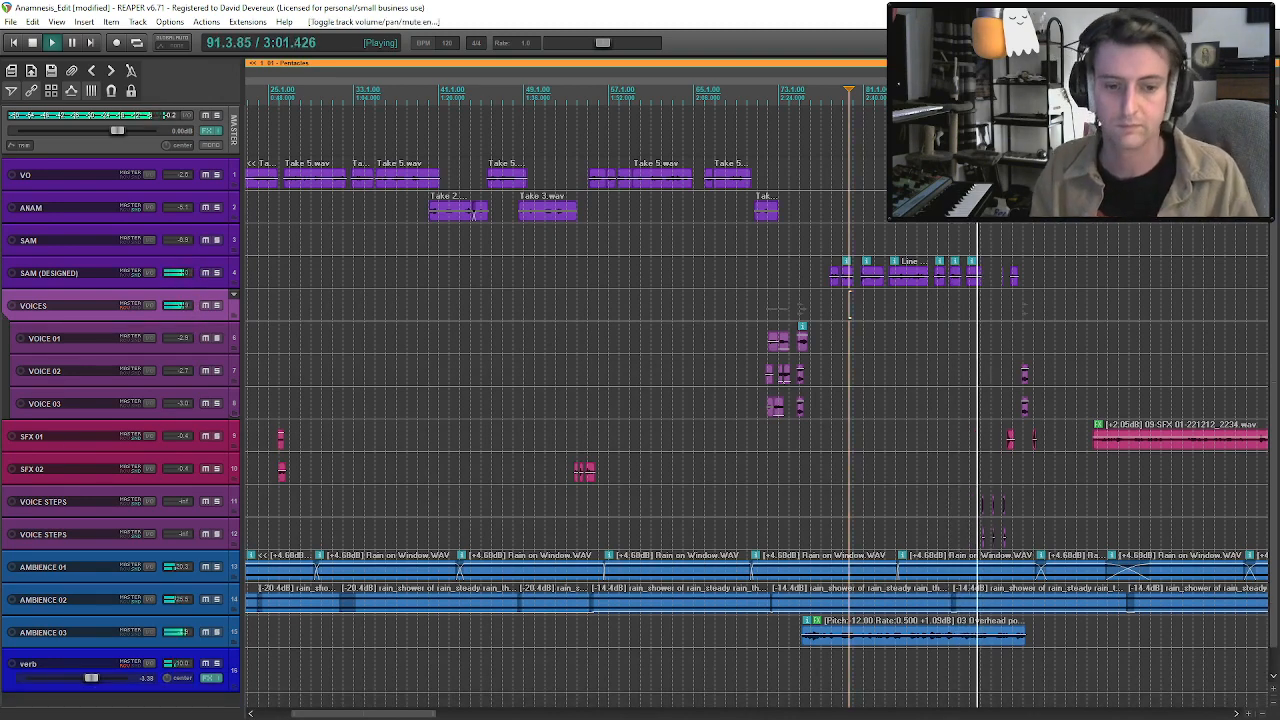
Enlarge both VOICE STEPS tracks and nudge their volumes down together while auditioning the footsteps.
left_click(977, 278)
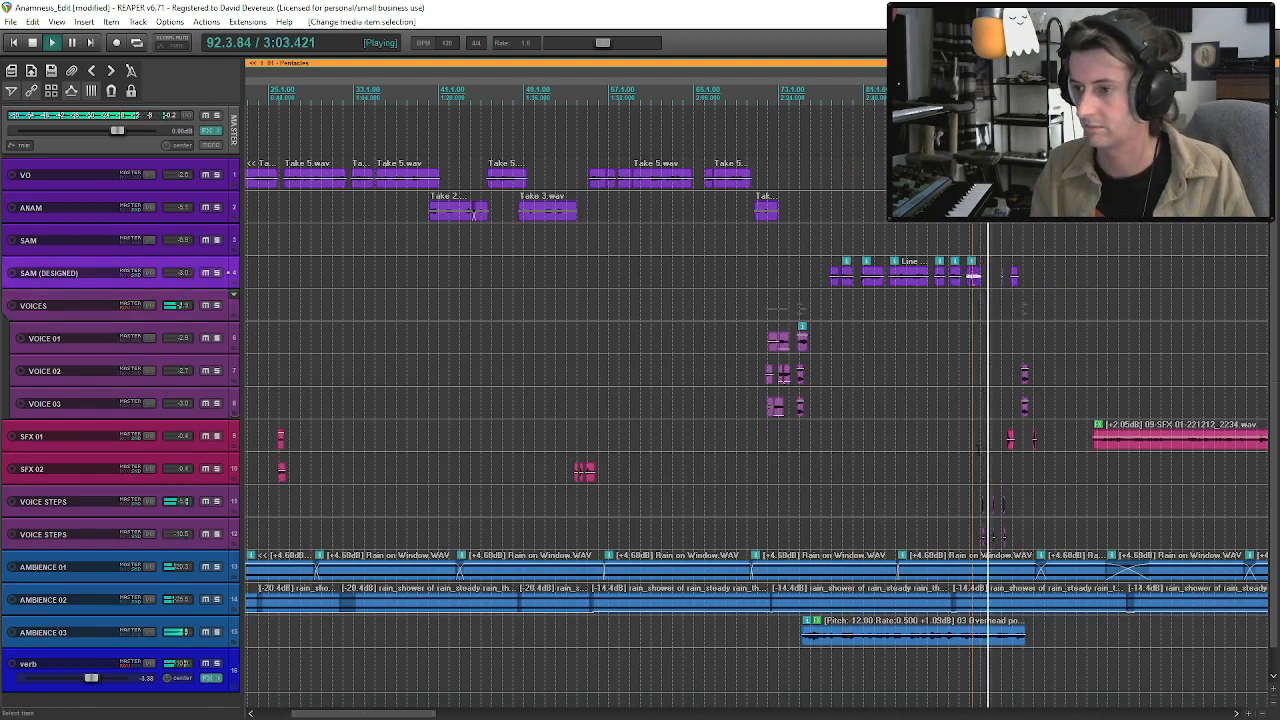
scroll(977, 285, "up", 4)
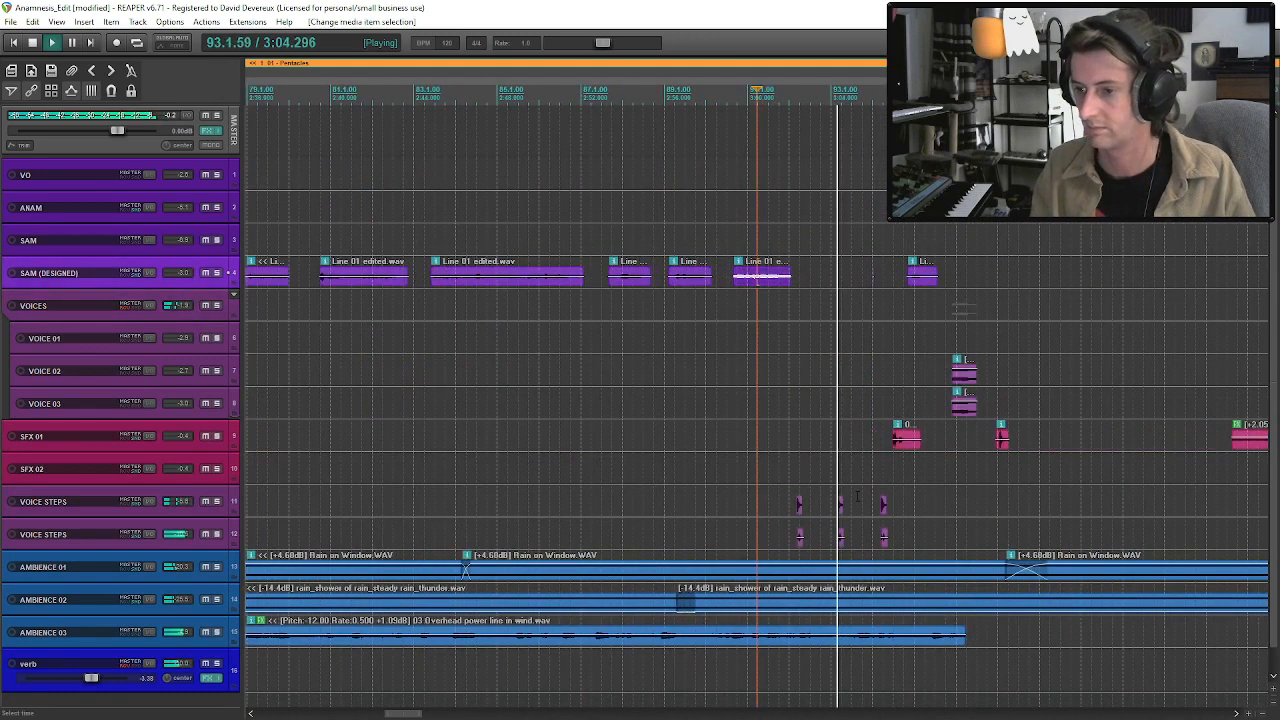
left_click(188, 513)
left_click(191, 526, "shift")
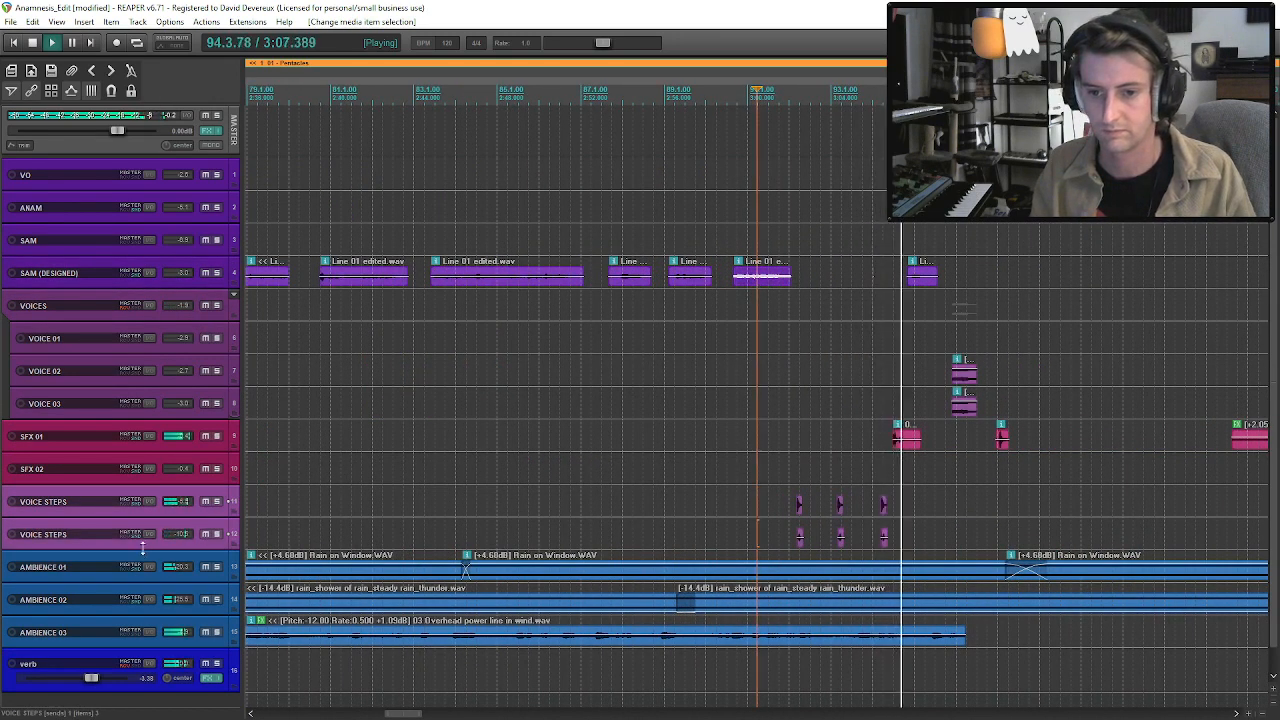
left_click_drag(143, 549, 143, 564)
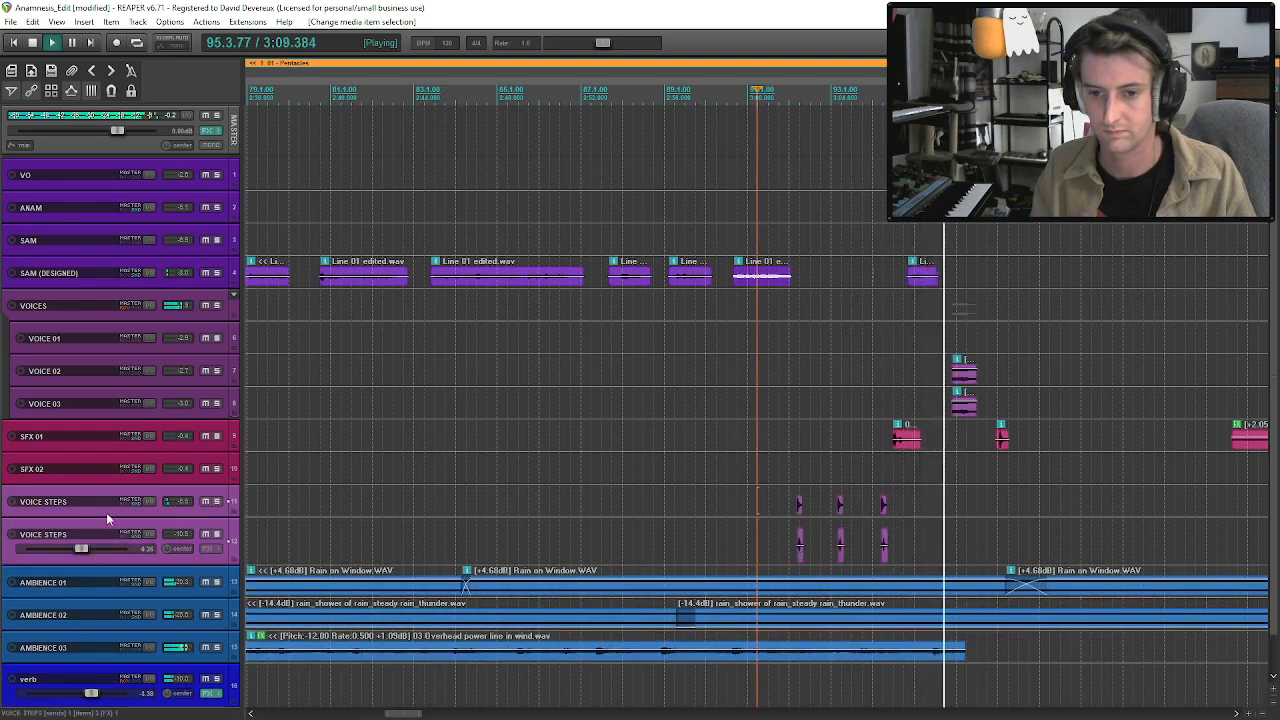
left_click(109, 512)
left_click_drag(121, 516, 124, 540)
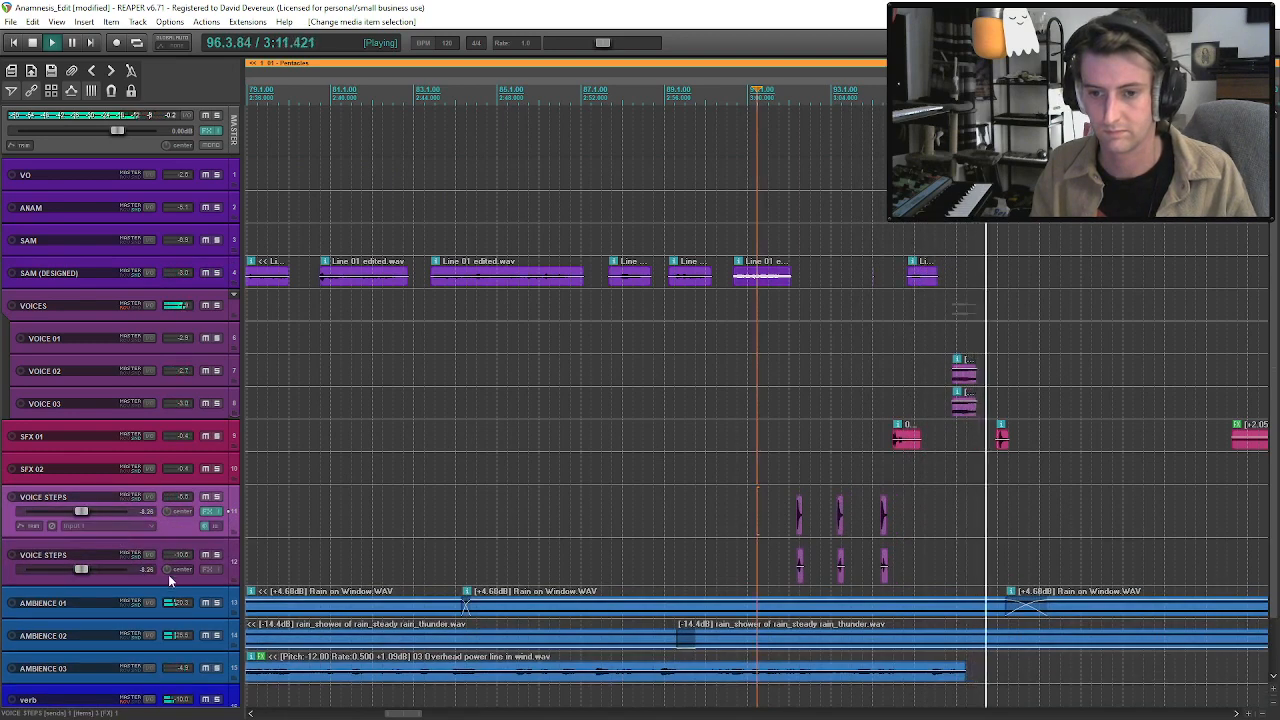
key("alt+Down")
key("alt+Down")
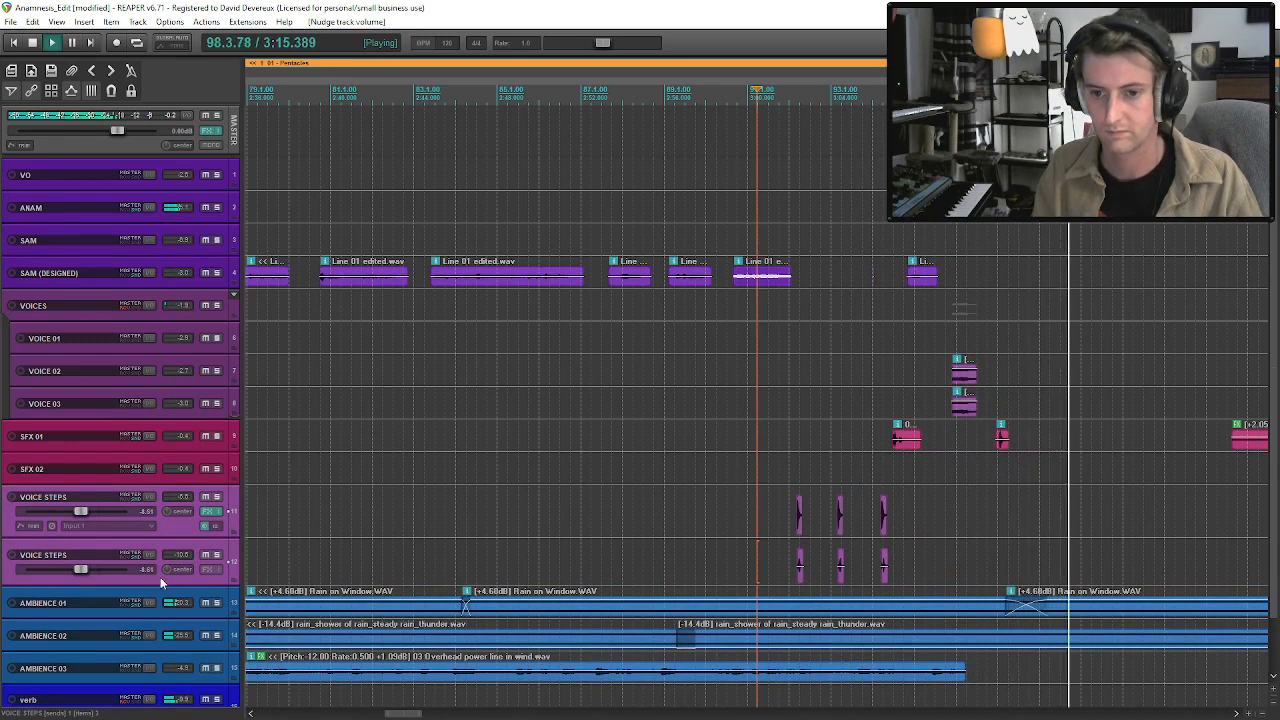
key("alt+Up")
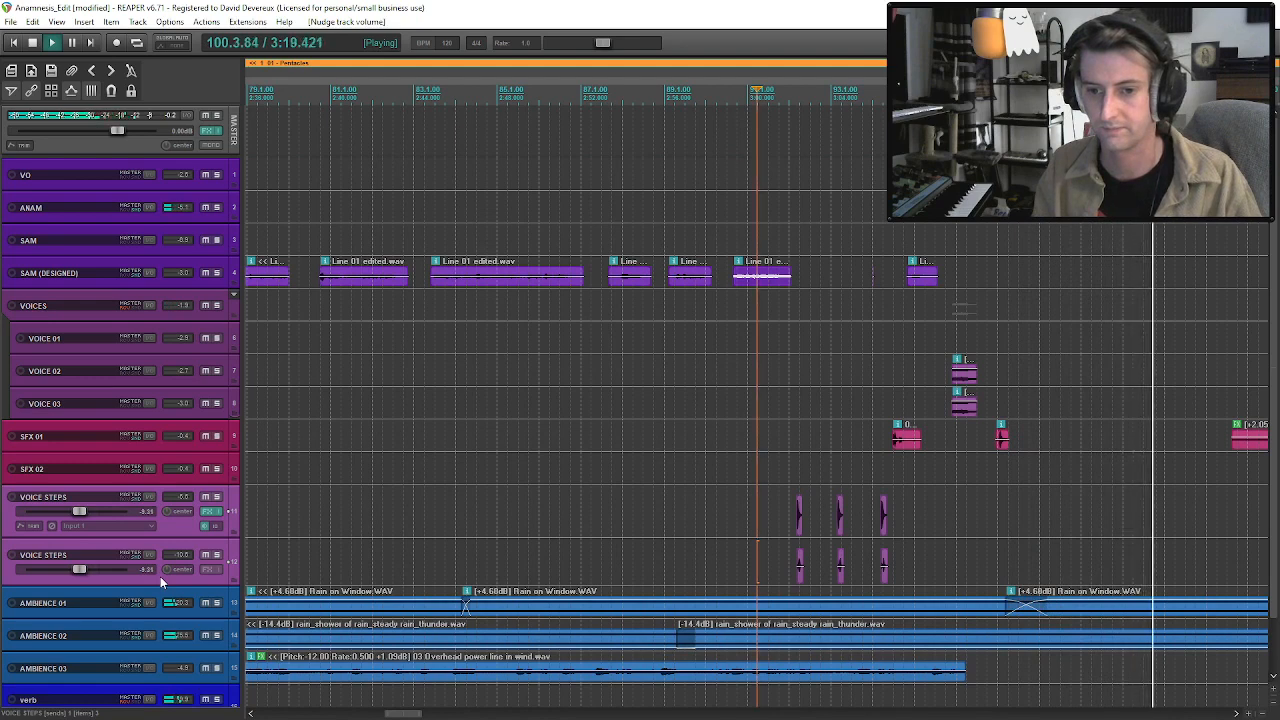
Nudge the volumes of both VOICE STEPS tracks down together to -10.0 dB.
key("alt+Down")
key("alt+Down")
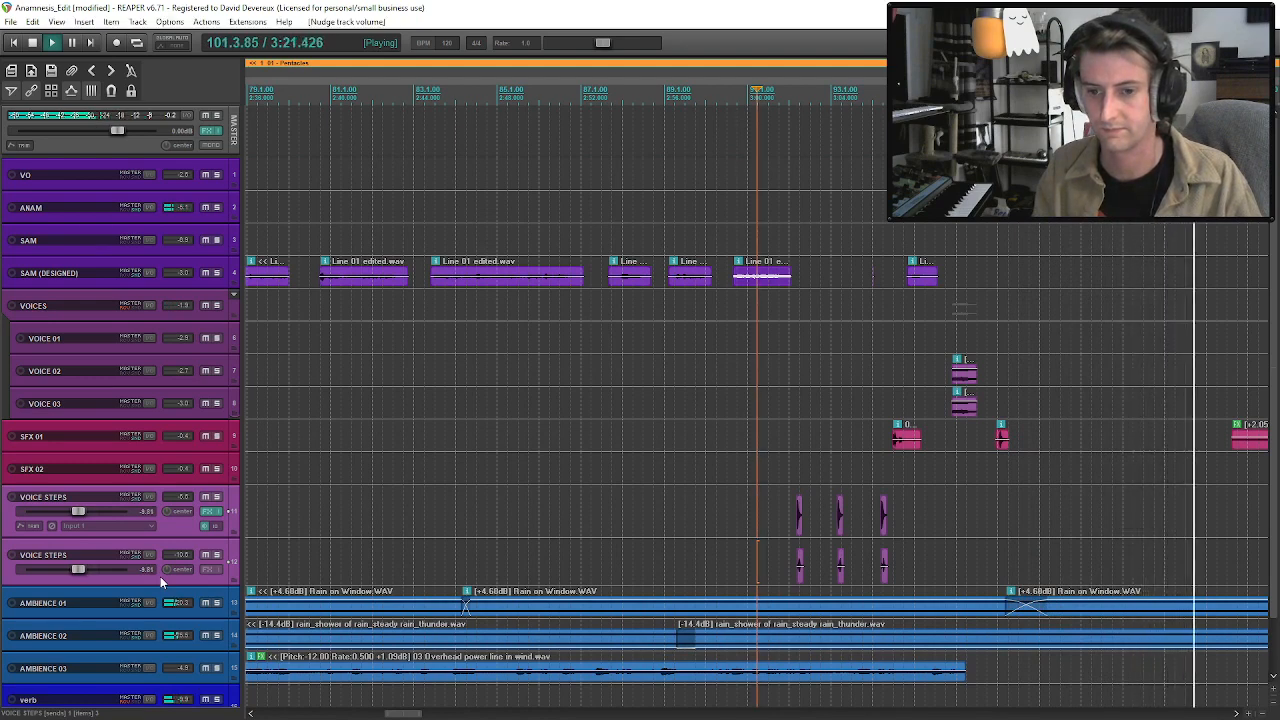
key("alt+Down")
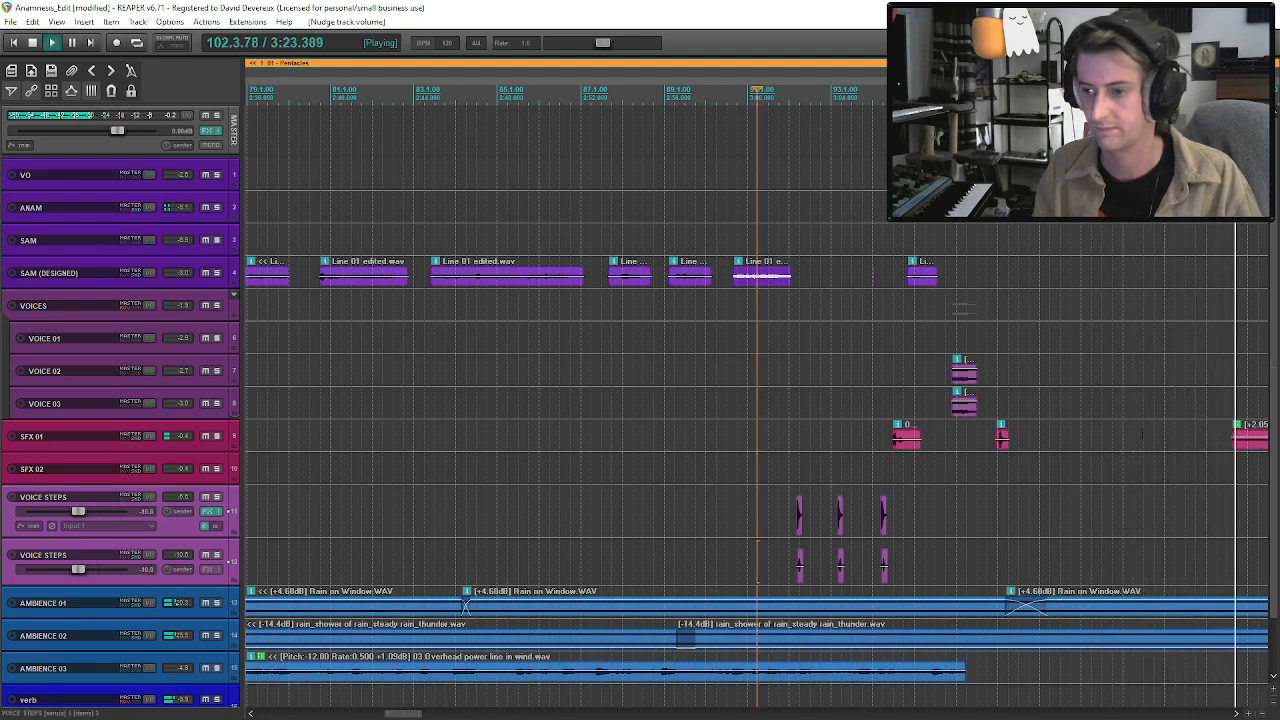
Lower the item volume of the SFX 02 clip near bar 139 to about -6.62 dB.
scroll(912, 493, "down", 1)
scroll(912, 493, "down", 2)
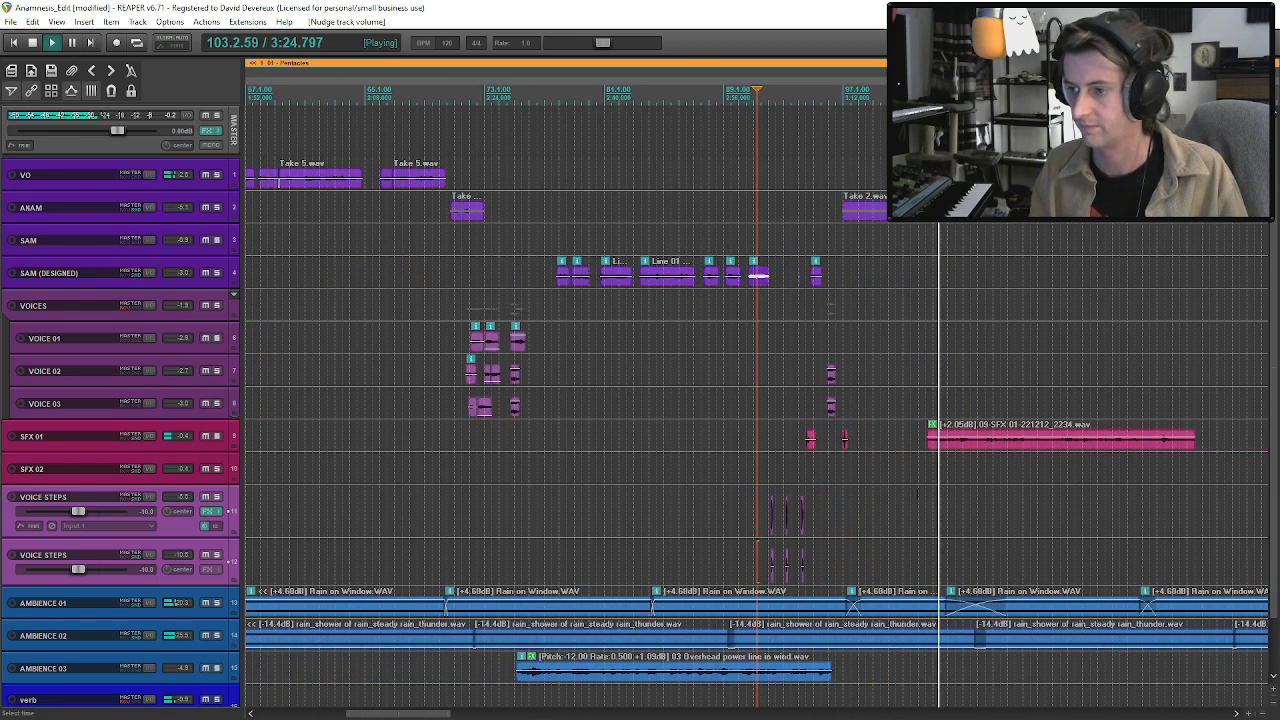
left_click(970, 448)
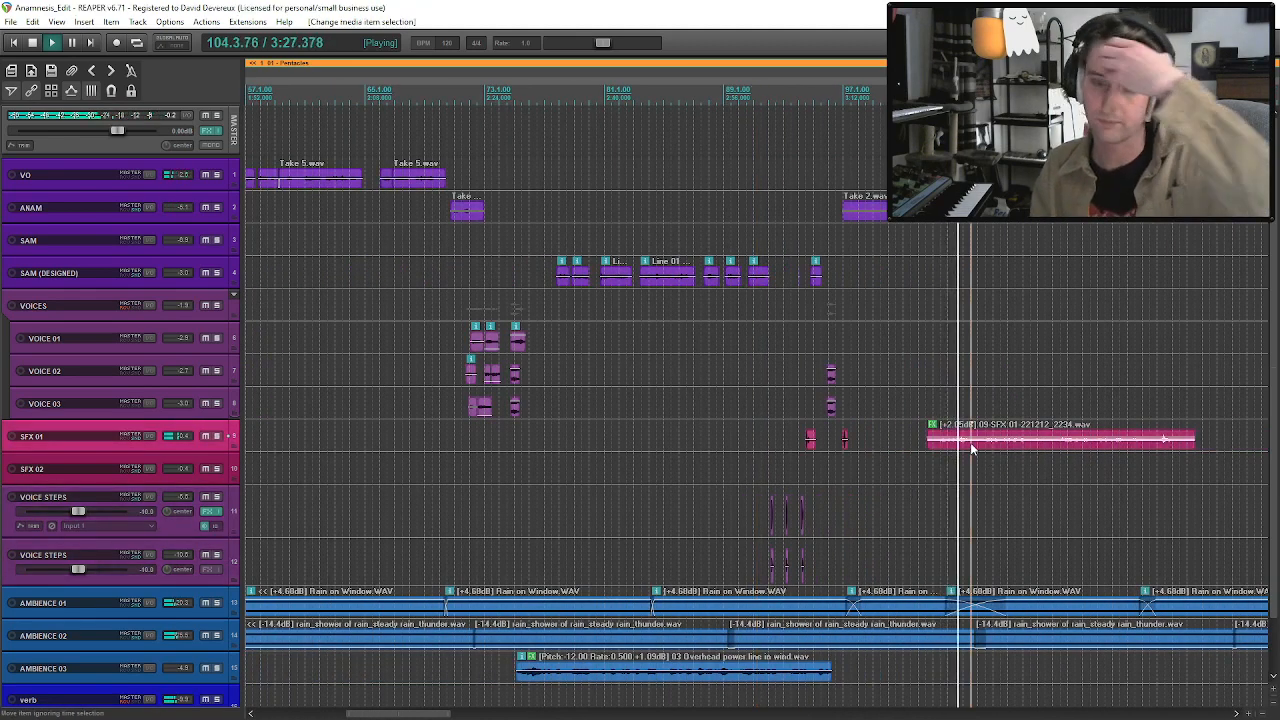
scroll(970, 448, "down", 1)
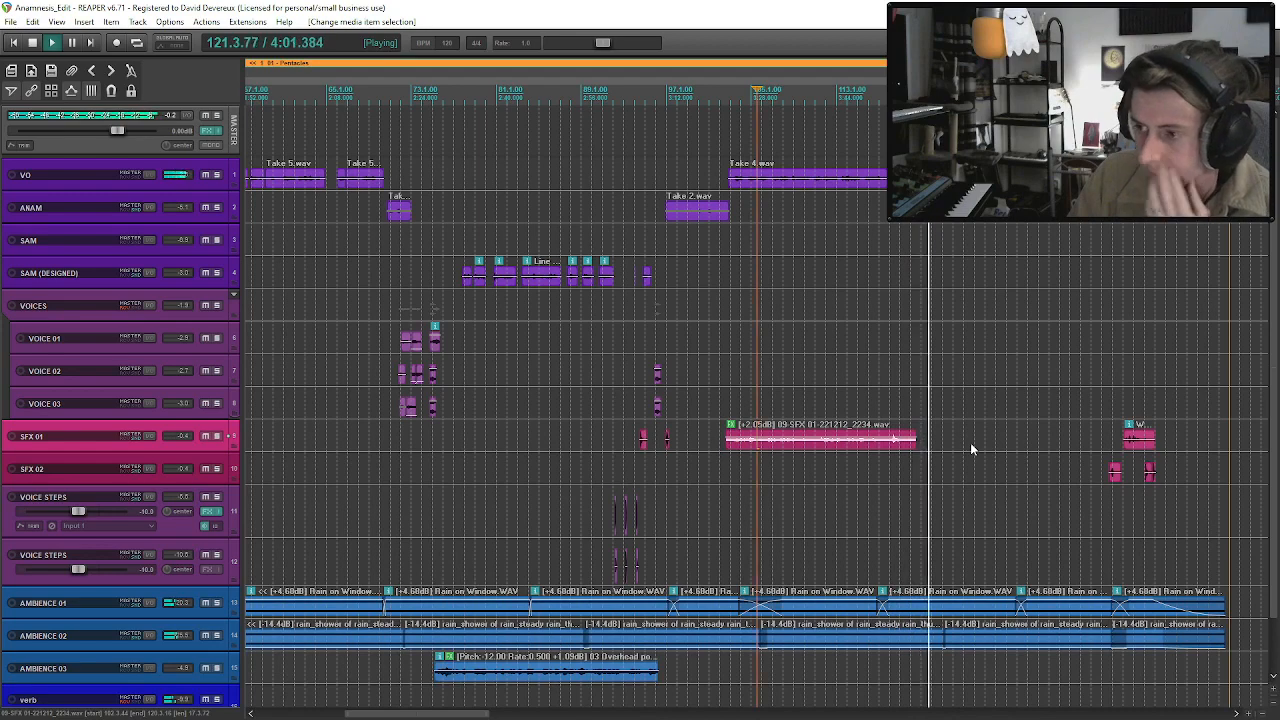
scroll(970, 442, "down", 2)
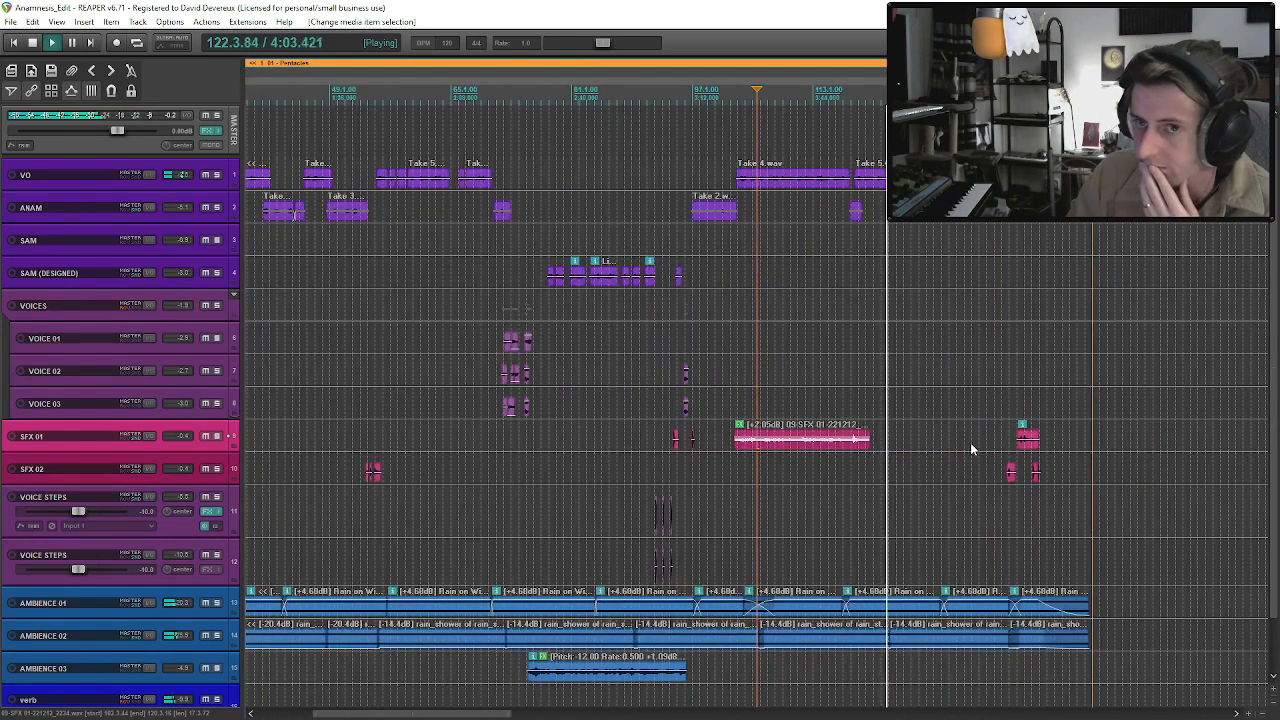
scroll(970, 449, "down", 1)
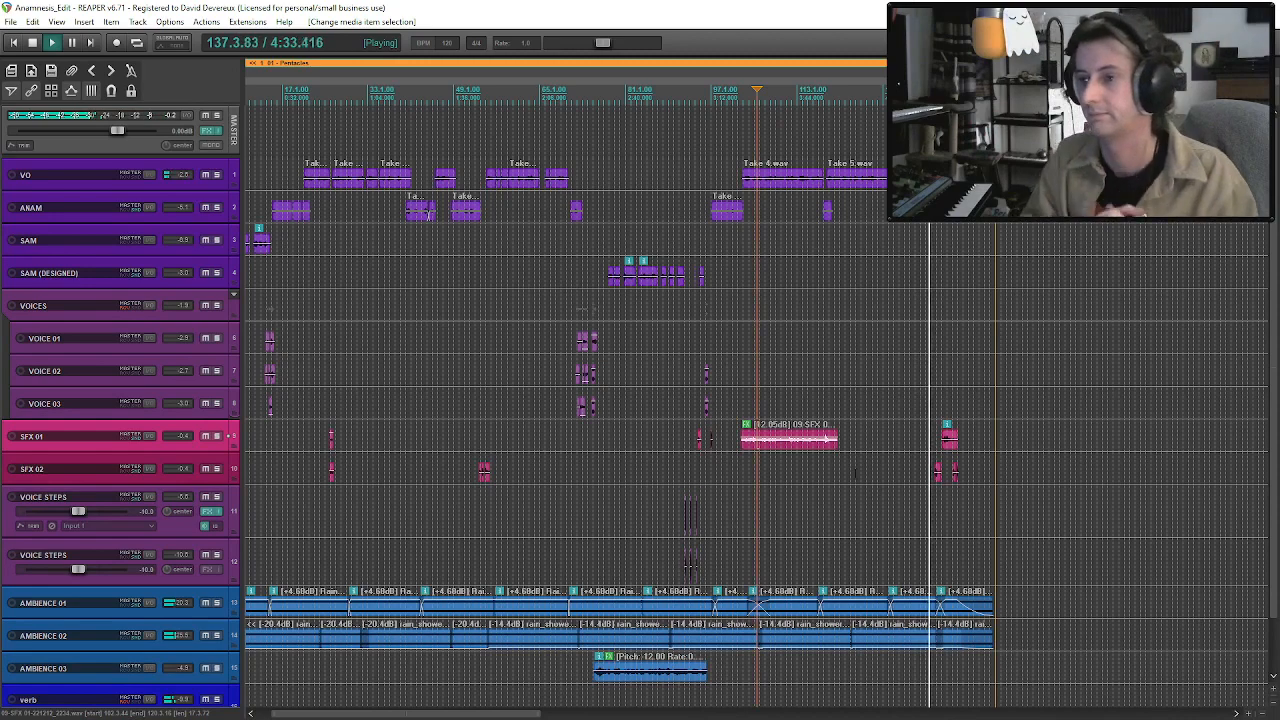
left_click(940, 479)
scroll(940, 479, "up", 5)
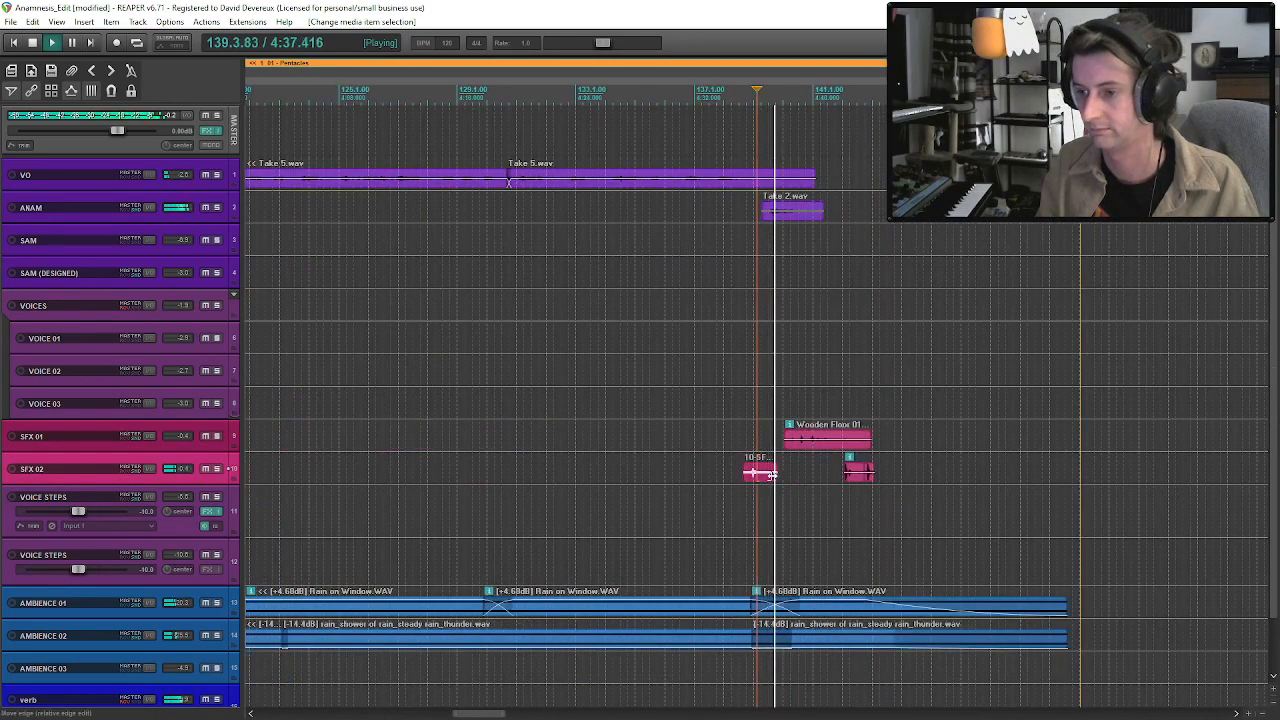
left_click_drag(764, 472, 765, 477)
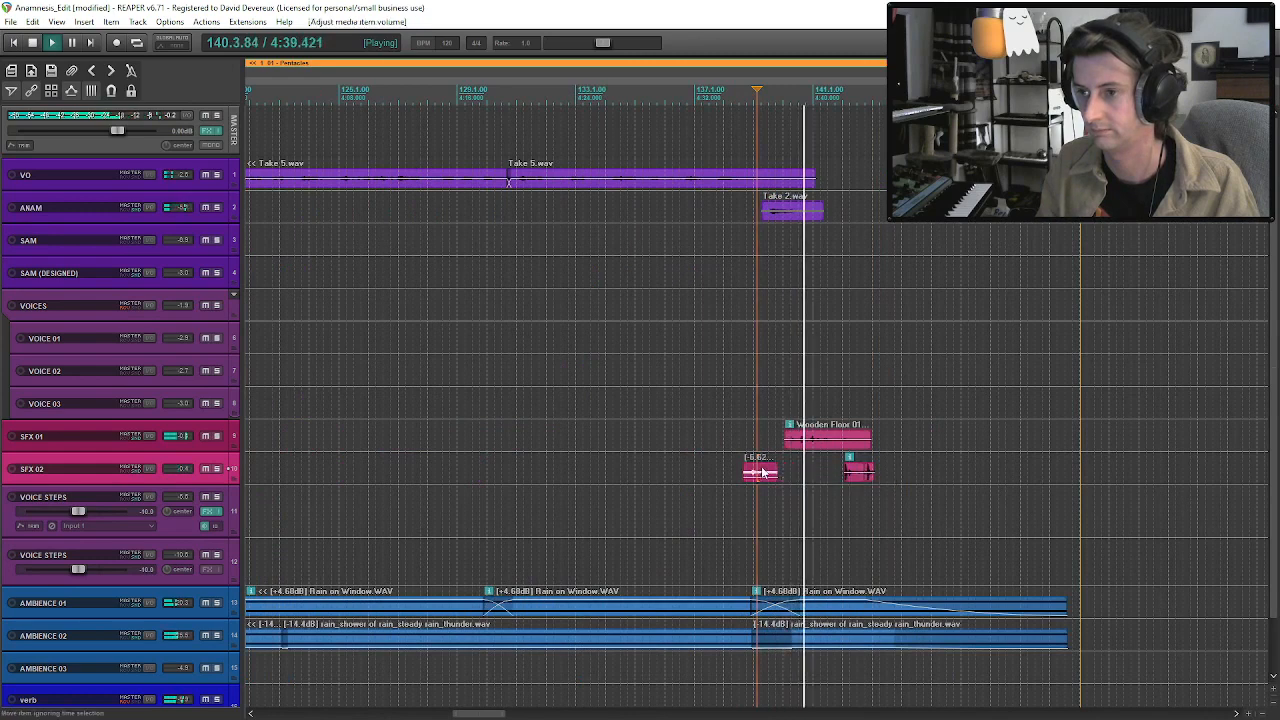
Shift the Wooden Floor 01 clip and the SFX 02 clip after it slightly later, and replay from about bar 138.6.
left_click(808, 441)
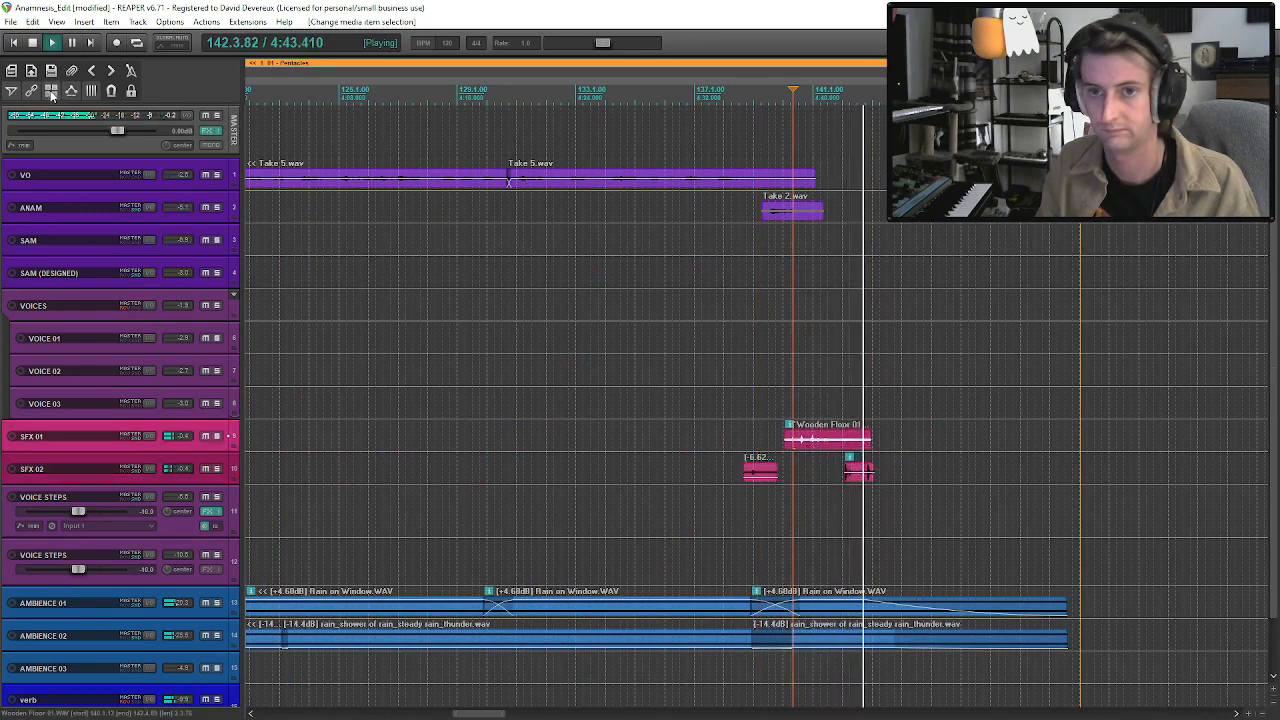
left_click_drag(841, 447, 858, 456)
left_click(757, 410)
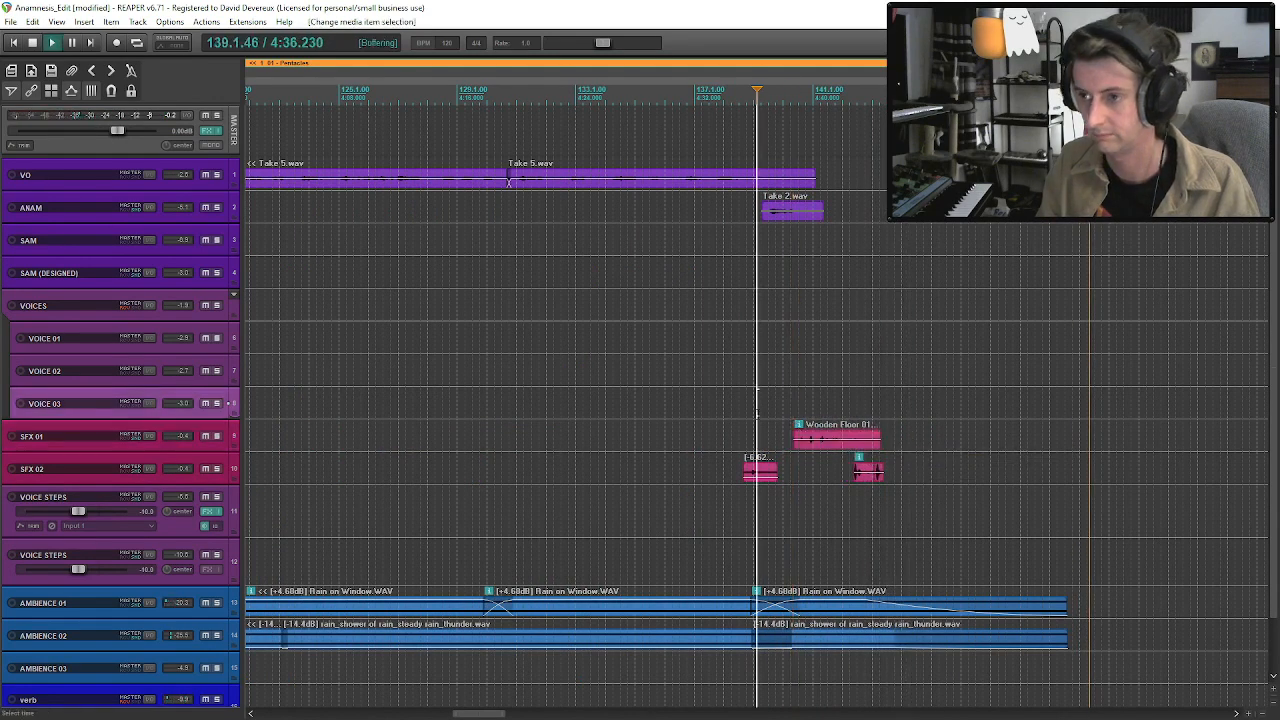
left_click(744, 410)
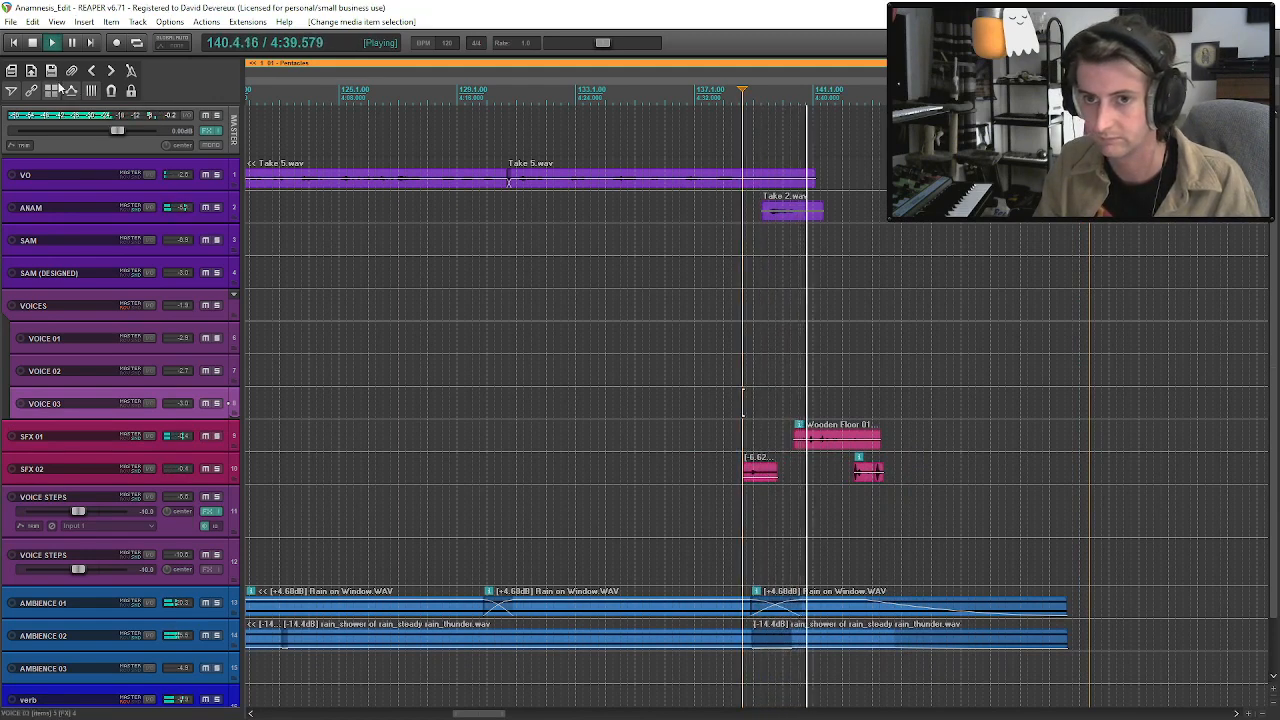
Move the SFX 02 clip before Wooden Floor 01 slightly later to about bar 139, and play through to the ending.
left_click_drag(770, 478, 774, 477)
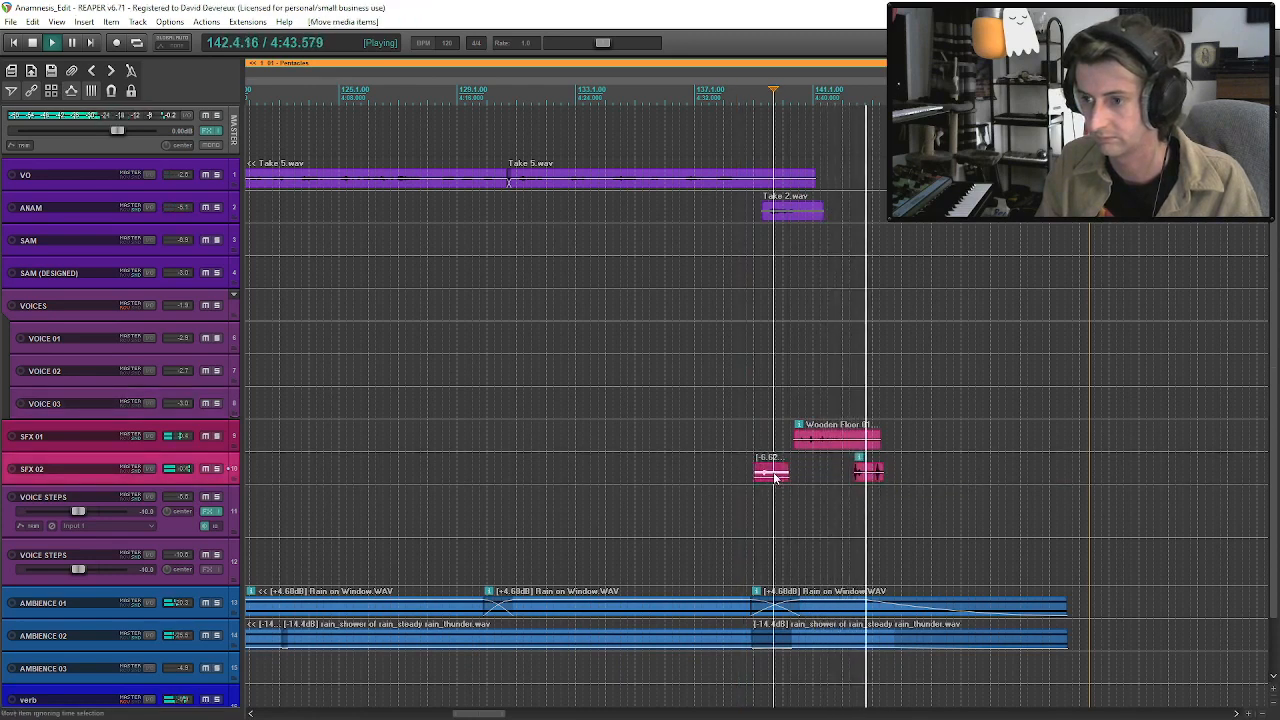
left_click(819, 446)
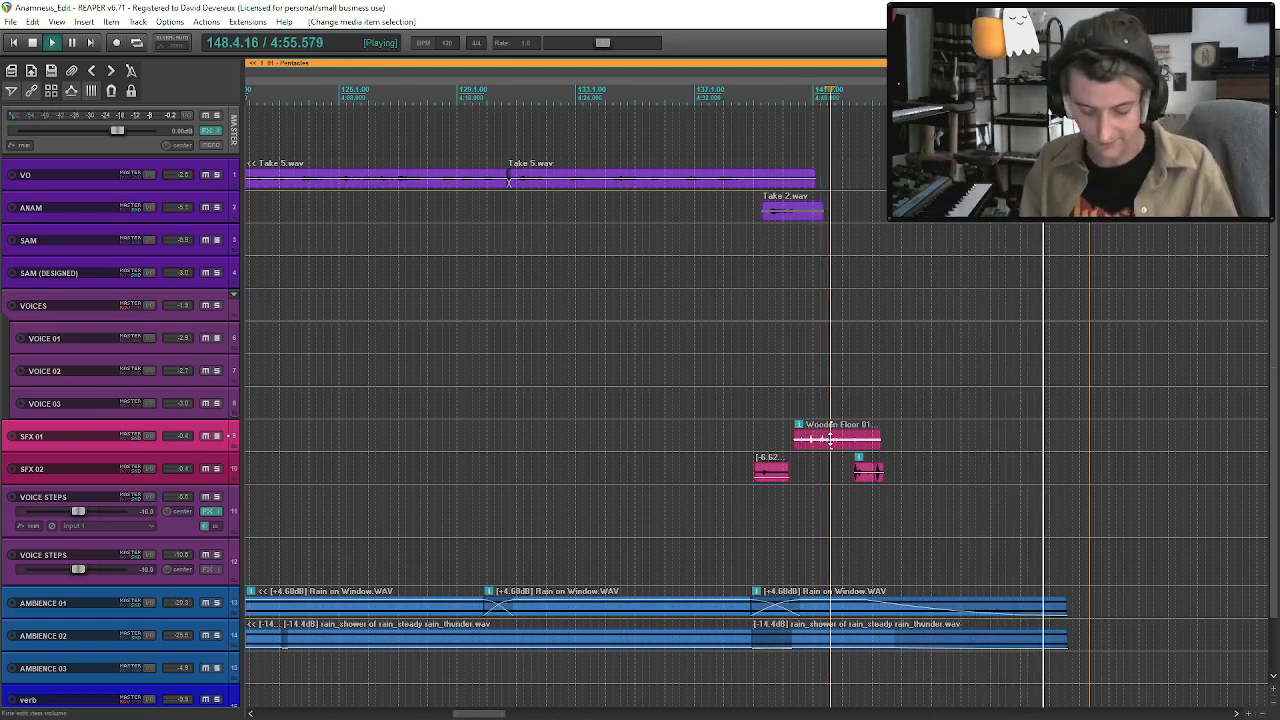
scroll(830, 438, "down", 6)
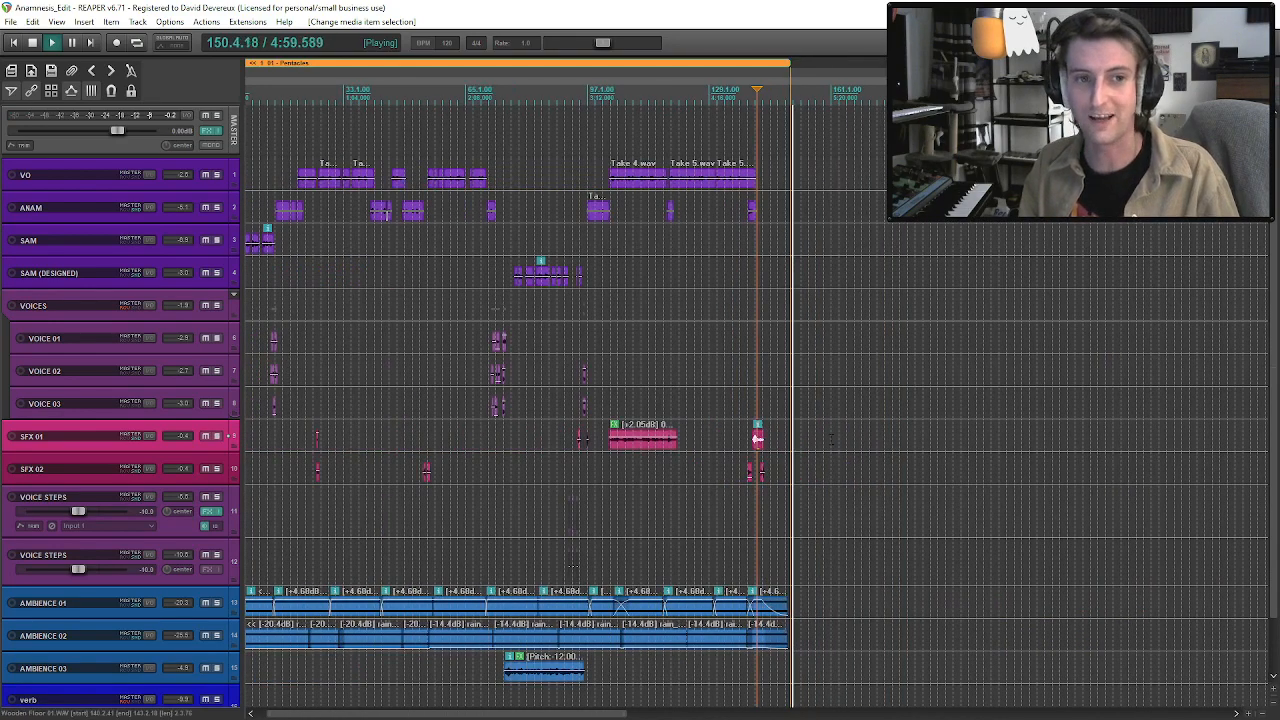
scroll(757, 438, "down", 3)
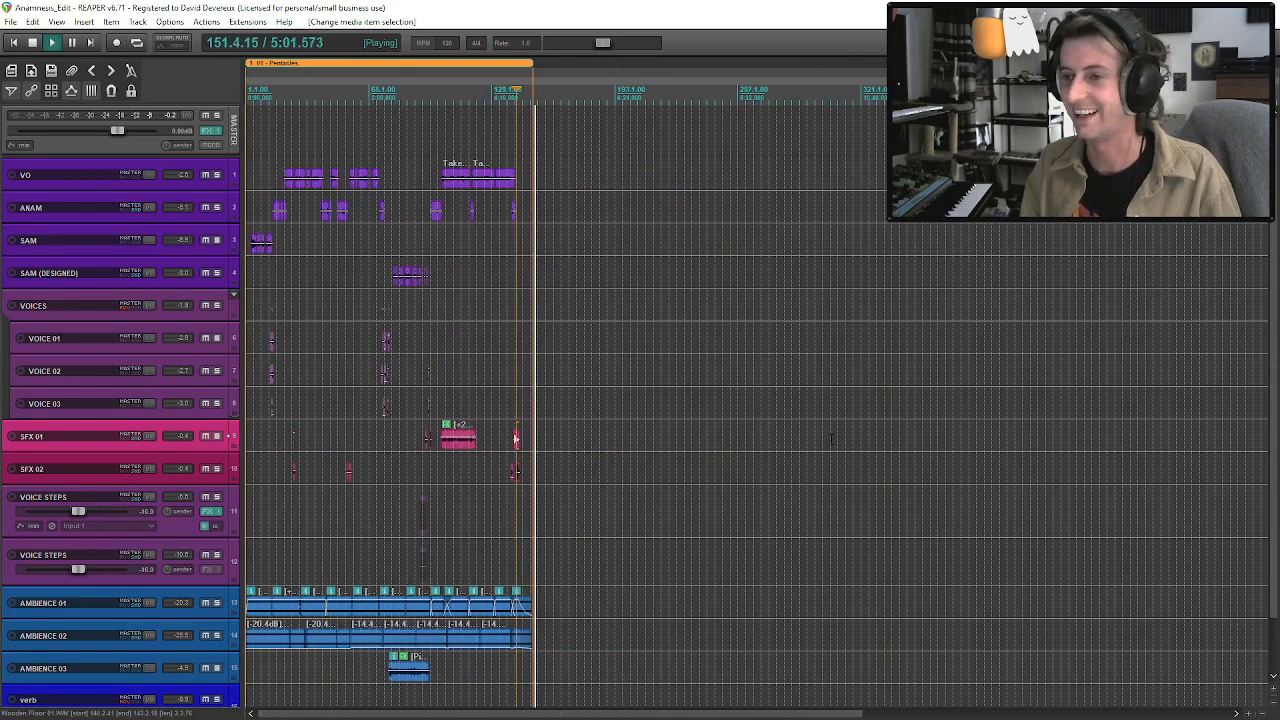
Stop playback and delete the leftover VO and ANAM clips from about bar 432 onwards.
key("space")
scroll(530, 320, "down", 4)
left_click(546, 210)
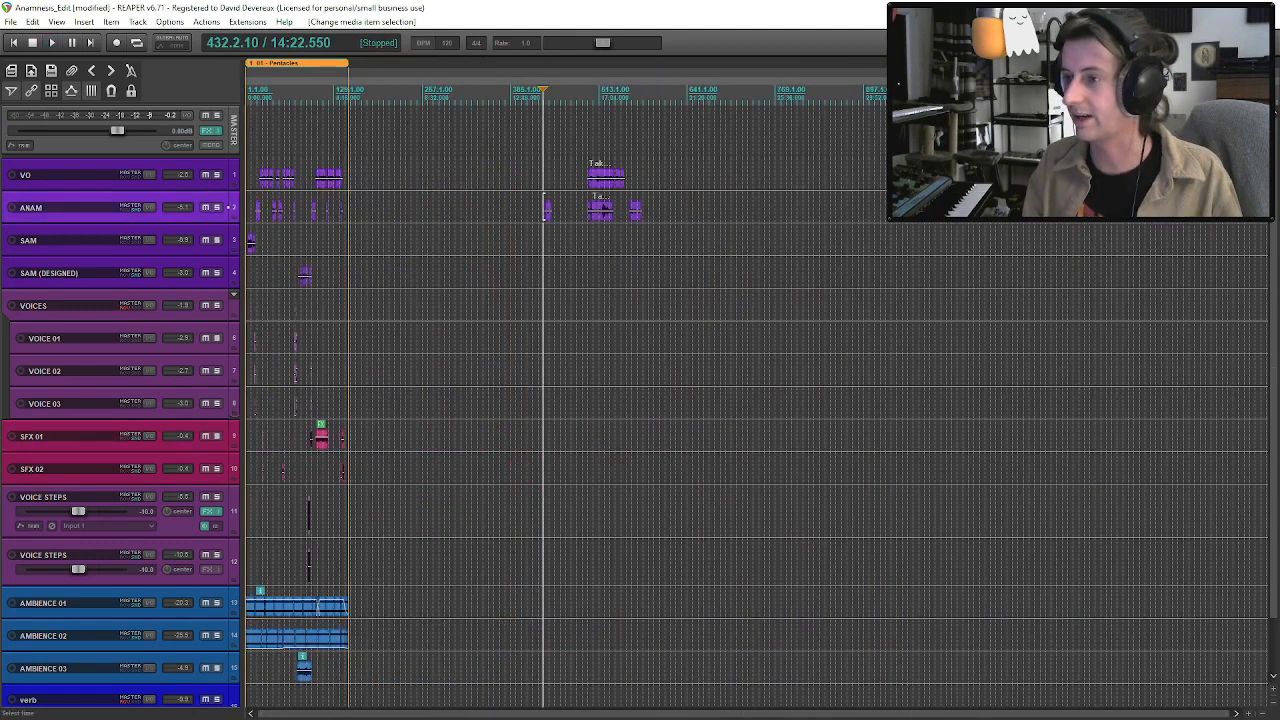
left_click(620, 187)
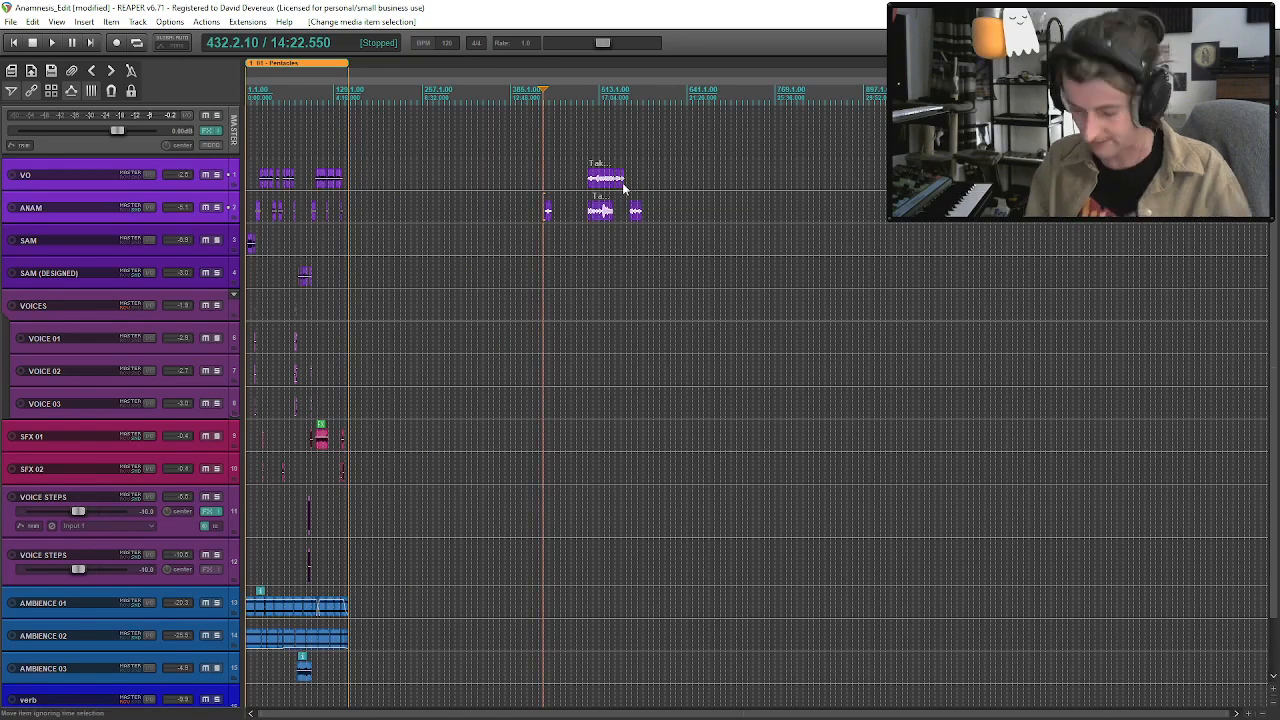
scroll(484, 380, "up", 4)
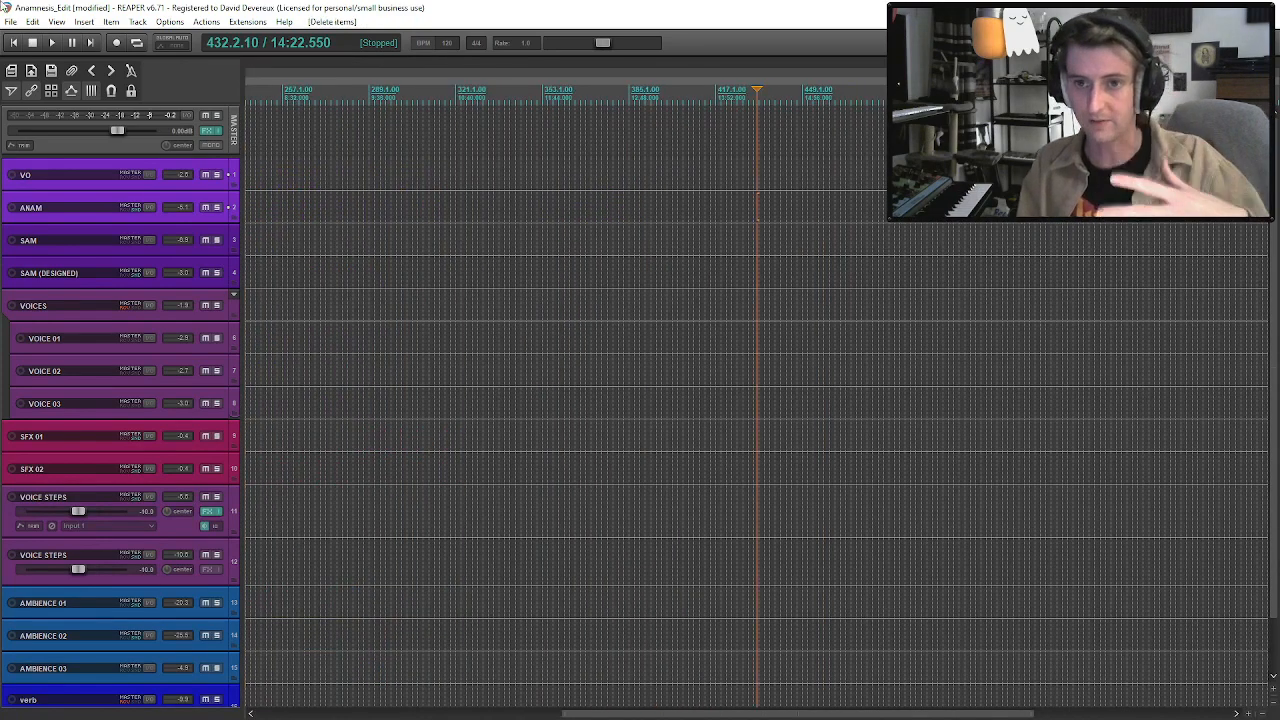
Return the cursor to the project start, bring the whole episode into view, and switch to another application.
left_click(16, 44)
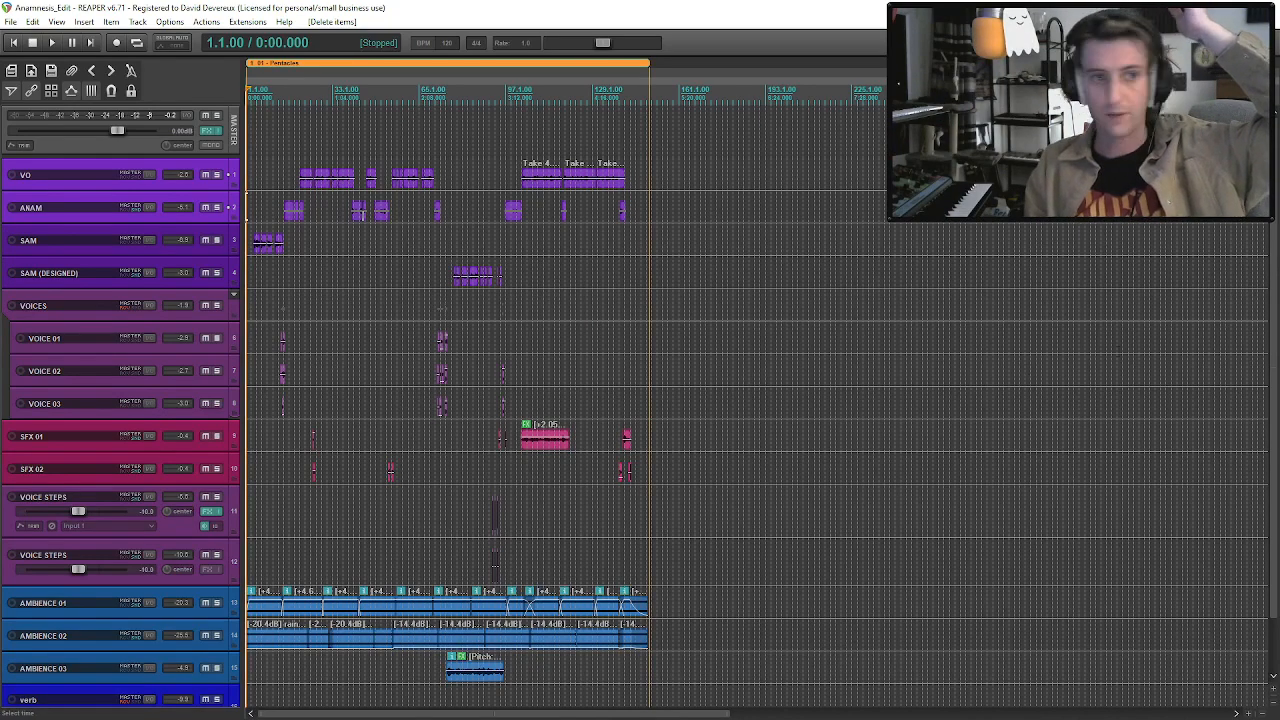
scroll(831, 415, "down", 5)
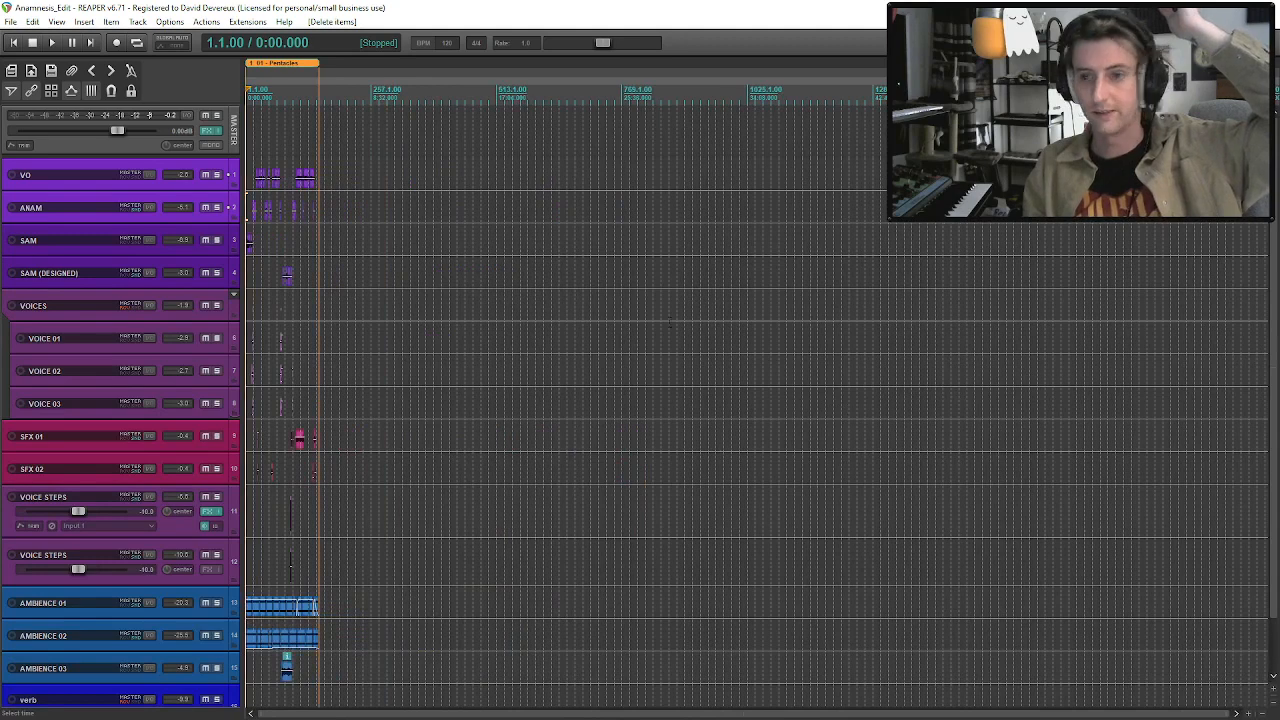
scroll(556, 332, "up", 7)
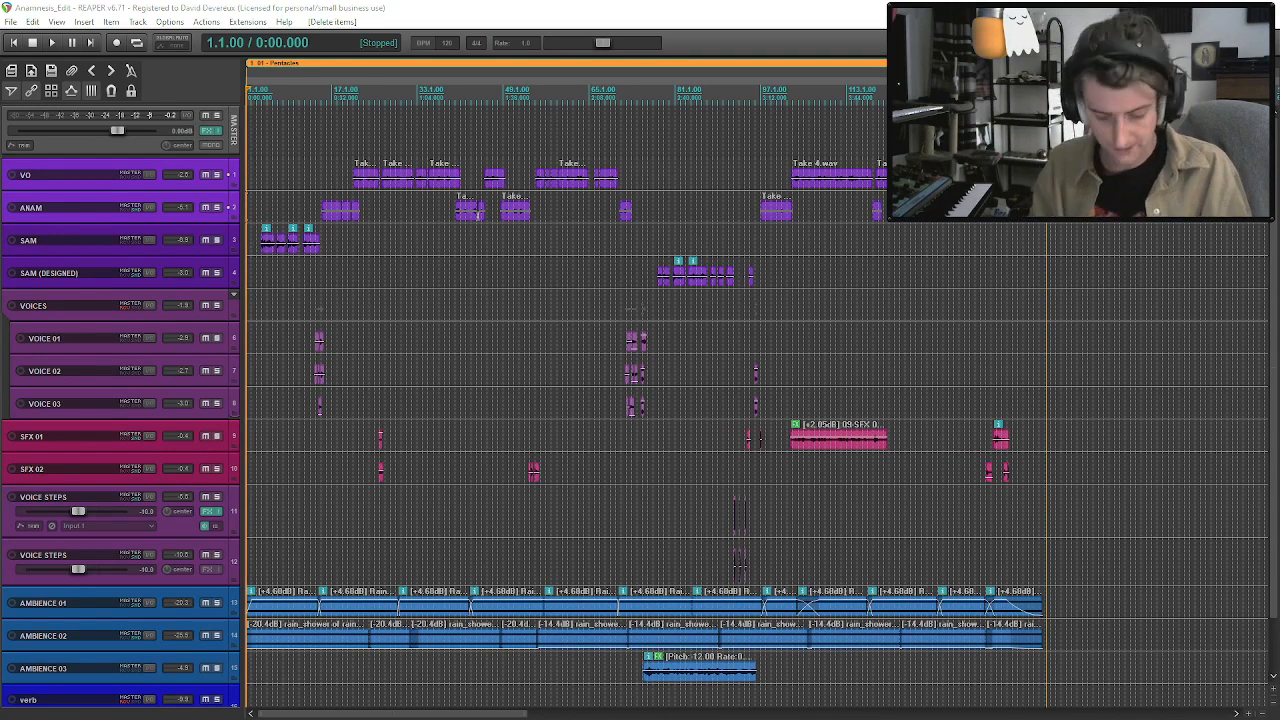
key("alt+Tab")
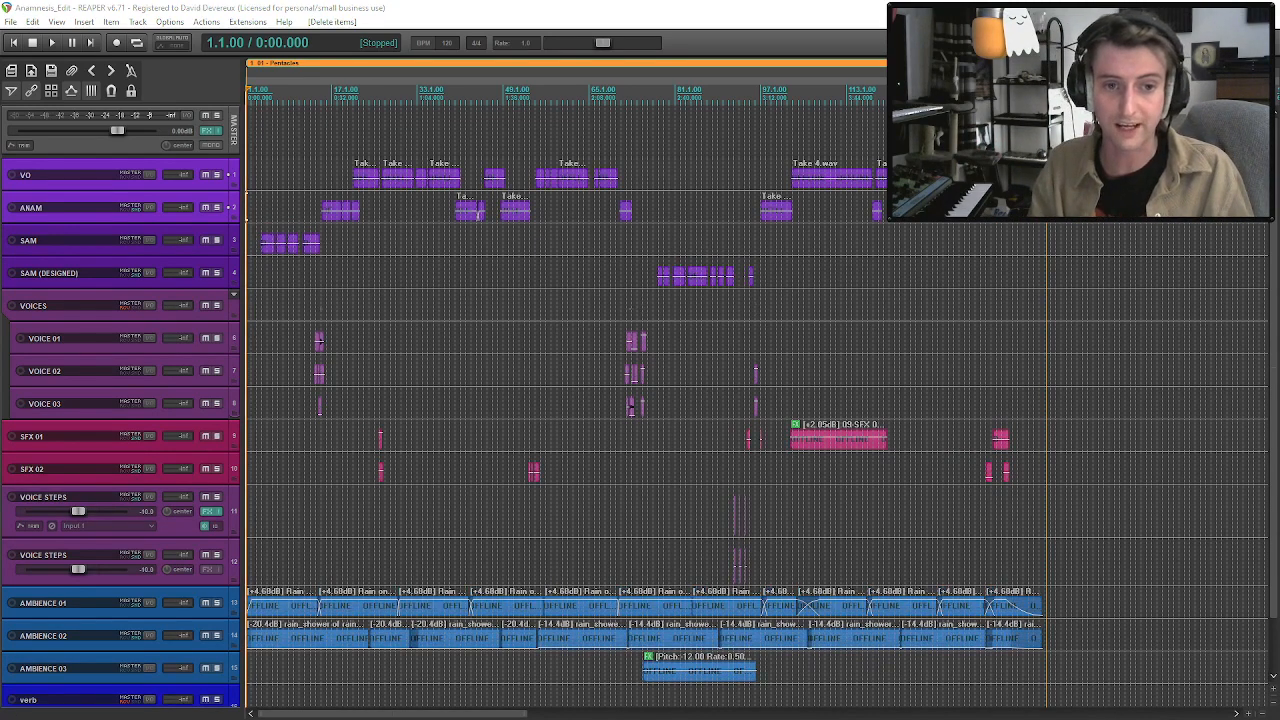